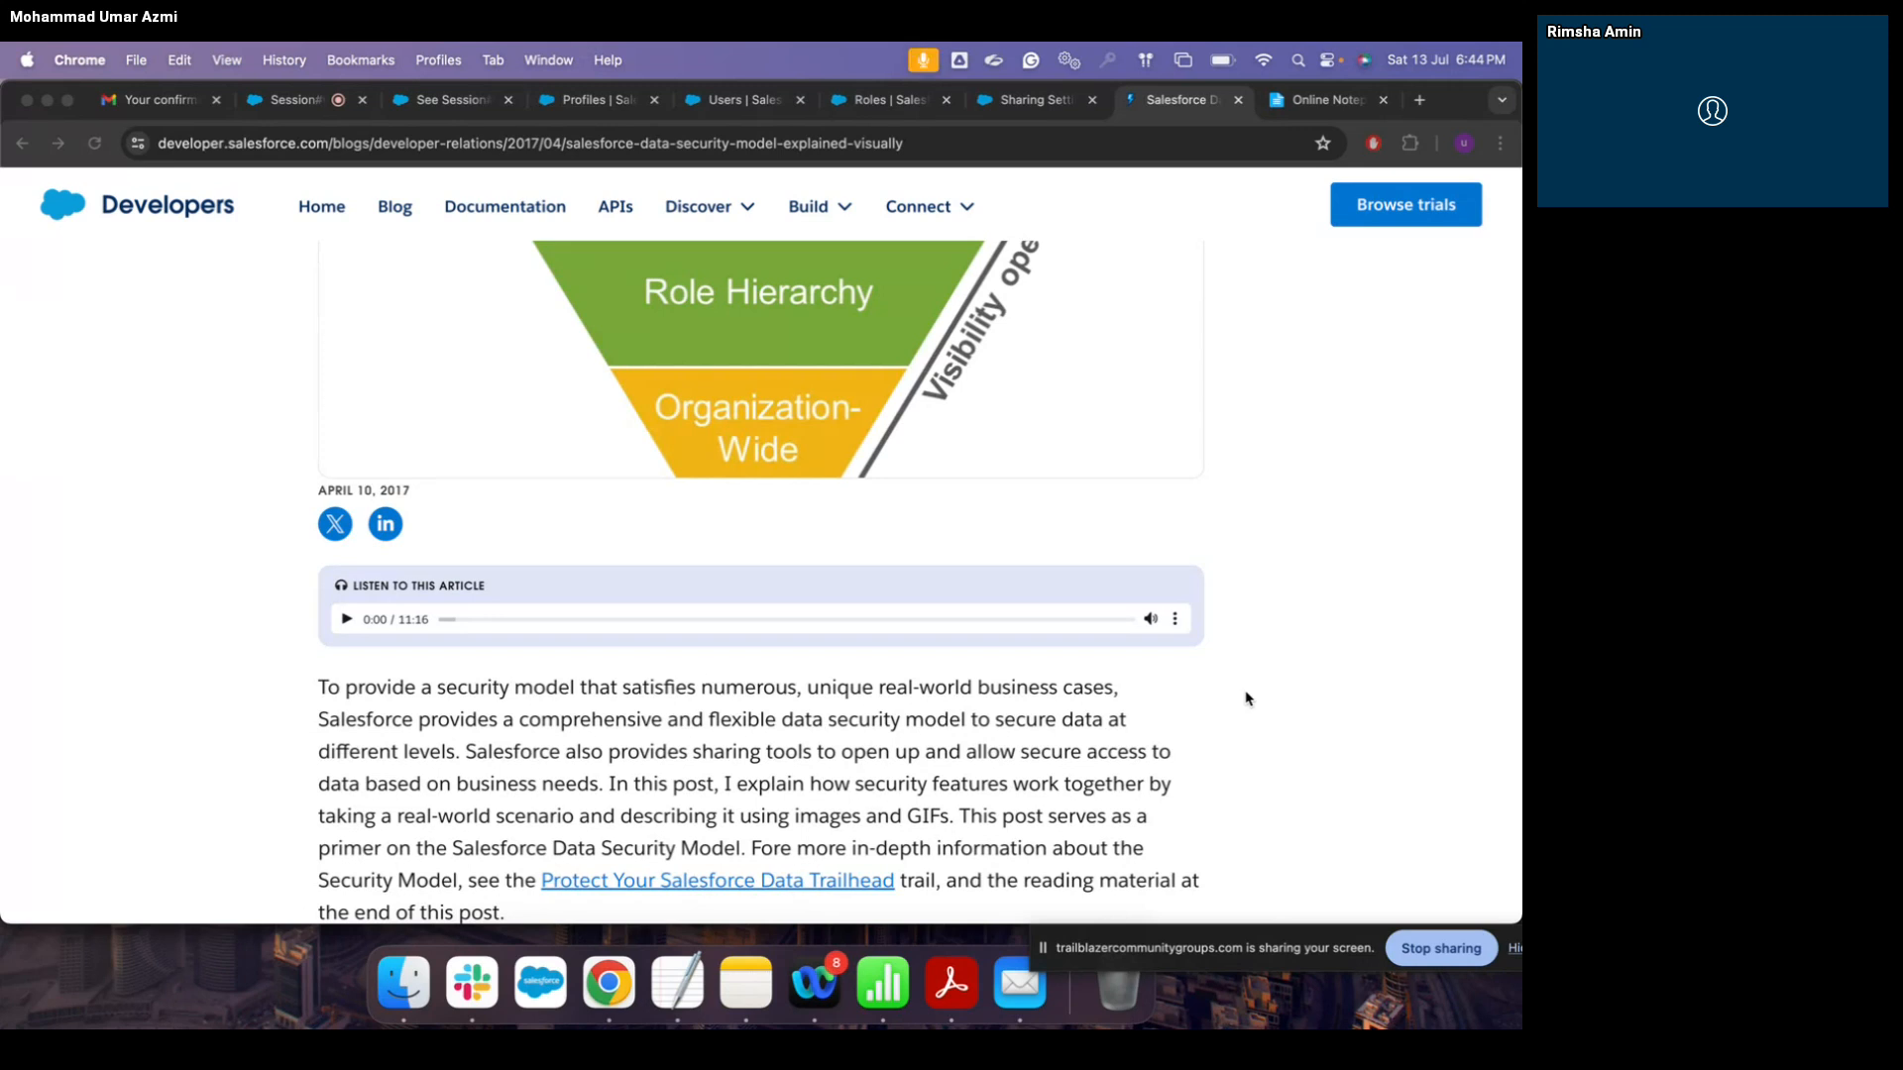
# Step: Scroll the data security blog post down to 'The scenario' and 'Layer 1: Object-level-security'
pyautogui.scroll(-5, 1247, 699)
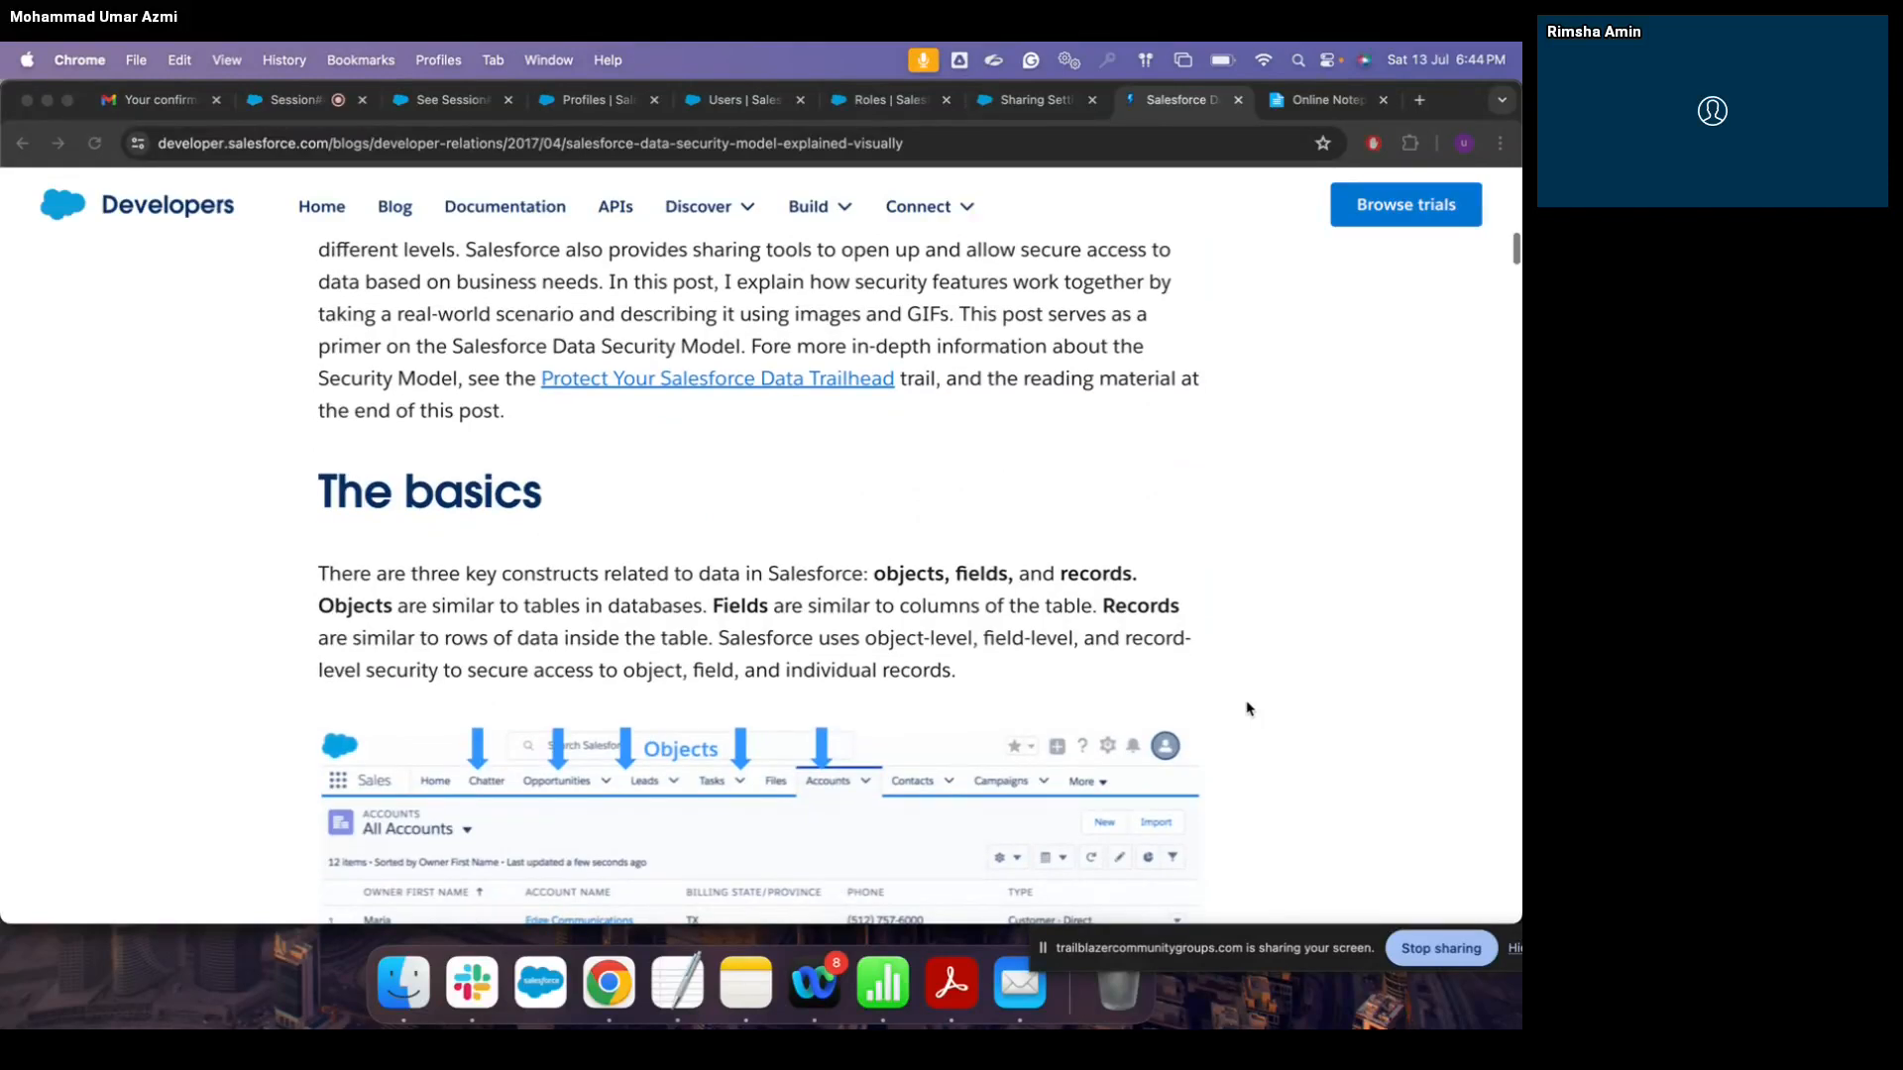
pyautogui.scroll(-4, 1247, 707)
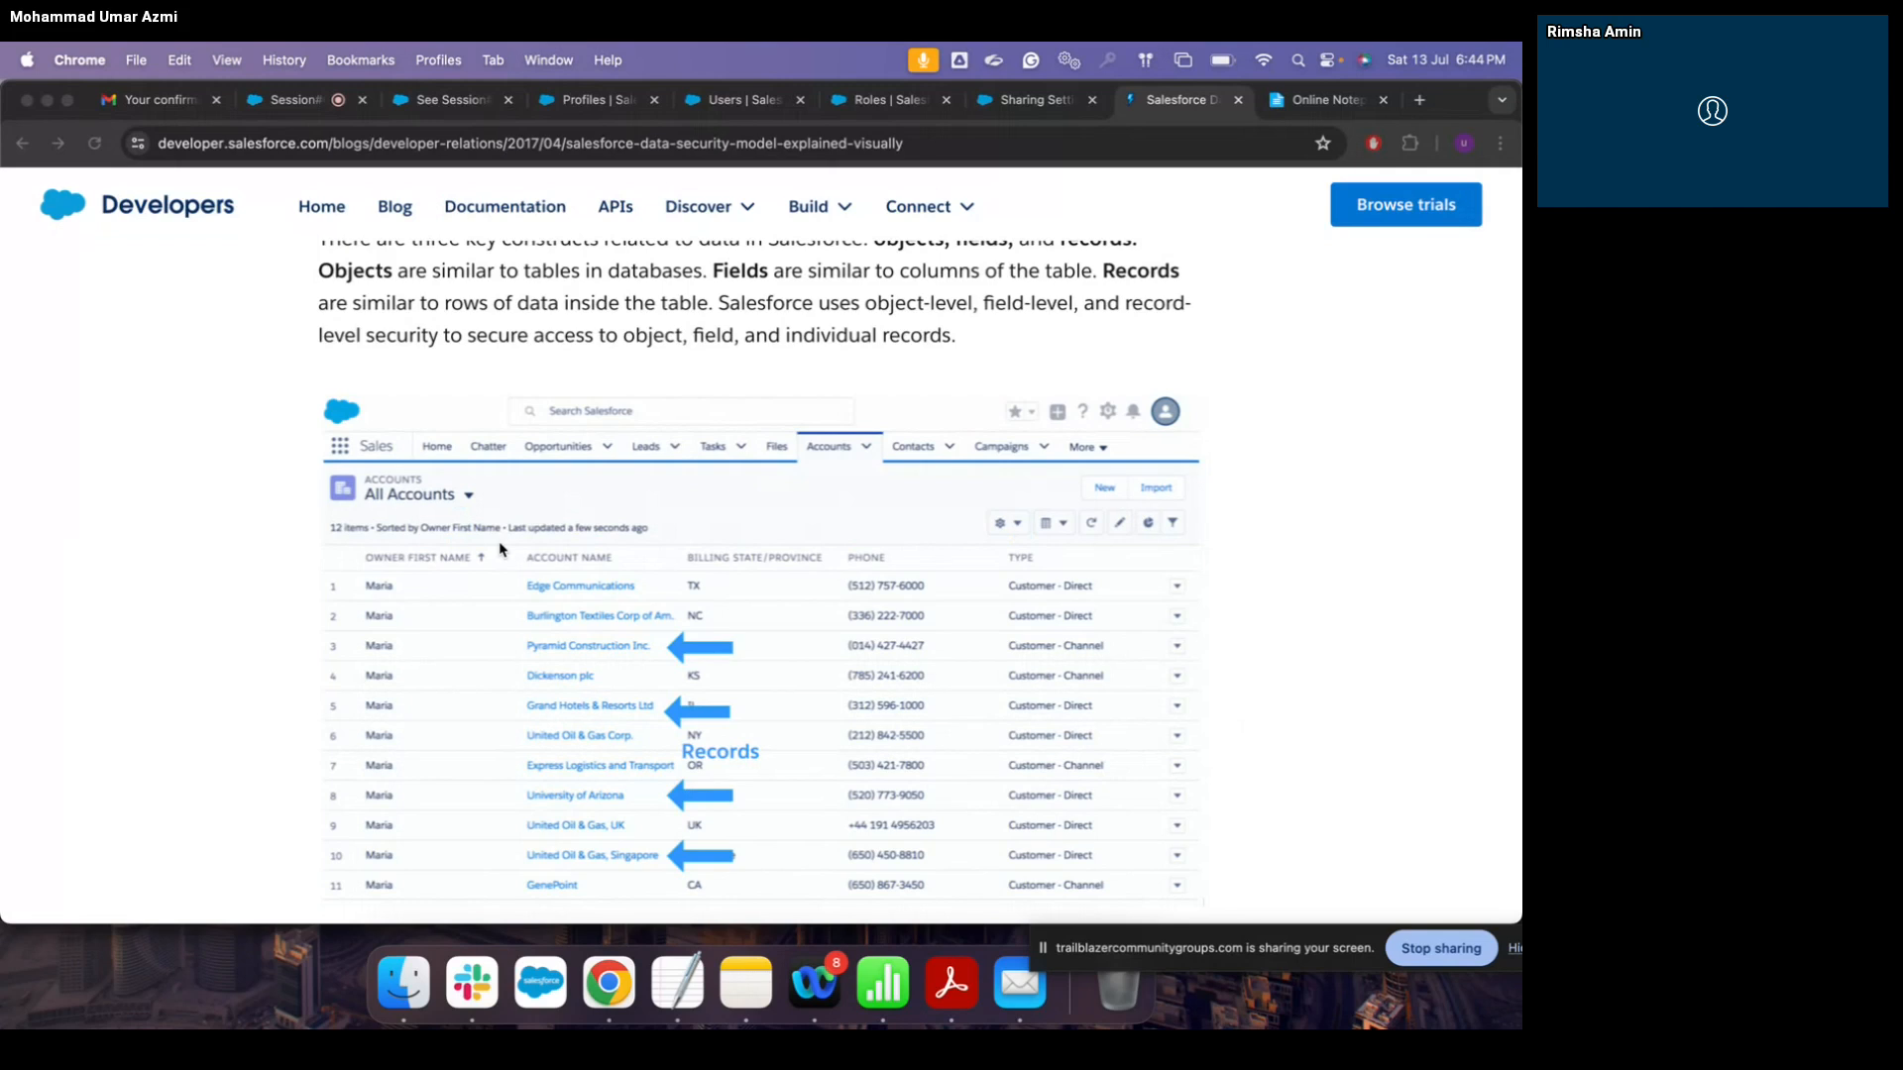
pyautogui.scroll(-1, 500, 550)
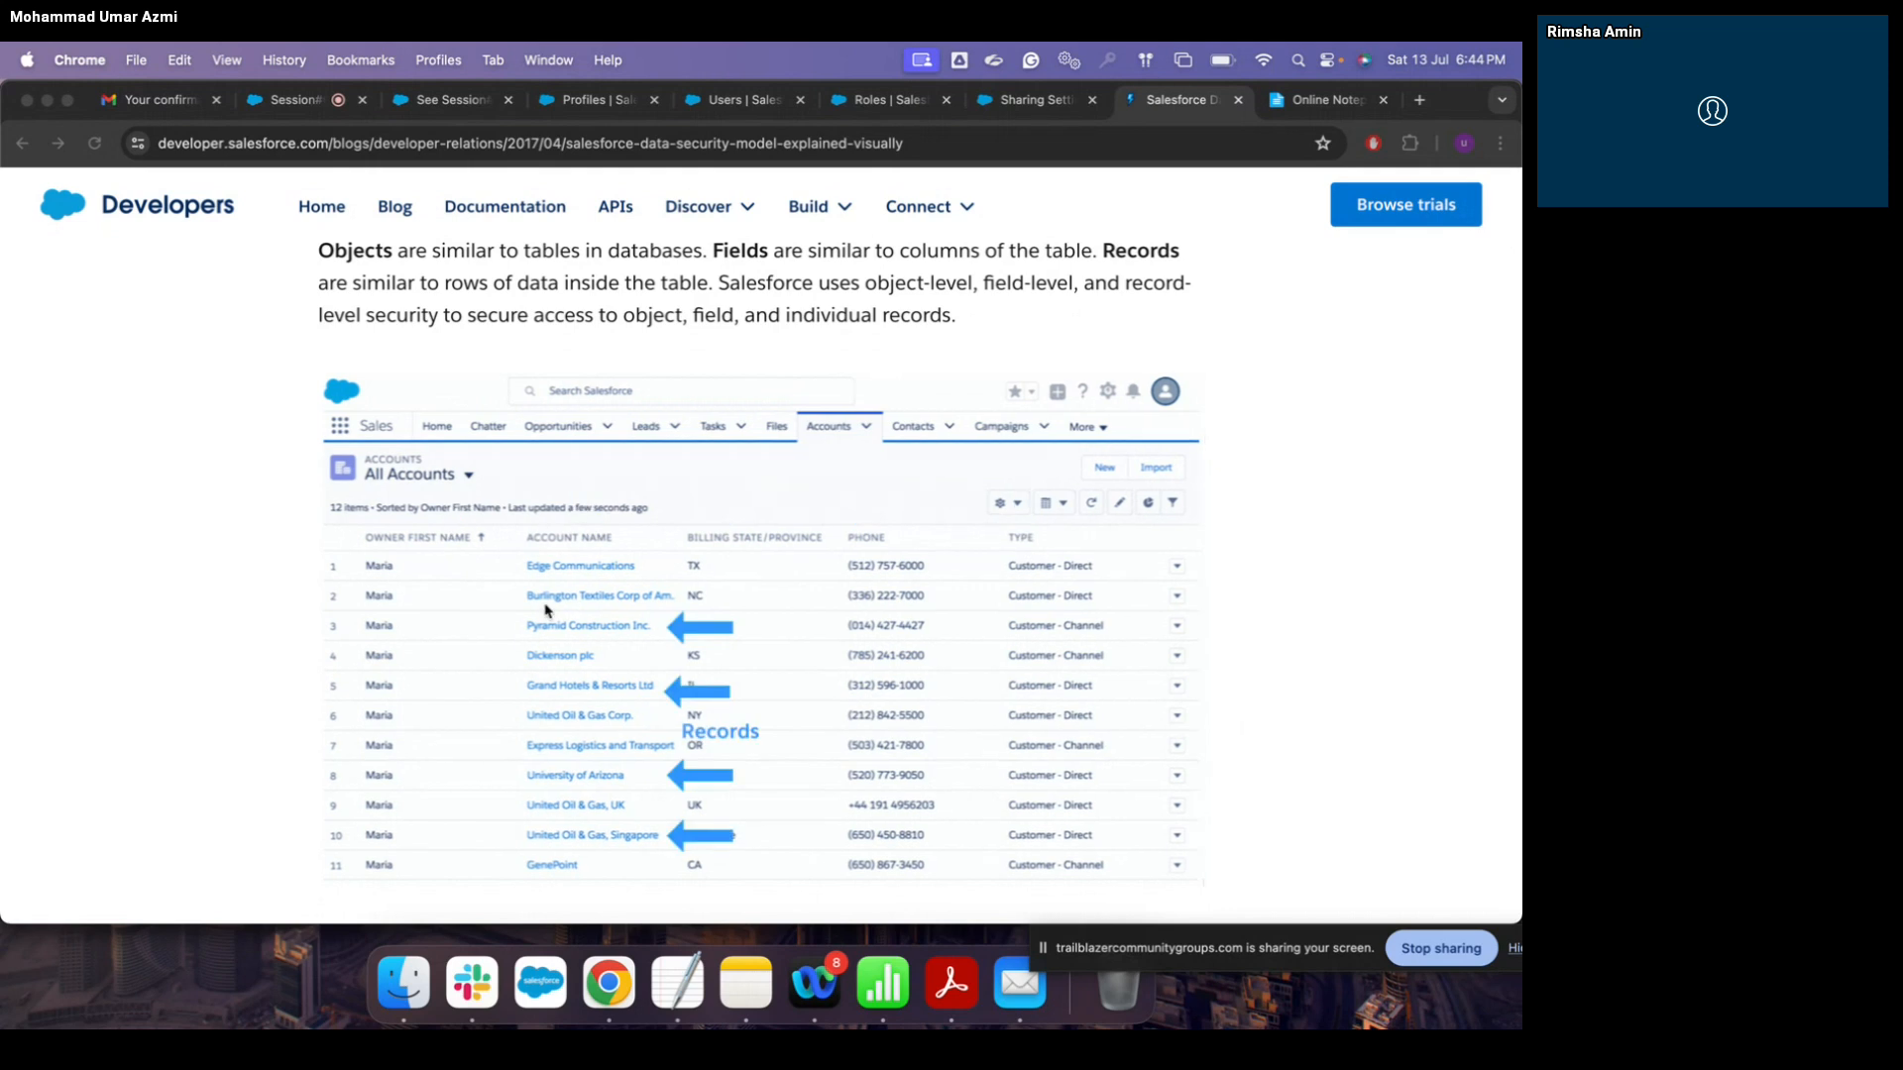
pyautogui.scroll(1, 546, 611)
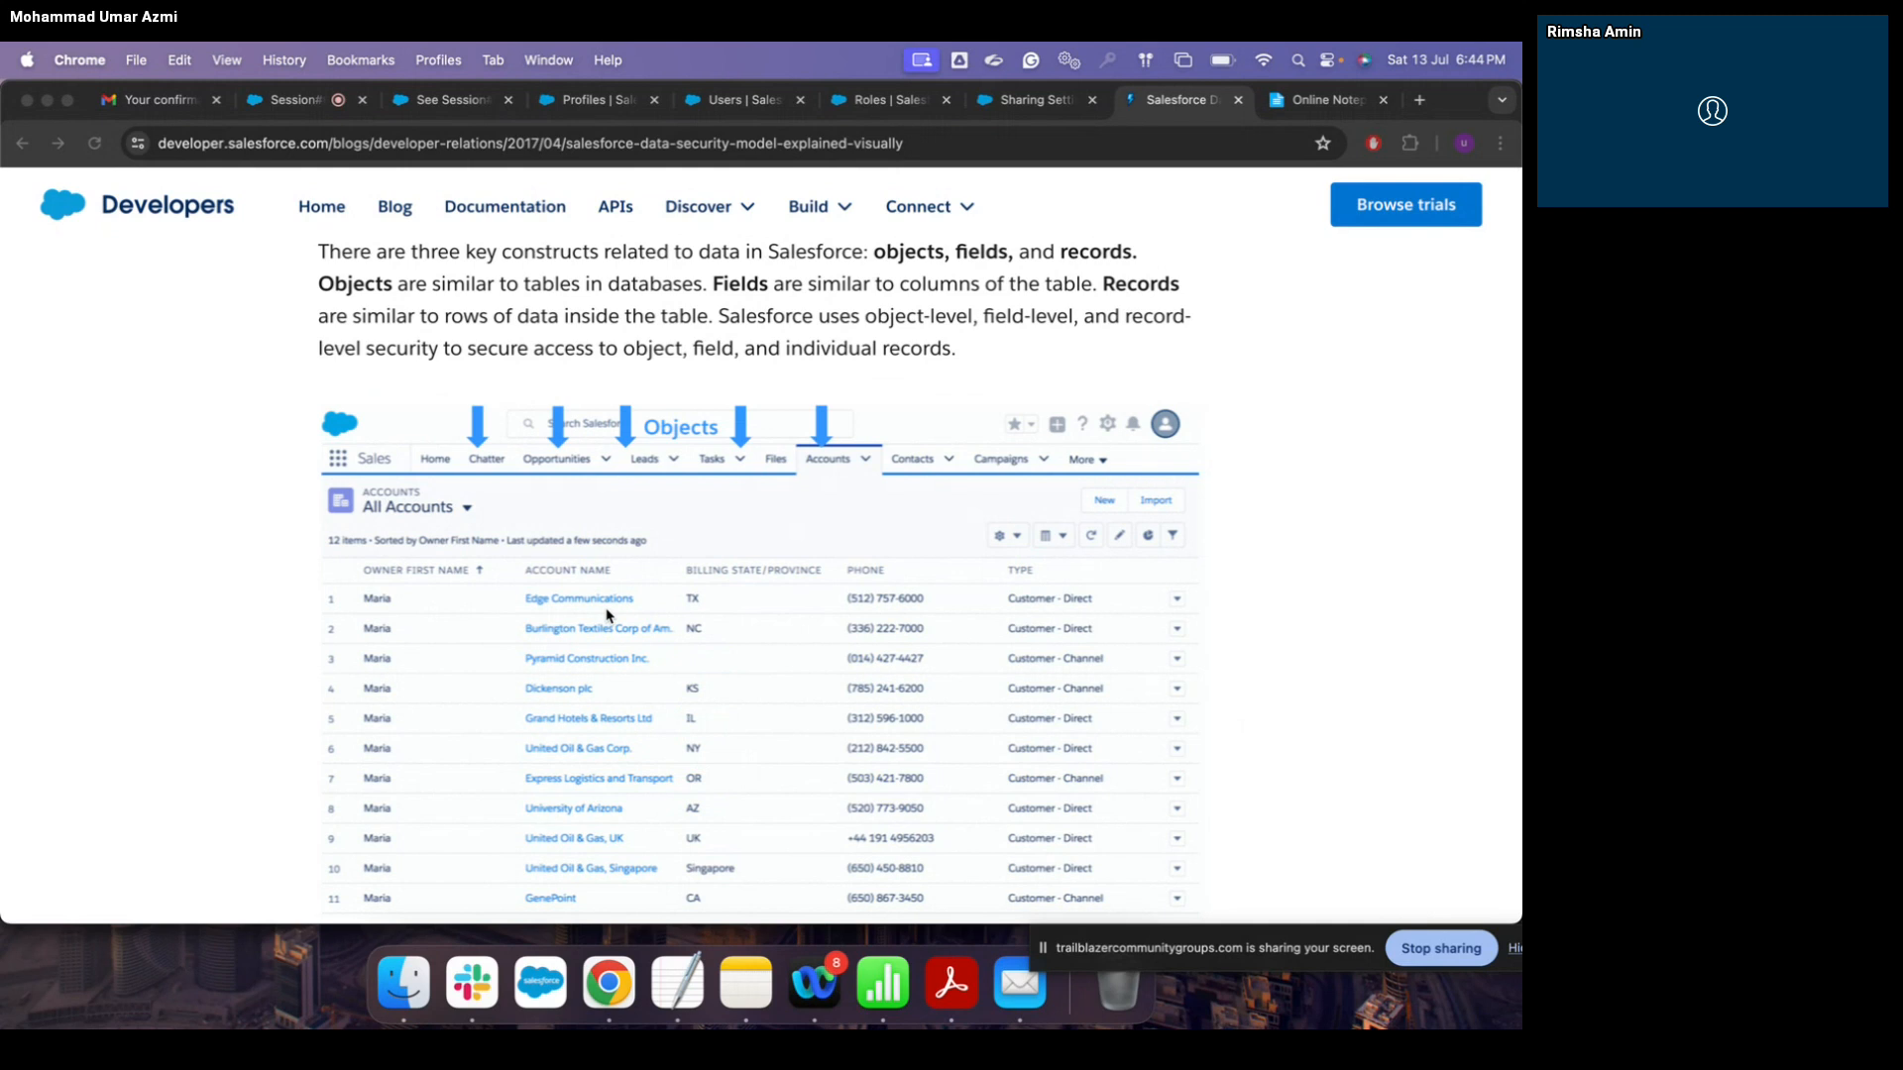
pyautogui.scroll(3, 609, 614)
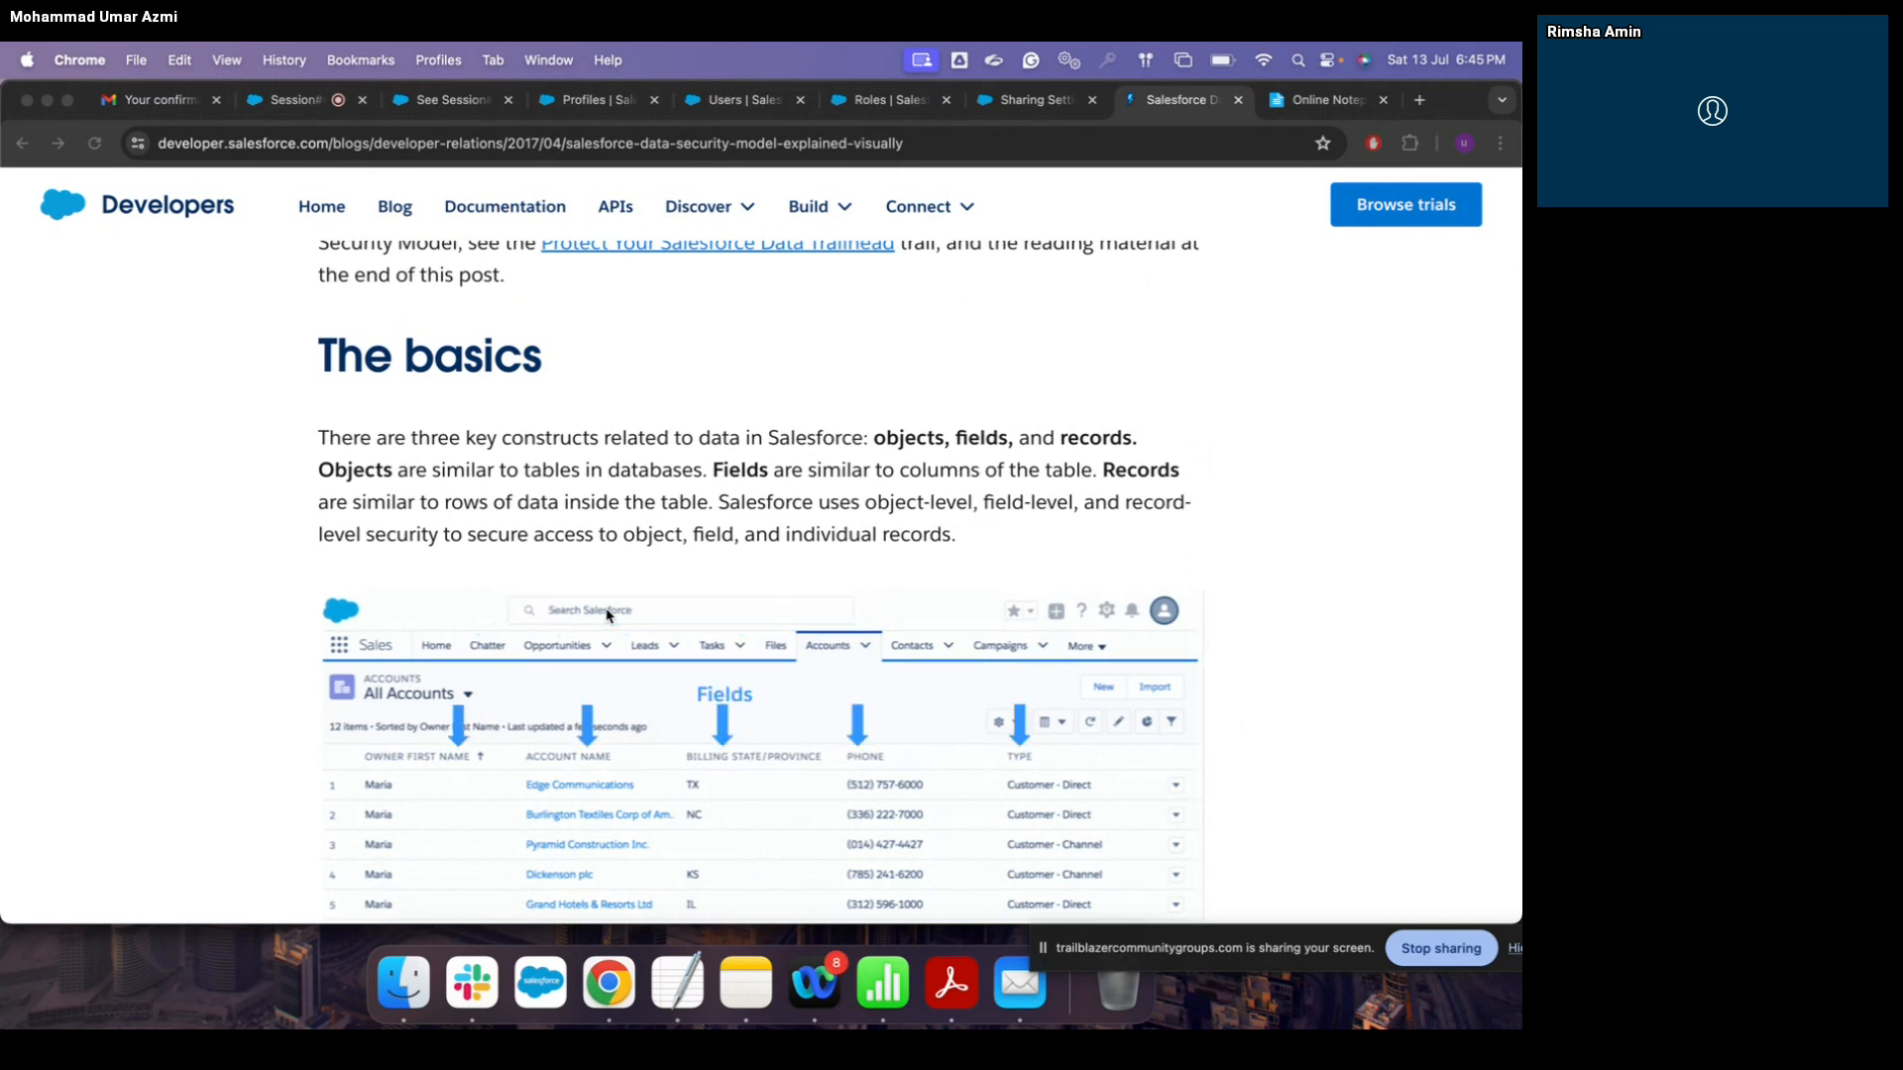
pyautogui.scroll(-1, 608, 614)
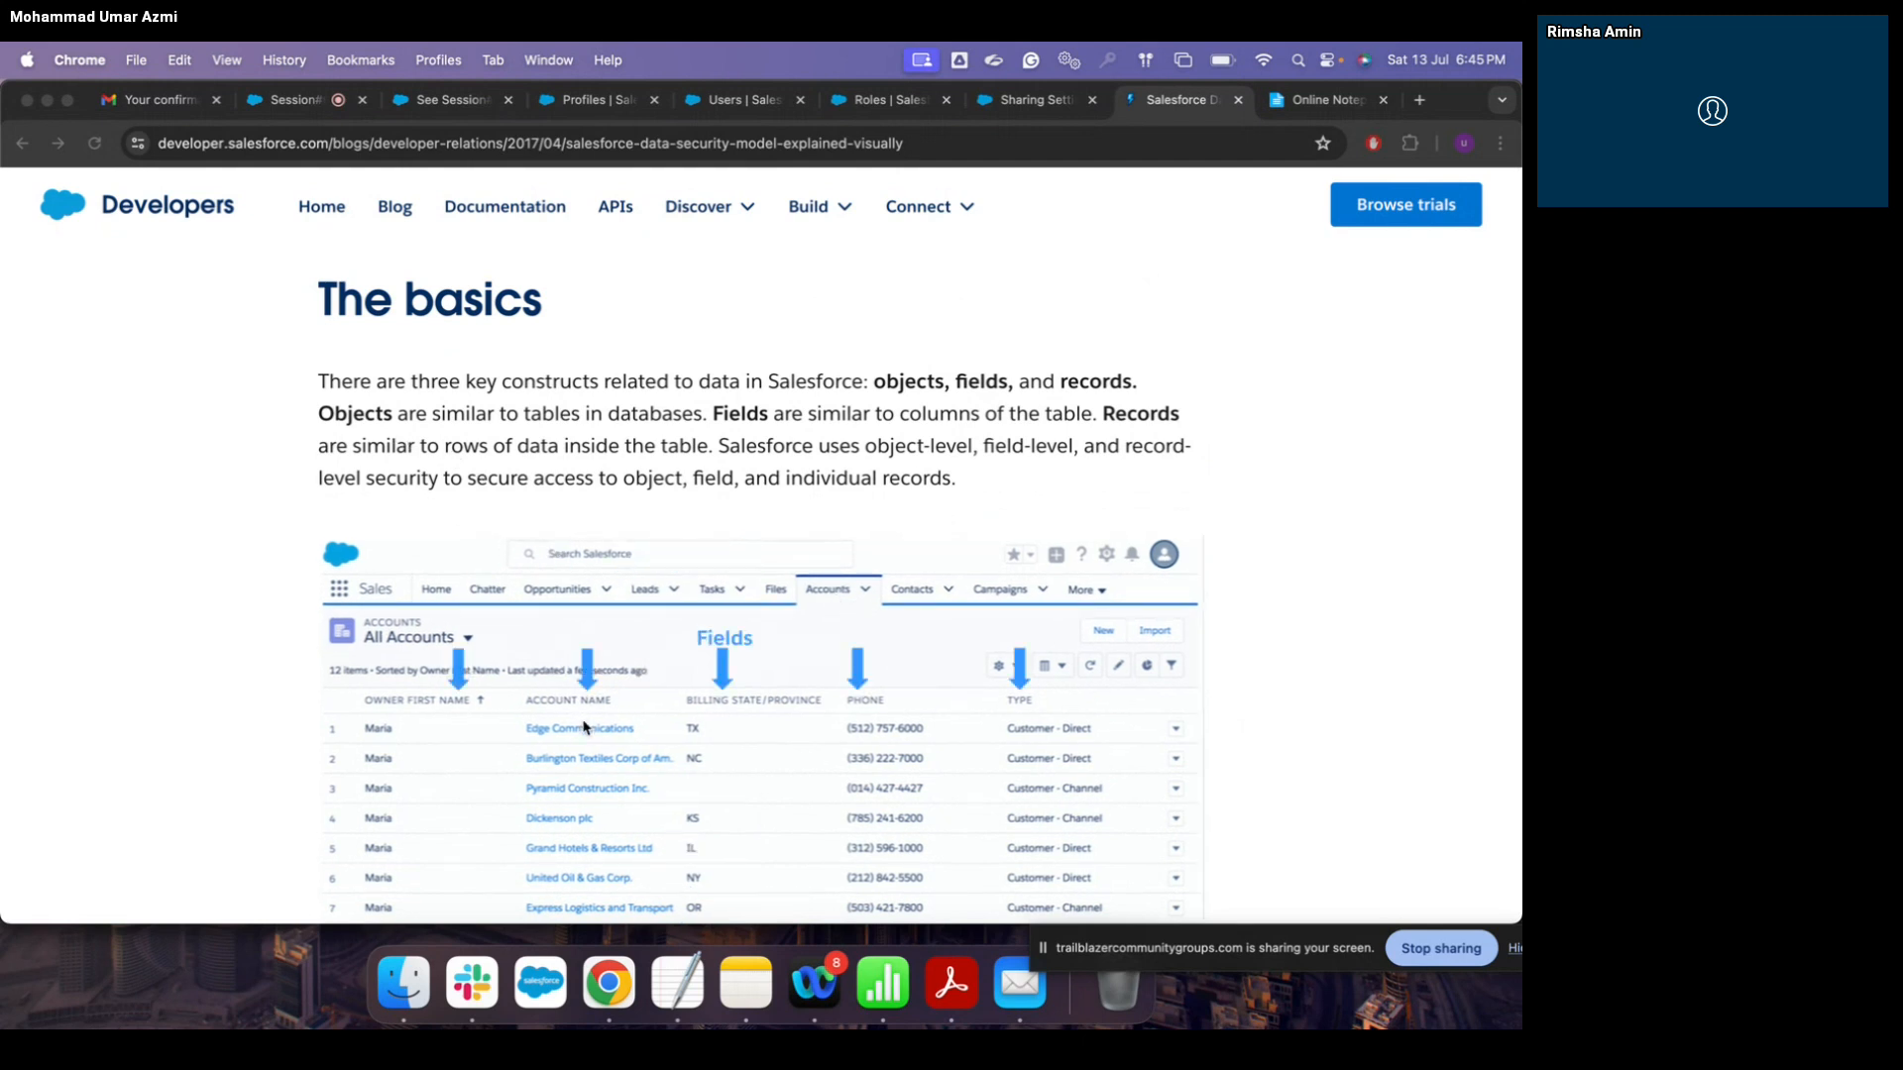
pyautogui.scroll(-1, 585, 729)
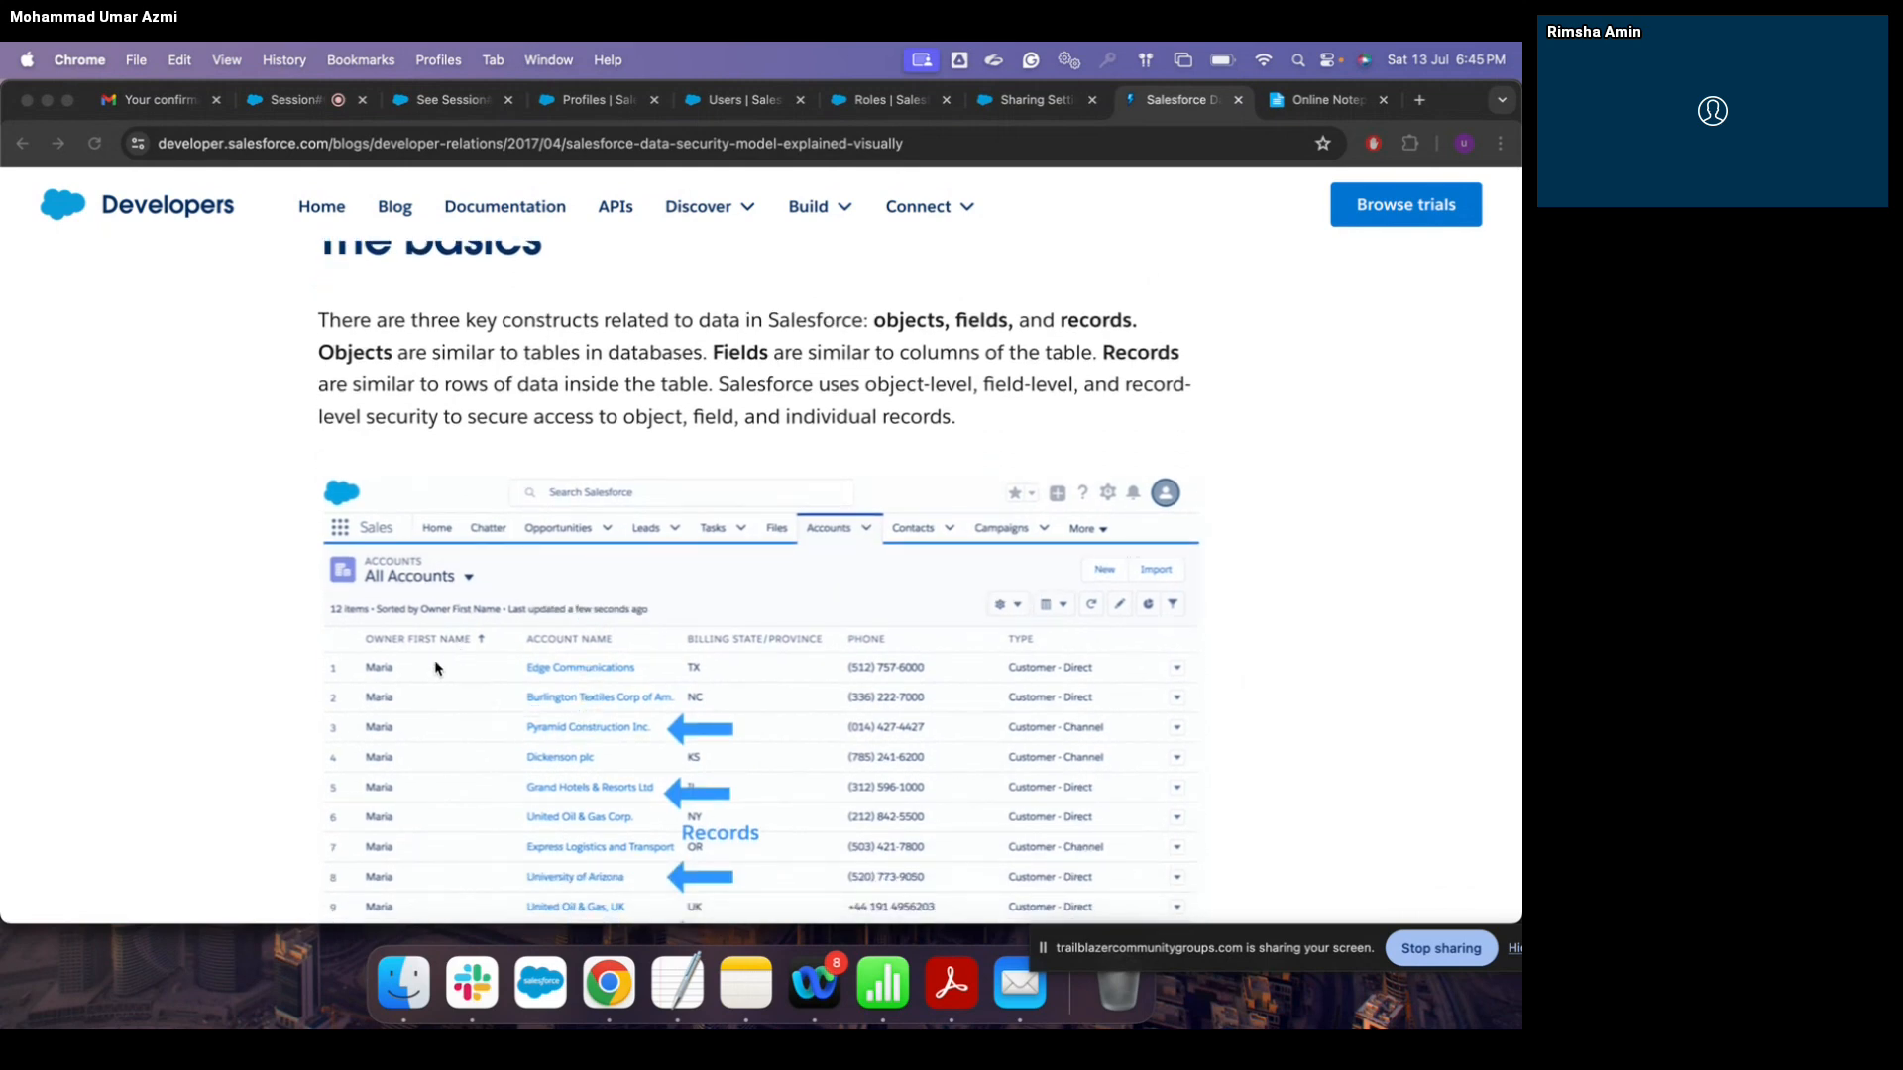
pyautogui.scroll(-10, 624, 780)
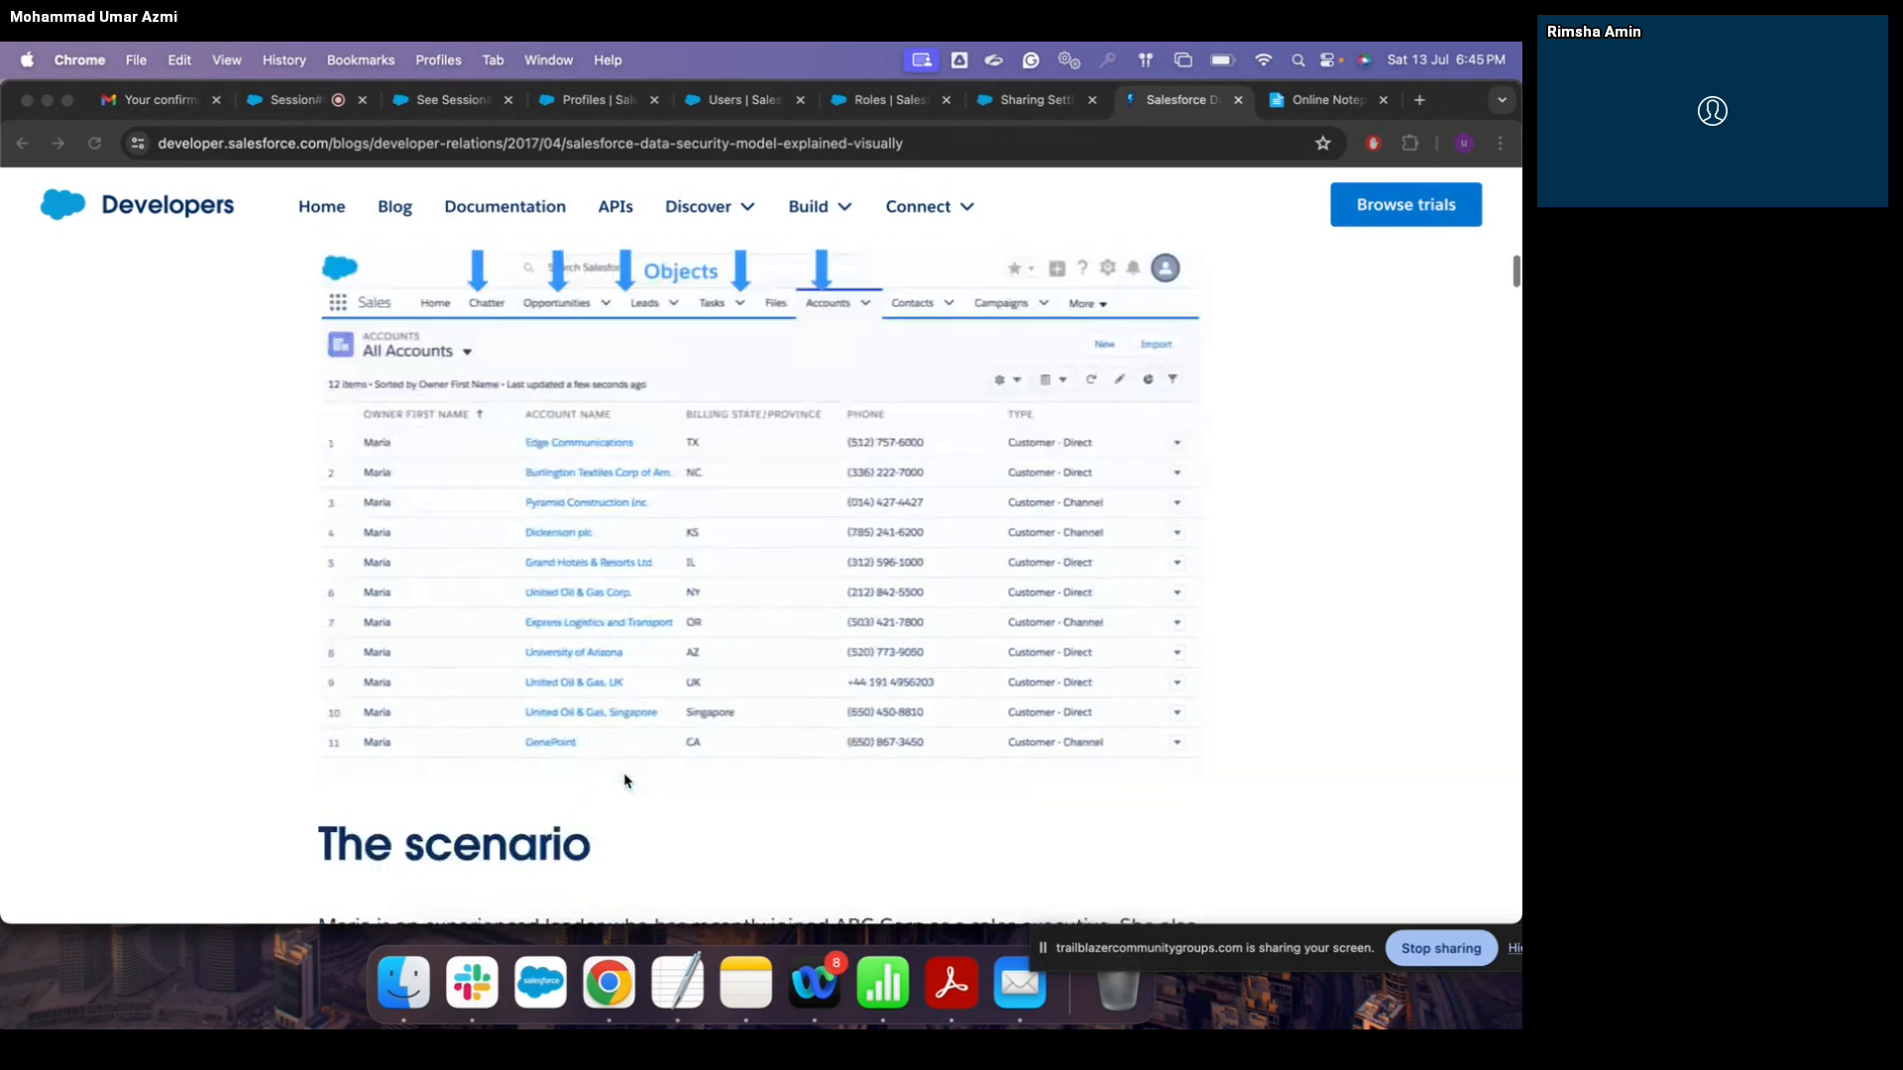
pyautogui.scroll(-1, 624, 781)
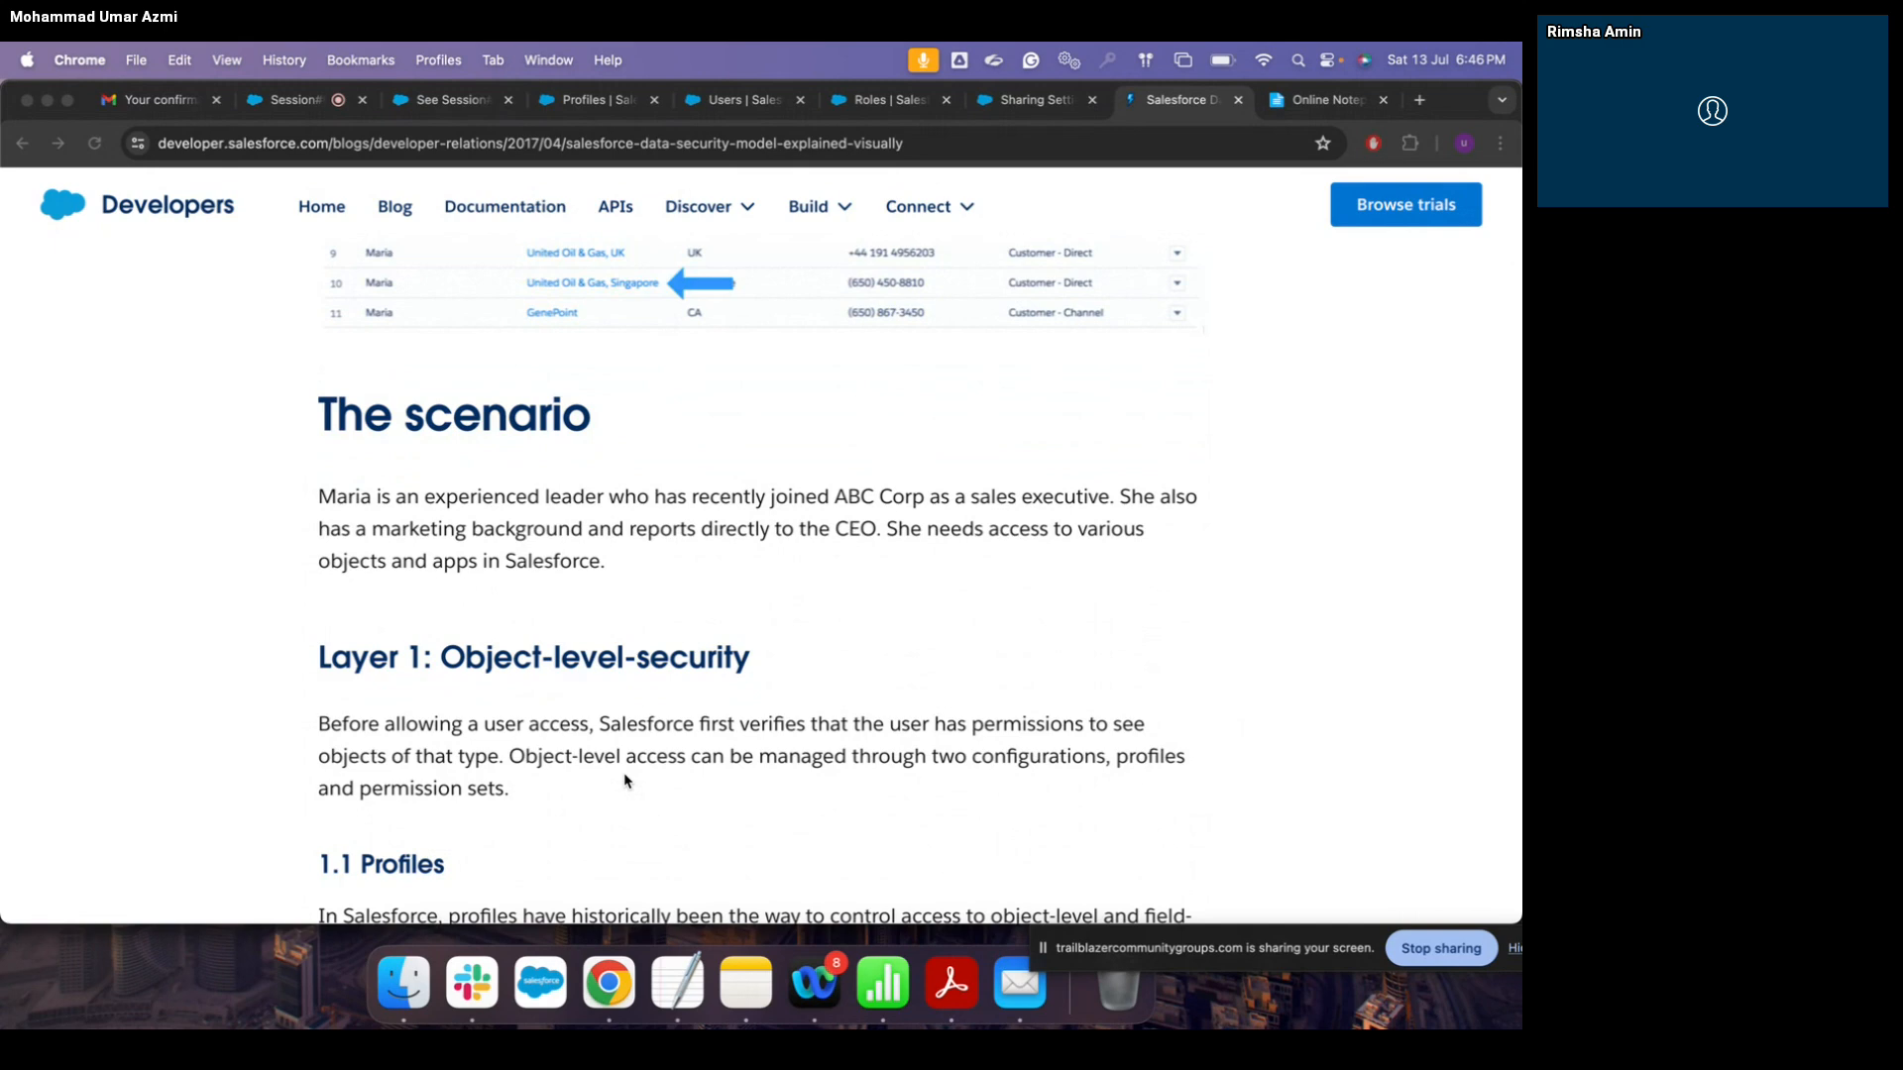
pyautogui.scroll(-5, 624, 781)
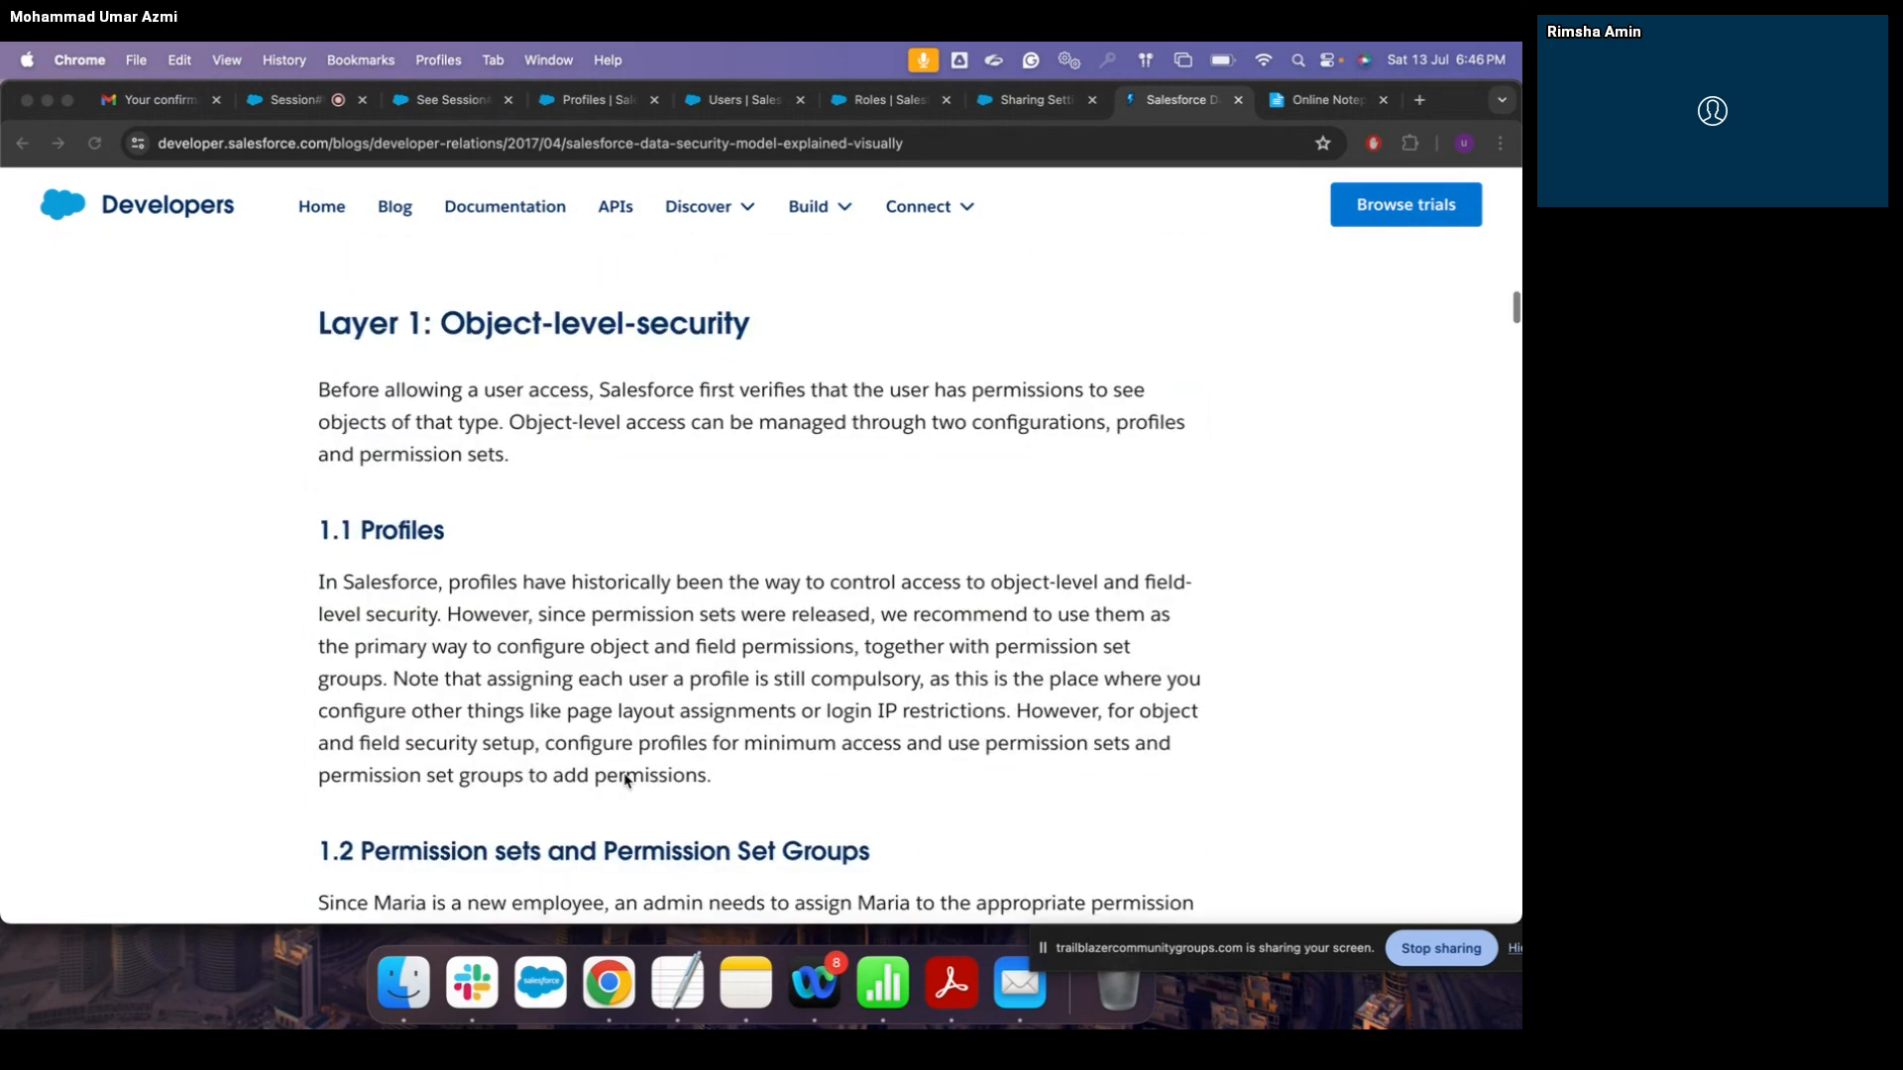
pyautogui.scroll(-1, 624, 780)
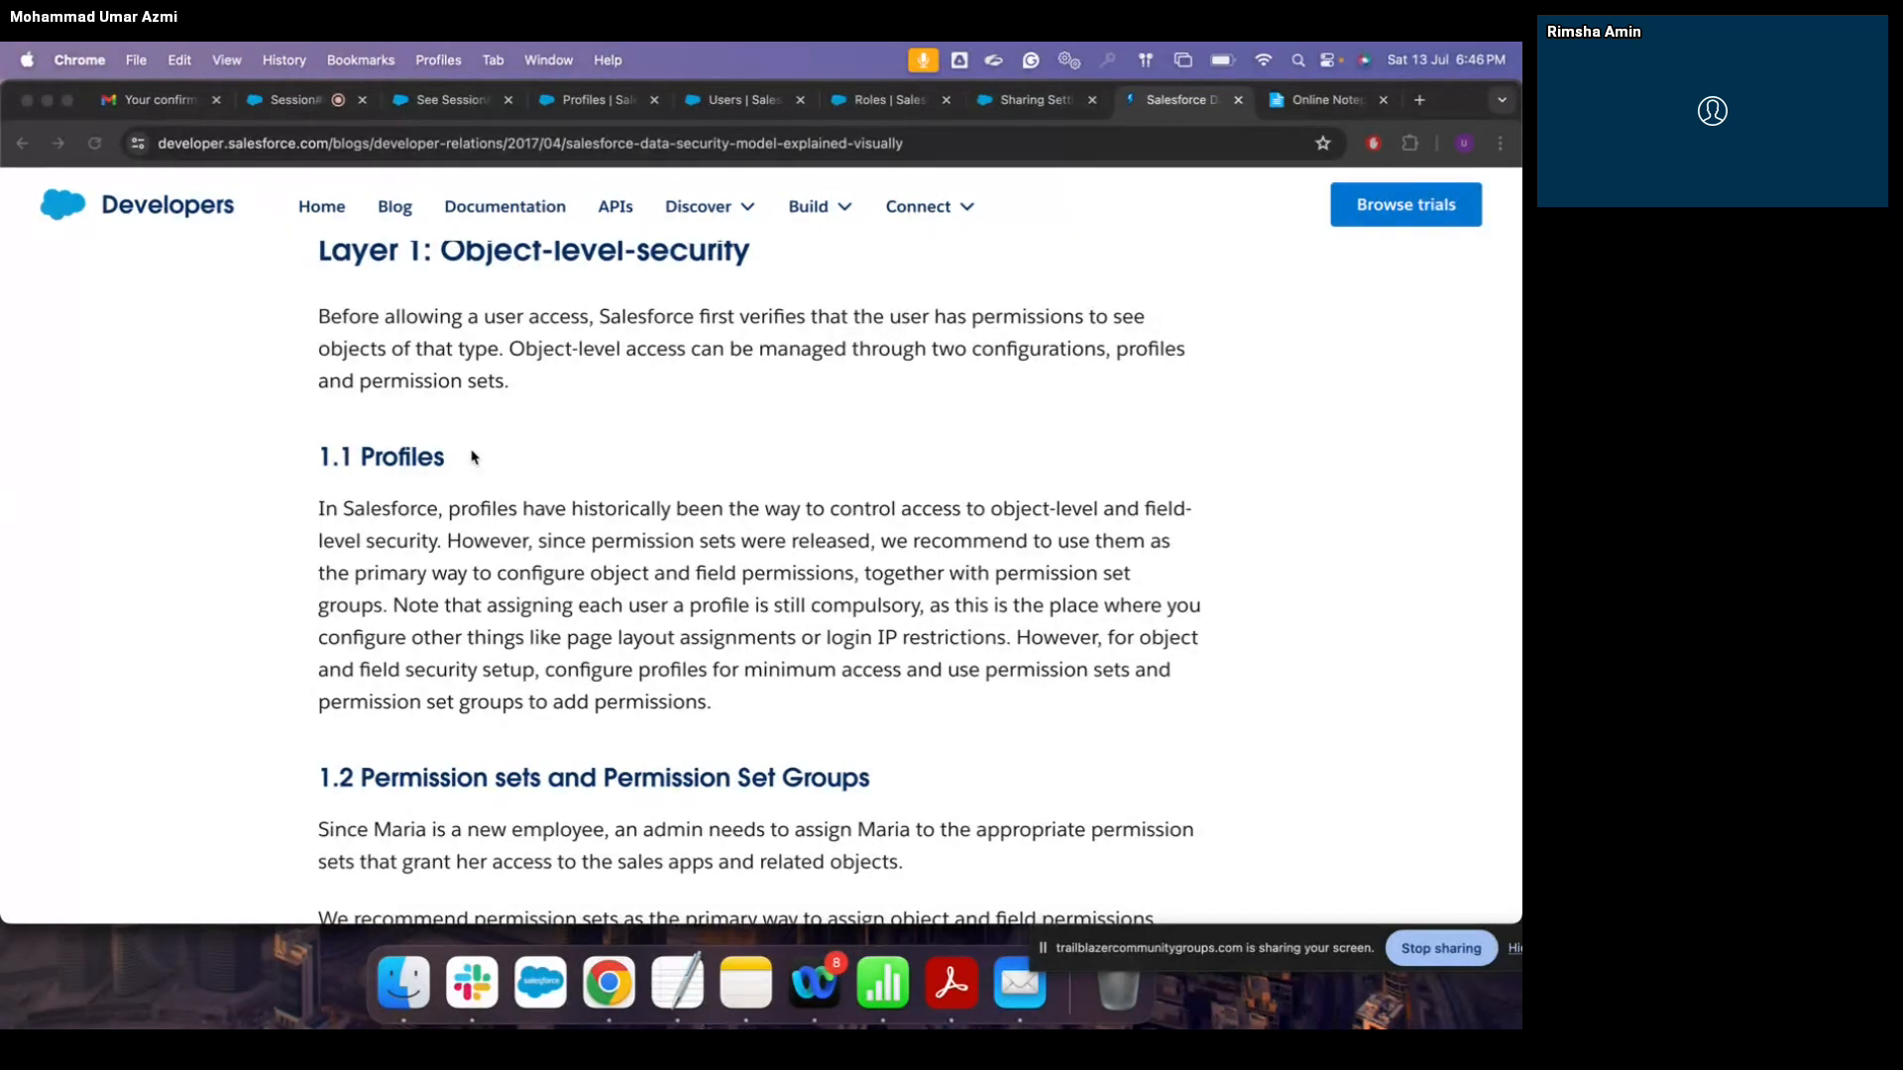
pyautogui.scroll(3, 683, 455)
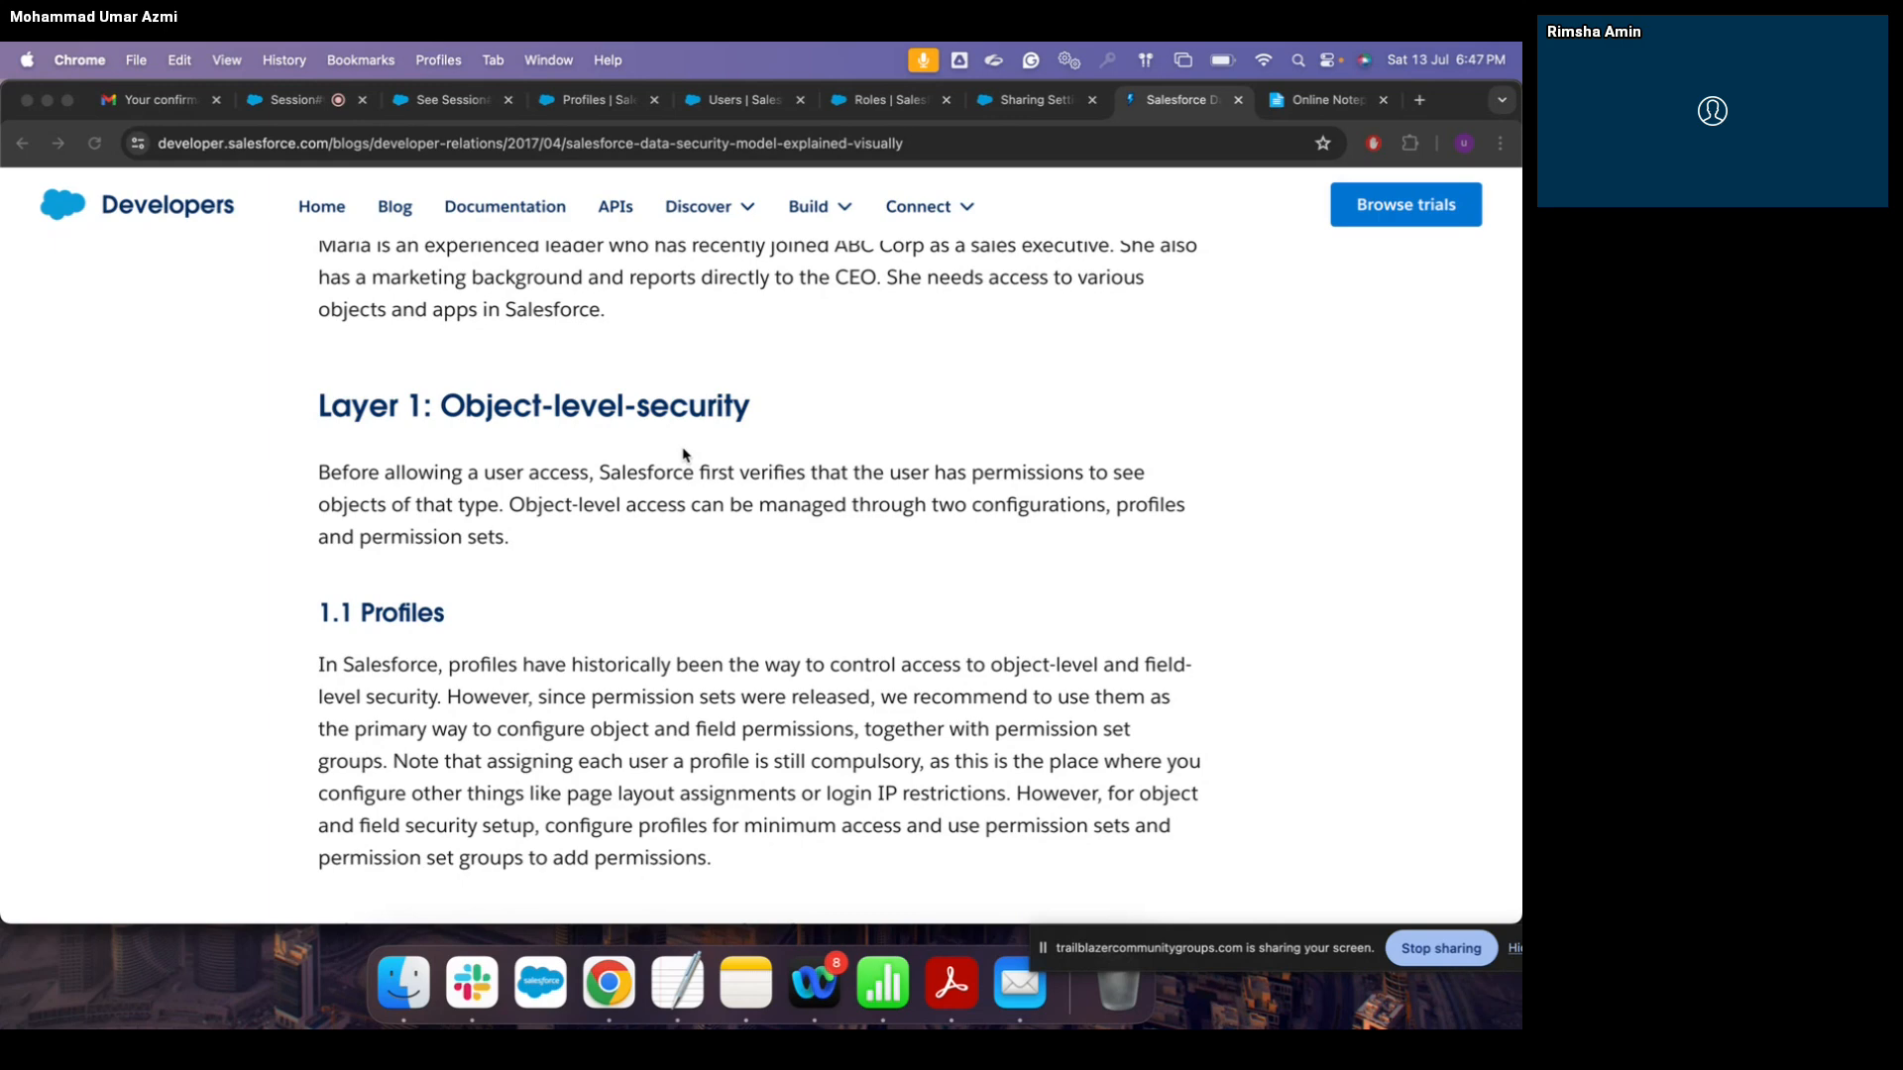
pyautogui.scroll(-3, 683, 454)
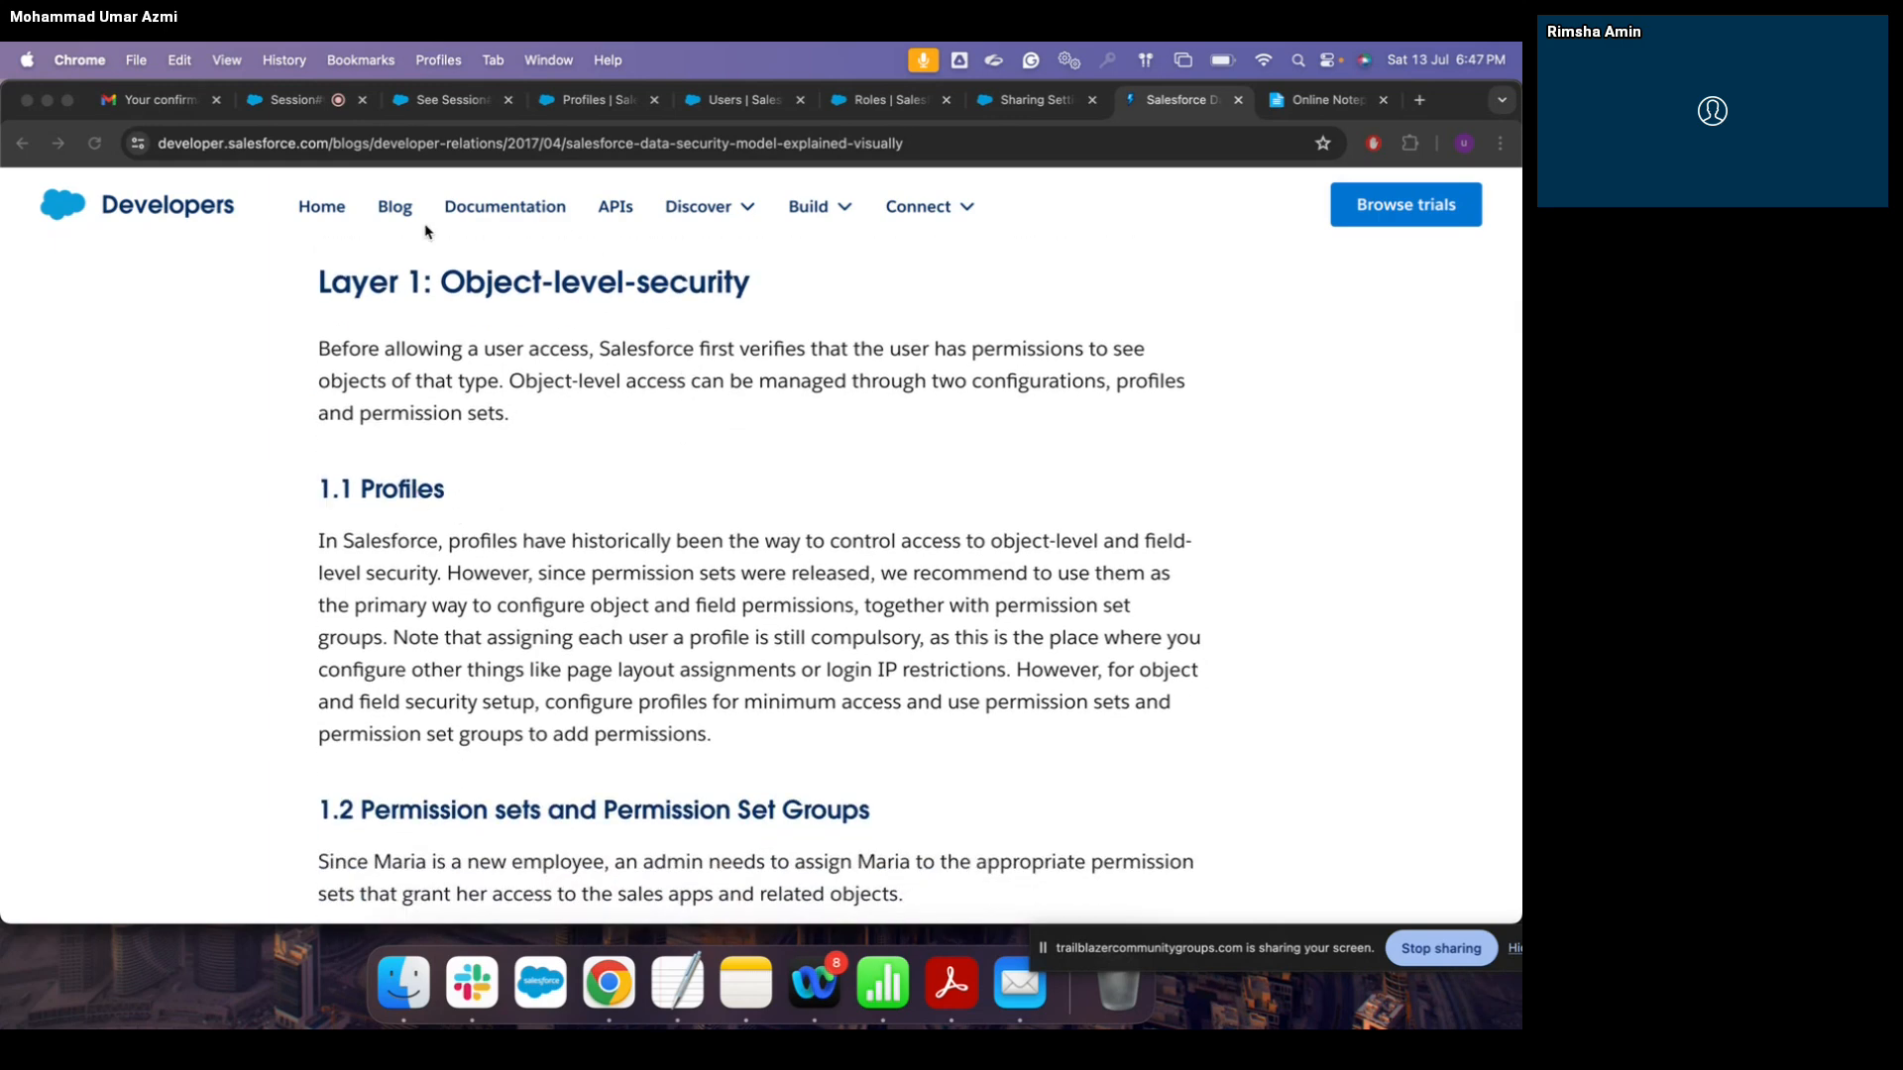
# Step: Review the Profiles list, then view the existing Standard User, Customer Support user's details
pyautogui.click(590, 100)
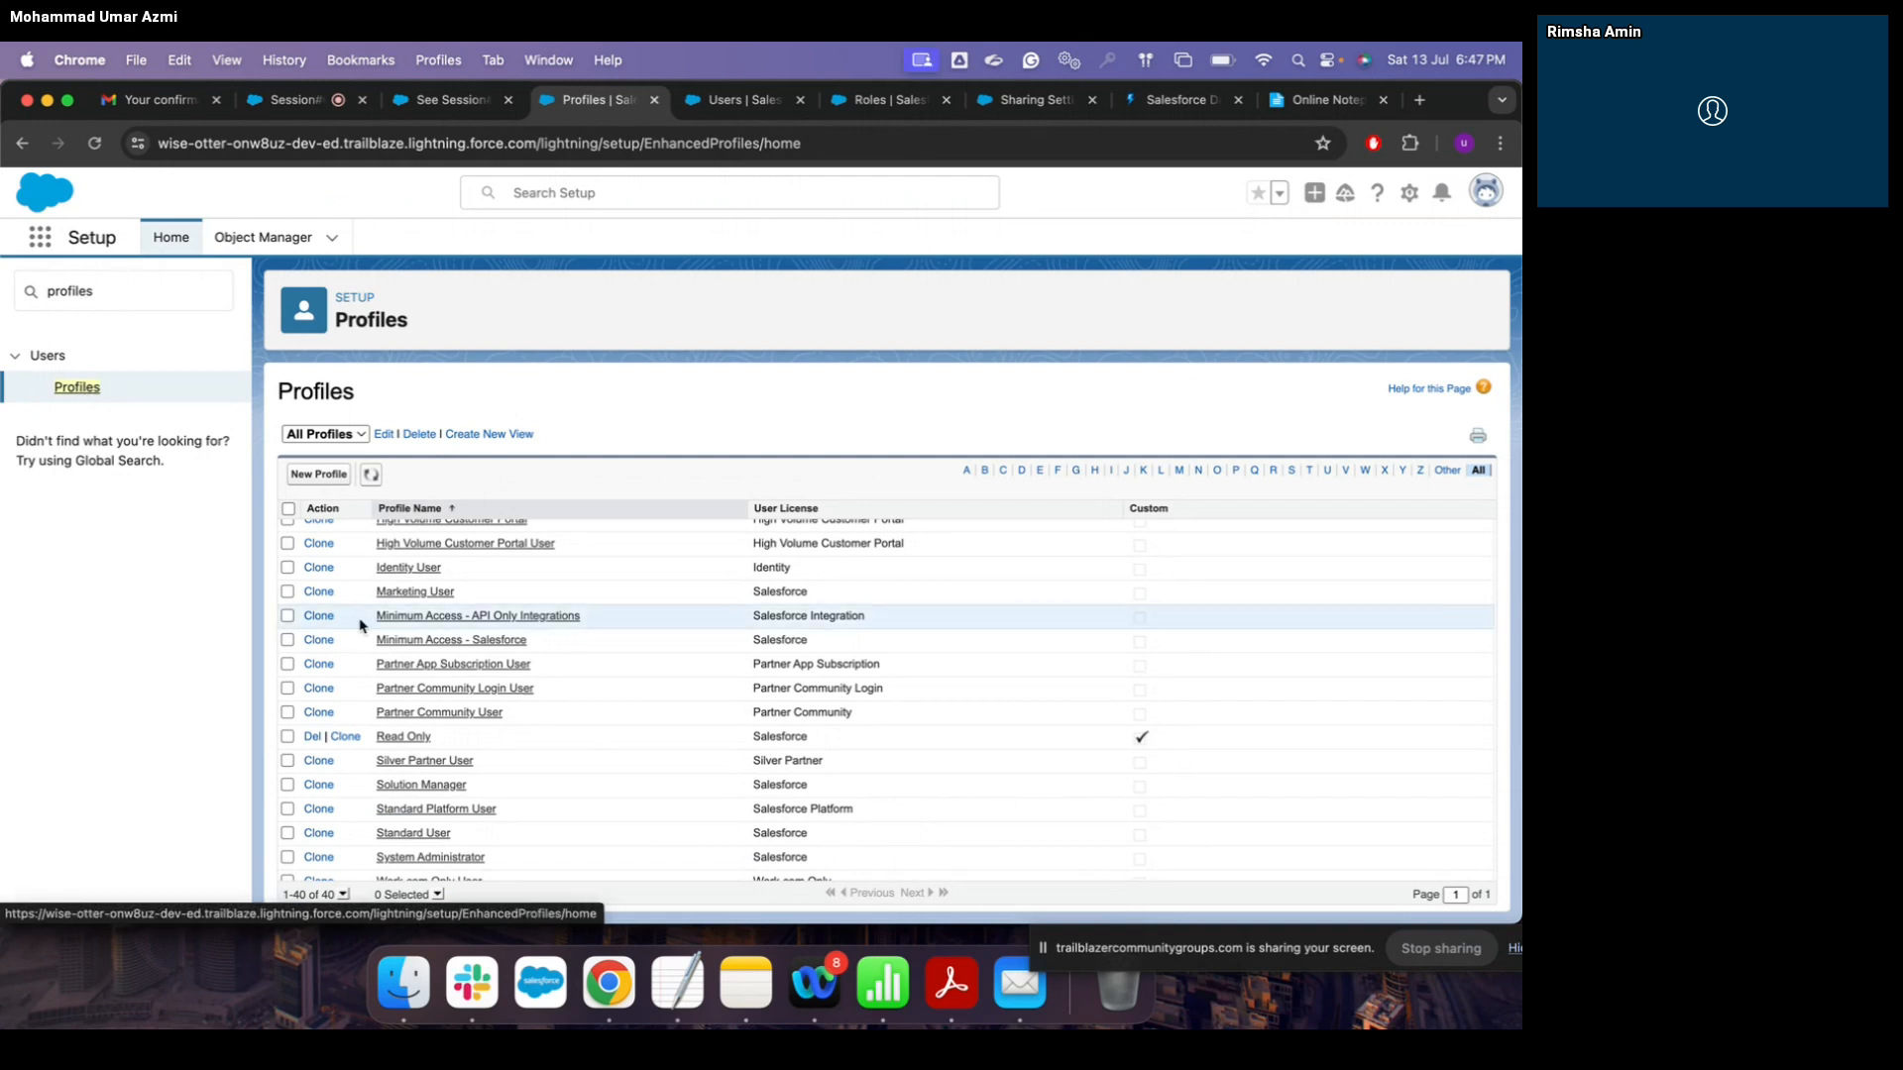
pyautogui.scroll(10, 362, 626)
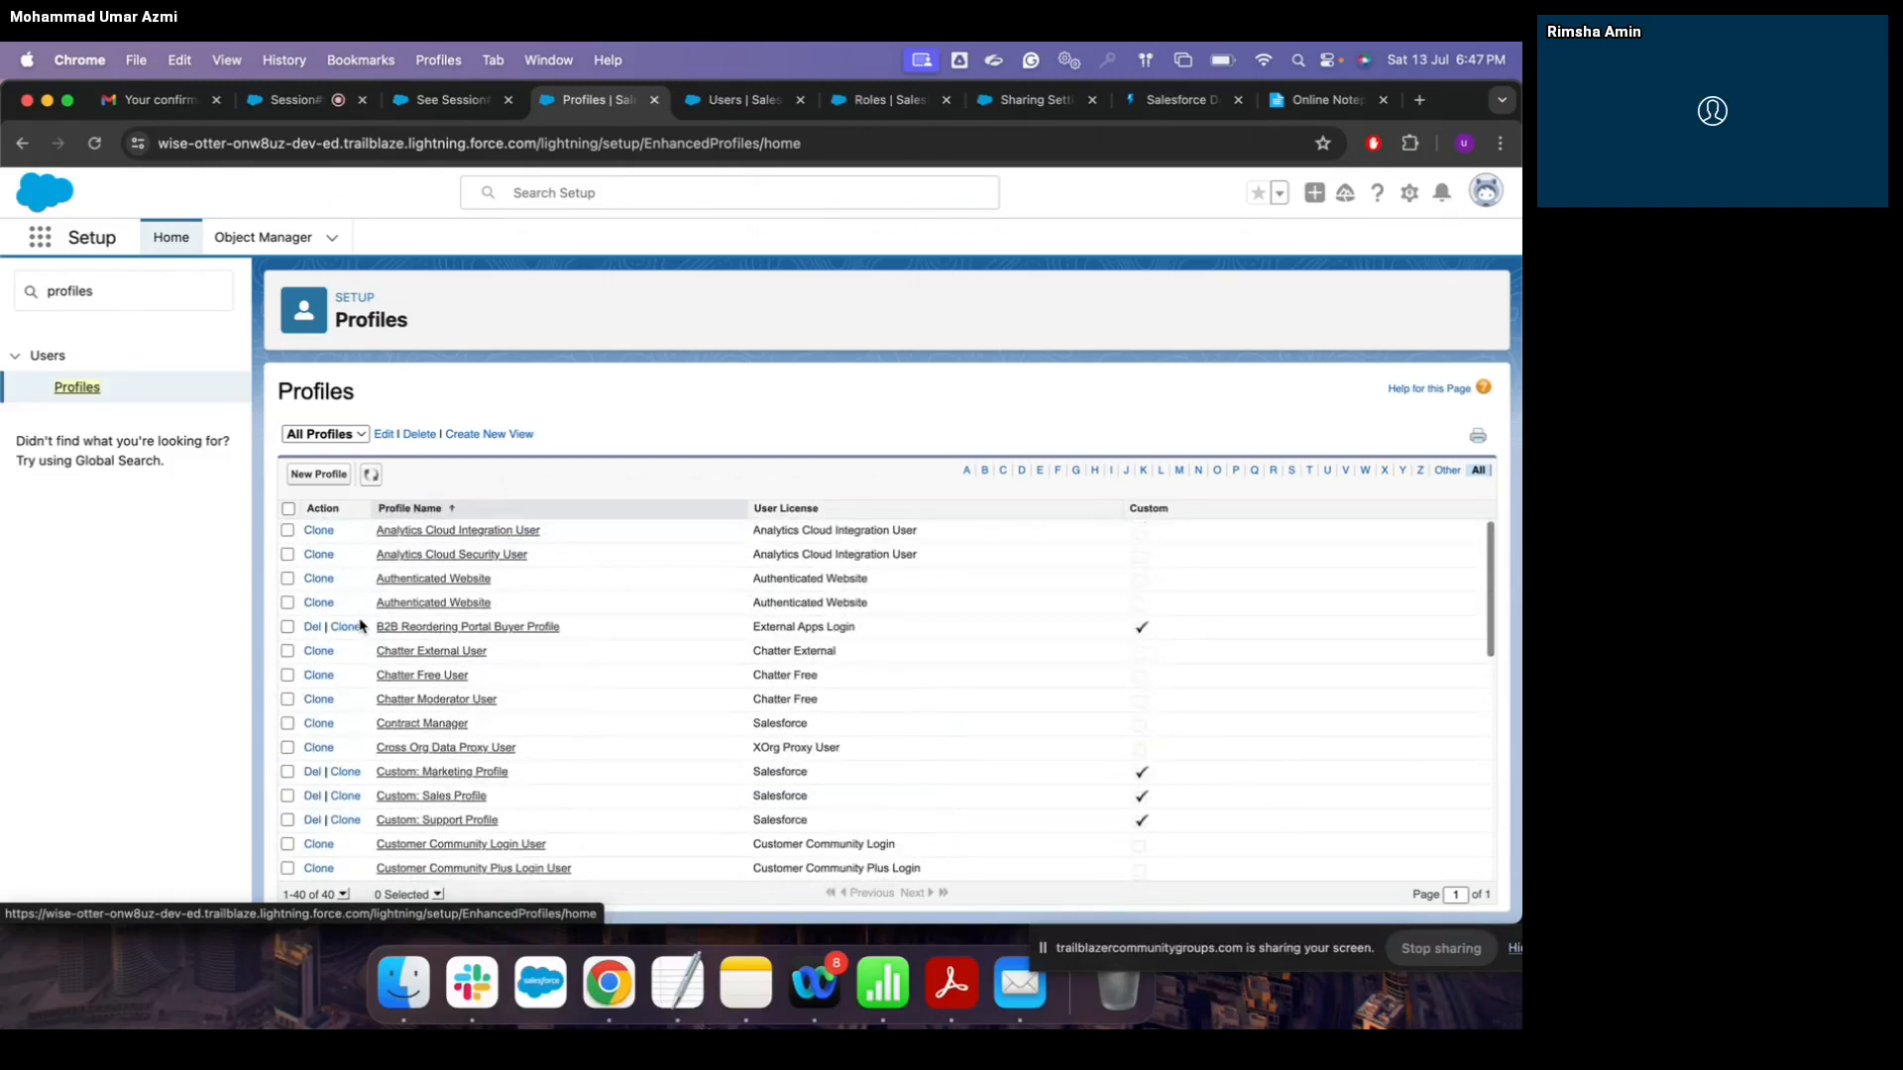
pyautogui.scroll(-10, 361, 626)
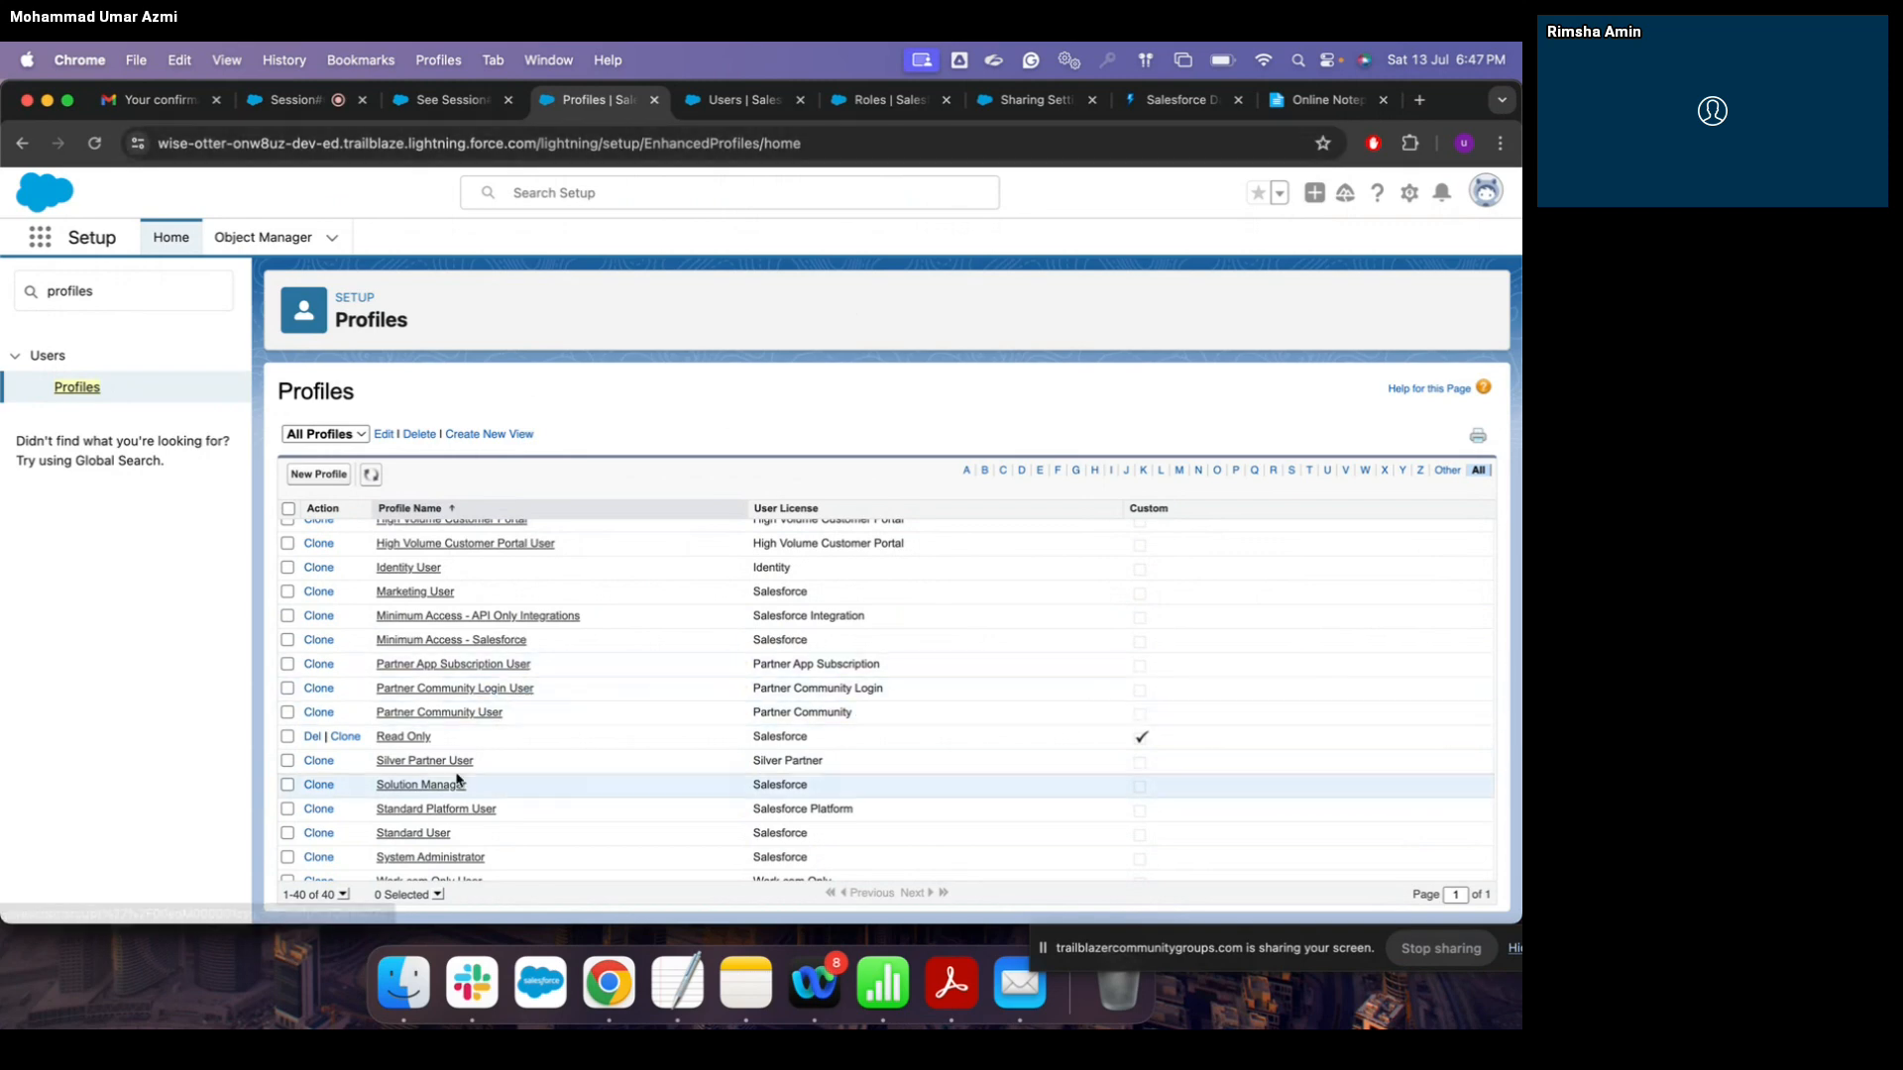
pyautogui.click(738, 103)
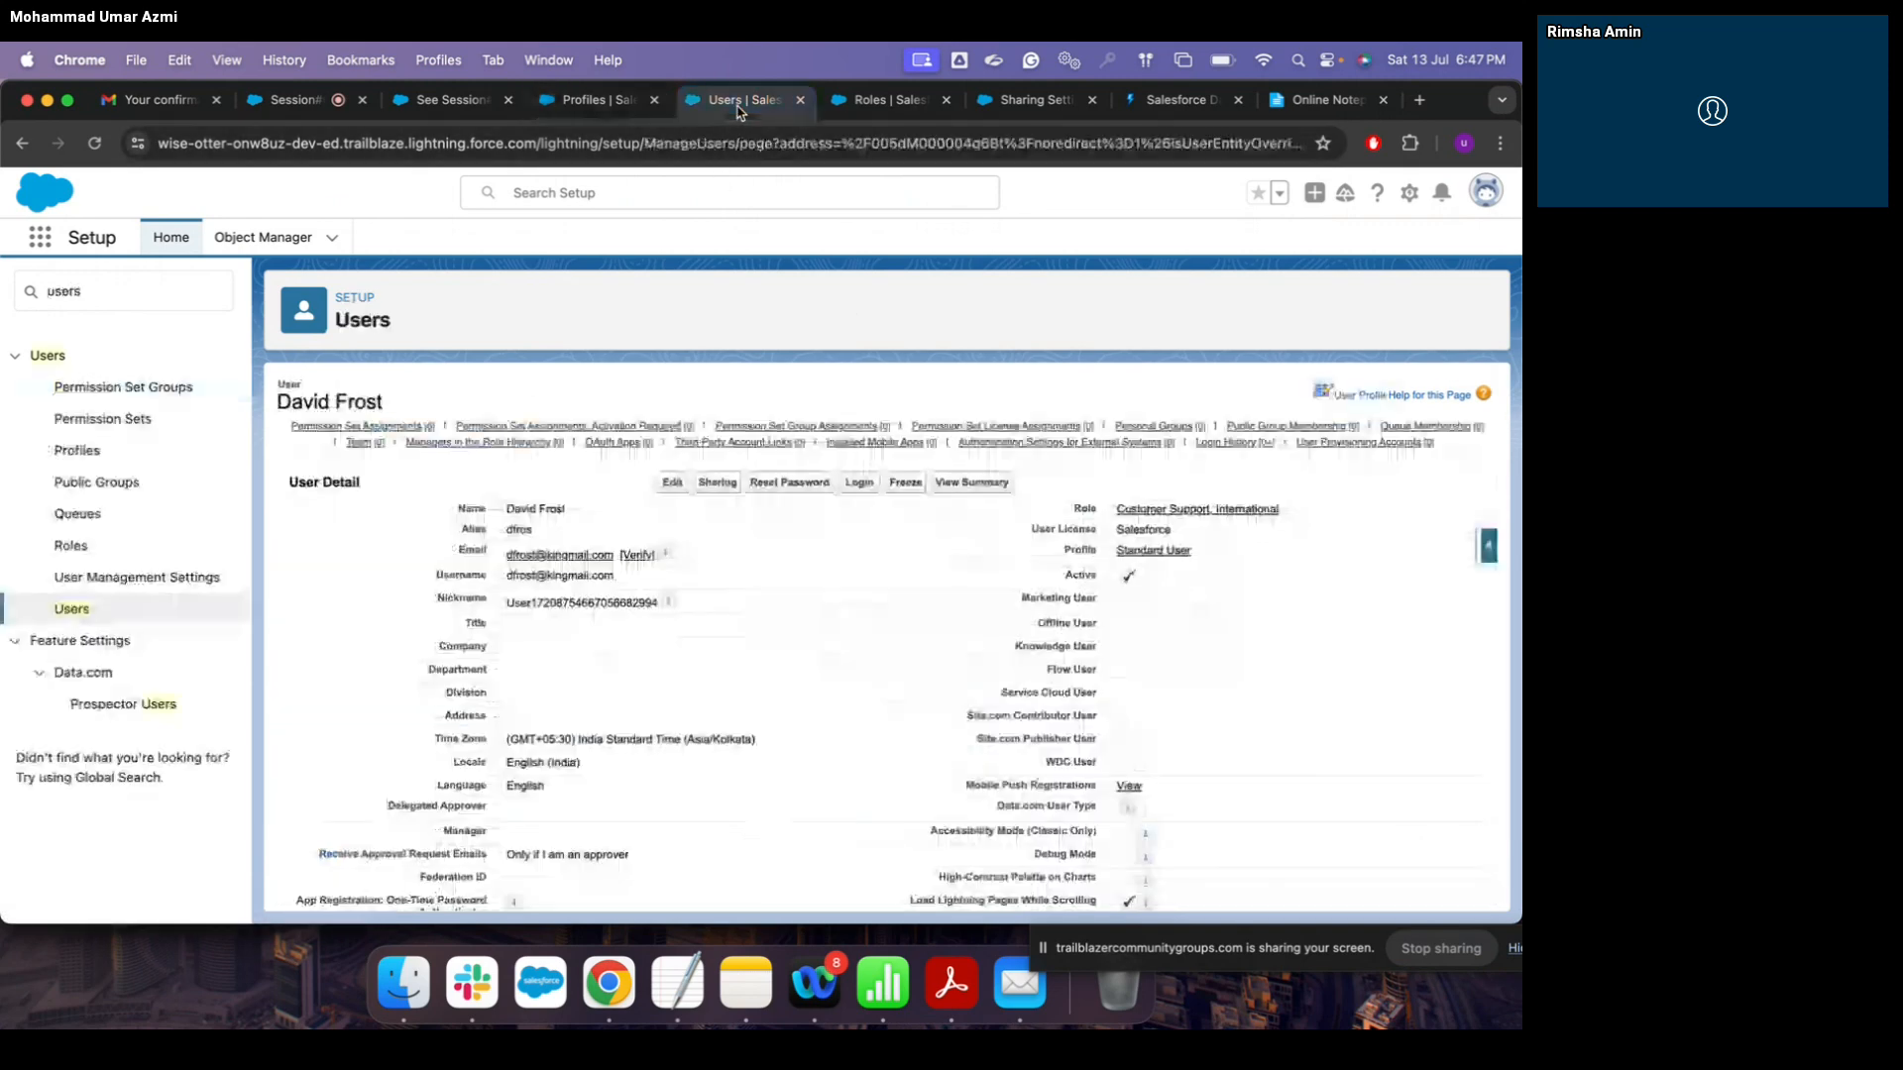
# Step: Go to the Users list in Setup and start a New User
pyautogui.click(80, 609)
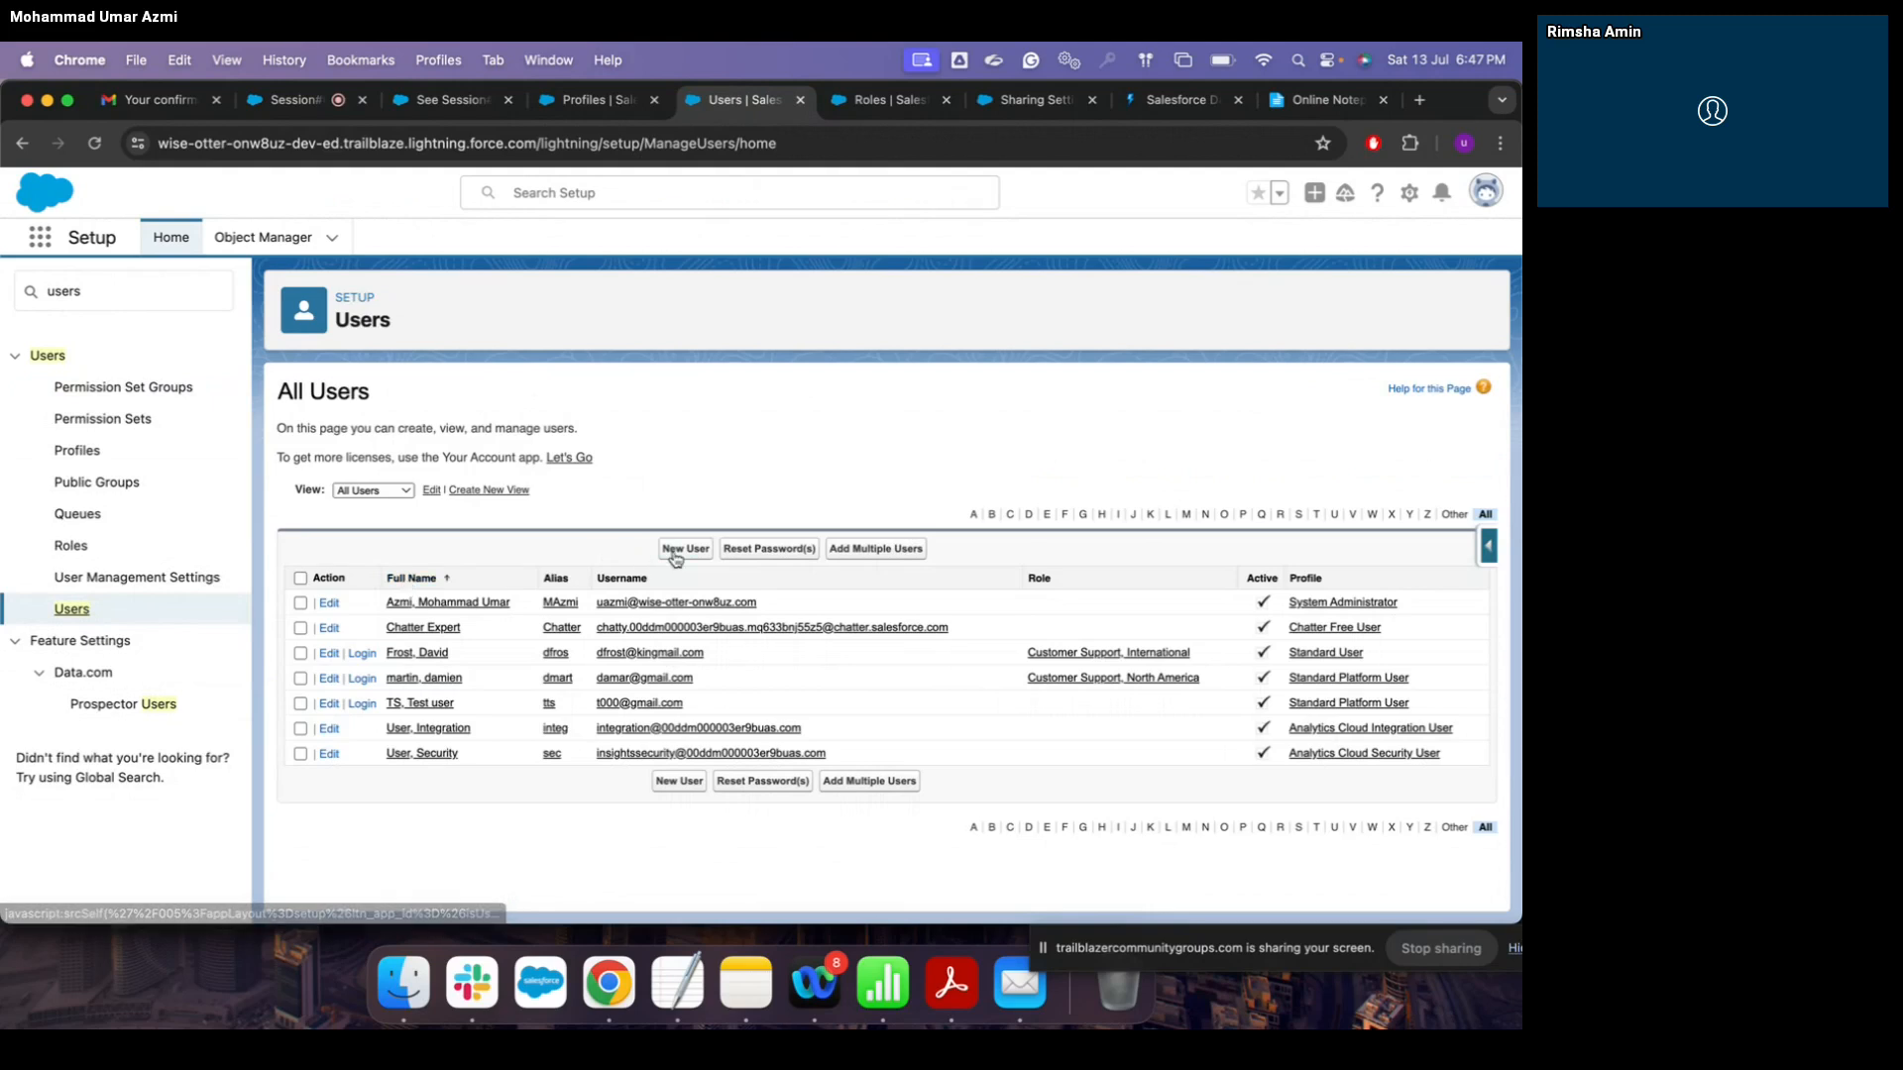
pyautogui.click(683, 550)
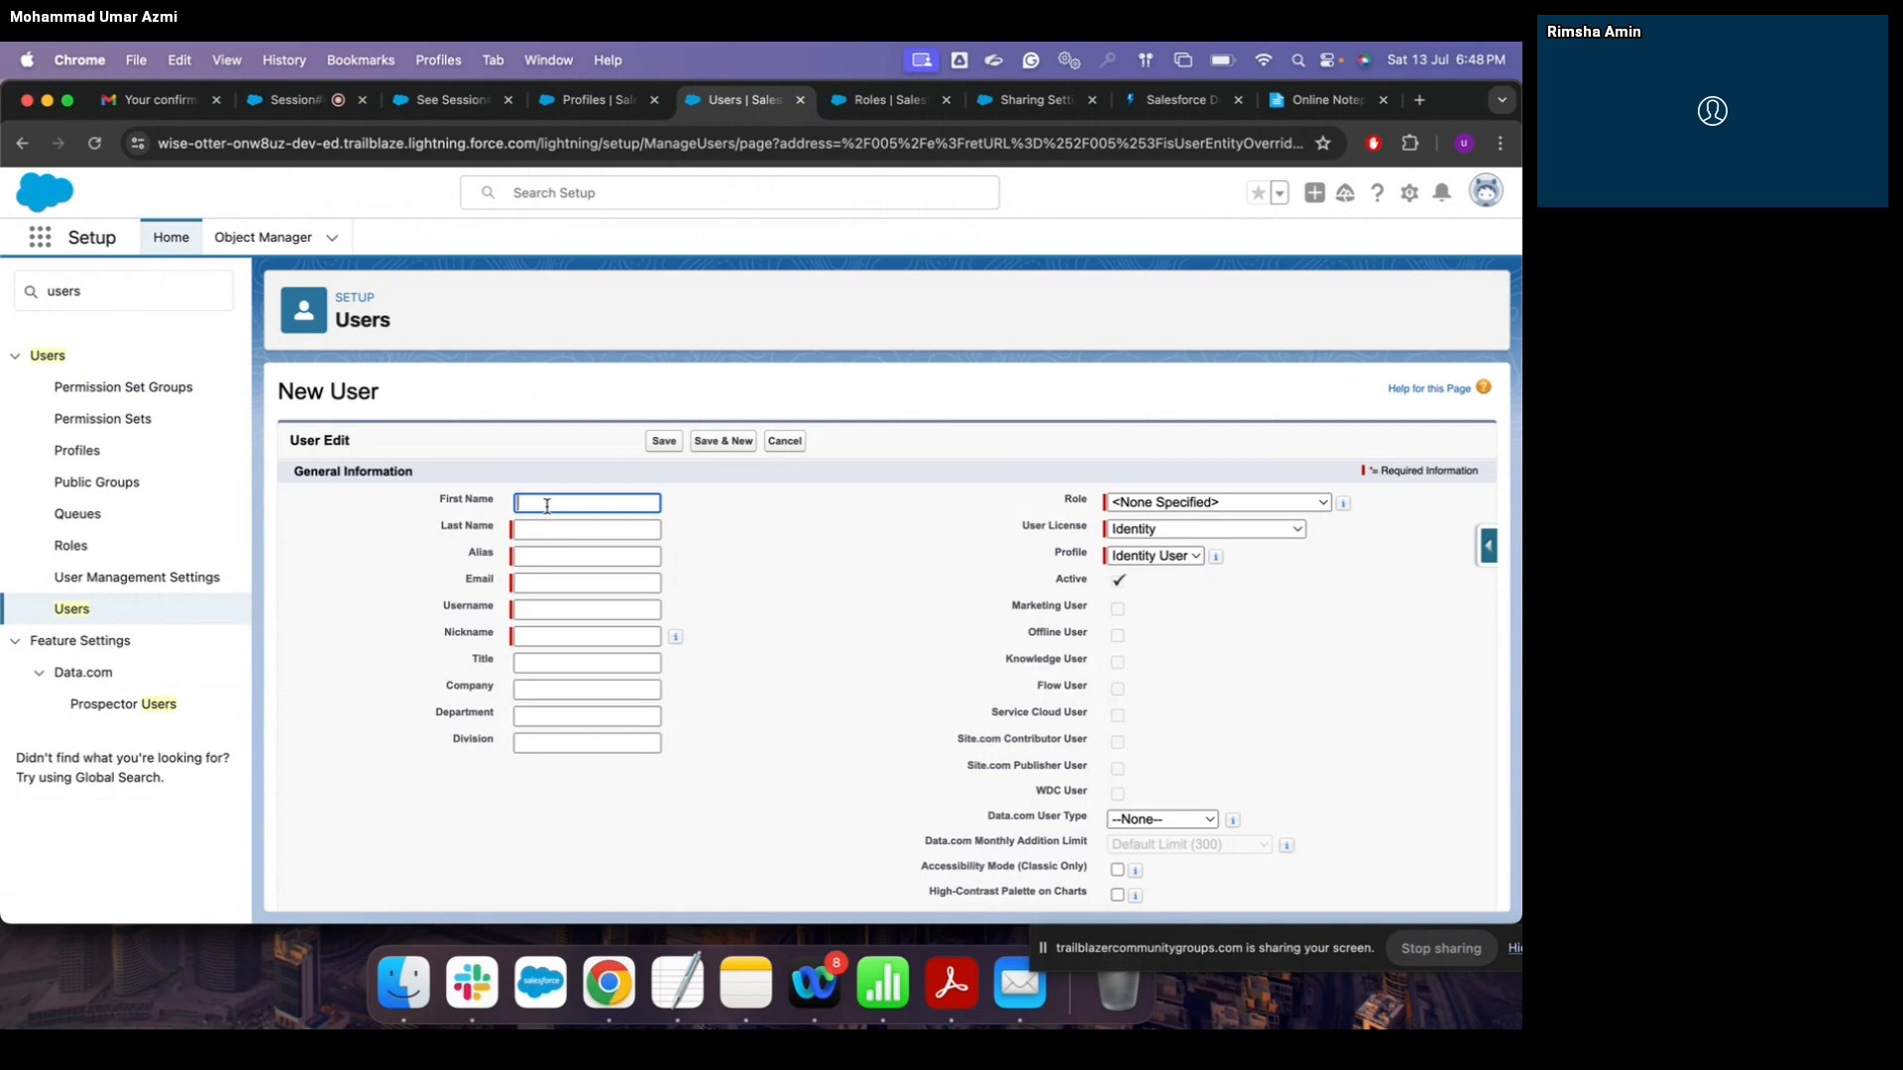
# Step: Enter the new user's first name, last name and e-mail address
pyautogui.write('Any')
pyautogui.write('dy')
pyautogui.click(548, 530)
pyautogui.write('murray')
pyautogui.click(543, 550)
pyautogui.press('Tab')
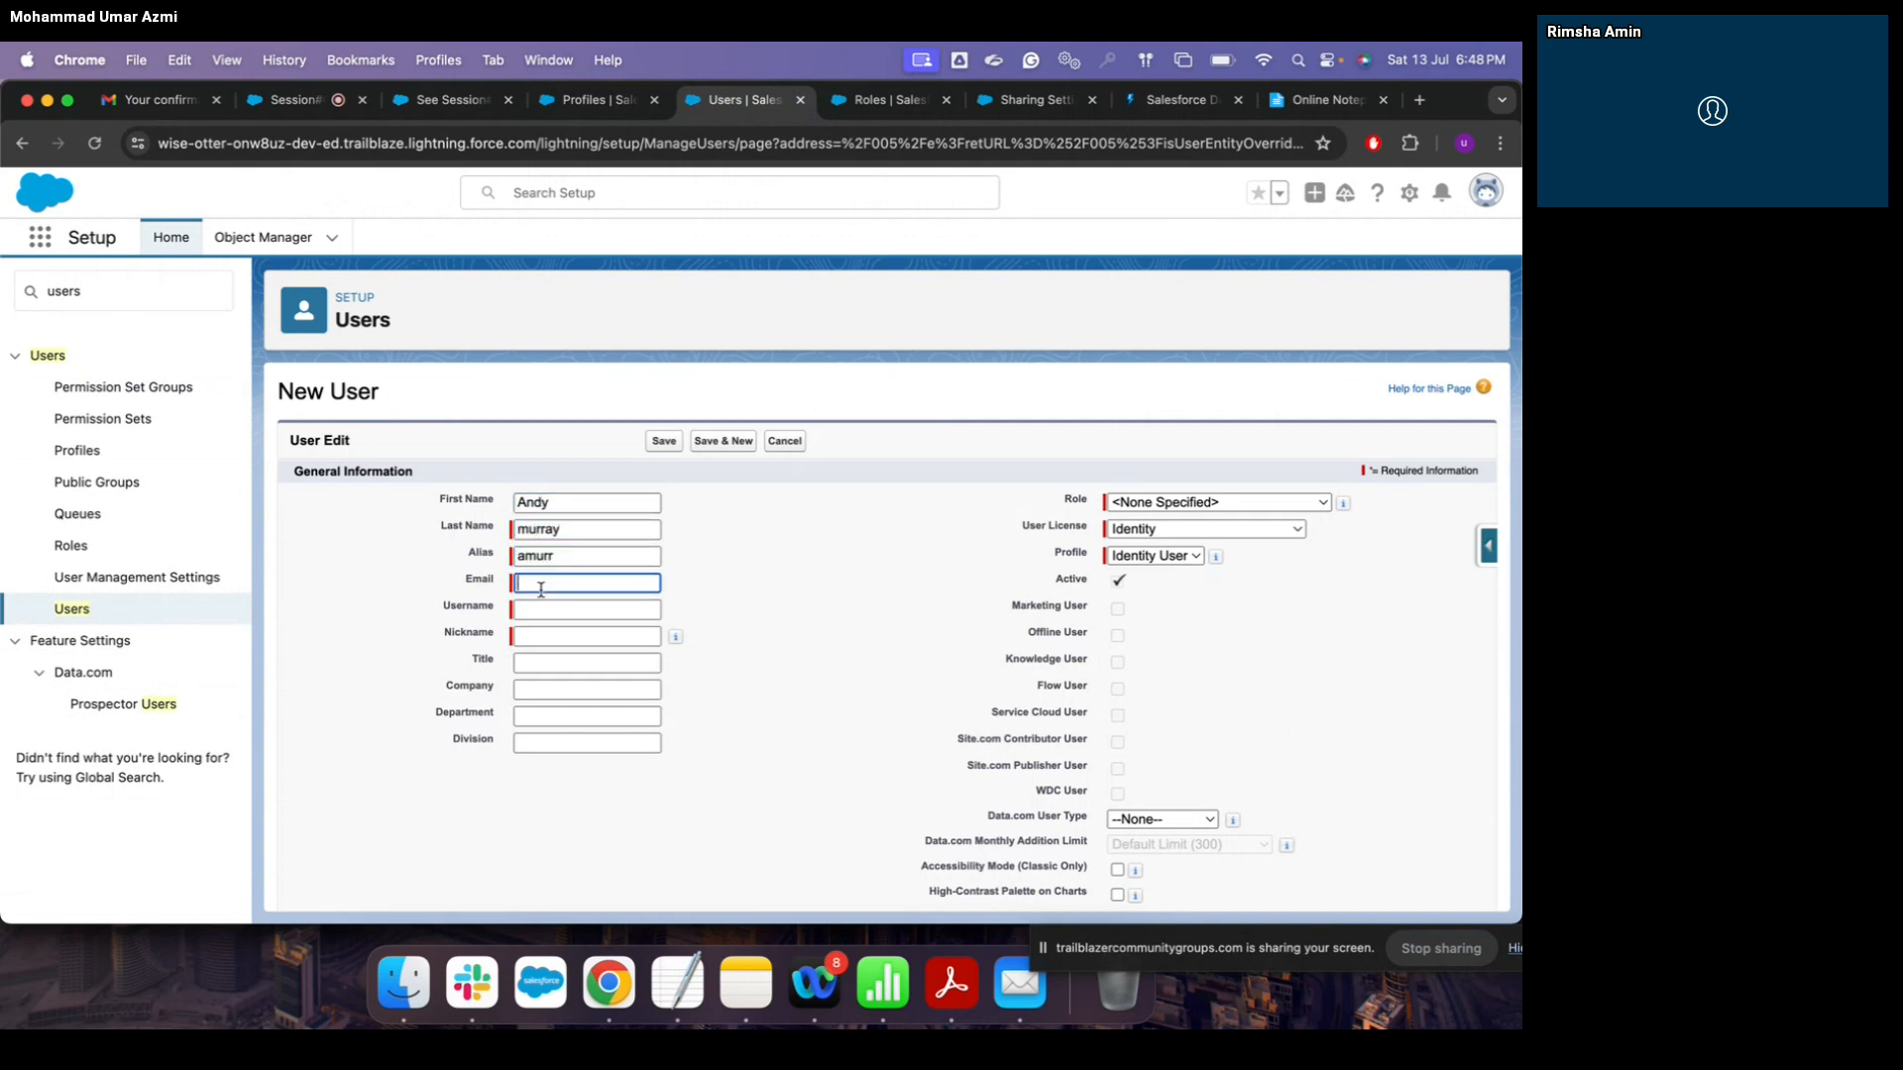
pyautogui.click(543, 609)
# Step: Give the user the Salesforce Platform license and Standard Platform User profile, and save
pyautogui.click(1284, 533)
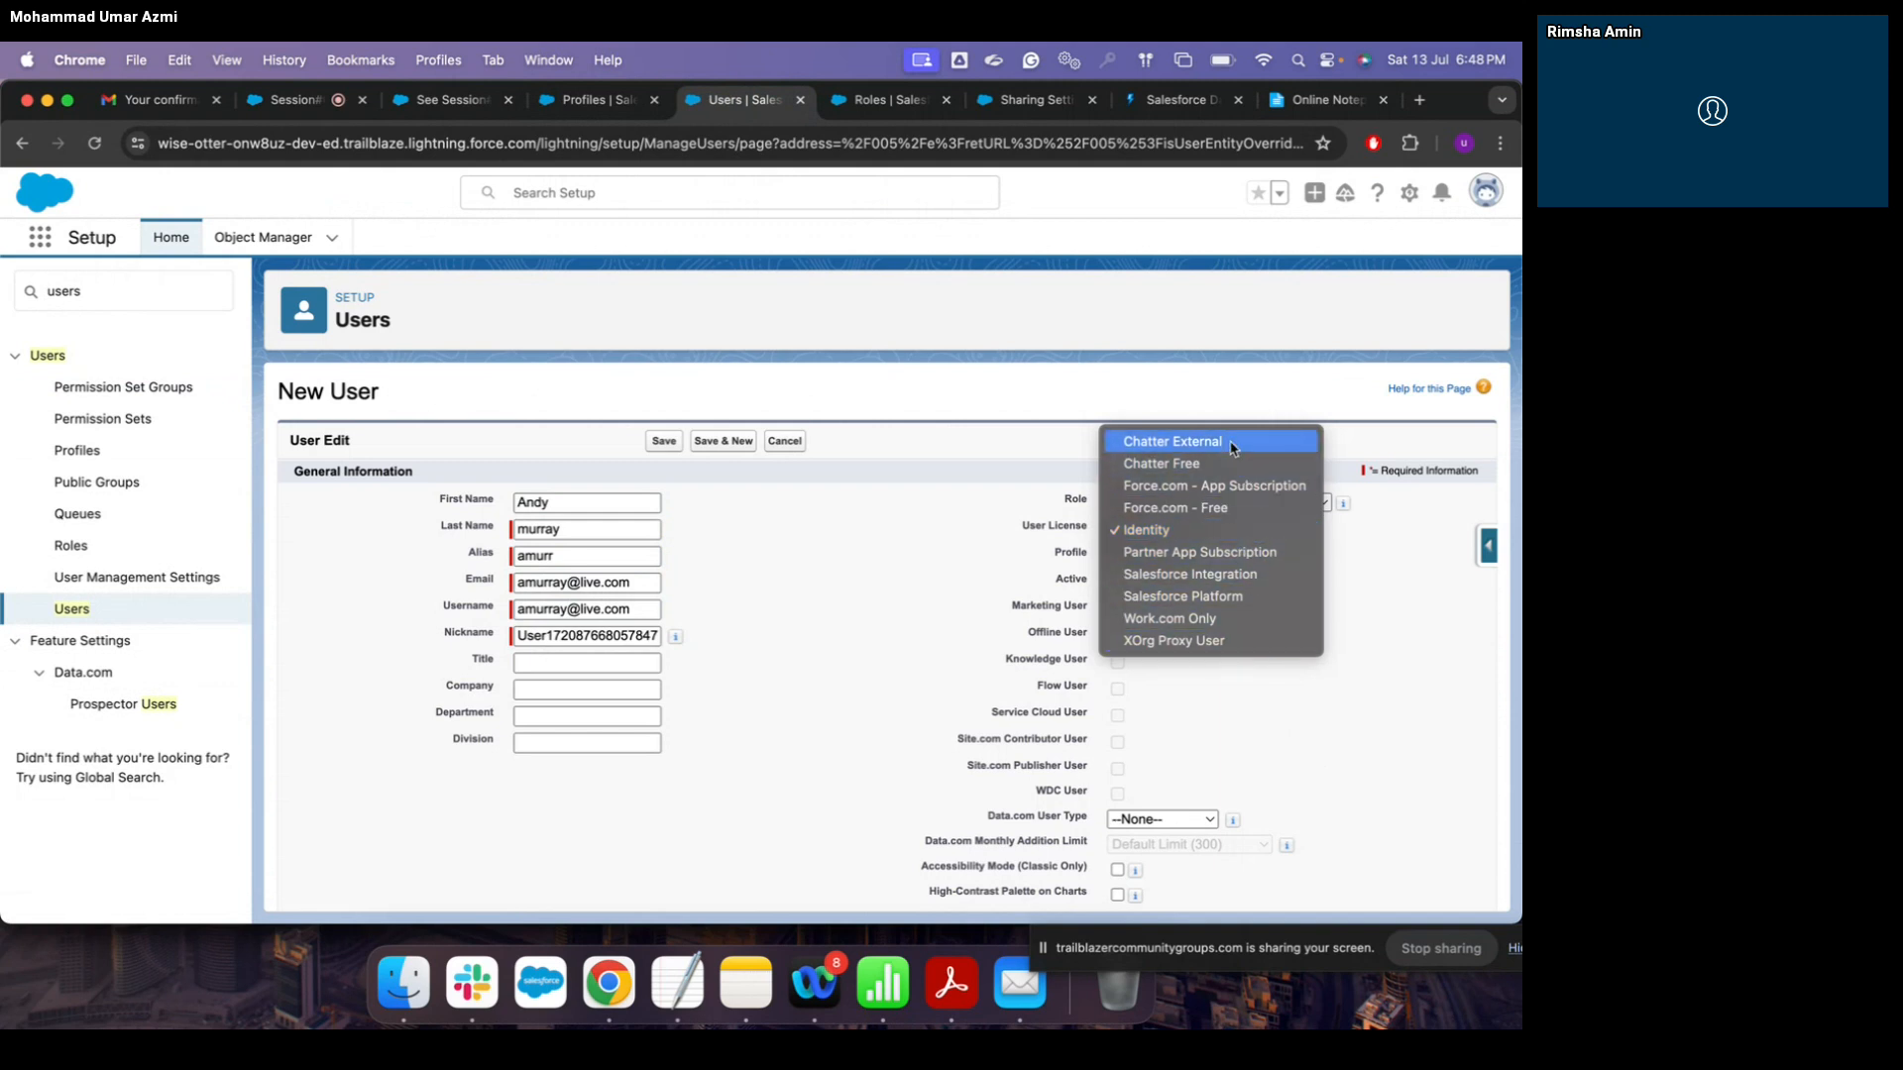
pyautogui.click(1205, 530)
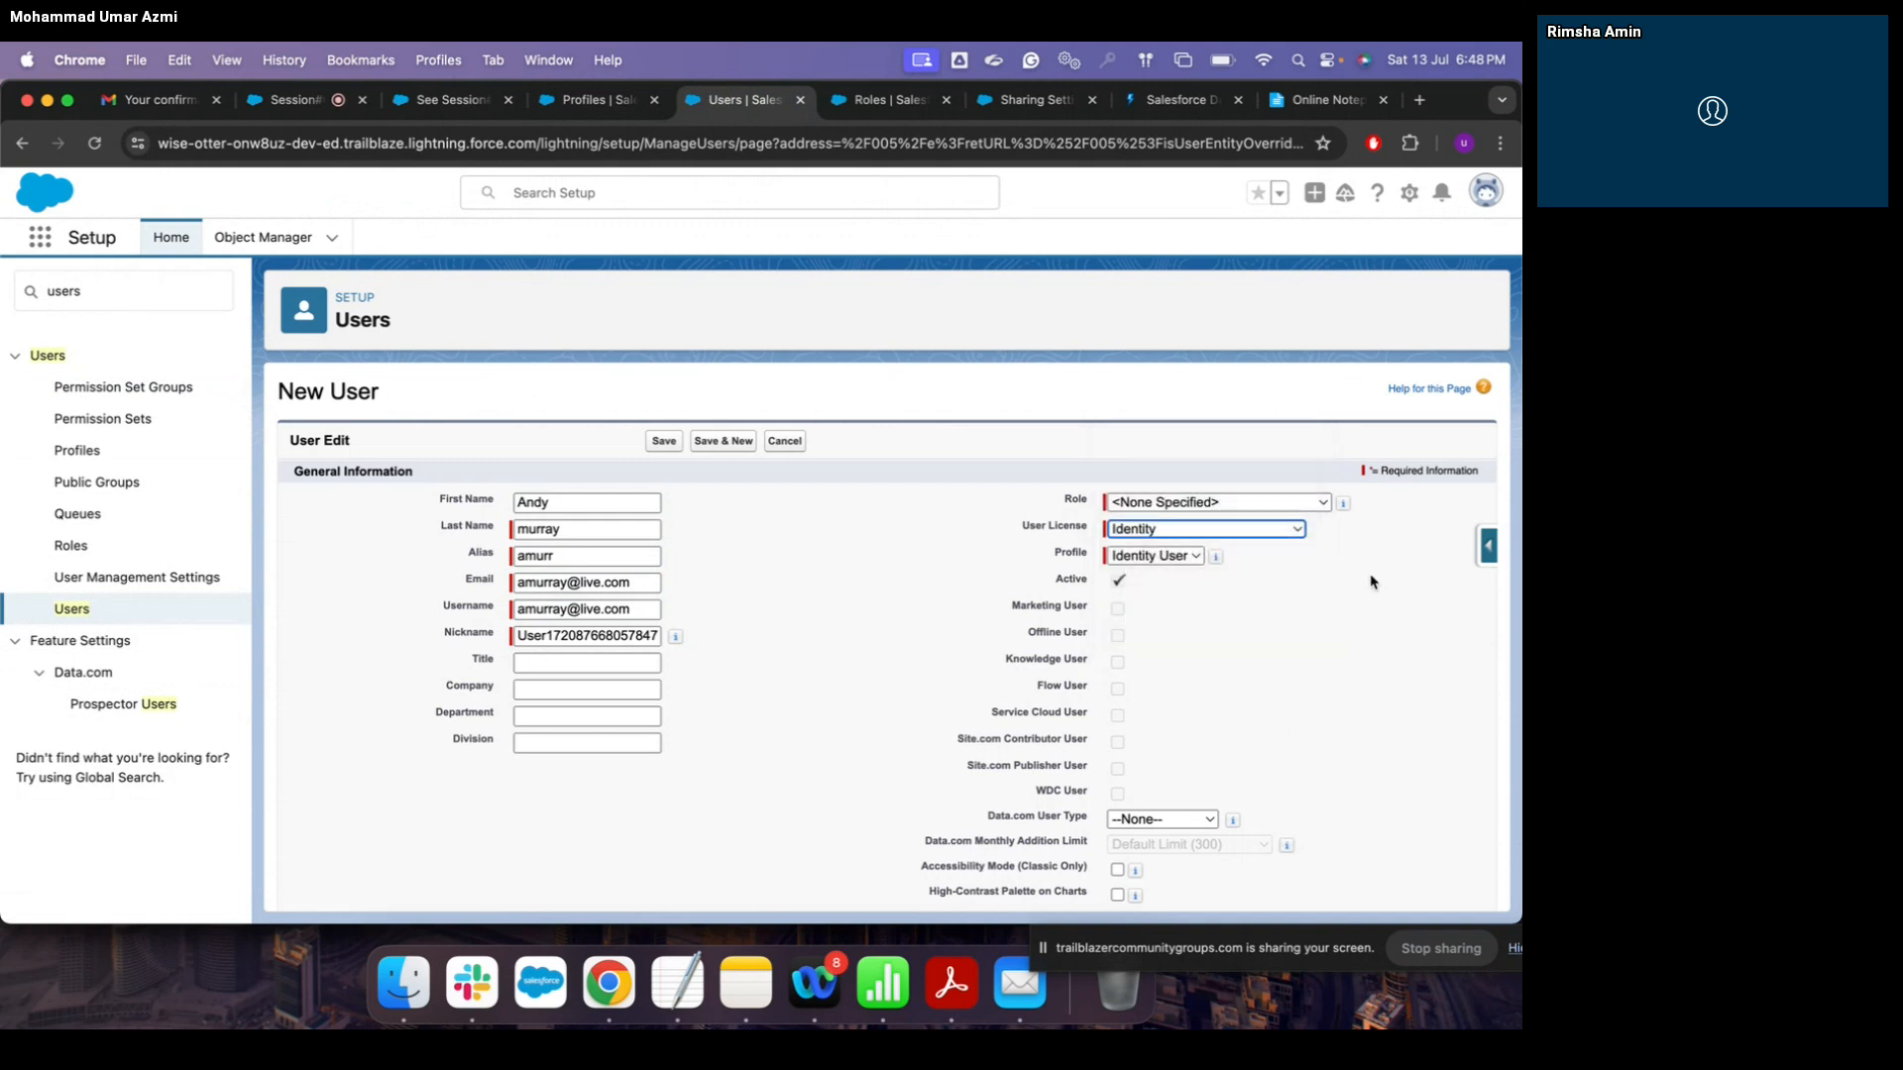
pyautogui.click(1248, 531)
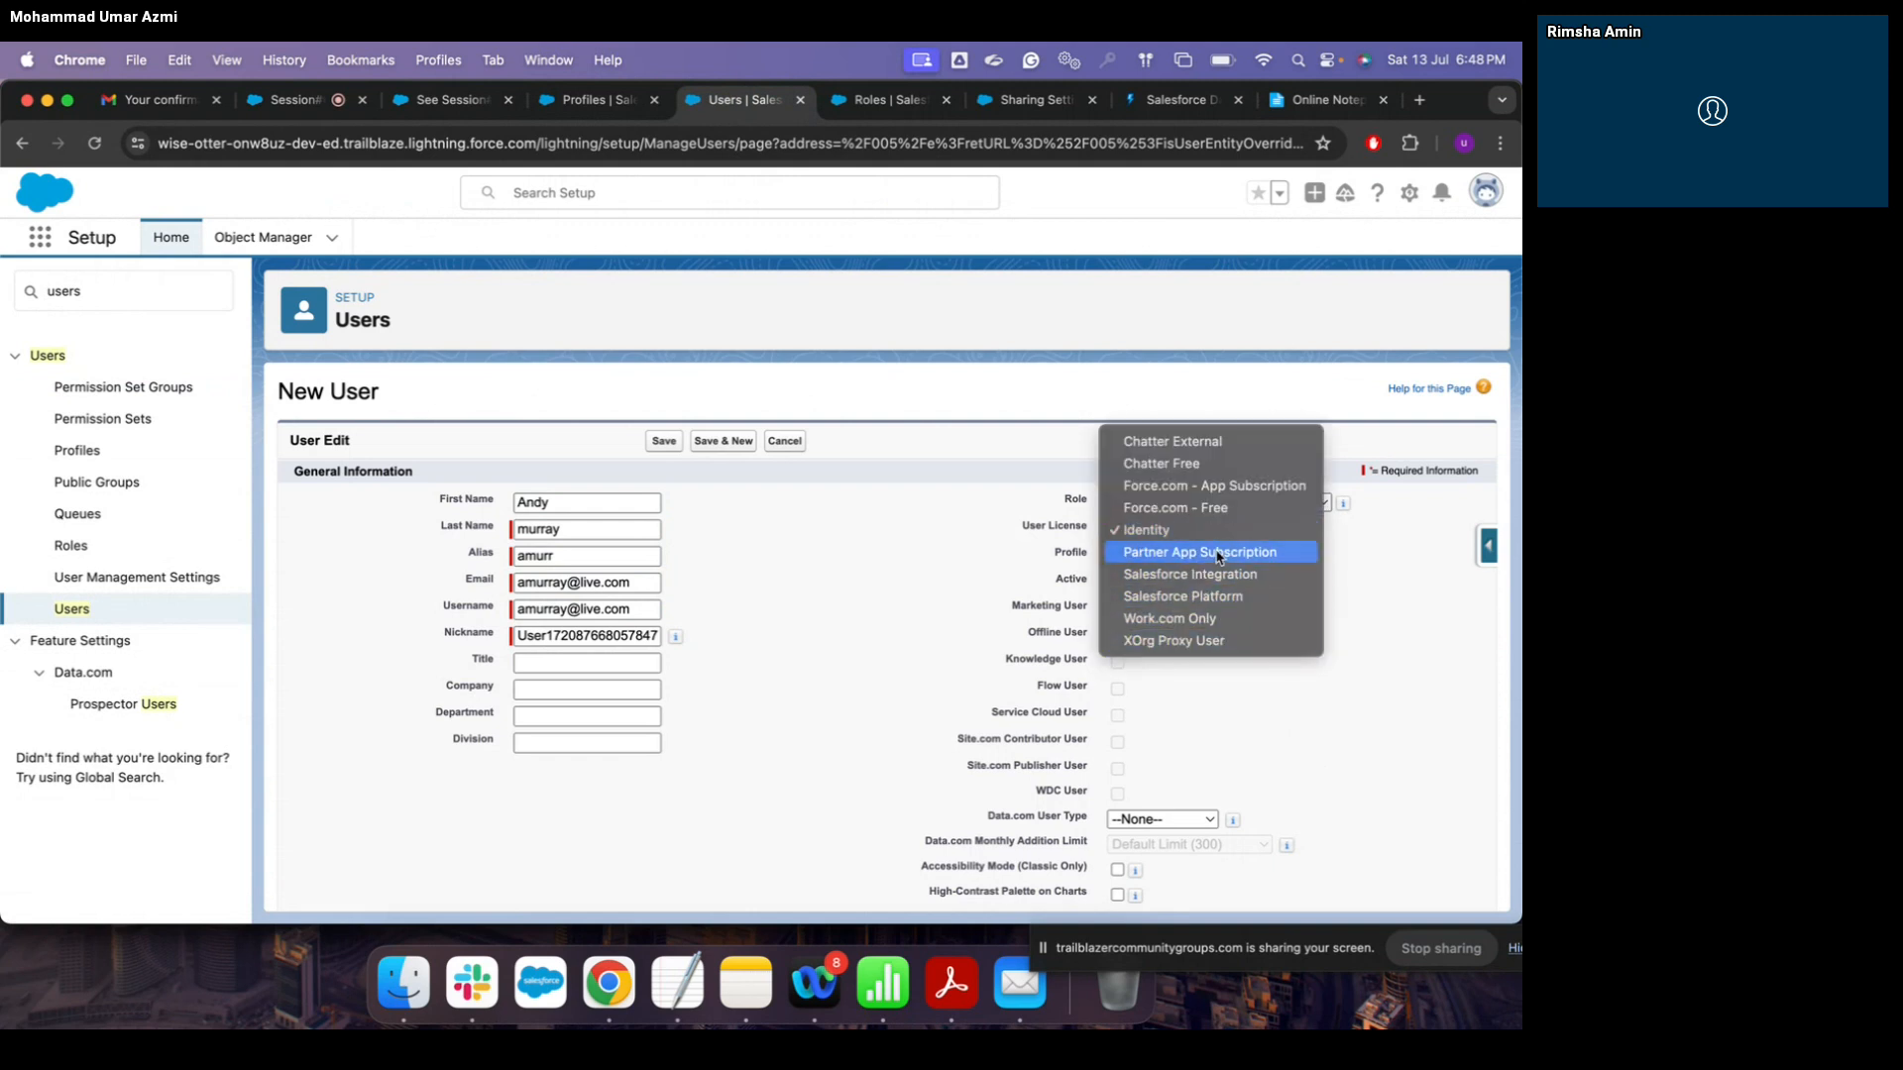
pyautogui.press('Escape')
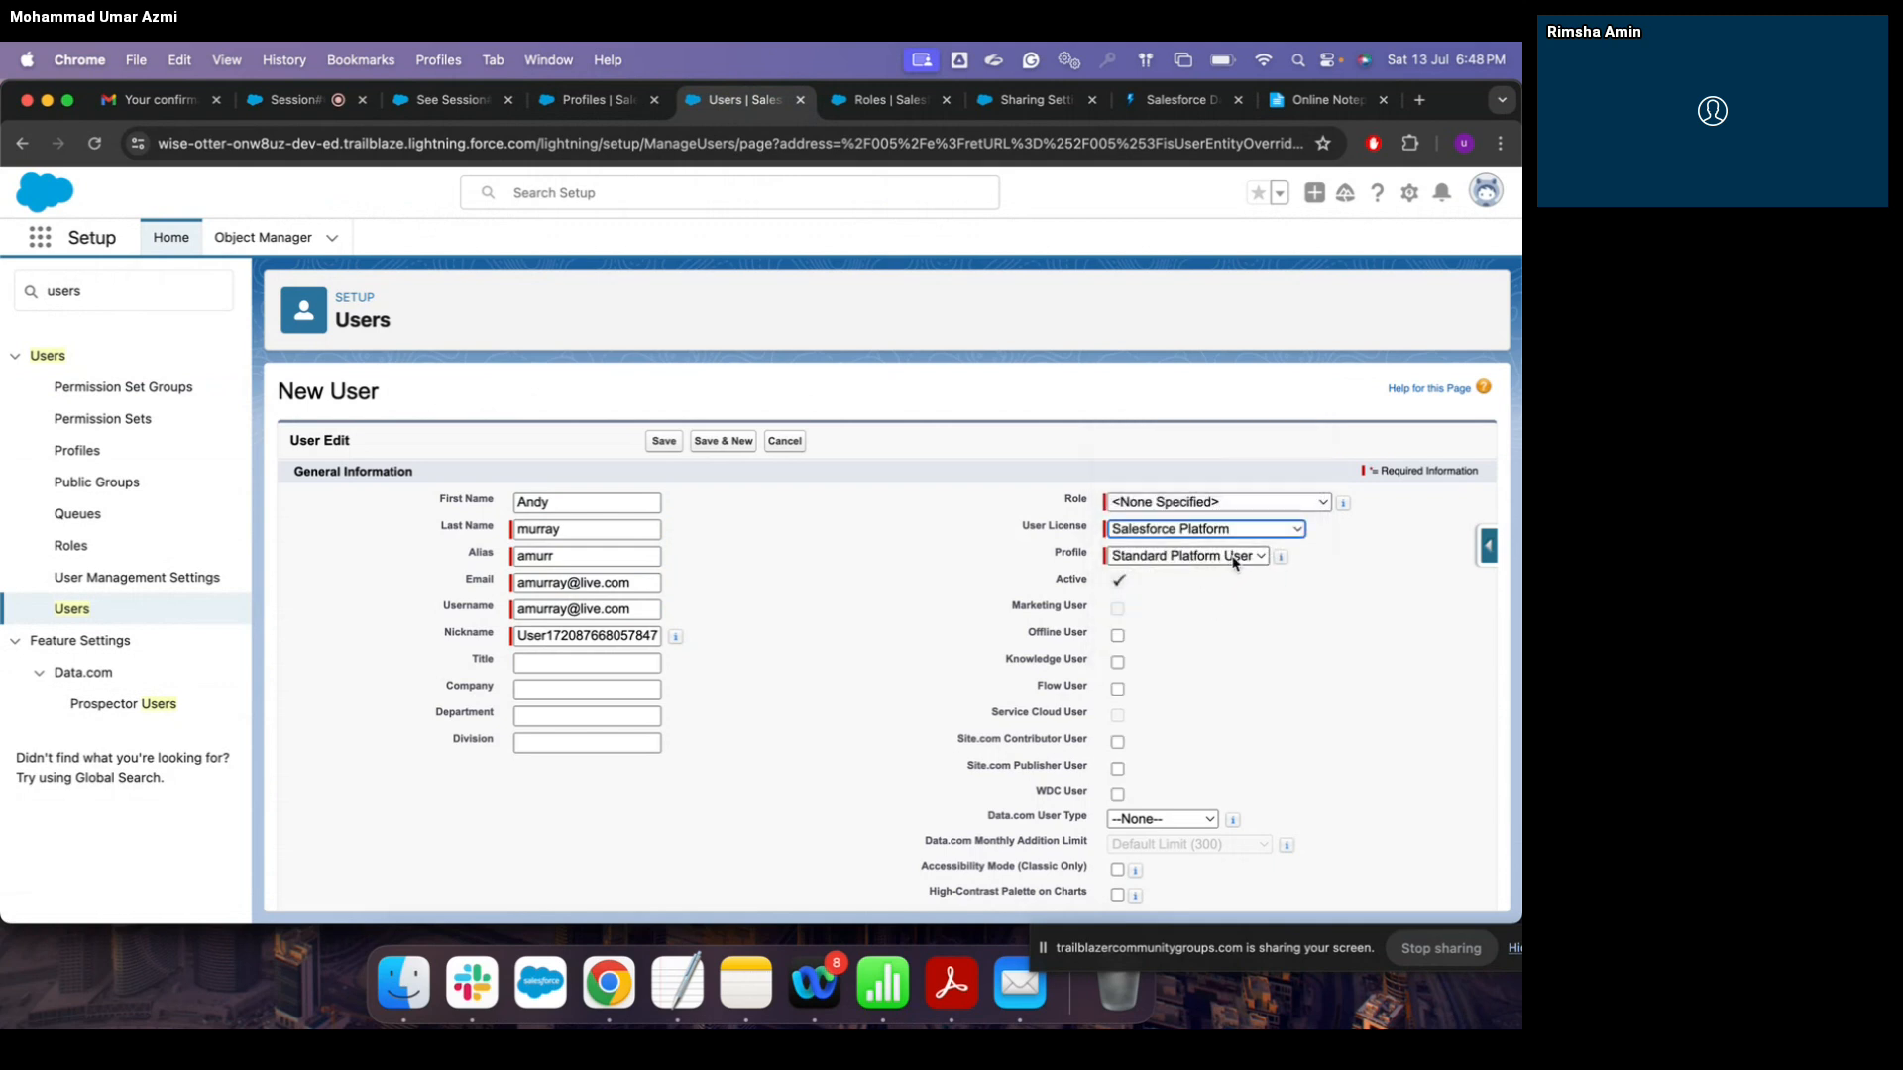
pyautogui.click(1247, 563)
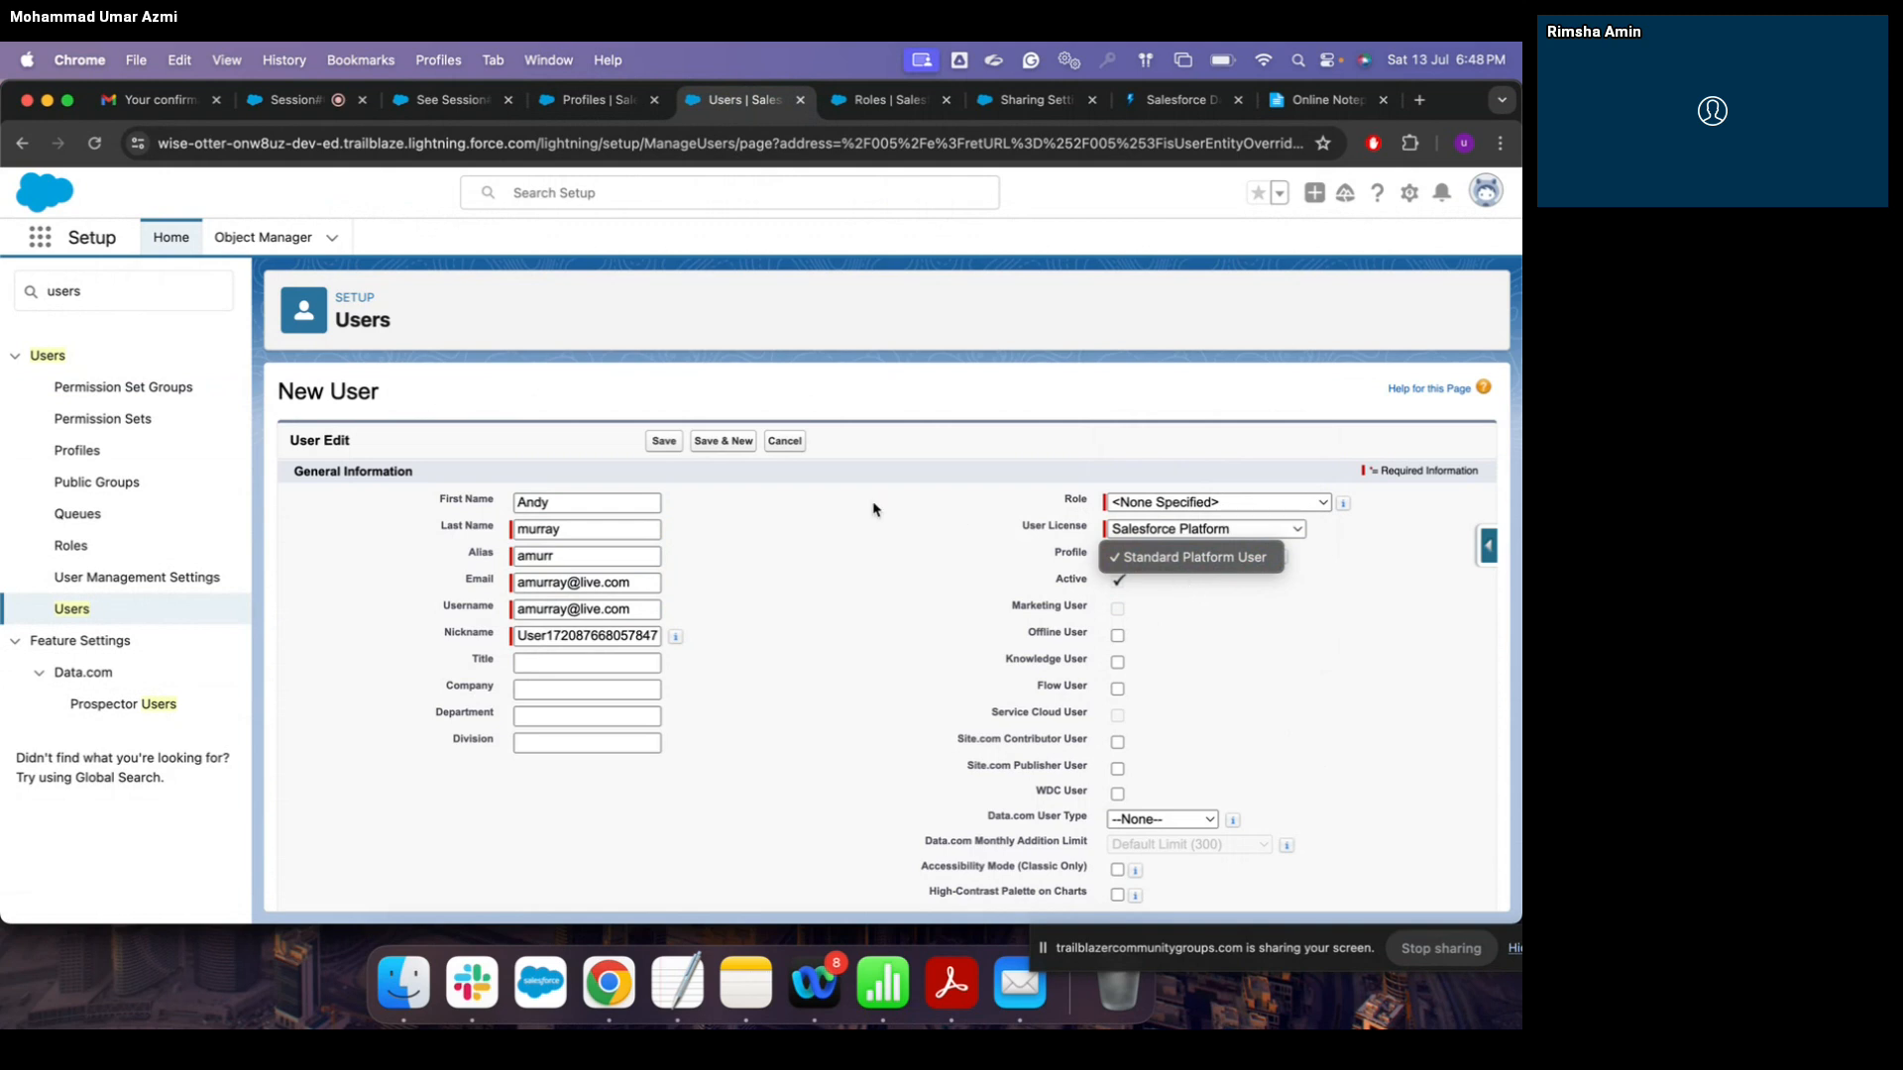
pyautogui.click(667, 442)
pyautogui.click(664, 441)
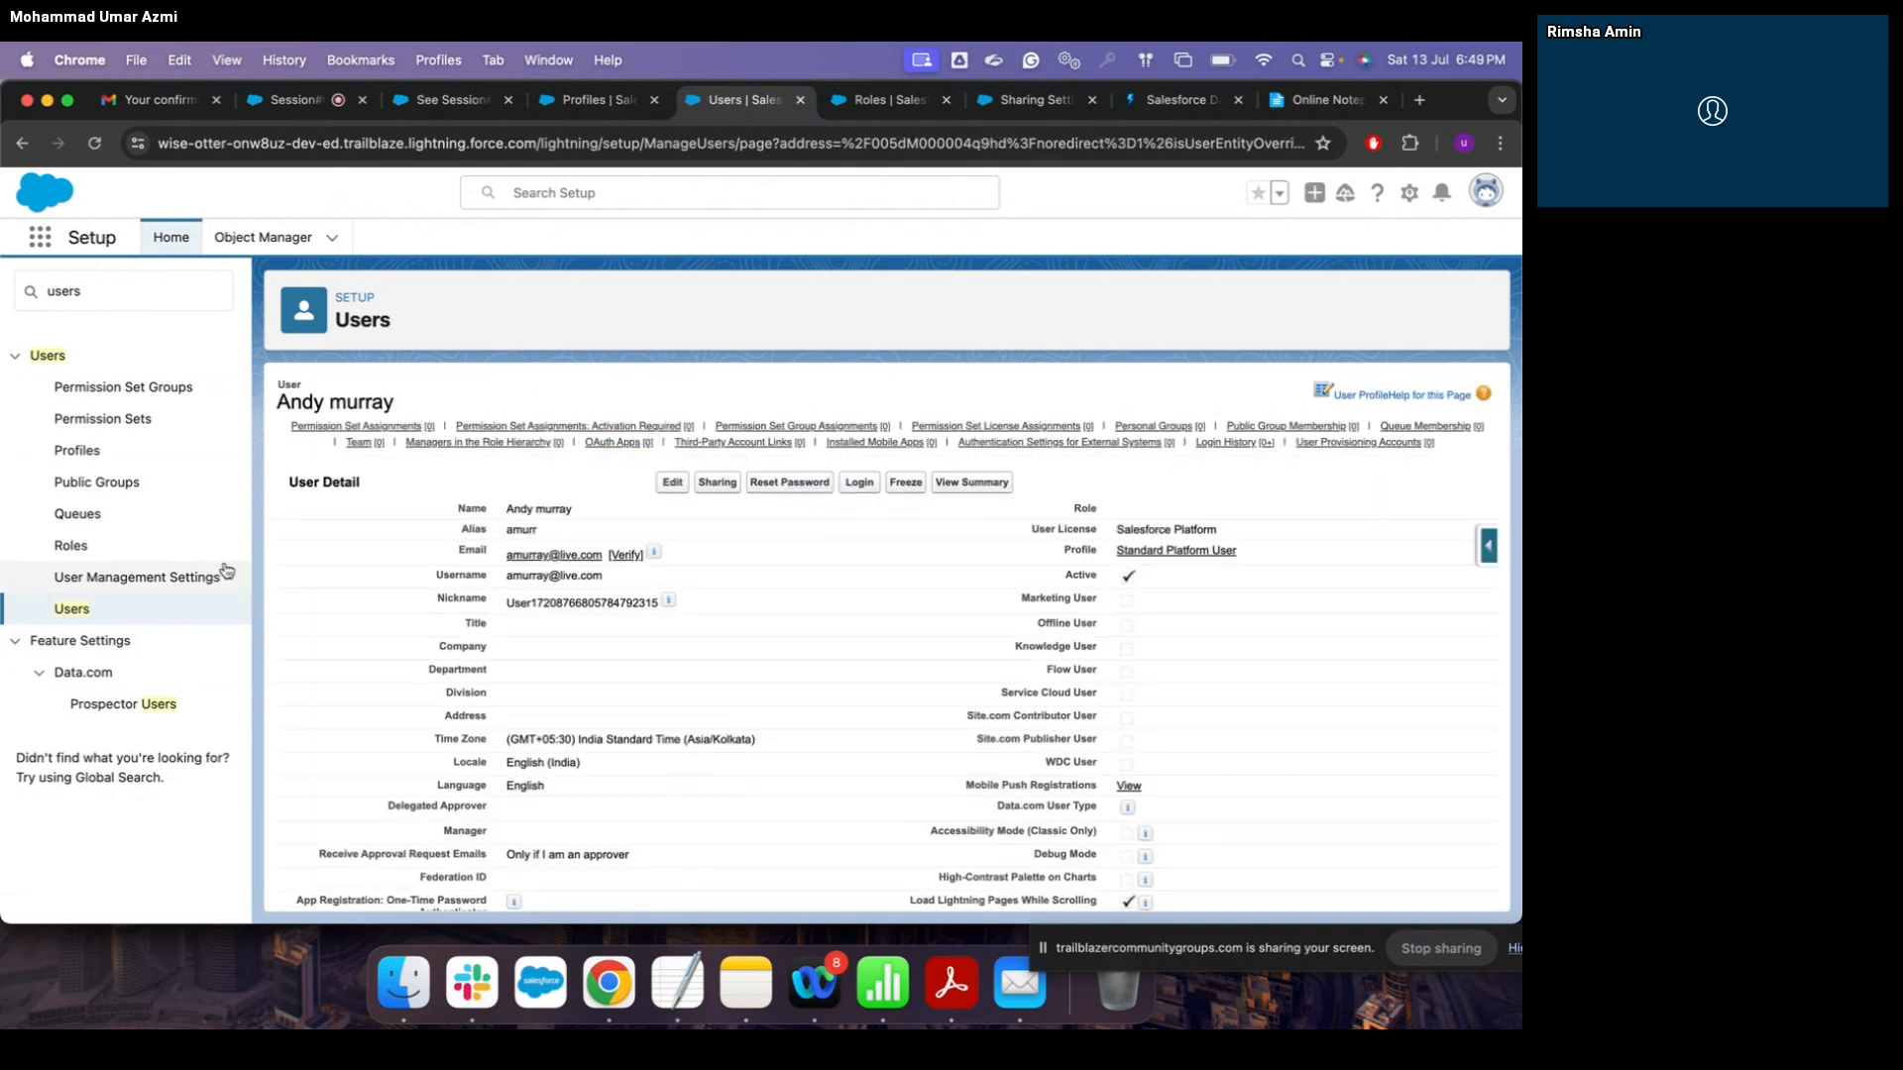
pyautogui.click(594, 100)
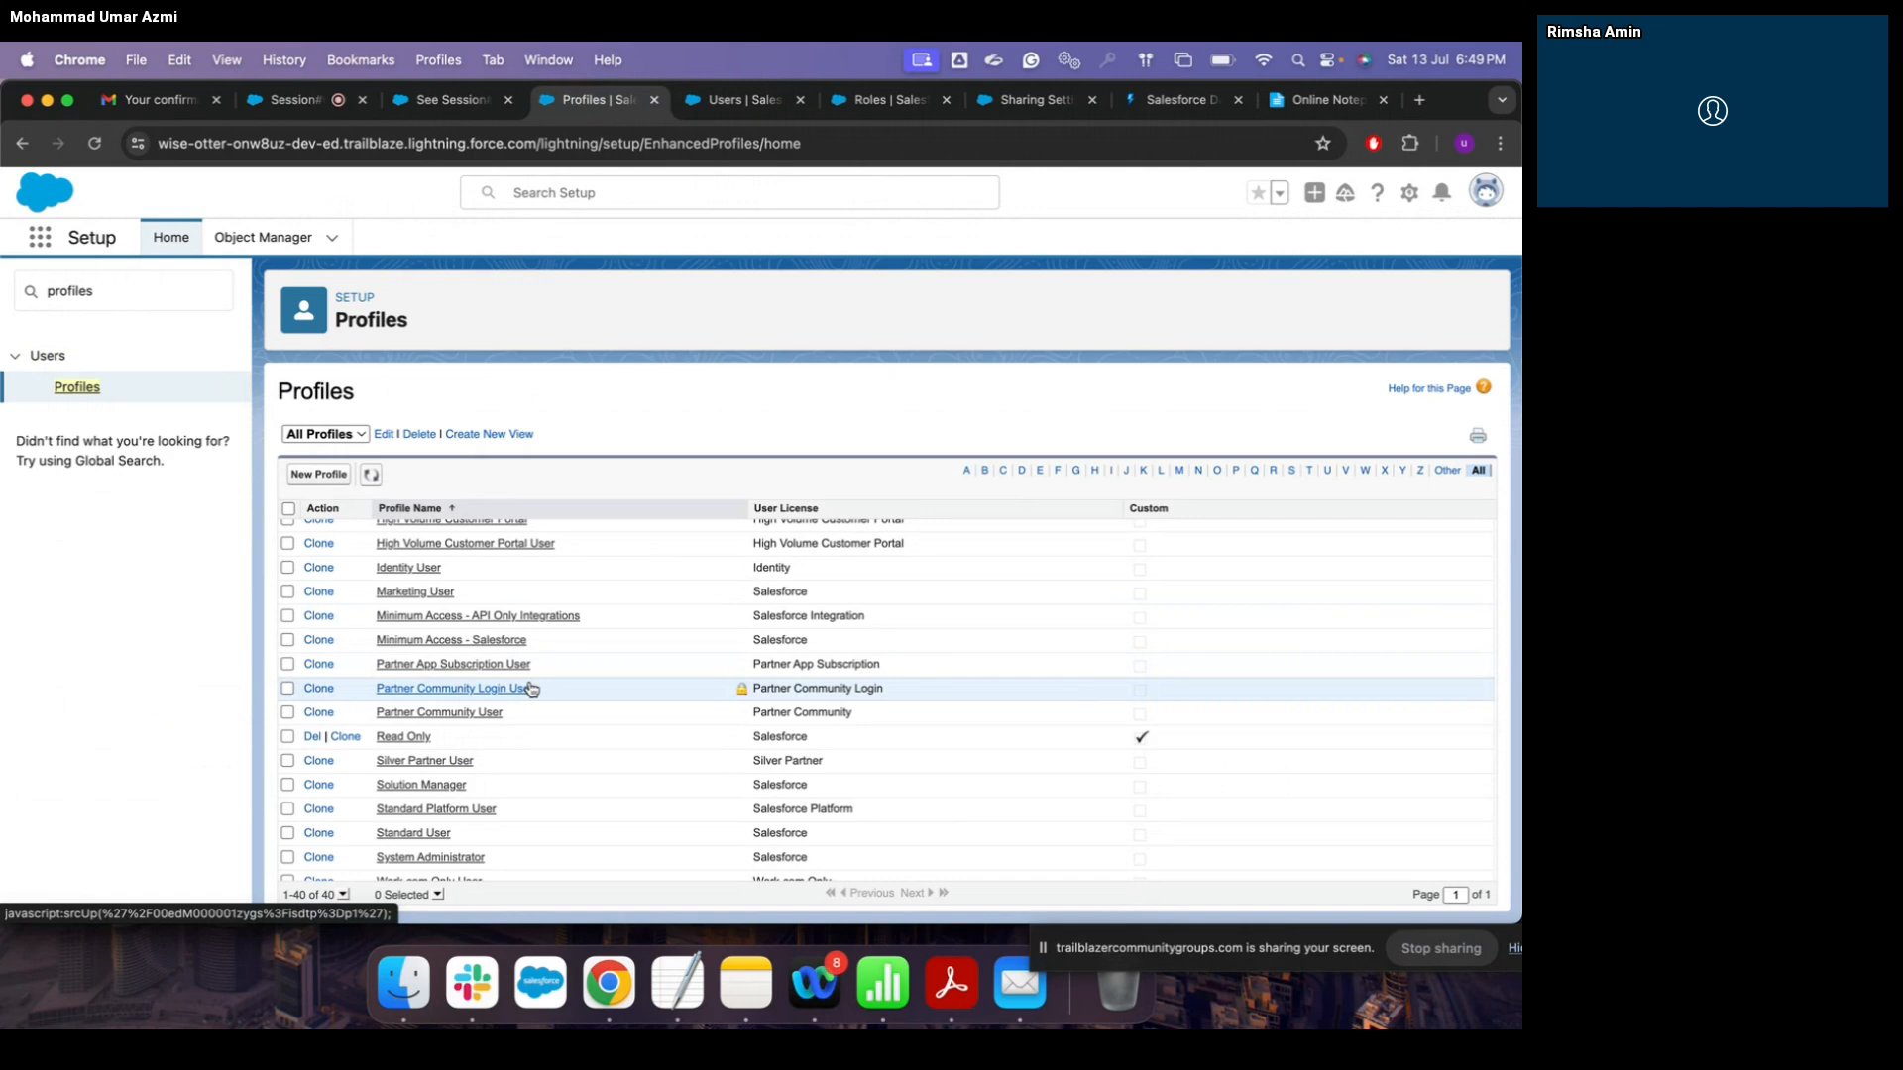
pyautogui.click(1180, 101)
pyautogui.scroll(-2, 421, 359)
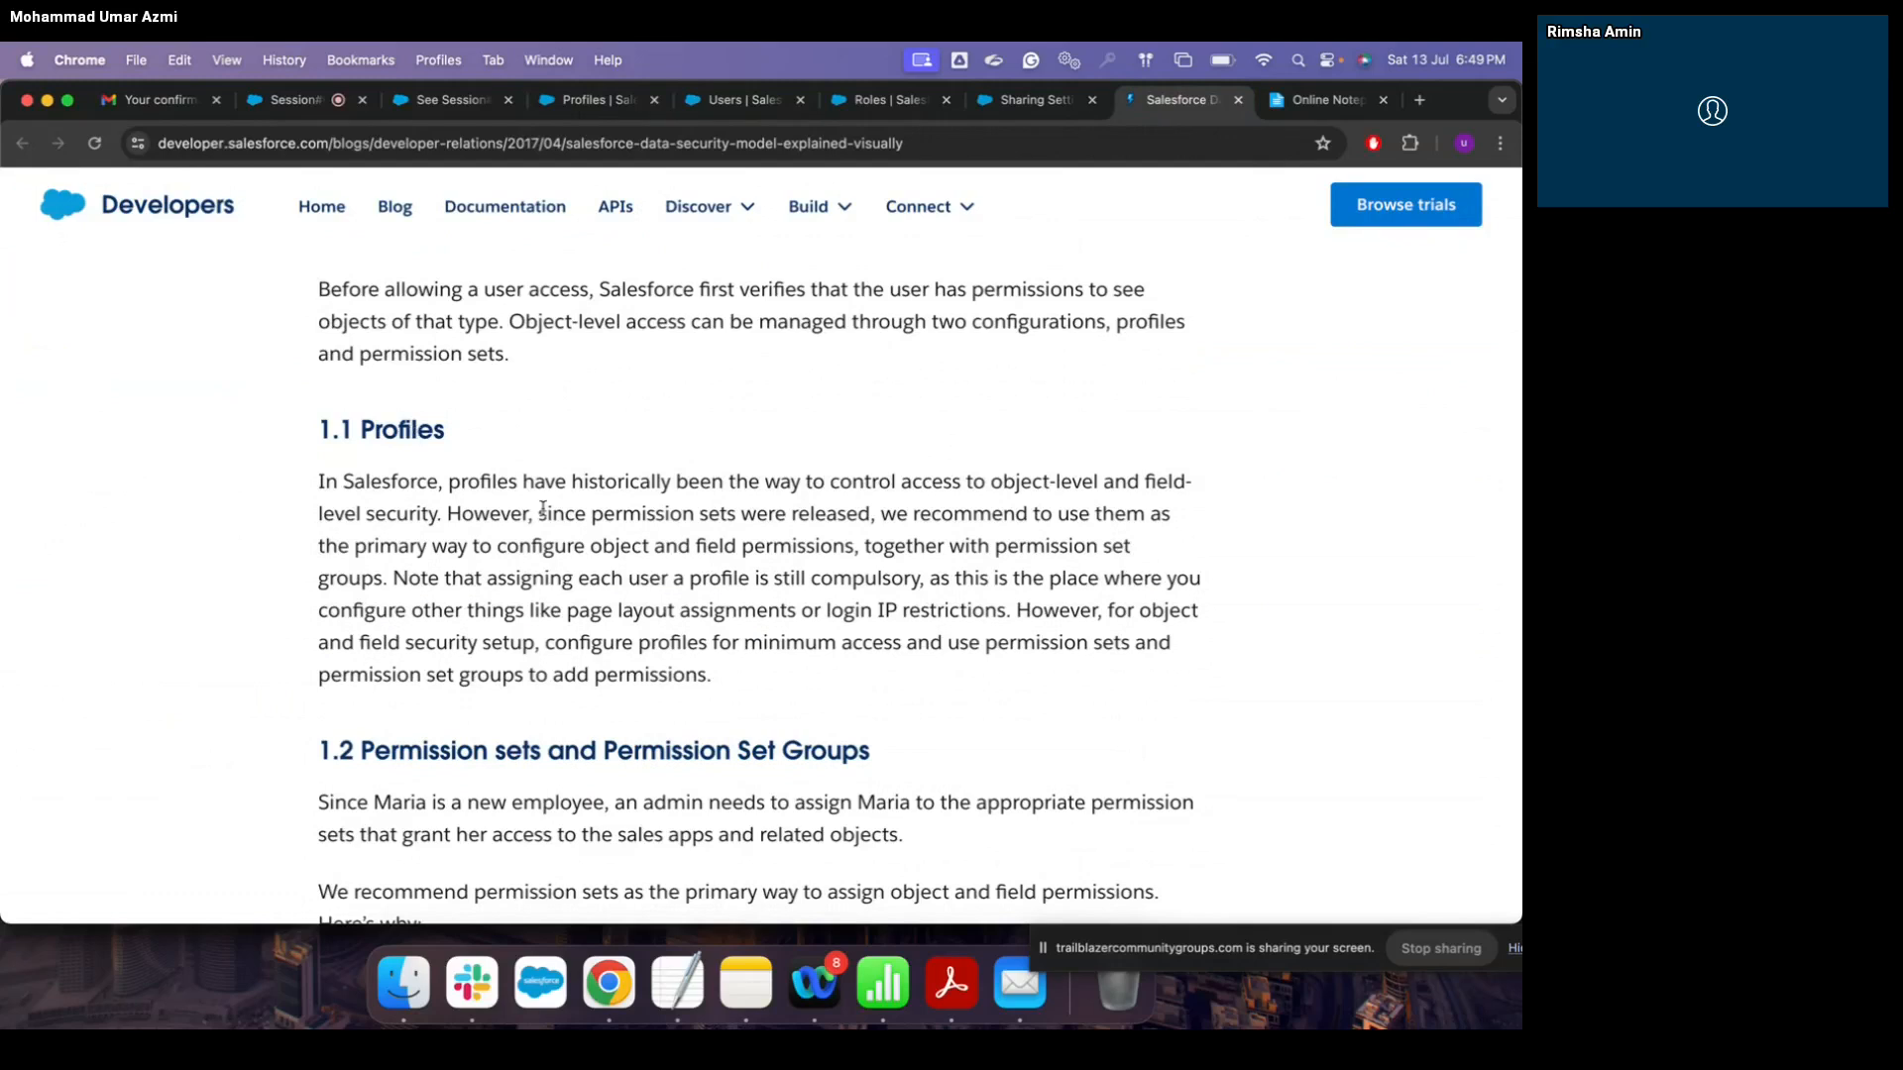
pyautogui.scroll(-1, 543, 508)
pyautogui.scroll(3, 543, 514)
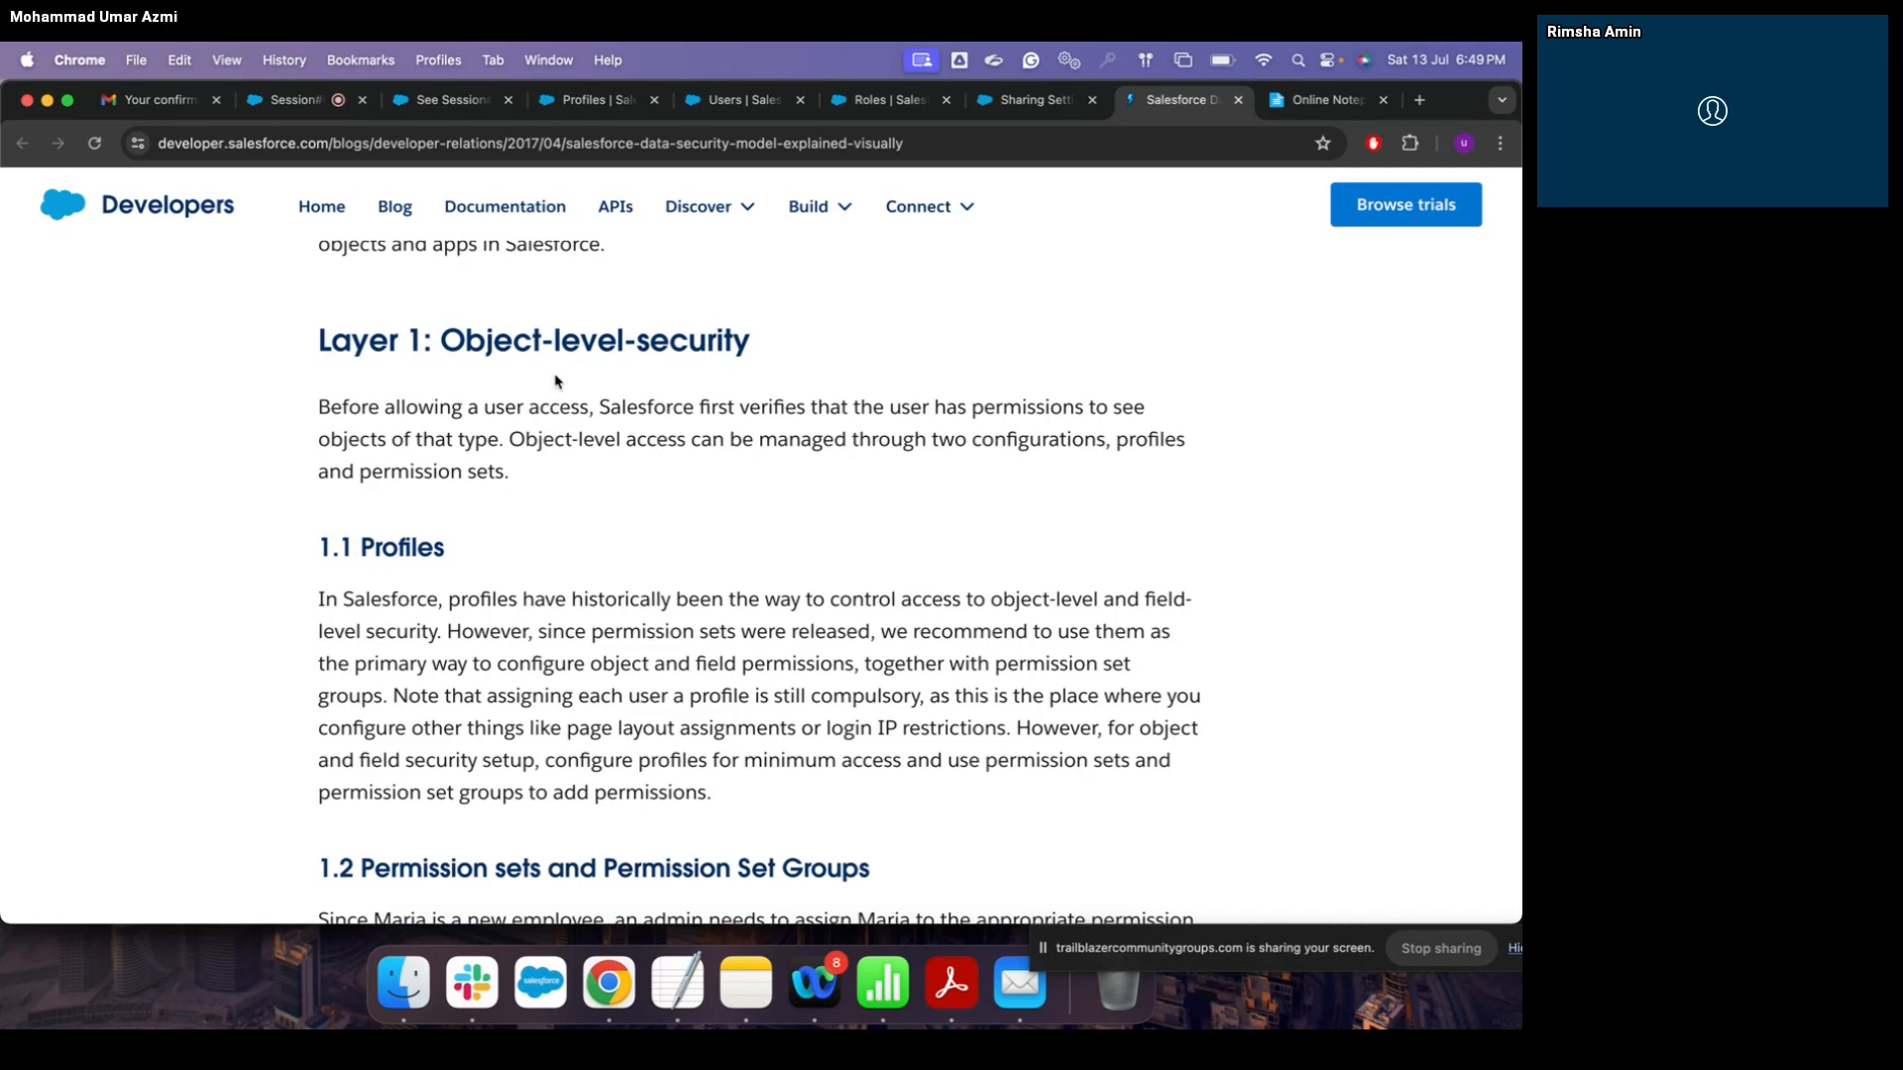
pyautogui.click(583, 117)
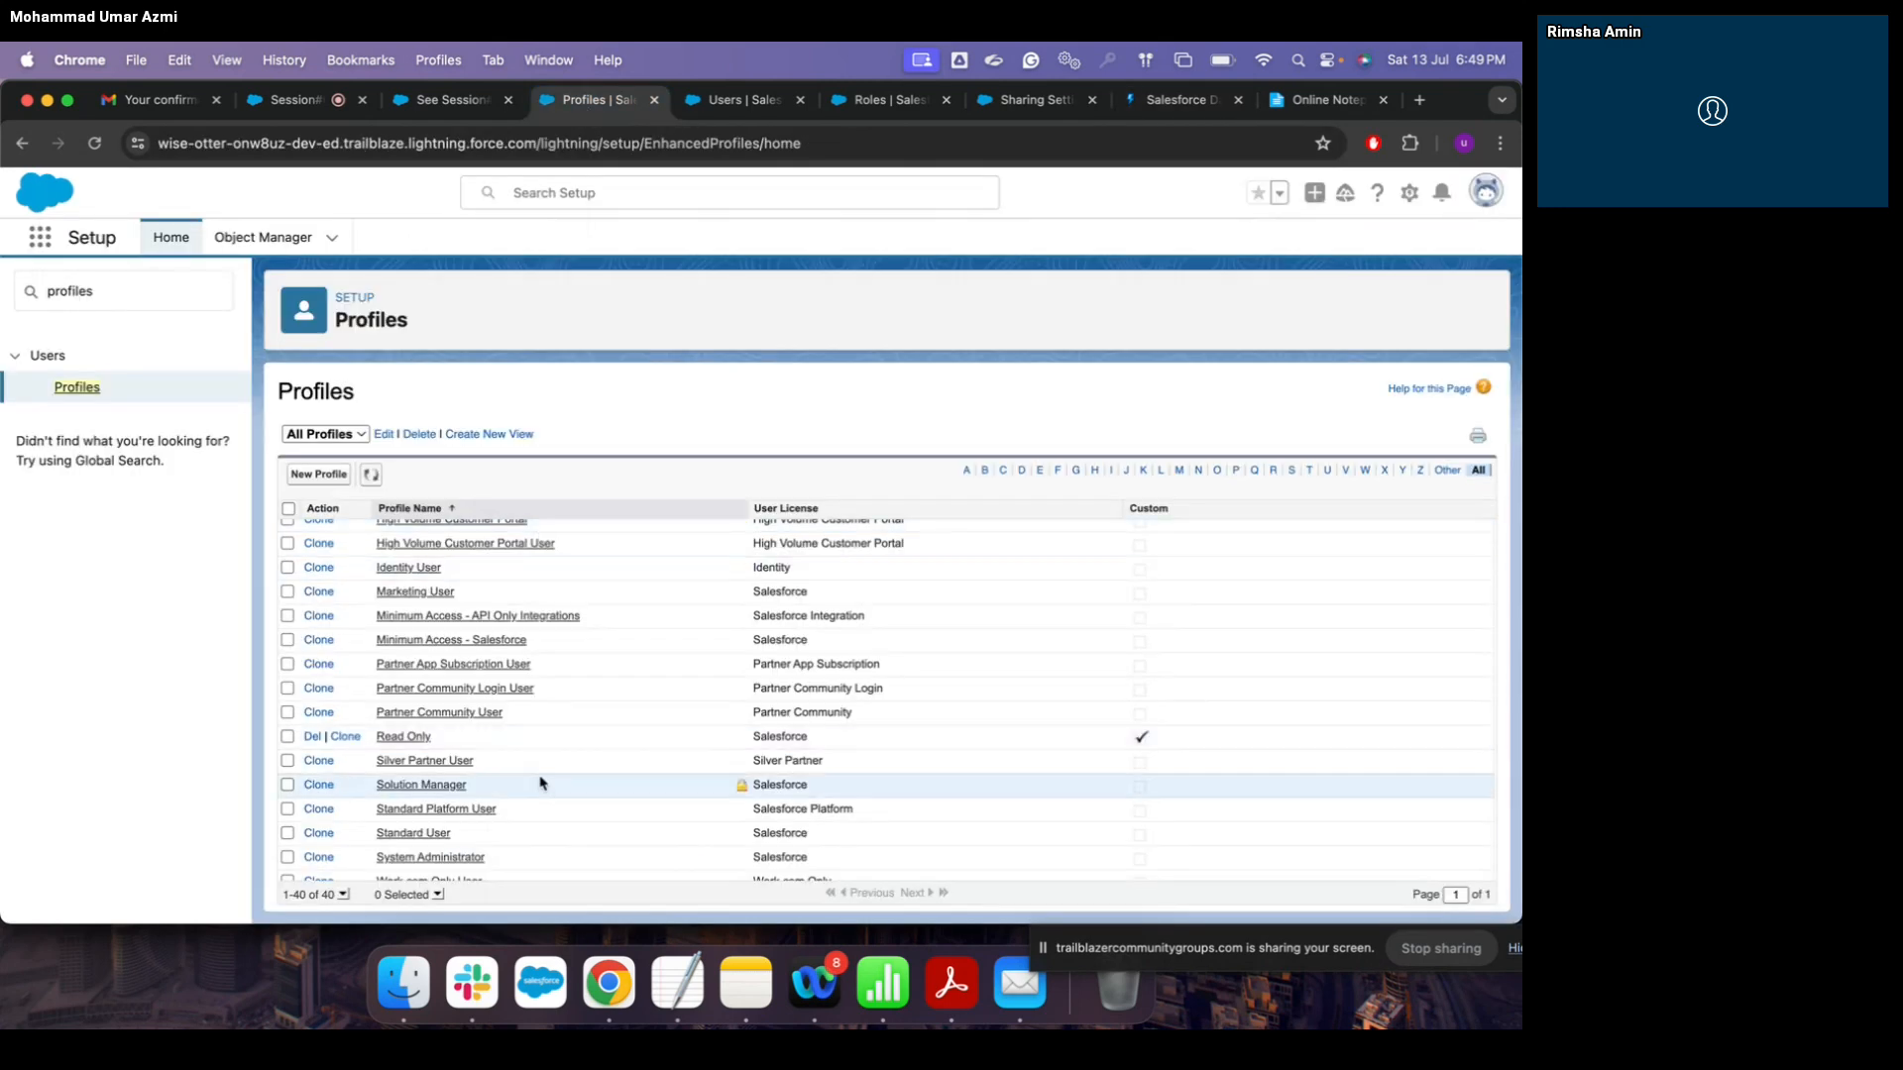
# Step: Open the Standard User profile and view its Object Settings permissions
pyautogui.click(434, 835)
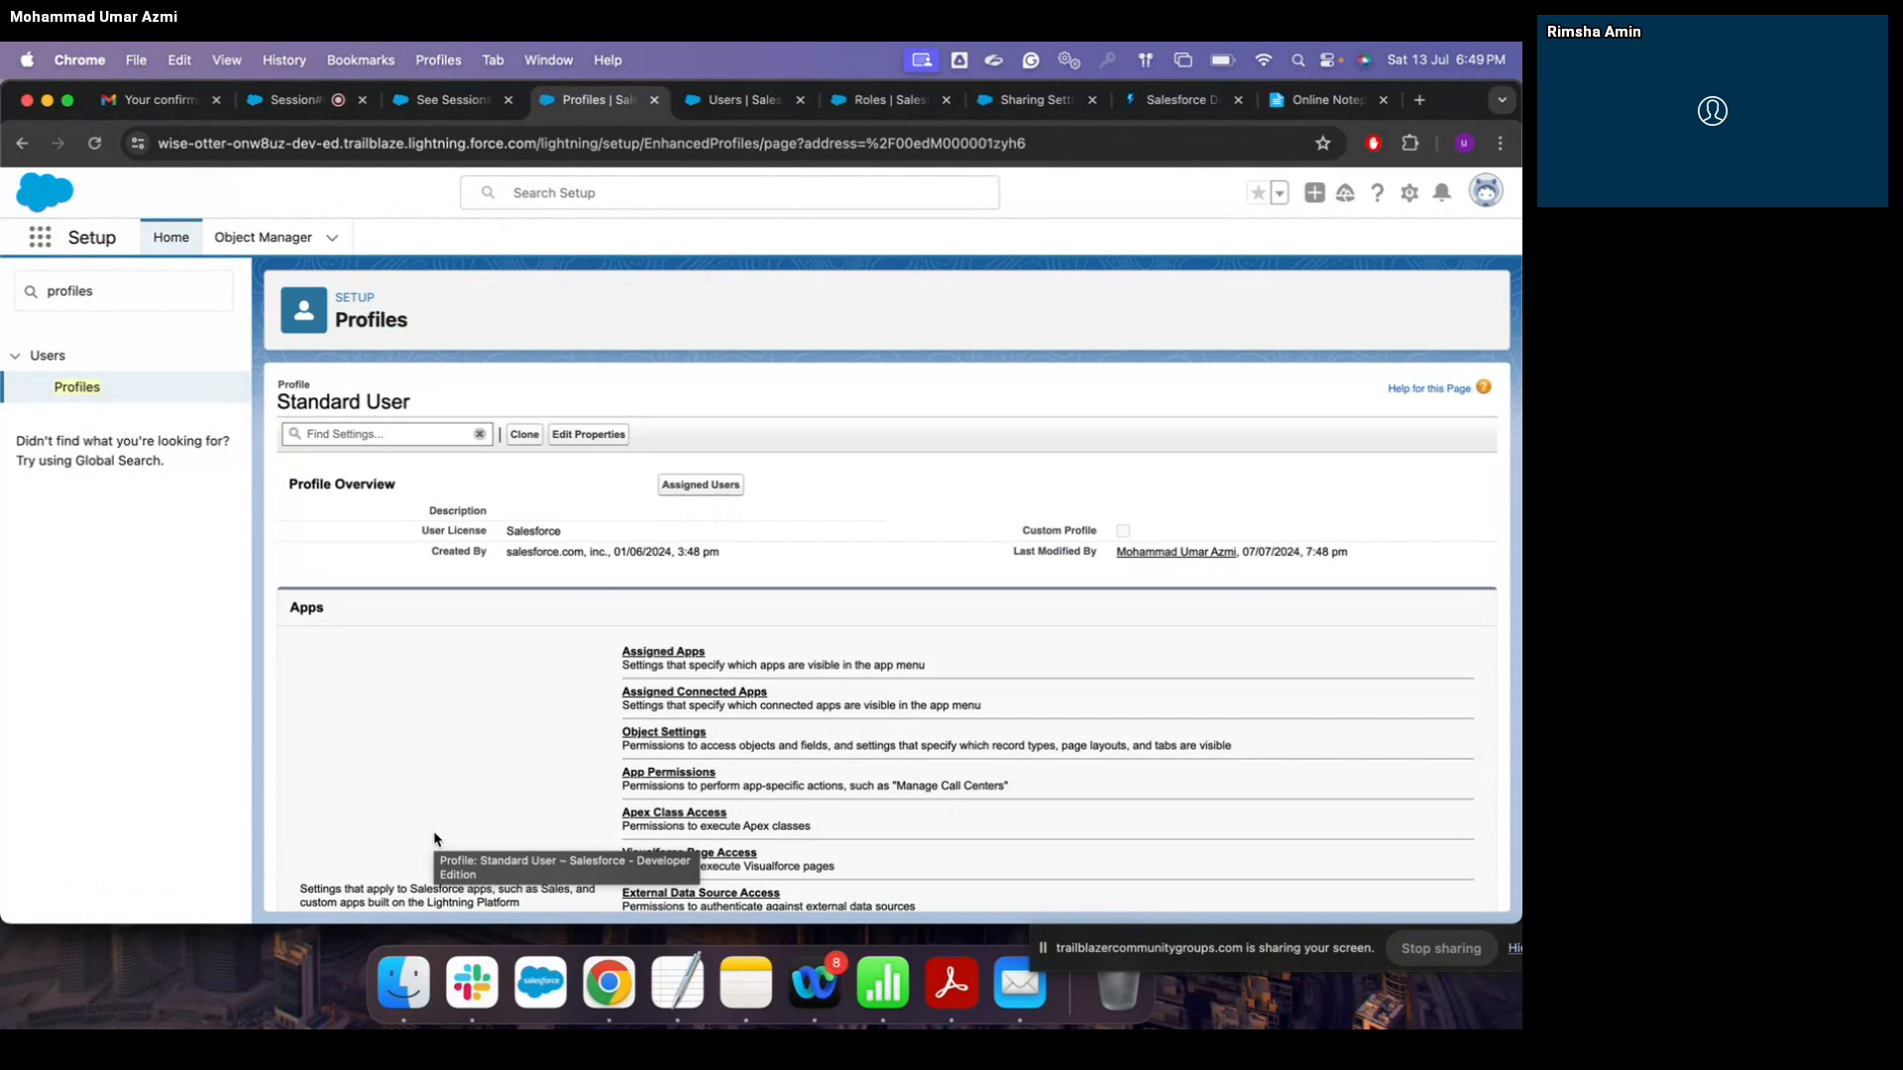
pyautogui.scroll(-2, 434, 838)
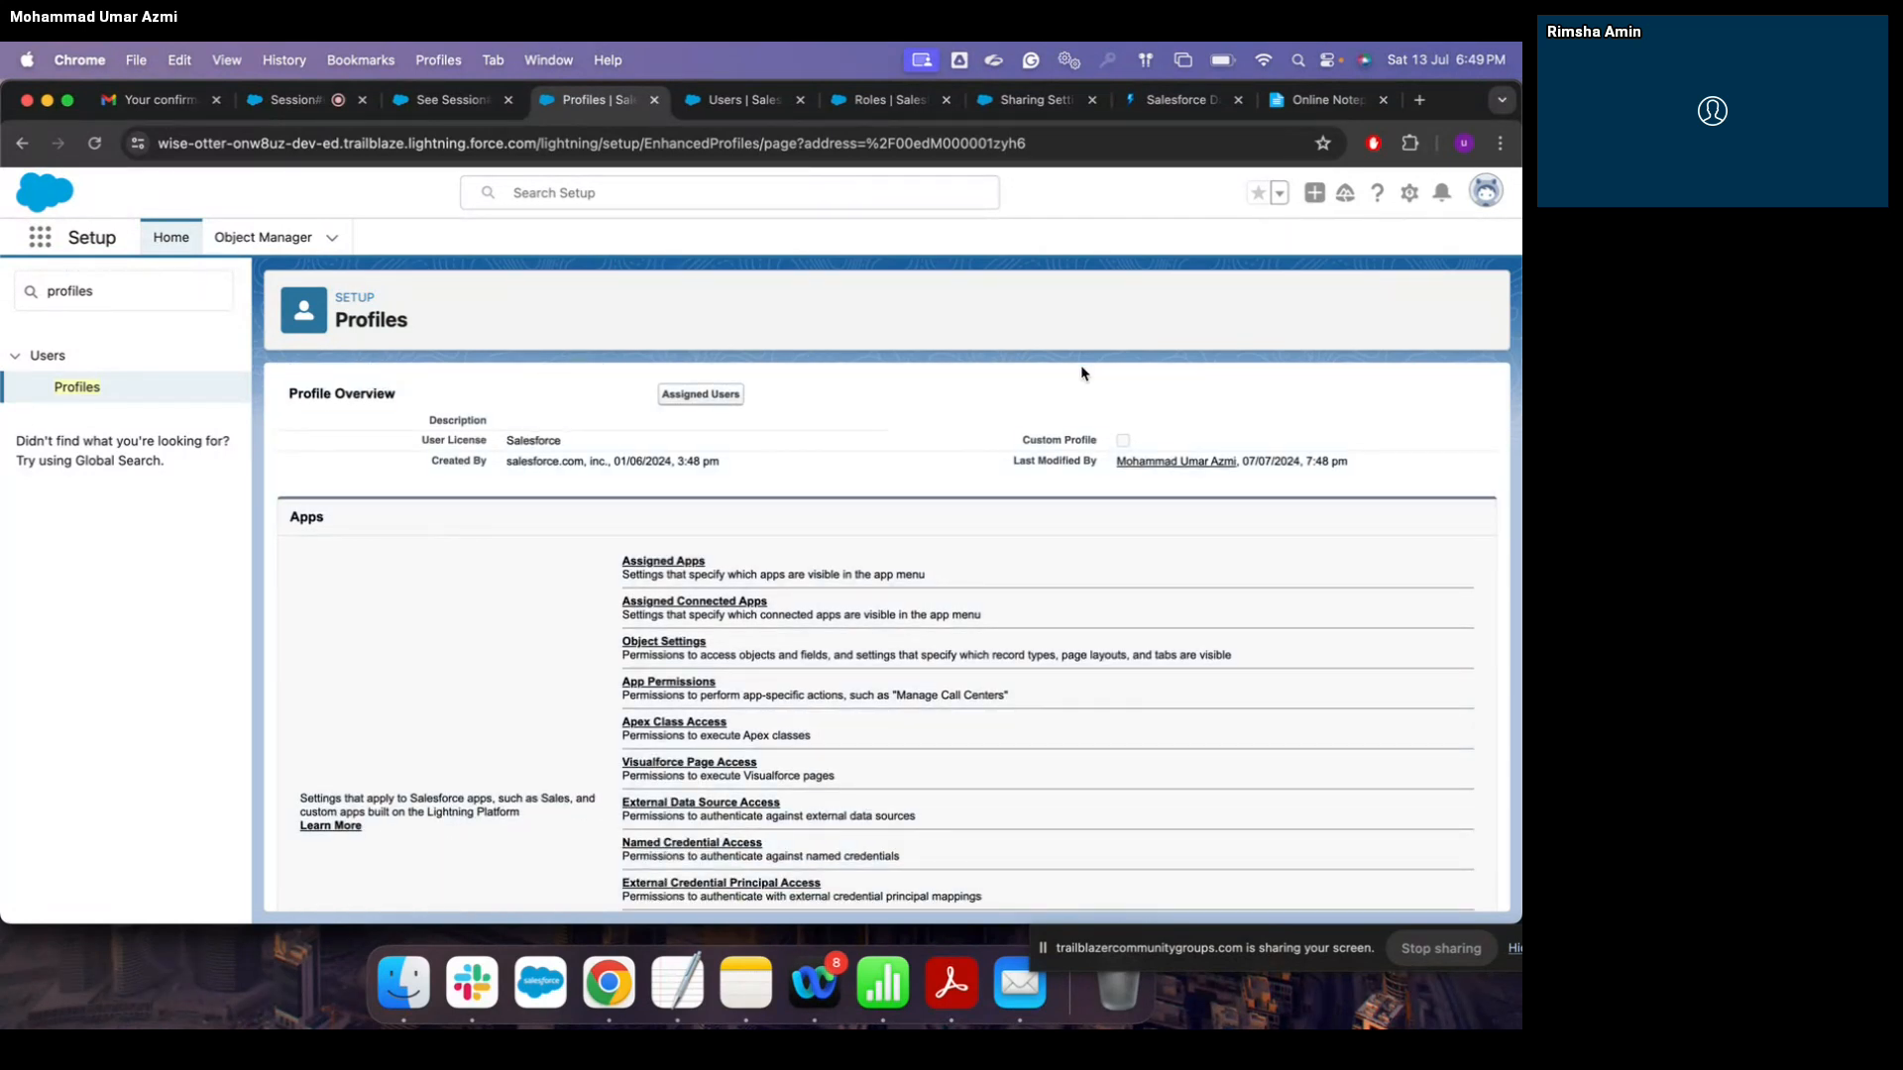
pyautogui.scroll(-2, 1088, 683)
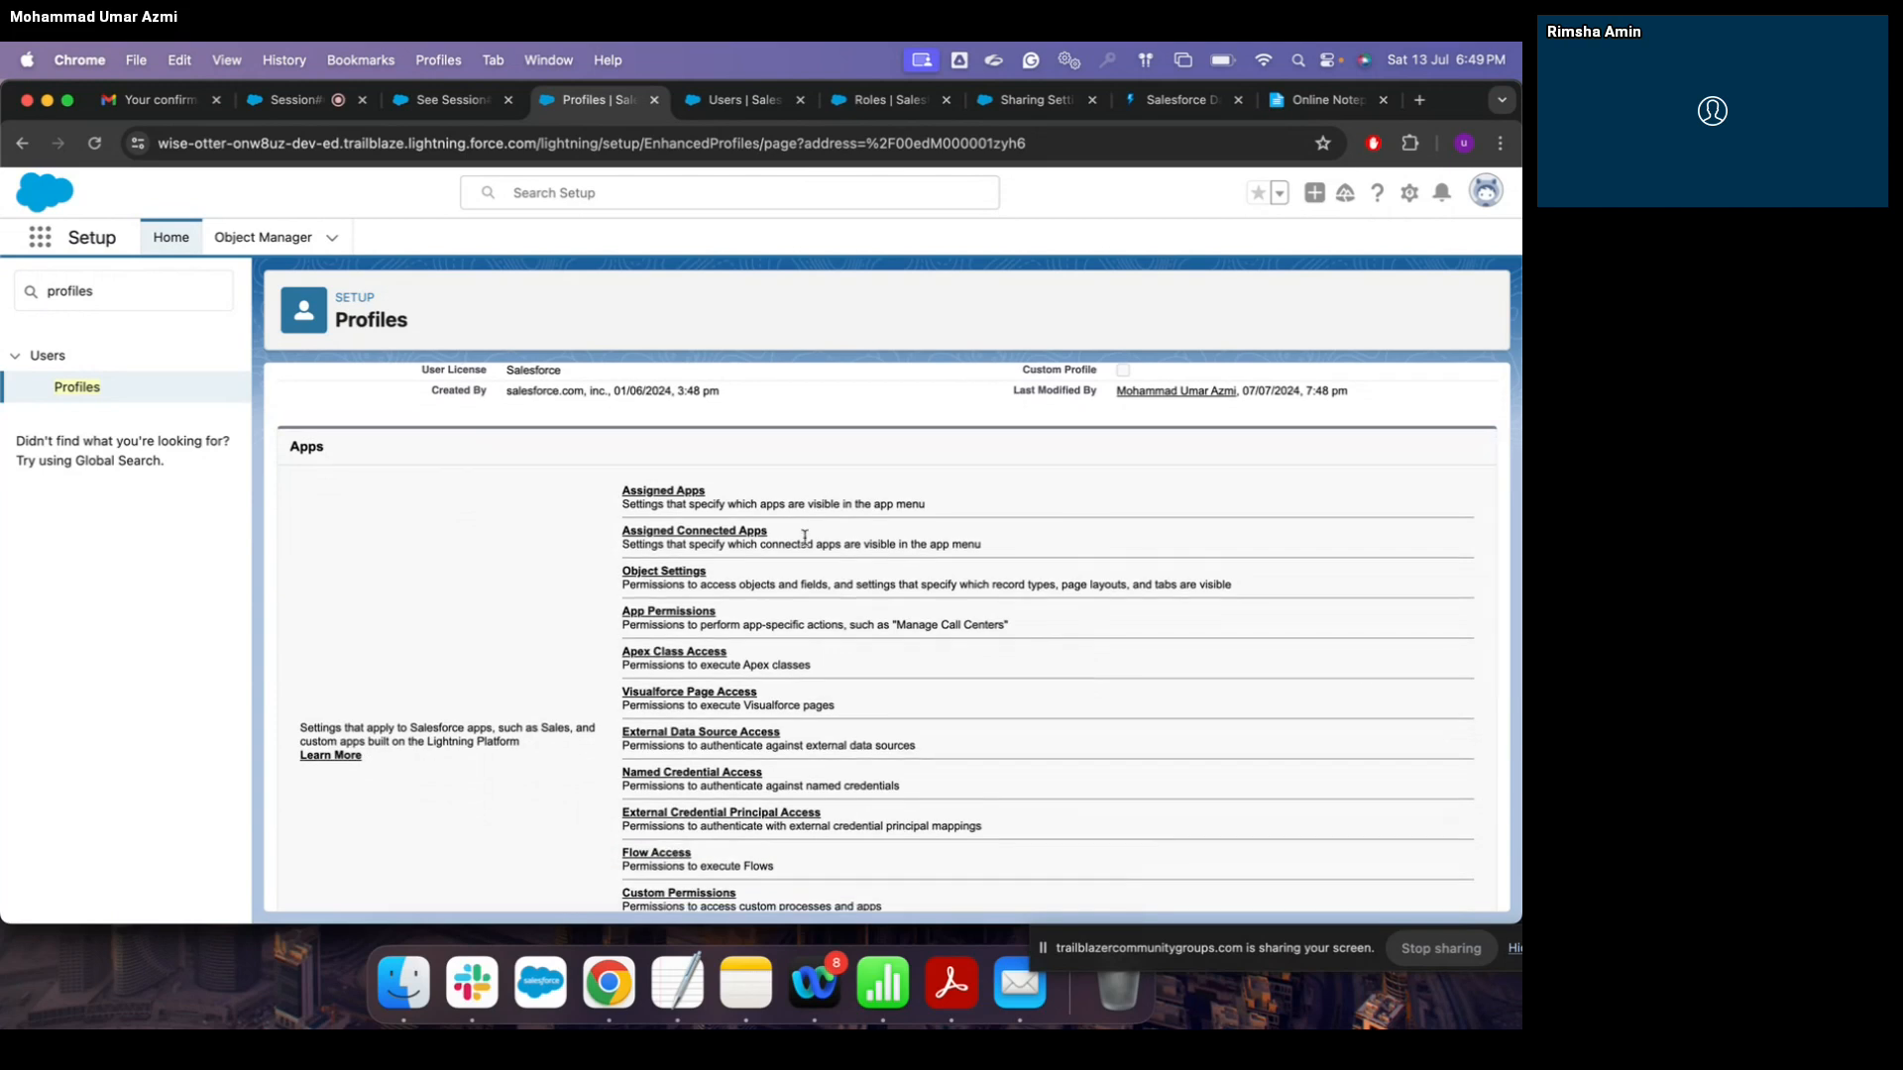
pyautogui.scroll(-1, 801, 604)
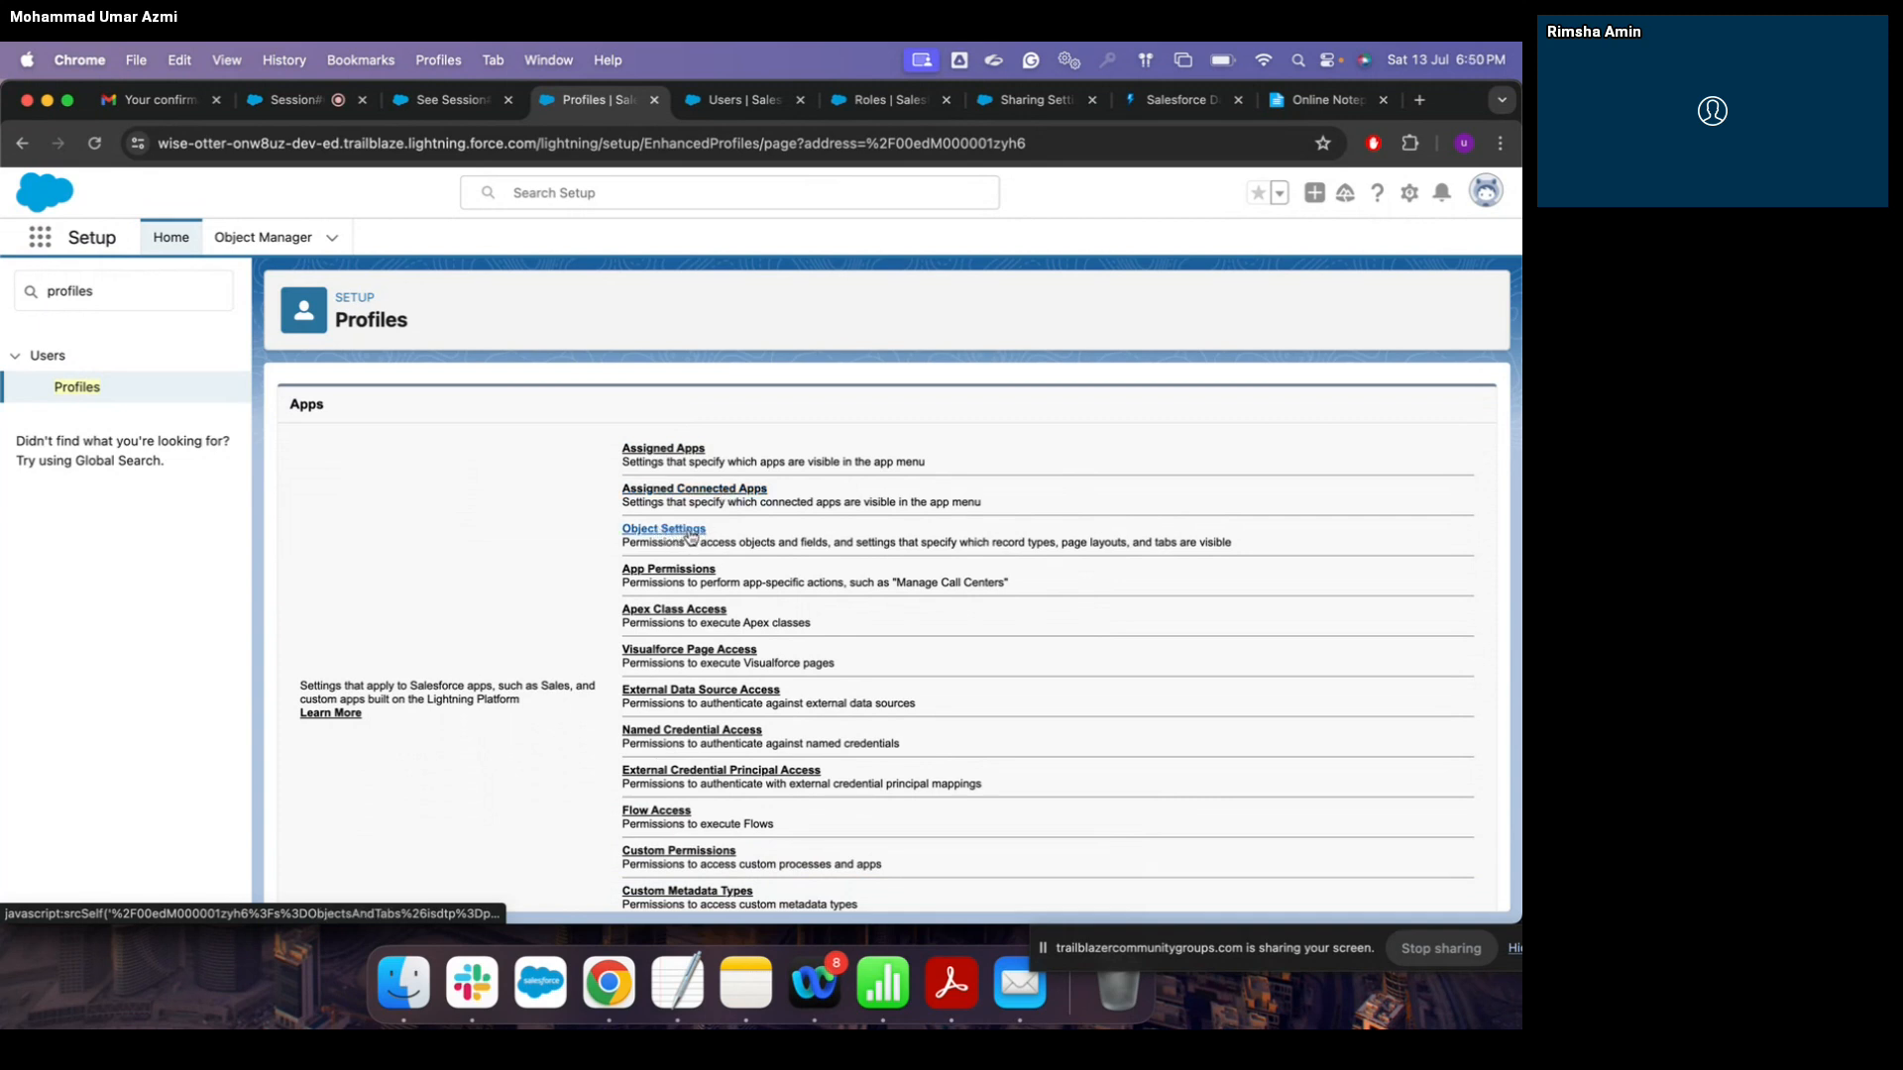
pyautogui.click(691, 536)
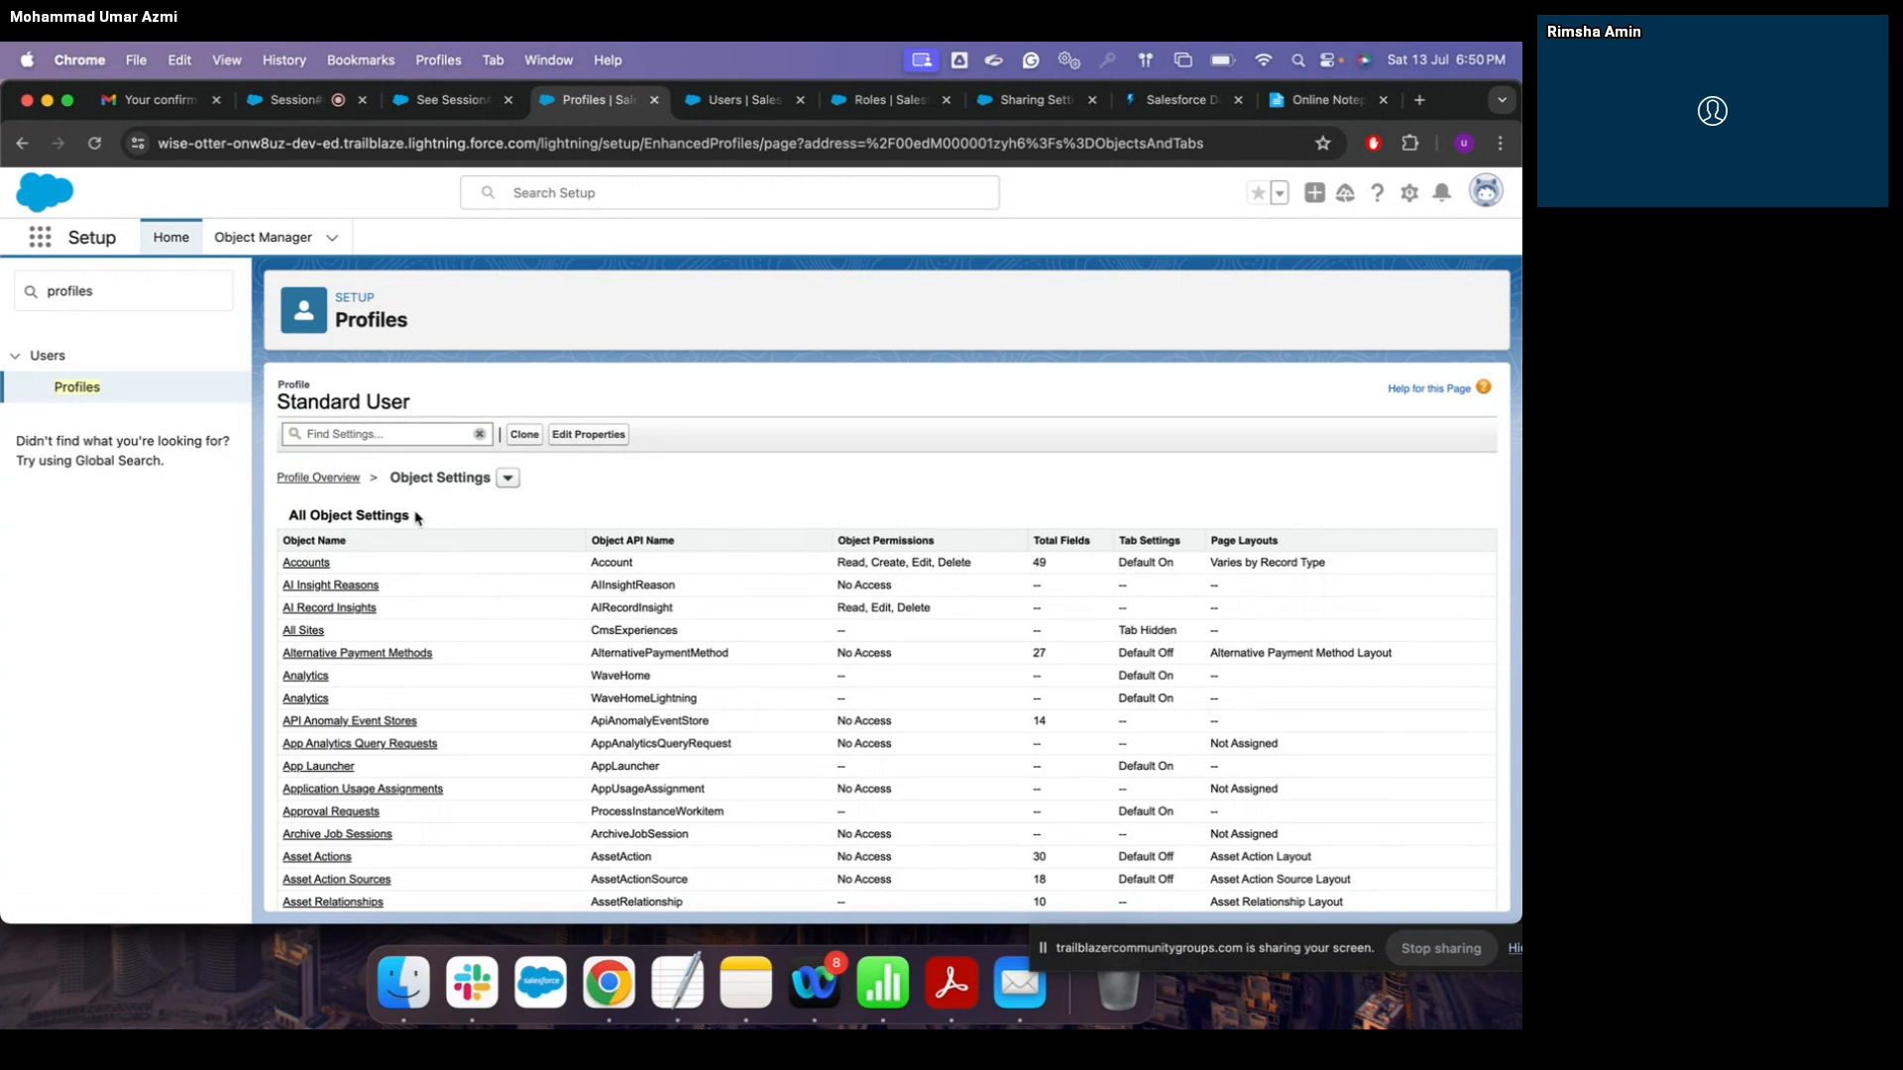
pyautogui.scroll(-1, 599, 644)
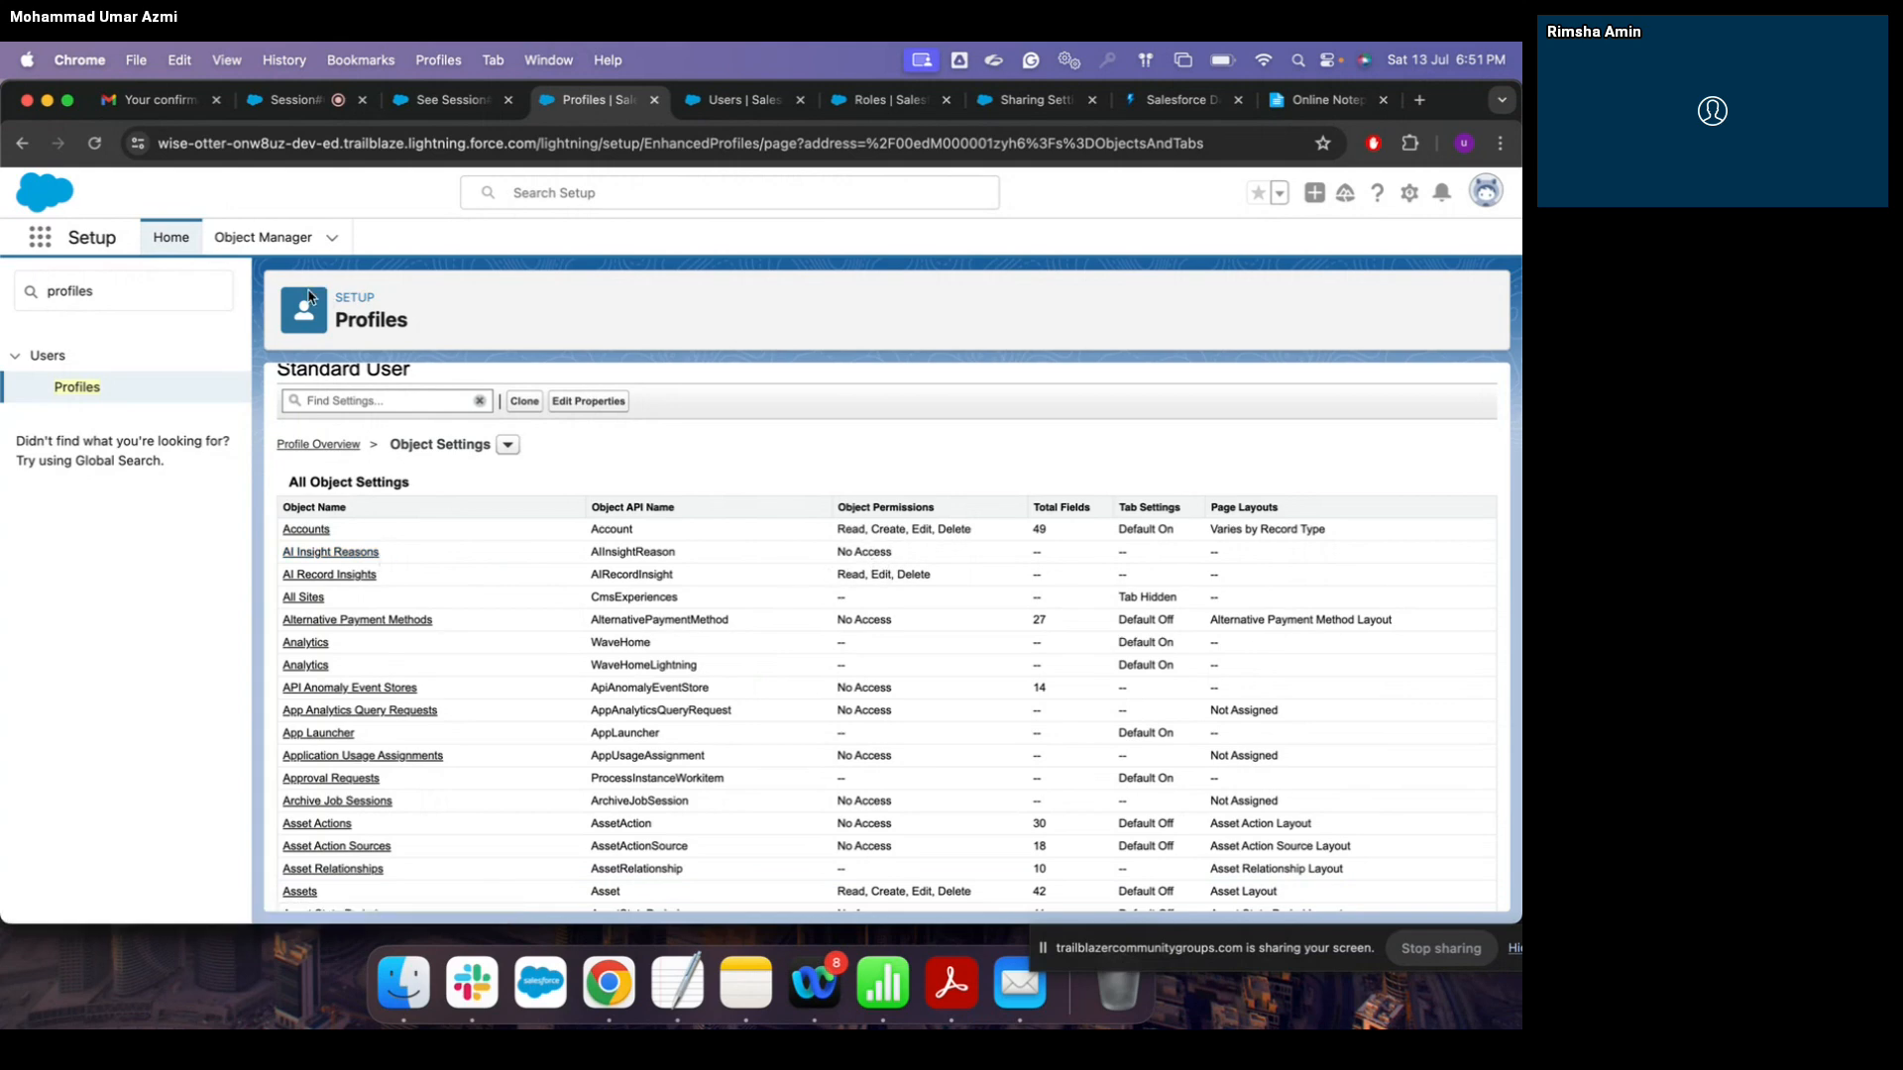
pyautogui.click(263, 241)
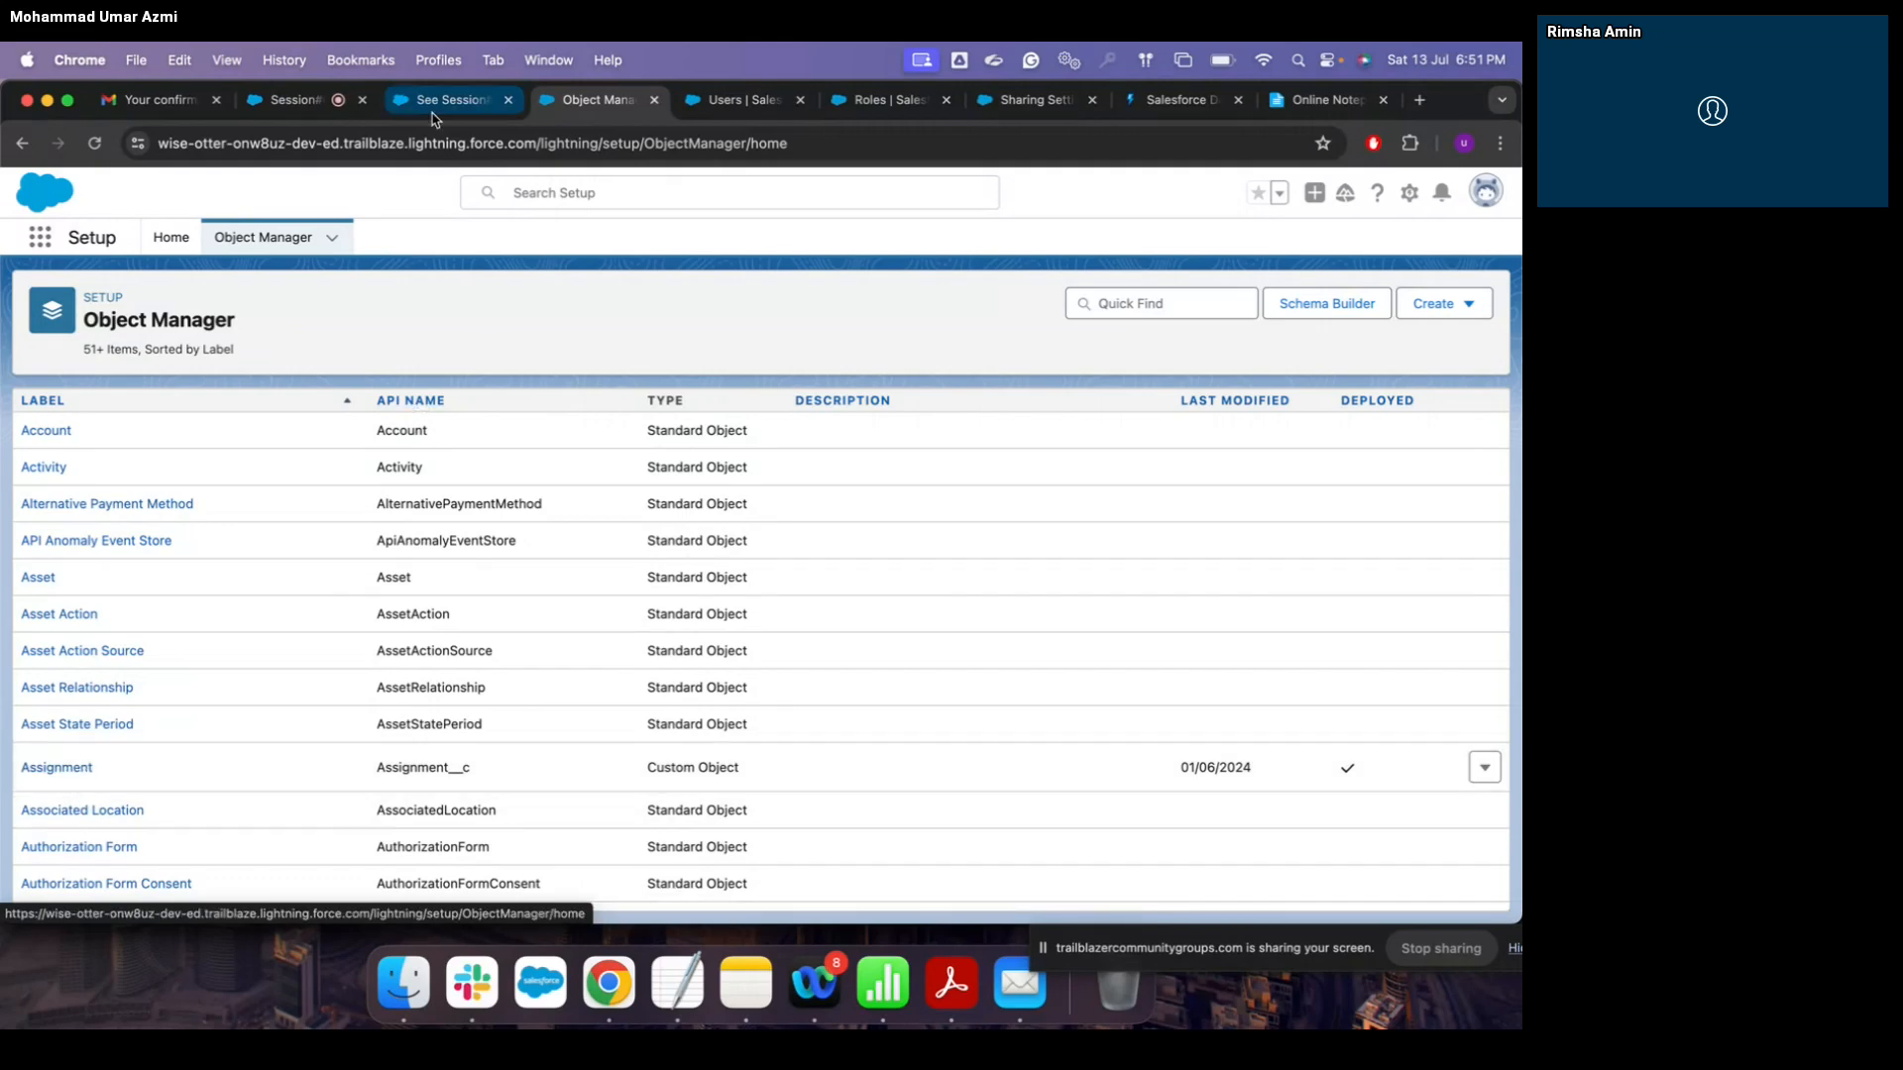
pyautogui.click(21, 143)
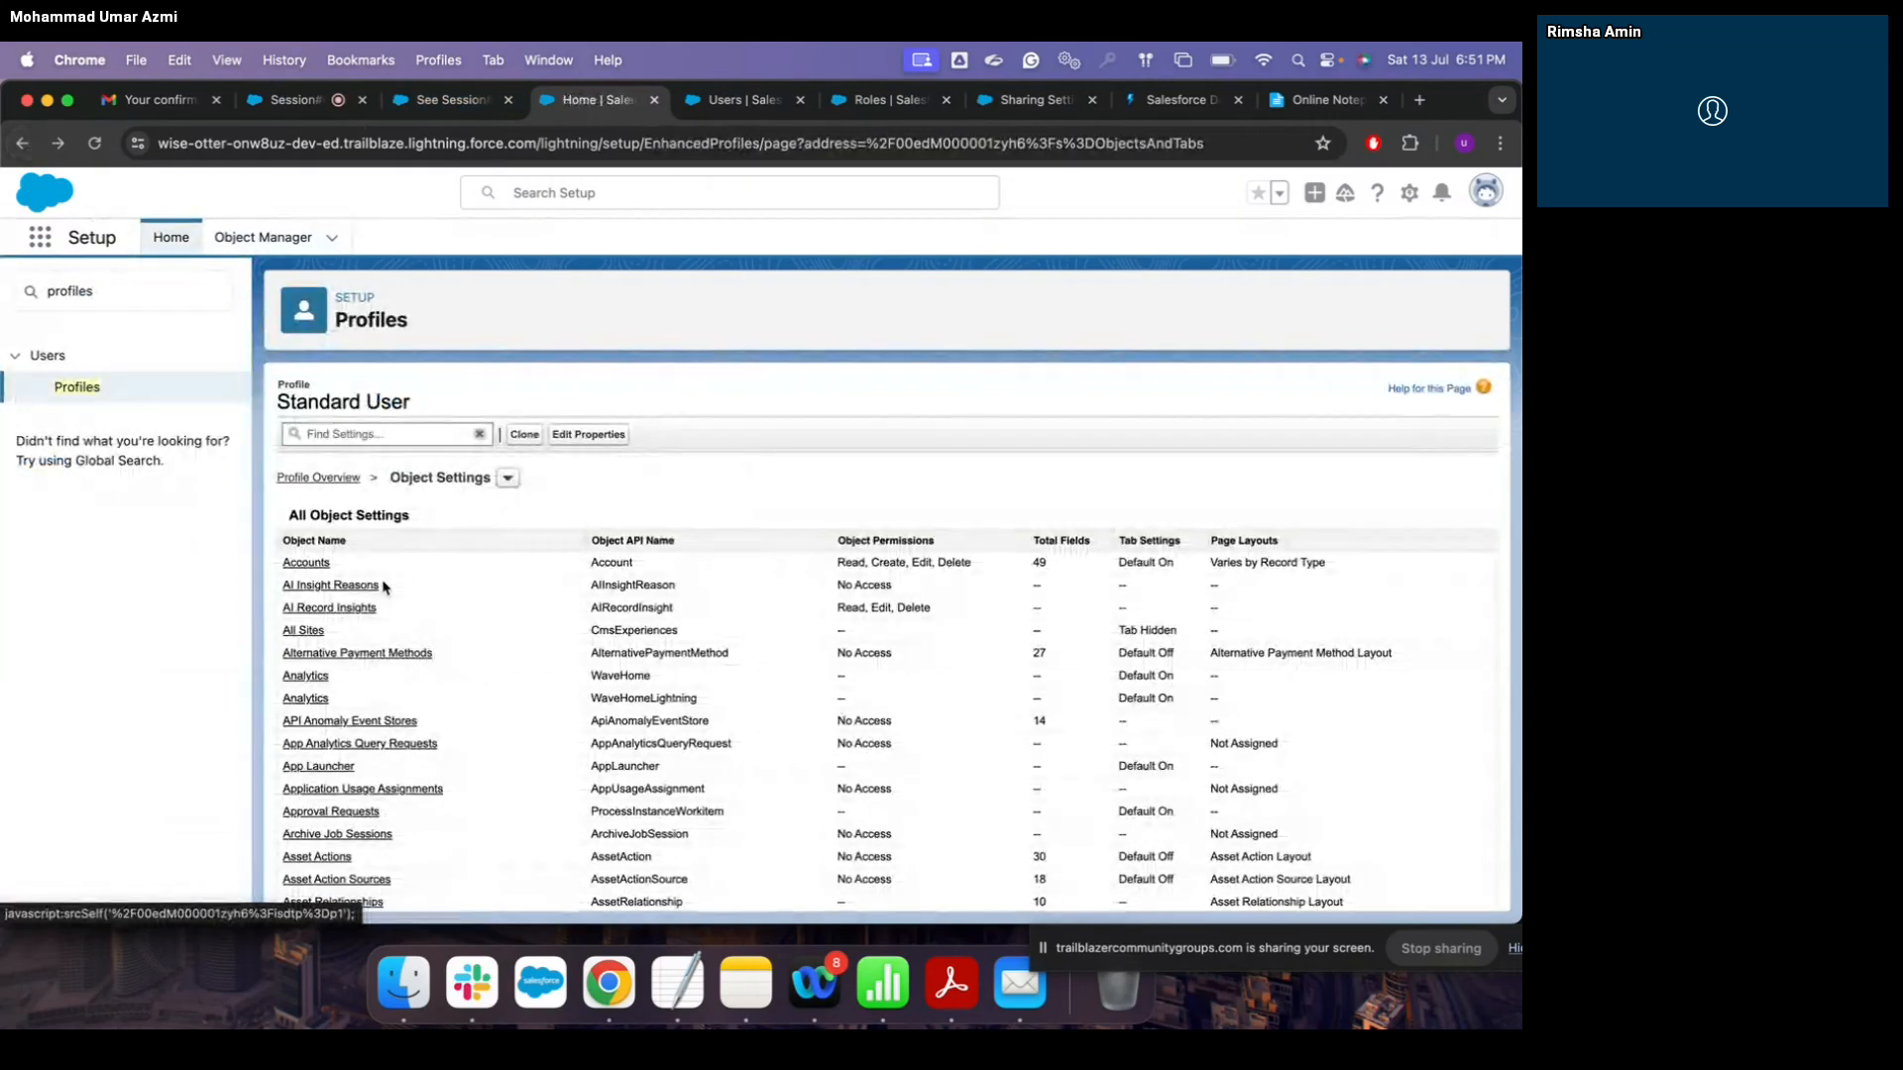
pyautogui.scroll(-5, 416, 673)
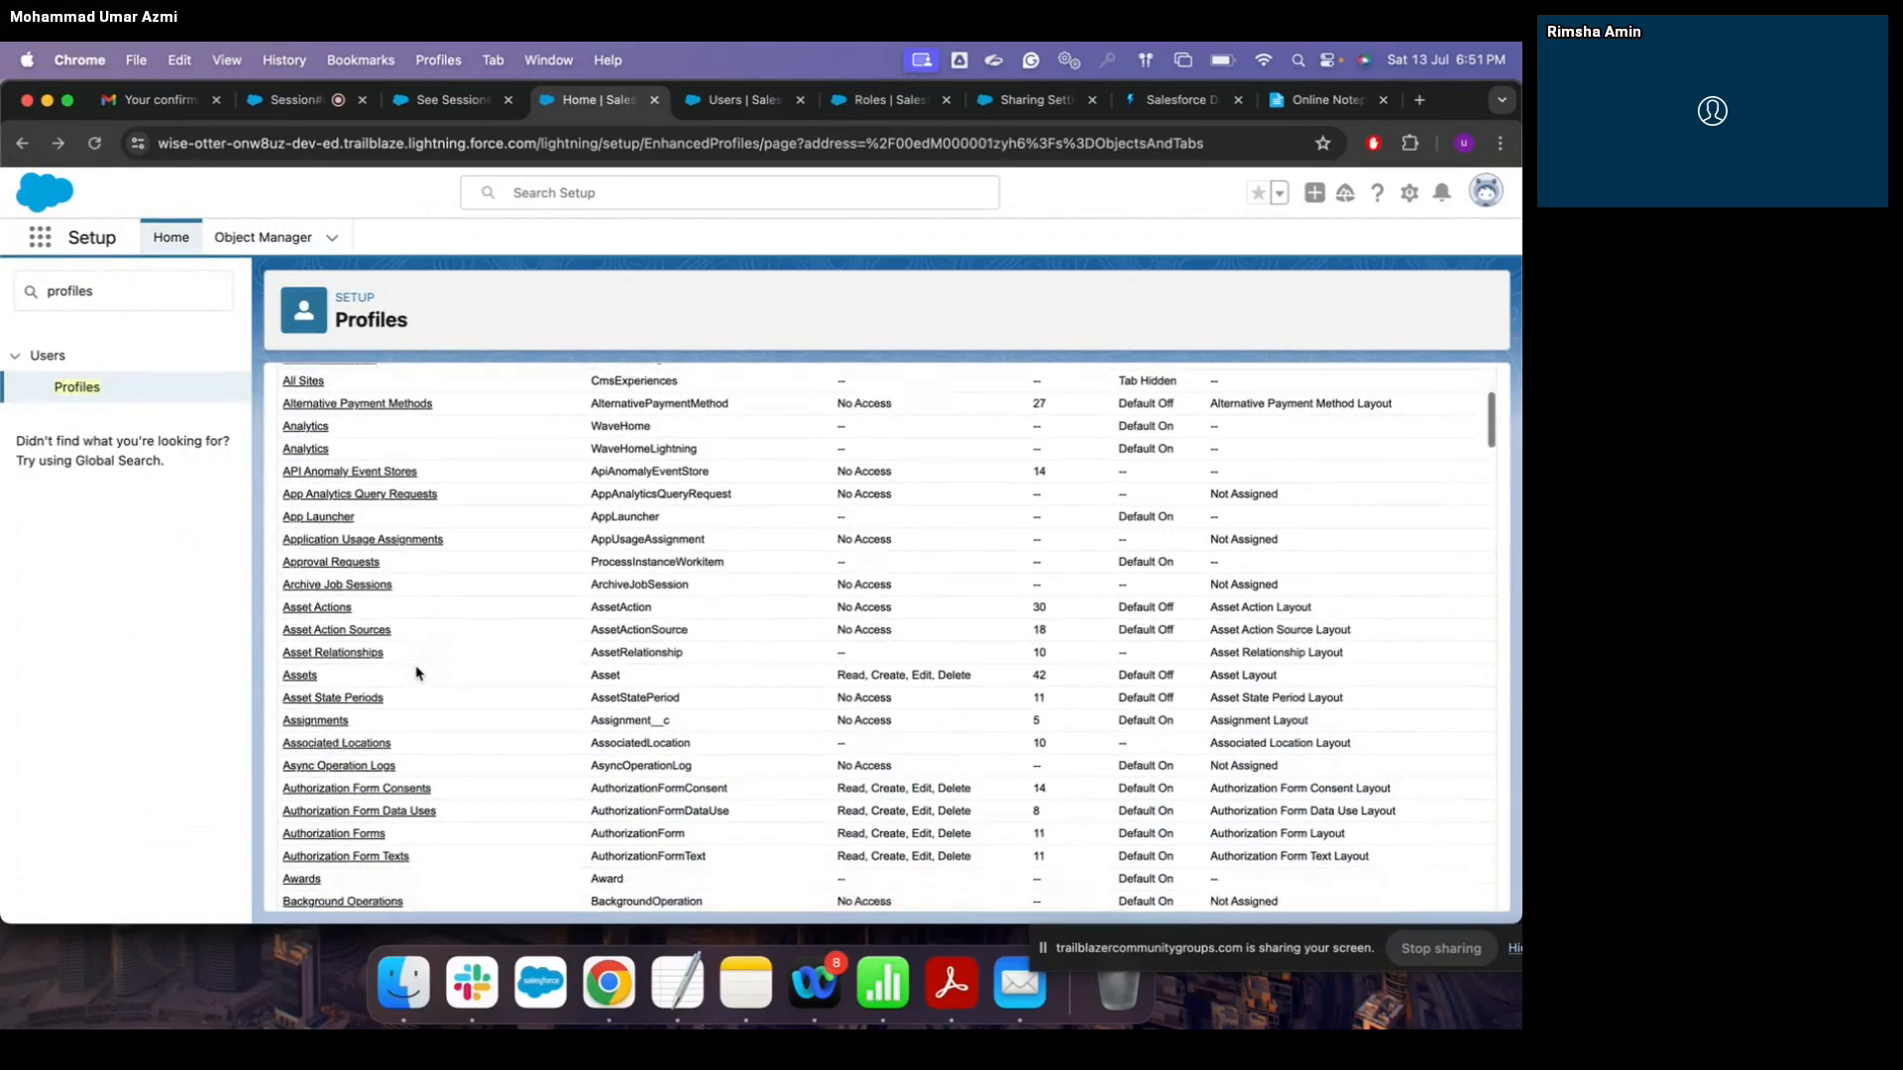
pyautogui.scroll(3, 416, 673)
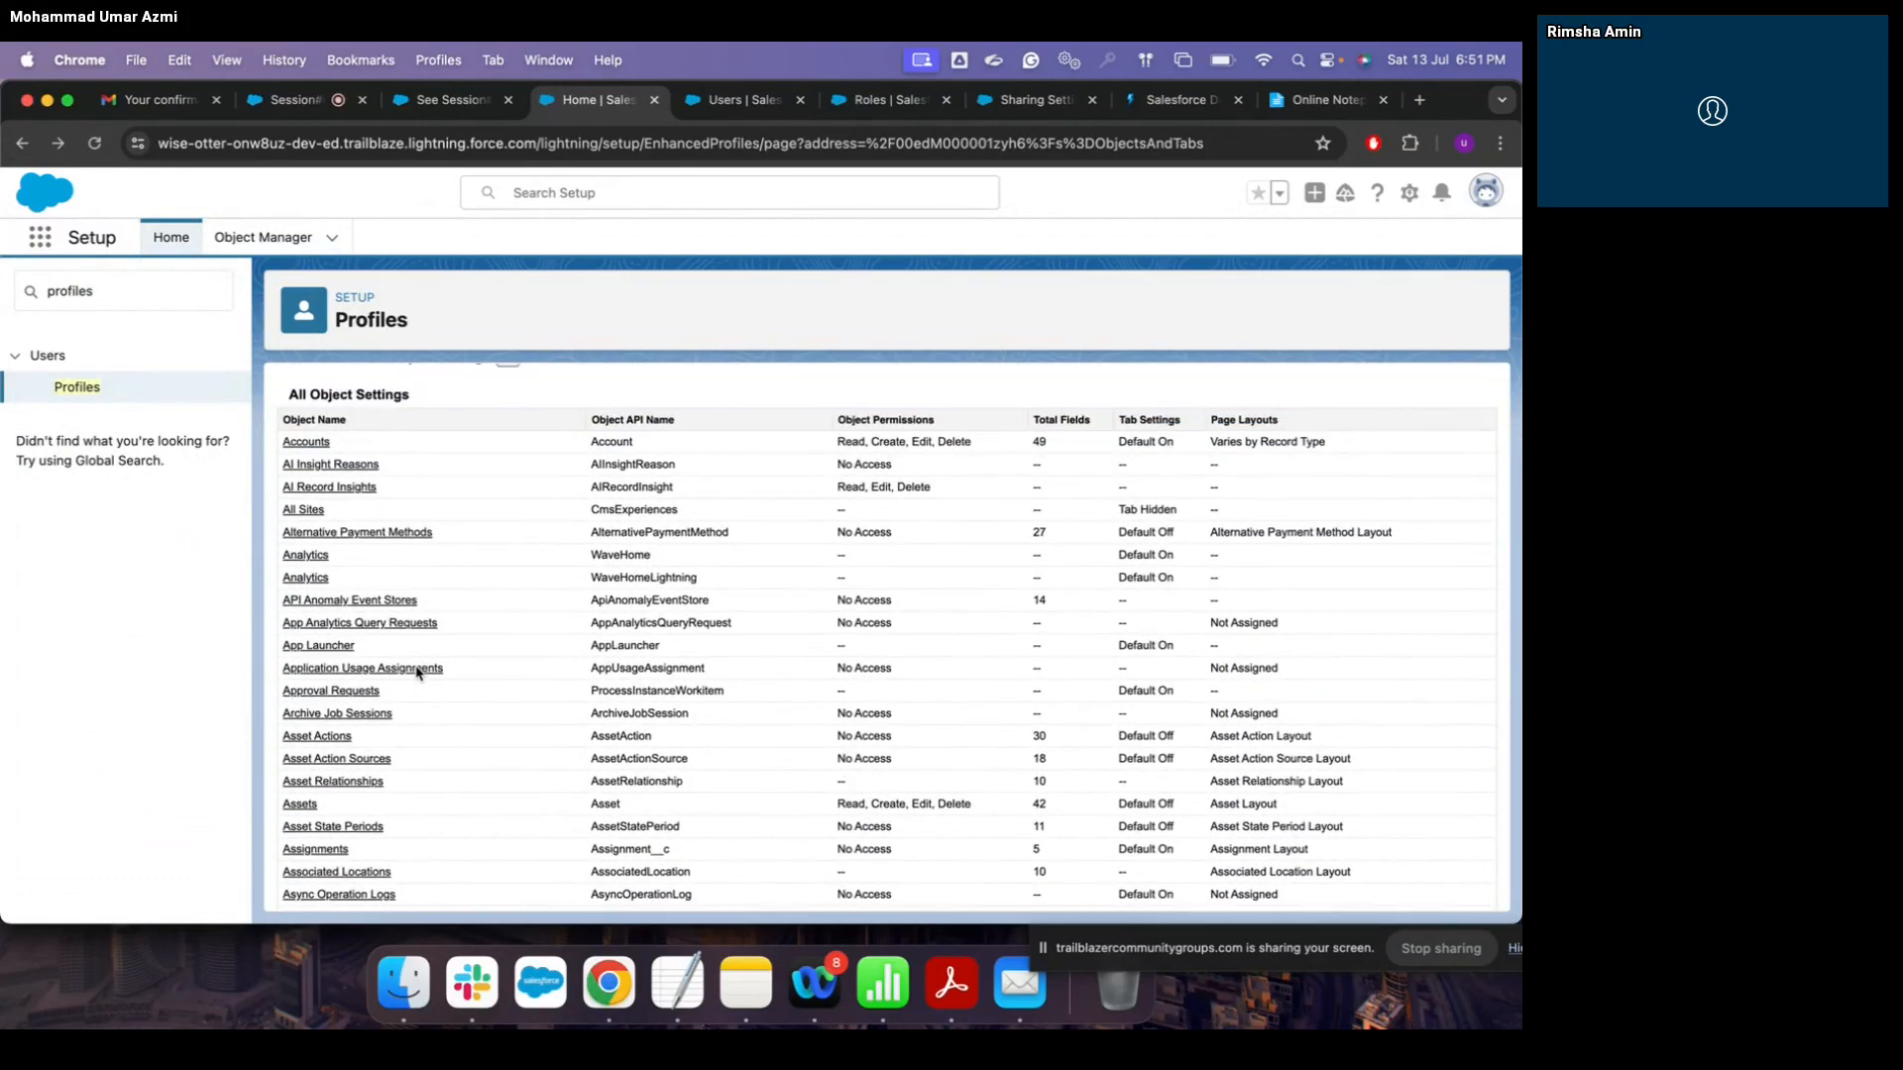
pyautogui.scroll(-1, 451, 751)
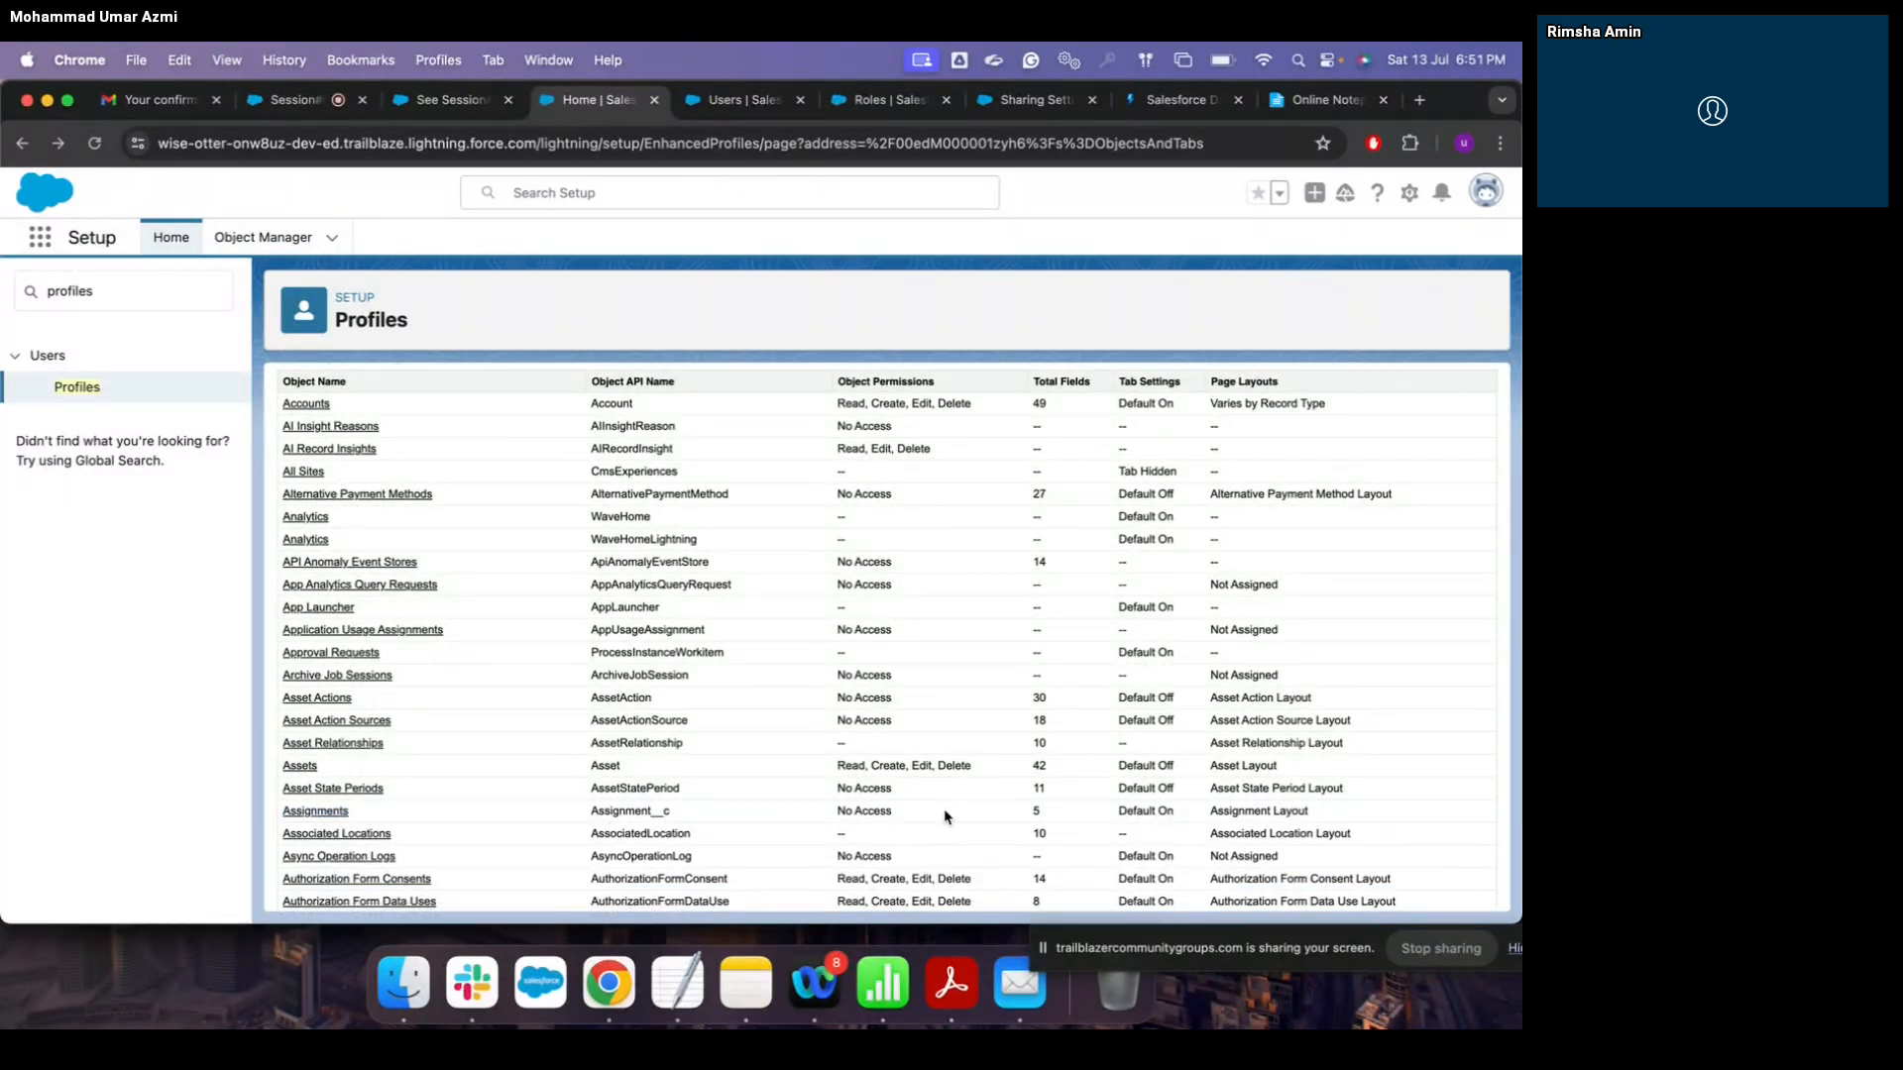
# Step: List the users assigned to the Standard User profile
pyautogui.scroll(4, 945, 816)
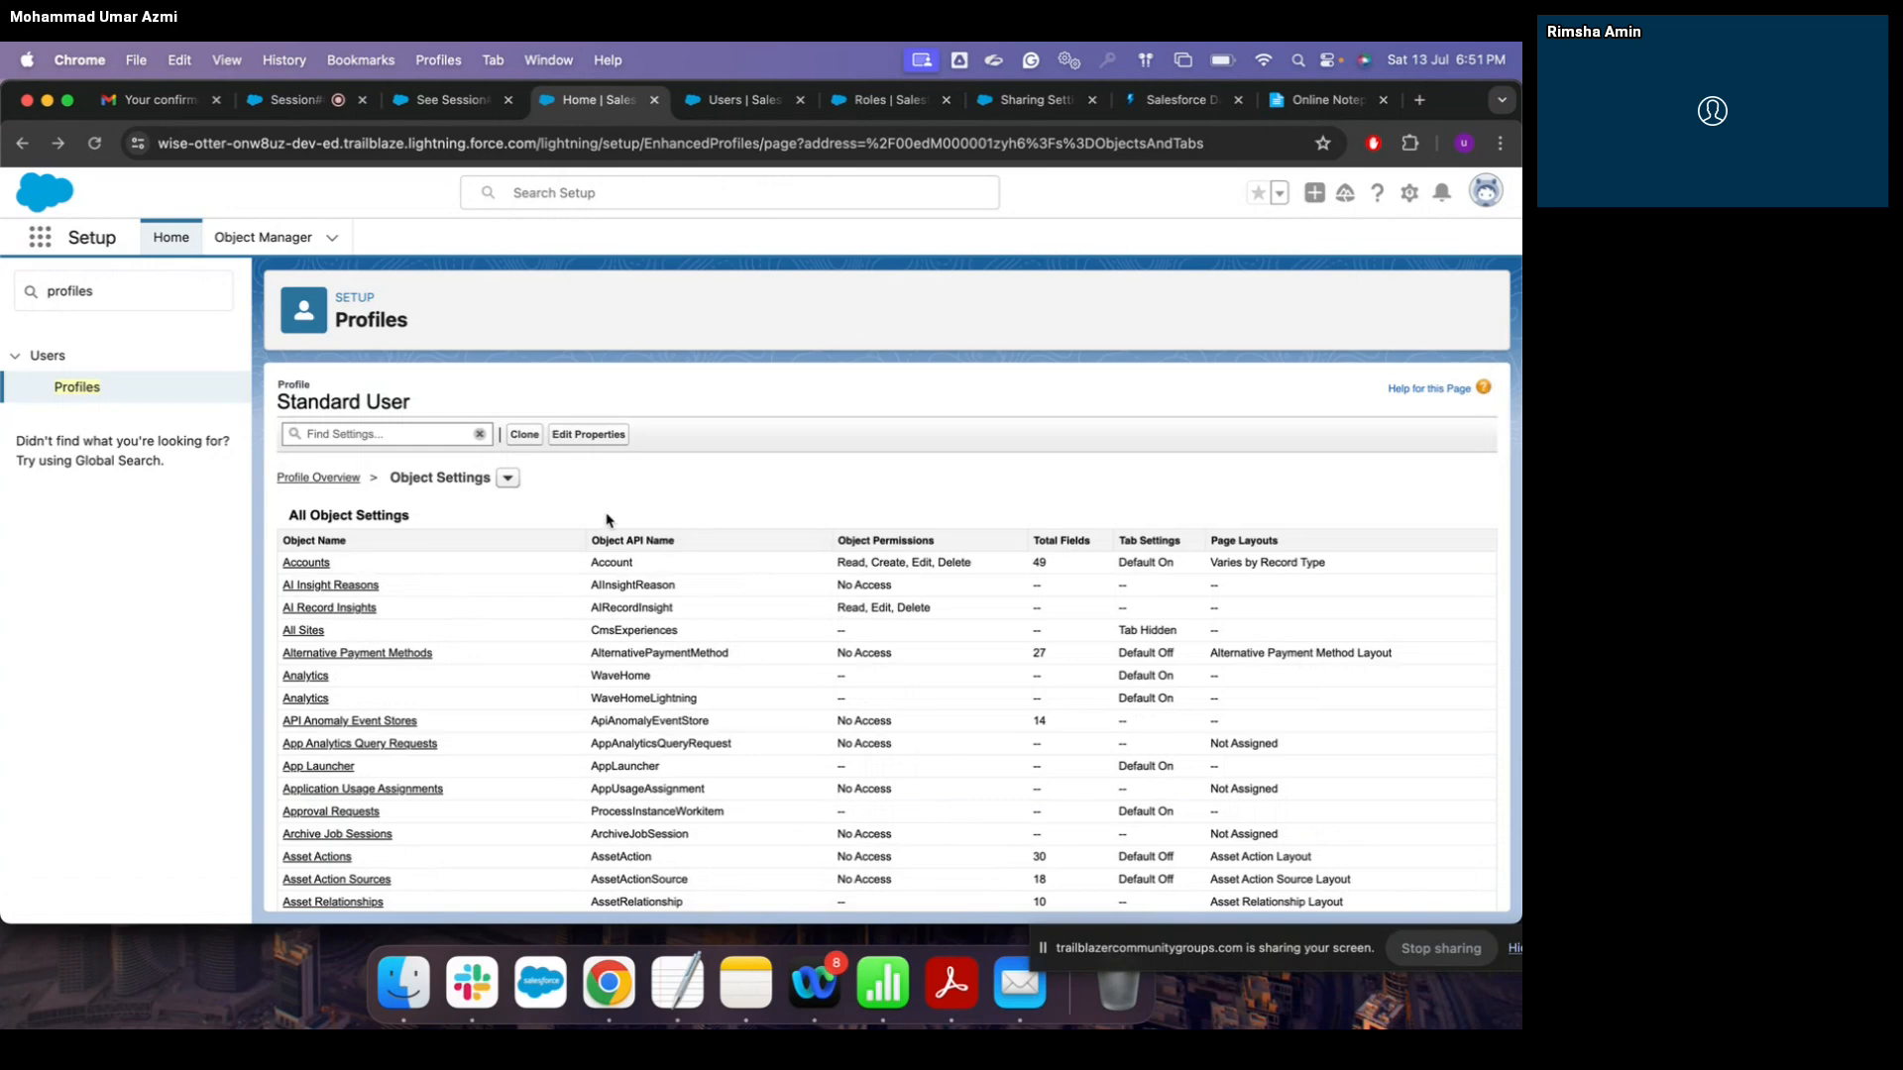
pyautogui.click(77, 387)
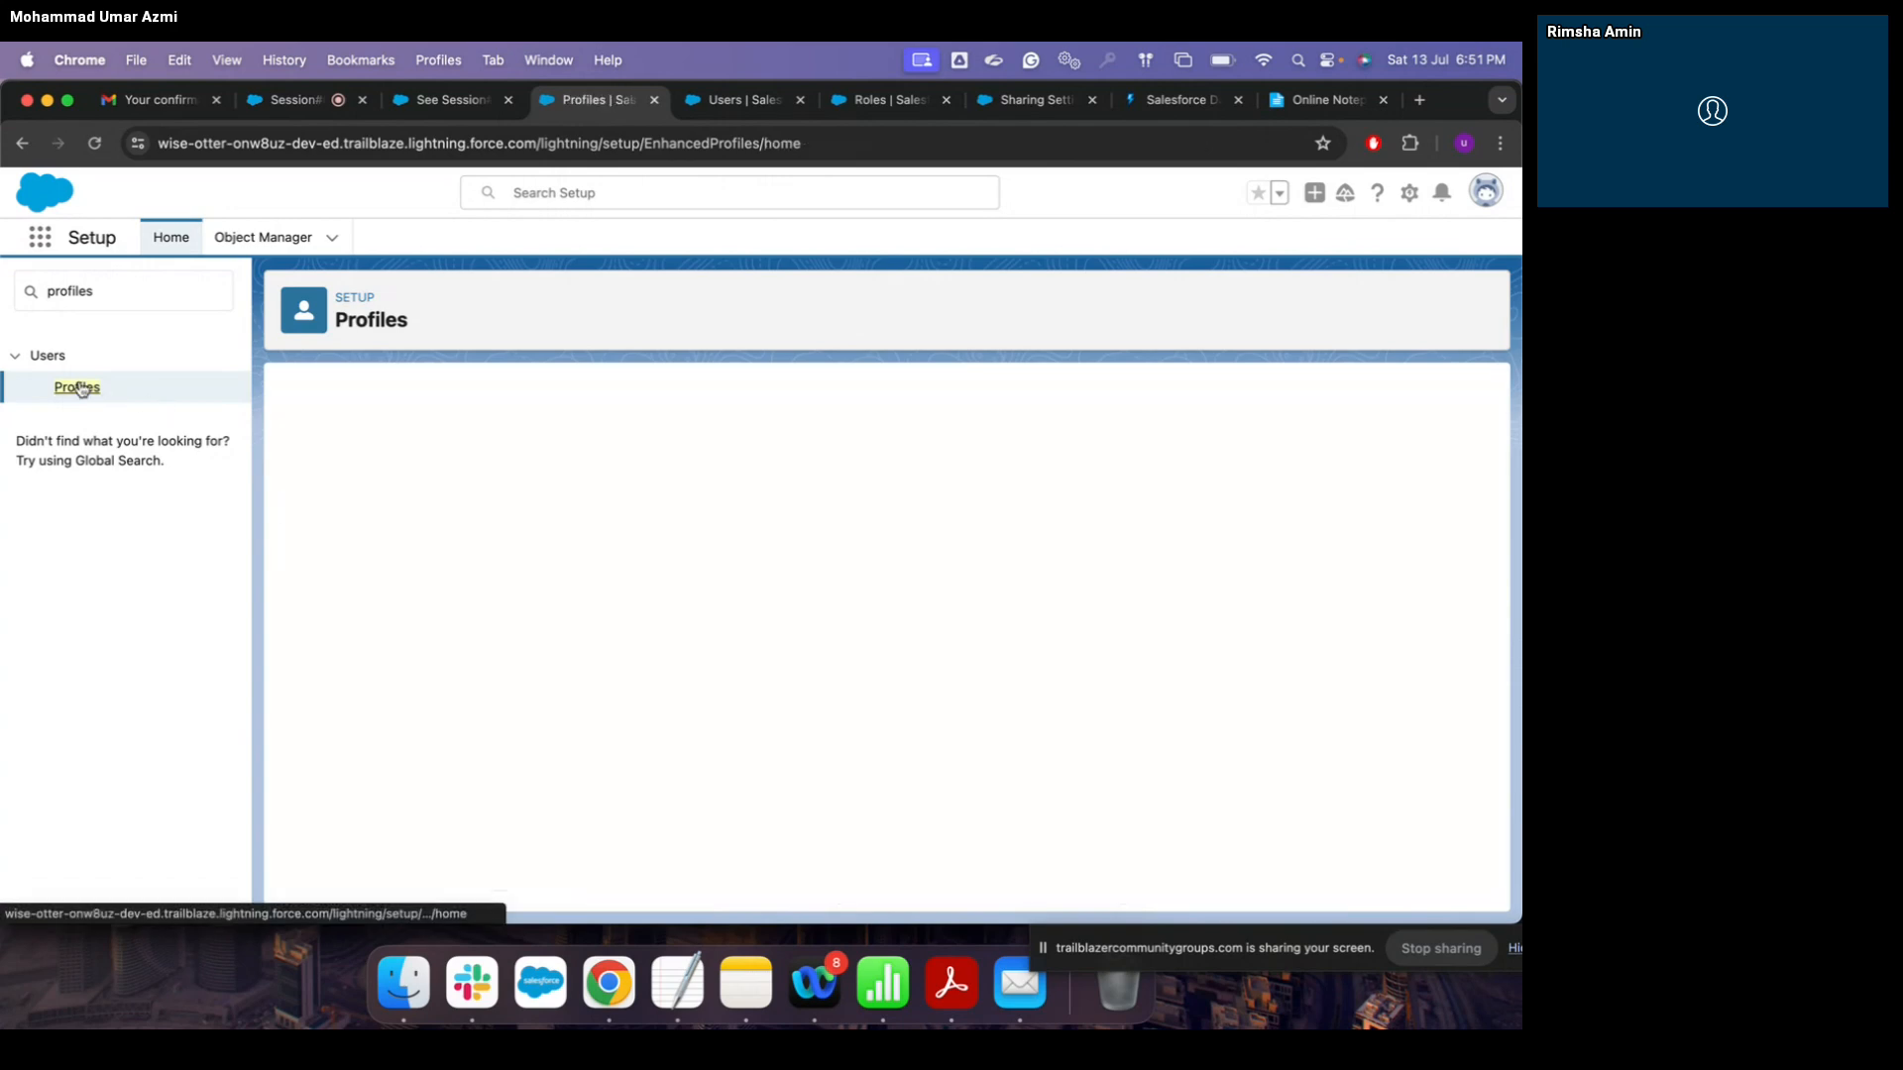
pyautogui.scroll(-5, 502, 667)
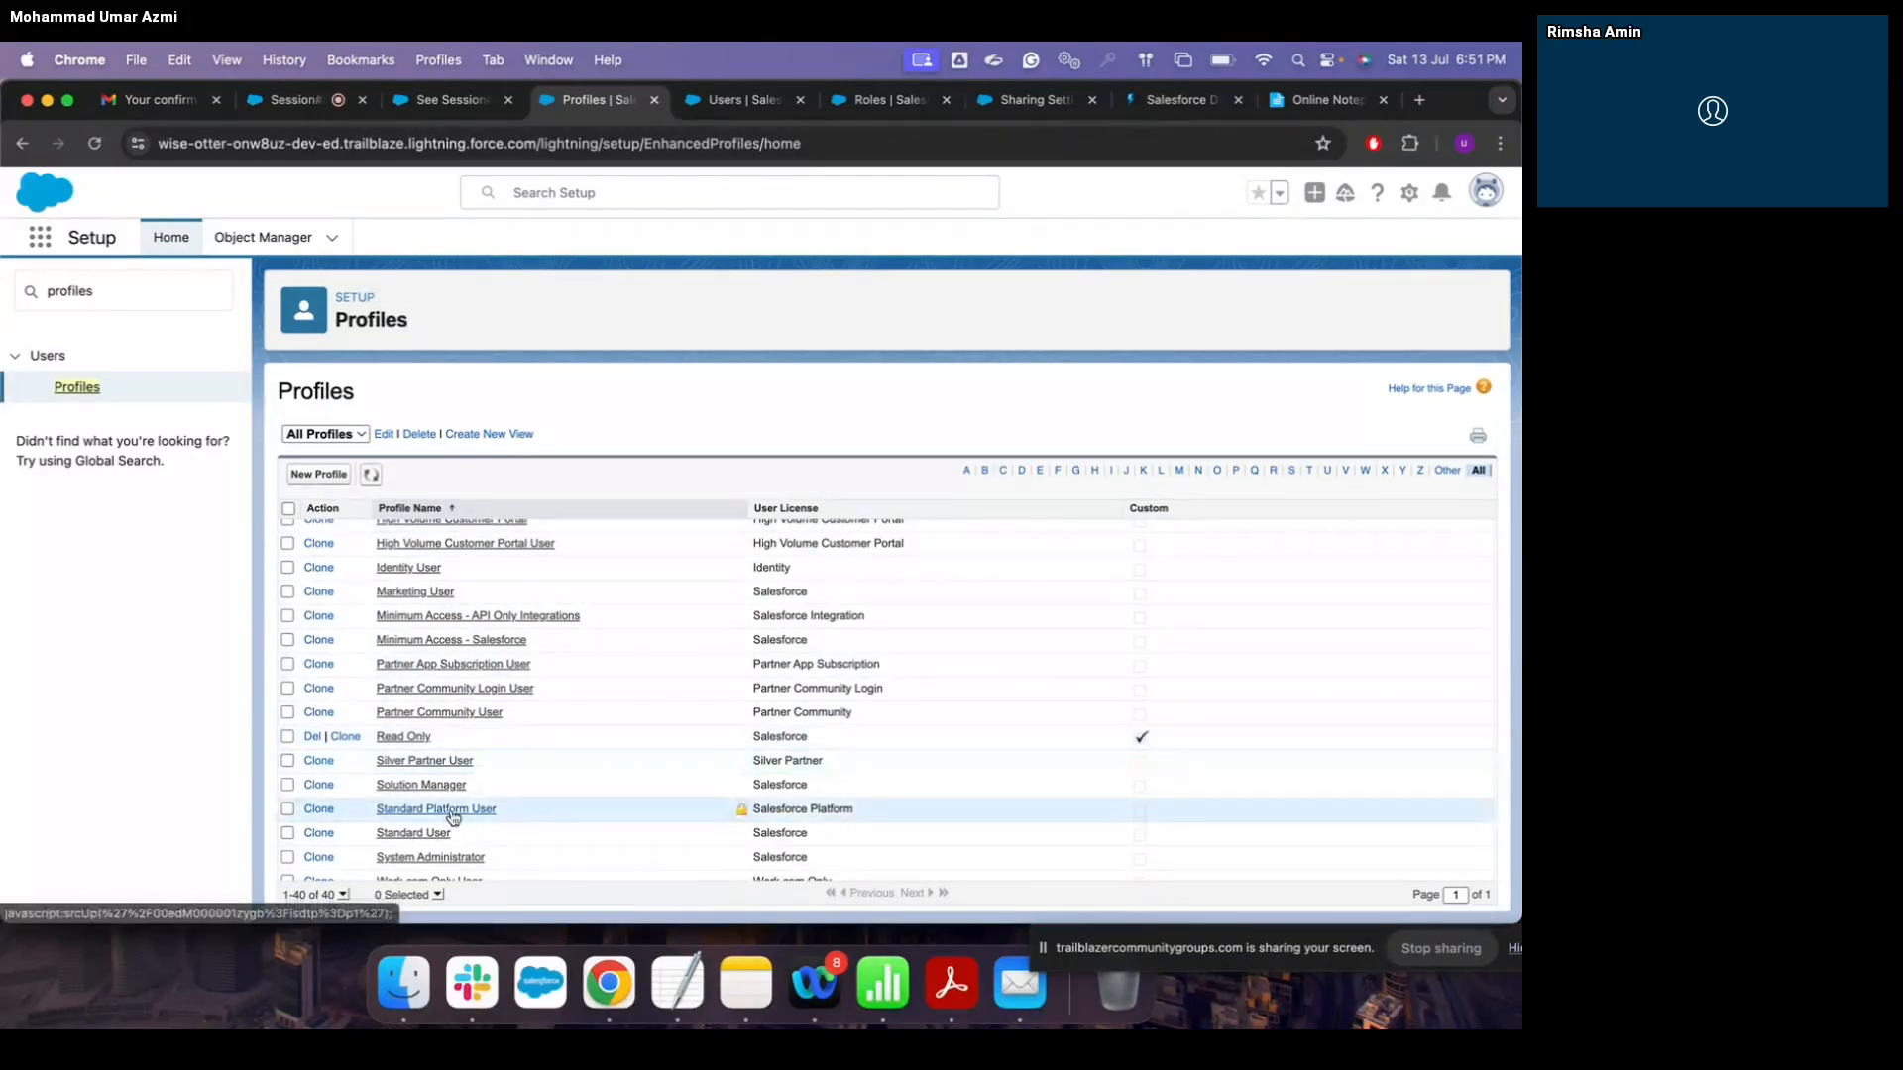
pyautogui.click(436, 835)
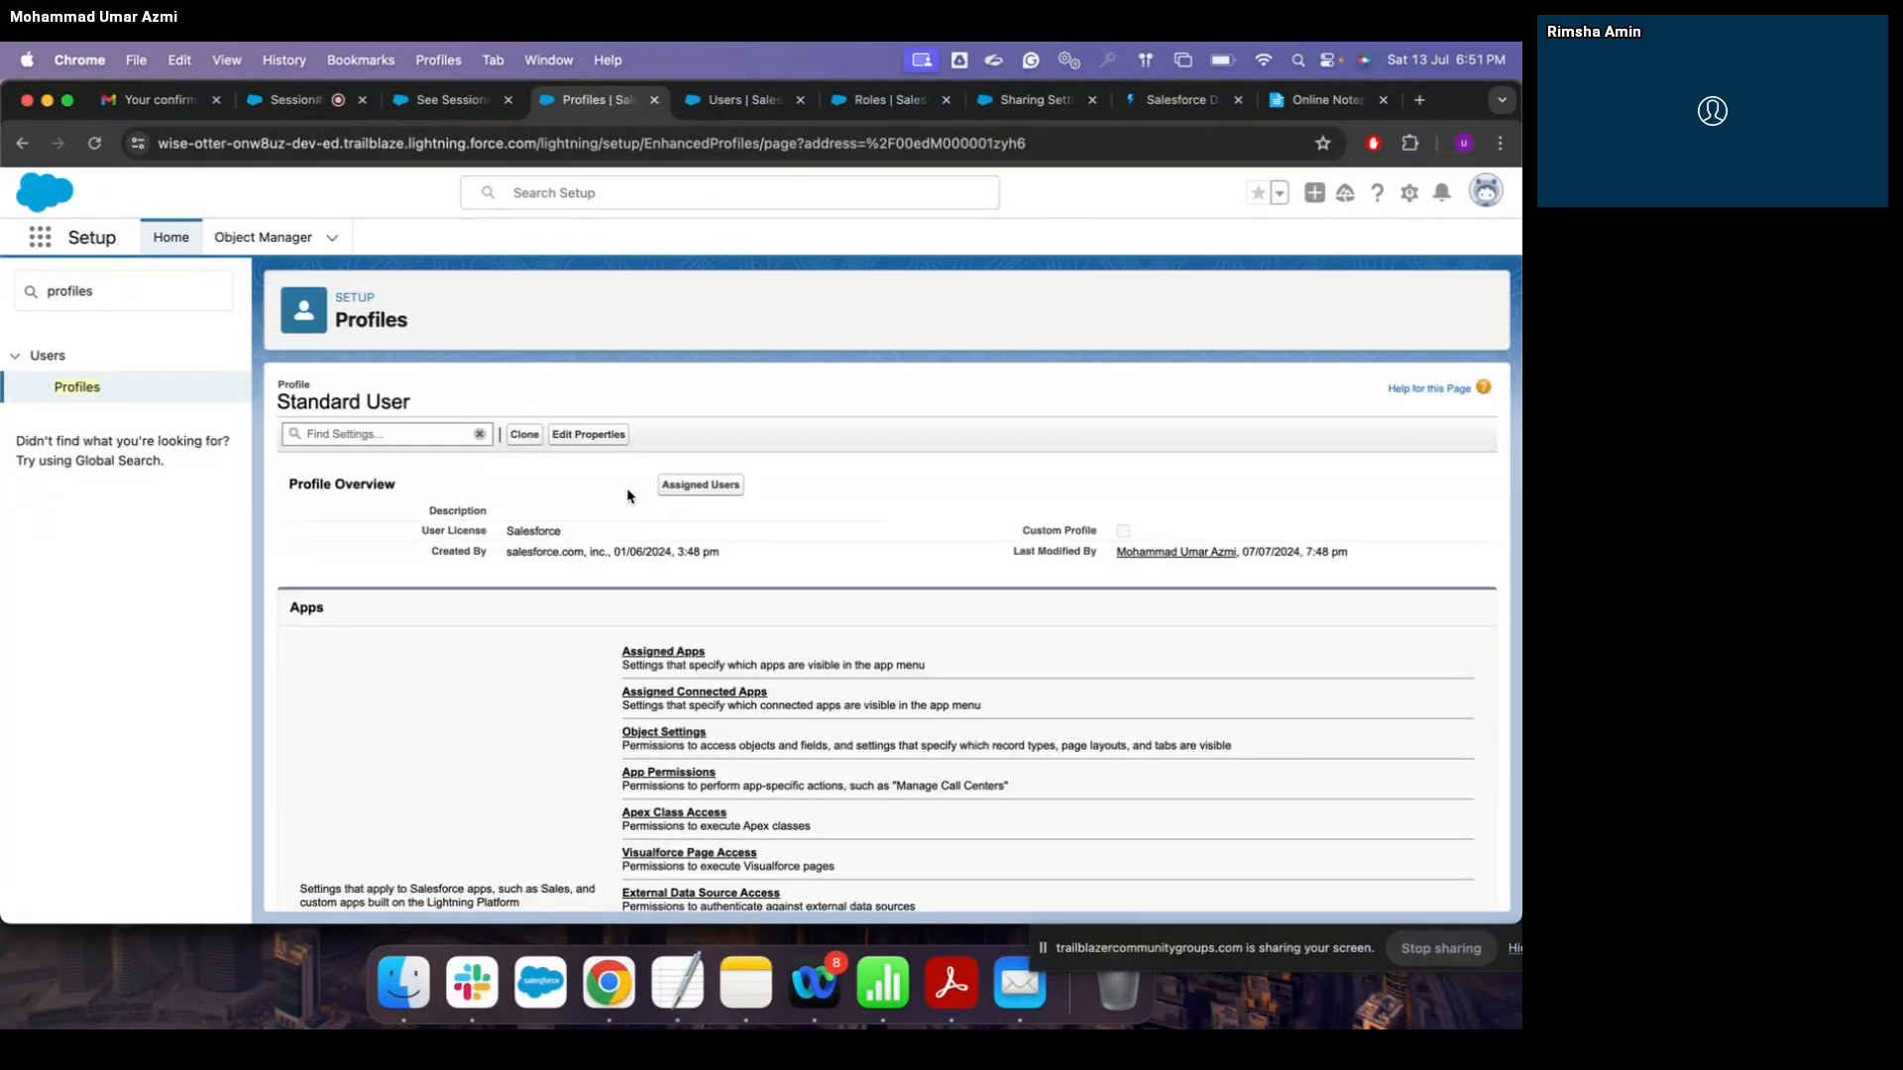
pyautogui.click(694, 490)
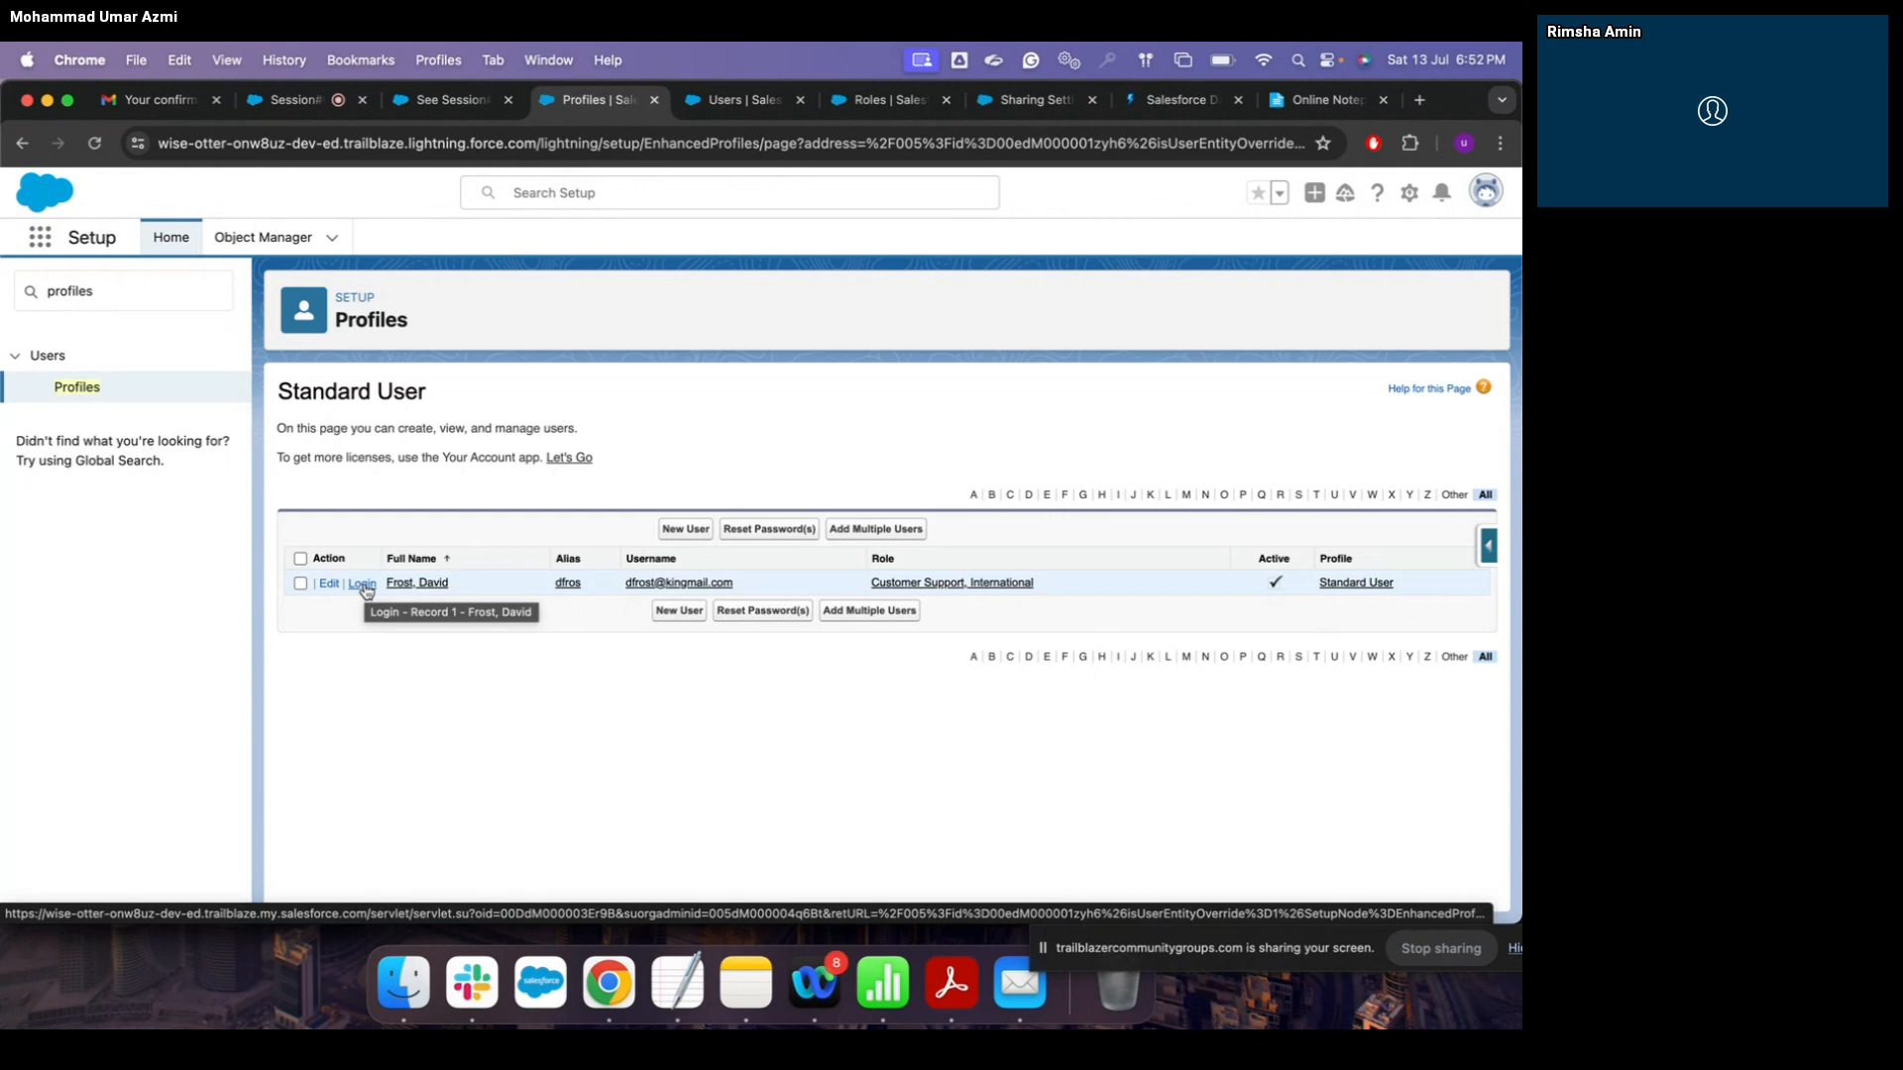
# Step: Look over the user, role hierarchy and help tabs, then duplicate the profile tab
pyautogui.click(748, 113)
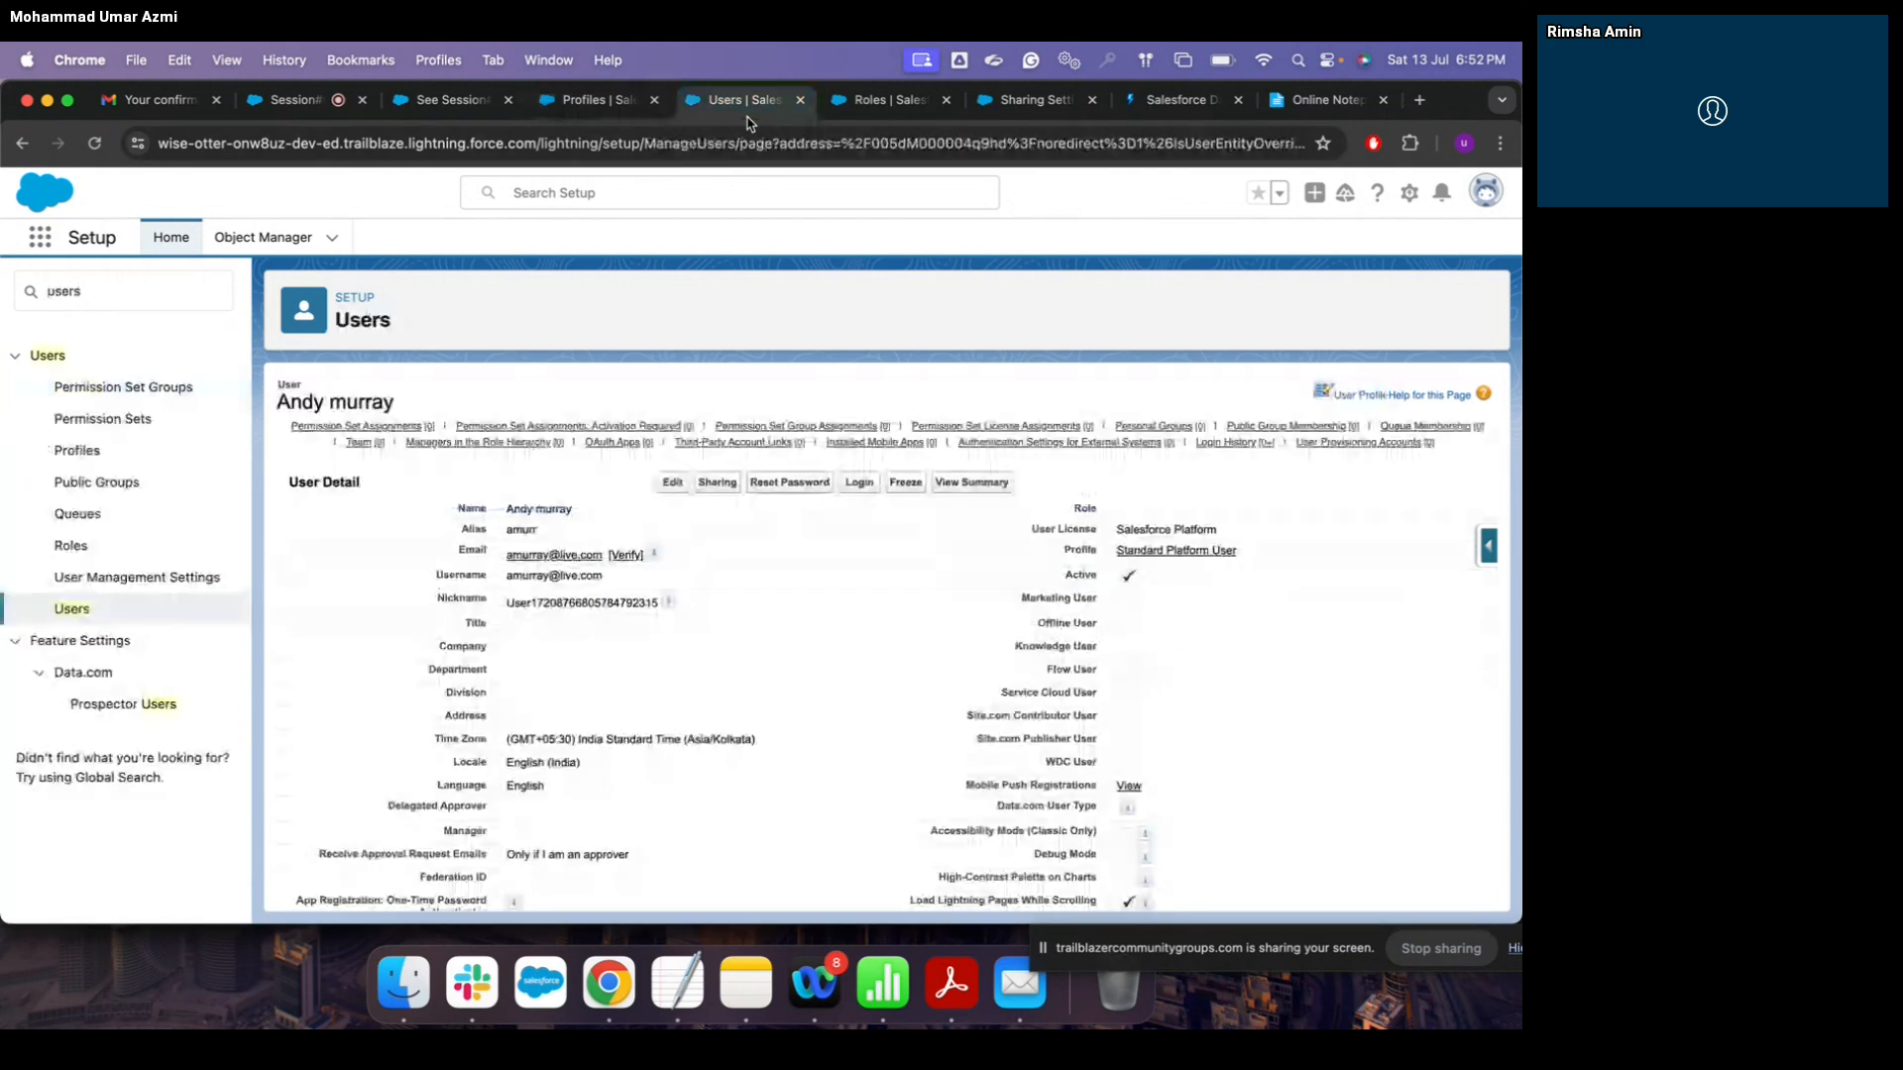
pyautogui.click(853, 114)
pyautogui.click(1036, 103)
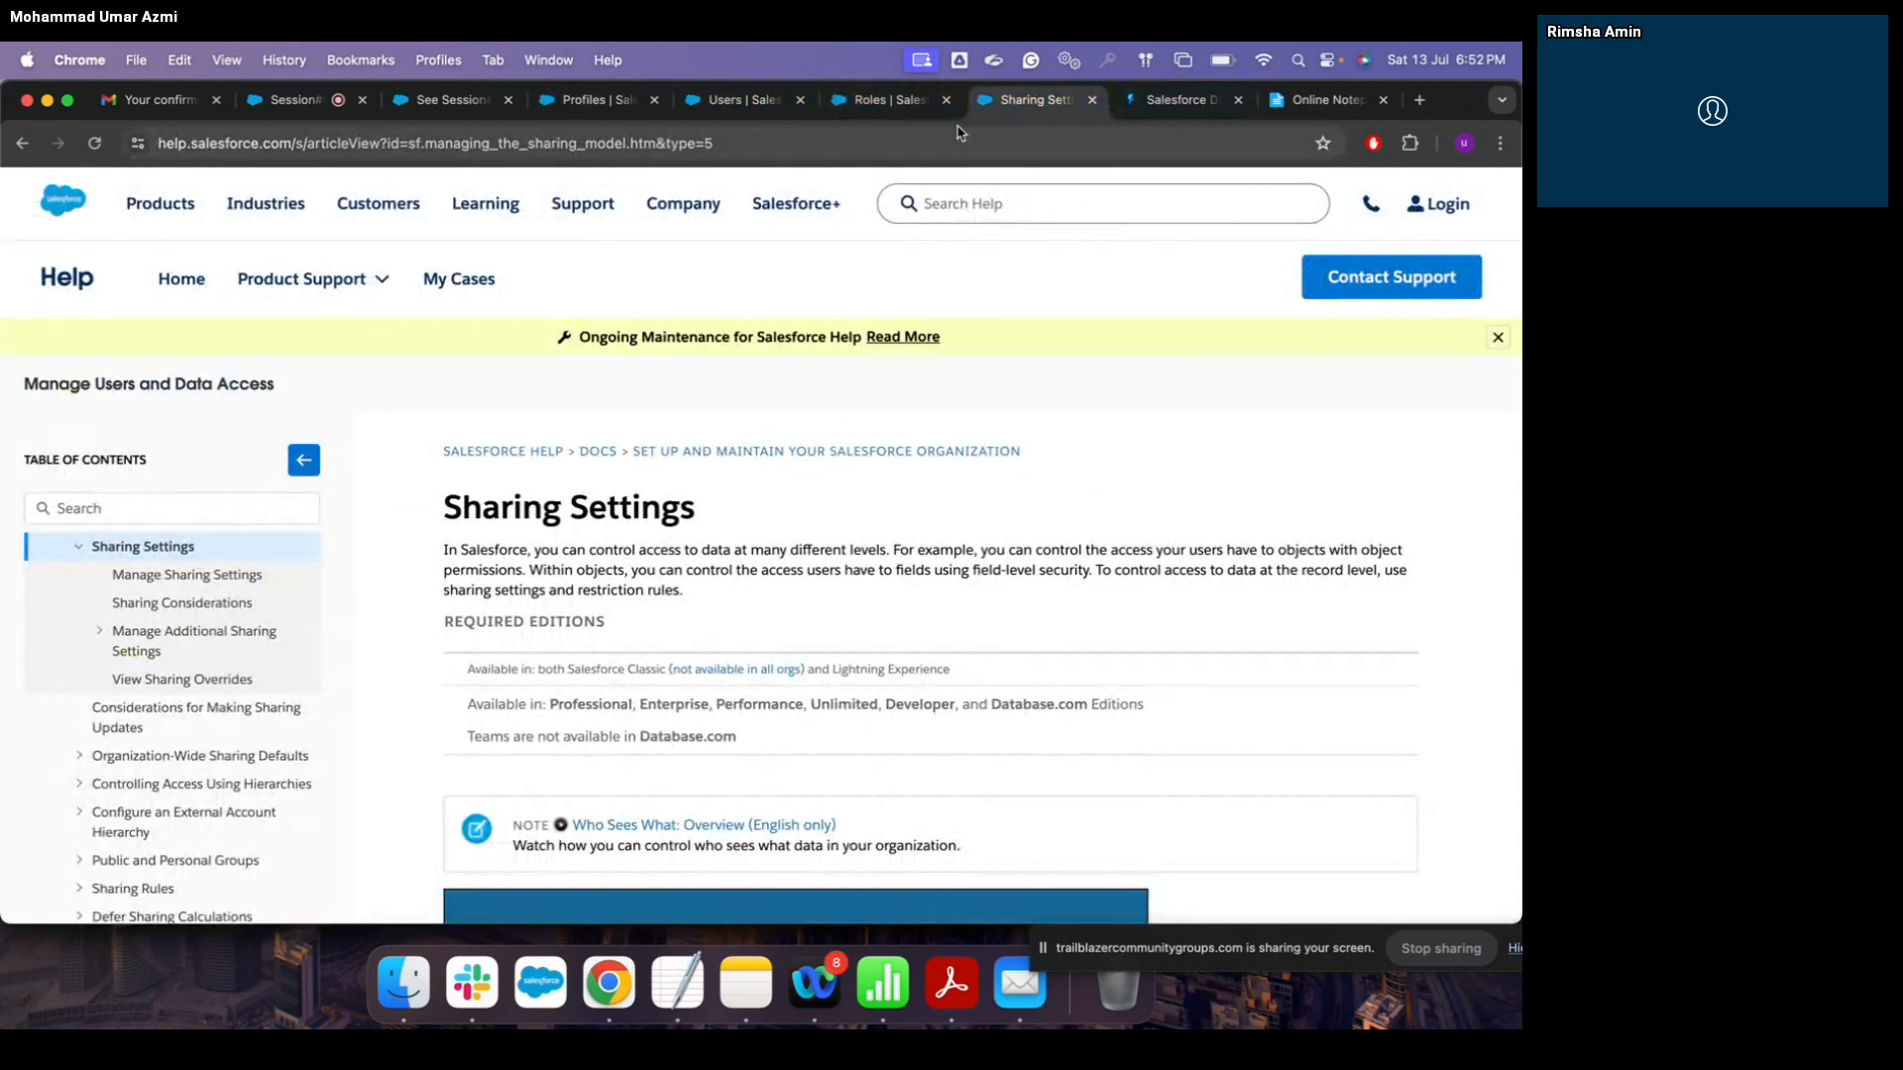
pyautogui.click(567, 103)
pyautogui.rightClick(567, 103)
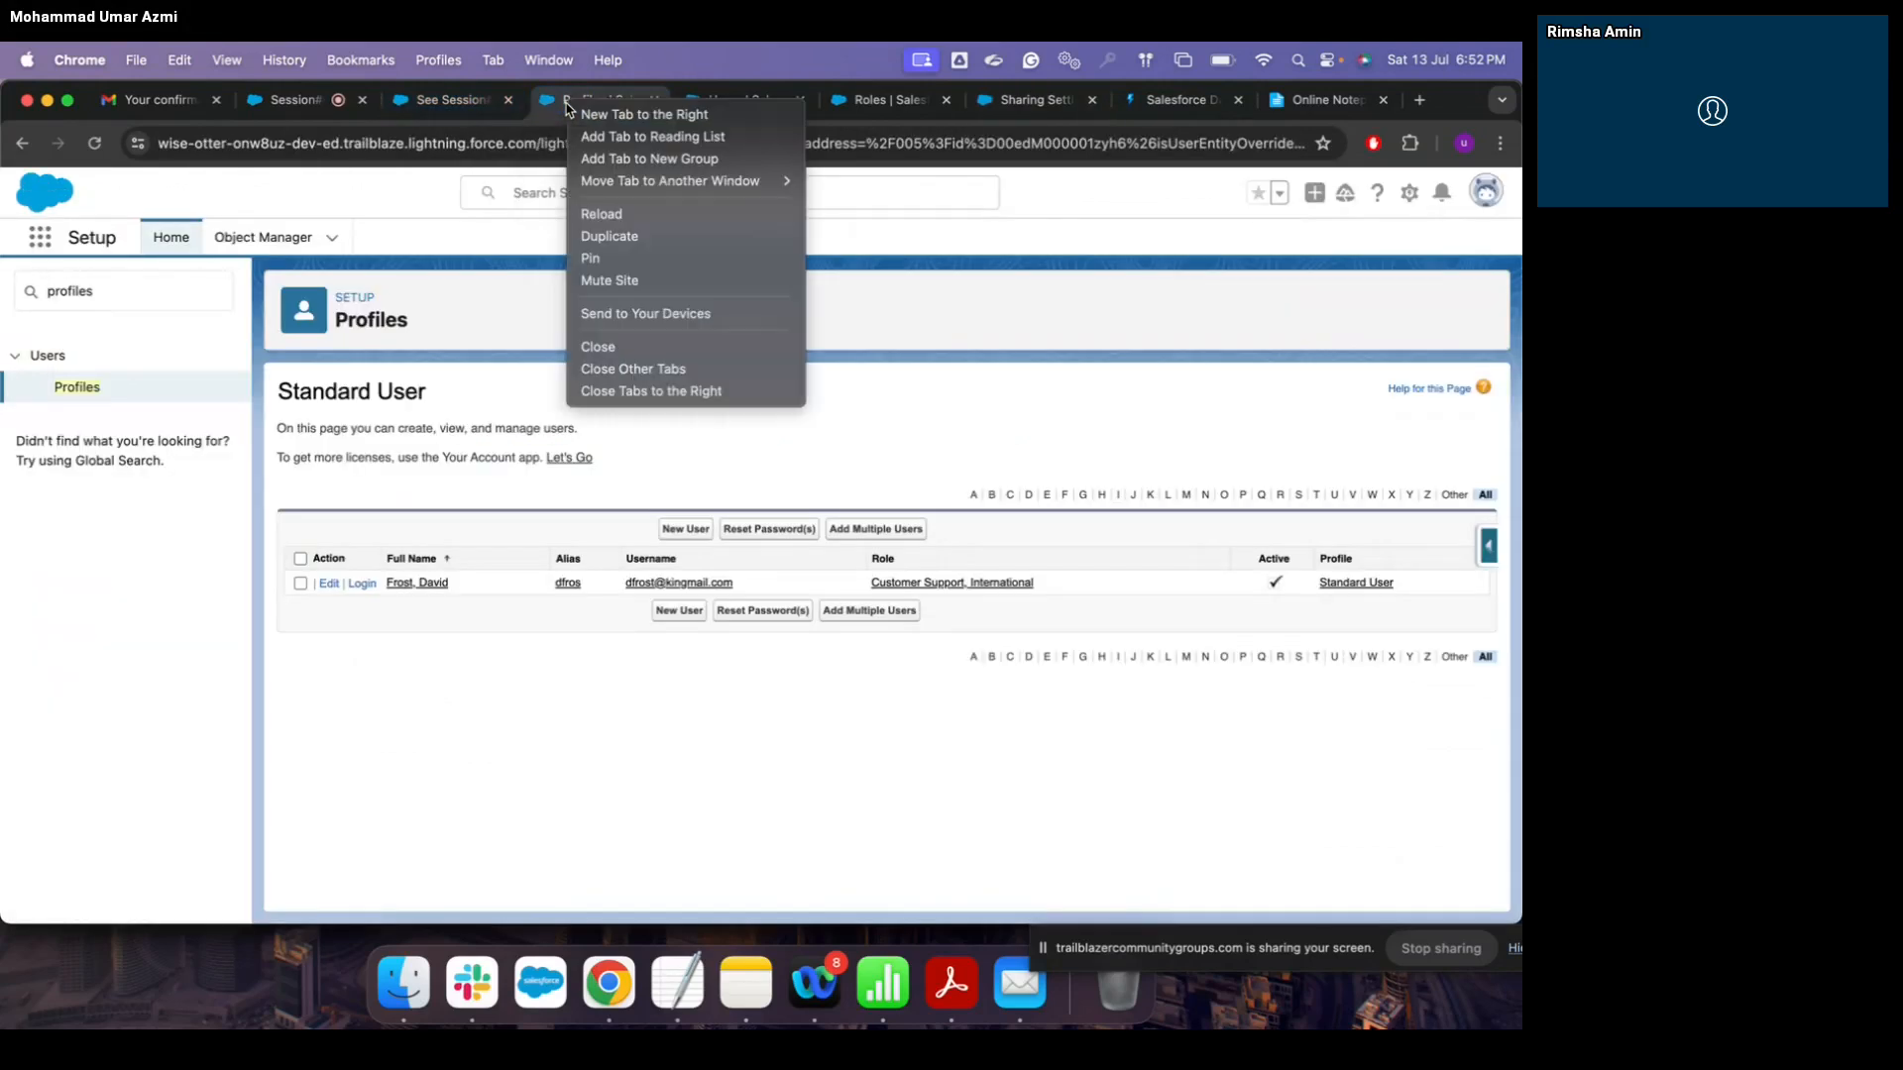
pyautogui.click(615, 238)
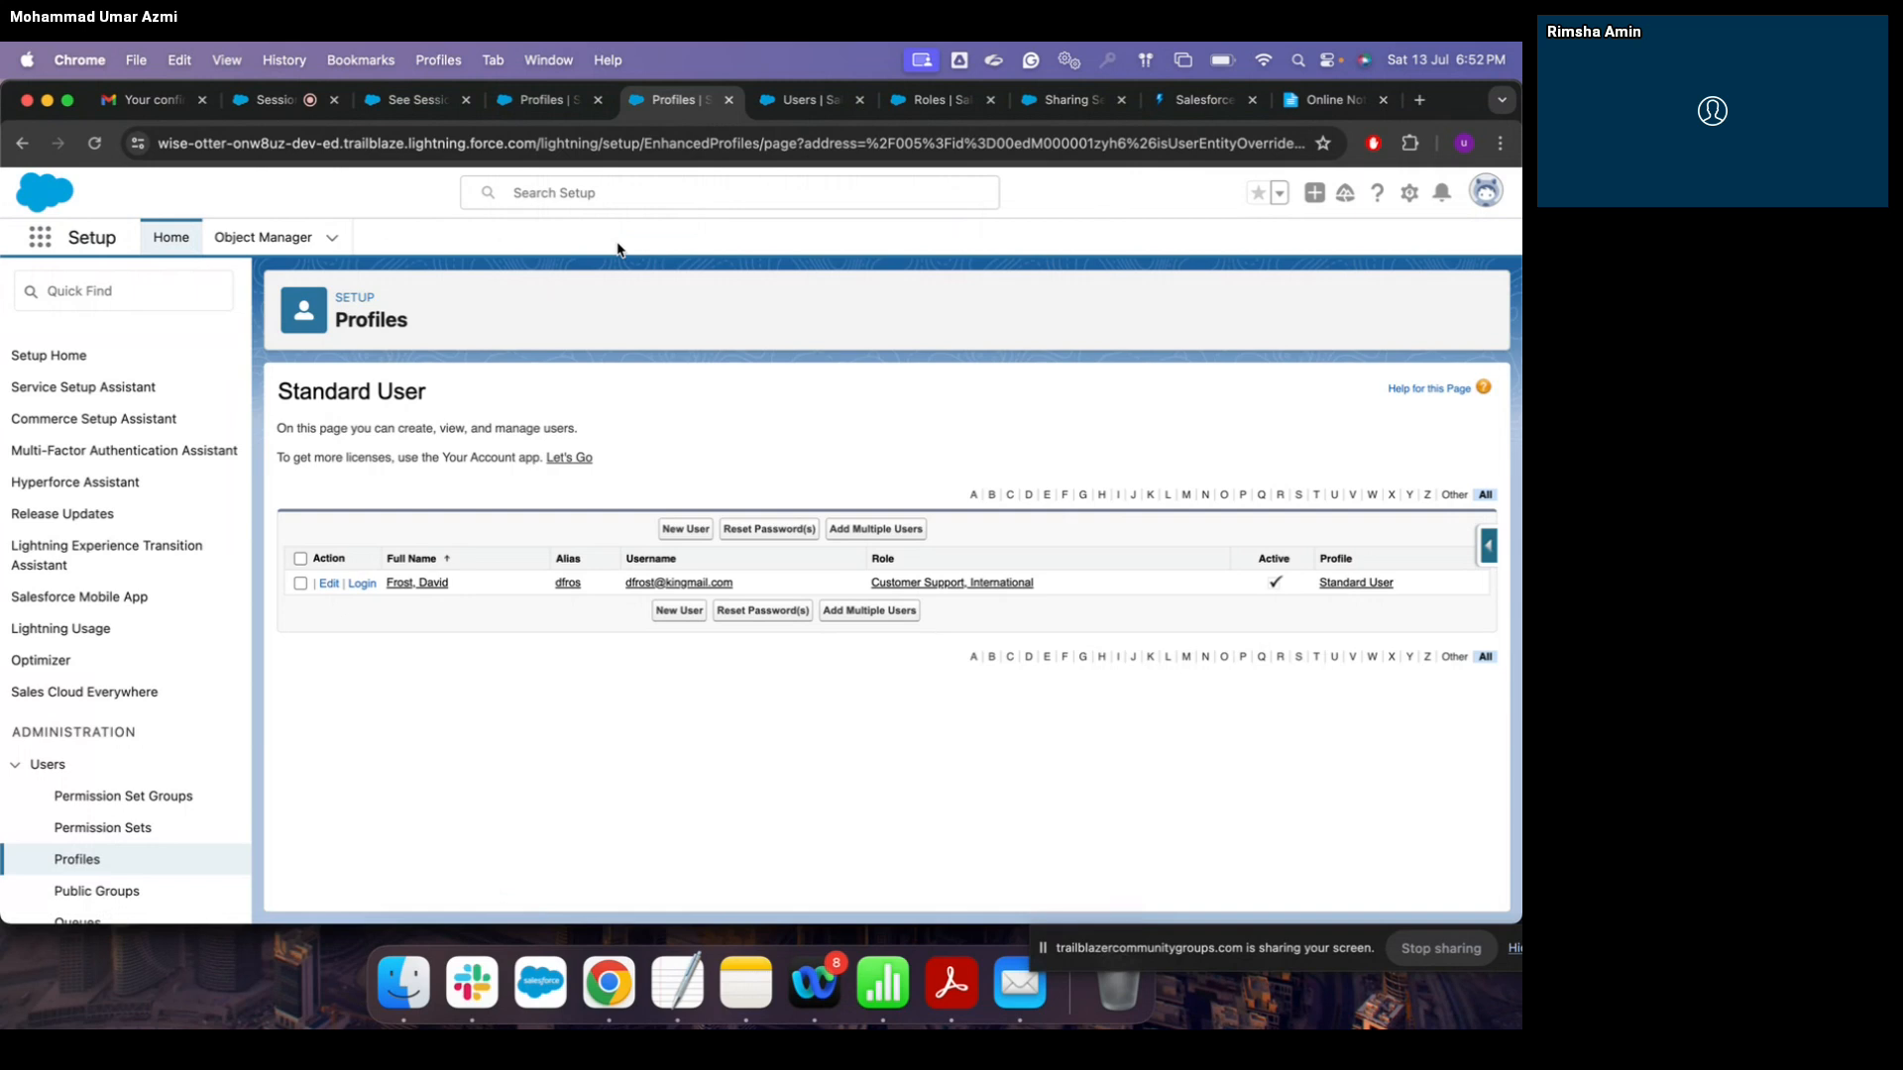
# Step: Open the Assignments list via the App Launcher and start a new record
pyautogui.click(40, 238)
pyautogui.write('assig')
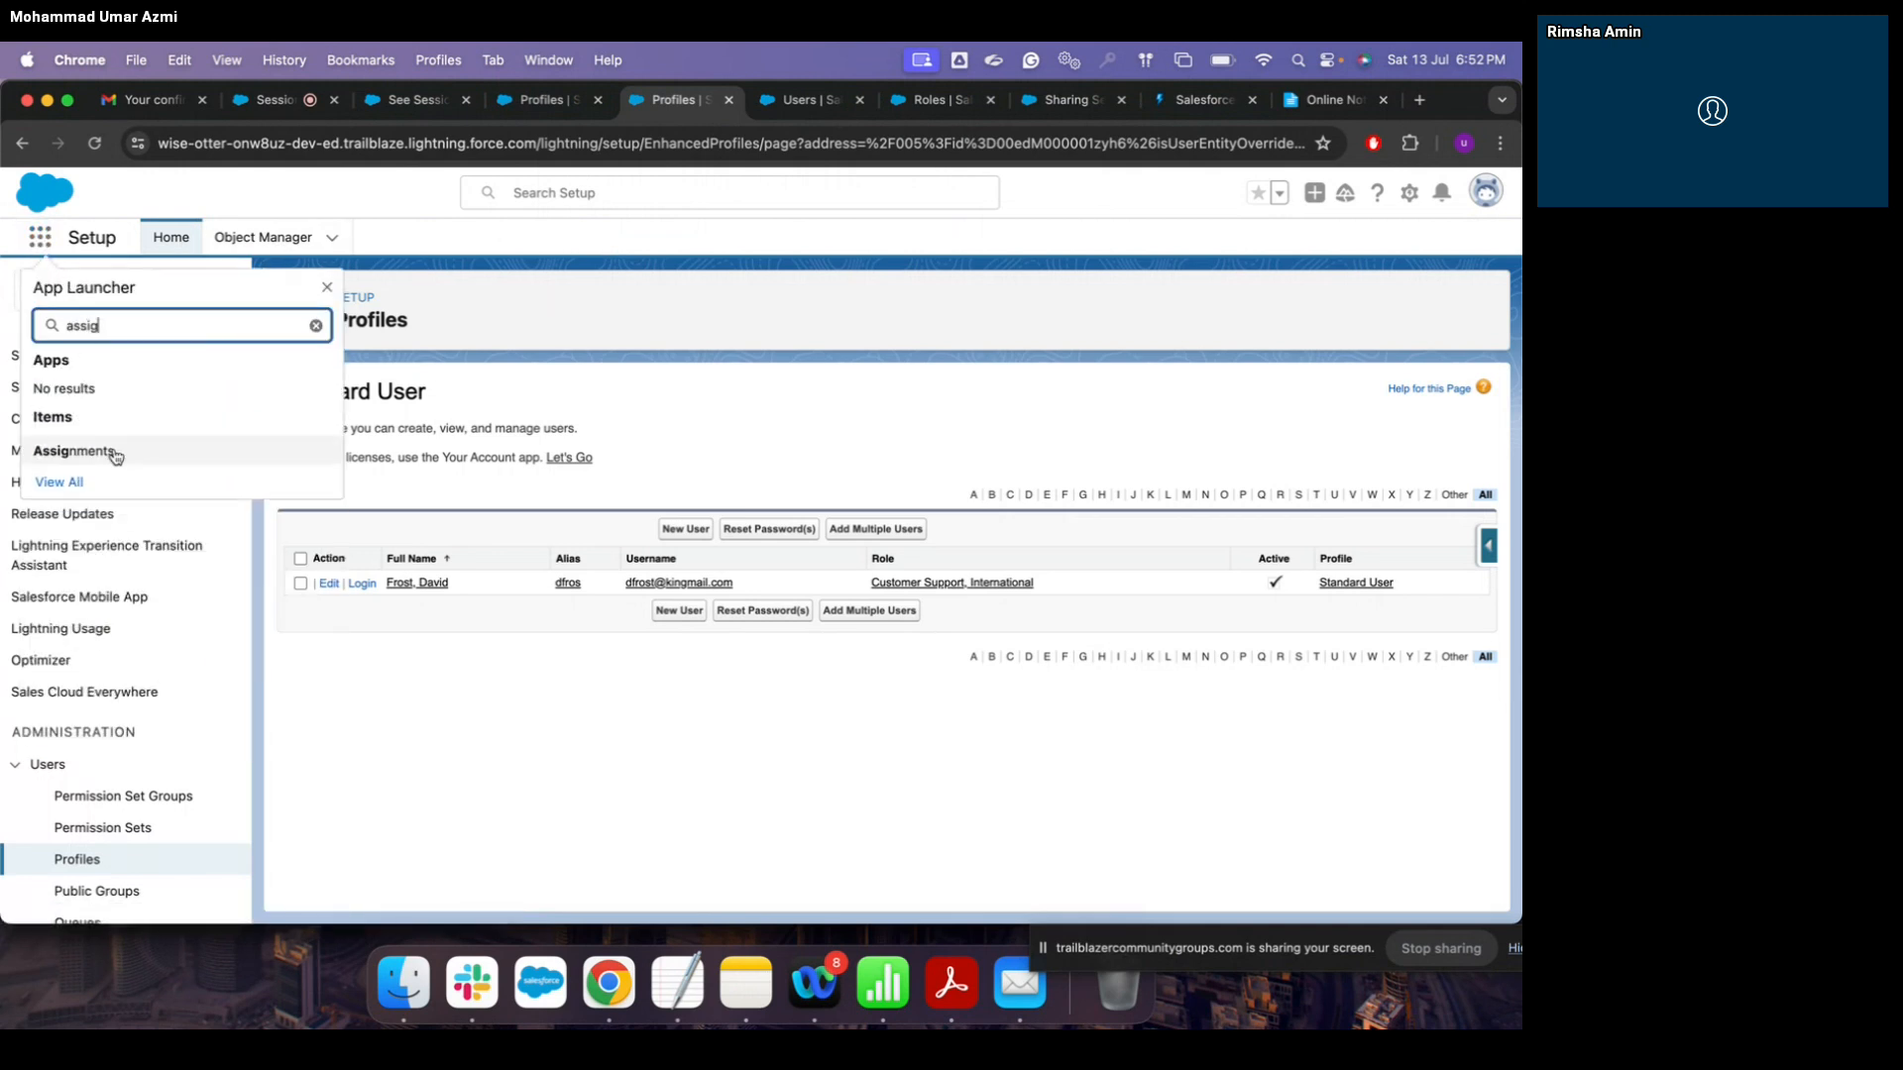
pyautogui.click(111, 449)
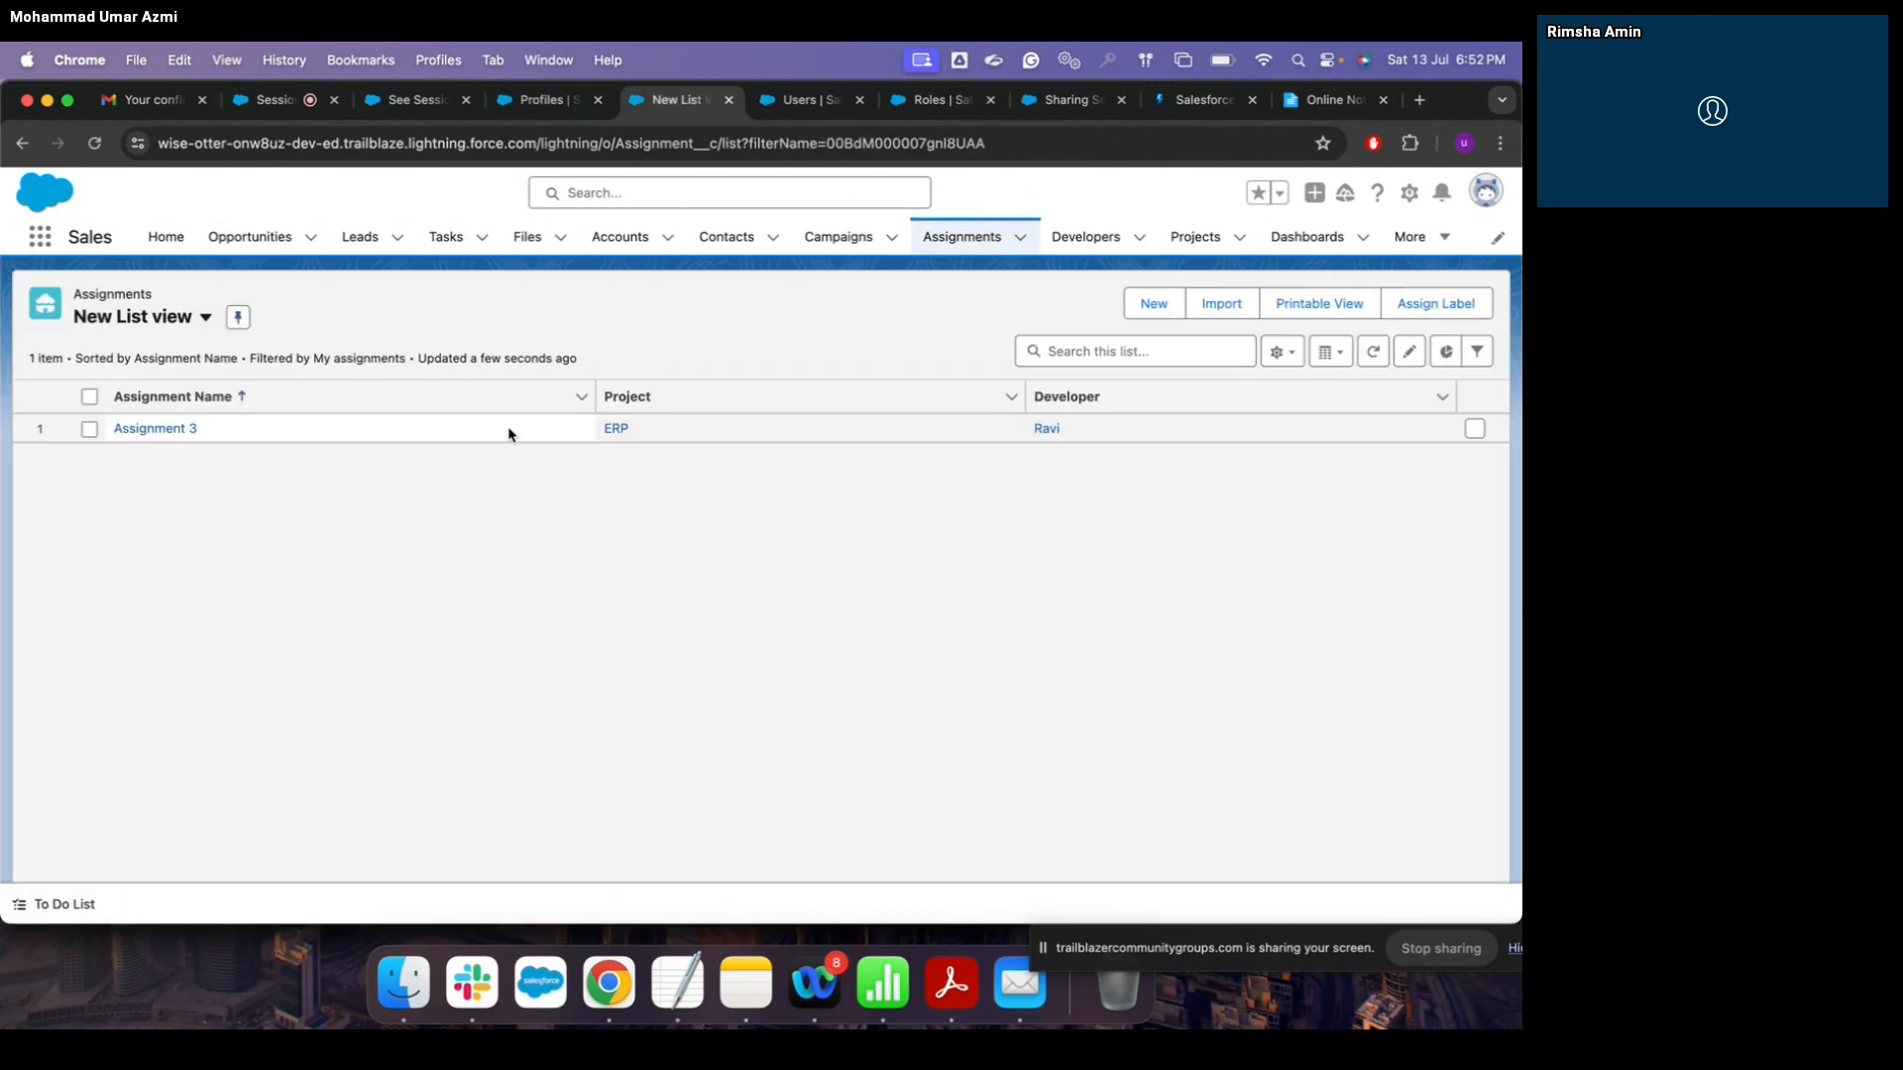
pyautogui.click(1160, 301)
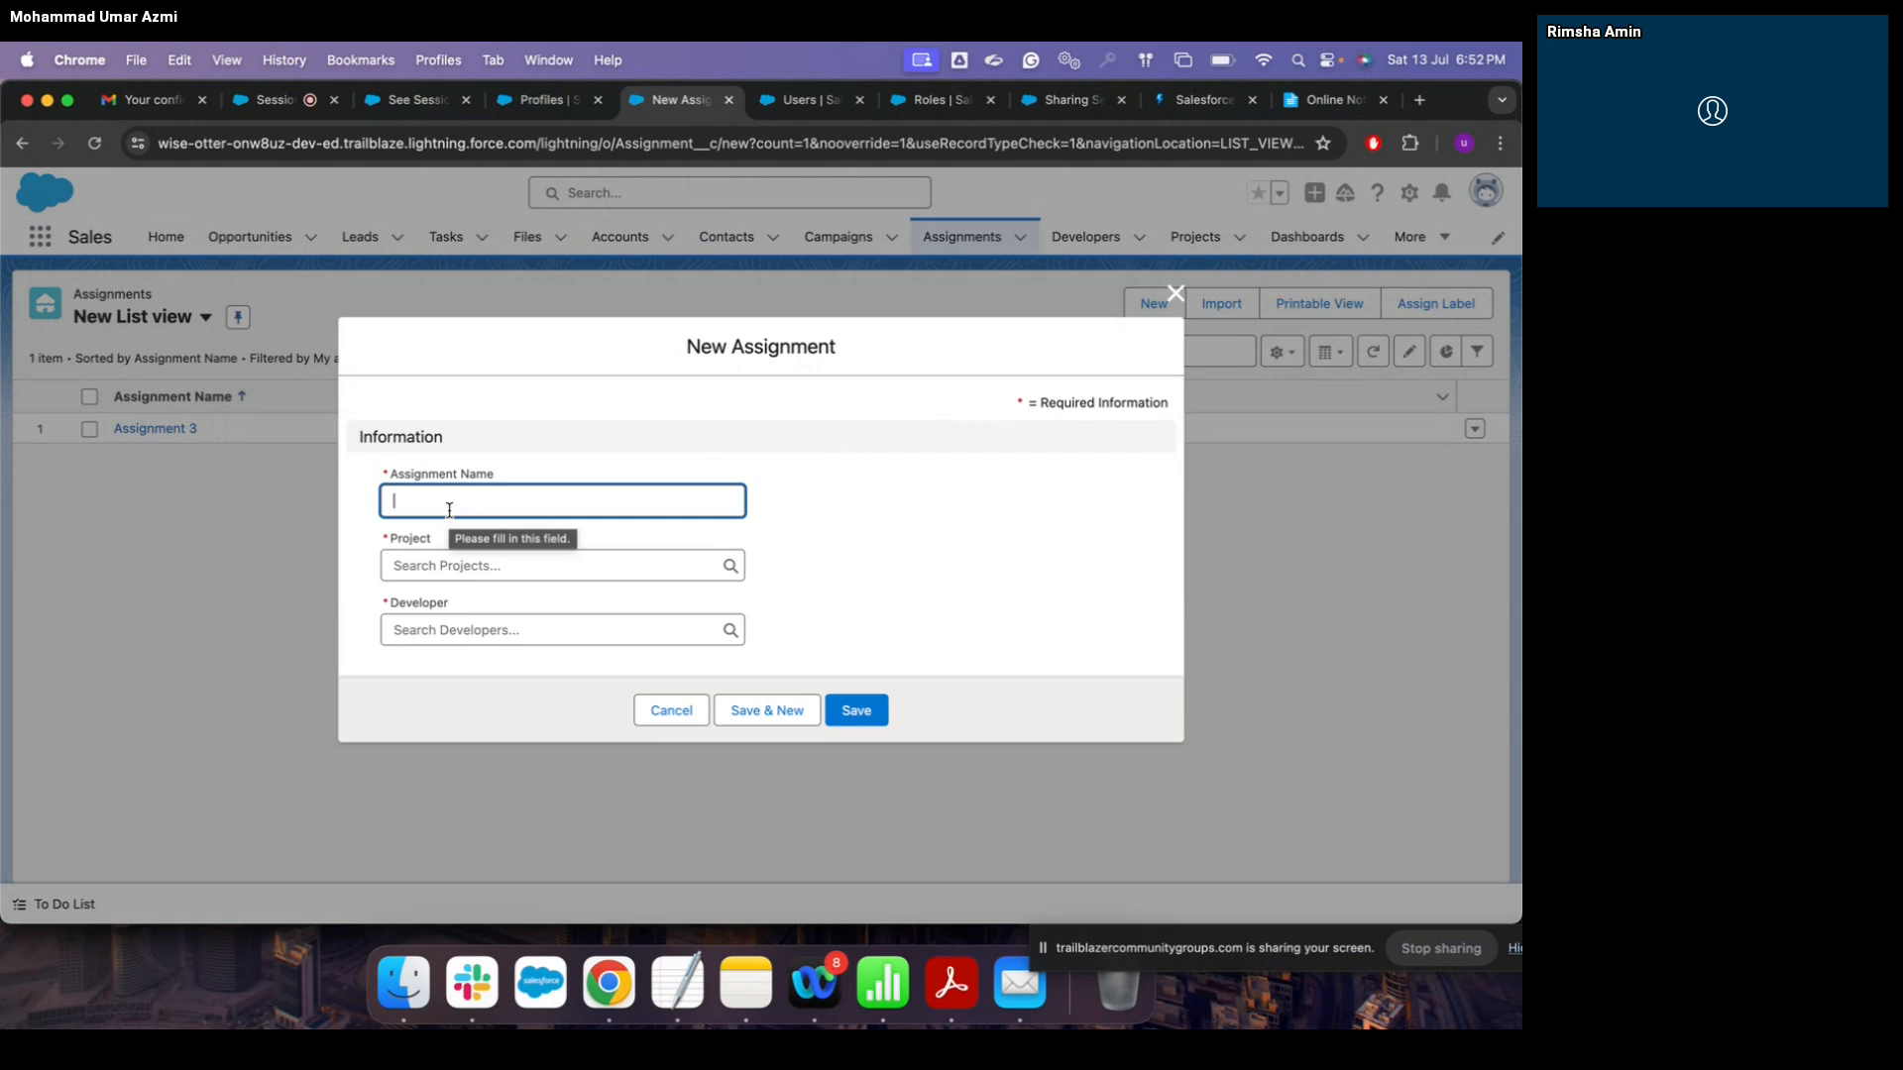
# Step: Save assignment 'Sap ABAP' with project SAP and a developer
pyautogui.write('Sap ABAP')
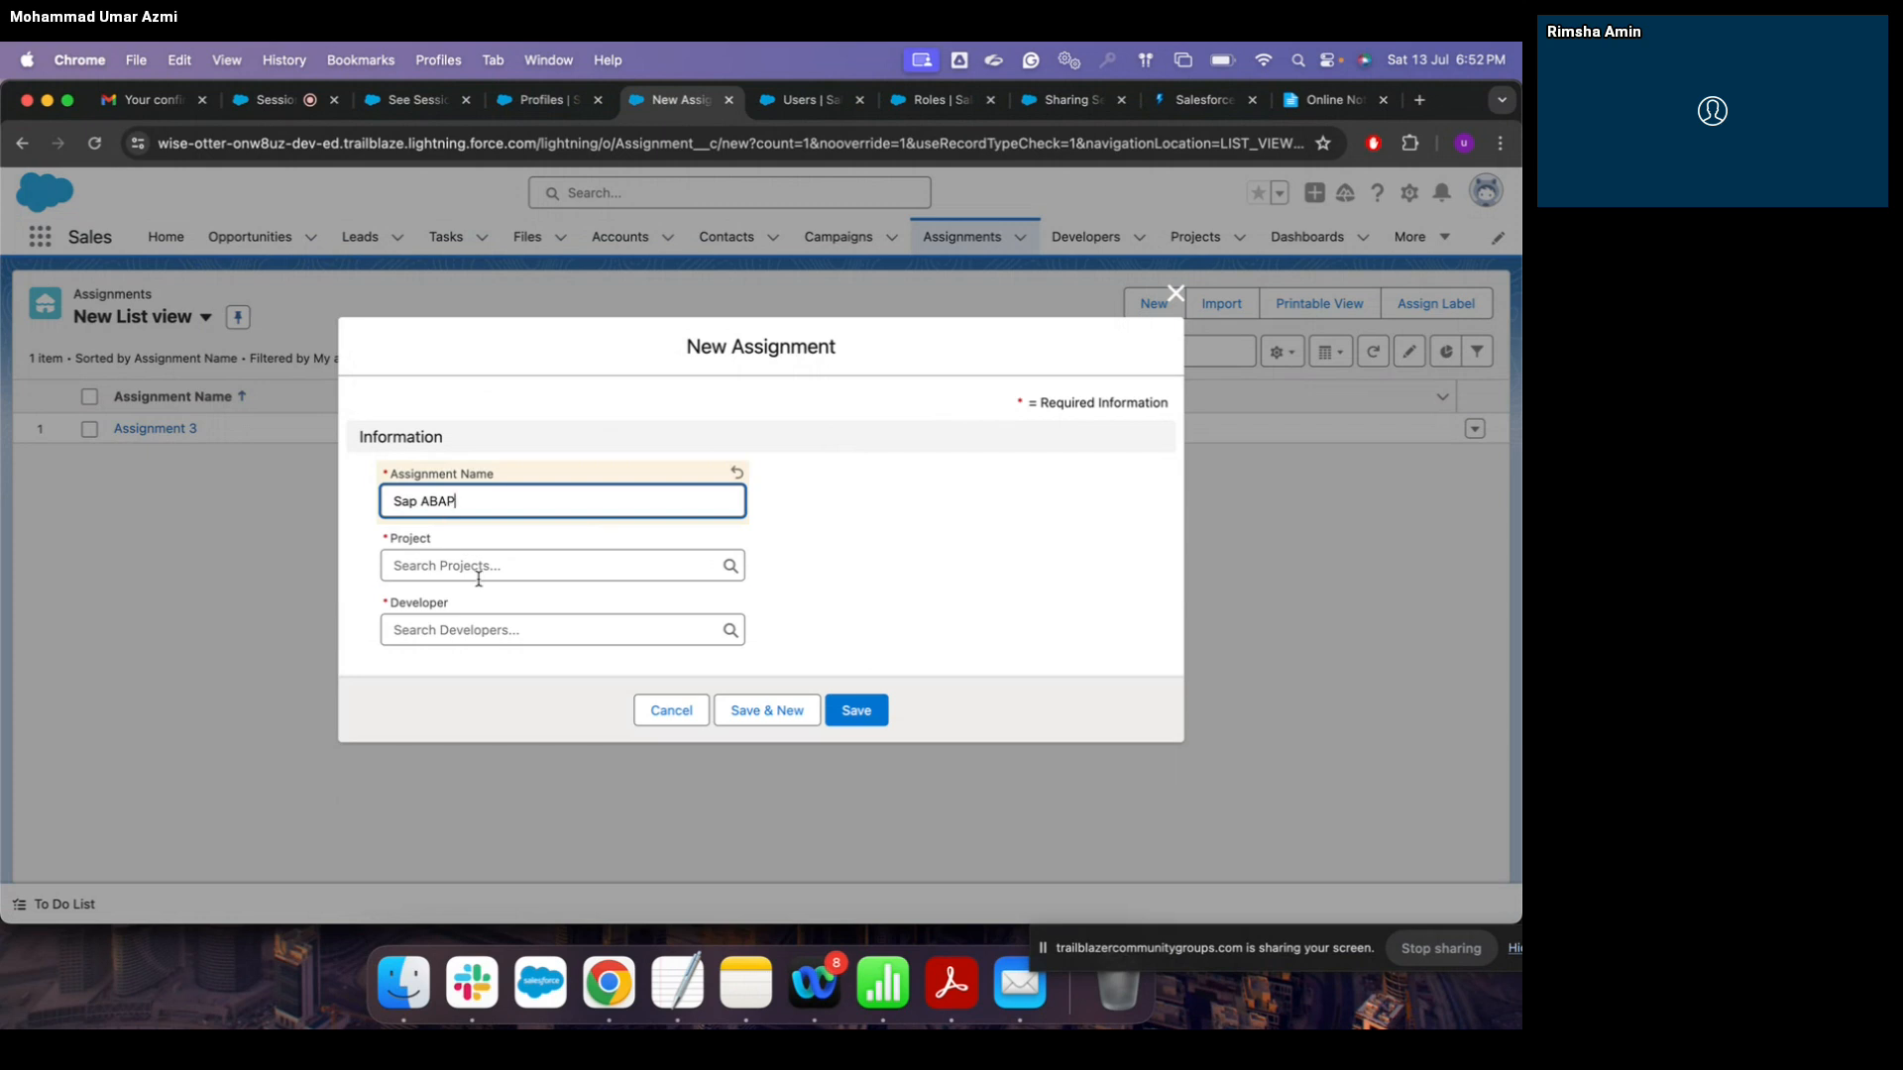
pyautogui.click(478, 566)
pyautogui.click(491, 635)
pyautogui.click(516, 630)
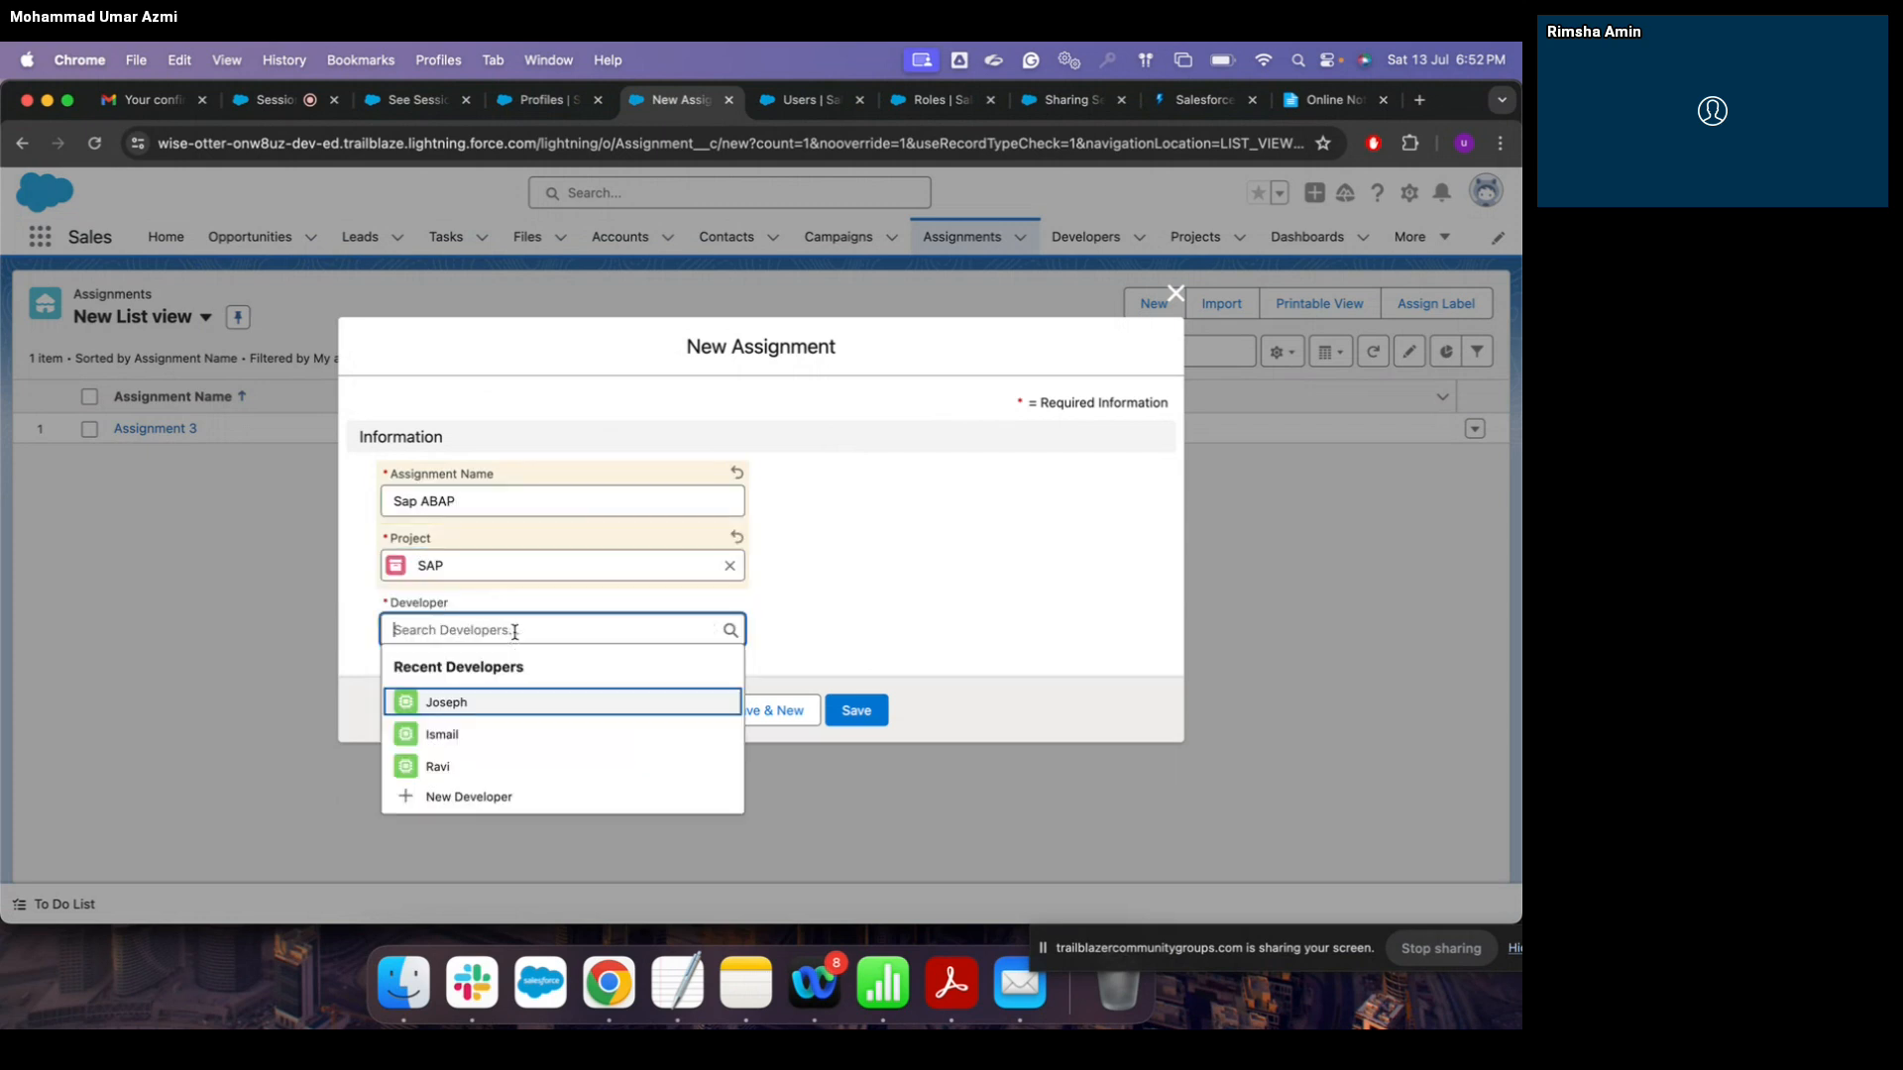
pyautogui.click(532, 710)
pyautogui.click(855, 711)
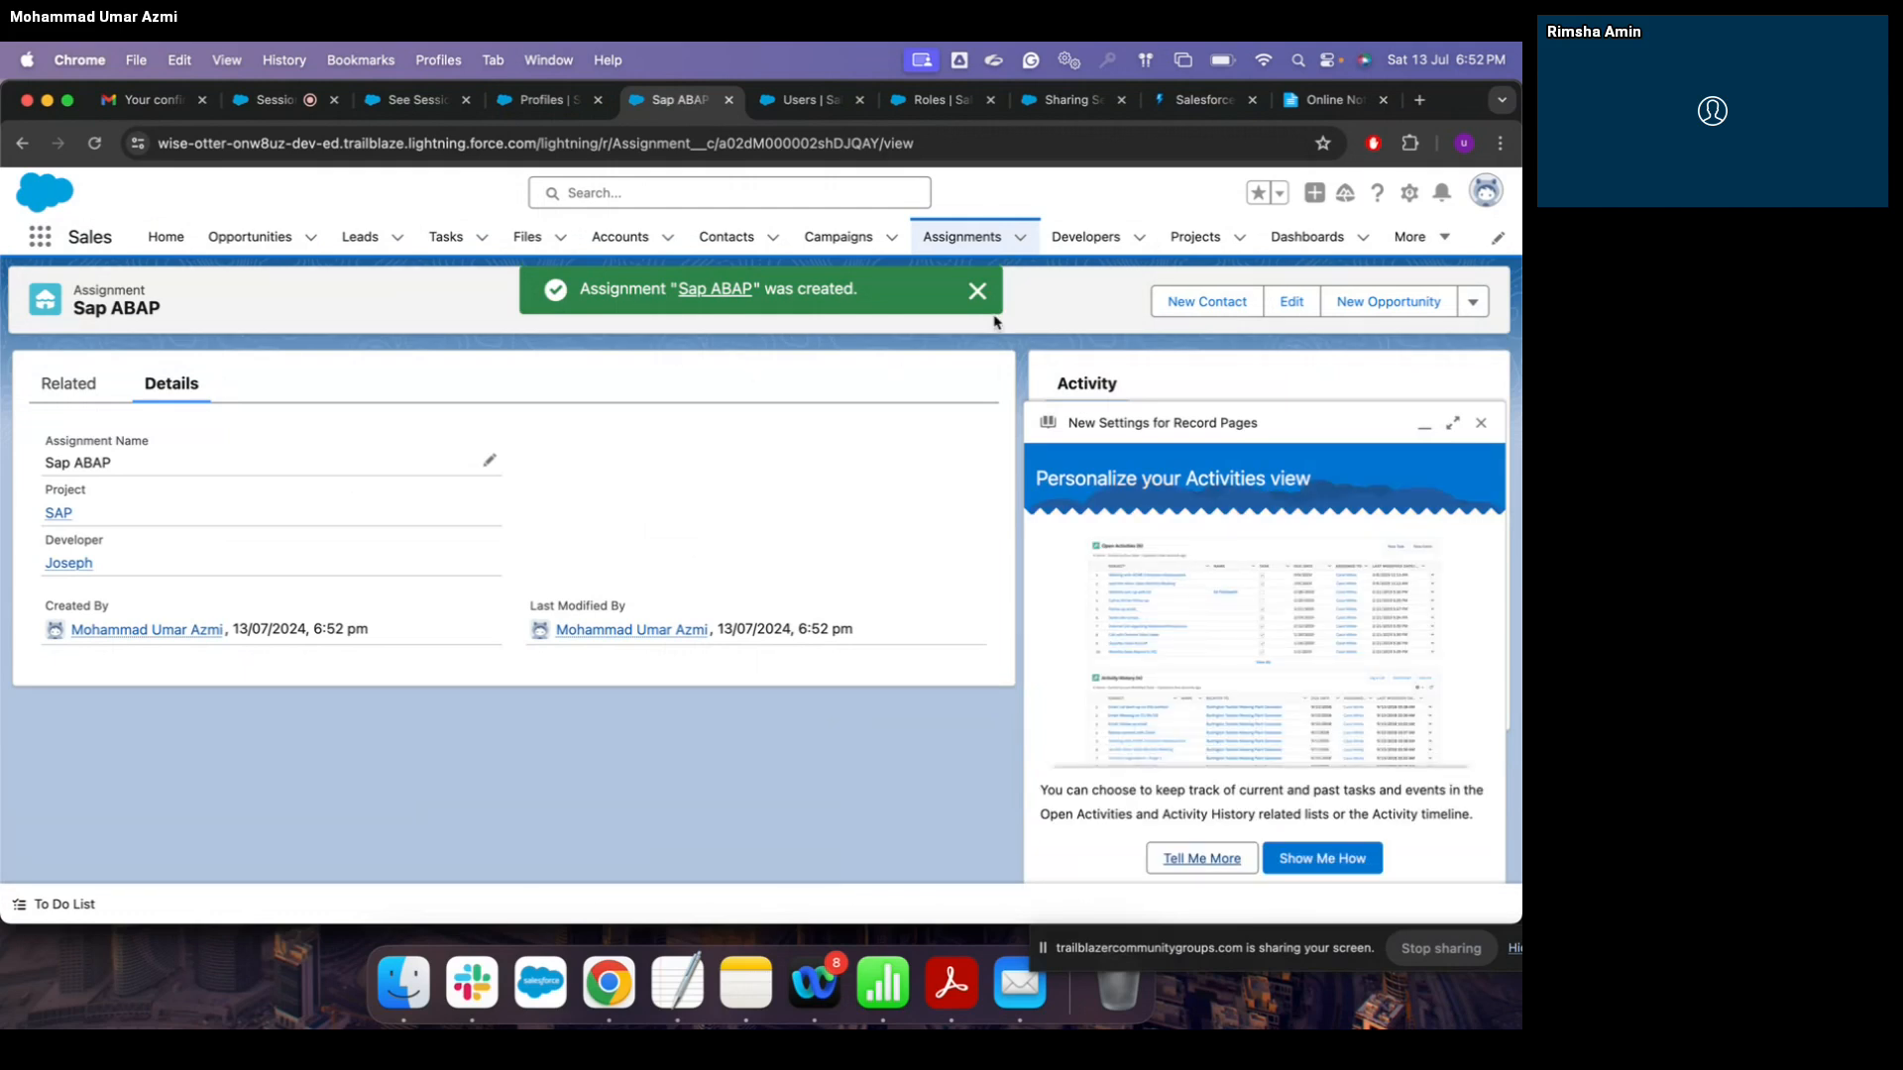
# Step: Rename the new assignment to 'Sap FICO' and save it
pyautogui.click(975, 293)
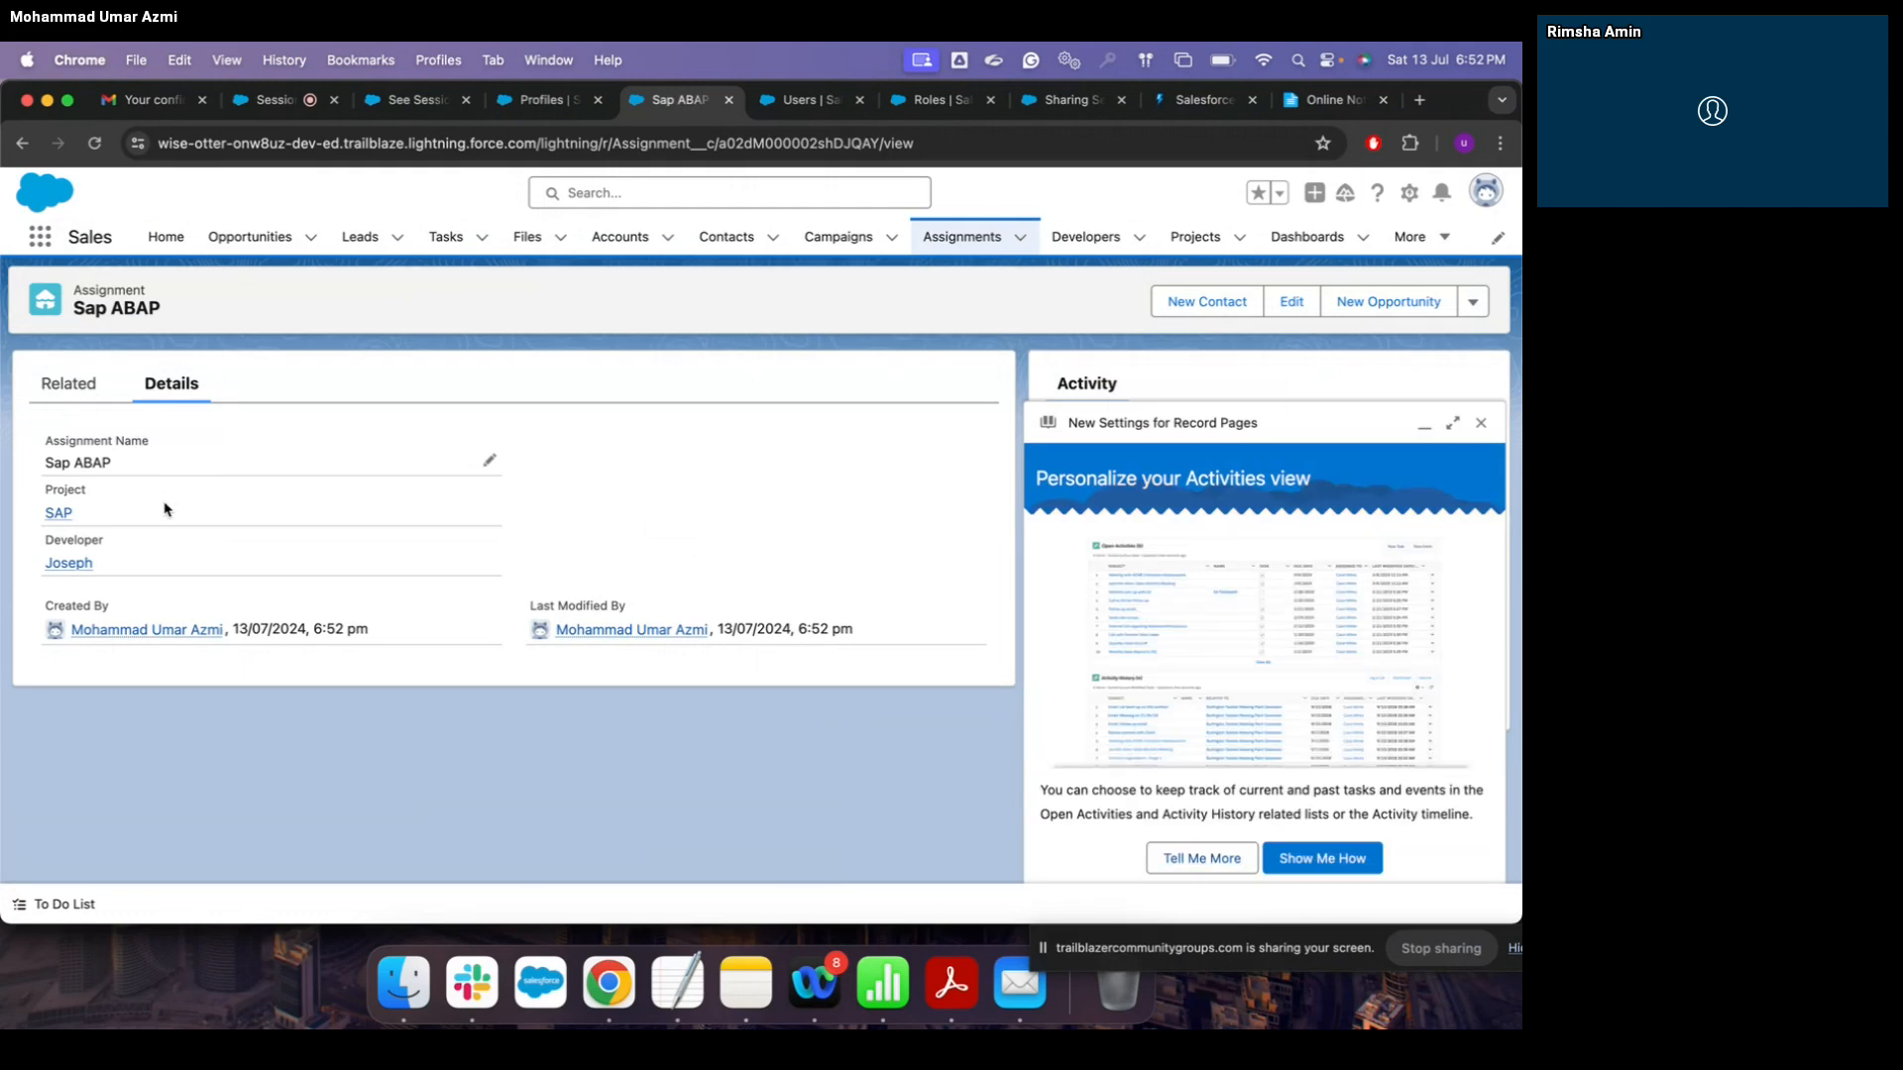
pyautogui.click(493, 465)
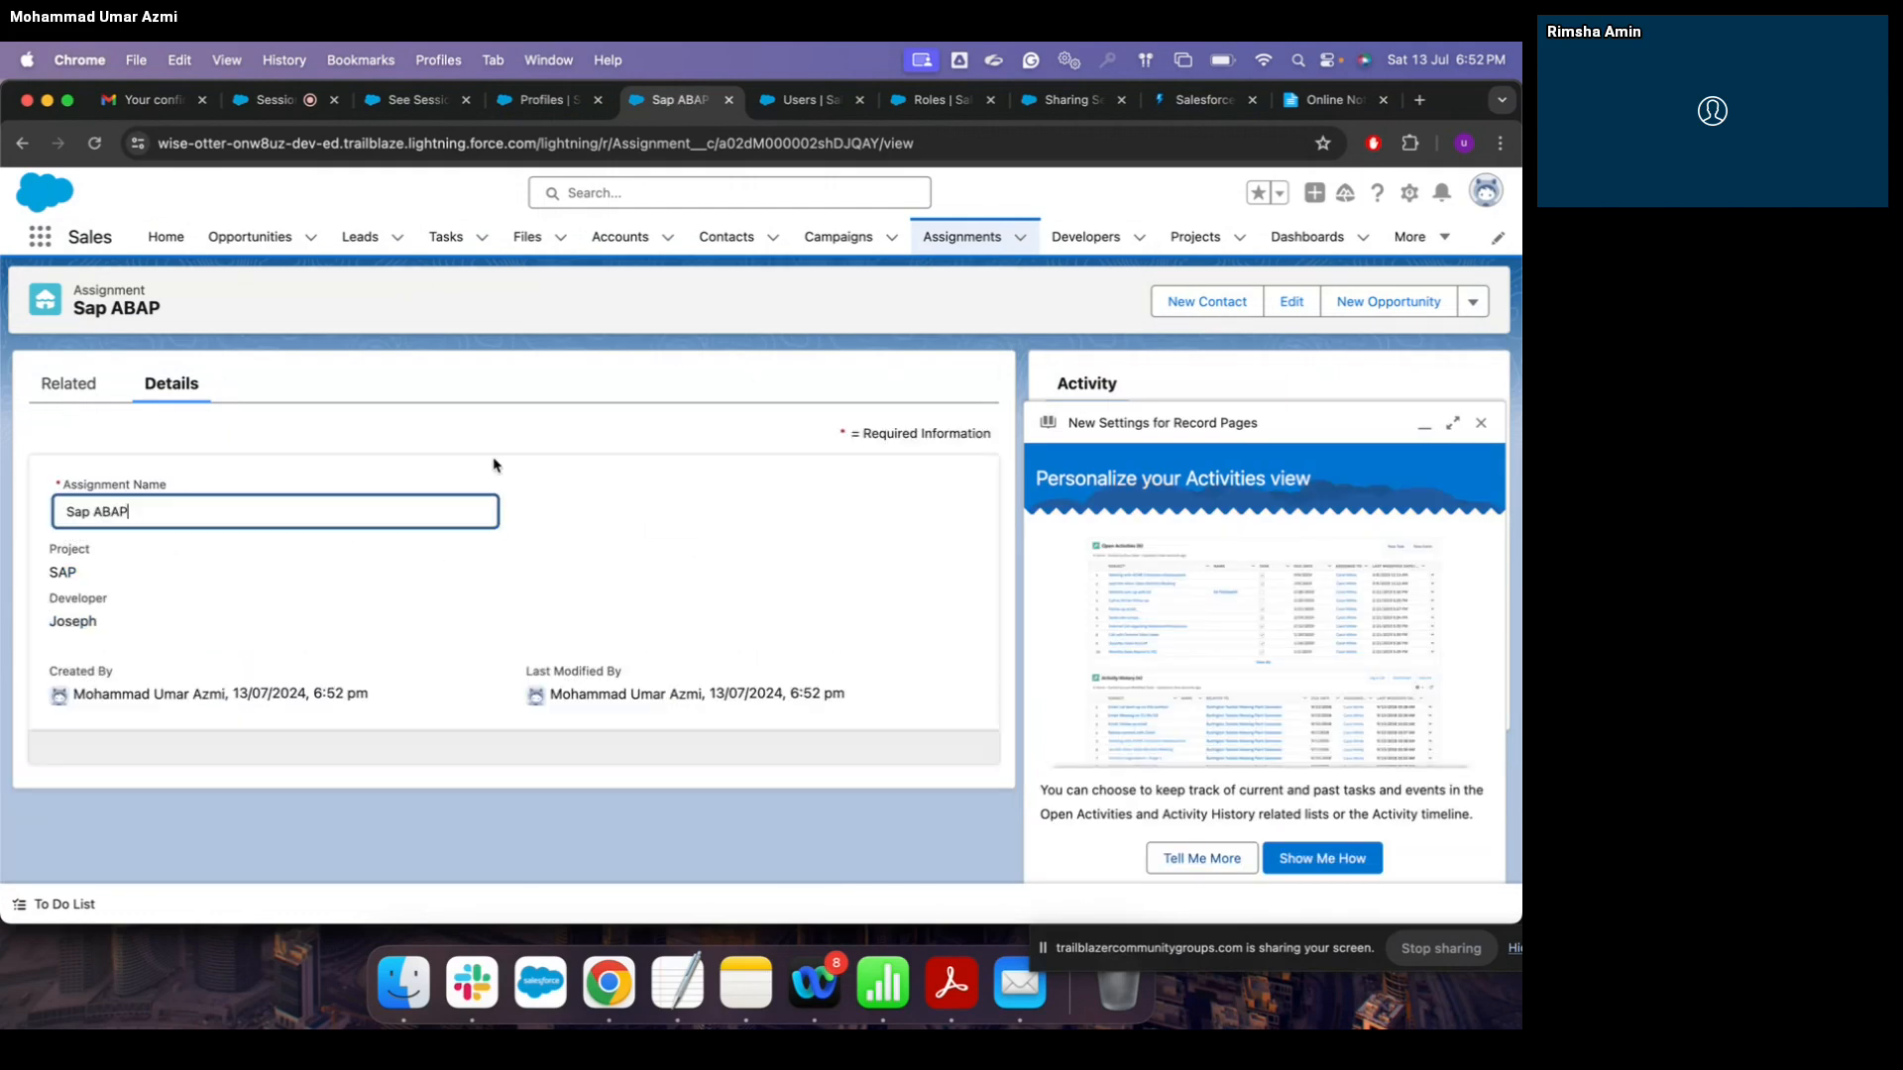
pyautogui.press('BackSpace')
pyautogui.press('BackSpace')
pyautogui.press('BackSpace')
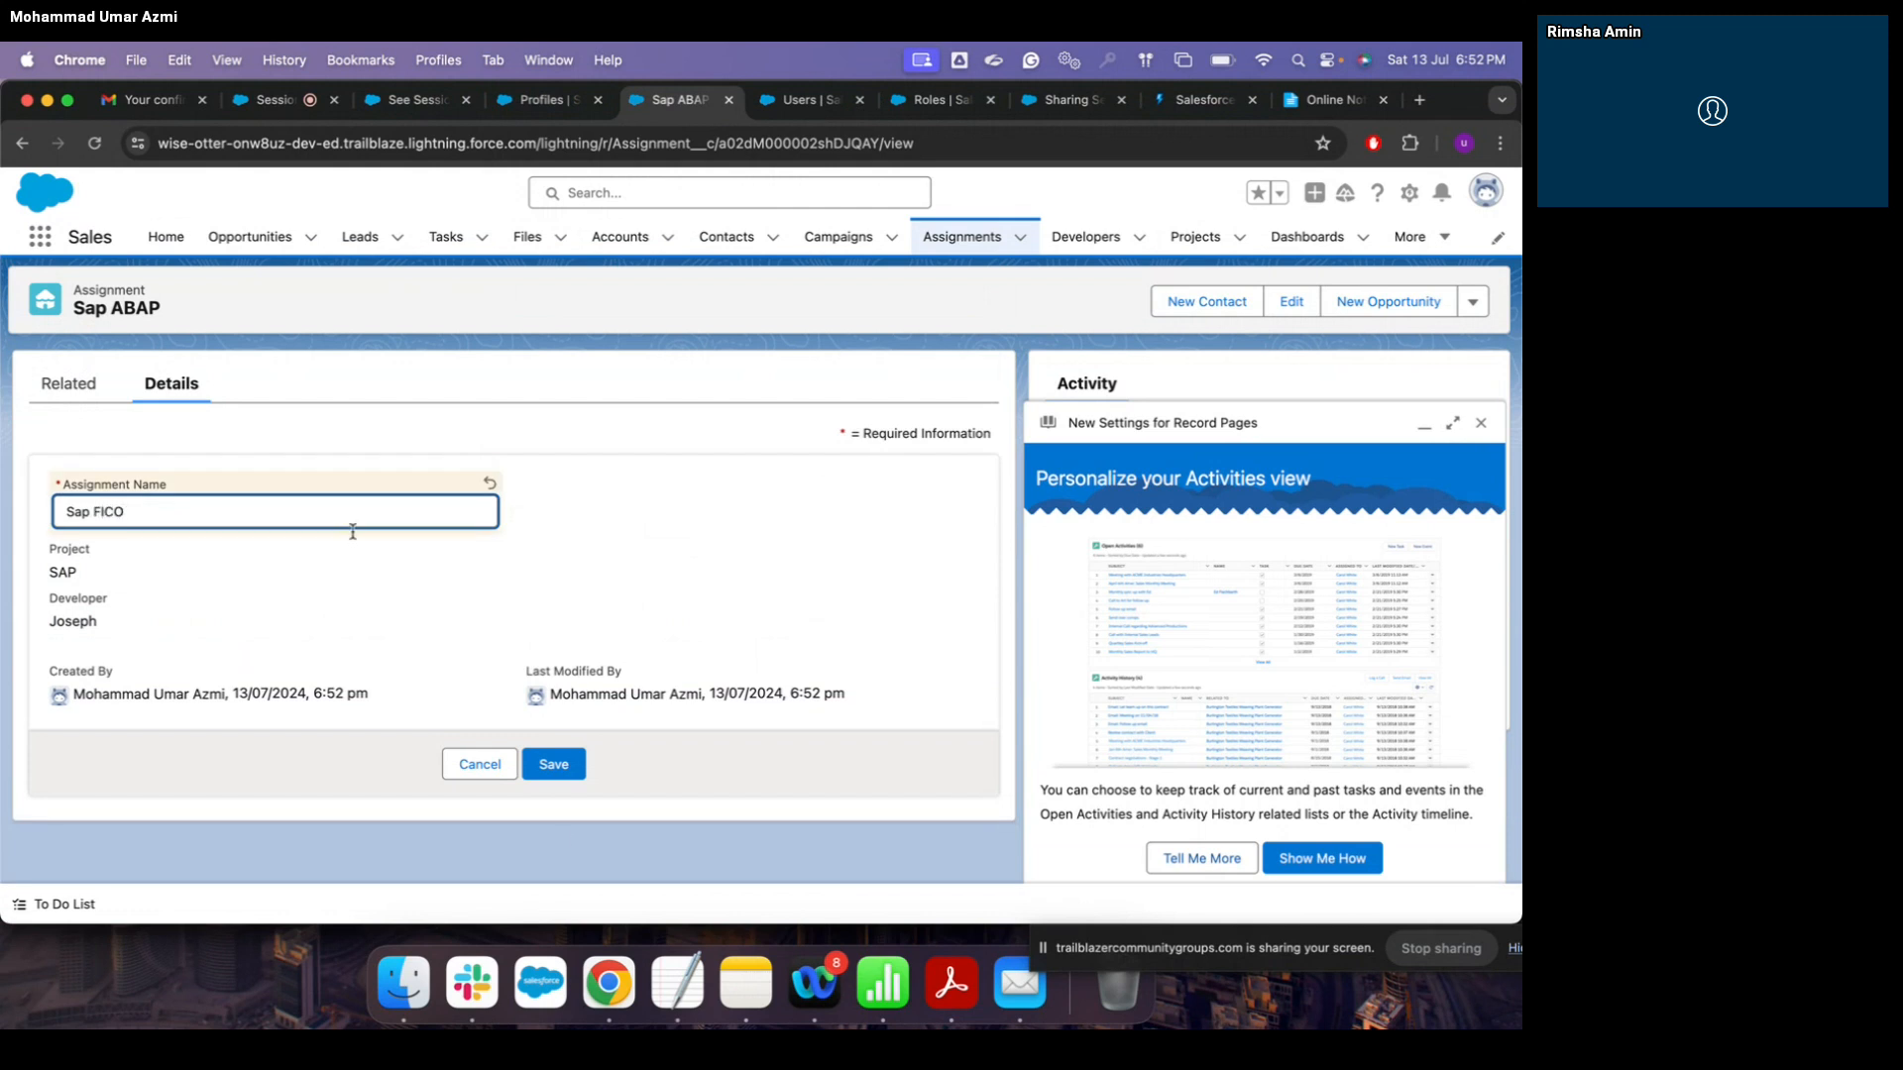
pyautogui.click(553, 763)
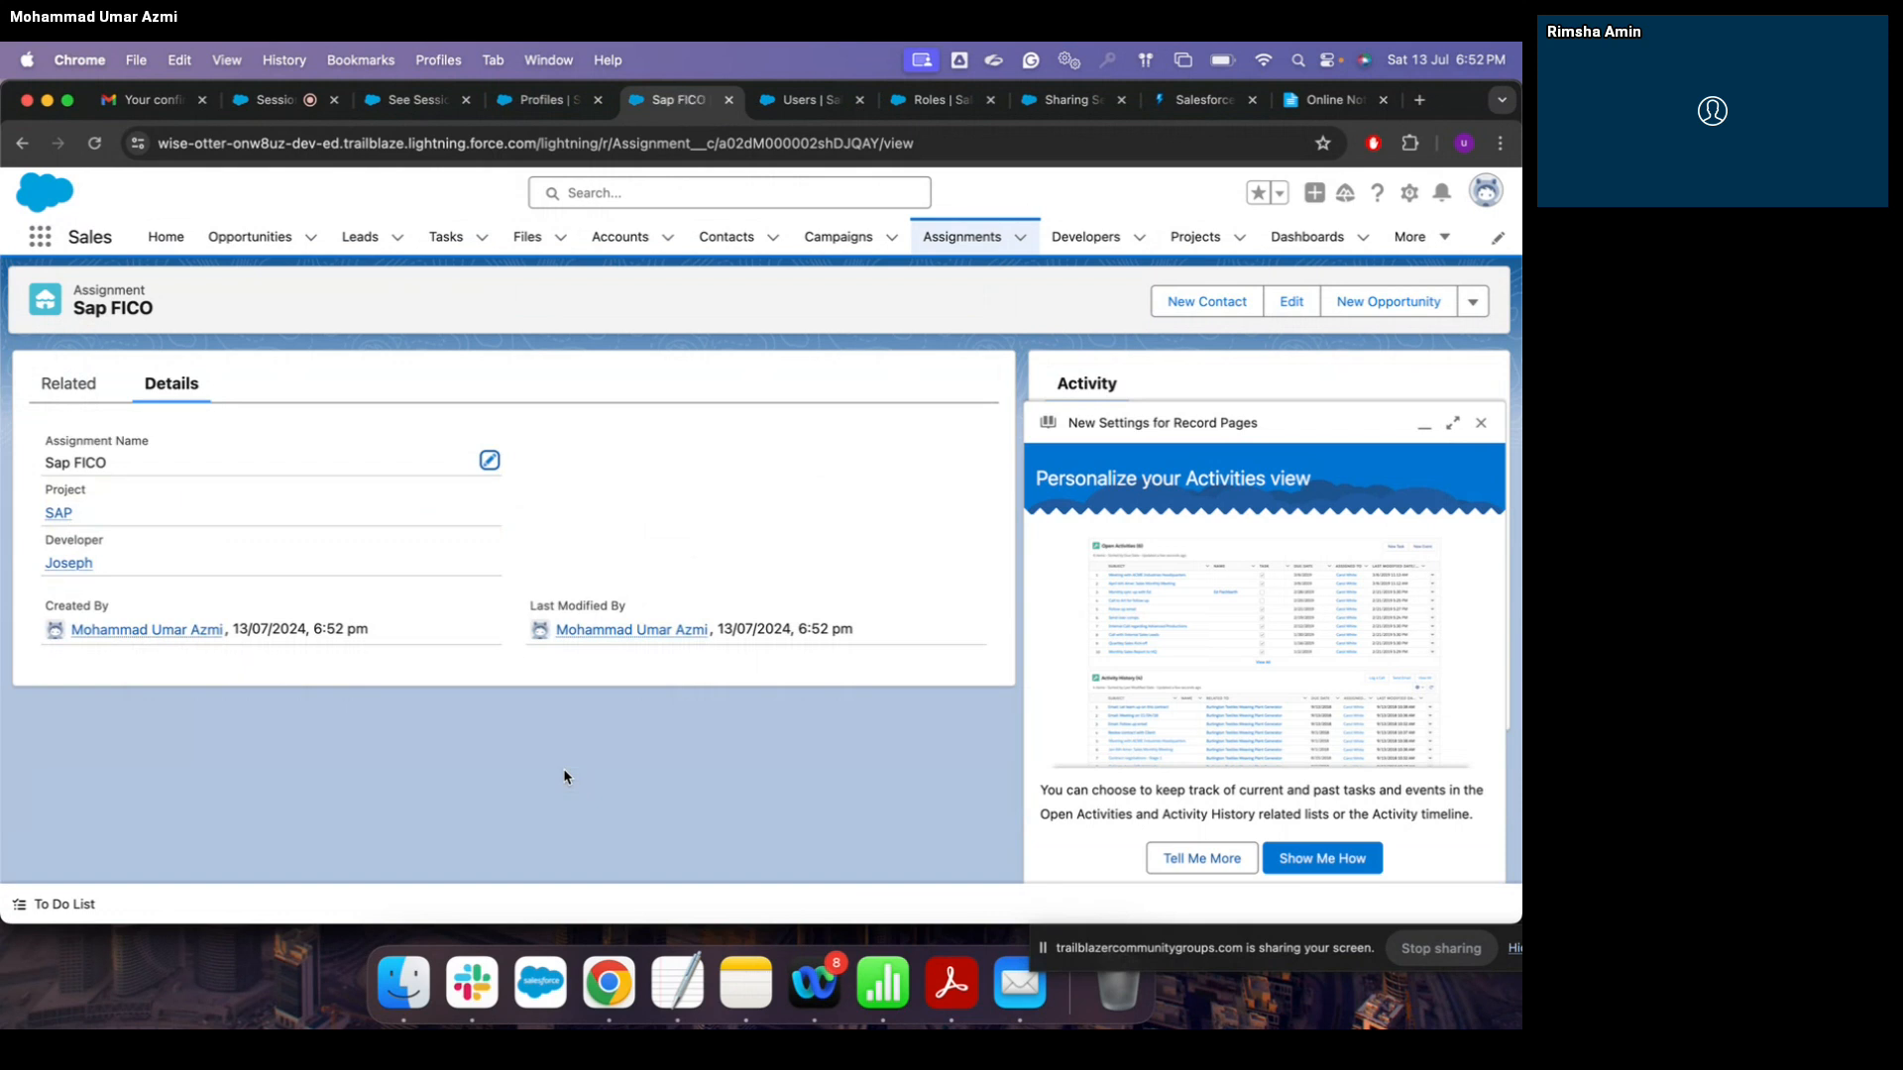
# Step: Delete the Sap FICO assignment from the Assignments list
pyautogui.click(972, 235)
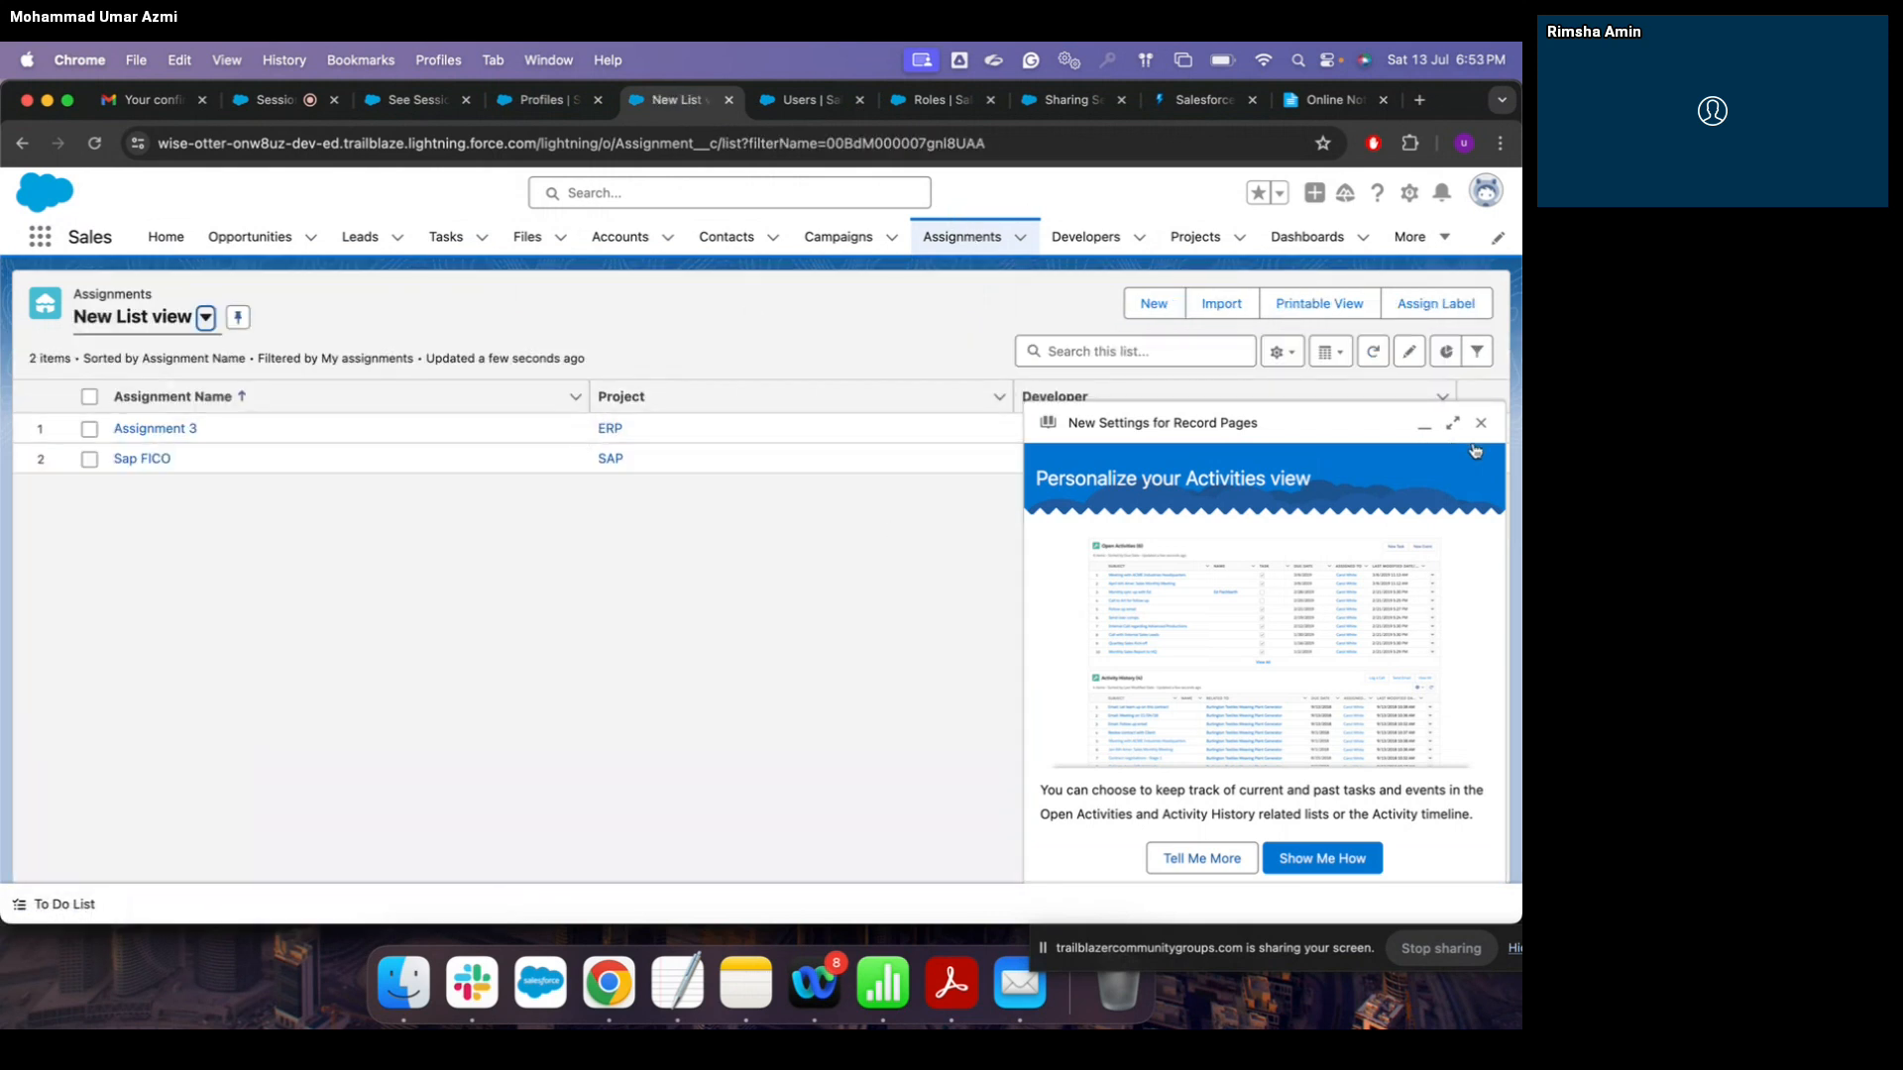
pyautogui.click(1480, 424)
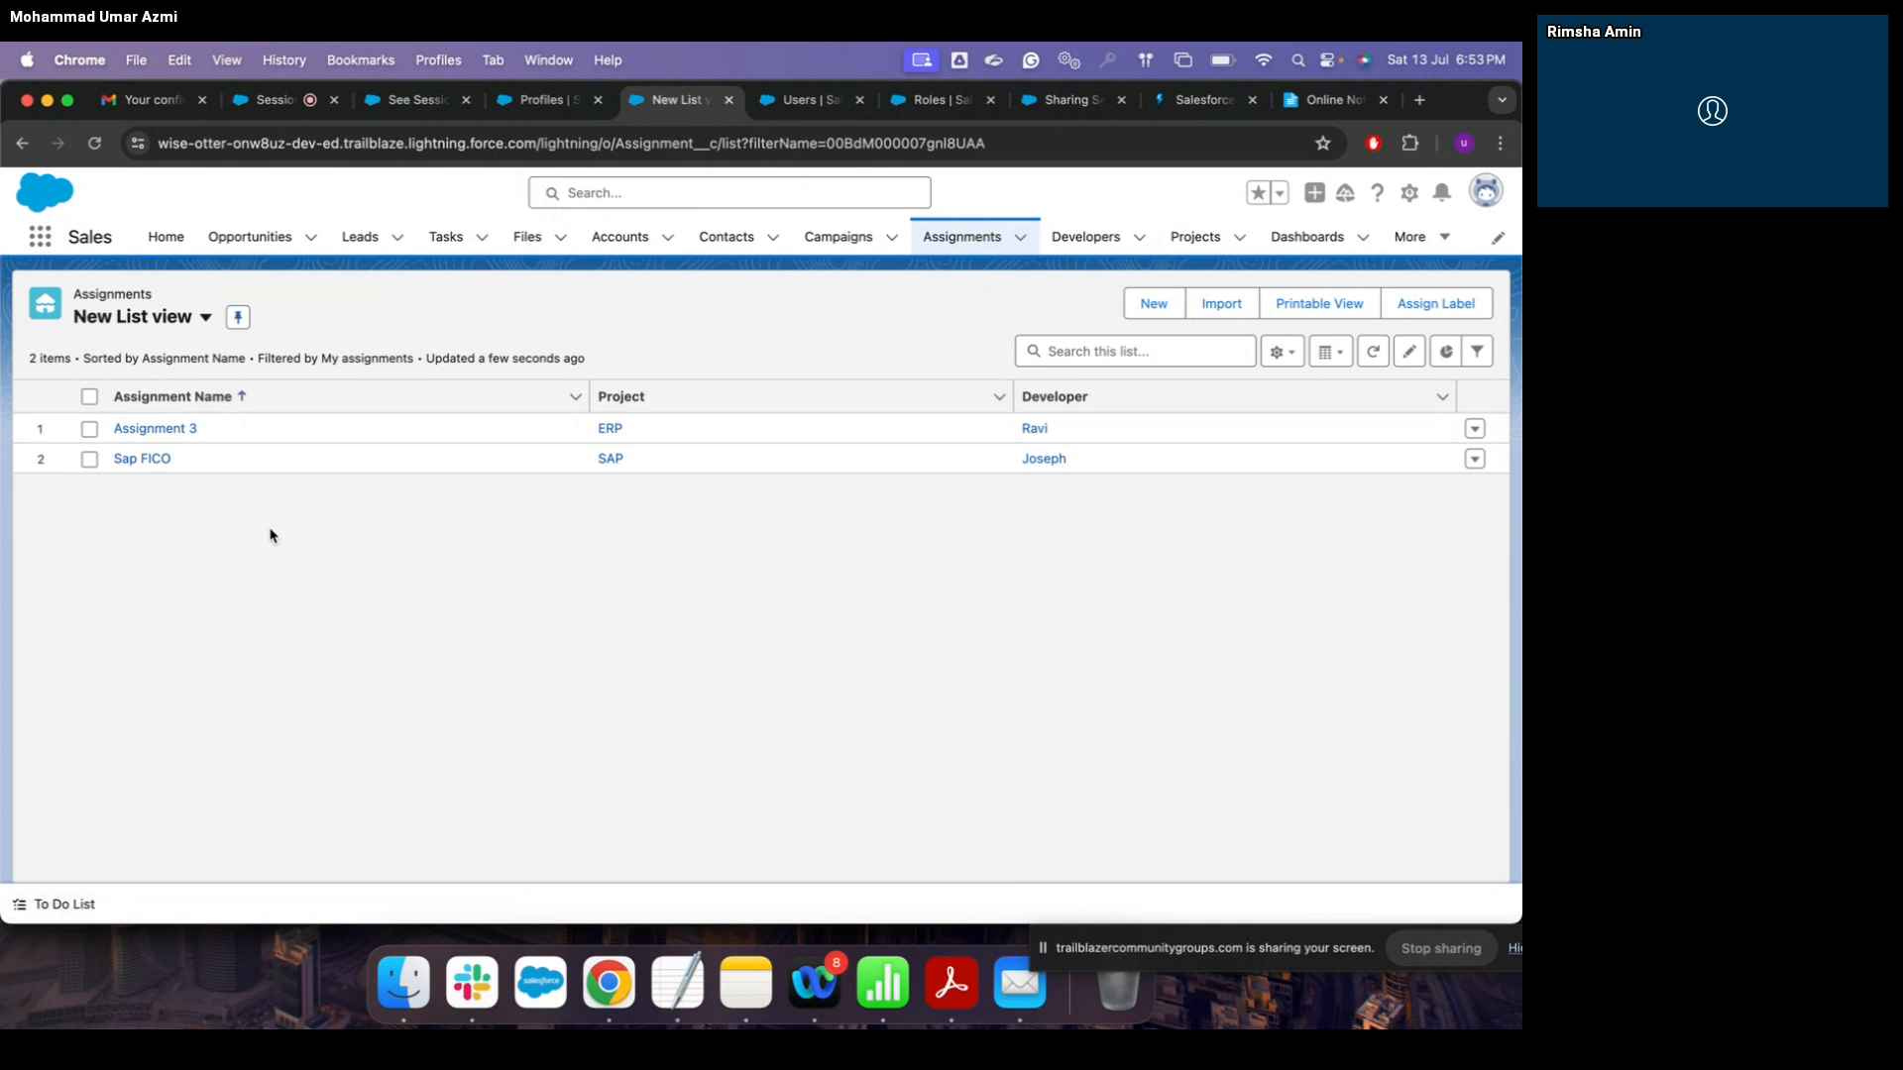
pyautogui.click(1476, 459)
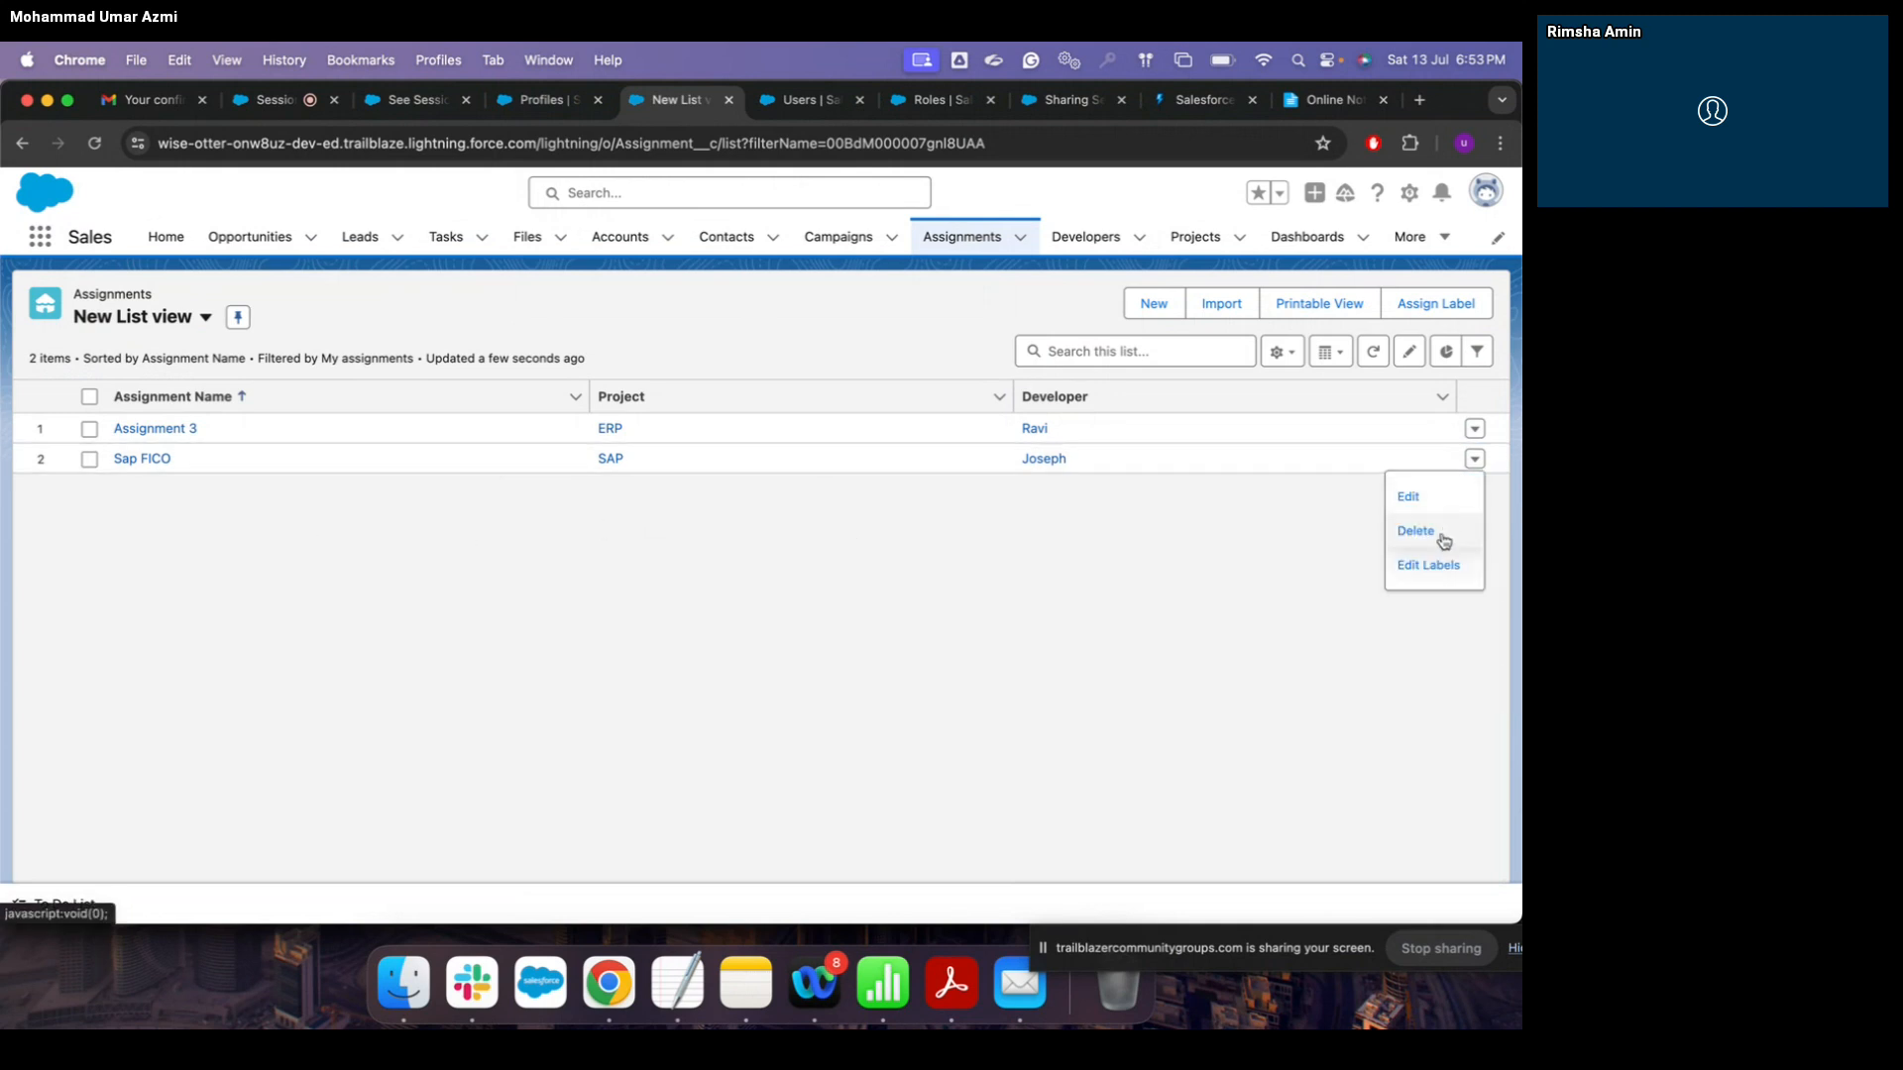
pyautogui.click(1443, 540)
pyautogui.click(1041, 592)
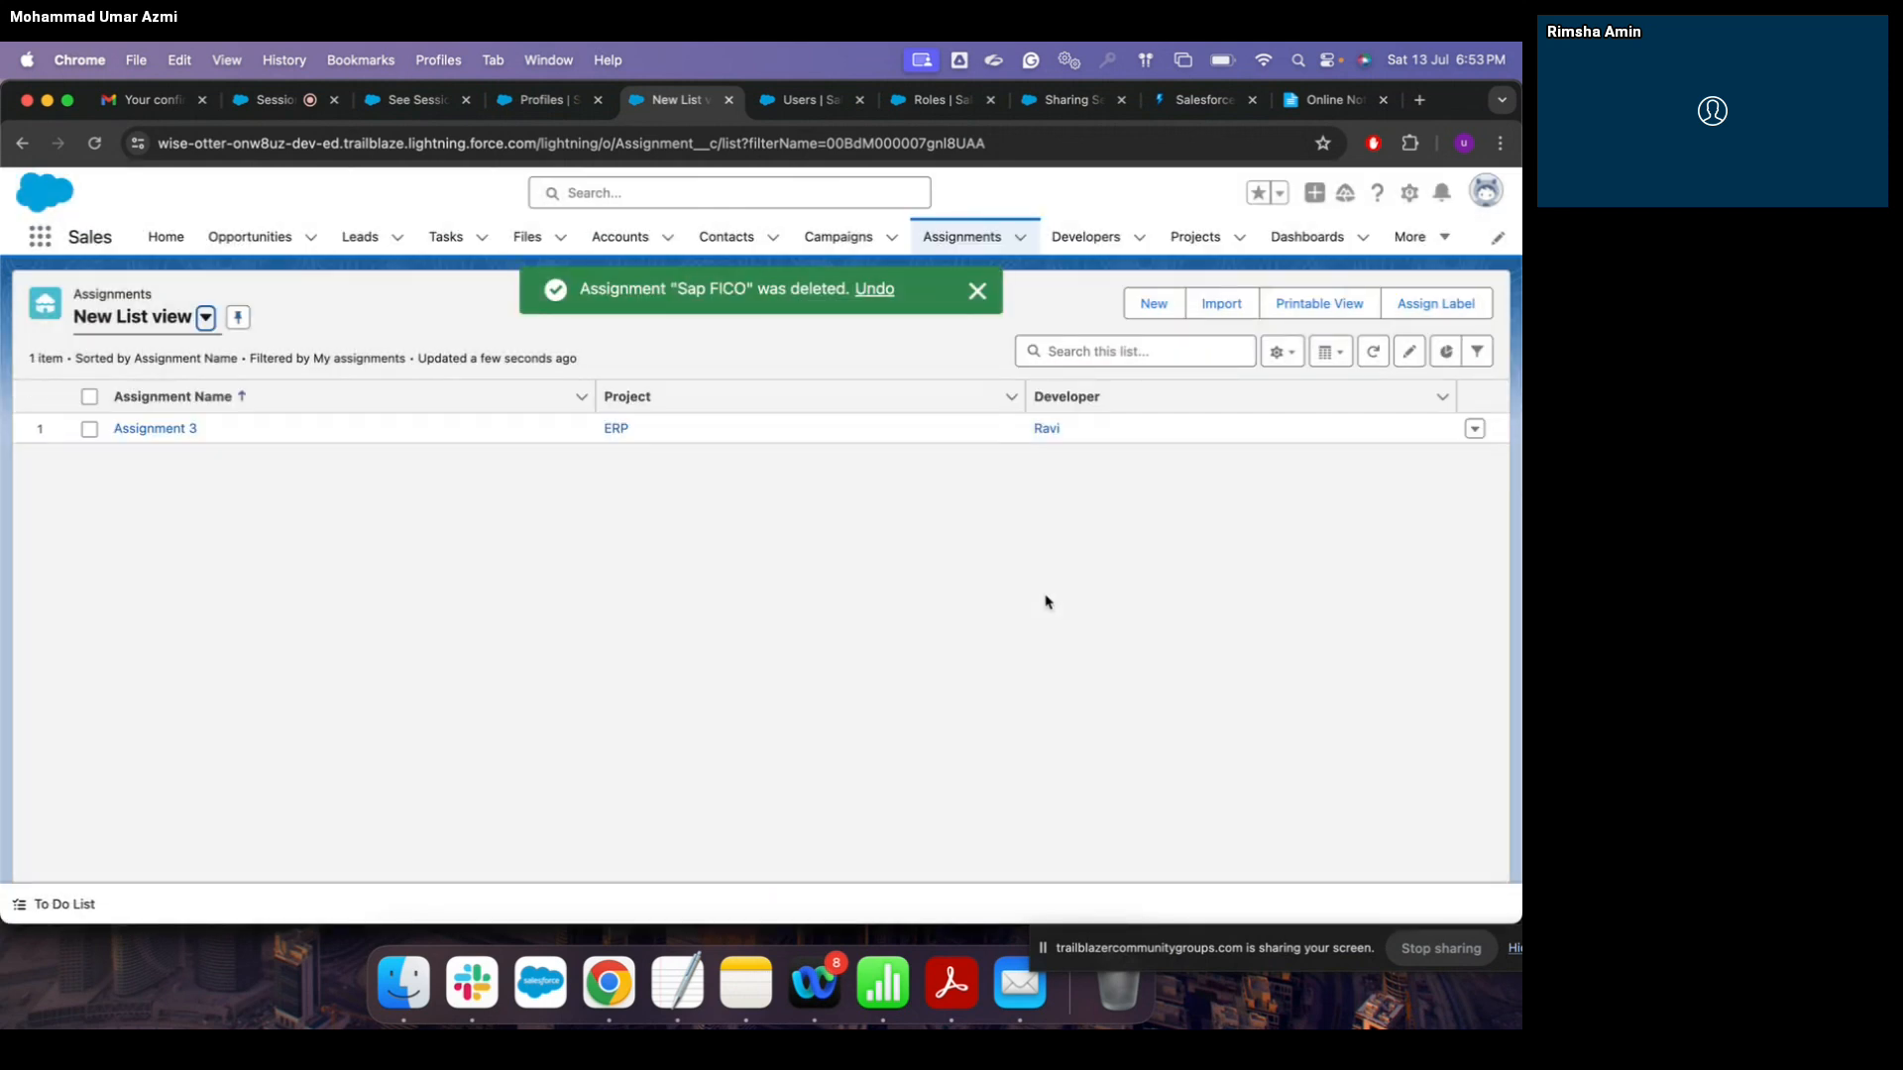
pyautogui.click(799, 99)
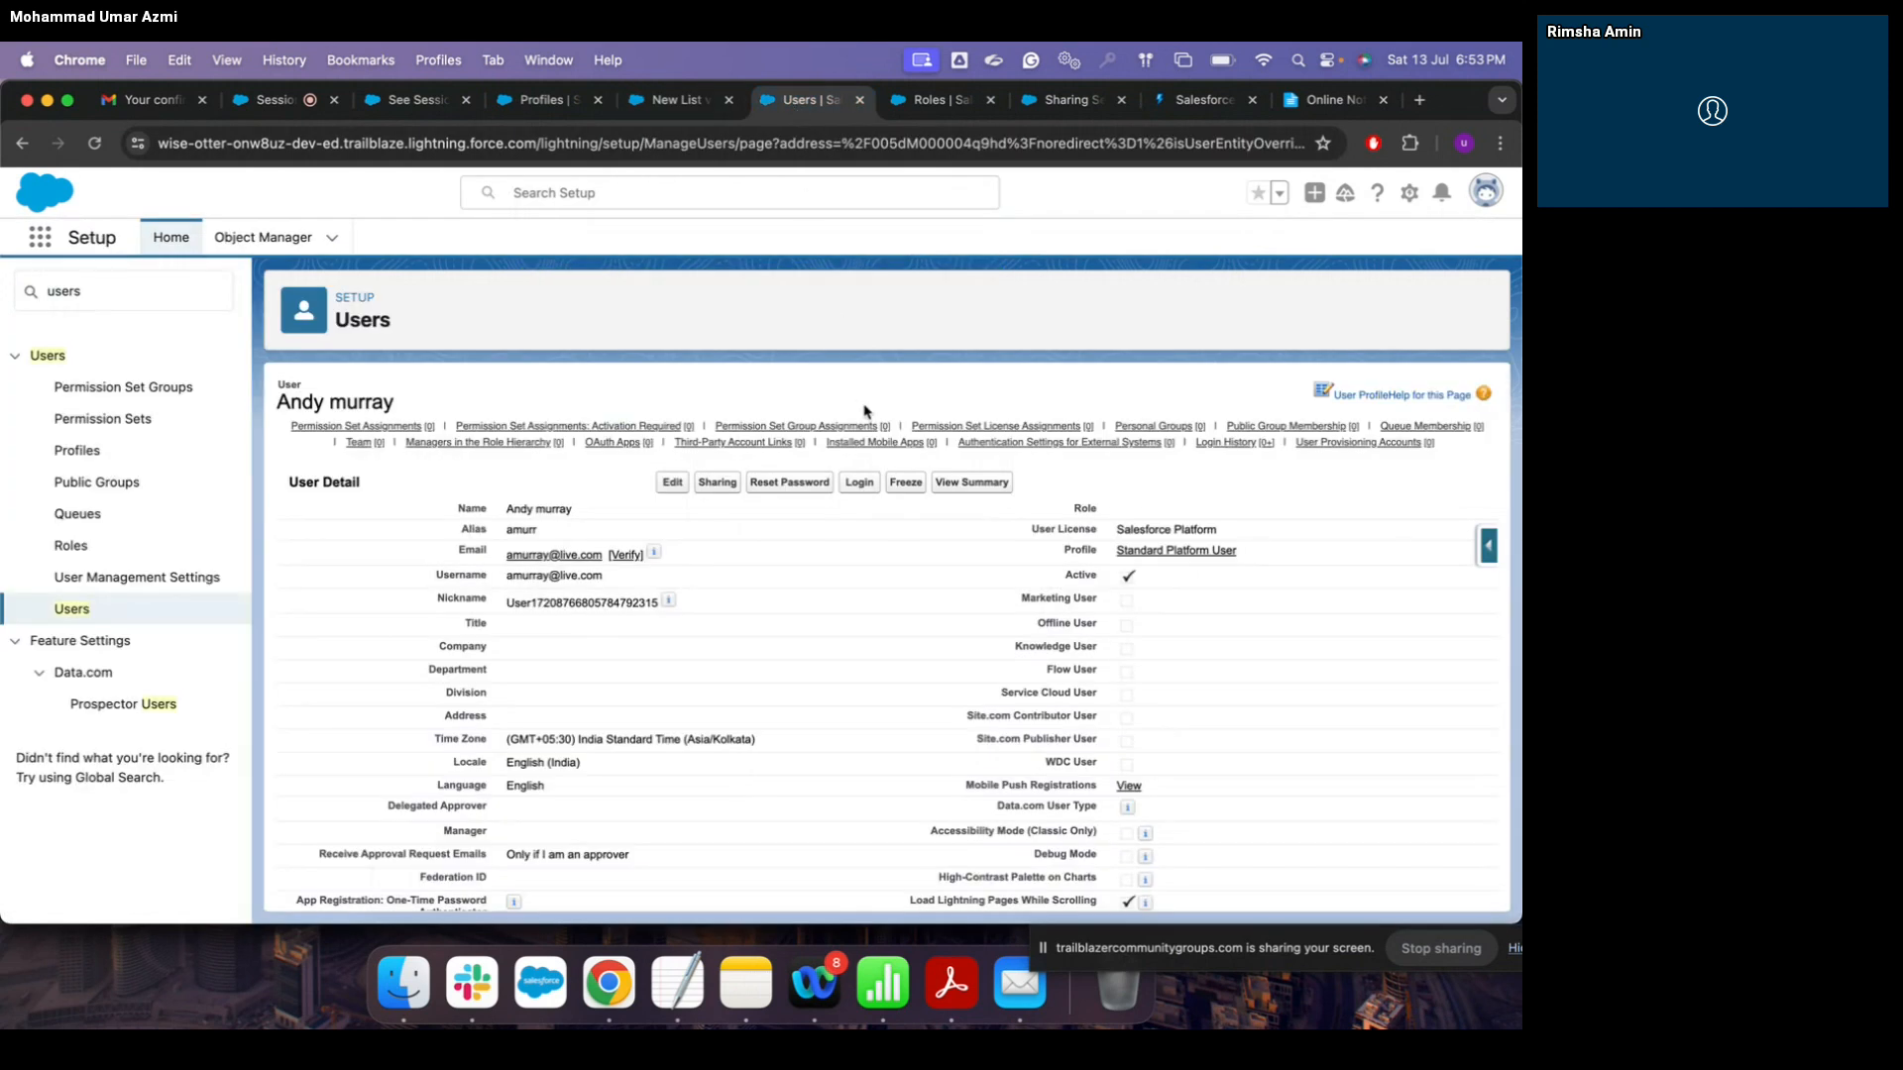
# Step: Log in as the Standard User profile's assigned user from its assigned-users list
pyautogui.click(551, 103)
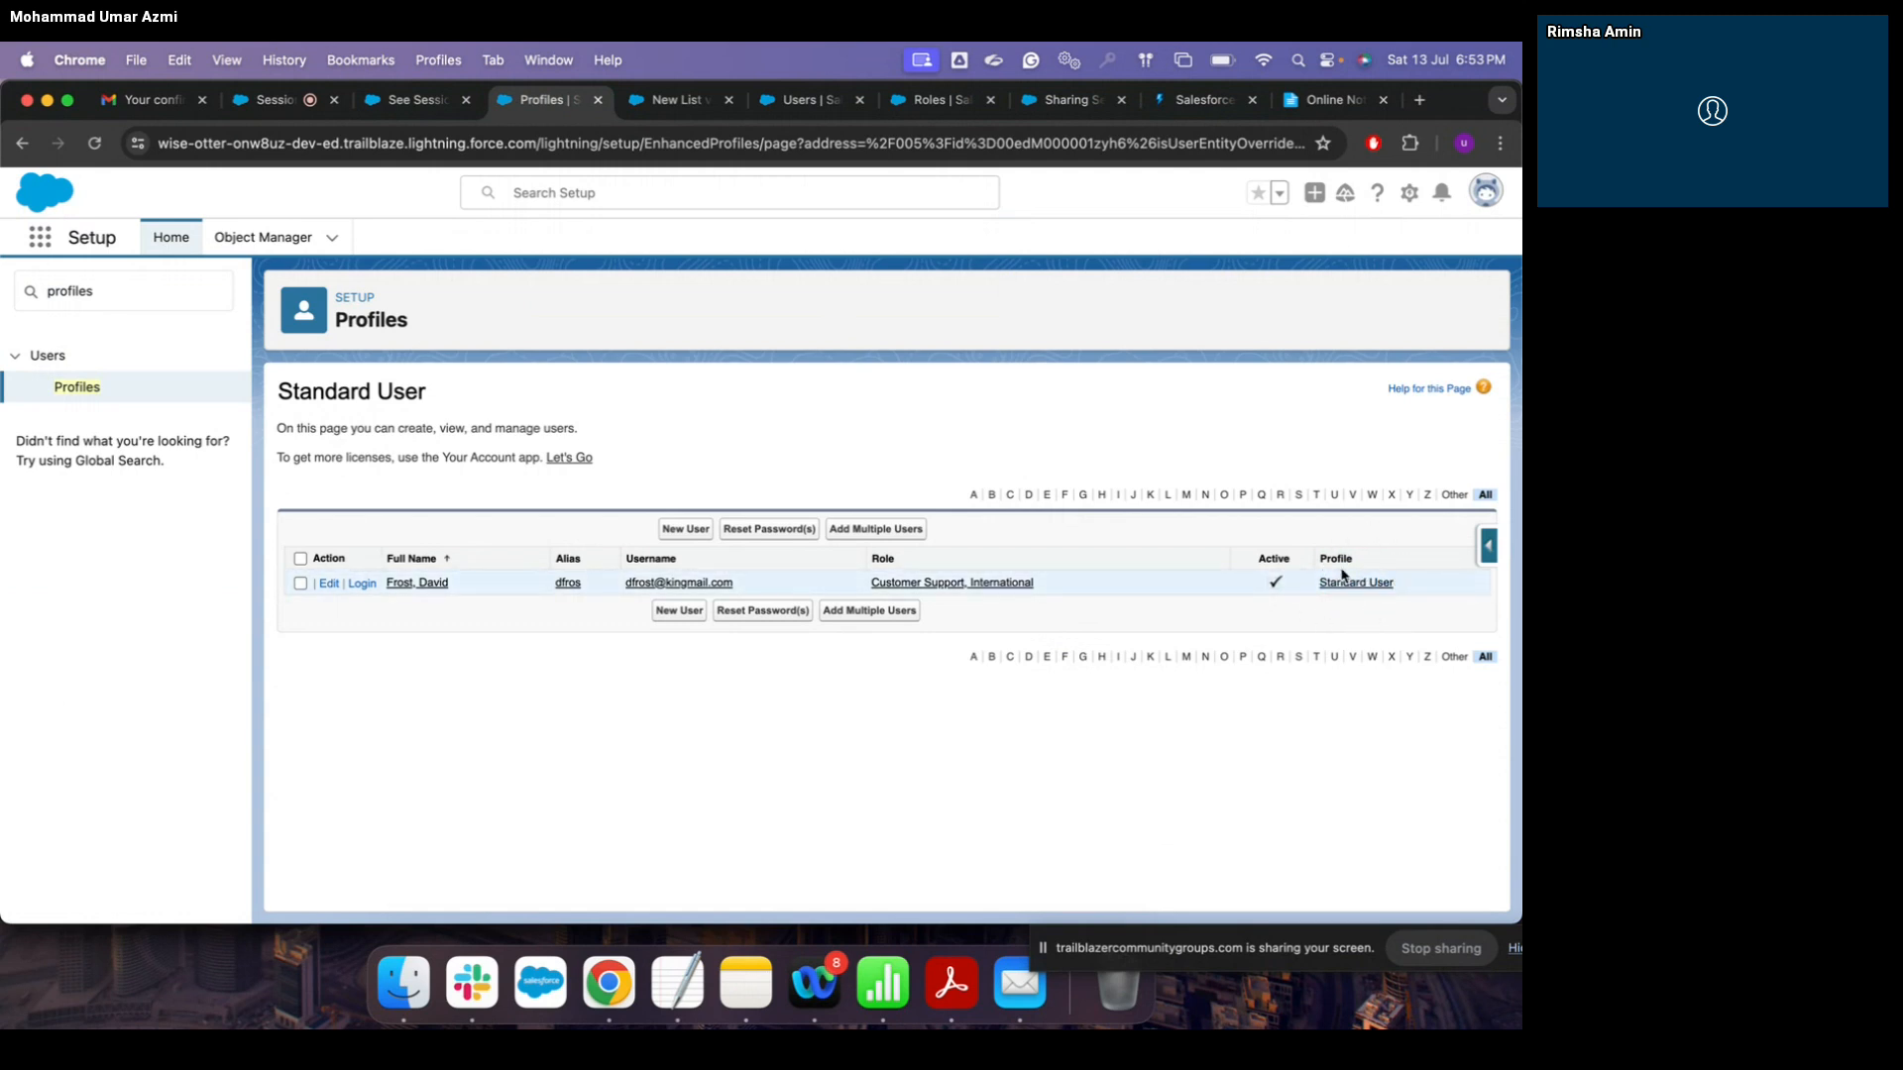
pyautogui.click(362, 585)
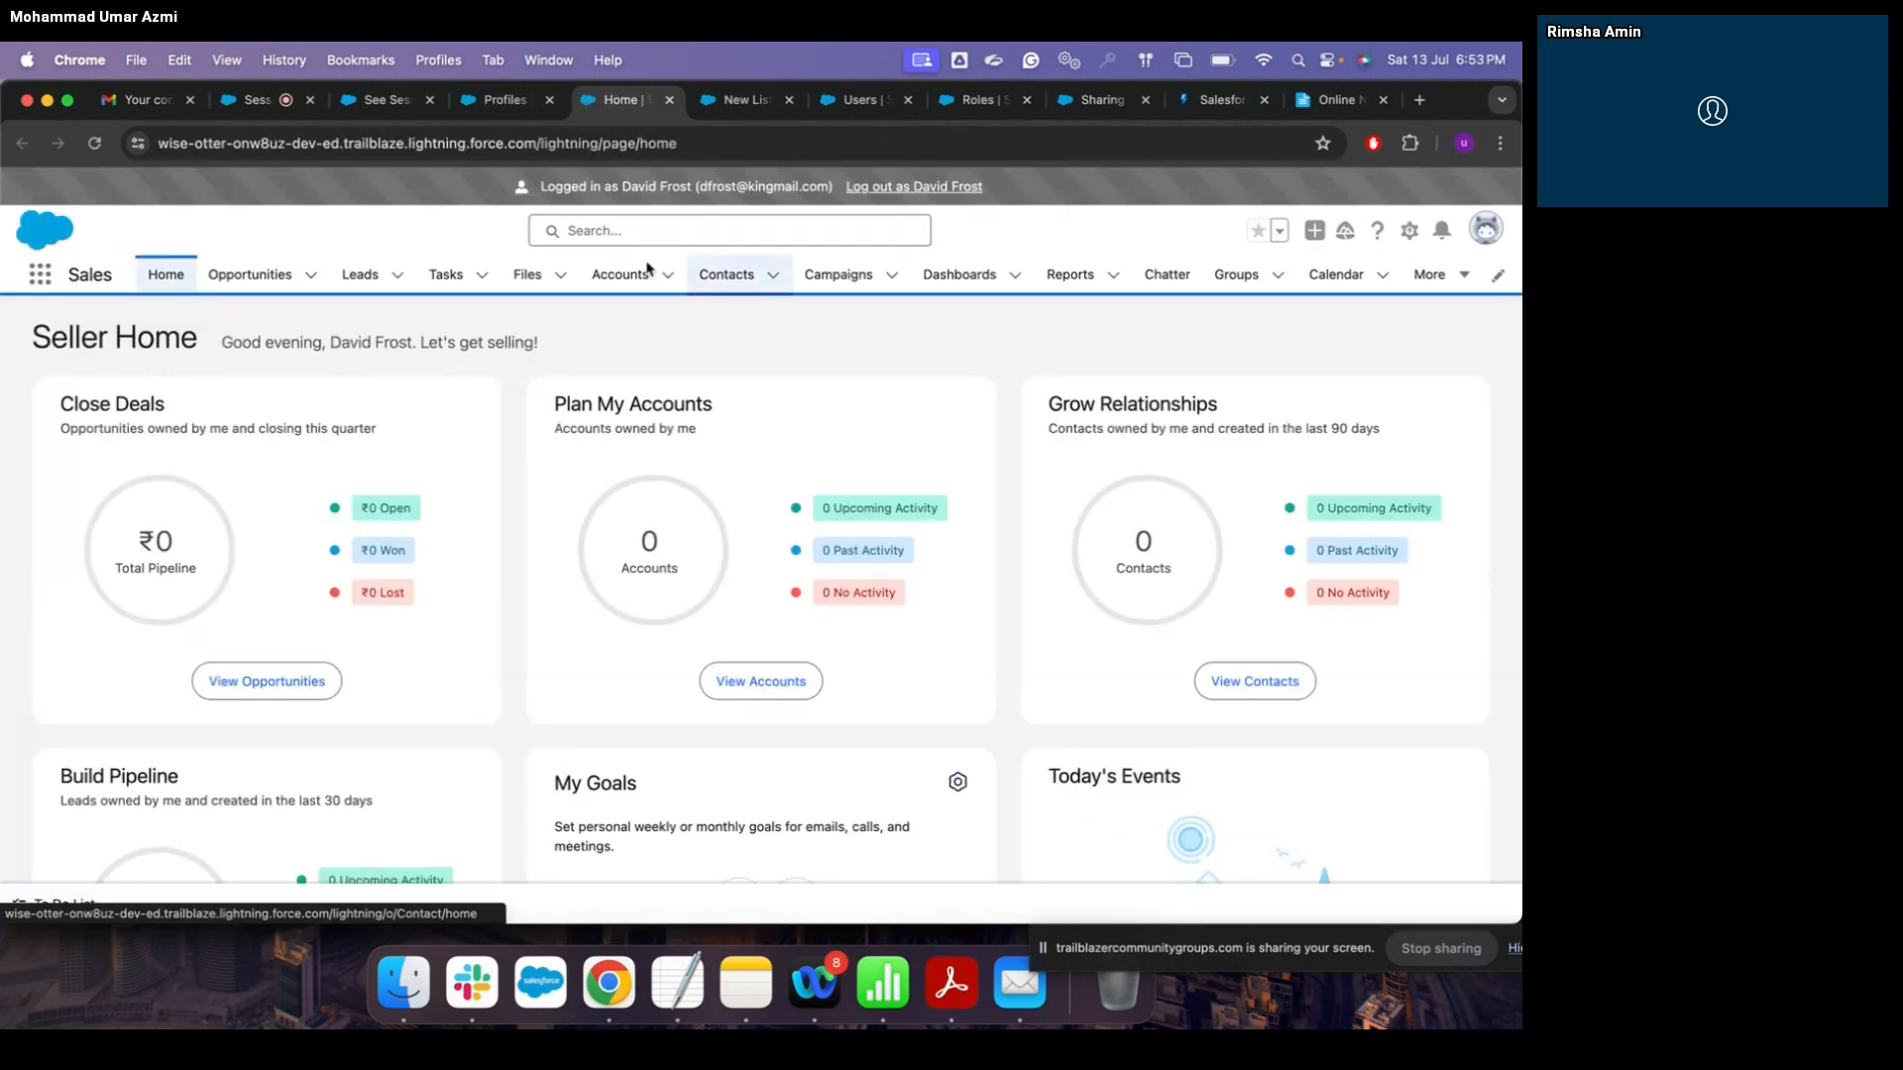
# Step: Confirm the test user has no Assignments app or tab, then log out as them
pyautogui.click(42, 277)
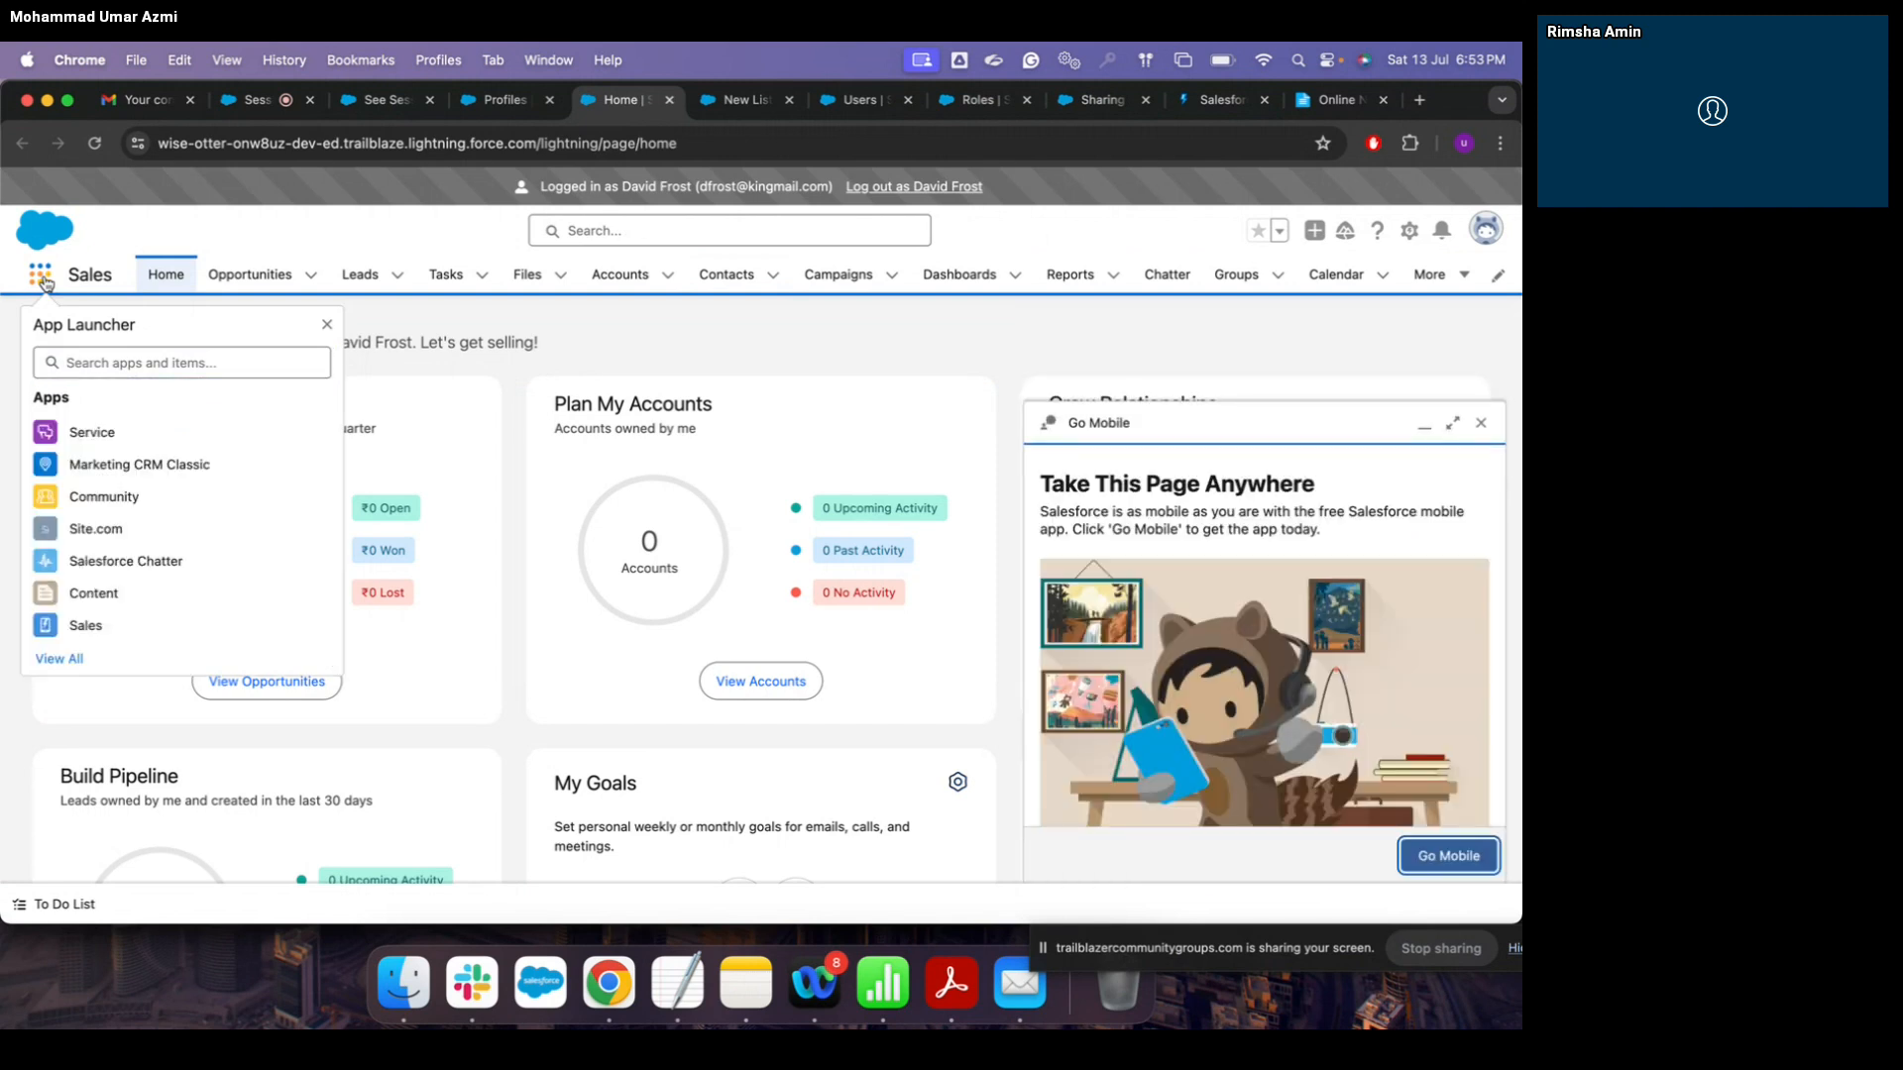
pyautogui.write('A')
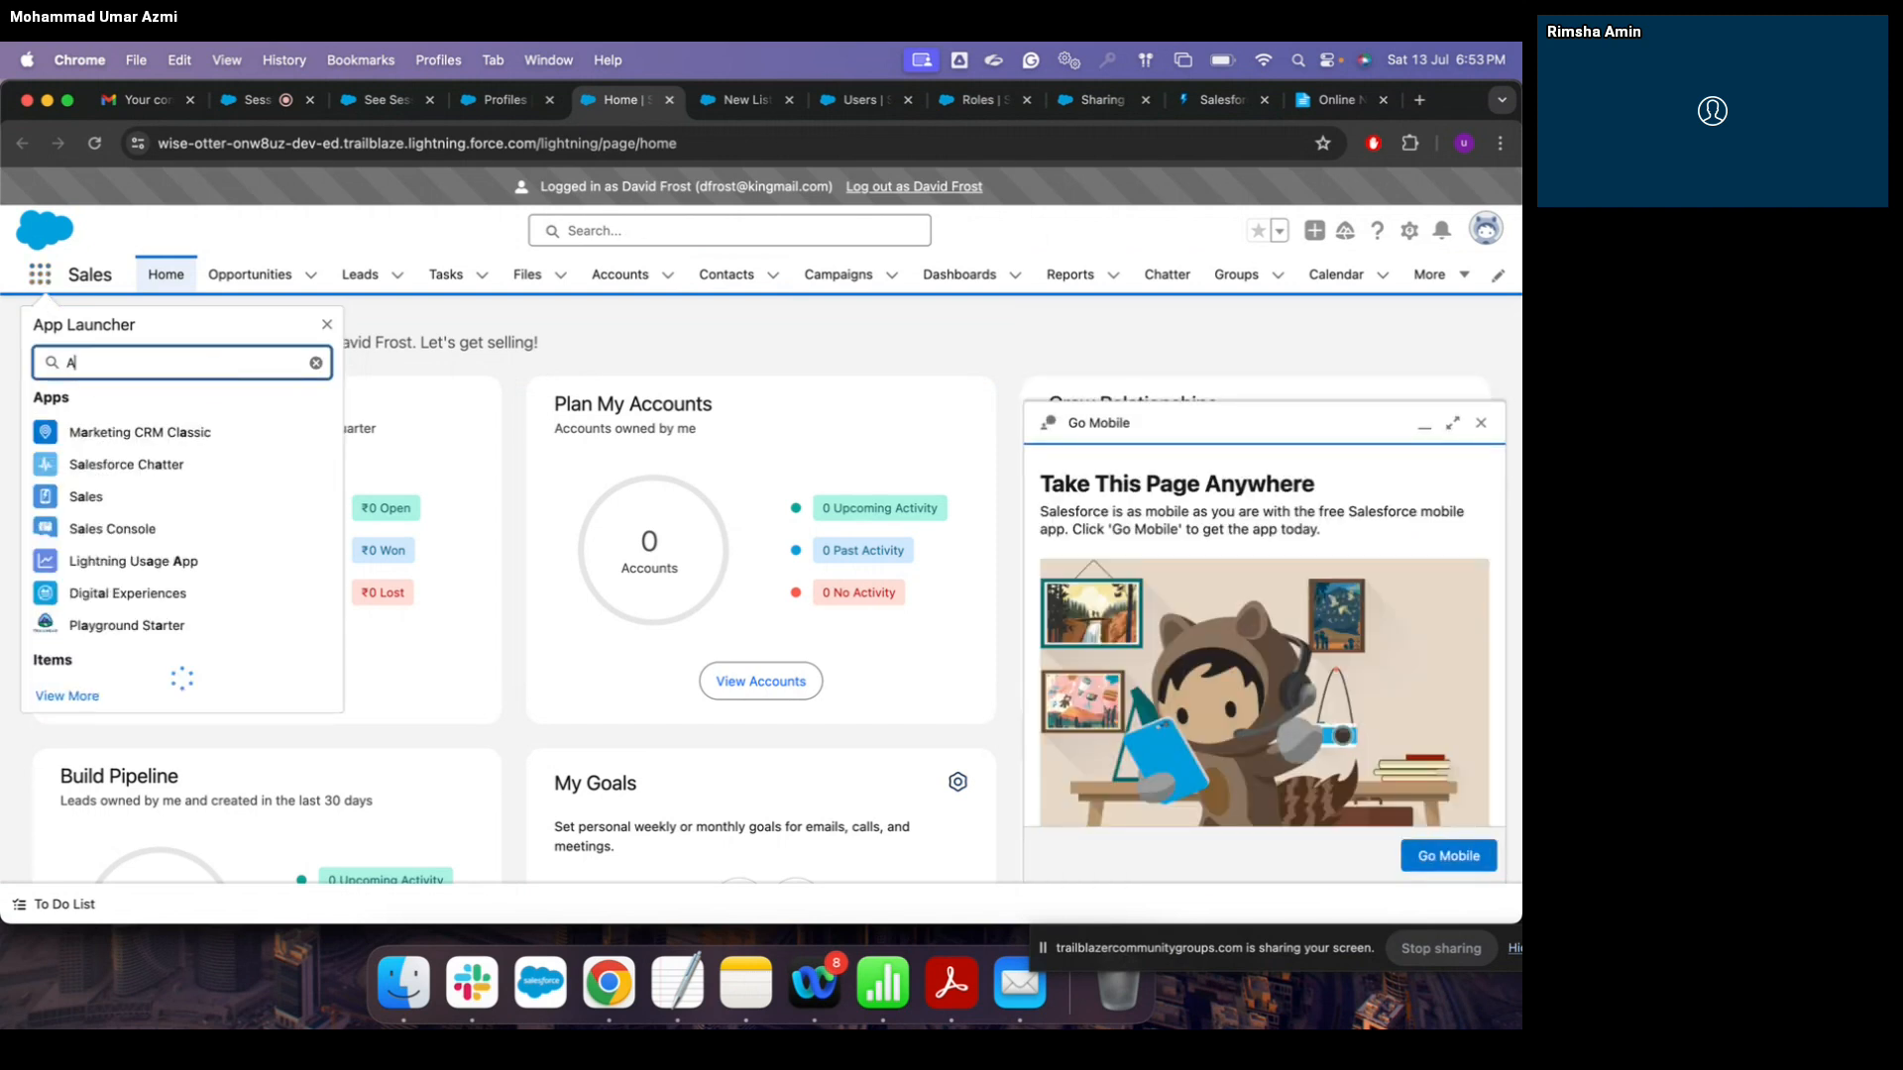
pyautogui.write('ssignment')
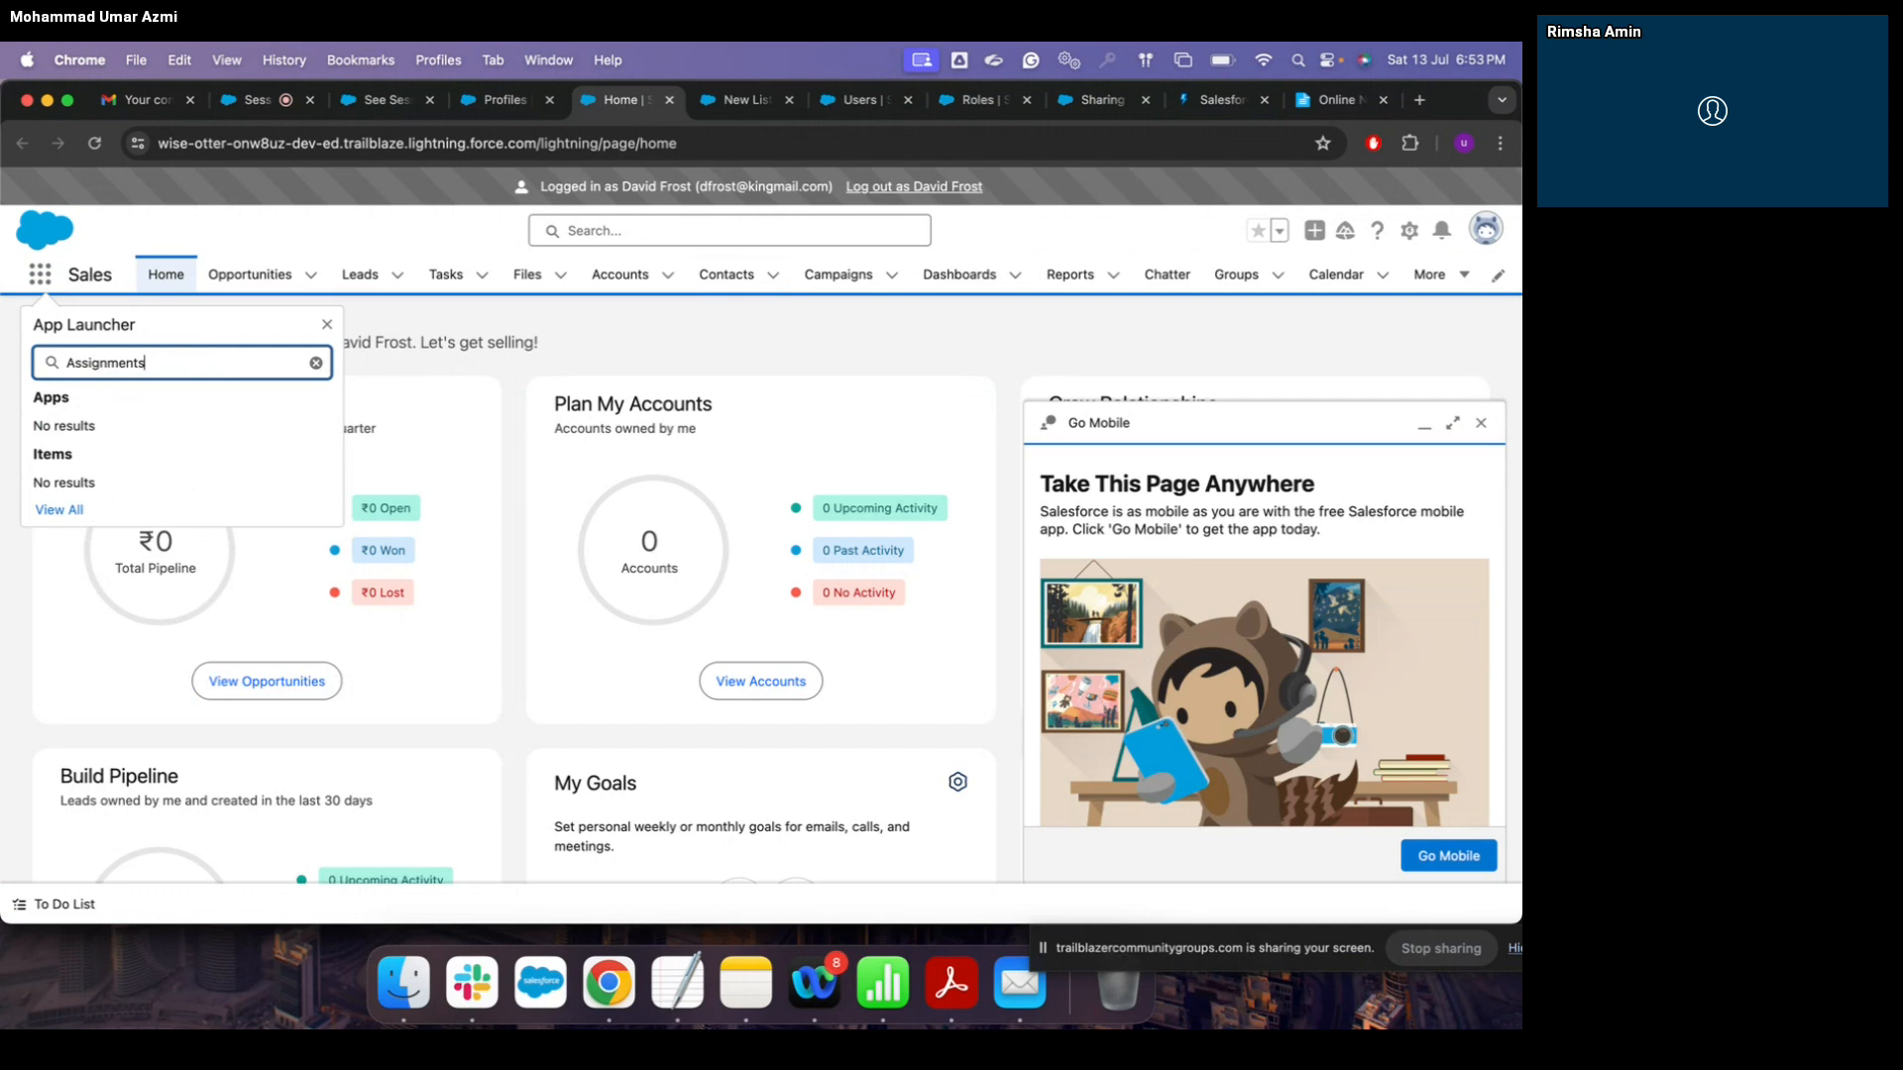
pyautogui.click(1458, 283)
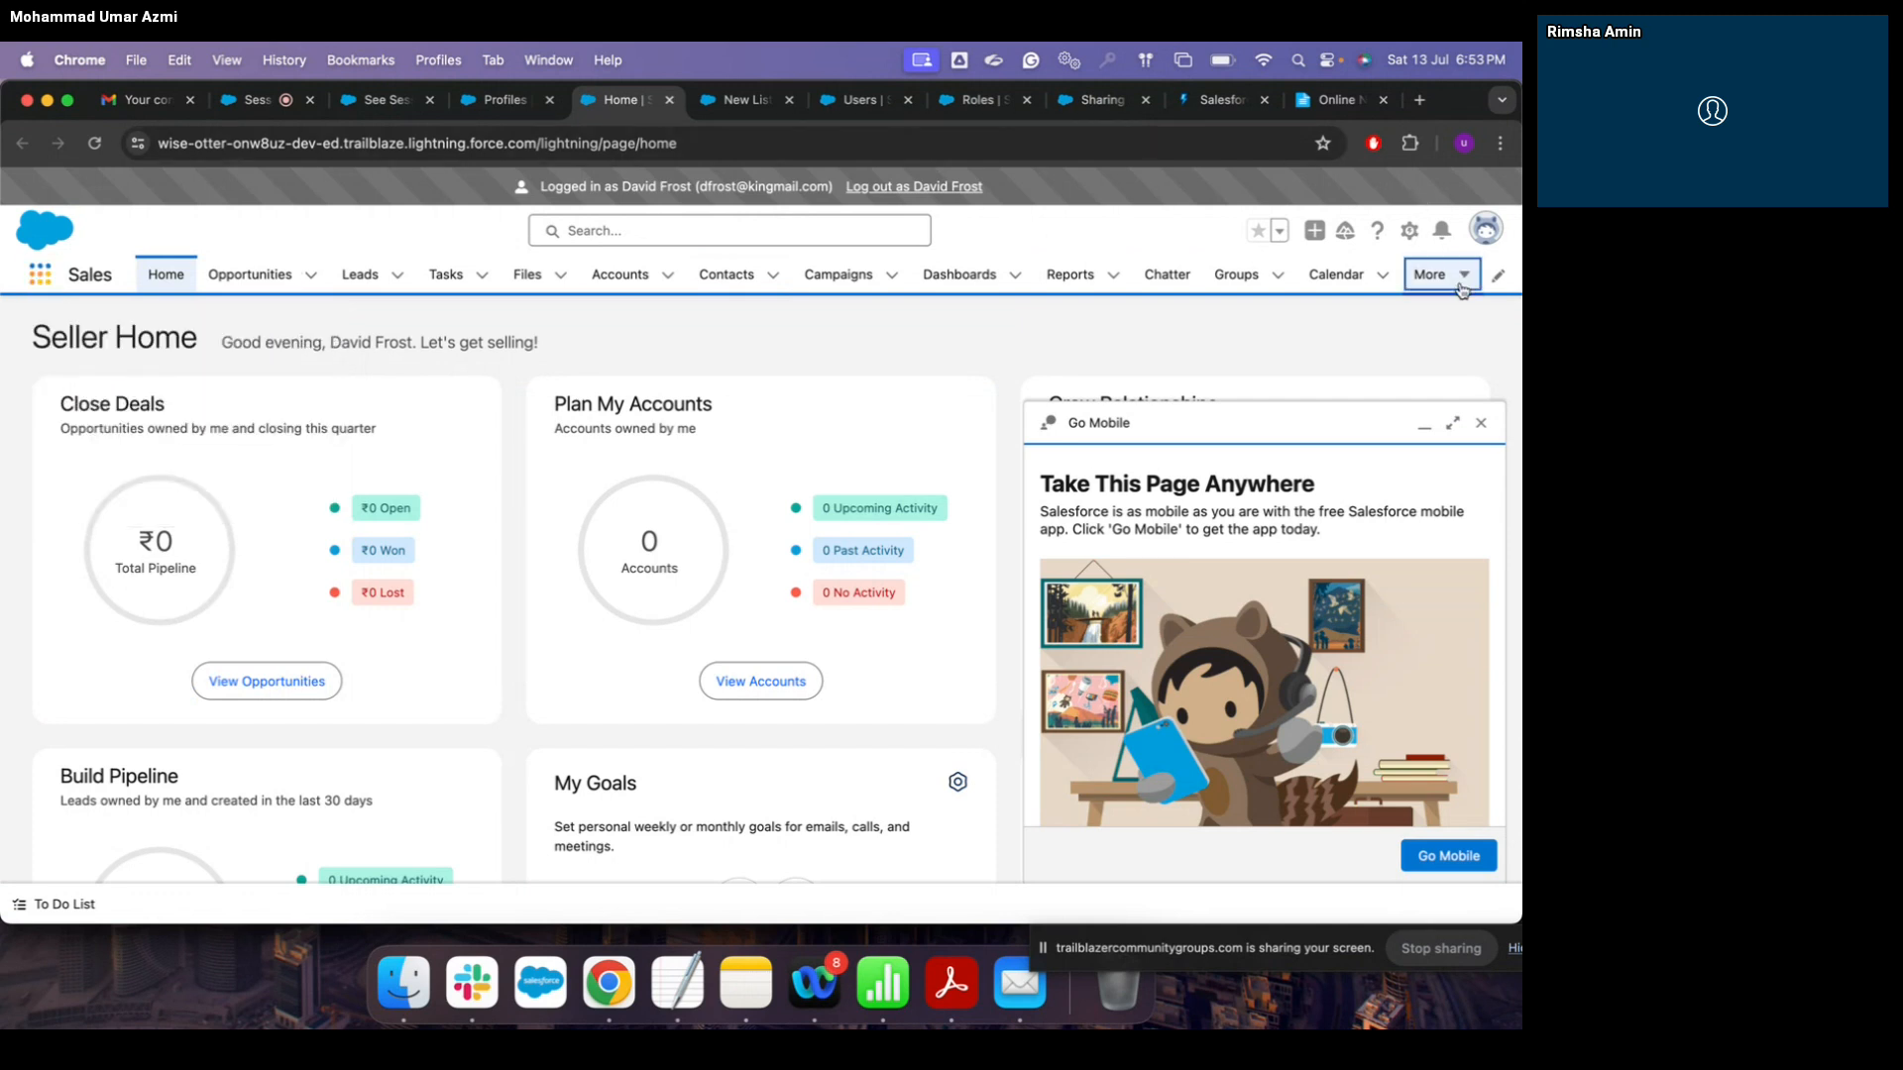
pyautogui.click(1461, 287)
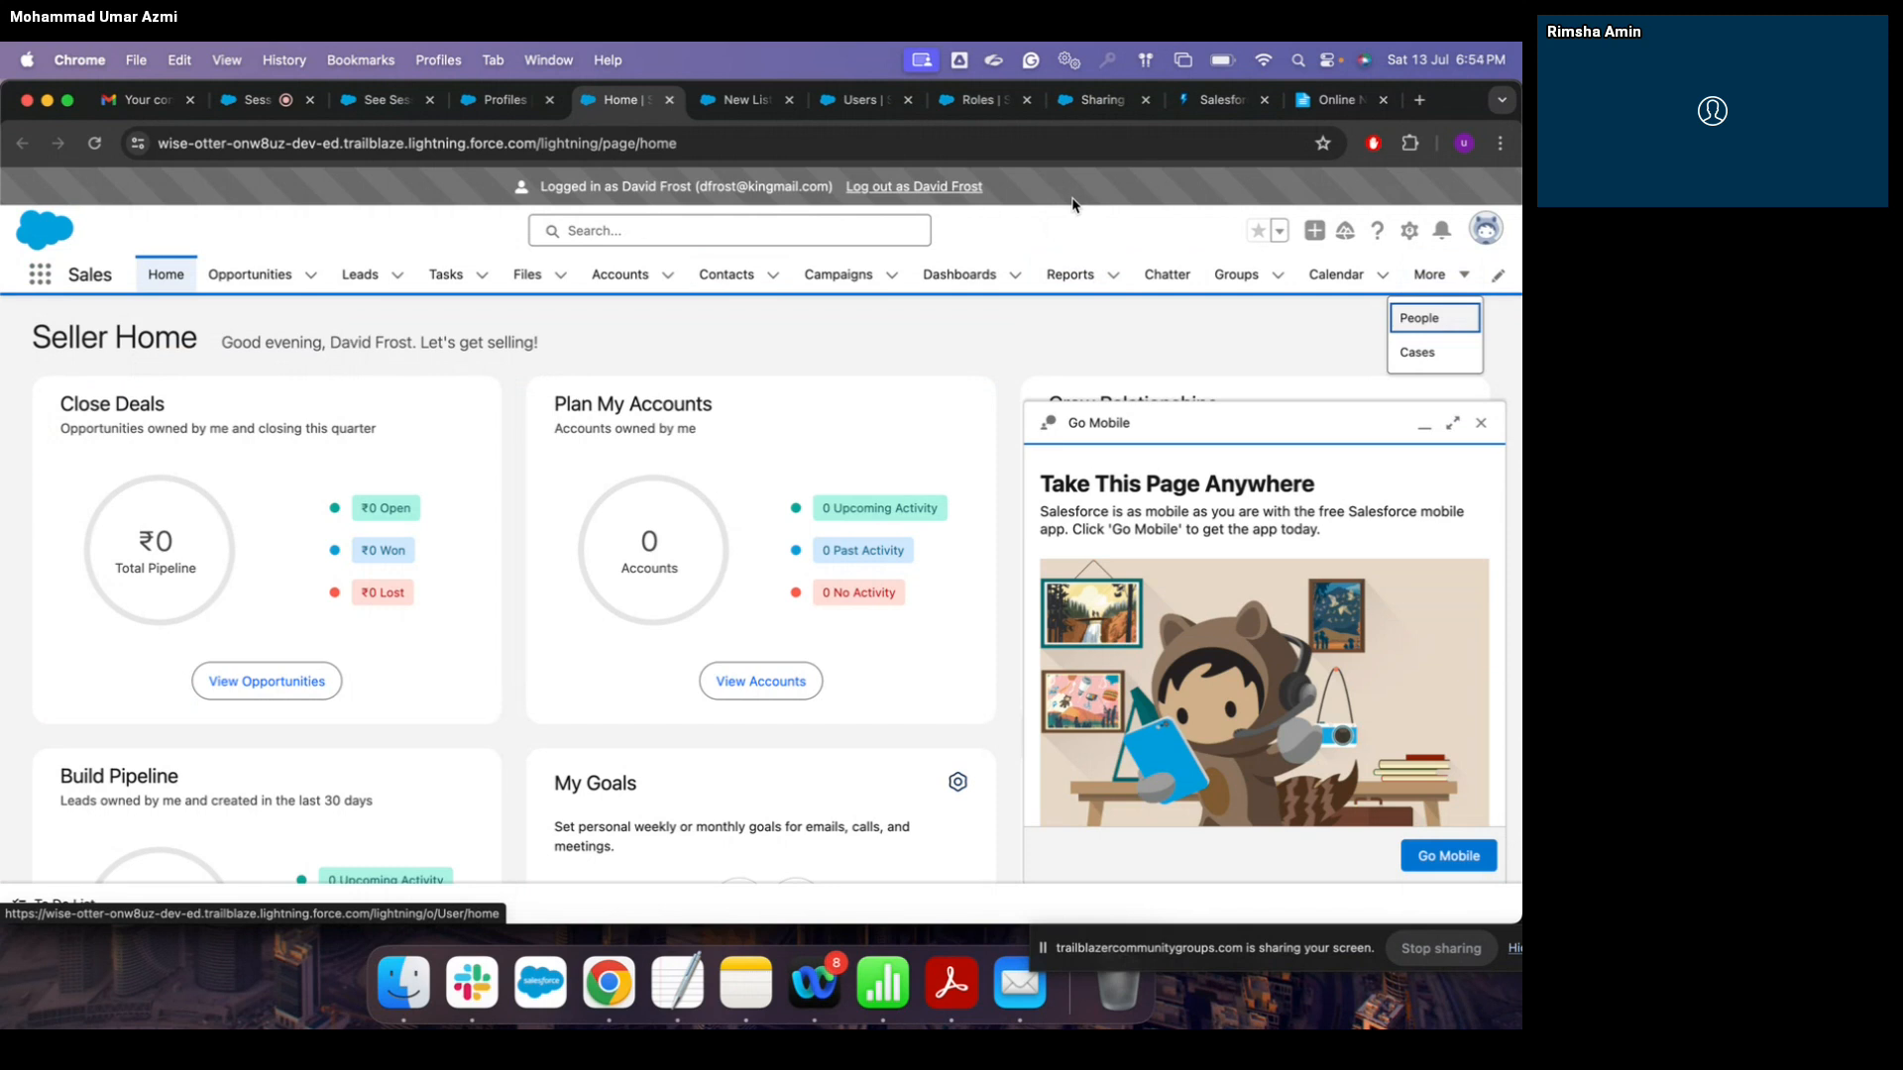
pyautogui.click(952, 187)
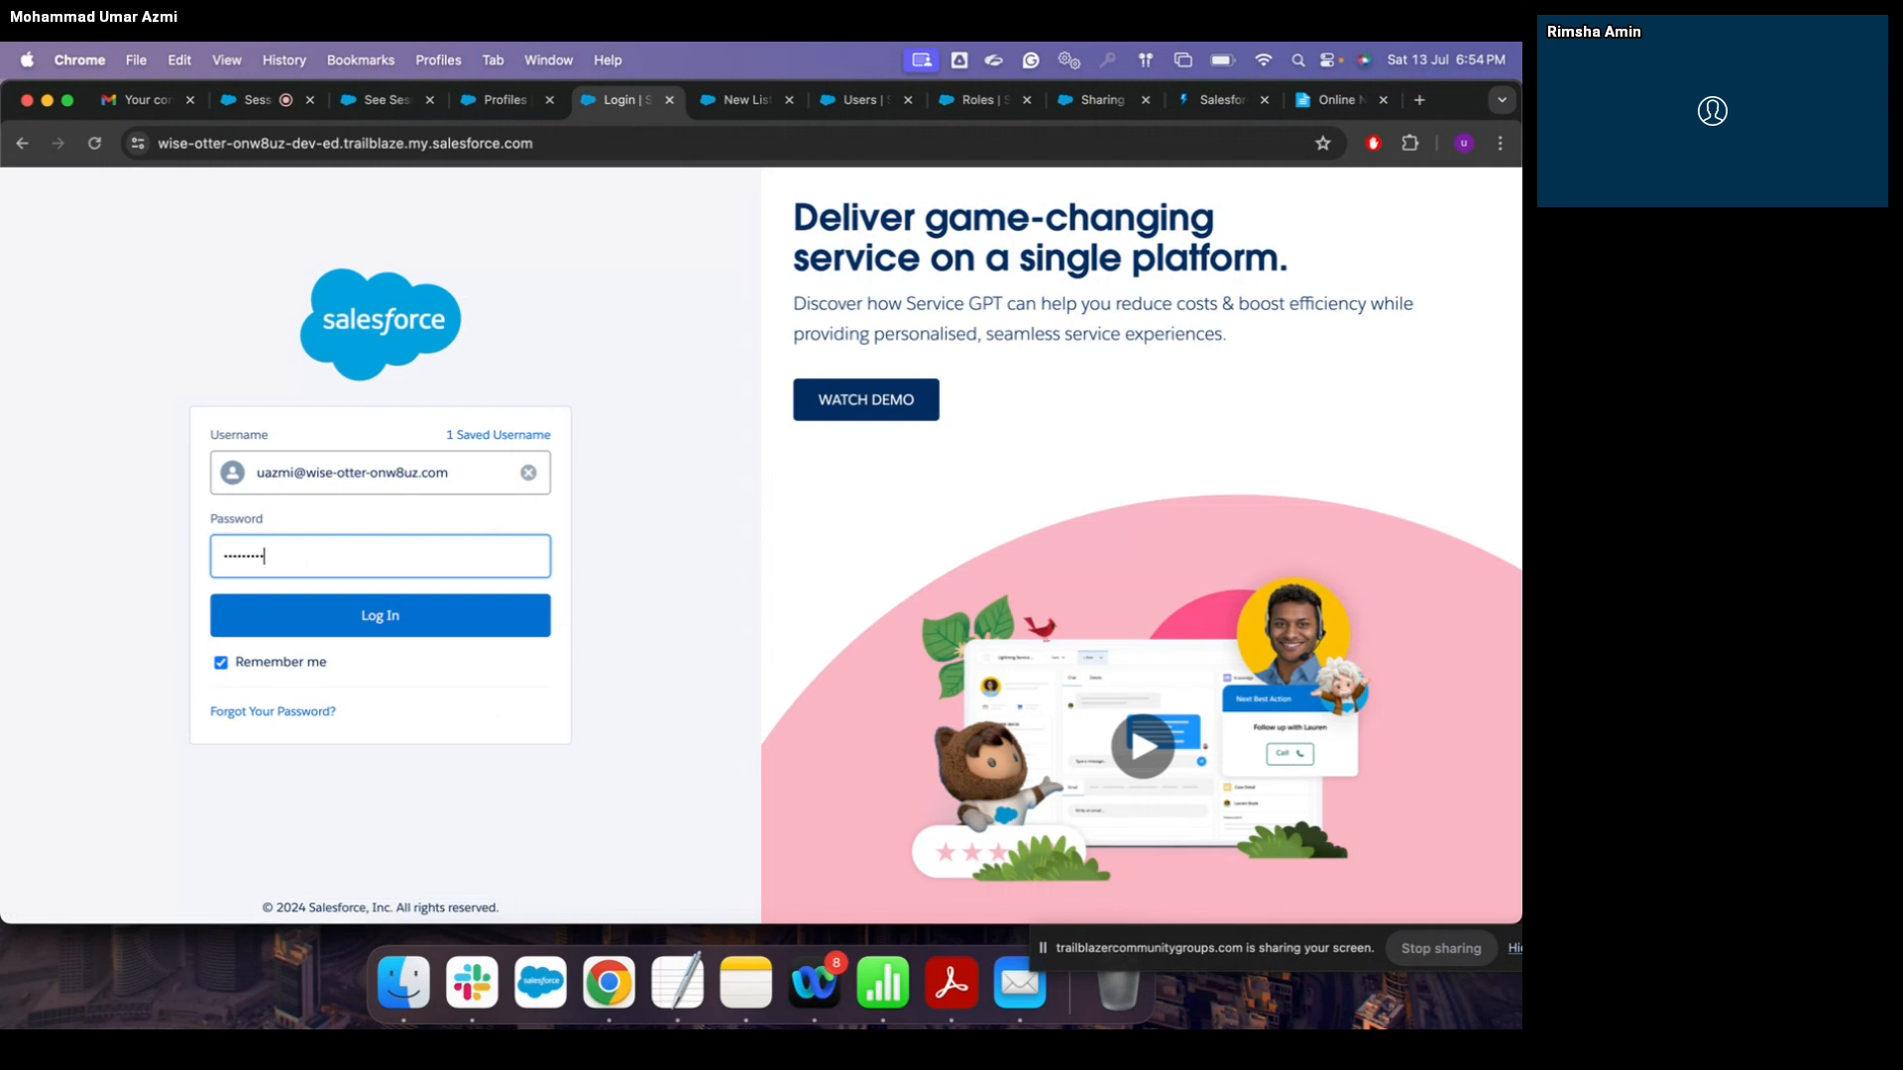
# Step: Sign back in as admin and open Standard User's Object Settings, showing Assignments at No Access
pyautogui.click(404, 625)
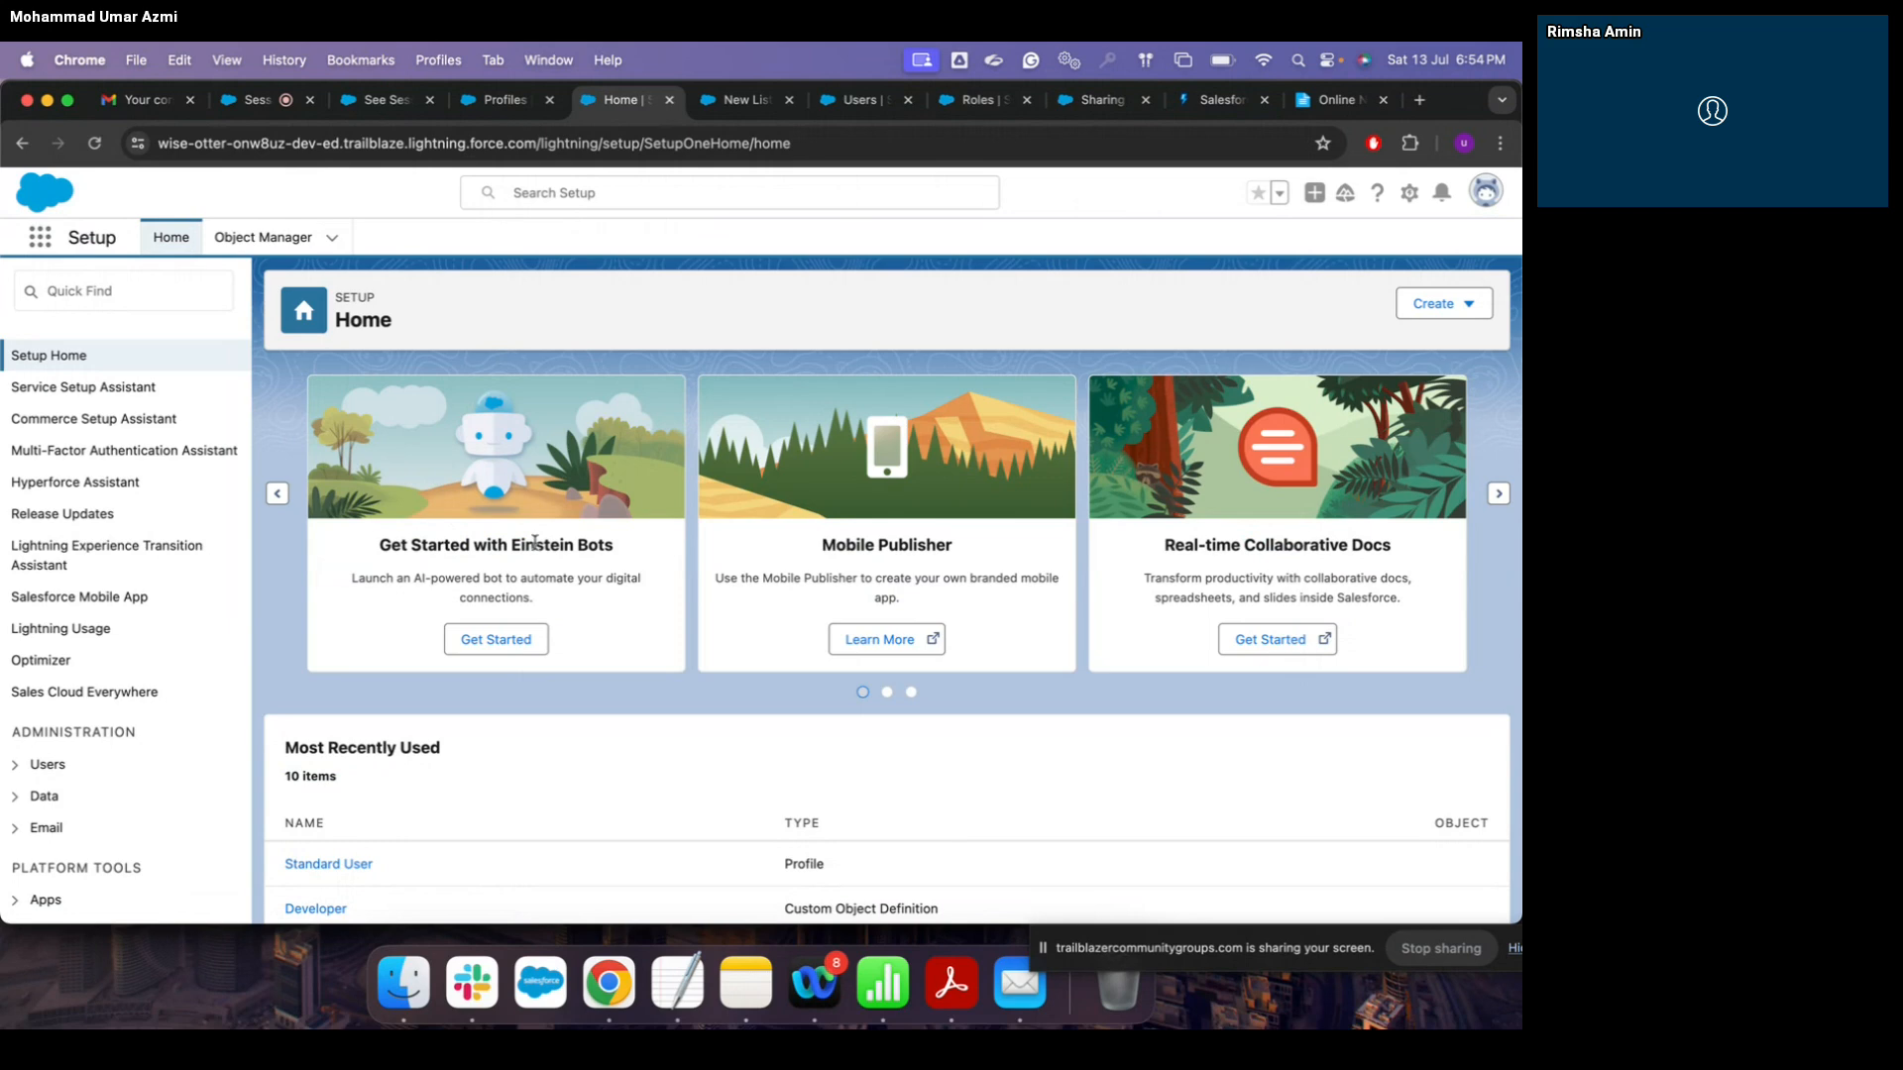
pyautogui.scroll(-3, 534, 543)
pyautogui.click(358, 649)
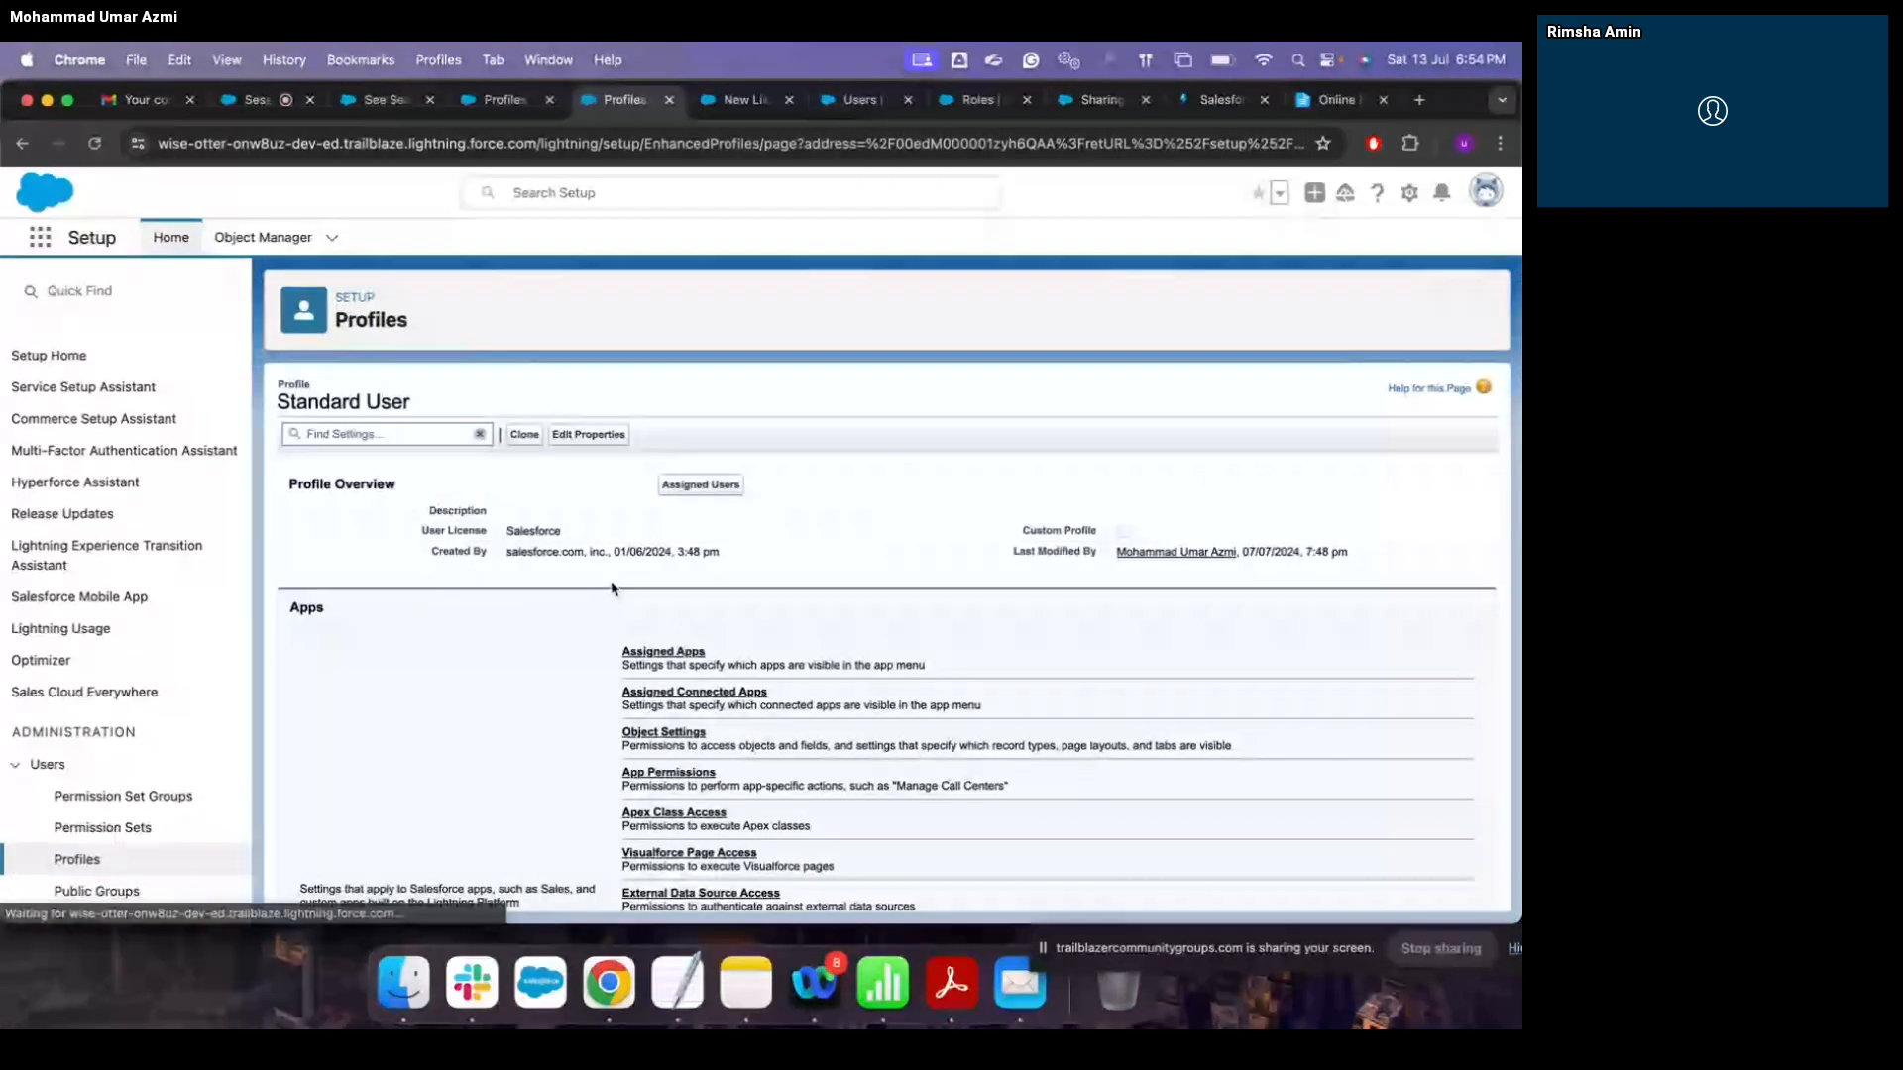
pyautogui.scroll(-3, 697, 607)
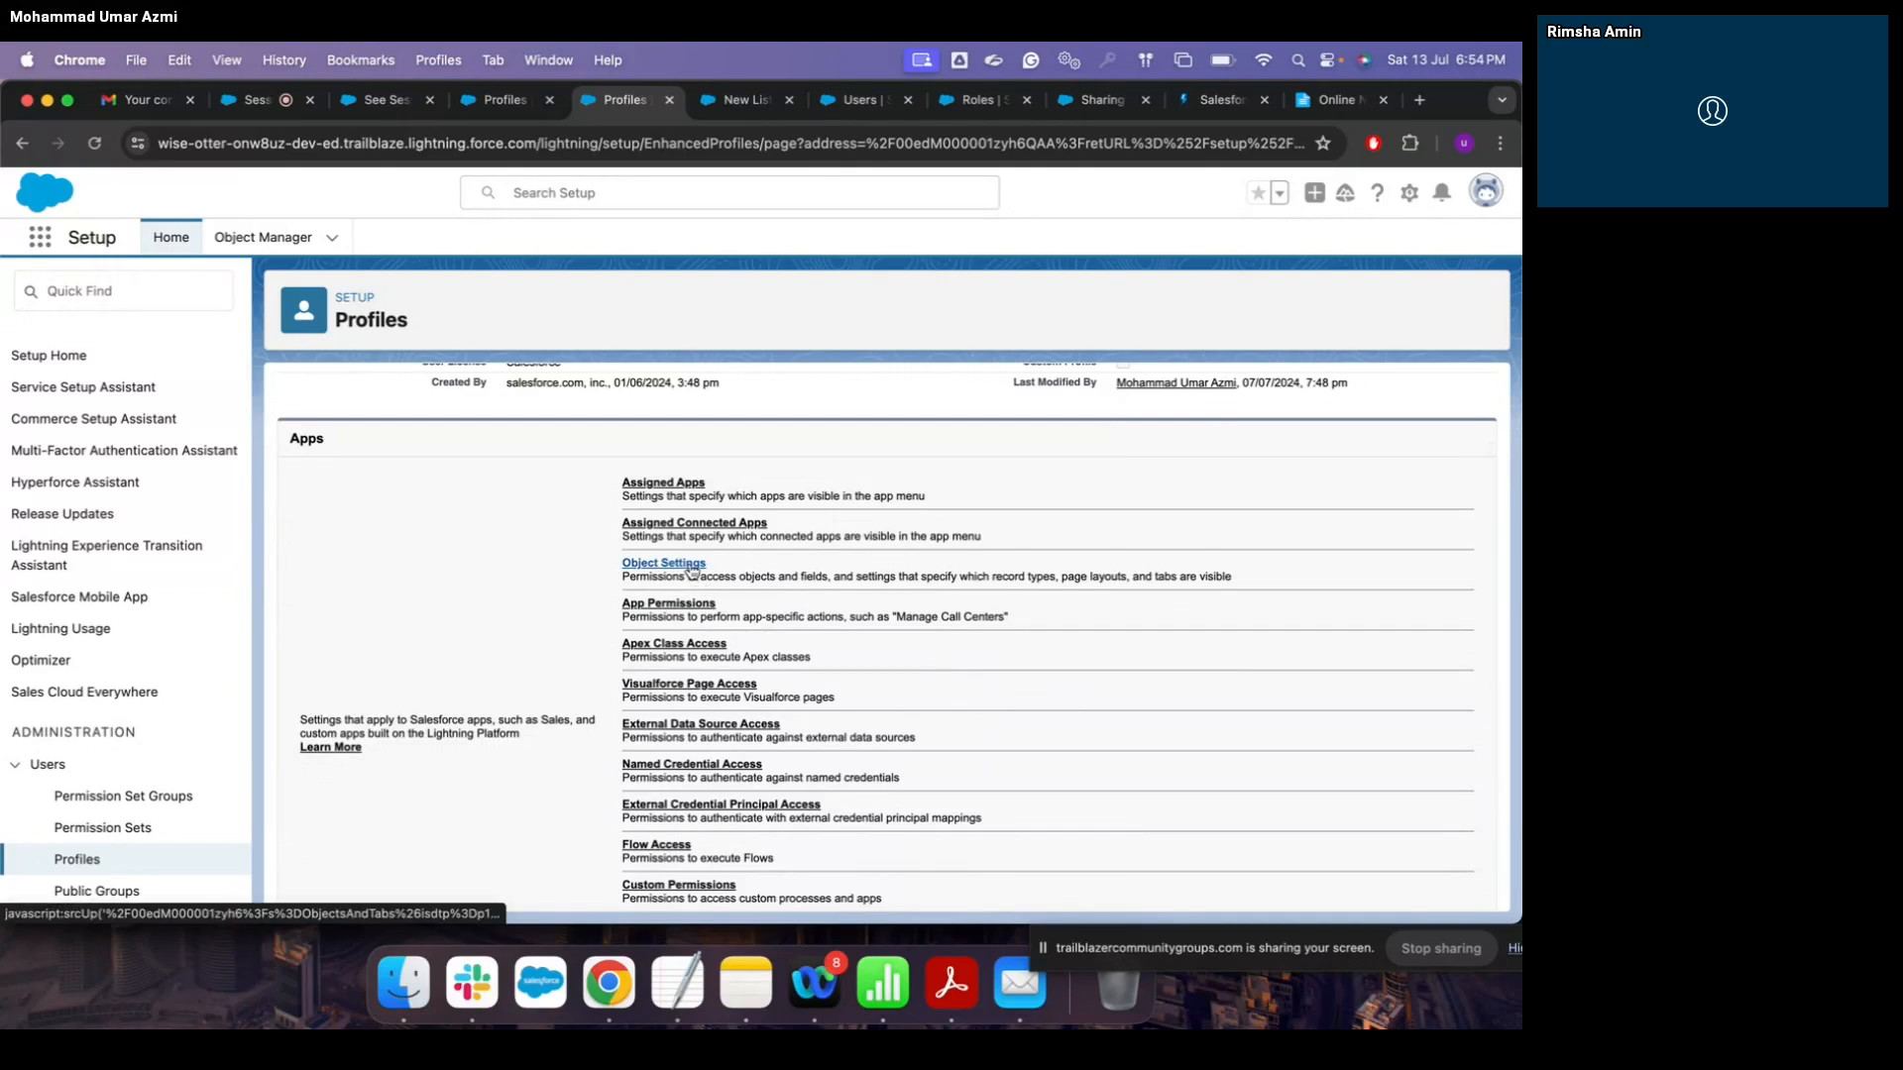
pyautogui.click(691, 571)
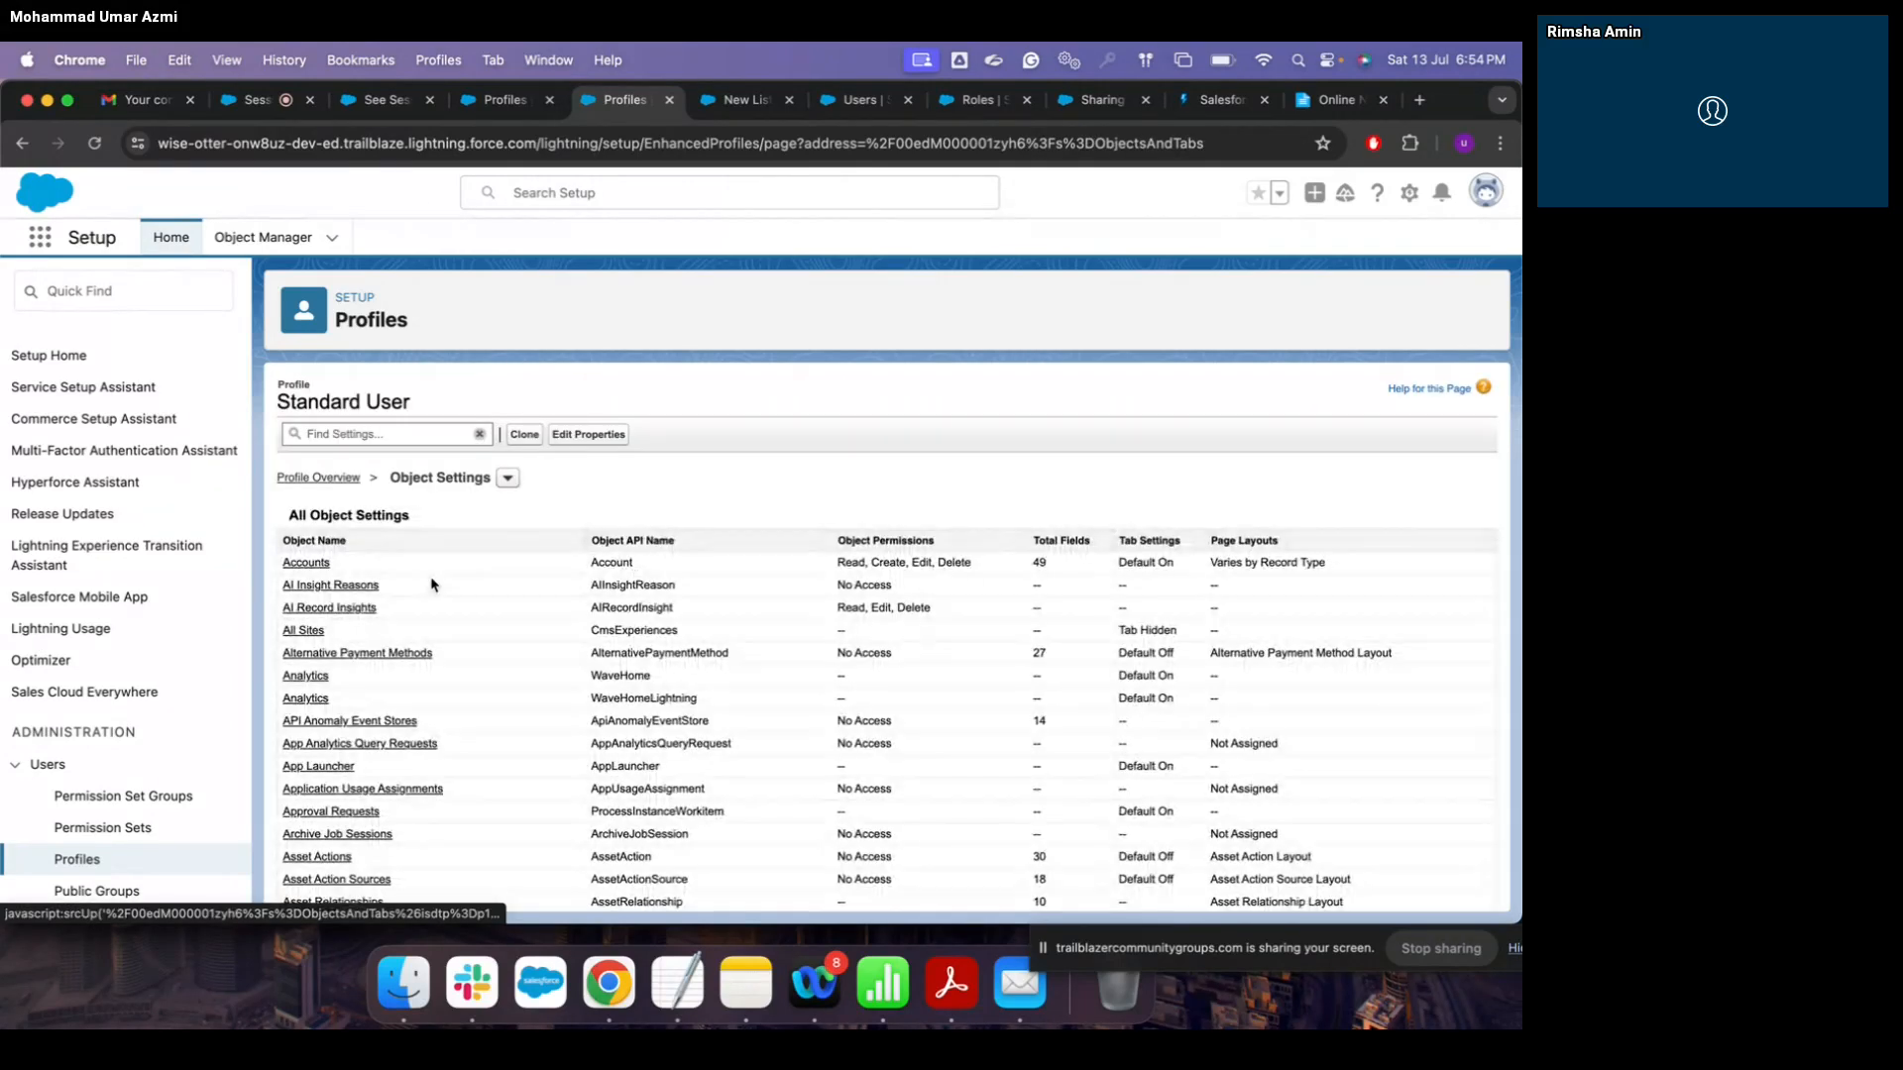
pyautogui.scroll(-5, 431, 585)
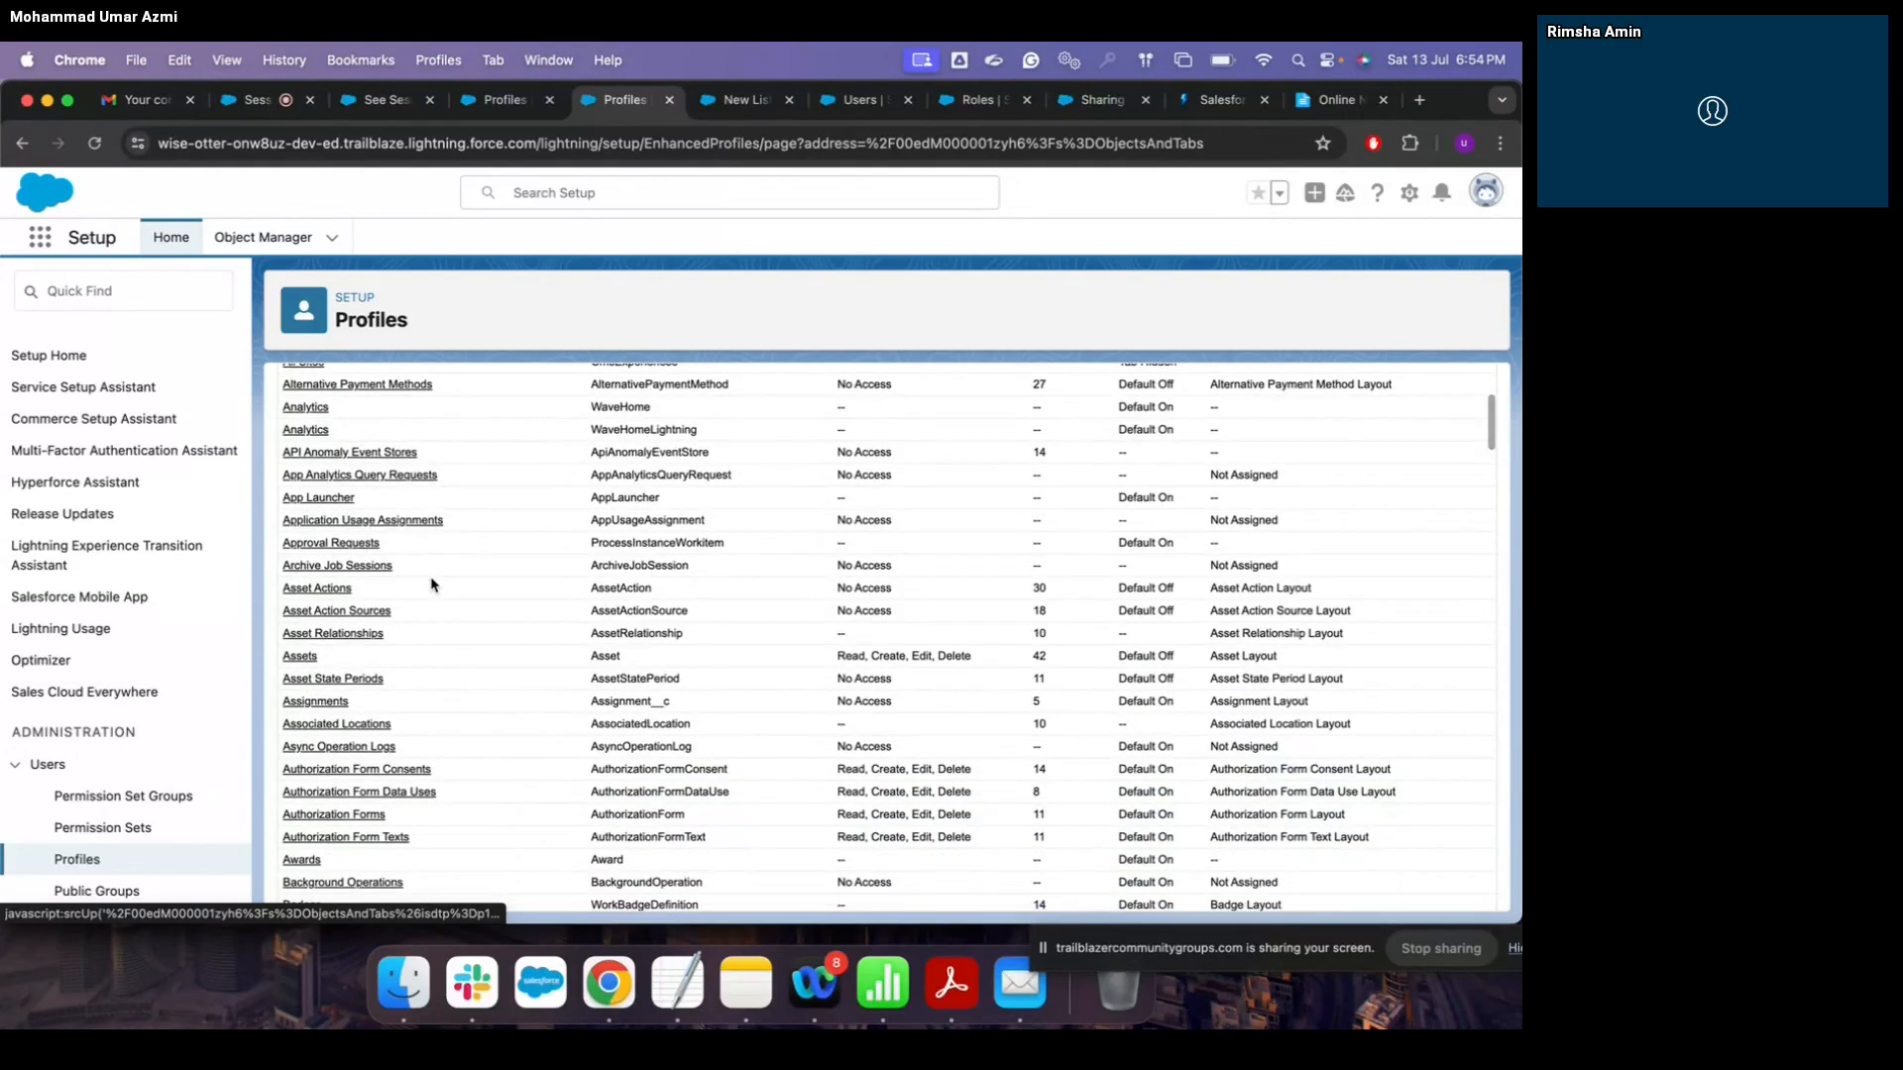
pyautogui.scroll(-3, 431, 585)
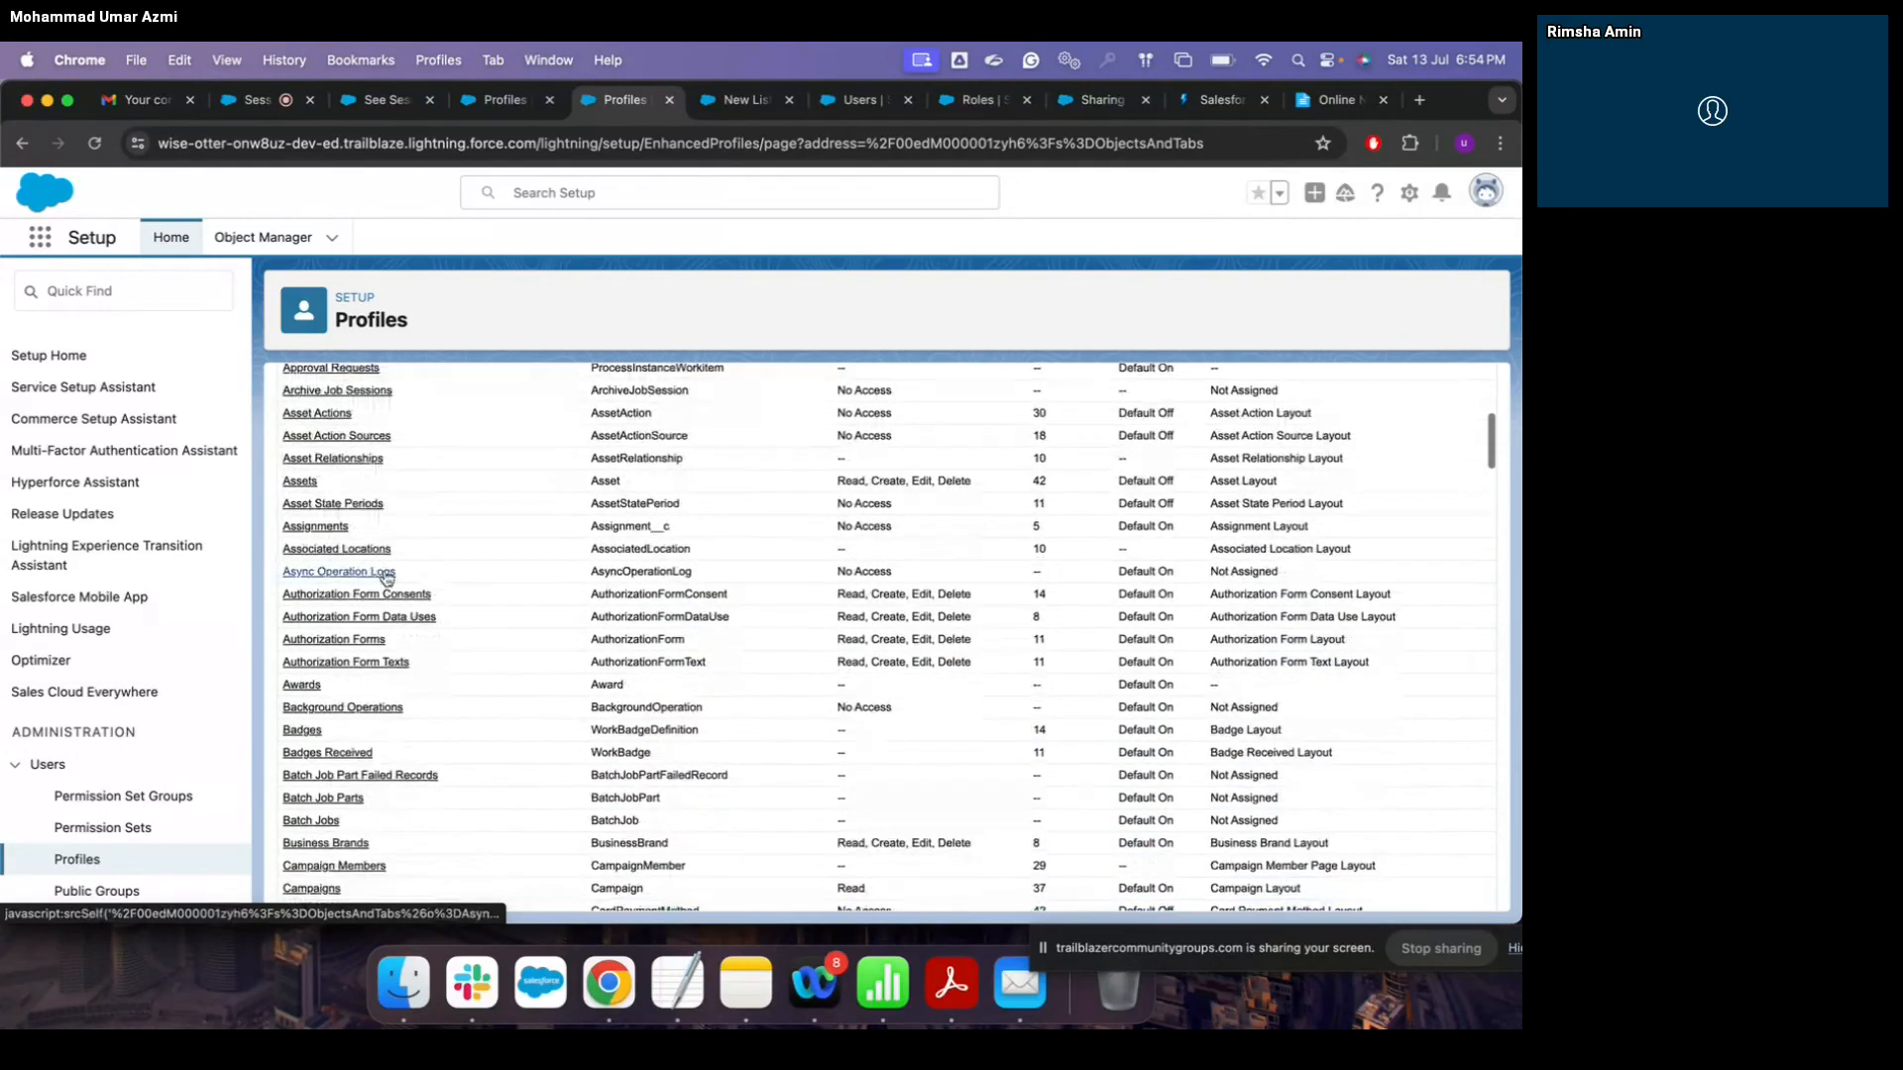
# Step: Open Standard User's Assignments settings in edit mode and review the object permissions
pyautogui.click(340, 528)
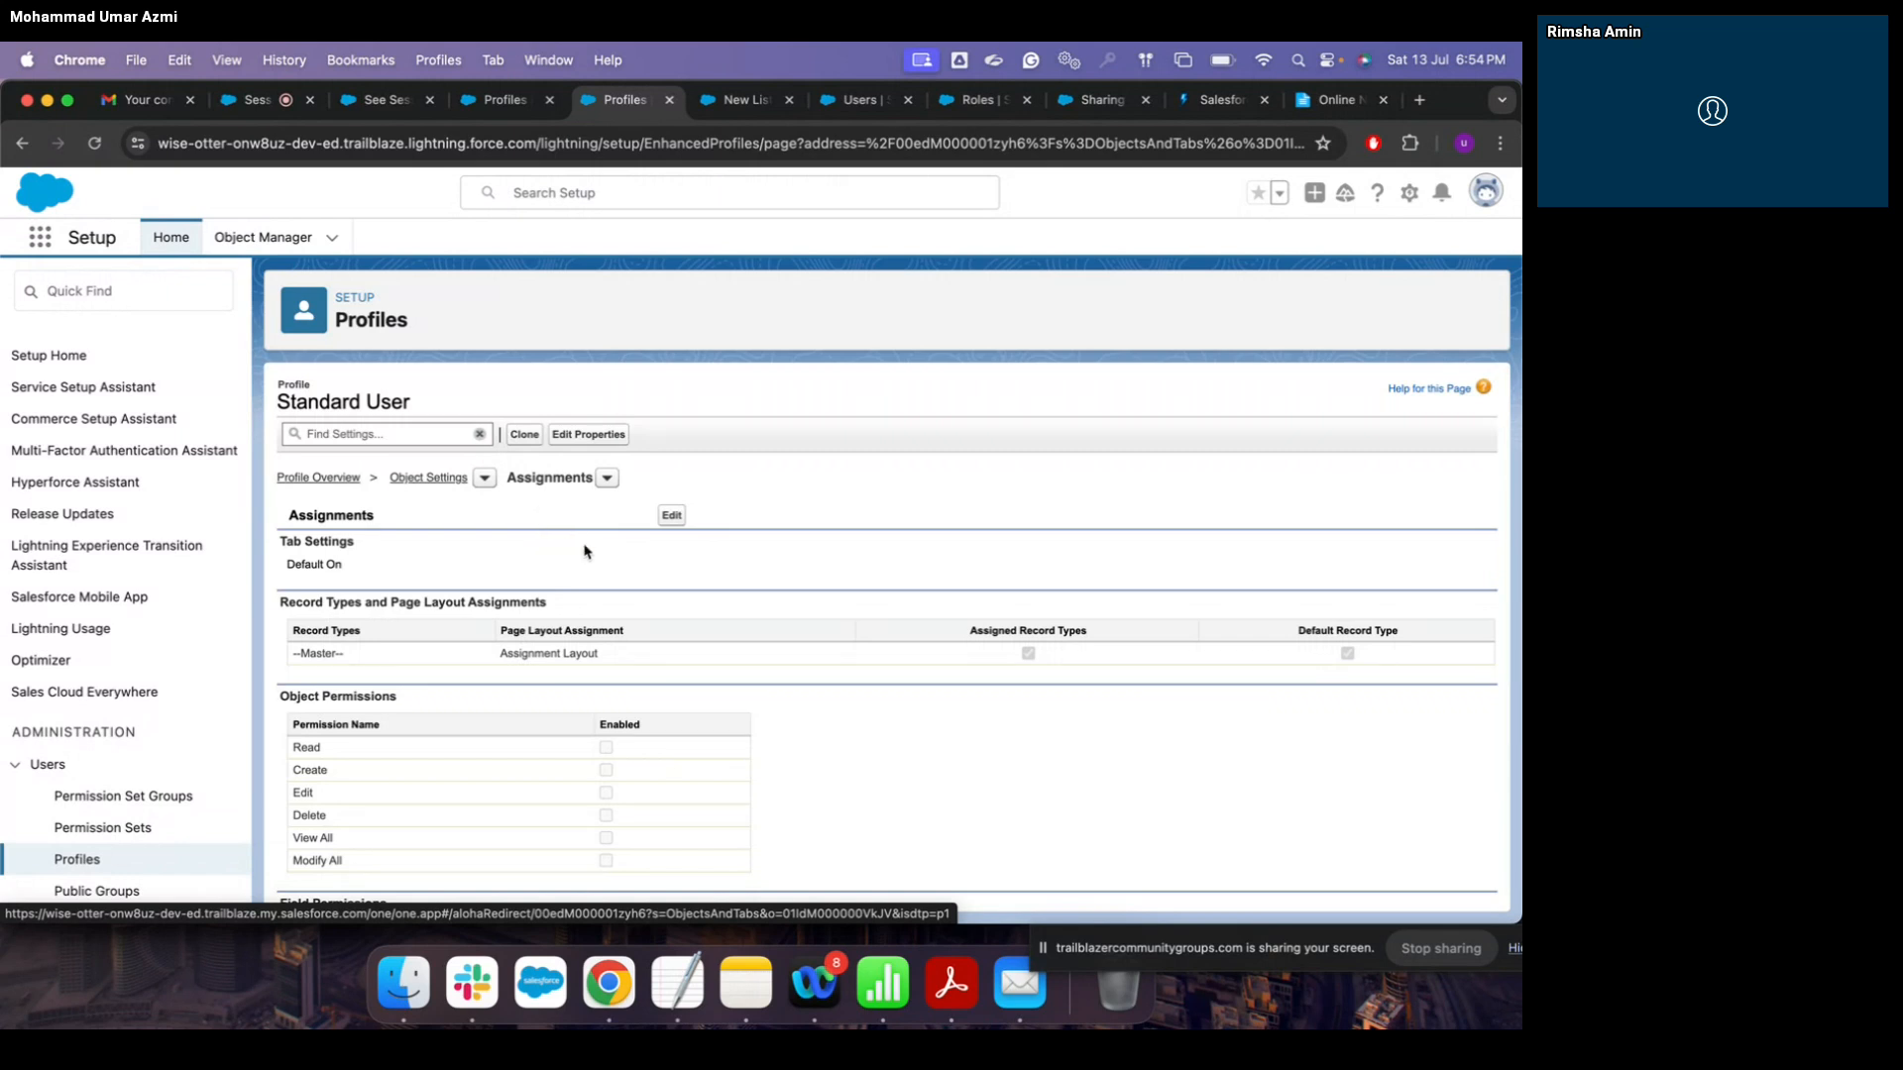
pyautogui.click(671, 517)
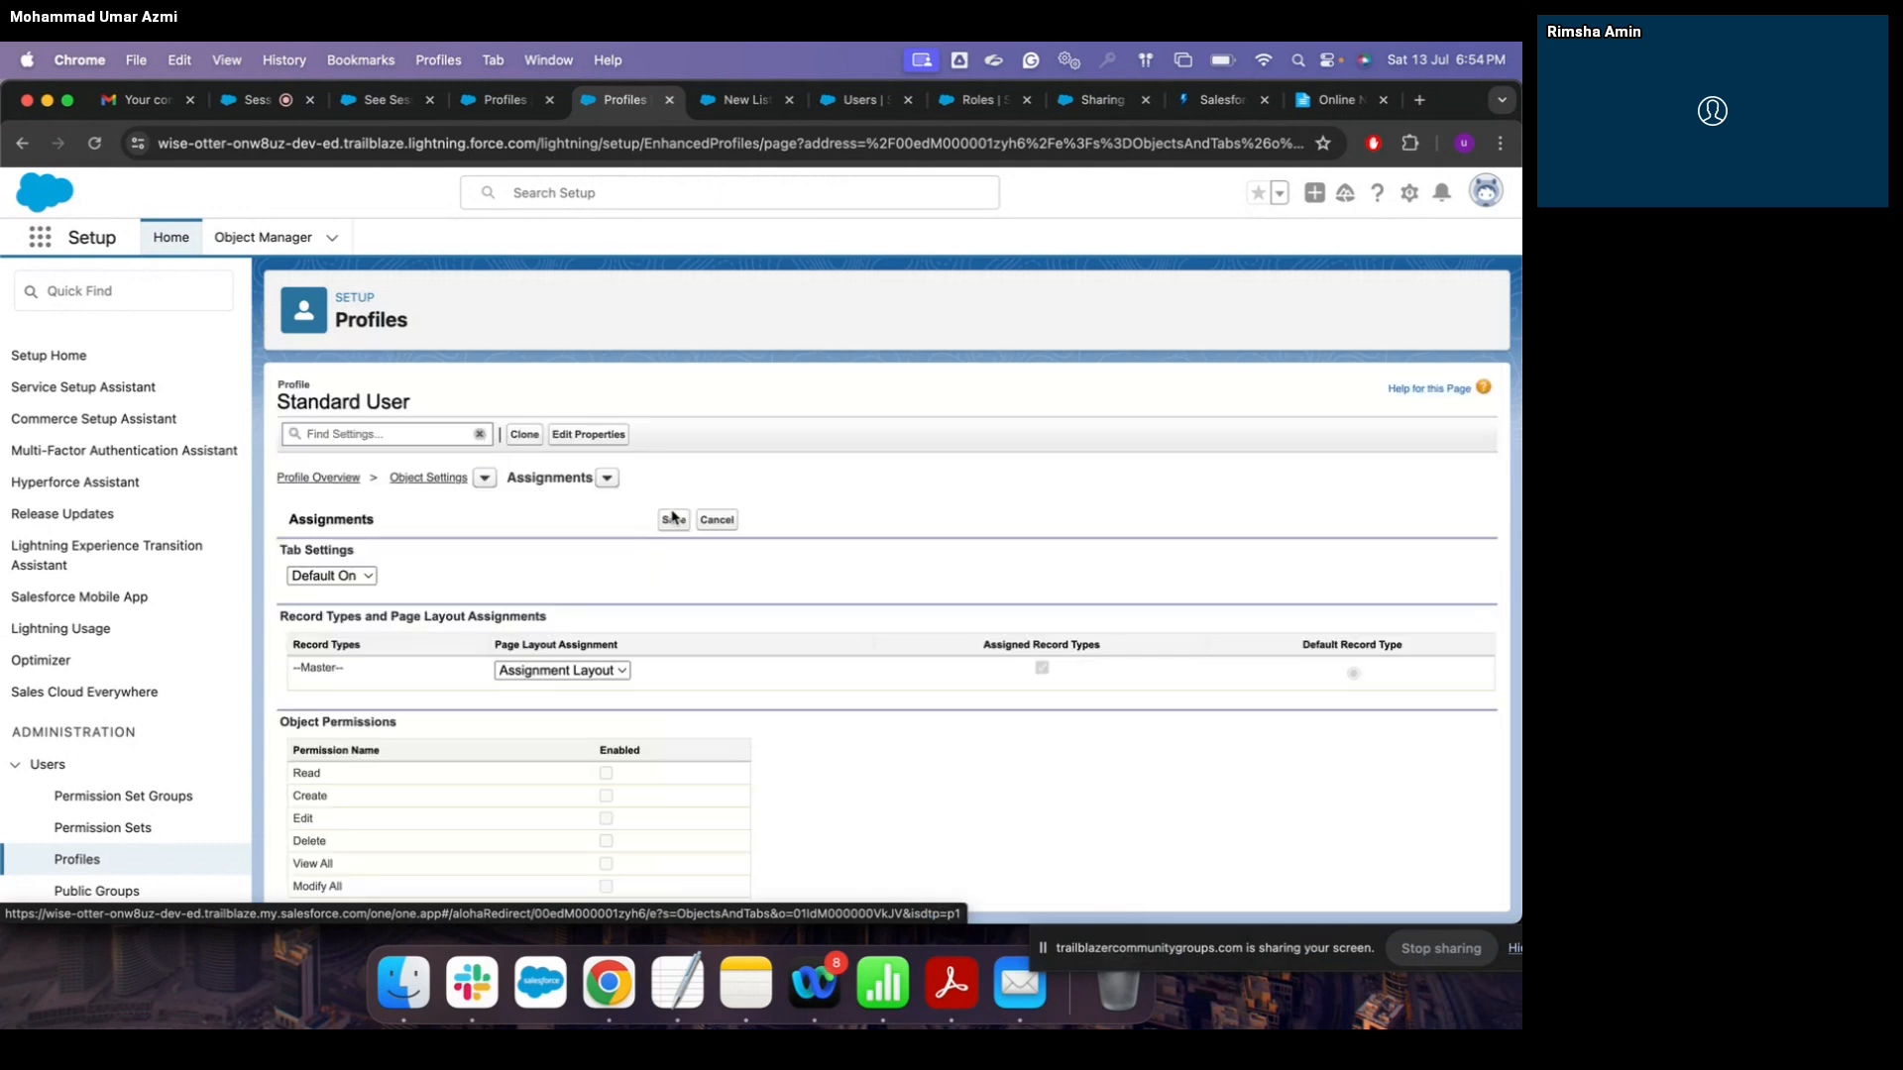
pyautogui.scroll(-3, 697, 639)
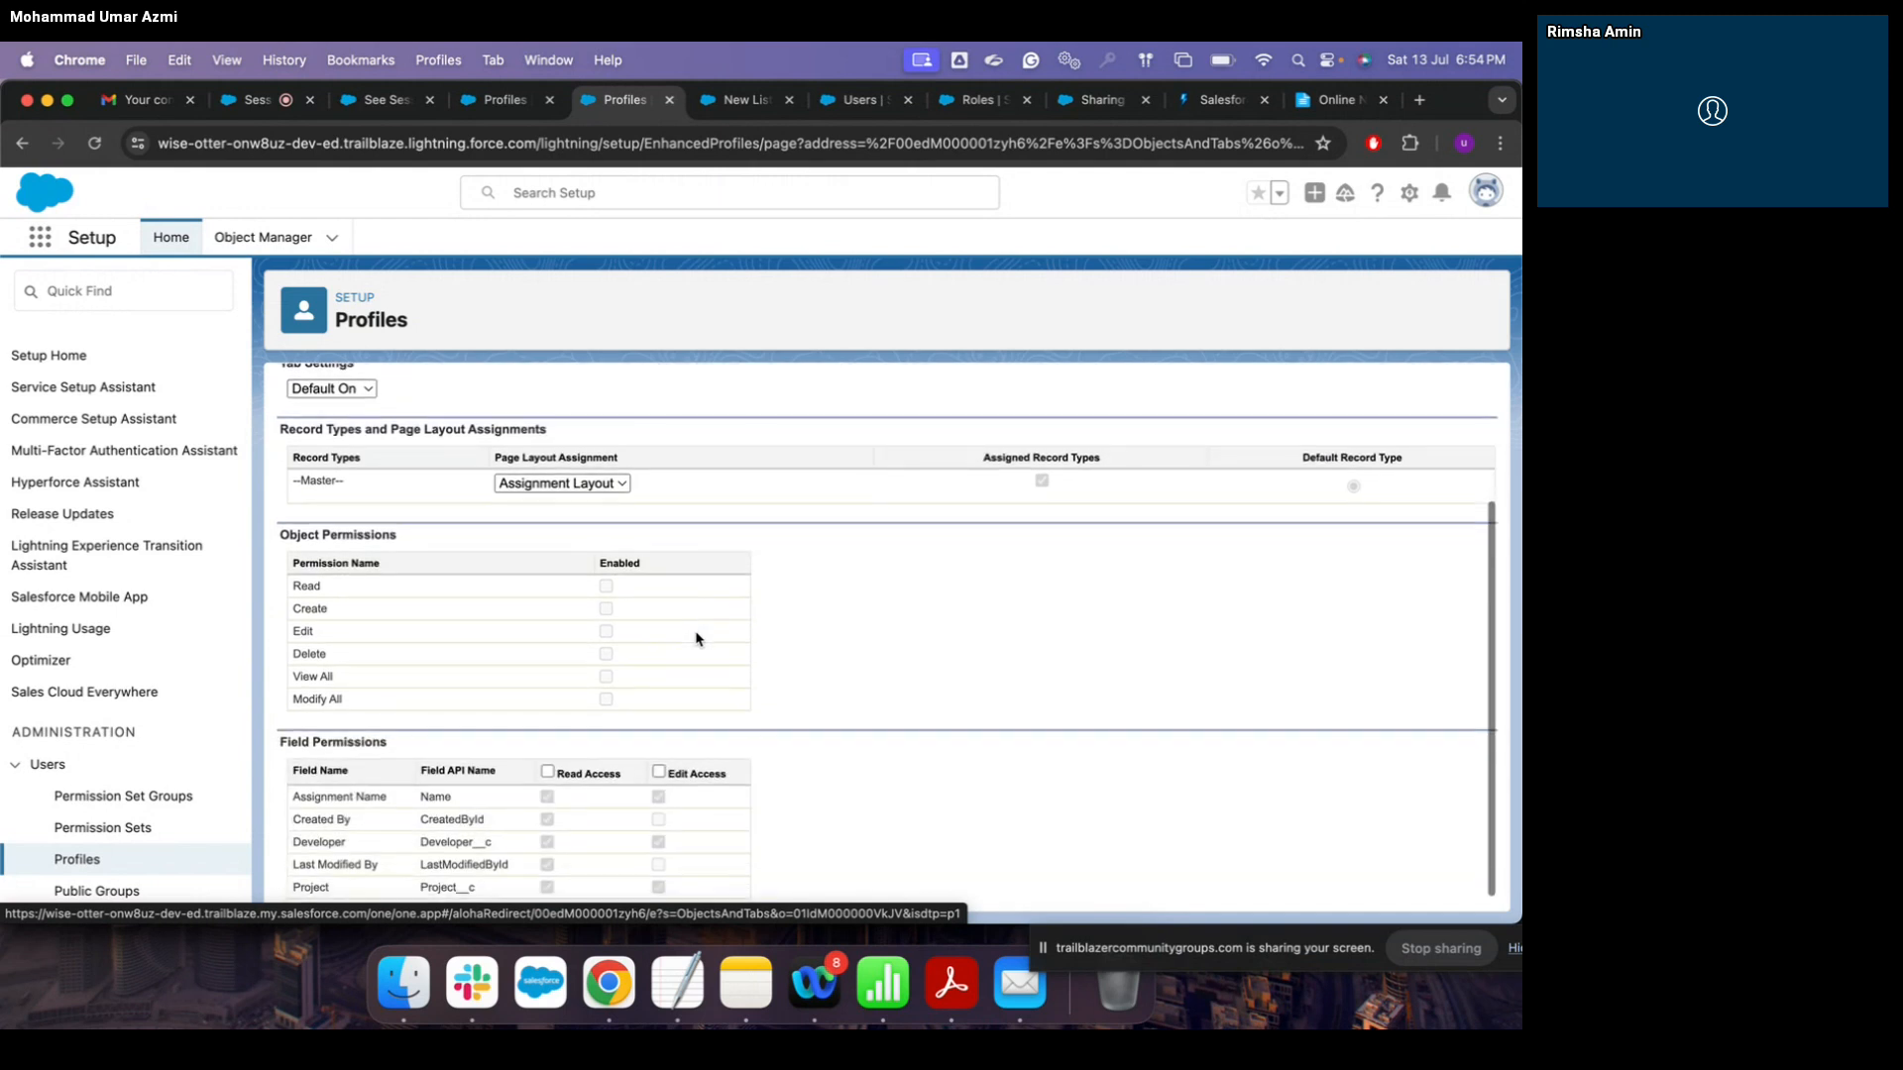
pyautogui.scroll(-1, 697, 640)
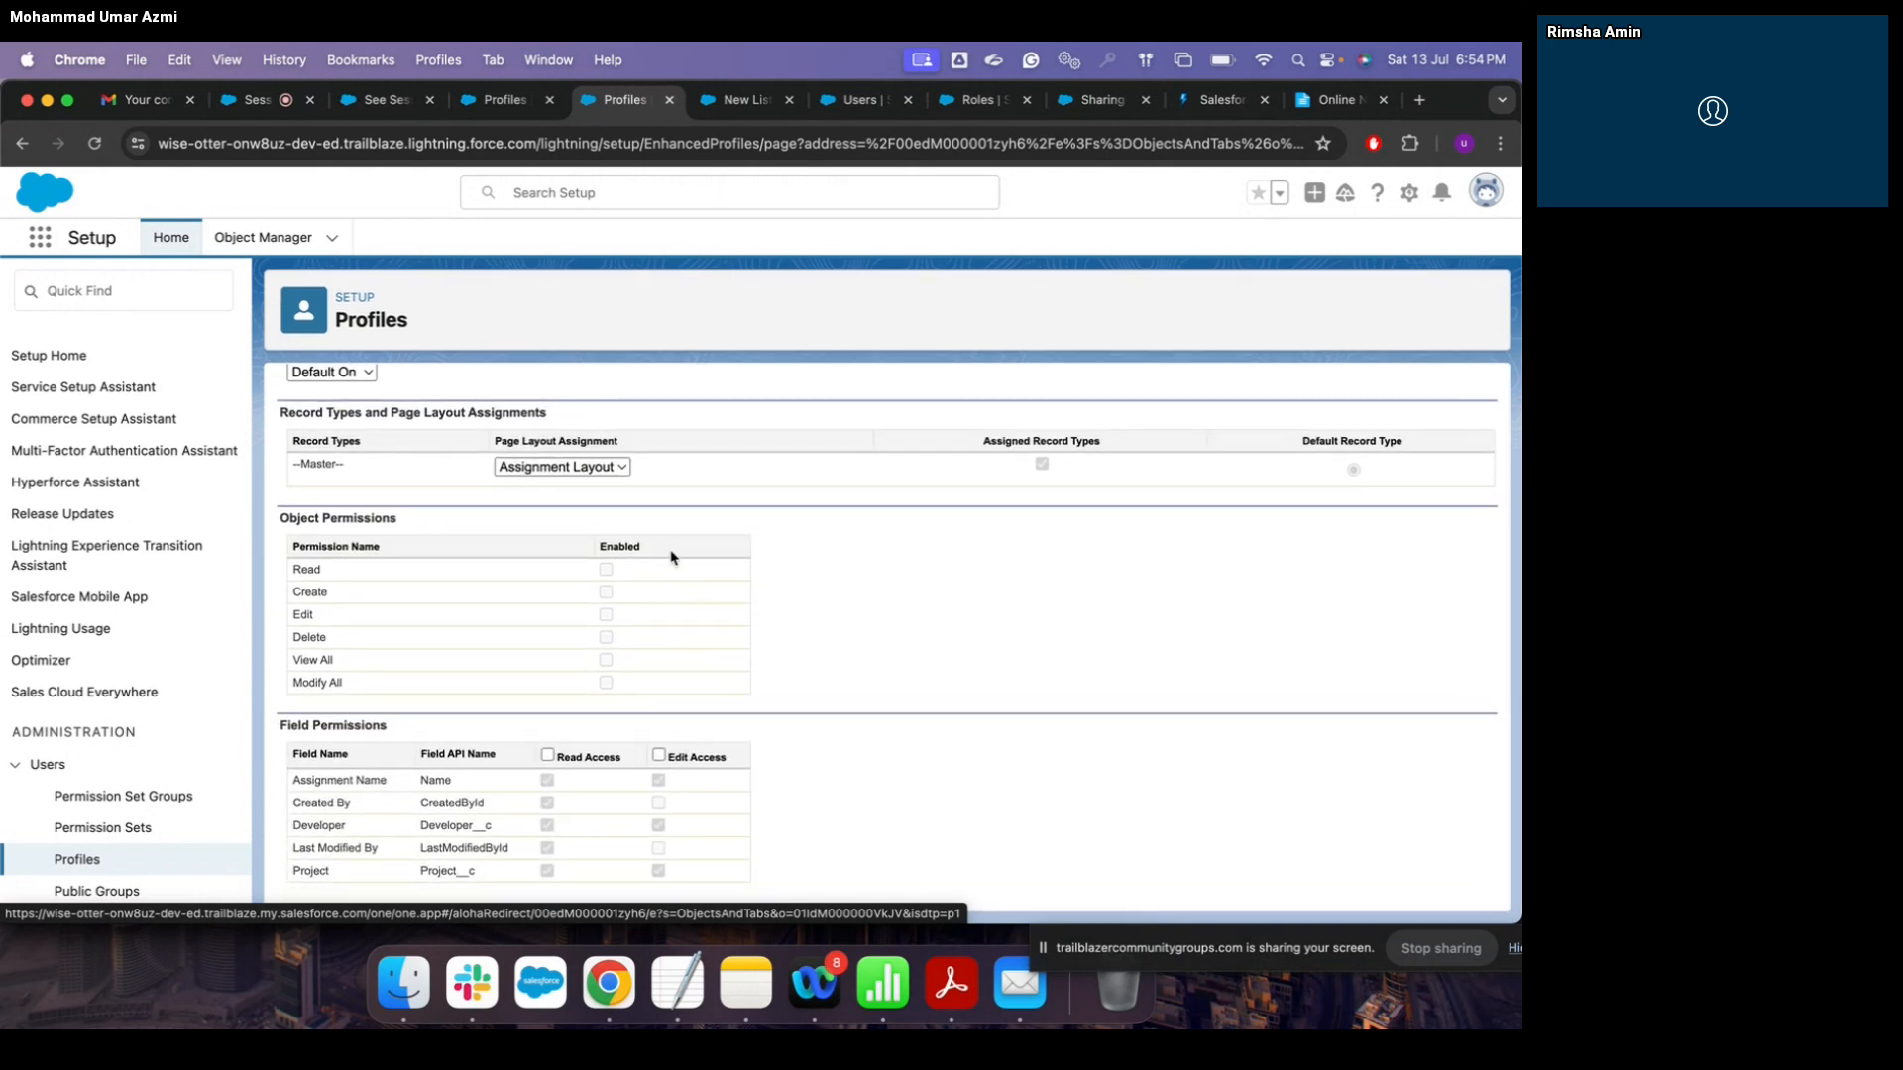
pyautogui.scroll(3, 670, 557)
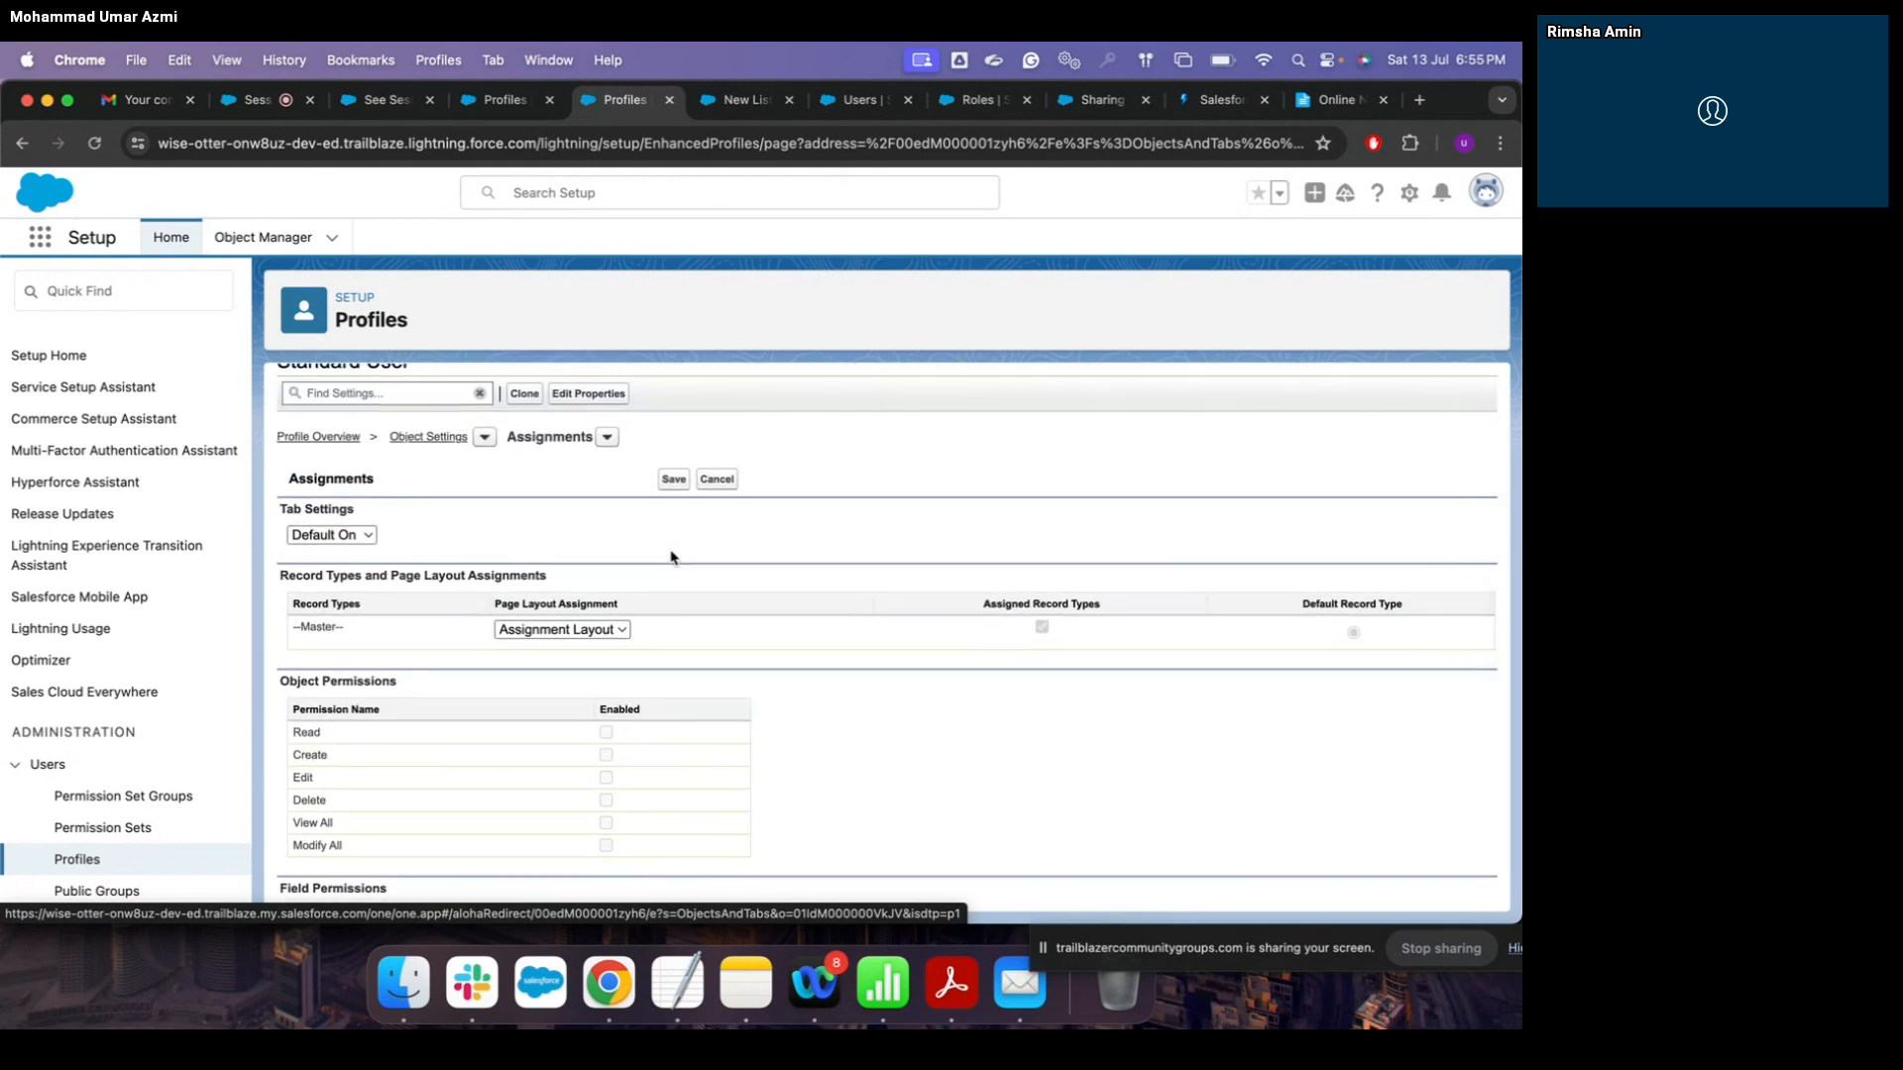
pyautogui.scroll(-3, 670, 557)
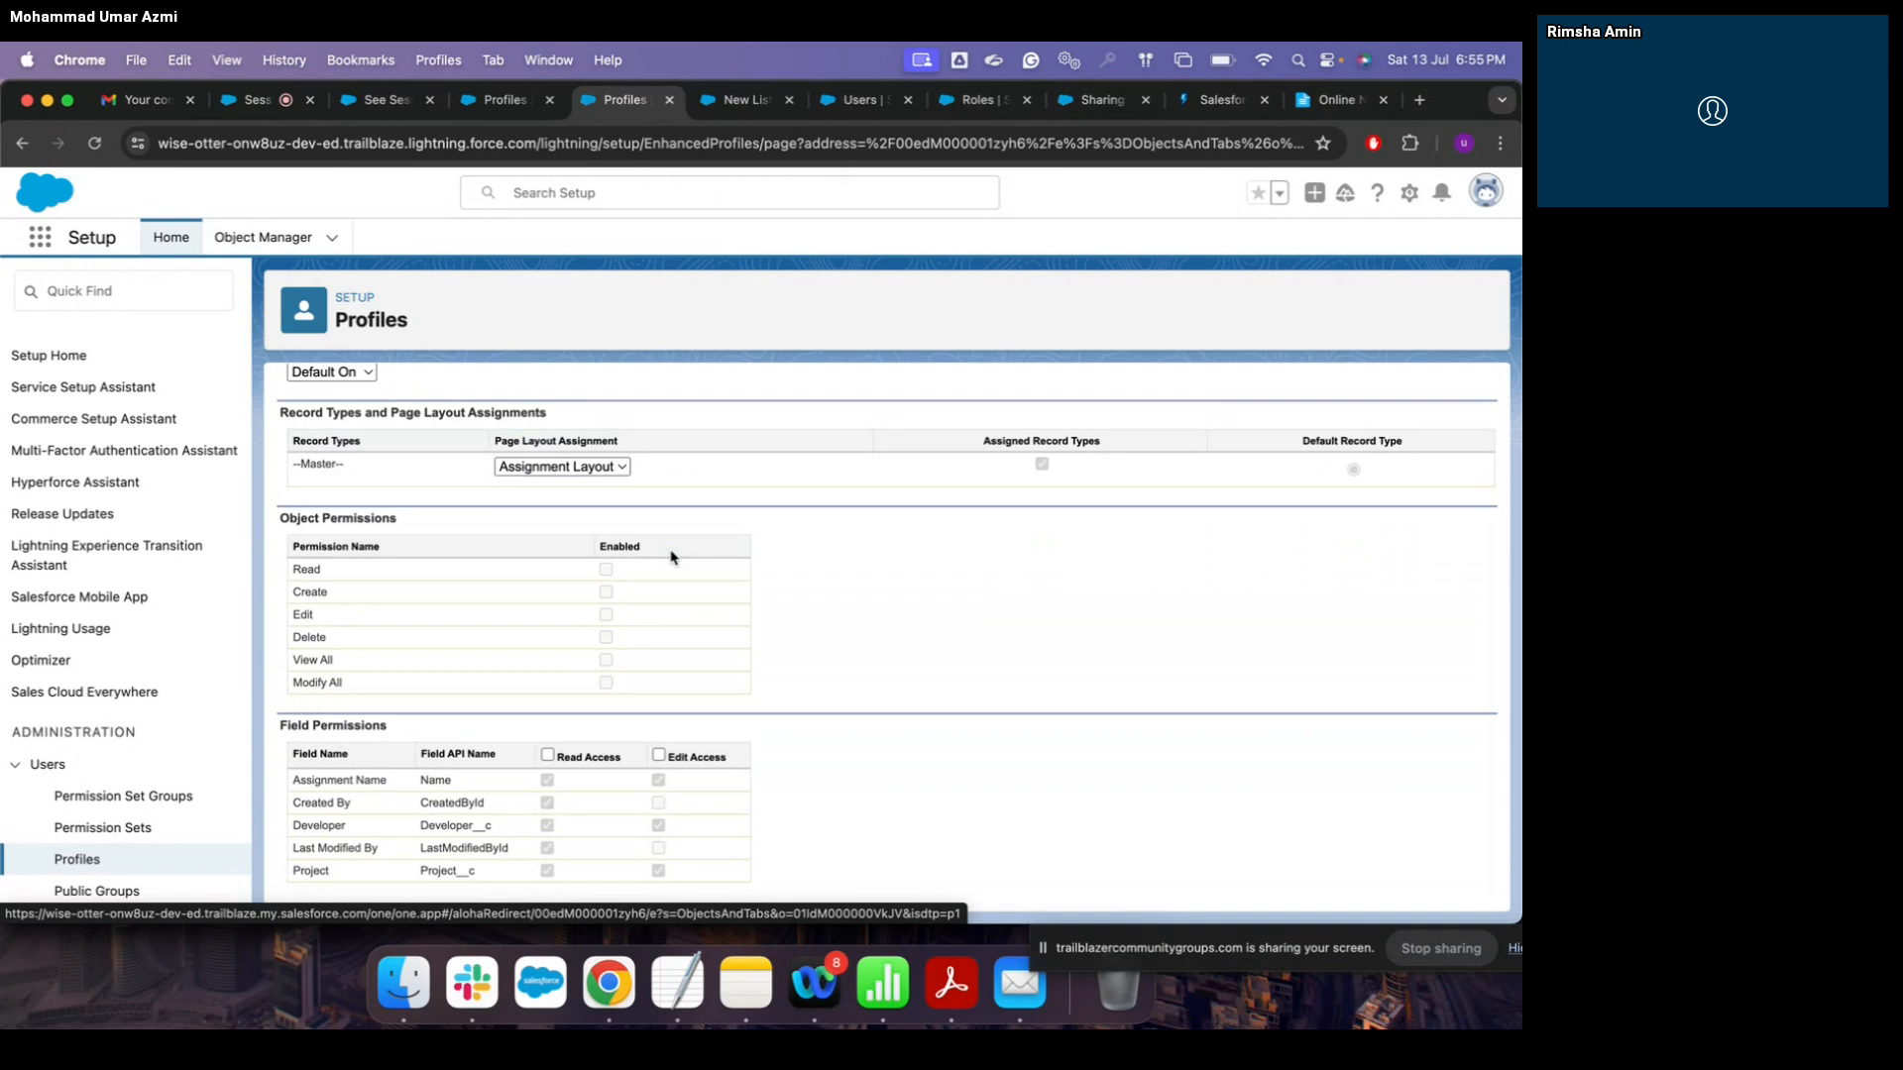
pyautogui.scroll(3, 670, 555)
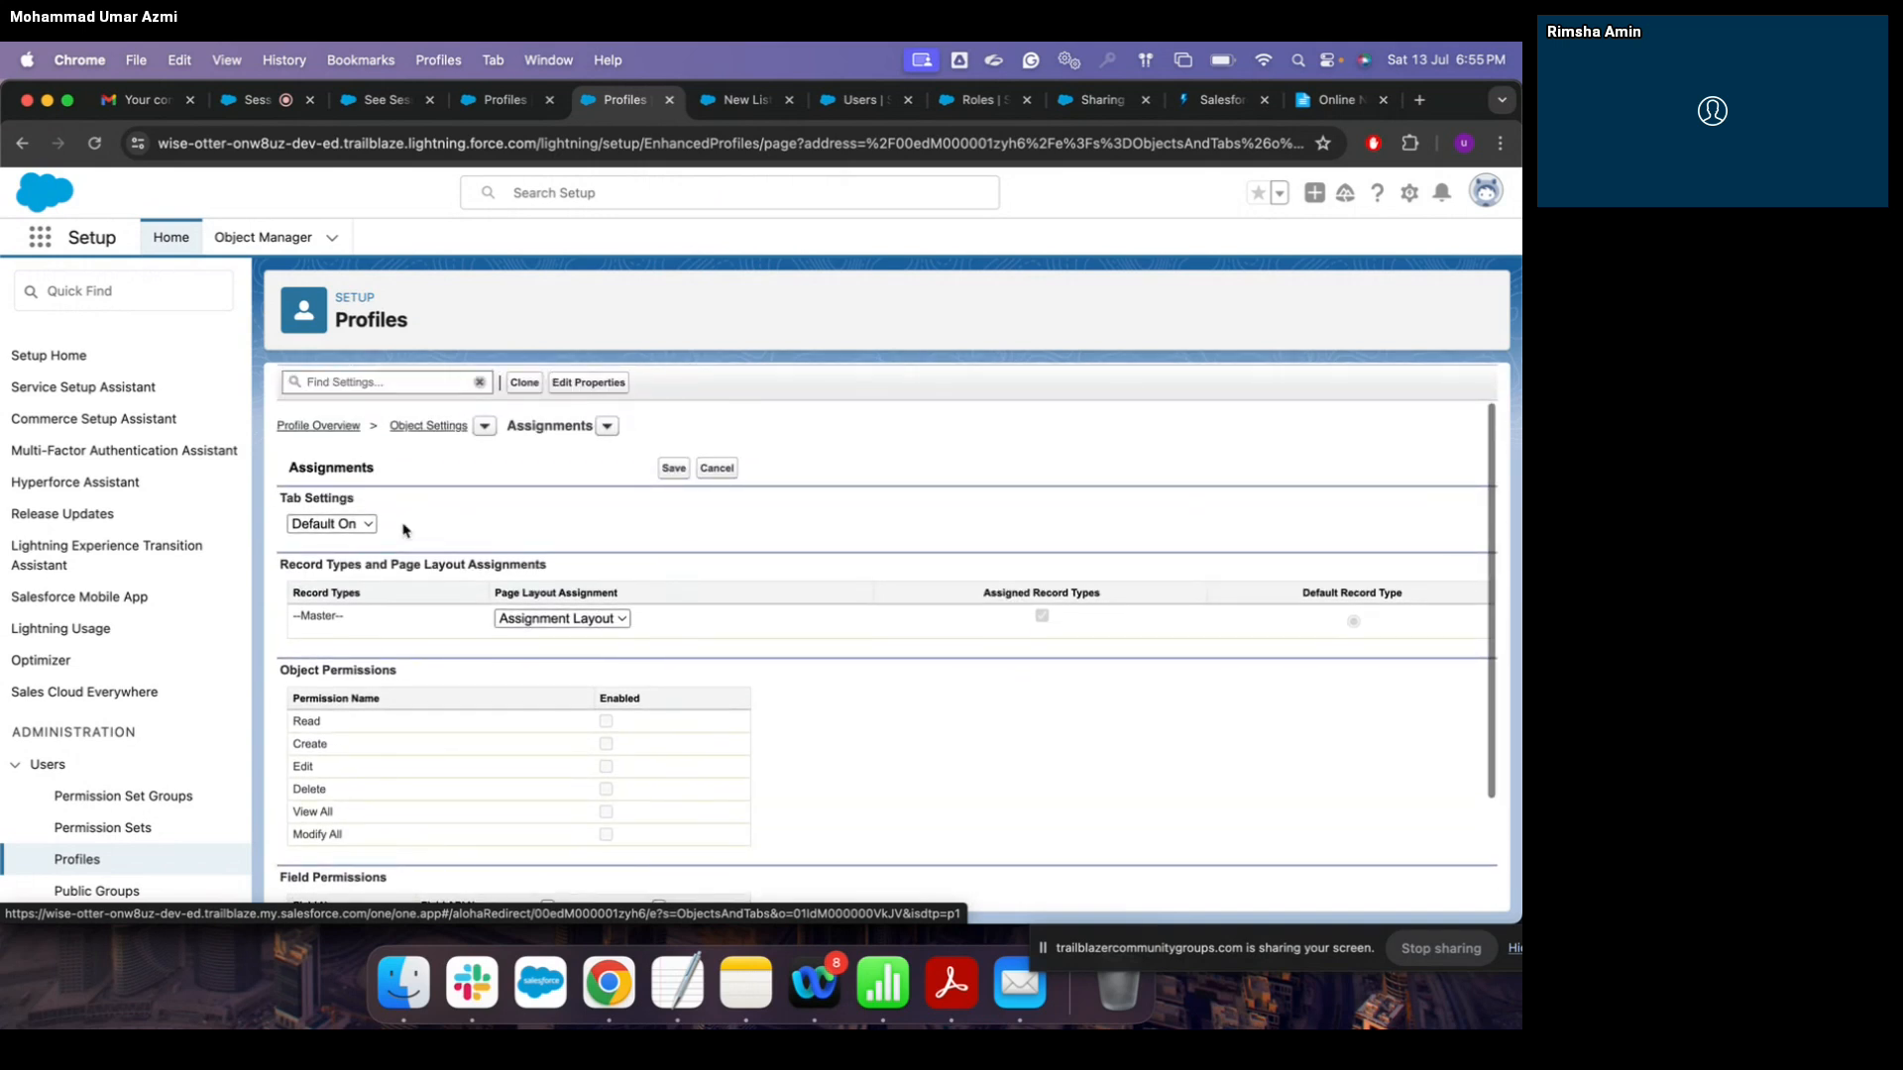
# Step: Check the Assignment page layout choices, then return to the Profiles list without saving
pyautogui.click(562, 619)
pyautogui.click(746, 624)
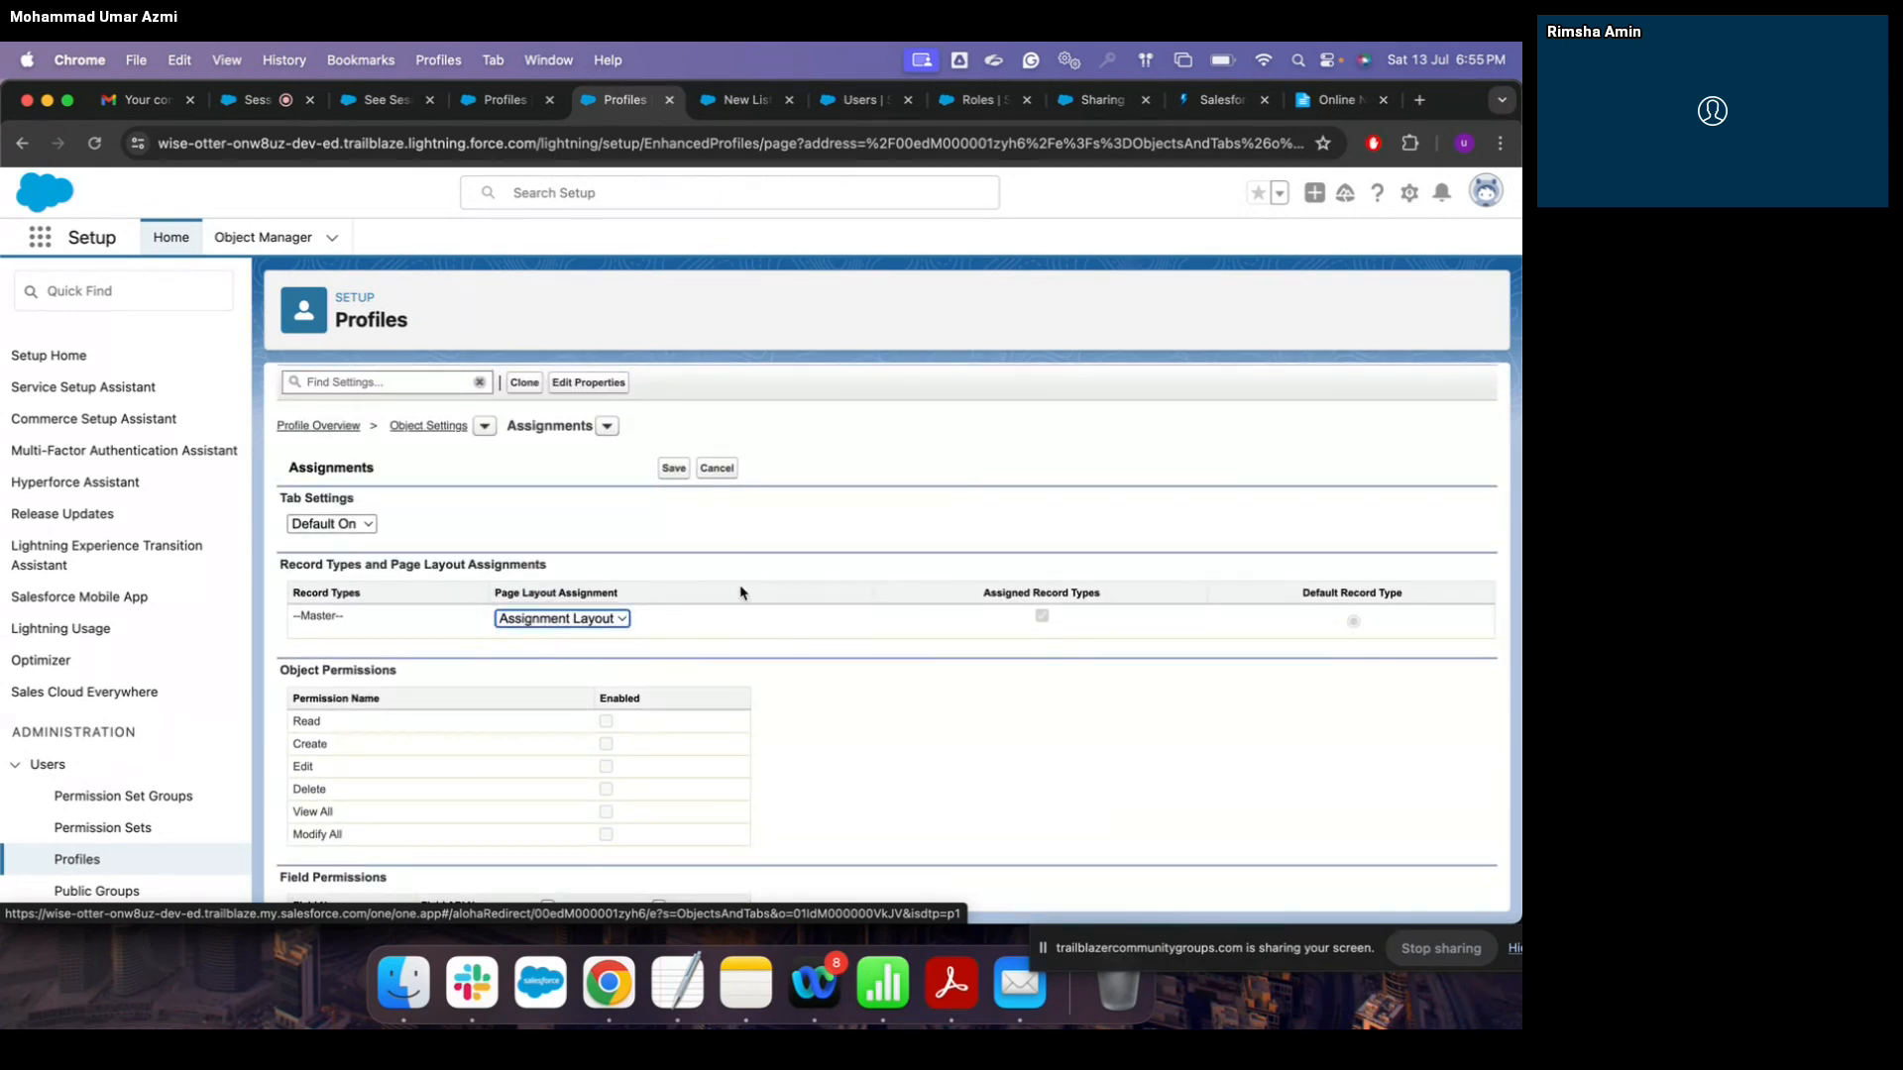
pyautogui.scroll(-3, 738, 546)
pyautogui.click(608, 572)
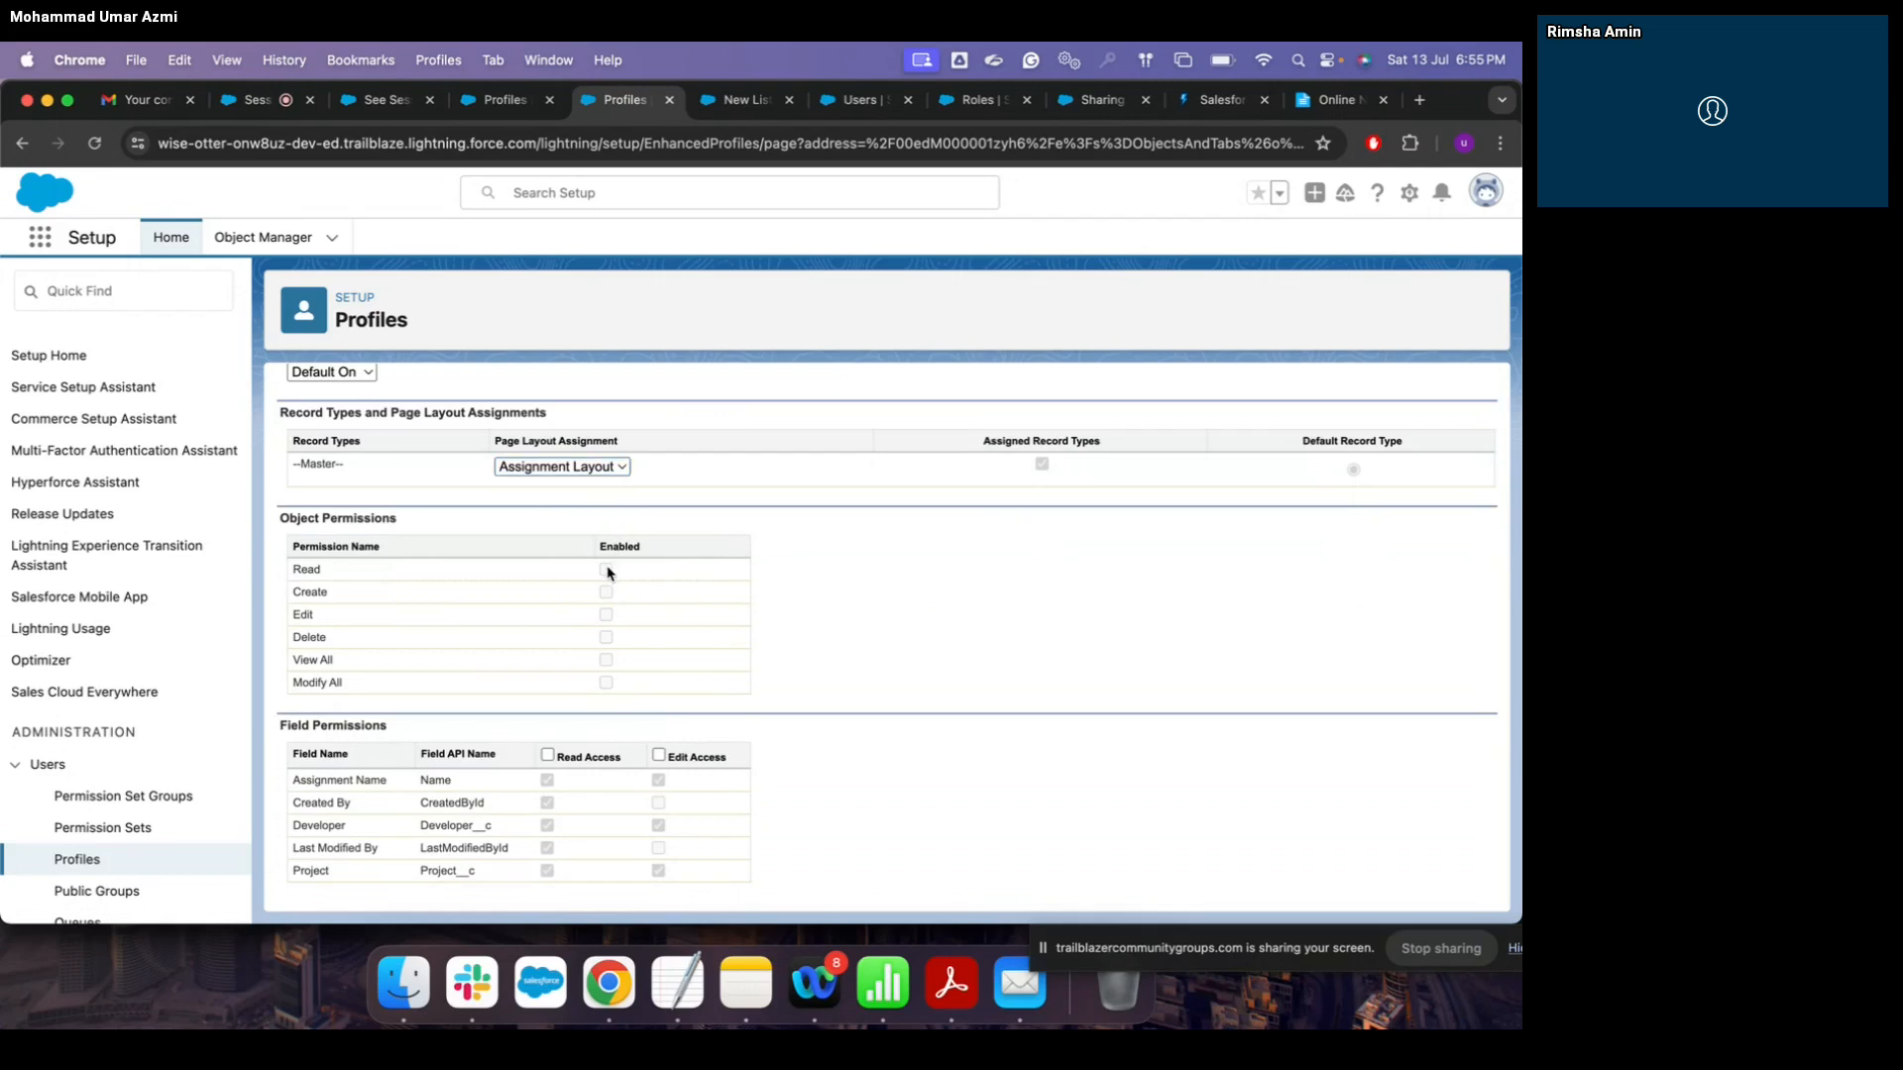
pyautogui.scroll(4, 701, 640)
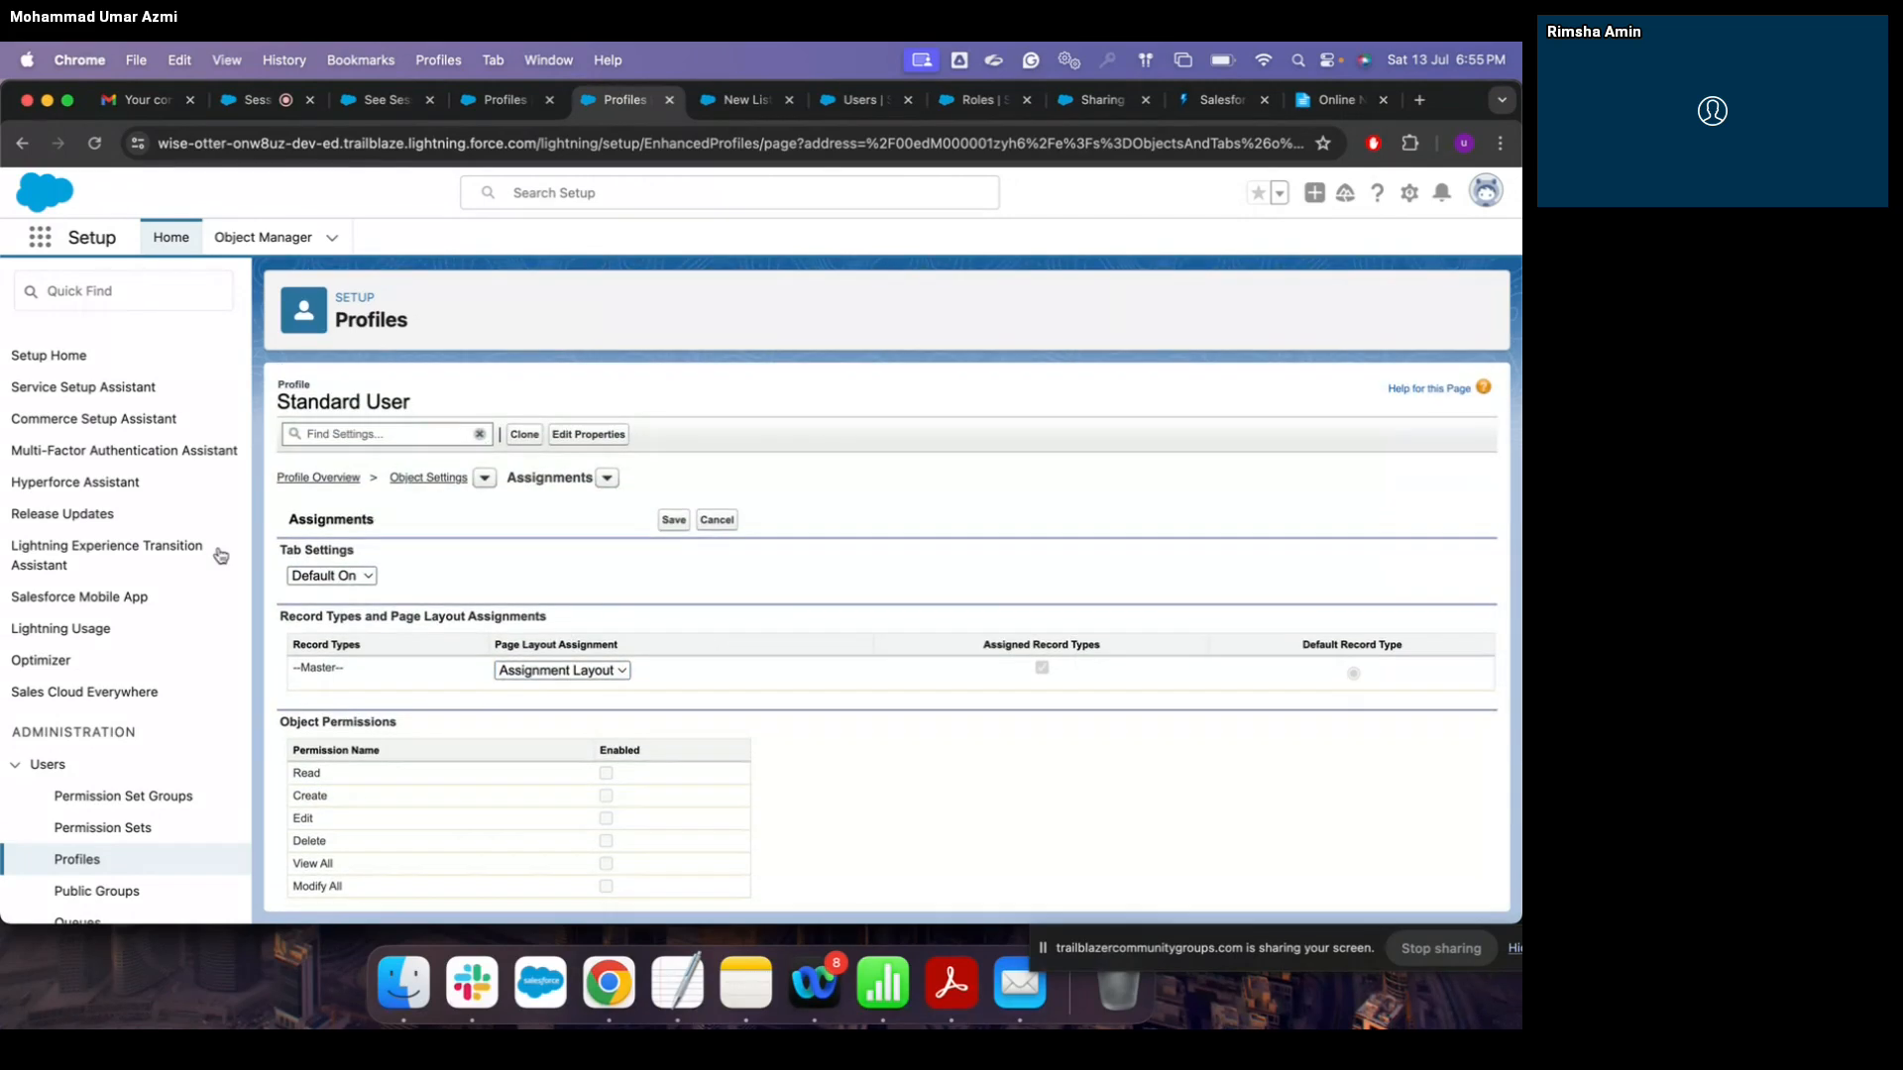
pyautogui.click(87, 862)
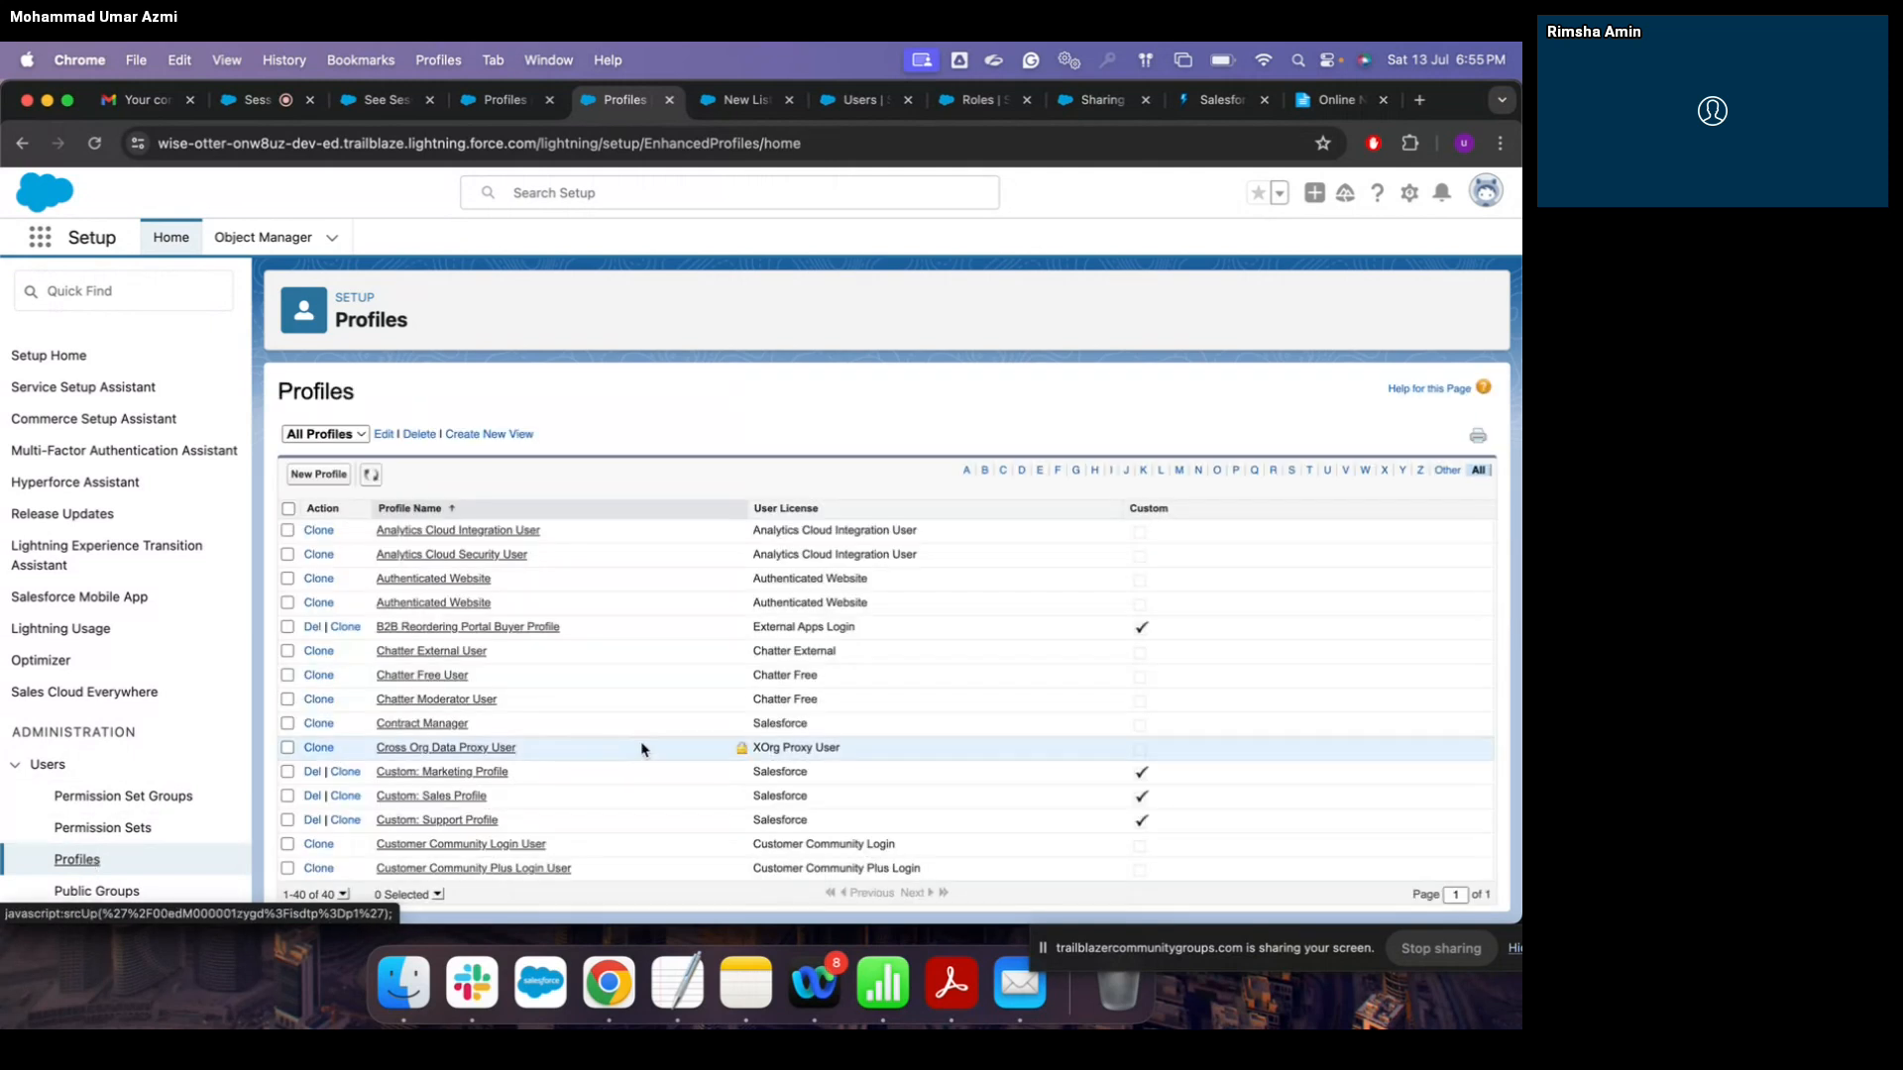
# Step: Reopen the Standard User profile from the Profiles list and open its Assignments object settings
pyautogui.scroll(-5, 565, 714)
pyautogui.scroll(-3, 566, 716)
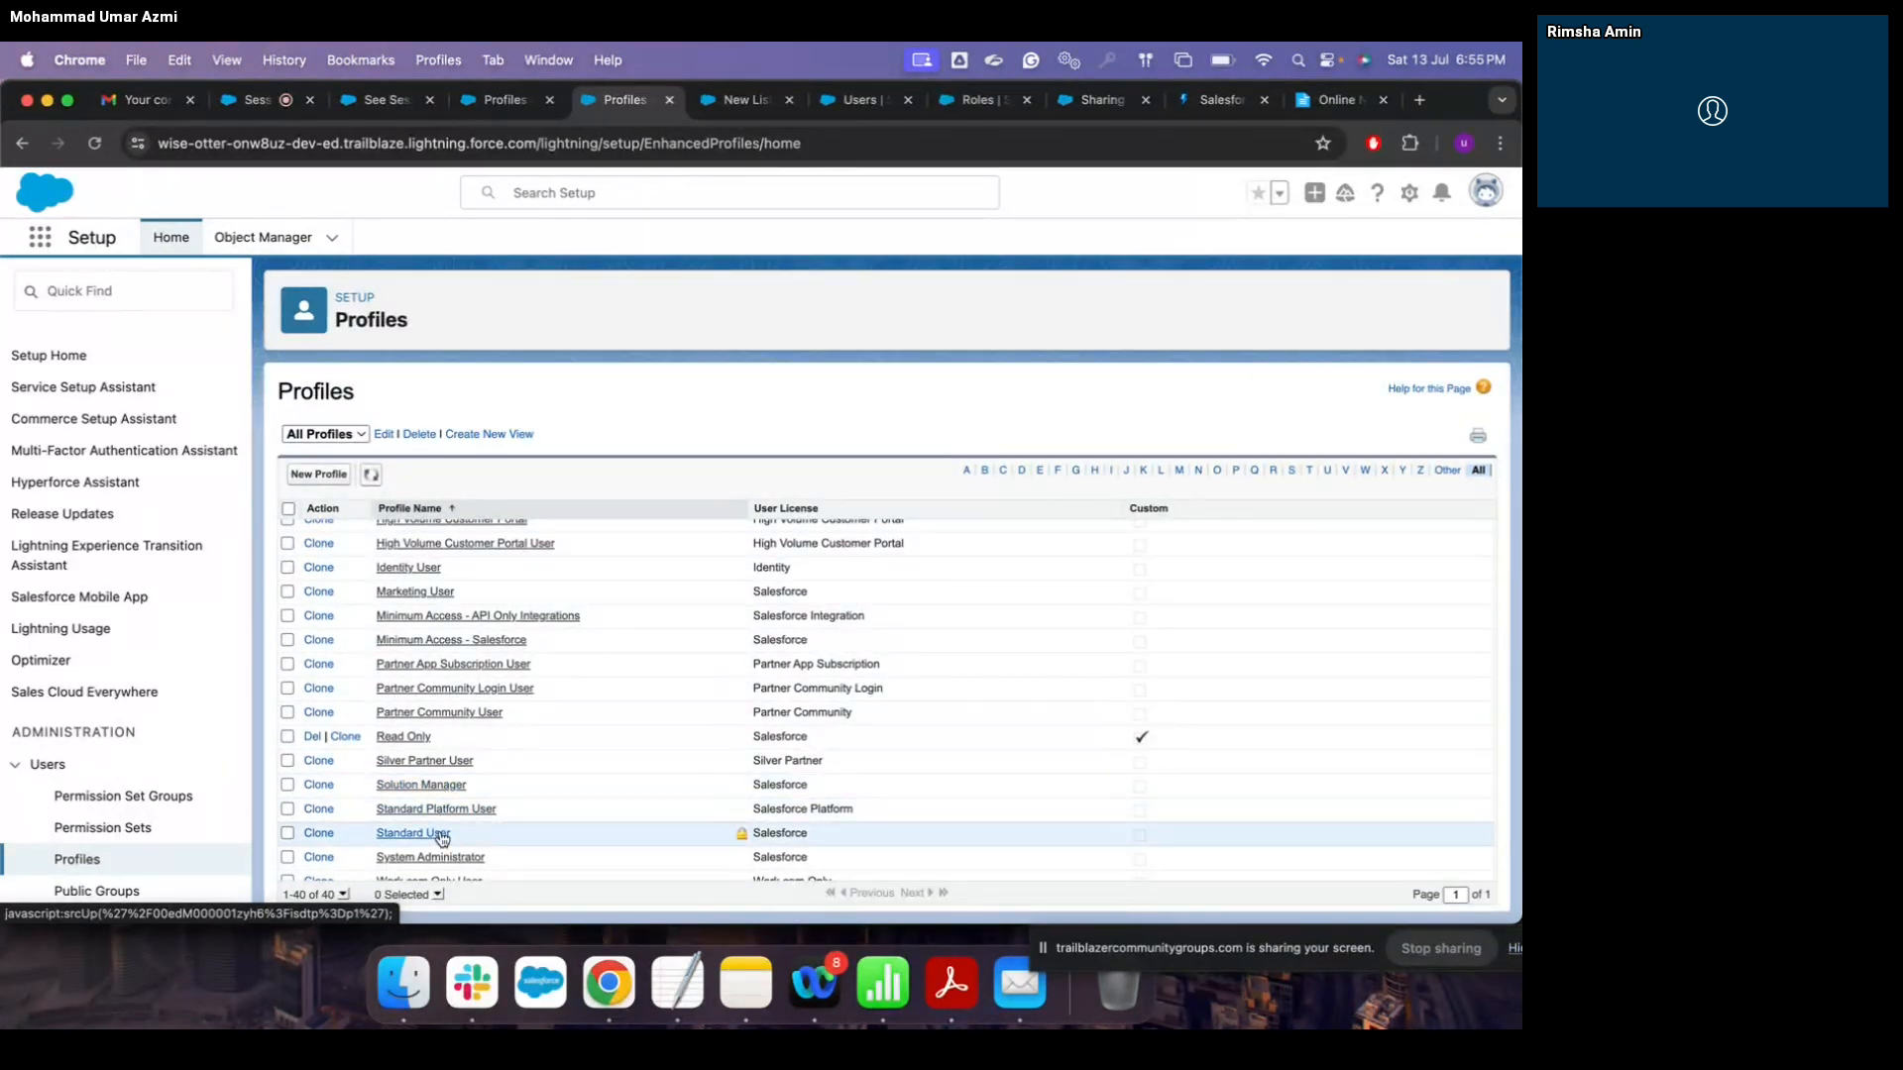
pyautogui.click(441, 835)
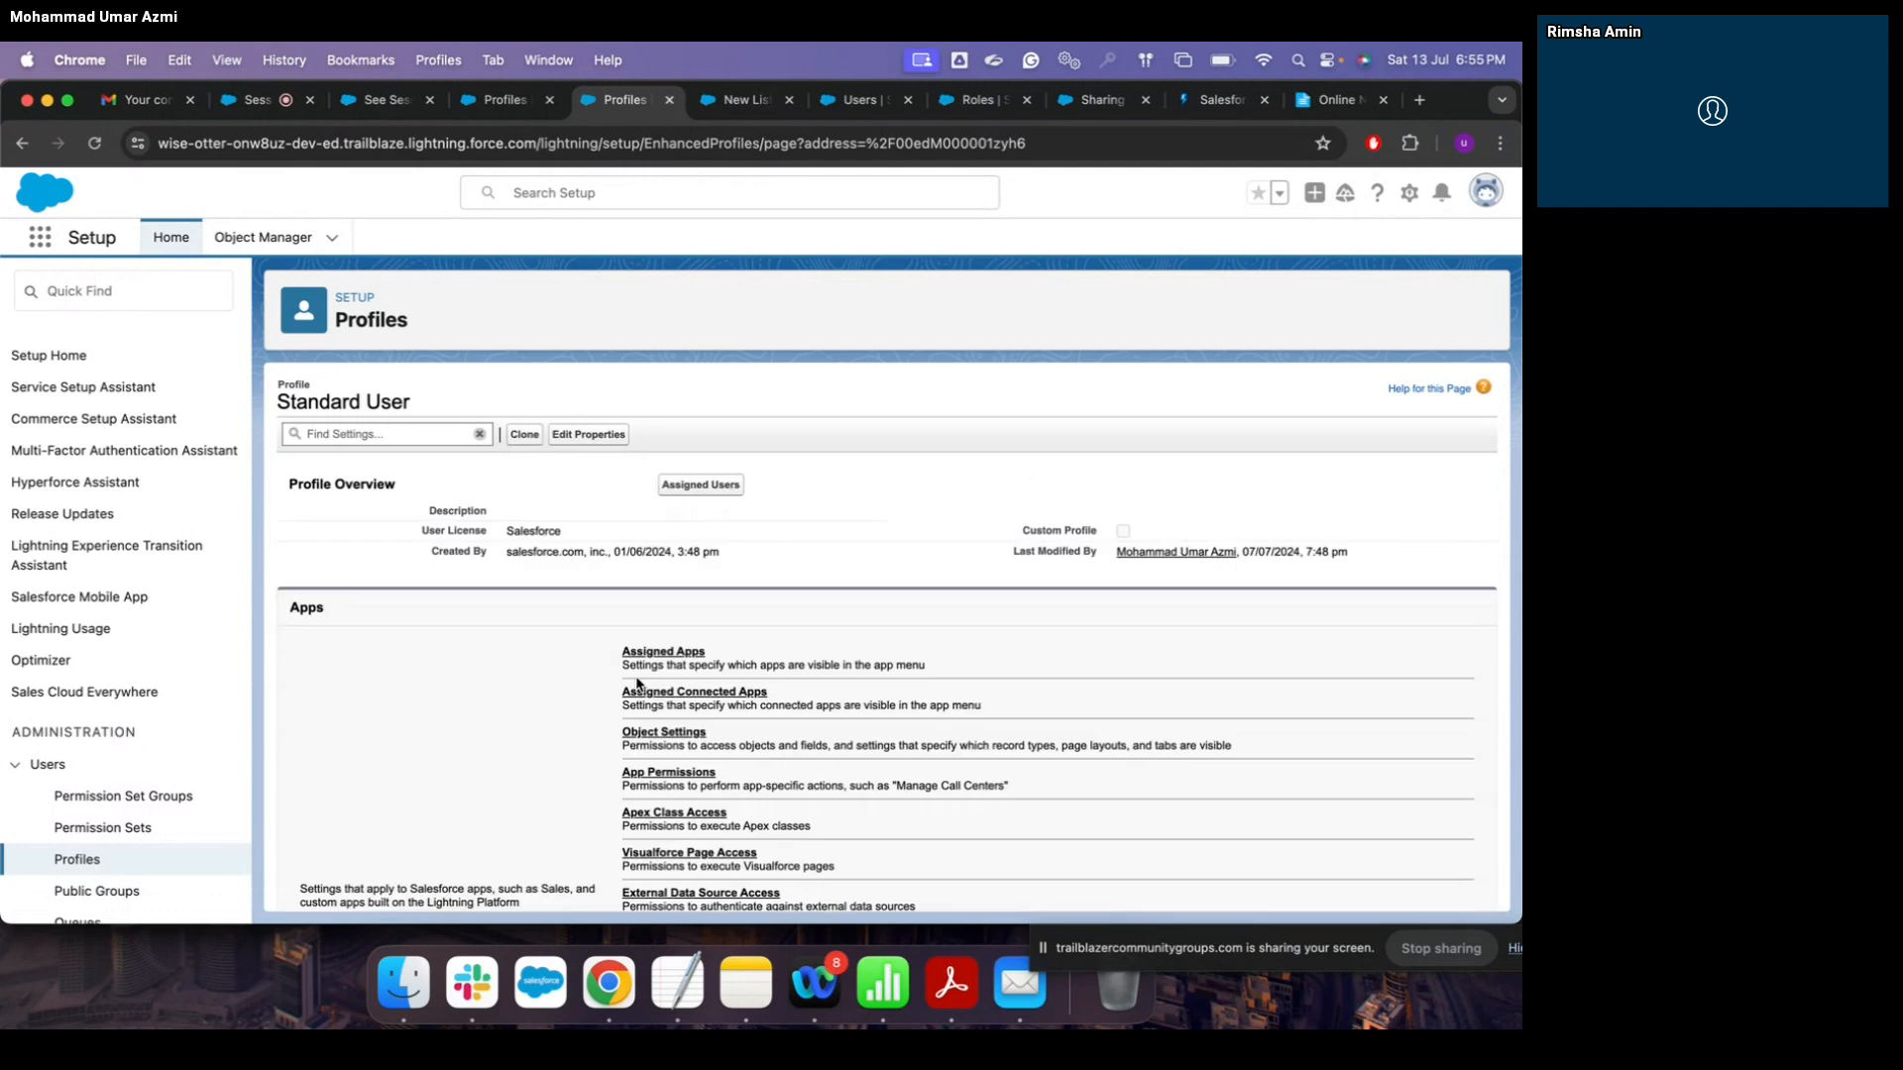
pyautogui.click(686, 735)
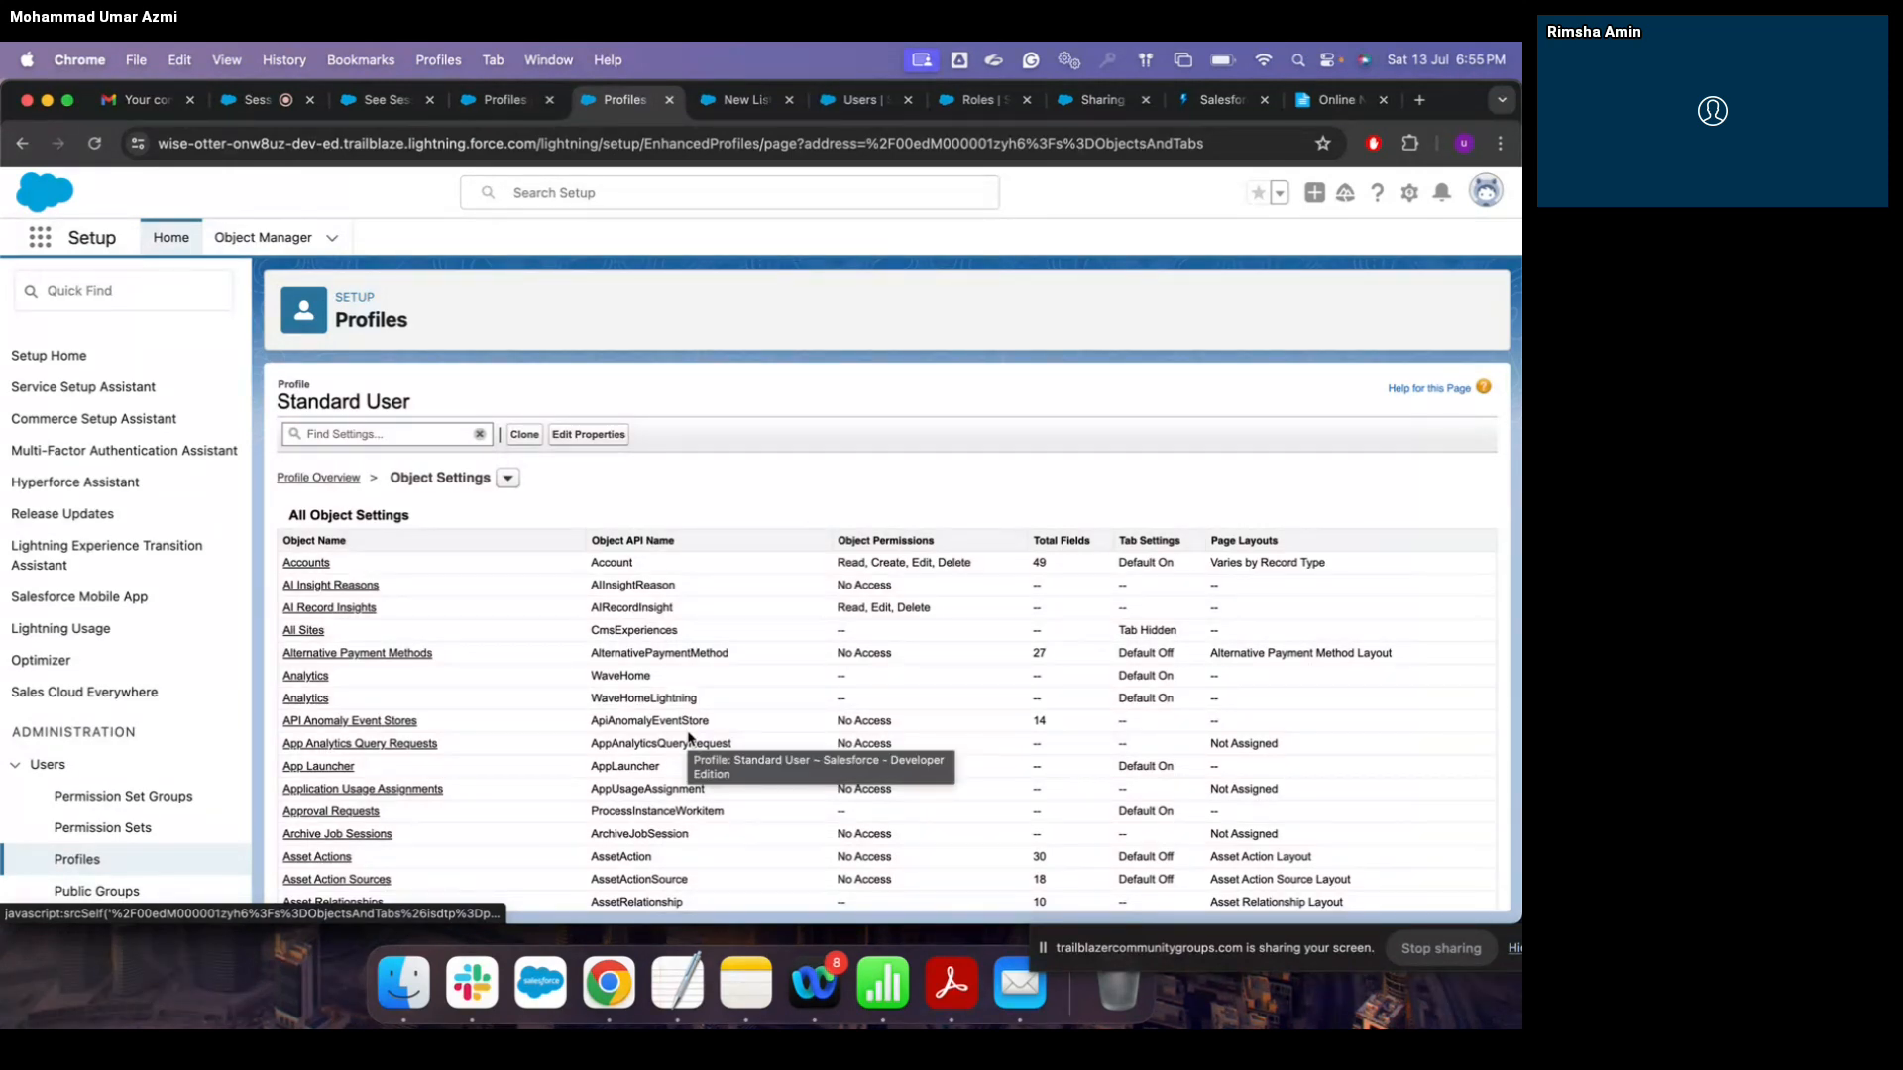
pyautogui.scroll(-5, 689, 738)
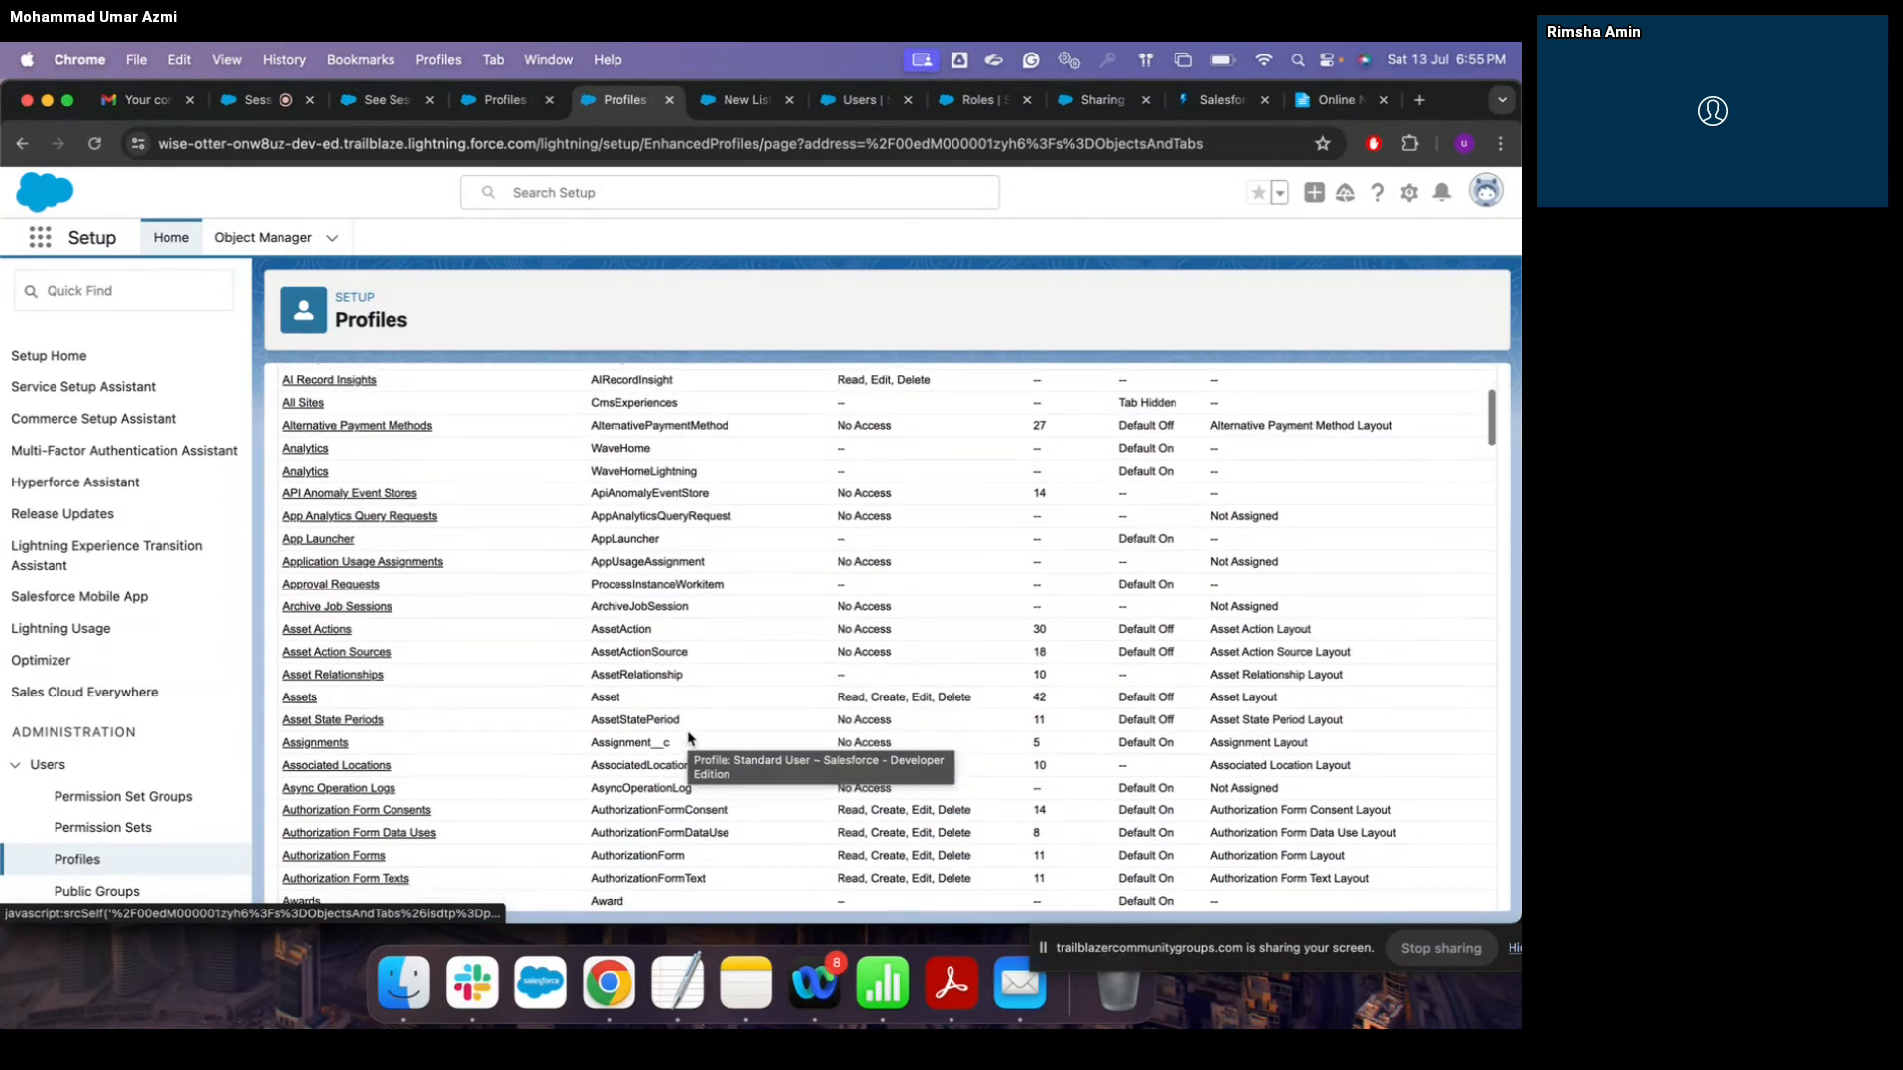
pyautogui.scroll(-3, 540, 693)
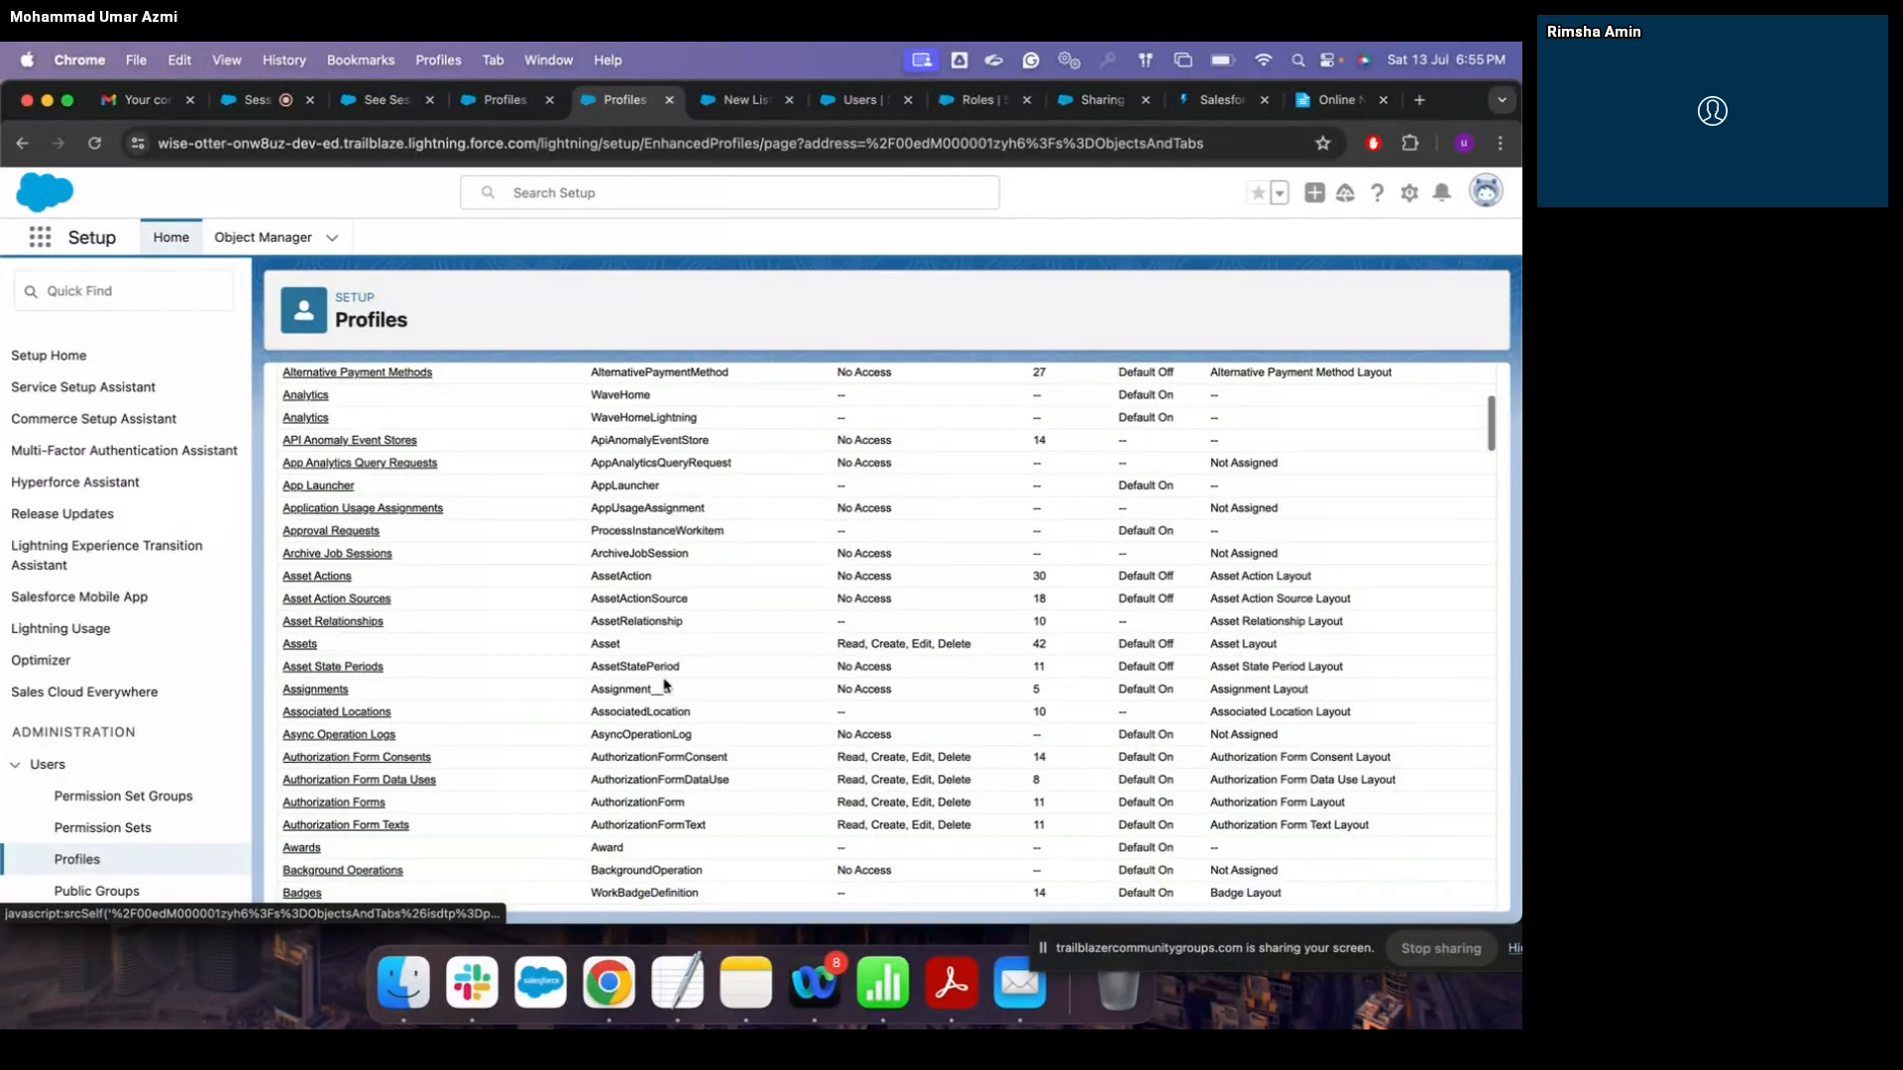
pyautogui.scroll(2, 378, 626)
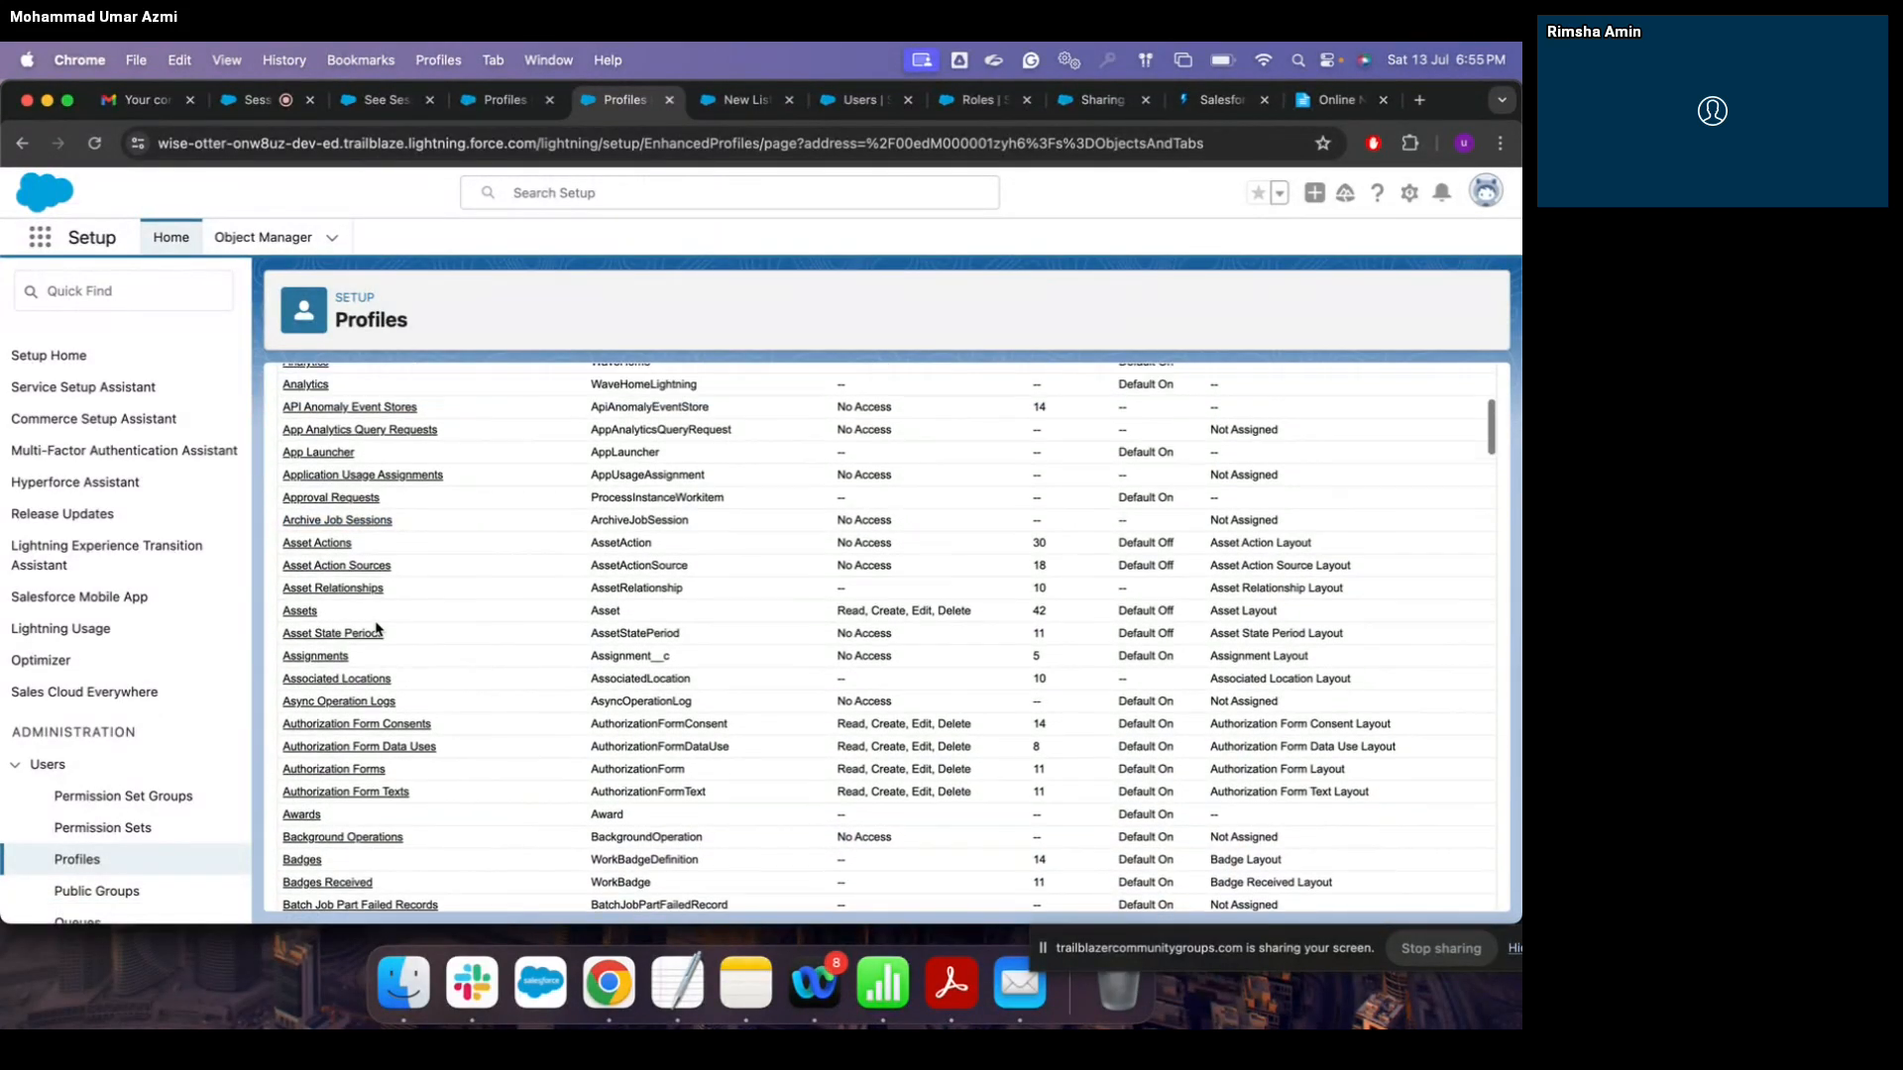
pyautogui.scroll(4, 378, 626)
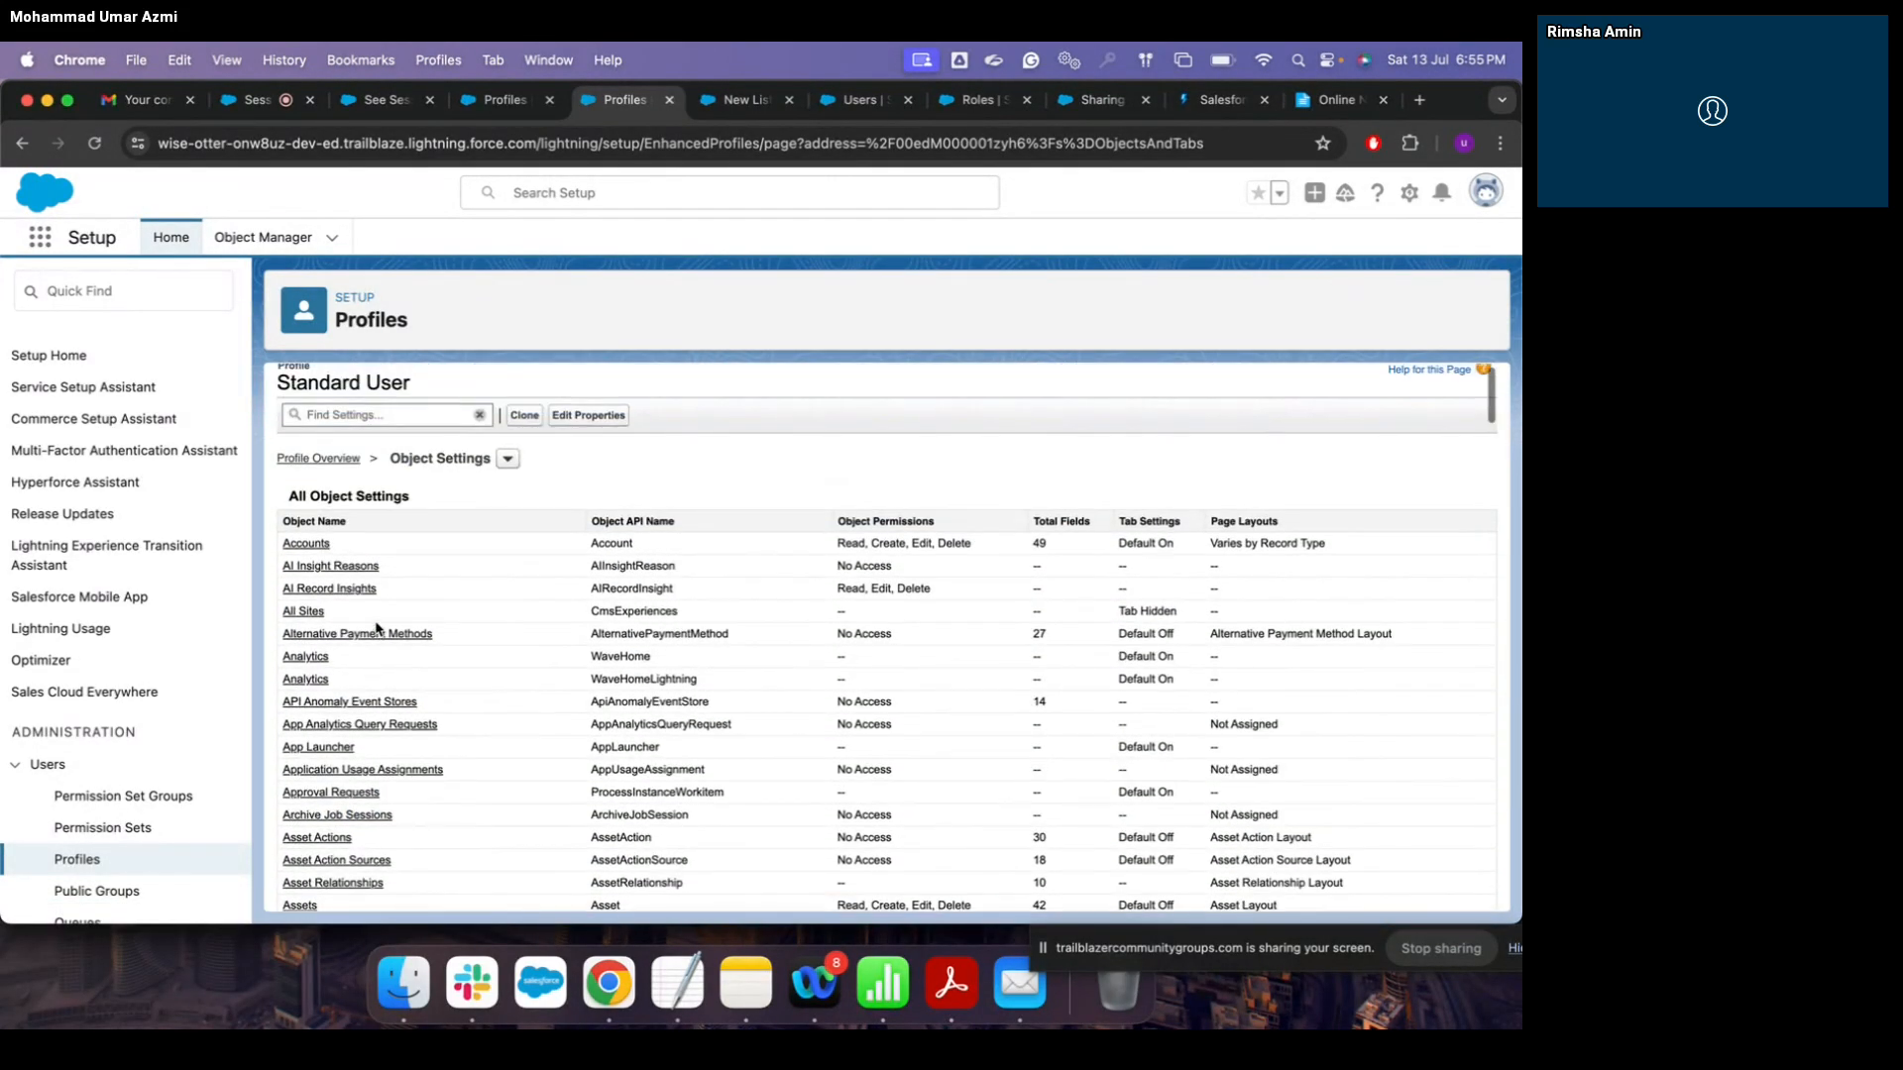
pyautogui.scroll(-5, 378, 627)
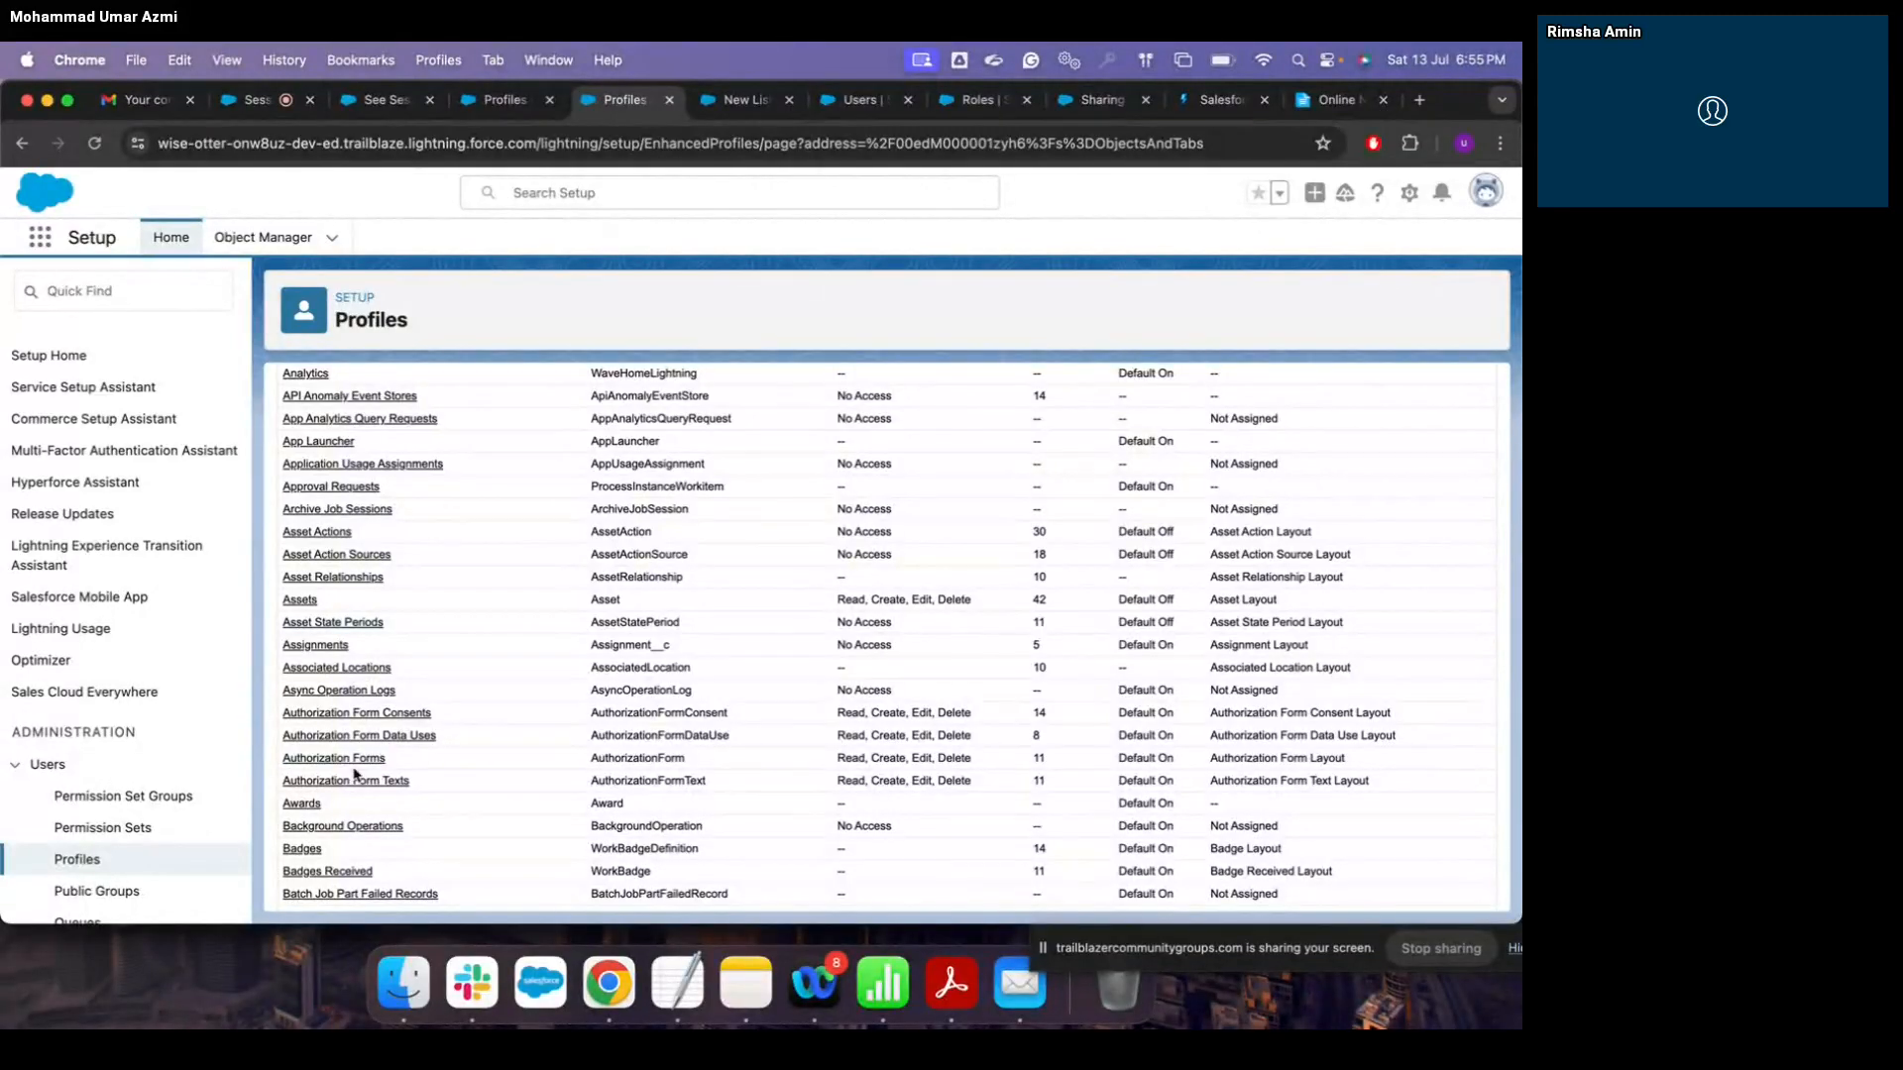
pyautogui.click(333, 652)
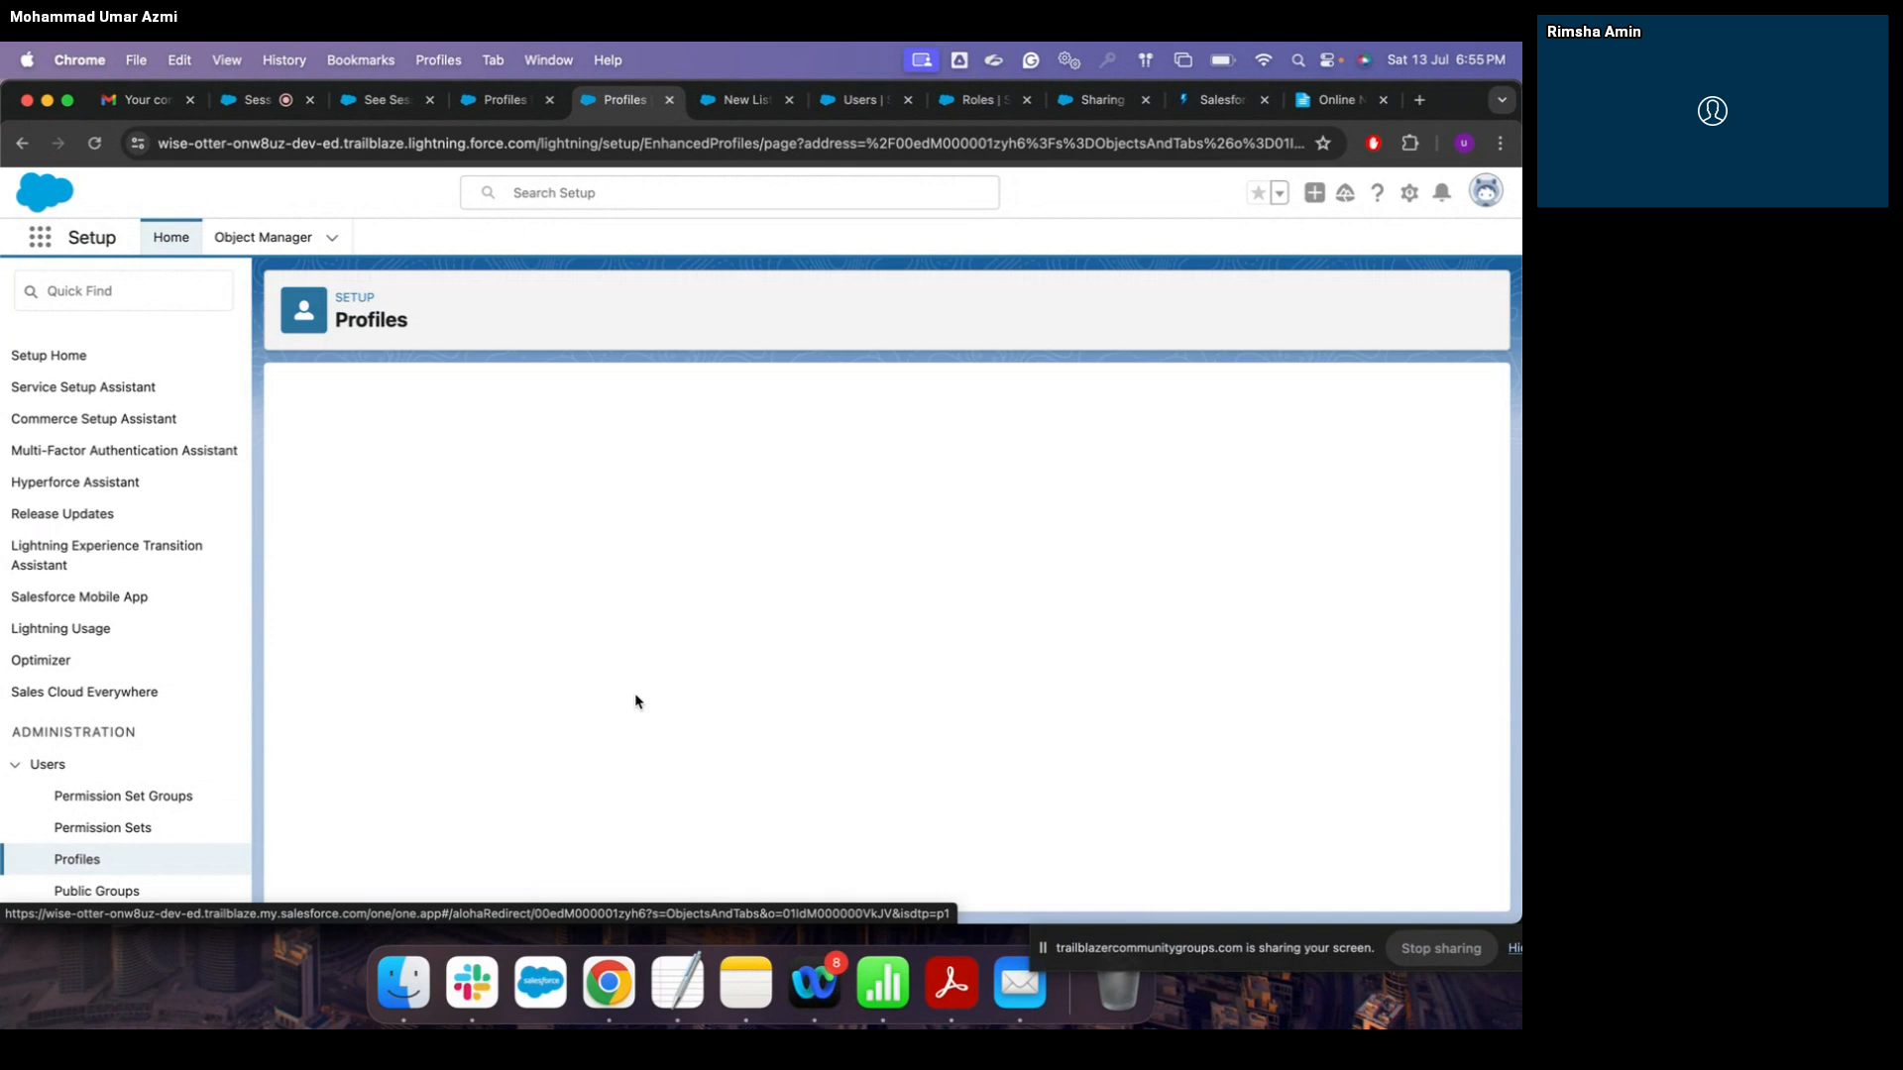
# Step: Filter Object Manager by 'as', open the Assignment object and check its Fields & Relationships
pyautogui.click(263, 237)
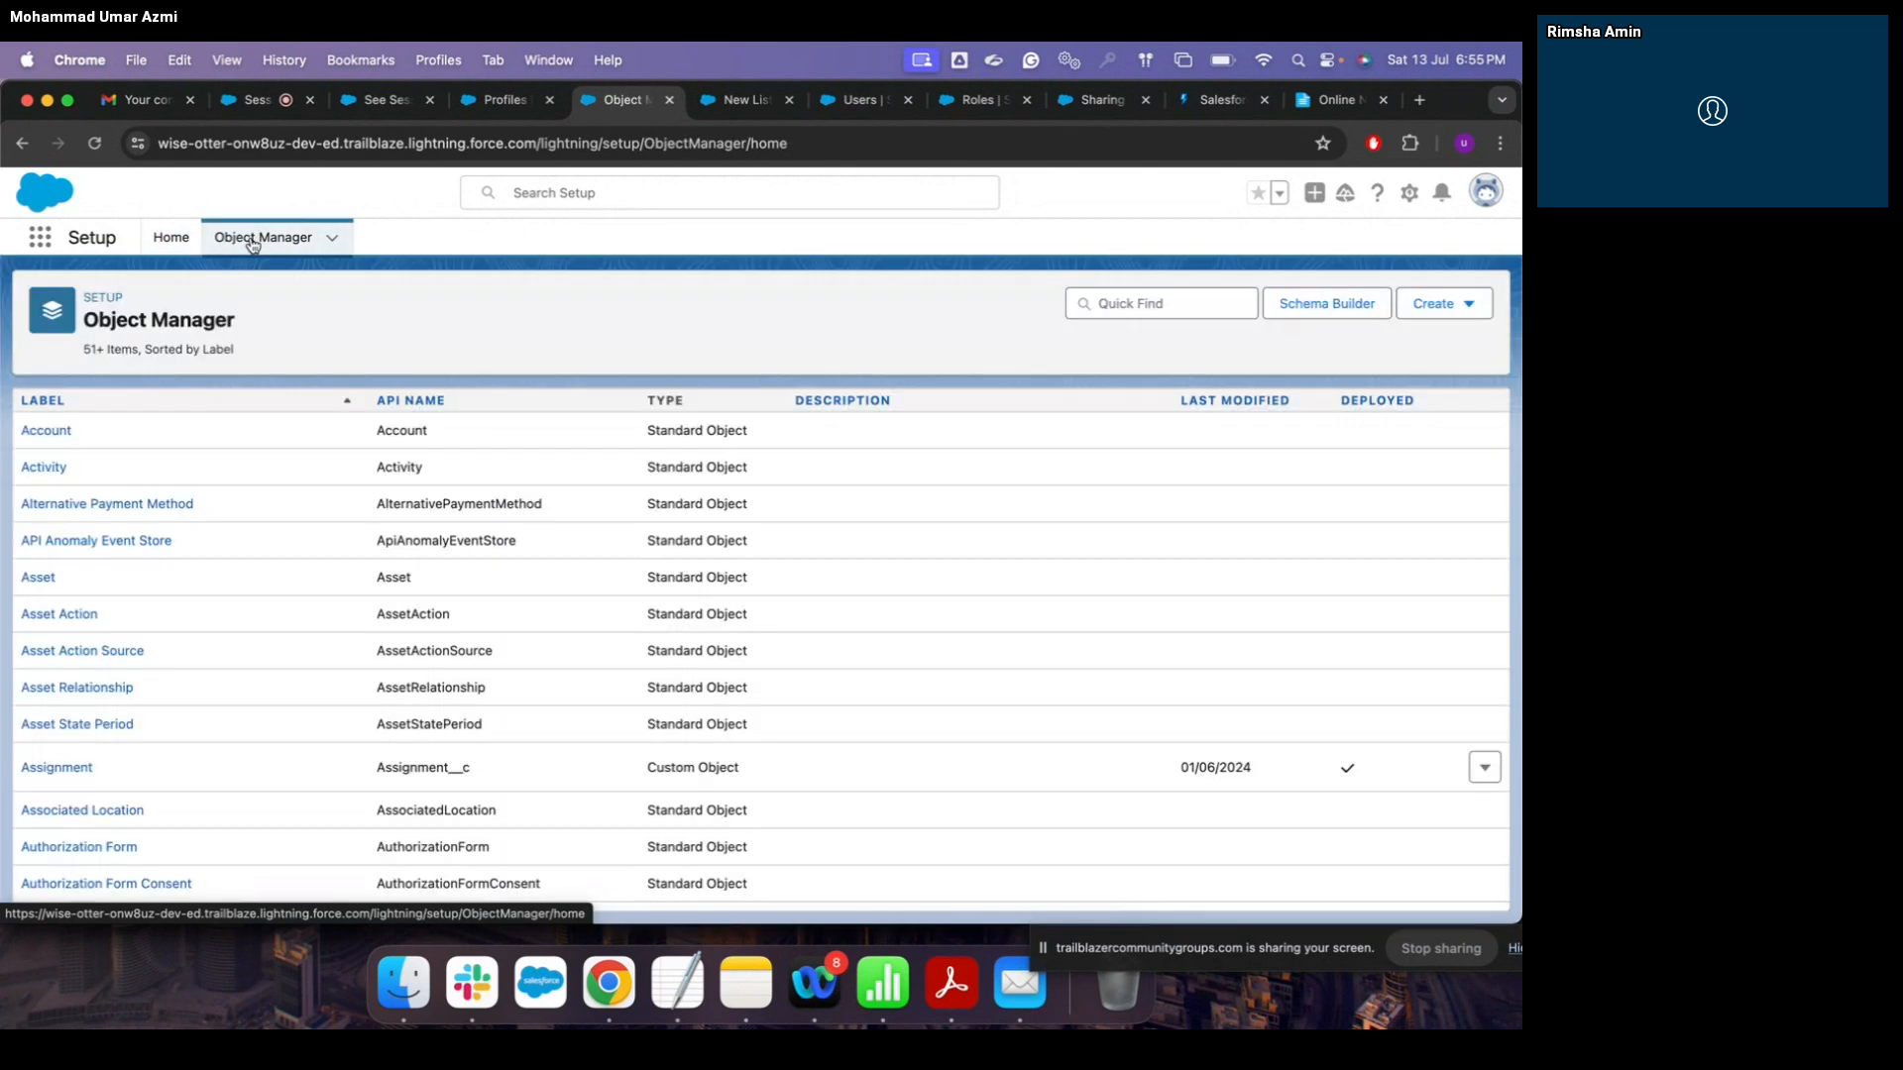
pyautogui.click(1137, 306)
pyautogui.write('ass')
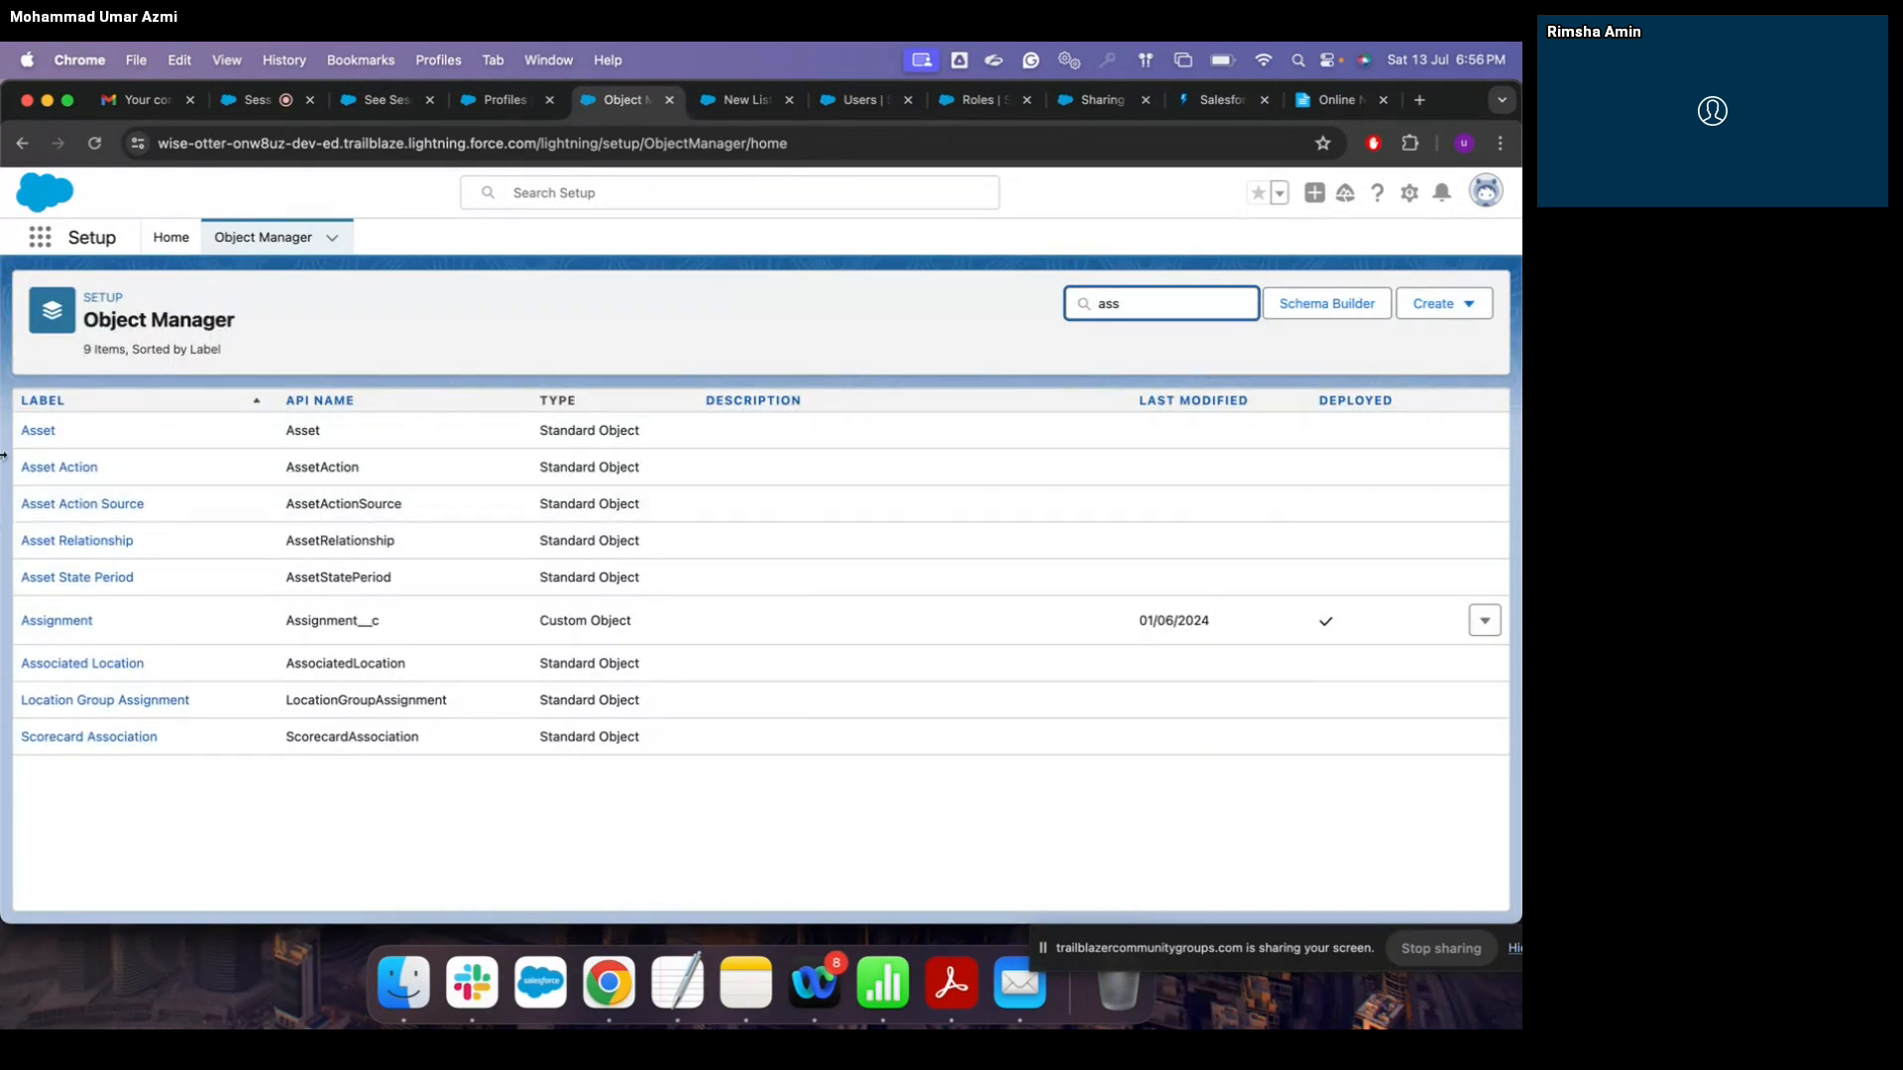
pyautogui.click(83, 623)
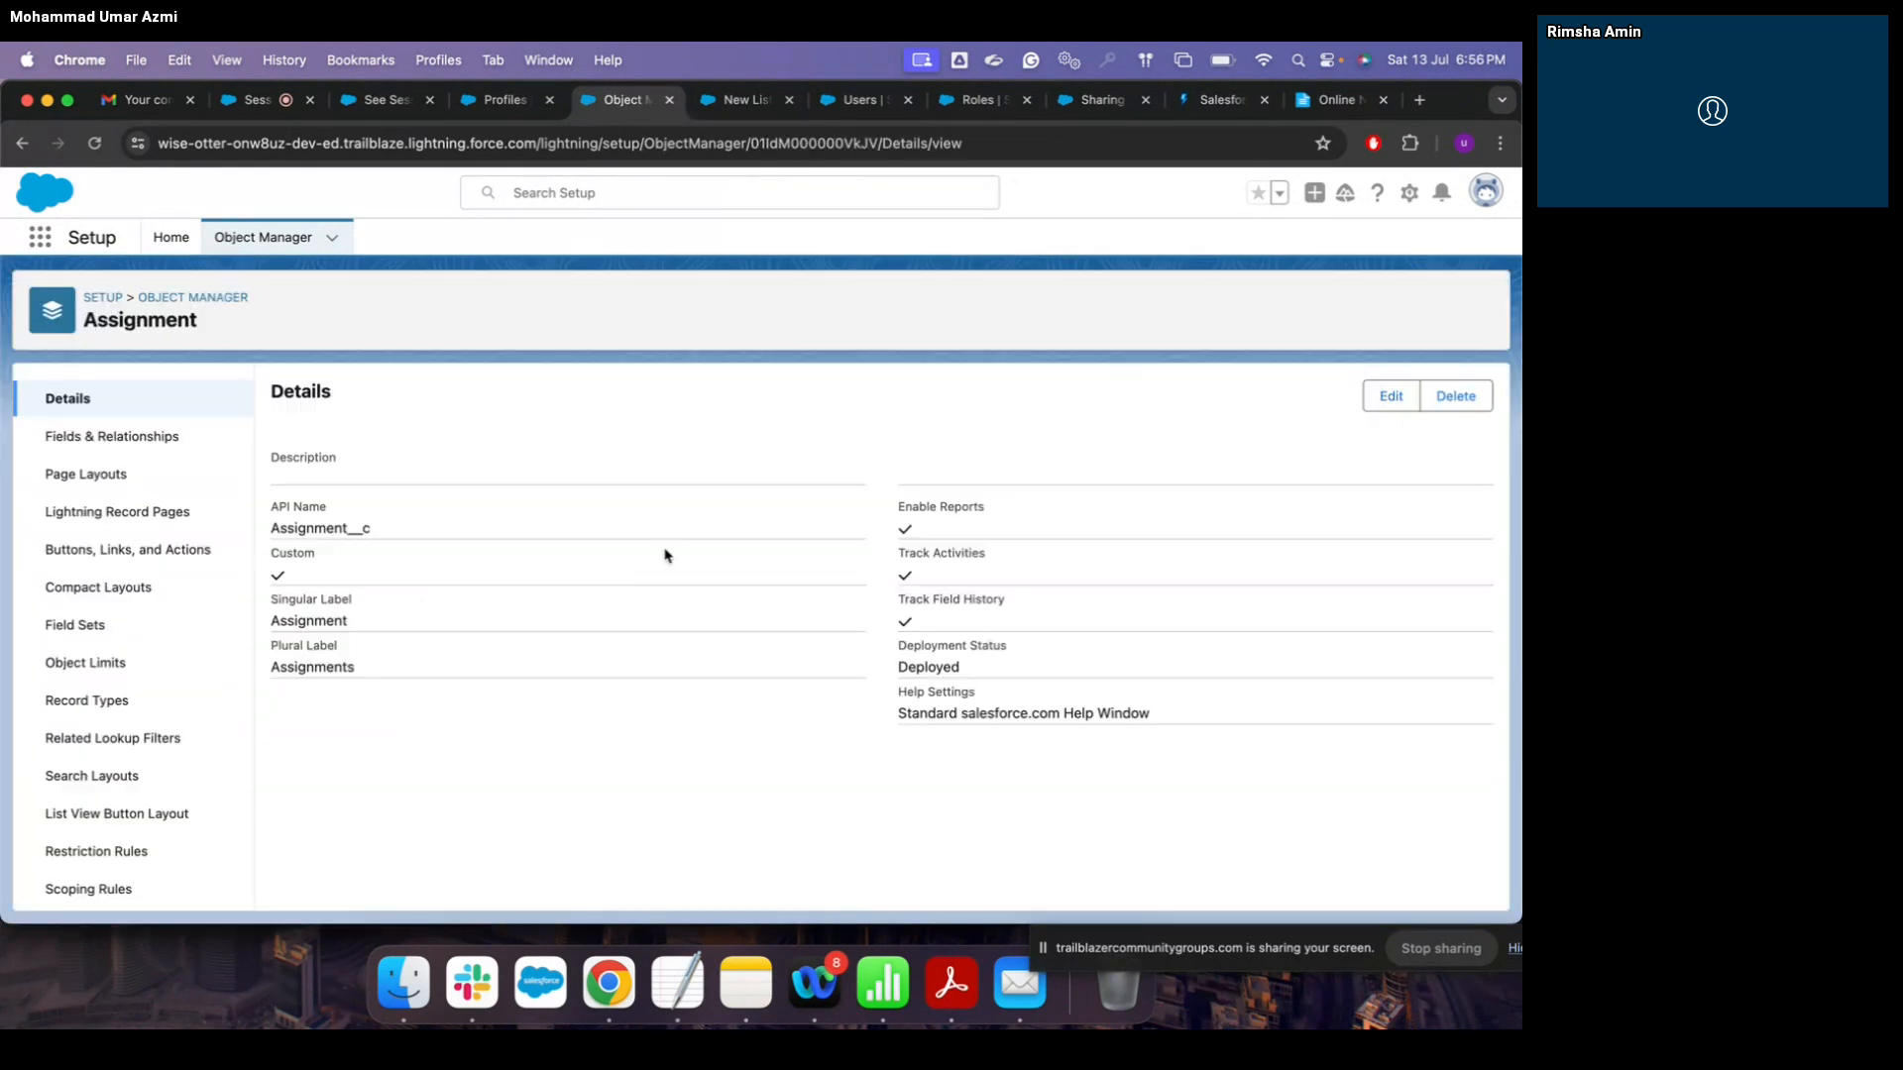
pyautogui.click(155, 440)
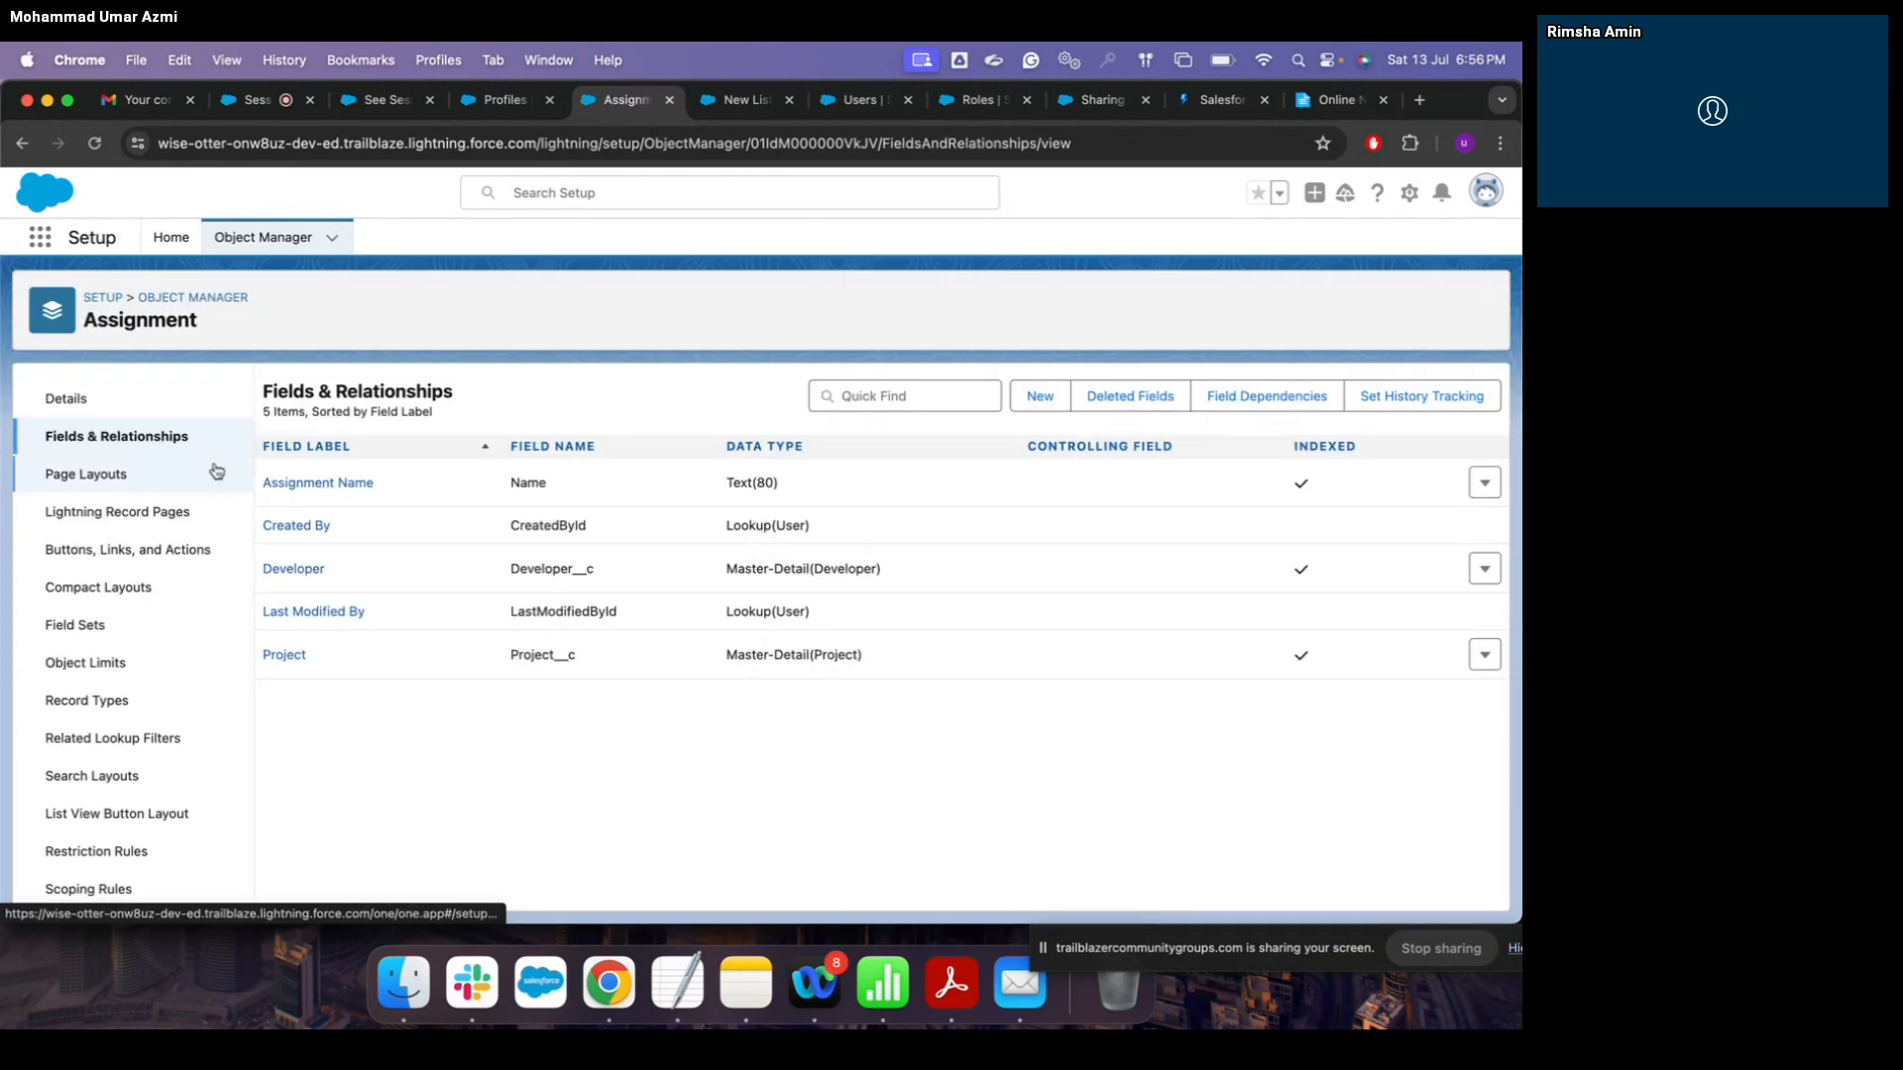
pyautogui.click(74, 397)
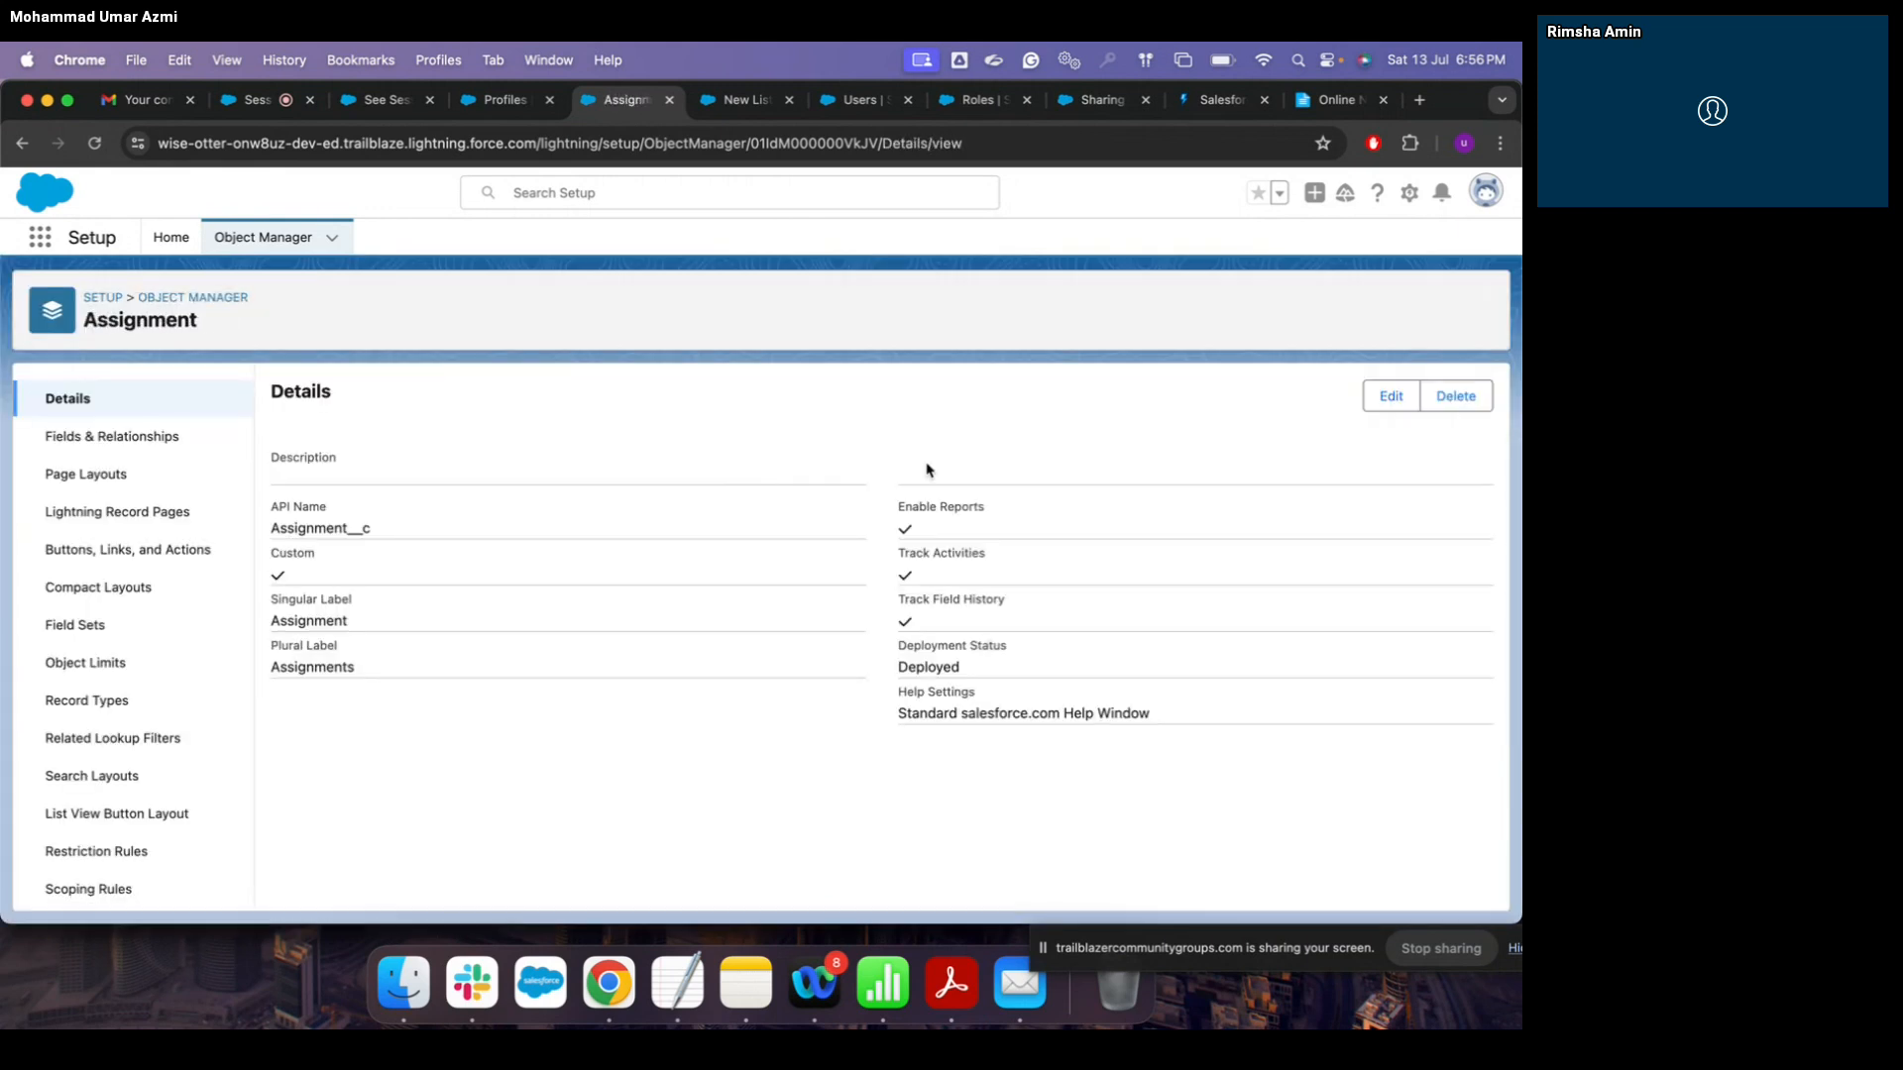
# Step: Edit and save the Assignment object definition, leaving Deployment Status In Development
pyautogui.click(1383, 397)
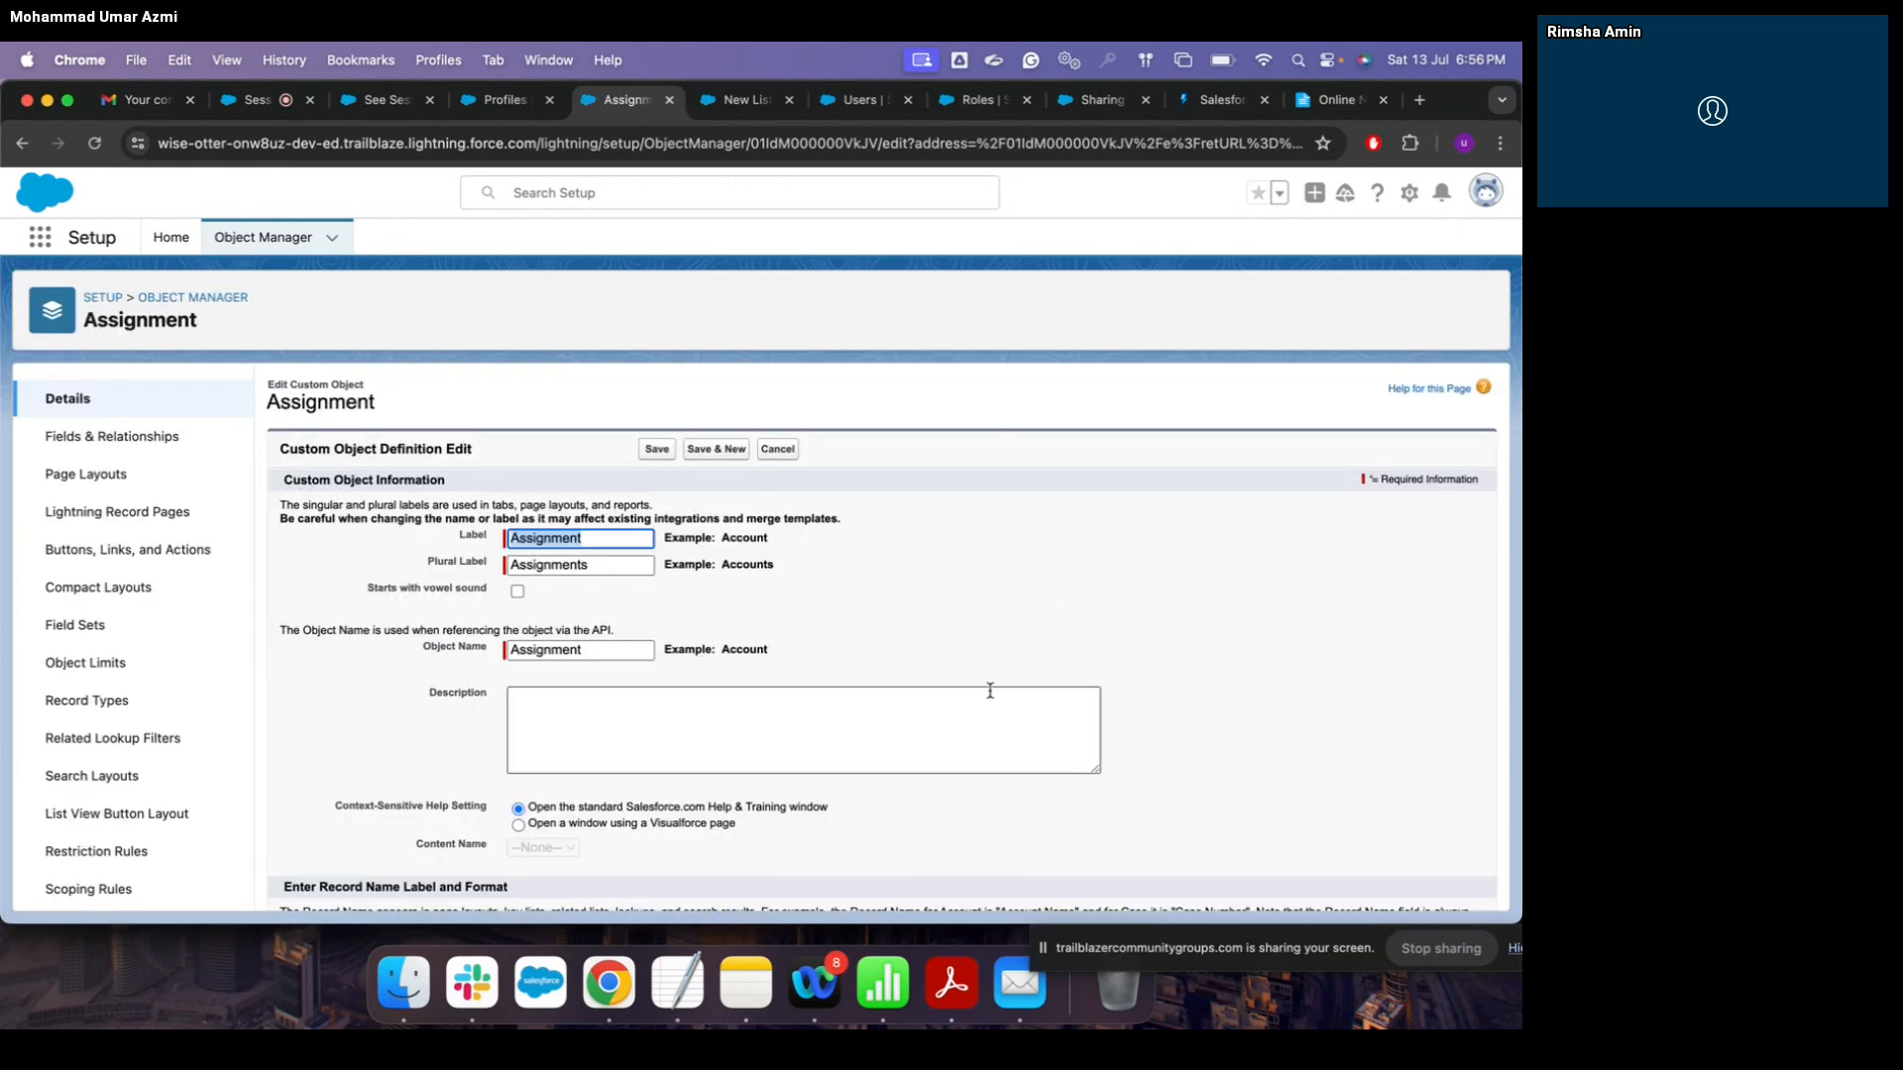
pyautogui.scroll(-2, 990, 690)
pyautogui.scroll(2, 990, 690)
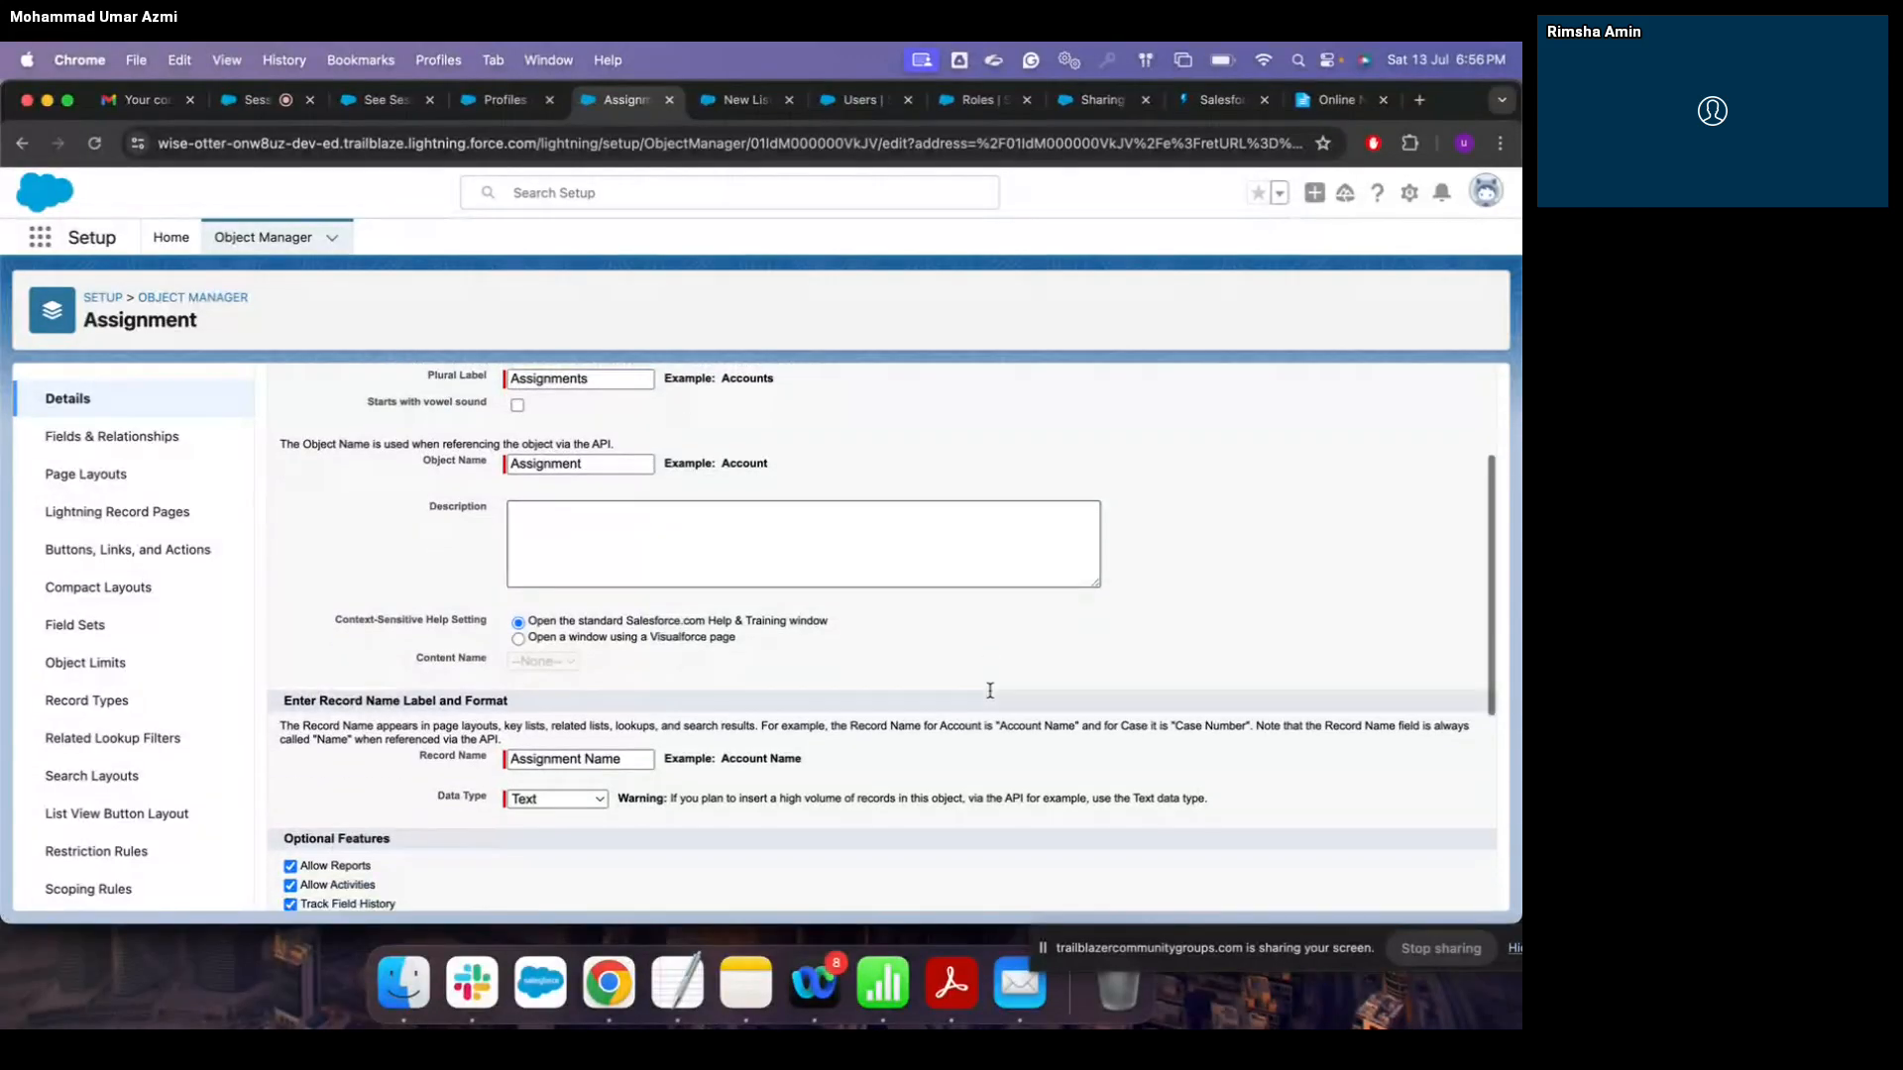
pyautogui.scroll(-5, 990, 691)
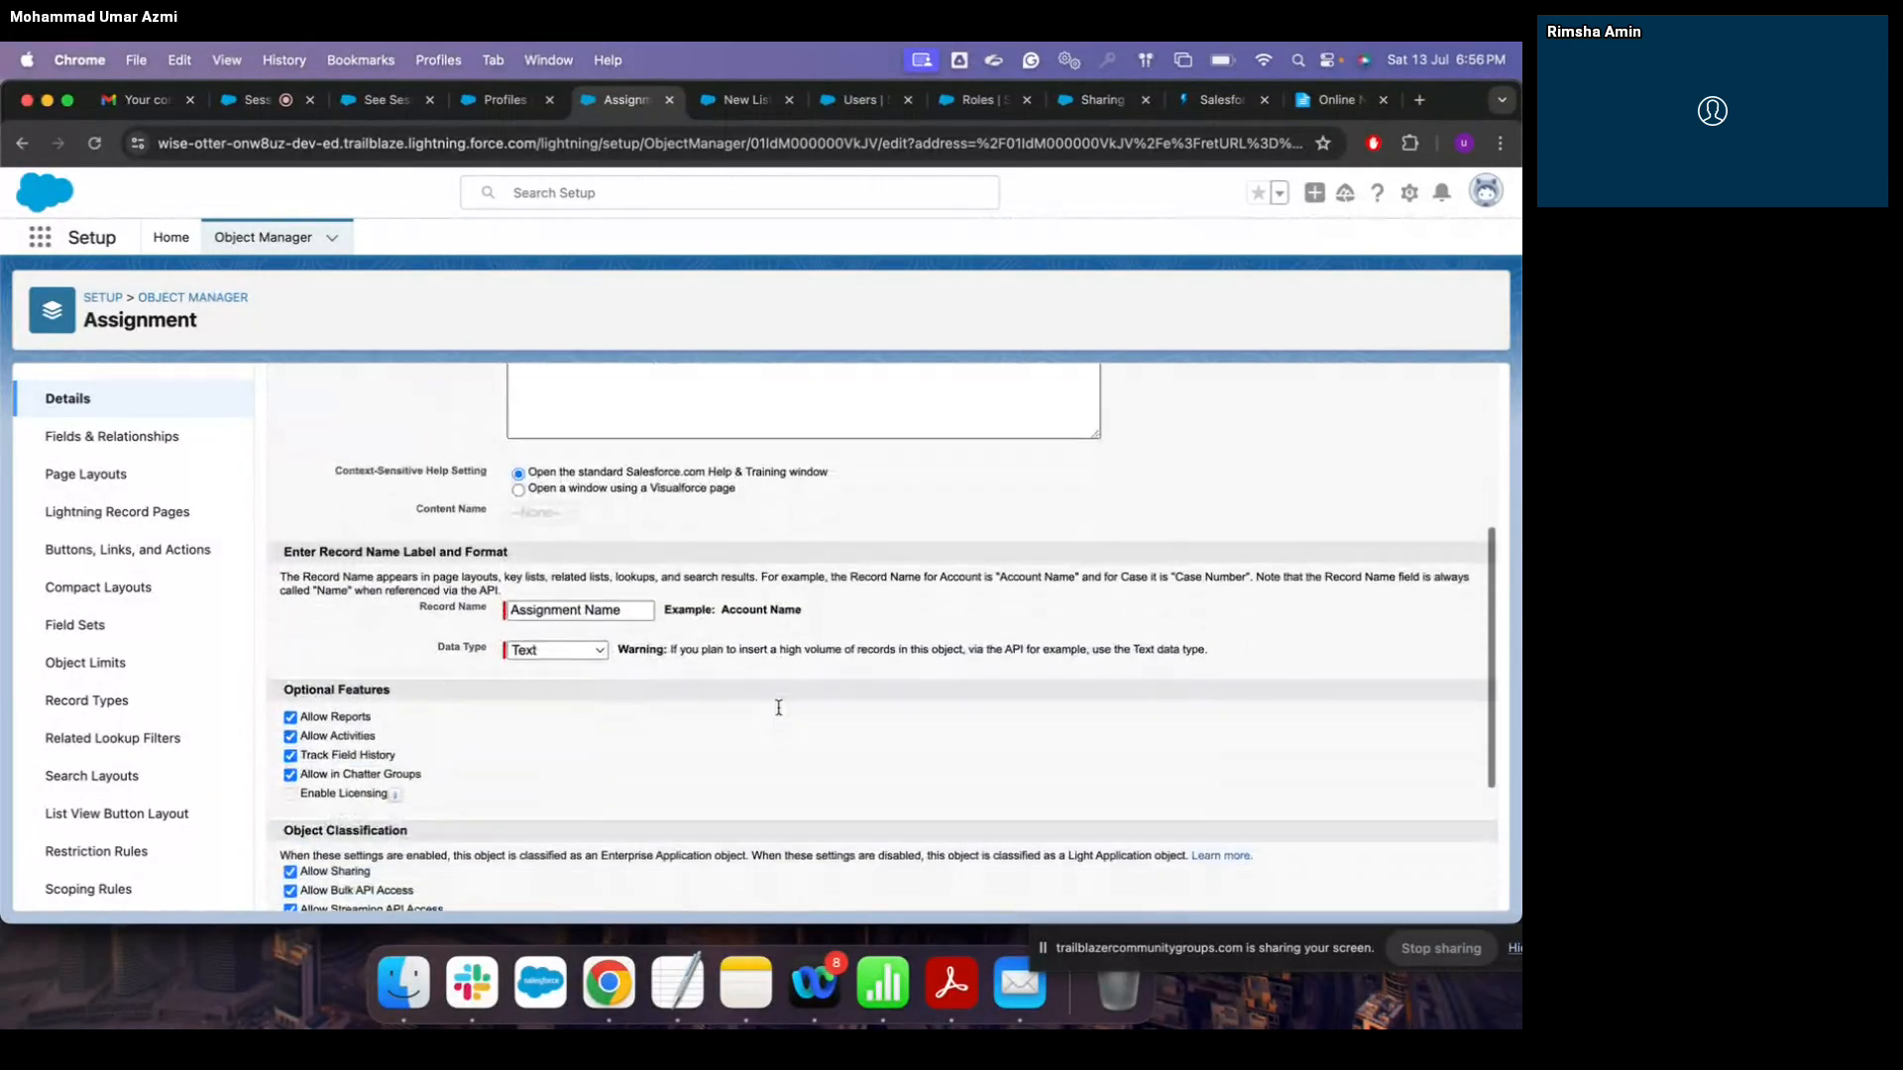
pyautogui.scroll(-3, 778, 706)
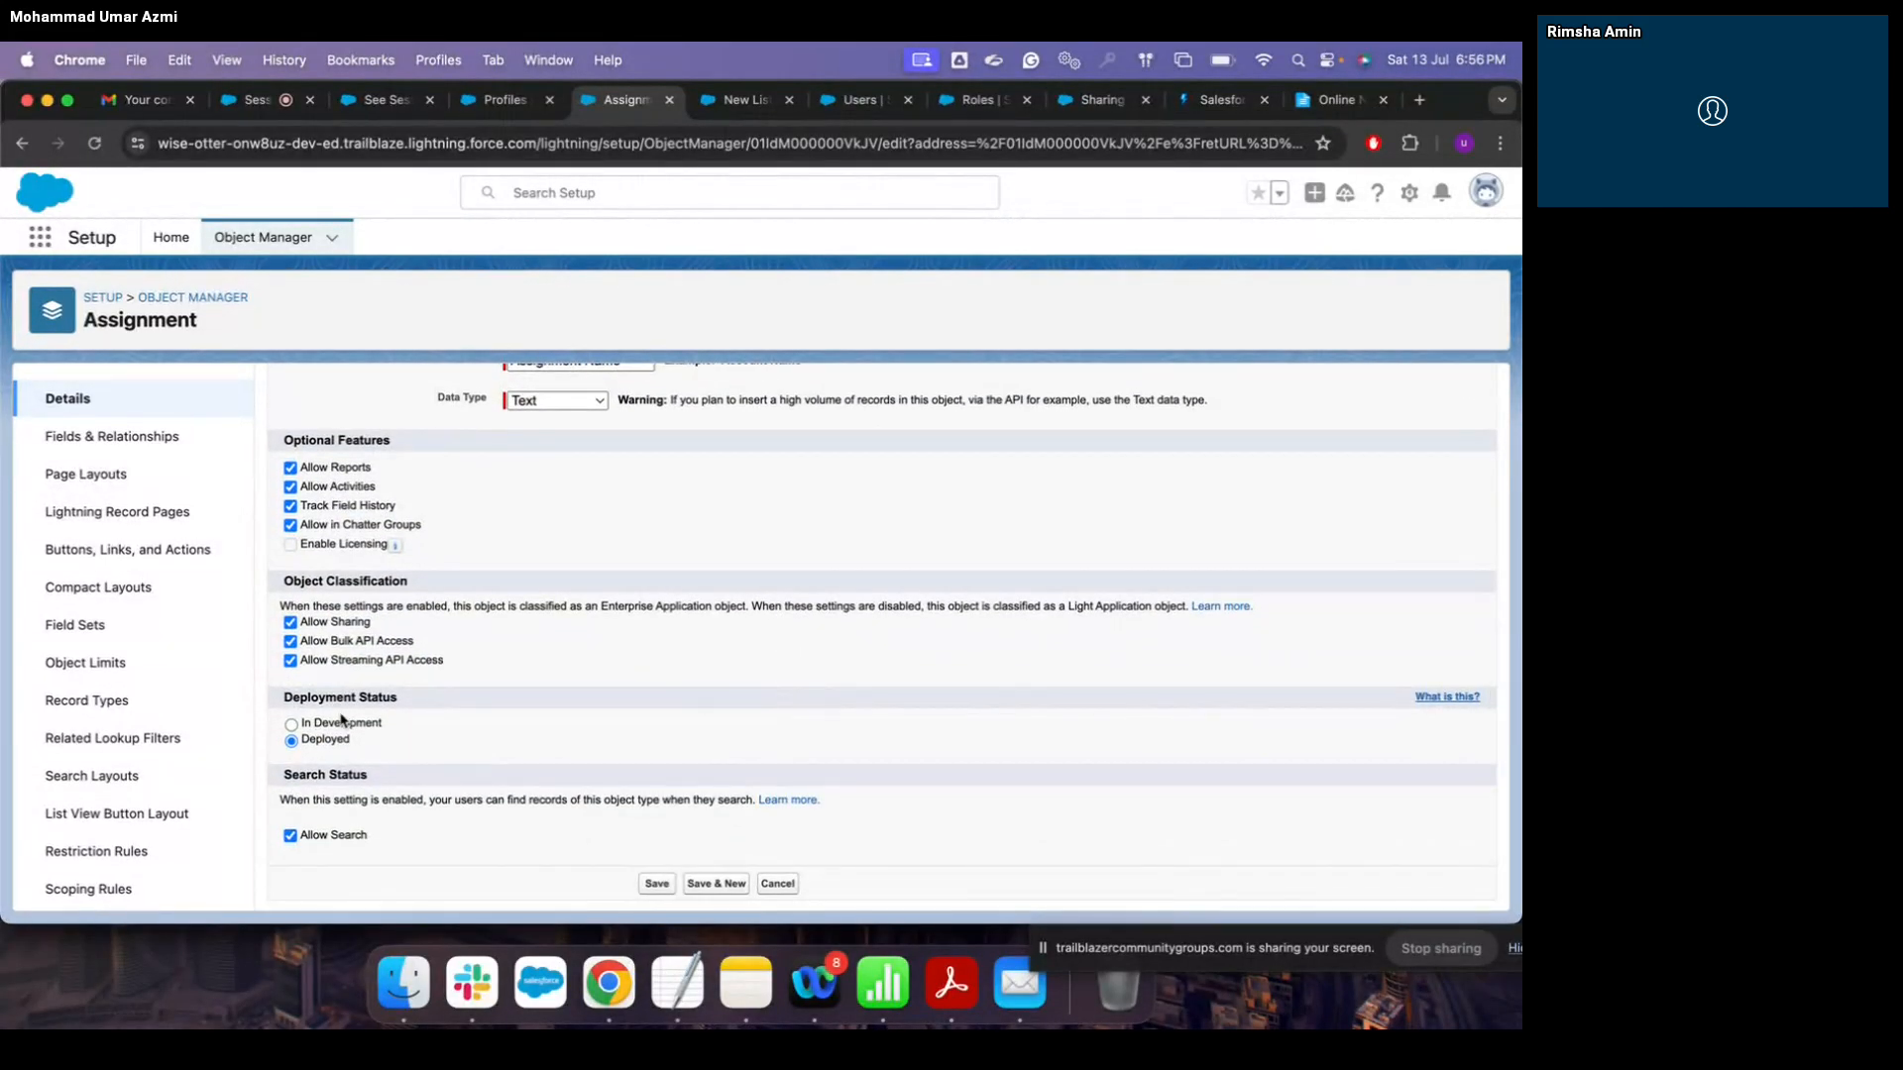
pyautogui.click(656, 883)
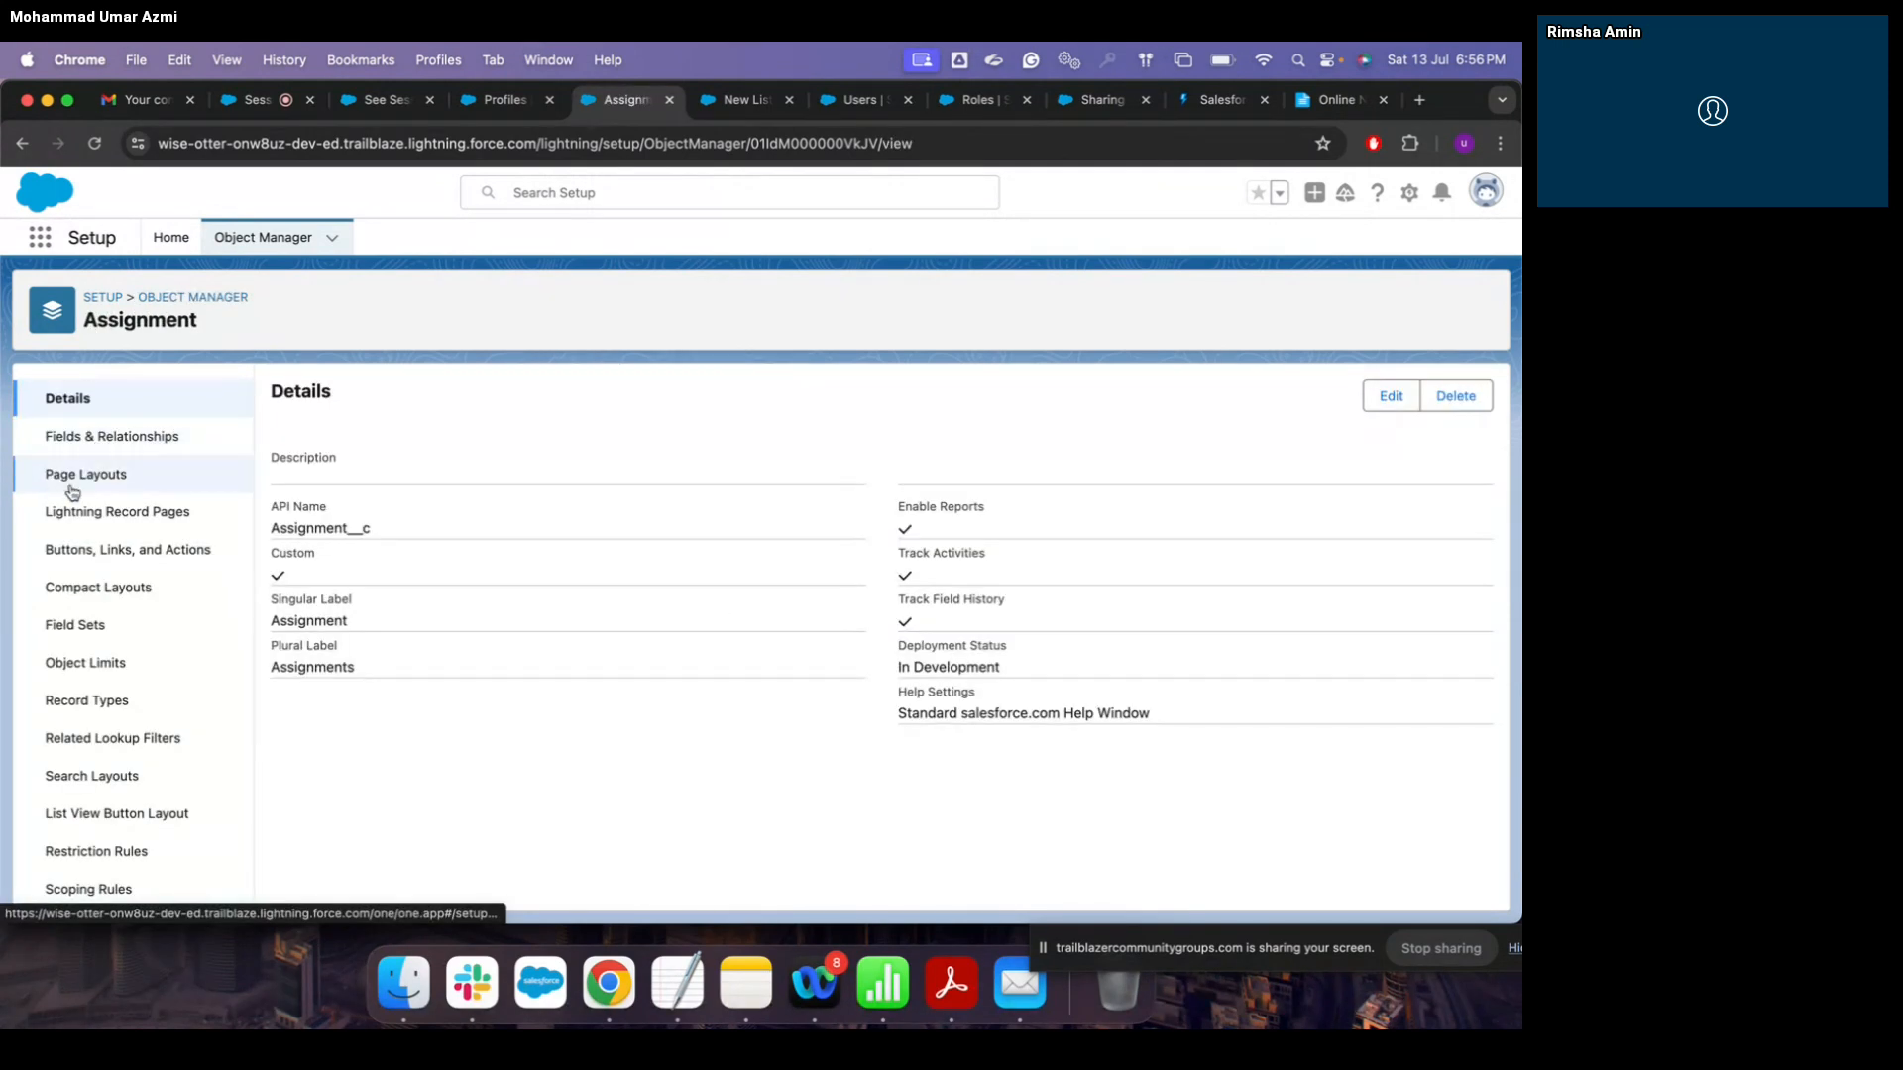
pyautogui.scroll(-1, 164, 555)
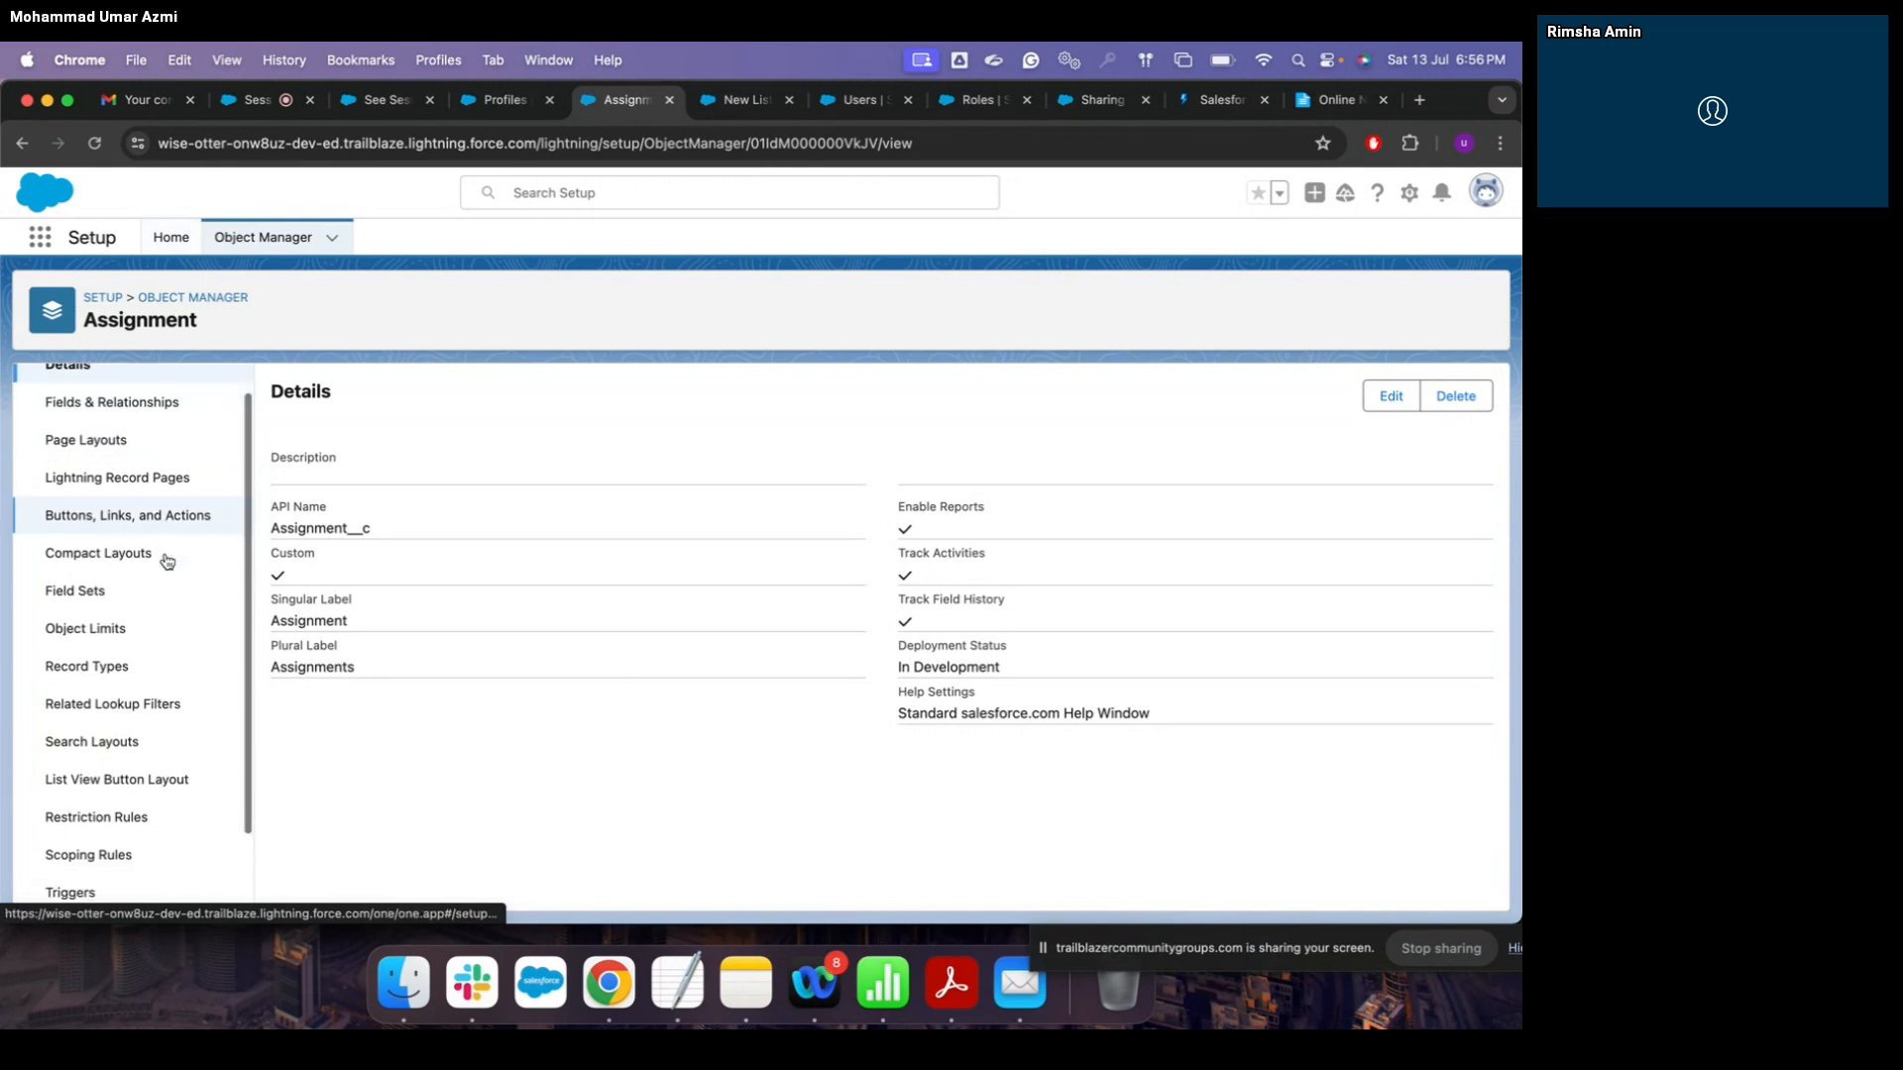
pyautogui.scroll(1, 166, 561)
# Step: From Setup Home, open the Standard User profile's Assignments object settings
pyautogui.click(171, 237)
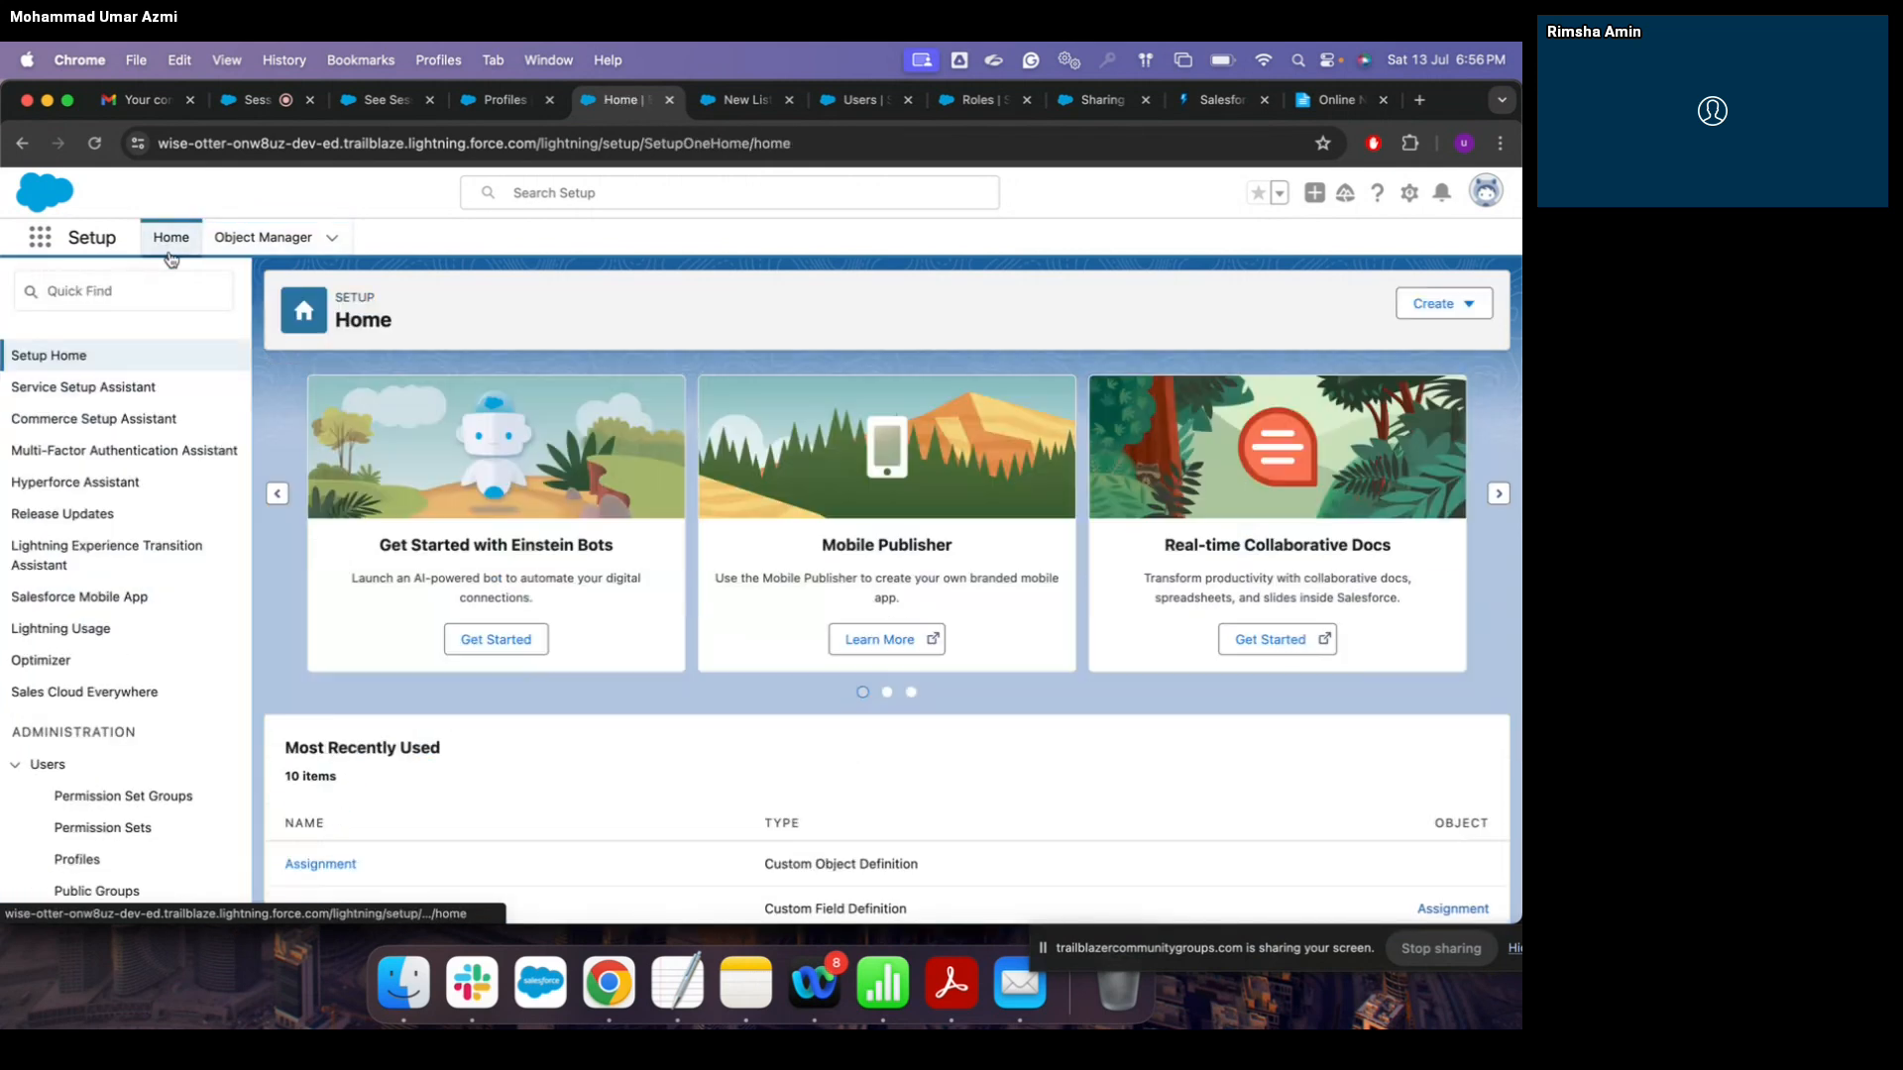
pyautogui.scroll(-3, 359, 793)
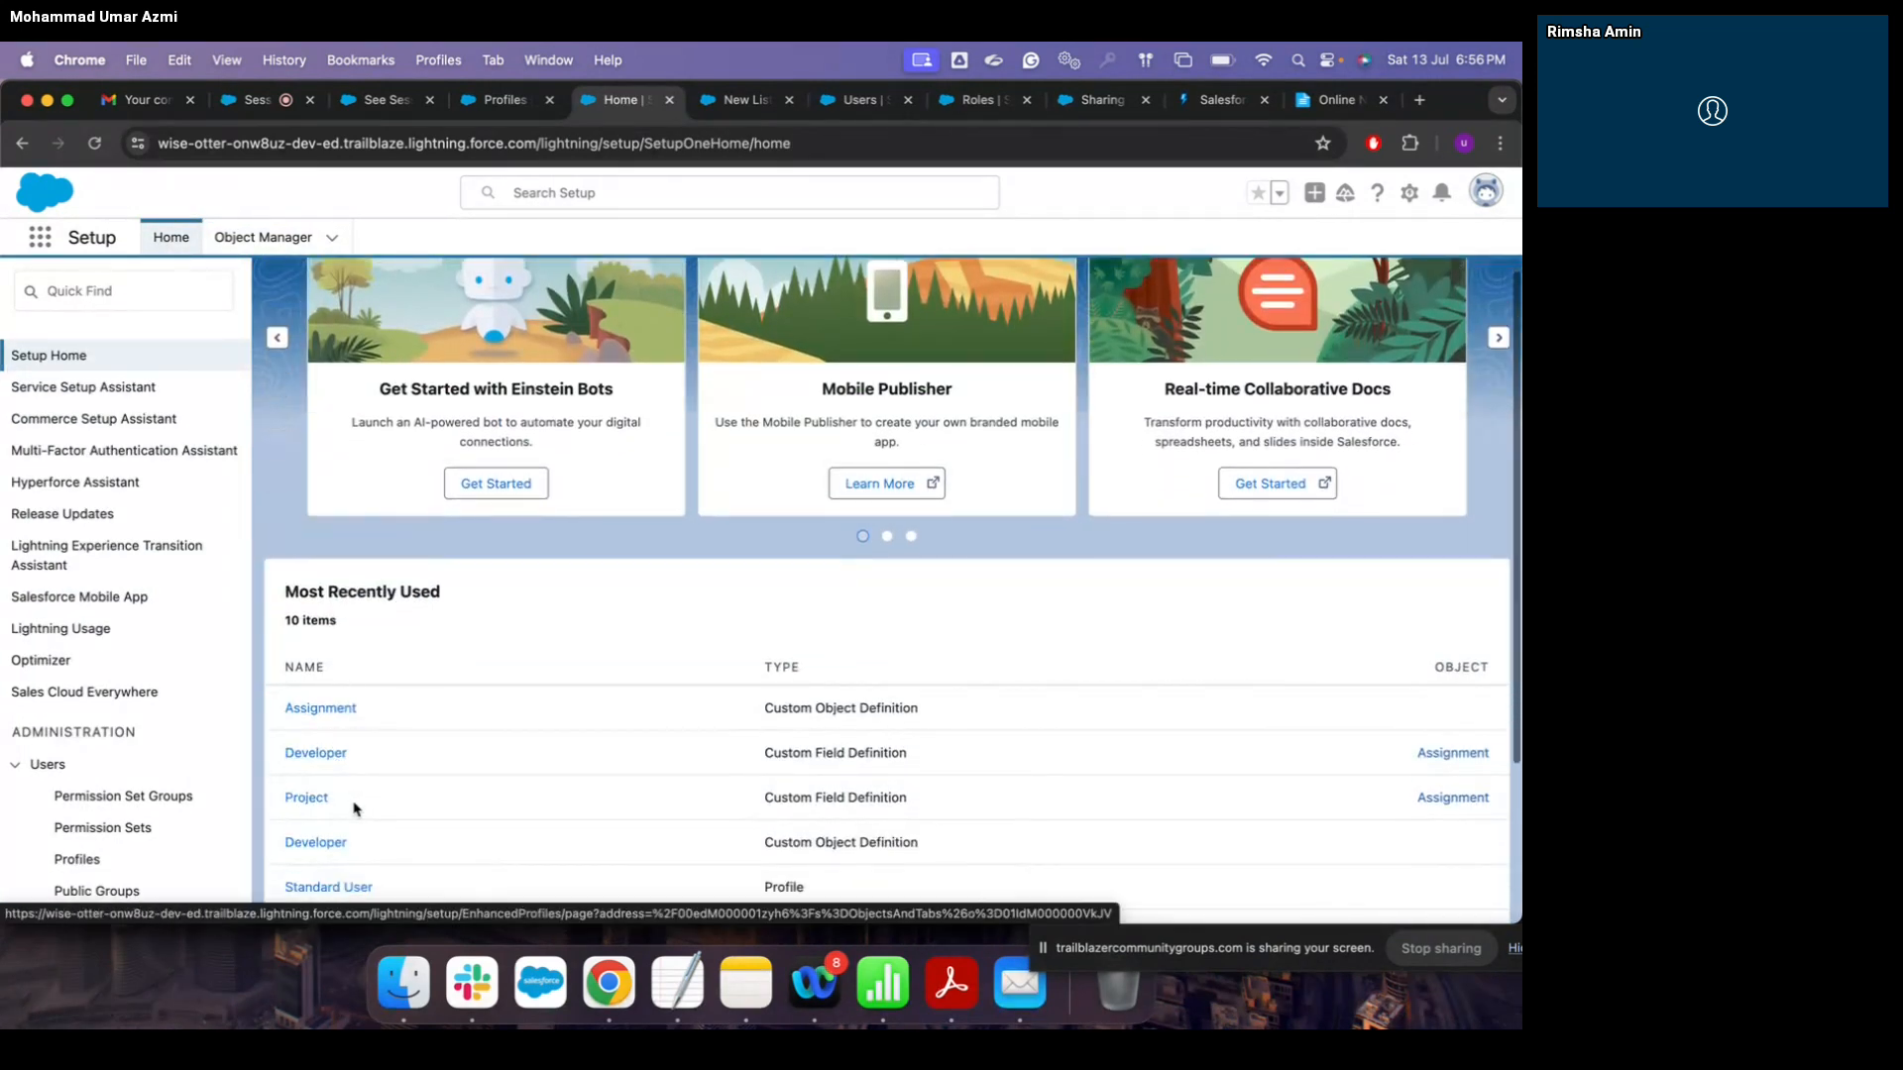
pyautogui.scroll(-2, 353, 808)
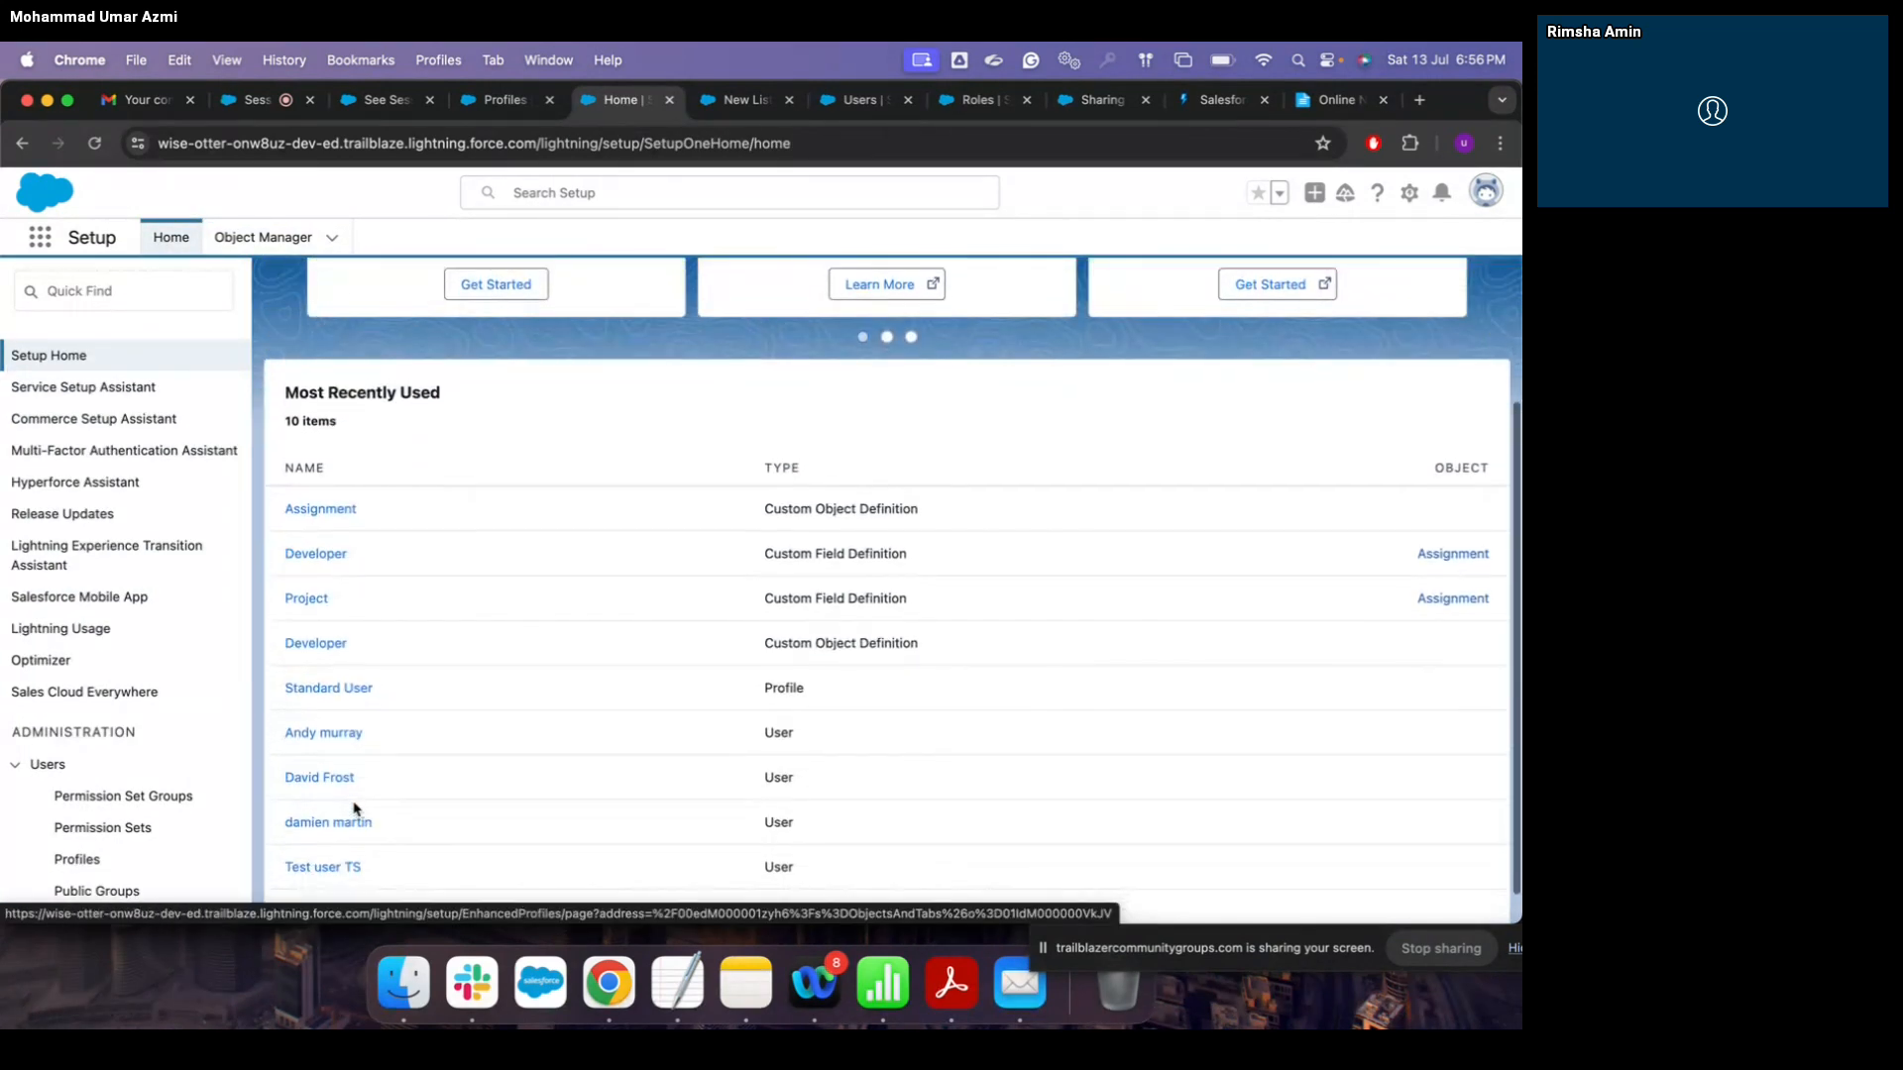
pyautogui.click(352, 684)
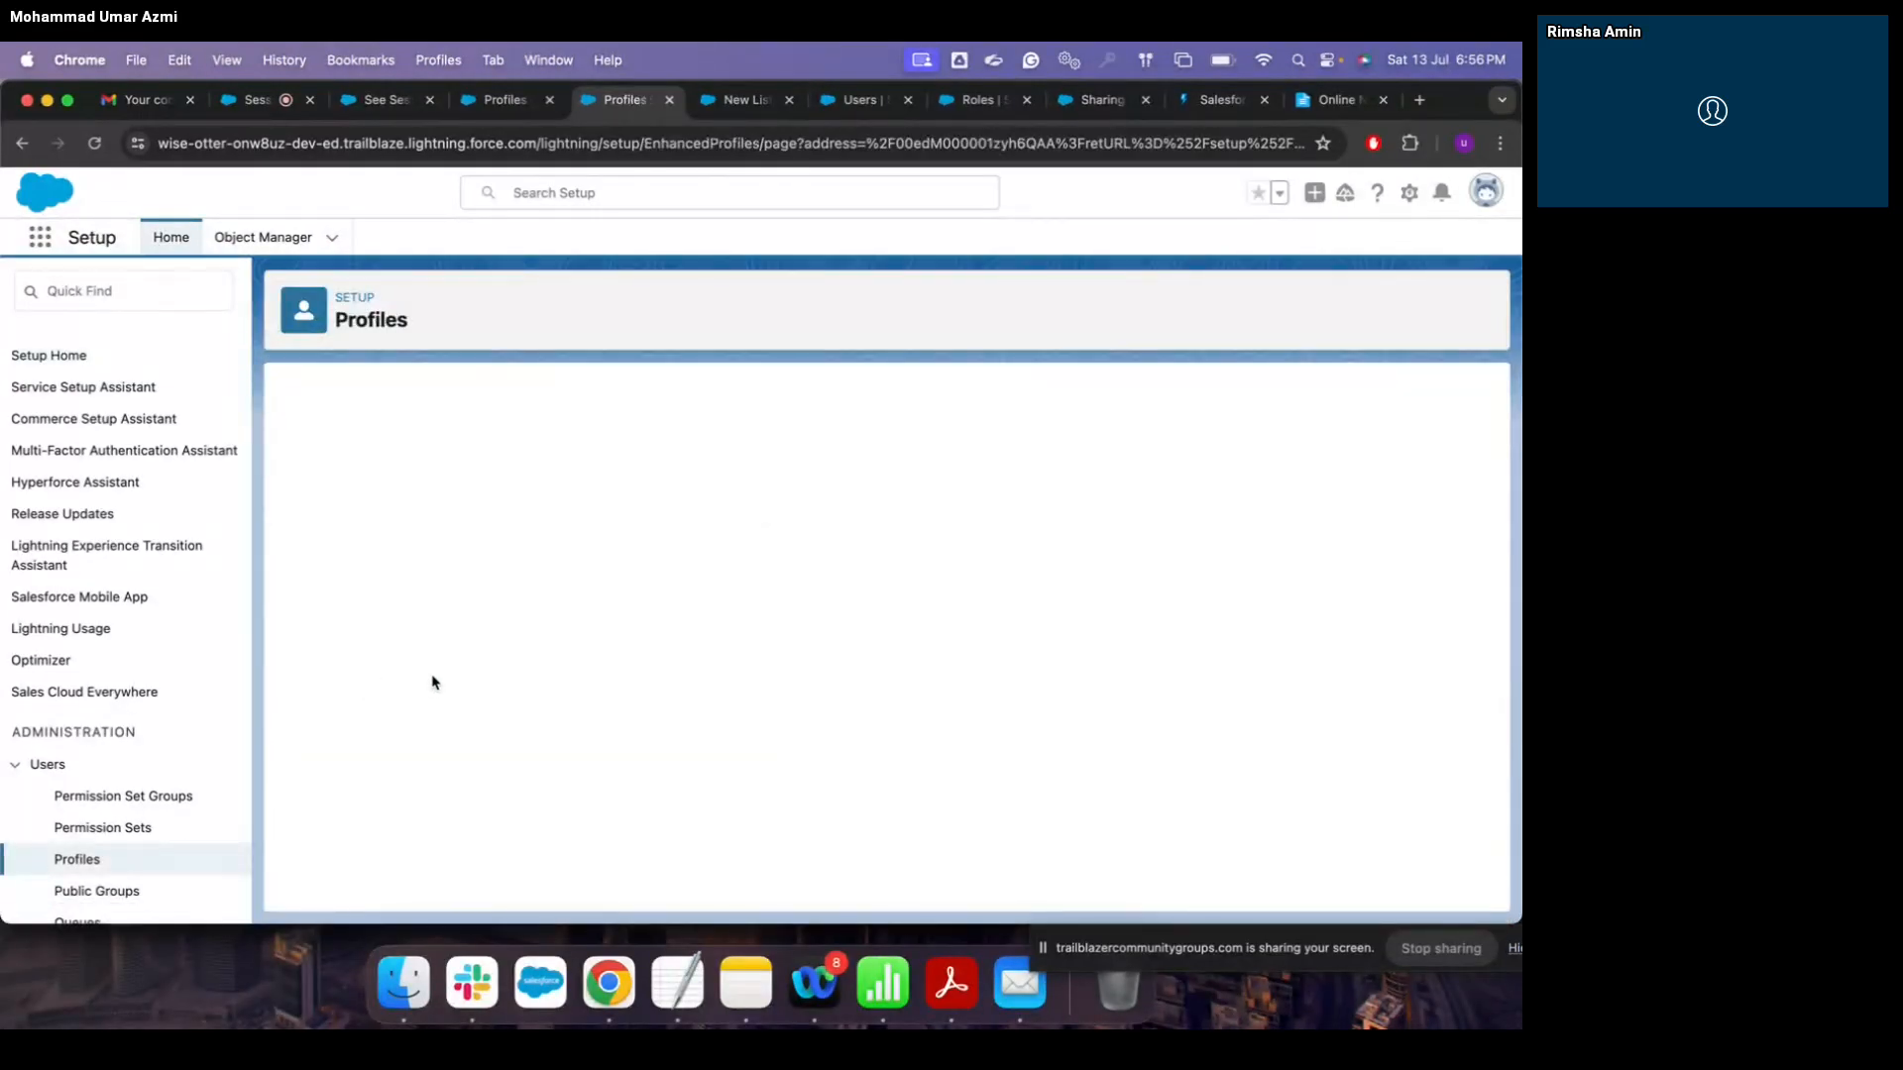
pyautogui.scroll(-1, 548, 777)
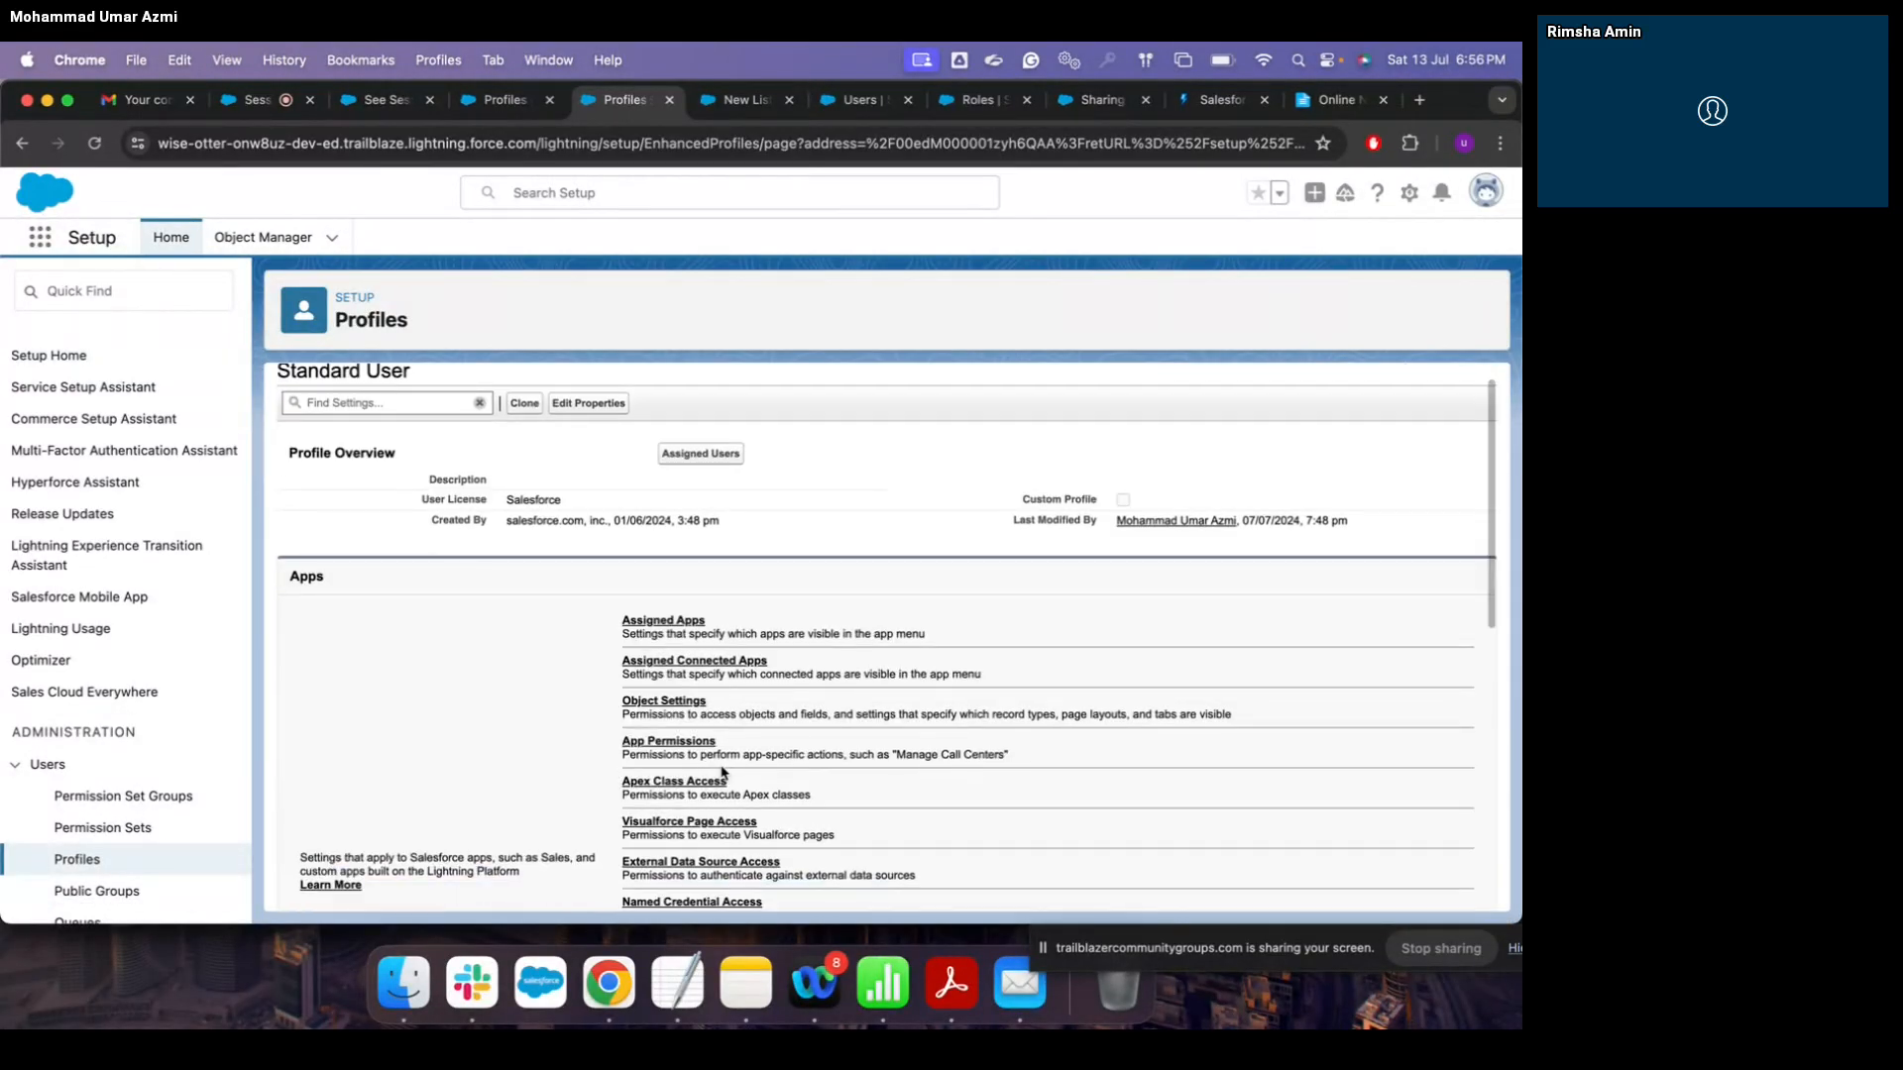
pyautogui.scroll(-1, 723, 772)
pyautogui.click(702, 635)
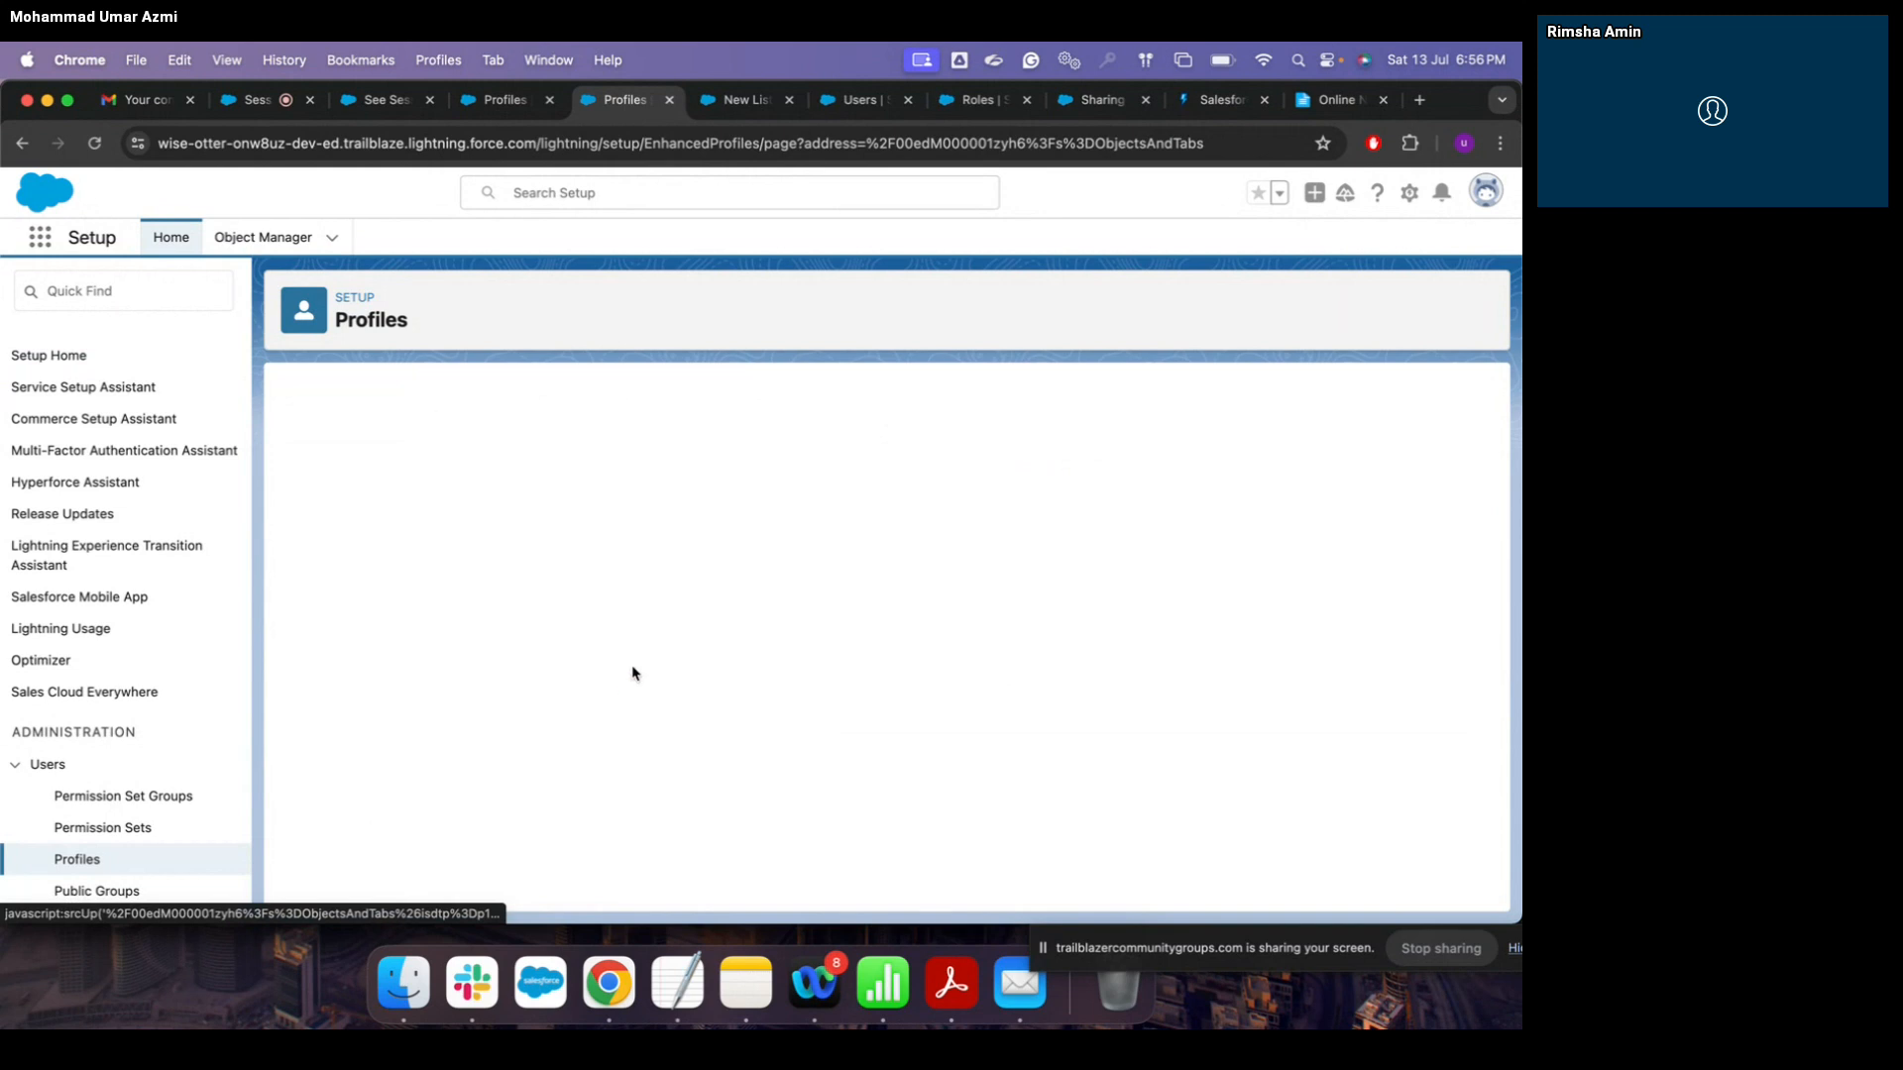
pyautogui.scroll(-3, 633, 674)
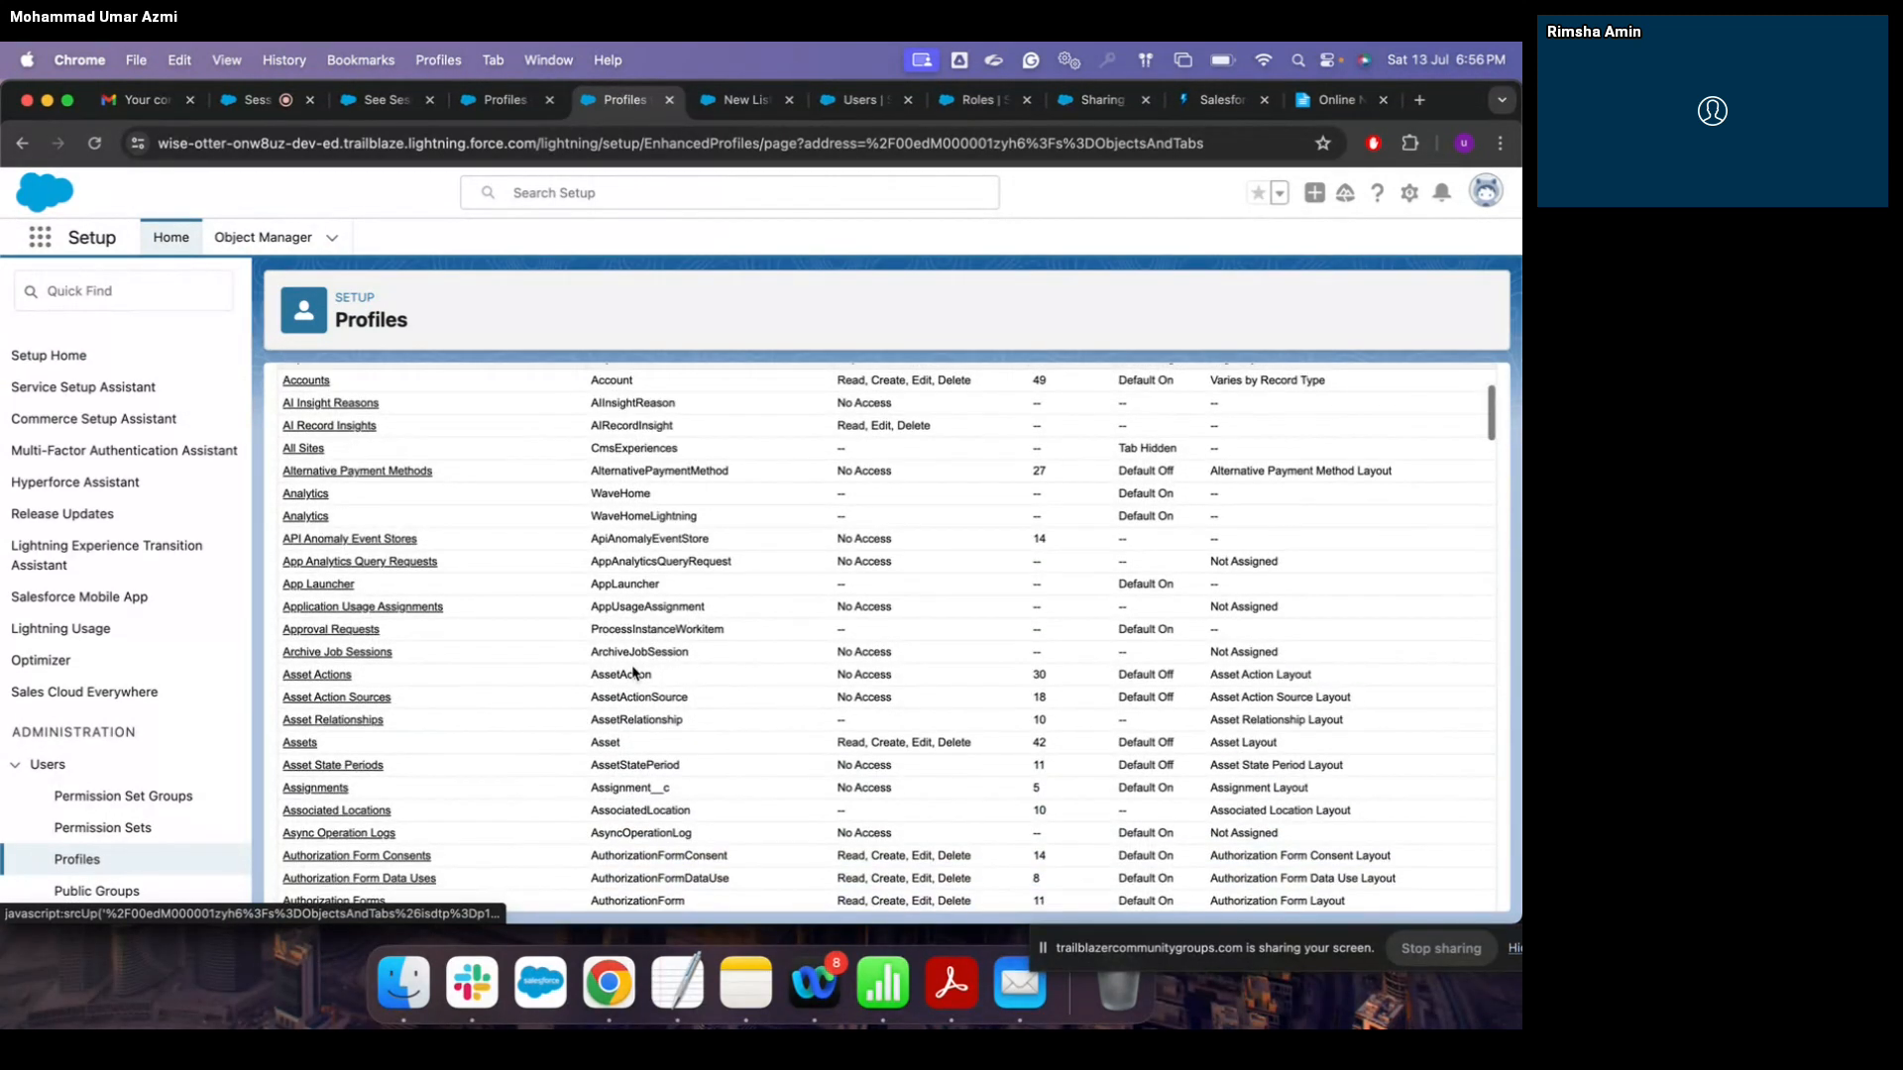
pyautogui.scroll(-1, 629, 679)
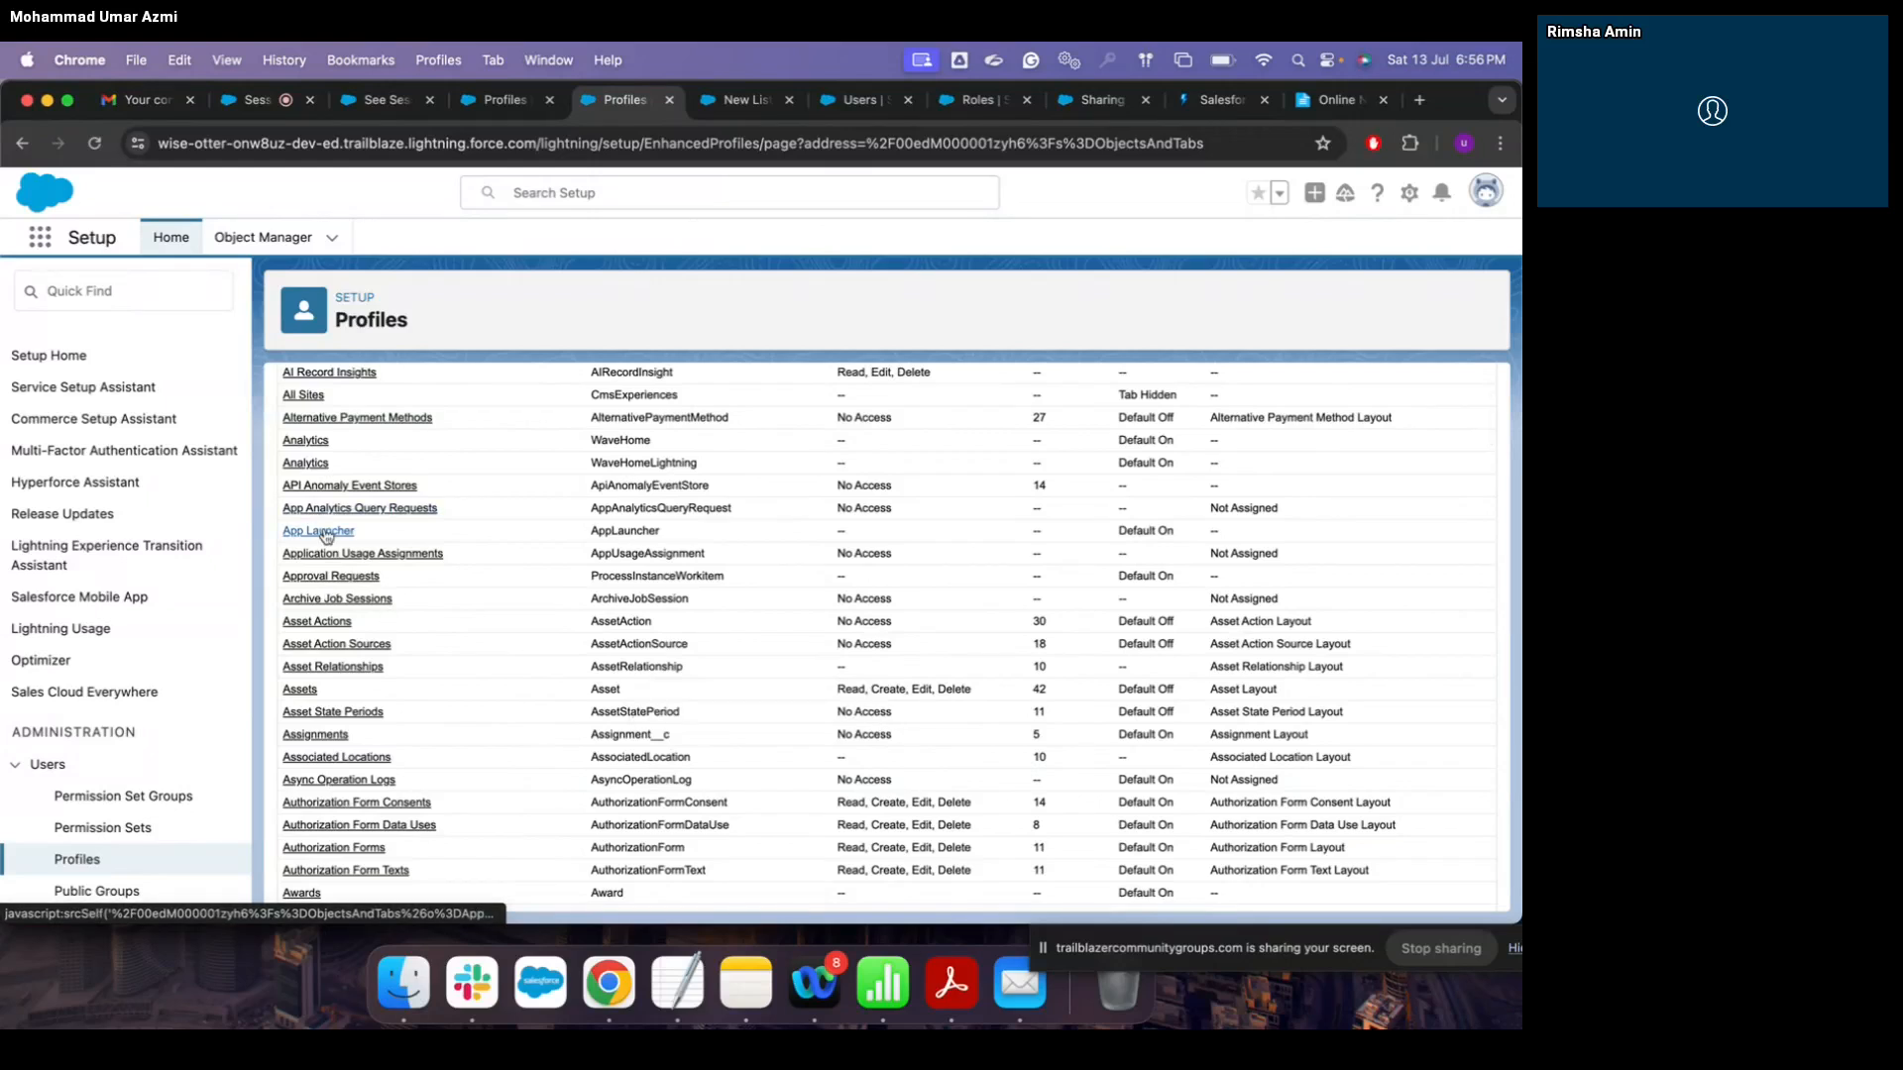
pyautogui.scroll(-2, 325, 536)
pyautogui.click(335, 616)
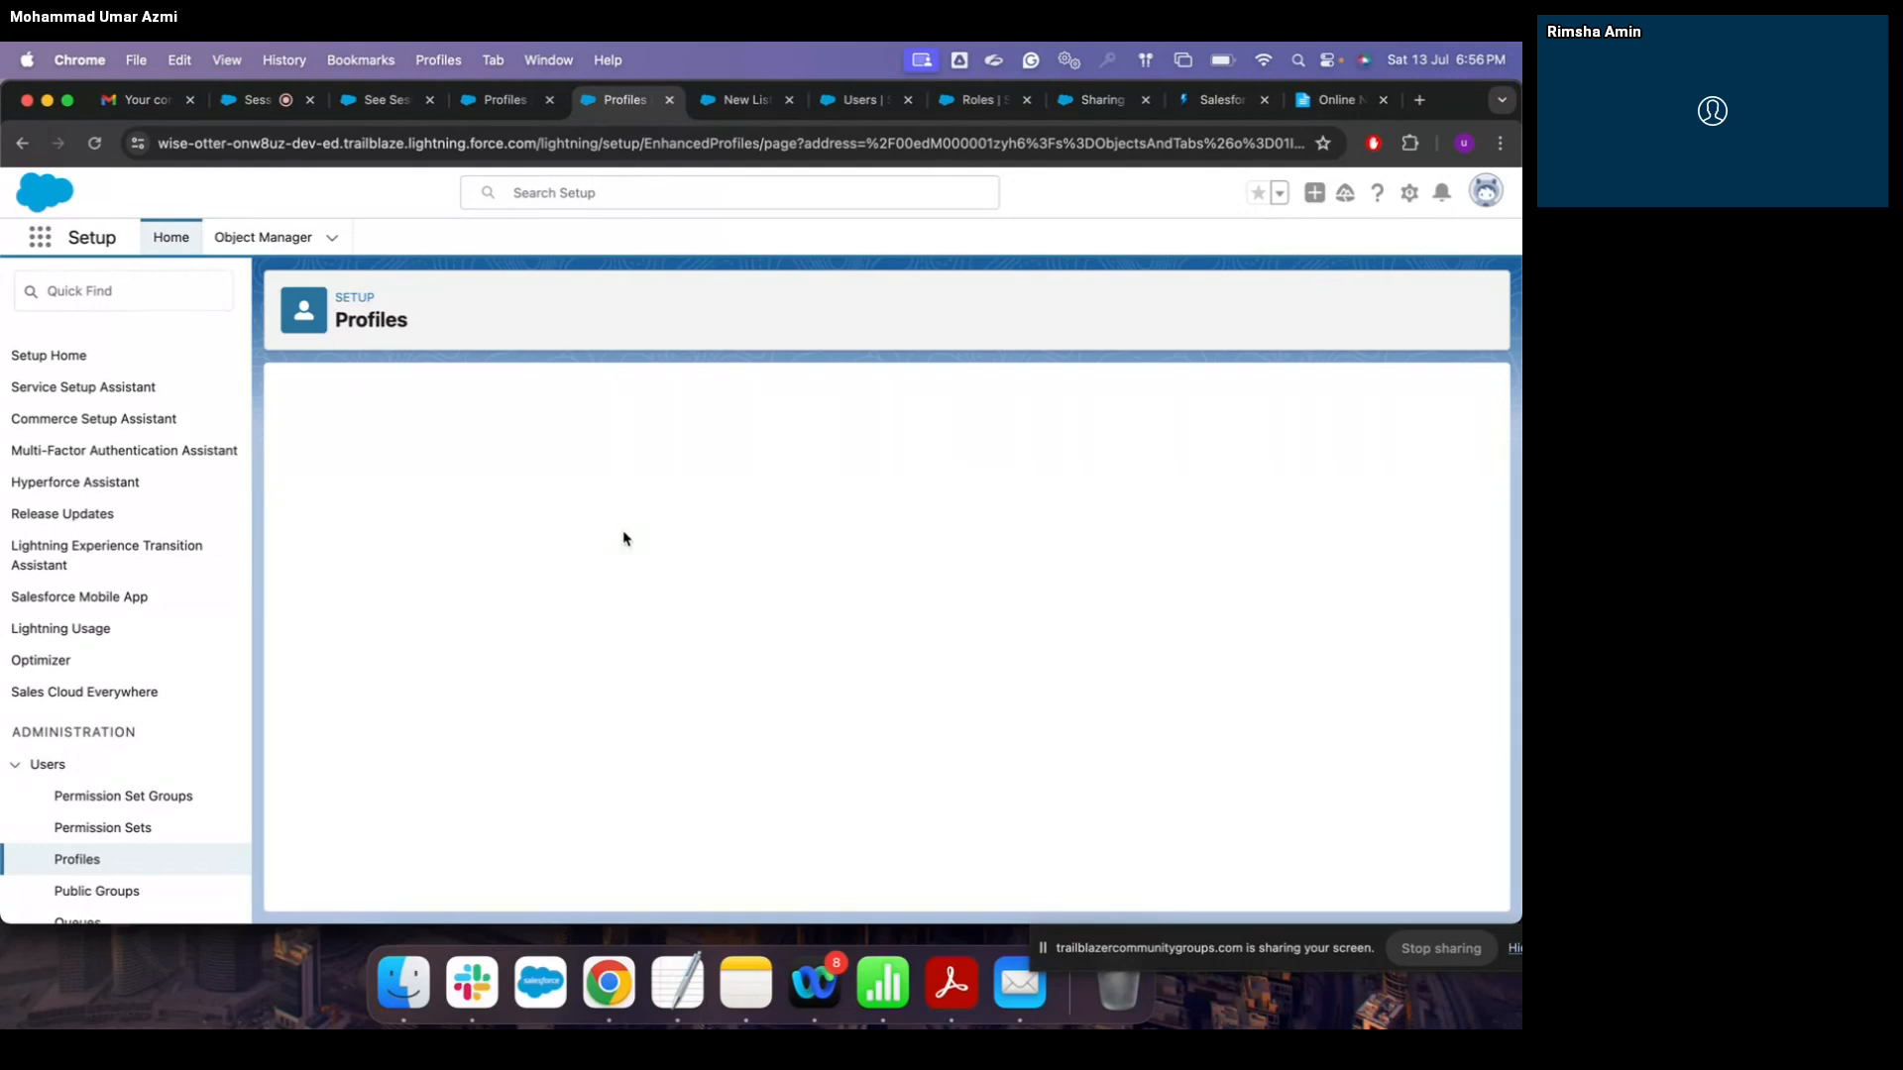
# Step: Keep tab Default On and Assignment Layout, grant read and edit on all fields, and save
pyautogui.click(671, 515)
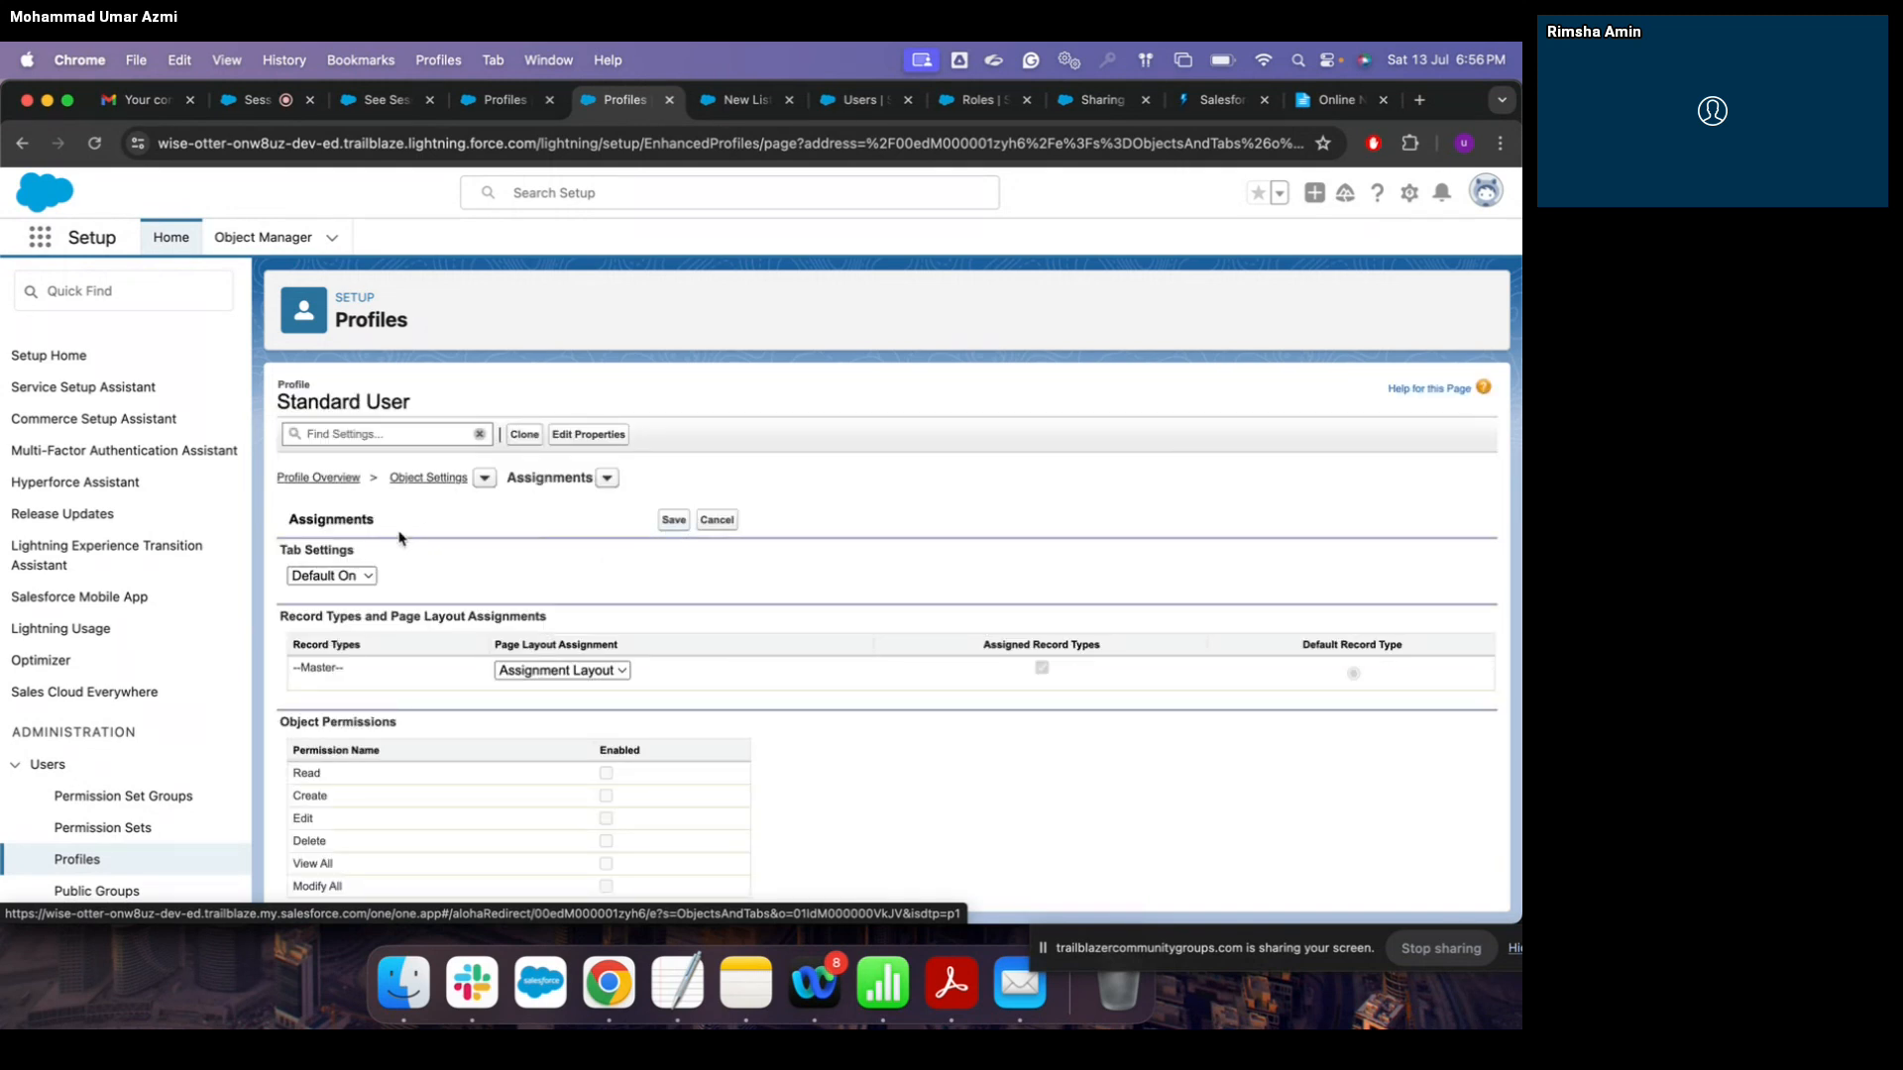
pyautogui.click(347, 576)
pyautogui.click(337, 575)
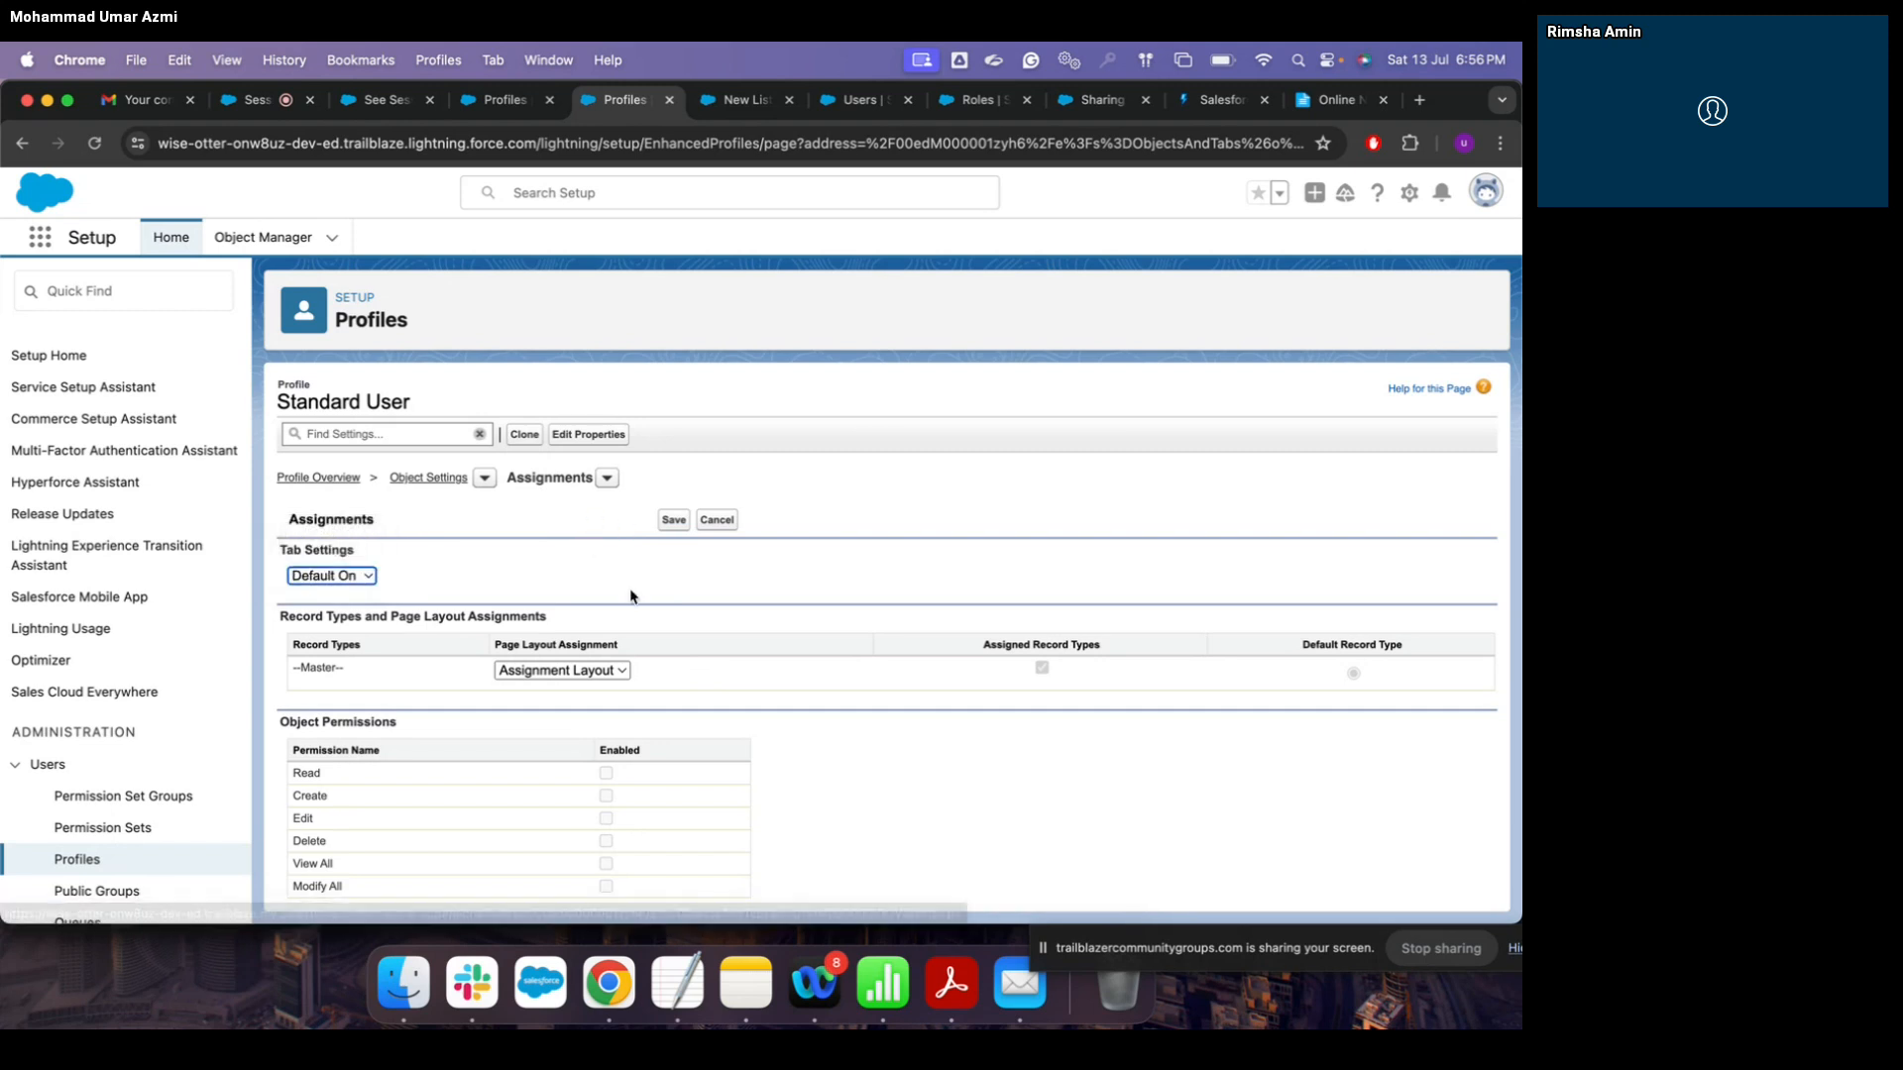
pyautogui.scroll(-3, 630, 595)
pyautogui.click(622, 536)
pyautogui.click(614, 536)
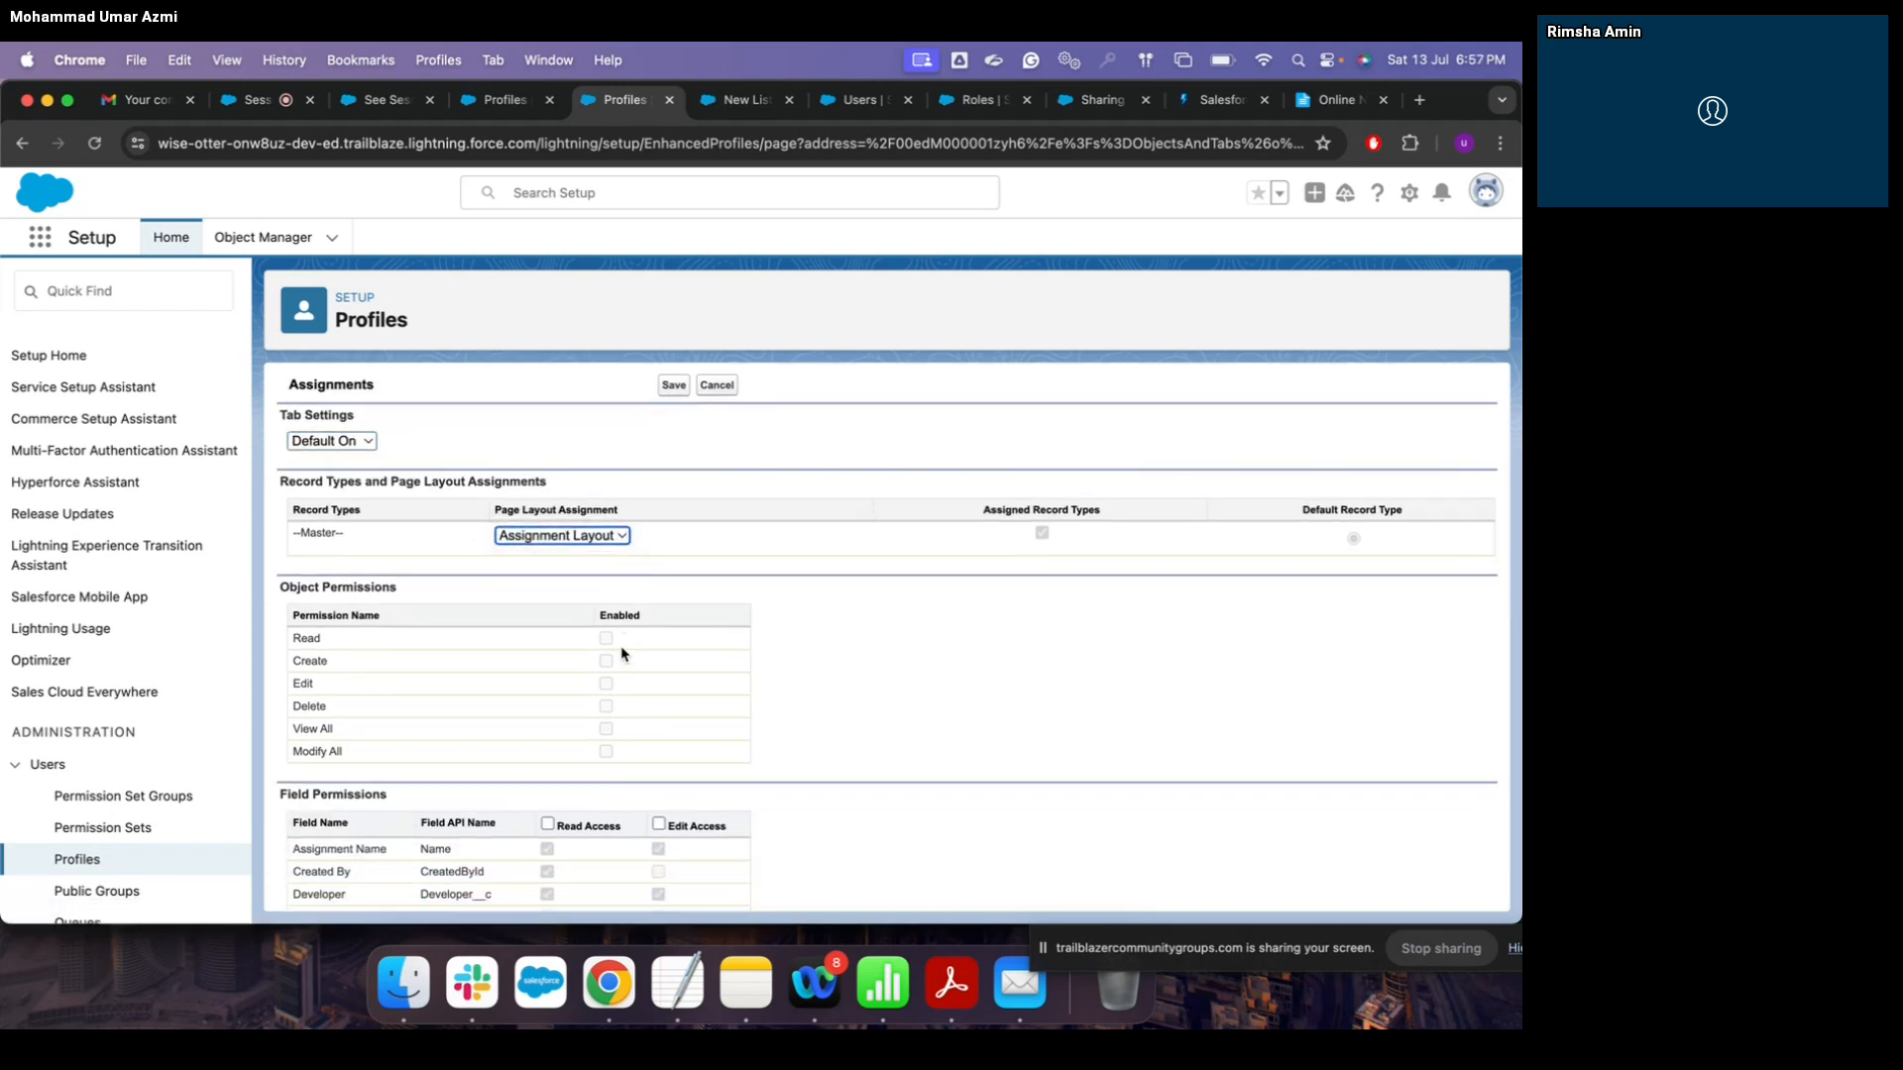
pyautogui.scroll(-1, 608, 659)
pyautogui.click(548, 756)
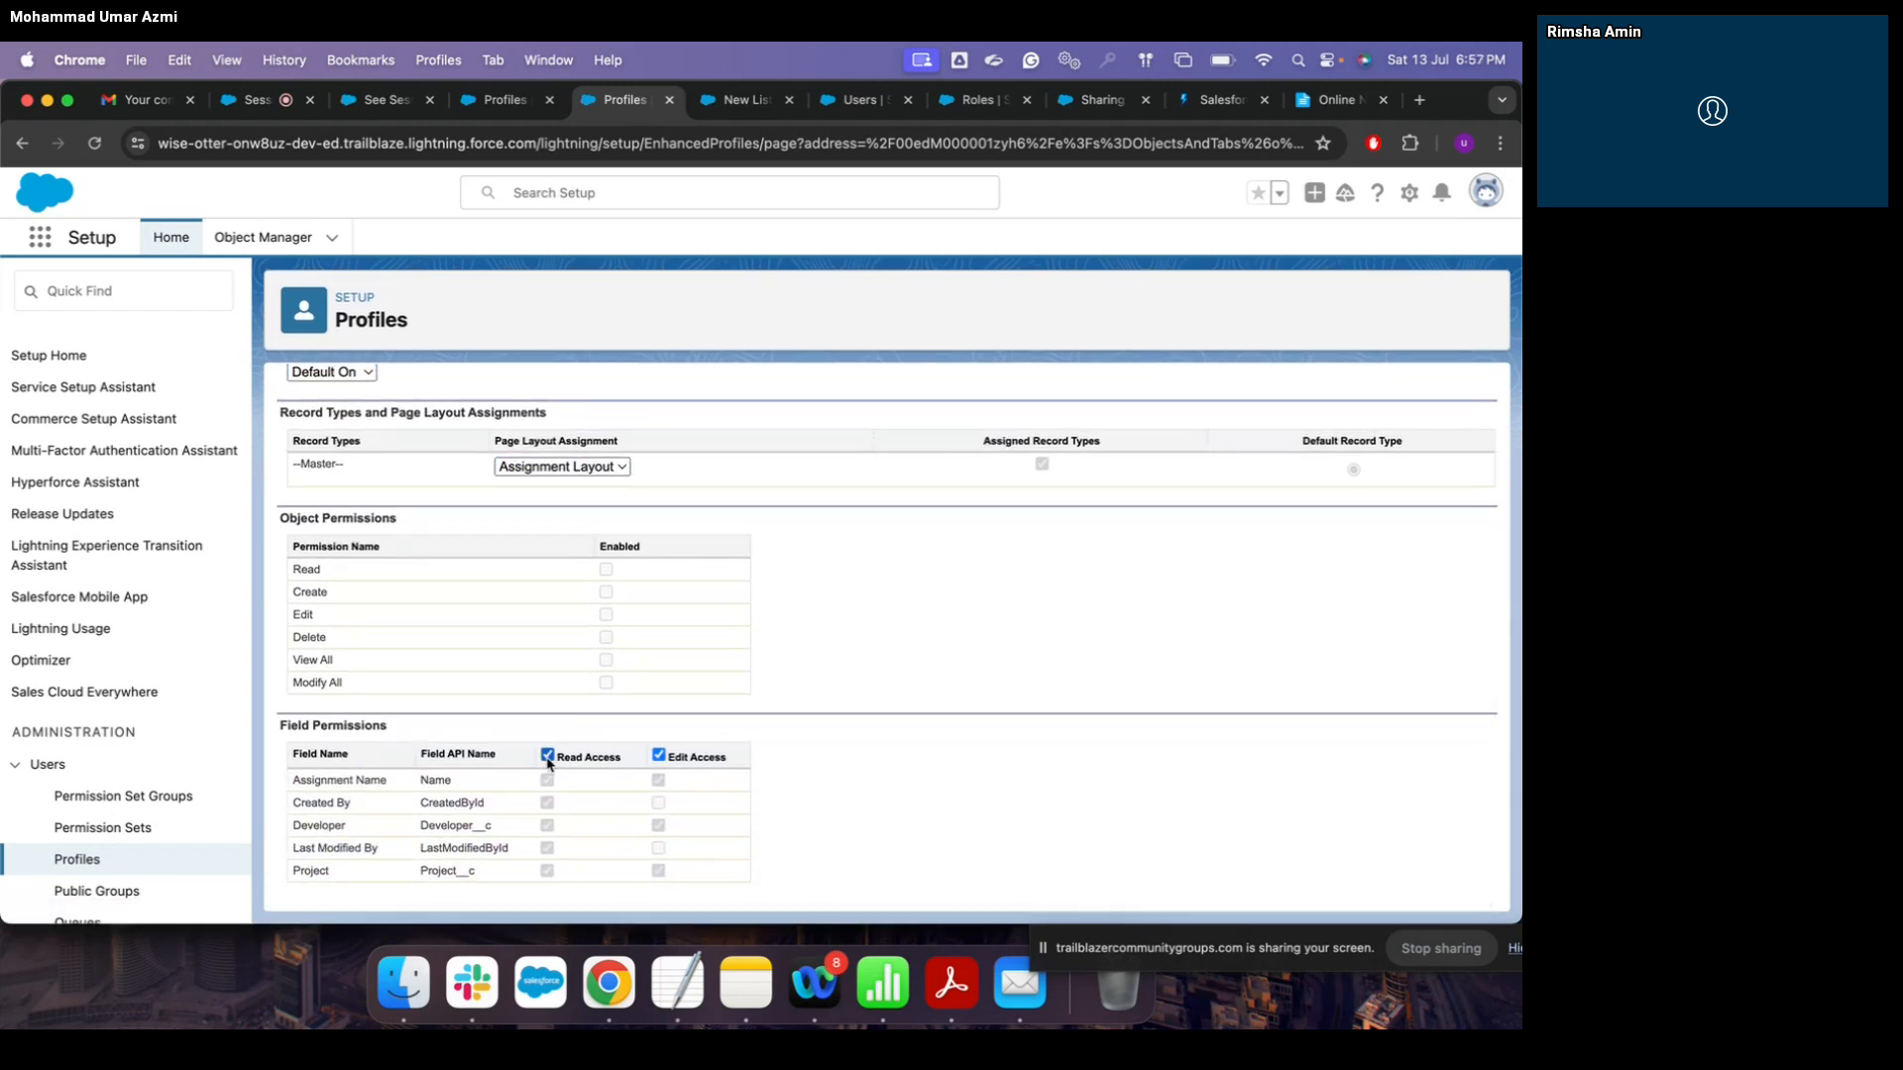
pyautogui.scroll(3, 696, 769)
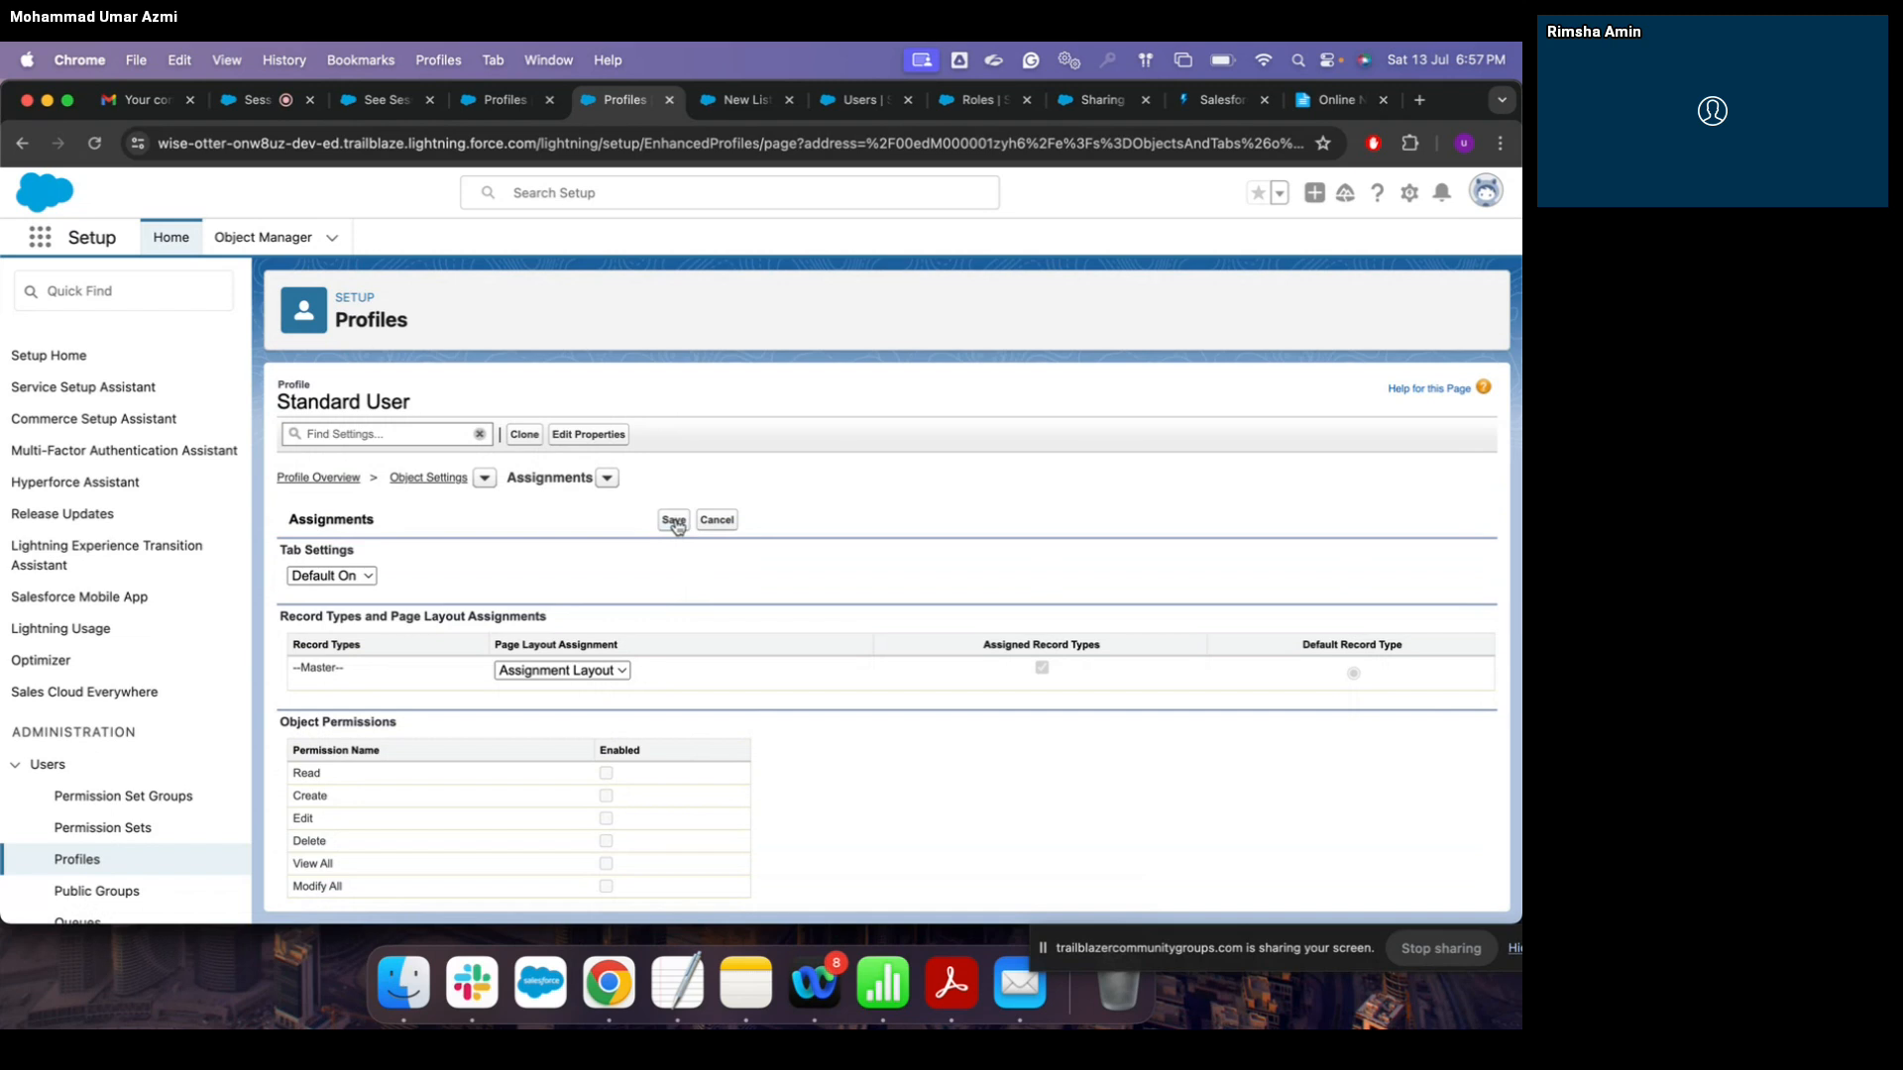
pyautogui.click(674, 521)
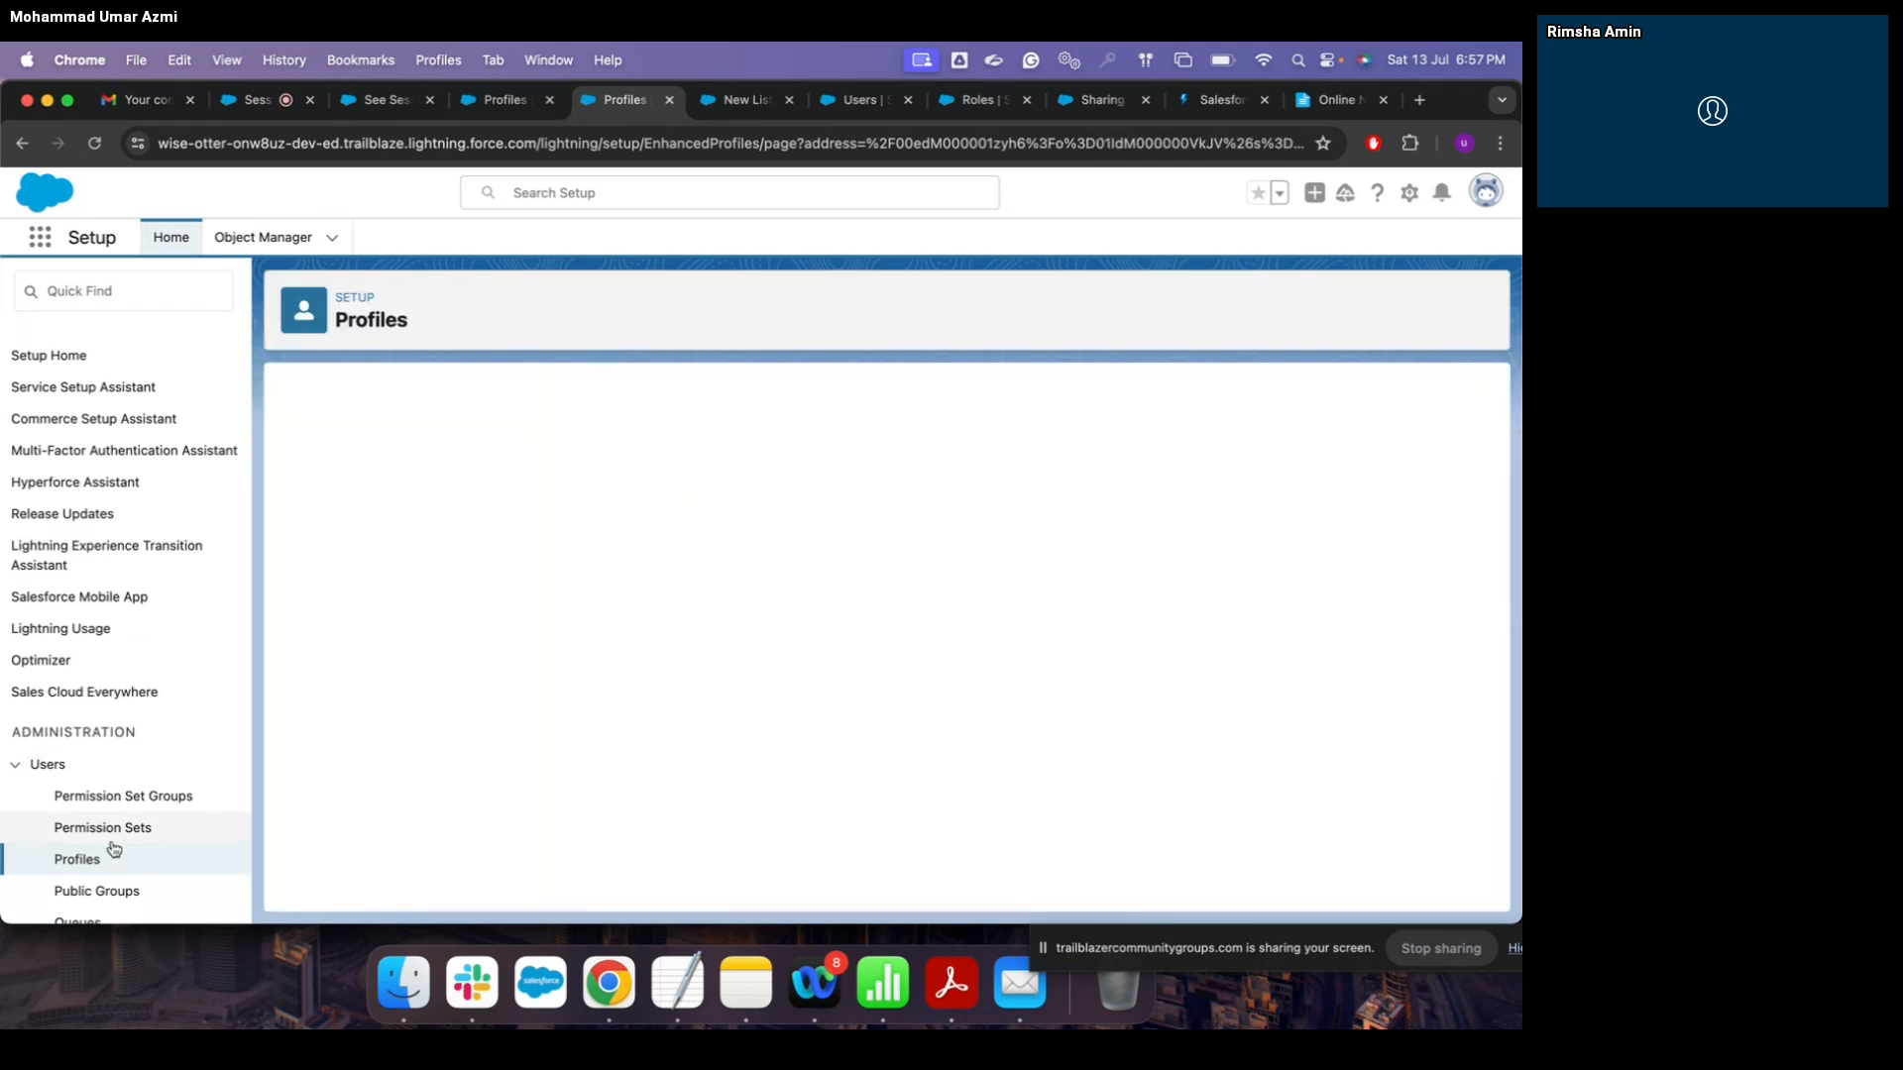
# Step: Go to the Profiles list and open Custom: Sales Profile's Assignments object settings
pyautogui.click(91, 862)
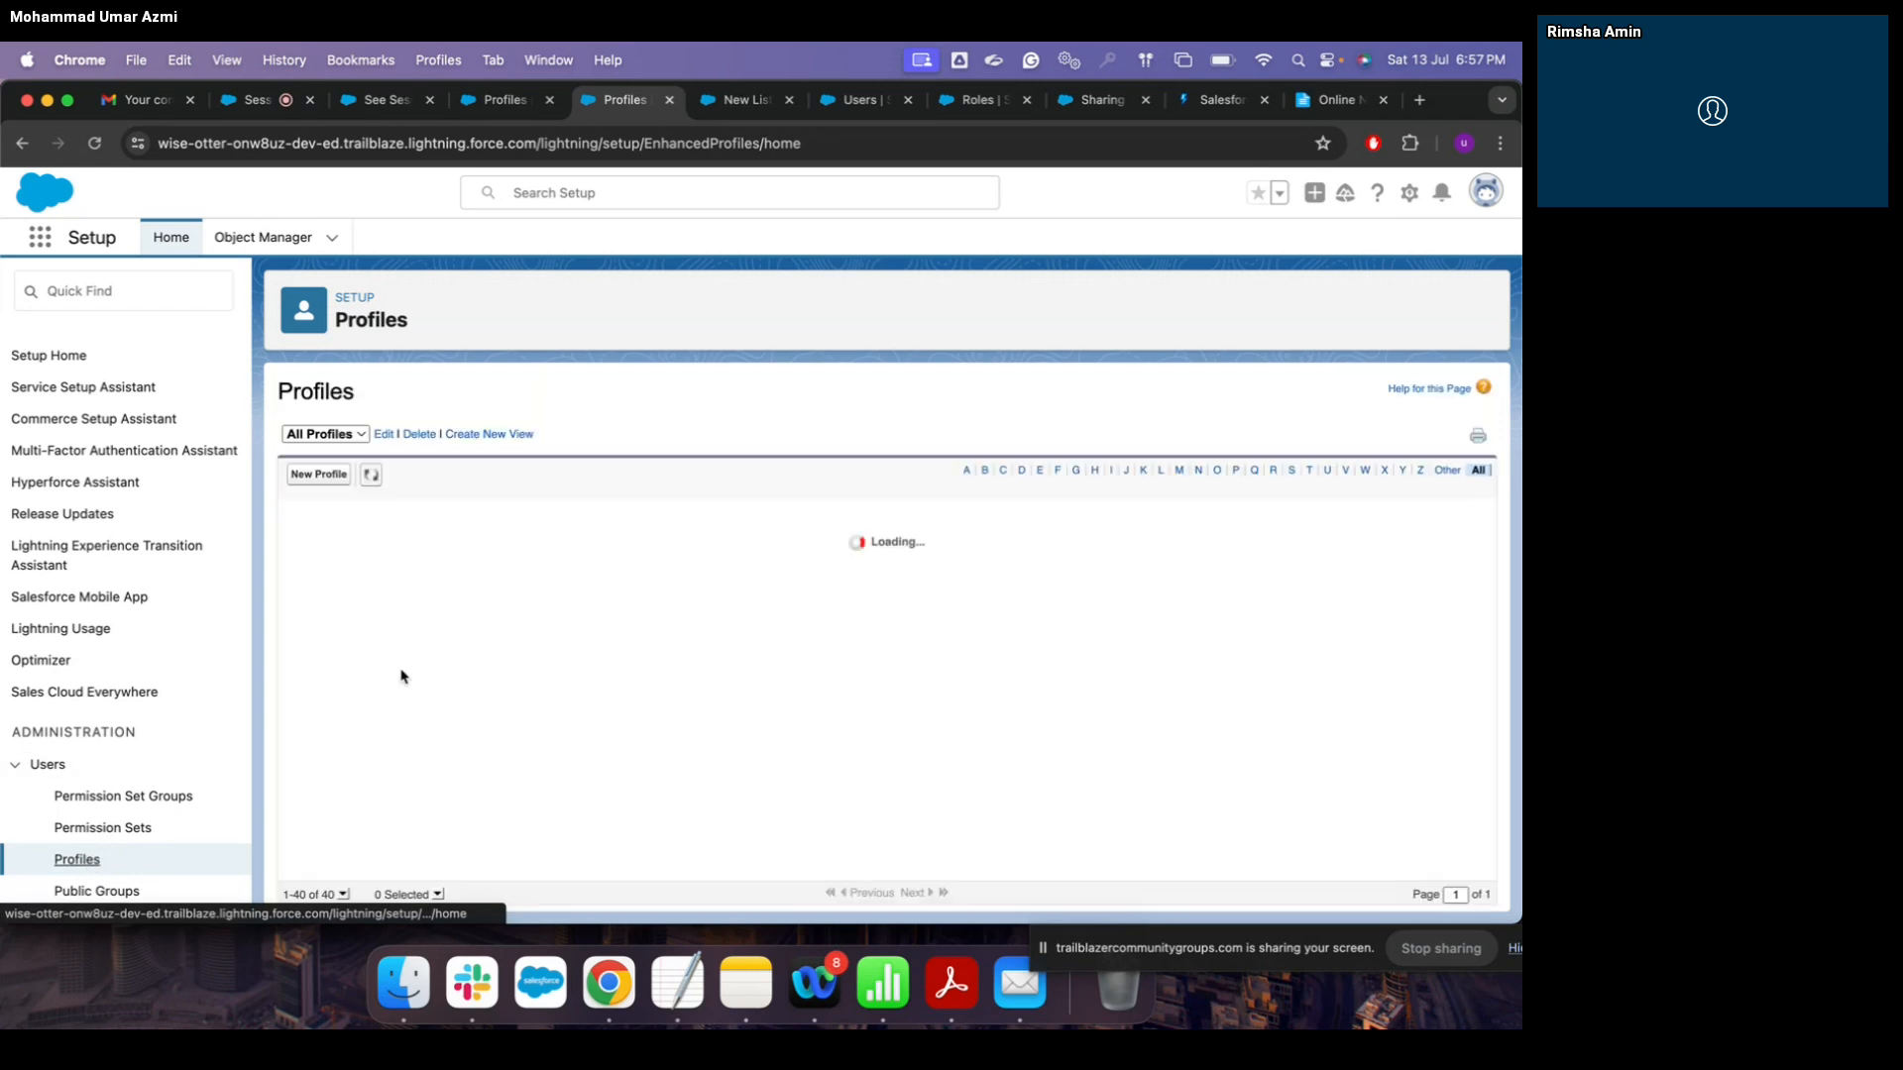
pyautogui.scroll(-3, 403, 675)
pyautogui.scroll(3, 403, 675)
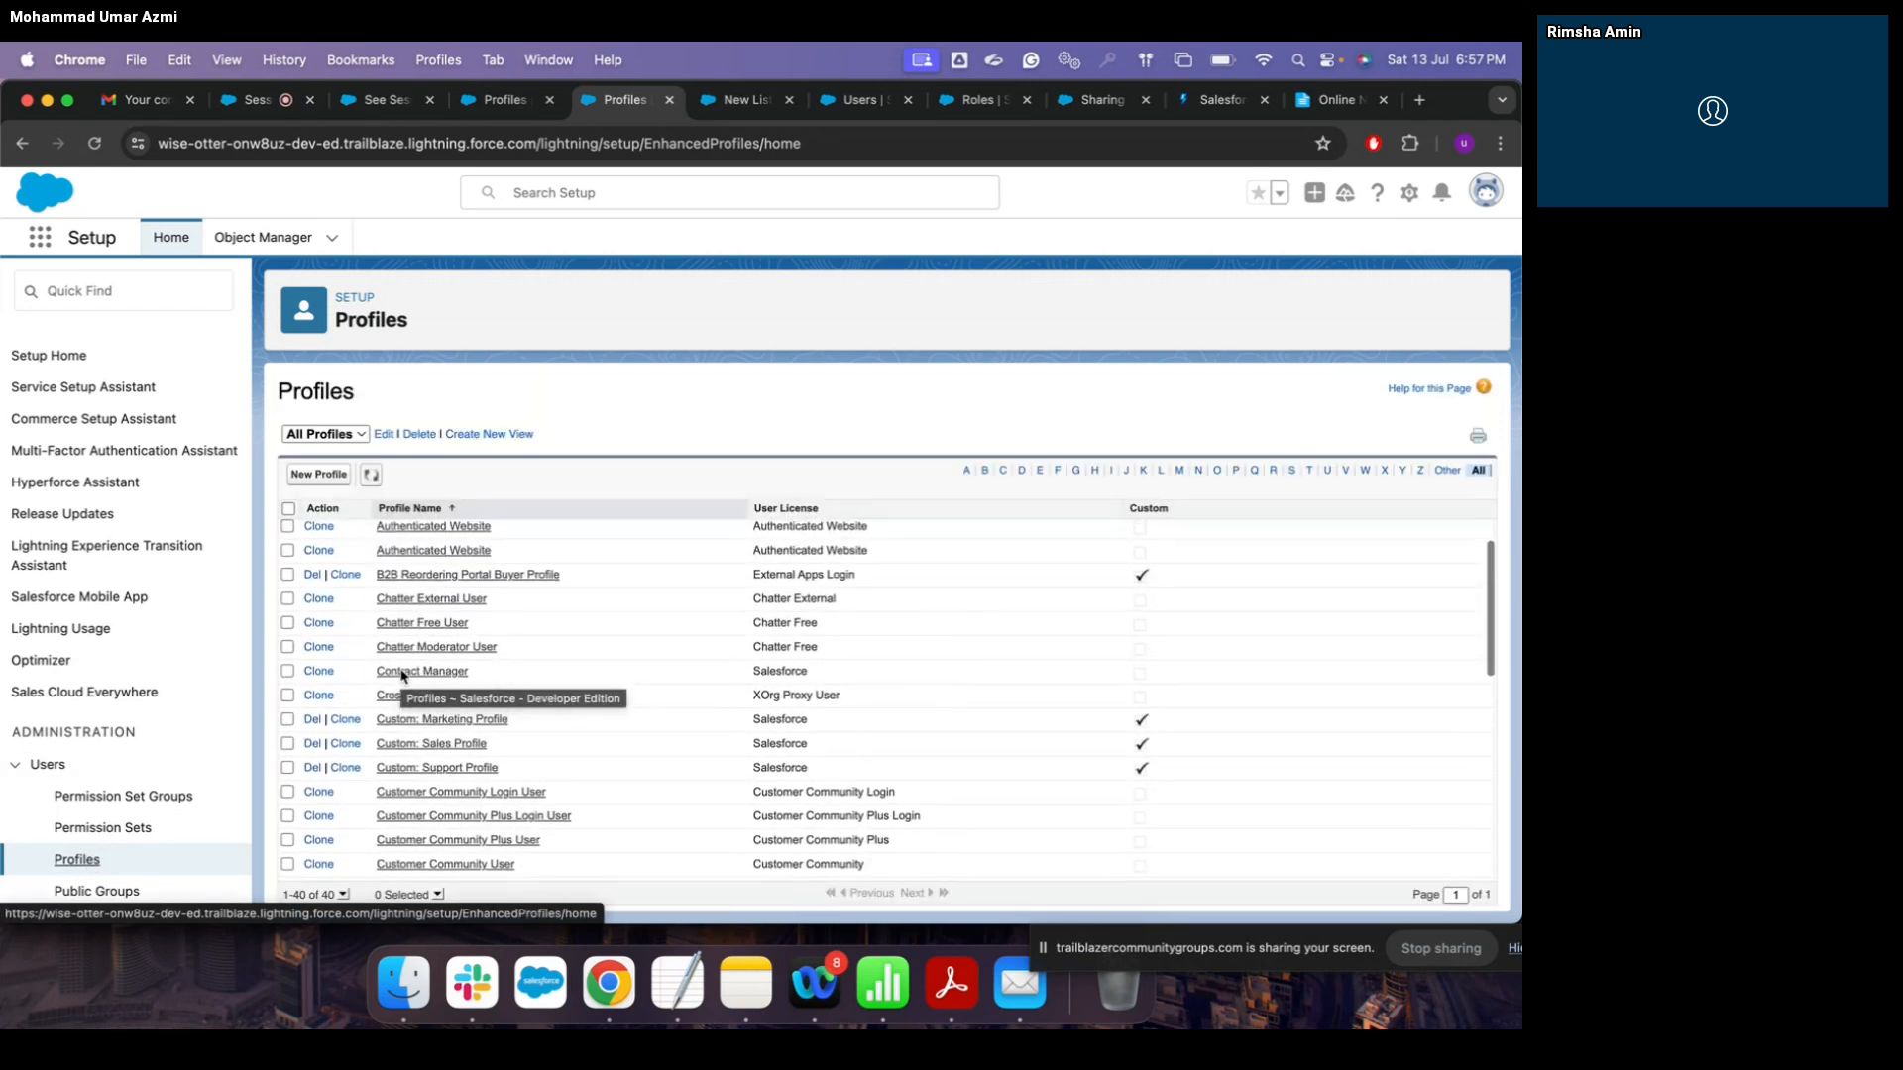
pyautogui.scroll(-3, 456, 698)
pyautogui.scroll(-5, 456, 698)
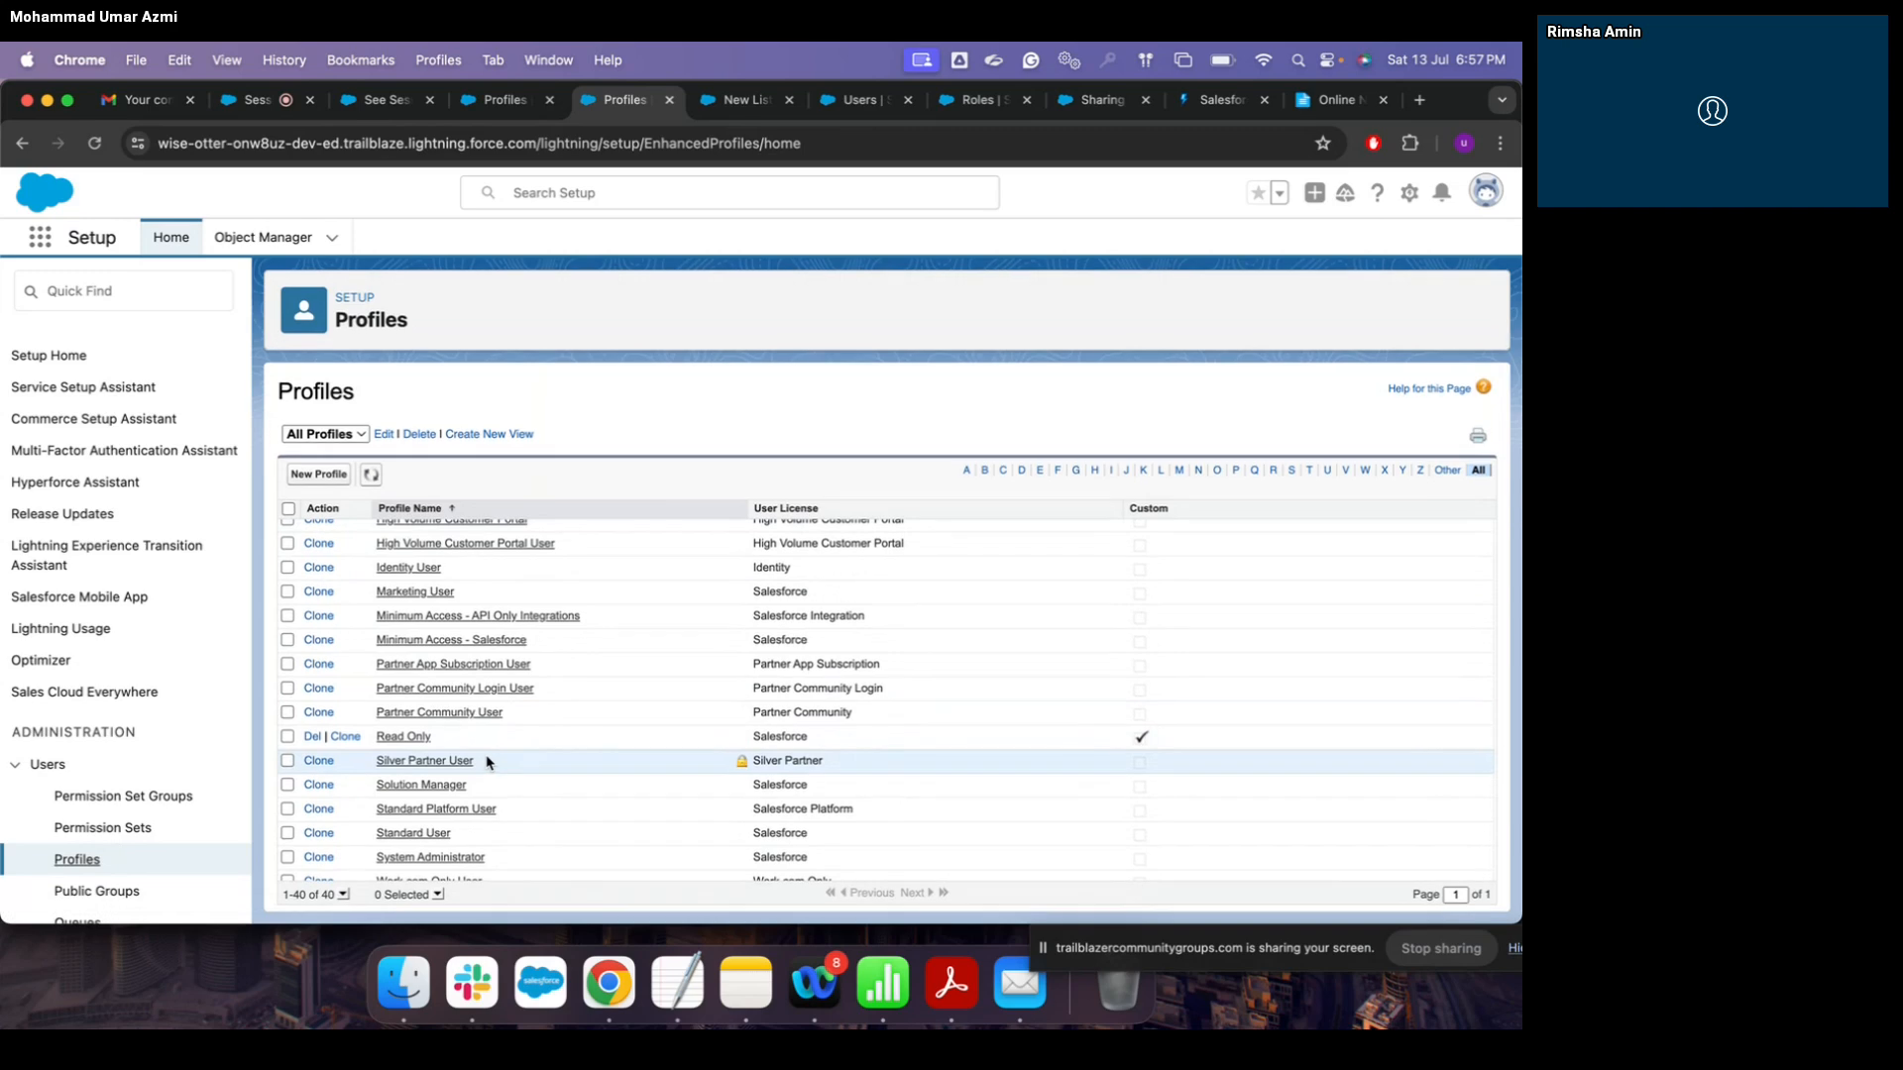
pyautogui.scroll(5, 487, 762)
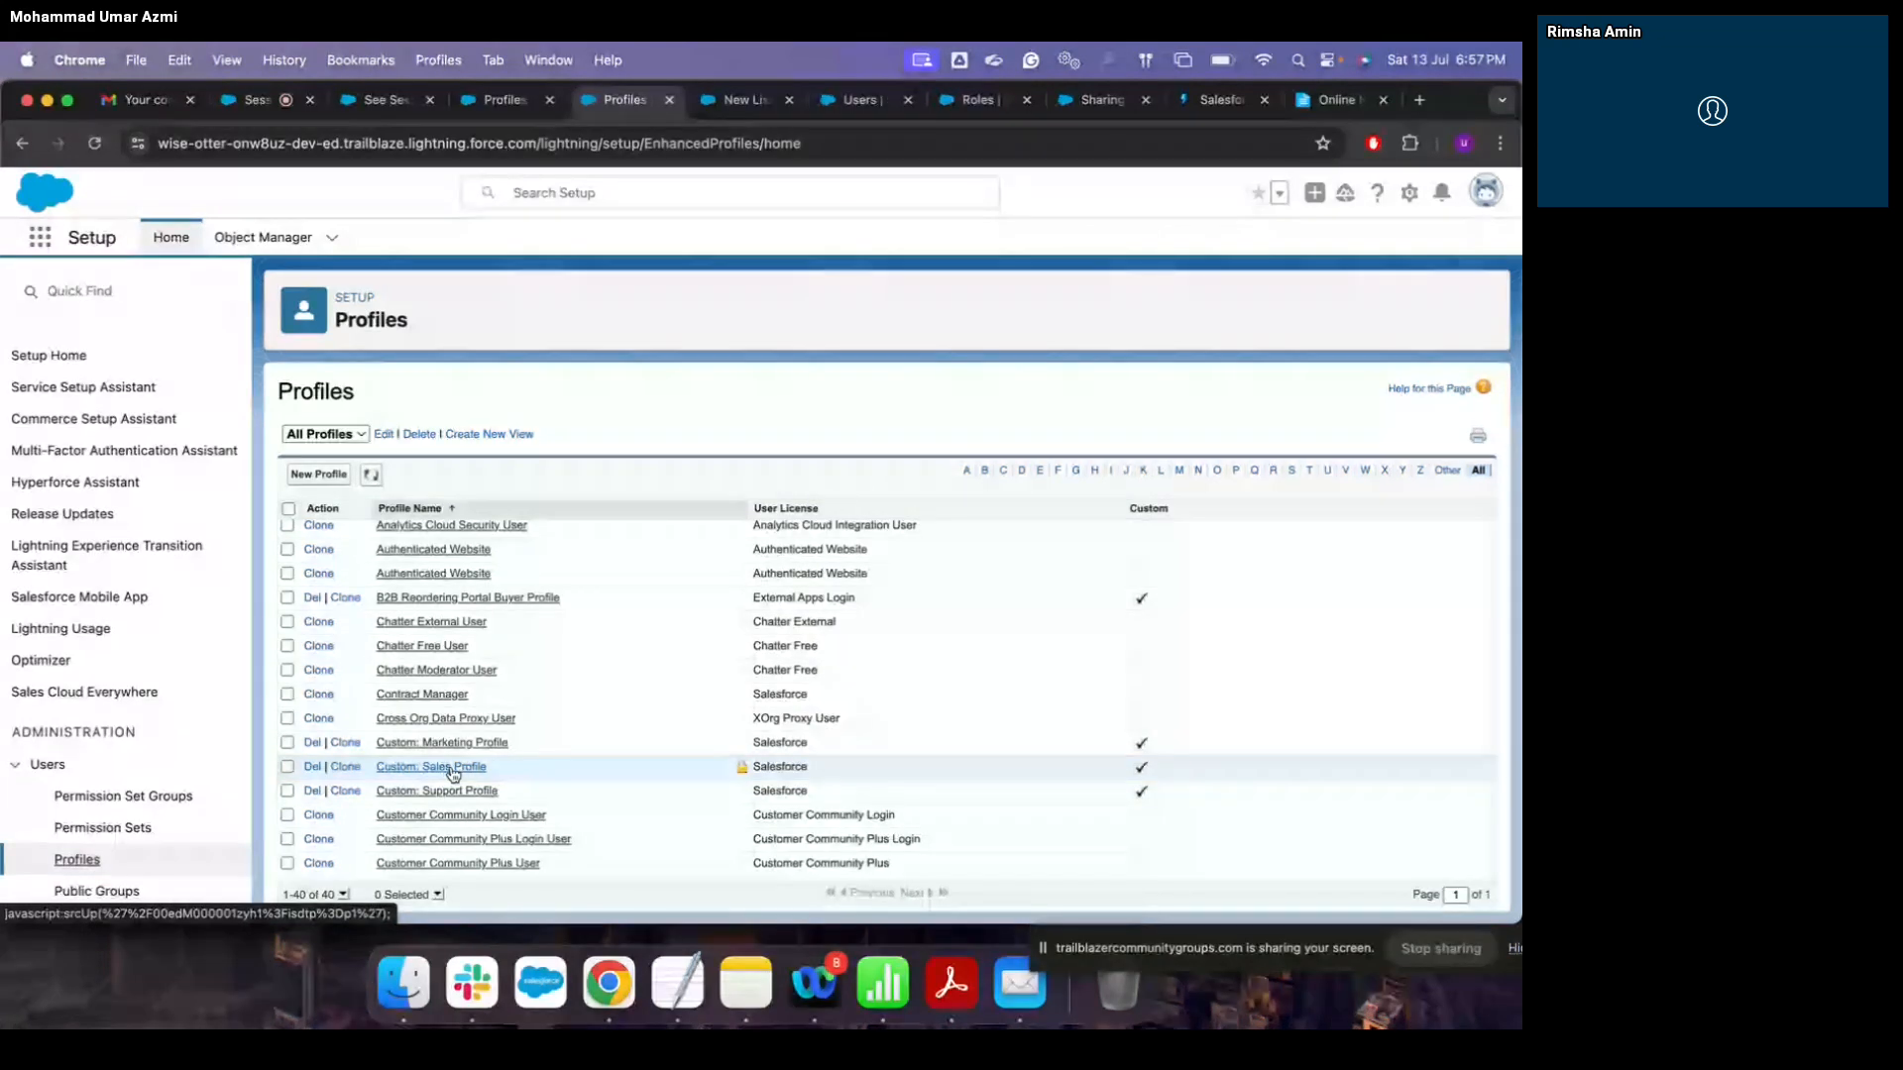
pyautogui.click(451, 768)
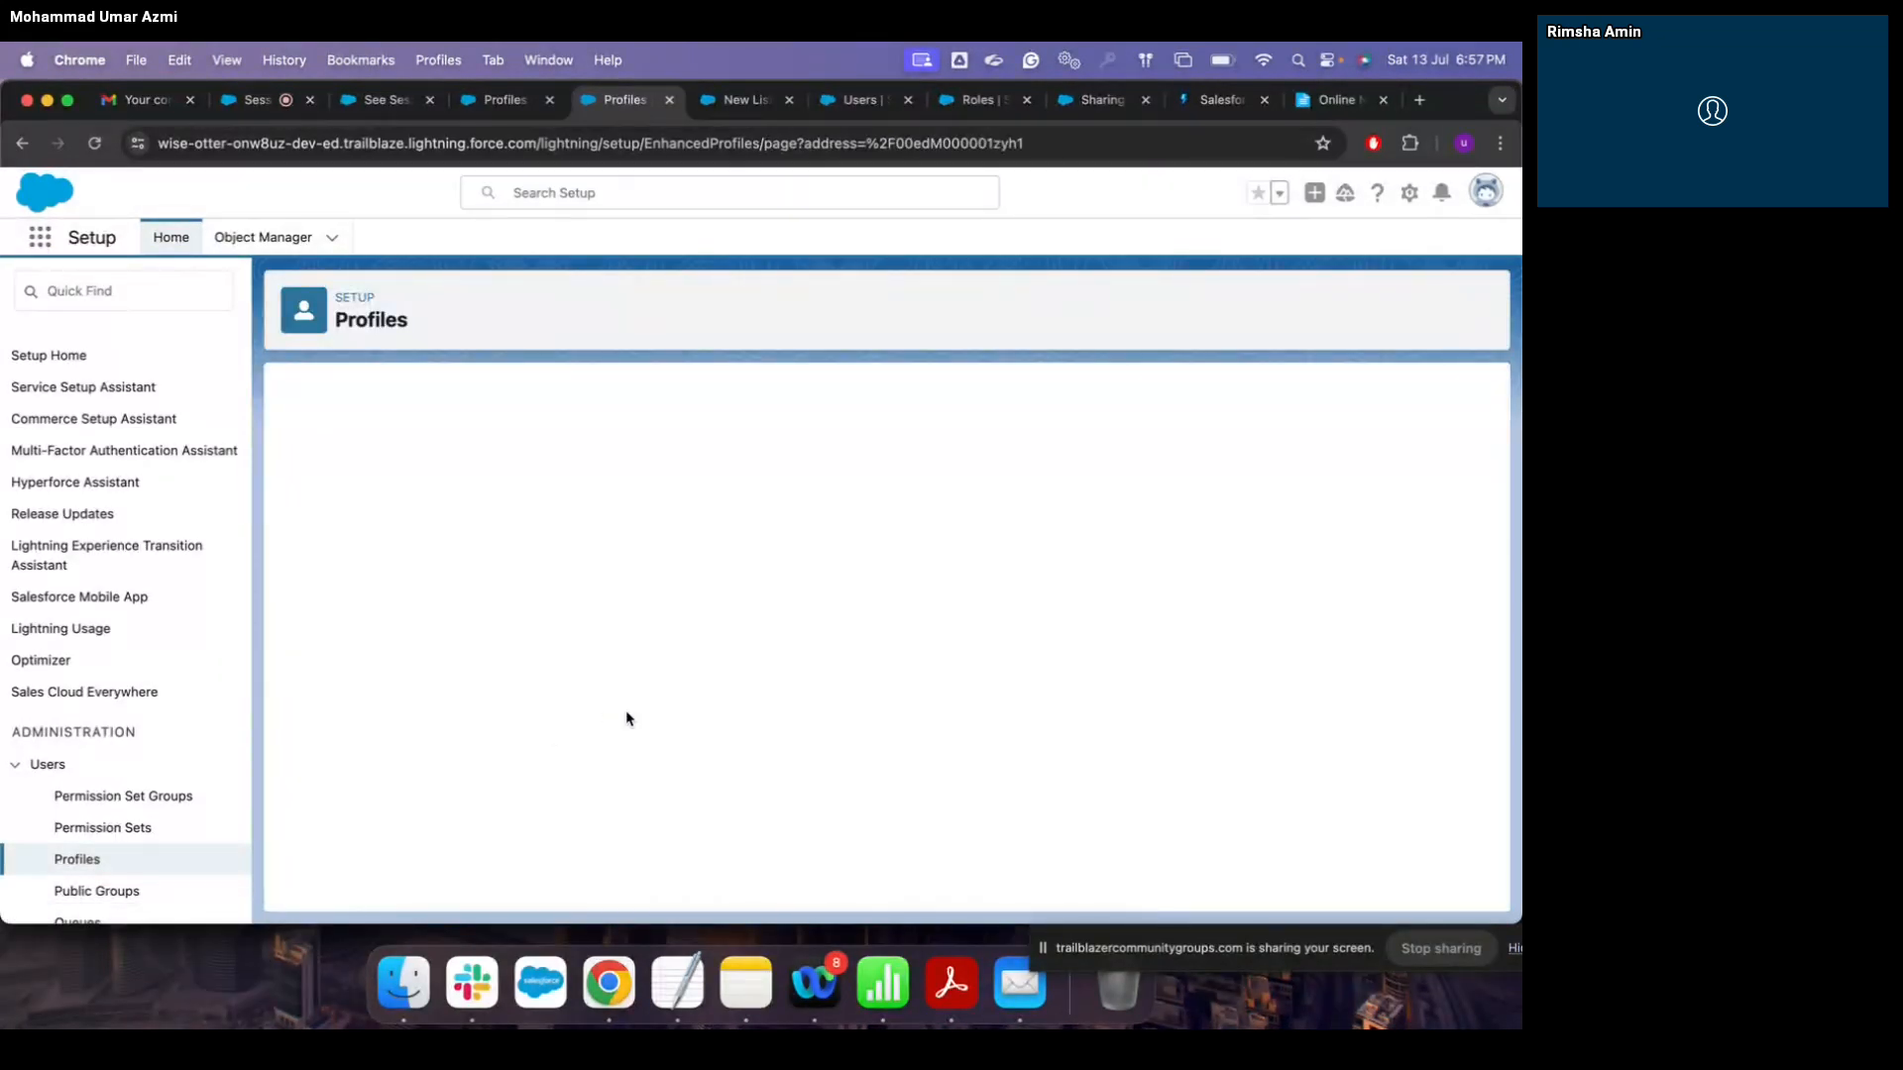
pyautogui.click(665, 733)
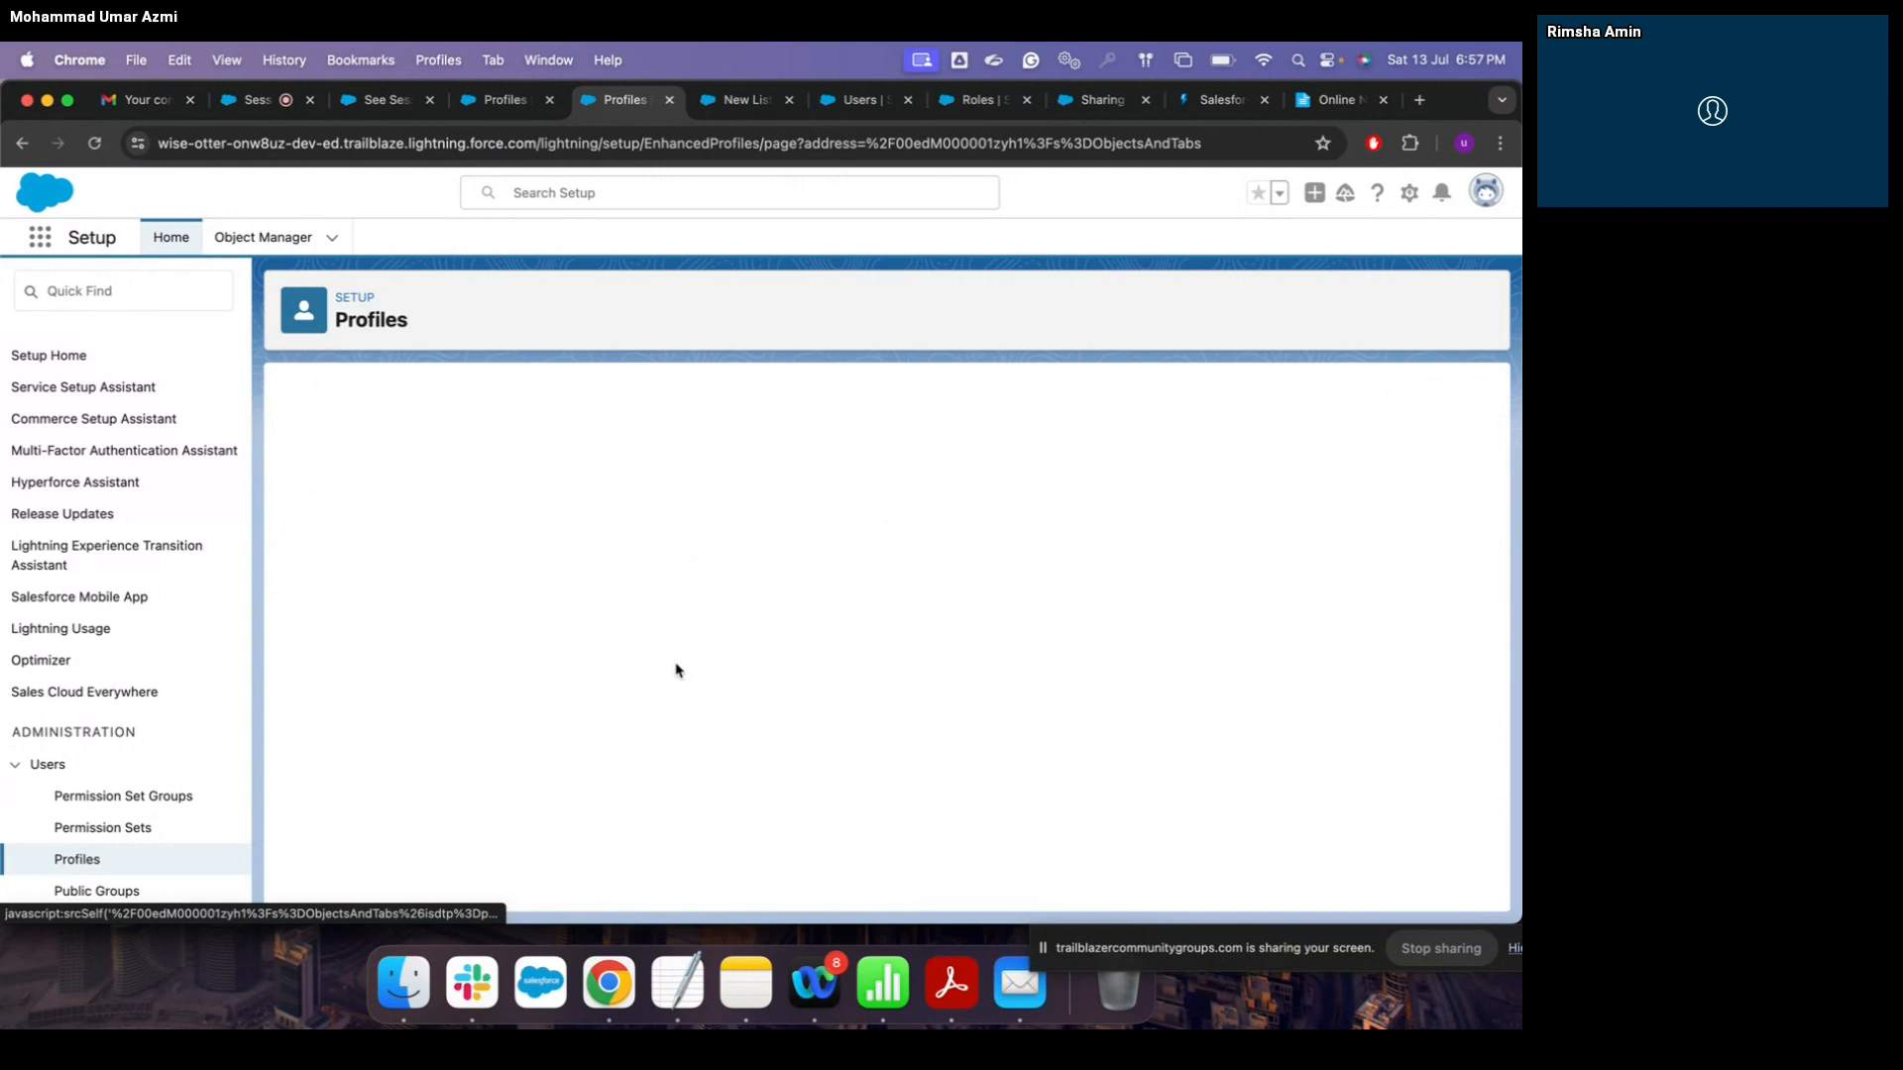
pyautogui.scroll(-5, 671, 668)
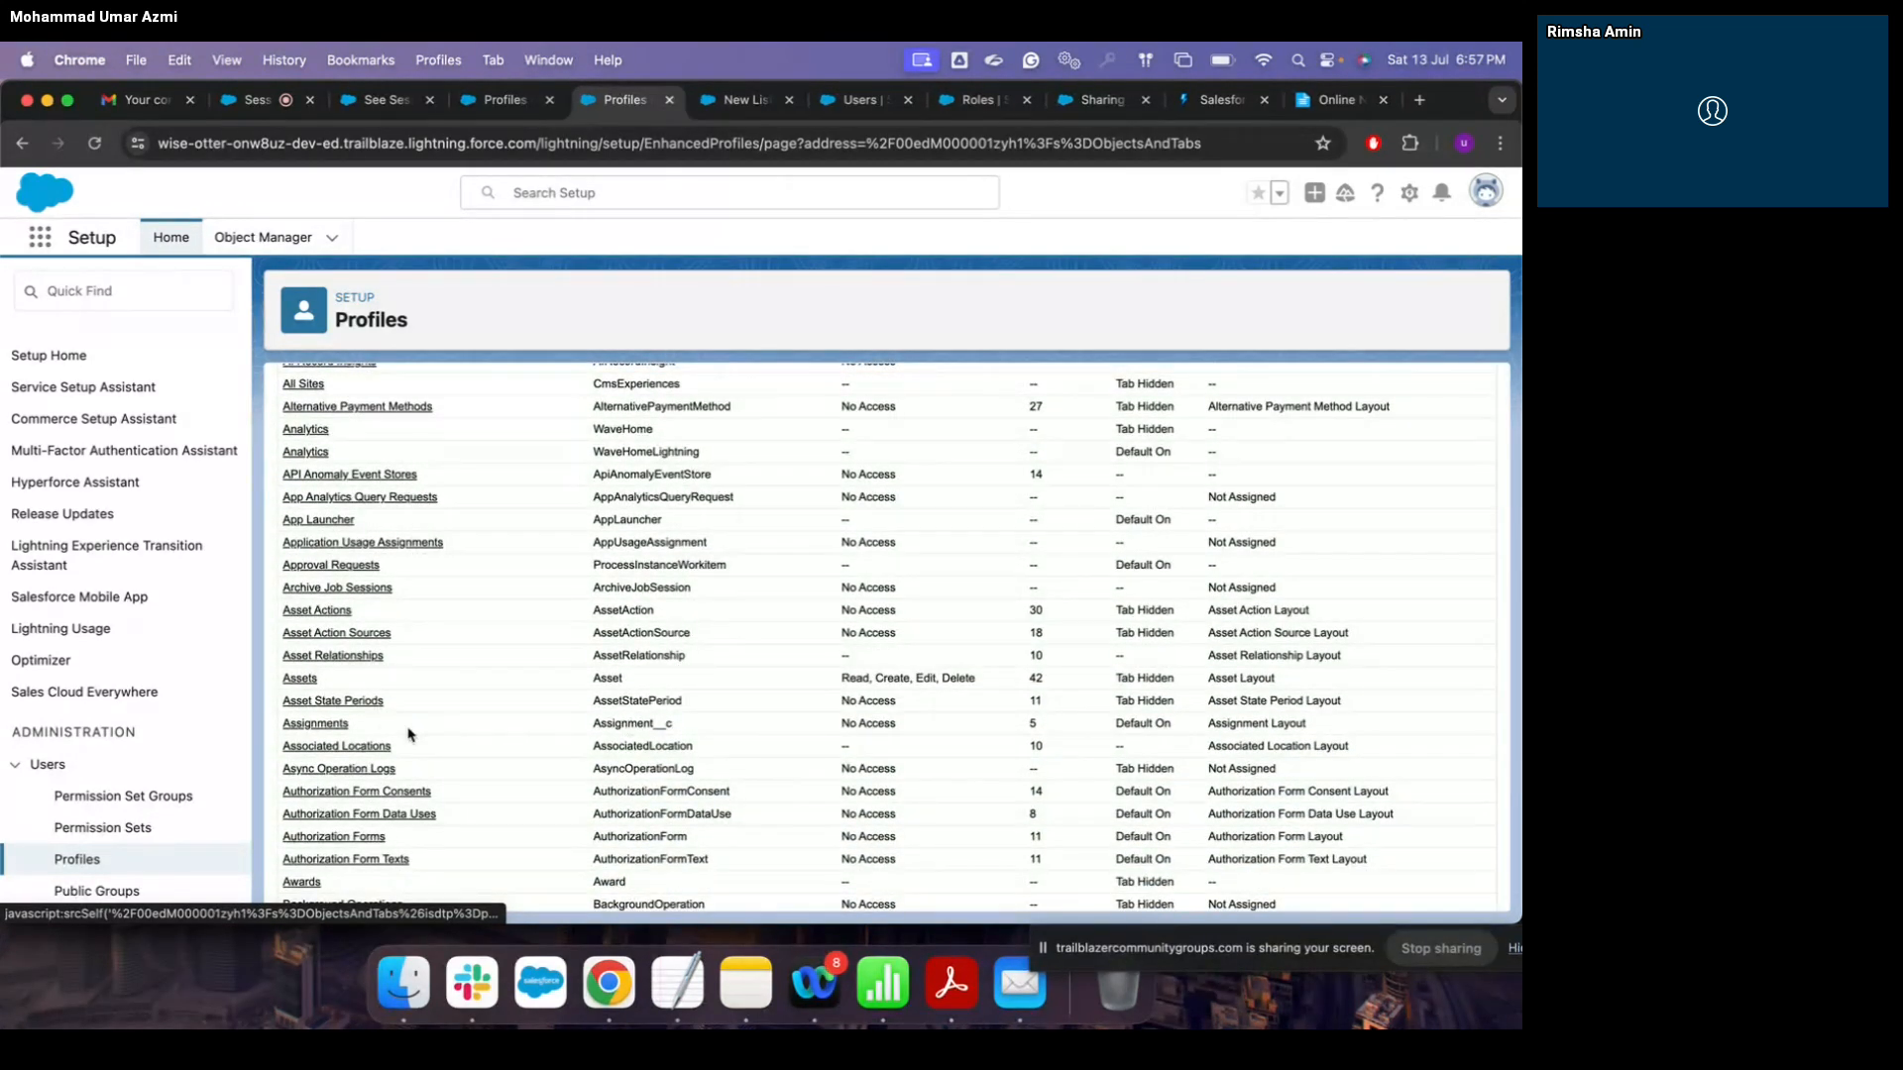
pyautogui.click(331, 729)
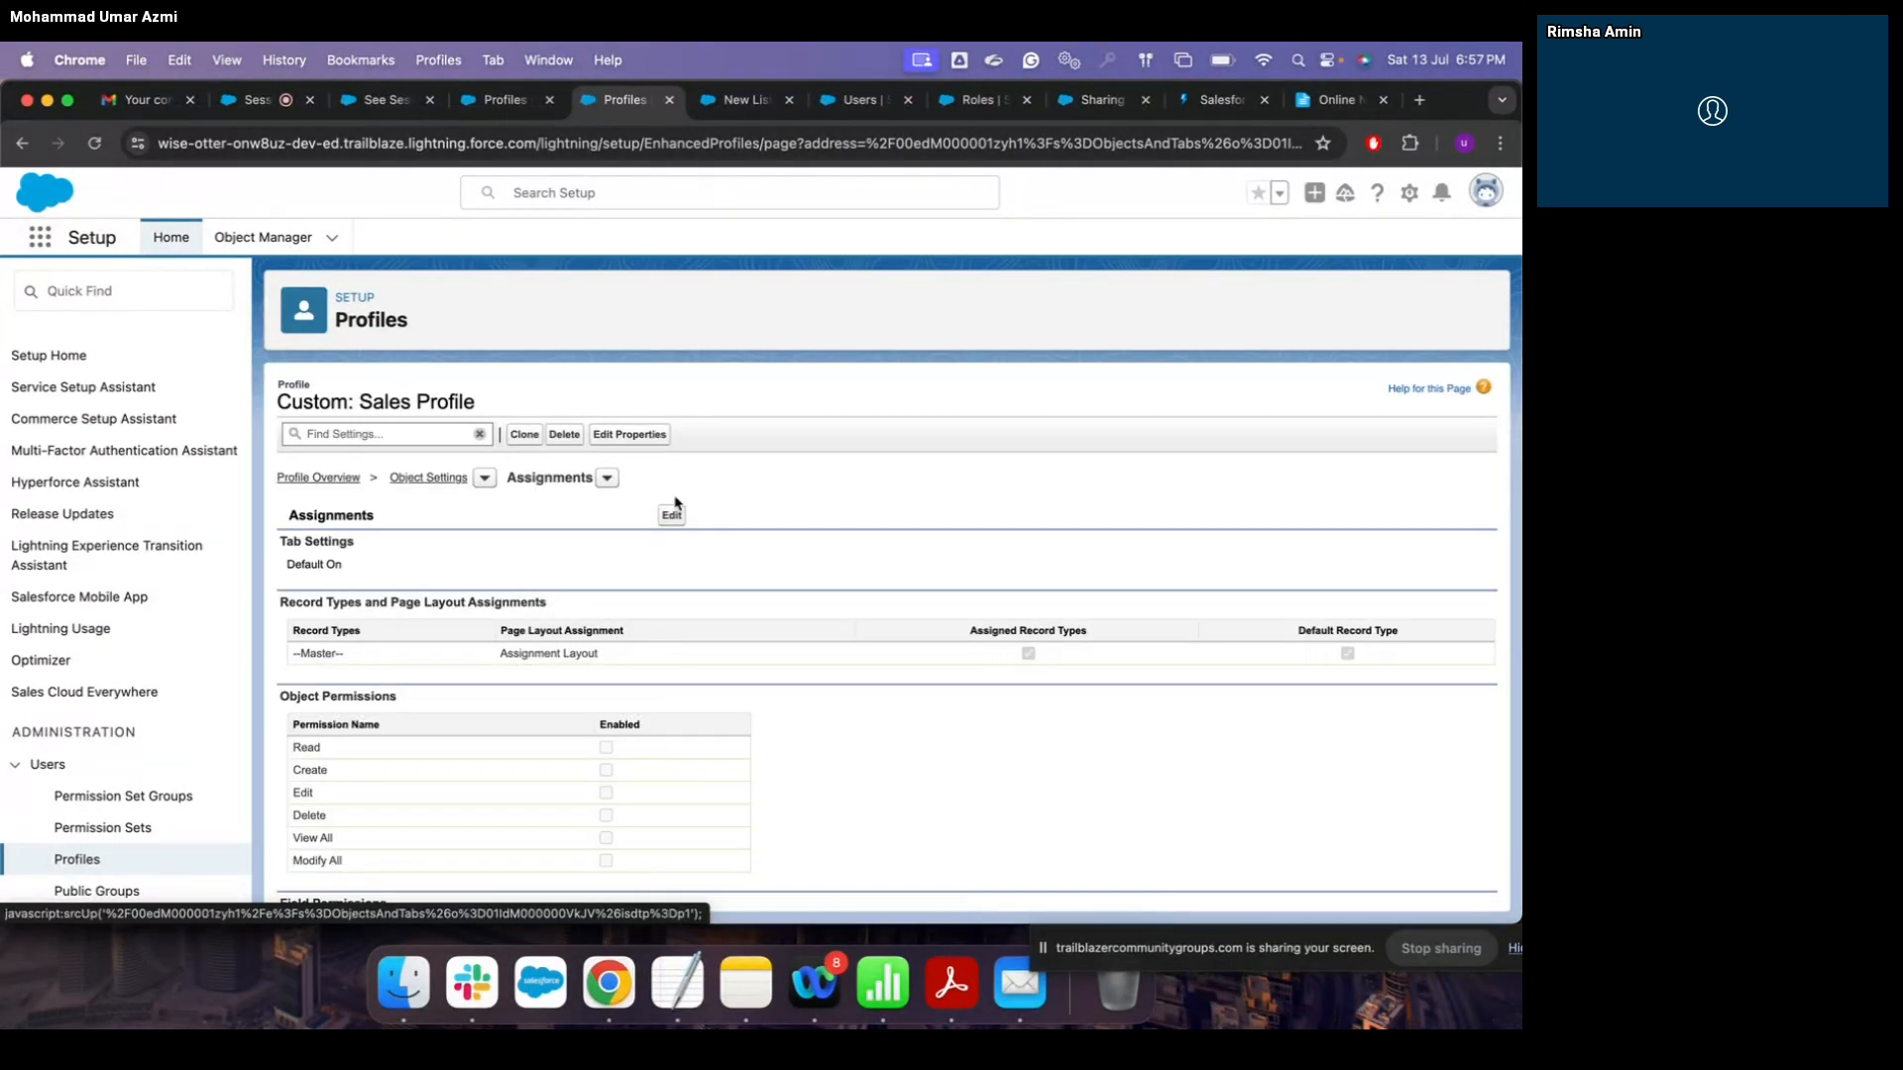
# Step: Edit Custom: Sales Profile's Assignments settings, confirming Tab Settings stays at Default On
pyautogui.click(674, 515)
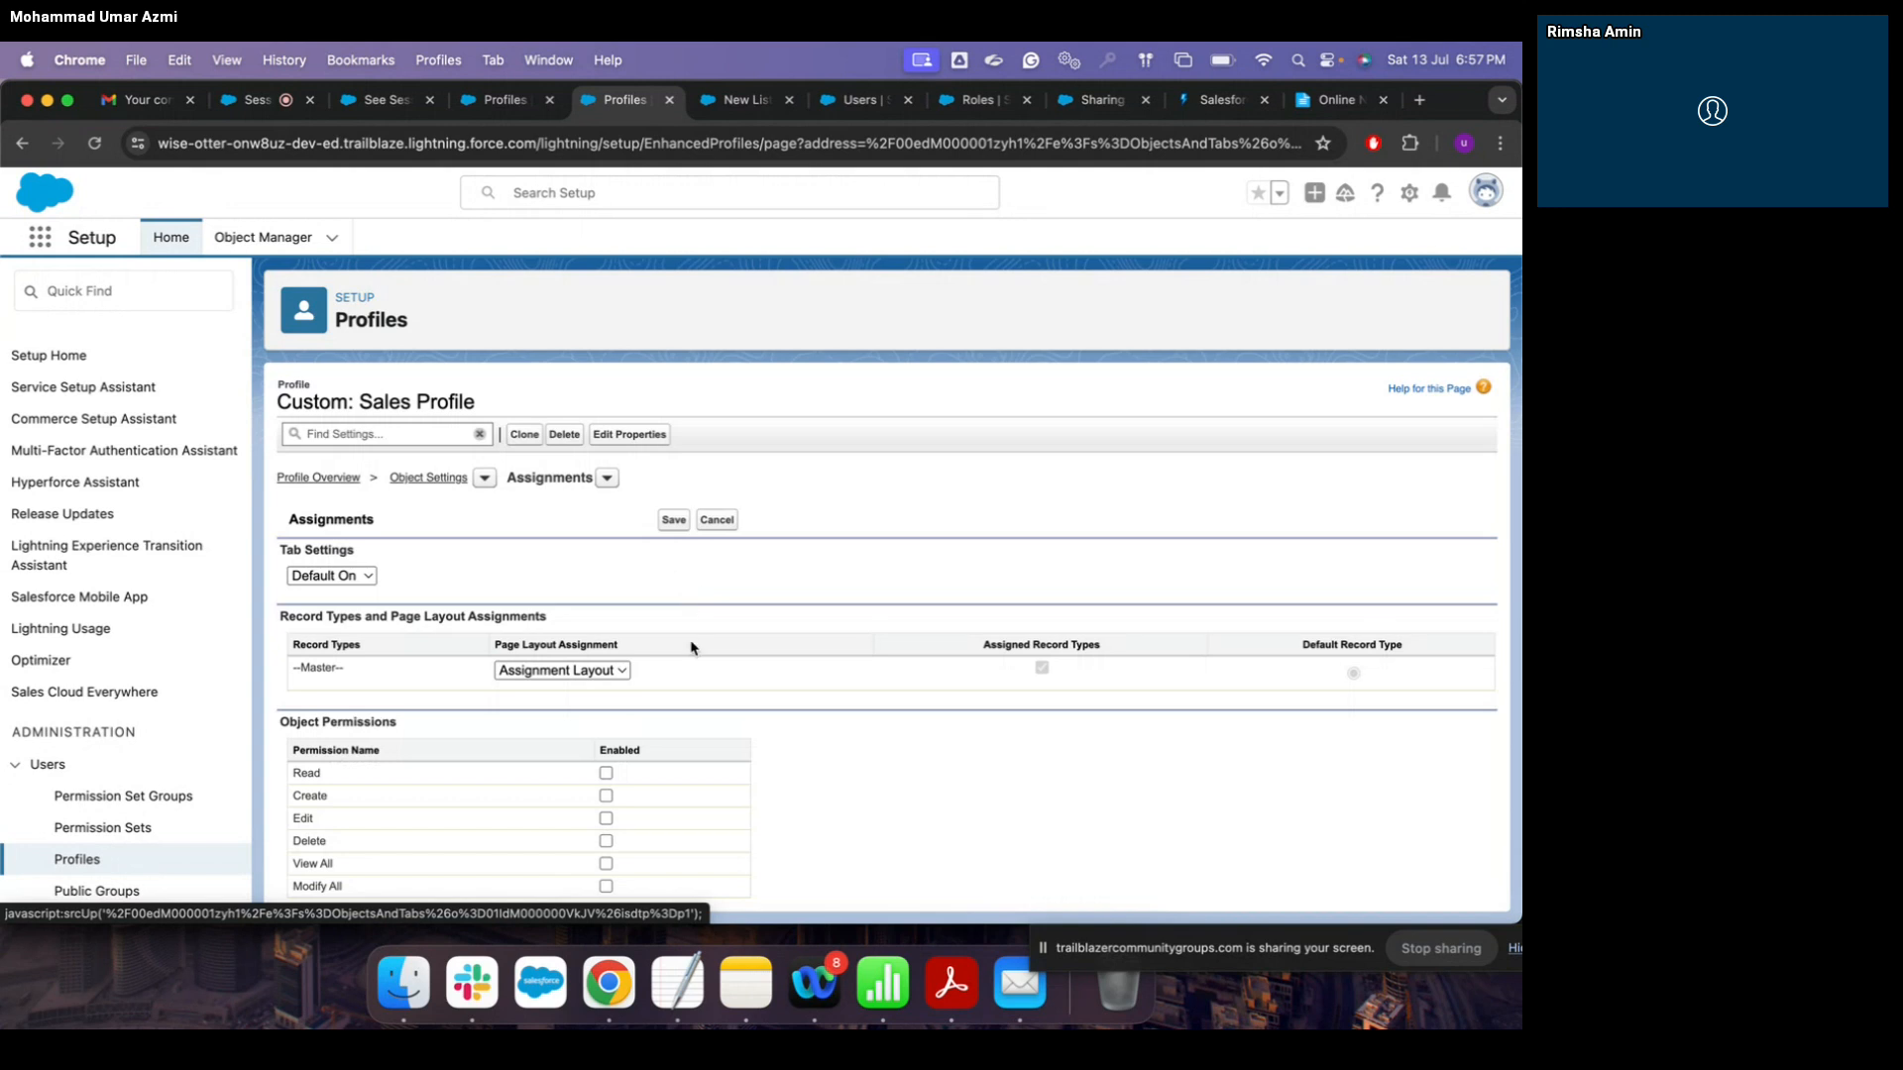
pyautogui.scroll(-3, 691, 647)
pyautogui.scroll(3, 691, 647)
pyautogui.click(372, 578)
pyautogui.click(442, 560)
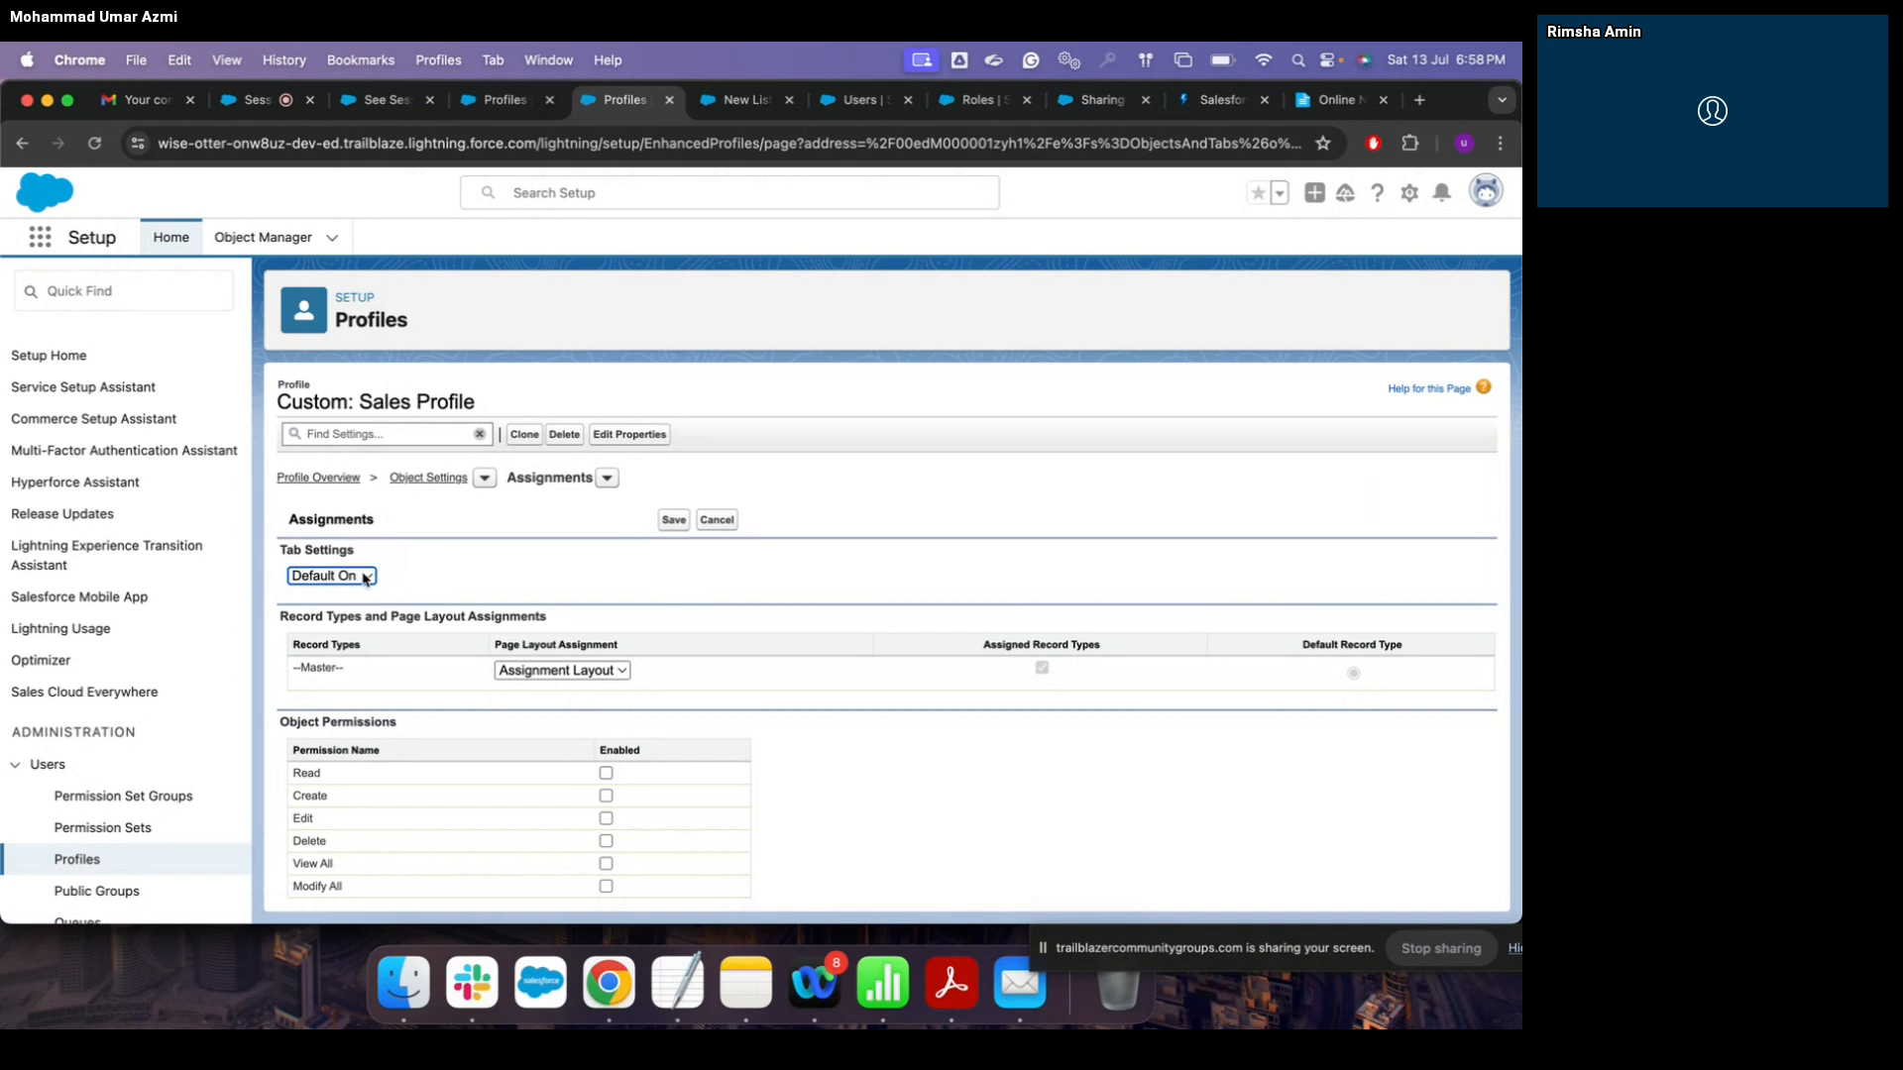
pyautogui.click(362, 578)
pyautogui.click(439, 570)
# Step: Tick Read, Create, Edit and Delete object permissions for Assignments and save
pyautogui.scroll(-3, 502, 603)
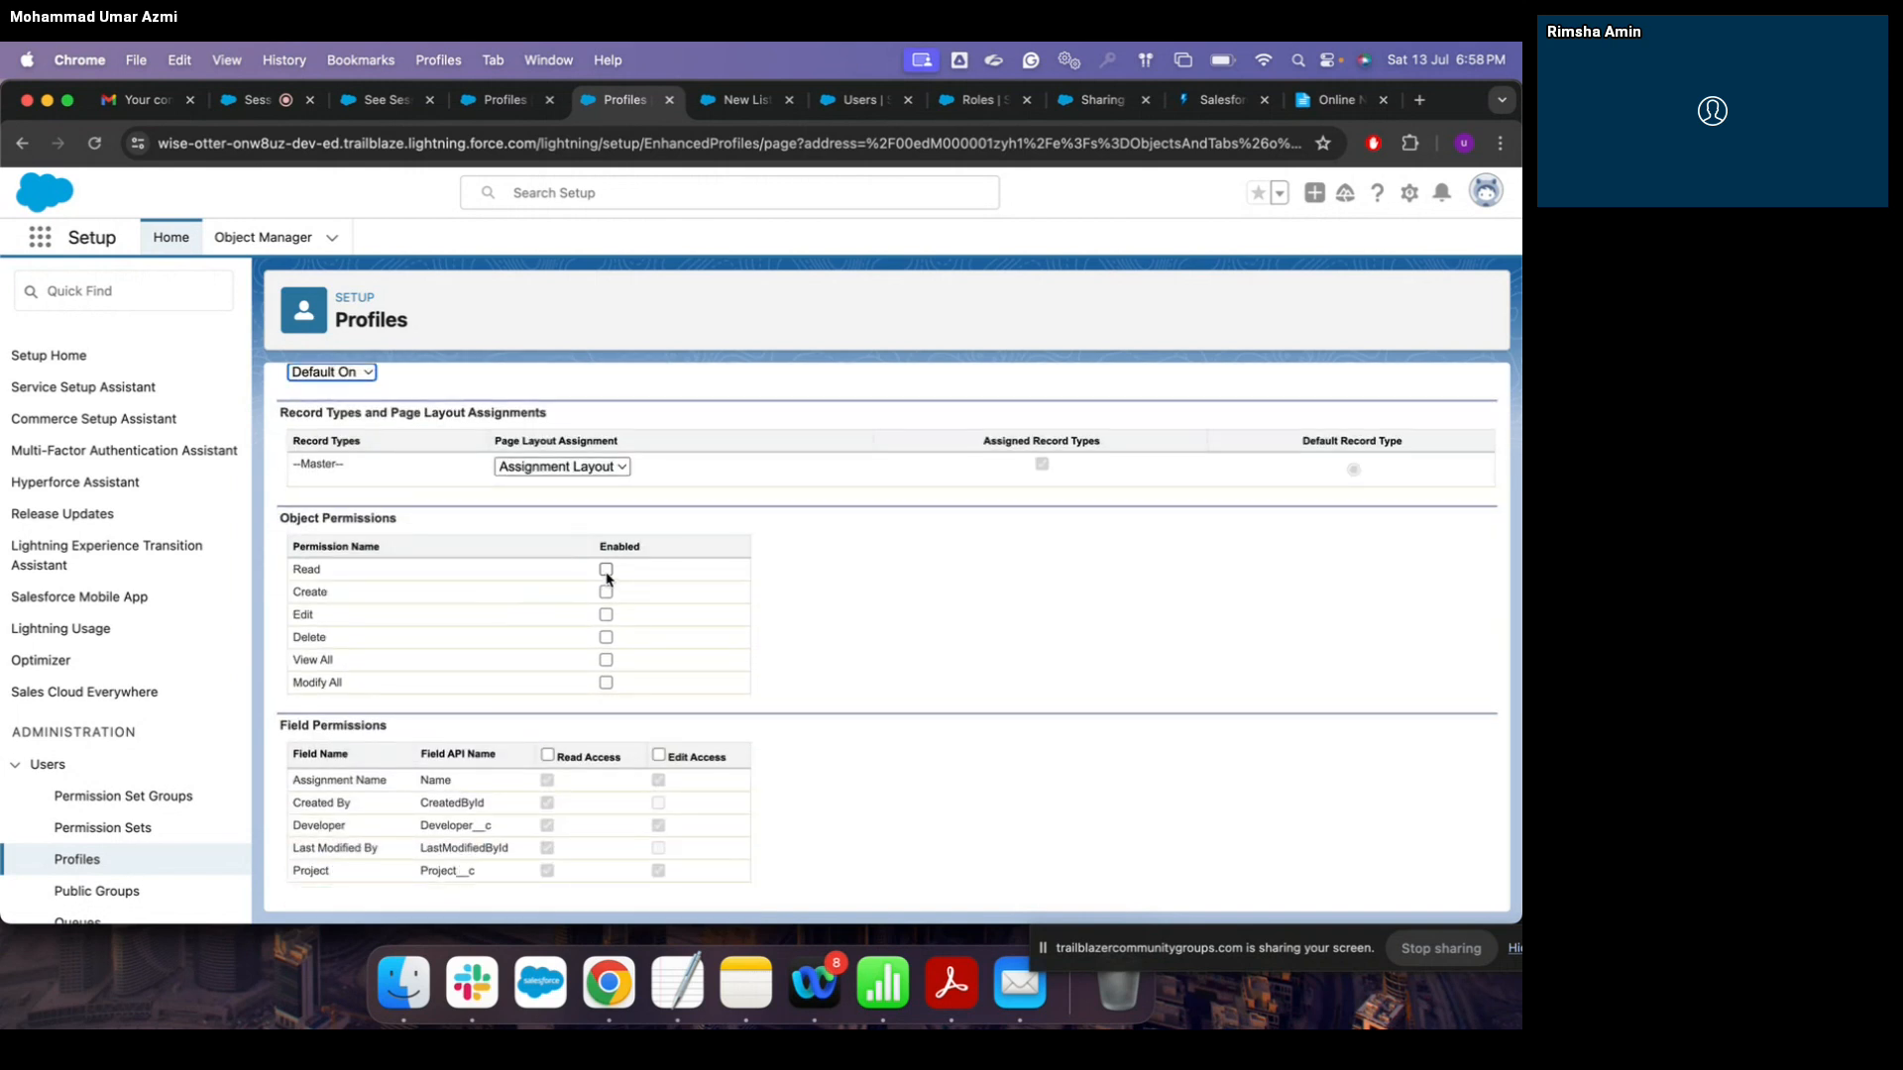
pyautogui.click(606, 571)
pyautogui.click(605, 593)
pyautogui.scroll(3, 697, 426)
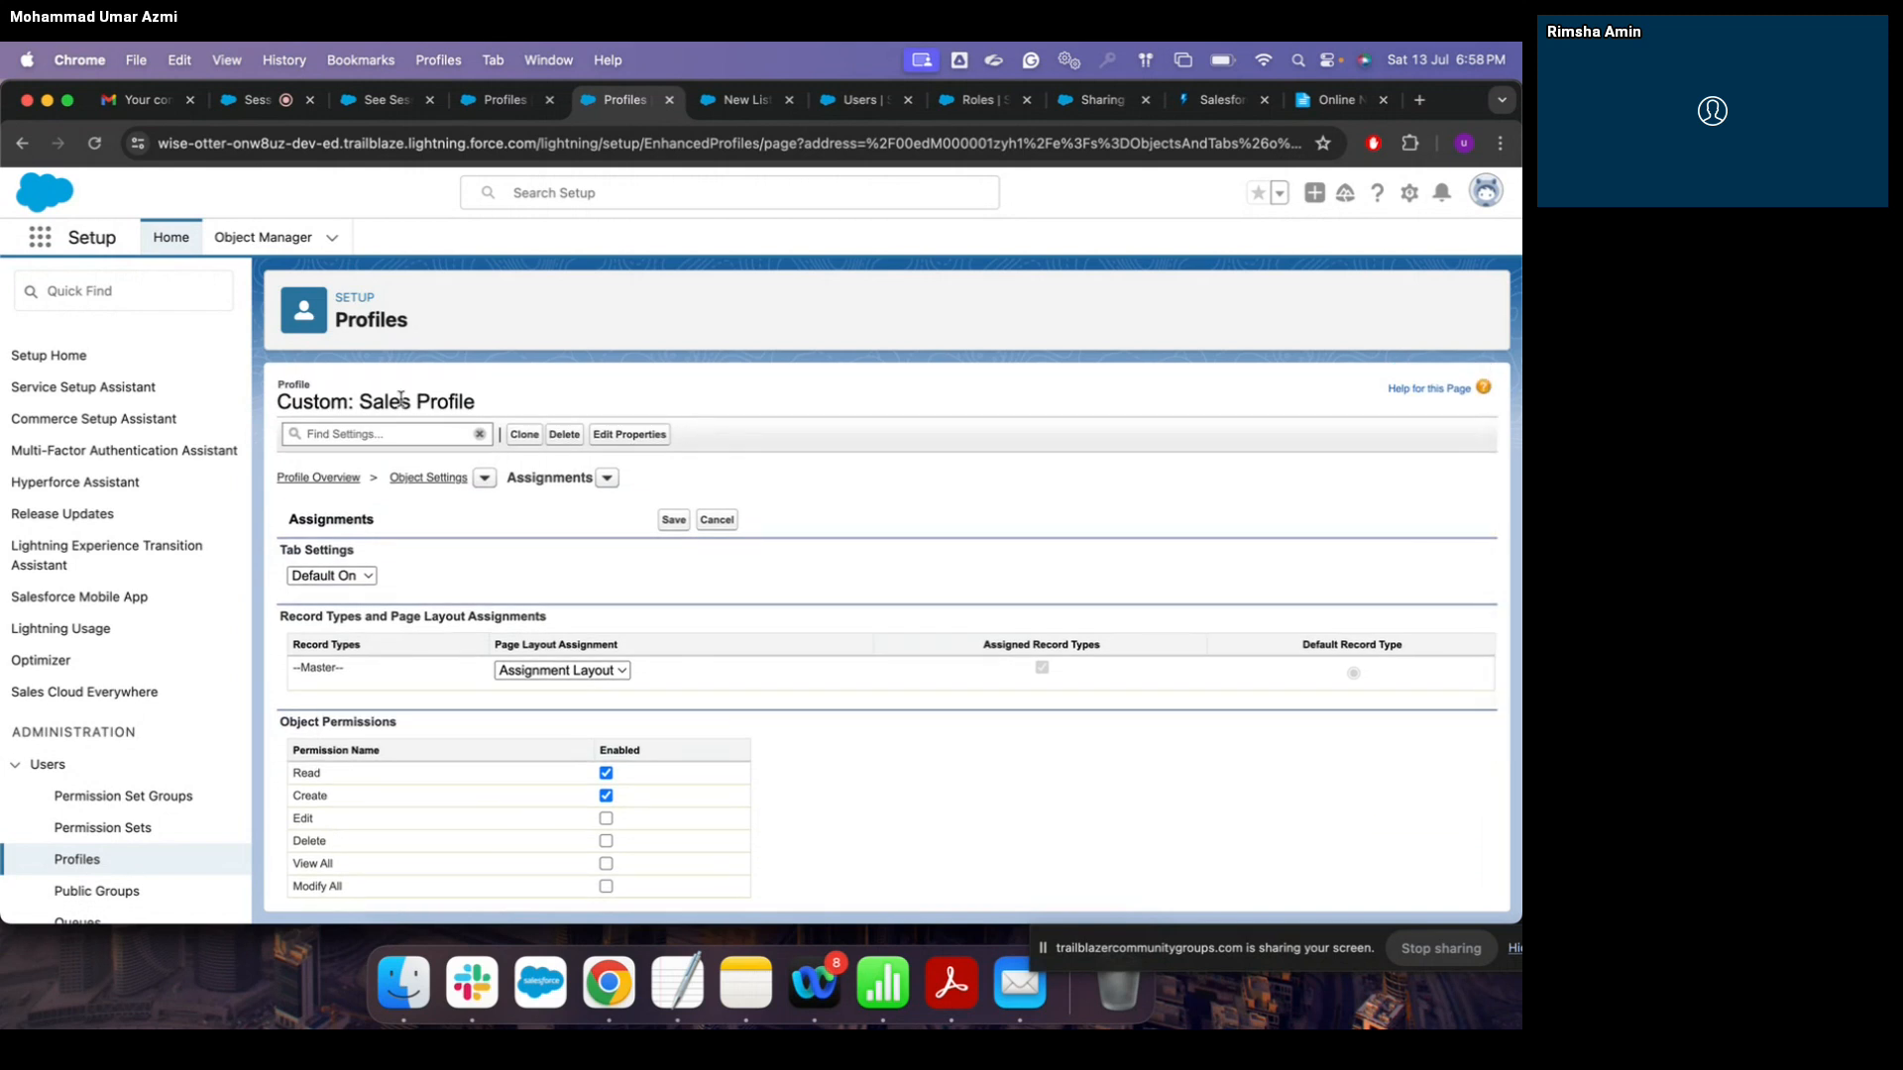
pyautogui.scroll(-1, 590, 660)
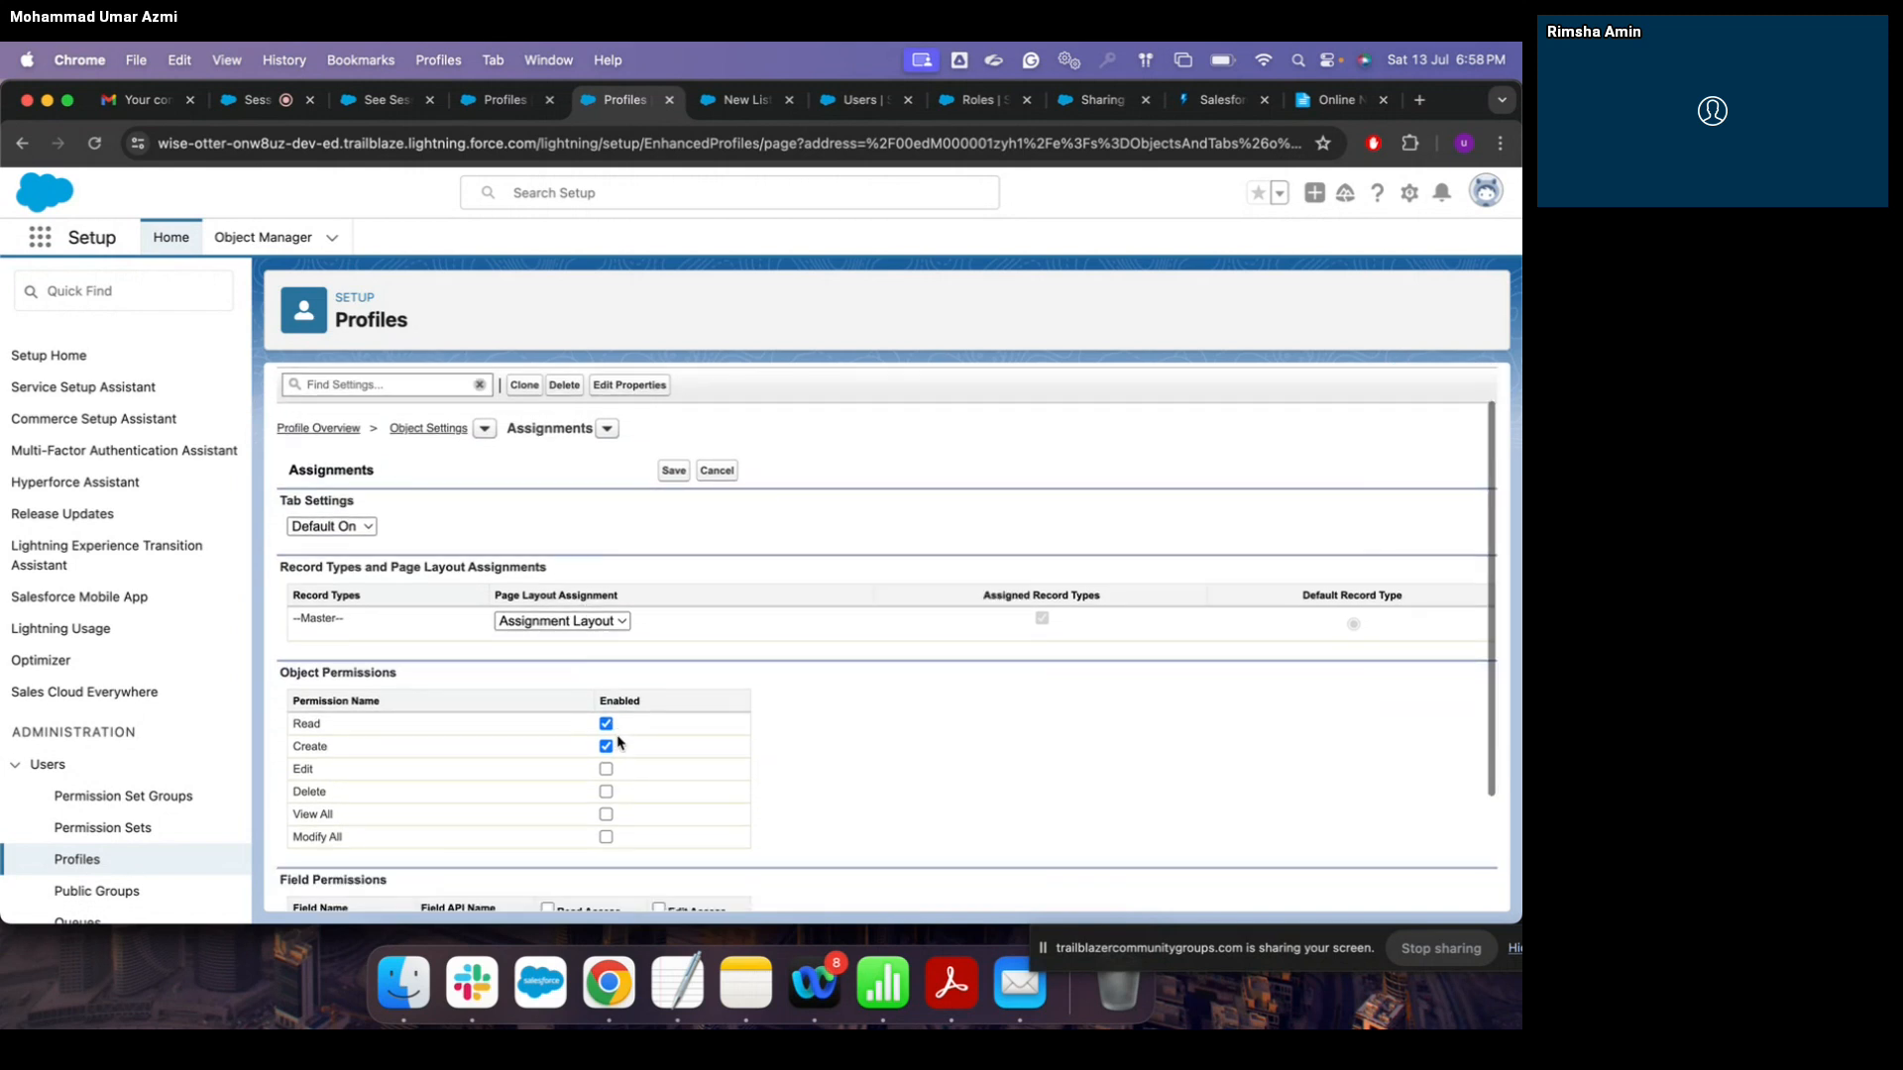
pyautogui.click(605, 769)
pyautogui.click(606, 792)
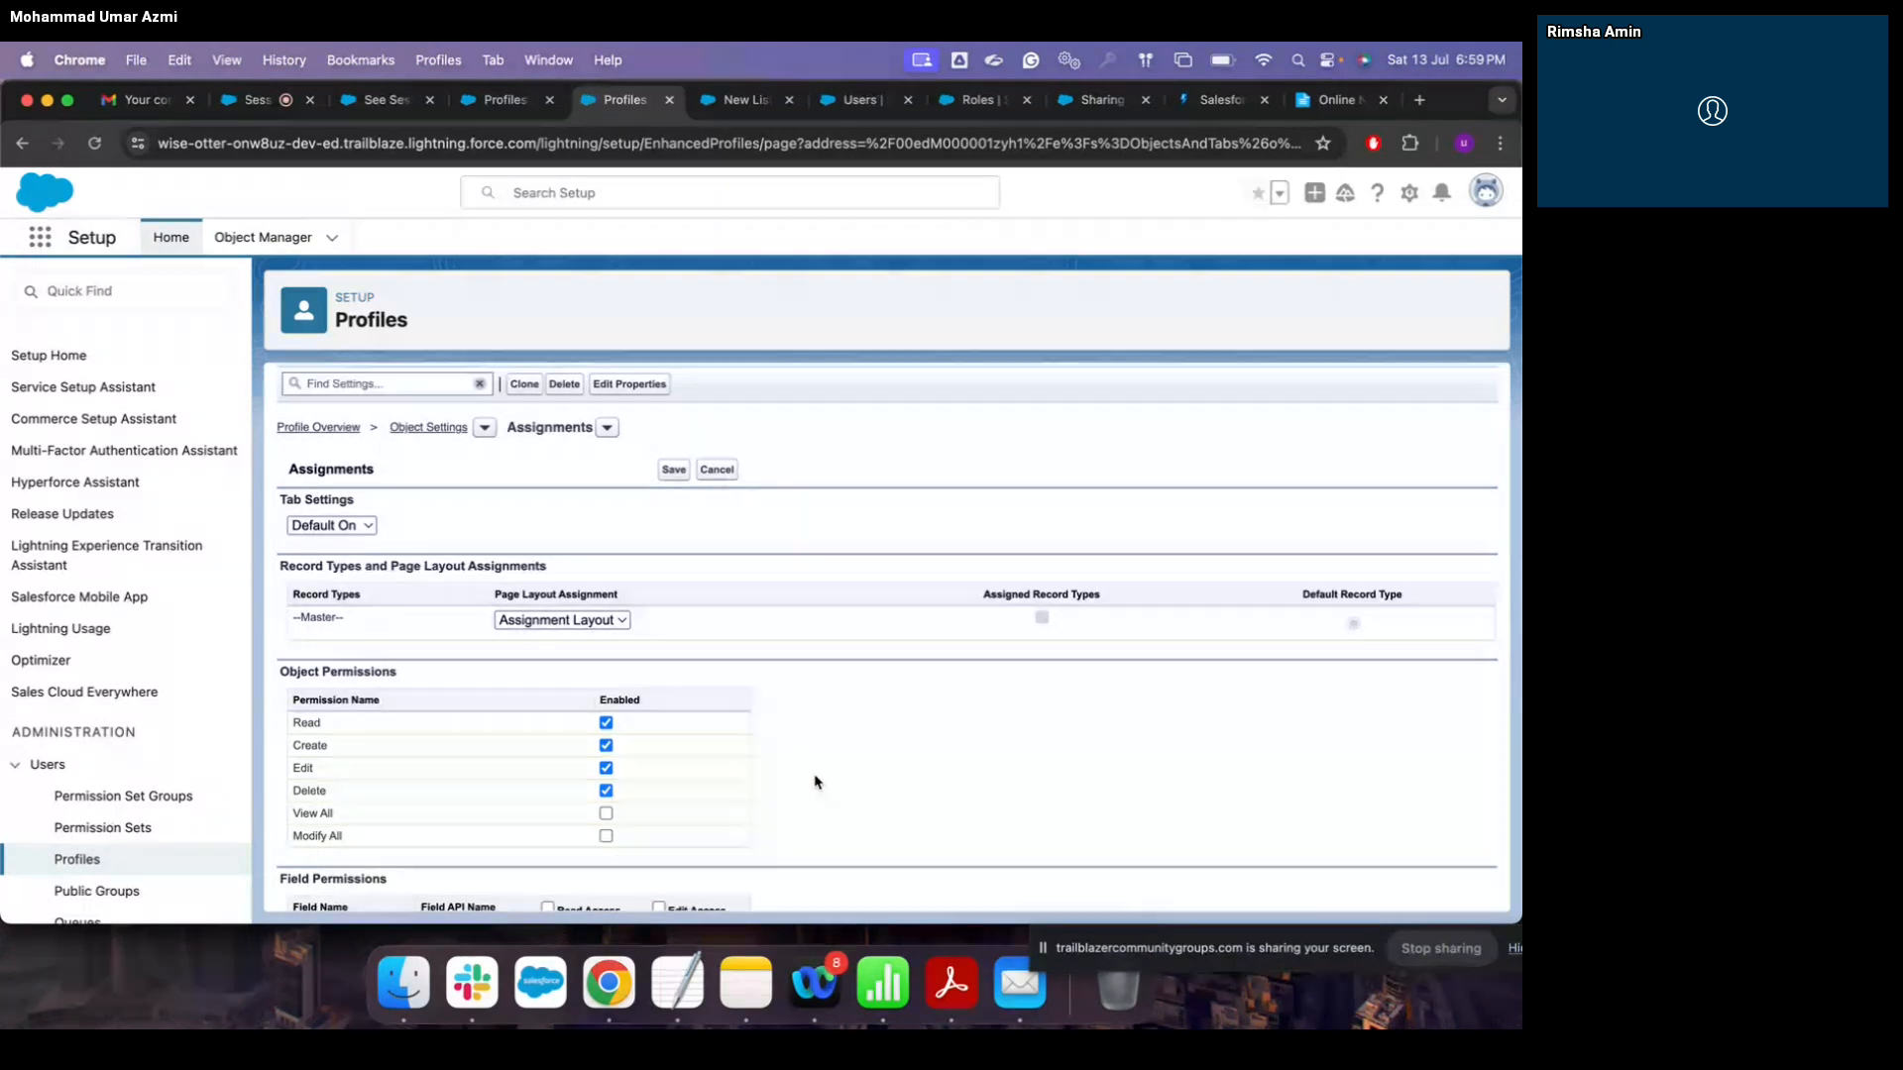
pyautogui.scroll(-3, 815, 782)
pyautogui.scroll(-1, 815, 782)
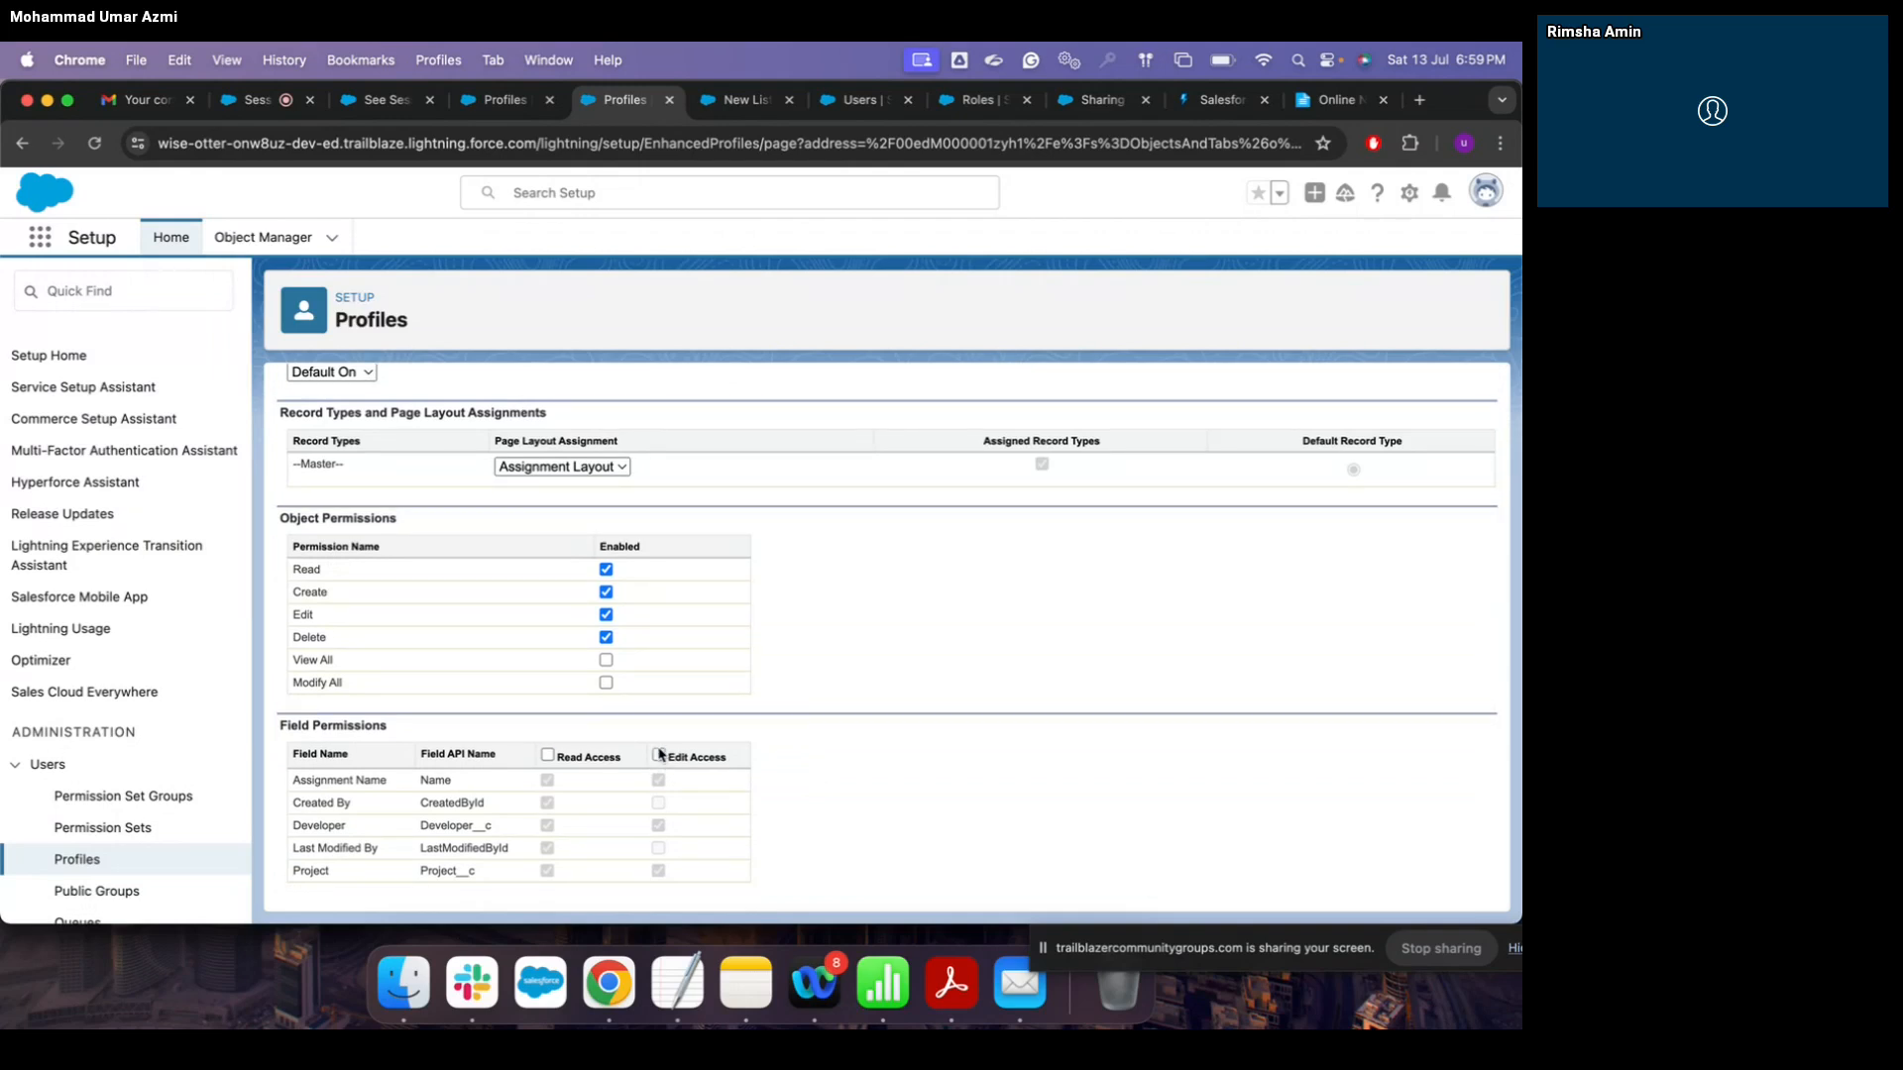
pyautogui.scroll(4, 843, 749)
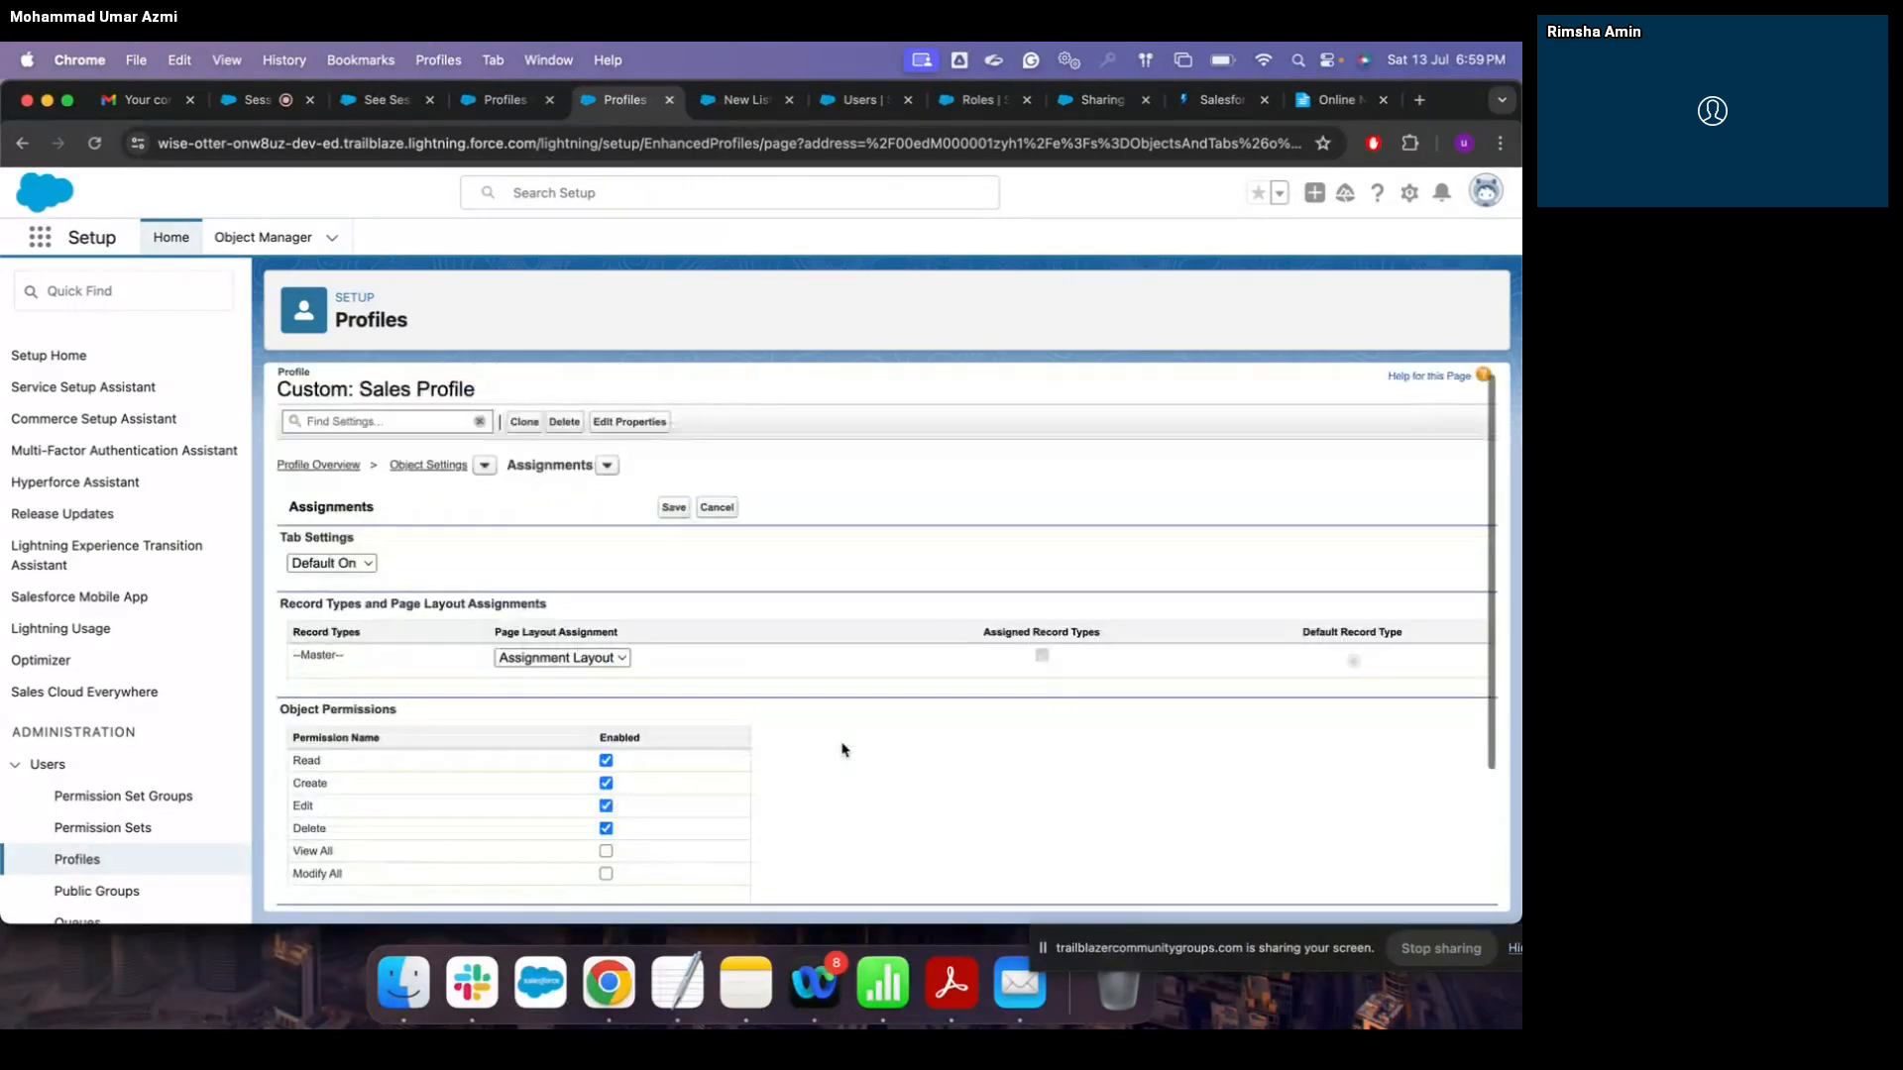
pyautogui.click(673, 521)
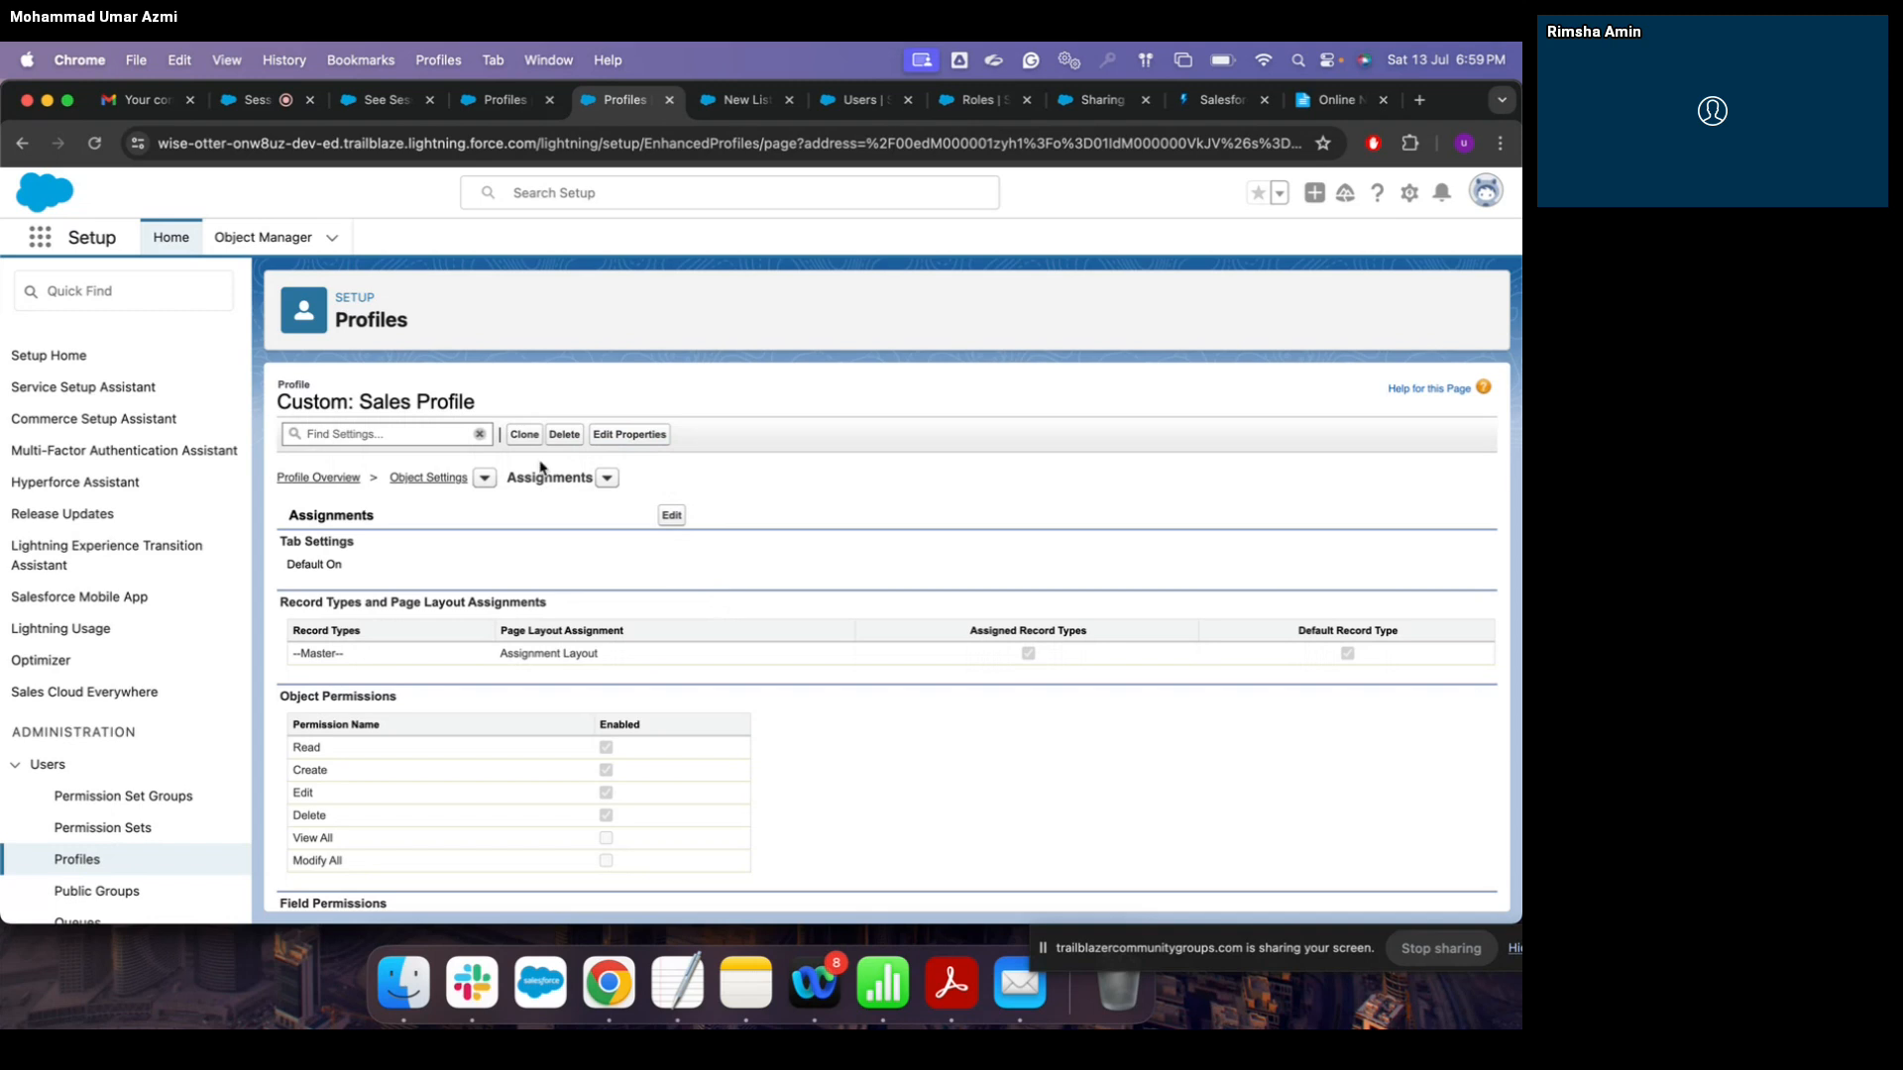
# Step: Check Custom: Sales Profile's assigned users (none), glance at New User, then open All Users
pyautogui.tripleClick(490, 410)
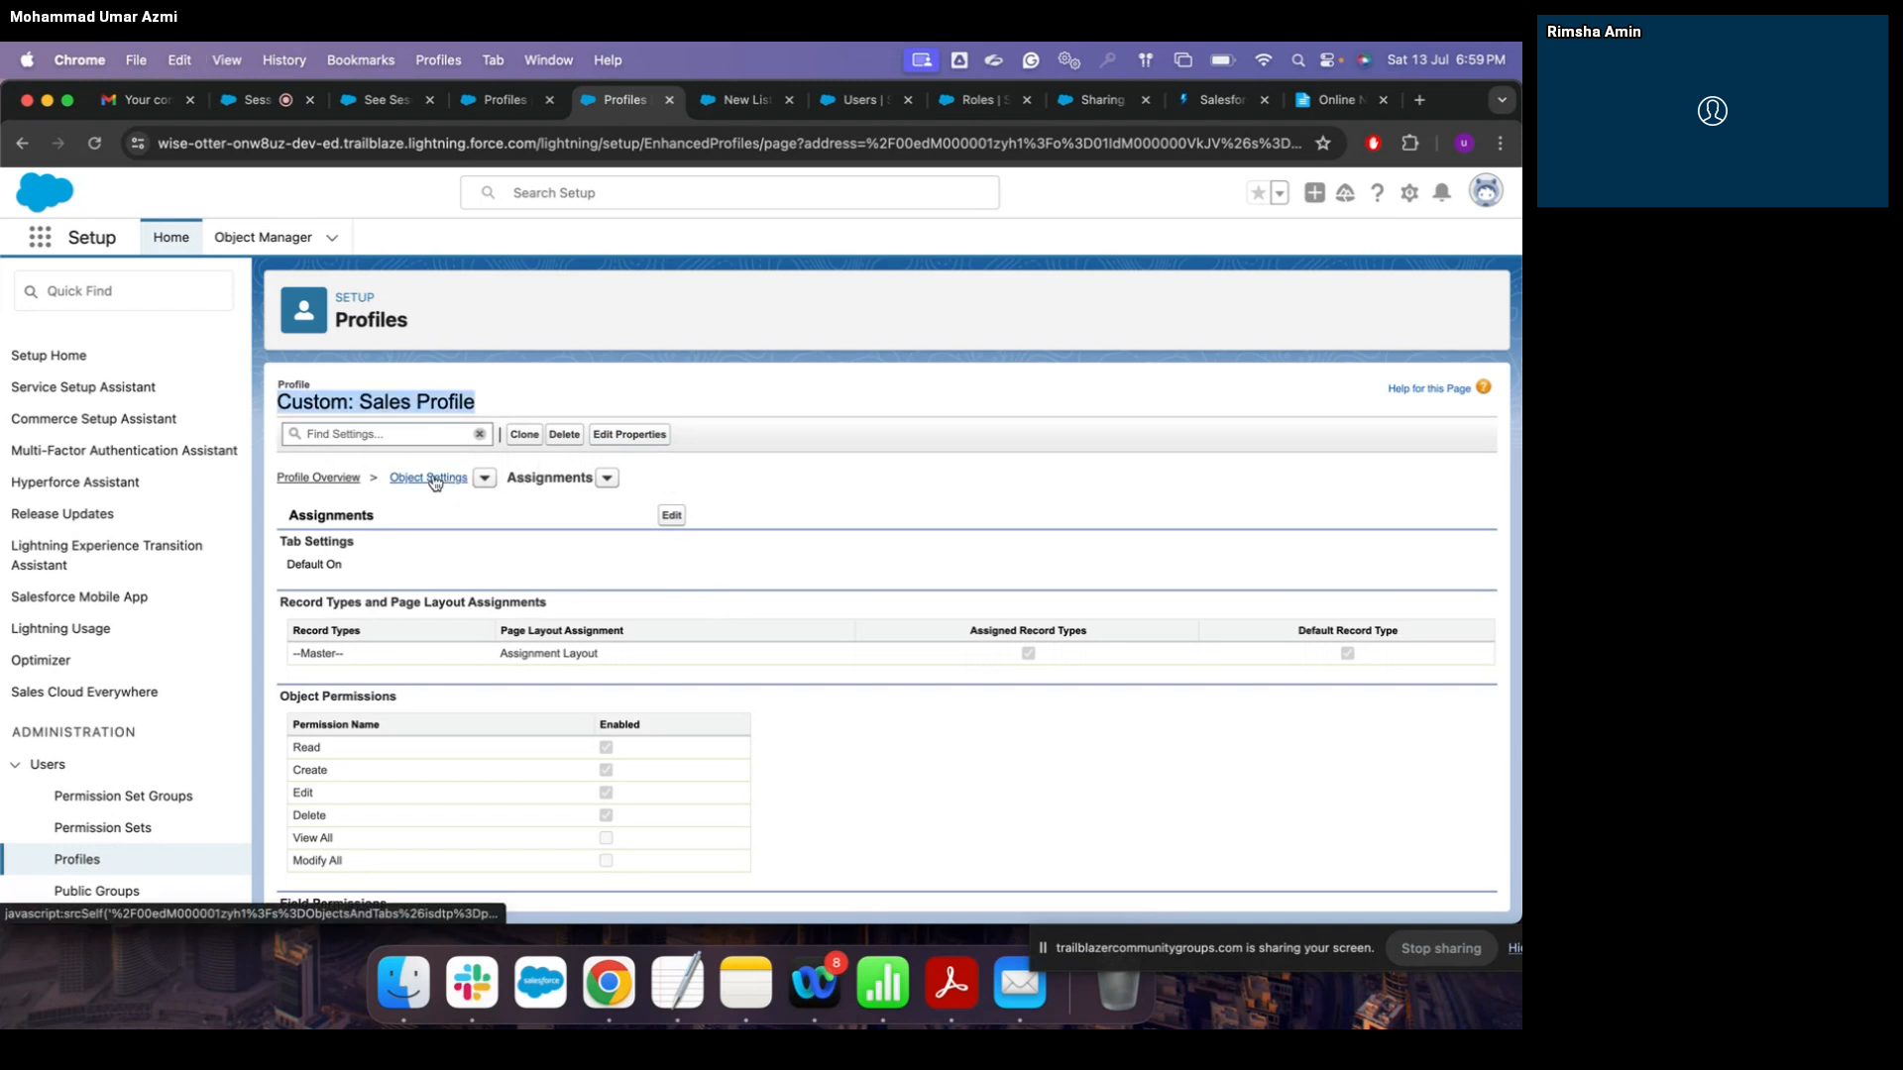
pyautogui.click(325, 479)
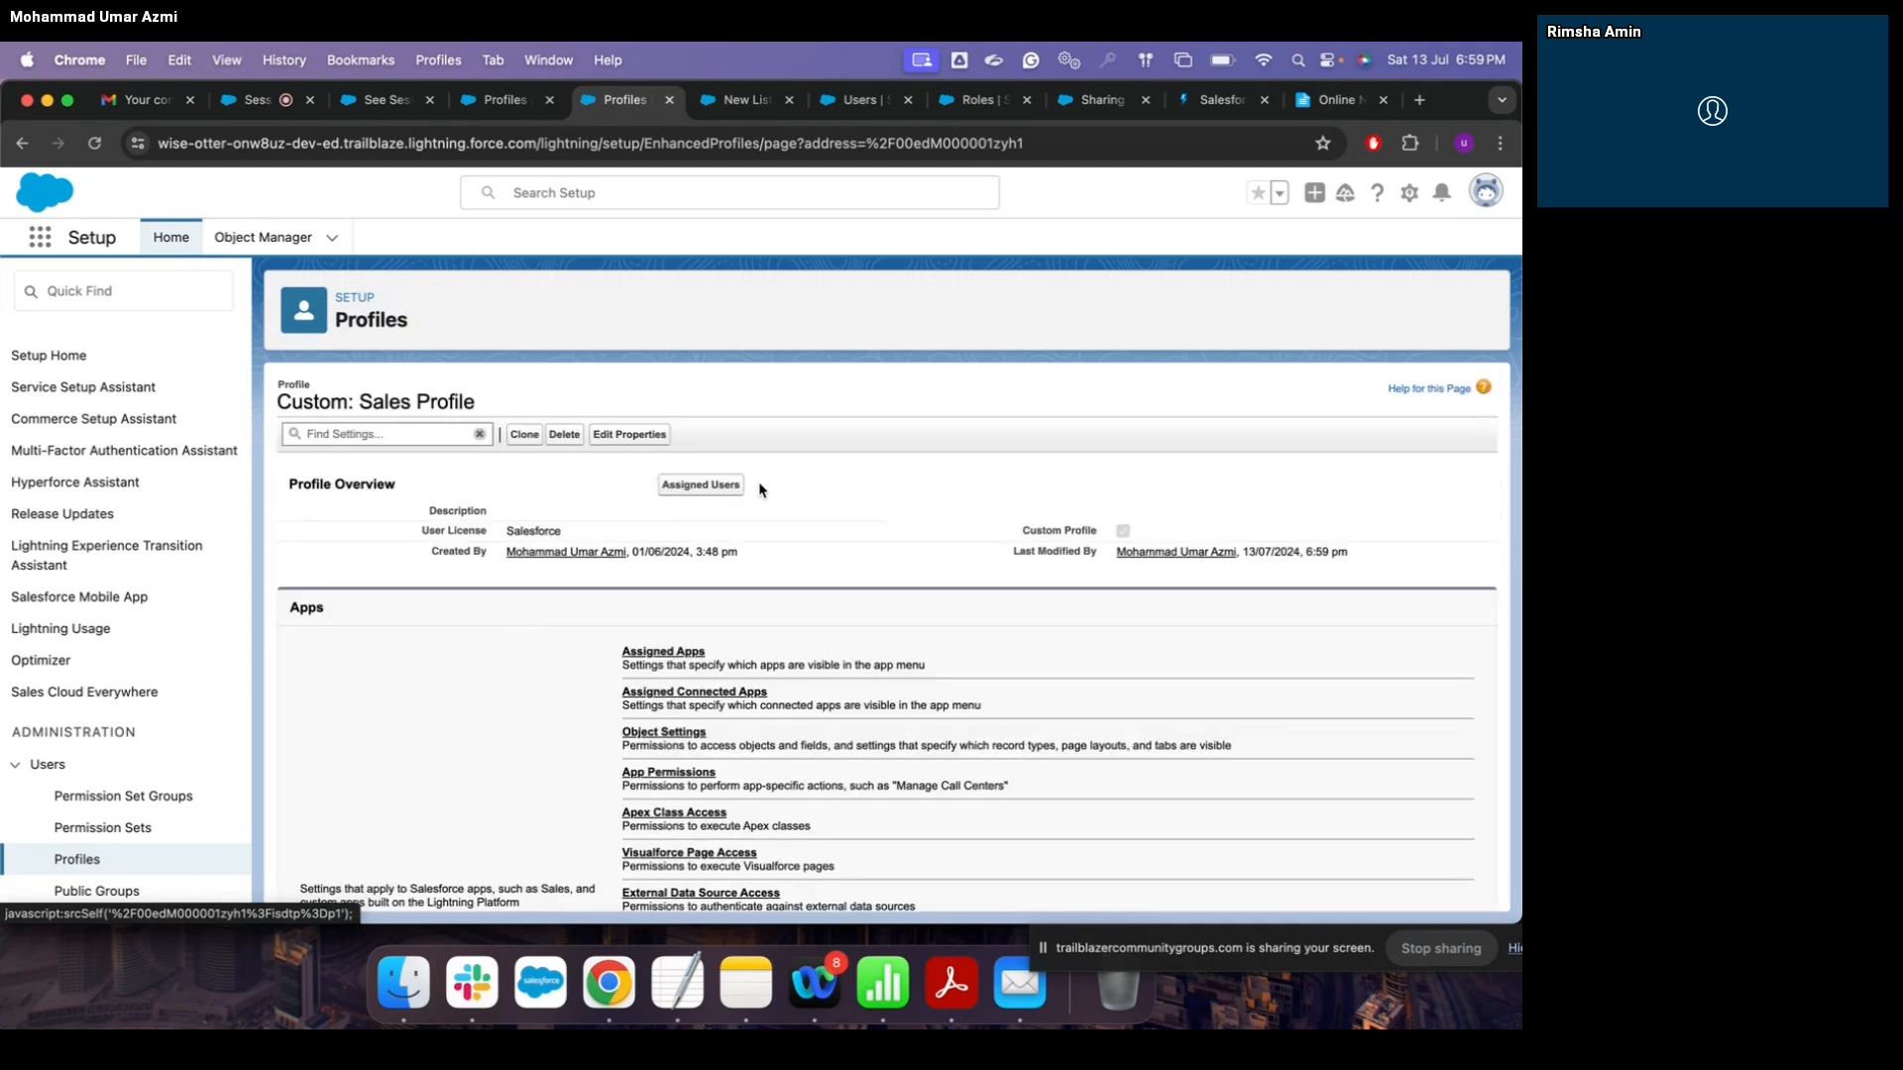
pyautogui.click(701, 485)
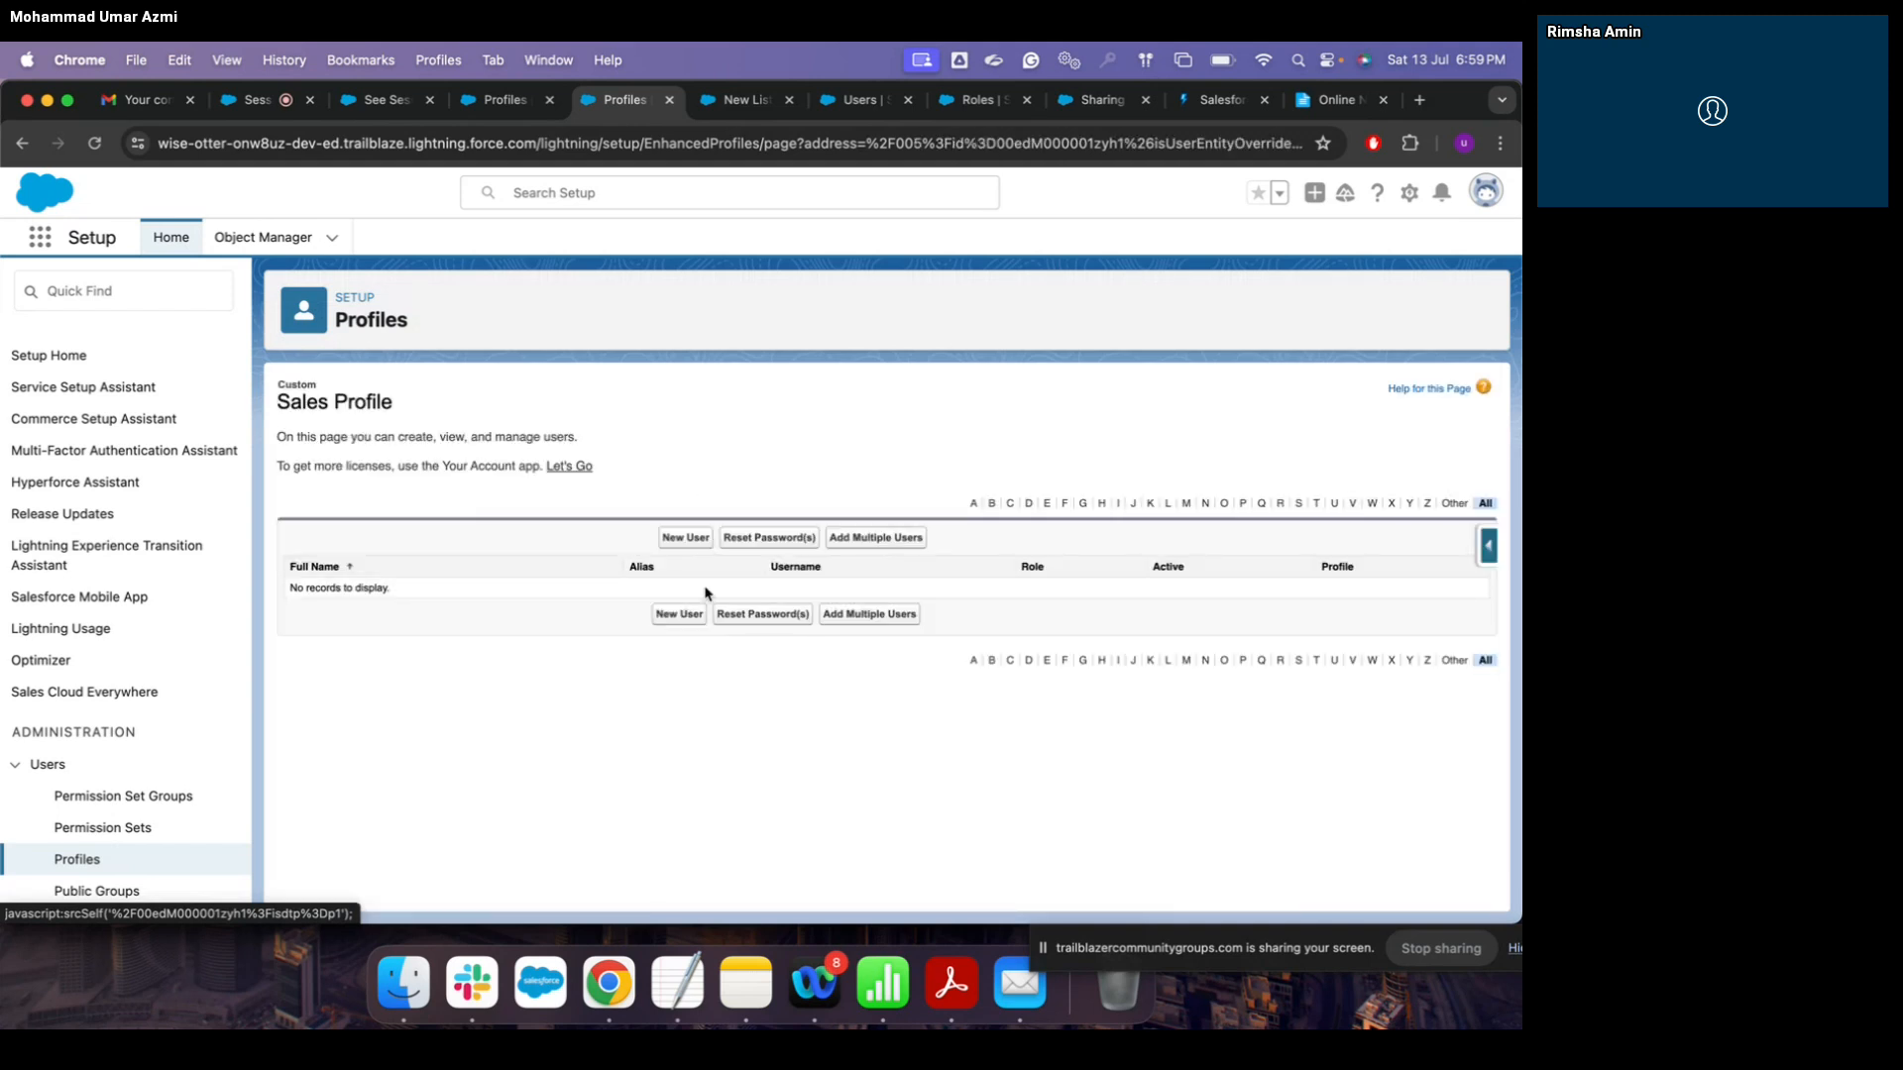
pyautogui.click(680, 536)
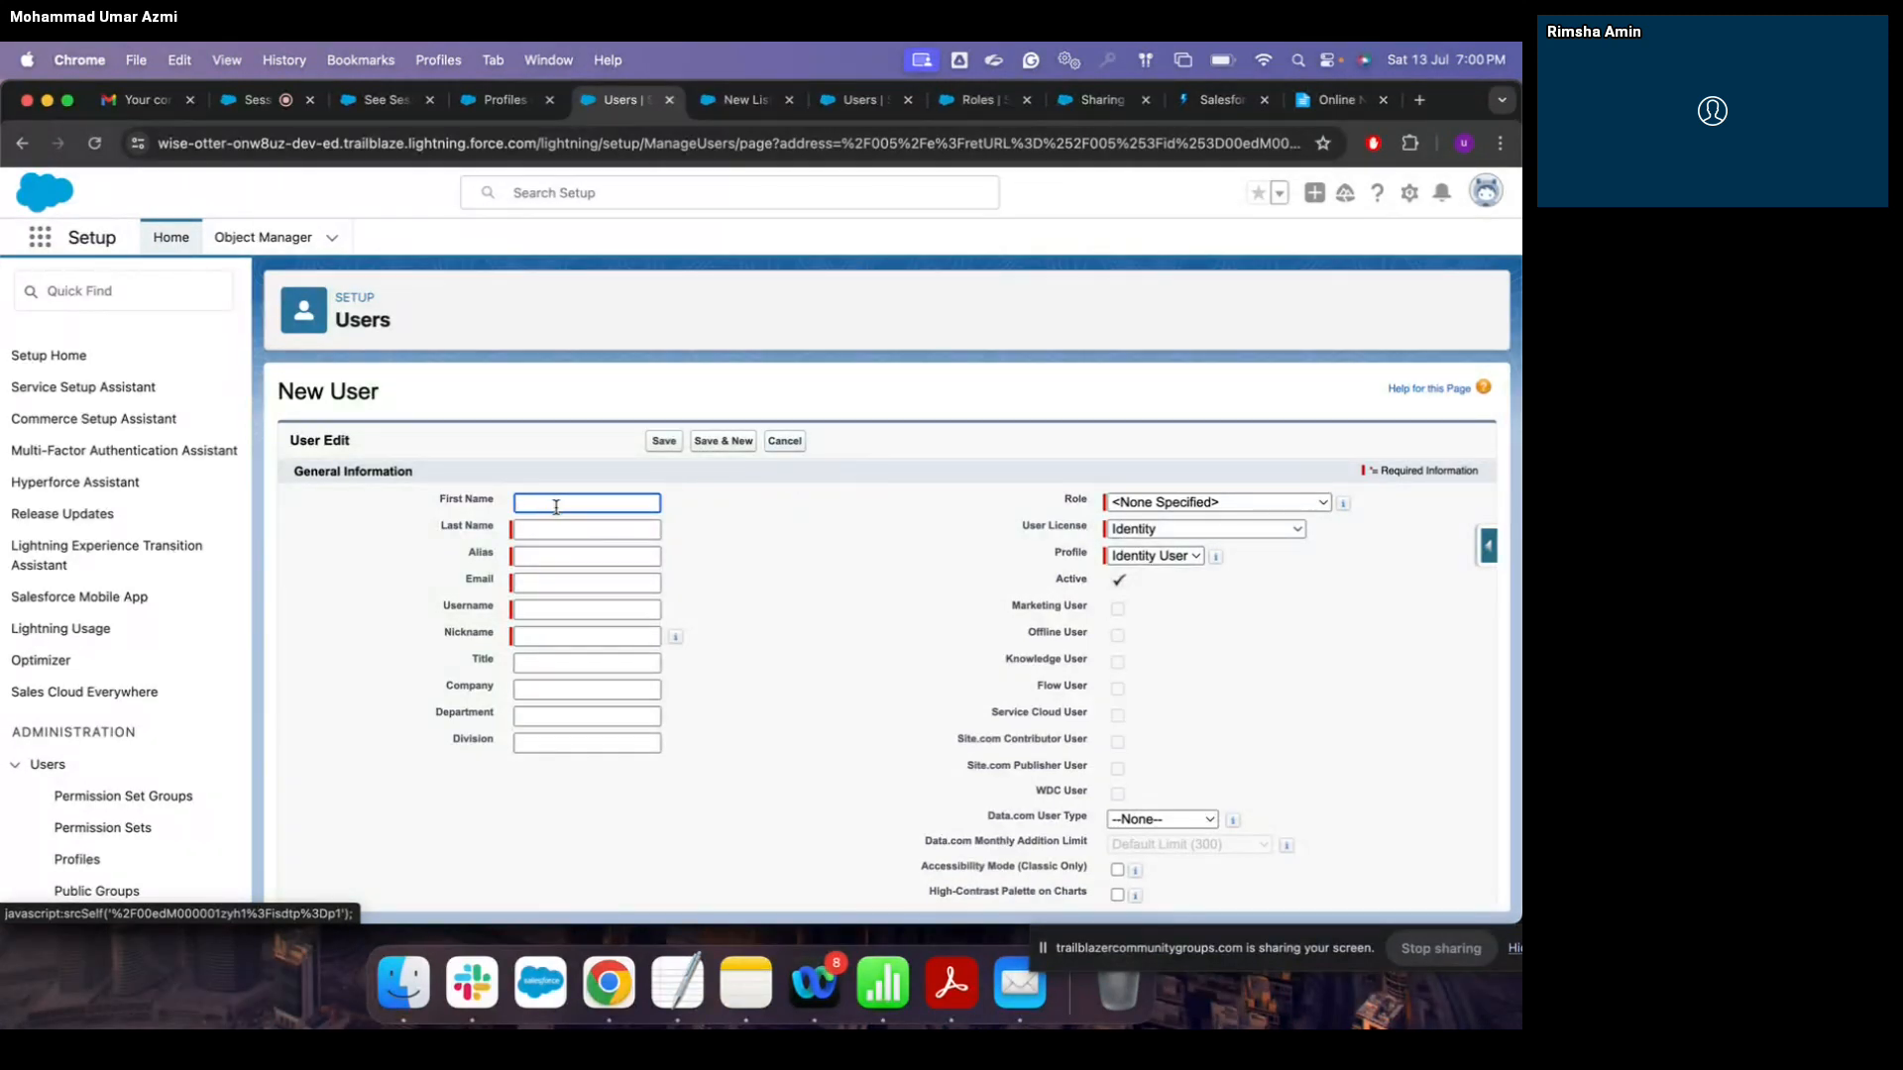
pyautogui.scroll(-3, 119, 693)
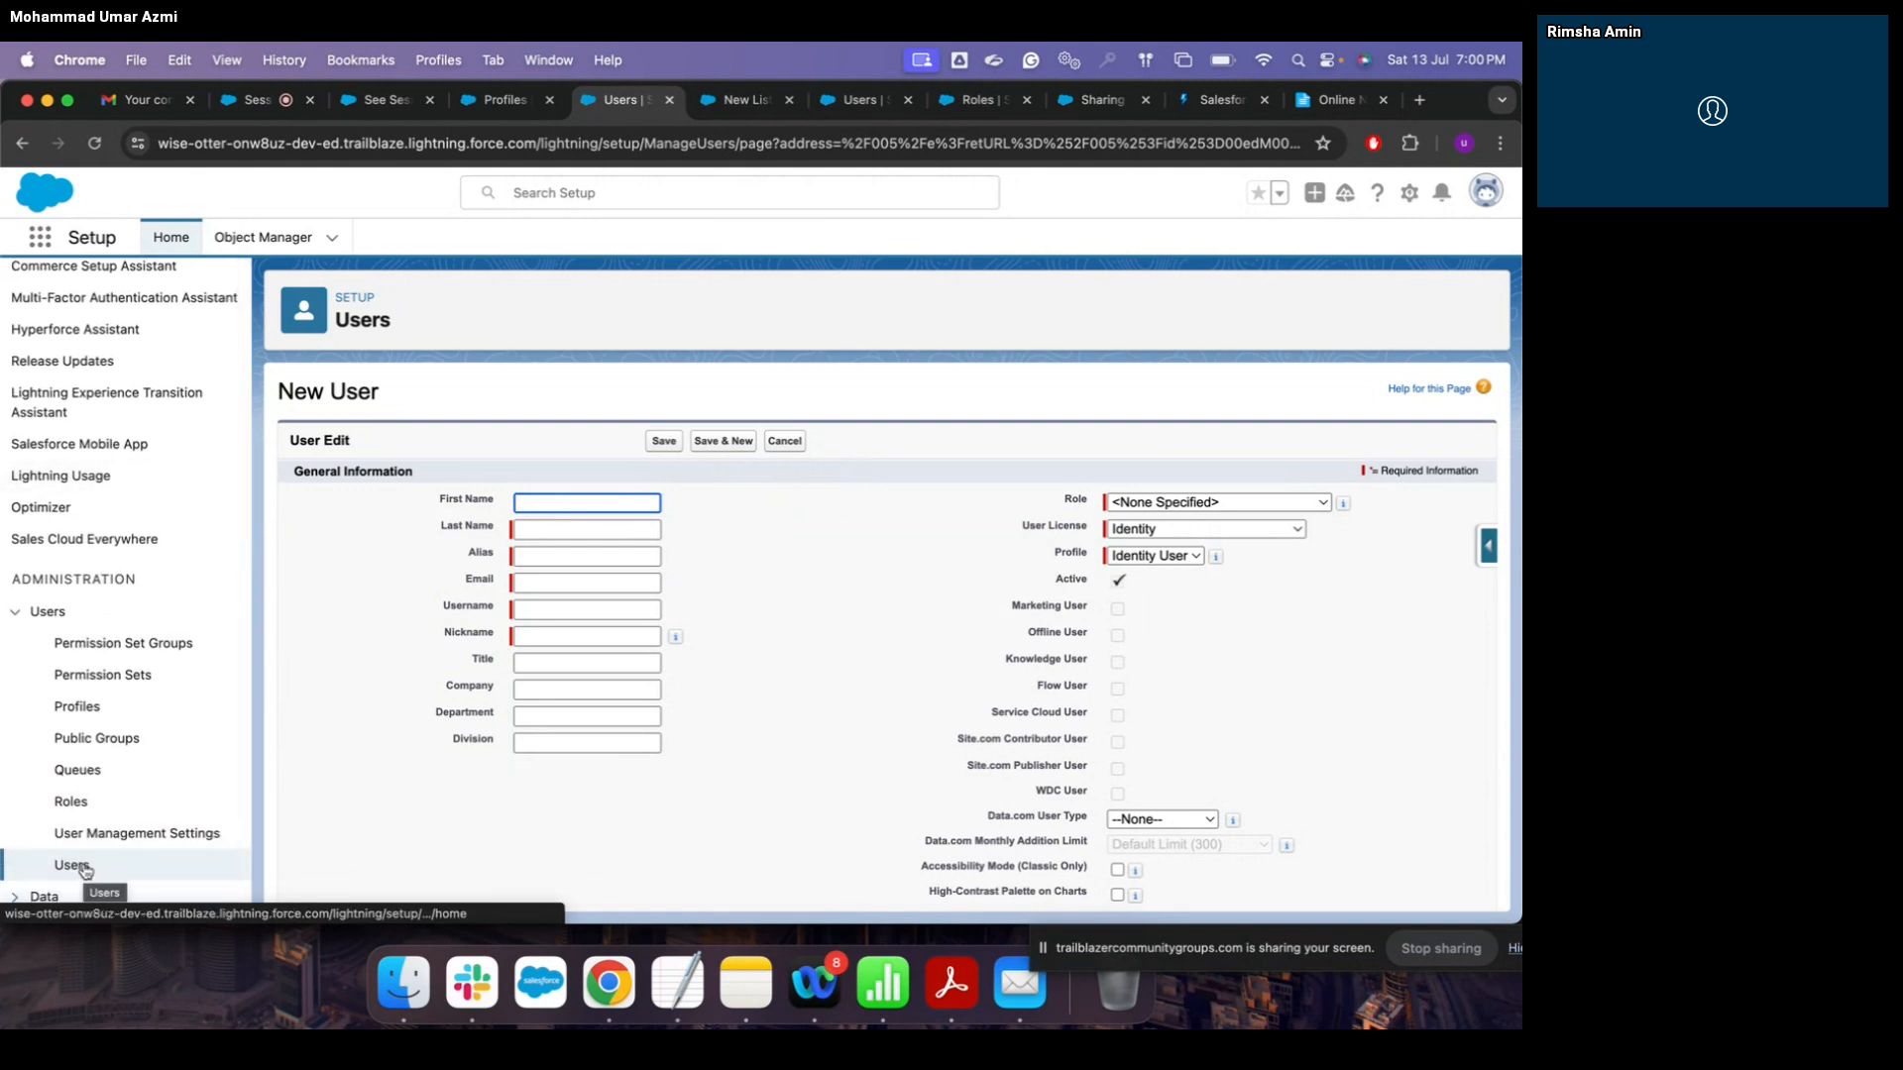
pyautogui.click(21, 143)
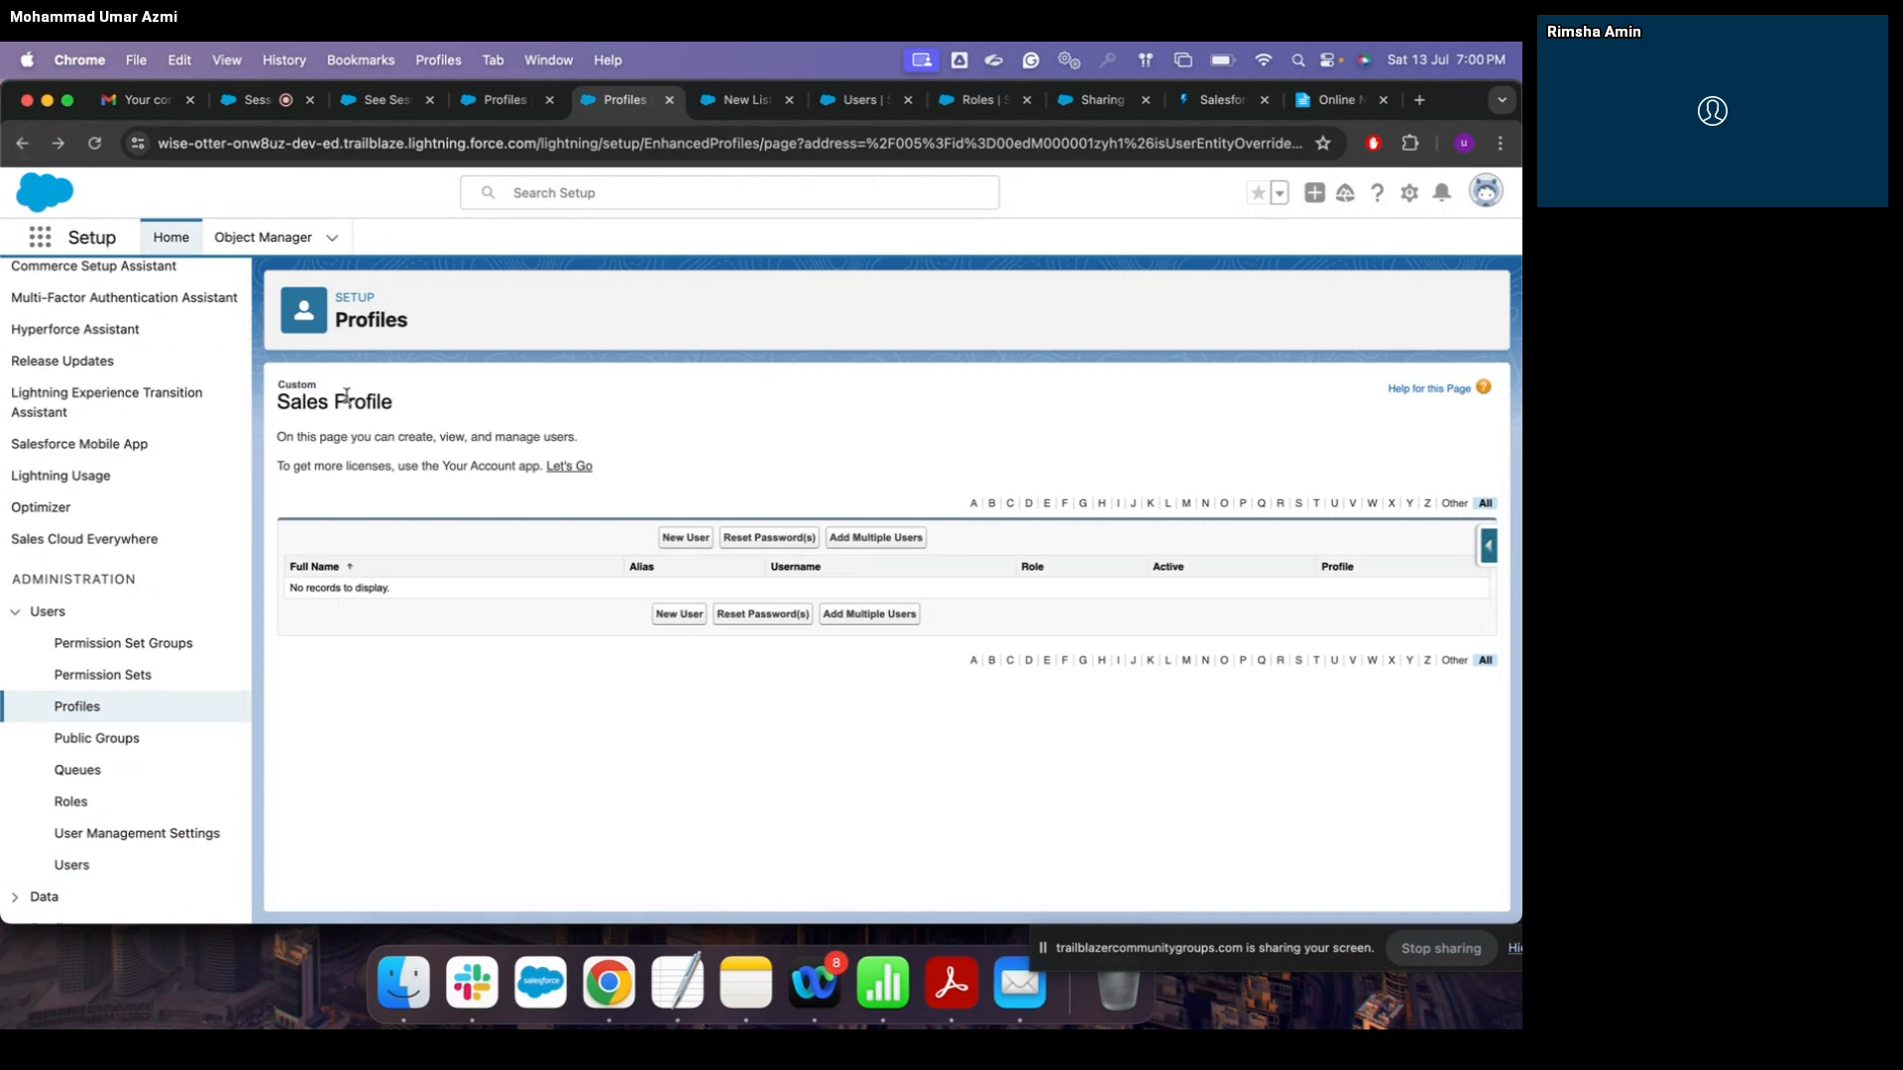
pyautogui.click(104, 875)
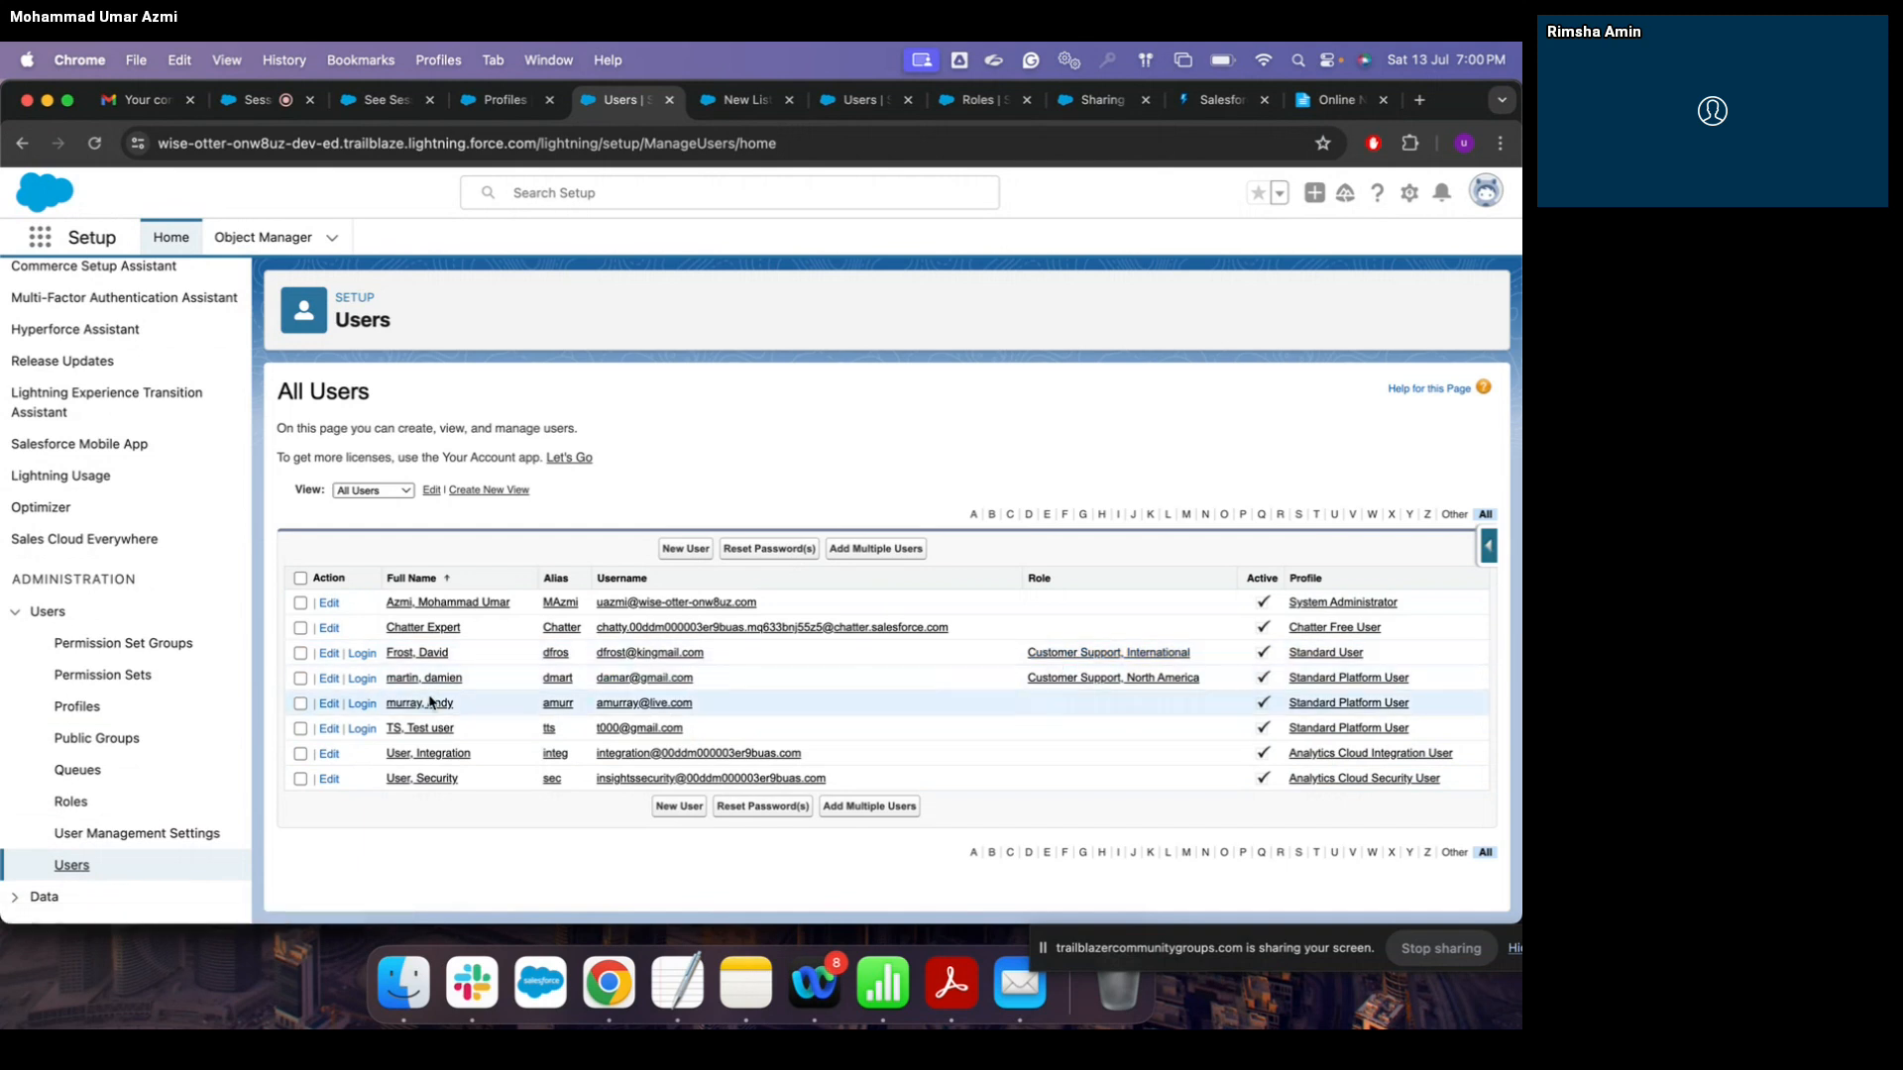
pyautogui.click(329, 683)
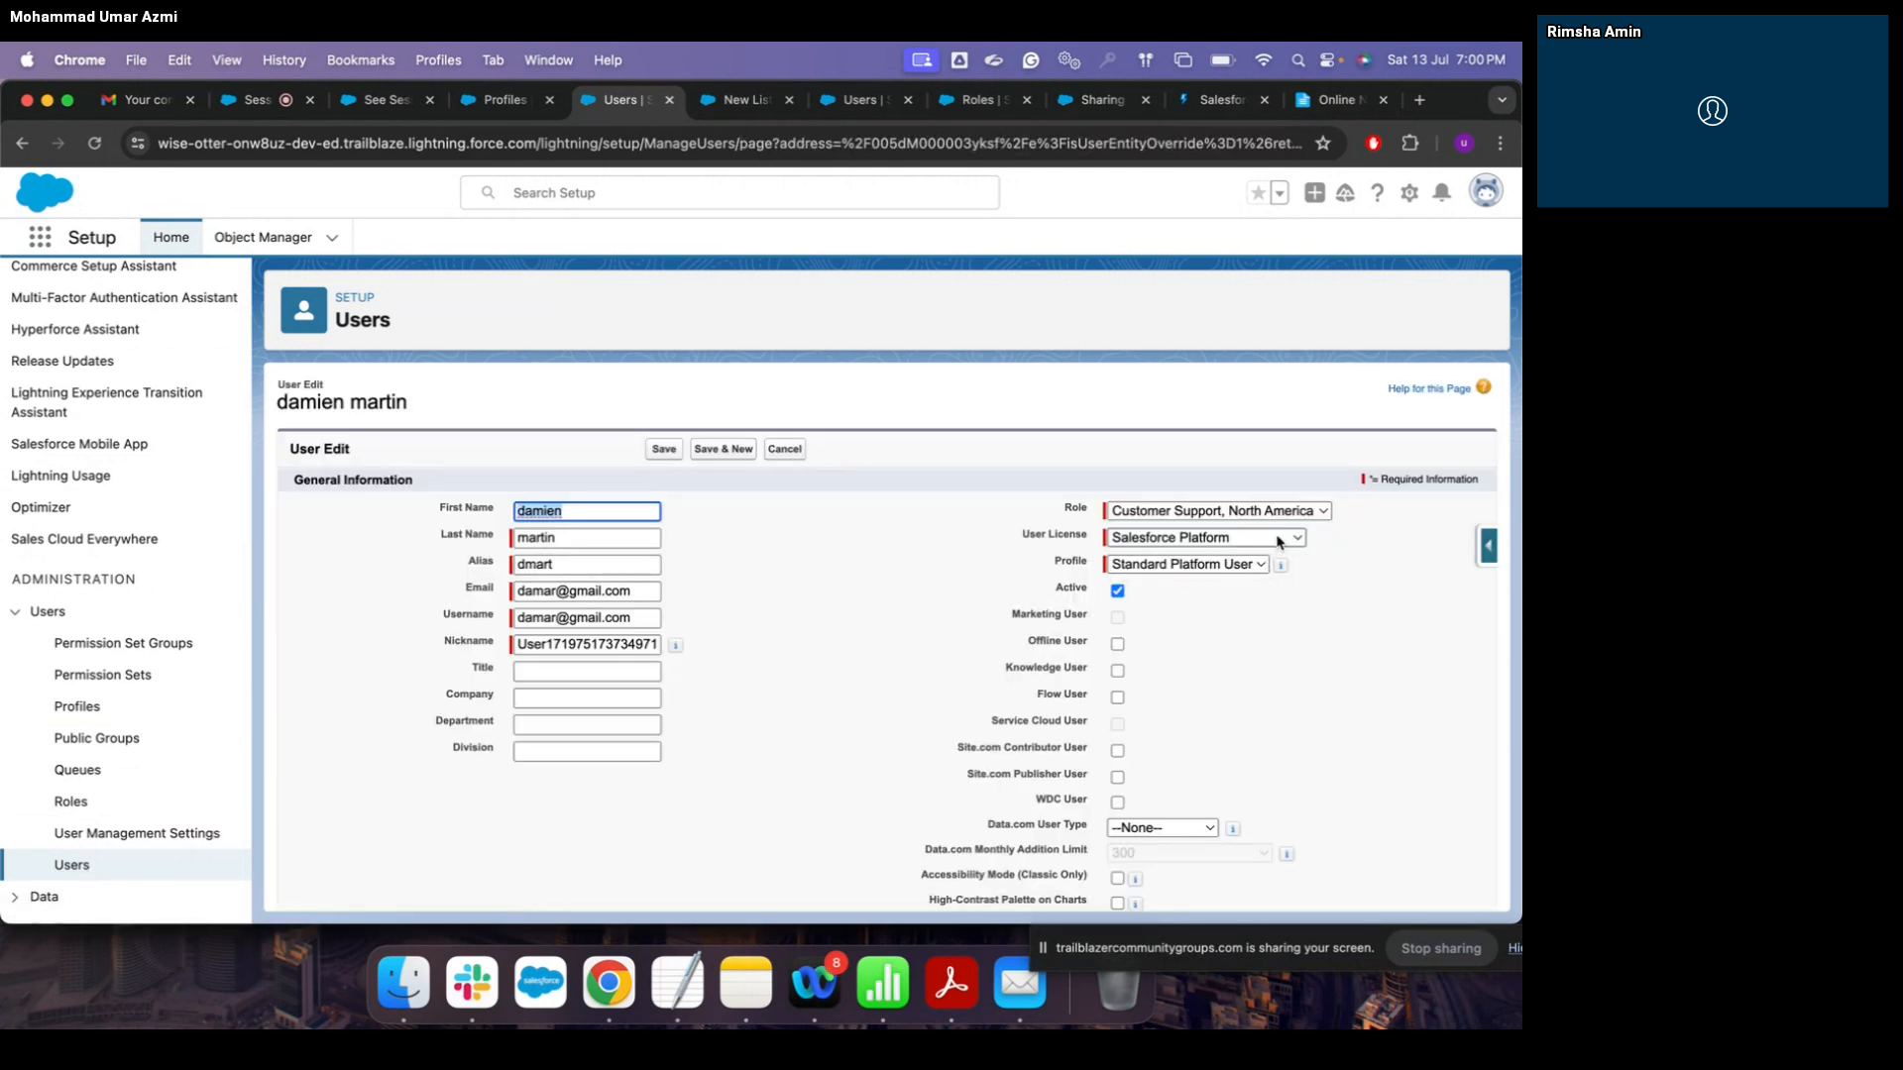
pyautogui.click(1279, 542)
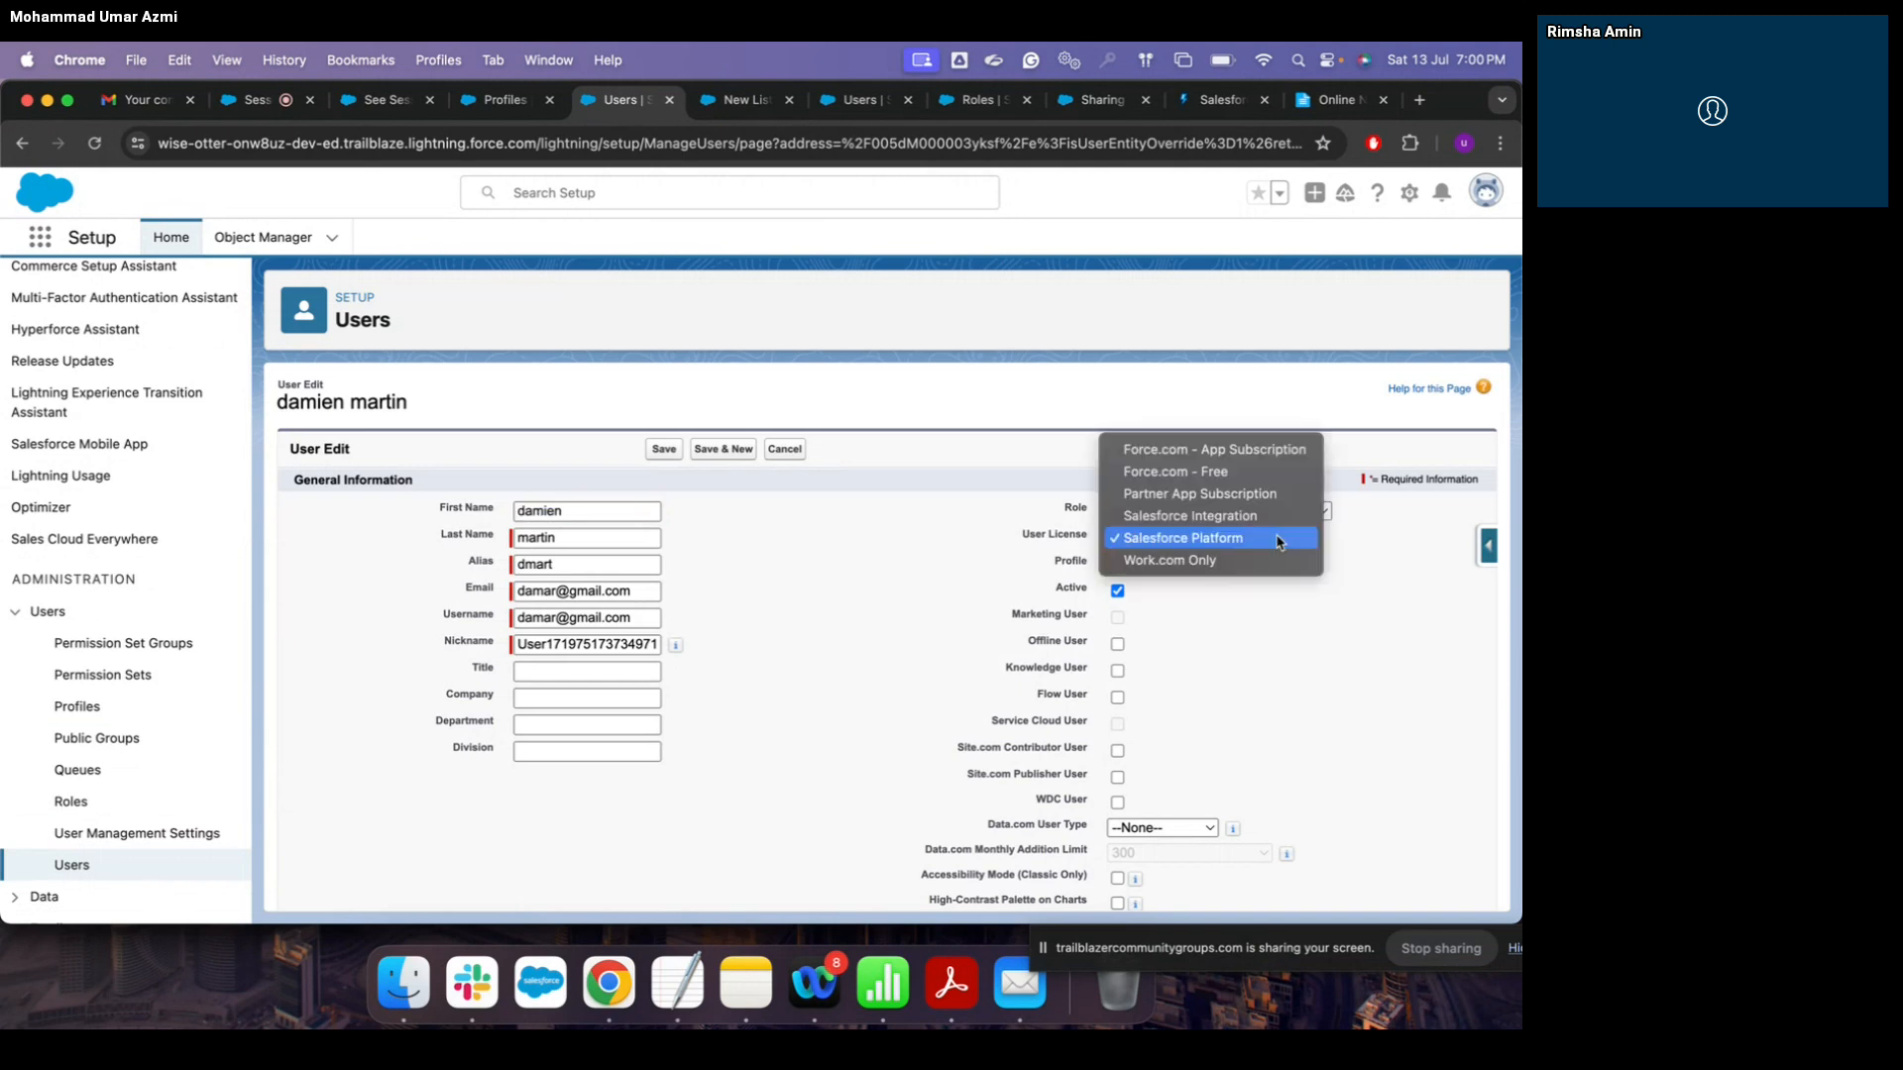
pyautogui.click(1279, 542)
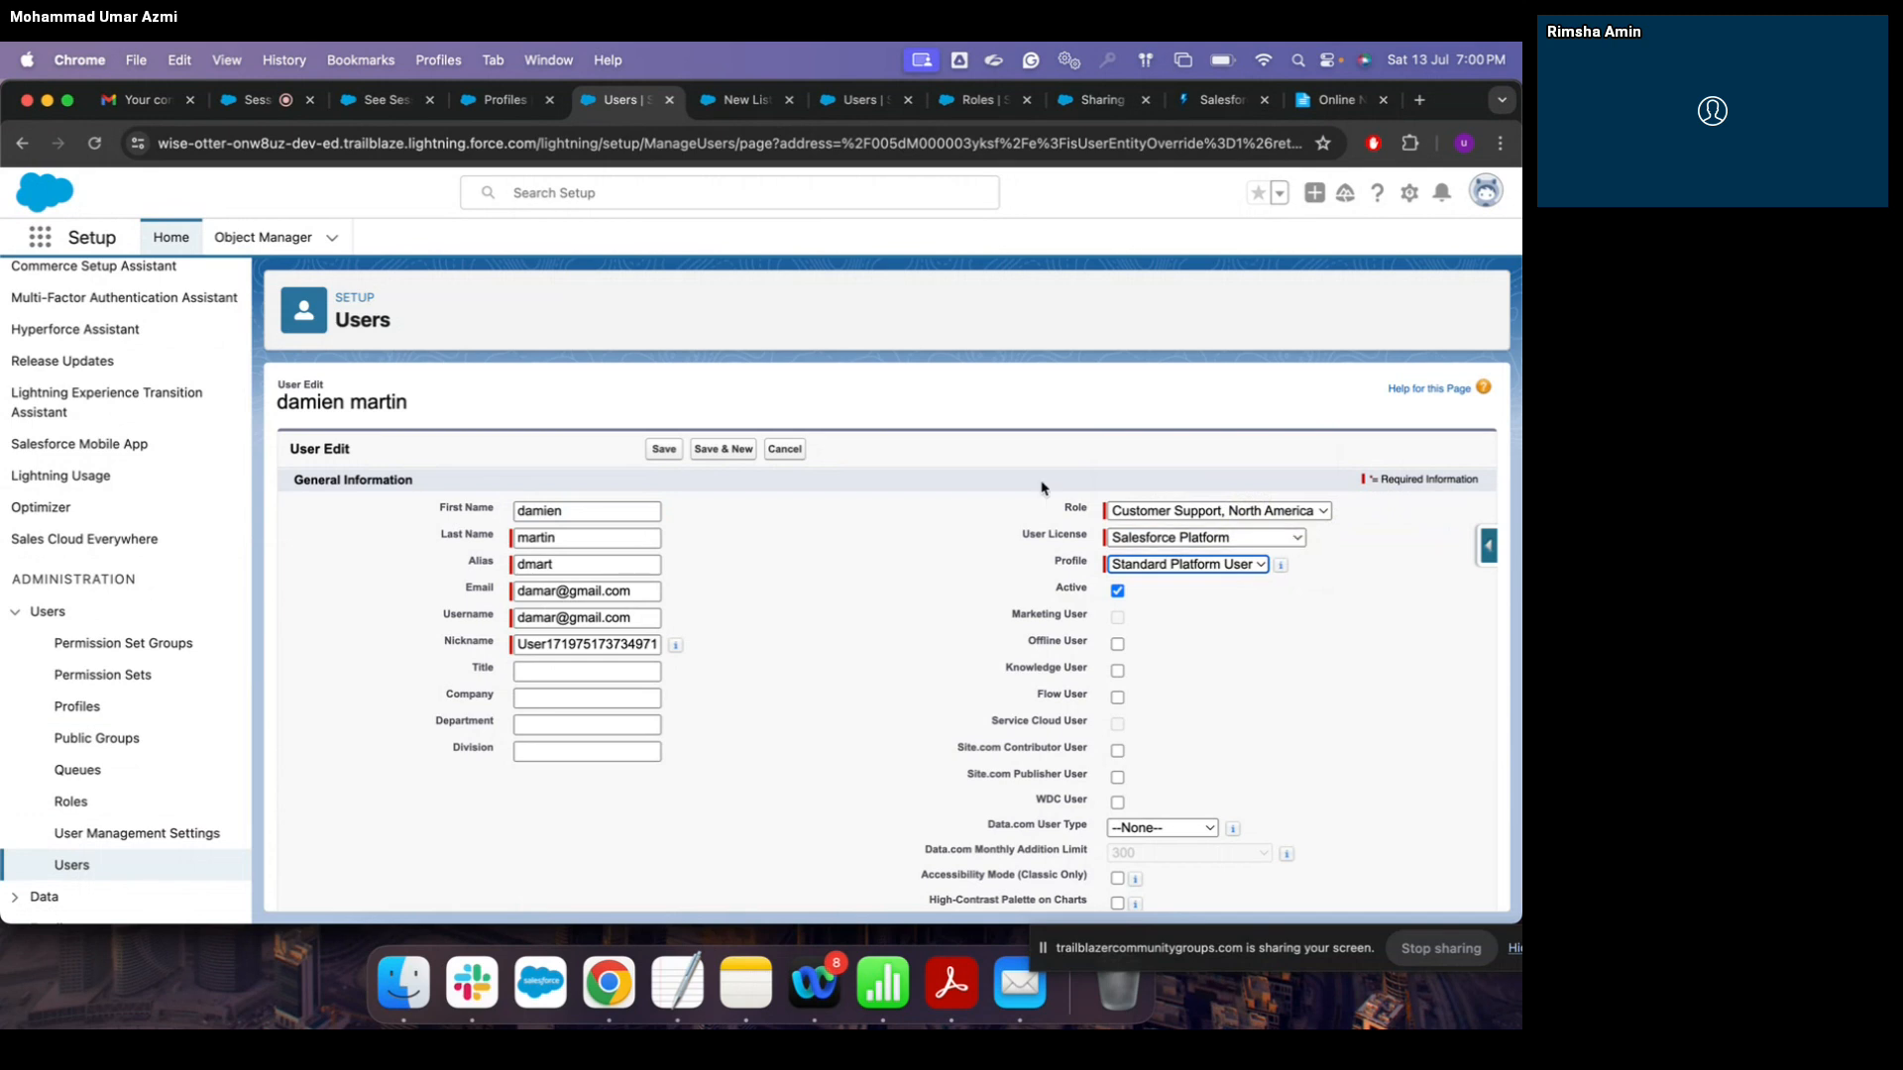
pyautogui.click(1257, 537)
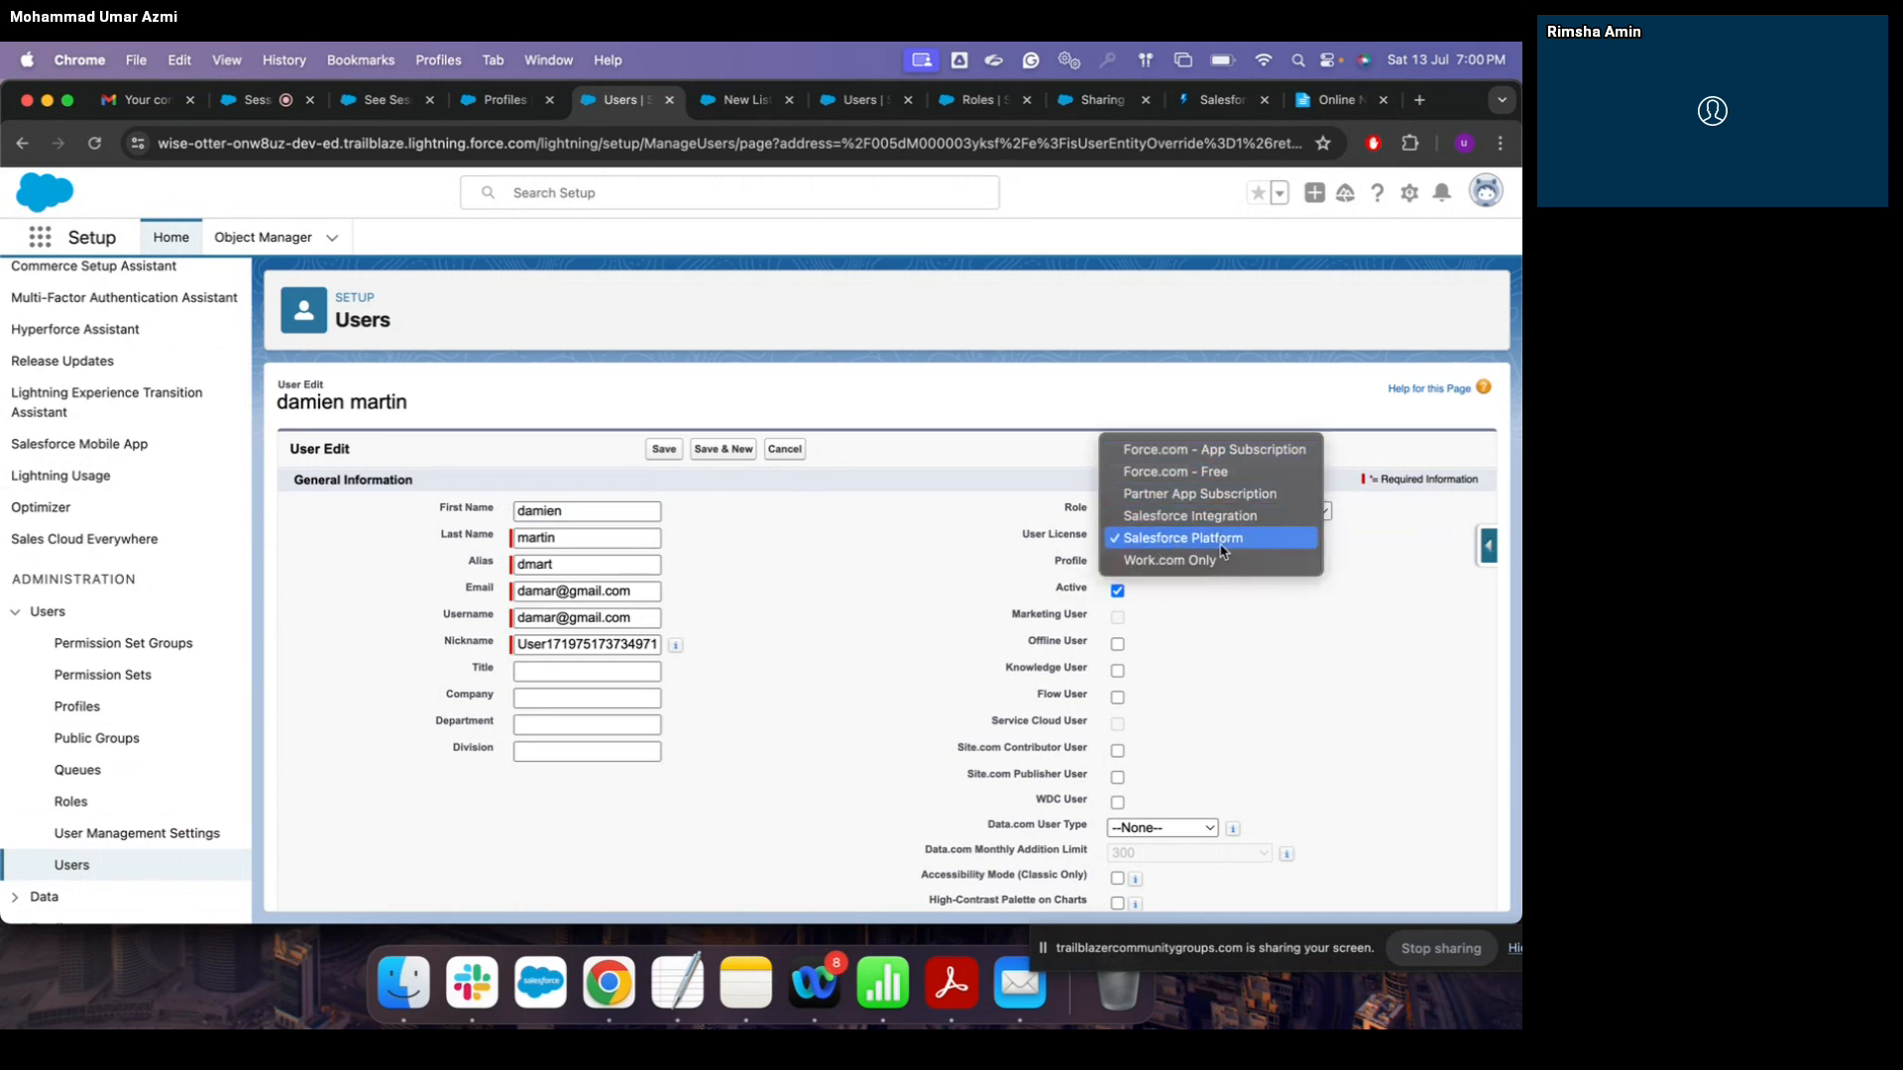
pyautogui.click(1225, 613)
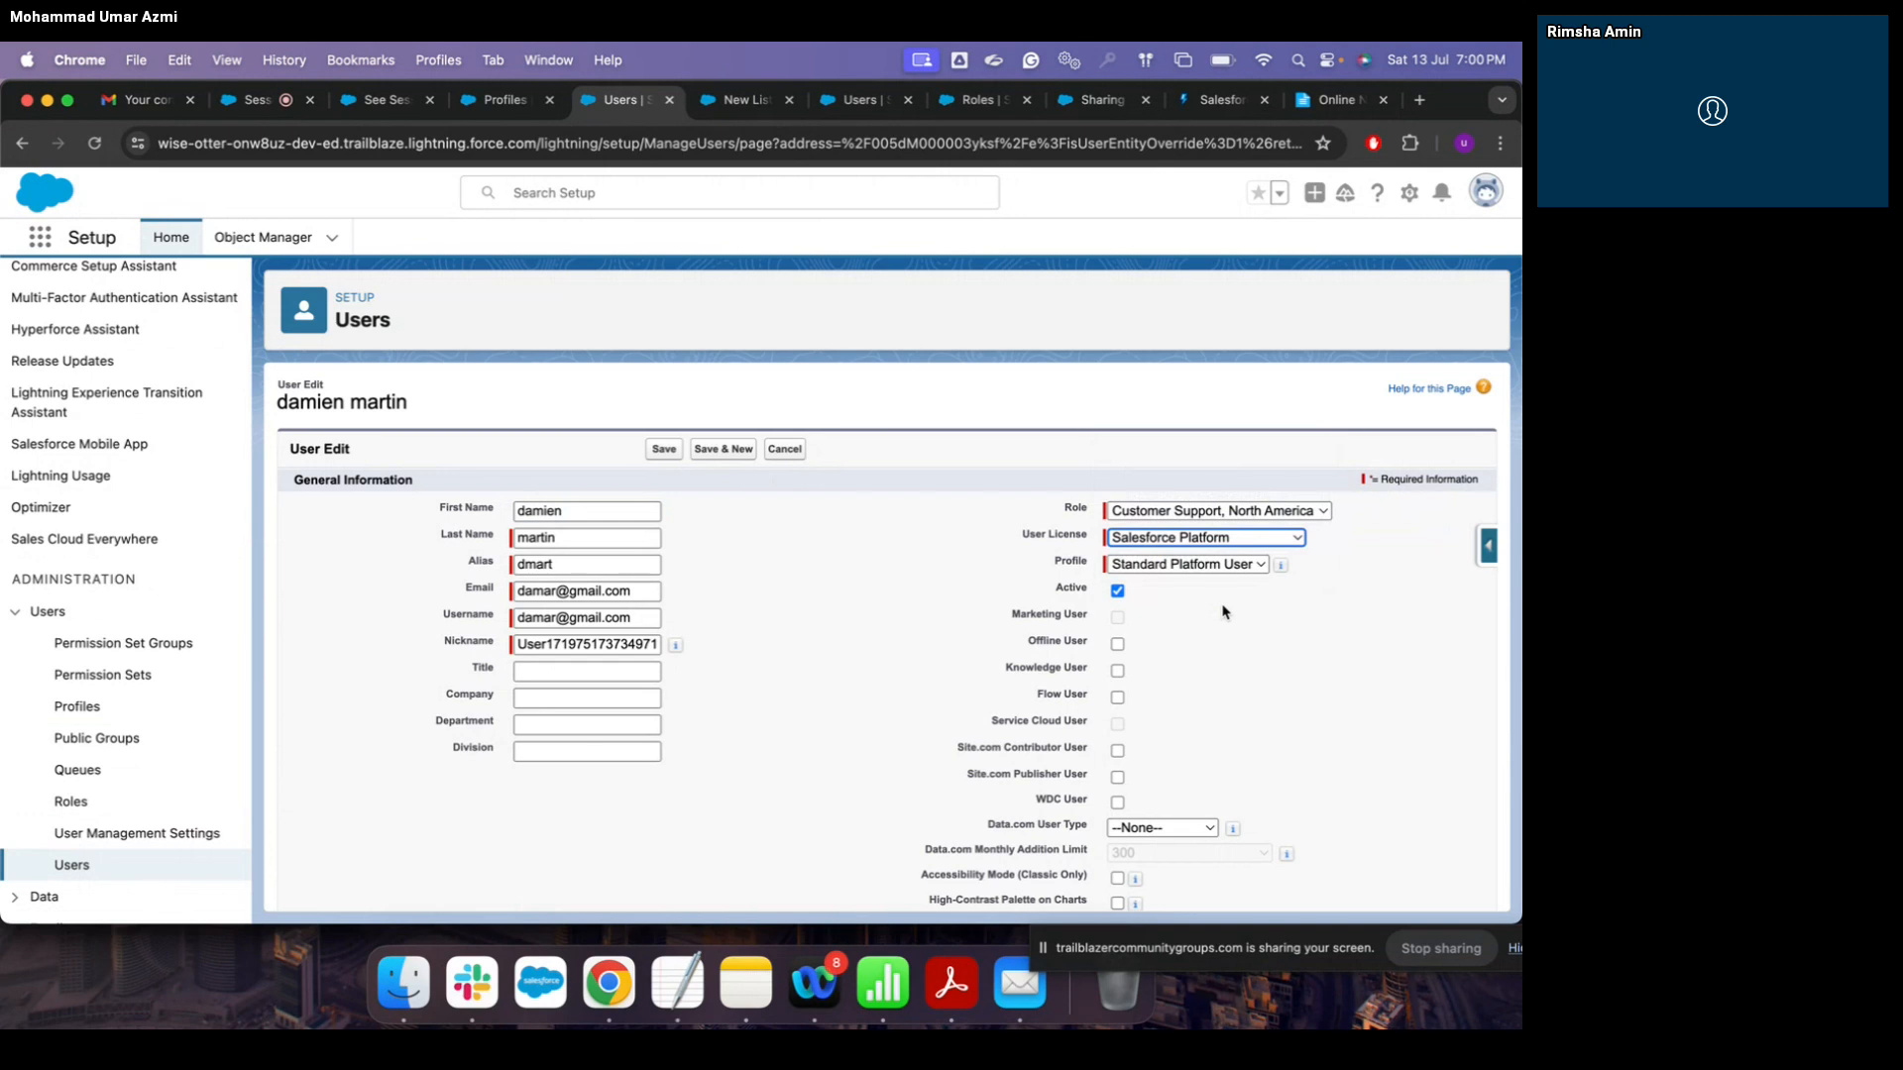
pyautogui.click(20, 145)
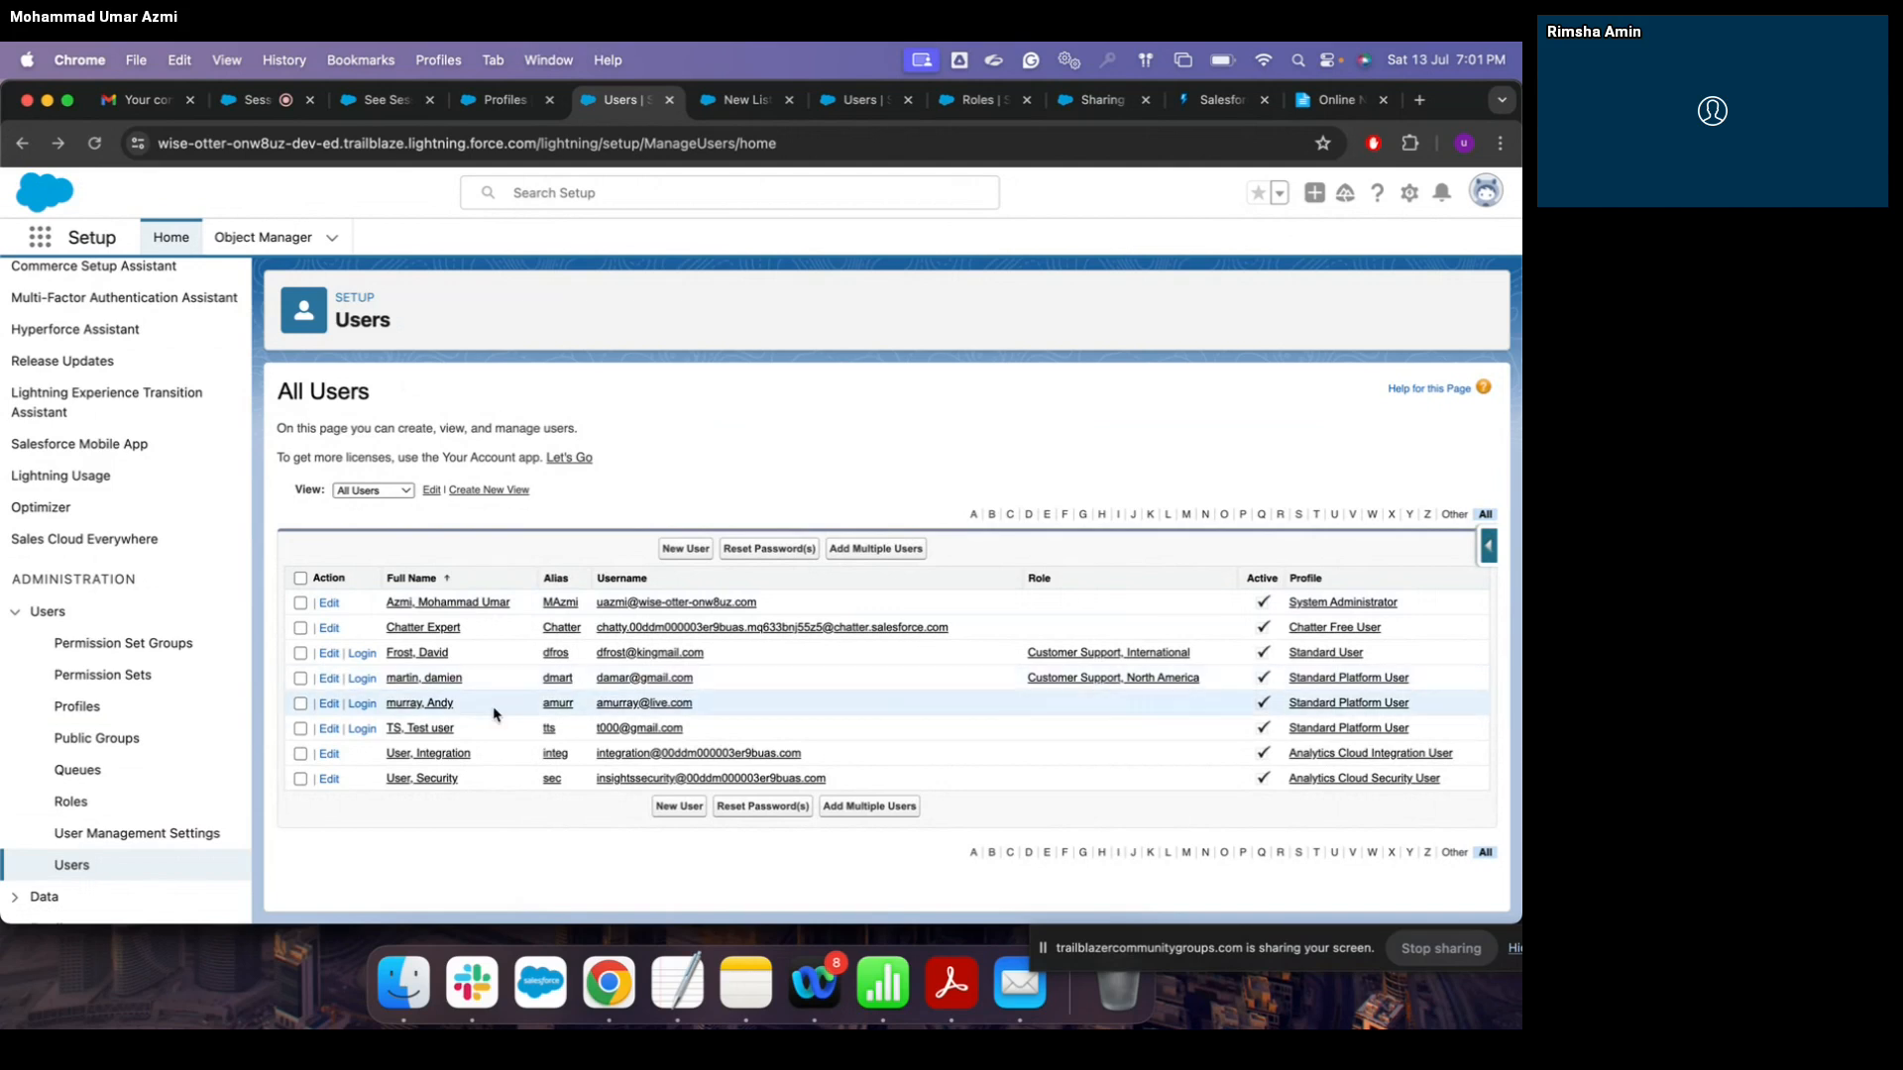
pyautogui.click(329, 705)
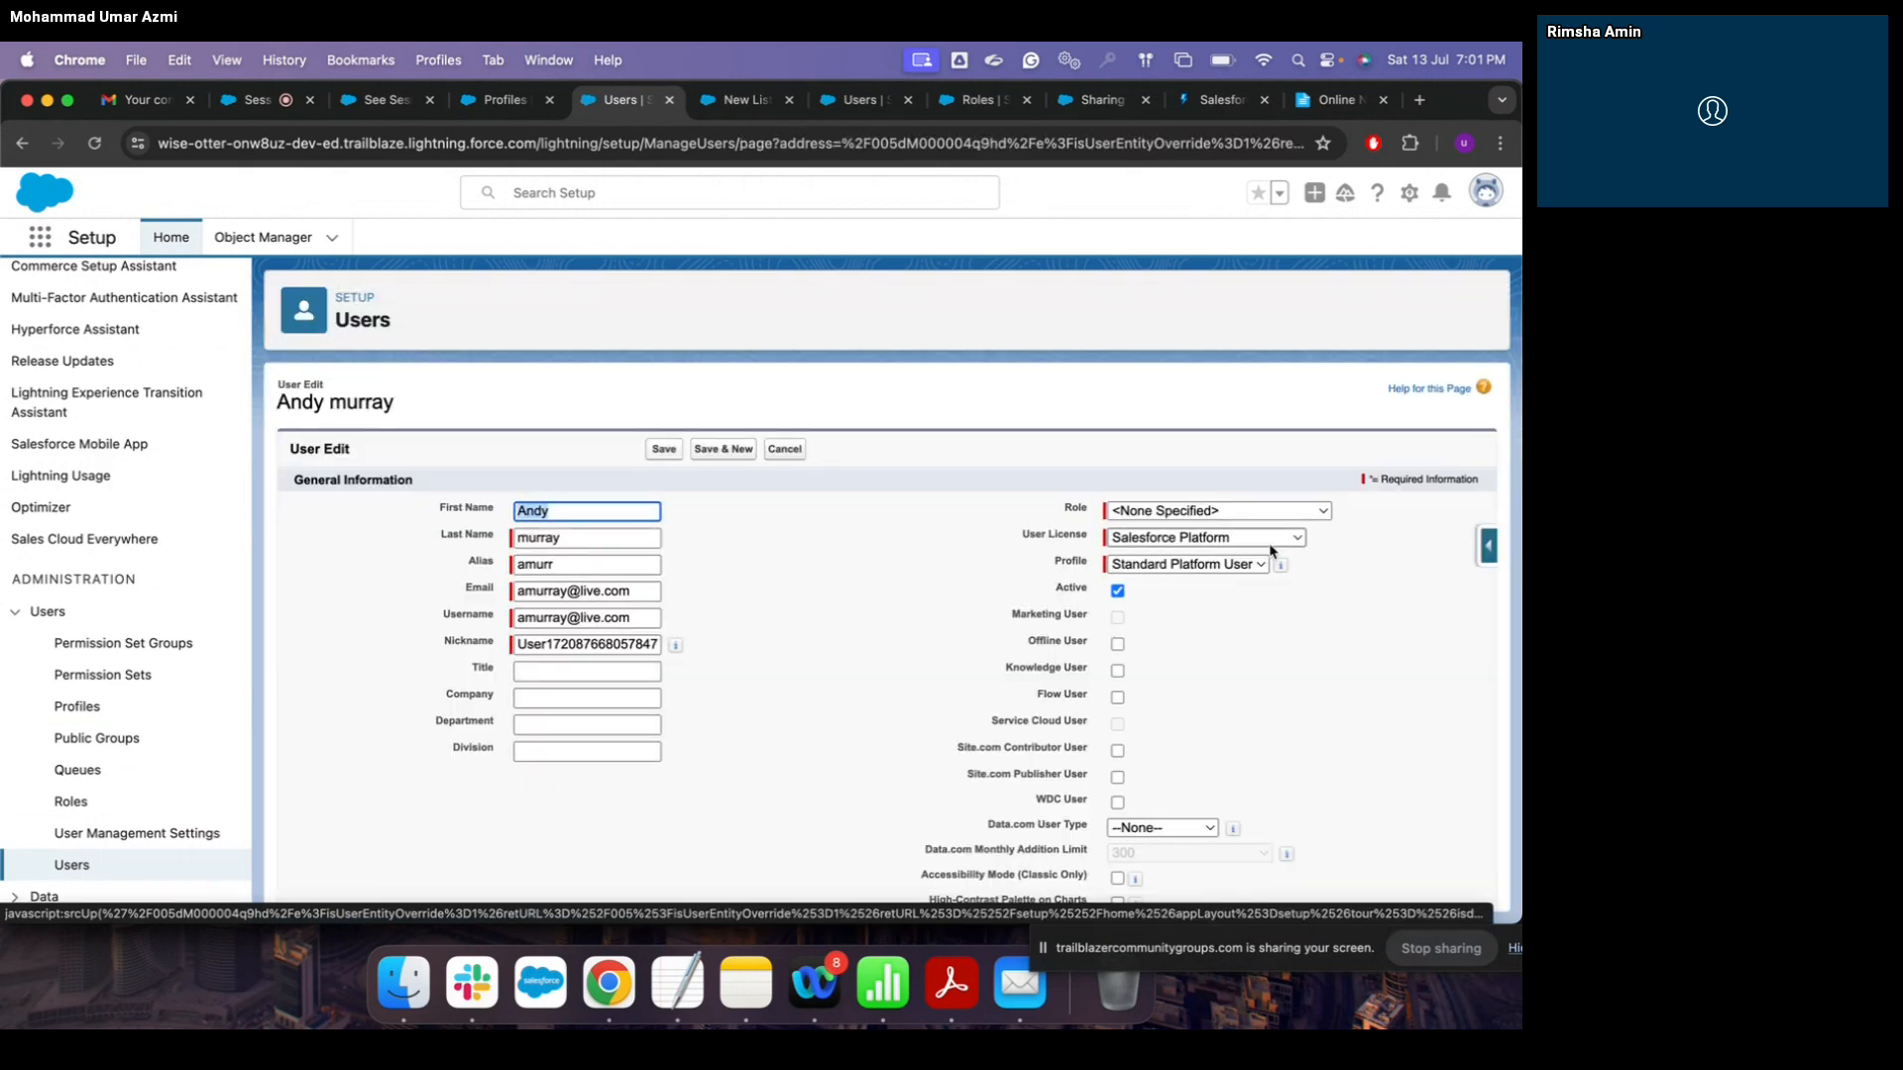
pyautogui.click(97, 877)
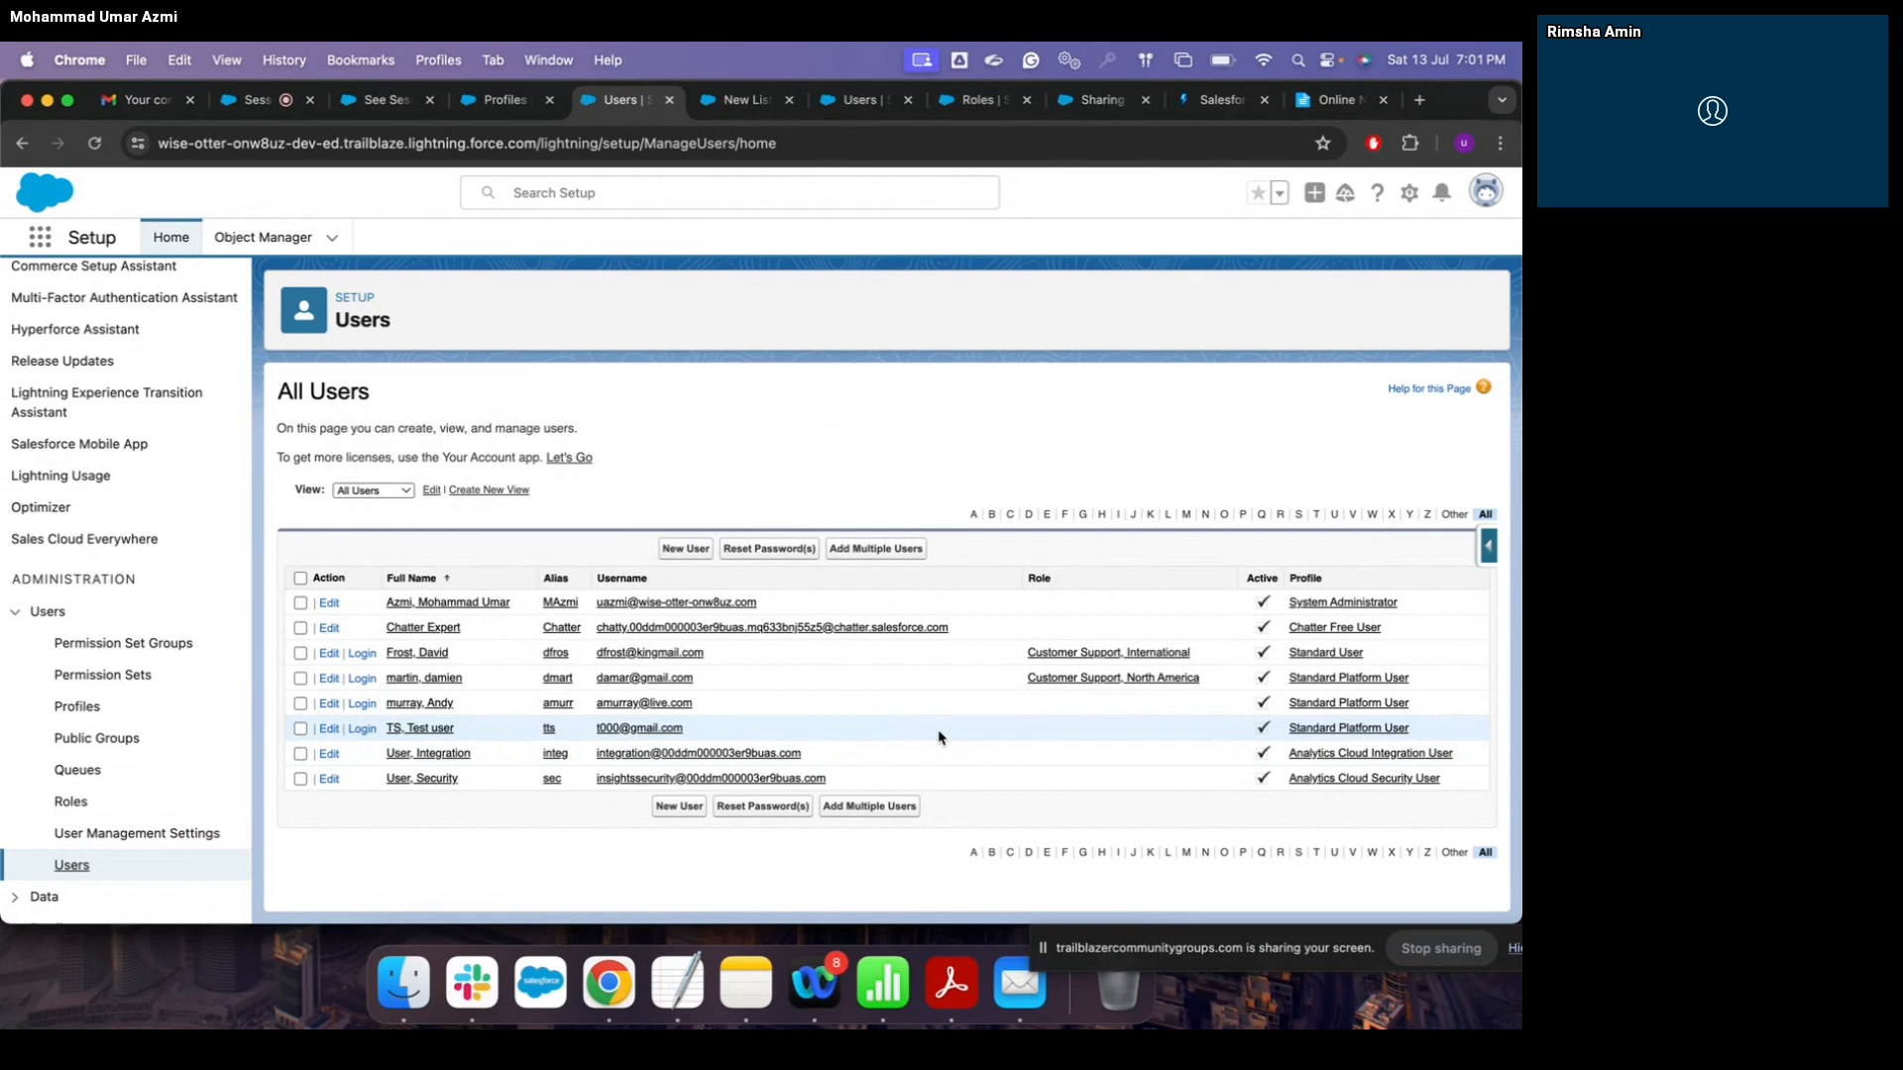
# Step: Edit the selected user, change their profile to Custom: Sales Profile, and save
pyautogui.click(329, 655)
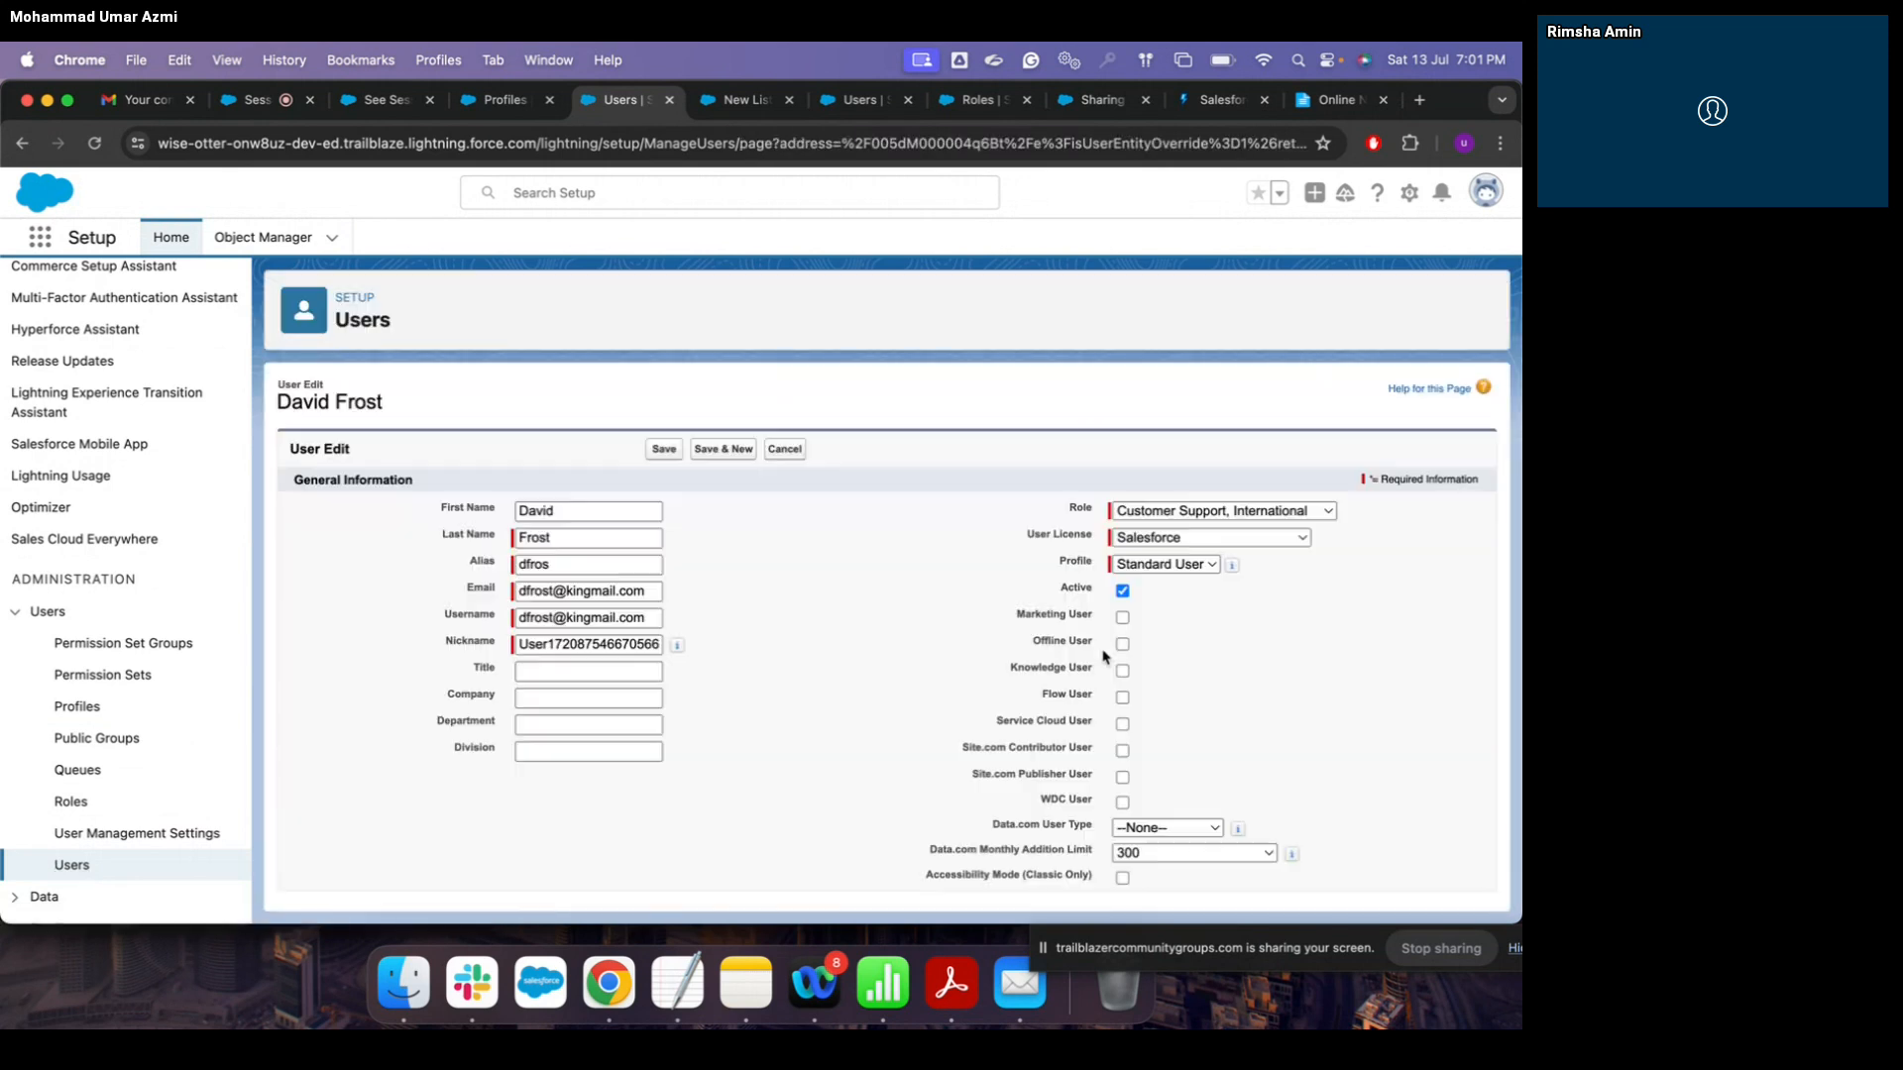
pyautogui.click(1297, 565)
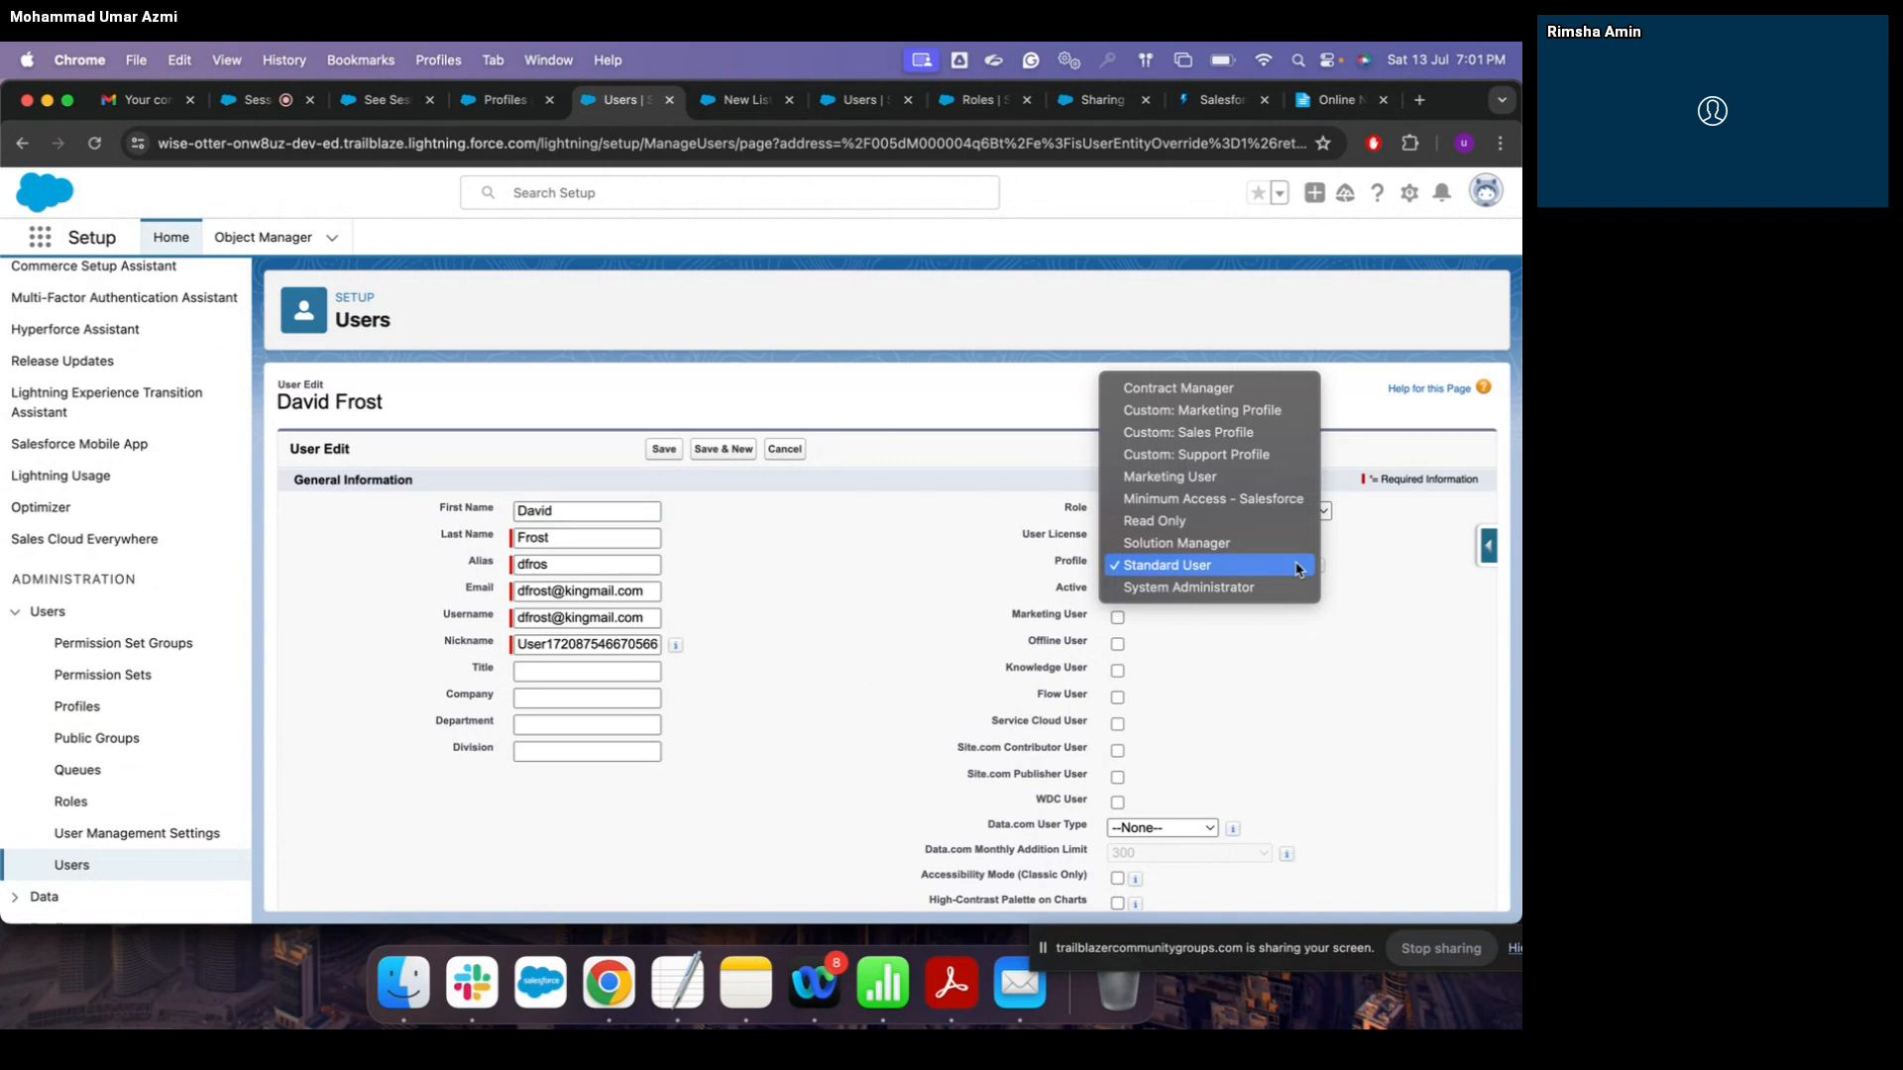
pyautogui.click(251, 111)
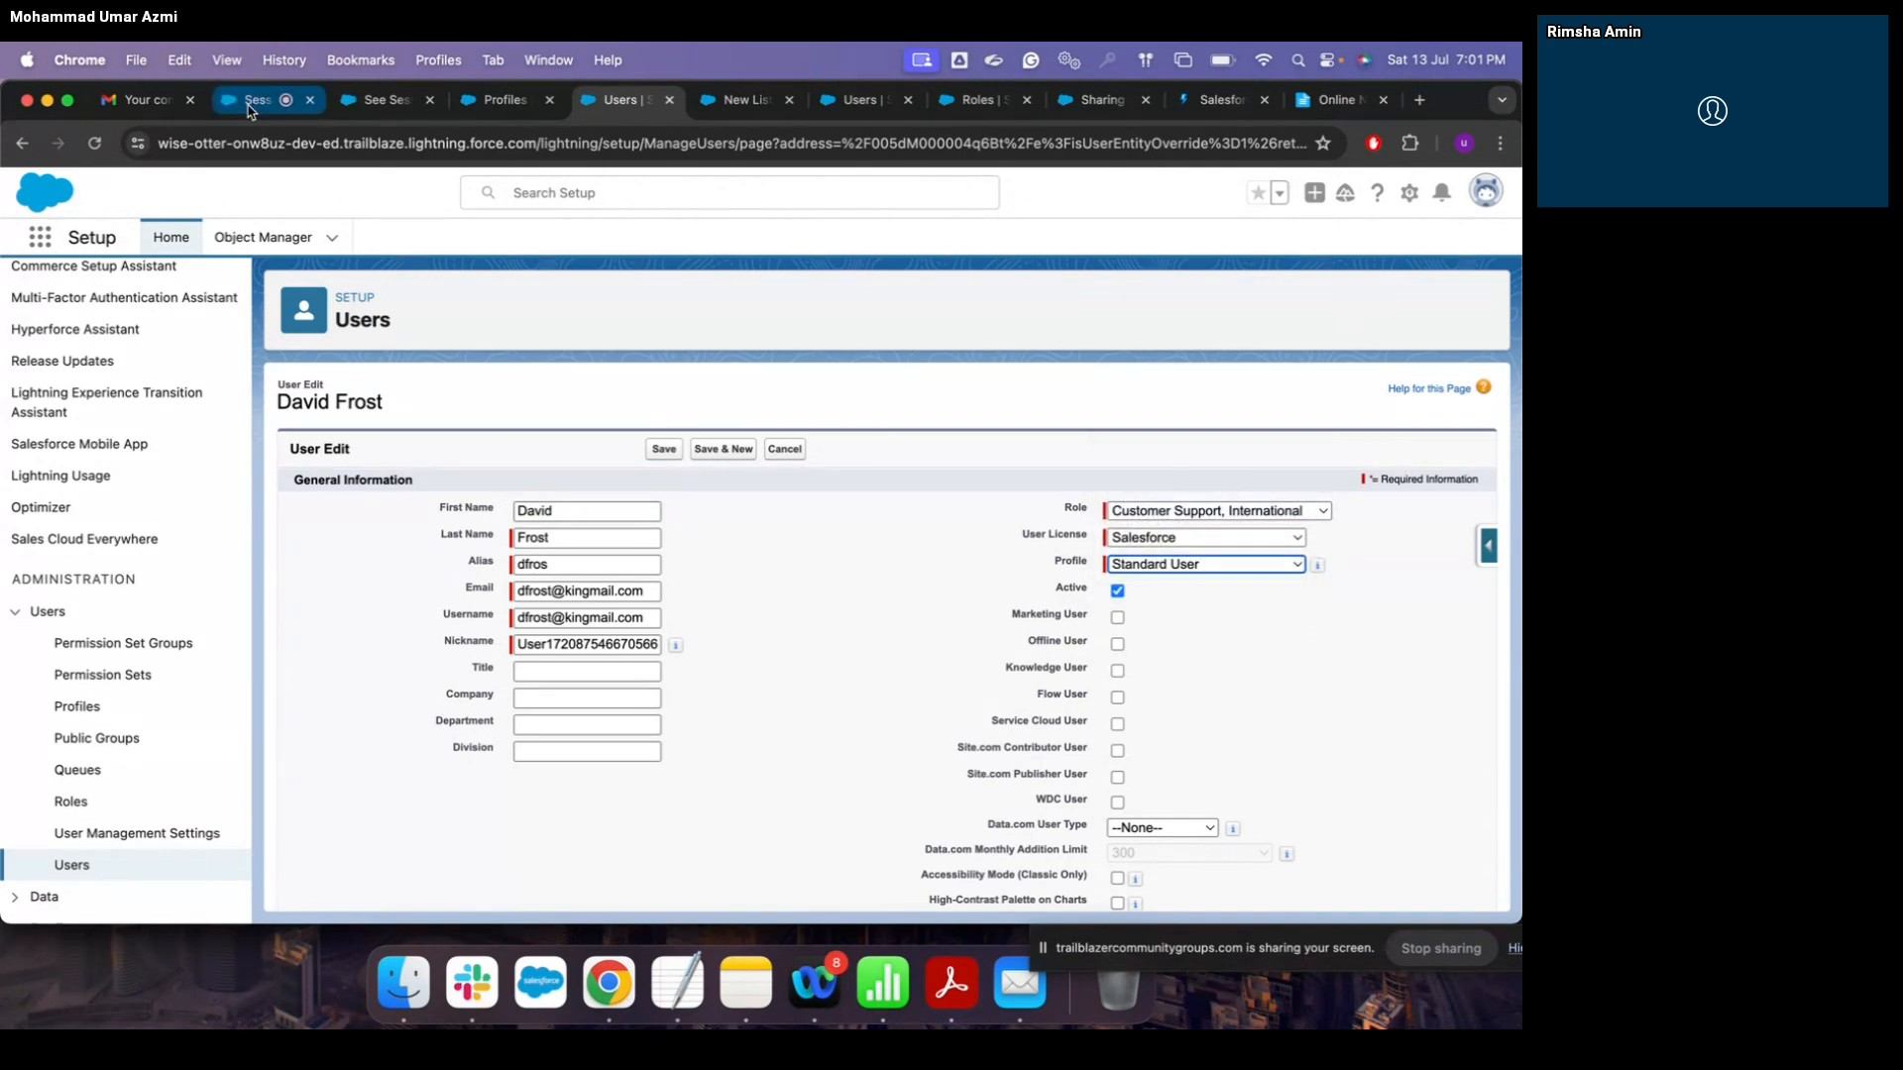
pyautogui.click(250, 109)
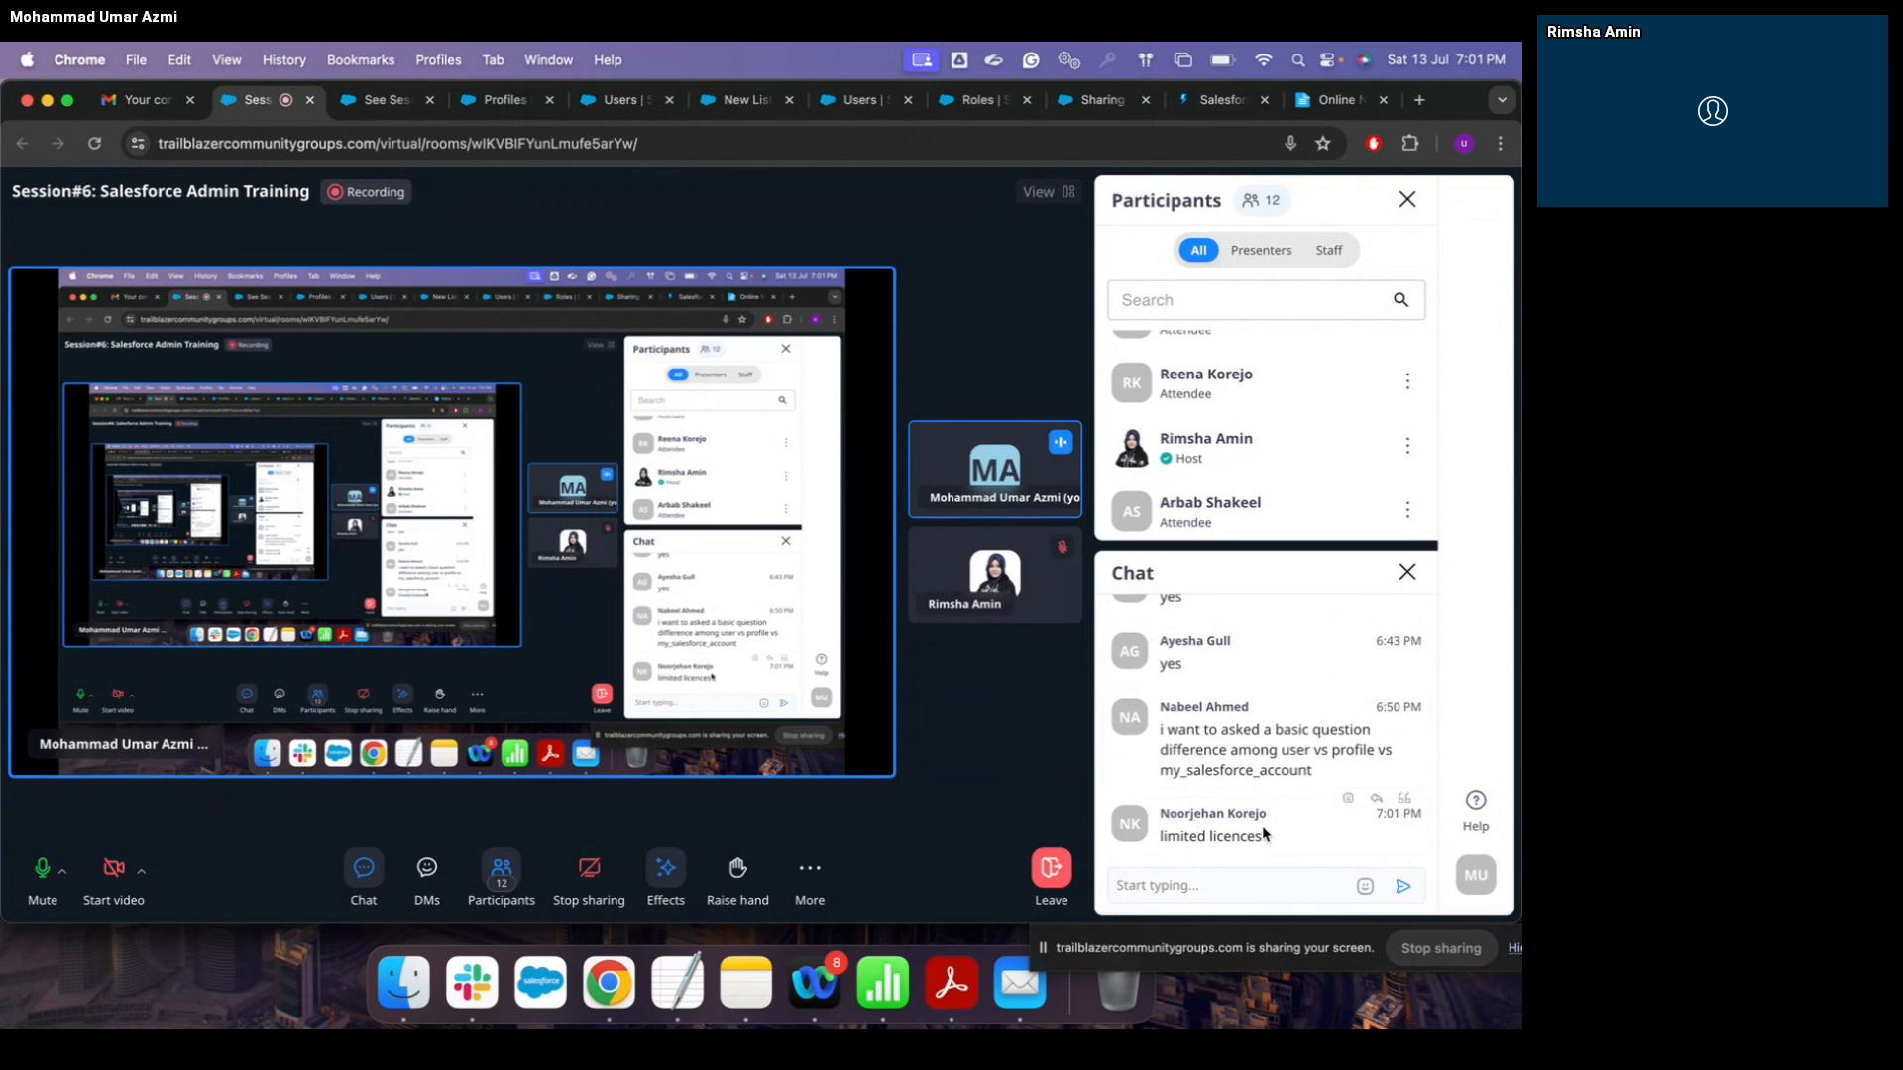
pyautogui.click(391, 101)
pyautogui.click(500, 100)
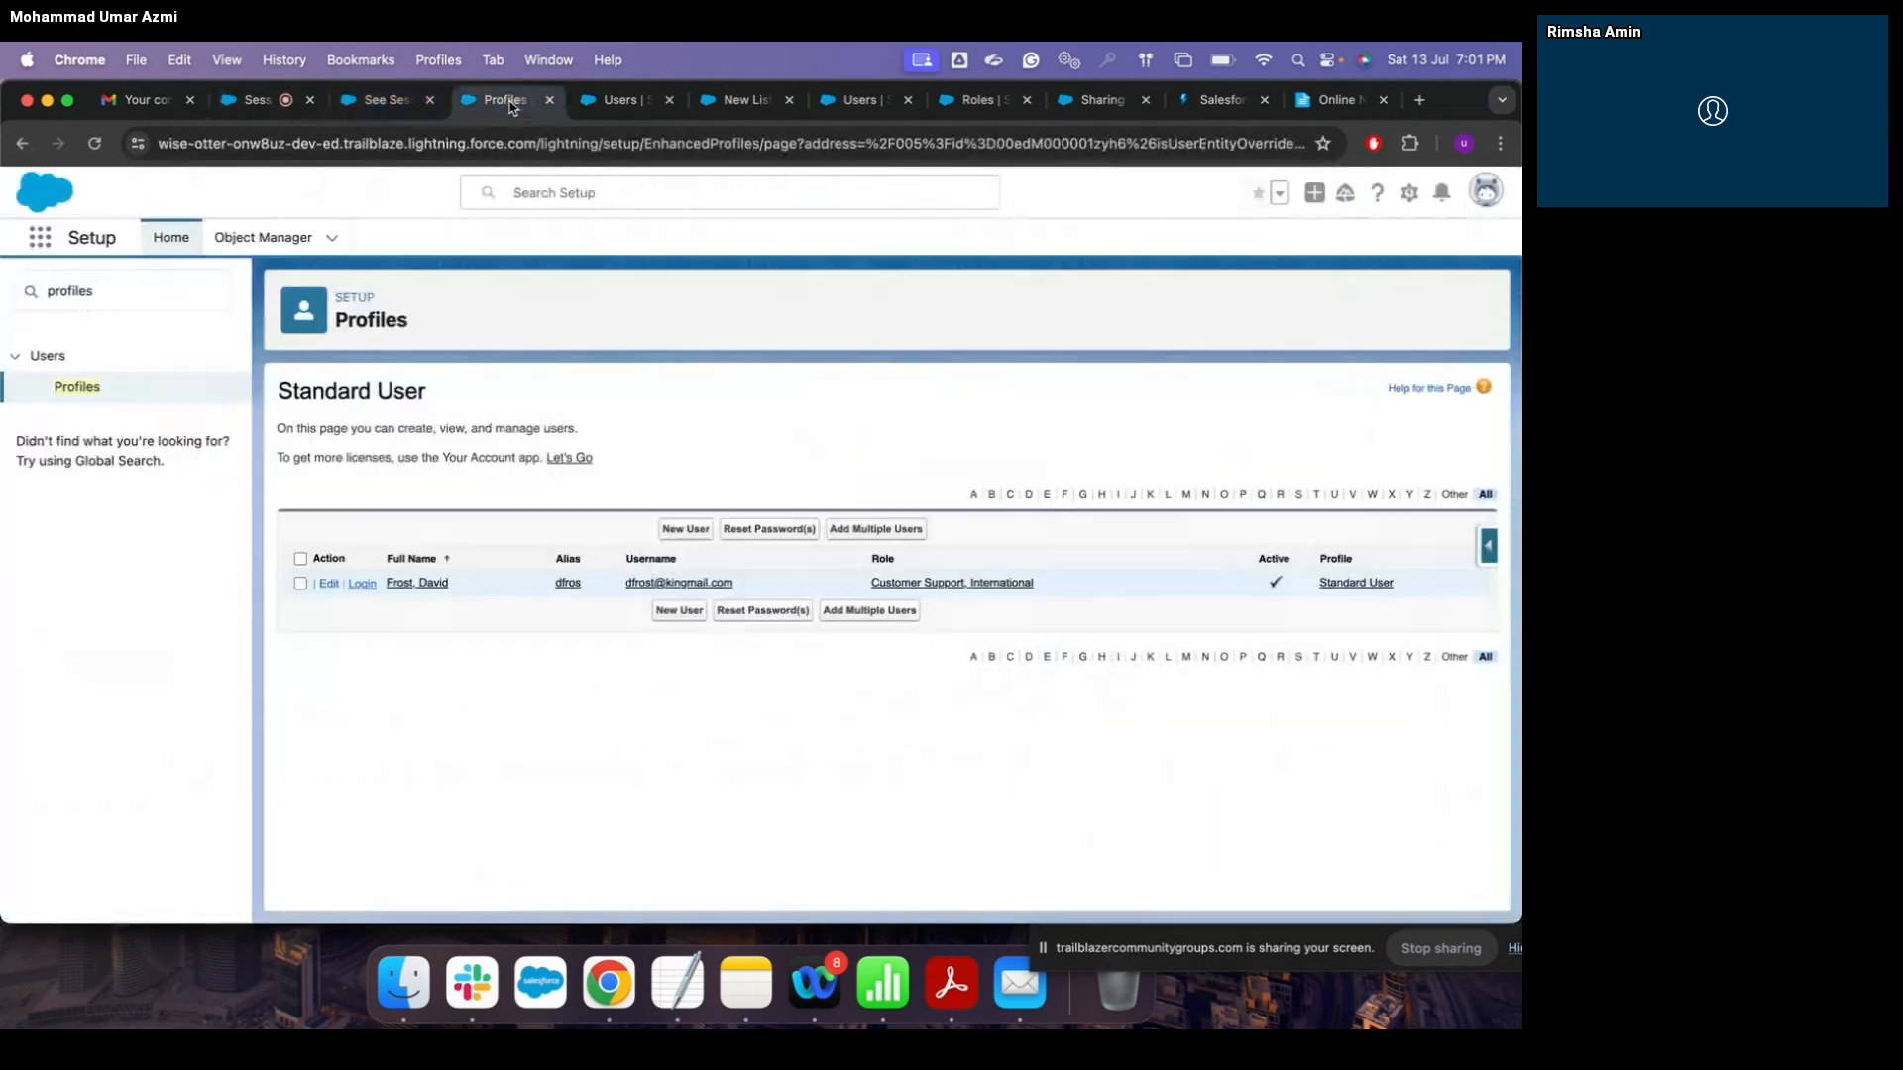
pyautogui.click(616, 103)
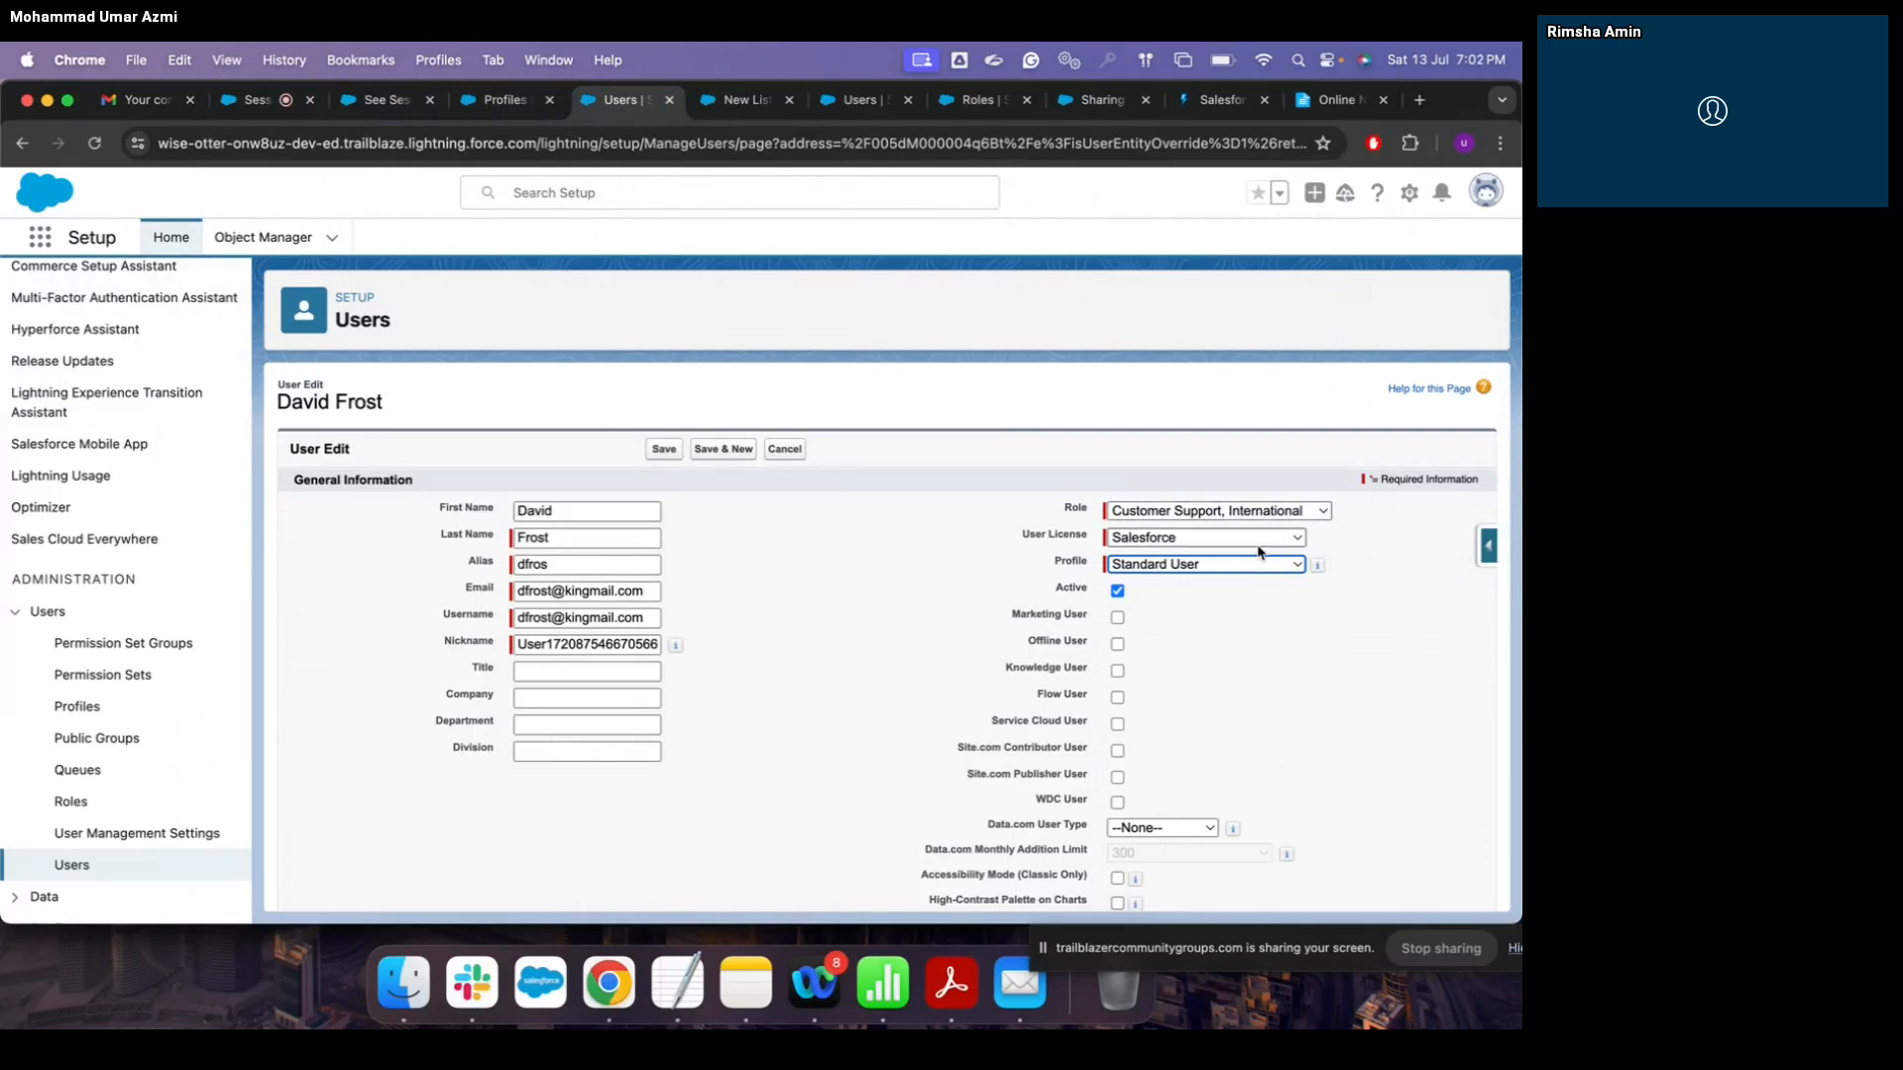
pyautogui.click(1288, 567)
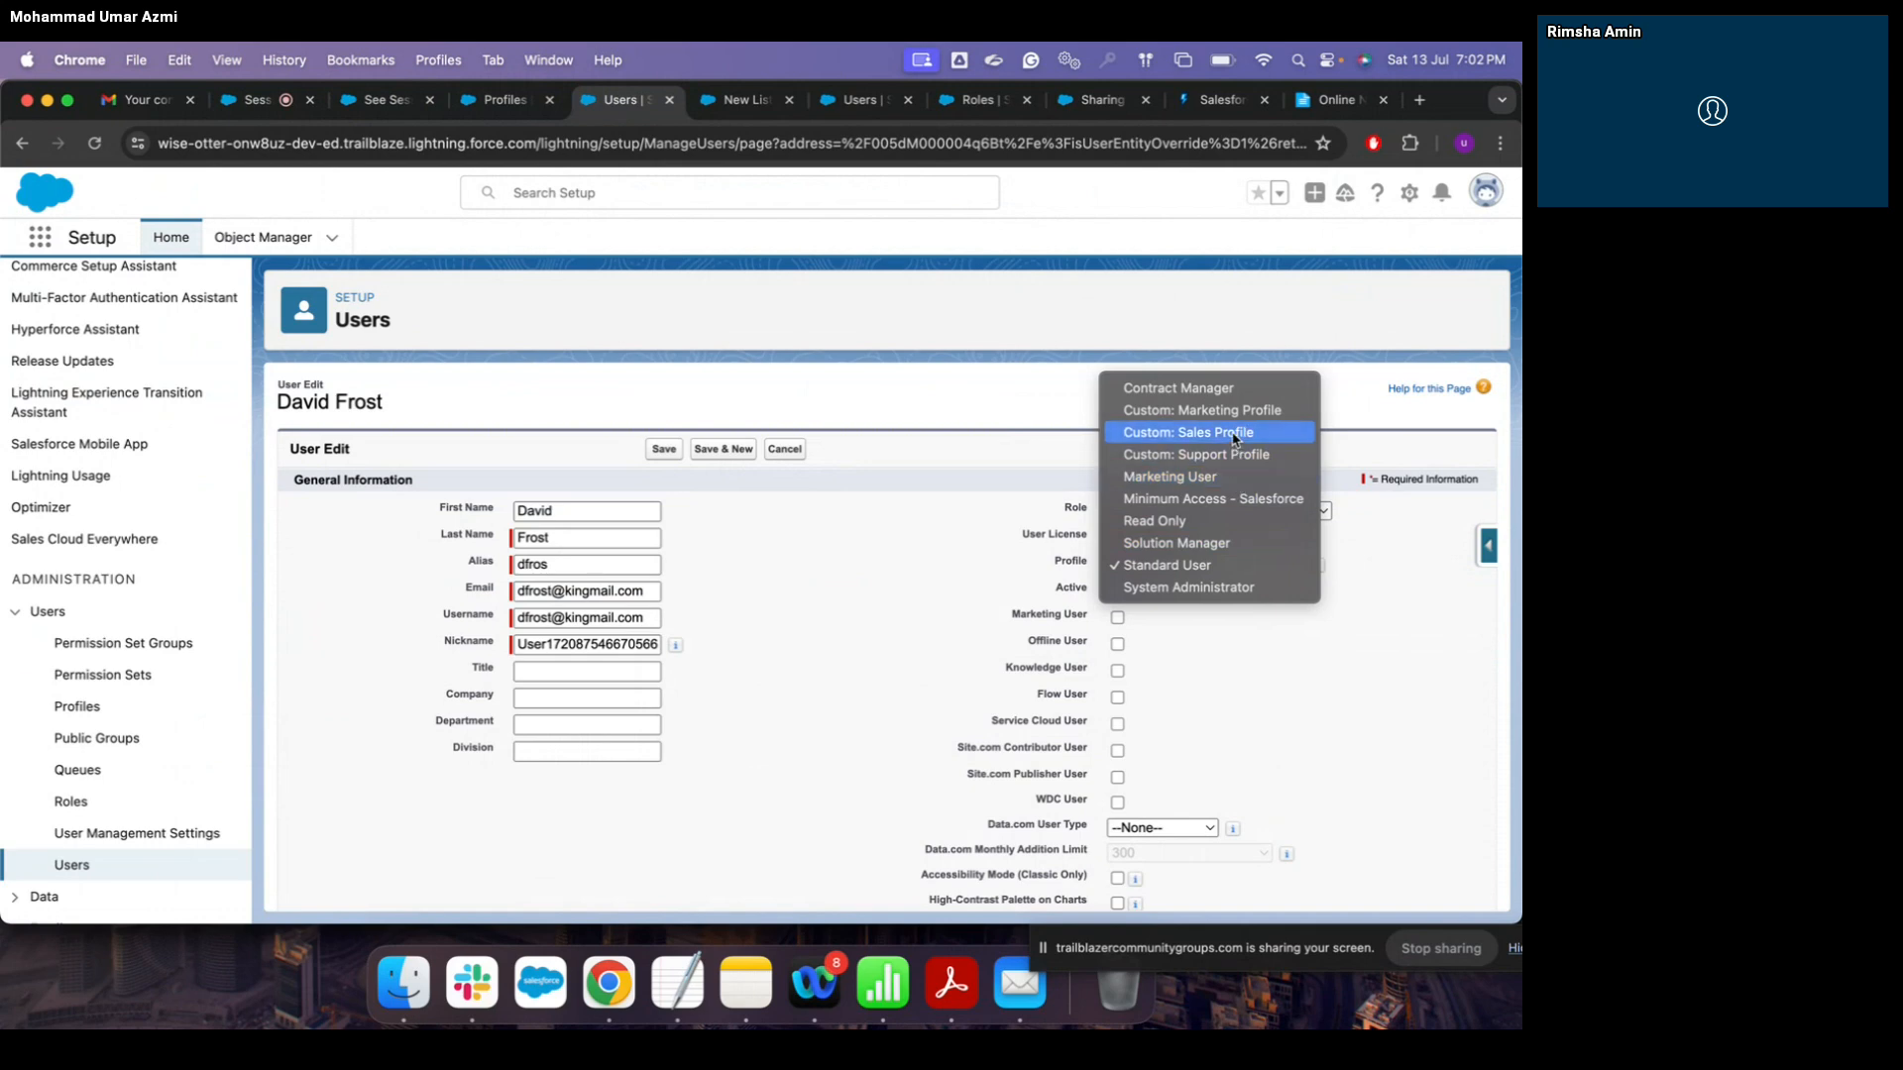
pyautogui.press('Escape')
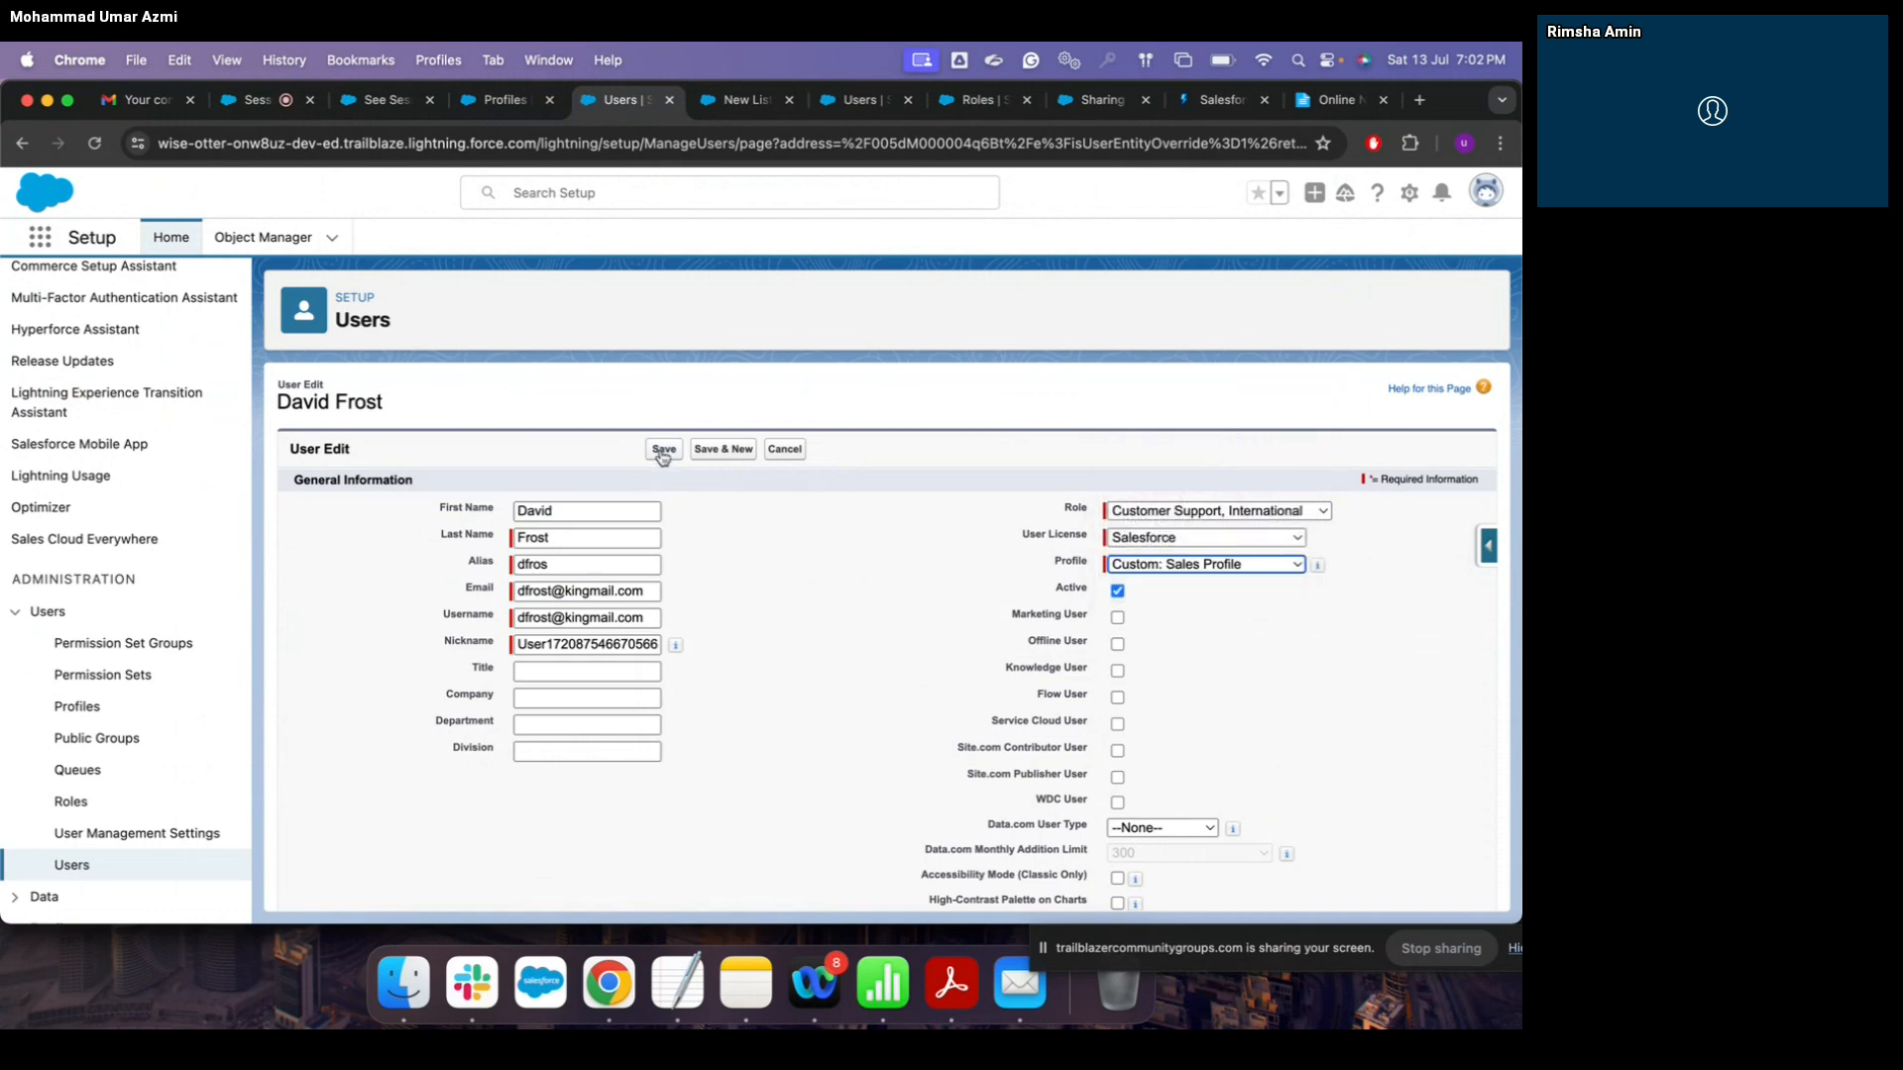
pyautogui.click(662, 452)
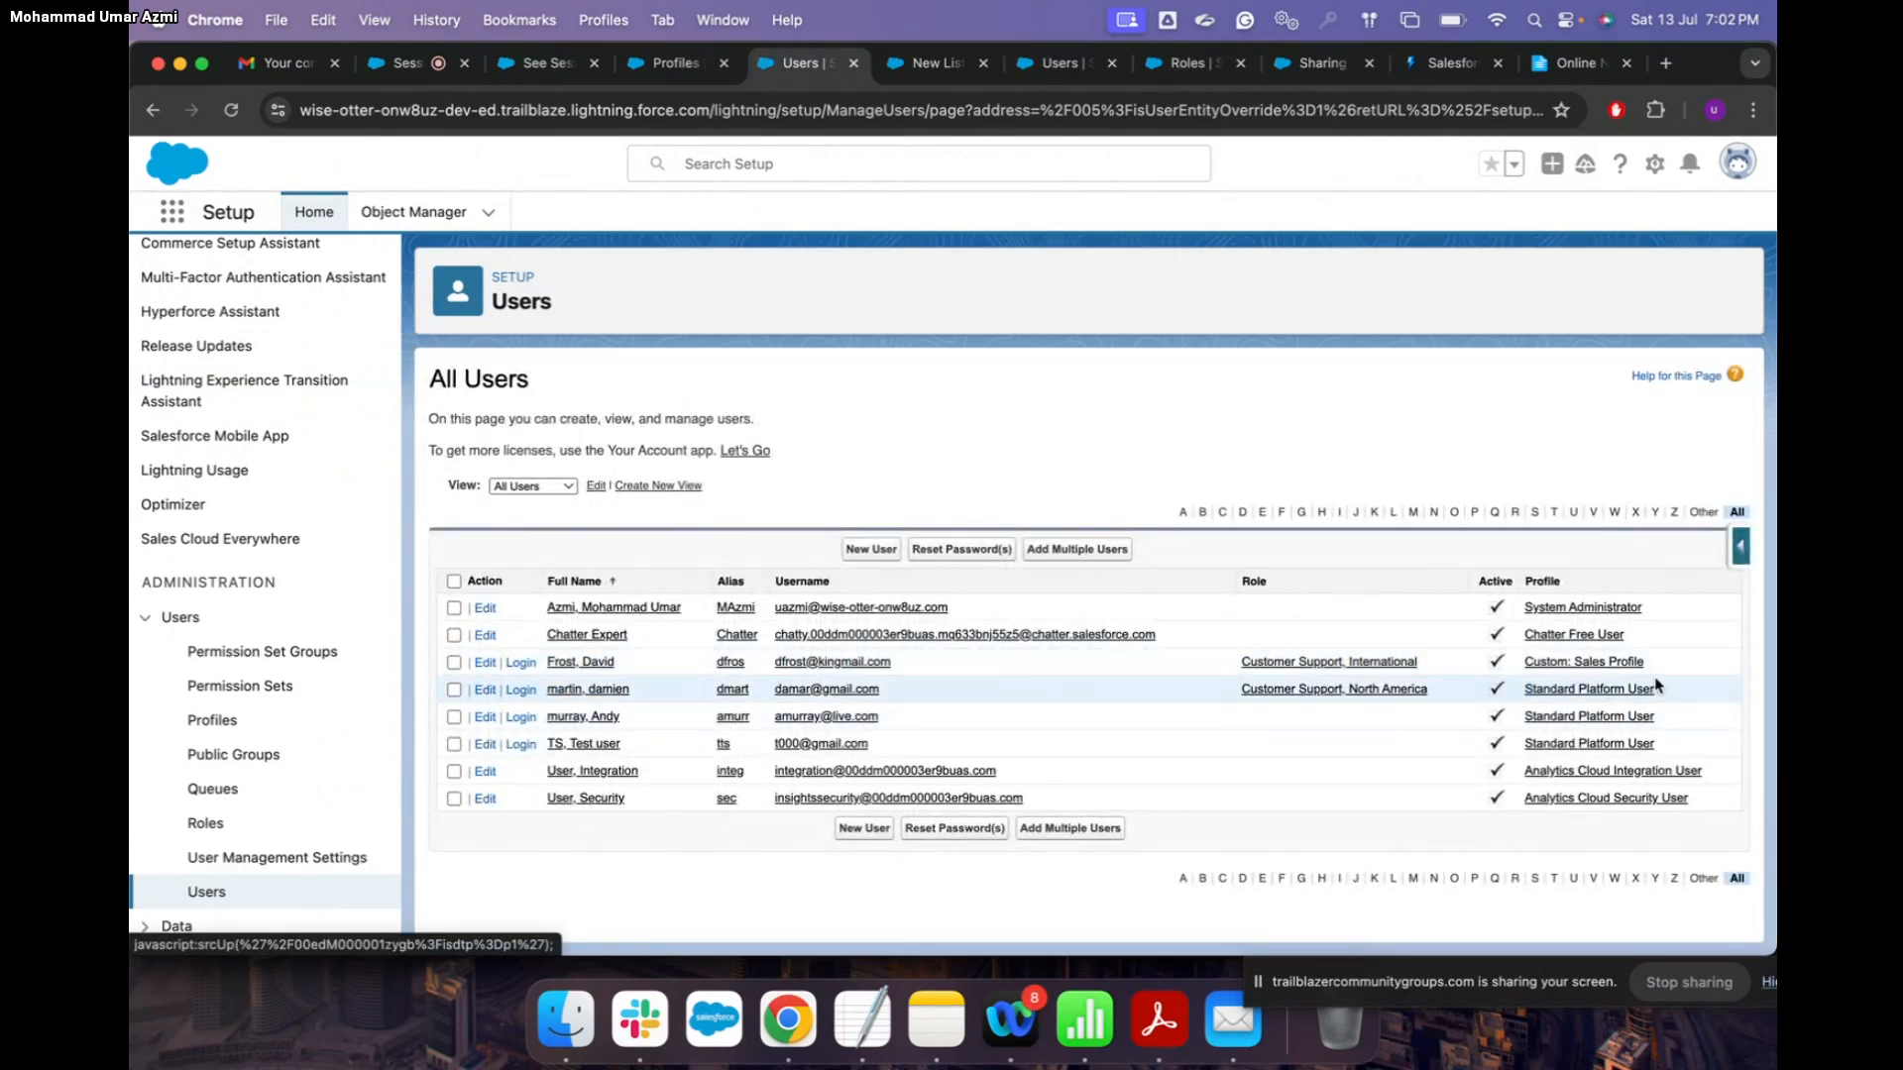
# Step: Log in as the sales test user and view the All Tabs page of available tabs
pyautogui.click(521, 664)
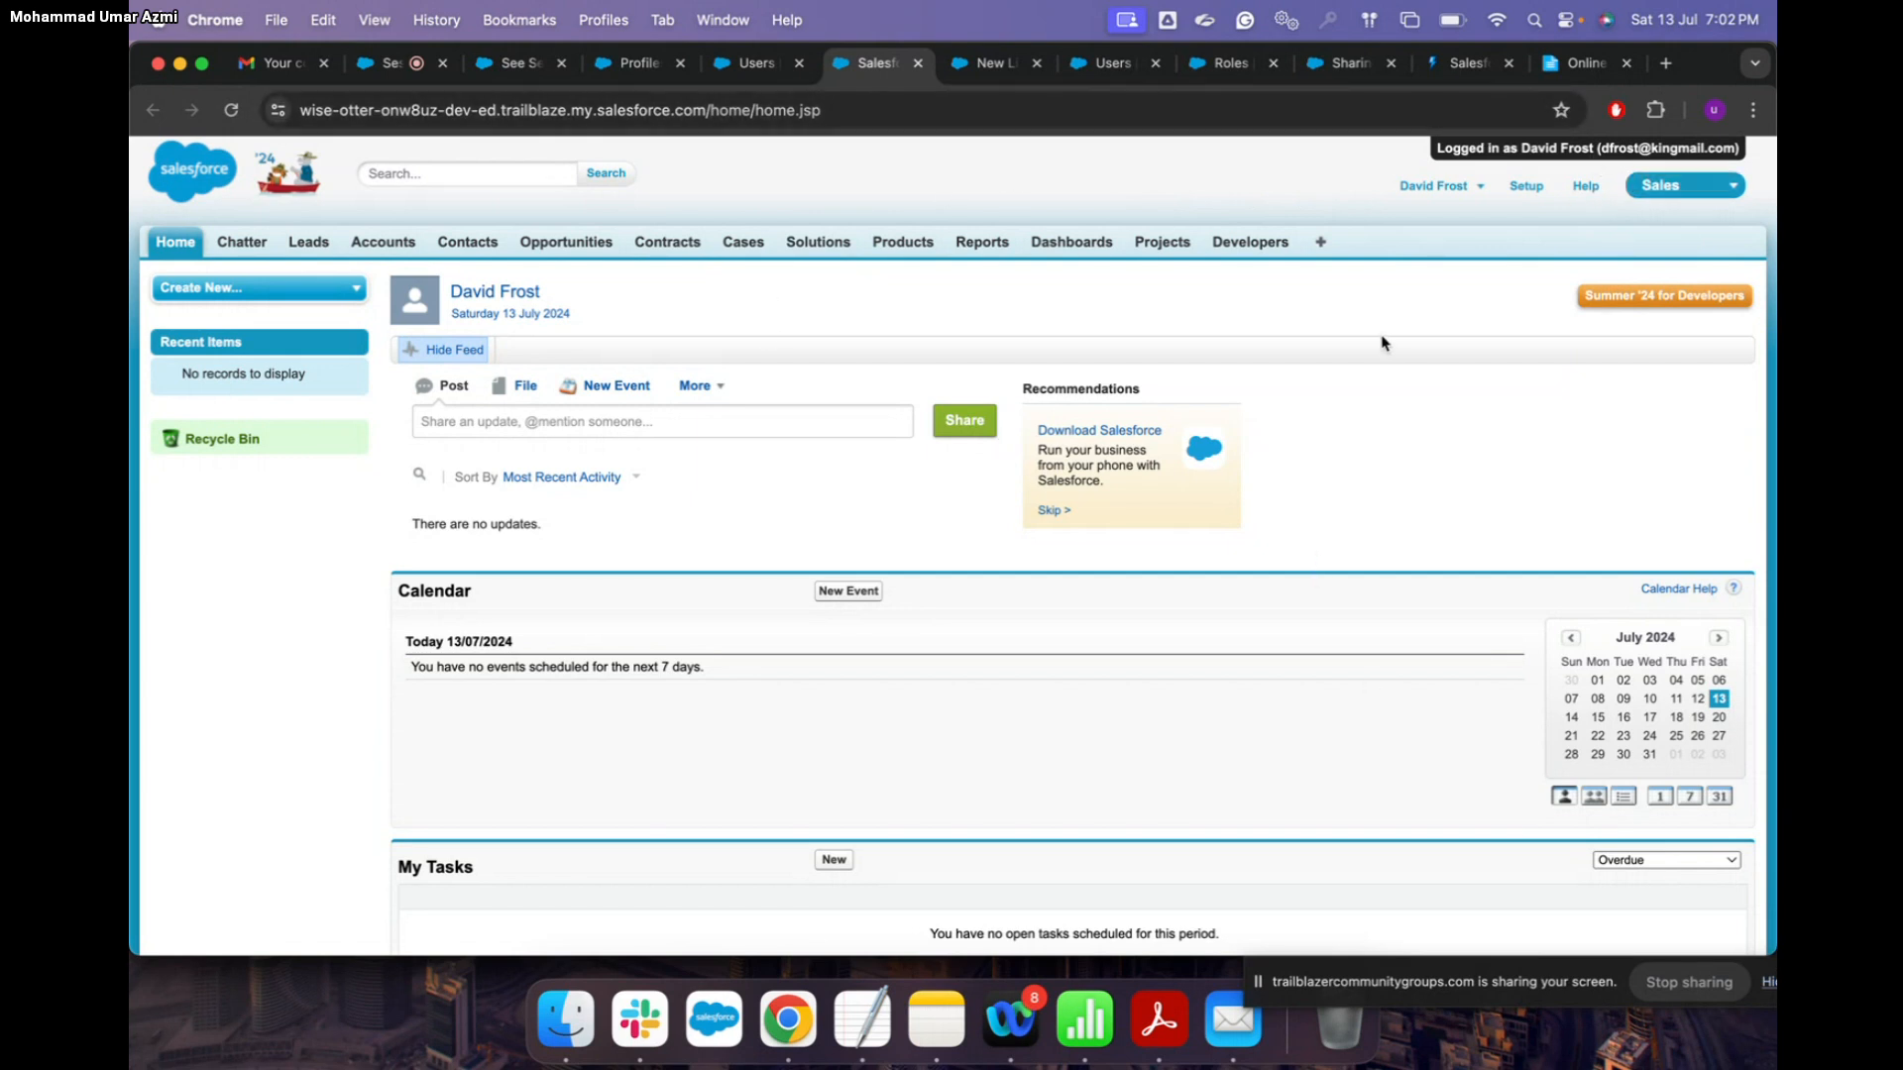
pyautogui.click(1321, 243)
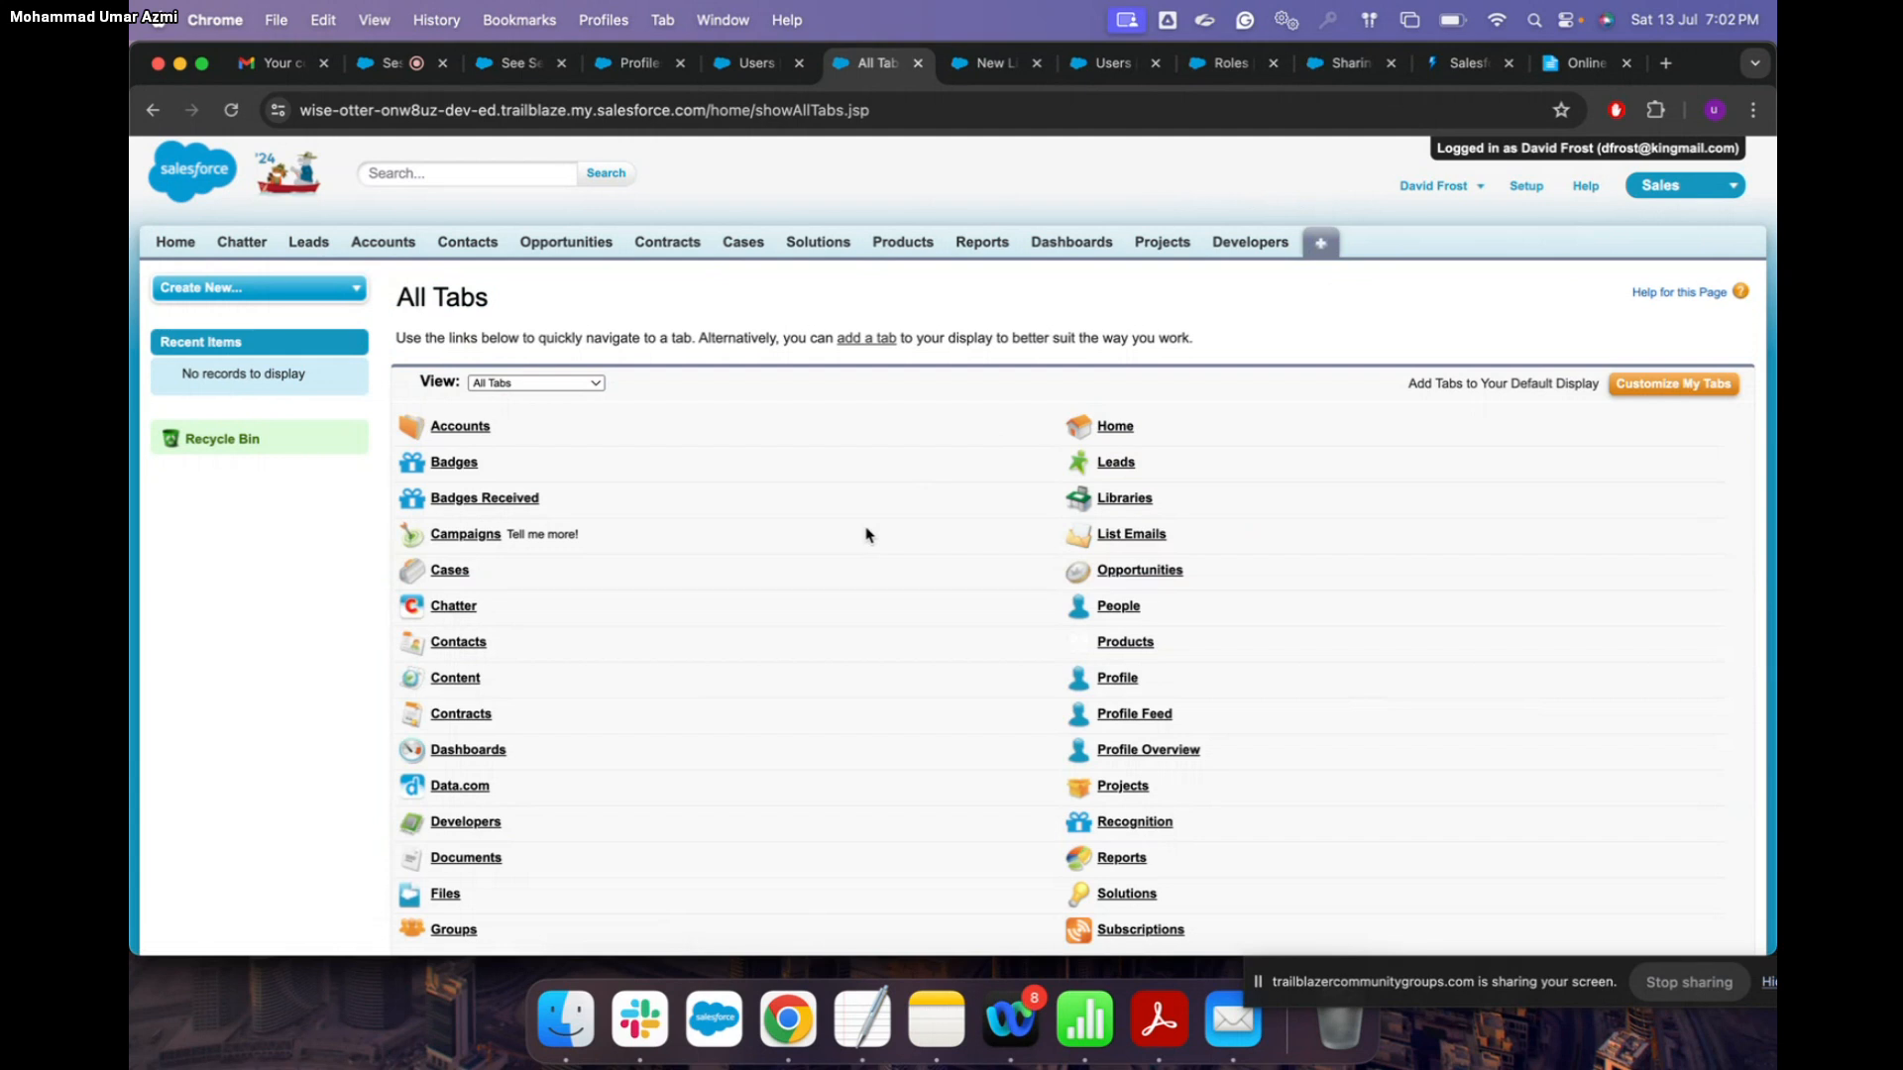
pyautogui.scroll(-2, 865, 535)
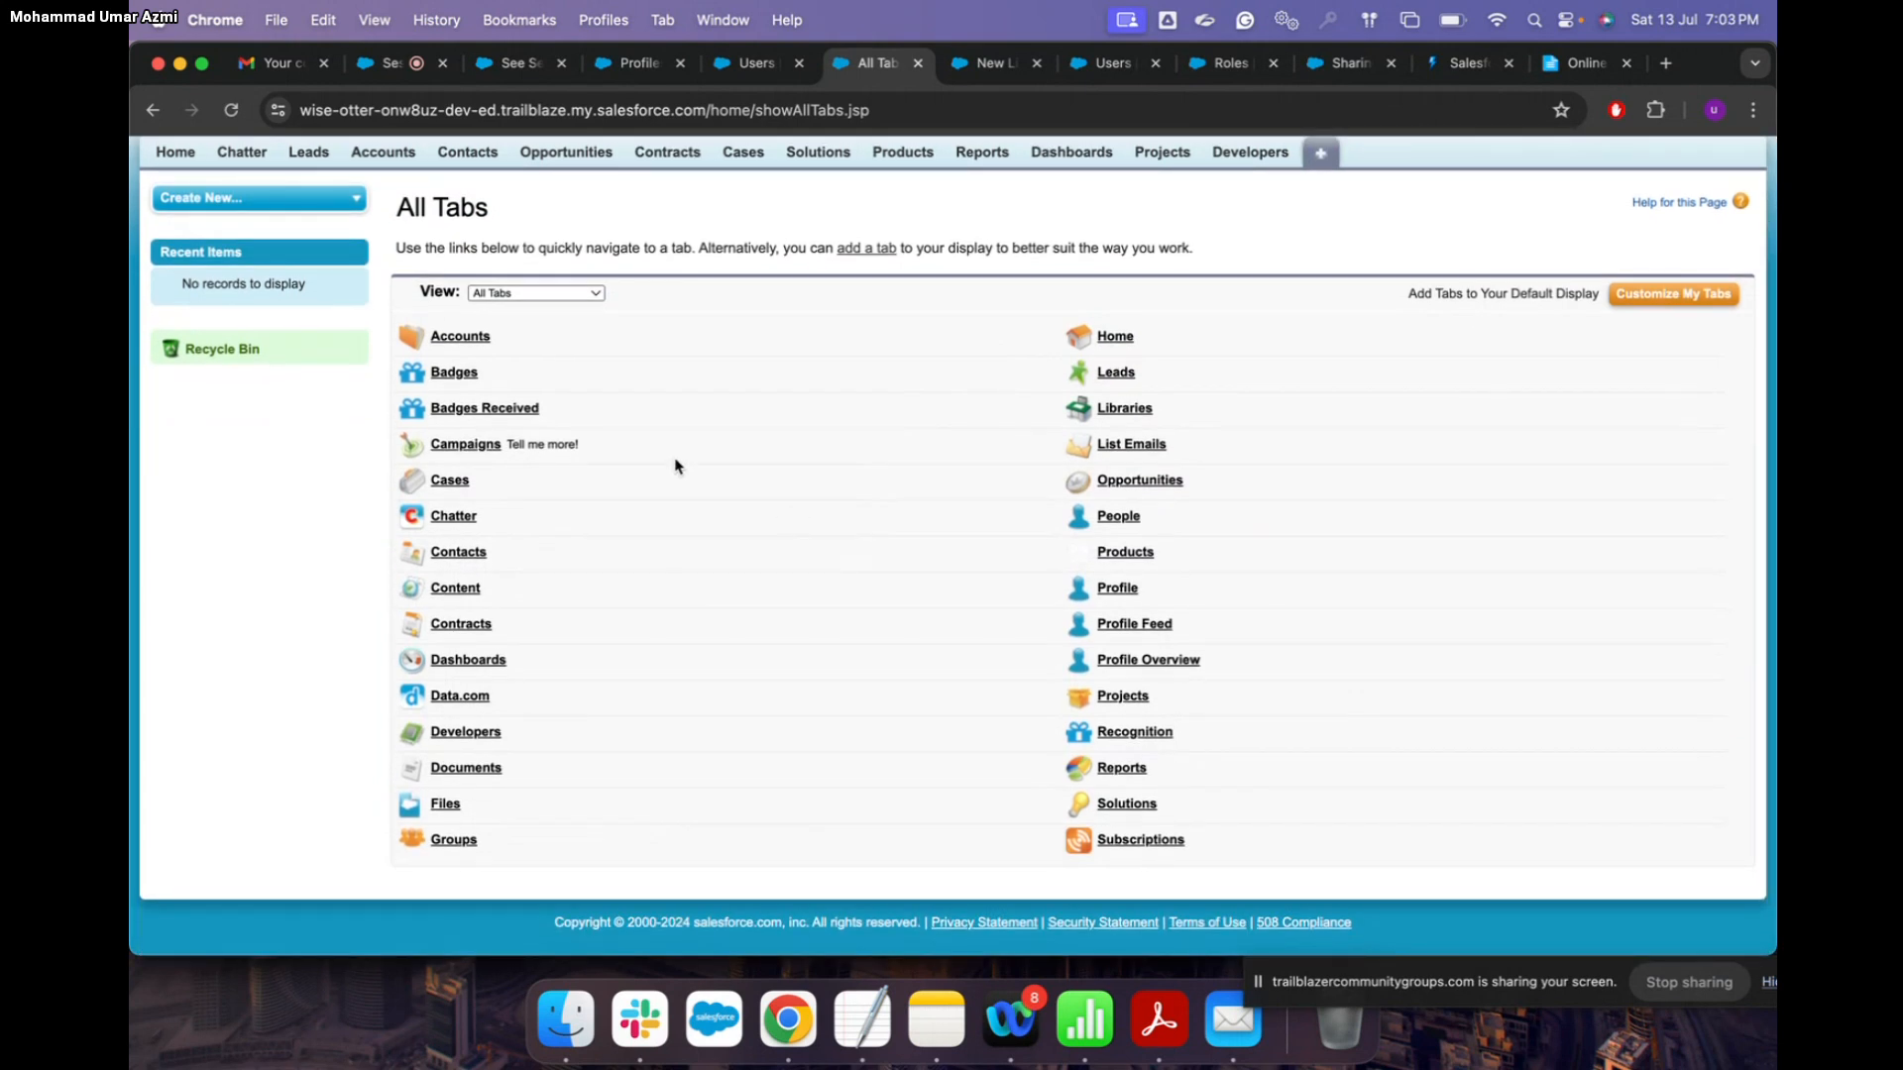
pyautogui.scroll(2, 273, 240)
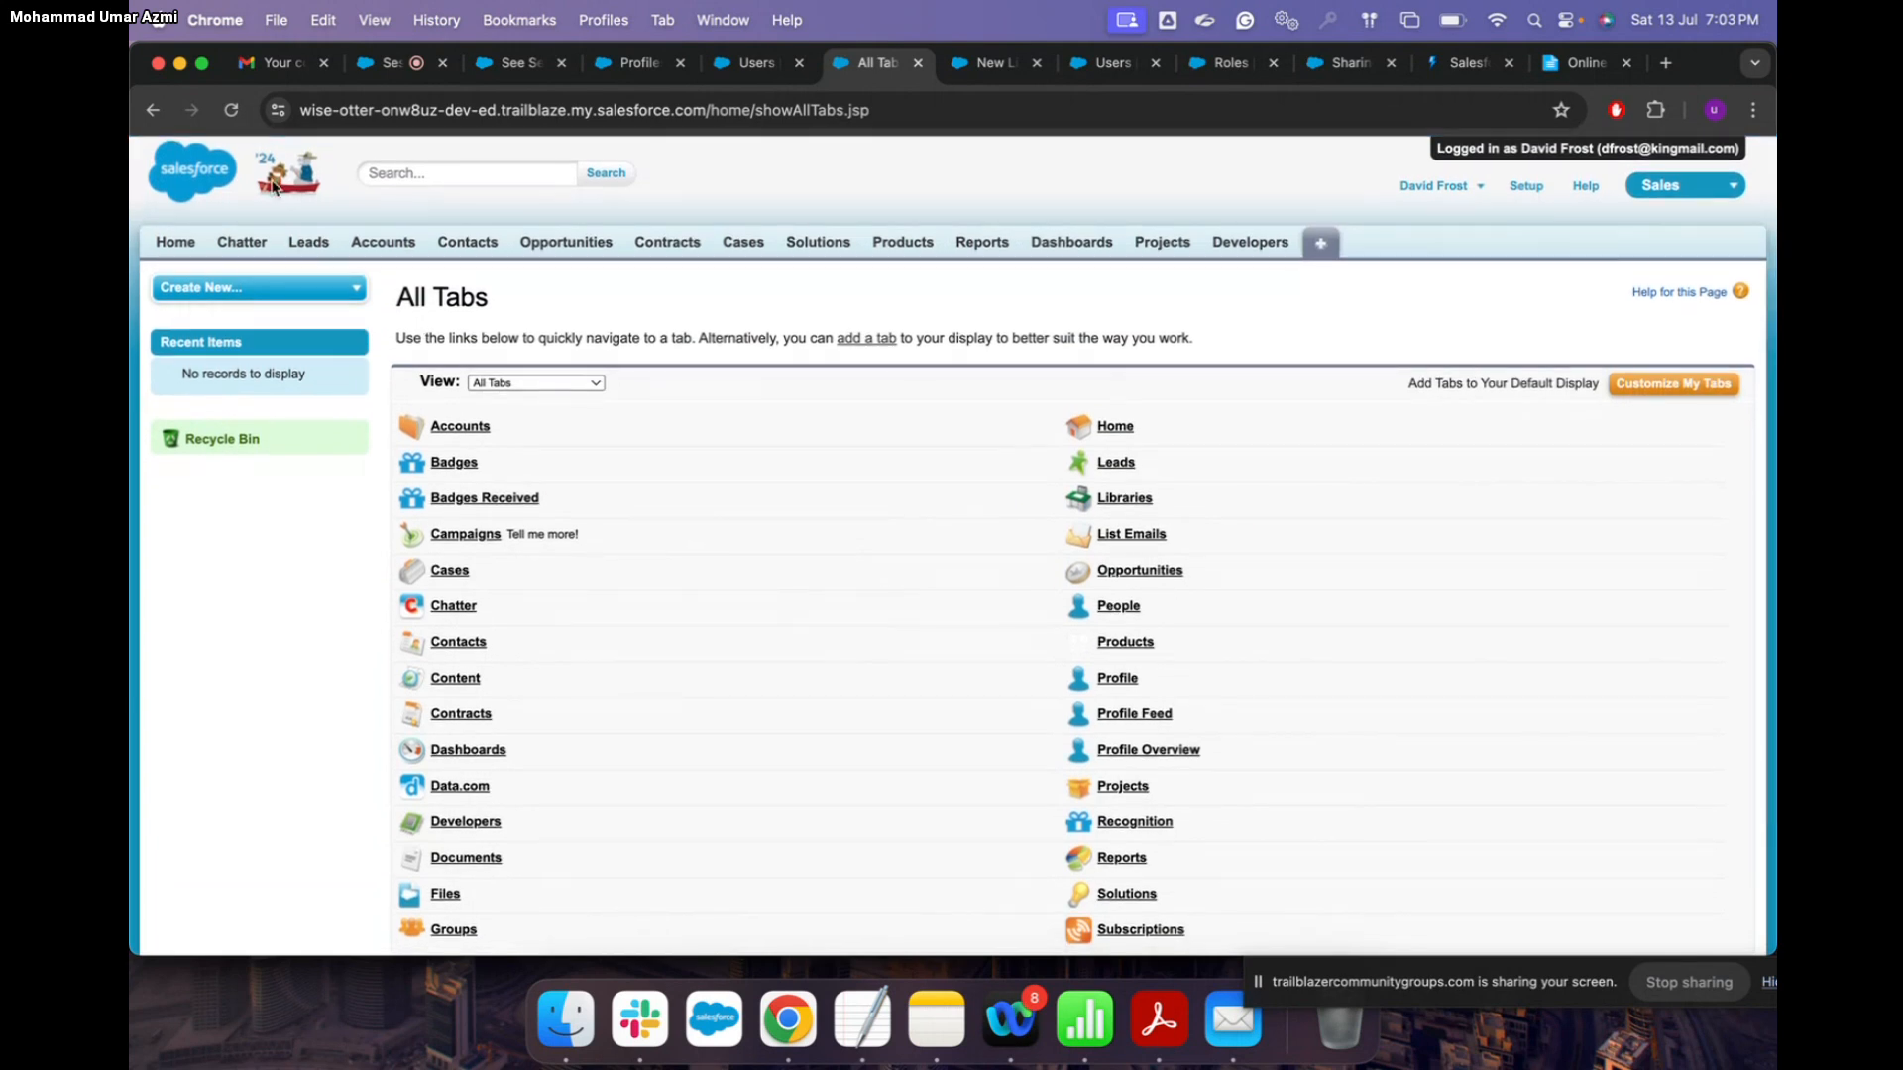
pyautogui.click(401, 173)
pyautogui.write('assi')
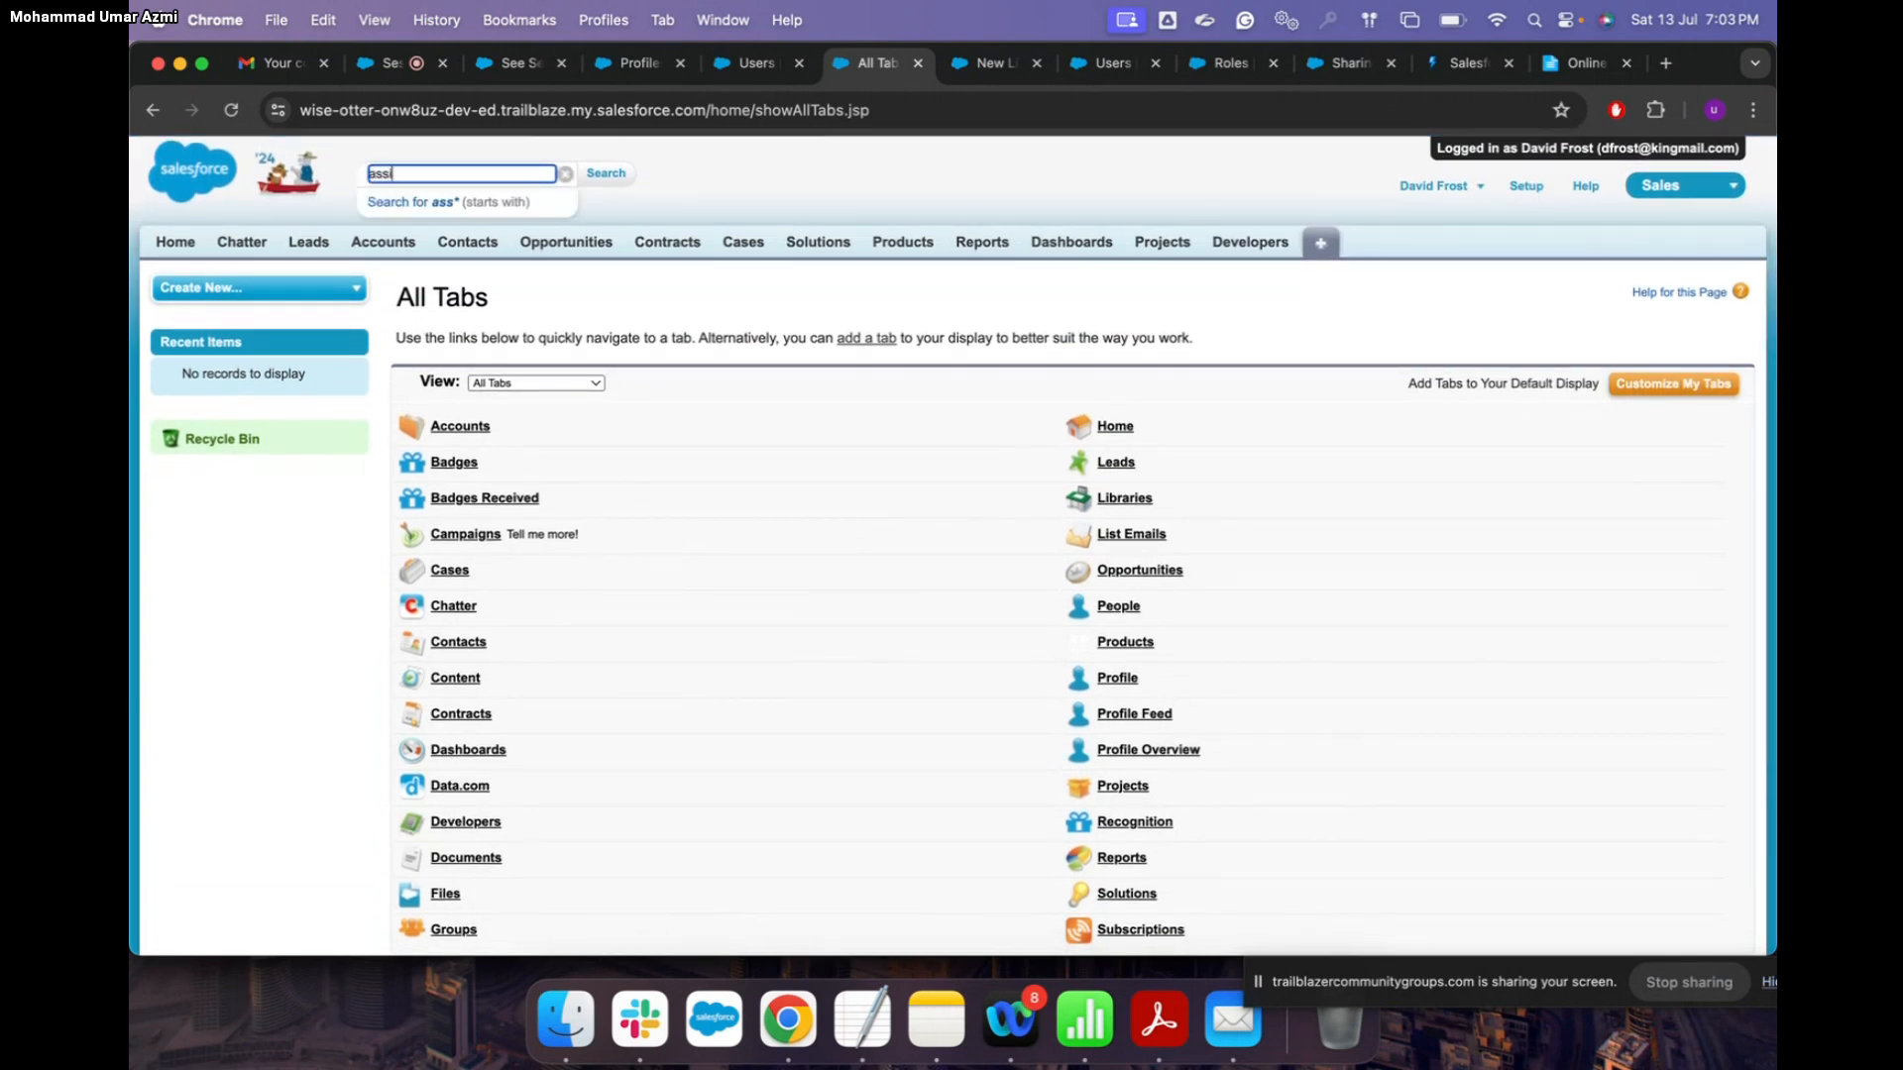
pyautogui.write('gnments')
pyautogui.press('Return')
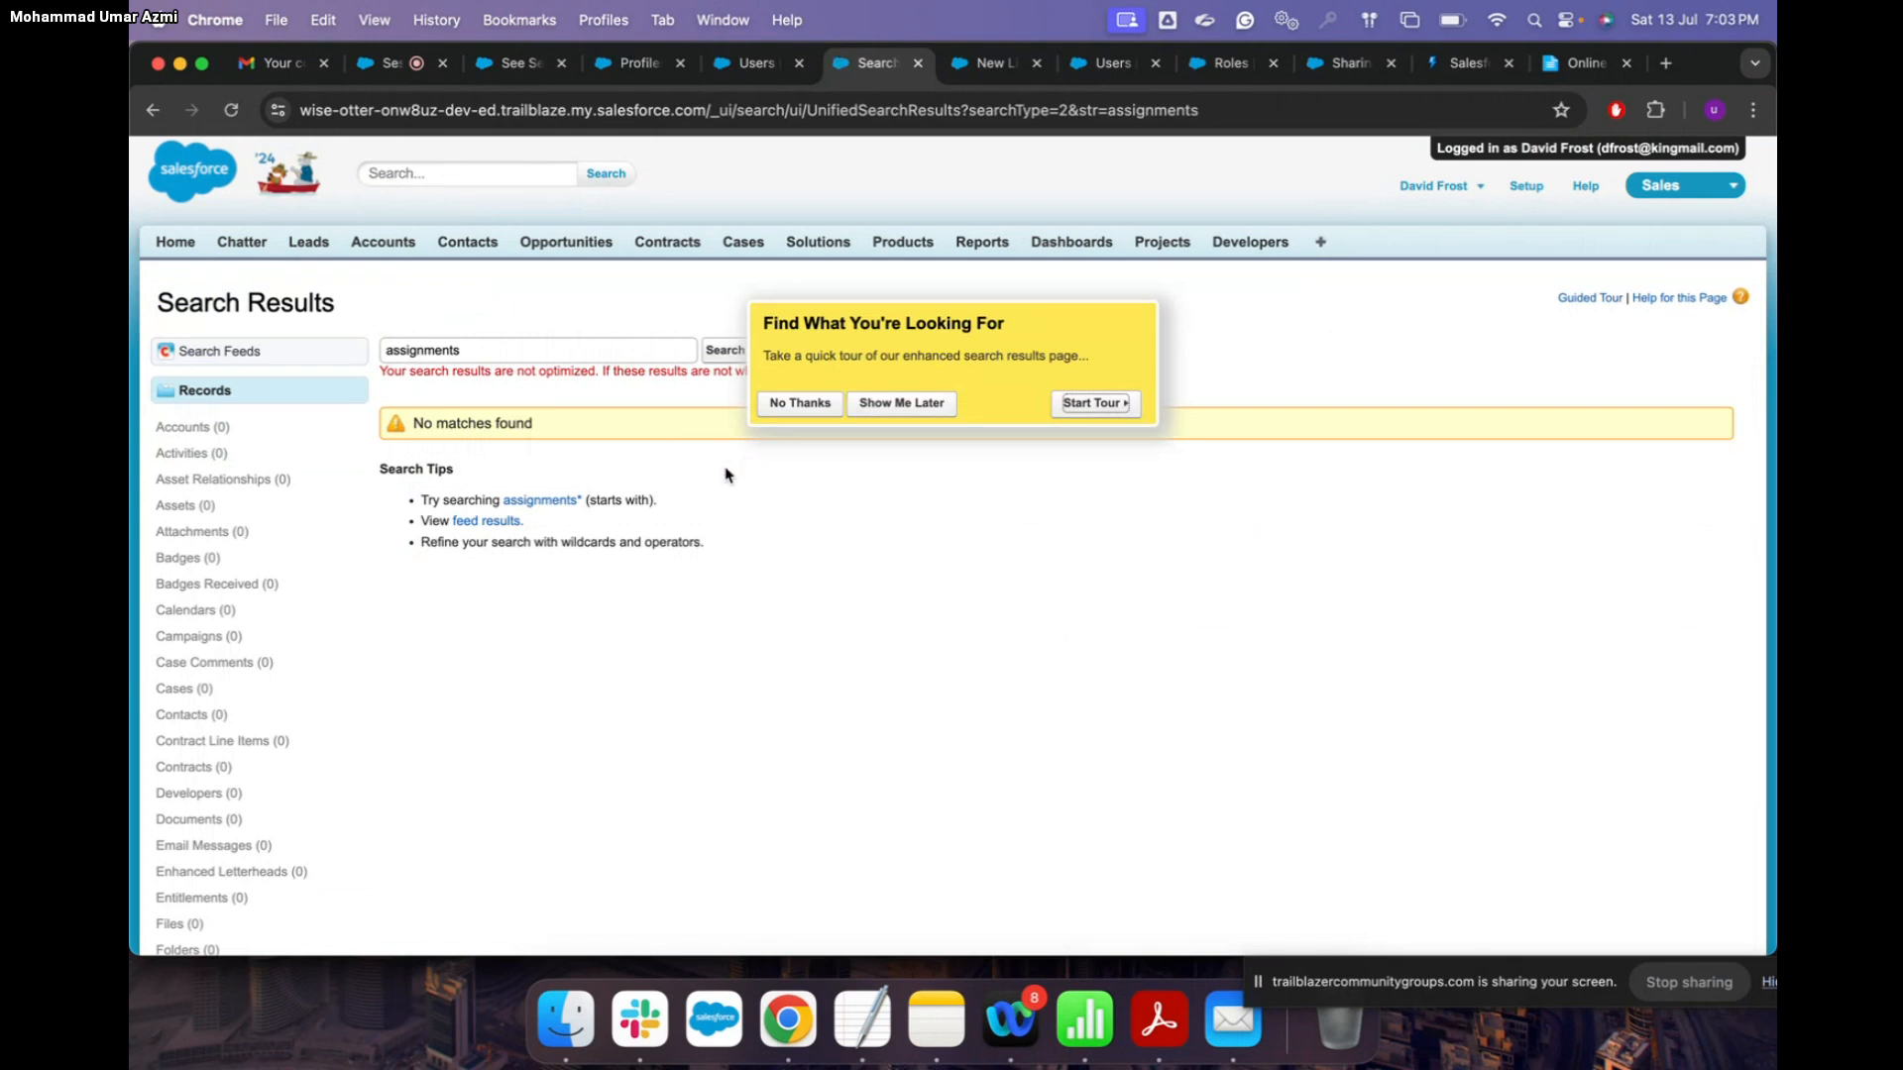
pyautogui.click(541, 500)
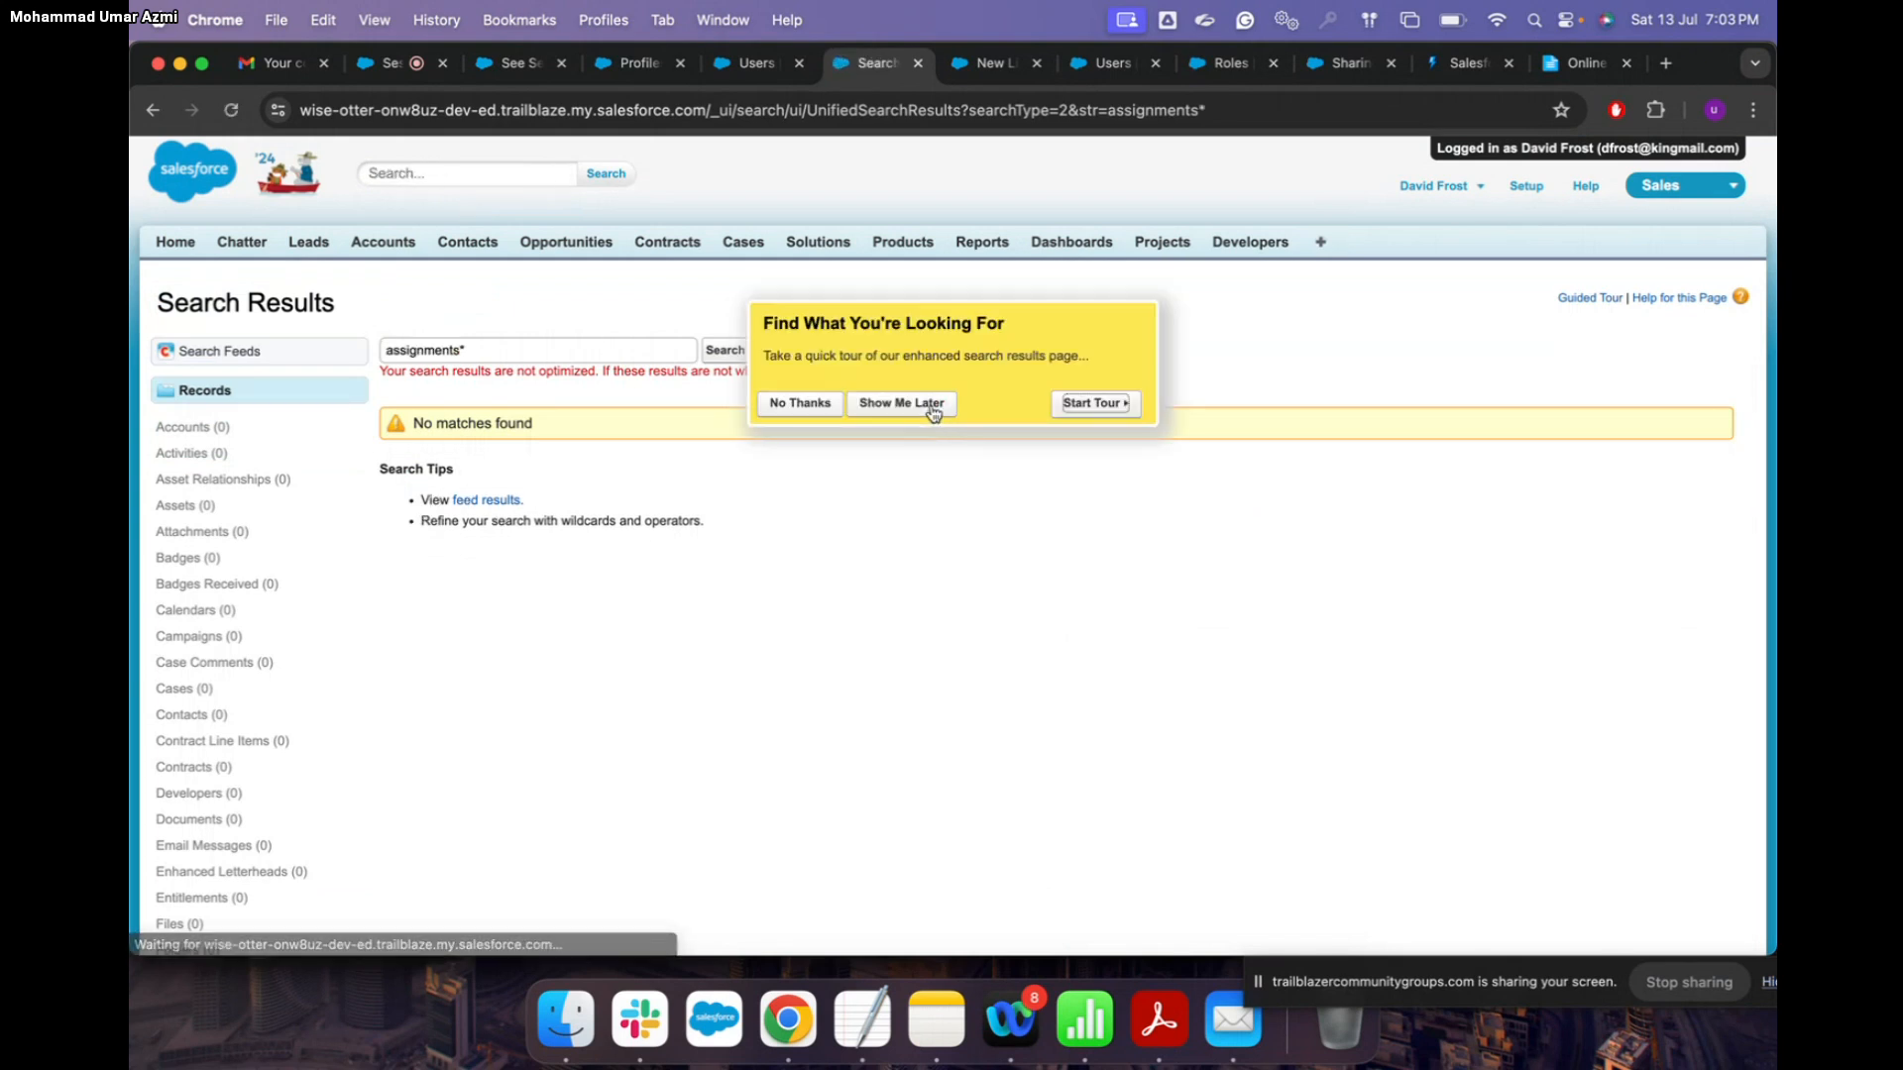
pyautogui.click(779, 406)
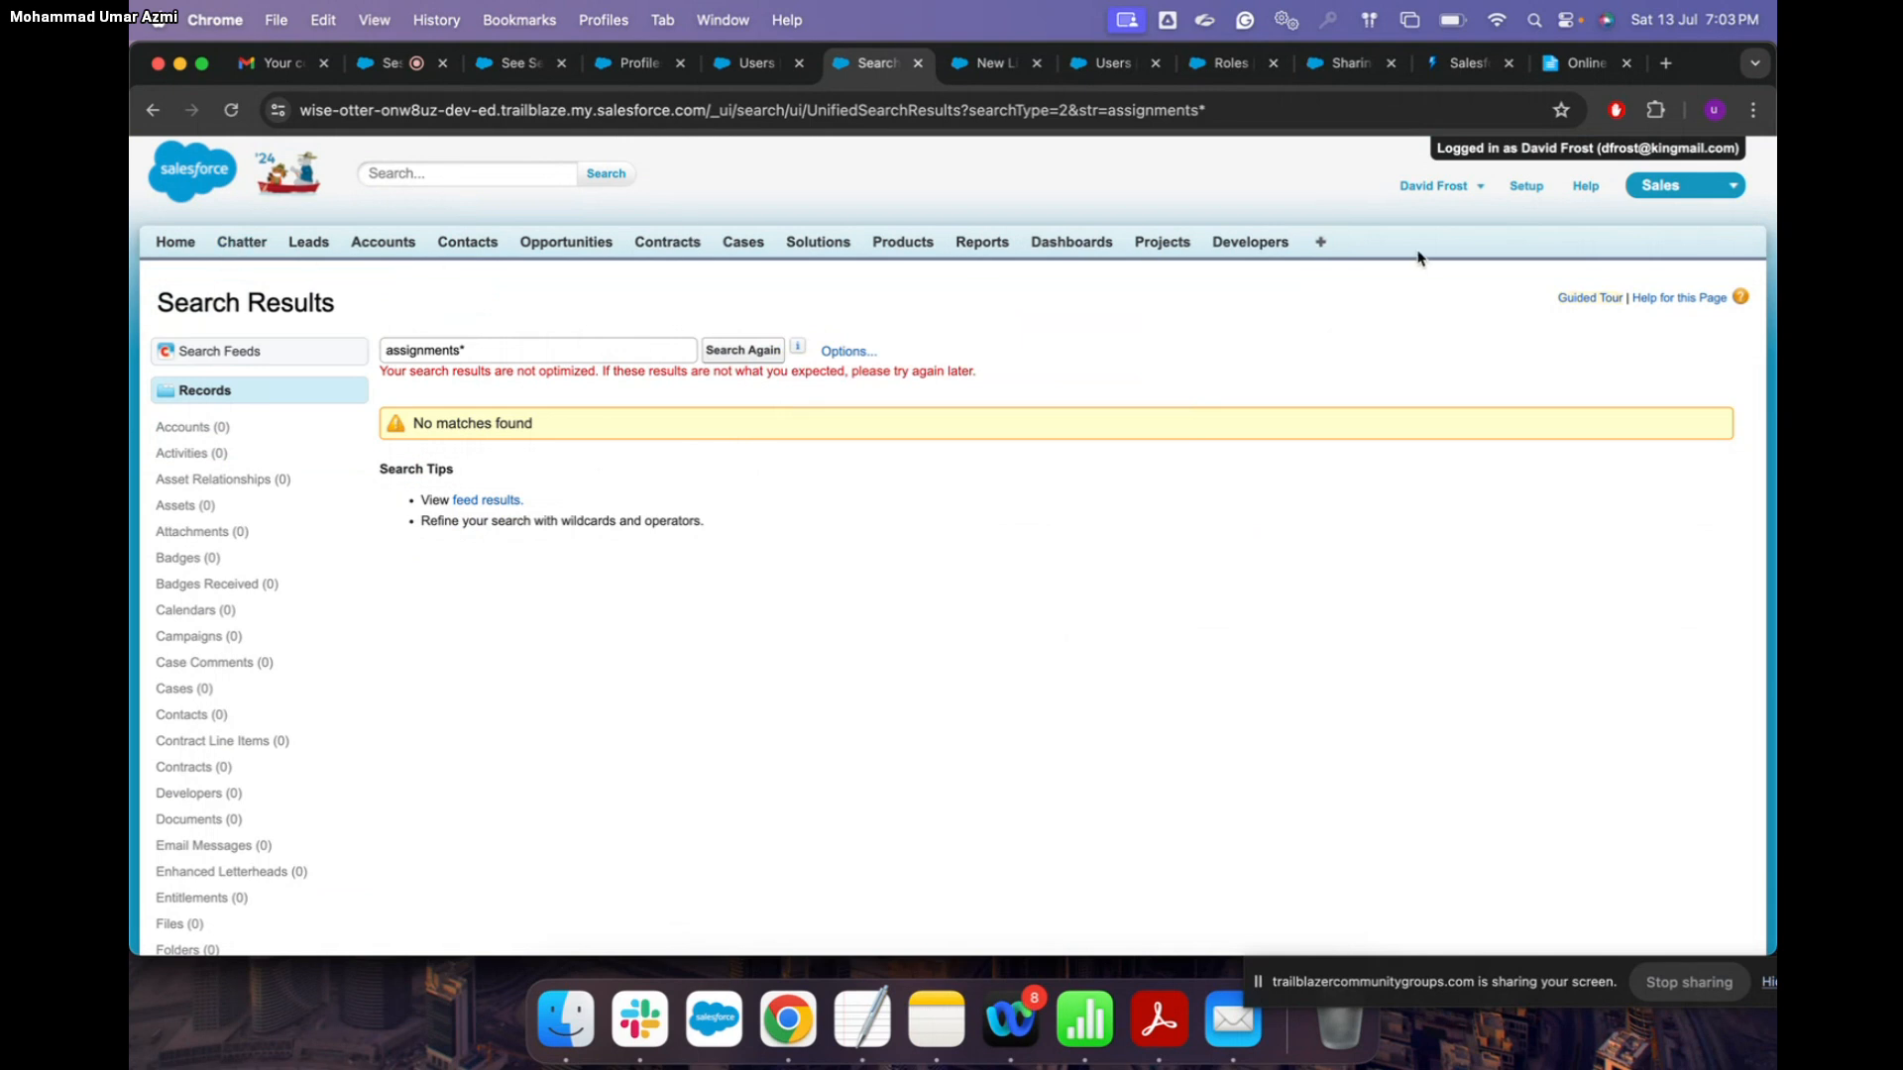
pyautogui.click(1320, 242)
pyautogui.scroll(-2, 1201, 877)
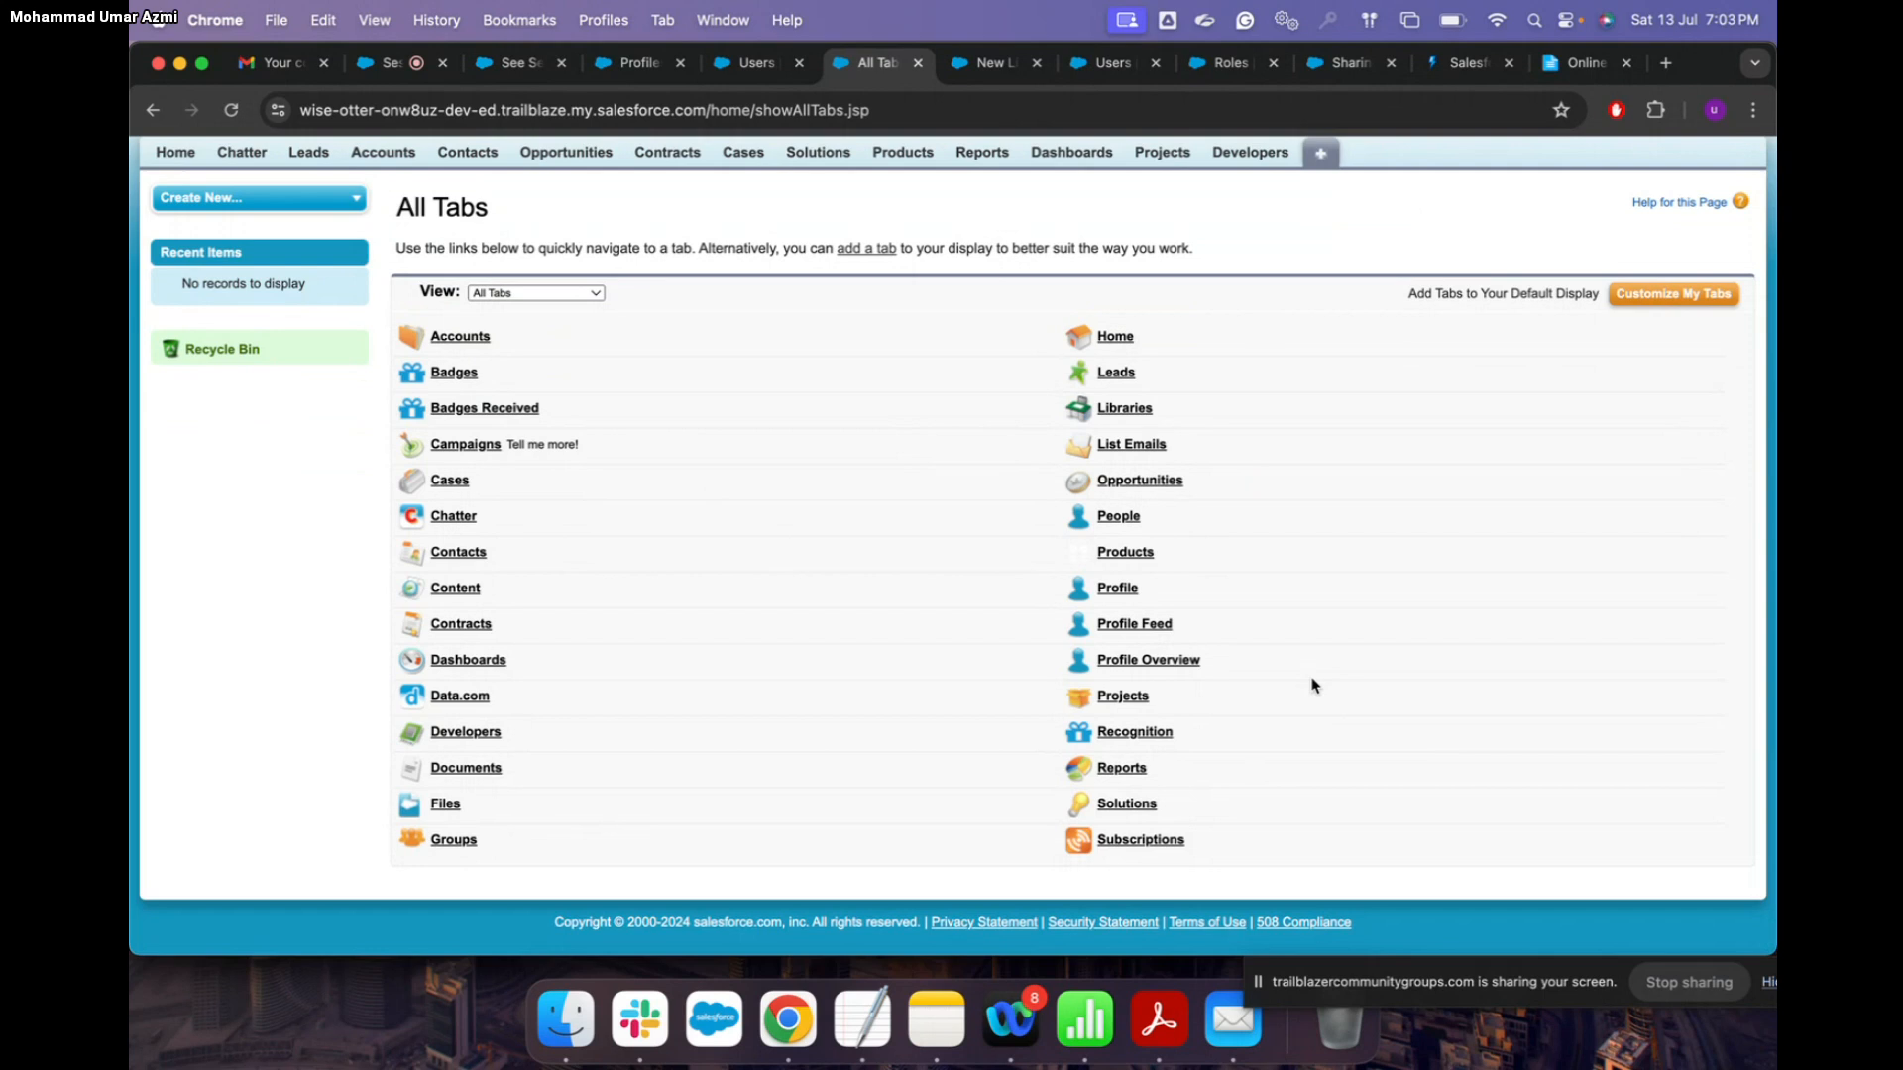
pyautogui.scroll(2, 1312, 685)
# Step: Look through the Customize My Tabs page for an Assignments tab
pyautogui.click(1666, 355)
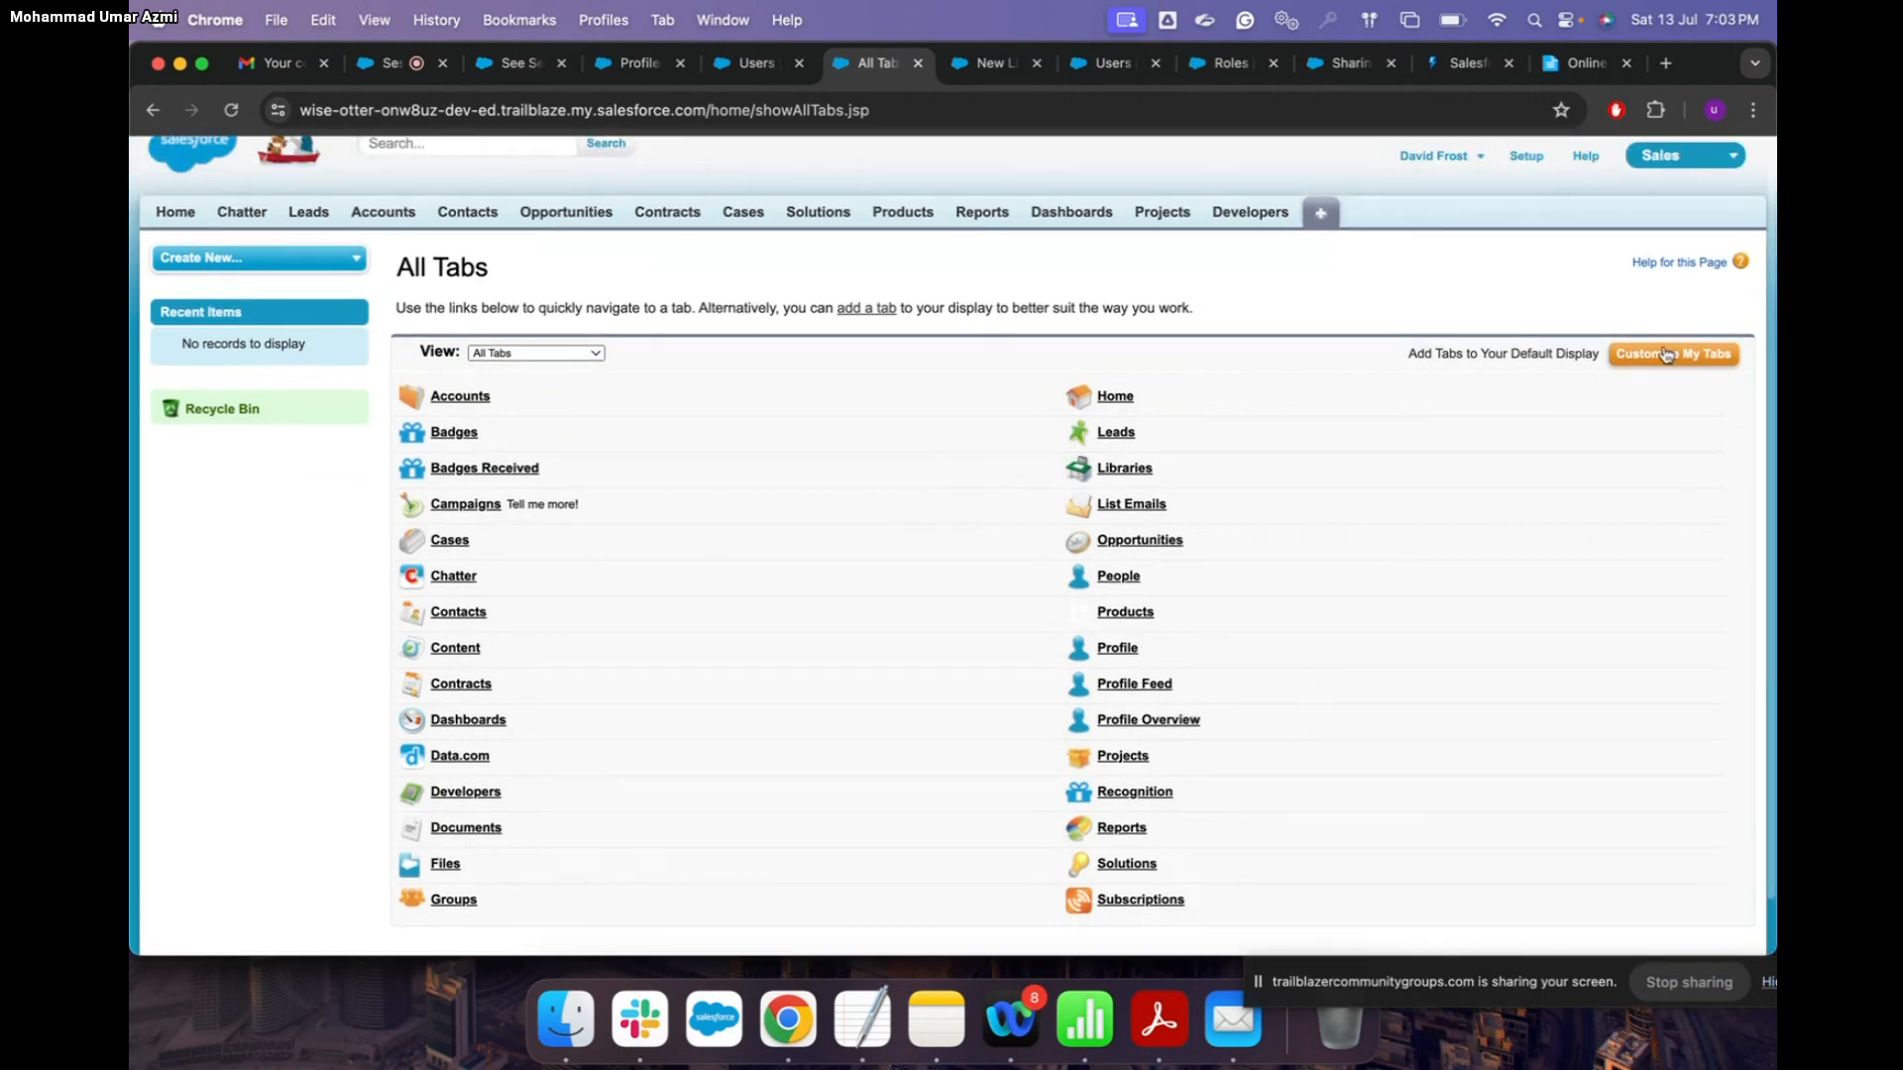
pyautogui.scroll(-5, 472, 575)
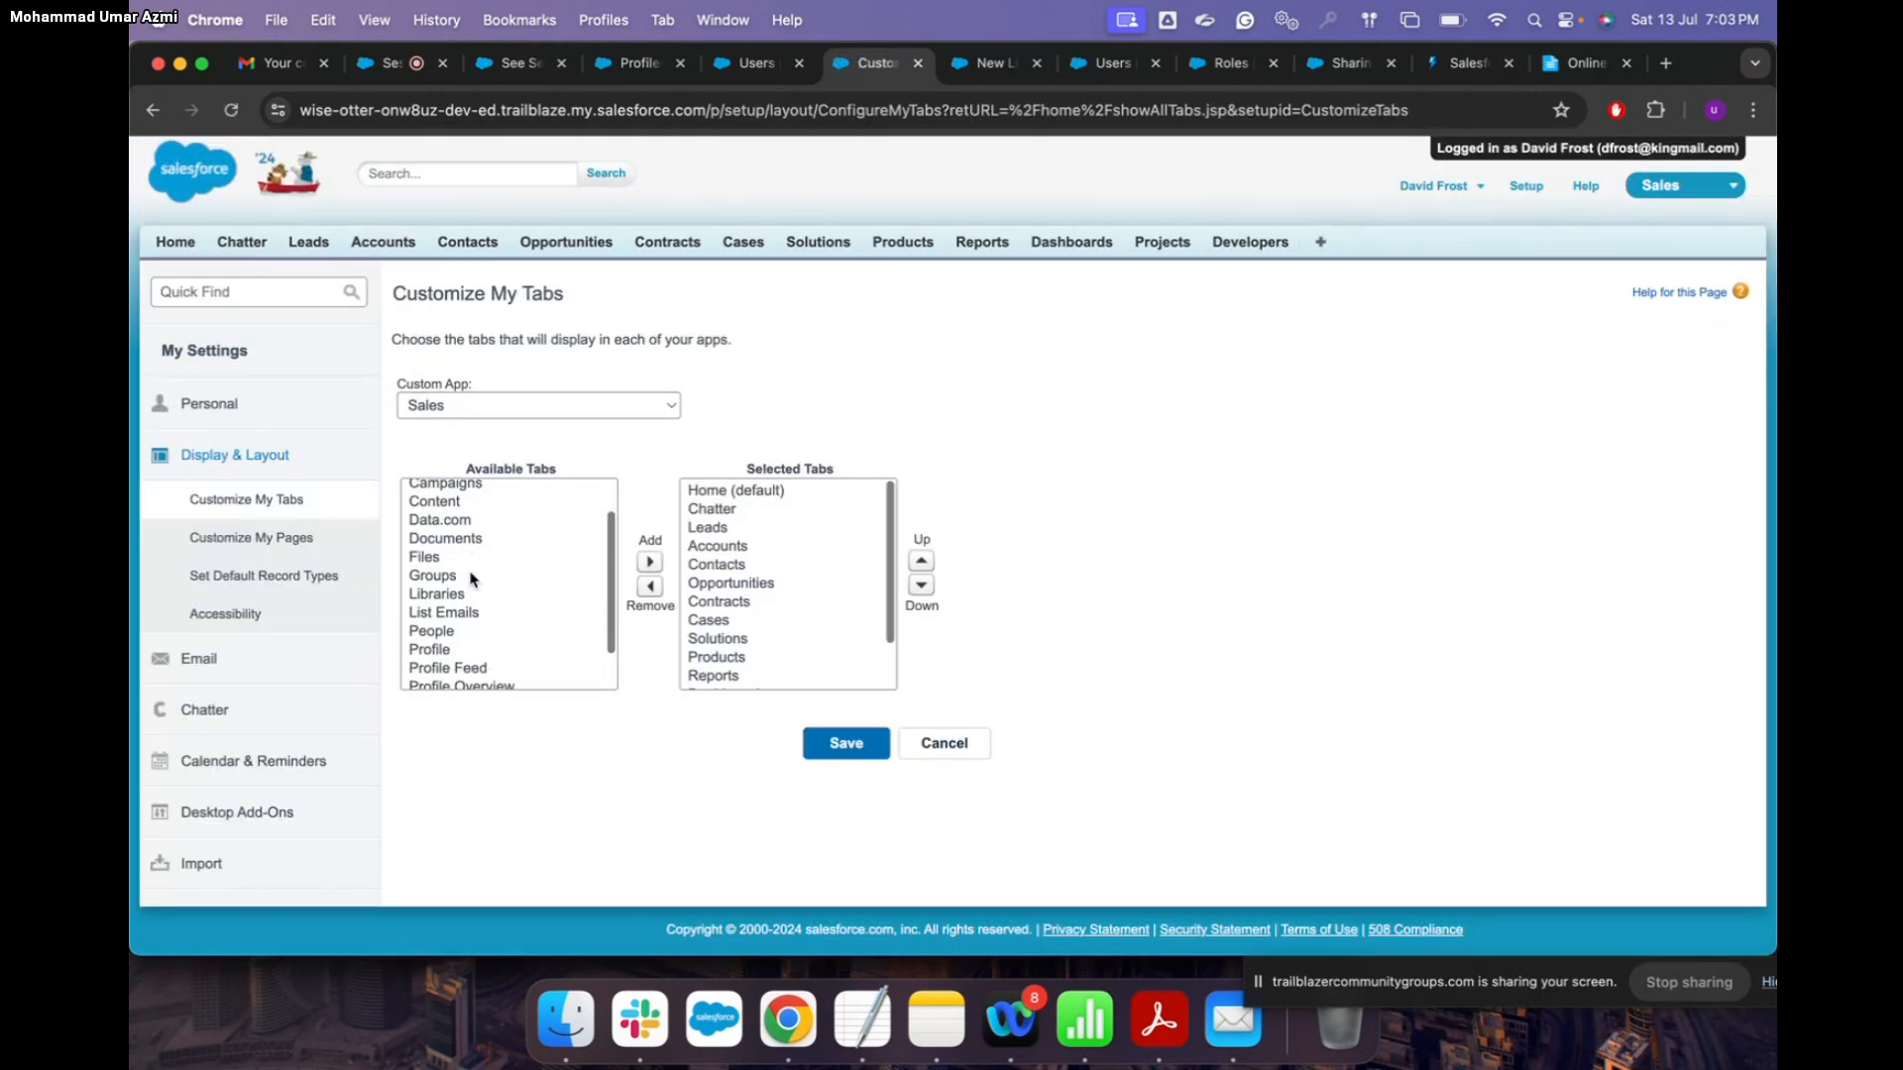
pyautogui.scroll(3, 470, 575)
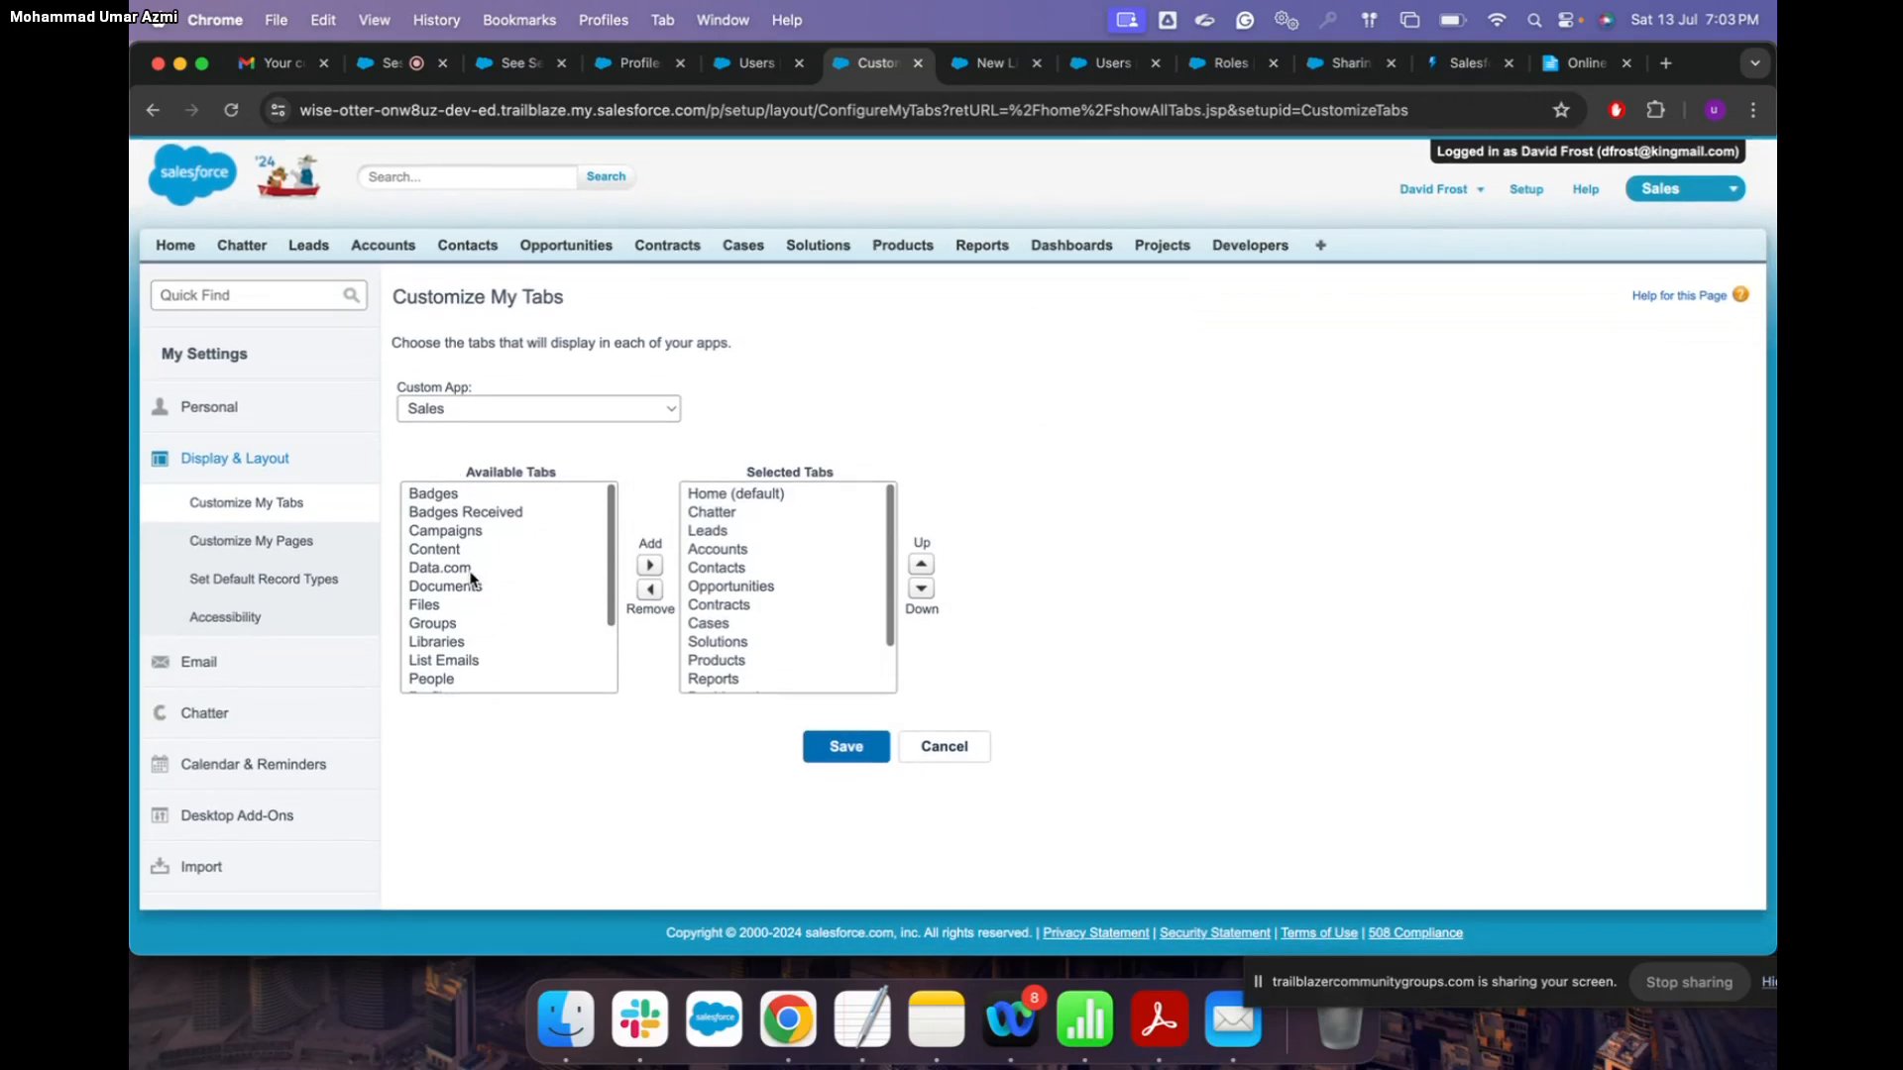
pyautogui.scroll(-2, 786, 598)
pyautogui.scroll(2, 786, 585)
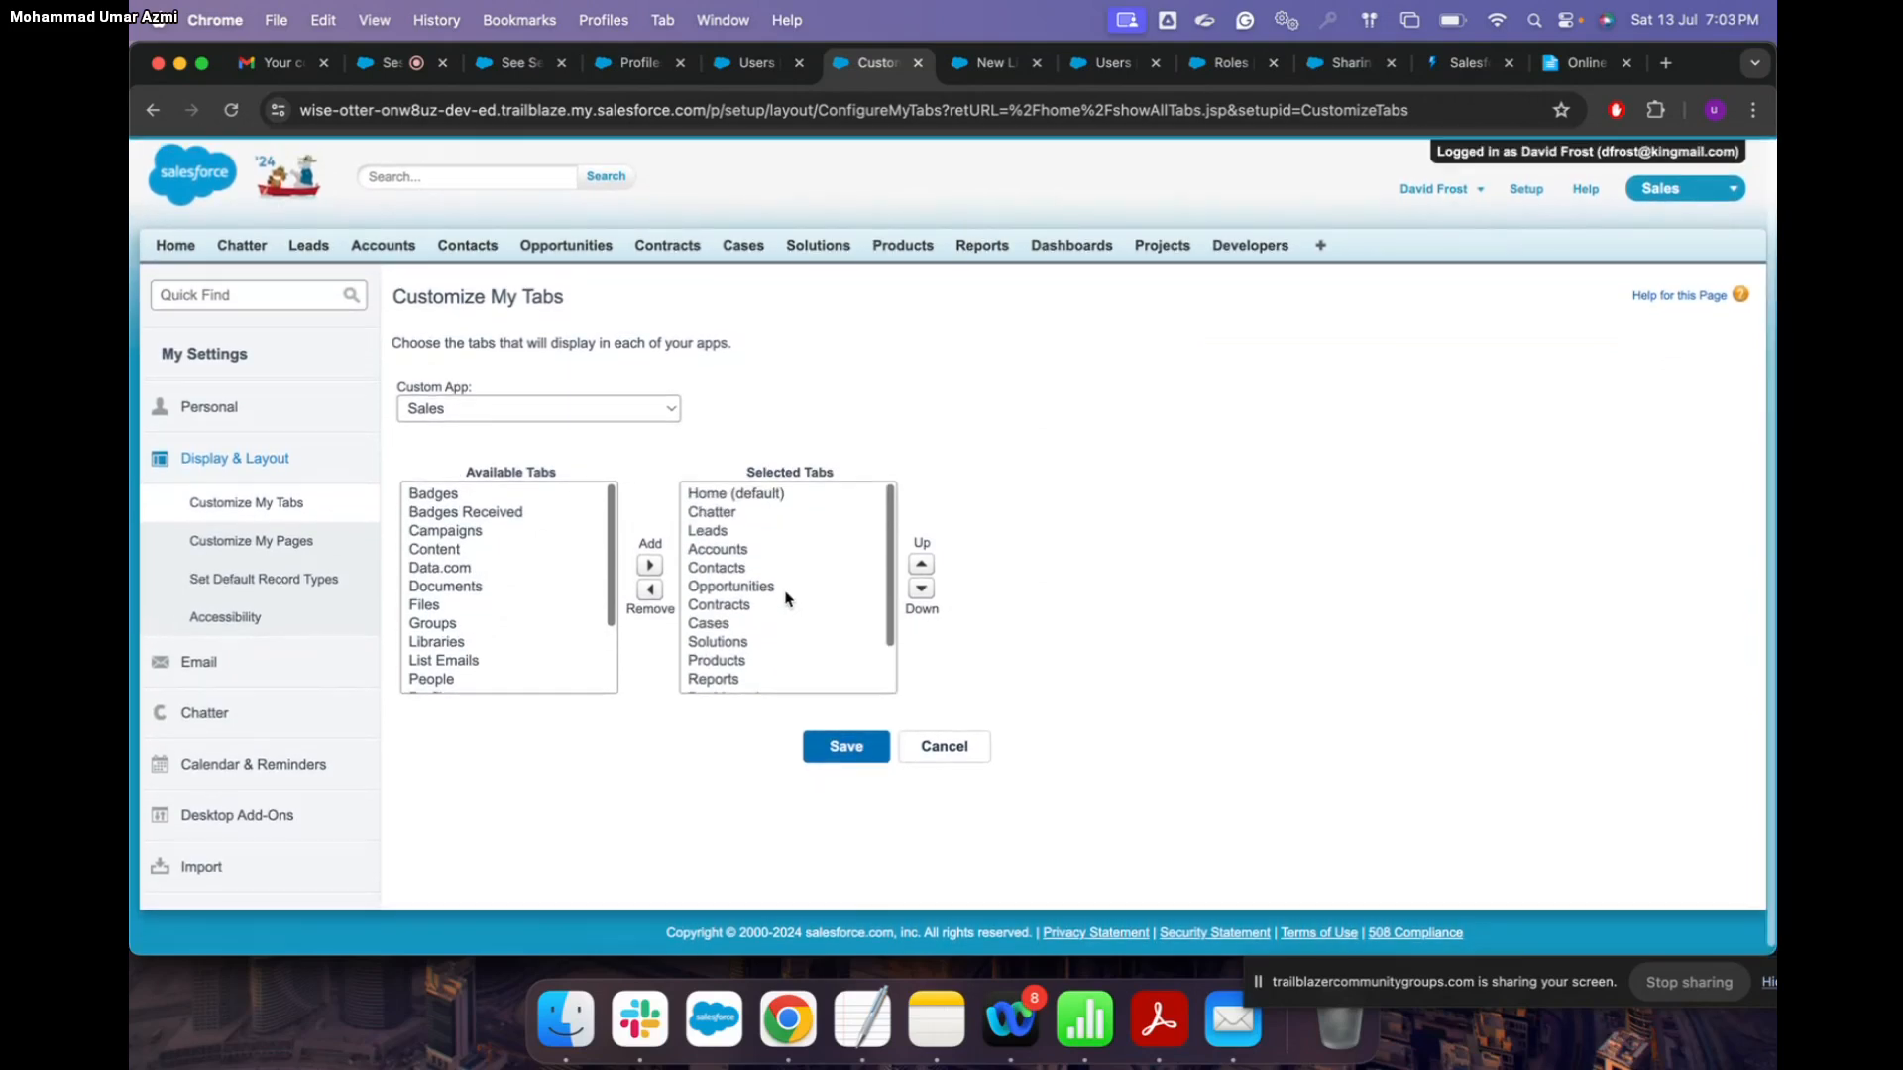
# Step: Check the Sales and All Tabs app selections for an available Assignments tab
pyautogui.click(650, 402)
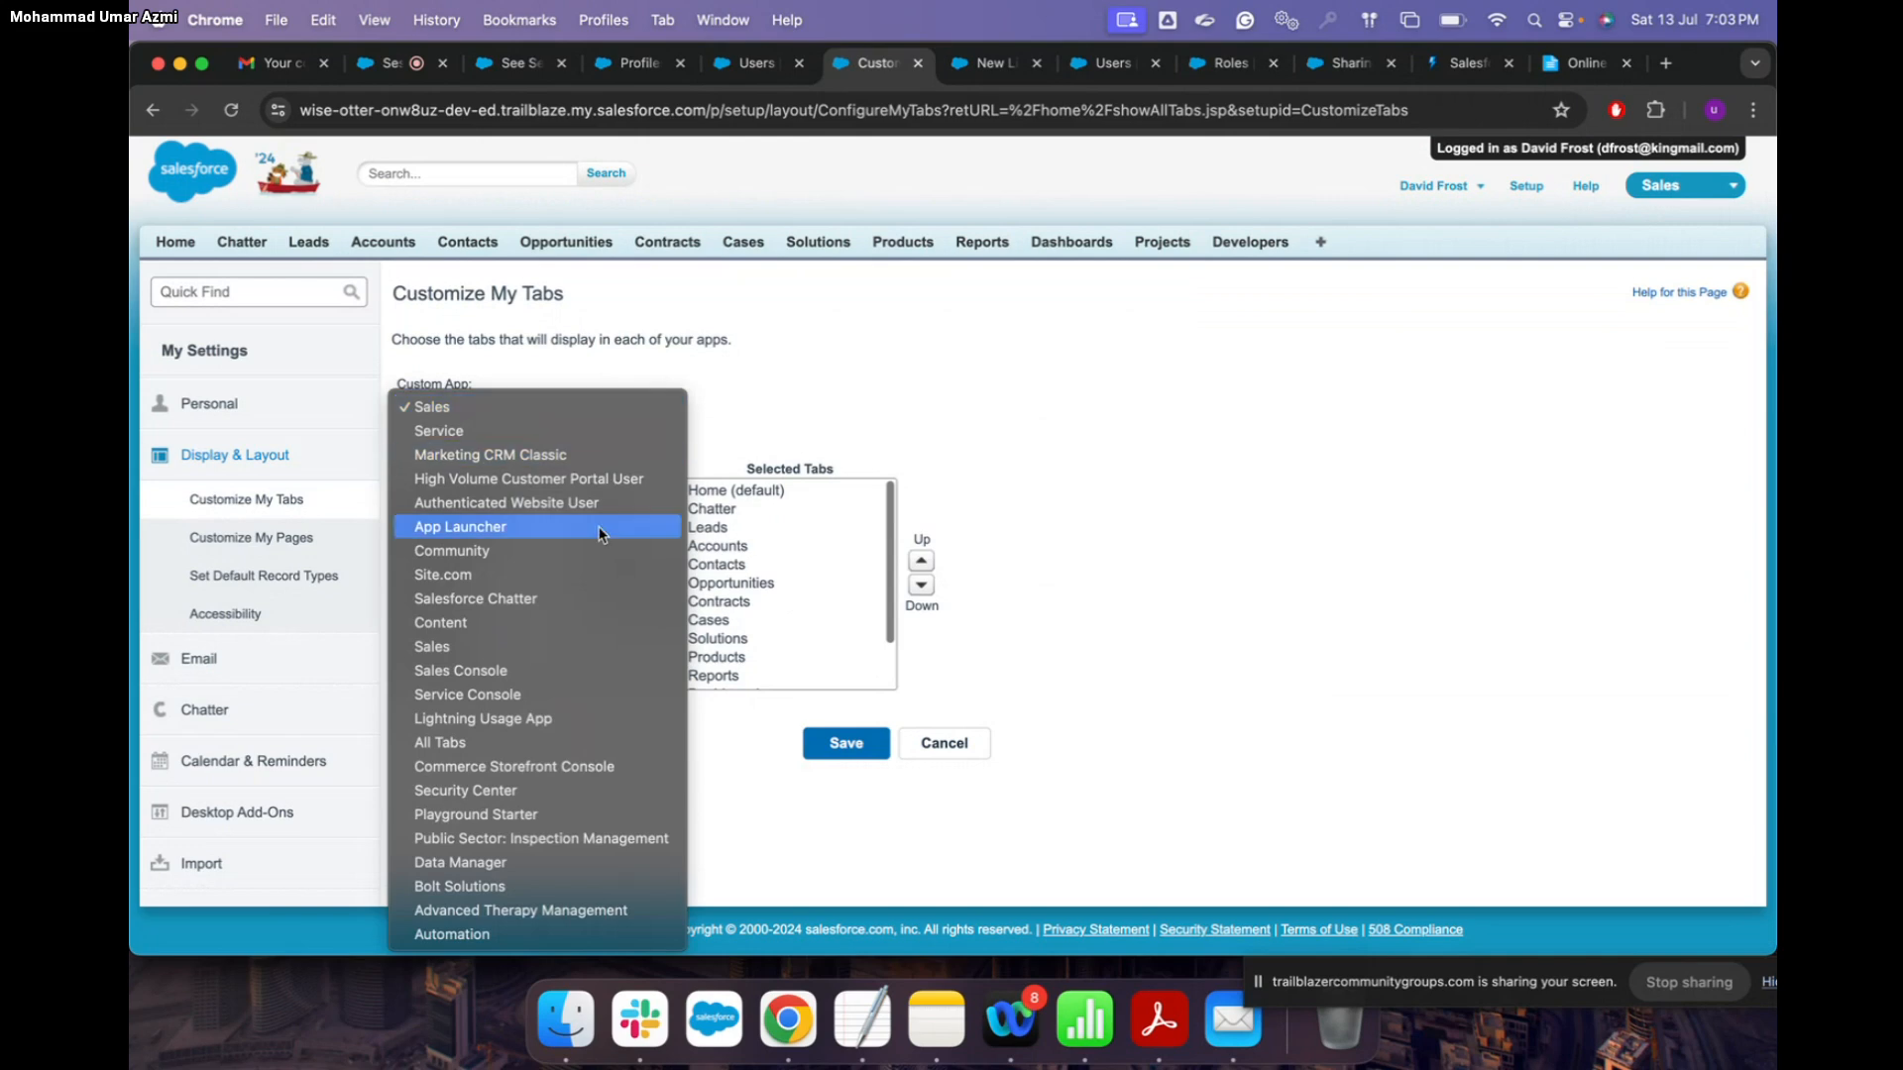
pyautogui.click(522, 646)
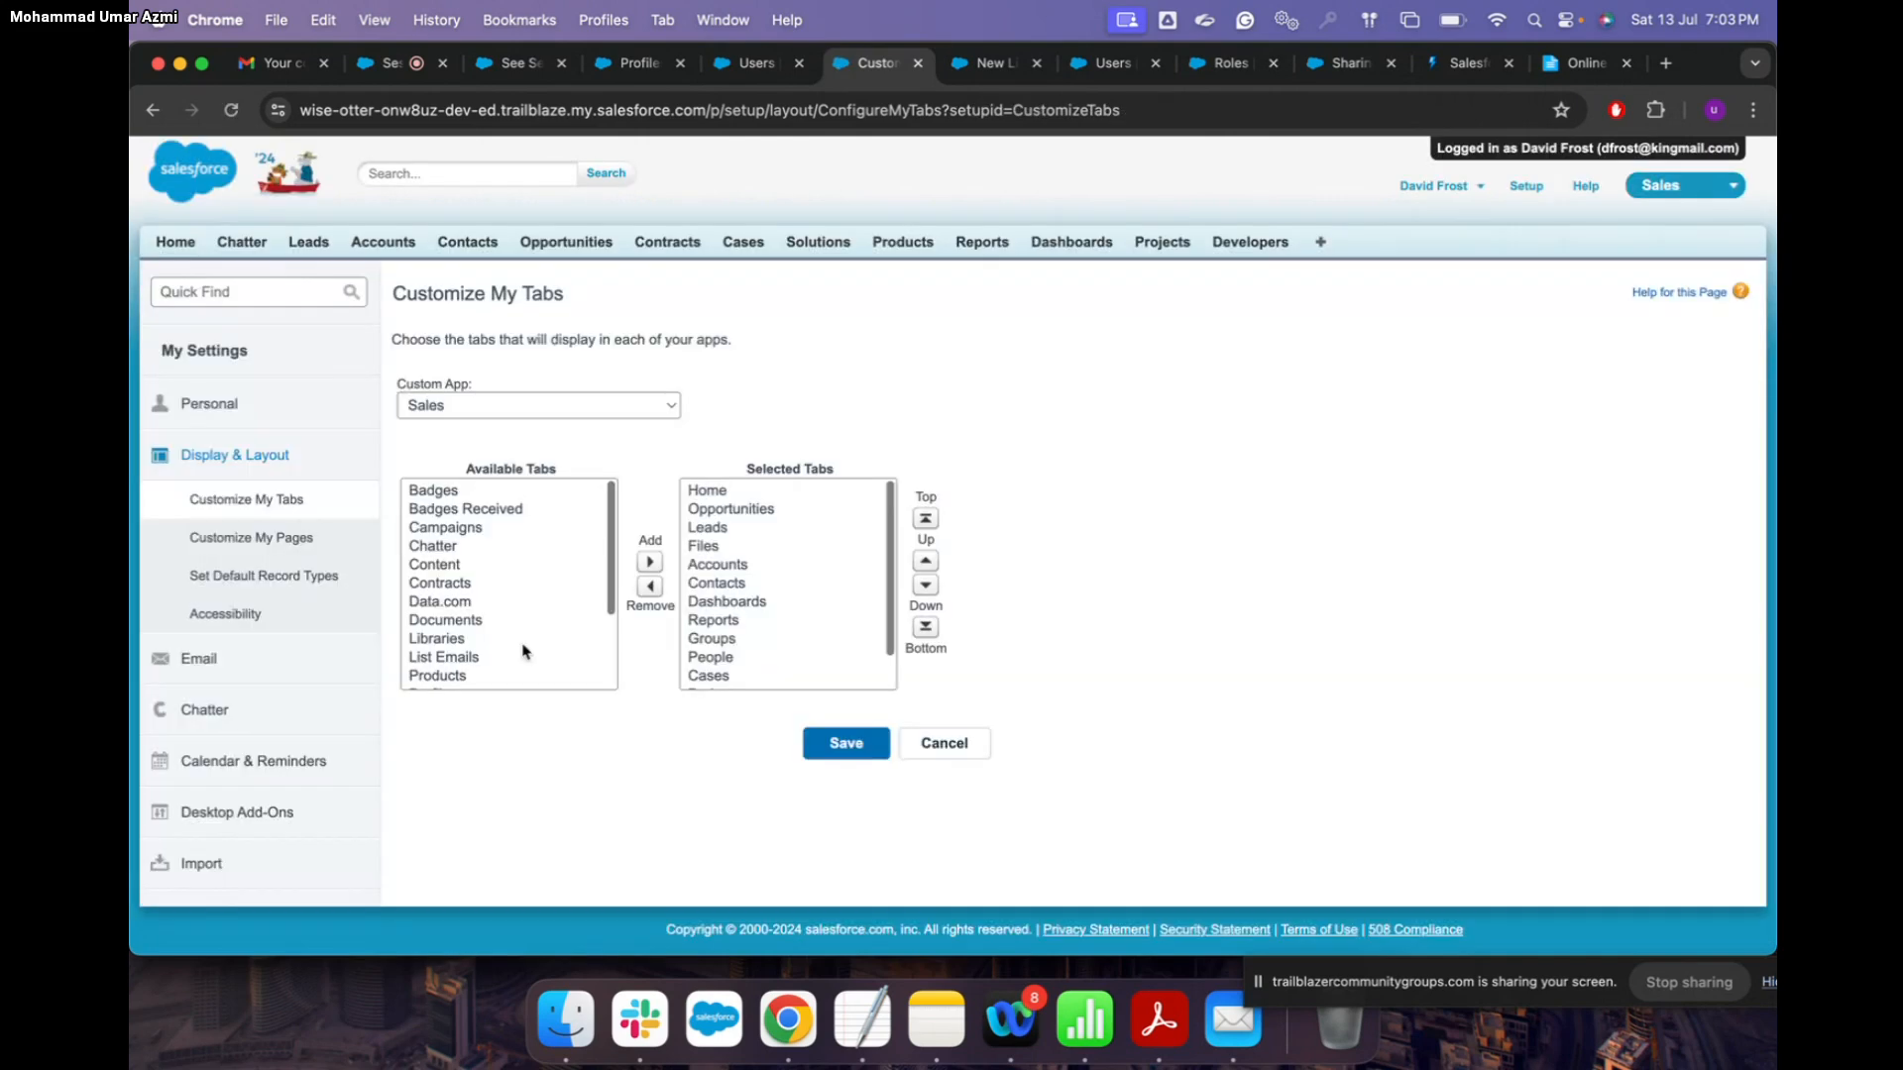
pyautogui.scroll(-3, 531, 674)
pyautogui.scroll(3, 530, 674)
pyautogui.click(615, 396)
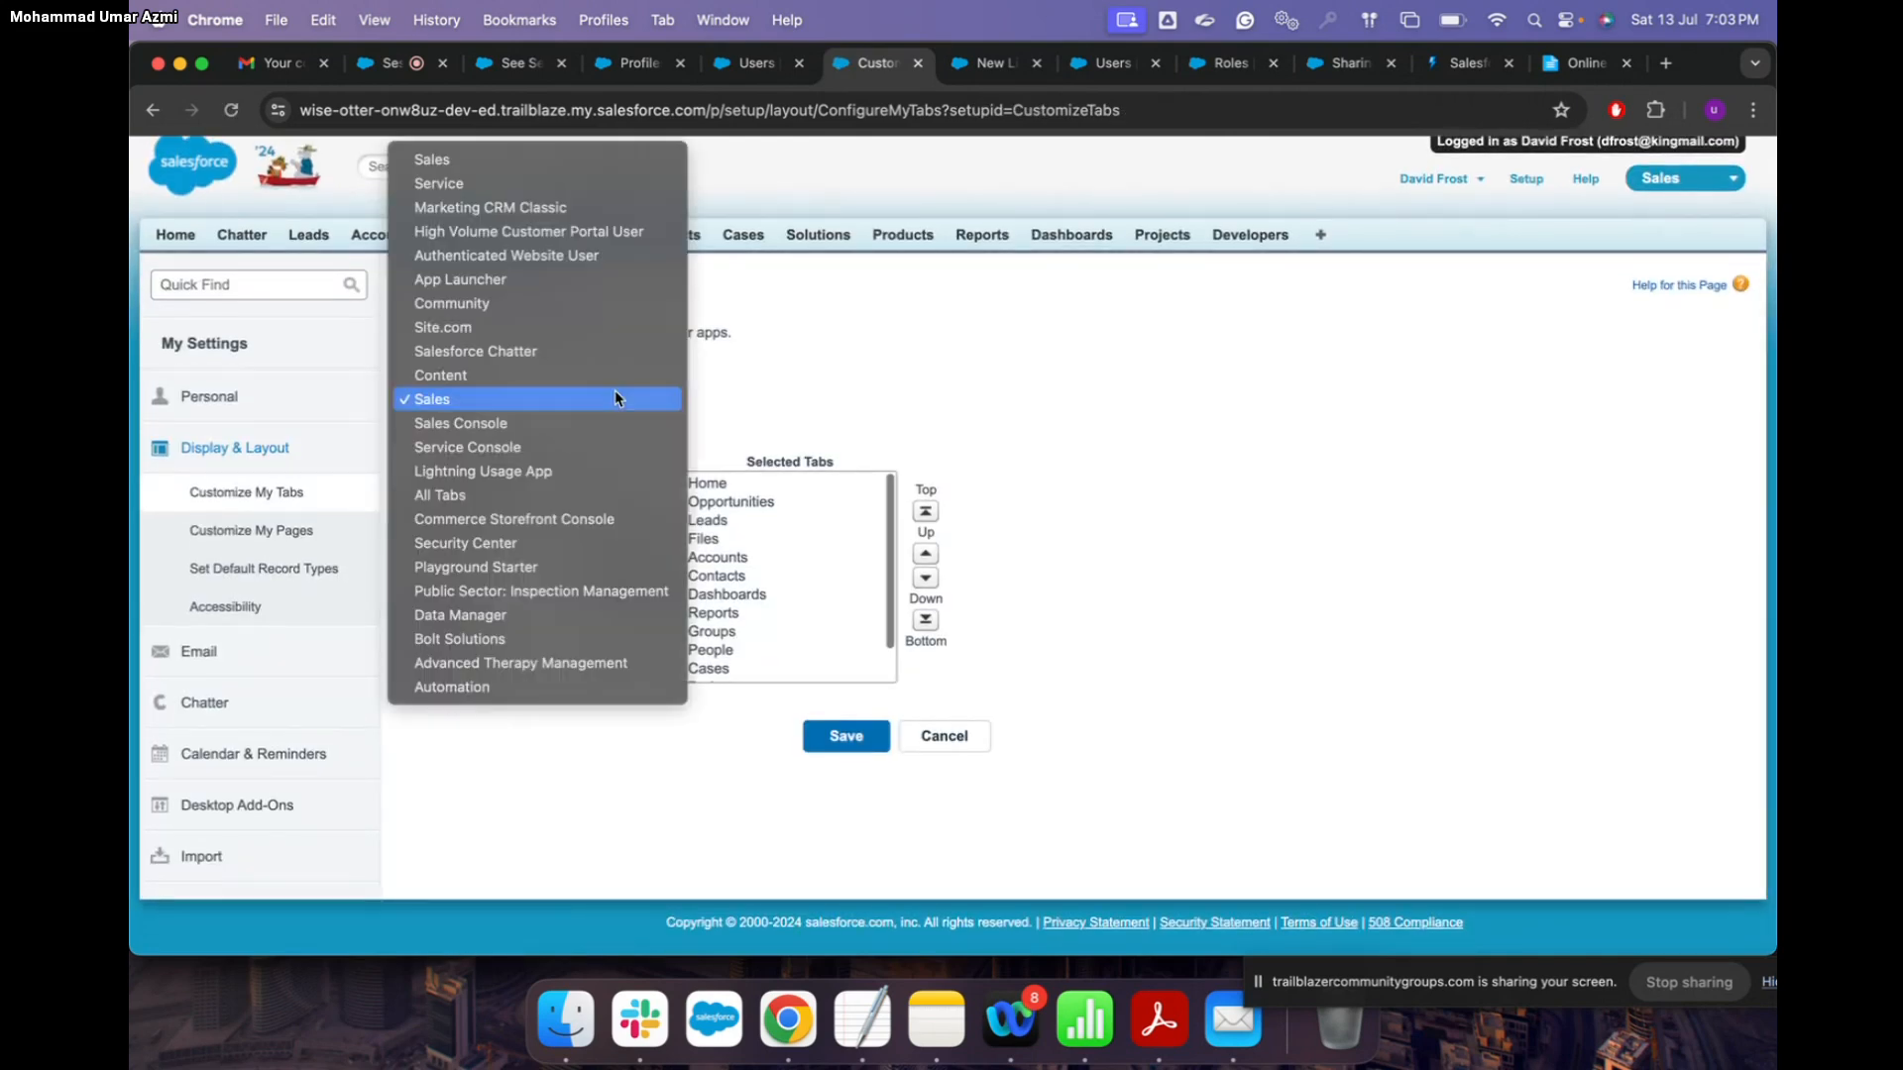
pyautogui.click(558, 492)
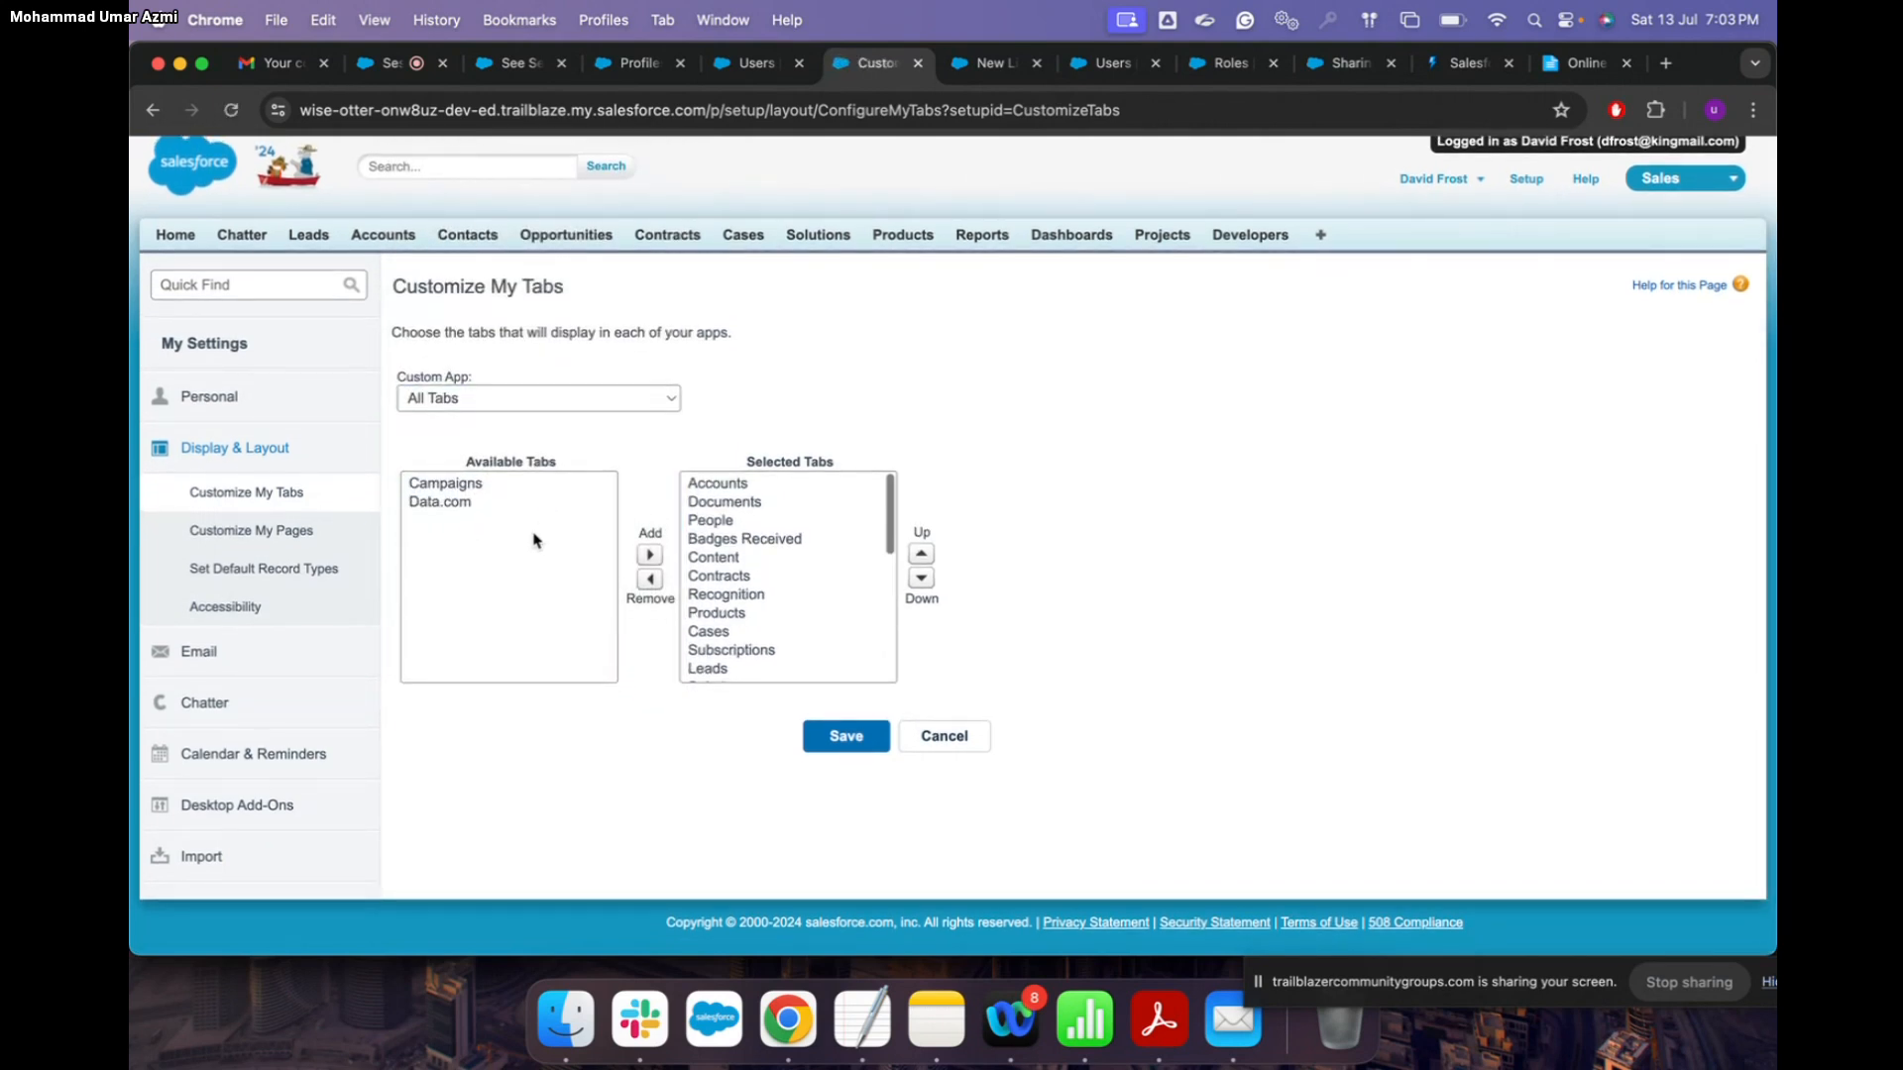
pyautogui.scroll(-10, 771, 610)
pyautogui.scroll(10, 772, 609)
# Step: Go back through the earlier pages to the 'assignments' search results with no matches
pyautogui.click(151, 111)
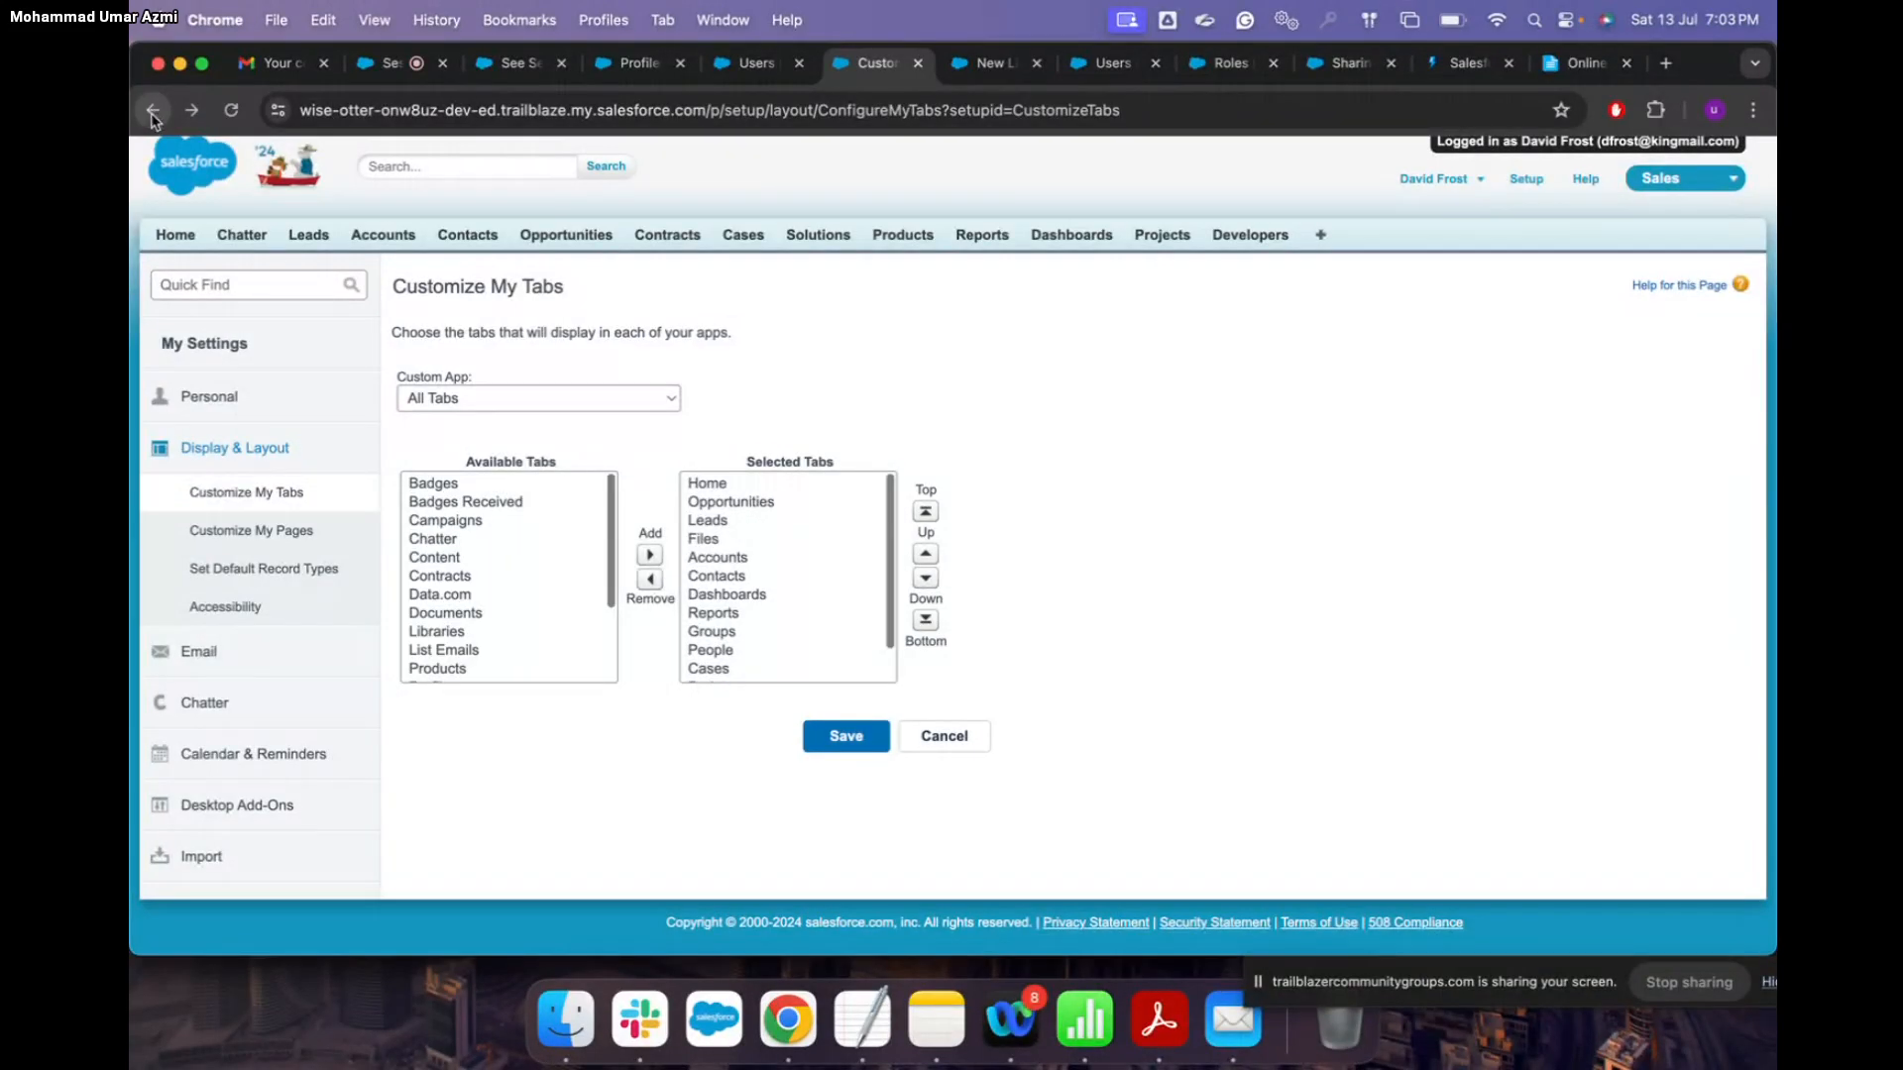
pyautogui.click(152, 115)
pyautogui.click(153, 112)
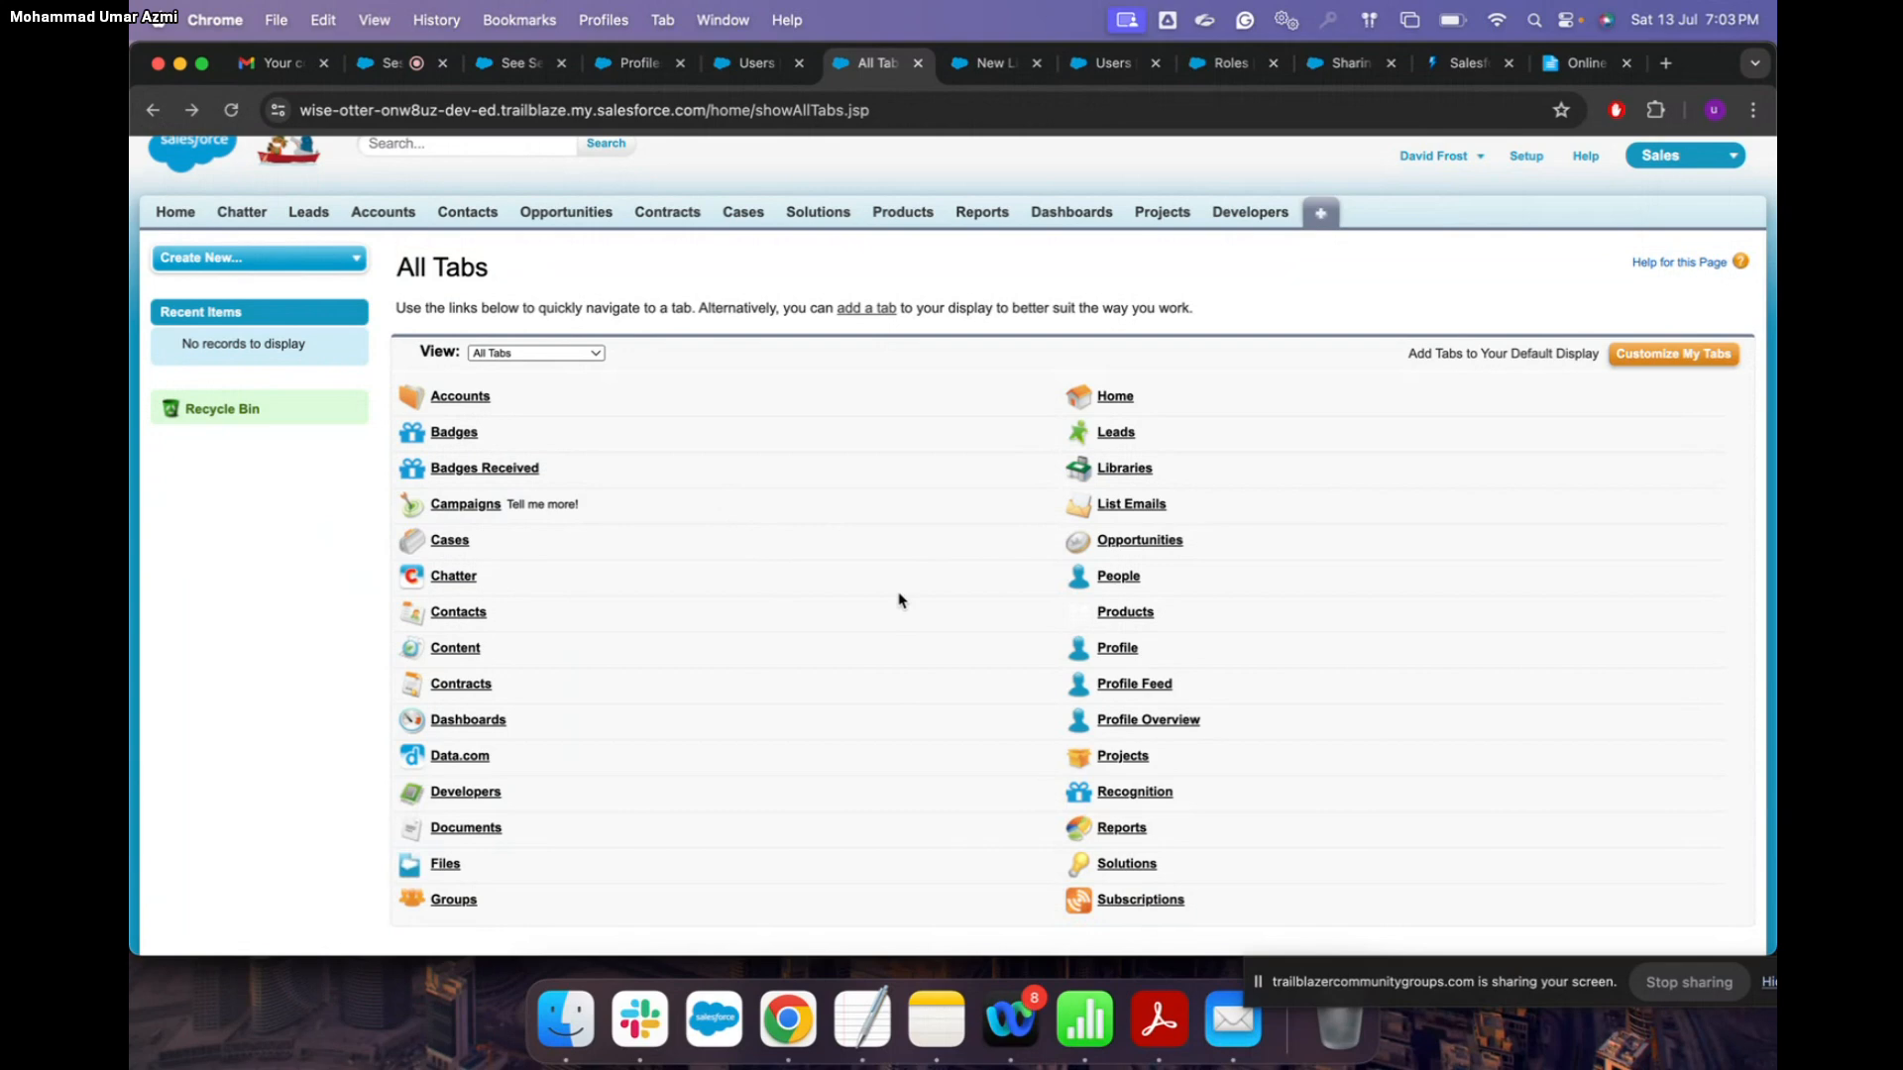
pyautogui.scroll(-2, 900, 599)
pyautogui.scroll(3, 897, 600)
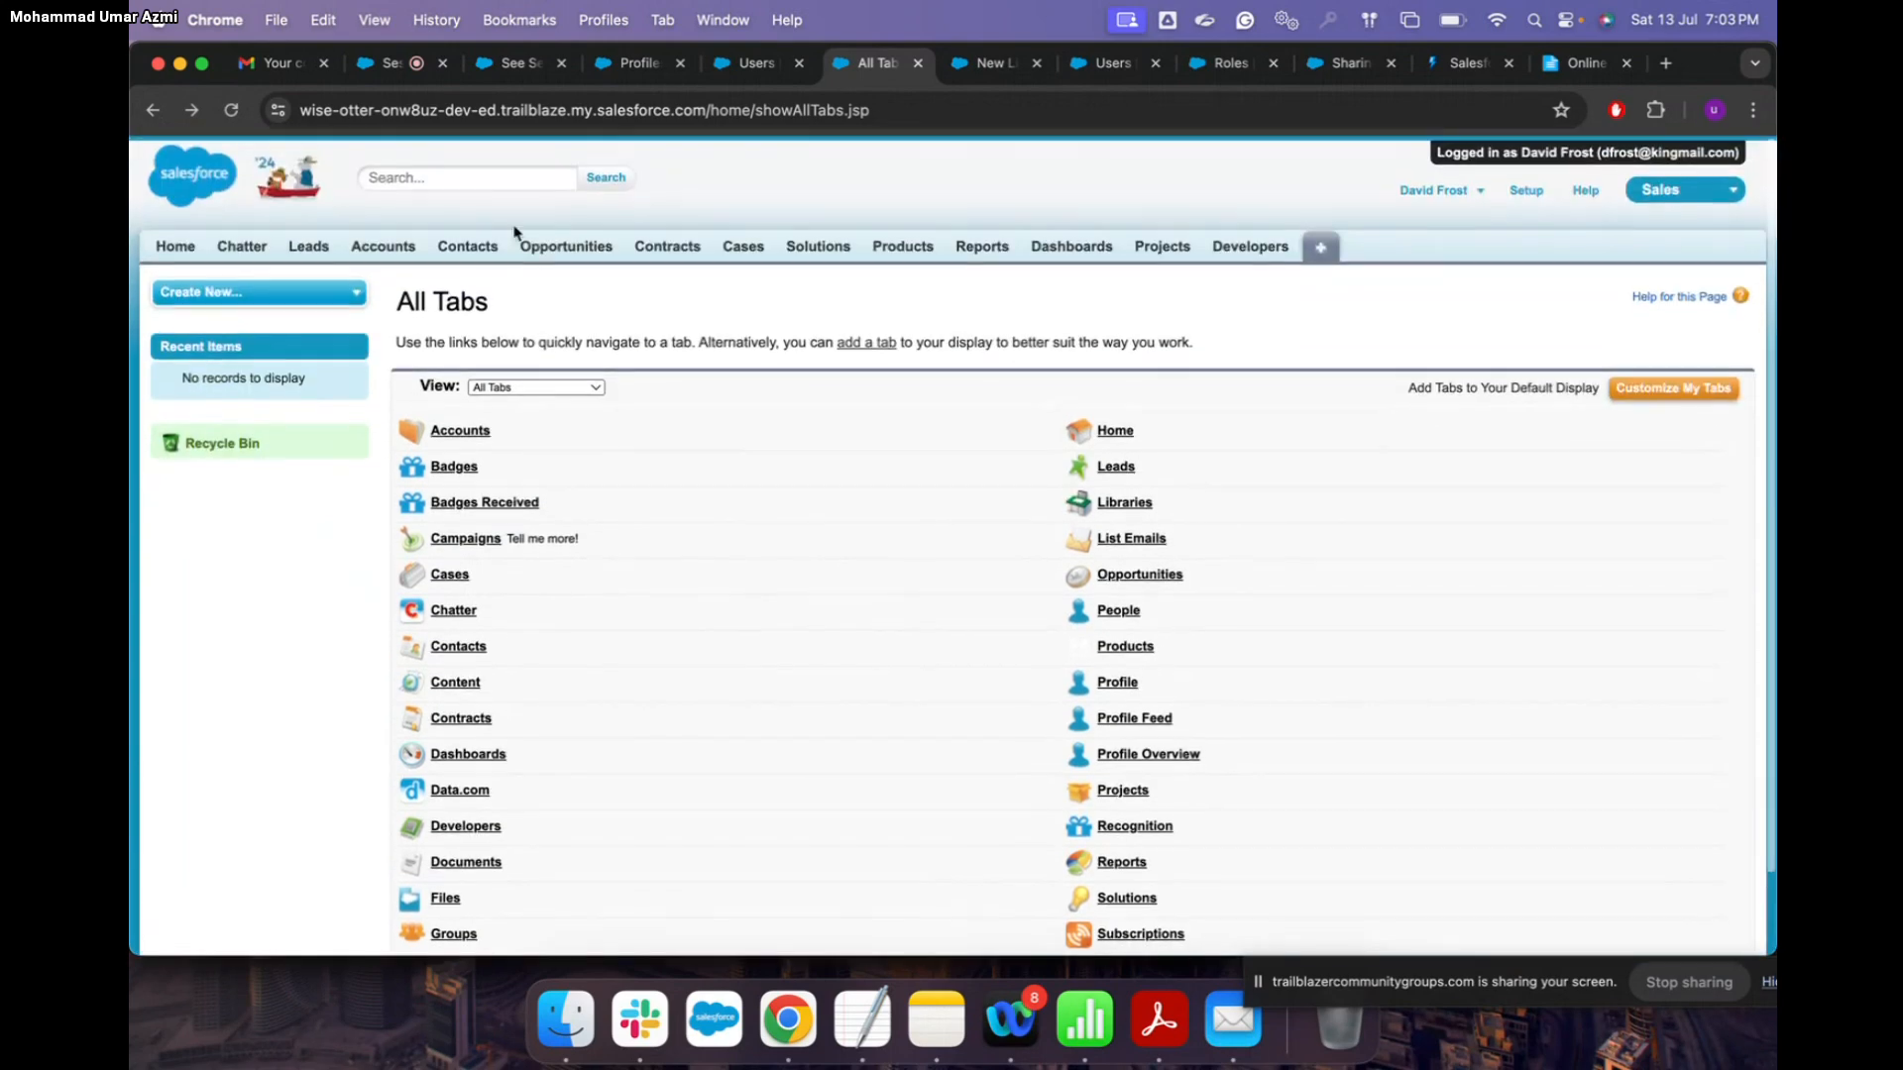
pyautogui.click(152, 111)
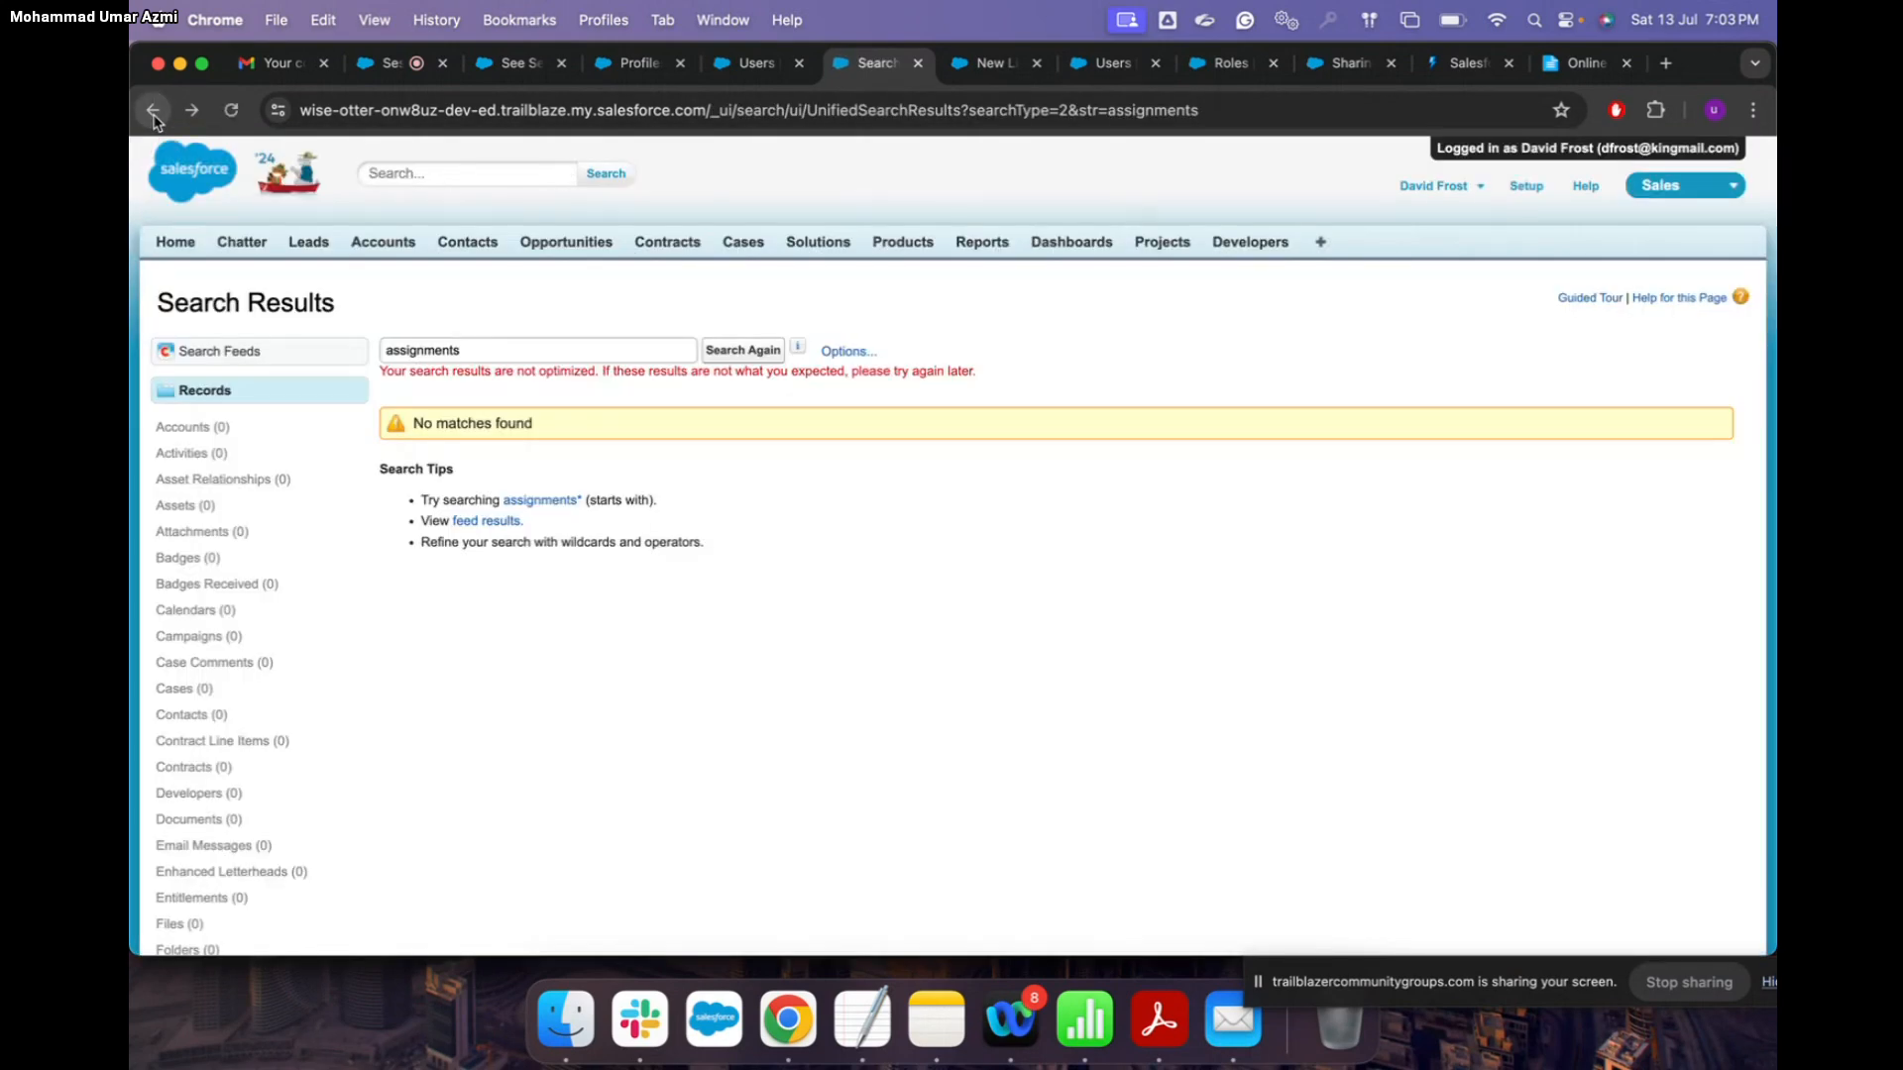
# Step: Return to All Users, open Custom: Sales Profile and dismiss the Lightning access-denied message
pyautogui.click(152, 111)
pyautogui.click(152, 111)
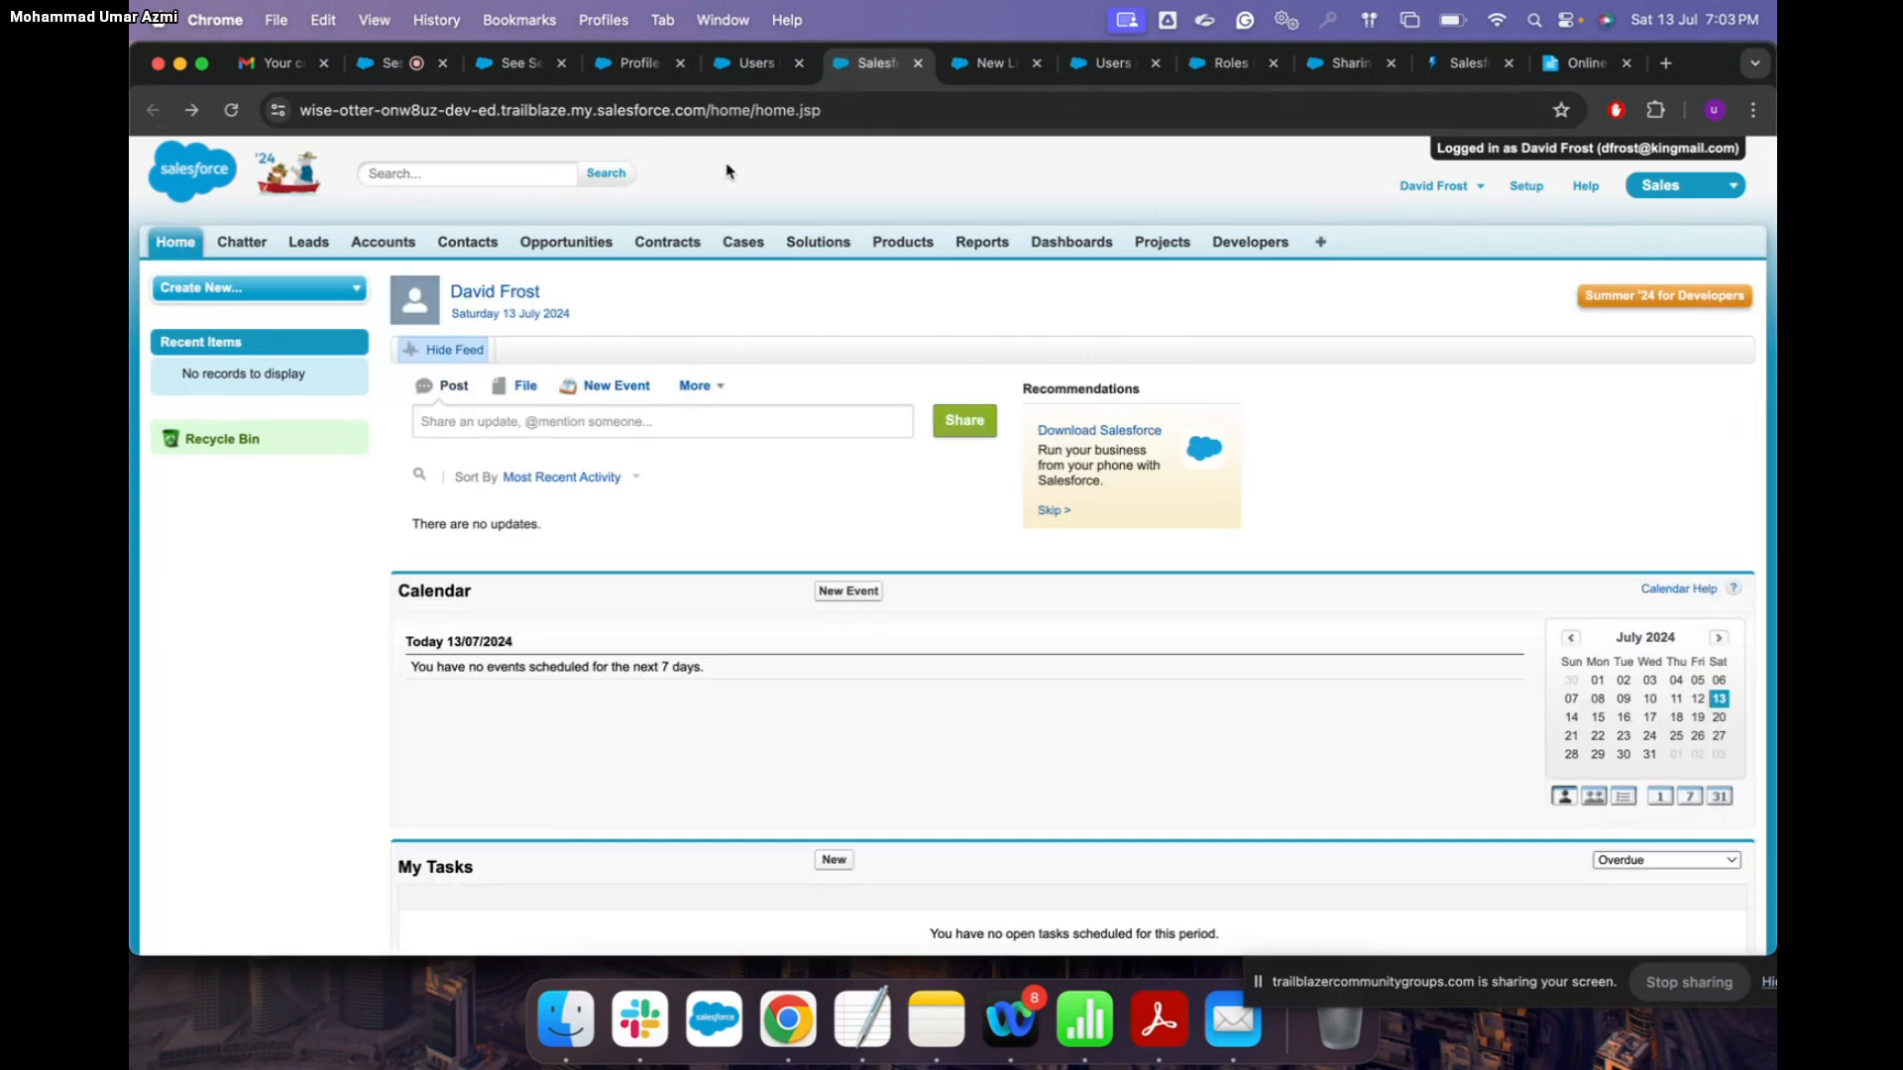
pyautogui.click(756, 62)
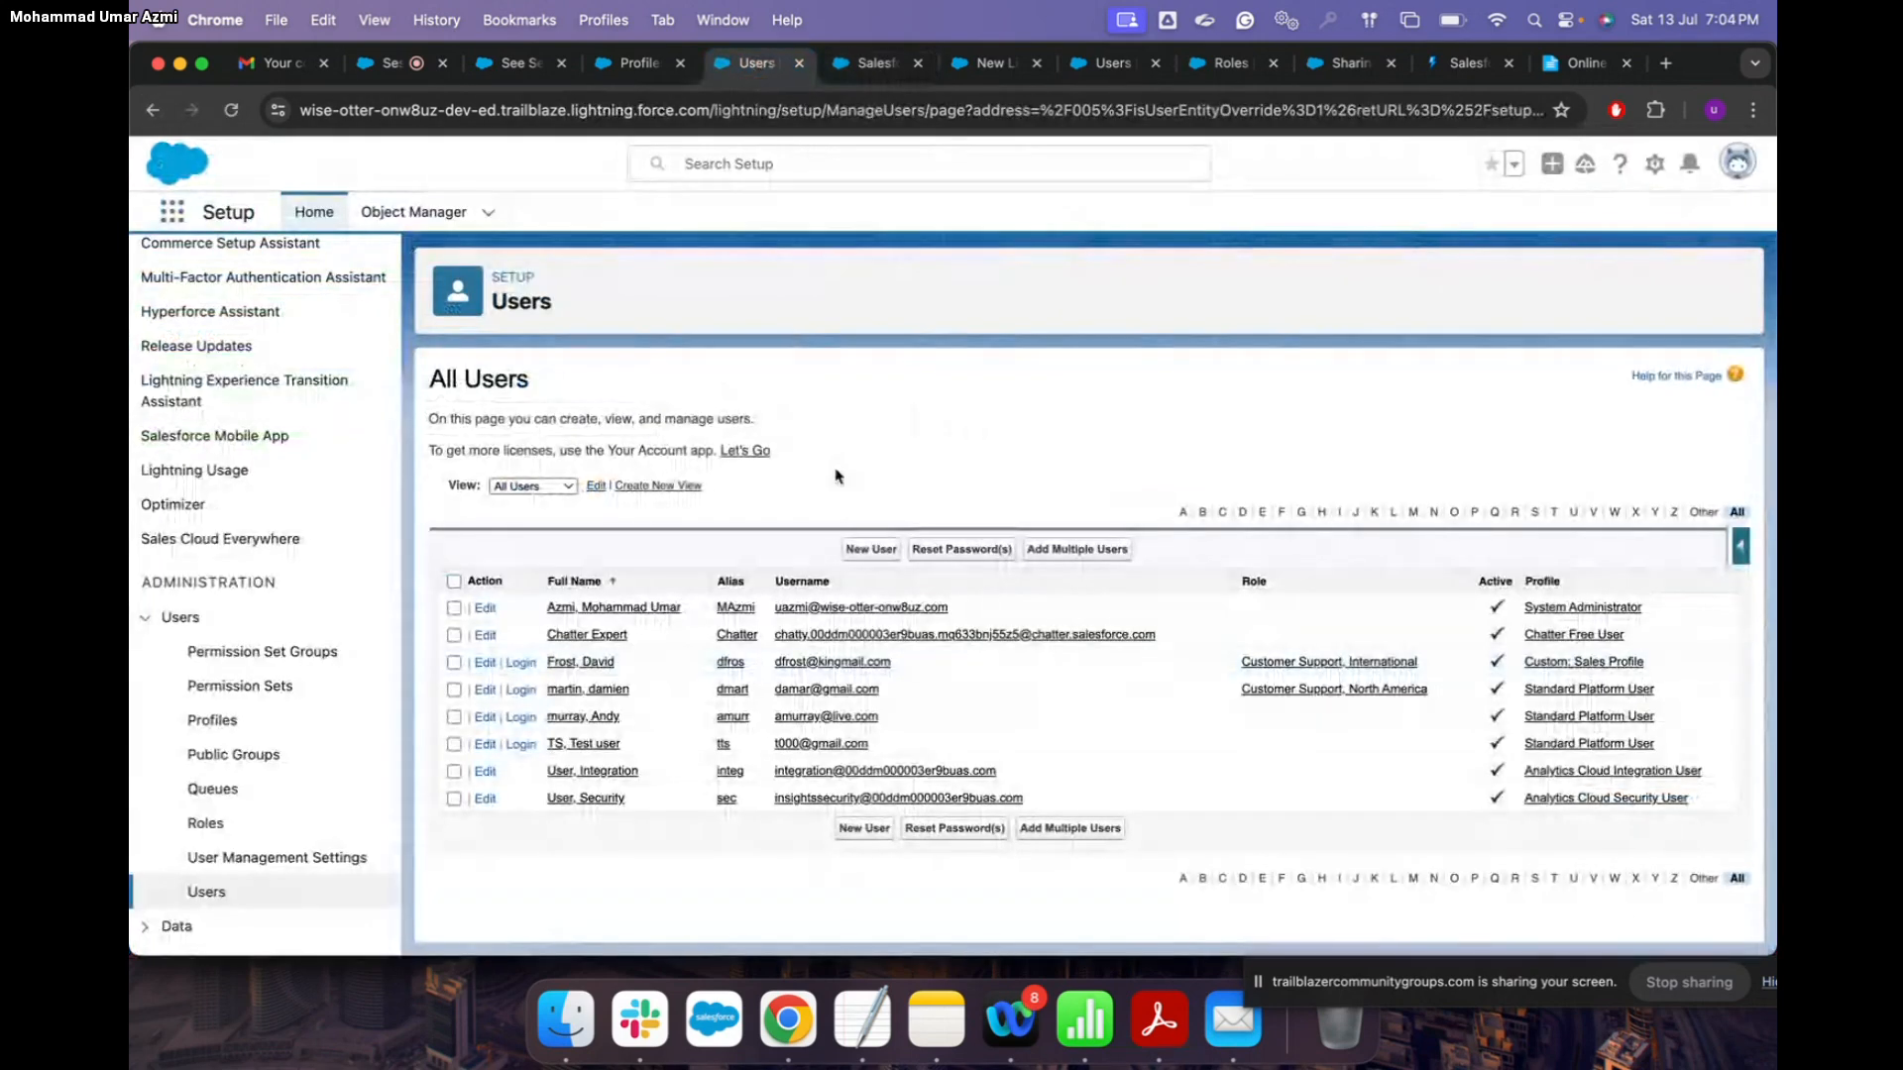
pyautogui.click(1593, 664)
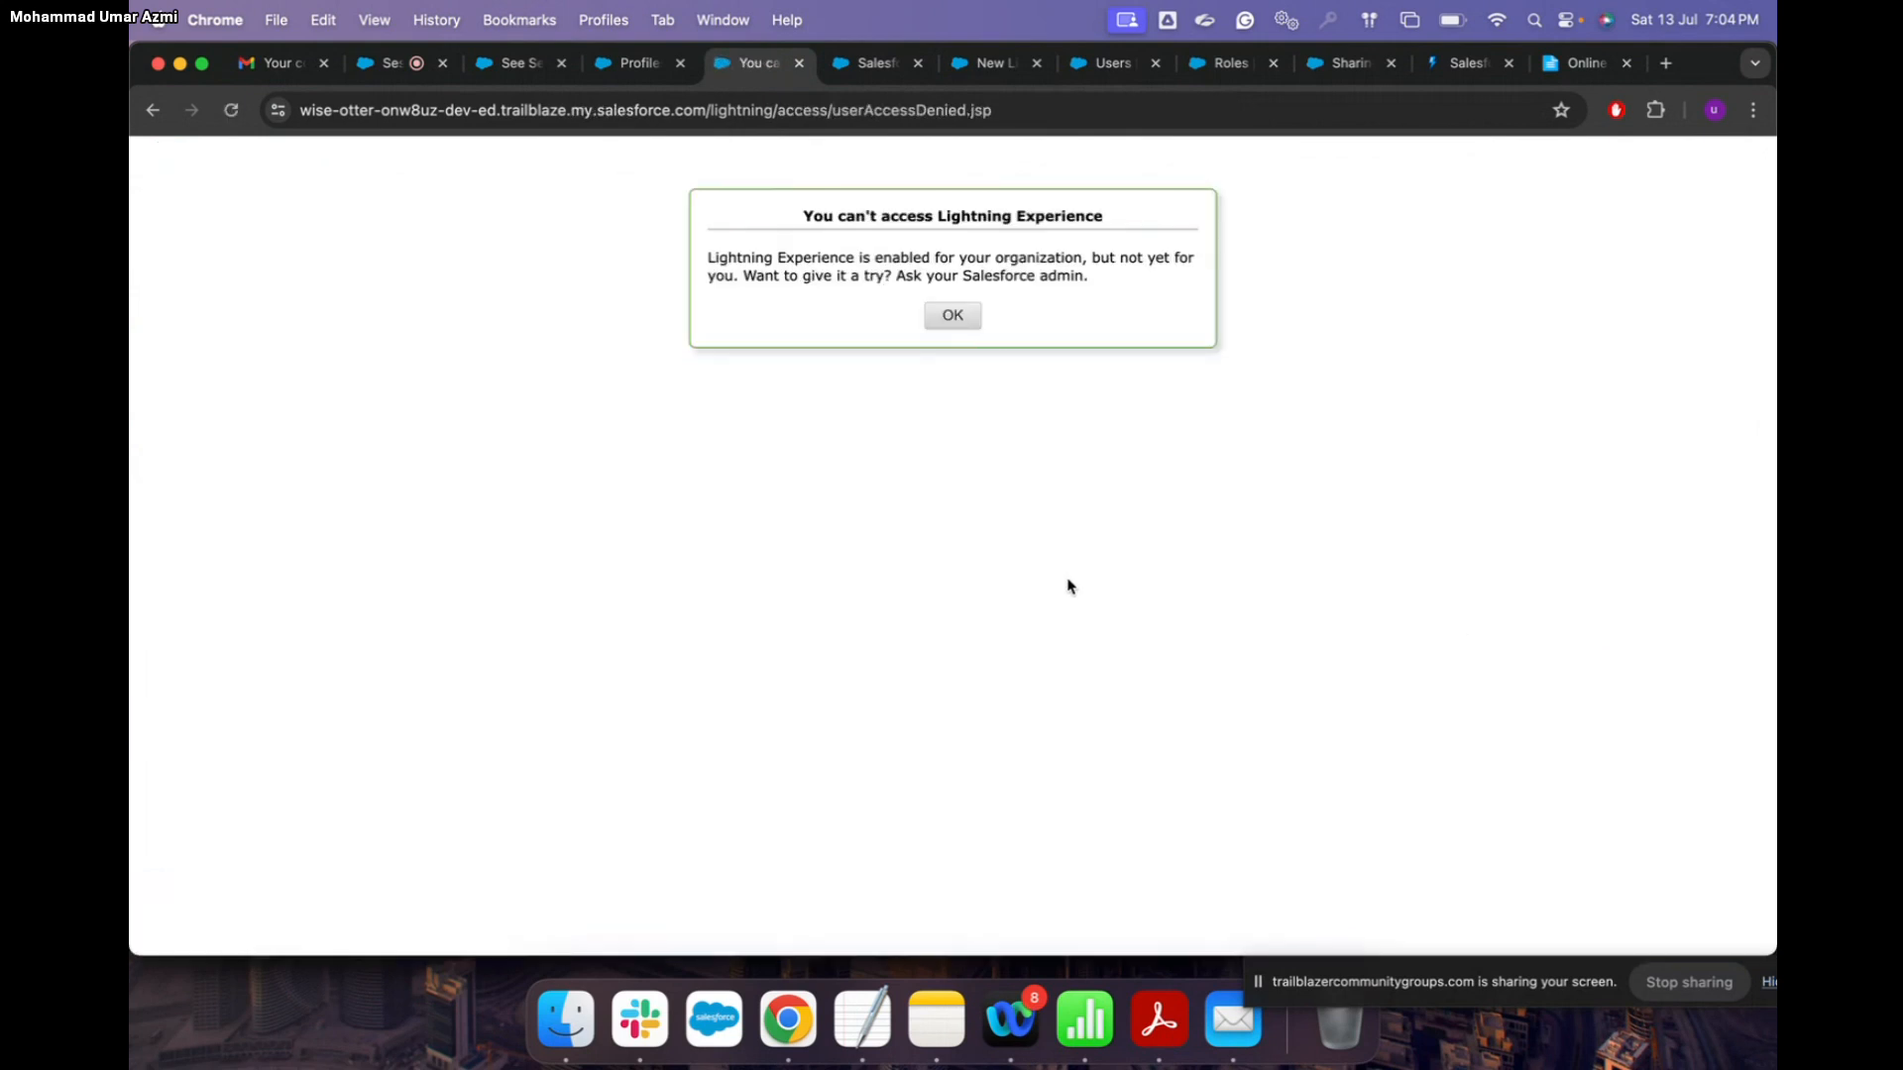
pyautogui.click(955, 324)
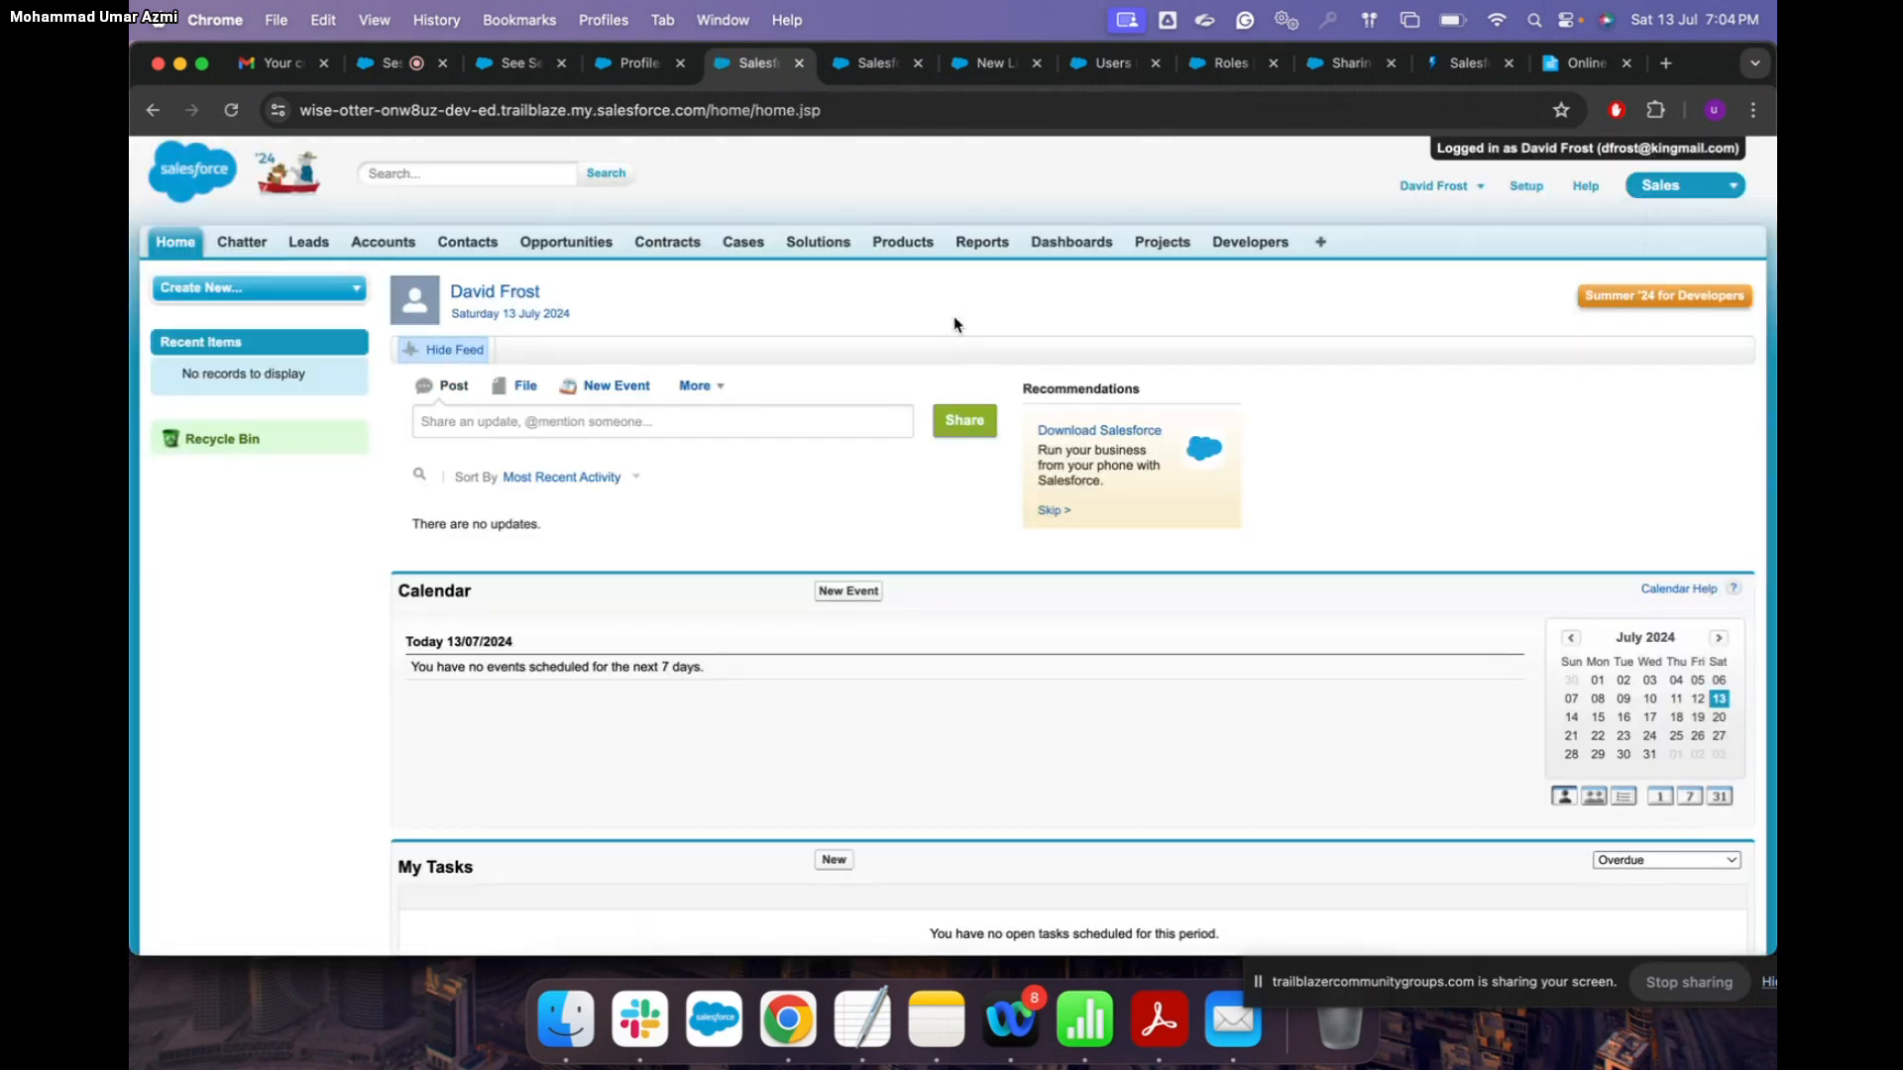
# Step: Log out of the test user session and sign back in as administrator with the password
pyautogui.click(1491, 192)
pyautogui.click(1384, 310)
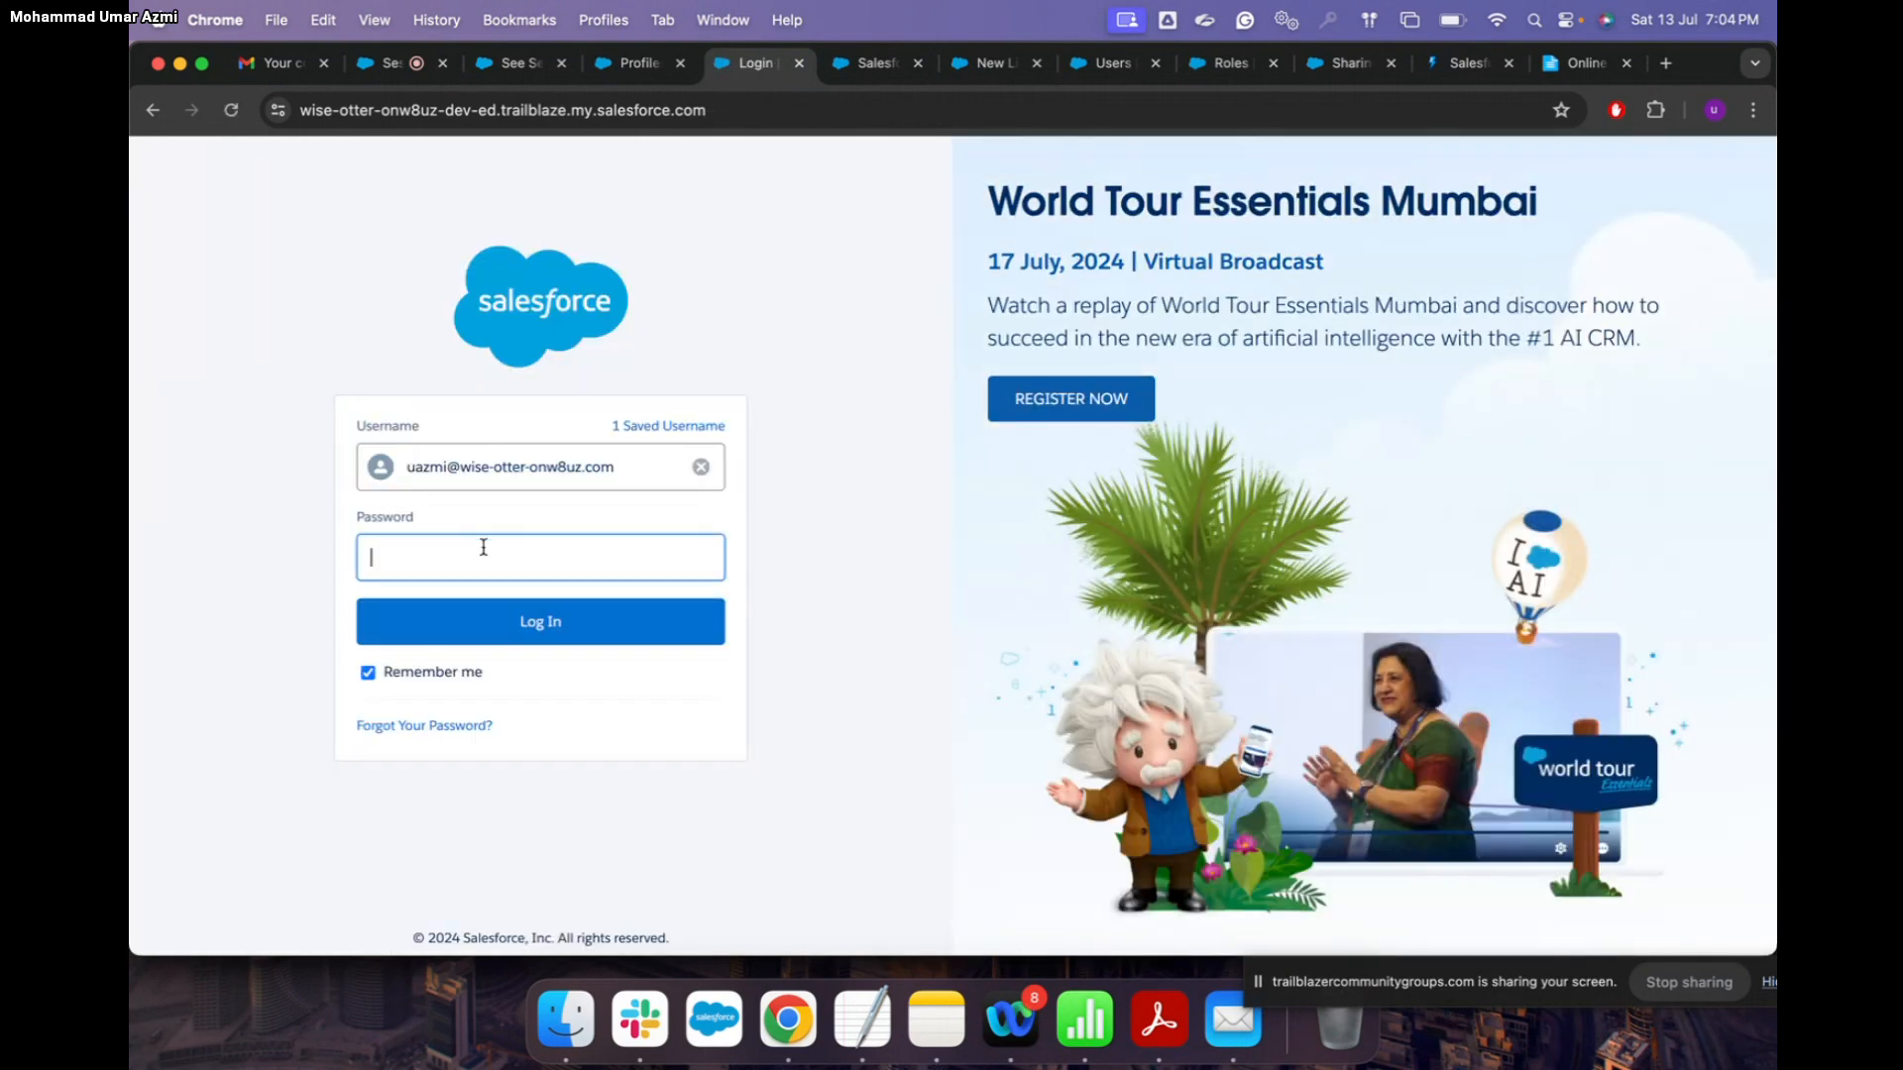
pyautogui.write('••••')
pyautogui.click(541, 633)
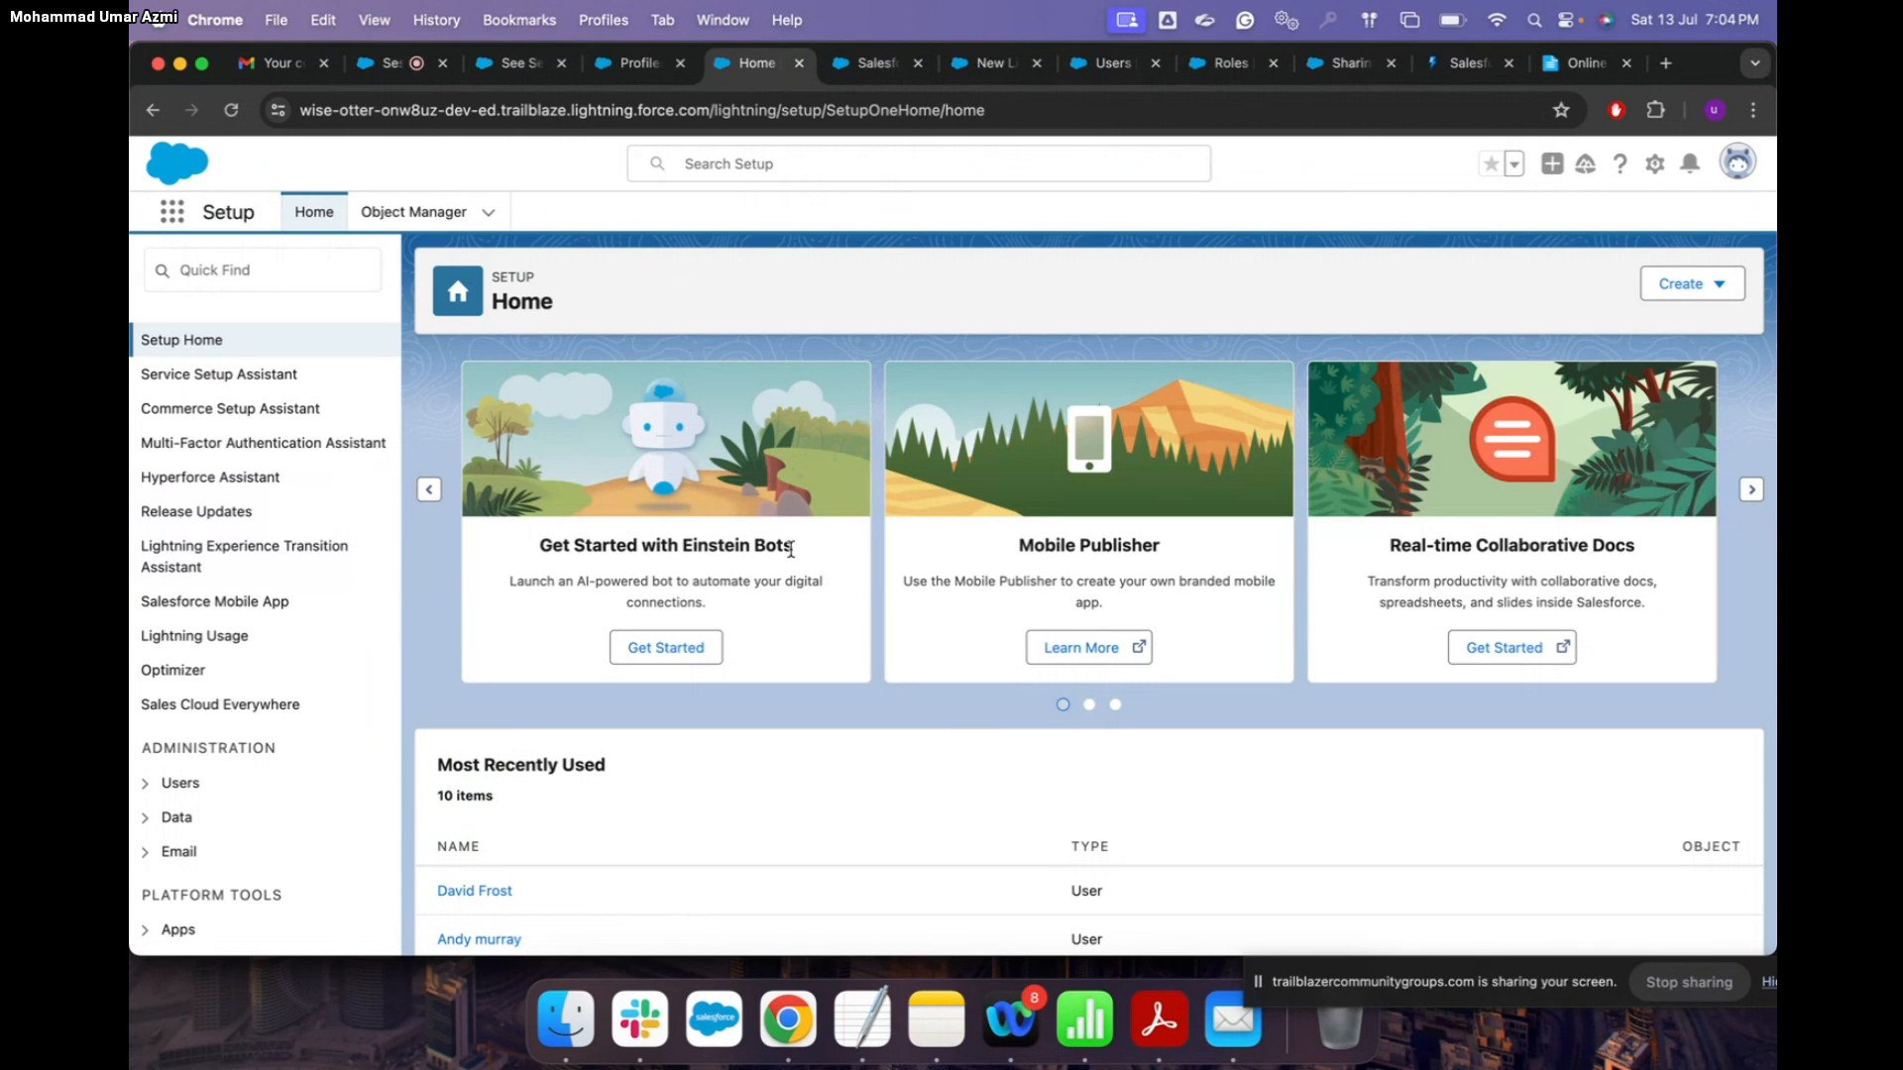
# Step: Open the test user's record from Most Recently Used and then his Custom: Sales Profile
pyautogui.scroll(-5, 793, 594)
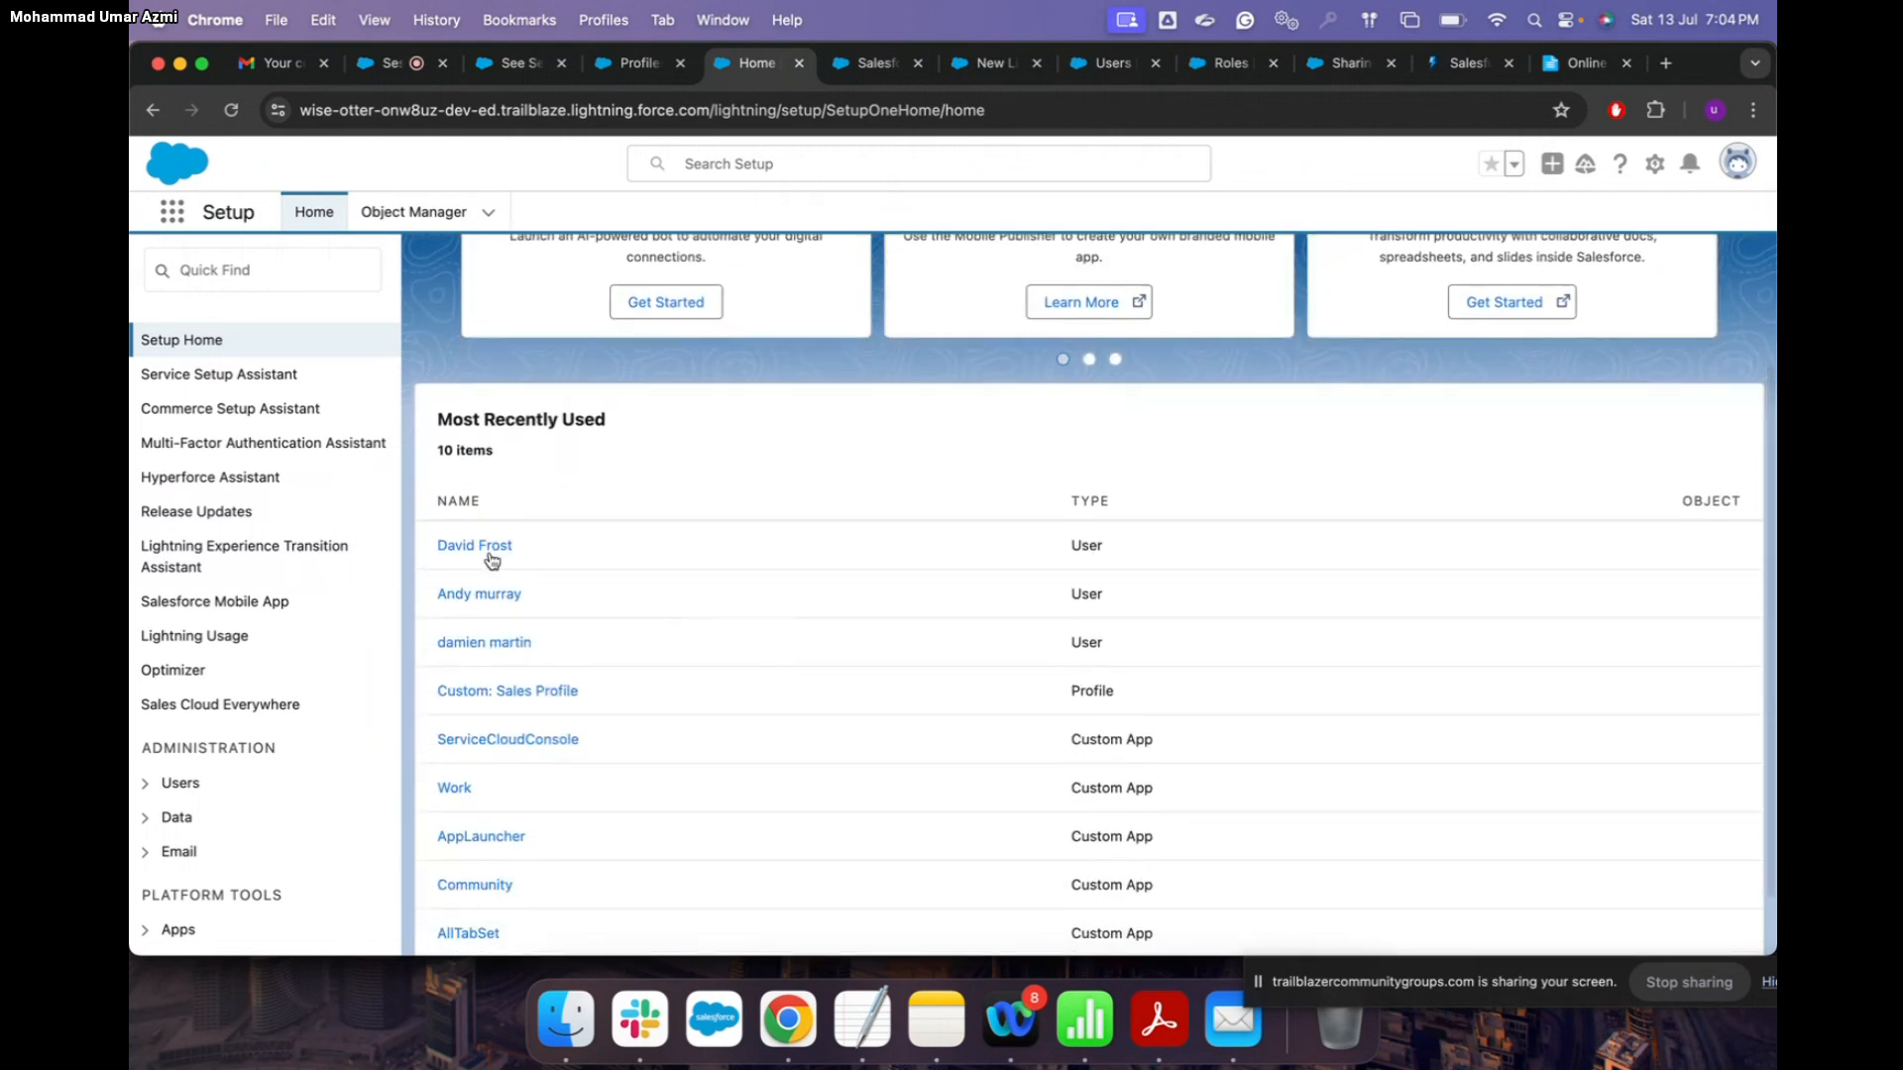
pyautogui.click(487, 549)
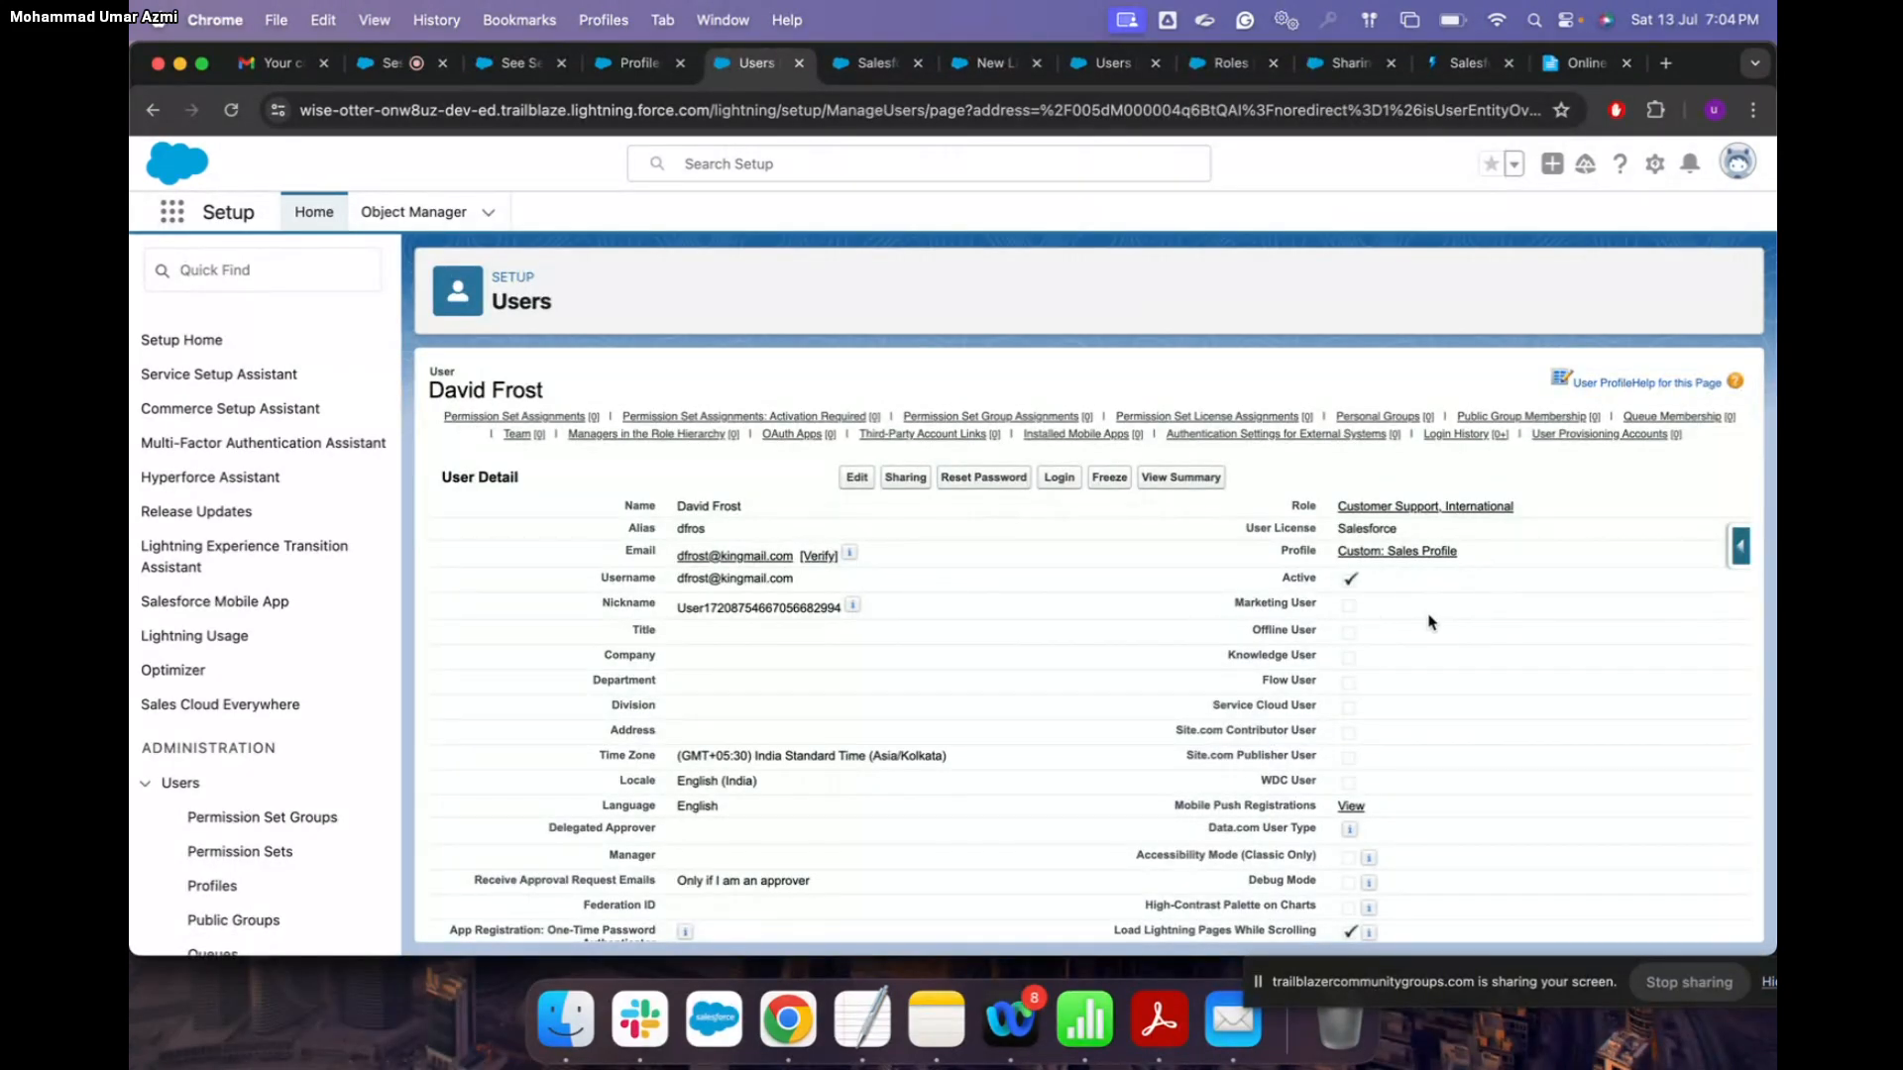
pyautogui.click(1428, 551)
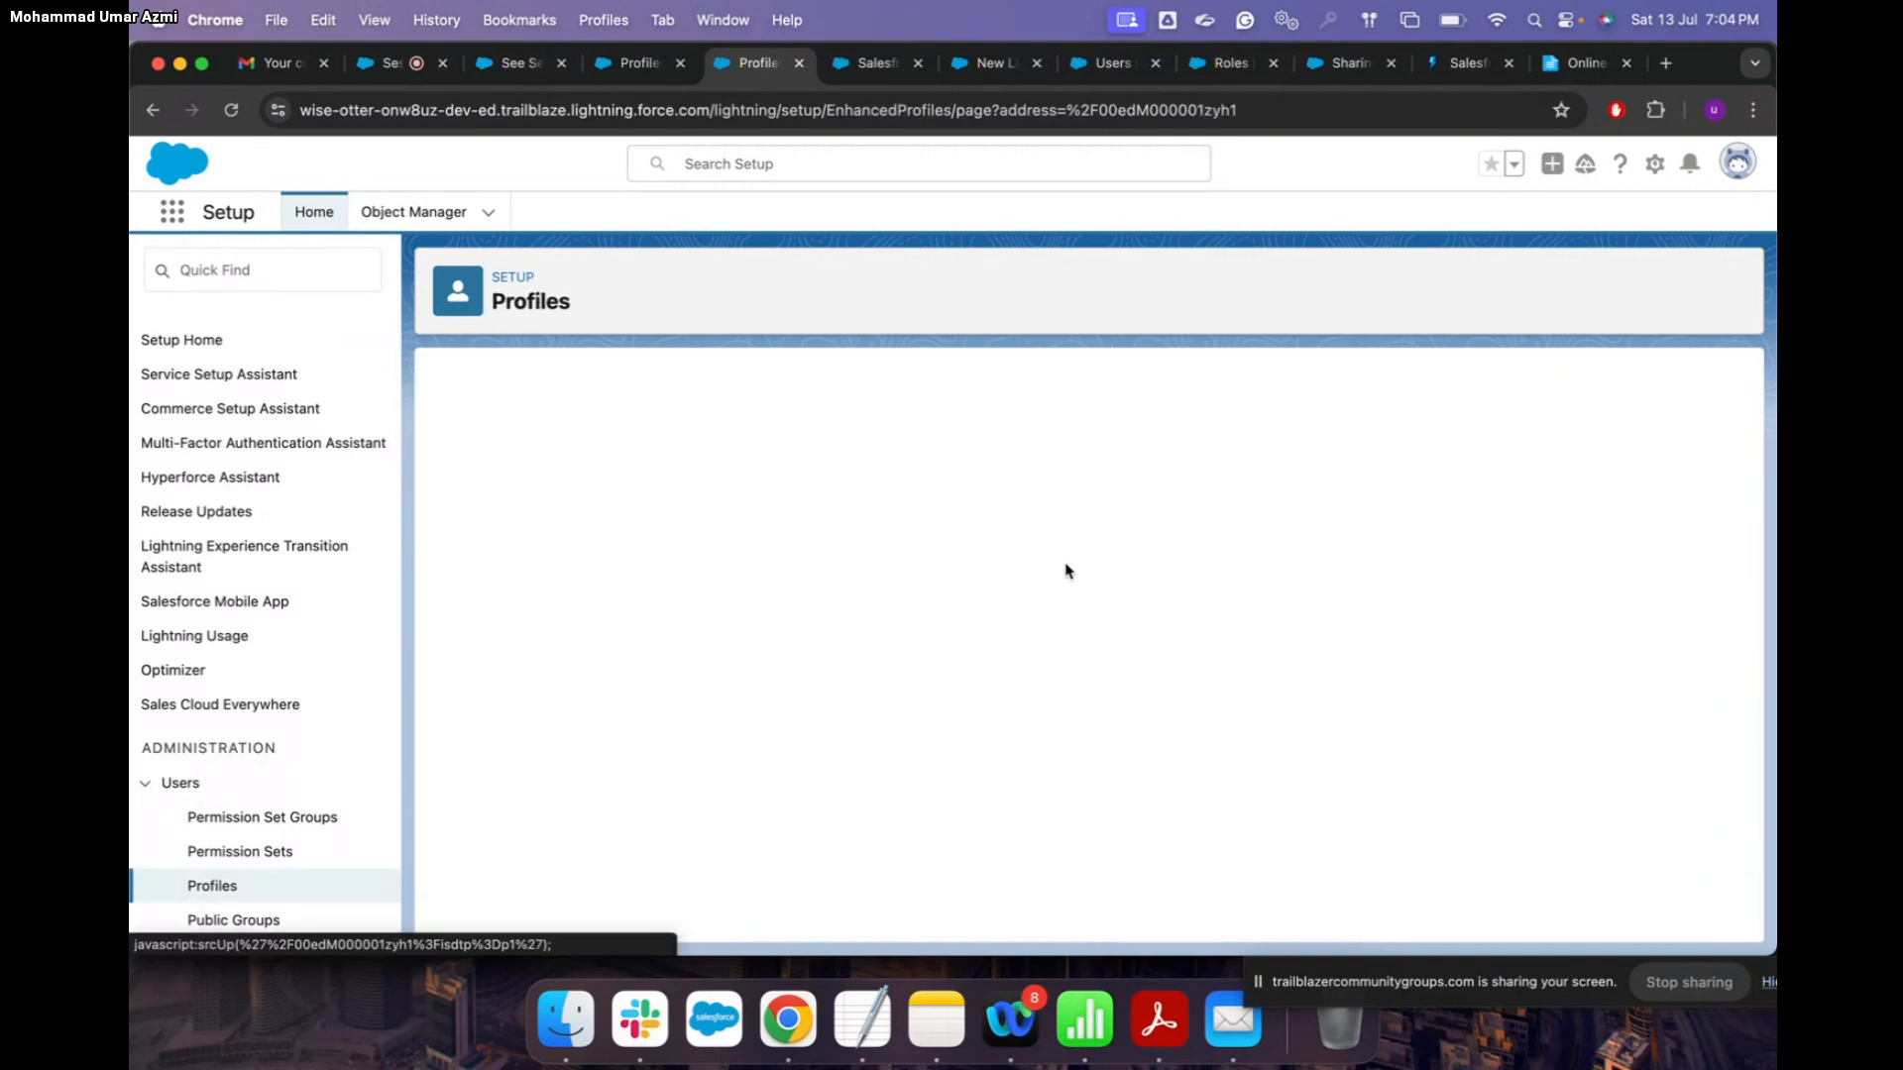
pyautogui.scroll(-10, 1066, 571)
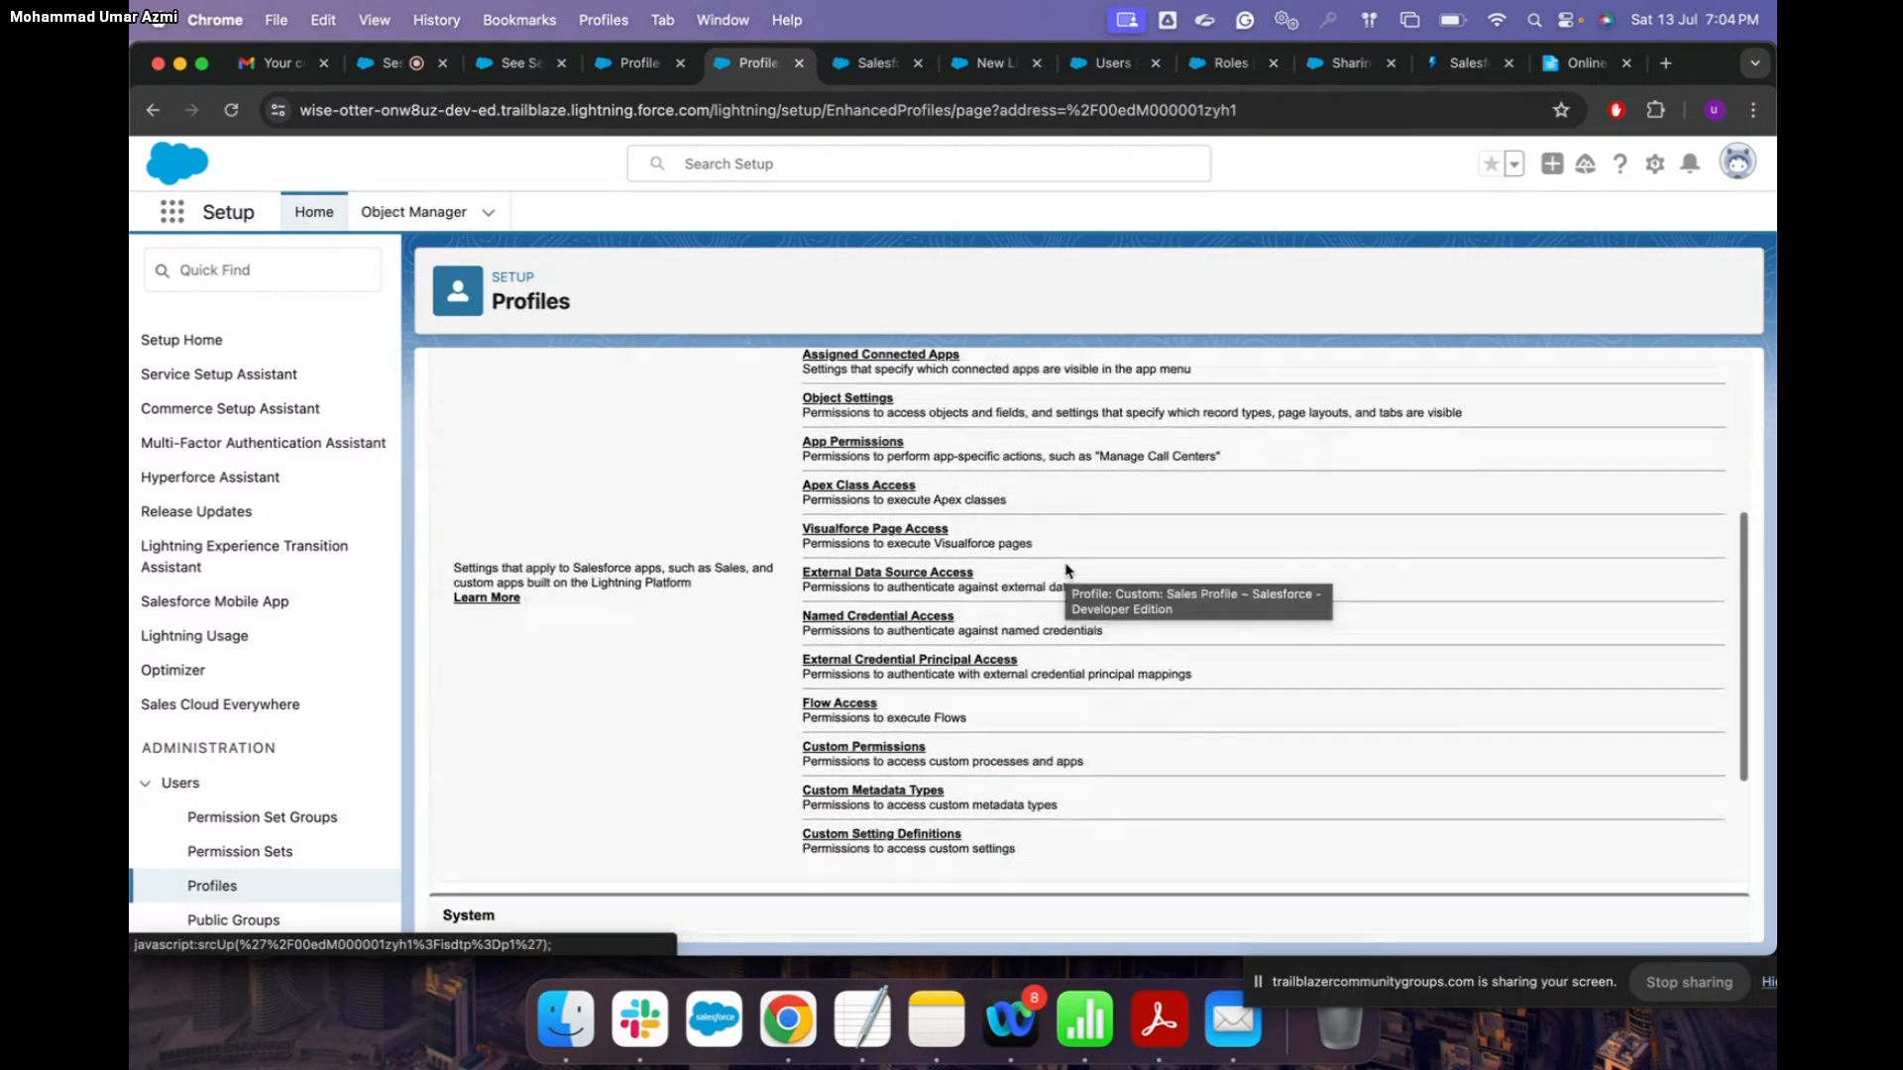
pyautogui.scroll(-4, 1066, 571)
pyautogui.scroll(8, 905, 727)
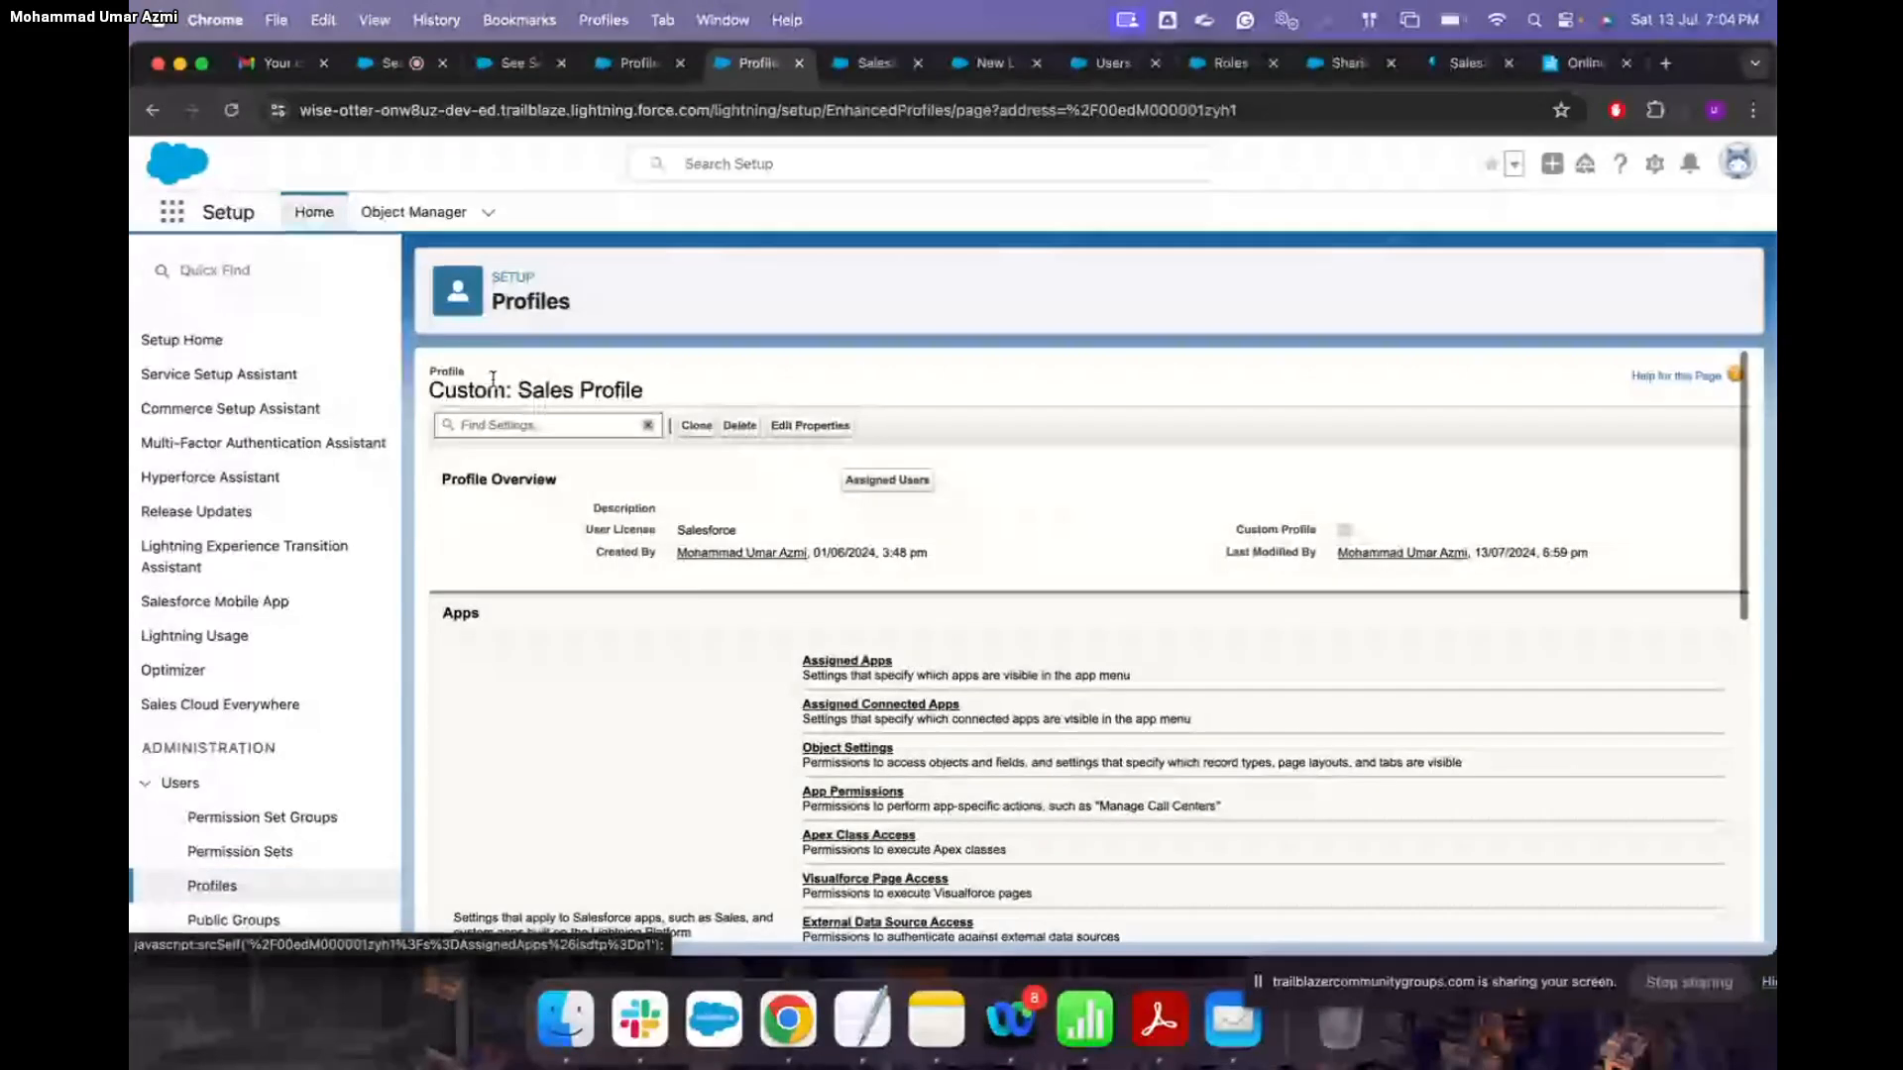
# Step: Search the profile's settings for 'lightn' and jump to the unticked Lightning Experience User permission
pyautogui.click(492, 424)
pyautogui.write('light')
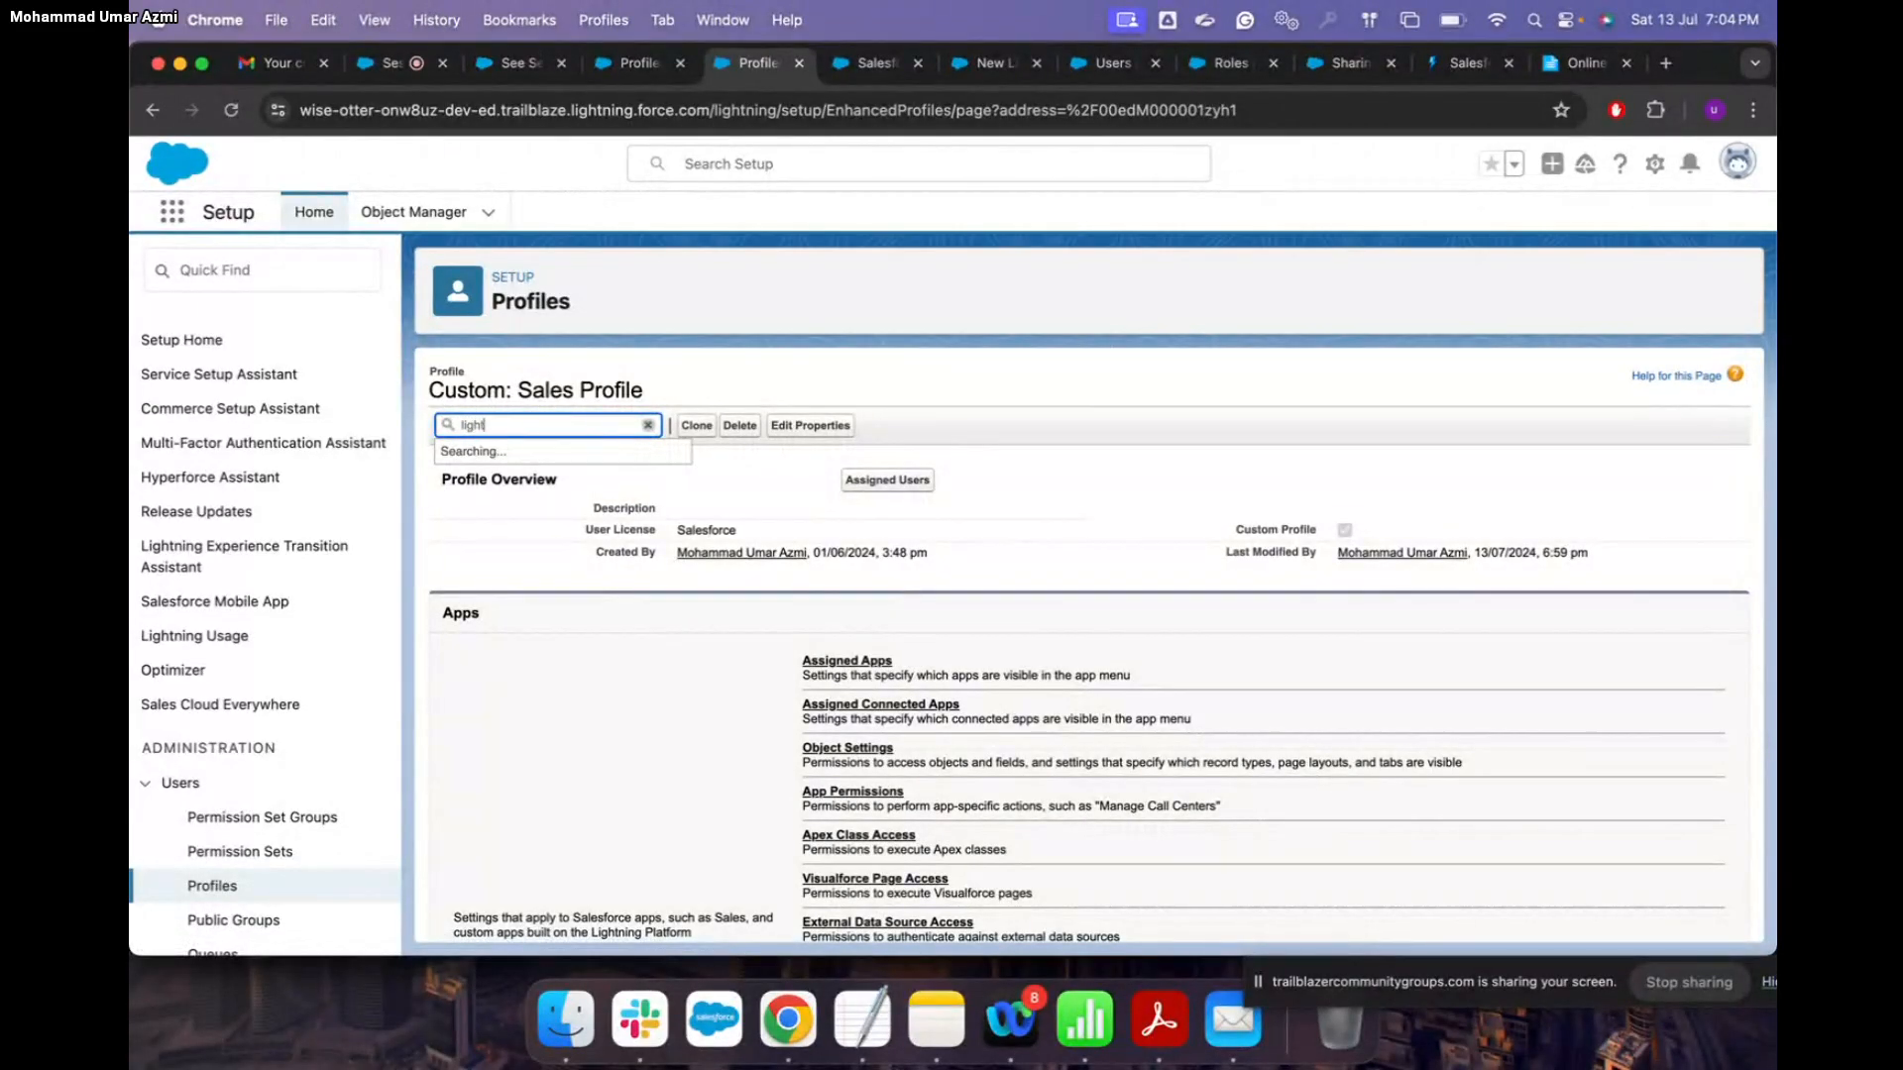
pyautogui.write('n')
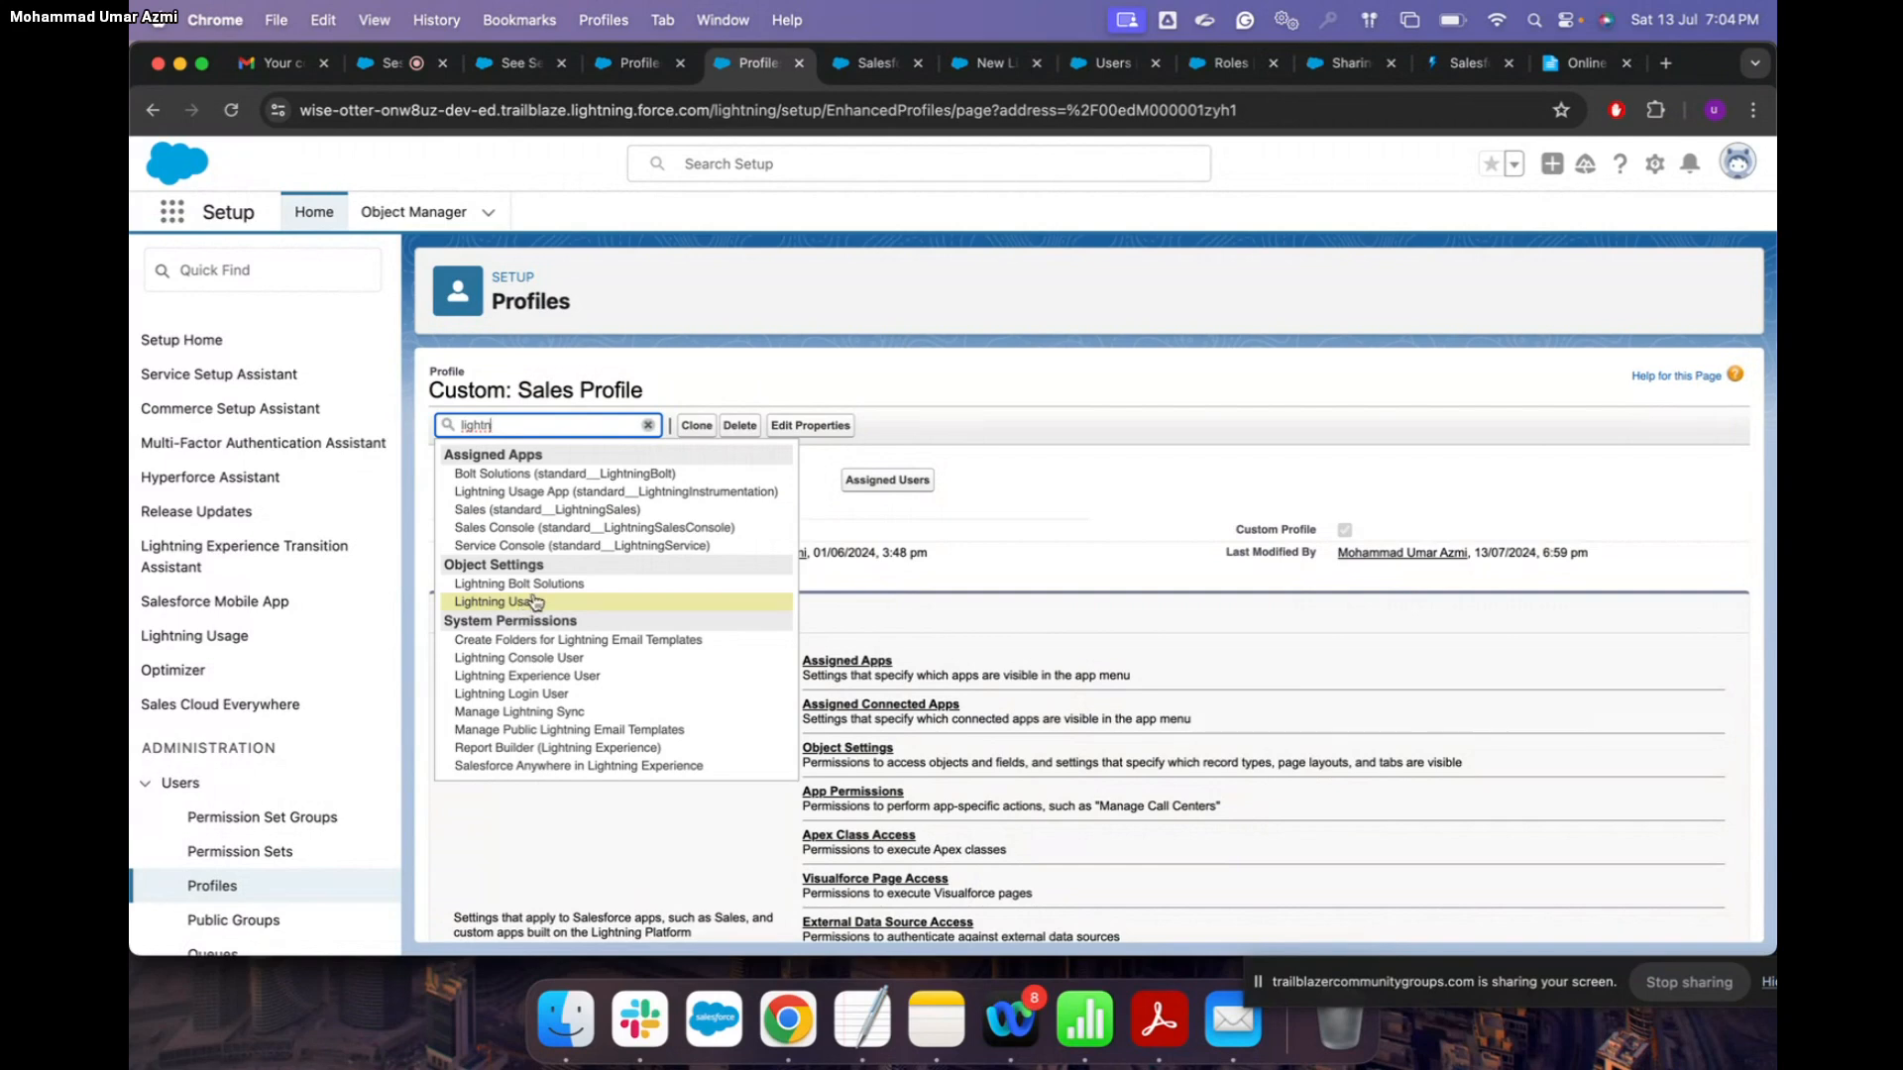
pyautogui.scroll(-1, 537, 602)
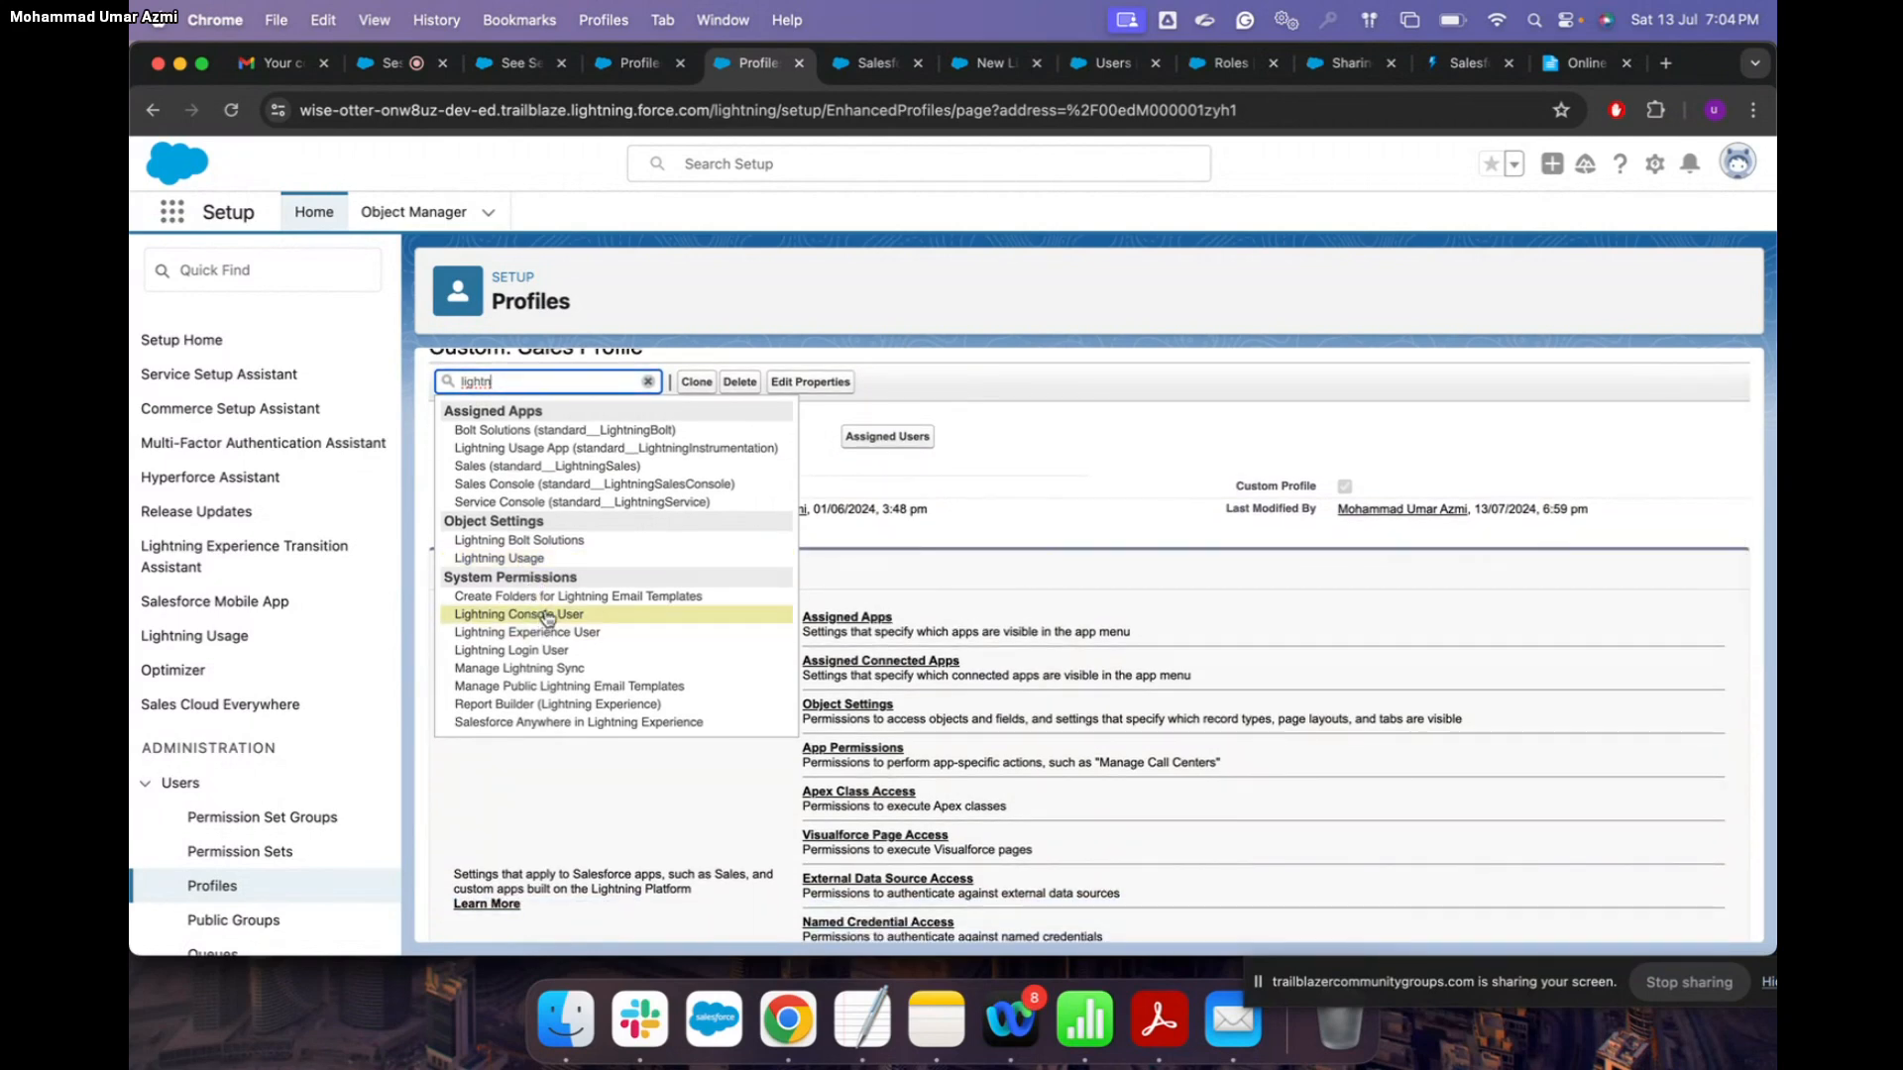
pyautogui.click(548, 632)
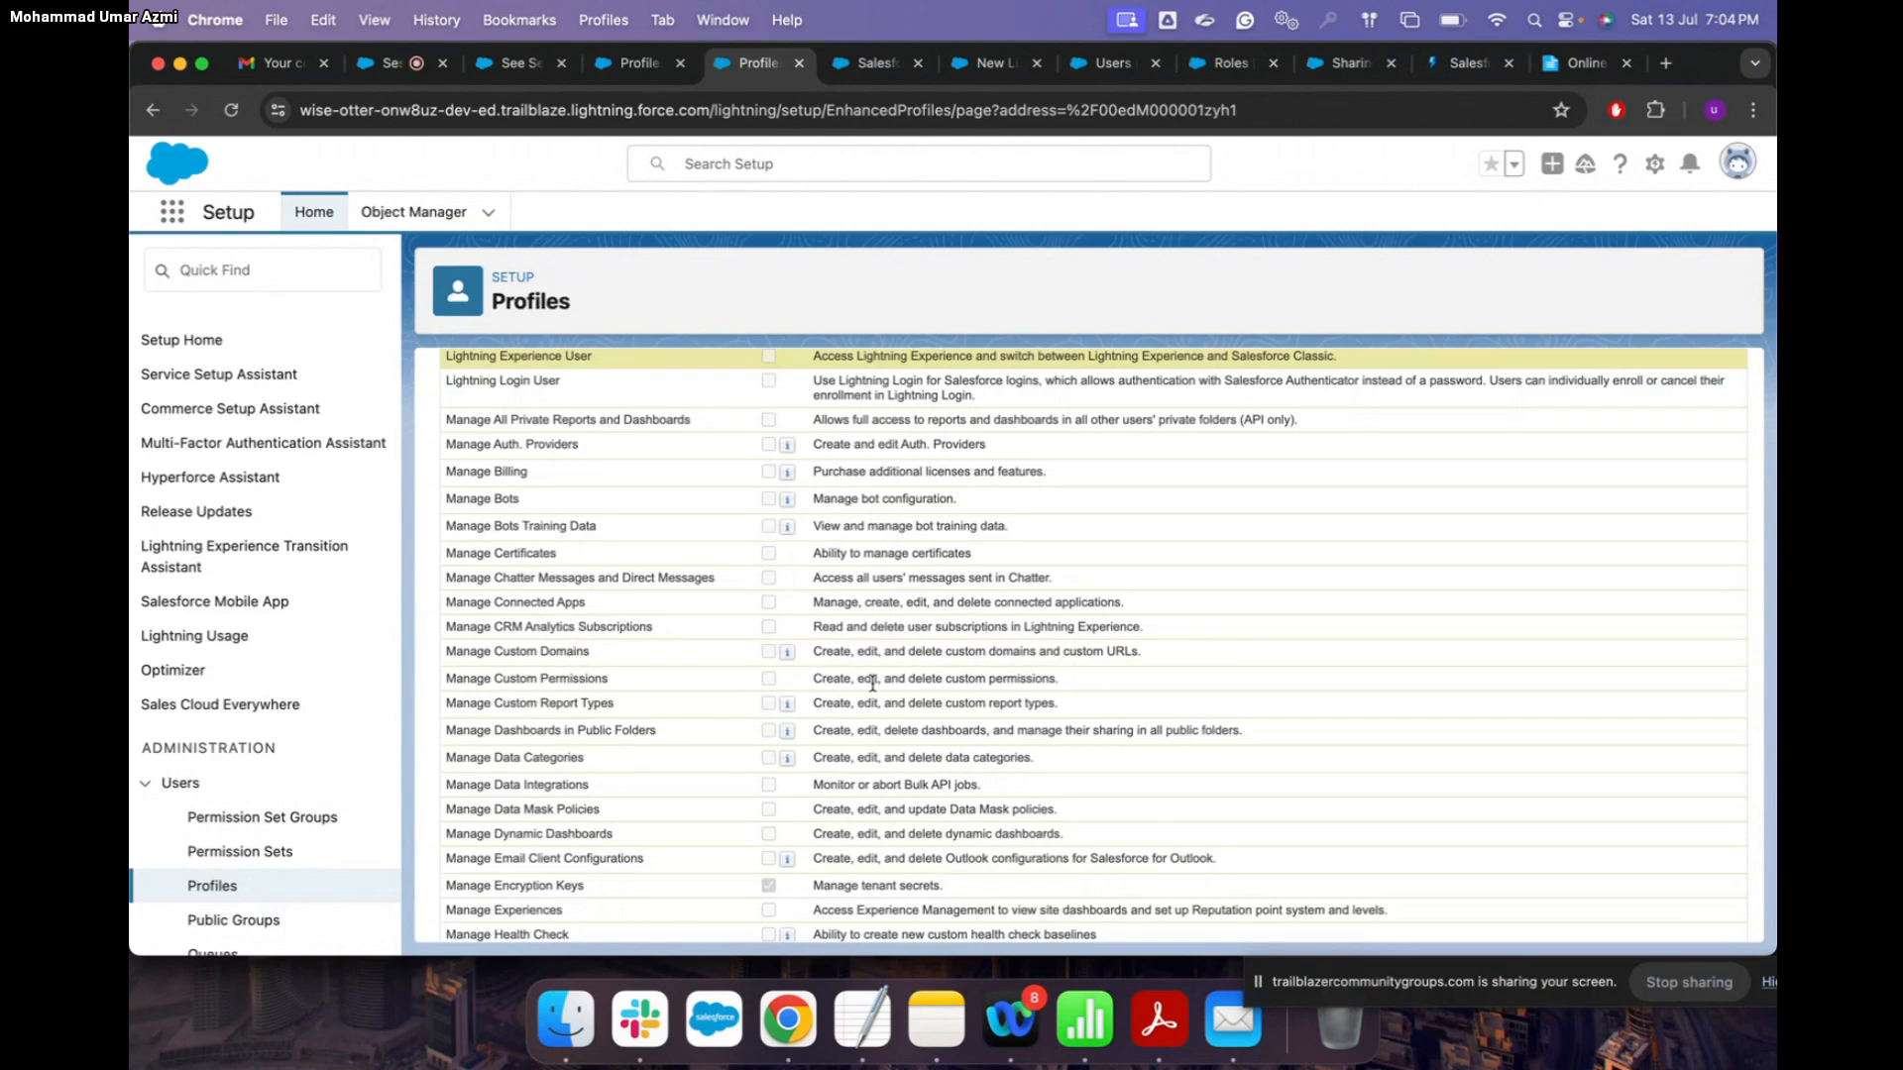
pyautogui.scroll(2, 922, 649)
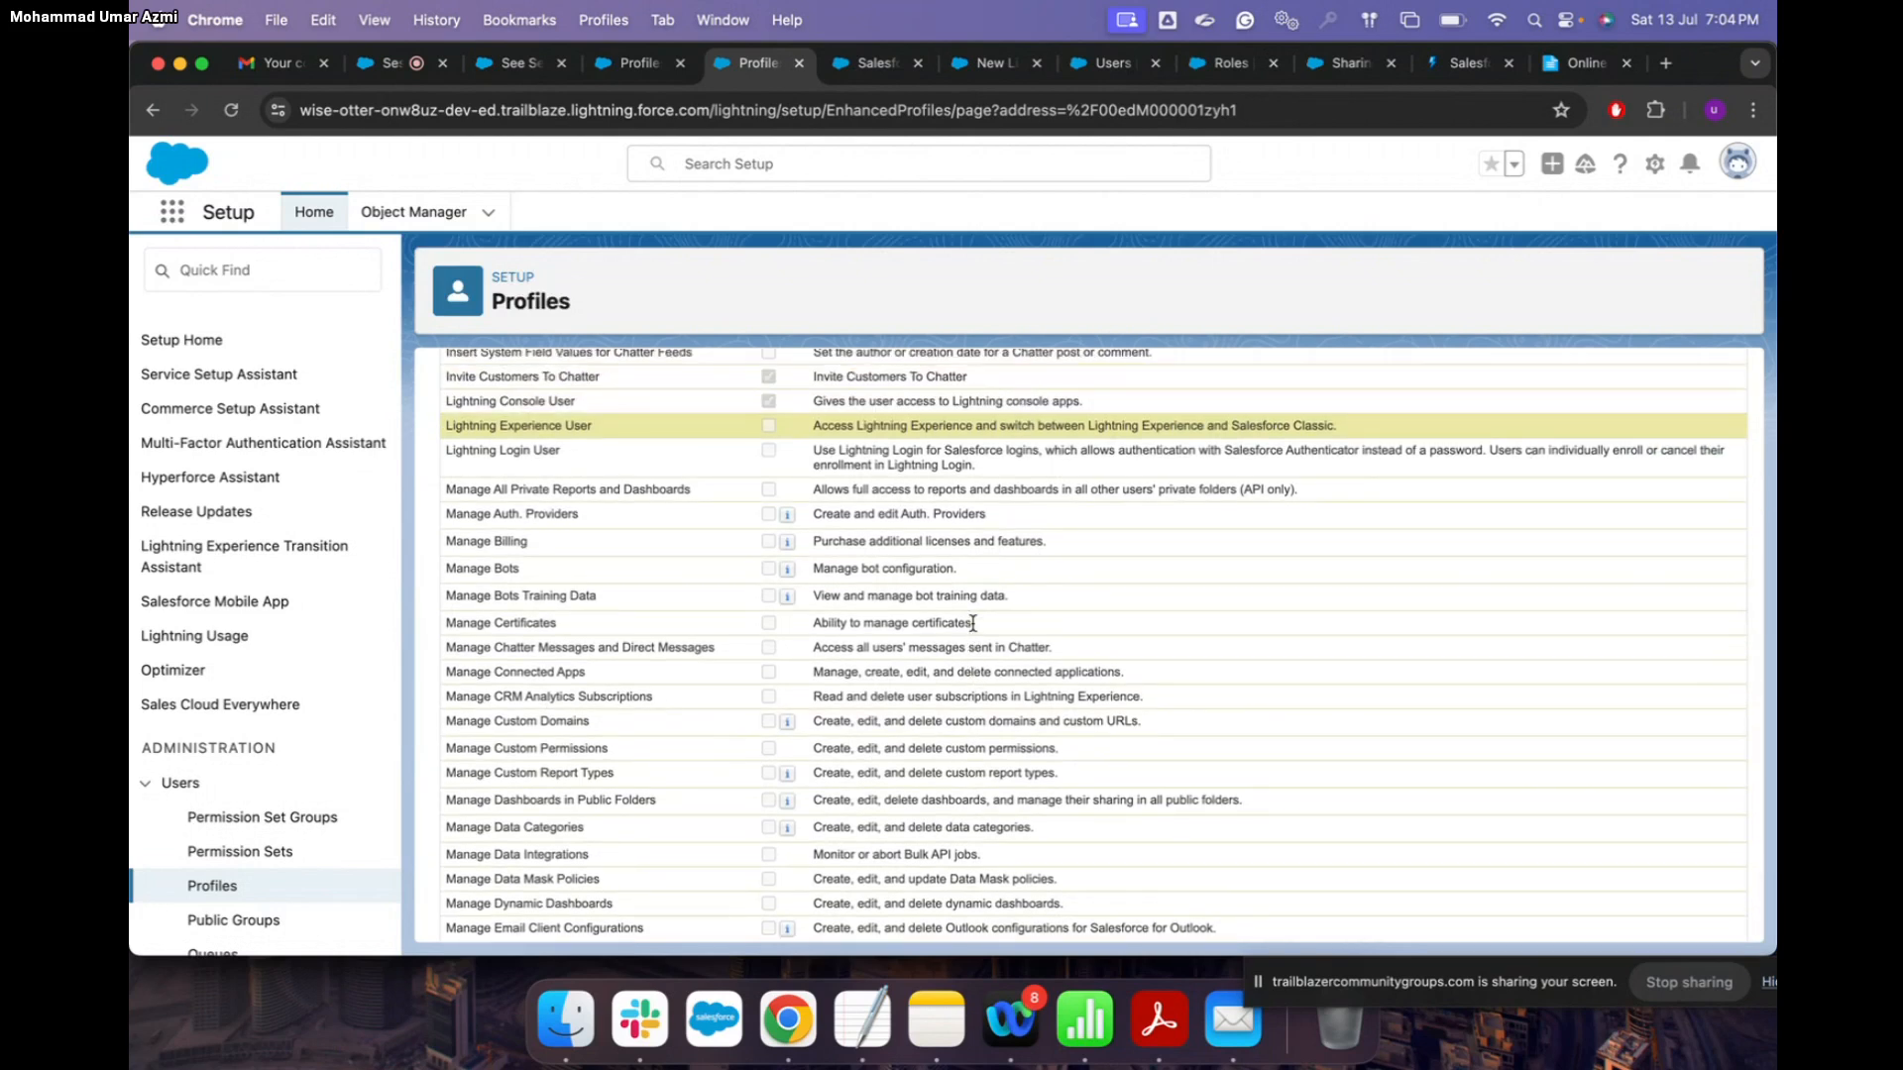
pyautogui.scroll(1, 942, 521)
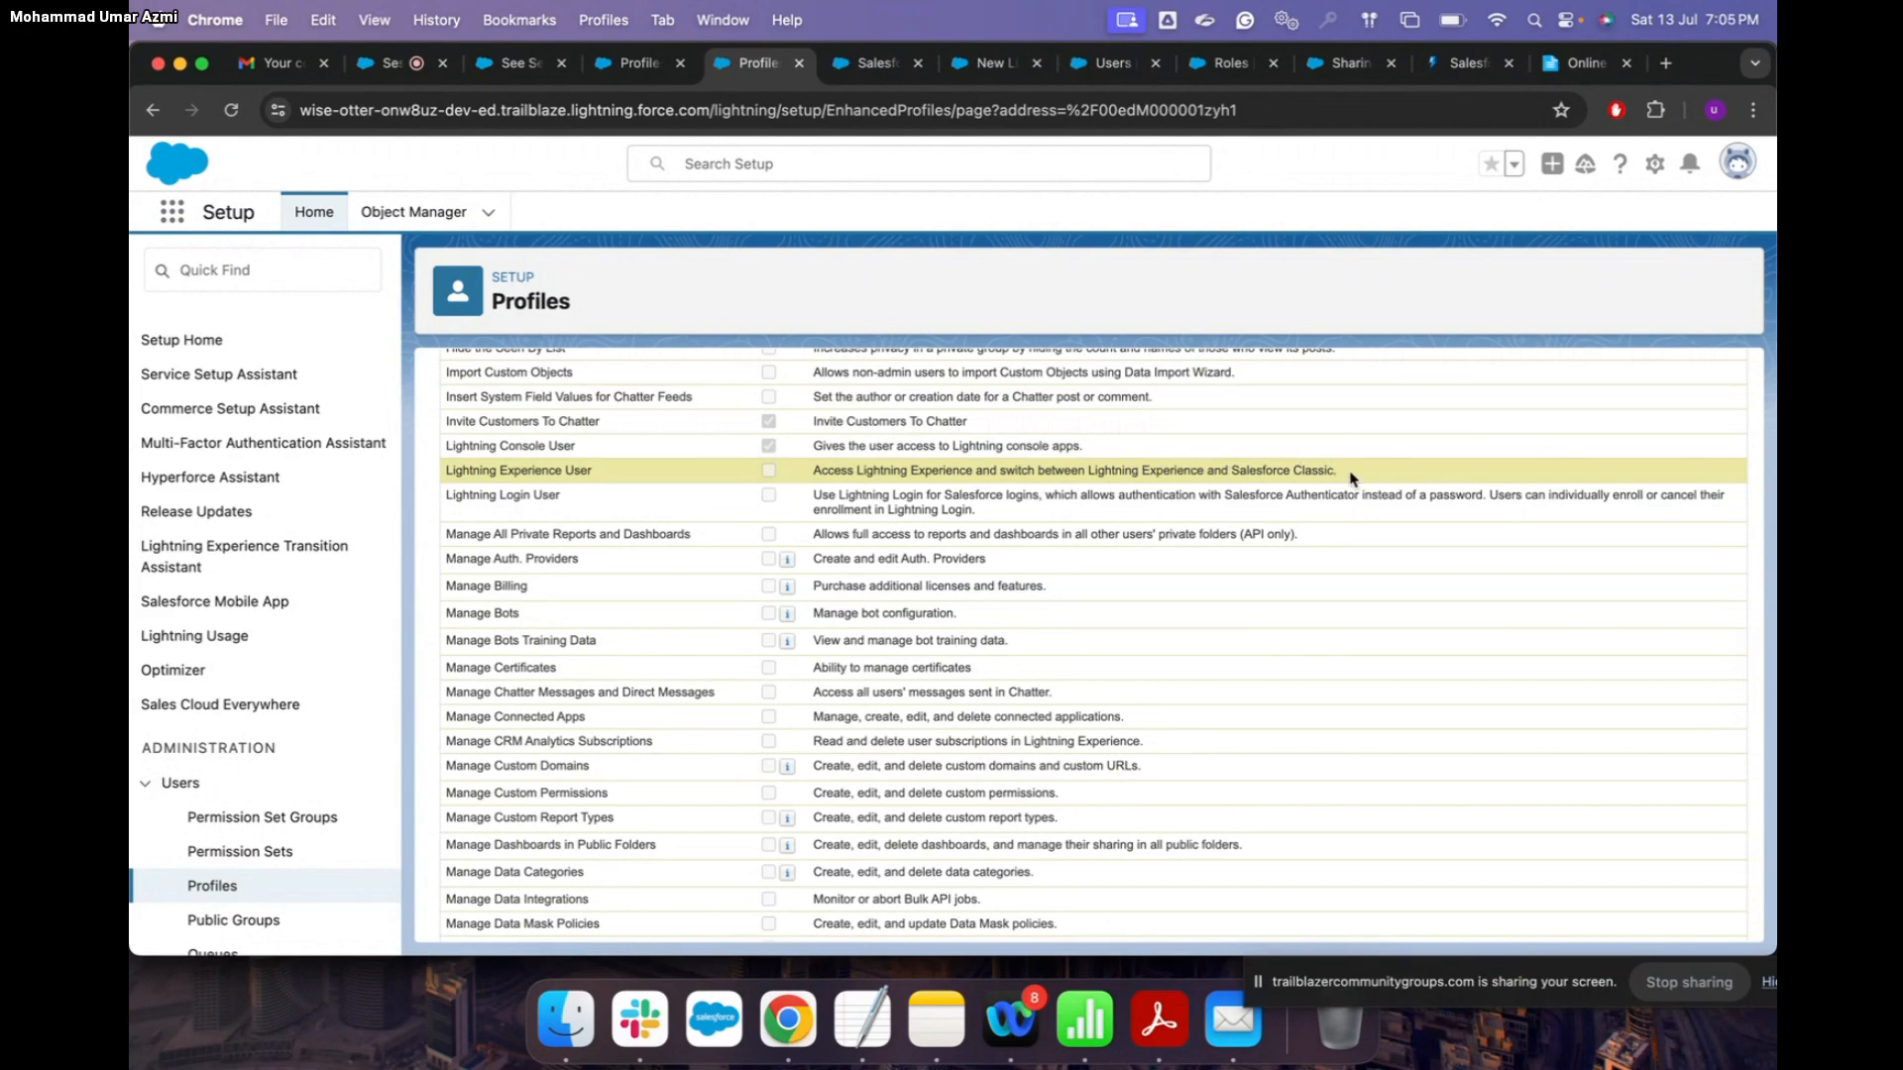
pyautogui.scroll(2, 1351, 478)
pyautogui.scroll(20, 1351, 479)
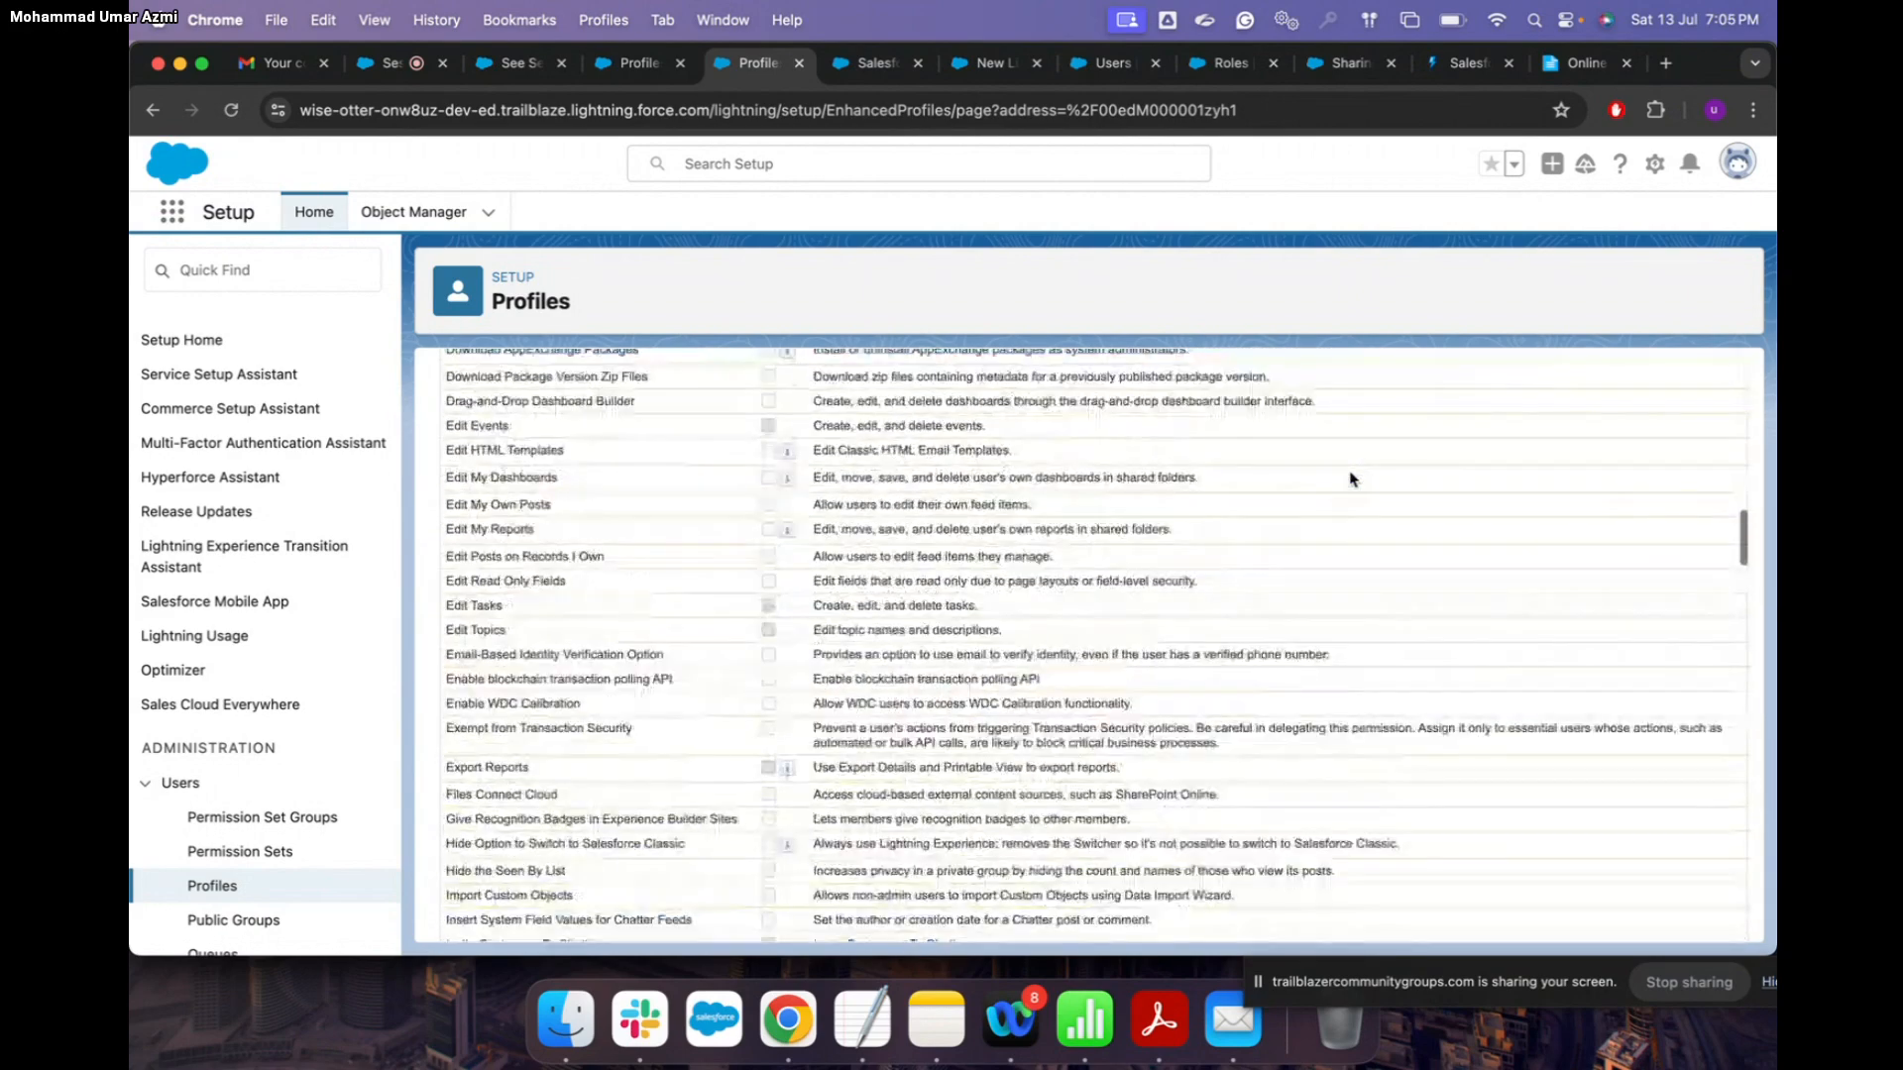
# Step: Edit System Permissions and search the page for 'lightning'
pyautogui.scroll(5, 1351, 479)
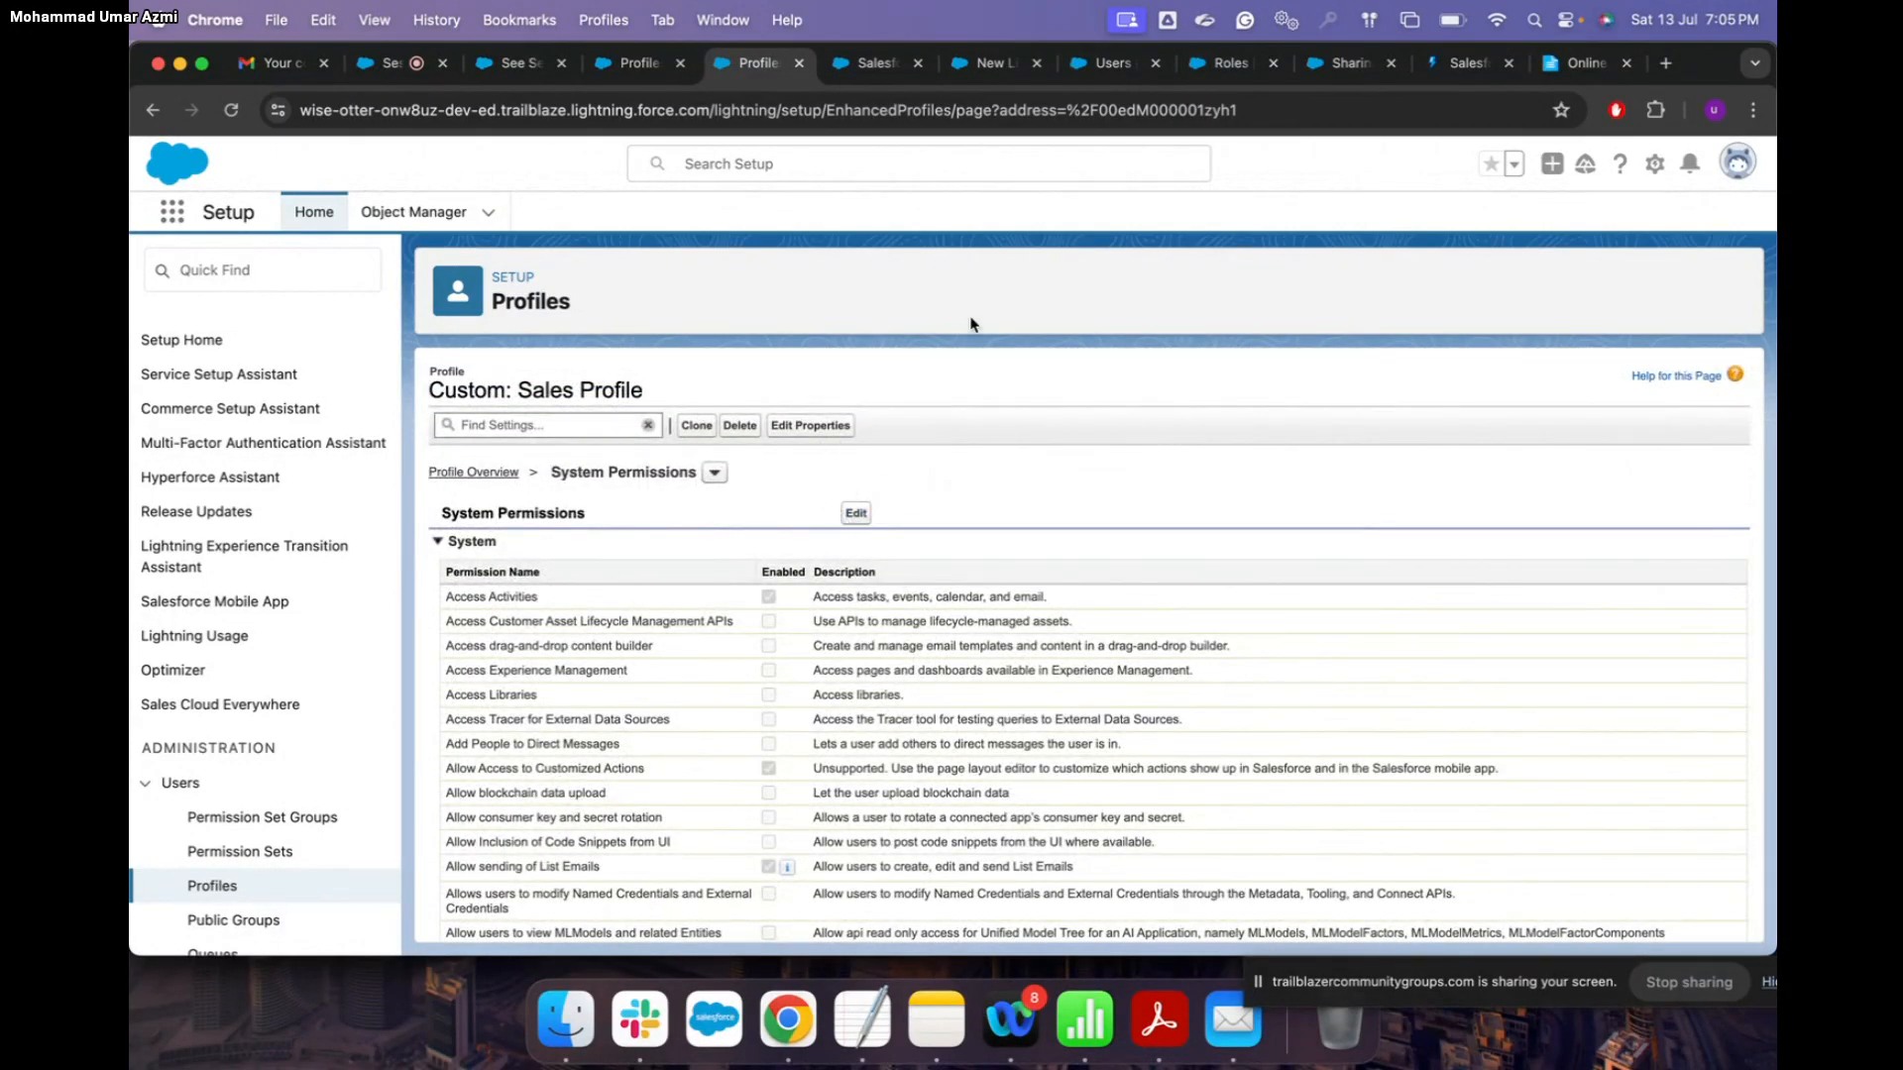
pyautogui.click(857, 514)
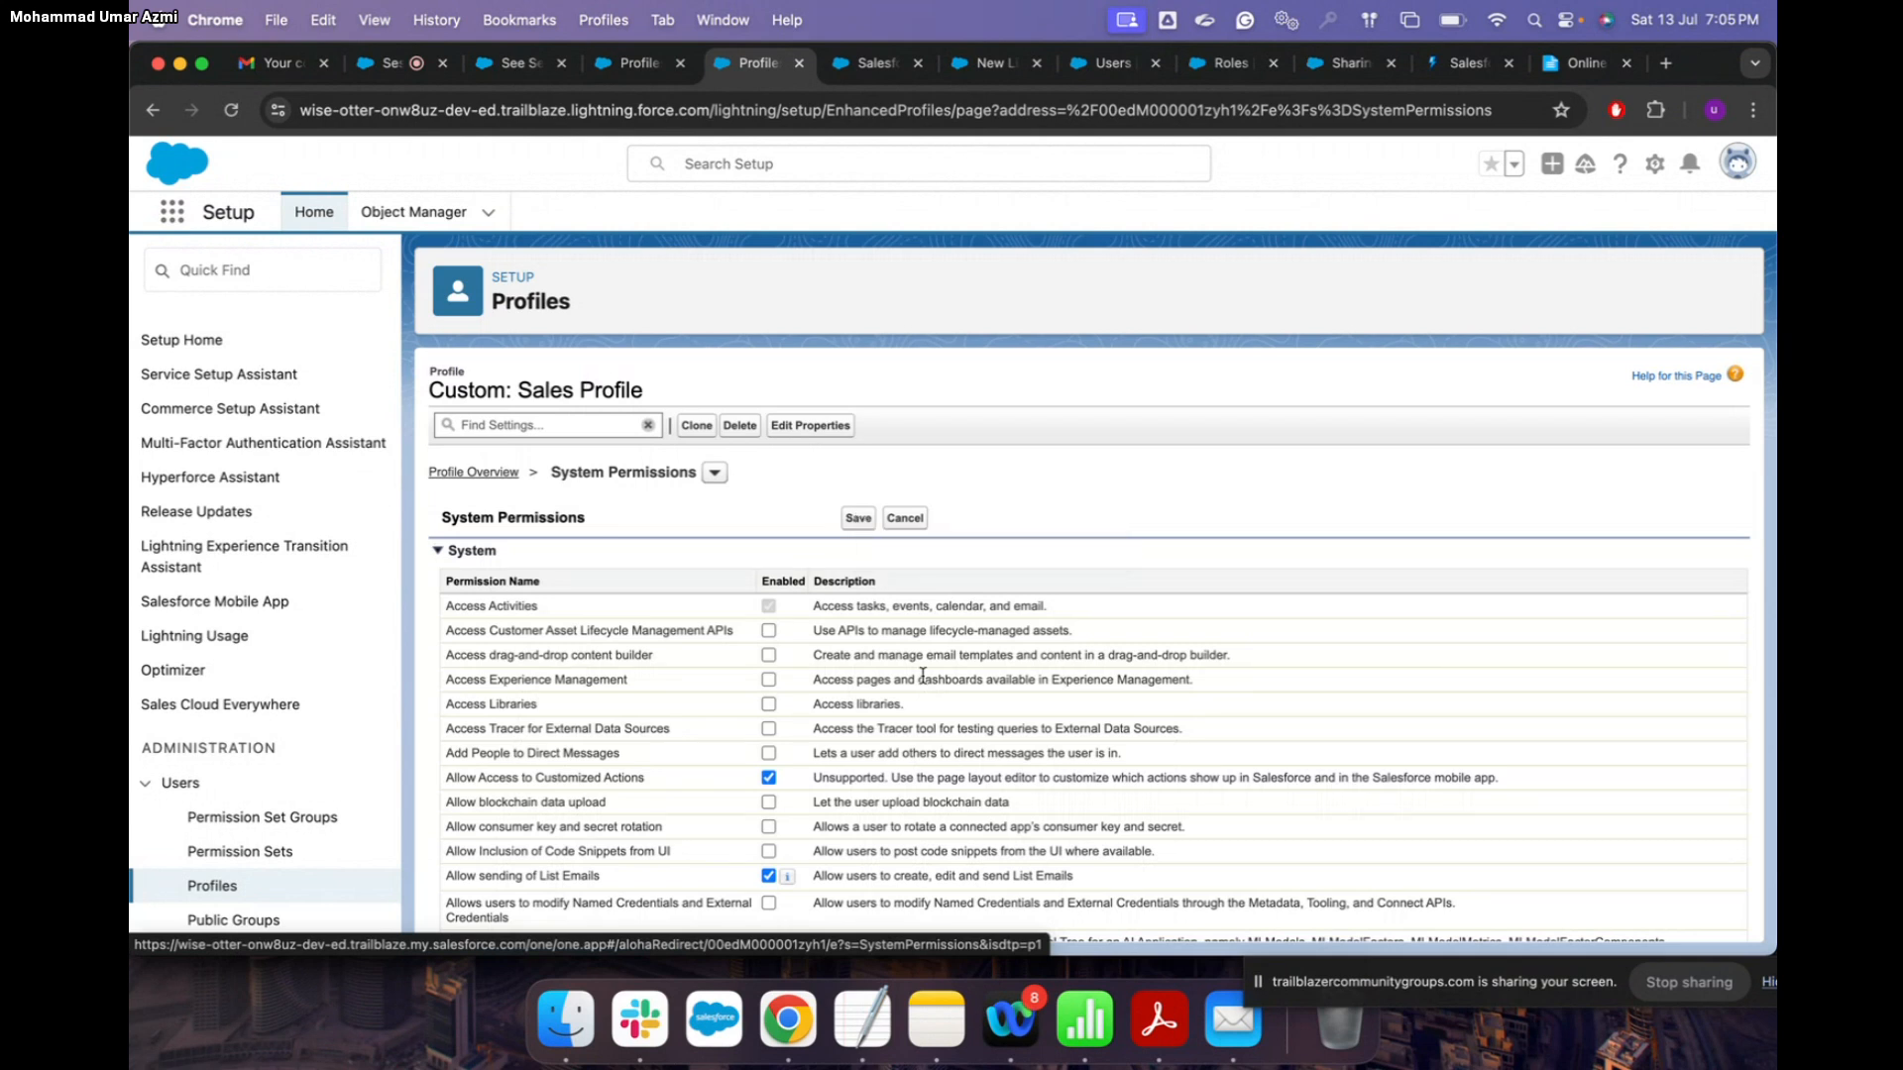
pyautogui.press('super+f')
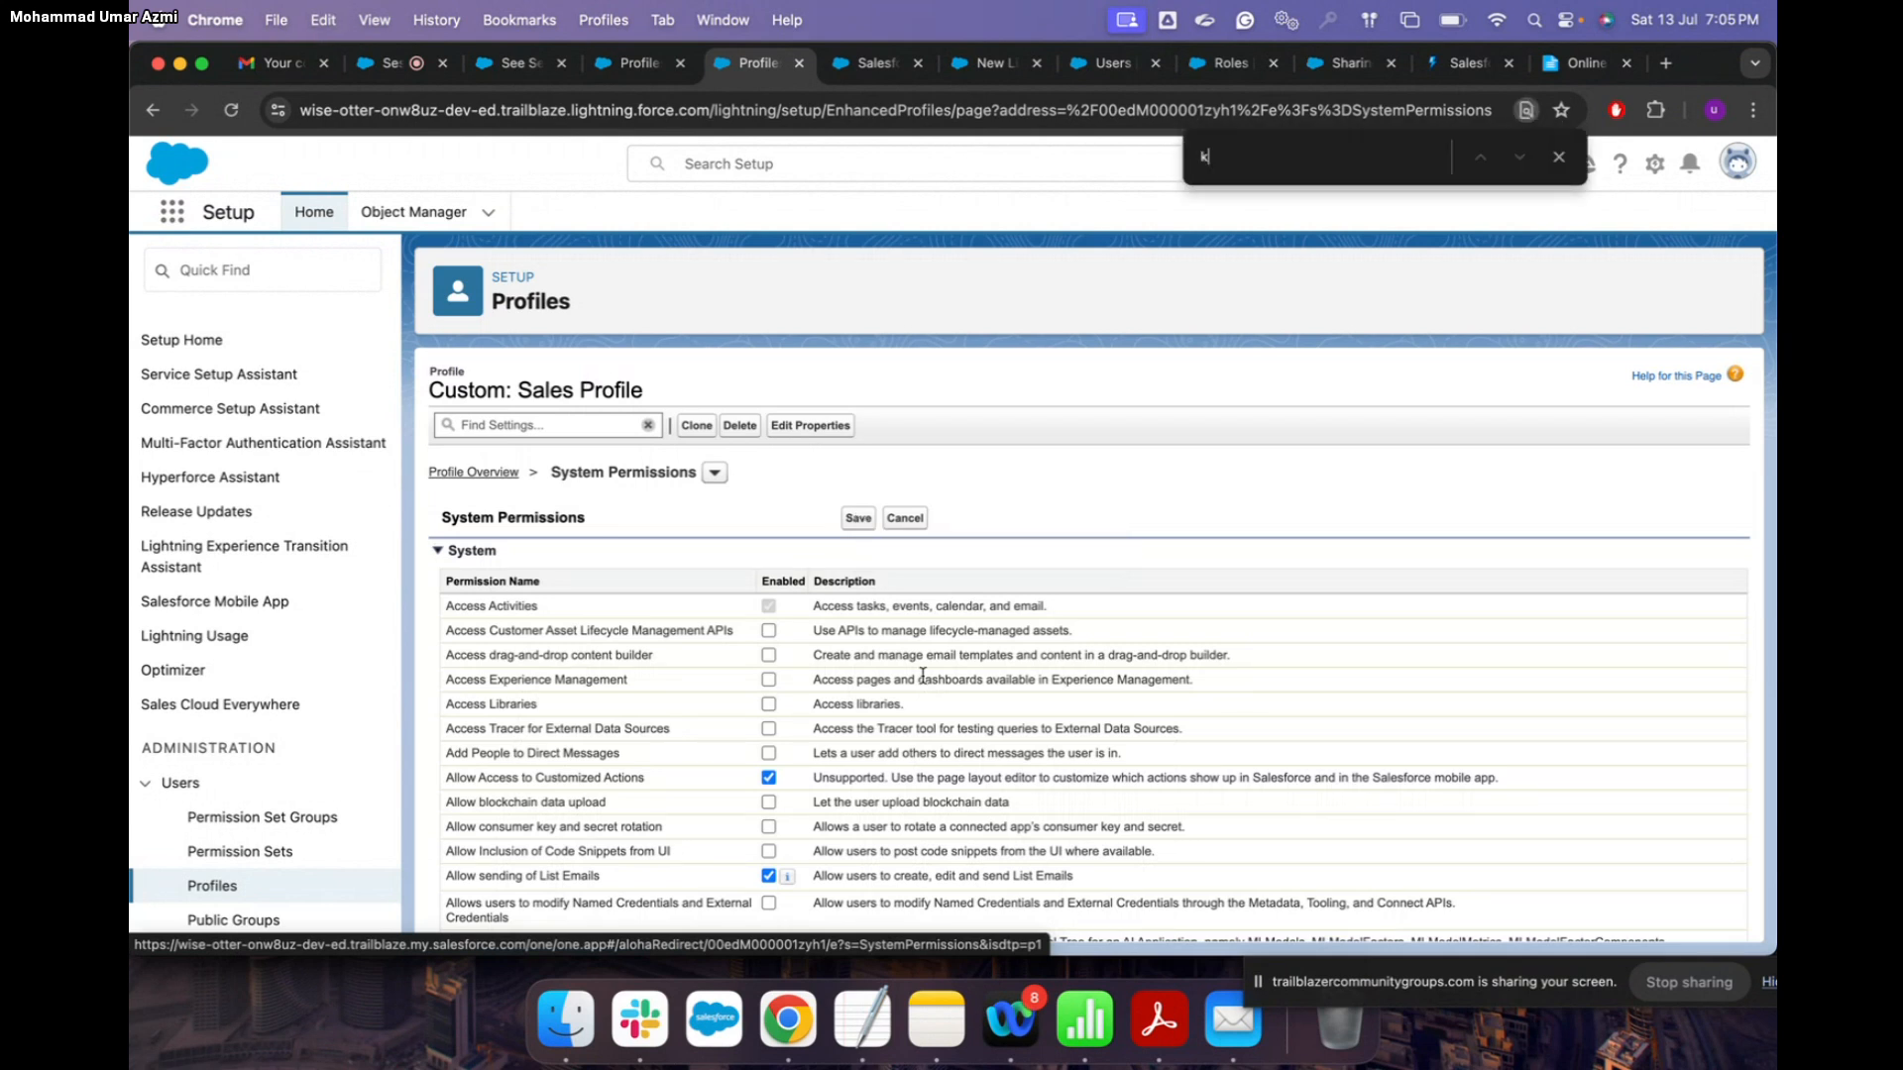
pyautogui.press('BackSpace')
pyautogui.write('ligh')
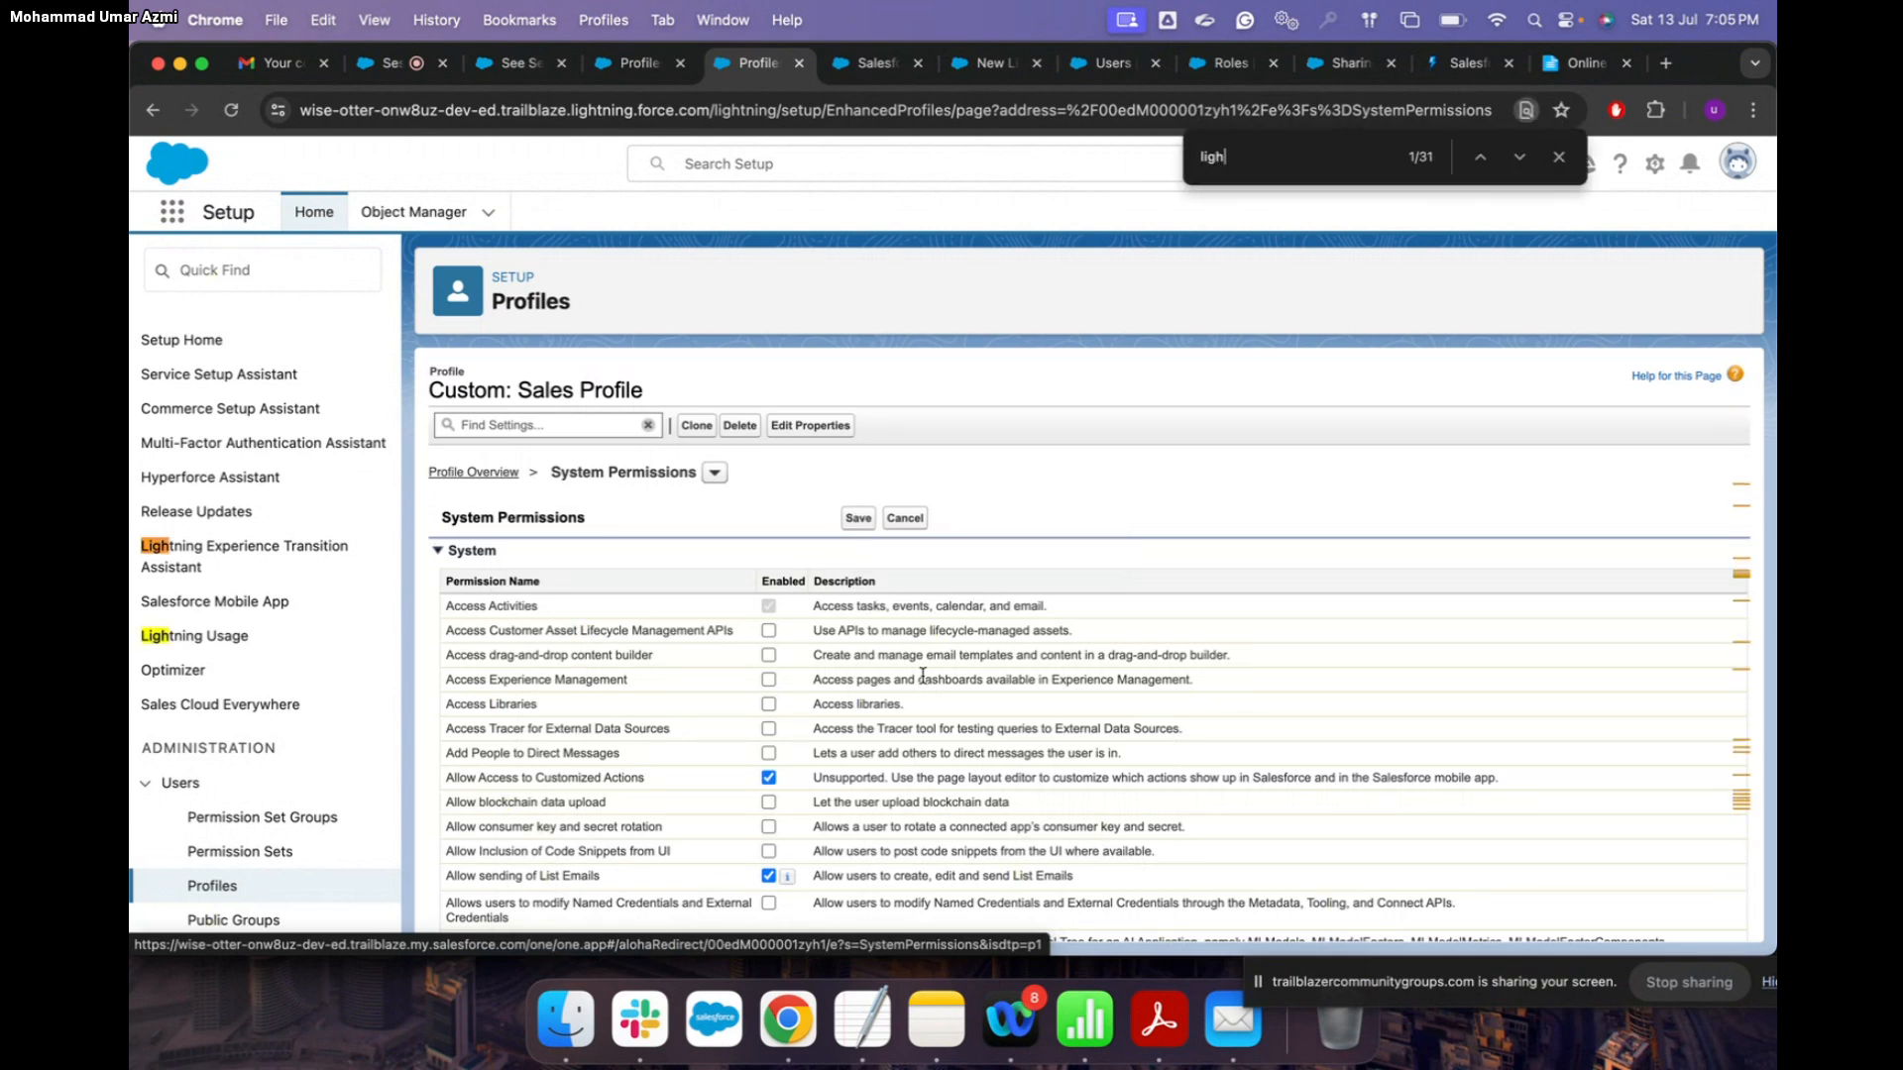
pyautogui.write('tning')
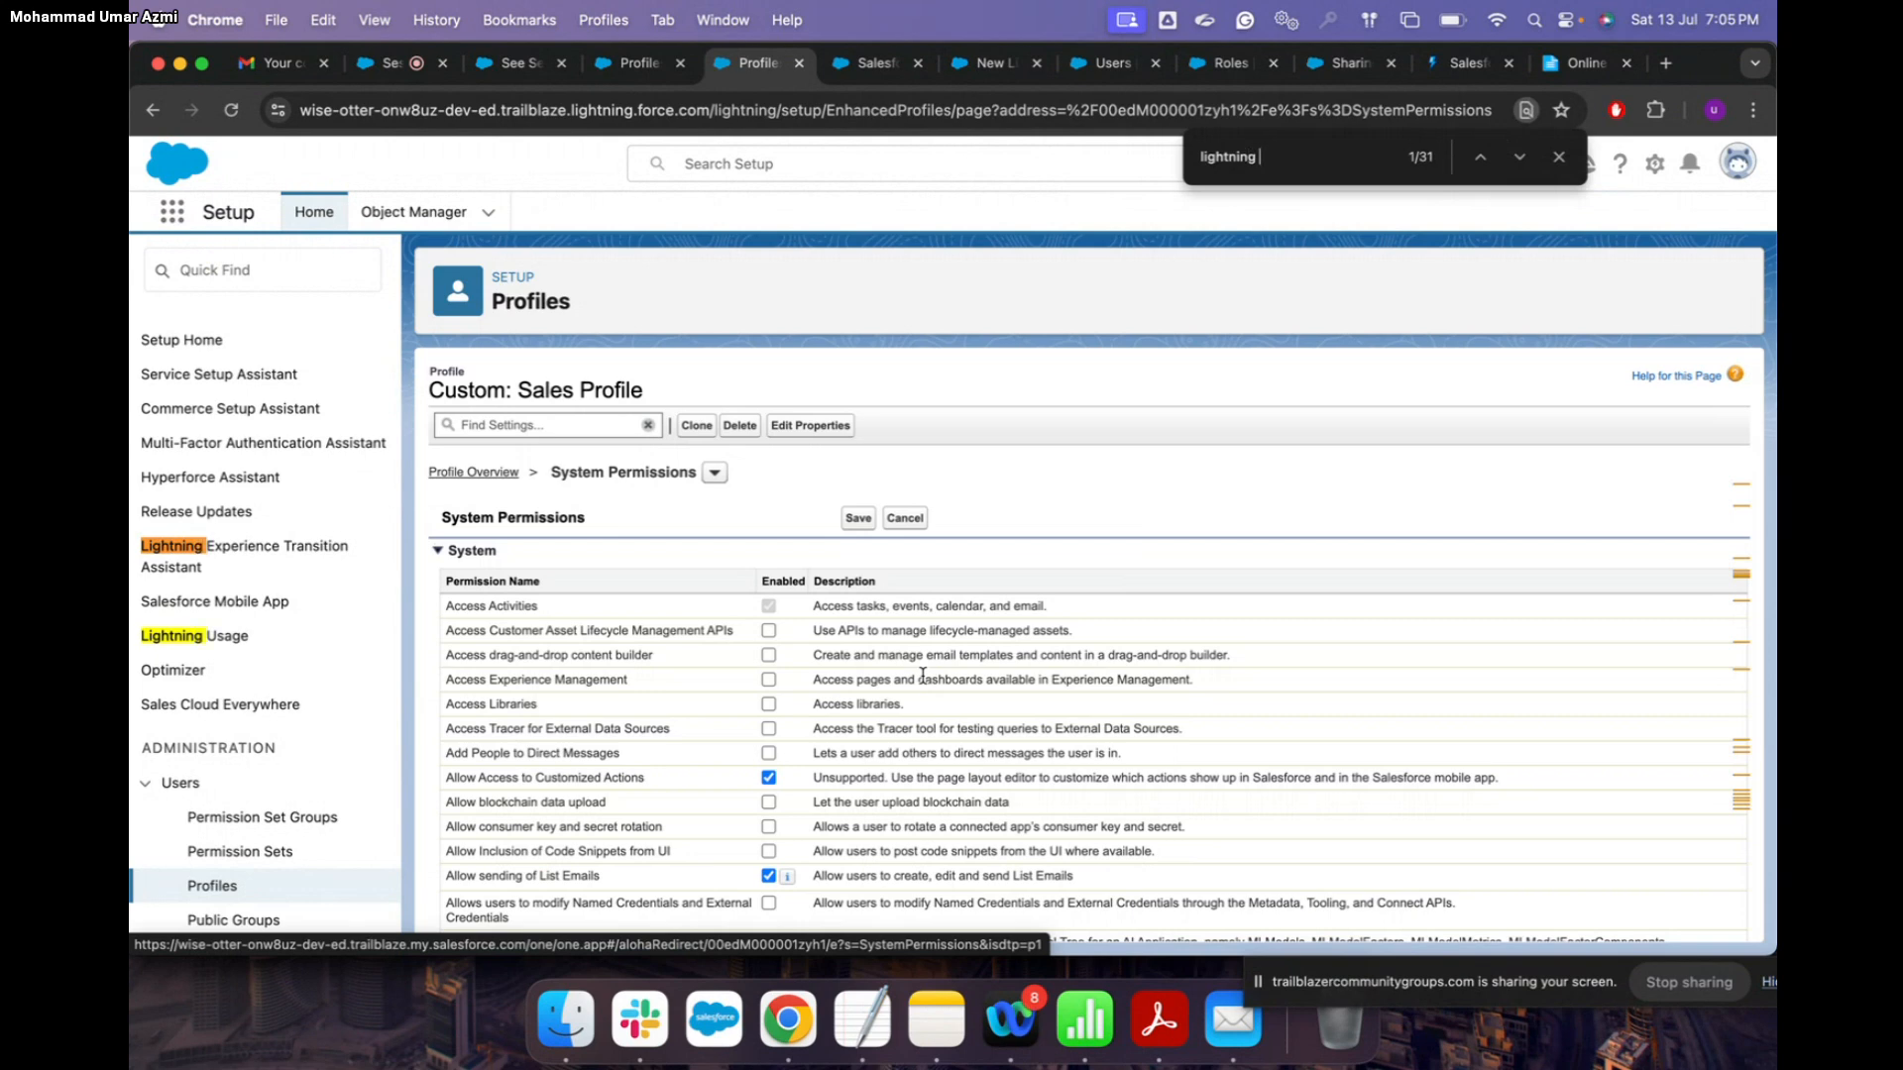
pyautogui.scroll(-10, 1090, 694)
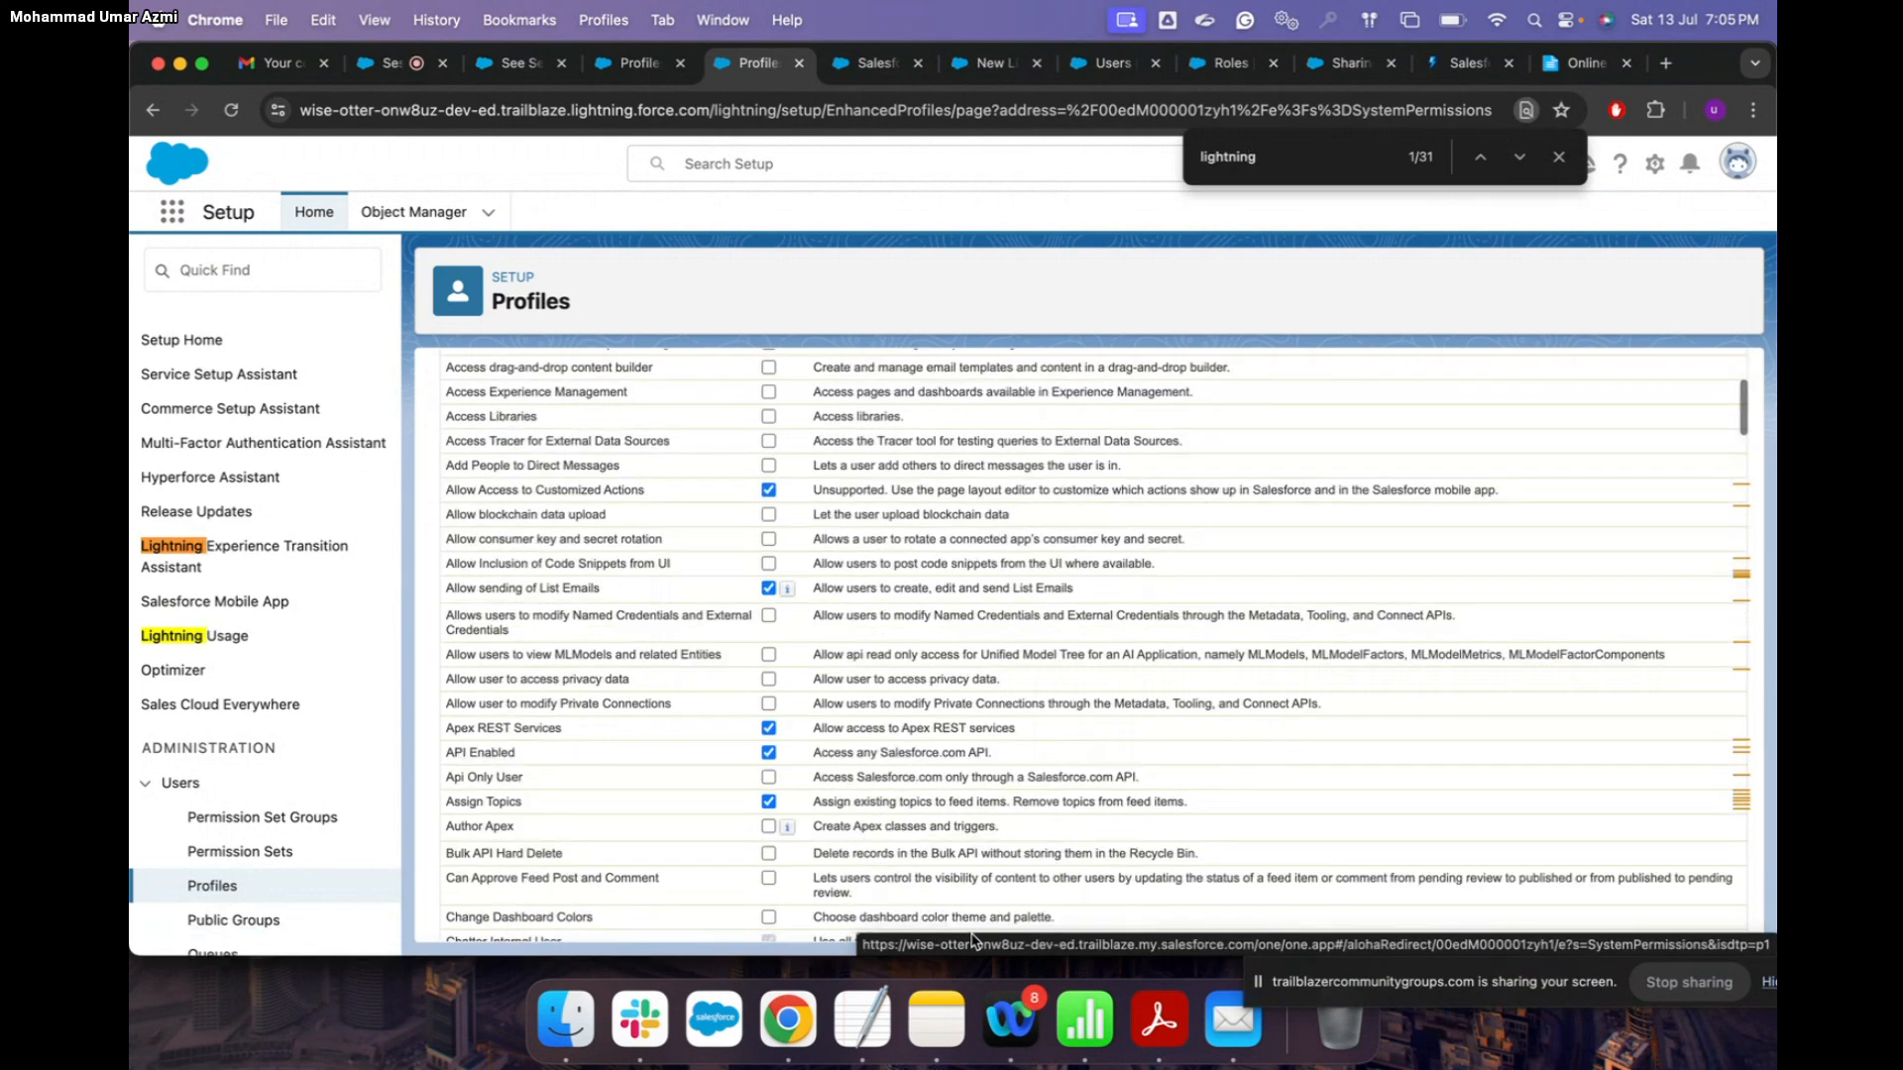
pyautogui.scroll(-5, 1281, 458)
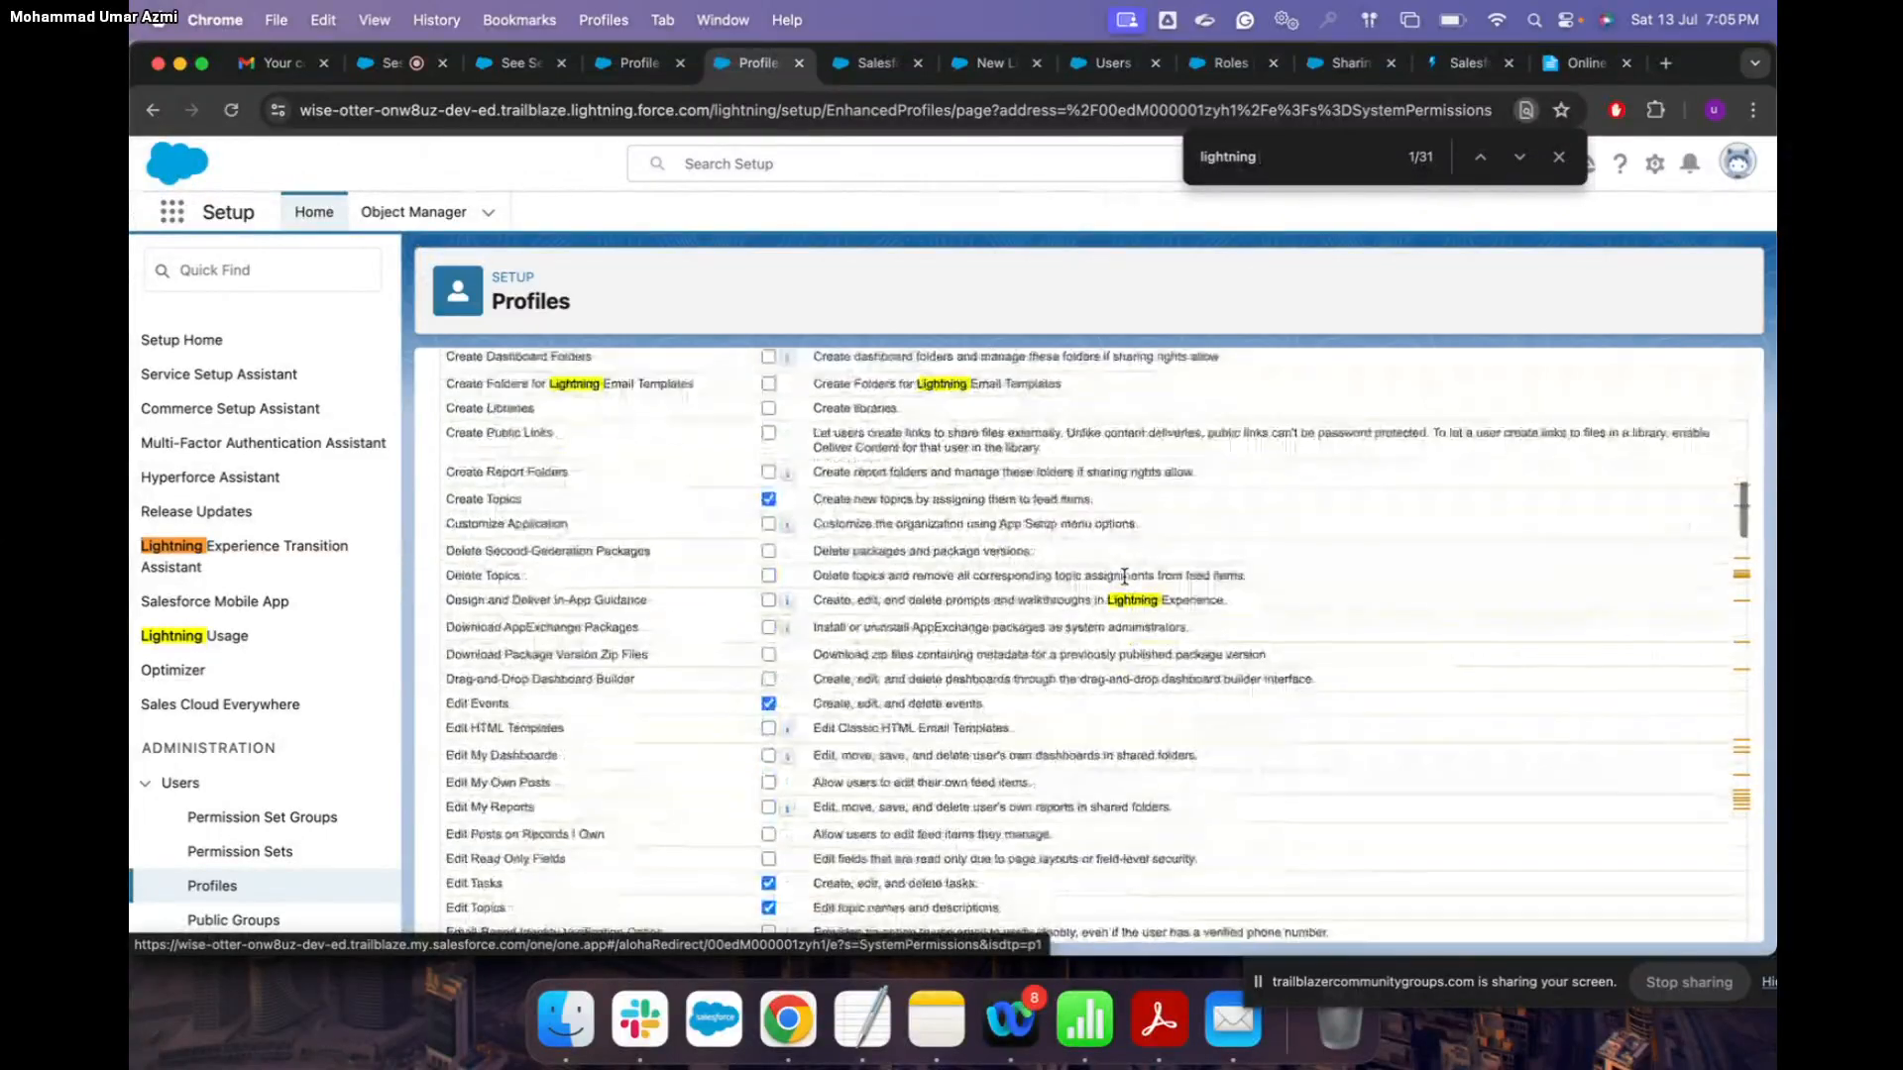
# Step: Enable Lightning Experience User, then save and confirm the permission change
pyautogui.write('use')
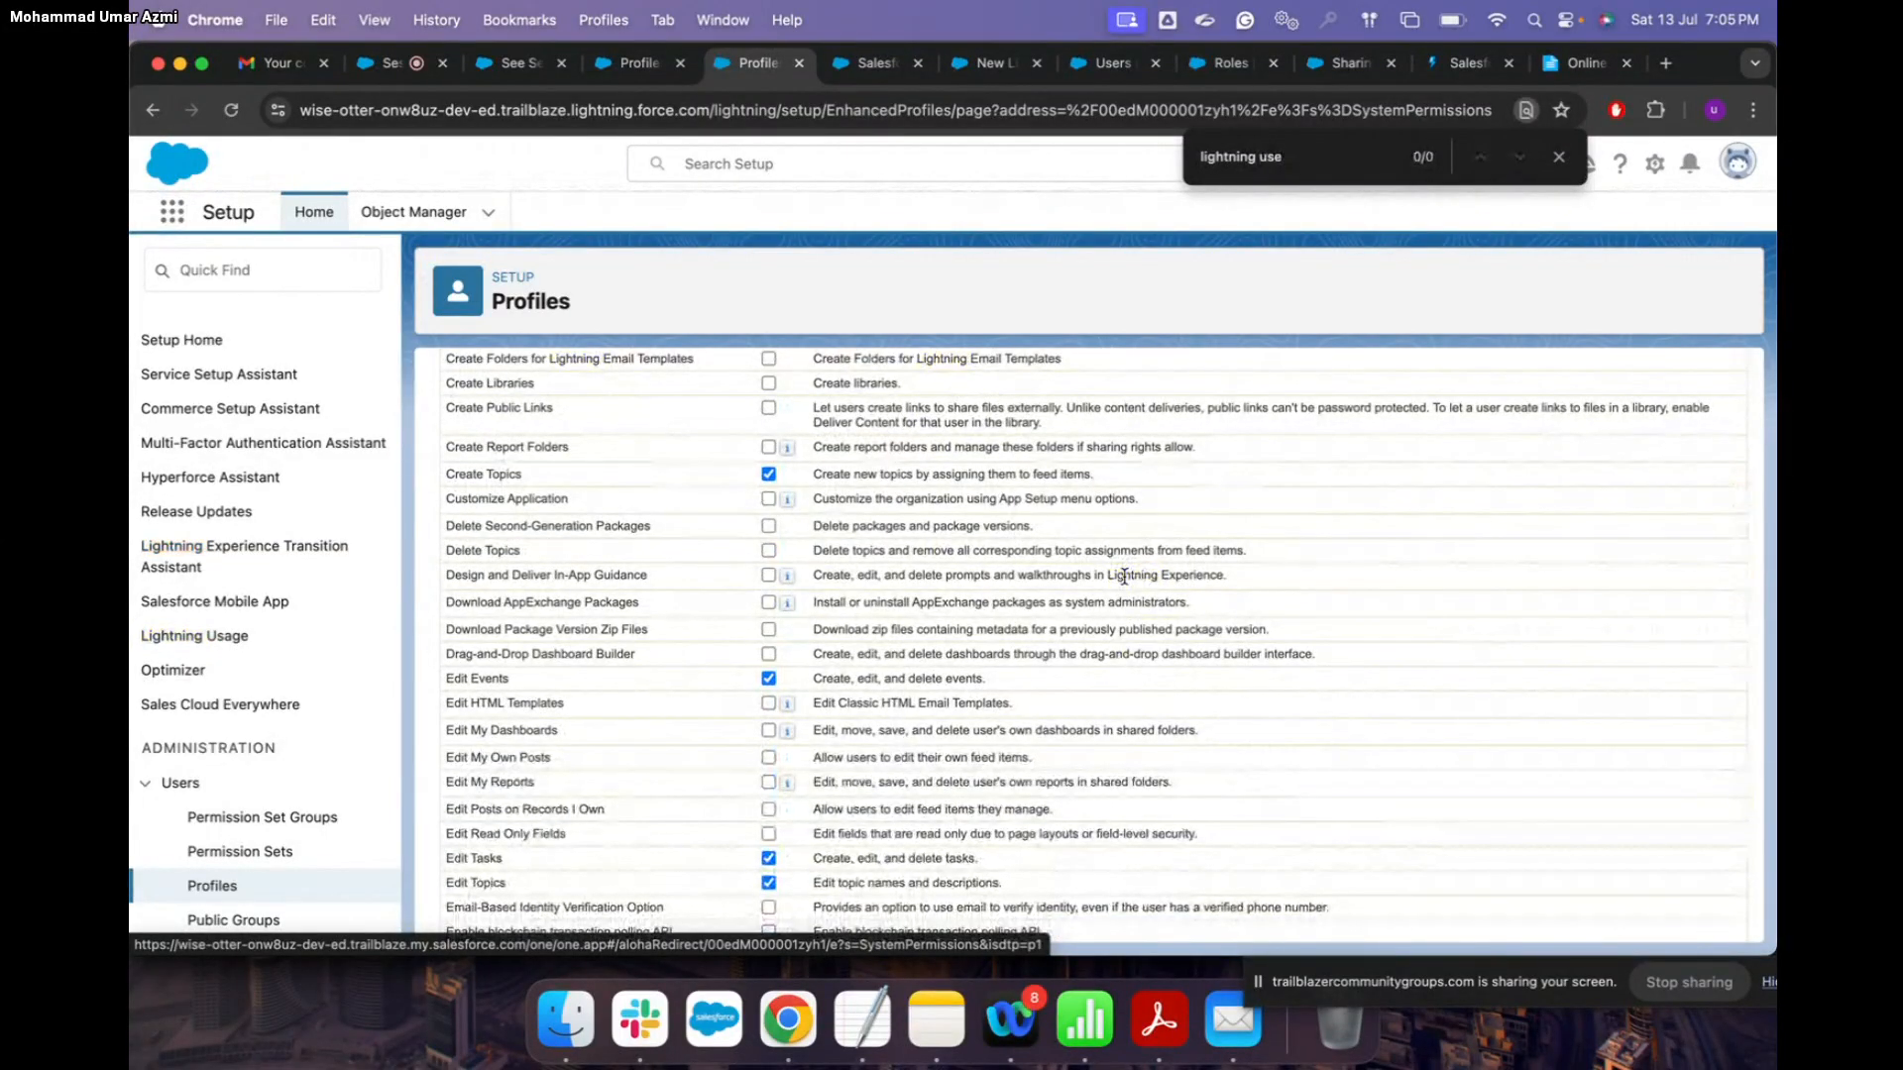
pyautogui.press('BackSpace')
pyautogui.press('BackSpace')
pyautogui.press('BackSpace')
pyautogui.press('BackSpace')
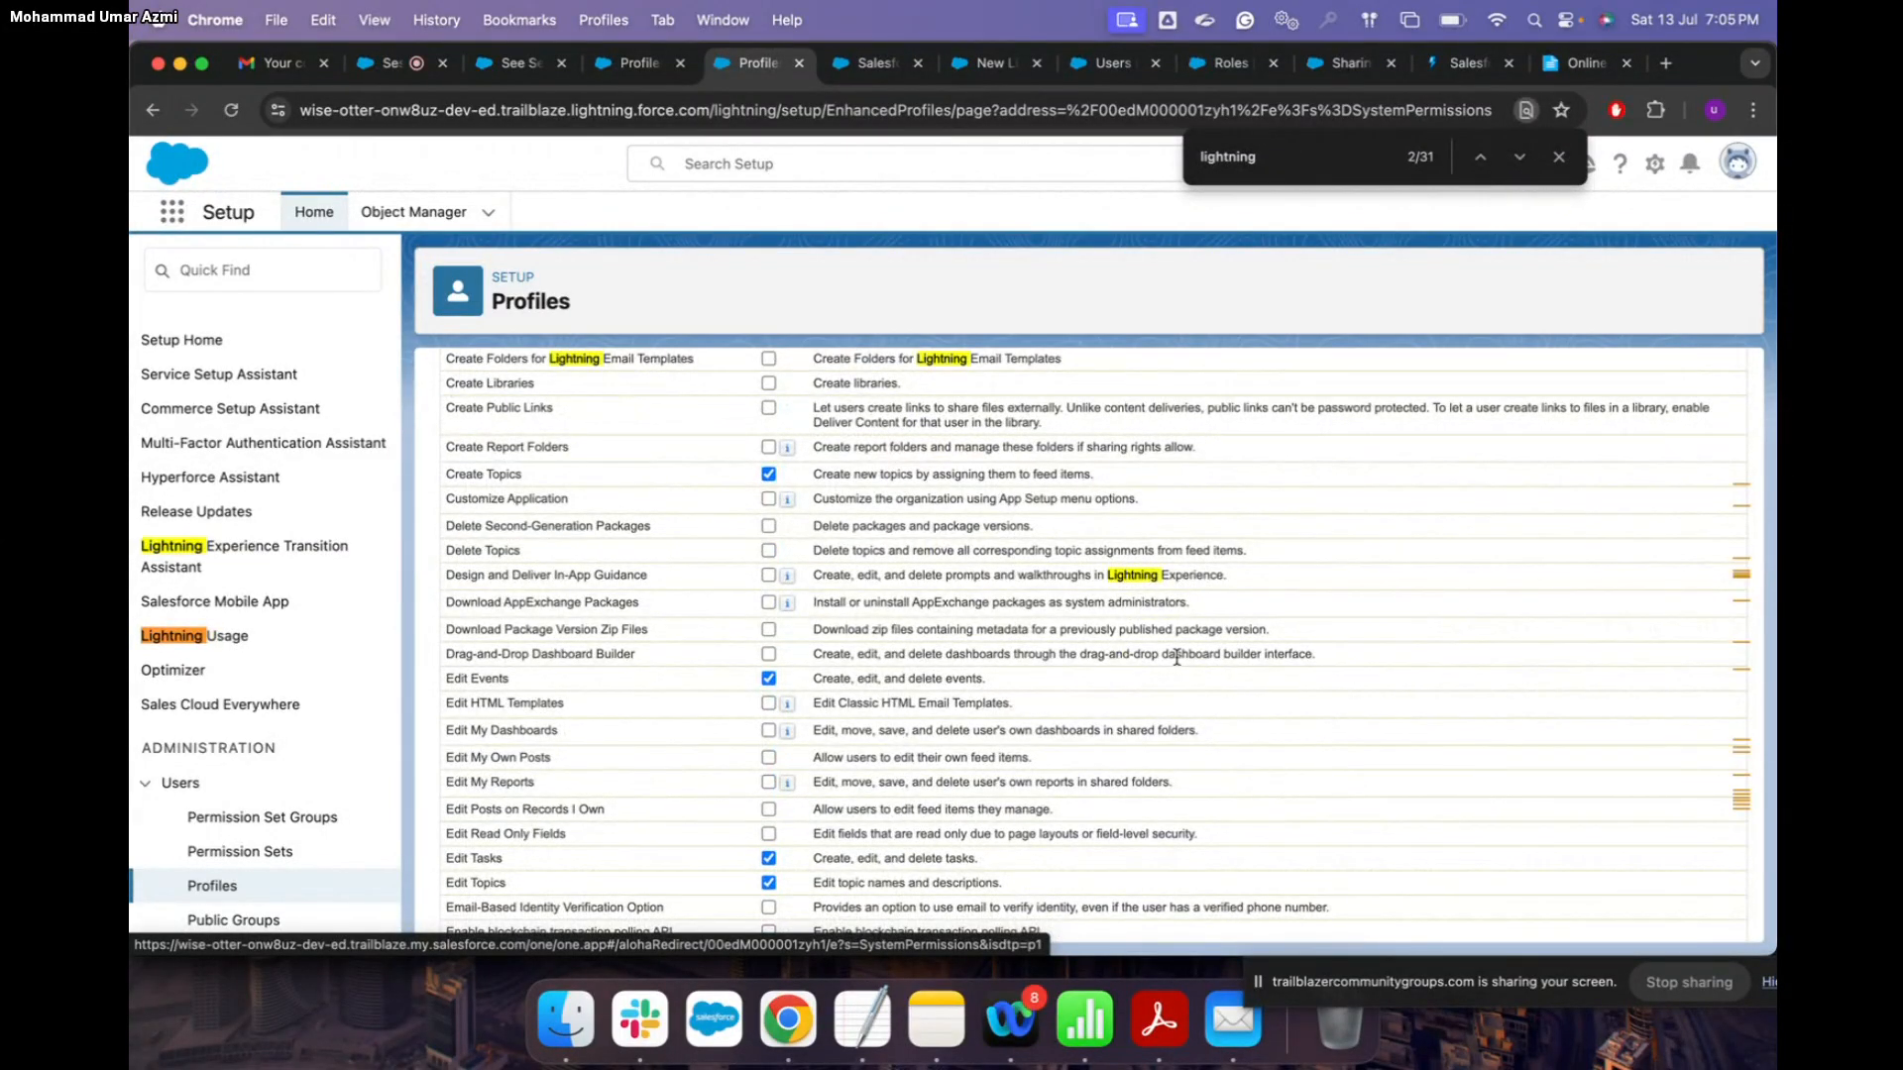
pyautogui.scroll(-5, 1176, 657)
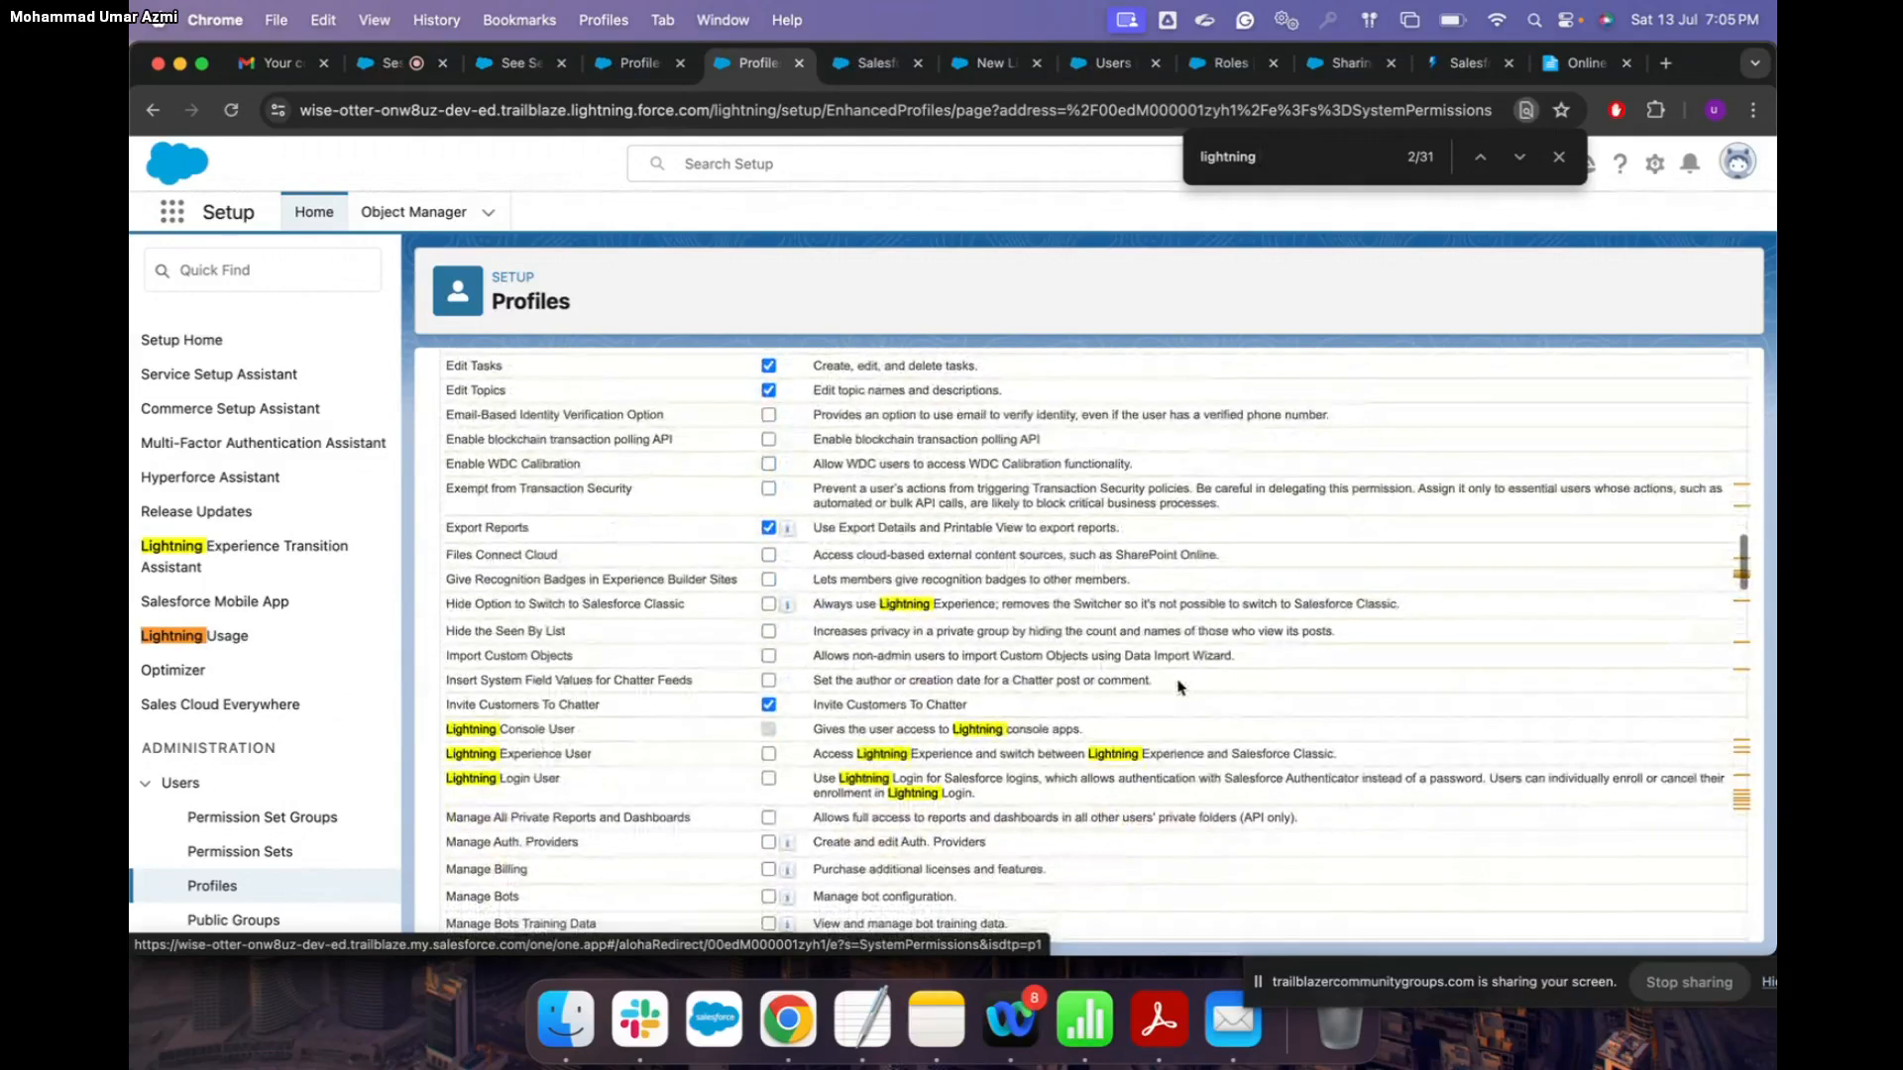
pyautogui.scroll(-1, 1179, 686)
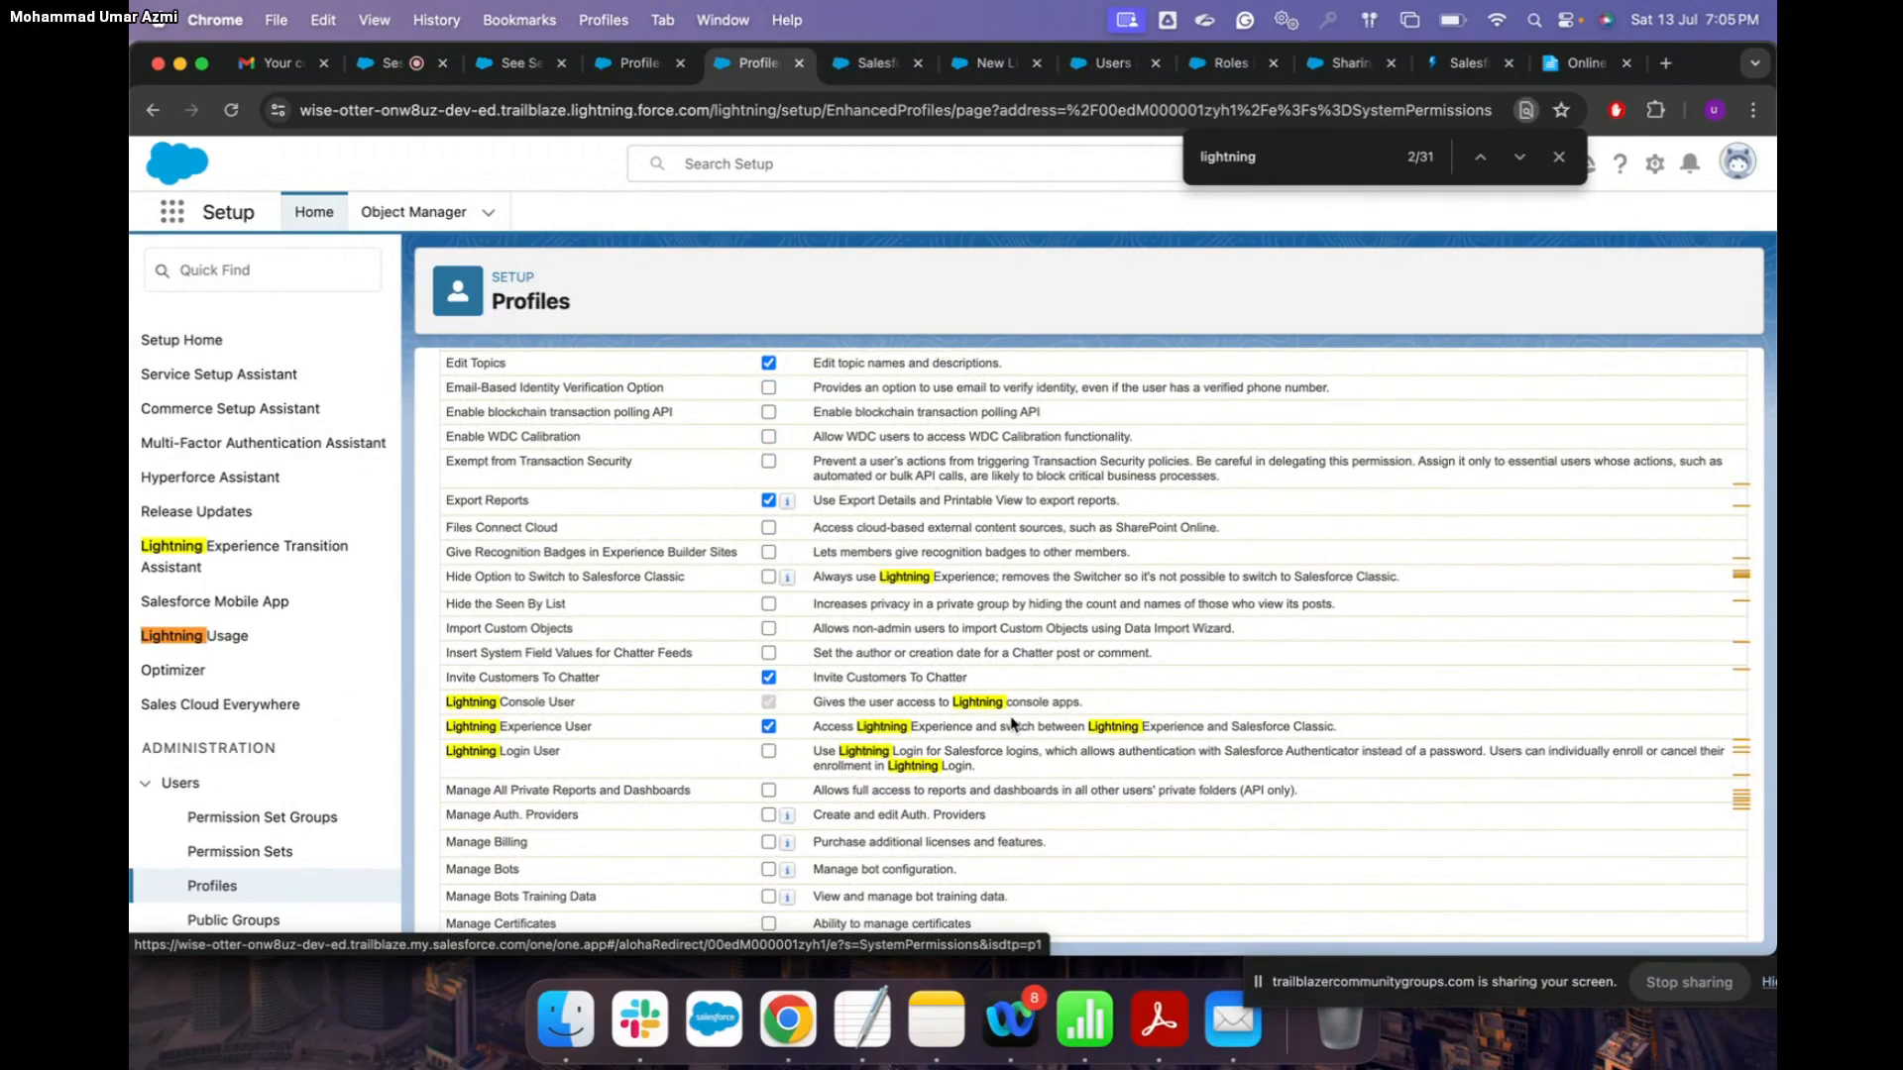
pyautogui.scroll(15, 1078, 682)
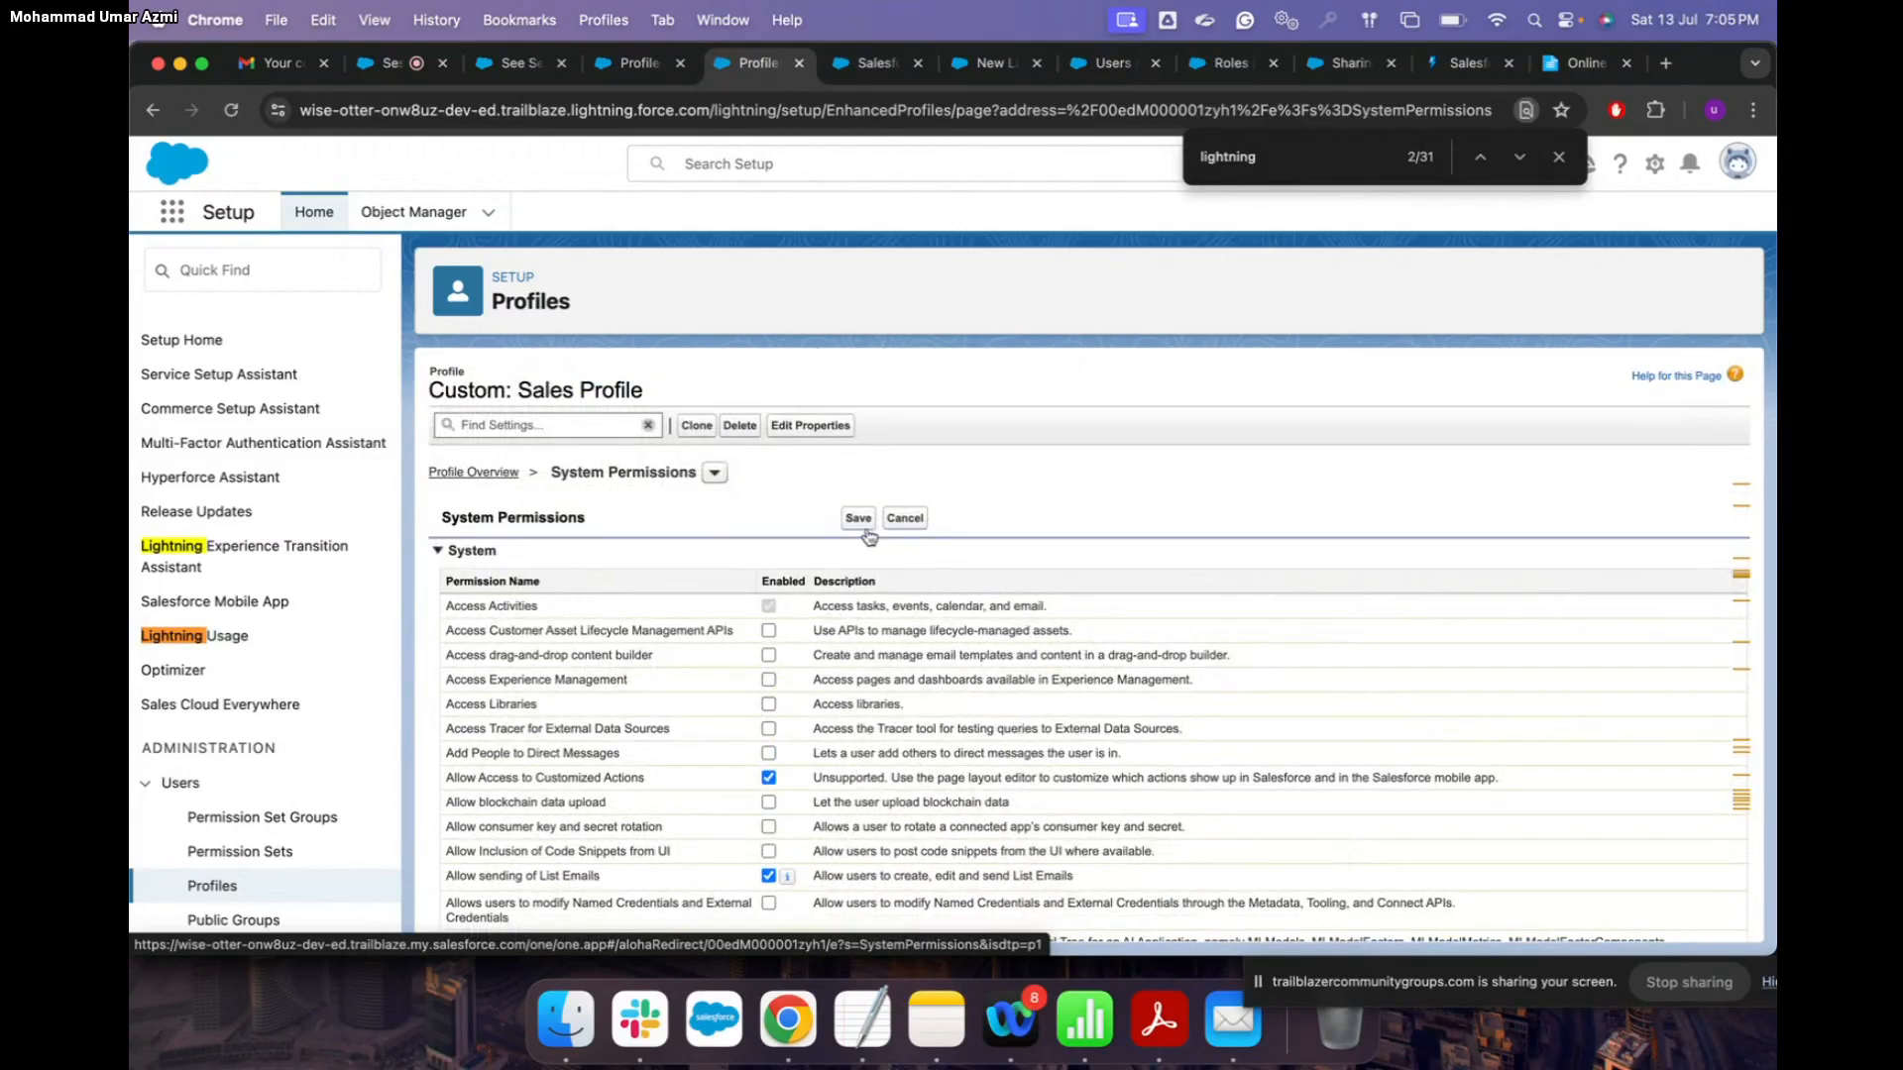
pyautogui.click(859, 520)
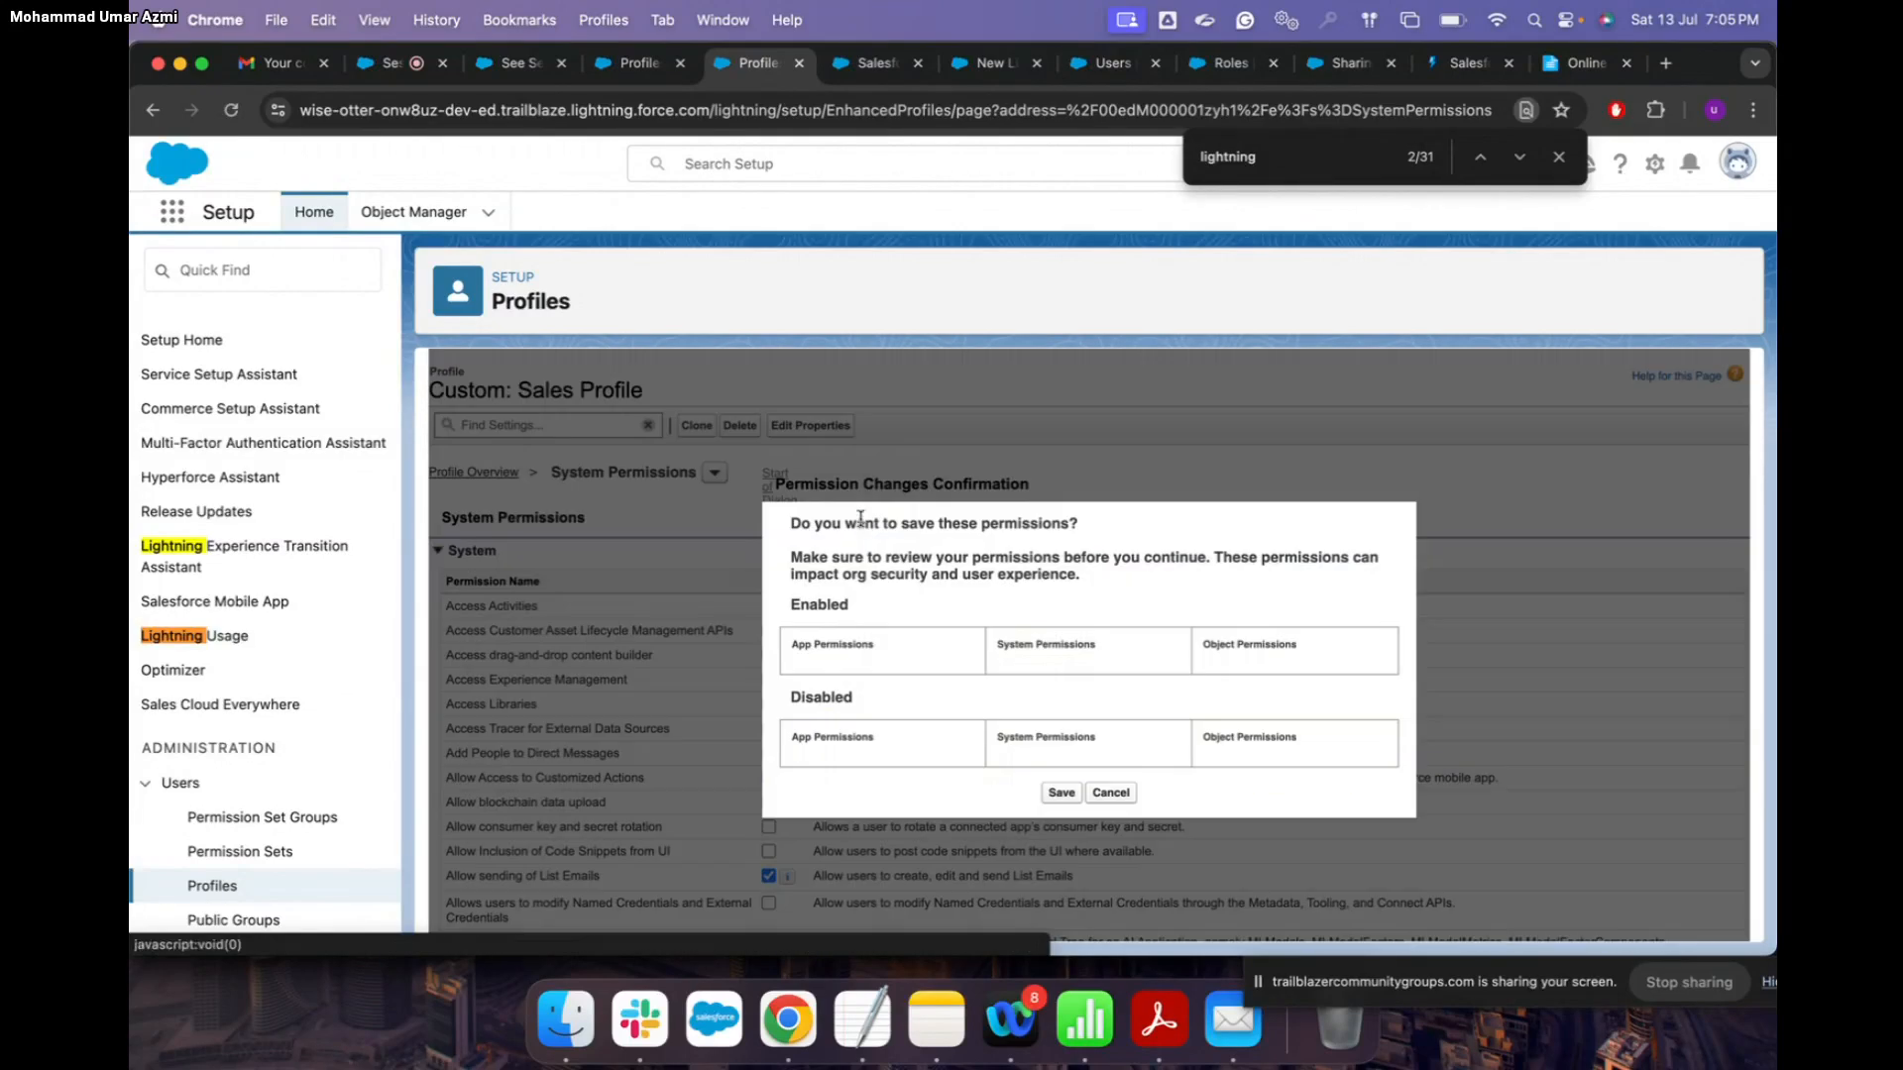
pyautogui.click(1061, 806)
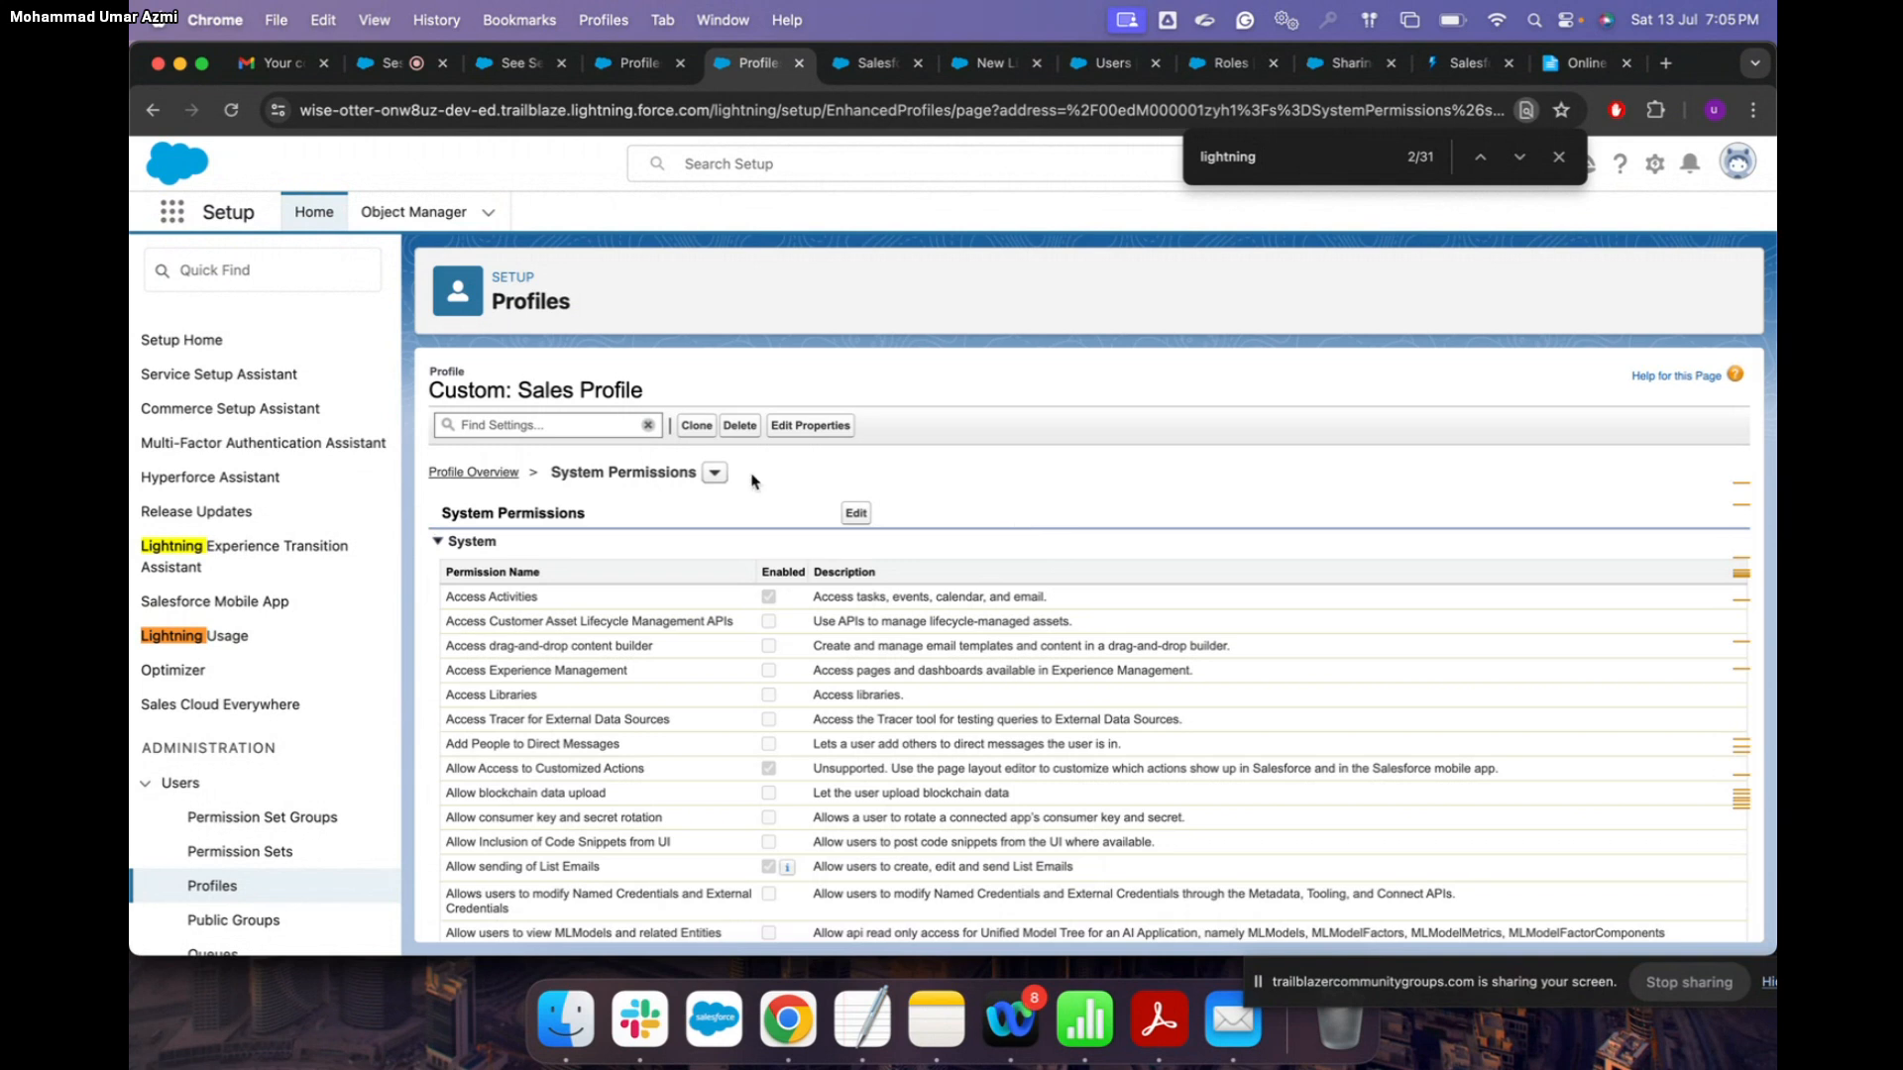
# Step: Open the Assignments object settings in the Custom: Sales Profile
pyautogui.click(476, 477)
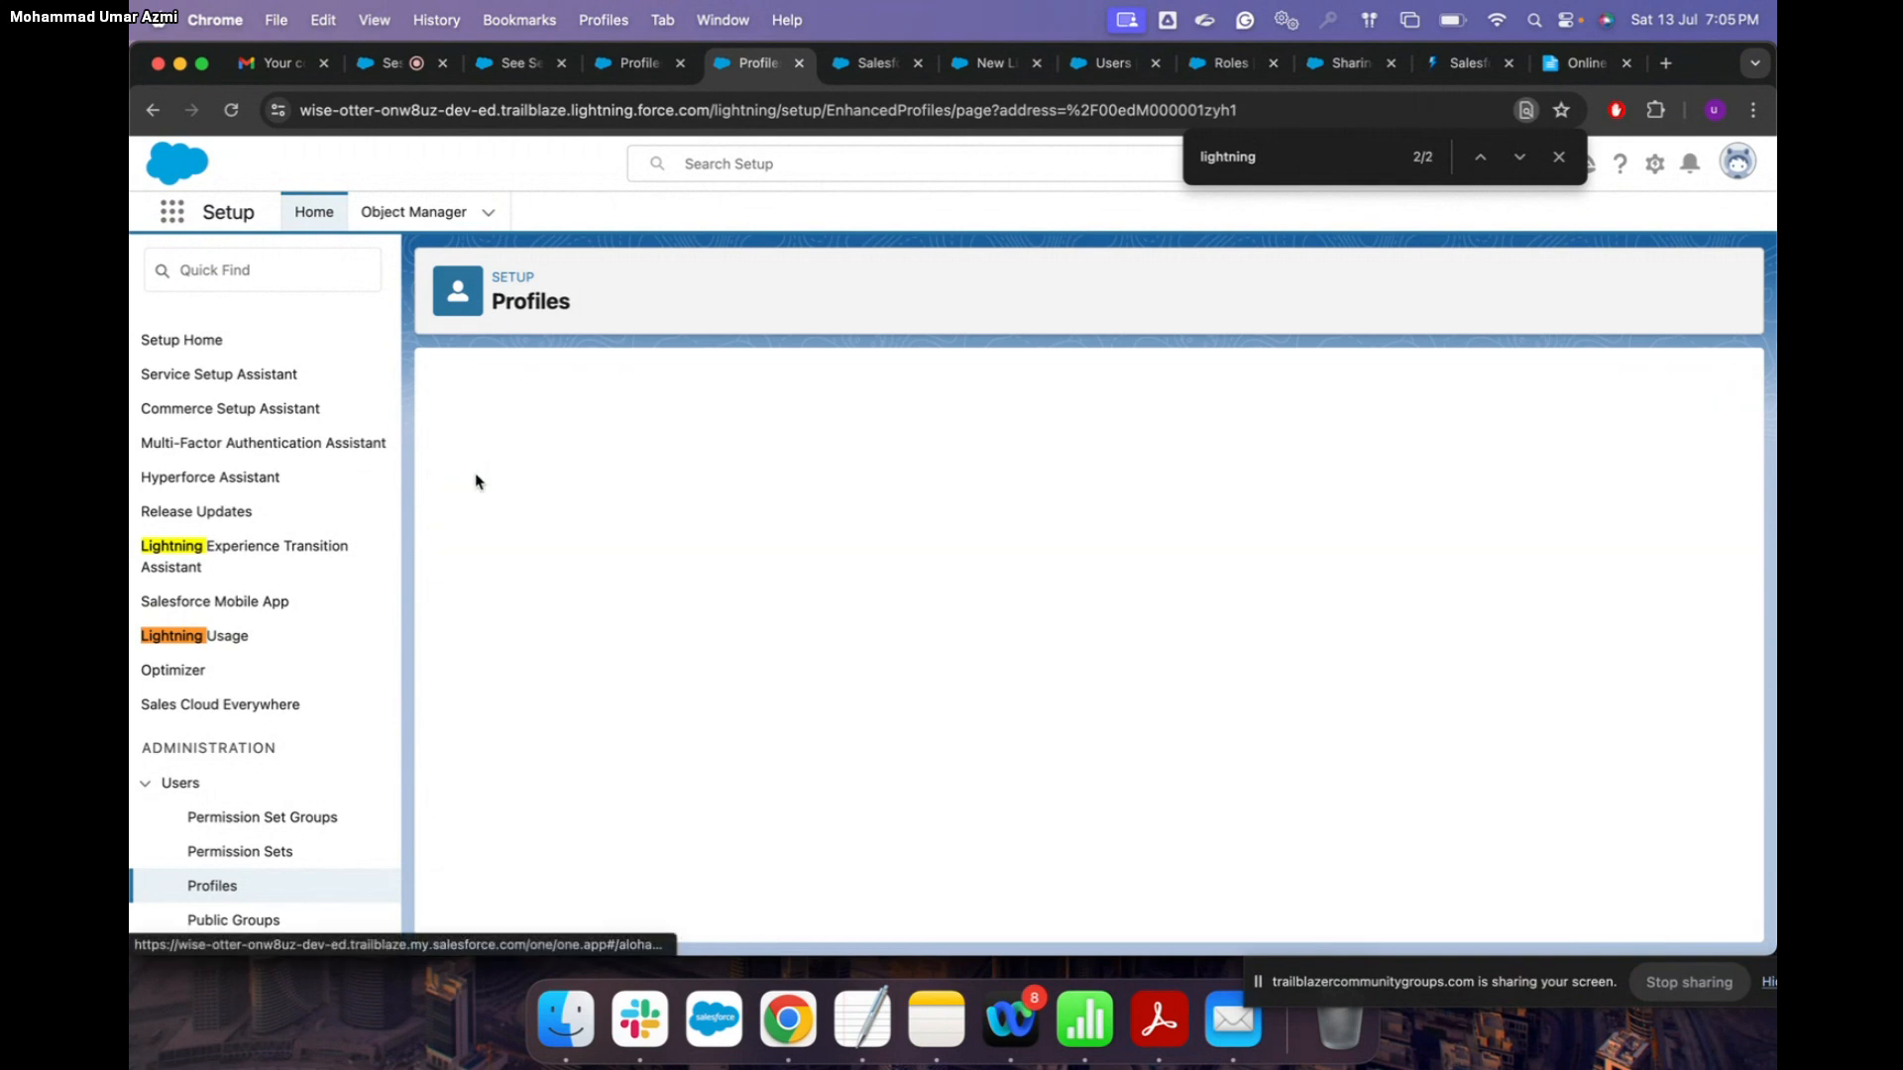
pyautogui.click(1559, 159)
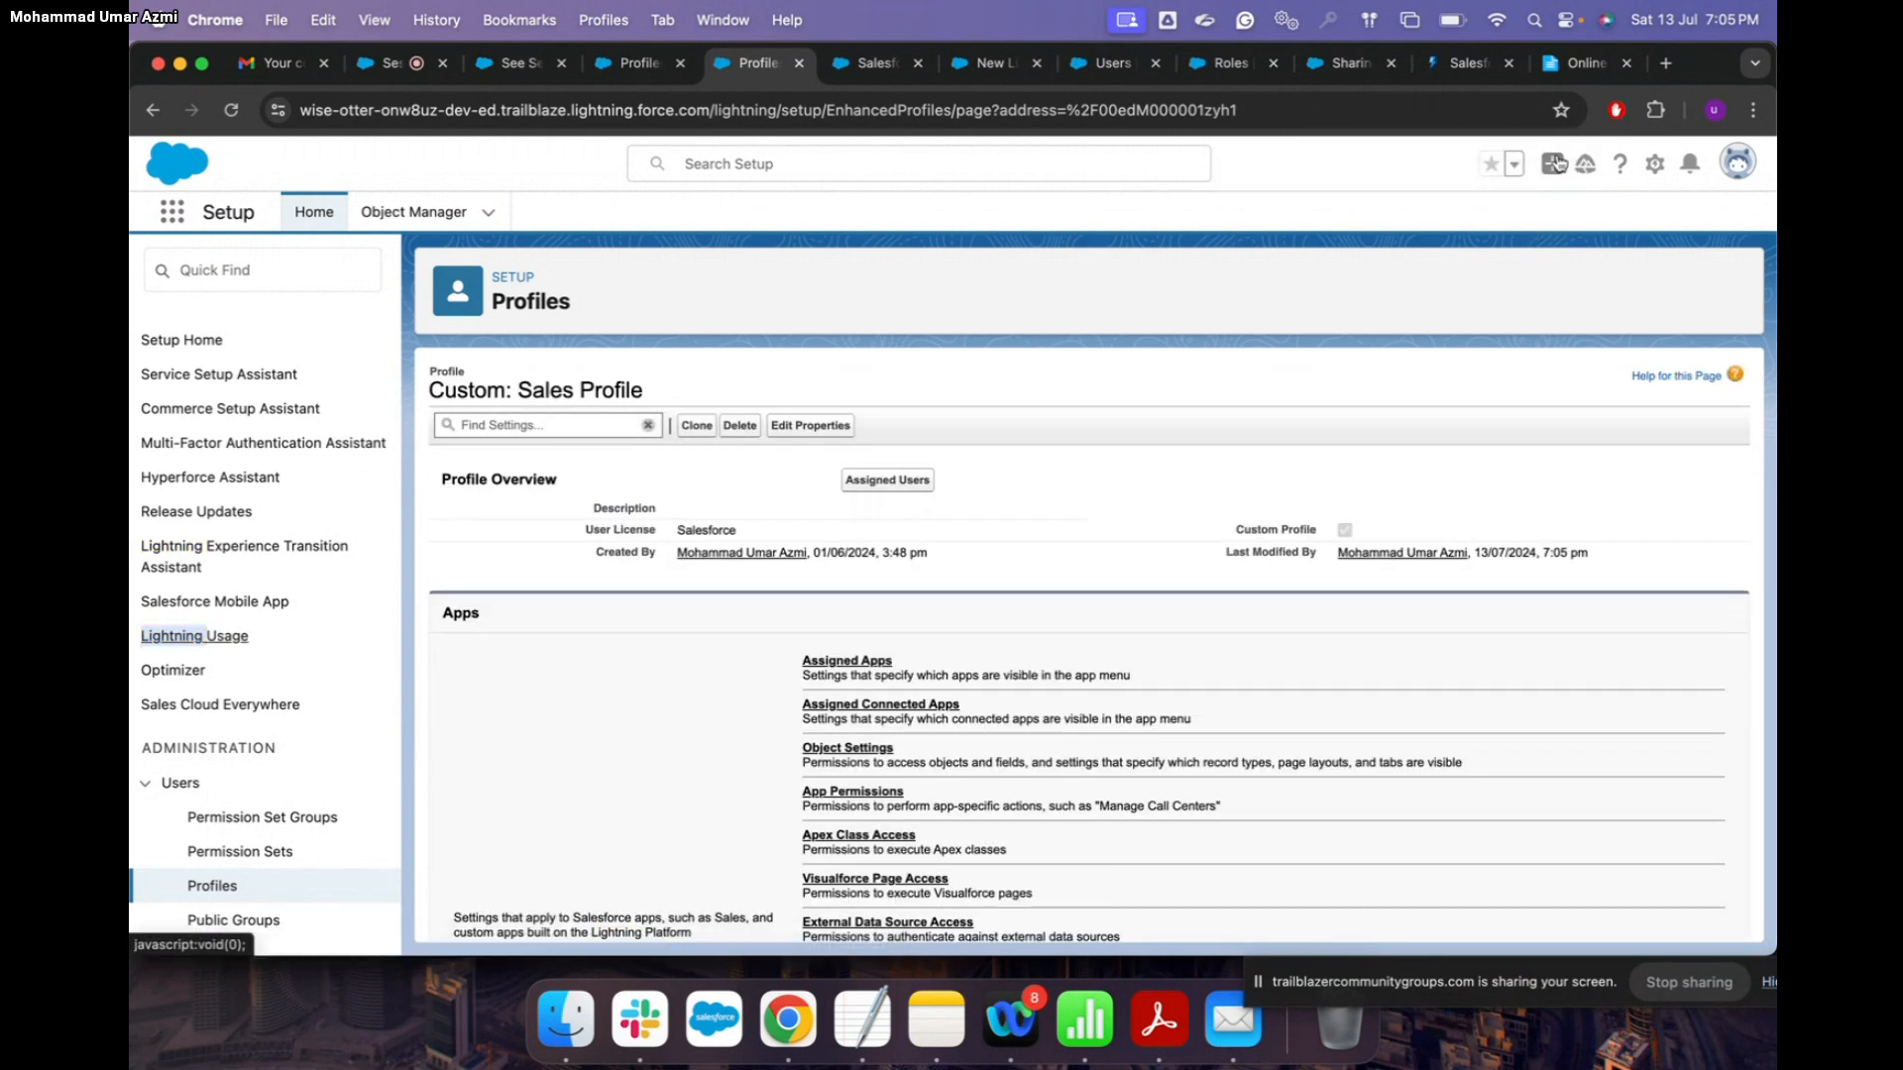
pyautogui.scroll(-4, 1087, 649)
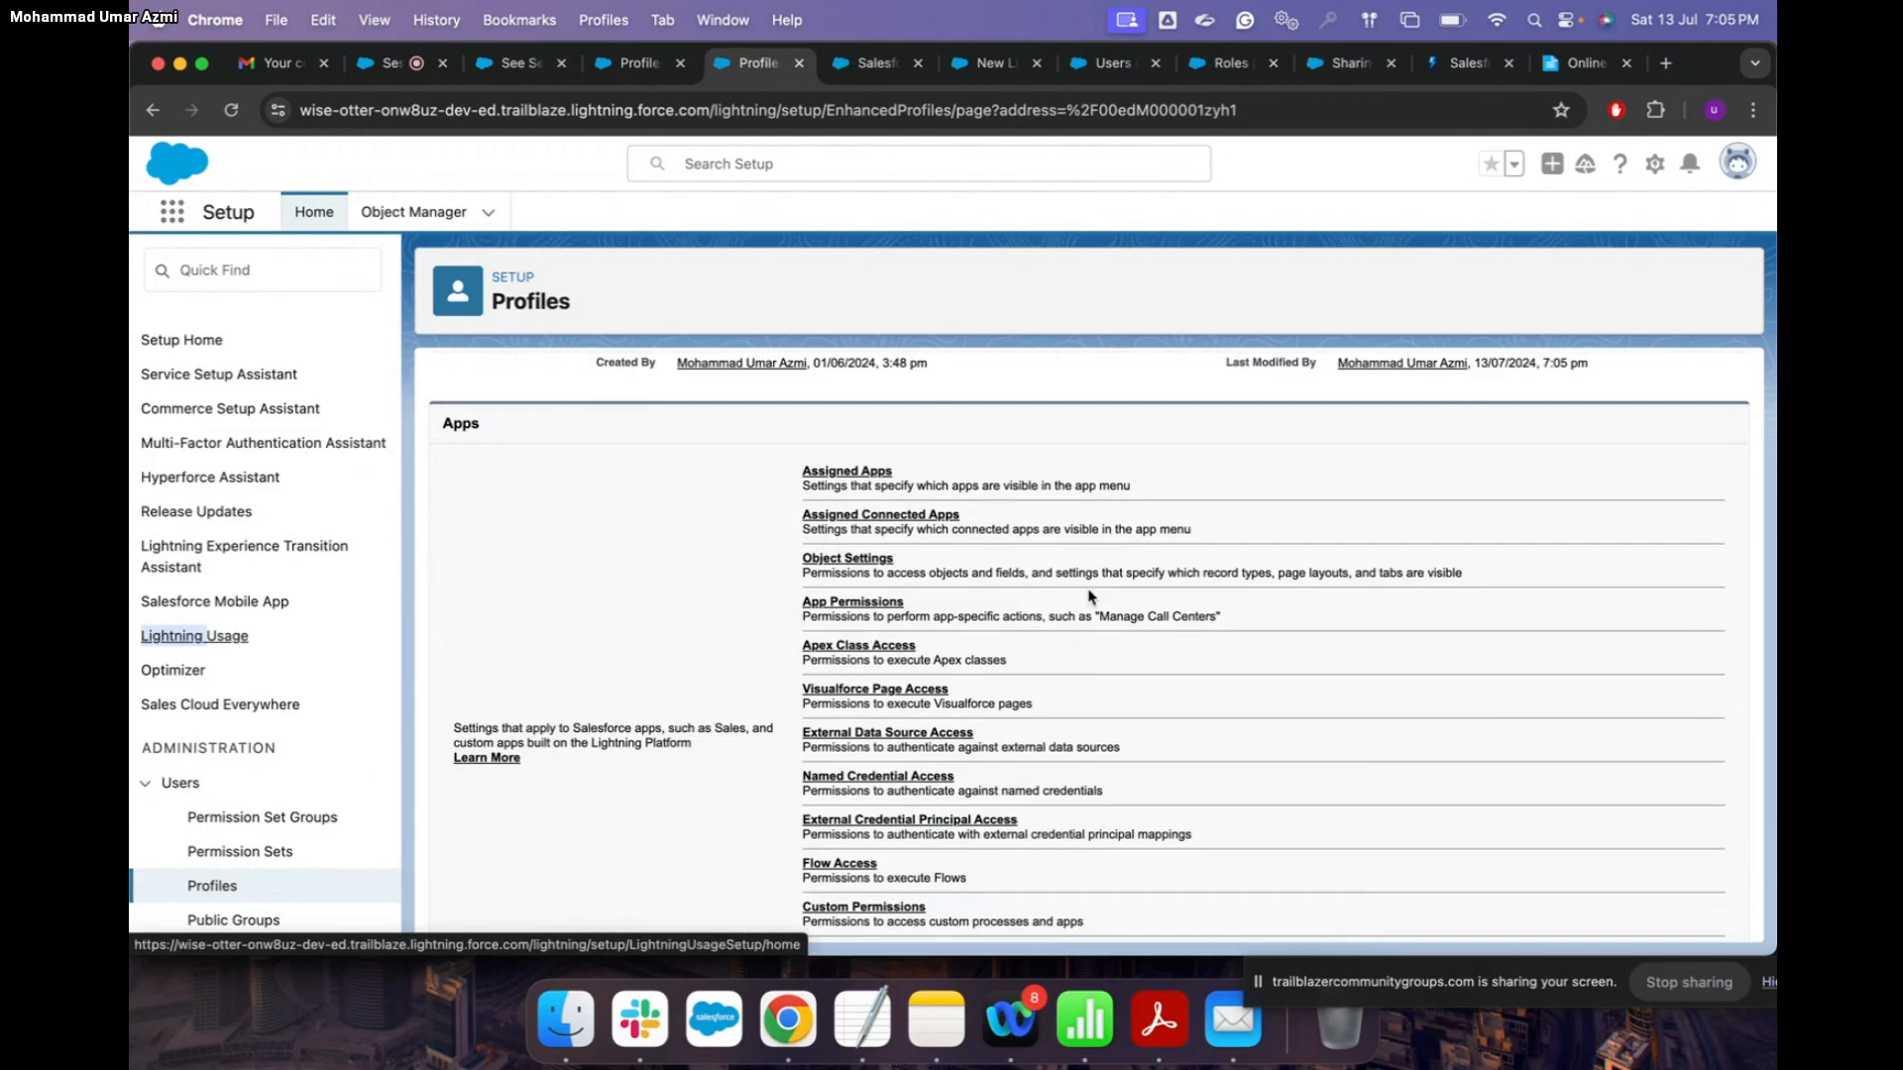
pyautogui.scroll(-1, 1084, 605)
pyautogui.click(875, 524)
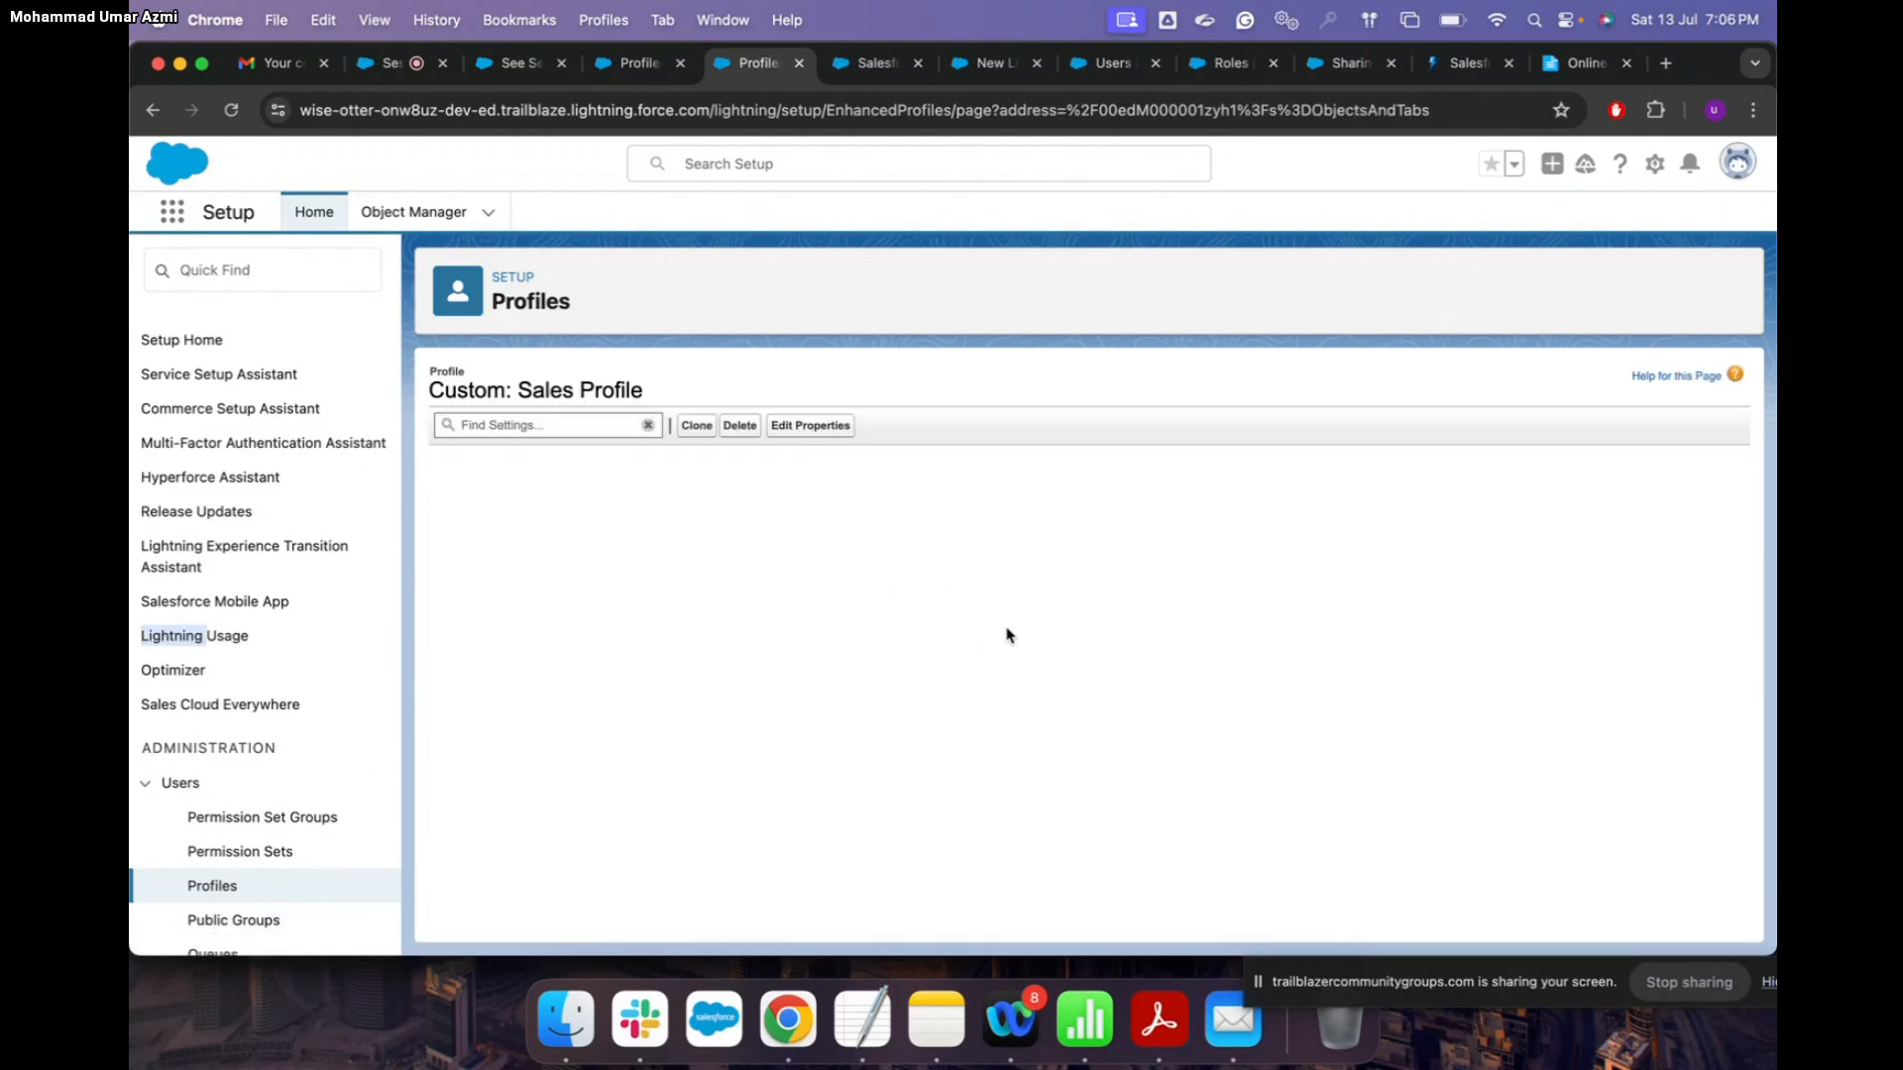
pyautogui.scroll(-5, 683, 701)
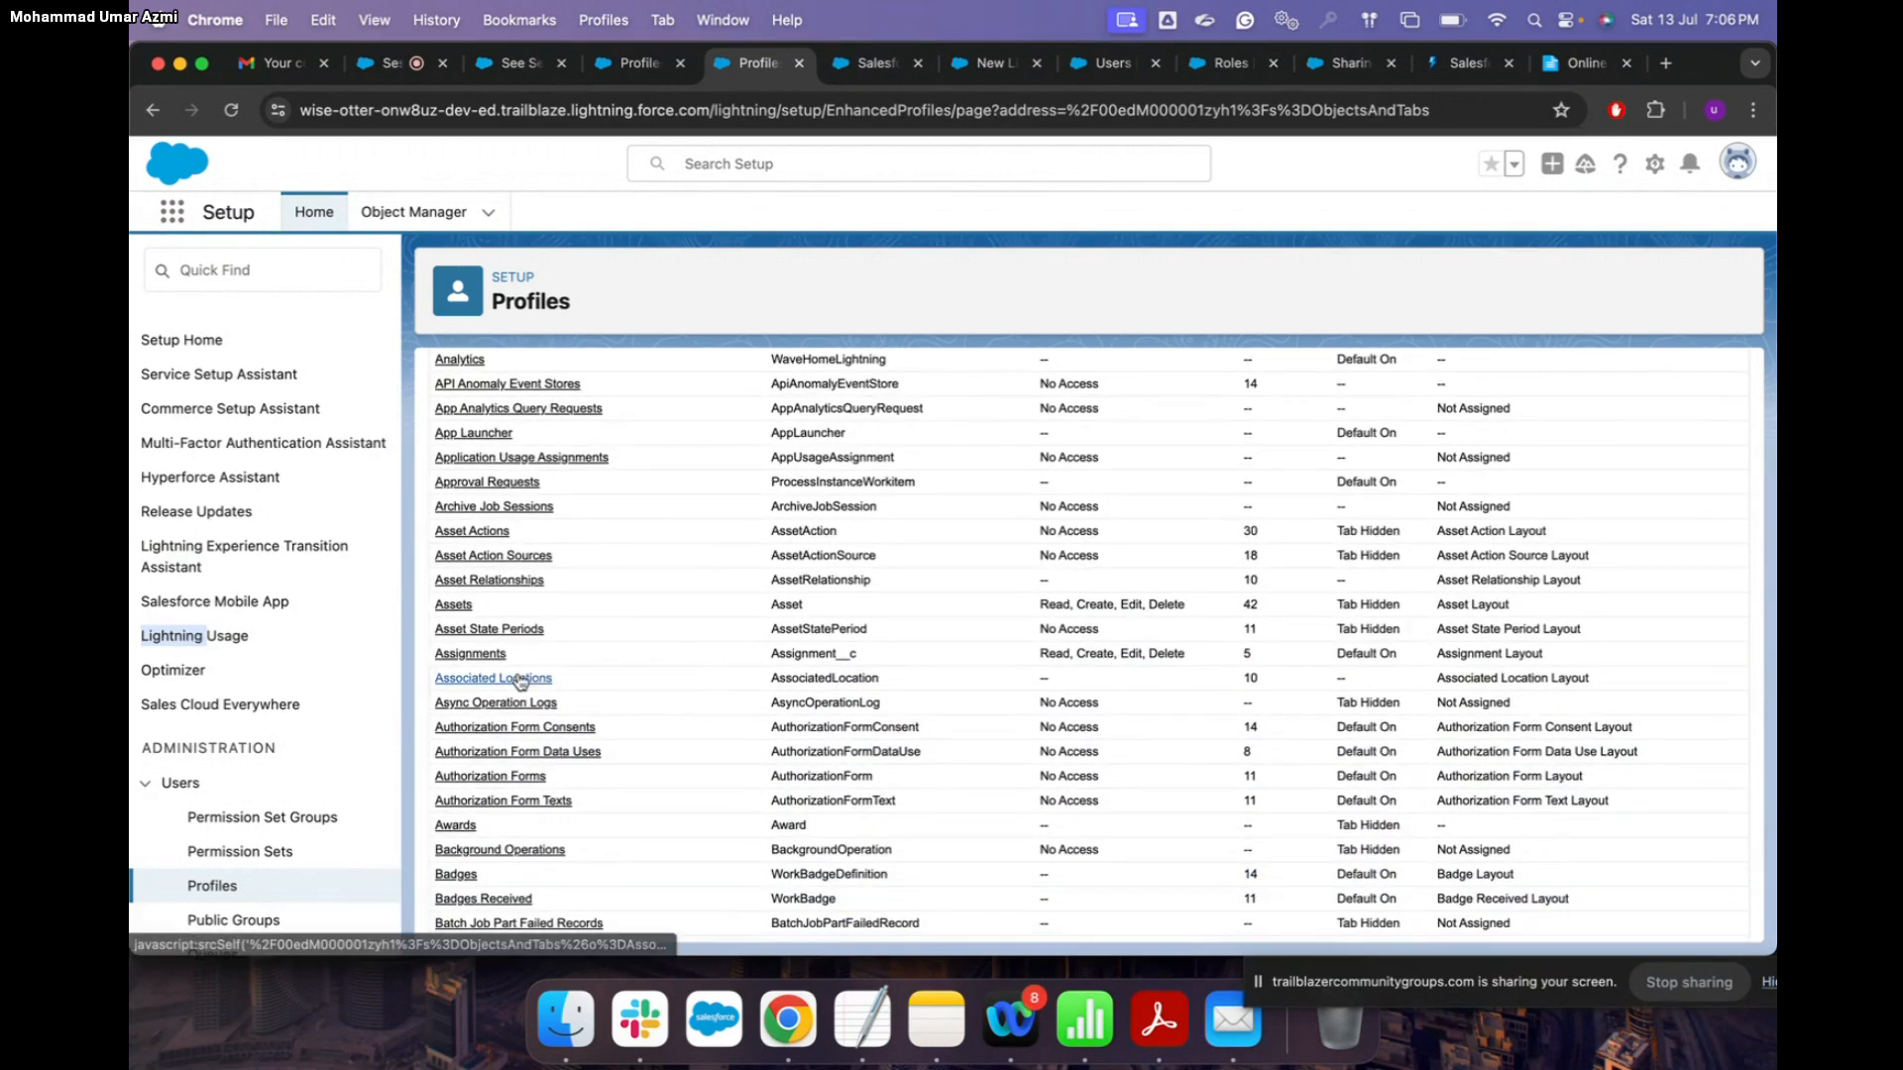
pyautogui.click(474, 654)
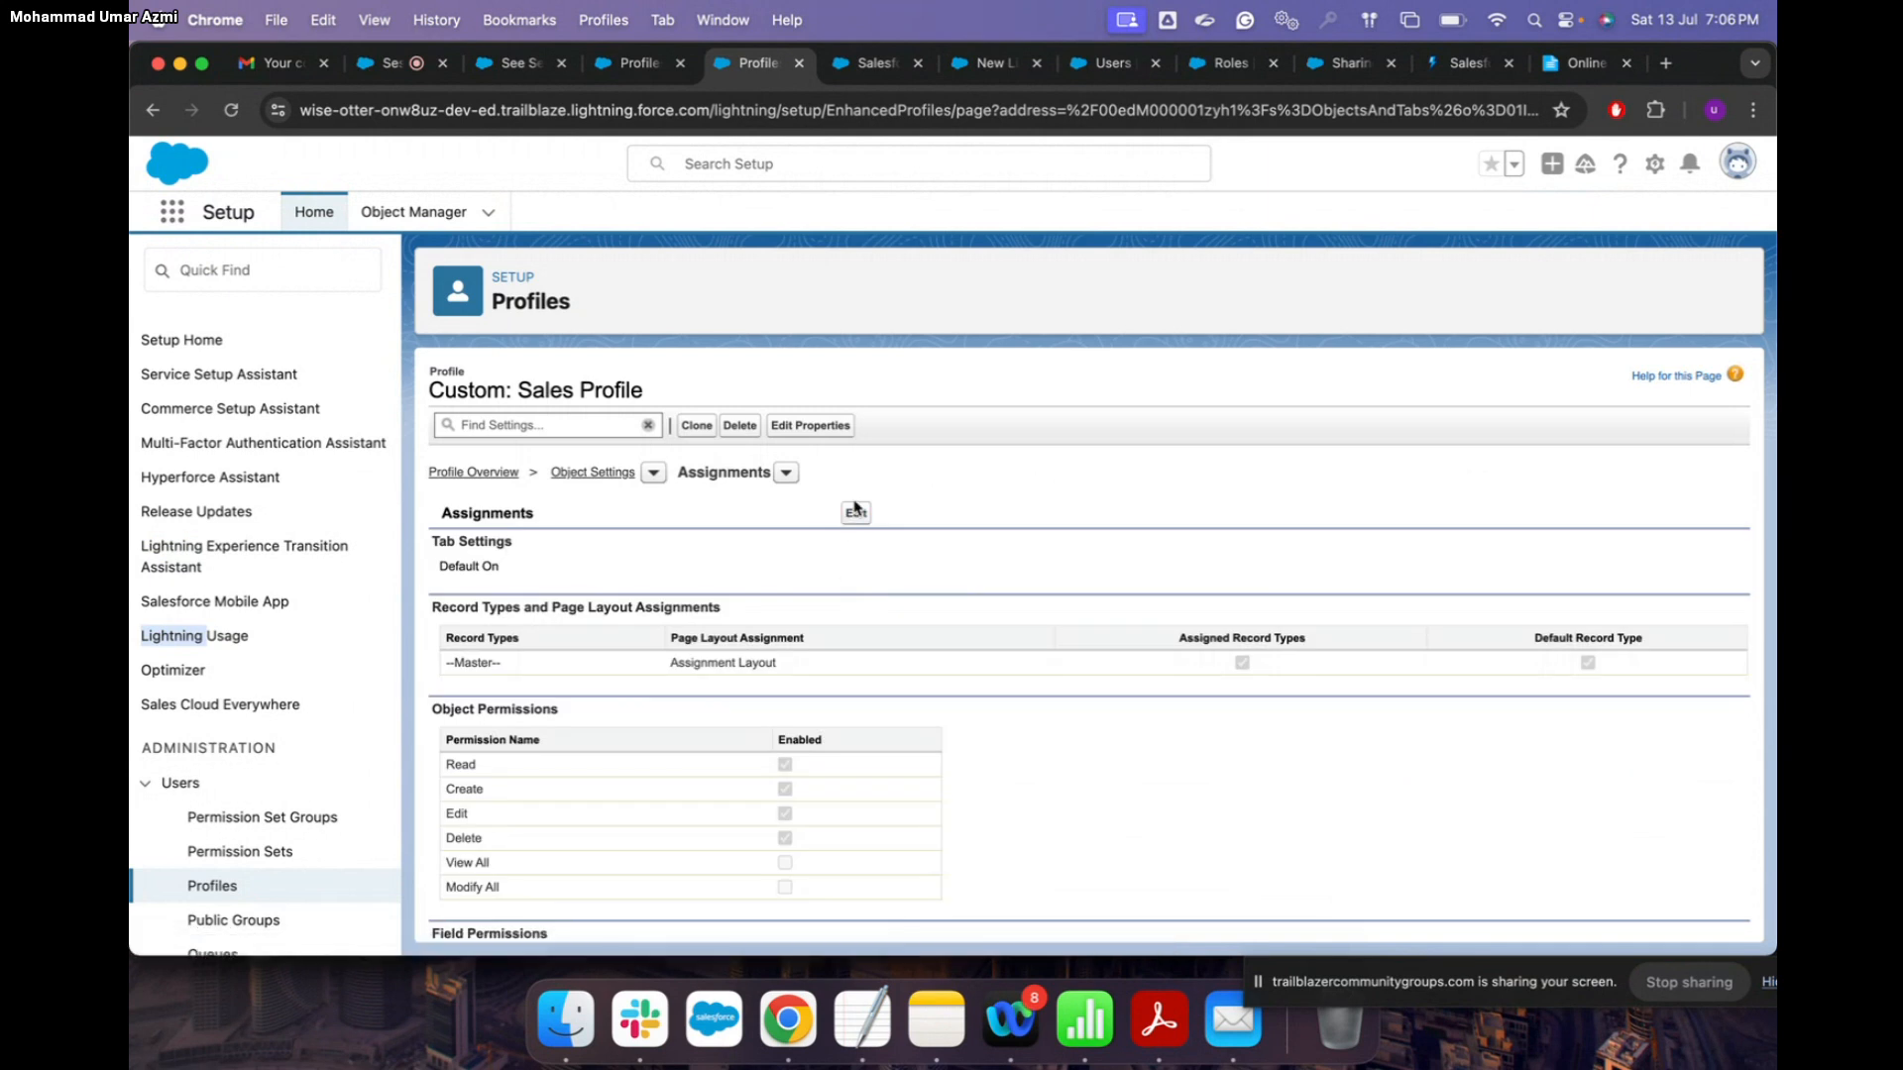
# Step: Grant View All, Modify All and field Read/Edit access on Assignments, keeping the tab Default On
pyautogui.click(854, 512)
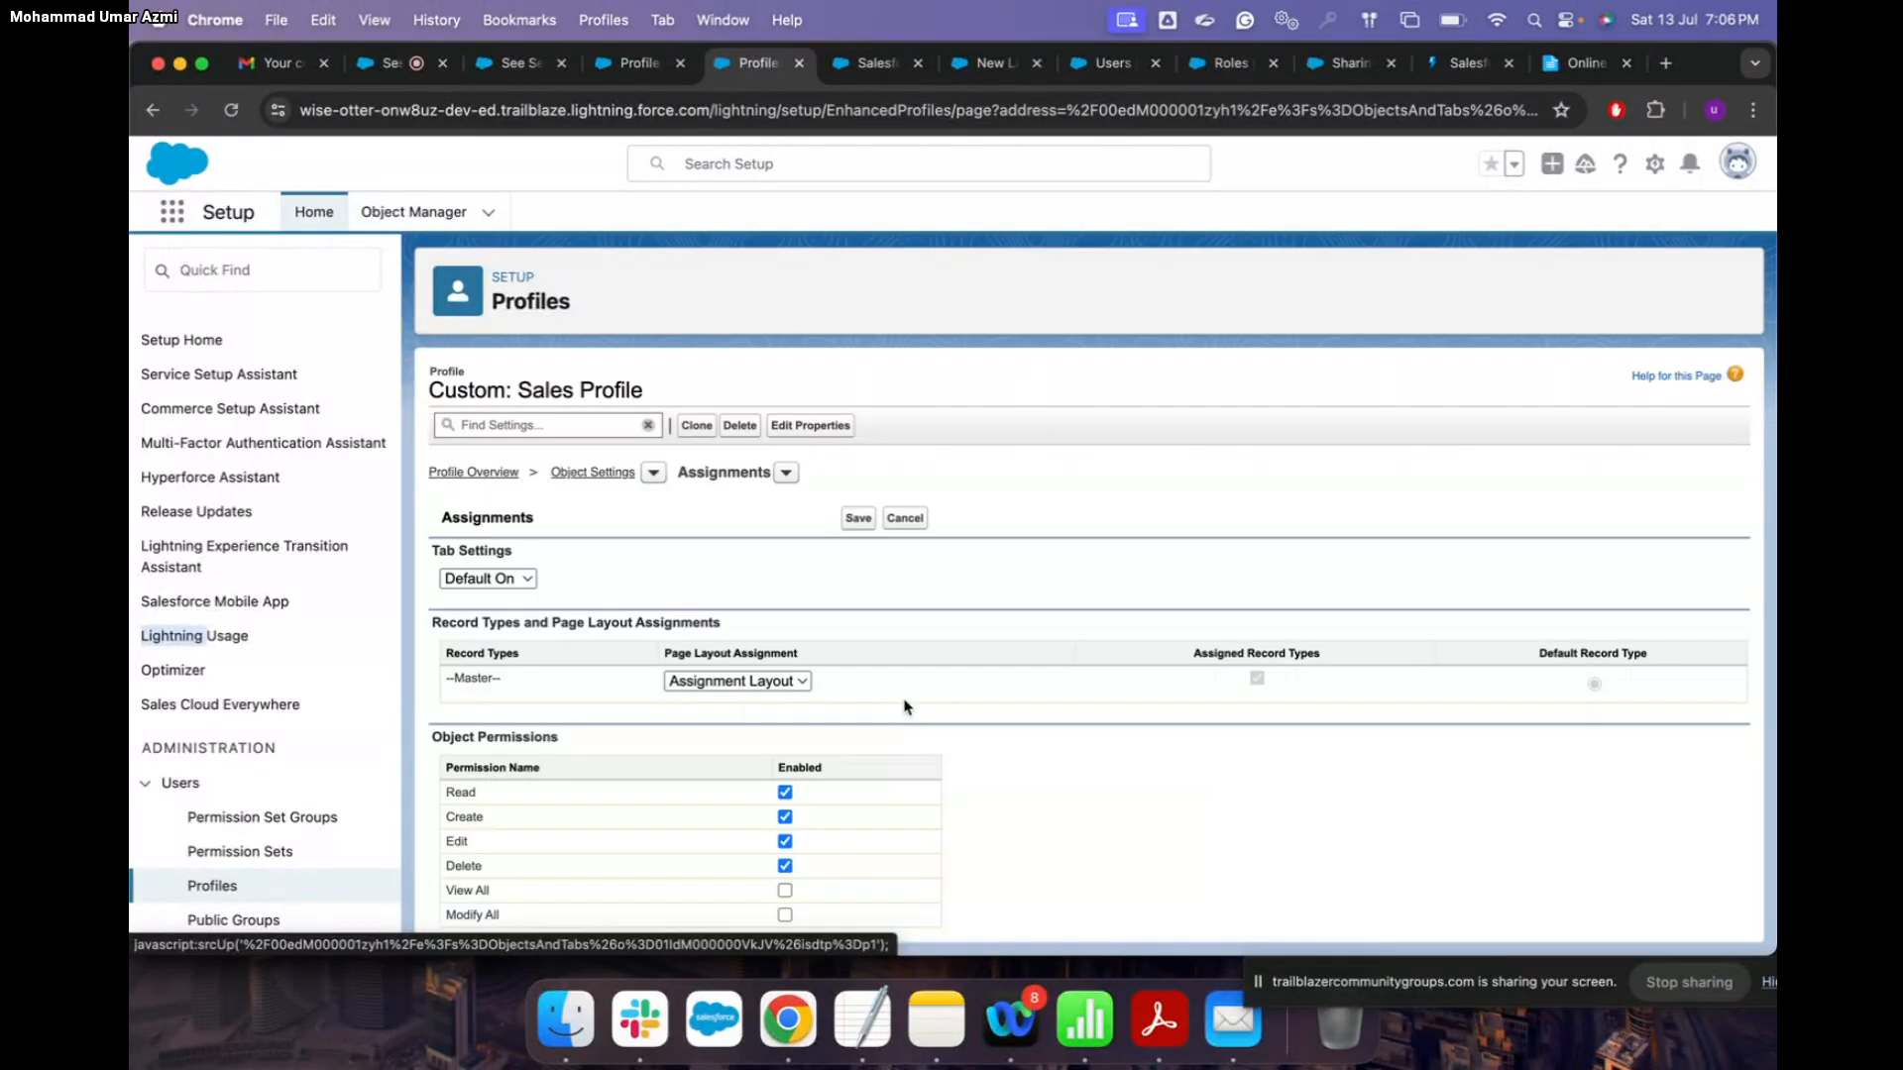
pyautogui.scroll(-3, 904, 707)
pyautogui.click(785, 670)
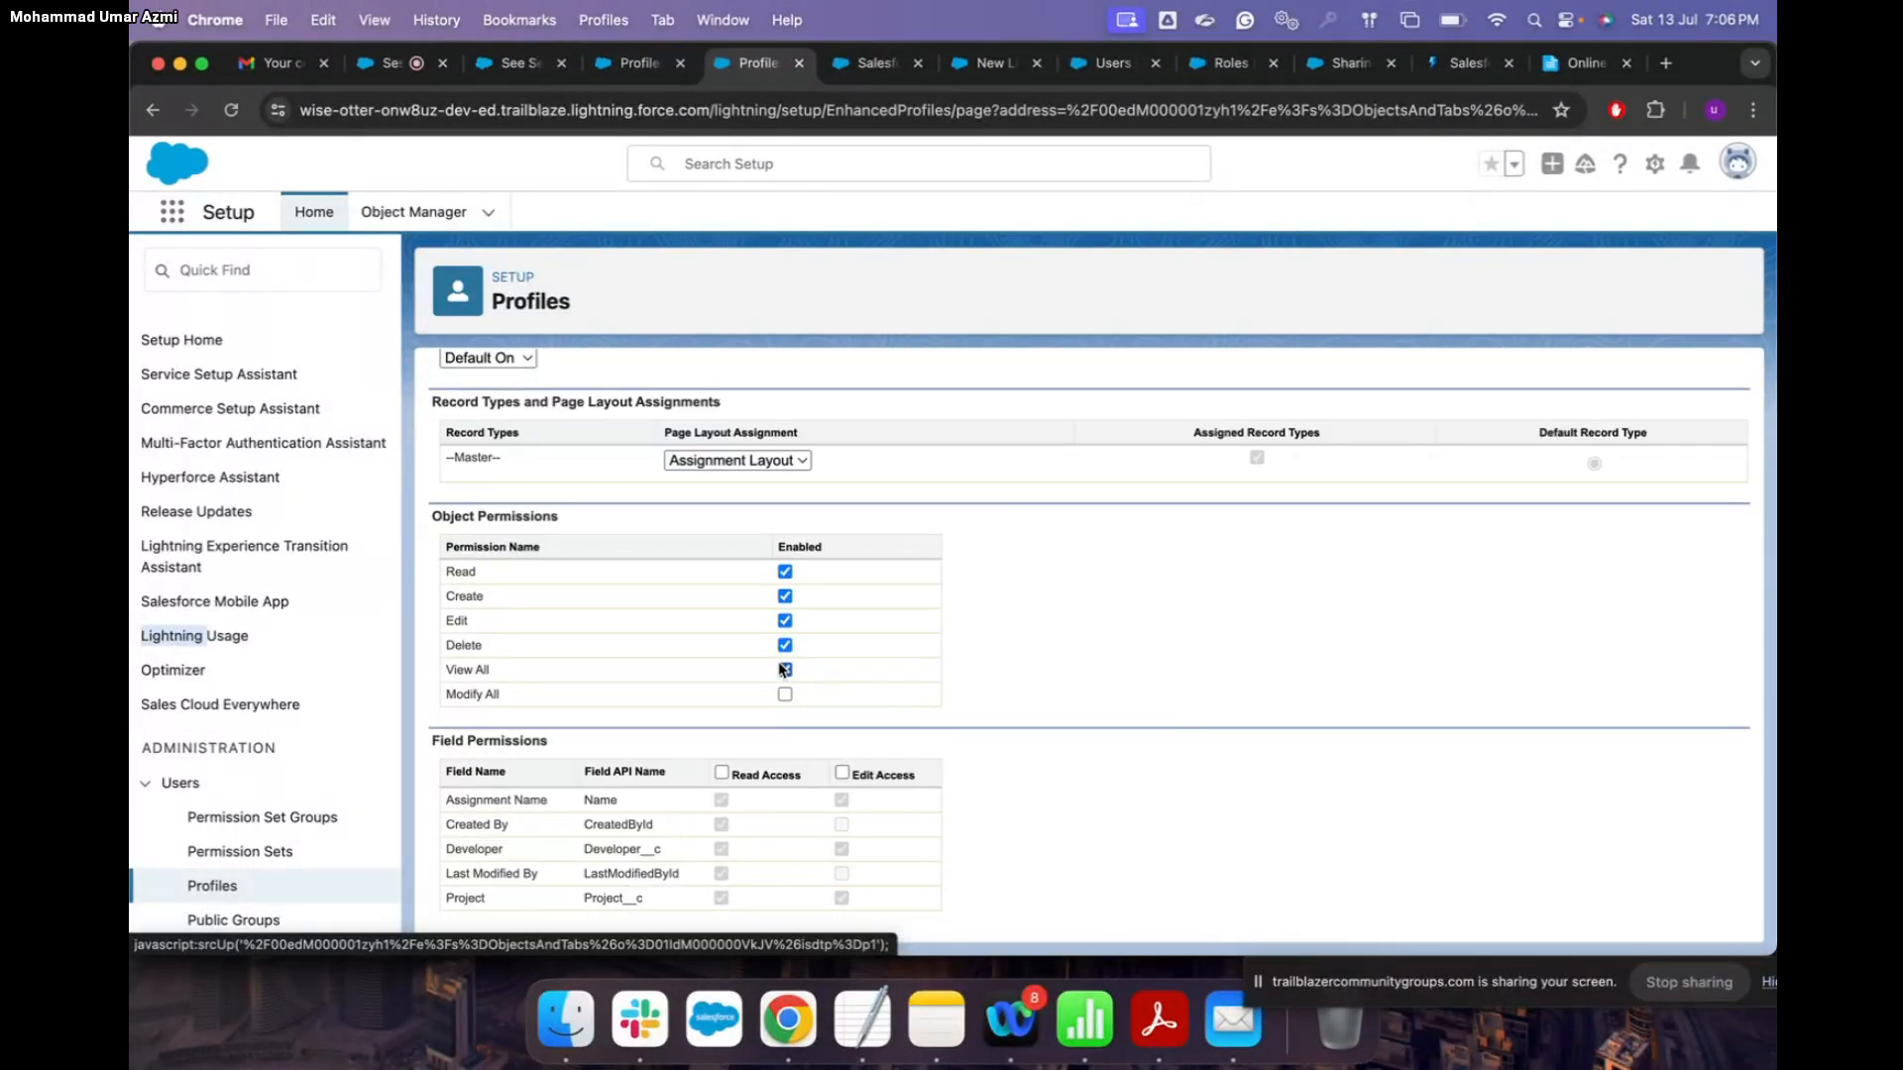
pyautogui.click(785, 693)
pyautogui.click(722, 772)
pyautogui.scroll(3, 885, 790)
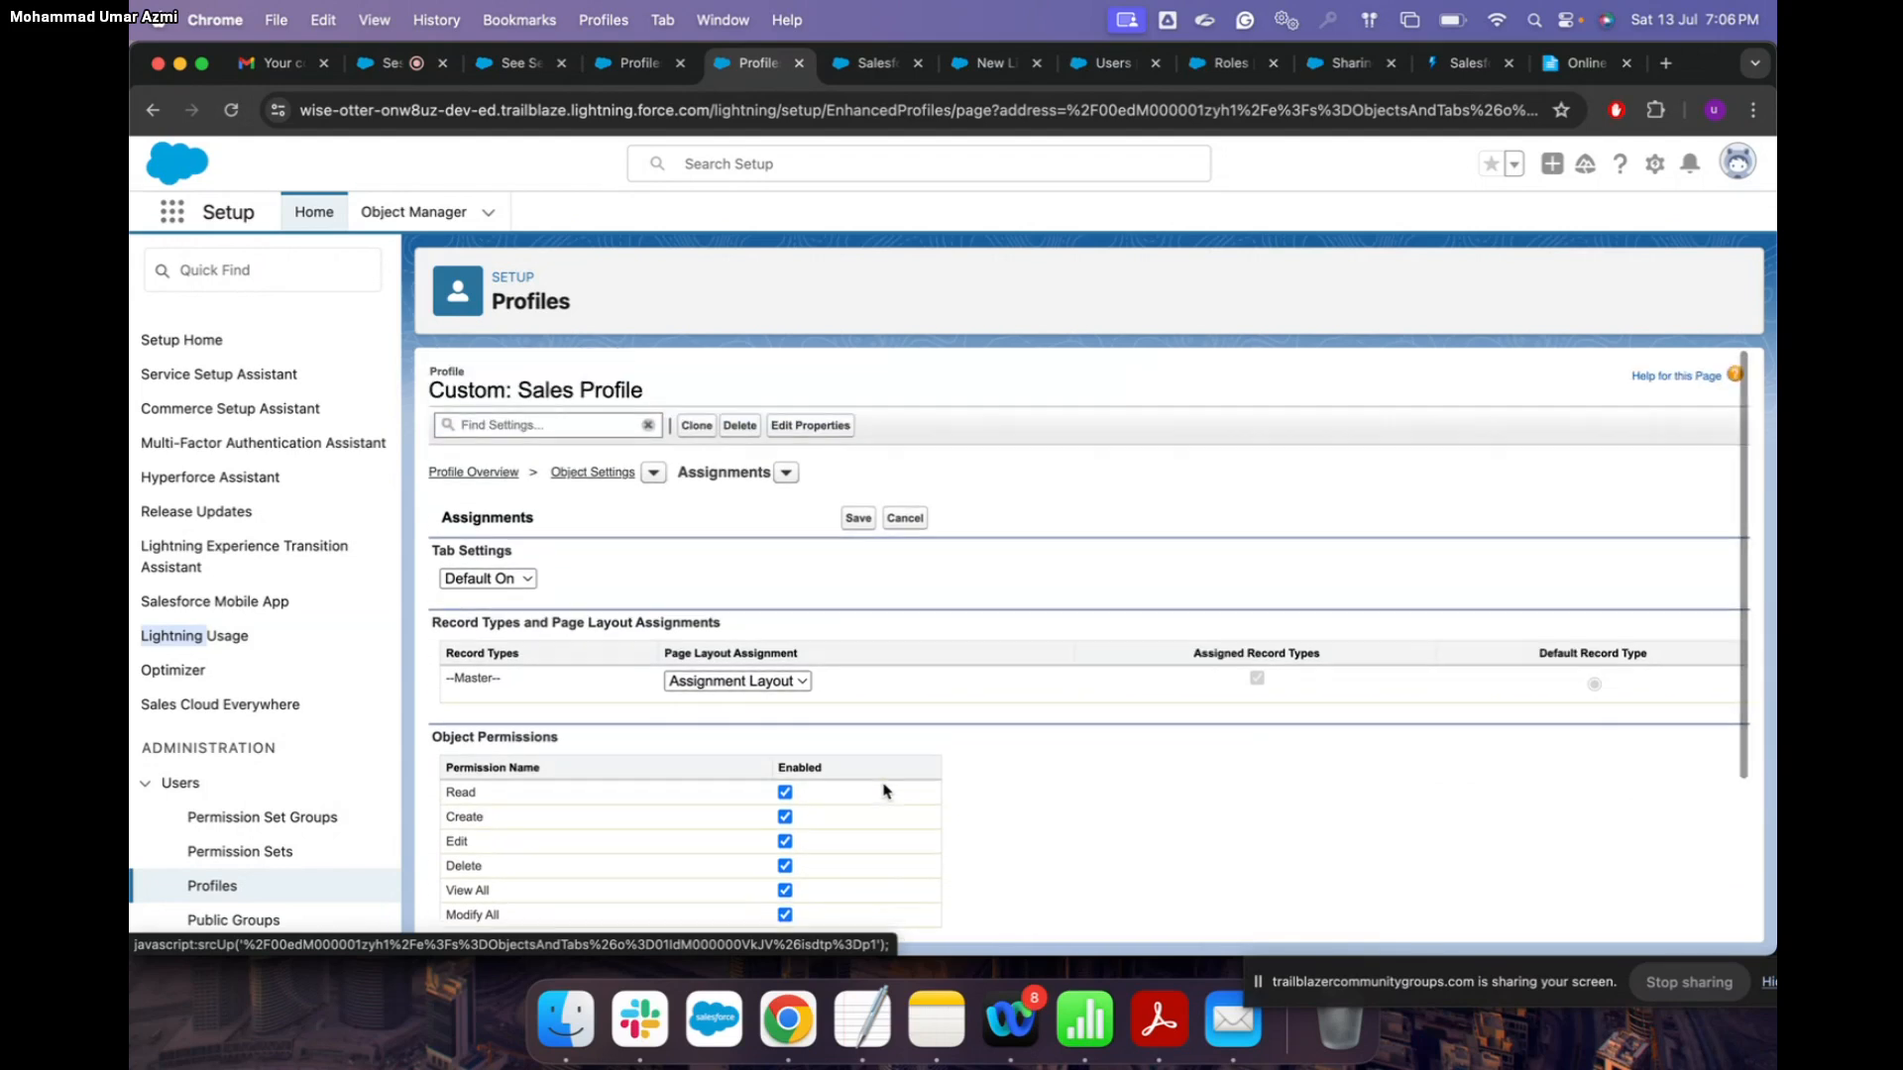
pyautogui.click(488, 578)
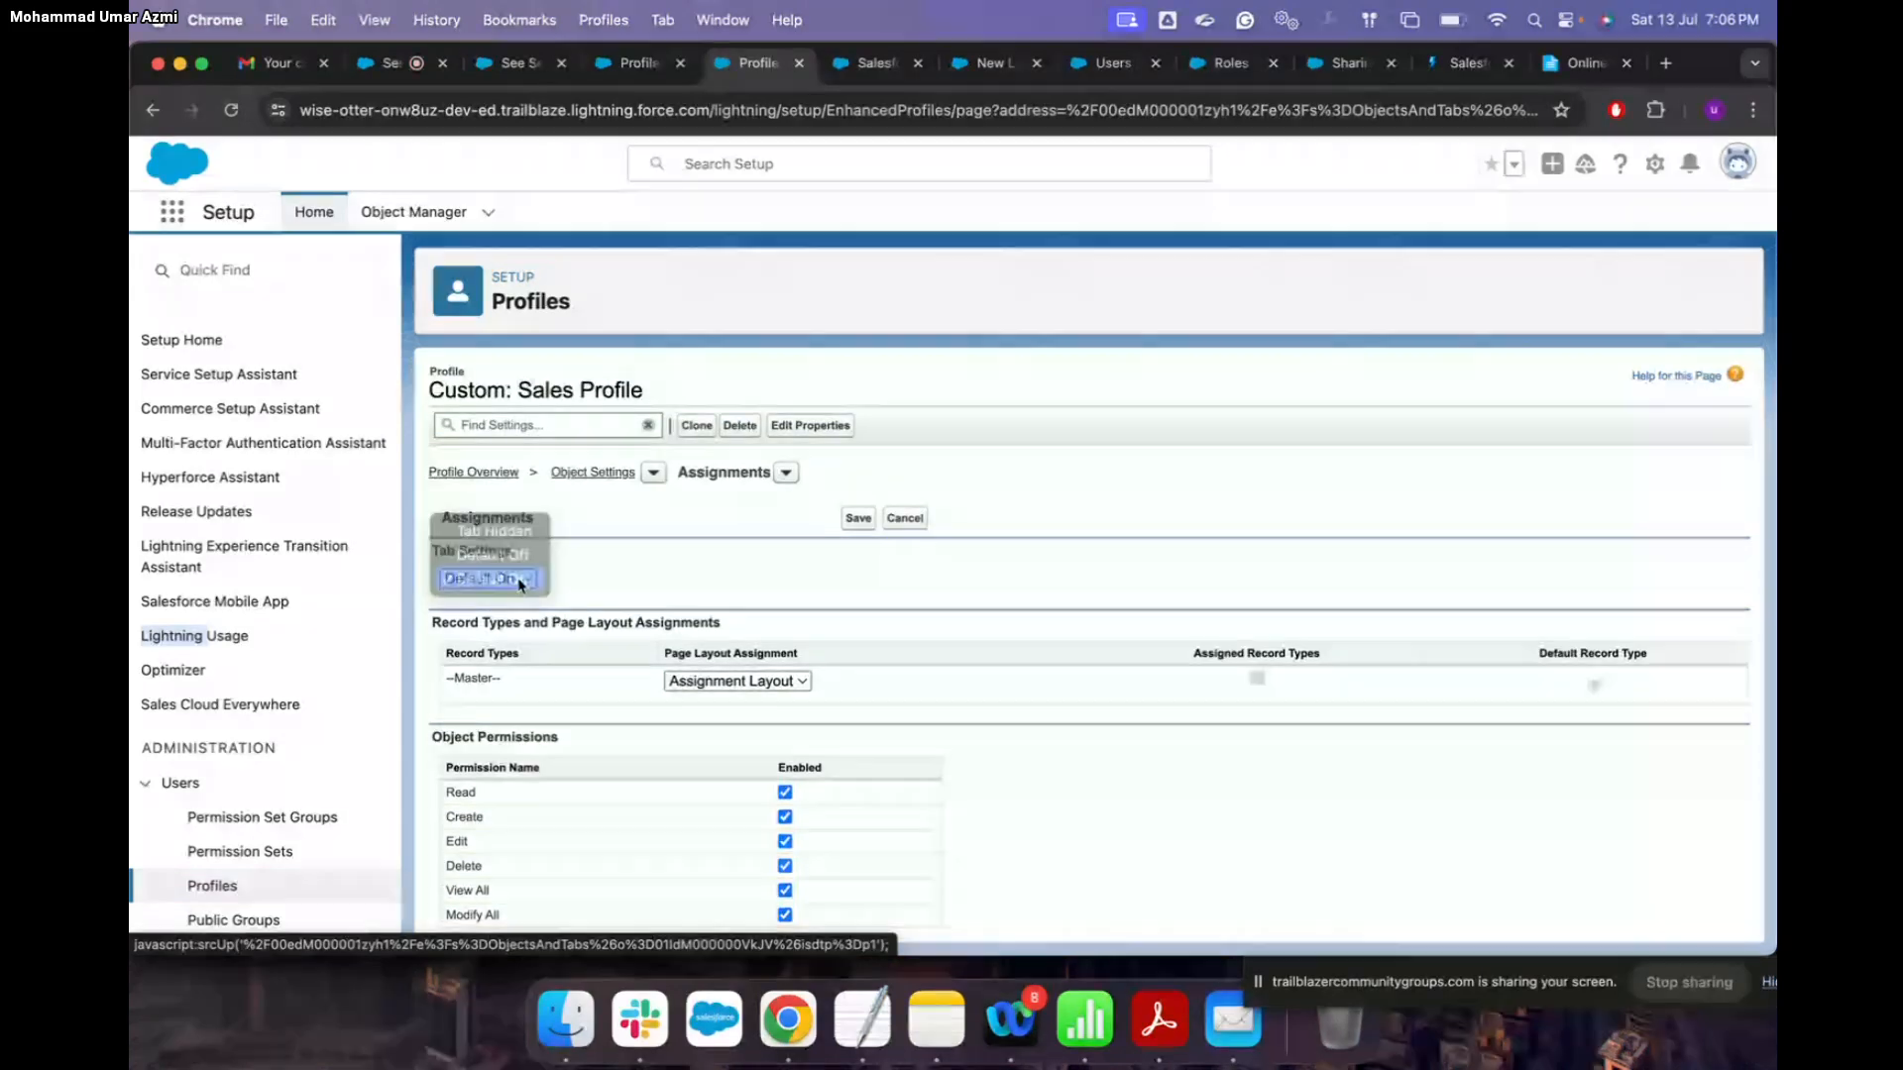
pyautogui.click(488, 578)
# Step: Save the Assignments permission changes and review the updated object list
pyautogui.click(859, 519)
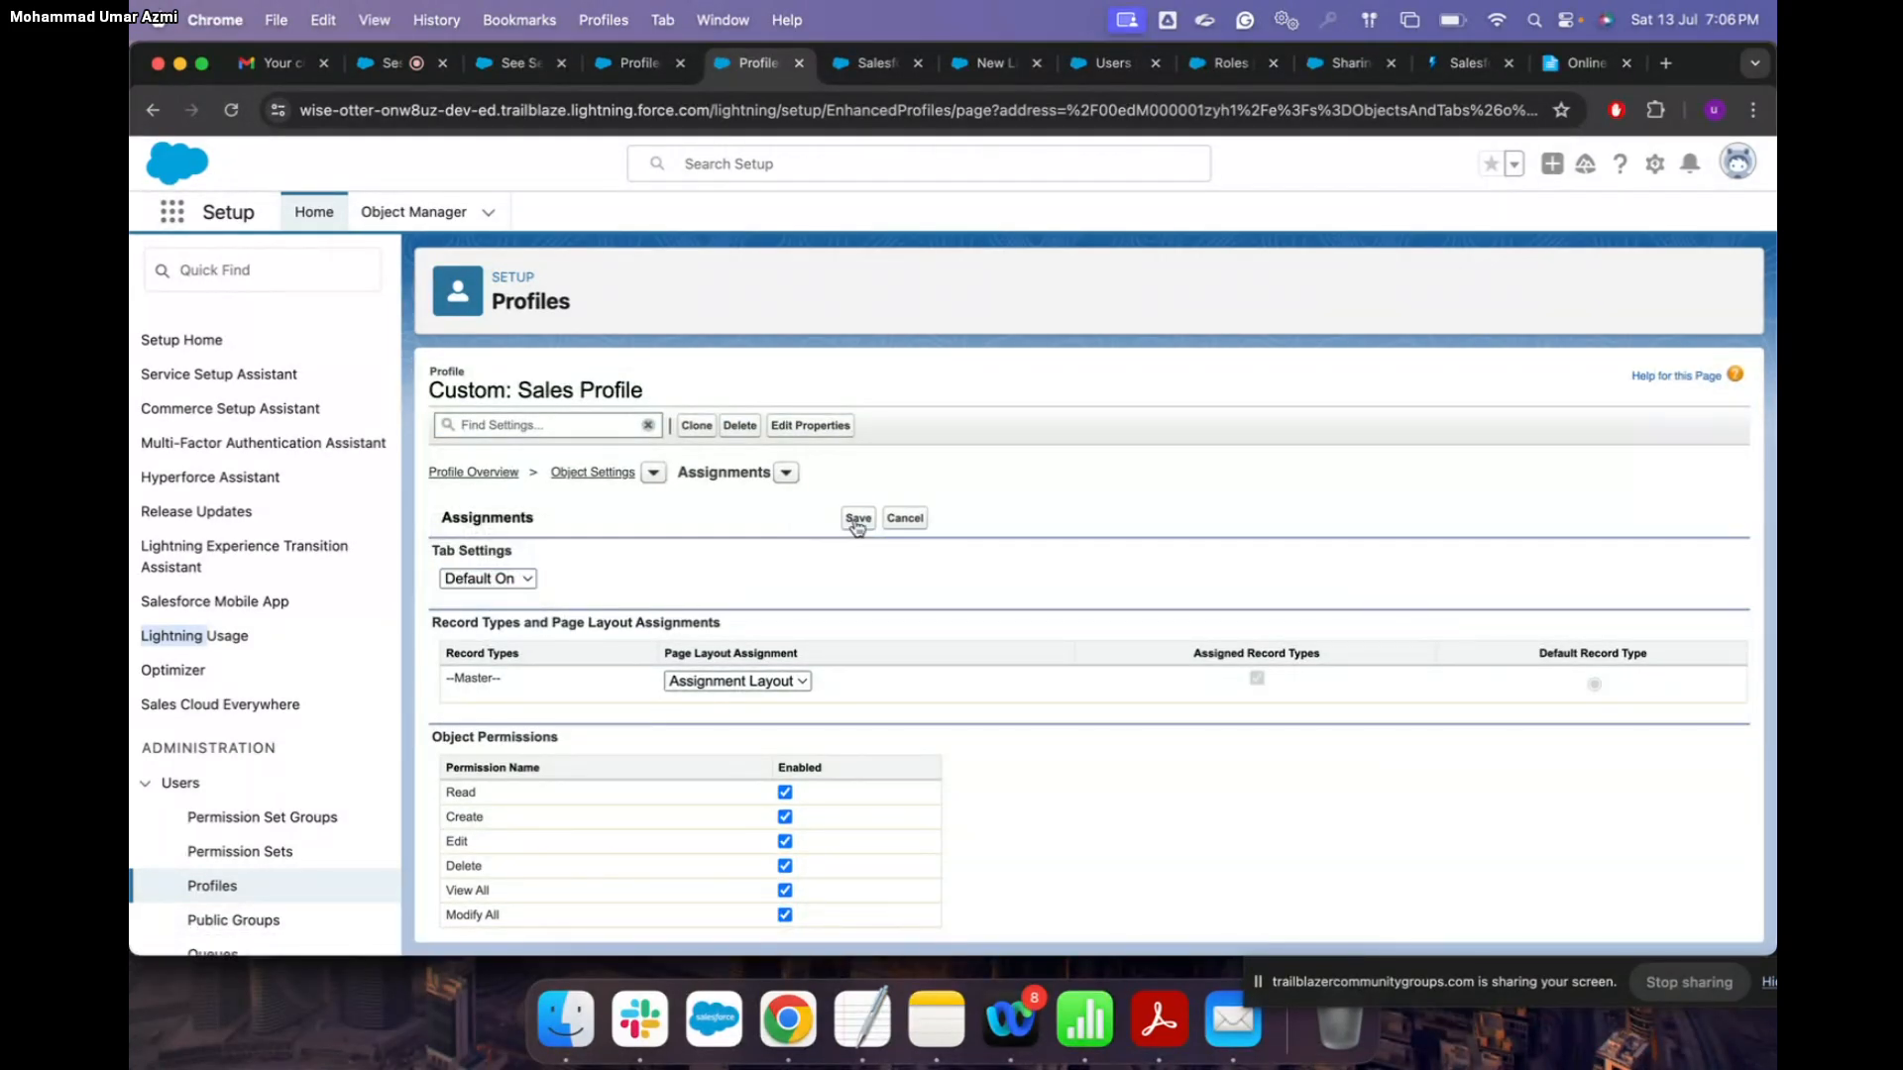
pyautogui.click(858, 519)
pyautogui.click(859, 526)
pyautogui.scroll(-5, 1052, 684)
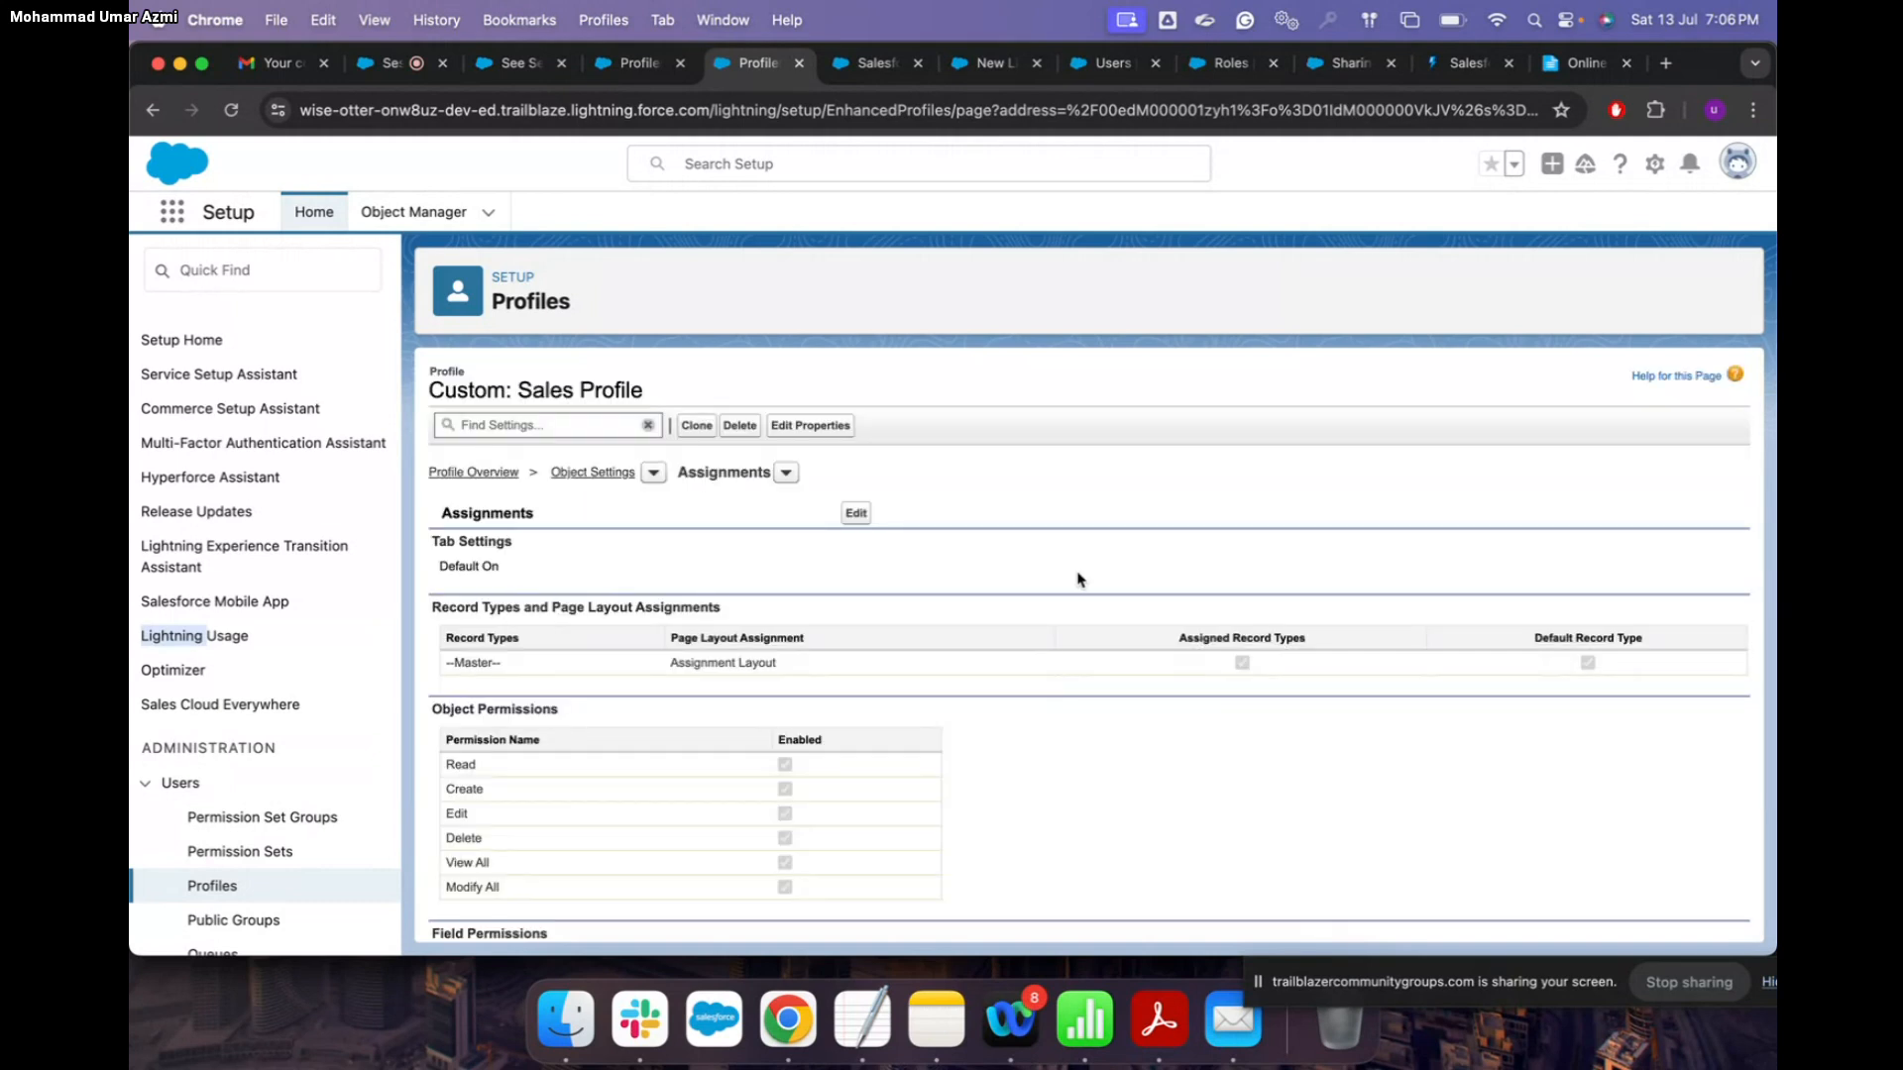
pyautogui.scroll(-4, 1060, 532)
pyautogui.scroll(3, 1060, 532)
# Step: Filter Object Manager by 'ass' and open the Assignment custom object
pyautogui.click(428, 211)
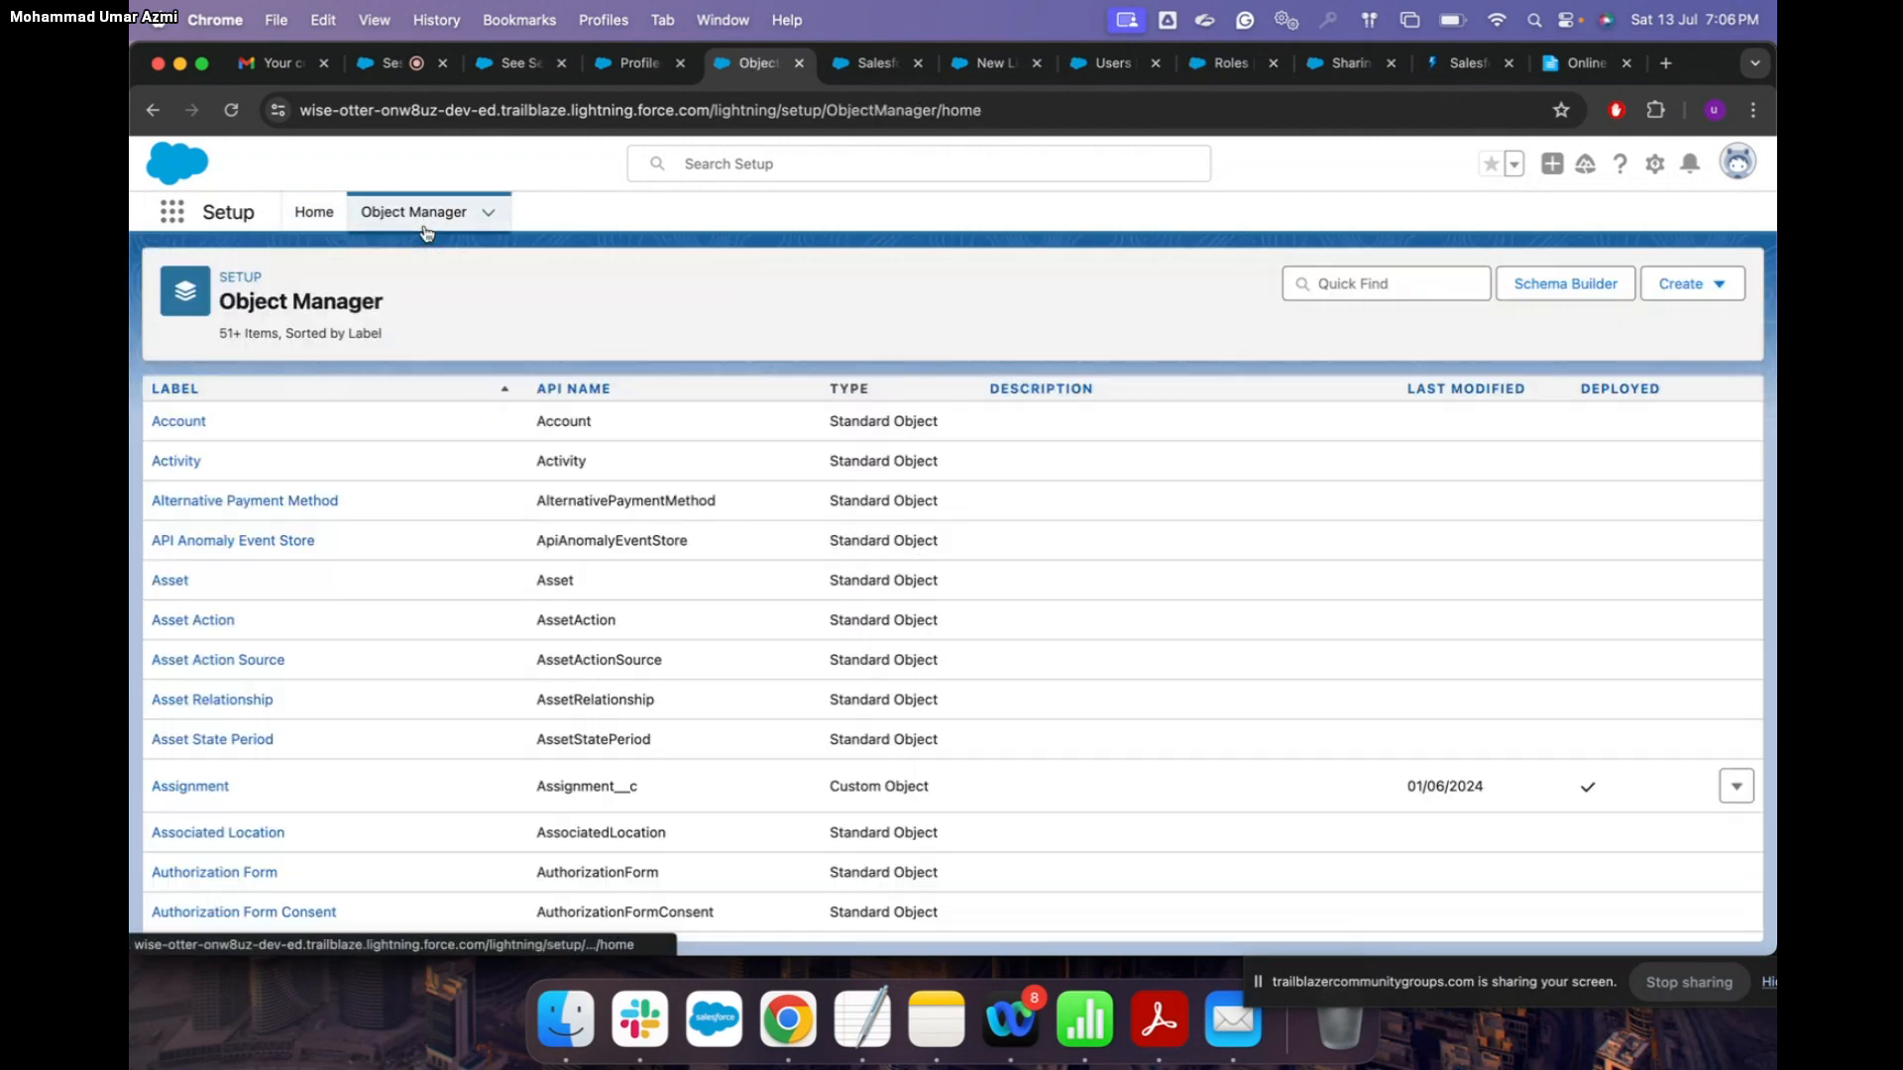
pyautogui.click(1354, 285)
pyautogui.write('ass')
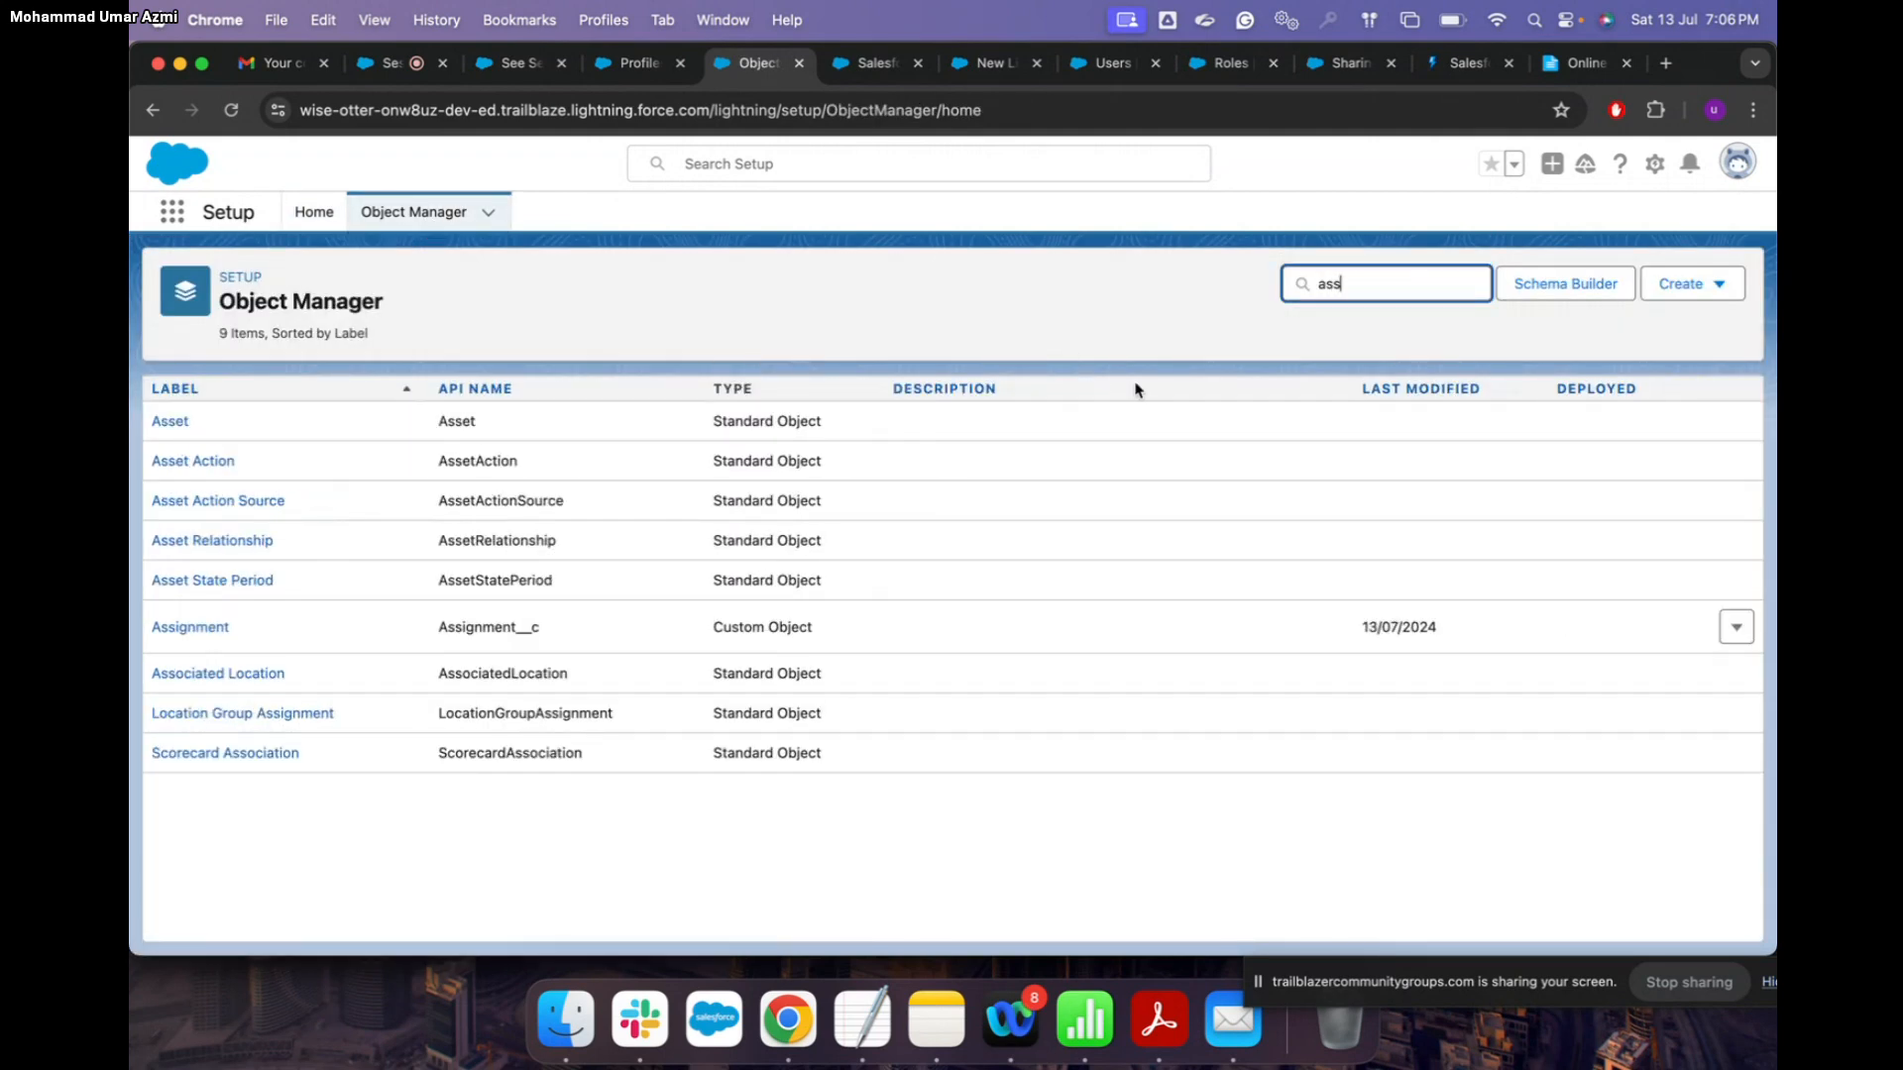
pyautogui.click(210, 634)
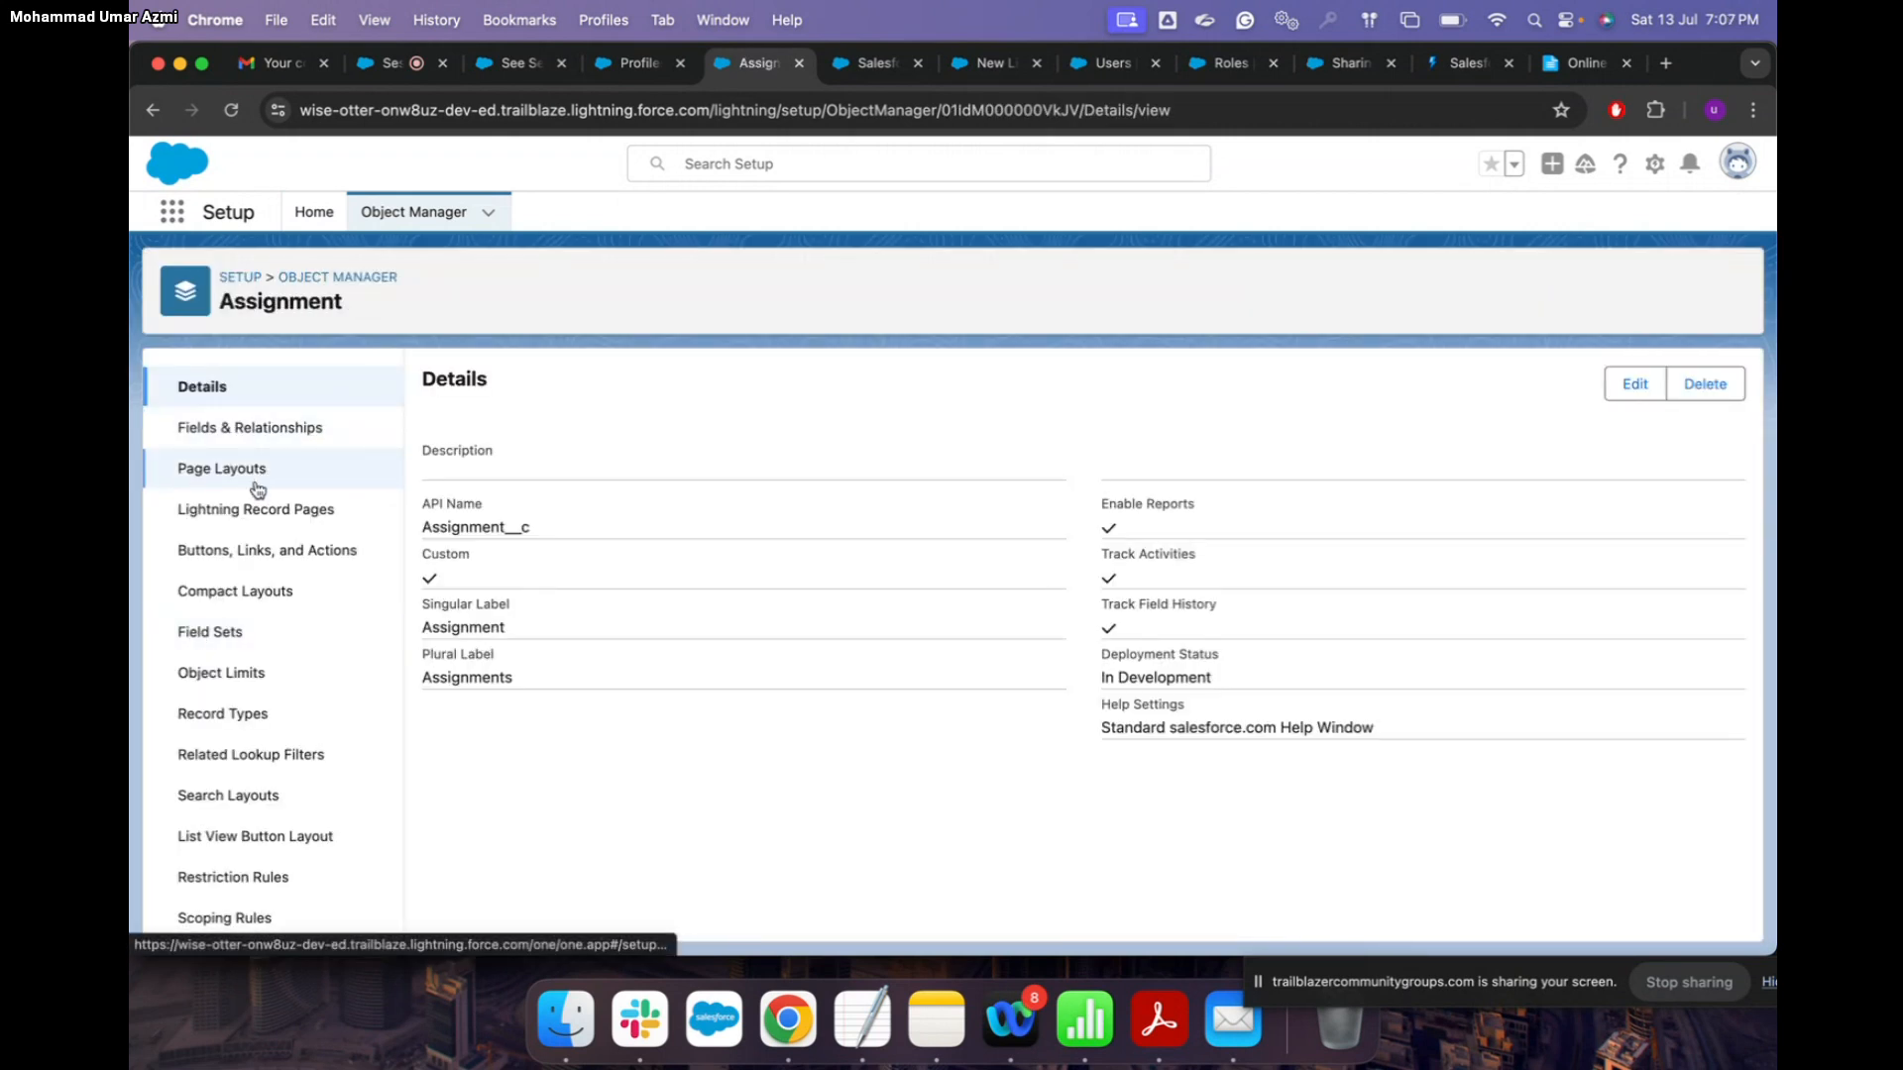
pyautogui.scroll(-3, 256, 493)
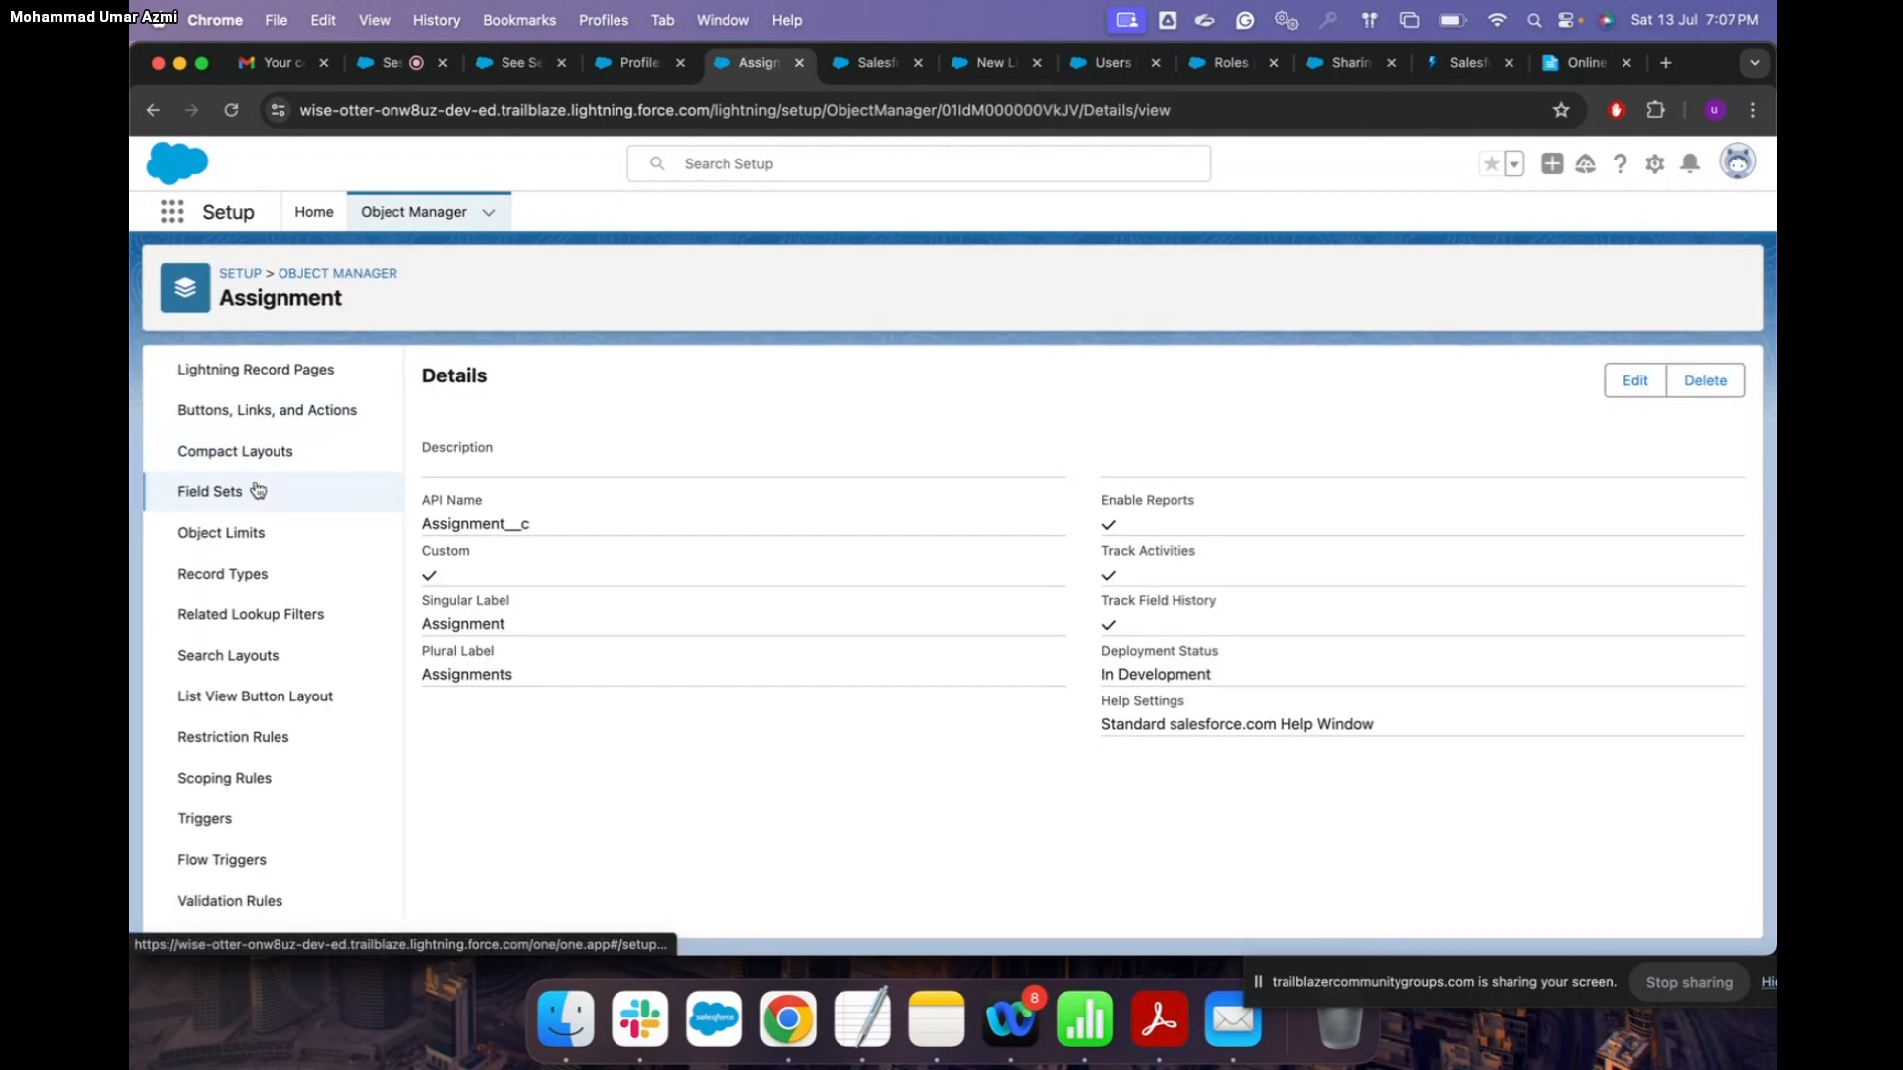
pyautogui.scroll(3, 255, 803)
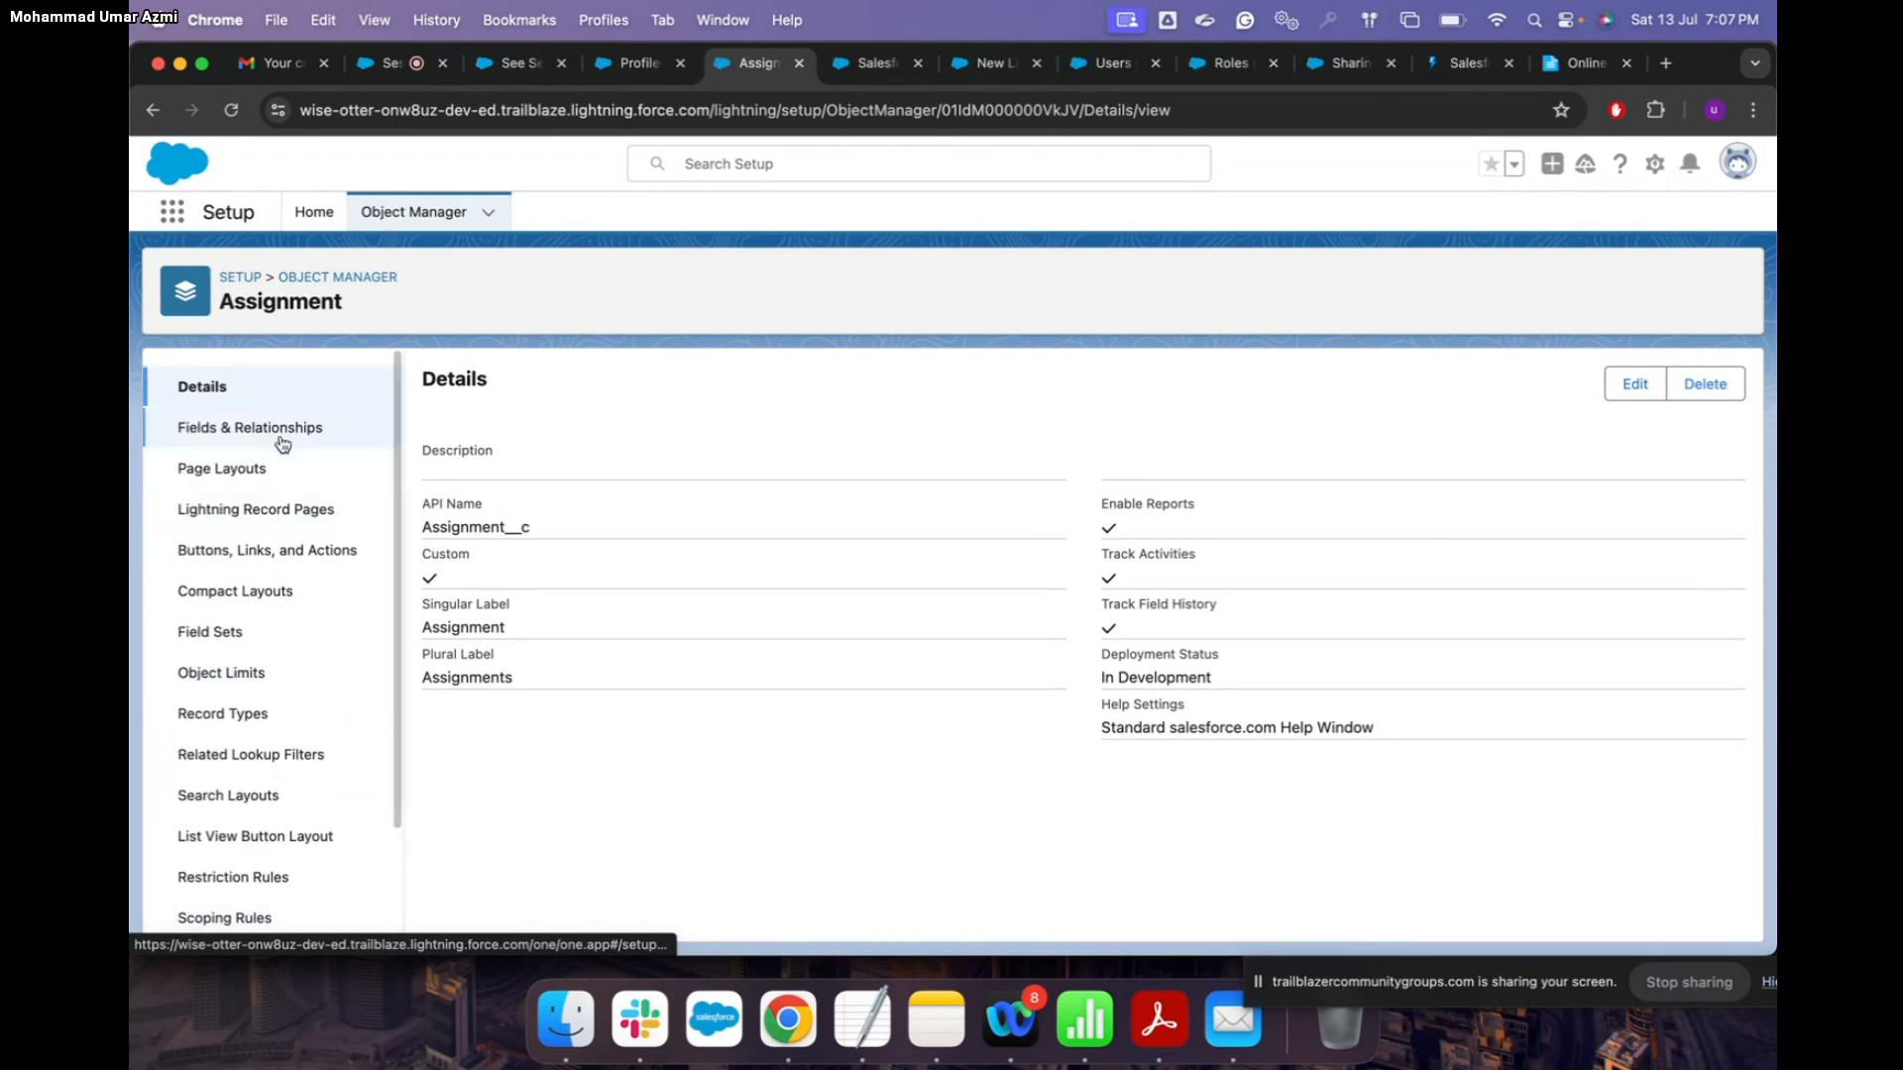
pyautogui.click(261, 398)
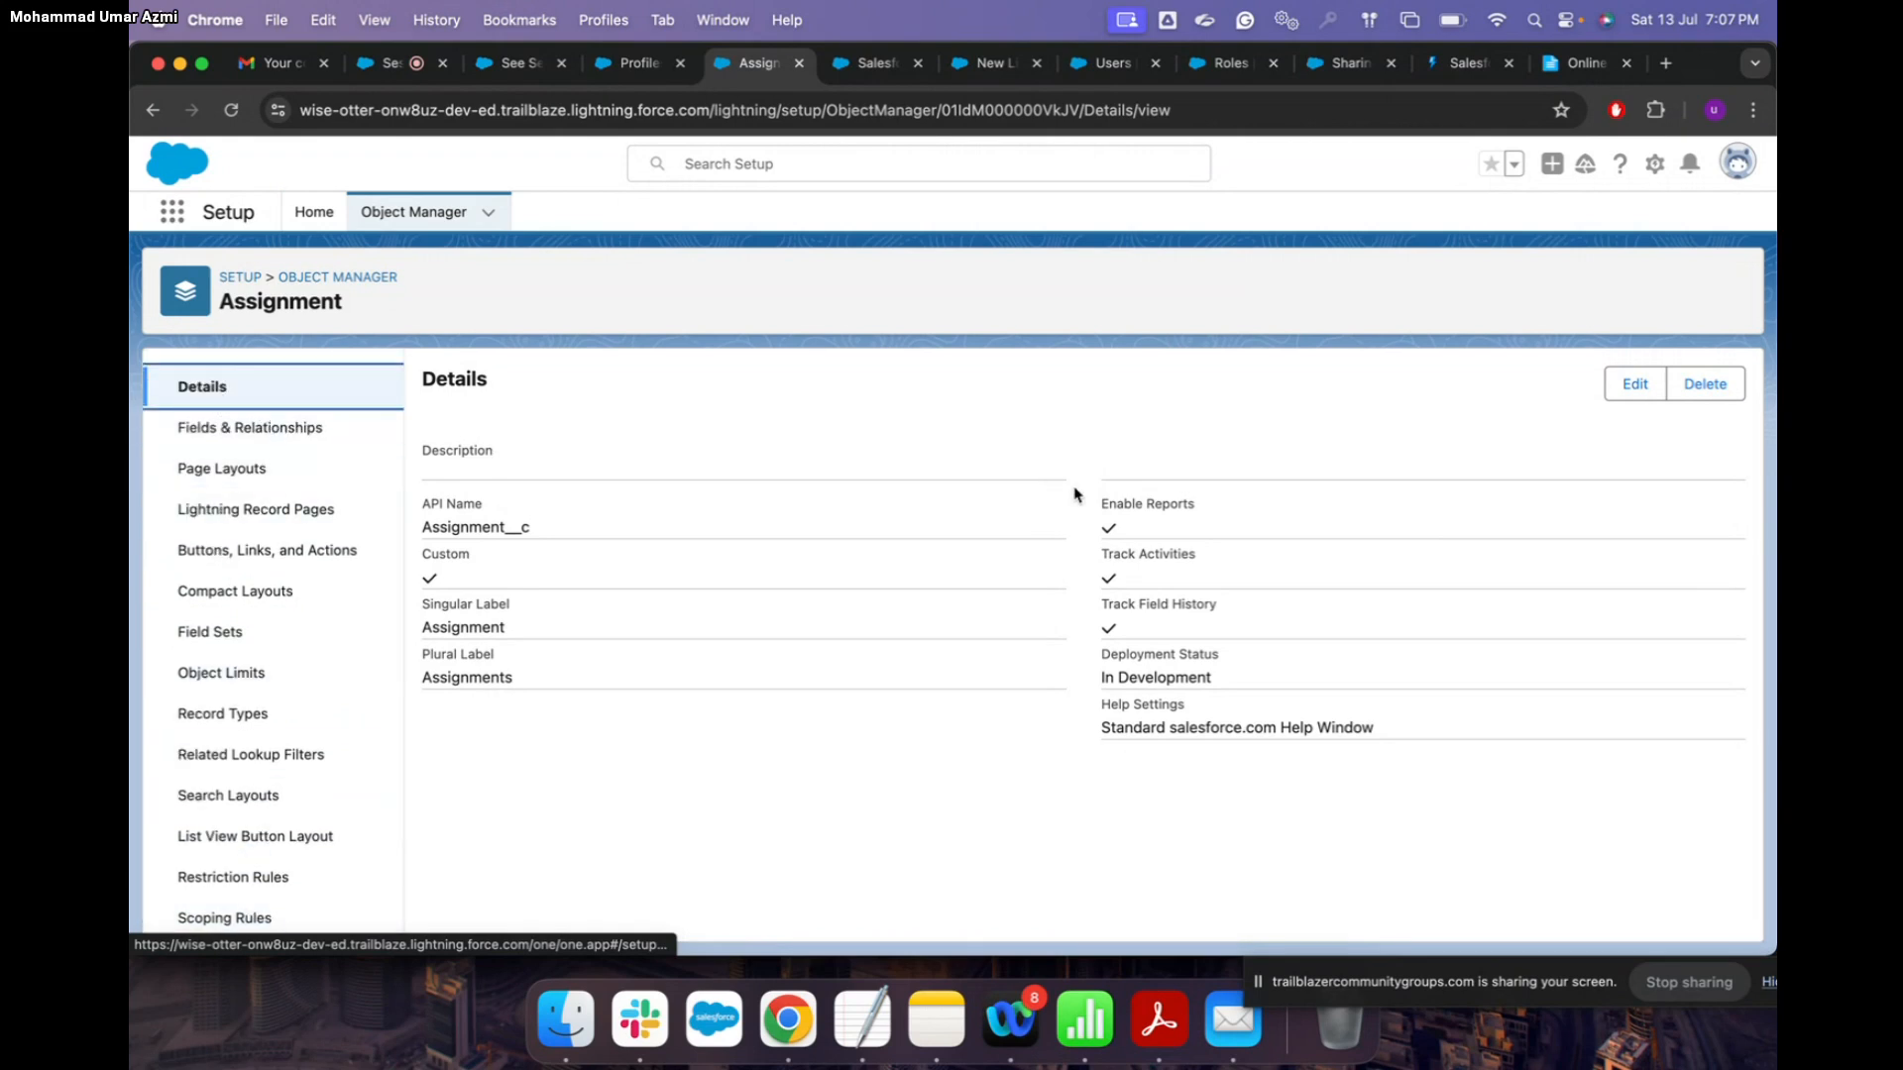
# Step: Set the Assignment object's Deployment Status to Deployed and save it
pyautogui.click(1633, 387)
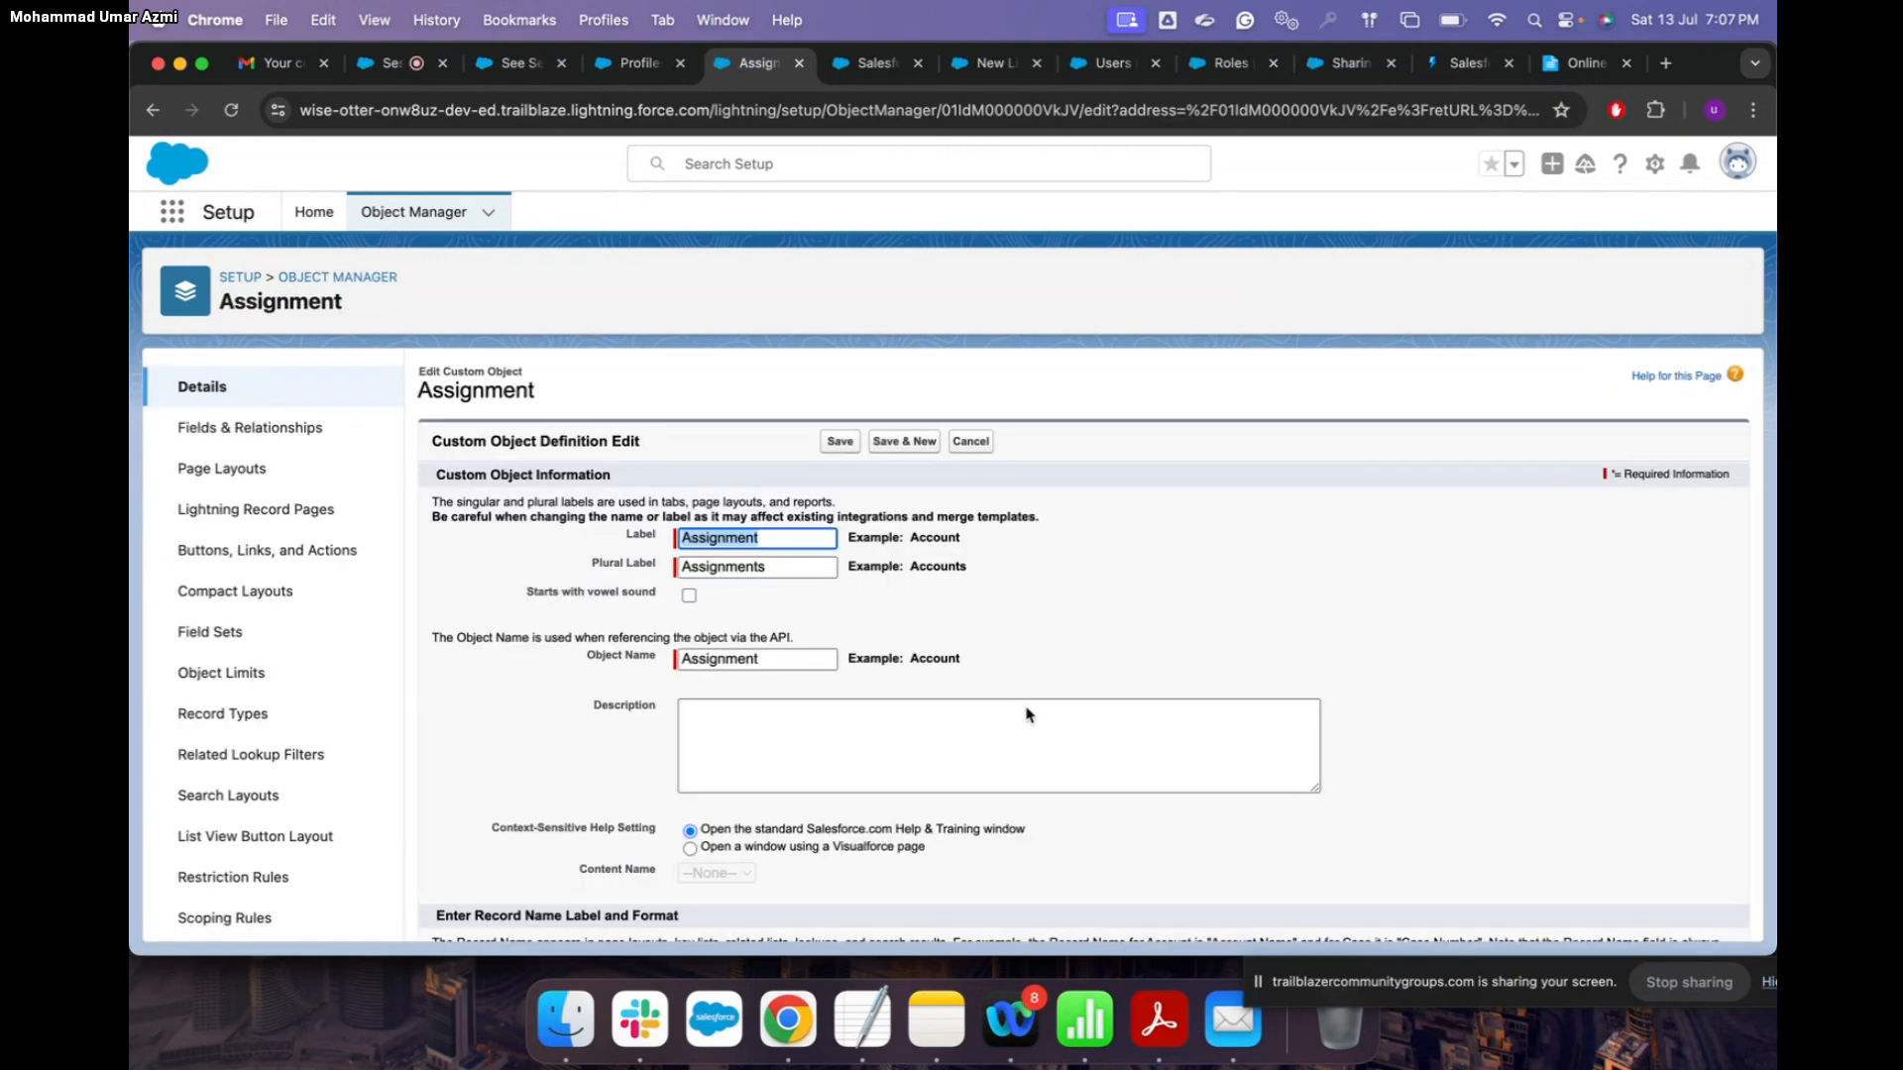
pyautogui.scroll(-5, 1026, 714)
pyautogui.scroll(-3, 1026, 714)
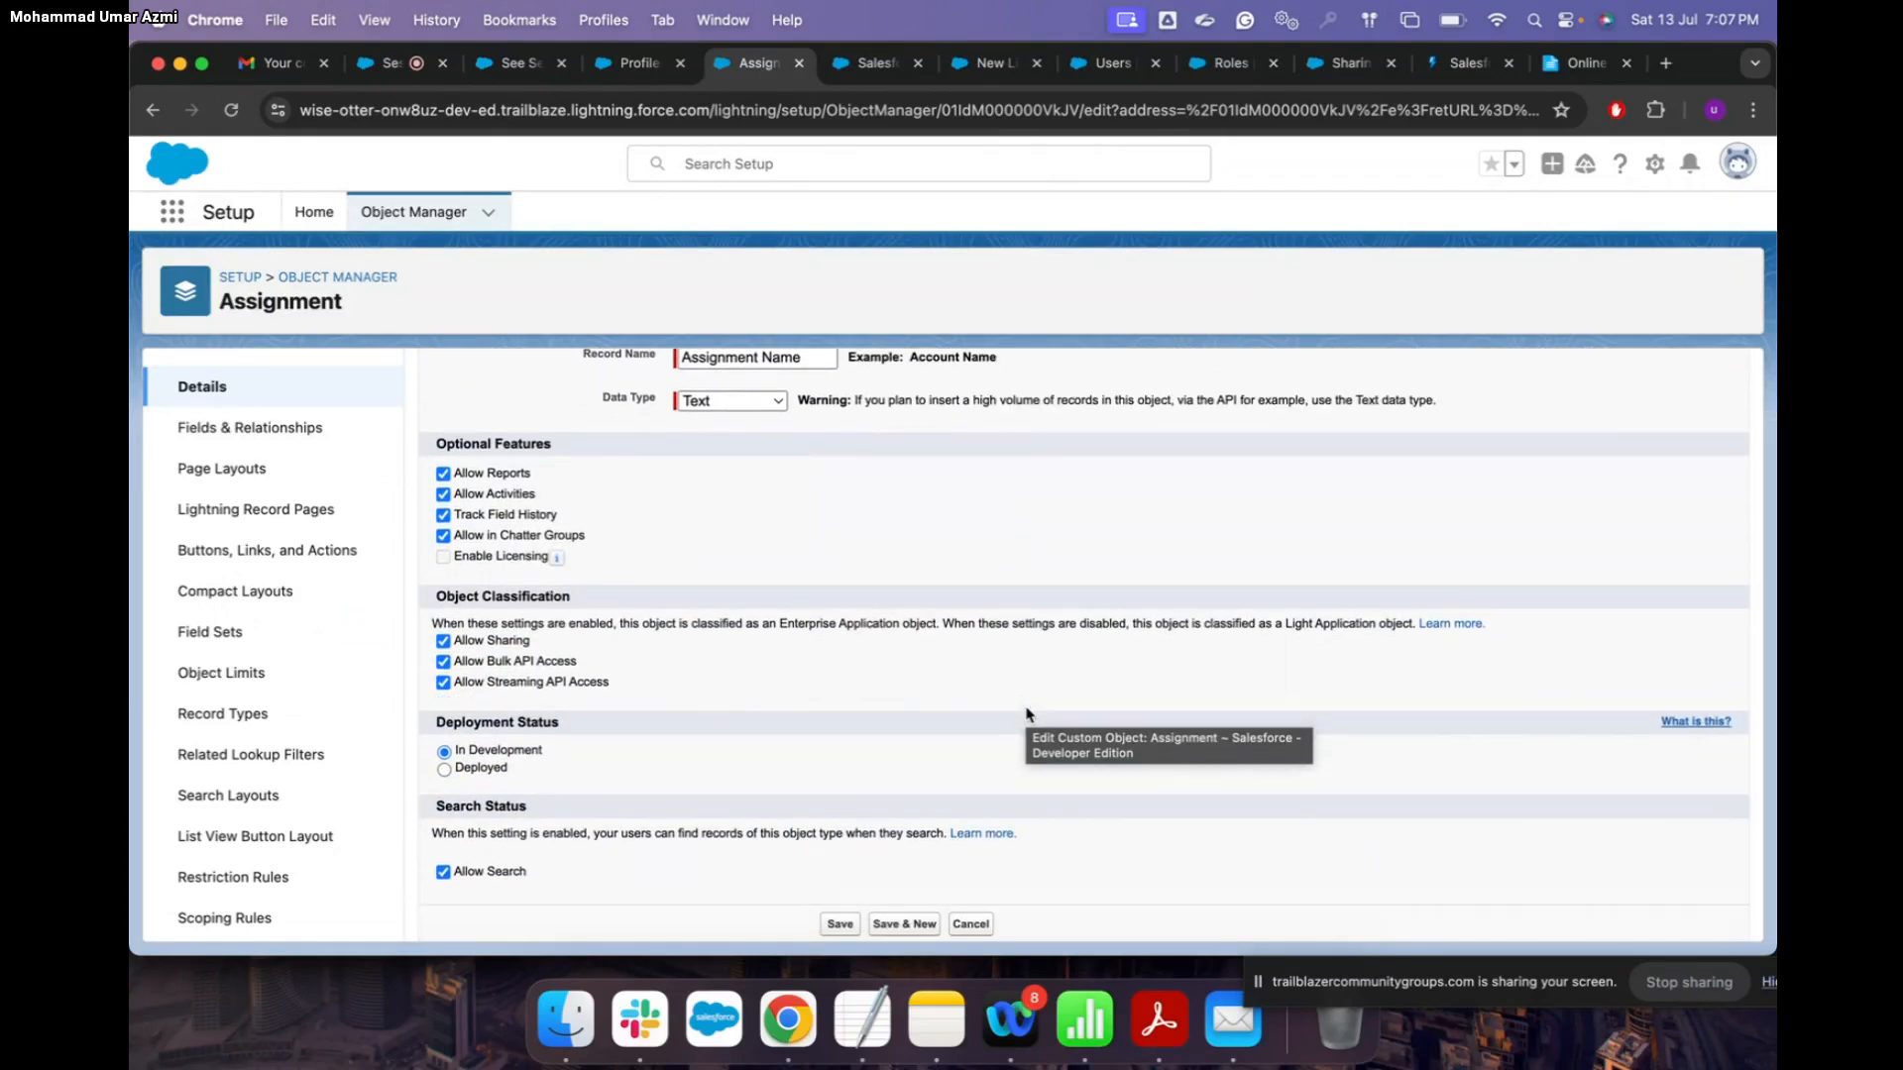
pyautogui.click(1696, 721)
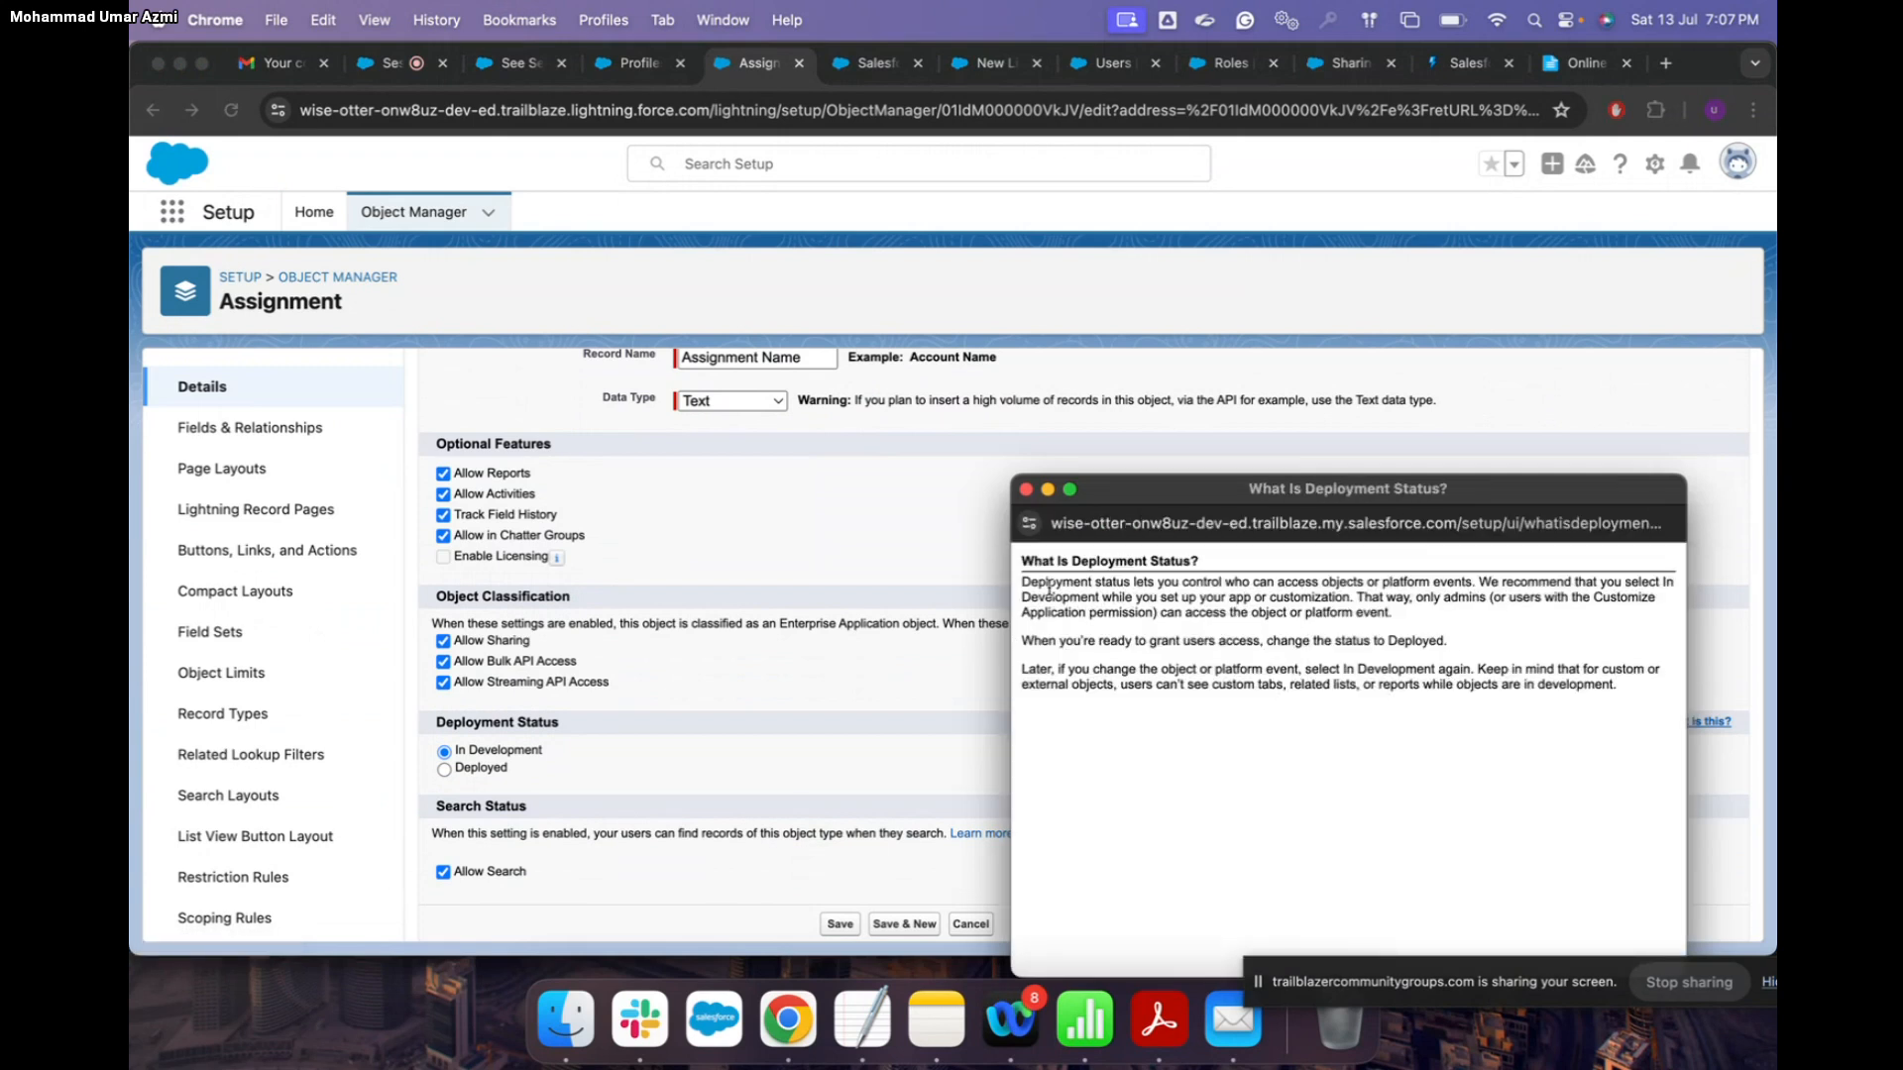
pyautogui.click(1027, 490)
pyautogui.scroll(-1, 892, 624)
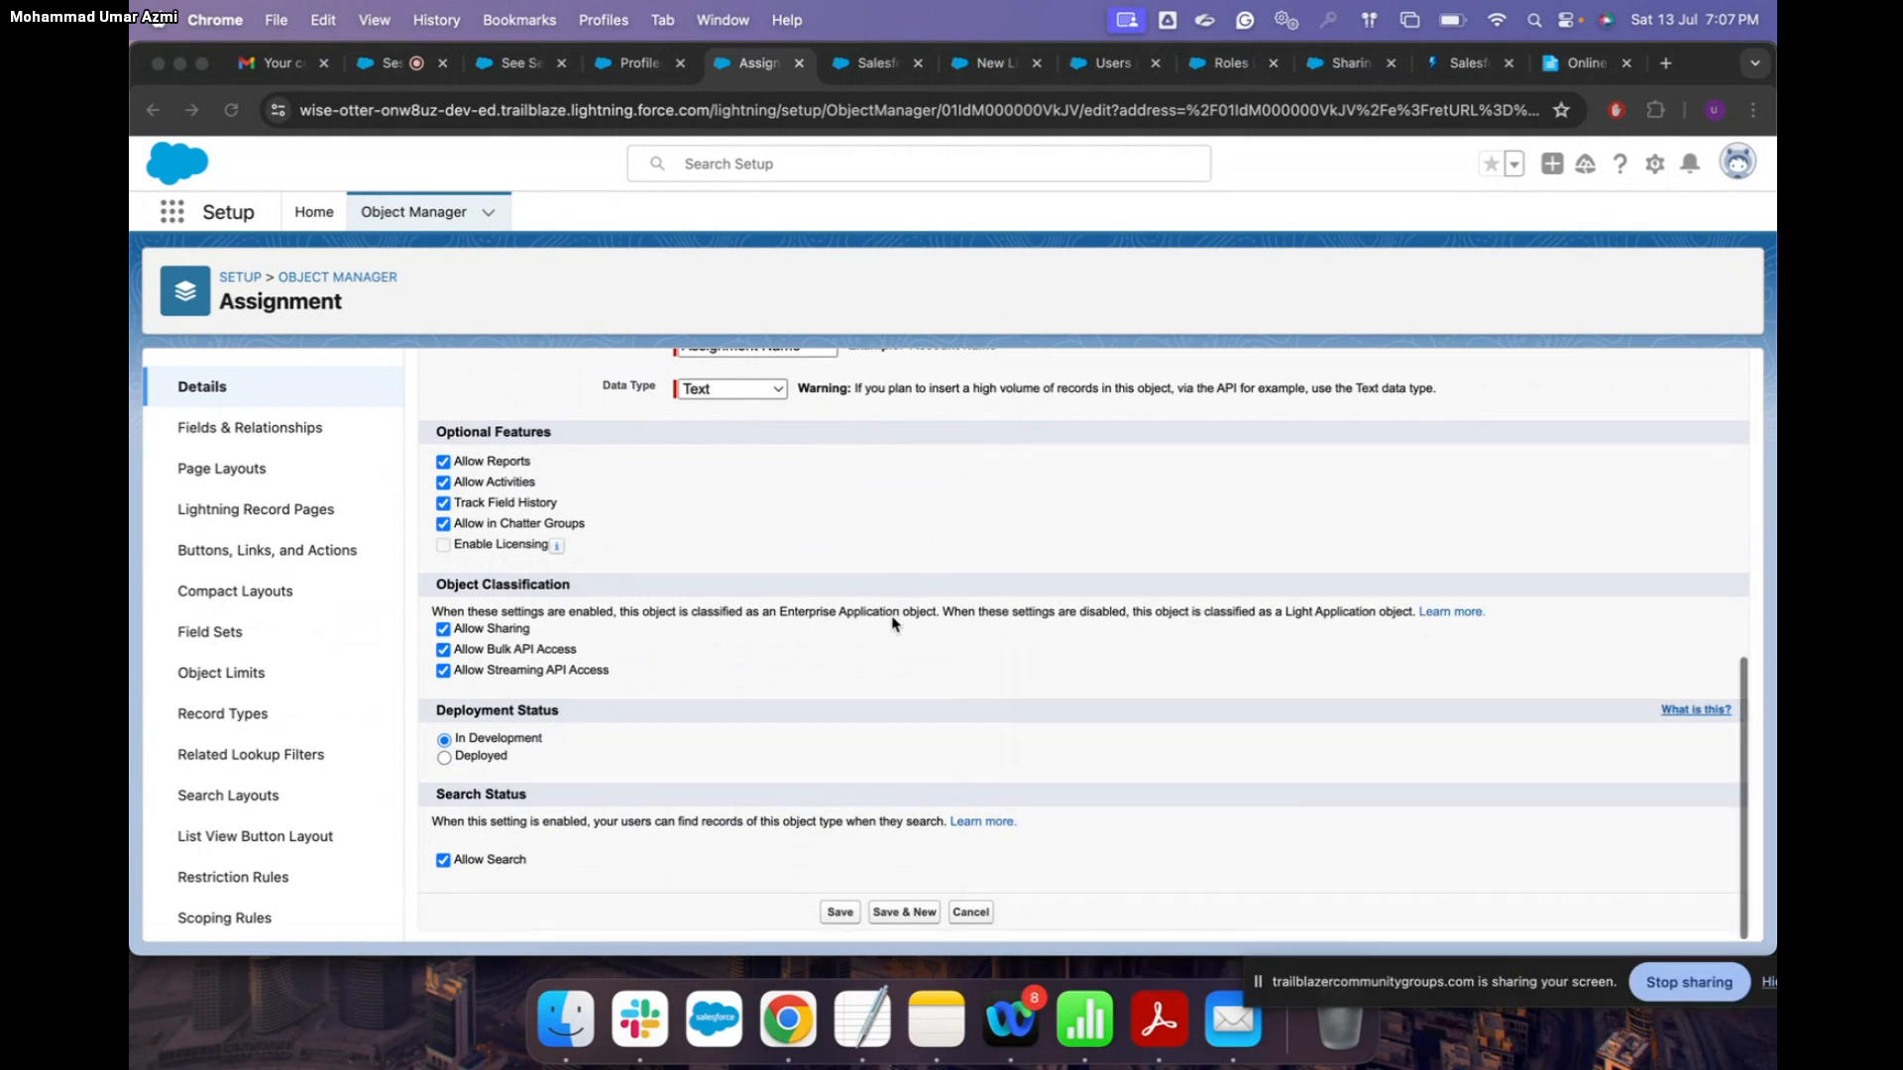
pyautogui.click(449, 758)
pyautogui.click(841, 912)
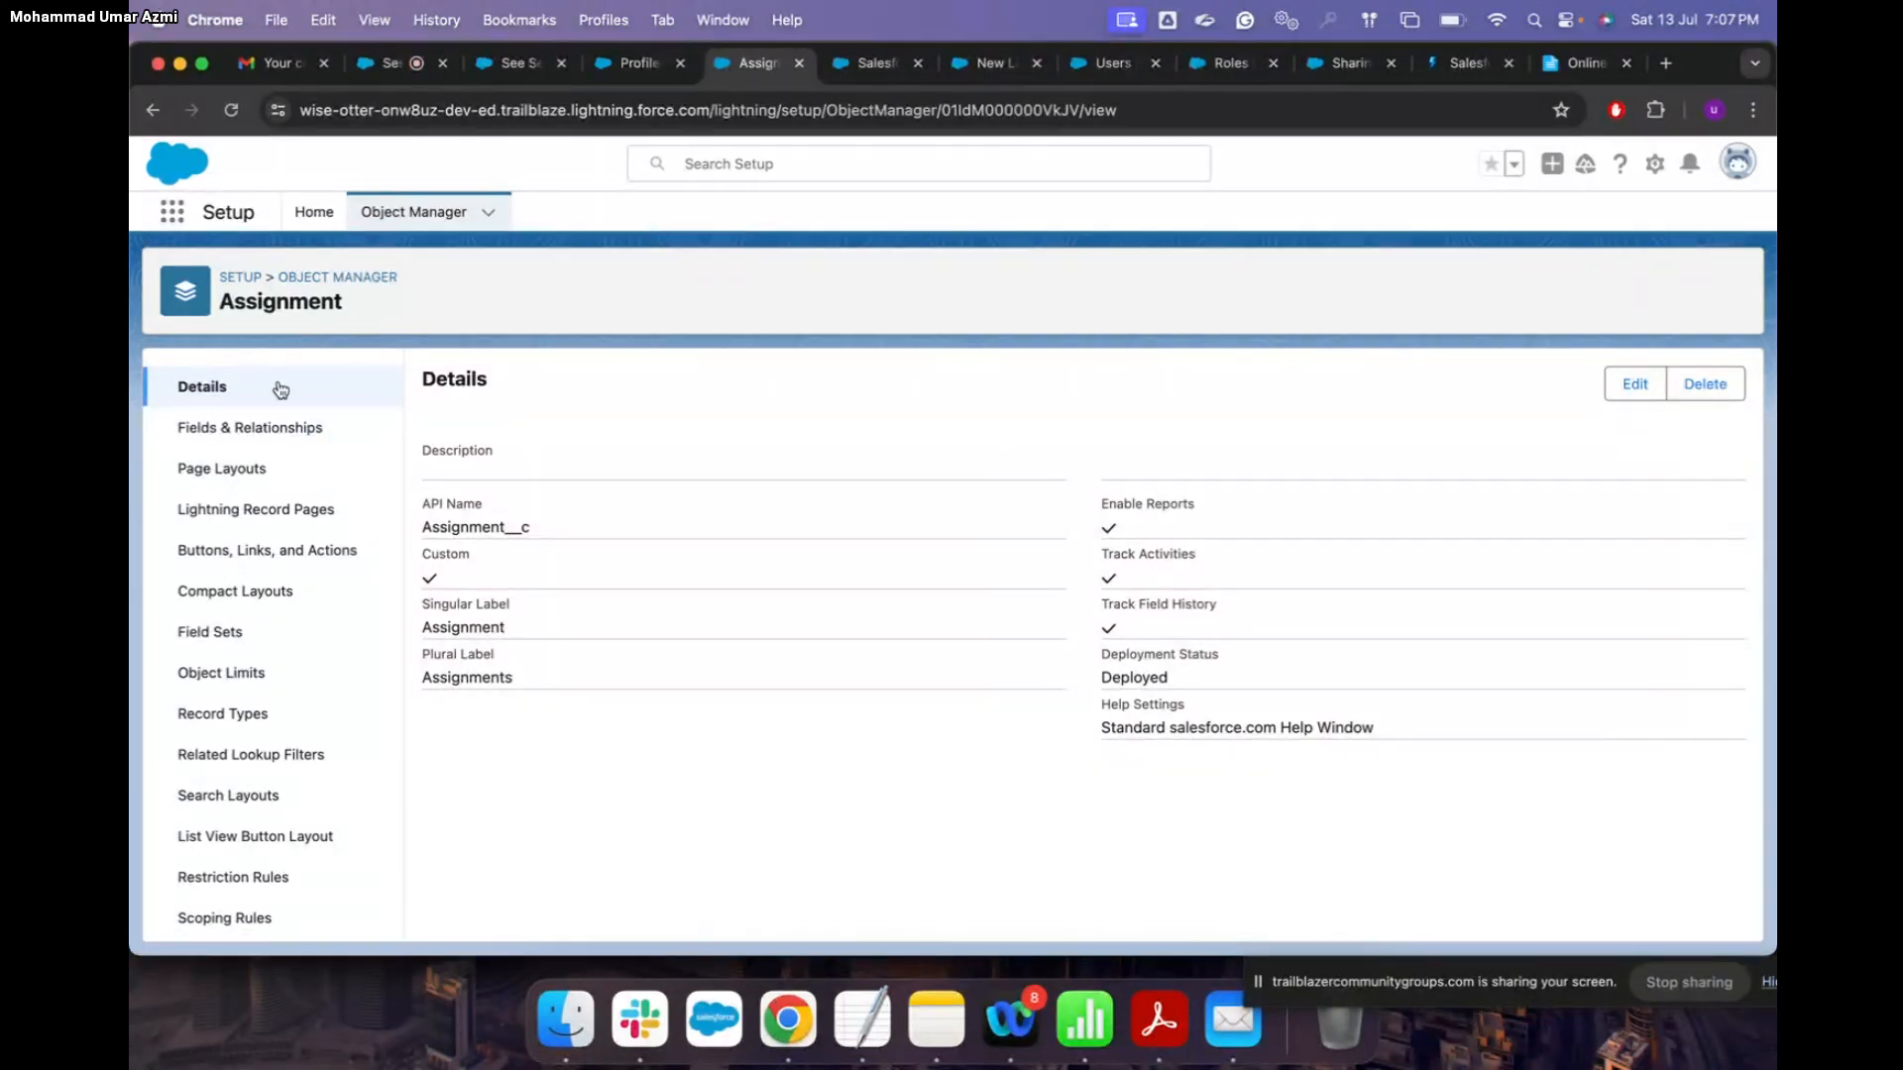
# Step: Reload the Assignment details, return to the object list, then switch to the Classic home tab
pyautogui.click(232, 111)
pyautogui.click(416, 218)
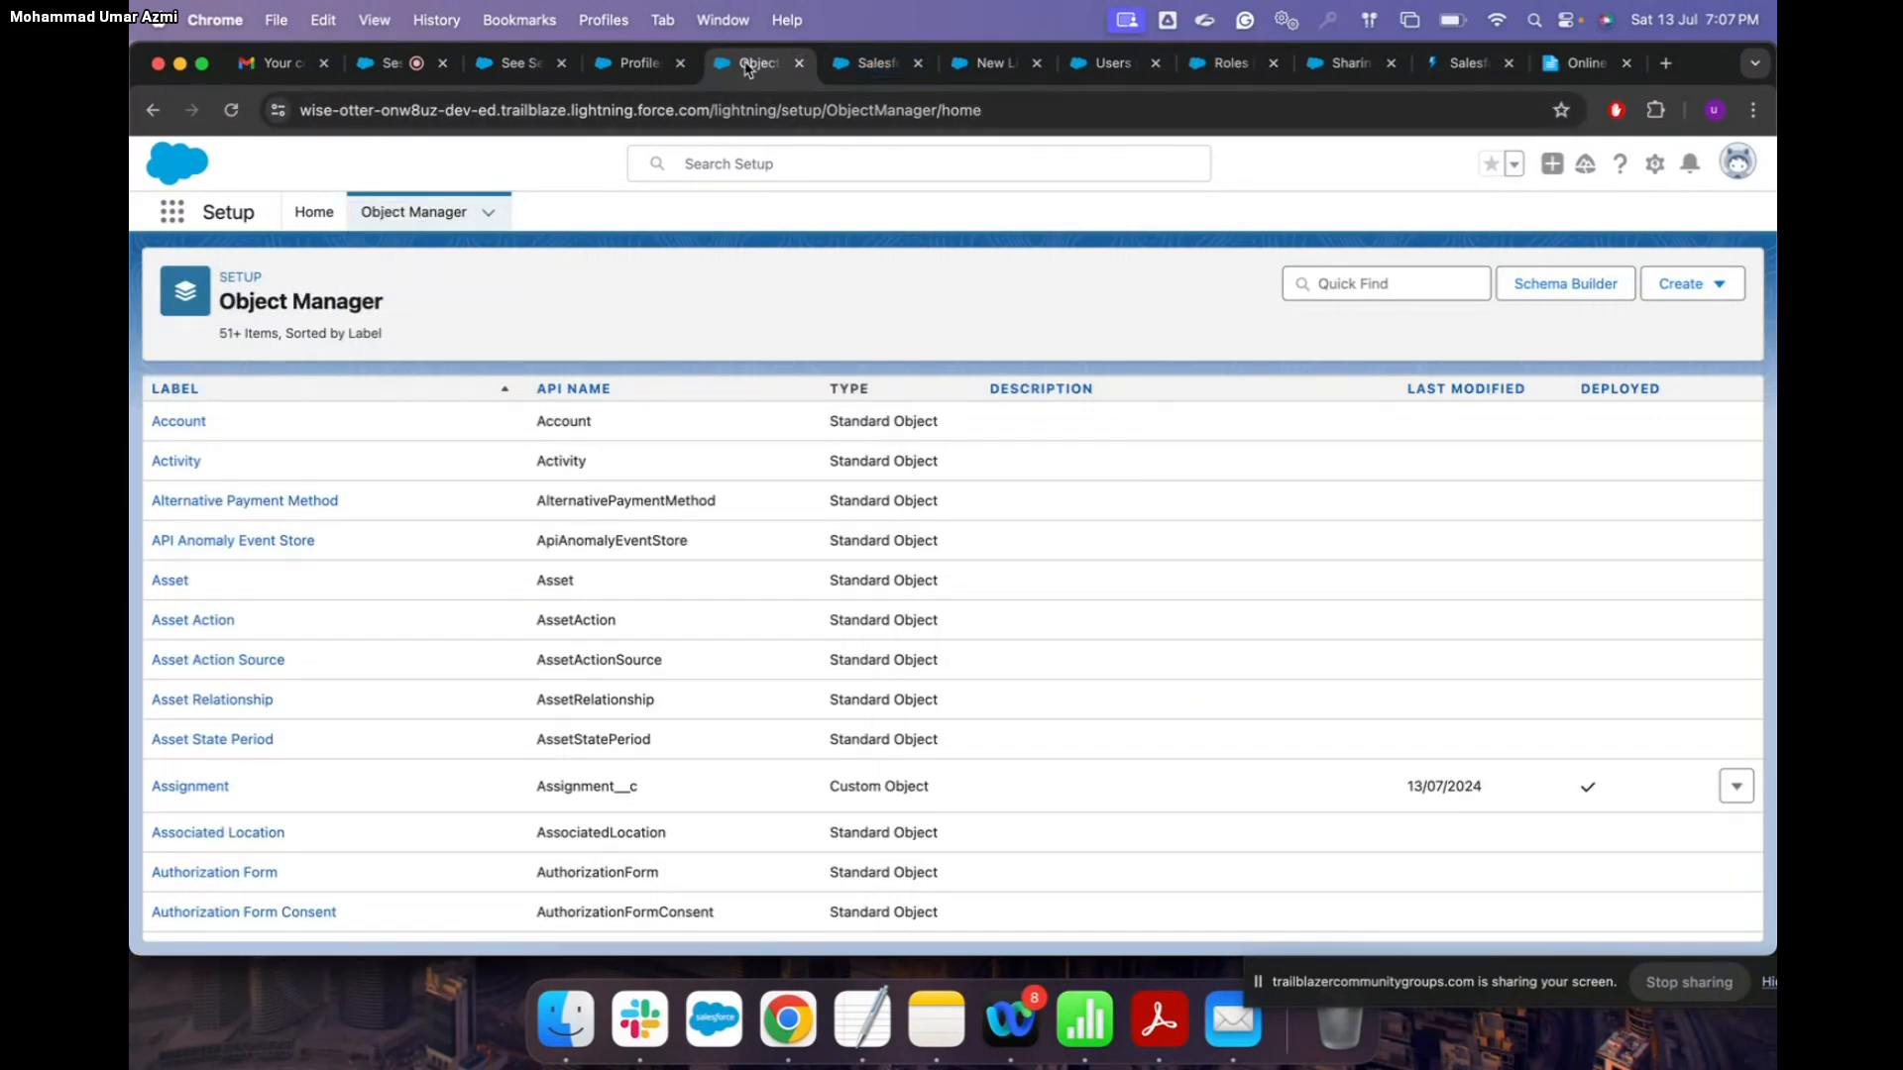
pyautogui.click(637, 71)
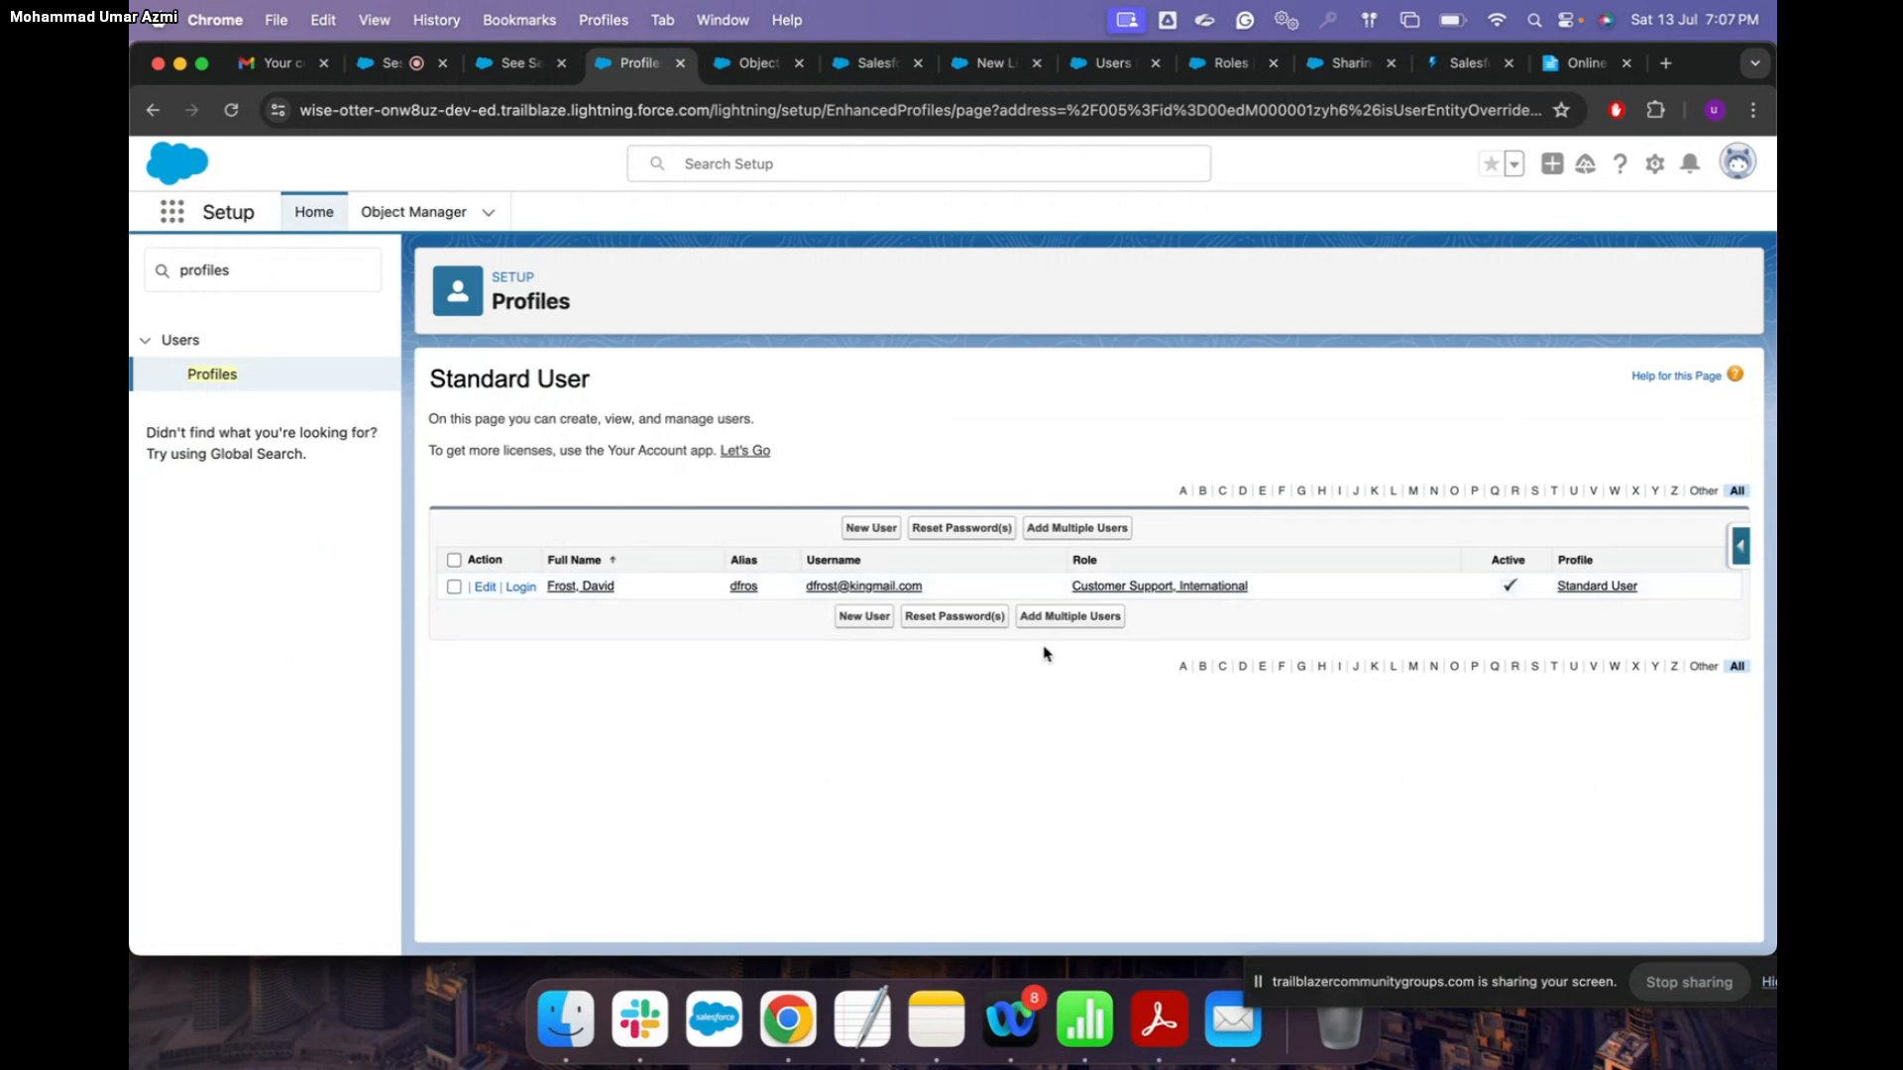
pyautogui.click(783, 65)
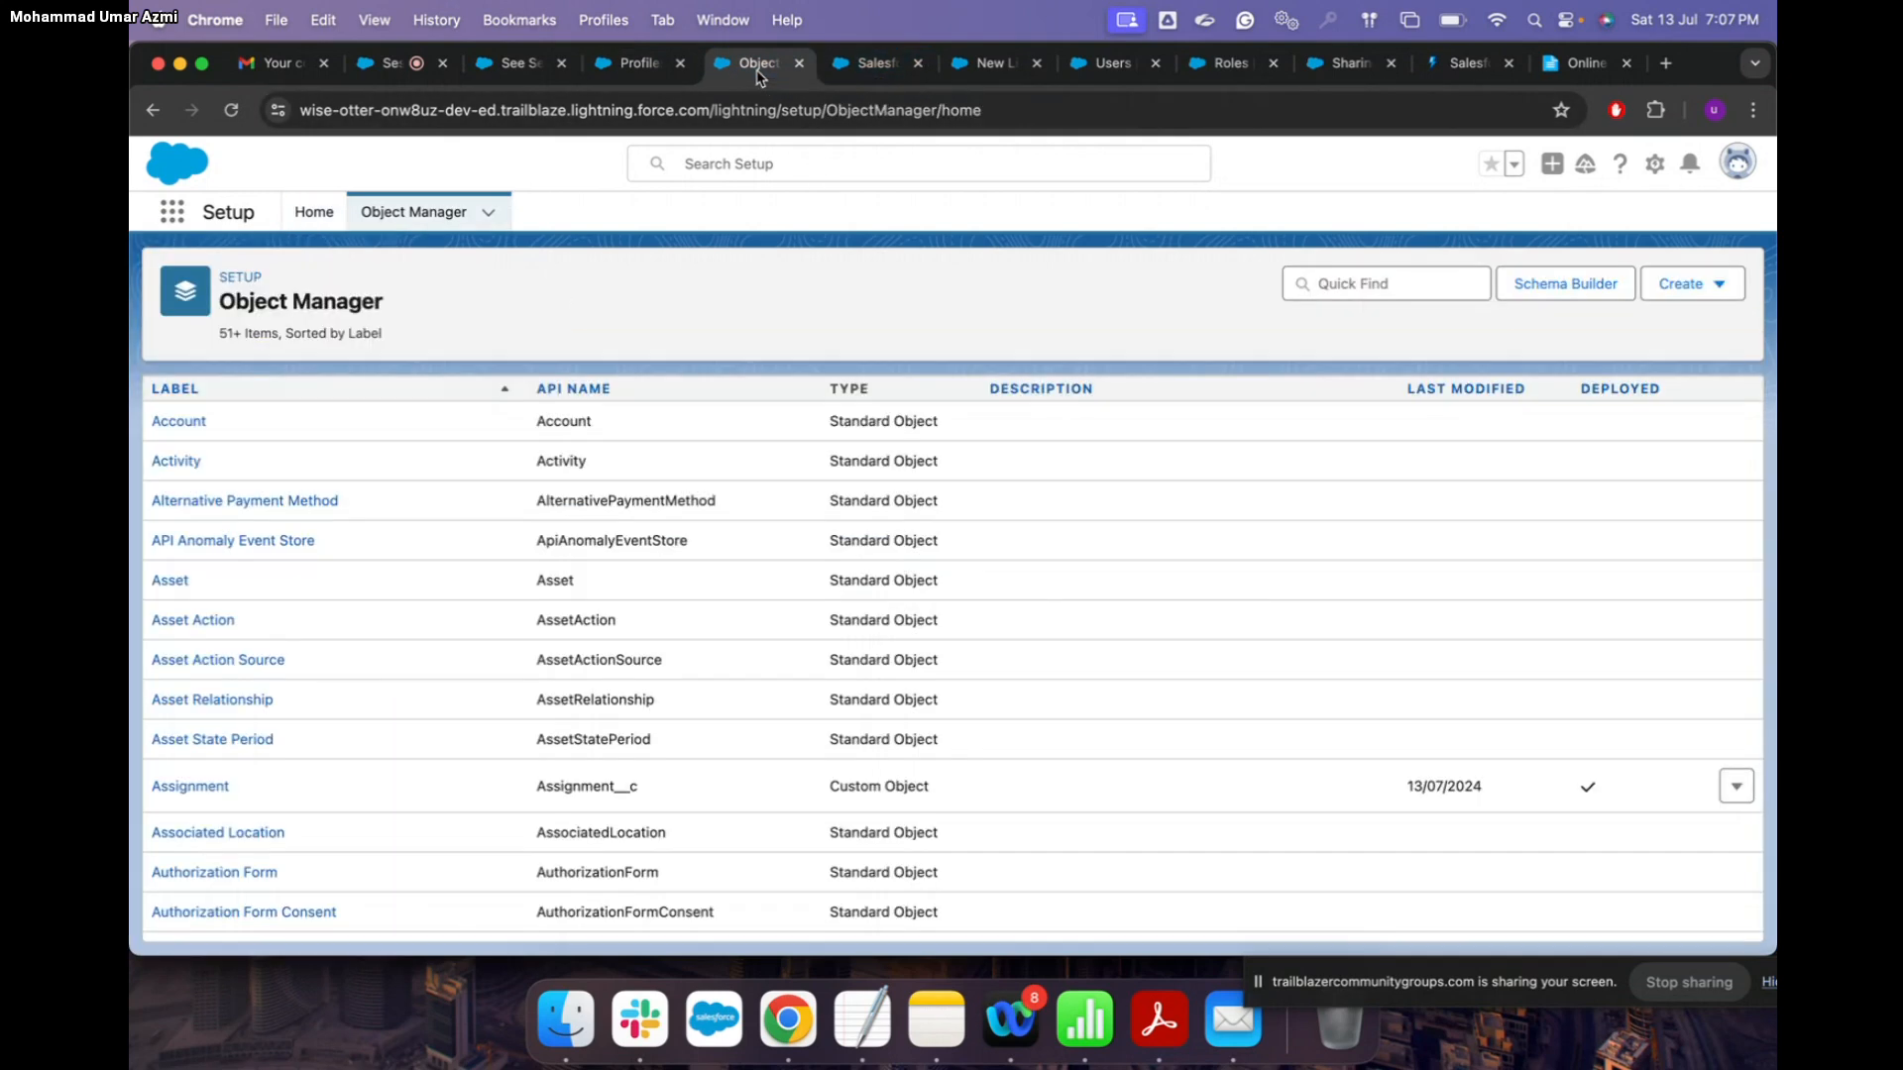
pyautogui.click(878, 67)
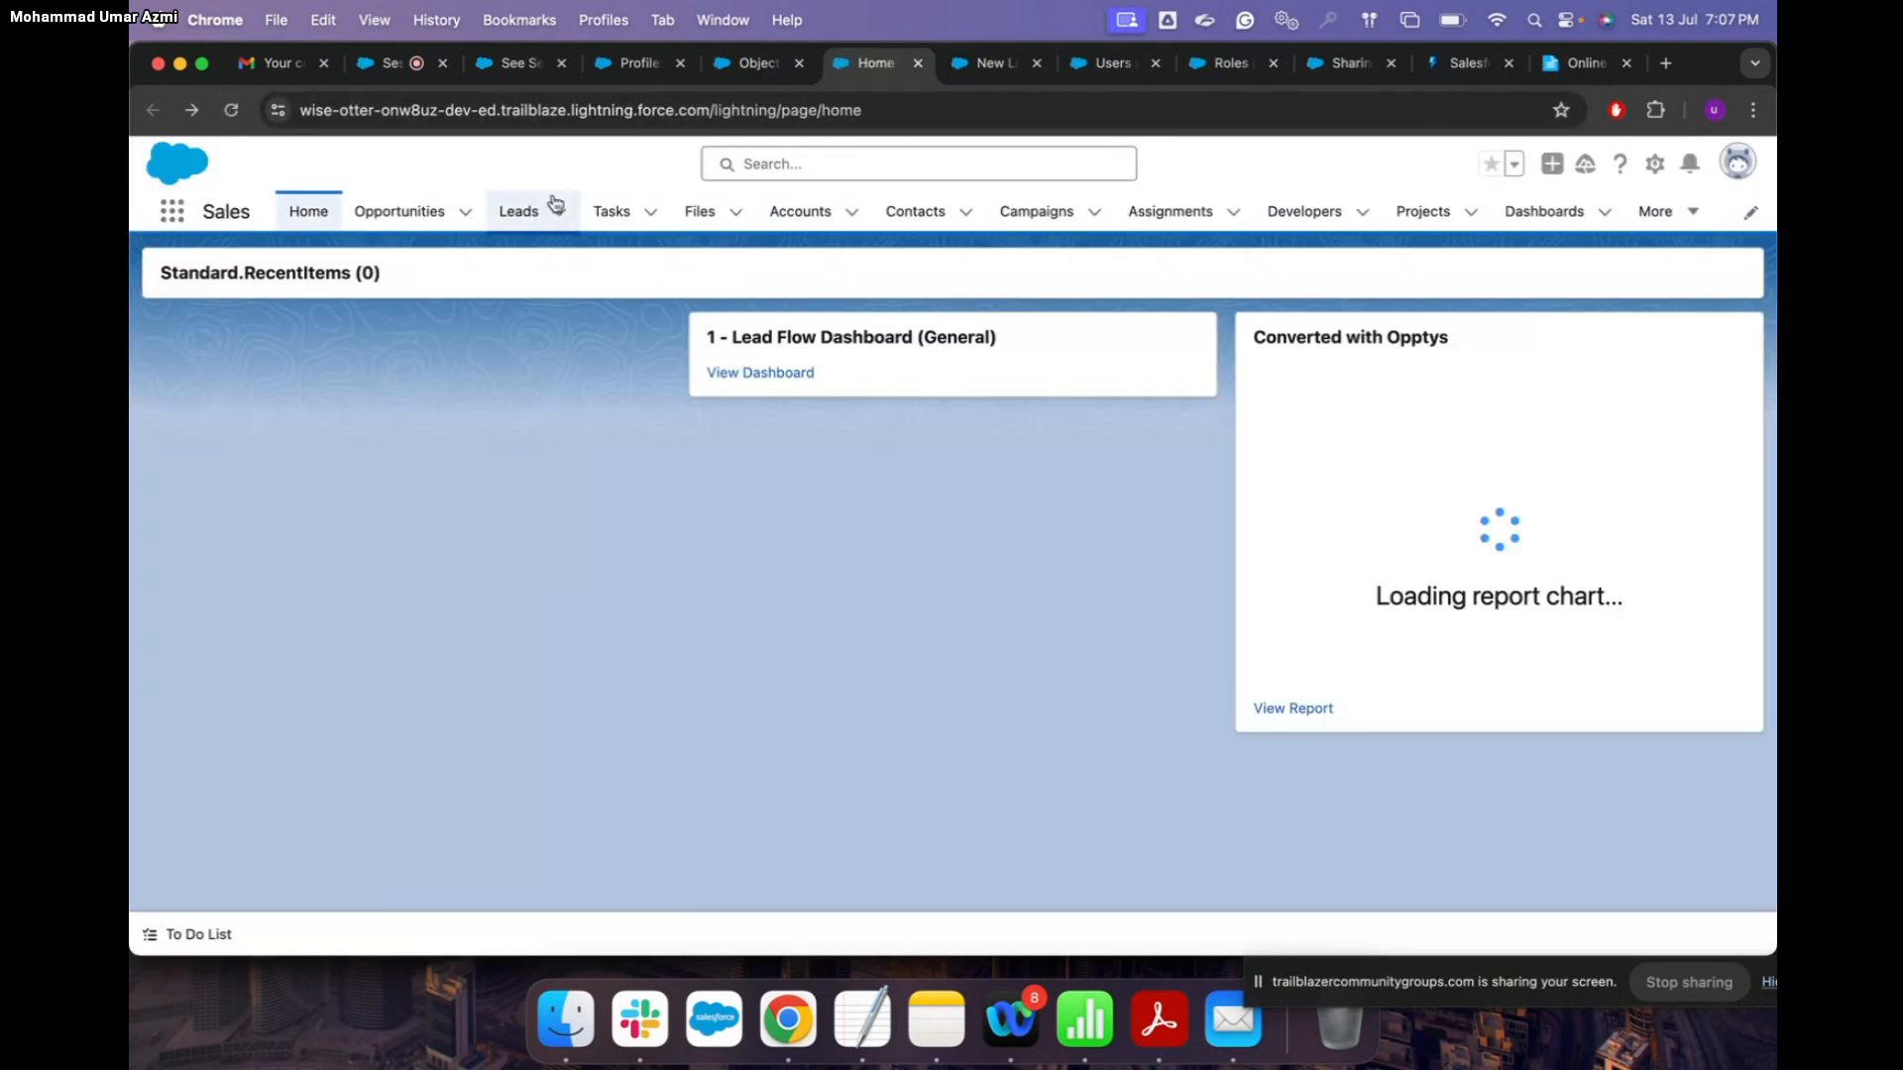
# Step: Find the test user via global search 'davi' and log in as them from User Detail
pyautogui.click(776, 164)
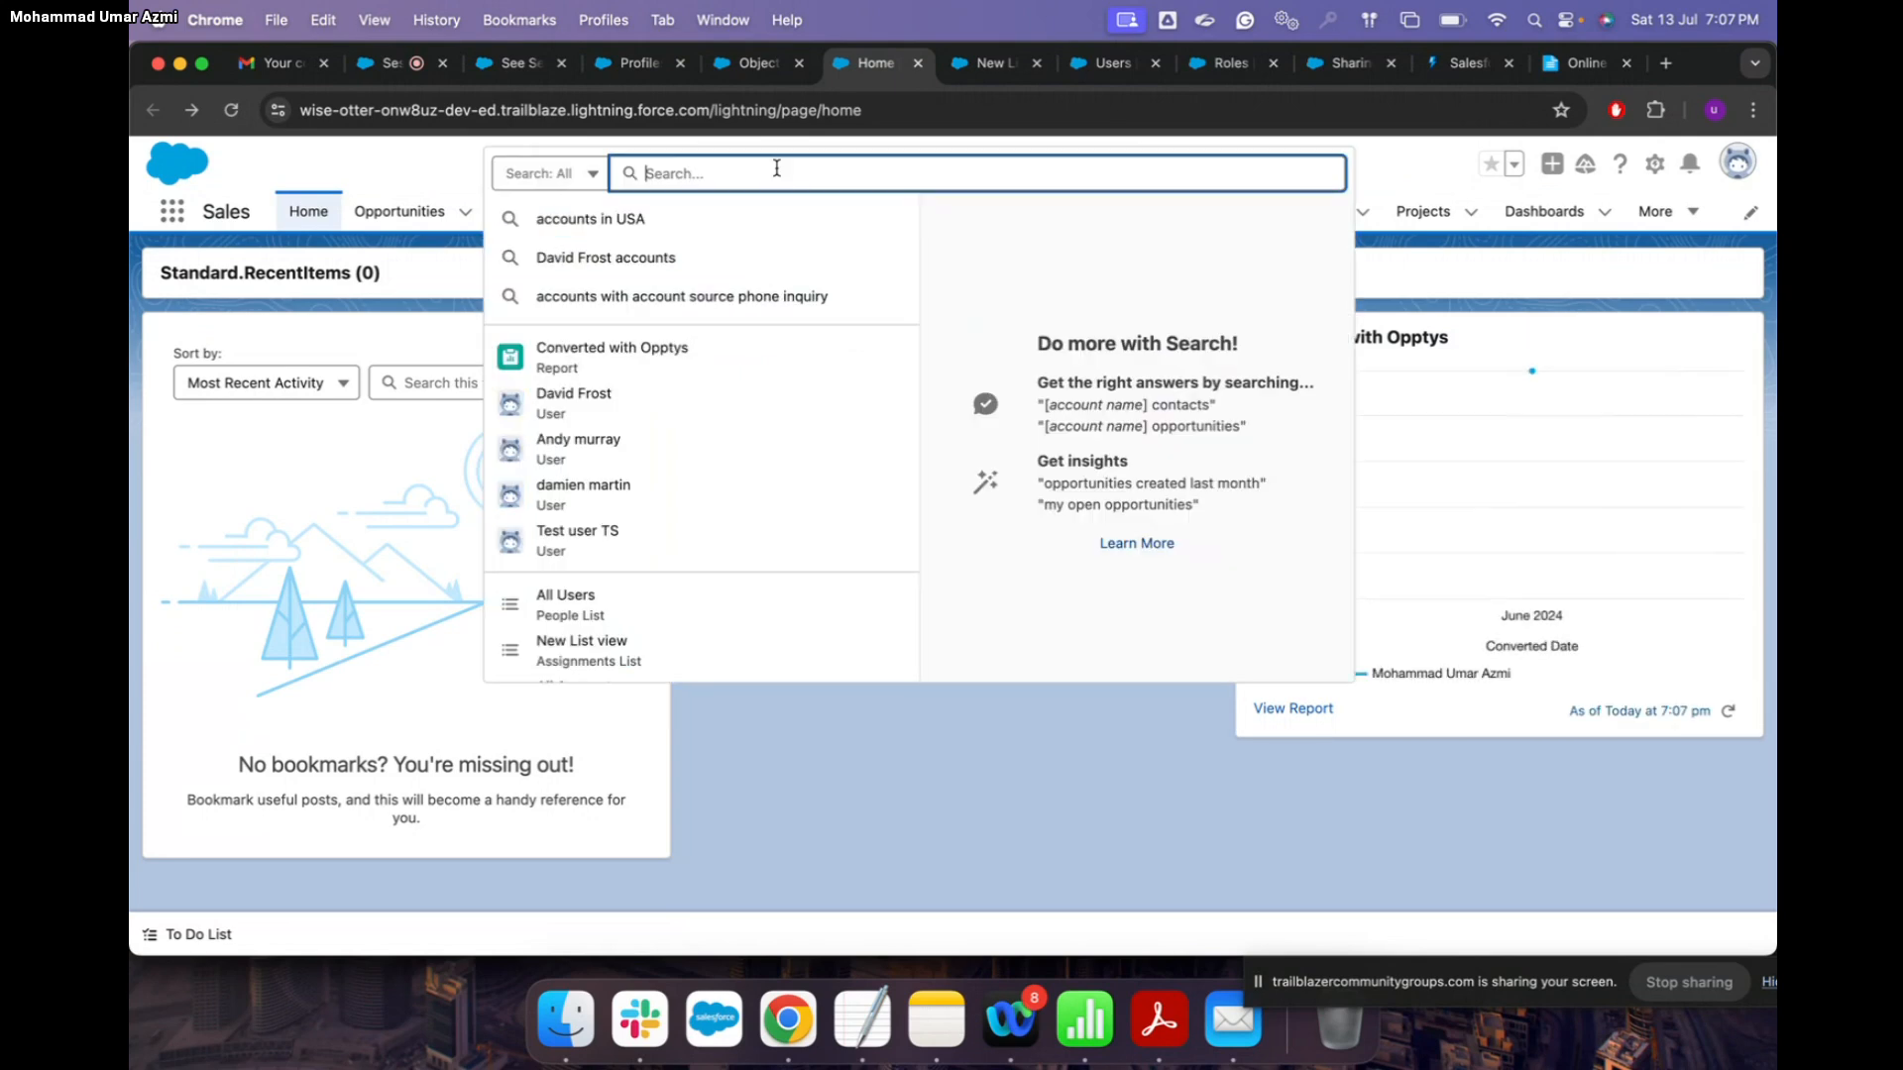
pyautogui.write('david')
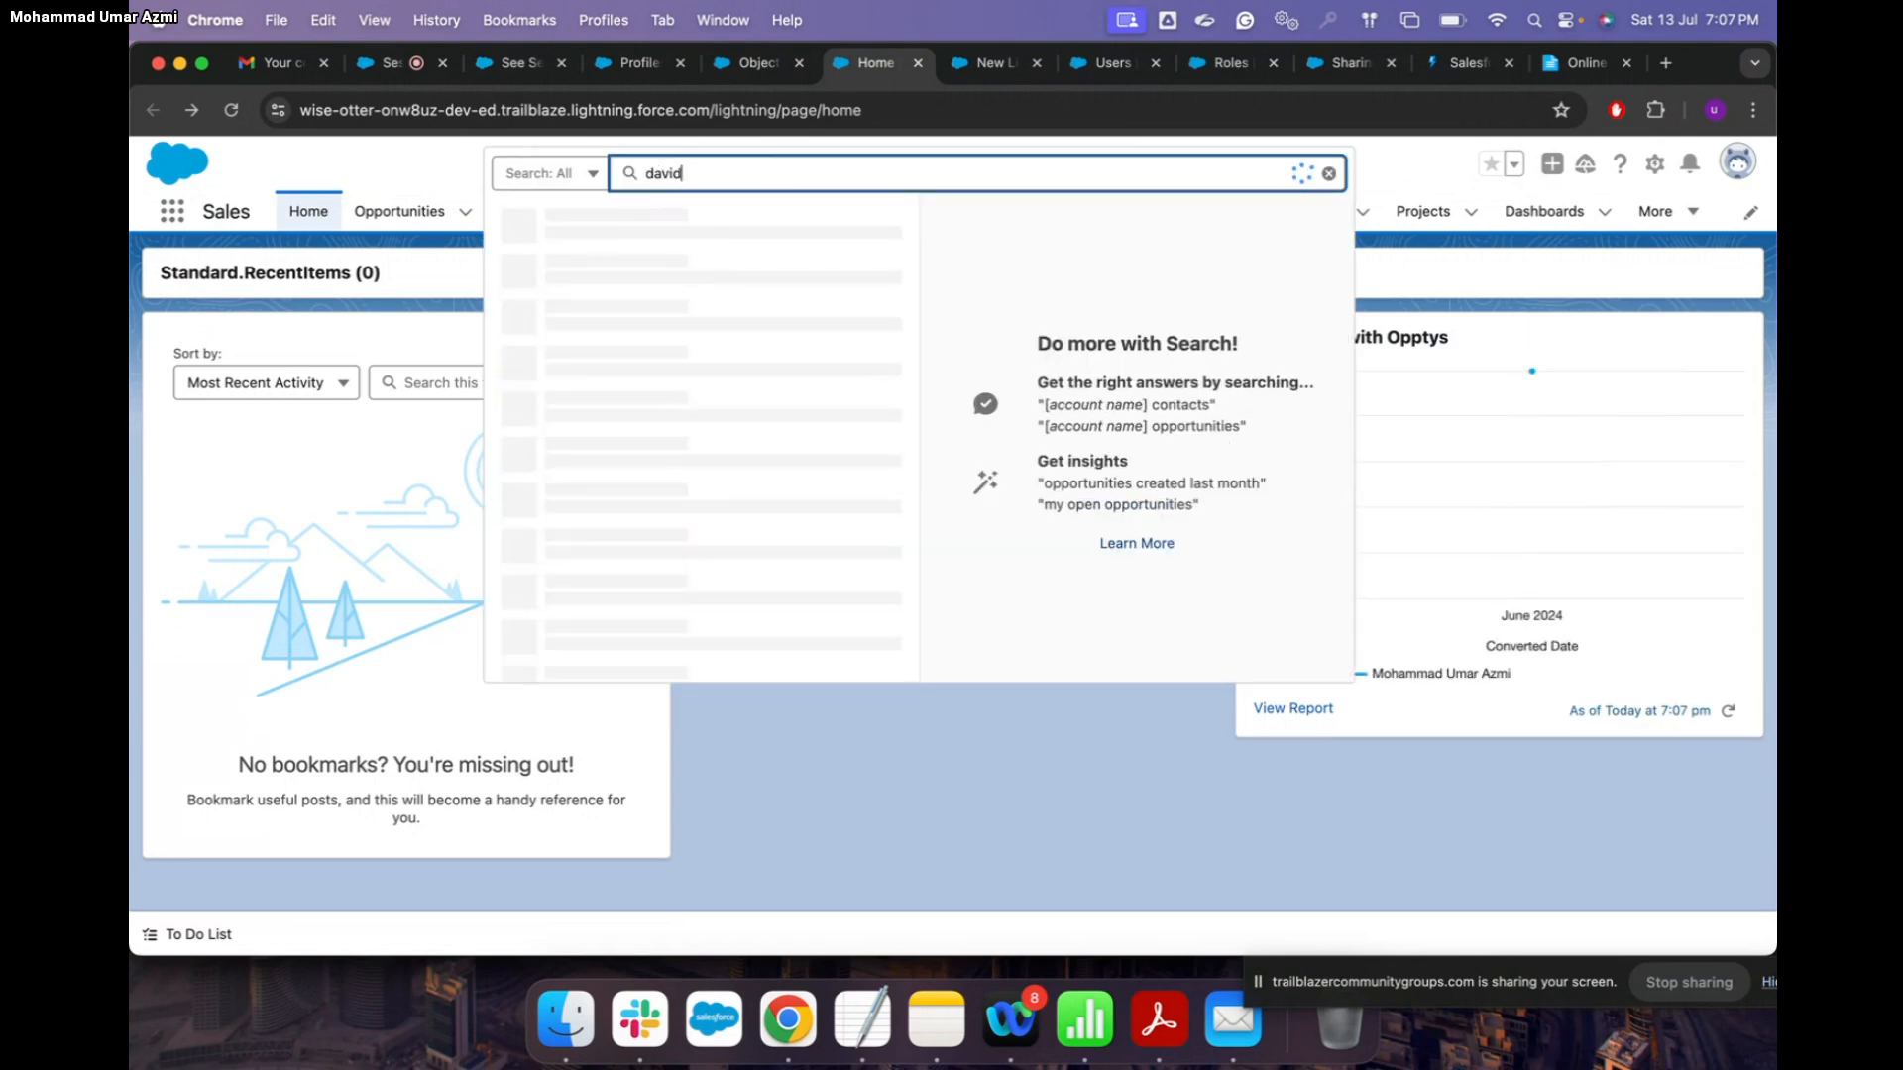
pyautogui.click(698, 357)
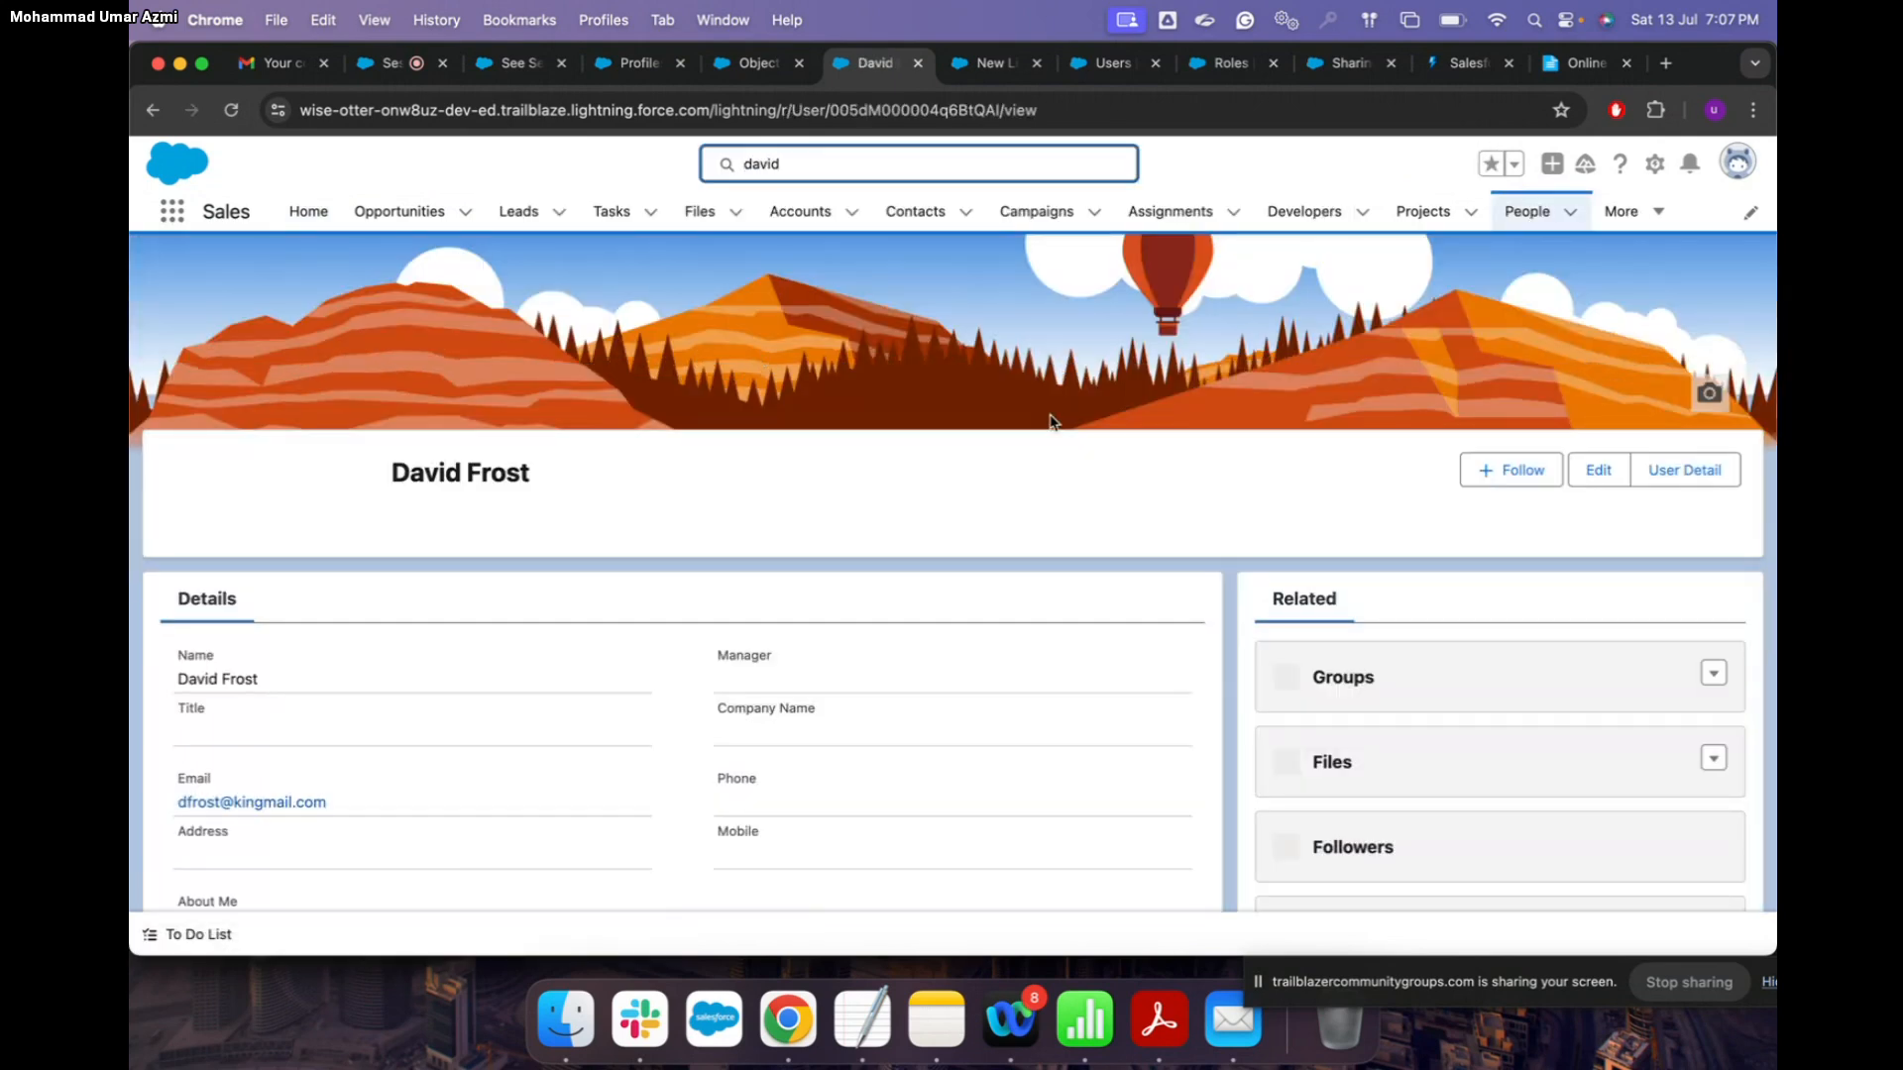
pyautogui.click(1685, 470)
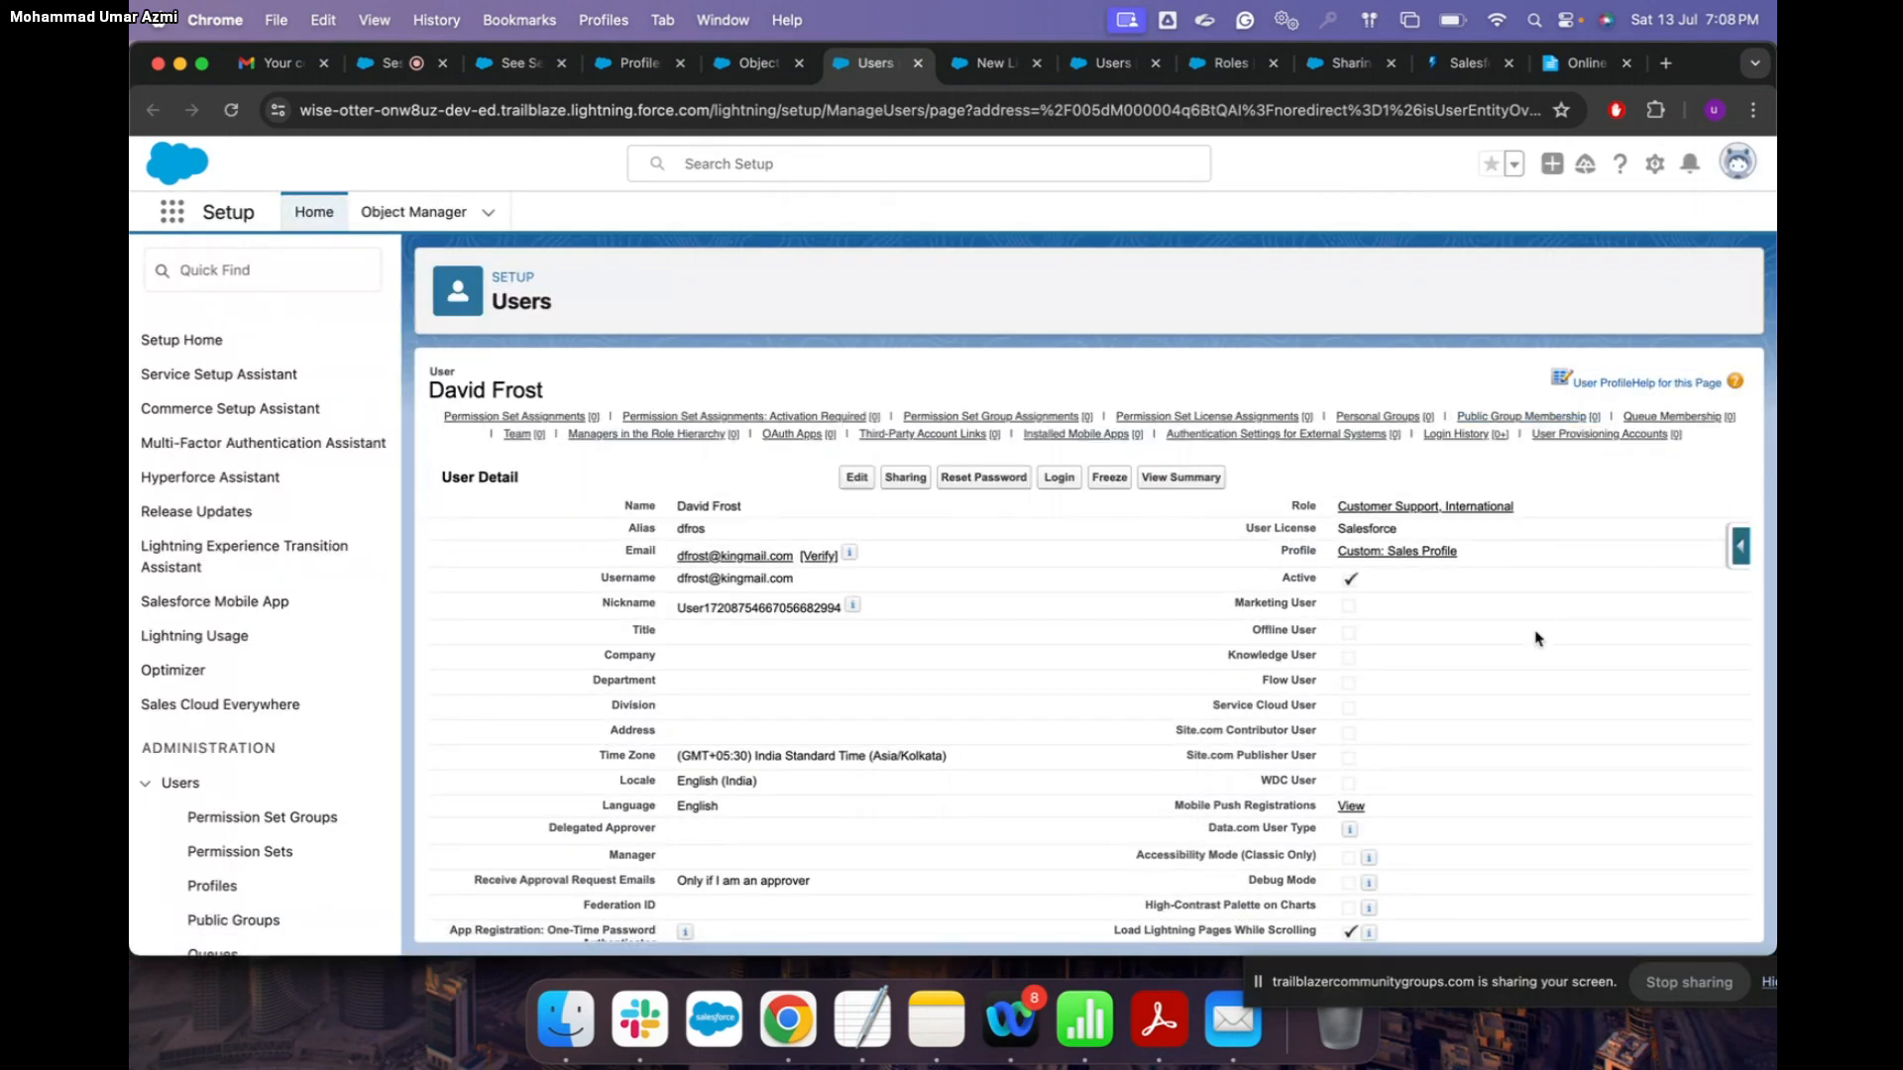
pyautogui.click(1063, 479)
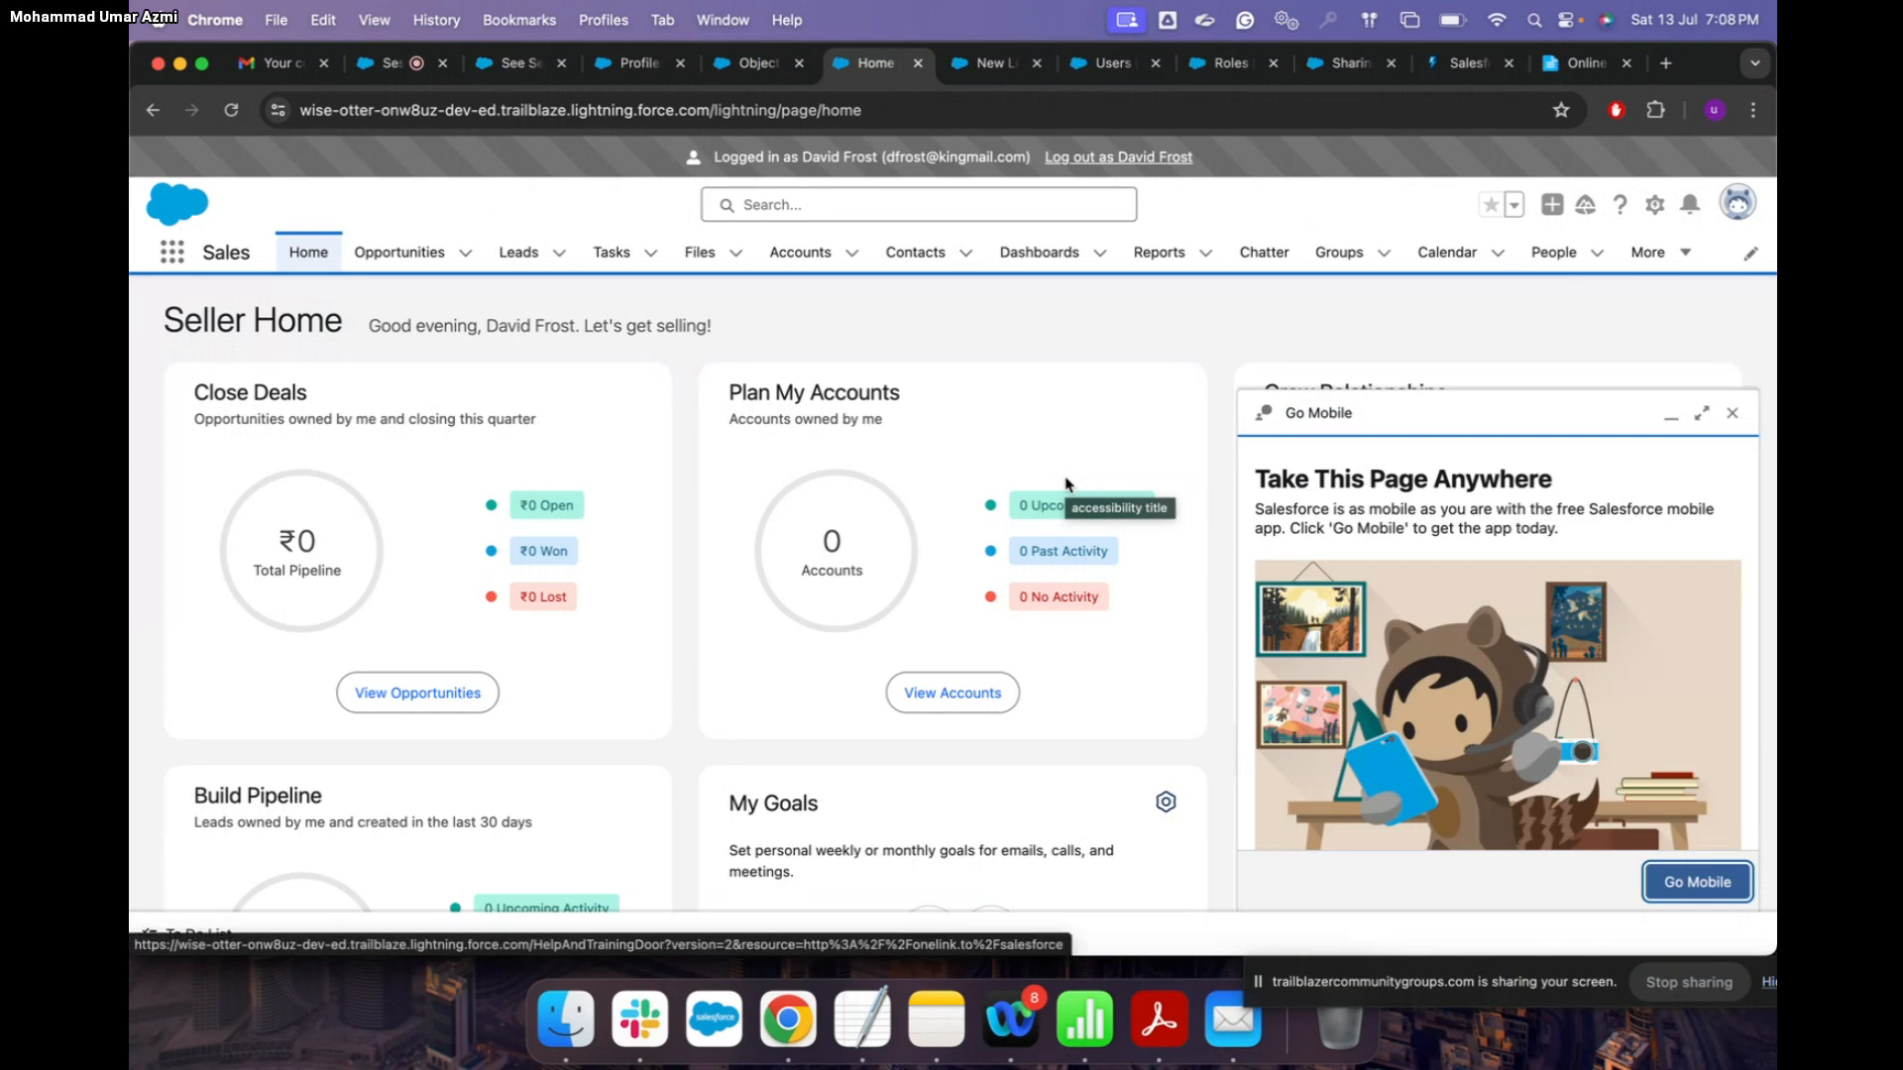
# Step: Dismiss the Go Mobile popup and open Assignments from the navigation bar's More menu
pyautogui.click(1688, 255)
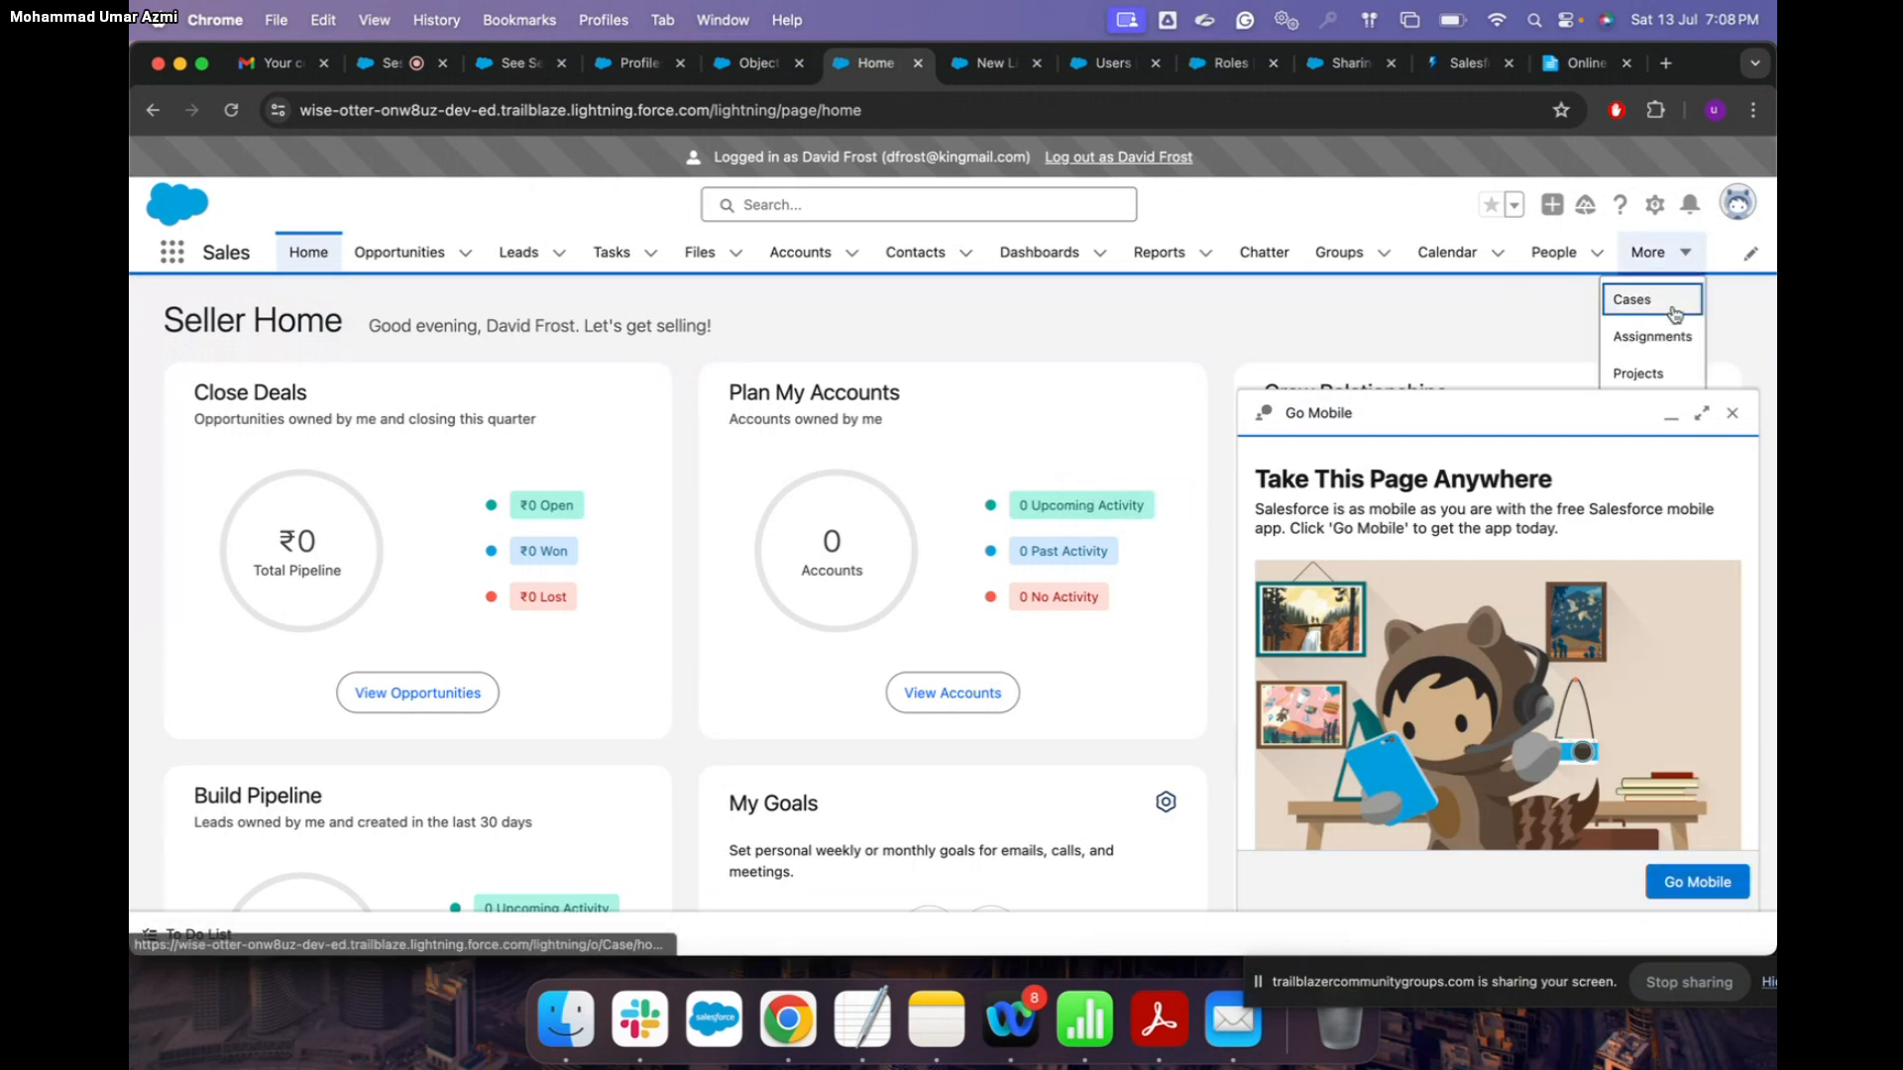
pyautogui.click(1735, 417)
pyautogui.click(1736, 419)
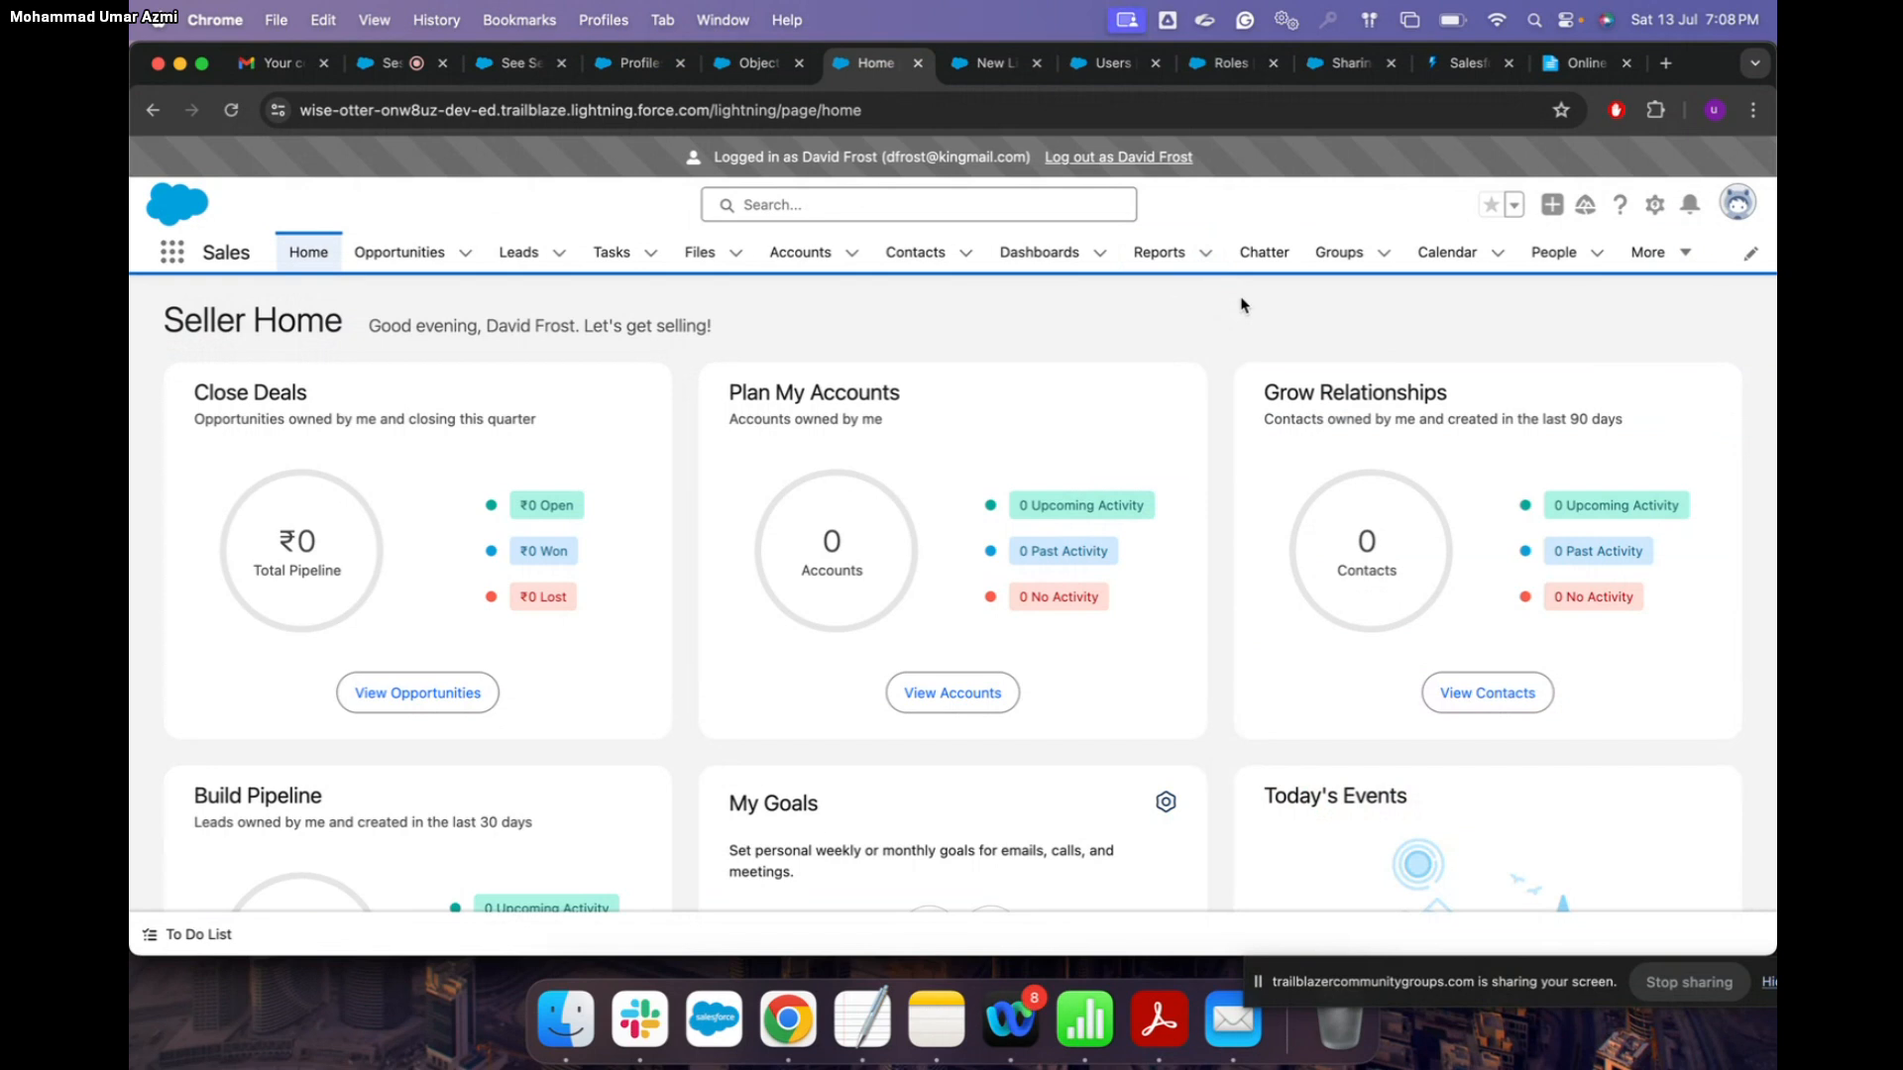
pyautogui.click(1687, 256)
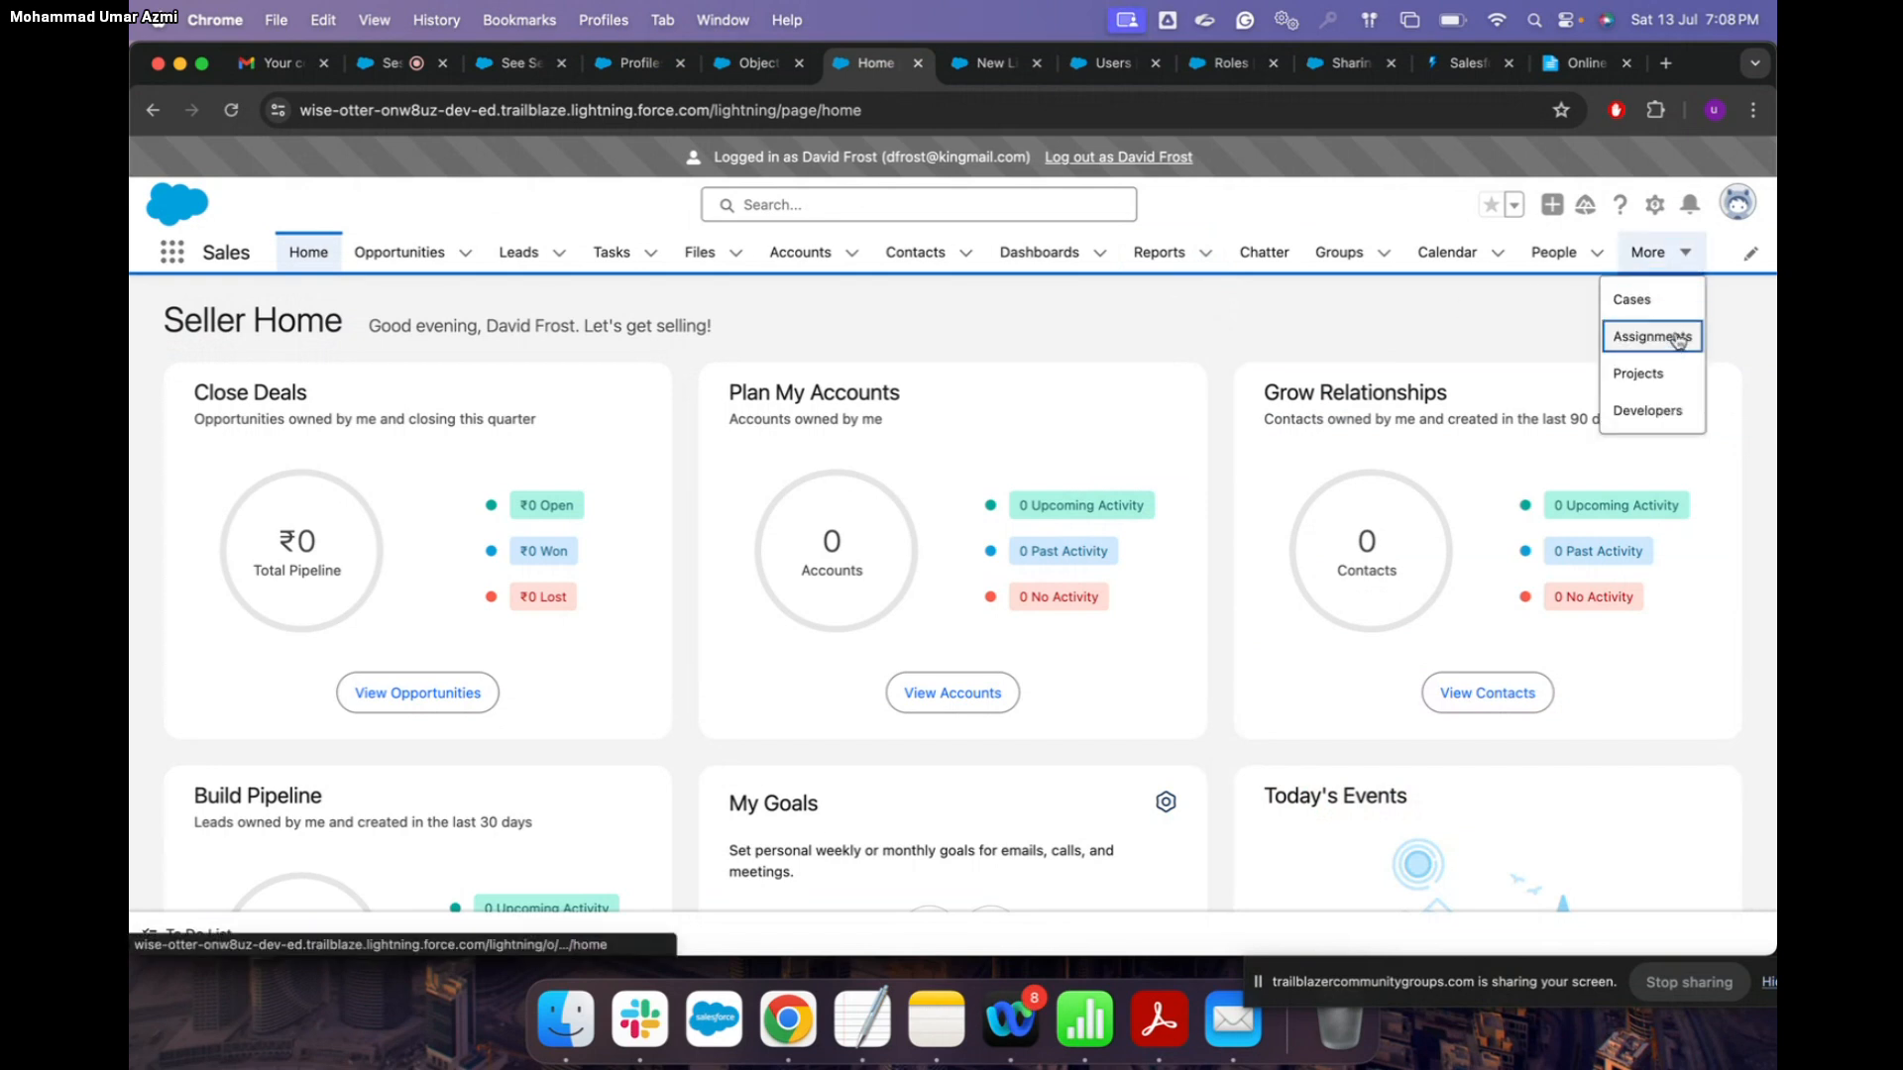
pyautogui.click(1677, 338)
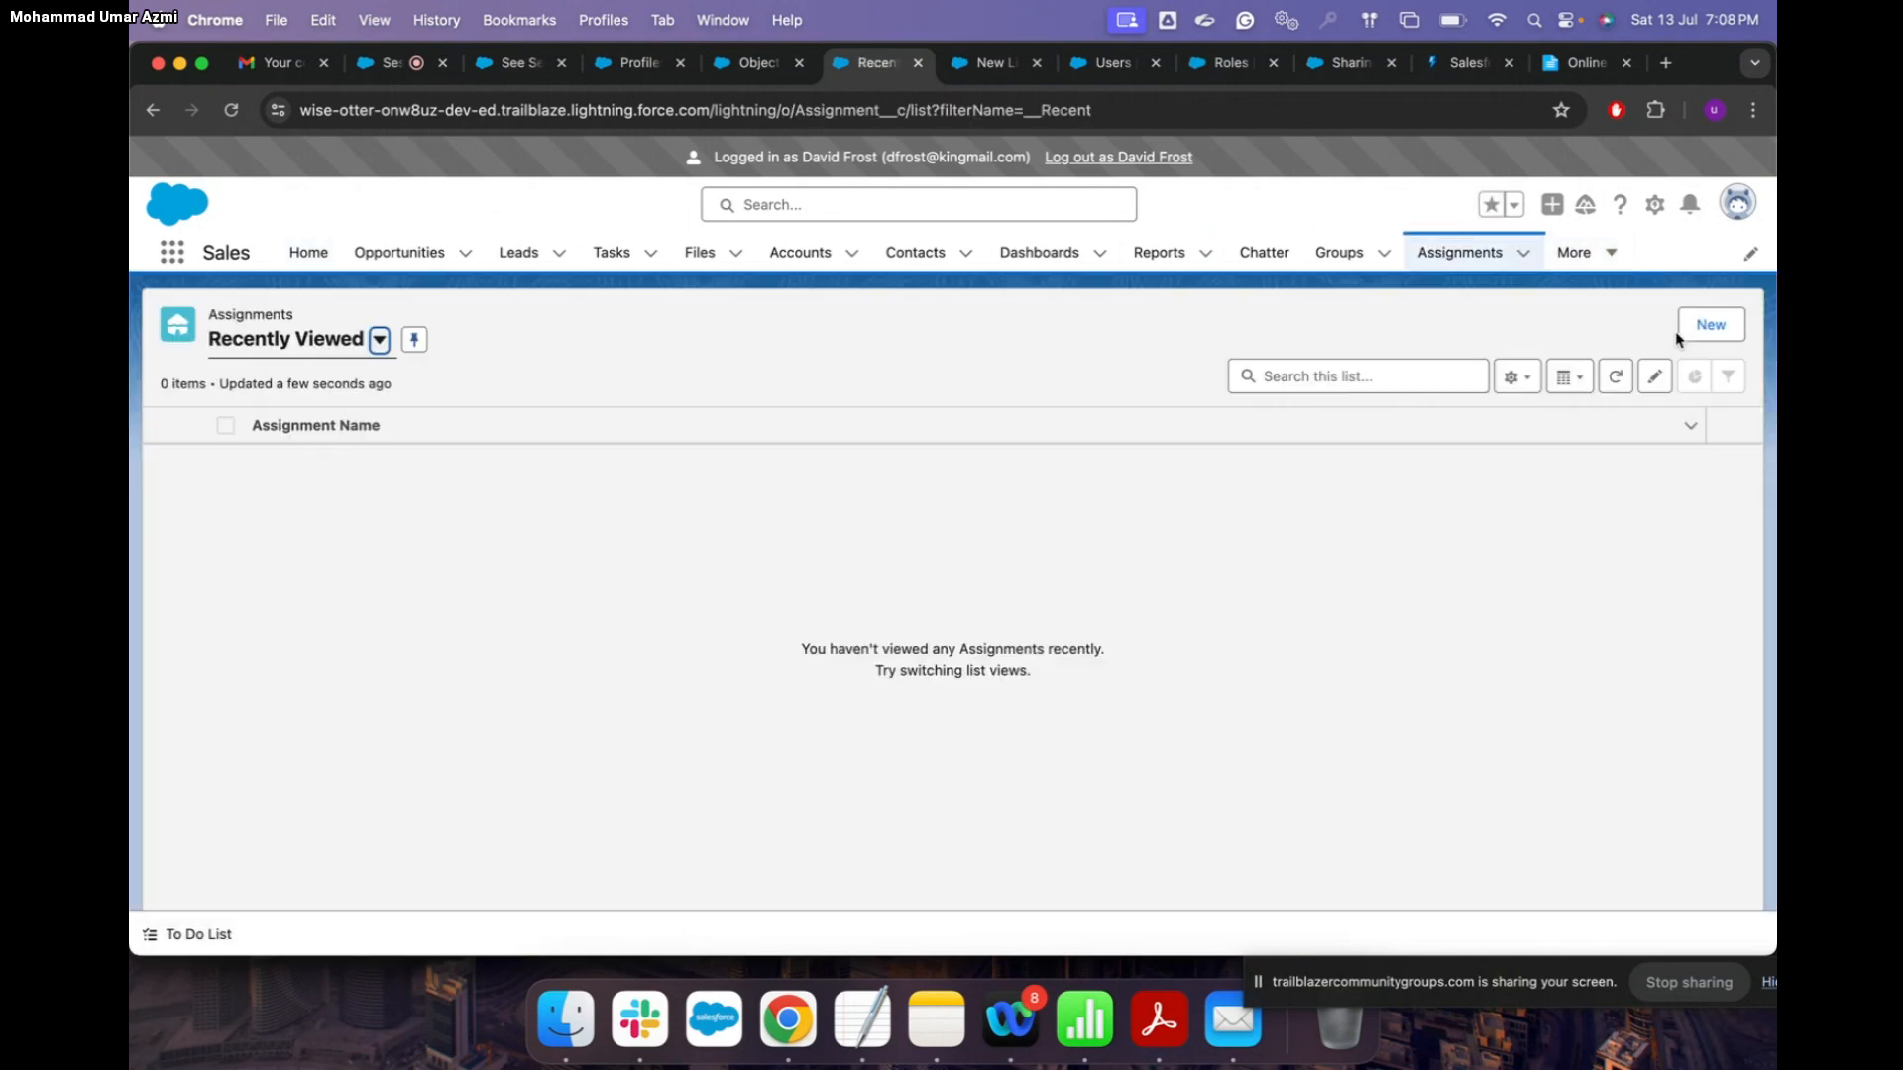
# Step: Start a new Assignment named T1 and try filling the Project and Developer fields
pyautogui.click(1688, 331)
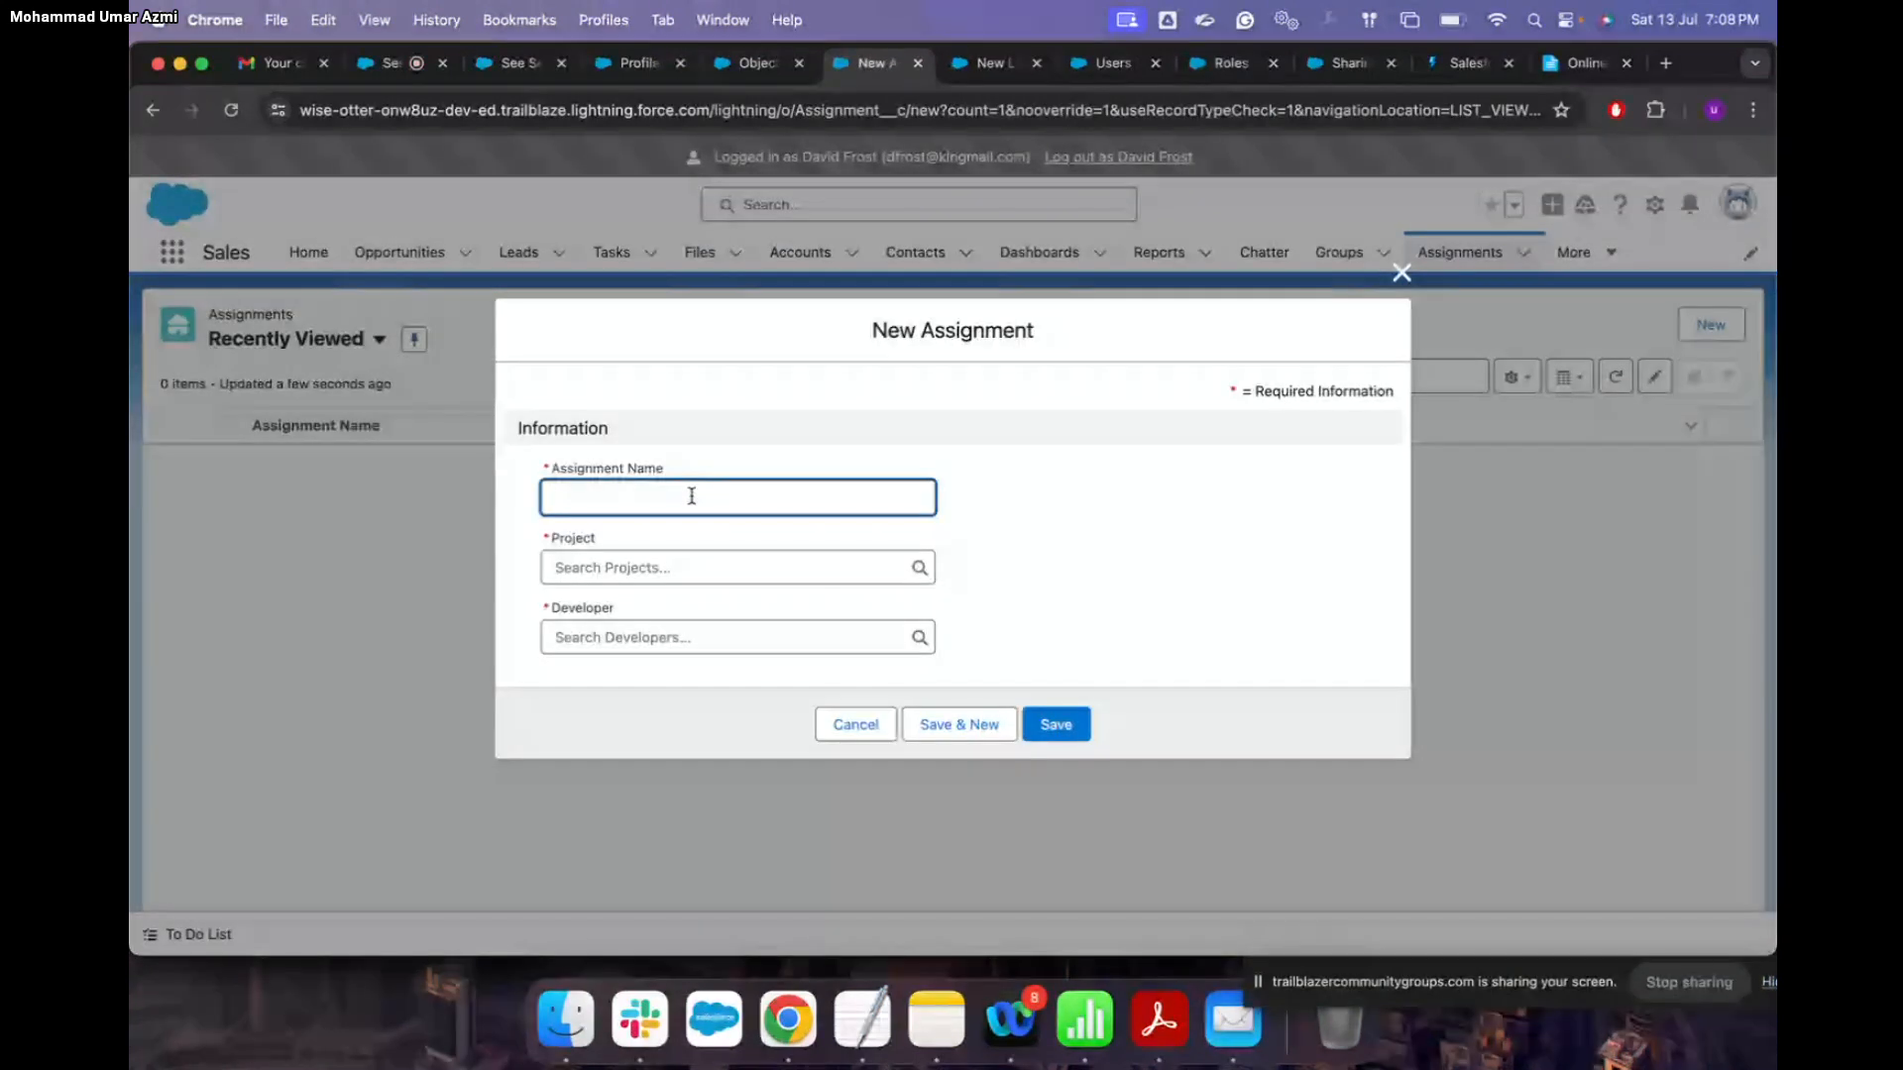
pyautogui.write('T')
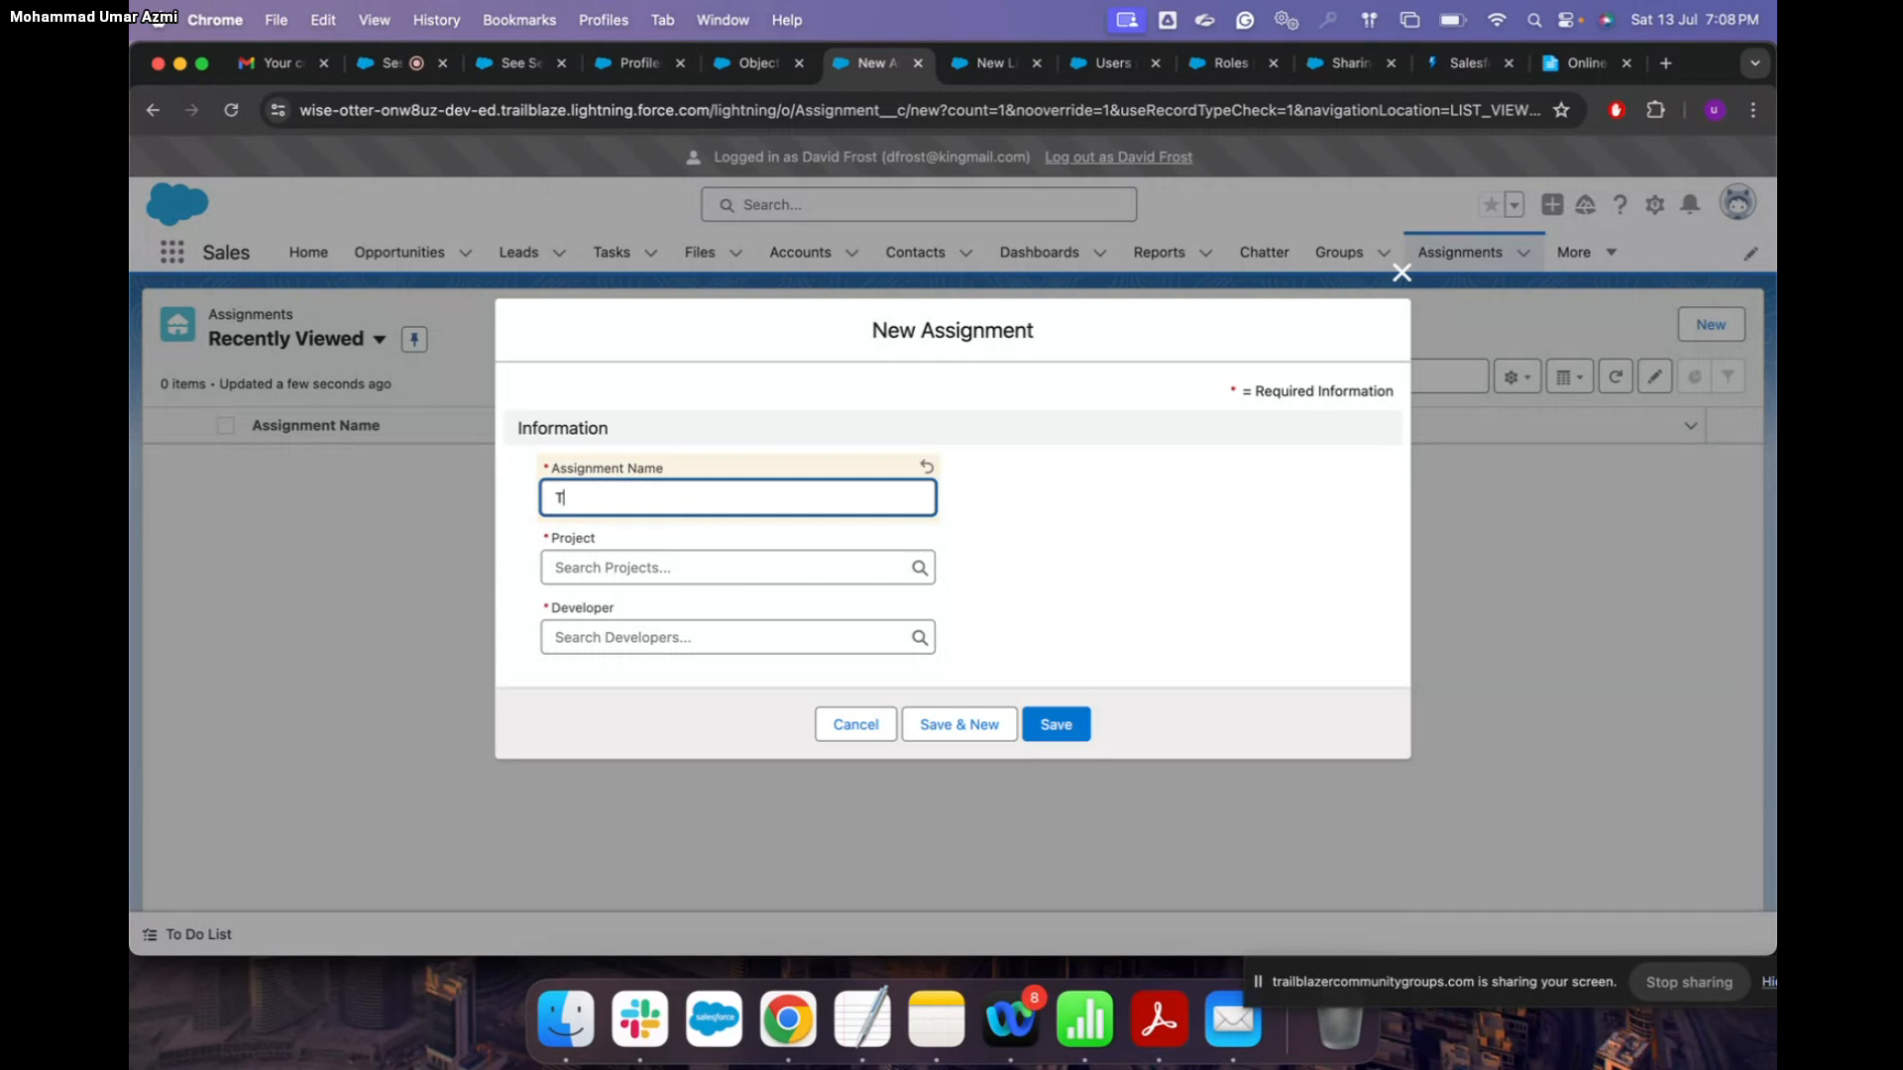
pyautogui.write('1')
pyautogui.click(698, 565)
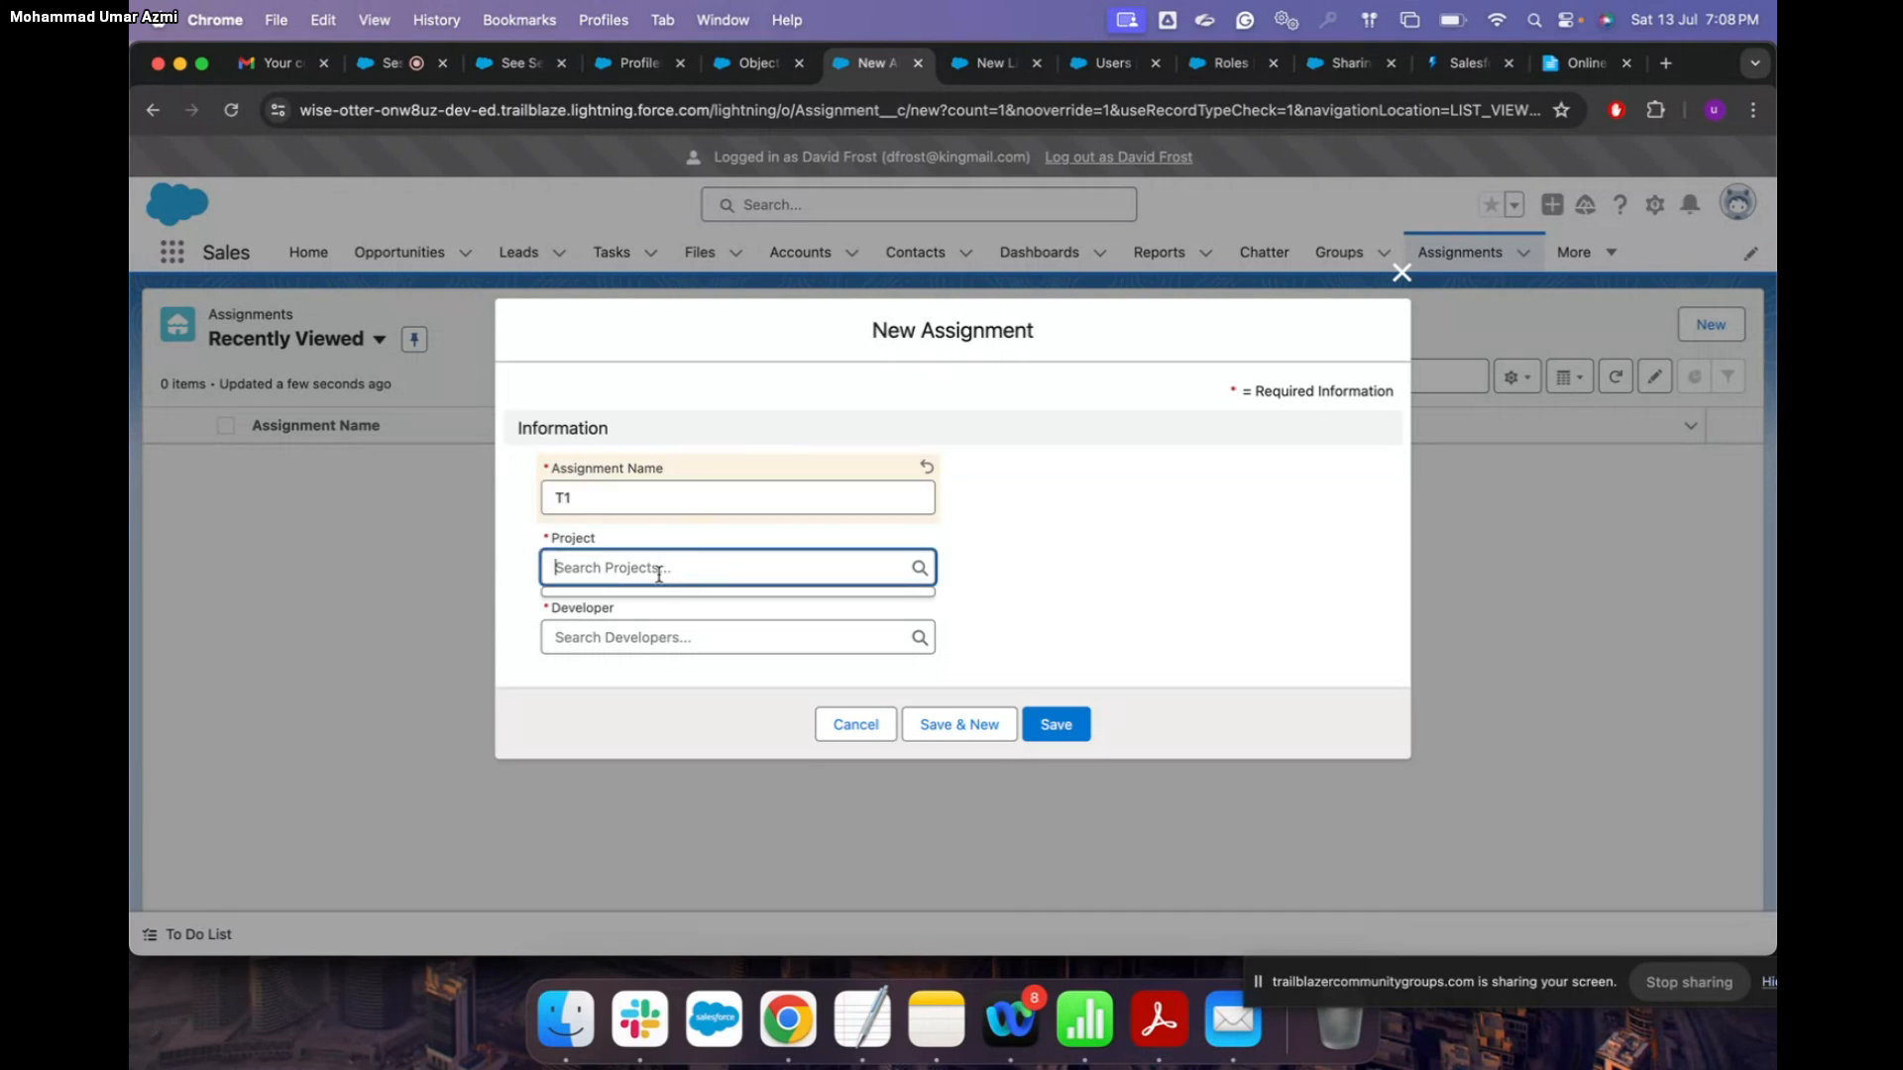
pyautogui.click(652, 634)
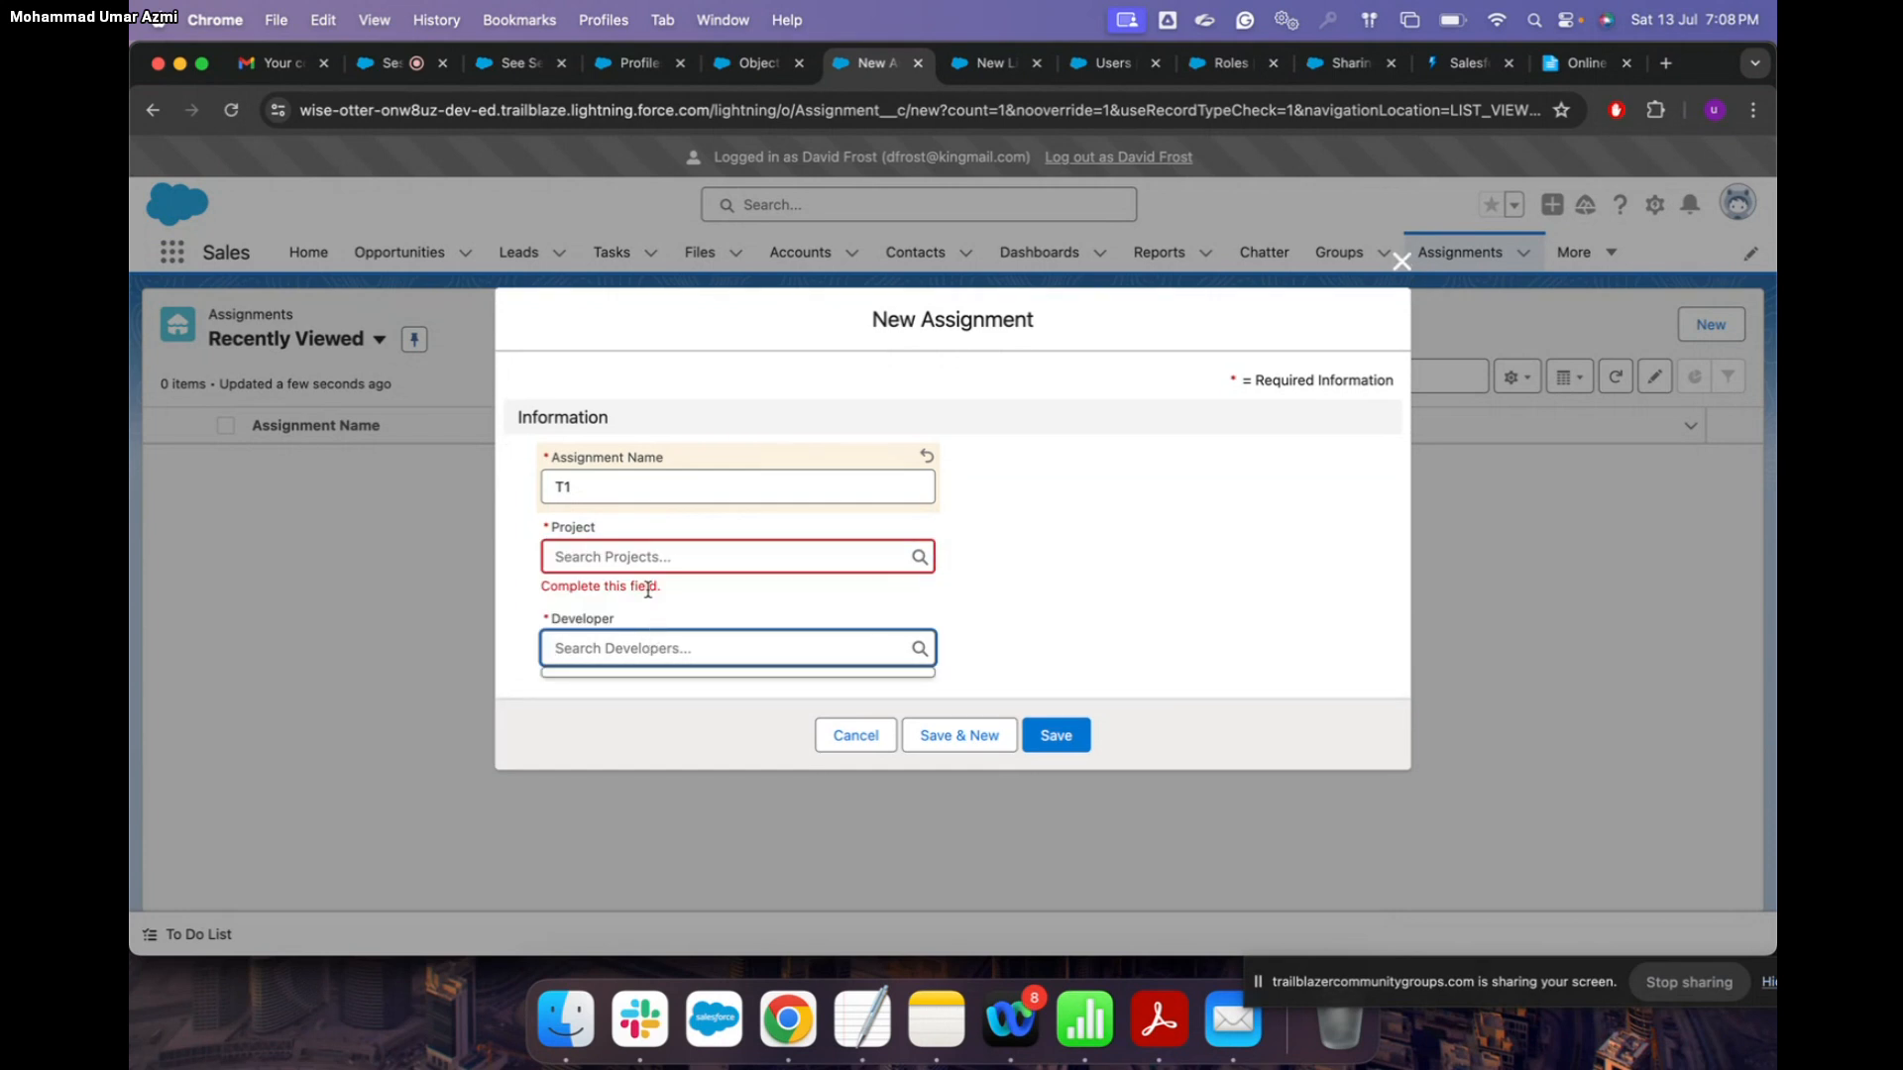
pyautogui.click(649, 548)
pyautogui.click(621, 639)
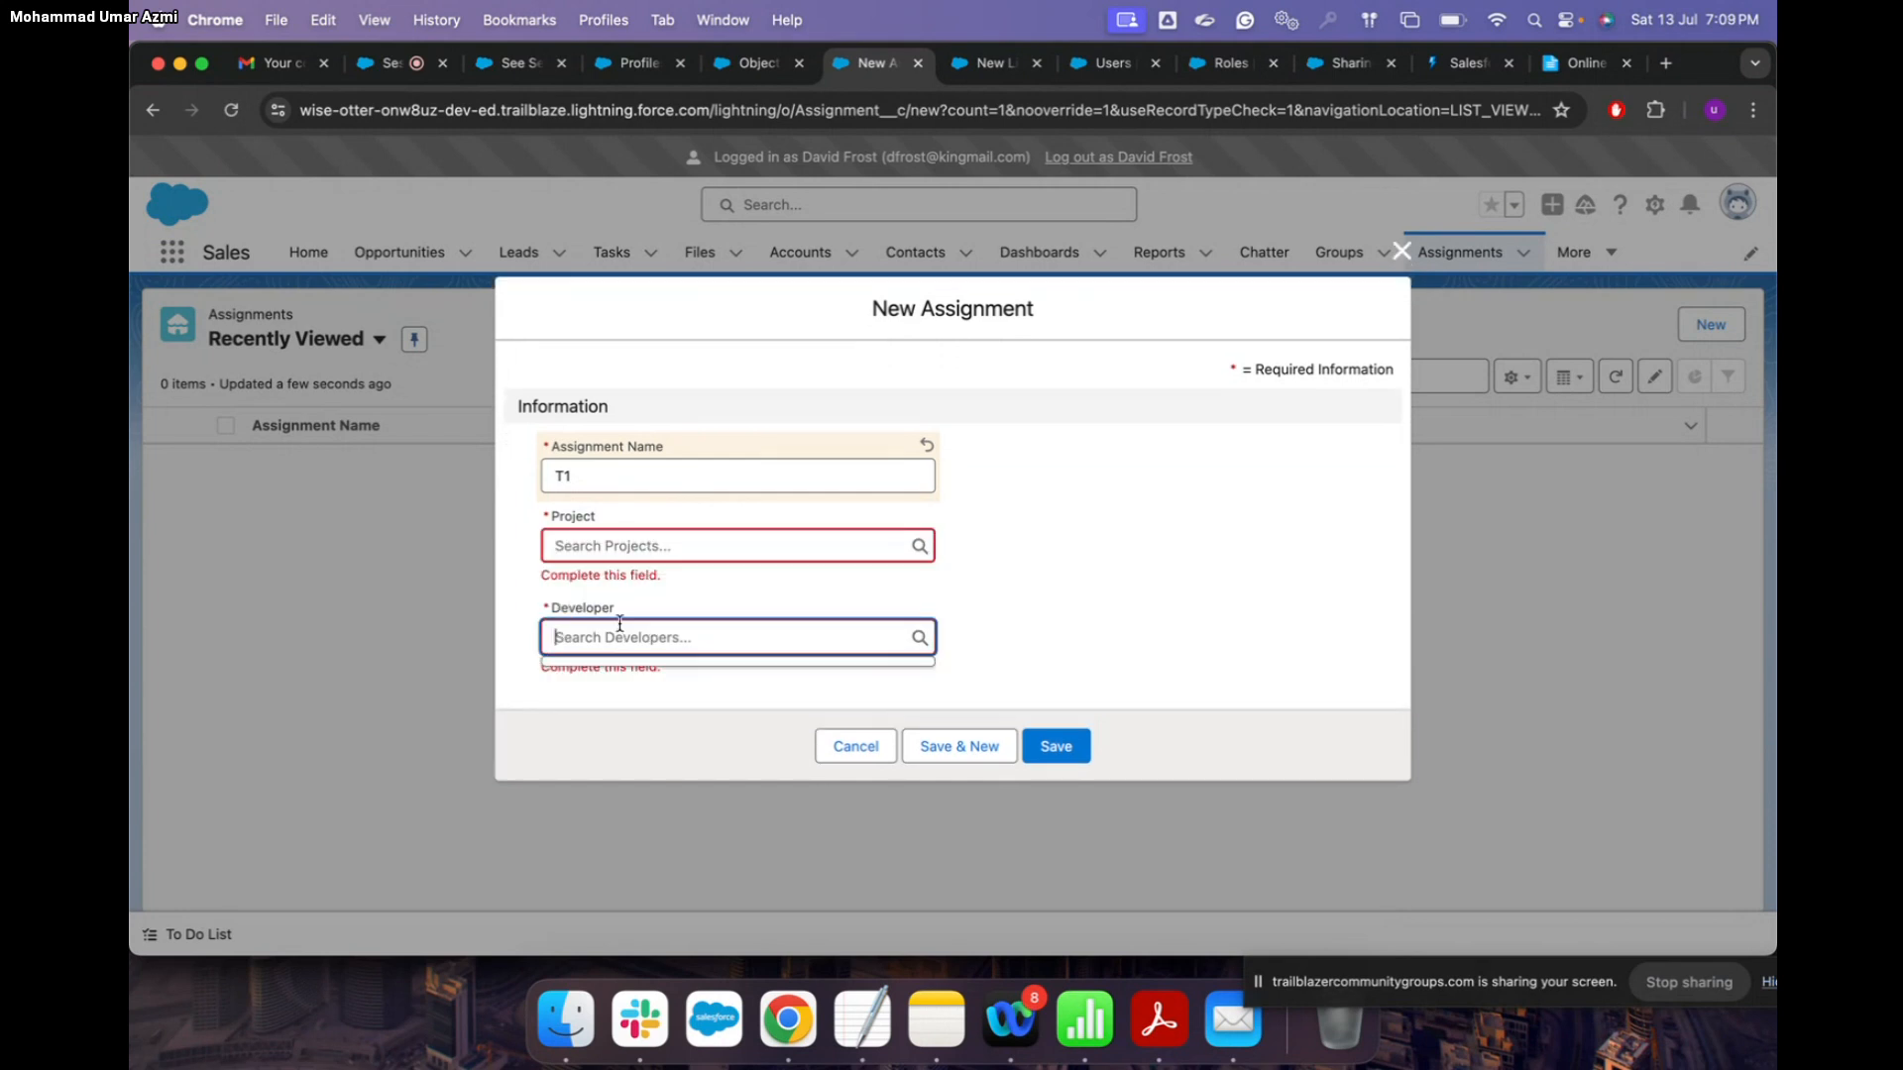
pyautogui.click(614, 552)
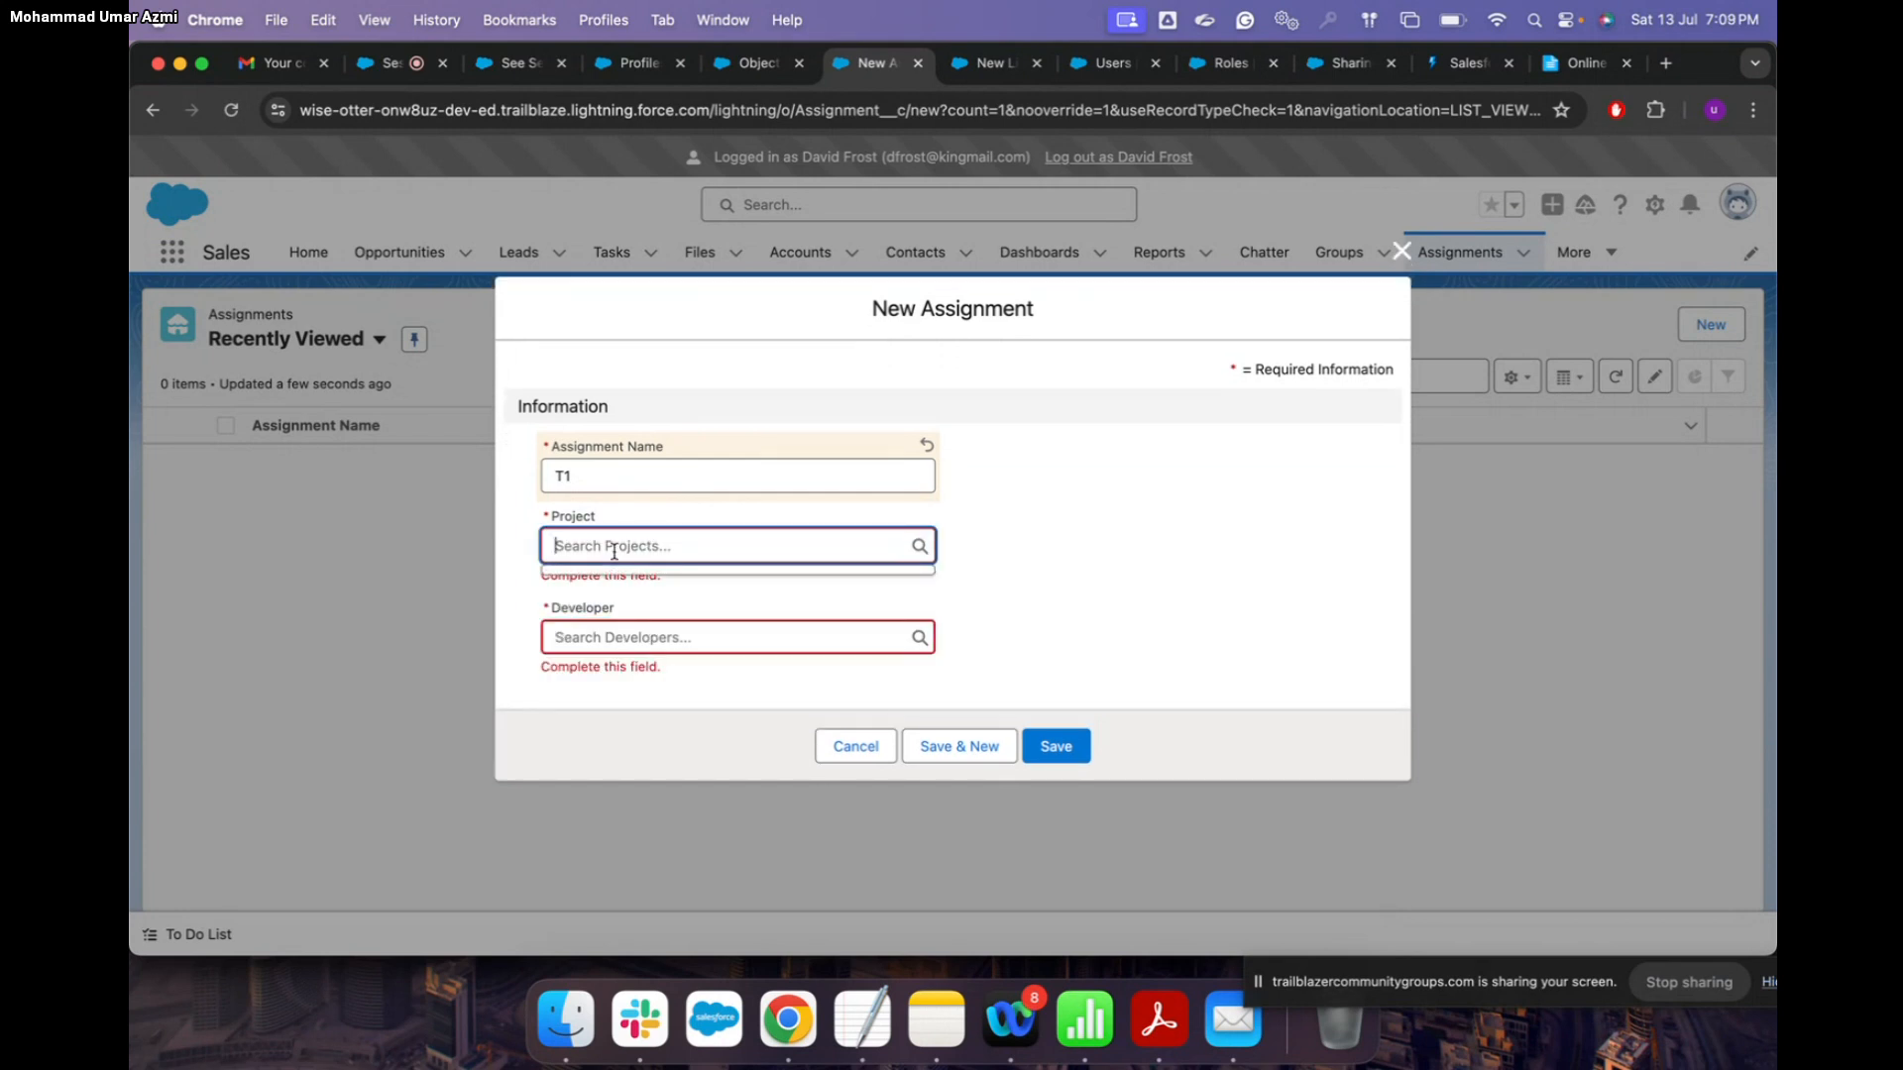
pyautogui.click(607, 479)
pyautogui.click(590, 546)
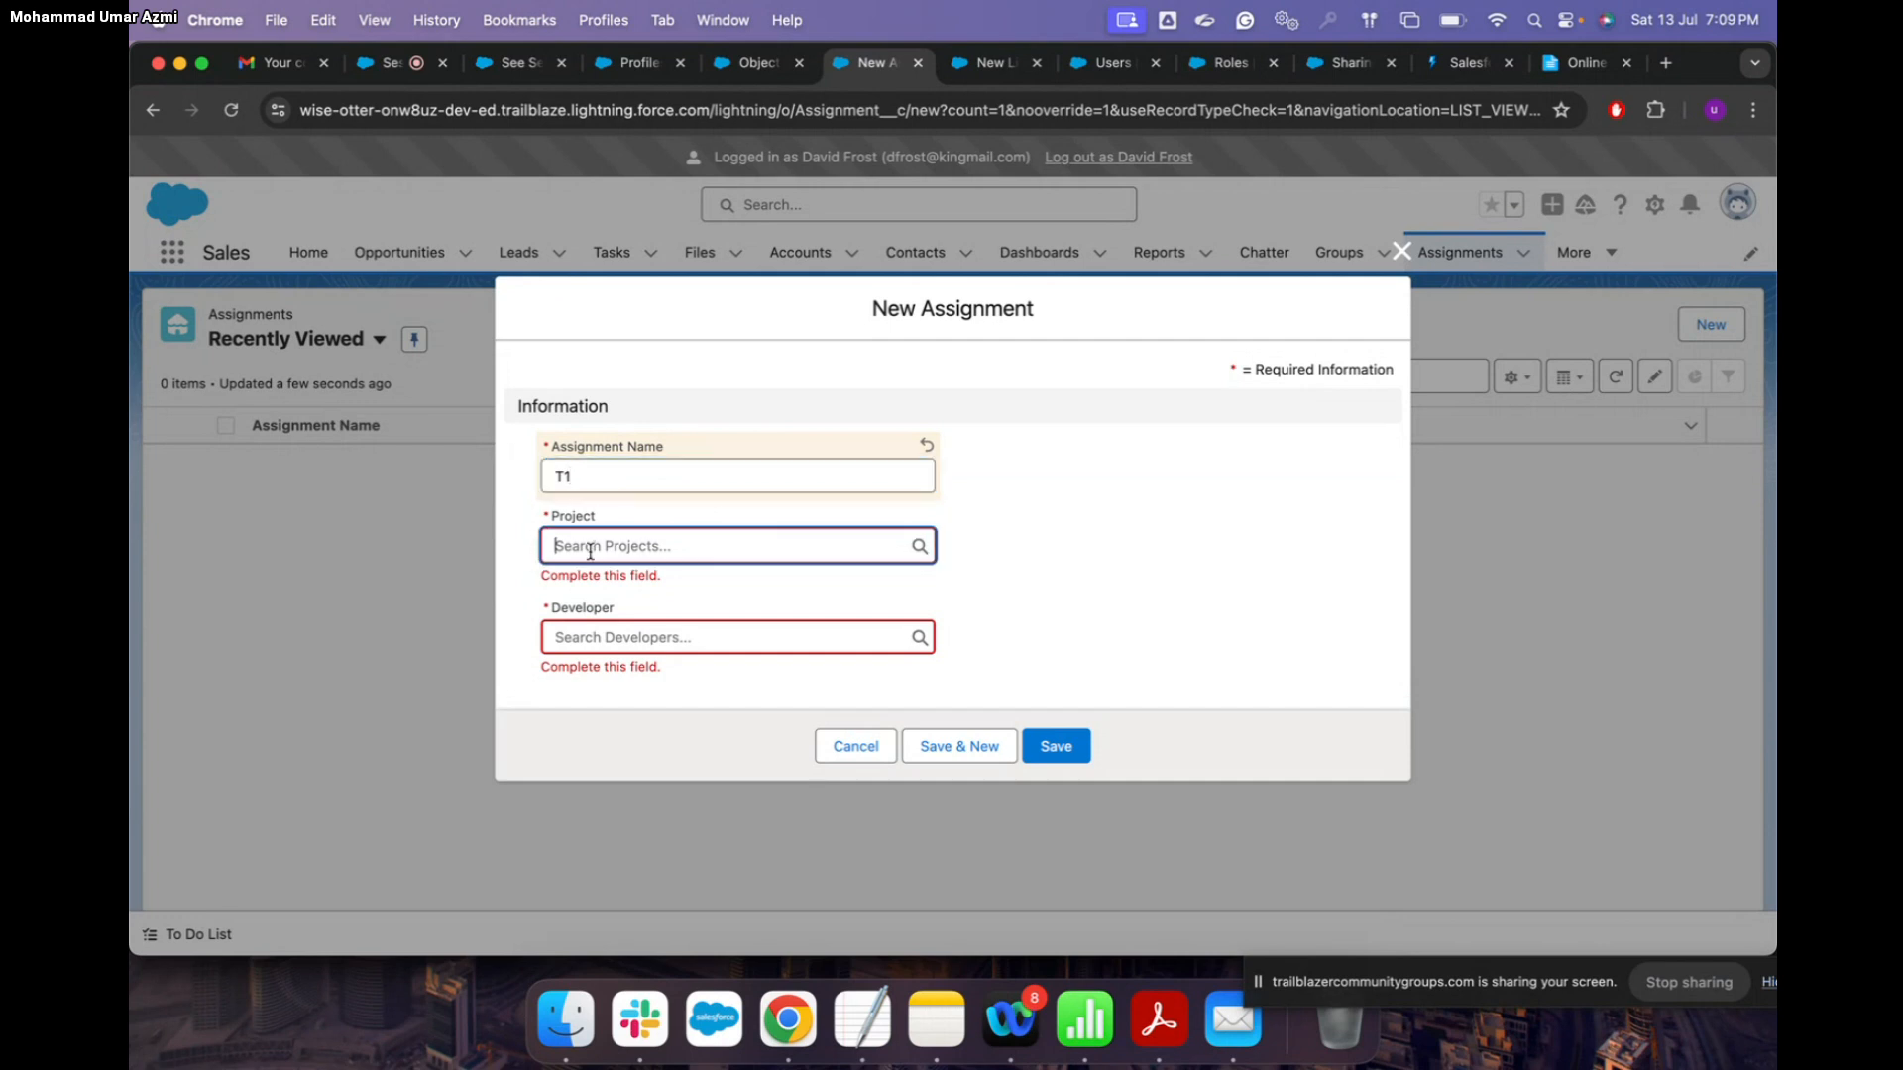
pyautogui.click(595, 626)
# Step: Attempt to save T1, dismiss the missing-fields error, discard the form and open Leads
pyautogui.click(1065, 758)
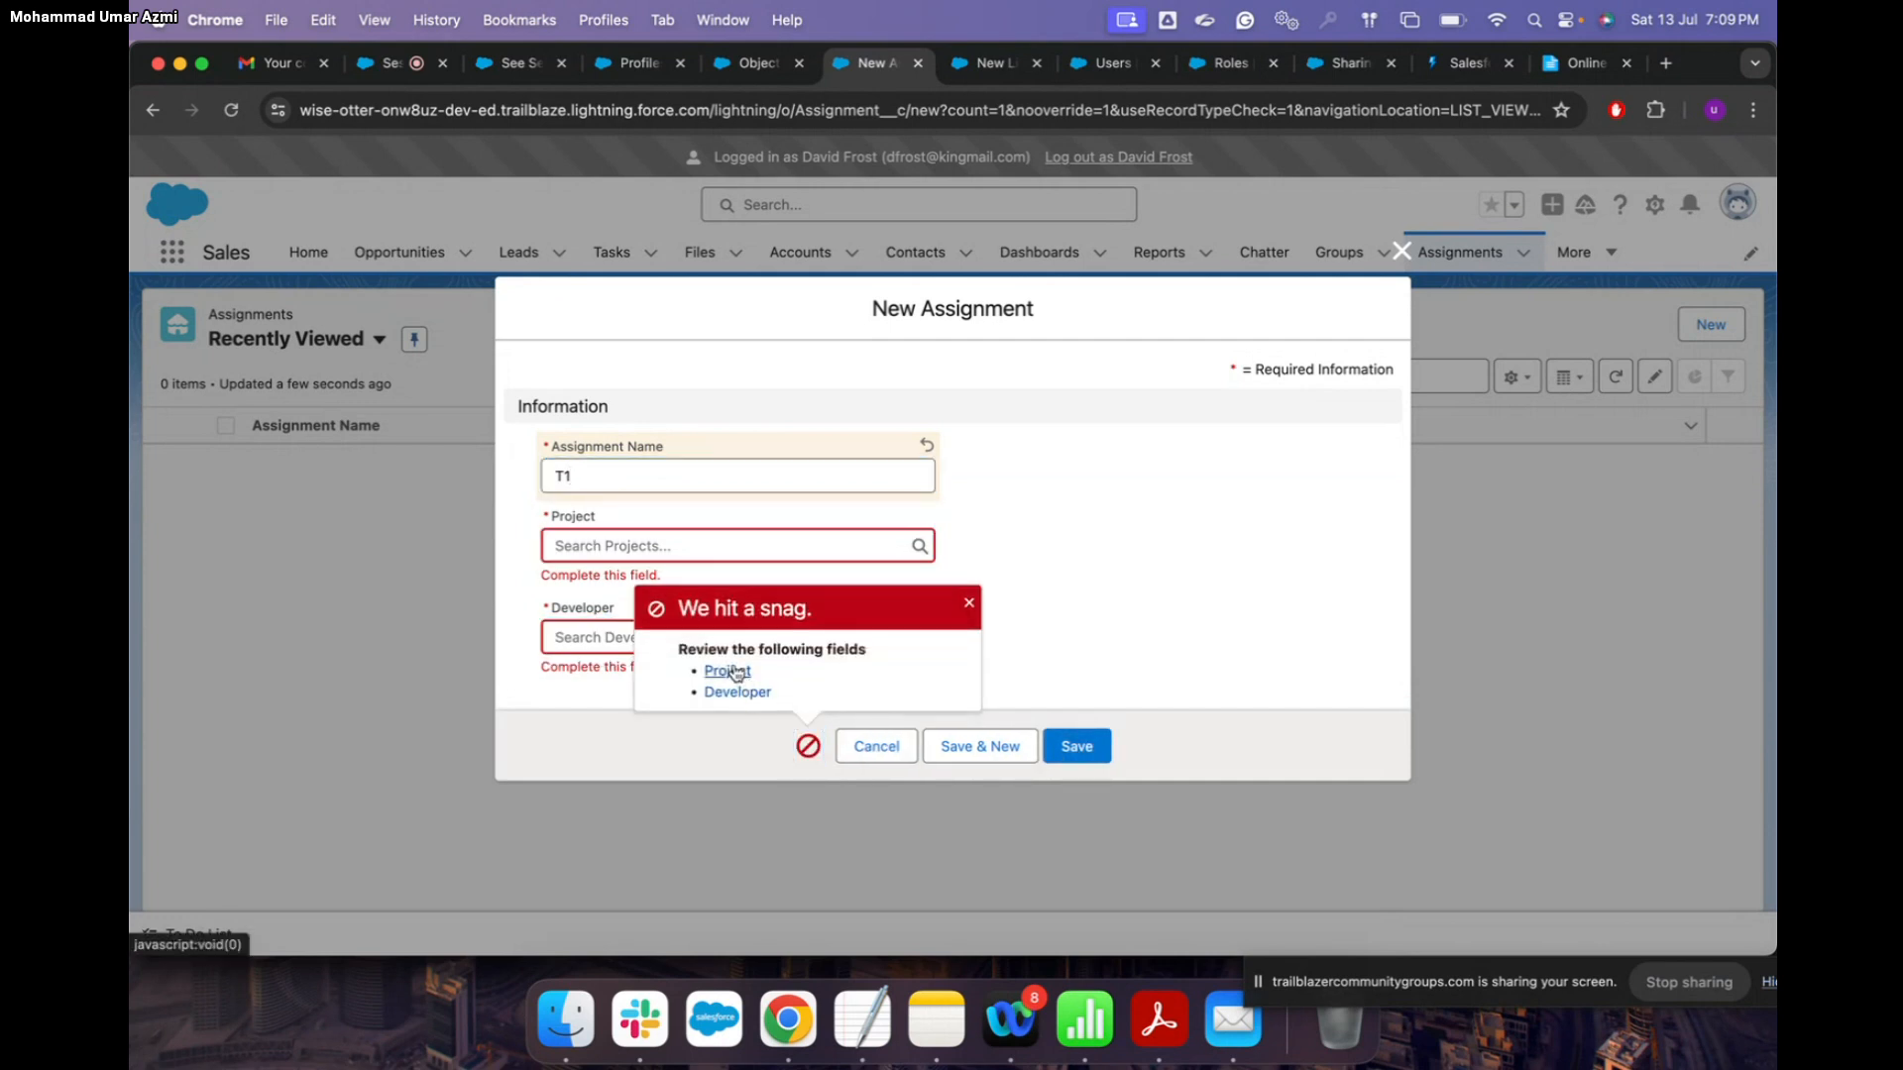
pyautogui.click(970, 604)
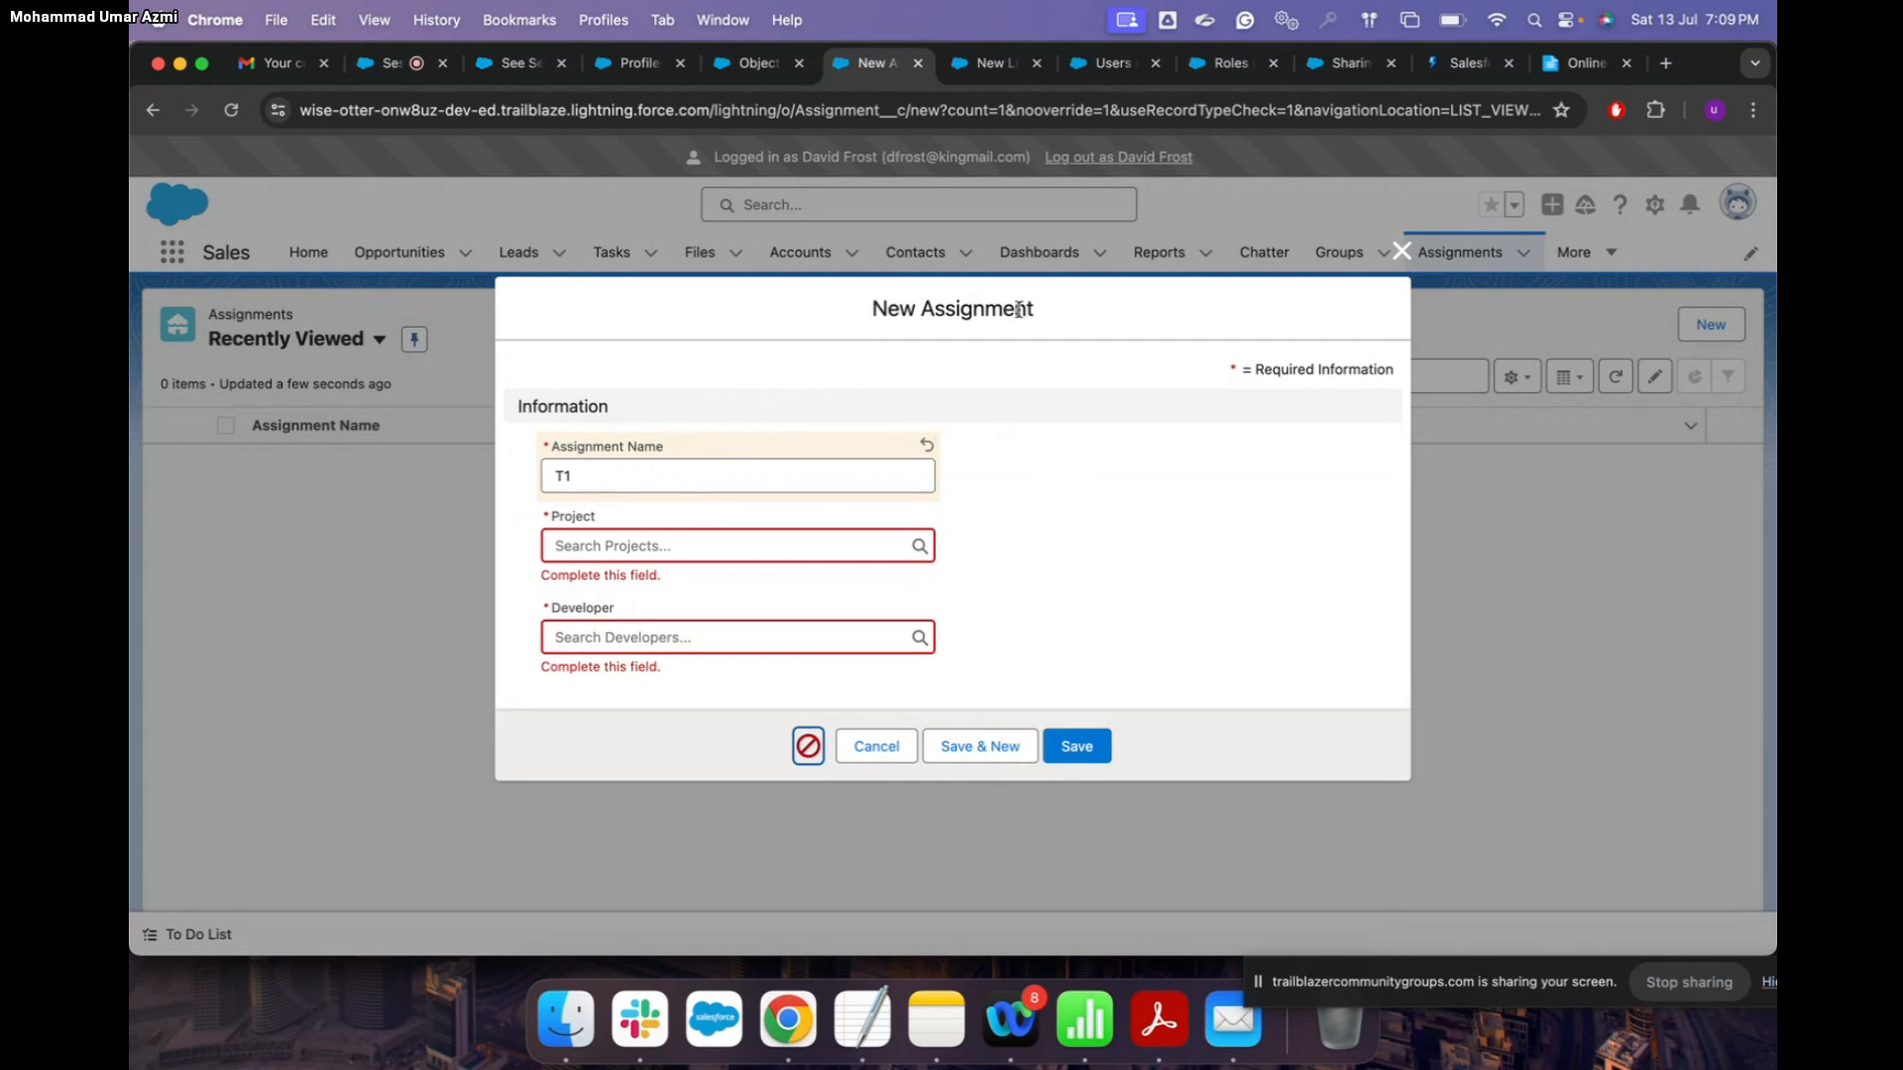
pyautogui.click(598, 555)
pyautogui.click(608, 640)
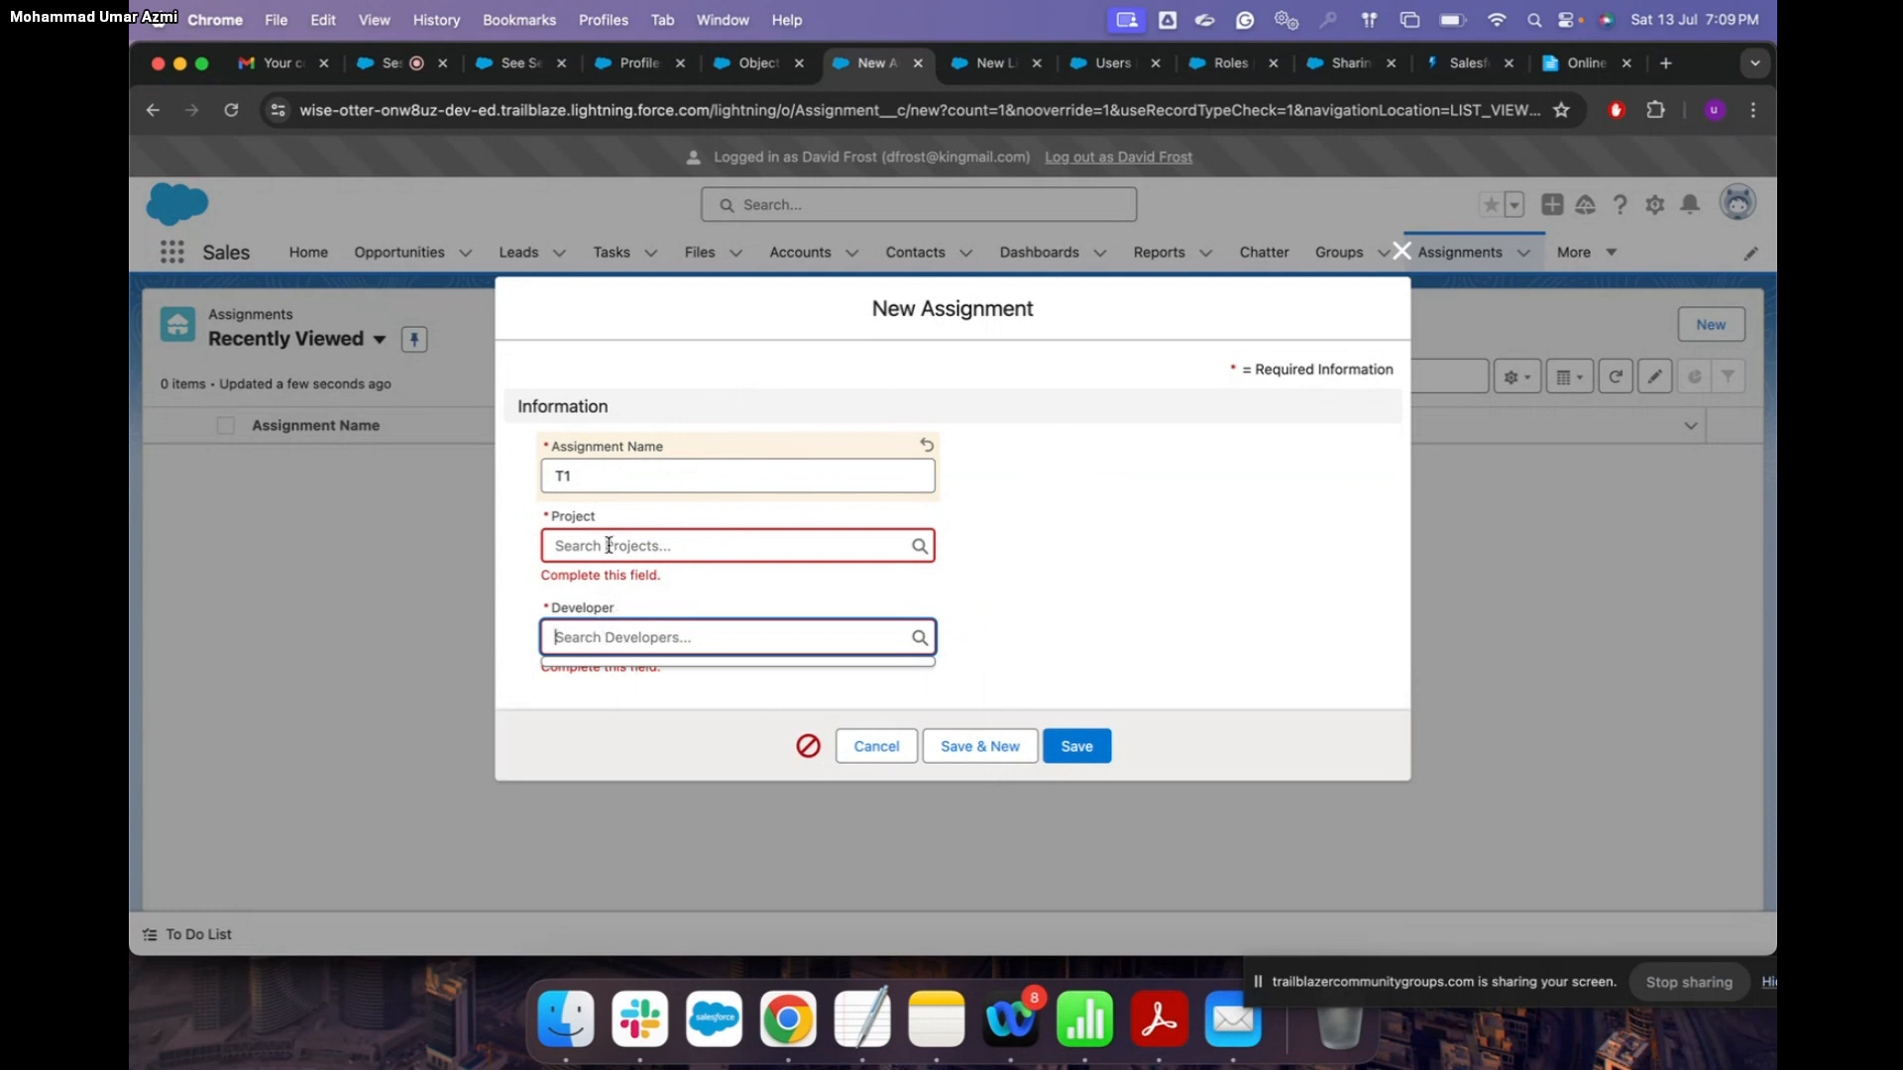
pyautogui.click(1401, 252)
pyautogui.click(520, 252)
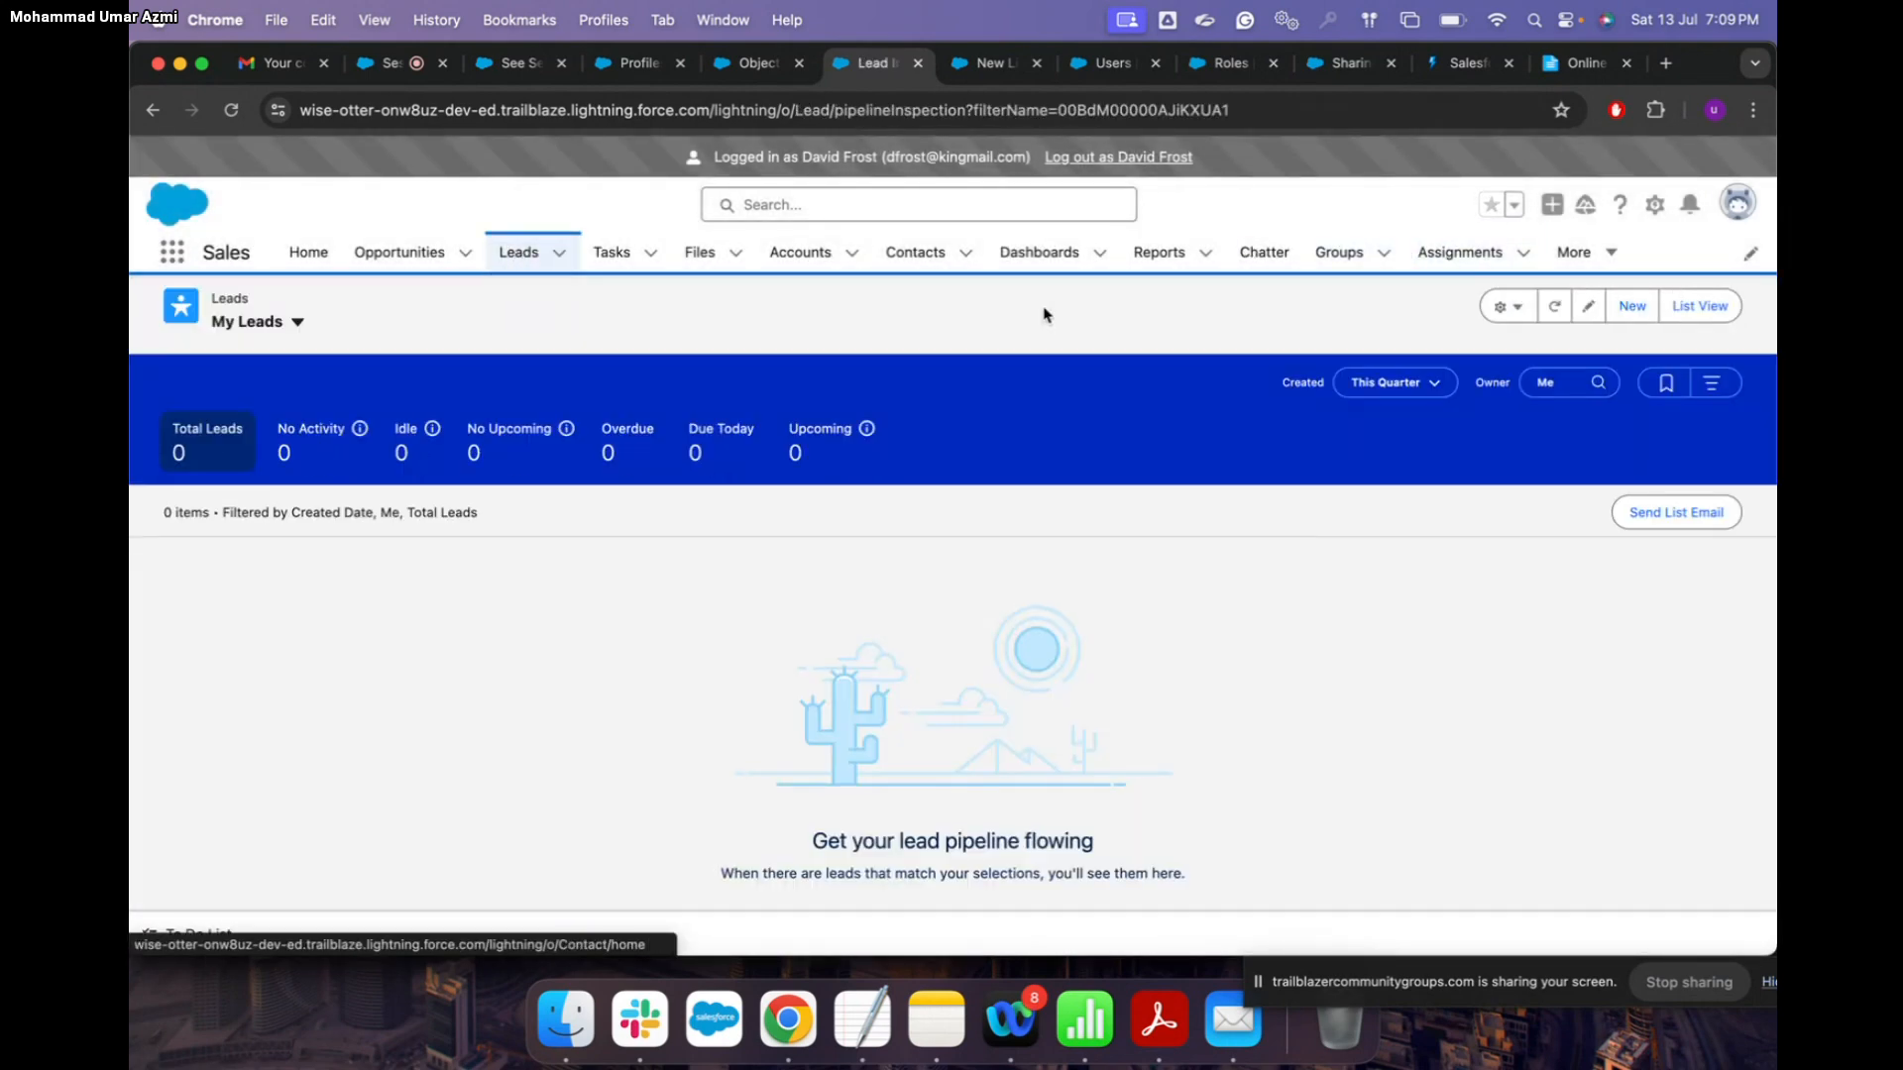
# Step: Show leads as a list, start a new lead but cancel it unsaved, then return to Setup Profiles
pyautogui.click(1699, 305)
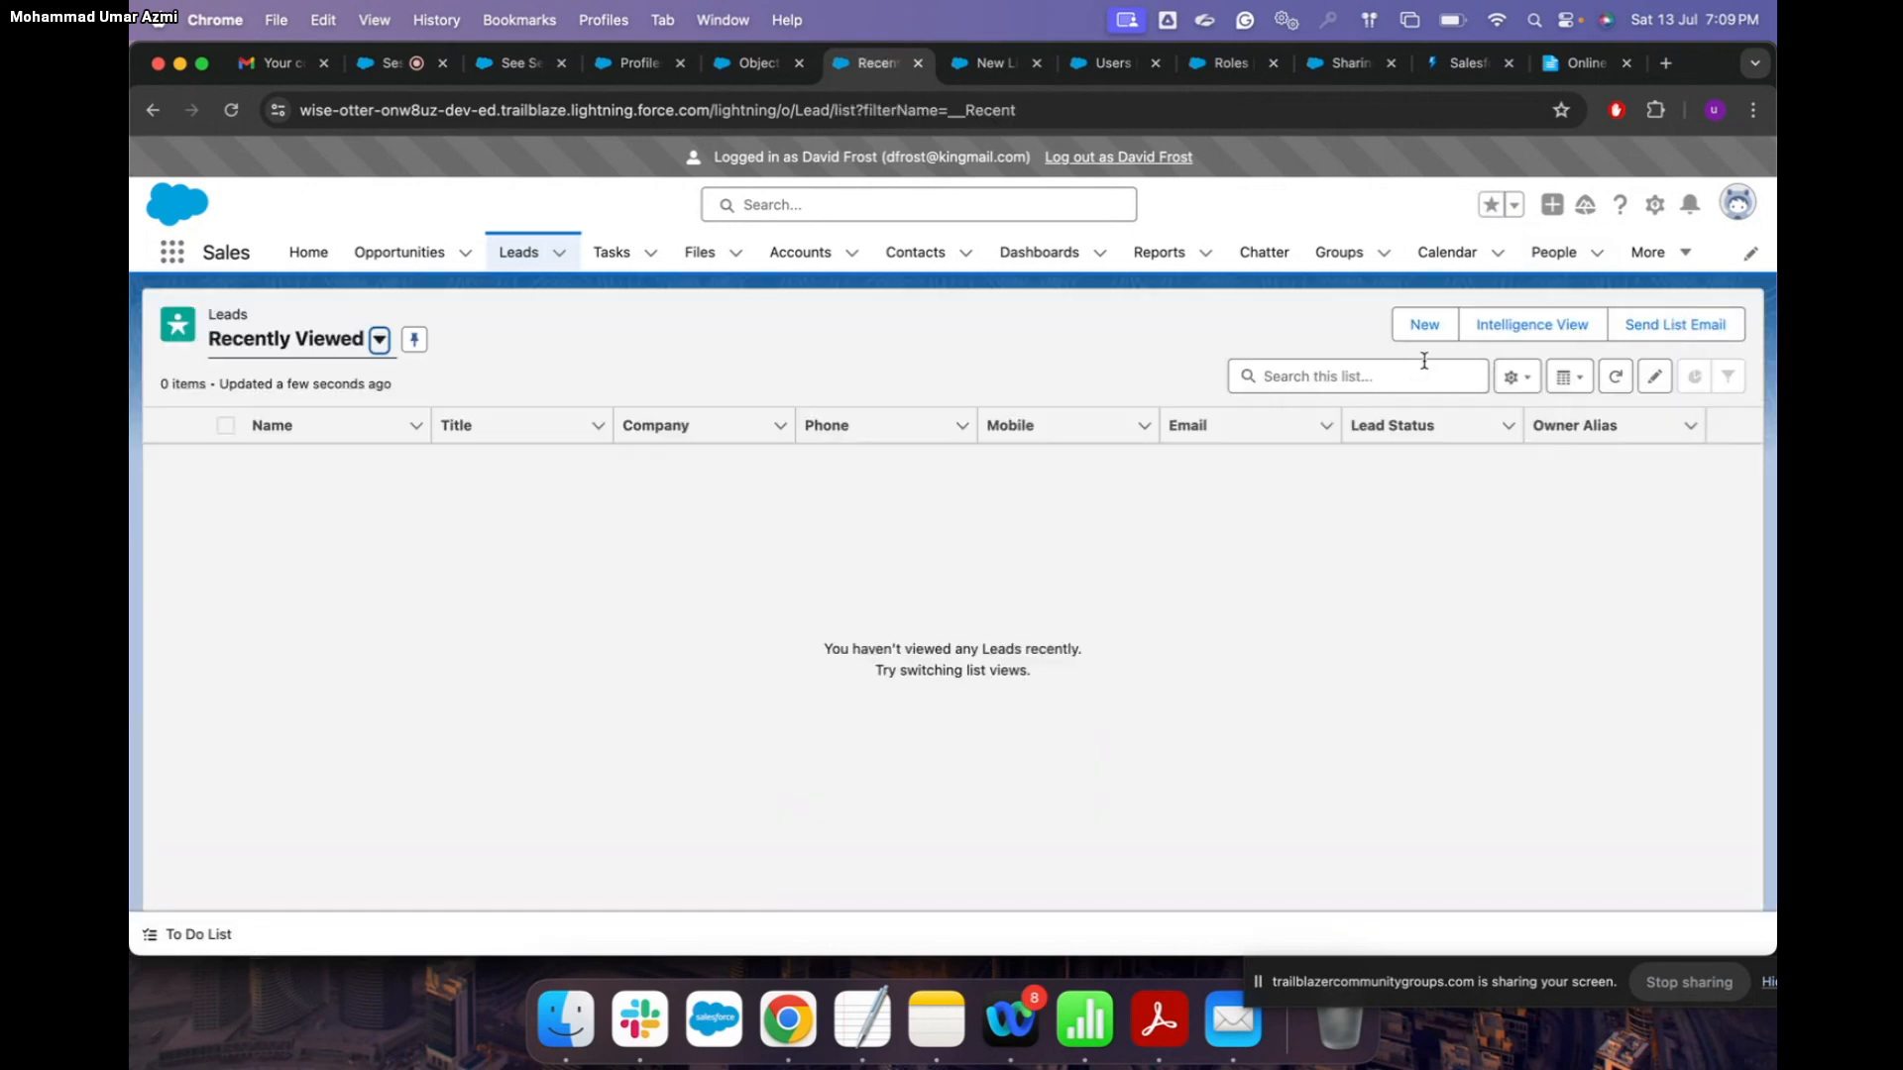
pyautogui.click(1425, 325)
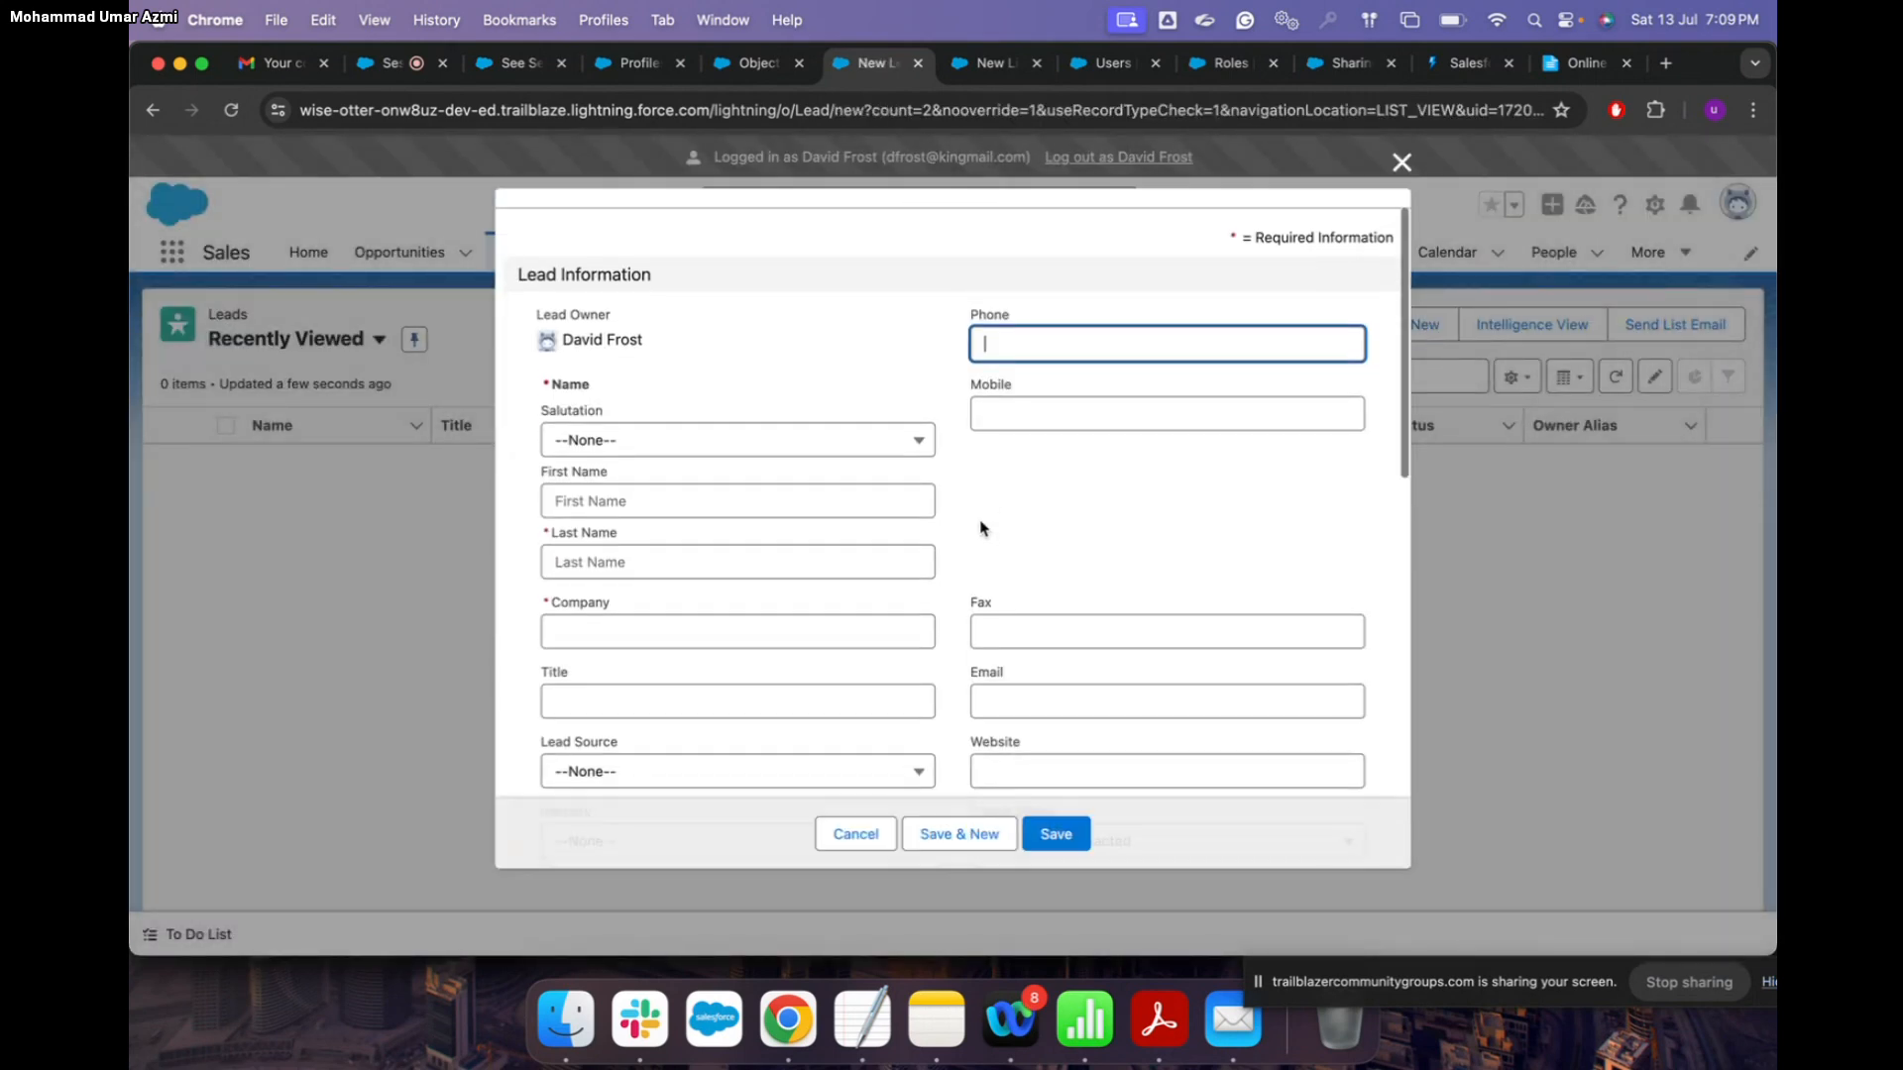
pyautogui.click(1401, 164)
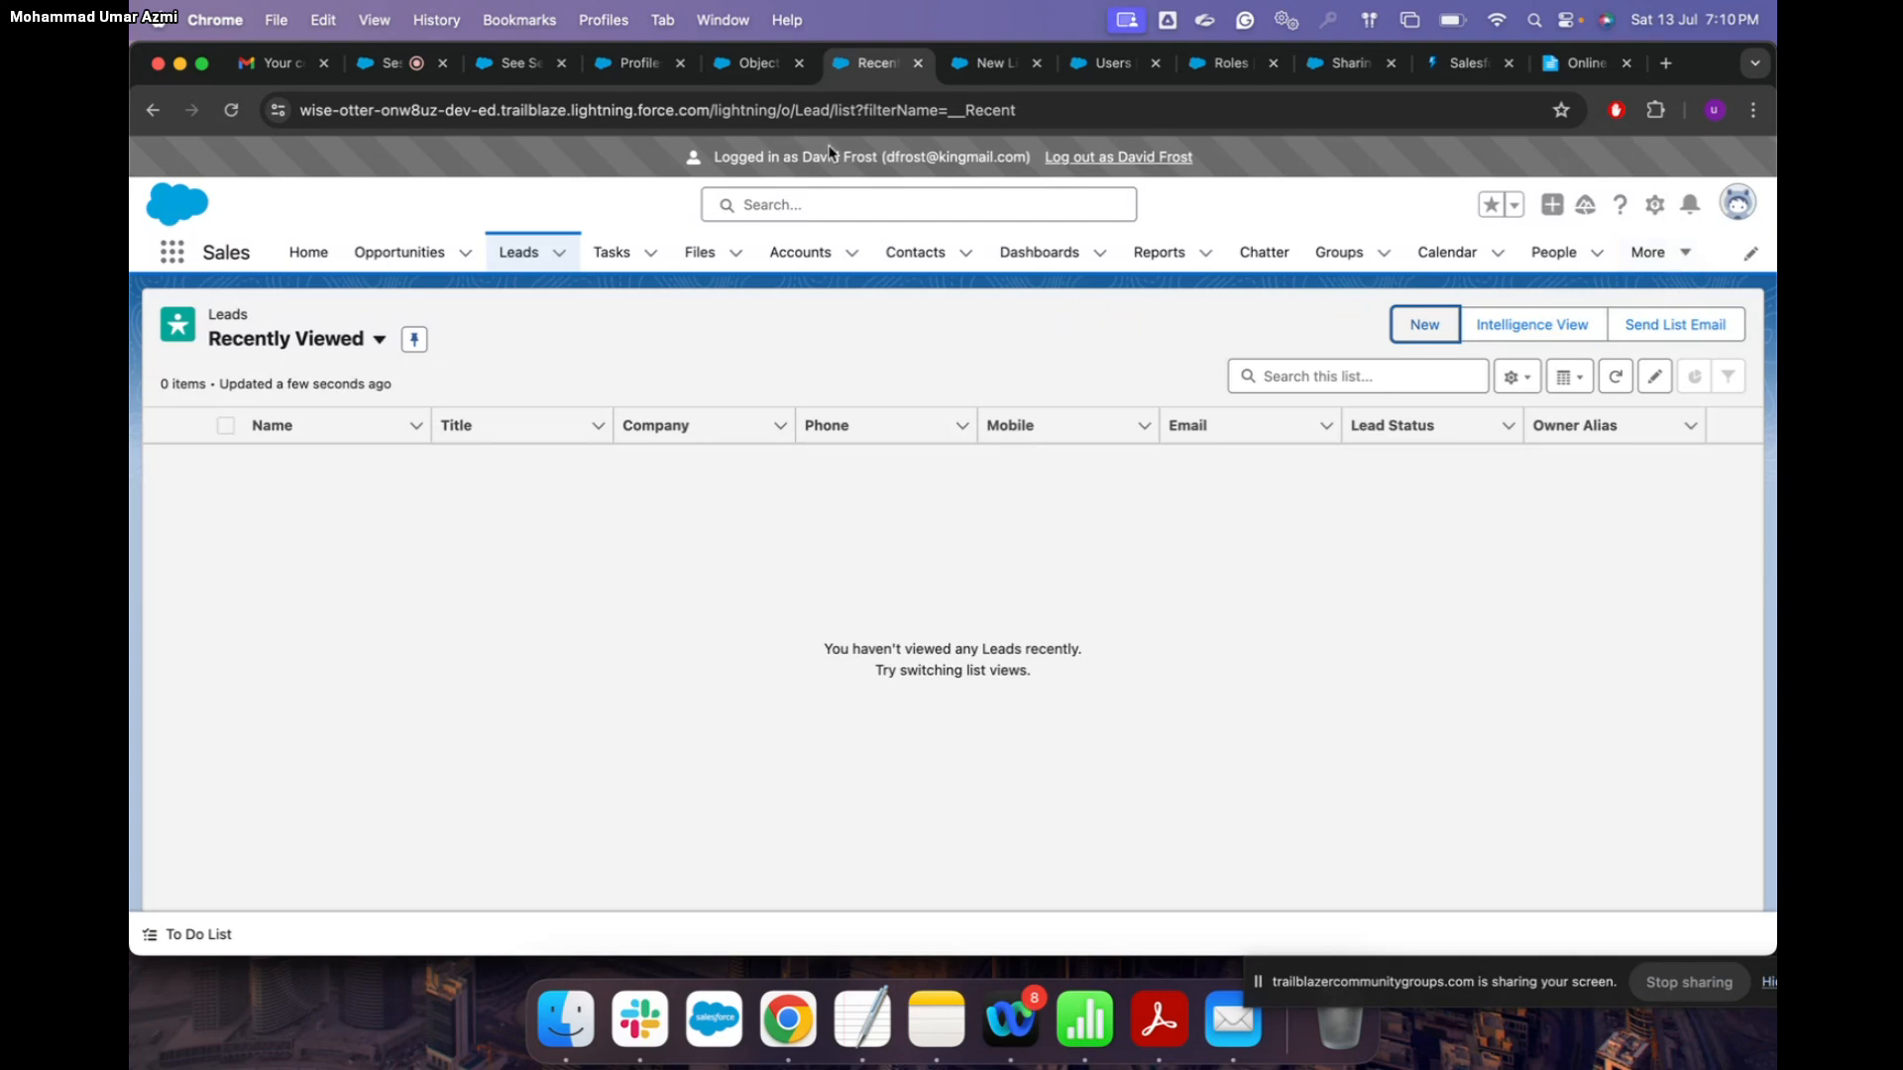
pyautogui.click(606, 66)
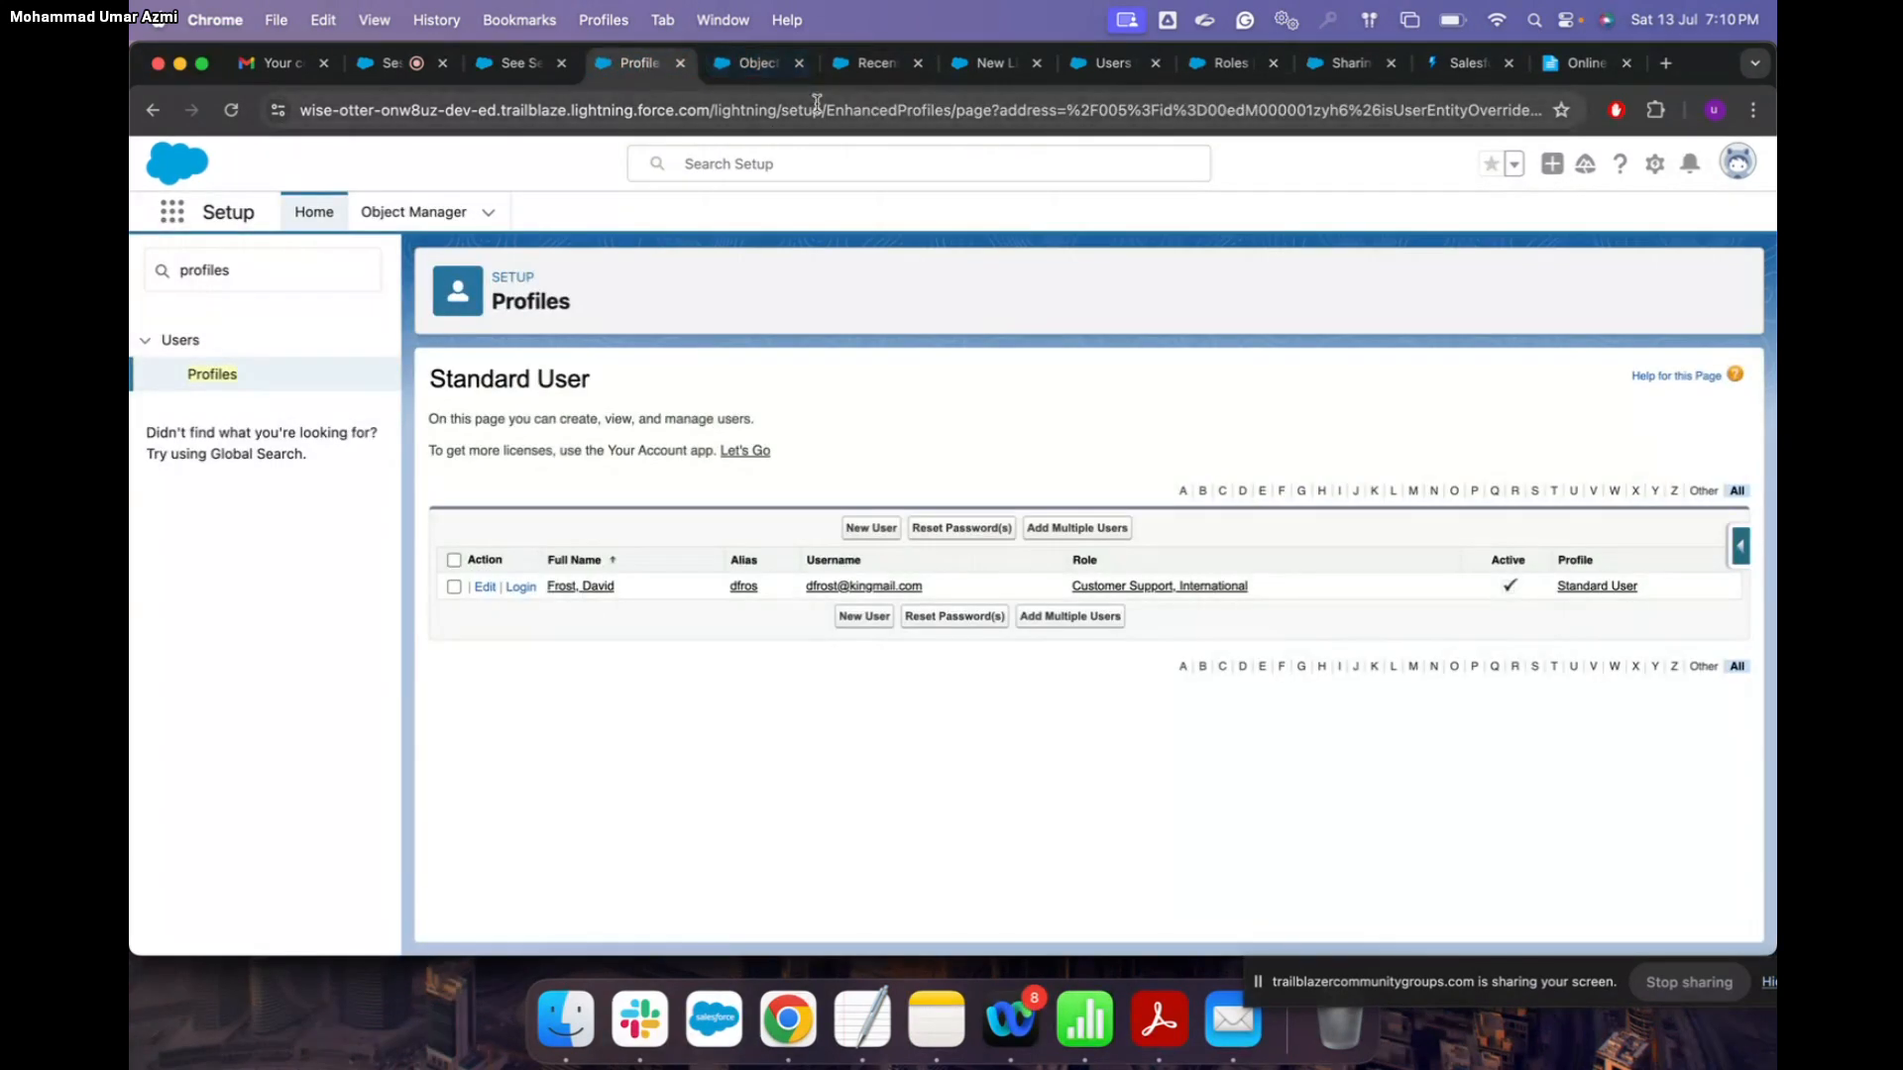
# Step: Log out of the test user's session and come back to the Setup Profiles tab
pyautogui.click(877, 63)
pyautogui.click(1116, 159)
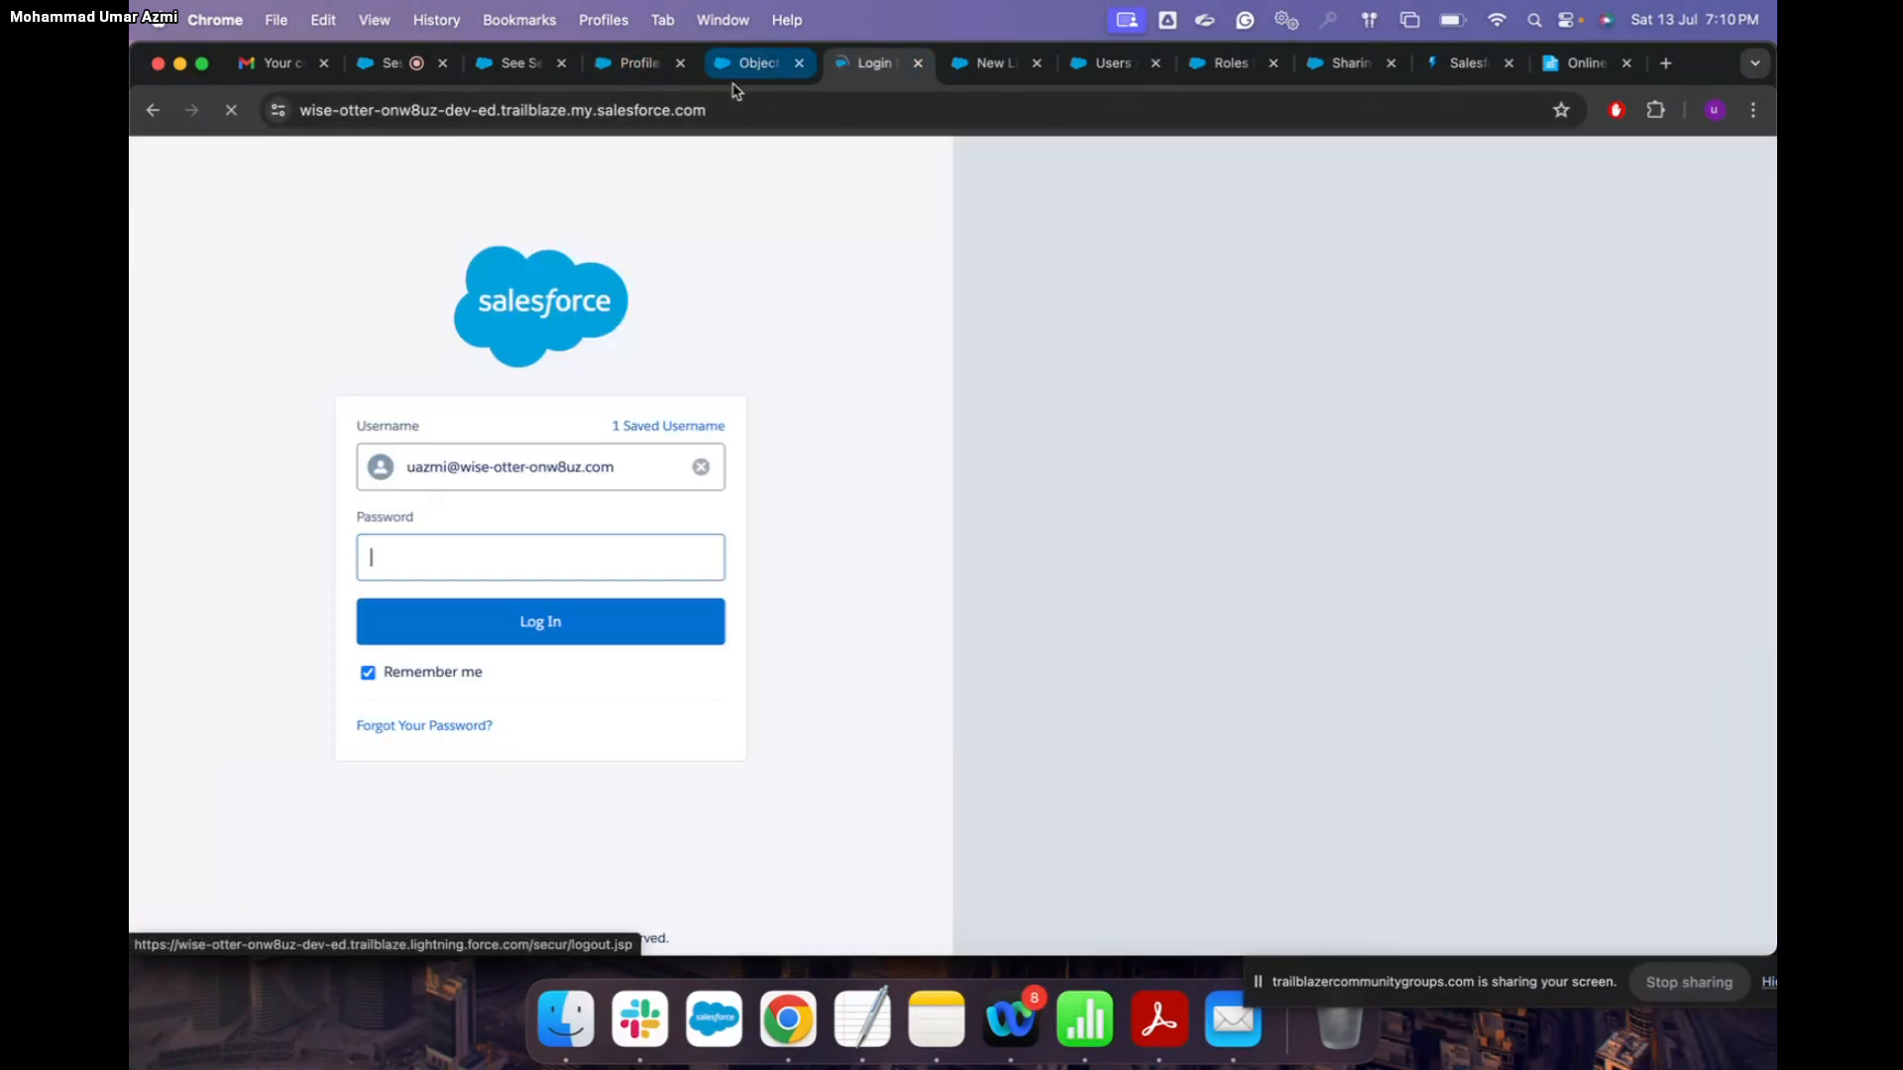
pyautogui.click(634, 63)
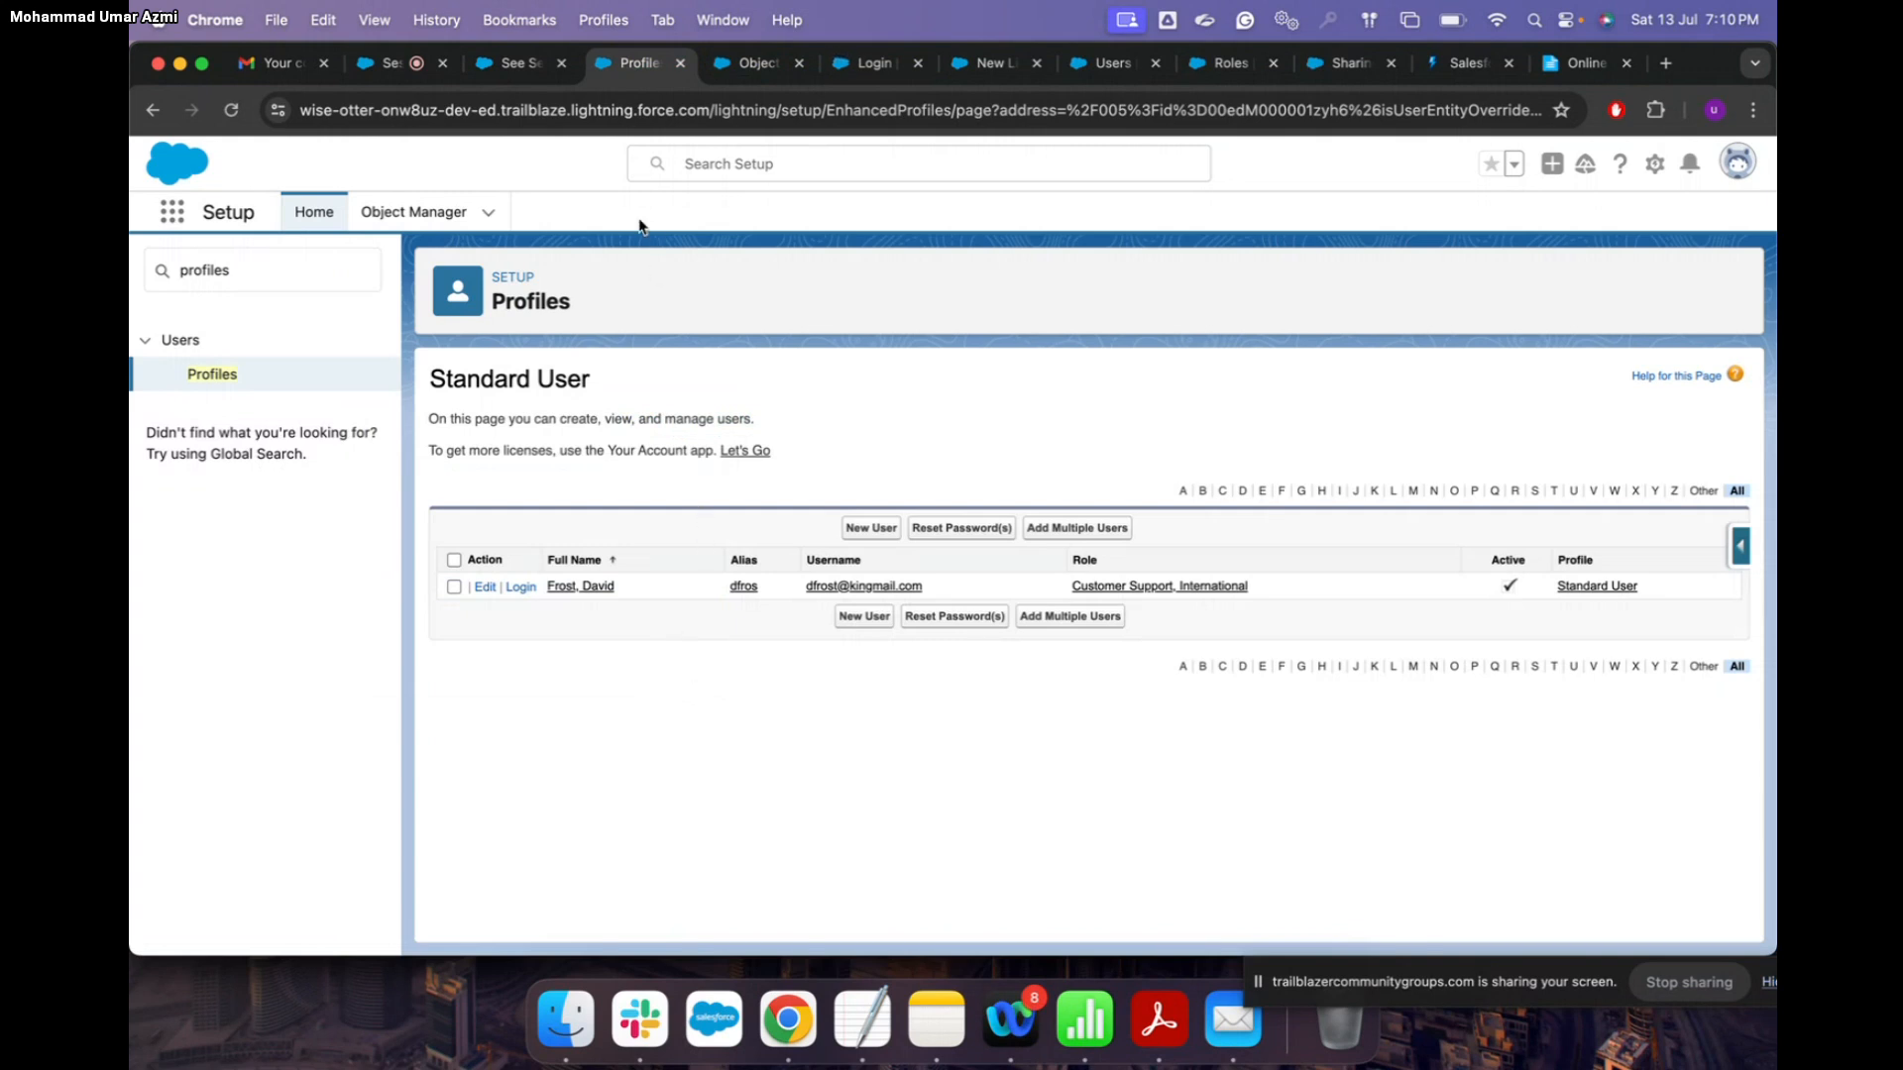
pyautogui.click(397, 64)
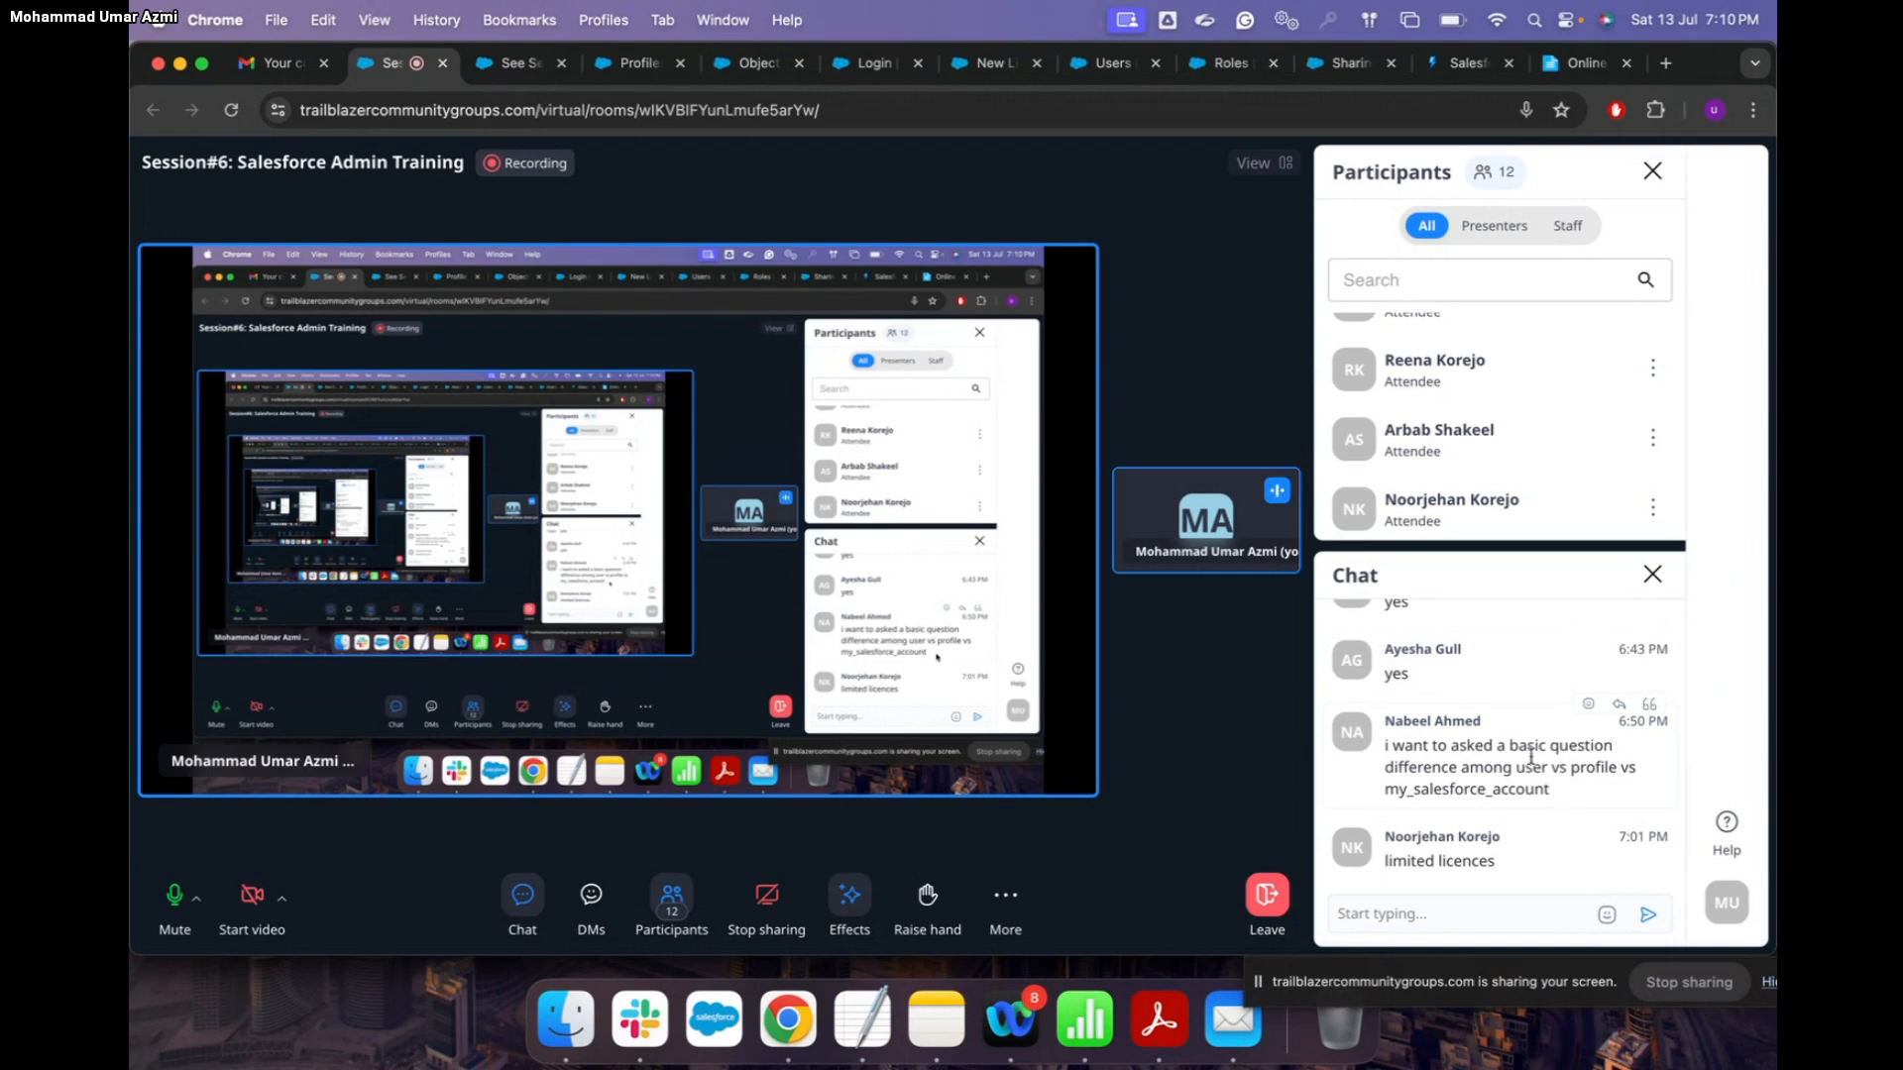
pyautogui.click(637, 66)
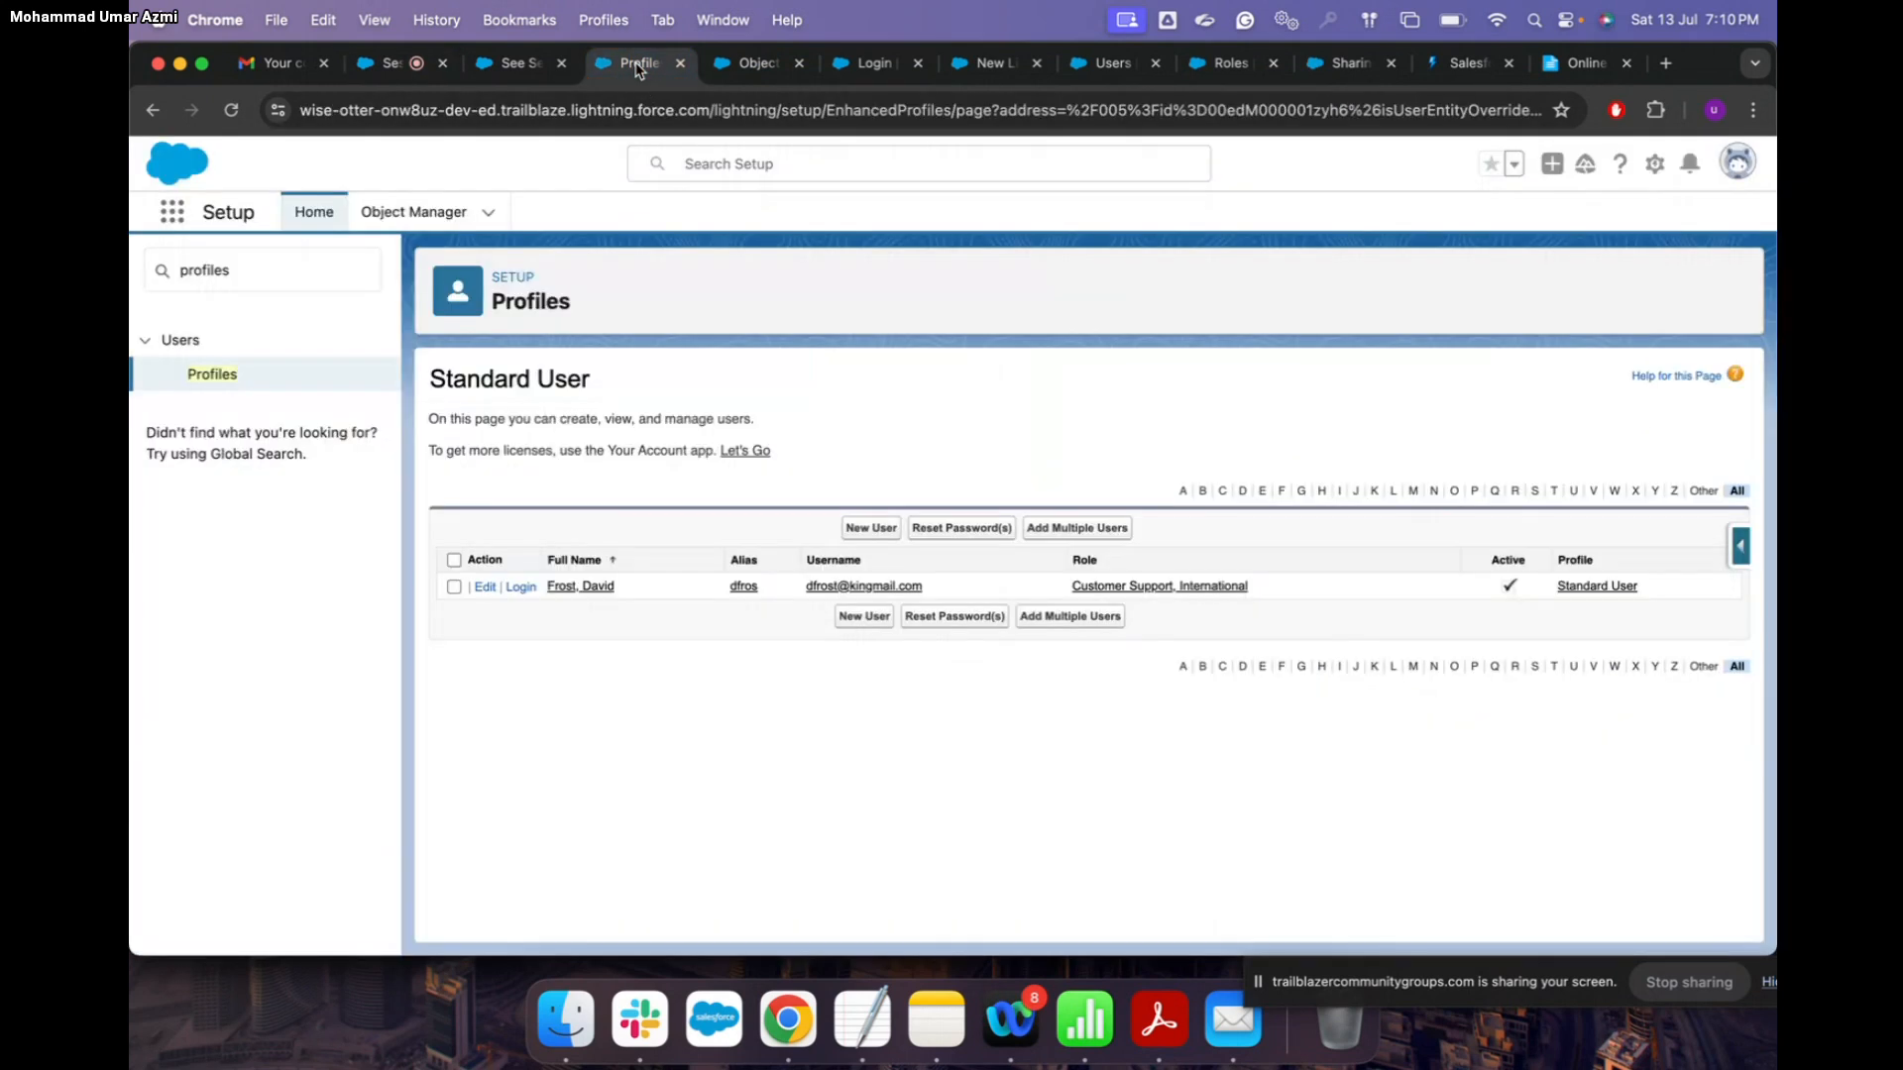
pyautogui.press('XF86AudioRaiseVolume')
# Step: Sign back in as the administrator with the account password
pyautogui.click(1734, 163)
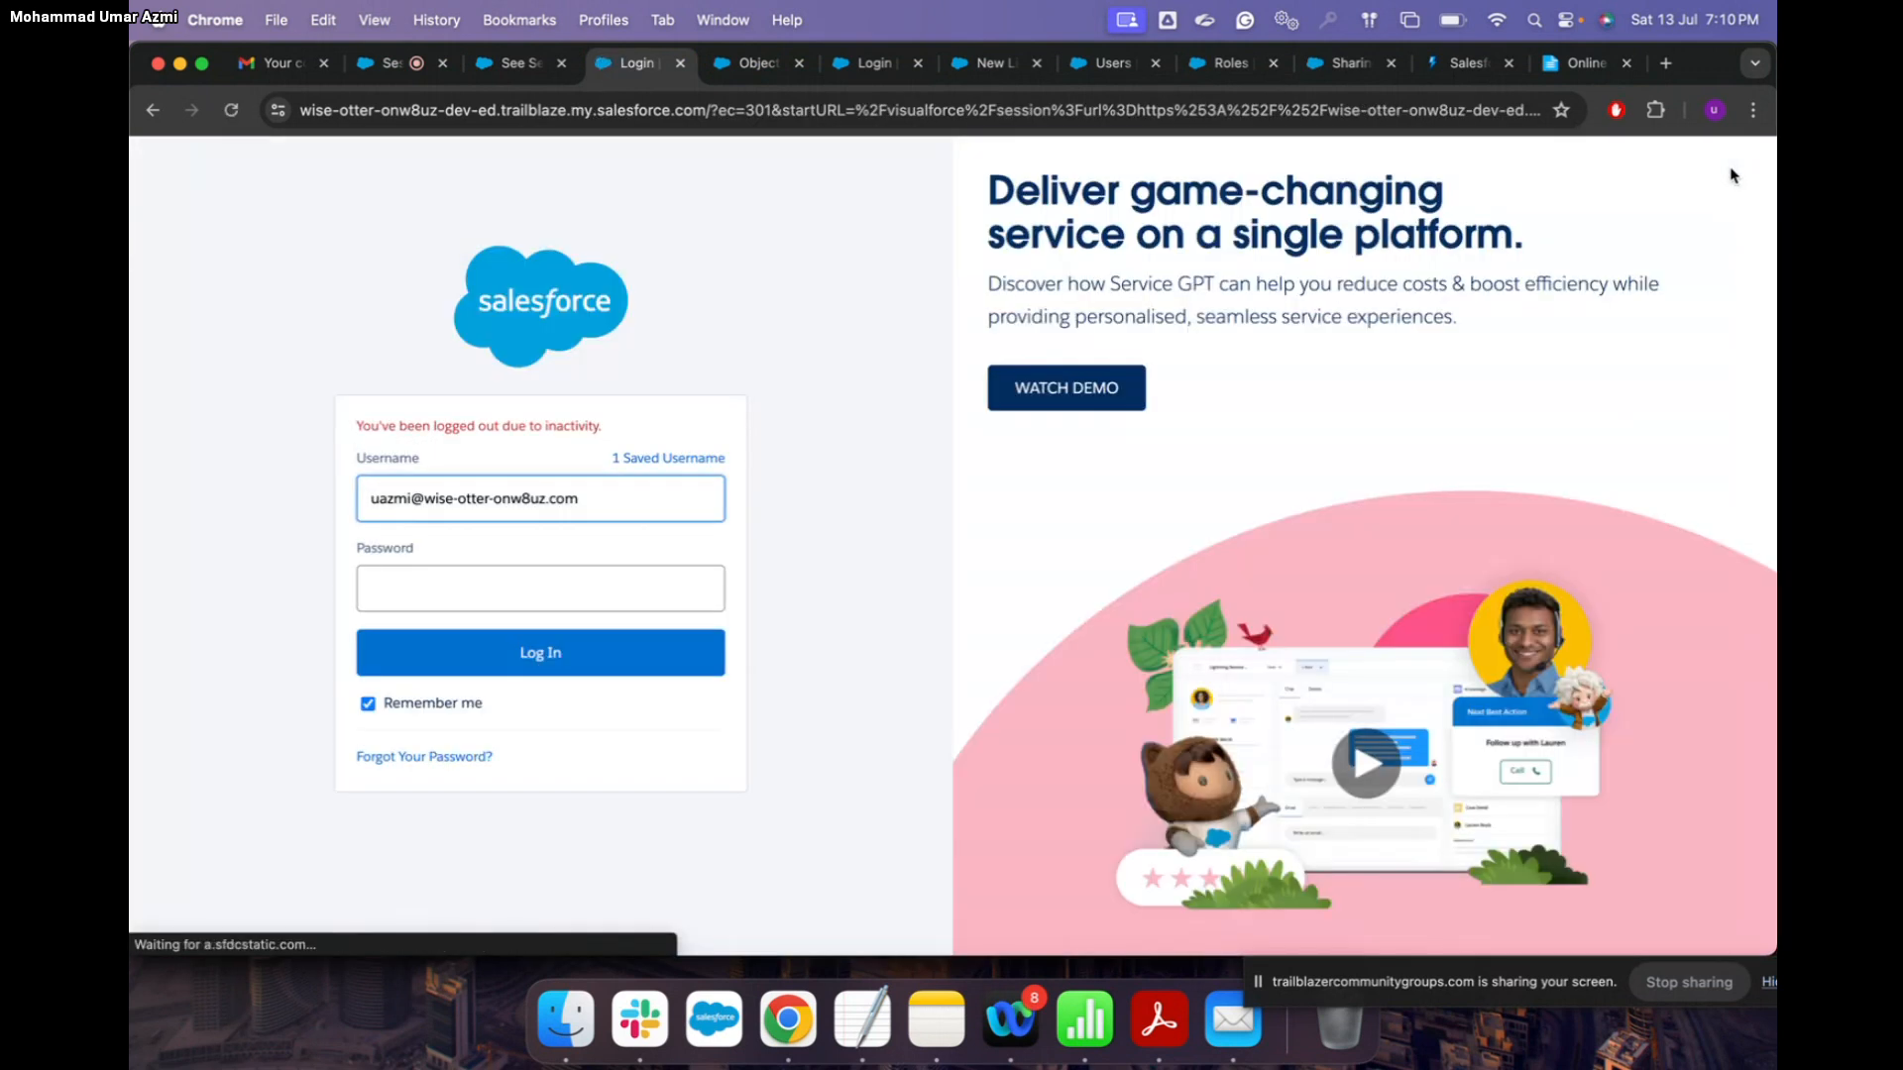
pyautogui.click(505, 591)
pyautogui.write('•••')
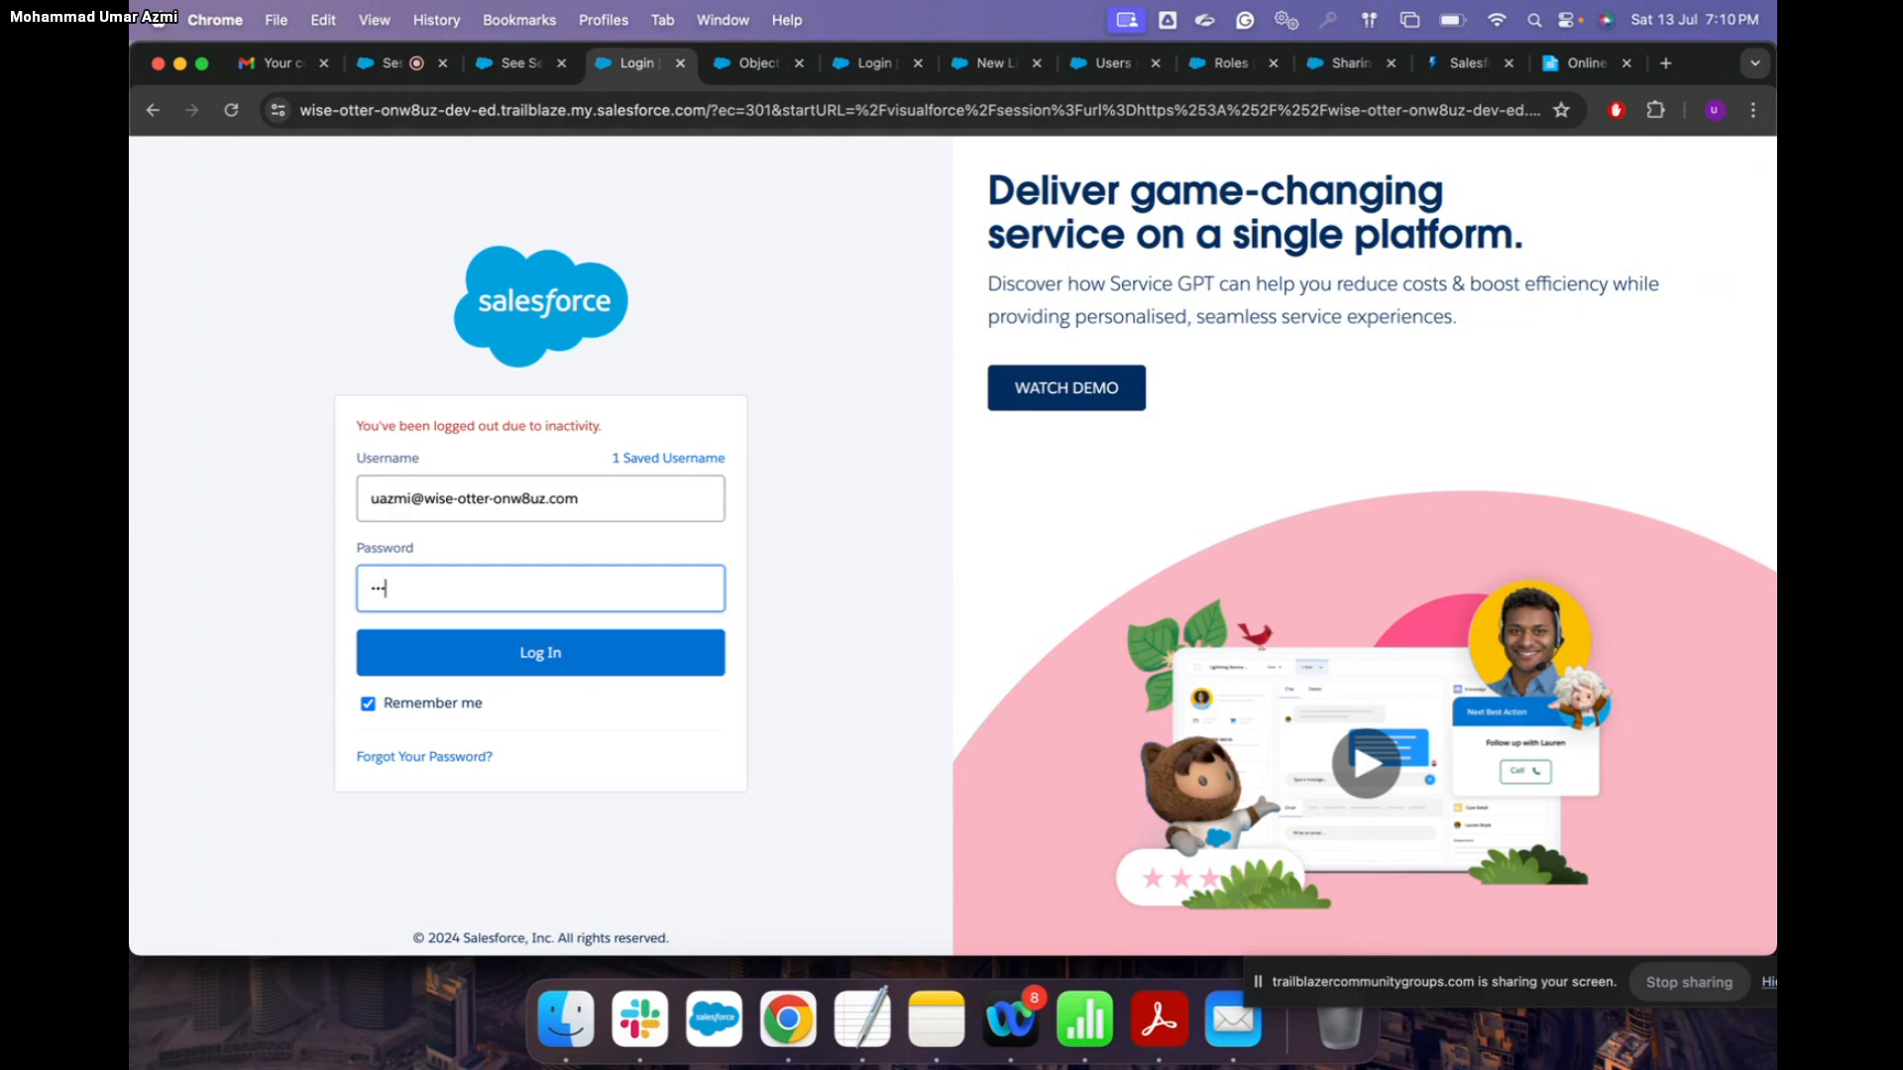
pyautogui.write('•••••••')
pyautogui.click(570, 674)
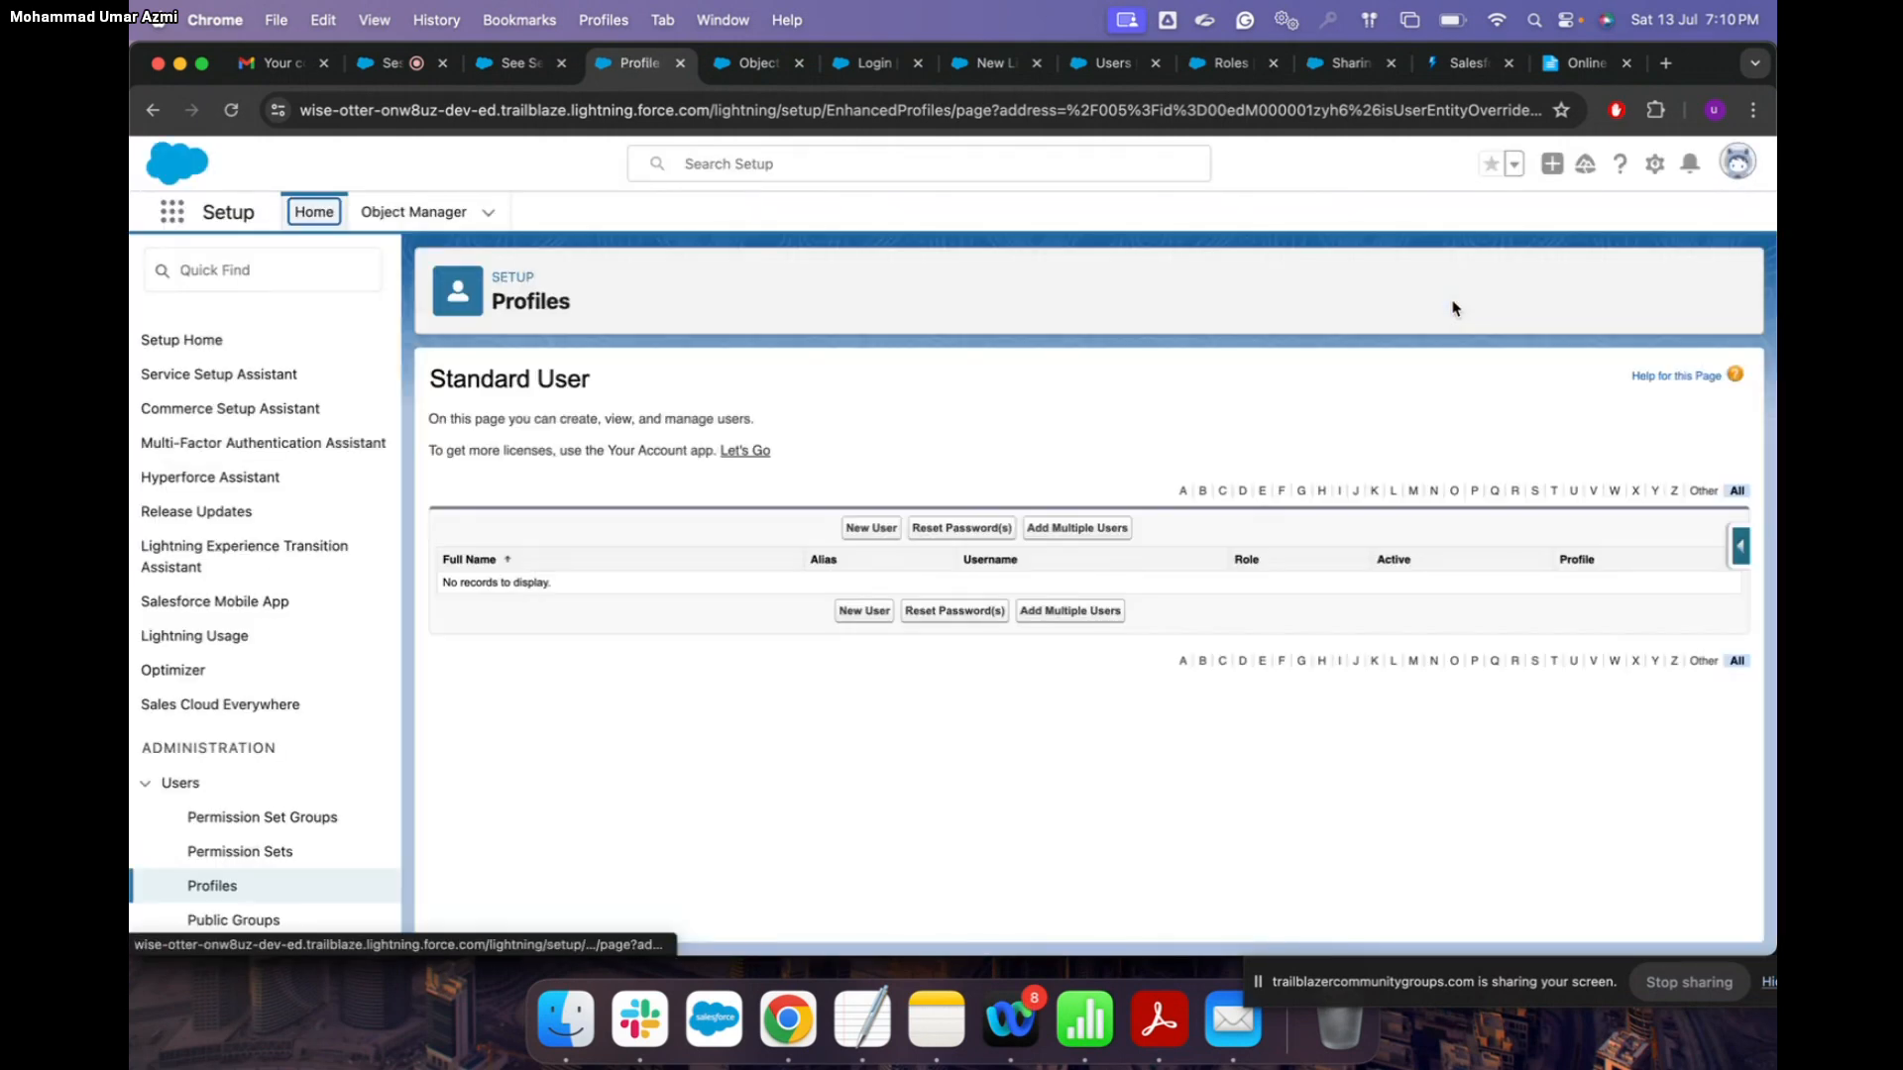
# Step: Go to the admin's personal settings and view Advanced User Details
pyautogui.click(1743, 168)
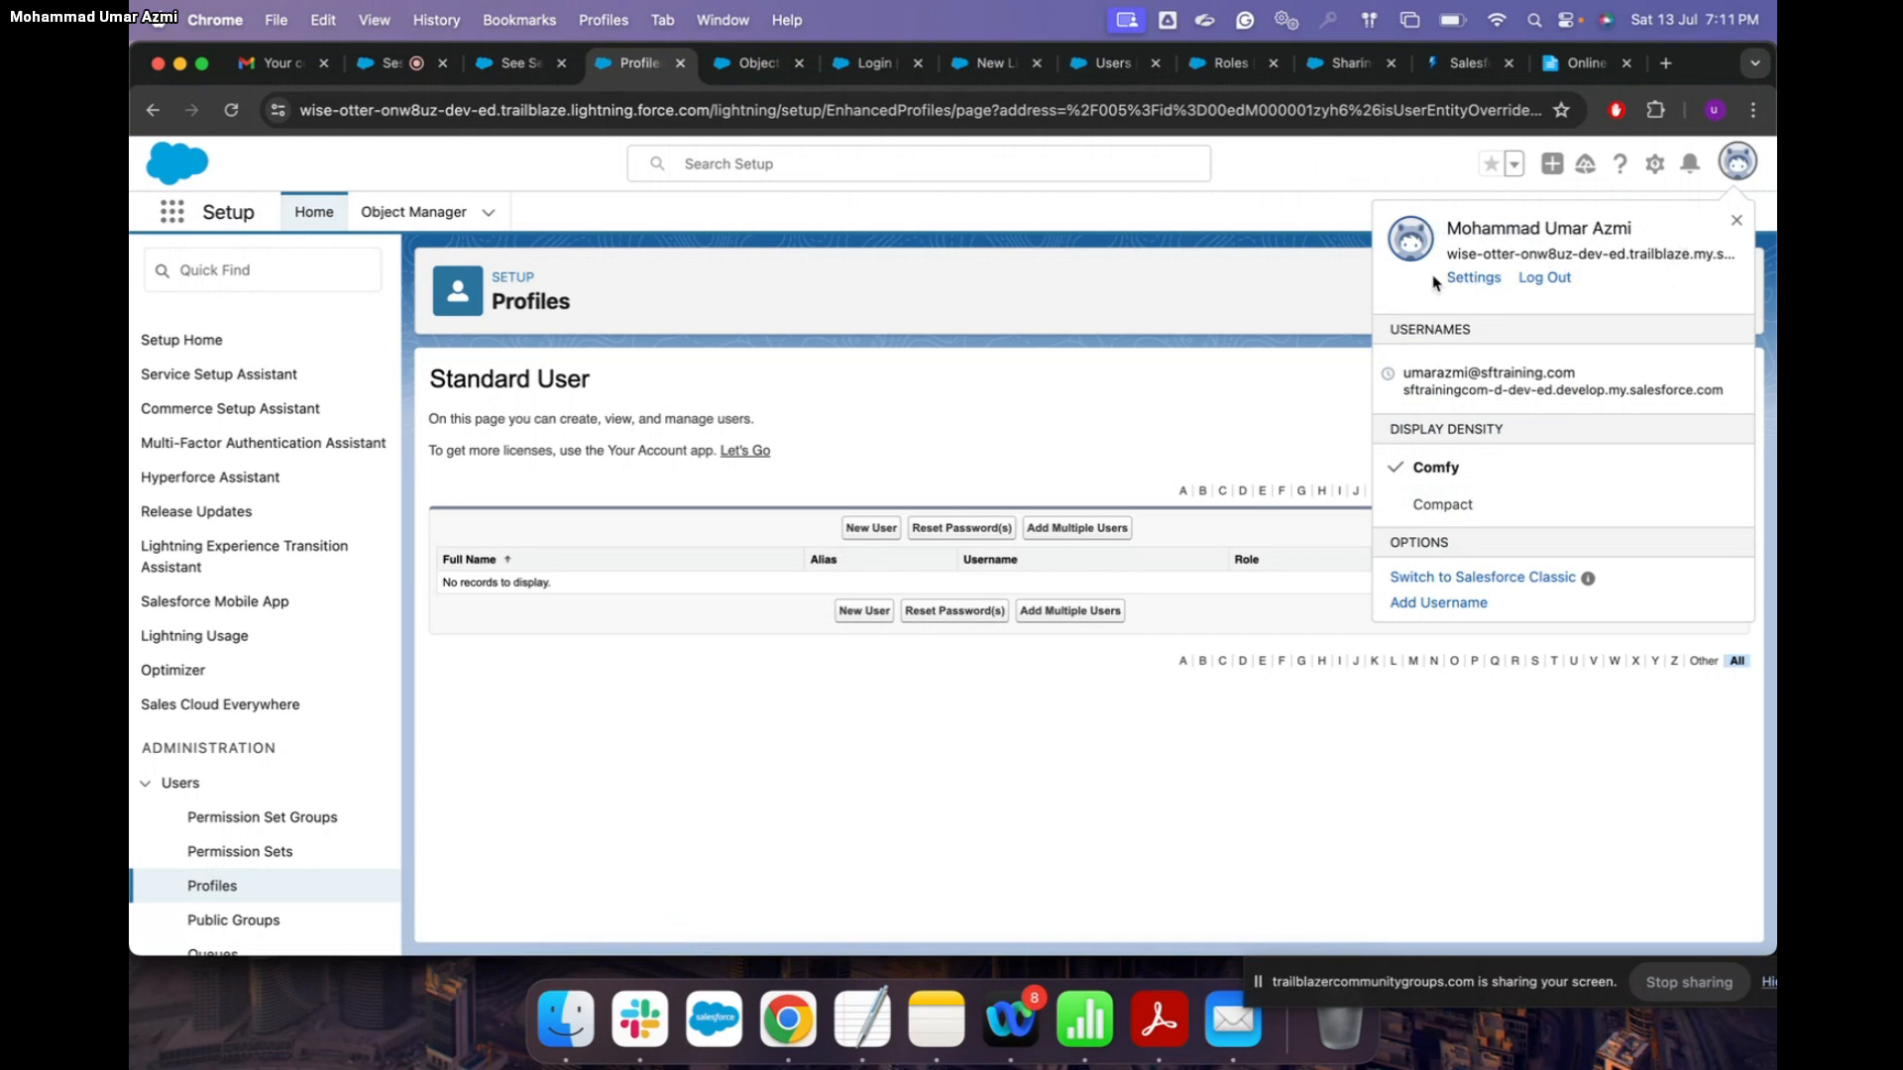
pyautogui.click(1474, 280)
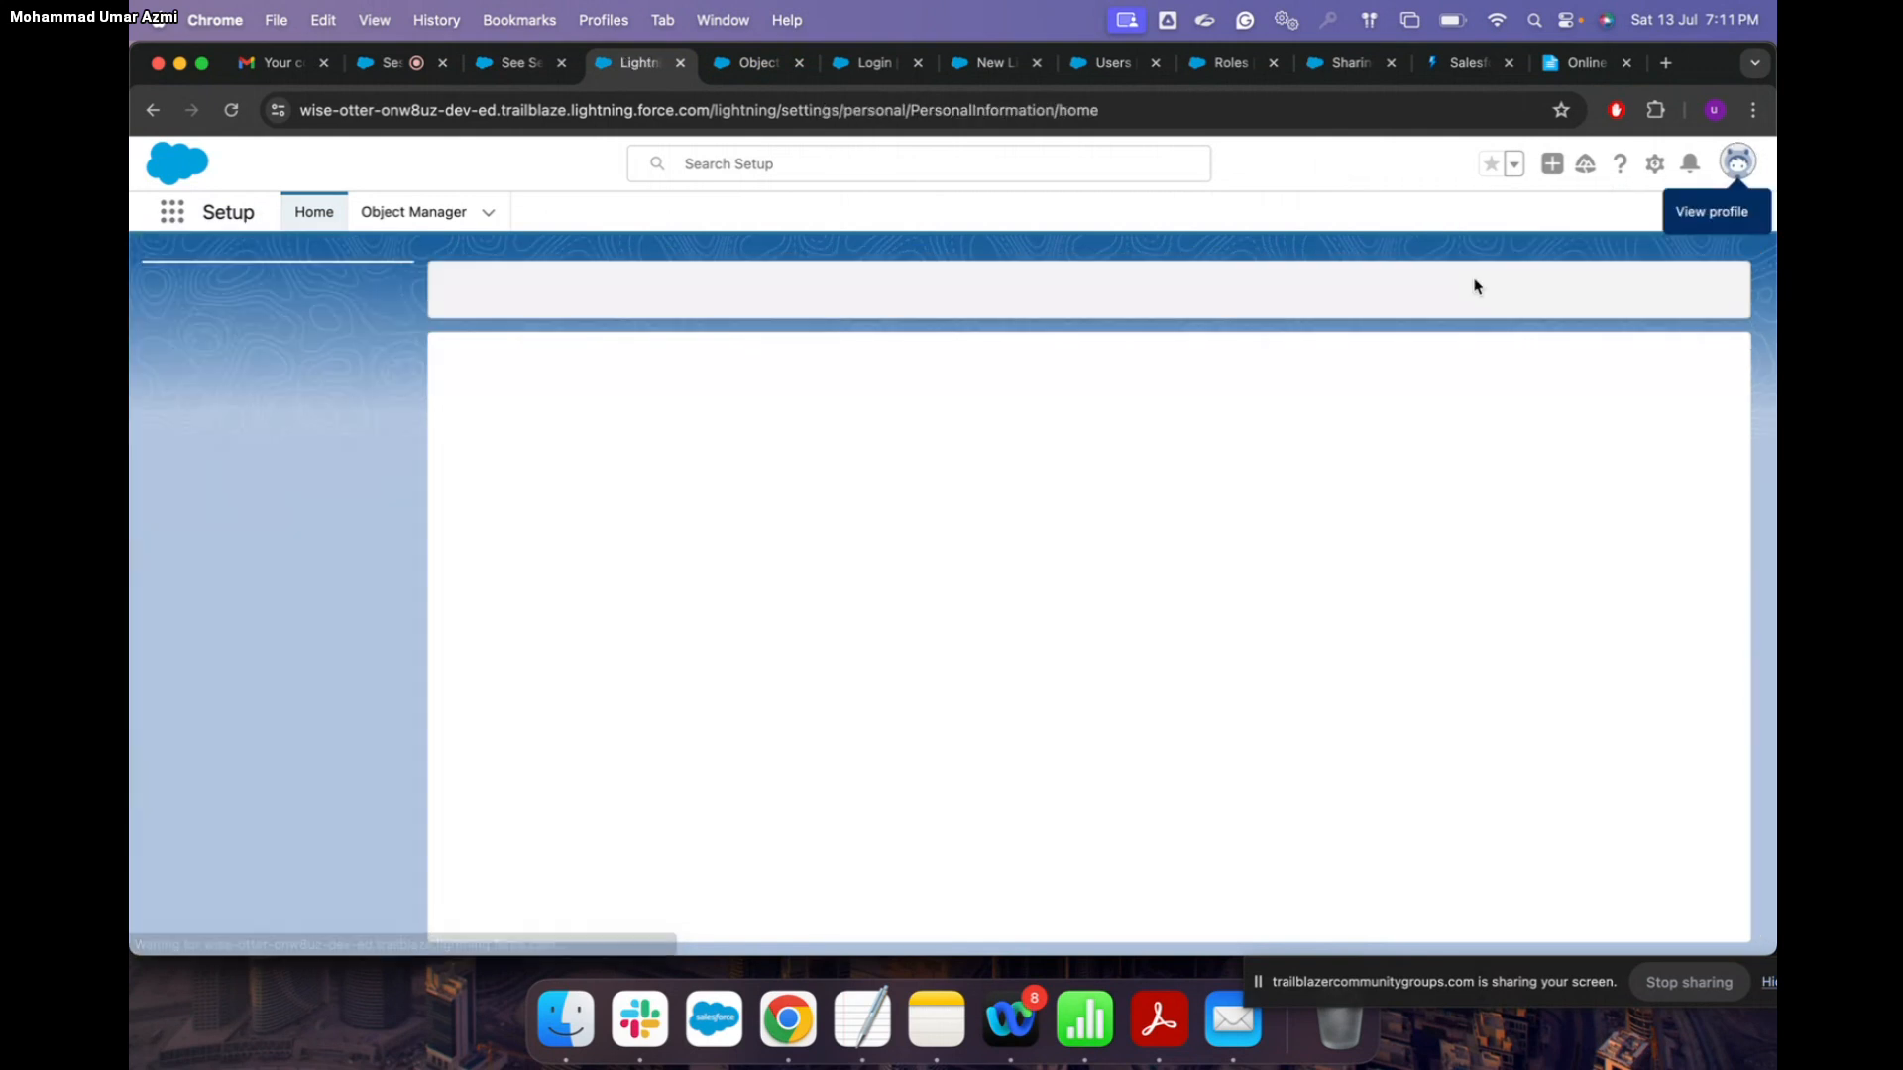
pyautogui.click(302, 410)
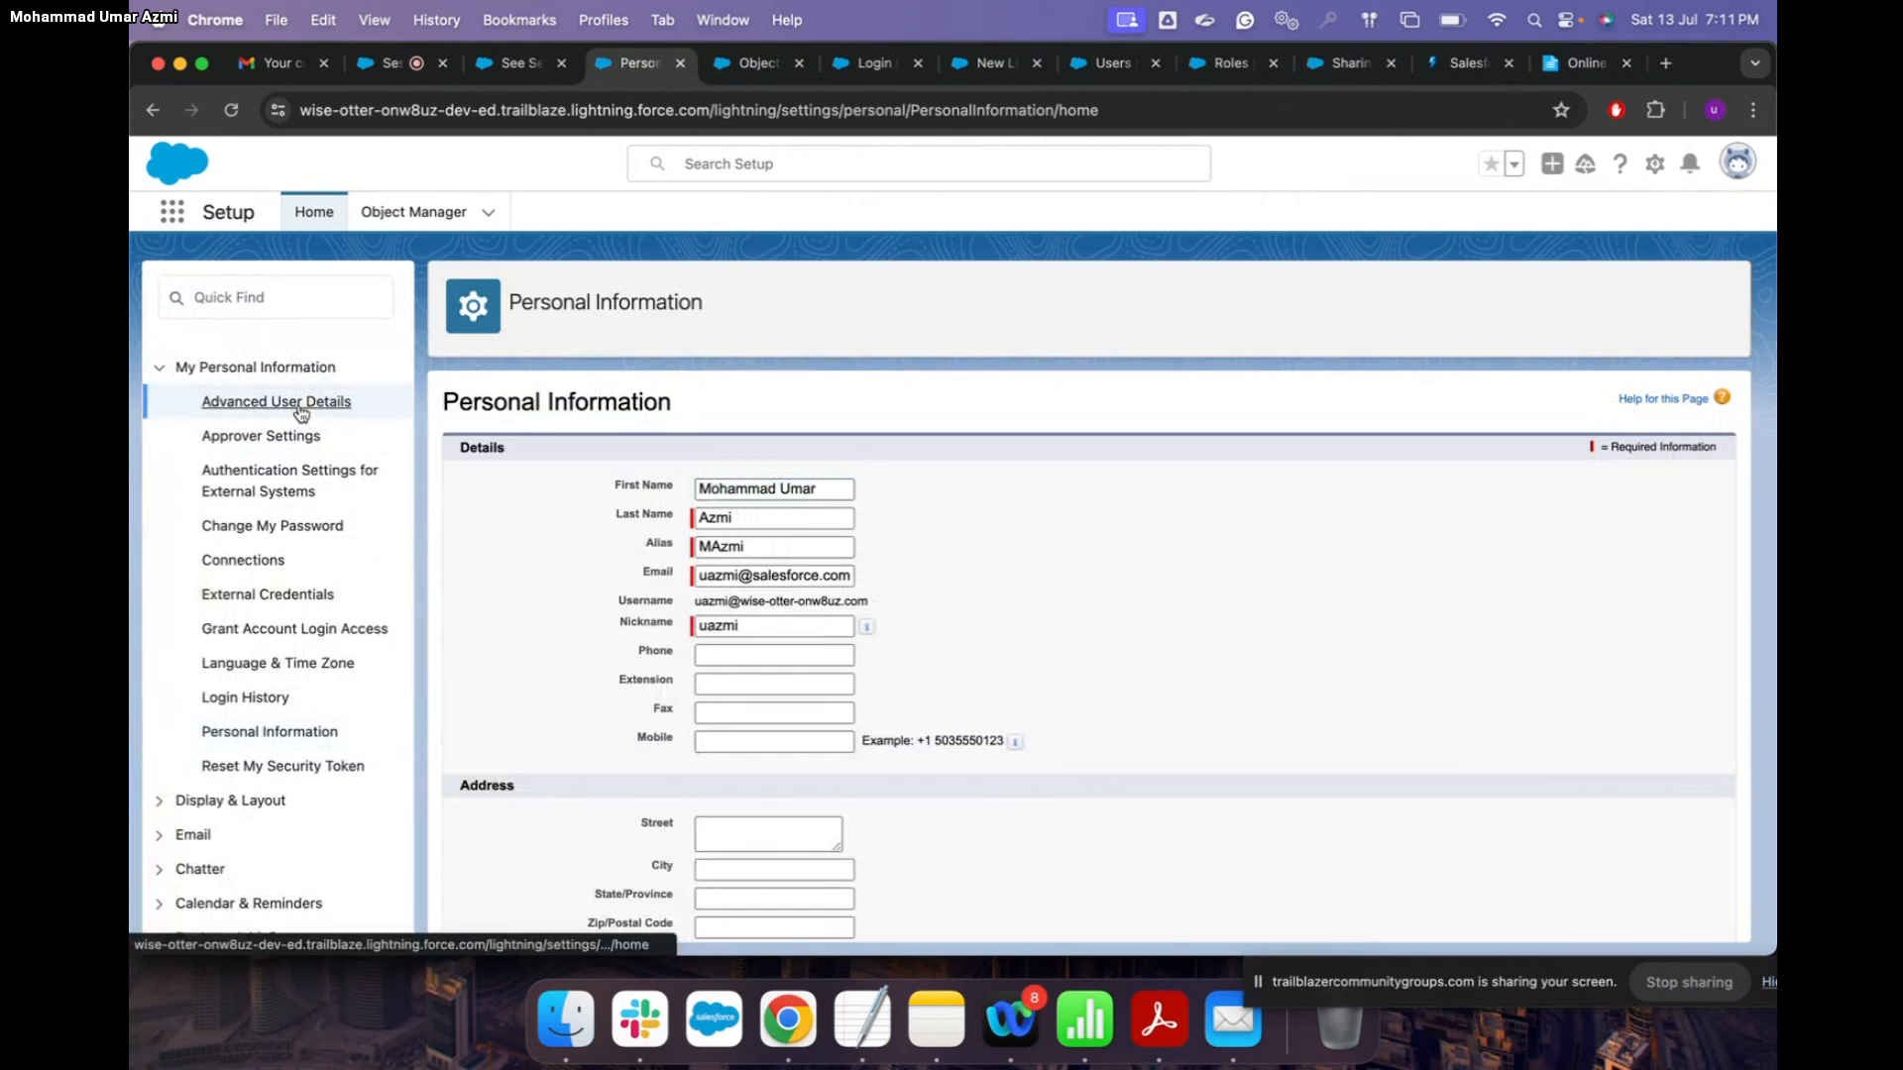
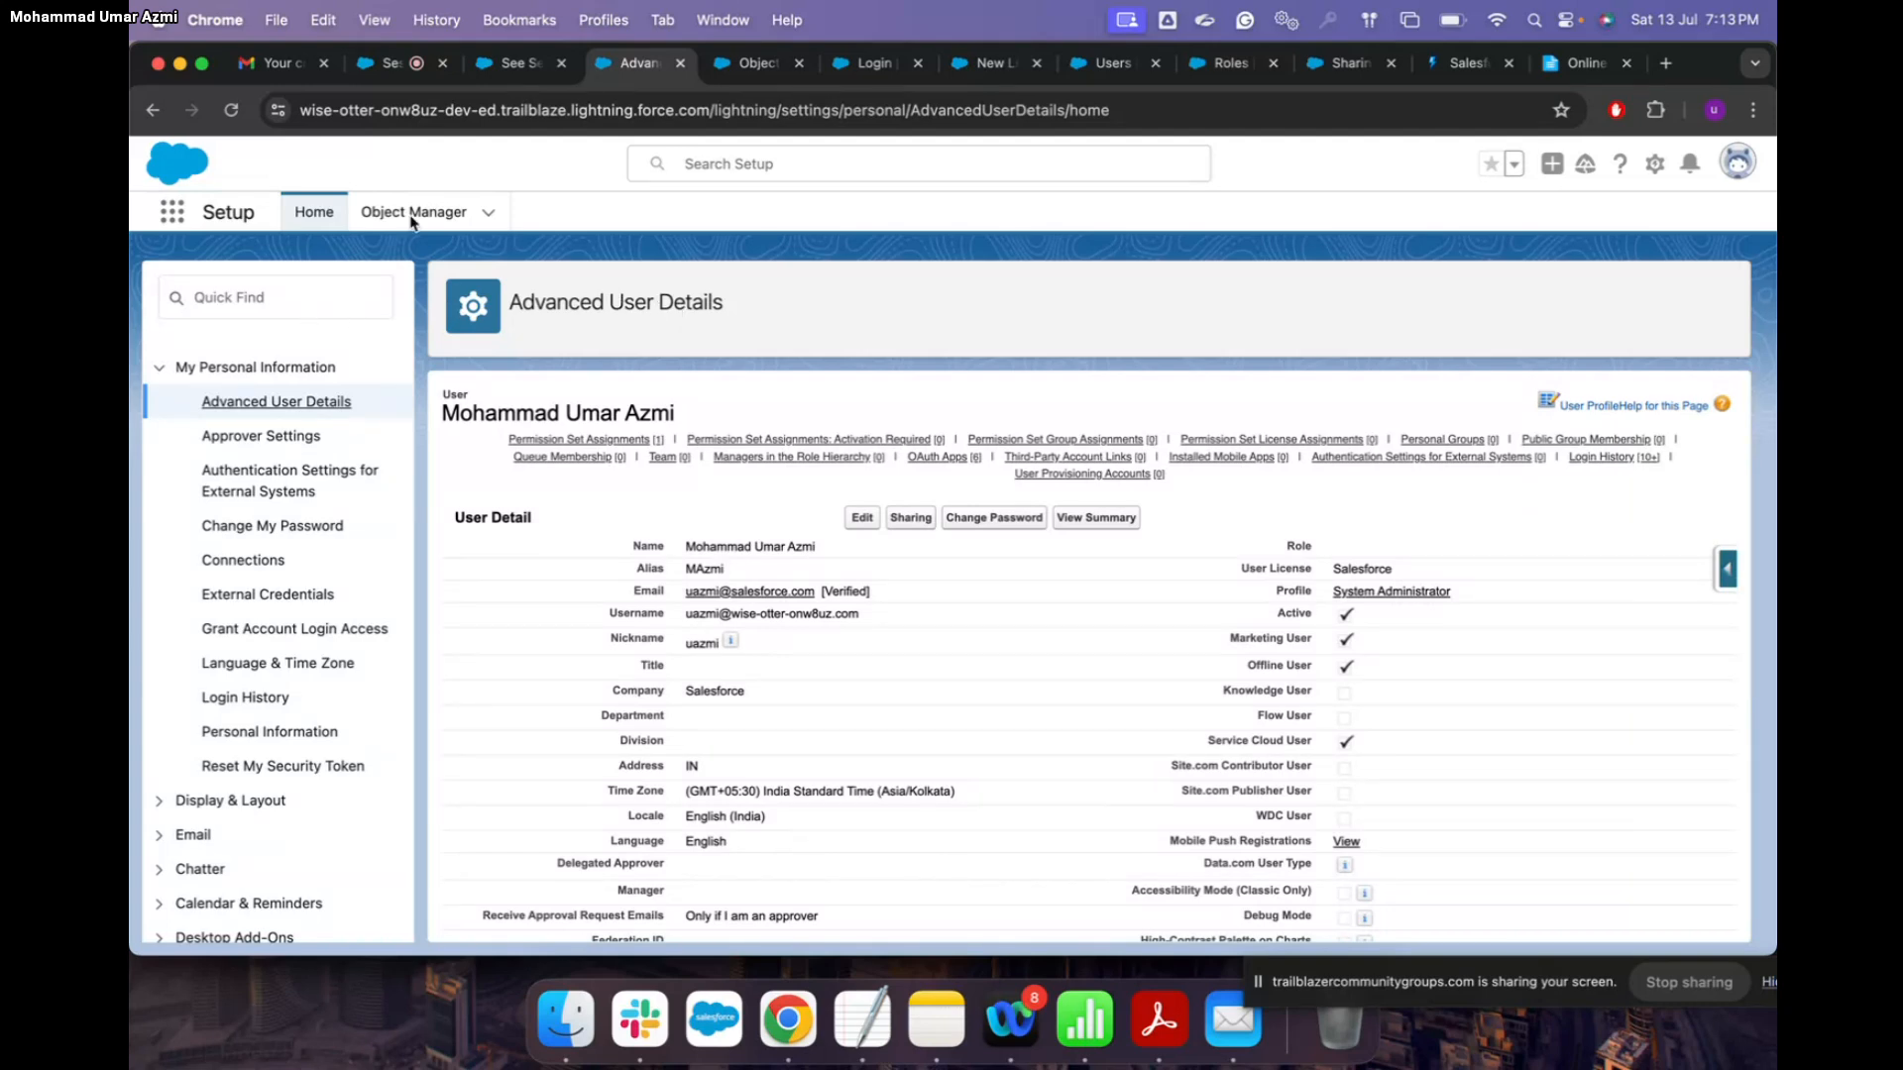
# Step: Glance over the other browser tabs, then open the Object Manager list
pyautogui.click(753, 67)
pyautogui.click(520, 62)
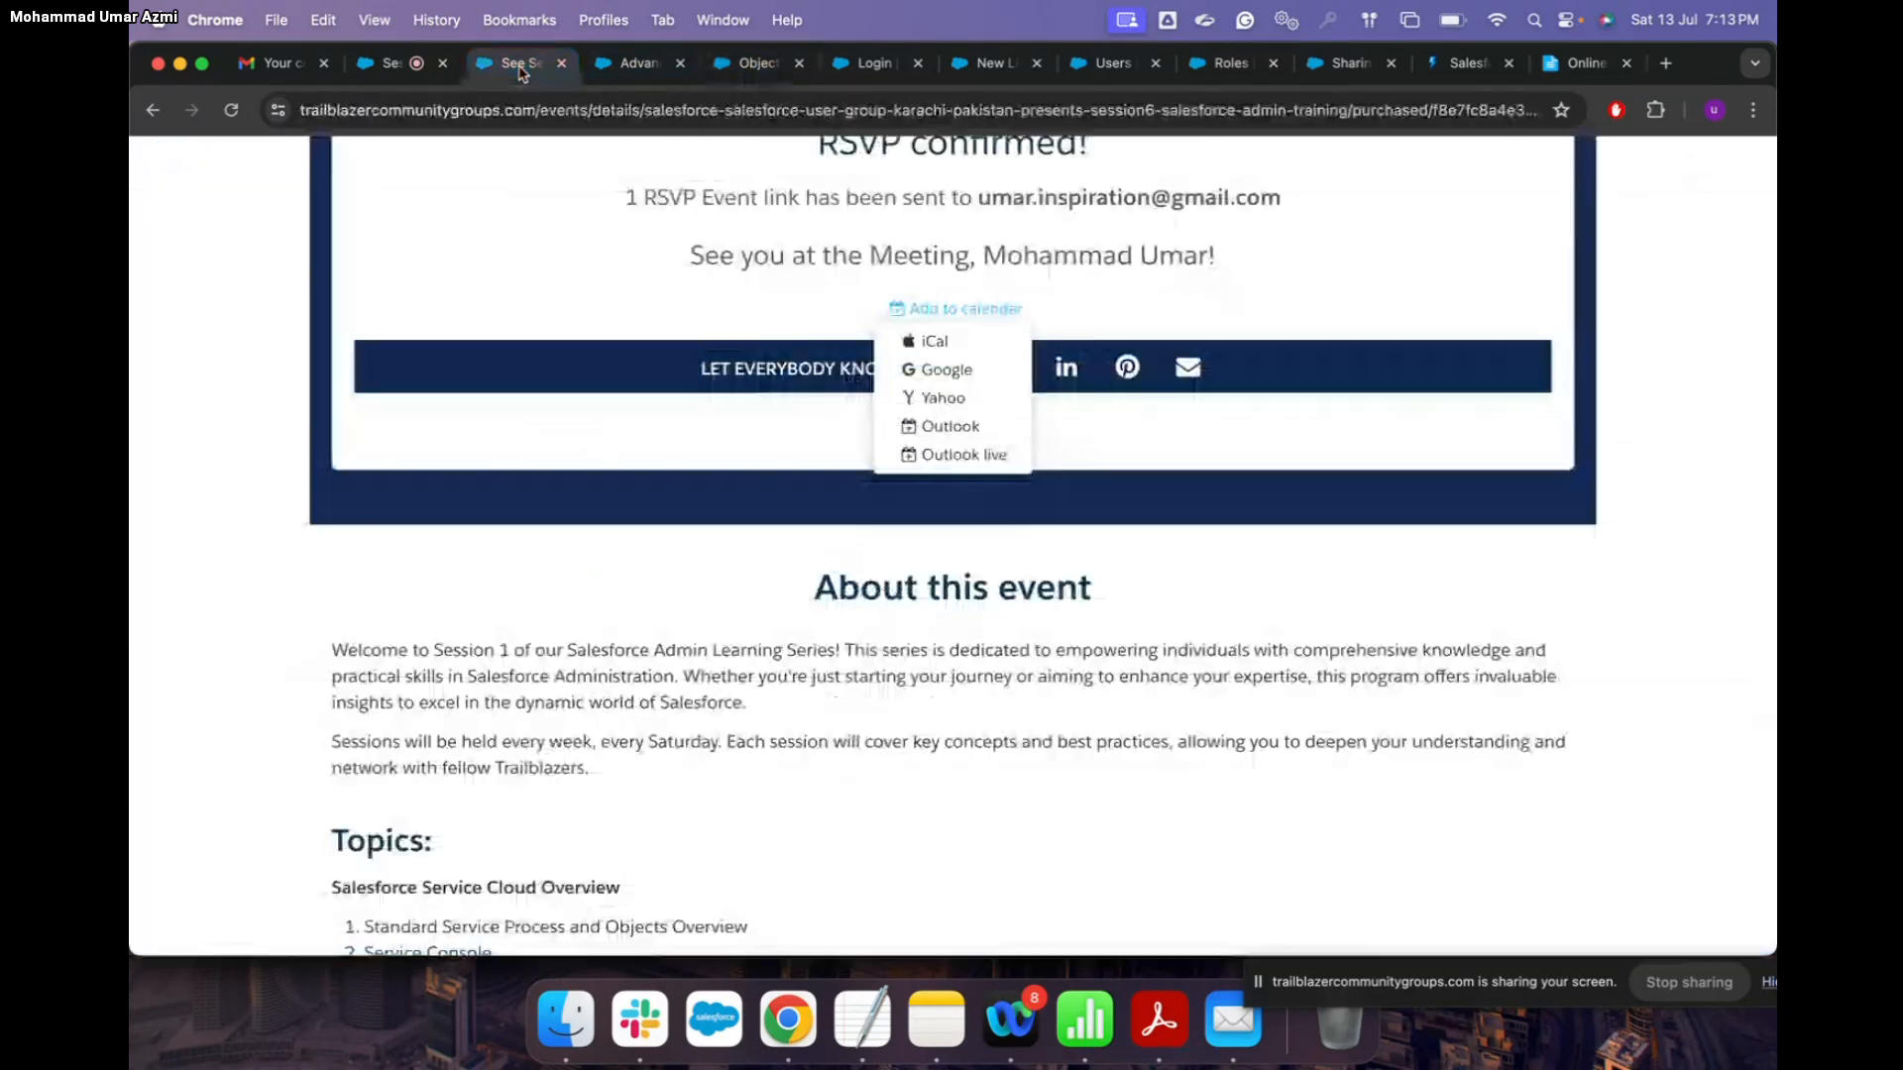
pyautogui.click(634, 62)
pyautogui.click(414, 212)
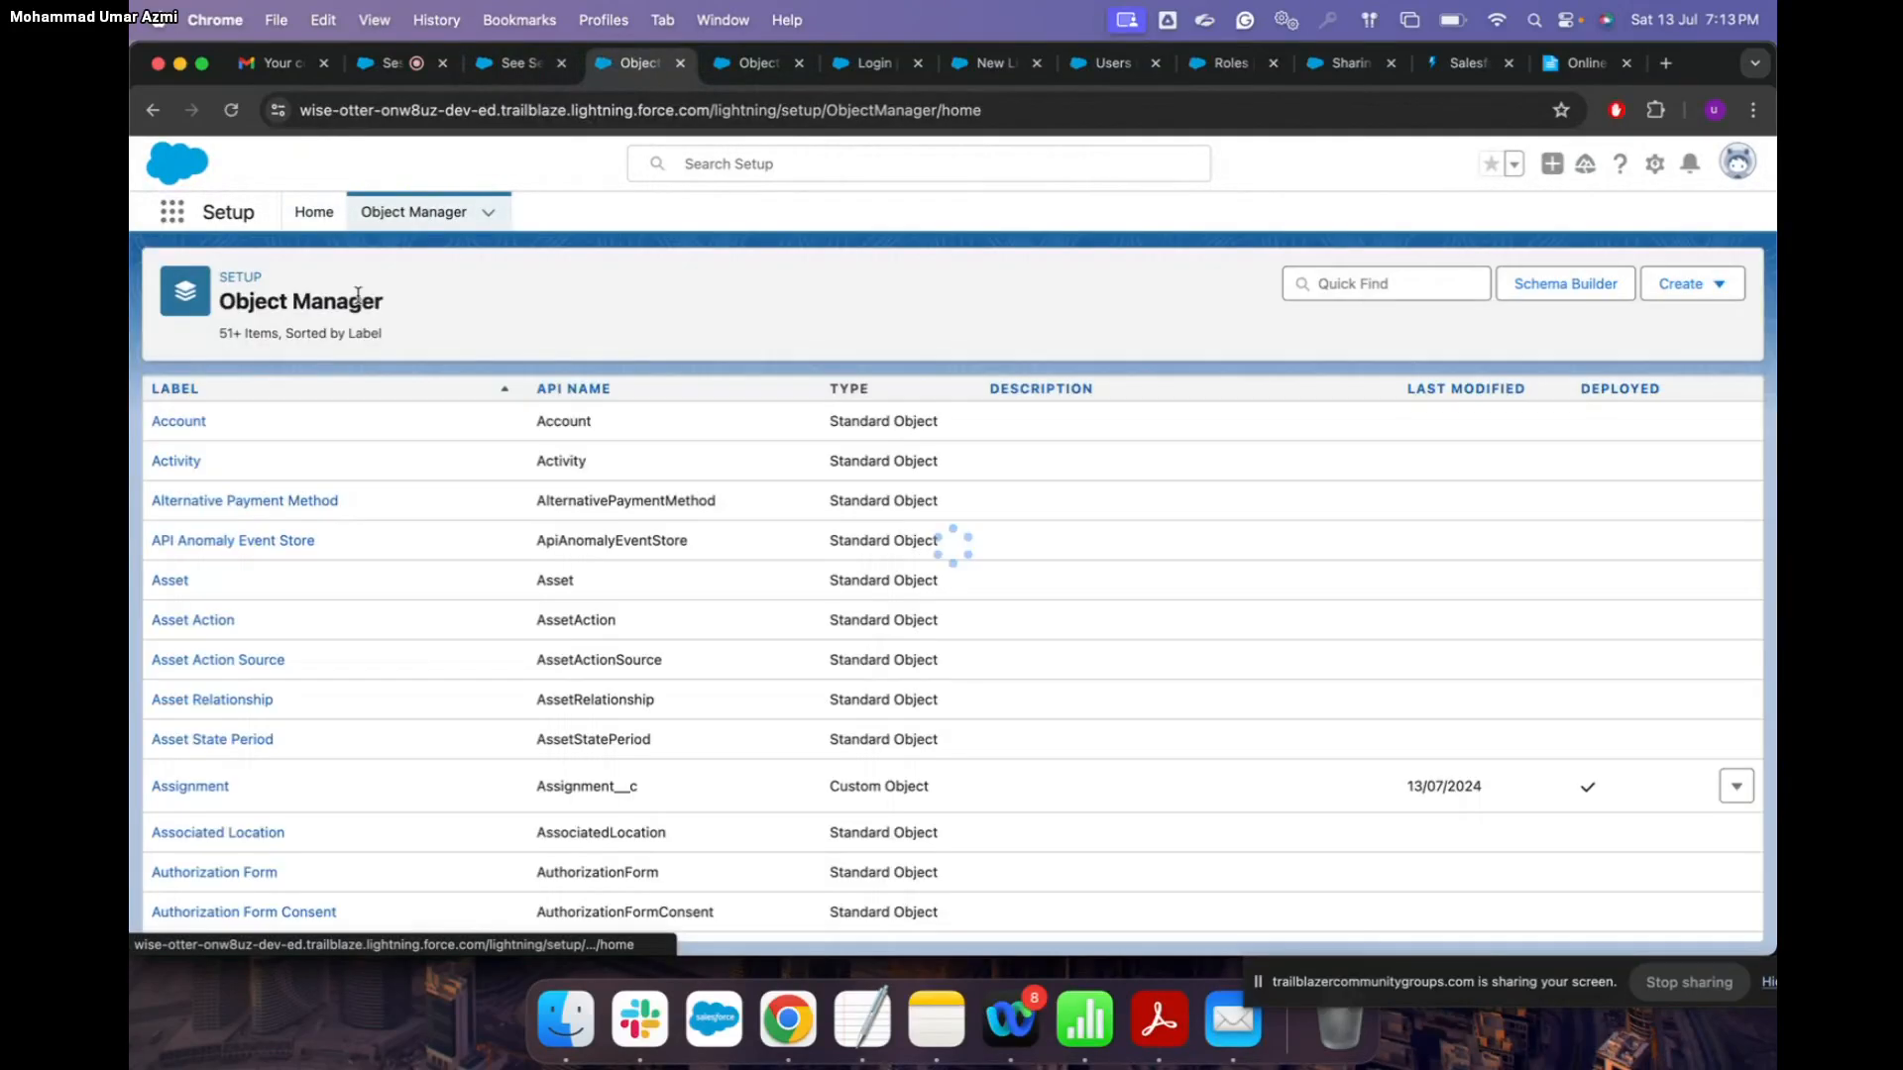
# Step: Open Setup Home in a new tab and reach Profiles by searching 'profil'
pyautogui.click(1654, 163)
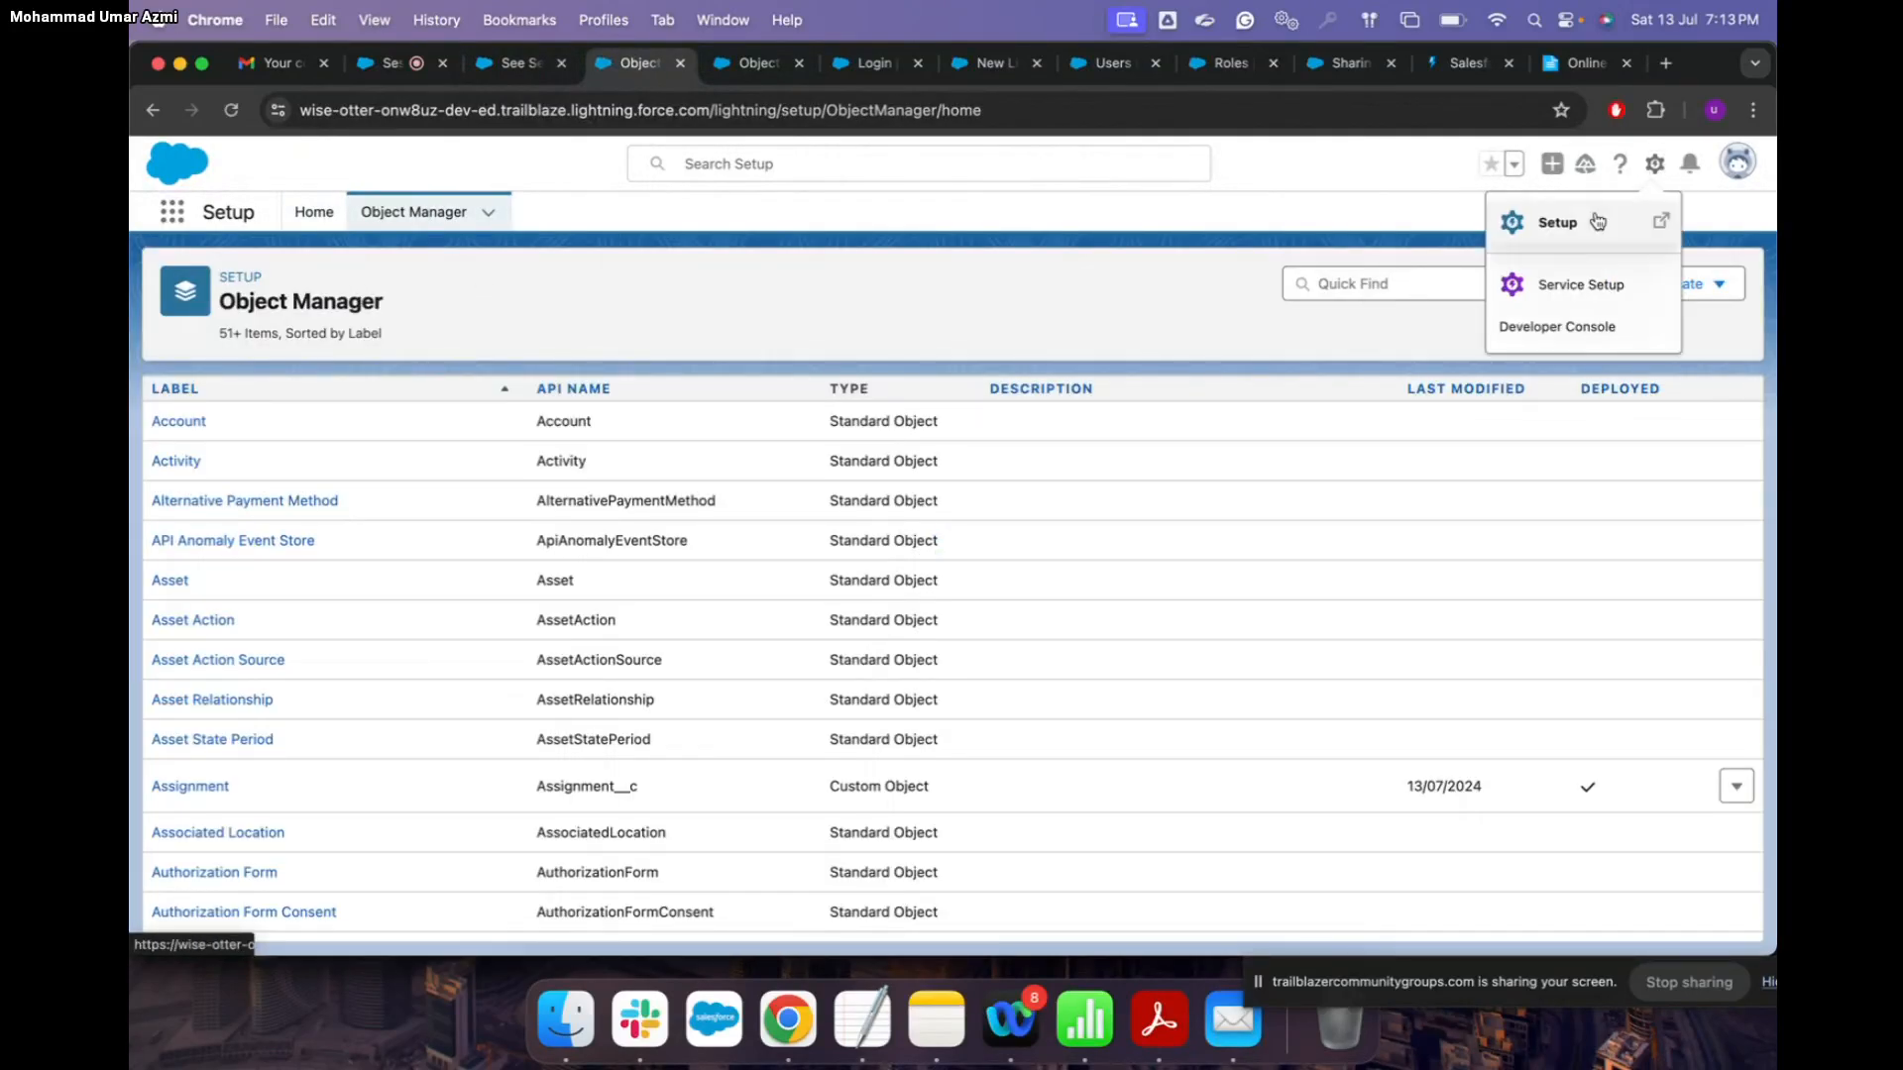
pyautogui.click(1597, 217)
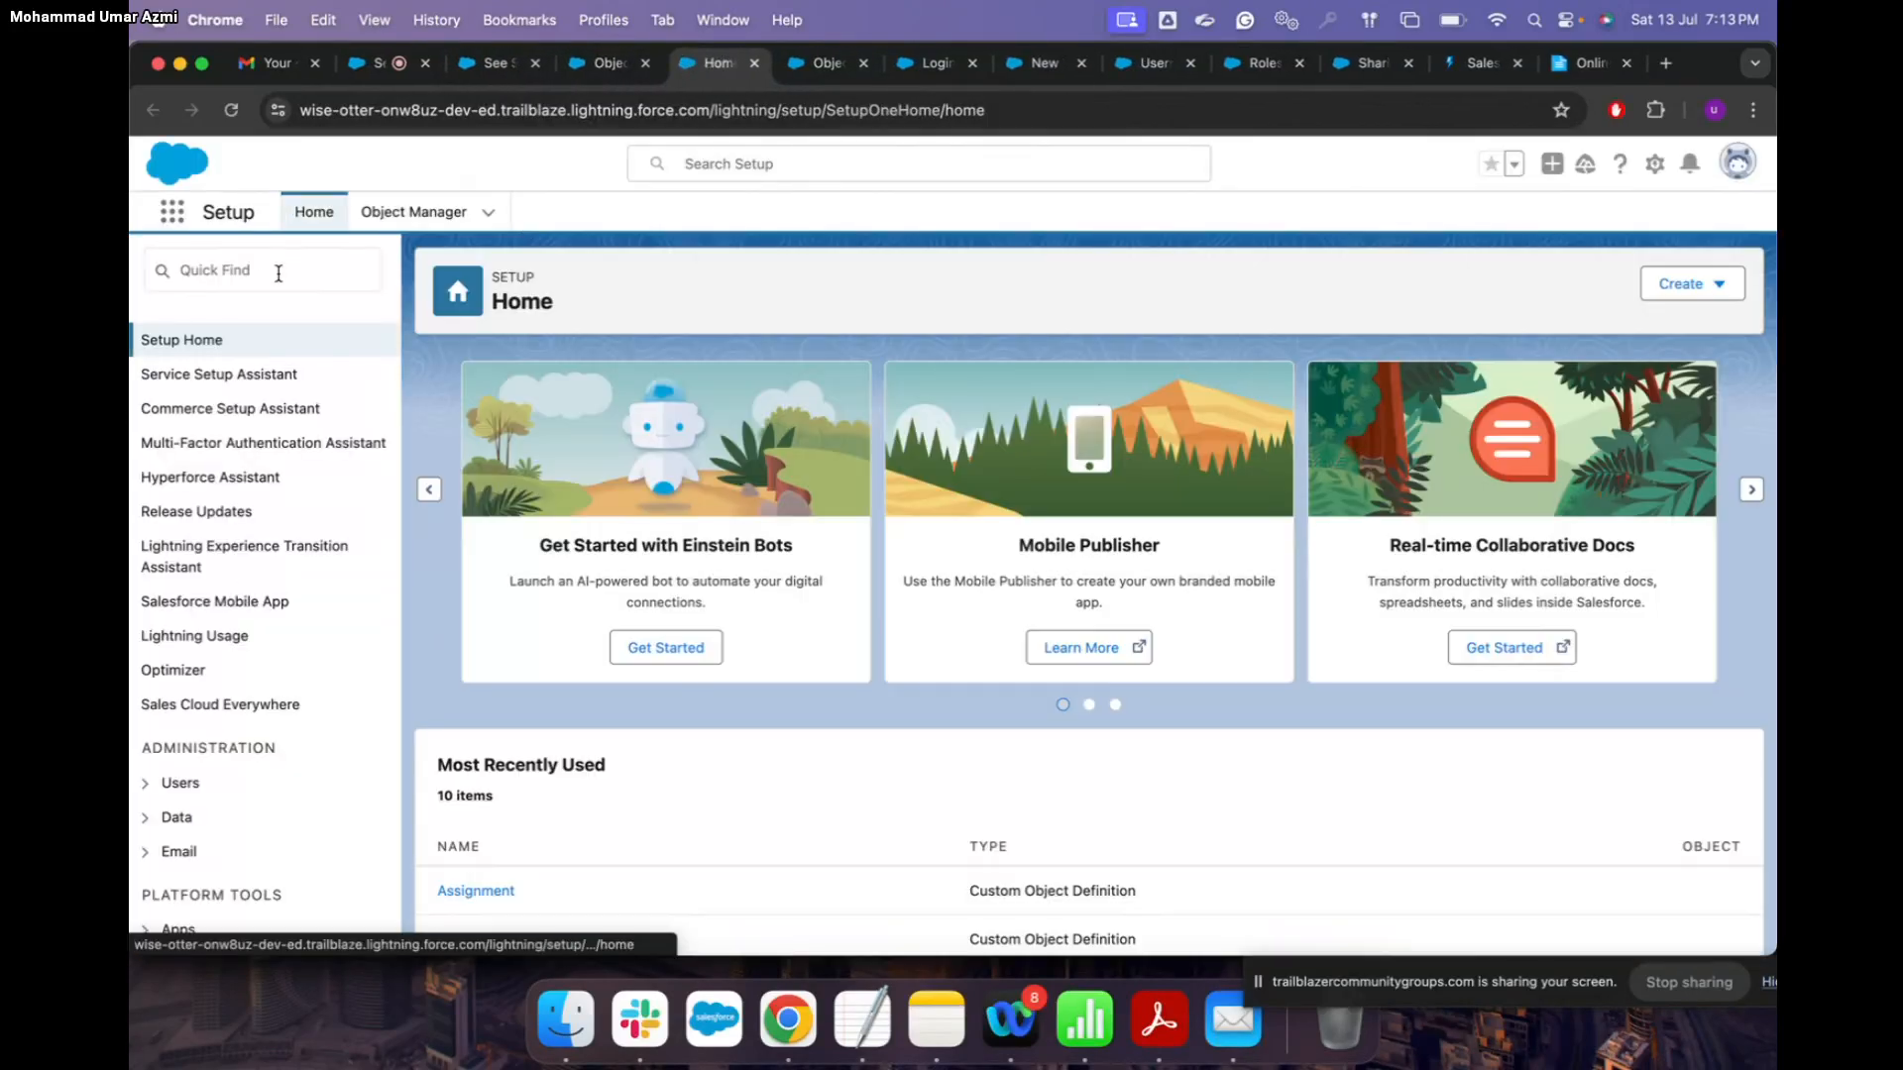
pyautogui.click(252, 273)
pyautogui.write('profil')
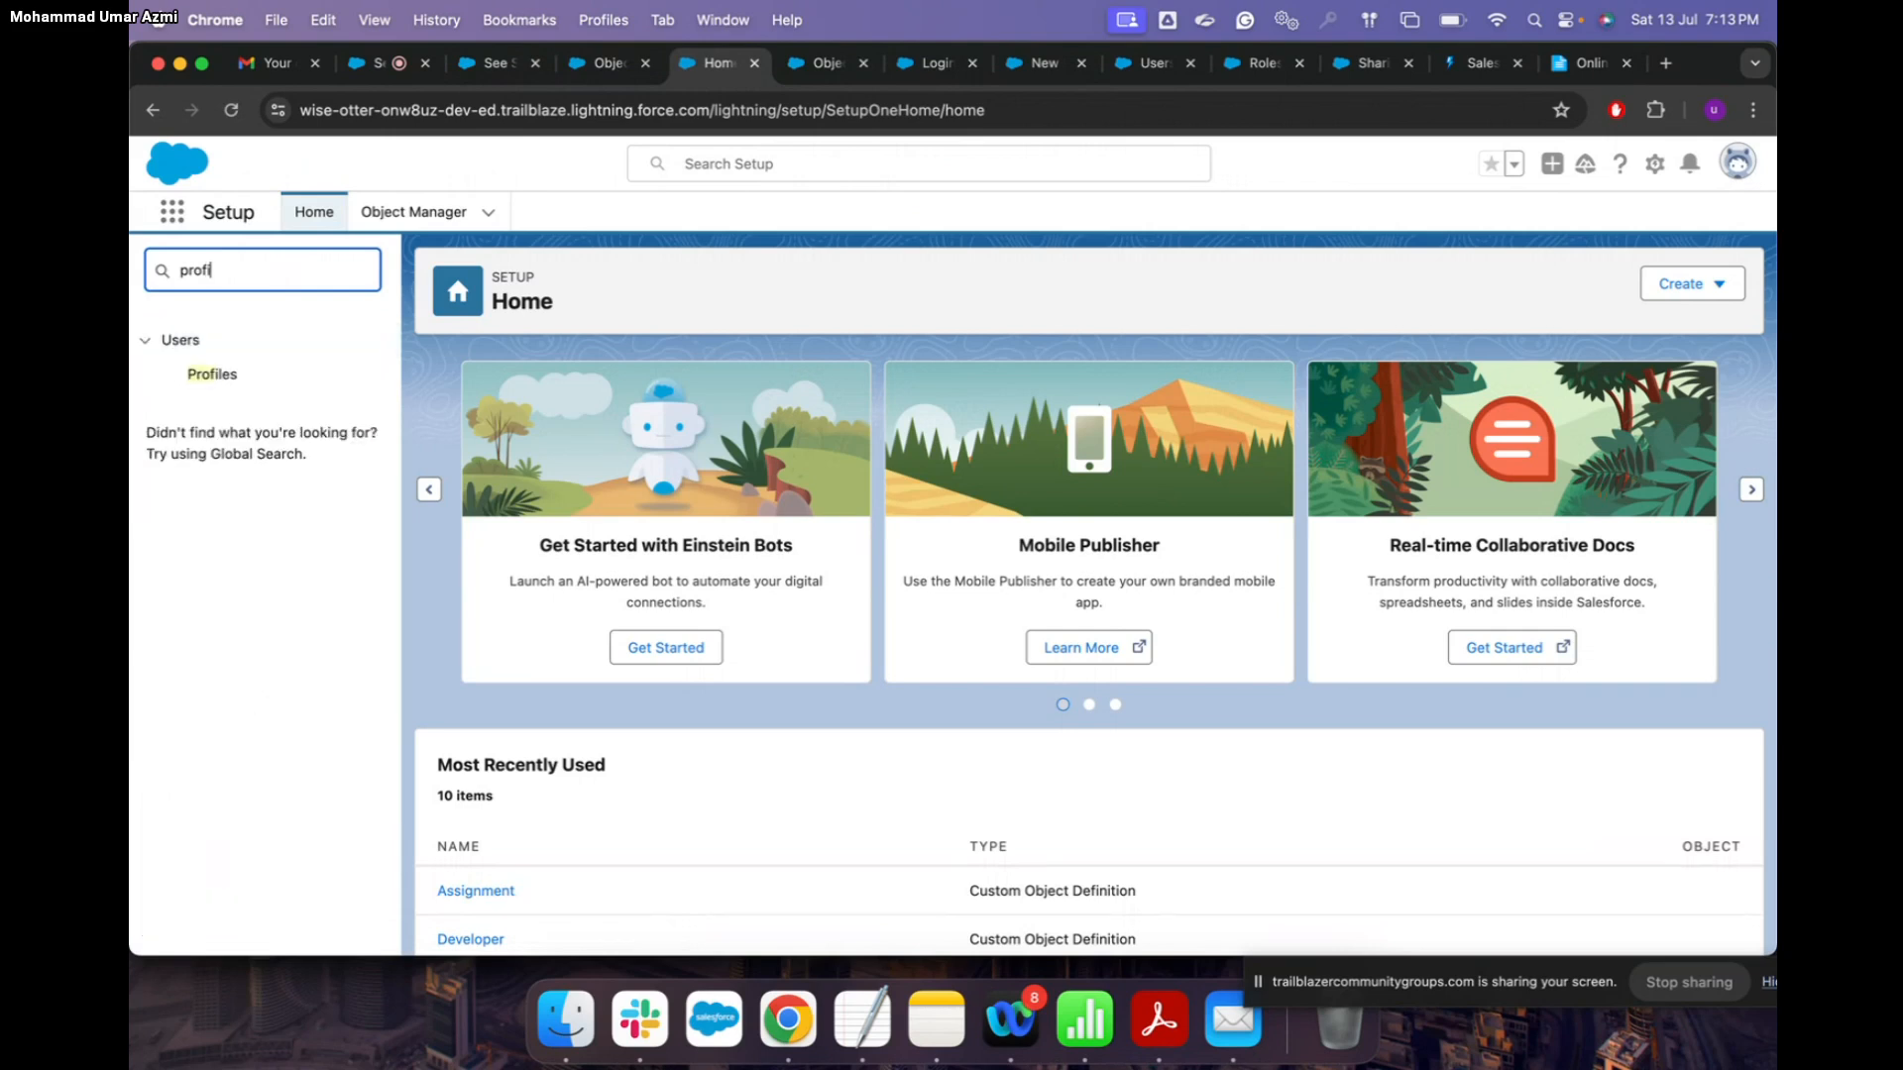
pyautogui.click(231, 377)
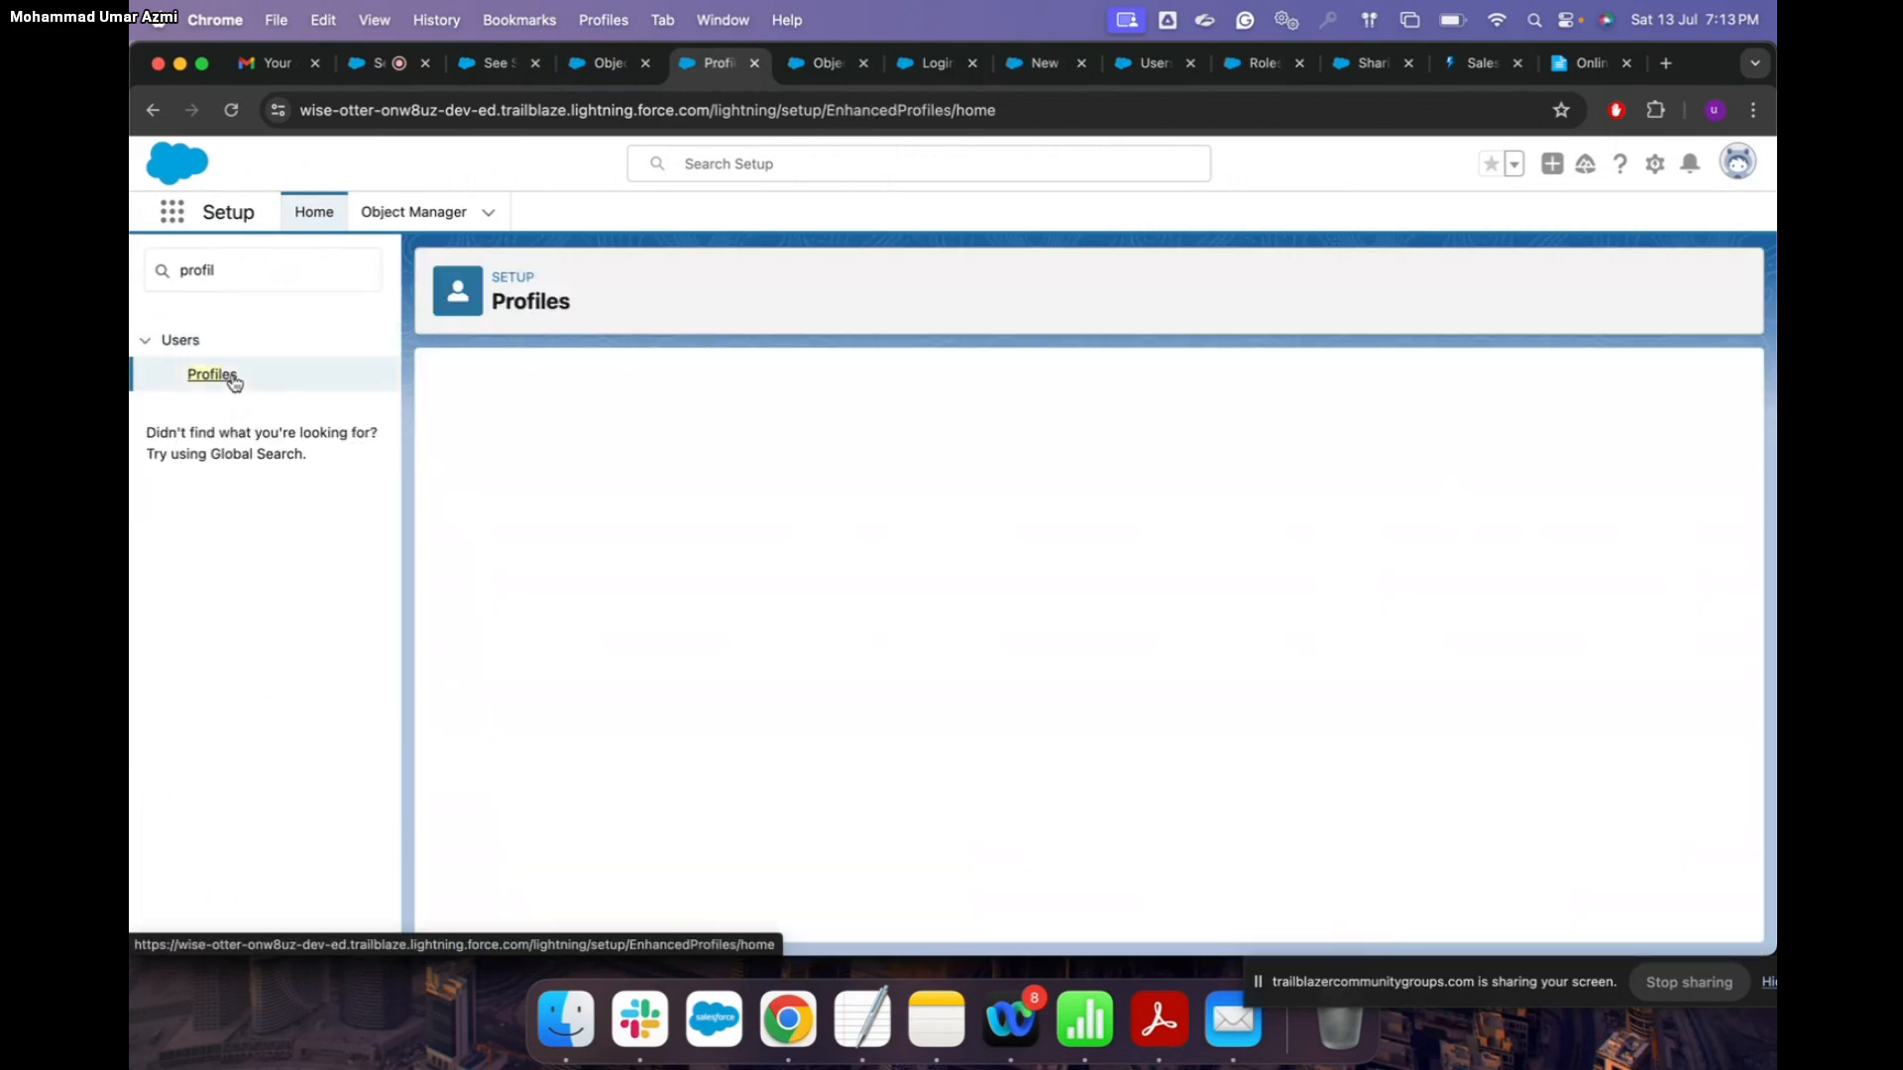
# Step: Open the Custom: Sales Profile and go to its Object Settings
pyautogui.scroll(-5, 824, 553)
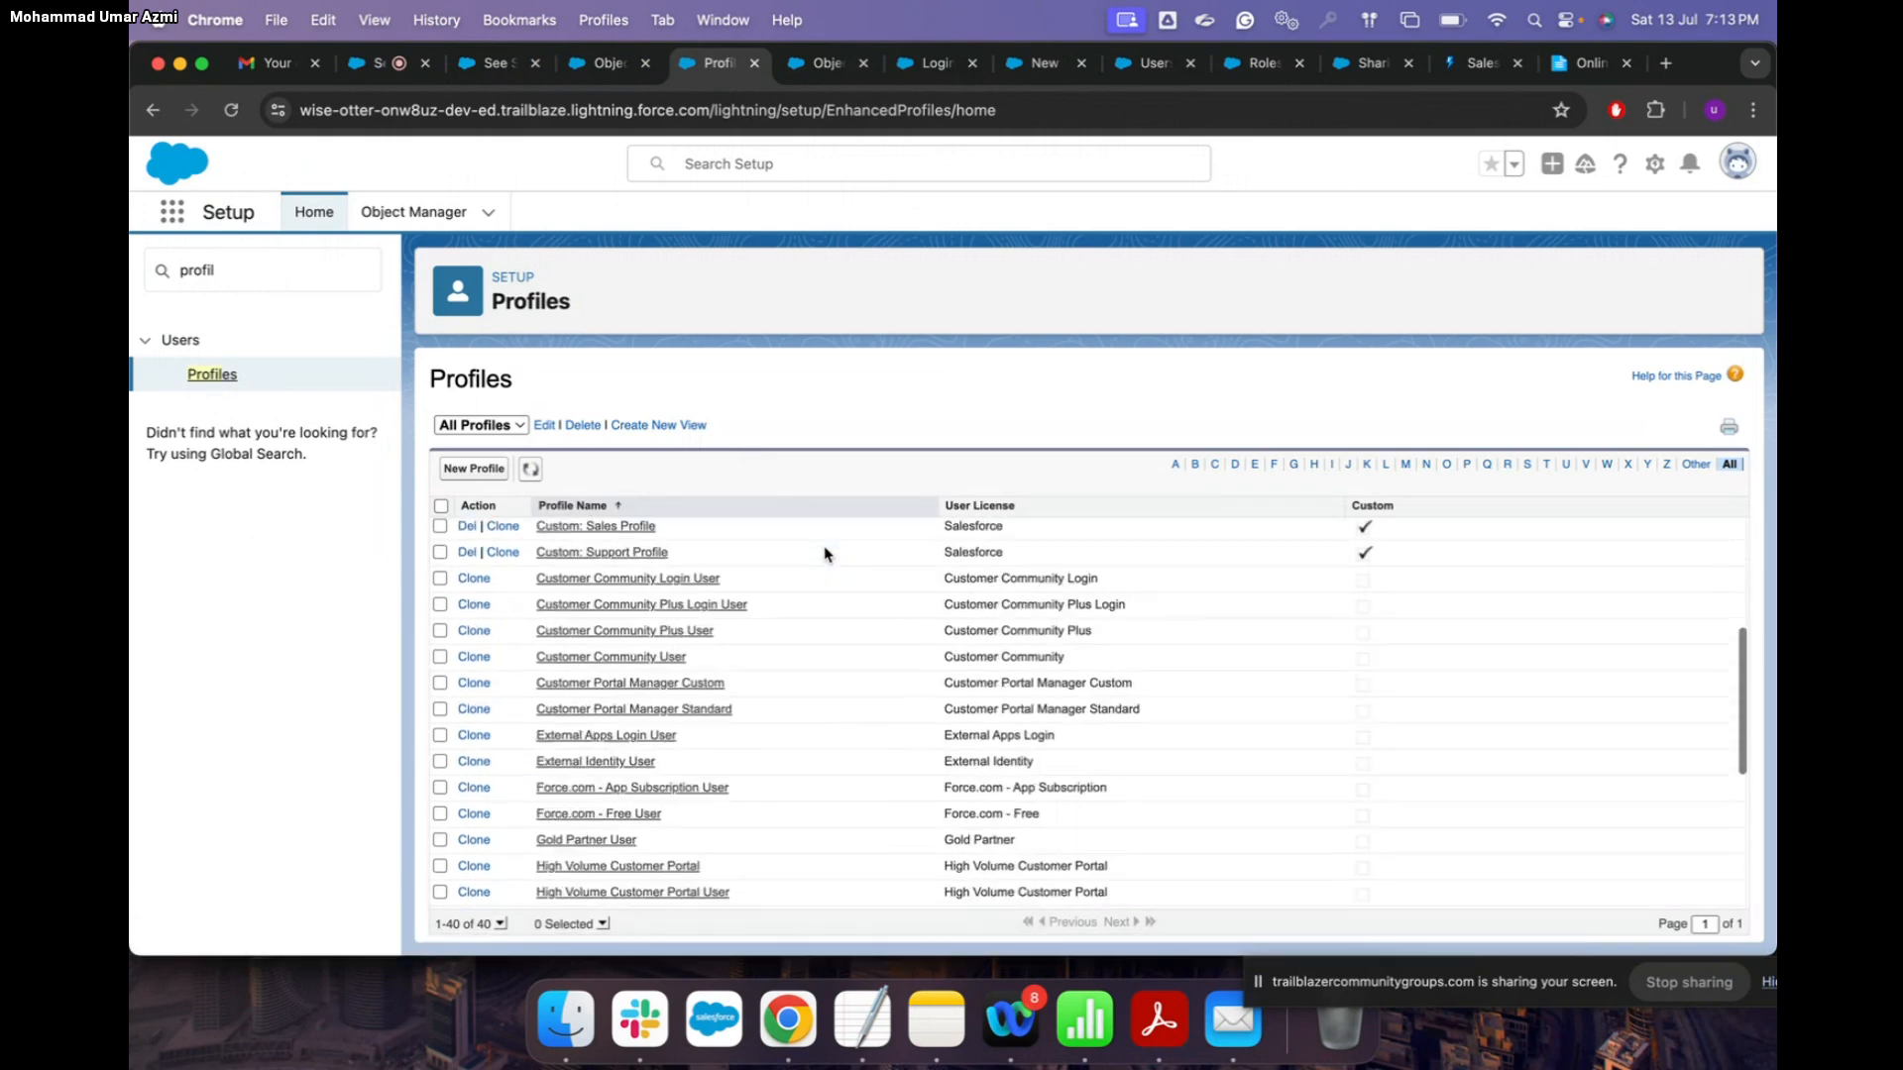
pyautogui.scroll(-3, 825, 553)
pyautogui.scroll(5, 803, 663)
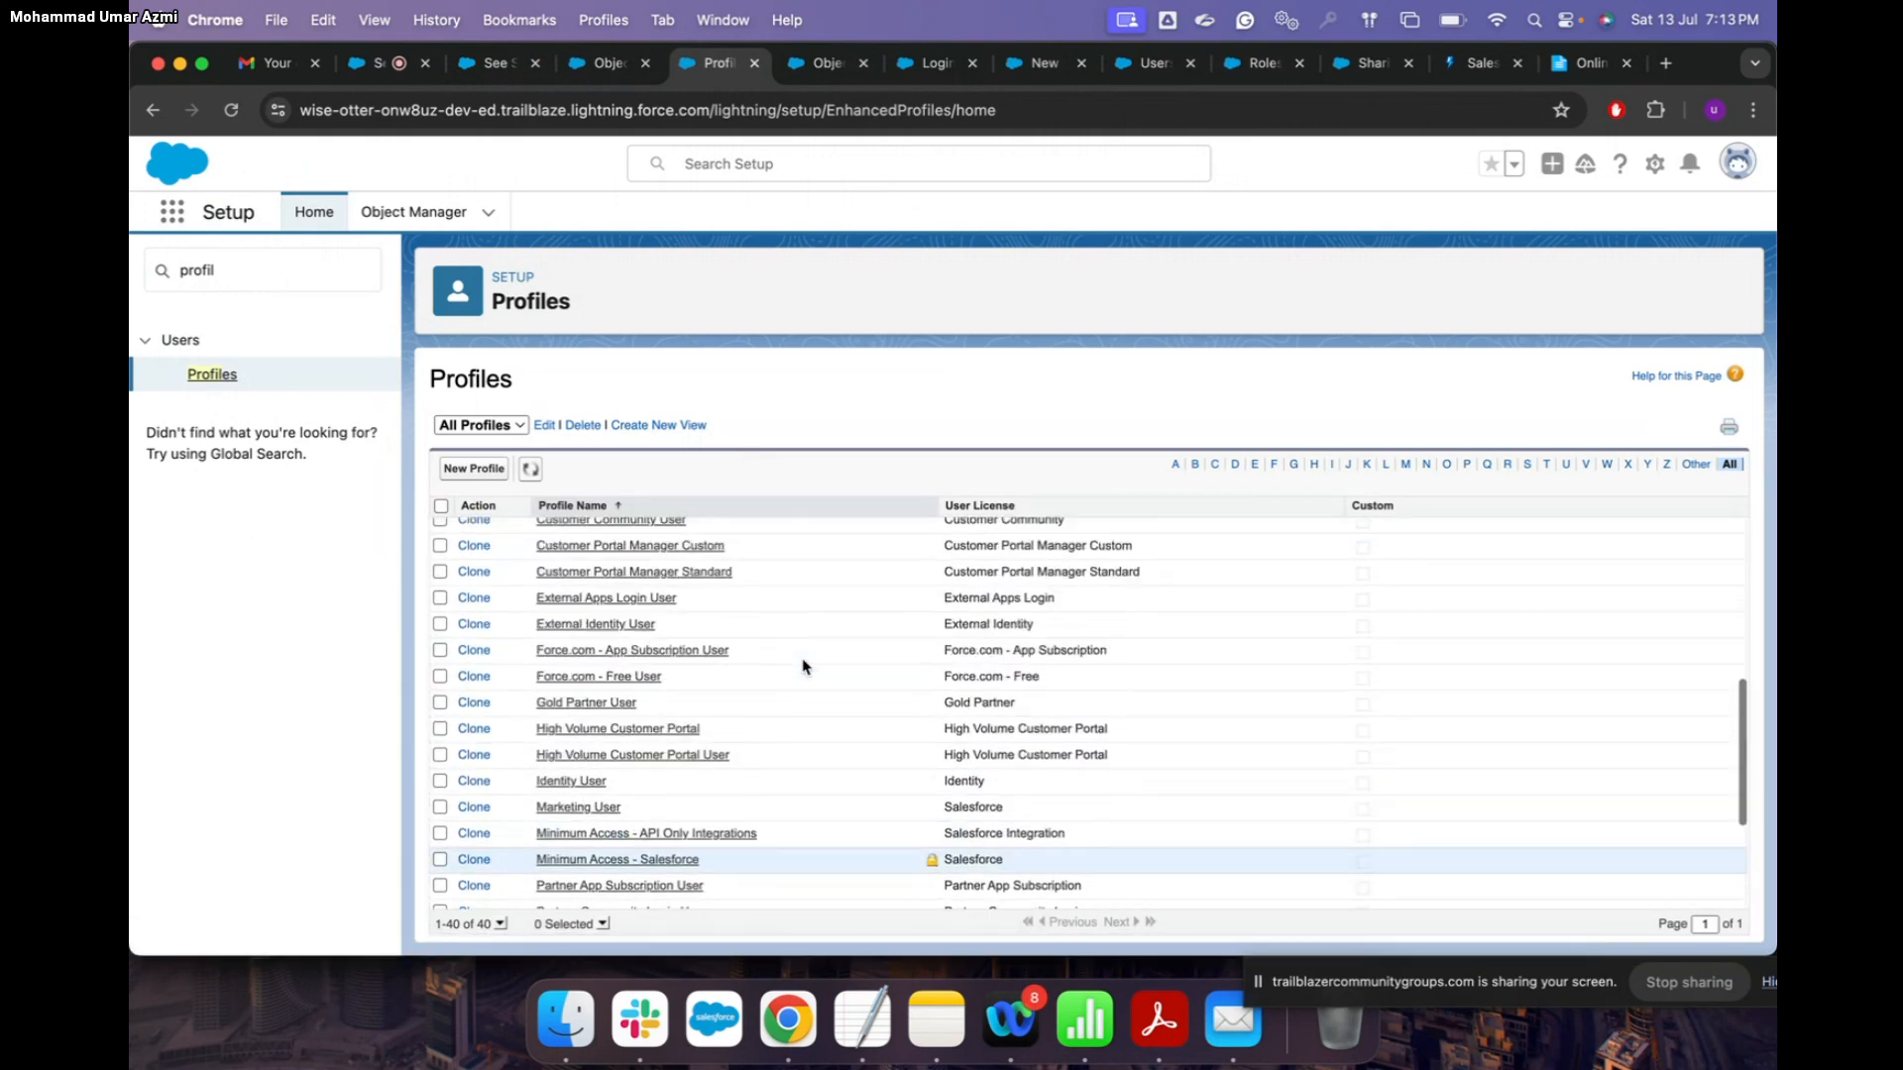
pyautogui.scroll(2, 803, 666)
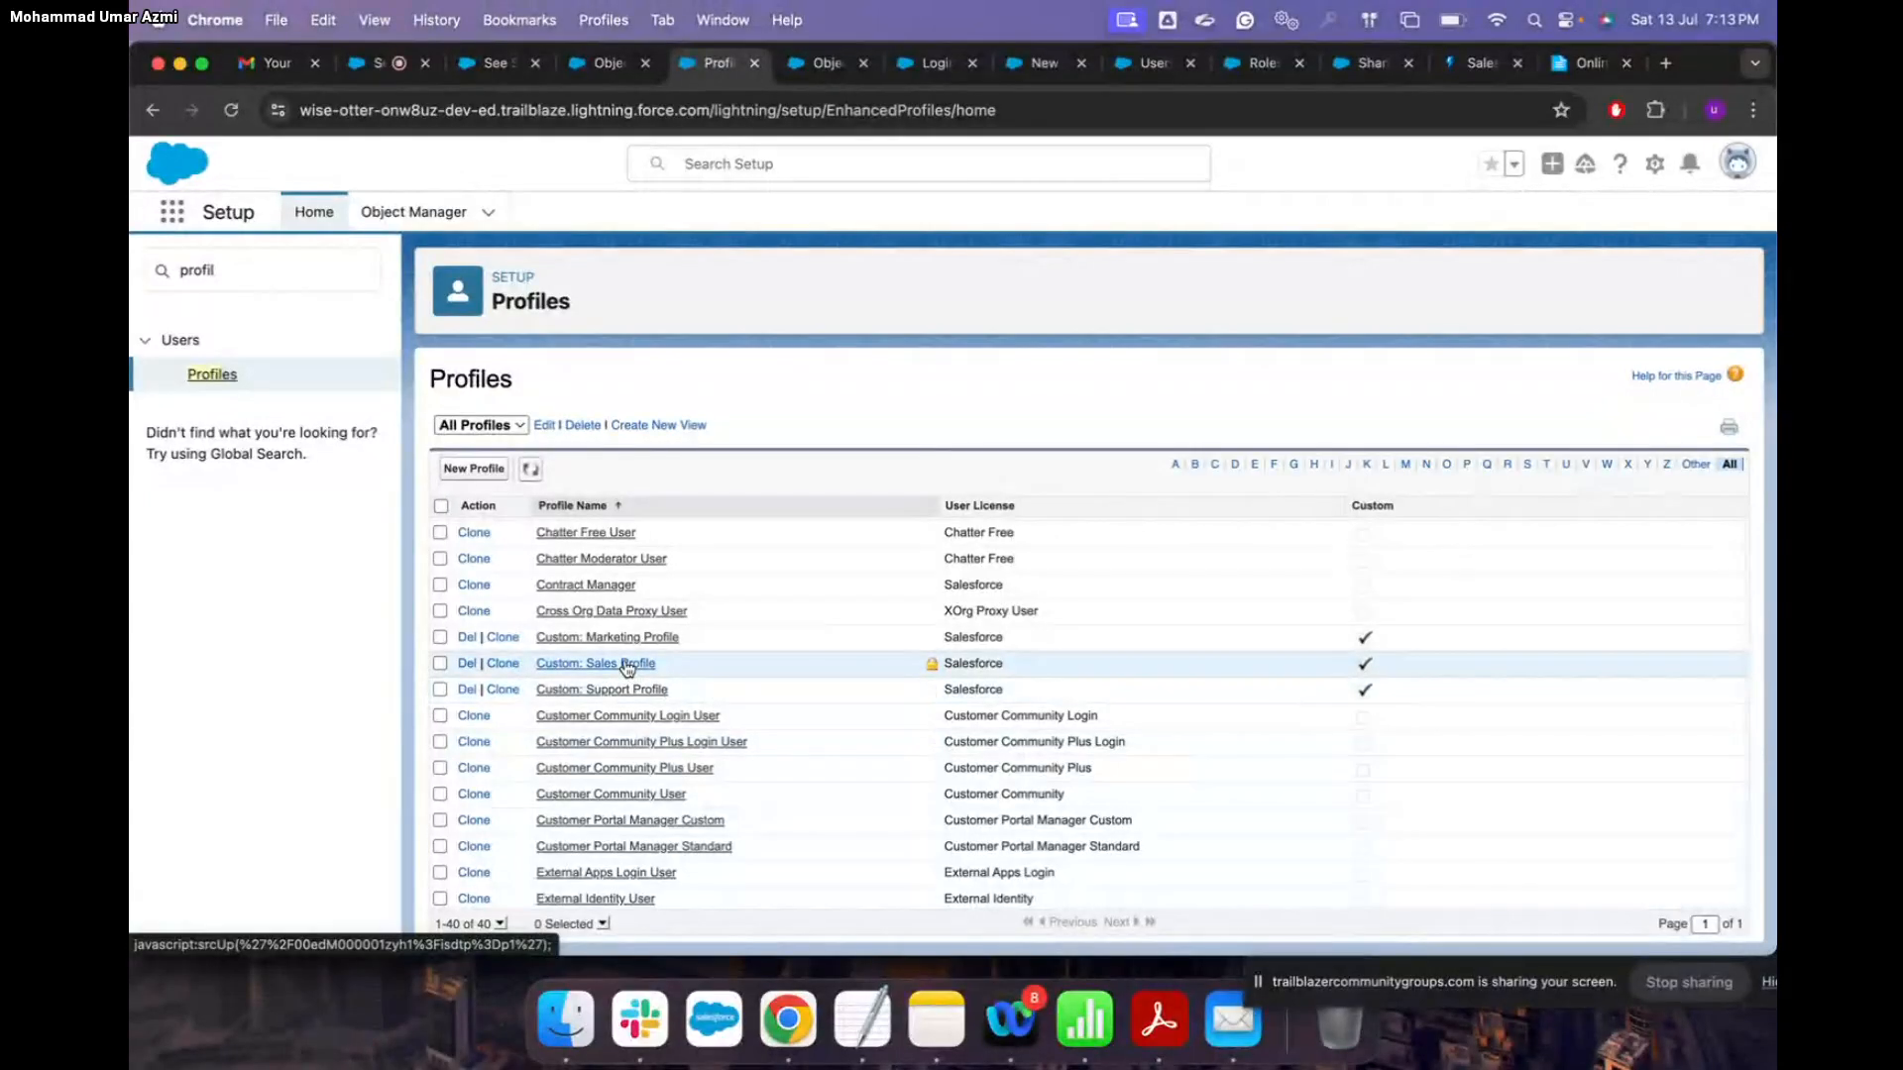
pyautogui.click(628, 666)
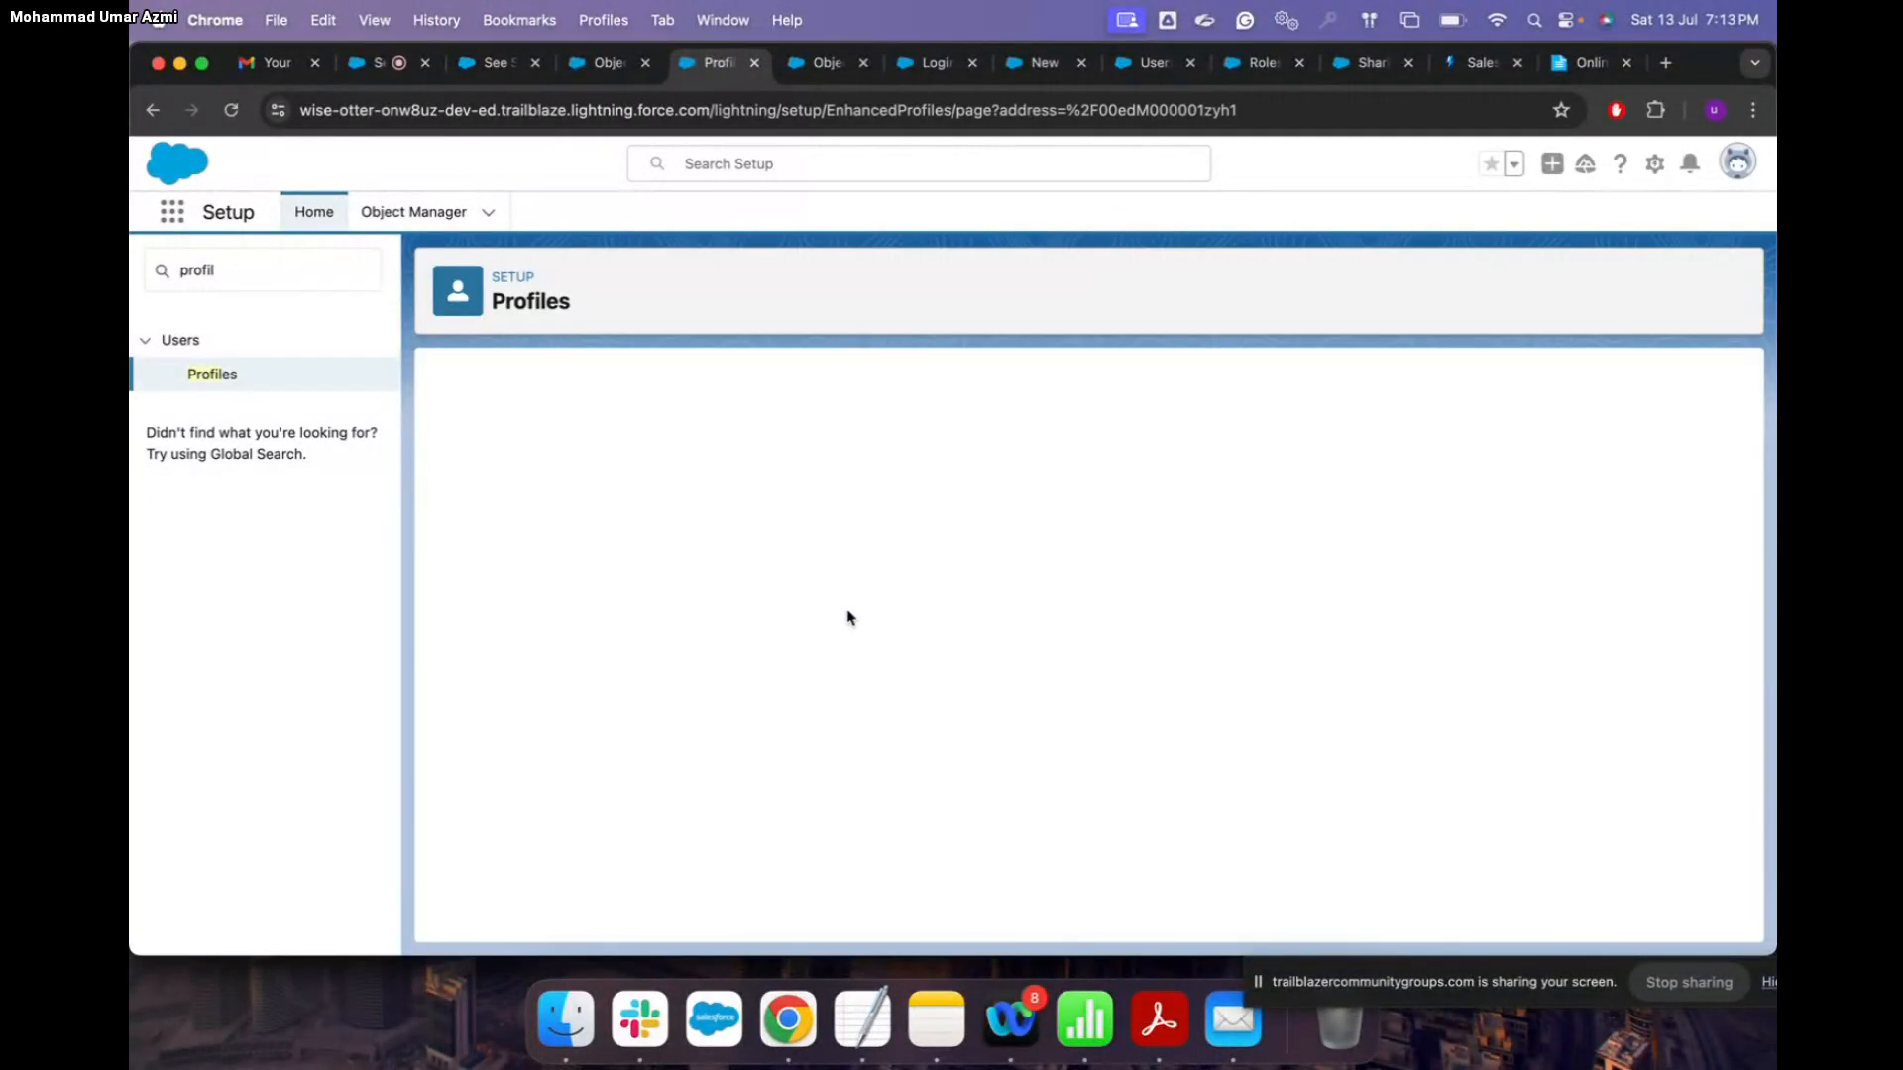
pyautogui.scroll(-2, 848, 618)
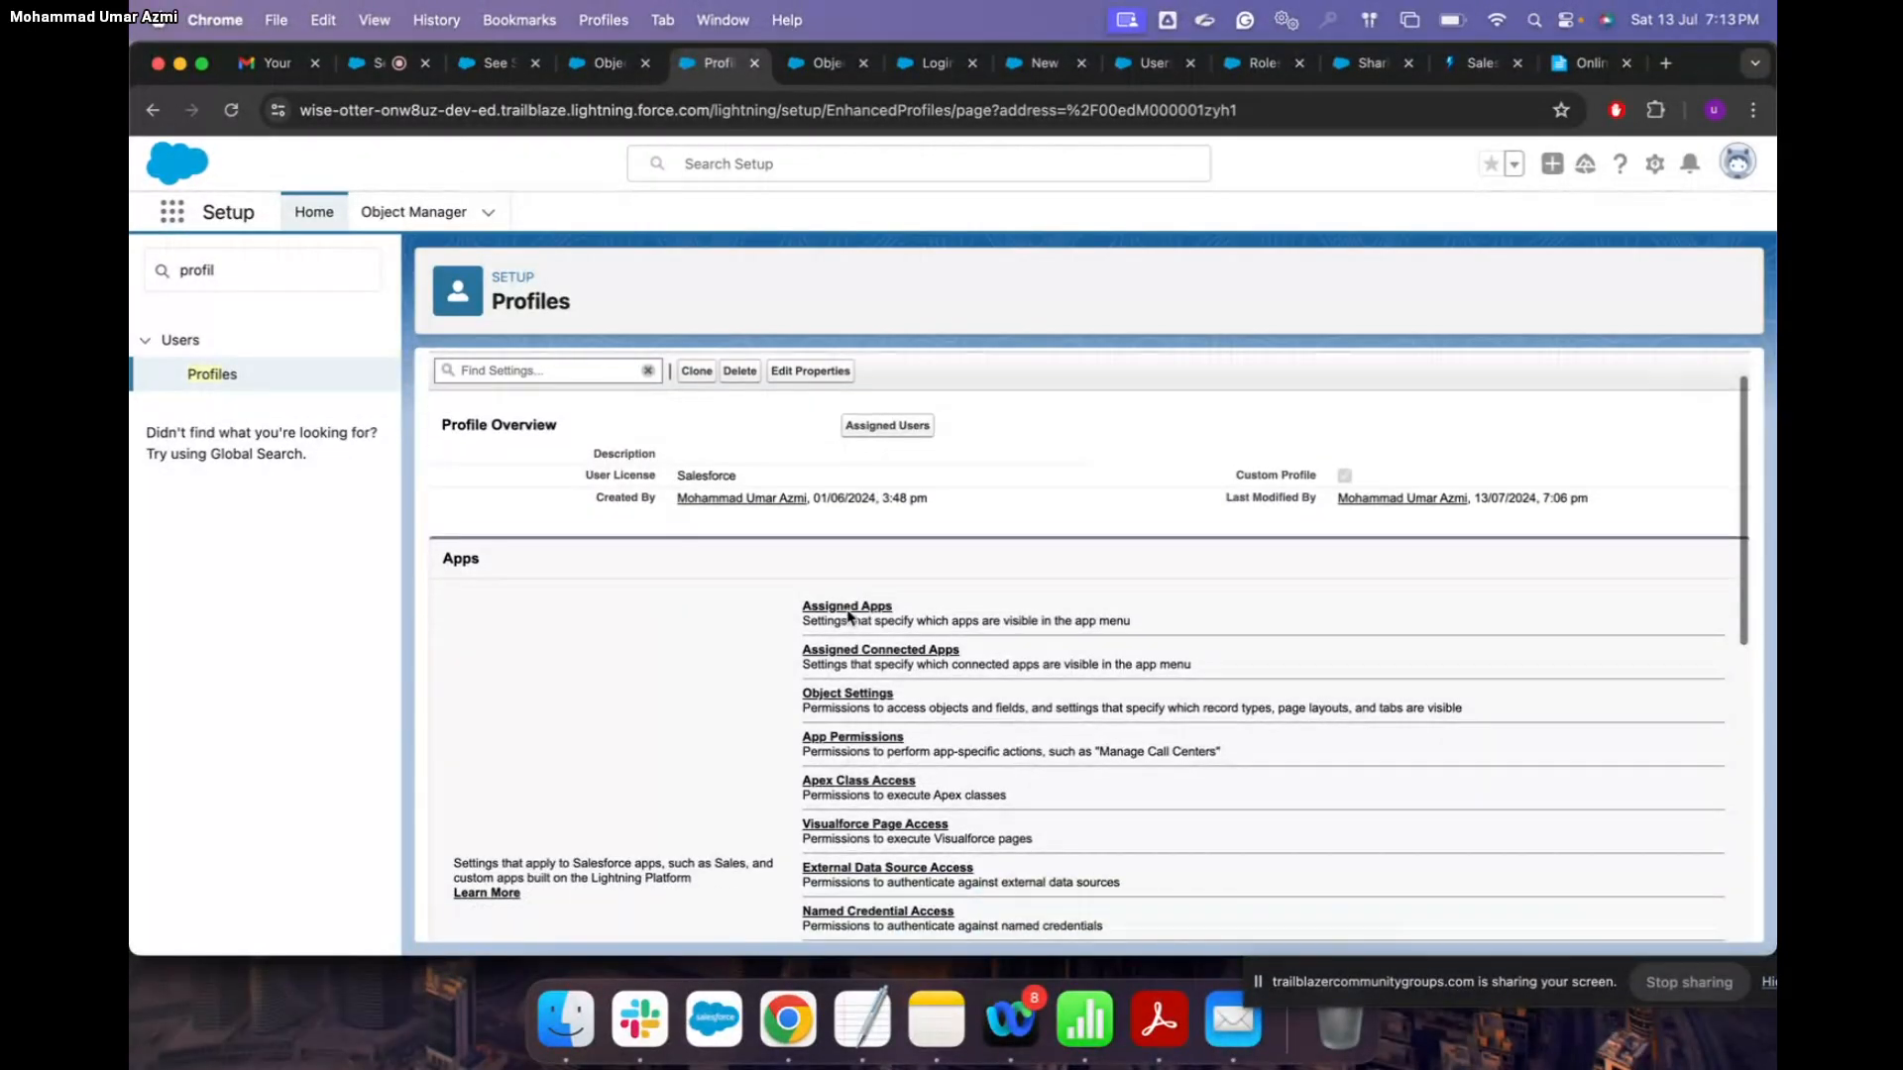
pyautogui.click(865, 658)
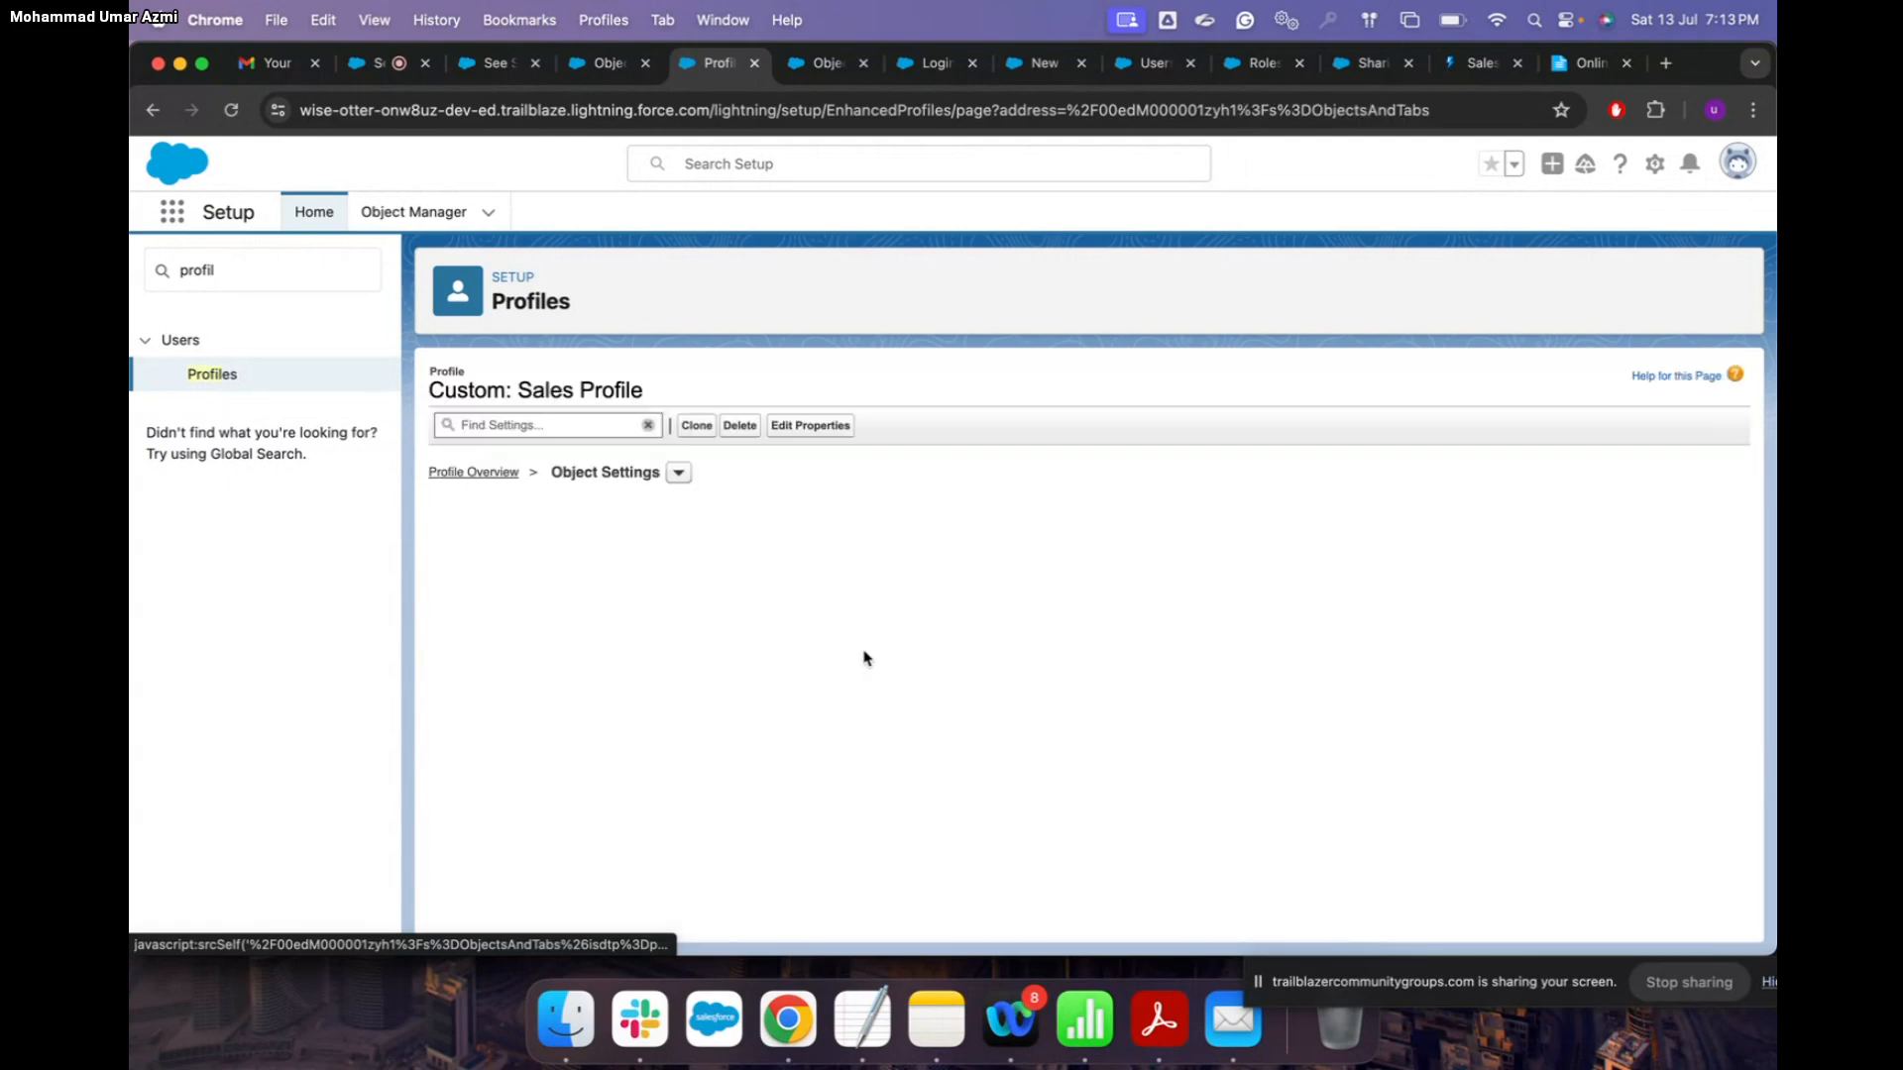
# Step: Open the Assignments object's settings for the Sales Profile
pyautogui.scroll(-8, 619, 712)
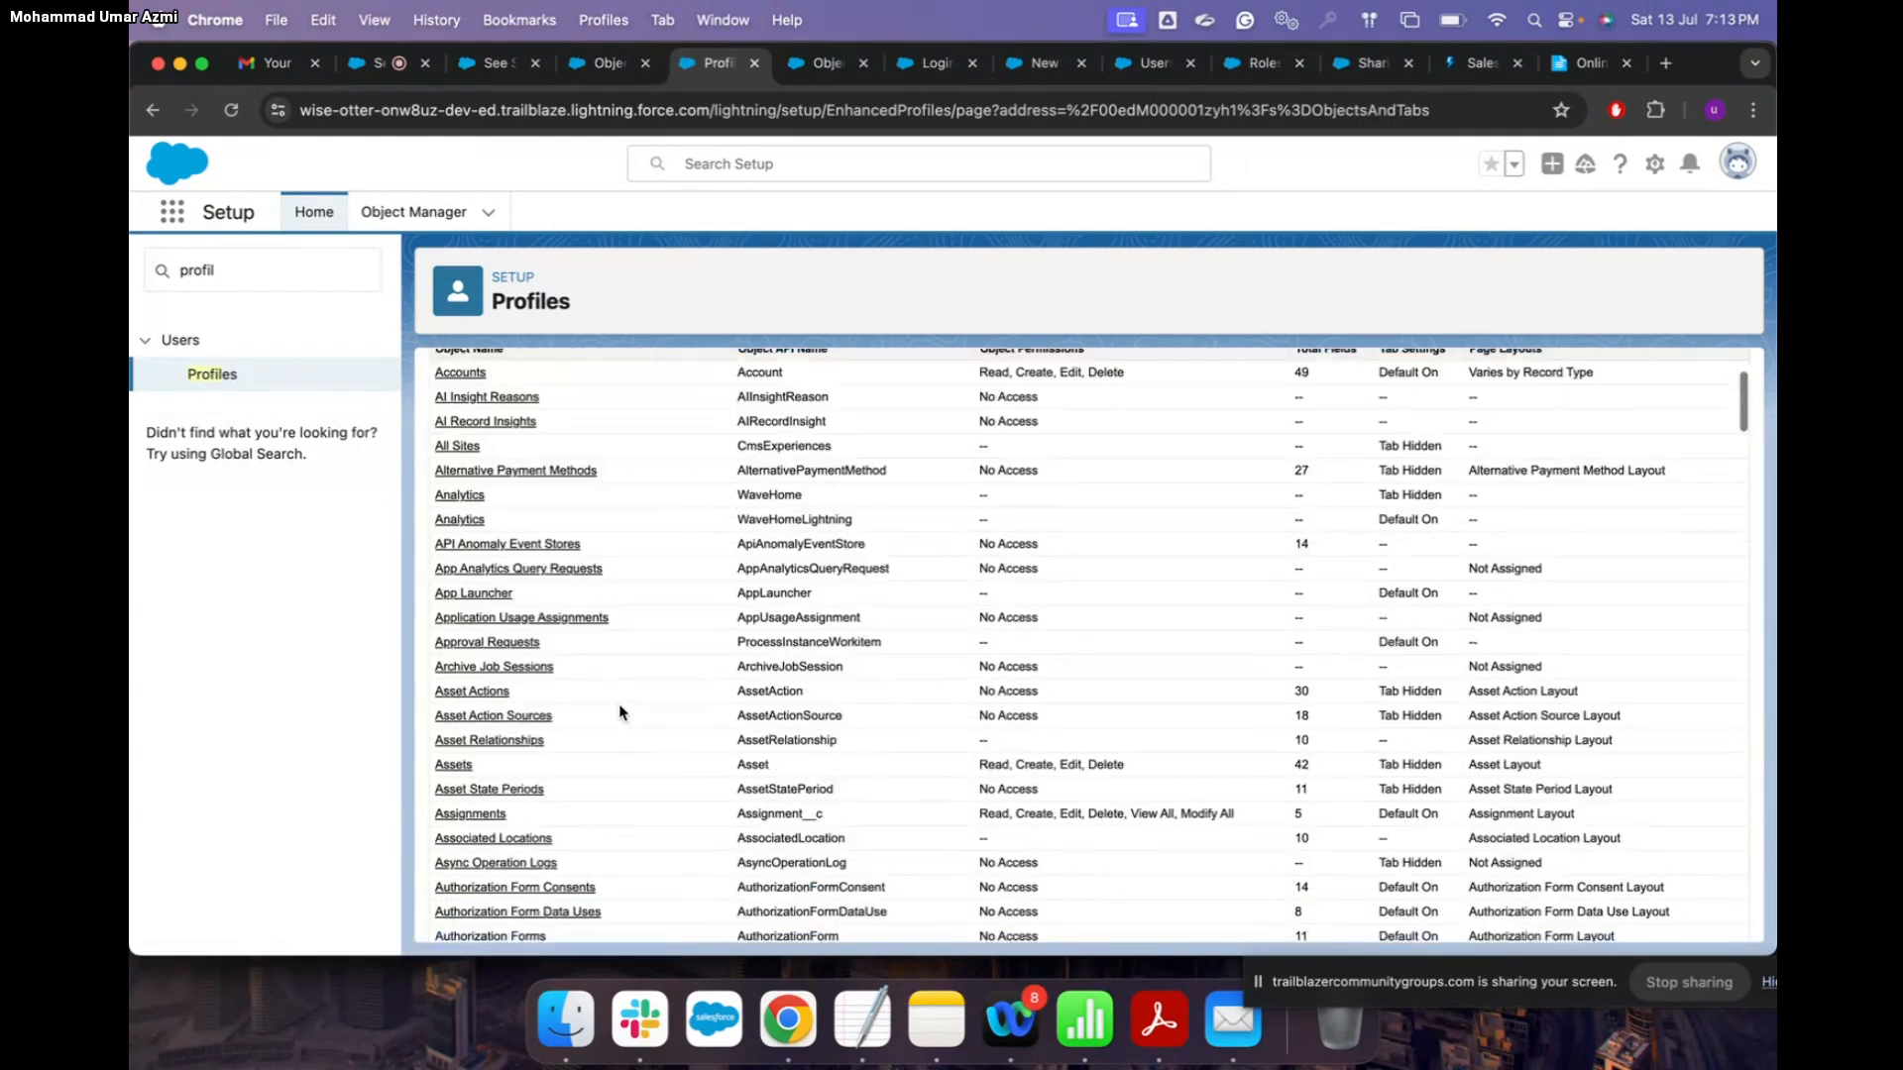
pyautogui.scroll(-10, 620, 712)
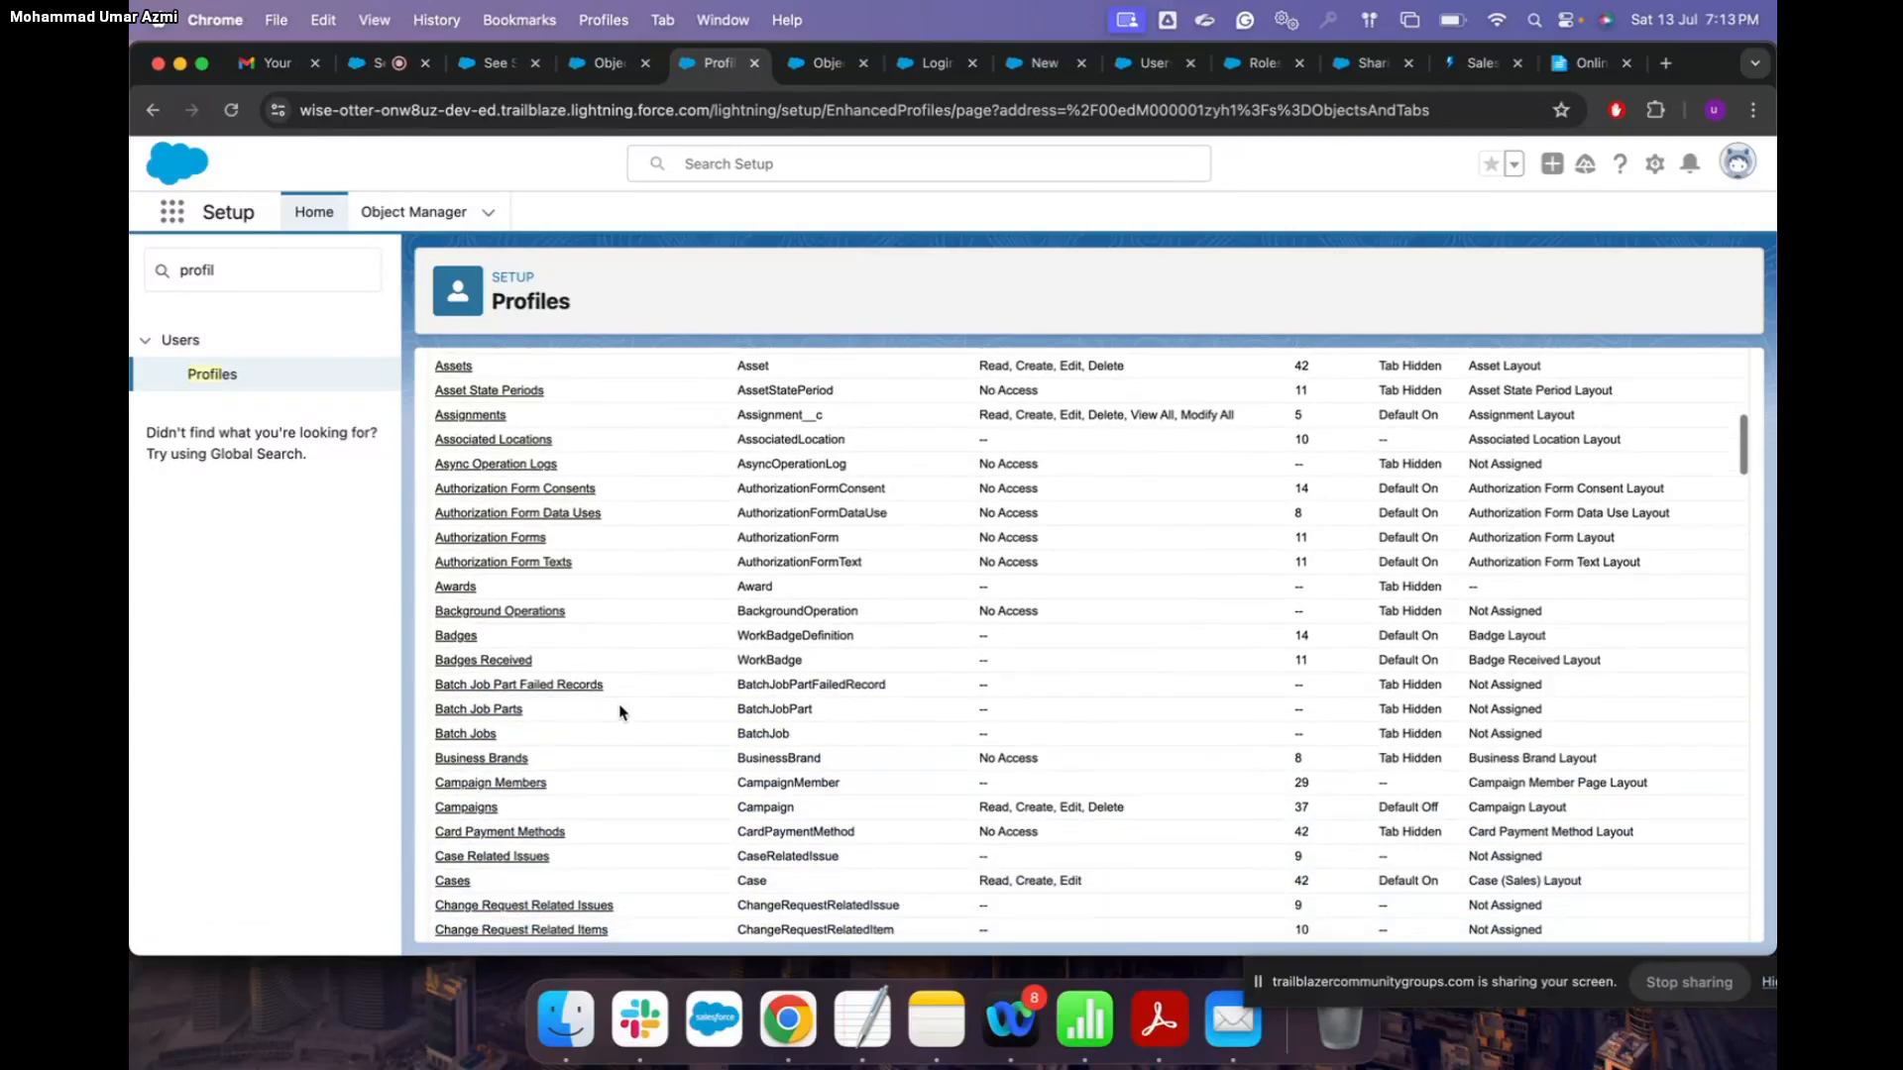
pyautogui.scroll(-6, 498, 741)
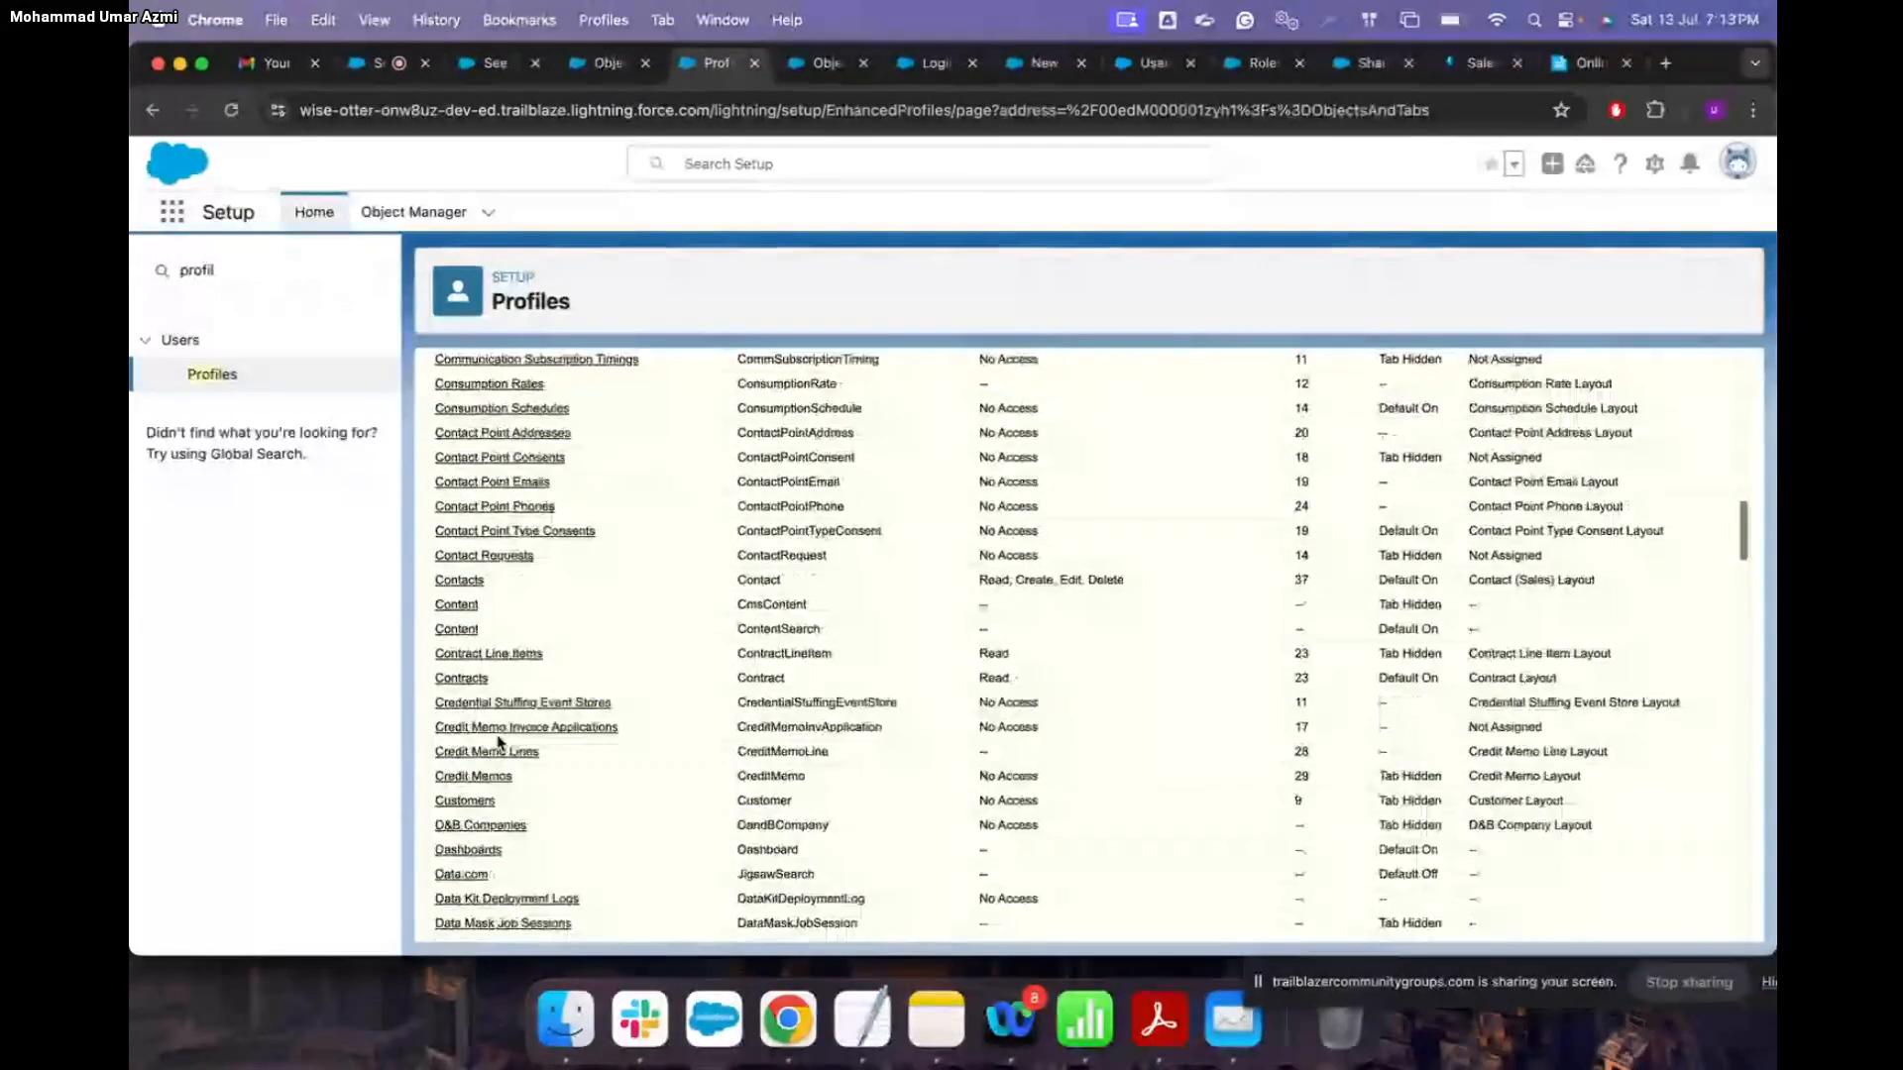
pyautogui.scroll(7, 498, 742)
pyautogui.scroll(5, 499, 741)
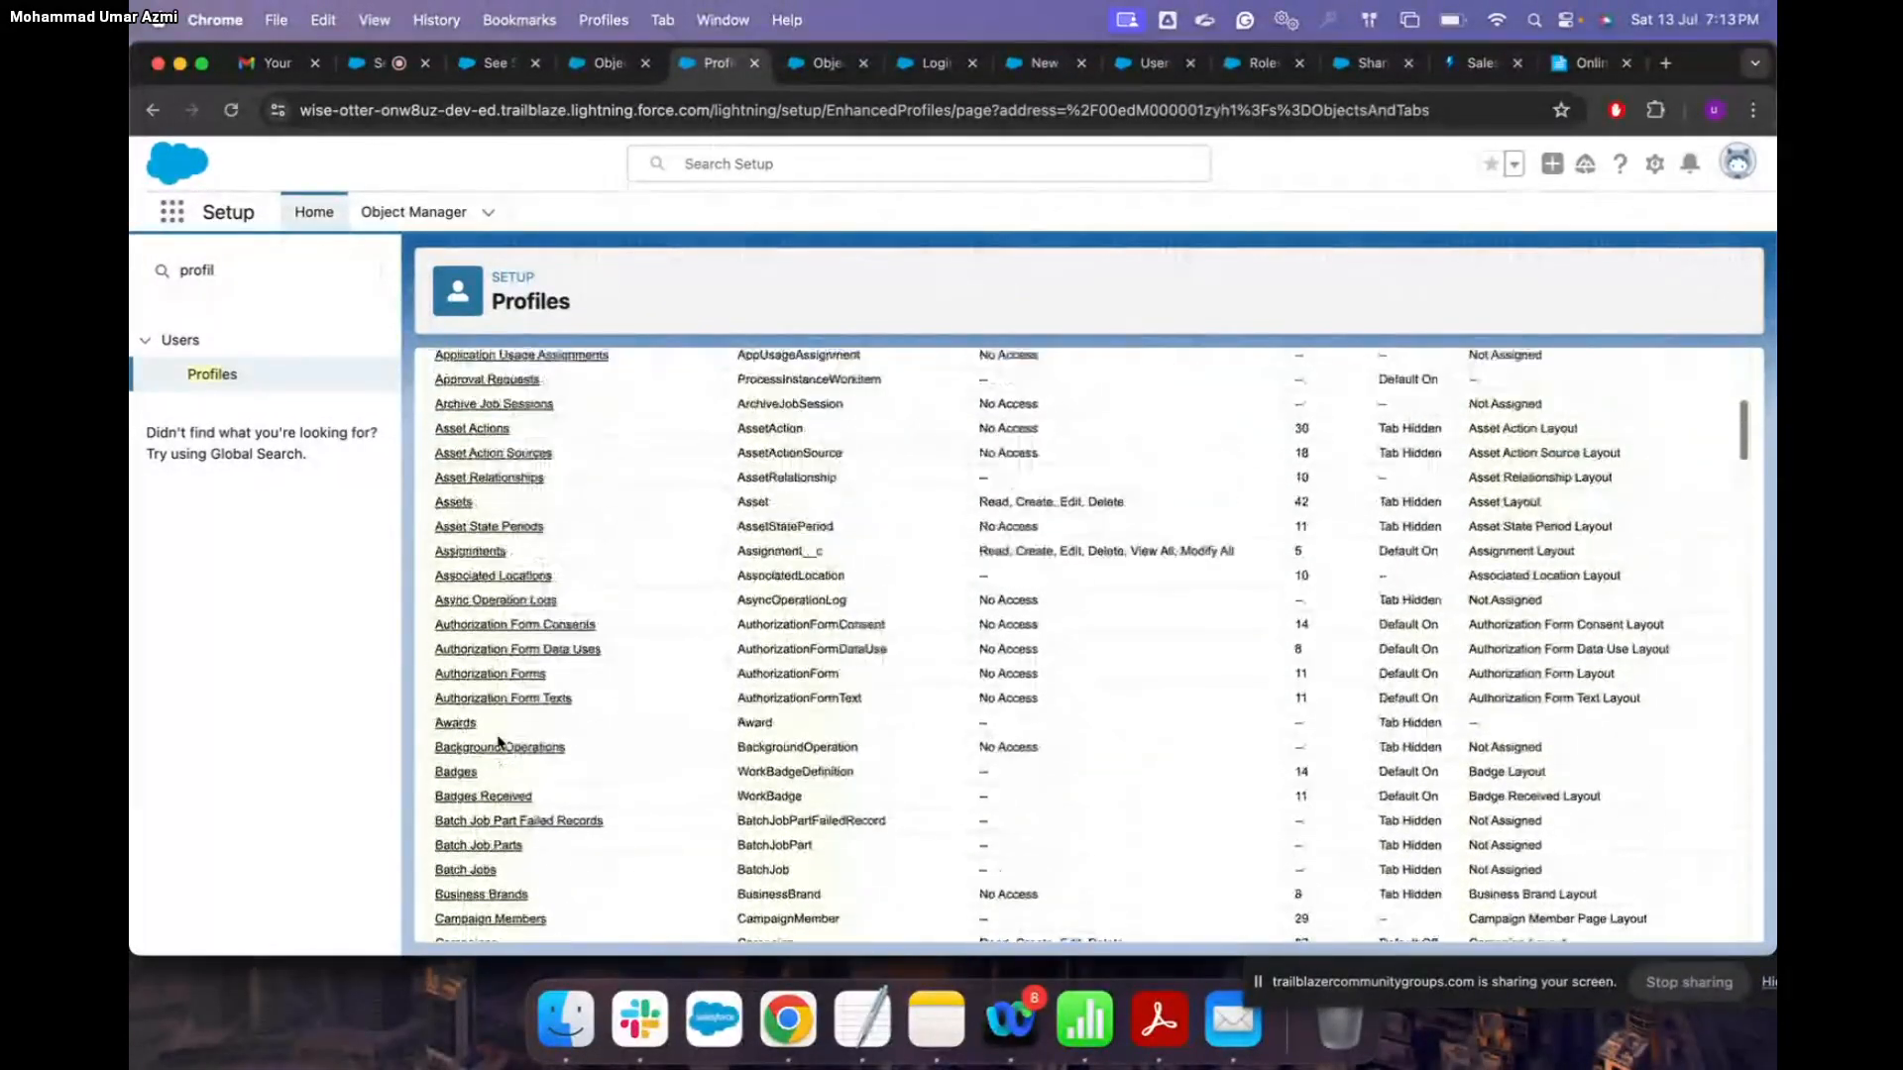
pyautogui.click(486, 597)
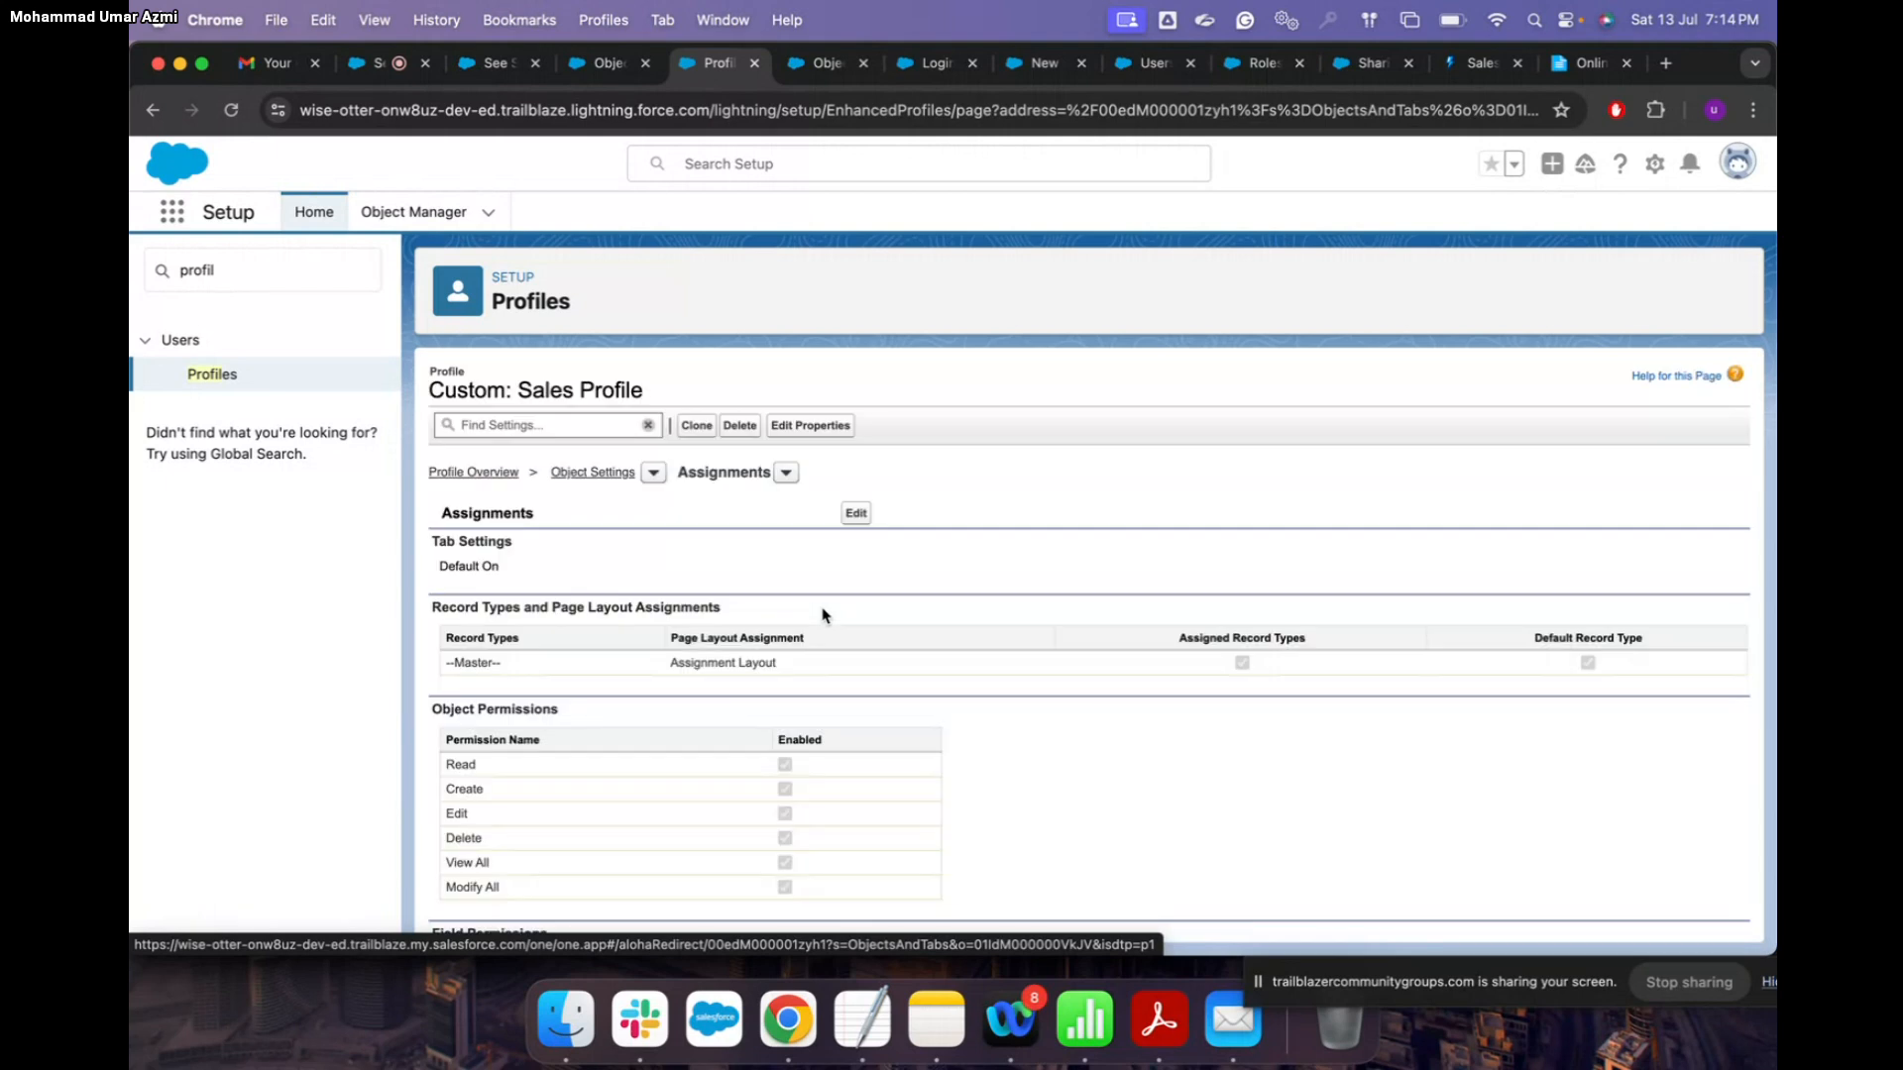
# Step: Edit Assignments: clear View All and Modify All, and grant read/edit access on all fields
pyautogui.click(855, 513)
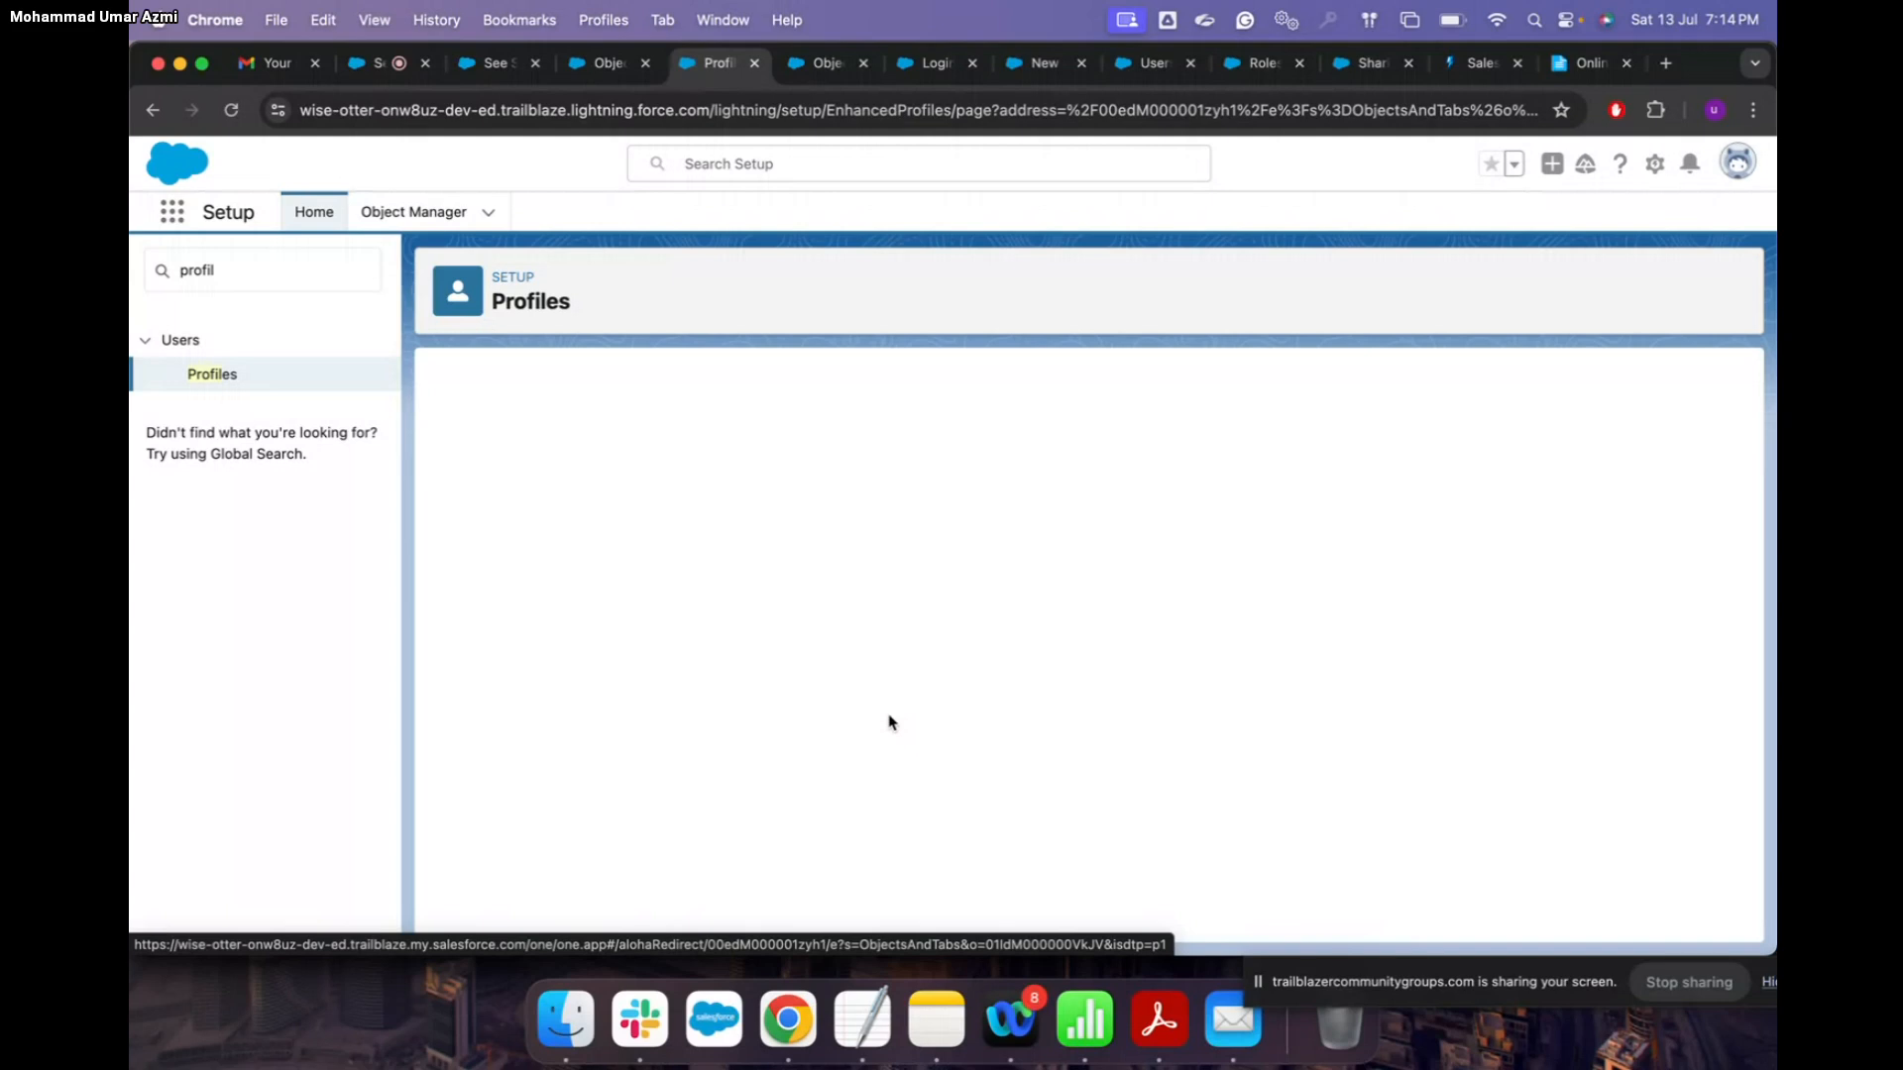
pyautogui.scroll(-3, 889, 723)
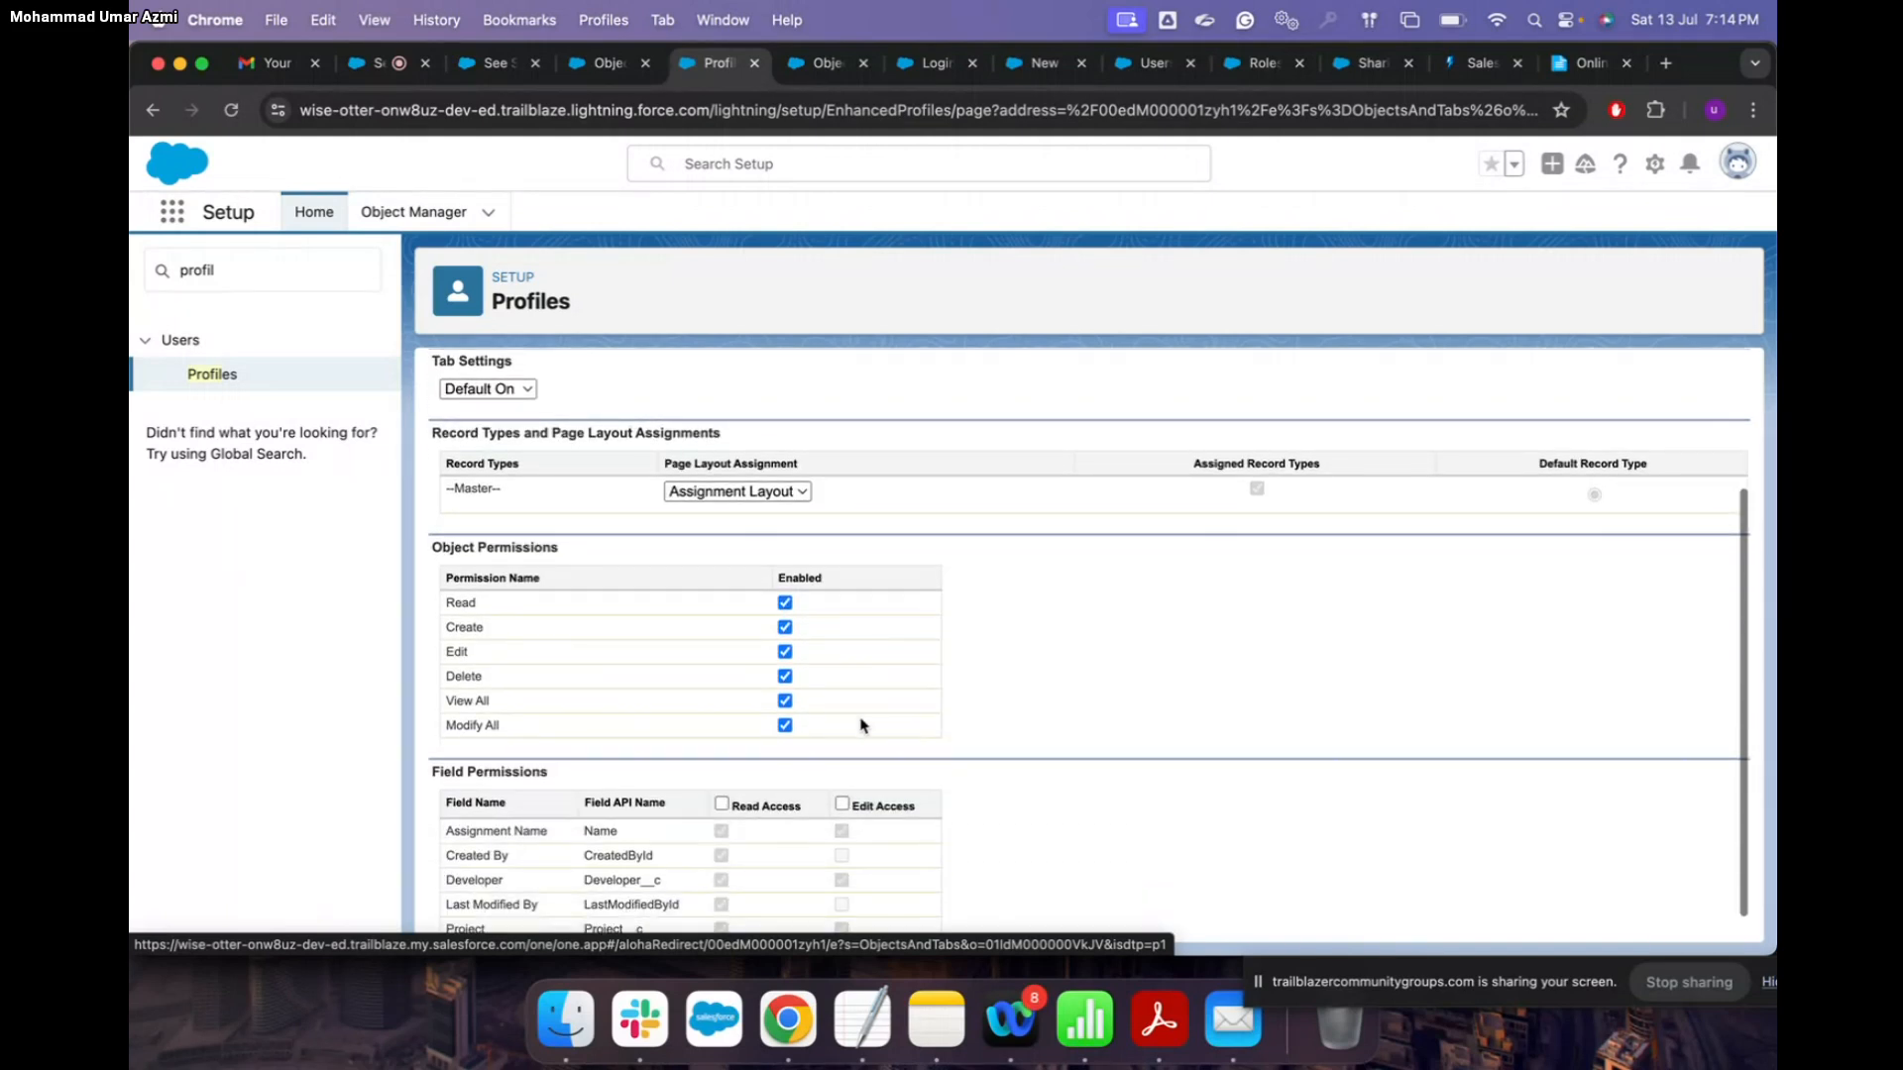
pyautogui.click(785, 725)
pyautogui.click(785, 701)
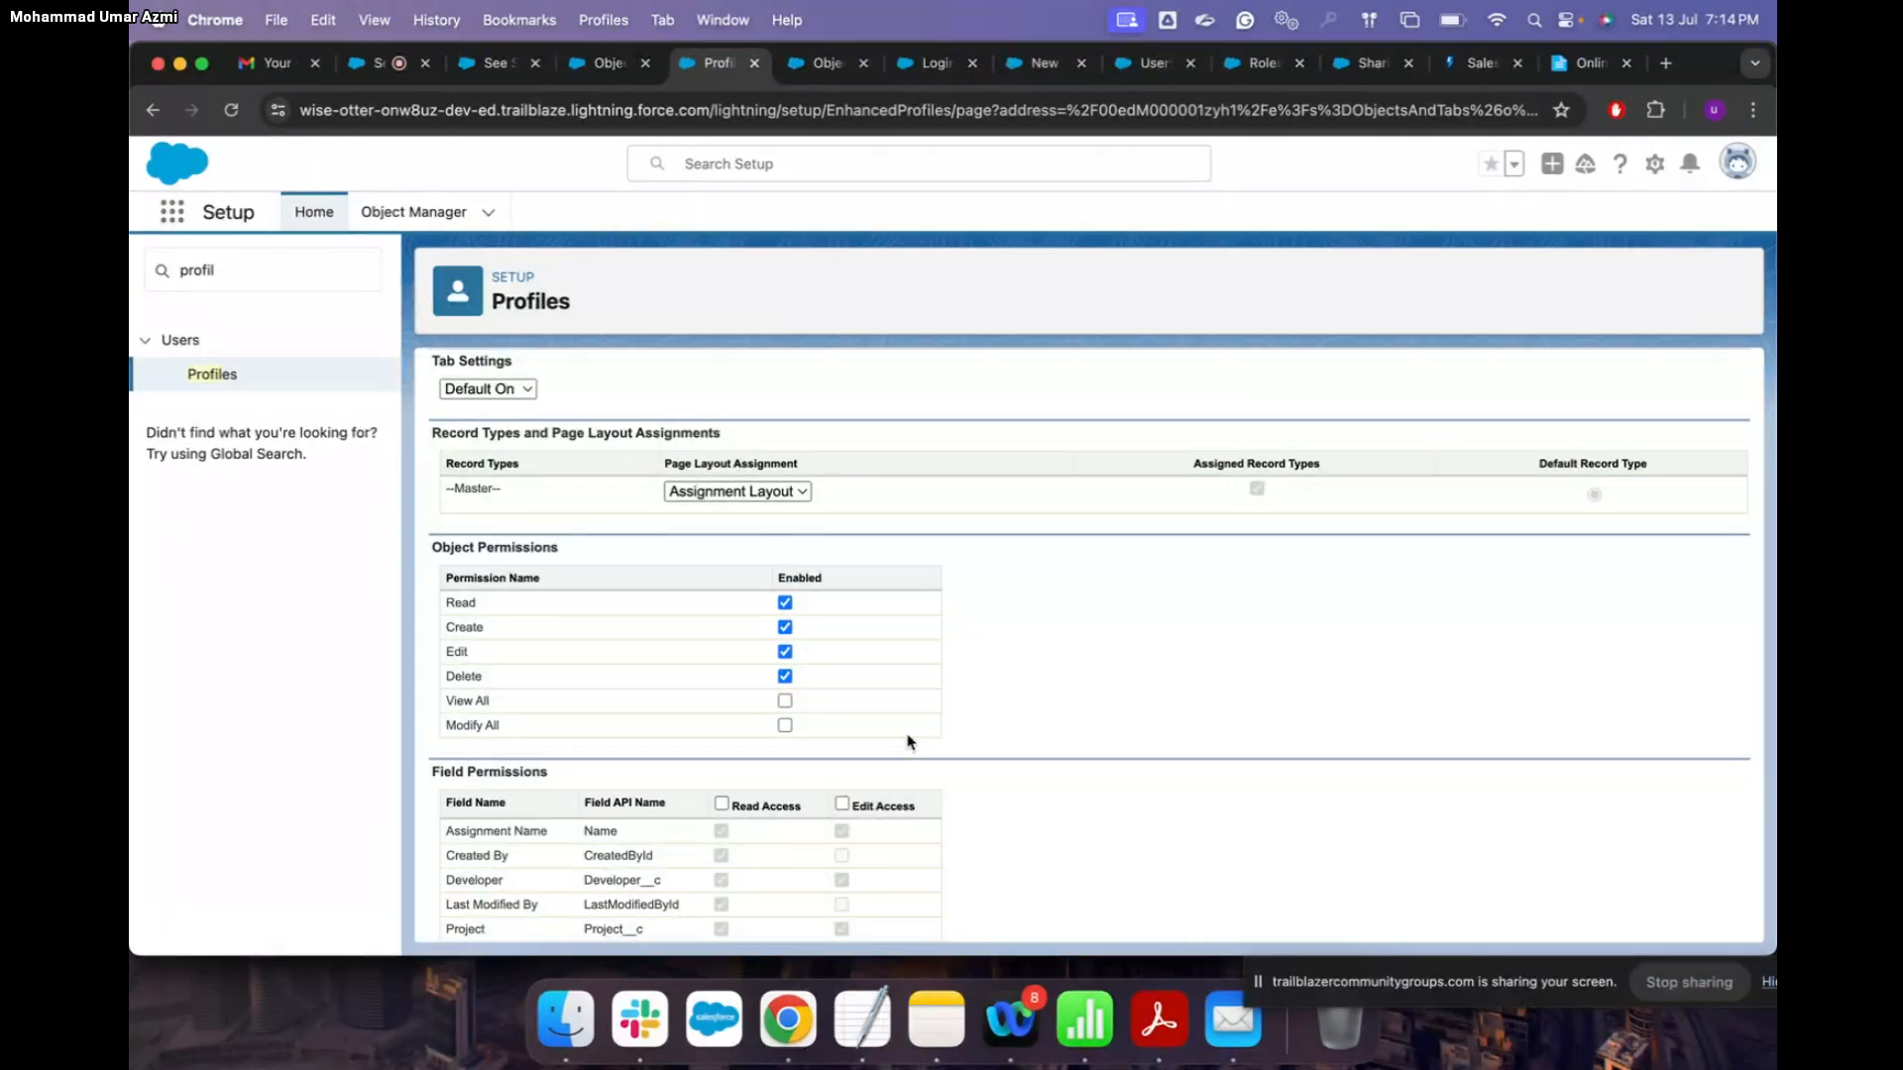
pyautogui.scroll(-1, 908, 741)
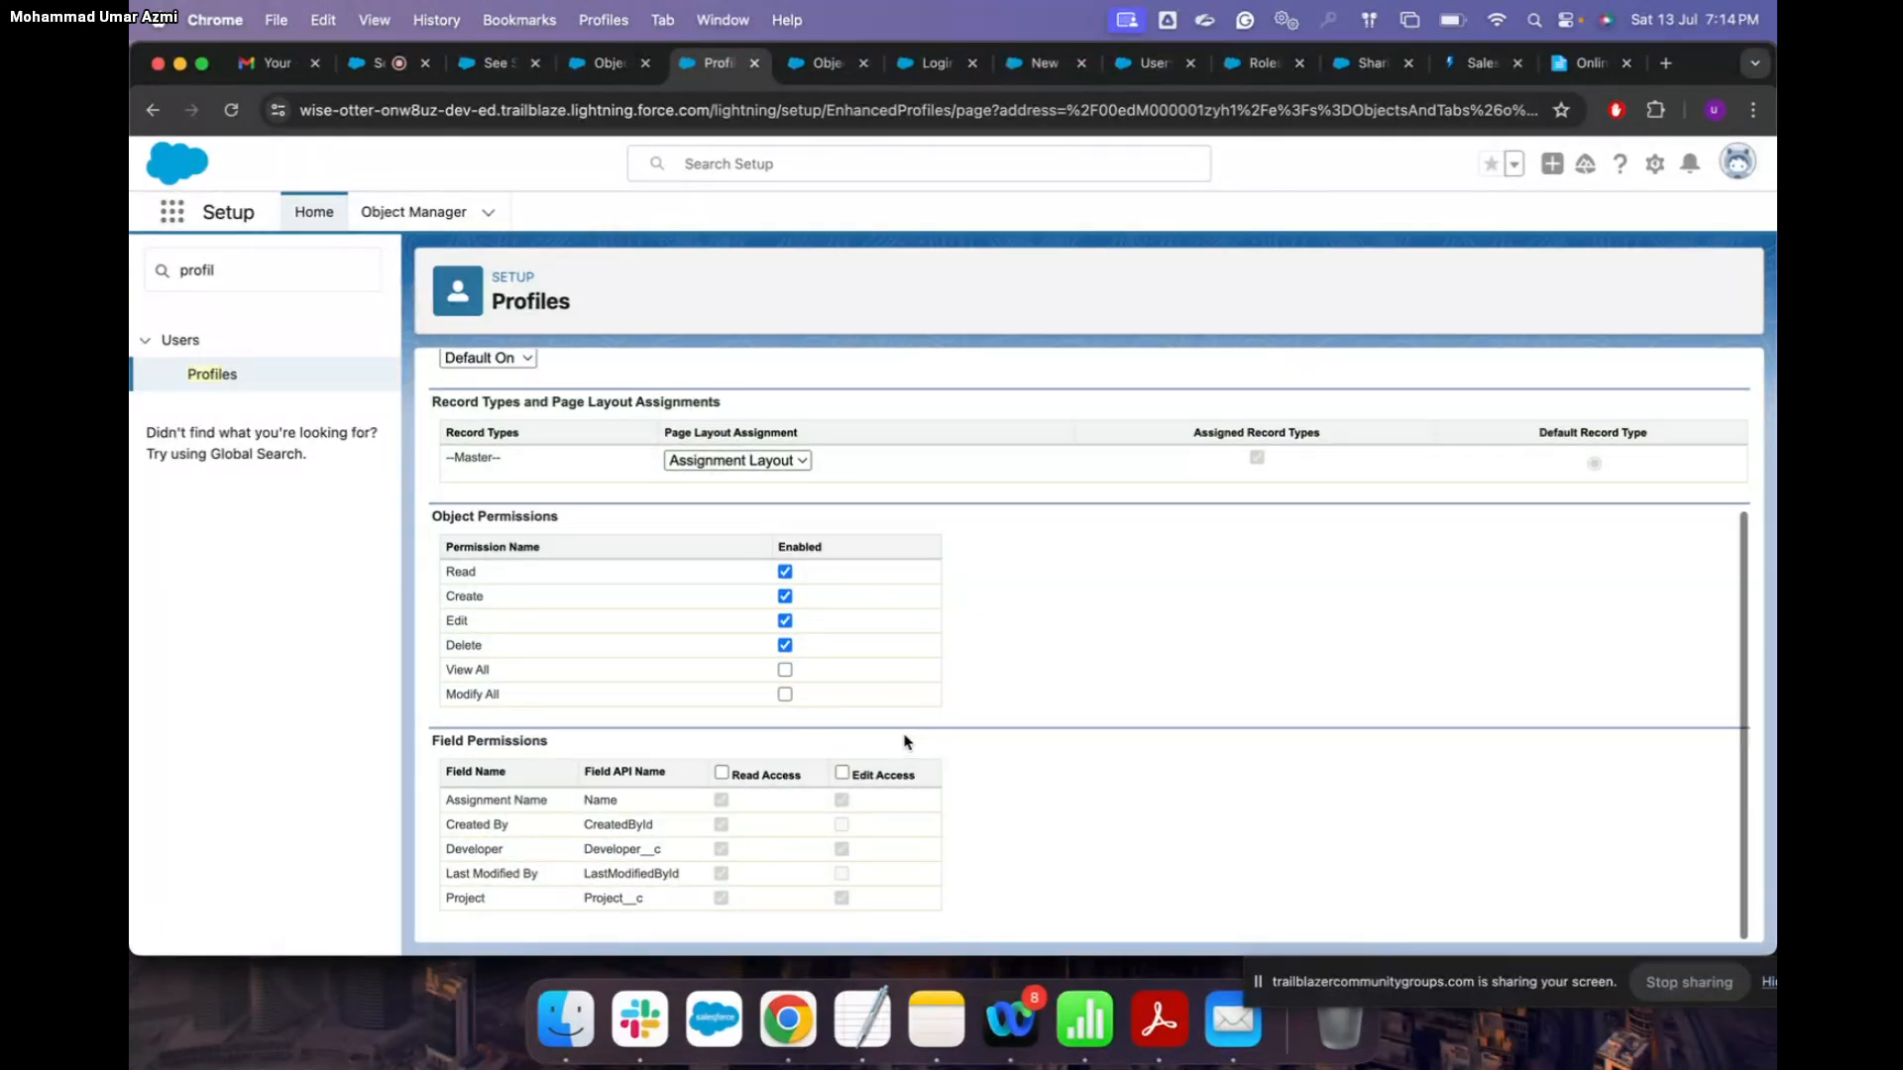
pyautogui.click(721, 773)
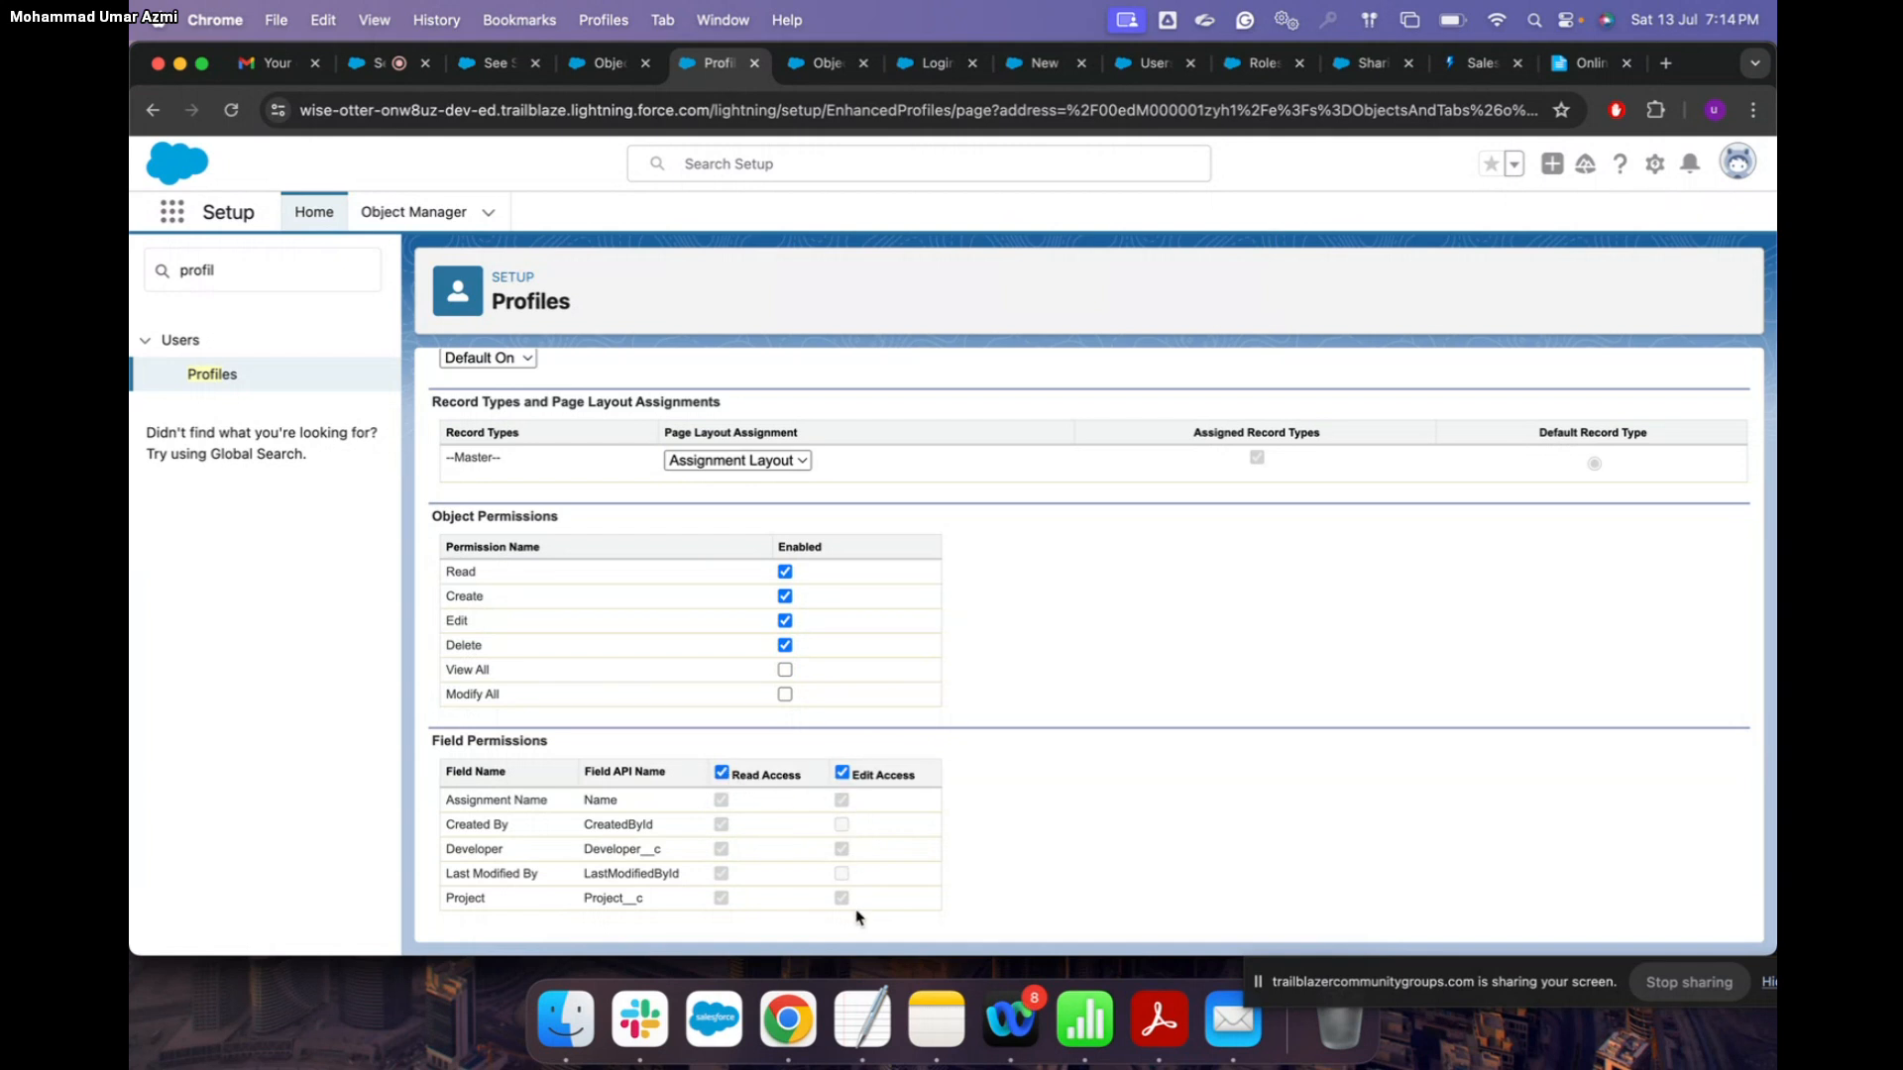
# Step: Clear the Delete, Edit, Create and Read permissions, then re-enable all four
pyautogui.click(785, 646)
pyautogui.click(785, 621)
pyautogui.click(785, 597)
pyautogui.click(785, 573)
pyautogui.click(785, 572)
pyautogui.click(785, 596)
pyautogui.click(785, 620)
pyautogui.click(785, 645)
pyautogui.scroll(5, 580, 746)
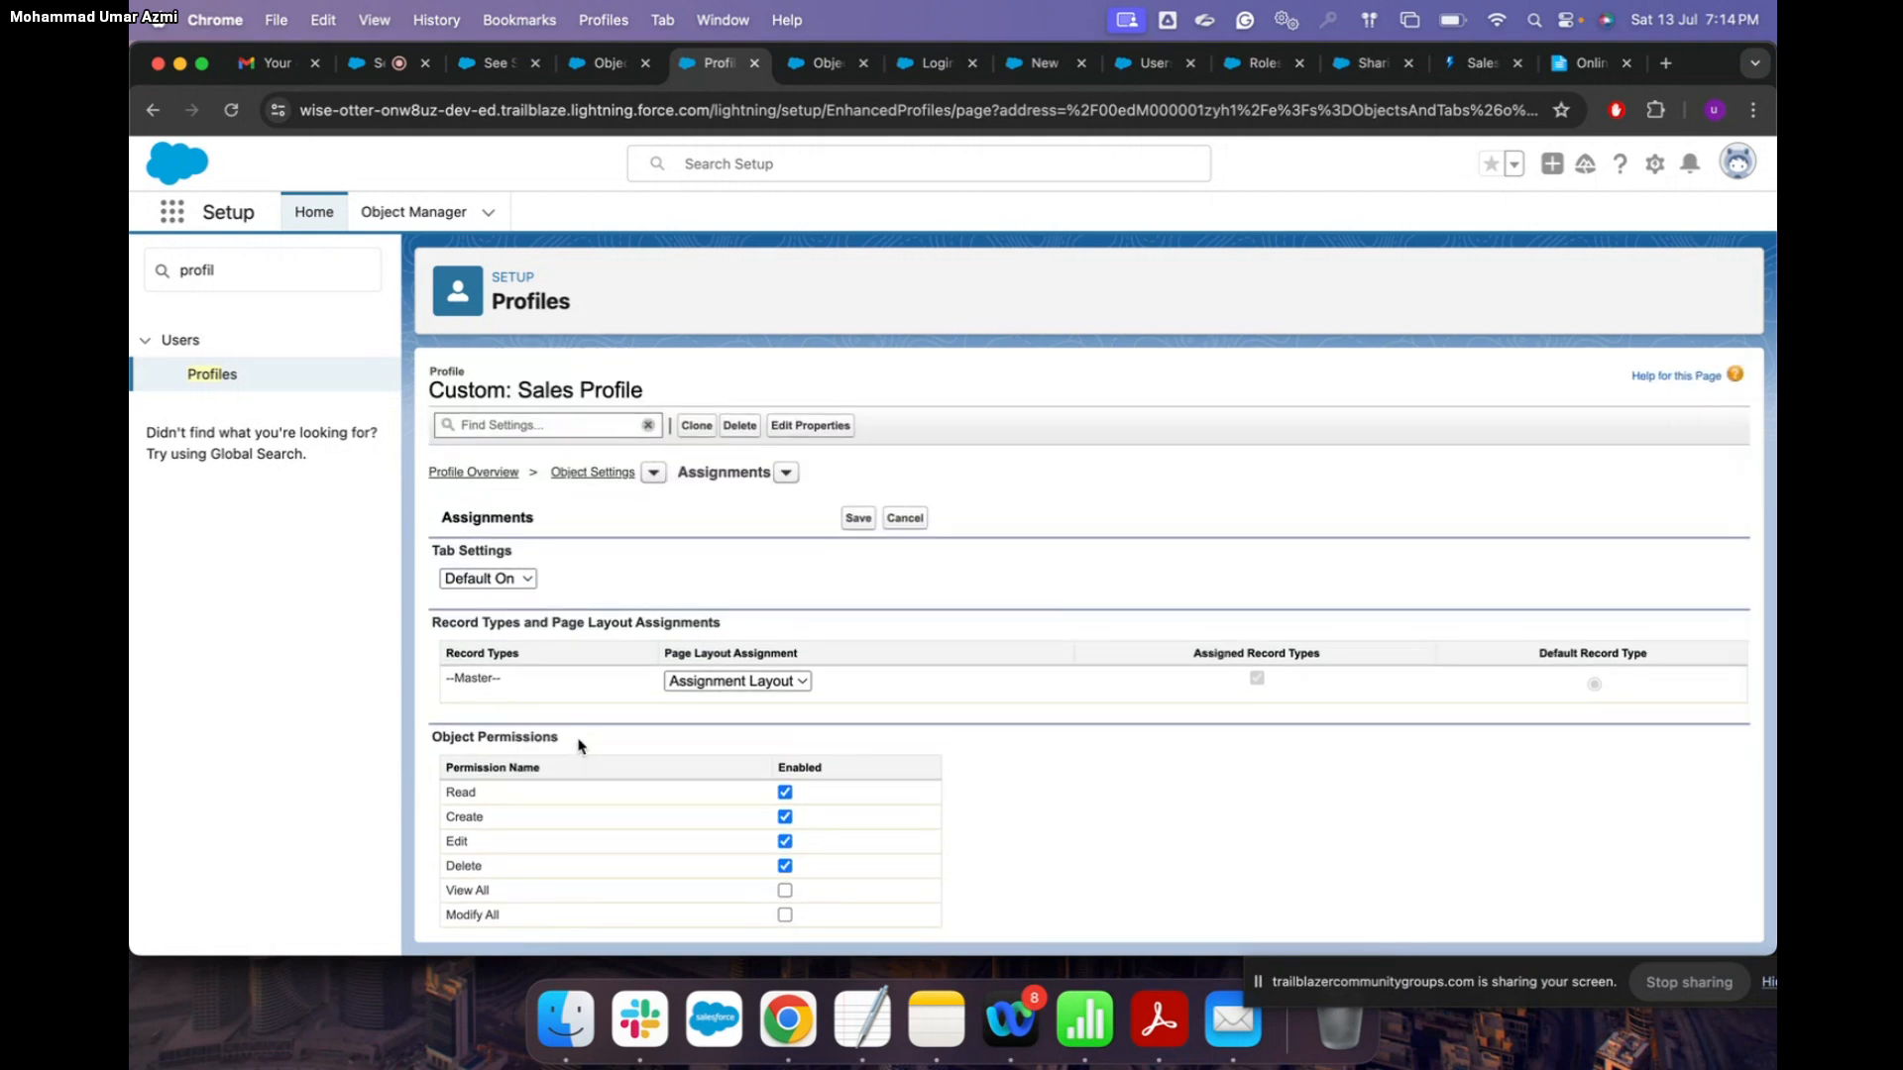
# Step: Return to Object Settings, open Accounts, and put its settings into edit mode for review
pyautogui.click(594, 473)
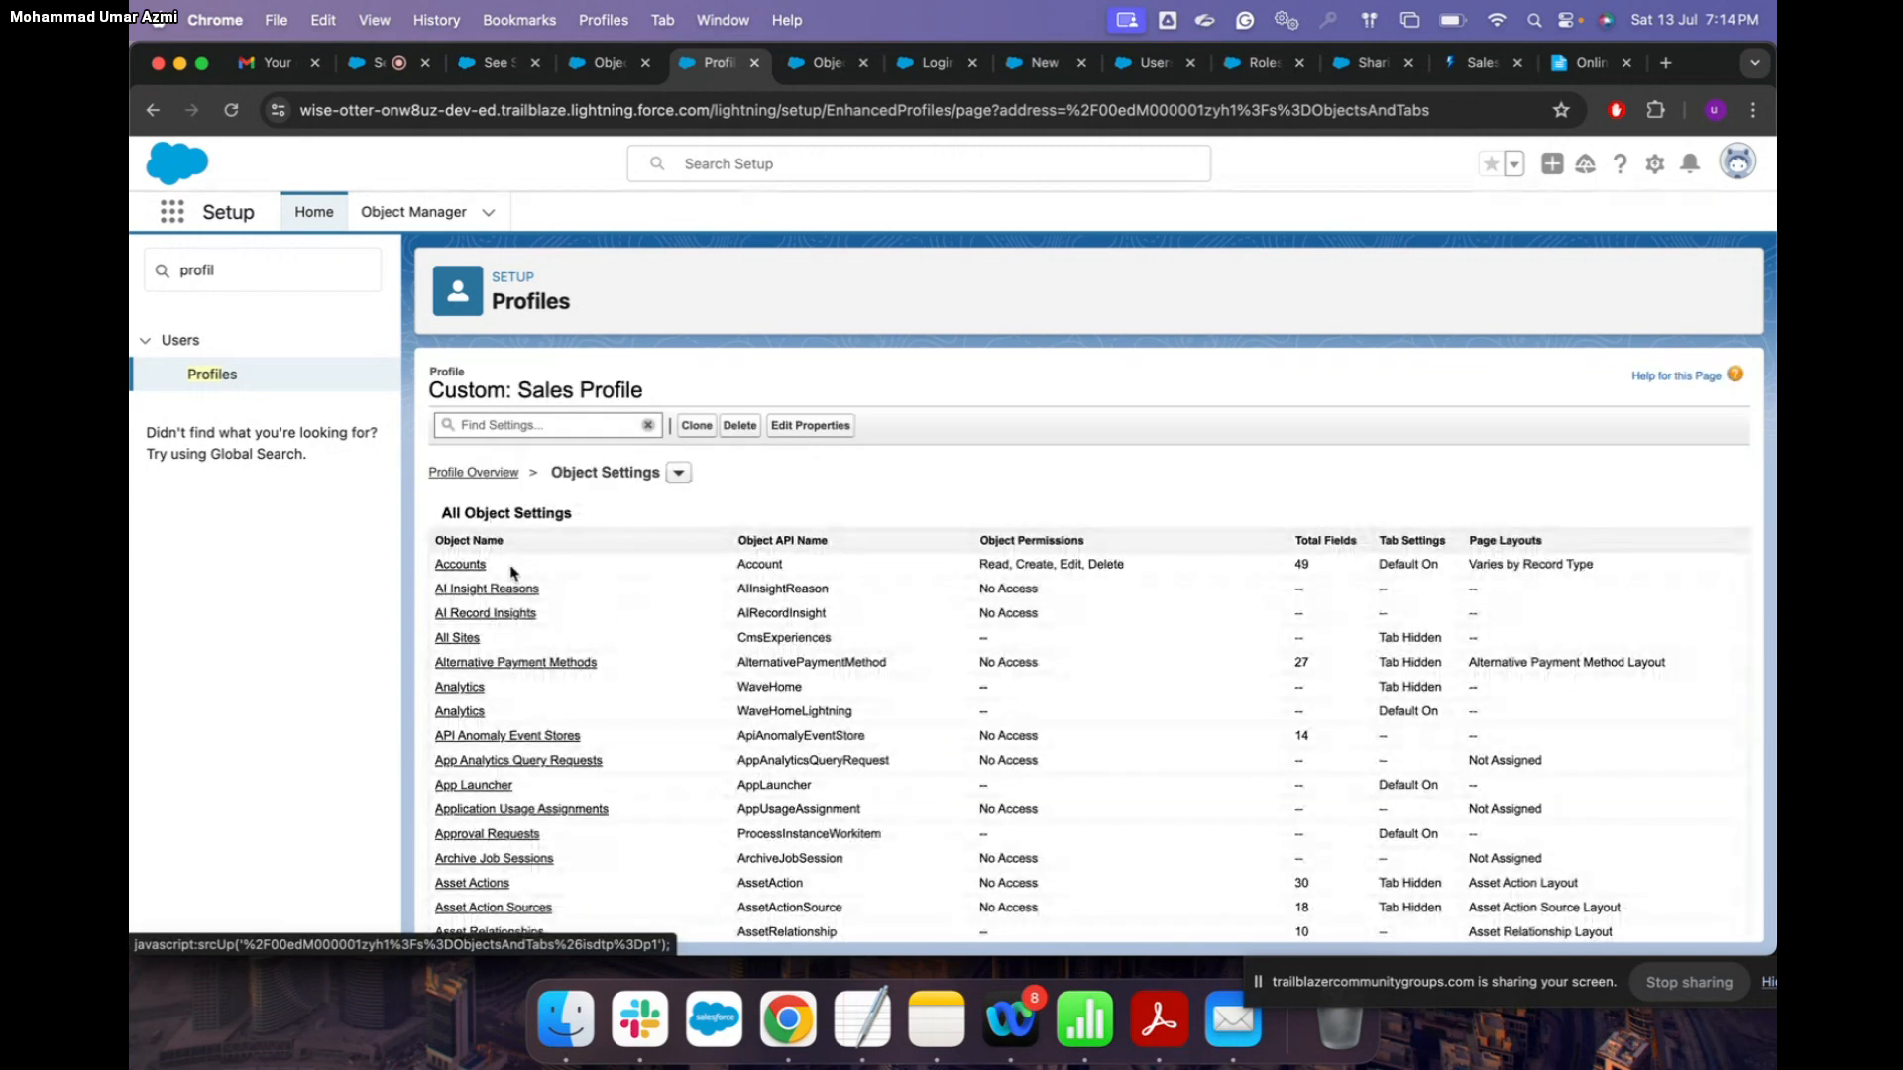
pyautogui.click(469, 567)
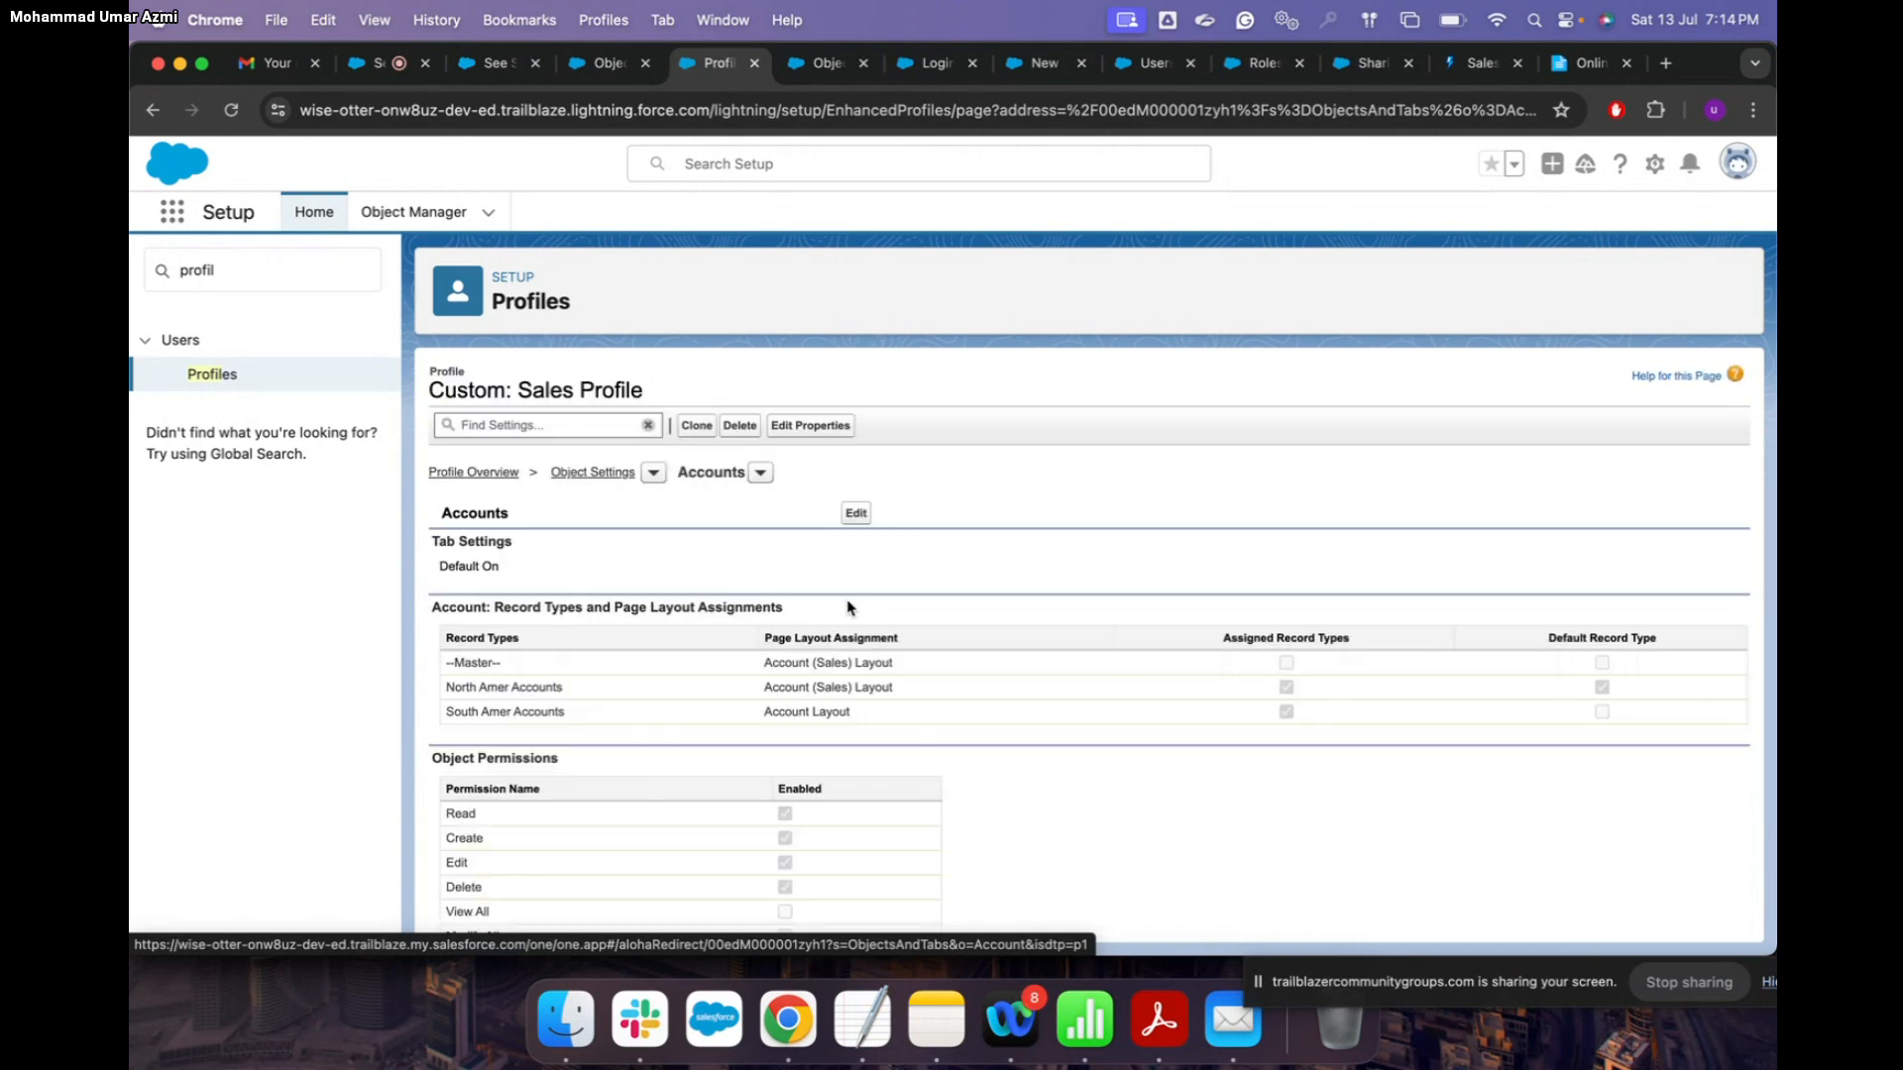
pyautogui.click(856, 513)
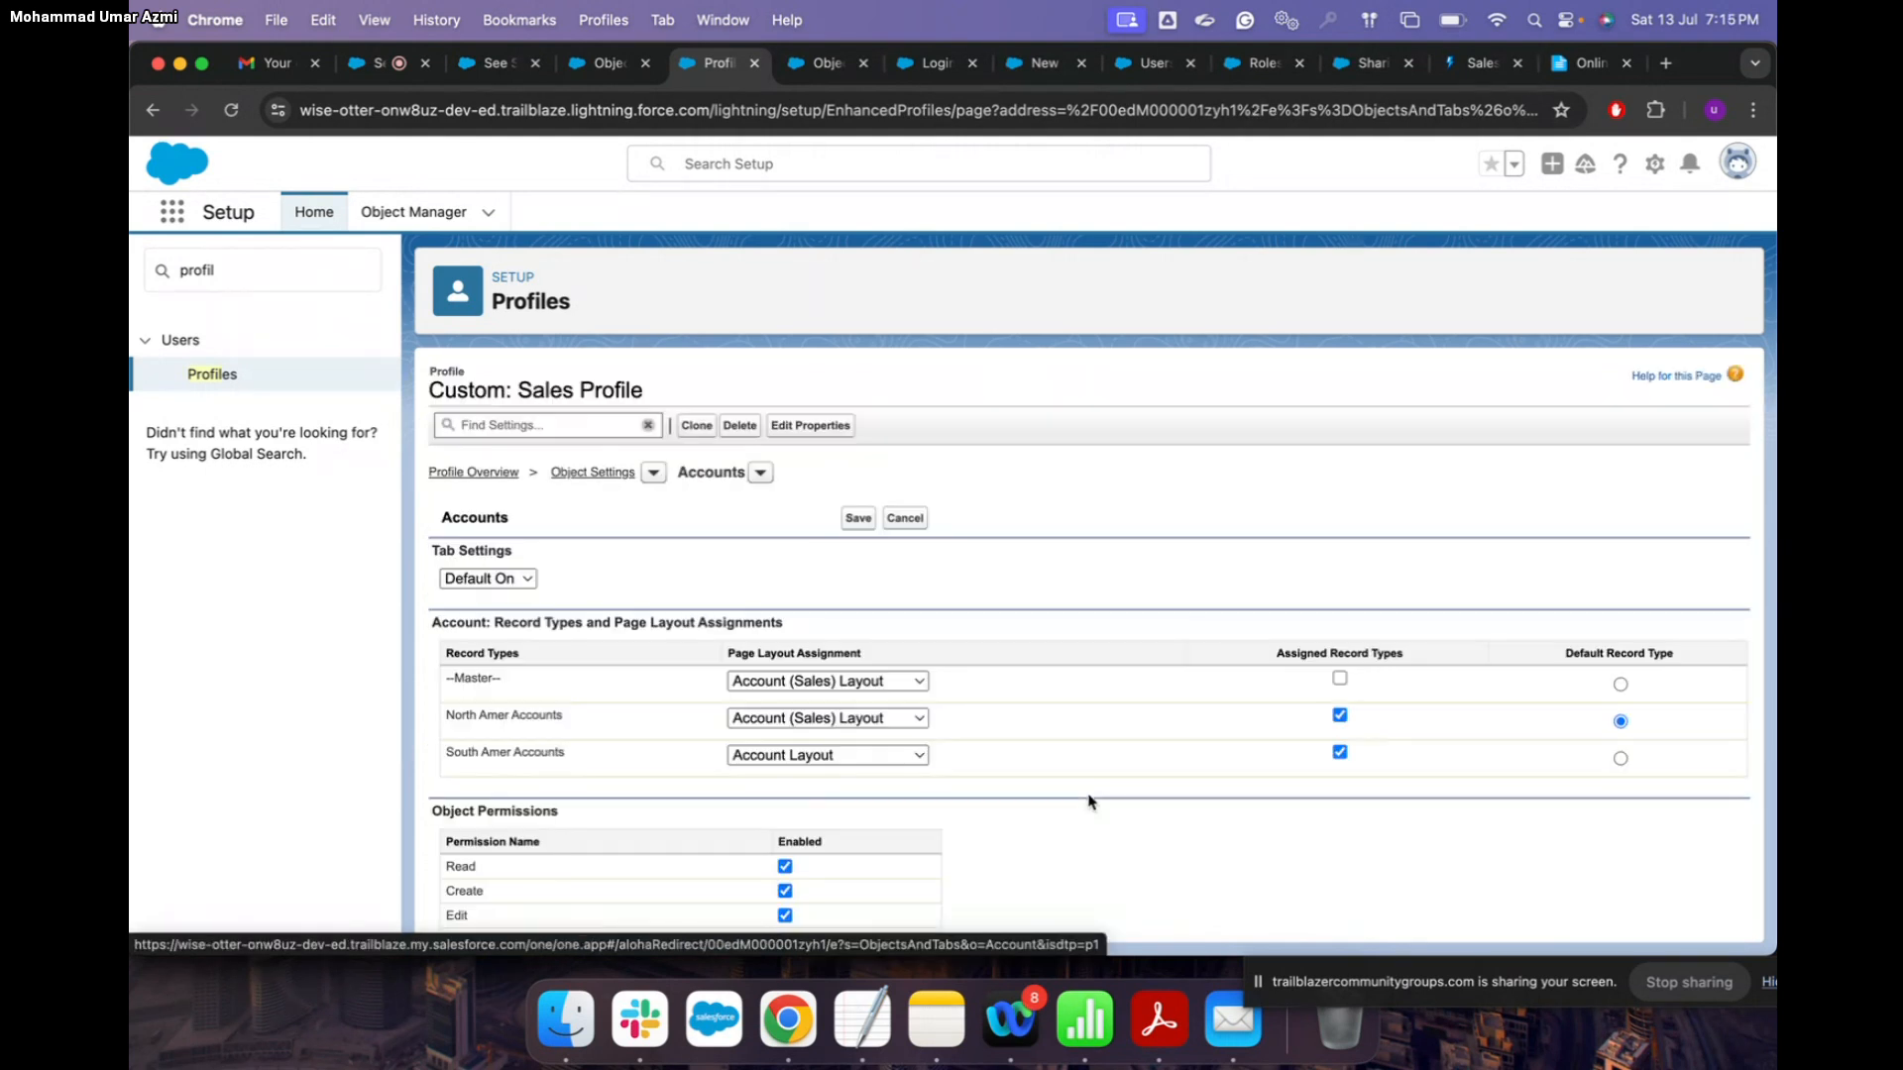
pyautogui.scroll(-5, 1090, 803)
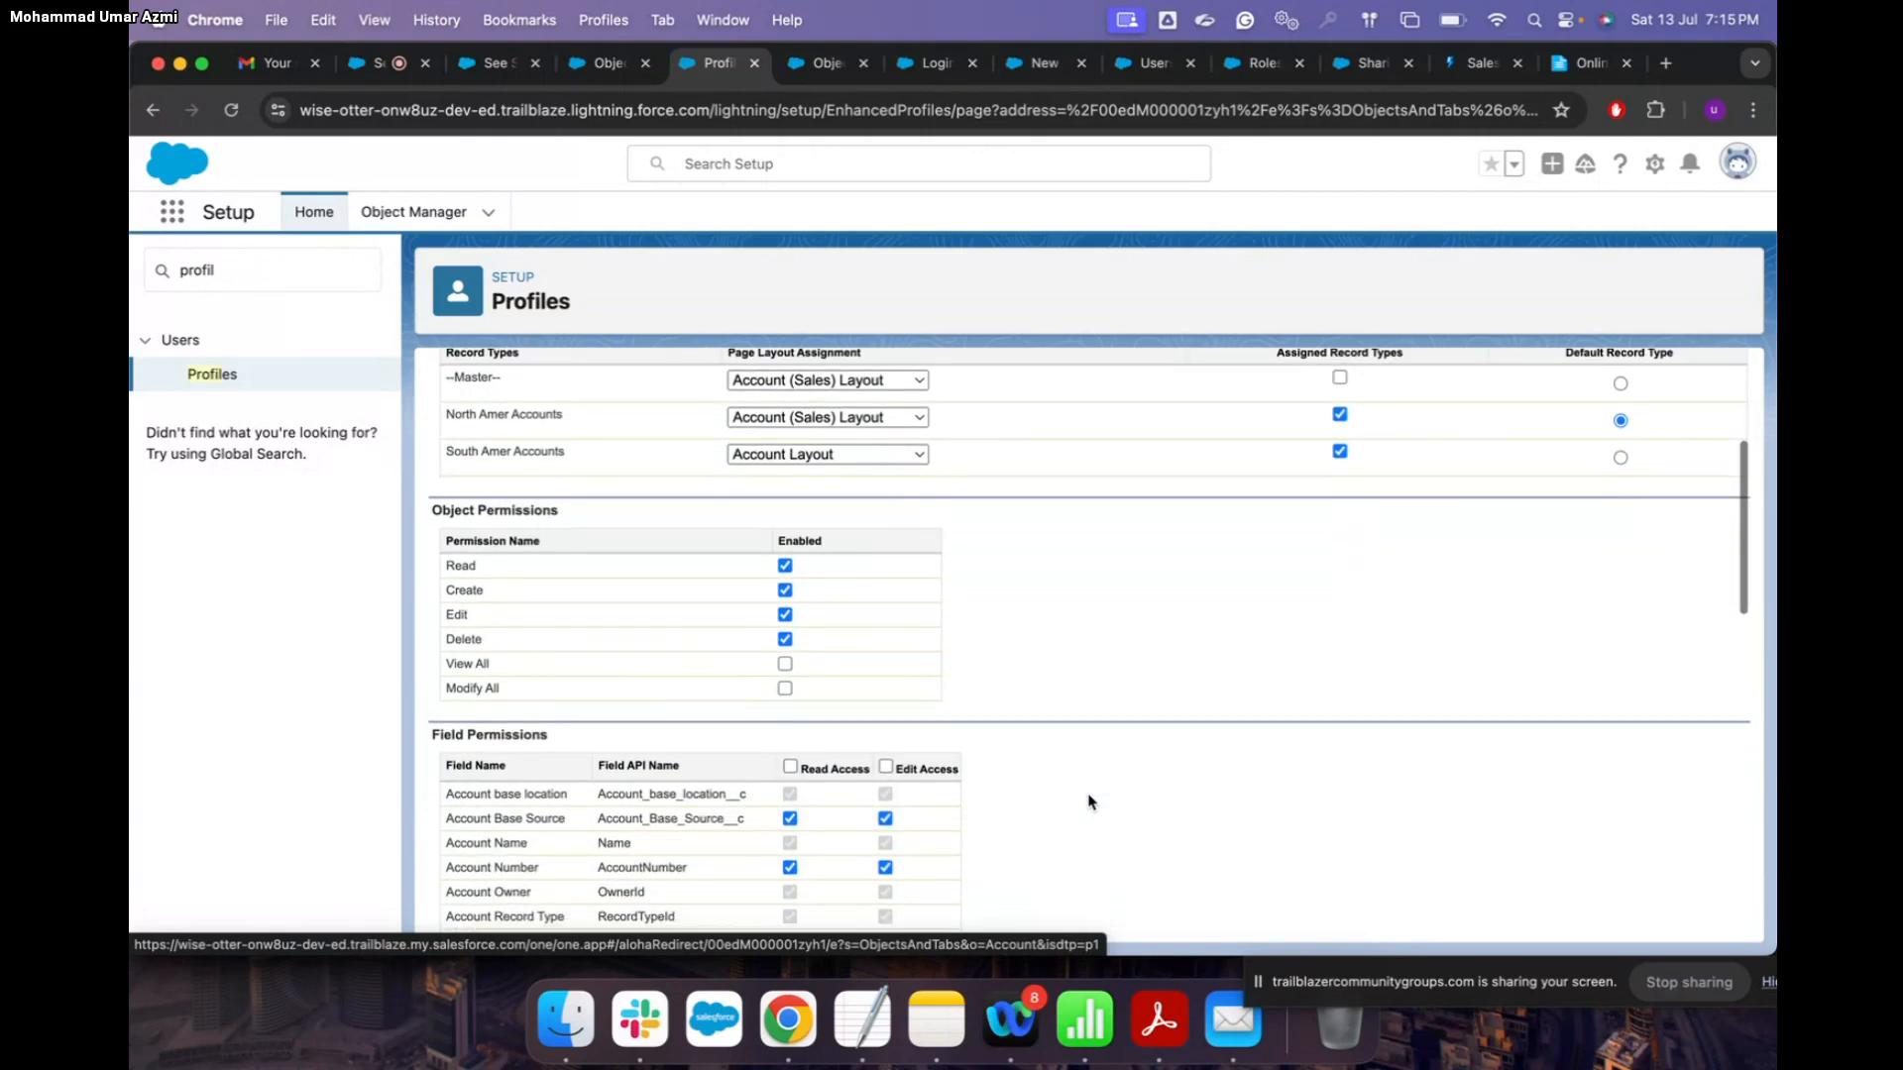
pyautogui.scroll(2, 1088, 801)
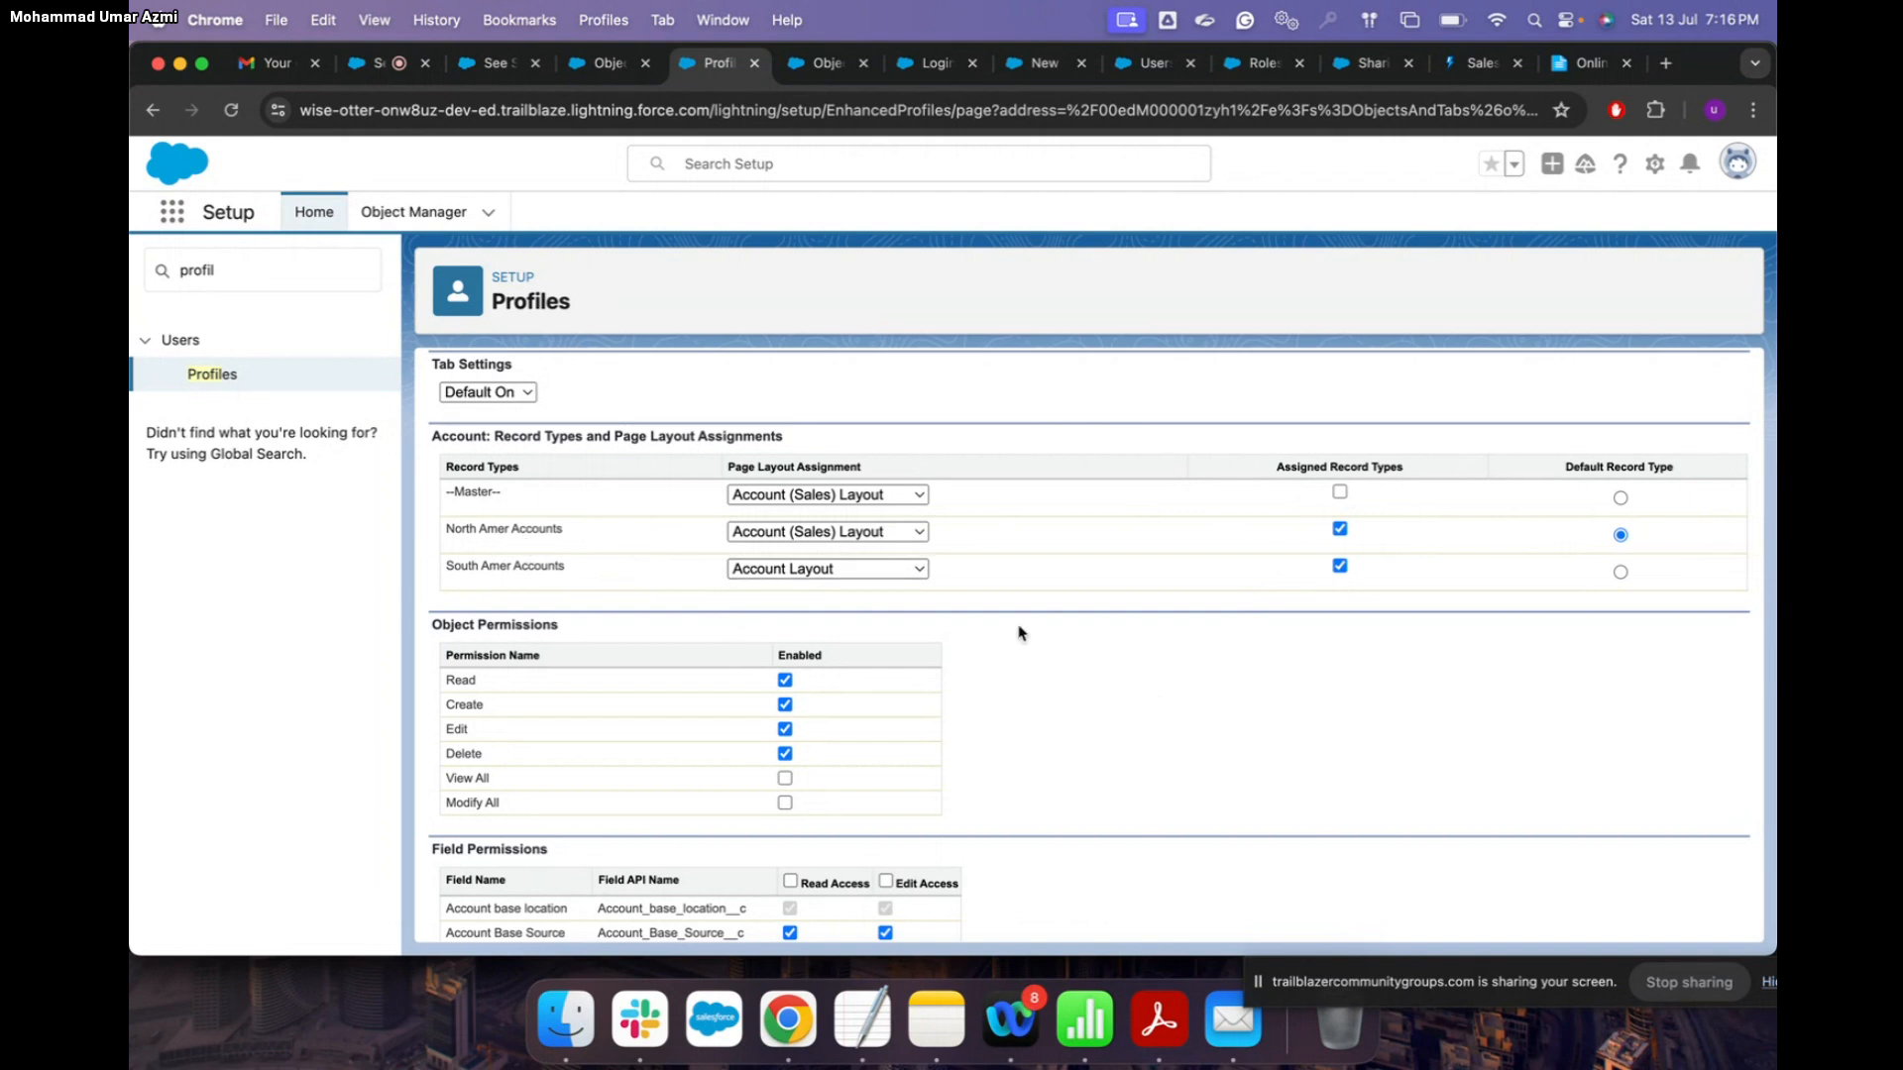
# Step: Remove edit access from the Account Base Source field
pyautogui.scroll(-3, 1036, 642)
pyautogui.scroll(-1, 1036, 643)
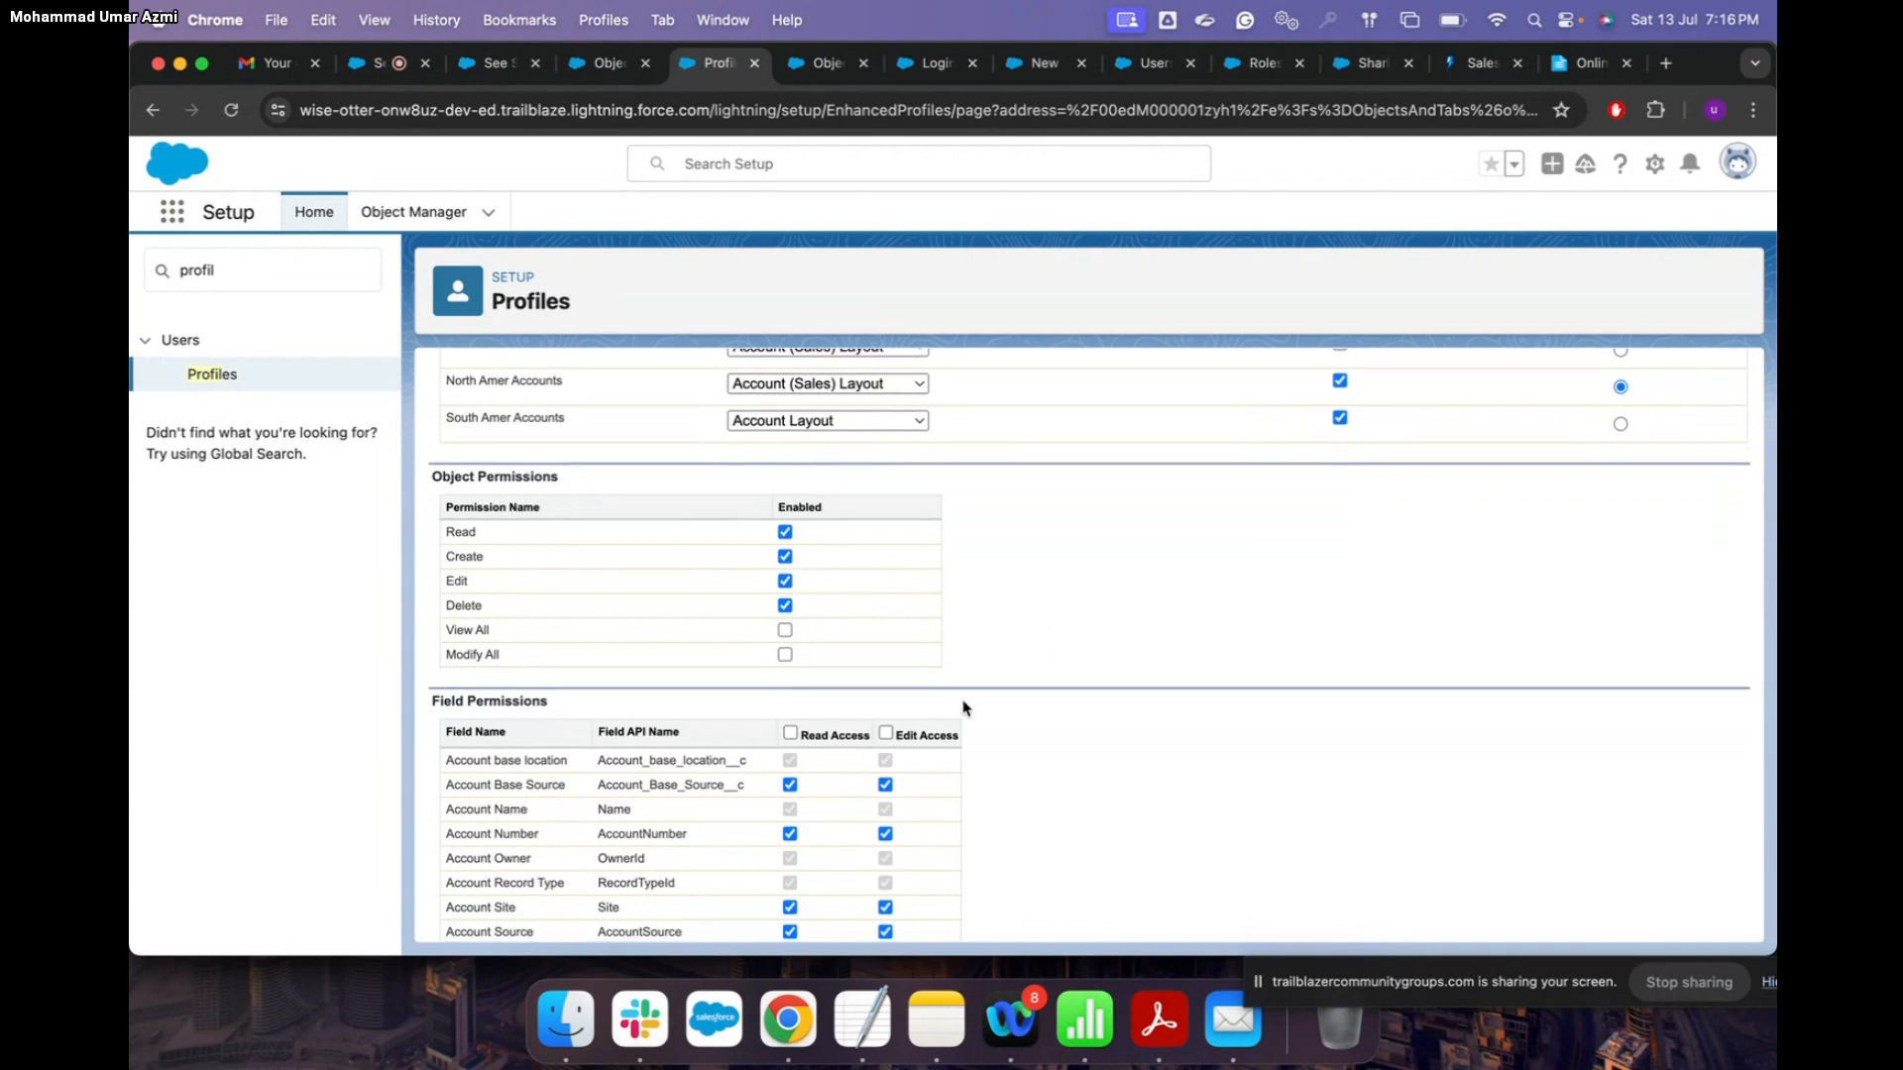
pyautogui.scroll(-3, 961, 710)
pyautogui.scroll(-5, 962, 709)
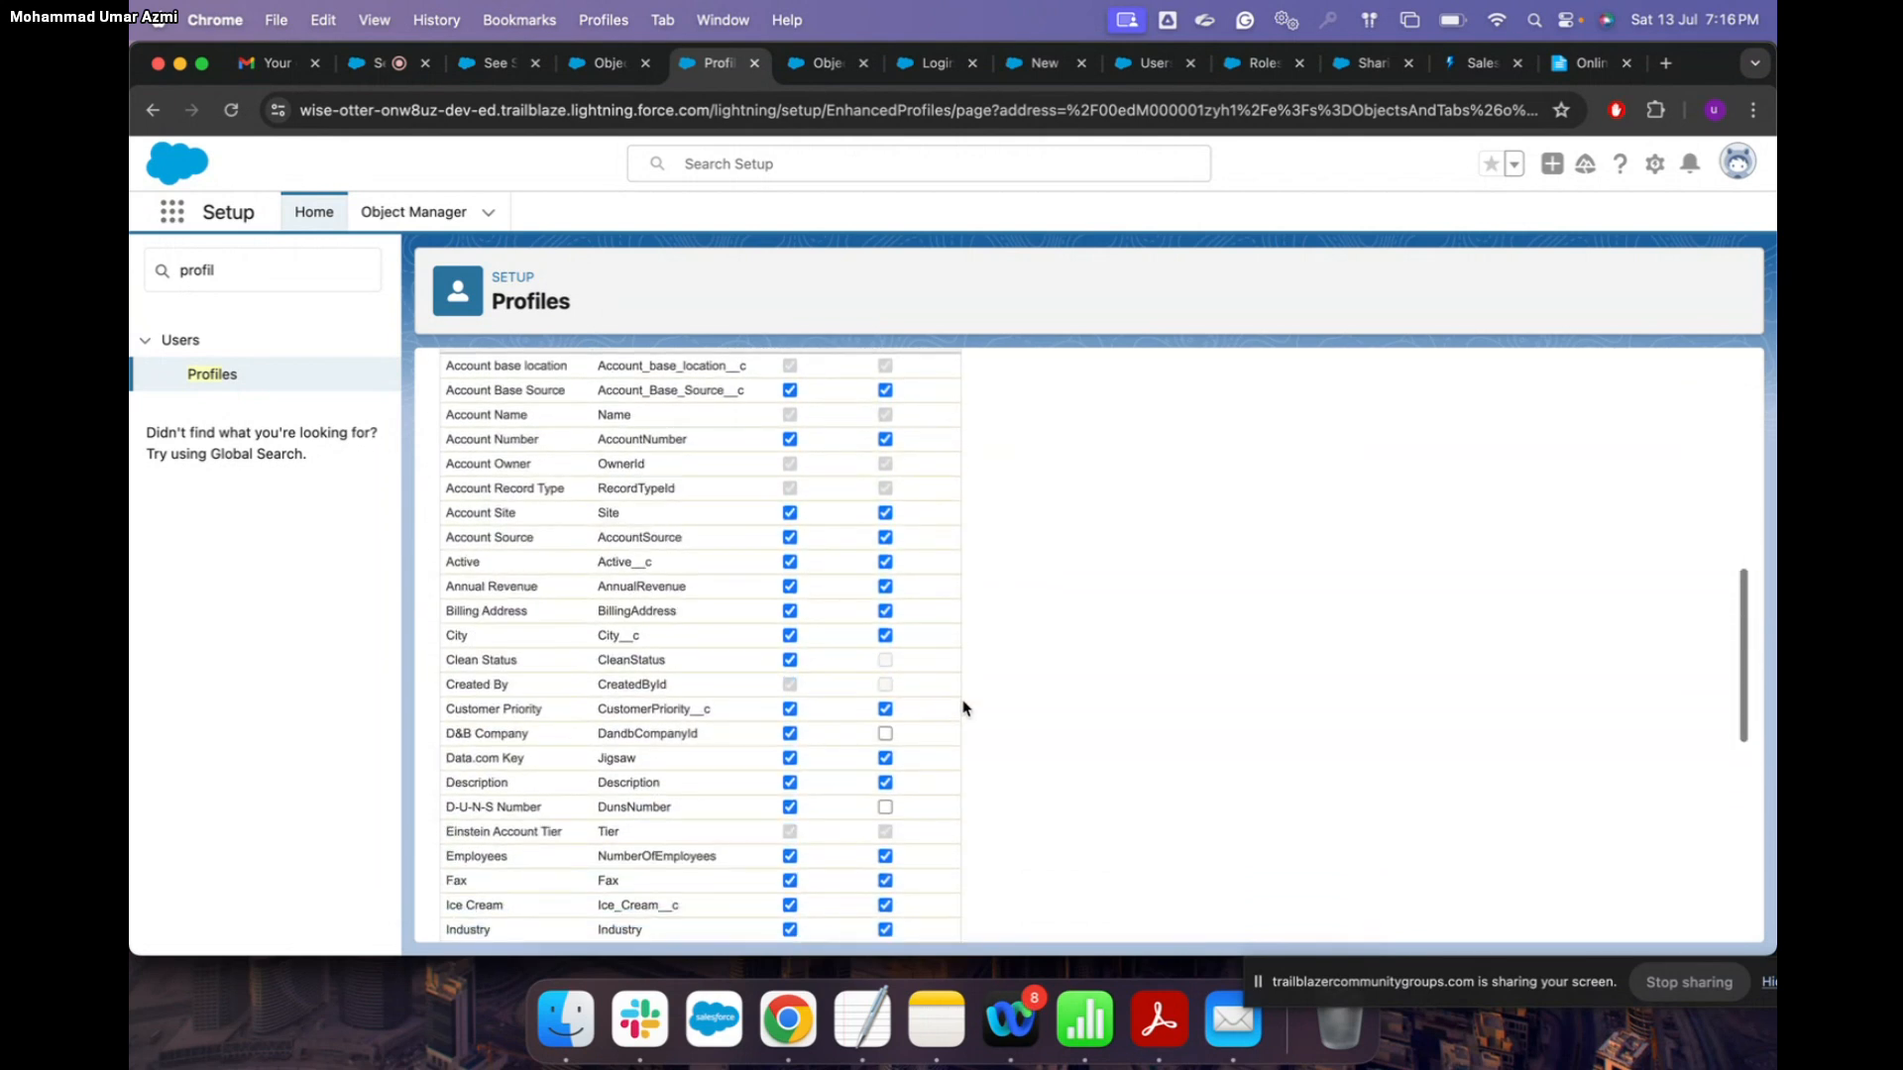
pyautogui.scroll(3, 962, 709)
pyautogui.scroll(3, 962, 710)
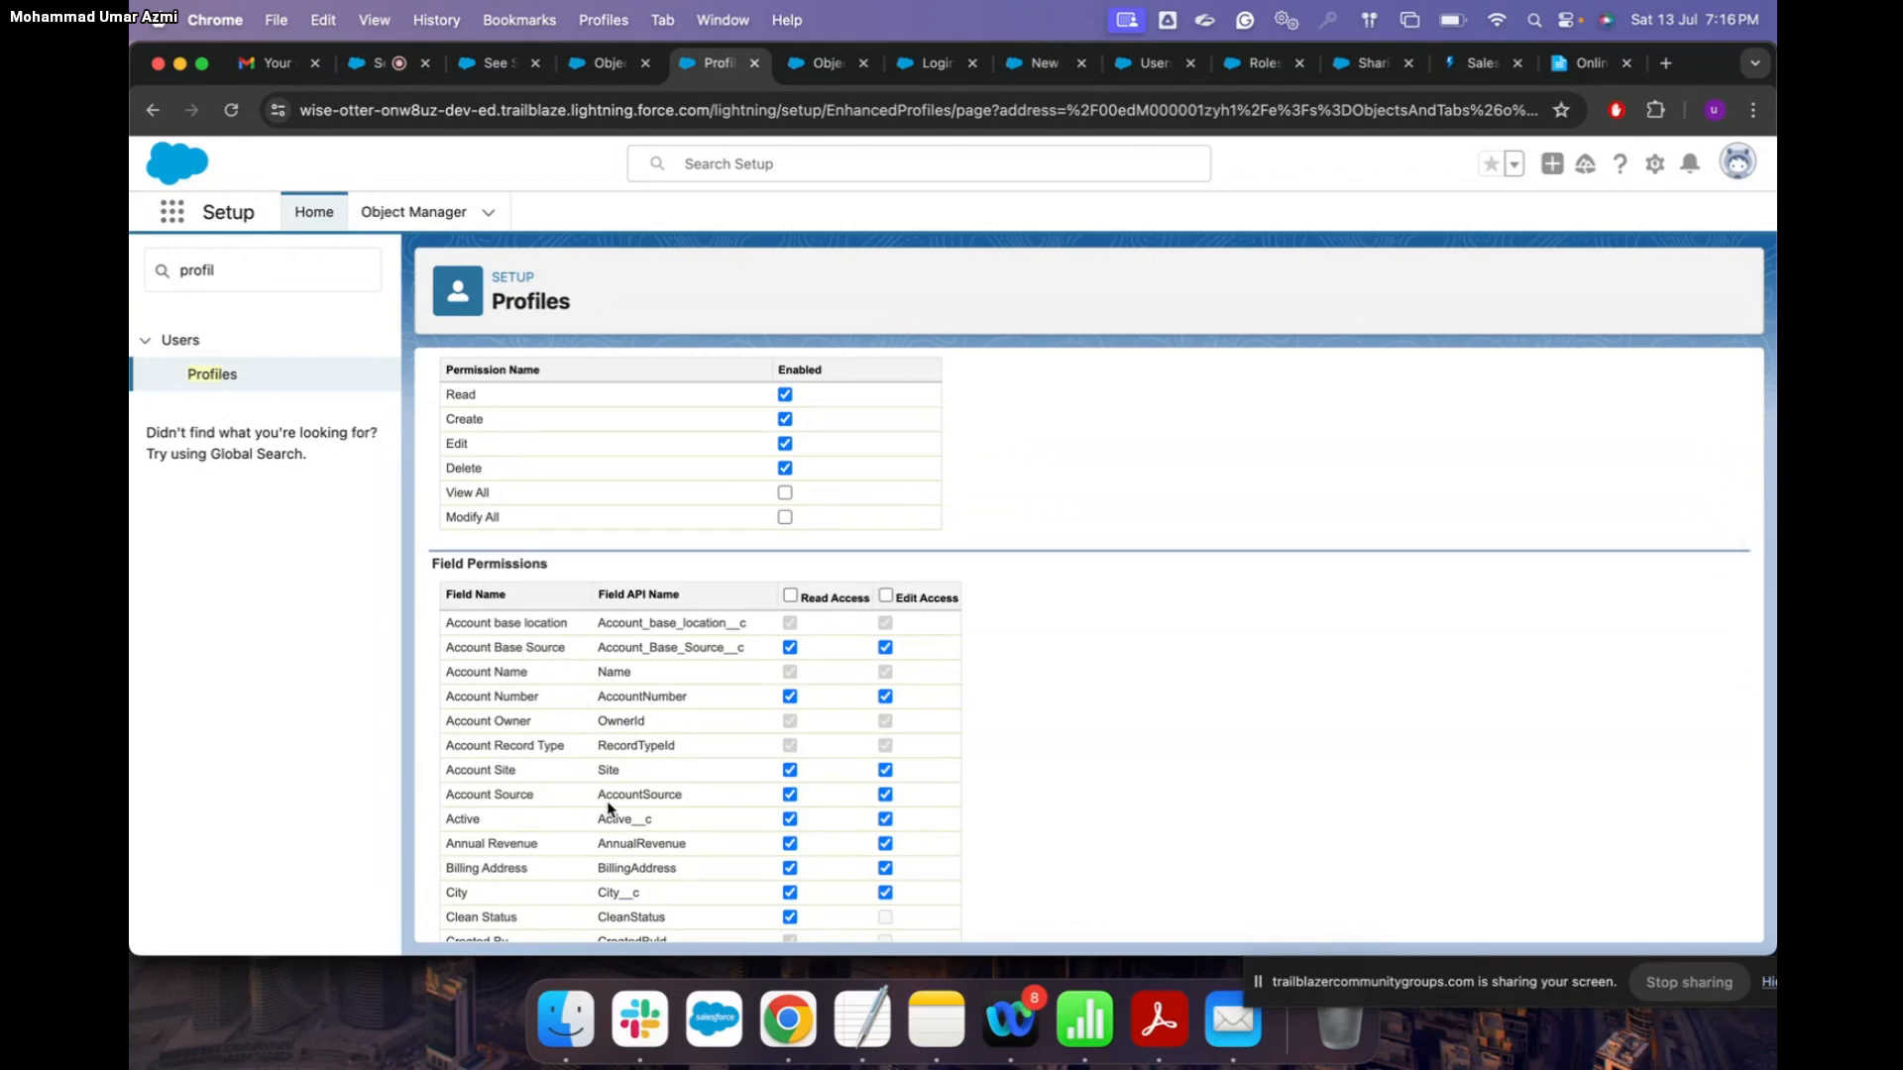
pyautogui.scroll(-1, 608, 809)
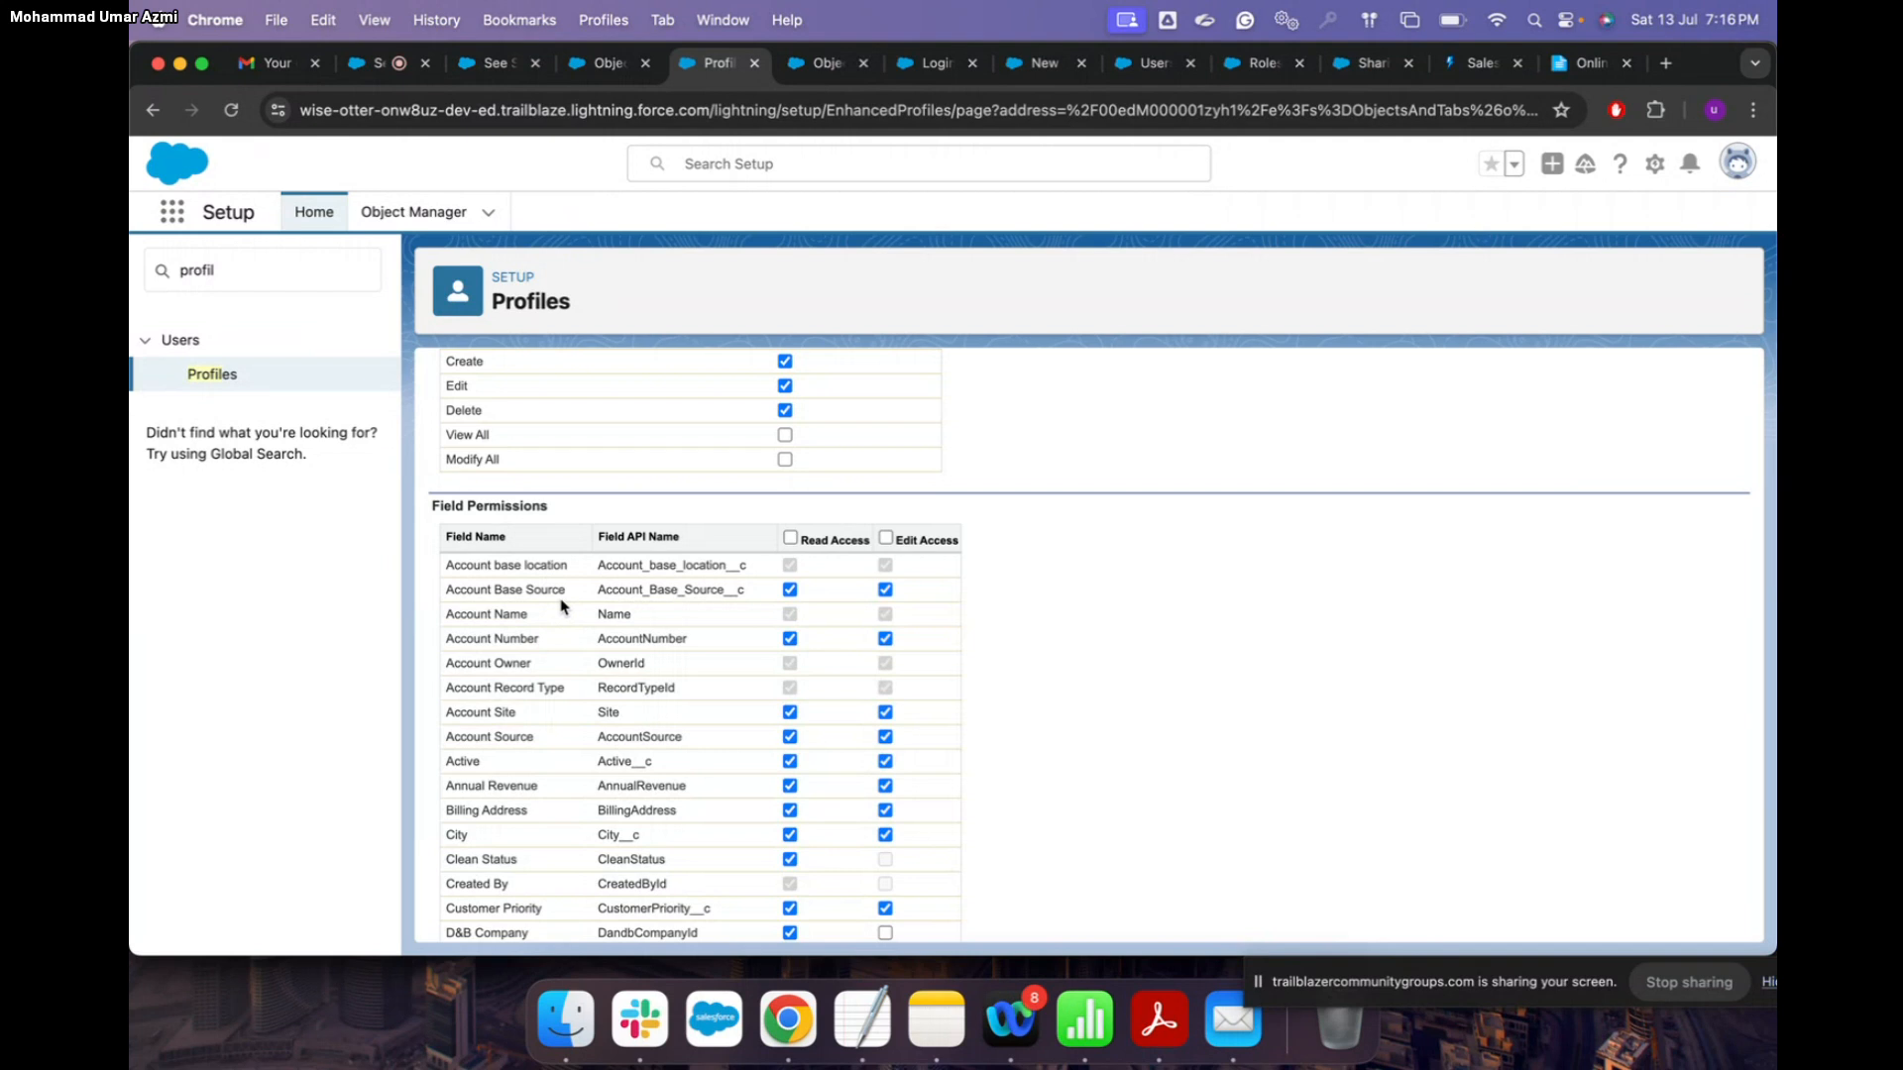
pyautogui.scroll(-1, 561, 607)
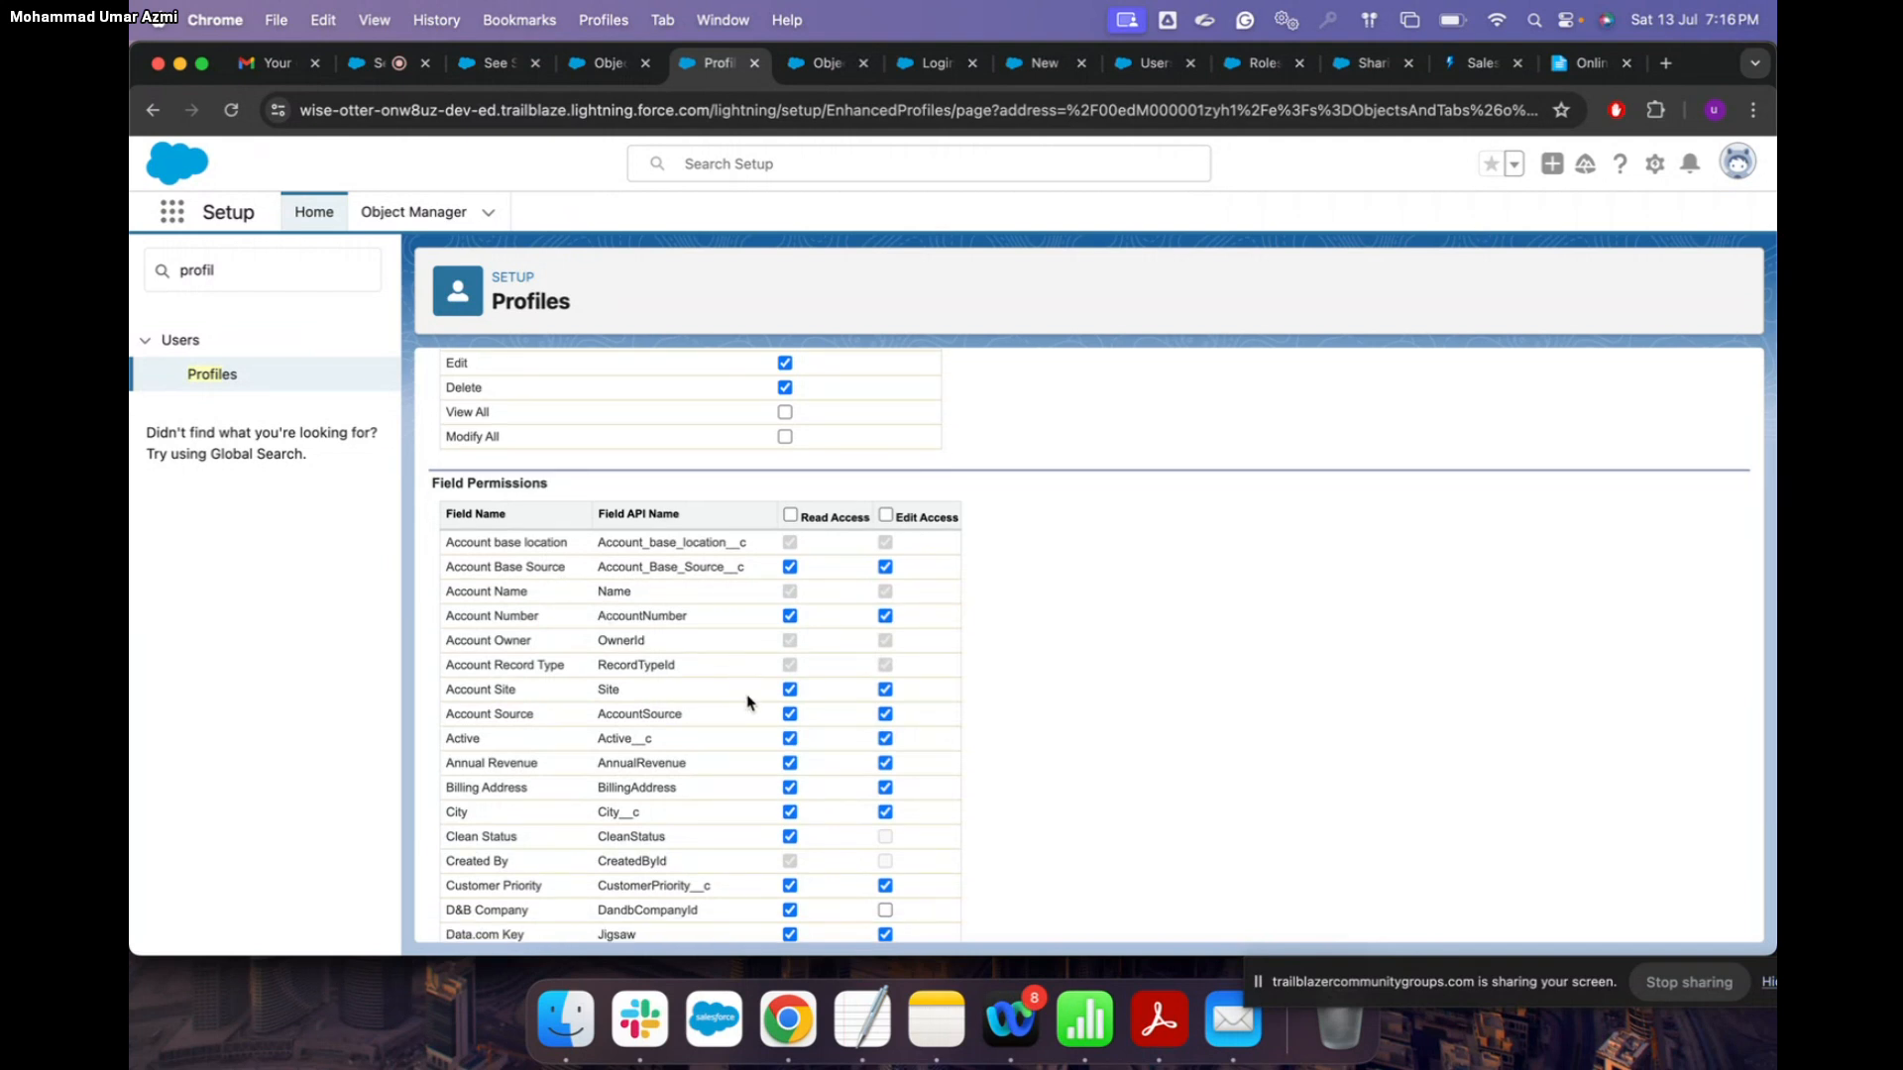
pyautogui.scroll(-2, 748, 701)
pyautogui.scroll(-4, 747, 699)
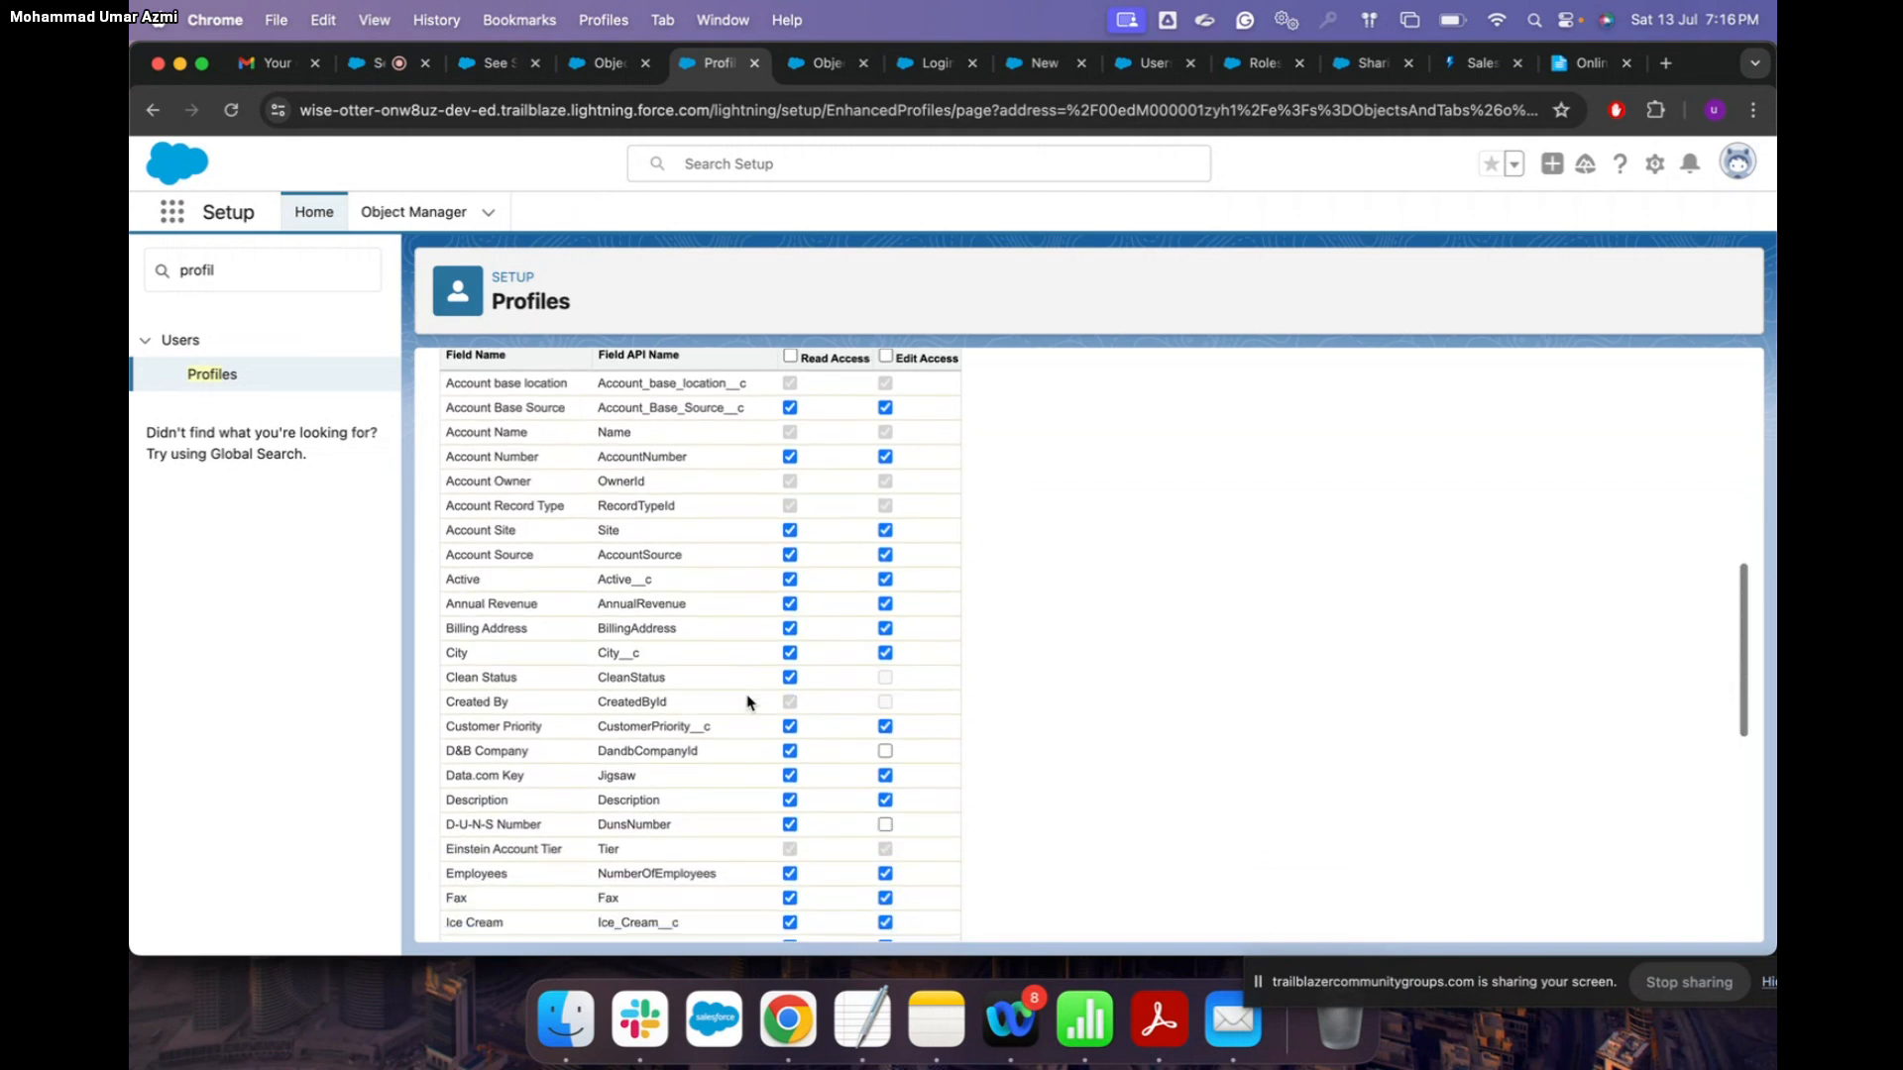
pyautogui.scroll(7, 793, 527)
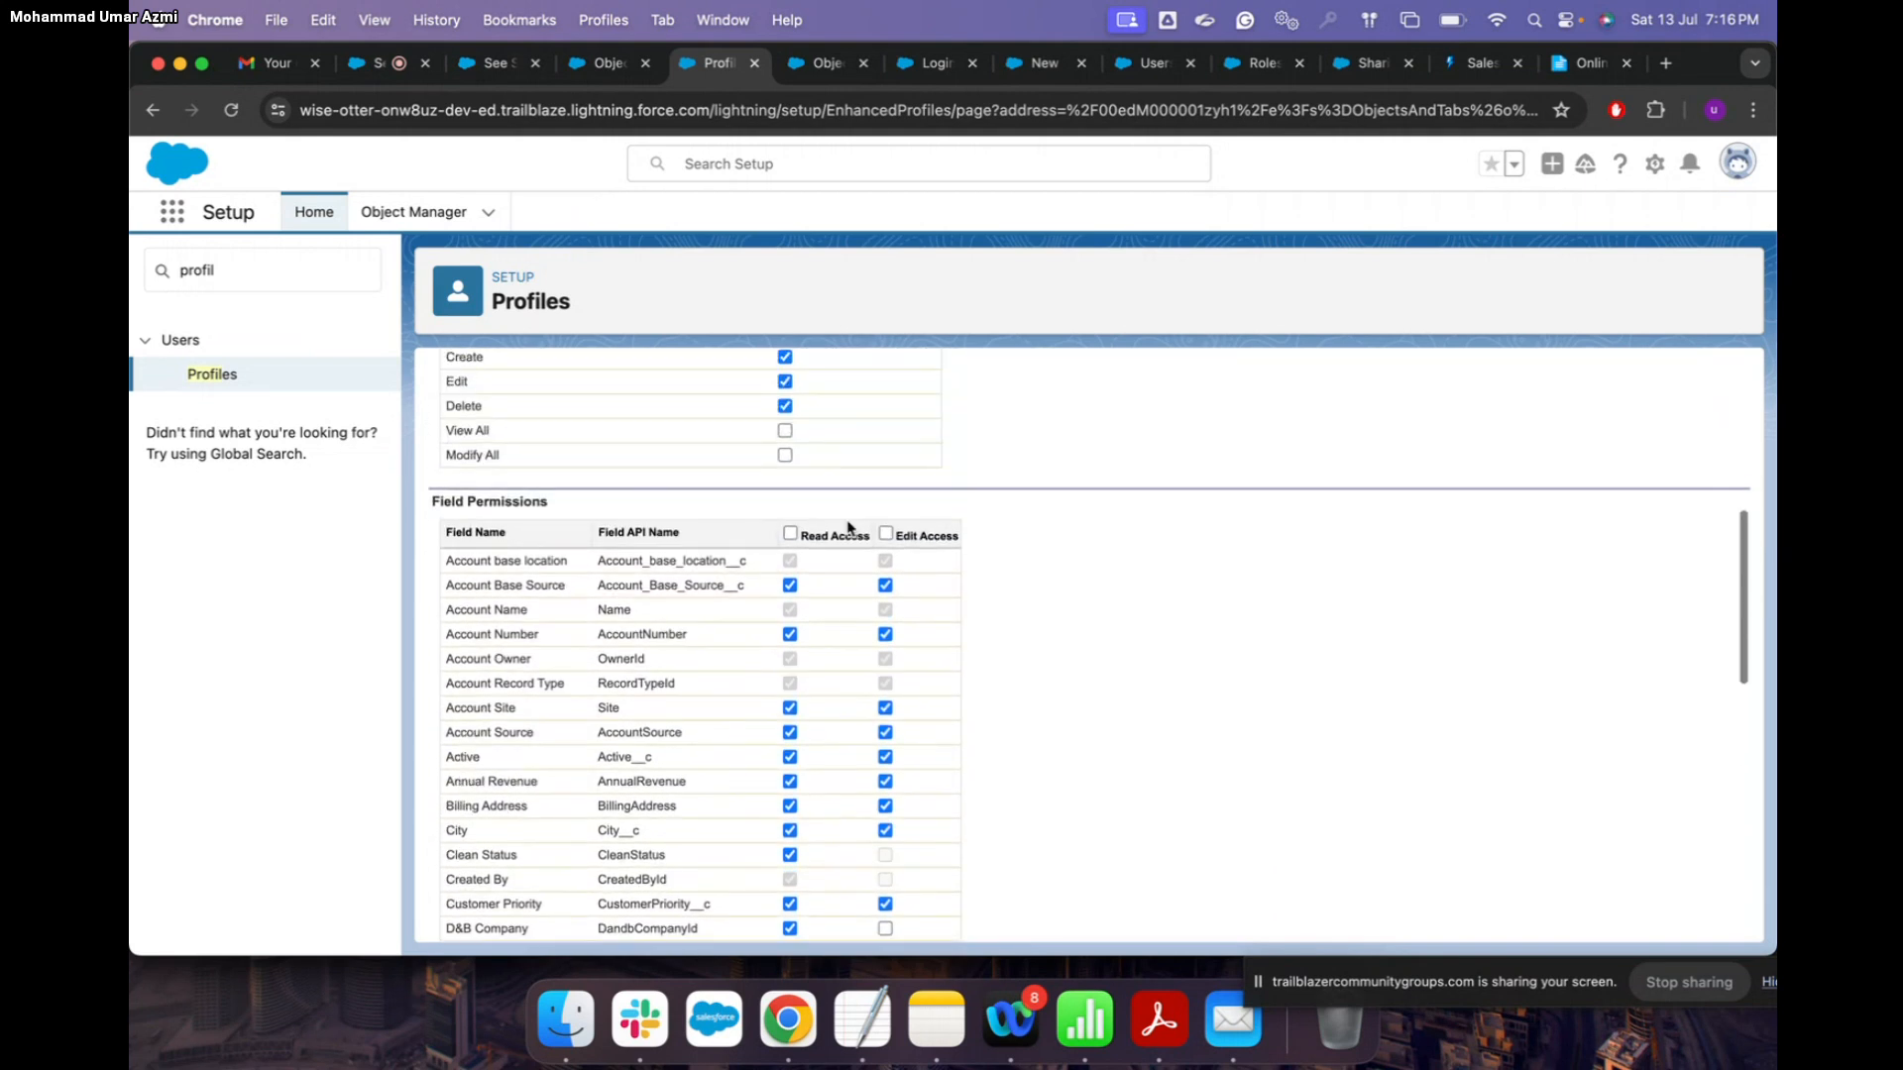
pyautogui.click(886, 587)
# Step: Remove edit access from the Customer Priority field
pyautogui.scroll(-2, 885, 763)
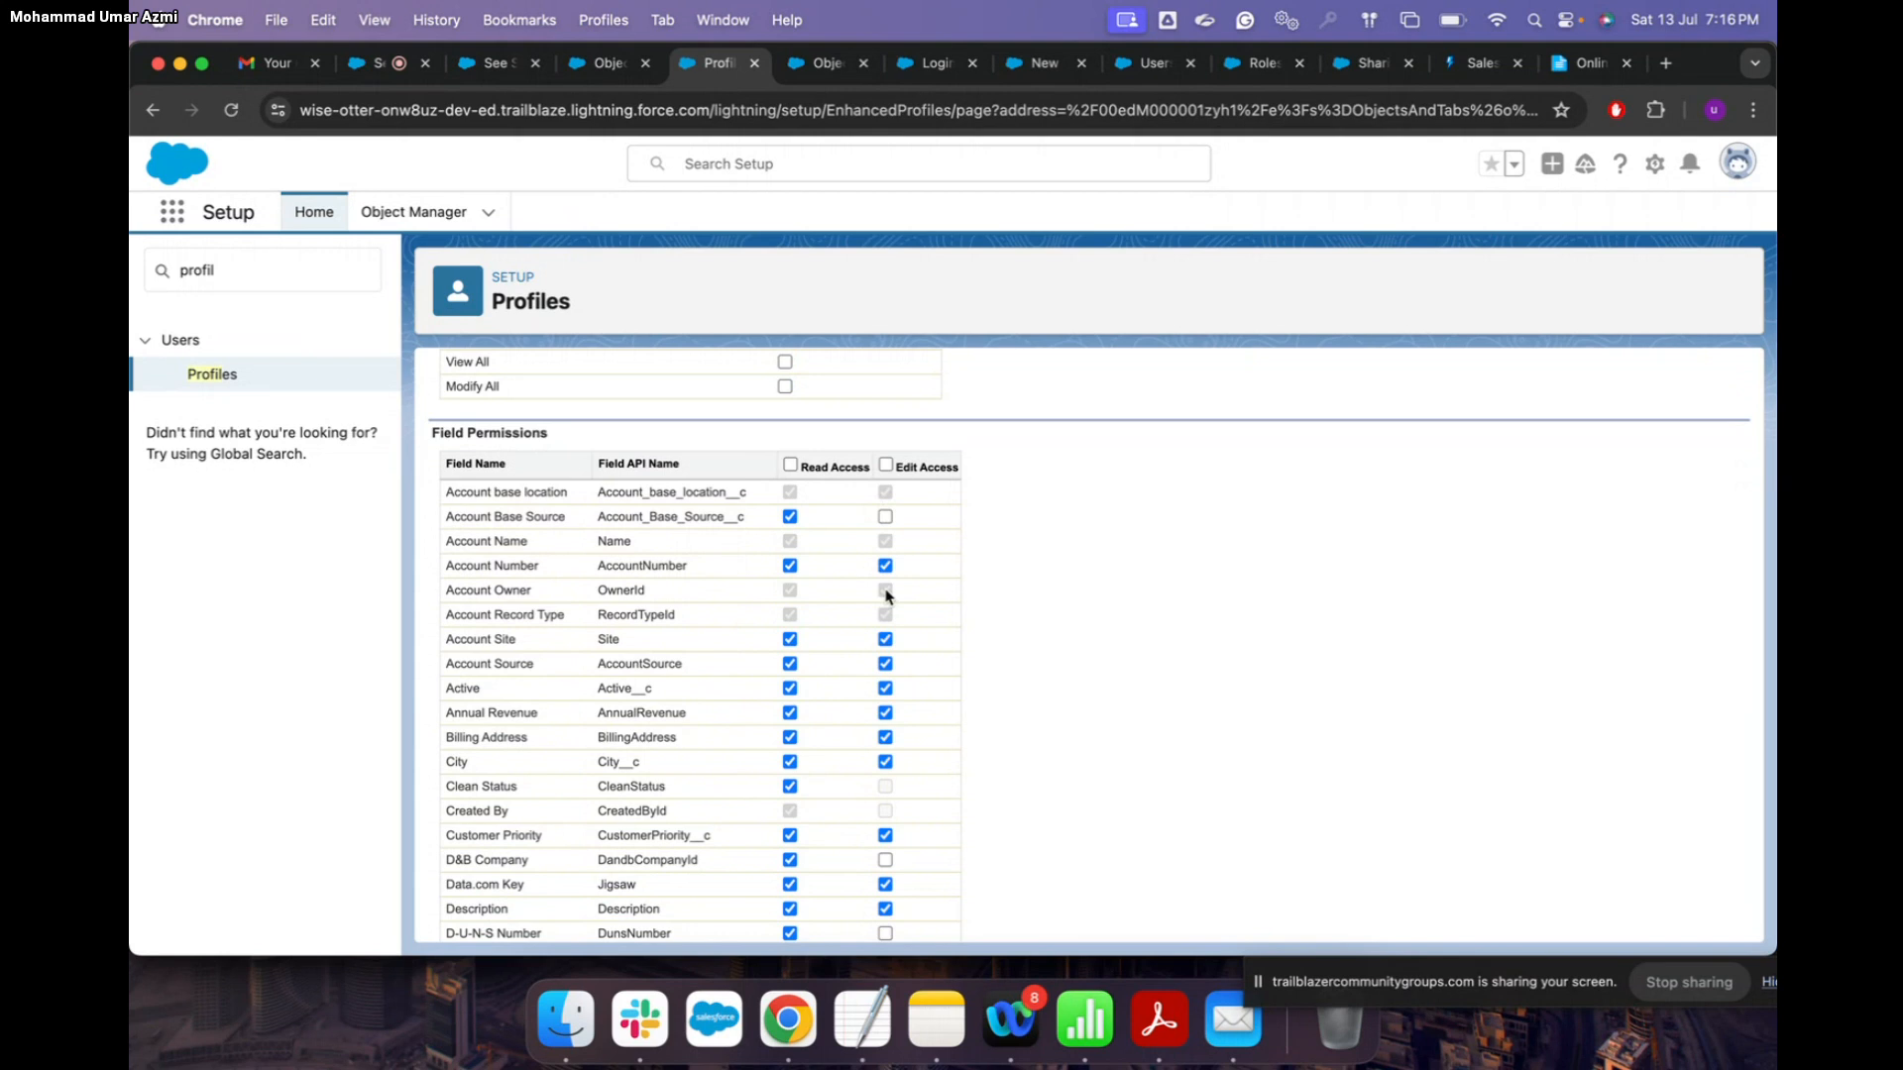
pyautogui.scroll(5, 885, 594)
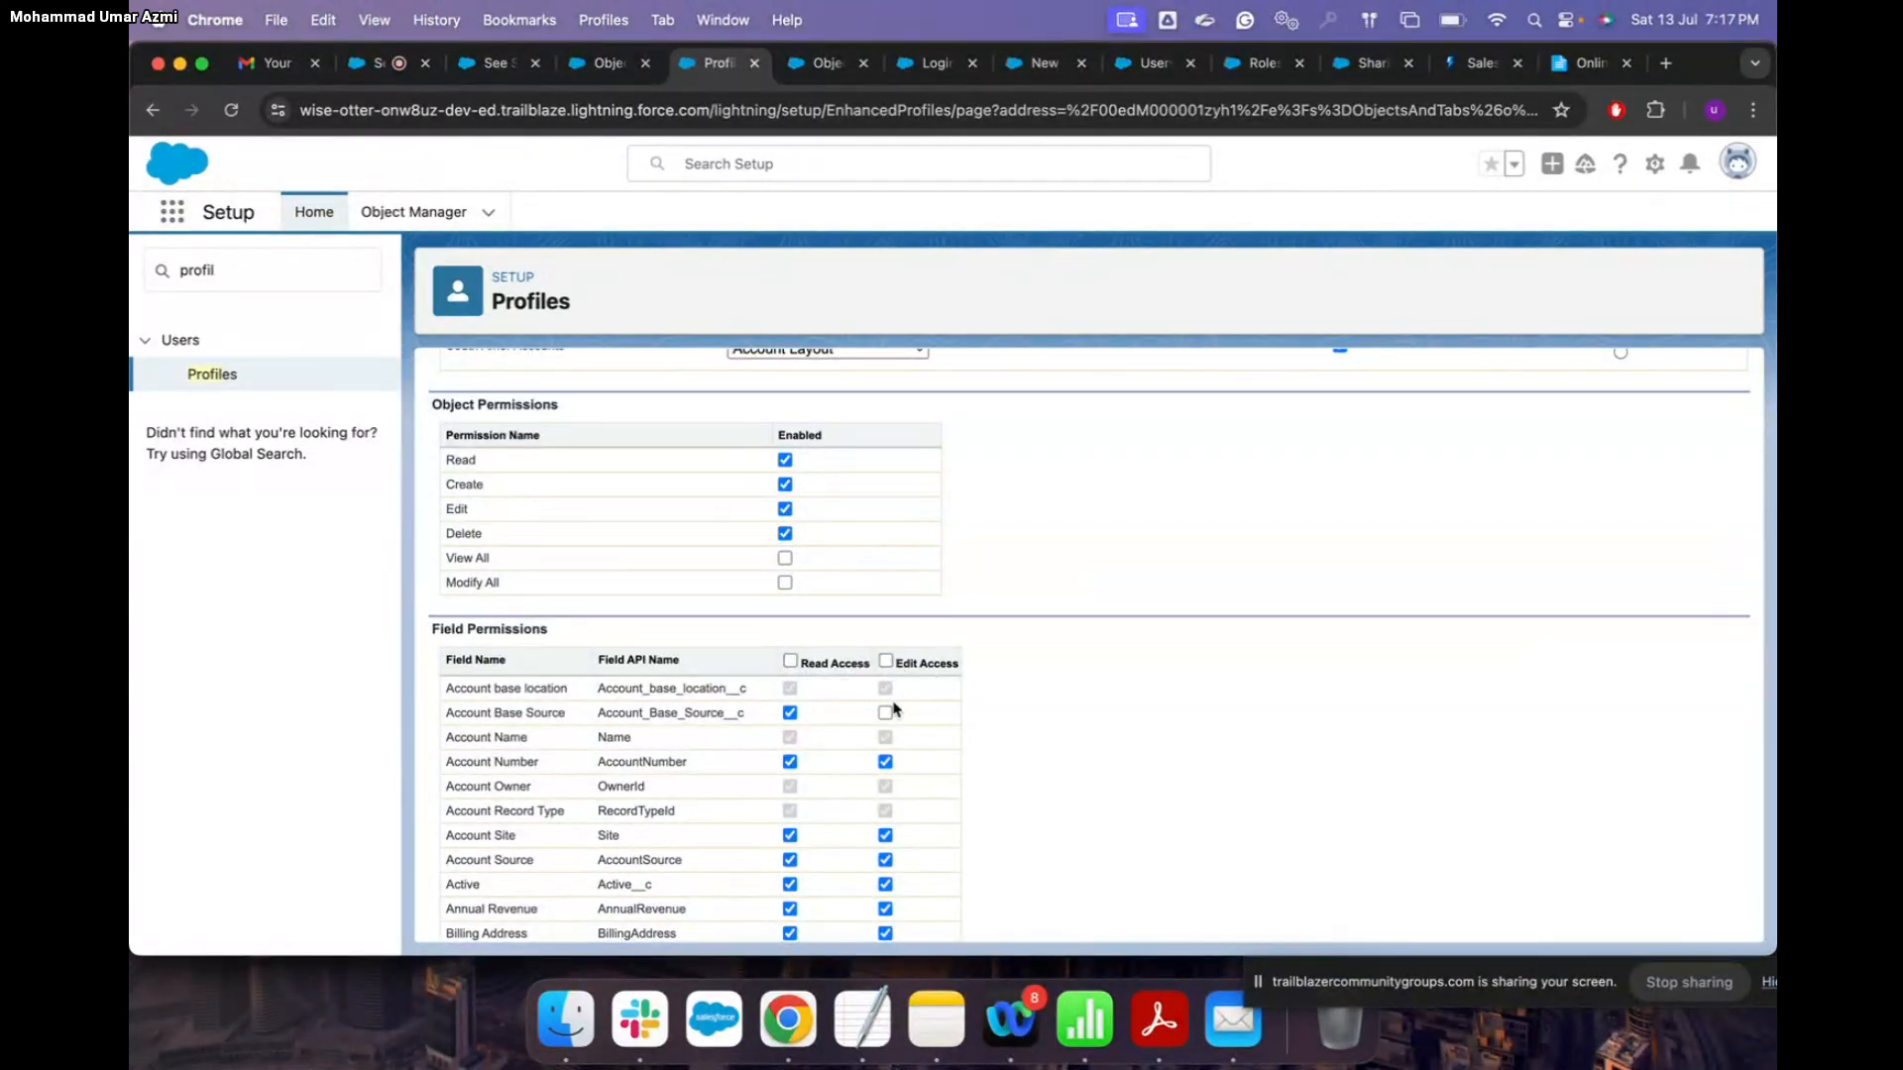
pyautogui.scroll(-2, 933, 757)
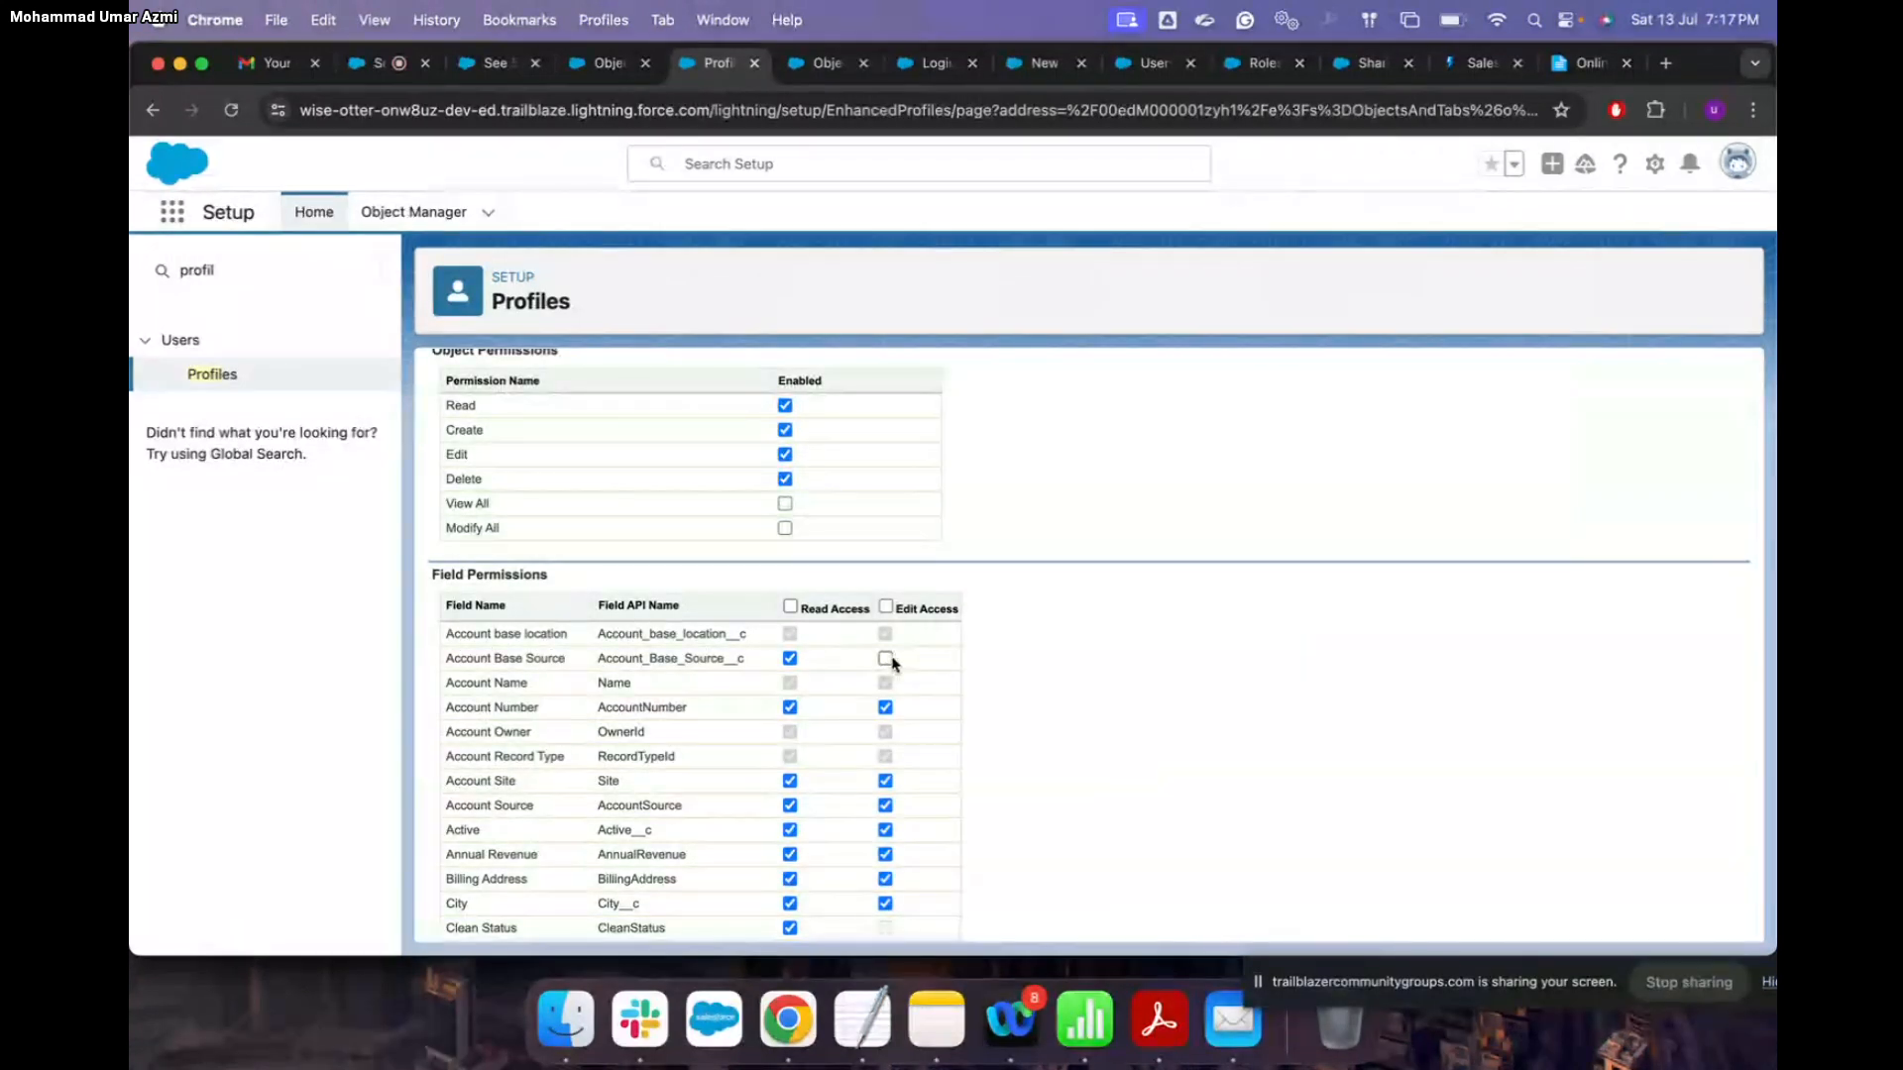
pyautogui.scroll(-3, 926, 765)
pyautogui.scroll(-2, 925, 764)
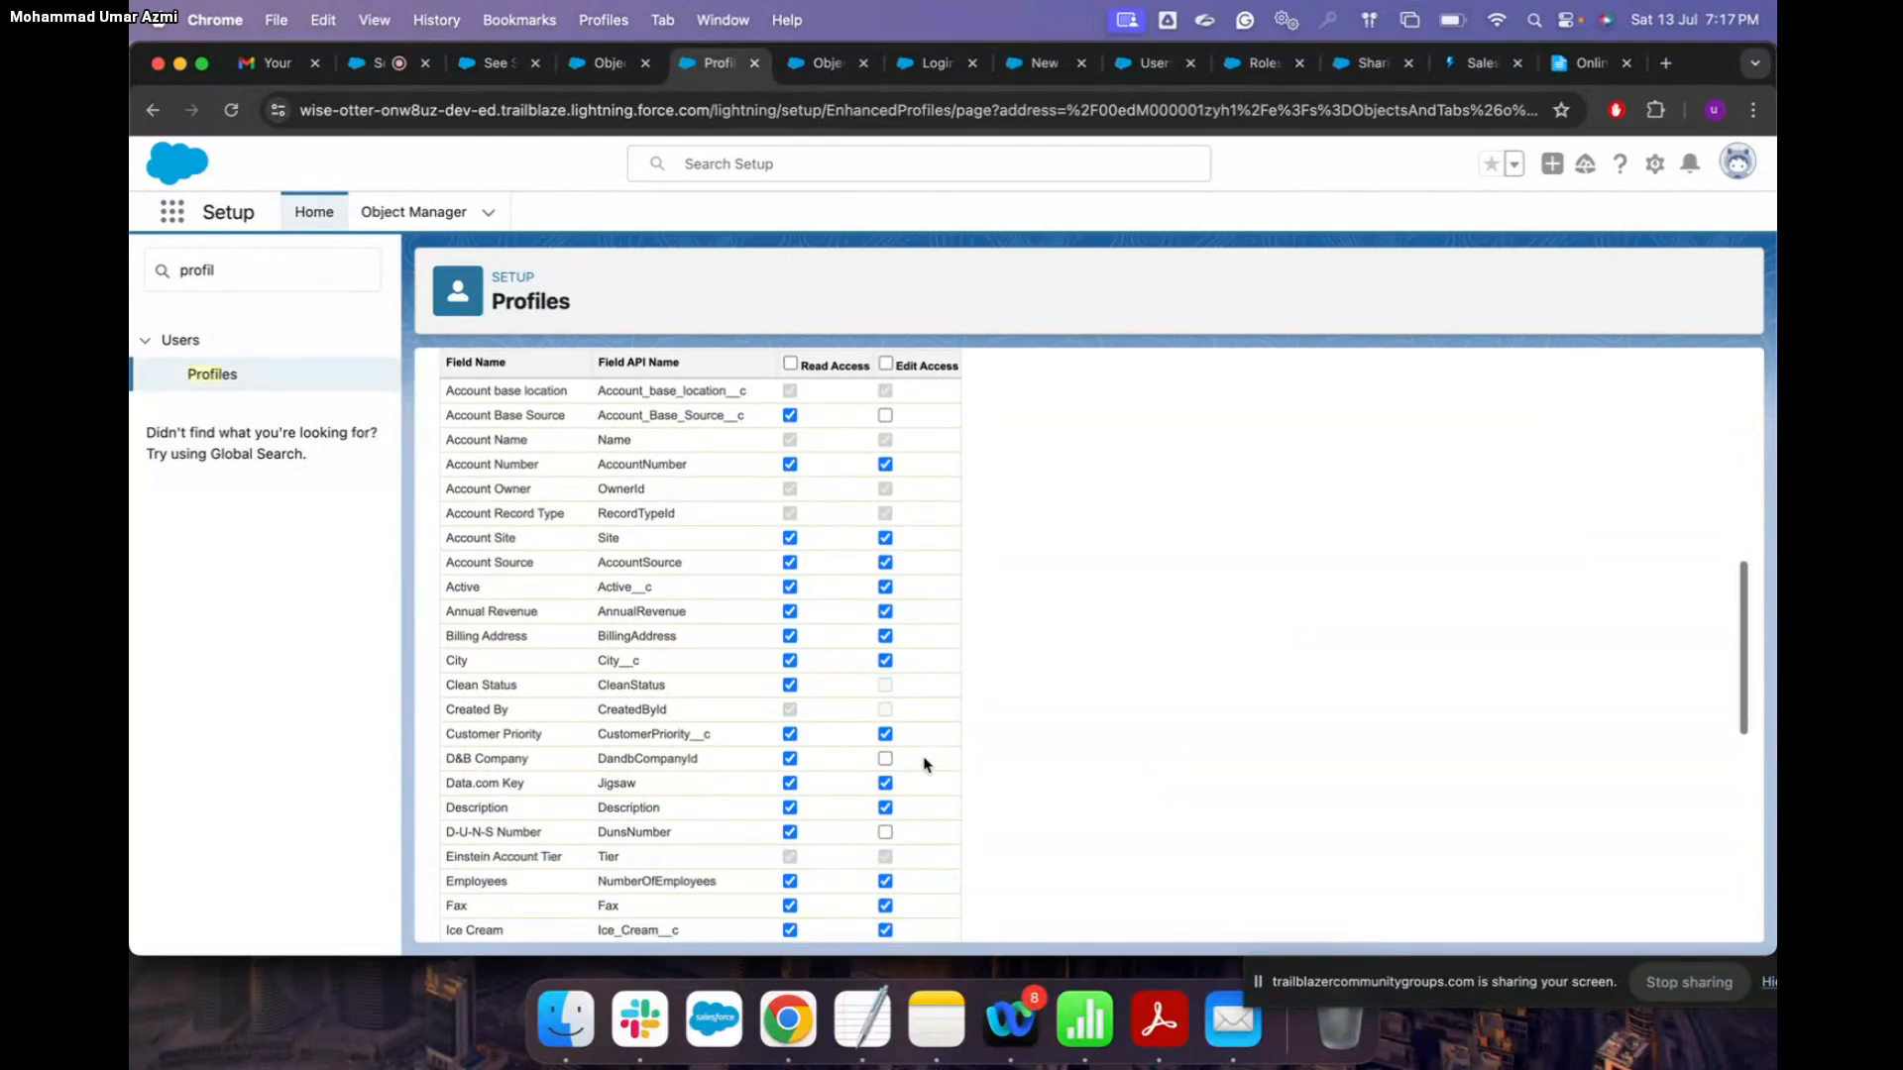
pyautogui.scroll(-1, 924, 764)
pyautogui.click(886, 686)
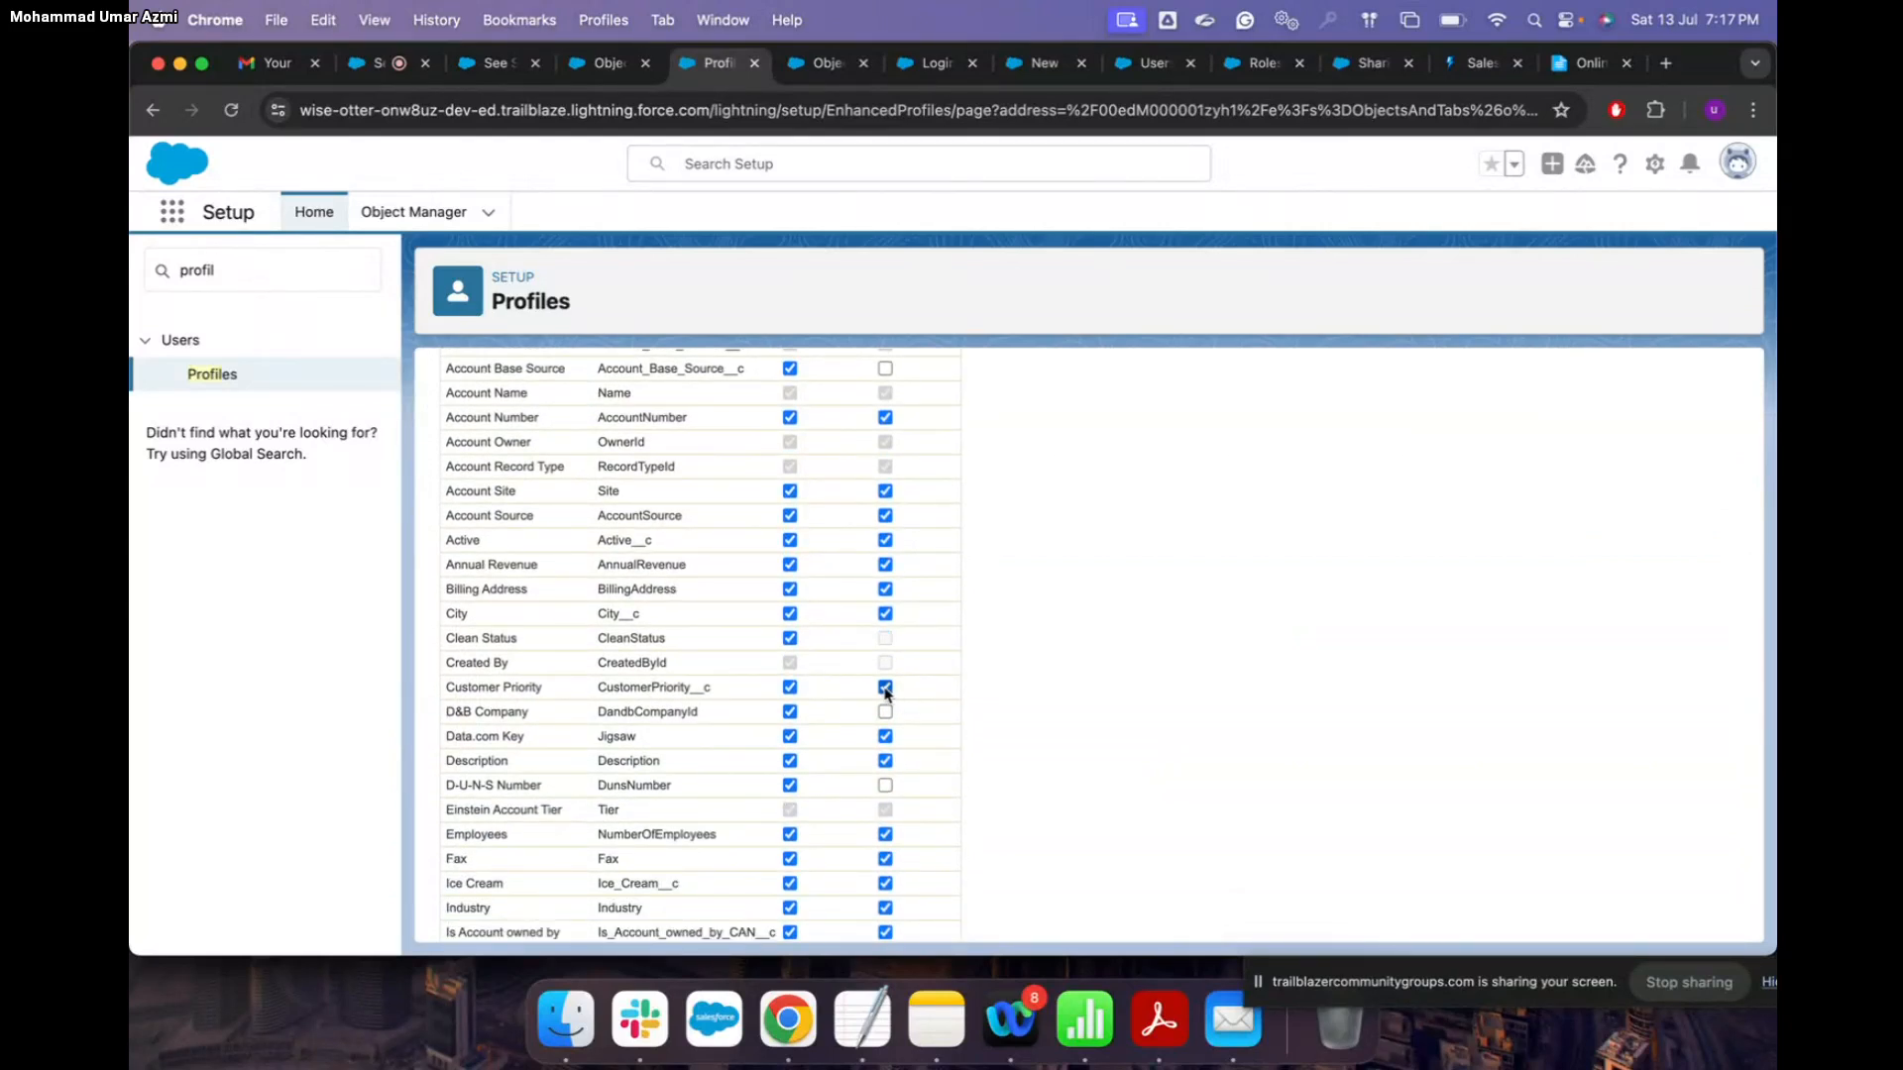
# Step: Save the Sales Profile's Account permission changes
pyautogui.scroll(8, 1002, 650)
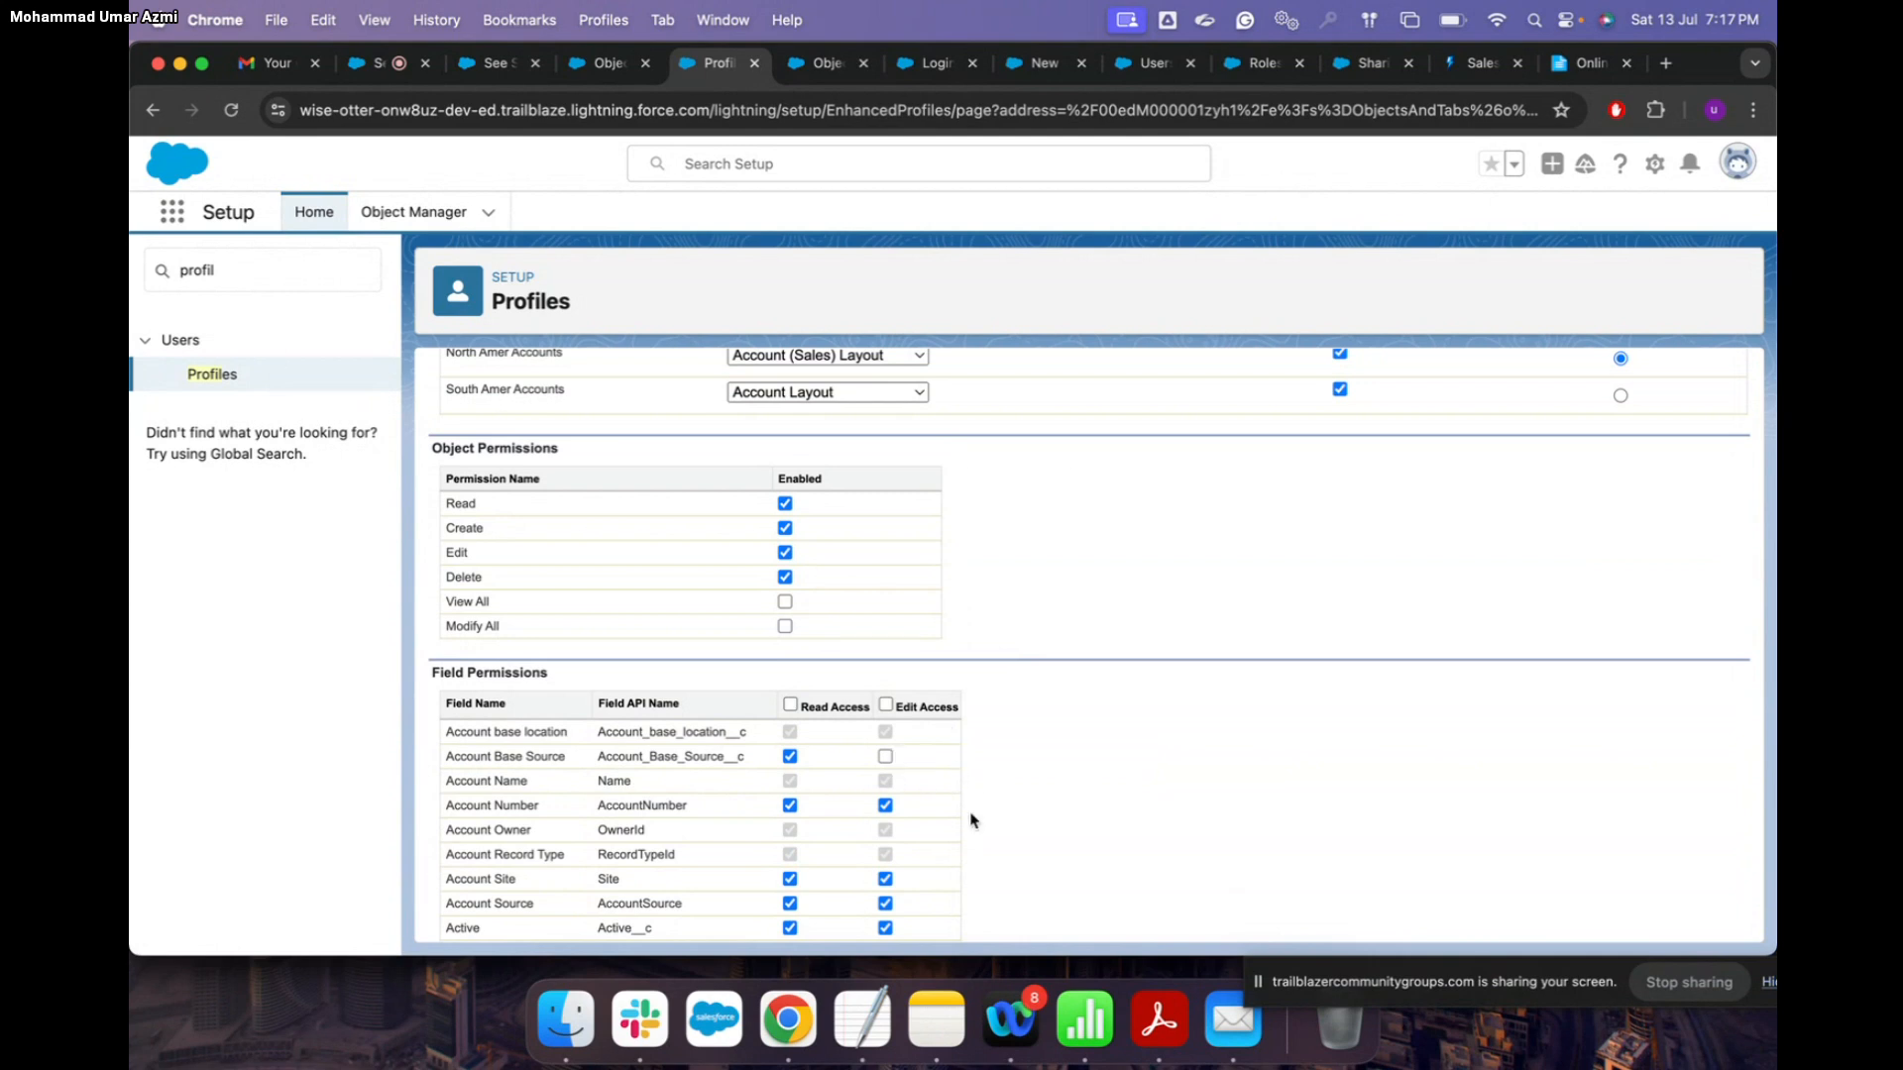
pyautogui.scroll(-3, 975, 797)
pyautogui.scroll(10, 972, 794)
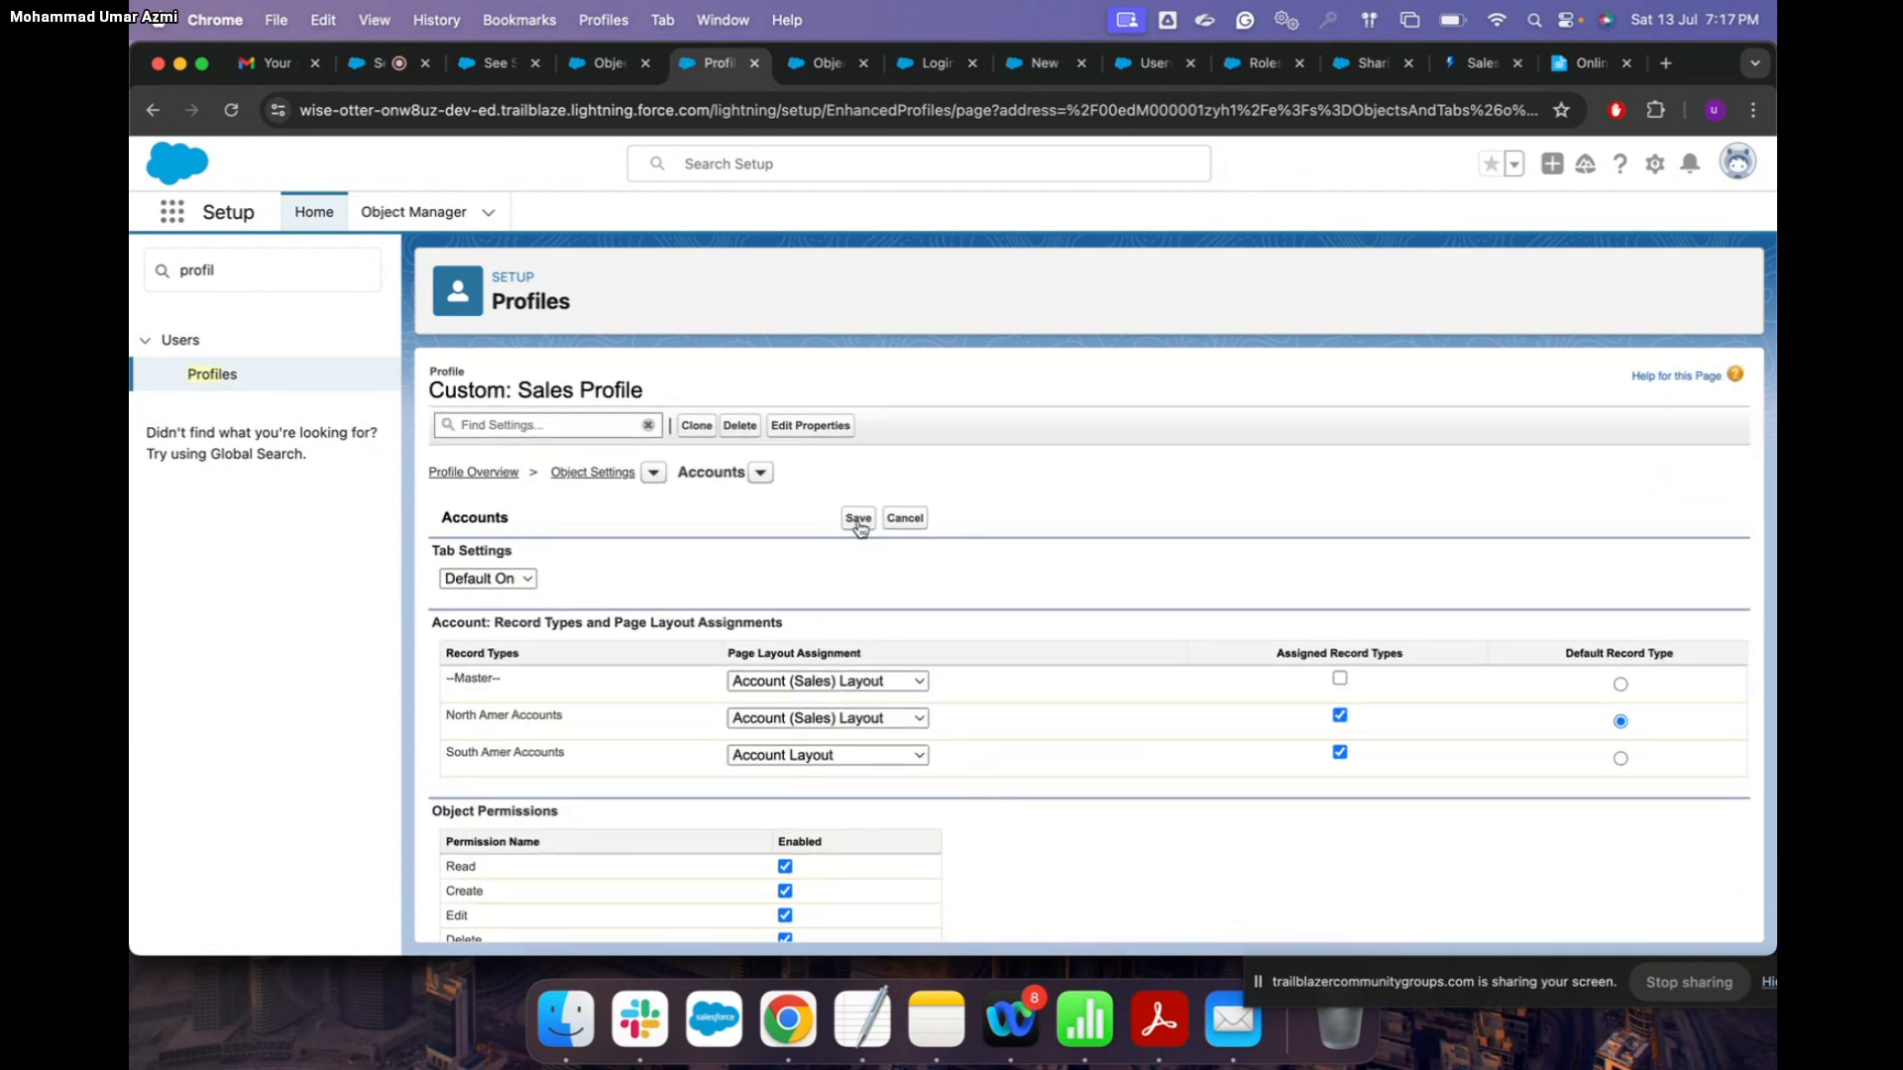
pyautogui.click(858, 521)
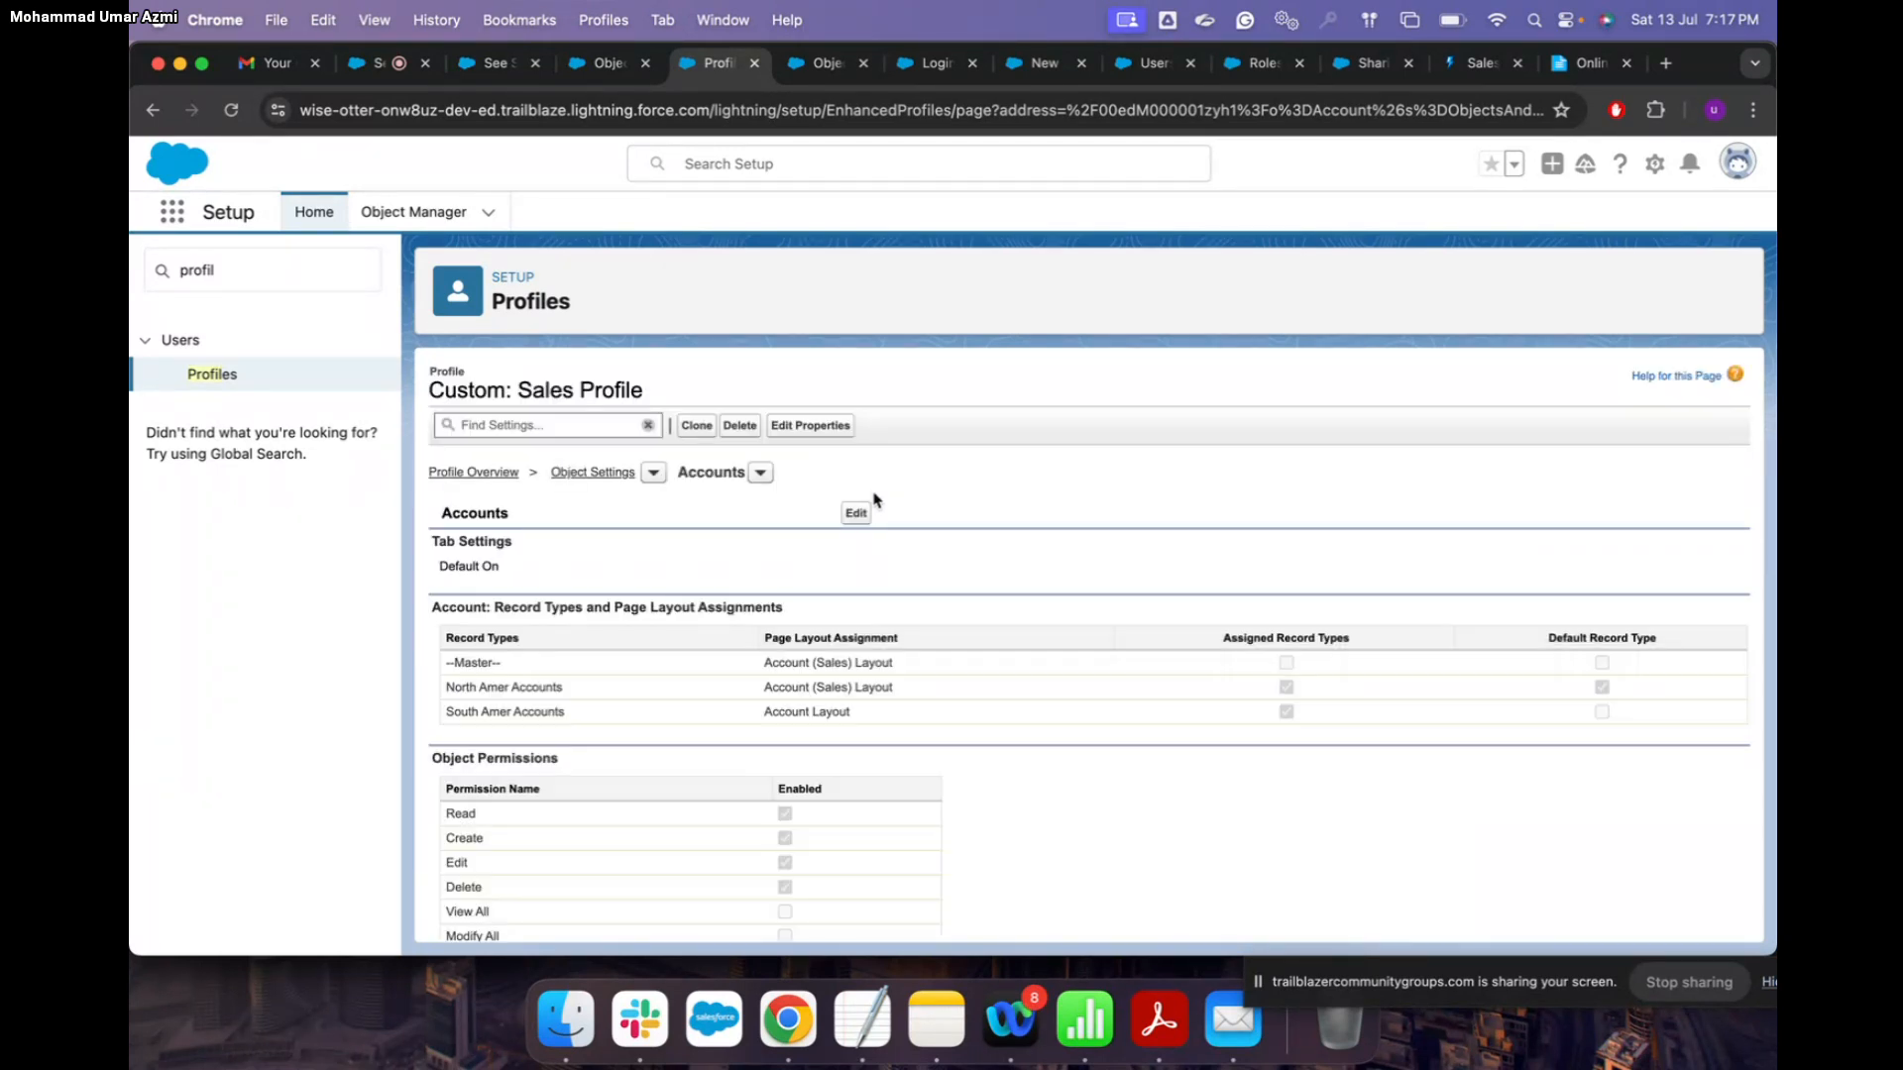
pyautogui.scroll(-3, 940, 583)
pyautogui.scroll(3, 939, 583)
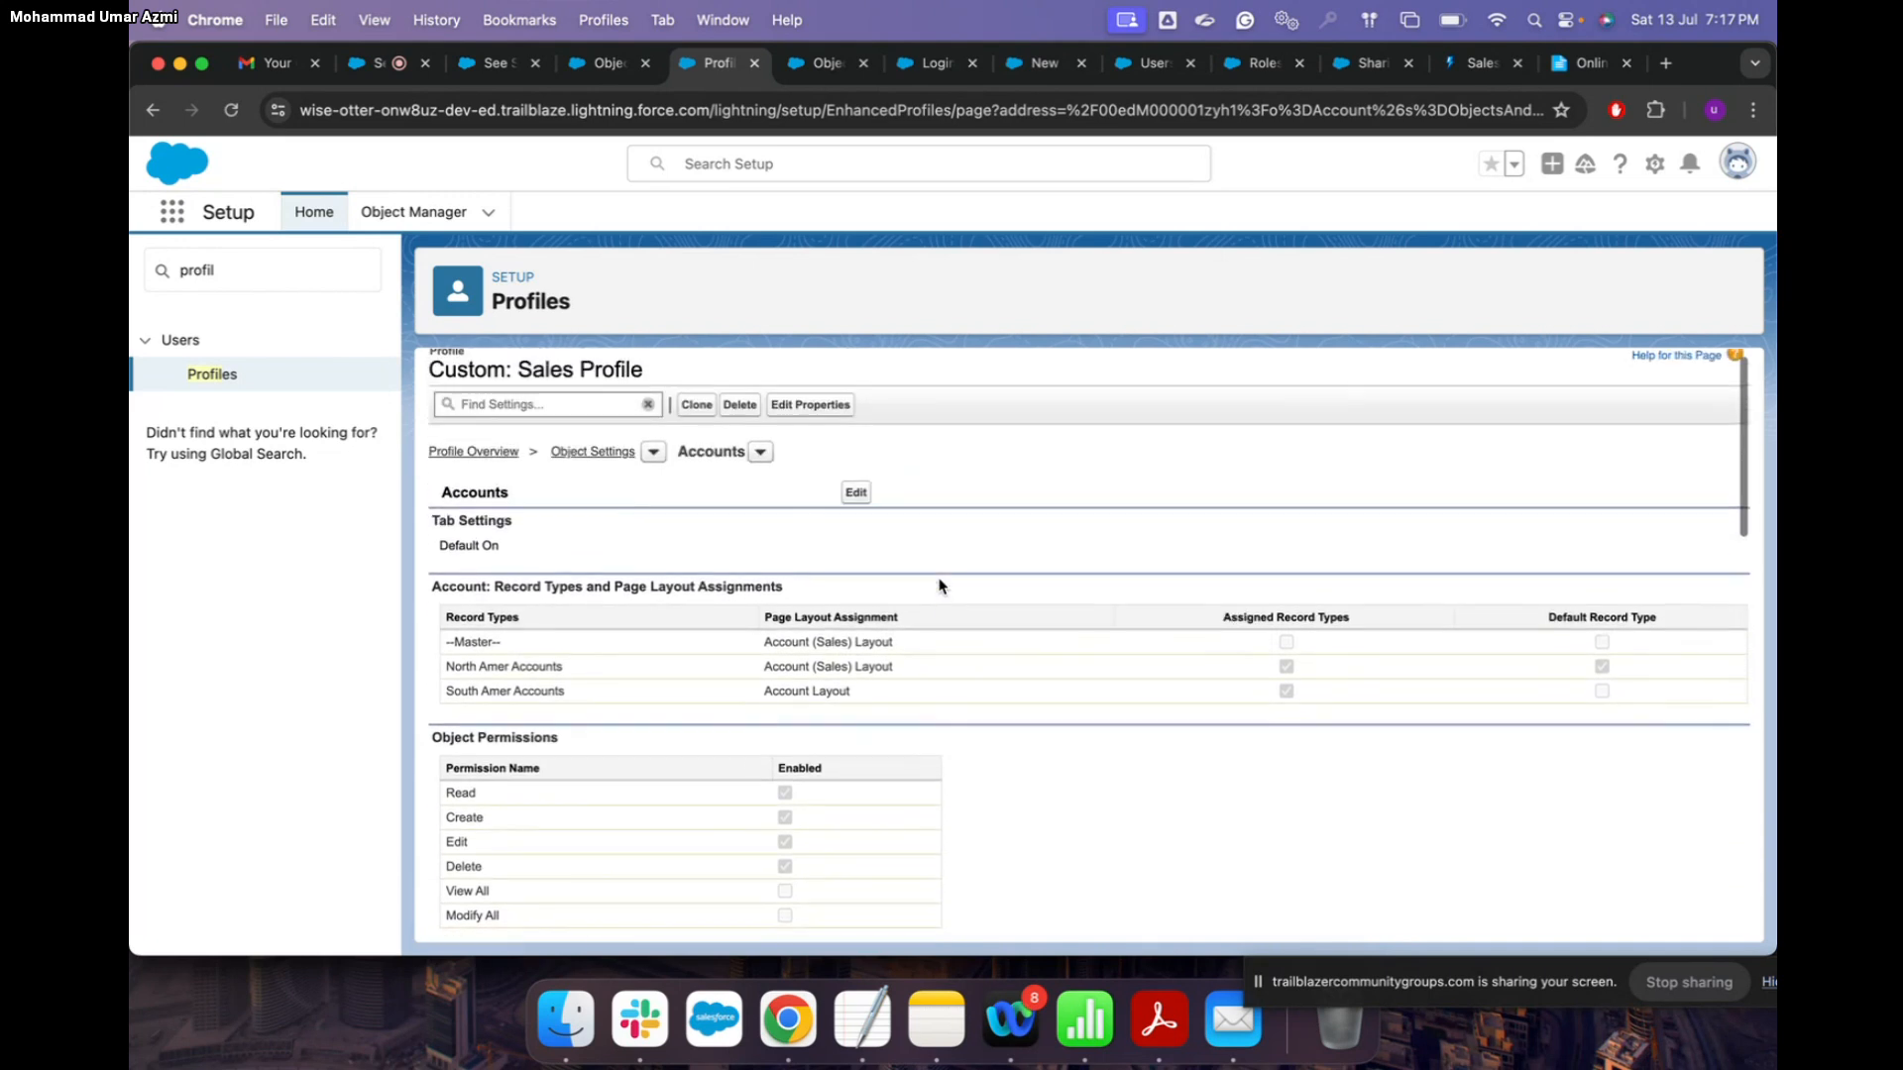
# Step: Flip between the Object Manager and Sales Profile tabs, ending on the Sales Profile
pyautogui.click(814, 66)
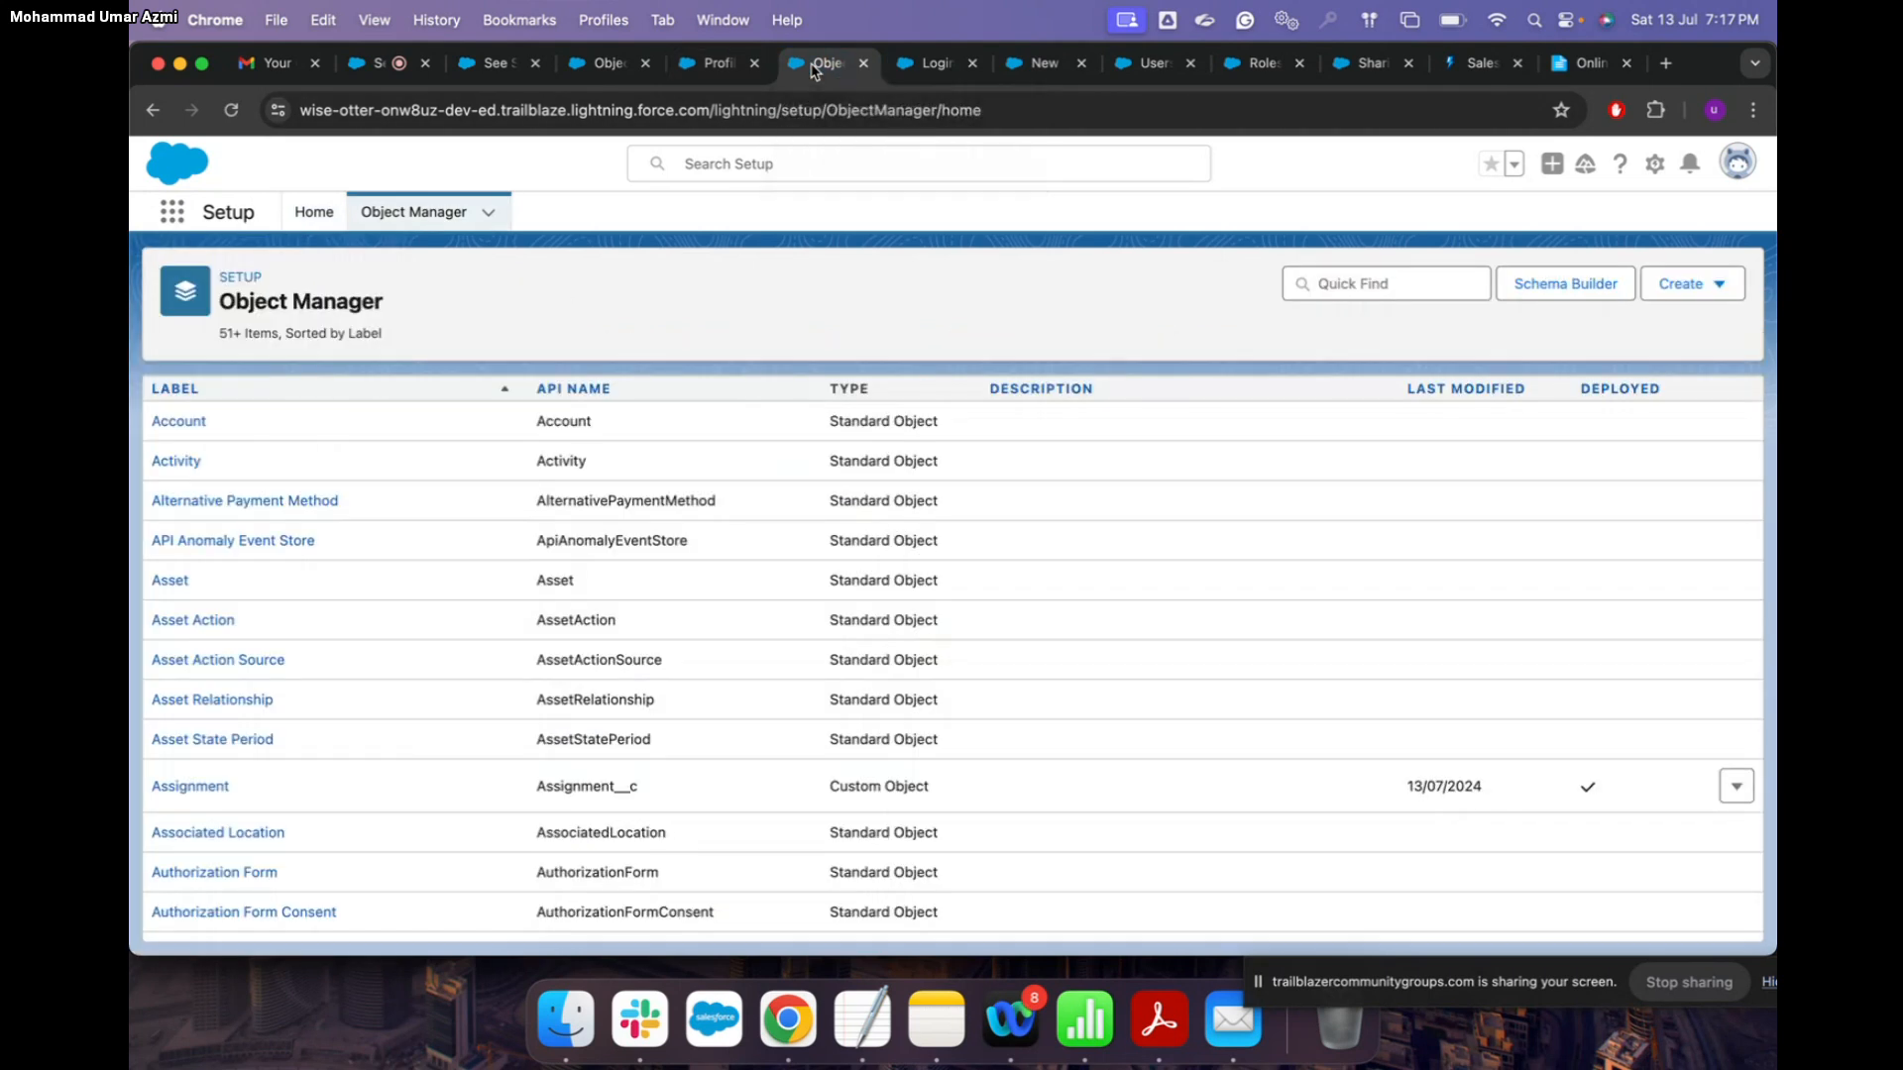
pyautogui.click(718, 65)
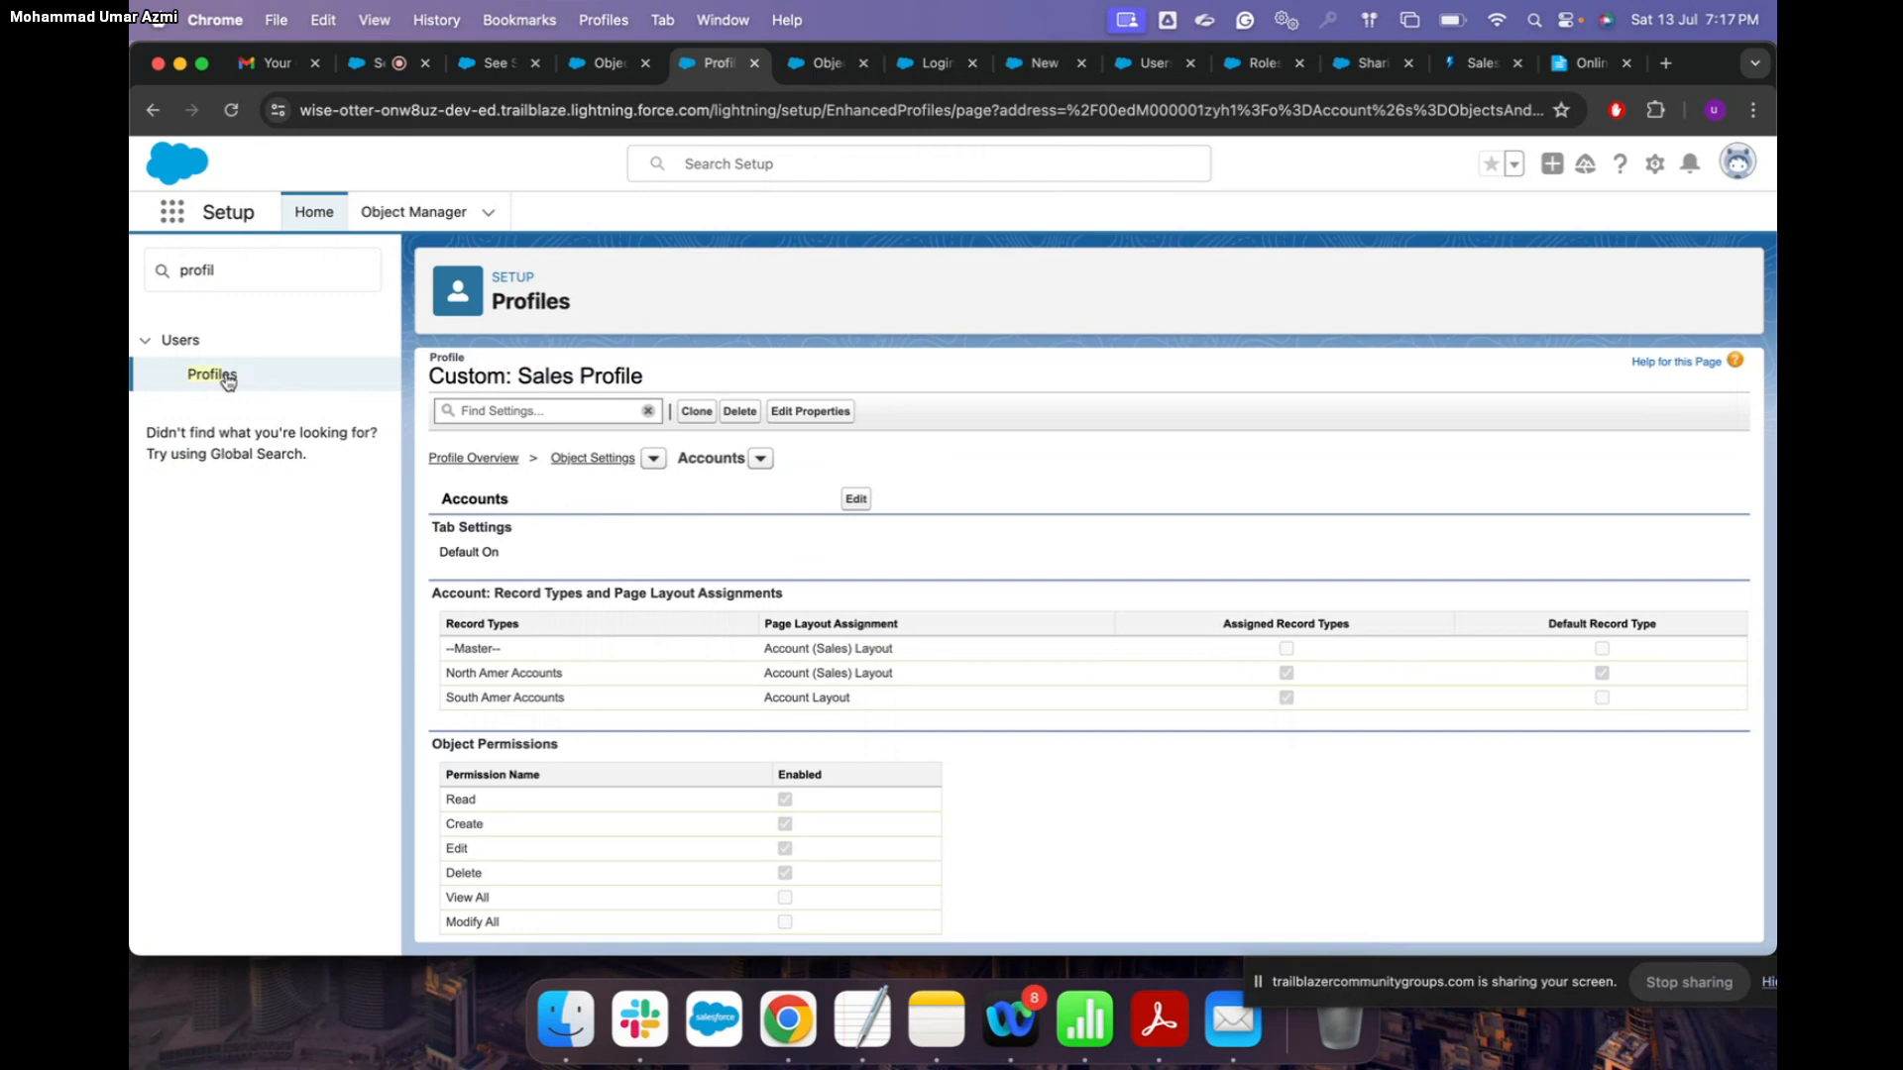
pyautogui.click(605, 68)
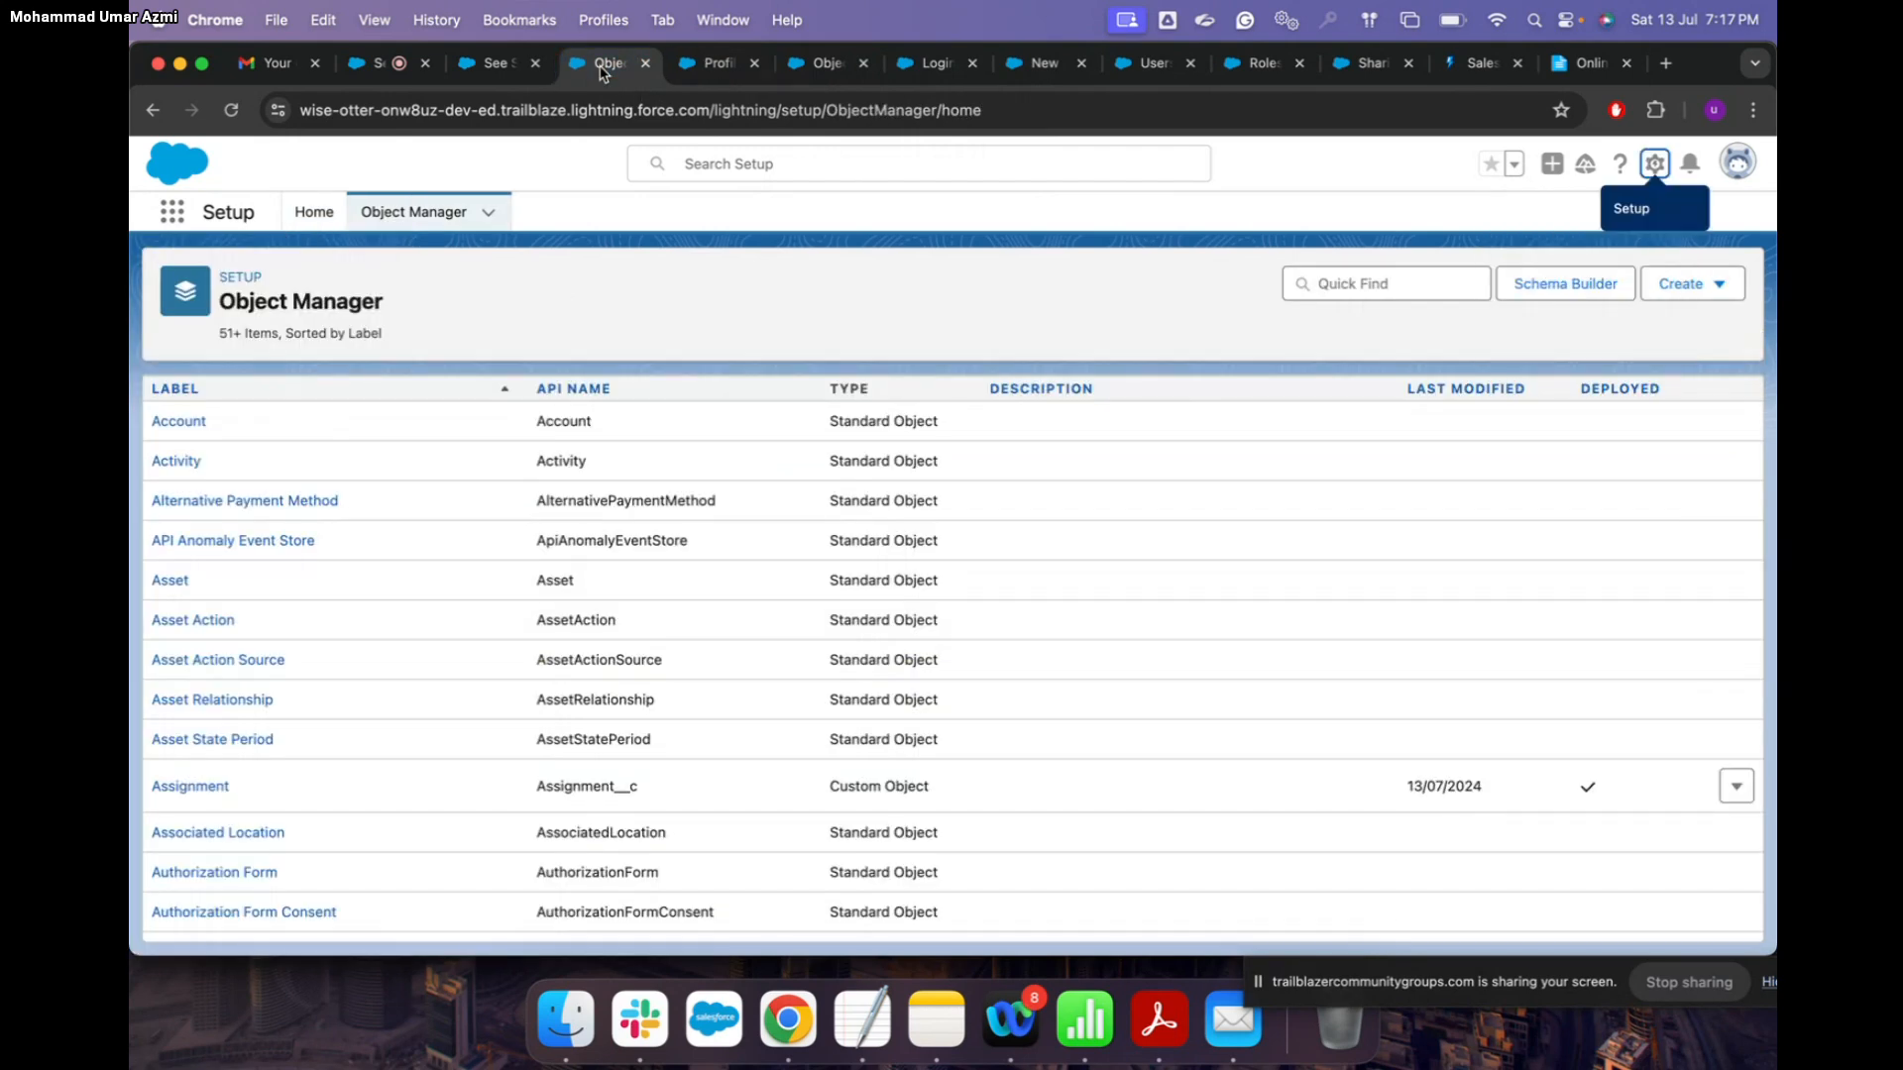
pyautogui.click(720, 65)
# Step: Search Setup Quick Find for 'us' and open the All Users list
pyautogui.click(231, 269)
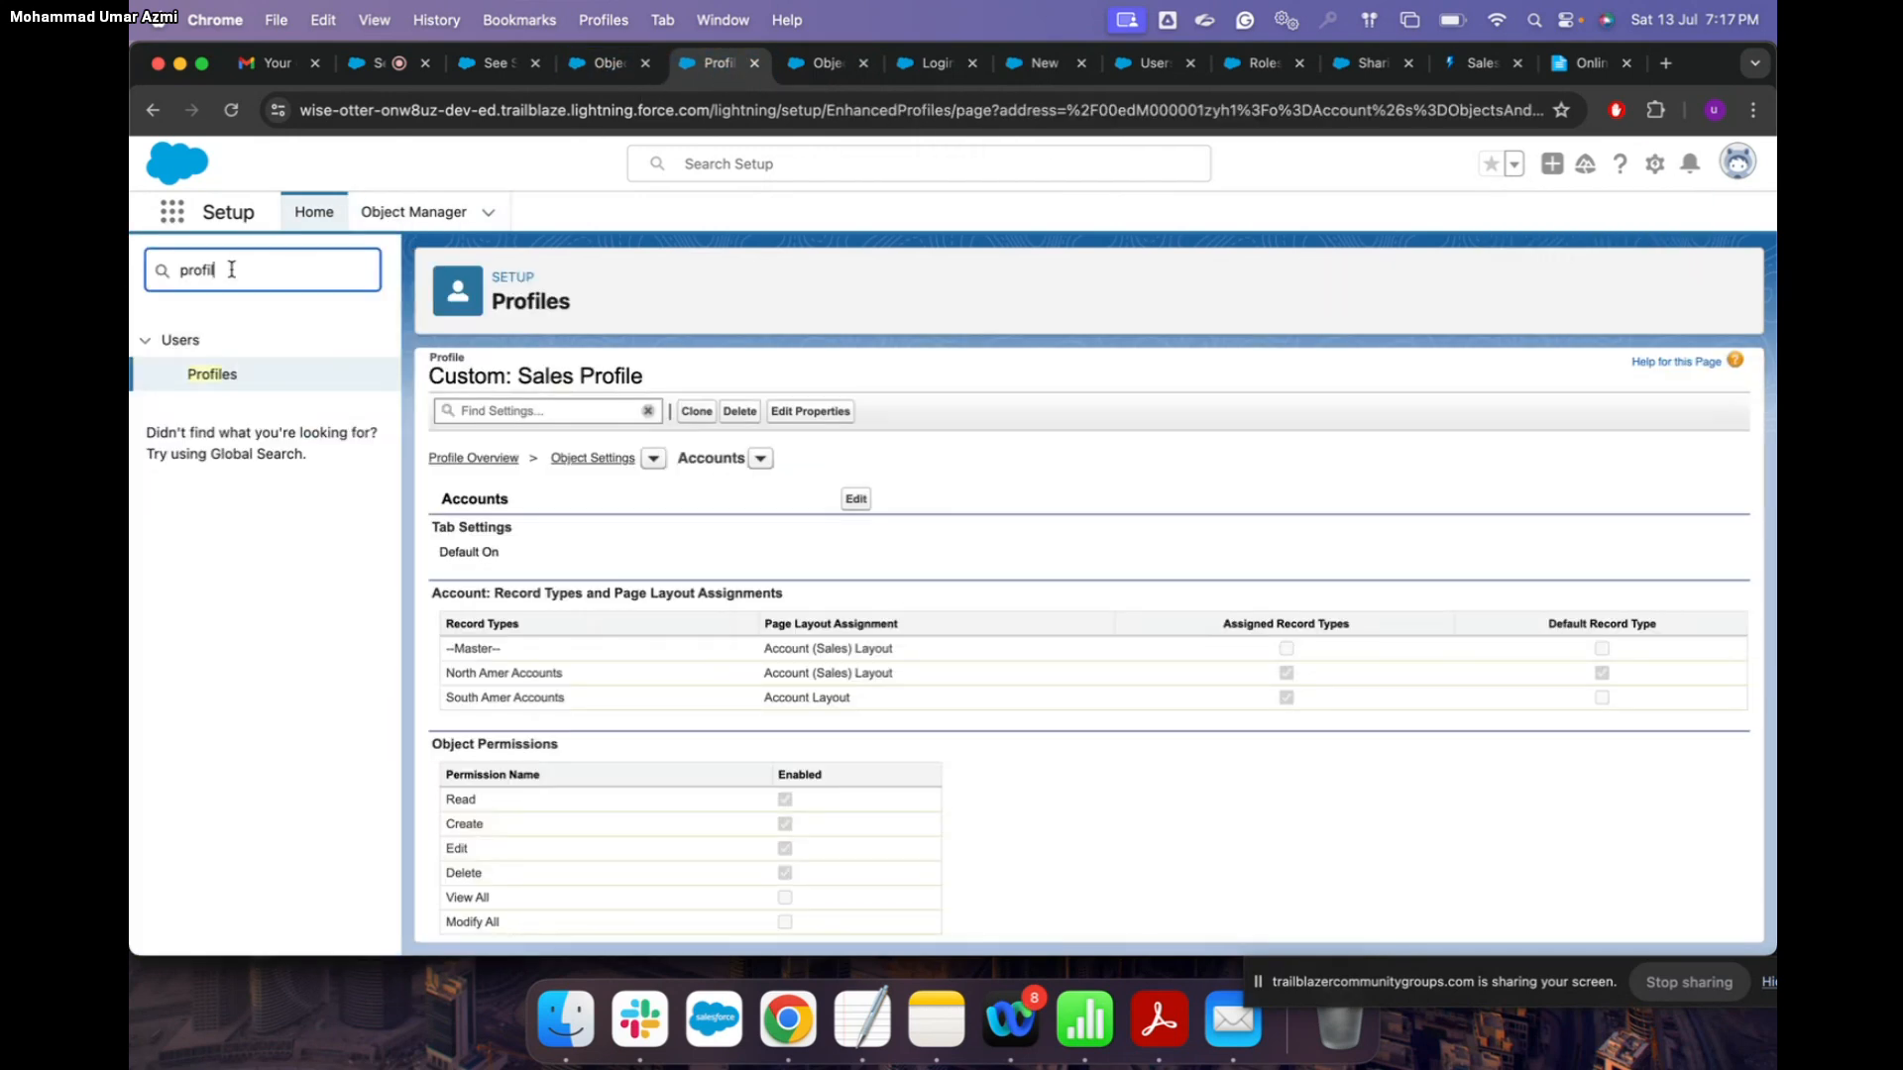
pyautogui.press('BackSpace')
pyautogui.press('BackSpace')
pyautogui.press('BackSpace')
pyautogui.press('BackSpace')
pyautogui.press('BackSpace')
pyautogui.press('BackSpace')
pyautogui.write('usrs')
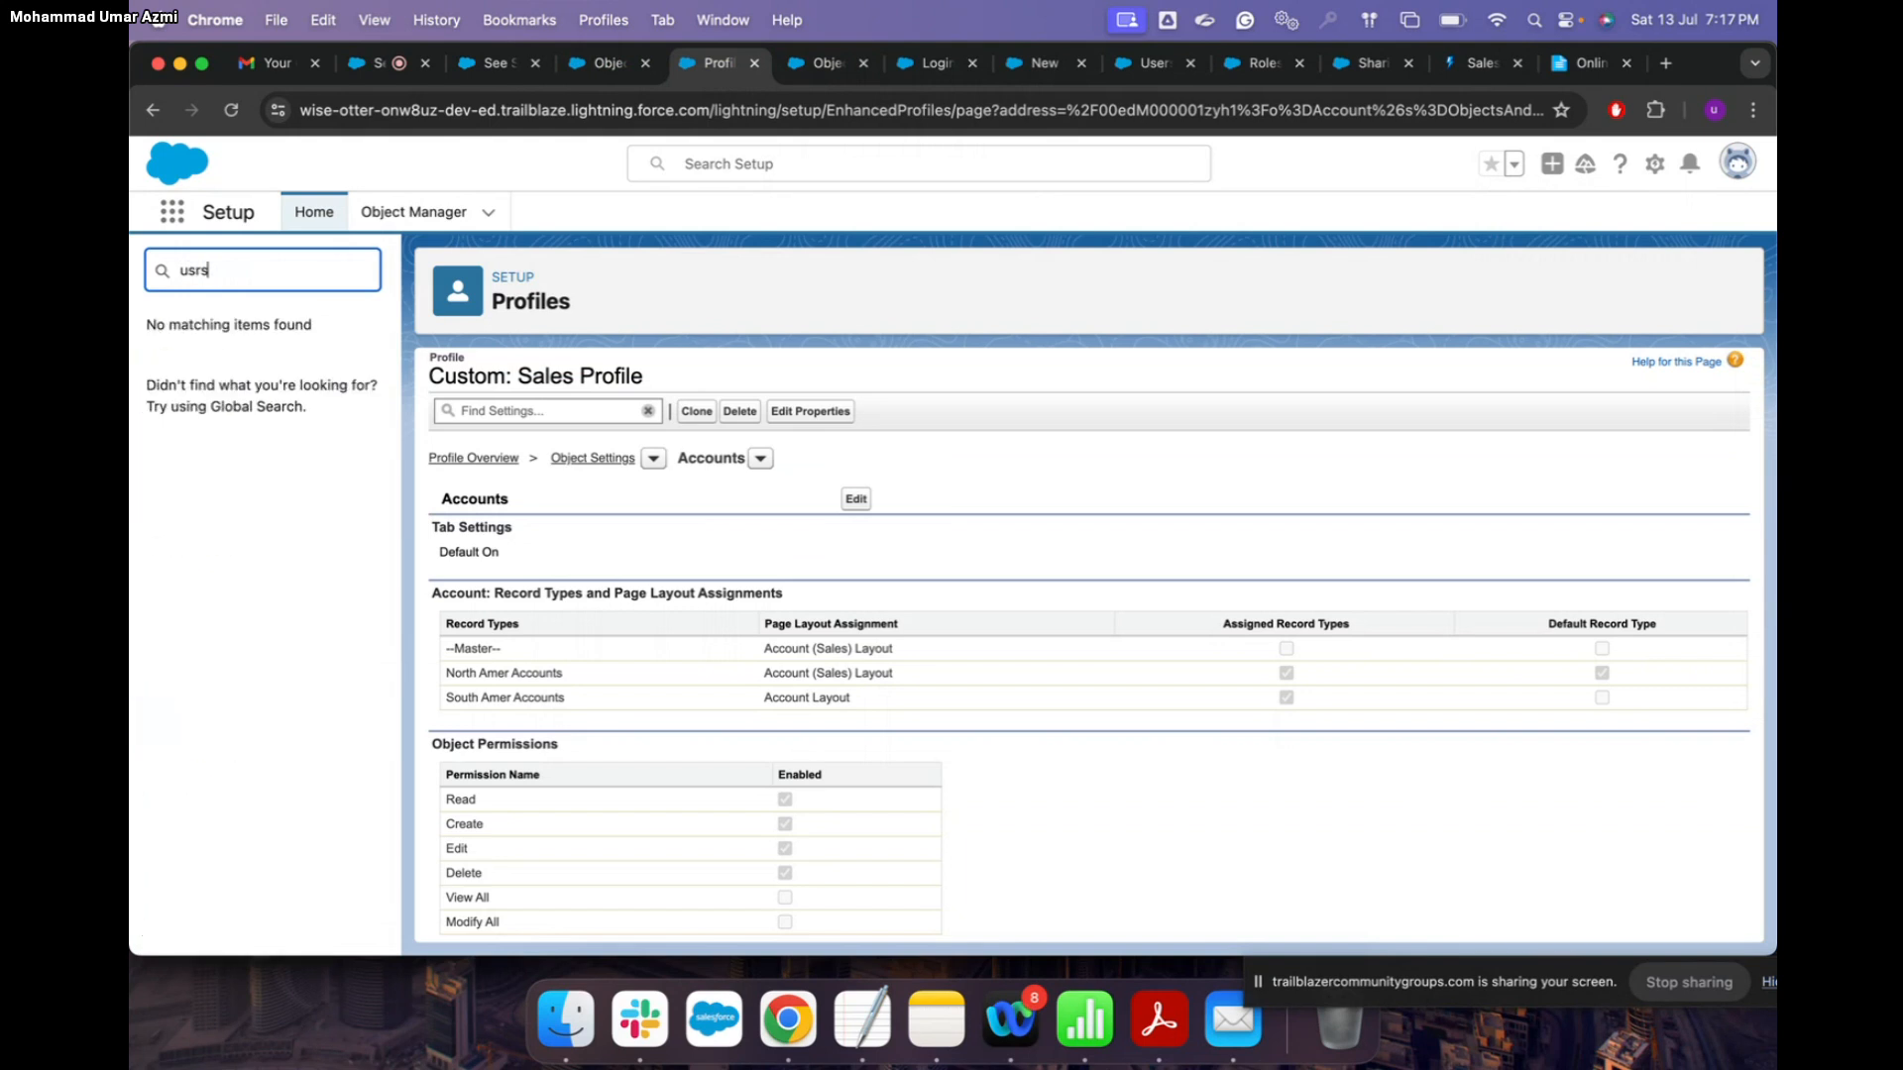
pyautogui.press('BackSpace')
pyautogui.write('r')
pyautogui.press('BackSpace')
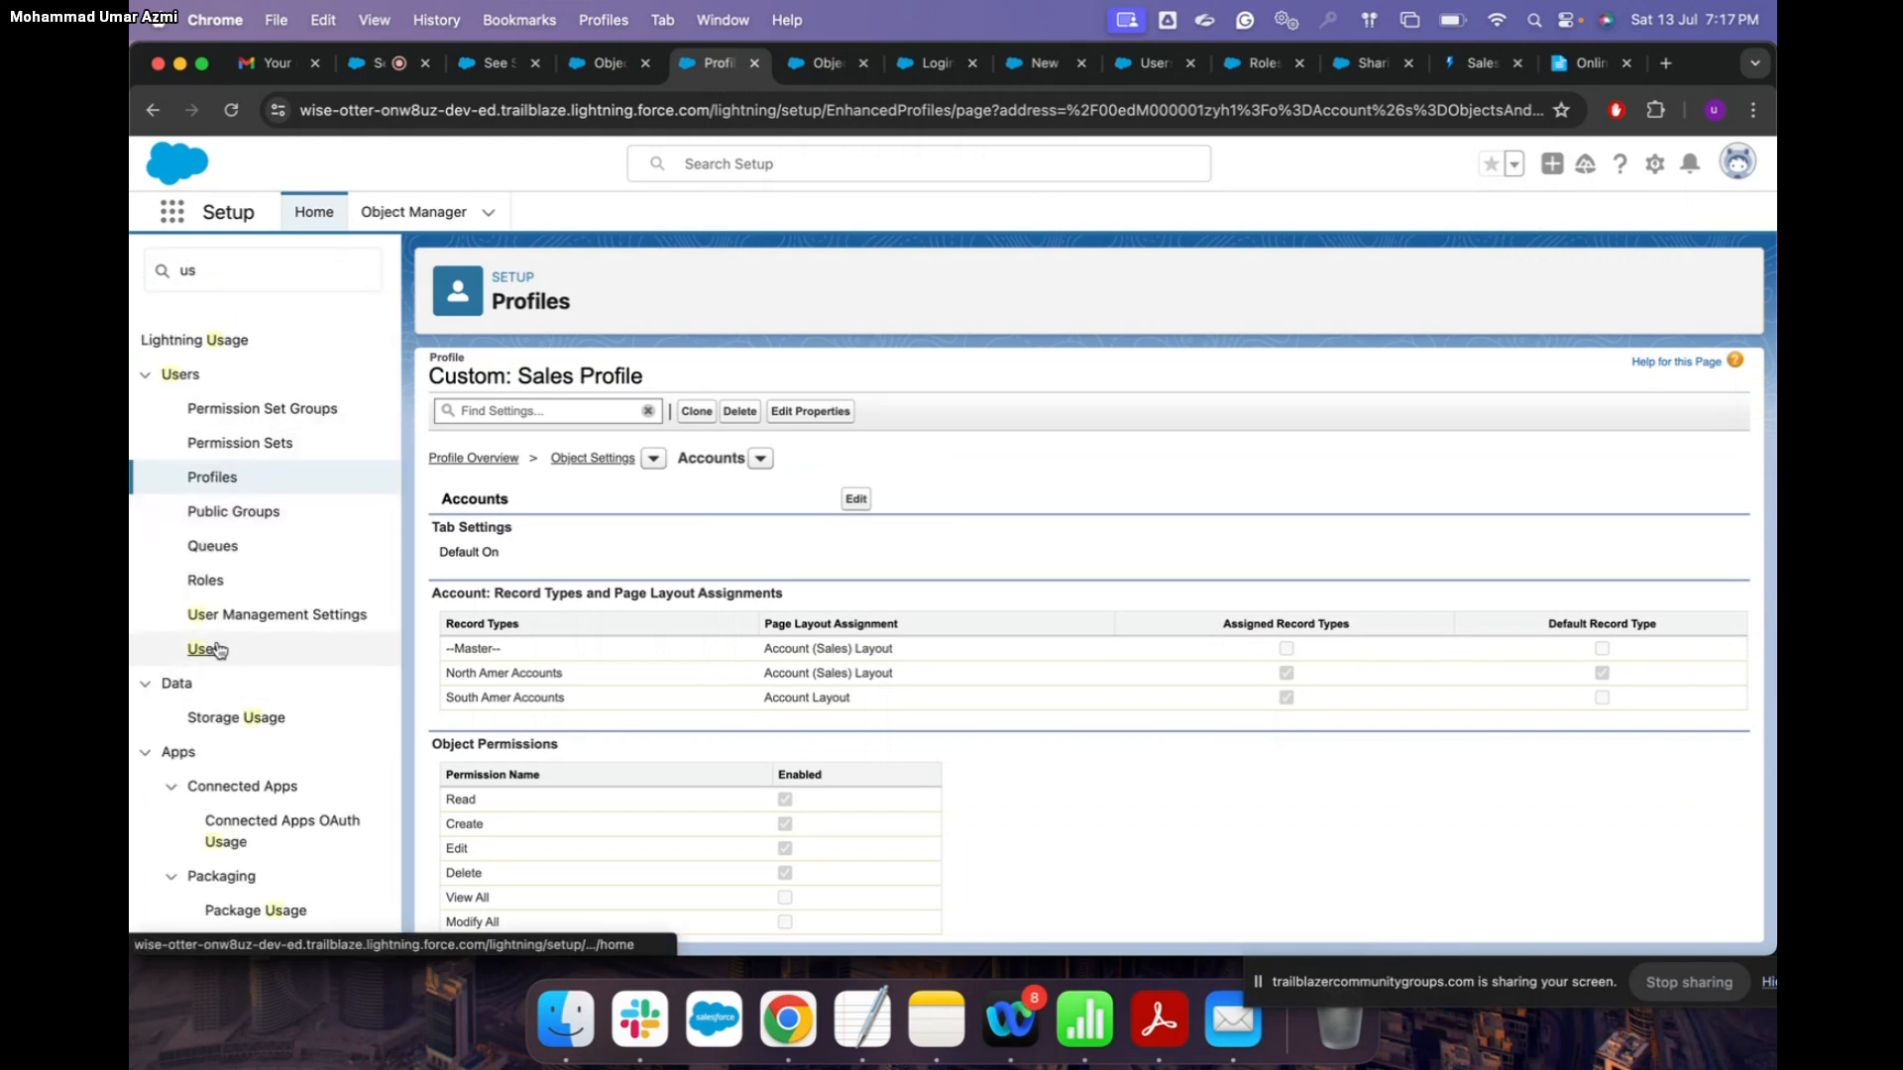
pyautogui.click(208, 649)
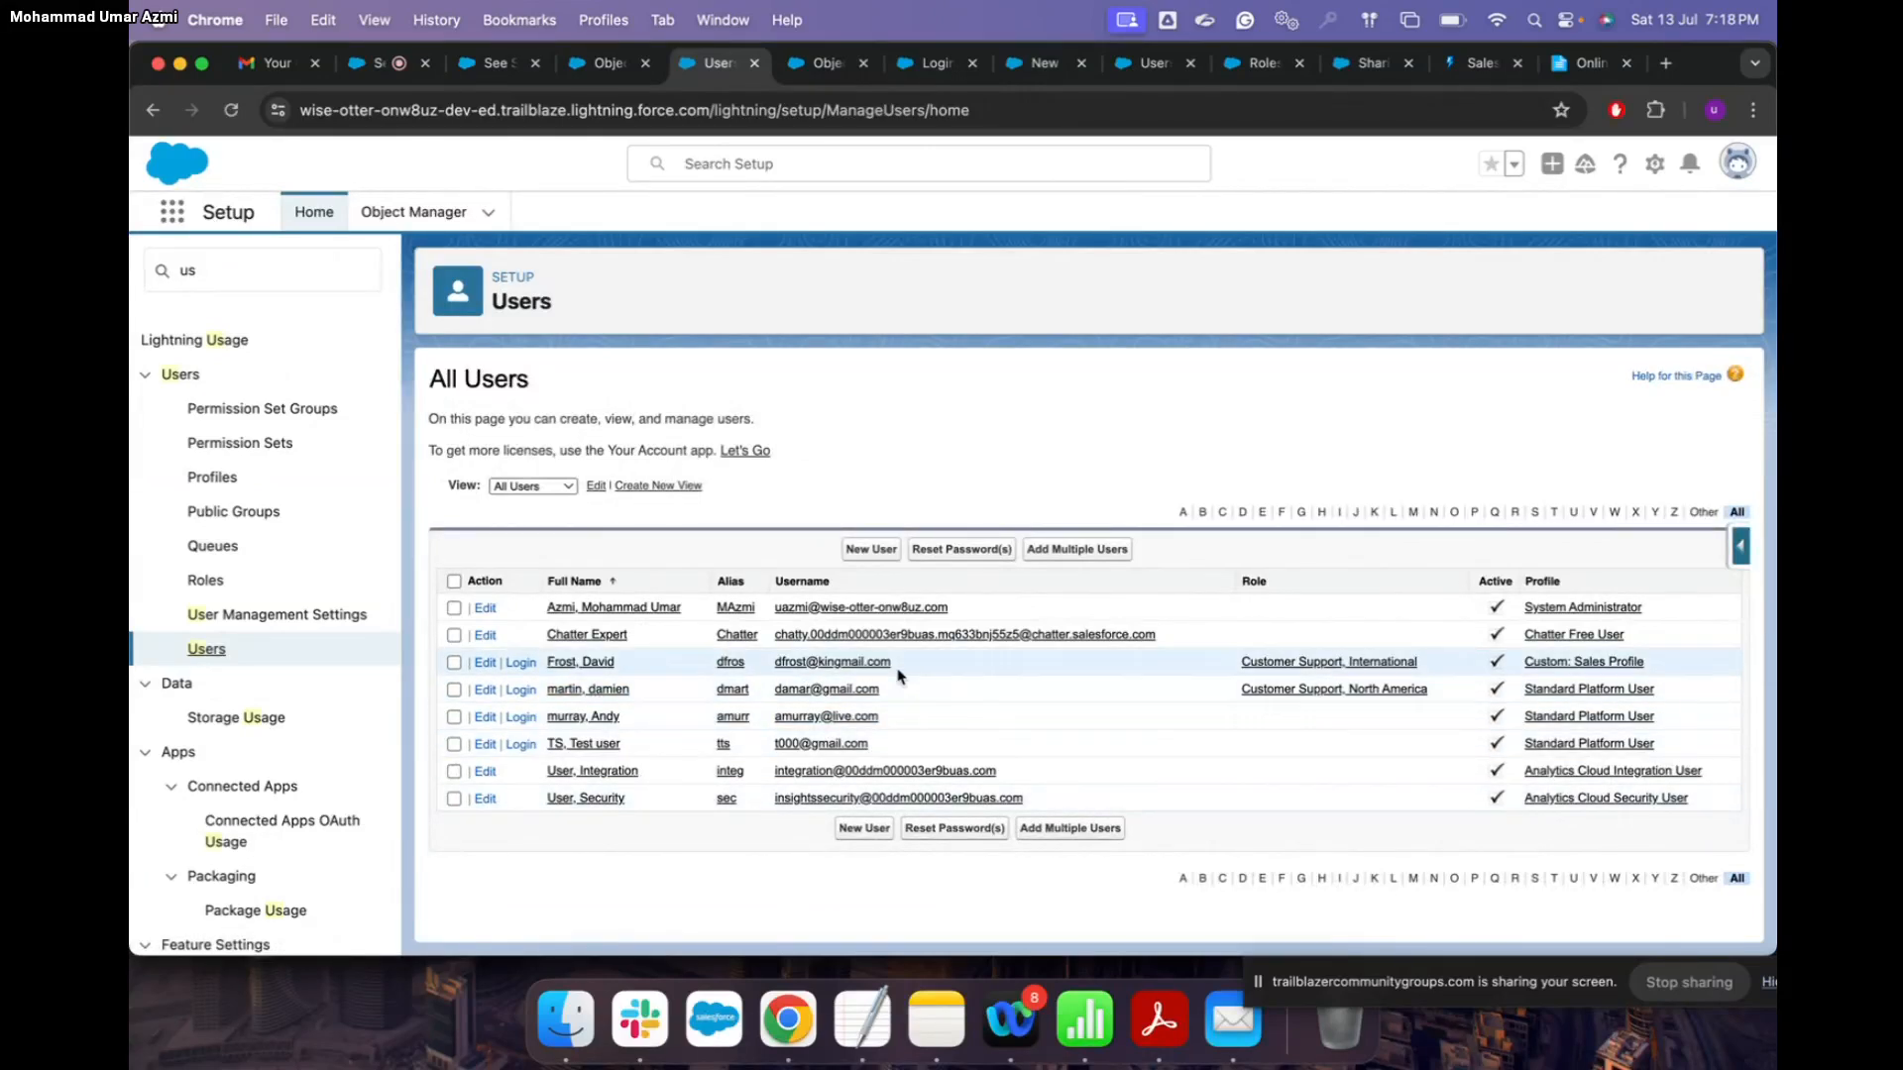
# Step: Log in as the Sales Profile user, go to Accounts, and dismiss the Go Mobile panel
pyautogui.click(521, 663)
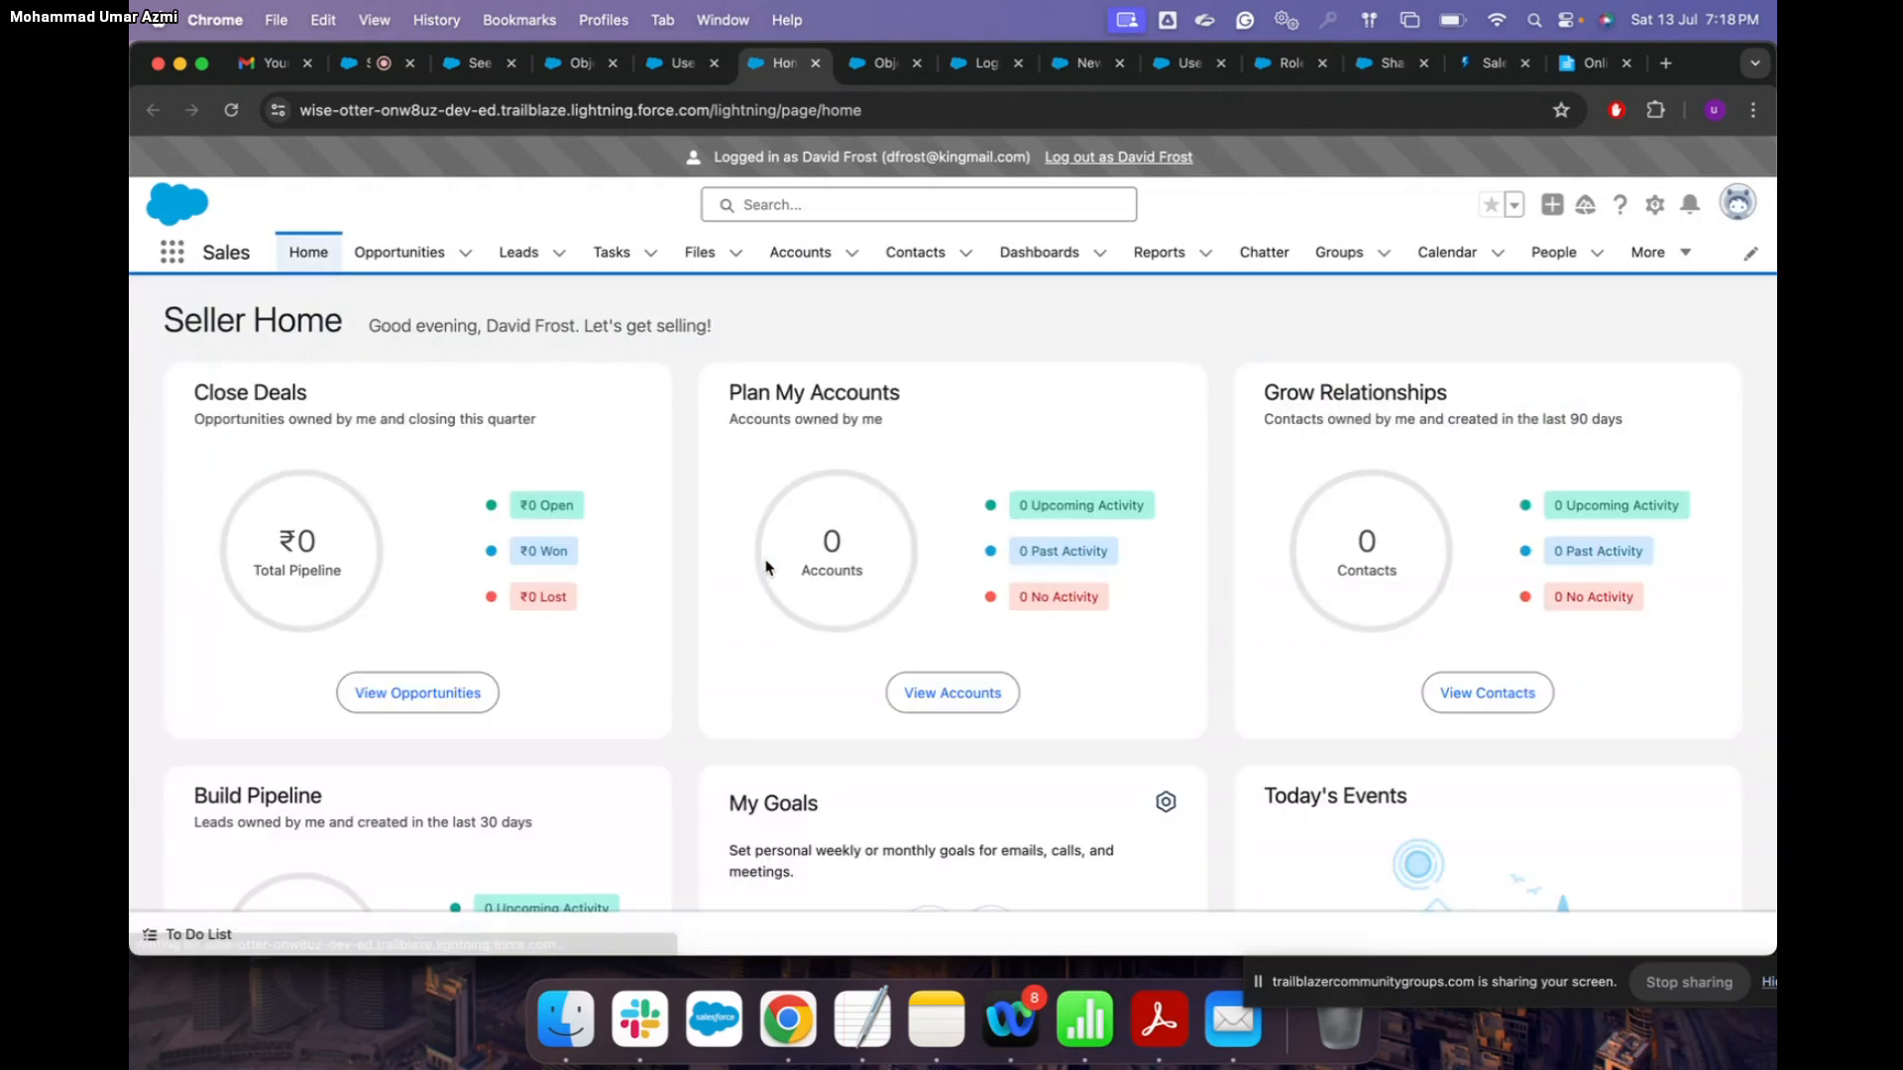
pyautogui.click(802, 264)
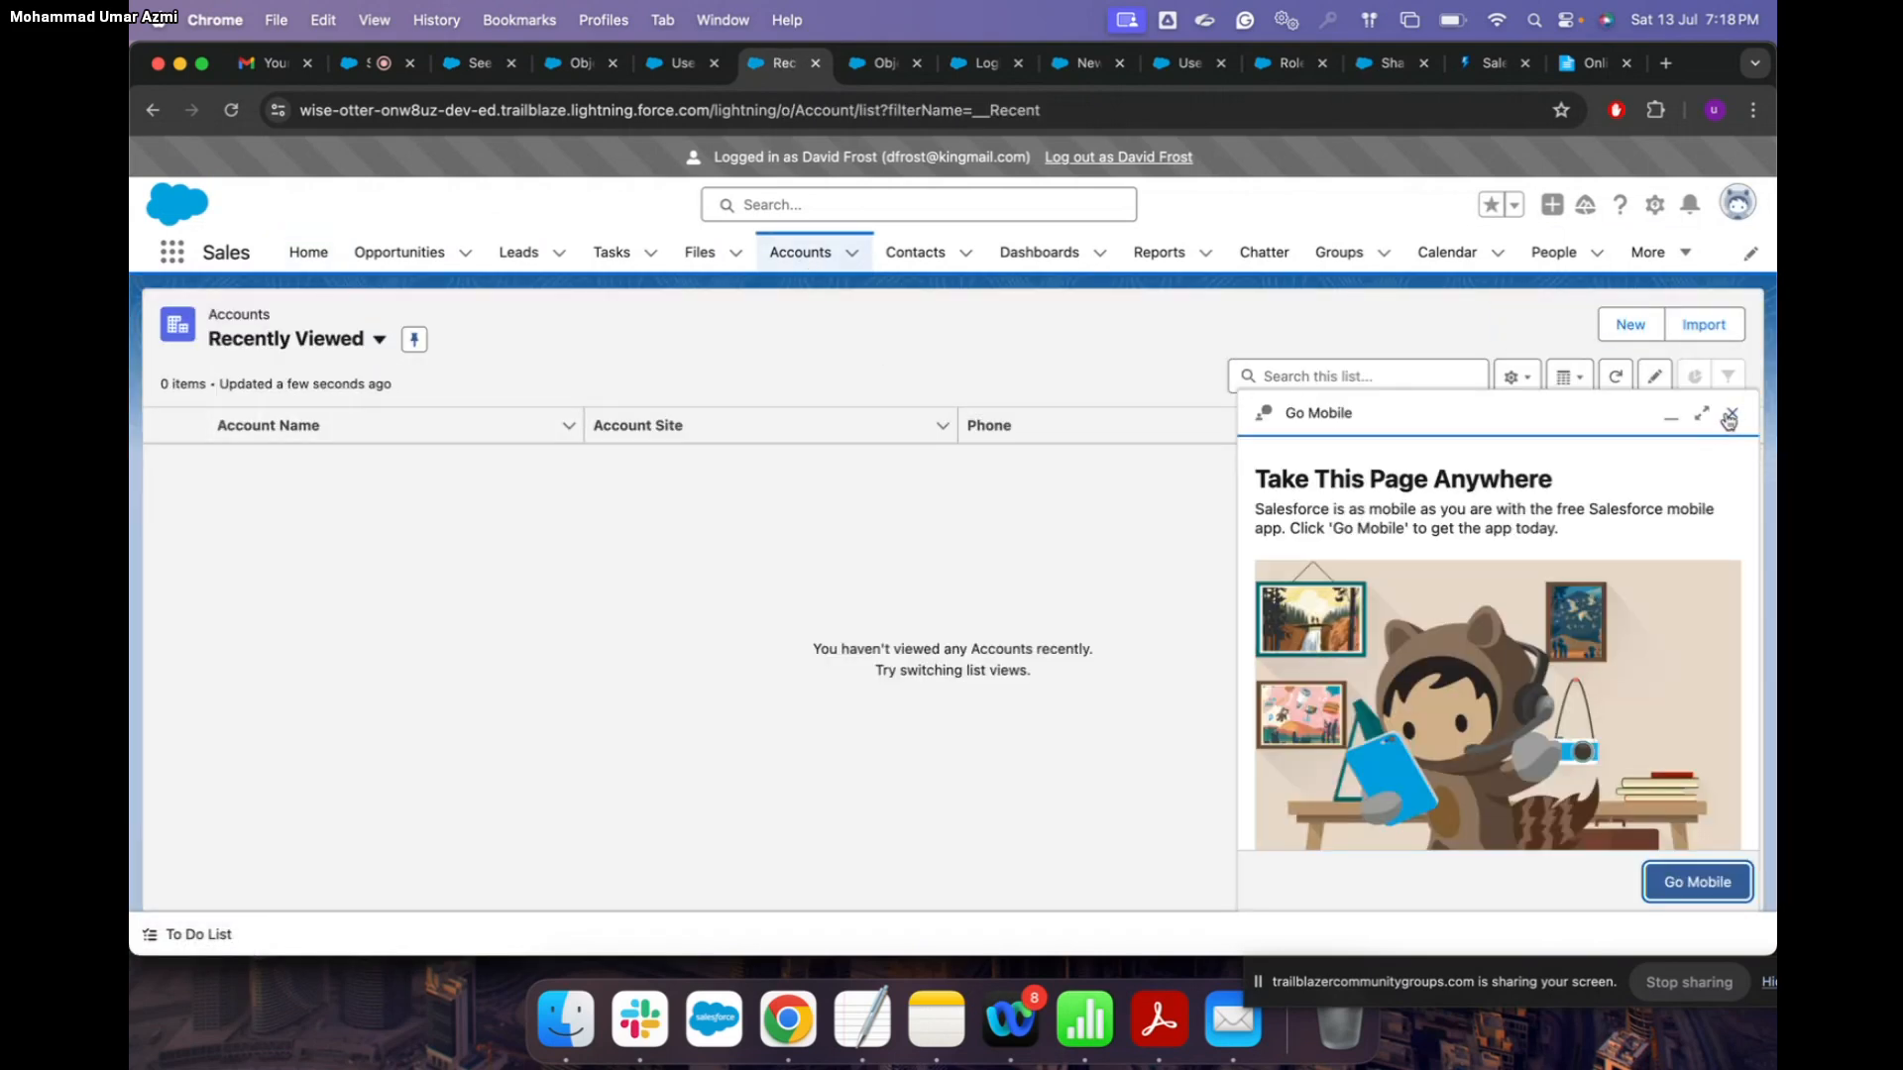
pyautogui.click(1730, 417)
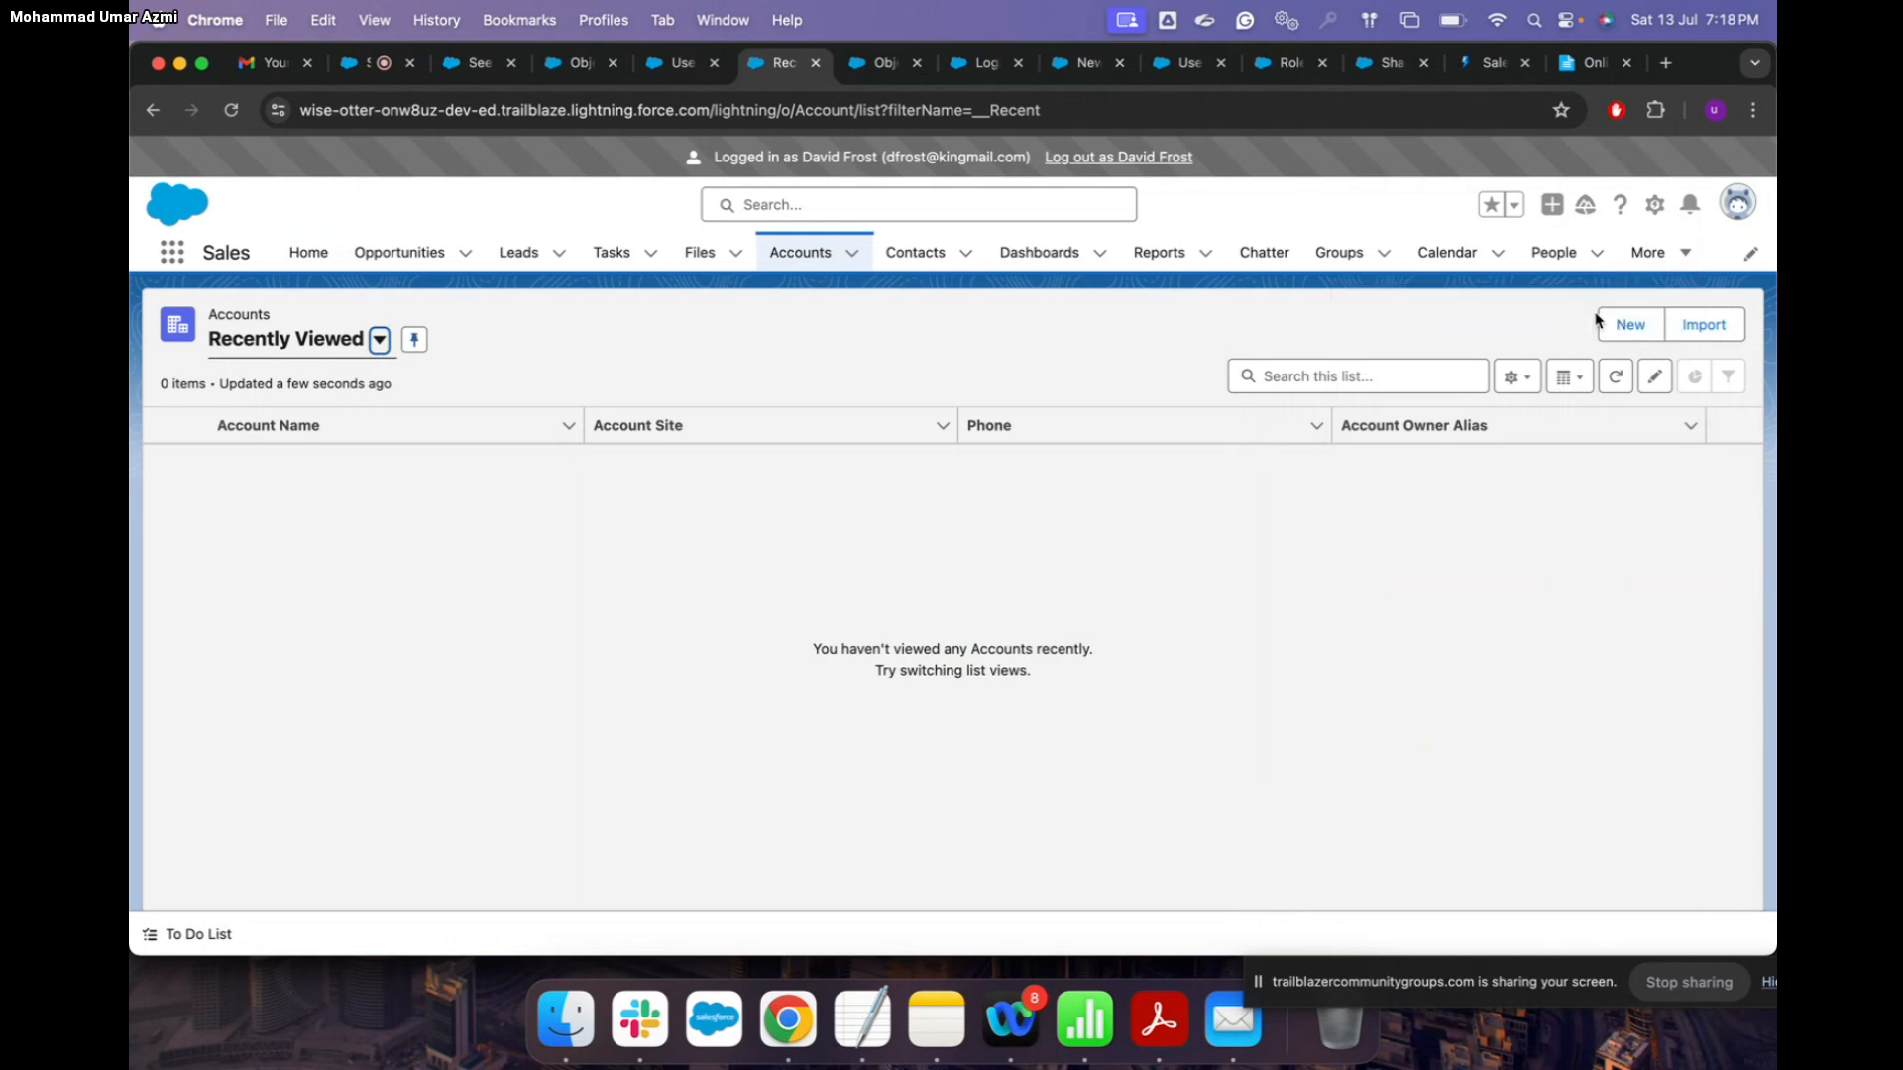
# Step: Switch to the All Accounts list view and open Burlington Textiles Corp of America
pyautogui.click(379, 341)
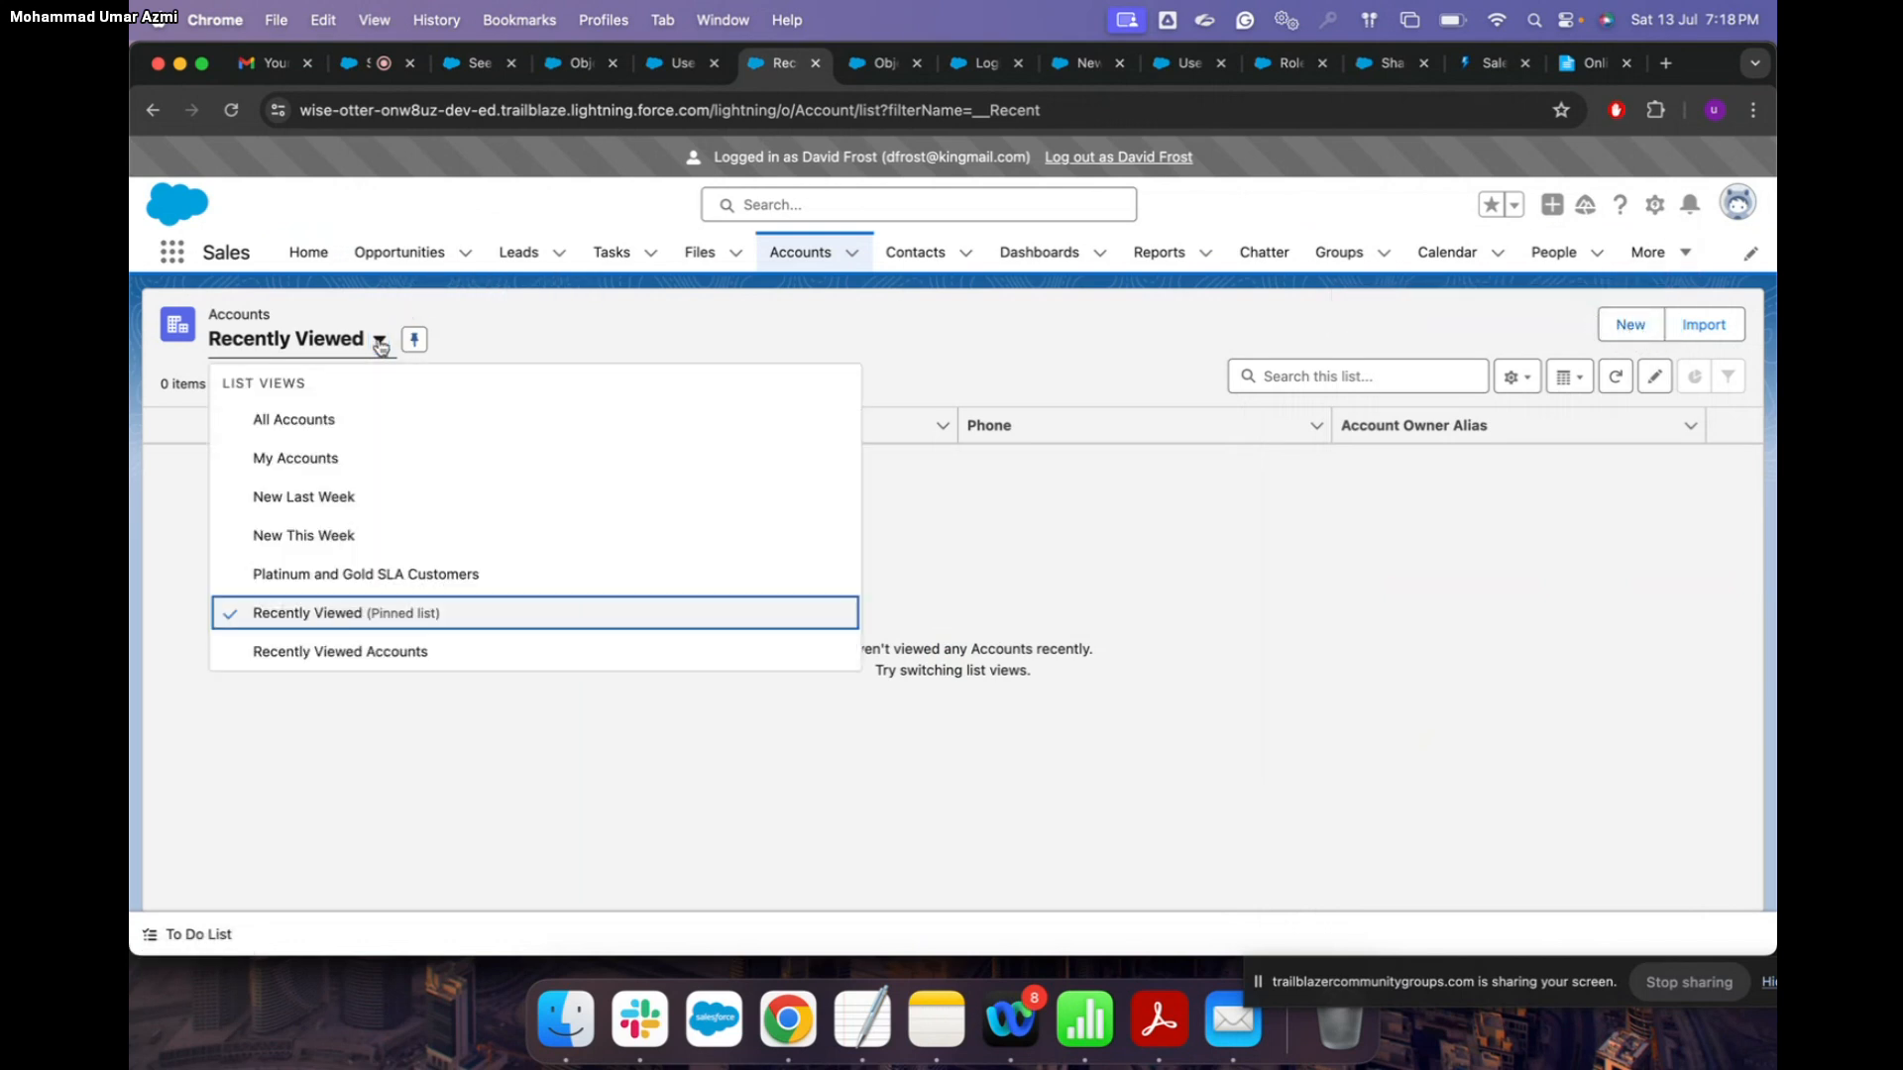
pyautogui.click(342, 461)
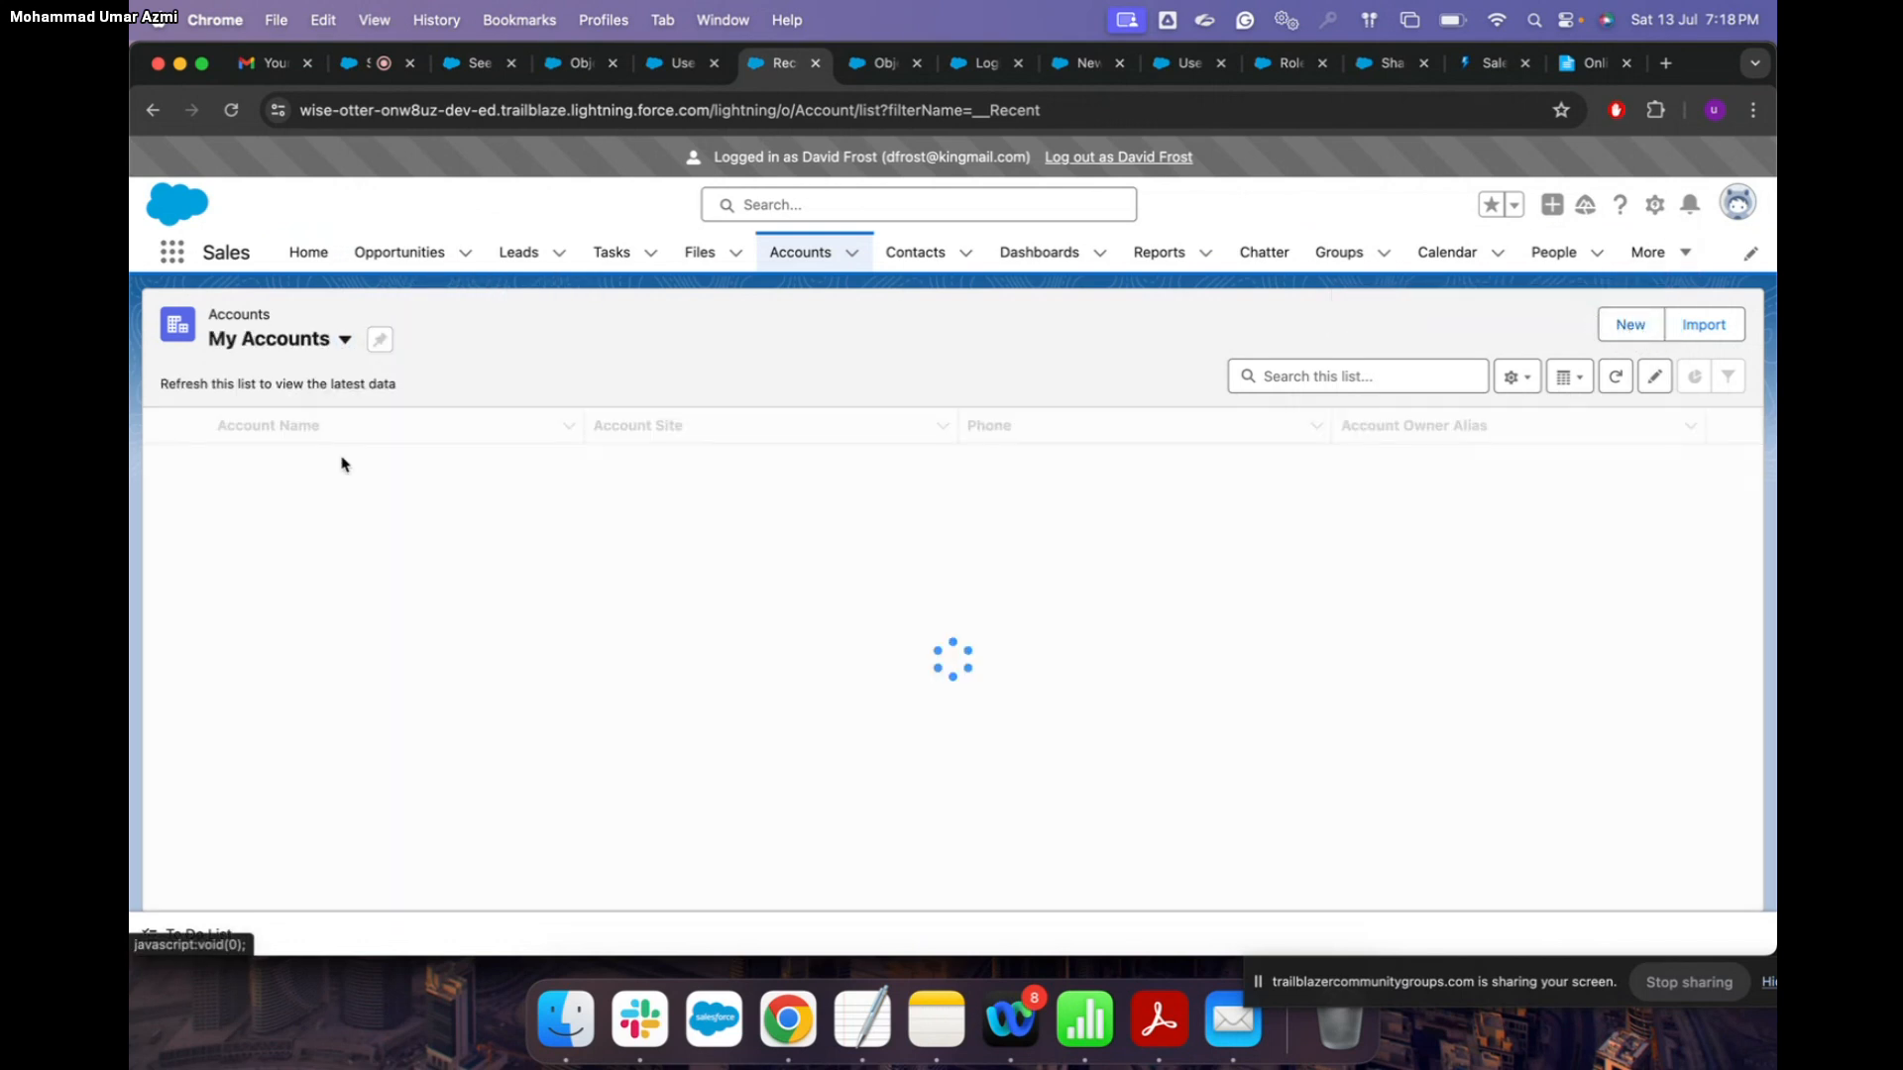
pyautogui.click(345, 340)
pyautogui.click(317, 421)
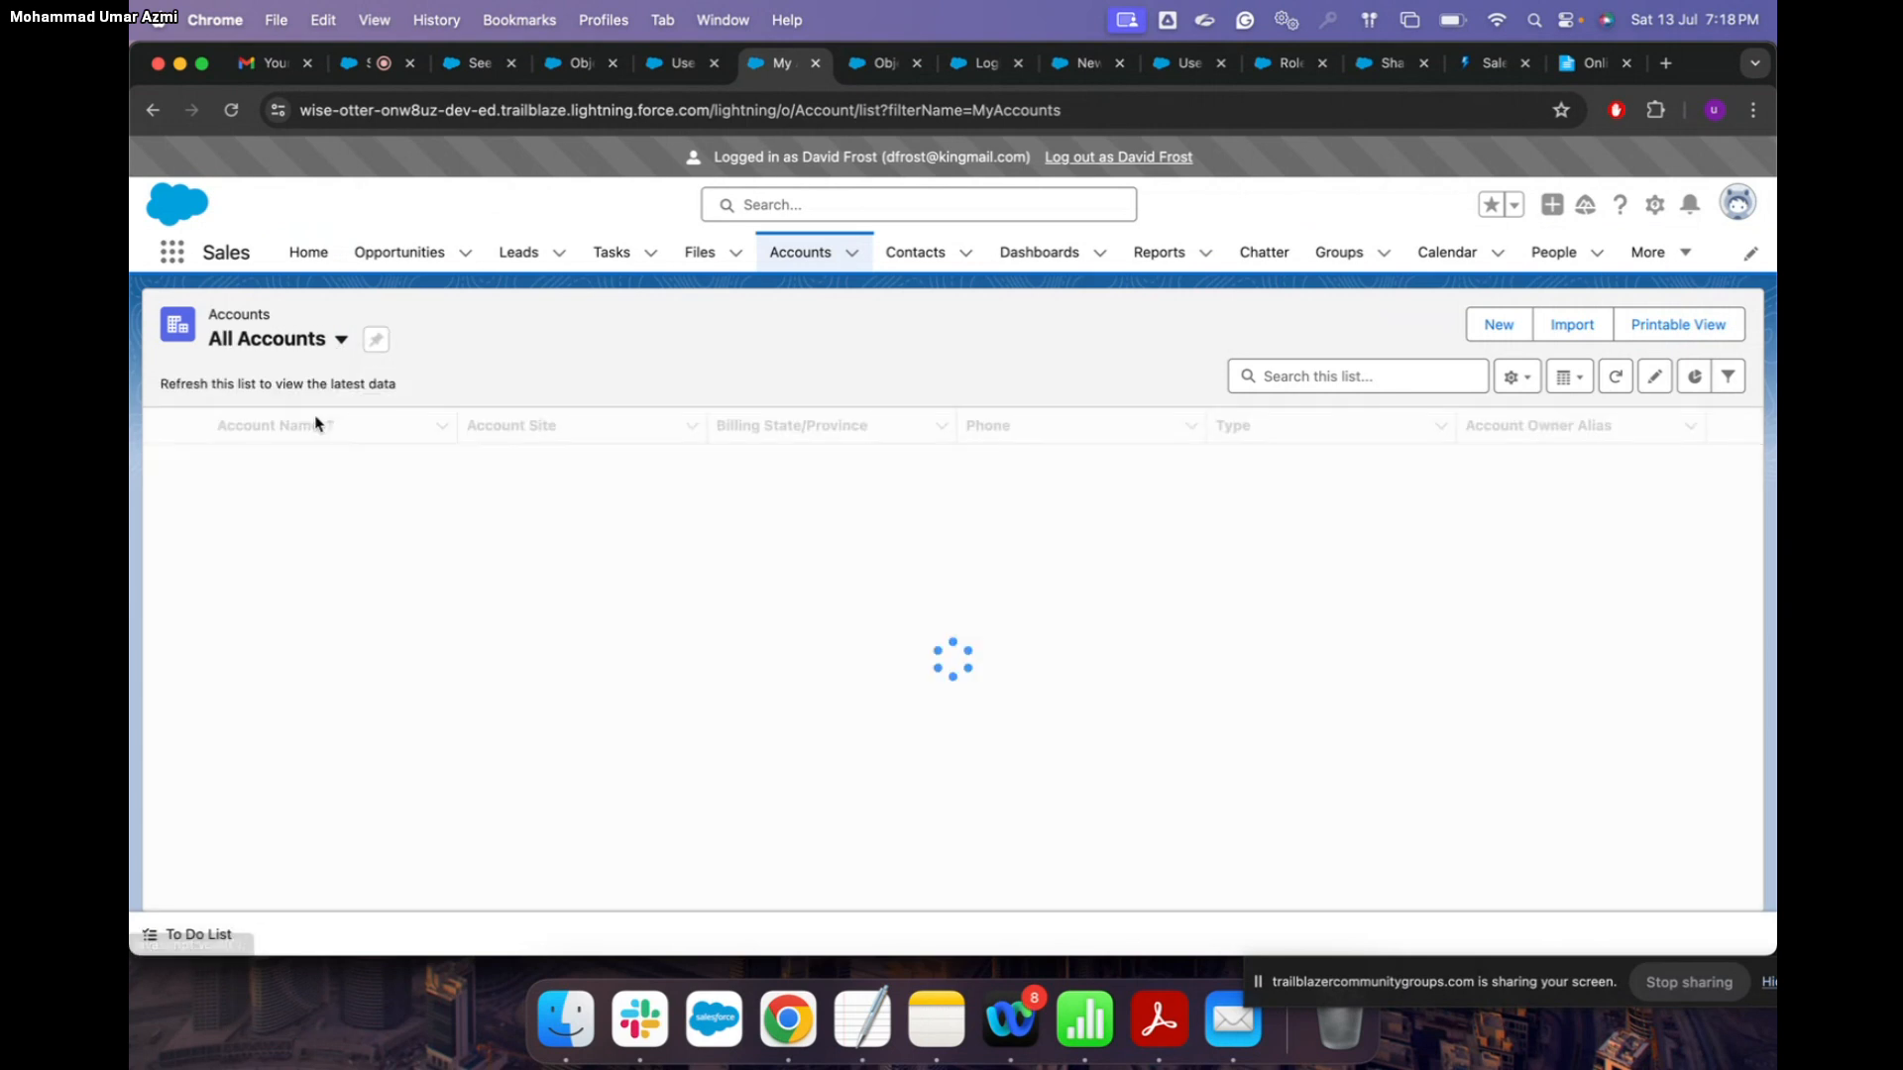
pyautogui.click(365, 468)
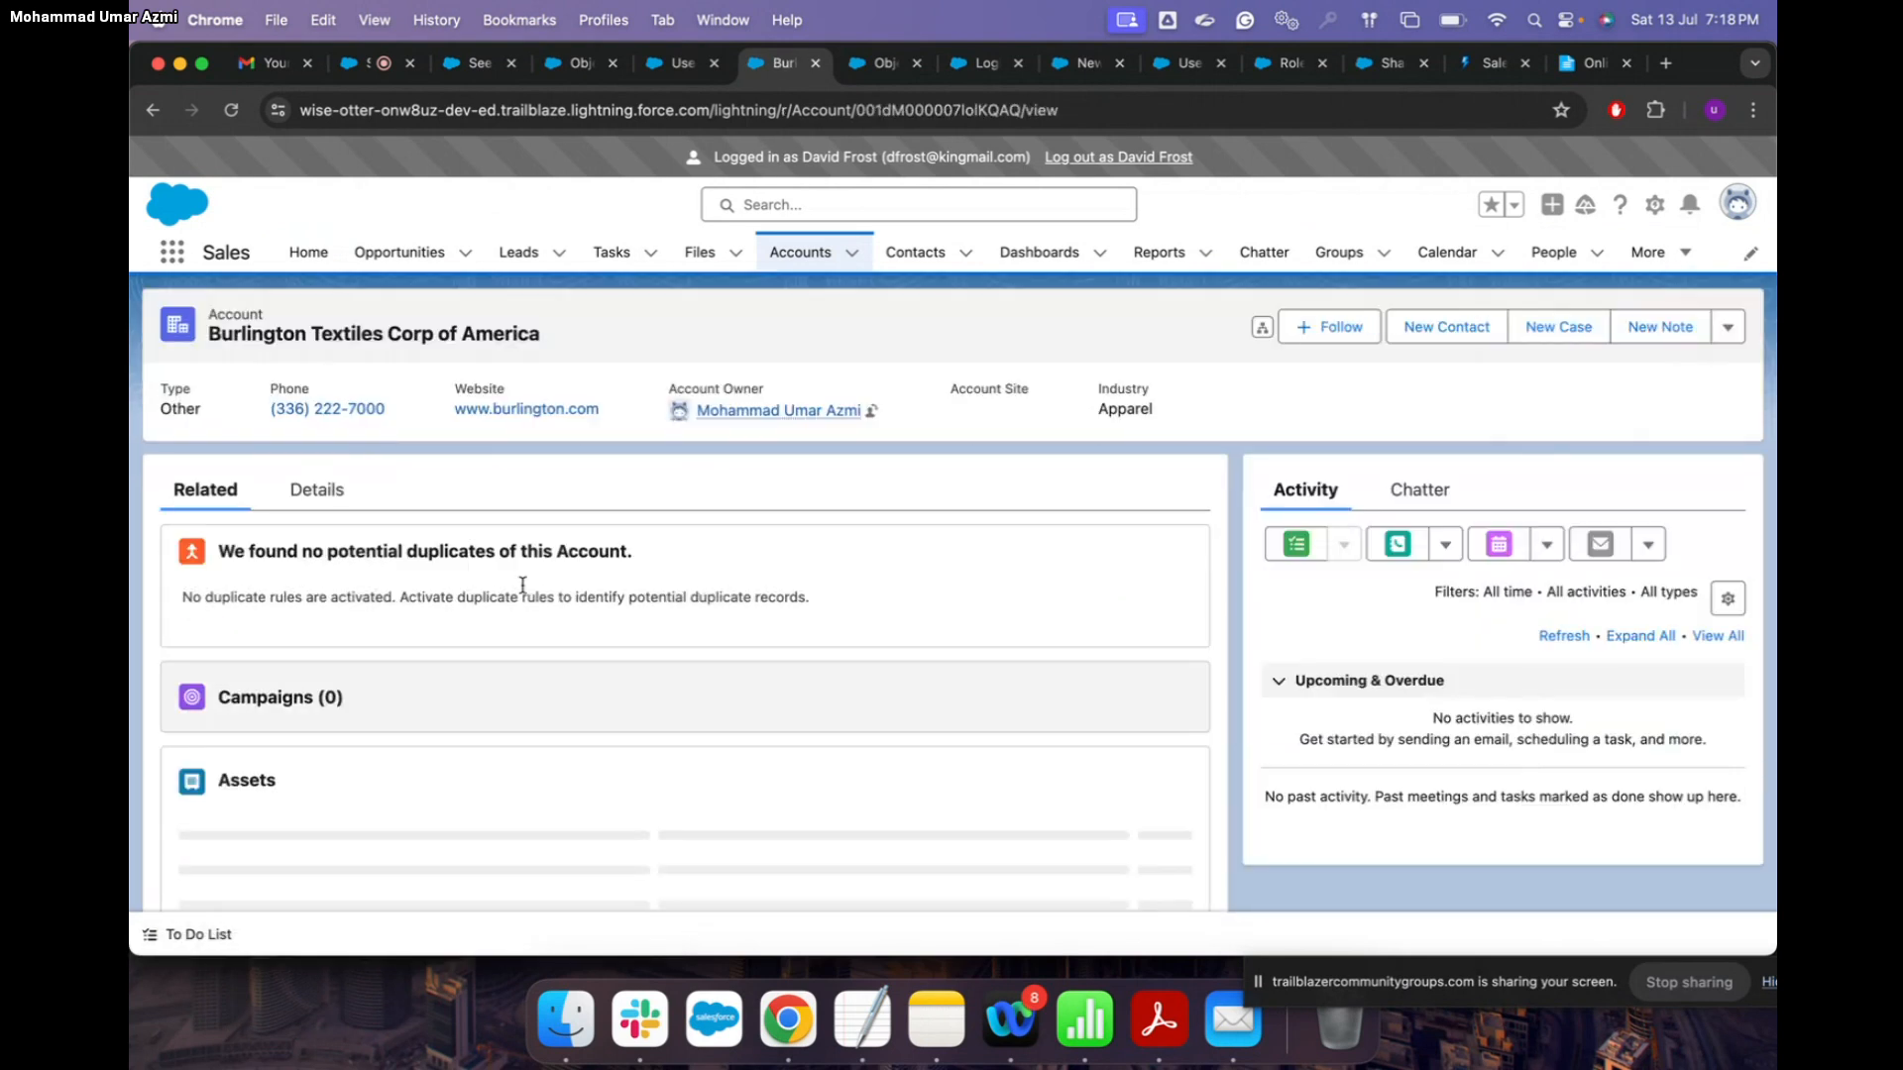
pyautogui.click(333, 486)
pyautogui.scroll(-3, 534, 607)
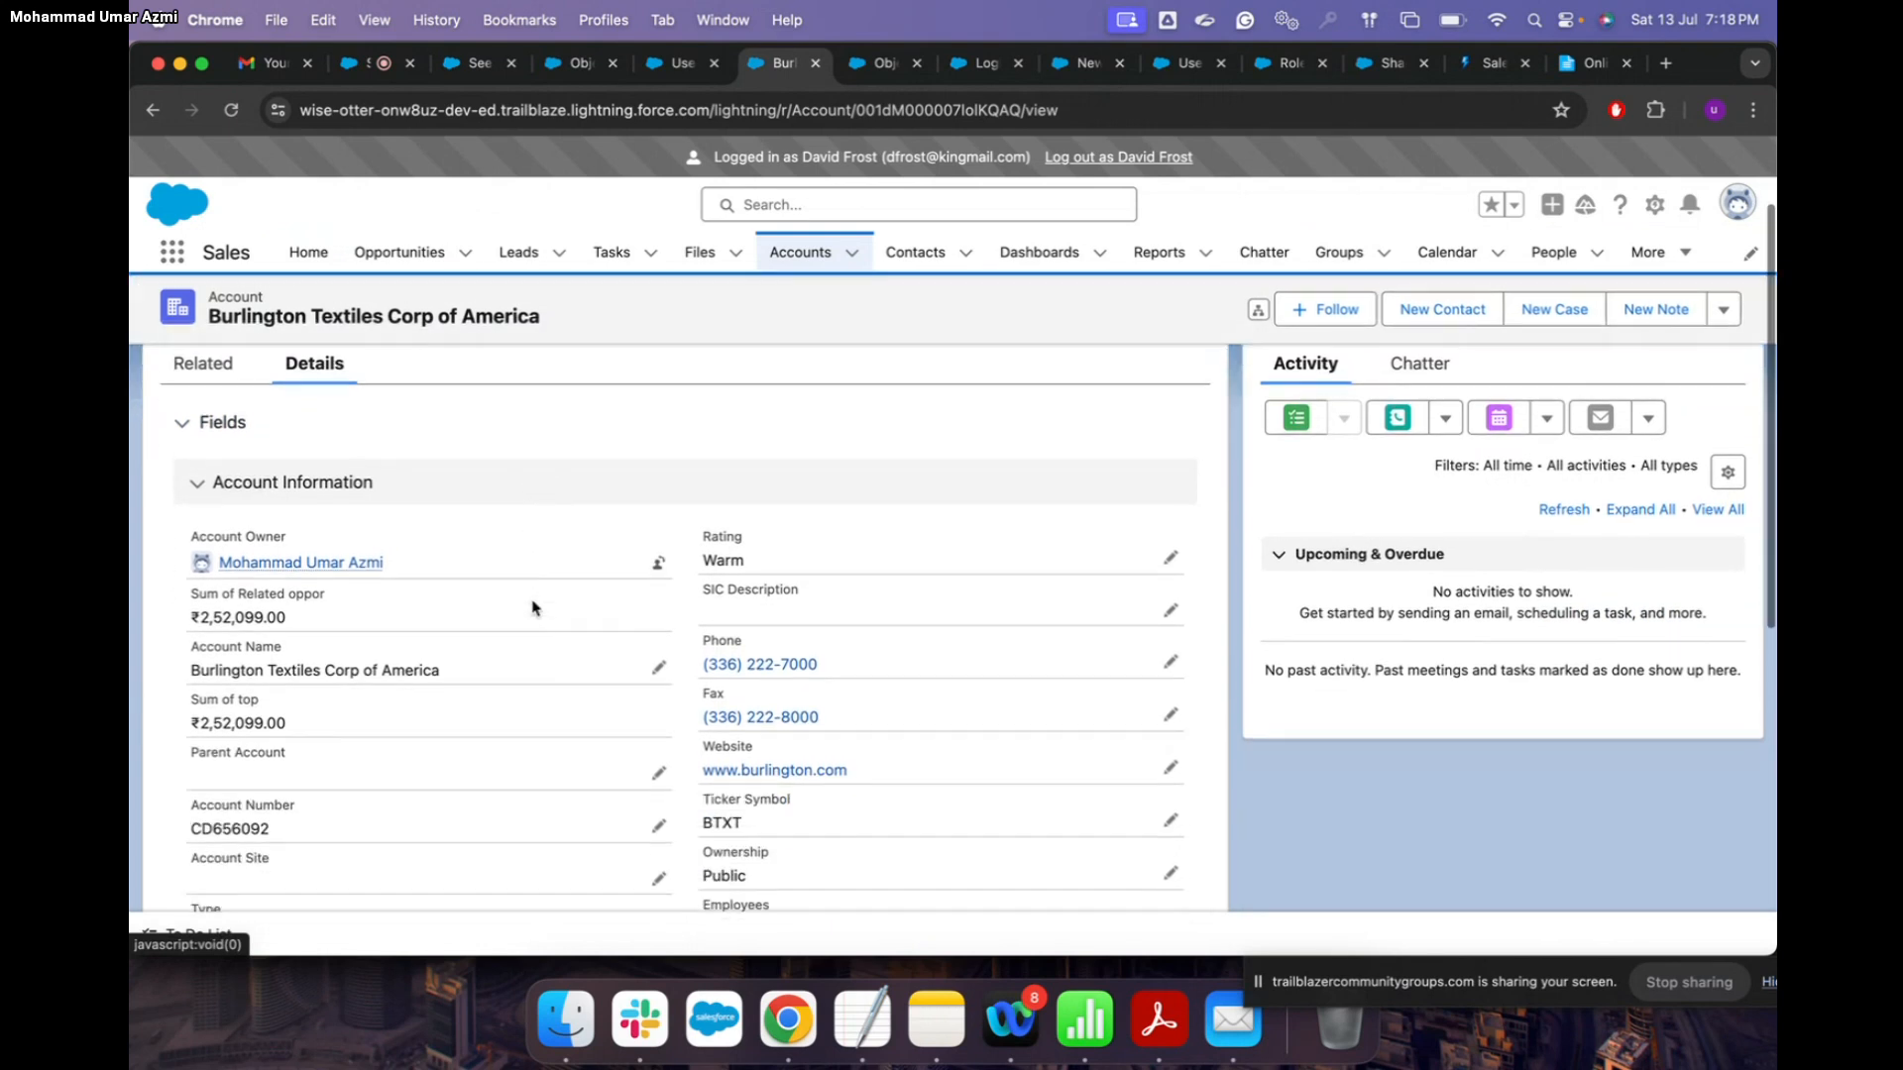
pyautogui.scroll(-5, 534, 608)
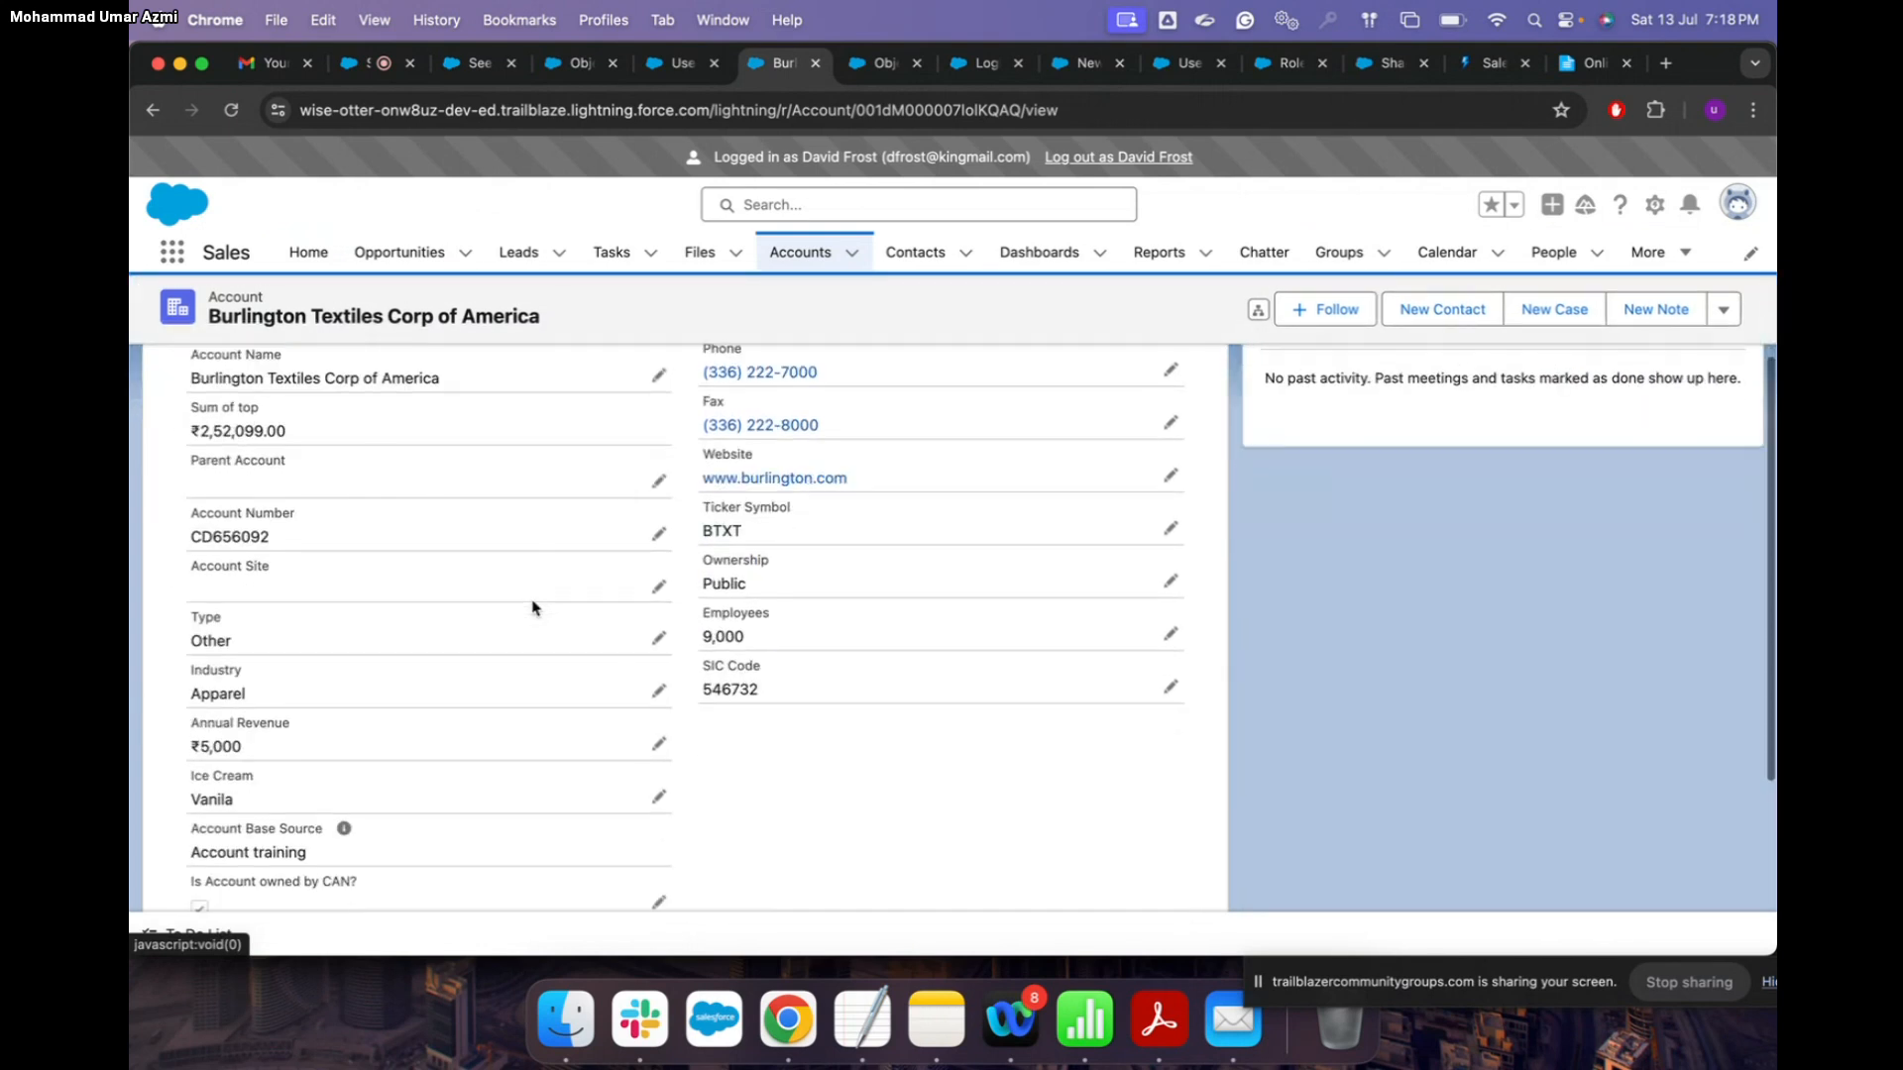
pyautogui.scroll(3, 533, 607)
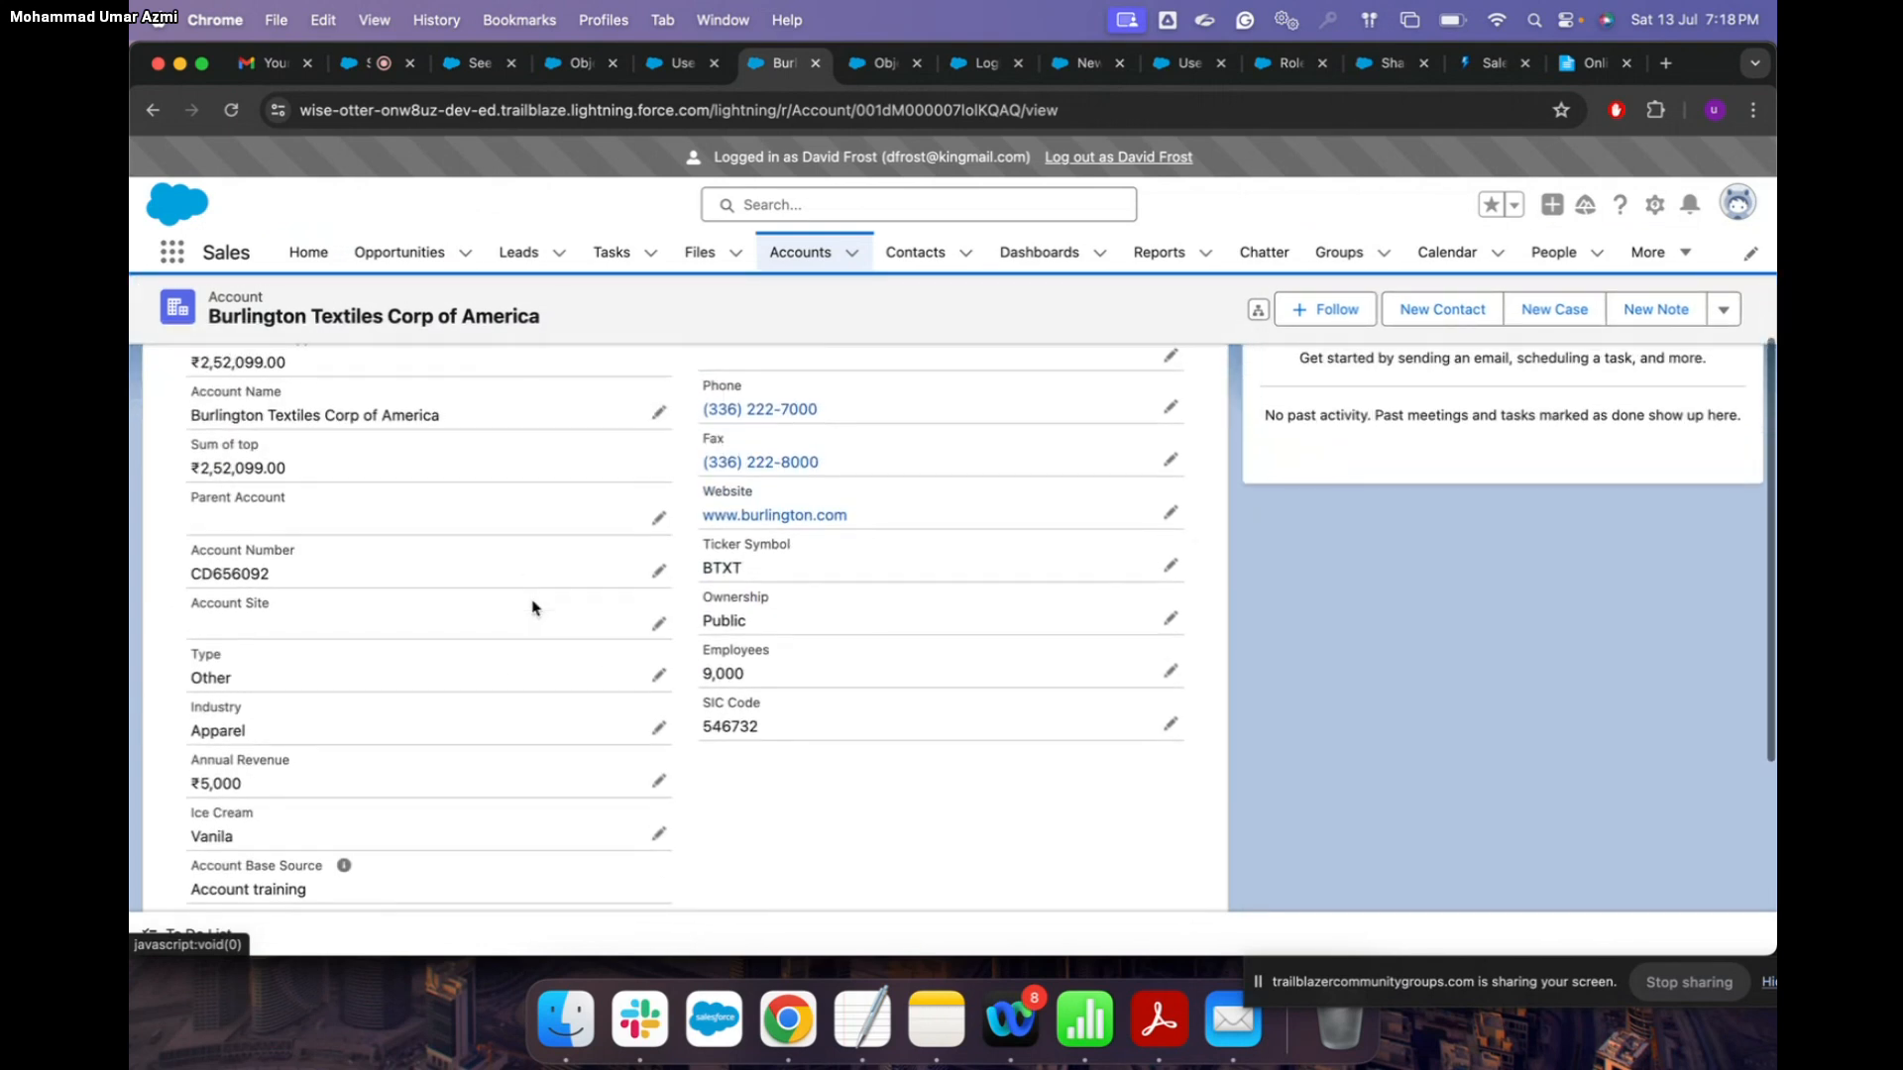
pyautogui.scroll(2, 532, 608)
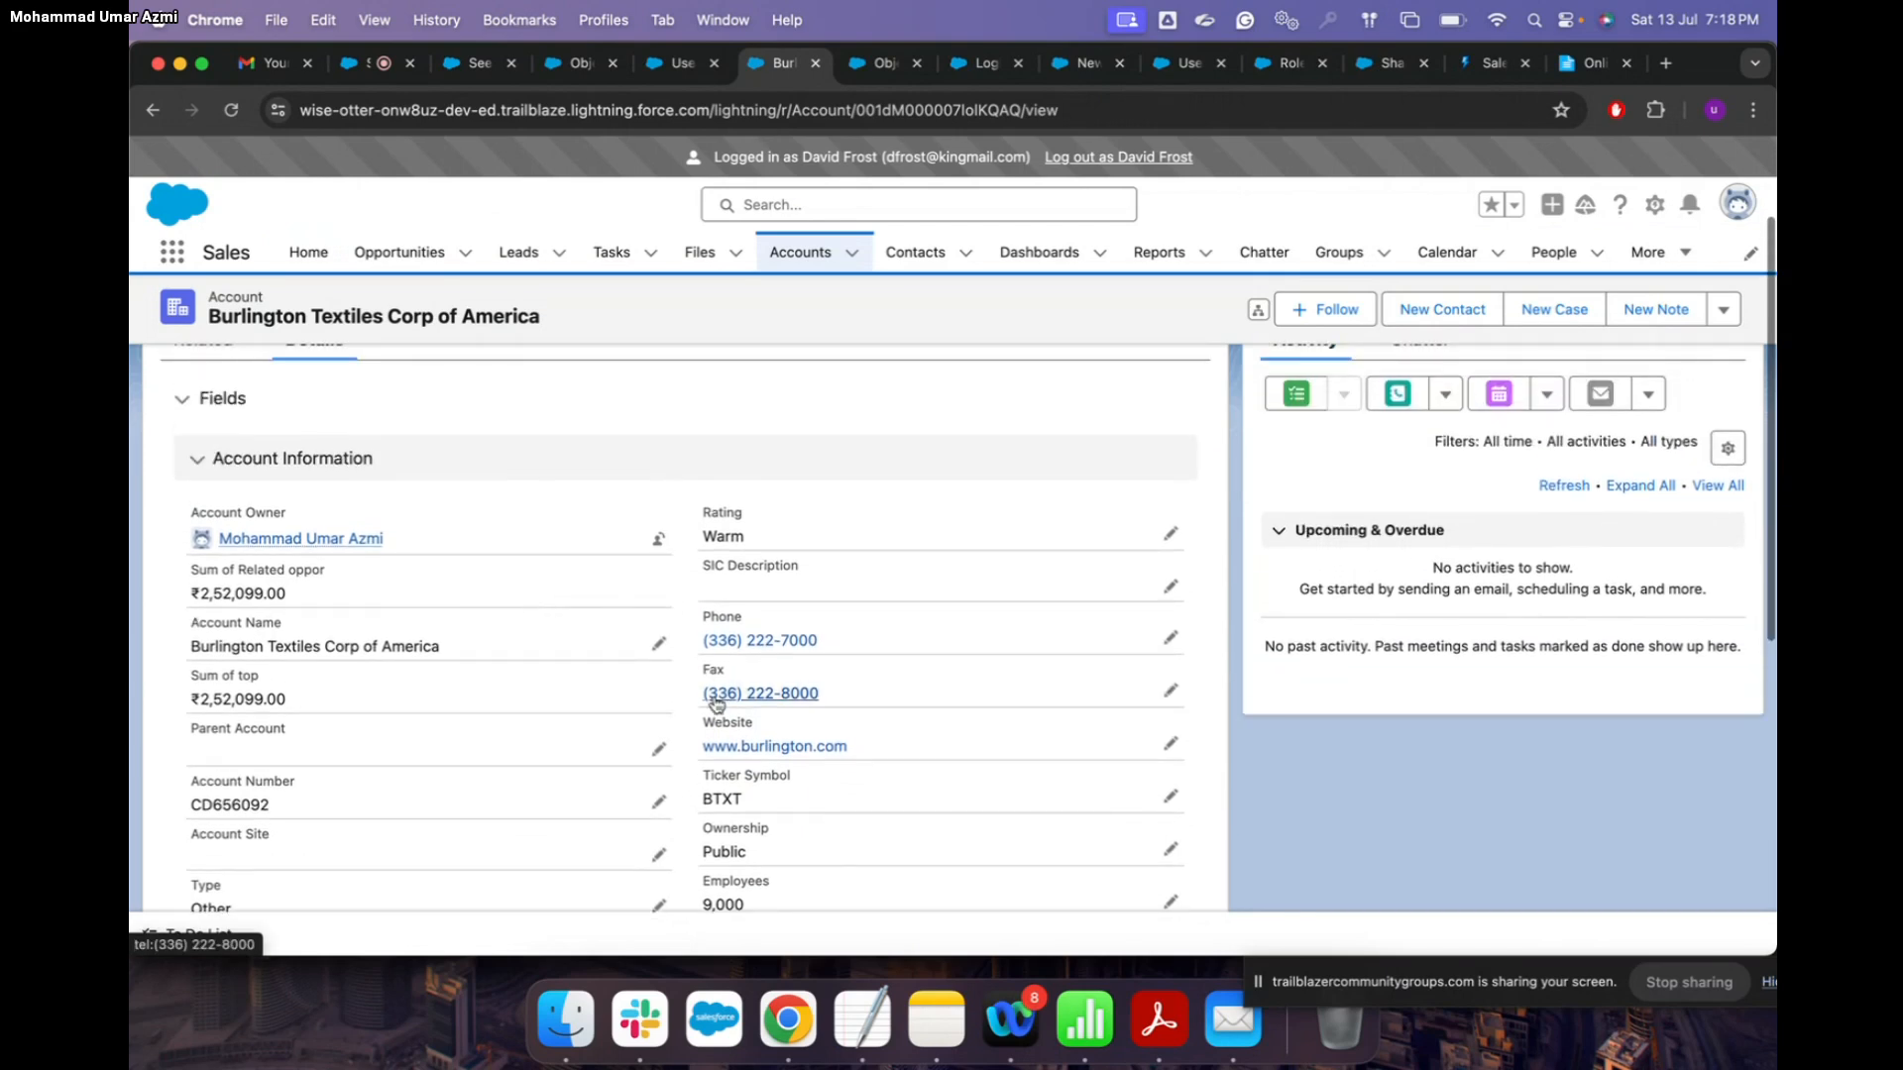
pyautogui.scroll(-2, 1007, 601)
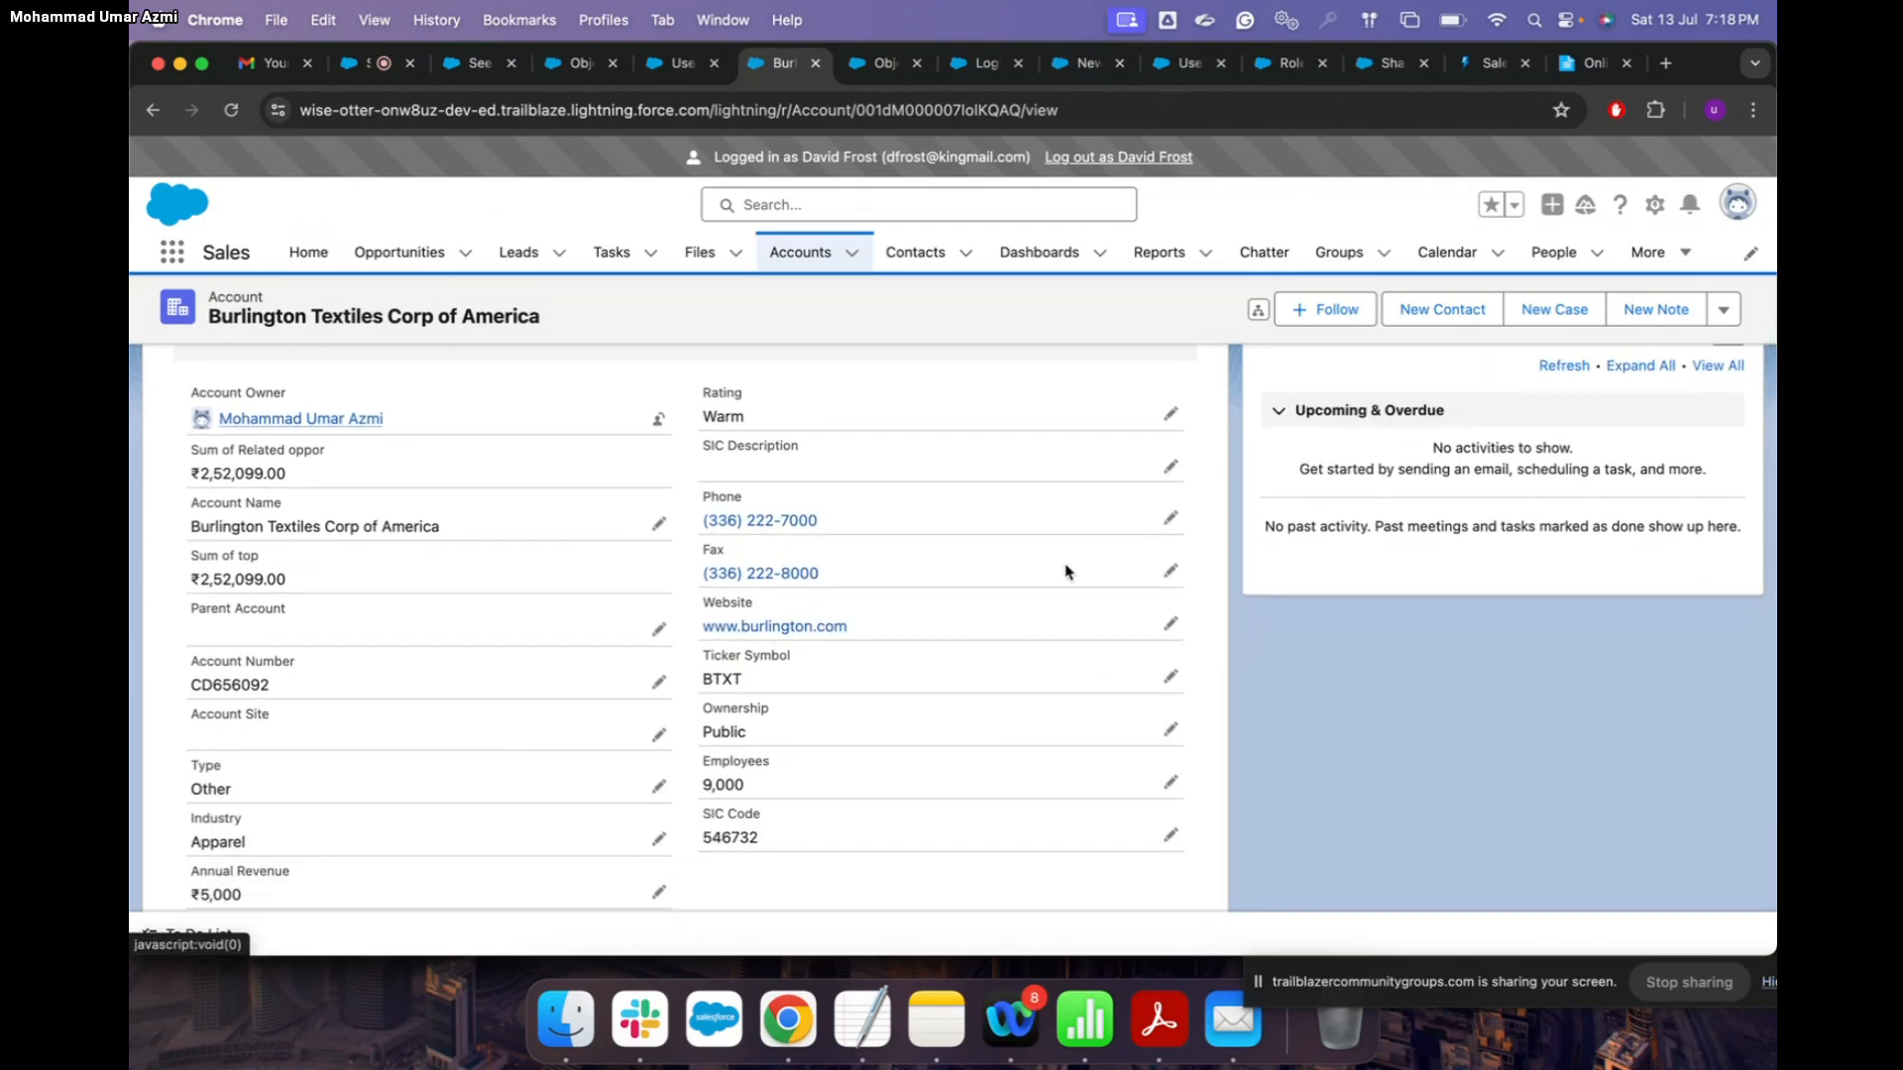
pyautogui.scroll(-3, 1122, 682)
pyautogui.scroll(-3, 1122, 687)
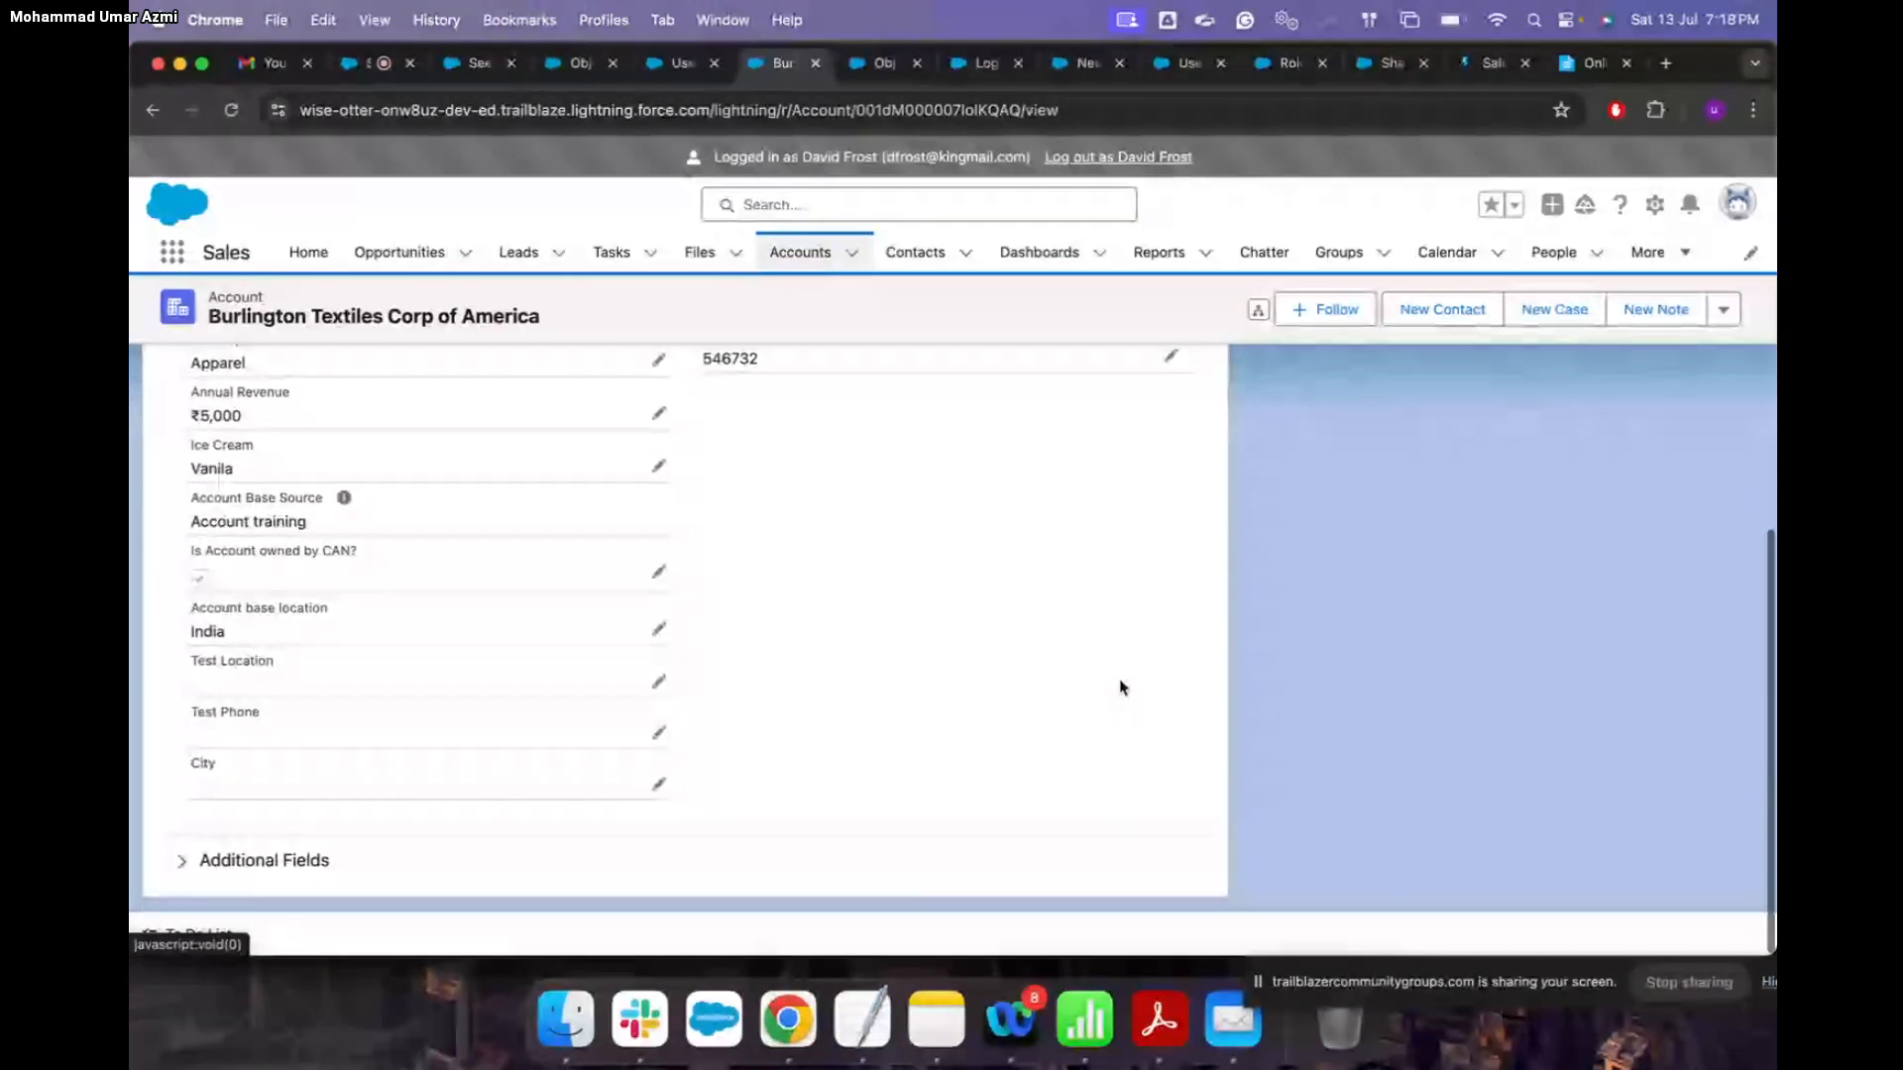
pyautogui.scroll(4, 1121, 687)
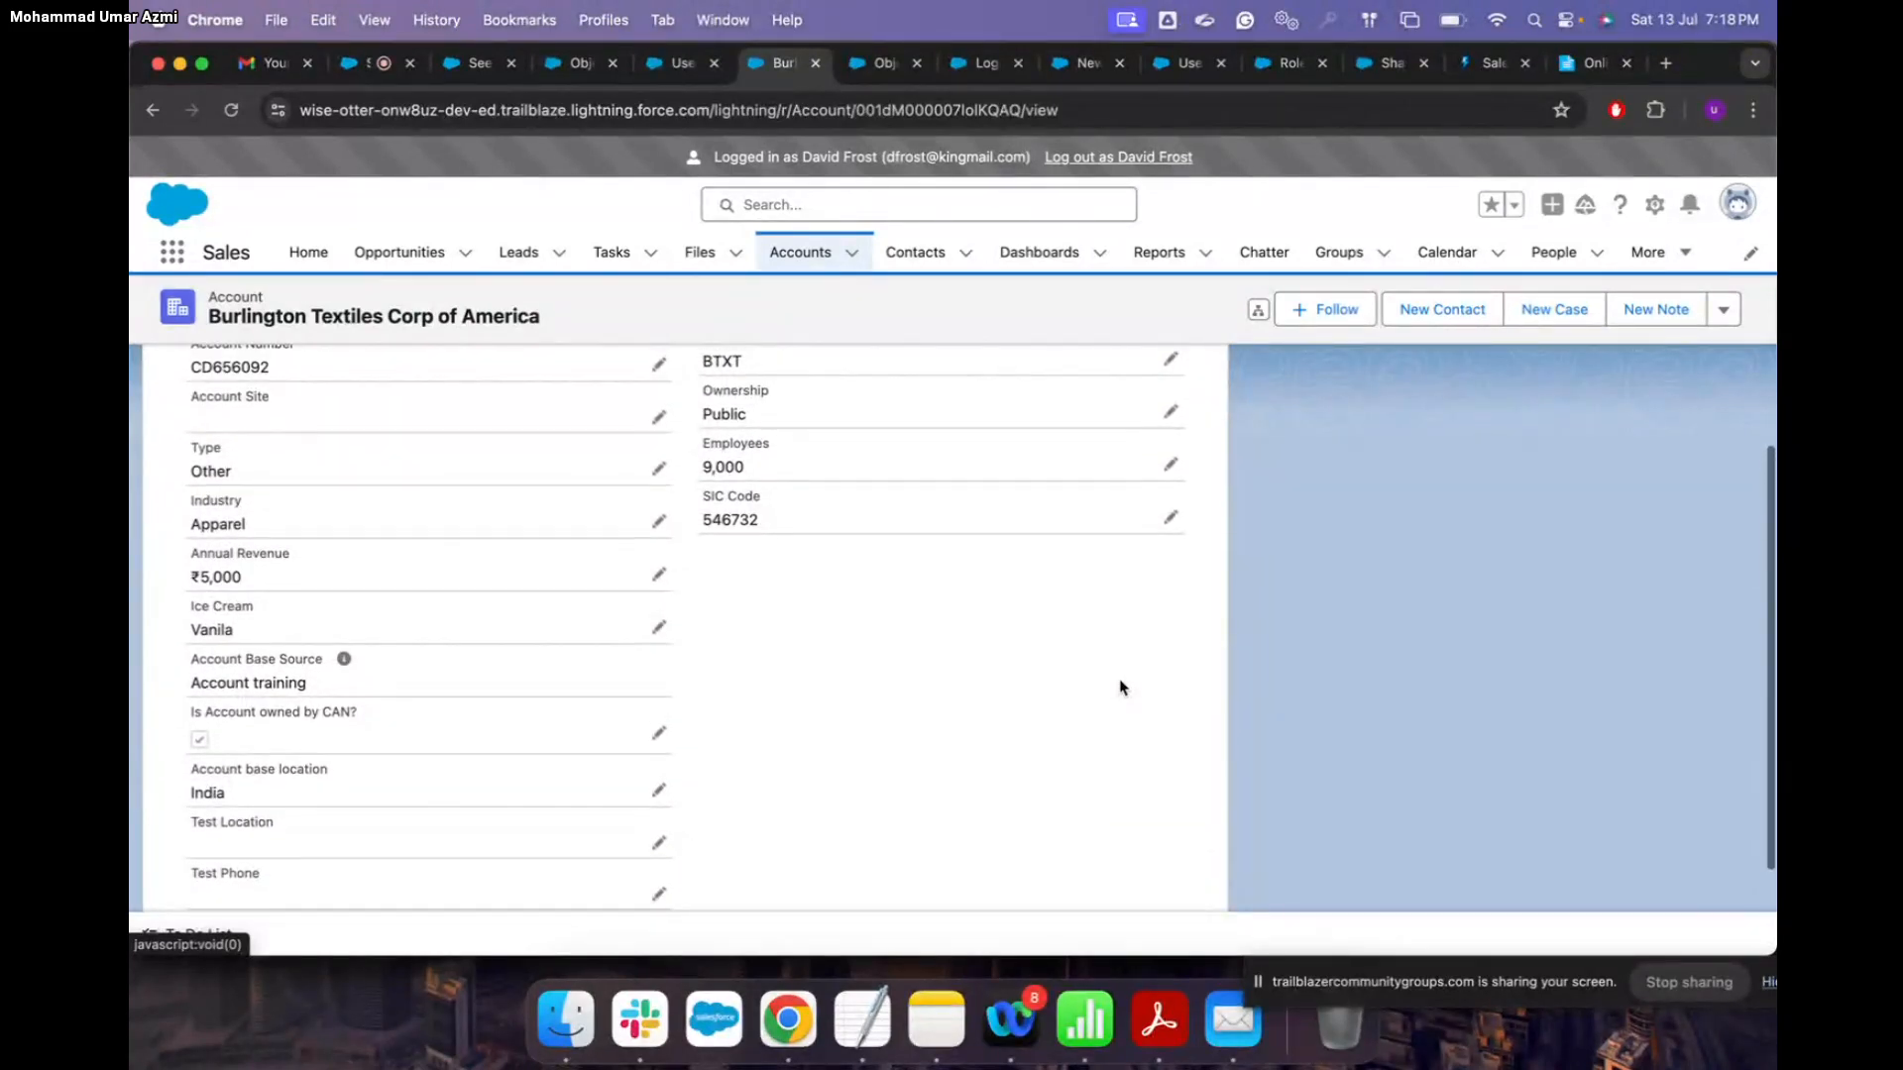
pyautogui.scroll(-2, 1121, 684)
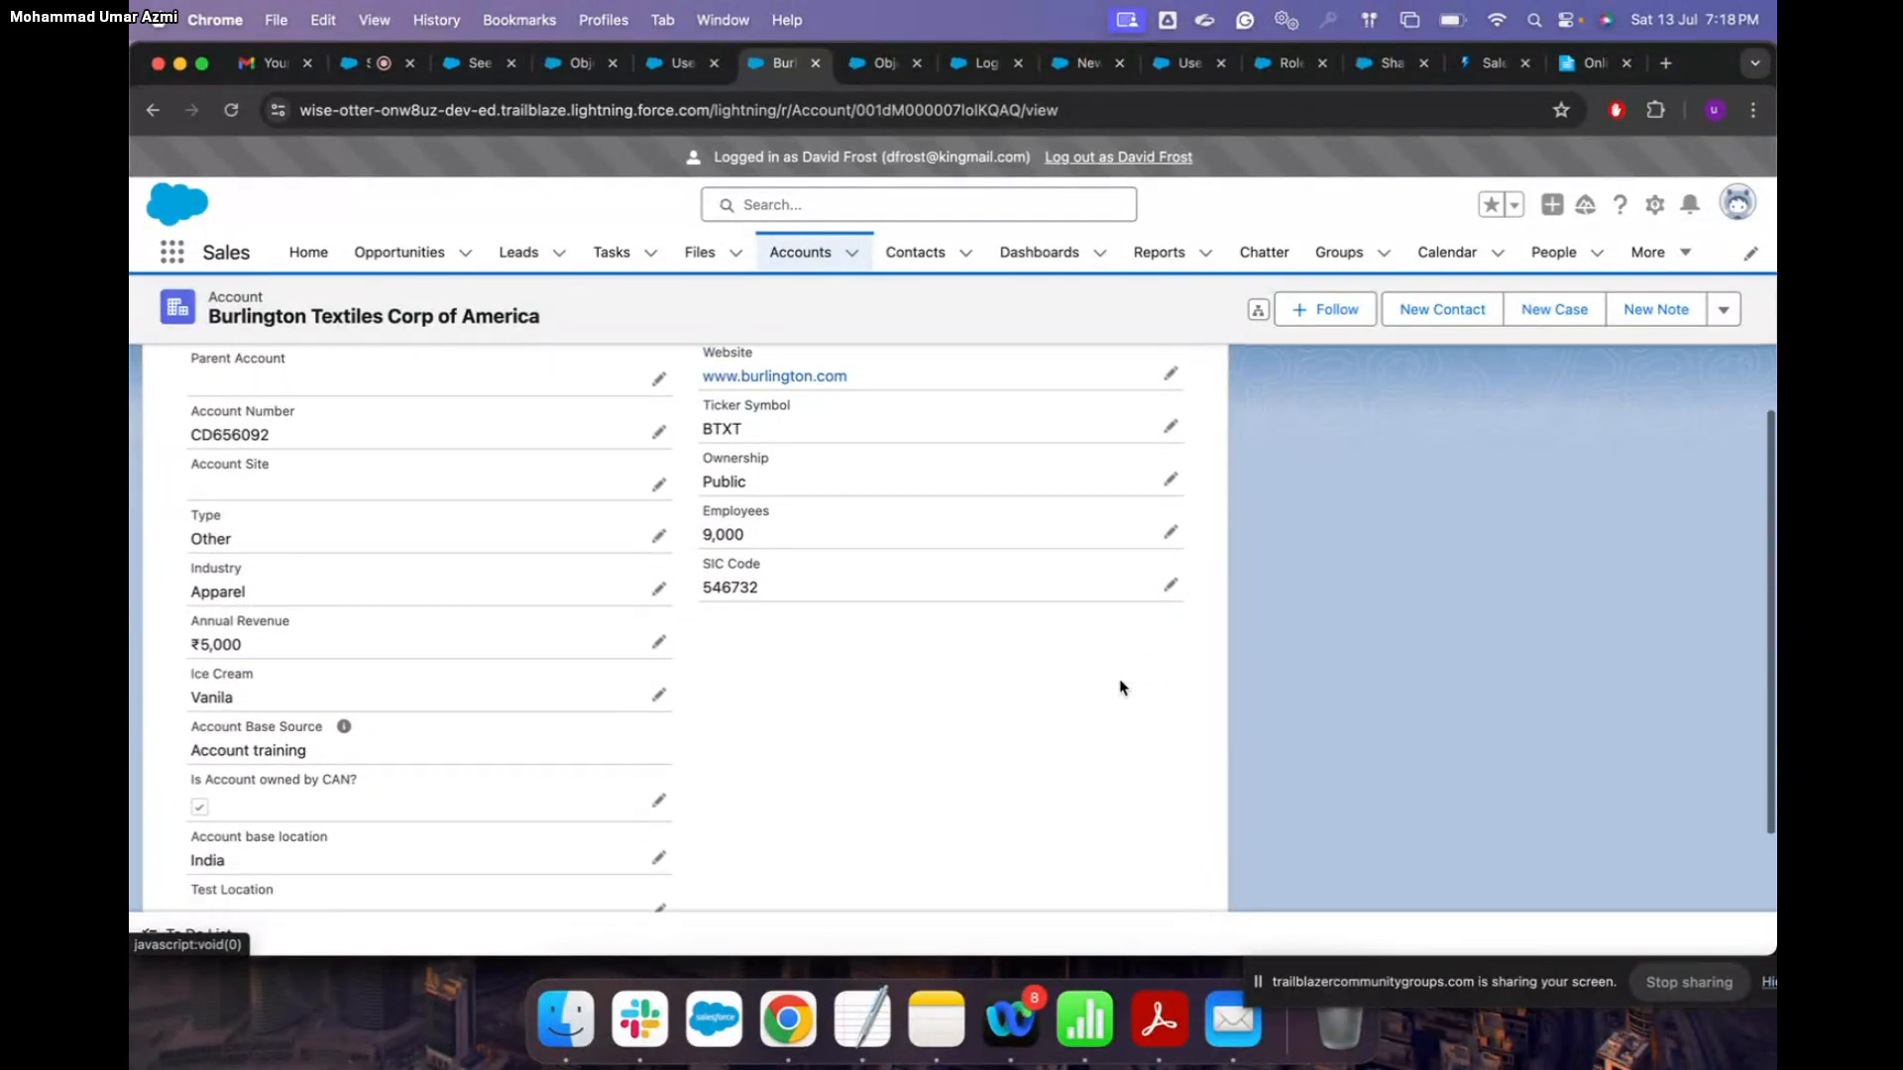
pyautogui.moveTo(343, 721)
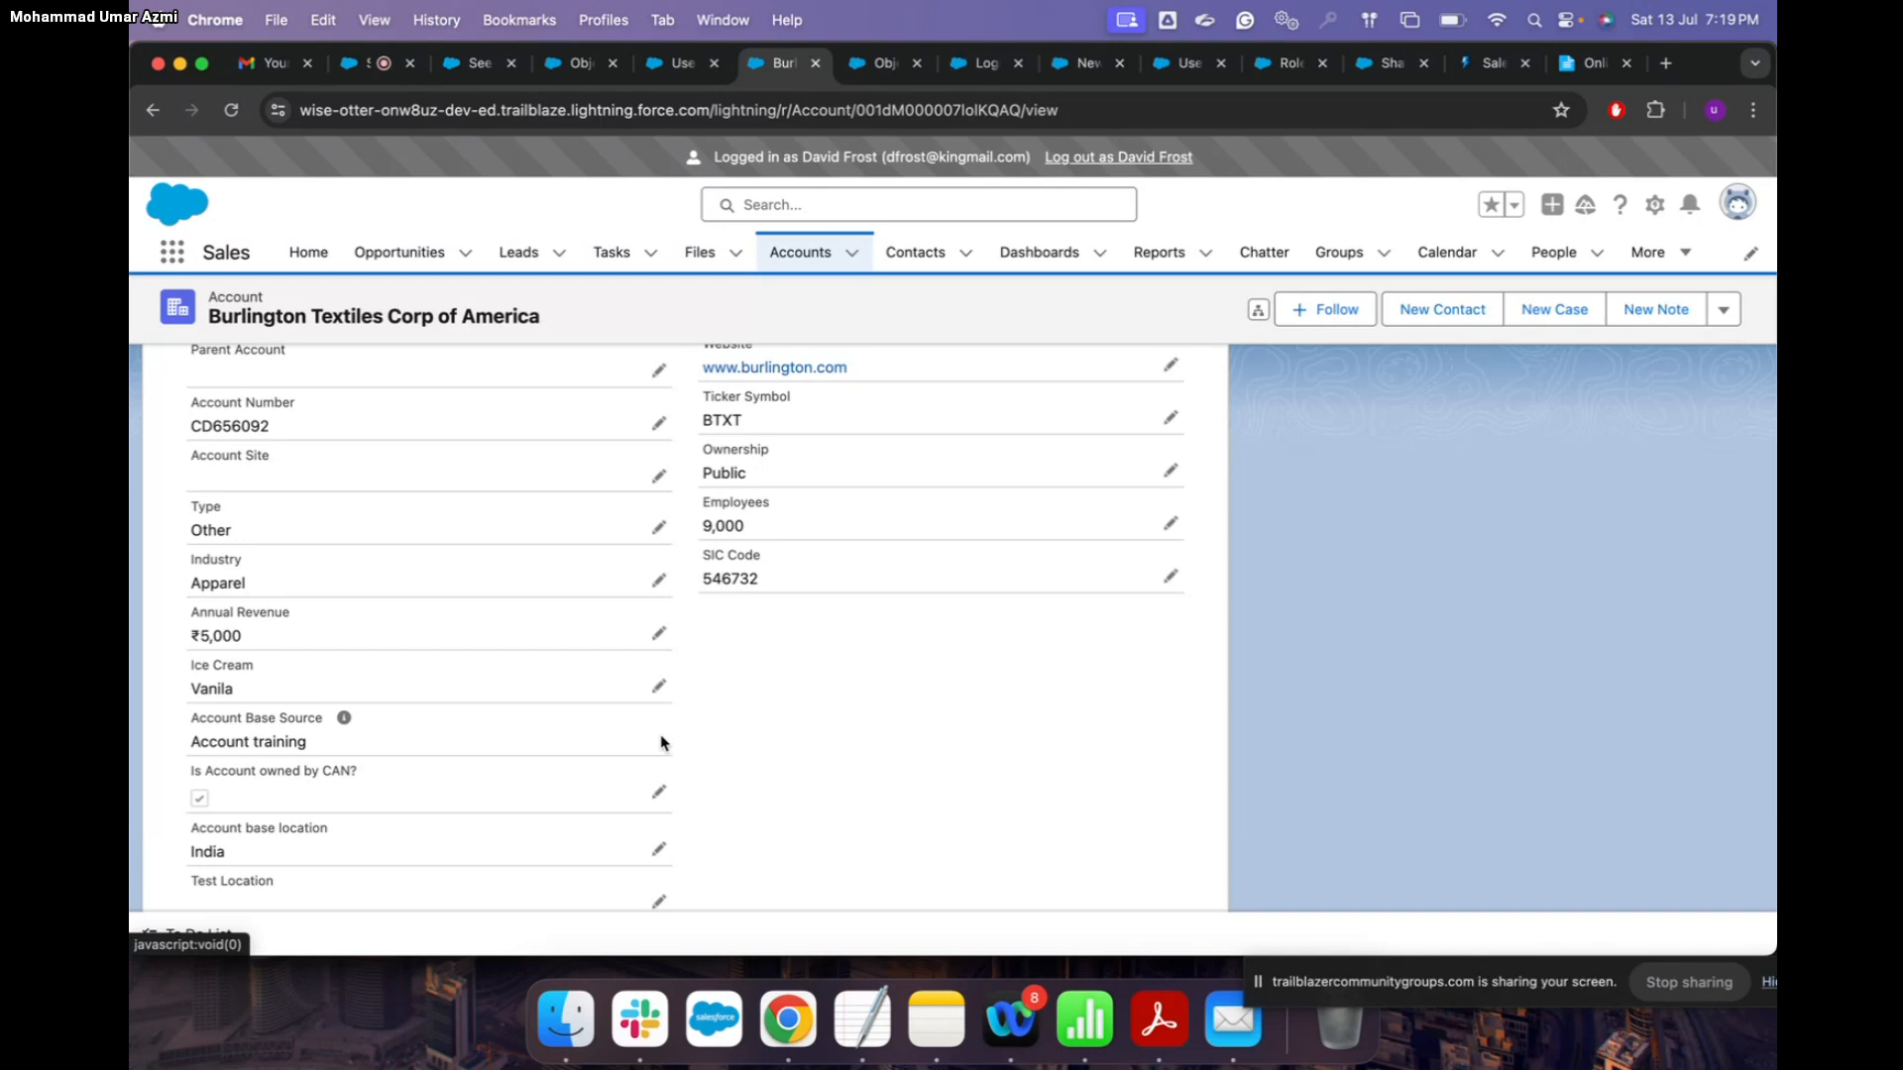
pyautogui.scroll(1, 662, 742)
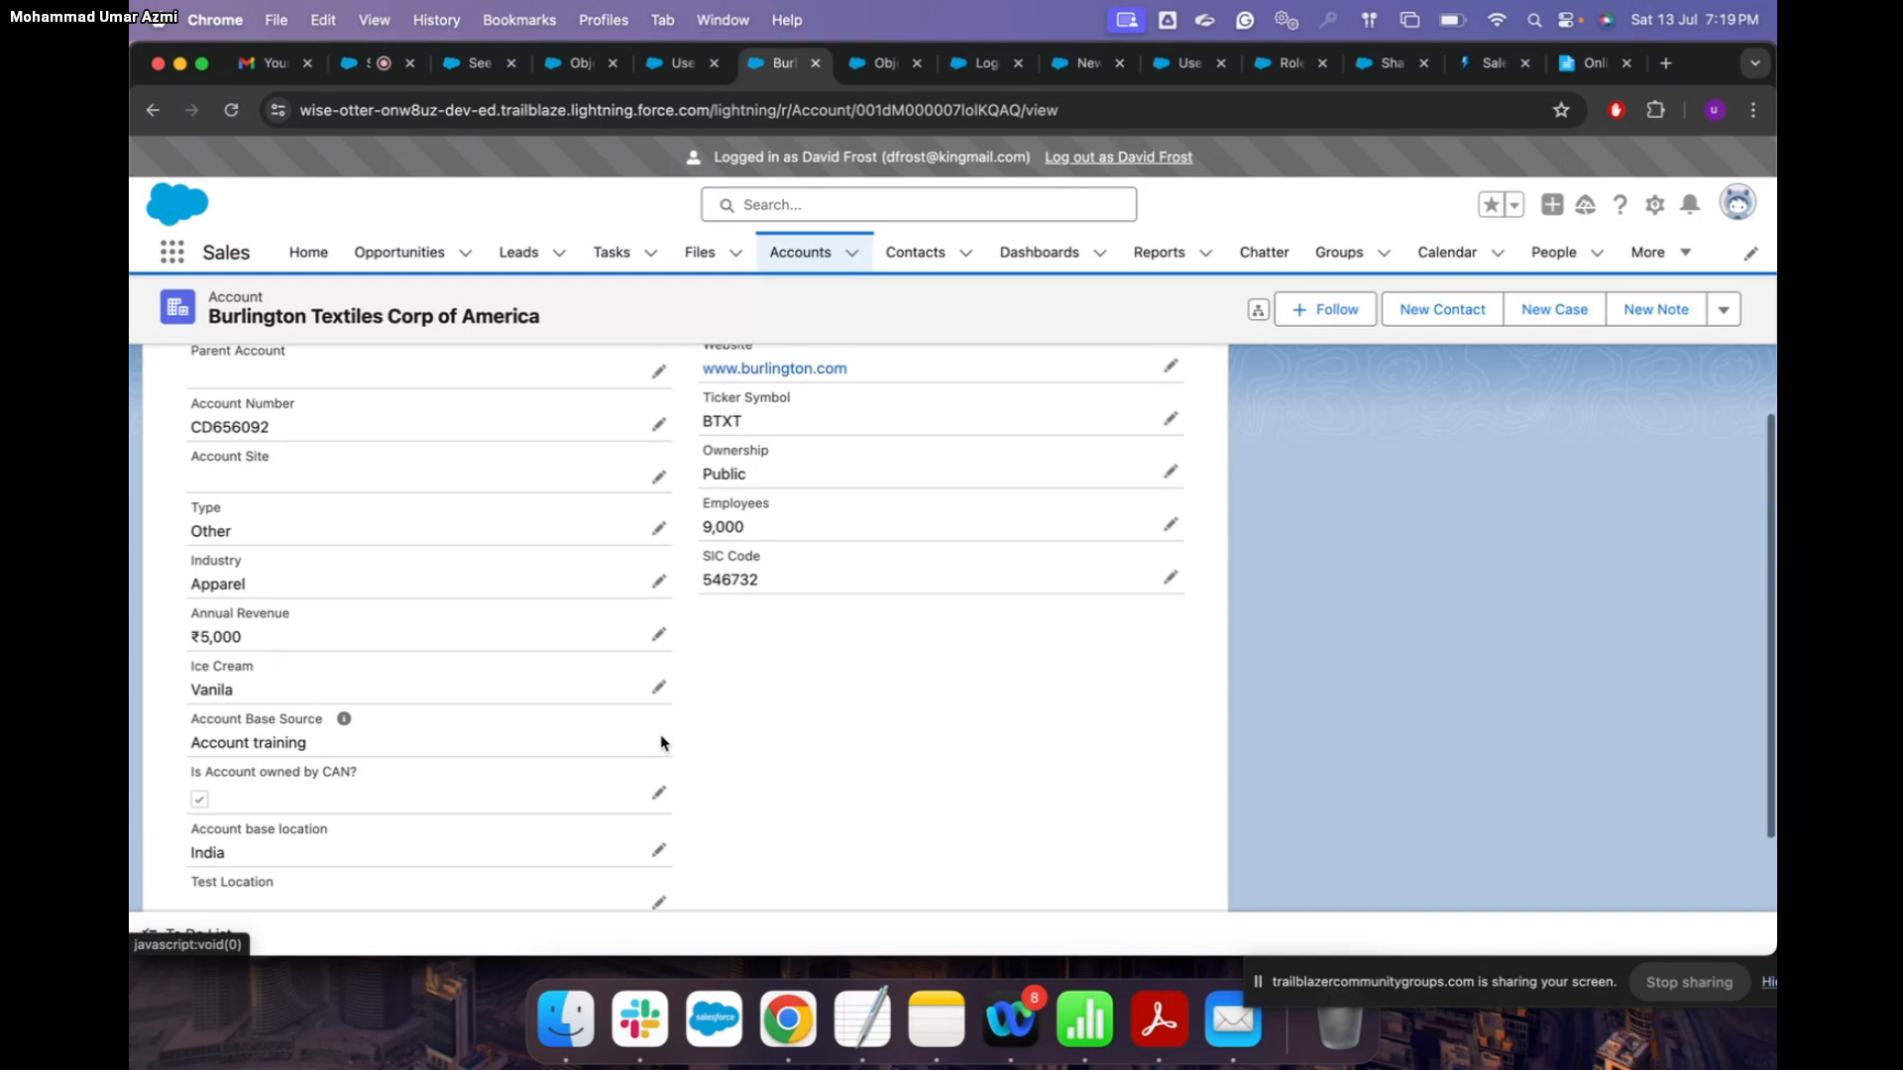
pyautogui.scroll(1, 662, 742)
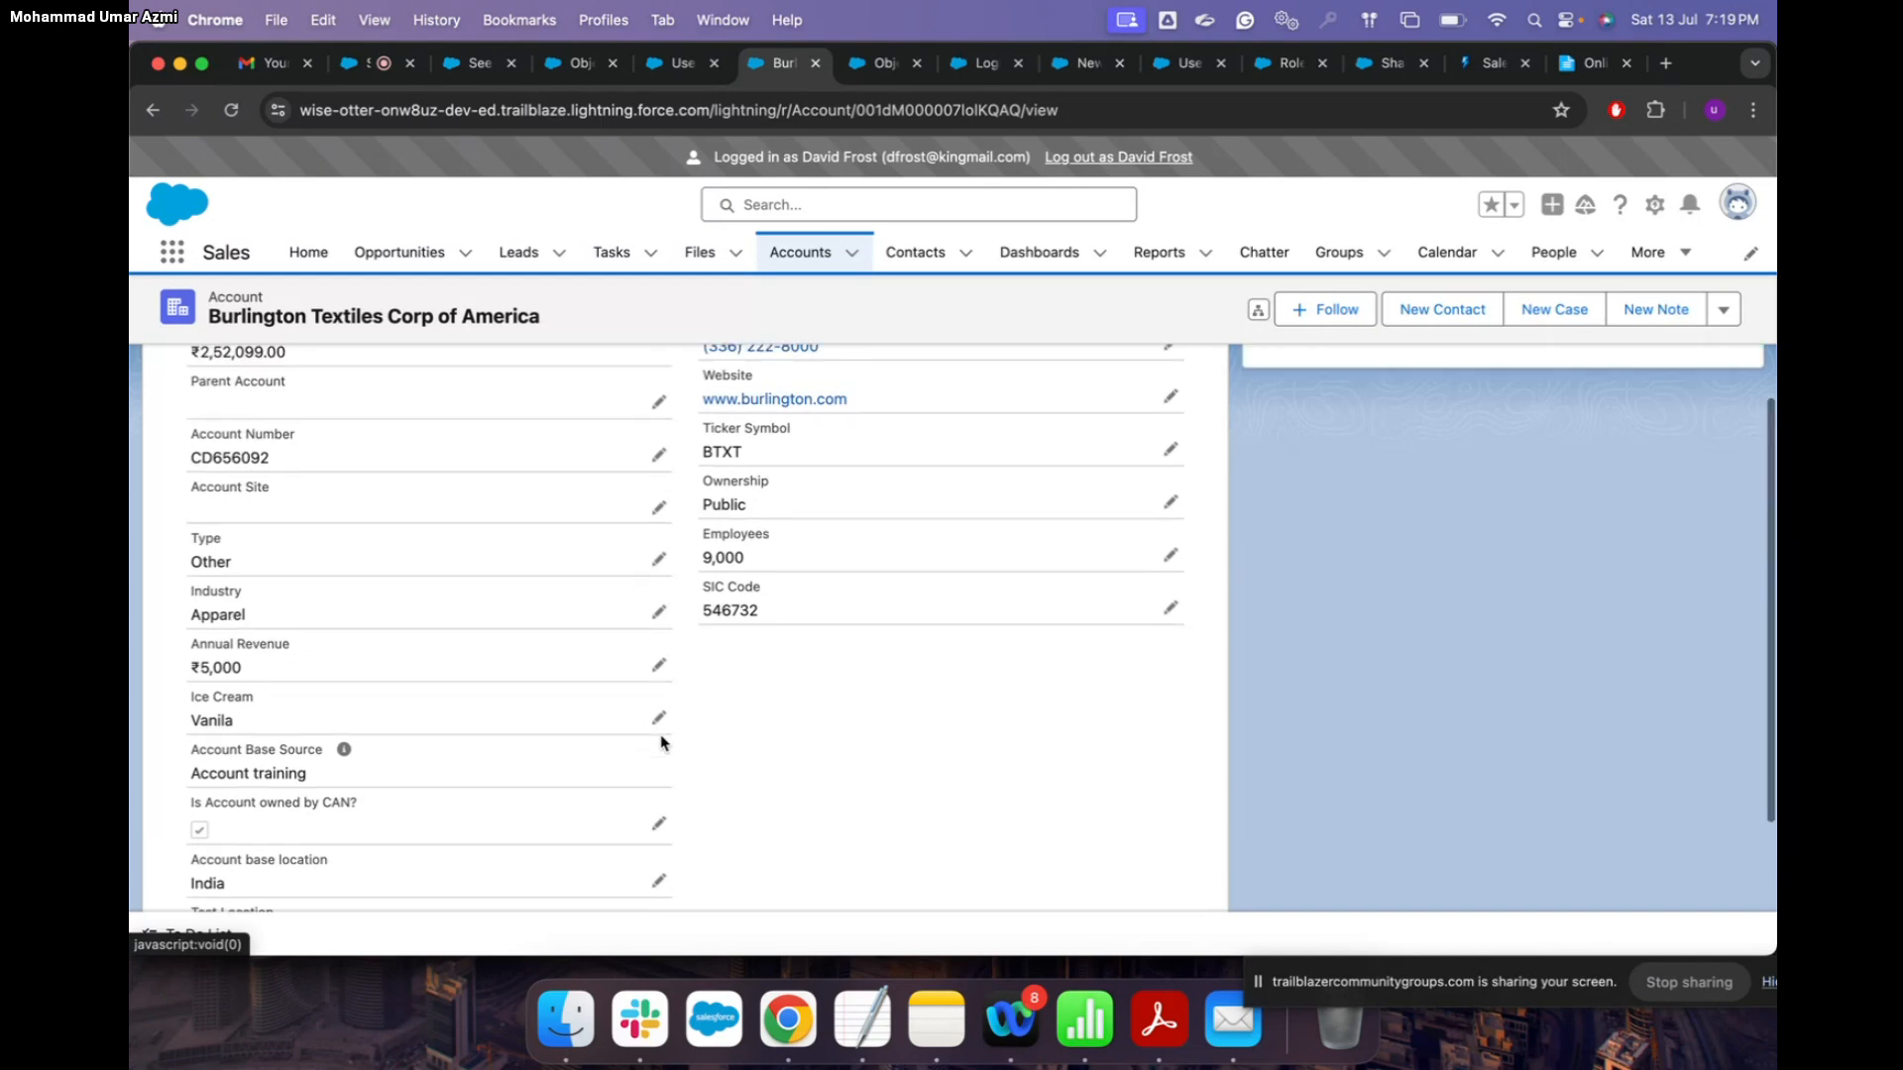
pyautogui.scroll(5, 663, 743)
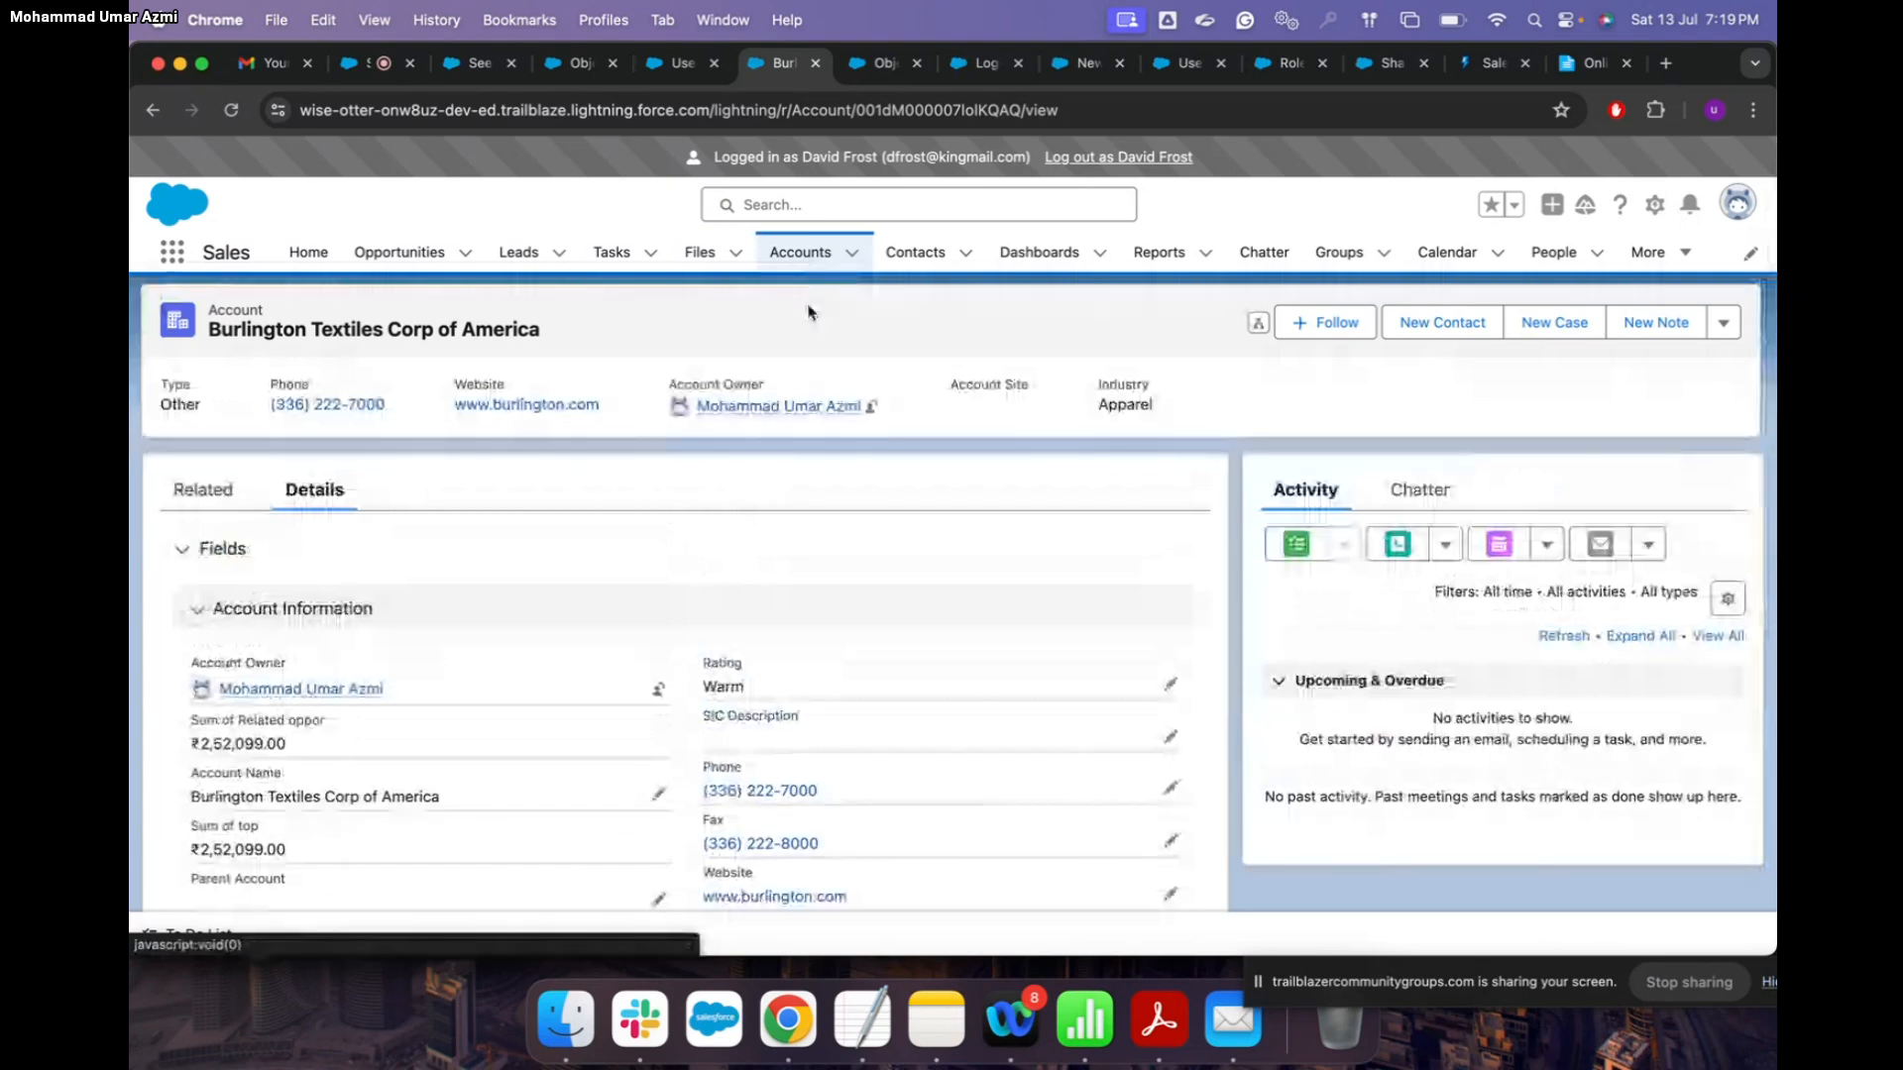
pyautogui.scroll(-4, 820, 594)
pyautogui.scroll(4, 888, 686)
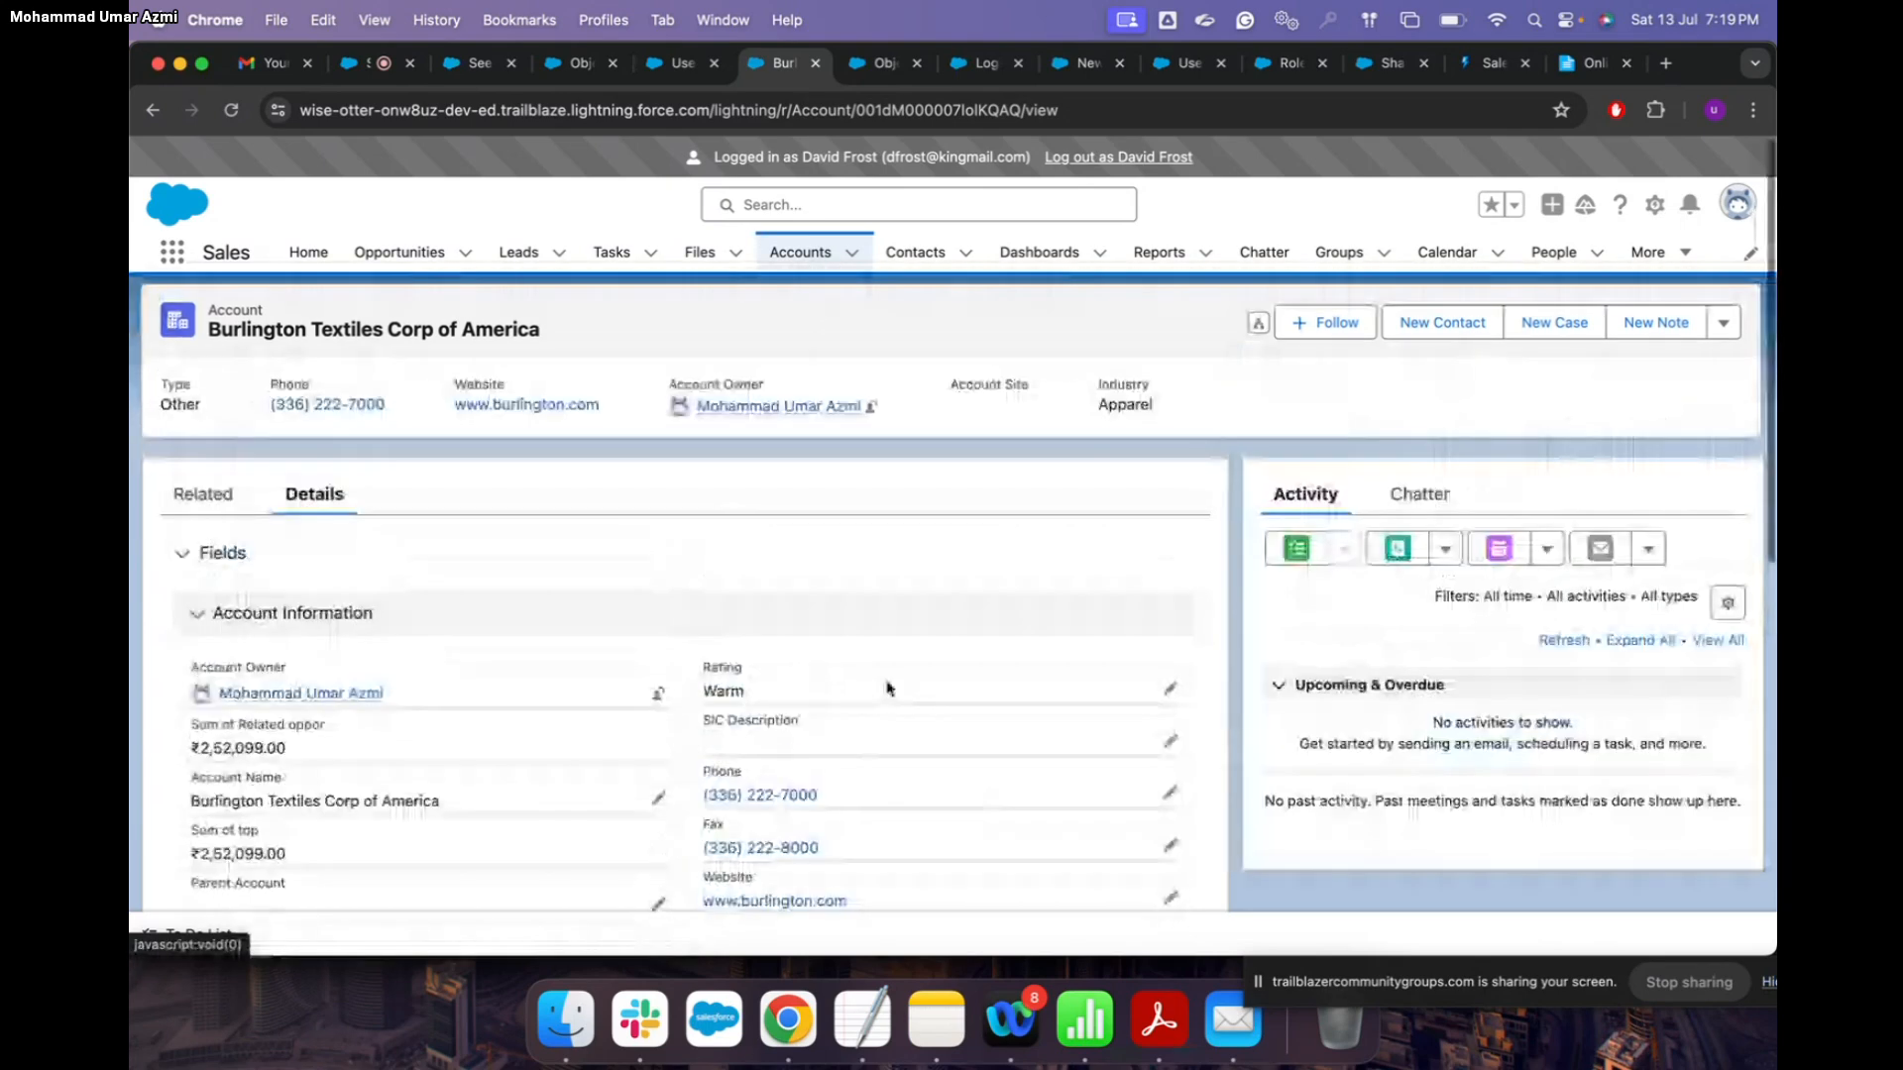
# Step: End the login-as session, sign back in as admin with the account password, and return to the meeting room
pyautogui.click(1118, 157)
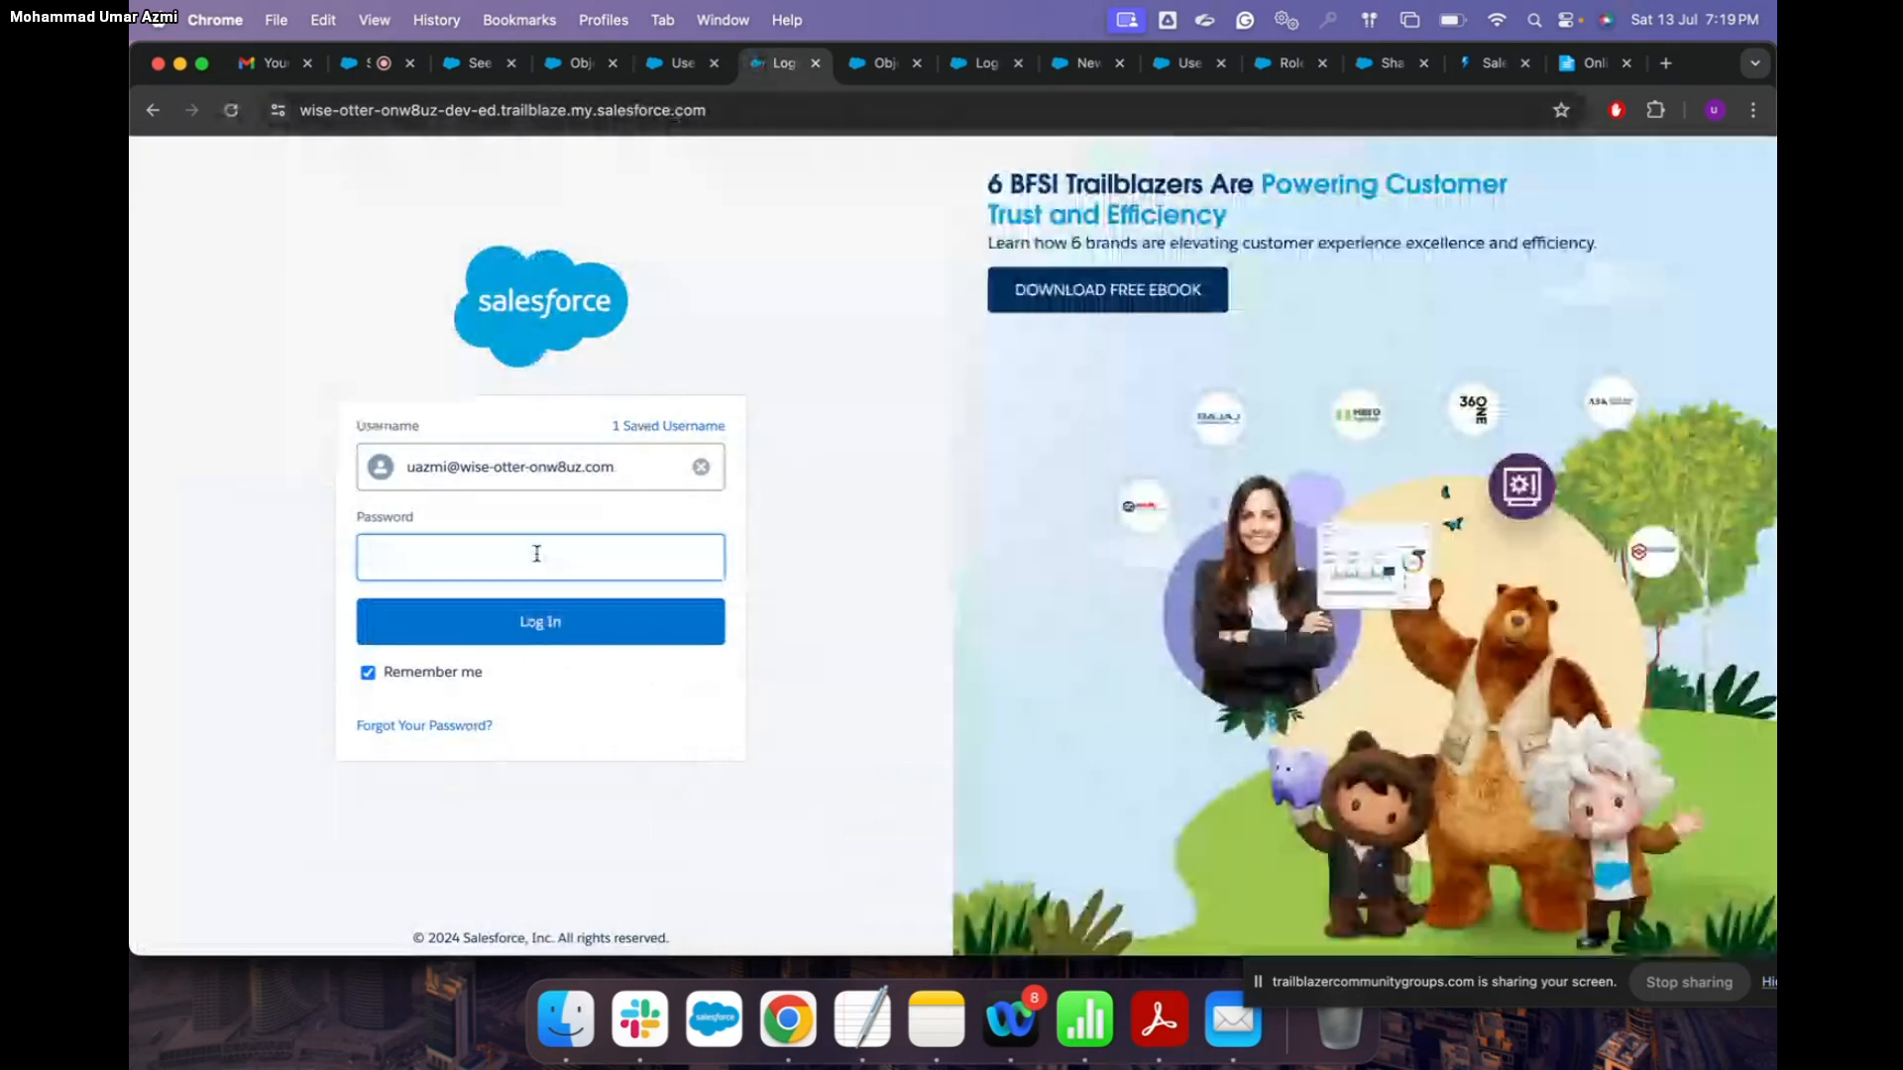
pyautogui.write('••••••••••')
pyautogui.click(565, 624)
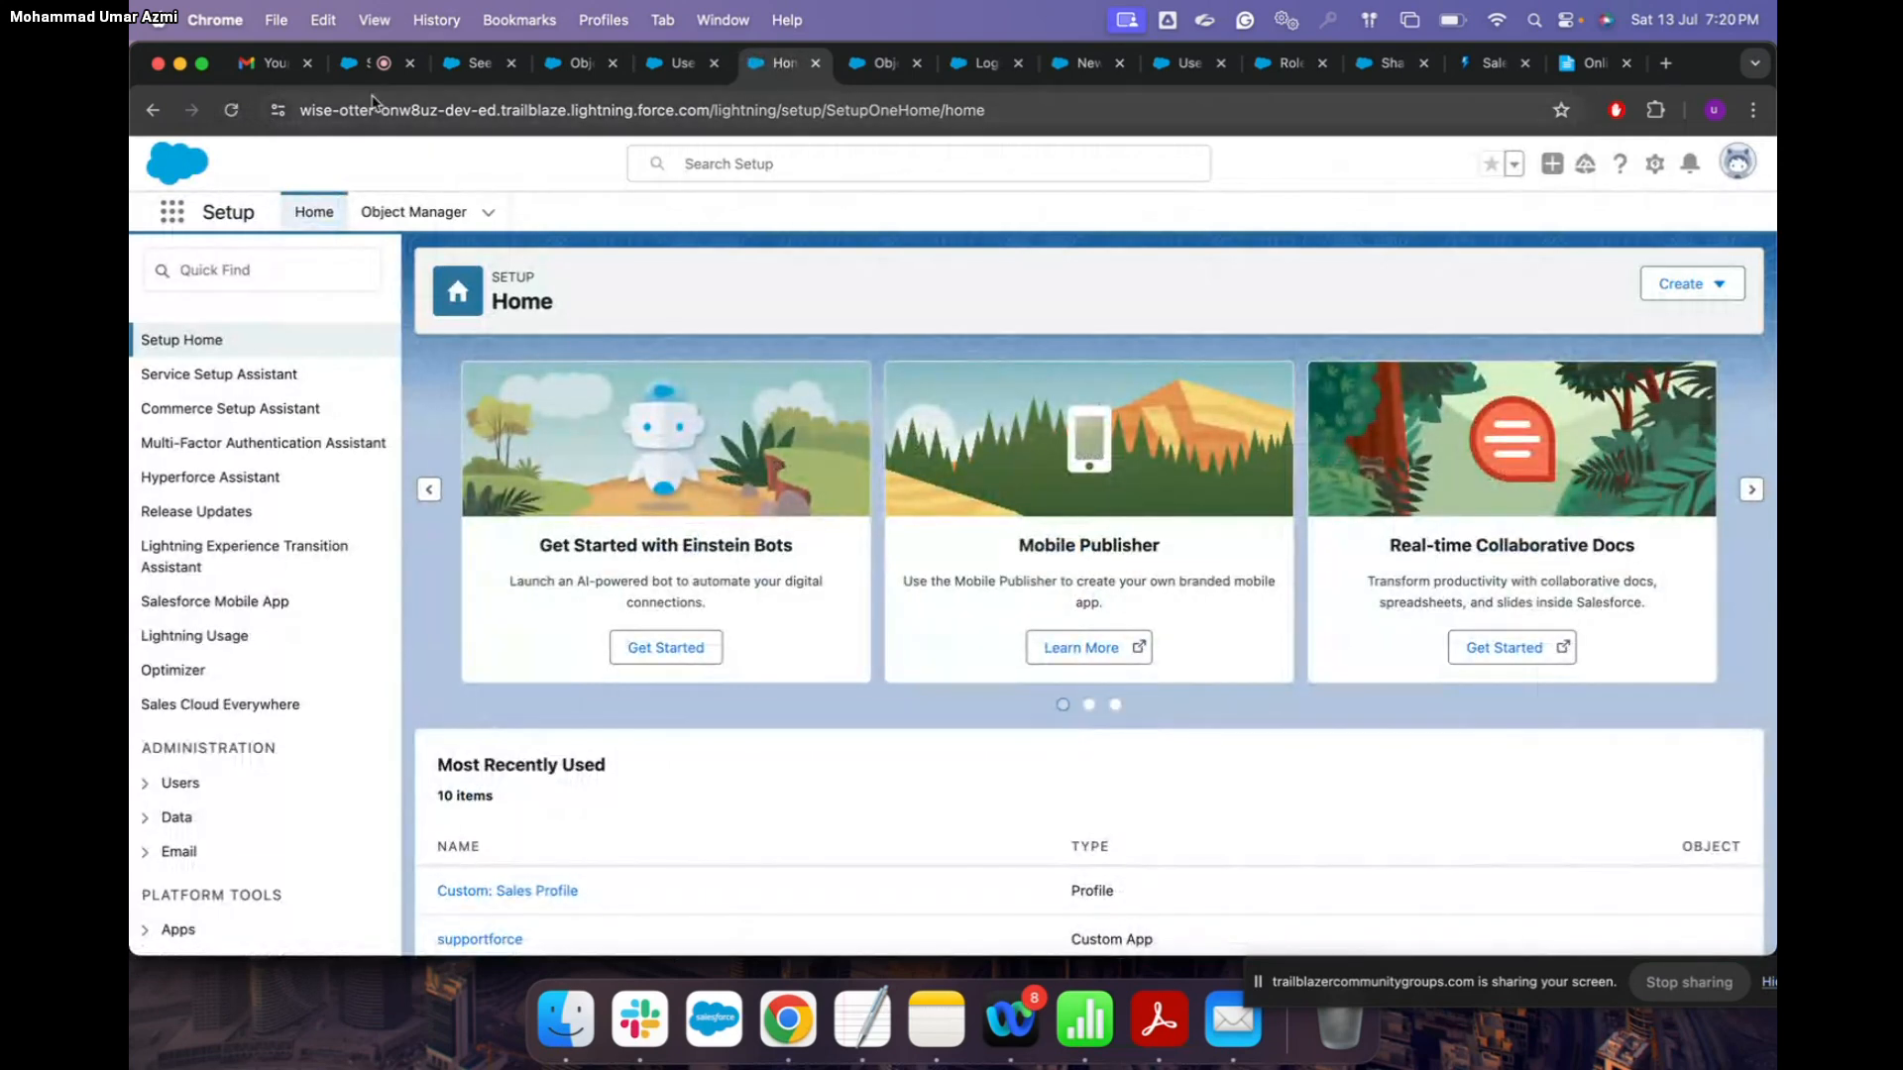
pyautogui.click(362, 69)
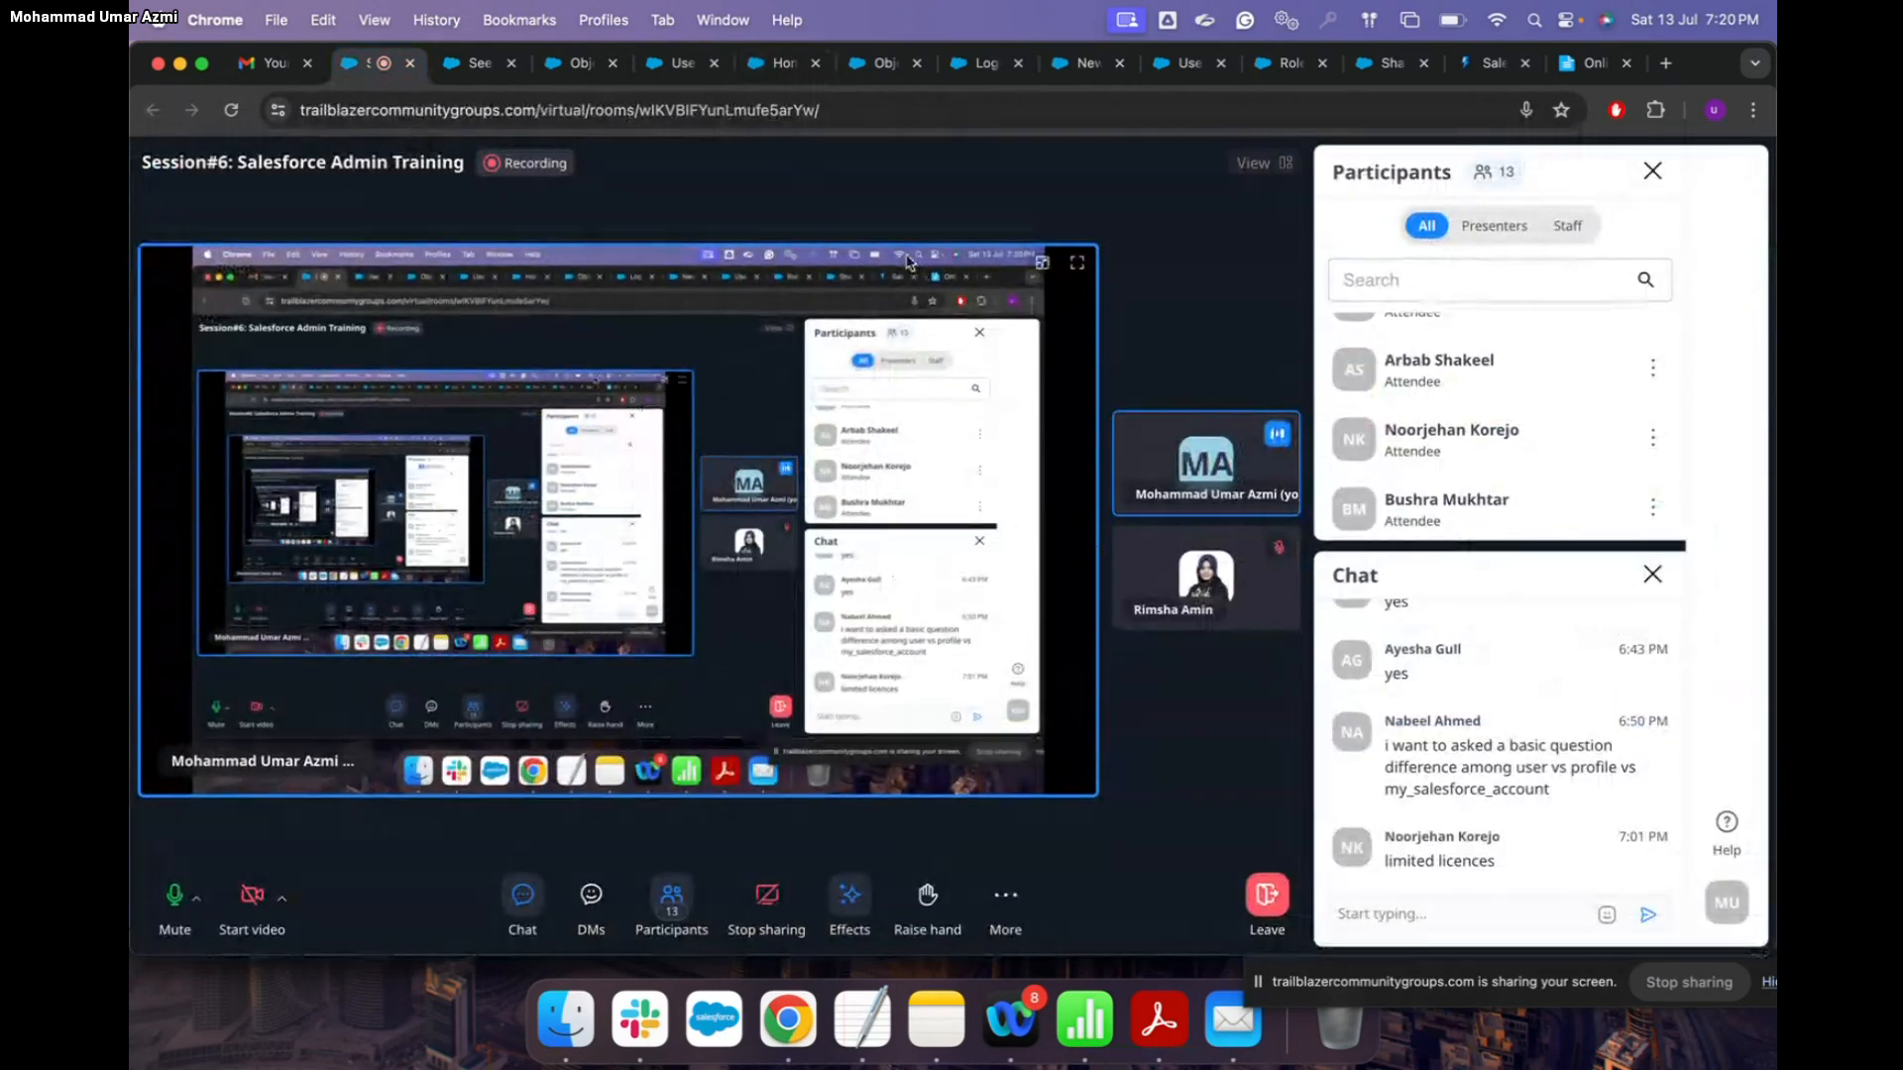
# Step: Switch back to the Setup All Users browser tab
pyautogui.click(687, 66)
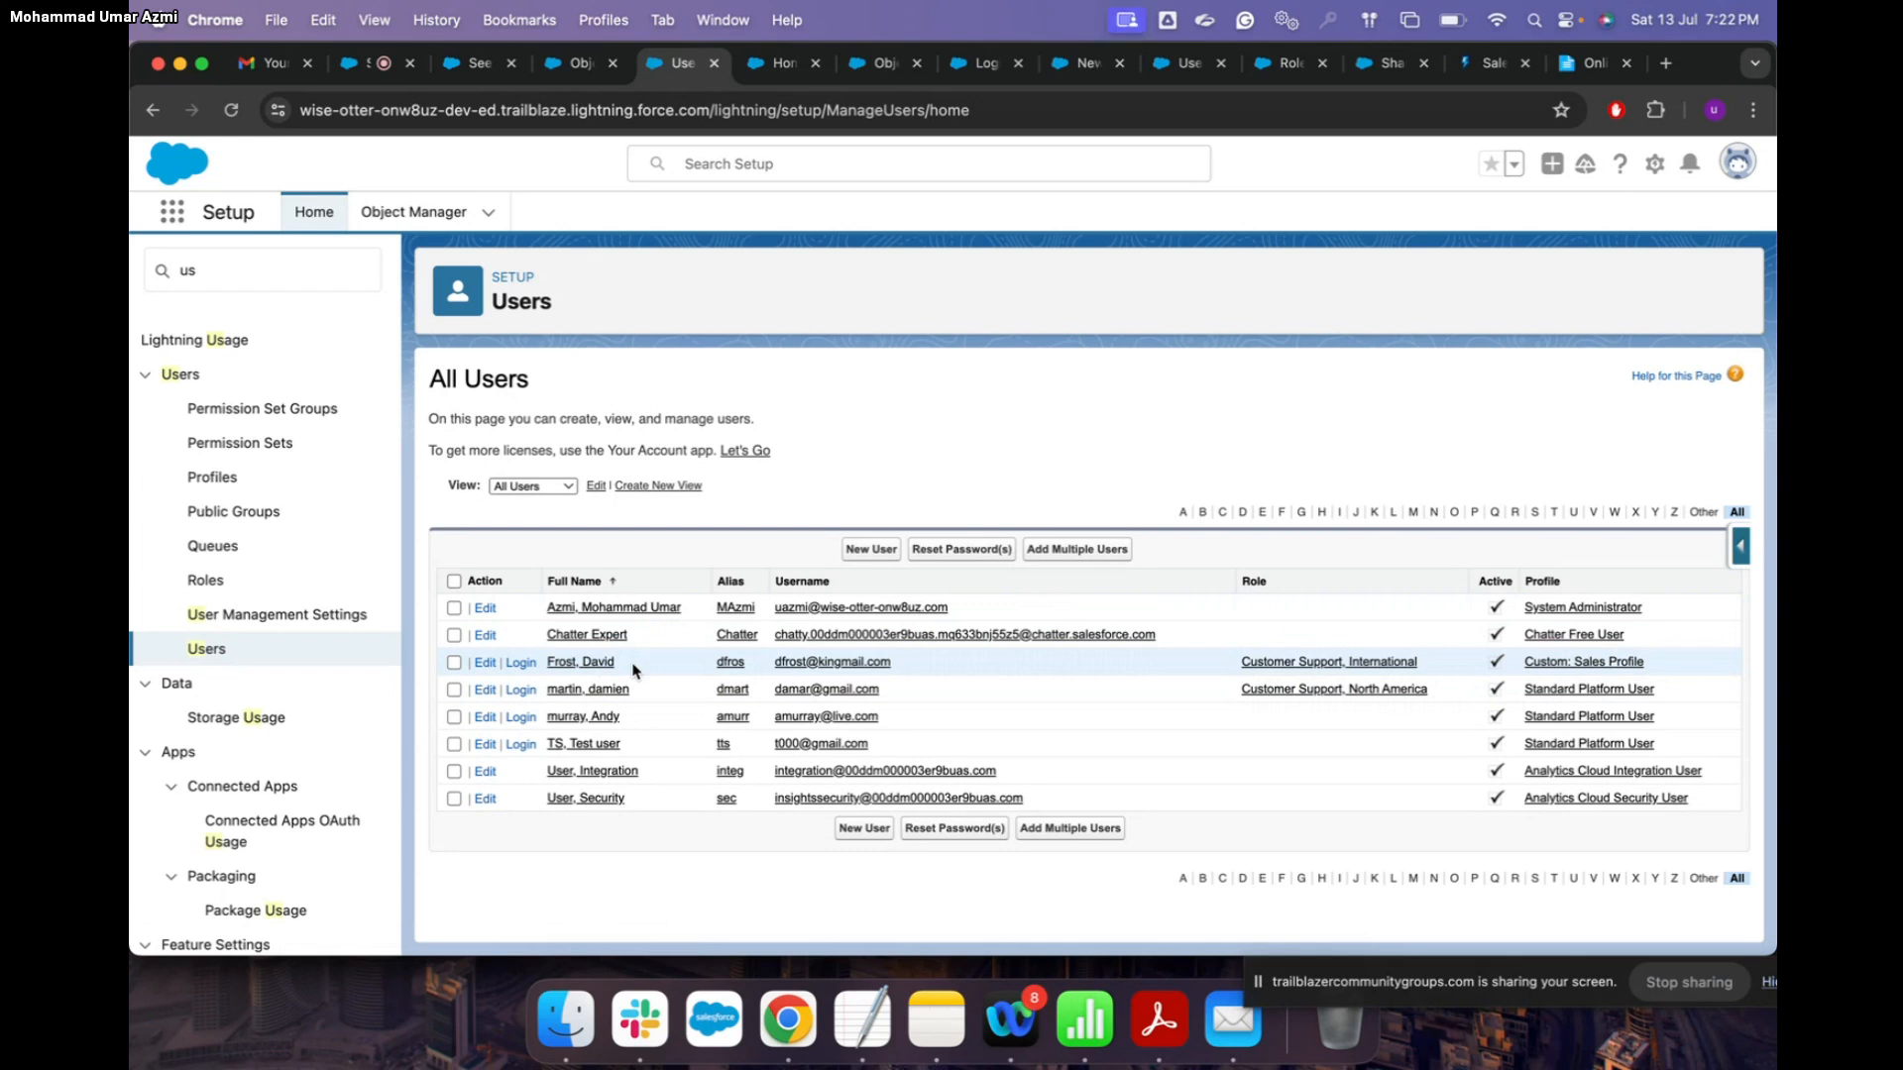
# Step: Open the Custom: Sales Profile's Object Settings and scroll through the object list
pyautogui.click(1611, 663)
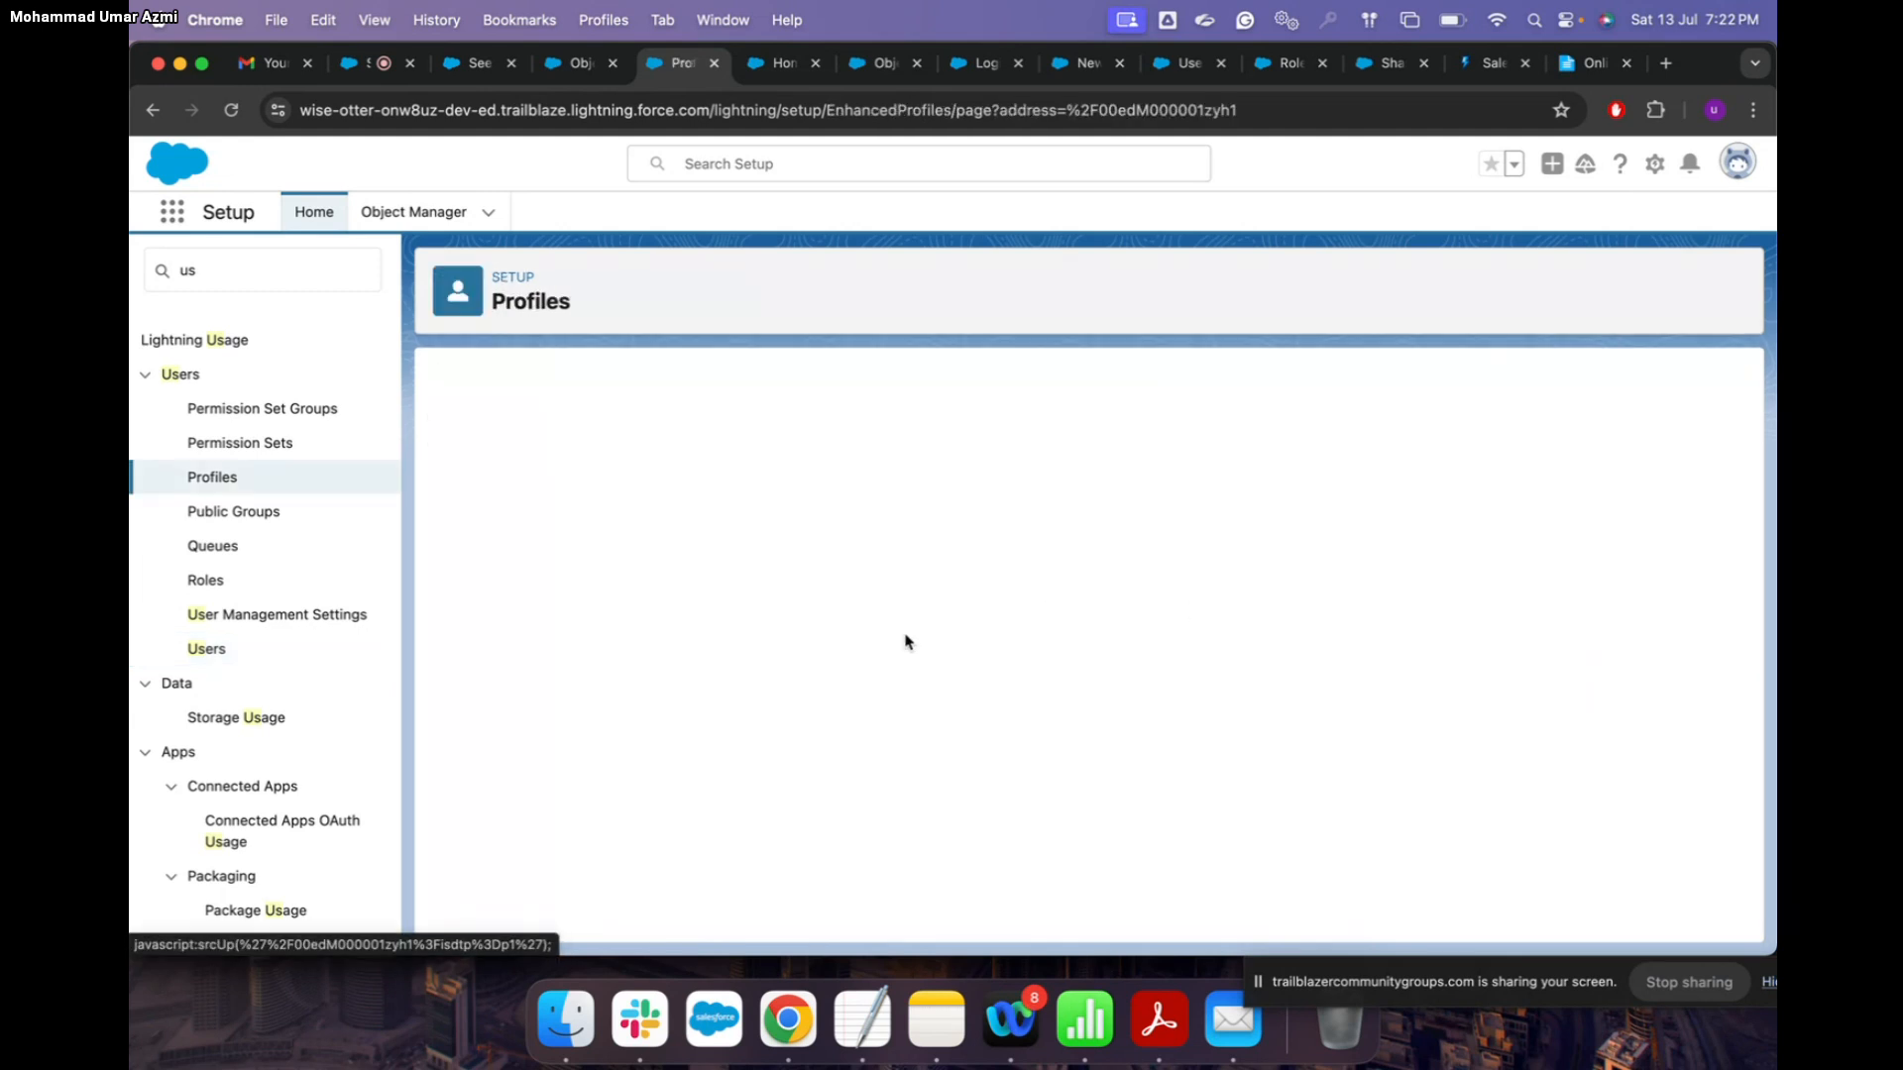
pyautogui.click(879, 749)
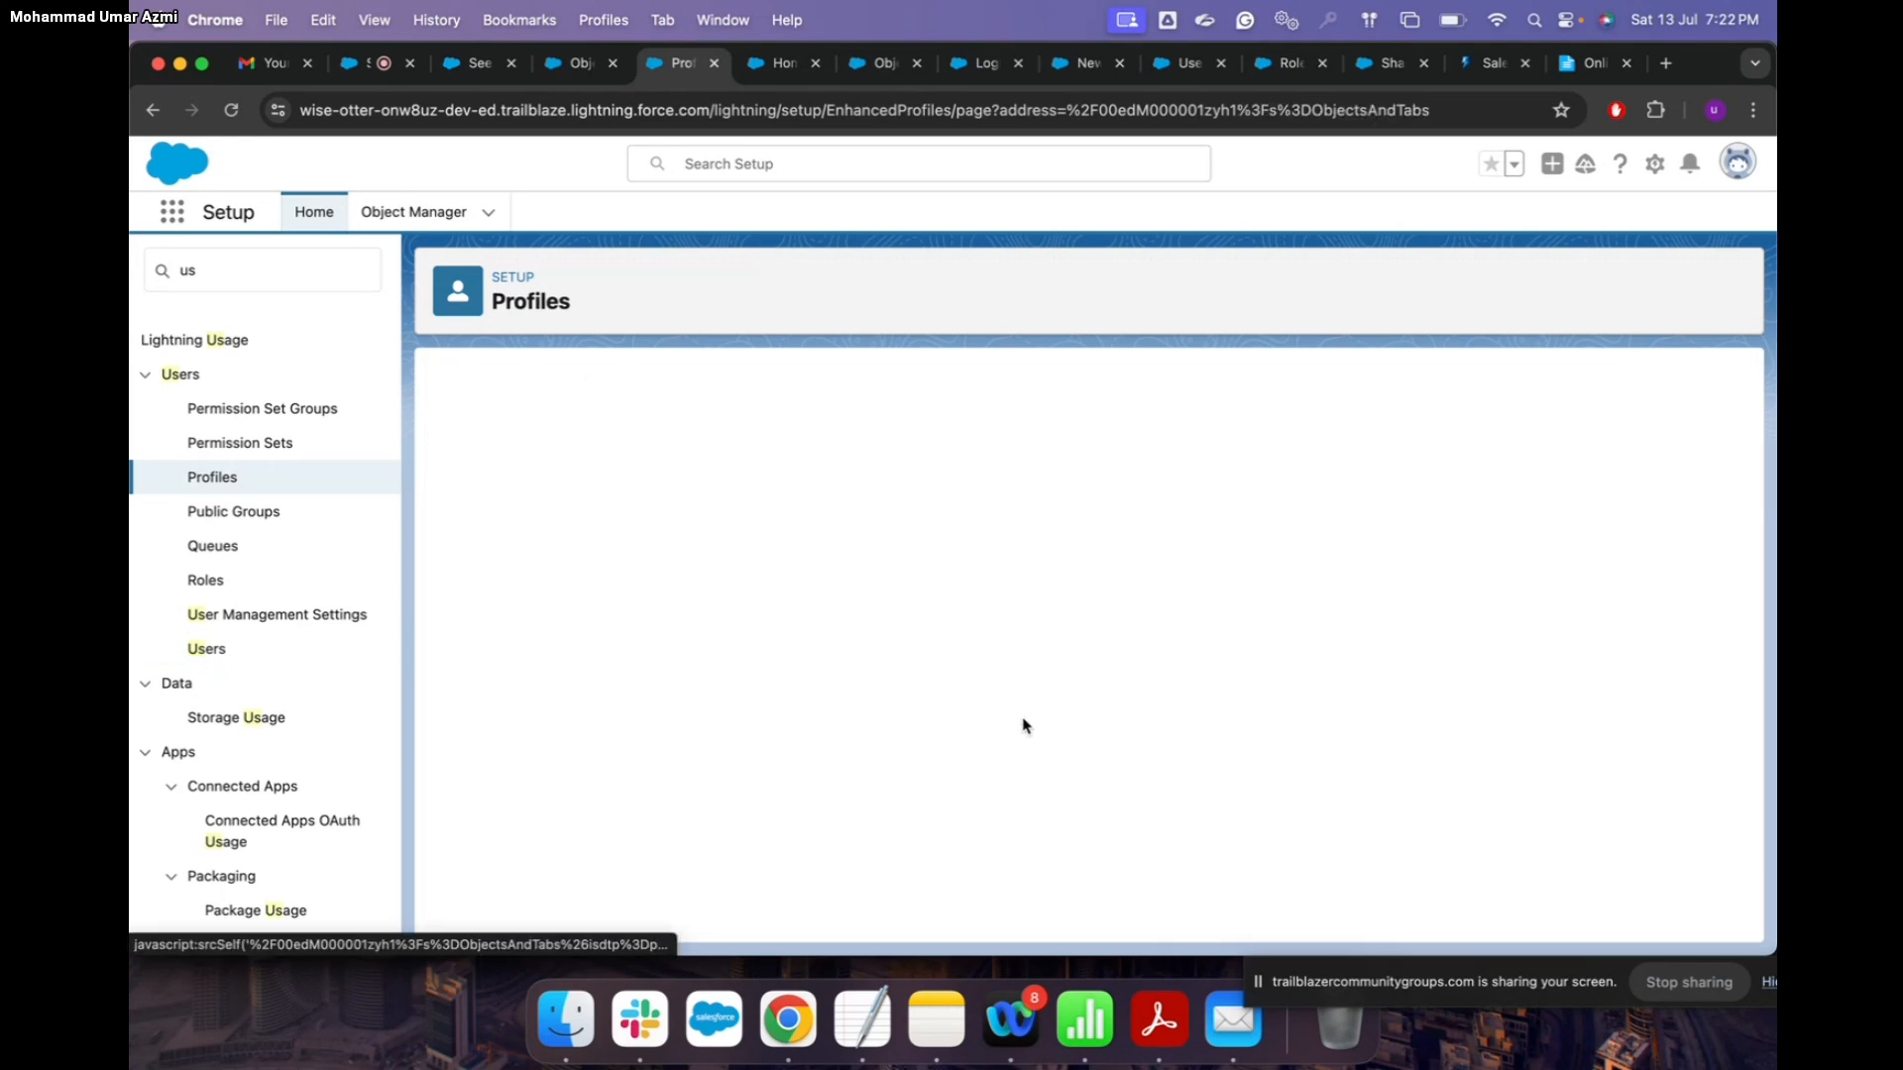
pyautogui.scroll(-5, 1024, 727)
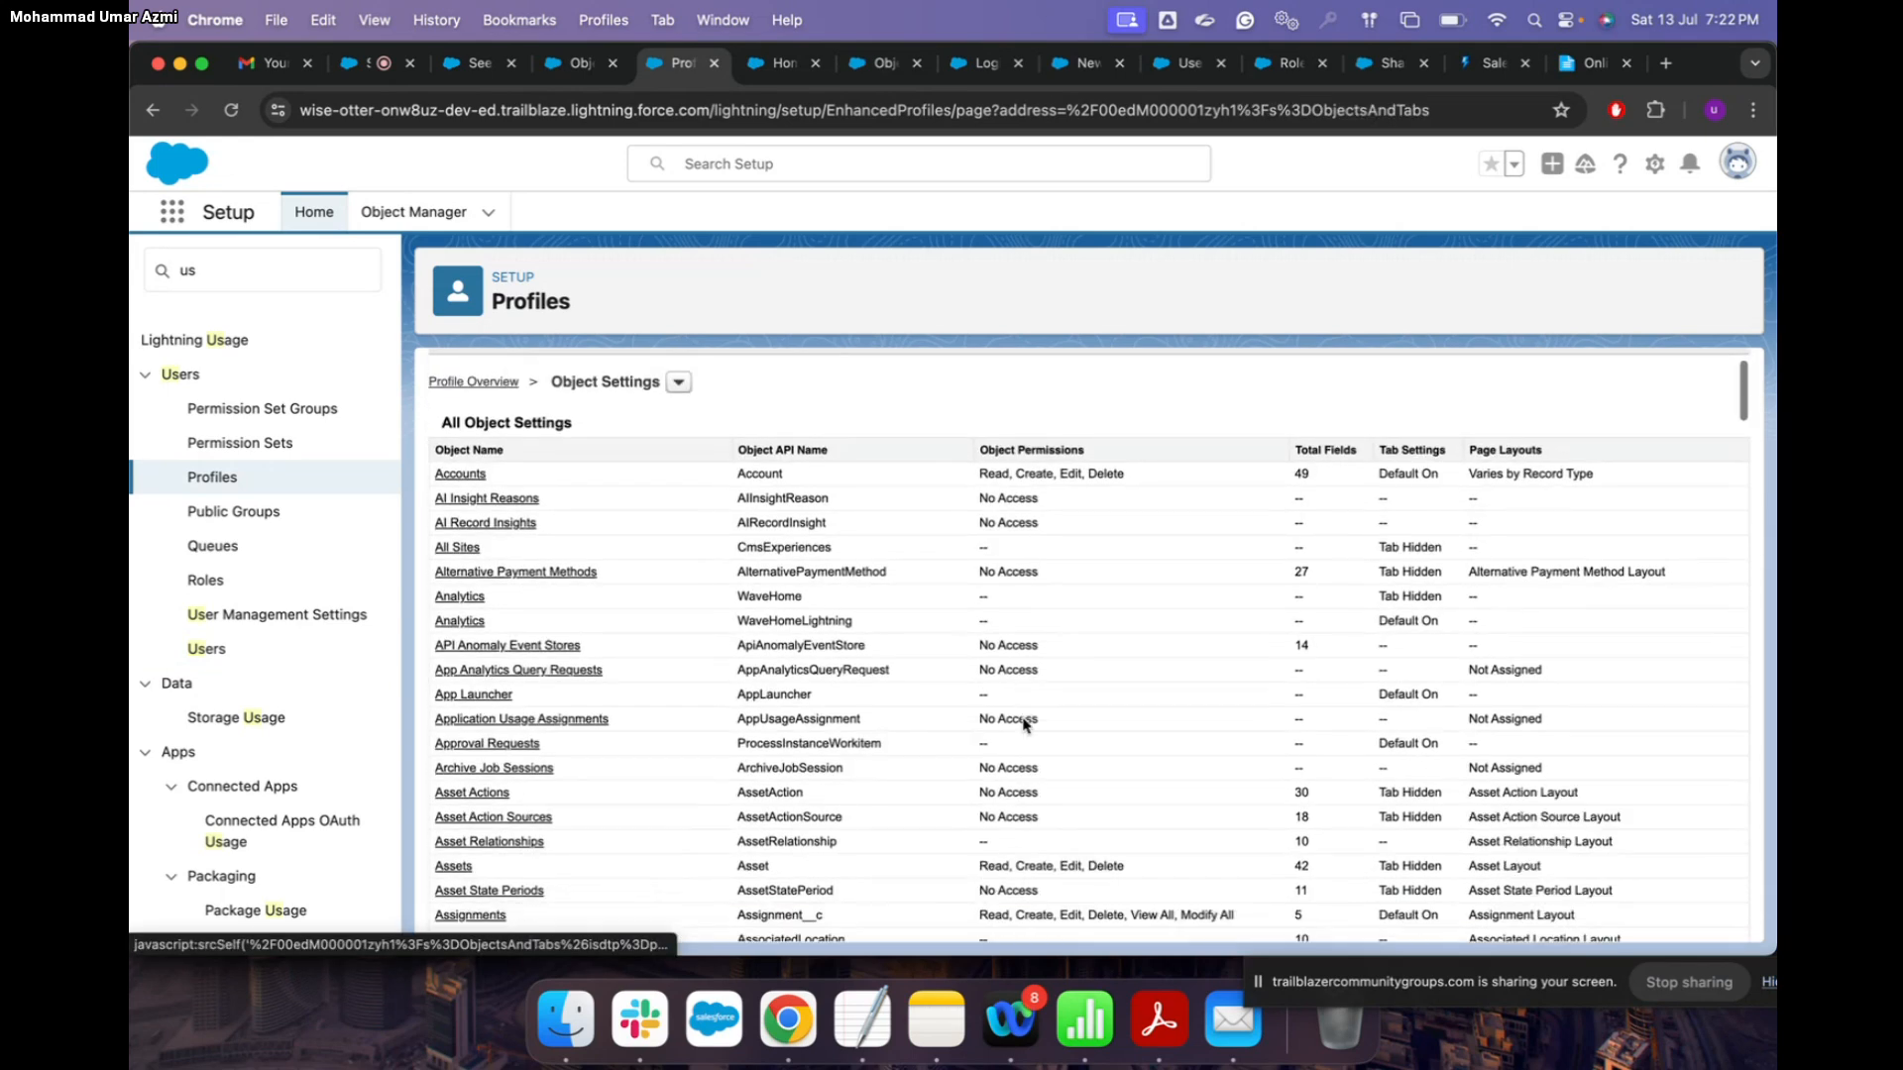
pyautogui.scroll(-5, 1024, 727)
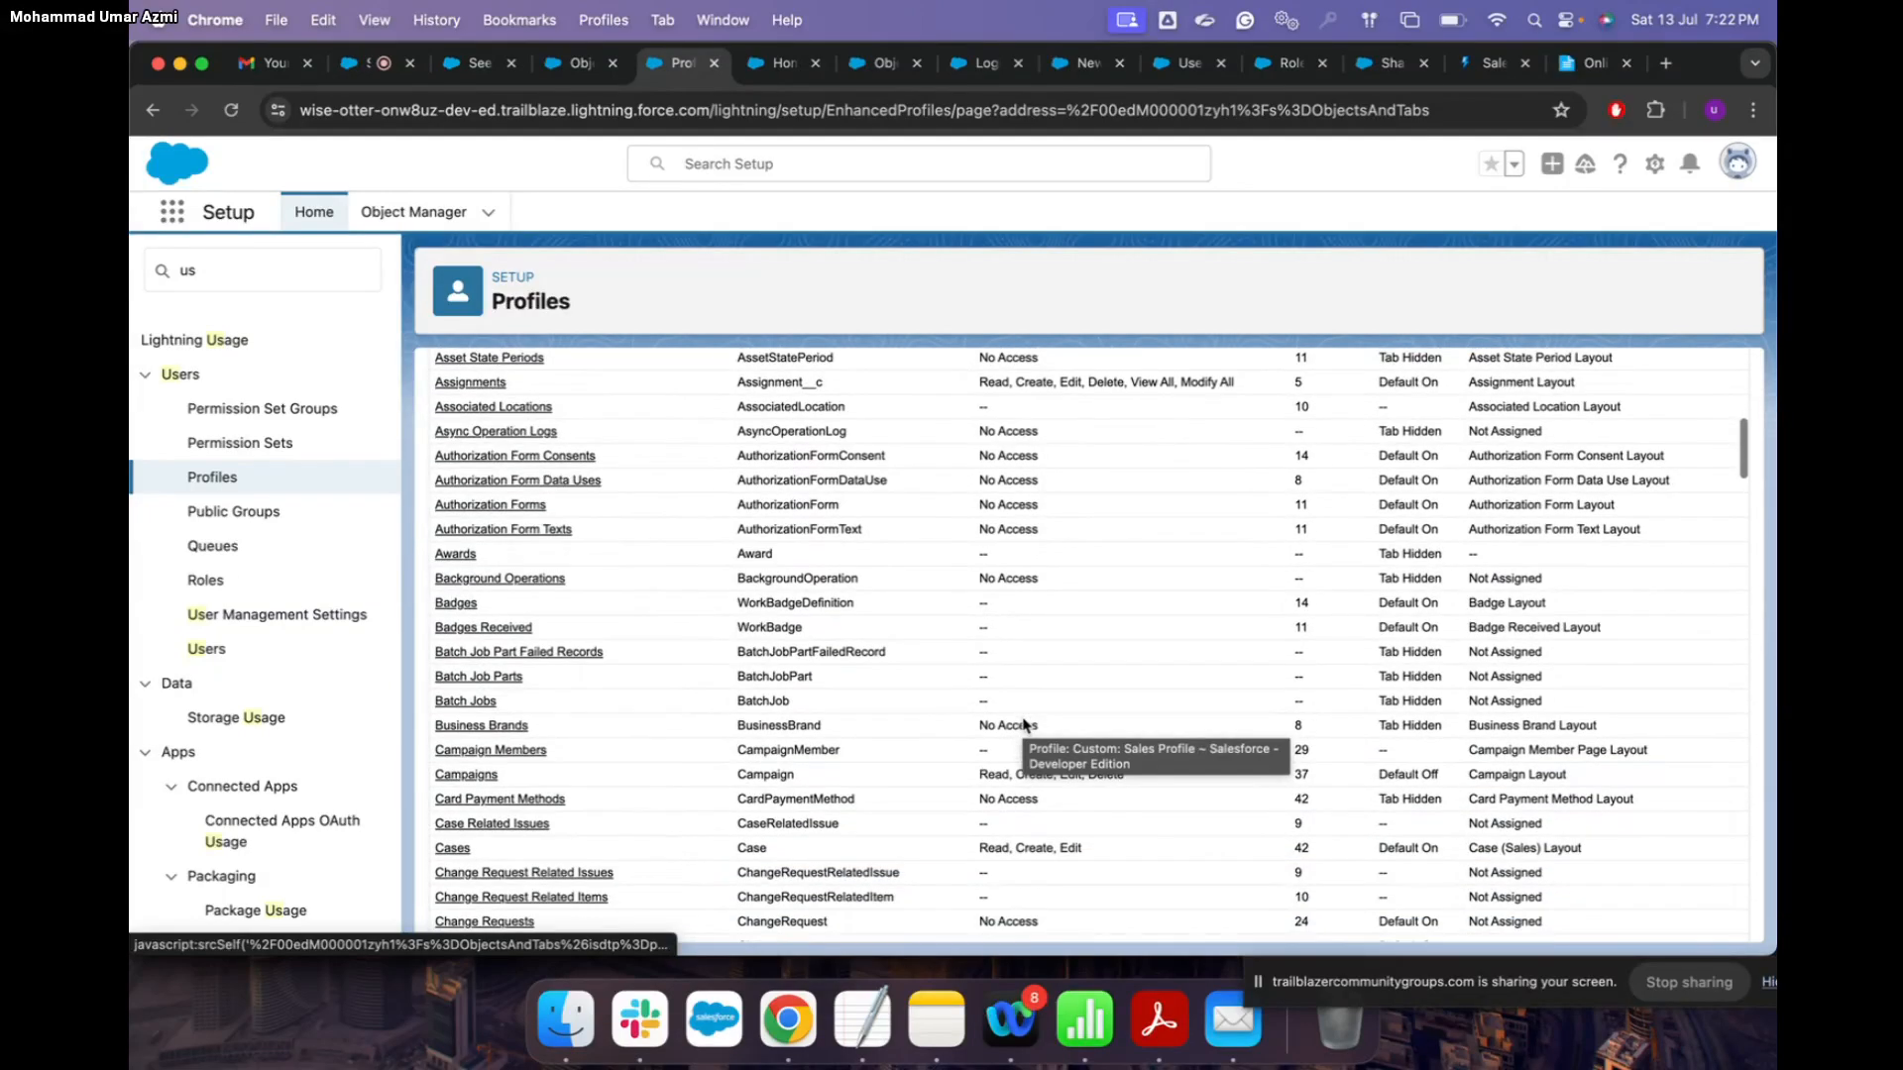
pyautogui.scroll(-15, 1023, 726)
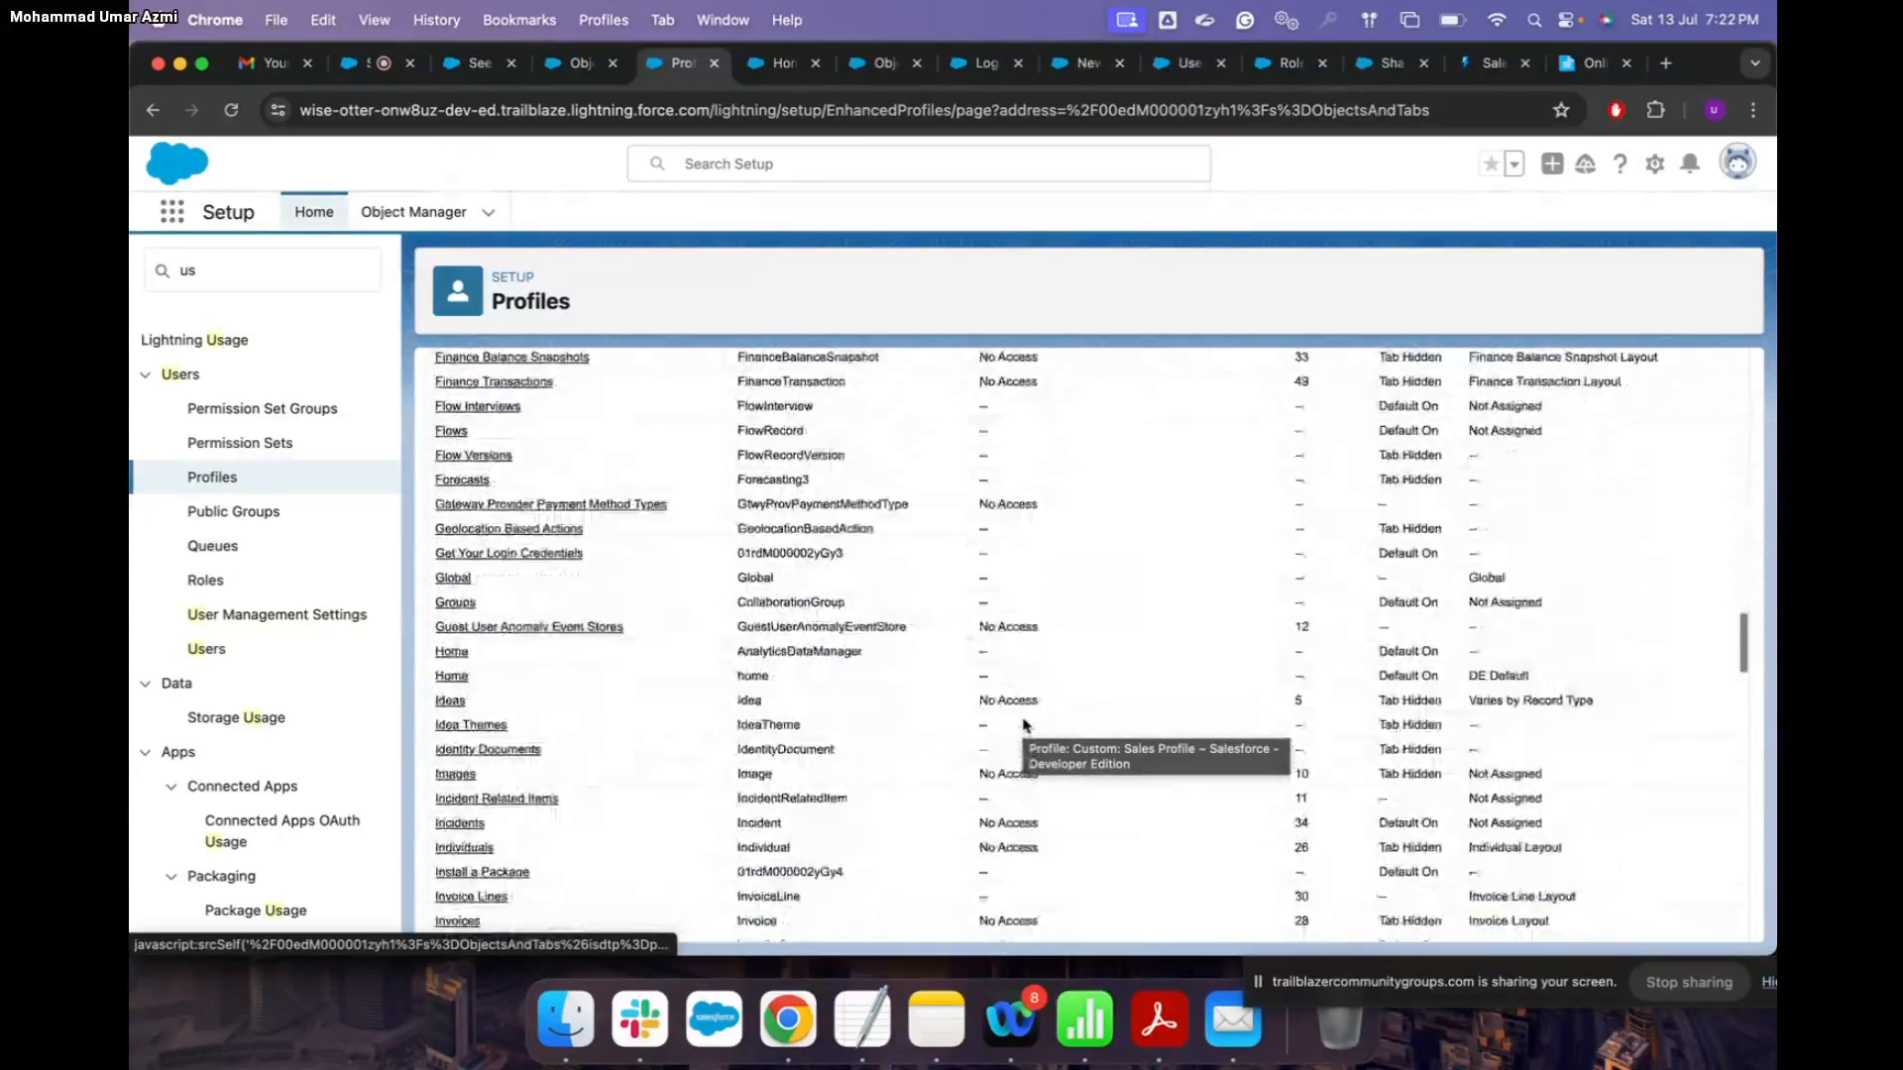
pyautogui.scroll(-15, 1024, 726)
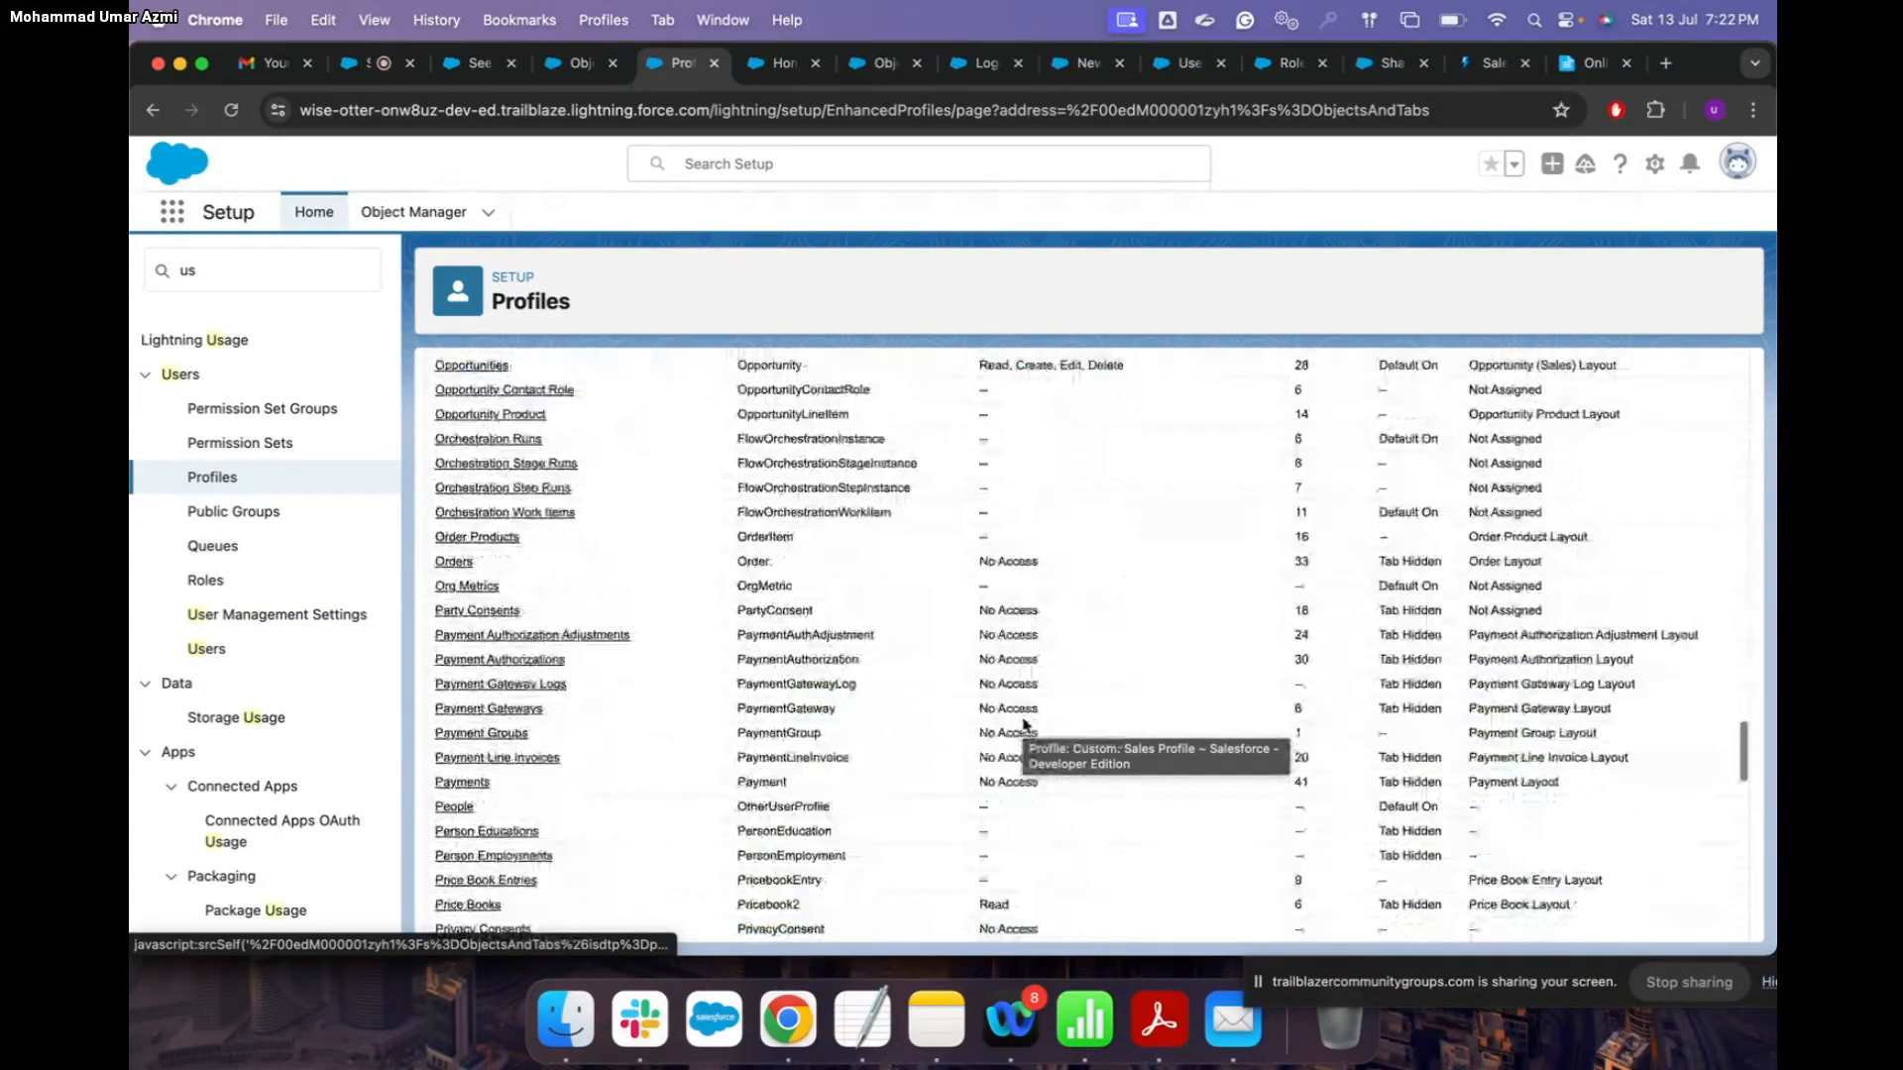
pyautogui.scroll(-1, 1024, 727)
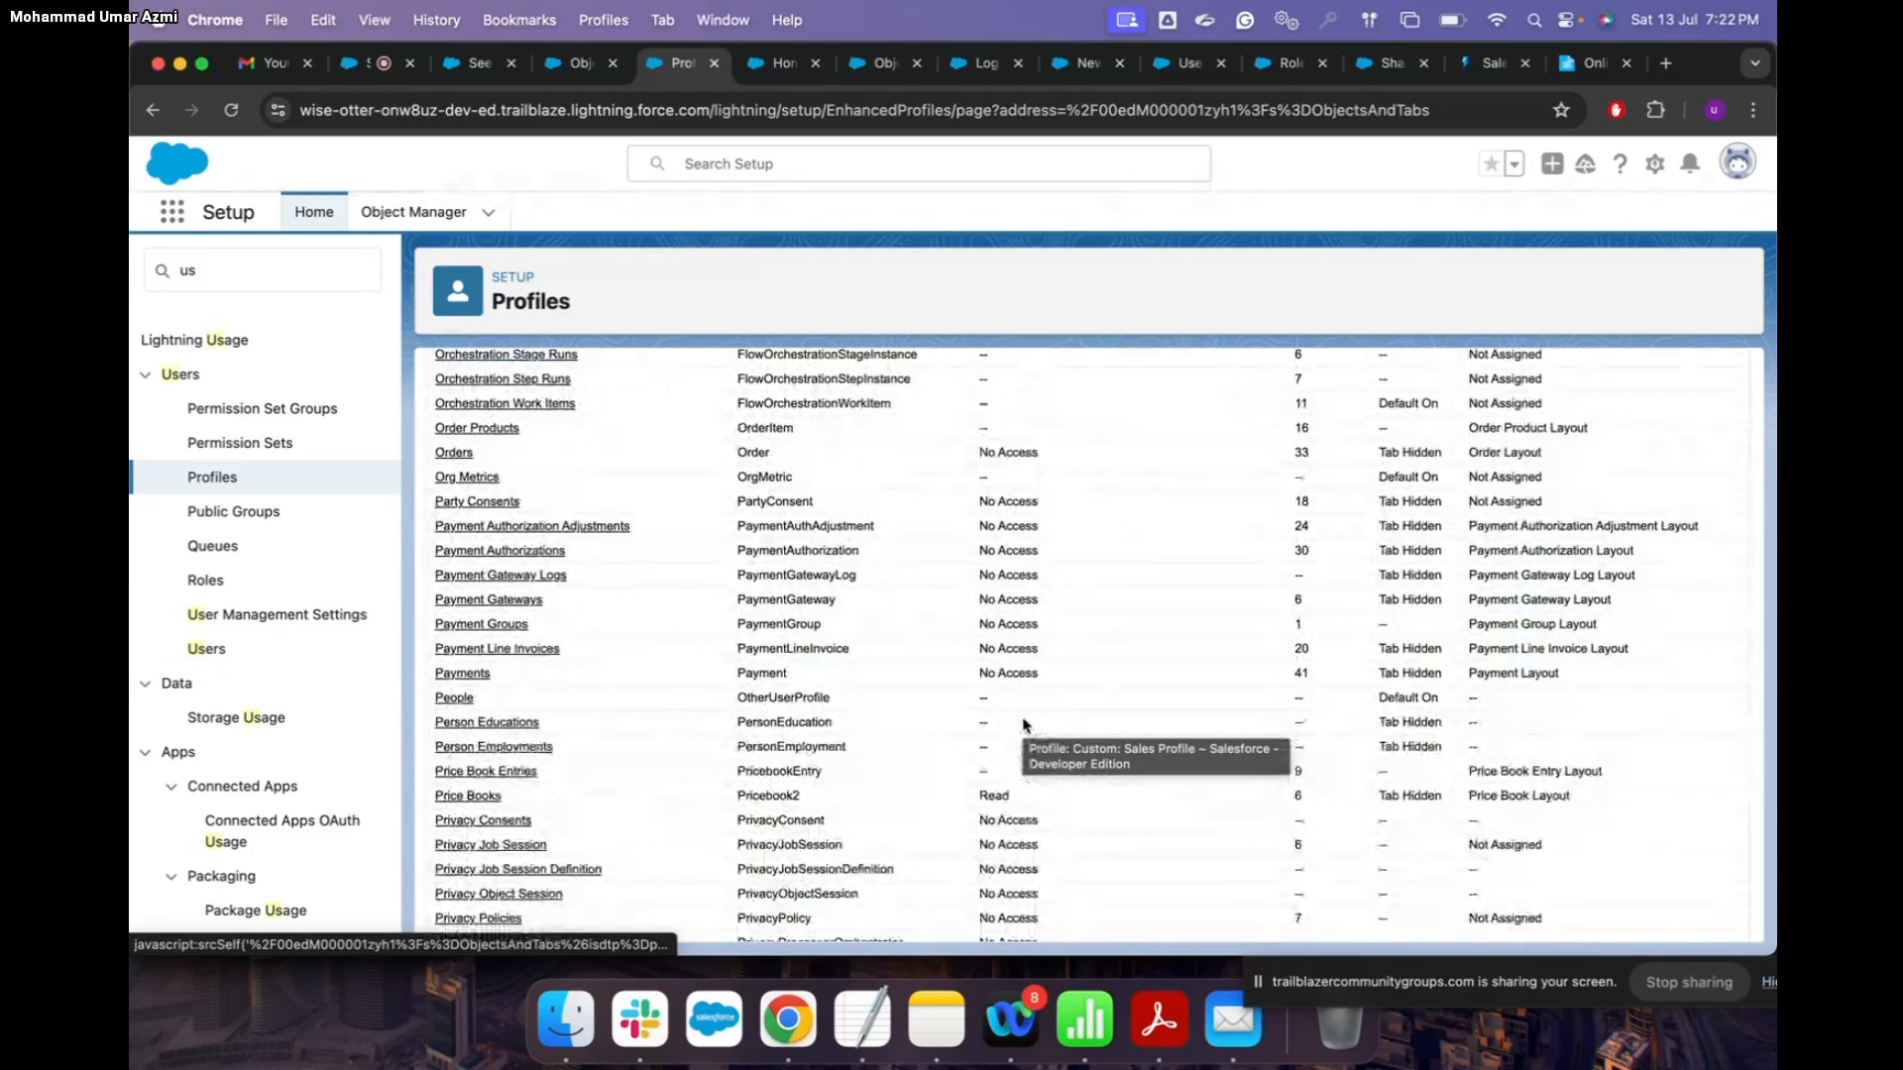
pyautogui.scroll(-10, 1024, 727)
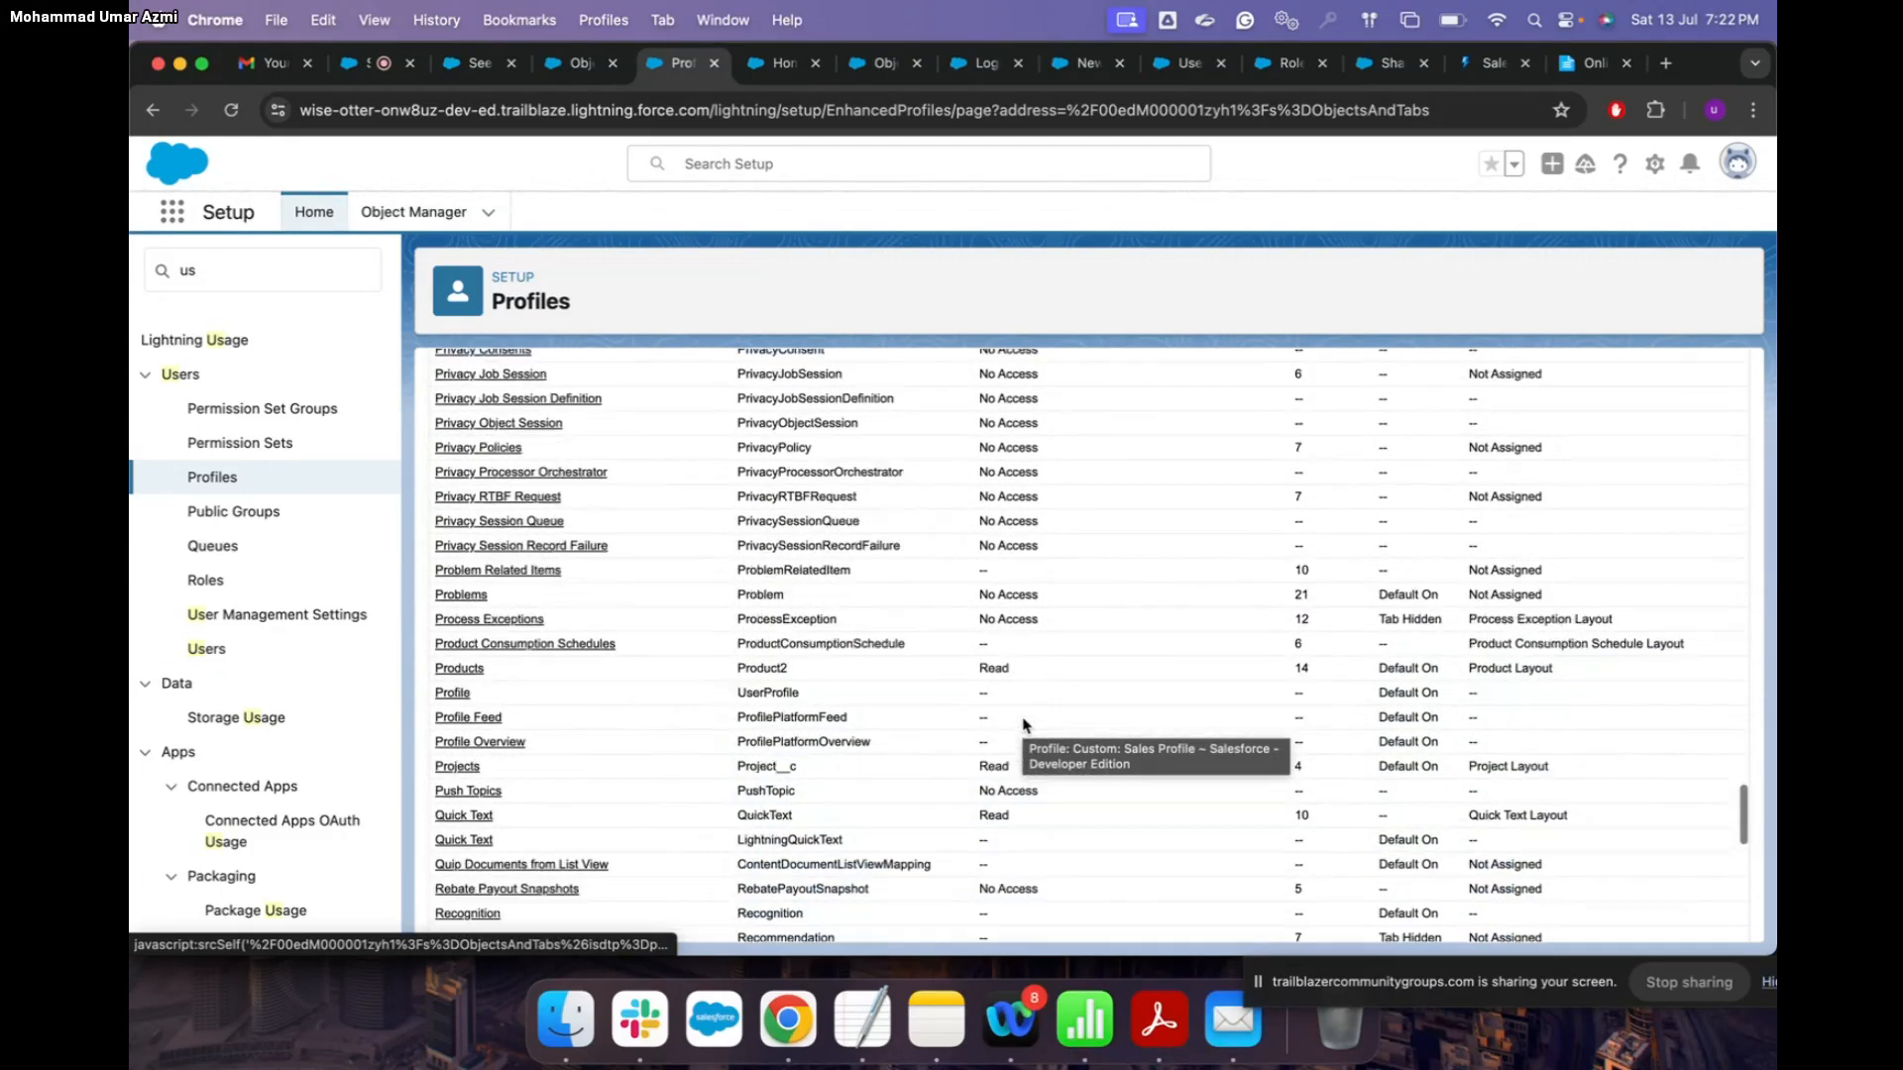
pyautogui.scroll(-1, 1024, 727)
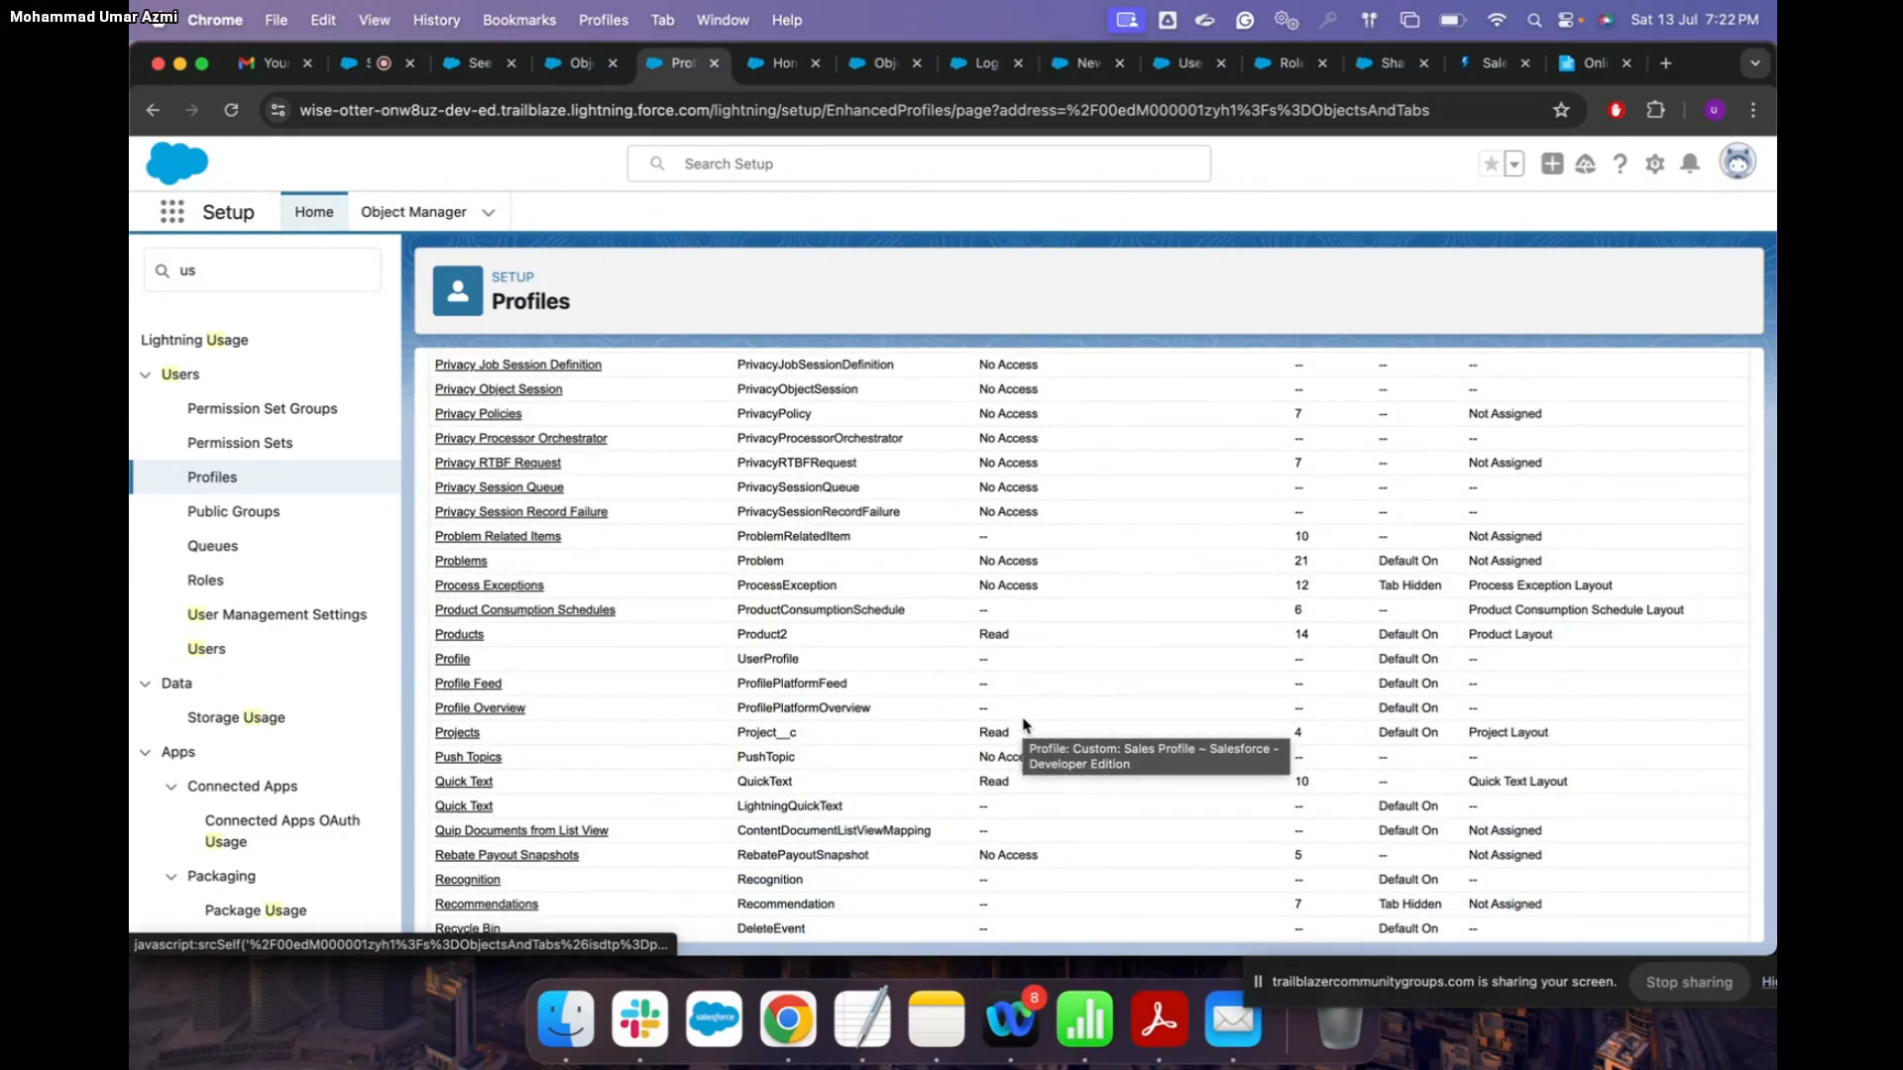
# Step: Find 'project' on the page and open the Projects object settings
pyautogui.press('super+f')
pyautogui.write('pro')
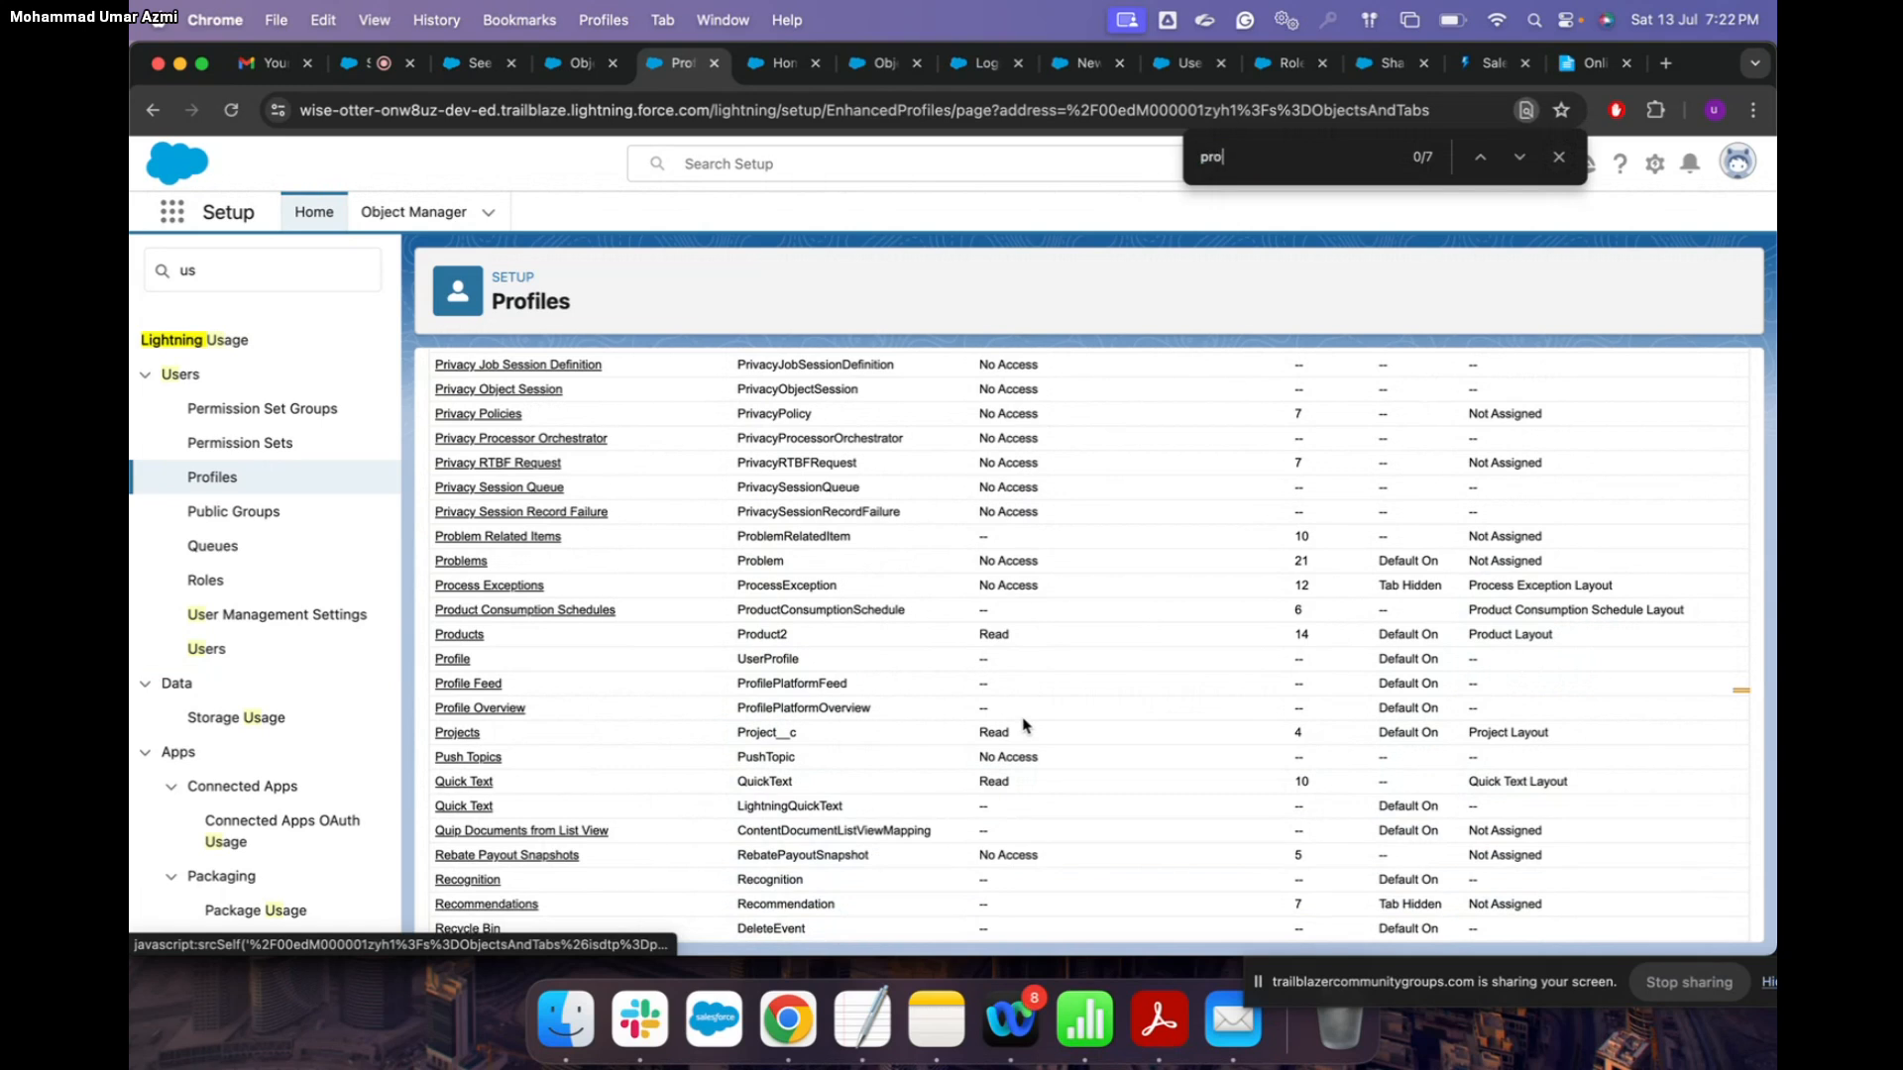
pyautogui.write('ject')
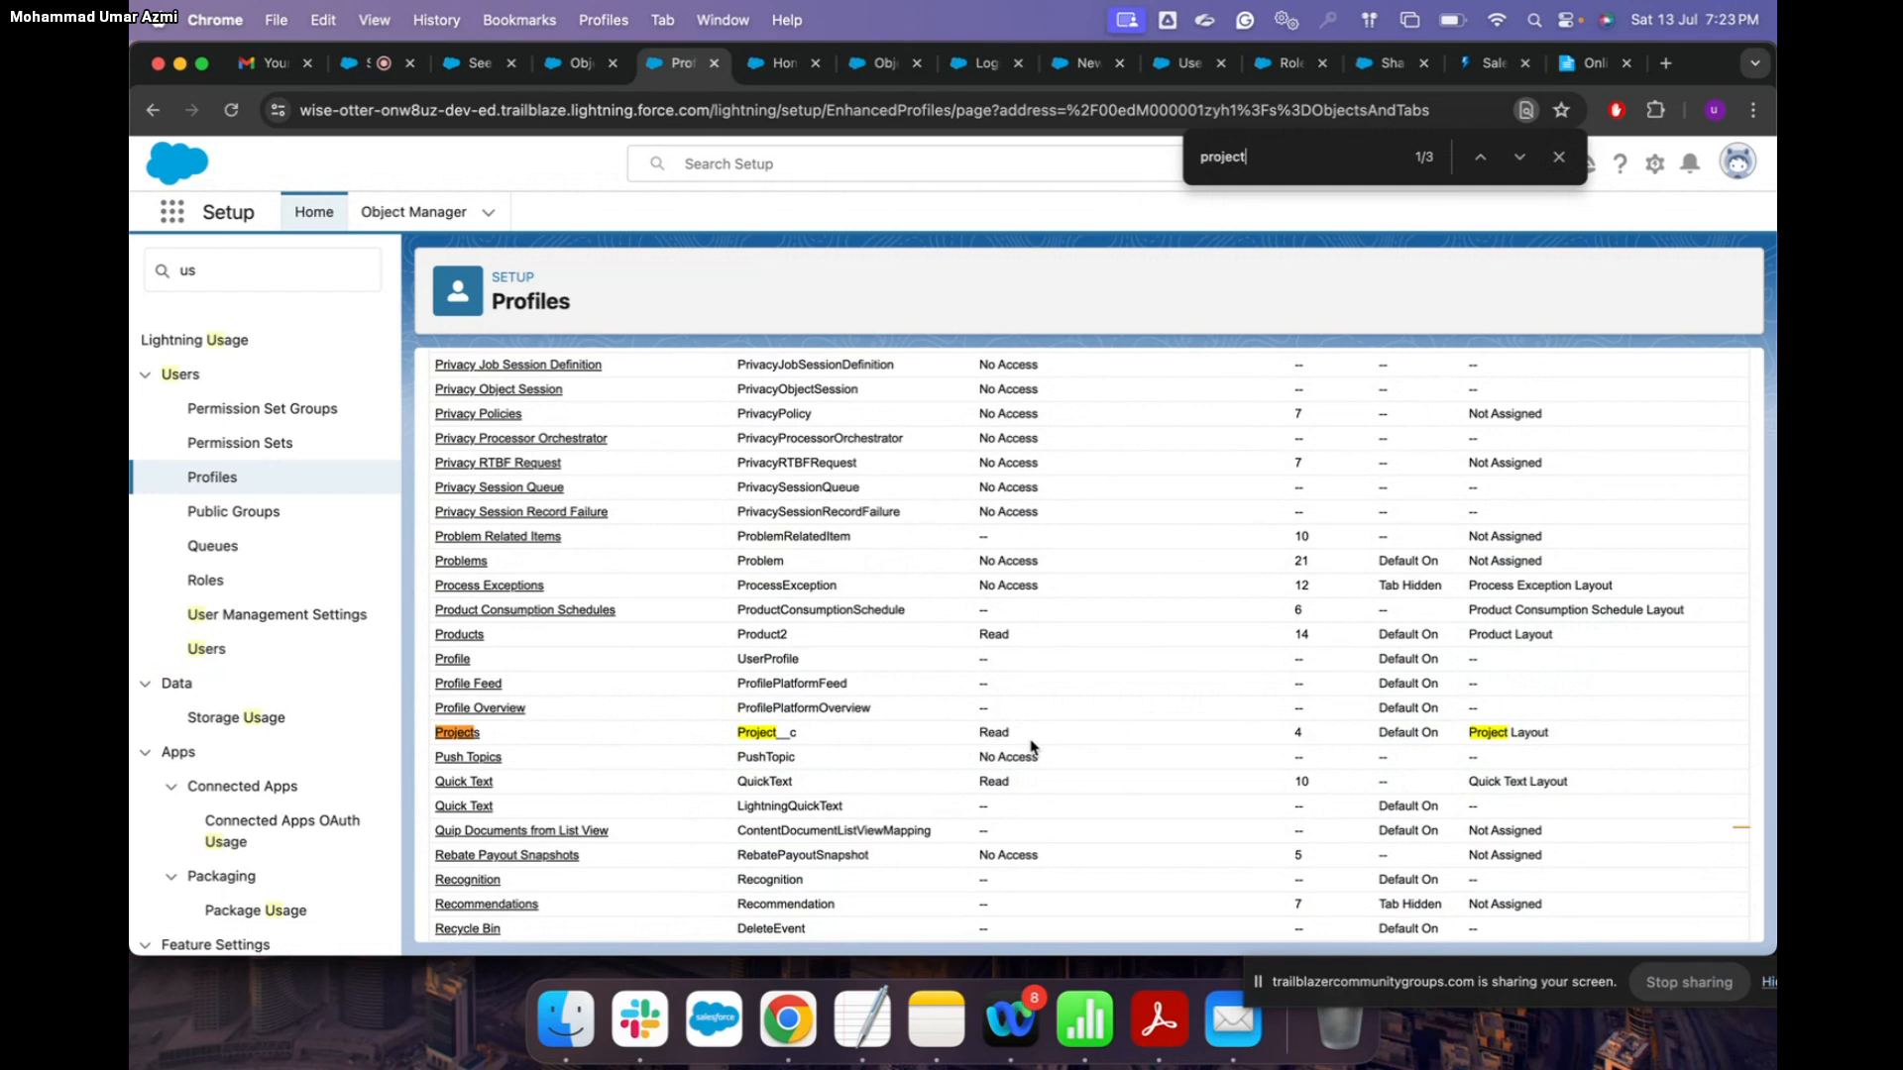
pyautogui.click(469, 735)
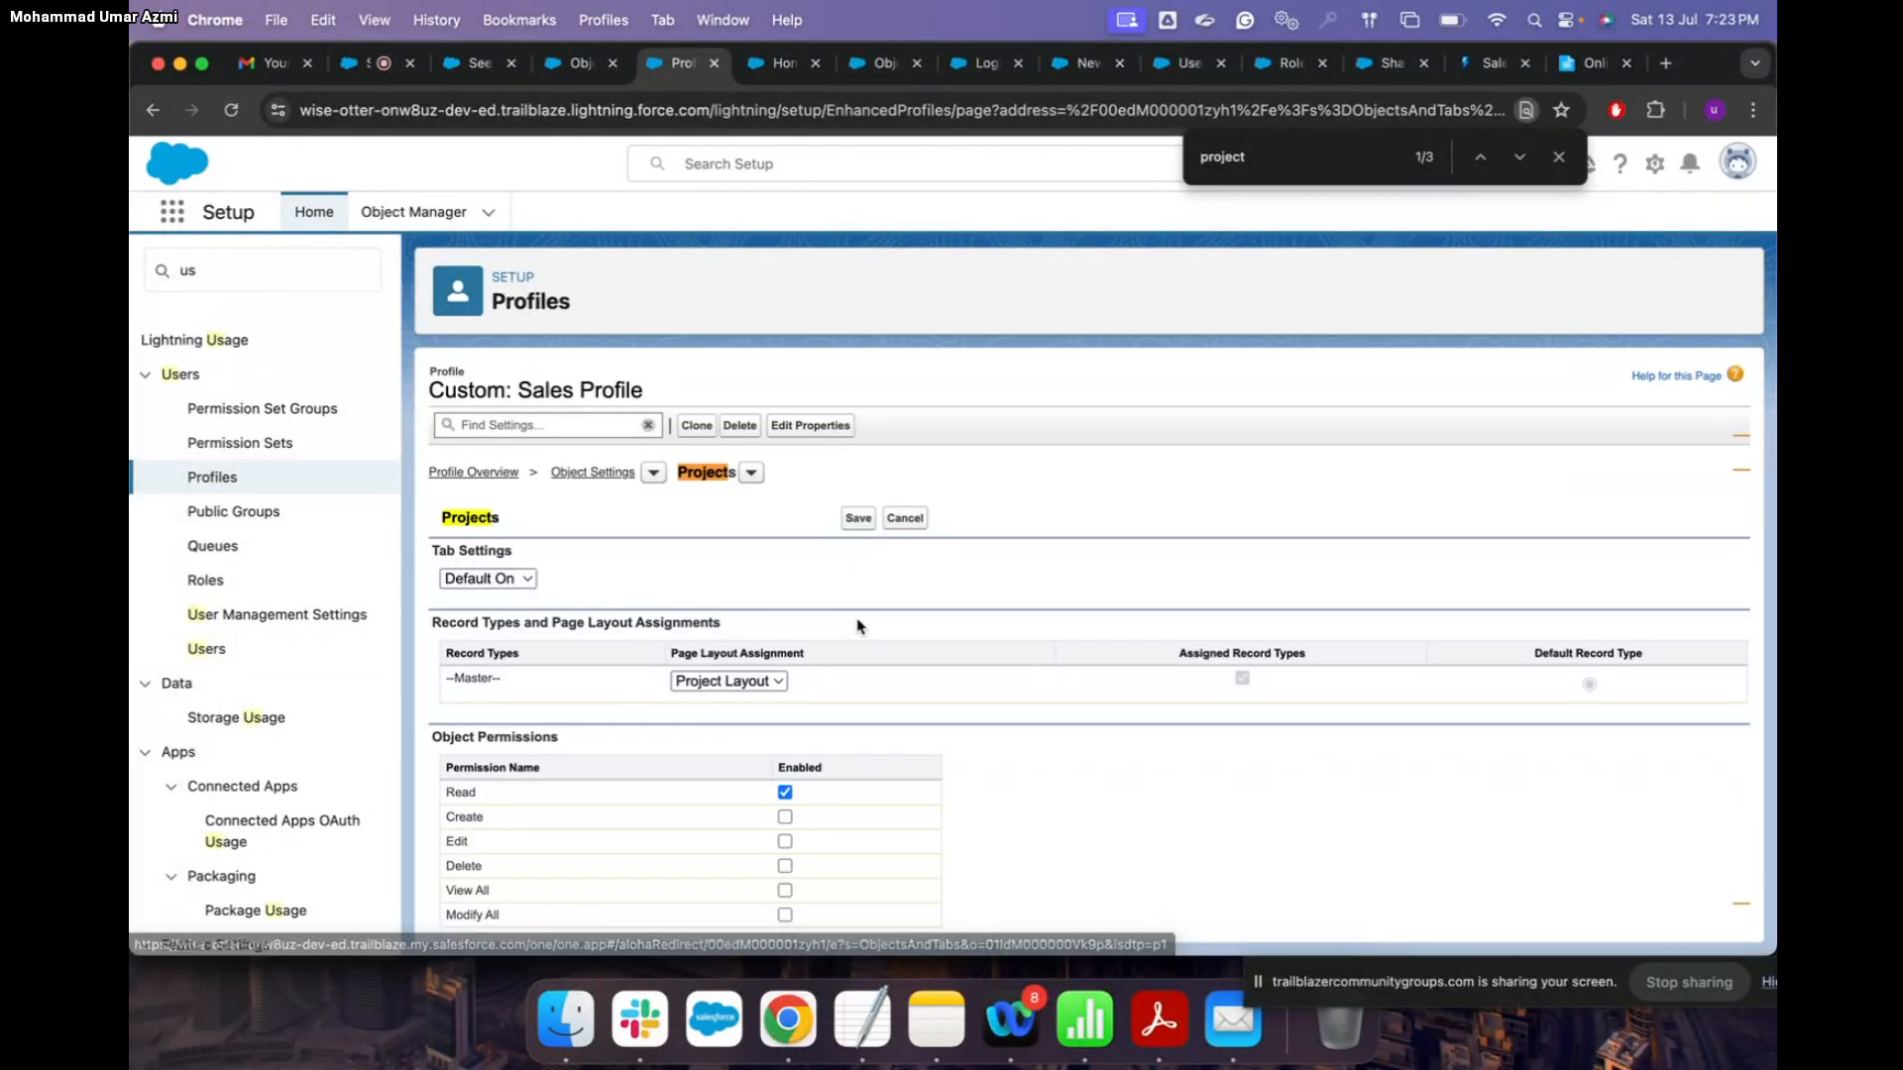
pyautogui.scroll(-3, 833, 674)
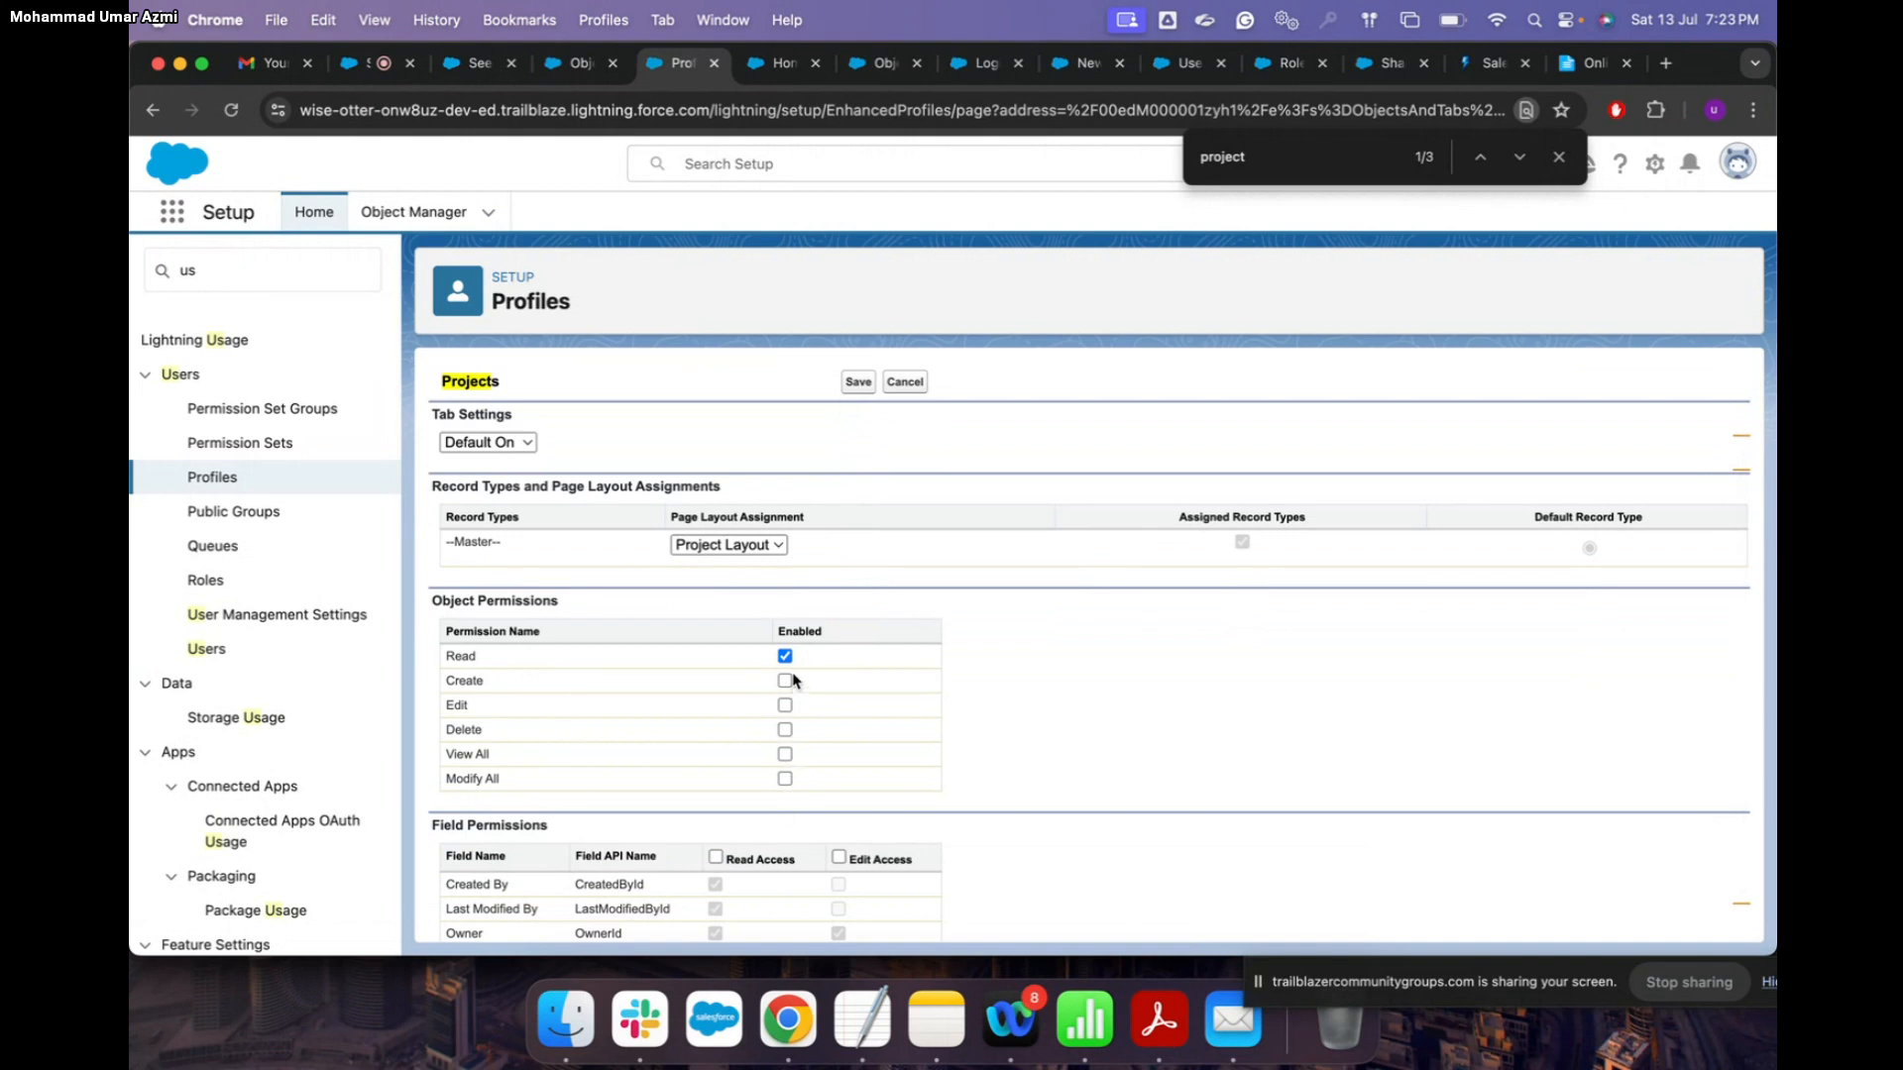
pyautogui.scroll(3, 936, 748)
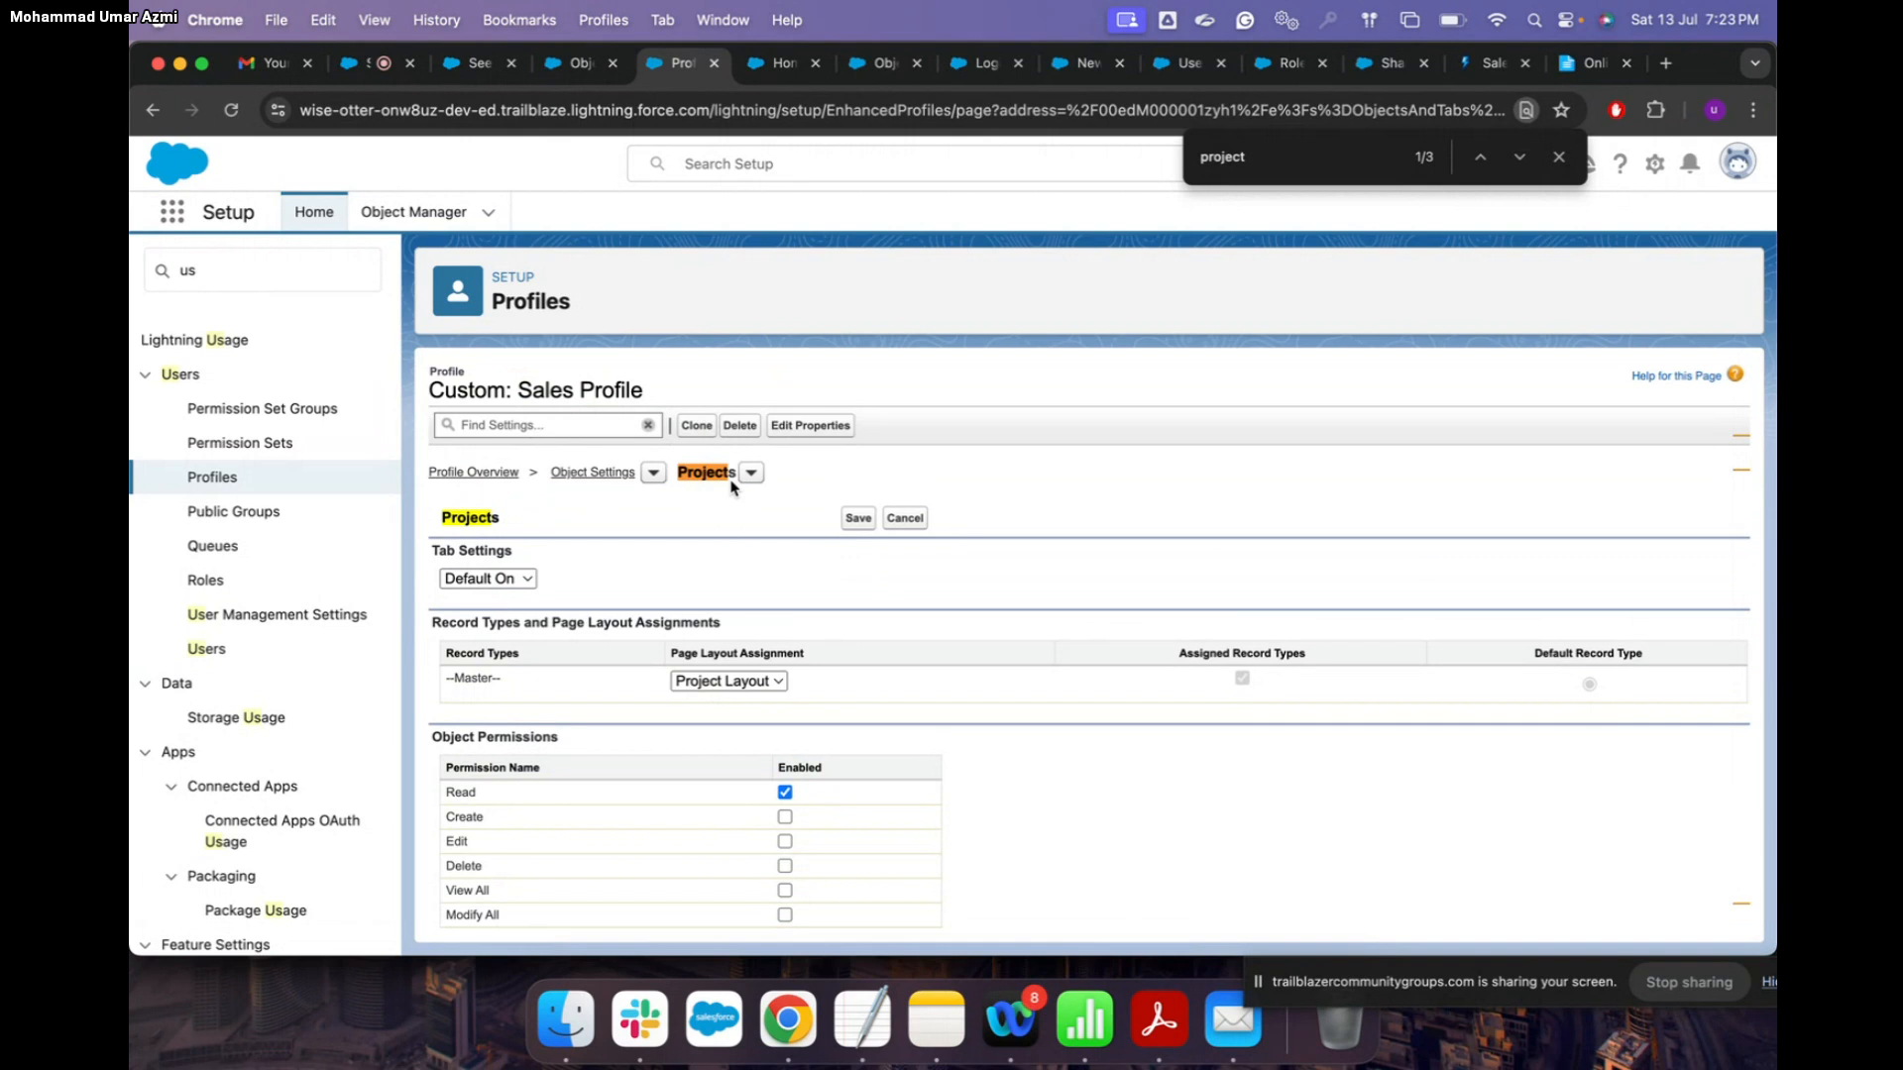
# Step: Search Quick Find for 'perm' and browse the Permission Sets list of 24 sets
pyautogui.click(220, 270)
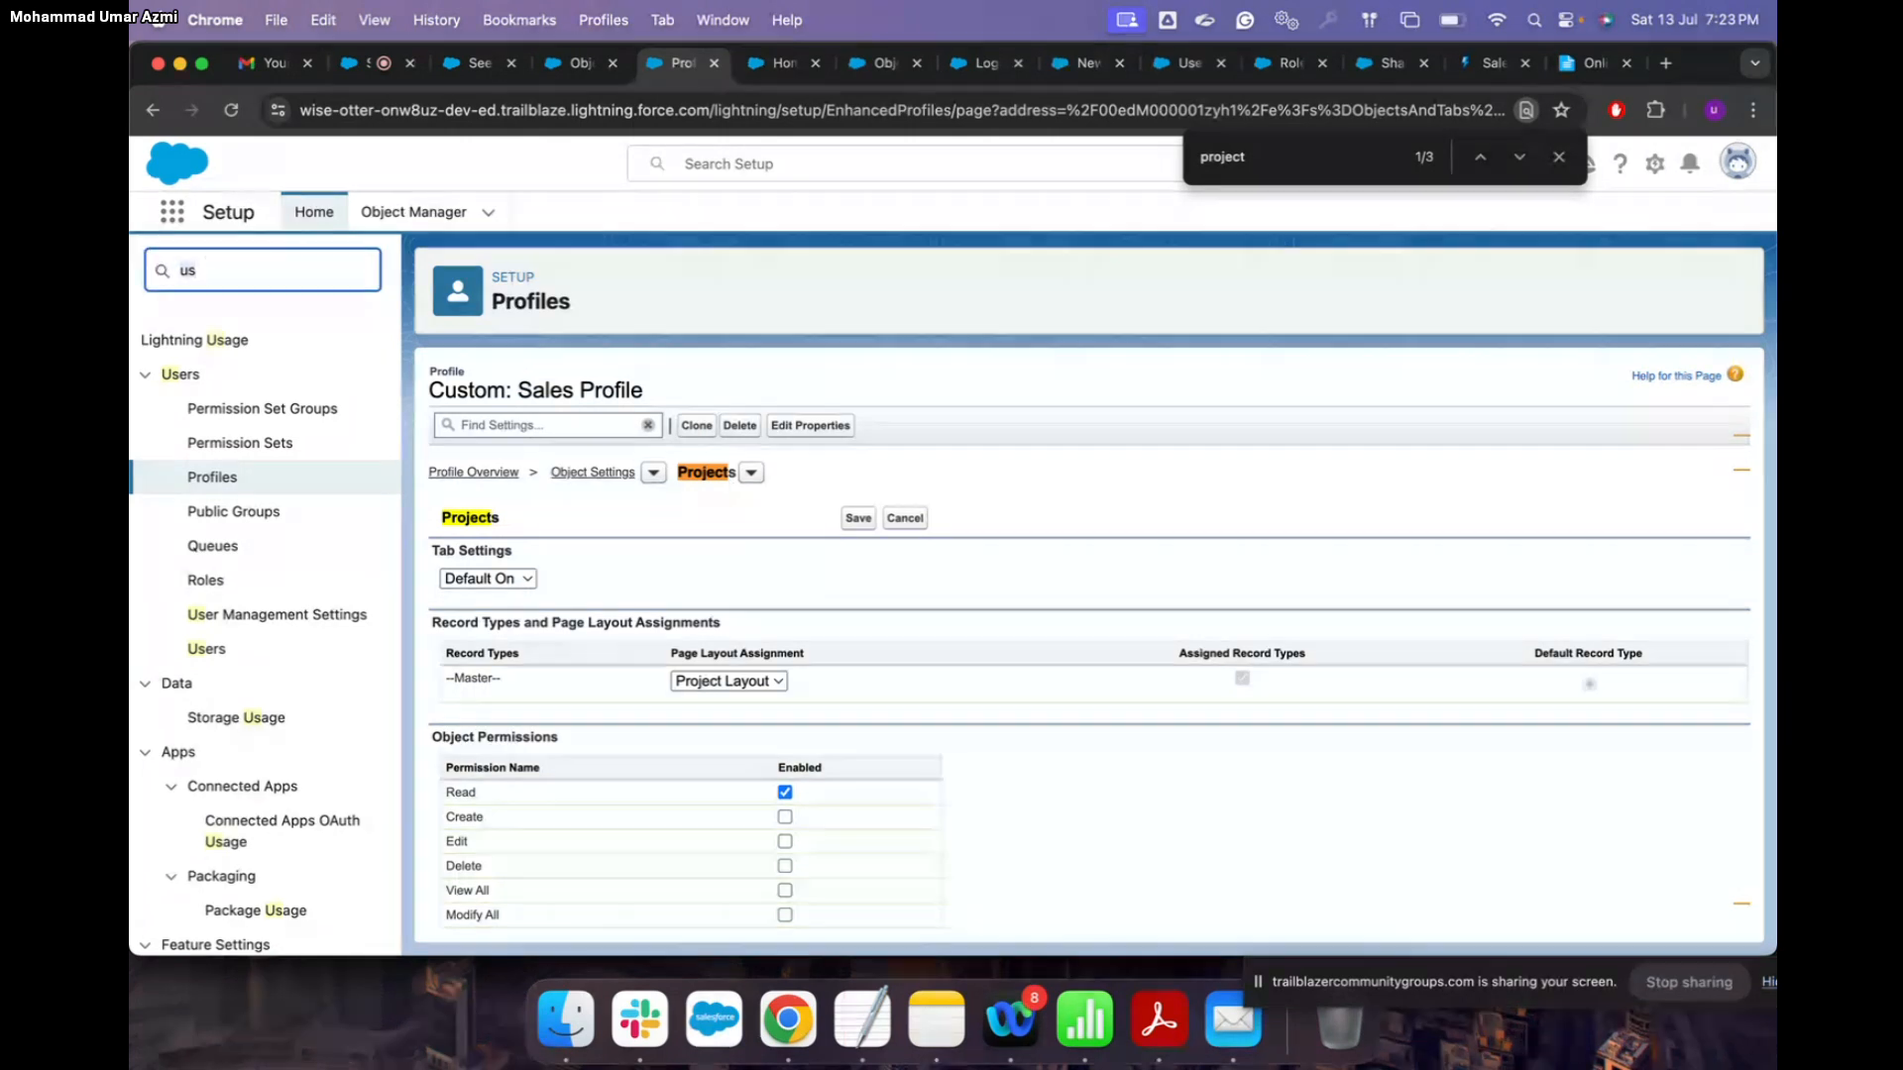
pyautogui.press('BackSpace')
pyautogui.press('BackSpace')
pyautogui.write('permi')
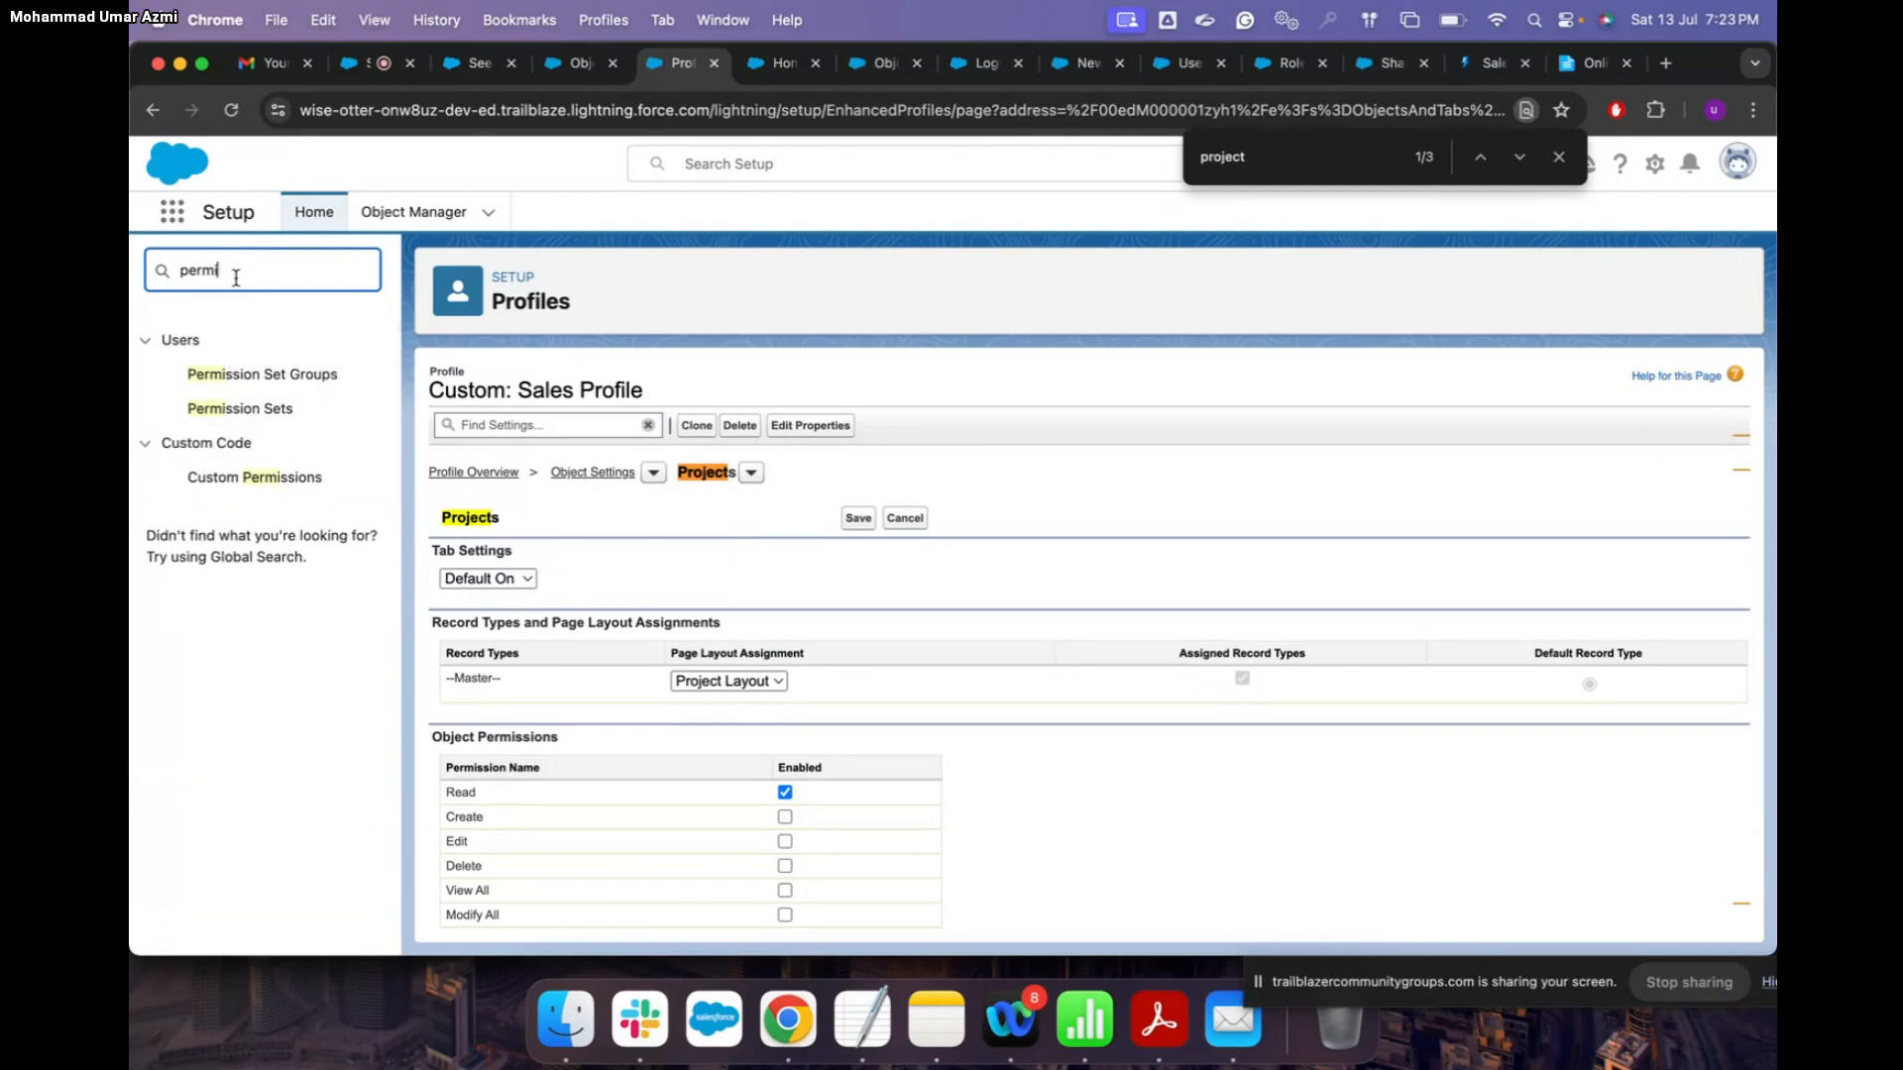
pyautogui.click(278, 412)
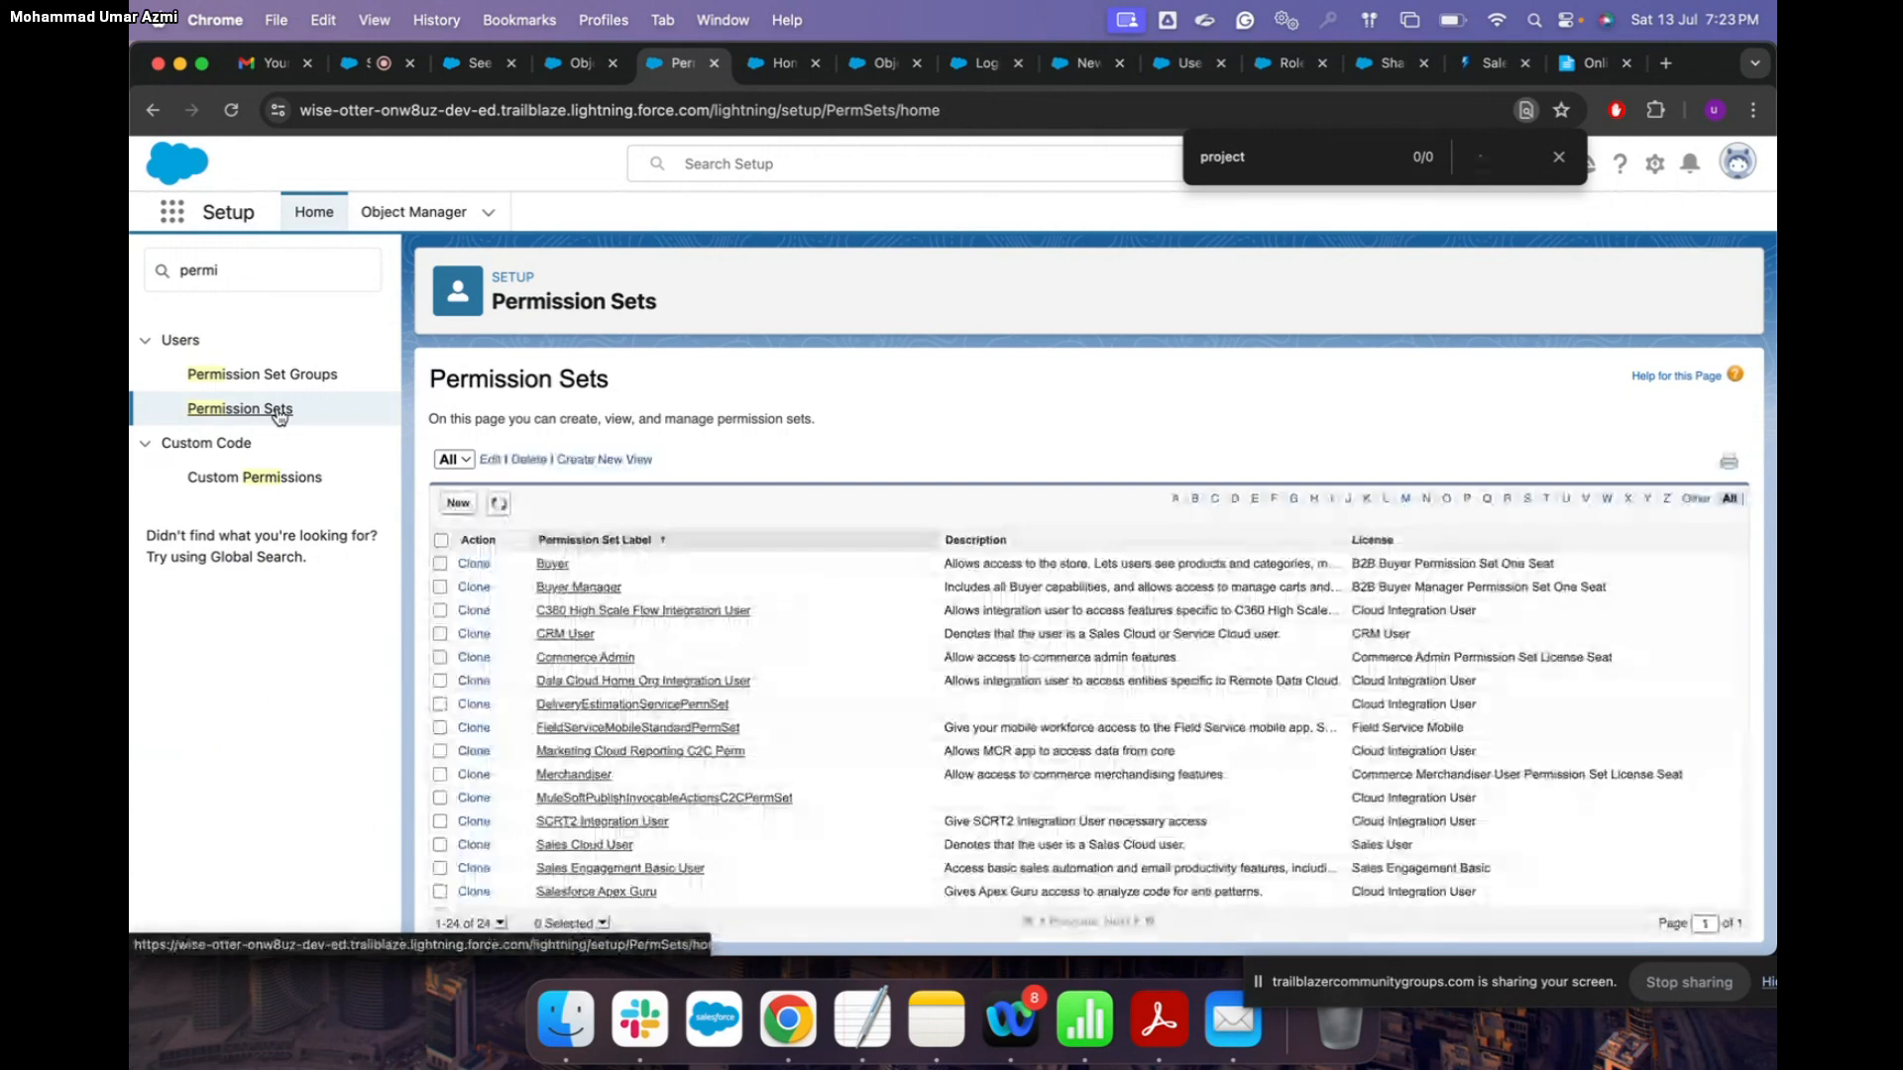
pyautogui.scroll(-5, 850, 646)
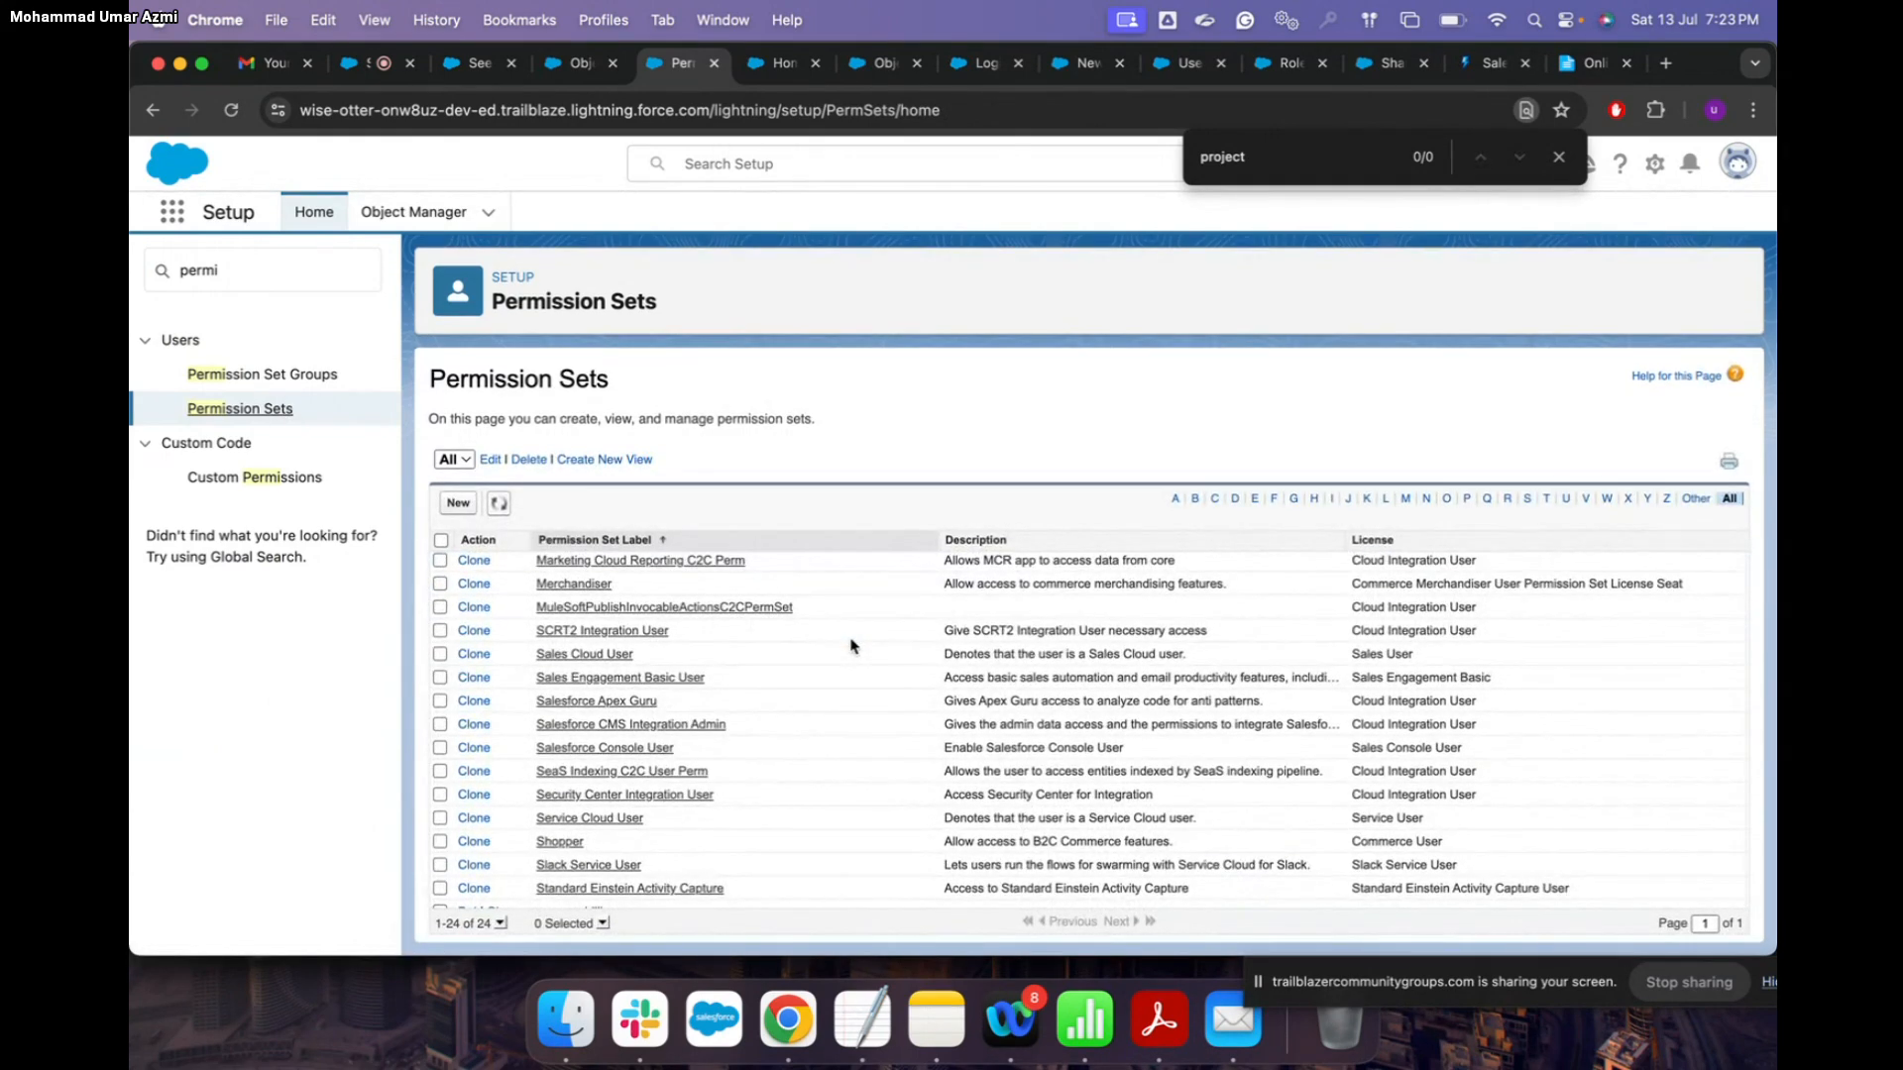
pyautogui.scroll(5, 850, 645)
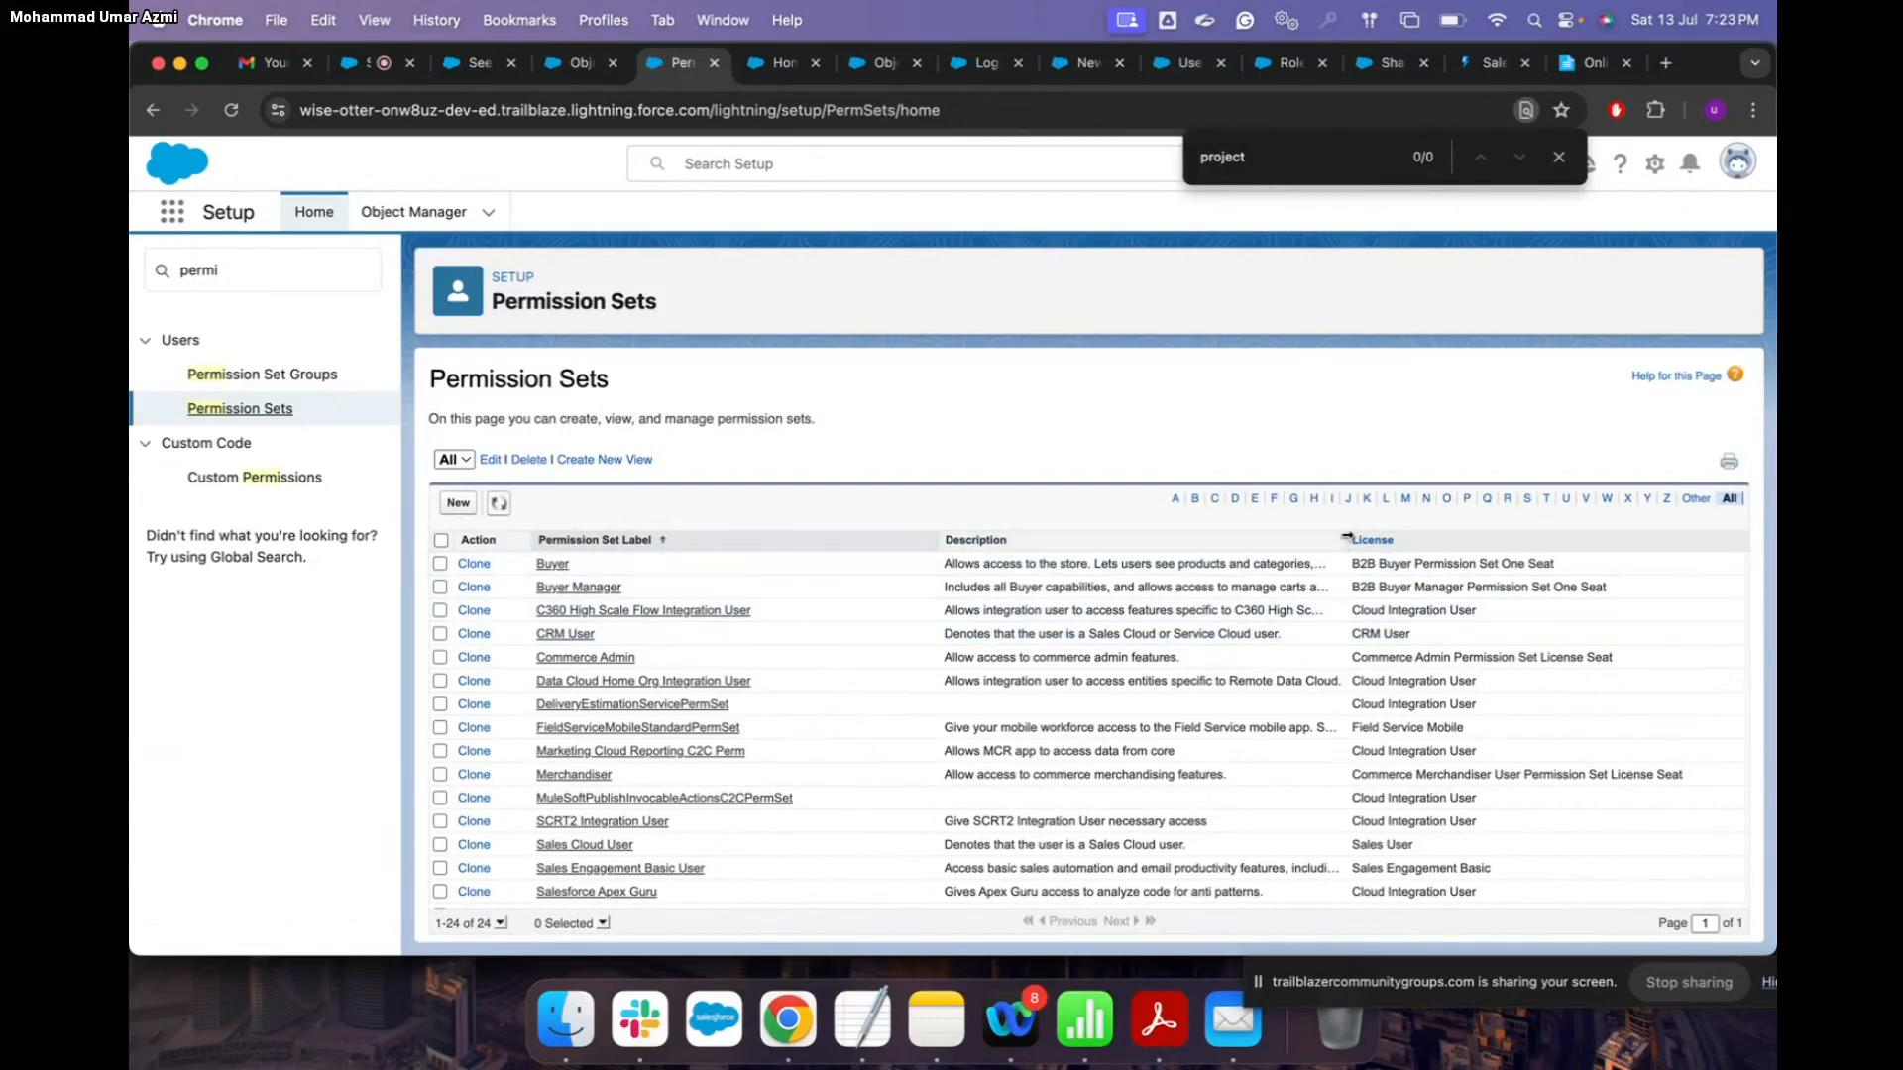
pyautogui.scroll(-5, 1322, 642)
pyautogui.scroll(5, 1316, 763)
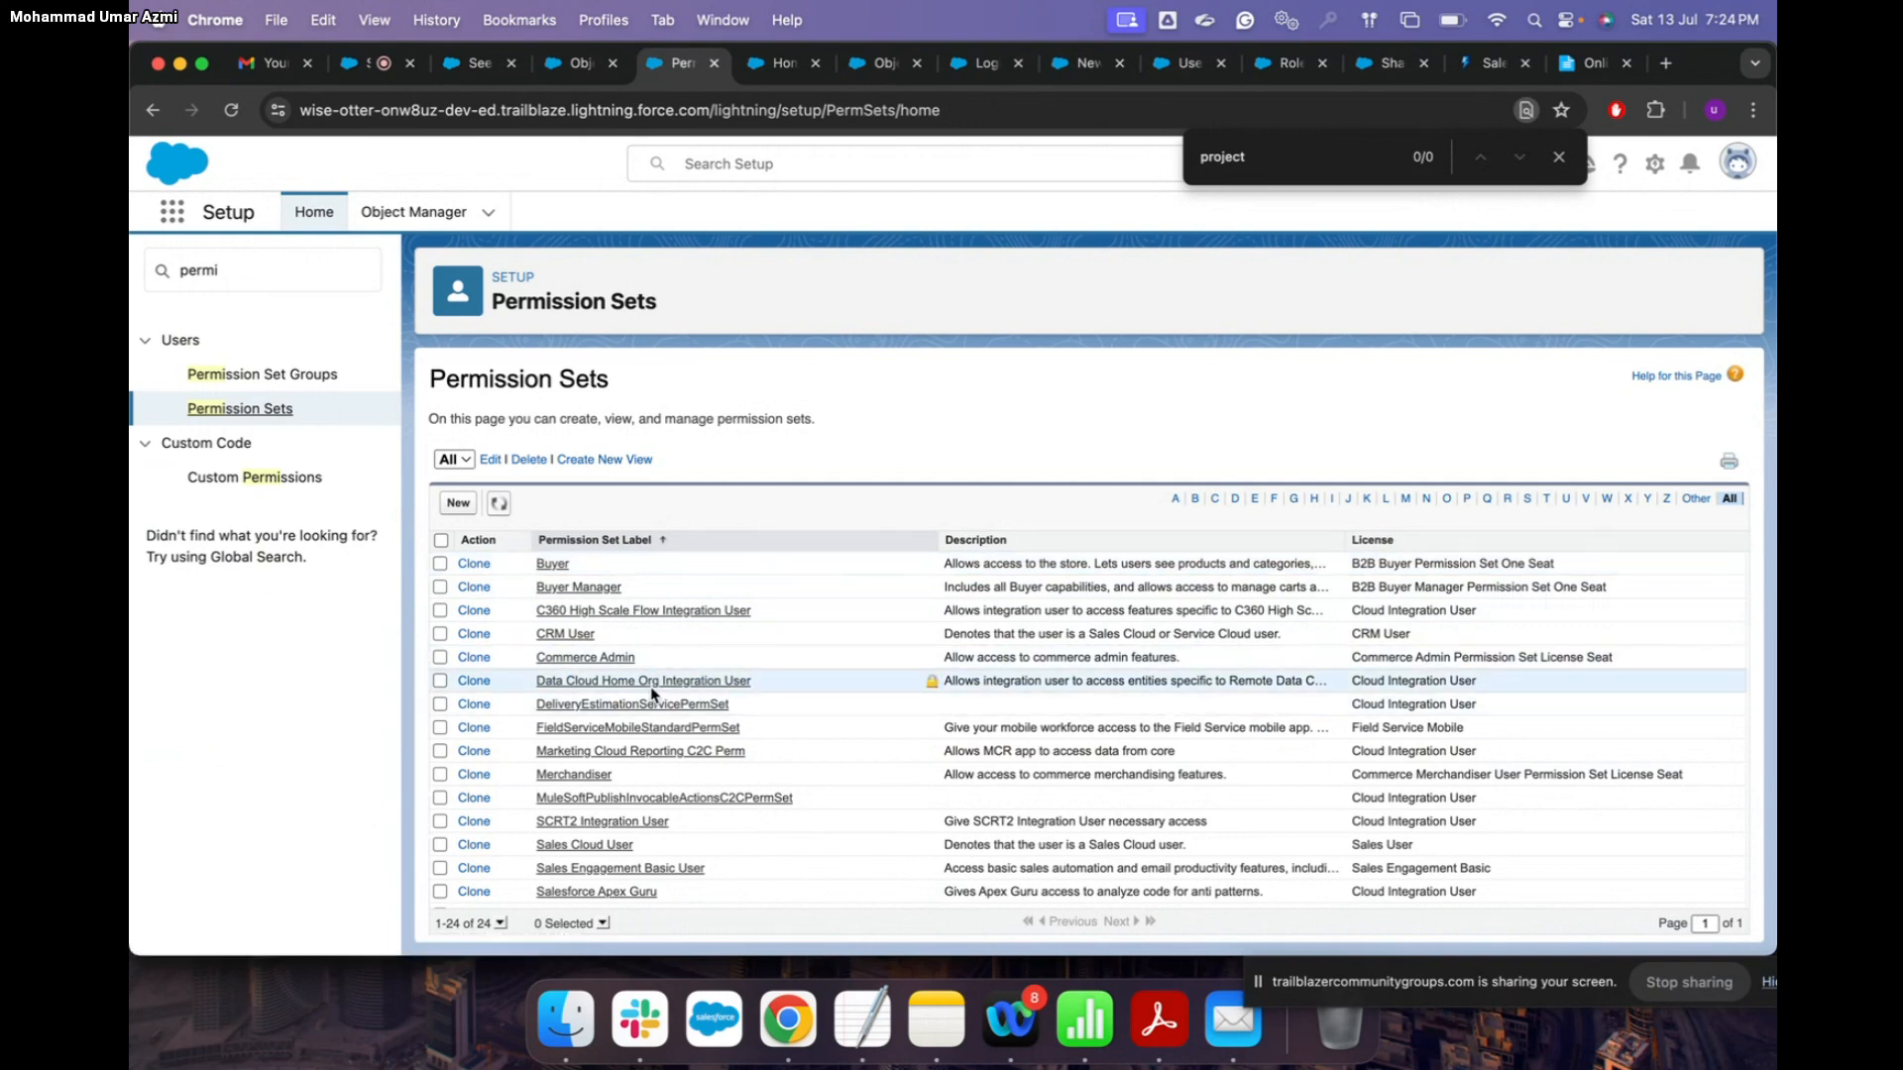
pyautogui.scroll(-5, 652, 694)
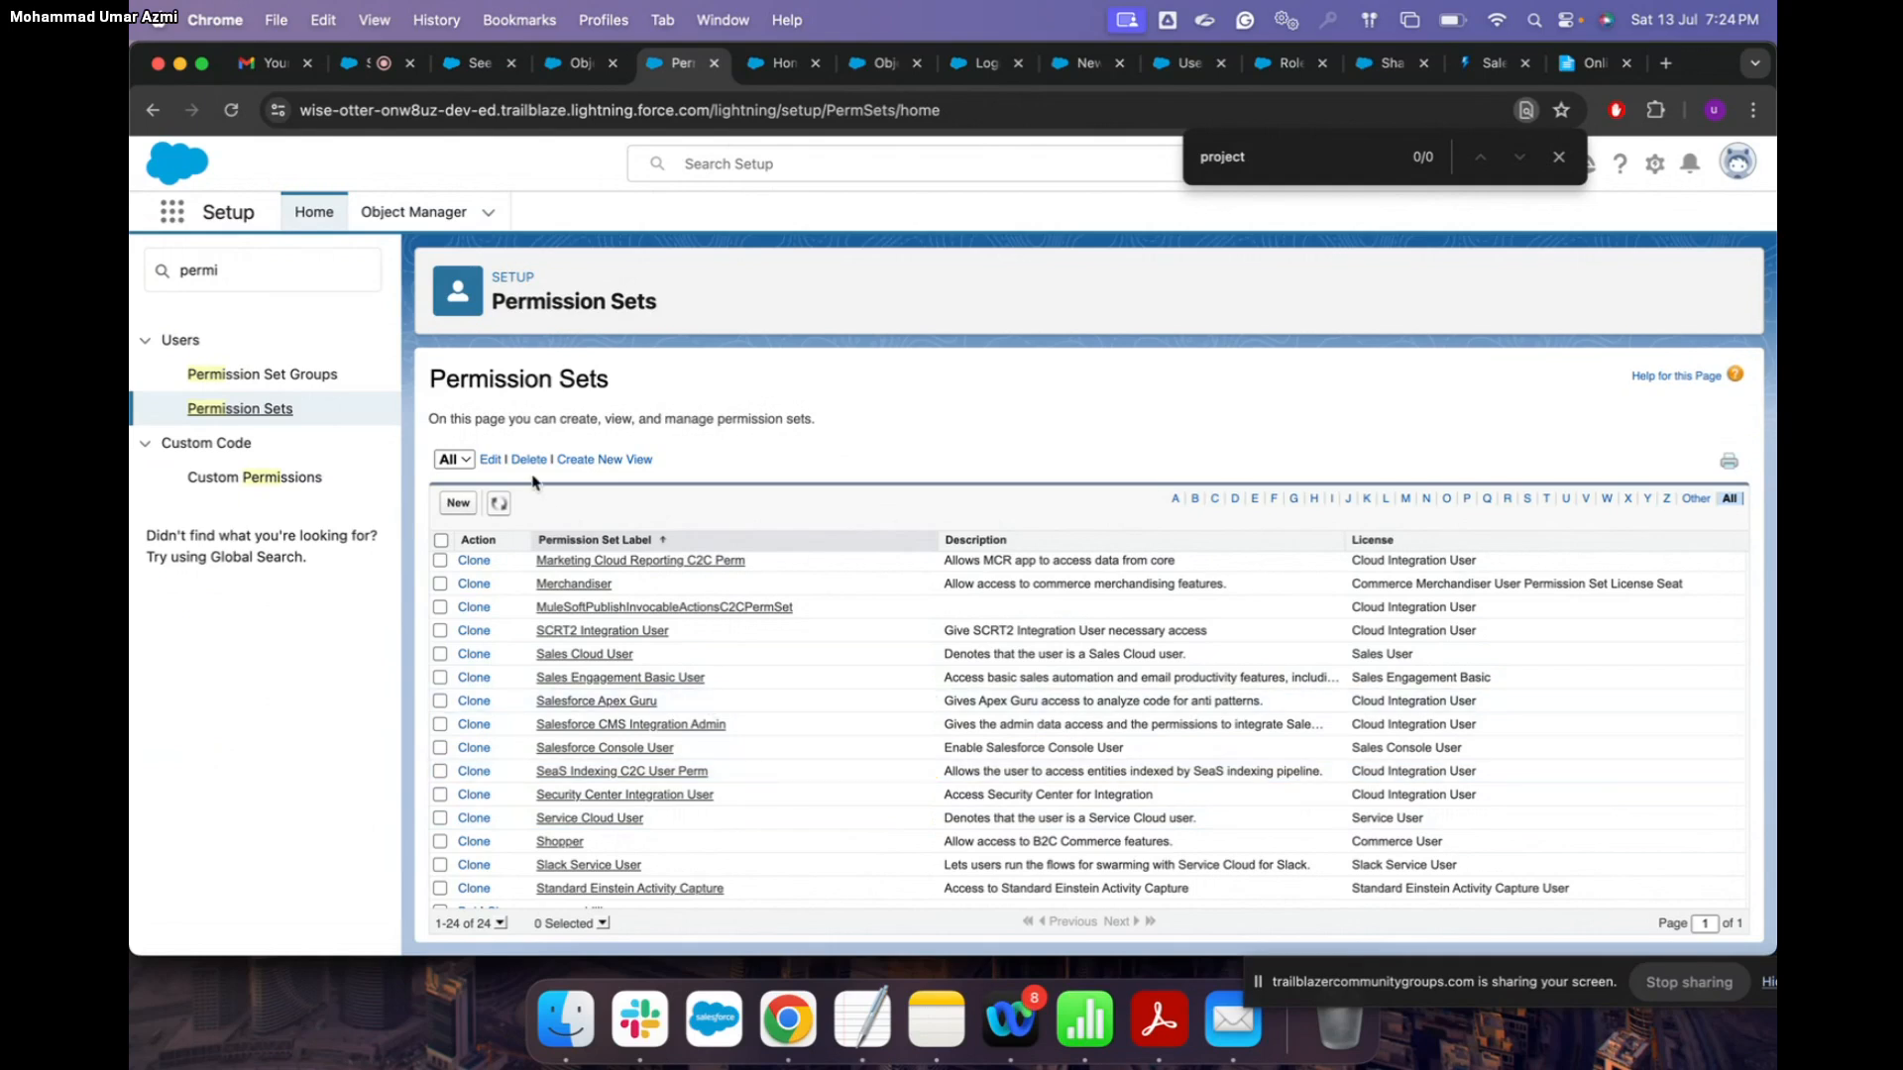
# Step: Create the permission set 'project Object Access giver' with an auto-filled API name and no license
pyautogui.click(456, 504)
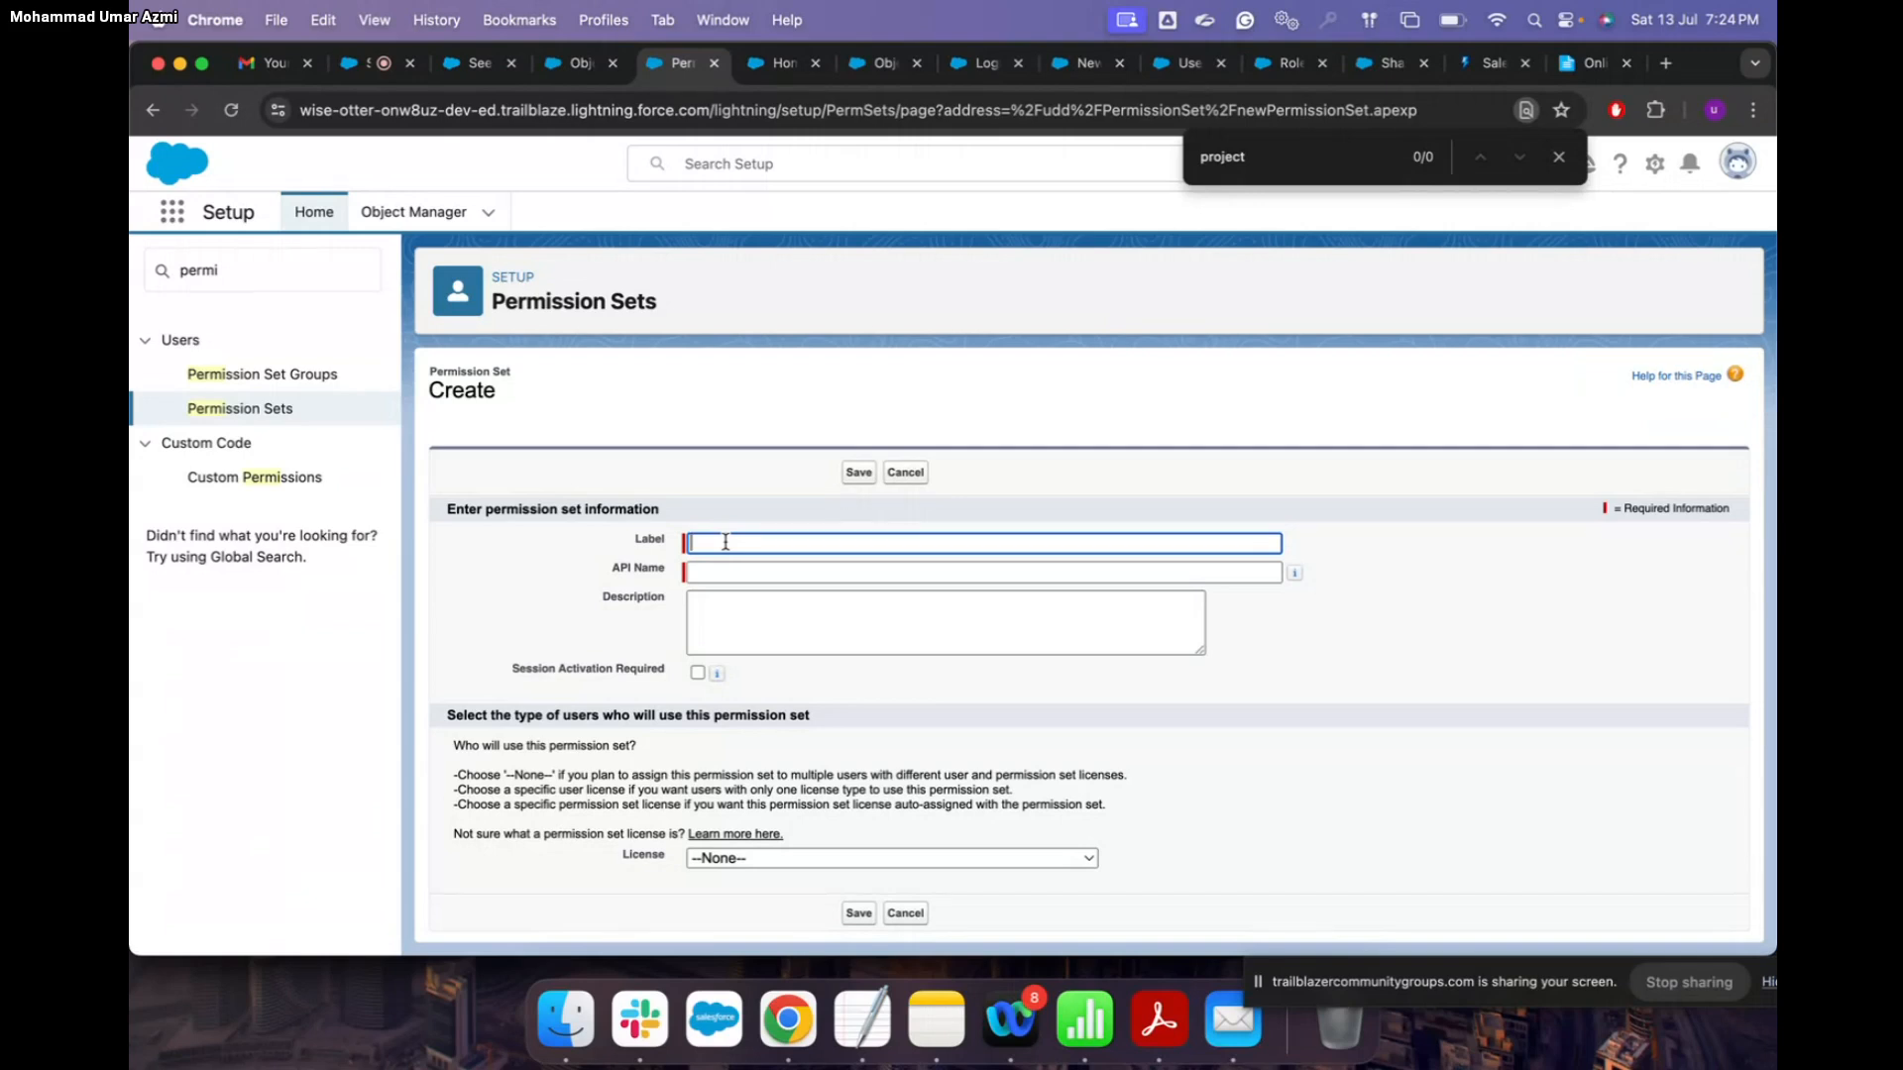
pyautogui.write('p')
pyautogui.press('BackSpace')
pyautogui.write('project Object Access giver')
pyautogui.click(724, 570)
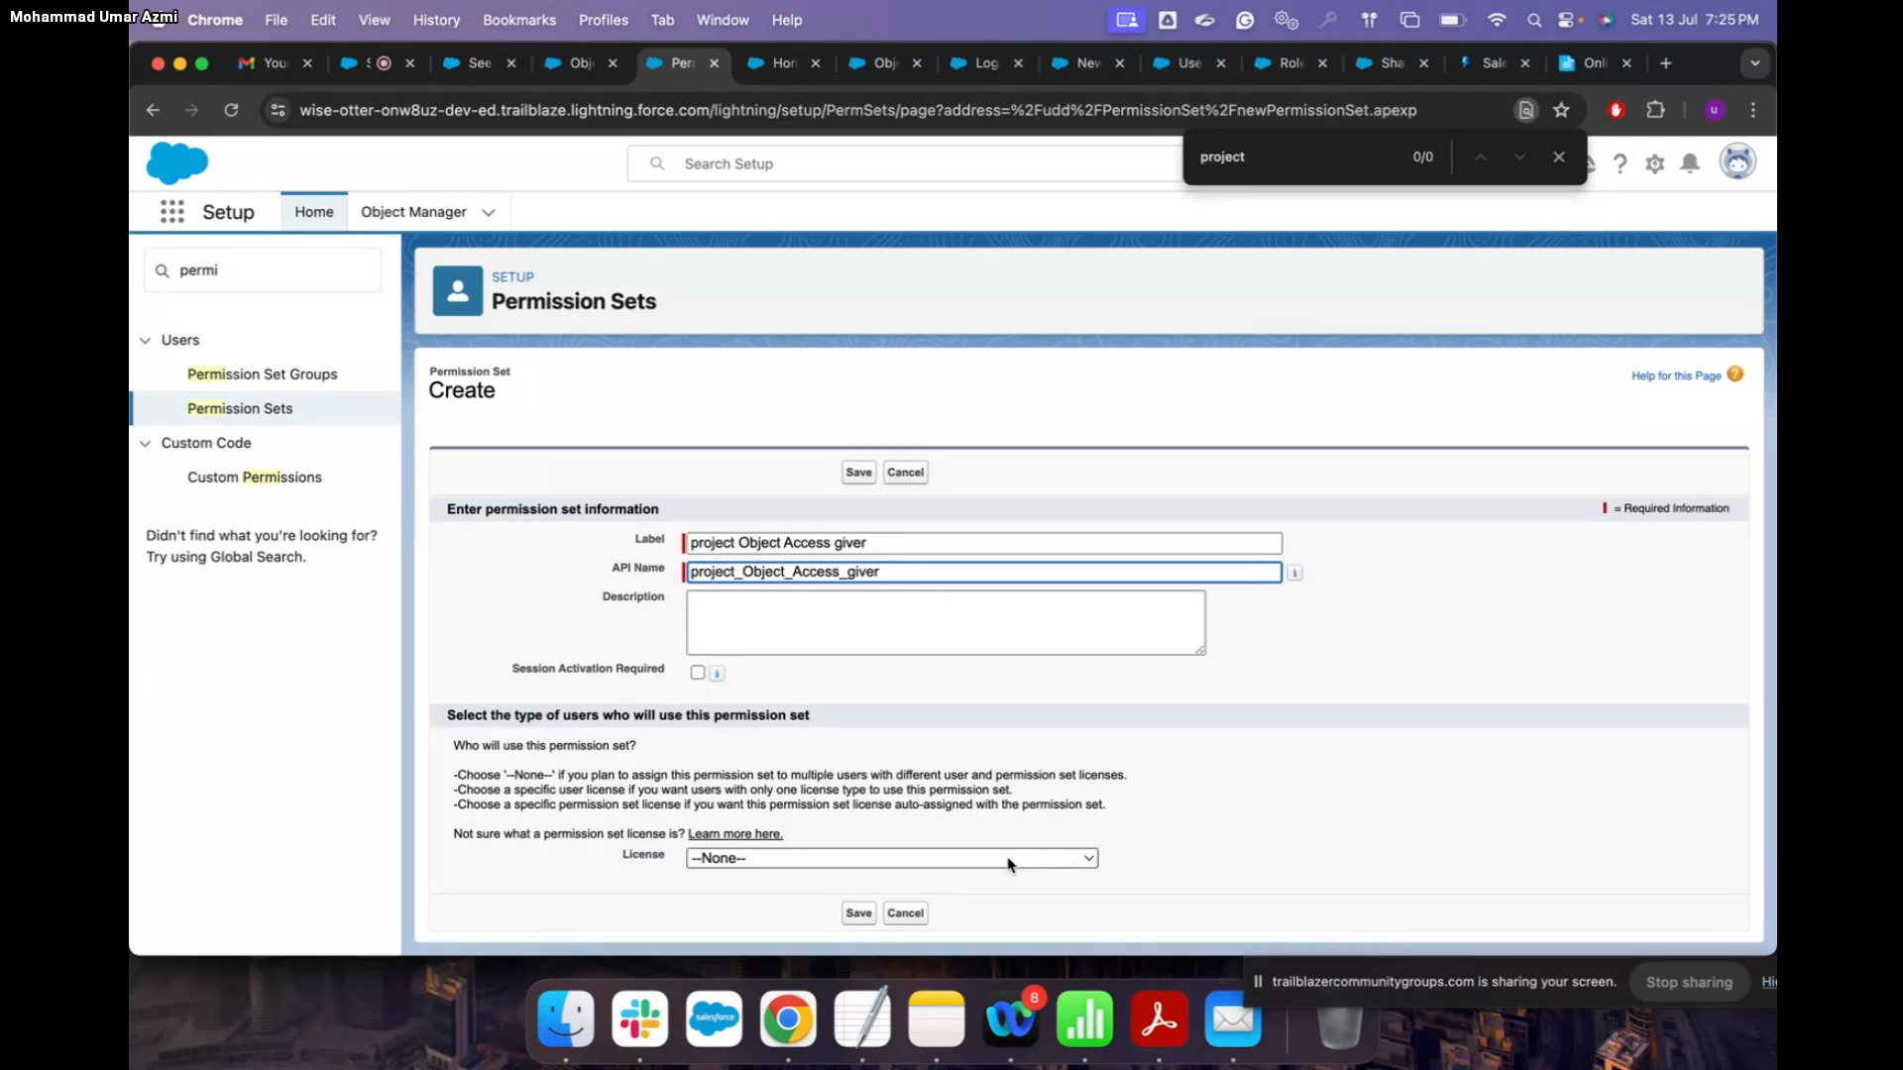
pyautogui.click(1018, 864)
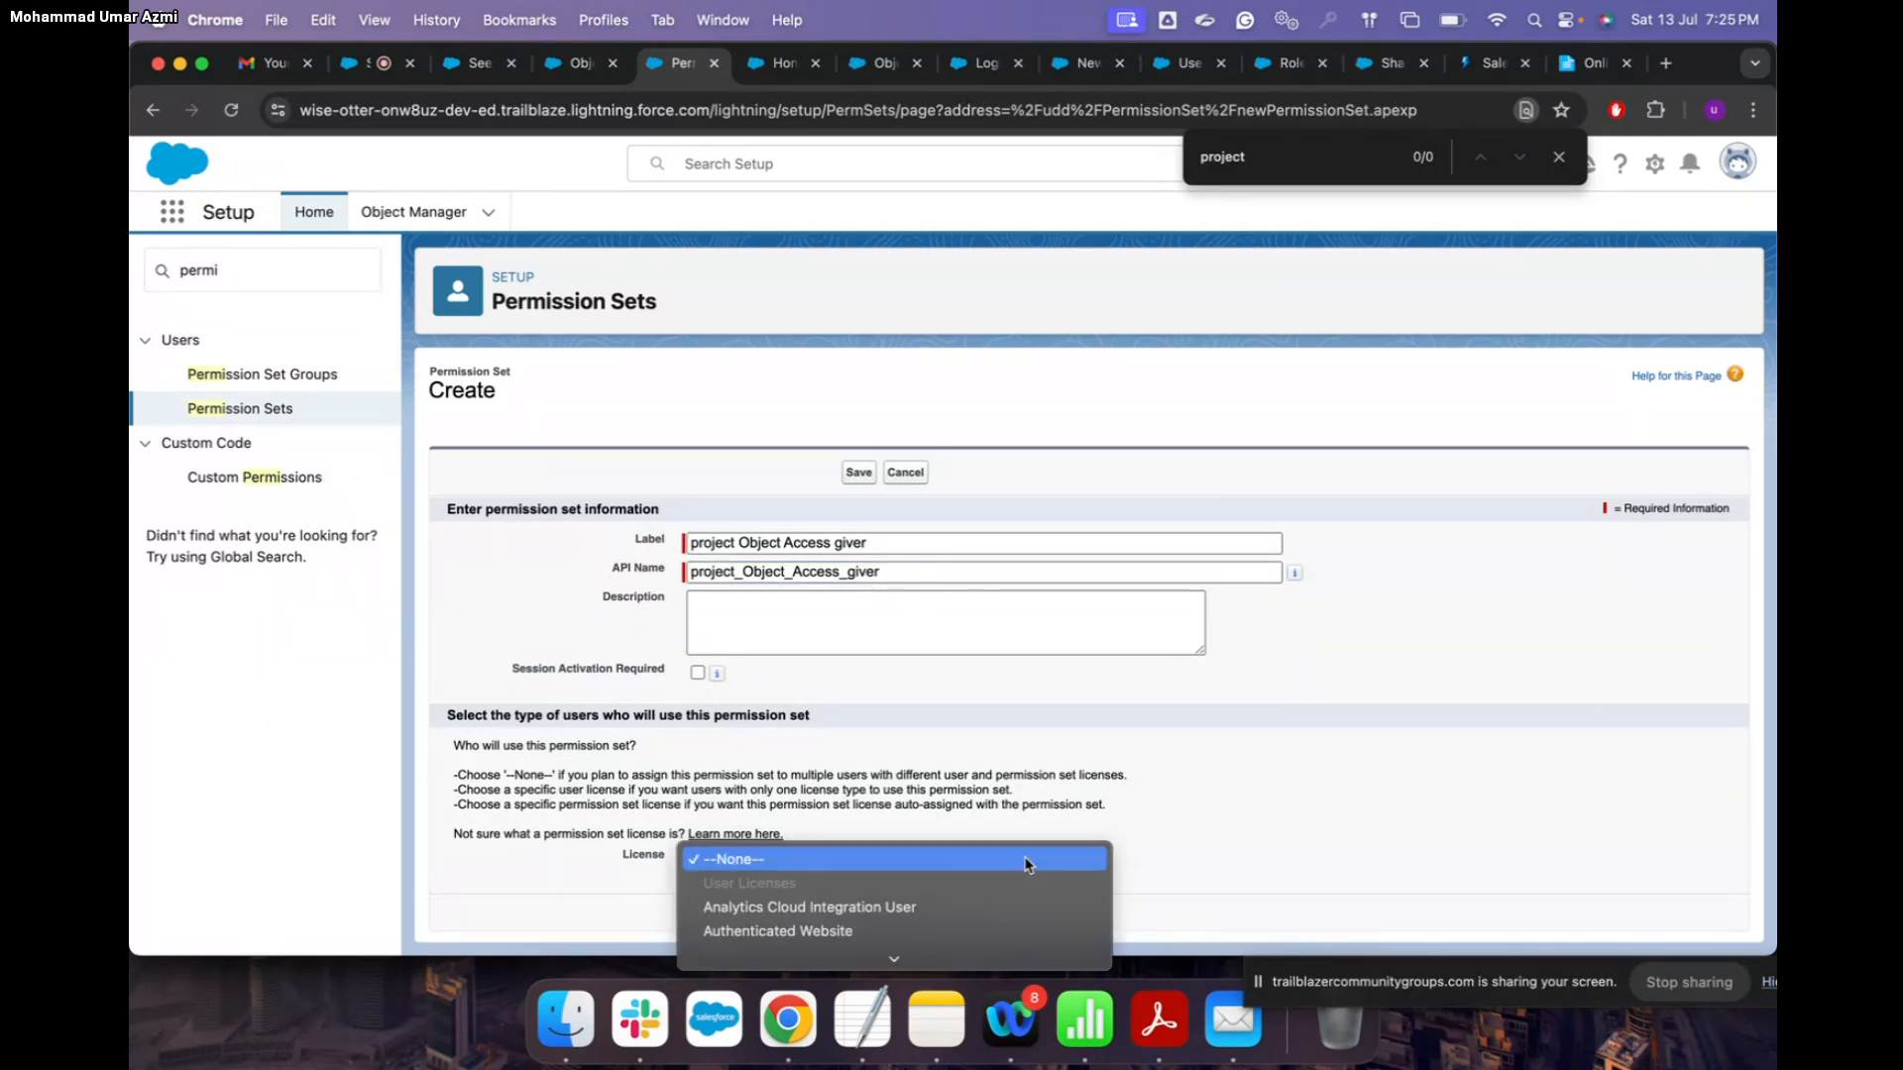
pyautogui.scroll(-2, 898, 926)
pyautogui.scroll(-5, 890, 933)
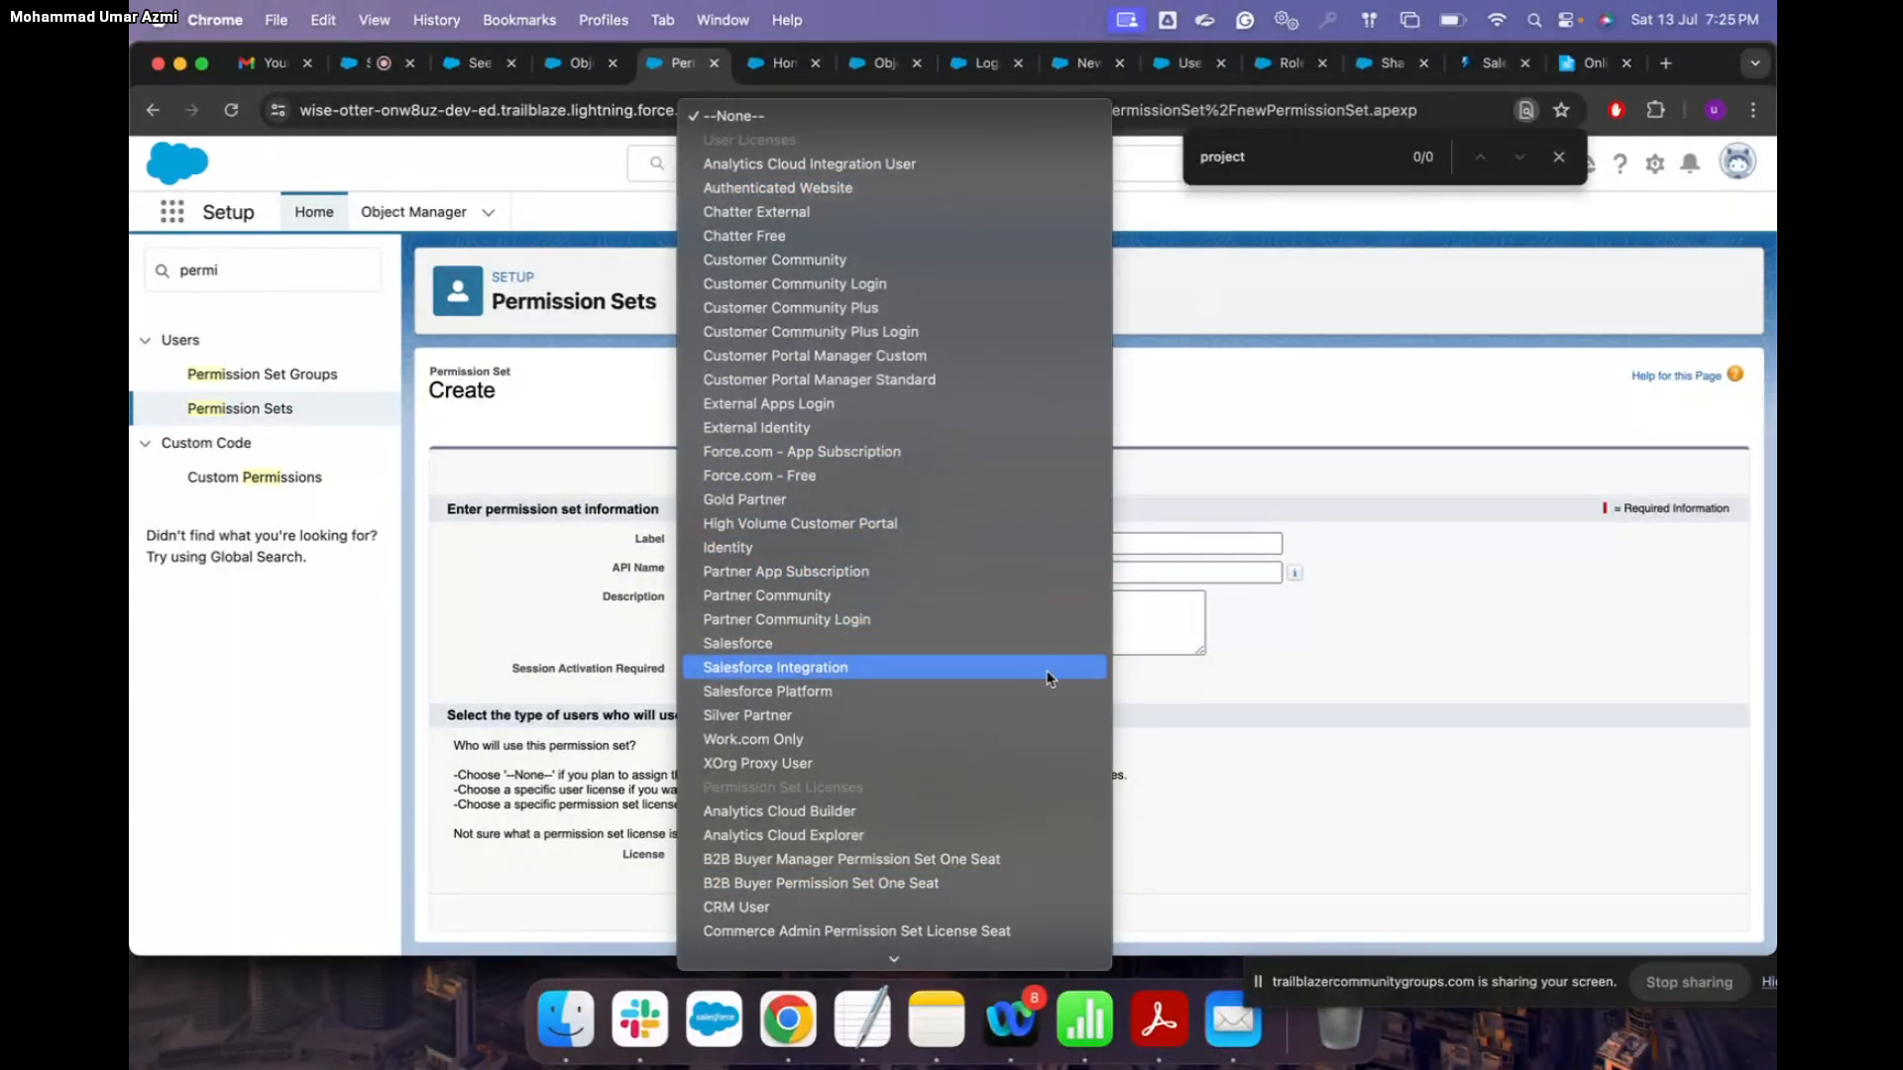
pyautogui.click(1221, 720)
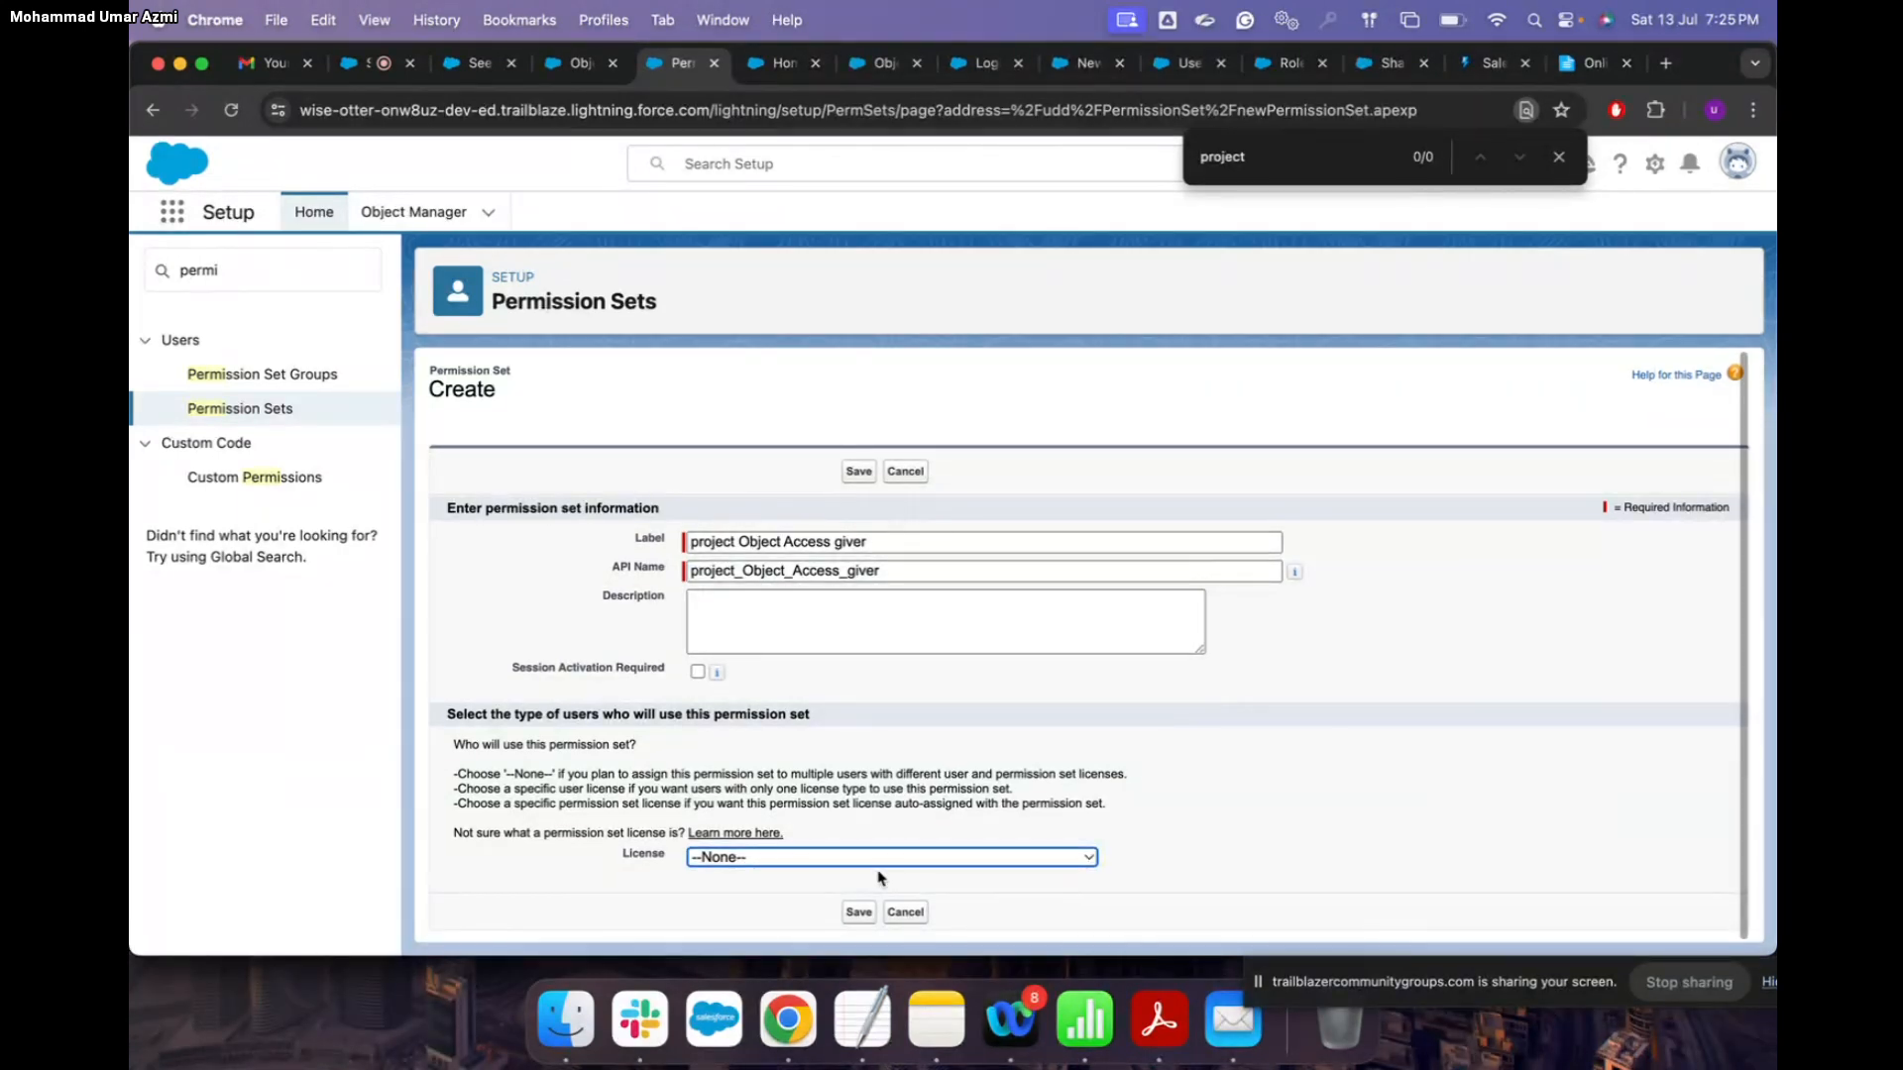
pyautogui.click(858, 913)
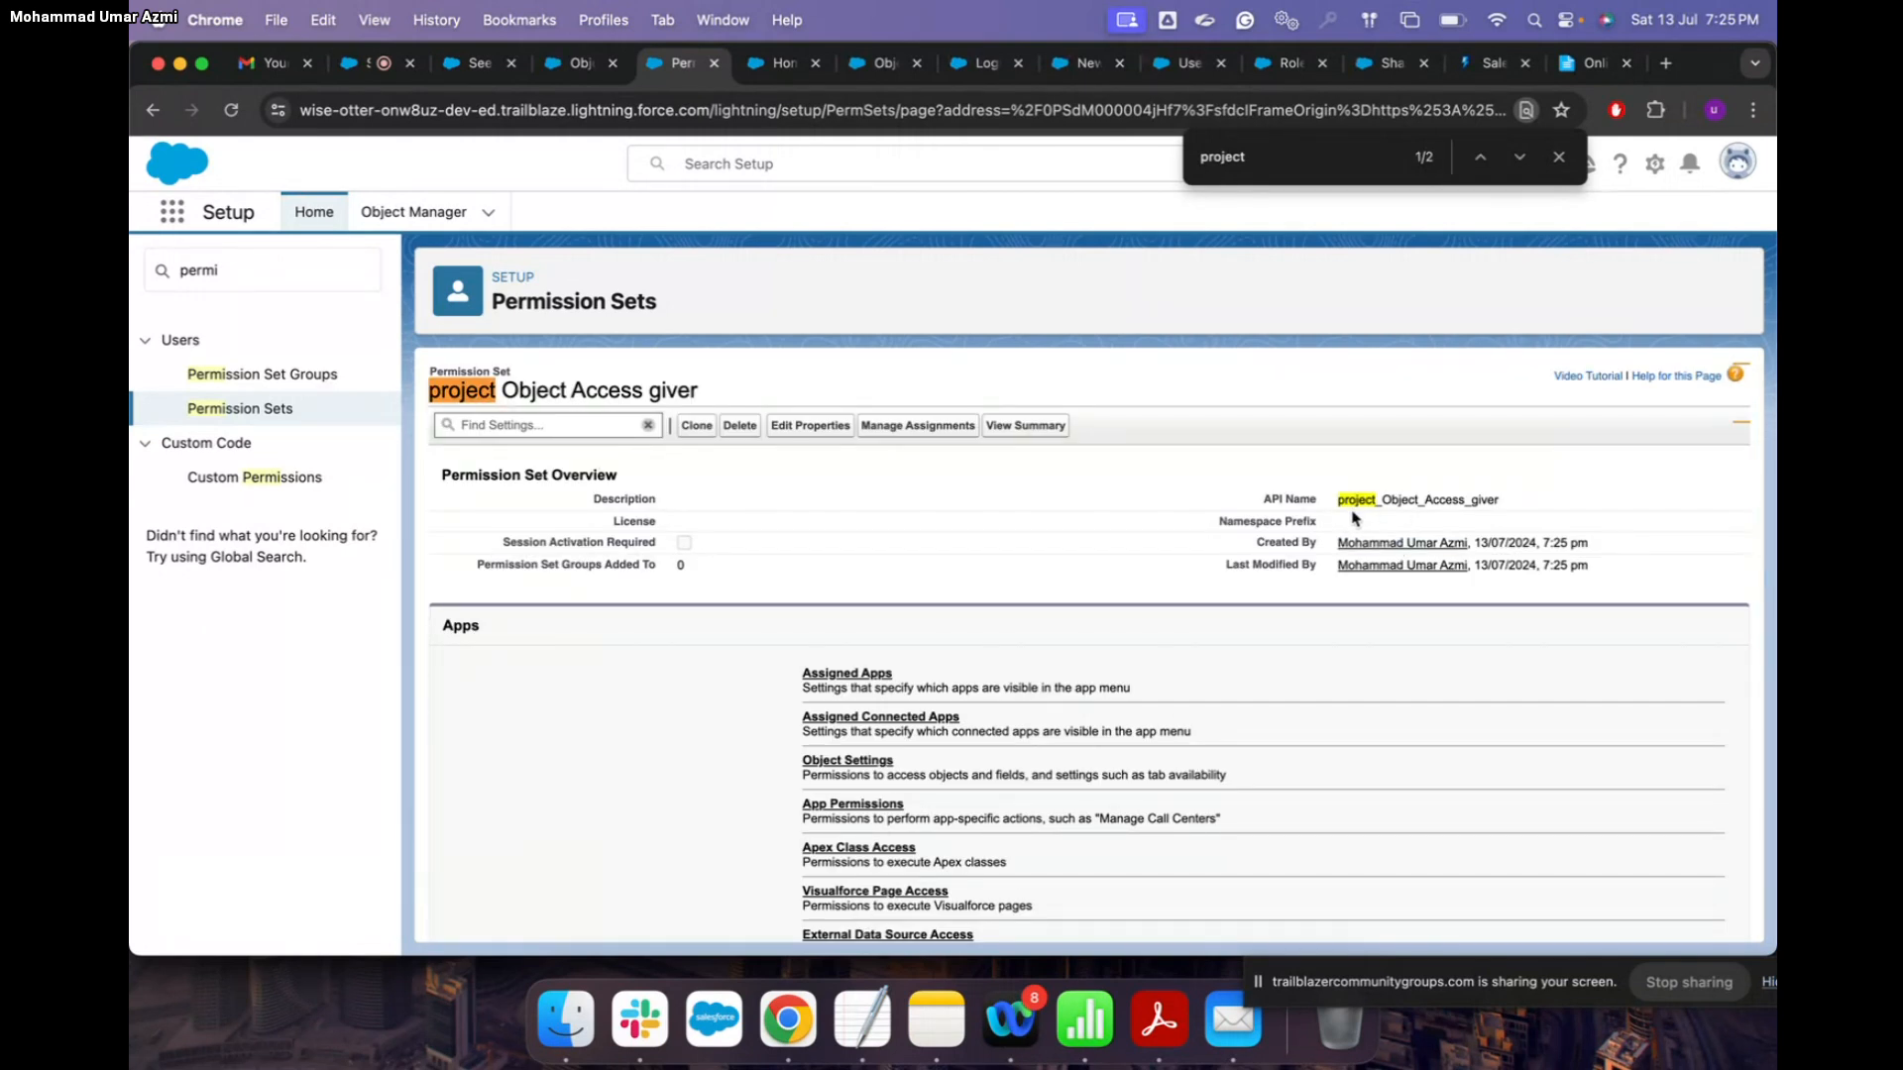
# Step: In the permission set's Object Settings, find 'Projects' with a page search and open it
pyautogui.scroll(-5, 1046, 644)
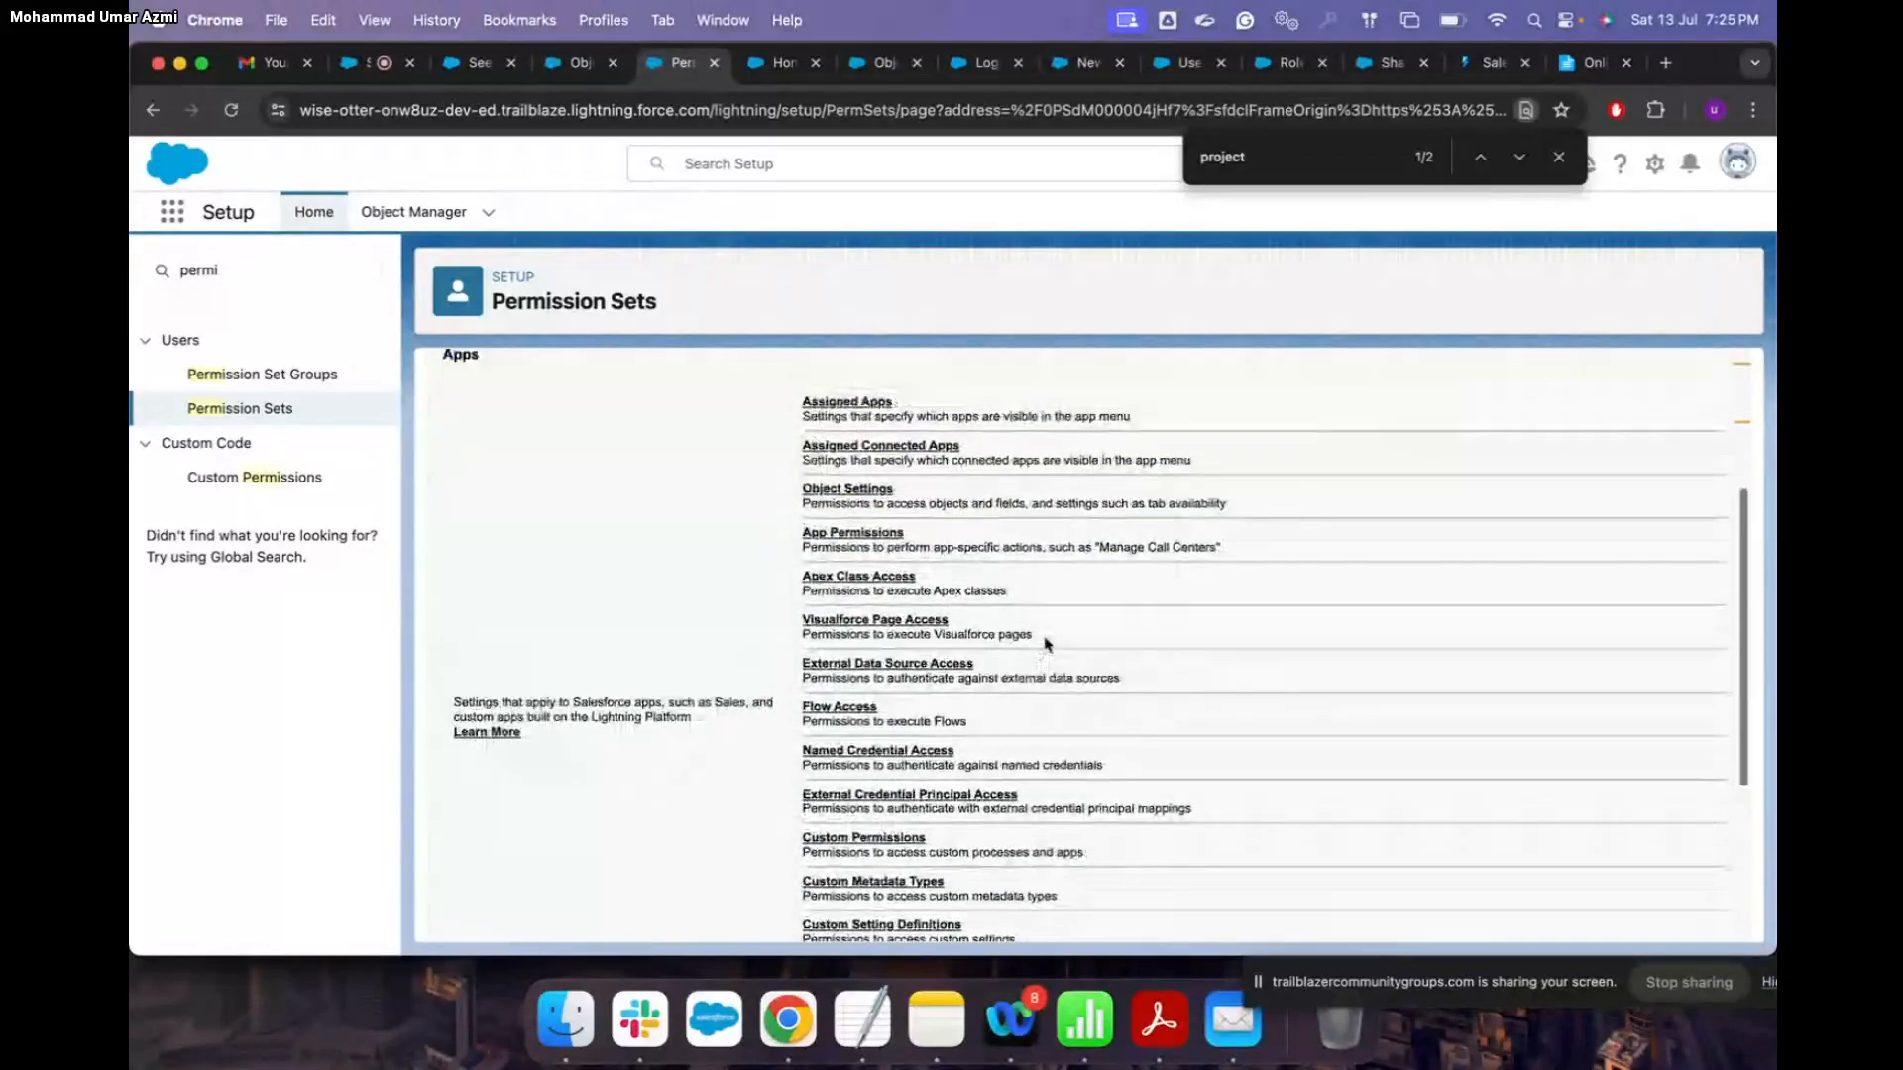
pyautogui.click(865, 513)
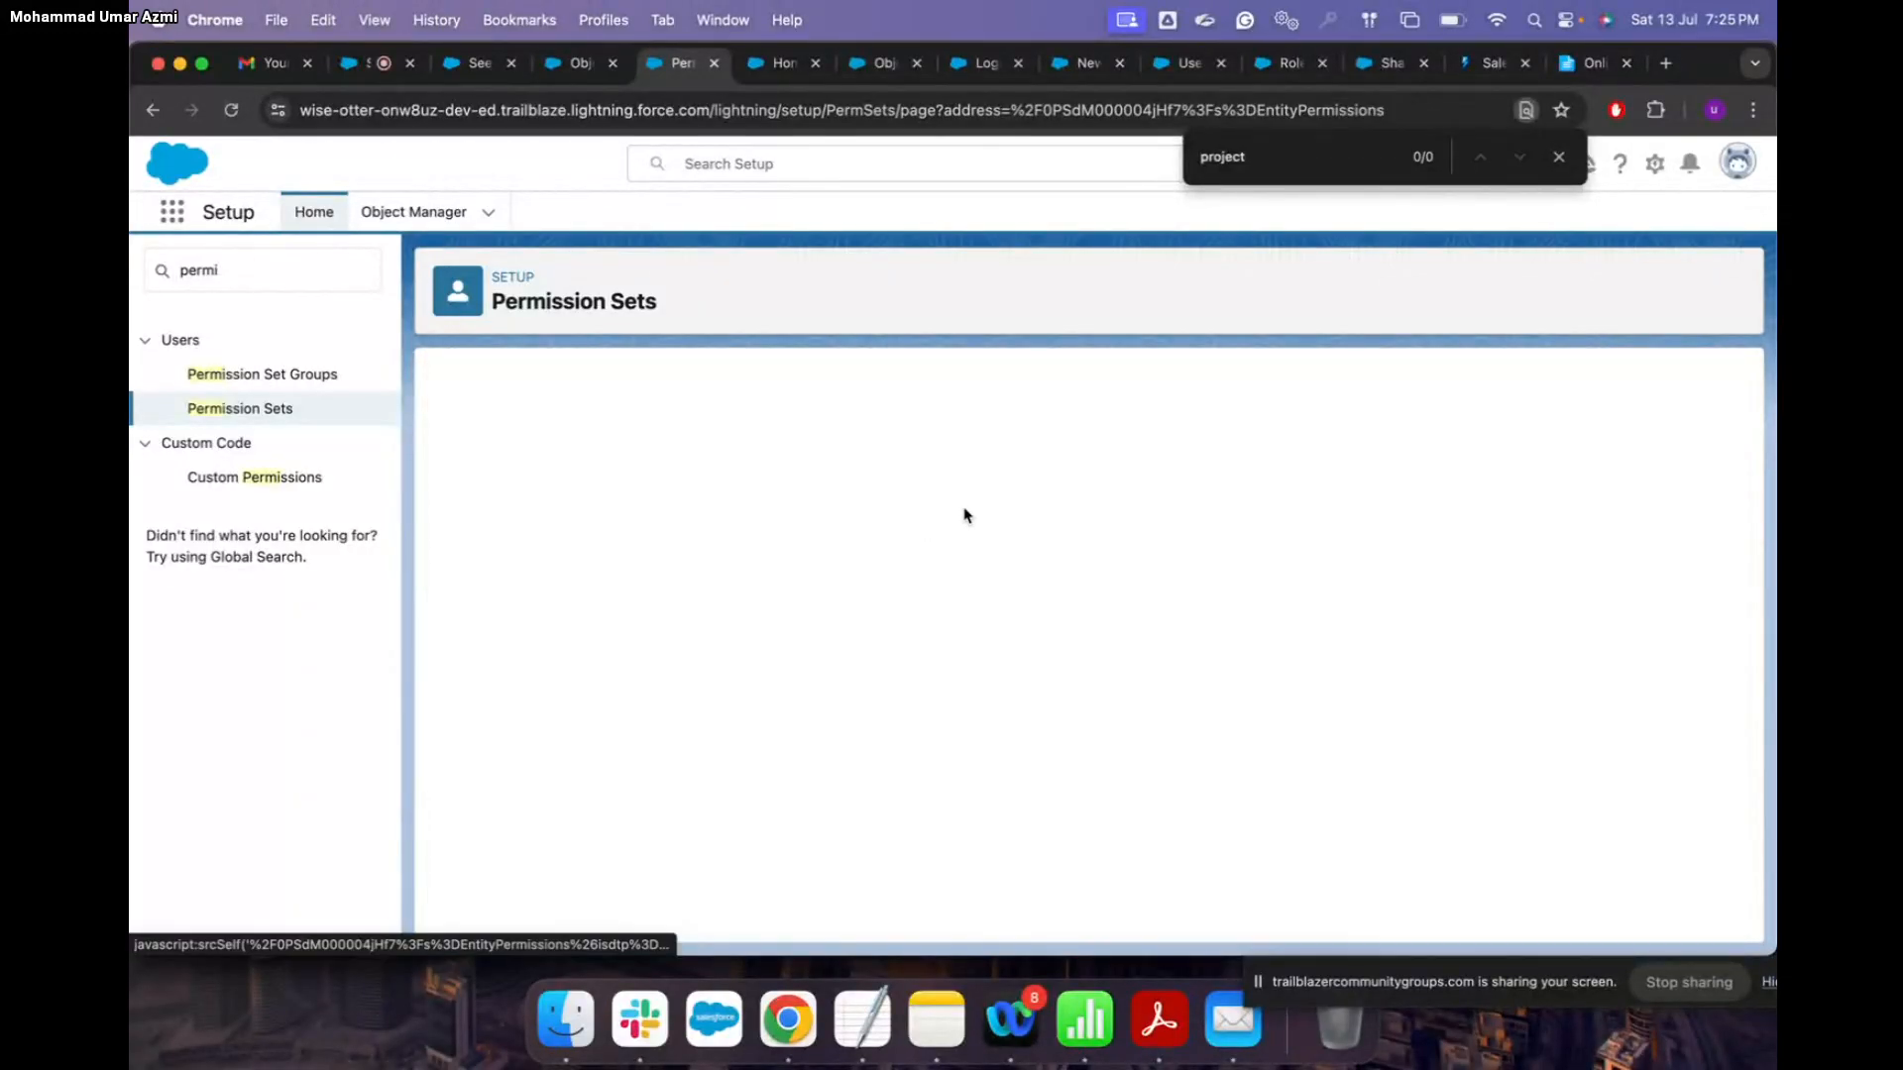
pyautogui.scroll(-15, 887, 666)
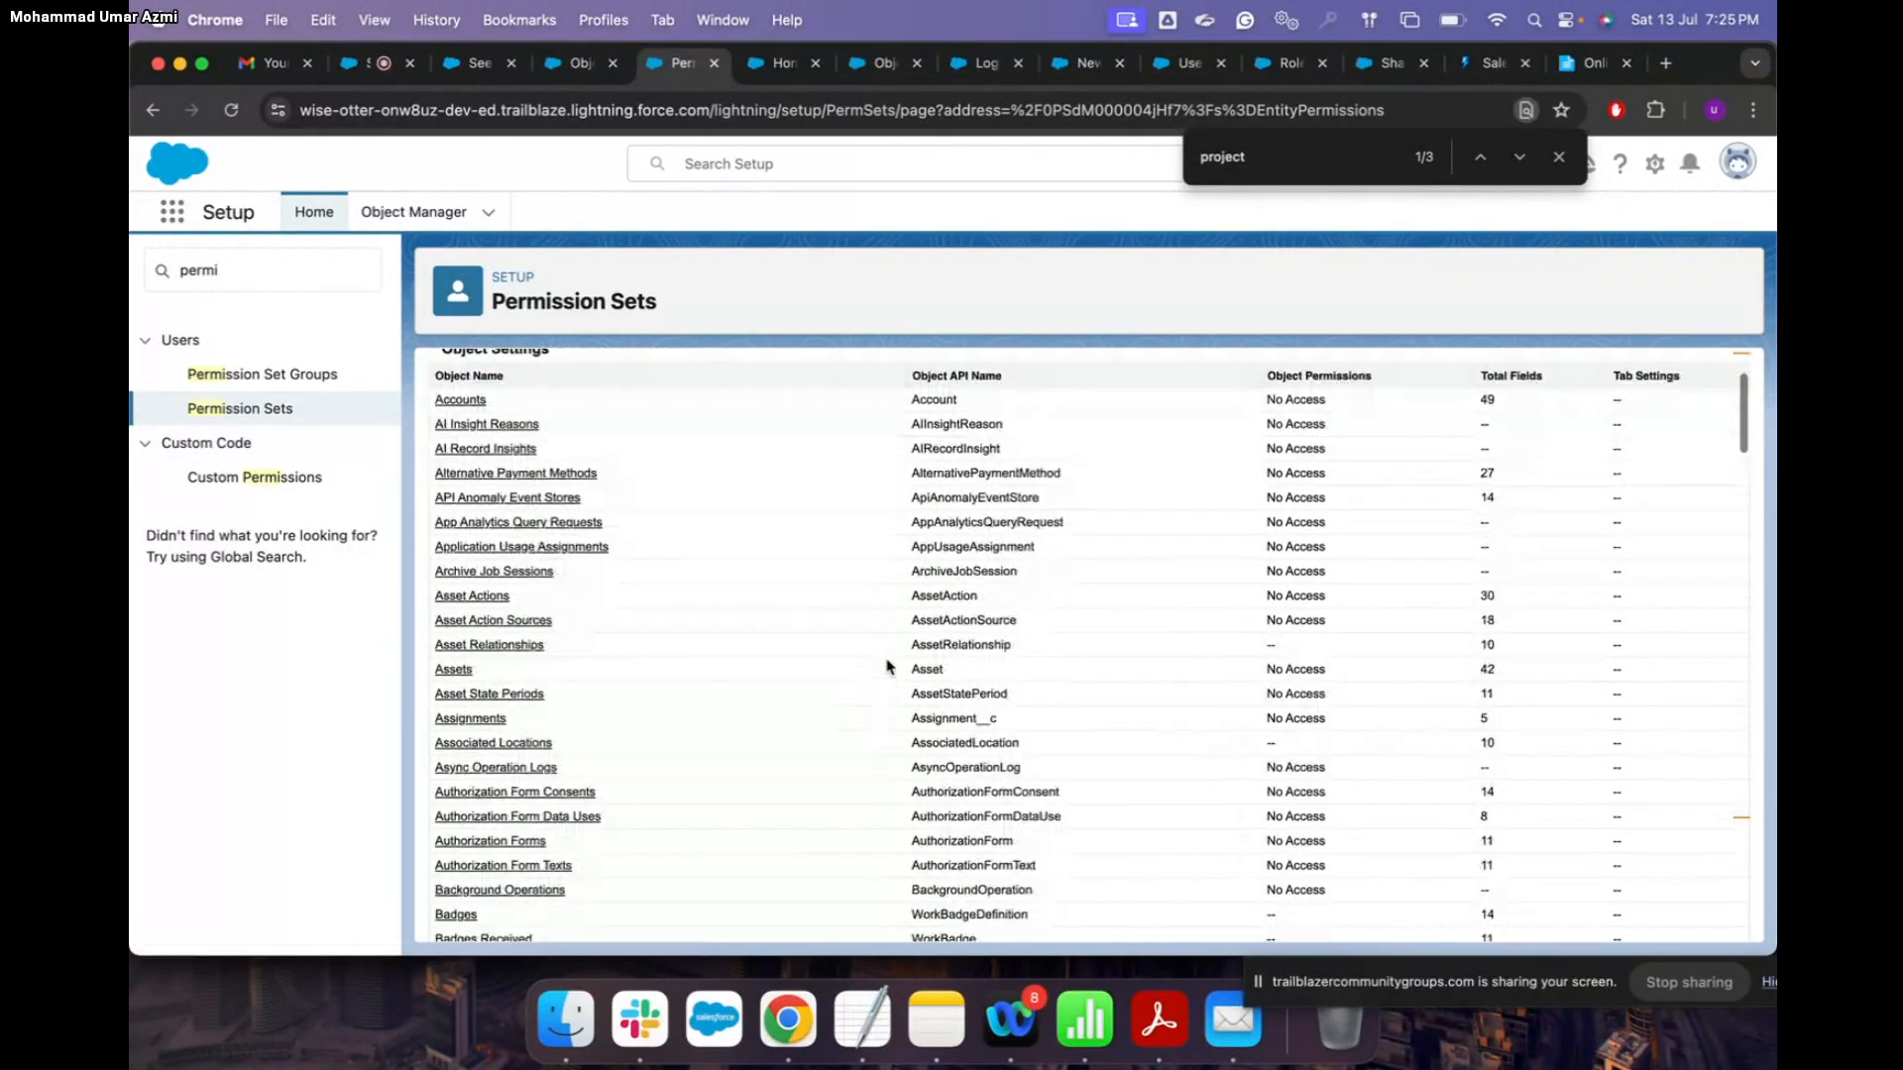
pyautogui.press('super+f')
pyautogui.write('pr')
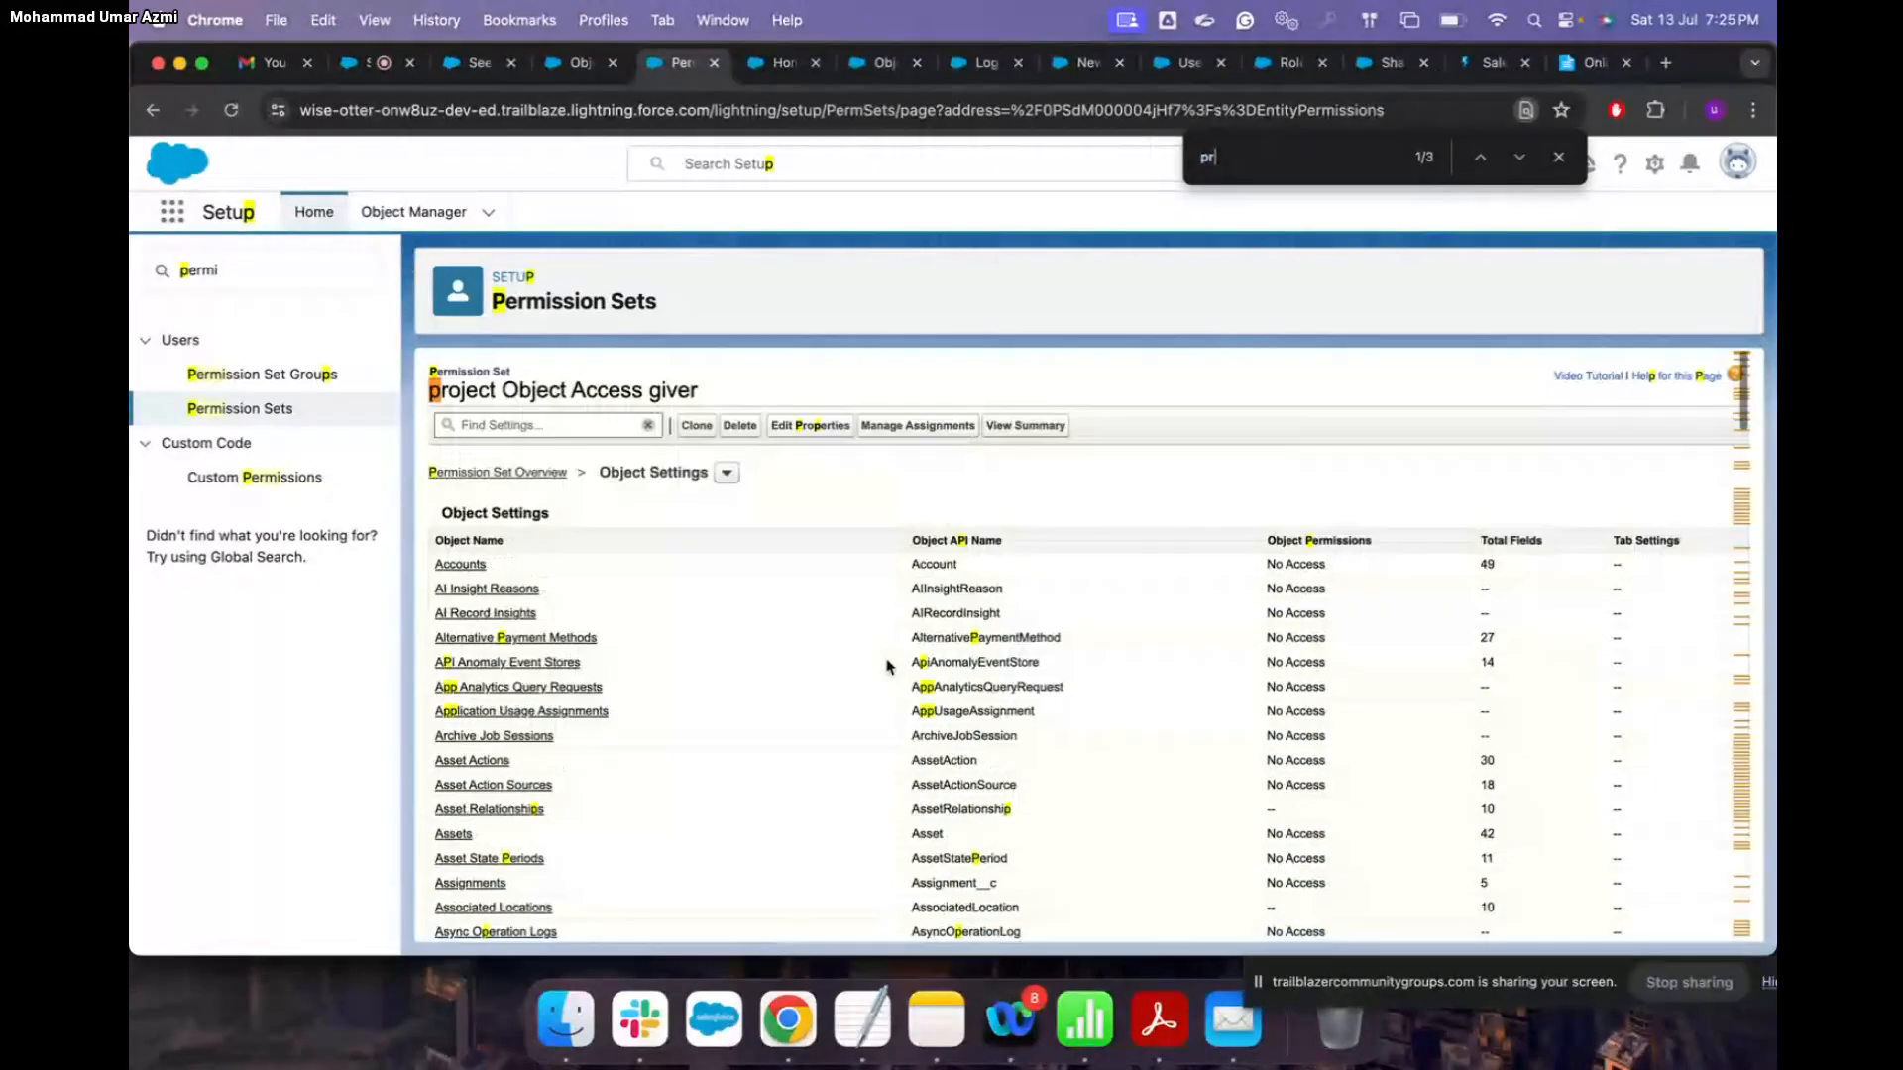
pyautogui.scroll(-10, 835, 571)
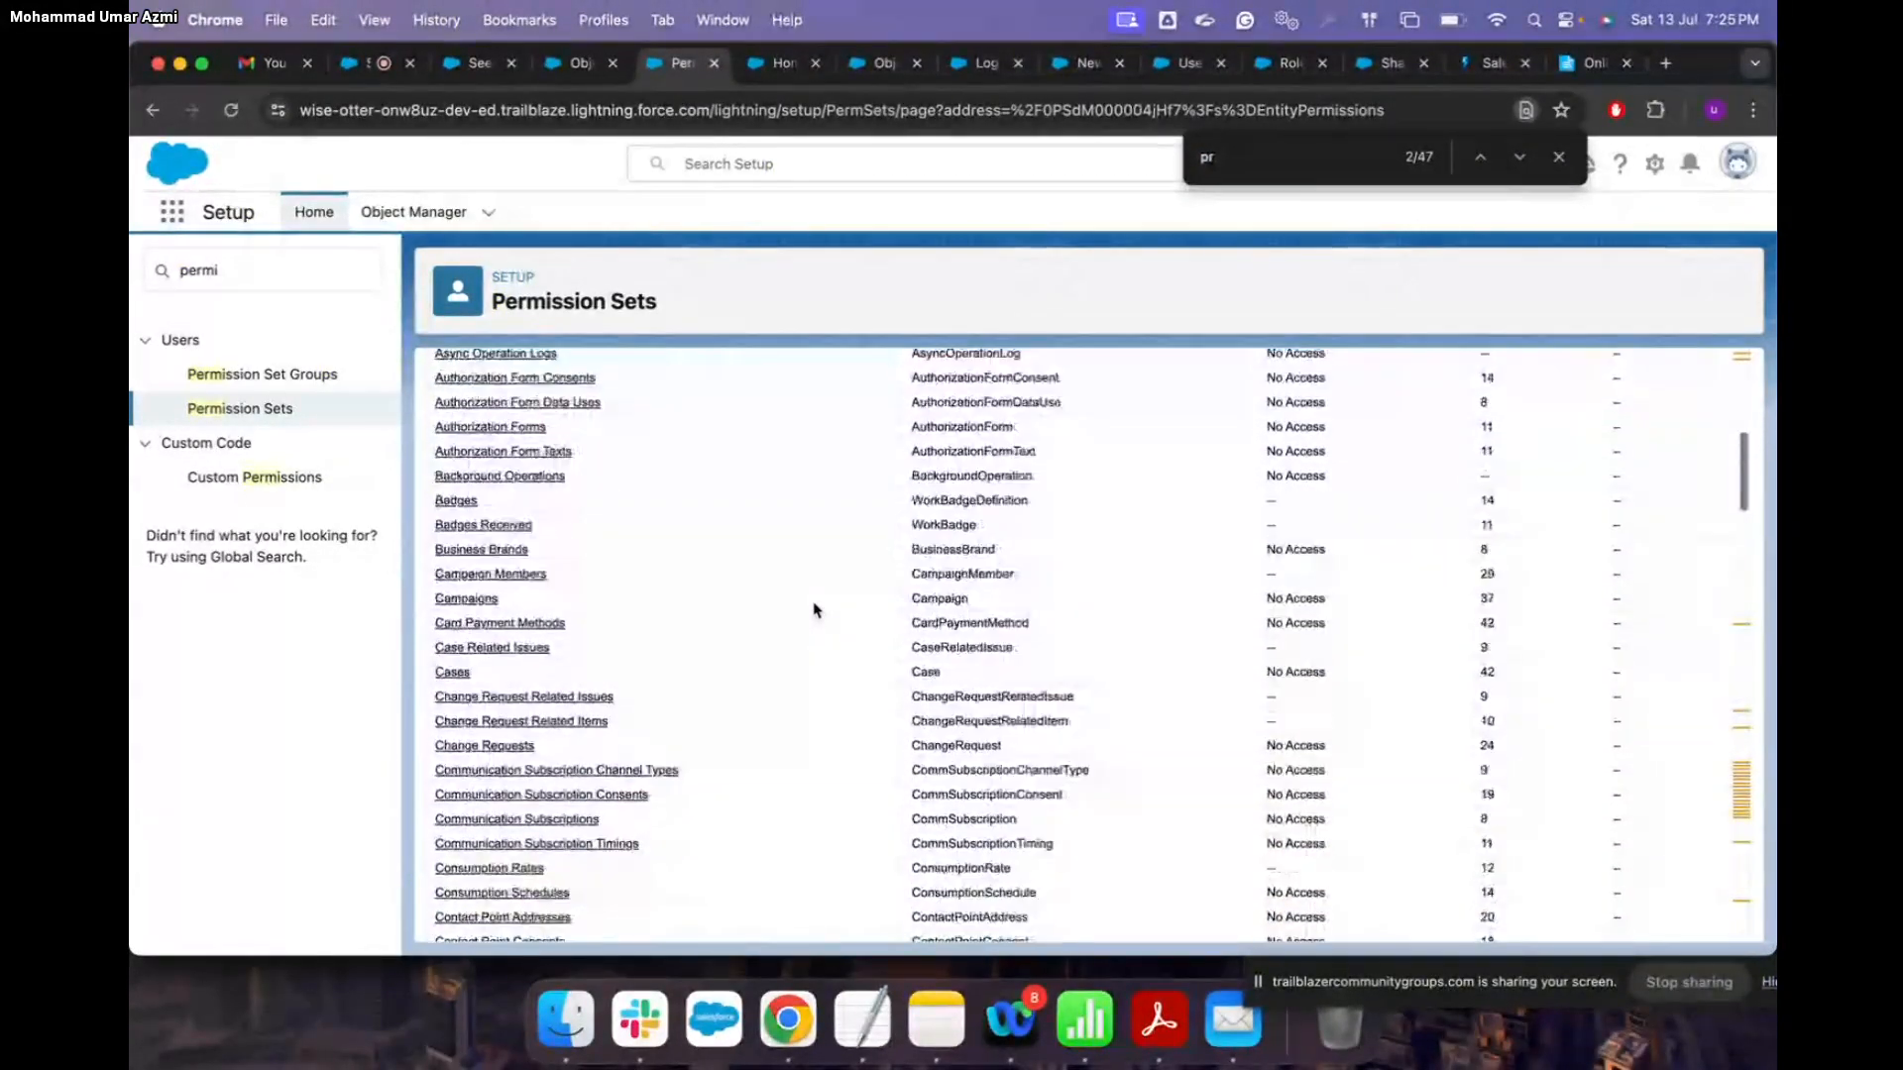
pyautogui.write('k')
pyautogui.press('BackSpace')
pyautogui.write('ojec')
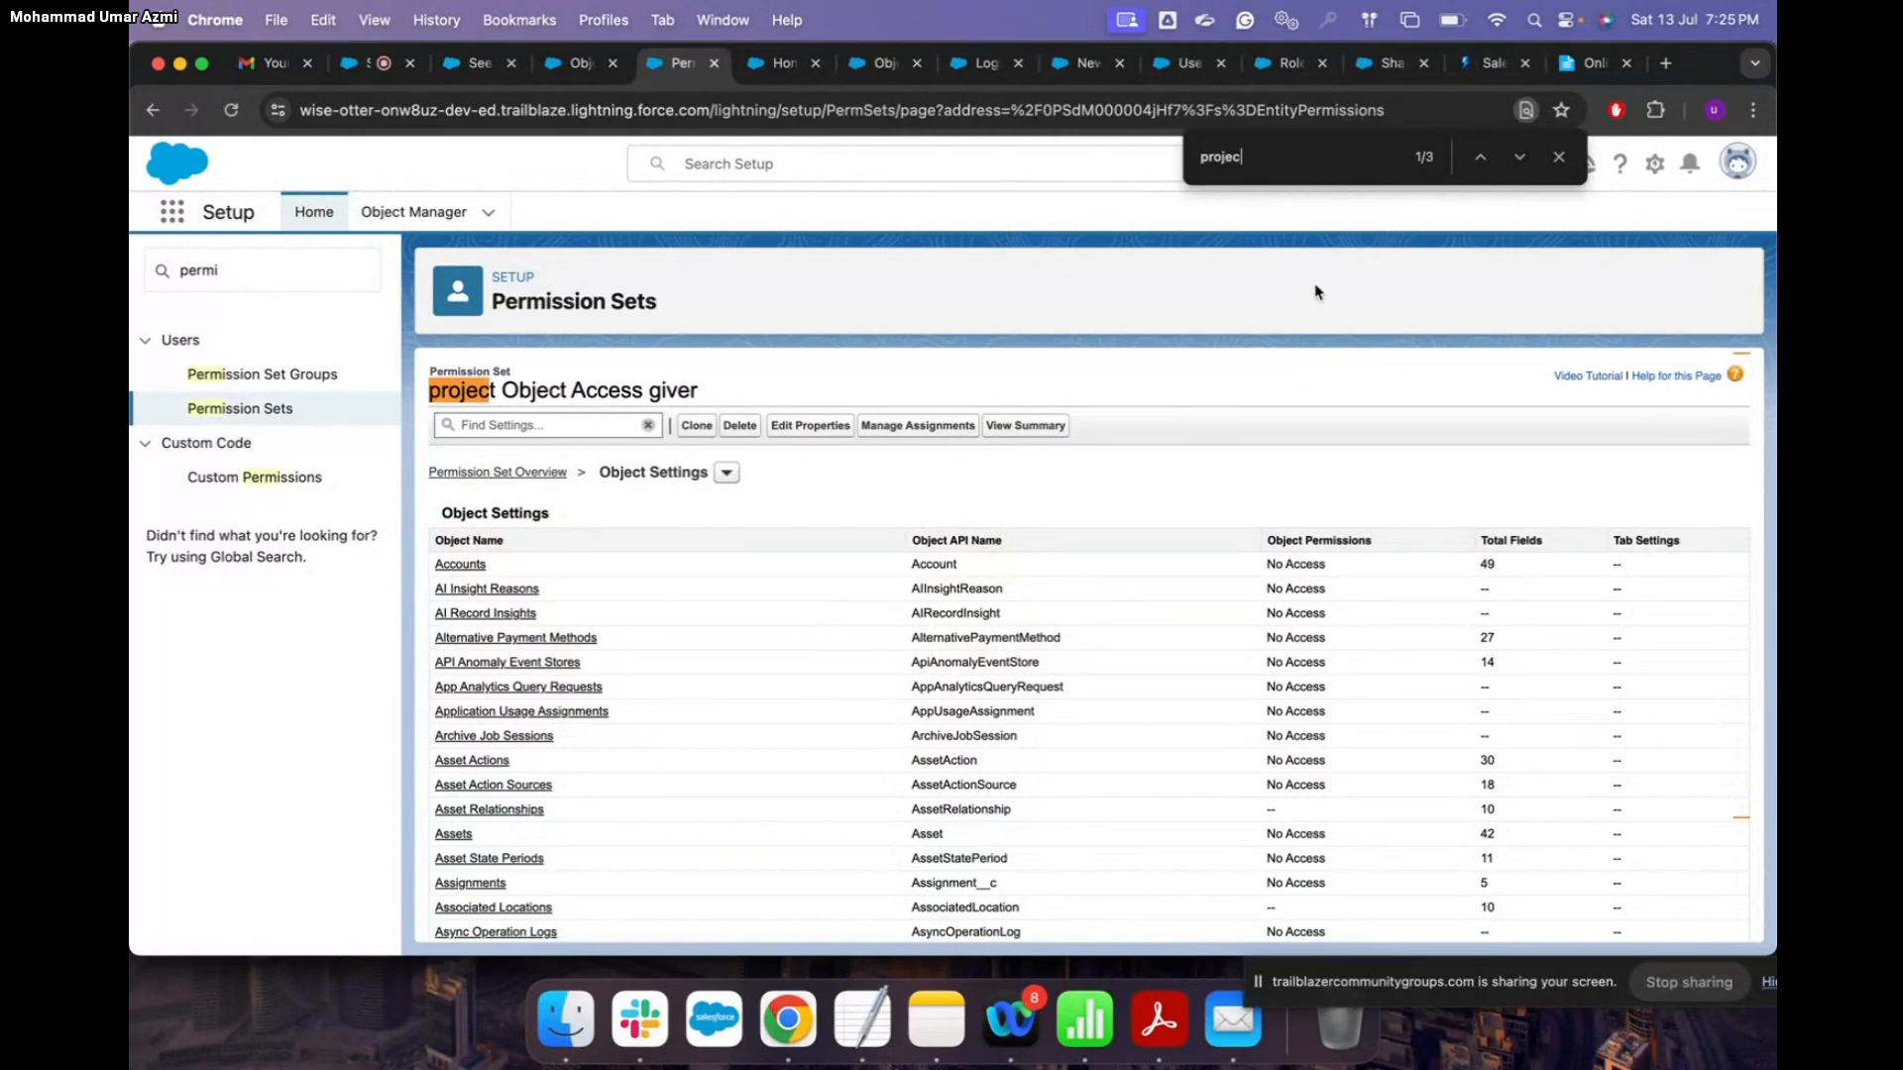
pyautogui.click(1480, 156)
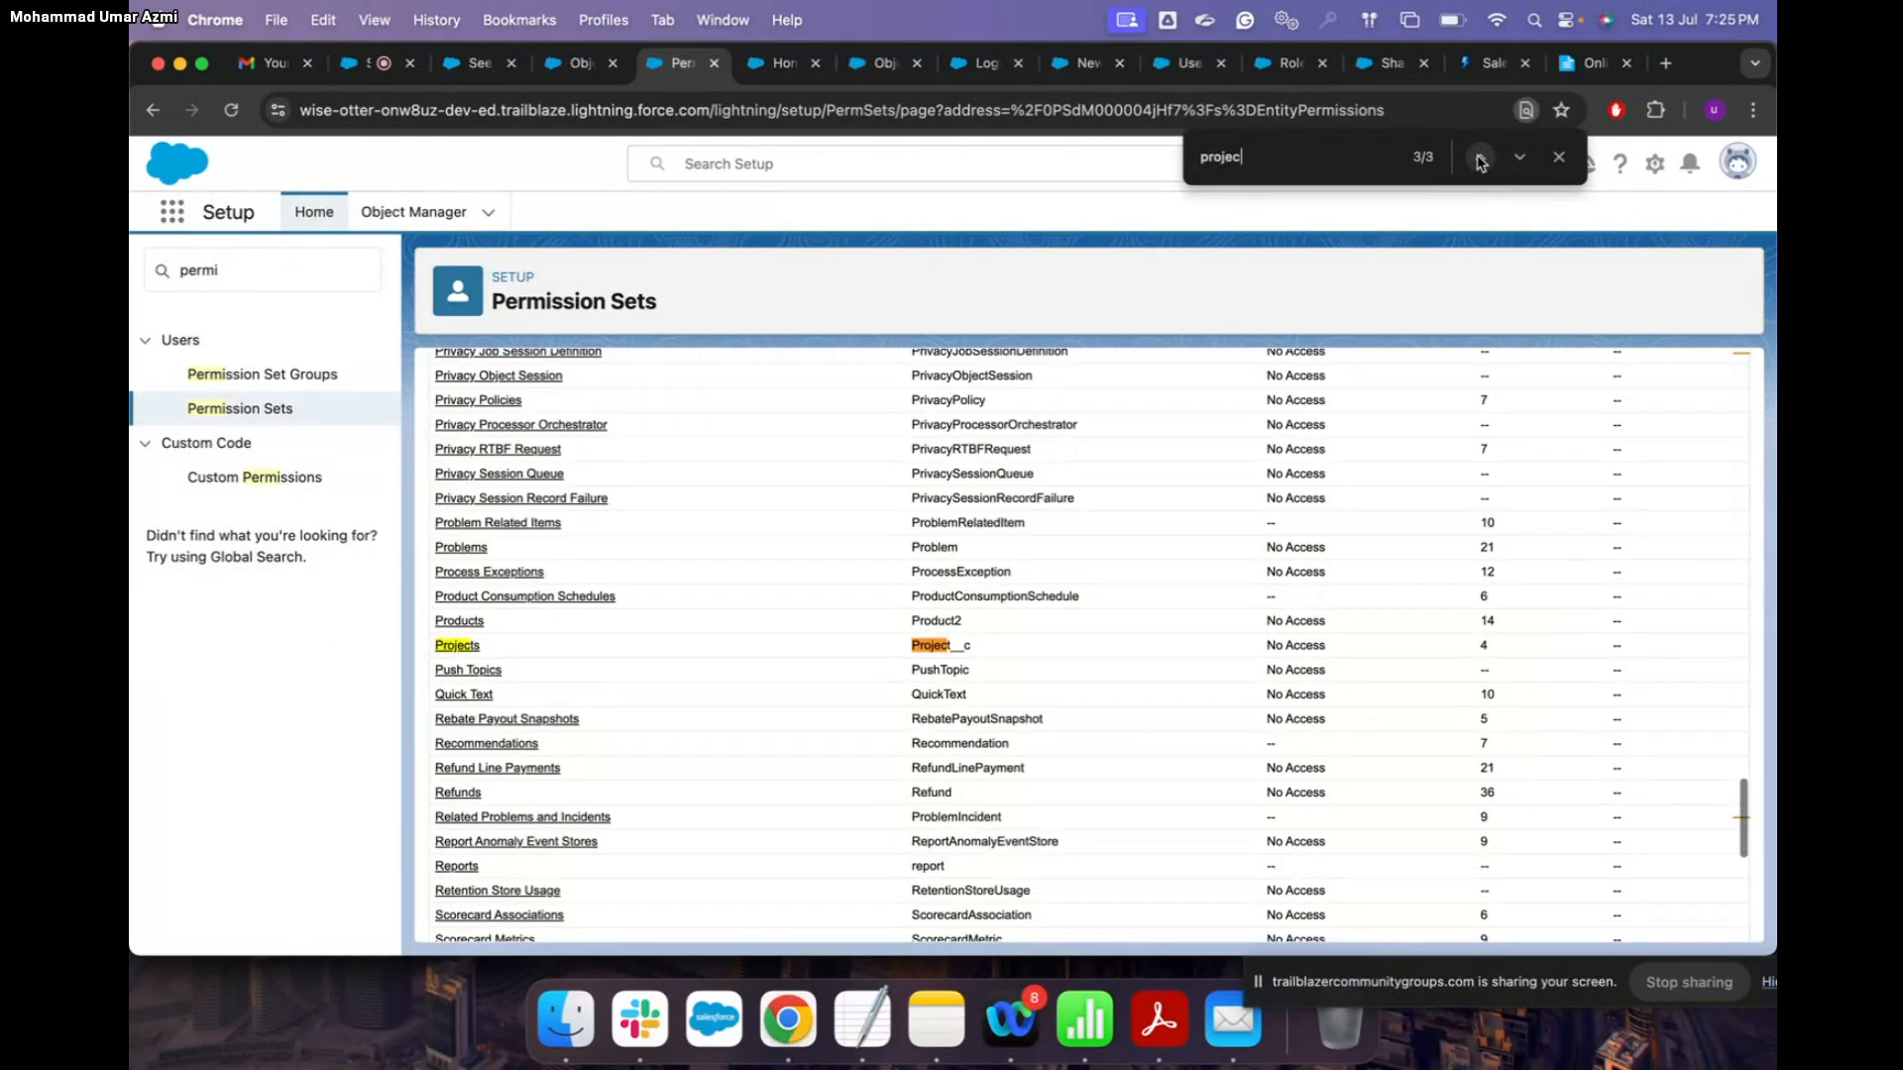
pyautogui.click(464, 647)
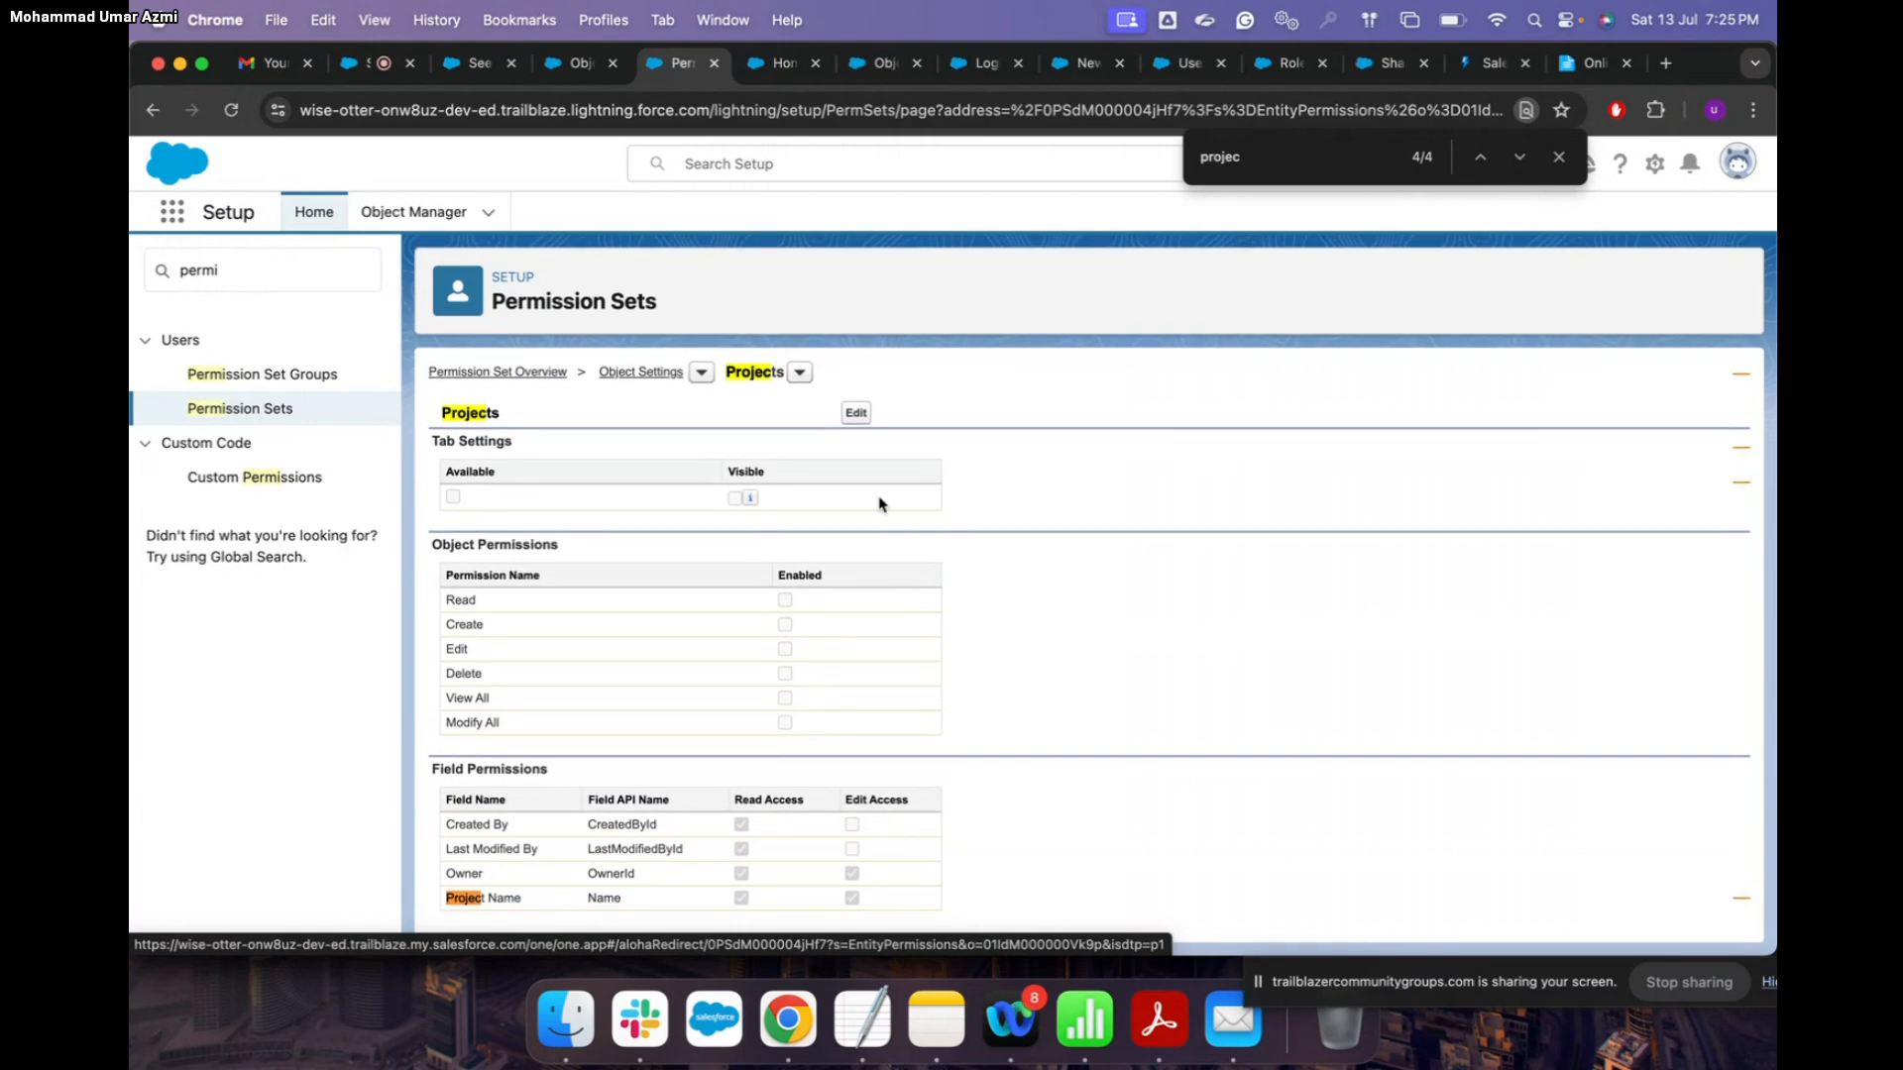
# Step: Grant Read, Create, Edit and Delete on Projects plus Read/Edit access to all its fields, and save
pyautogui.click(857, 412)
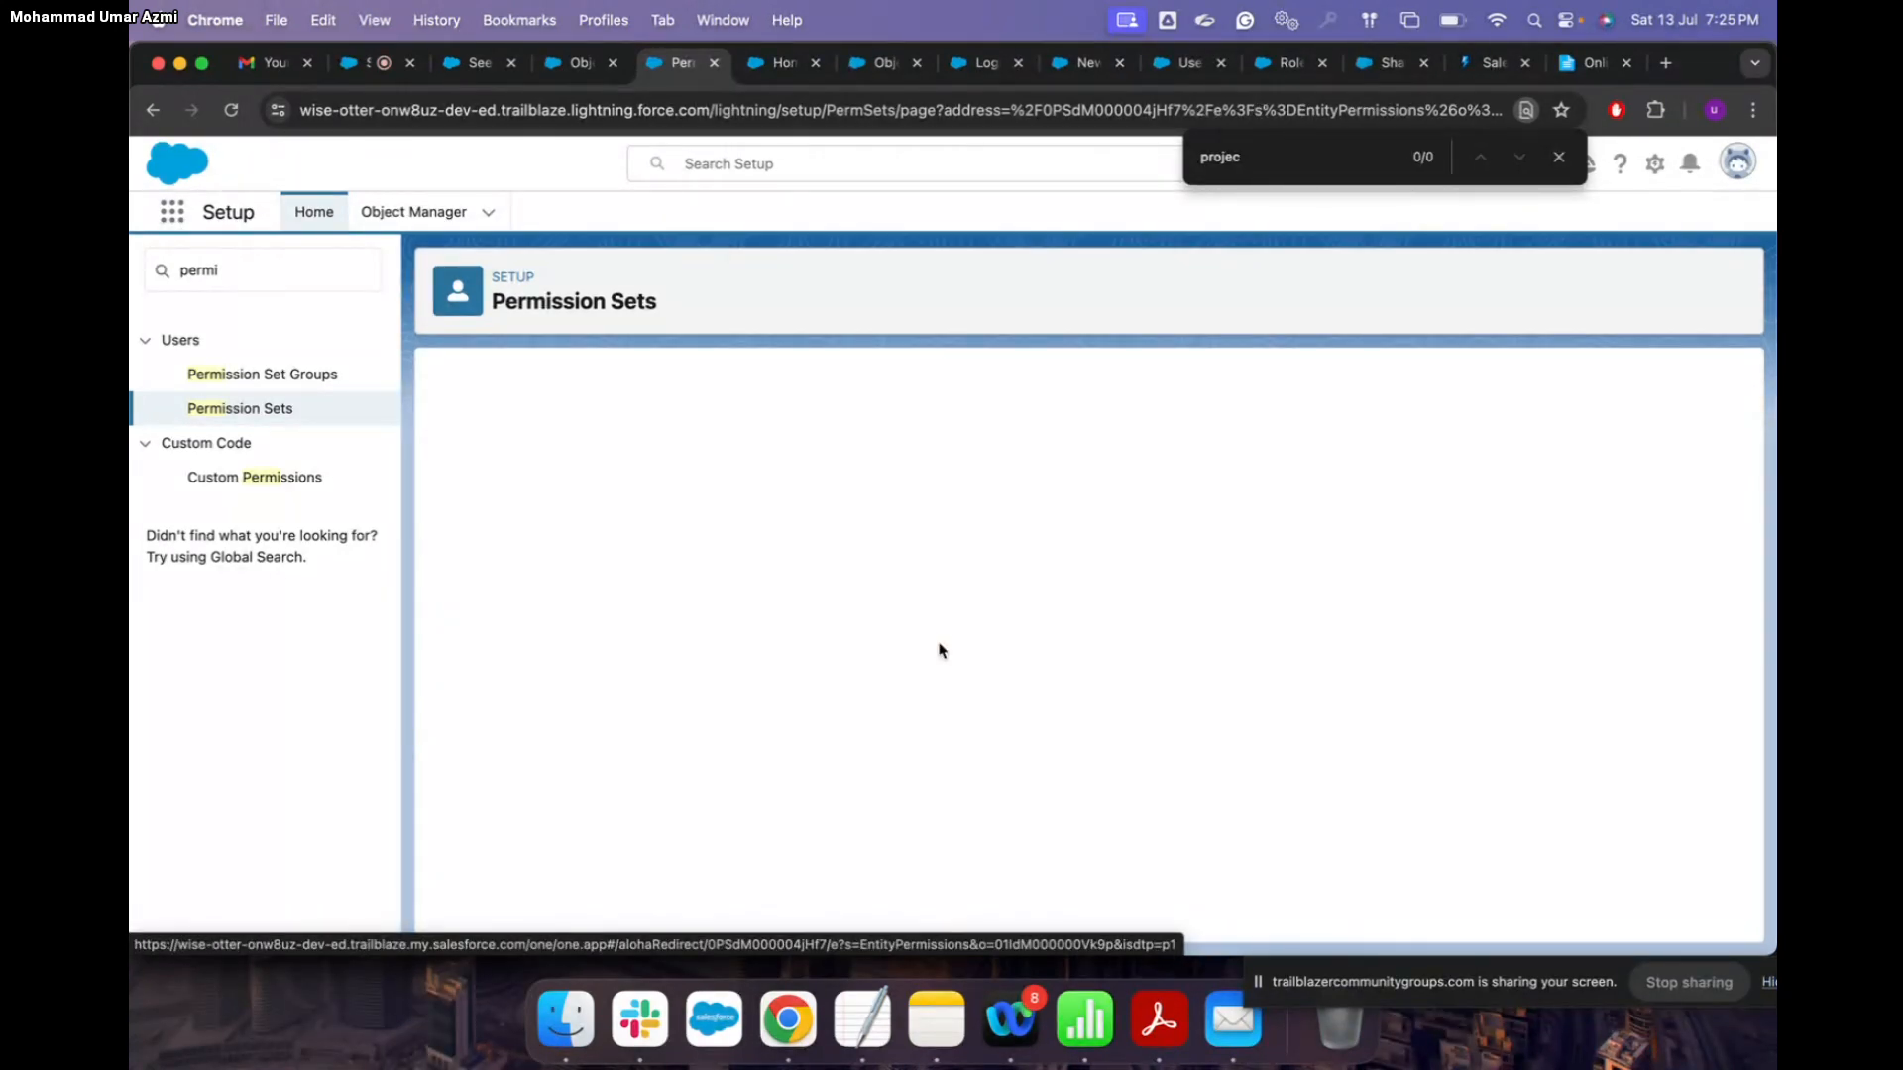
pyautogui.click(785, 596)
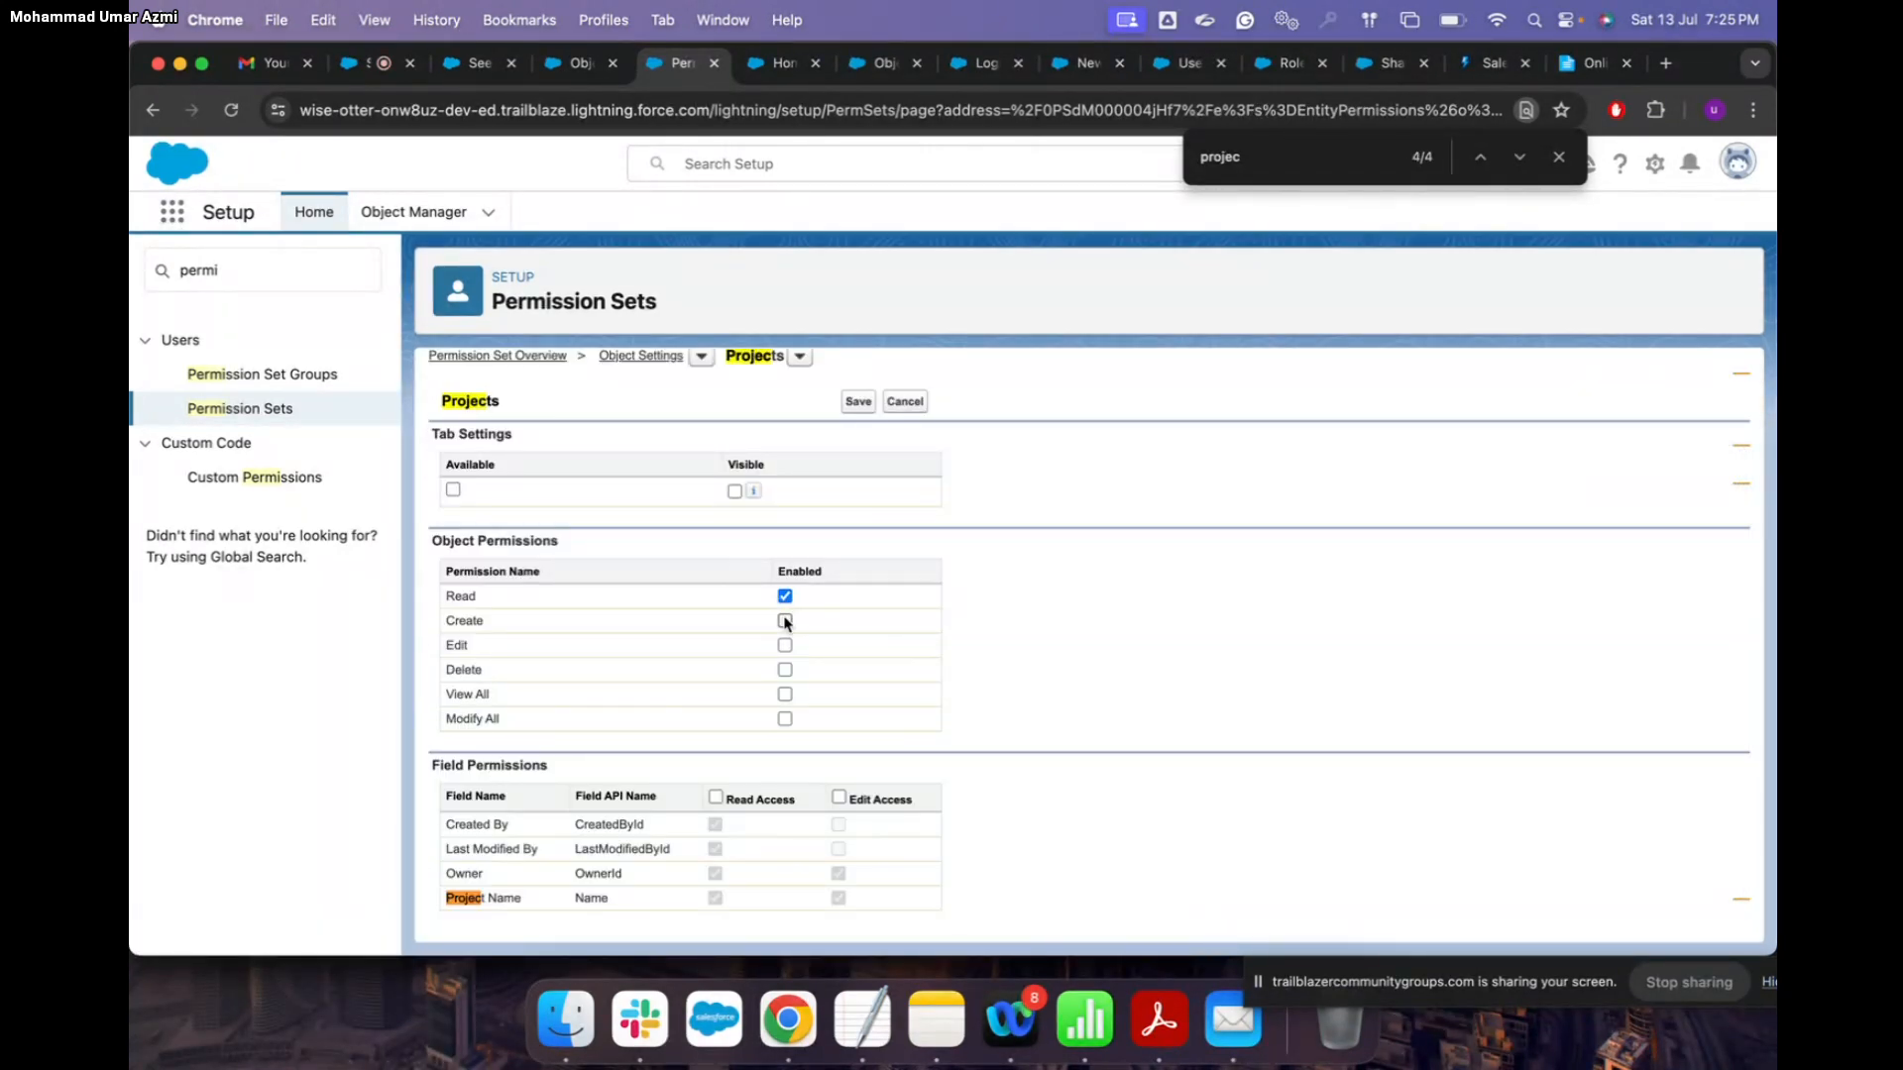
pyautogui.click(785, 621)
pyautogui.click(785, 645)
pyautogui.click(785, 670)
pyautogui.click(839, 798)
pyautogui.scroll(2, 1024, 743)
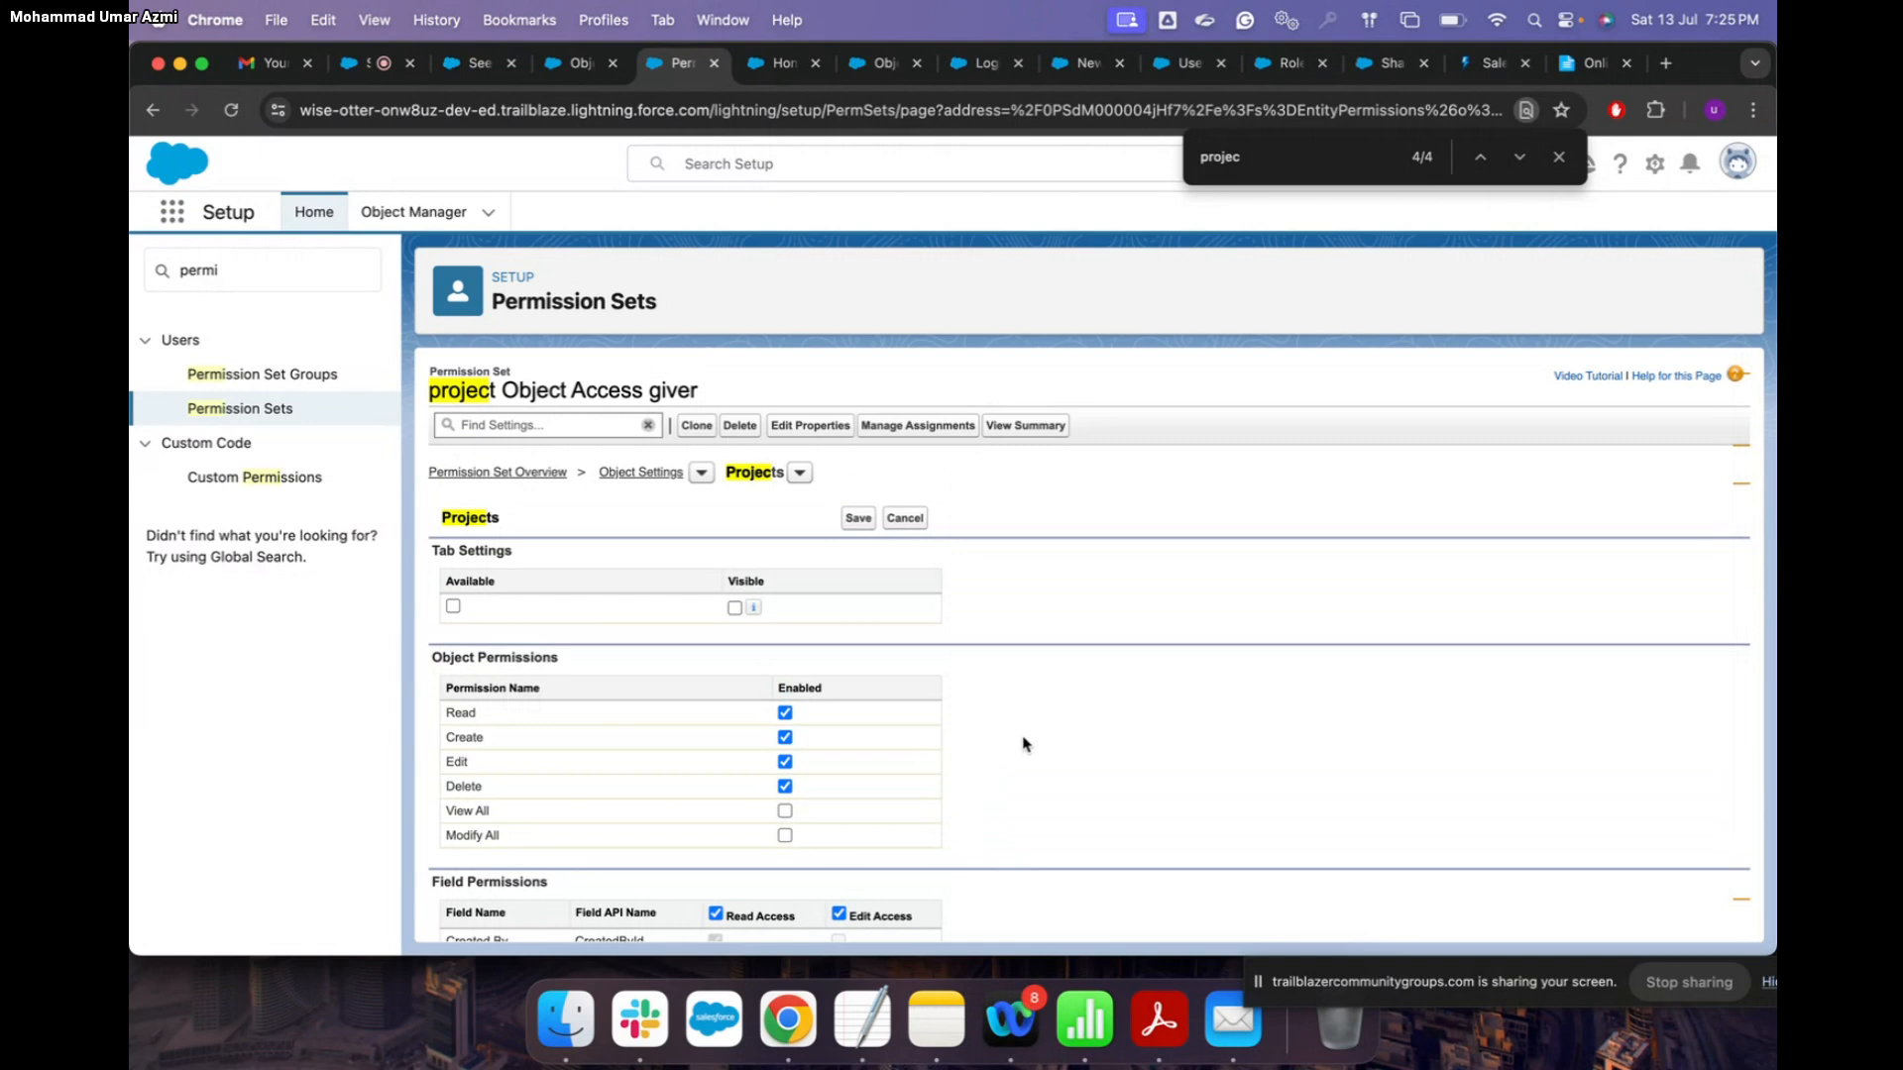
pyautogui.click(859, 522)
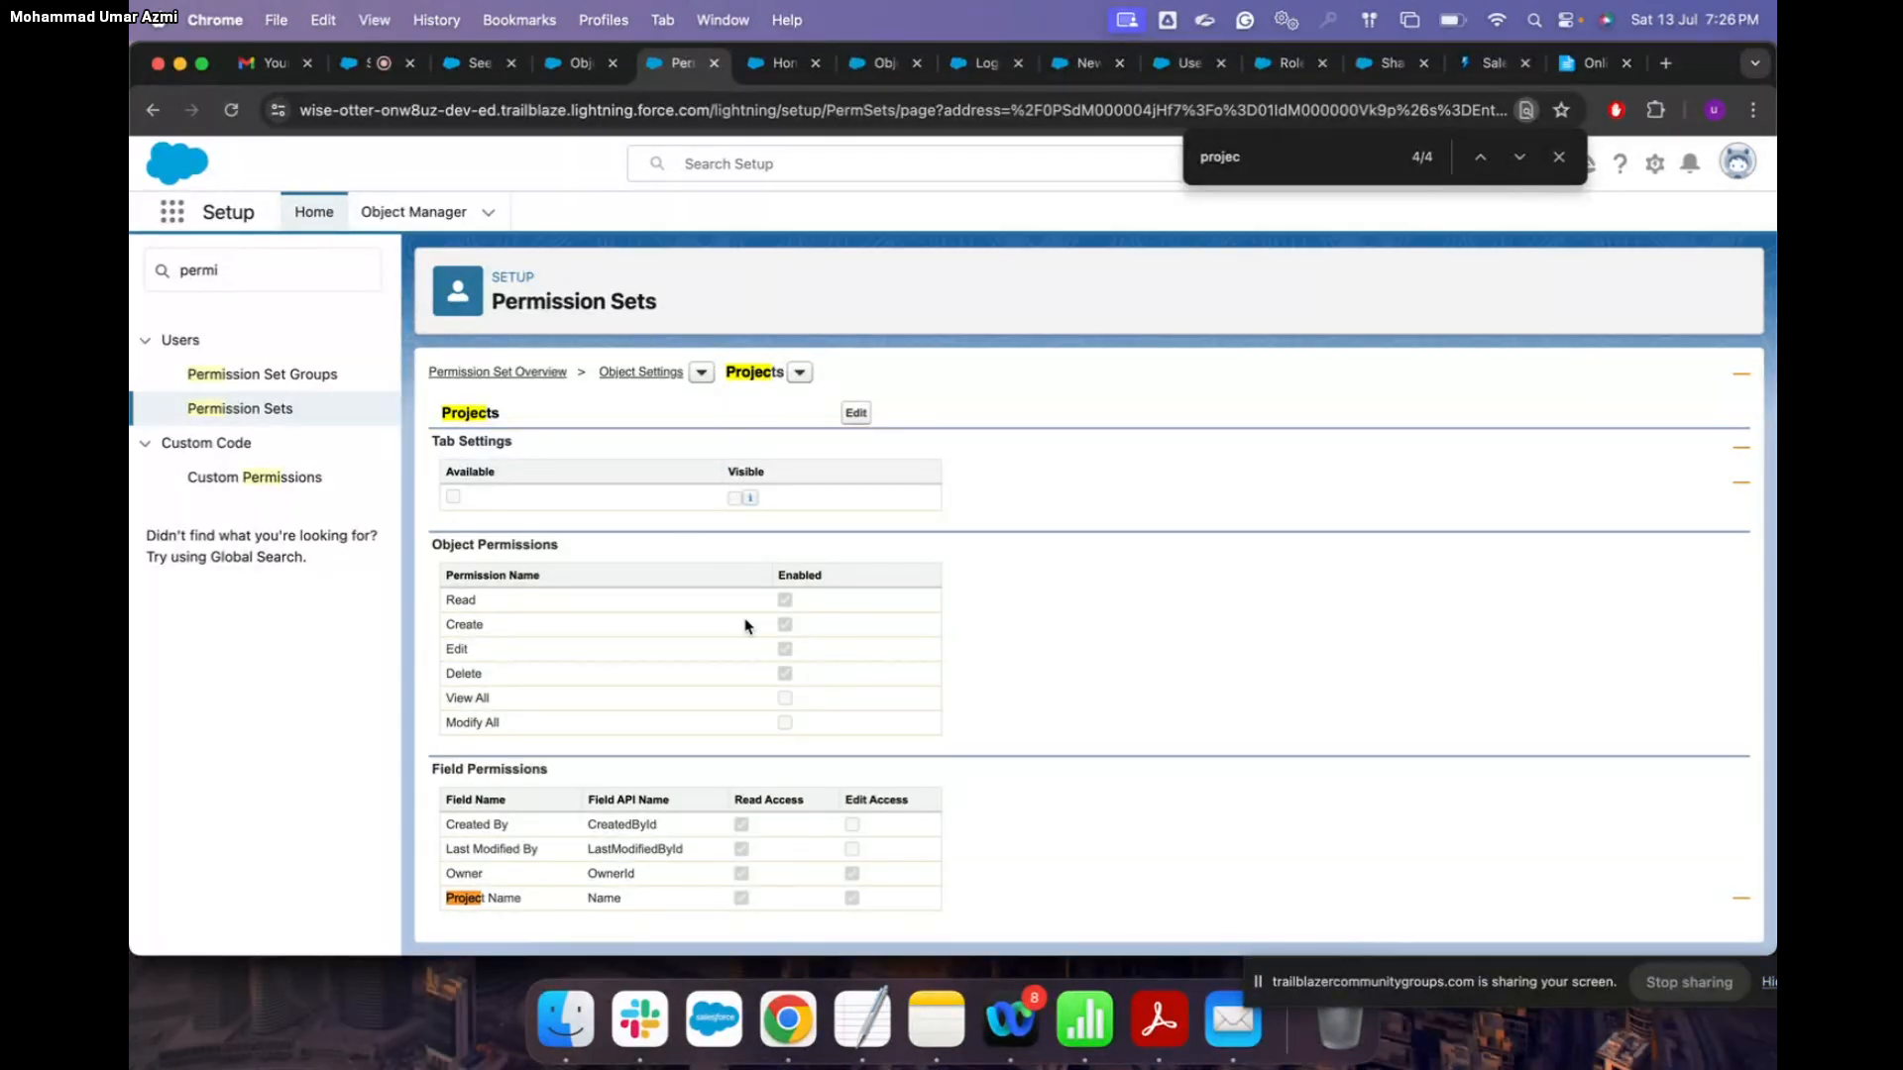
pyautogui.scroll(2, 747, 626)
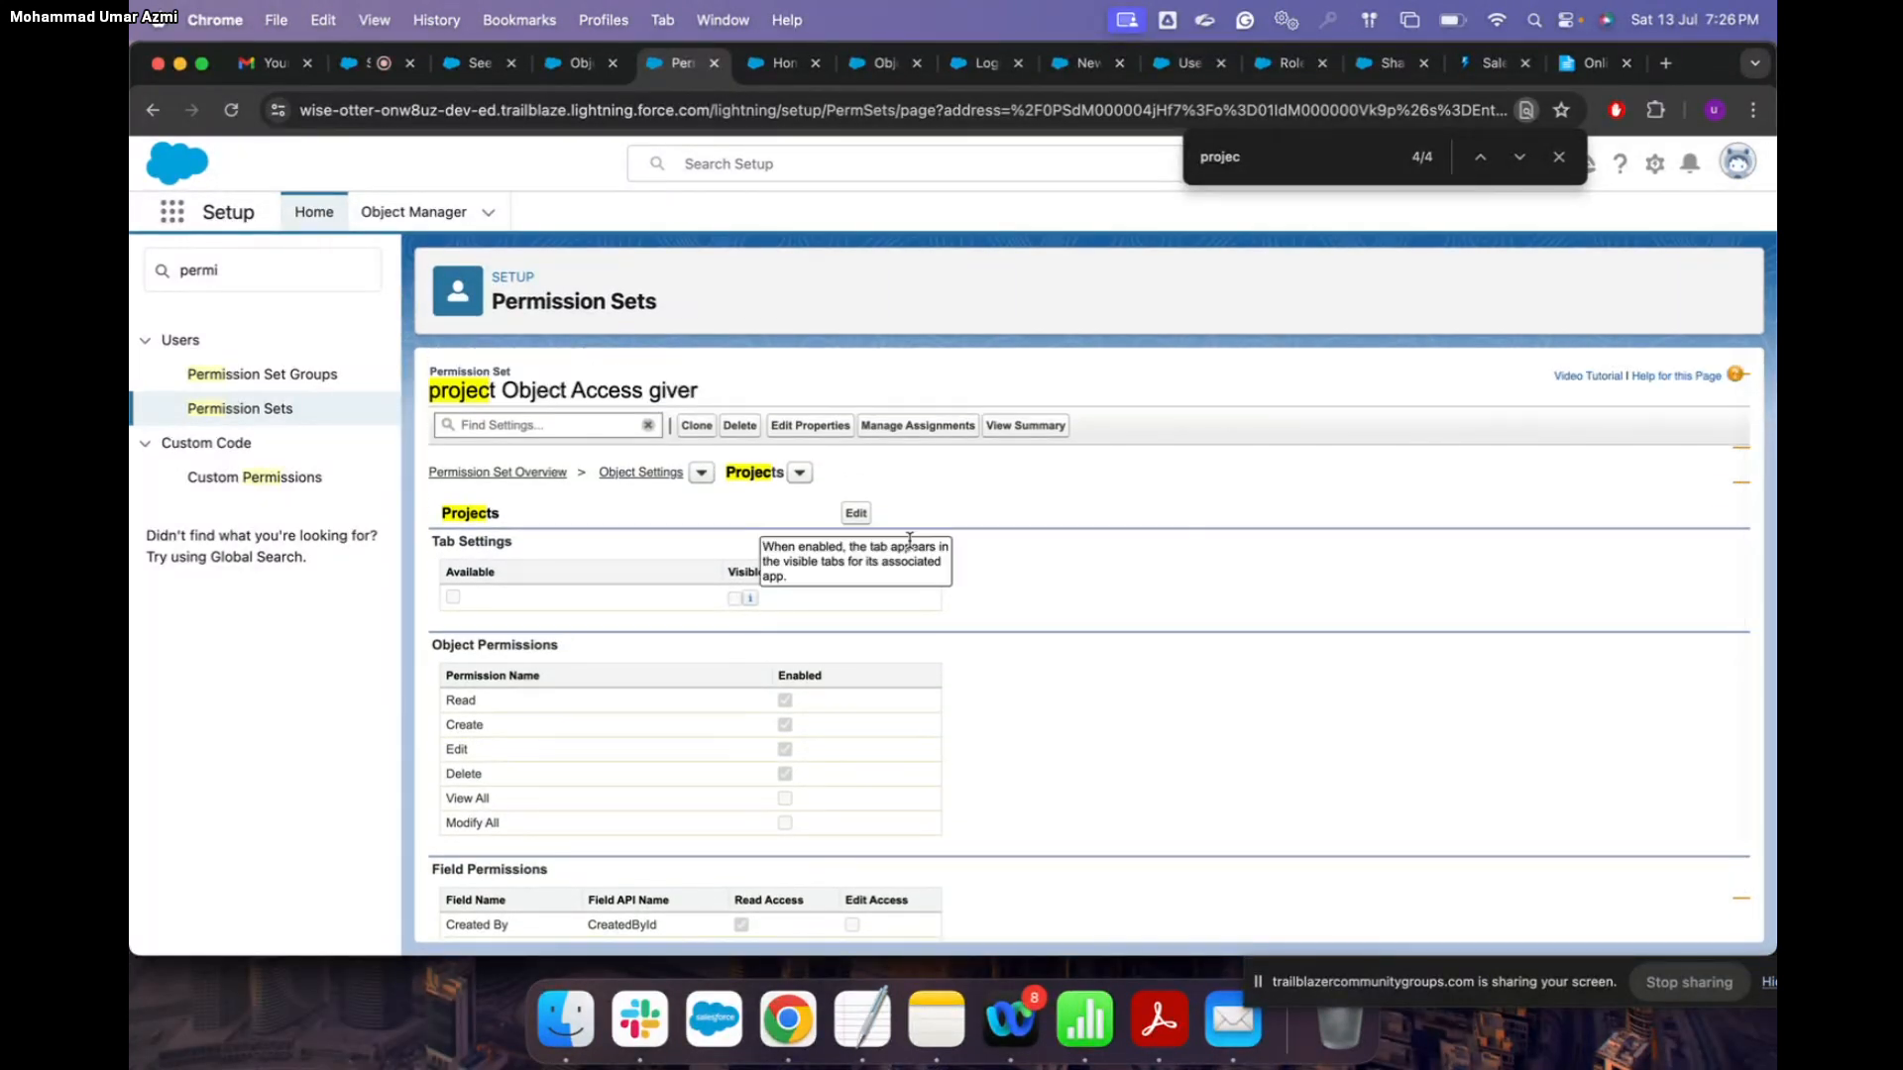
pyautogui.scroll(-2, 1059, 548)
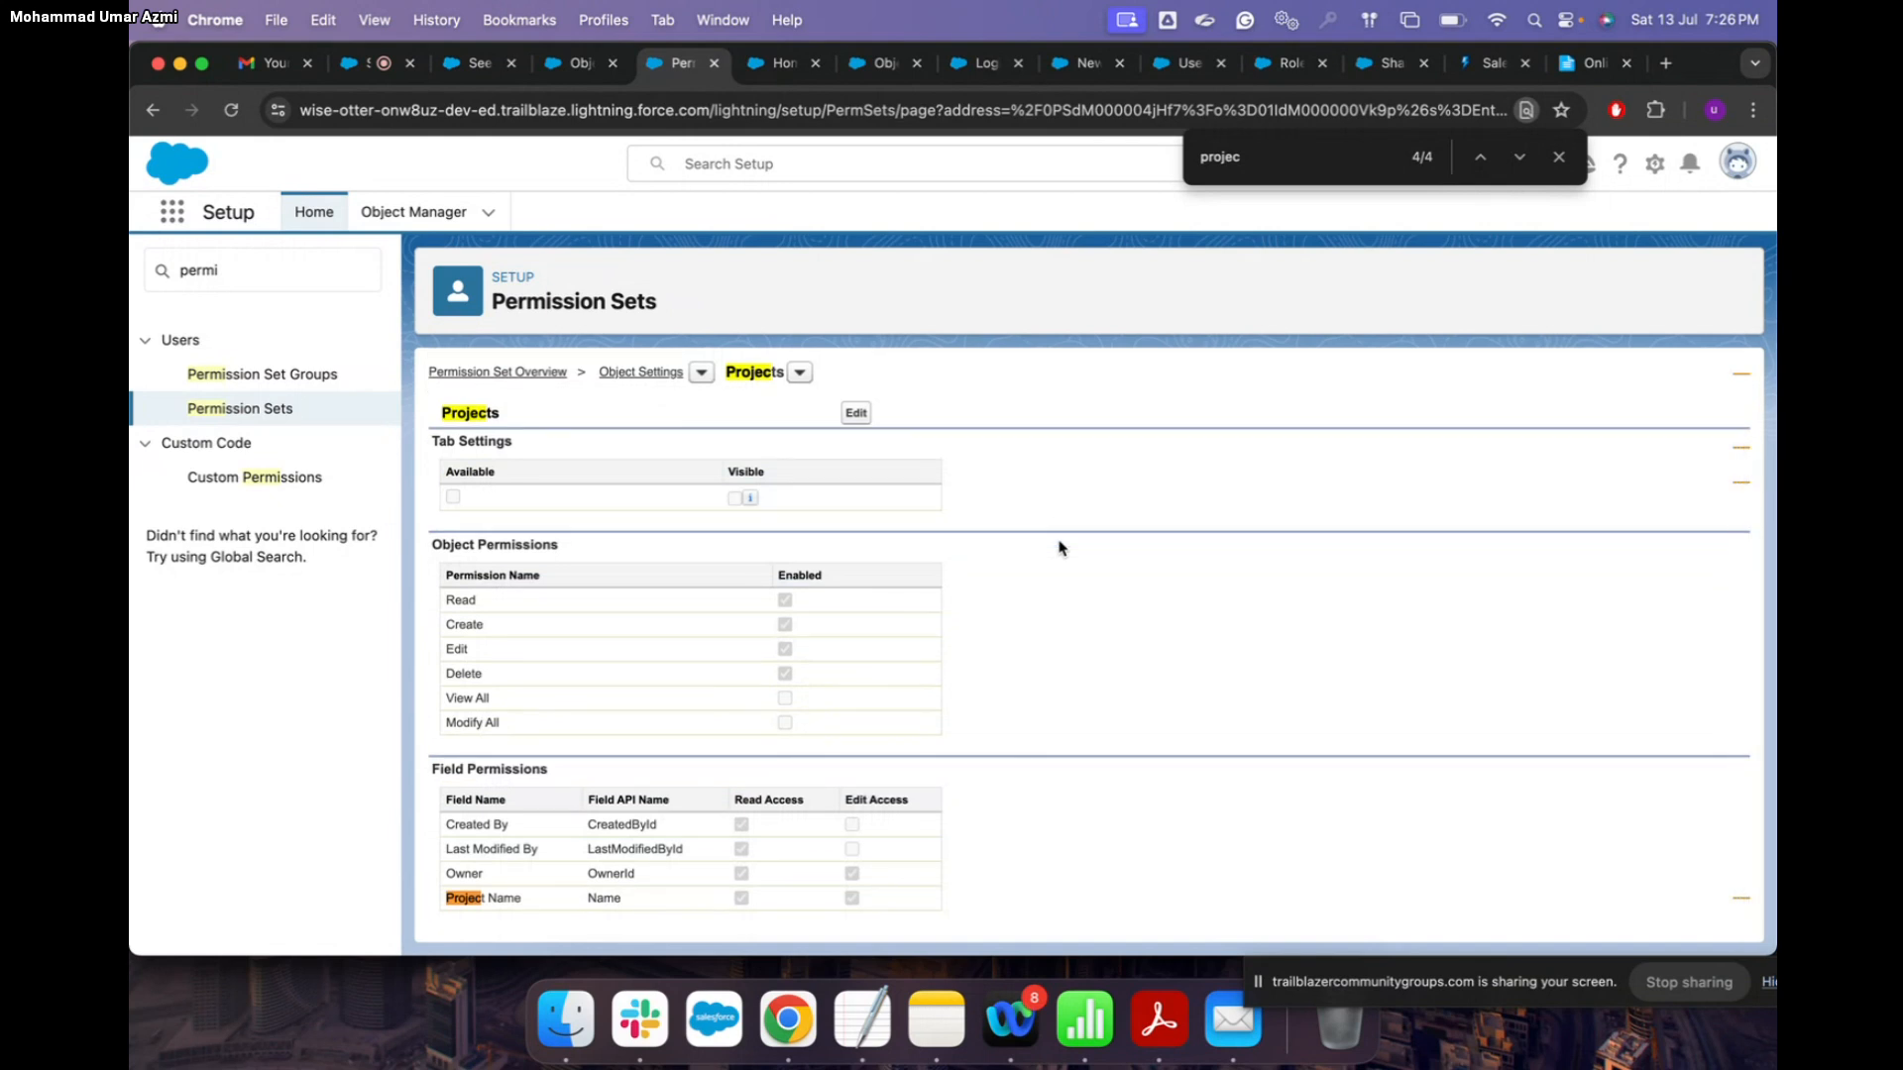
pyautogui.scroll(2, 1060, 548)
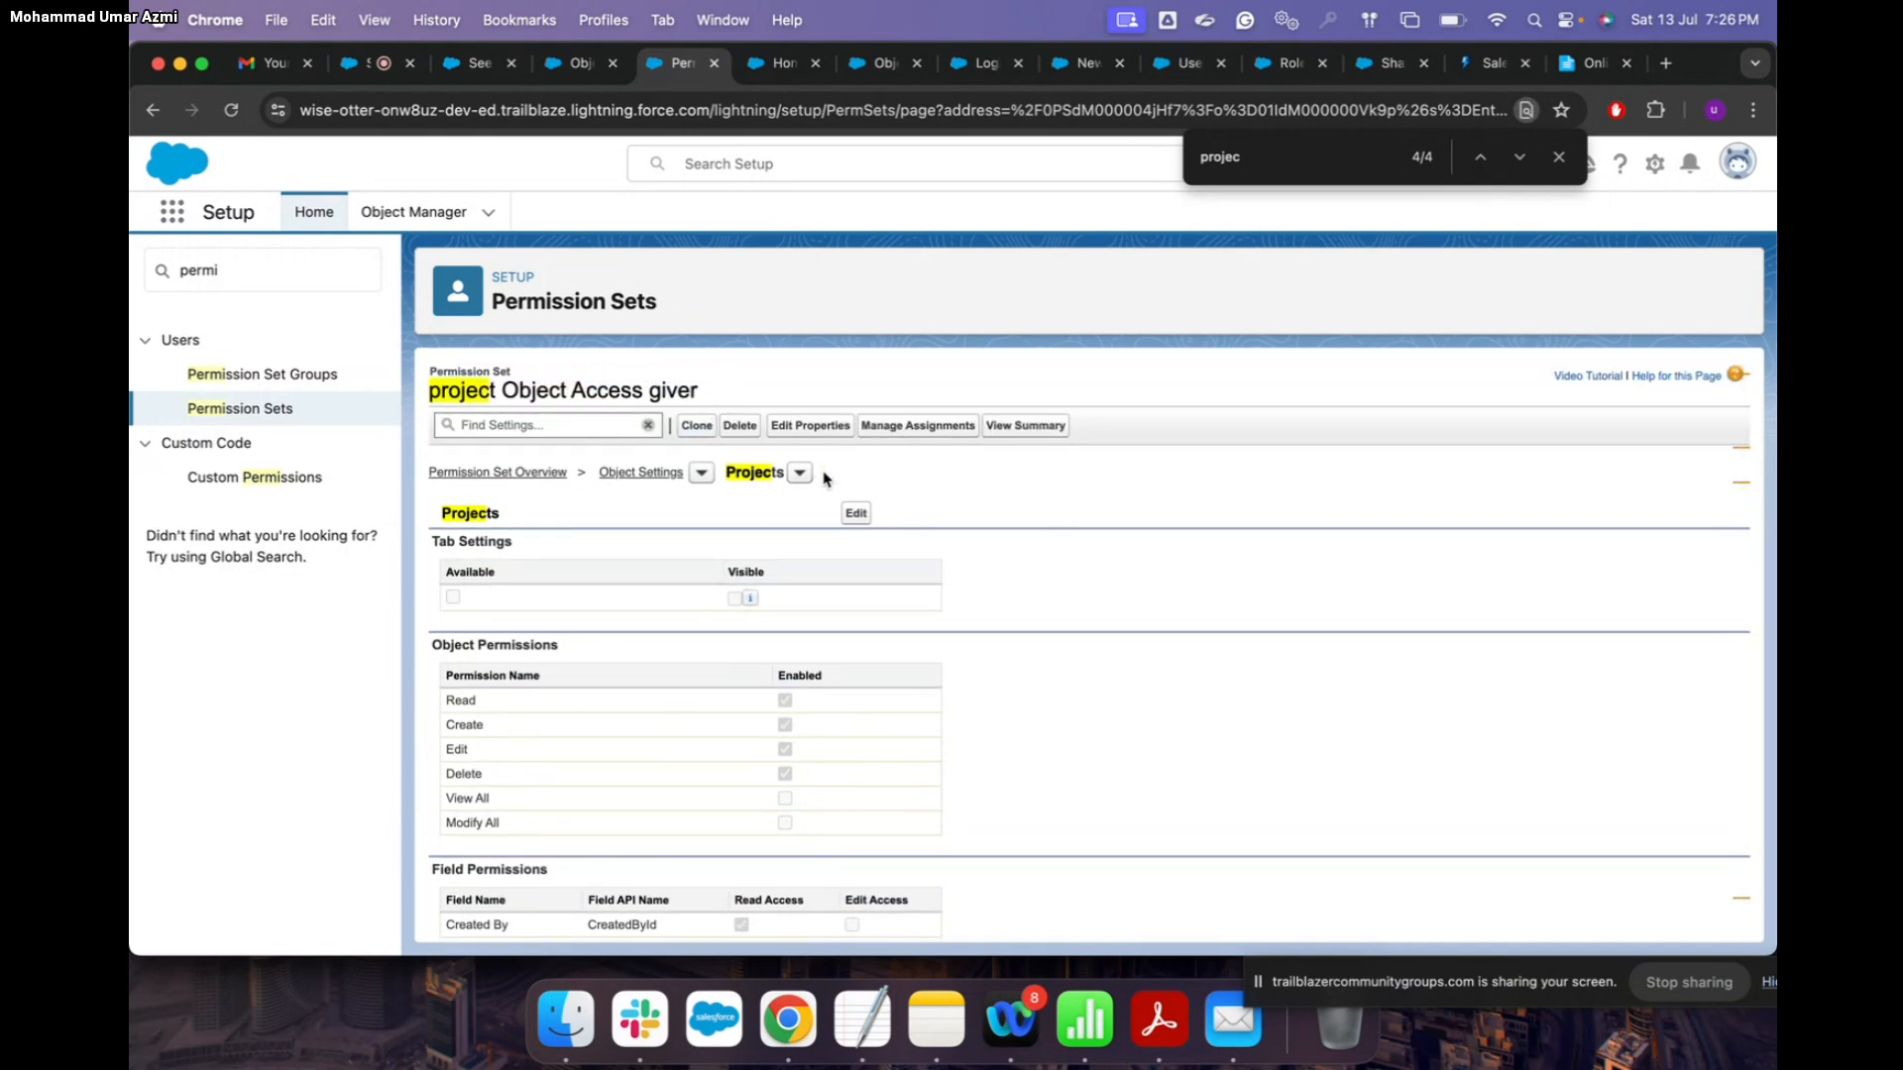
# Step: Add an assignment for the Custom: Sales Profile user and continue to the expiration options
pyautogui.click(923, 432)
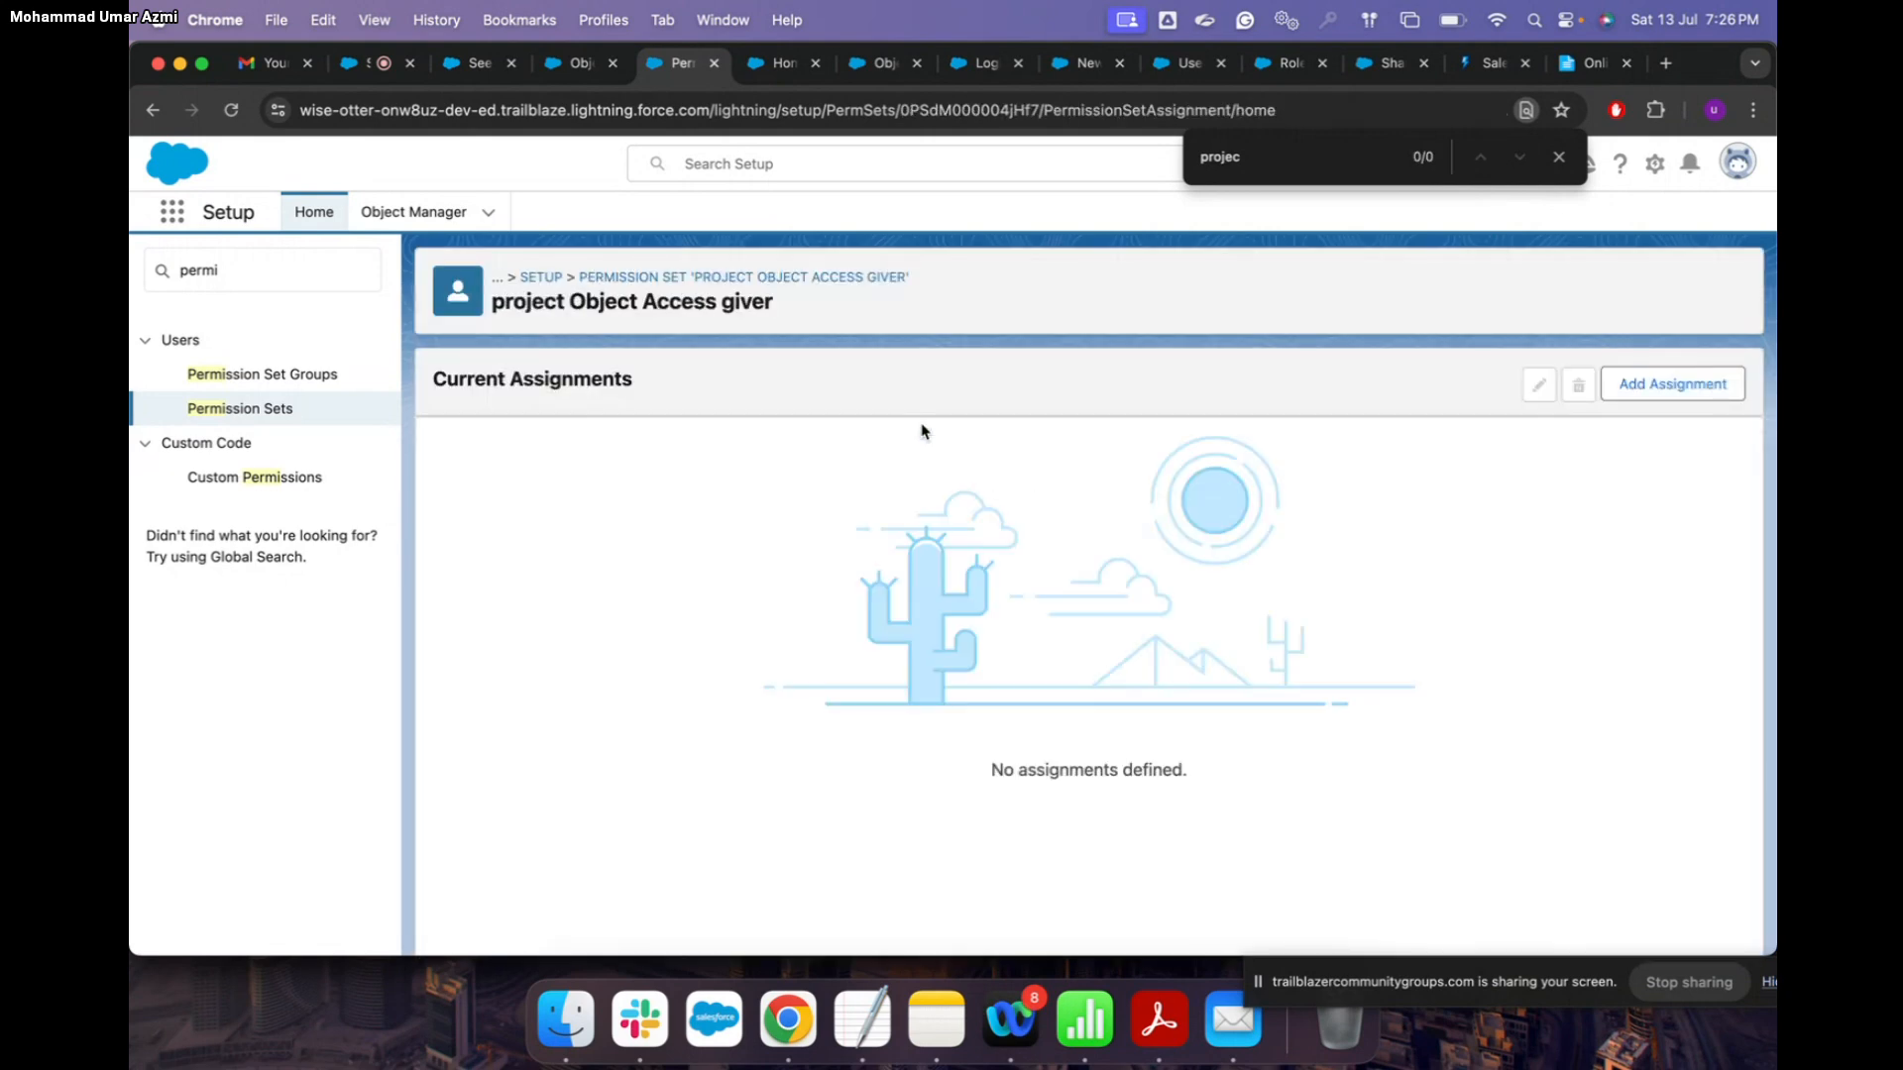
pyautogui.click(1702, 386)
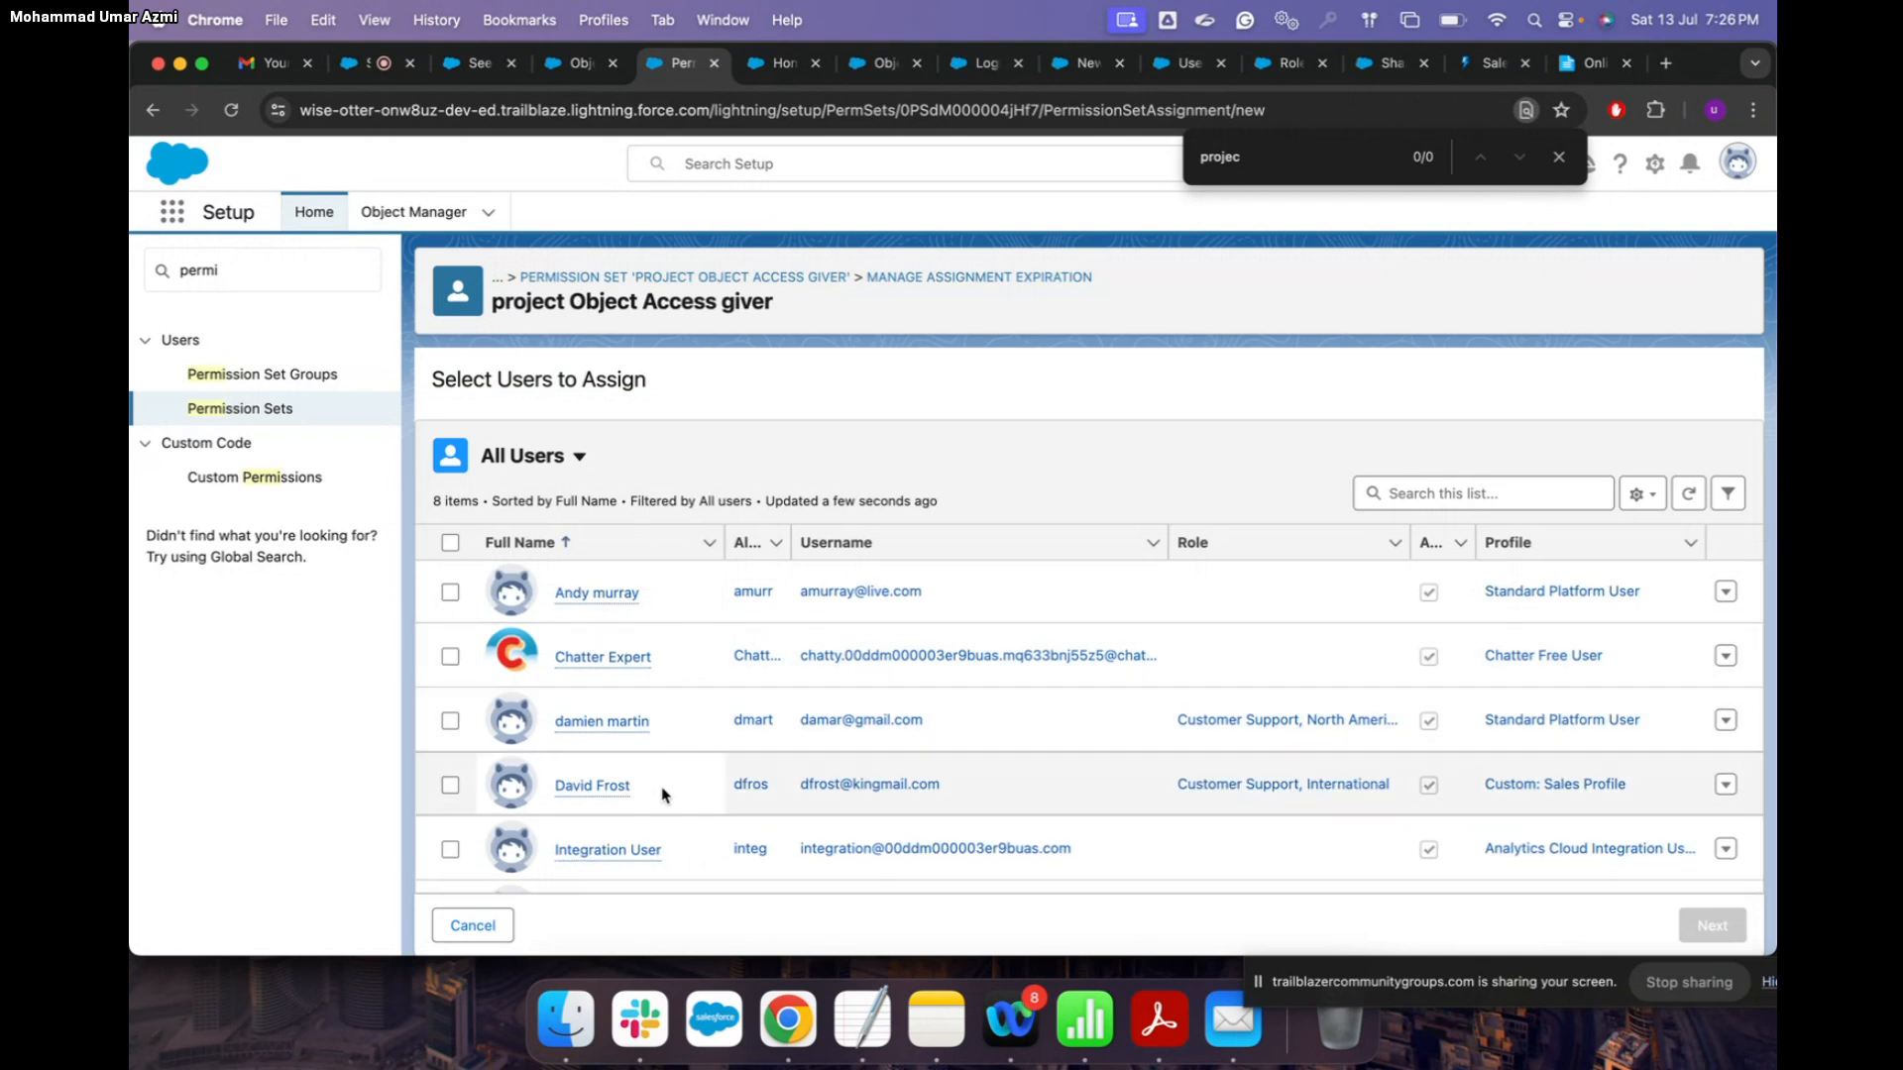
pyautogui.click(450, 786)
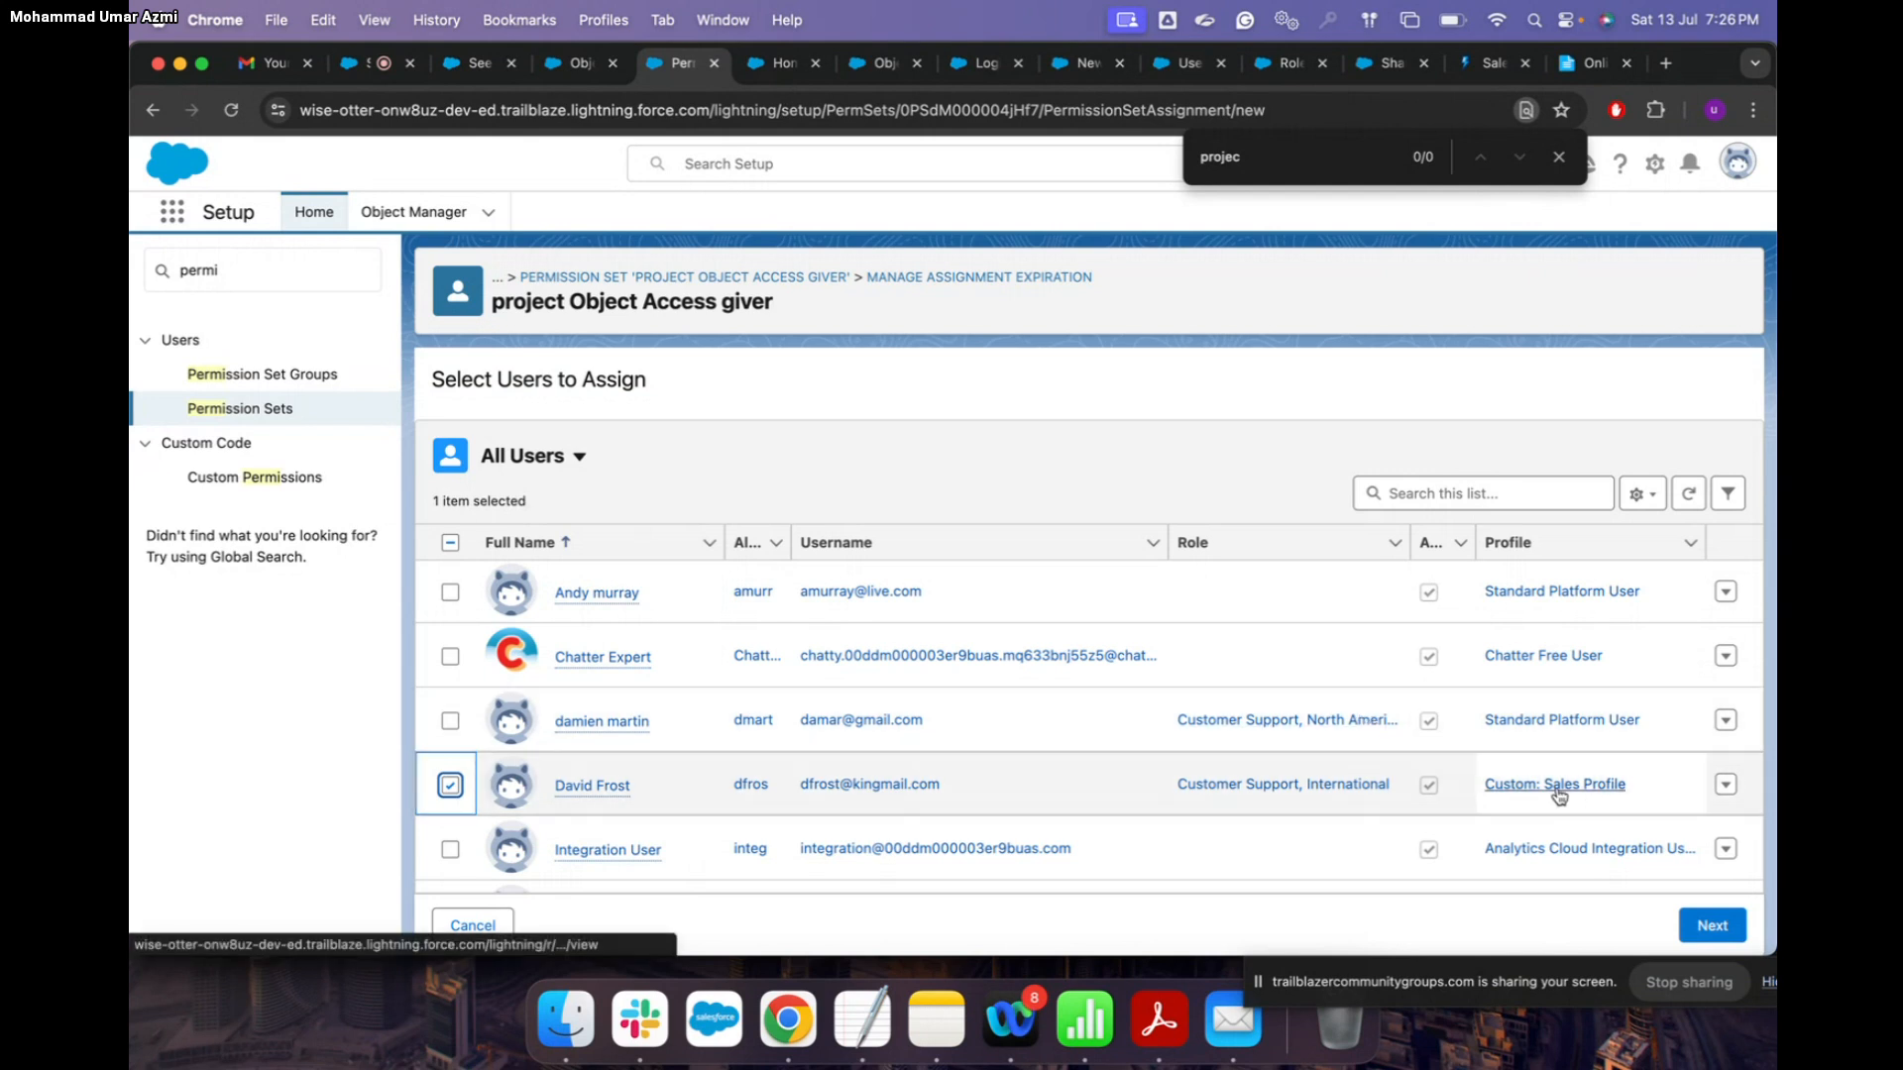
pyautogui.click(1712, 927)
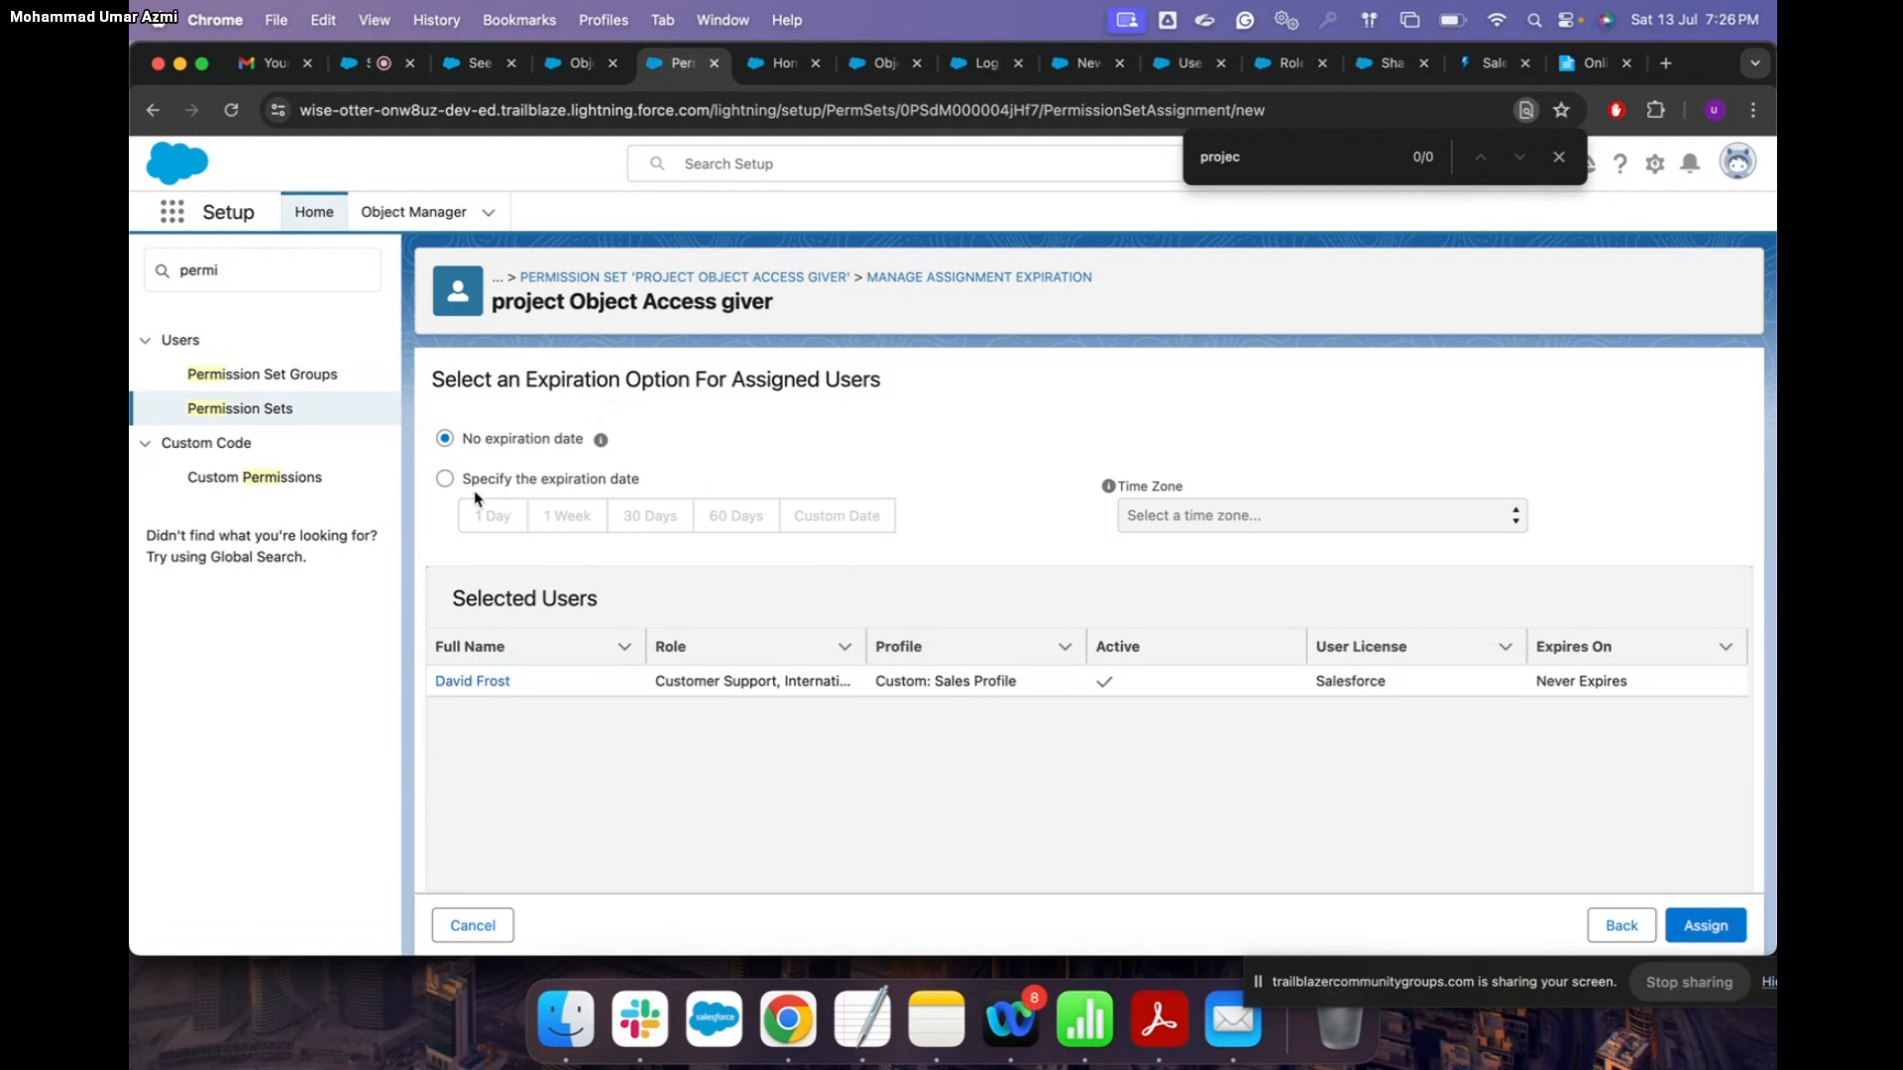
# Step: Assign the permission set to the chosen user with no expiration date
pyautogui.click(445, 479)
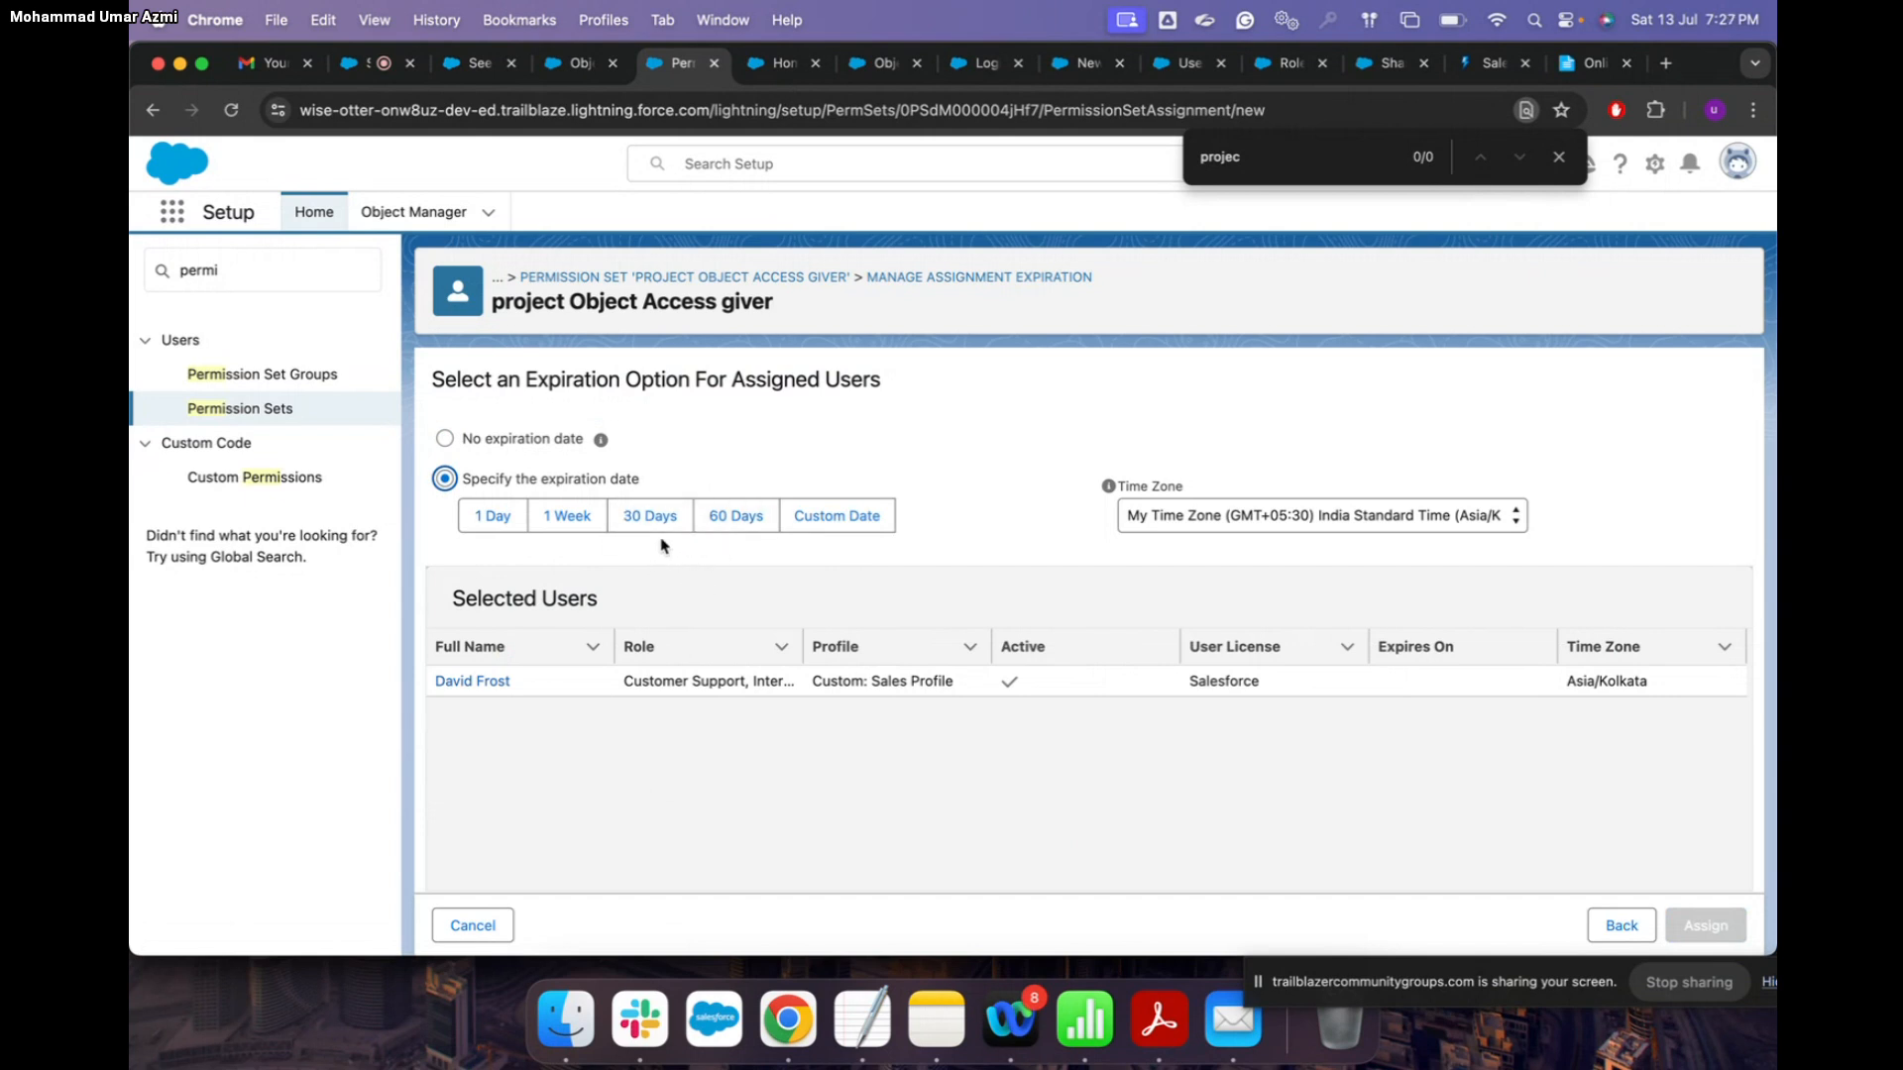
pyautogui.click(446, 439)
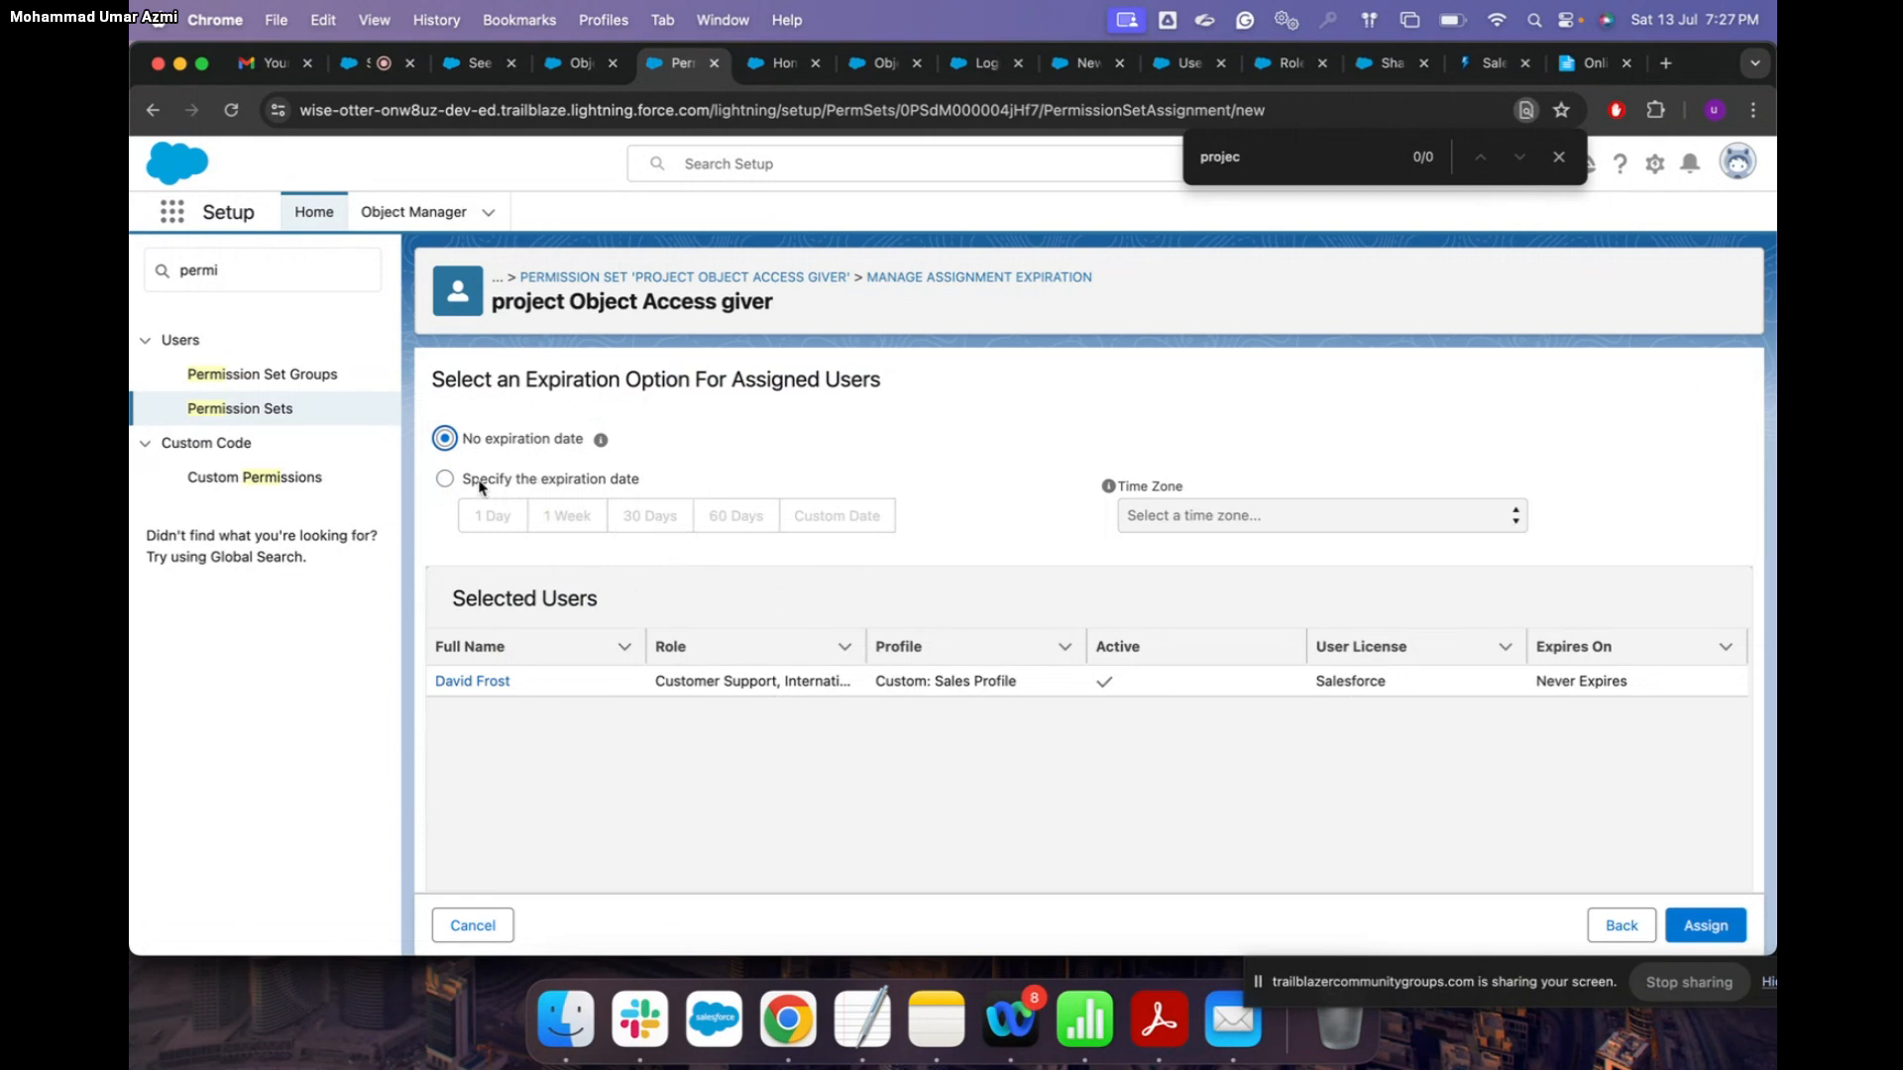
pyautogui.click(446, 480)
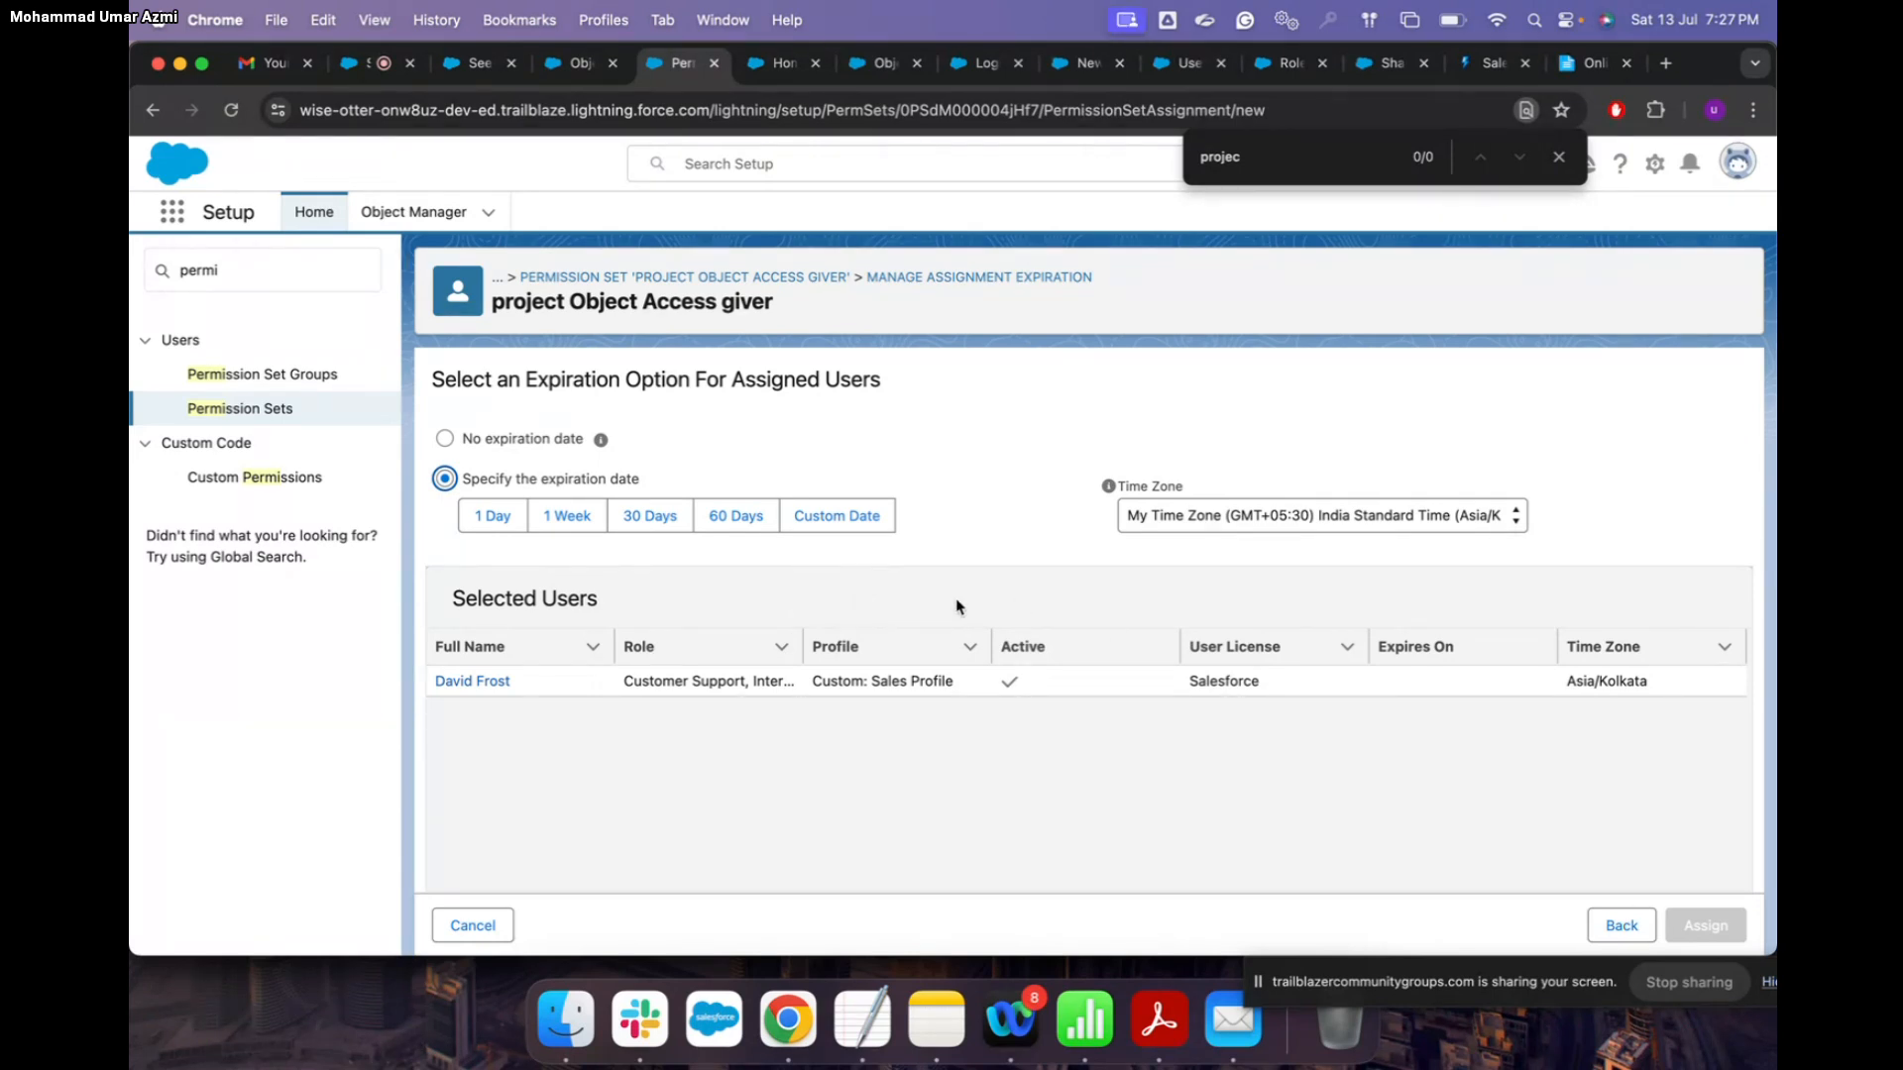
pyautogui.click(445, 438)
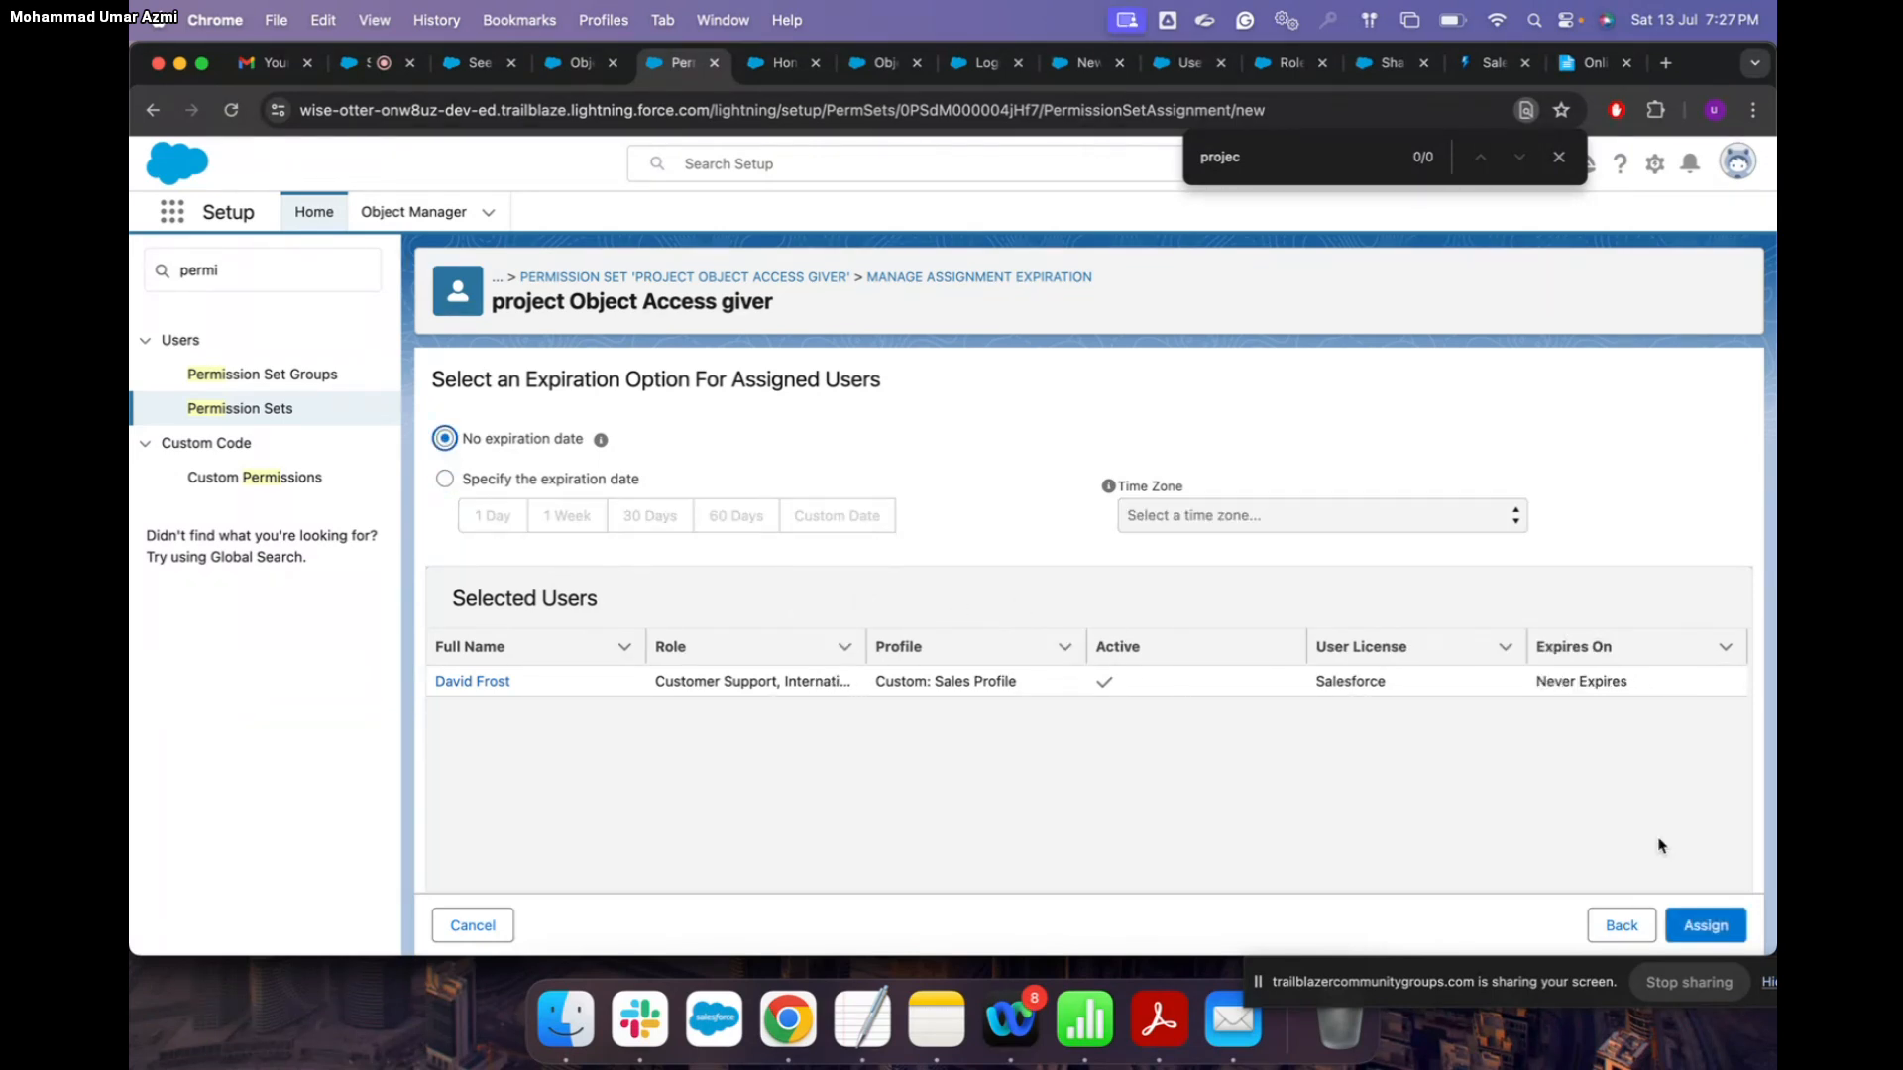
pyautogui.click(1703, 924)
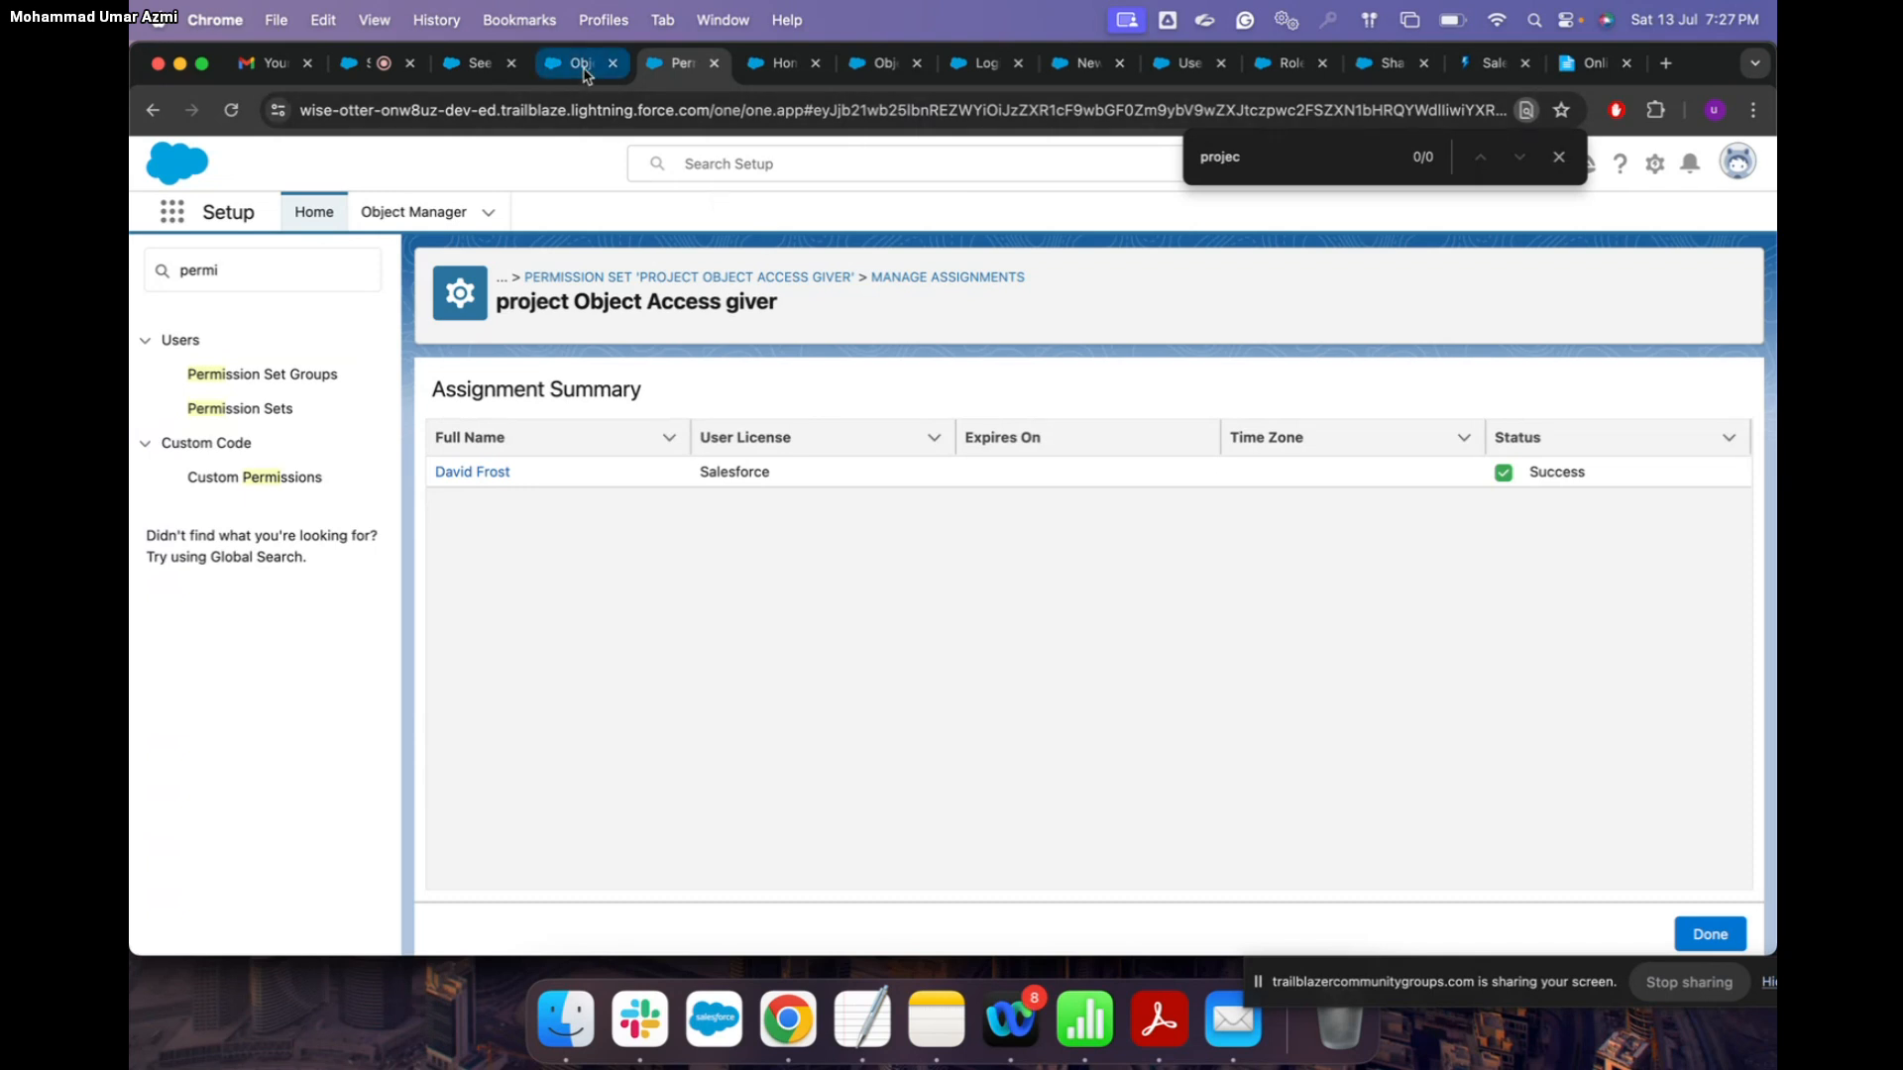
# Step: Search Setup for 'users', open All Users, and log in as the Custom: Sales Profile user
pyautogui.doubleClick(264, 270)
pyautogui.press('BackSpace')
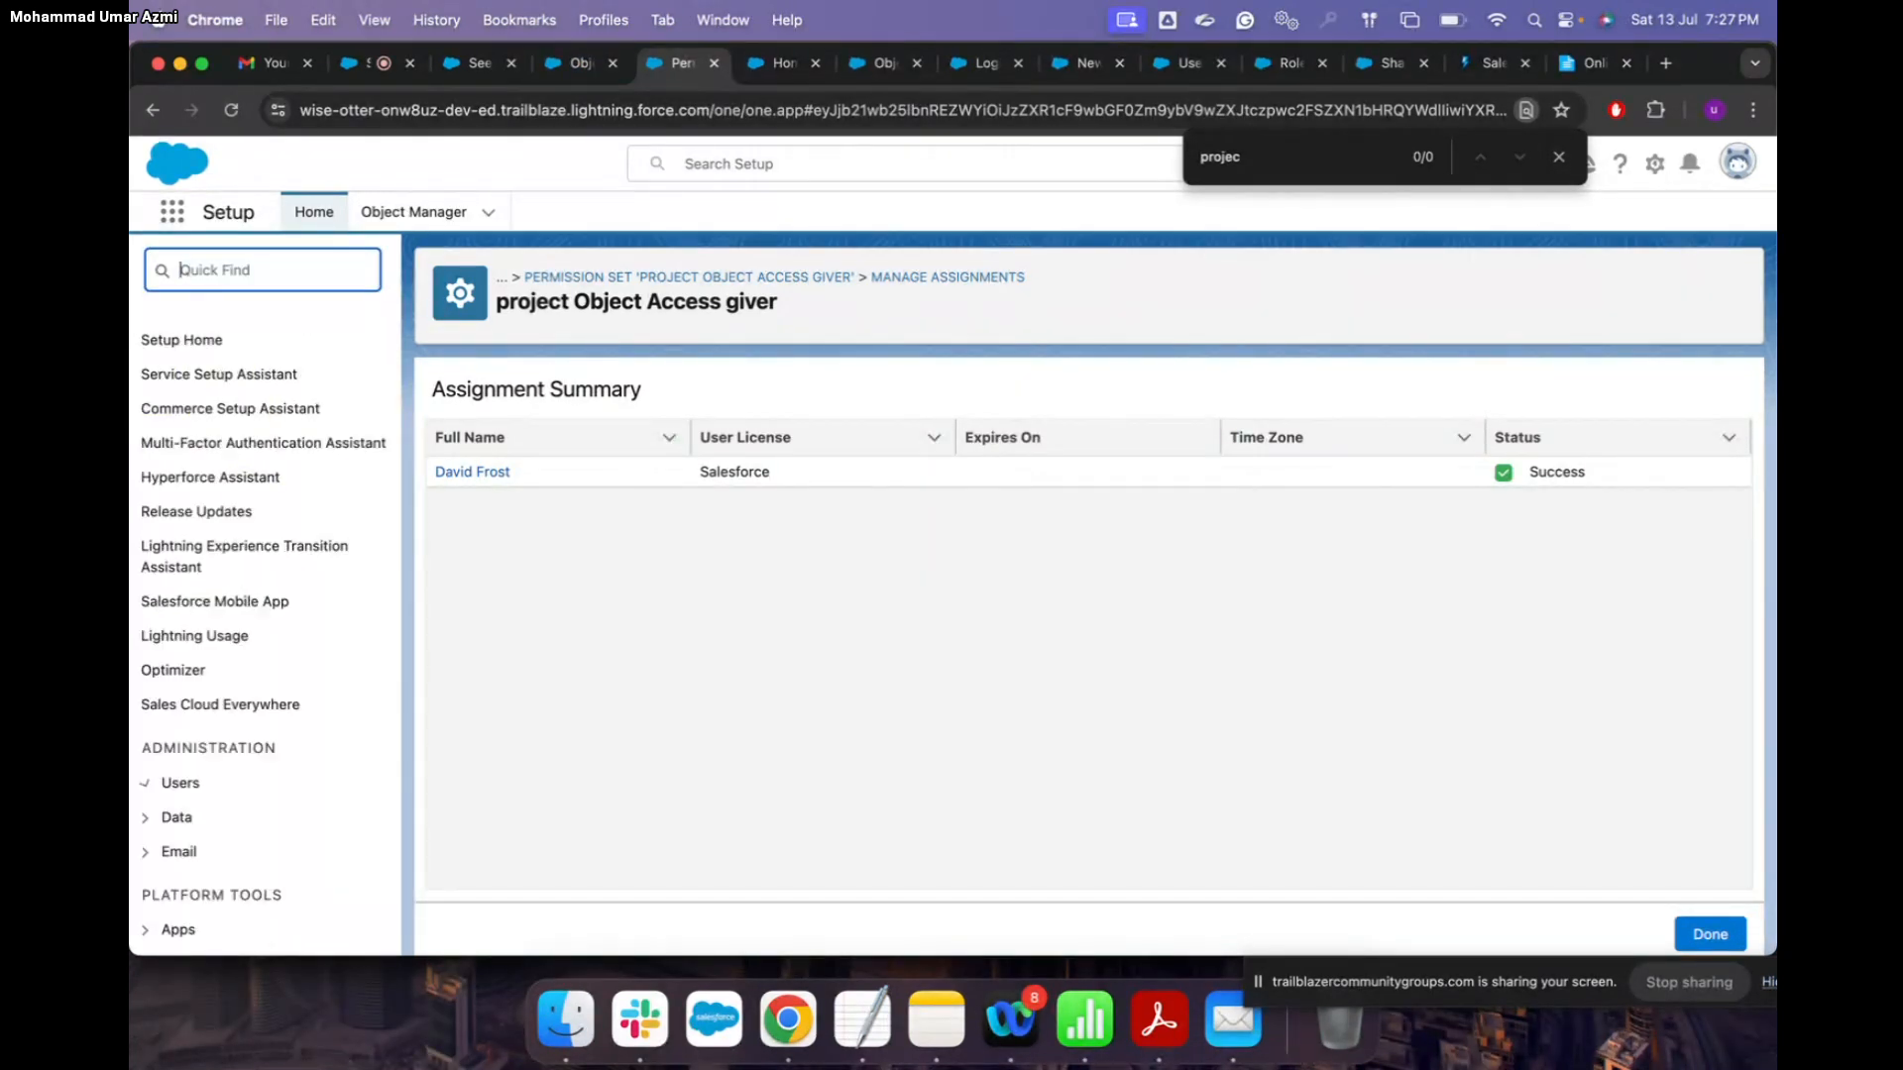
pyautogui.write('users')
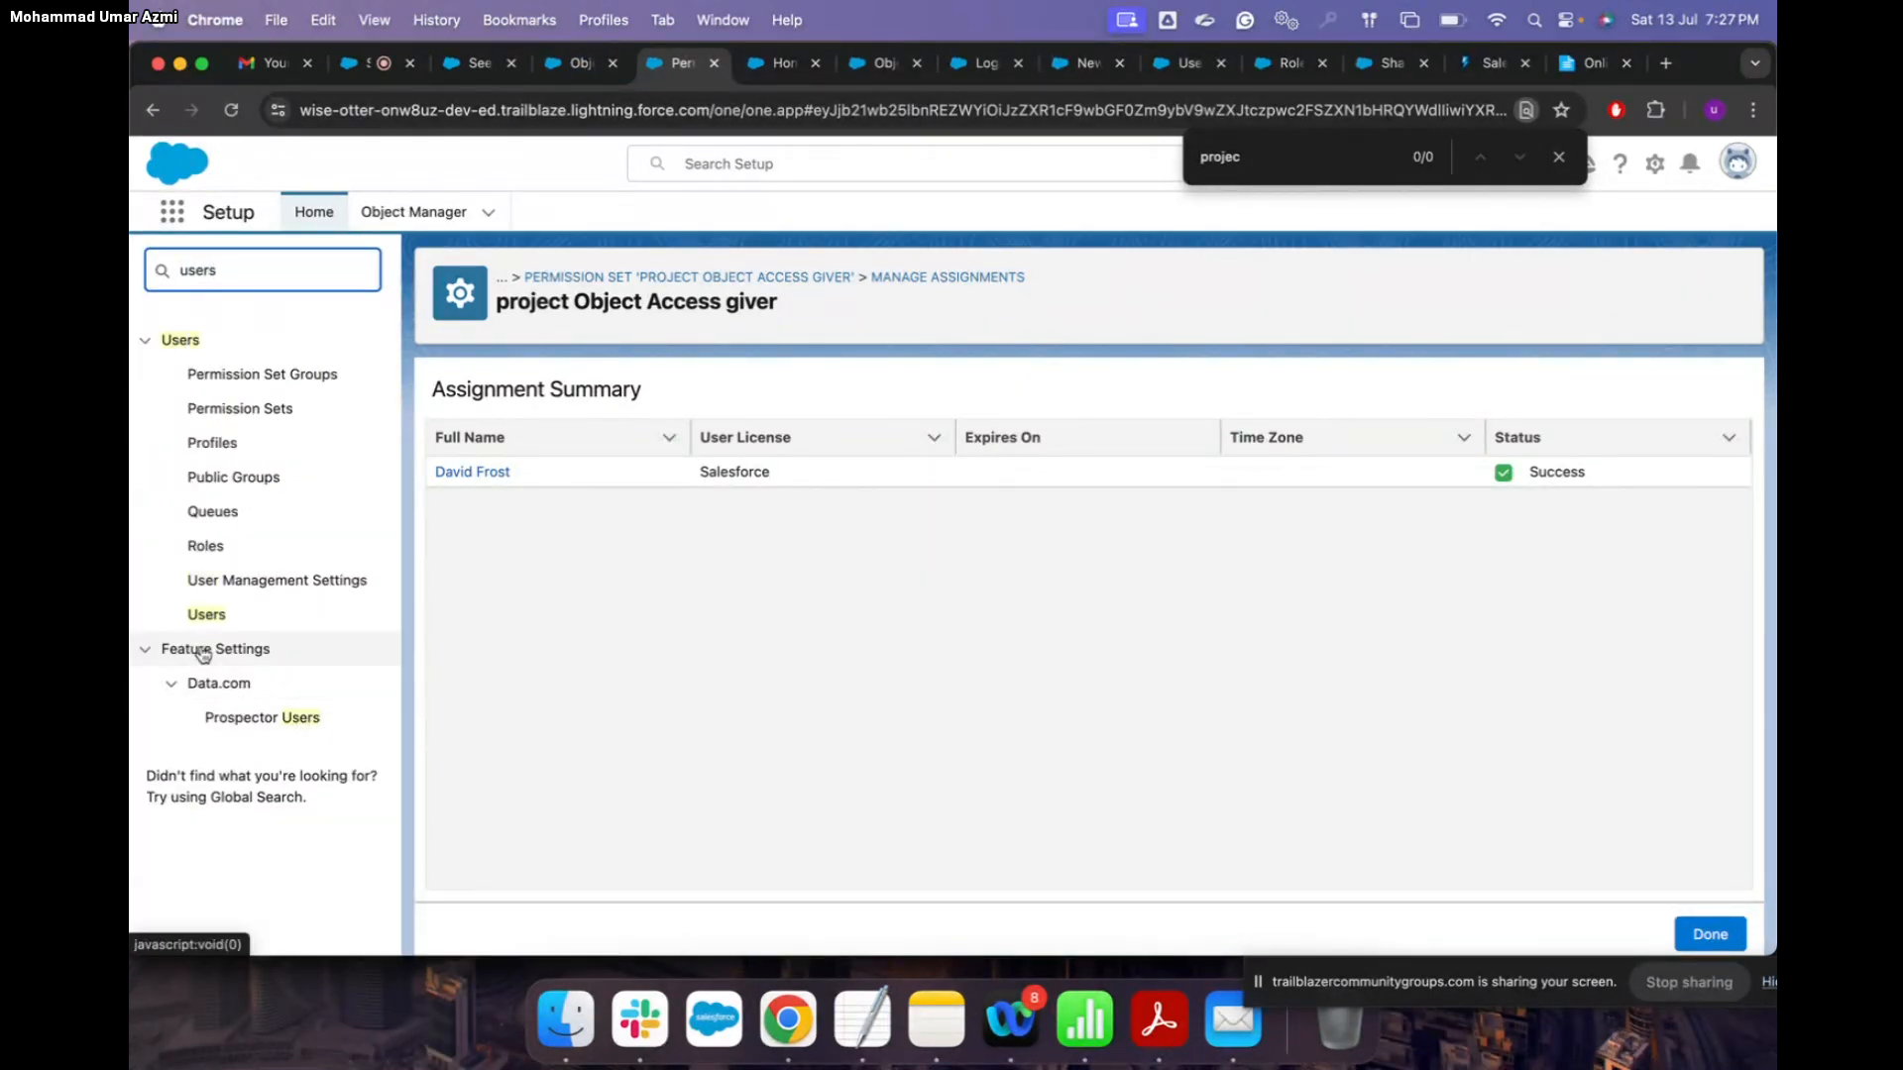
pyautogui.click(206, 615)
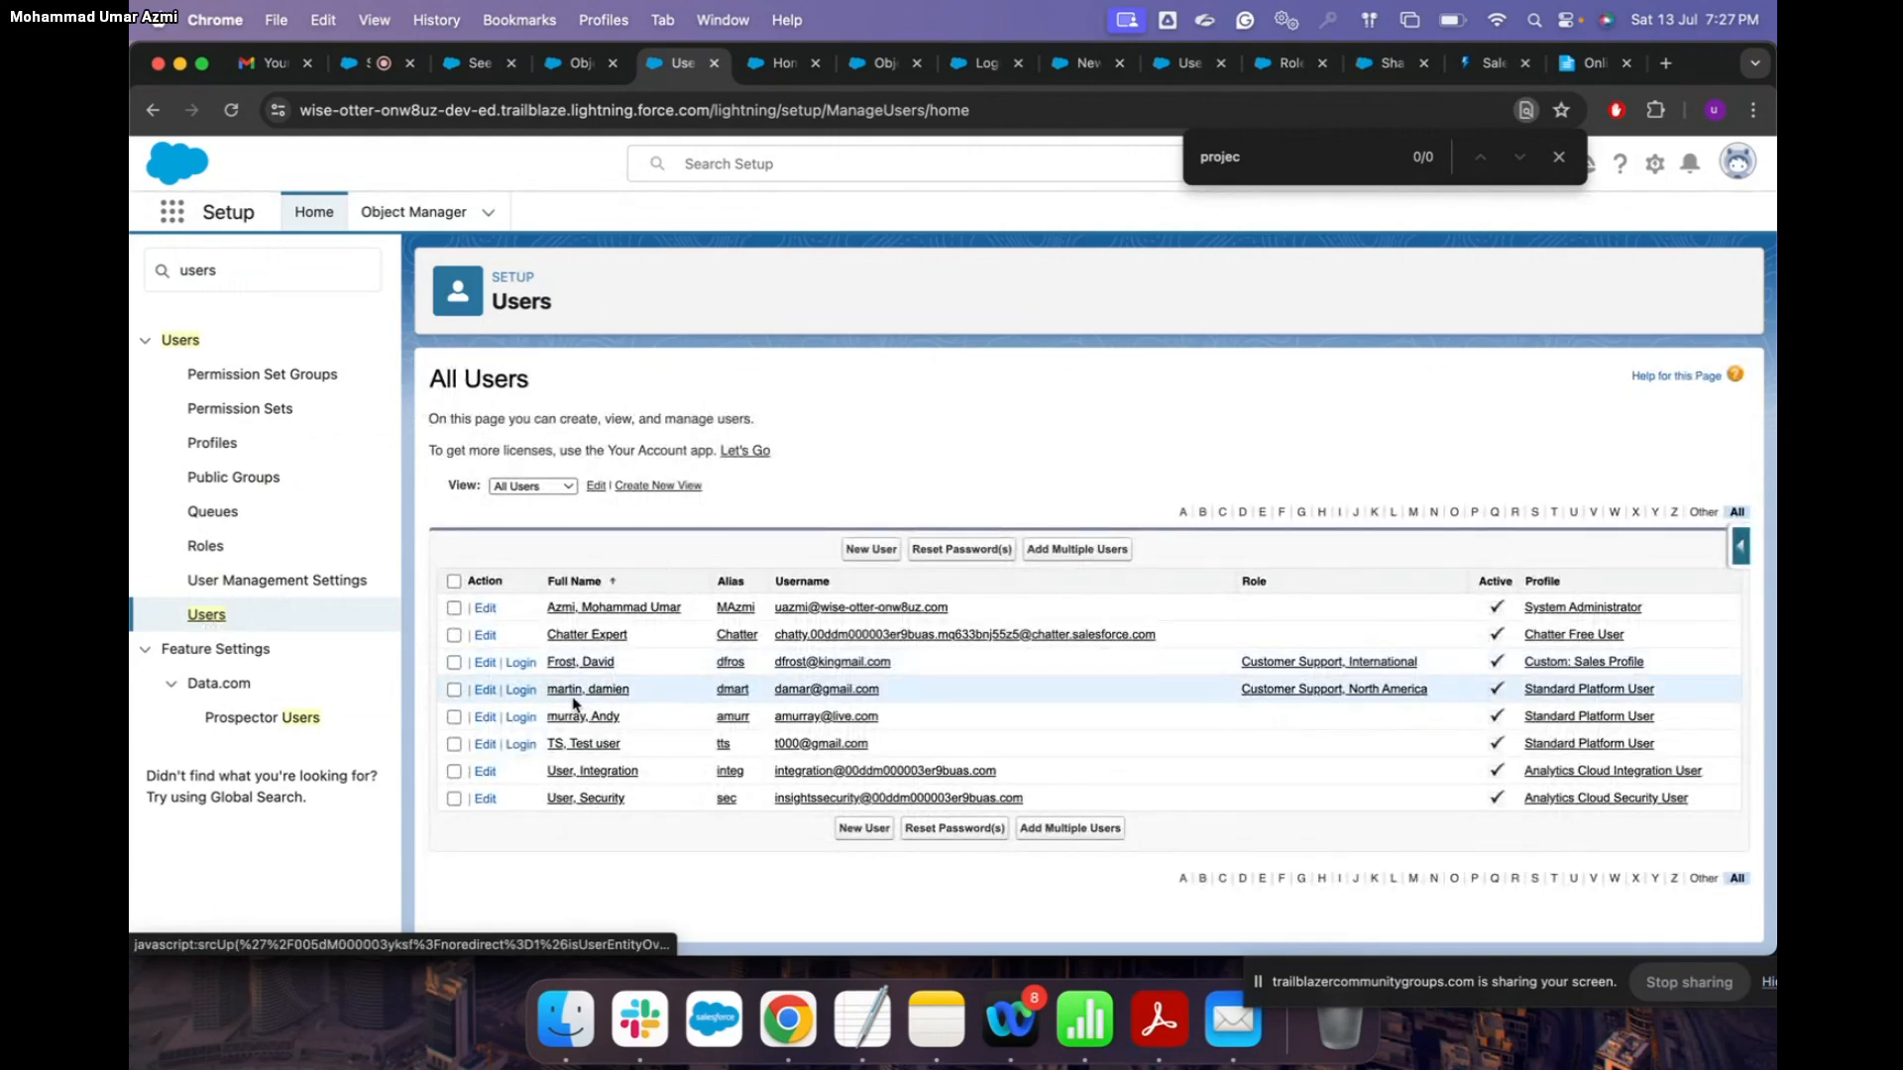
pyautogui.click(521, 663)
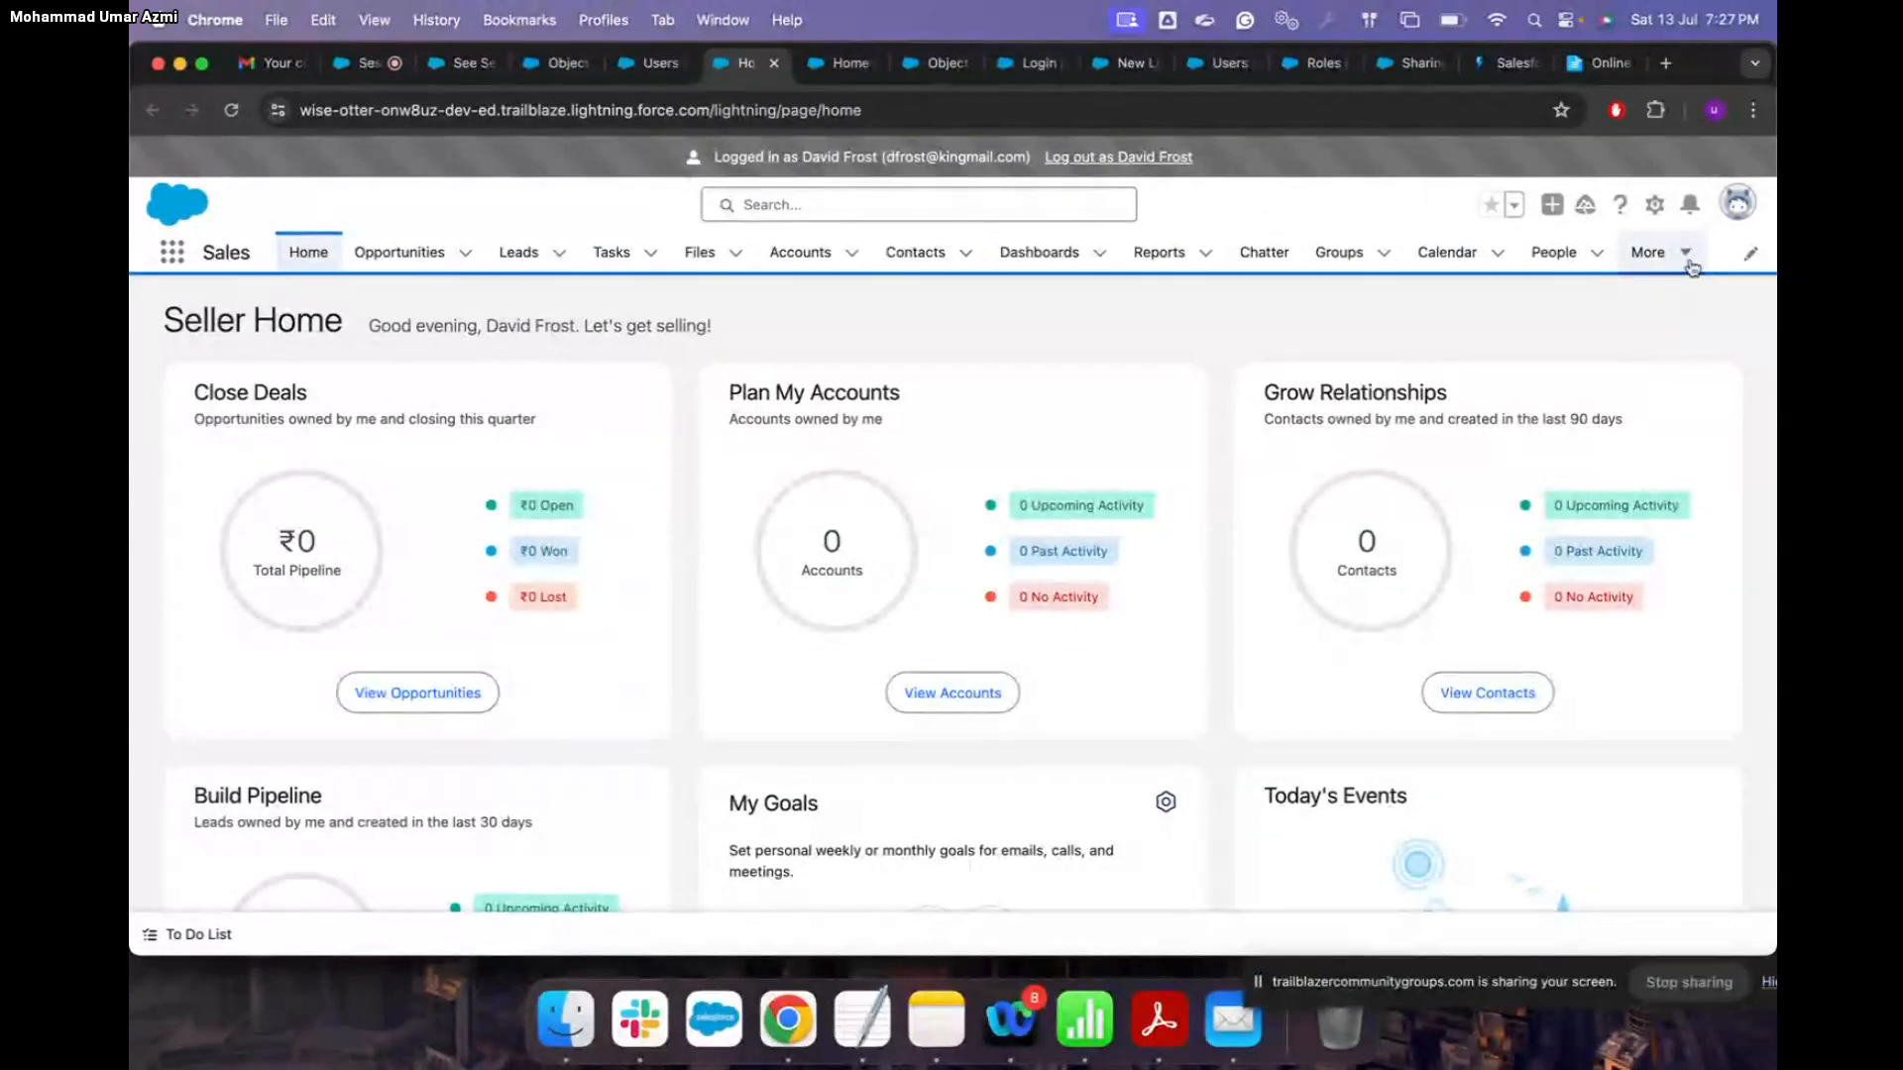
# Step: Open the Projects tab from the More menu, dismissing the mobile app promotion
pyautogui.click(1688, 258)
pyautogui.click(1665, 377)
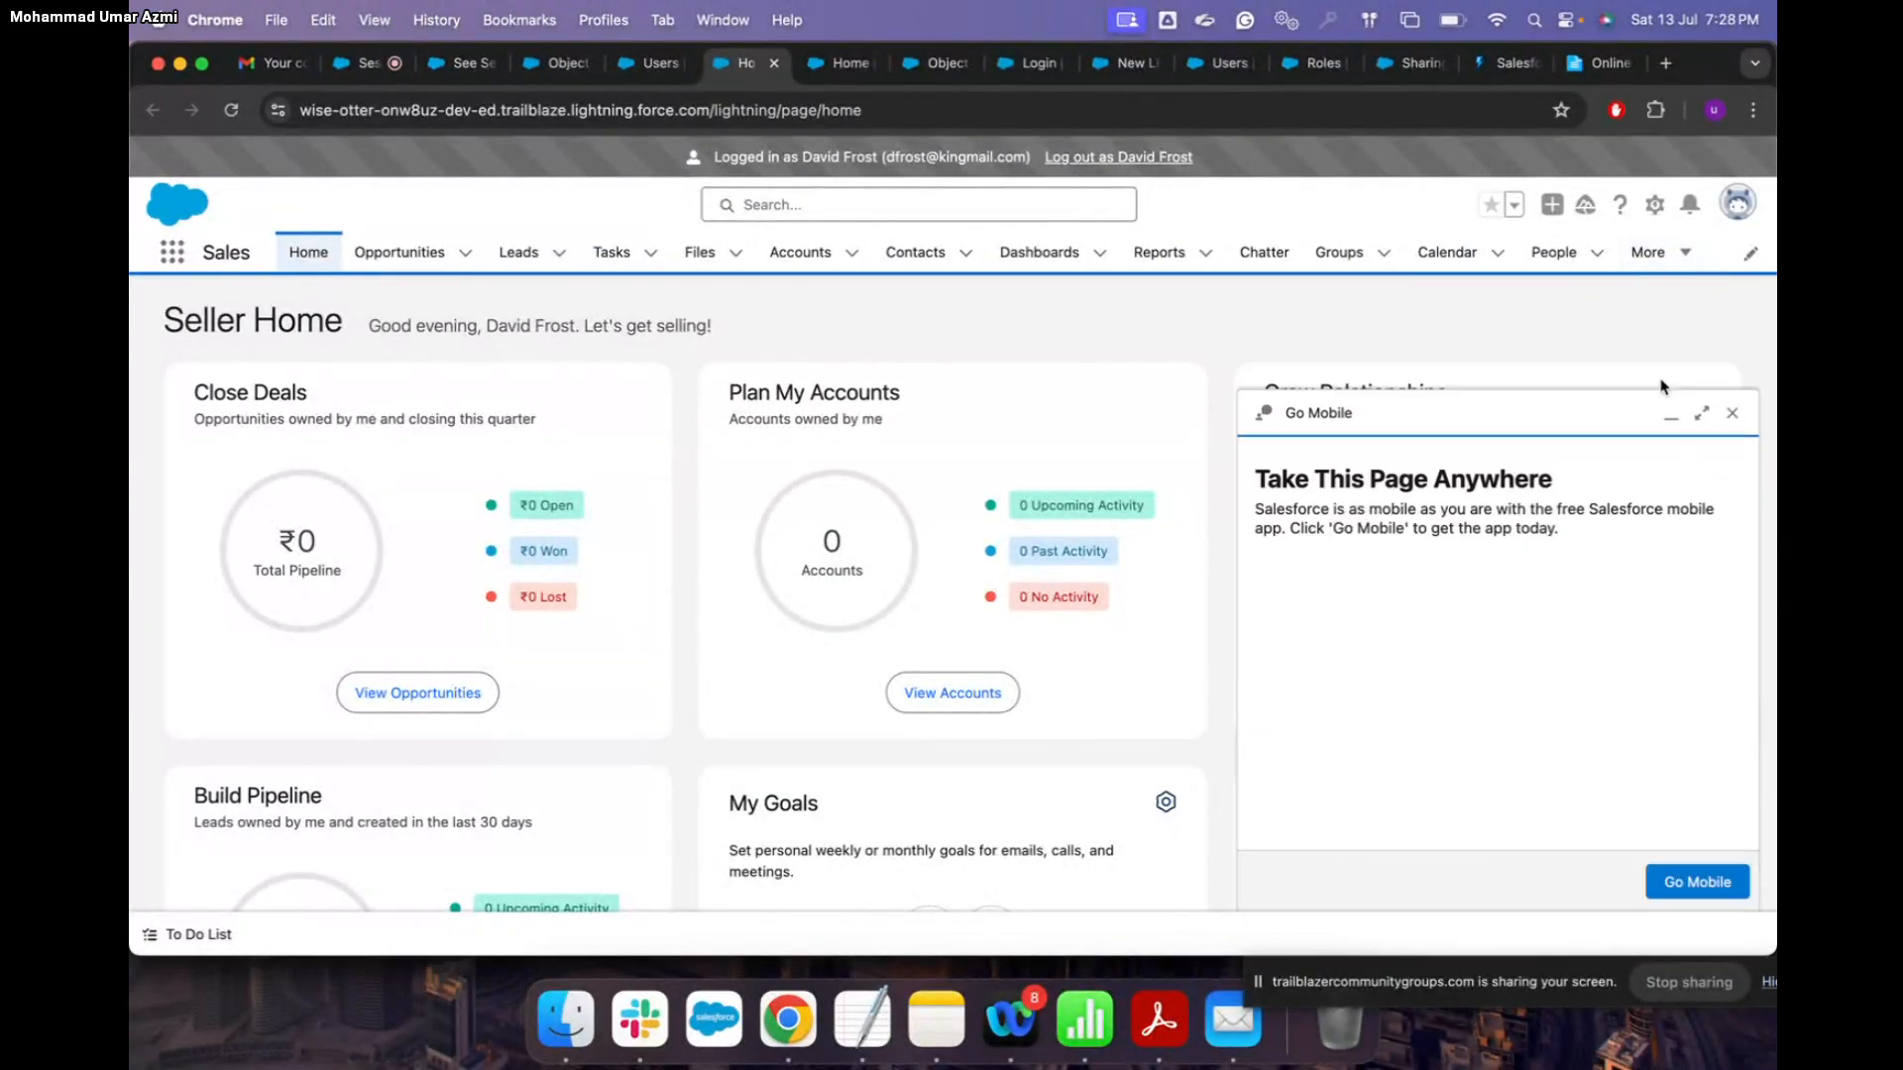
pyautogui.click(1732, 412)
pyautogui.click(1653, 252)
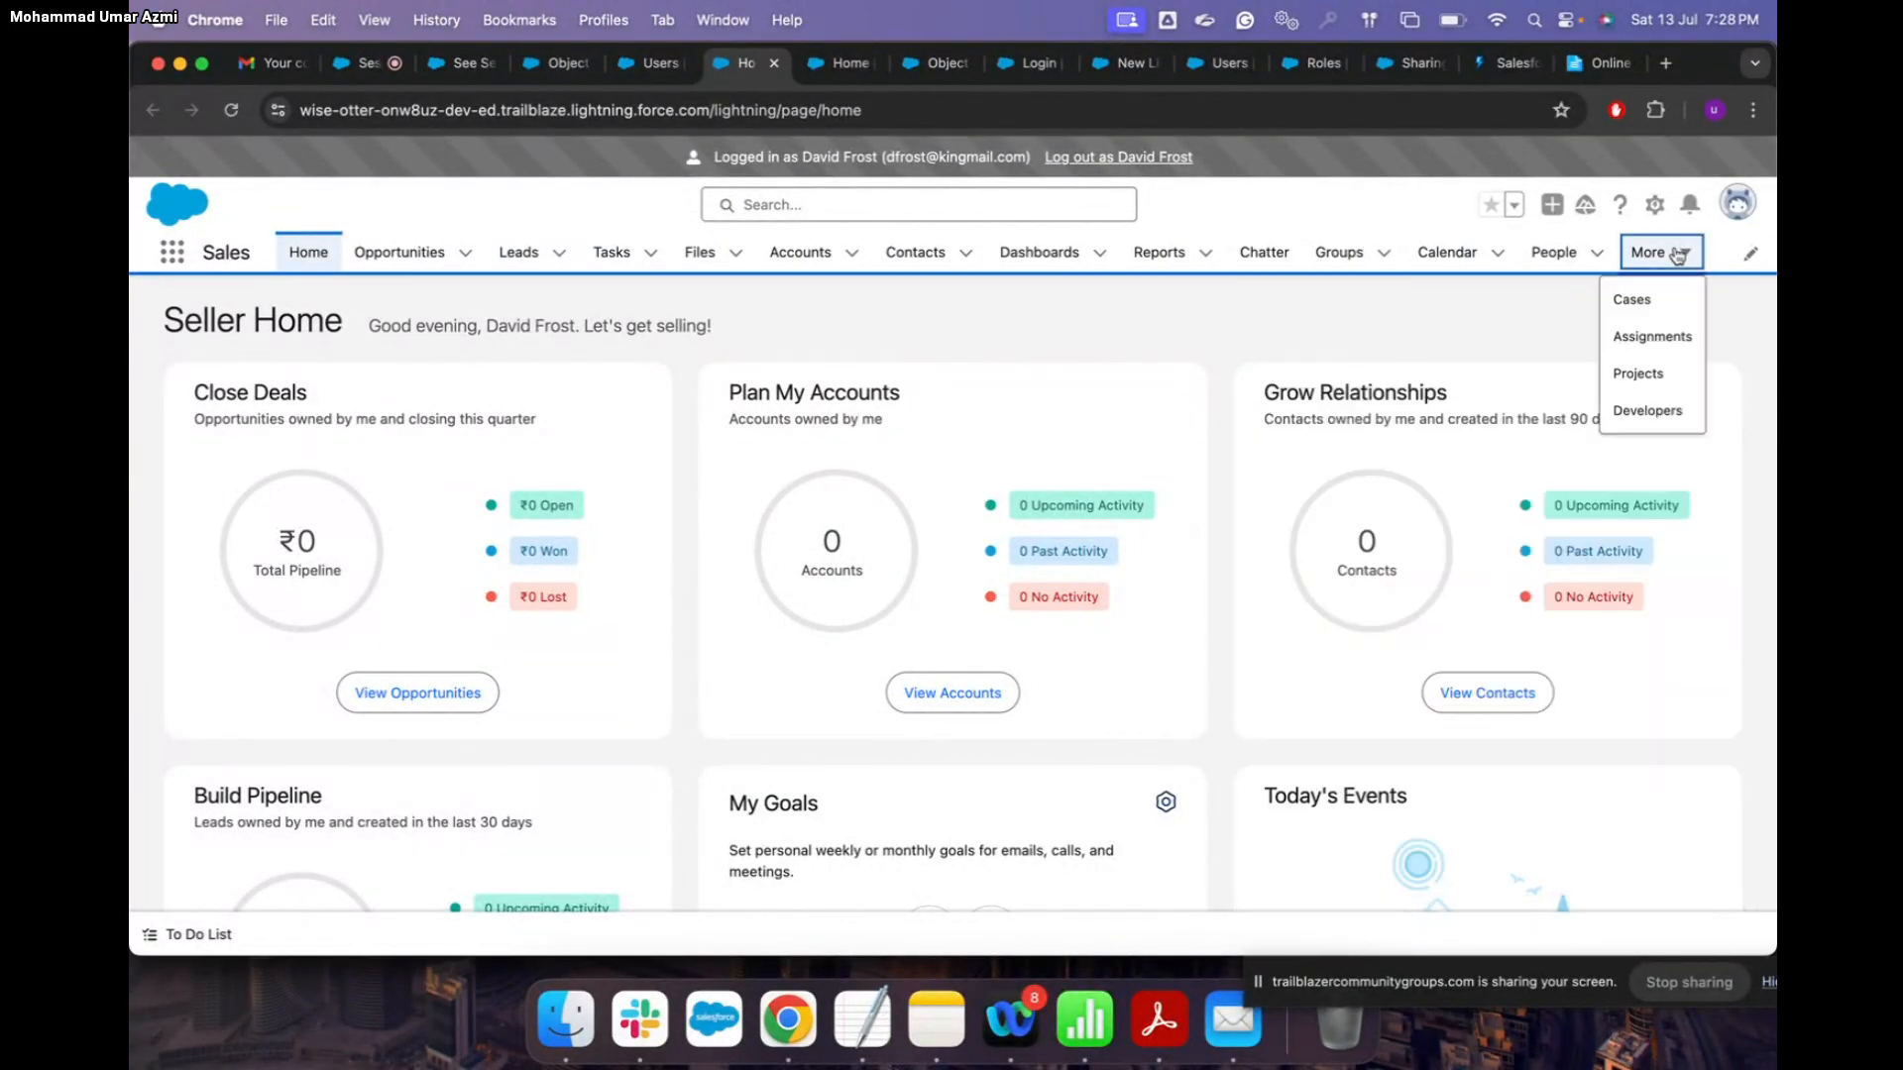
pyautogui.click(1635, 382)
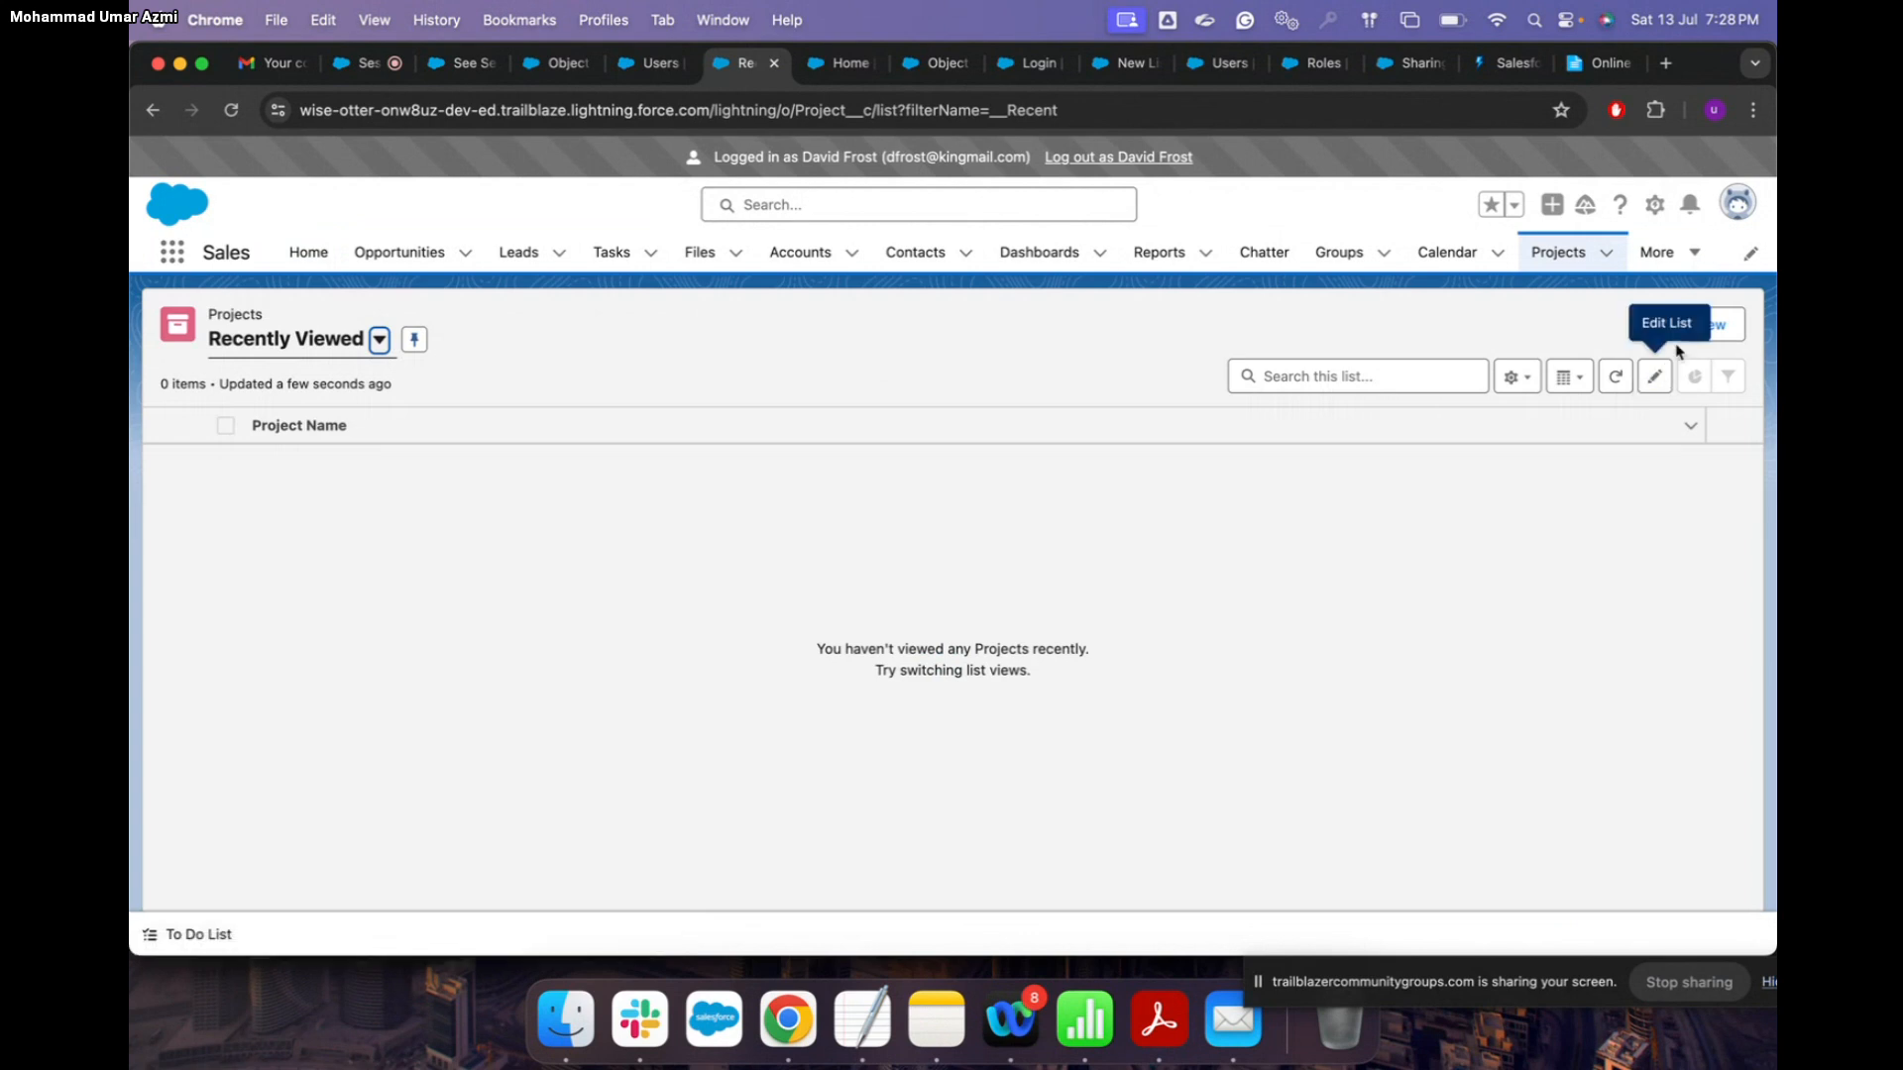
# Step: Create and save a new Project named TYD, then log out as the user
pyautogui.click(1711, 328)
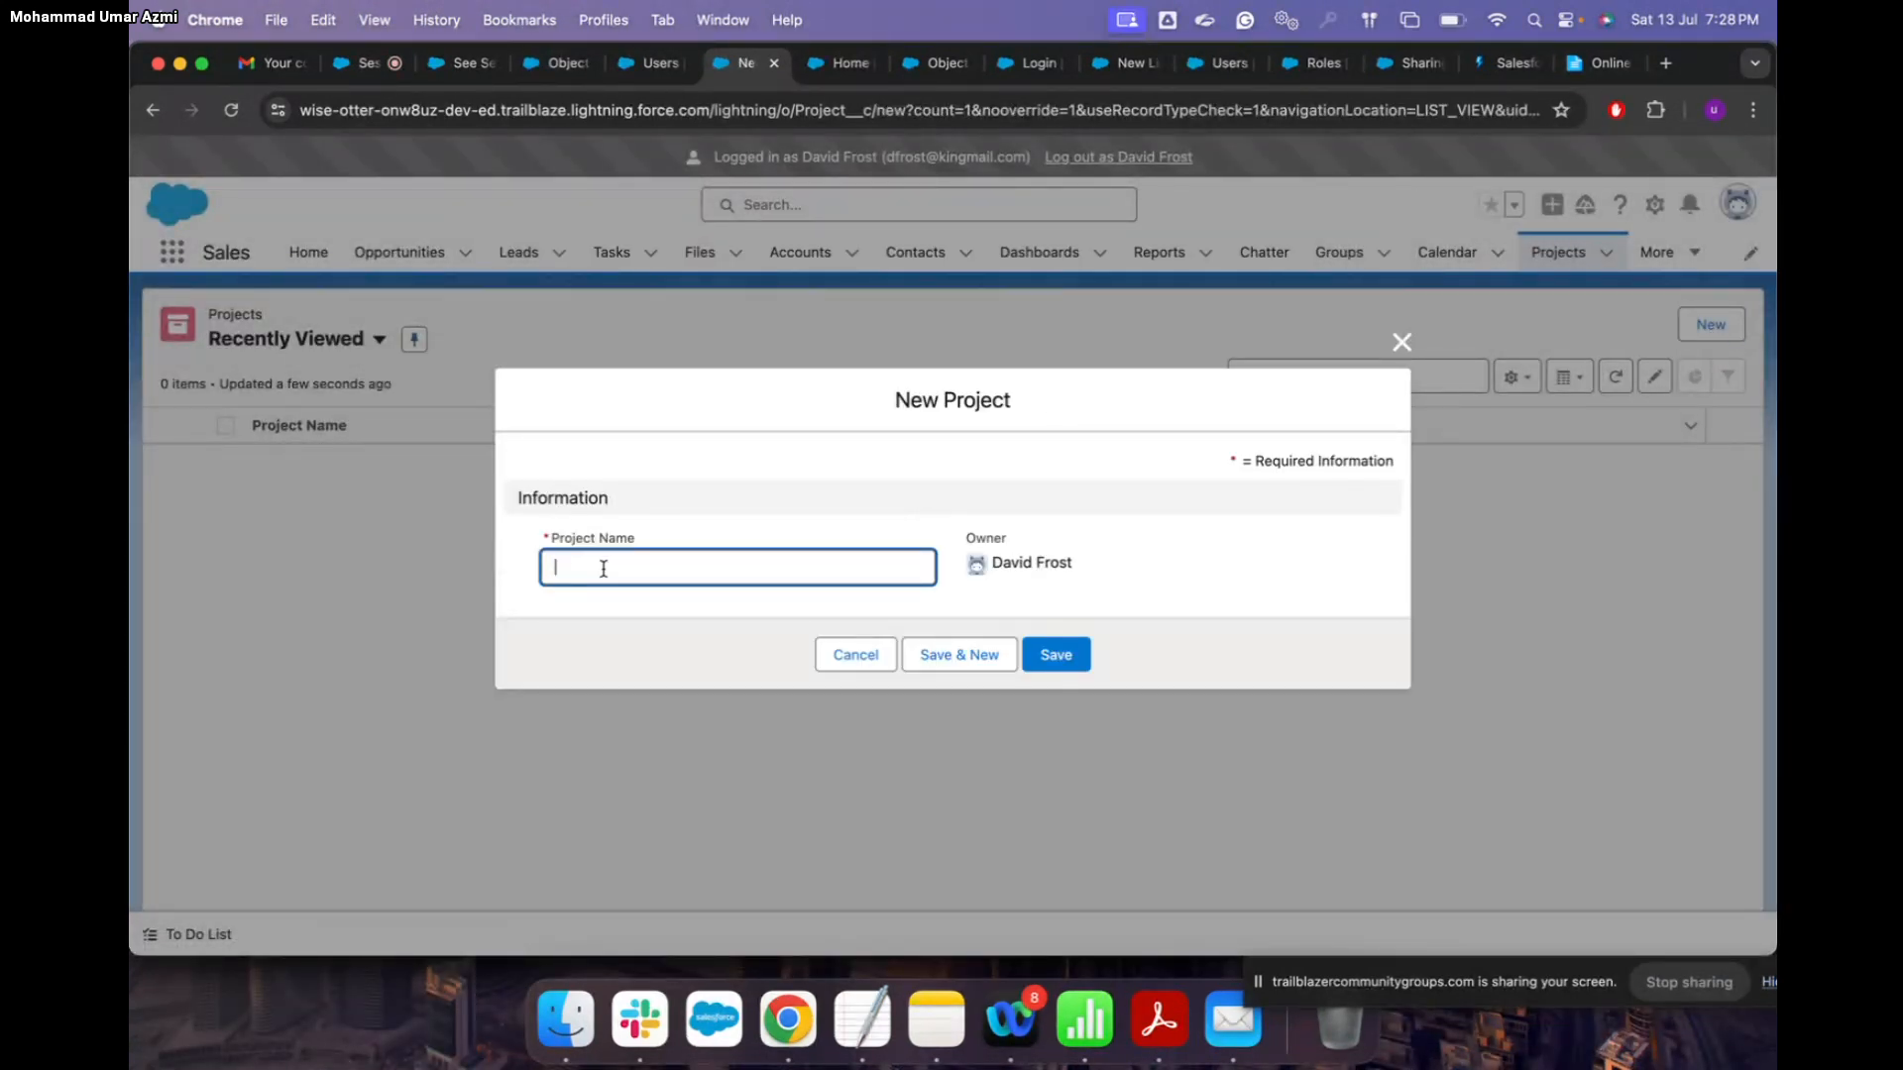
pyautogui.write('TYD')
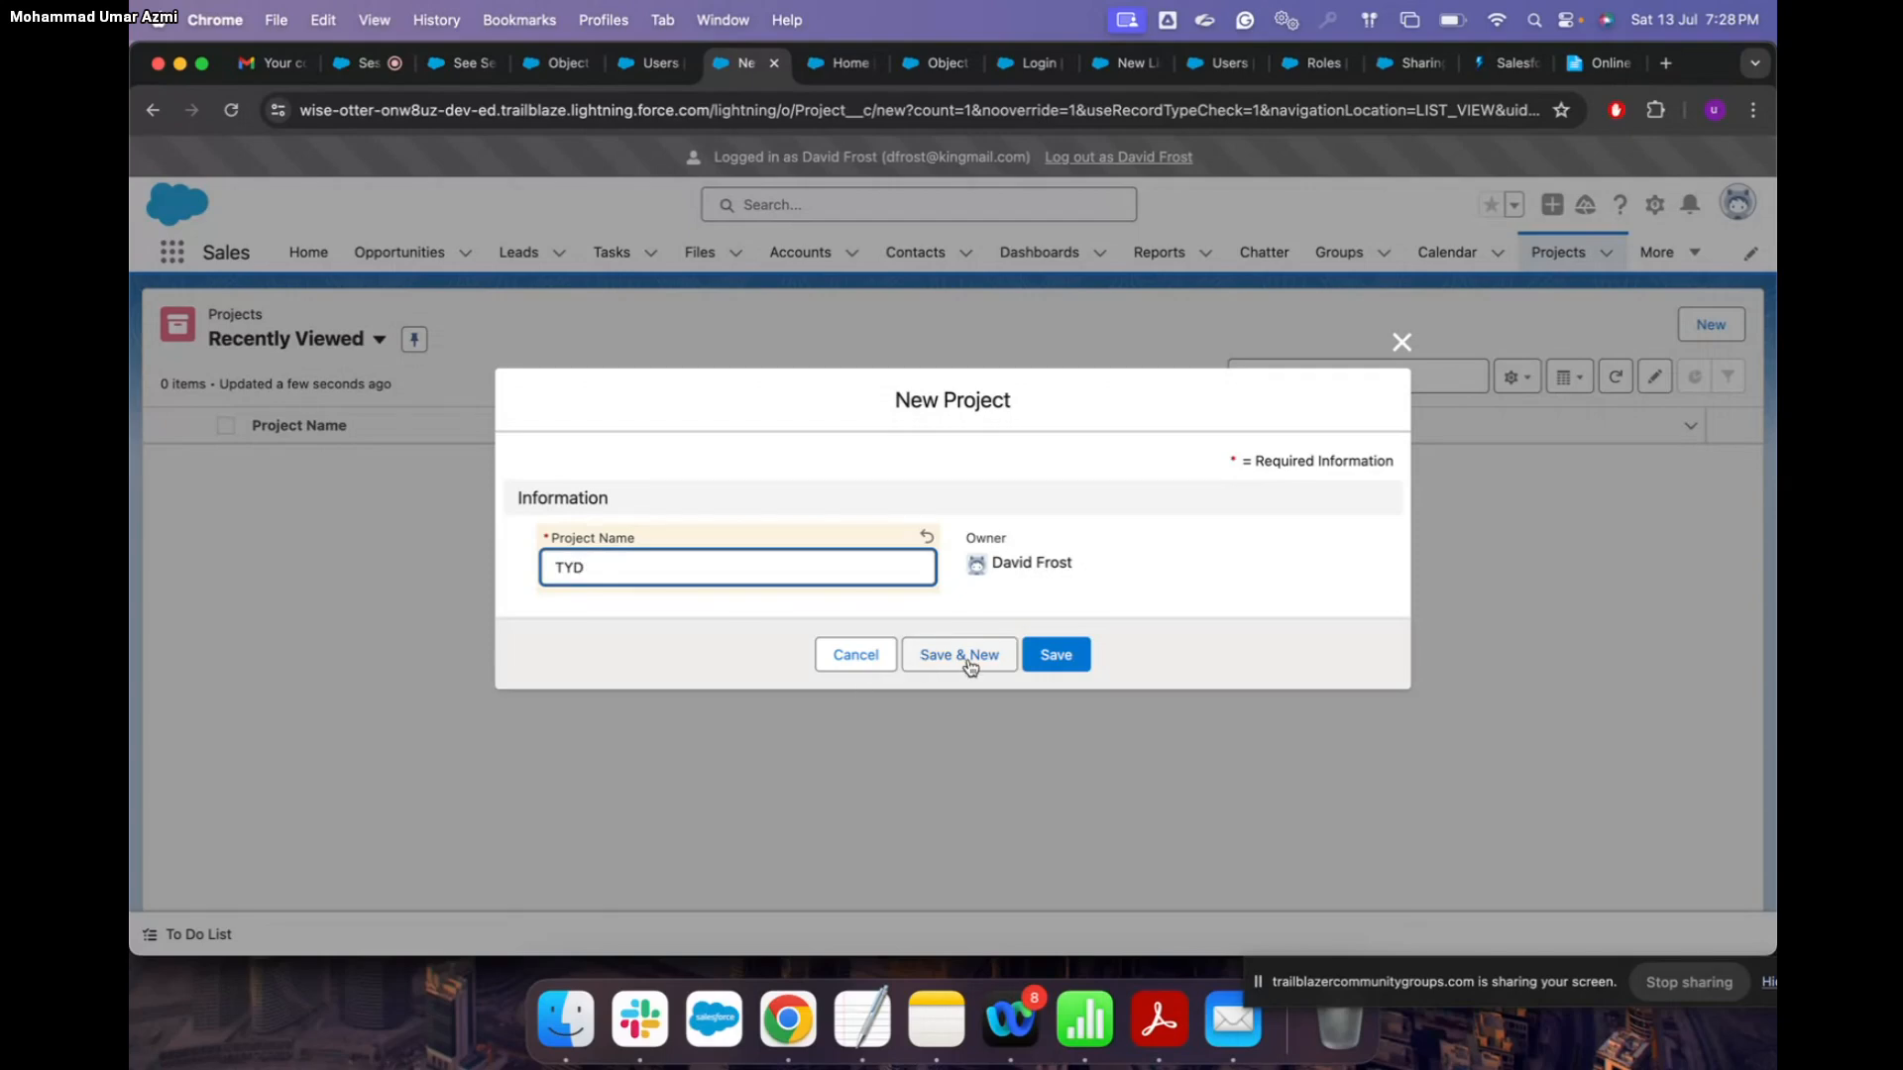
pyautogui.click(1052, 662)
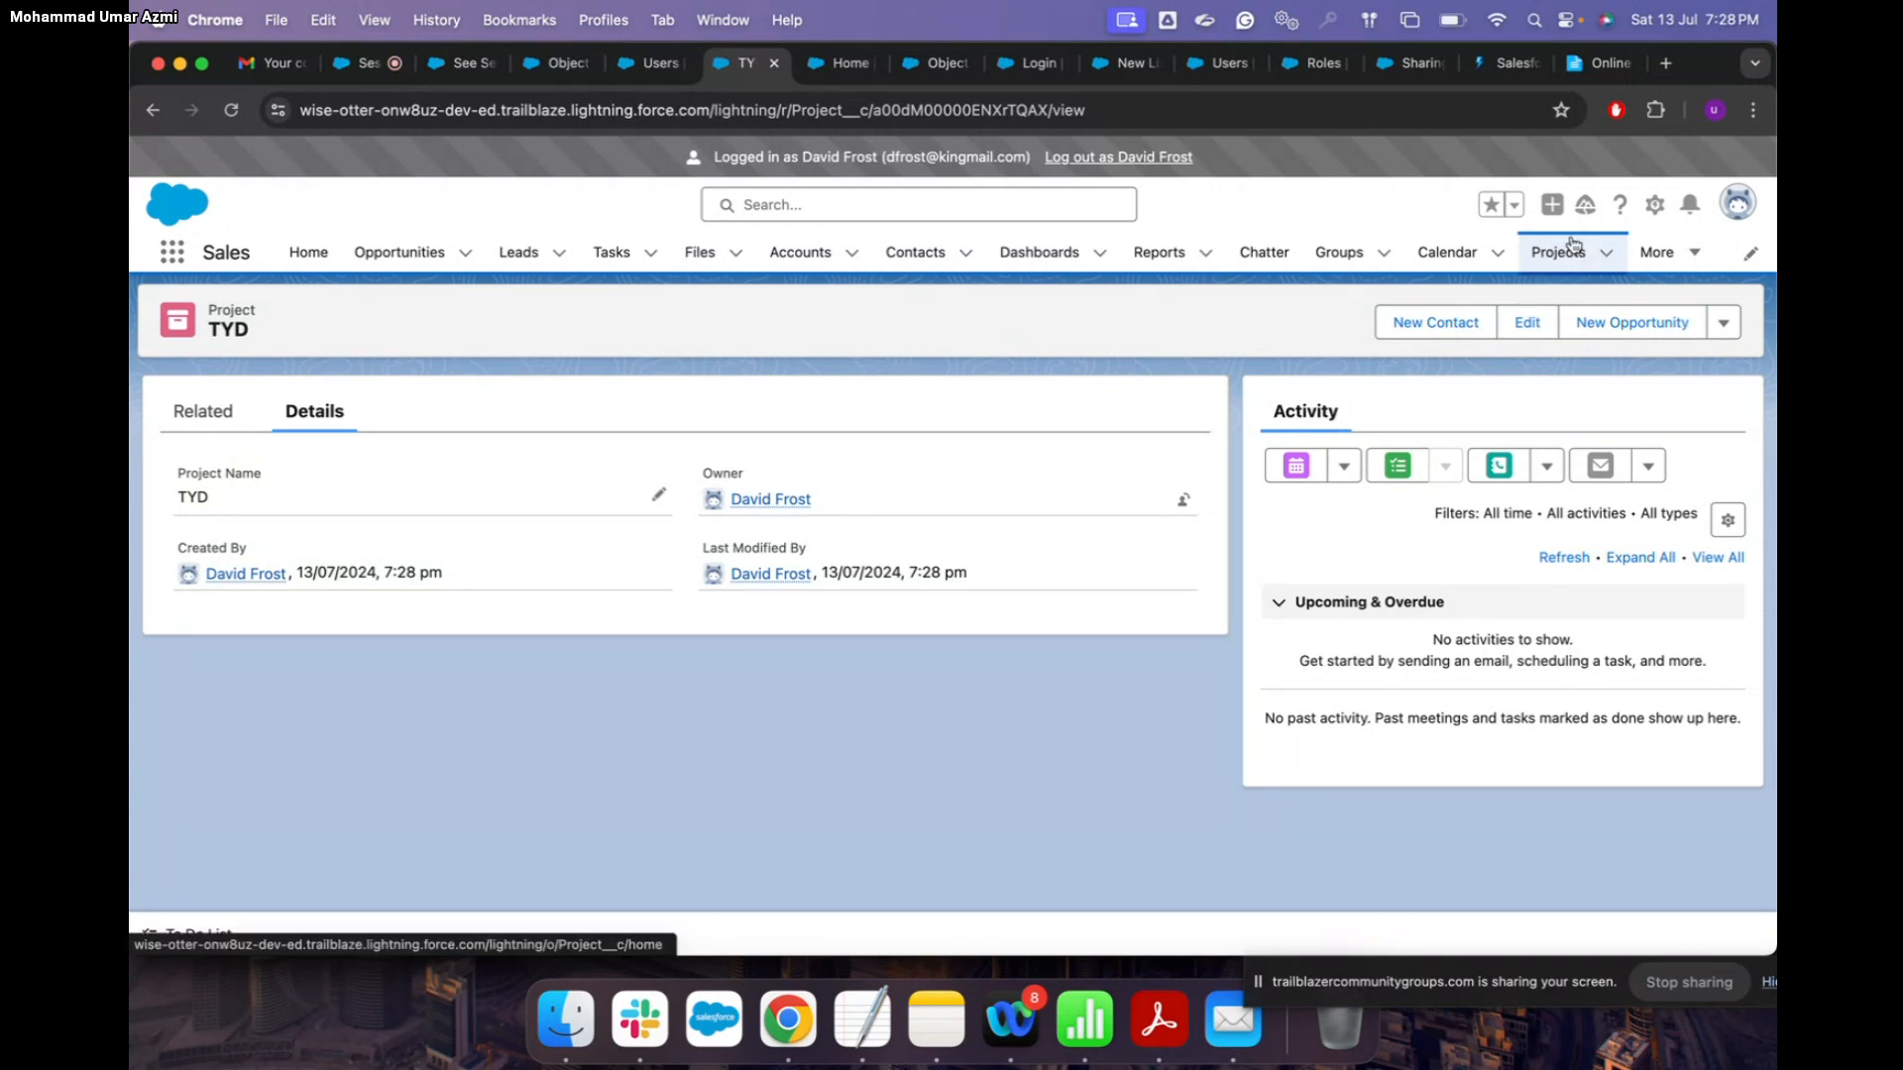
pyautogui.click(1177, 162)
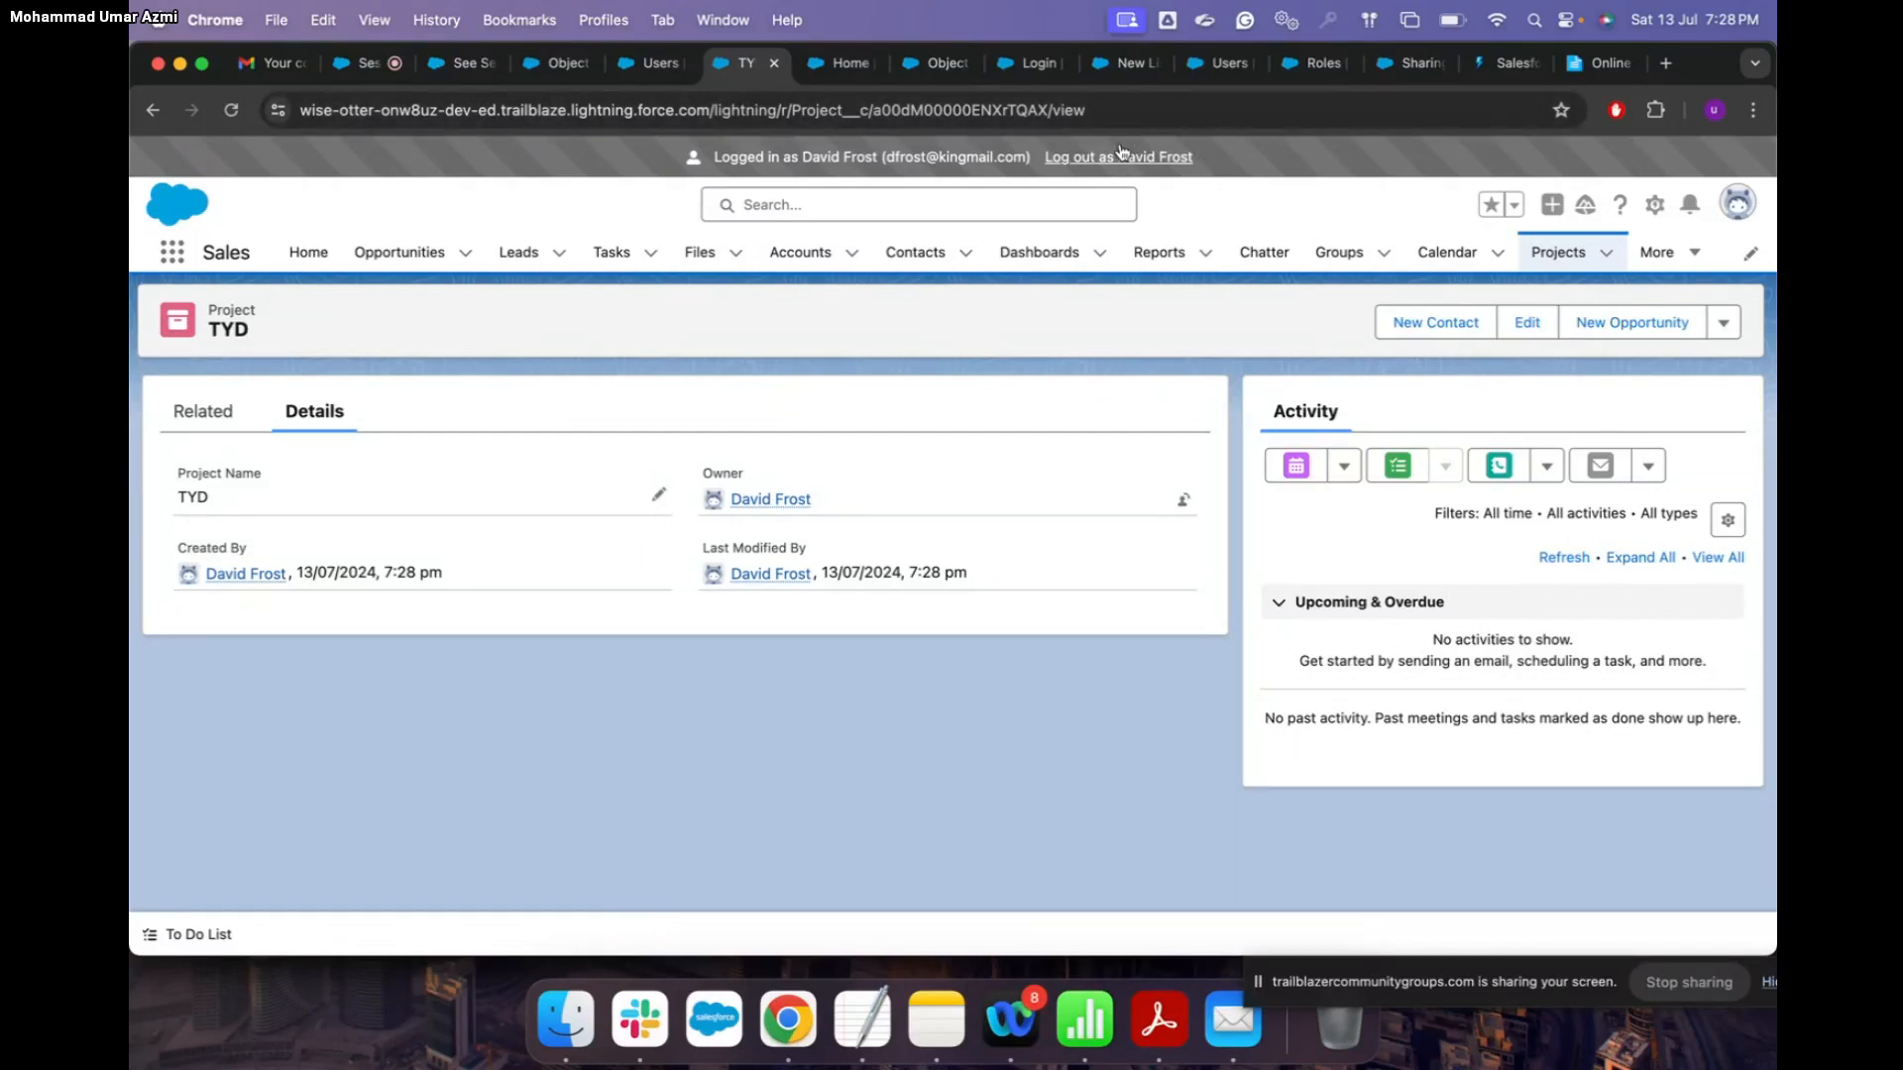
# Step: Sign back in as administrator with the admin password and switch to the Sharing Settings help article
pyautogui.click(1172, 161)
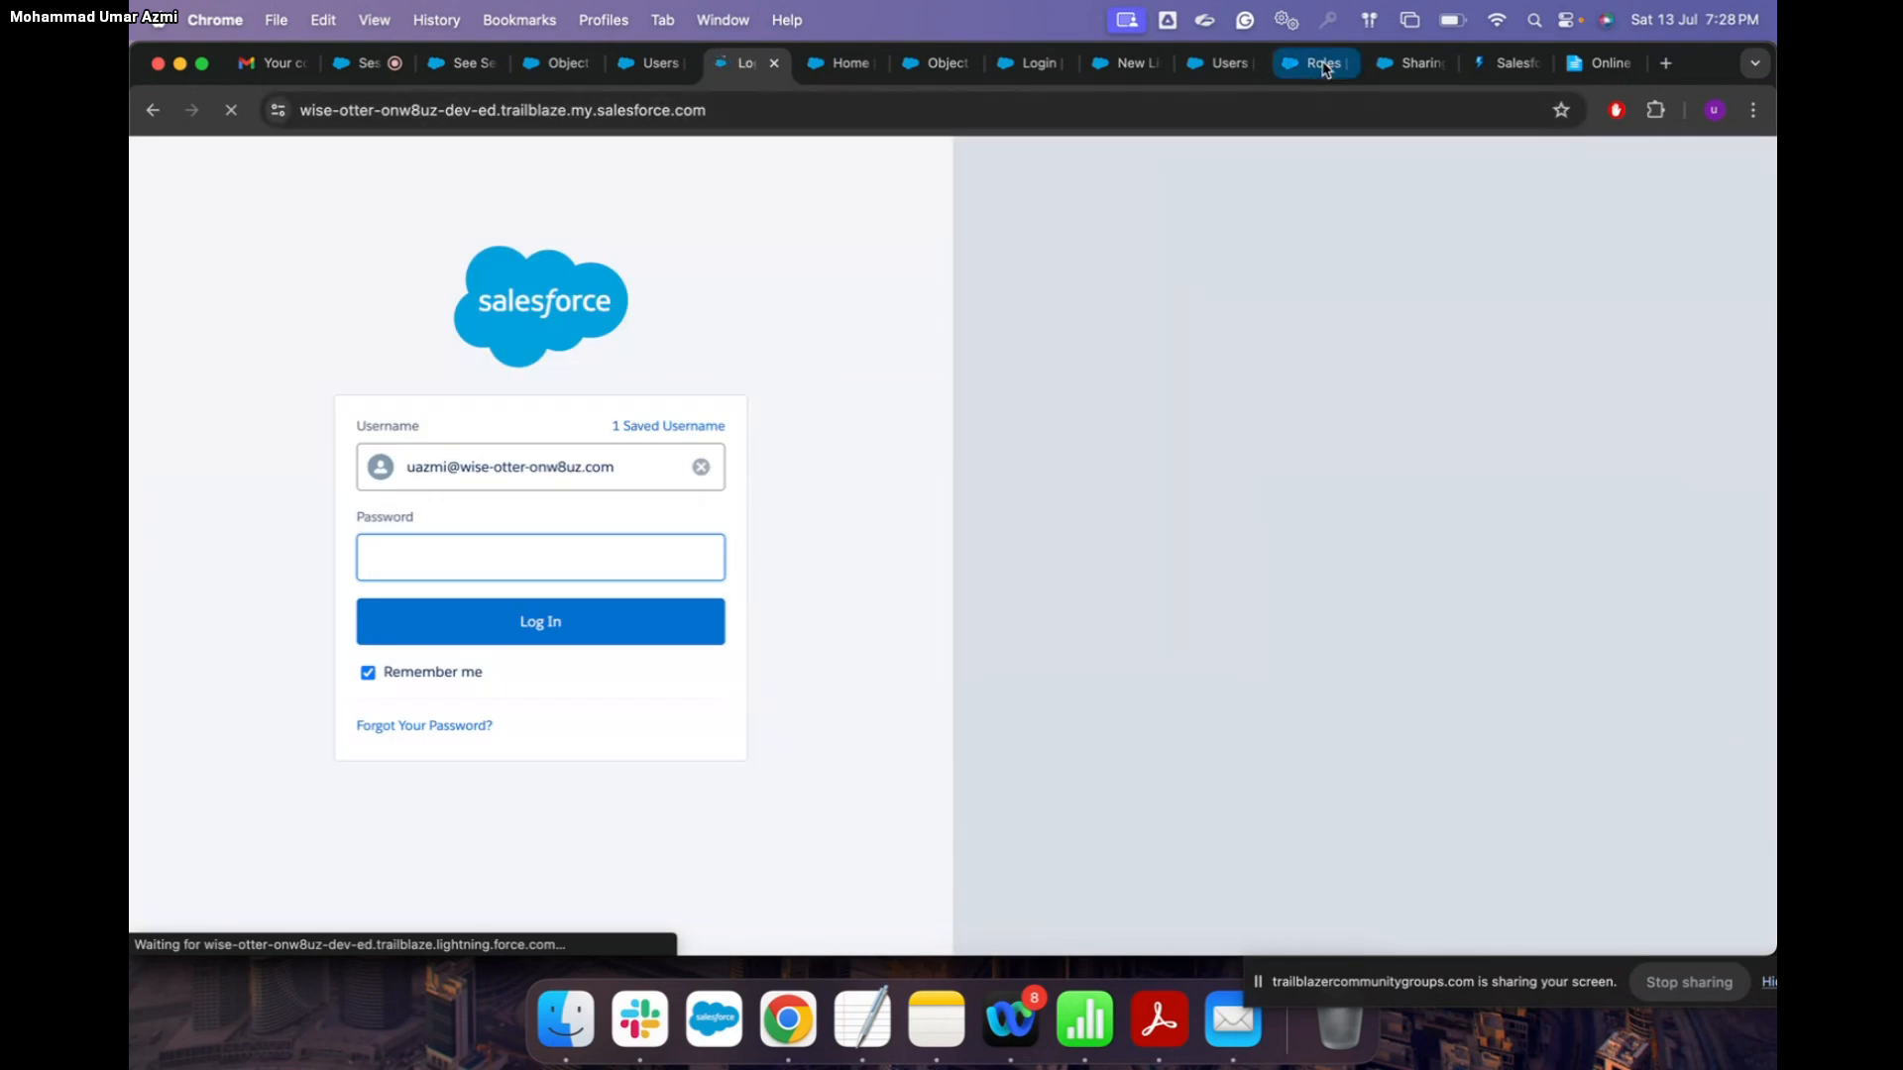
pyautogui.write('••••')
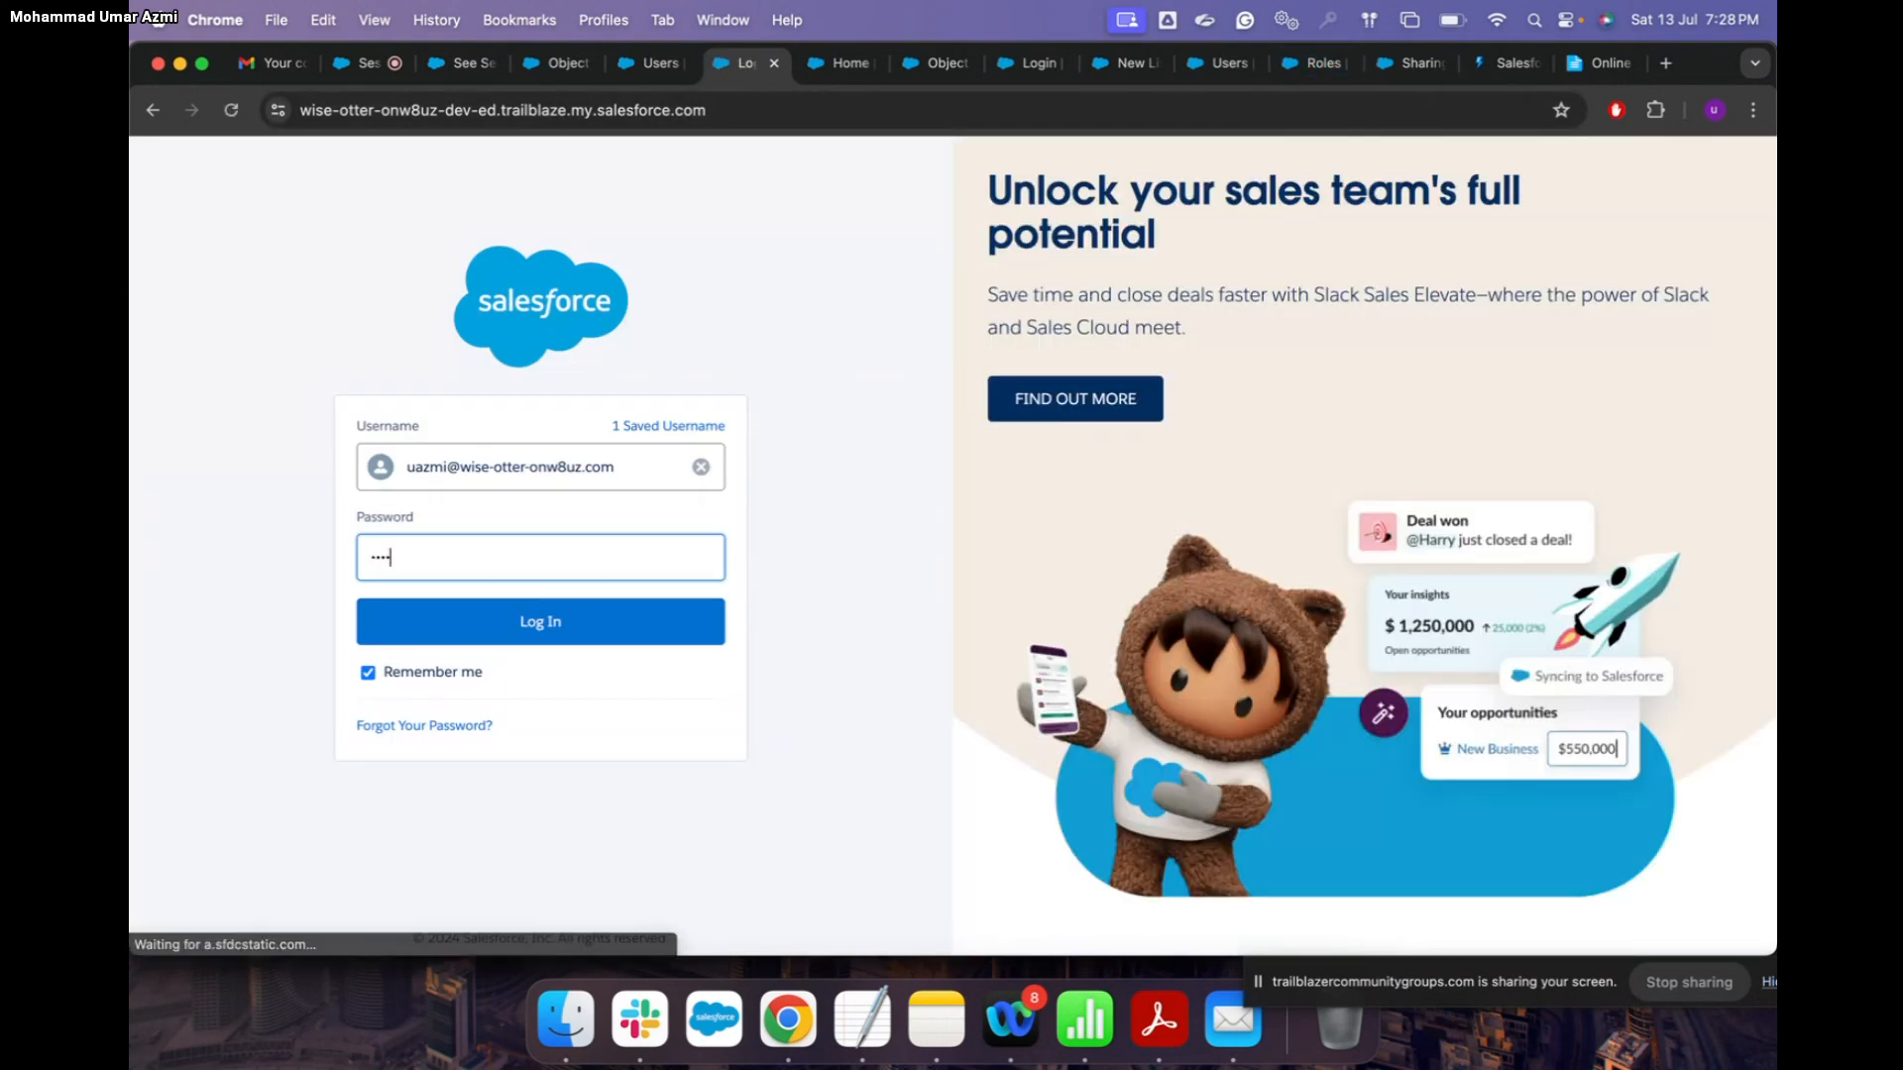
pyautogui.write('•')
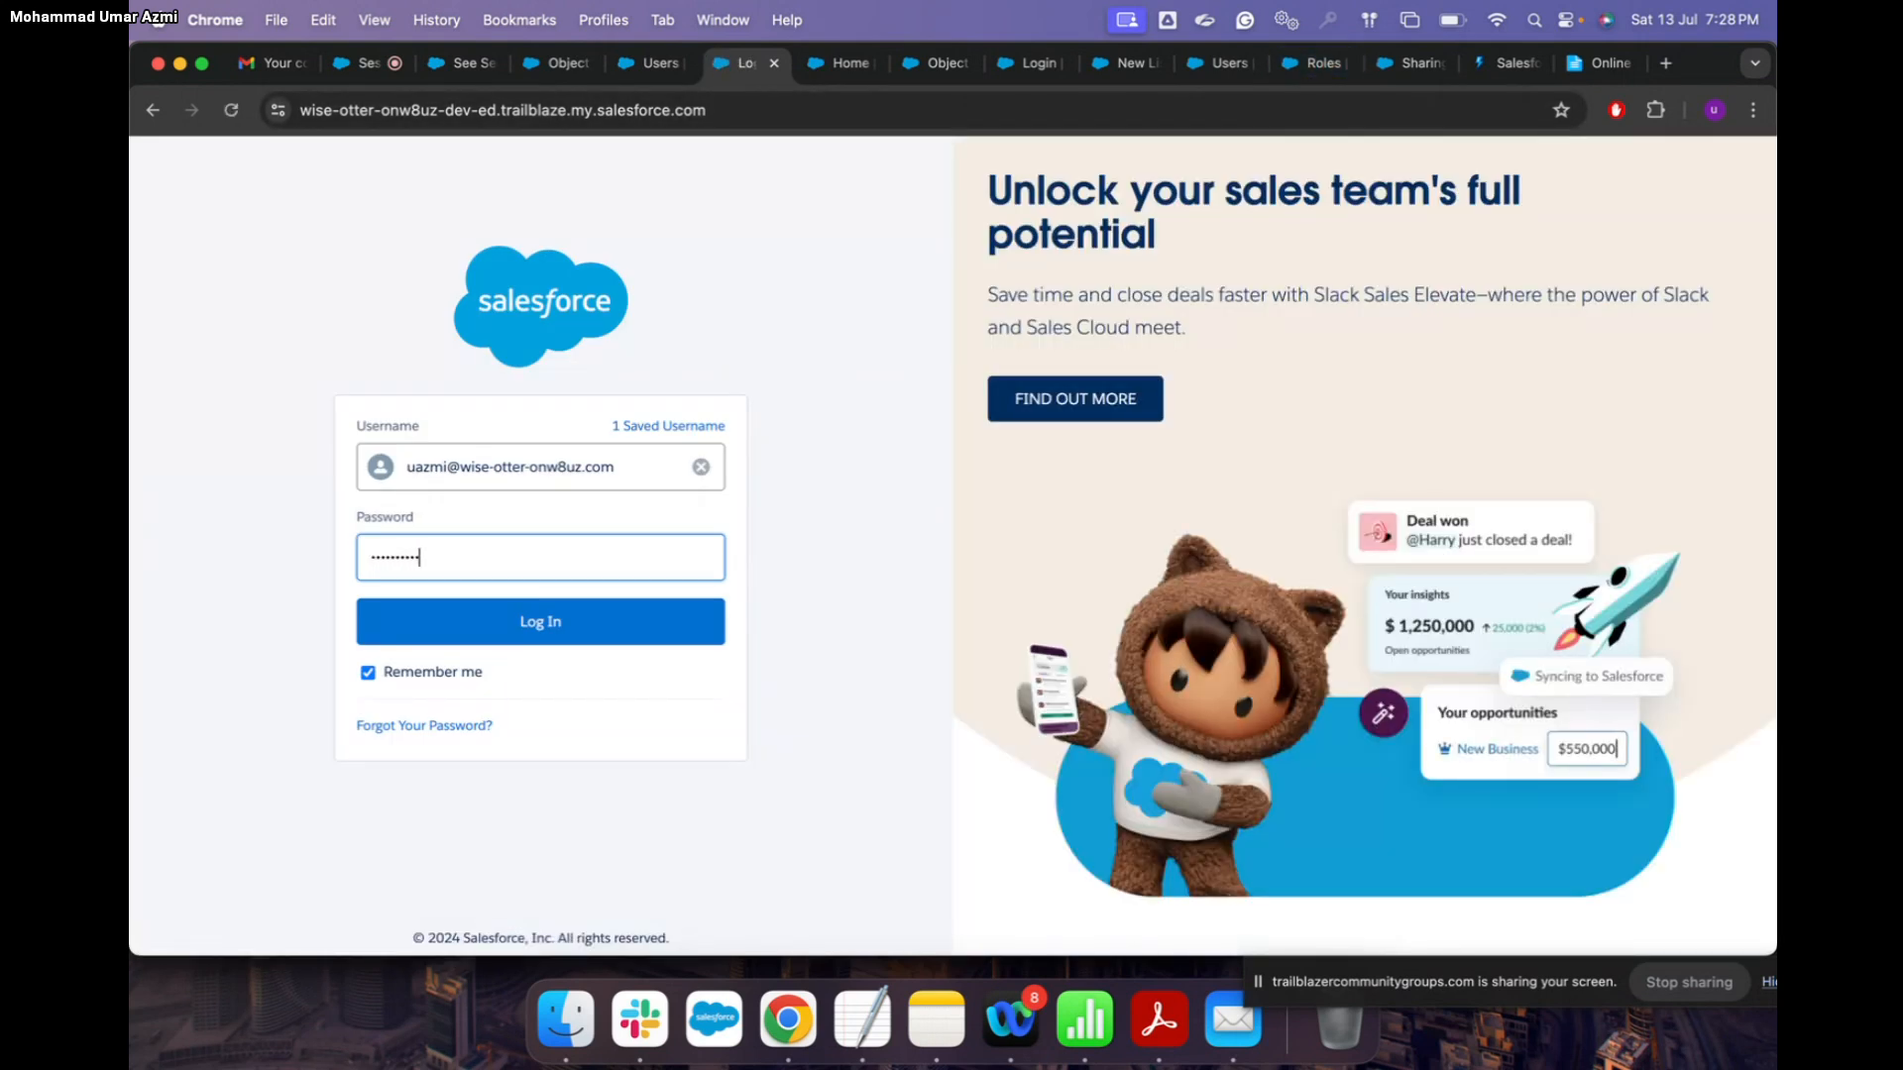
pyautogui.click(573, 626)
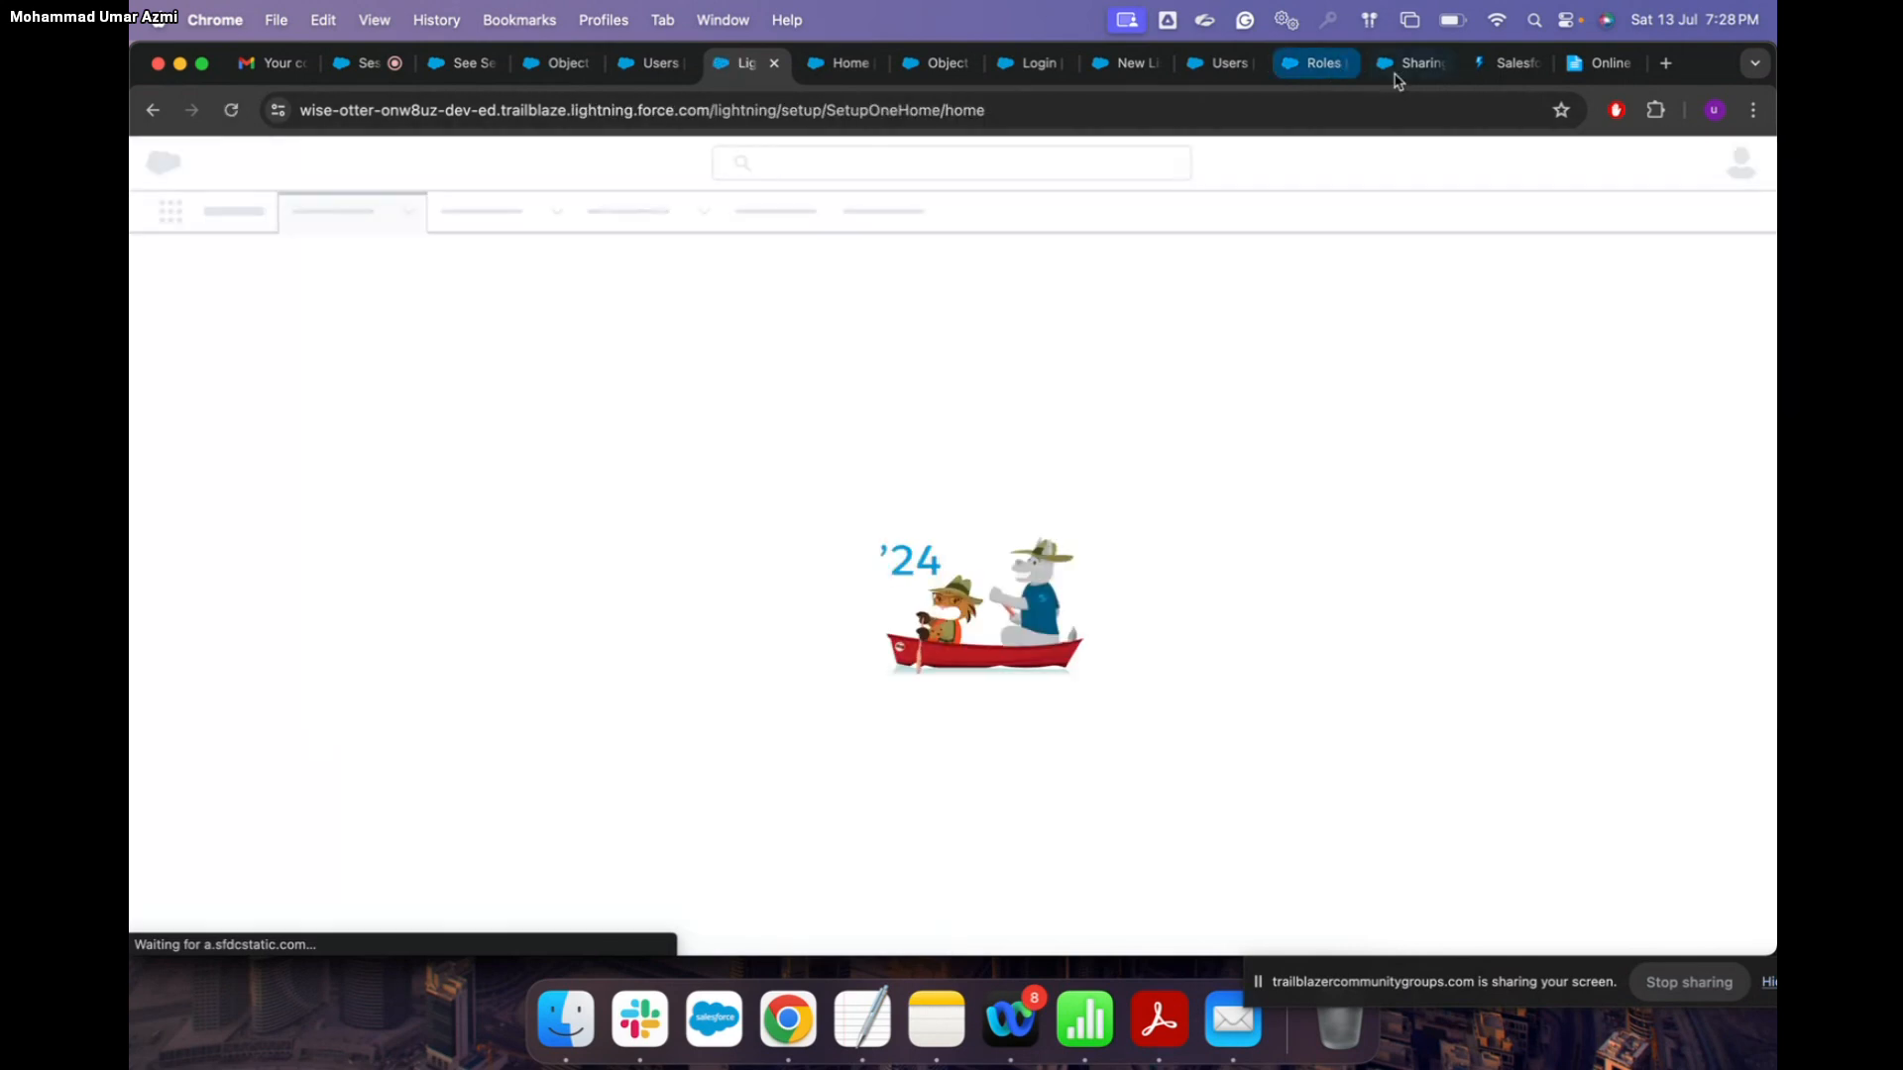
pyautogui.click(1405, 63)
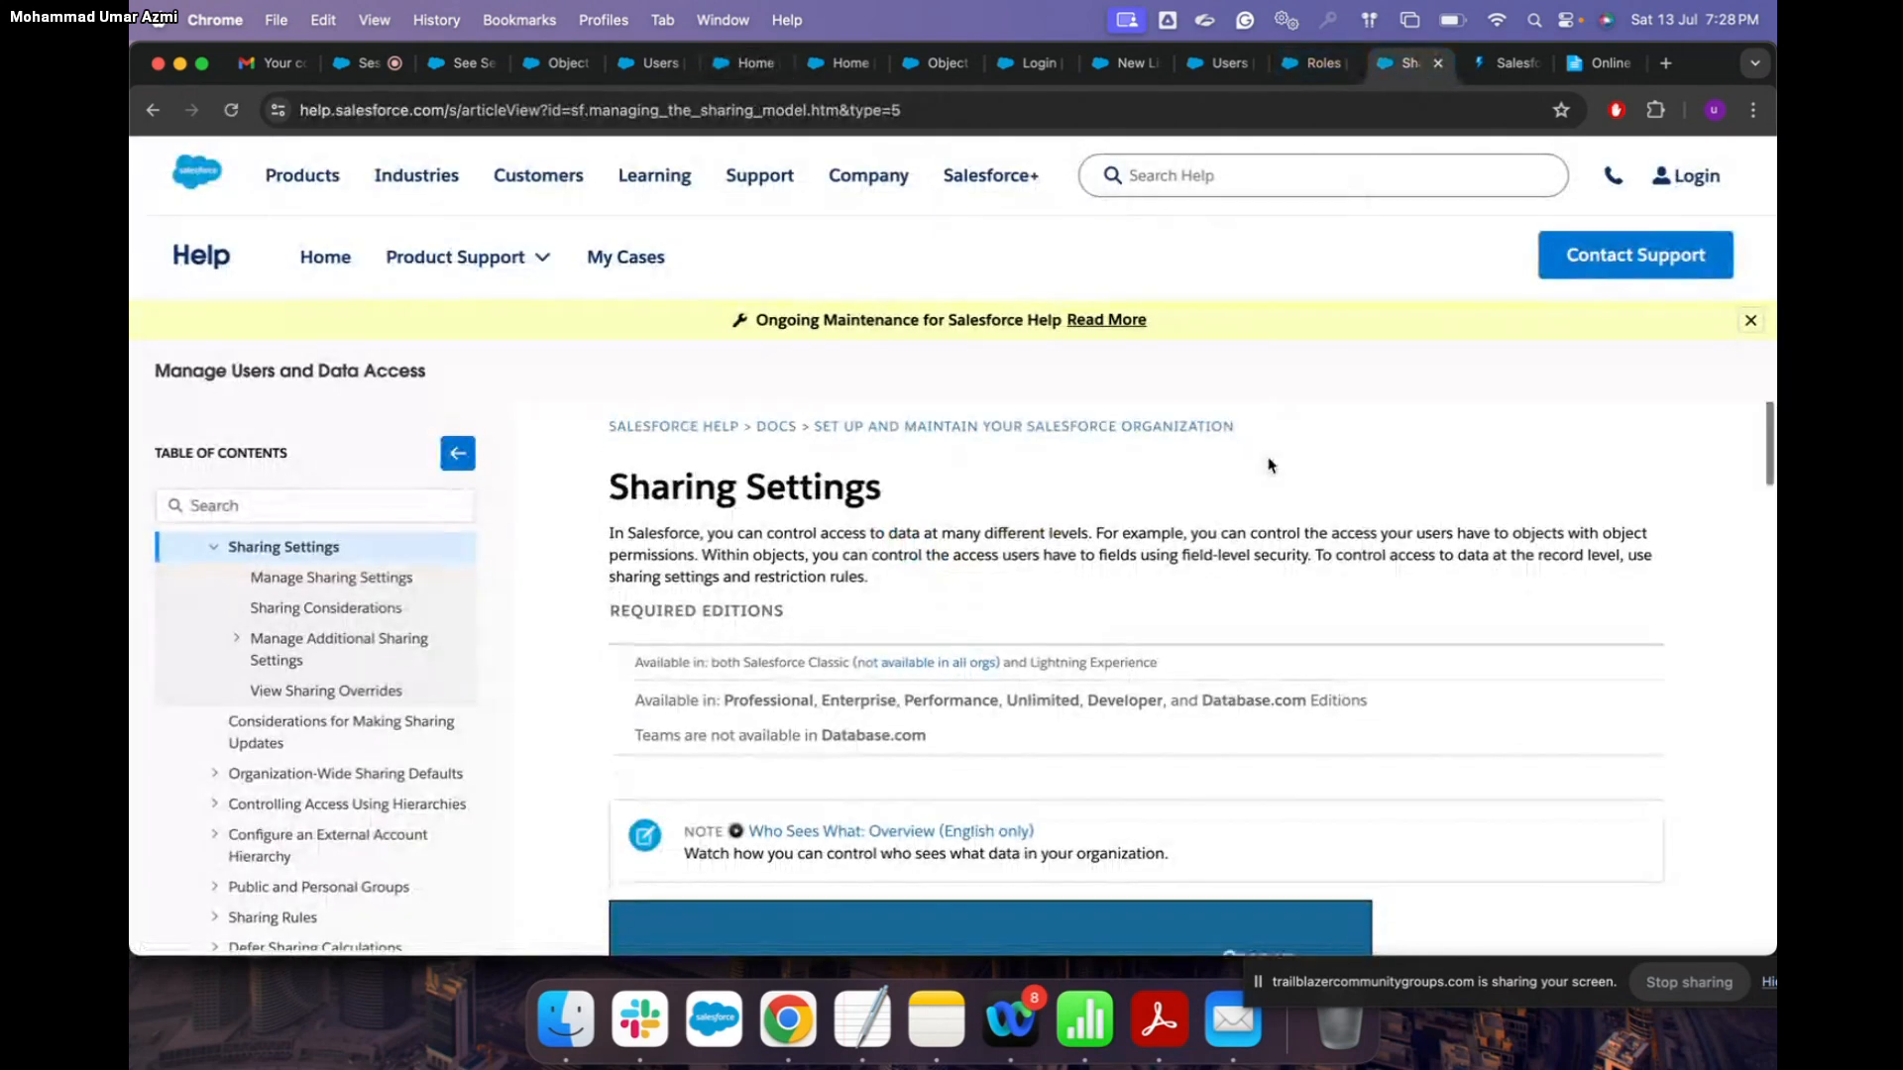
# Step: In the data security model blog post, scroll to section 1.2 and highlight 'Permission Set Groups'
pyautogui.scroll(-6, 1268, 466)
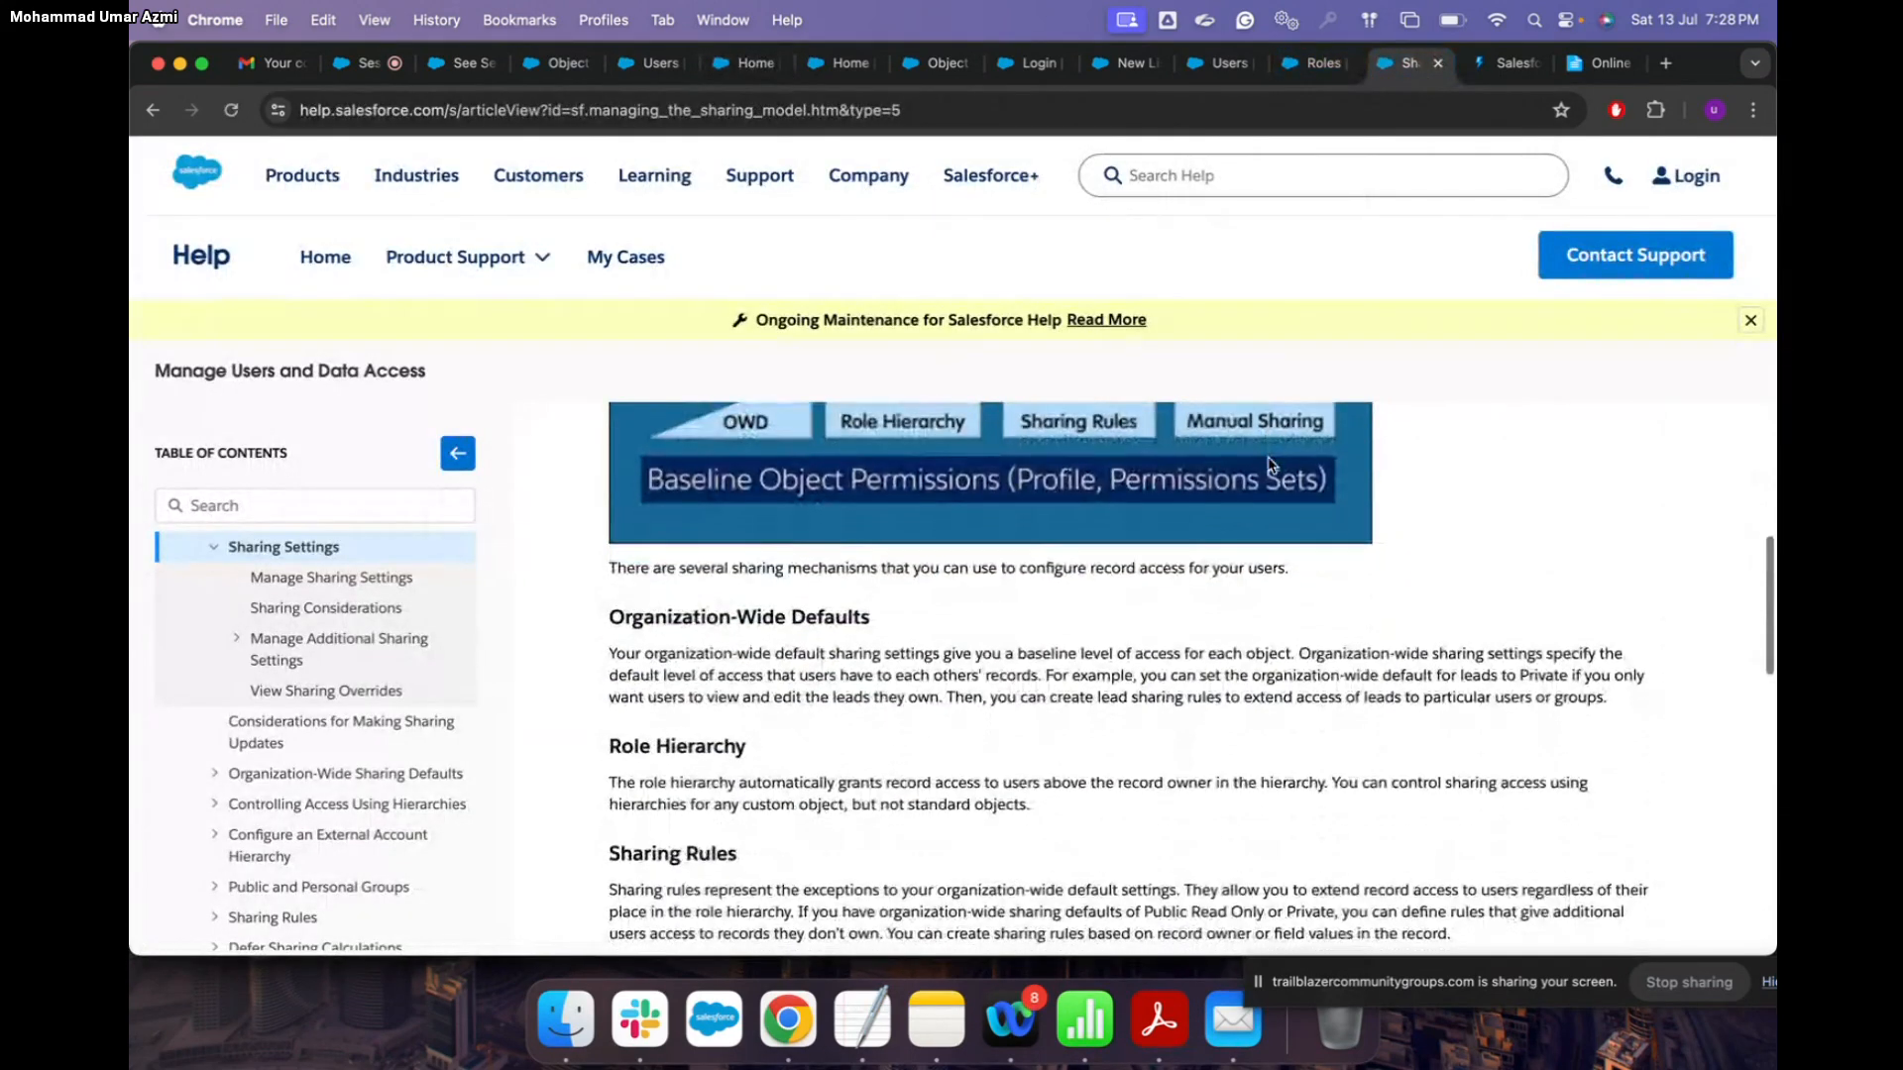
pyautogui.scroll(3, 1271, 466)
pyautogui.click(1492, 63)
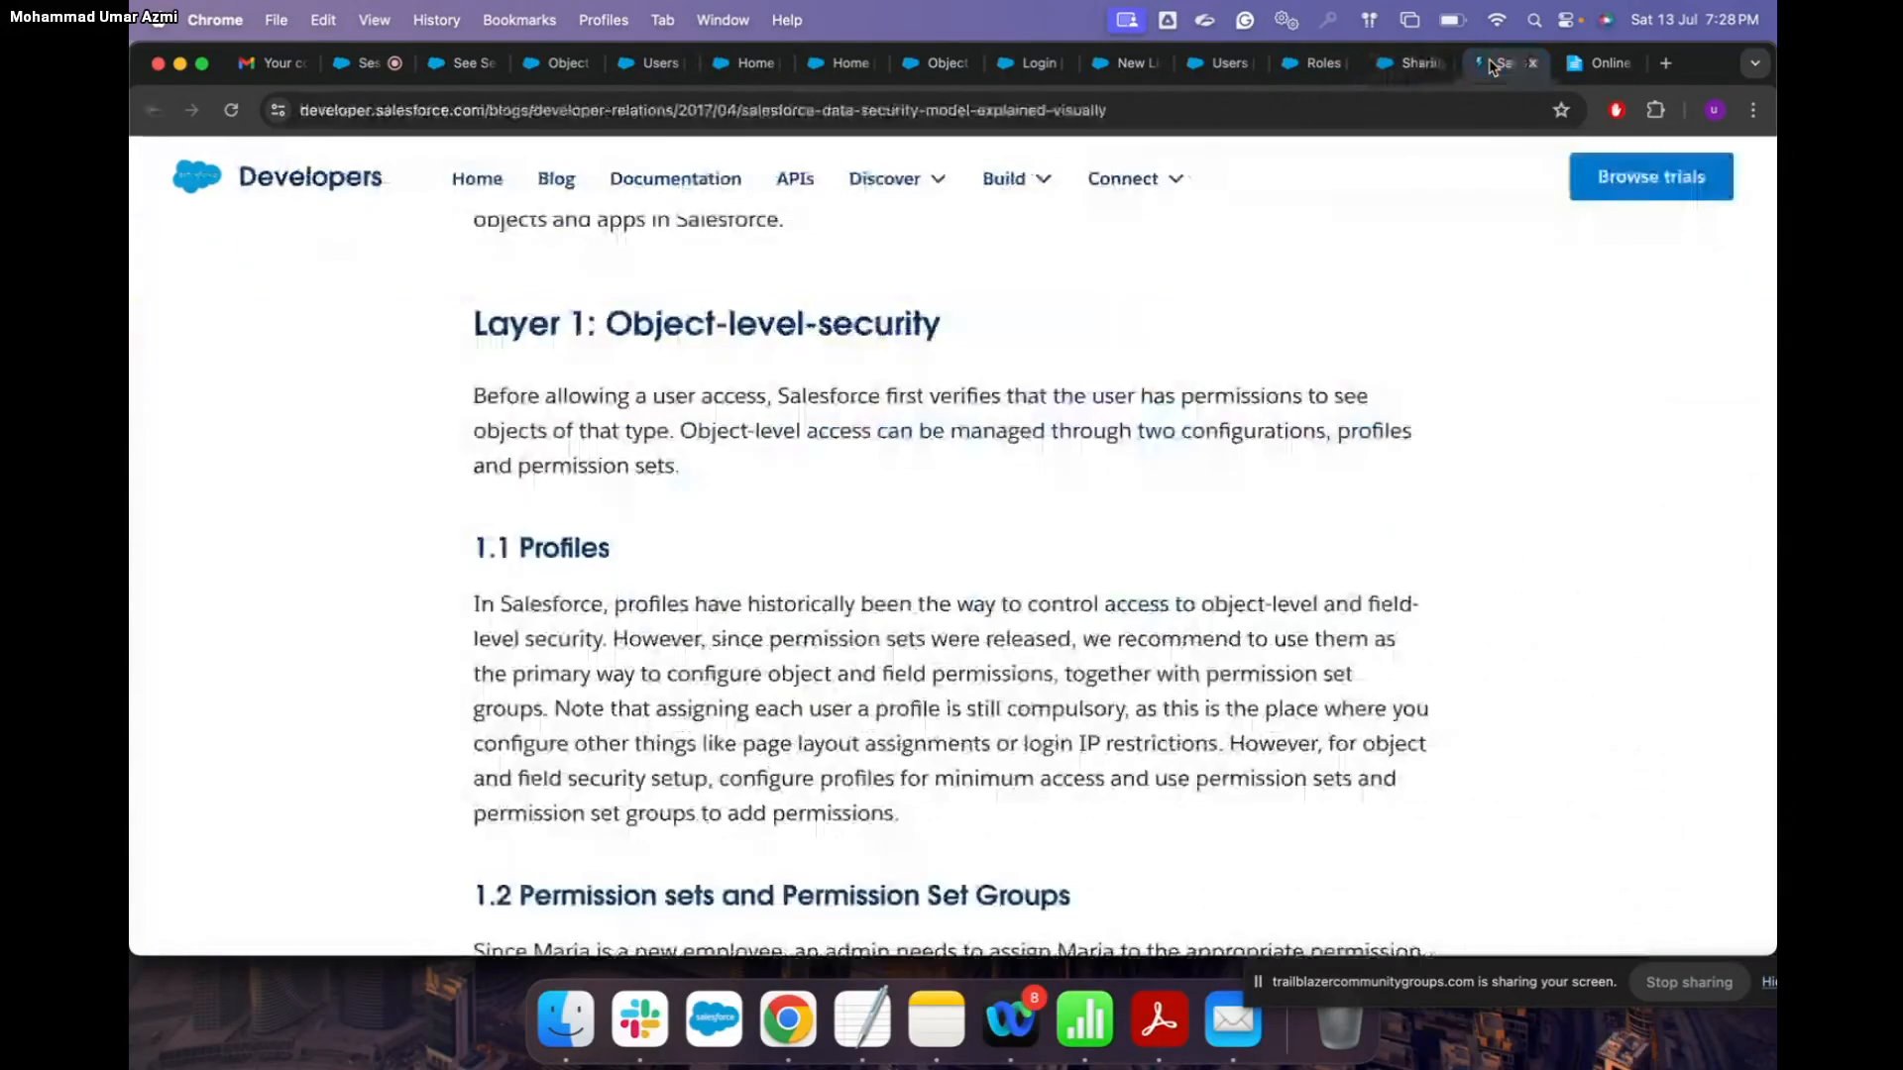
pyautogui.scroll(-4, 1269, 501)
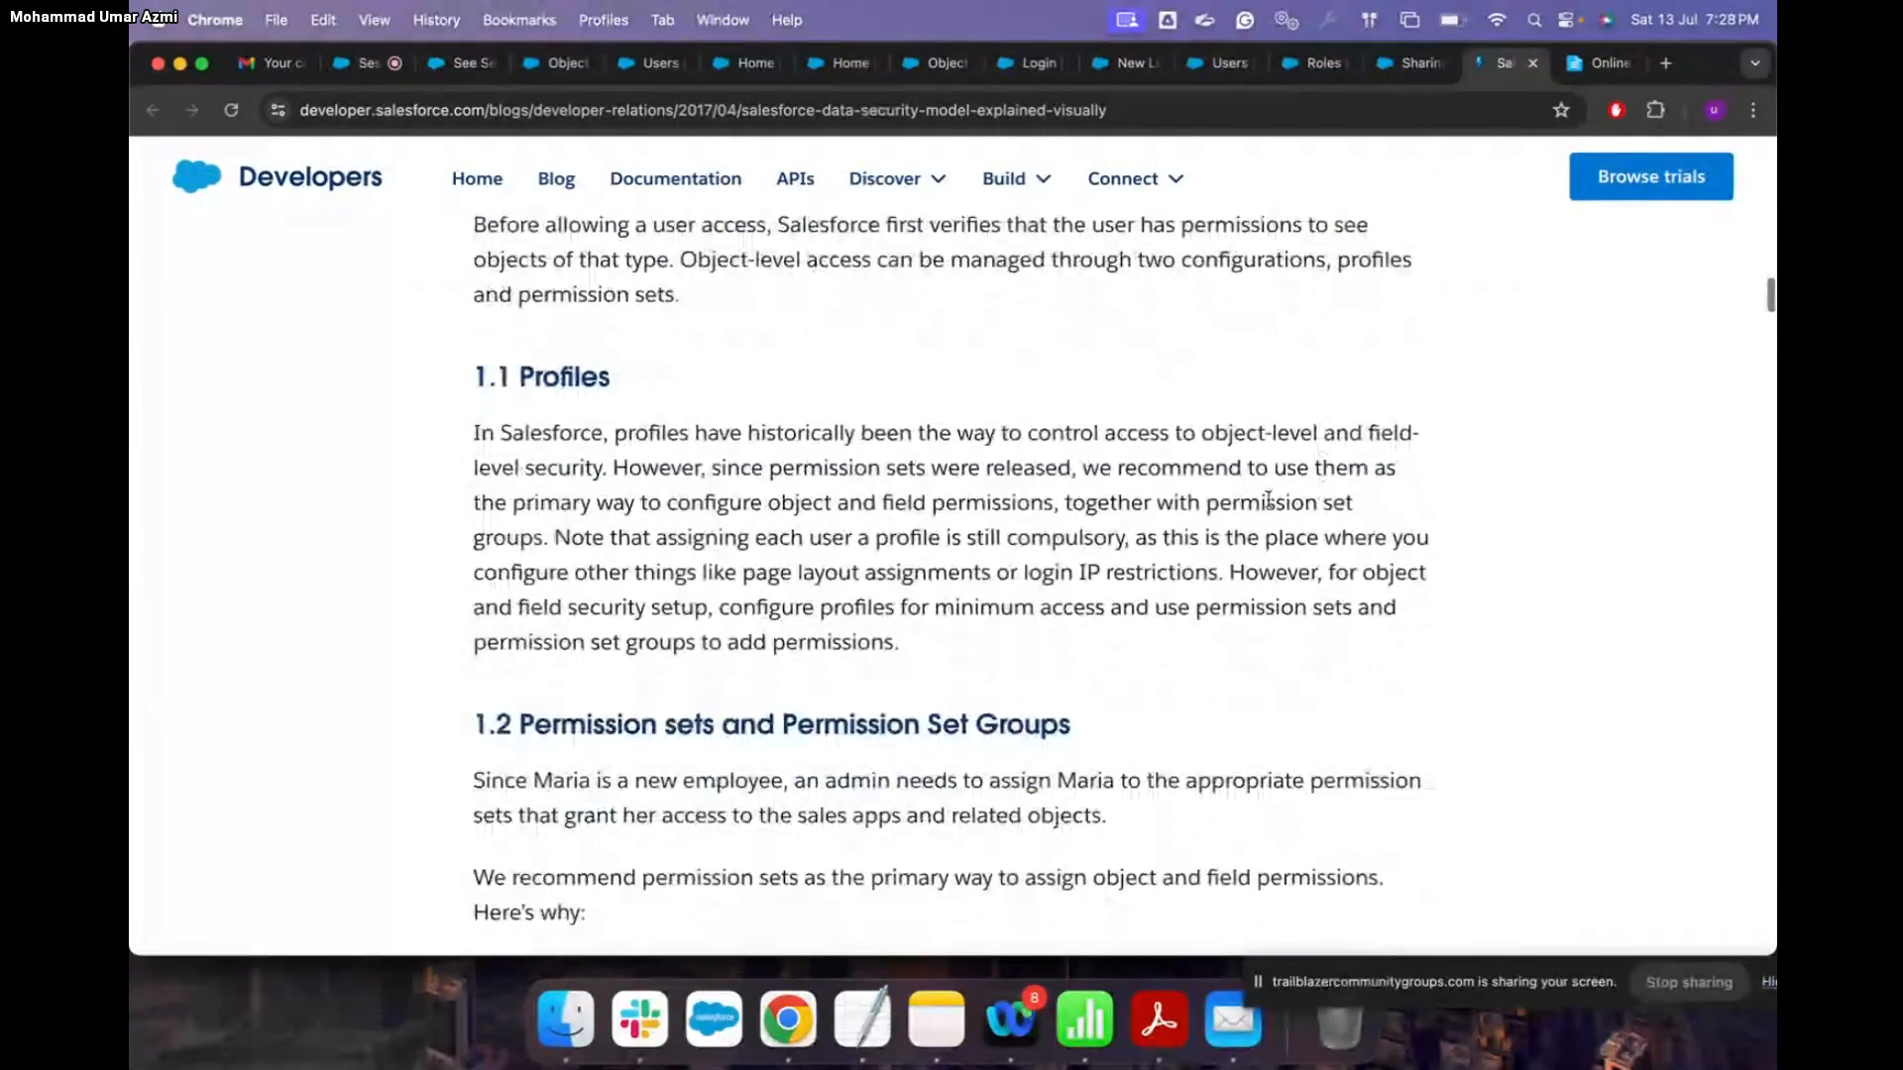
pyautogui.scroll(-10, 778, 507)
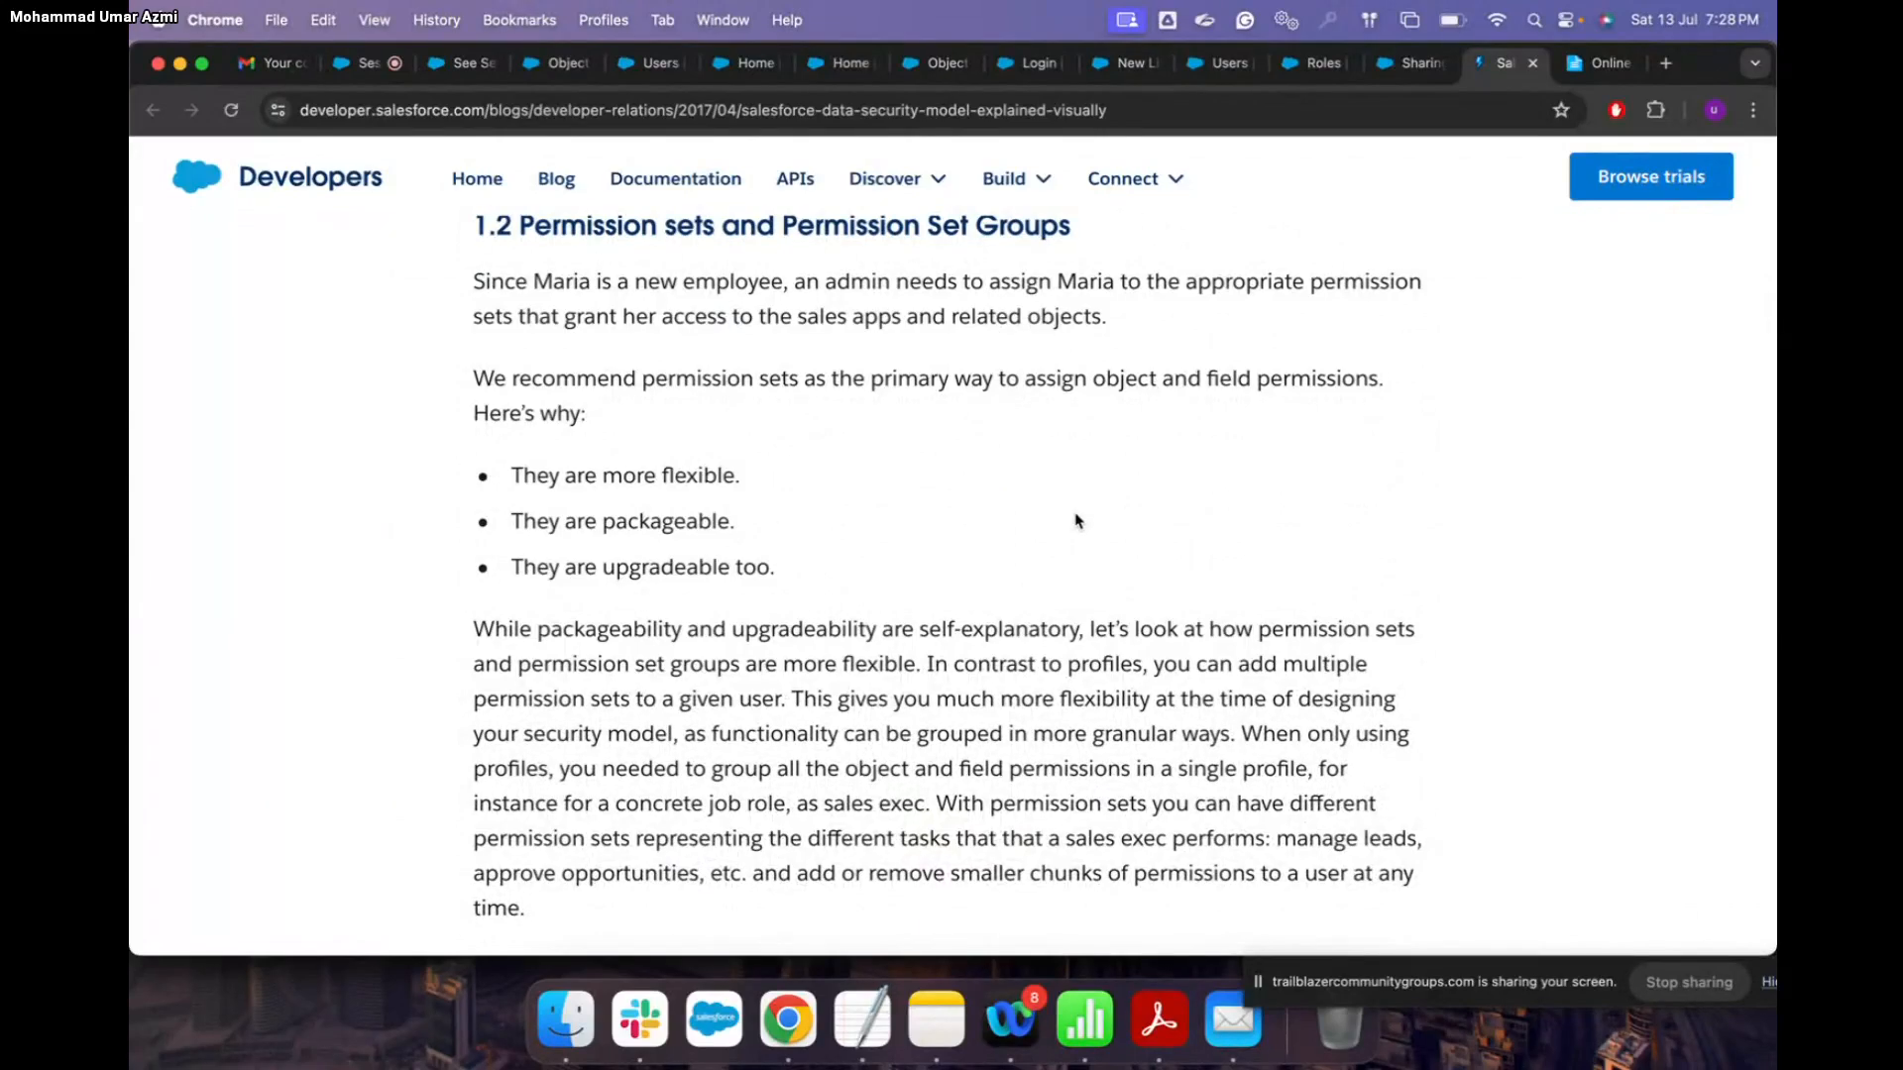
pyautogui.scroll(-2, 1076, 521)
pyautogui.scroll(5, 1076, 516)
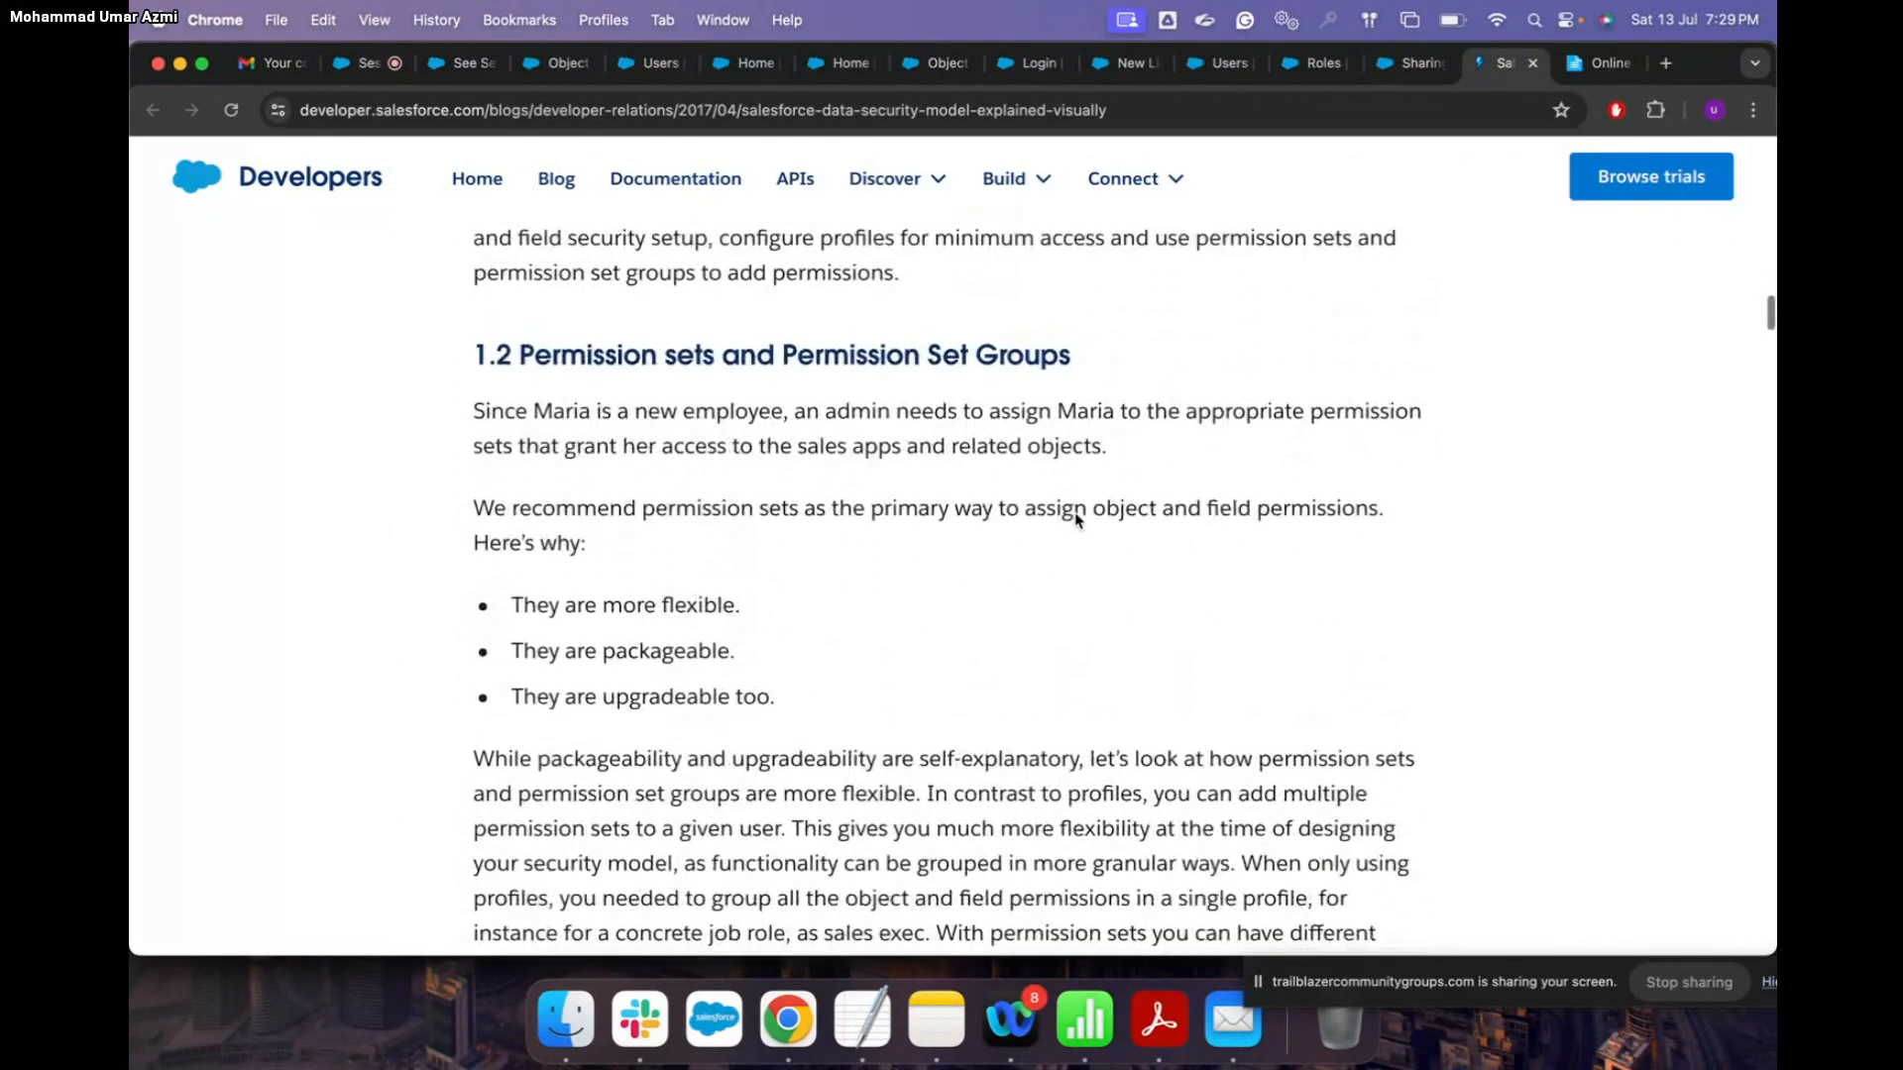
pyautogui.scroll(-2, 1076, 512)
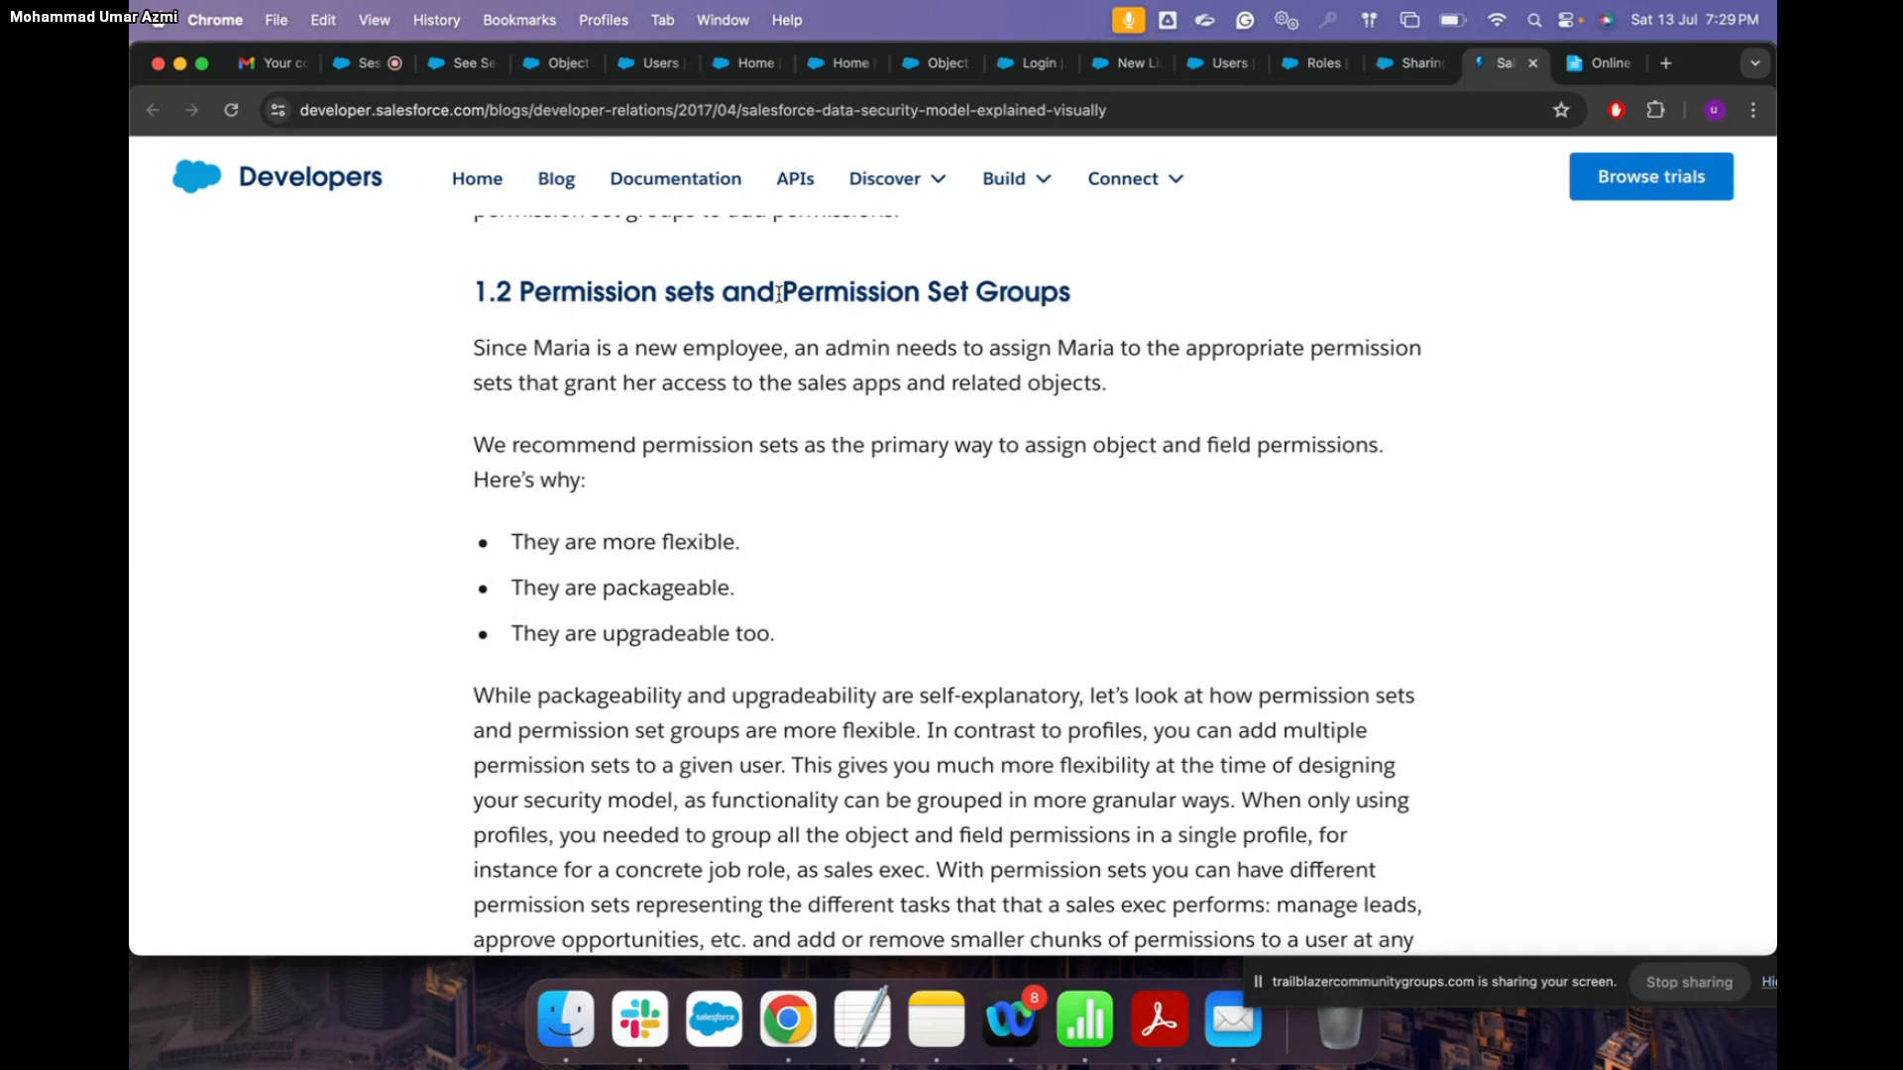
pyautogui.moveTo(784, 292); pyautogui.dragTo(1090, 300)
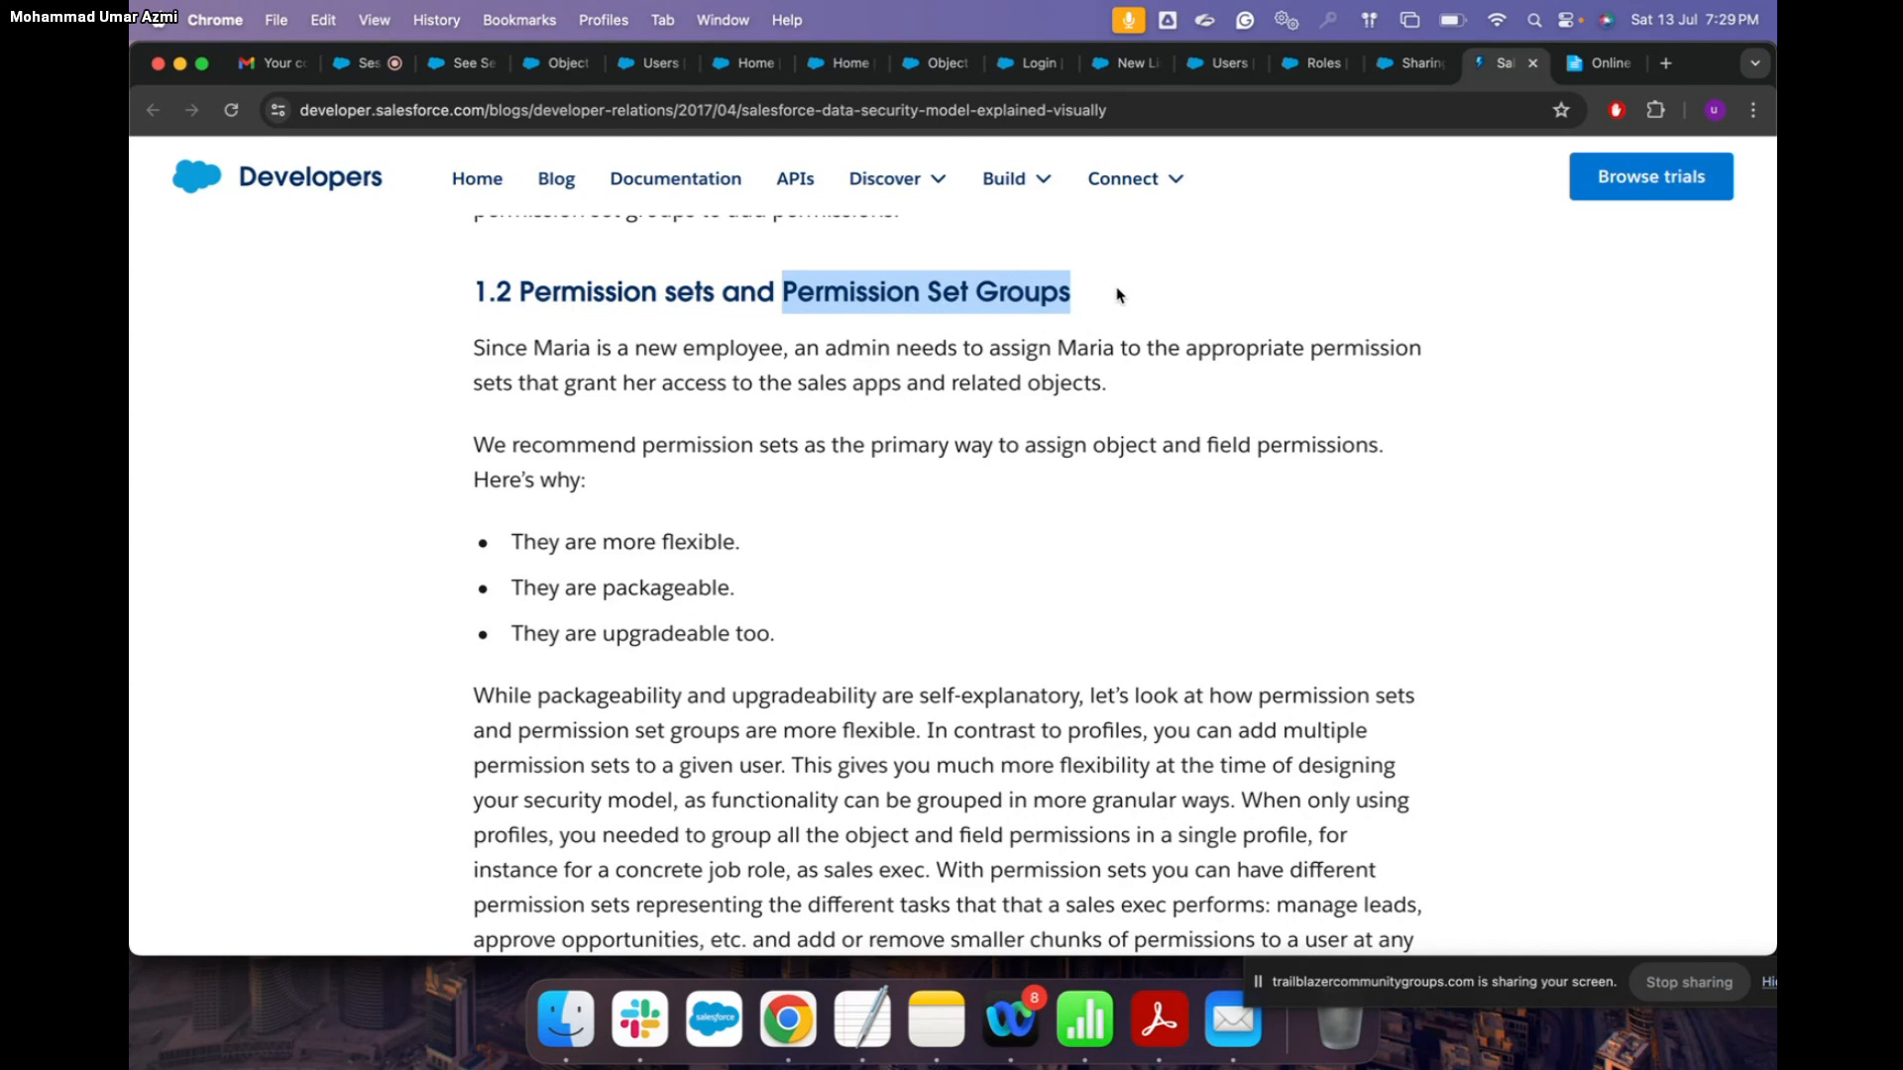
# Step: Scroll the blog post past the permission set screenshot to the Layer 2 field-level security graphic
pyautogui.scroll(-5, 1128, 509)
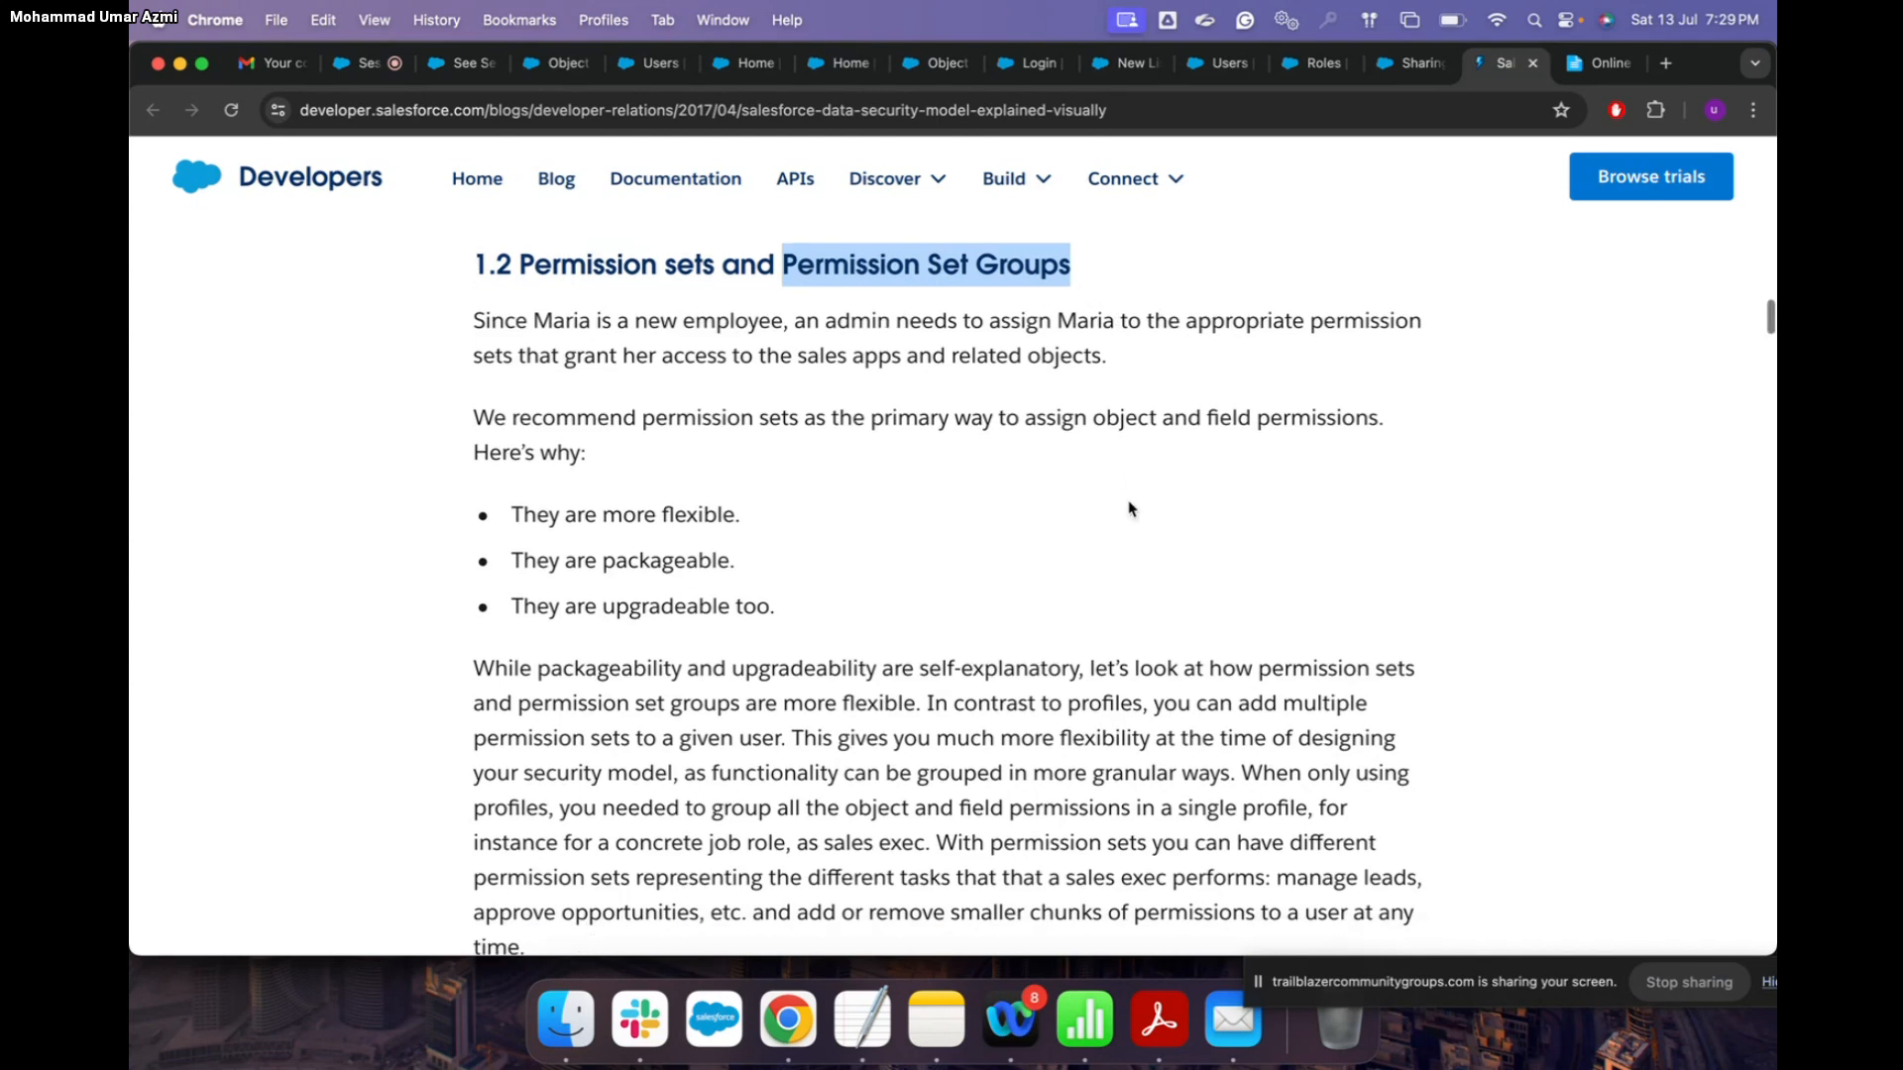
pyautogui.scroll(-10, 1128, 510)
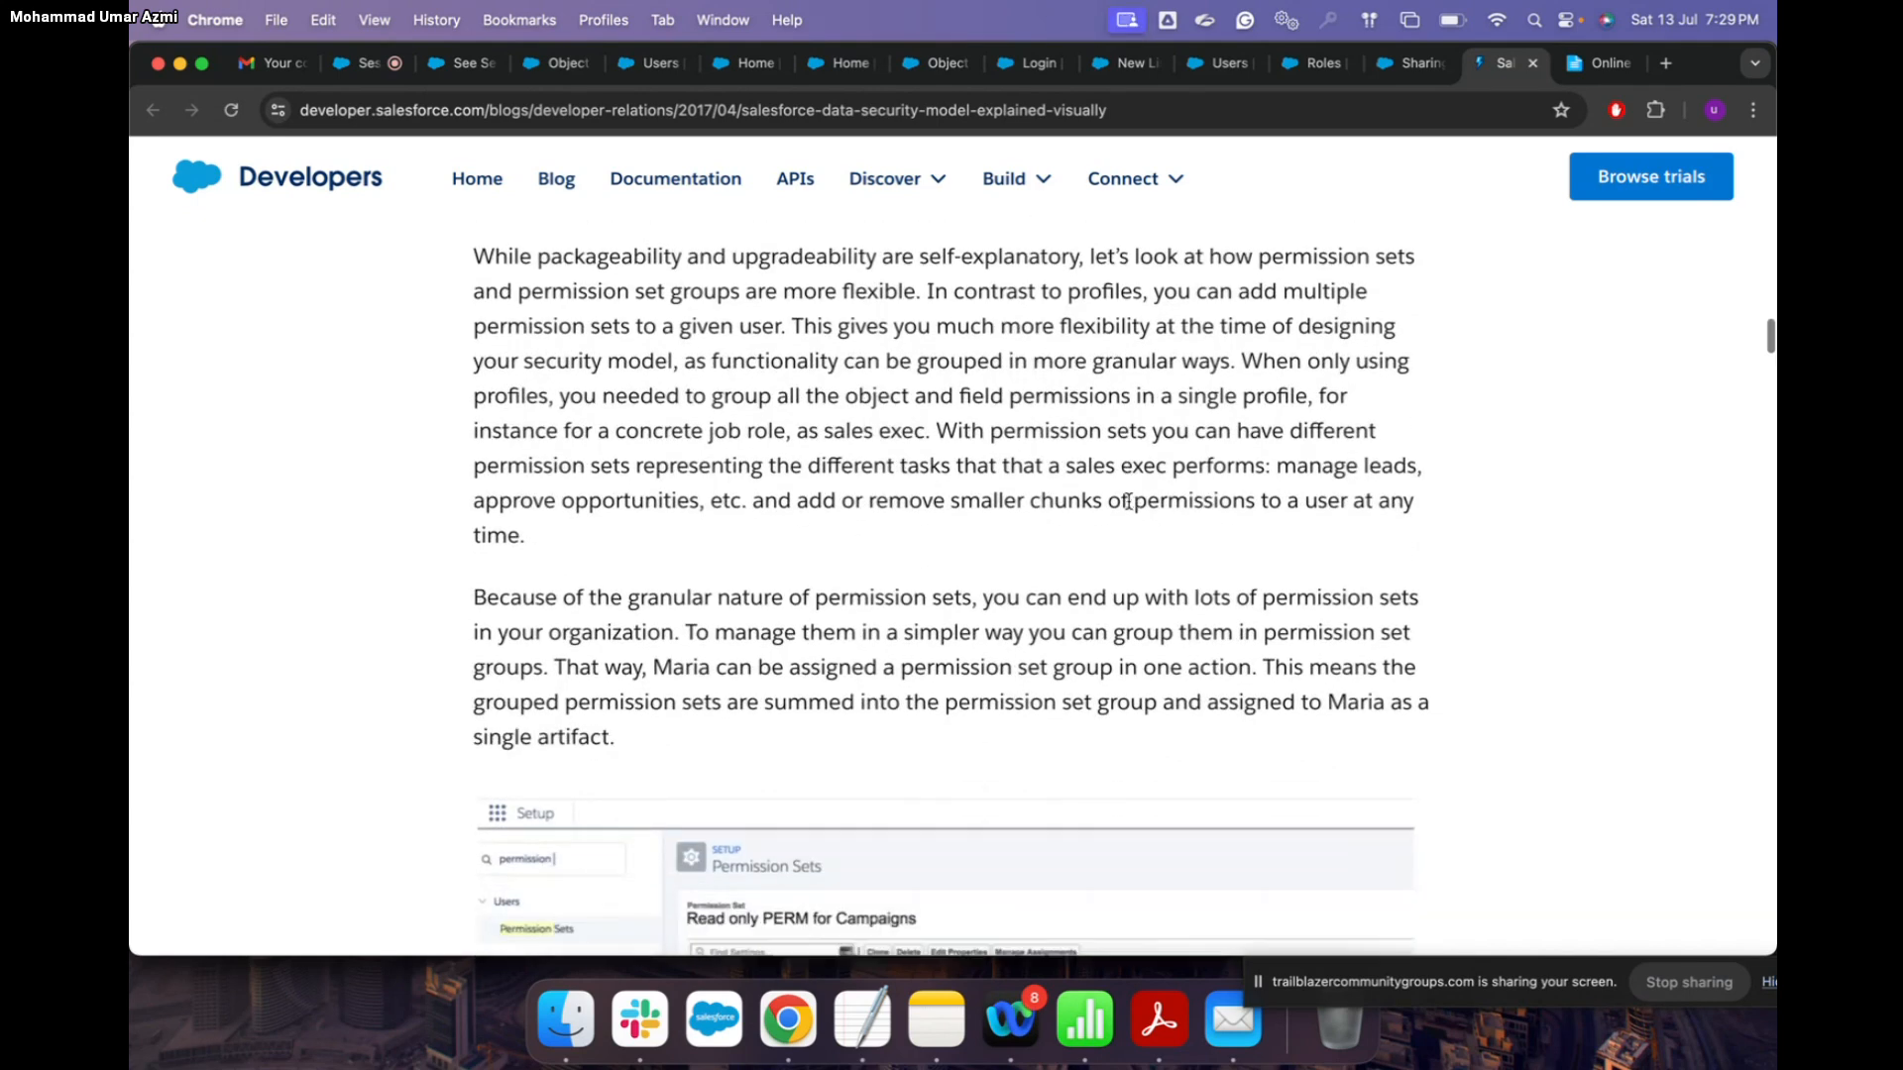
pyautogui.scroll(-2, 1128, 502)
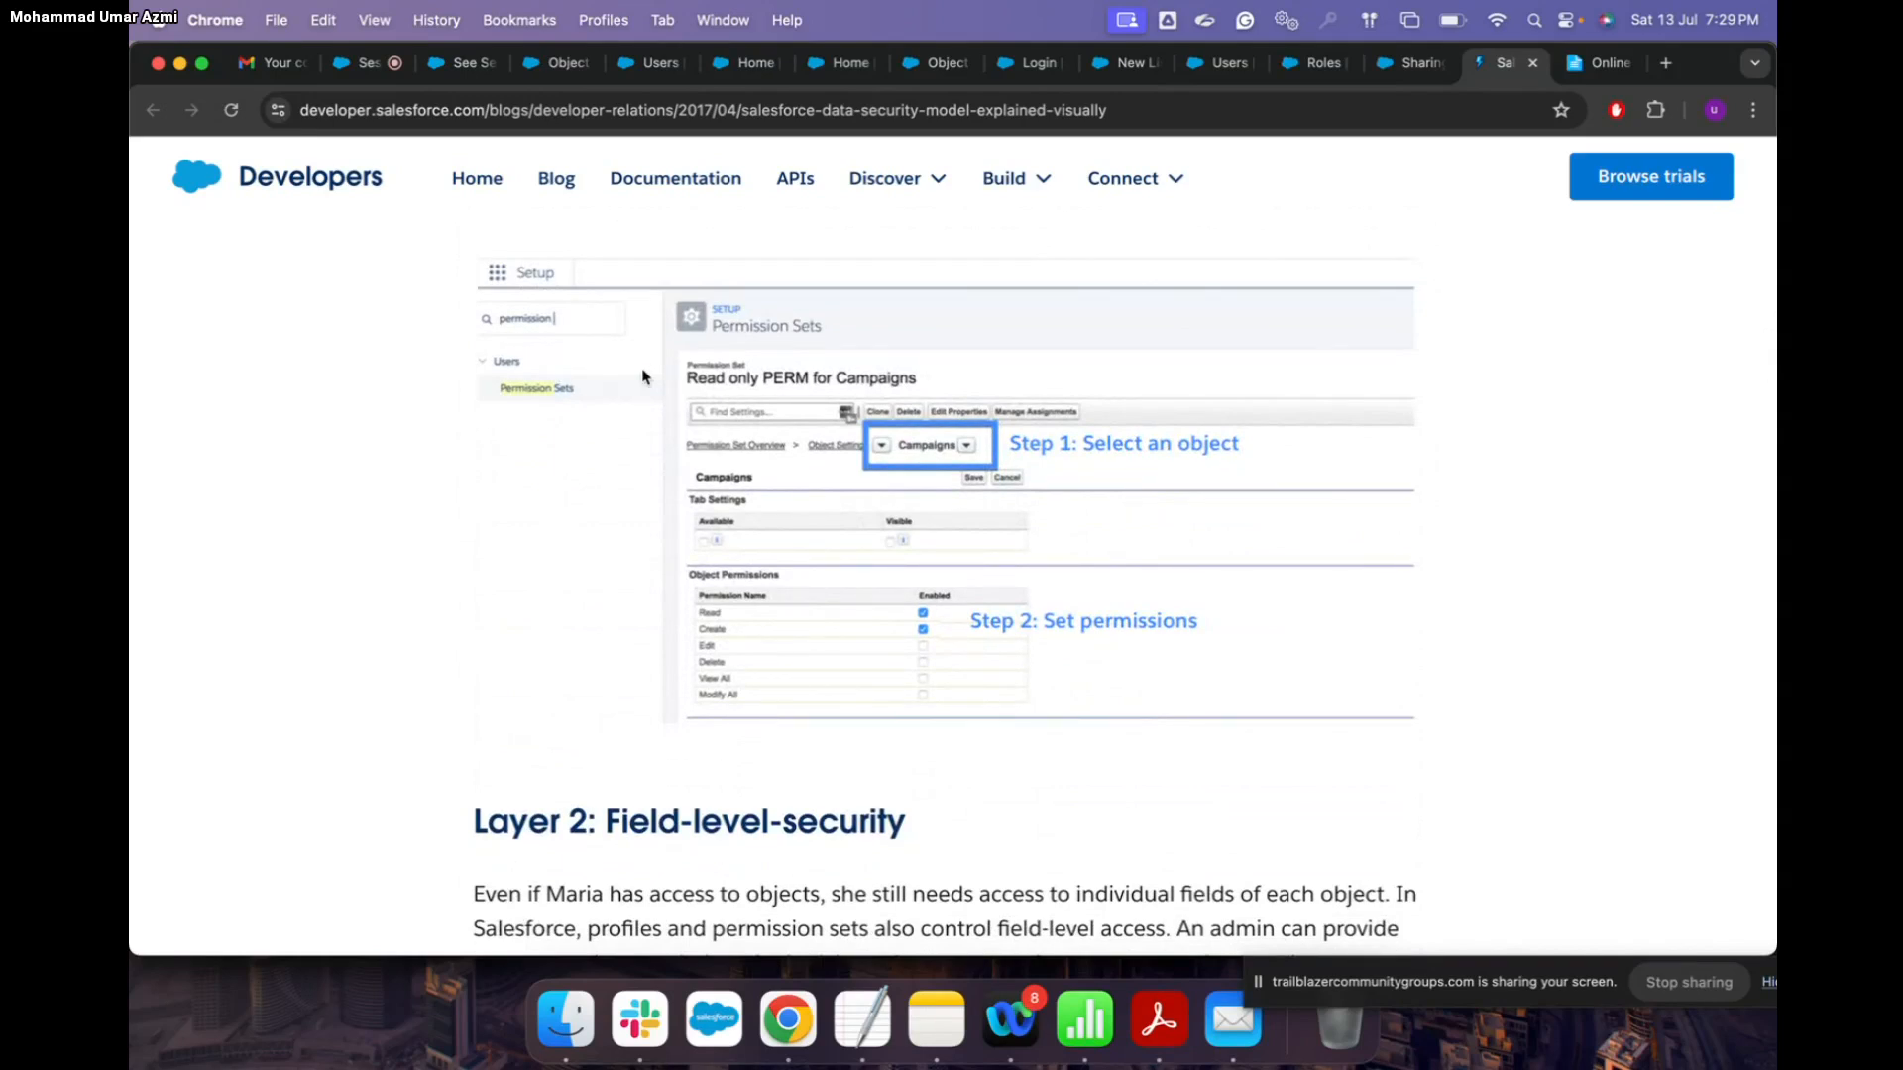
pyautogui.scroll(1, 1128, 502)
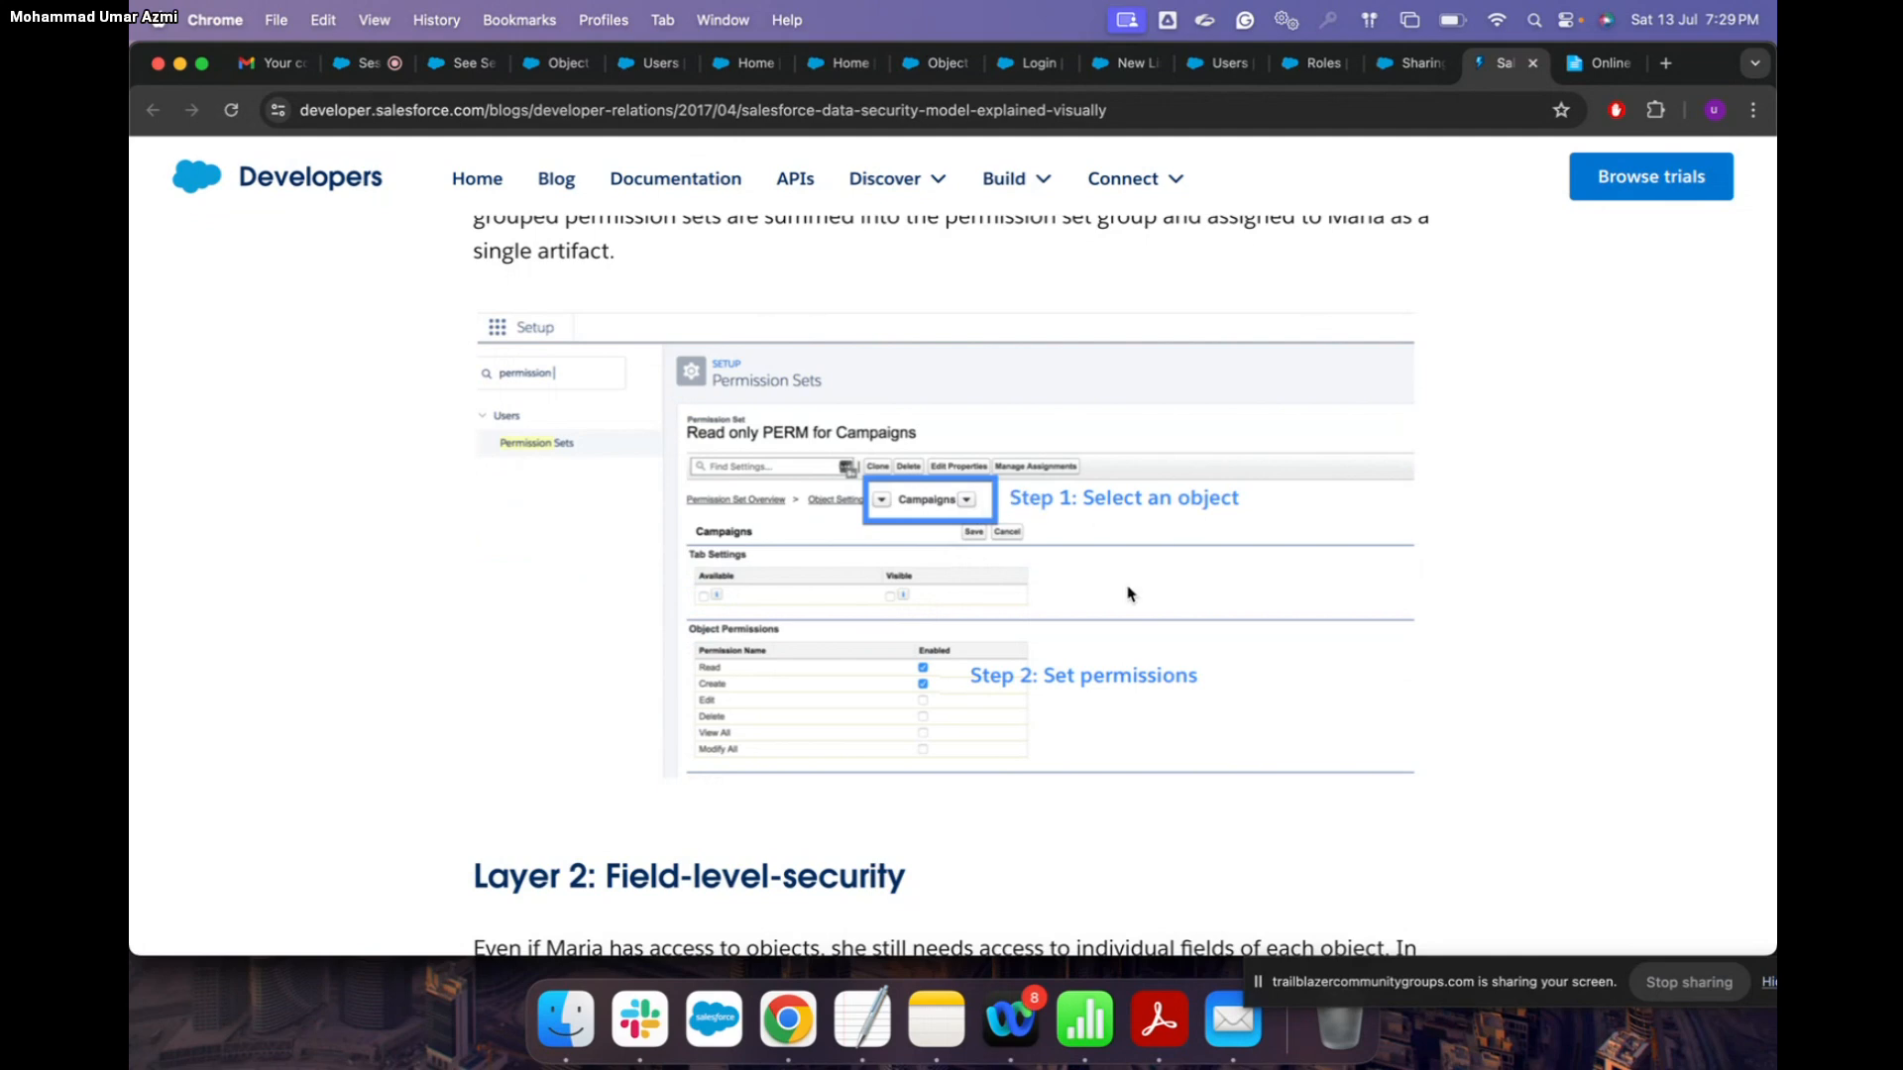
pyautogui.scroll(-3, 1128, 593)
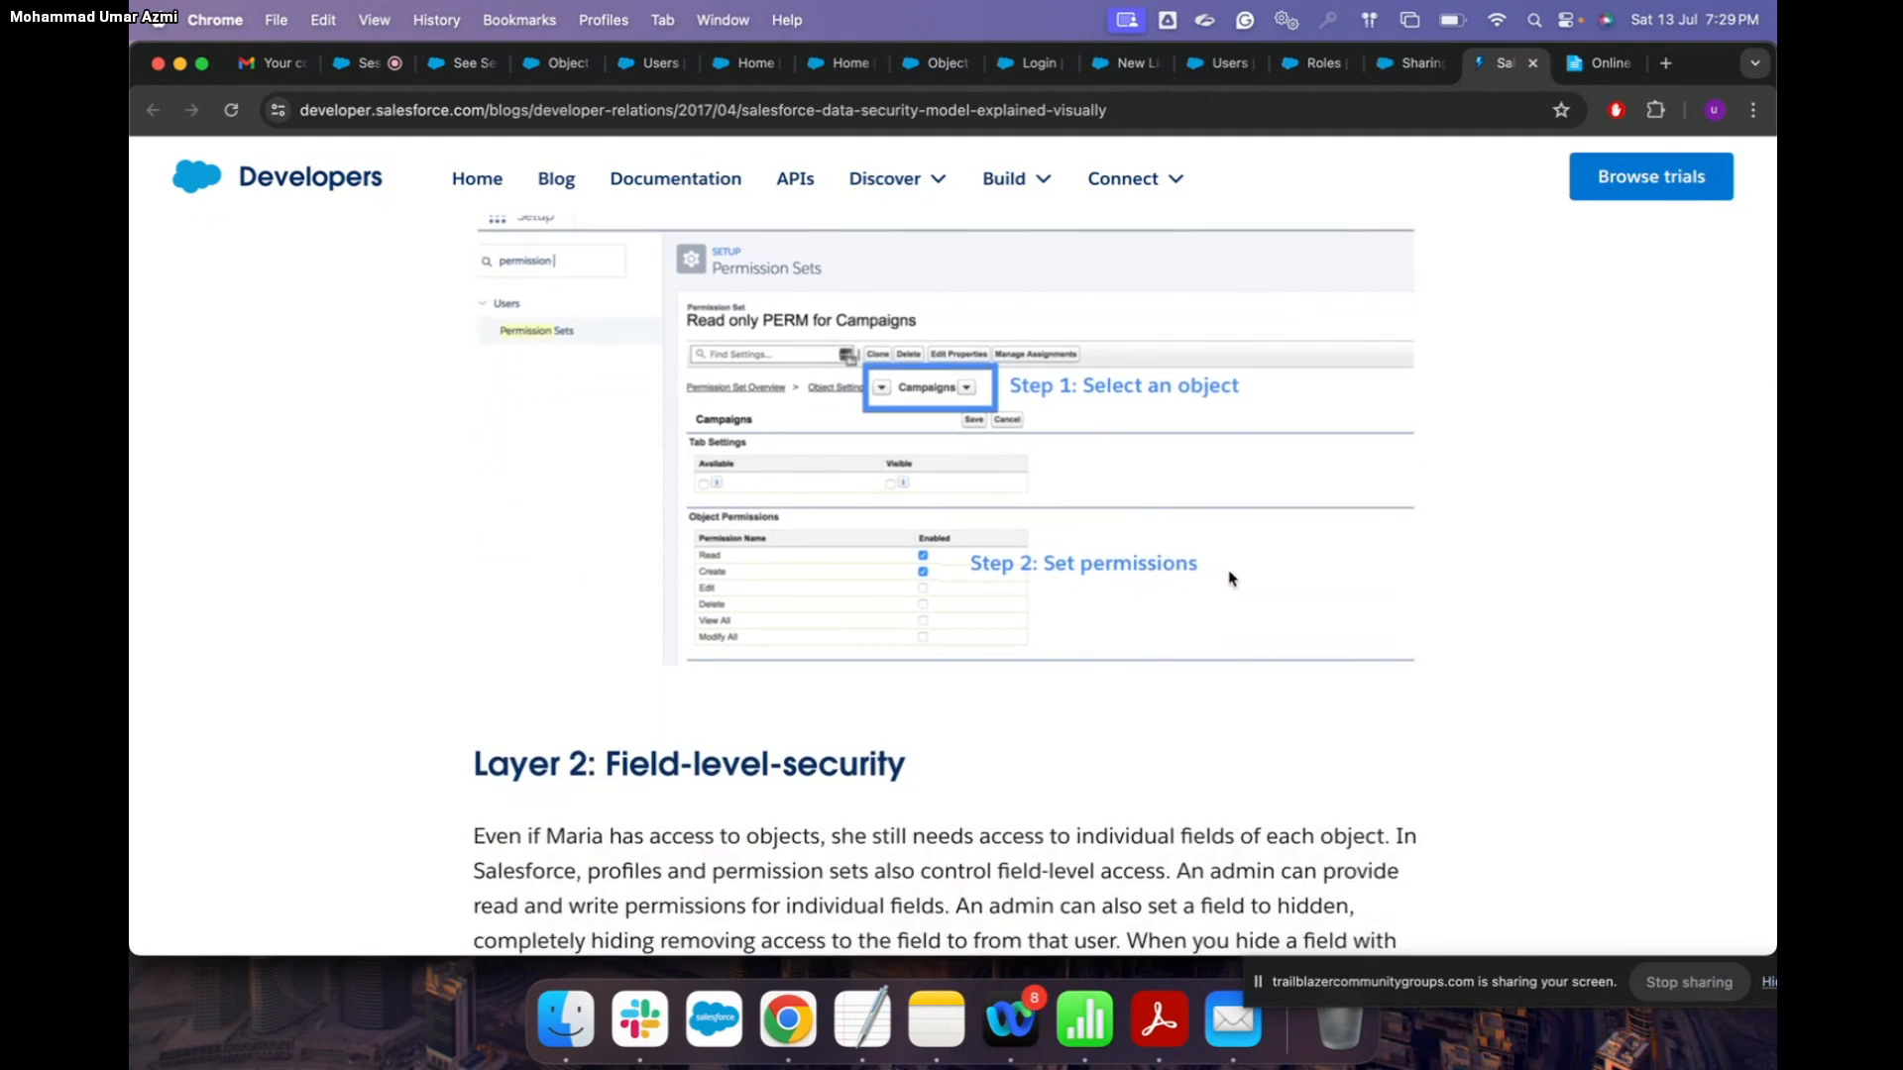
pyautogui.scroll(-10, 1229, 578)
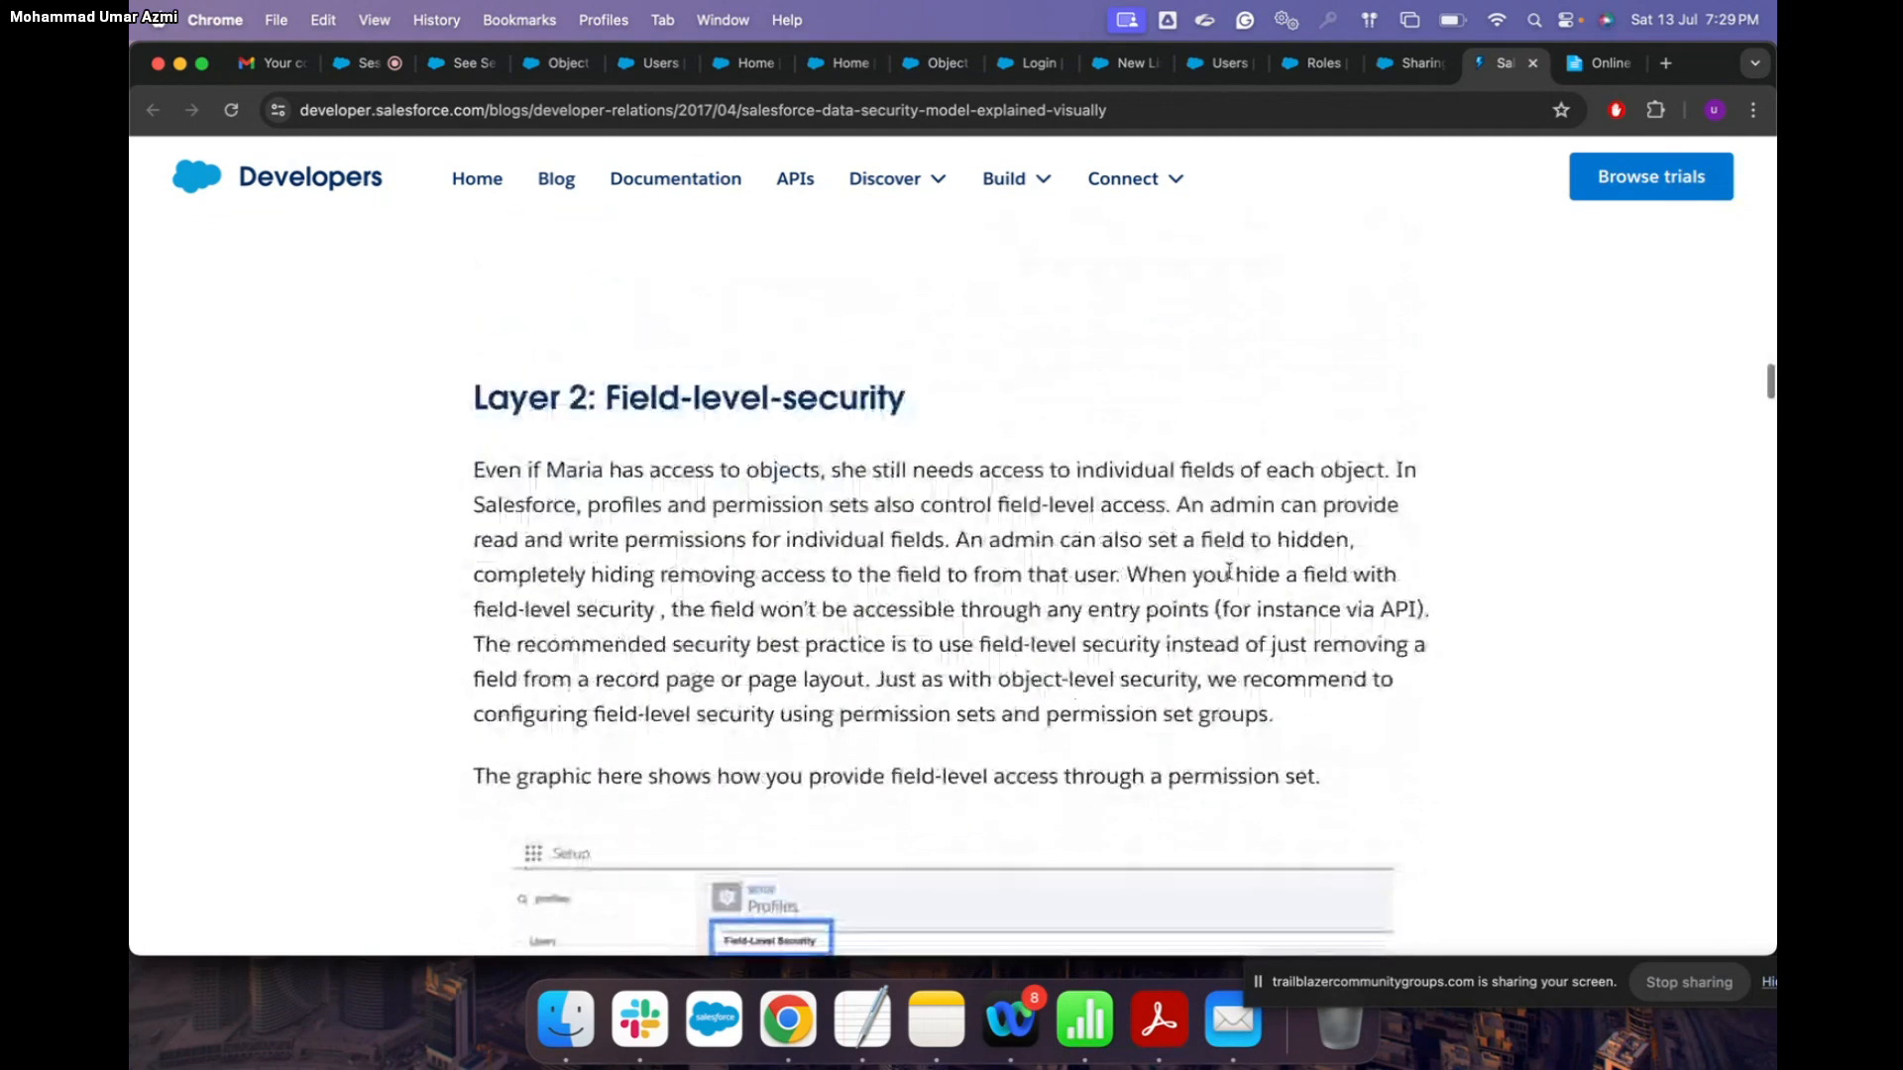
pyautogui.scroll(-2, 1230, 571)
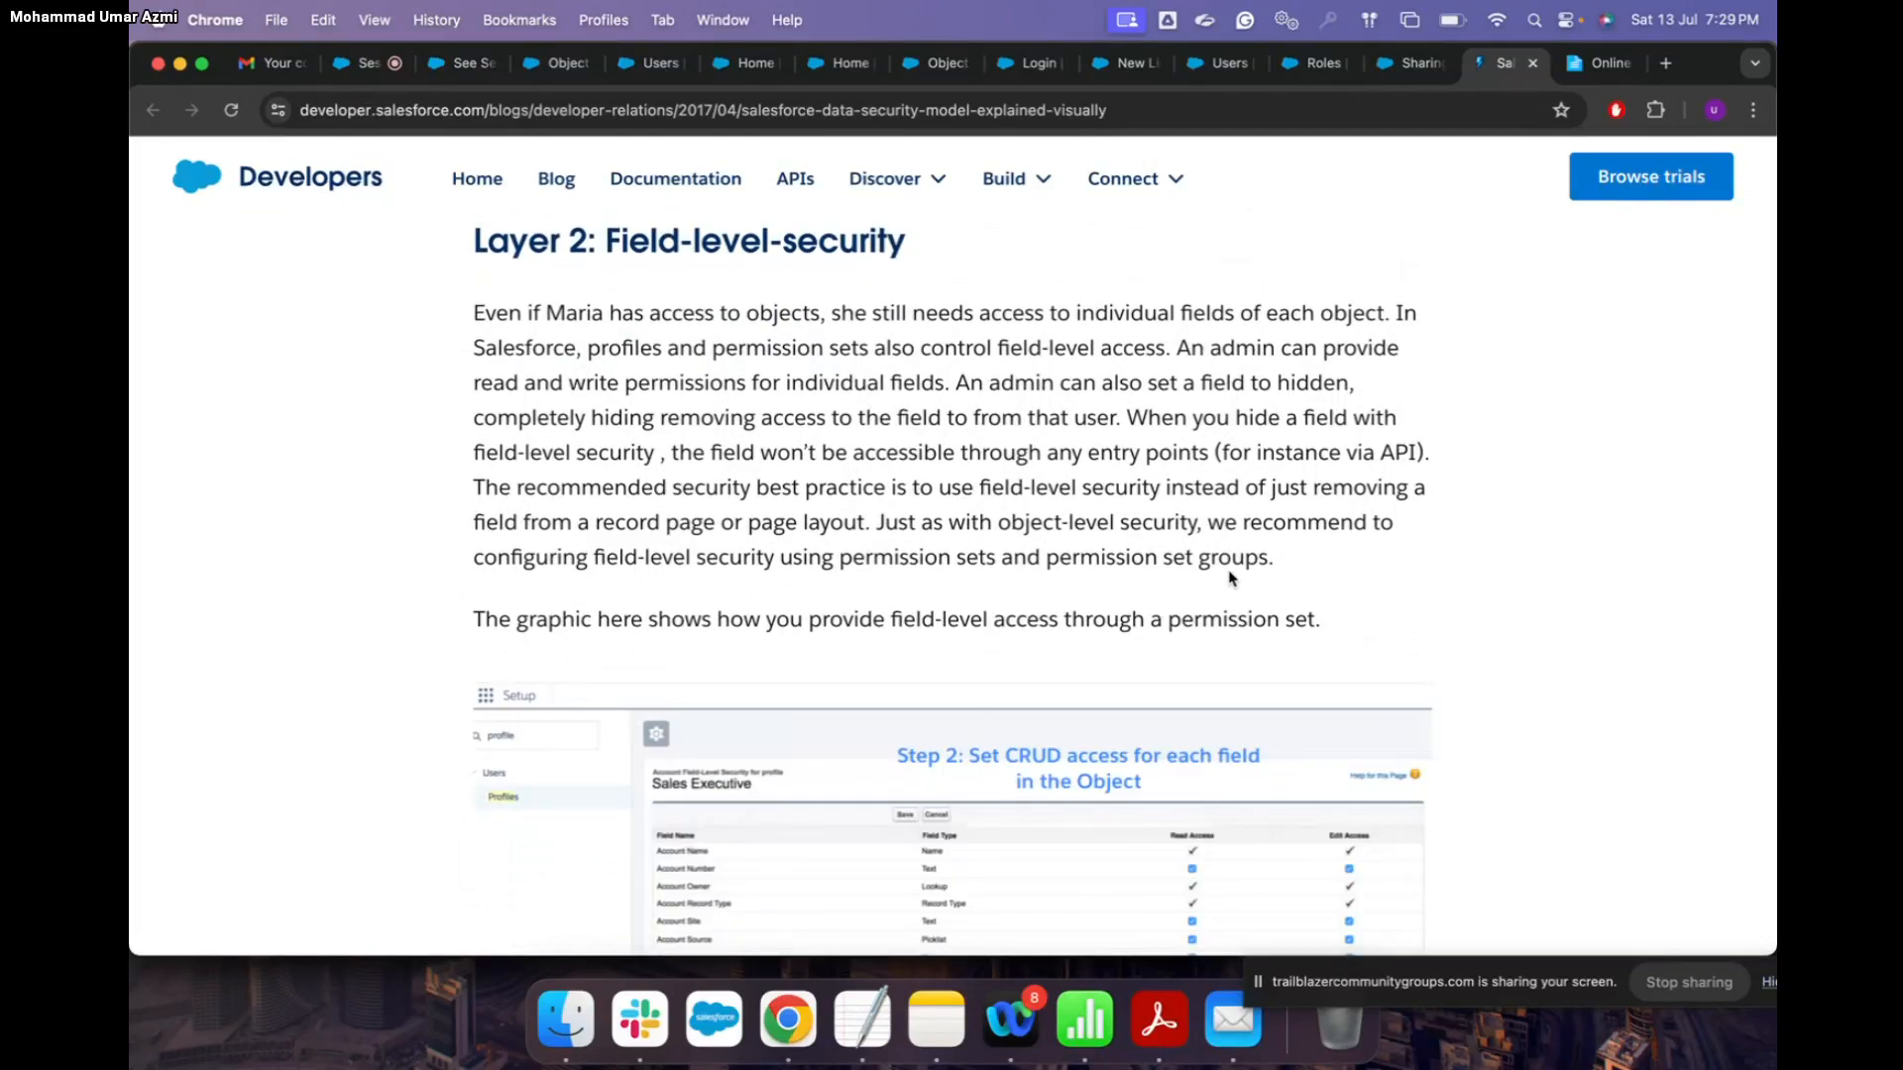
pyautogui.scroll(-2, 965, 369)
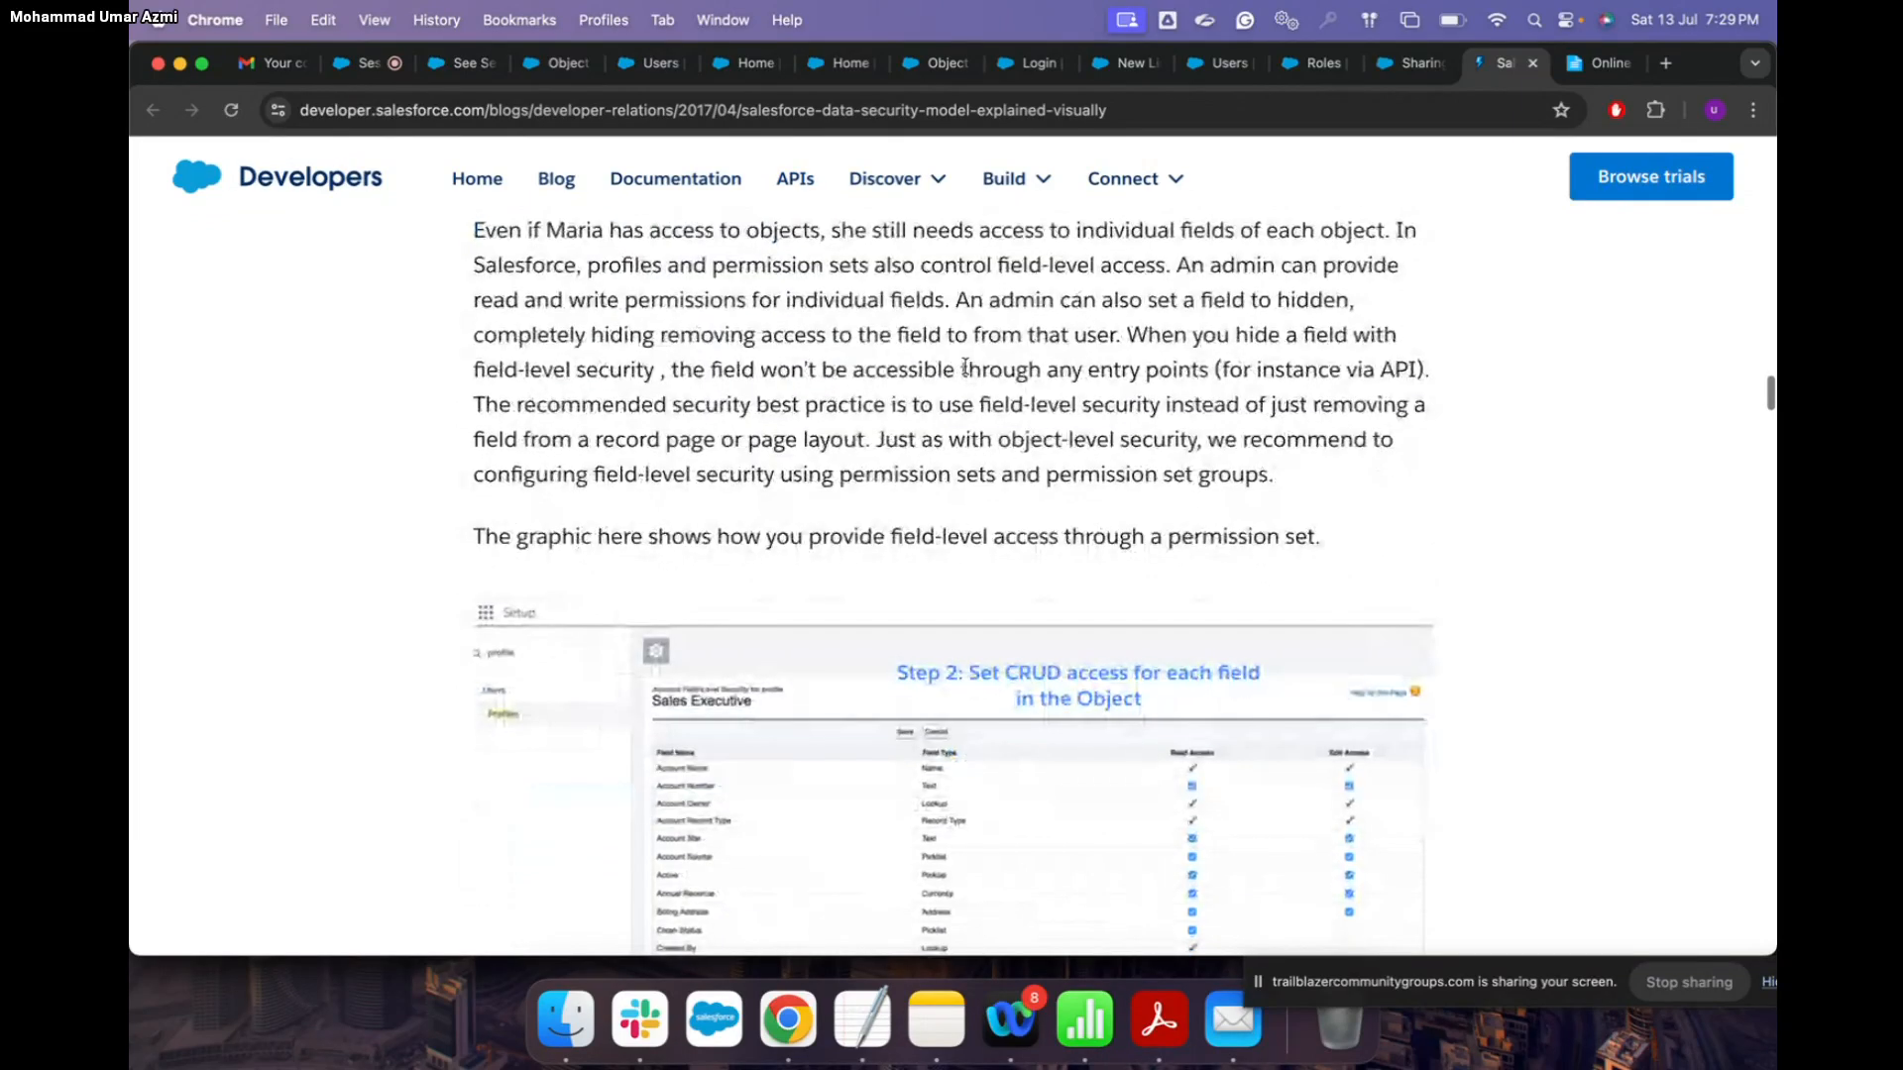
pyautogui.scroll(-6, 965, 369)
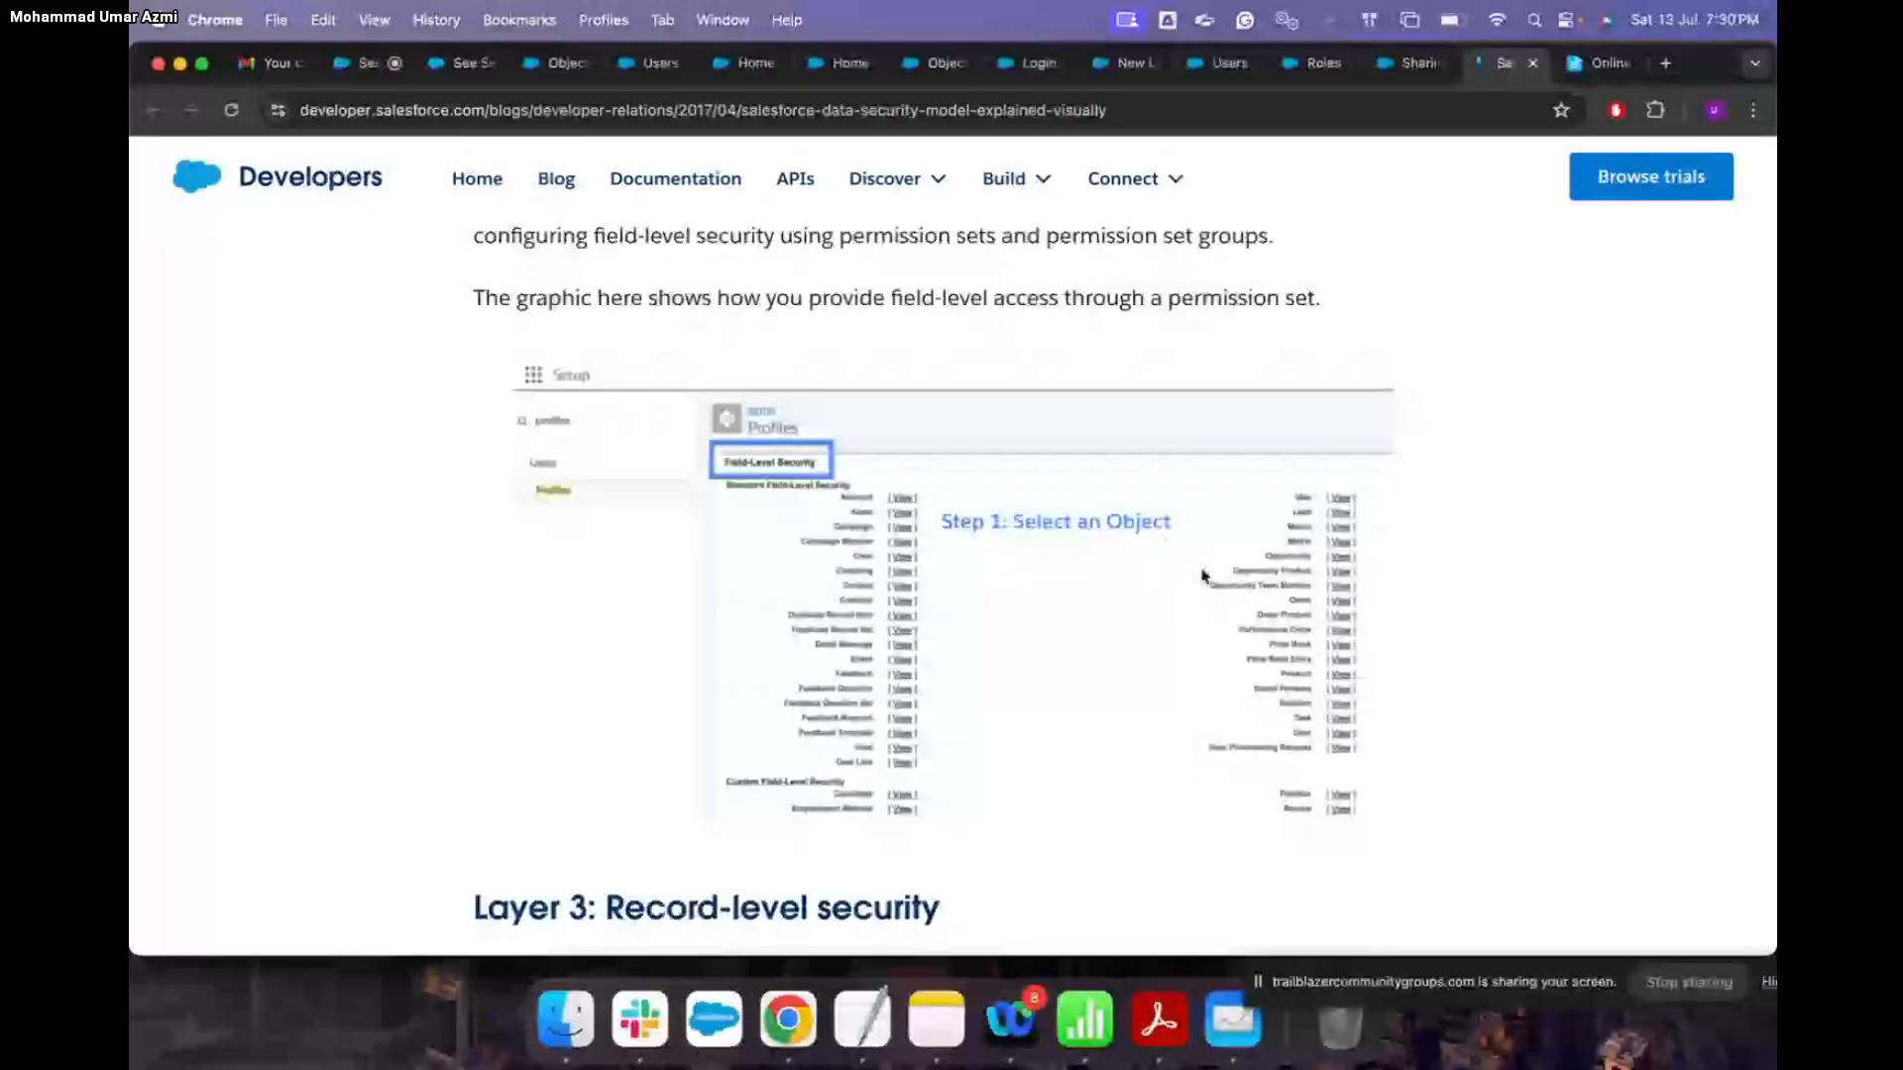
# Step: Read past the record-level security section, then switch to the Session#6 Salesforce Admin Training meeting room
pyautogui.scroll(-5, 1180, 555)
pyautogui.scroll(-1, 1179, 617)
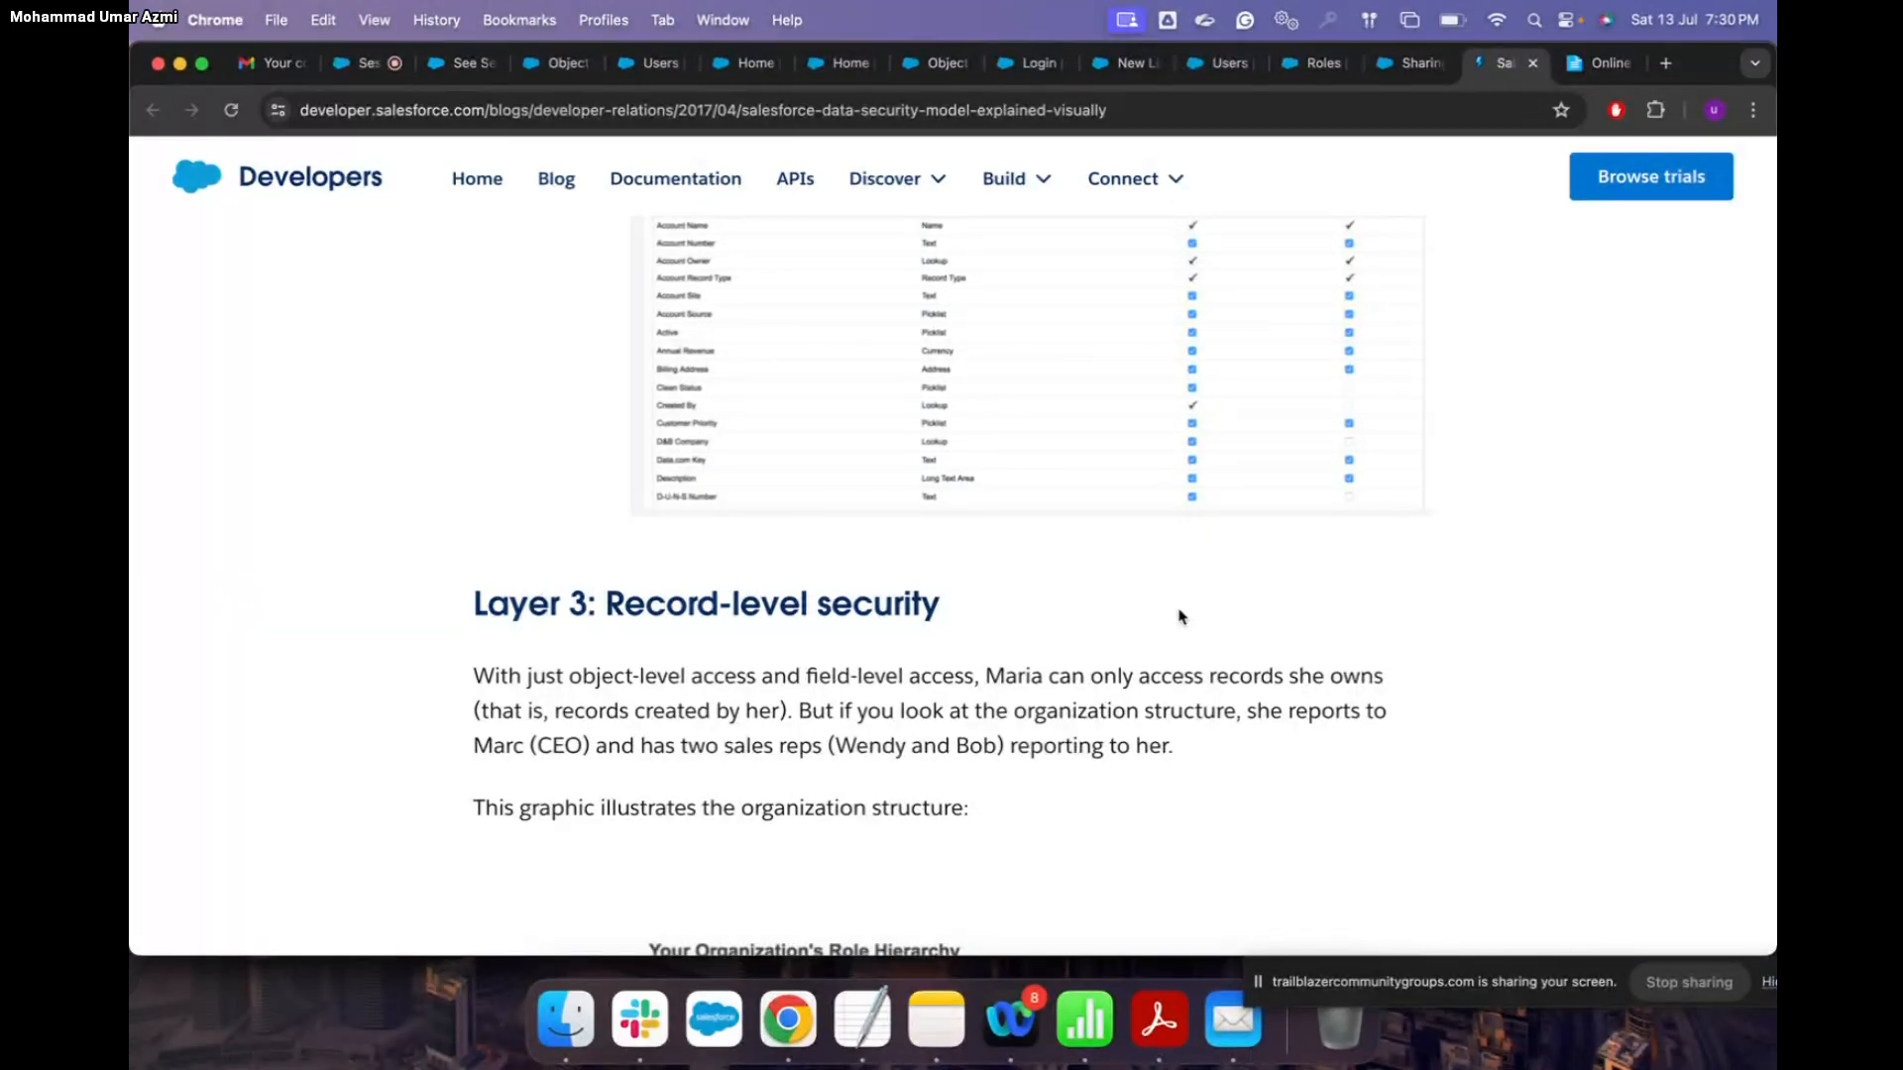
pyautogui.scroll(1, 1180, 617)
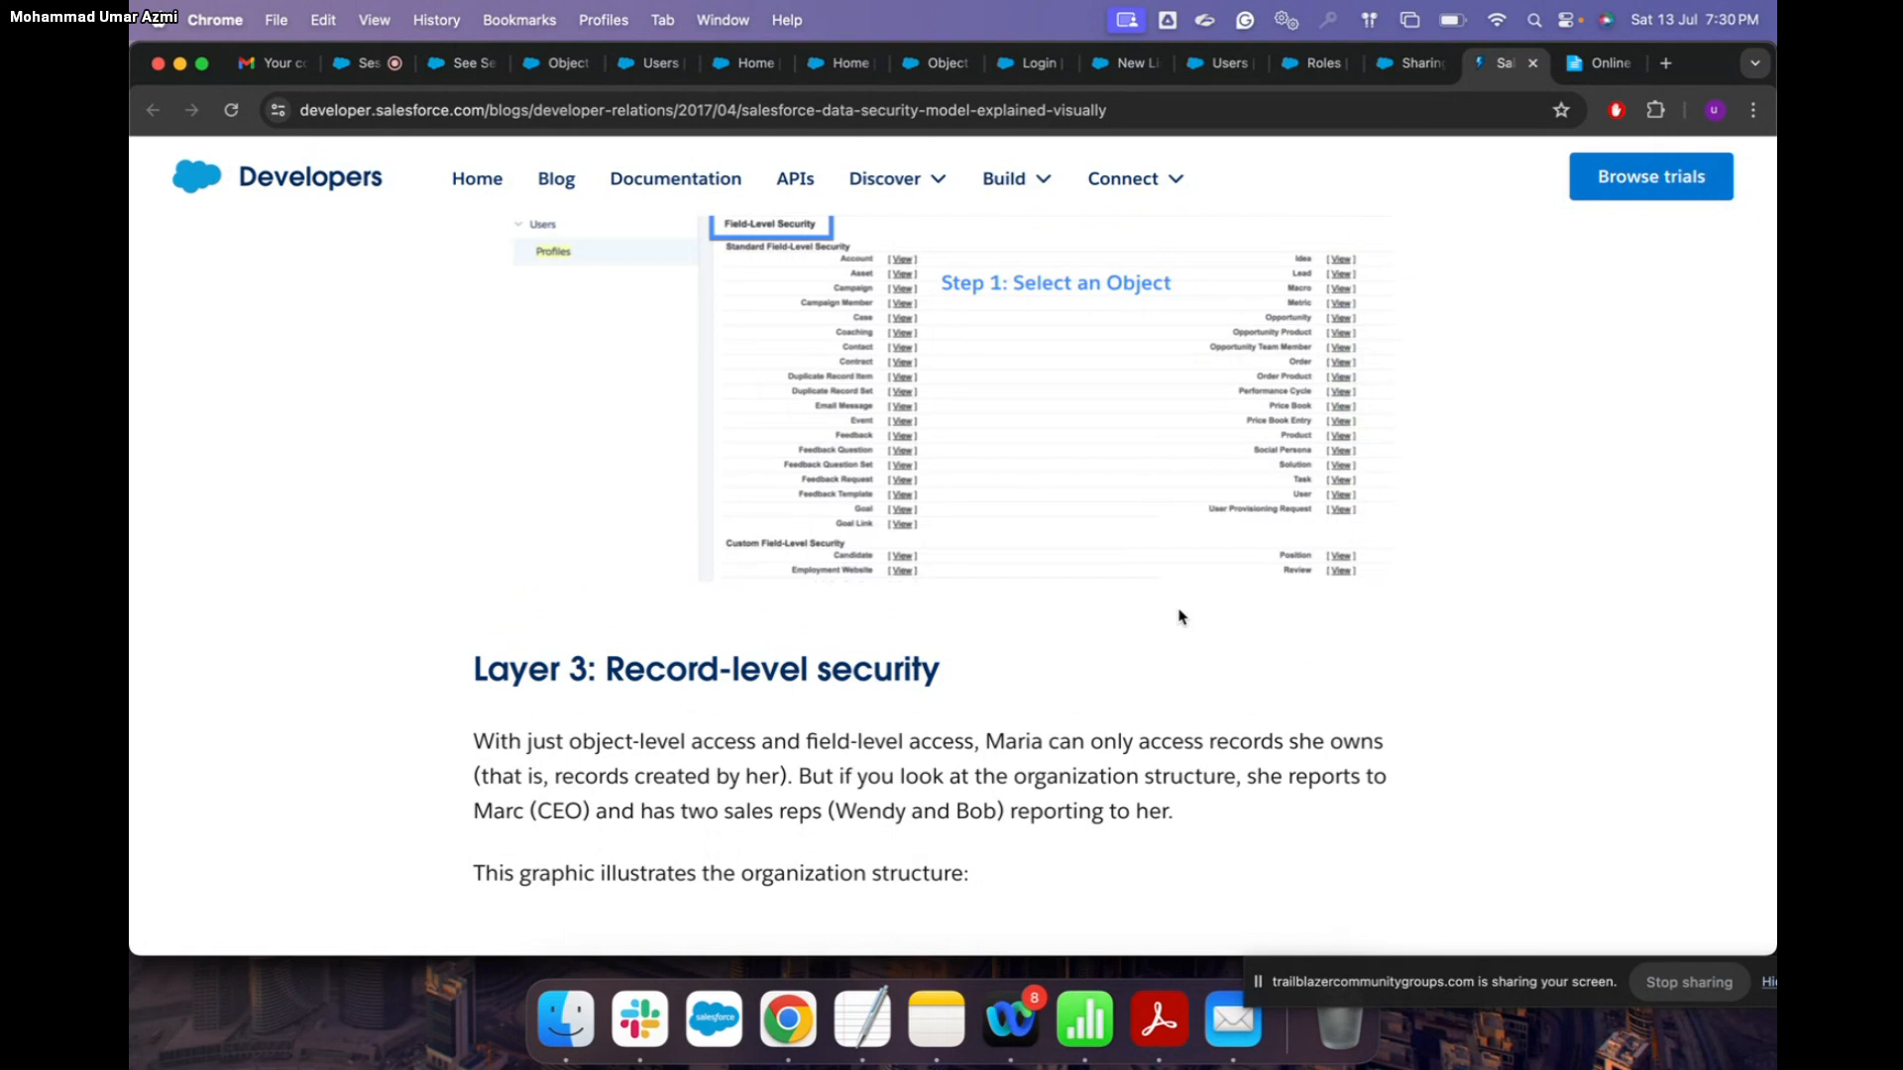
pyautogui.scroll(-2, 1179, 616)
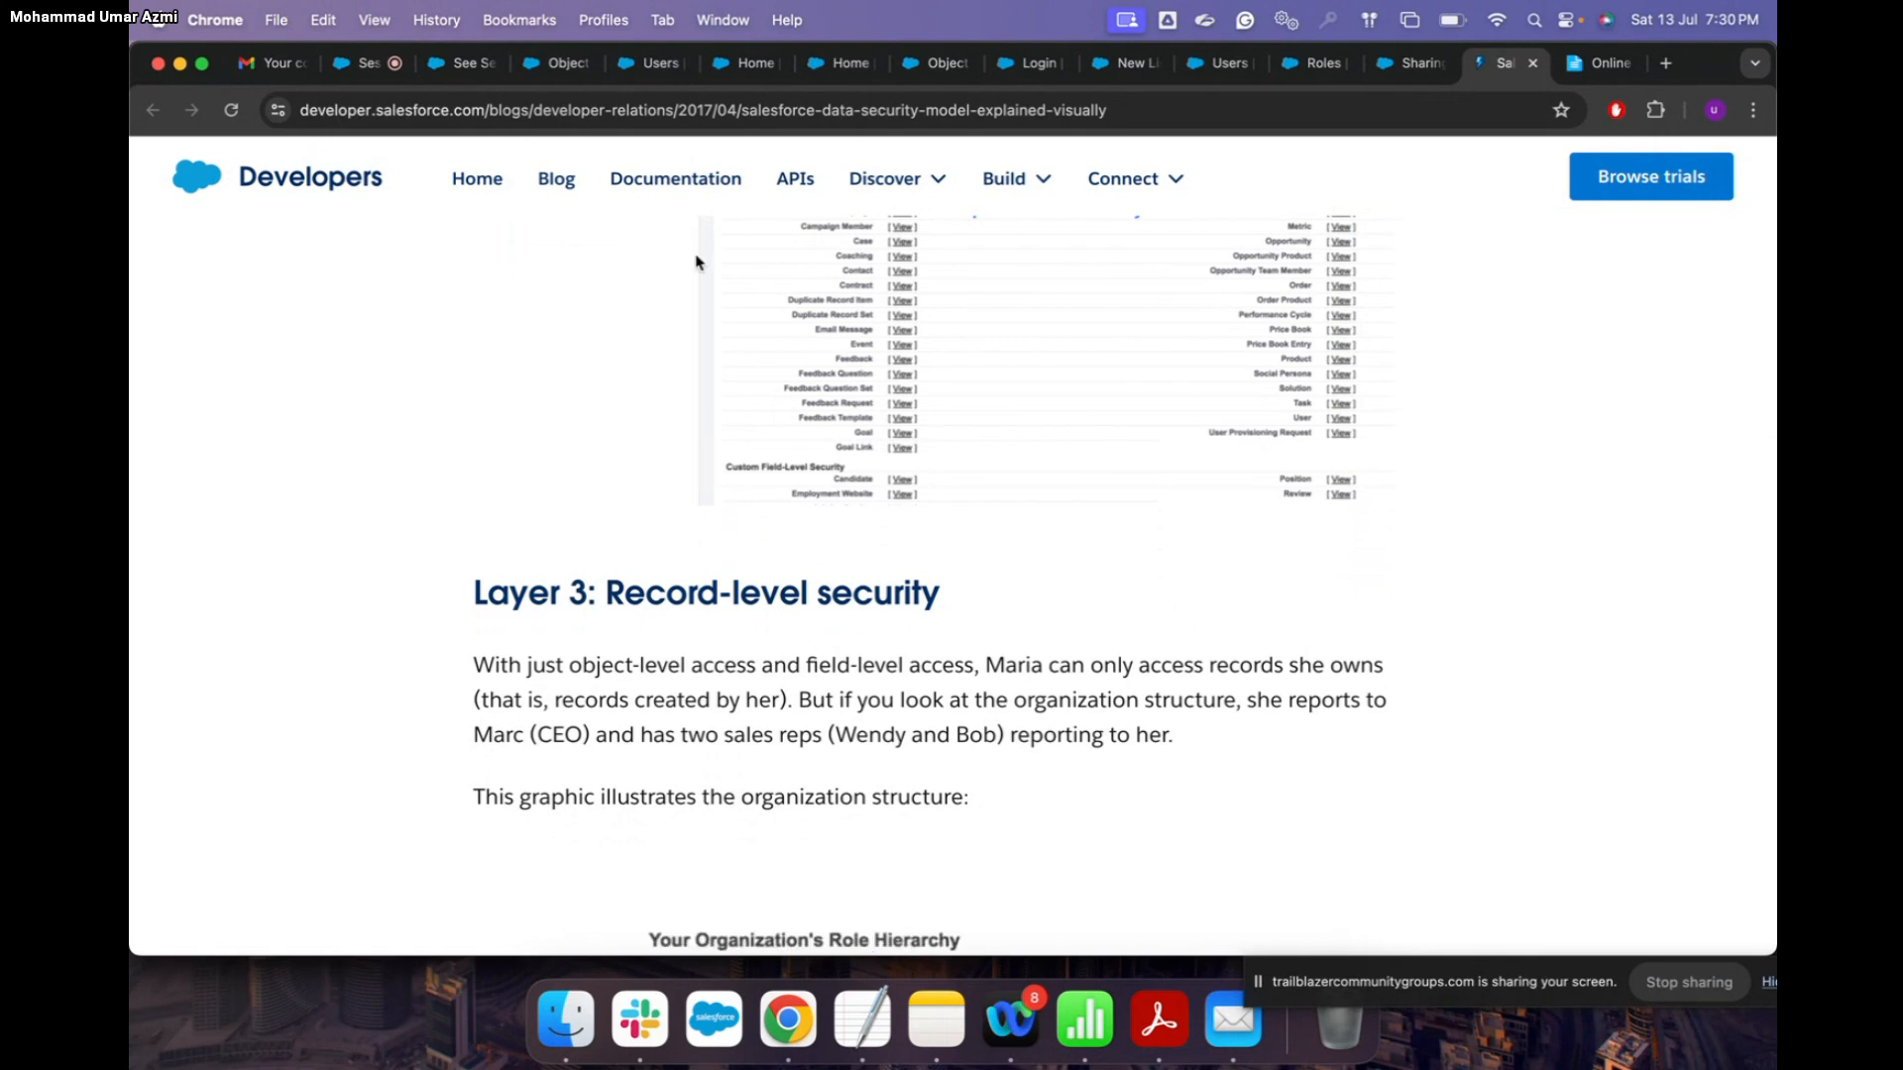
pyautogui.click(359, 63)
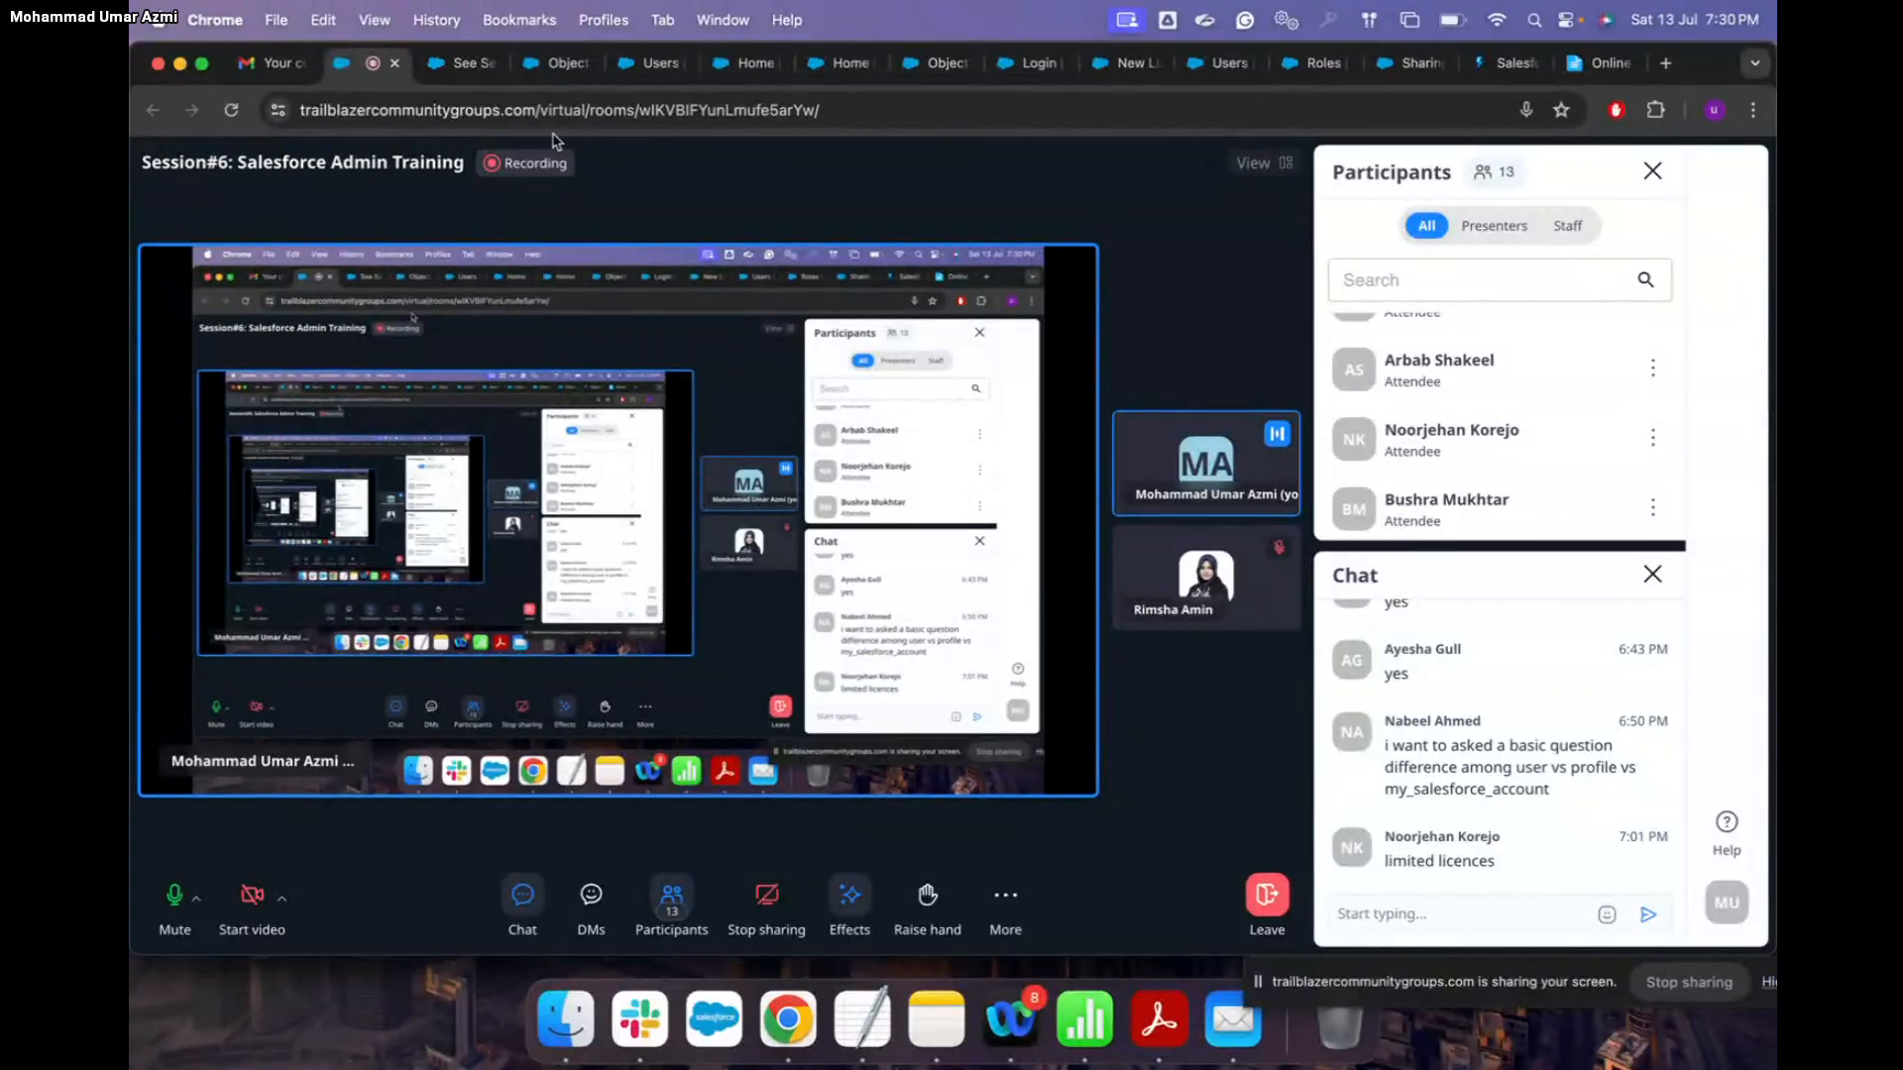
# Step: Glance at the Salesforce Help sharing article, then scroll further through the data security blog post
pyautogui.click(1414, 72)
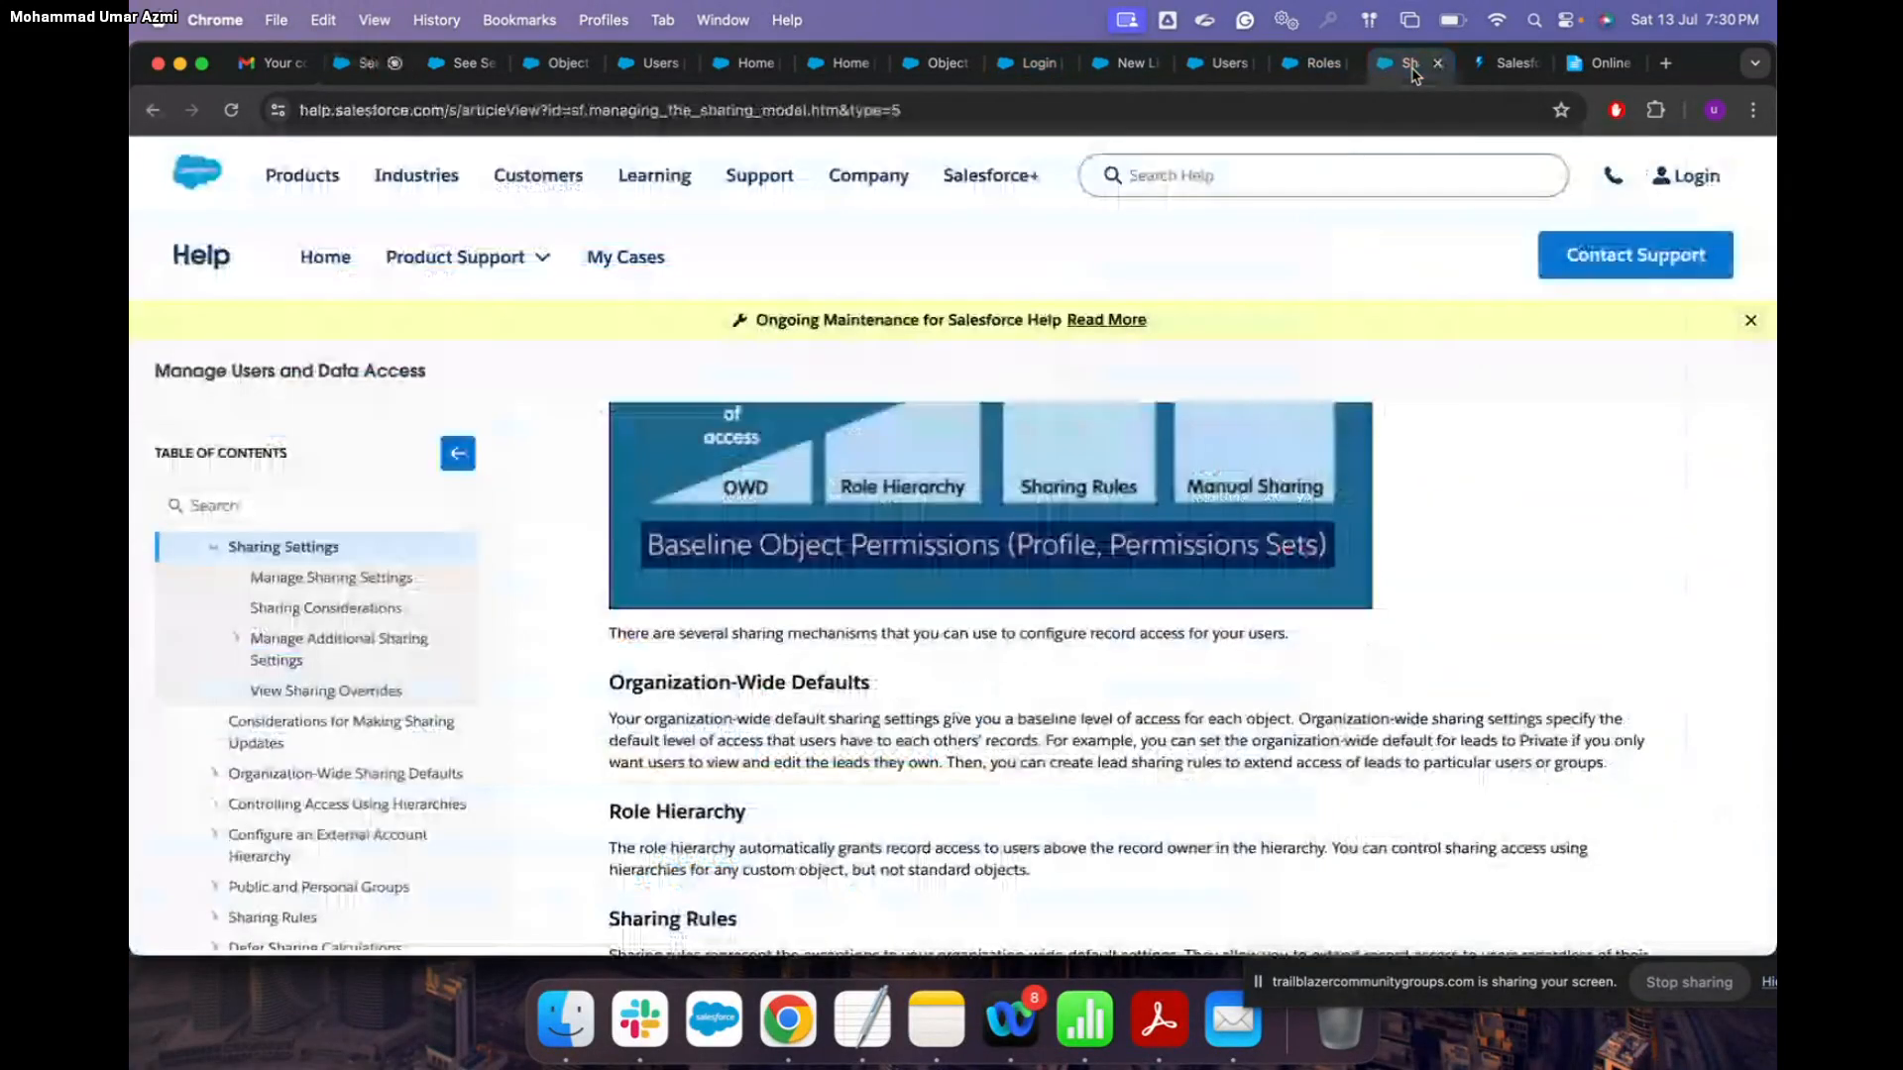
pyautogui.click(1501, 62)
pyautogui.scroll(-5, 1317, 544)
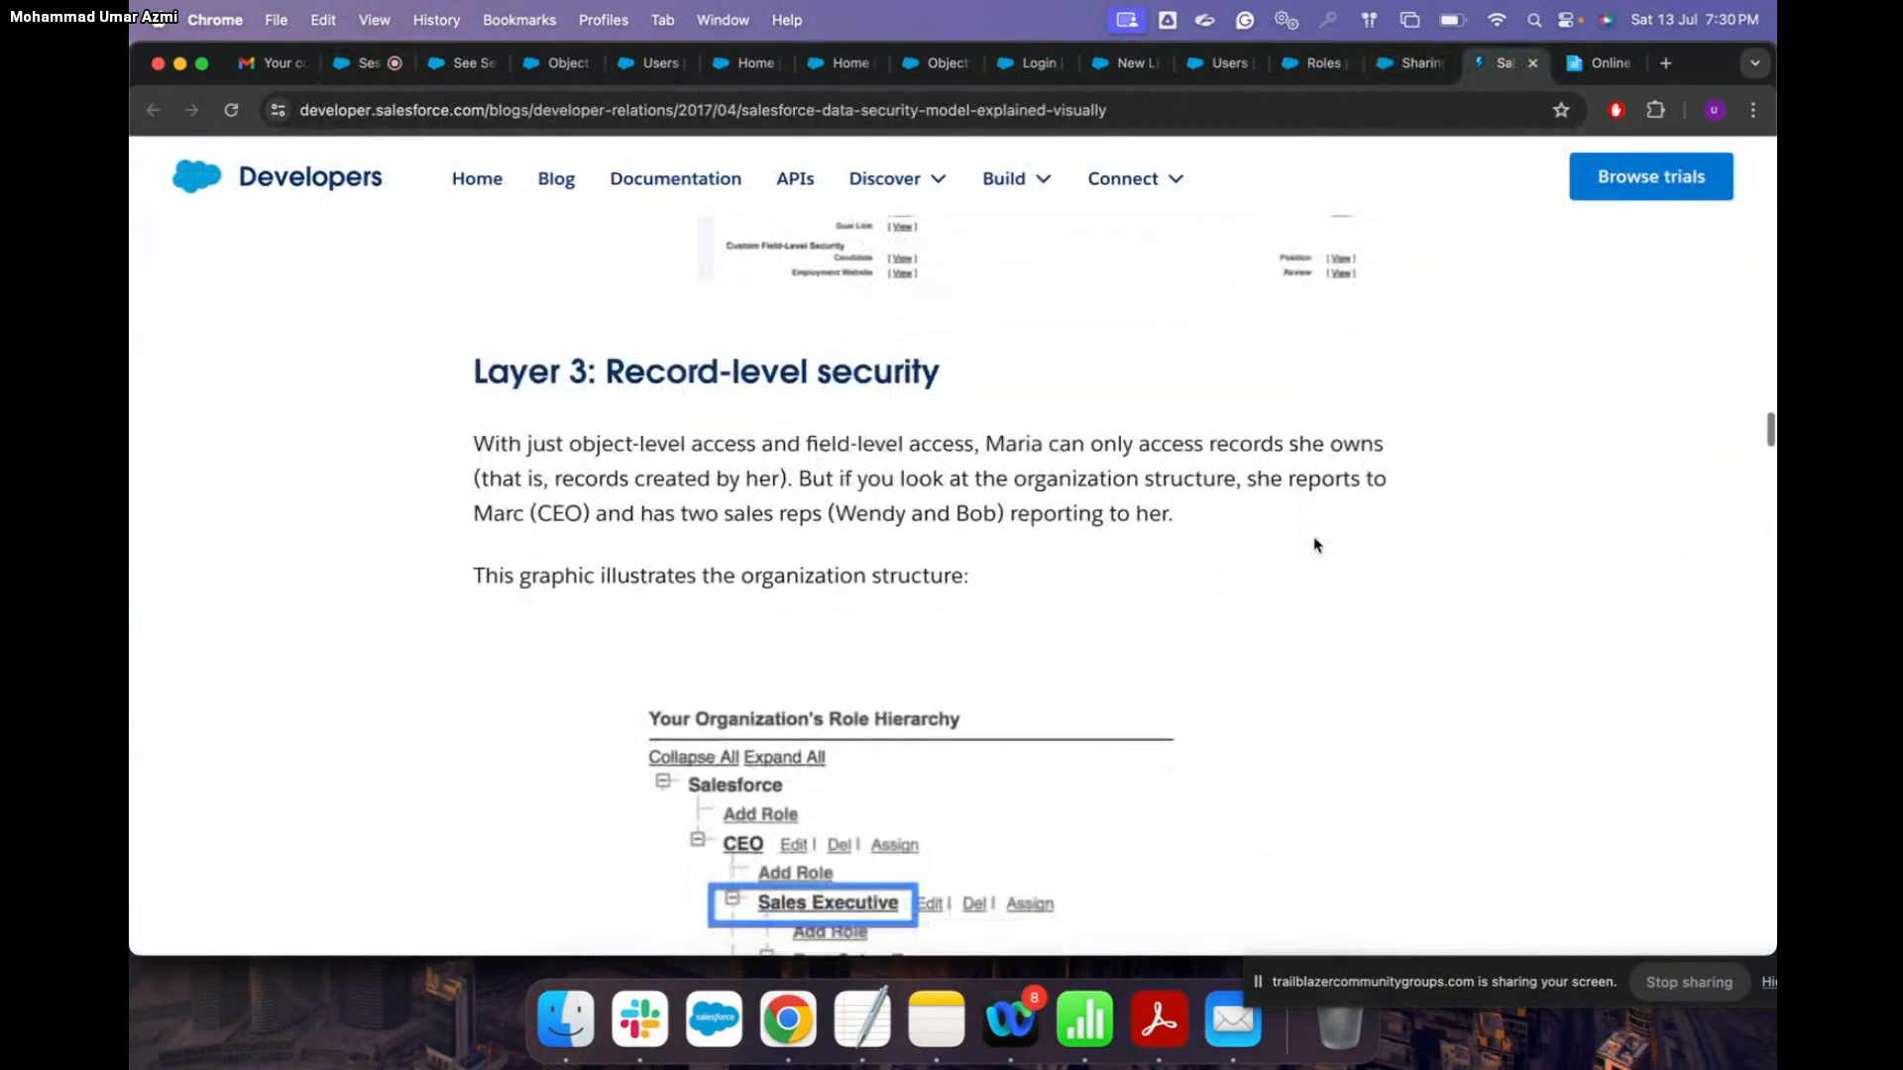
pyautogui.scroll(-2, 1316, 544)
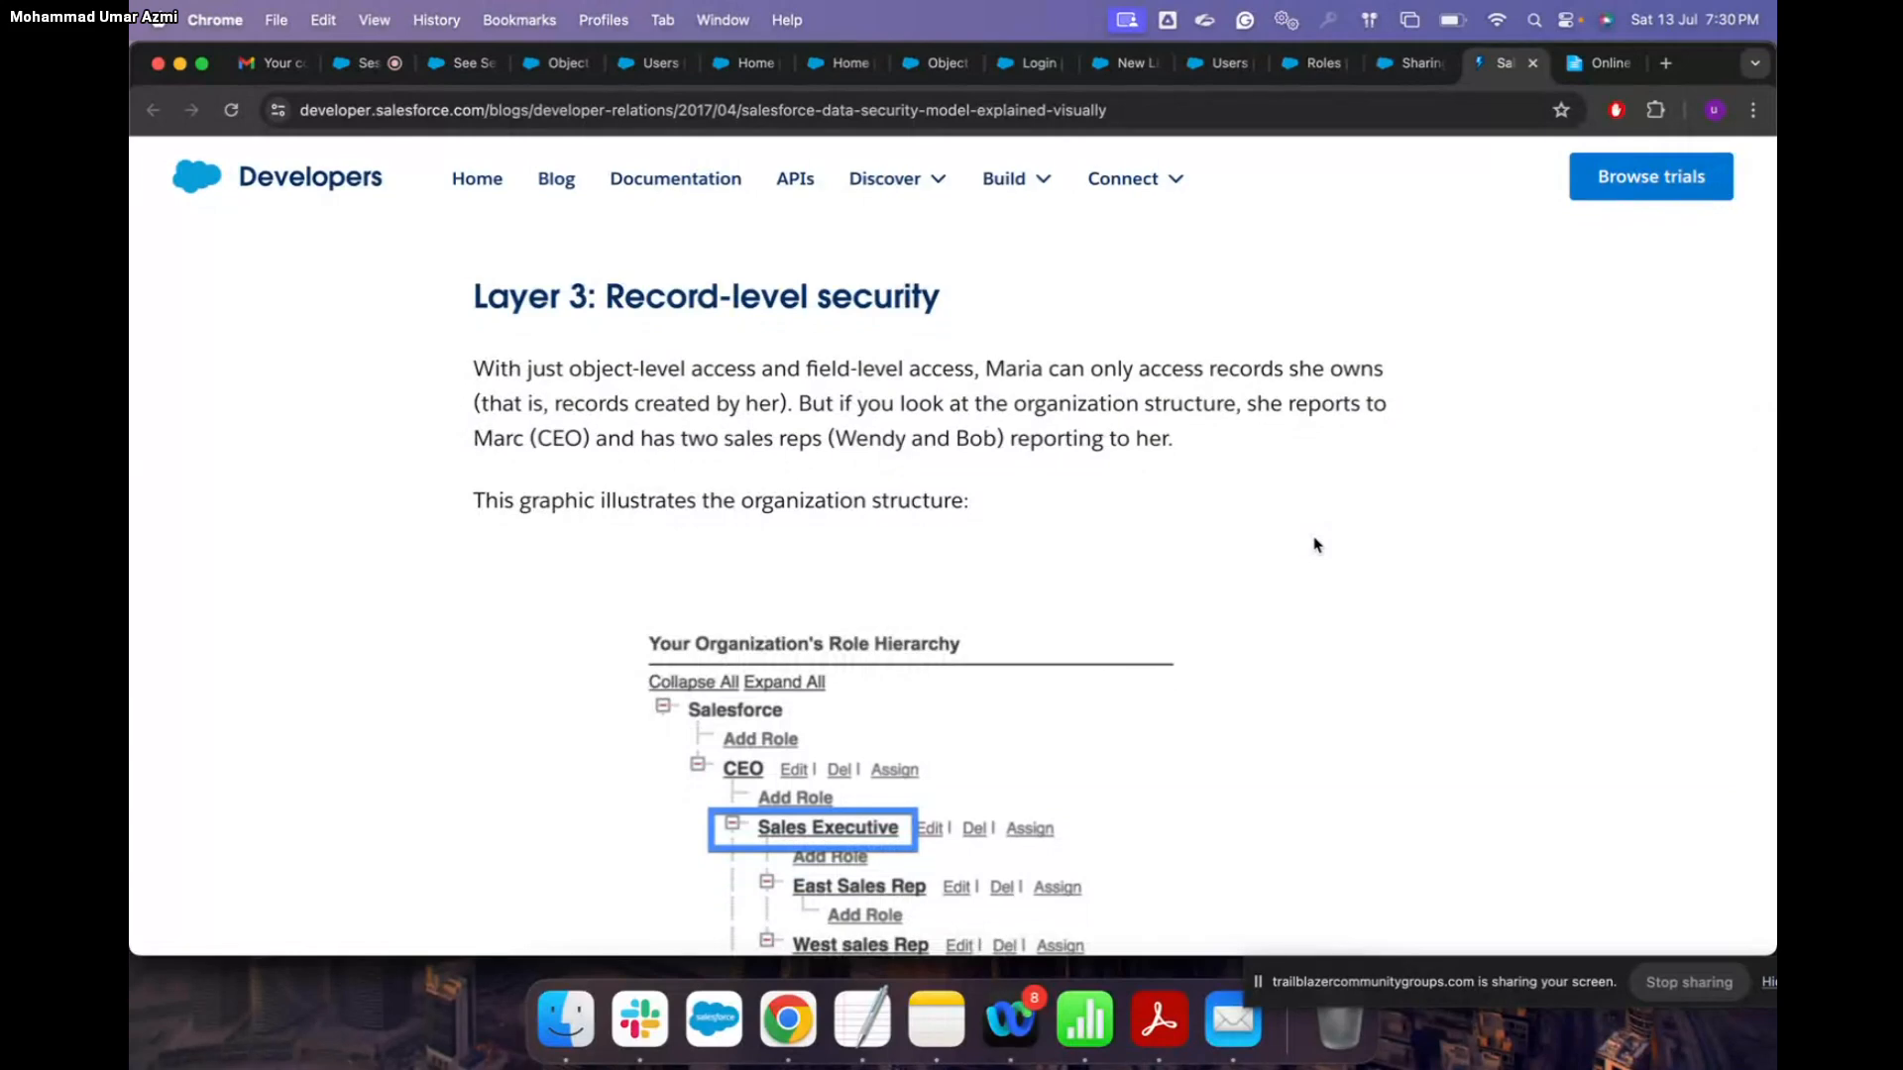
# Step: Bring the Help window forward and open the Trailhead unit 'Choose the Right Salesforce Security Settings'
pyautogui.hotkey('ctrl', 'Up')
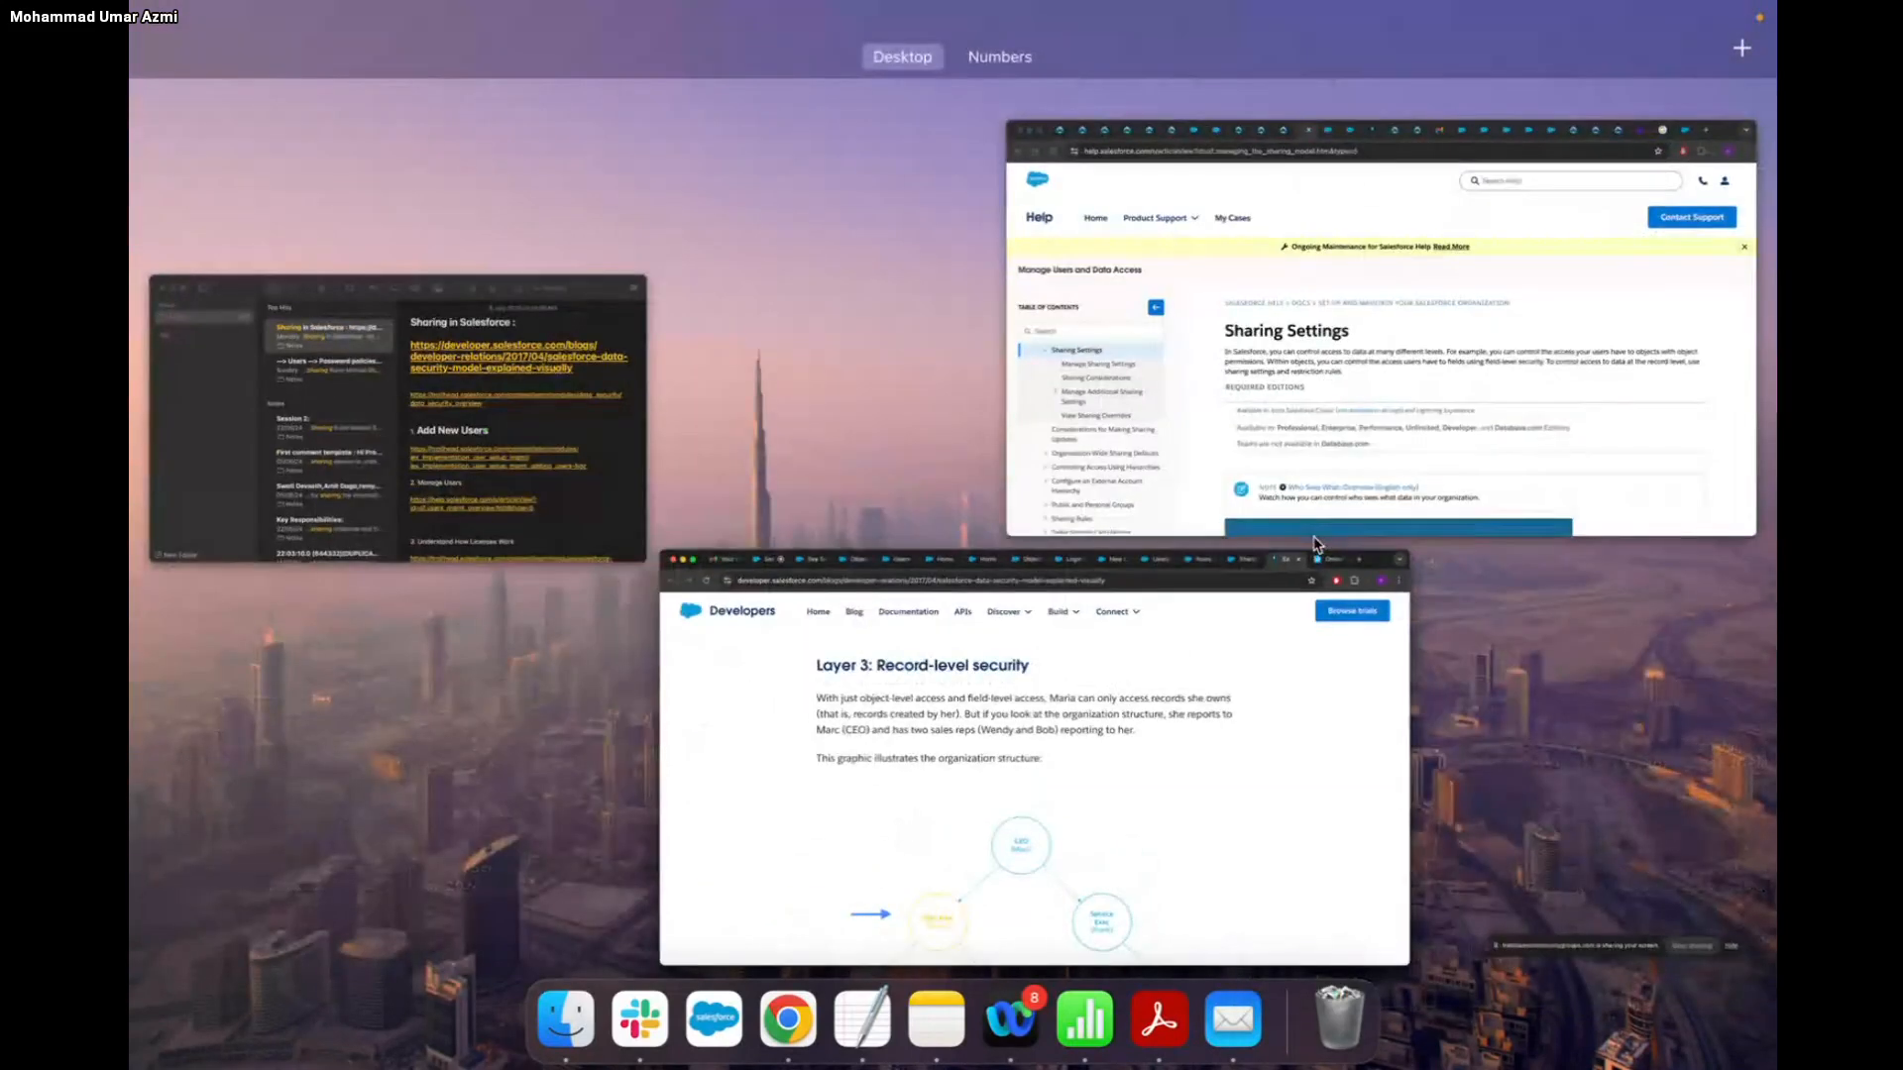
pyautogui.click(1257, 424)
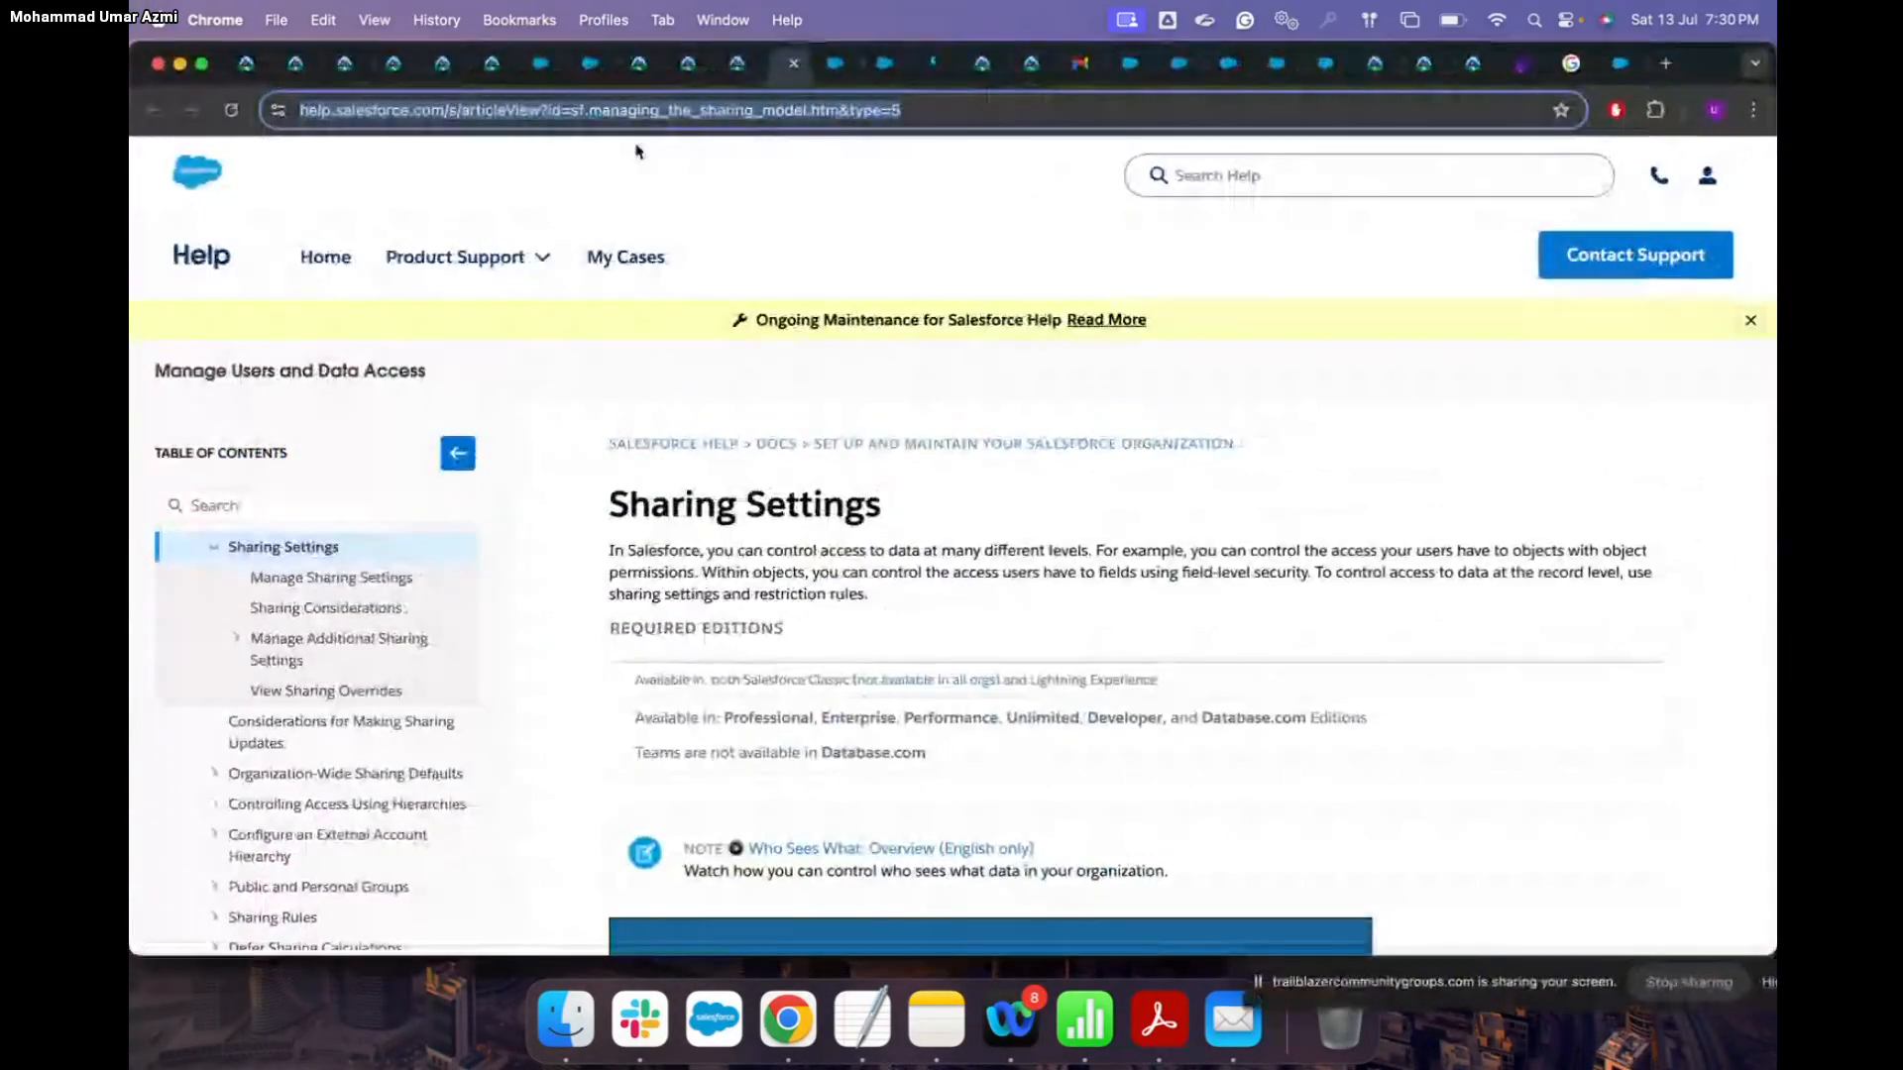
pyautogui.click(297, 66)
pyautogui.click(345, 63)
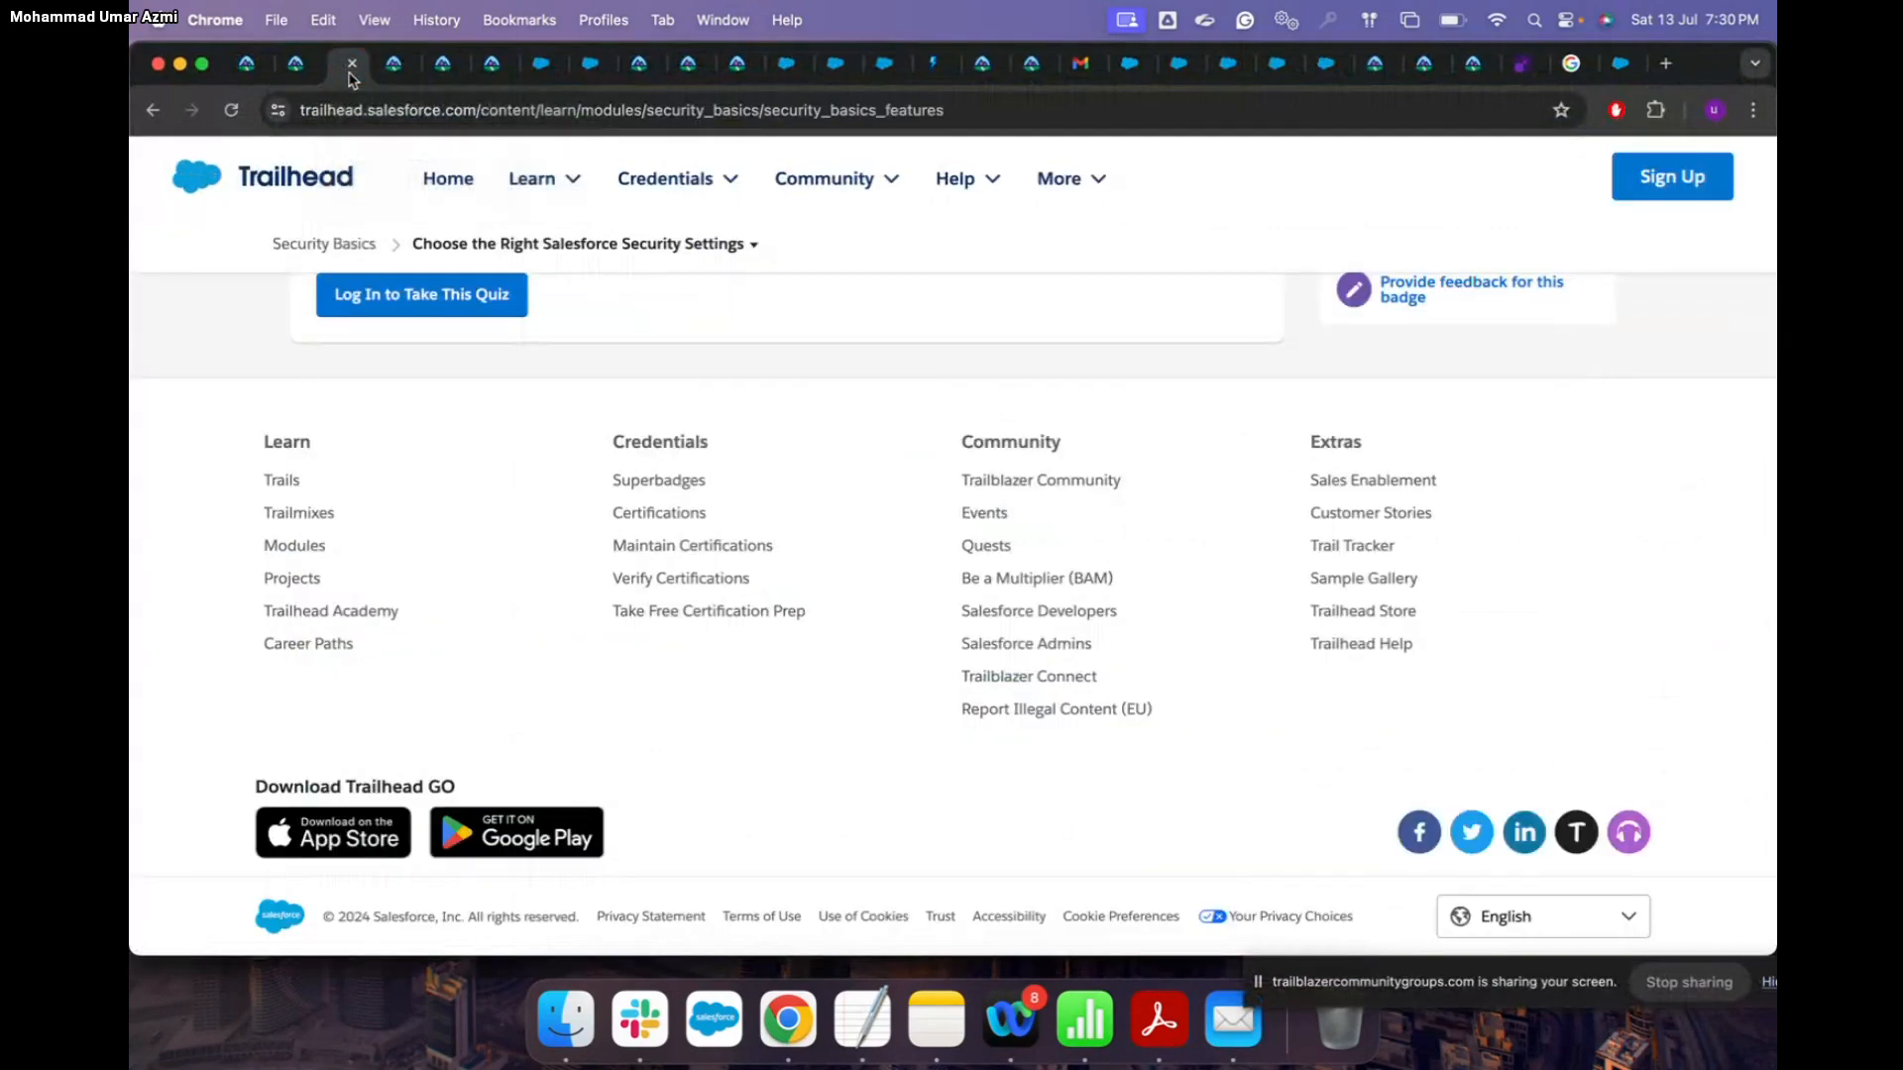
# Step: Scroll through the 'Choose the Right Salesforce Security Settings' Trailhead unit
pyautogui.scroll(10, 606, 417)
pyautogui.scroll(15, 607, 417)
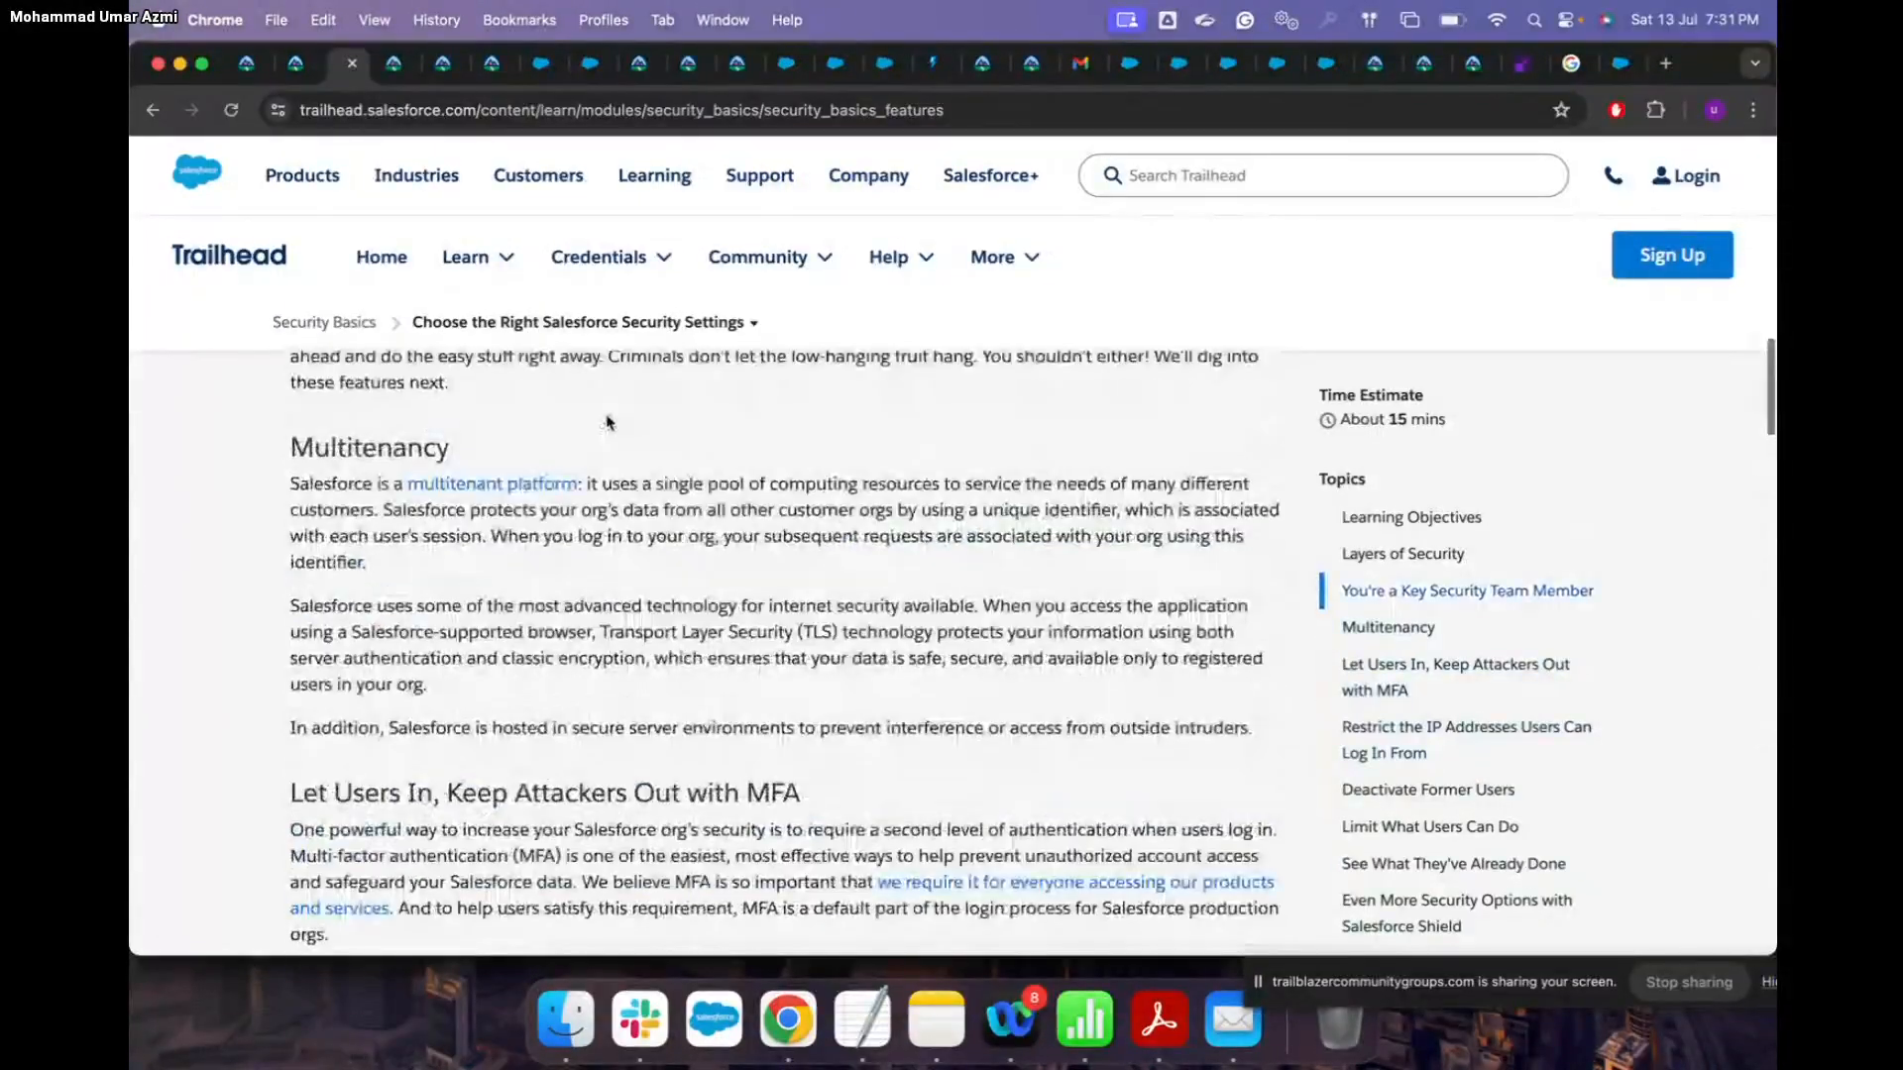
pyautogui.scroll(-6, 608, 424)
pyautogui.scroll(-10, 608, 414)
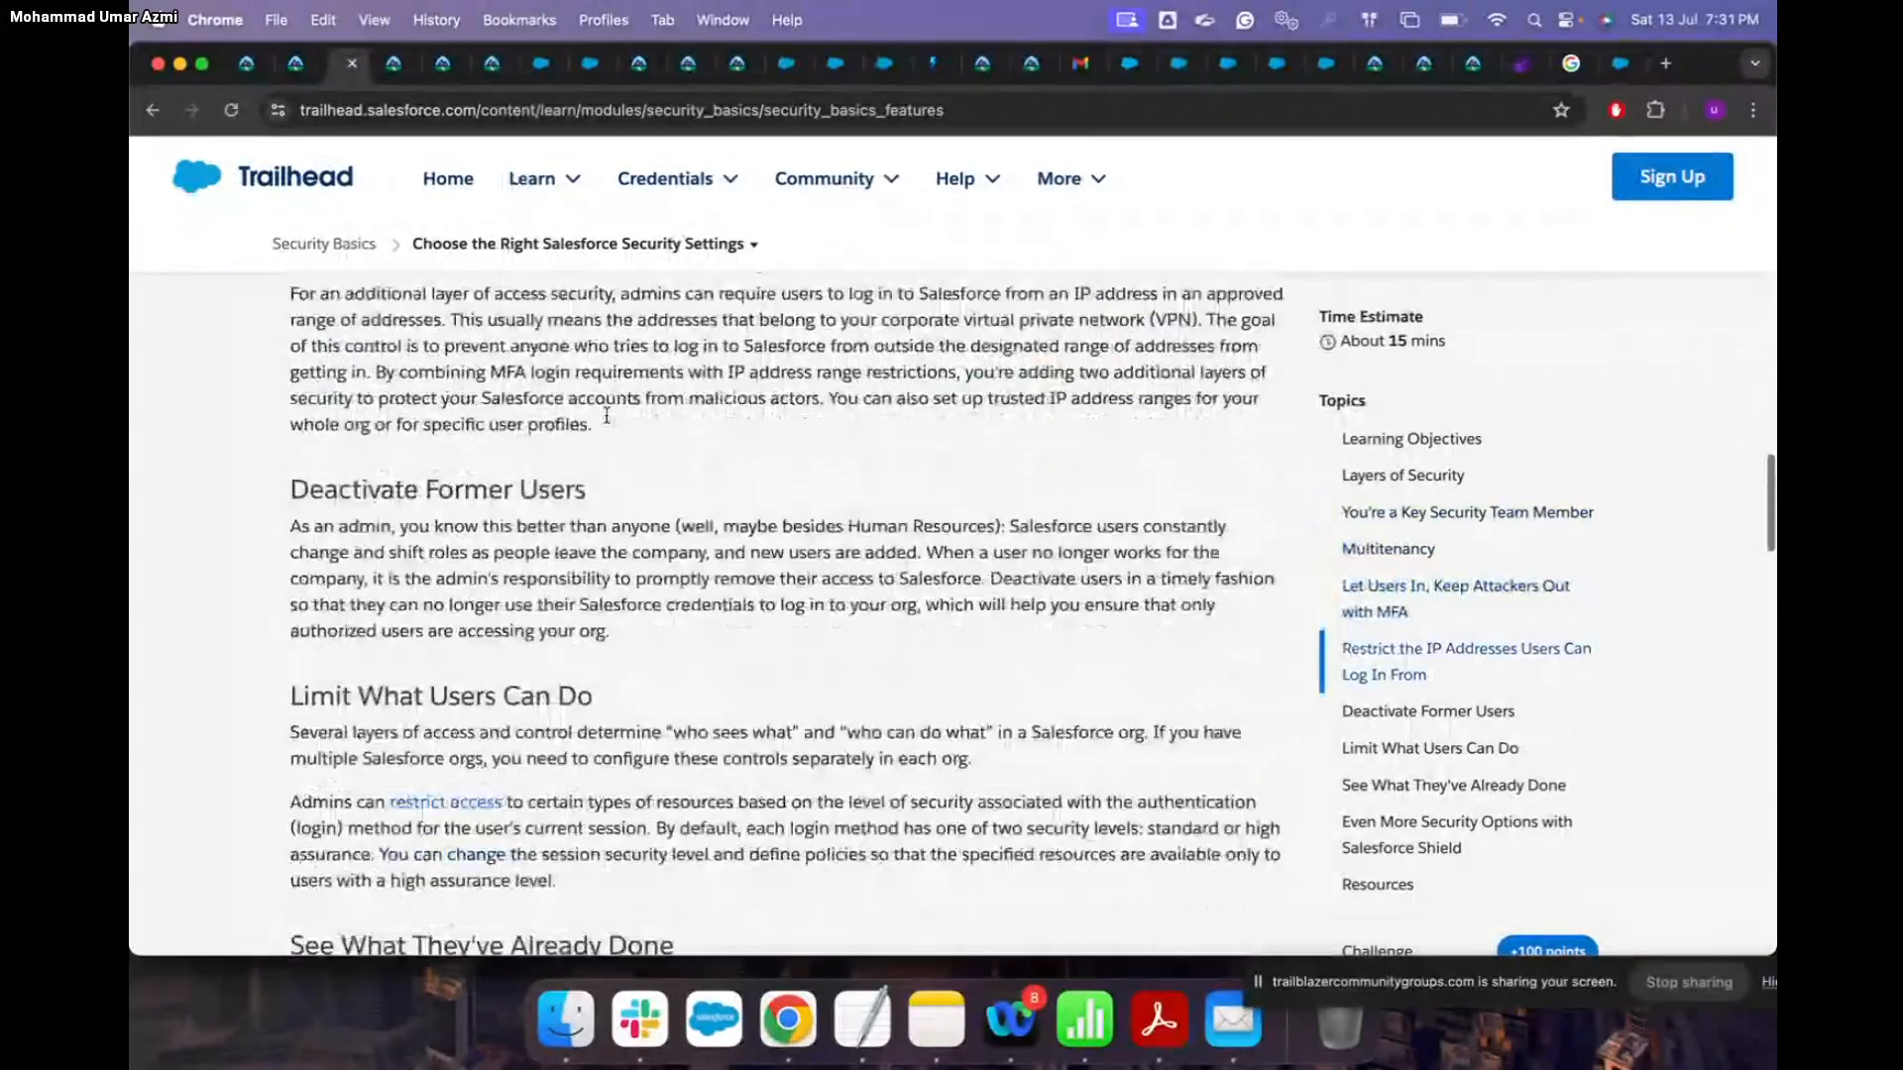
pyautogui.scroll(-10, 607, 414)
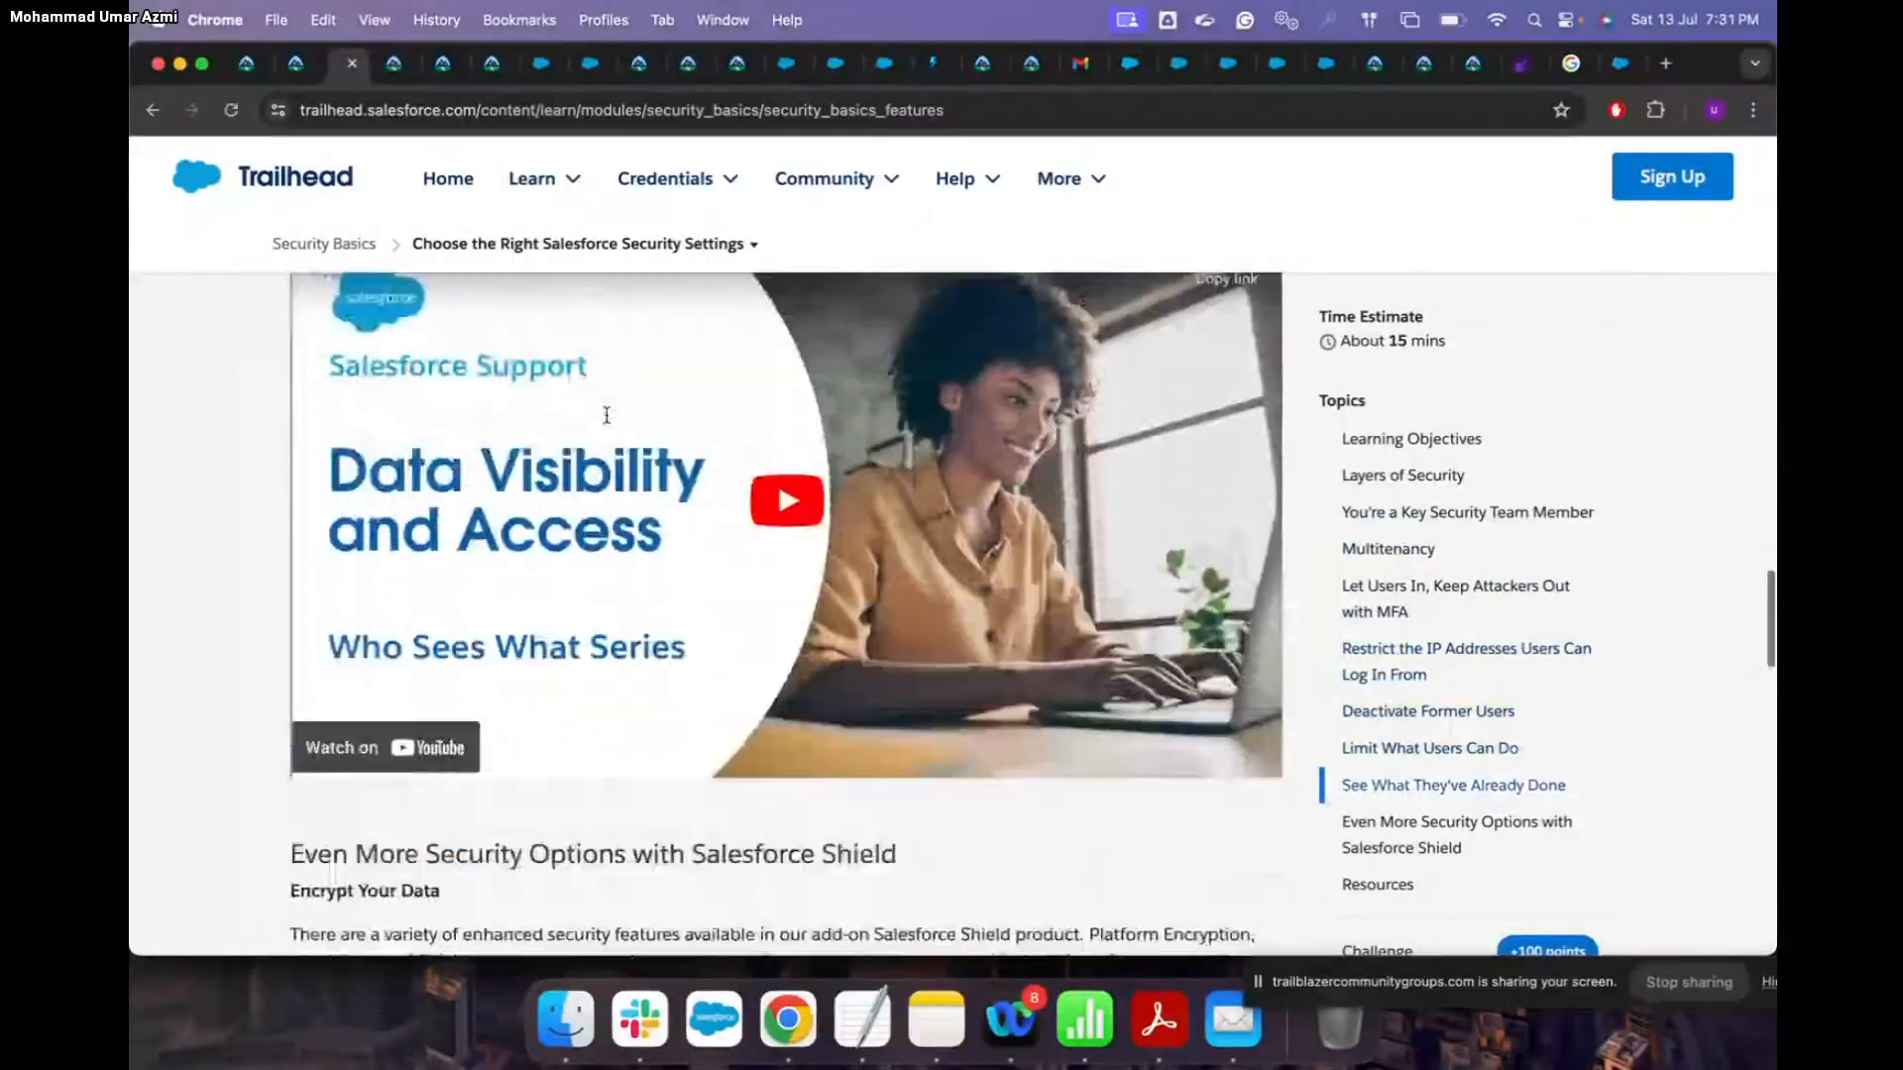
pyautogui.scroll(-2, 607, 424)
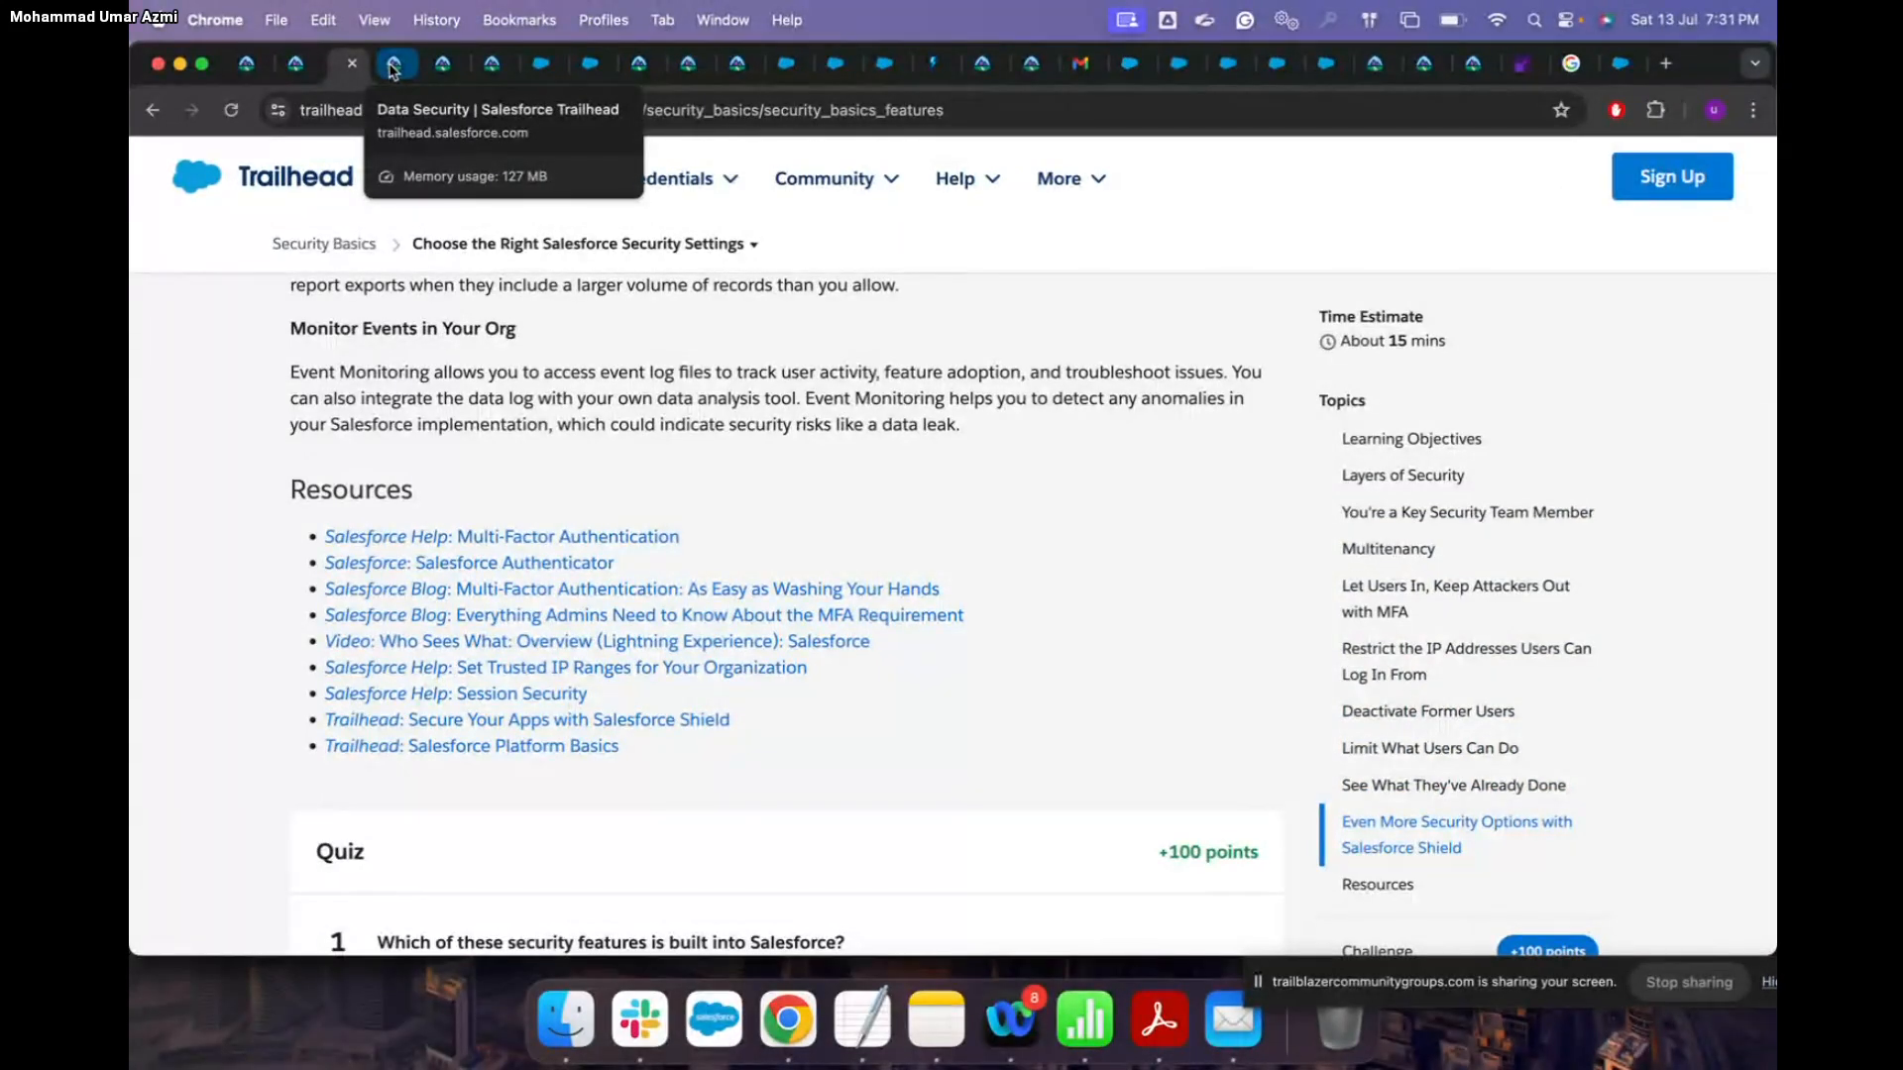
# Step: Open the Data Security module's 'Overview of Data Security' unit at Levels of Data Access, then show all windows
pyautogui.click(394, 66)
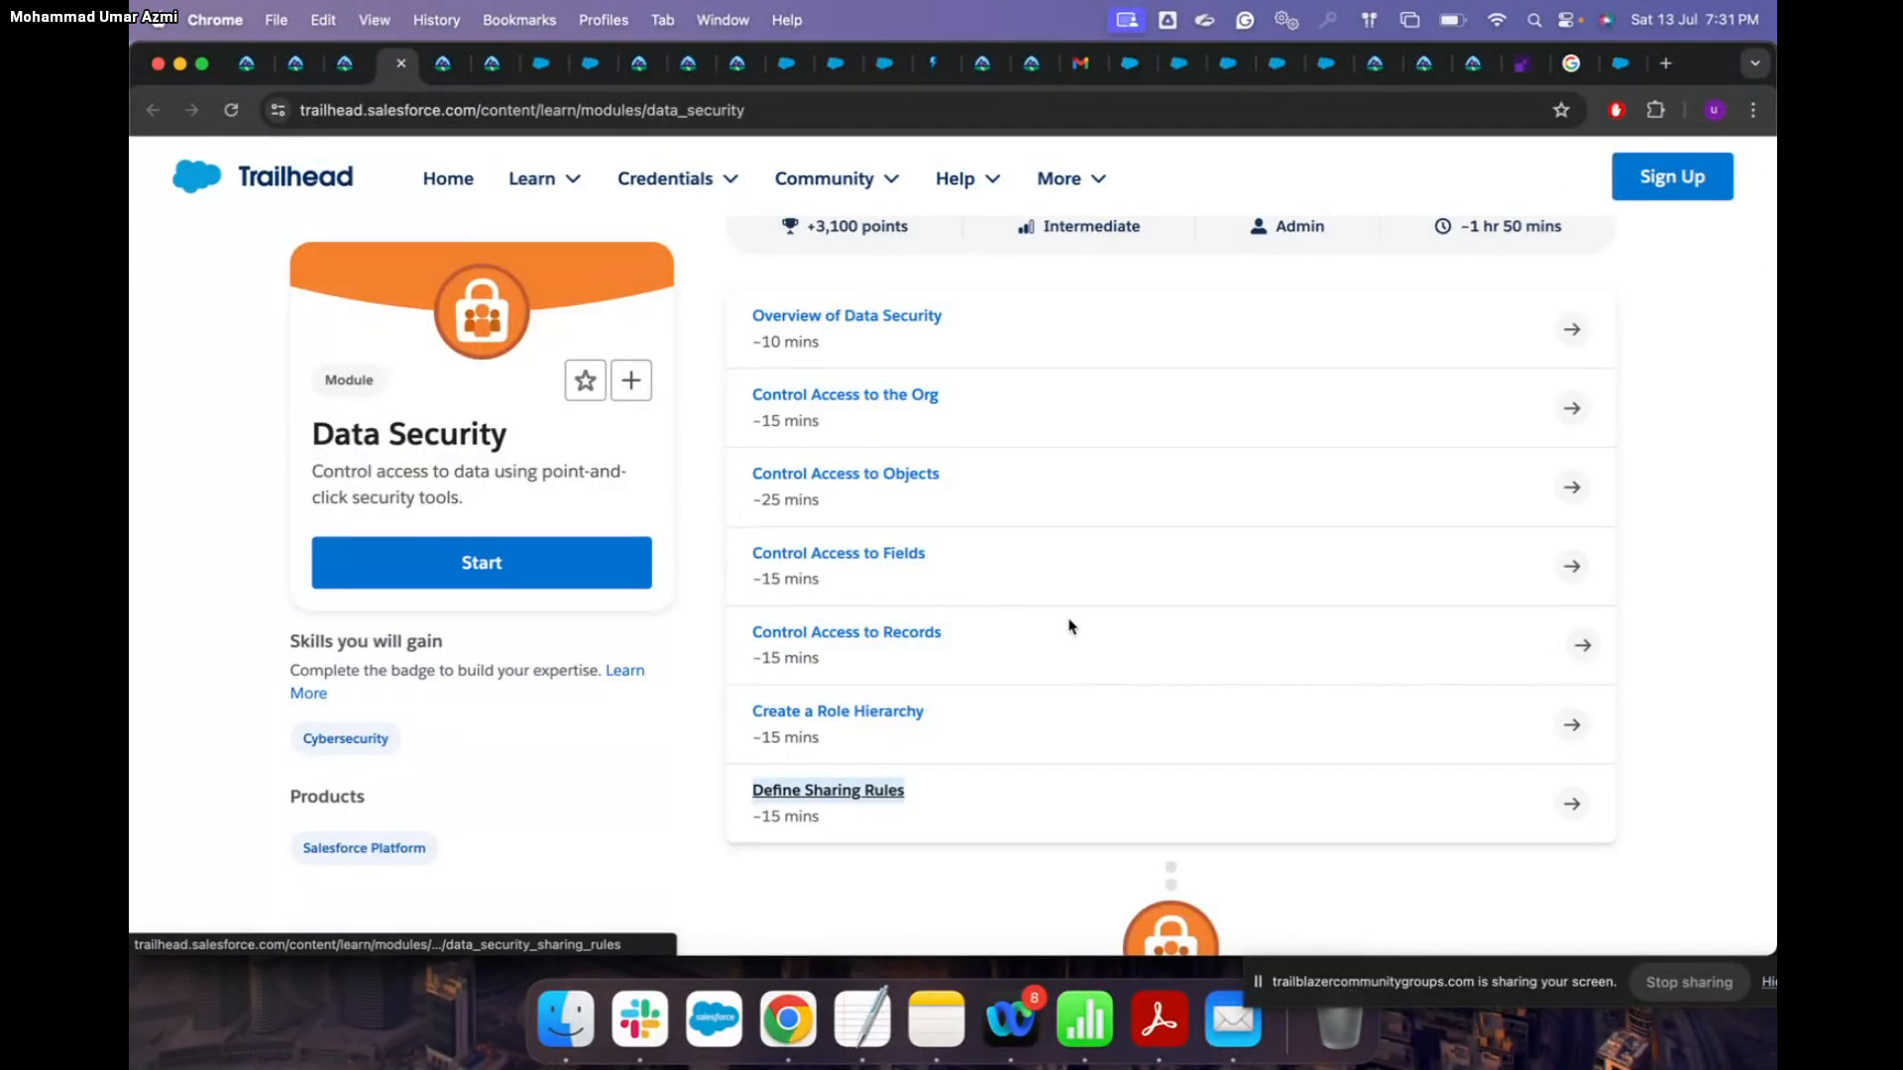
pyautogui.click(846, 315)
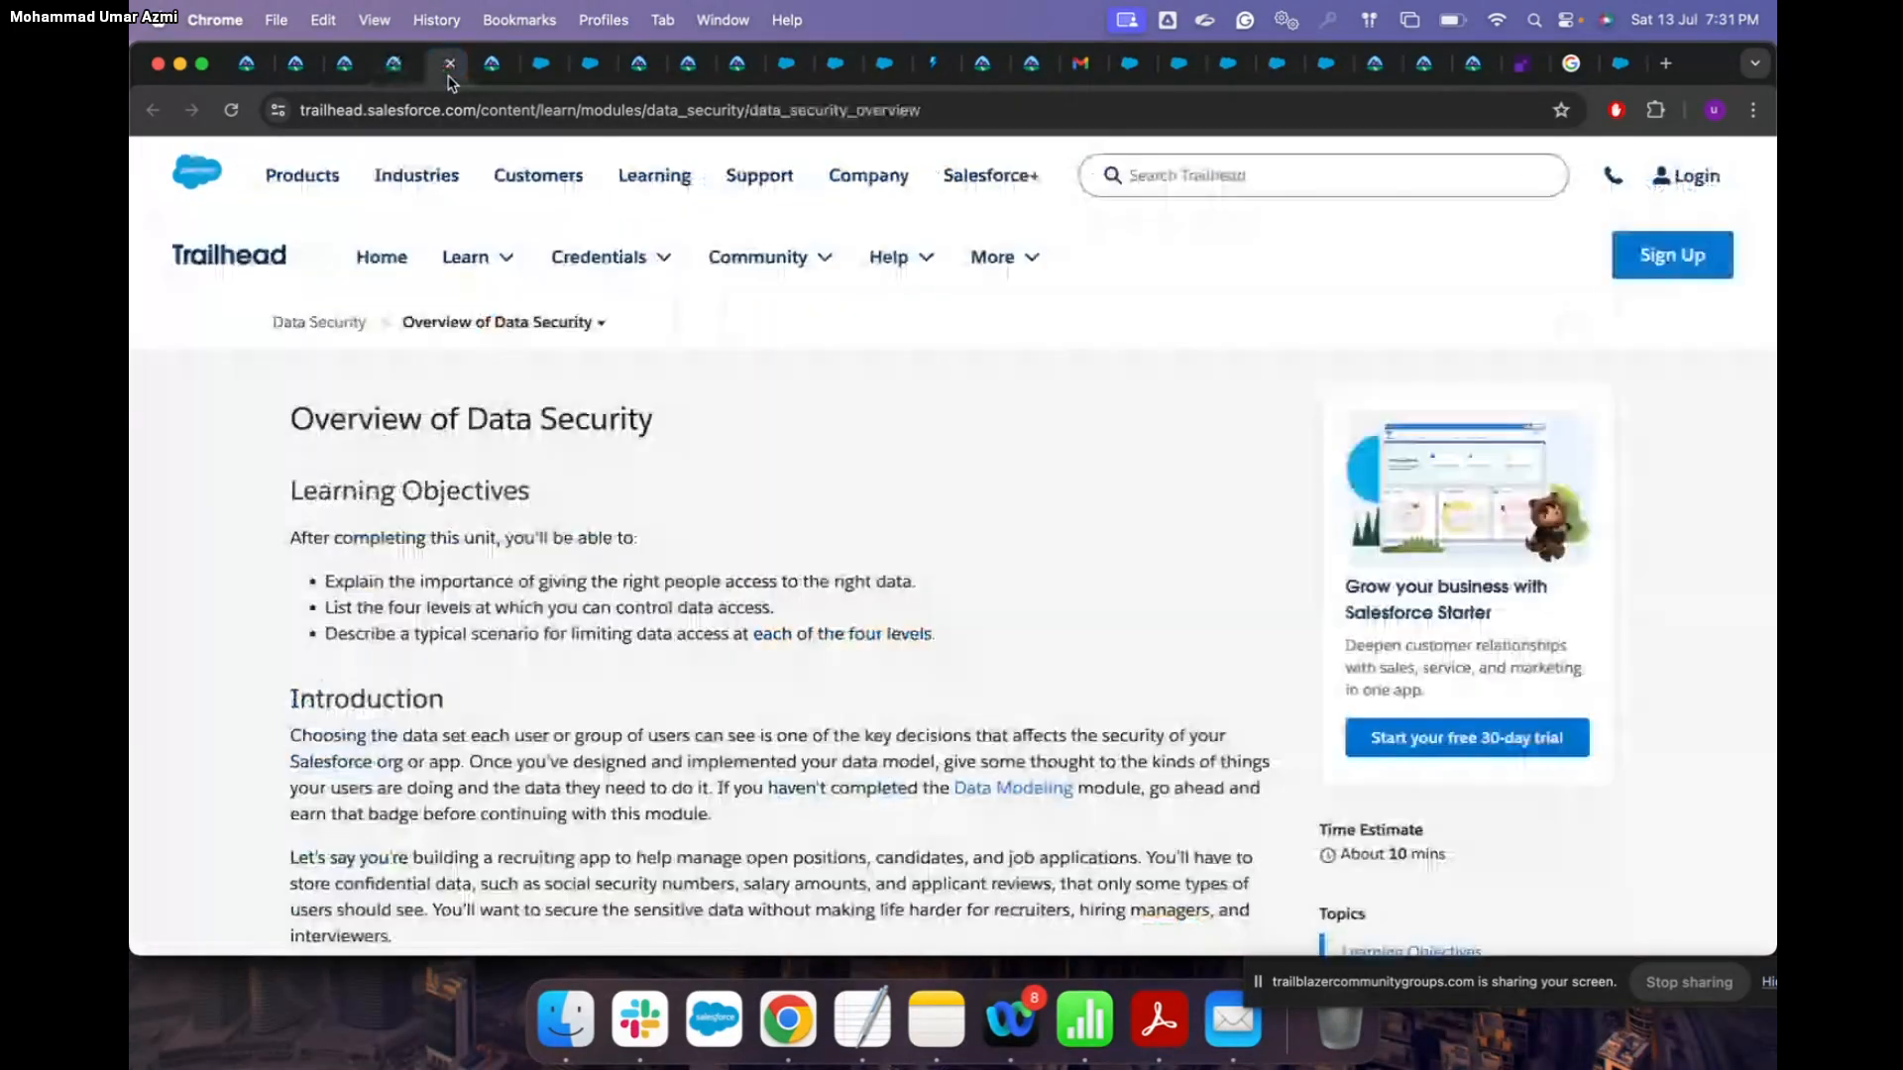
pyautogui.scroll(-10, 820, 611)
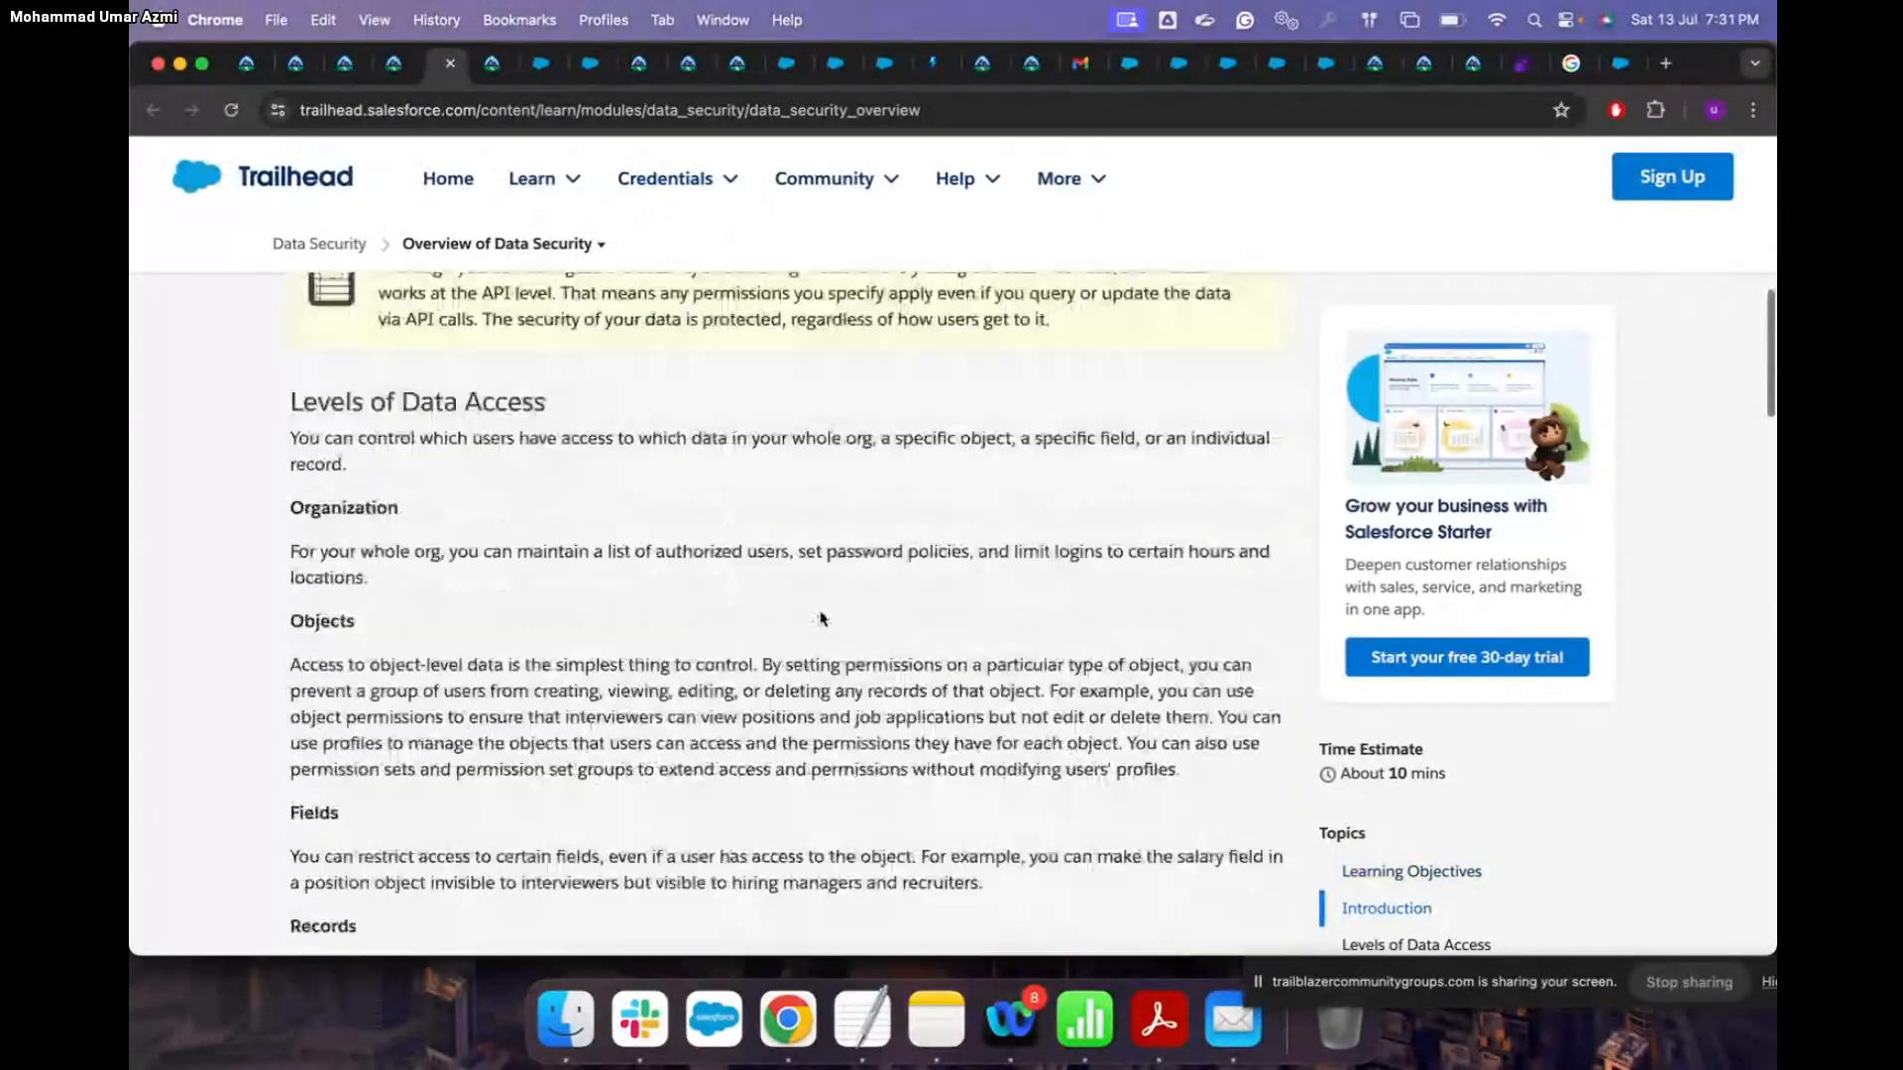
pyautogui.scroll(-2, 820, 618)
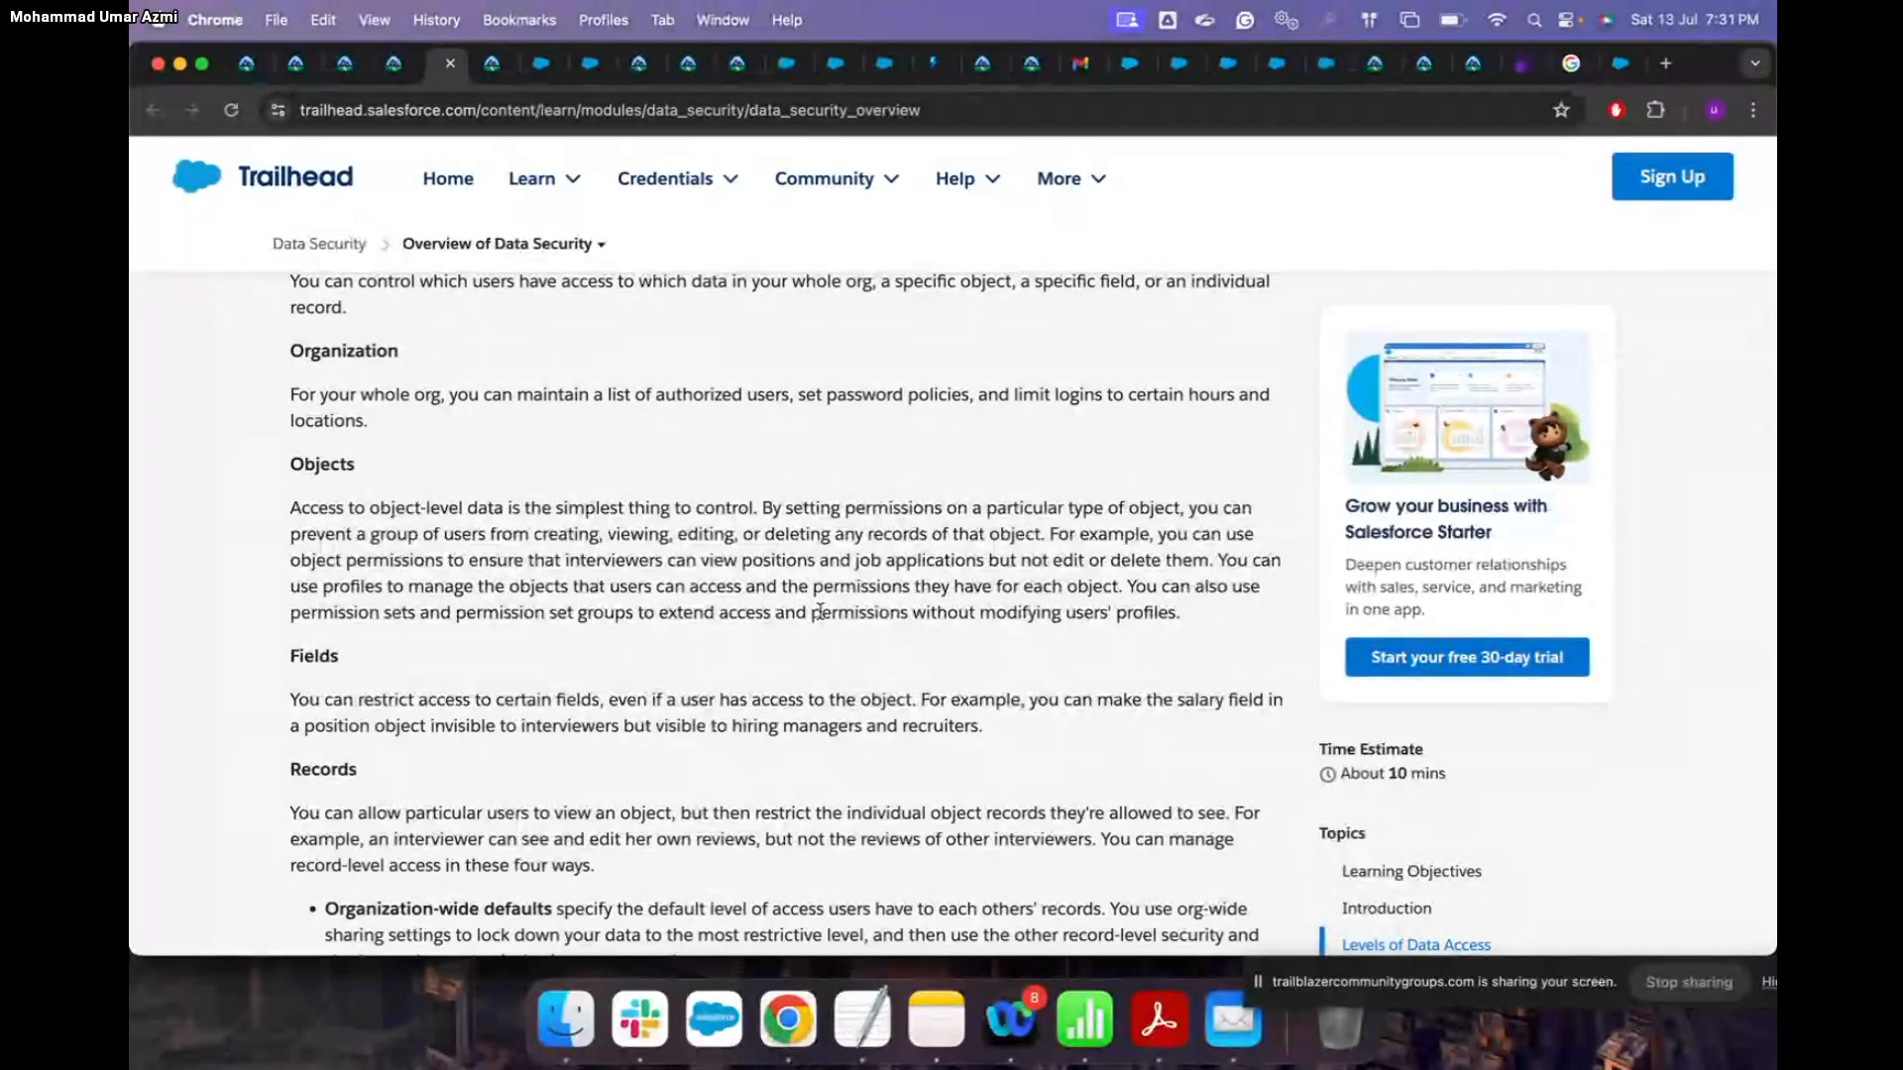
pyautogui.scroll(-4, 820, 612)
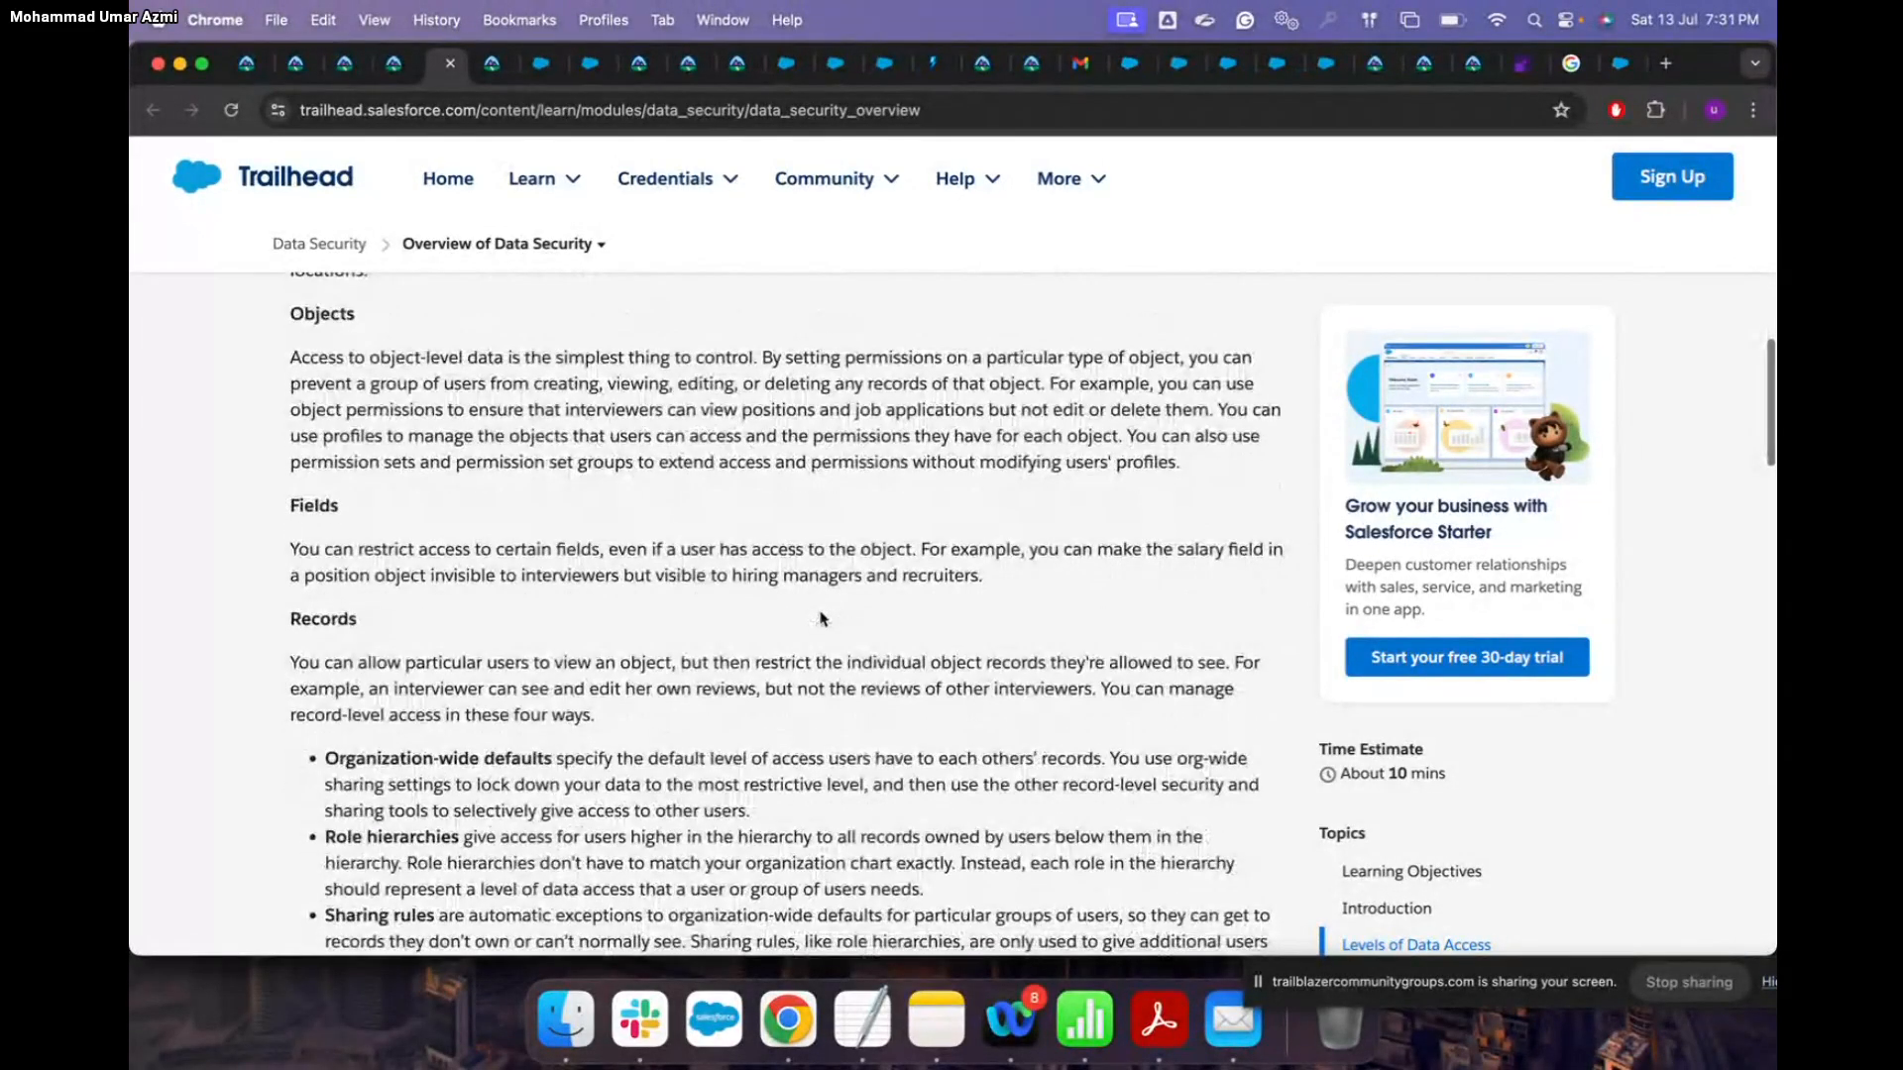
pyautogui.scroll(-4, 821, 618)
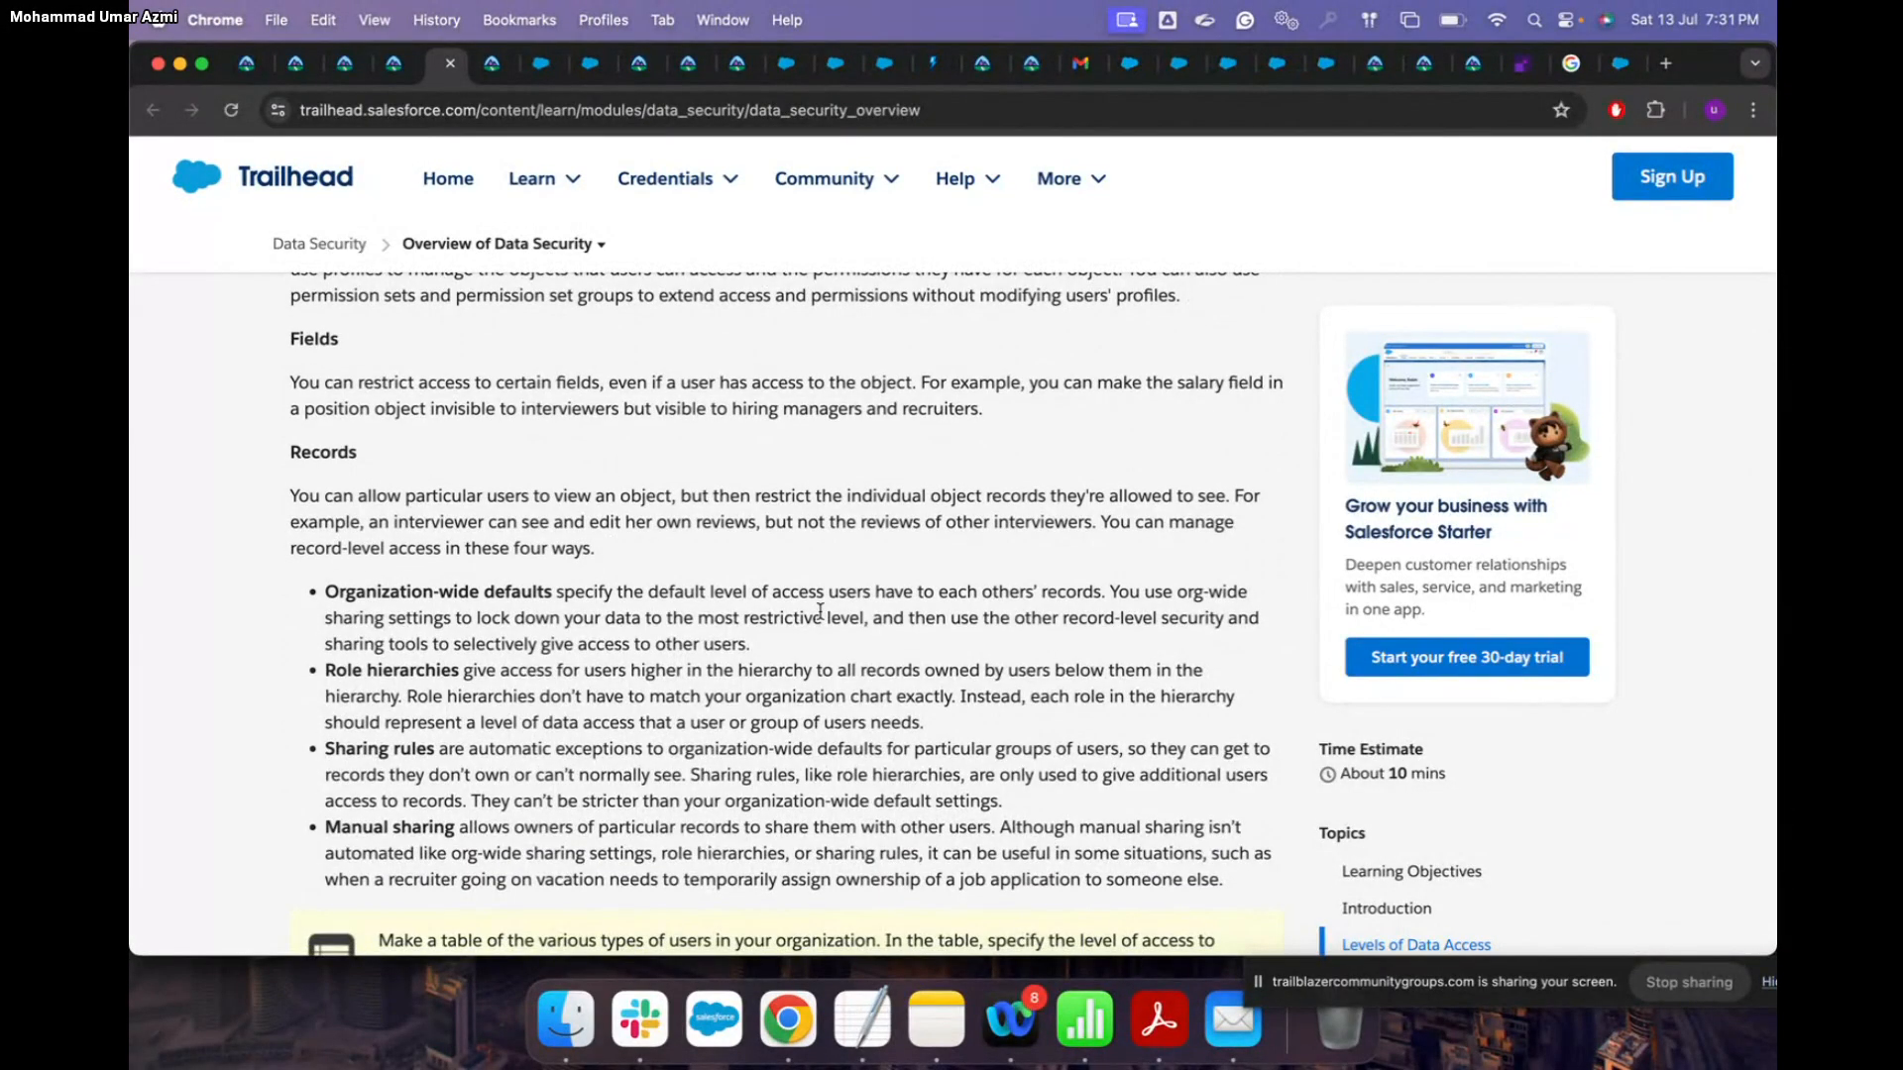
pyautogui.scroll(-2, 821, 612)
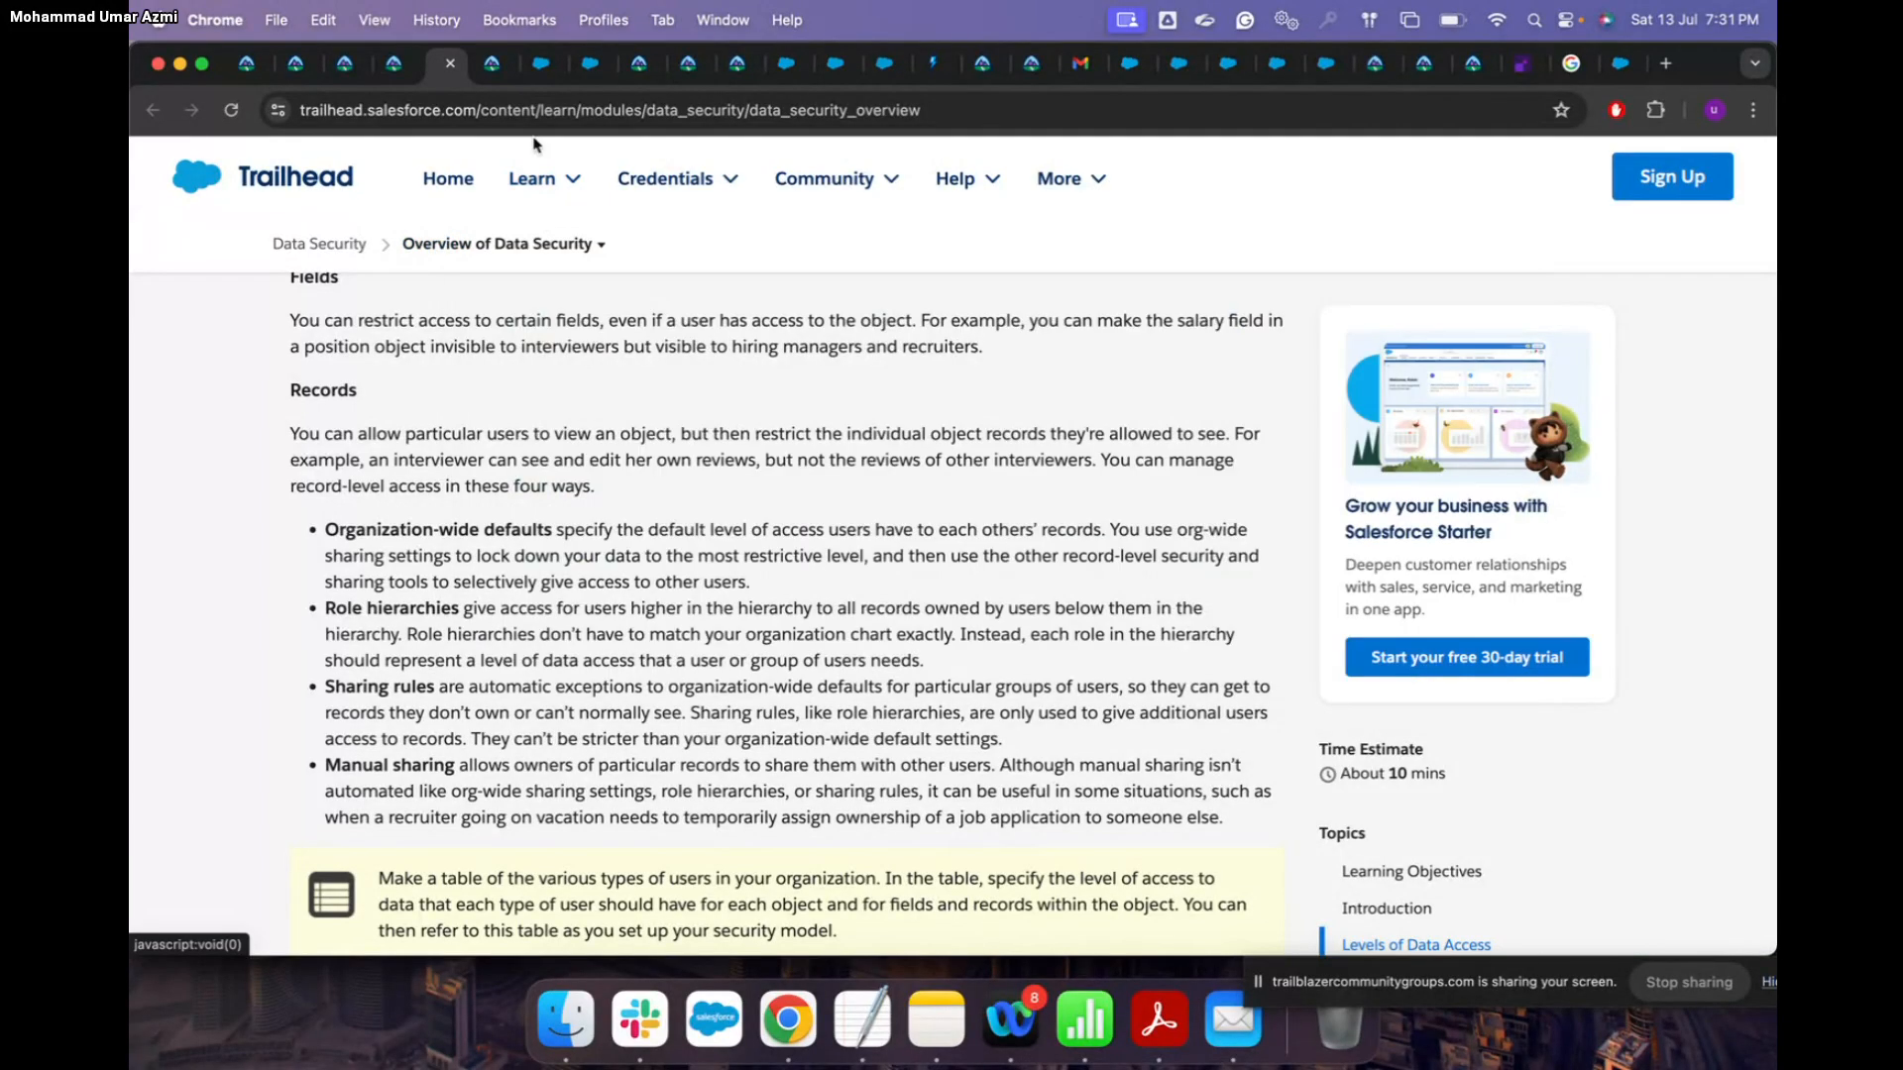
pyautogui.hotkey('ctrl', 'Up')
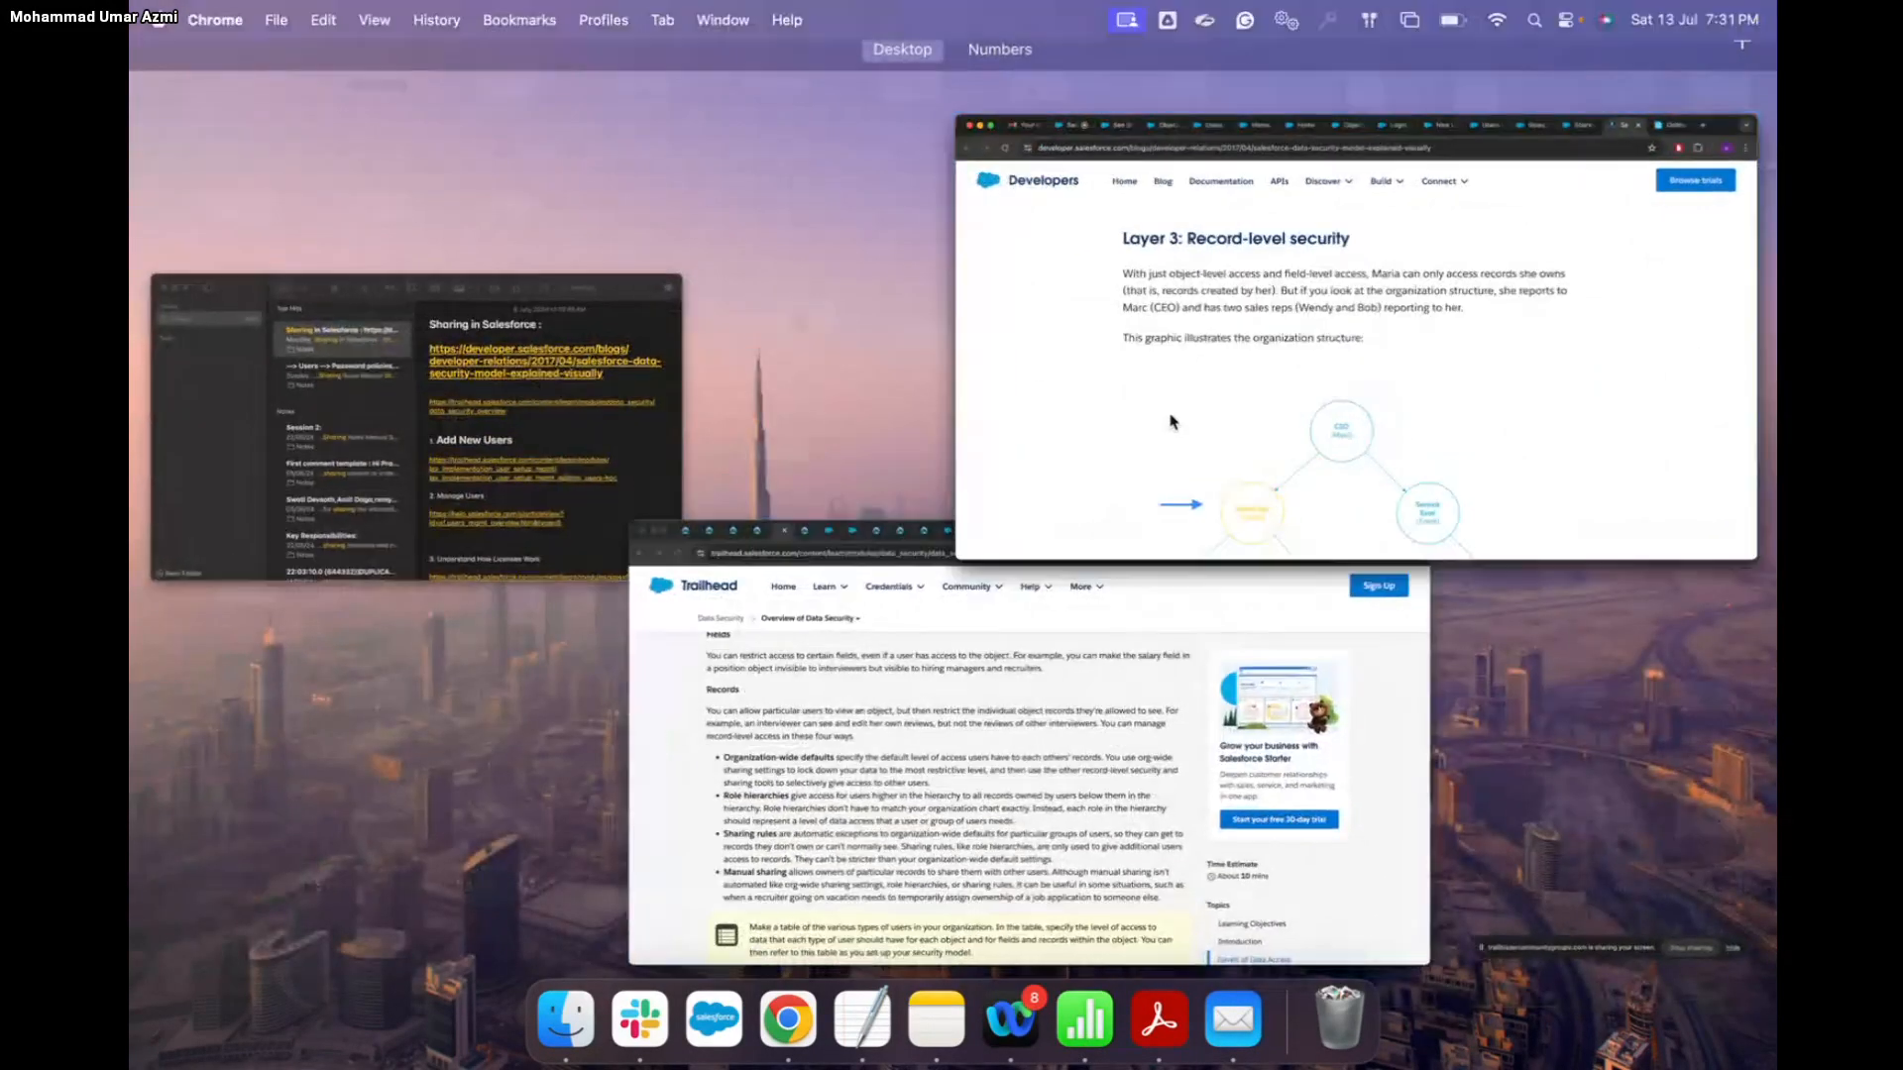
# Step: Bring the developer blog window forward and look through the Setup Home, Users and Object Manager pages
pyautogui.click(1247, 543)
pyautogui.scroll(-10, 1247, 552)
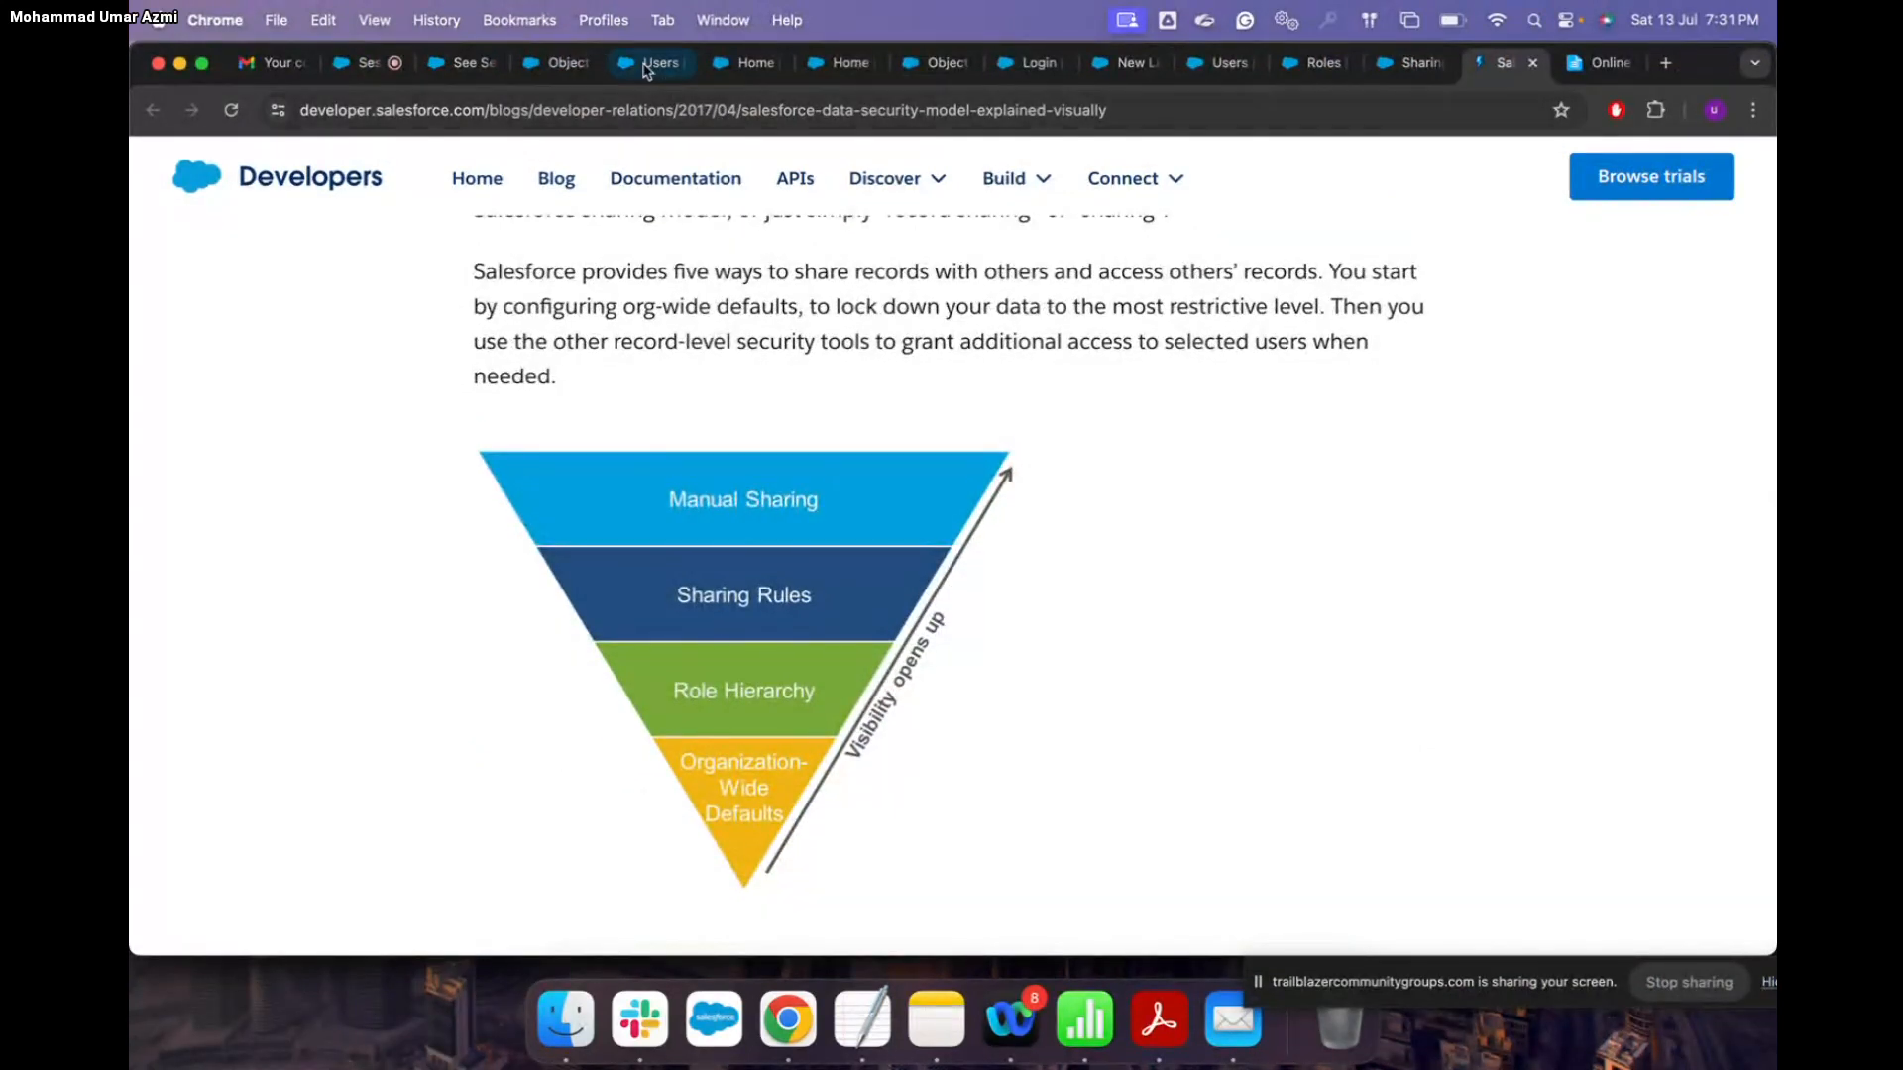
pyautogui.click(712, 67)
pyautogui.click(631, 69)
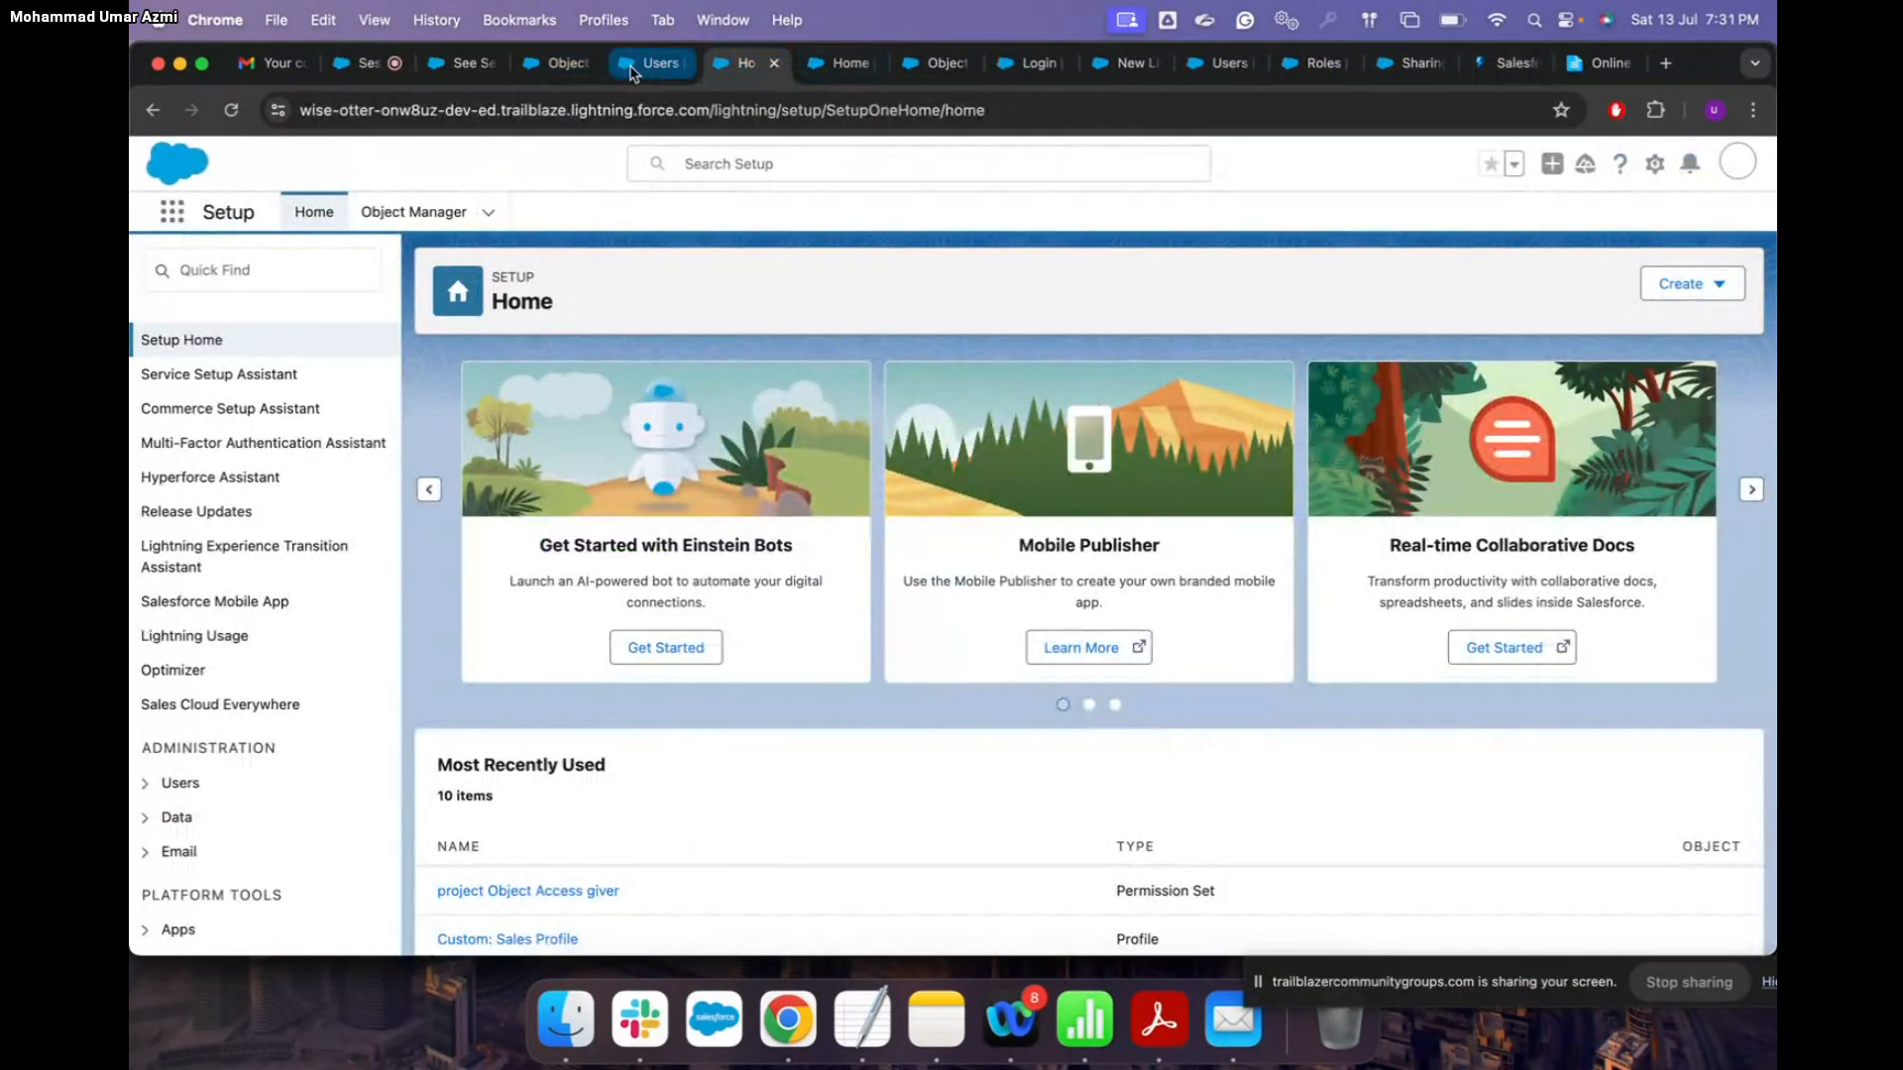
pyautogui.click(561, 66)
pyautogui.click(832, 65)
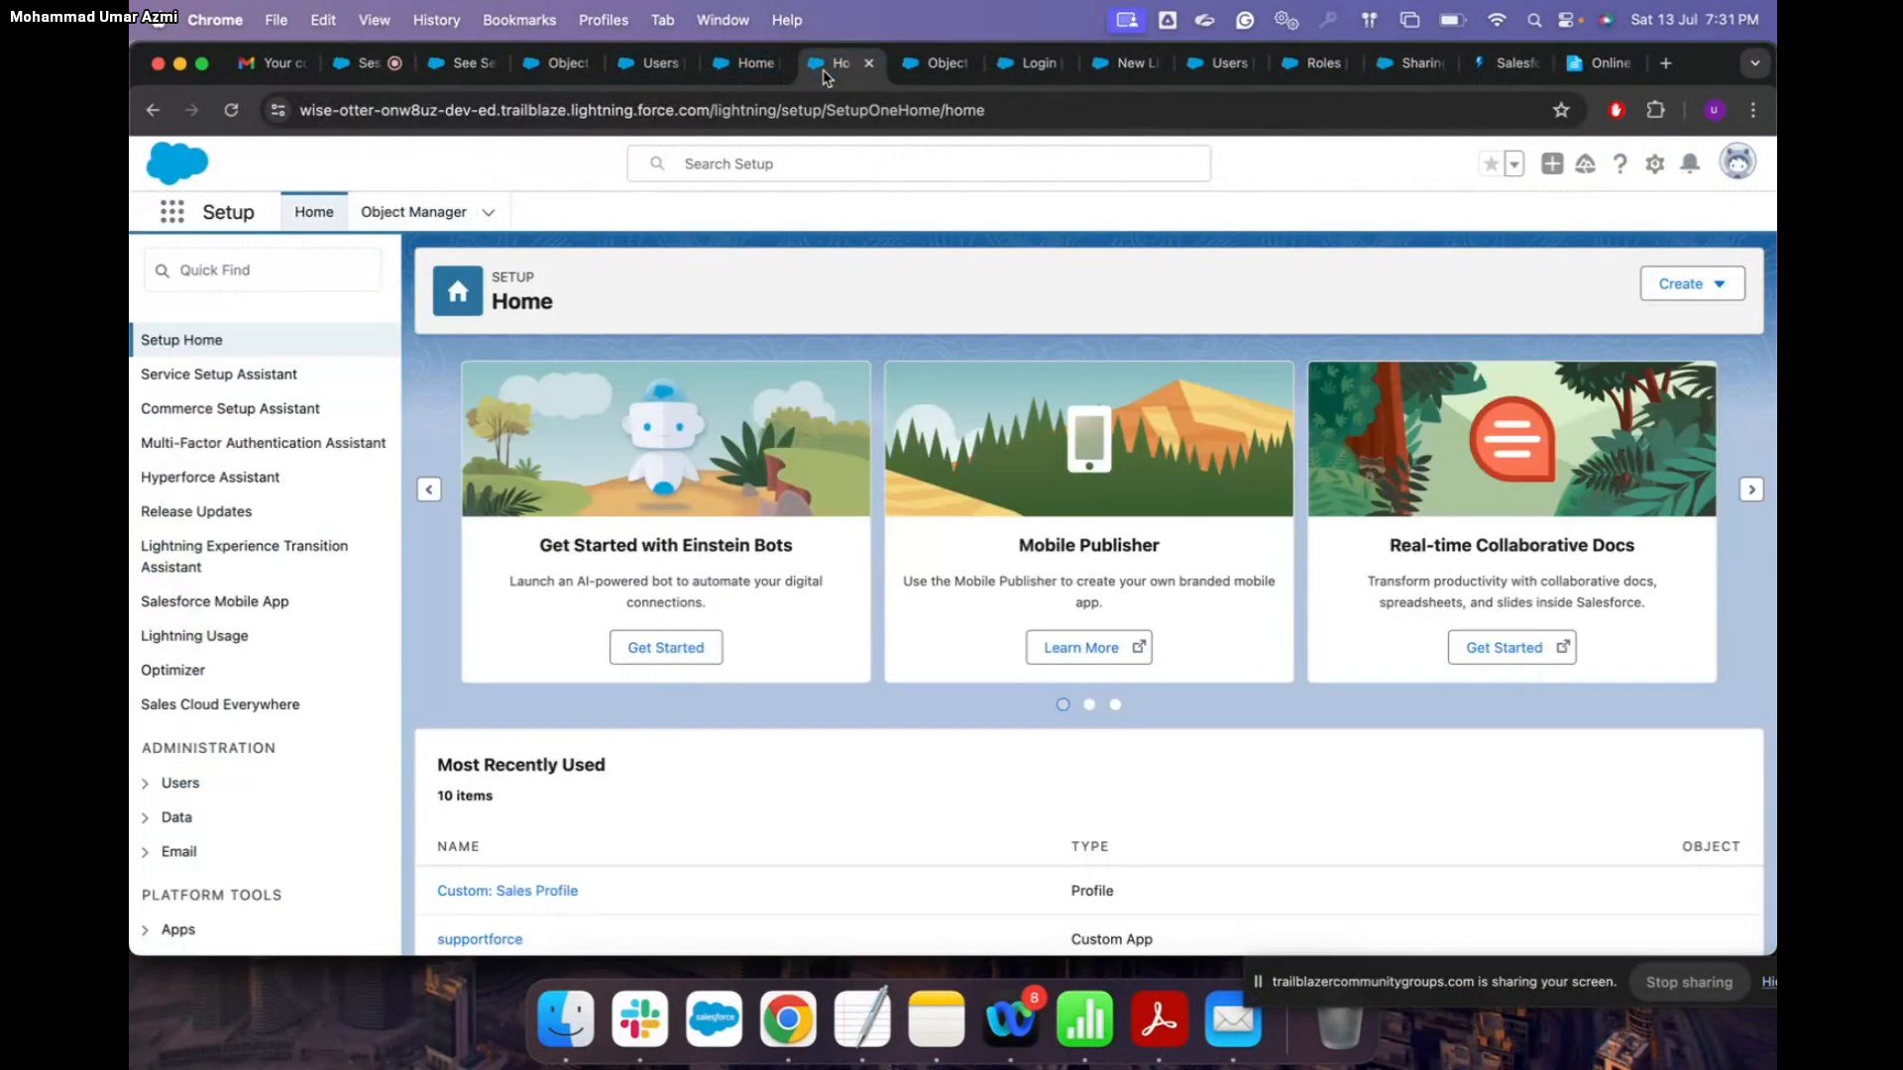
pyautogui.click(937, 66)
pyautogui.click(555, 64)
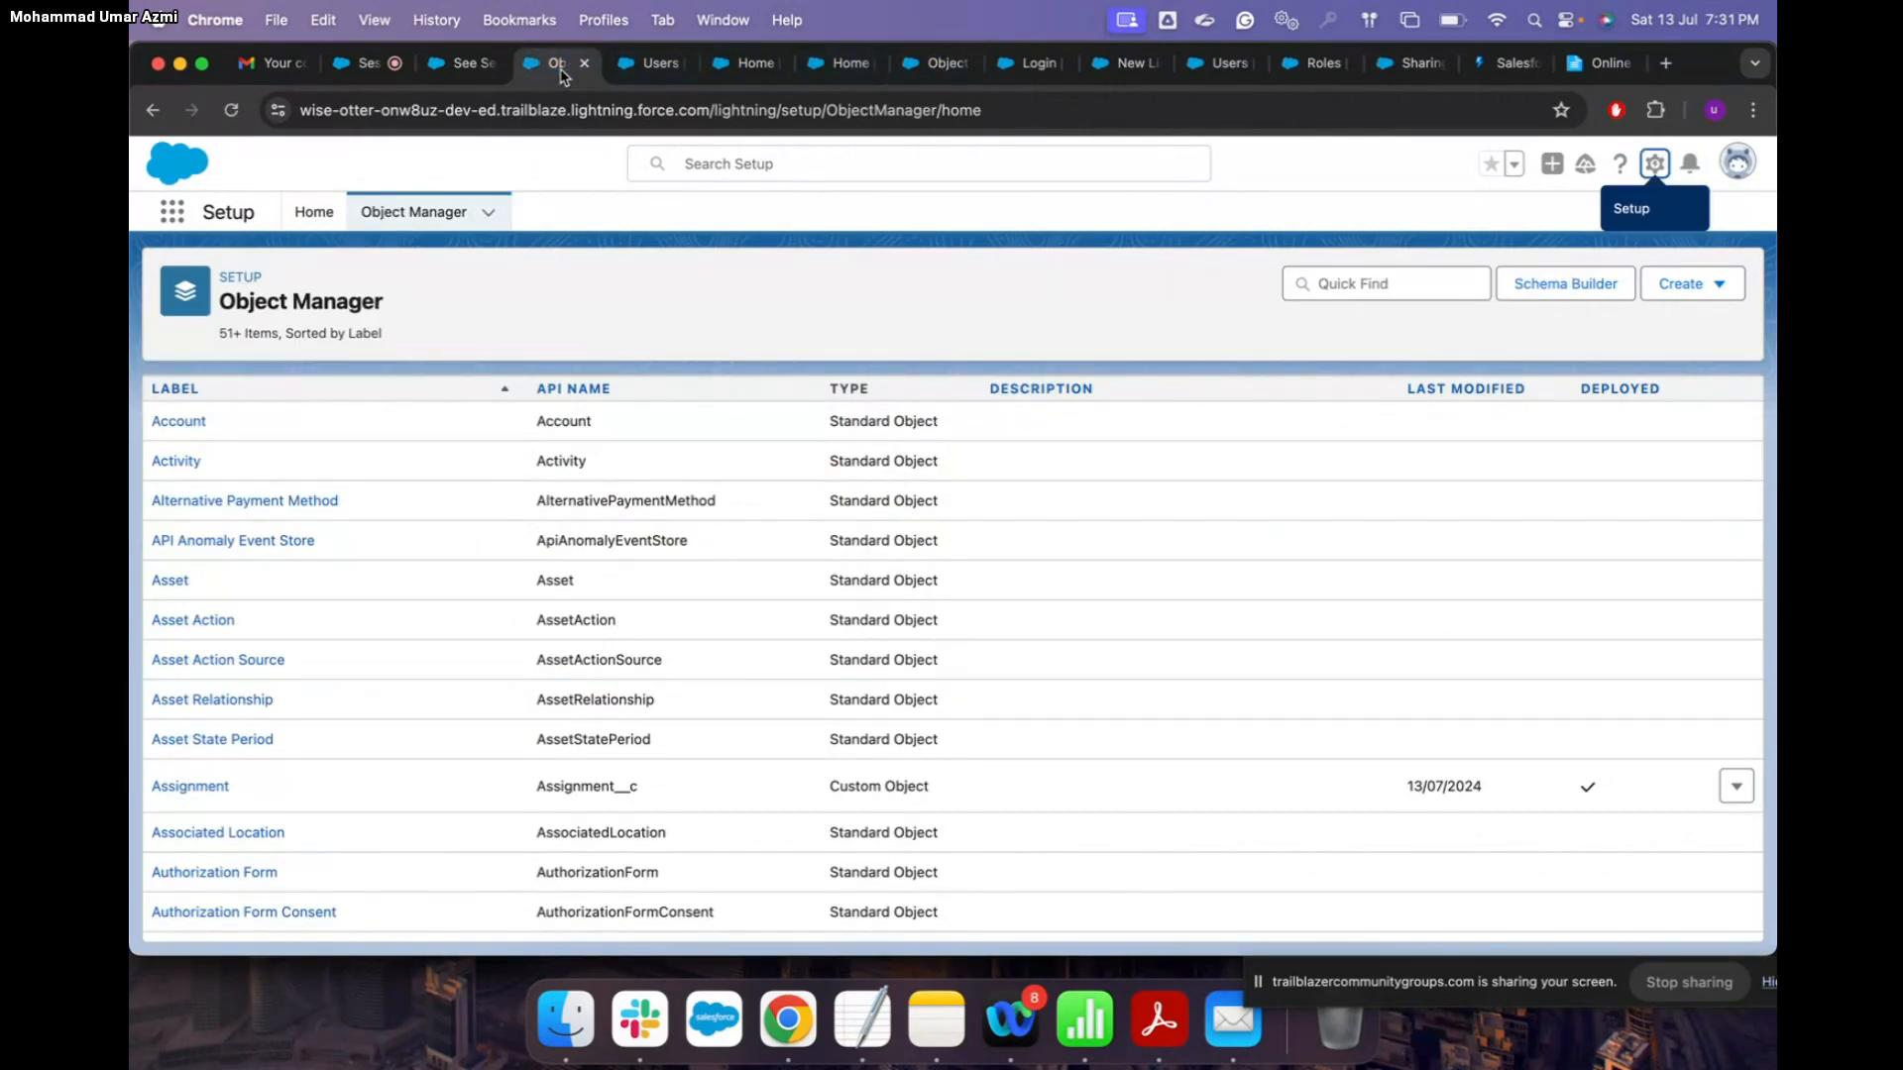
# Step: Open Accounts from the App Launcher by searching 'acc'
pyautogui.click(172, 218)
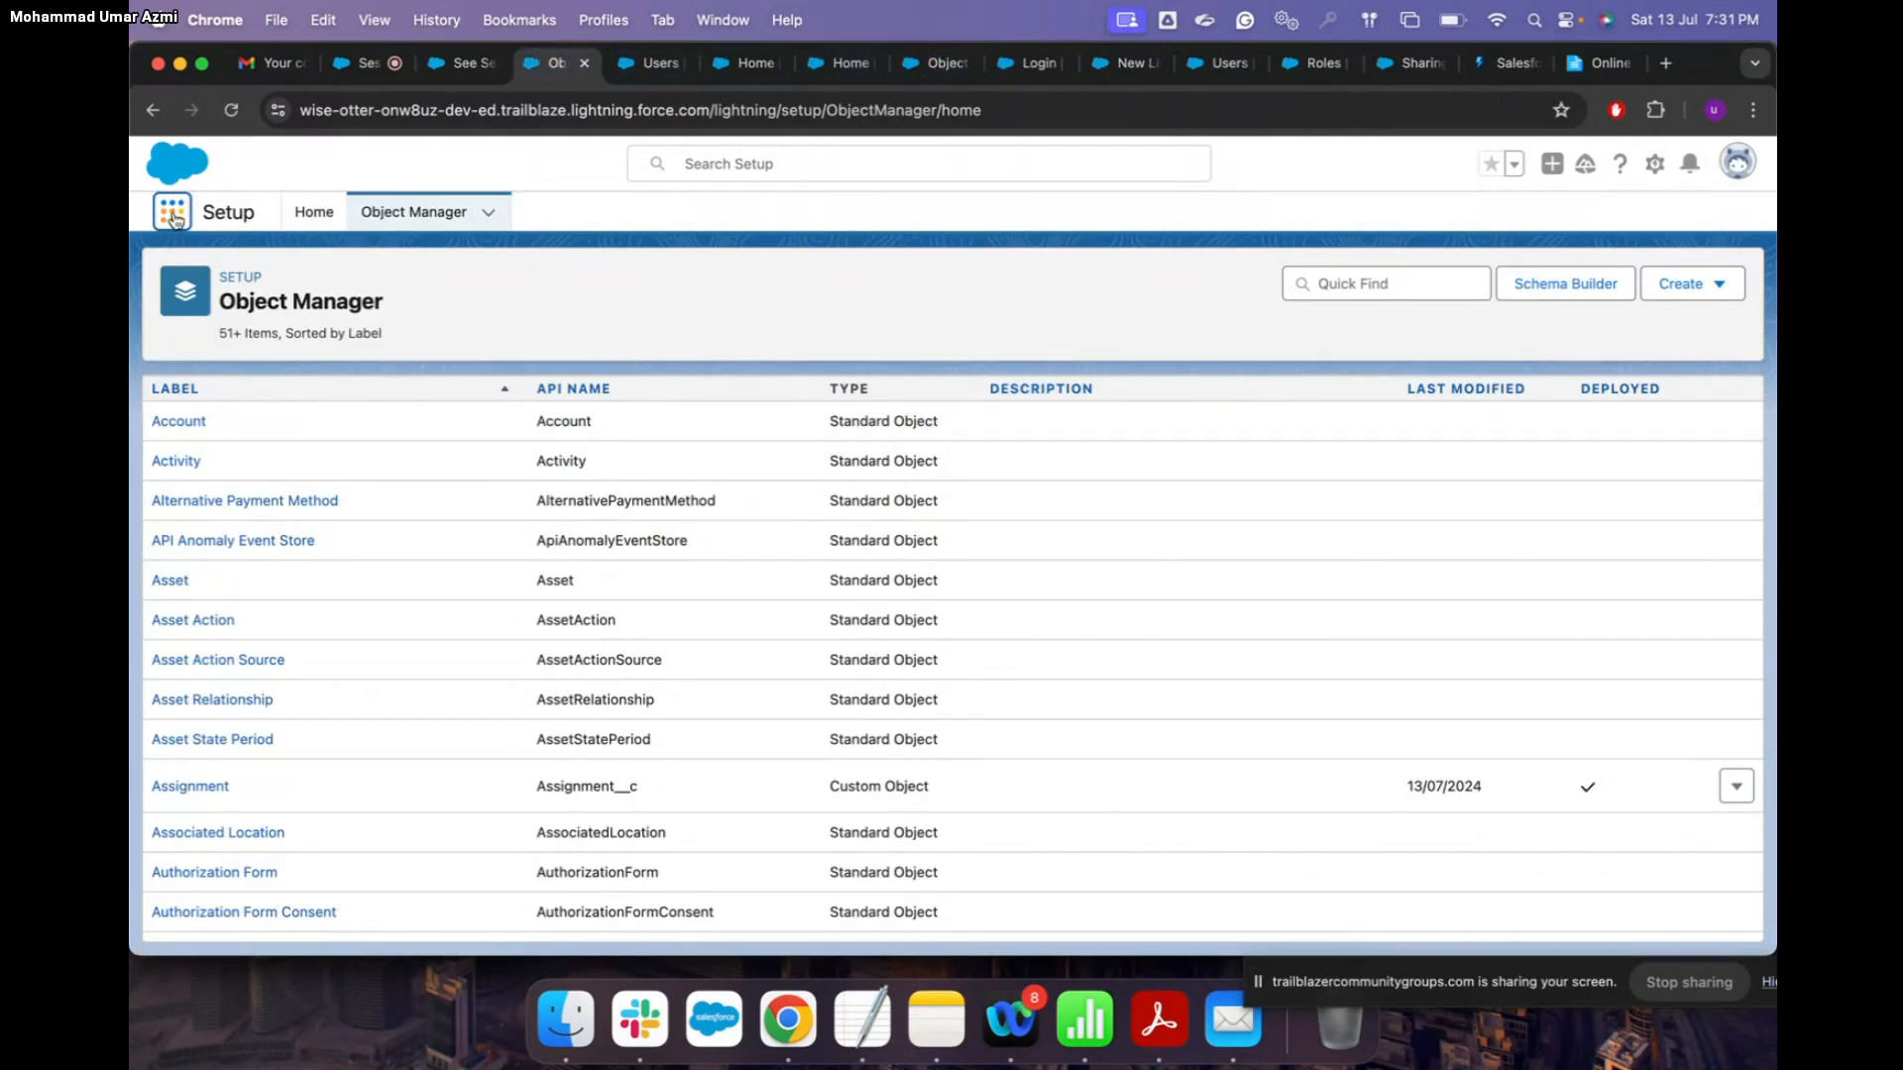
pyautogui.click(174, 219)
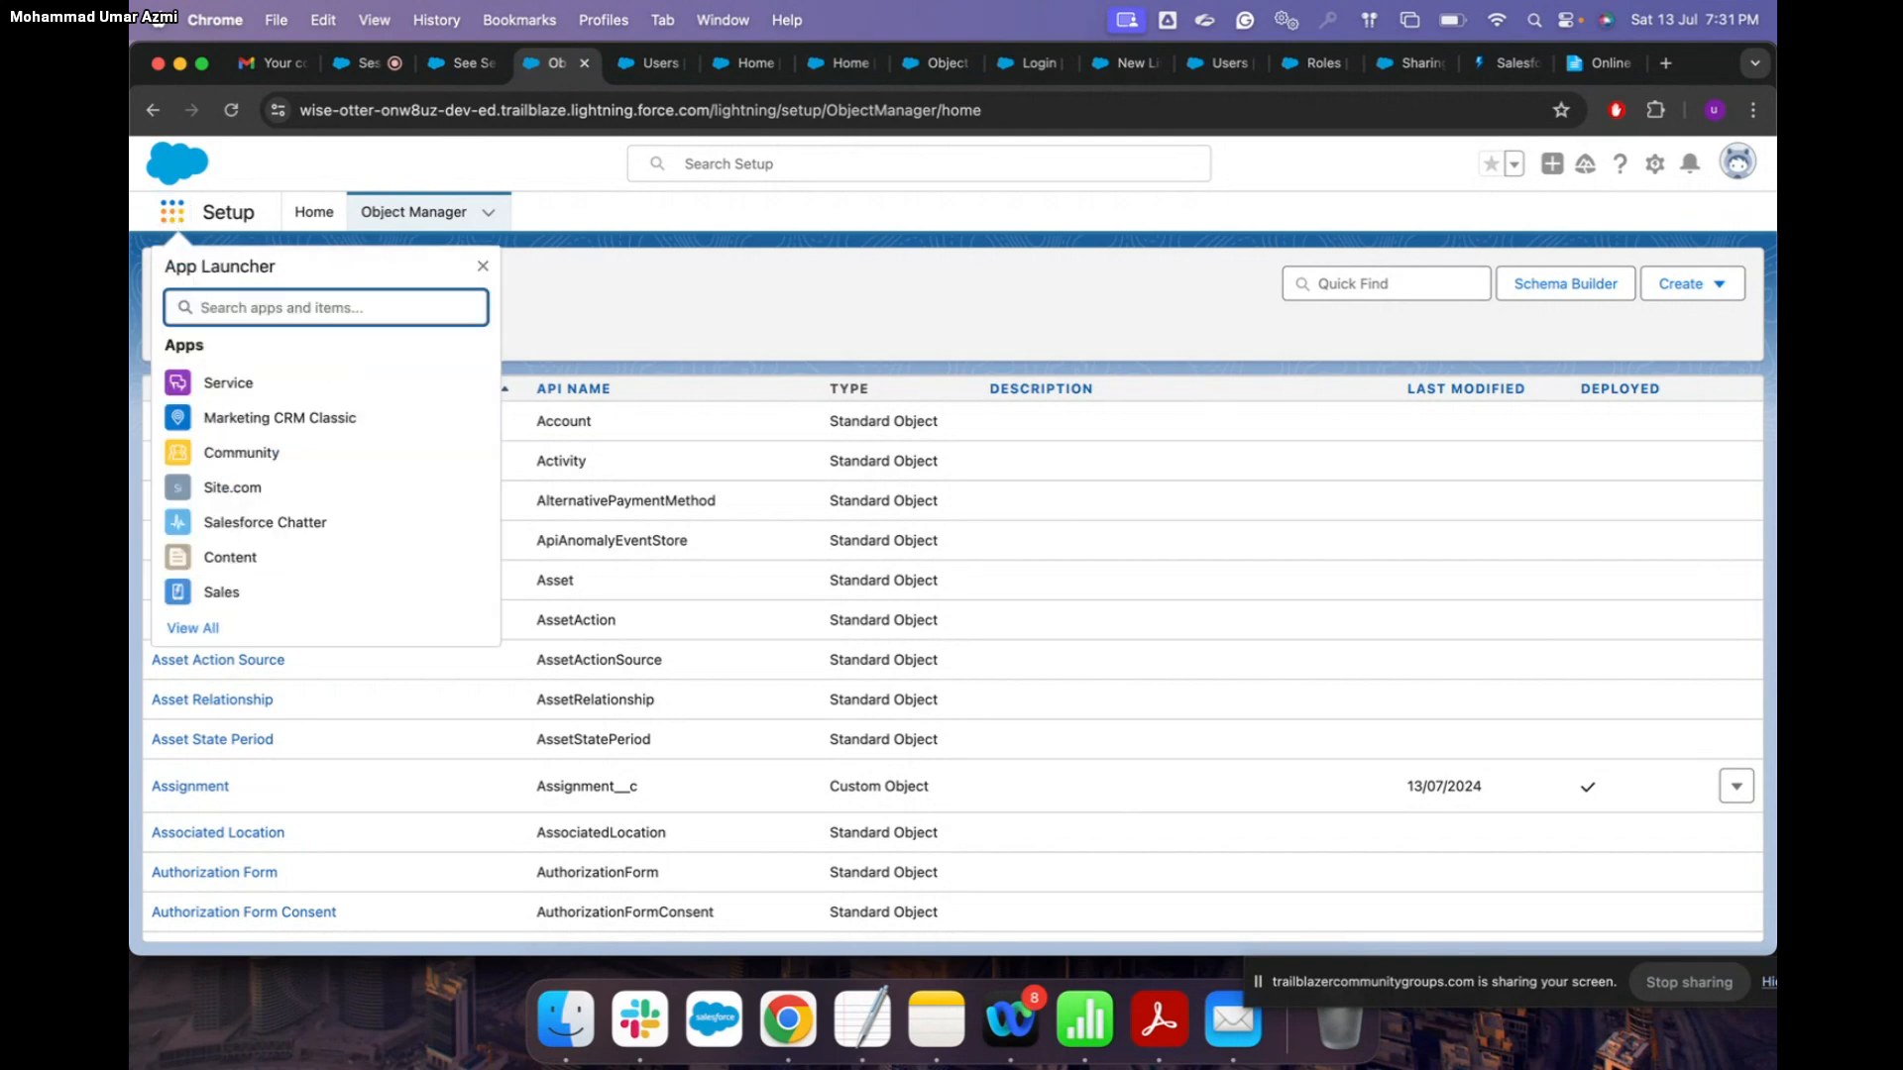
pyautogui.write('acc')
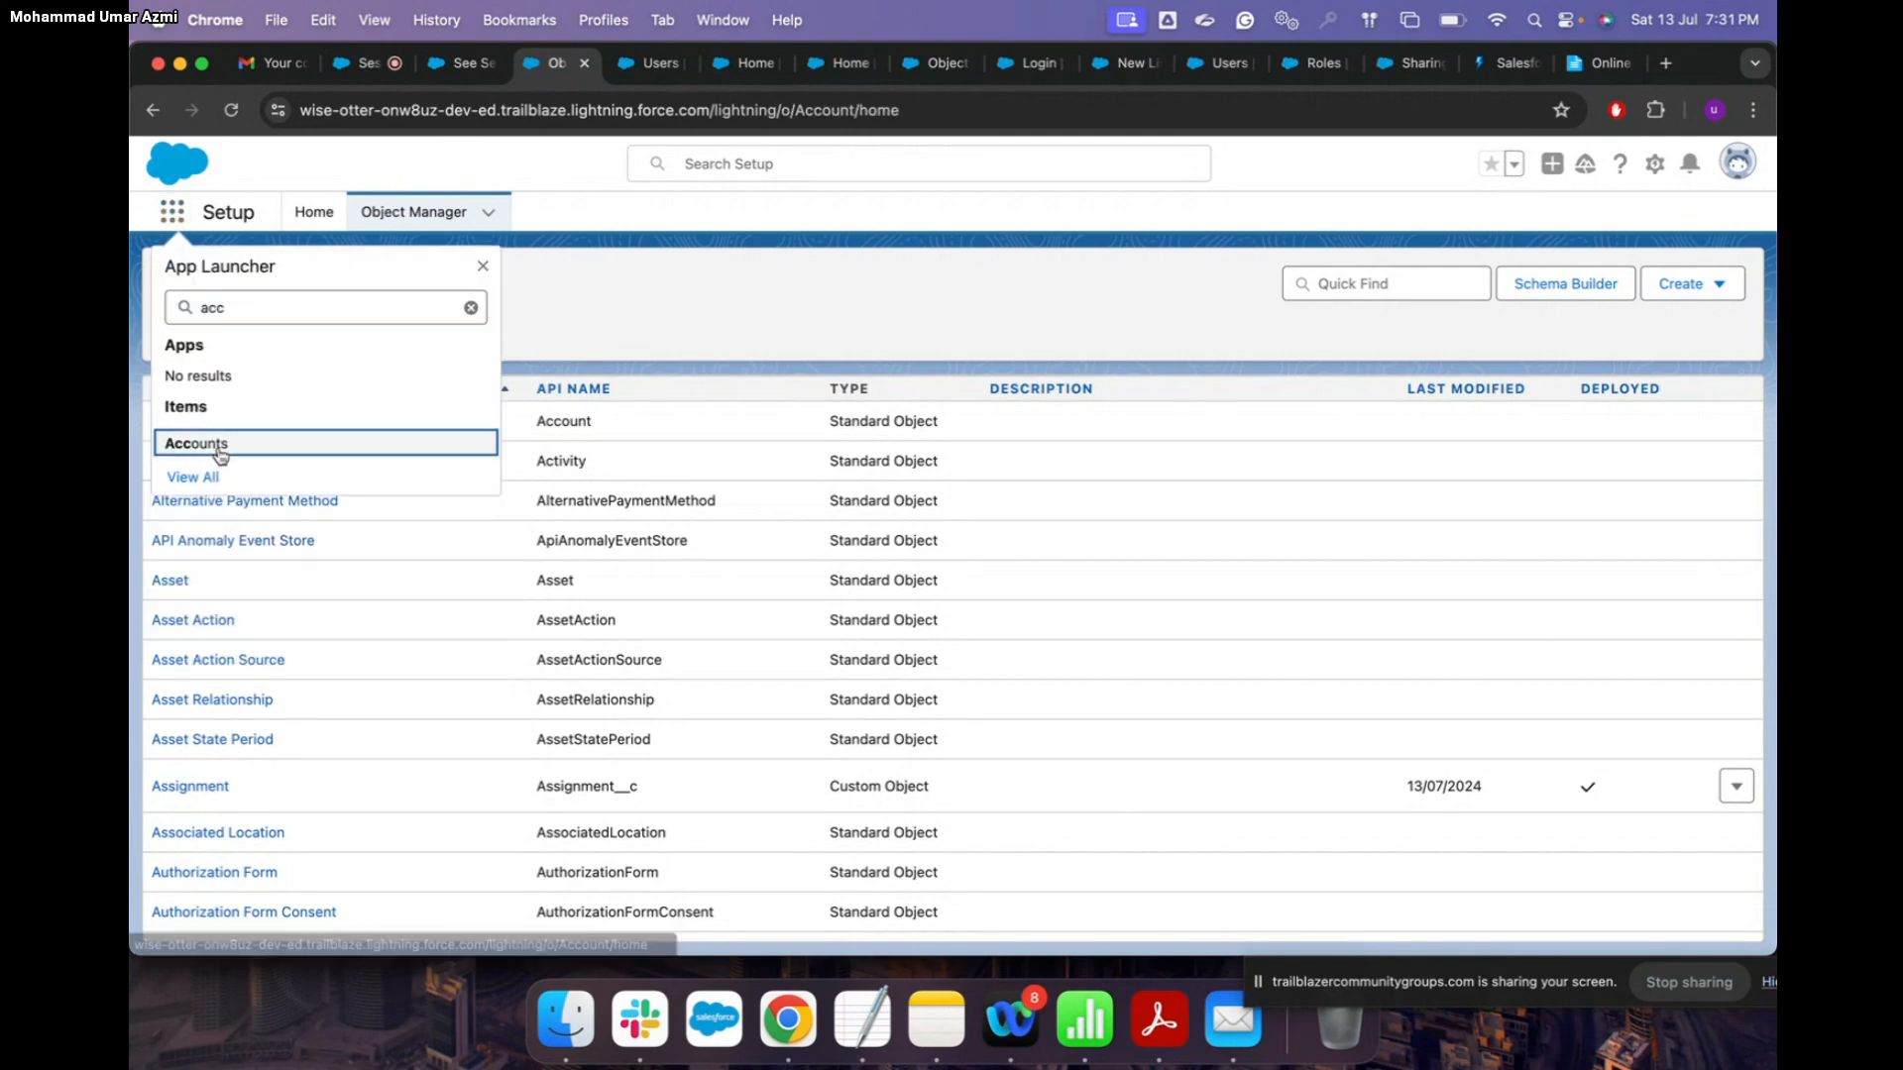
pyautogui.click(220, 451)
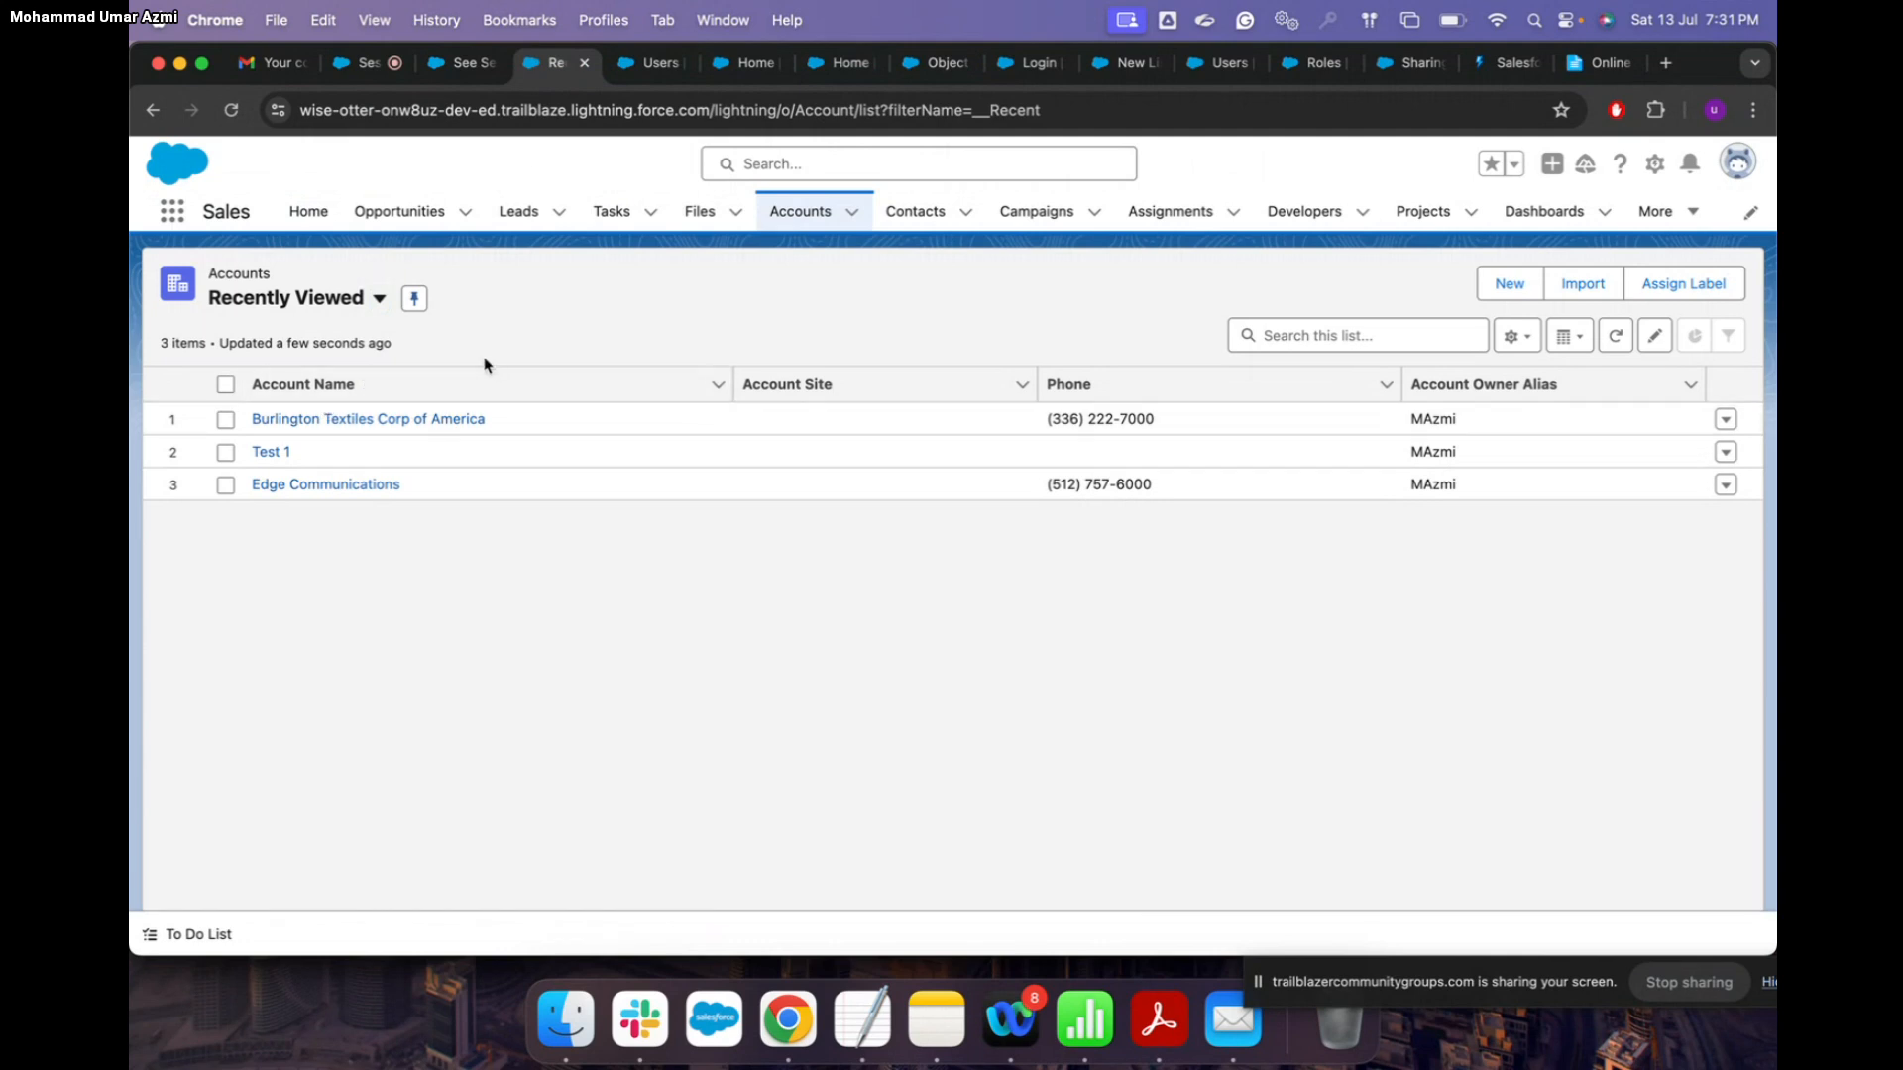
# Step: Switch the Accounts list view to All Accounts, showing all 14 accounts
pyautogui.click(379, 298)
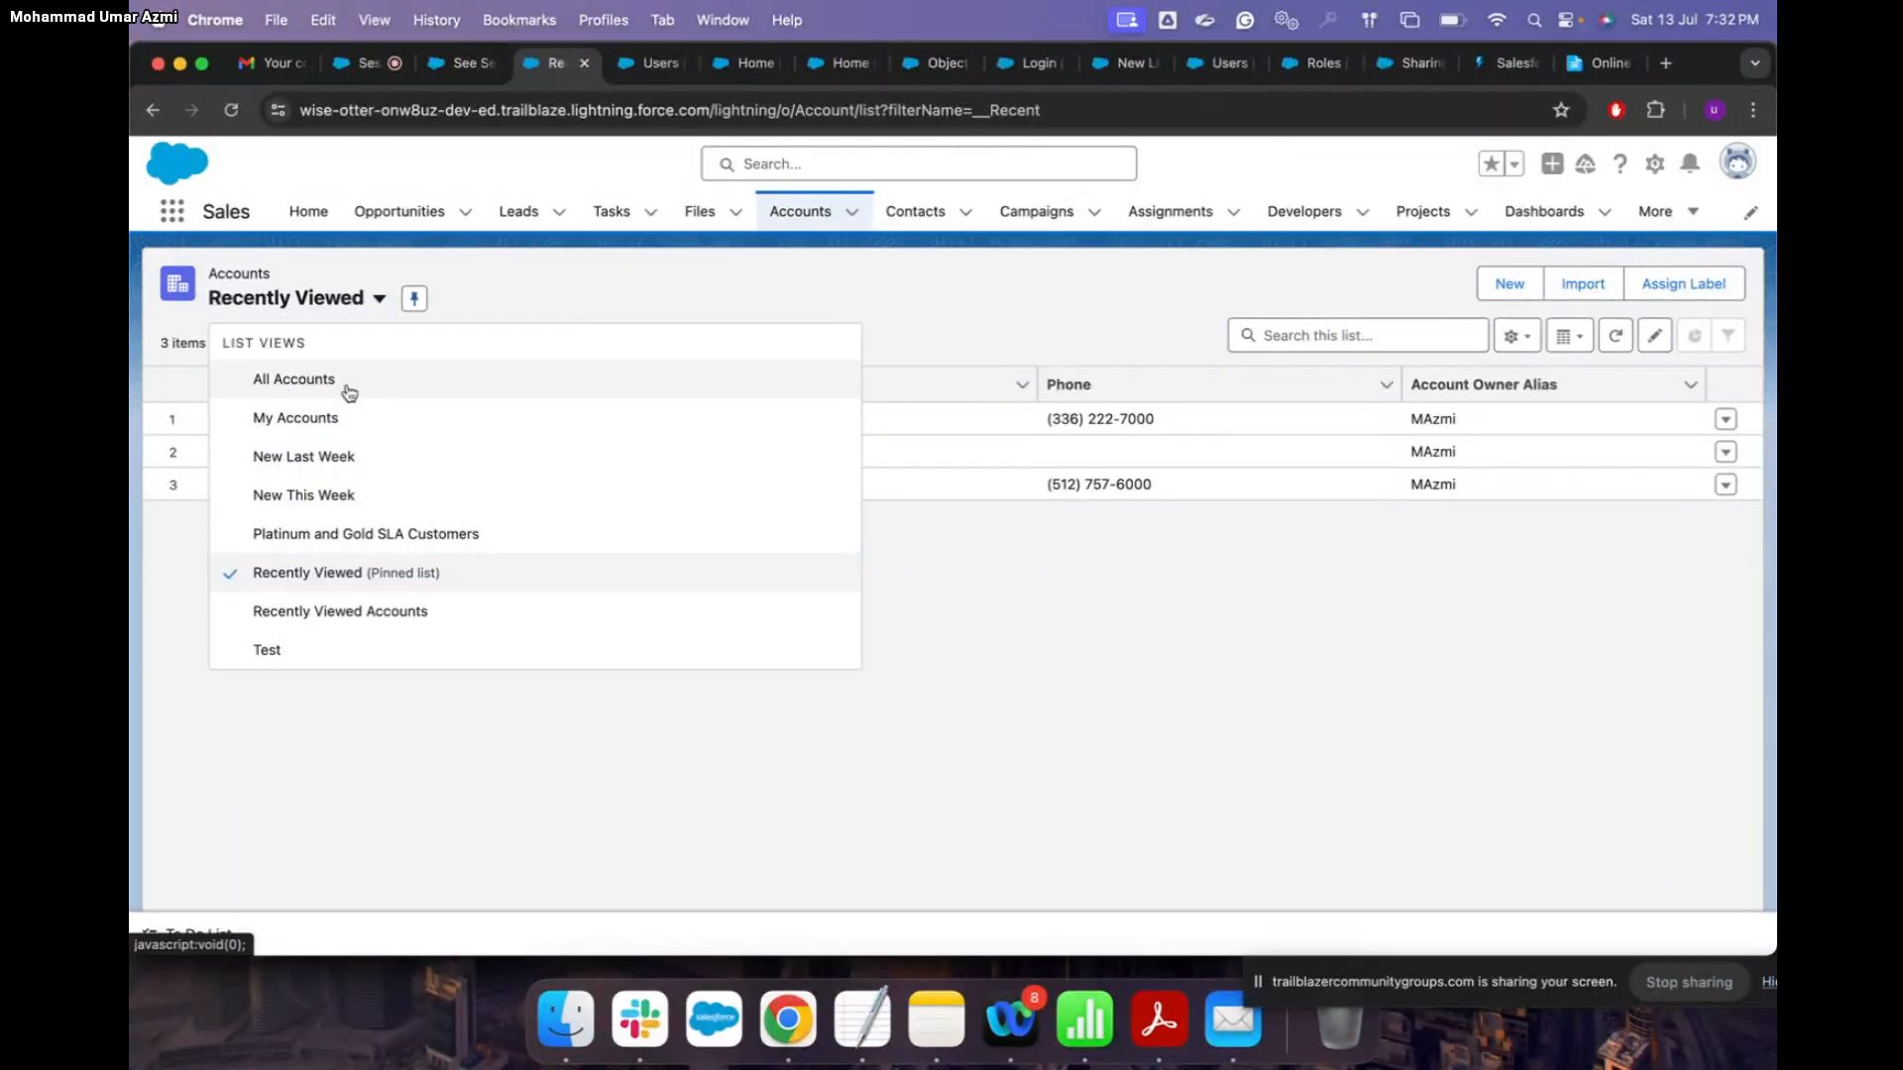
pyautogui.click(347, 385)
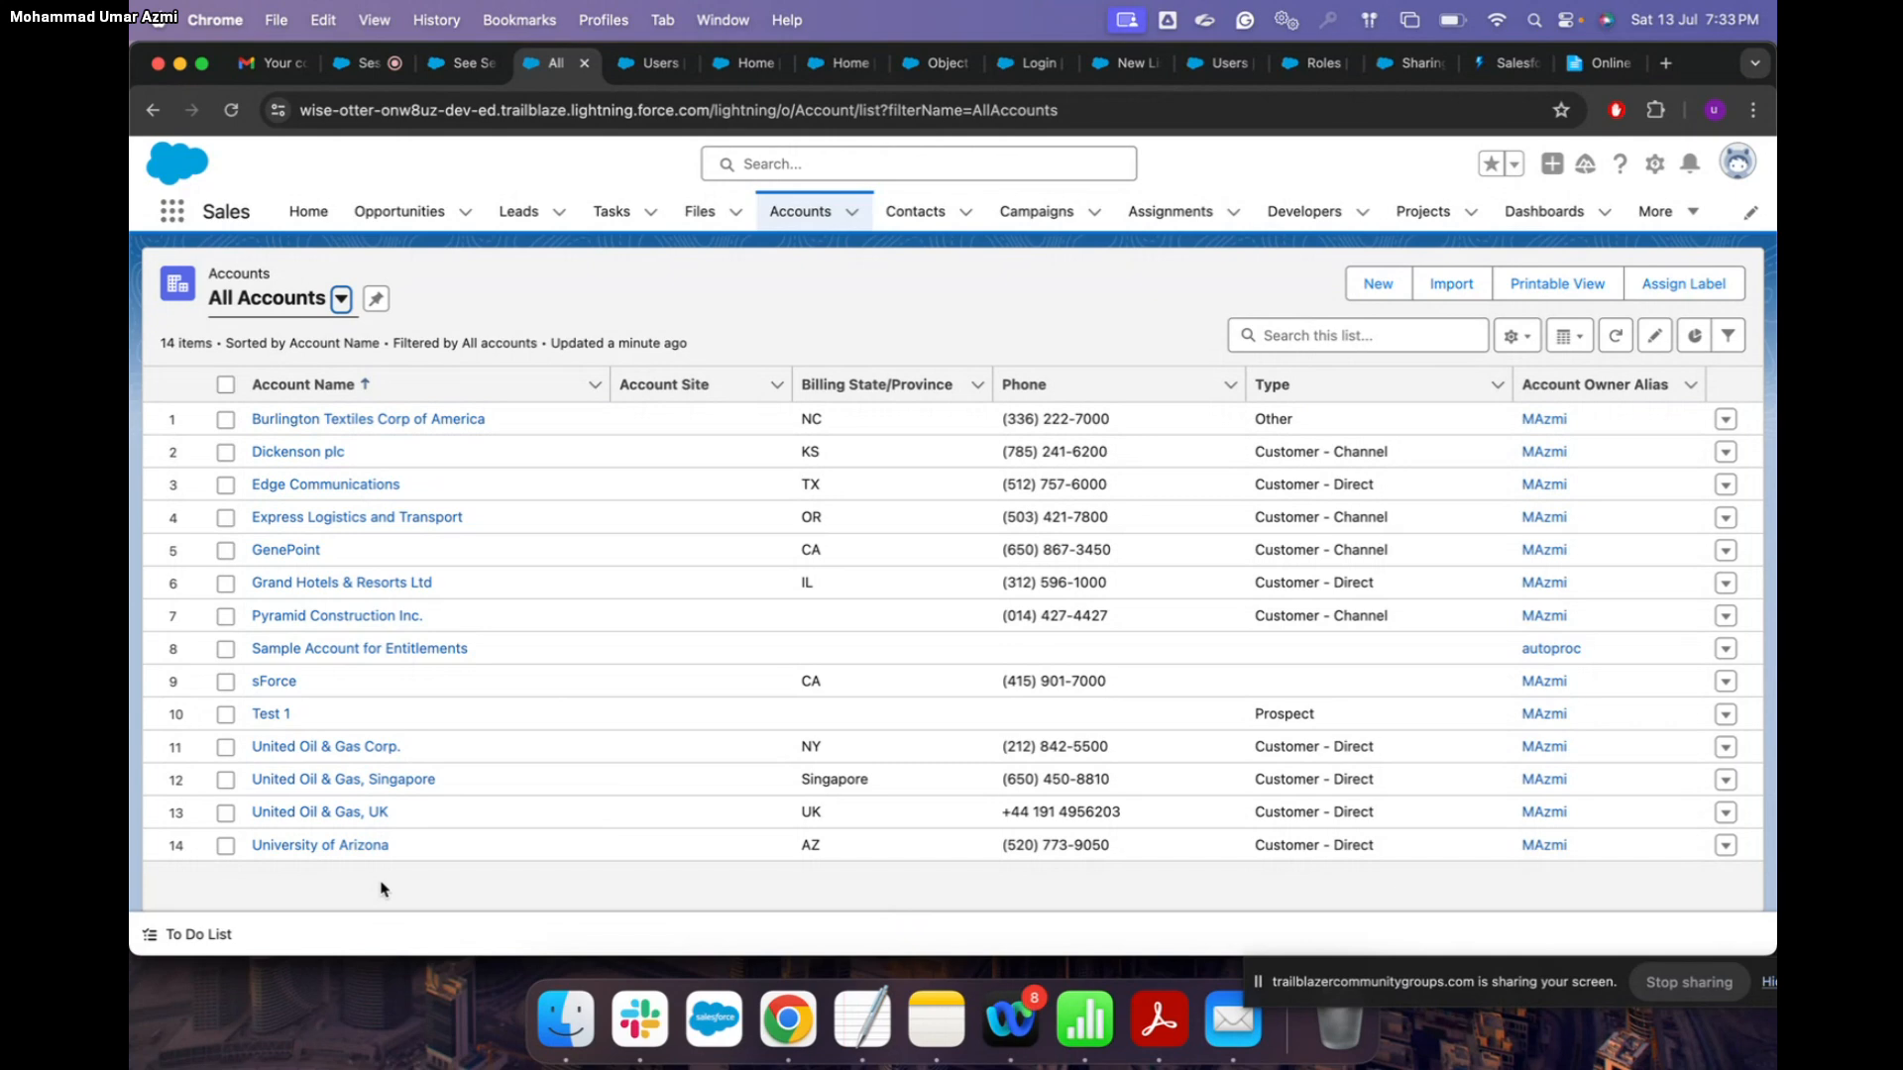
# Step: Return to the data security blog article and scroll down to section 3.1 on organization-wide sharing defaults
pyautogui.click(1426, 65)
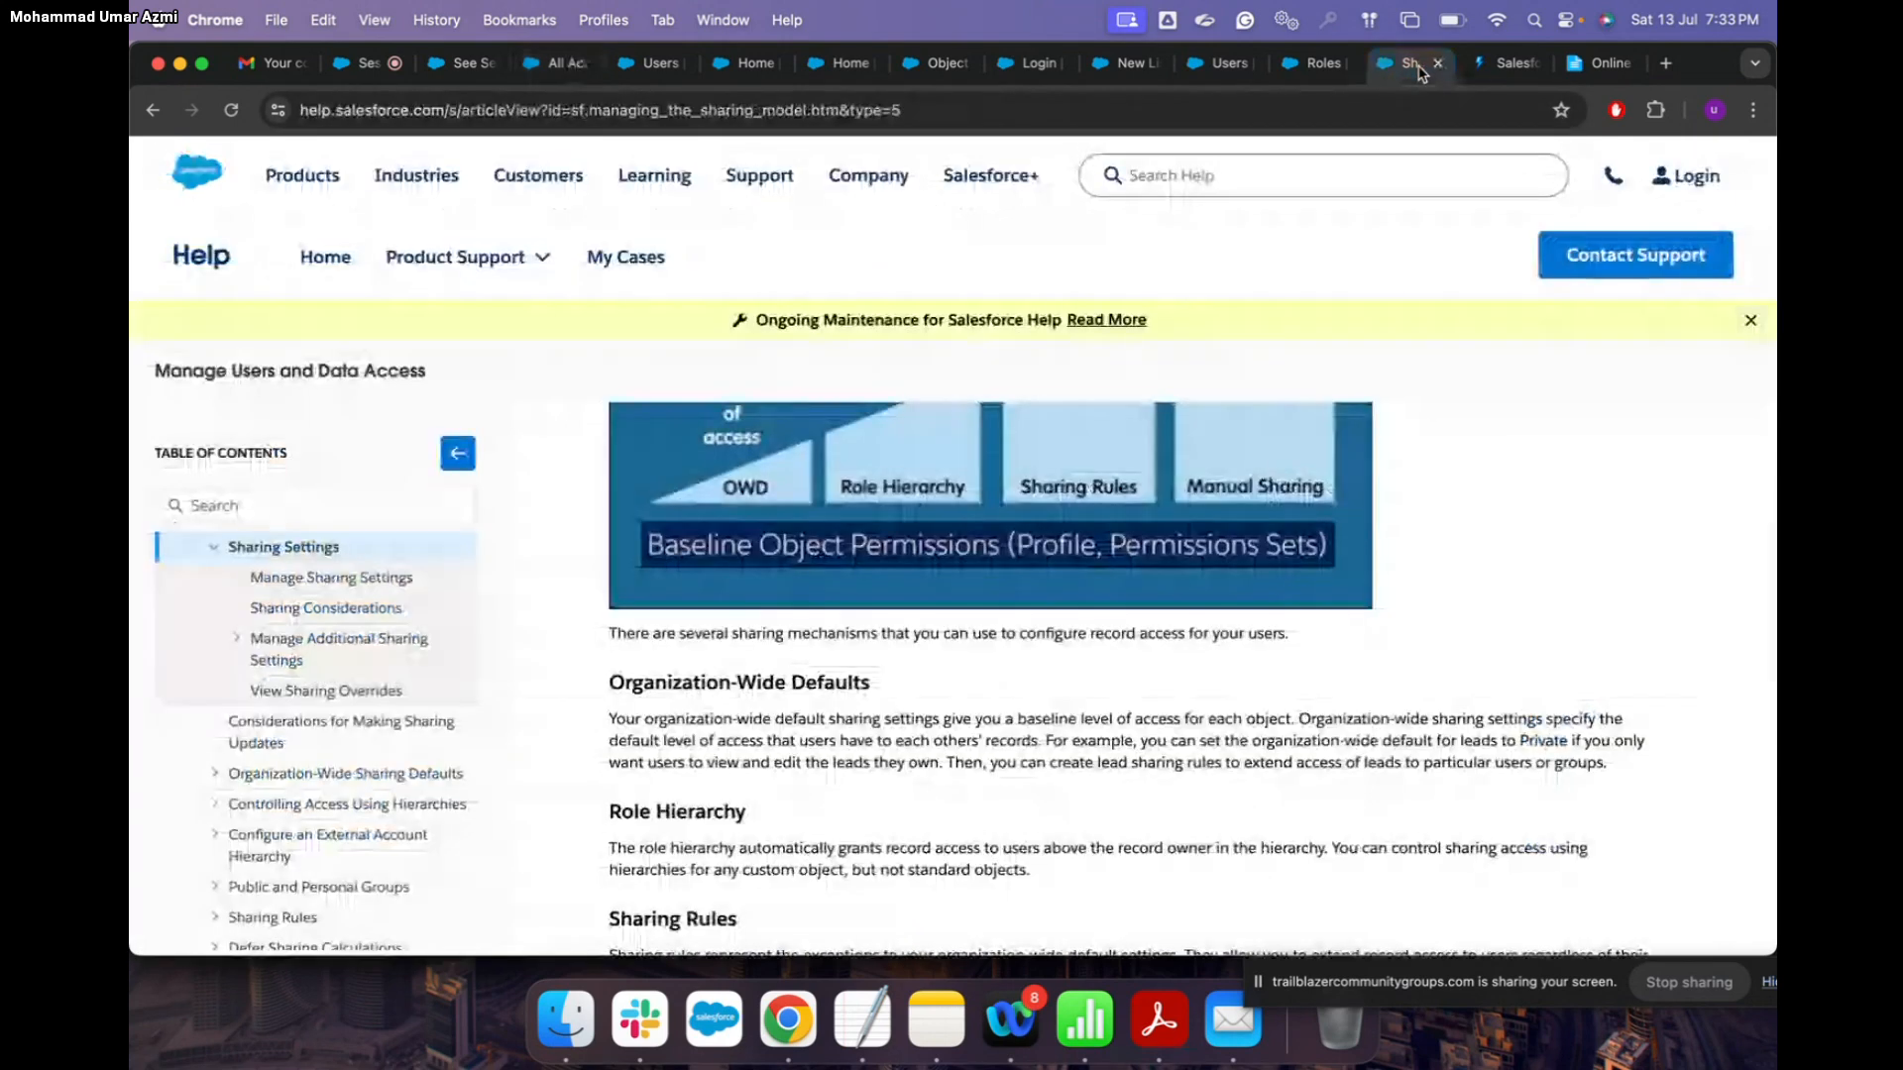
pyautogui.click(1506, 64)
pyautogui.scroll(-1, 1365, 458)
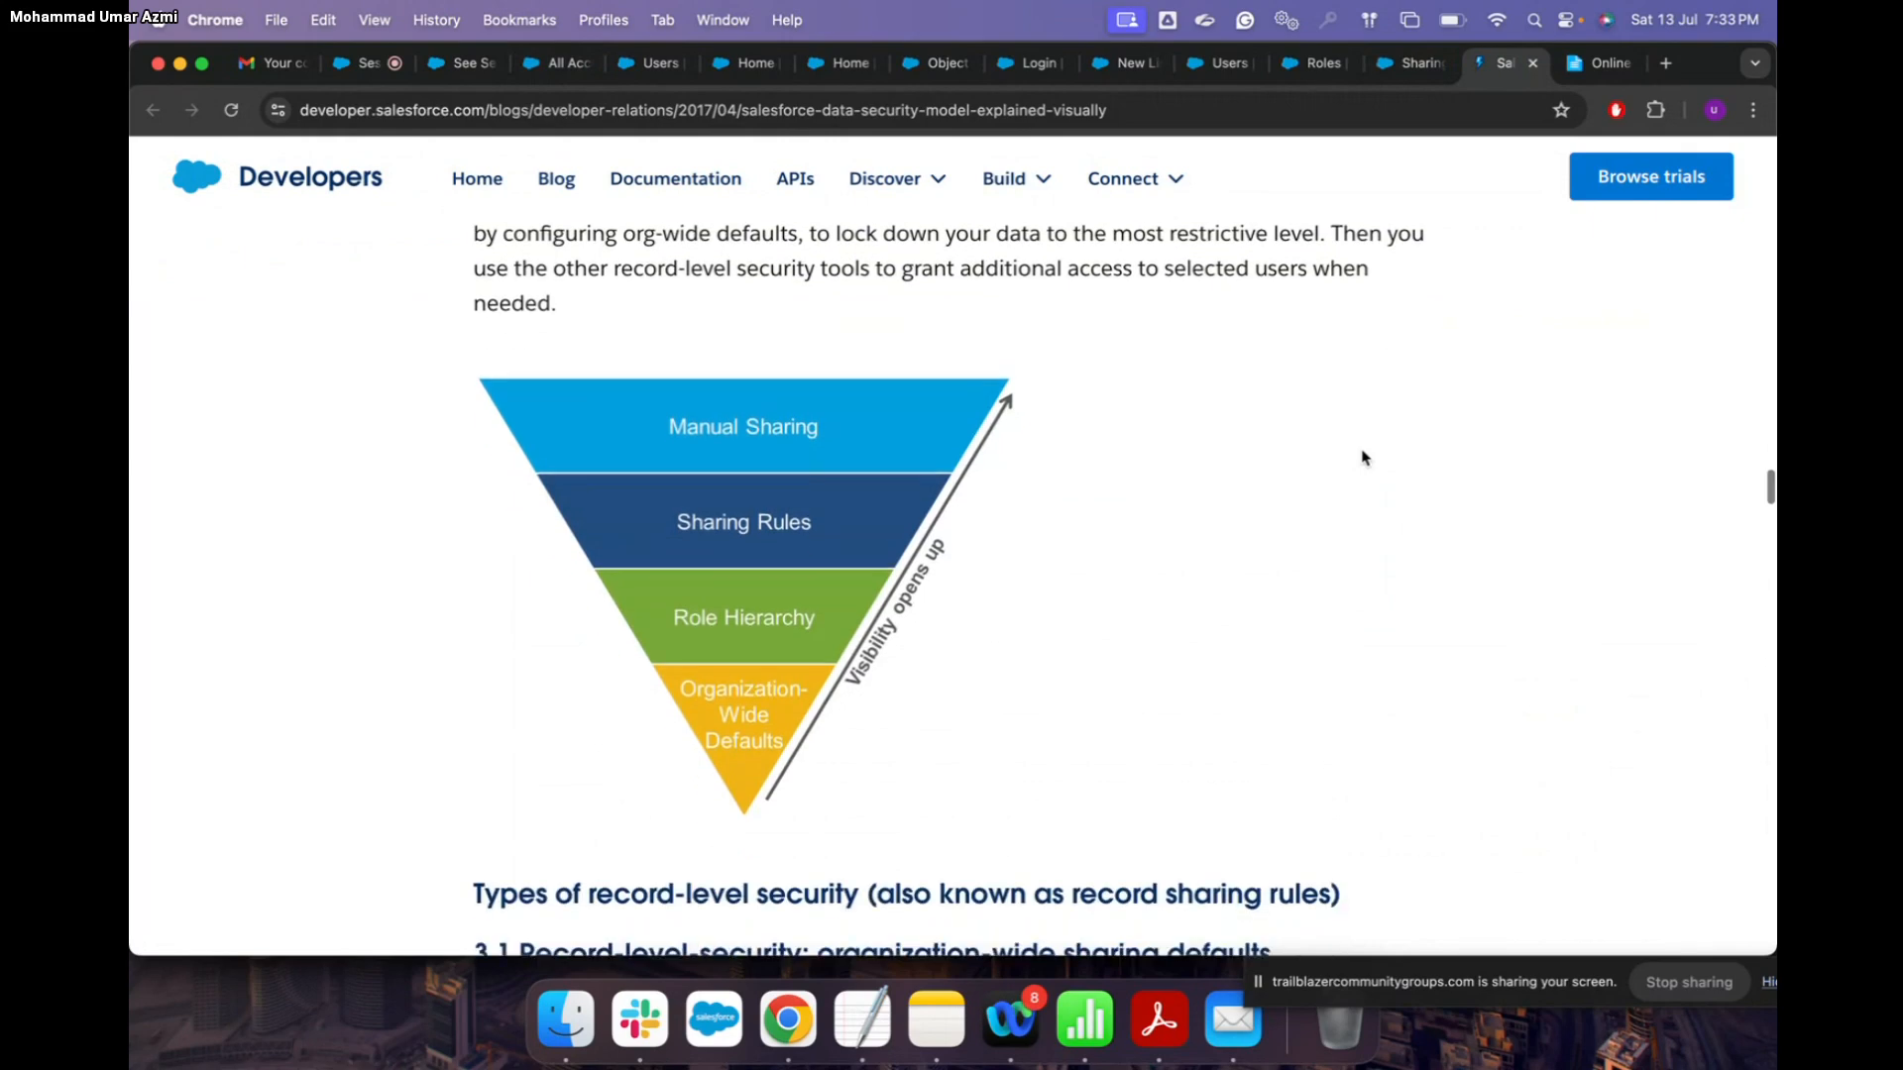
pyautogui.scroll(4, 1366, 459)
pyautogui.scroll(10, 1363, 457)
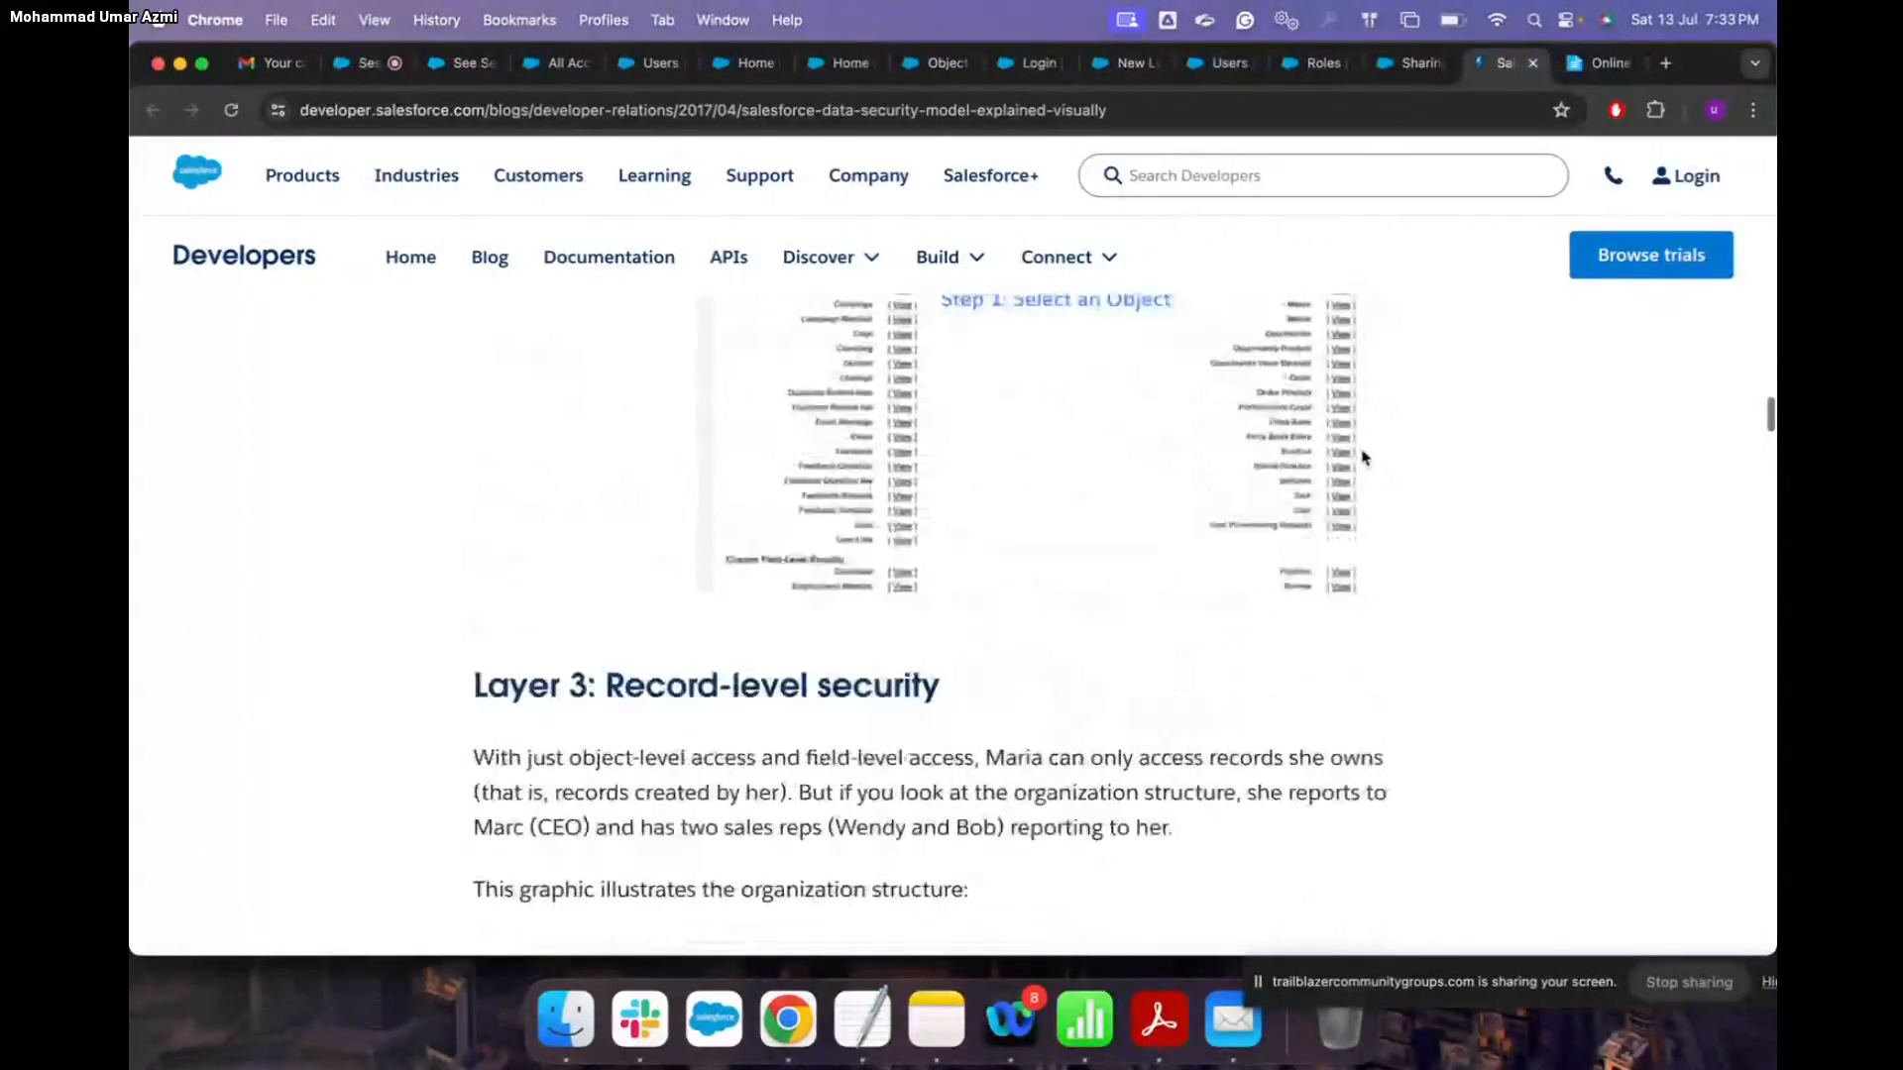
pyautogui.scroll(-10, 1363, 457)
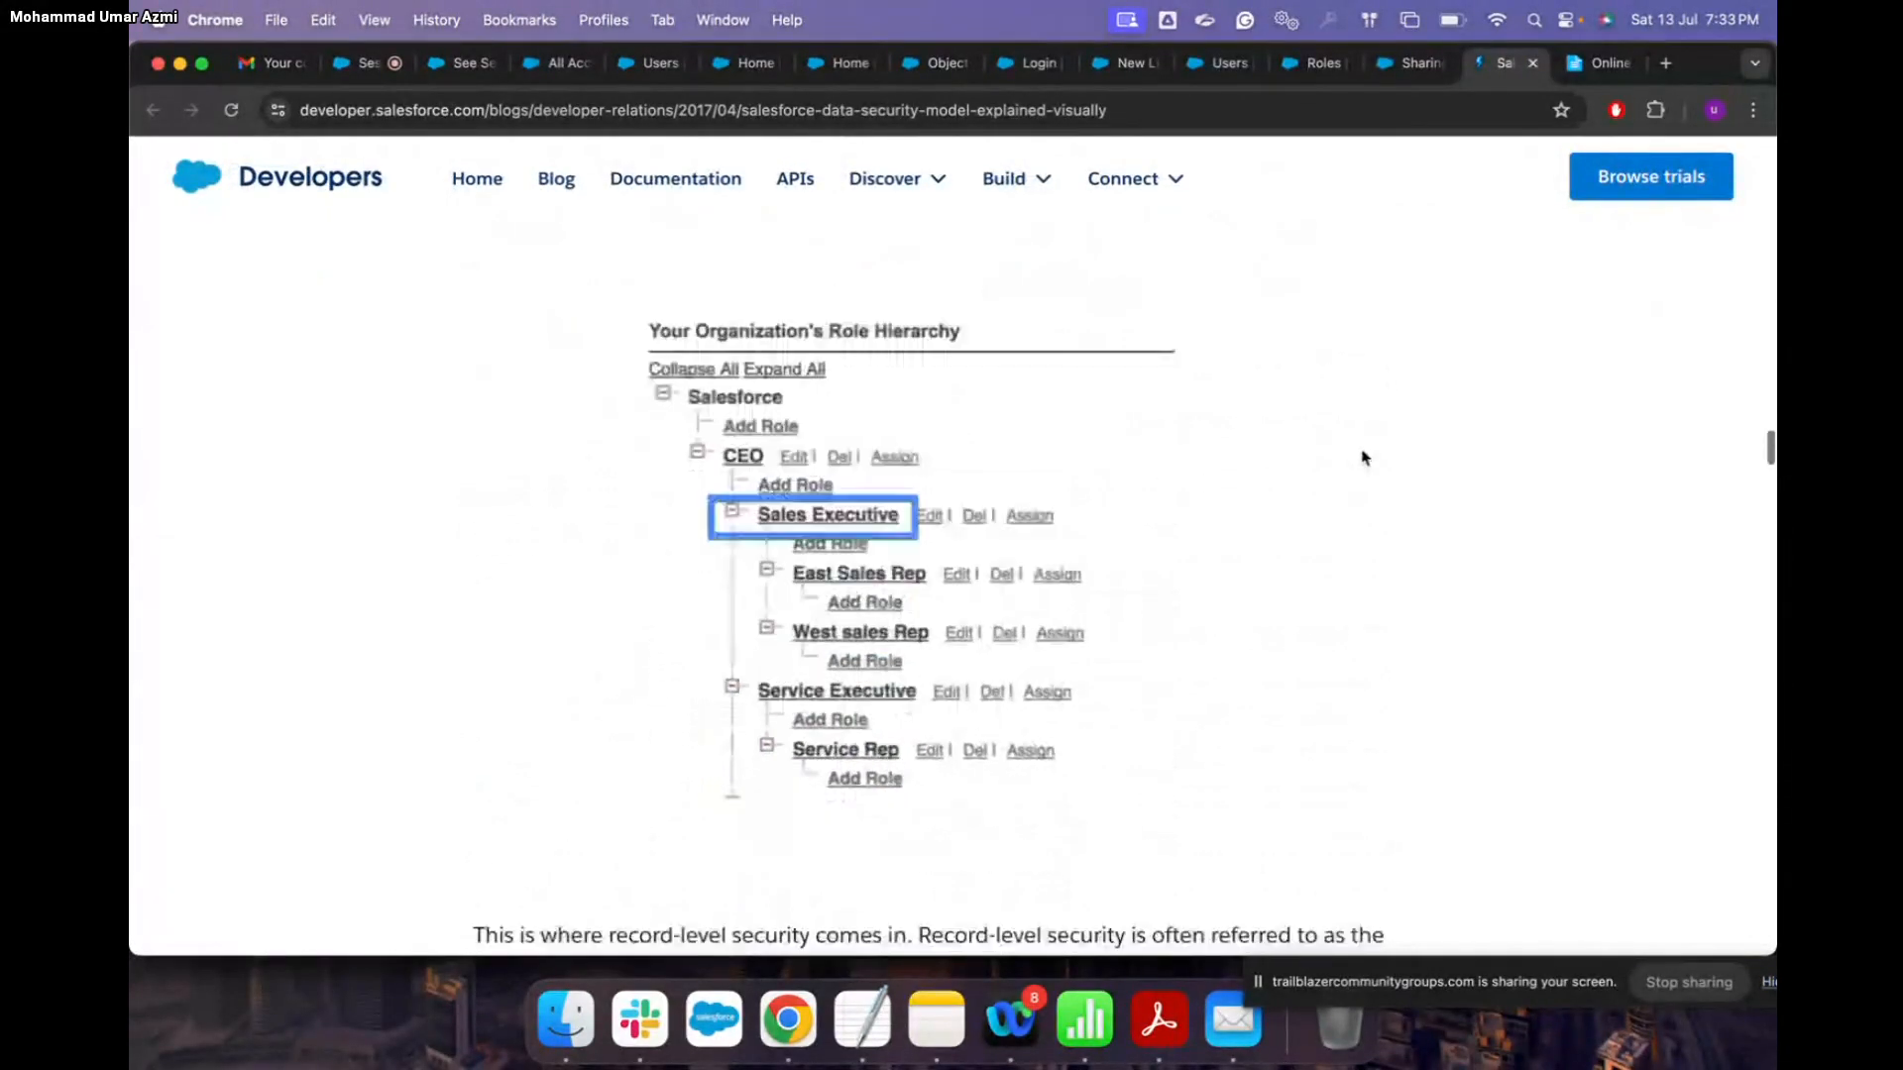
pyautogui.scroll(-4, 1363, 457)
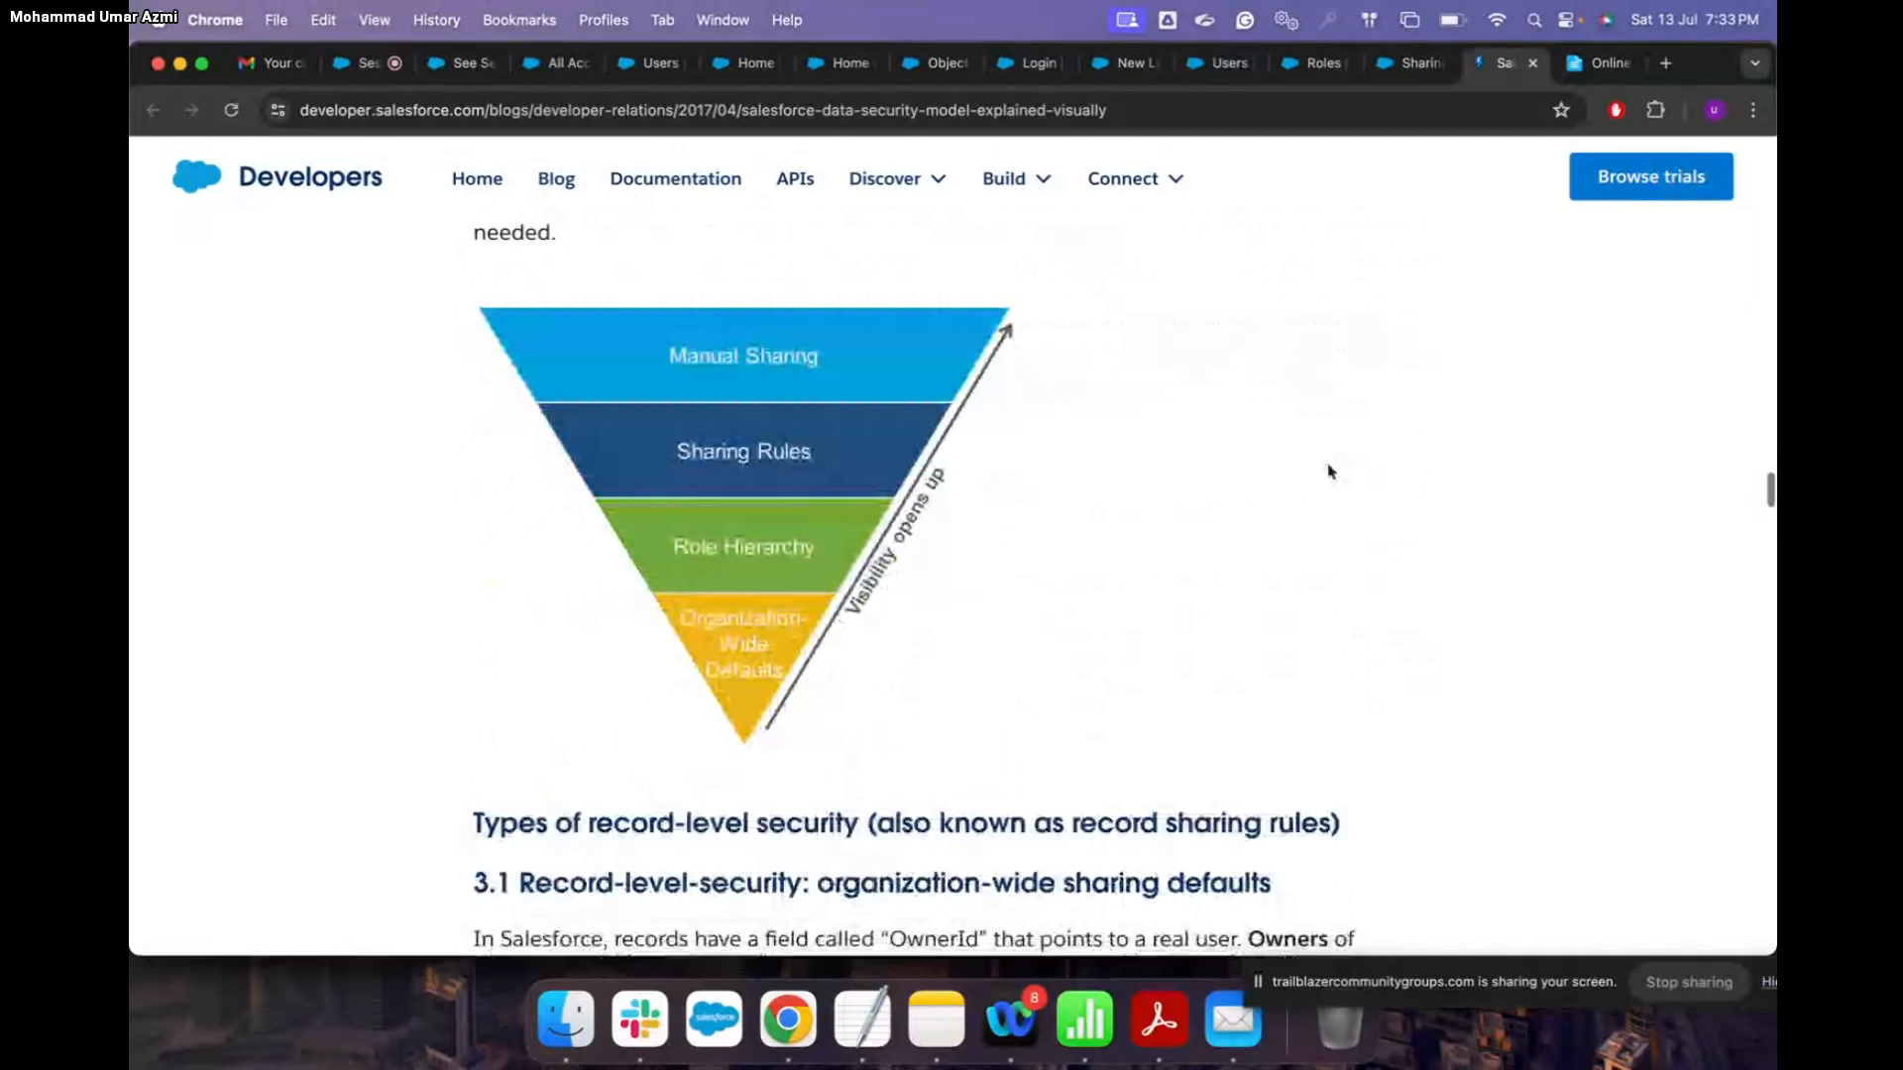
pyautogui.scroll(-2, 1330, 472)
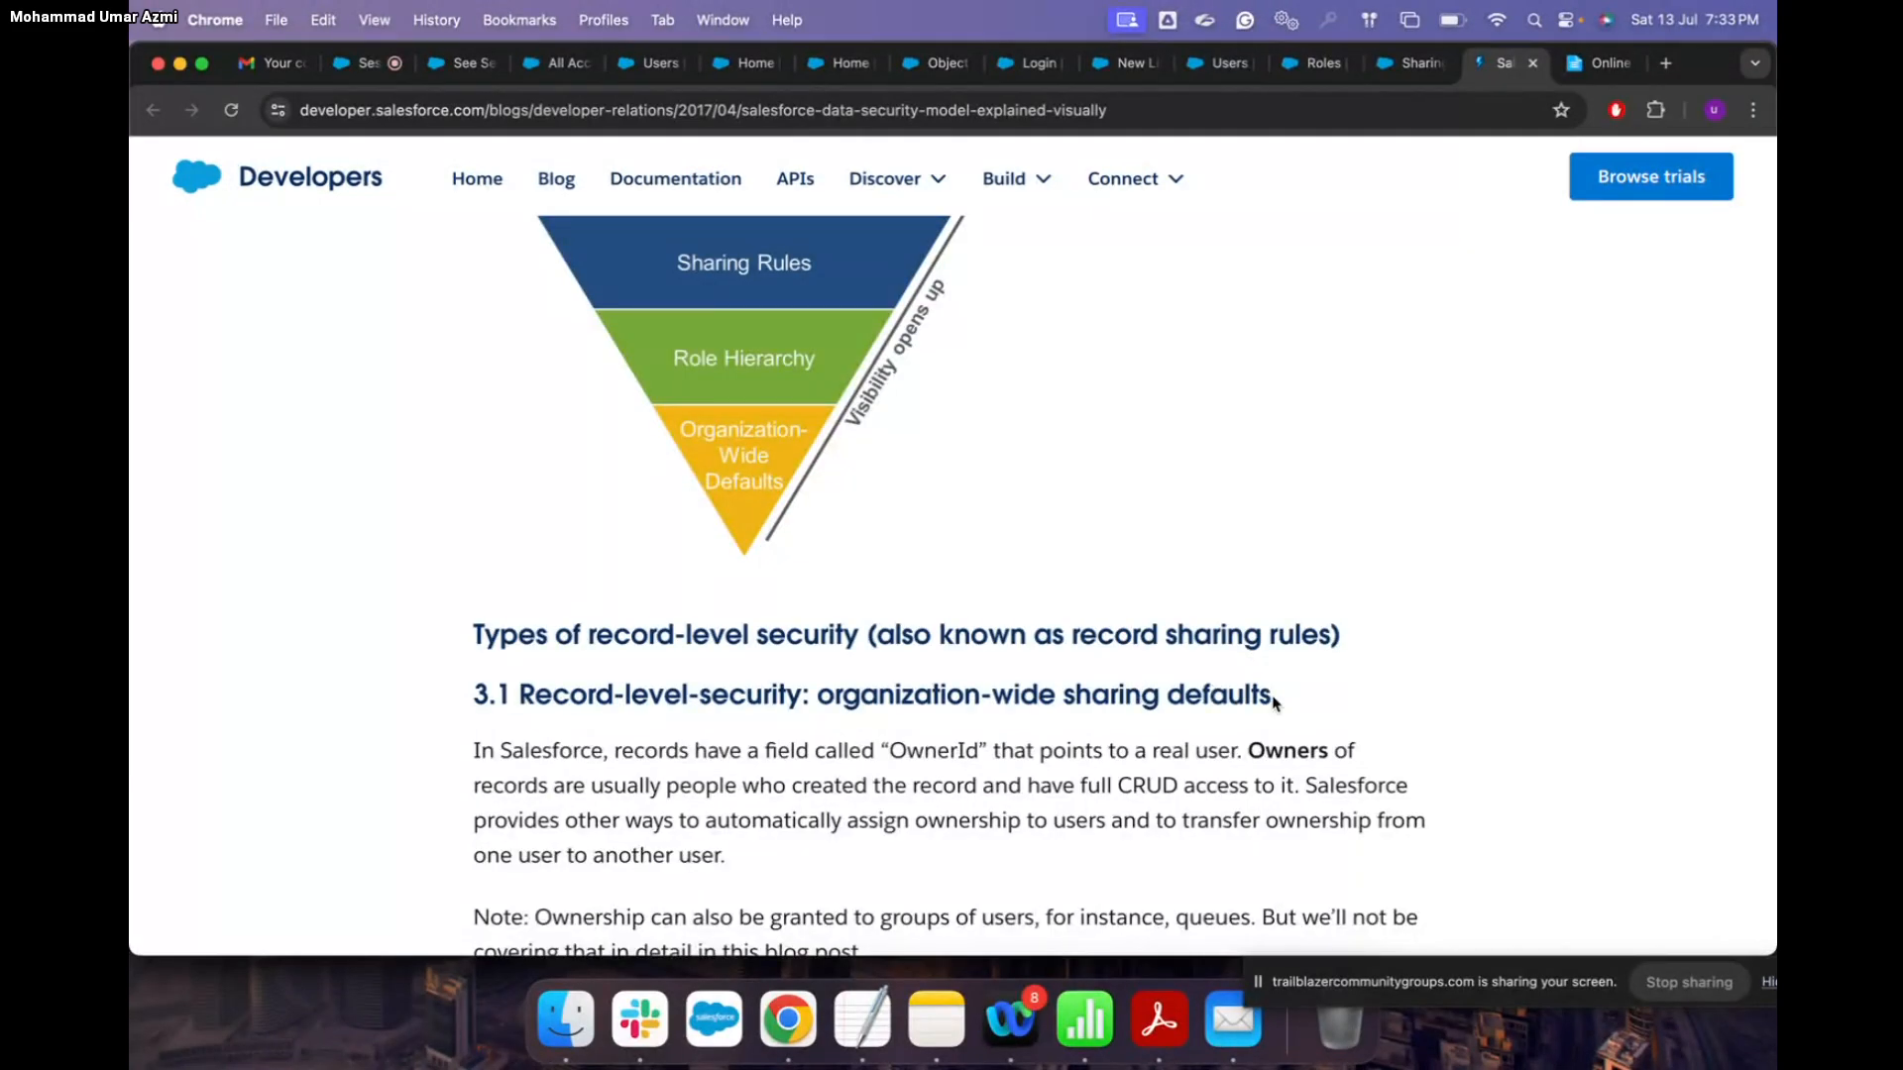
pyautogui.scroll(-1, 1275, 702)
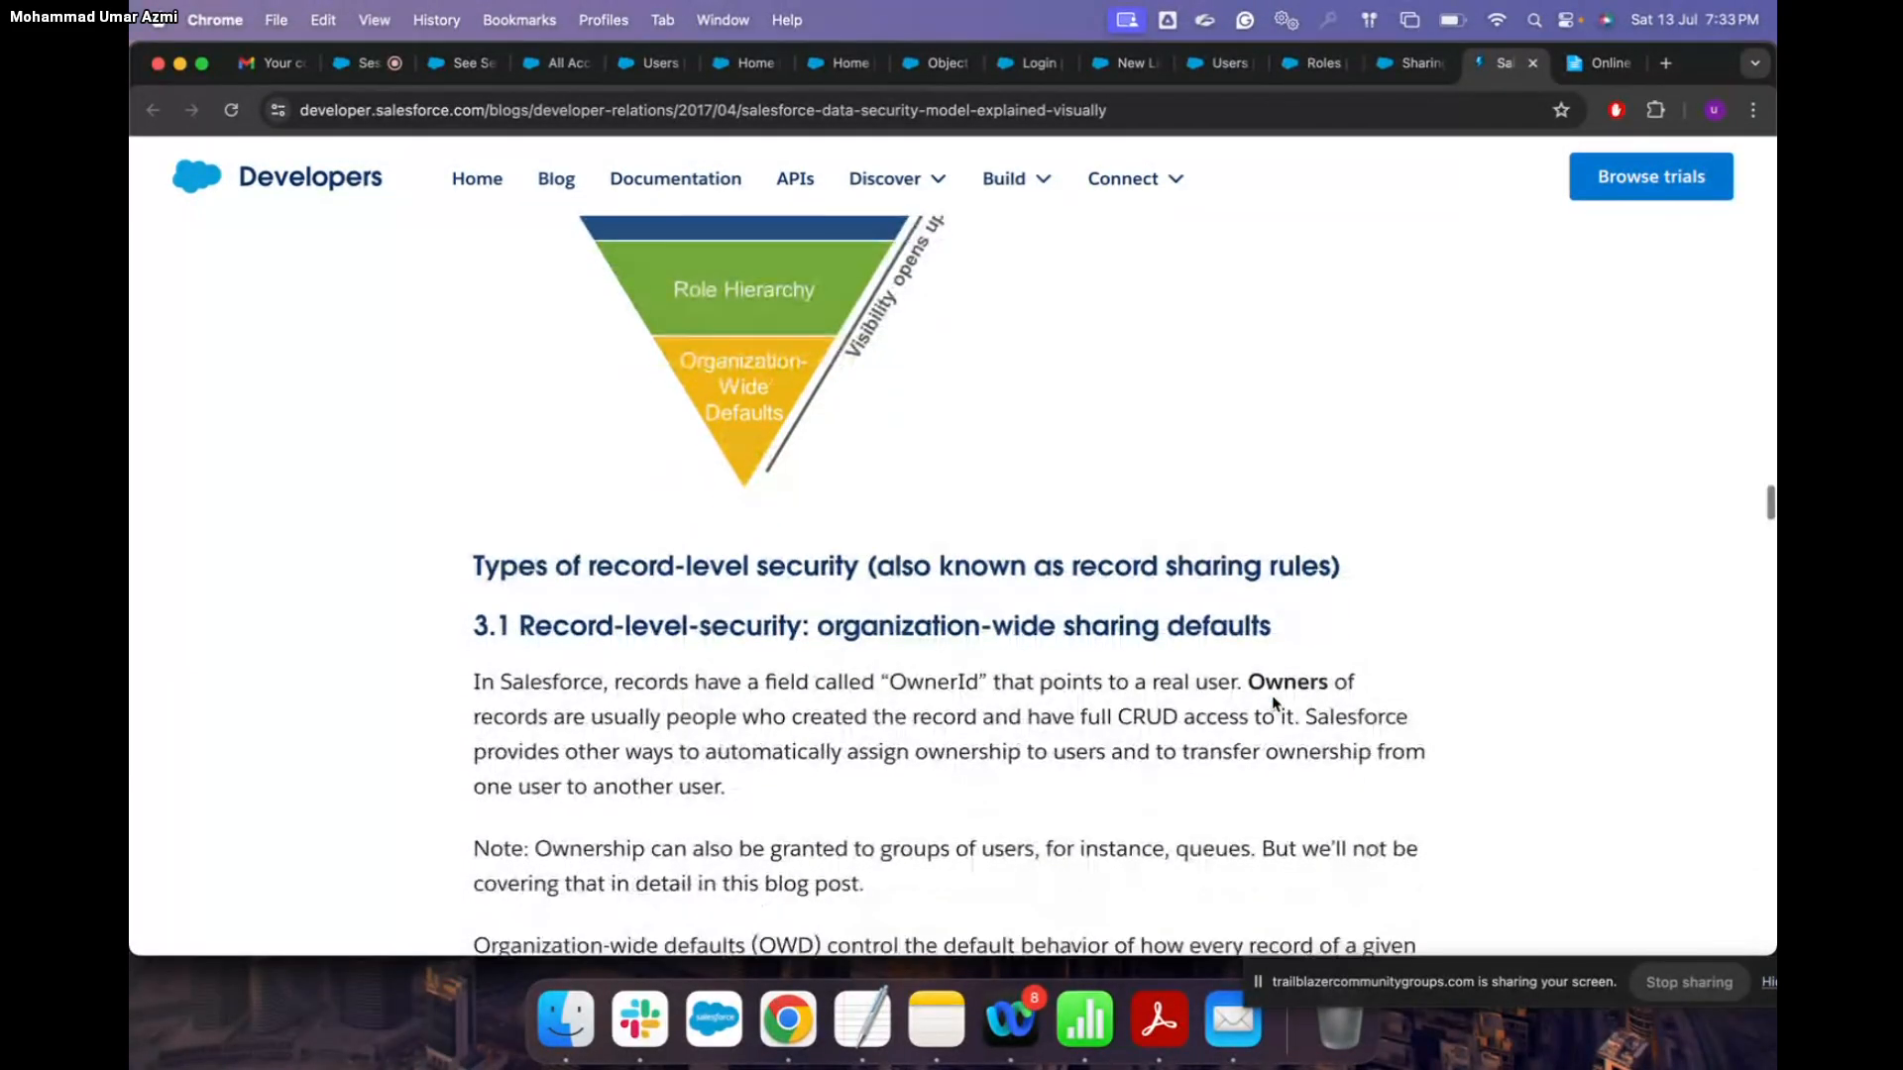
pyautogui.scroll(-1, 1272, 697)
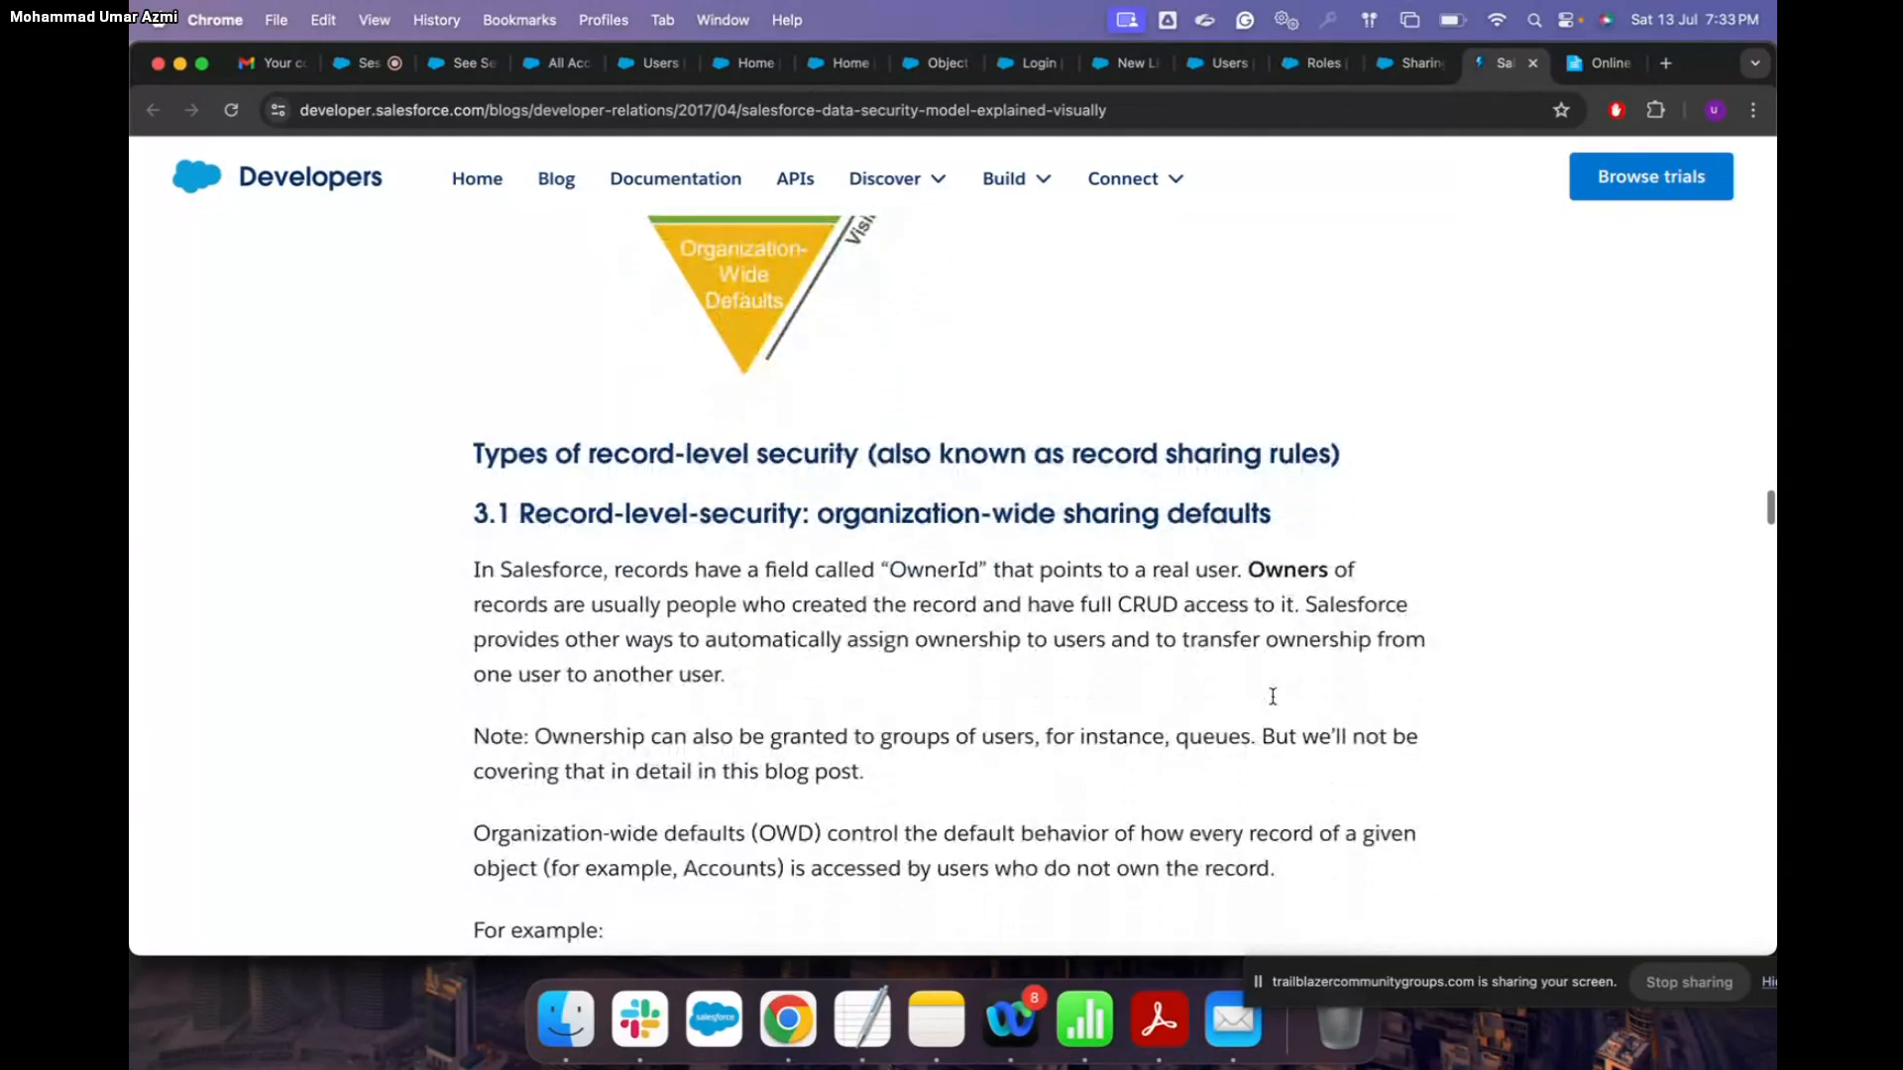
pyautogui.scroll(-1, 1276, 702)
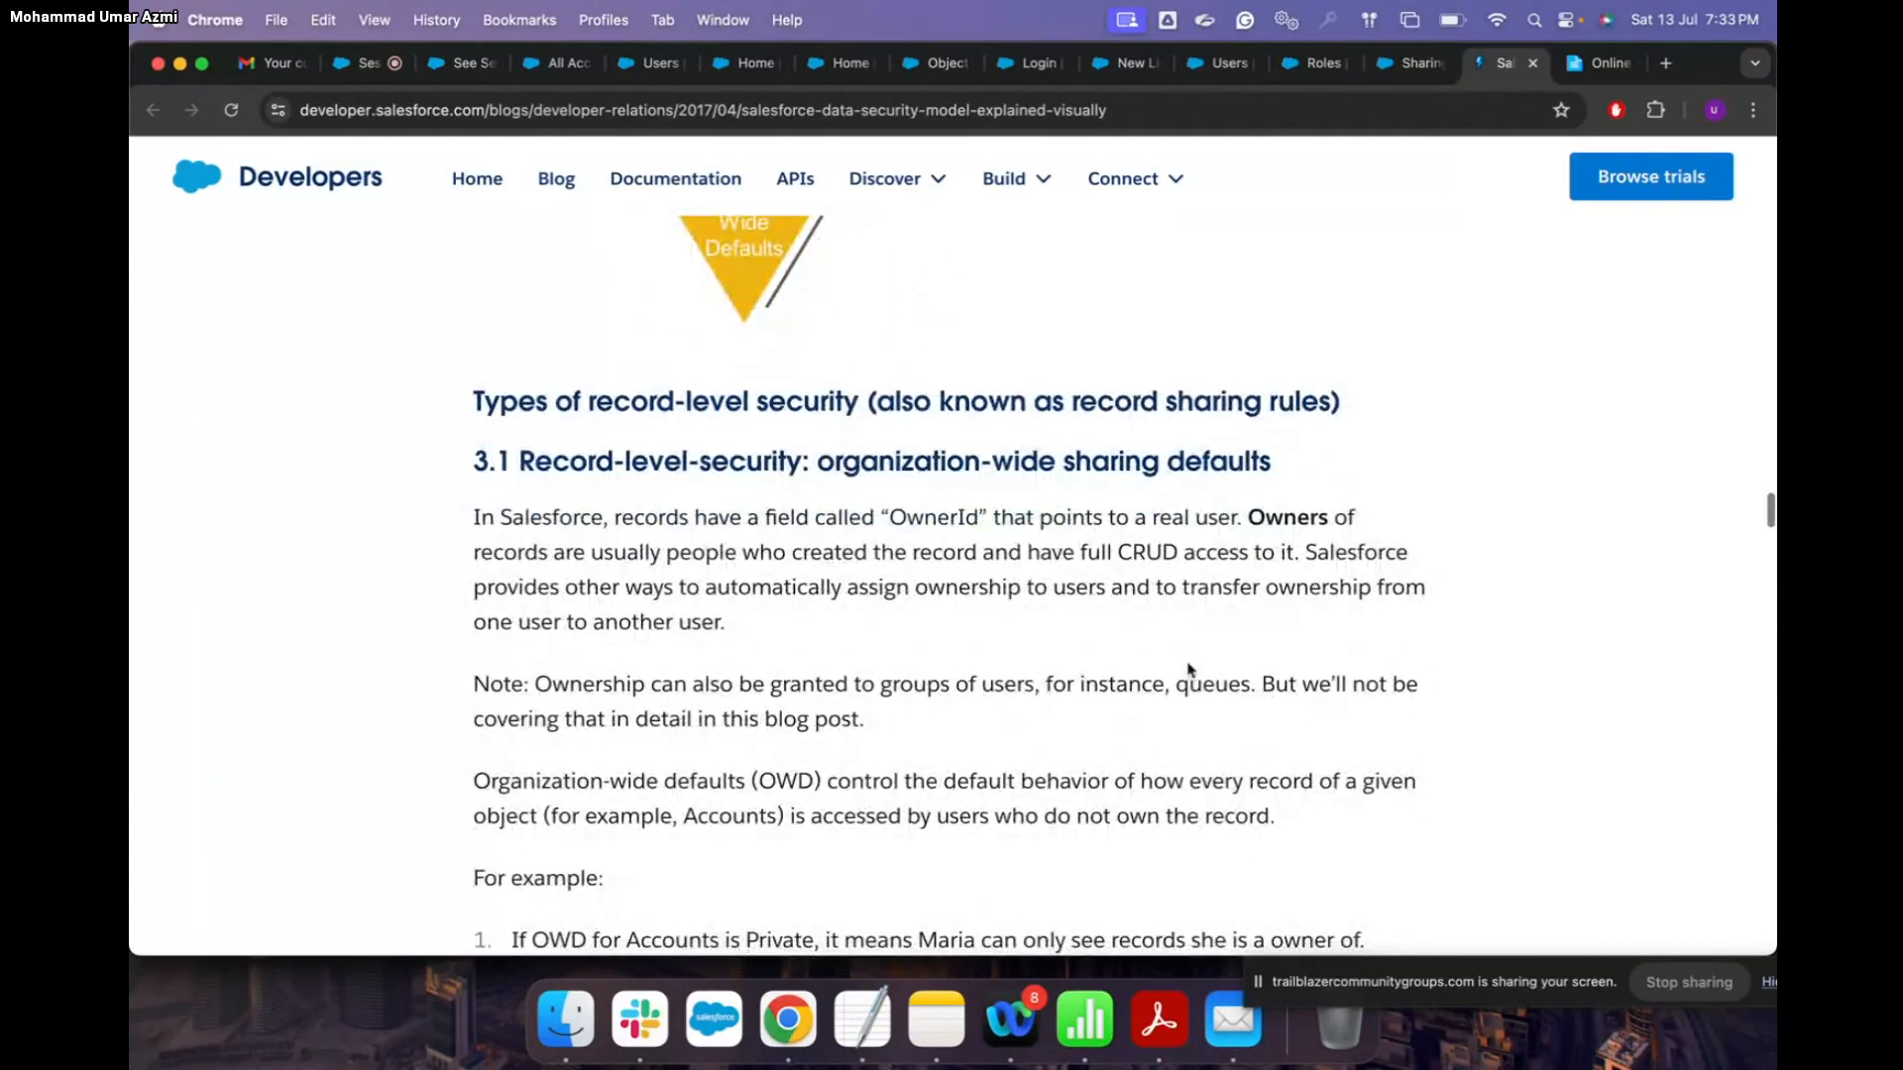
pyautogui.scroll(-1, 654, 570)
pyautogui.scroll(-1, 658, 574)
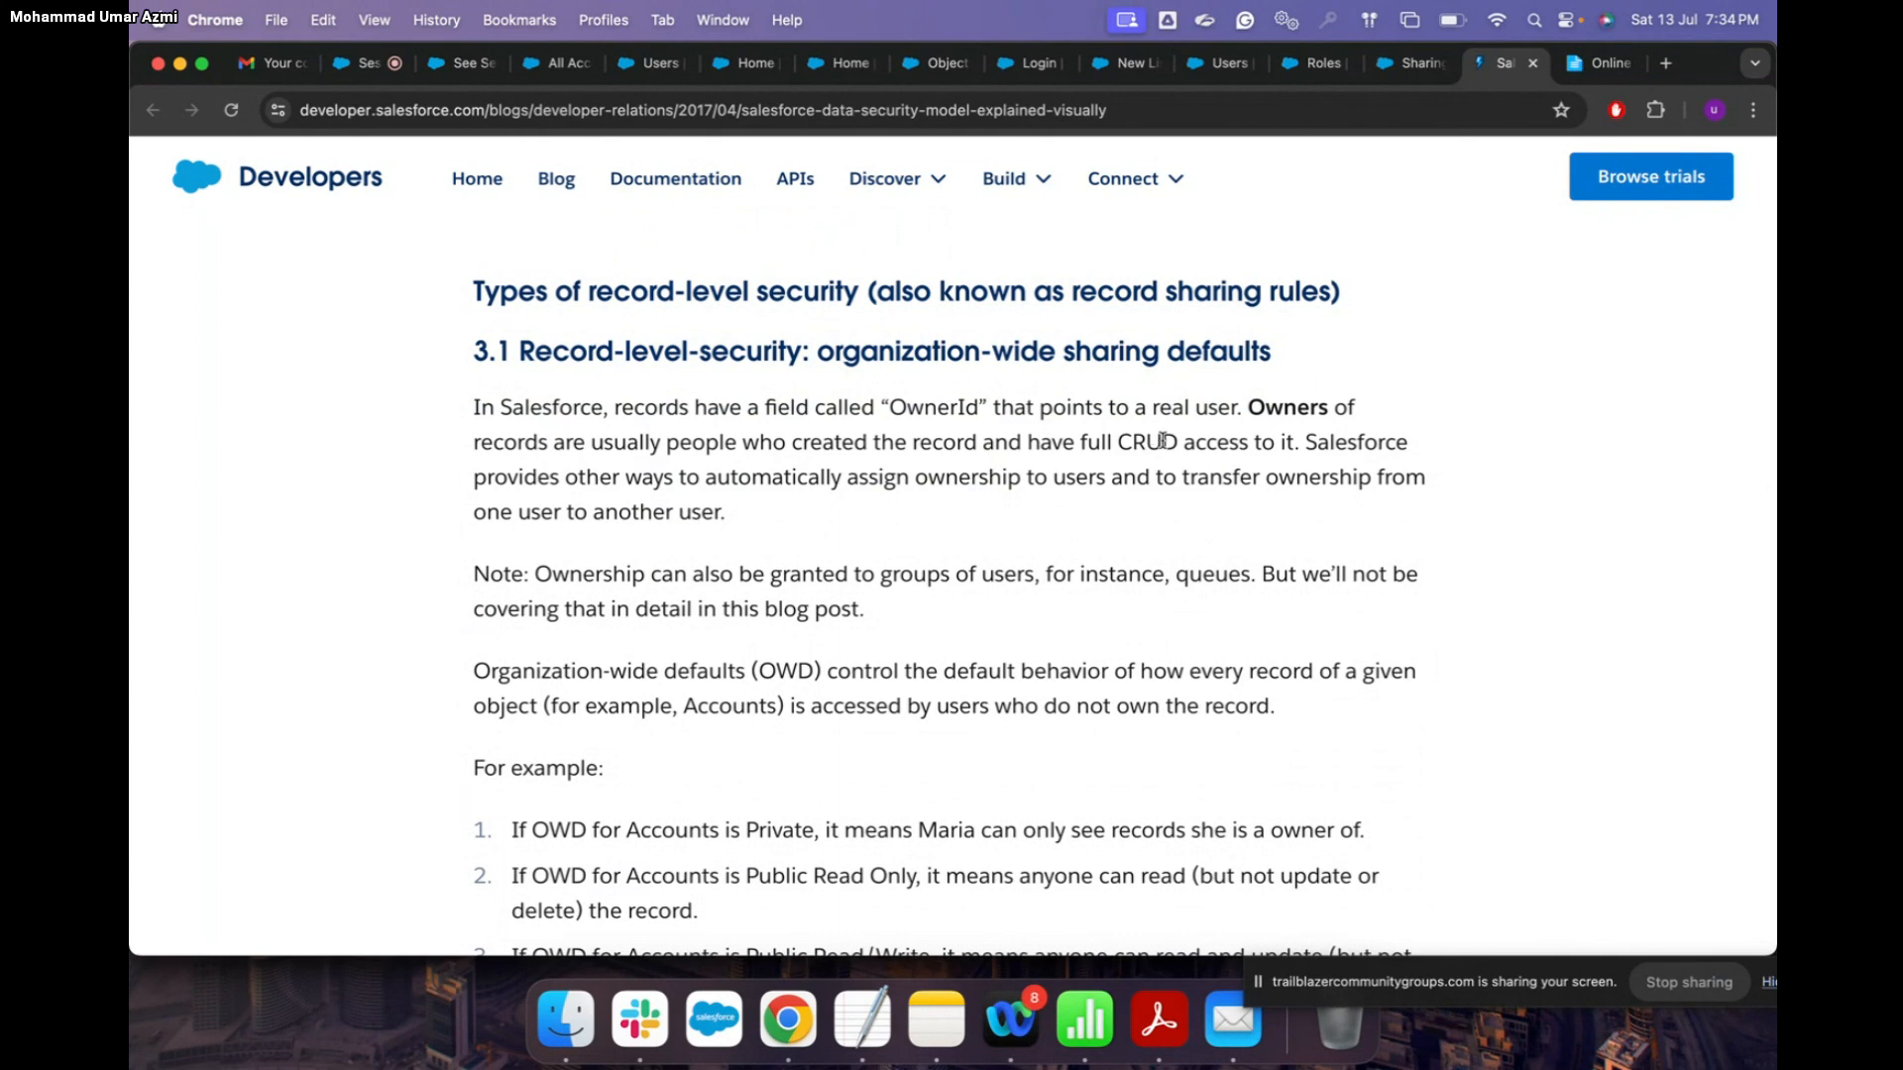
# Step: Check the meeting room, review the blog's OWD examples for Accounts, then return to Setup's All Users list
pyautogui.click(369, 64)
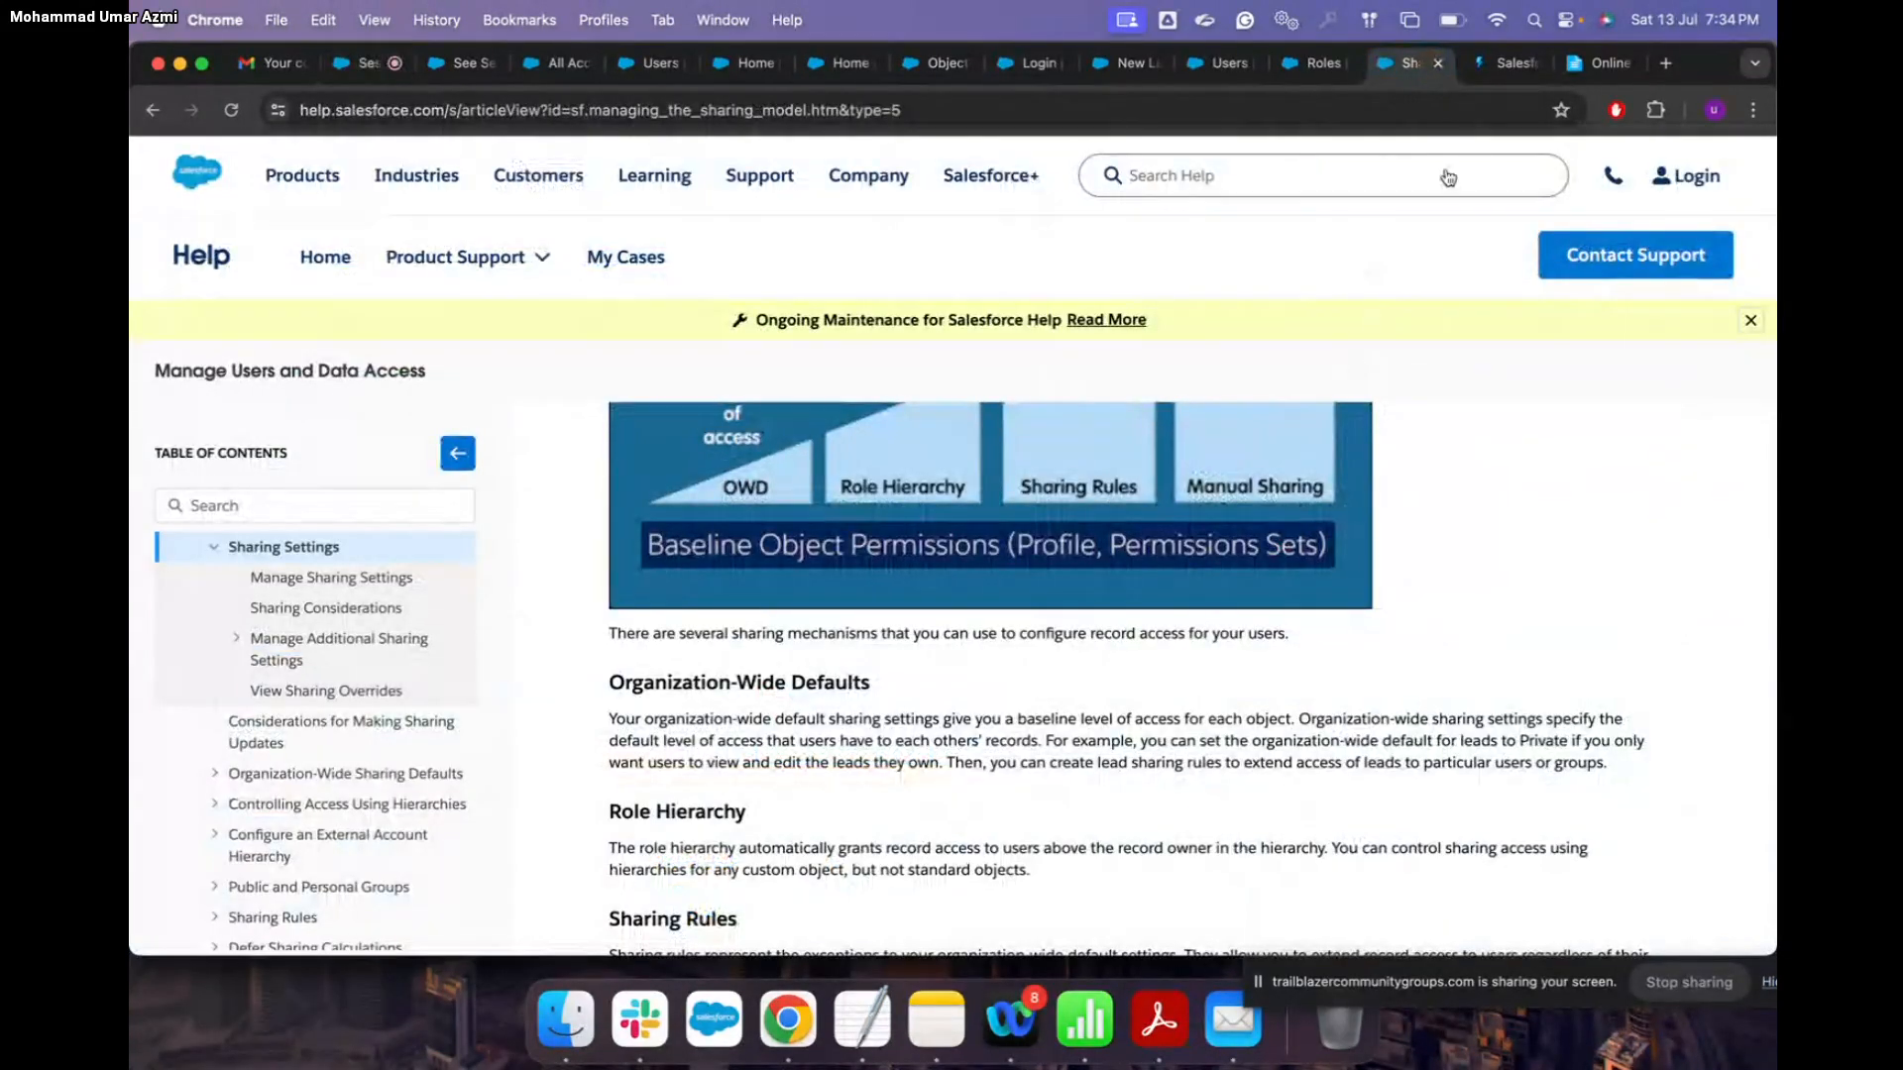
pyautogui.click(1502, 62)
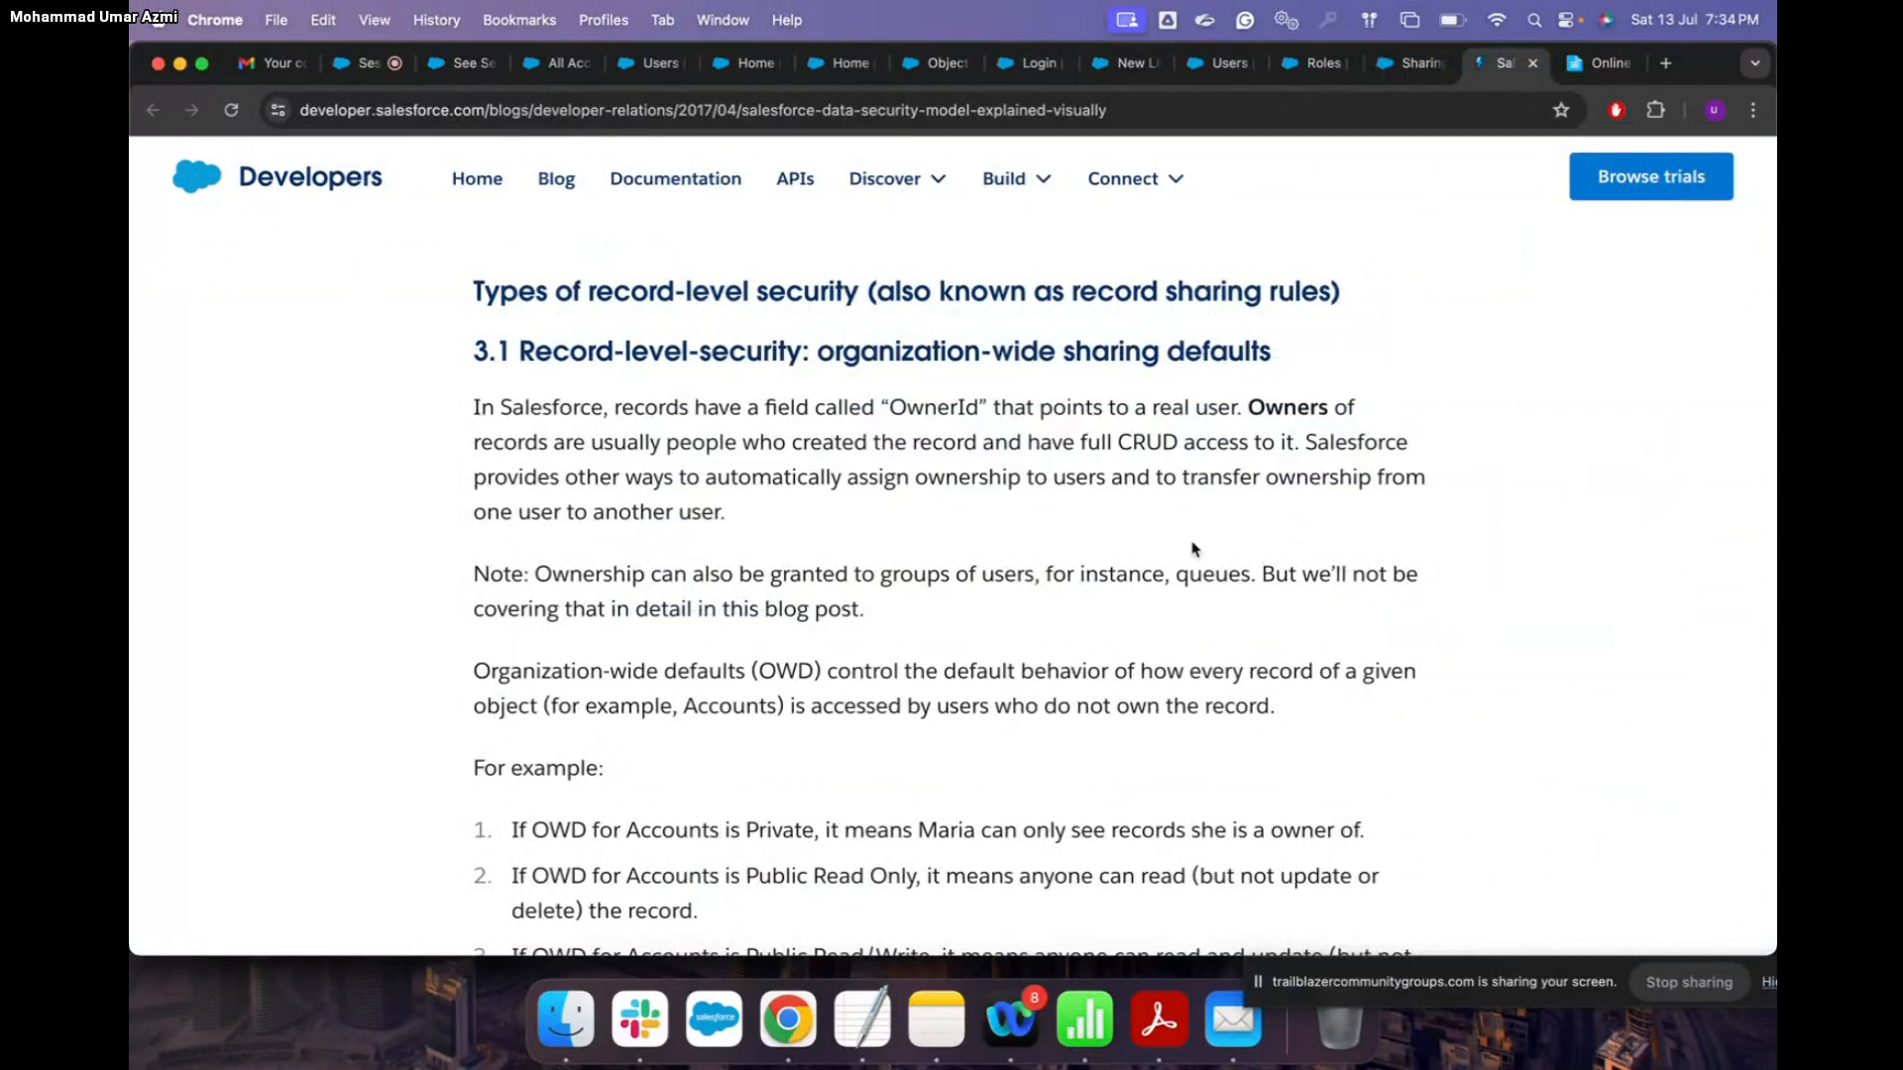
pyautogui.scroll(-4, 1180, 495)
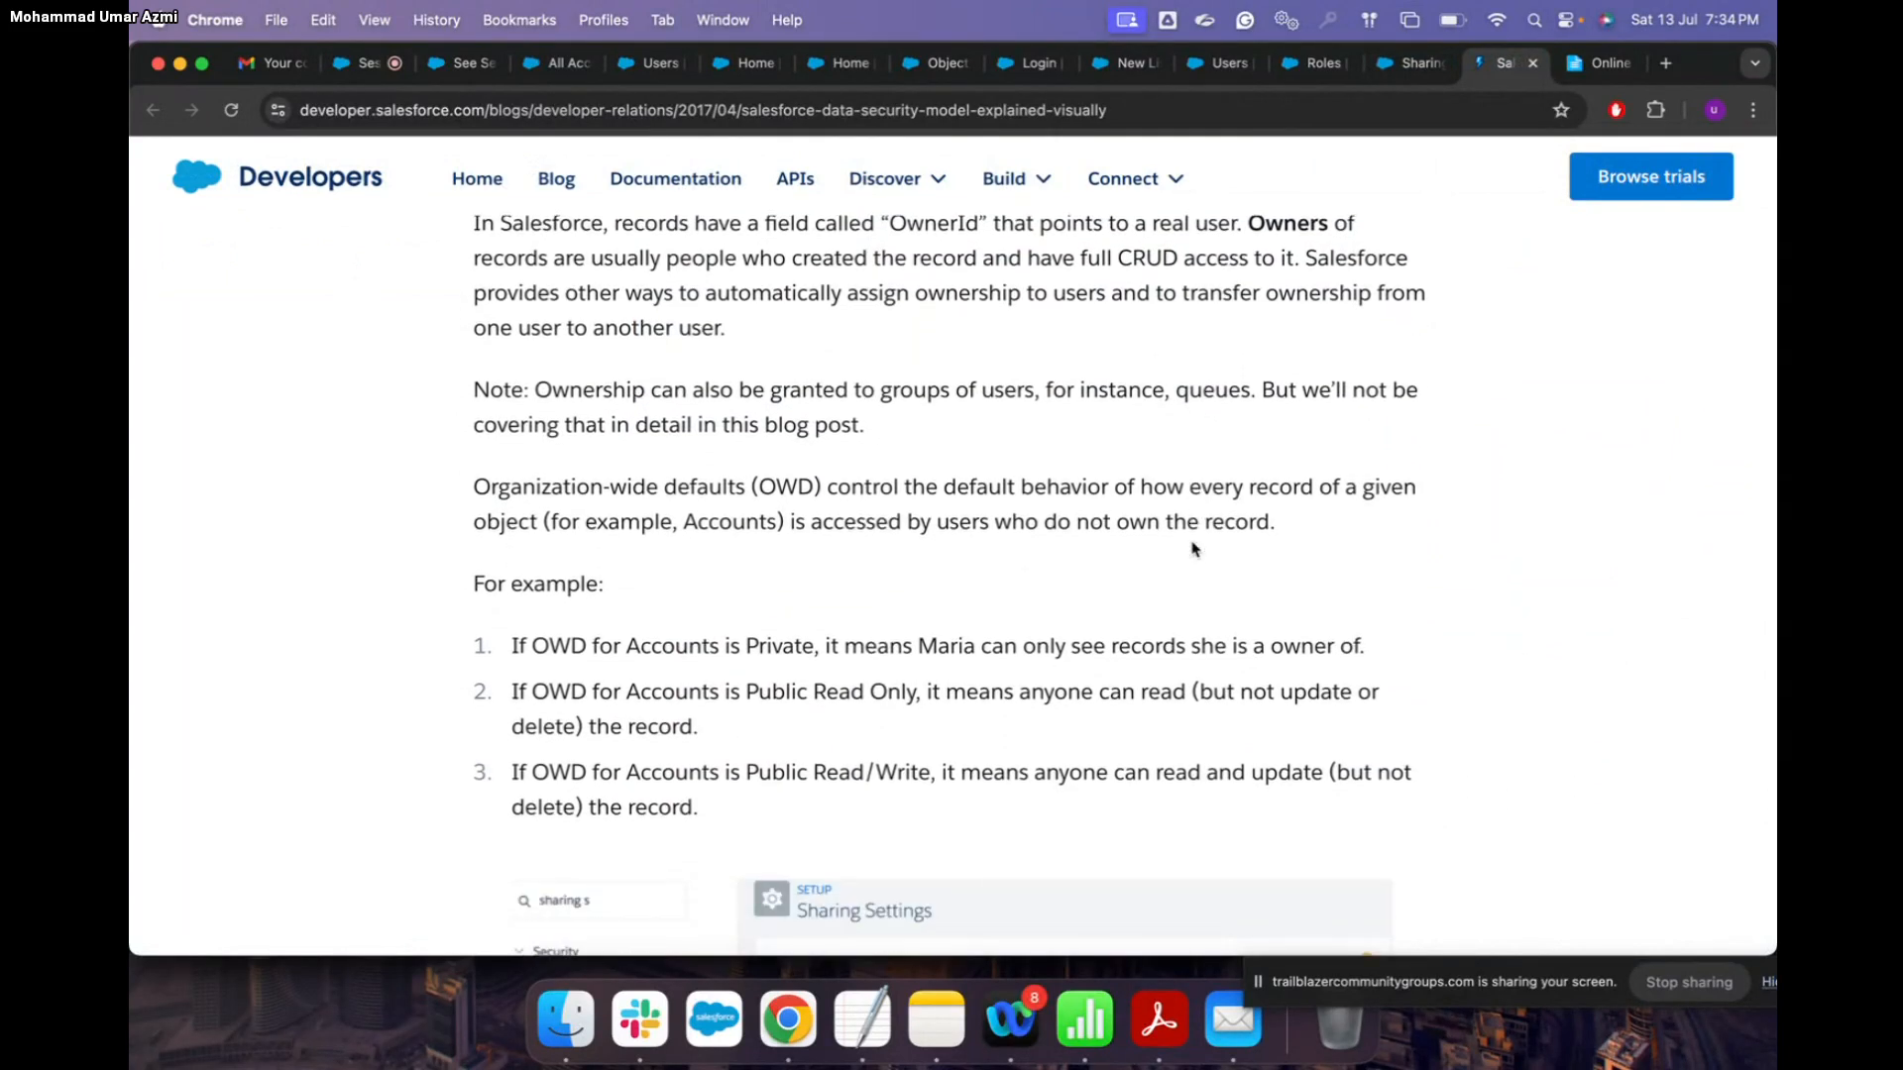
pyautogui.scroll(-1, 1195, 549)
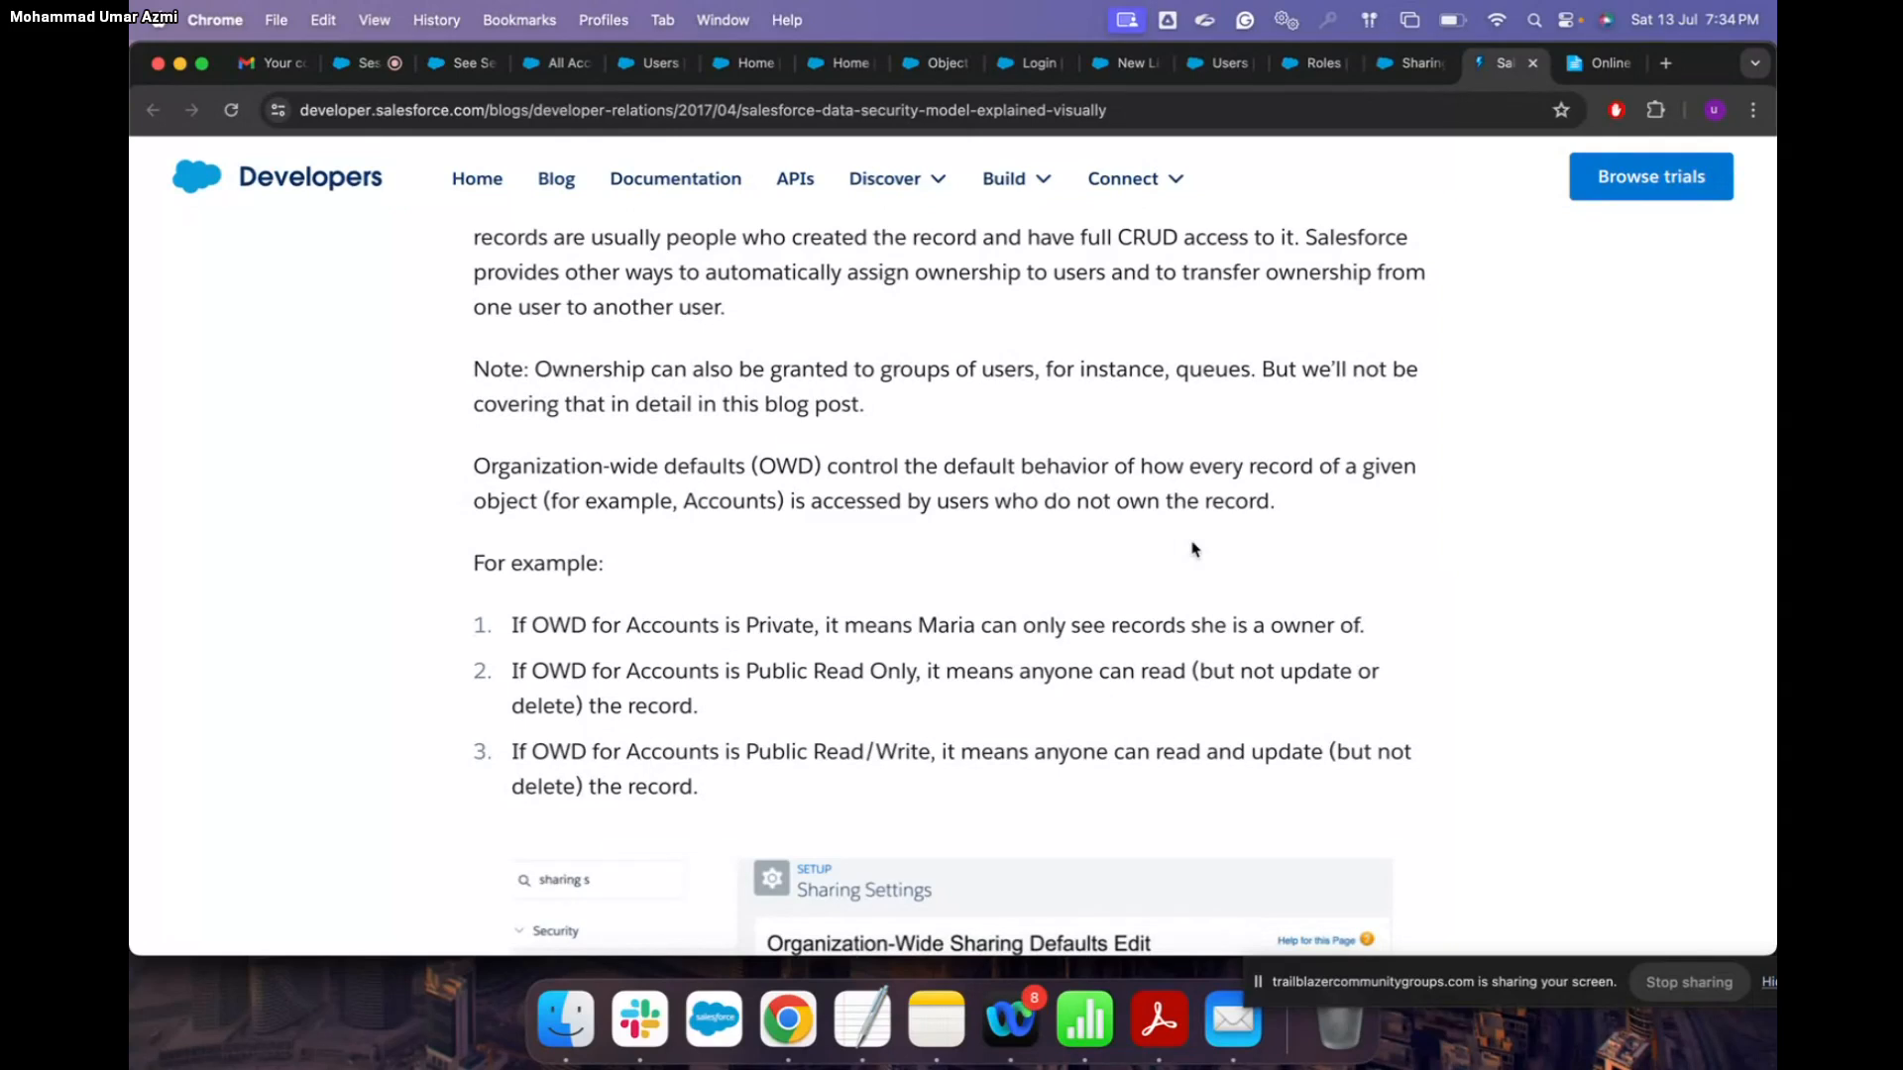
pyautogui.scroll(1, 1194, 549)
pyautogui.scroll(-1, 875, 490)
pyautogui.scroll(-1, 875, 491)
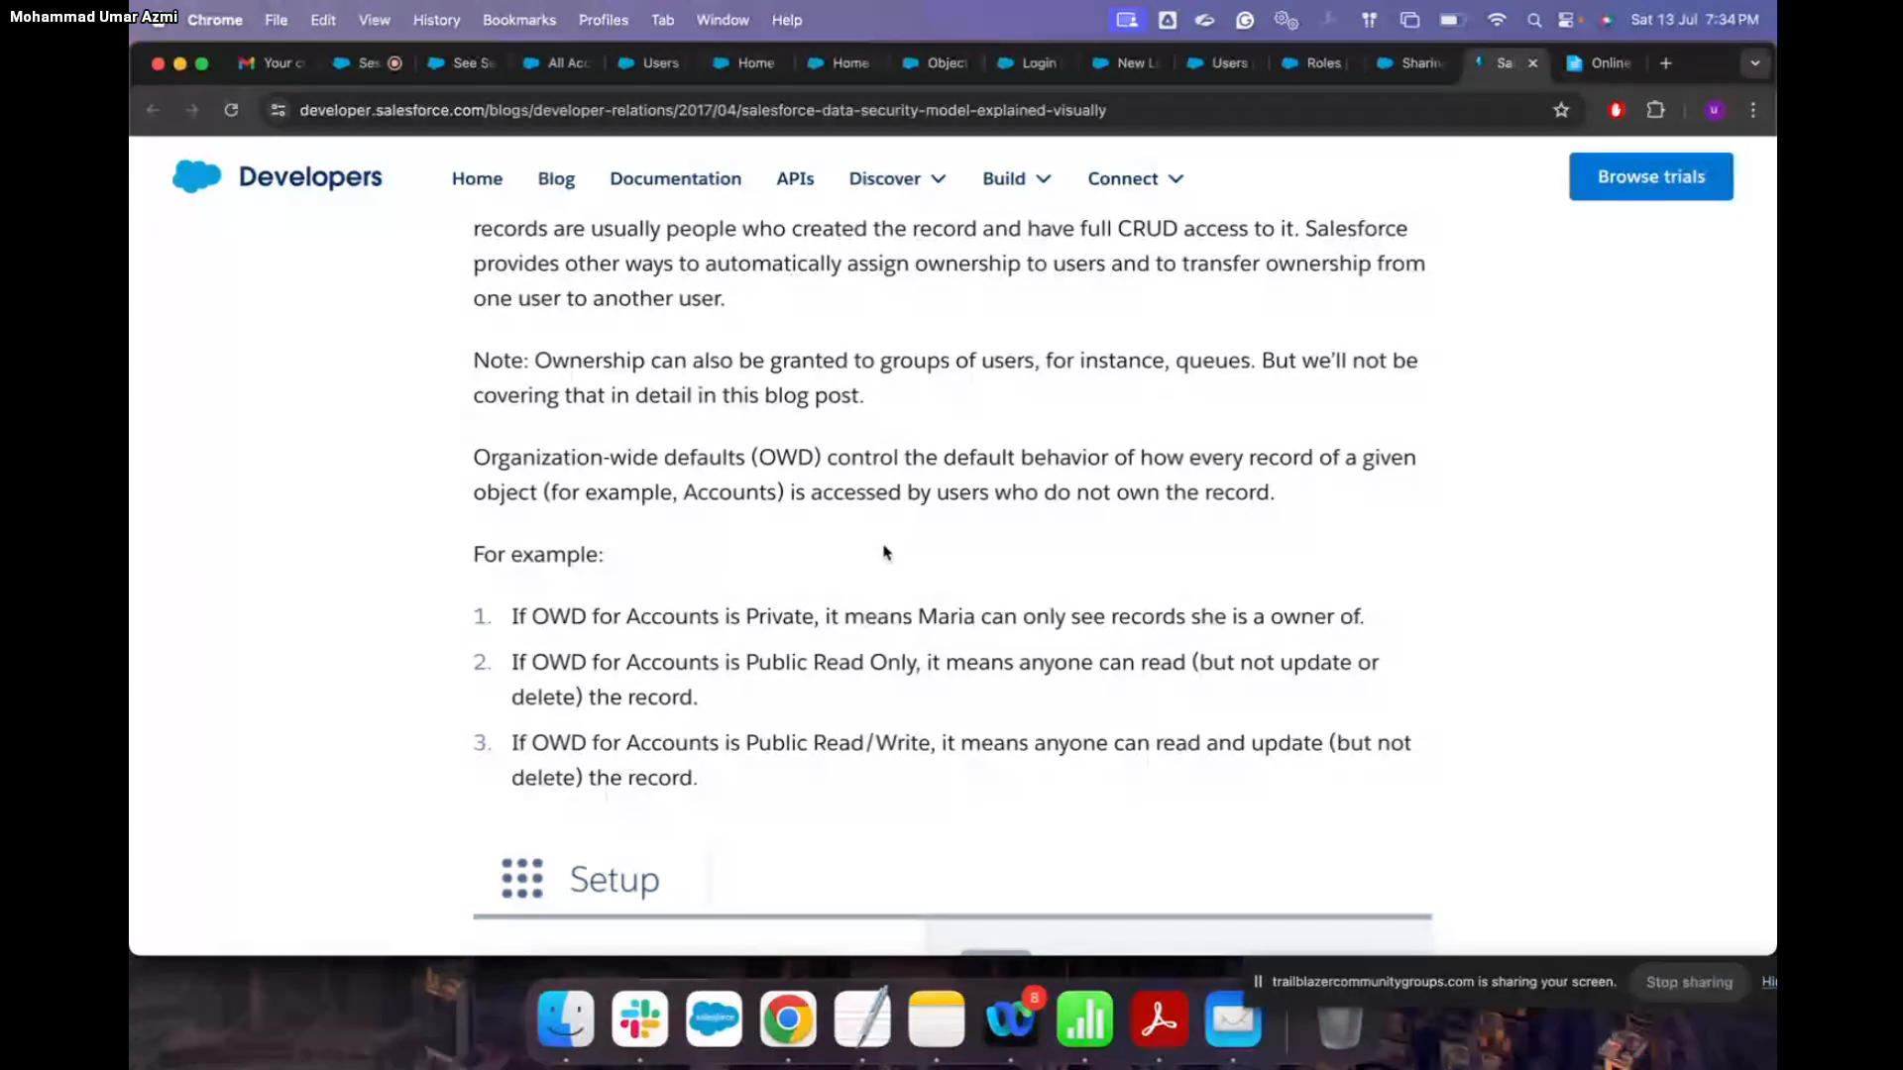
pyautogui.scroll(-5, 879, 388)
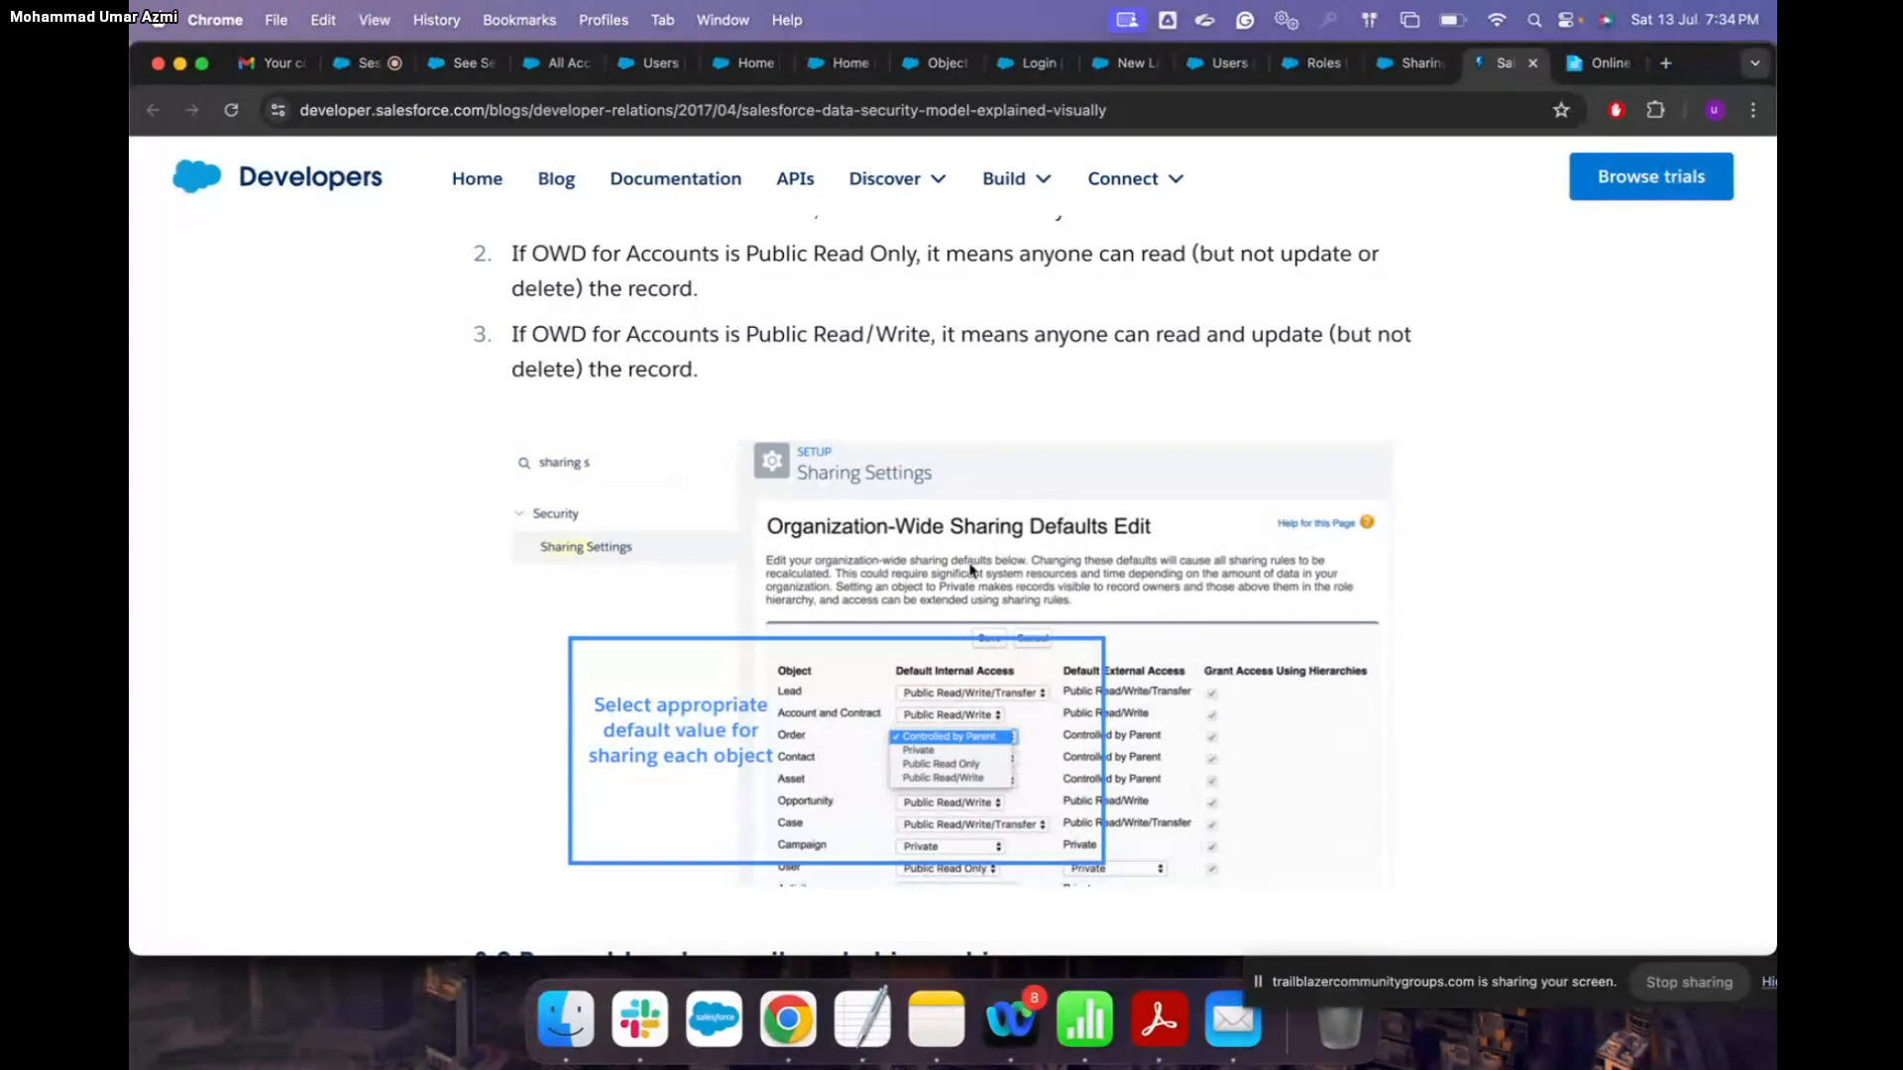
pyautogui.scroll(2, 981, 536)
pyautogui.scroll(5, 988, 502)
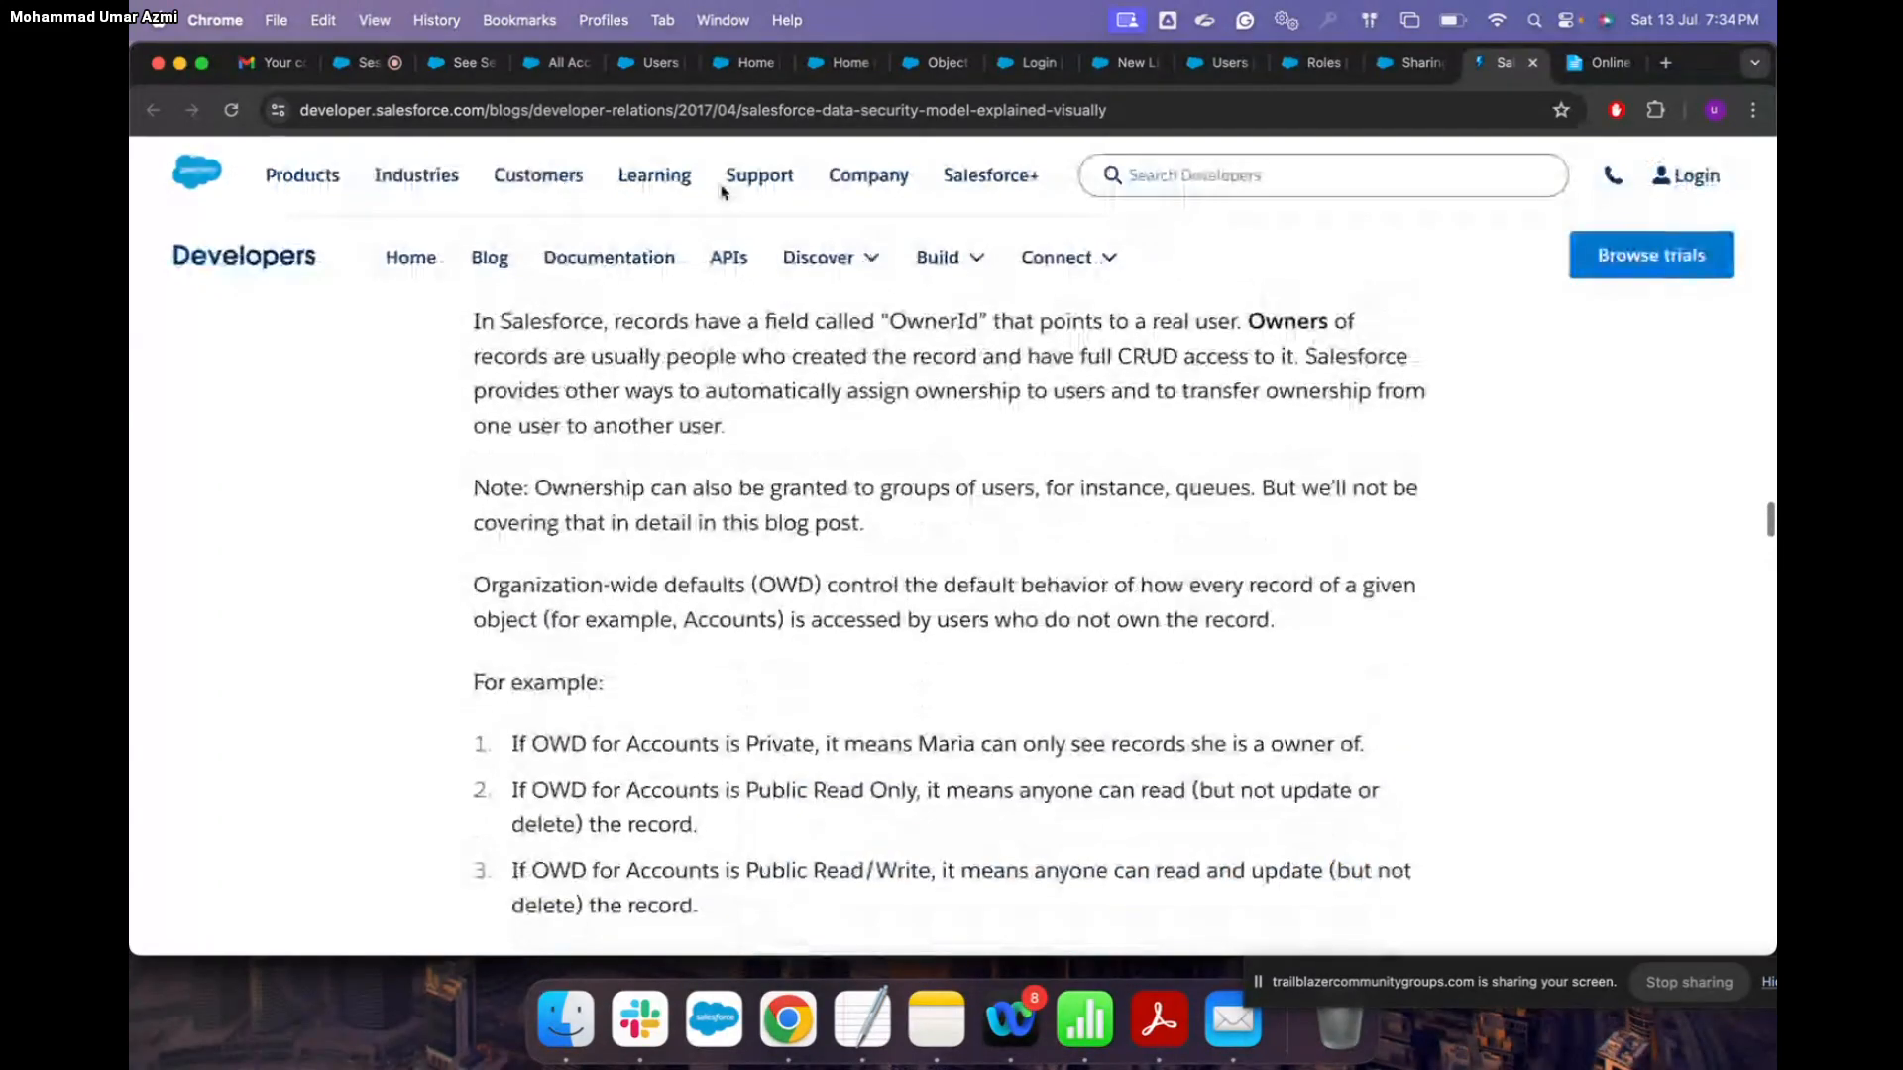
pyautogui.click(651, 62)
# Step: Clear the old Quick Find search, search 'shar' and open Security > Sharing Settings
pyautogui.click(263, 271)
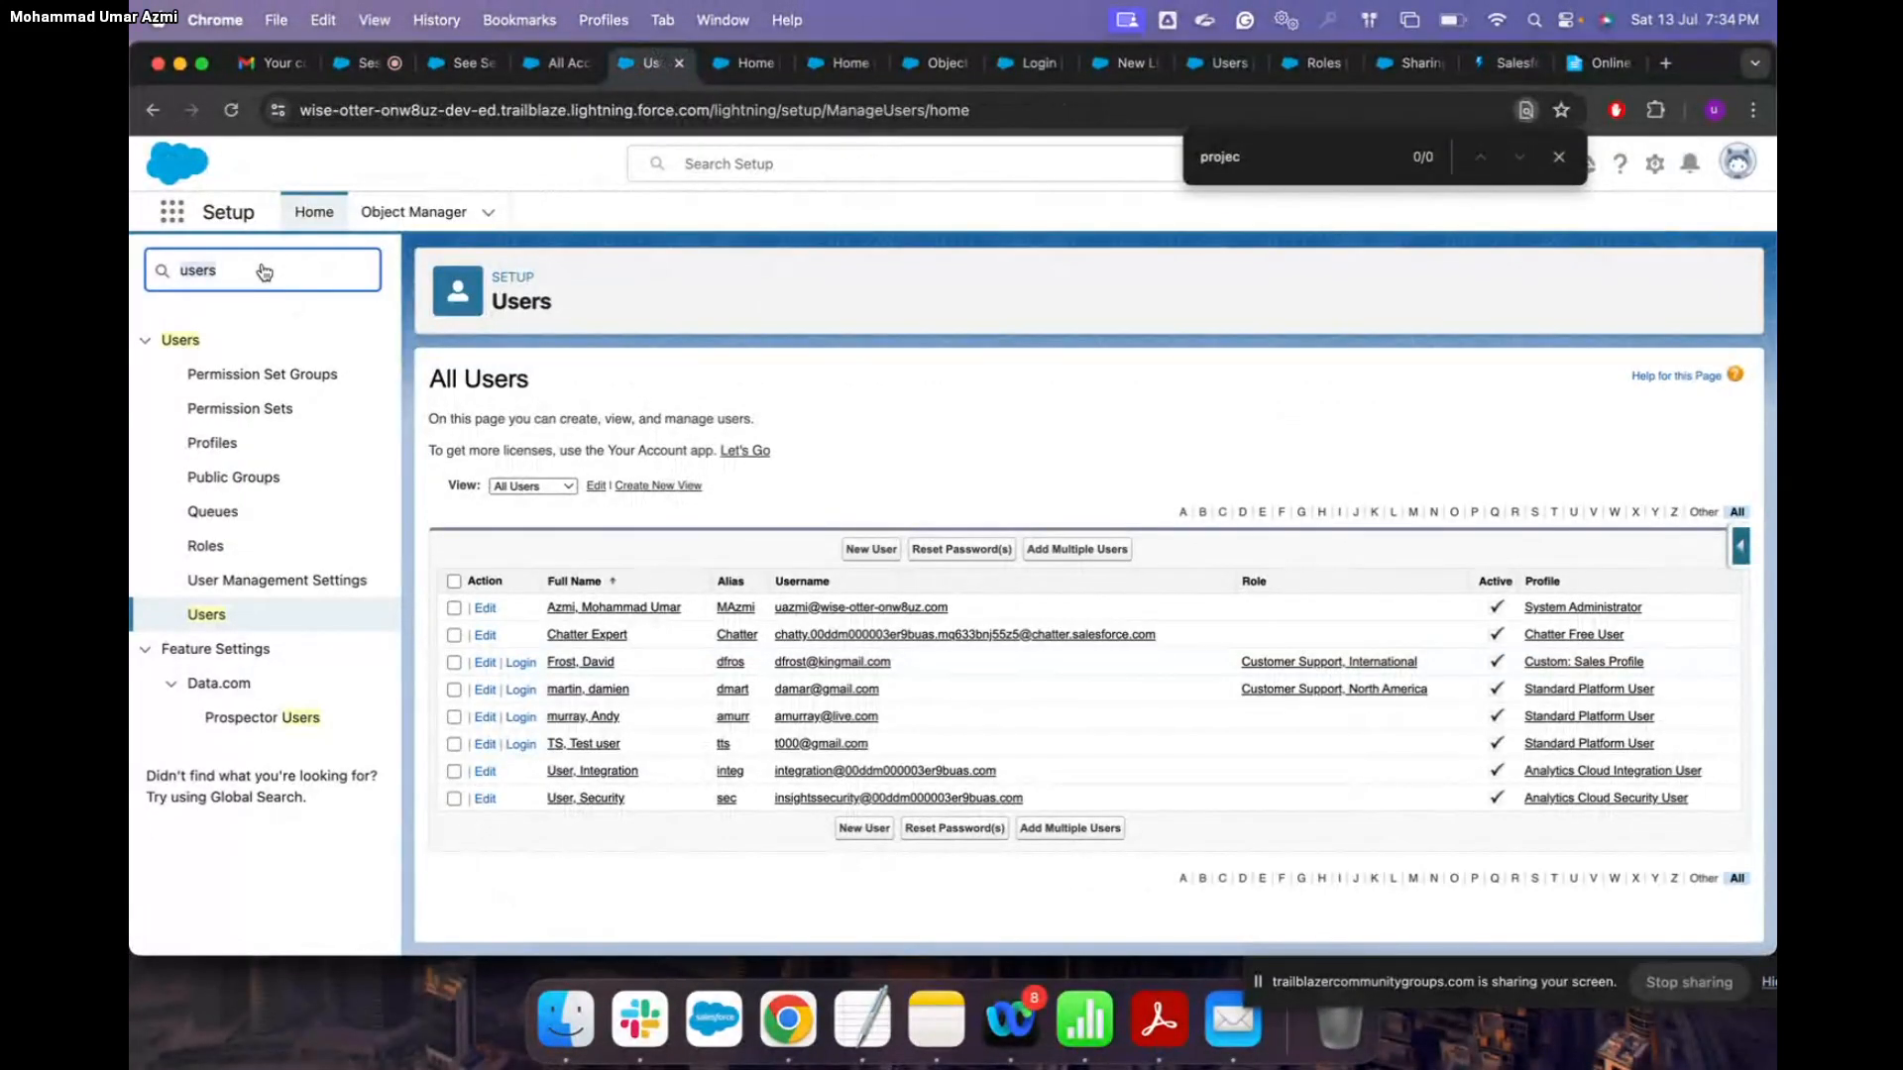
pyautogui.press('super+a')
pyautogui.press('BackSpace')
pyautogui.write('o')
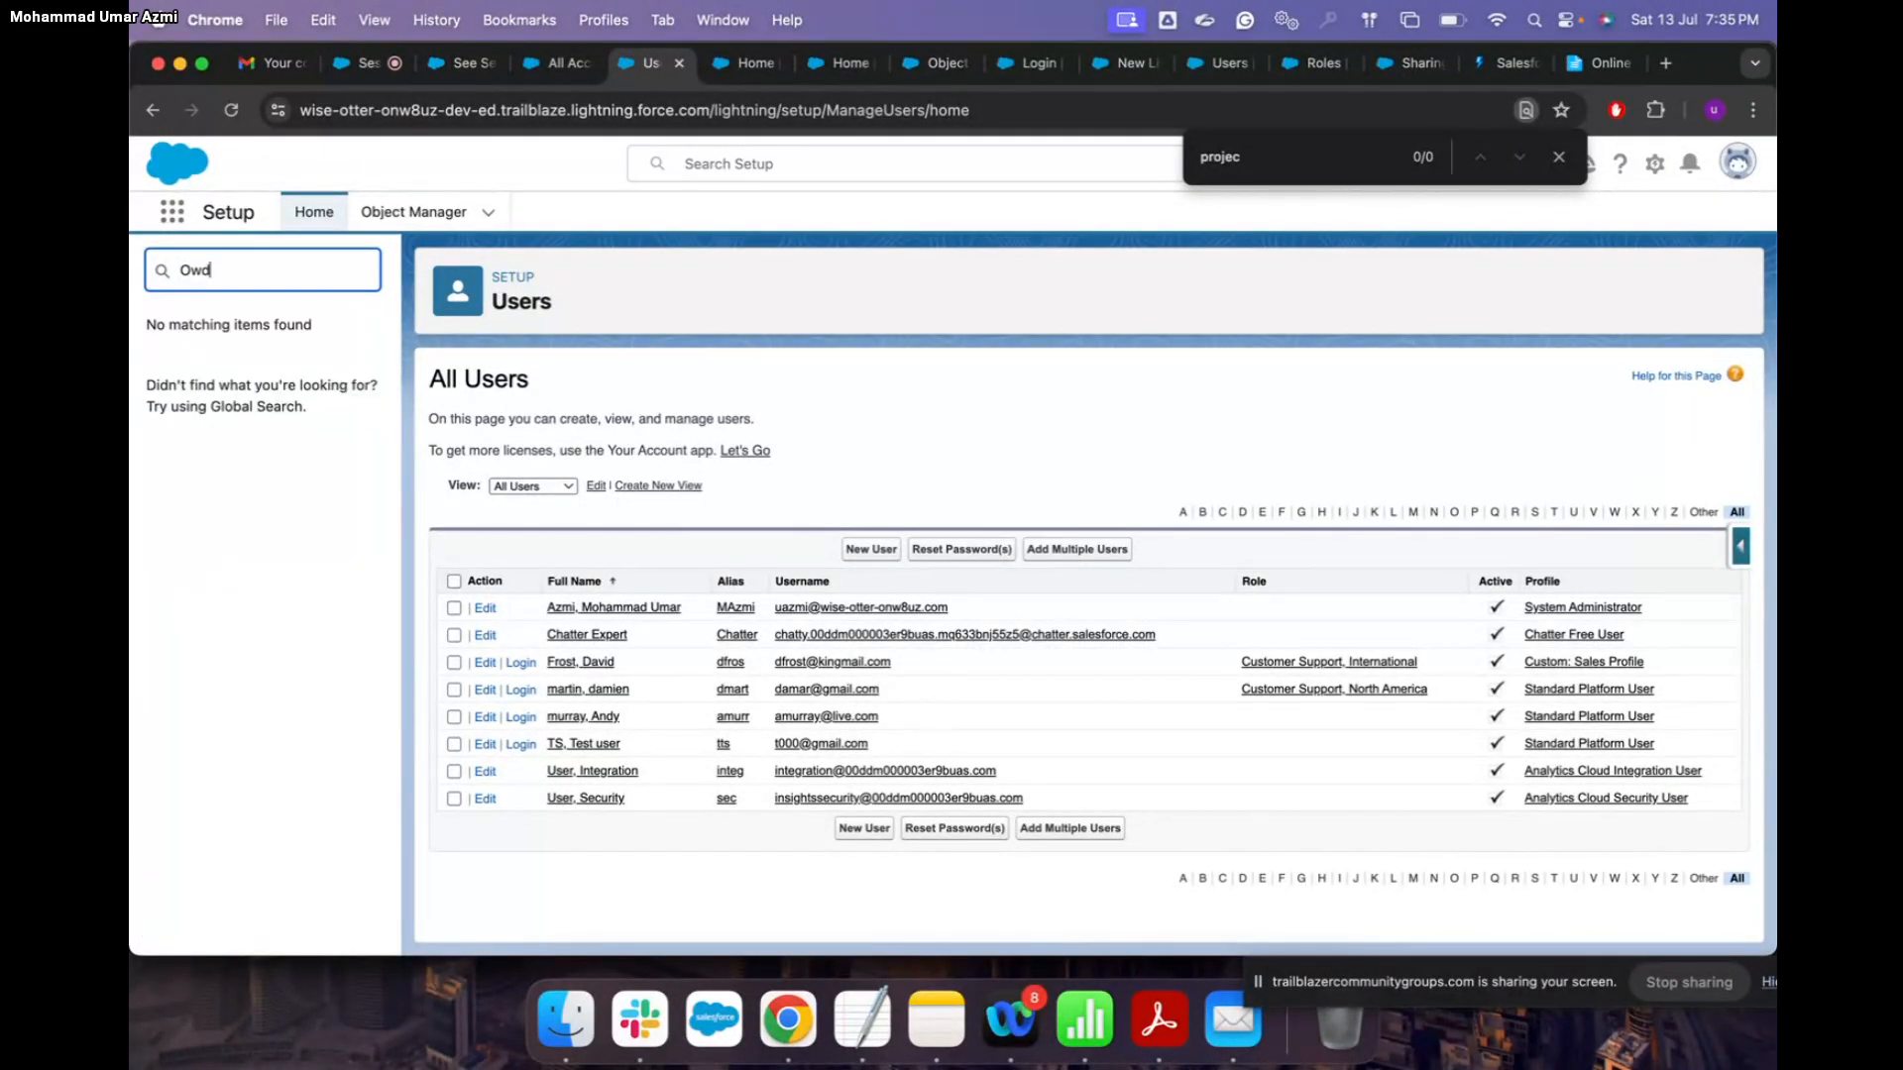
pyautogui.press('BackSpace')
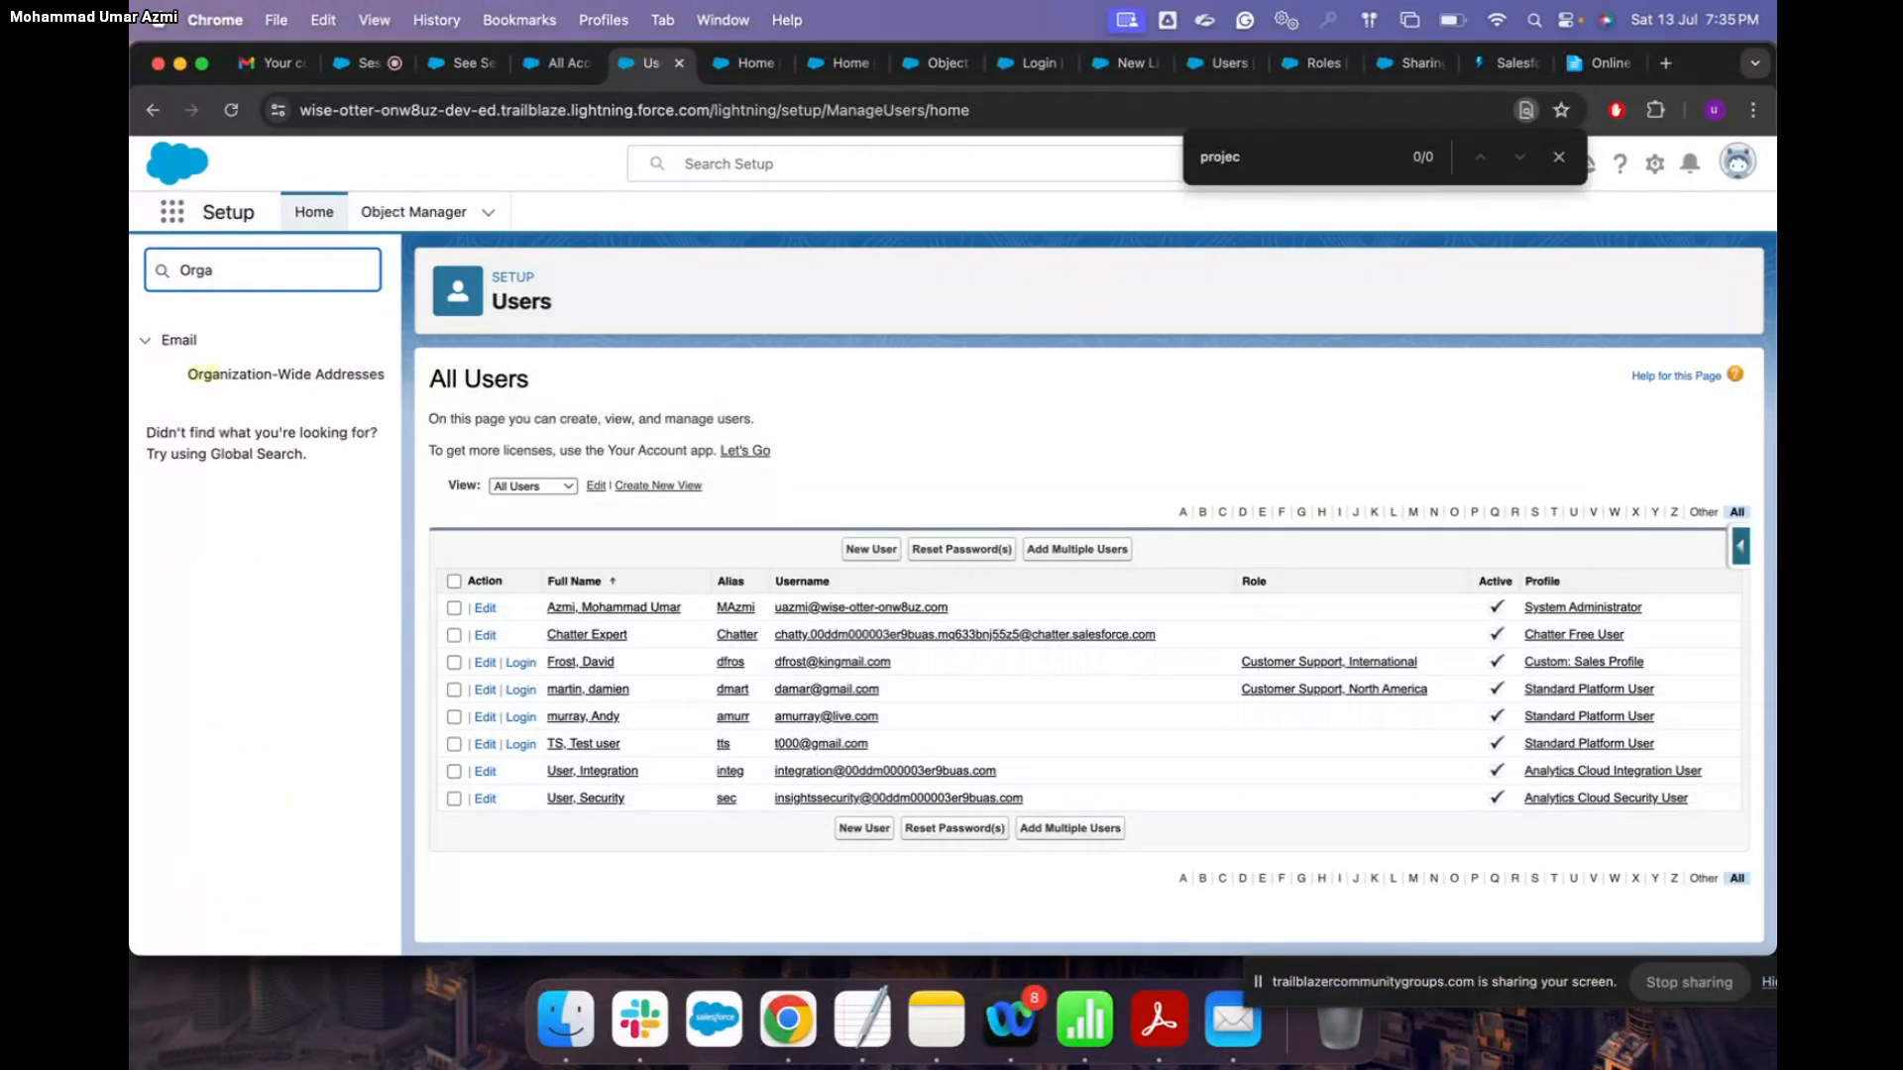
pyautogui.press('BackSpace')
pyautogui.press('BackSpace')
pyautogui.press('BackSpace')
pyautogui.press('BackSpace')
pyautogui.write('shar')
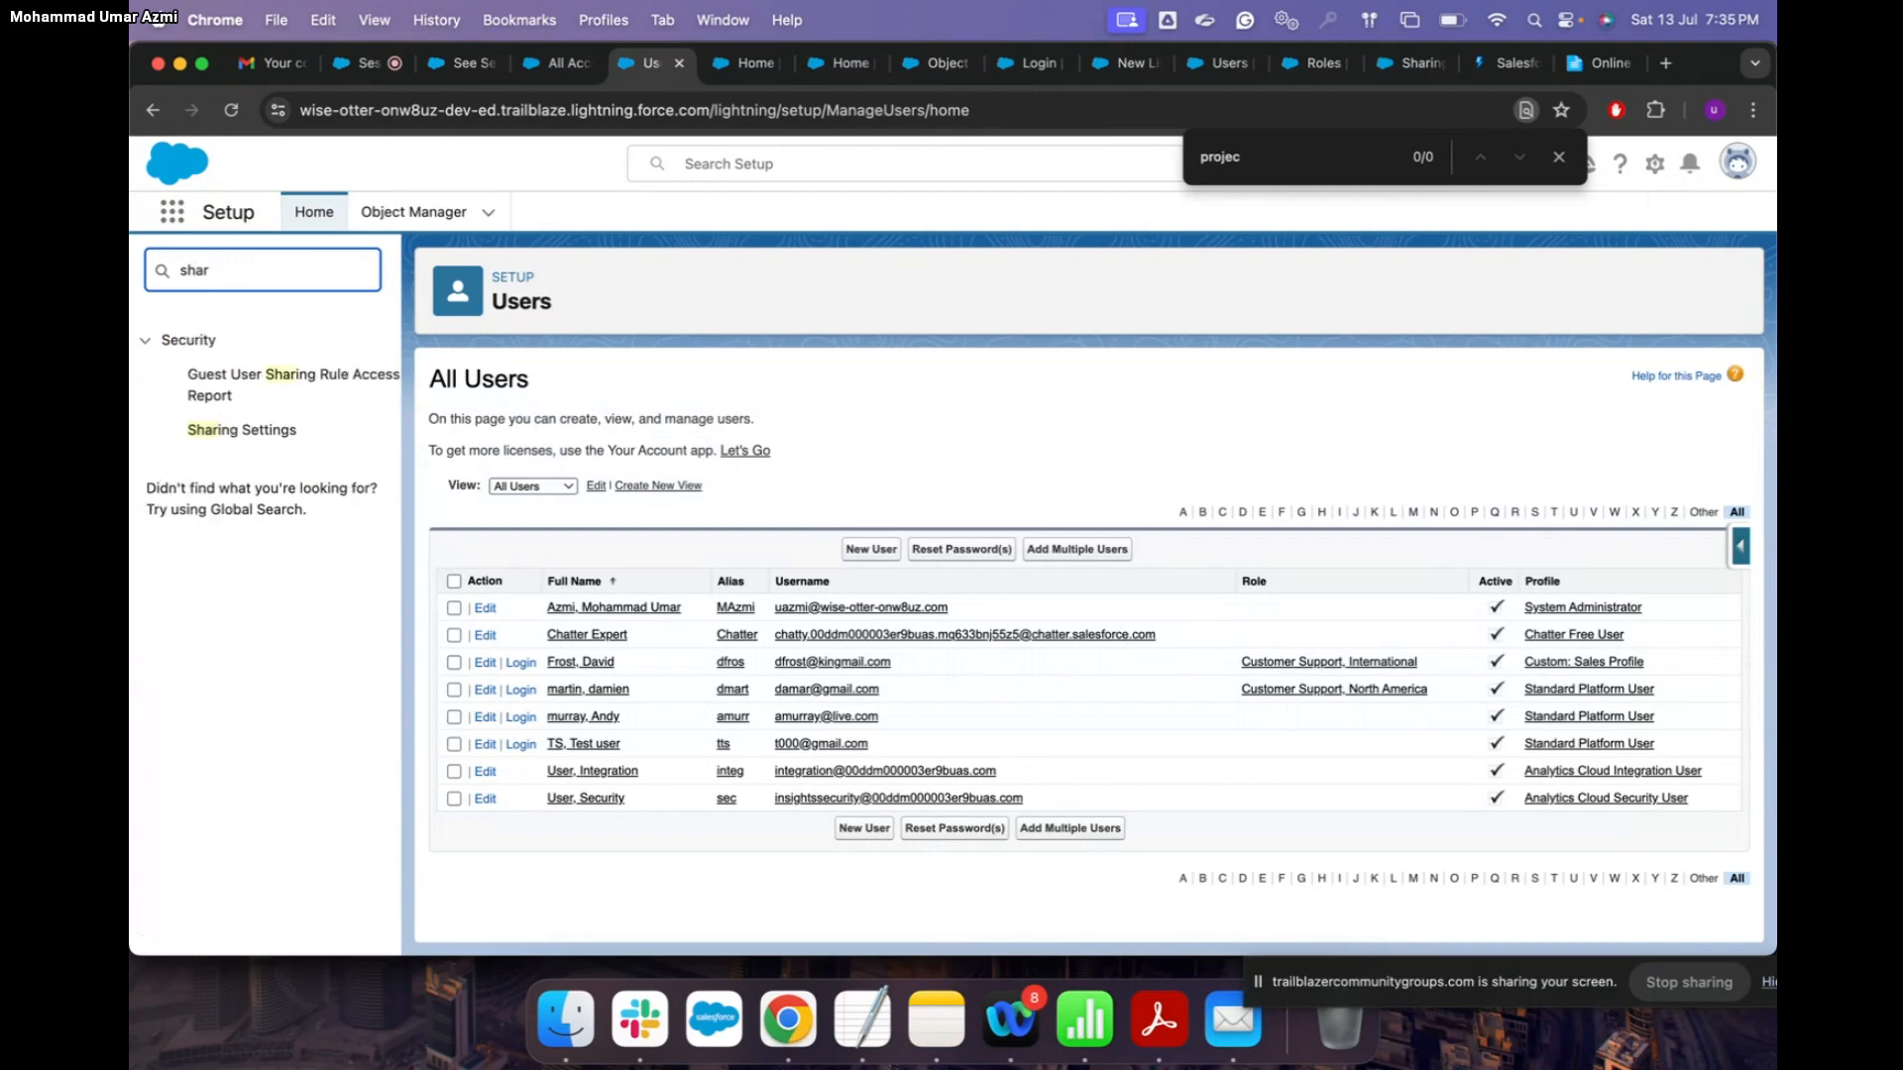
pyautogui.click(281, 432)
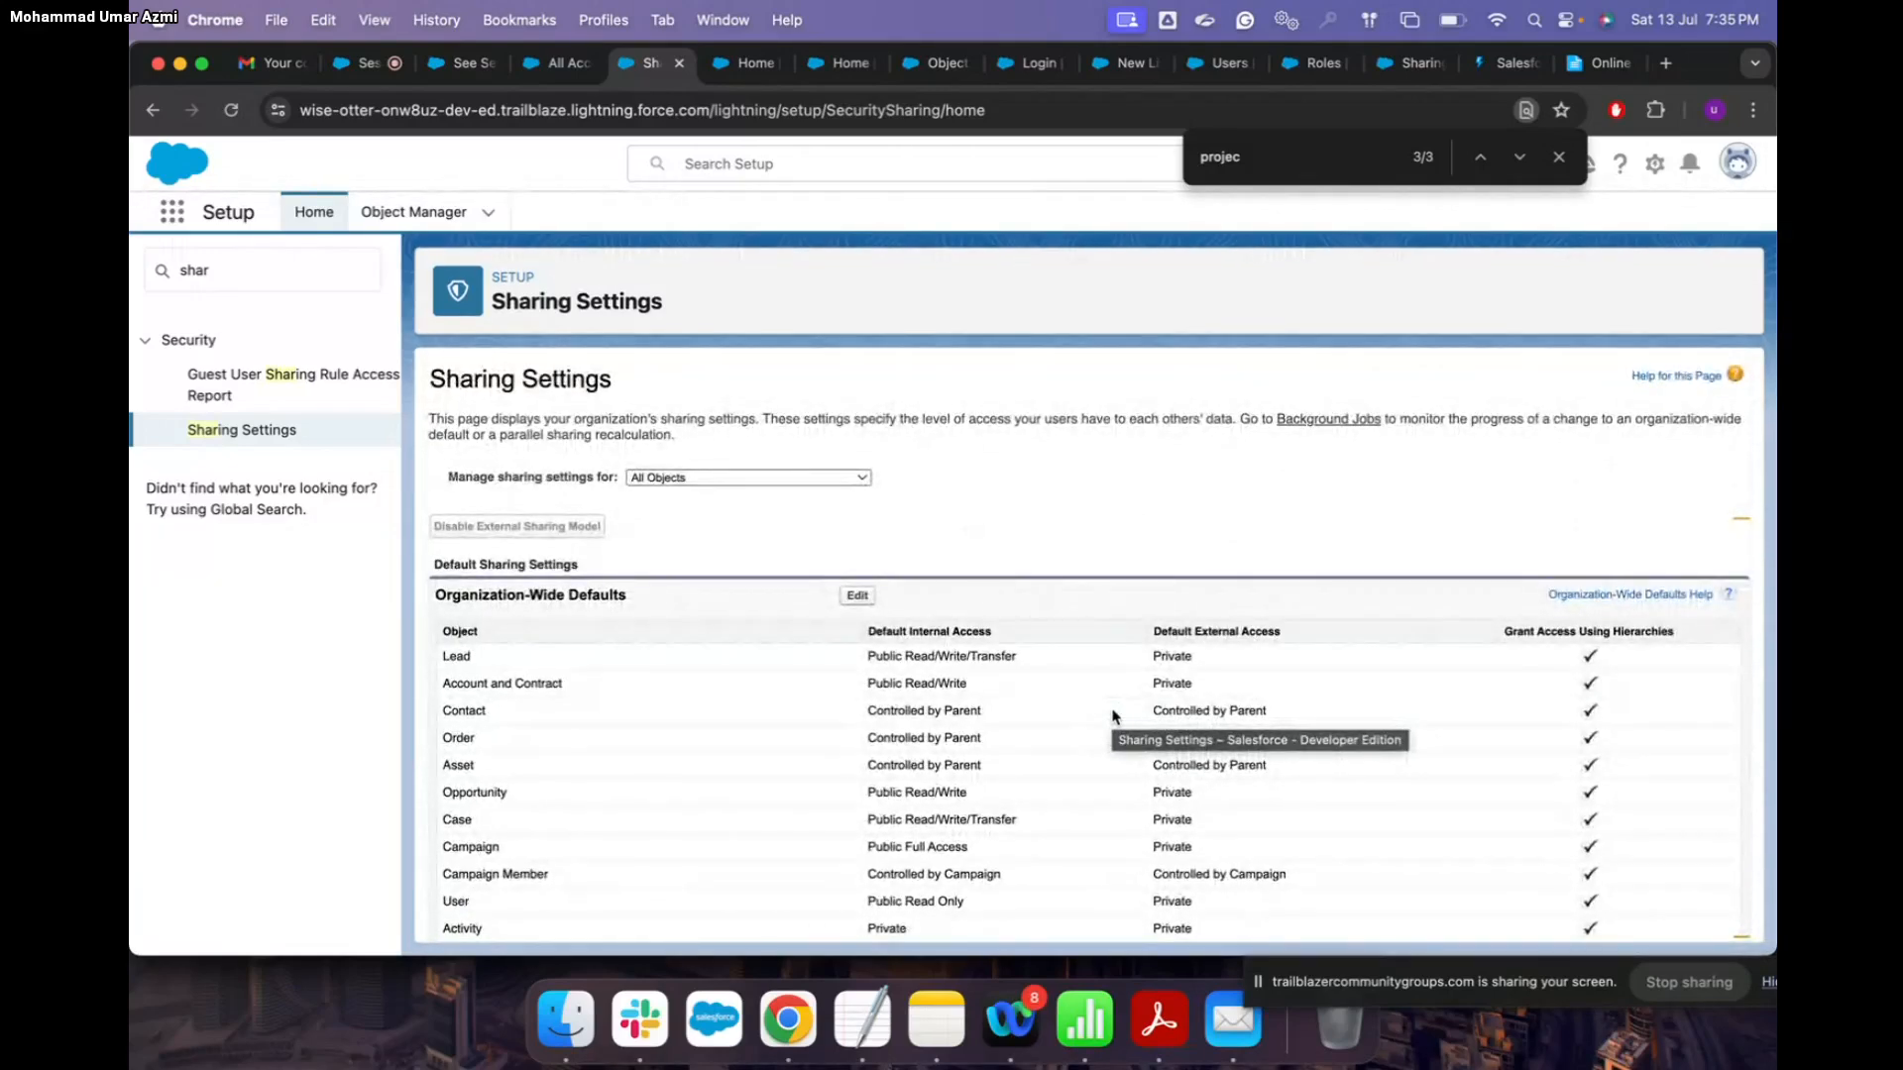
pyautogui.click(1507, 63)
pyautogui.scroll(1, 1222, 496)
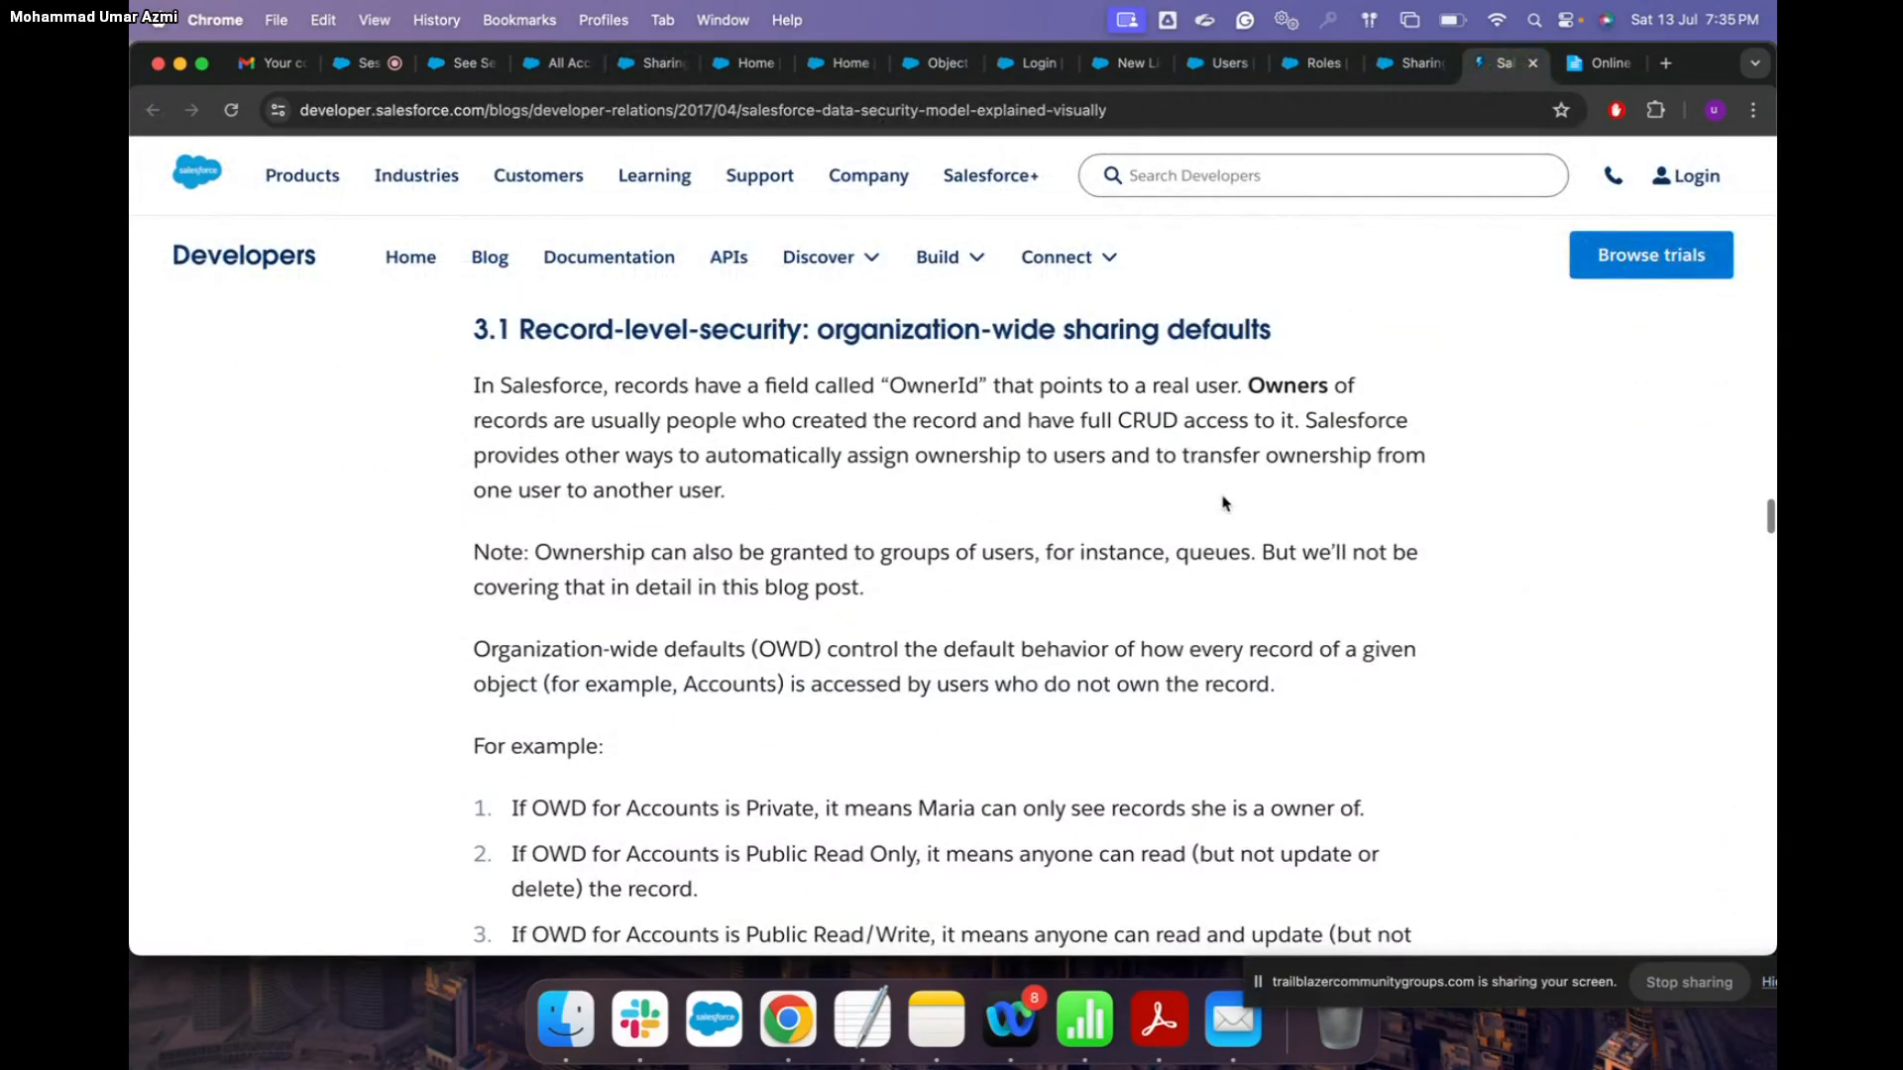
pyautogui.scroll(-7, 1224, 499)
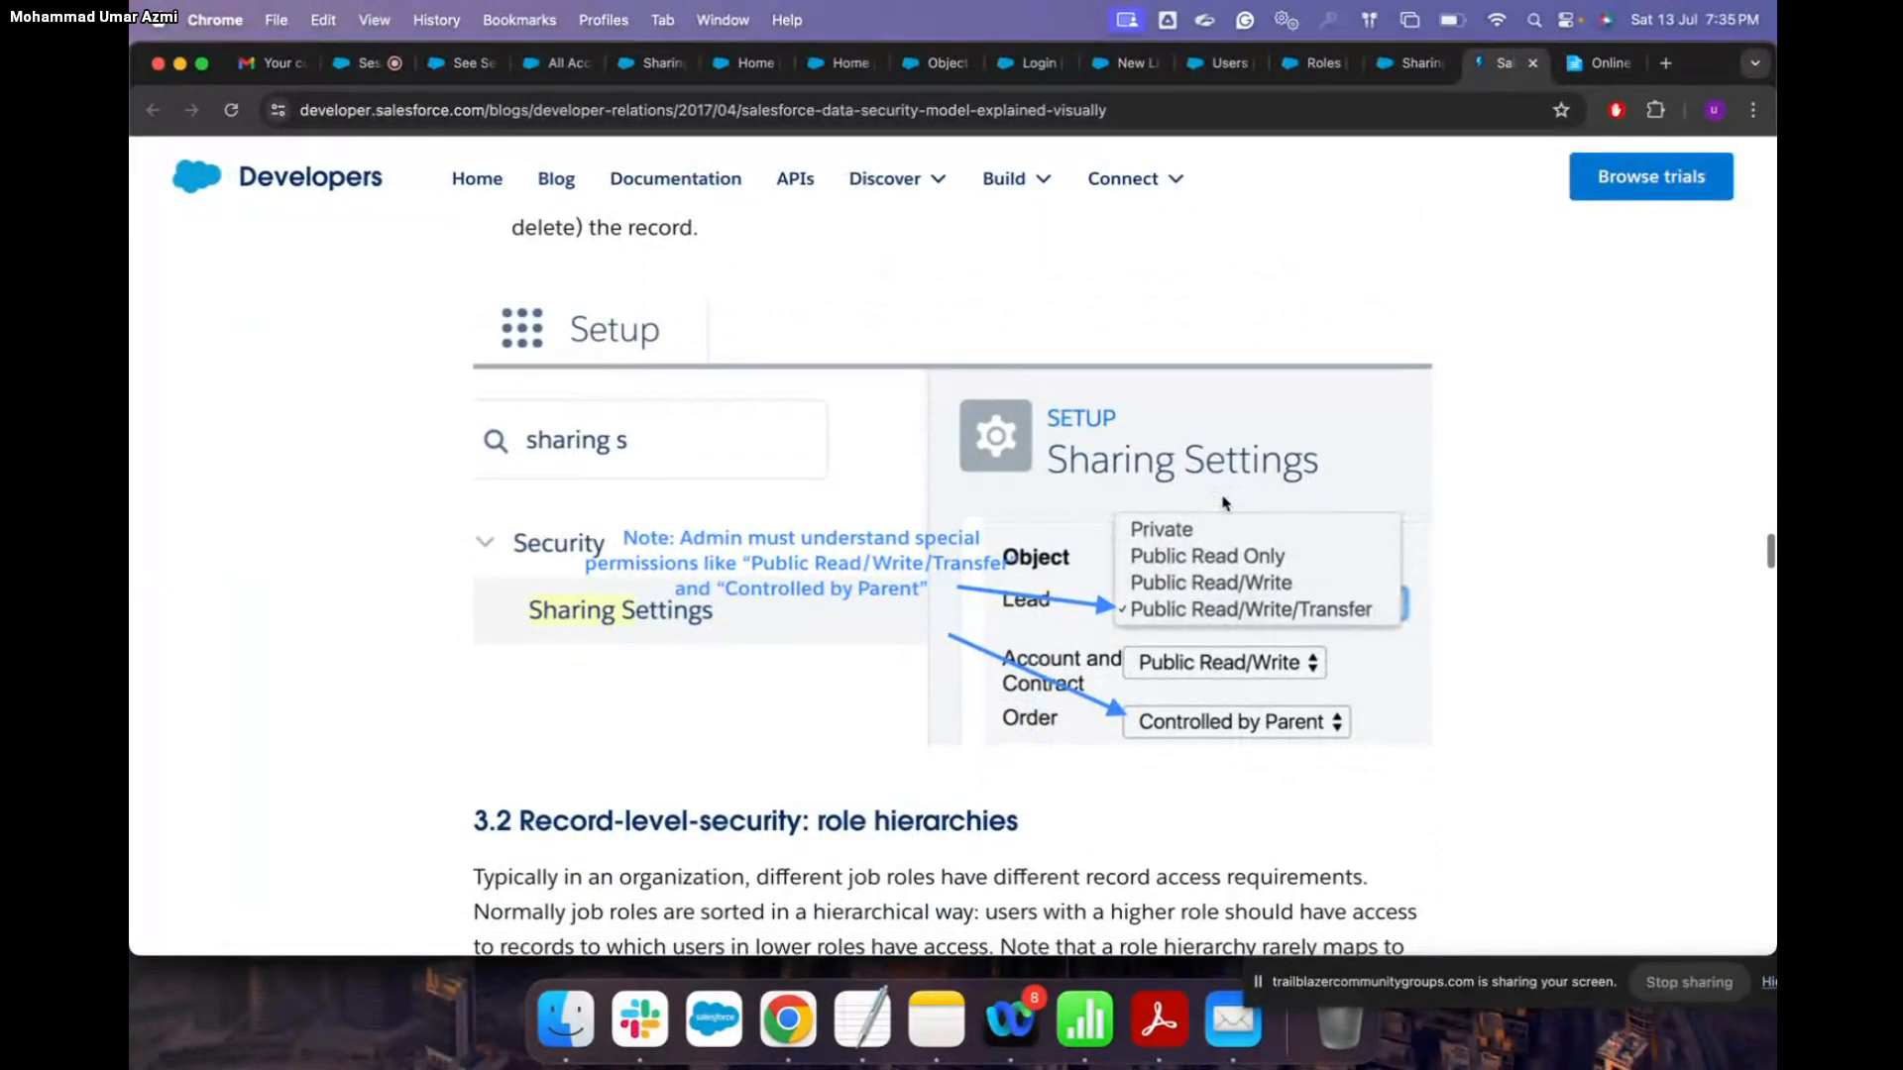
pyautogui.click(470, 62)
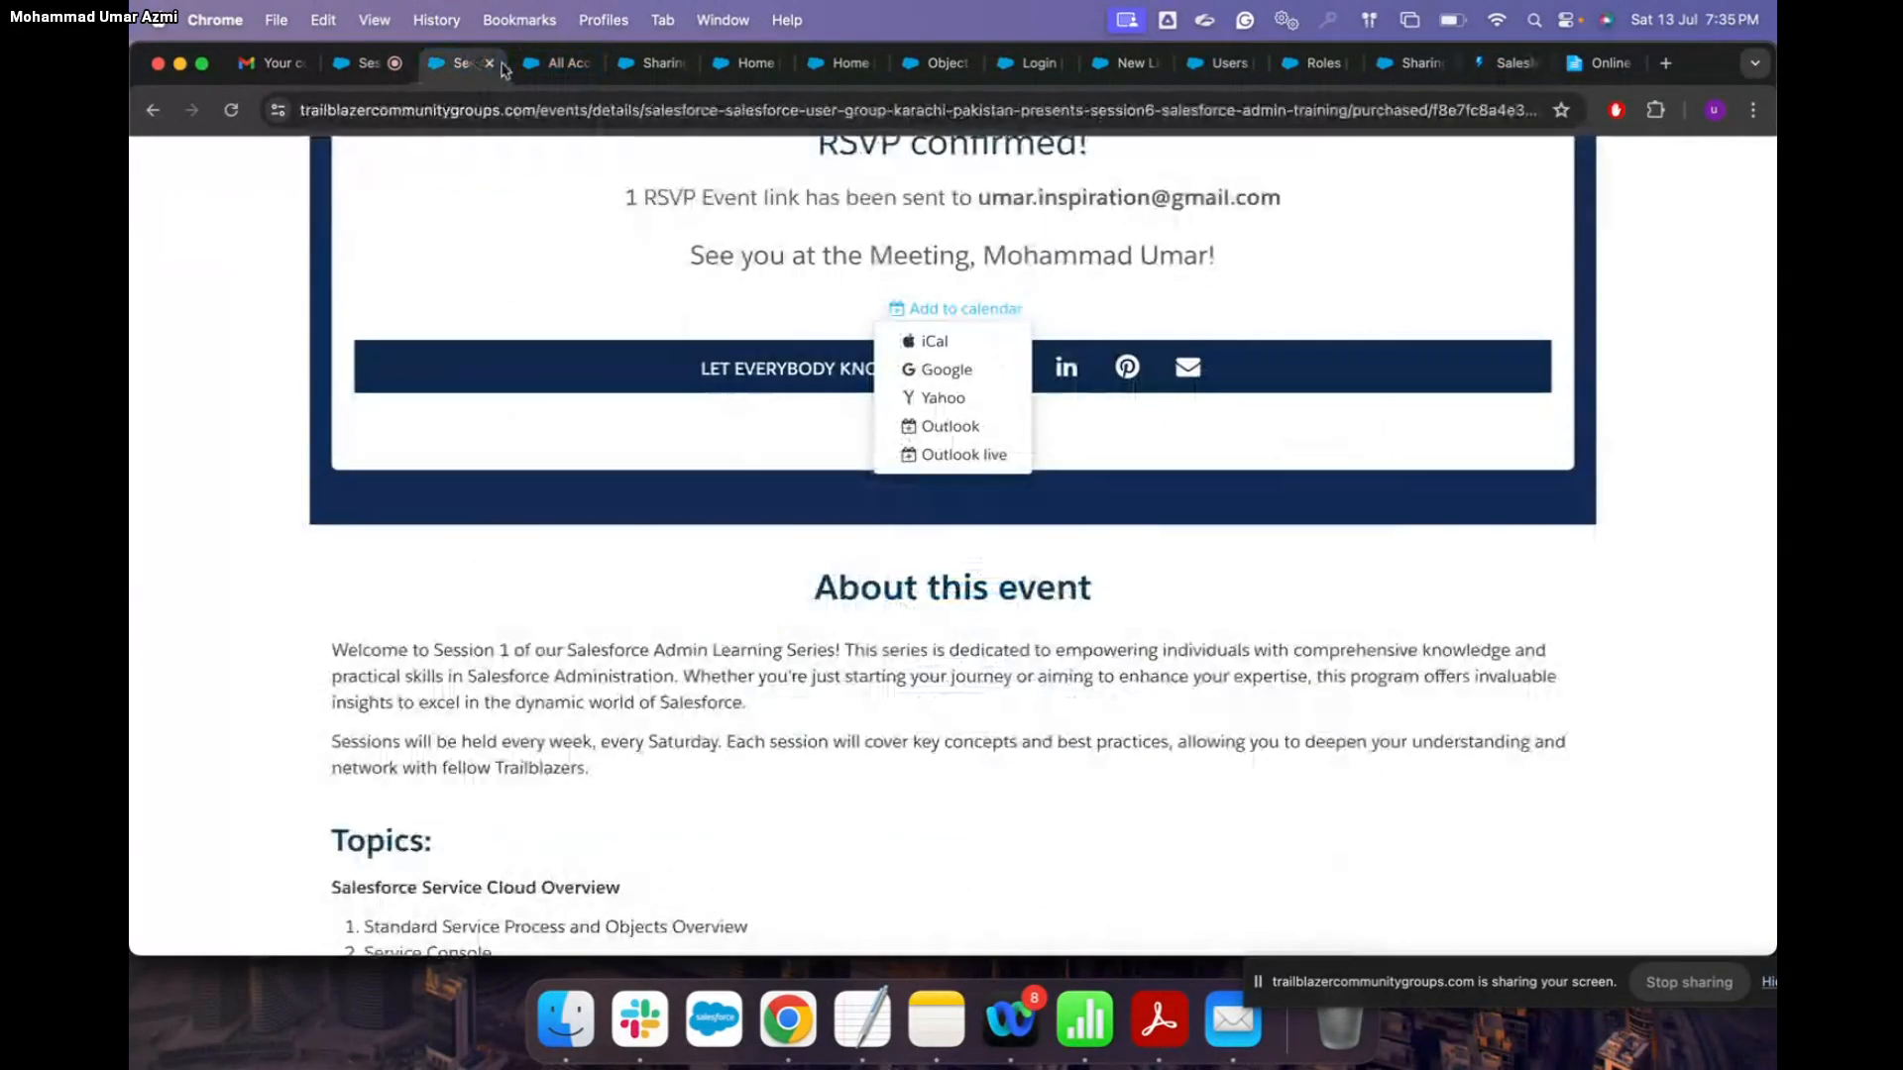
pyautogui.click(557, 62)
pyautogui.click(650, 63)
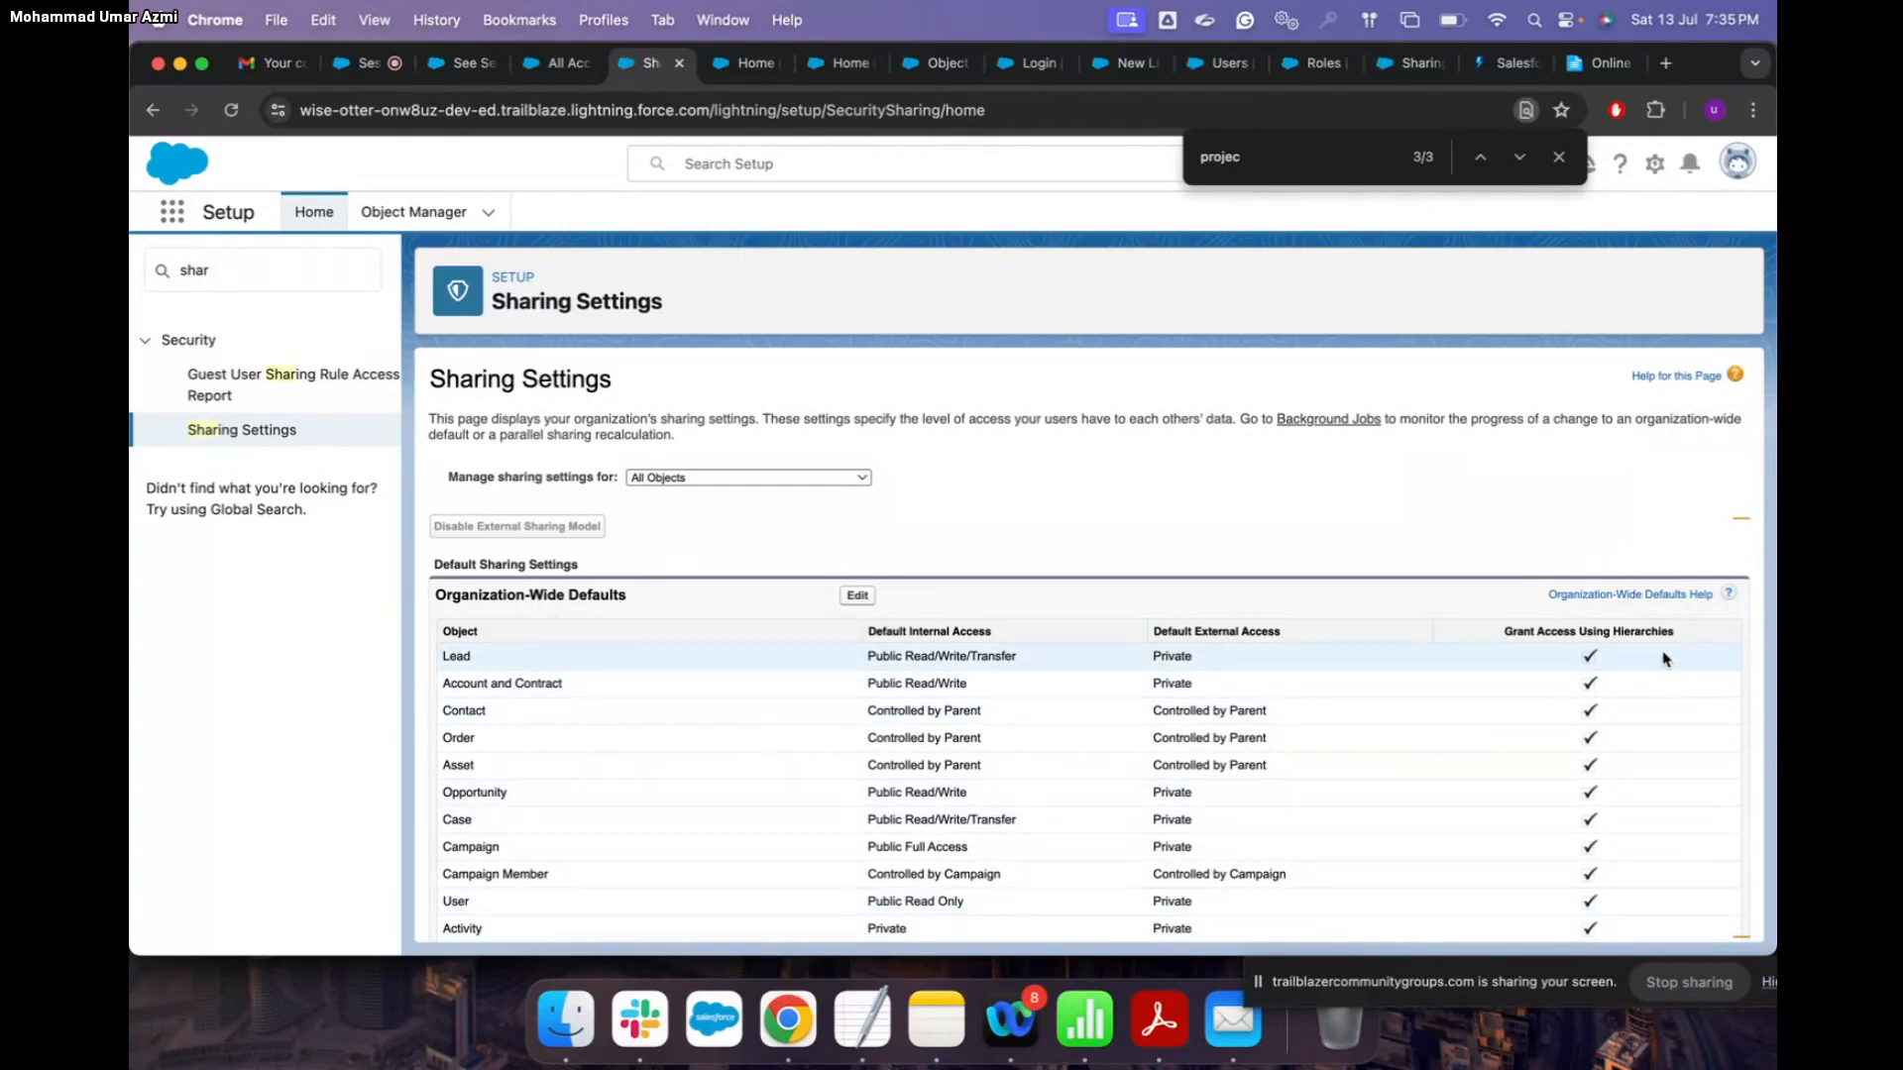
pyautogui.scroll(-4, 1705, 926)
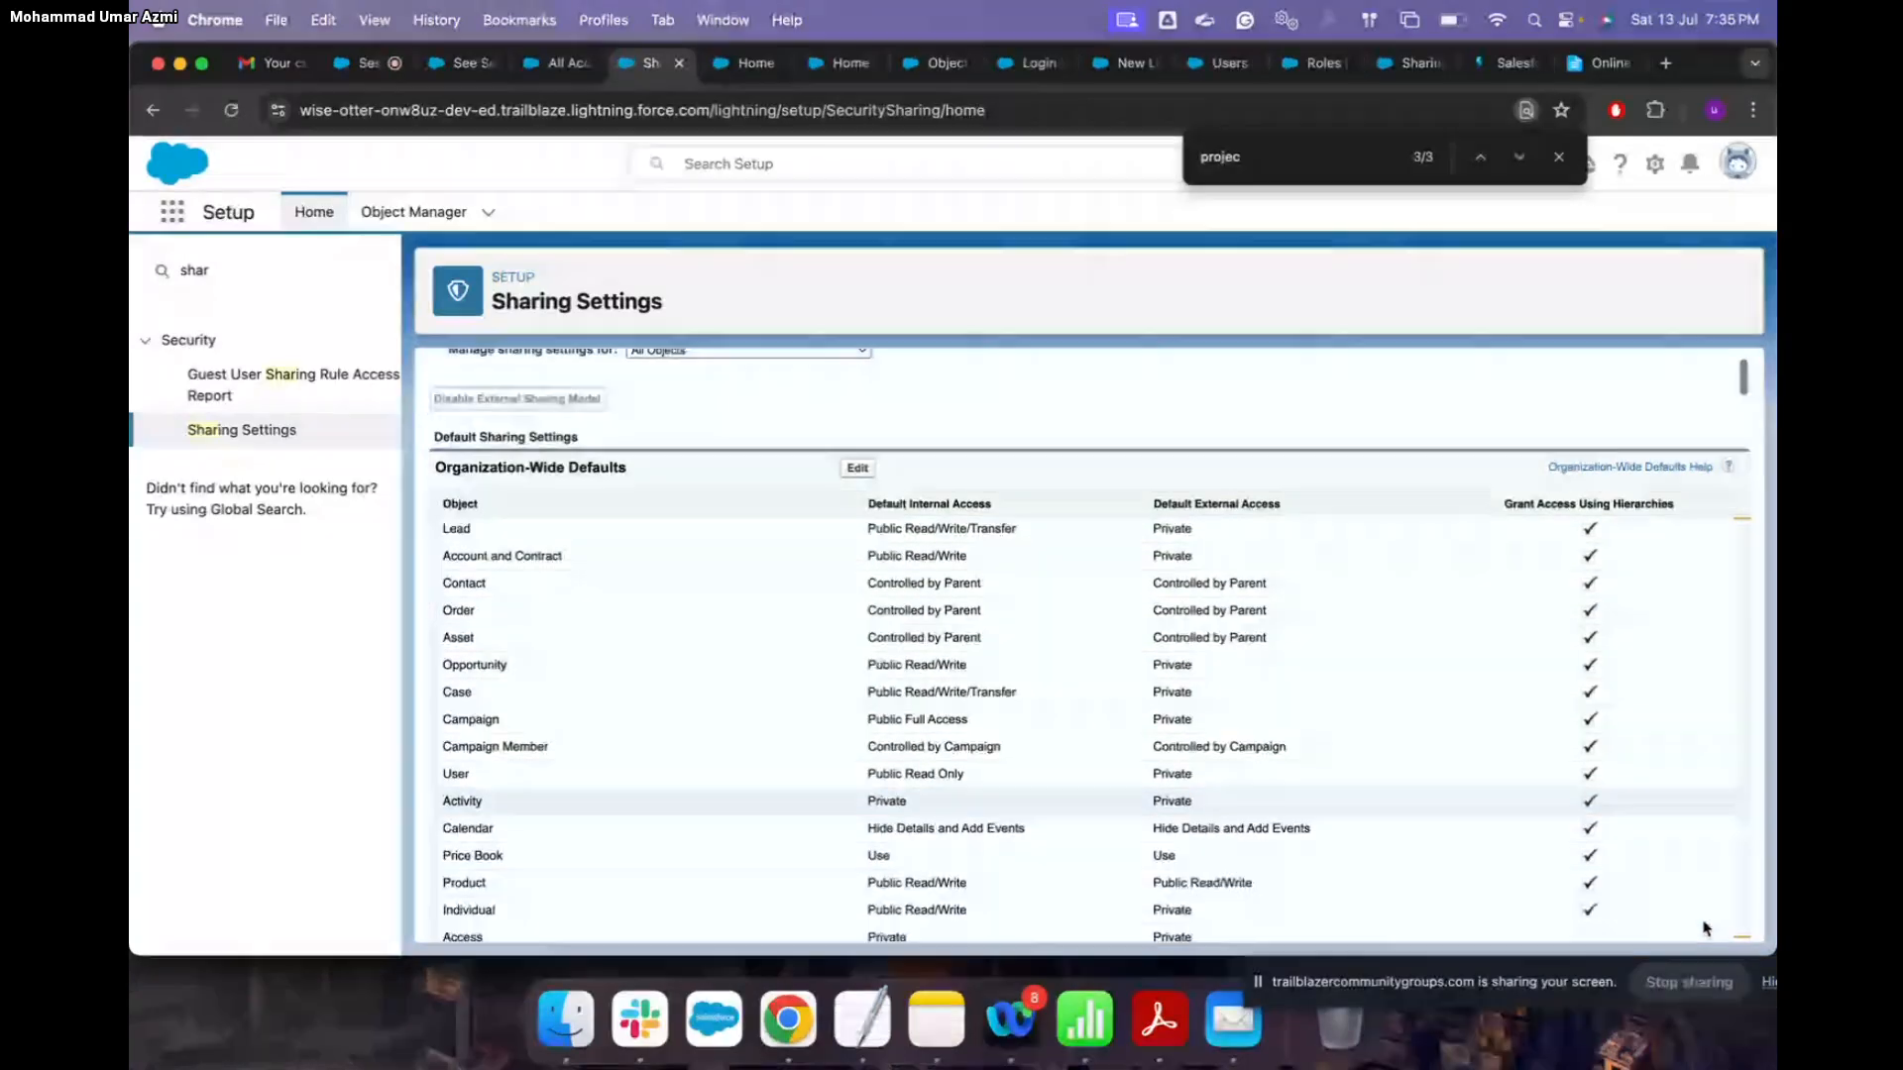
pyautogui.scroll(-10, 1705, 927)
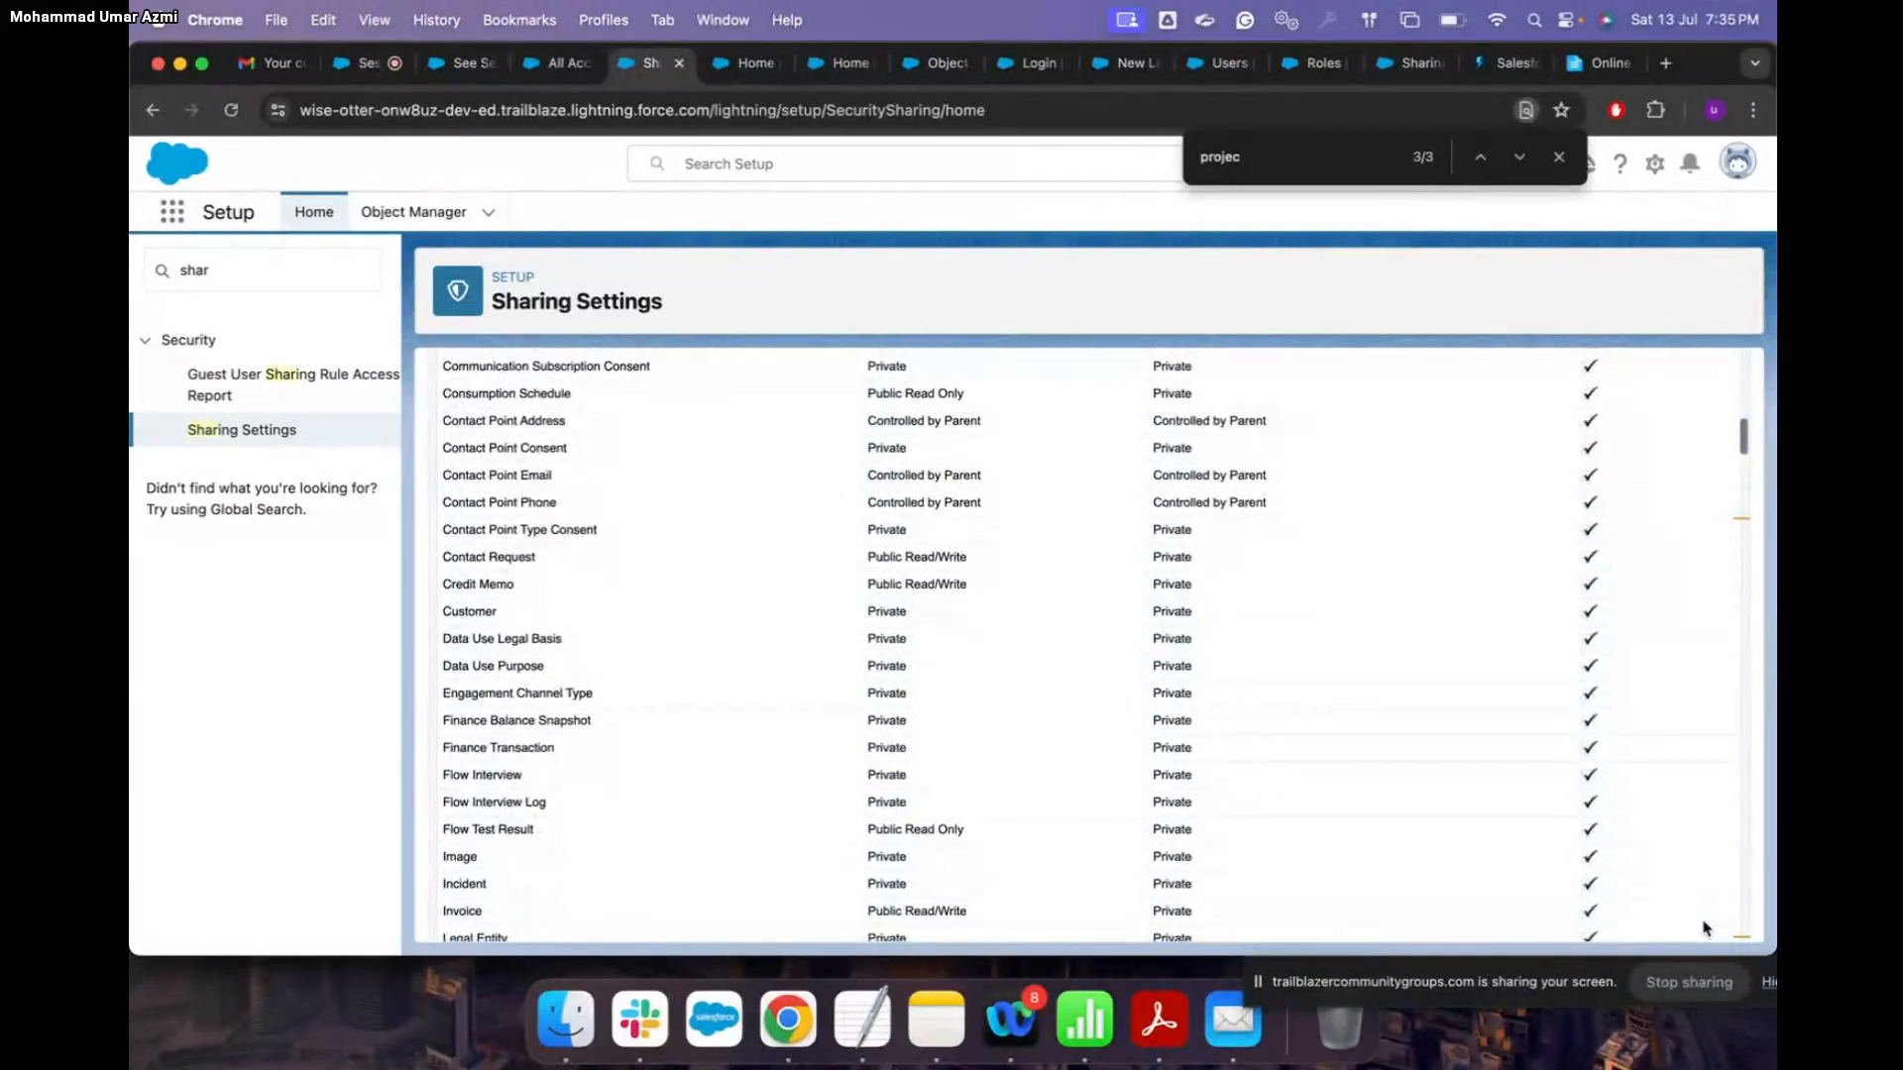
pyautogui.scroll(10, 1705, 927)
pyautogui.scroll(4, 1705, 927)
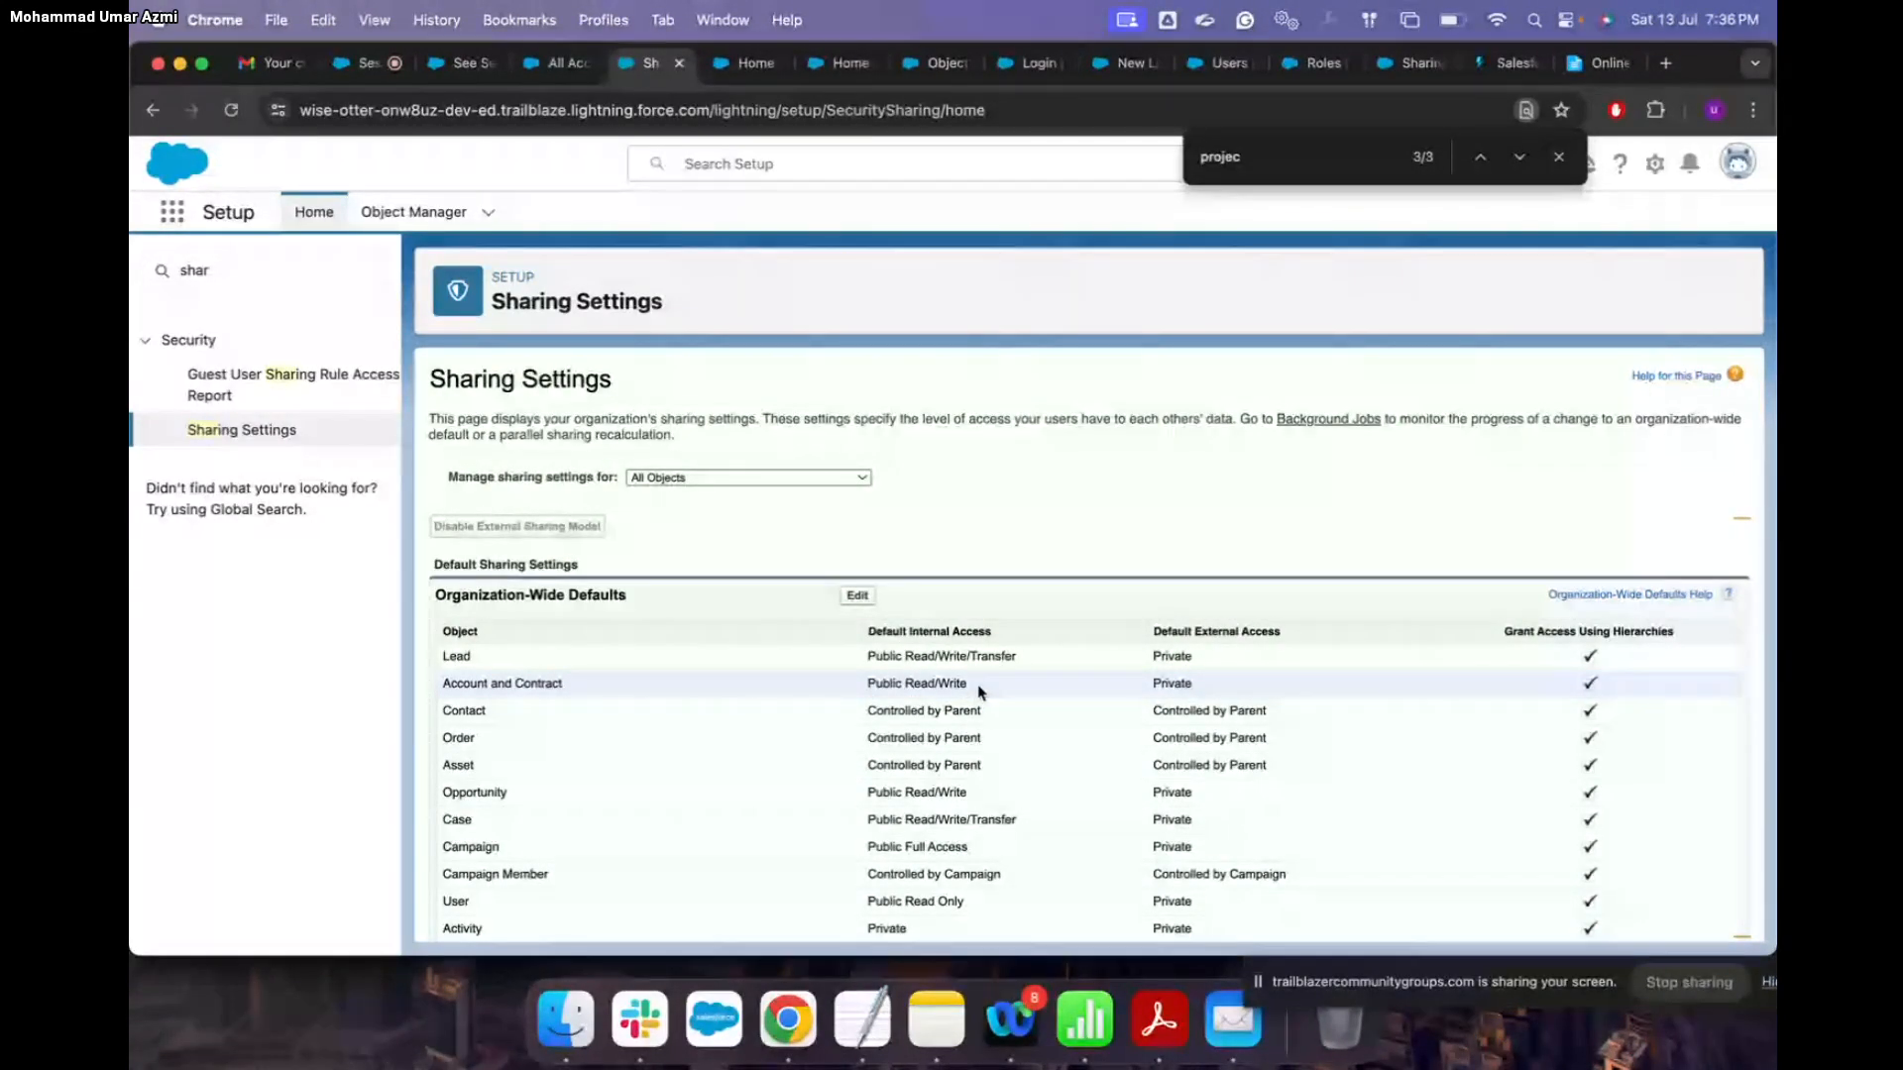
pyautogui.scroll(-4, 604, 855)
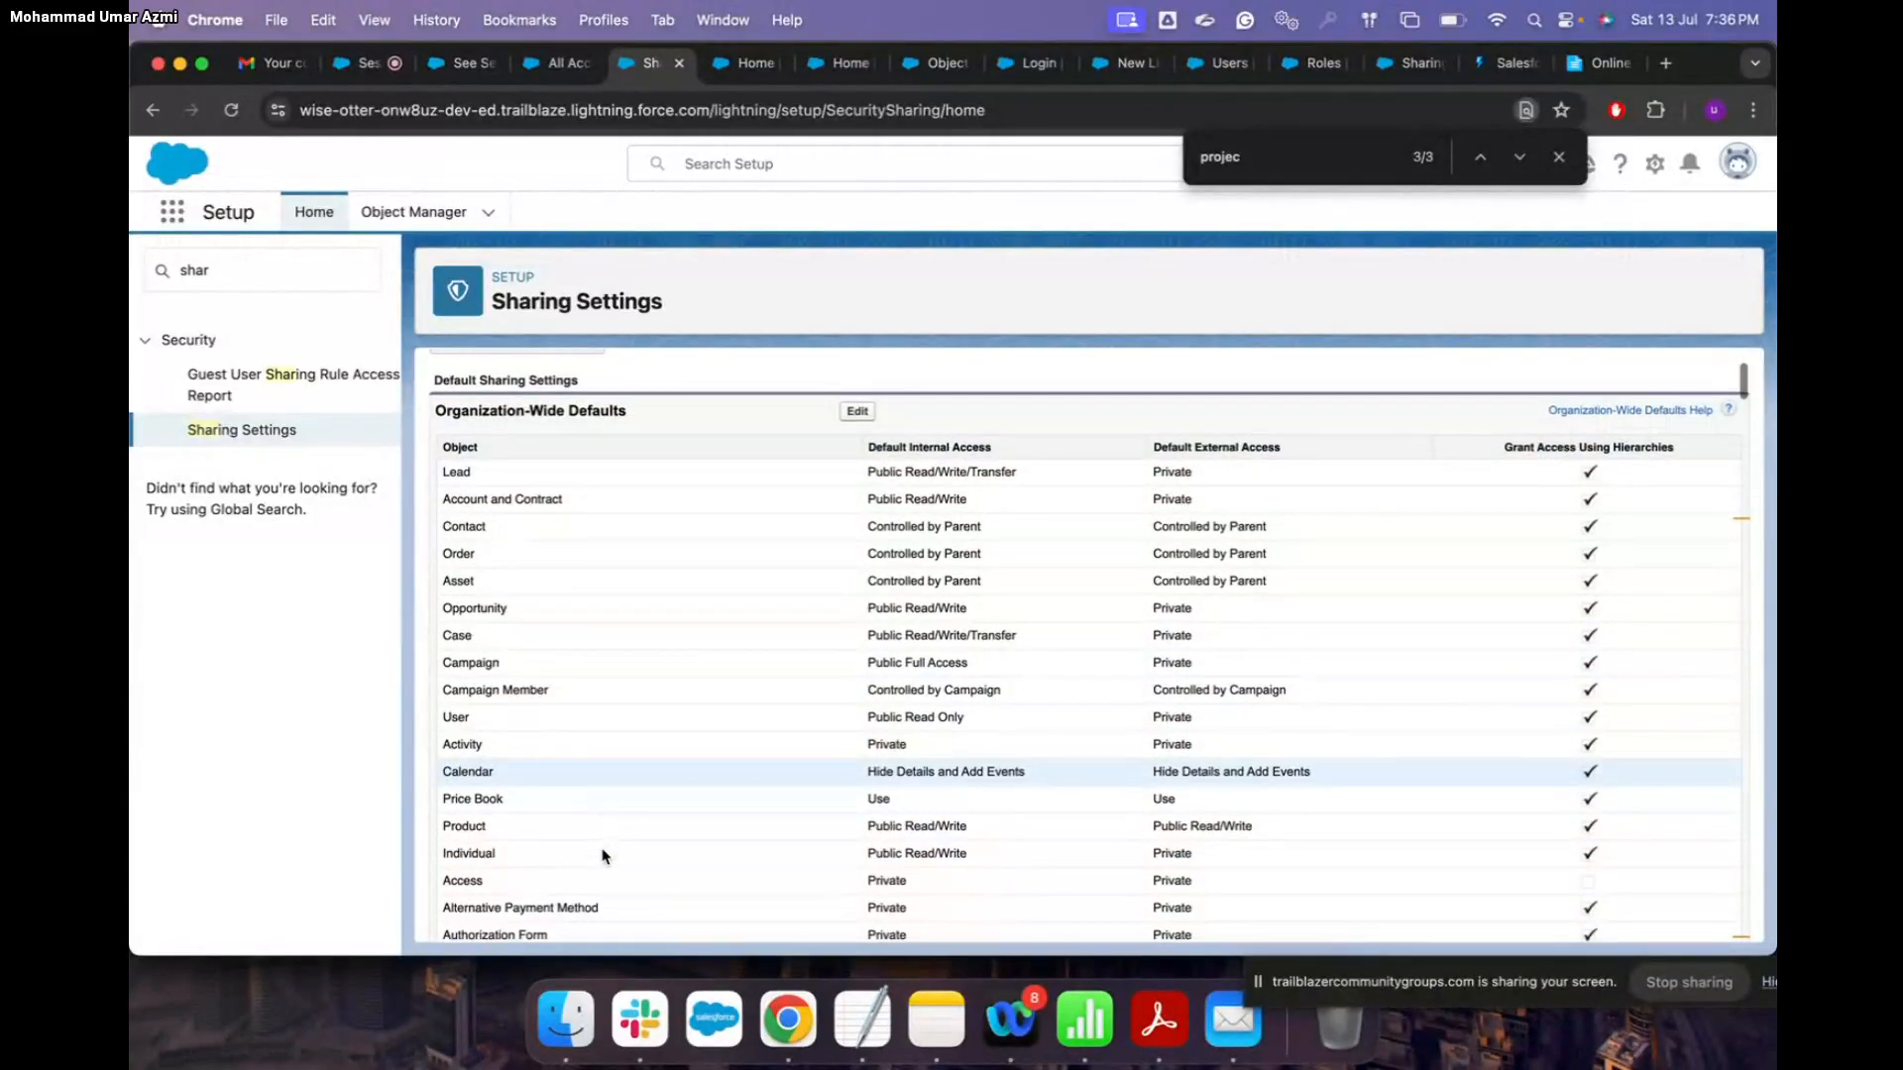
pyautogui.scroll(-3, 637, 885)
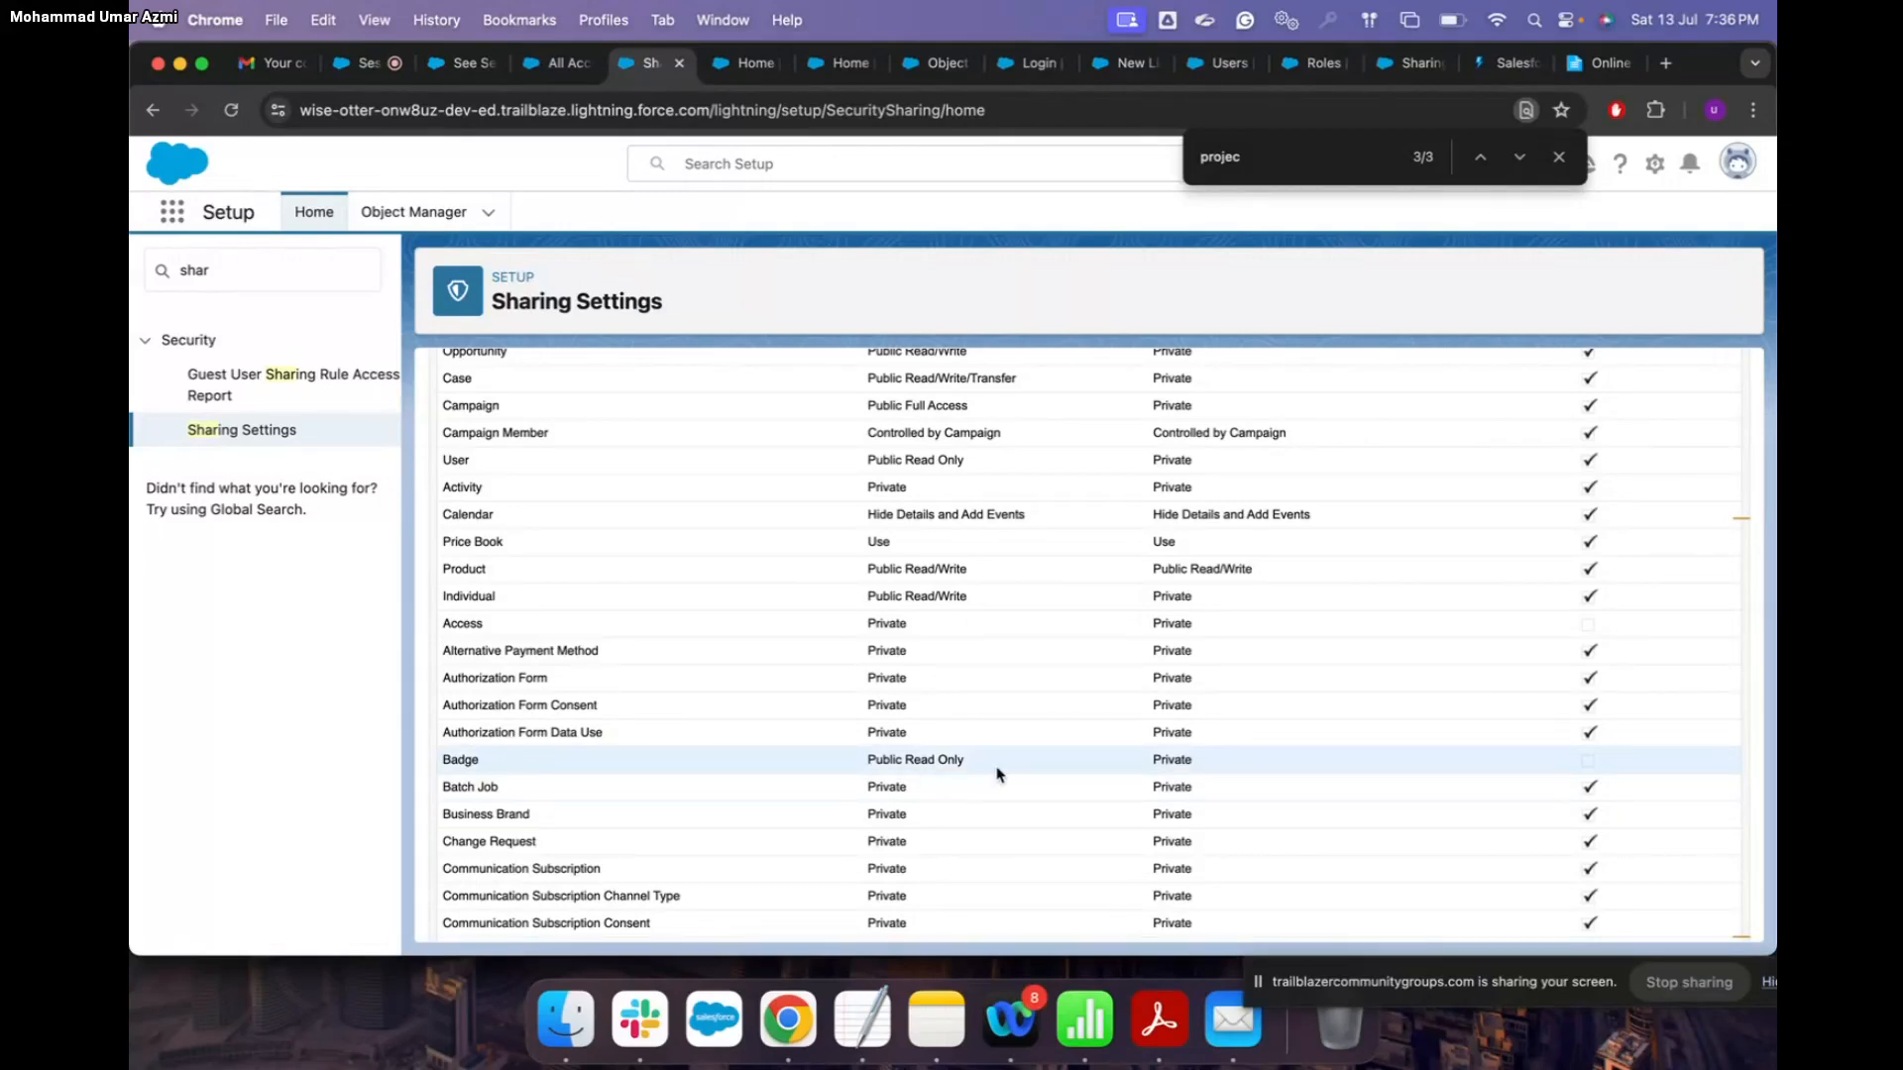
pyautogui.scroll(-3, 999, 774)
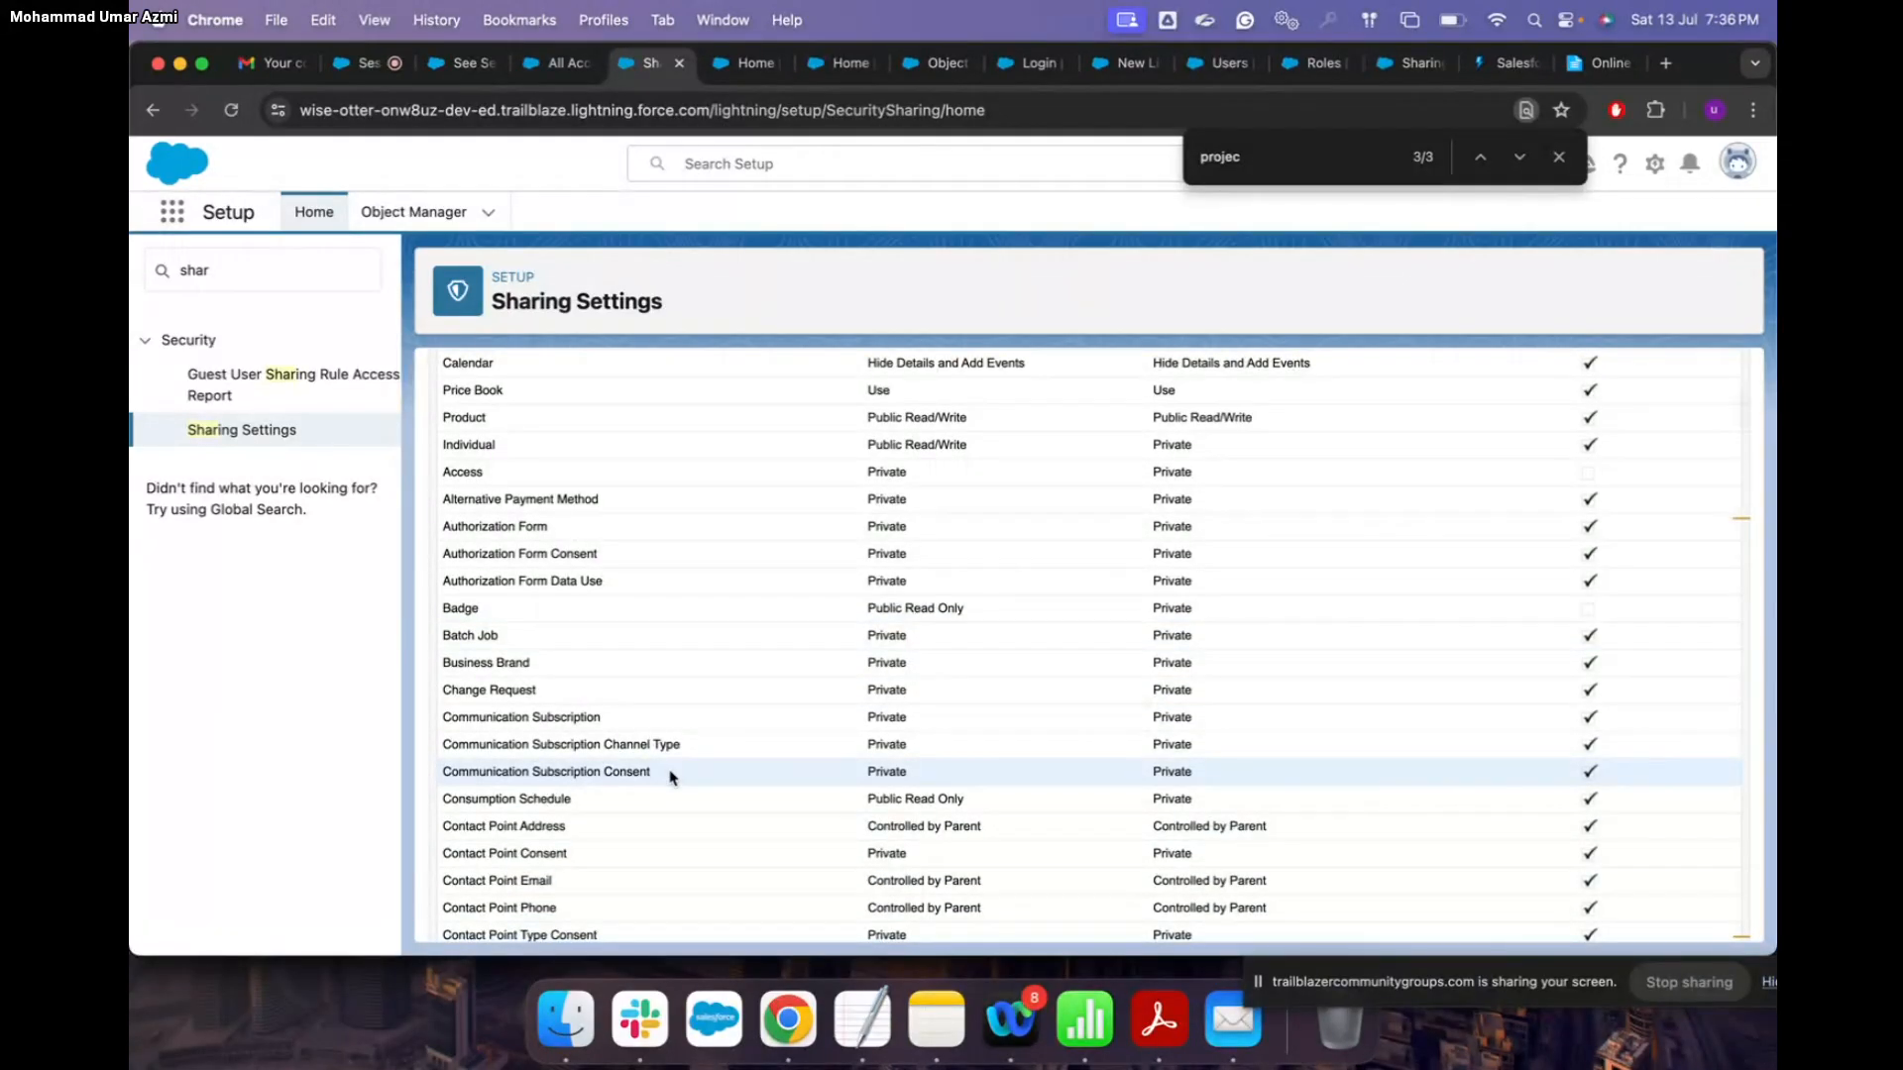
pyautogui.scroll(-10, 671, 779)
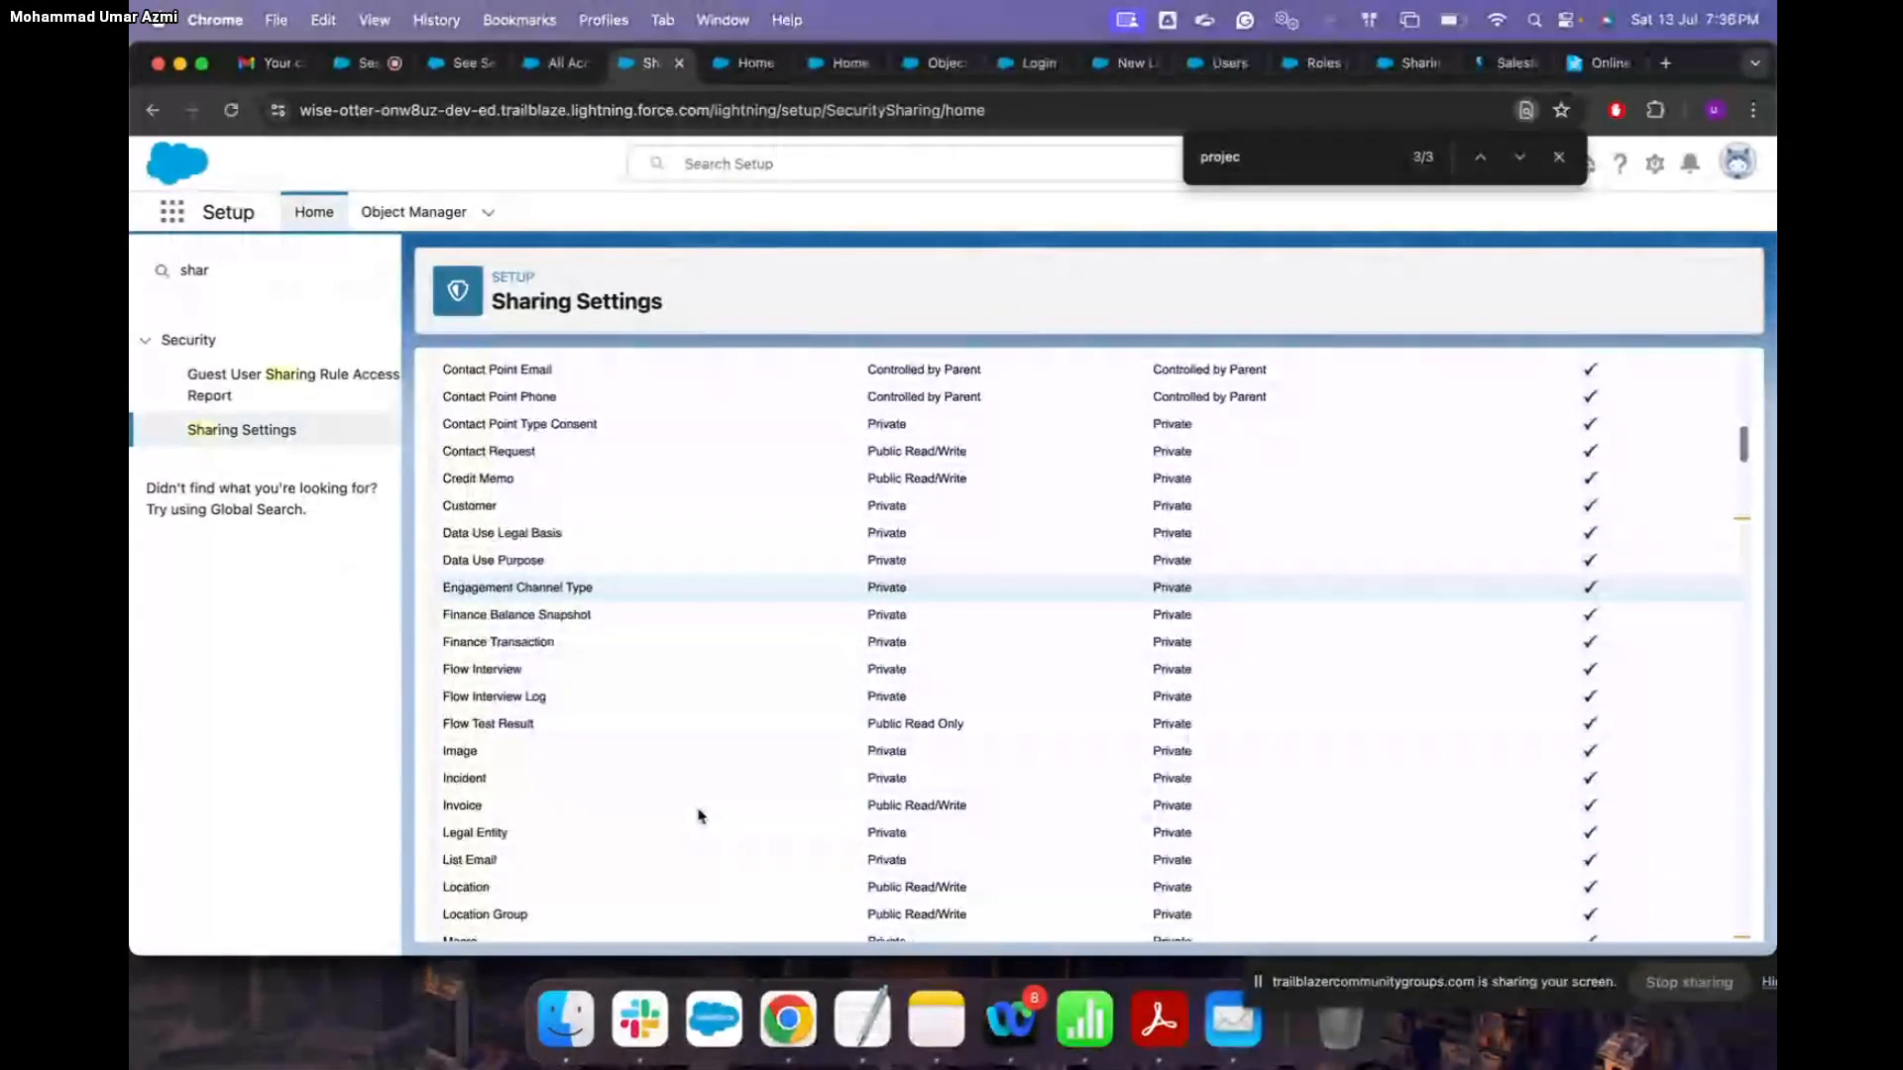
pyautogui.scroll(-8, 700, 815)
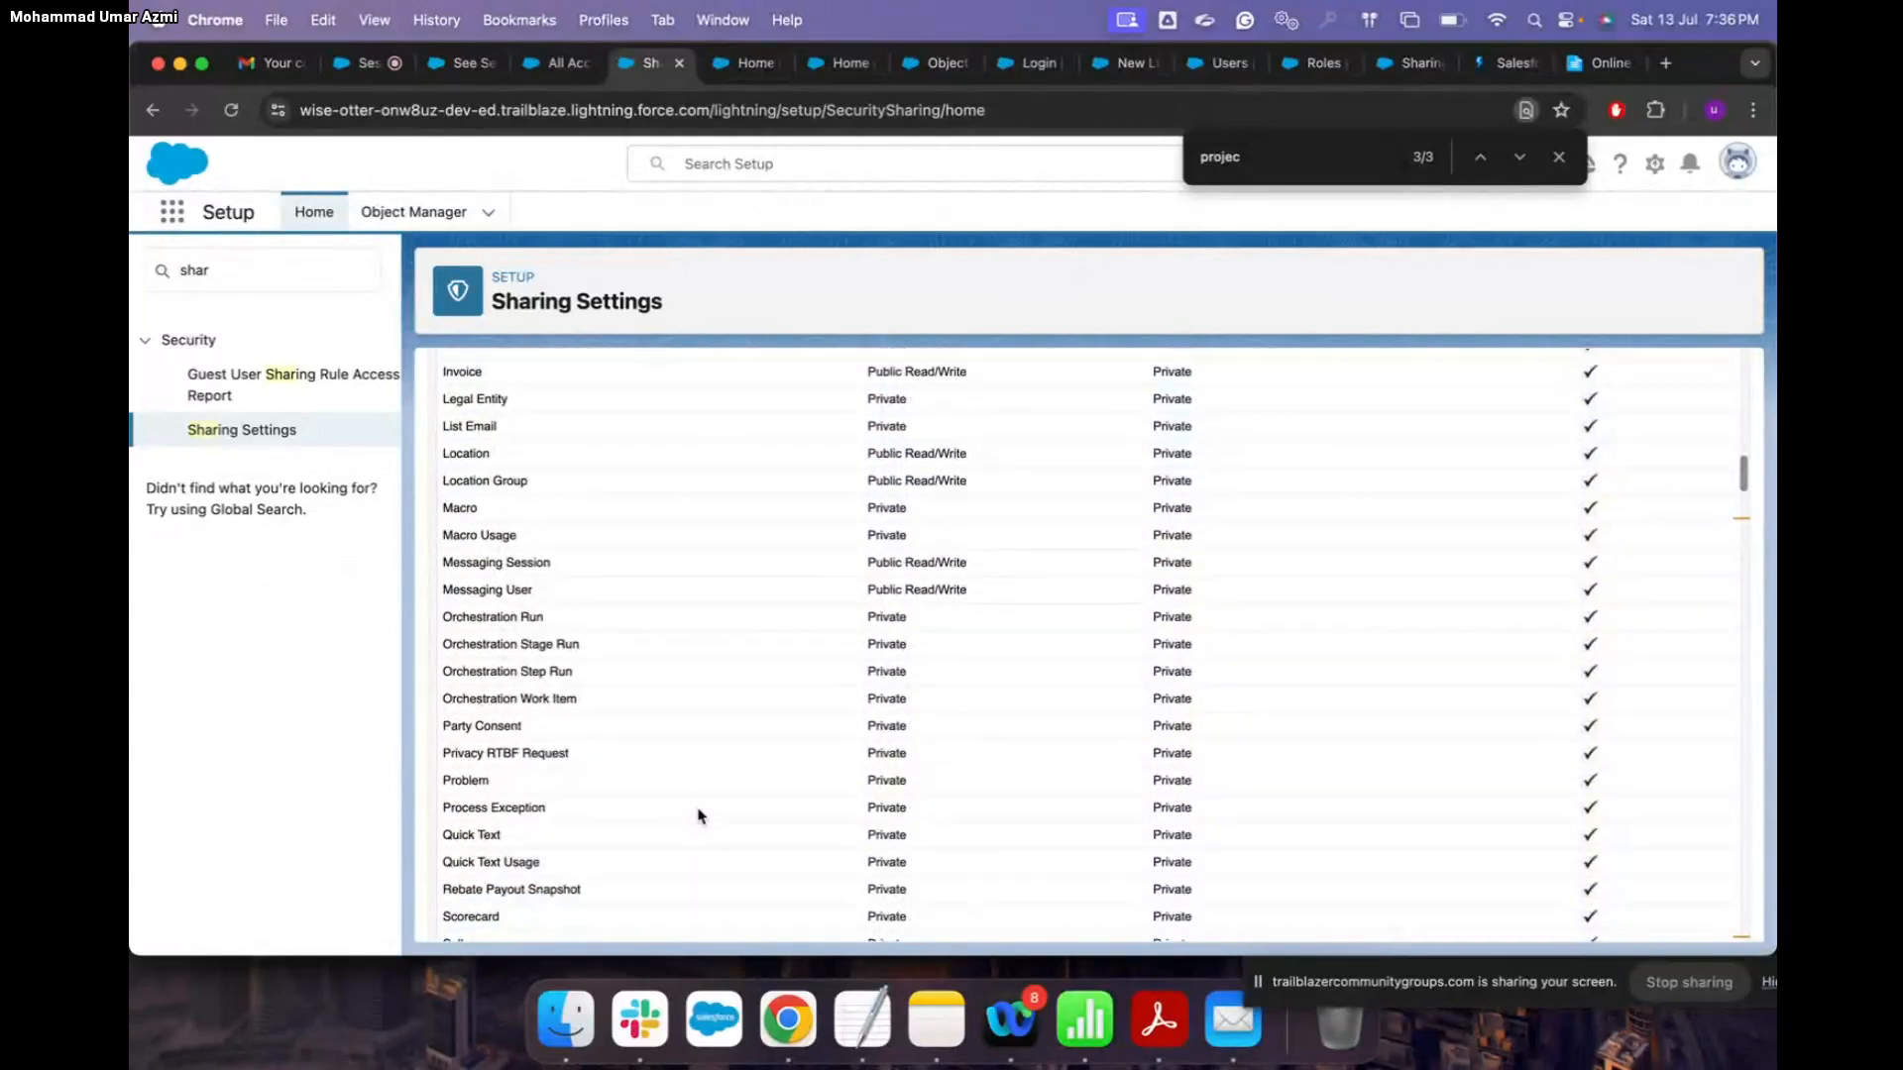
pyautogui.scroll(-9, 700, 816)
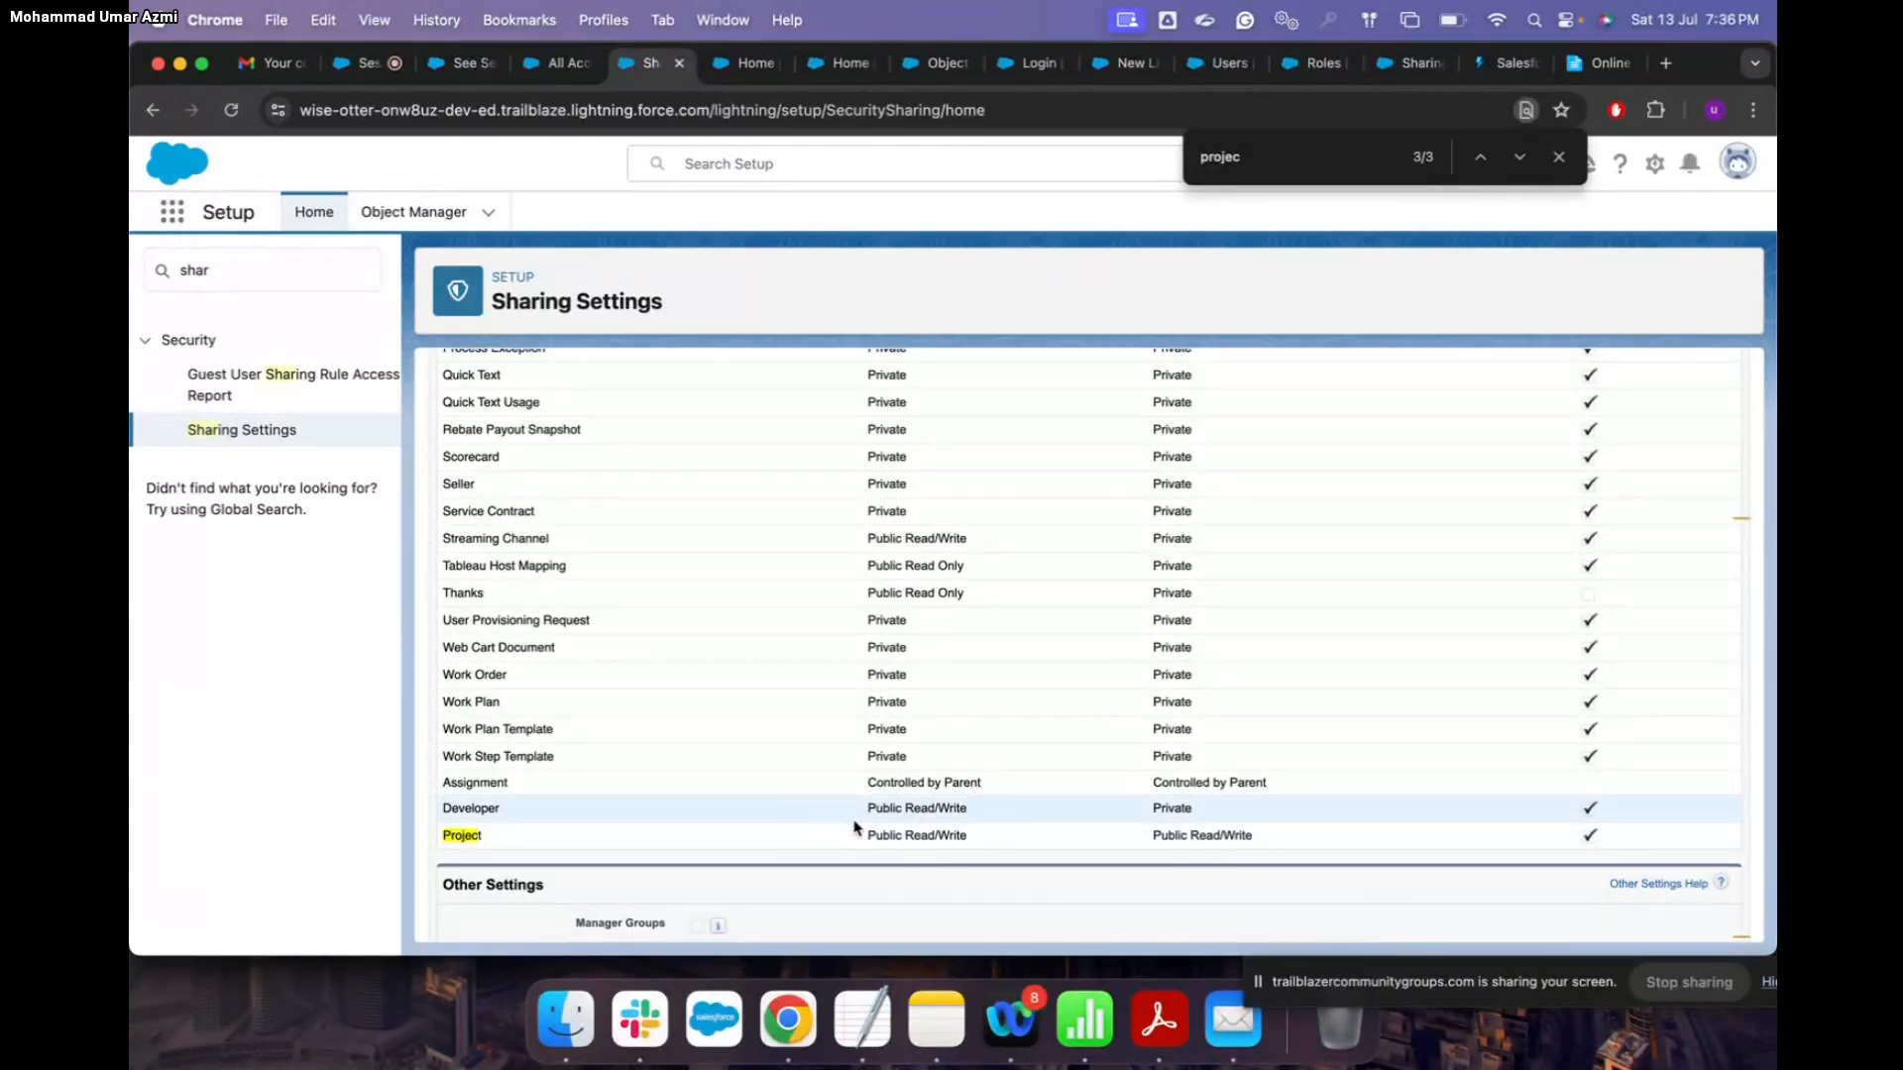
pyautogui.scroll(1, 854, 828)
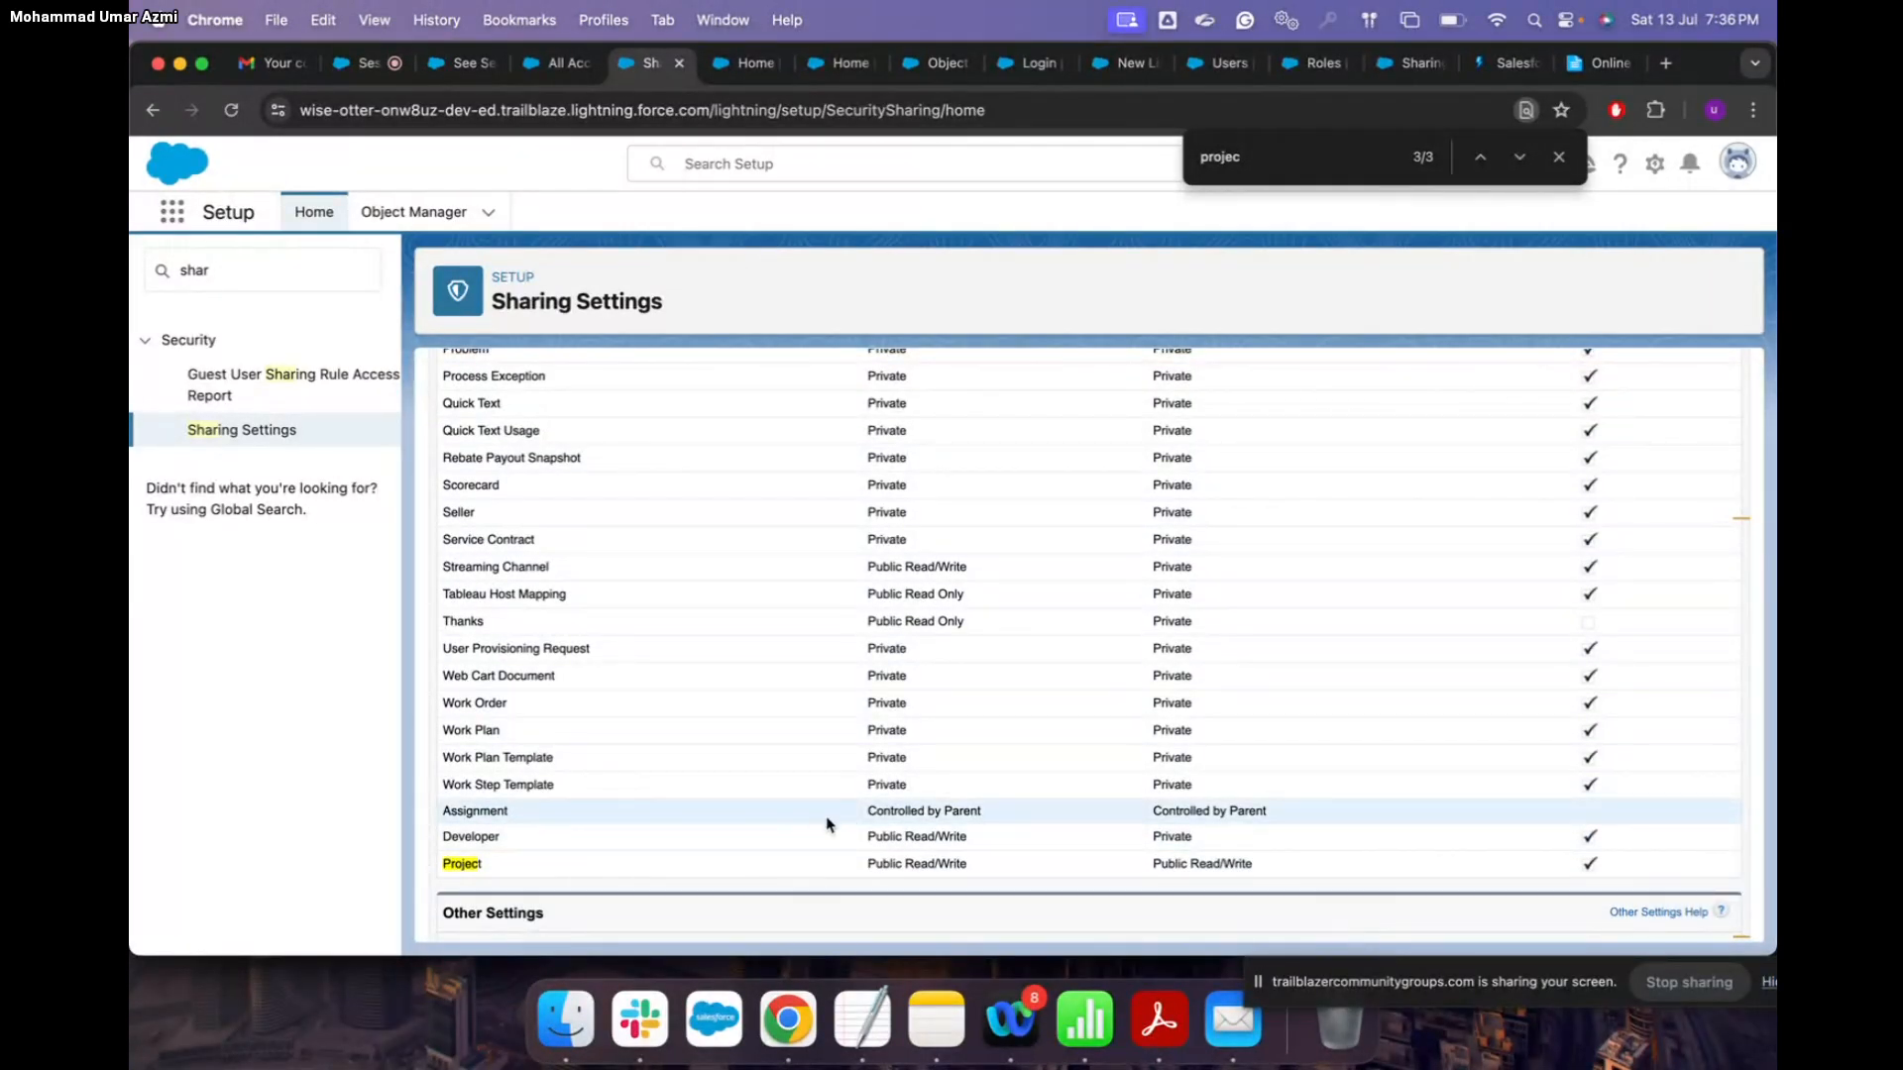
pyautogui.scroll(10, 962, 823)
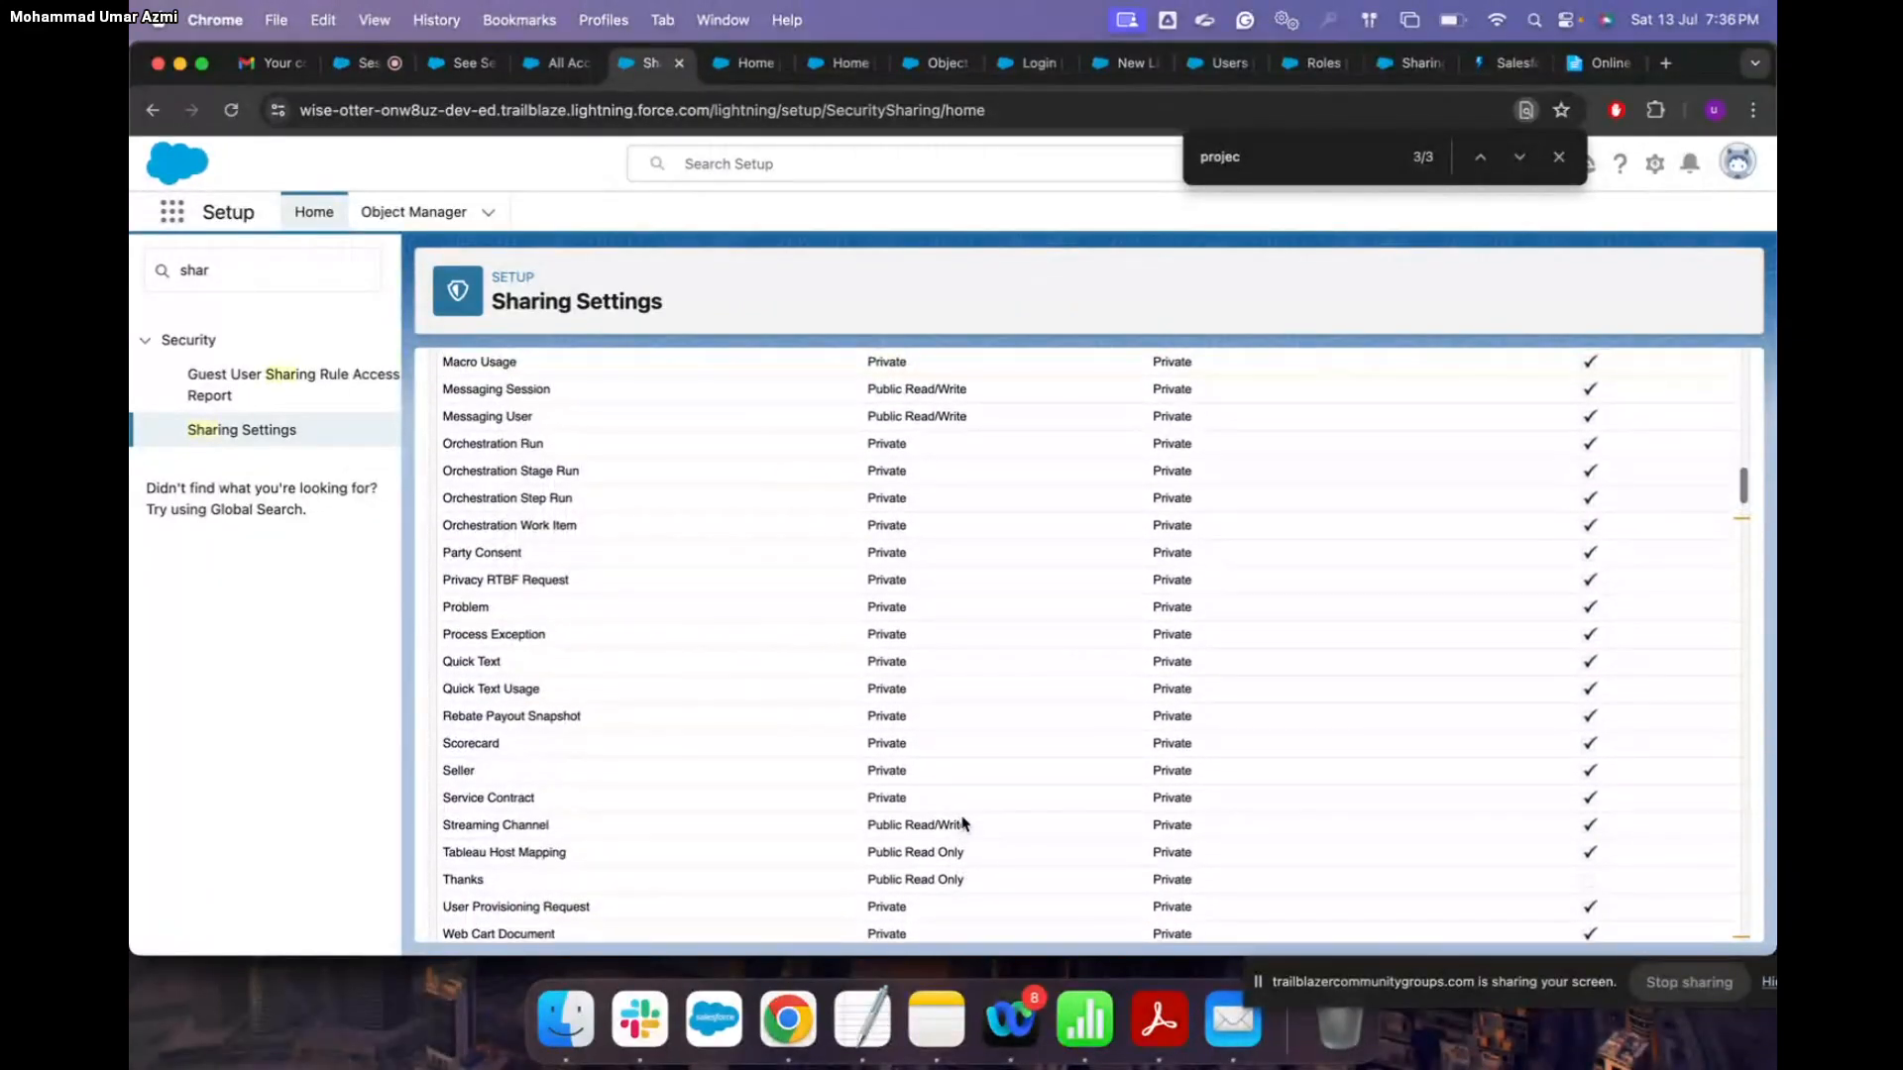
pyautogui.scroll(10, 930, 572)
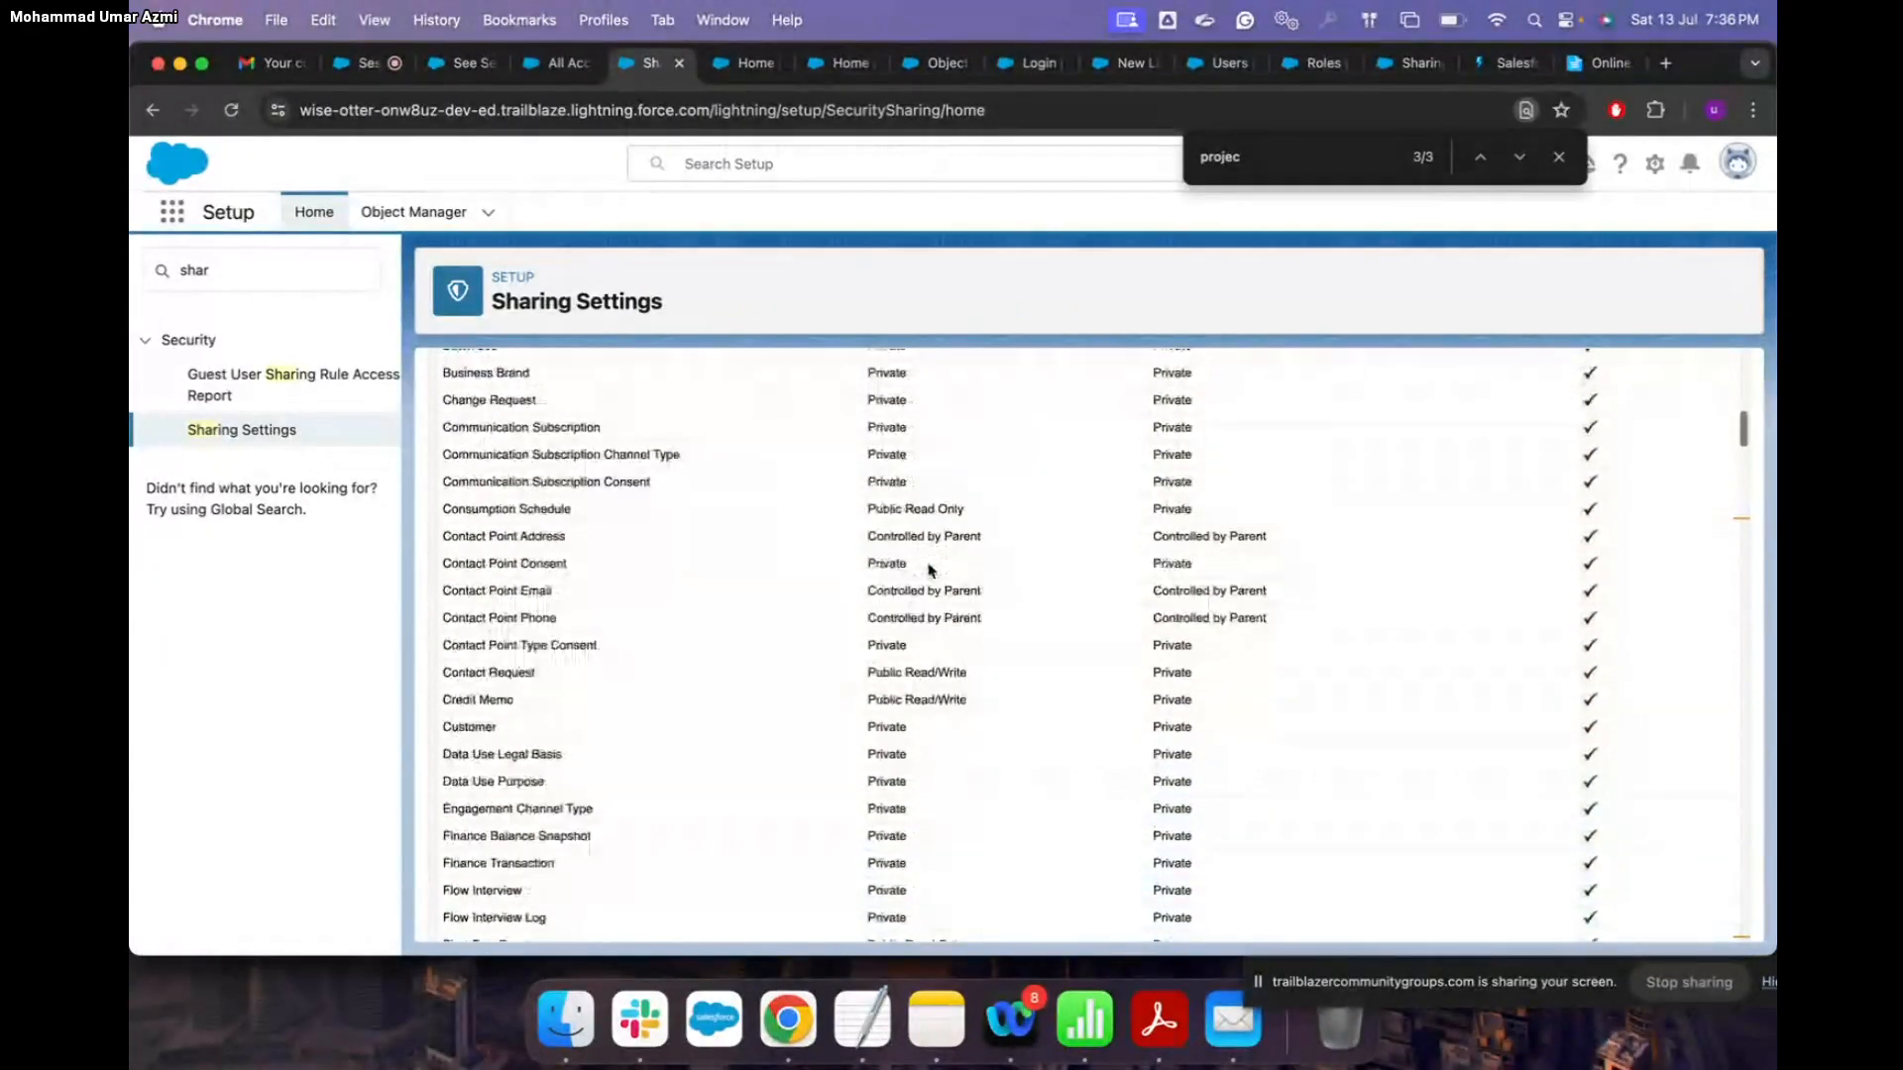
pyautogui.scroll(8, 929, 571)
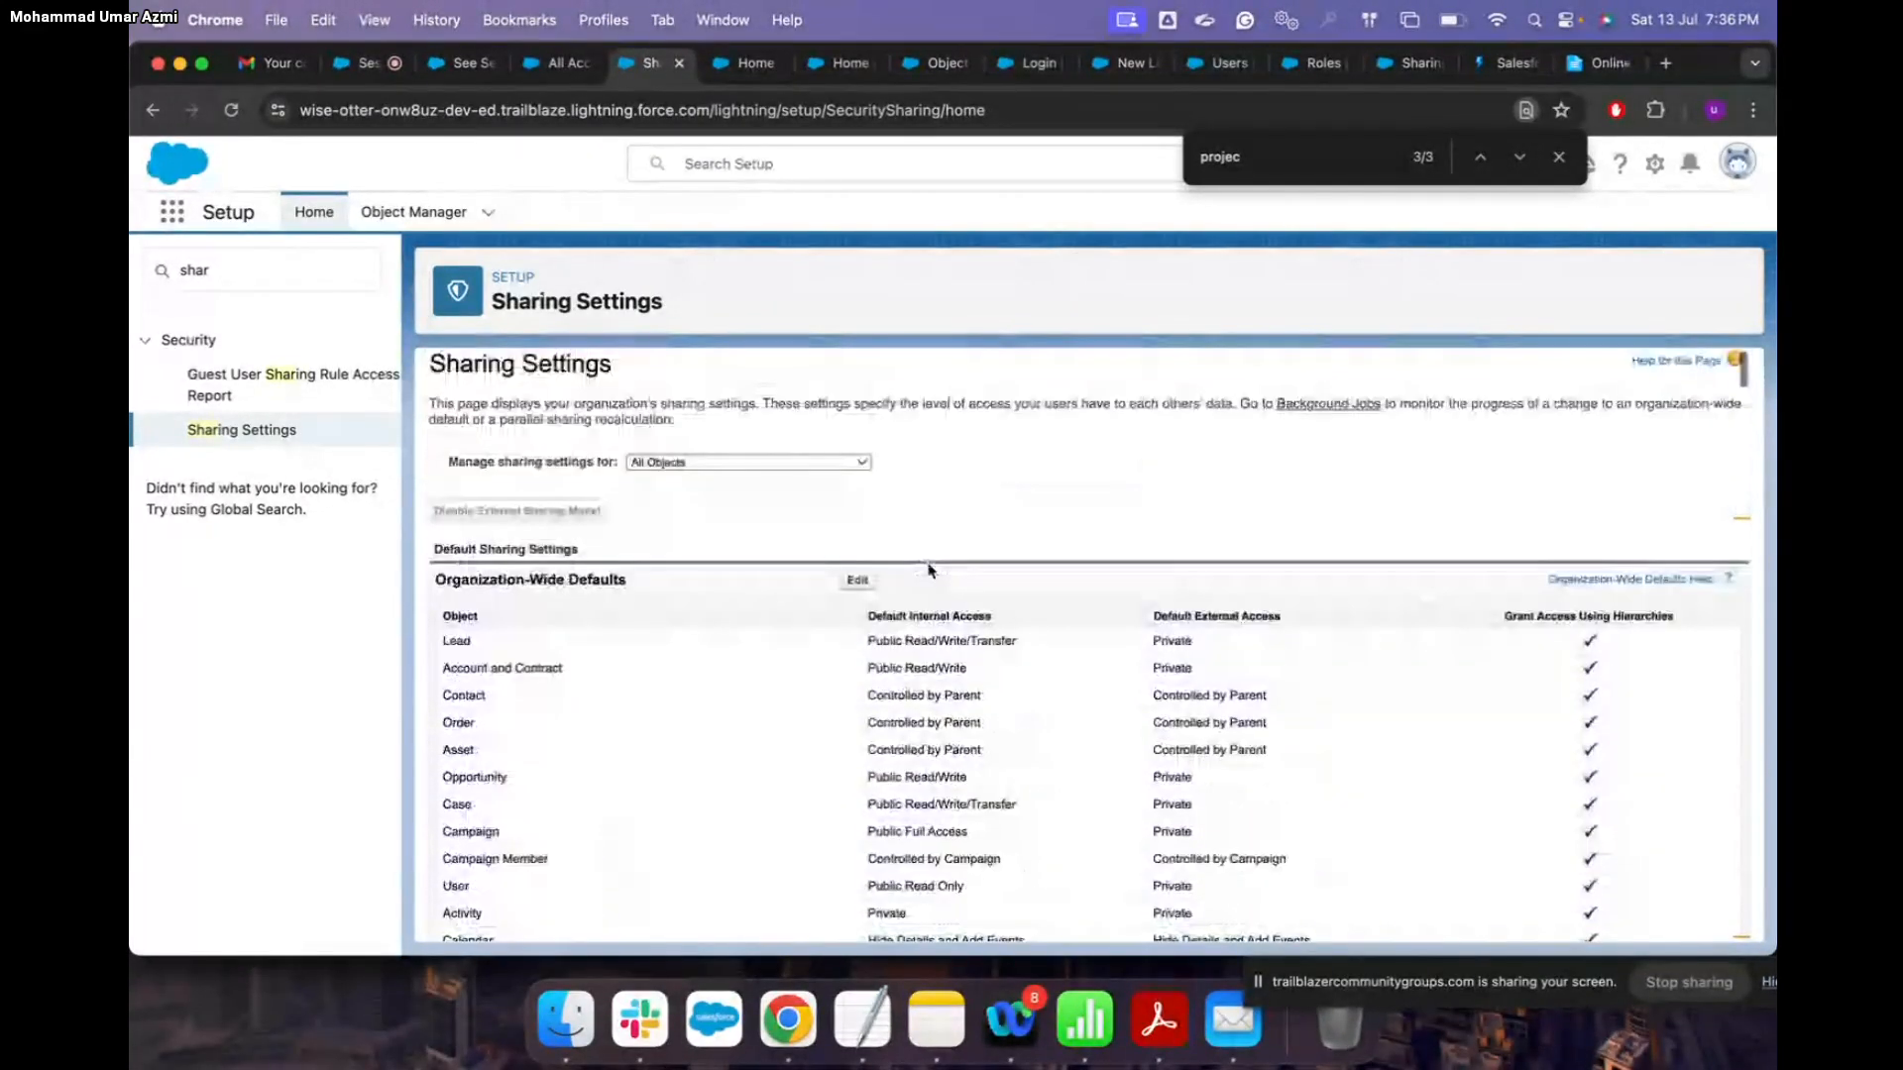
pyautogui.scroll(-3, 920, 774)
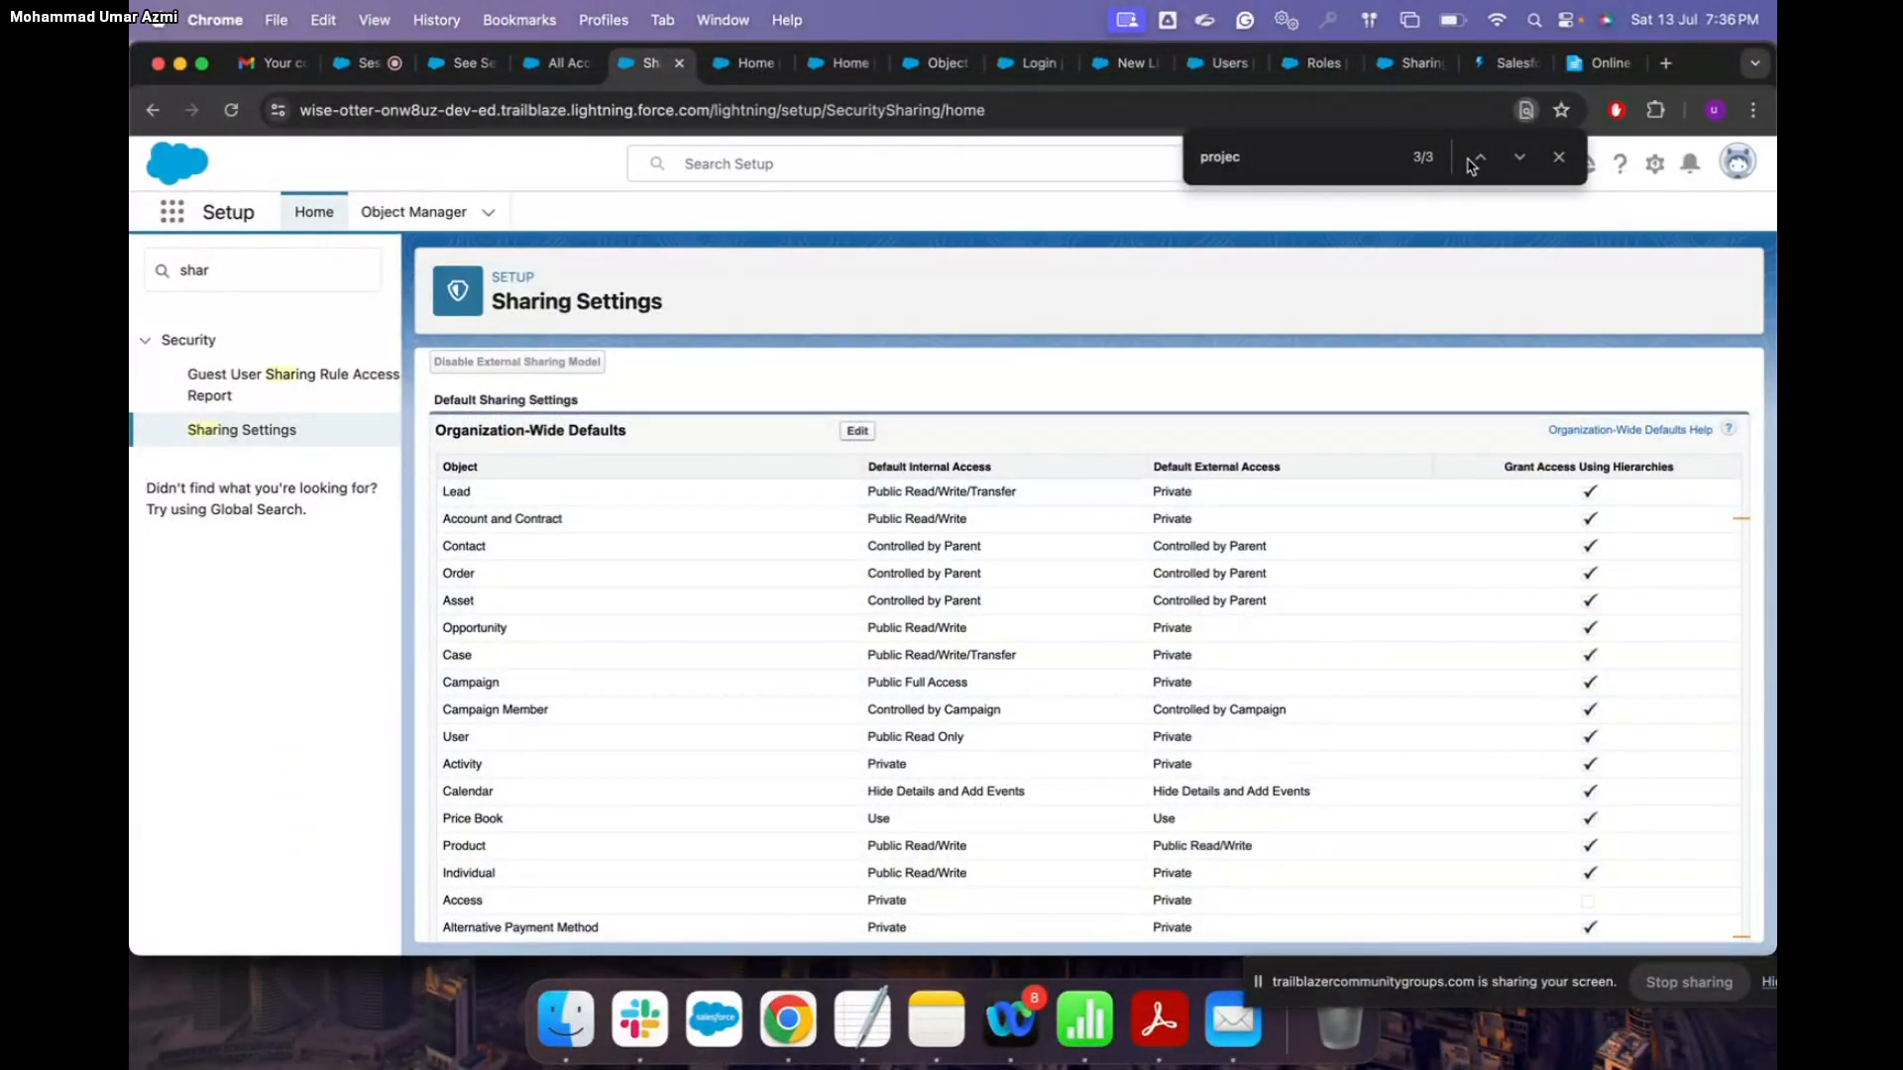
pyautogui.click(1408, 63)
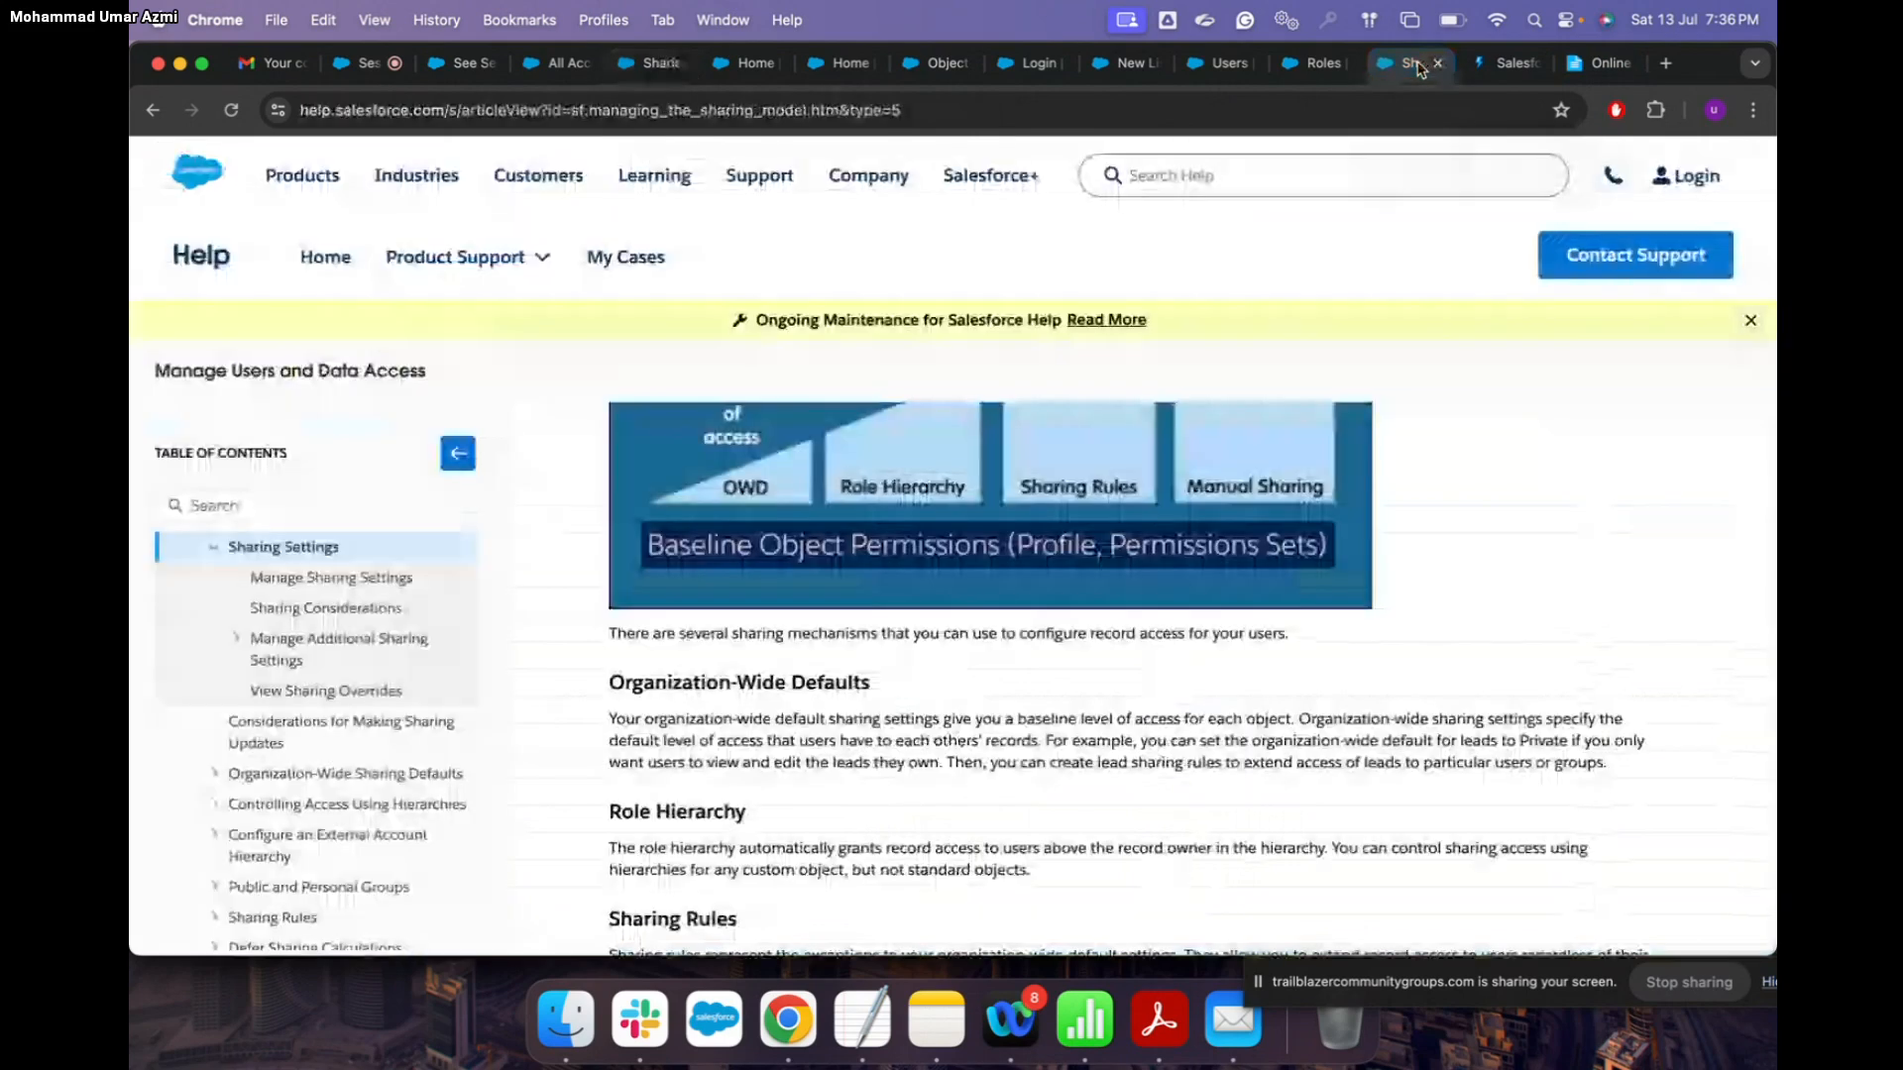
pyautogui.click(1507, 62)
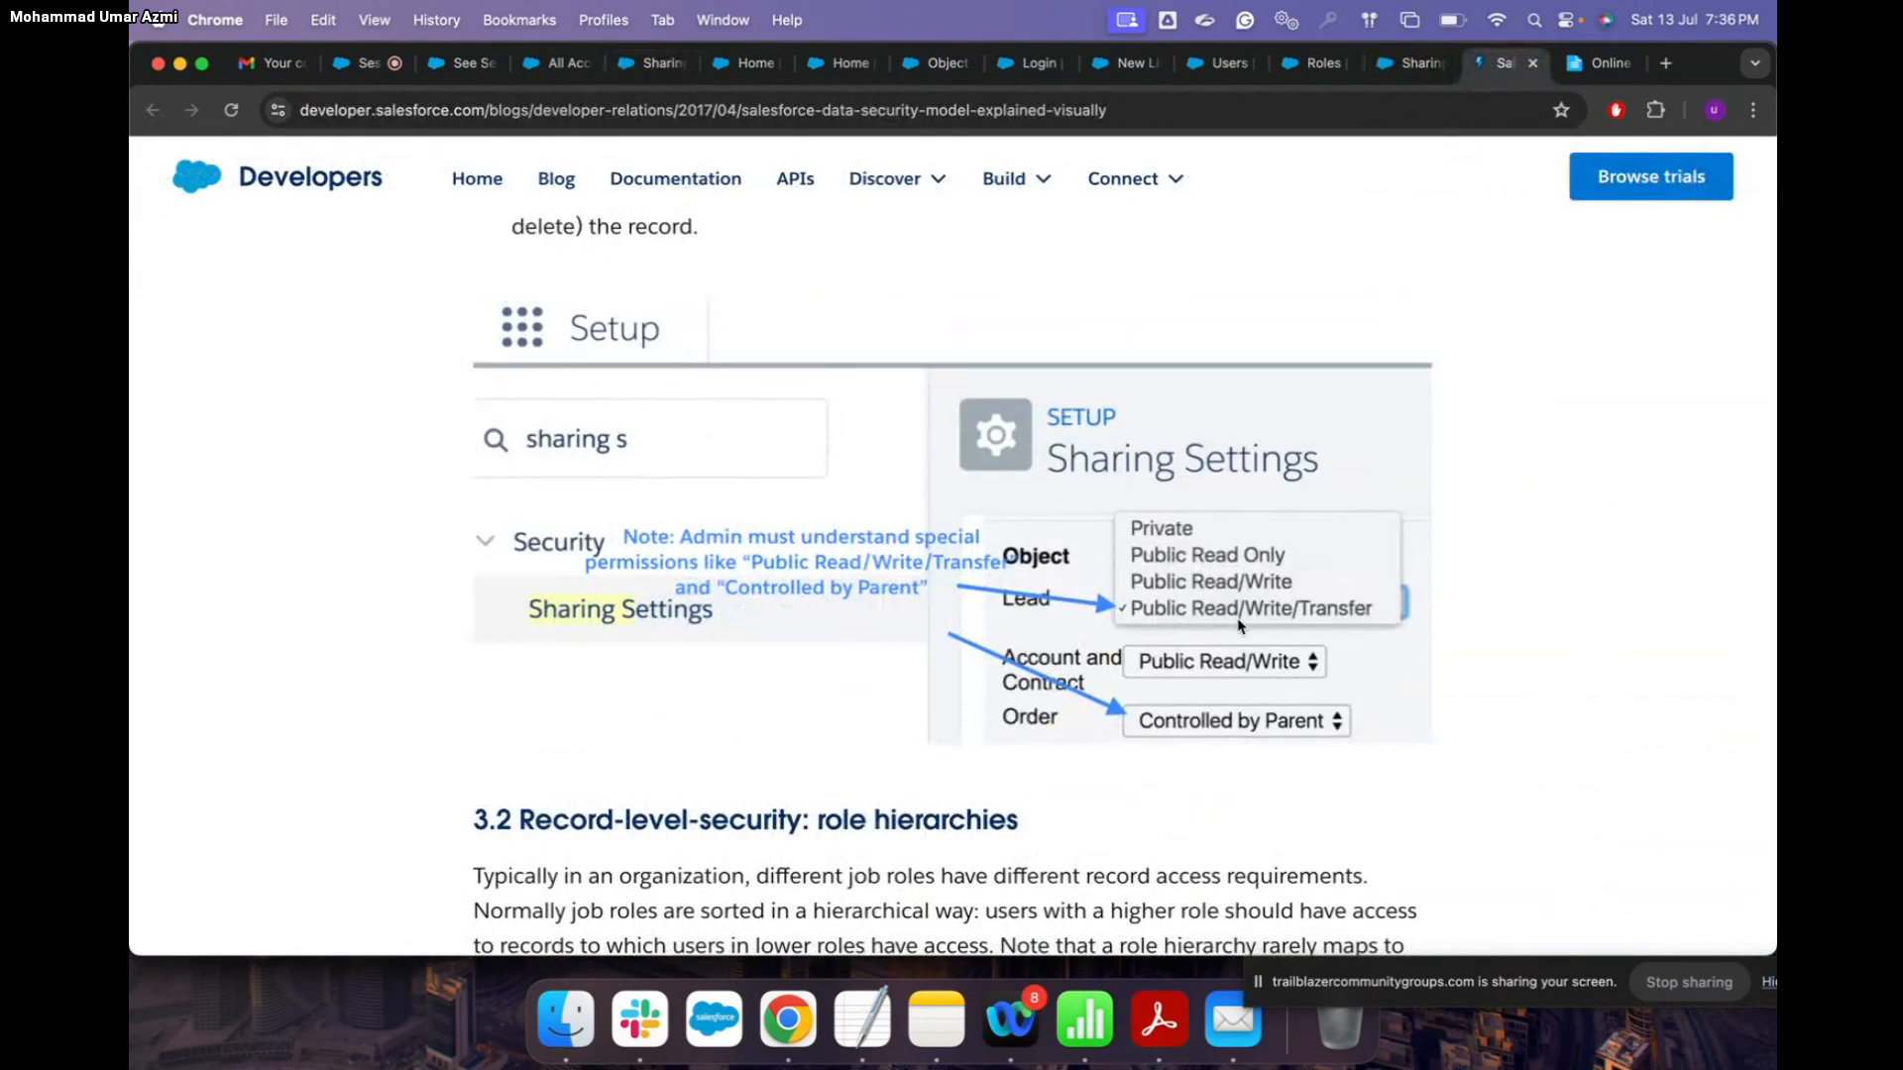
pyautogui.scroll(5, 1239, 624)
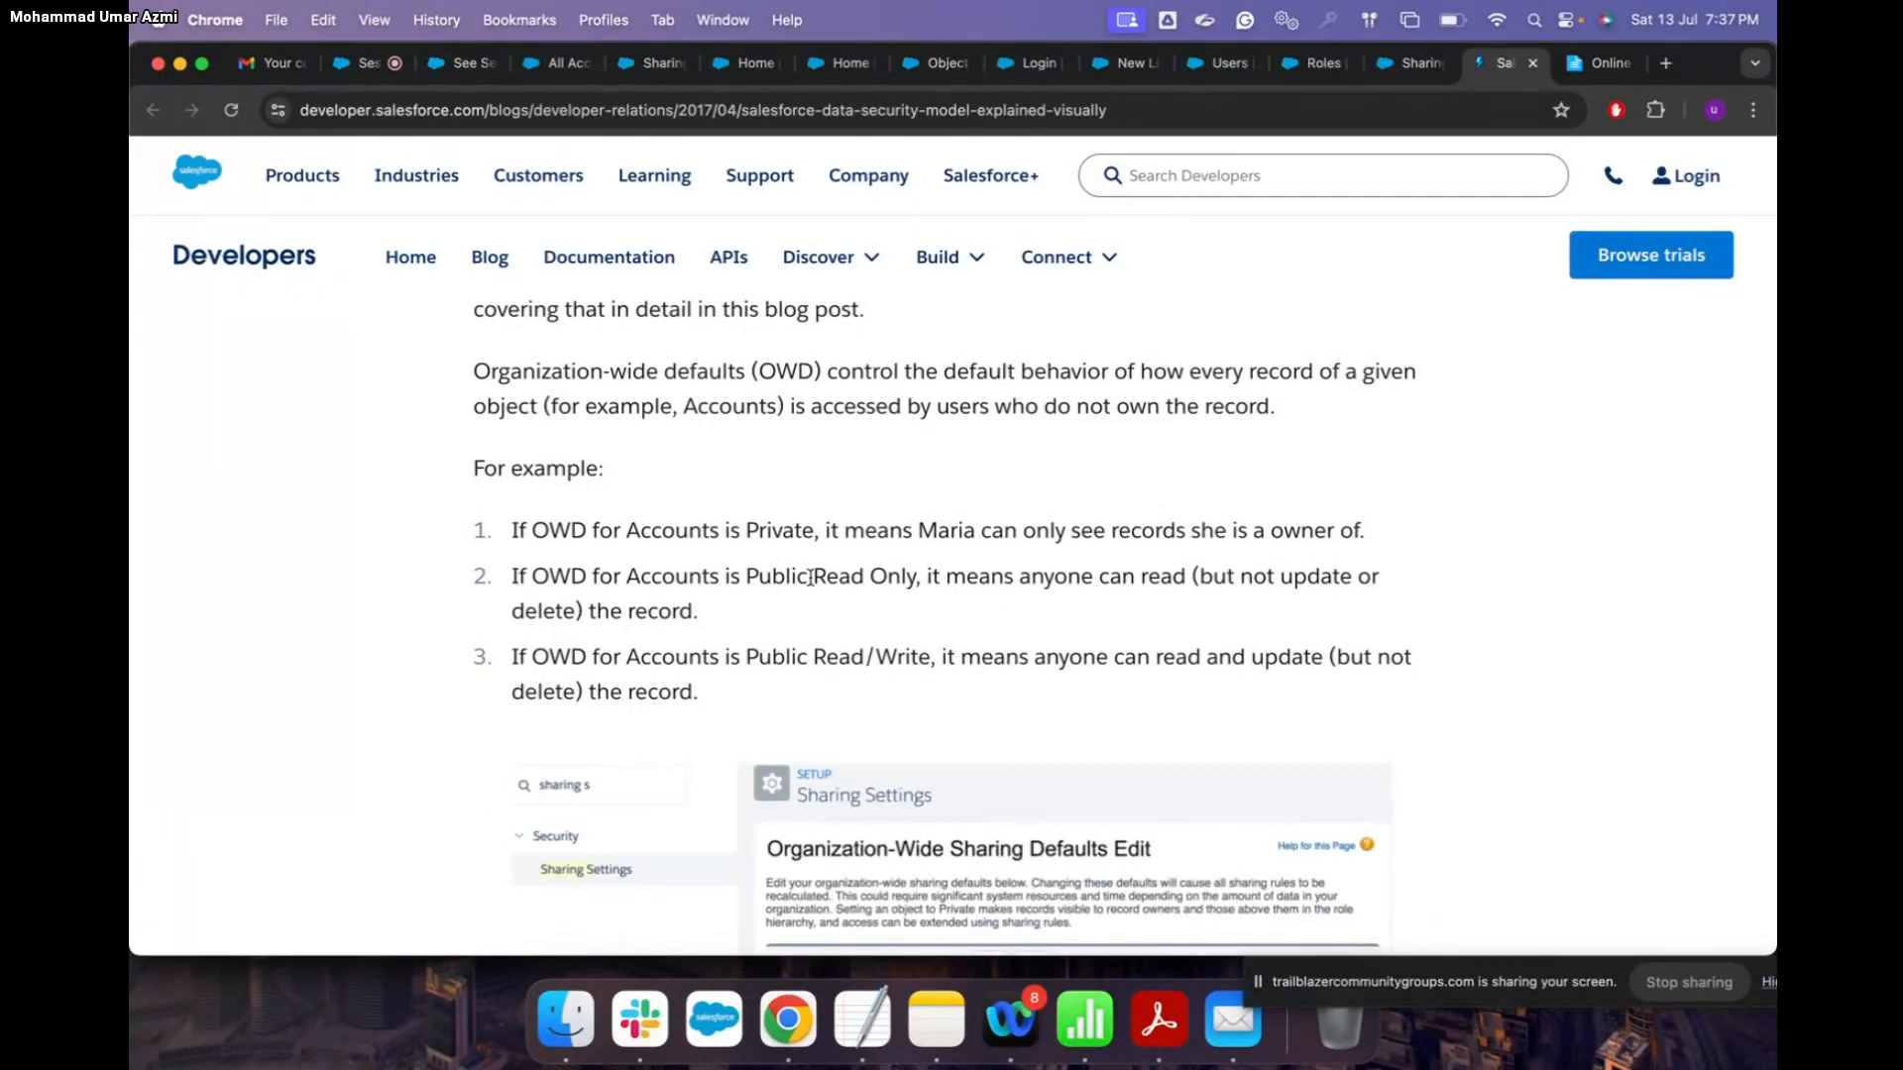
pyautogui.scroll(-3, 560, 637)
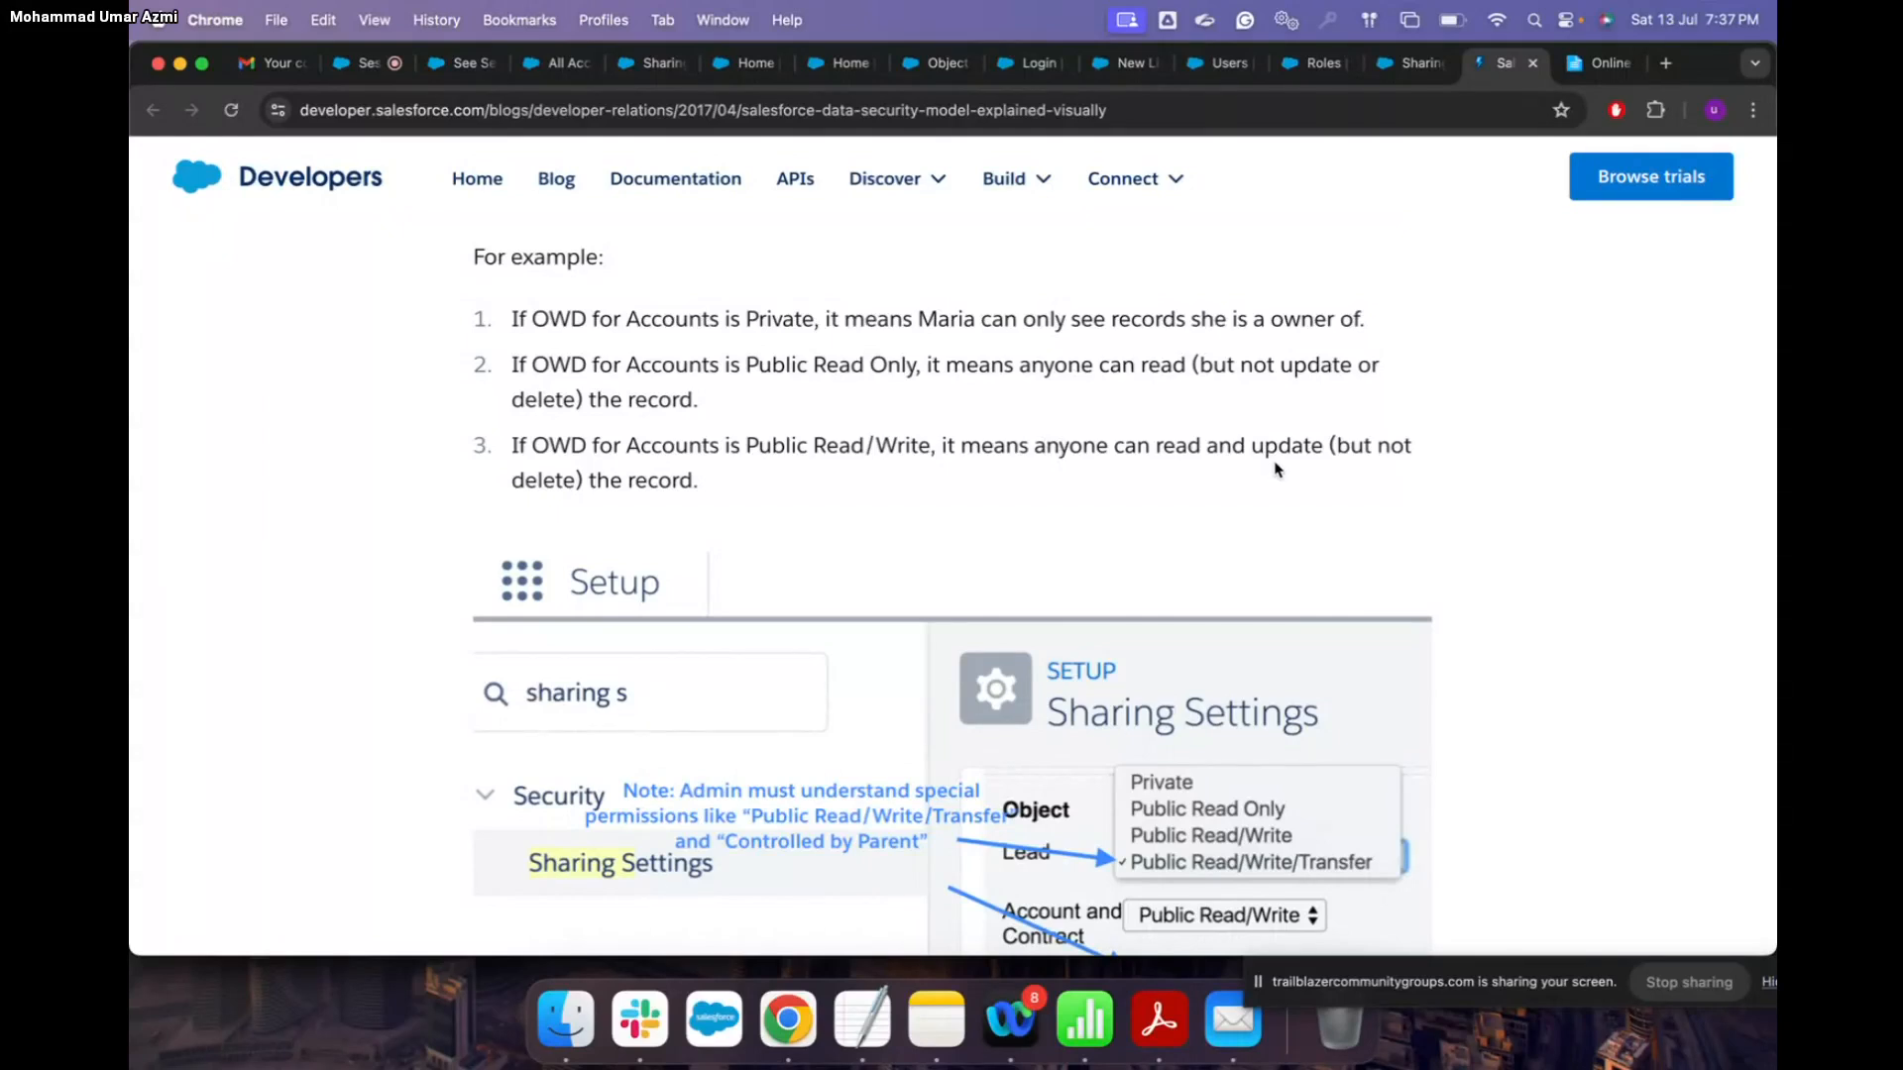
pyautogui.scroll(-1, 1276, 468)
pyautogui.scroll(-1, 1276, 469)
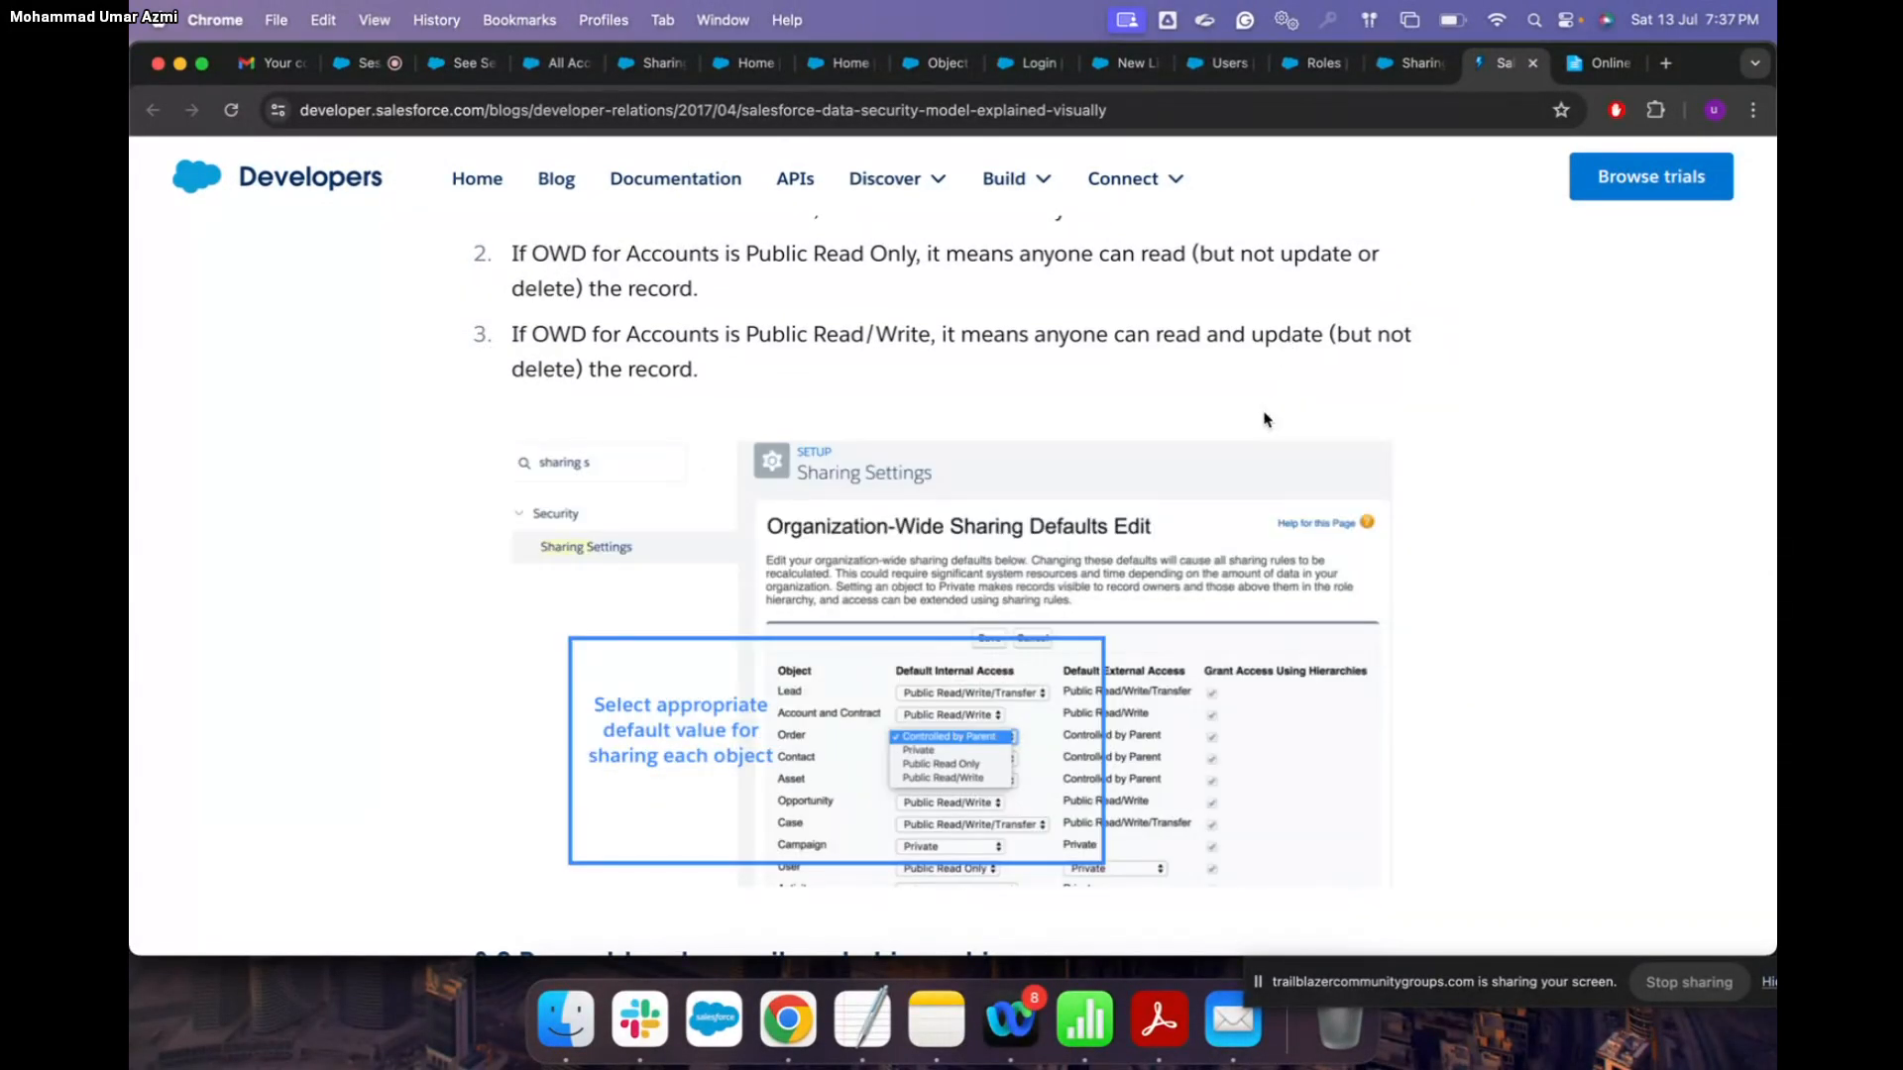
pyautogui.scroll(3, 1264, 419)
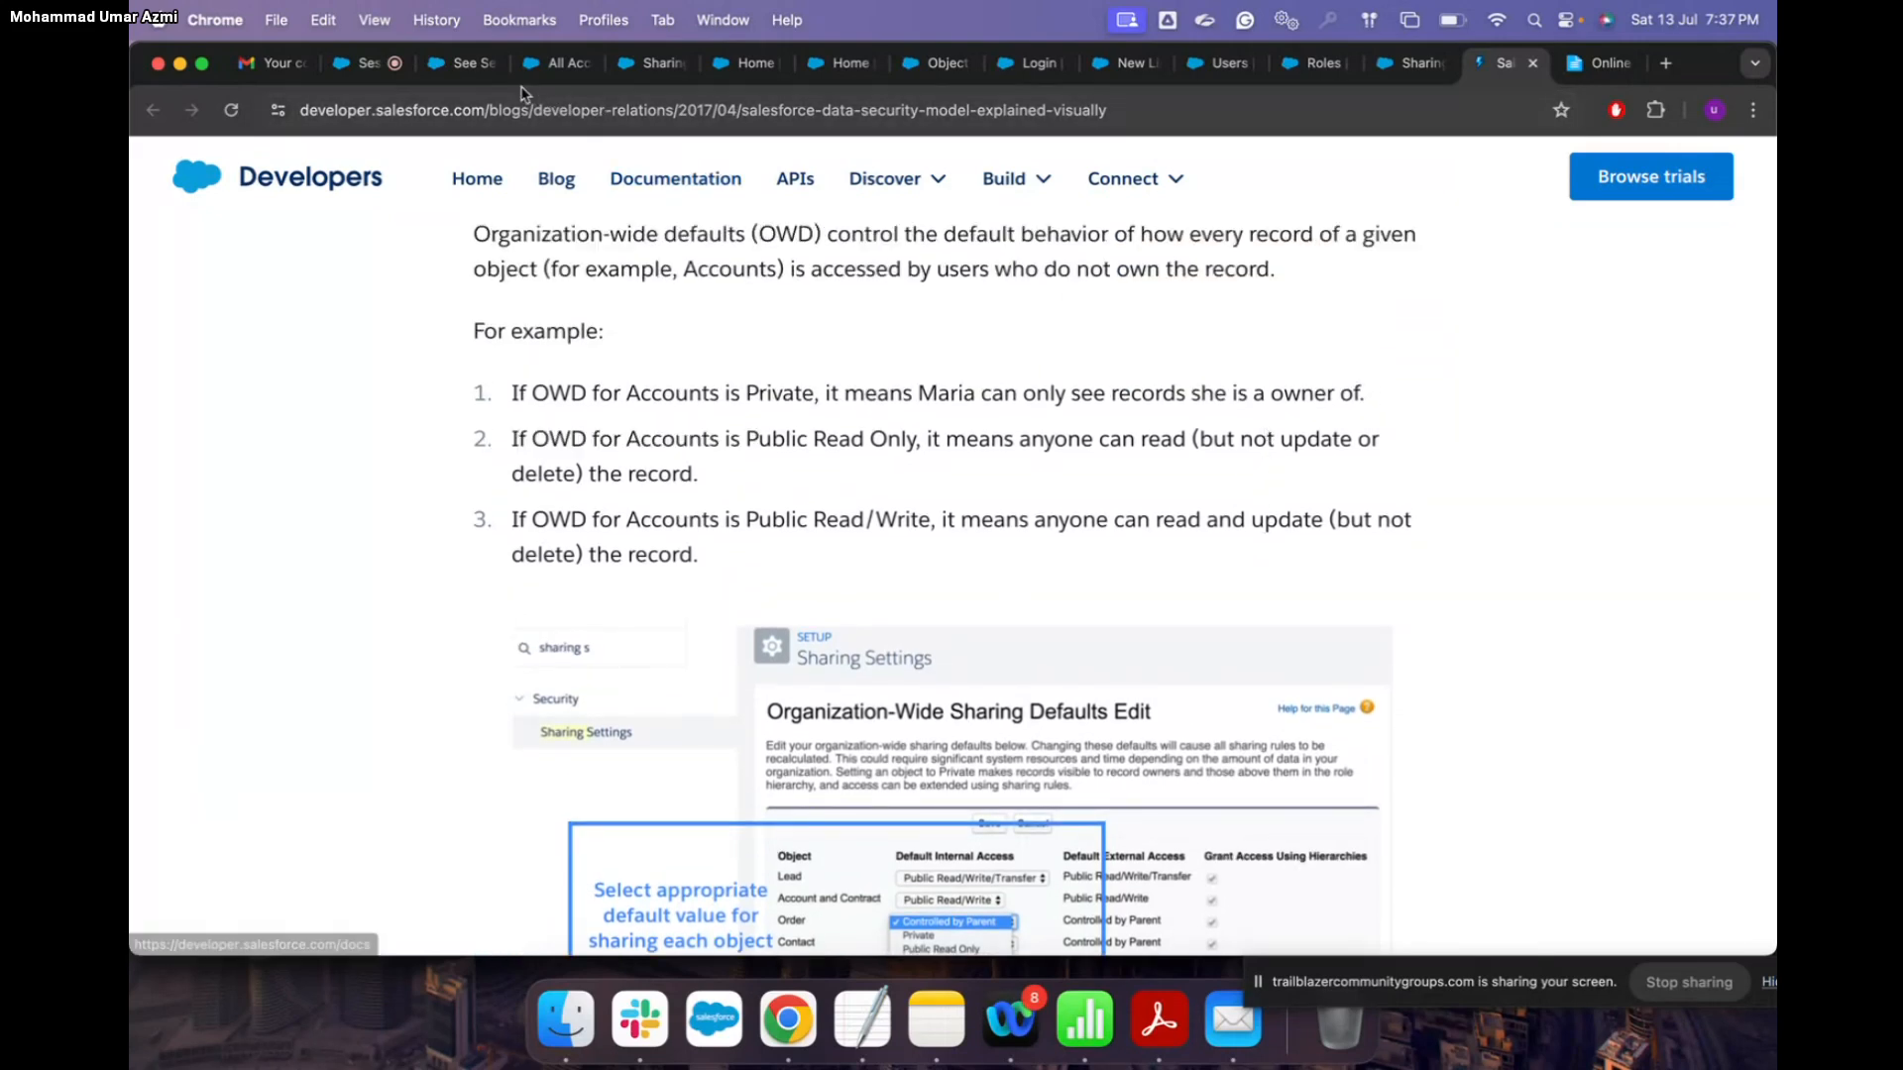
pyautogui.click(644, 63)
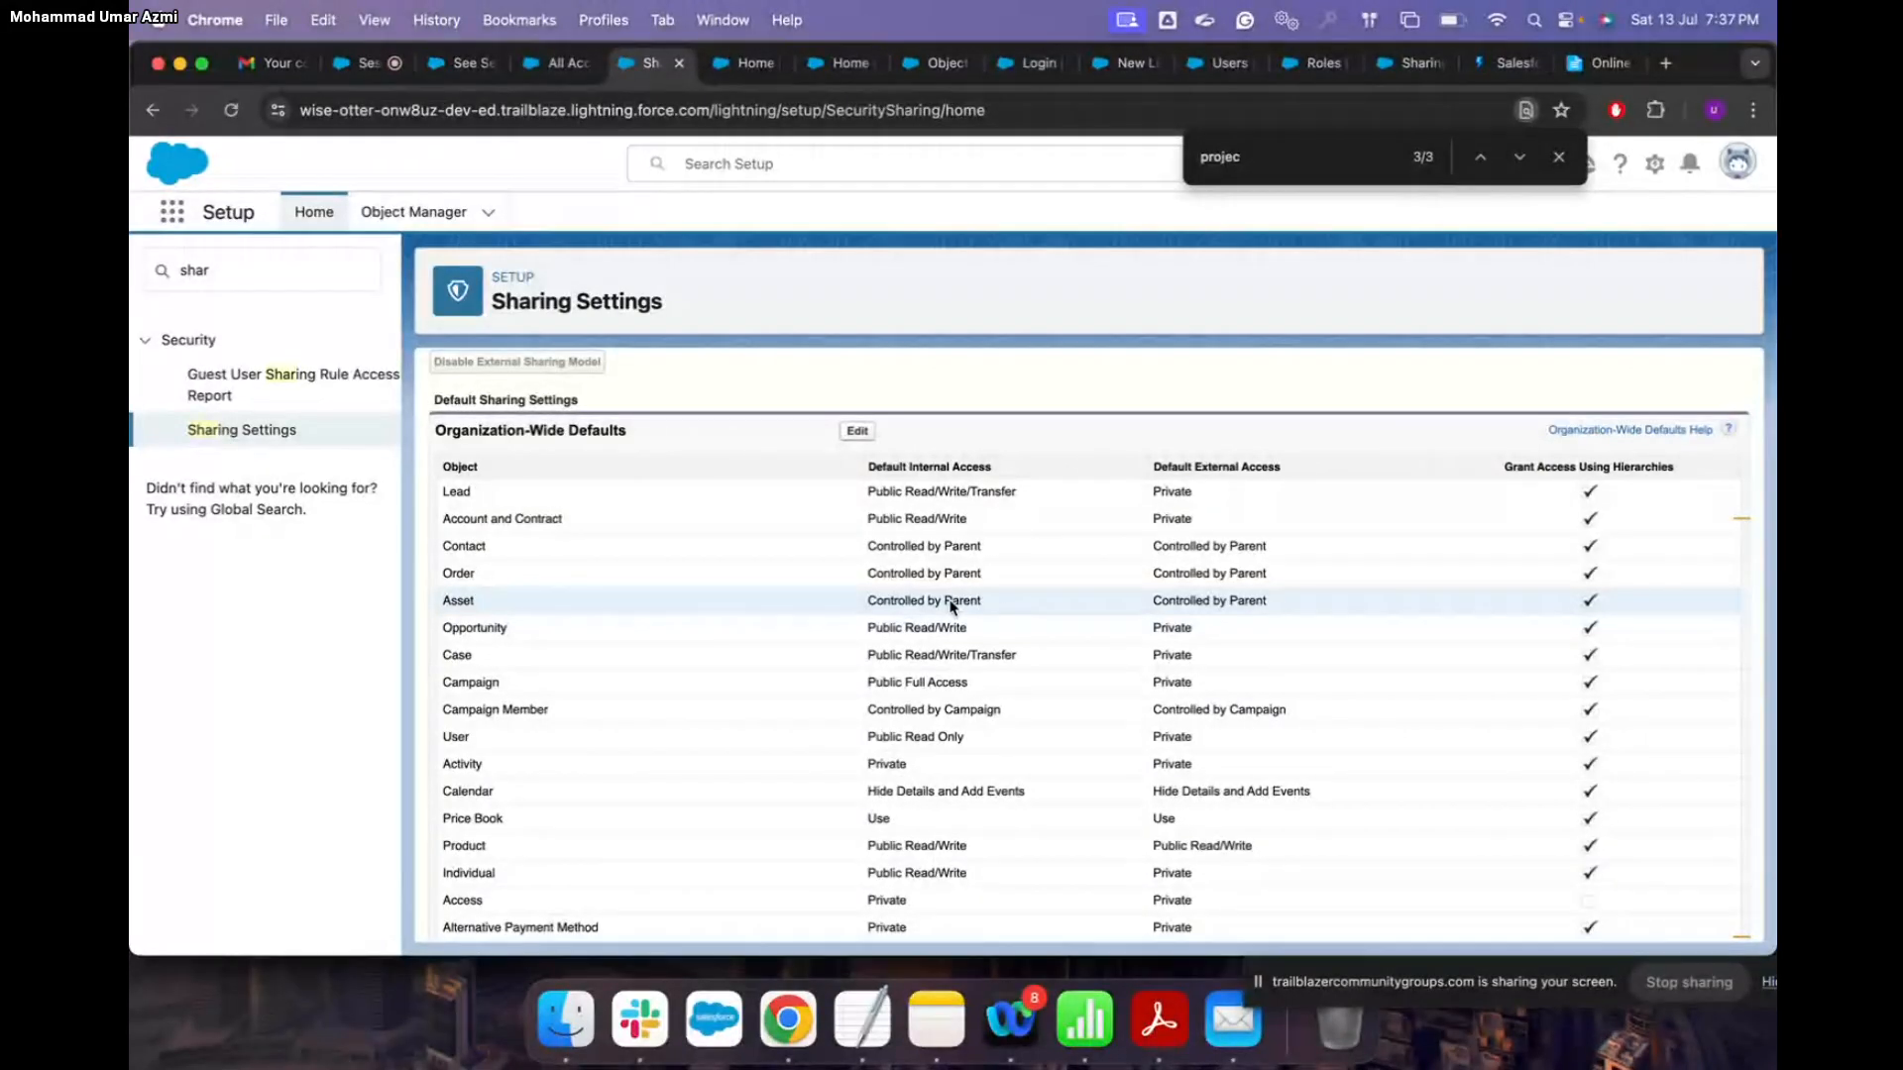
pyautogui.scroll(1, 952, 606)
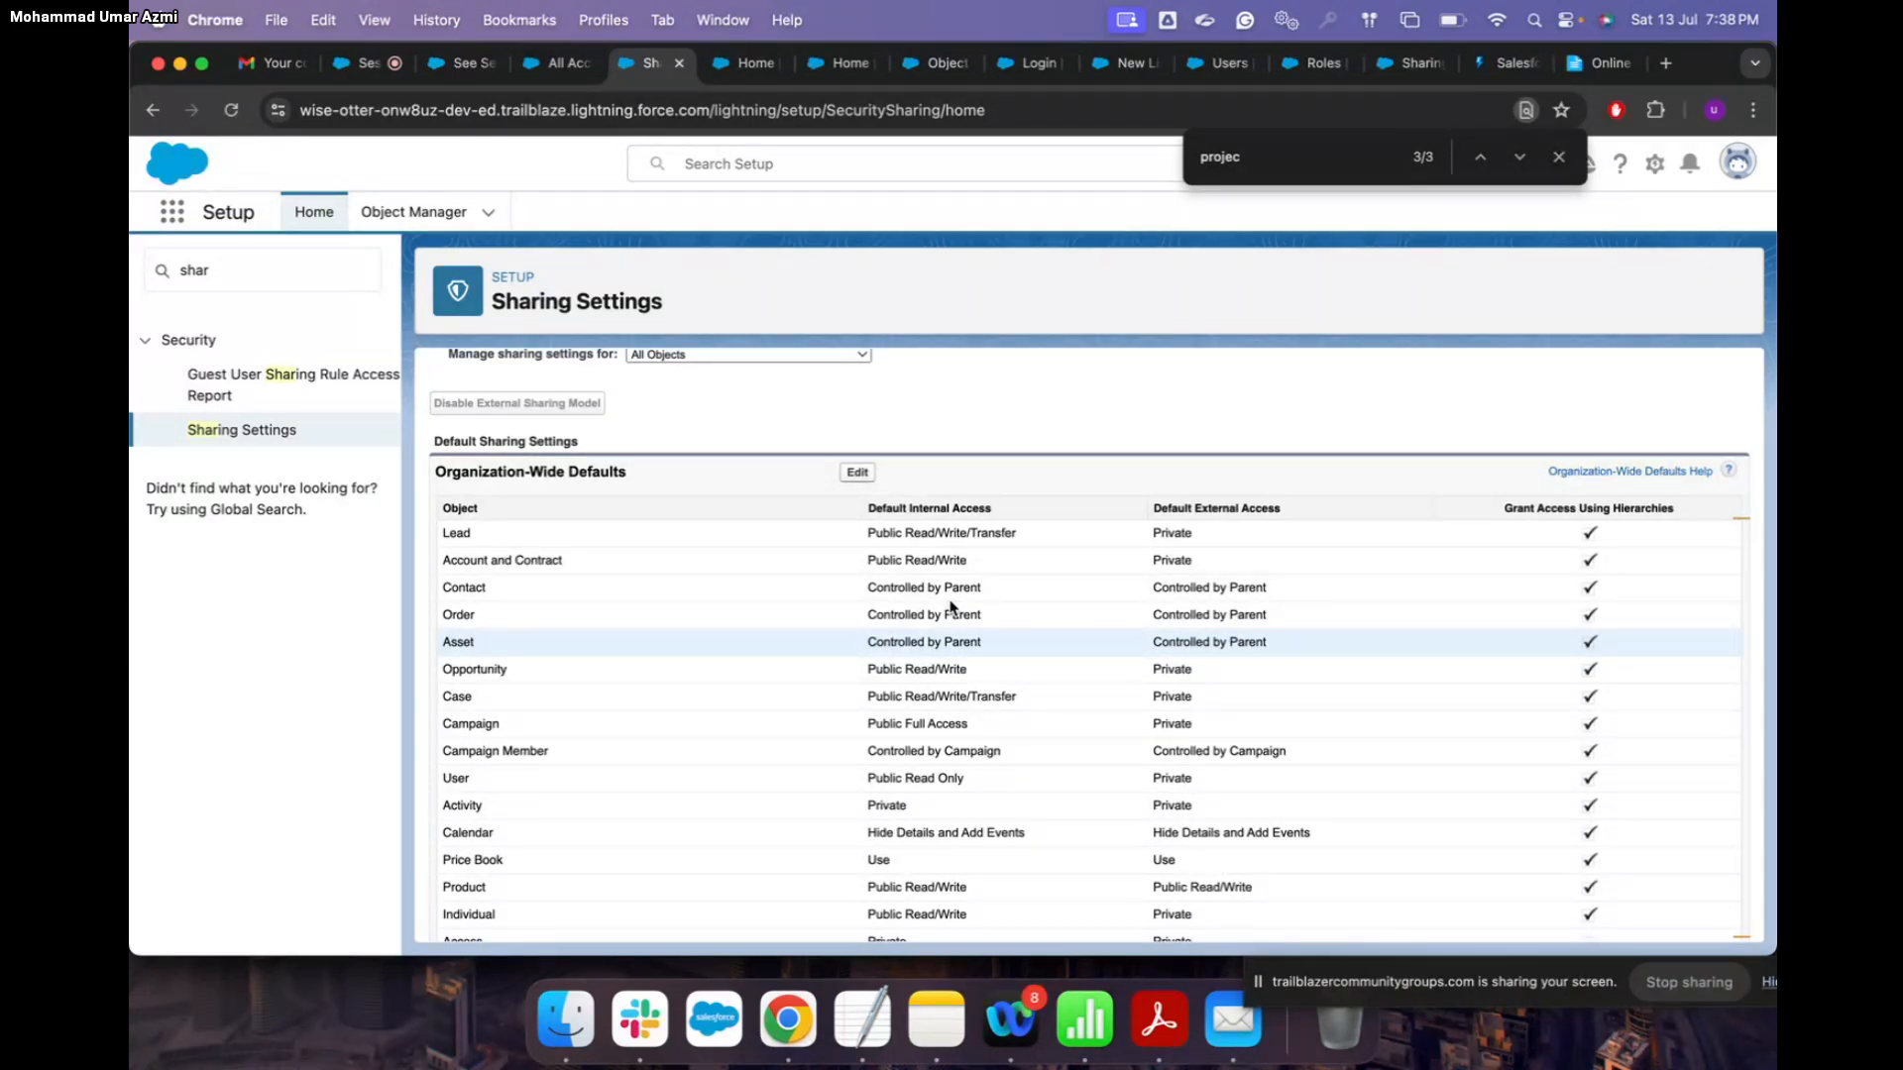
pyautogui.scroll(-20, 950, 606)
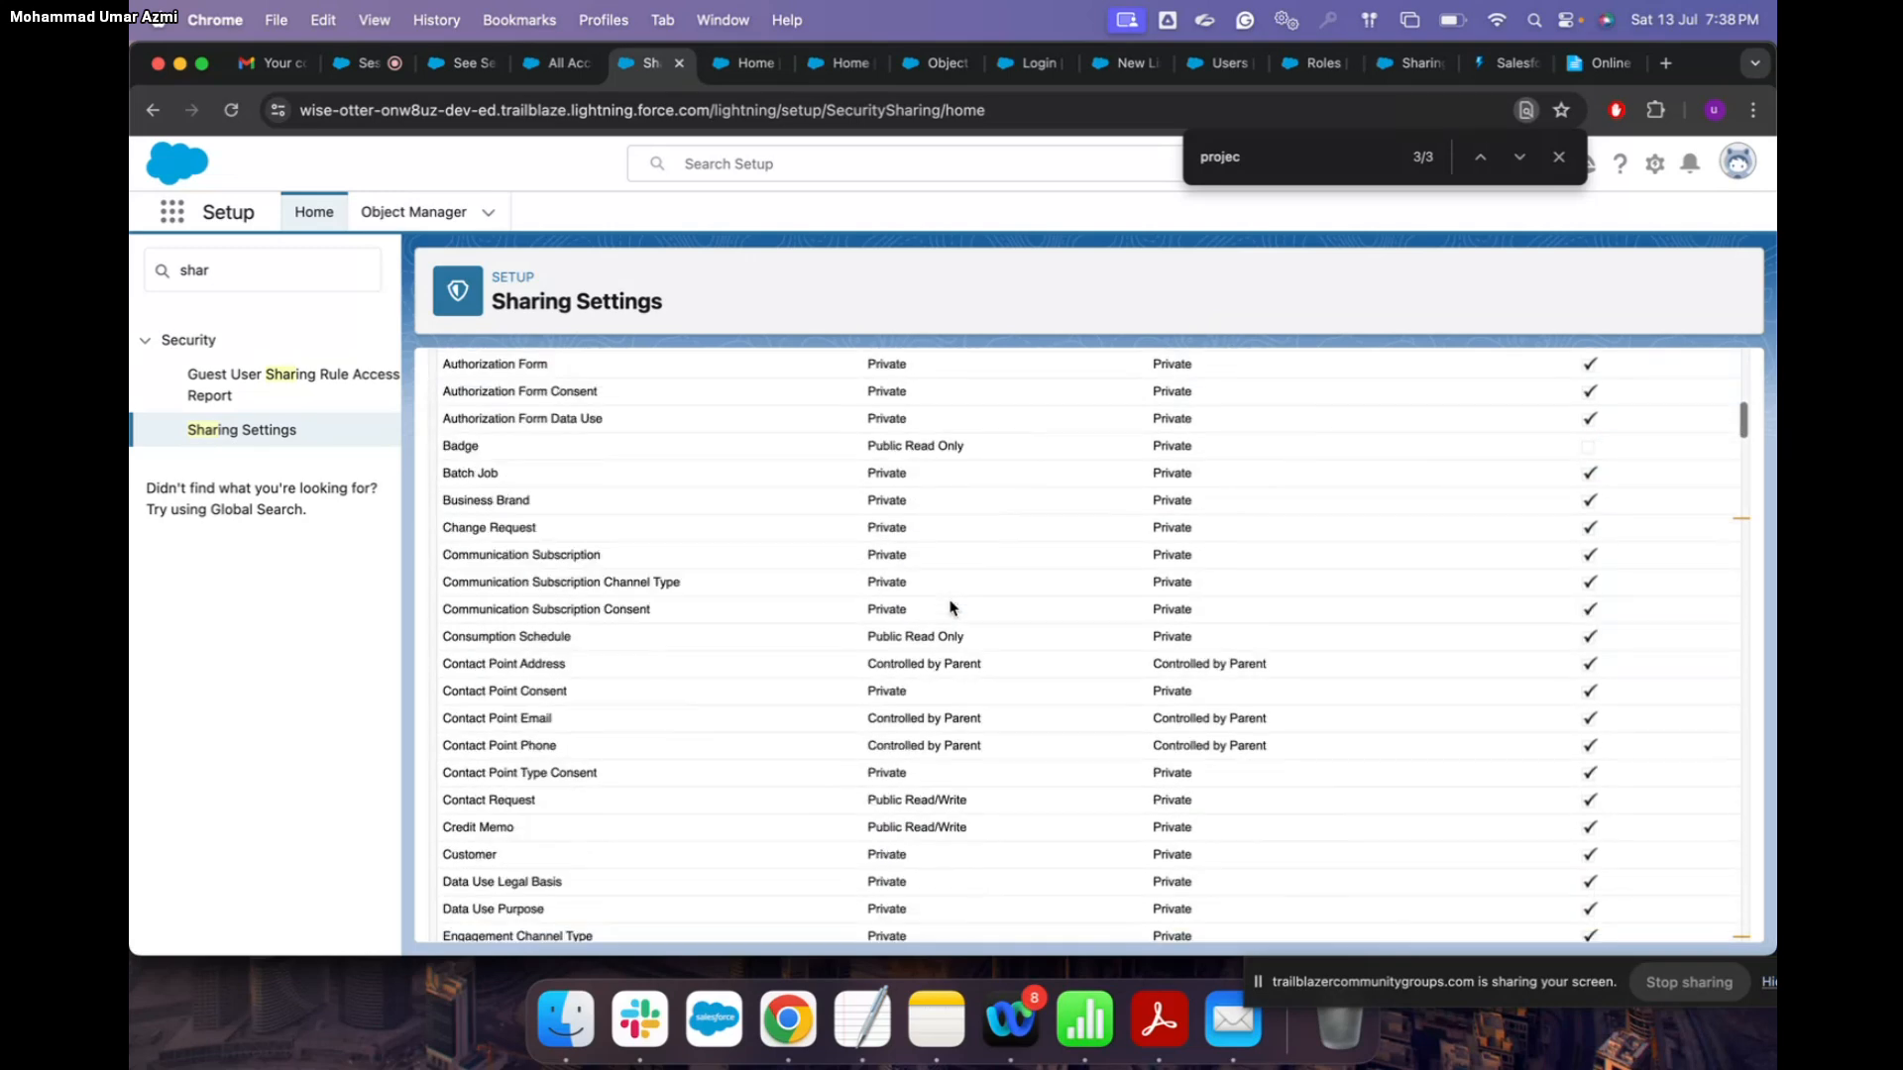
pyautogui.scroll(-5, 950, 607)
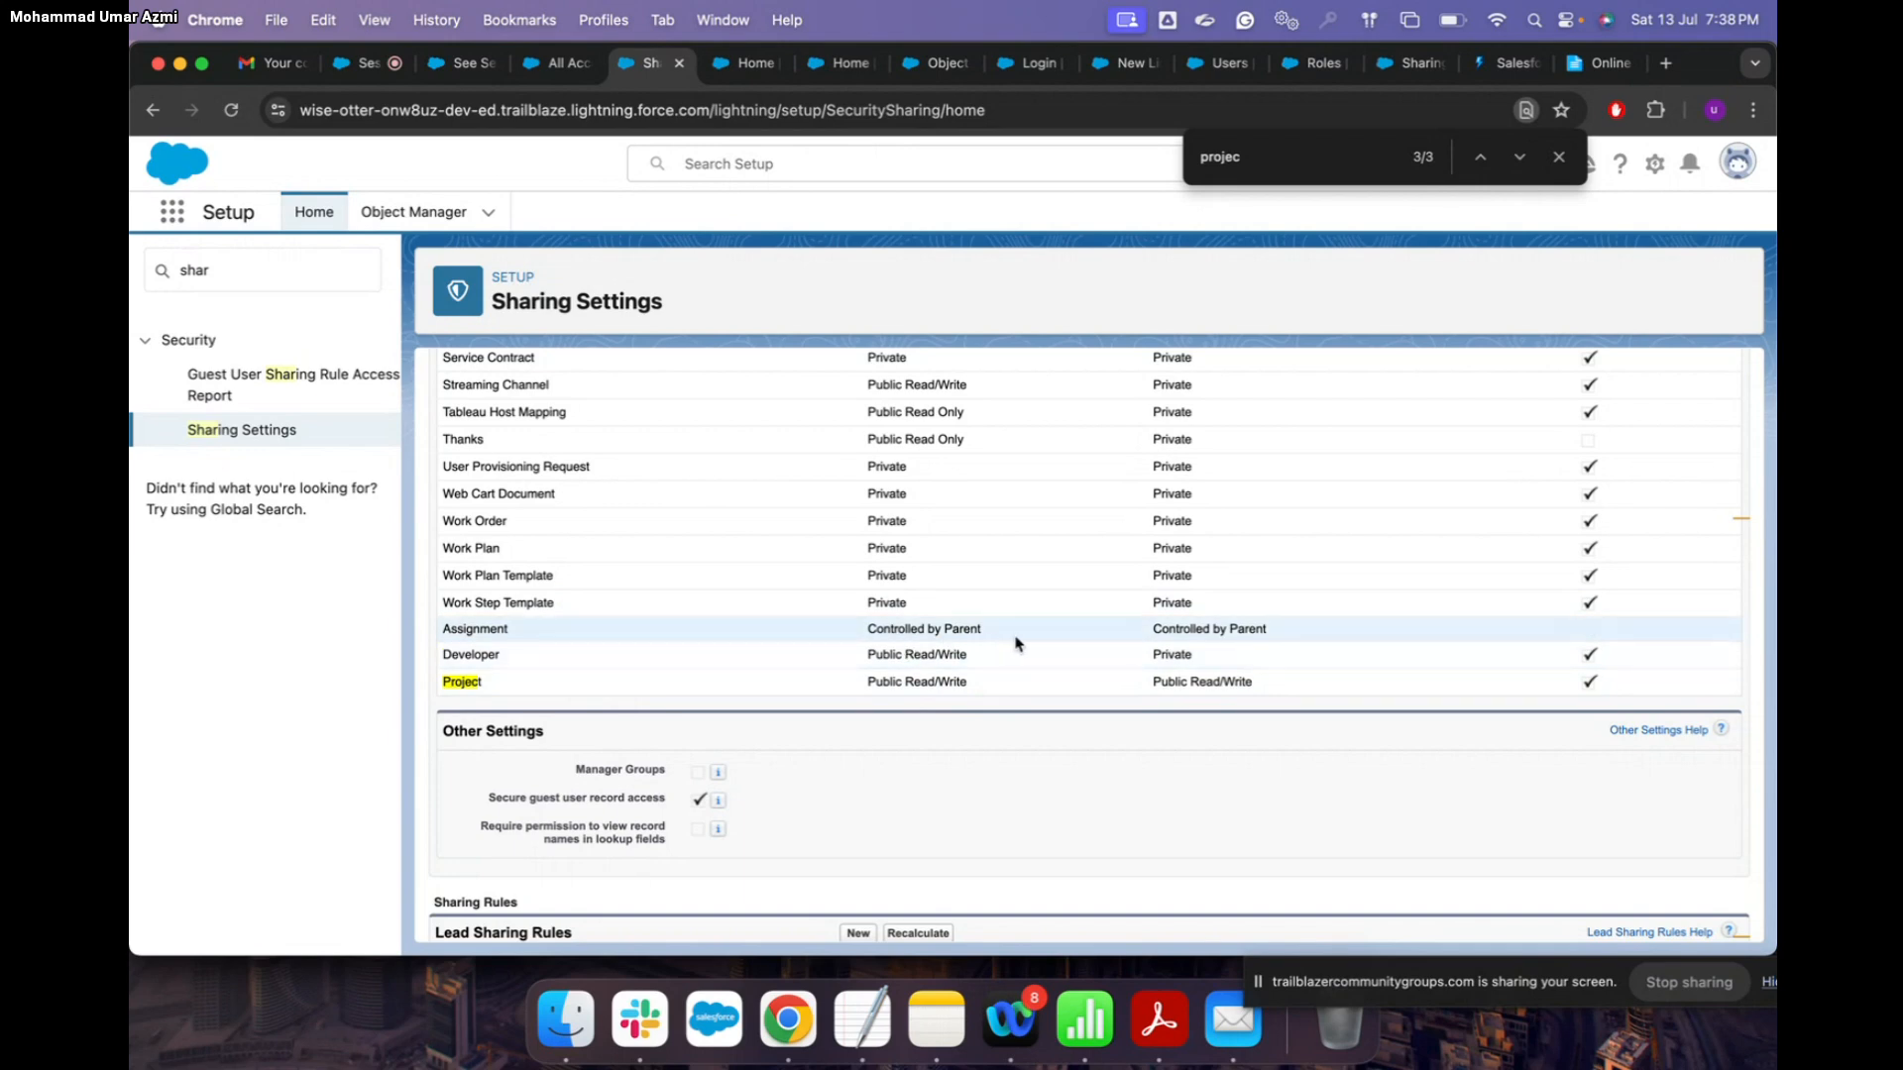
pyautogui.scroll(10, 1016, 644)
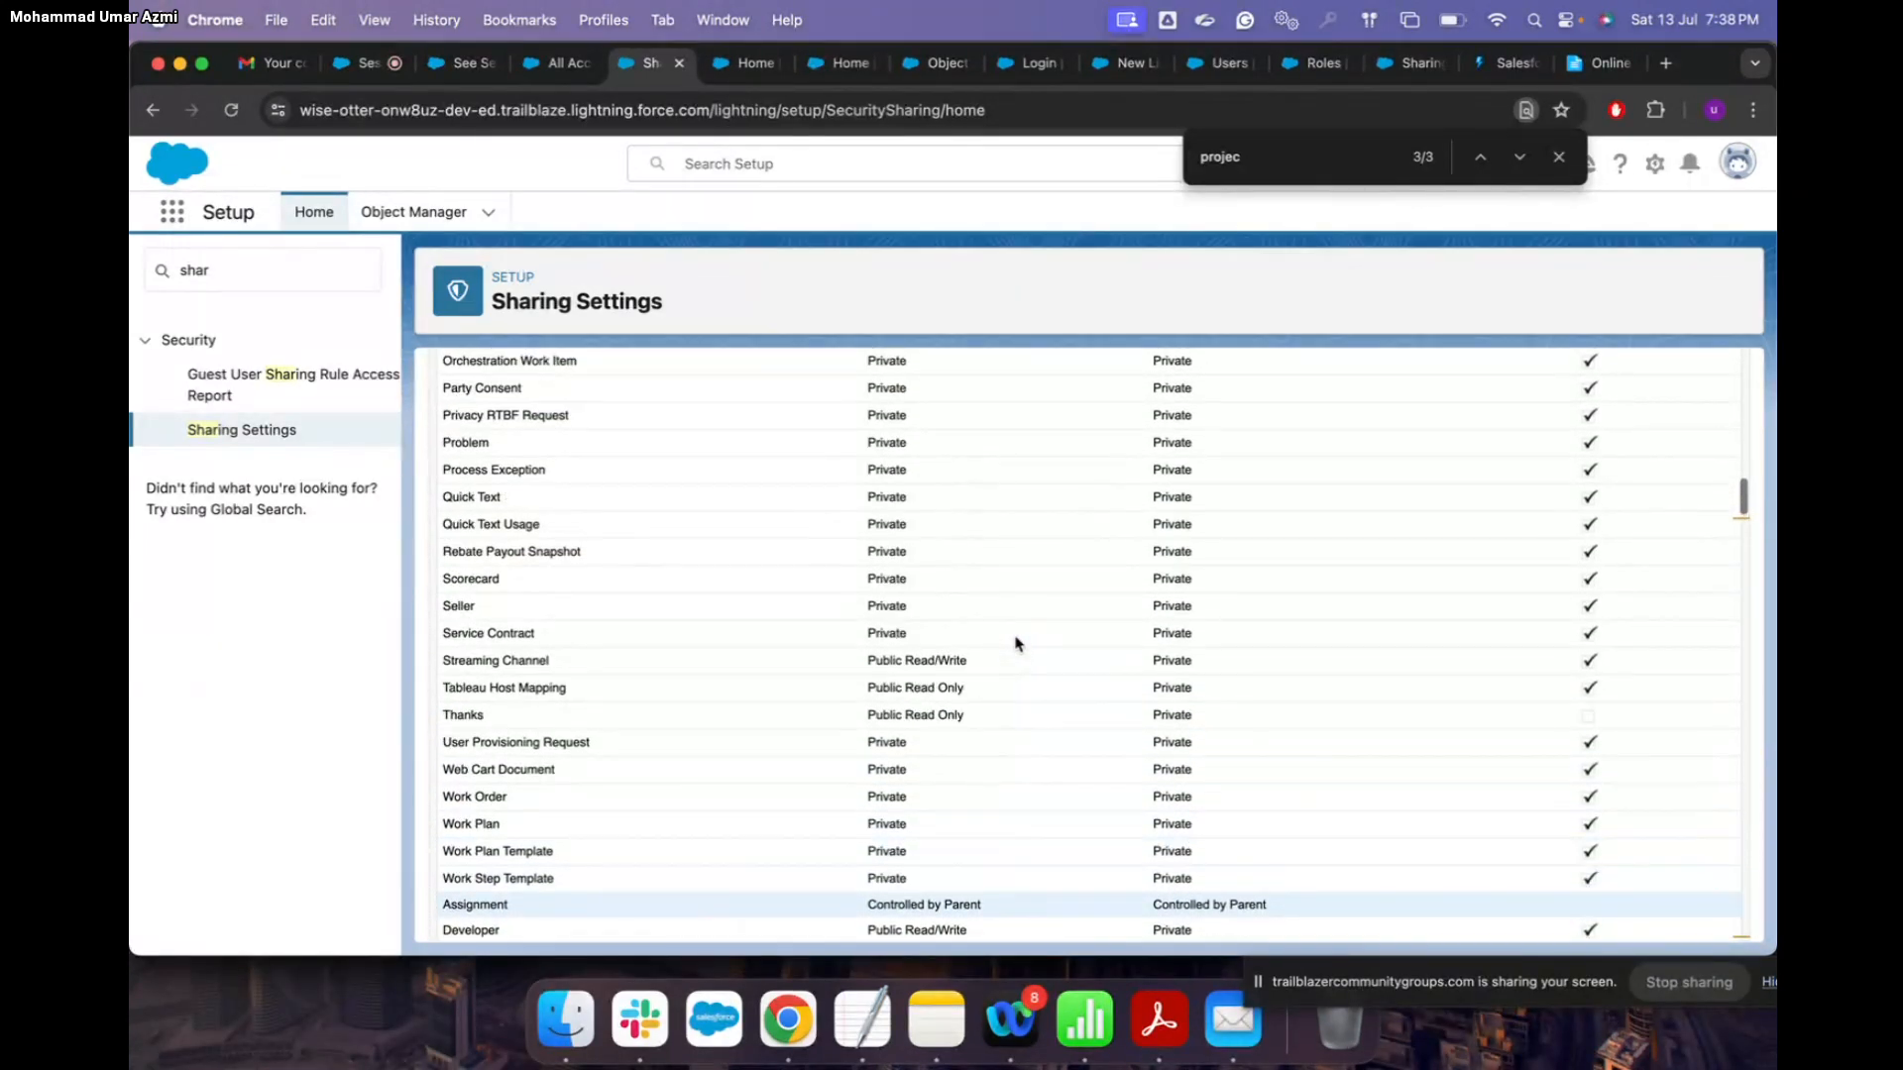
pyautogui.scroll(10, 1016, 645)
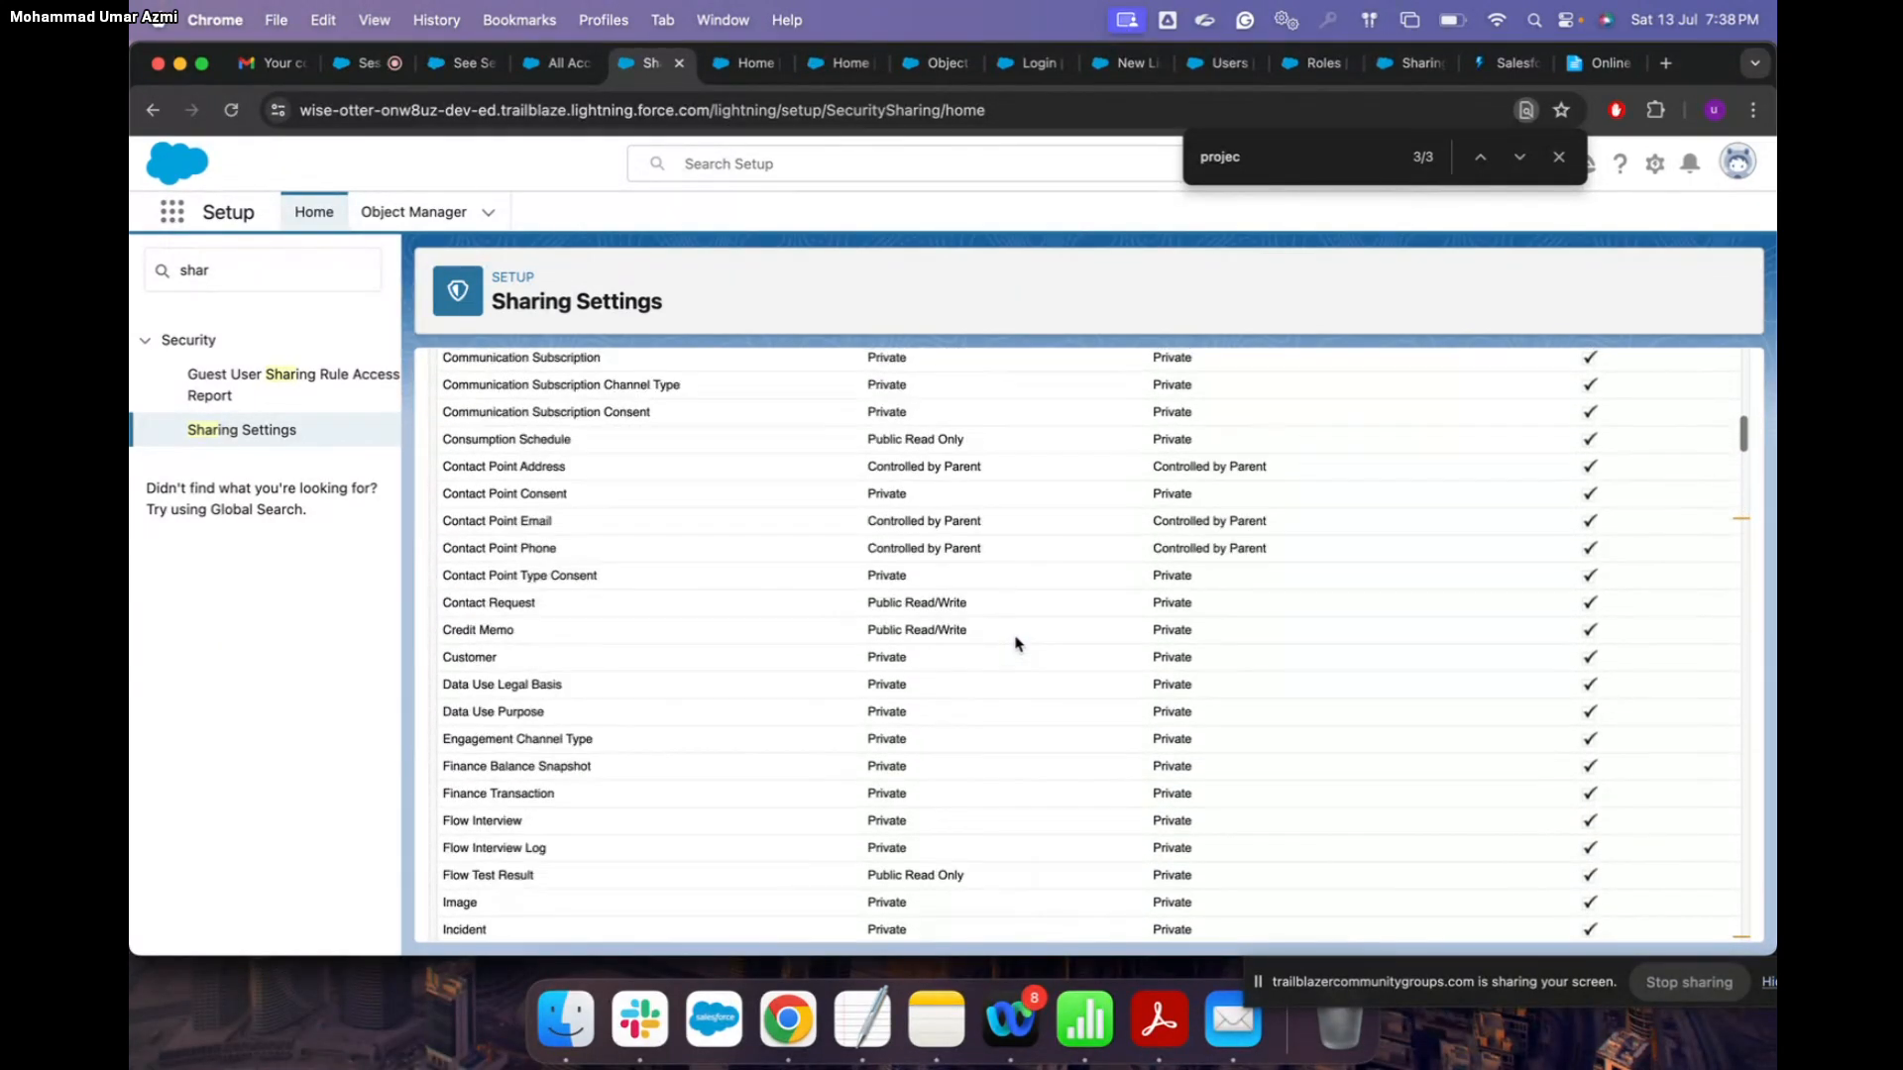
pyautogui.scroll(10, 1016, 645)
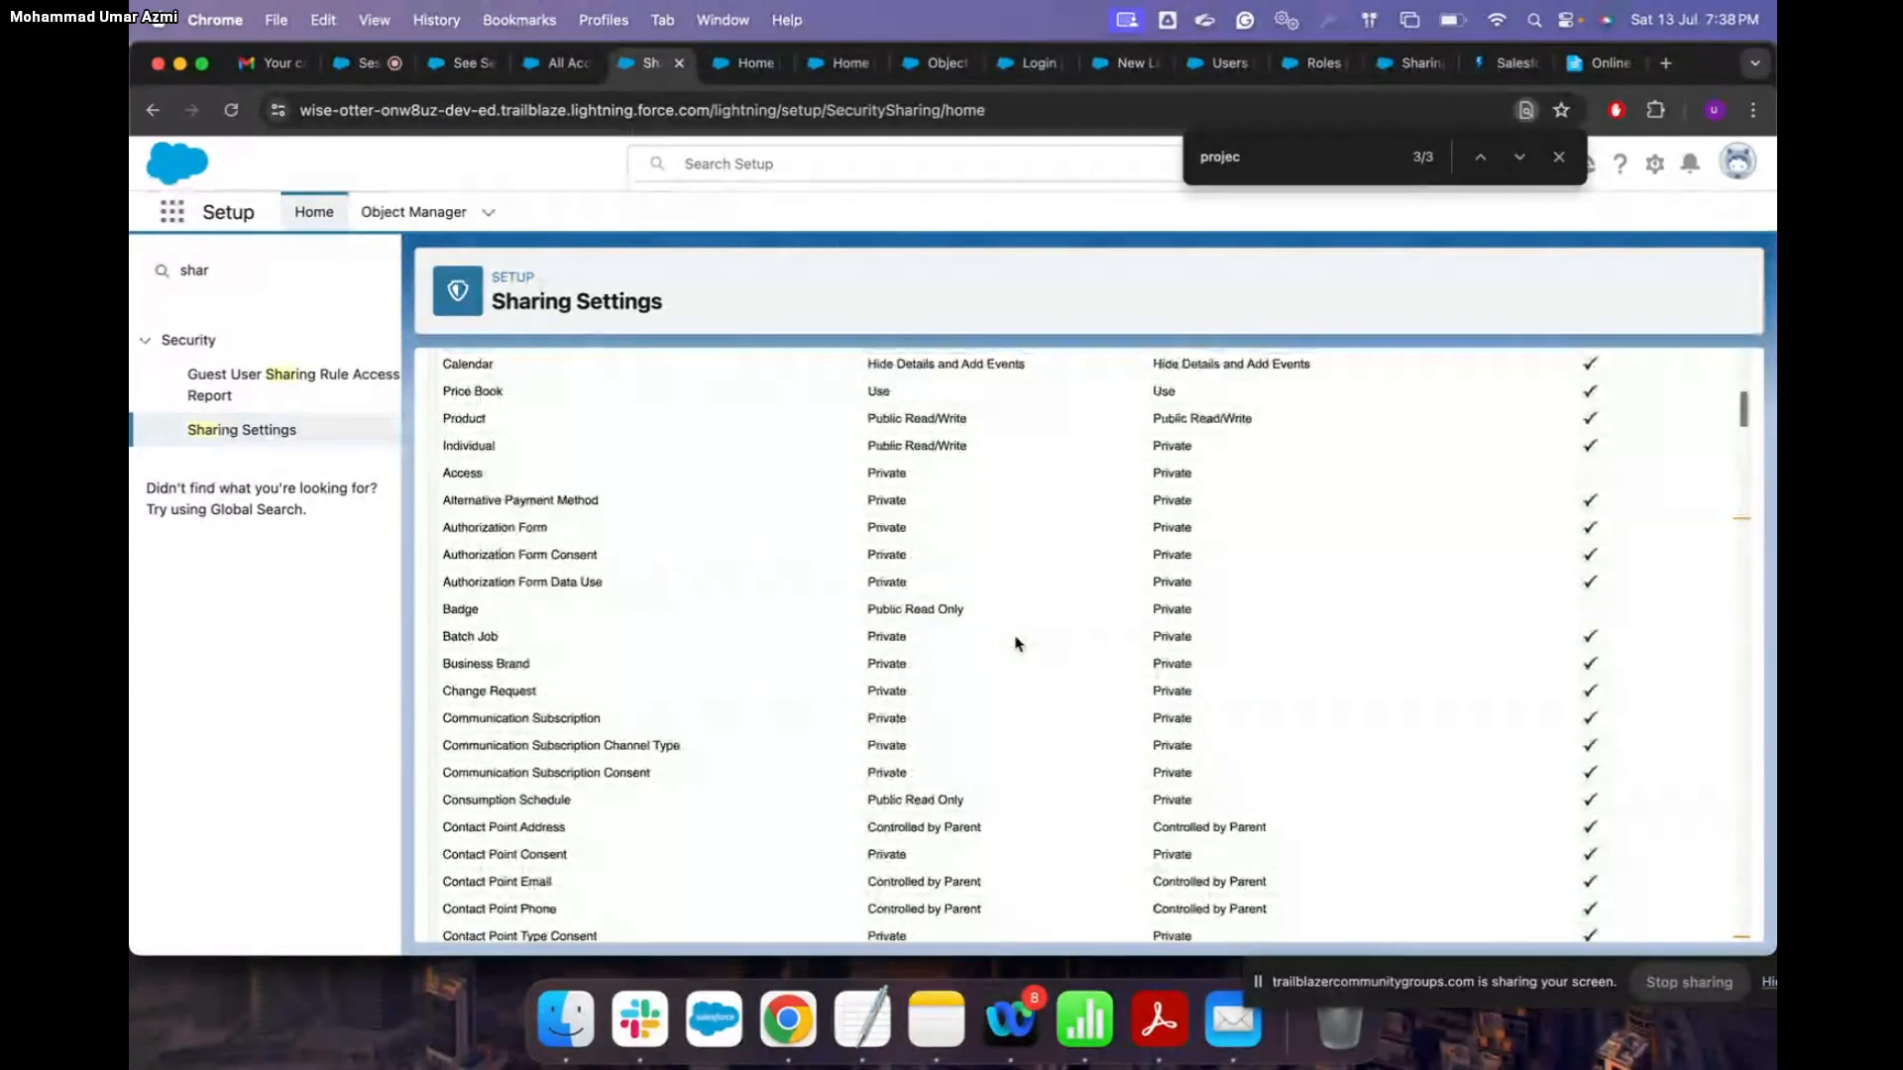
pyautogui.scroll(2, 1016, 644)
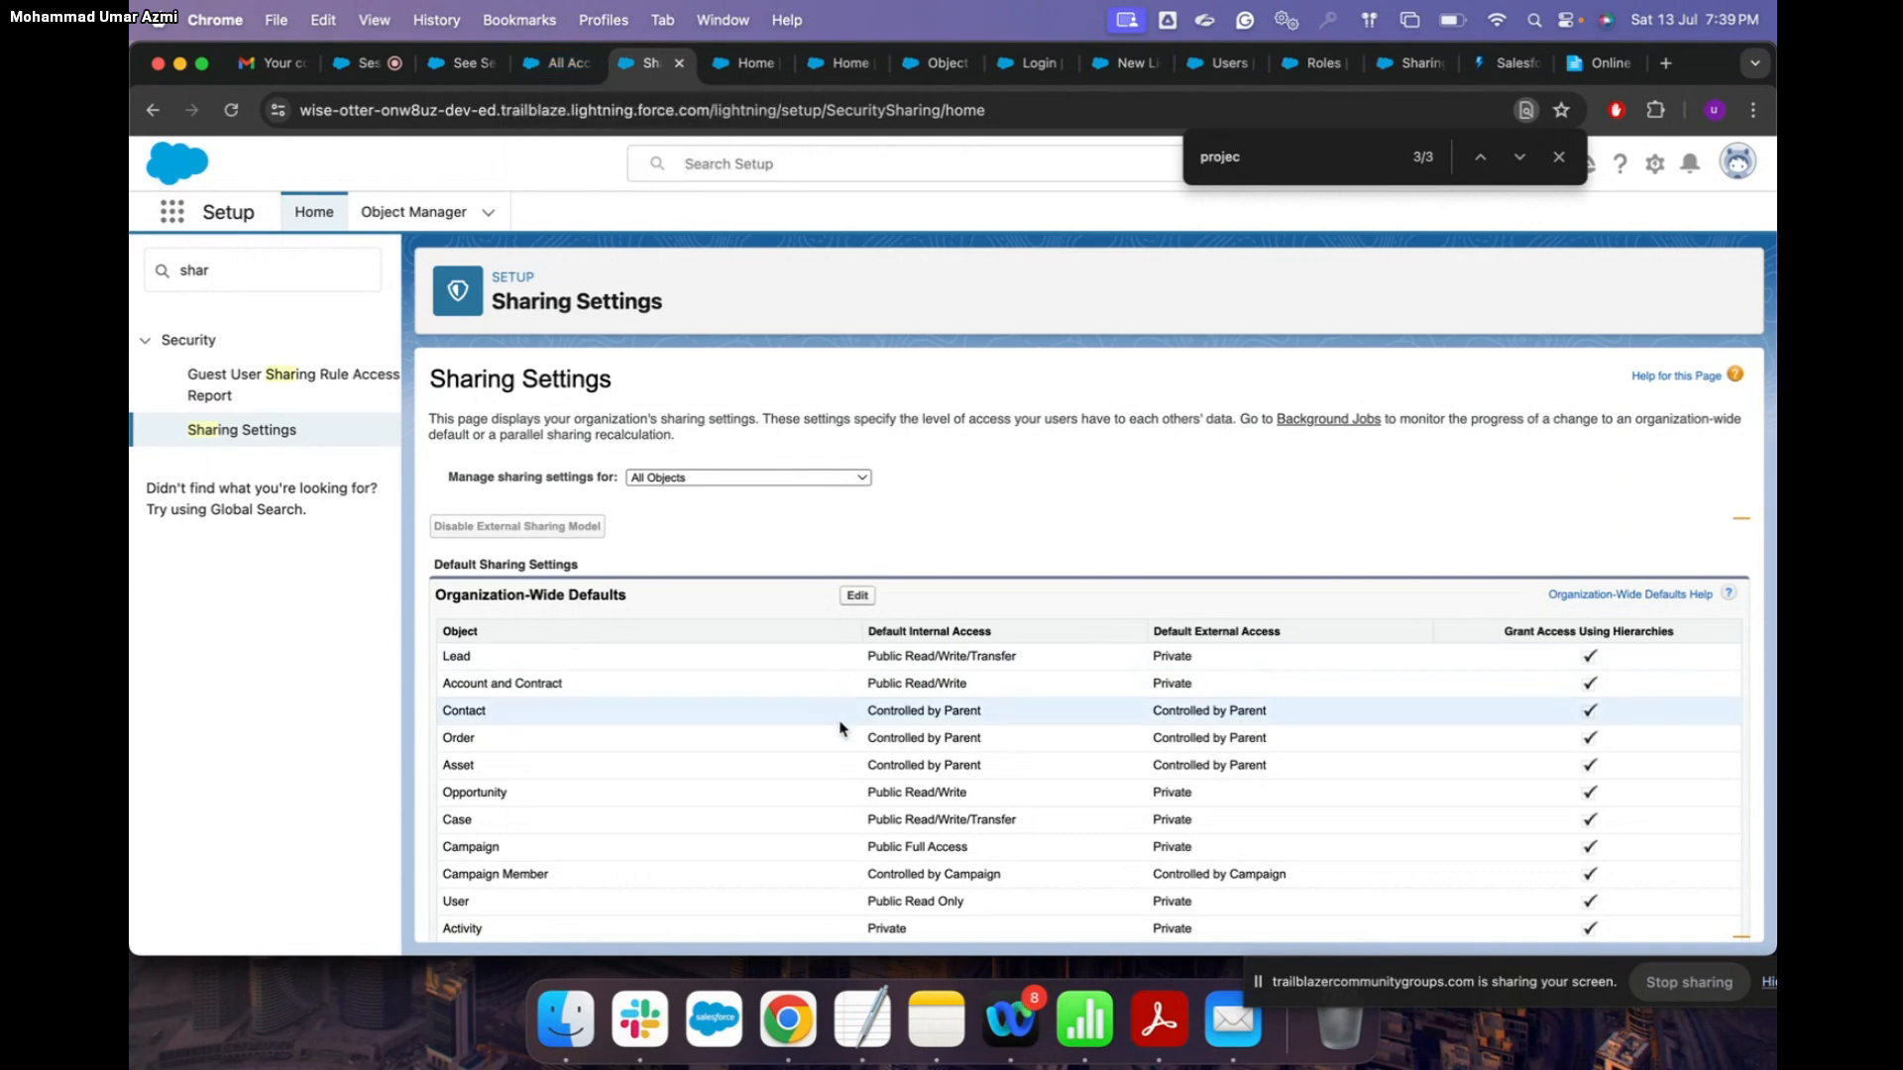
# Step: Edit the Organization-Wide Defaults and inspect the Account and Contract Default Internal Access options
pyautogui.click(858, 597)
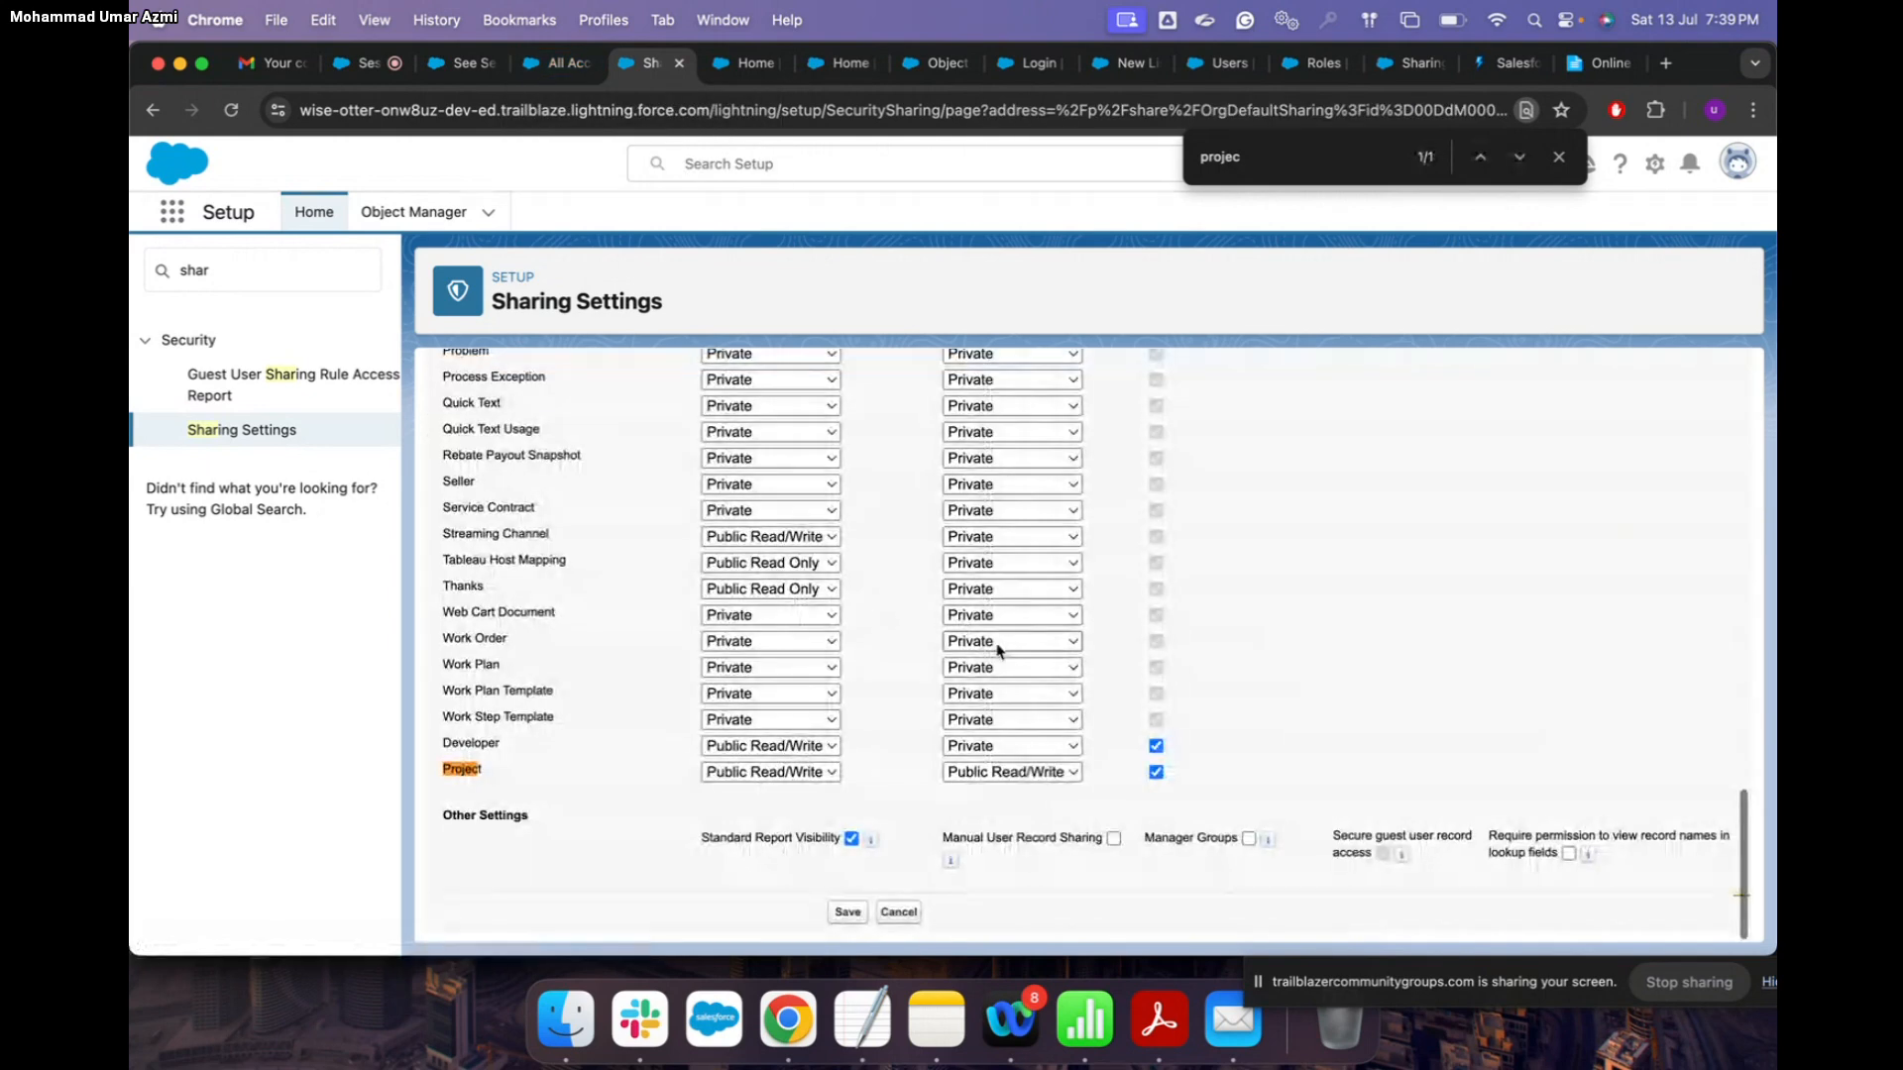
pyautogui.scroll(20, 886, 542)
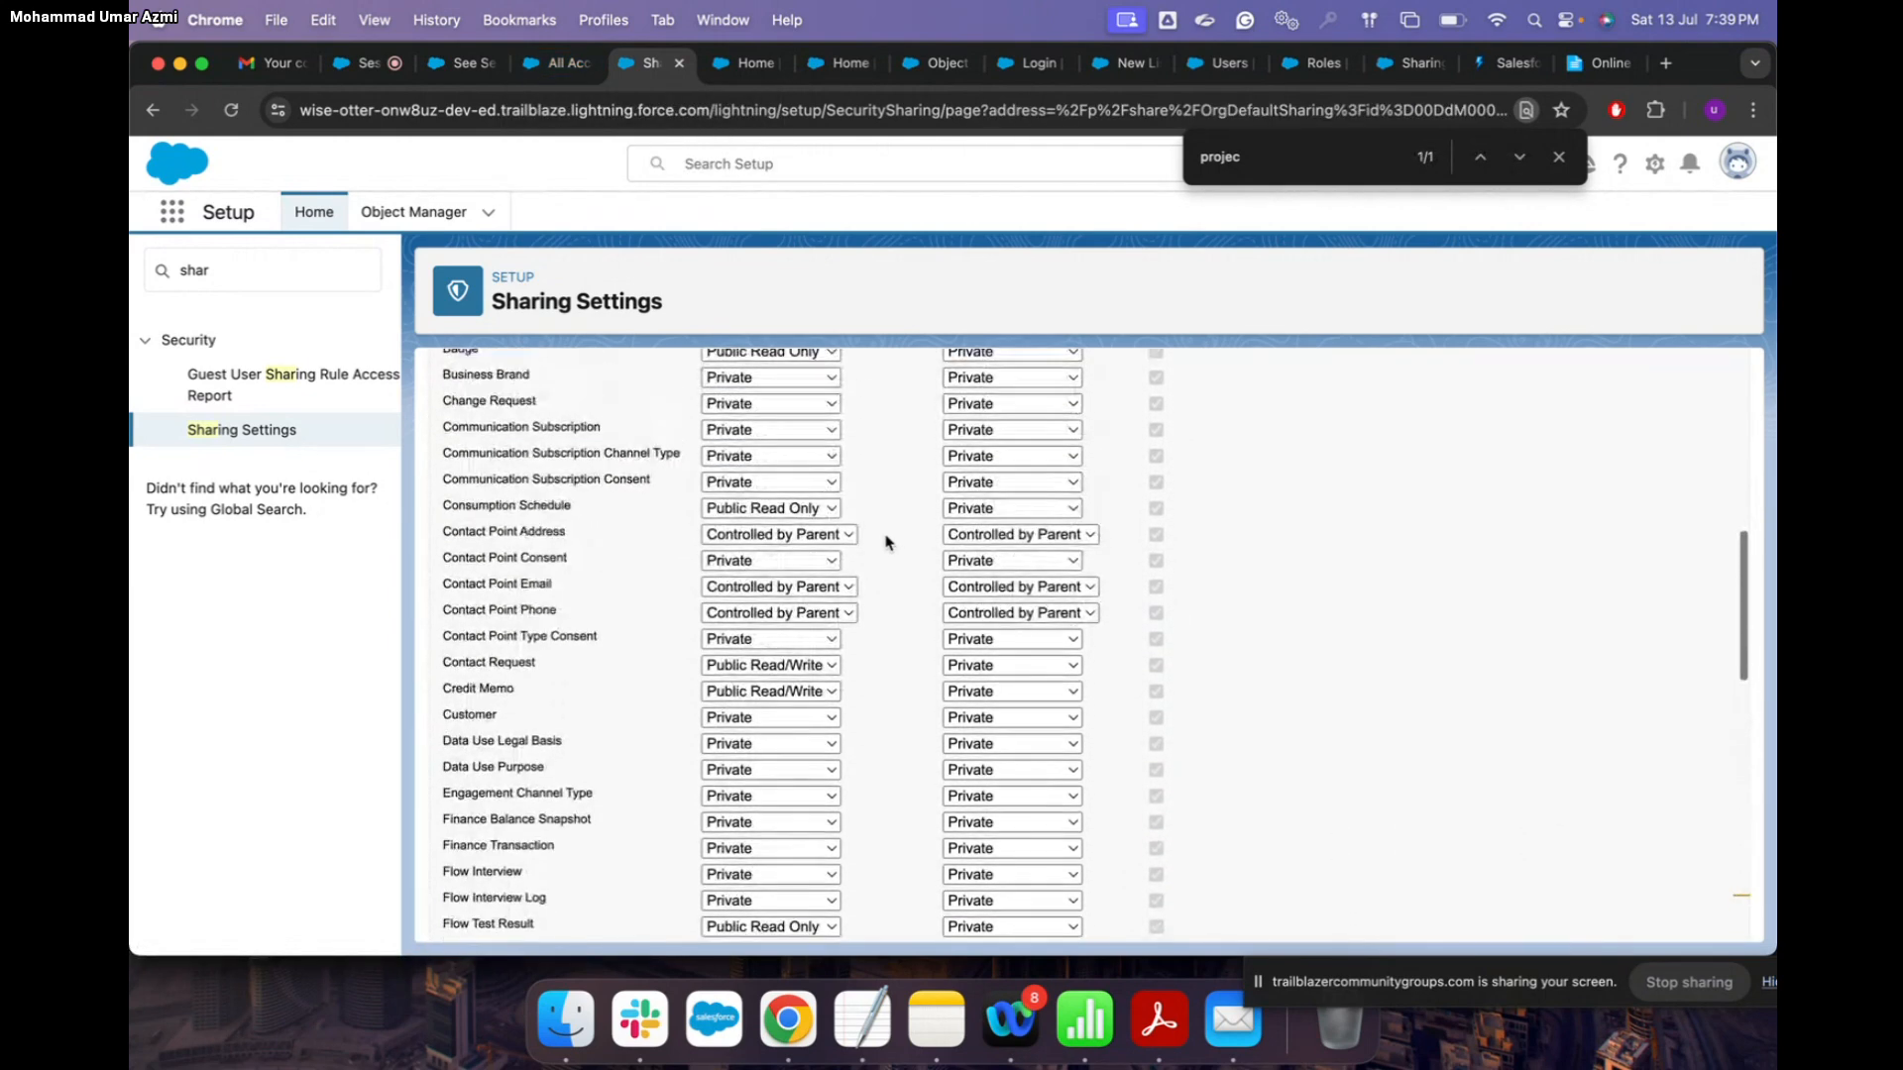
pyautogui.click(829, 573)
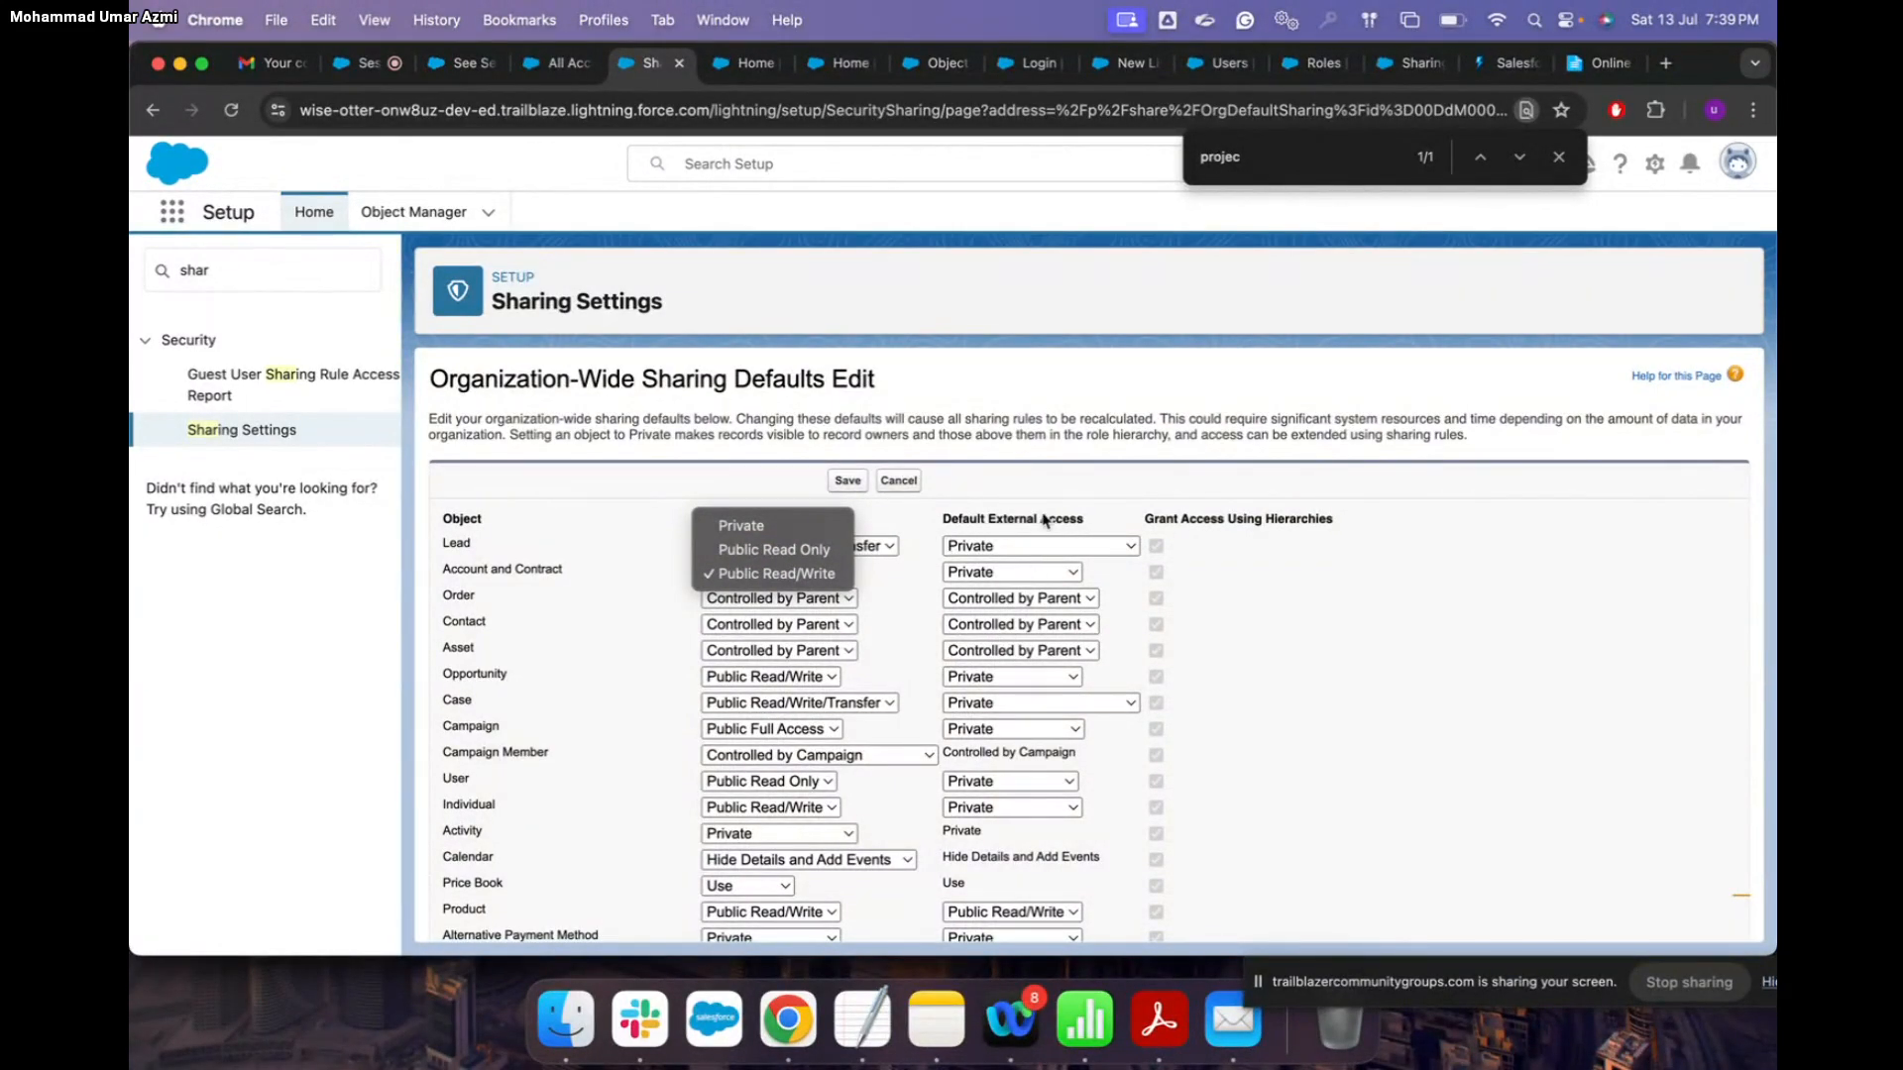
# Step: Dismiss the access dropdown unchanged and return to the blog's section 3.2 on role hierarchies
pyautogui.press('Escape')
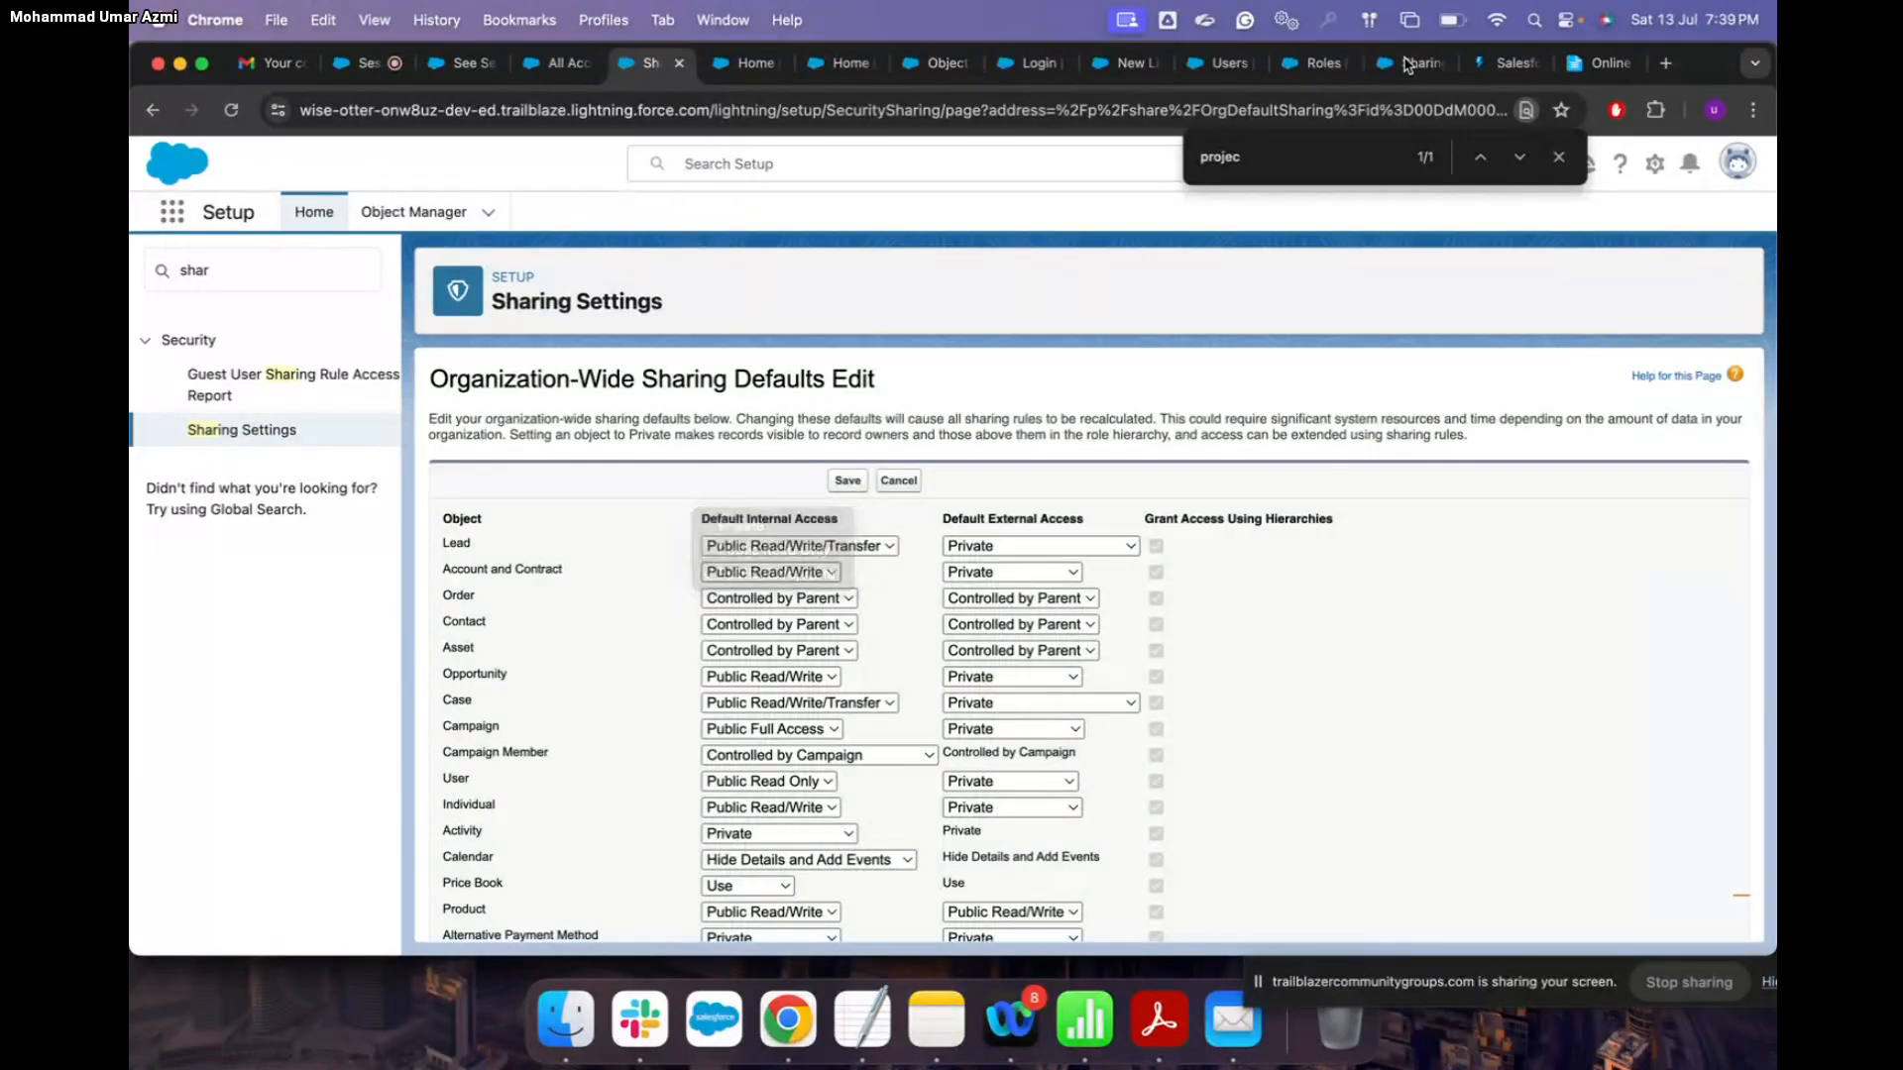
pyautogui.click(1424, 76)
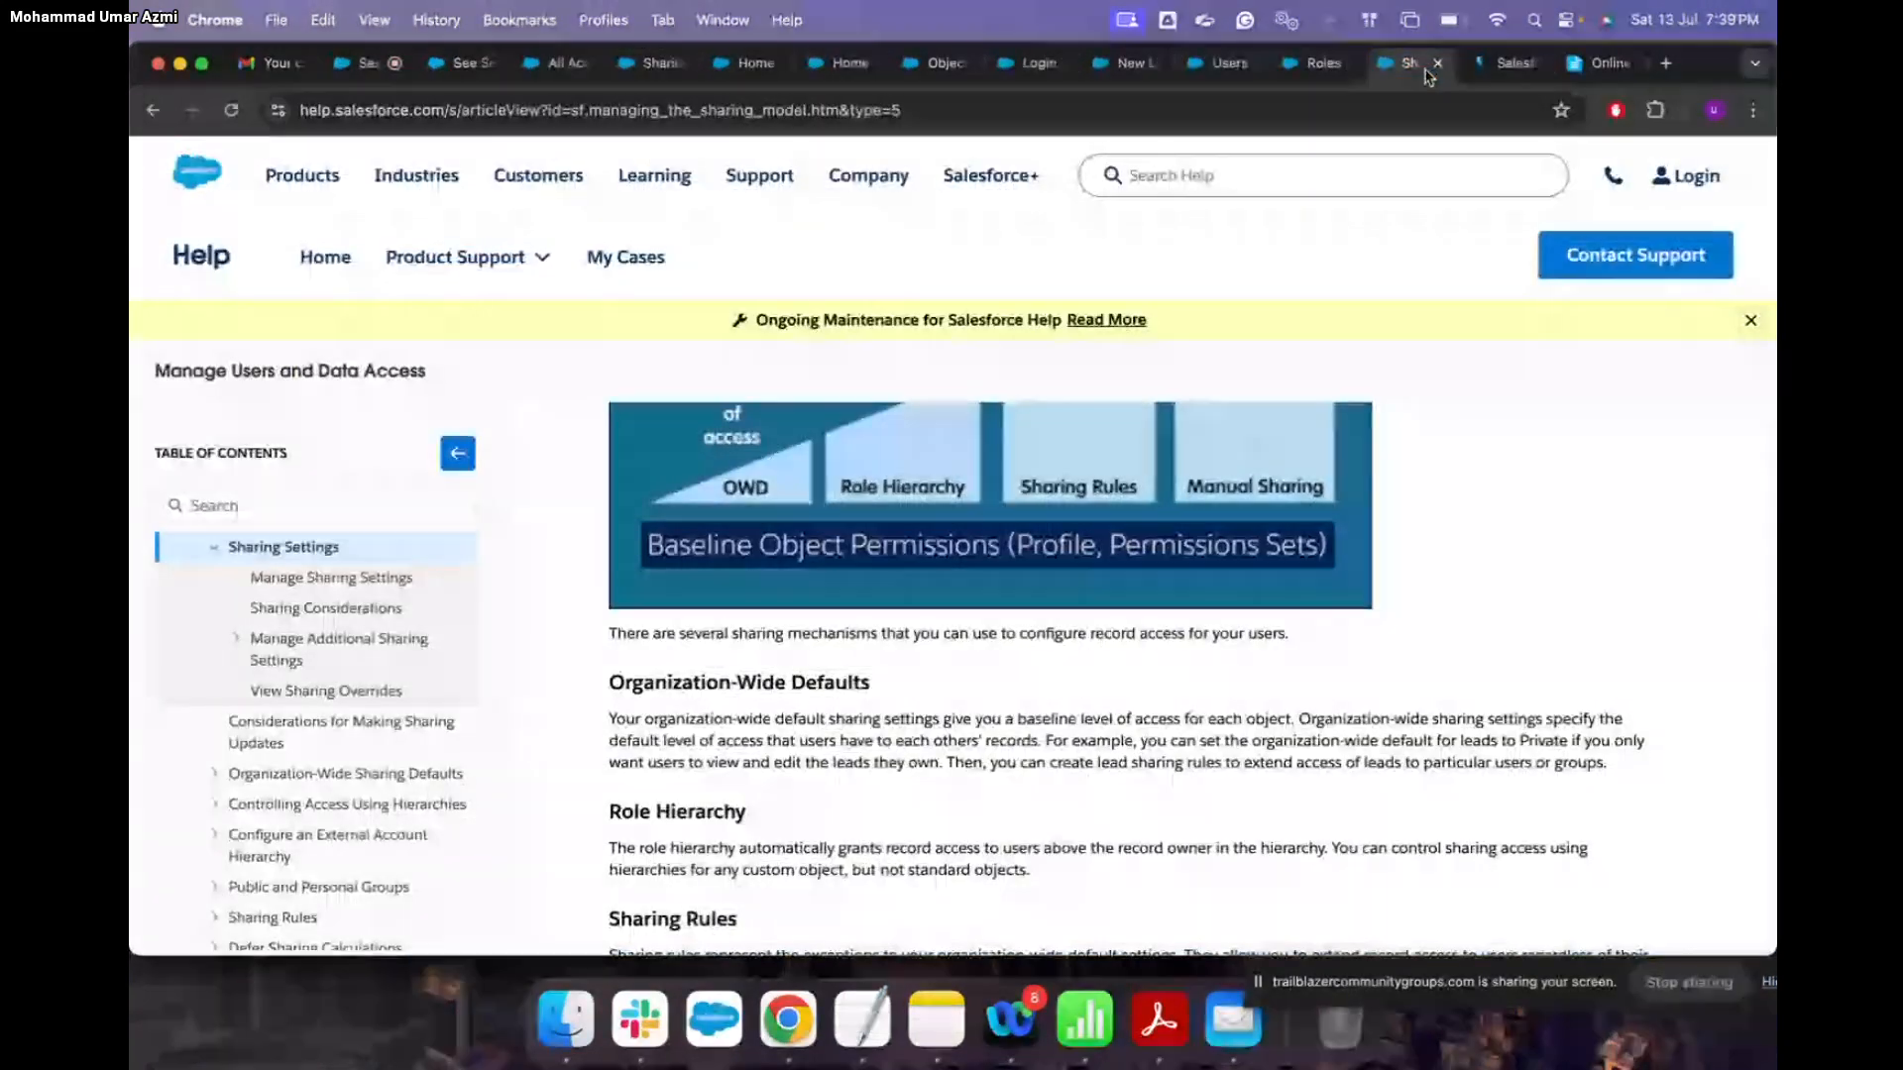
pyautogui.click(1505, 62)
pyautogui.scroll(-10, 1289, 606)
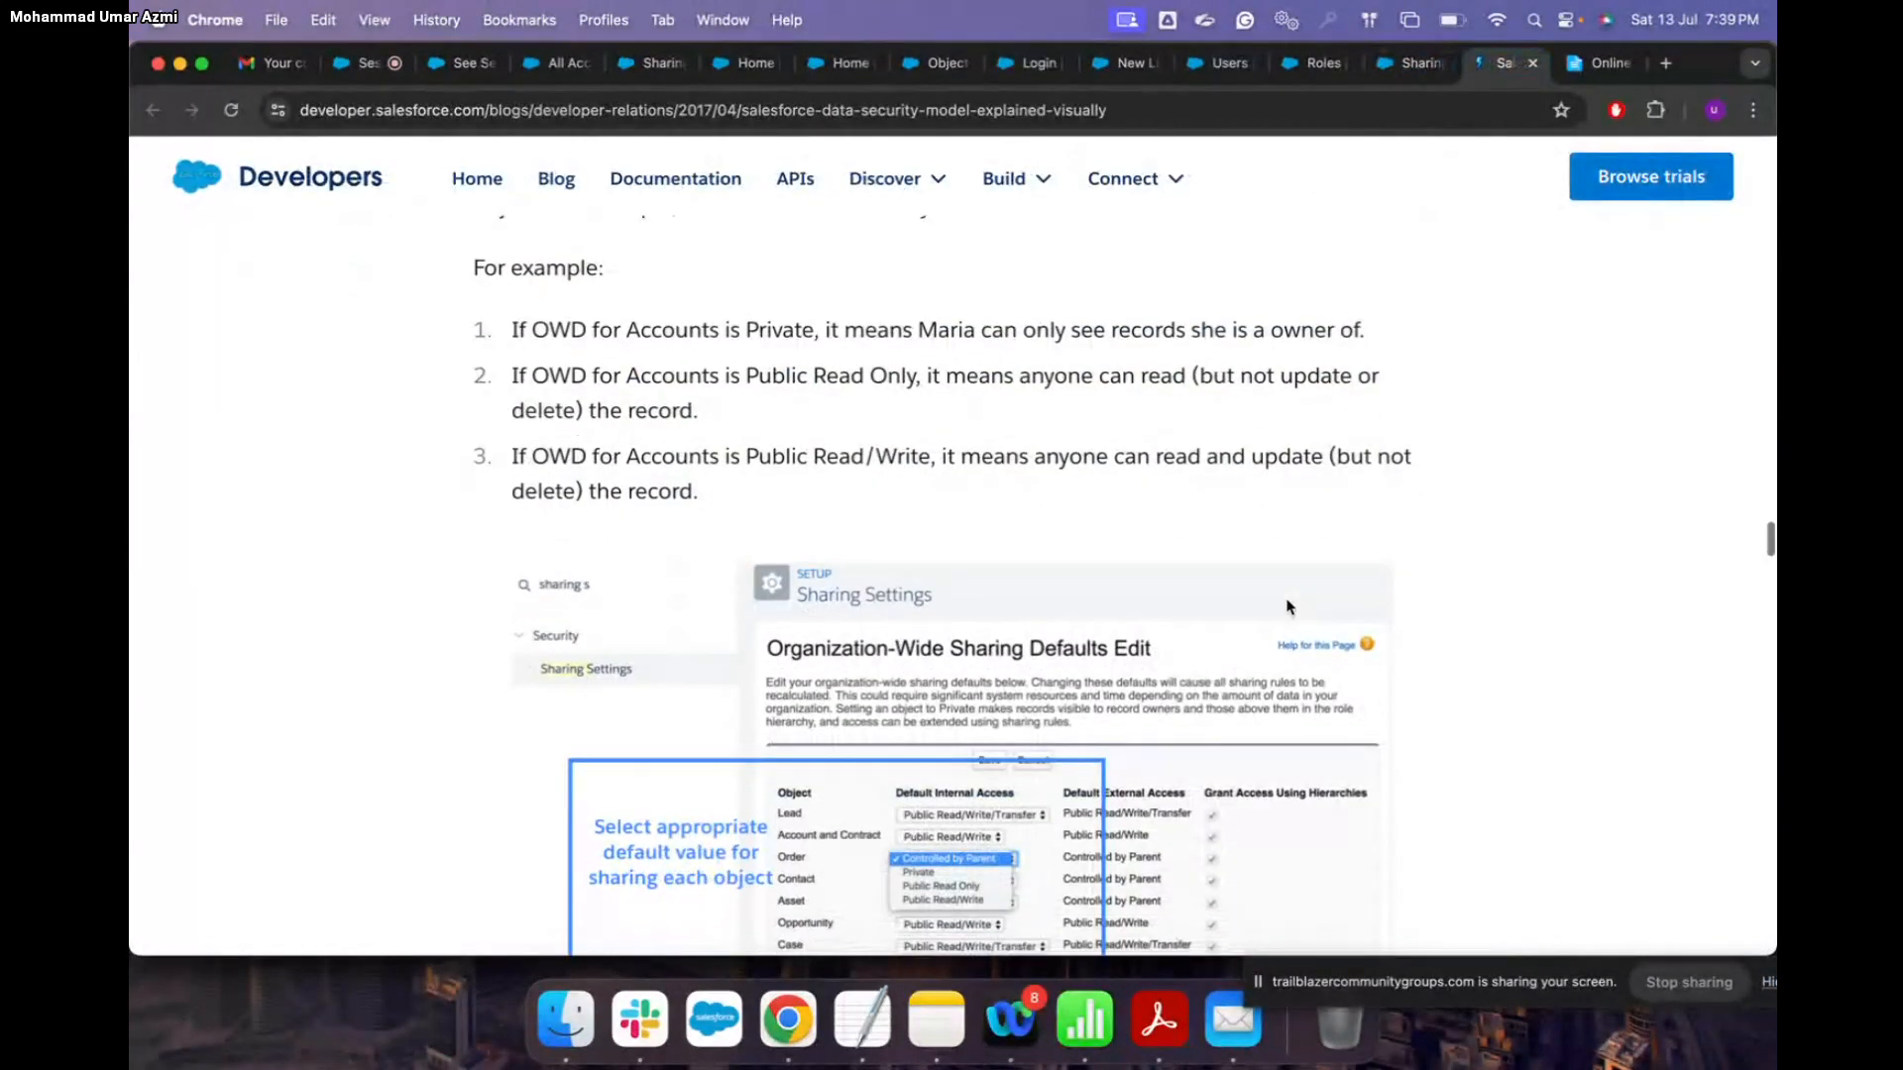
pyautogui.scroll(-3, 1288, 607)
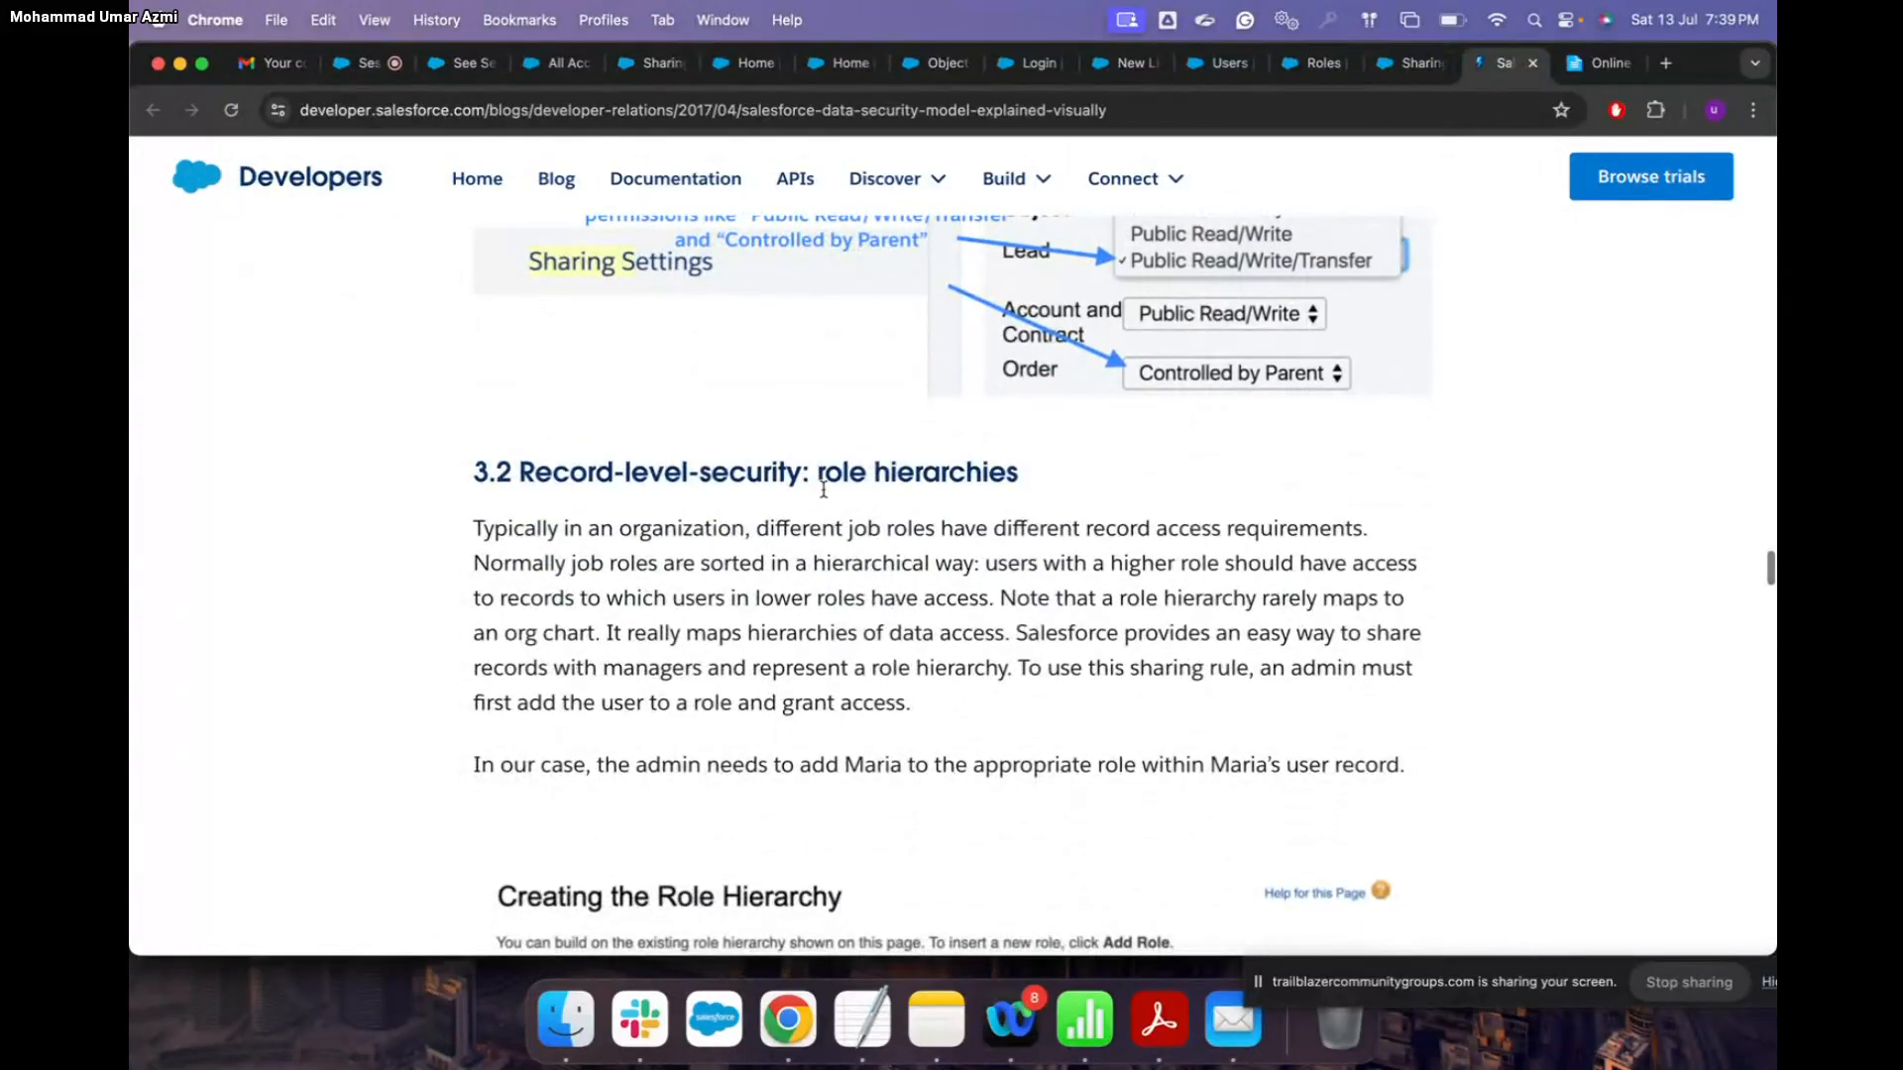
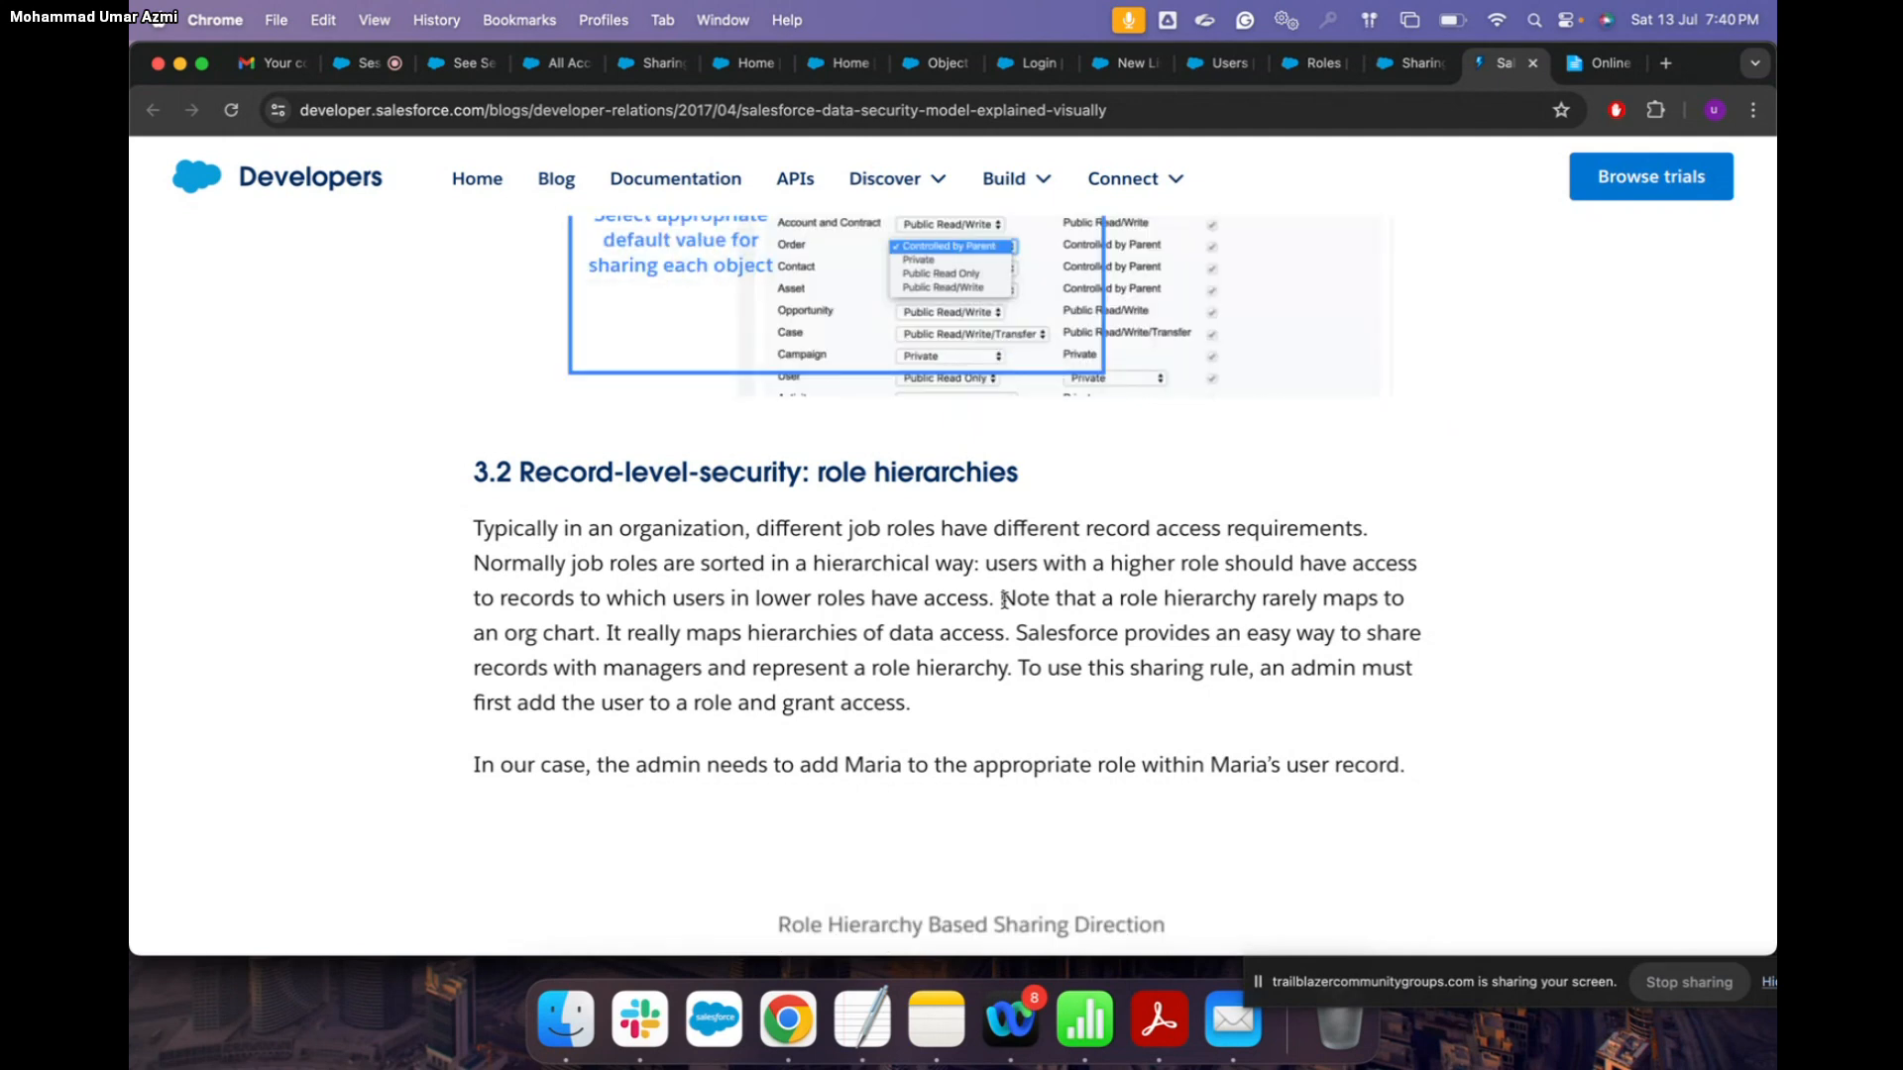
# Step: Finish scrolling the blog's role-hierarchy section, then move across the RSVP and All Accounts tabs
pyautogui.scroll(-6, 1004, 599)
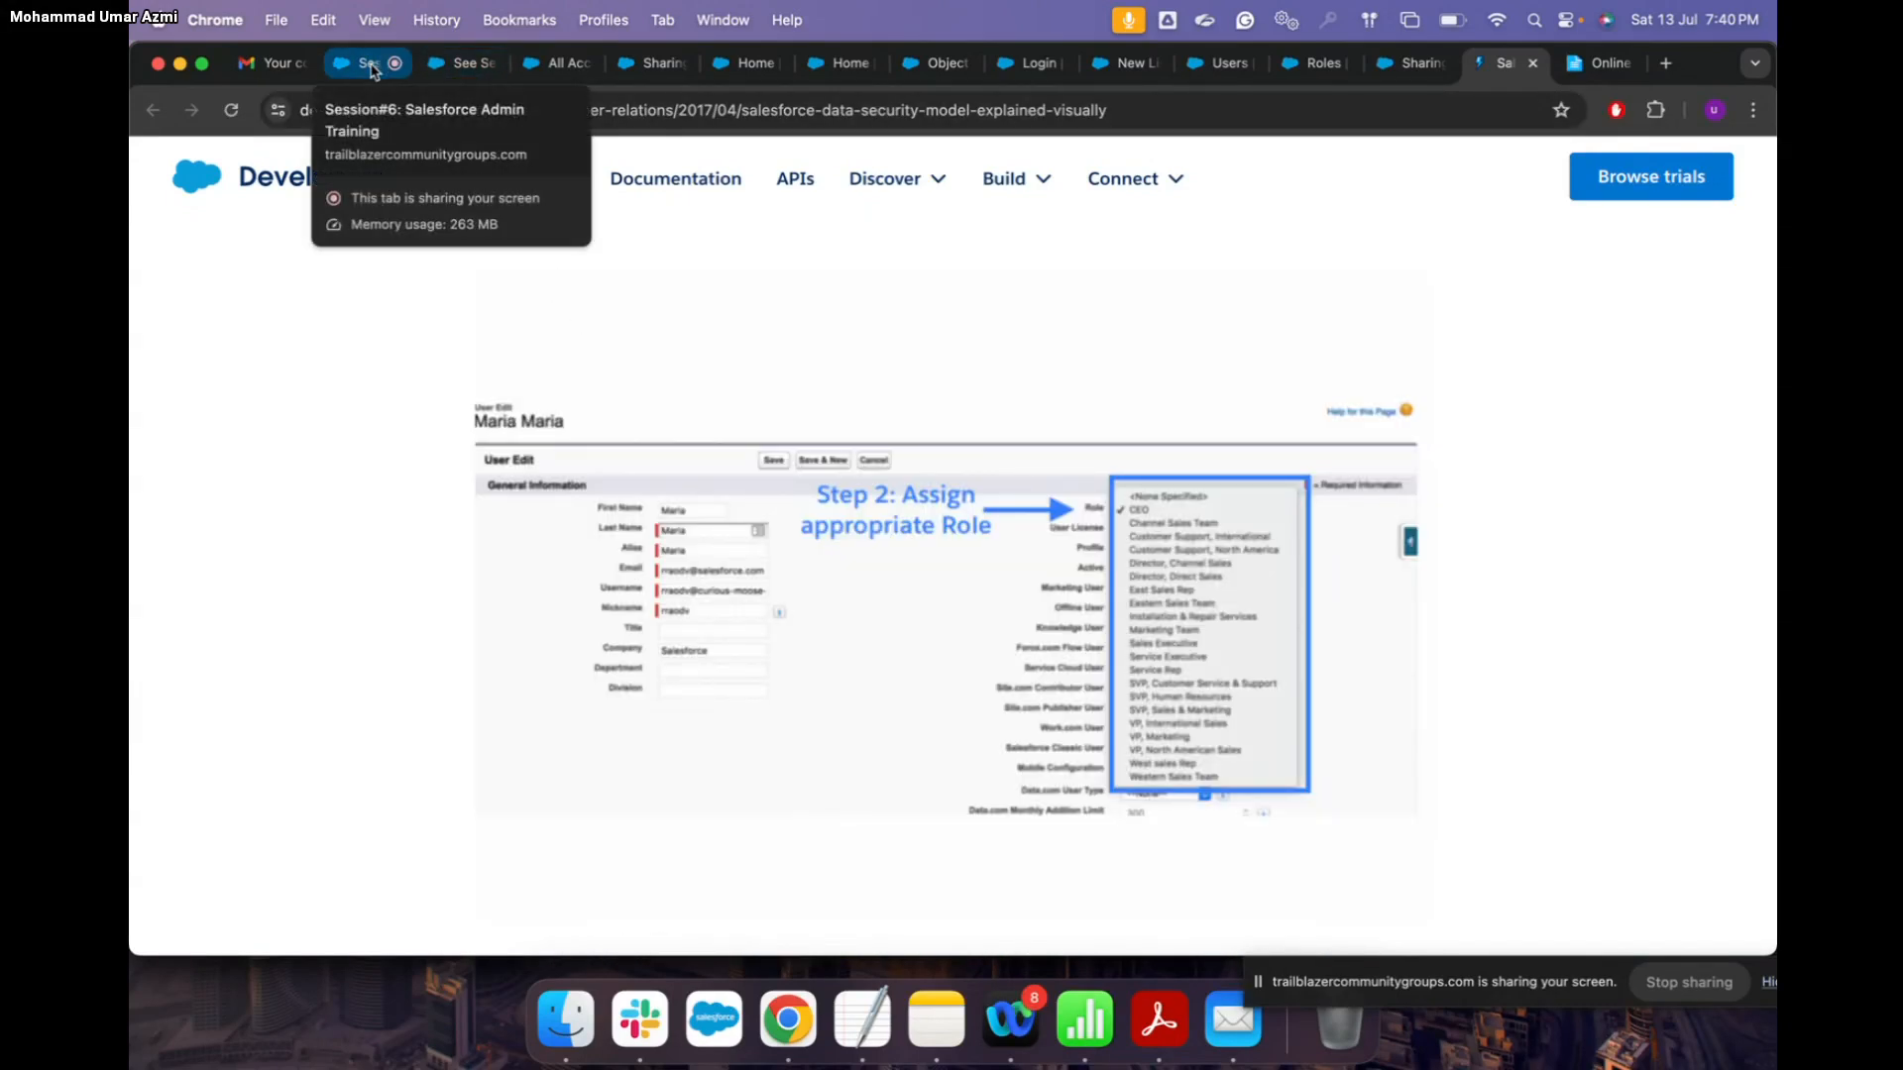
pyautogui.click(456, 66)
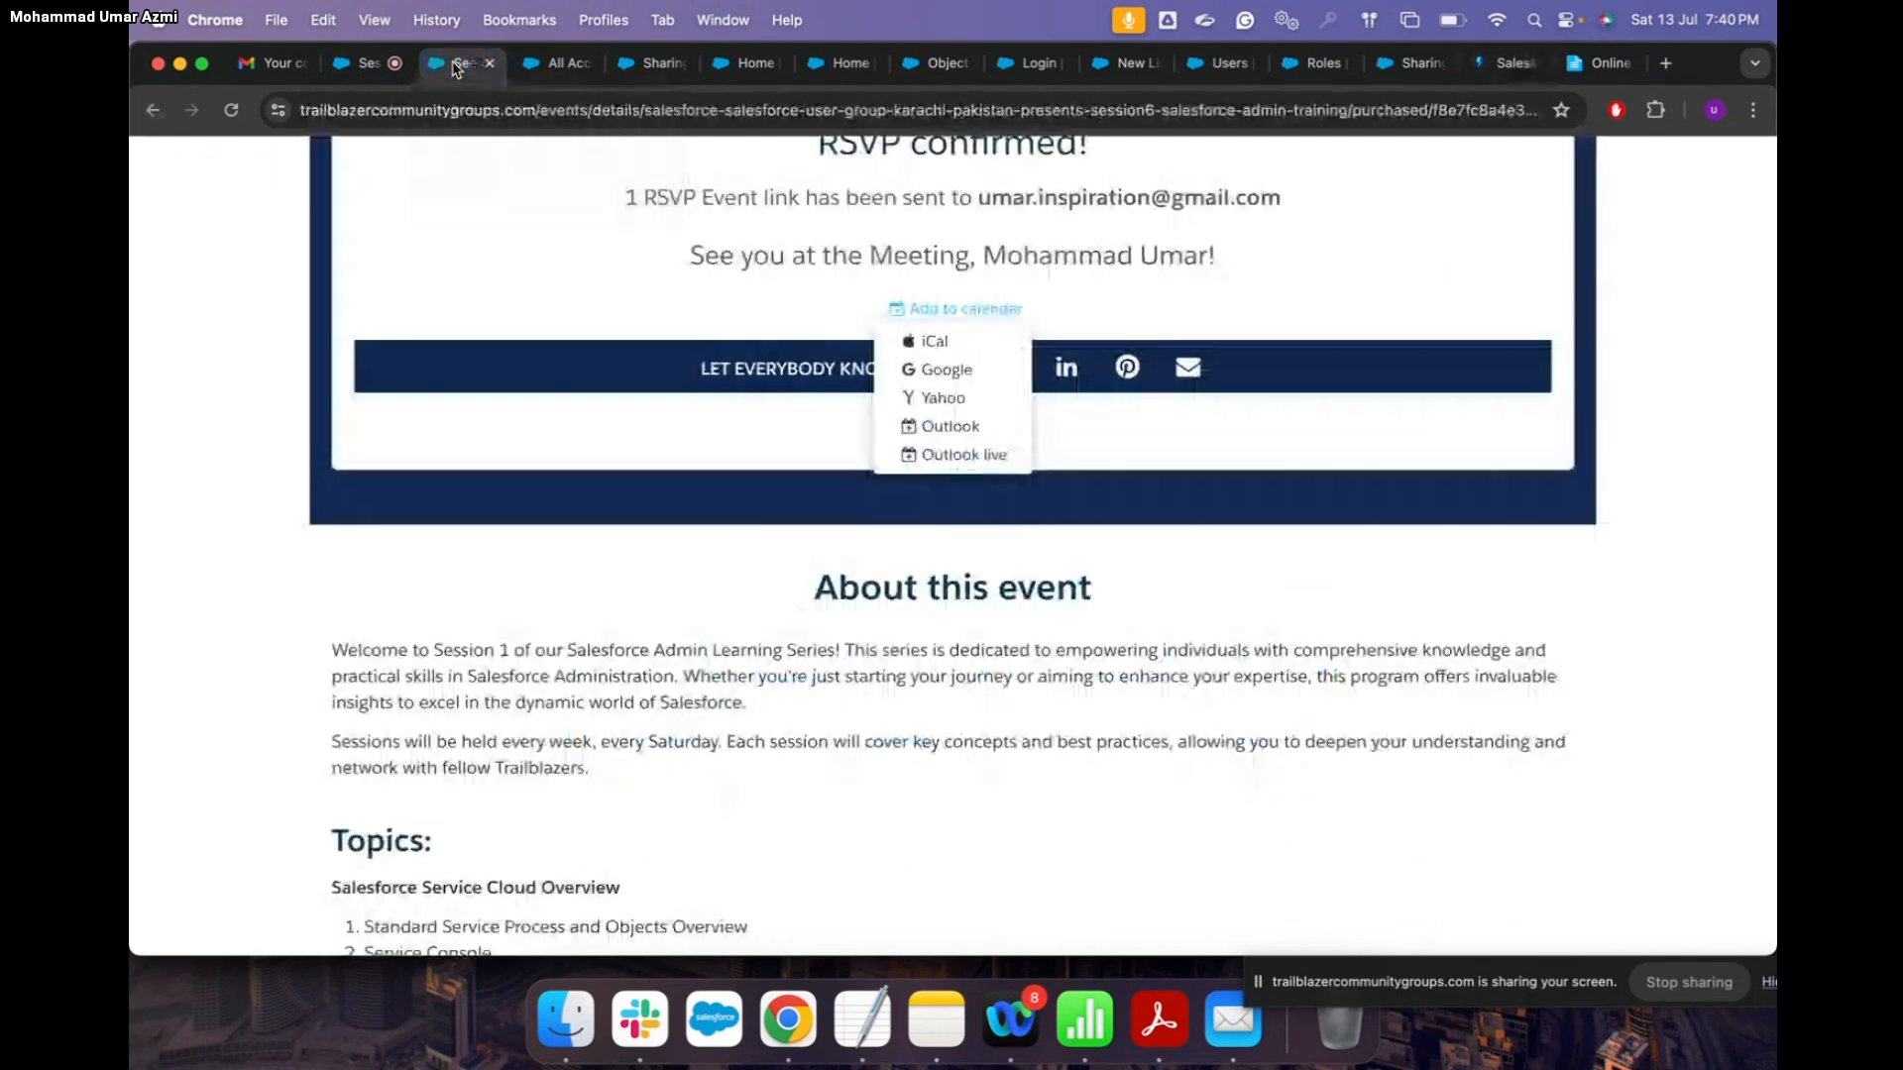
pyautogui.click(557, 65)
# Step: Open the Roles setup page through a 'role' Quick Find search, then return to the sharing defaults edit page
pyautogui.click(649, 66)
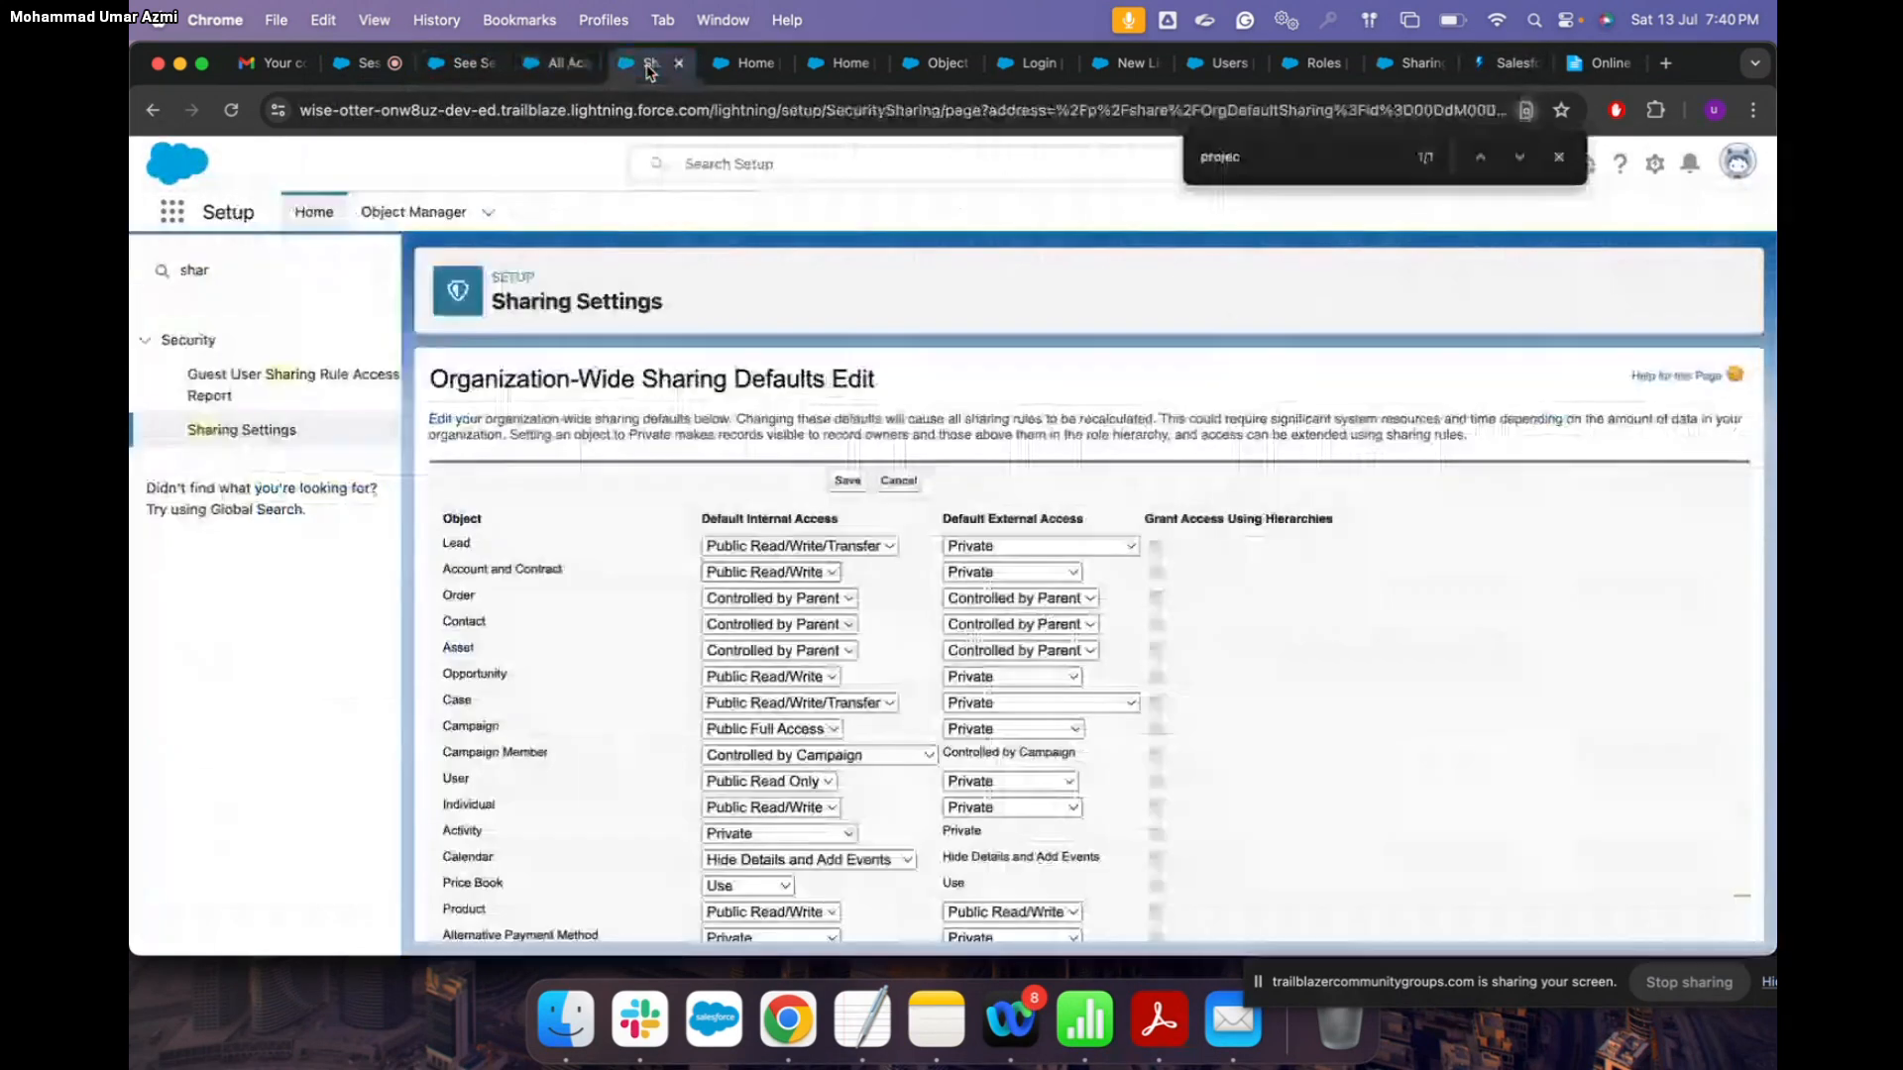
pyautogui.click(753, 67)
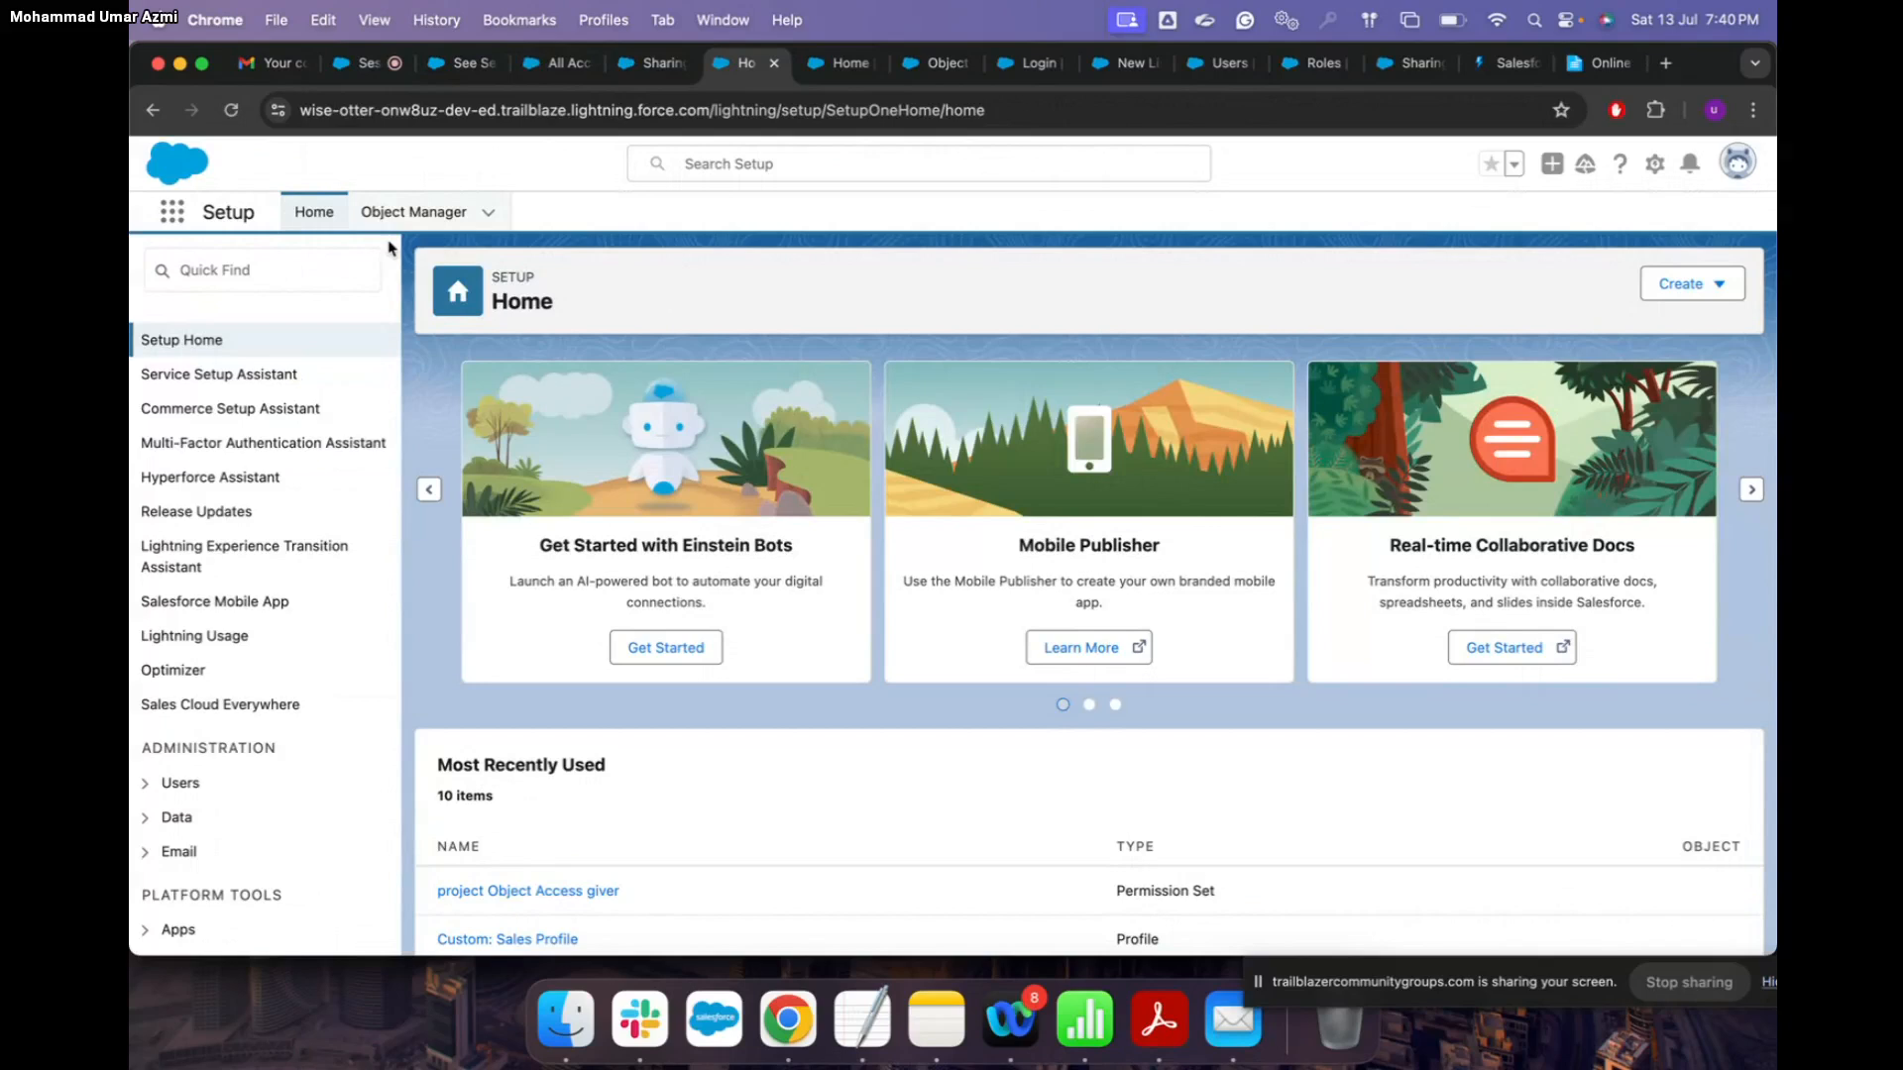
pyautogui.click(330, 264)
pyautogui.write('role')
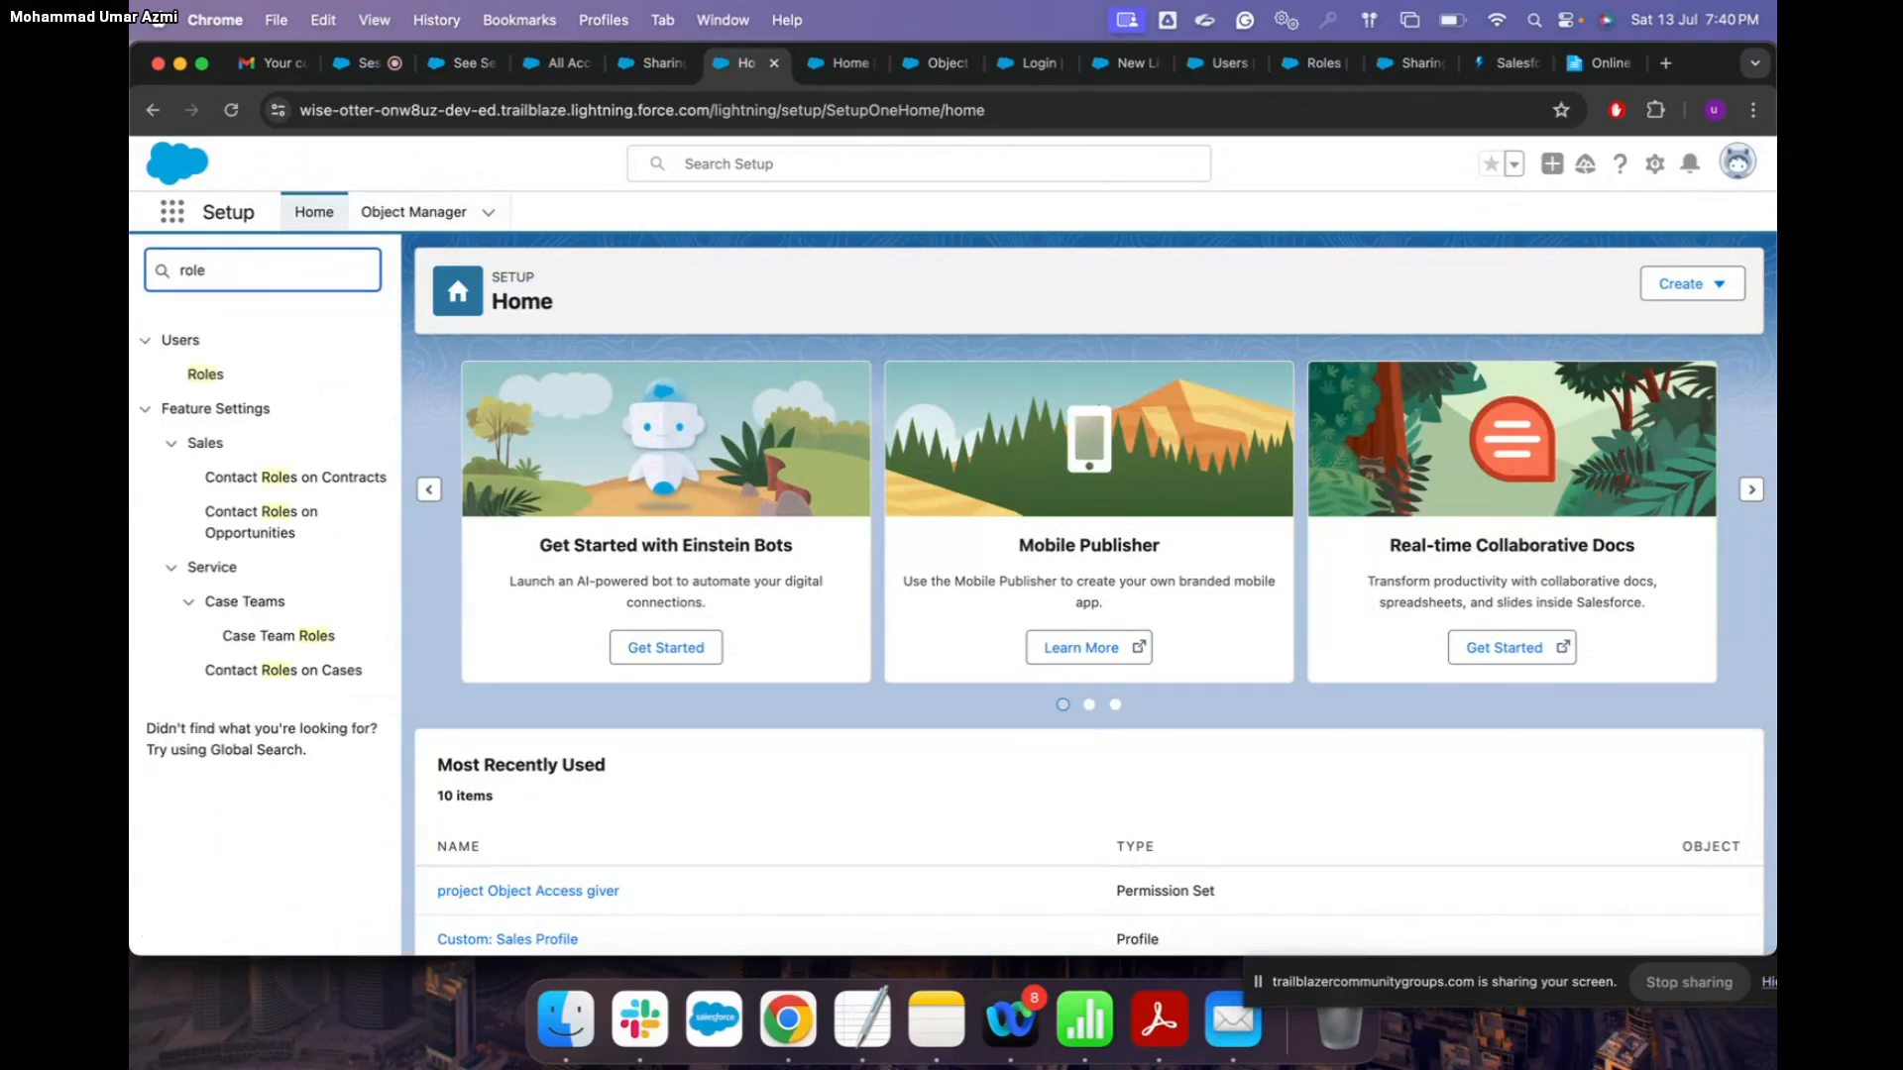
pyautogui.click(203, 375)
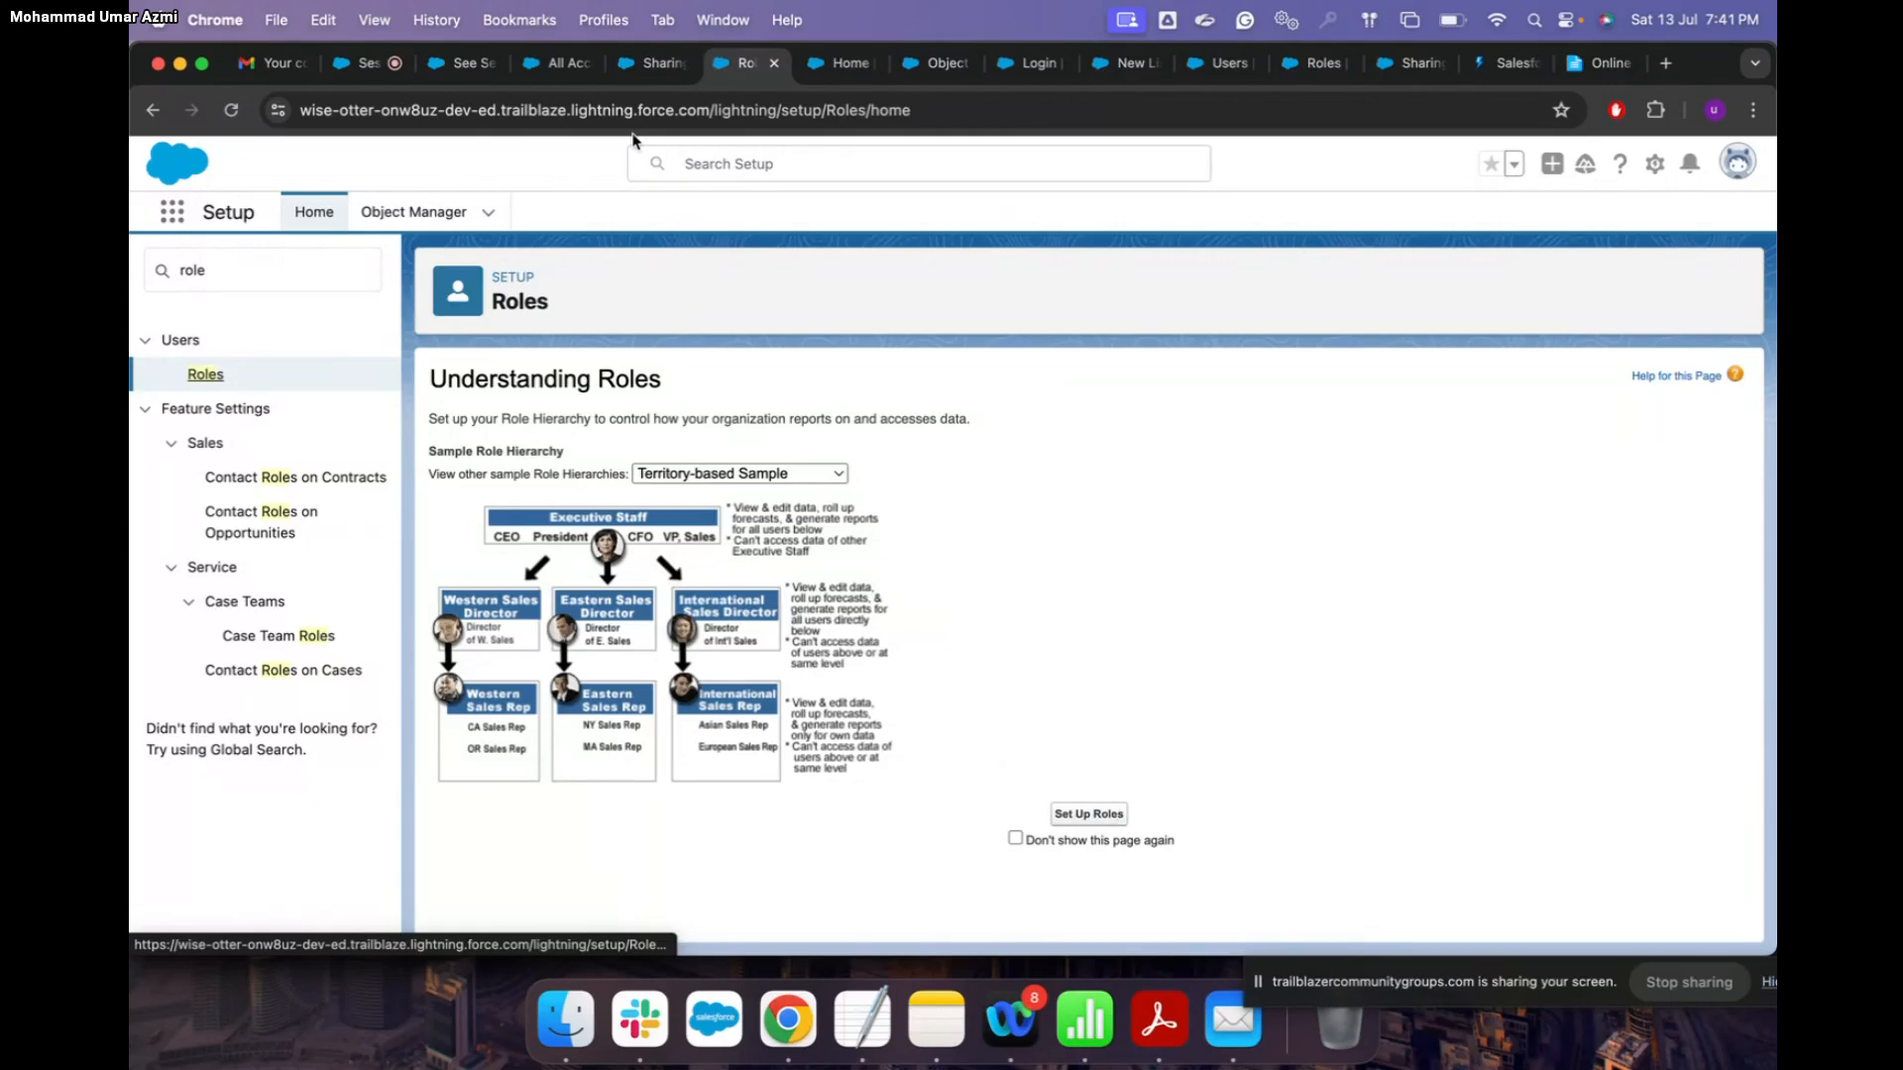
pyautogui.click(651, 62)
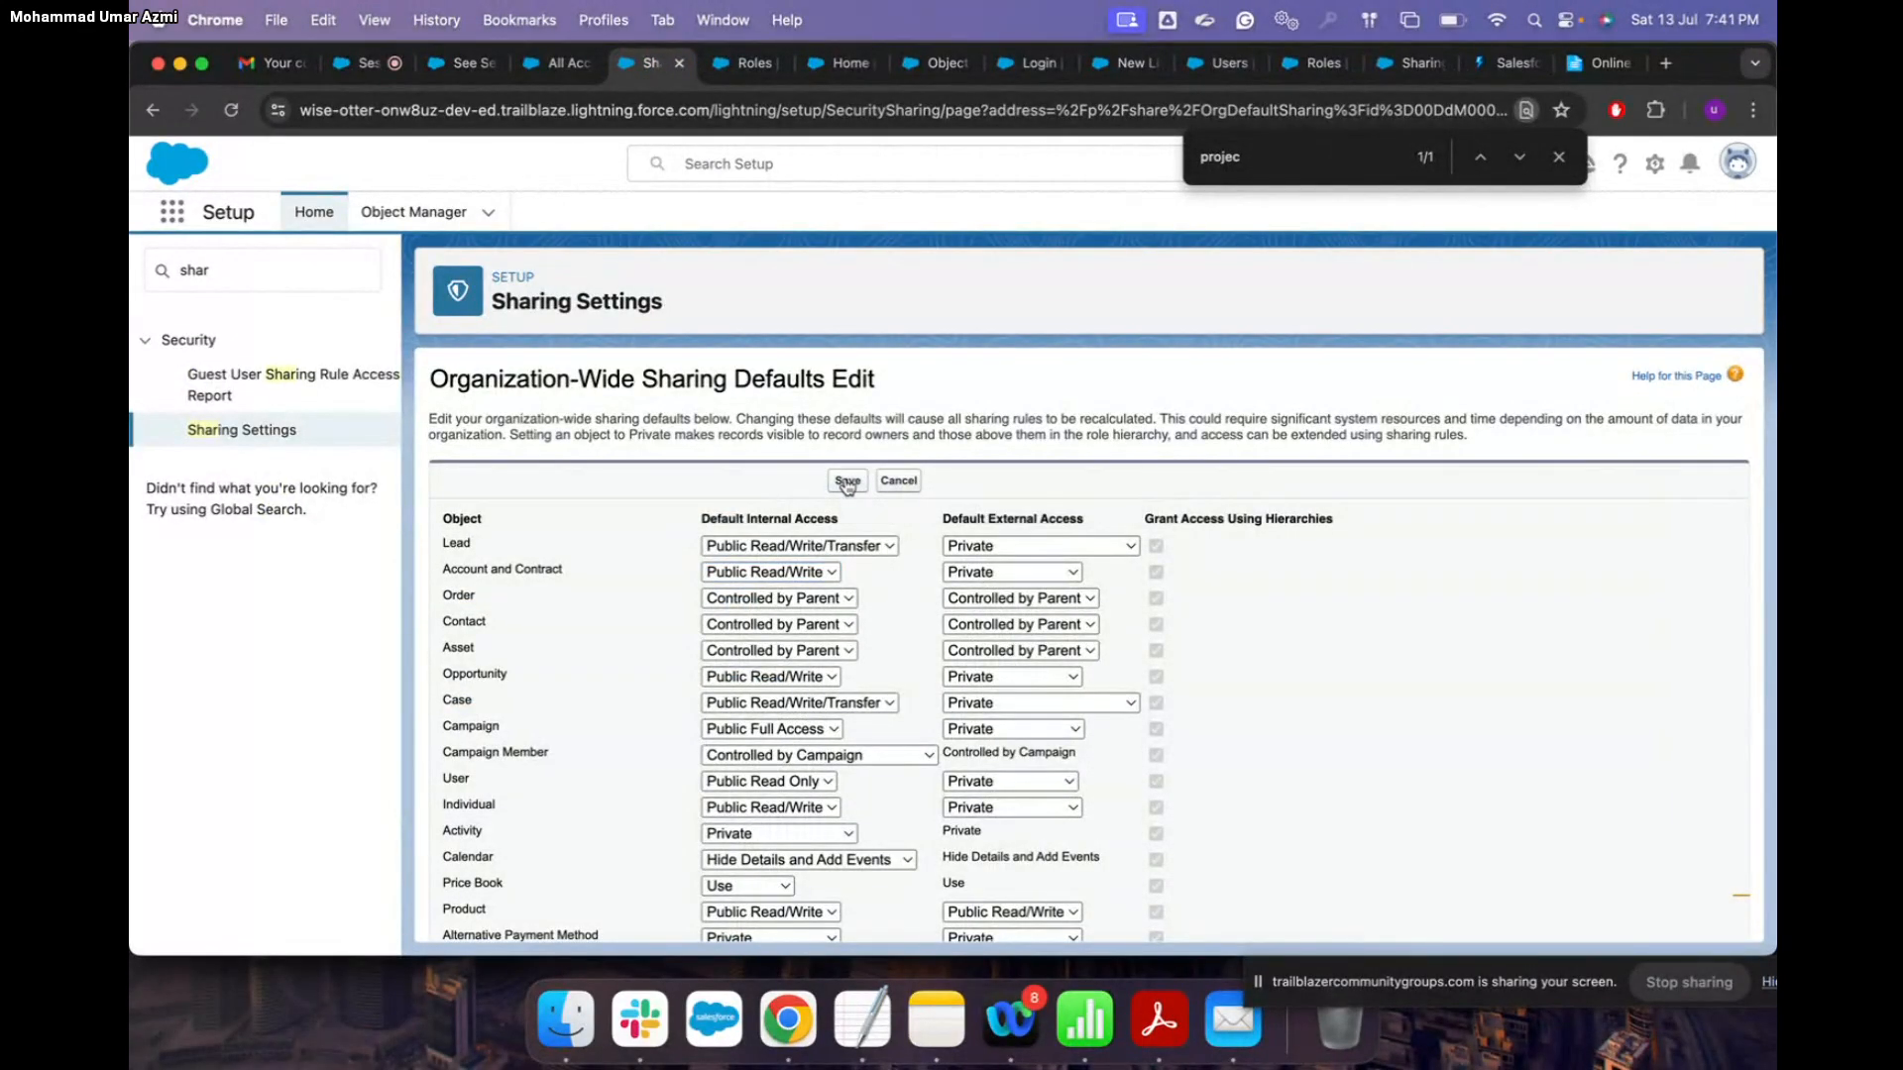
# Step: Save the organization-wide defaults, review Project as Public Read/Write internally and externally, and reopen editing
pyautogui.click(848, 481)
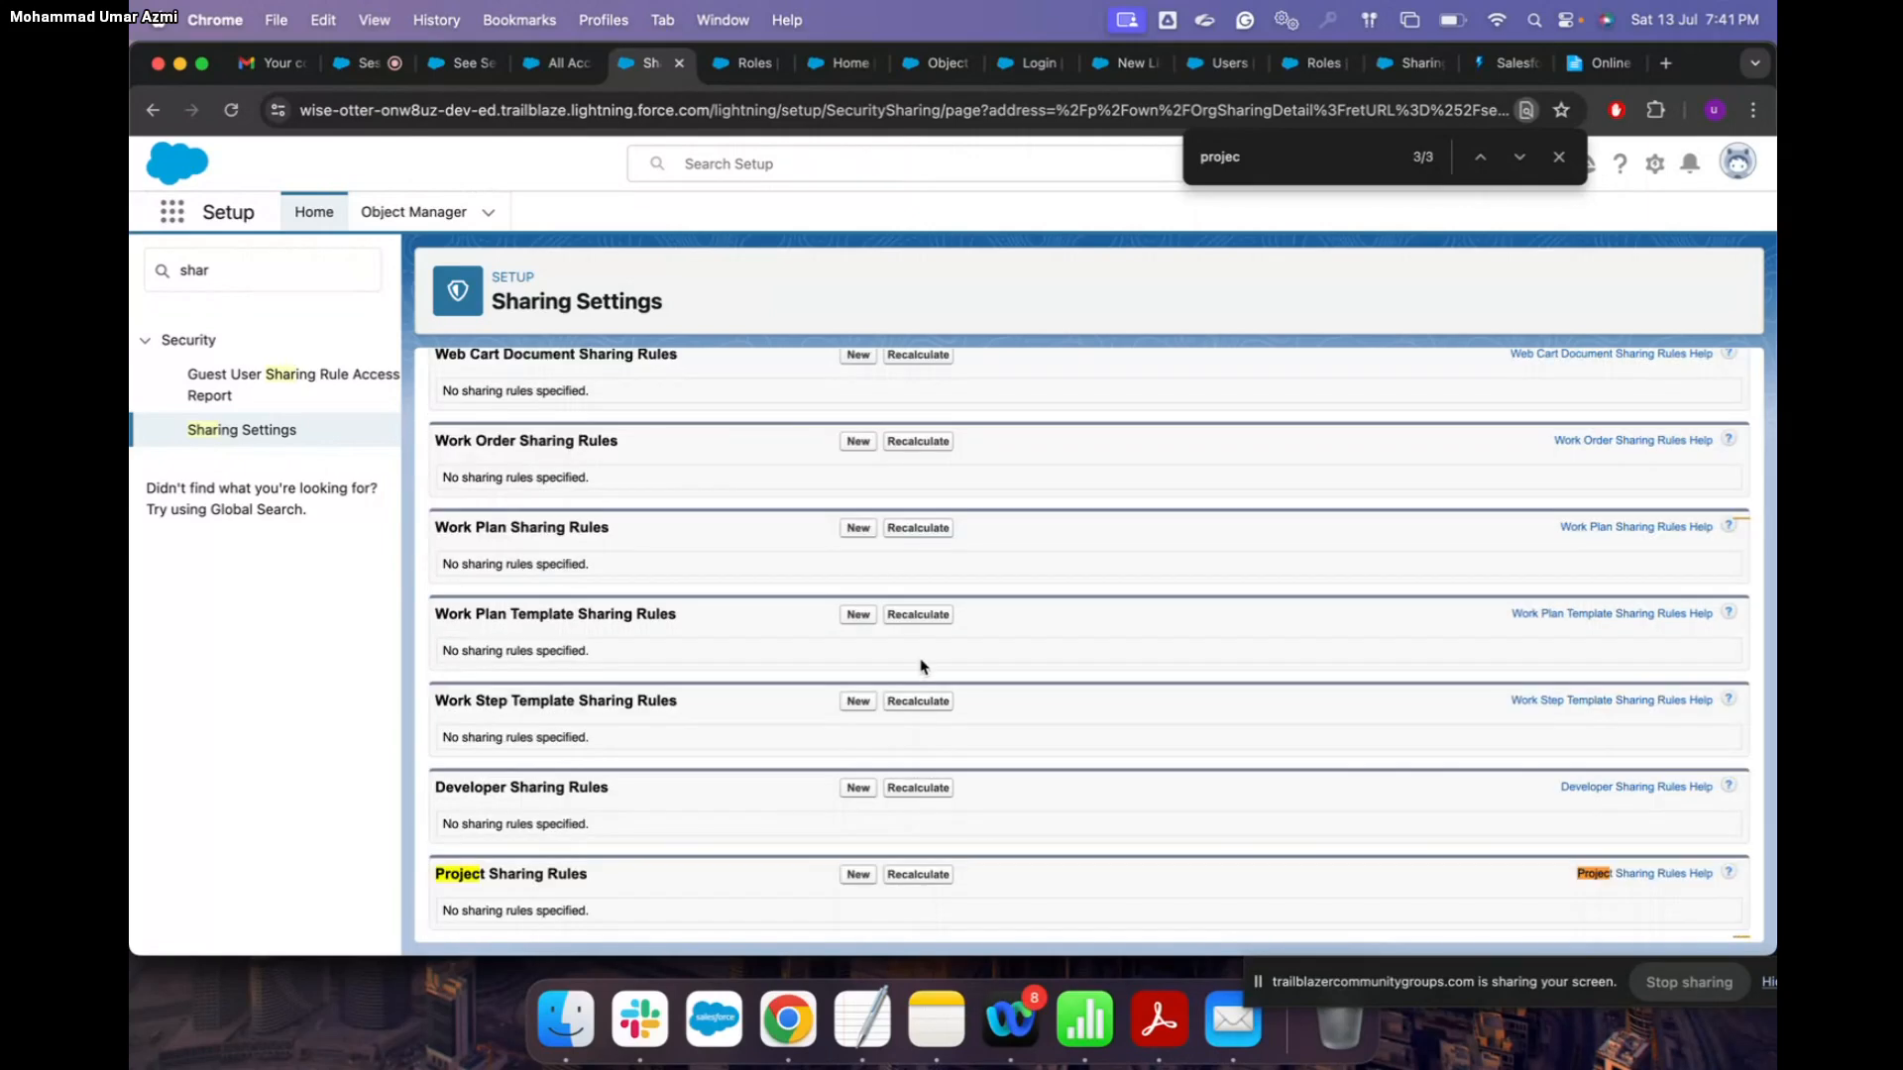
pyautogui.scroll(20, 923, 666)
pyautogui.scroll(12, 922, 666)
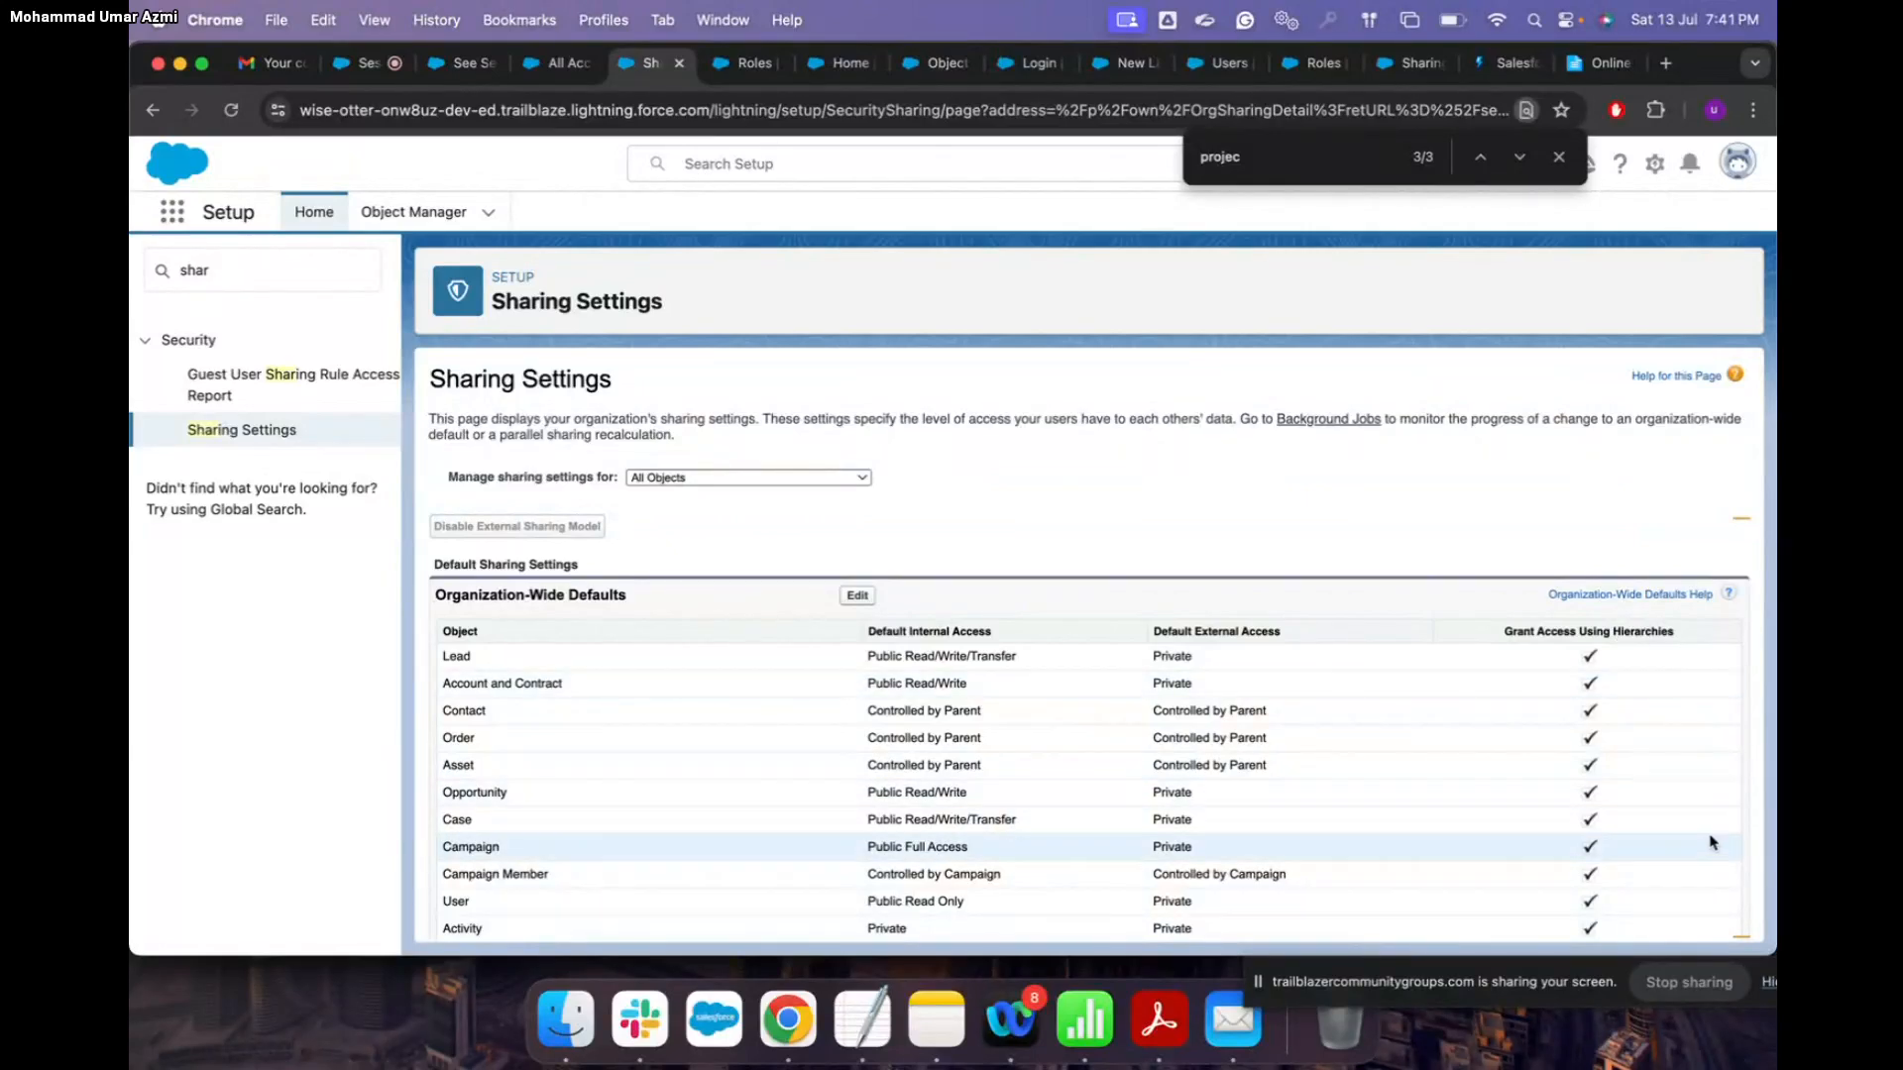
pyautogui.scroll(-10, 1713, 838)
pyautogui.scroll(-15, 1712, 842)
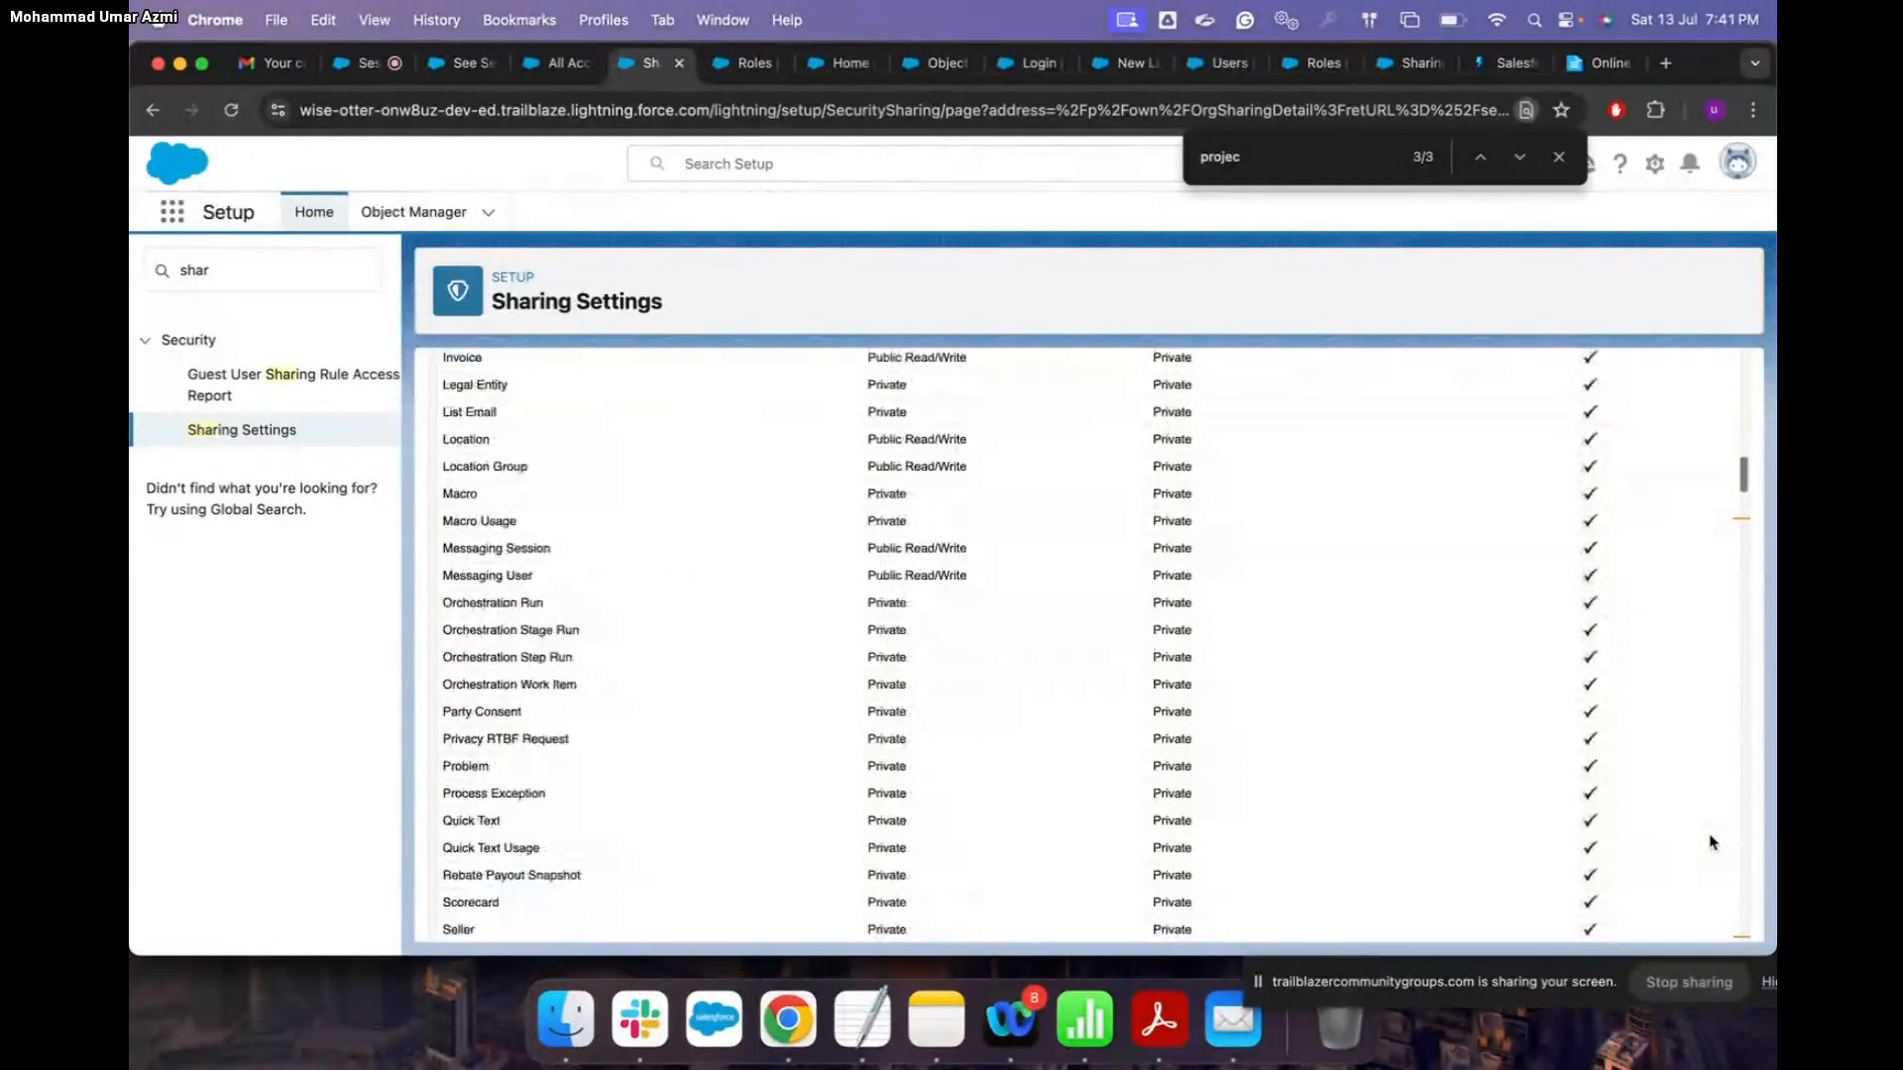
pyautogui.scroll(-5, 1713, 842)
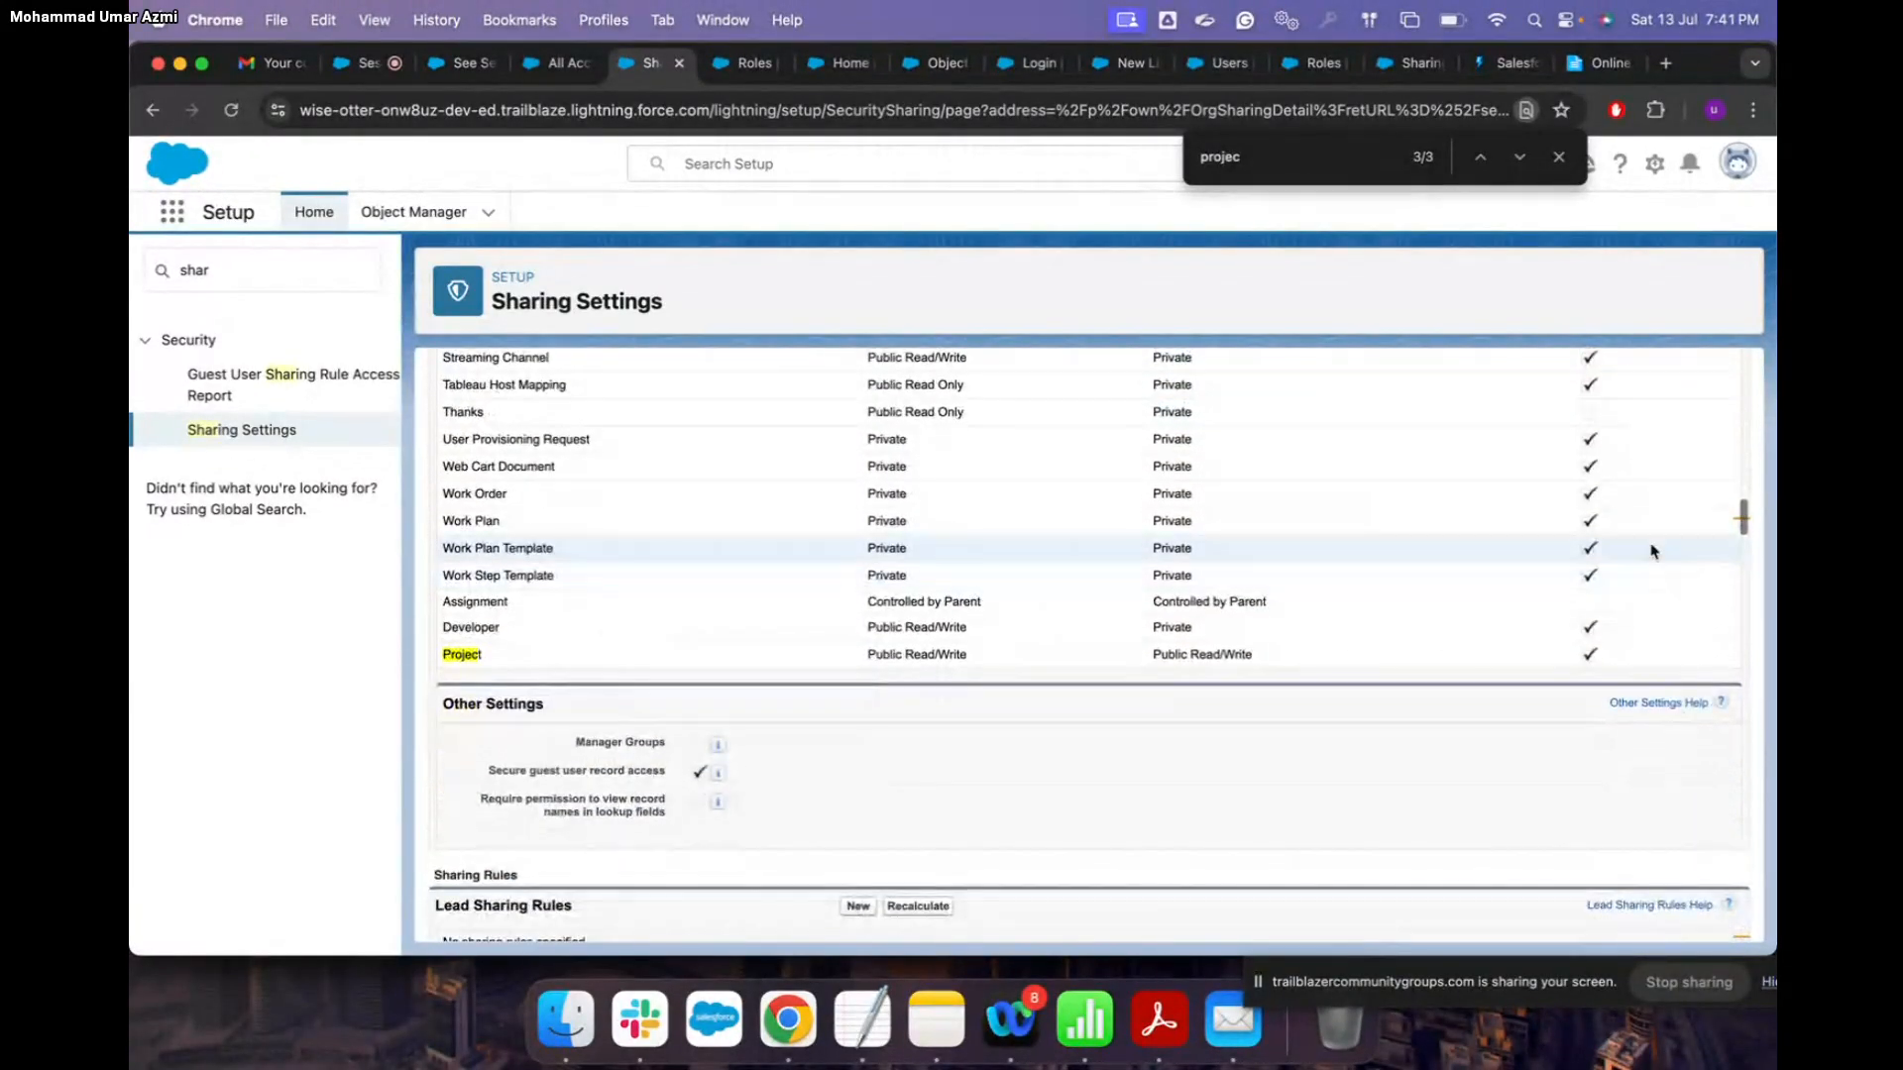
pyautogui.scroll(20, 1658, 550)
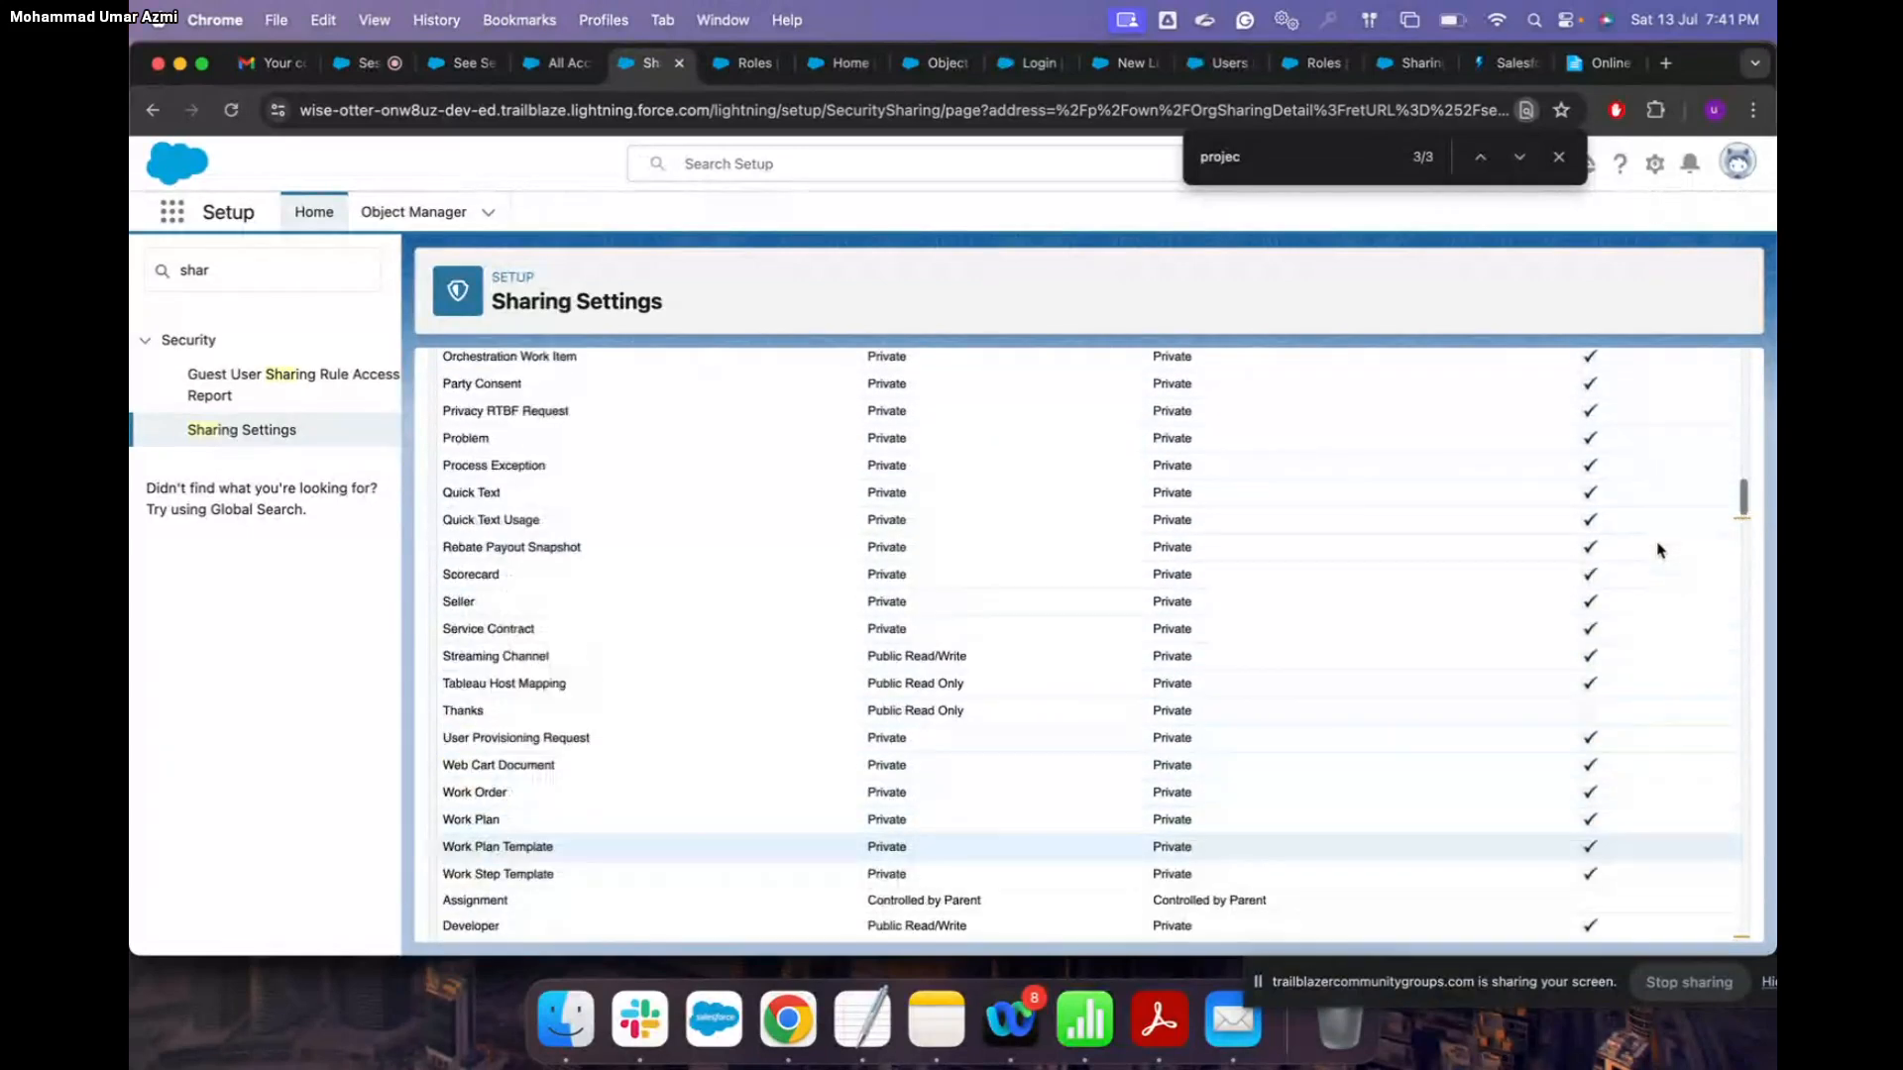
pyautogui.scroll(-15, 1669, 709)
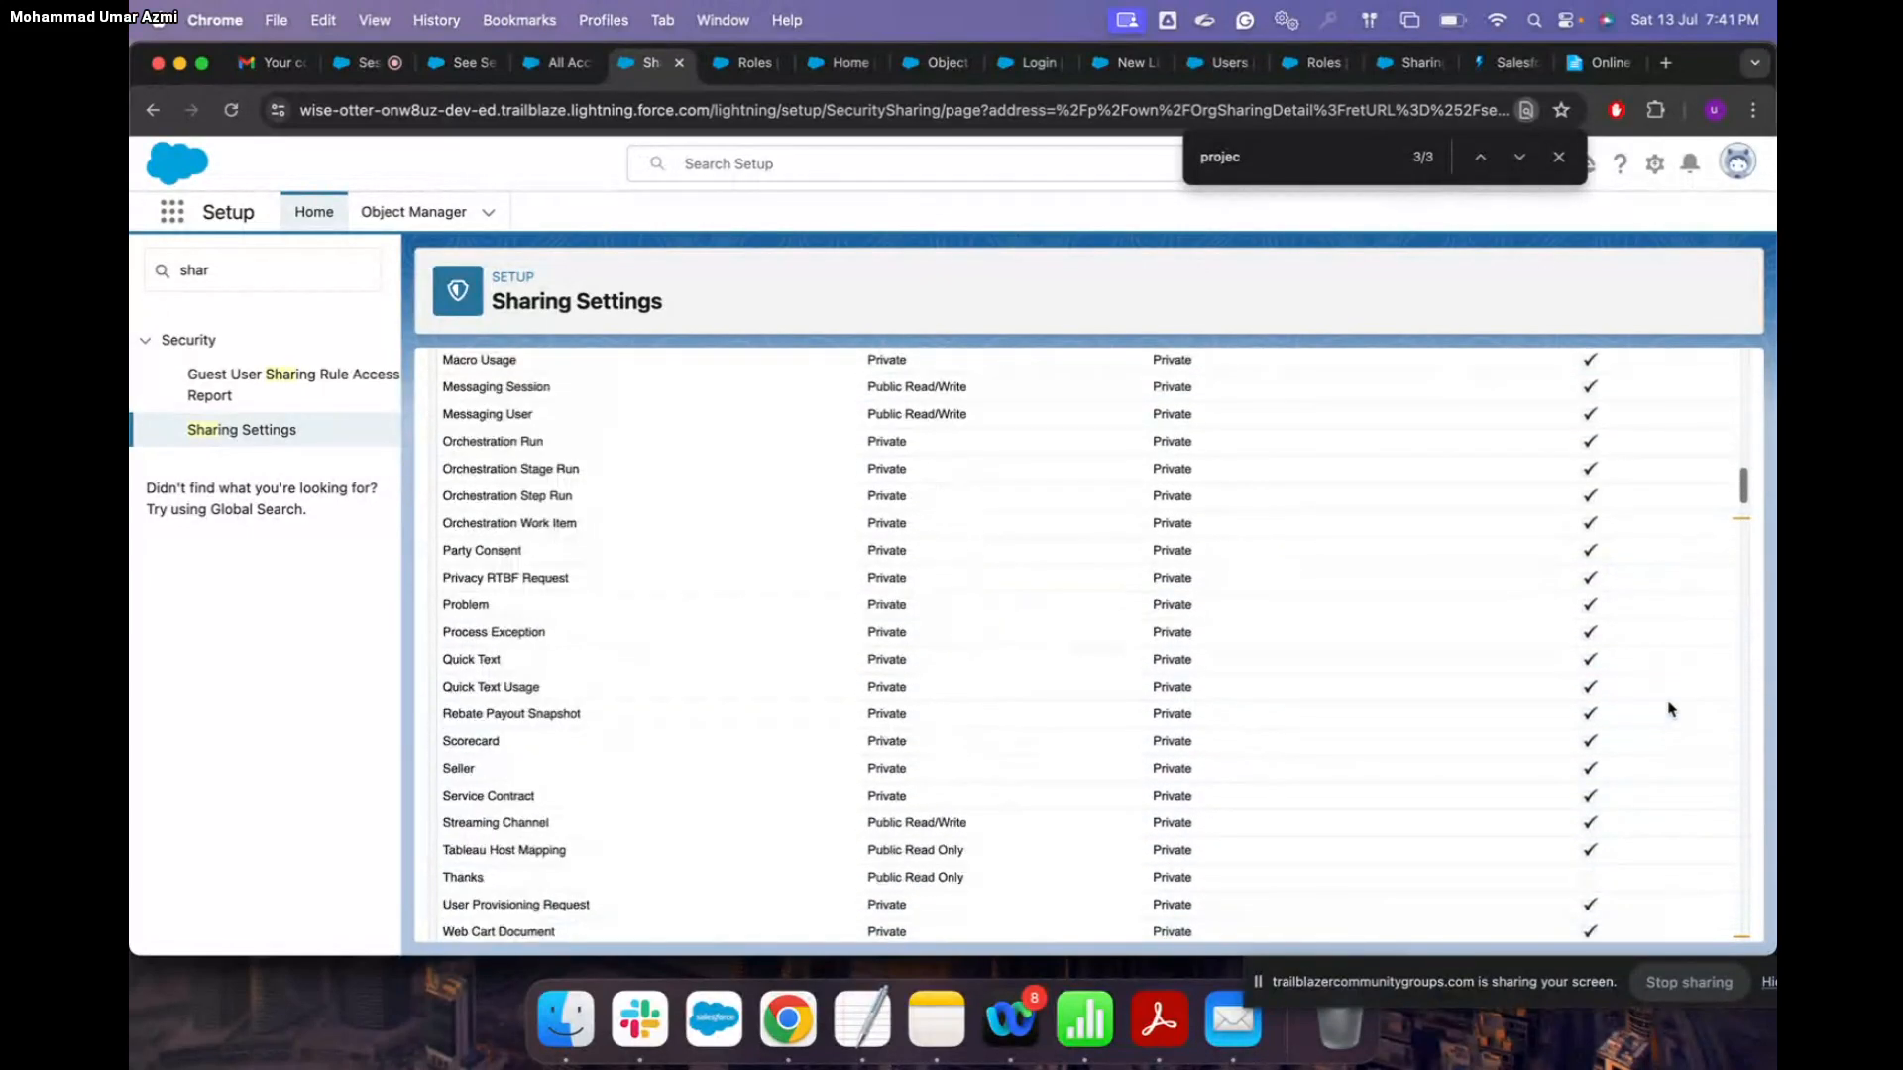
pyautogui.scroll(20, 1083, 782)
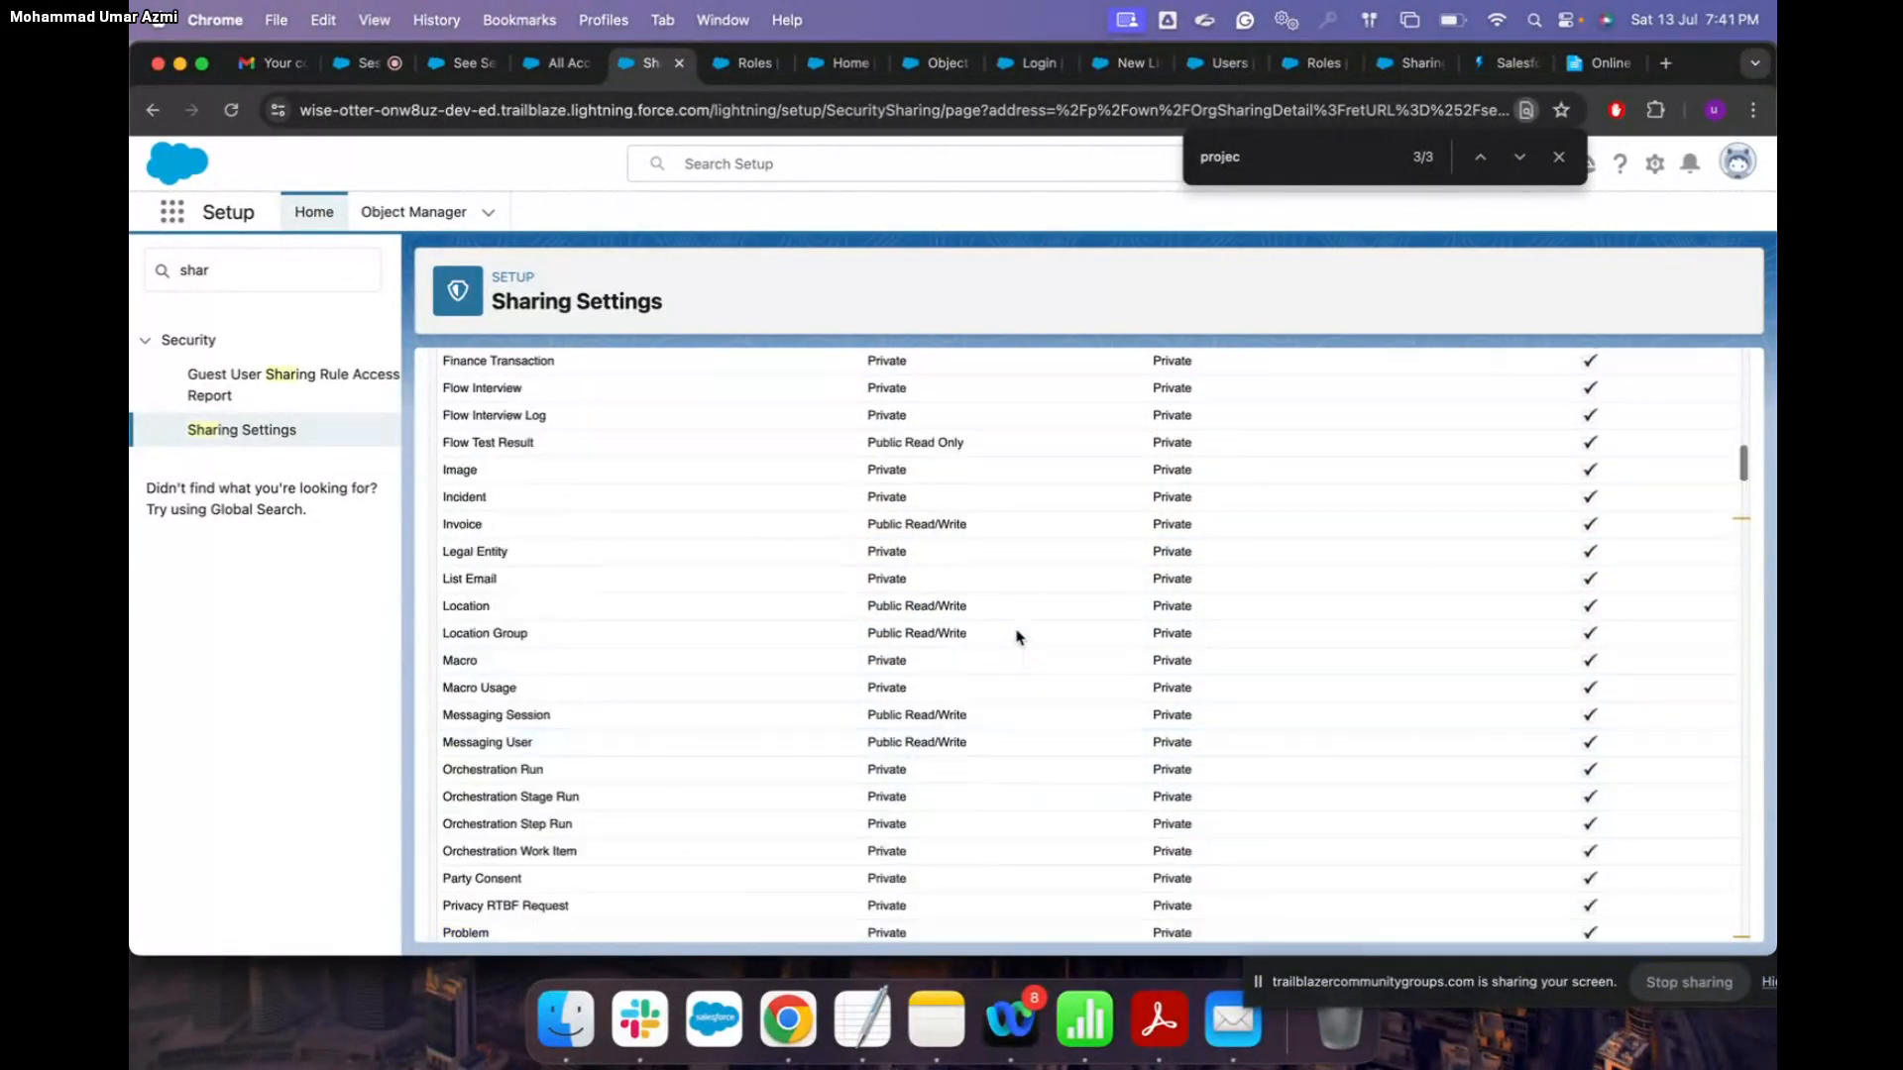
pyautogui.click(858, 593)
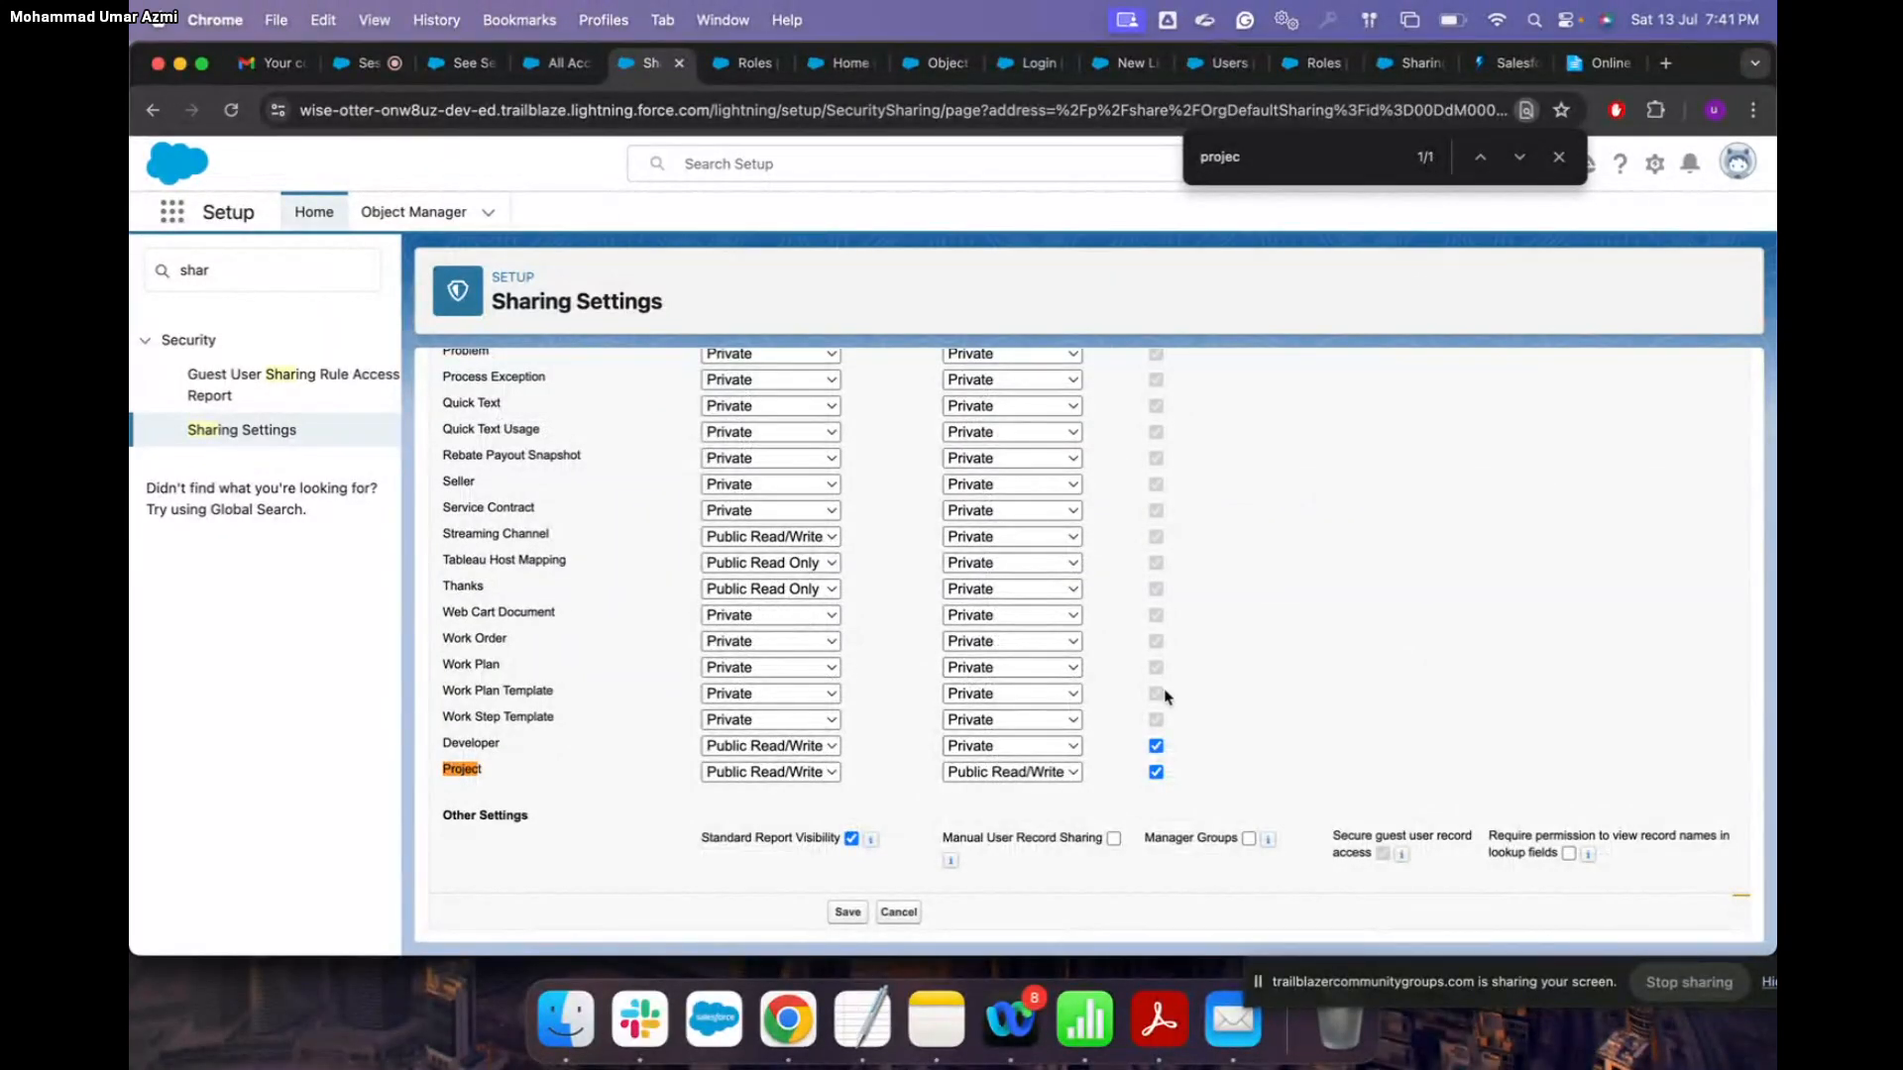
# Step: Scroll the defaults edit table to the Project row, then bring up the Help sharing-model article
pyautogui.scroll(15, 1159, 693)
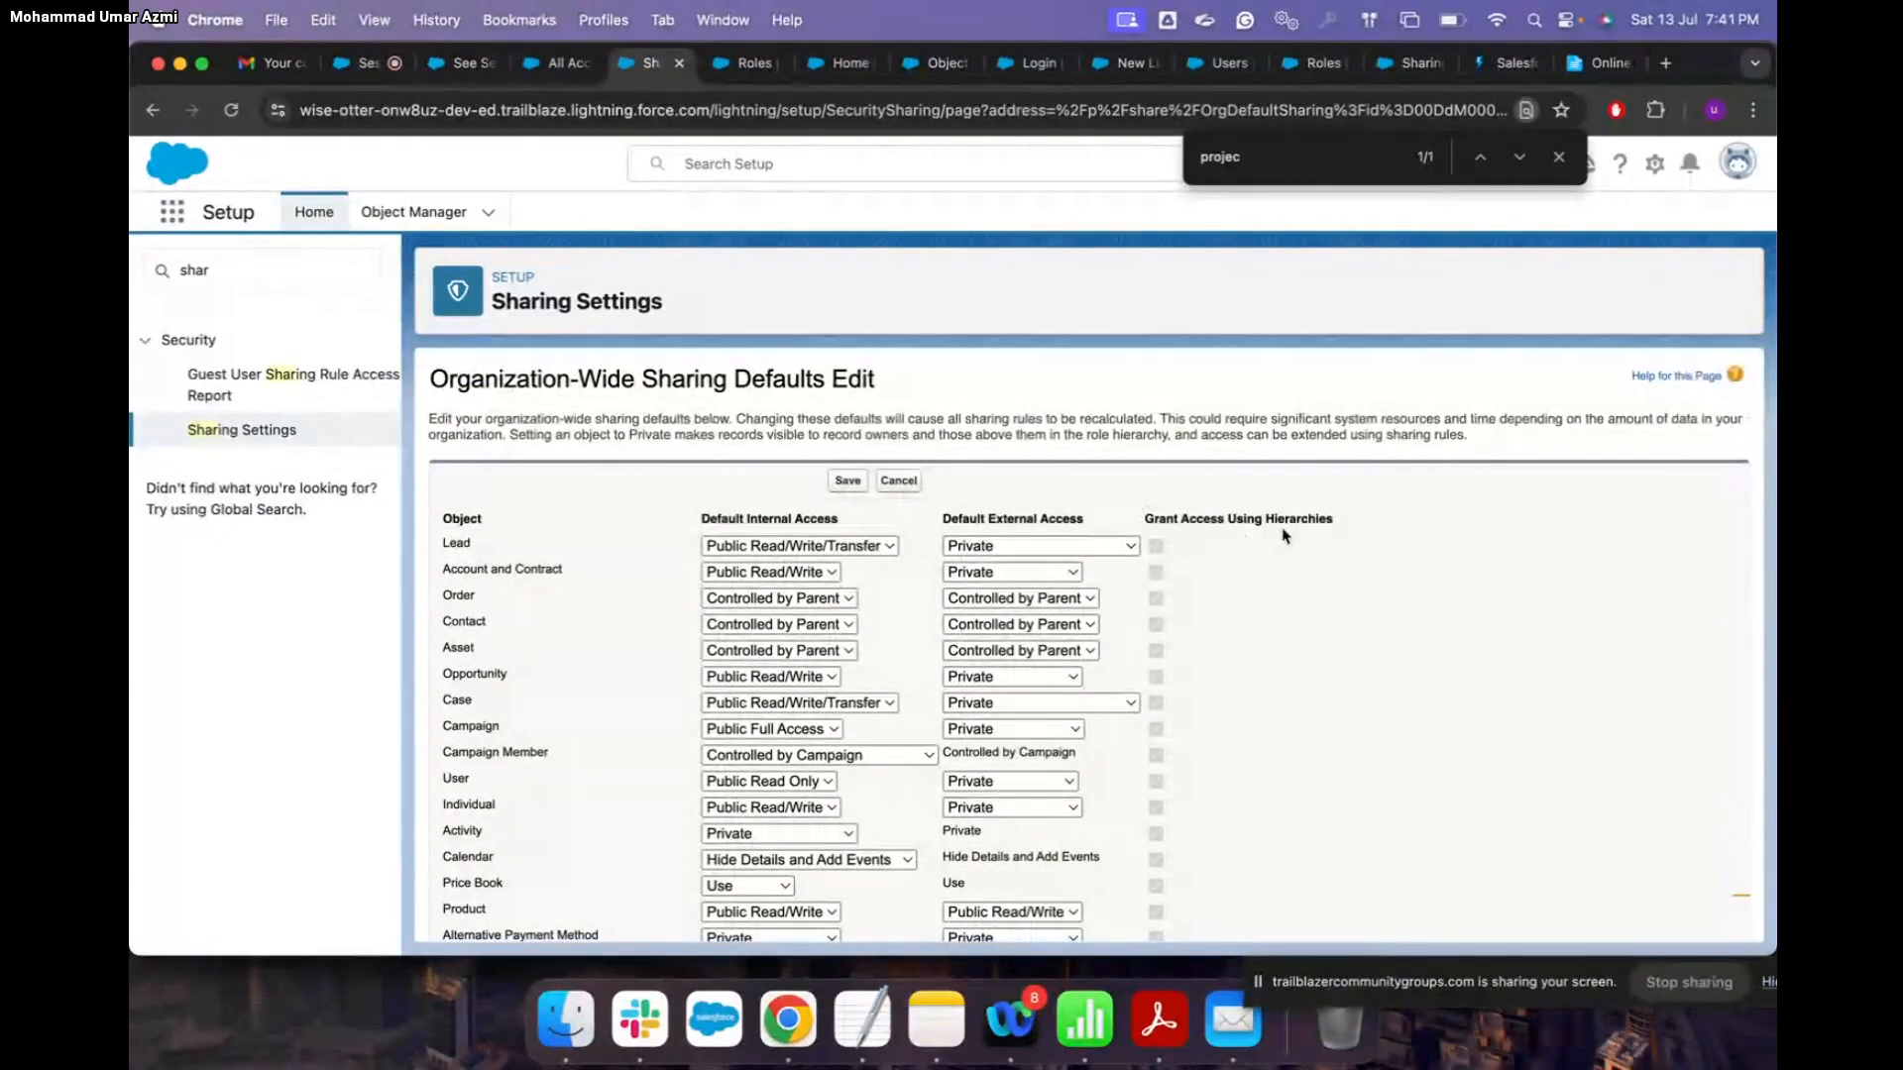
pyautogui.scroll(-15, 1330, 661)
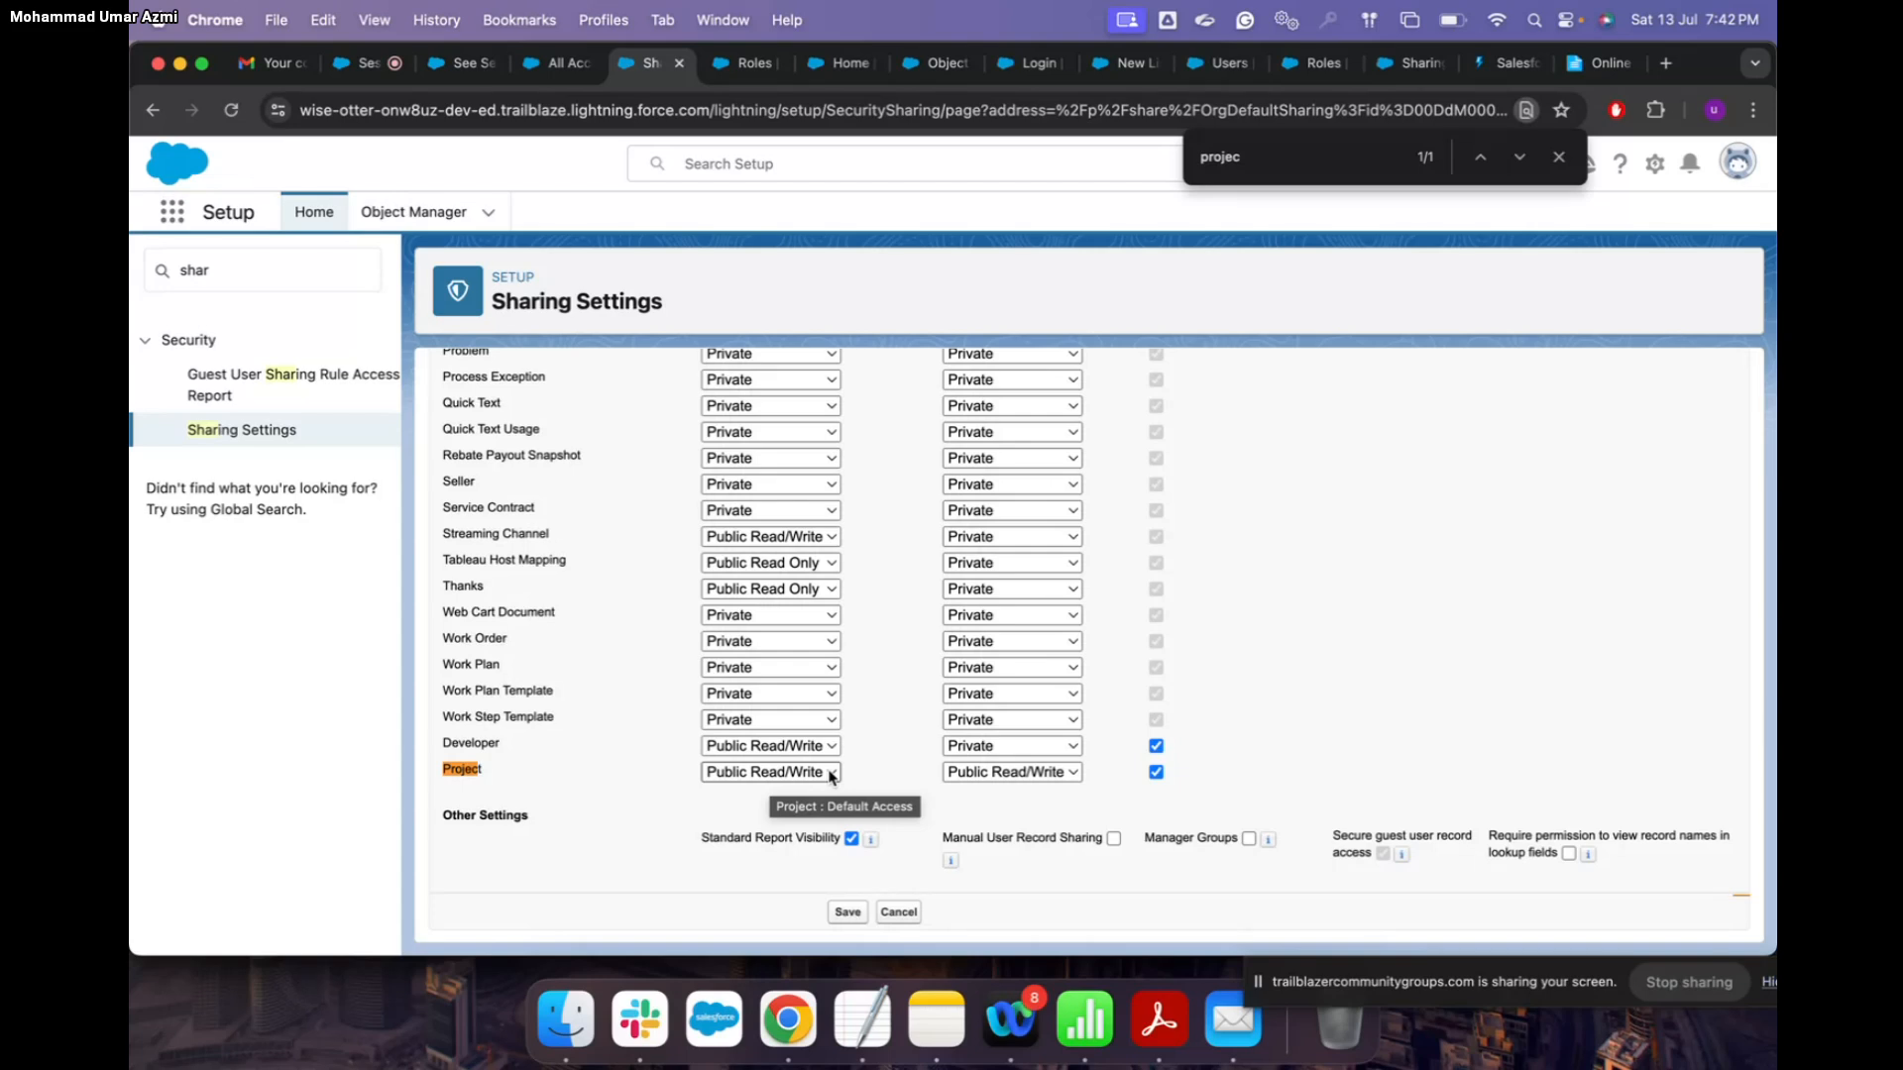
pyautogui.click(1415, 72)
# Step: Read the Help sharing-model article, comparing it with the sharing defaults, All Accounts and RSVP pages
pyautogui.scroll(3, 1313, 530)
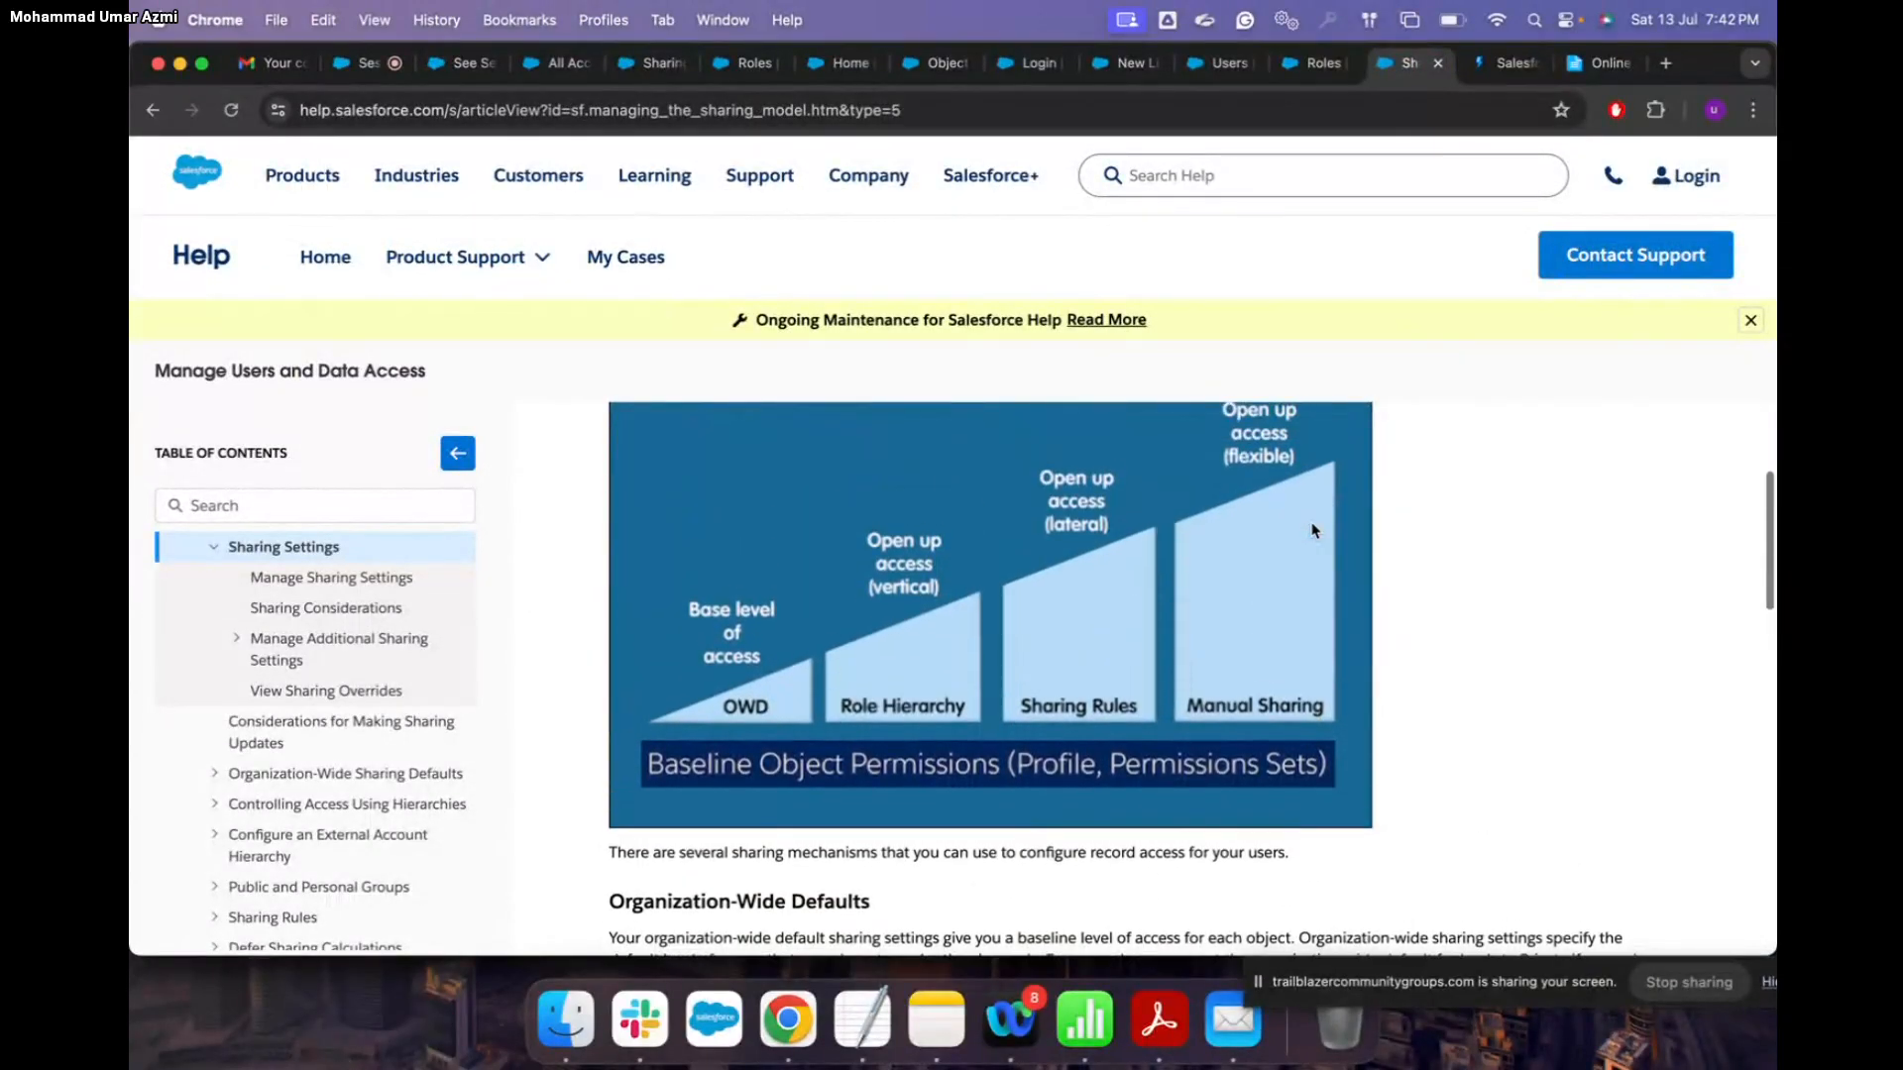
pyautogui.scroll(-1, 1314, 530)
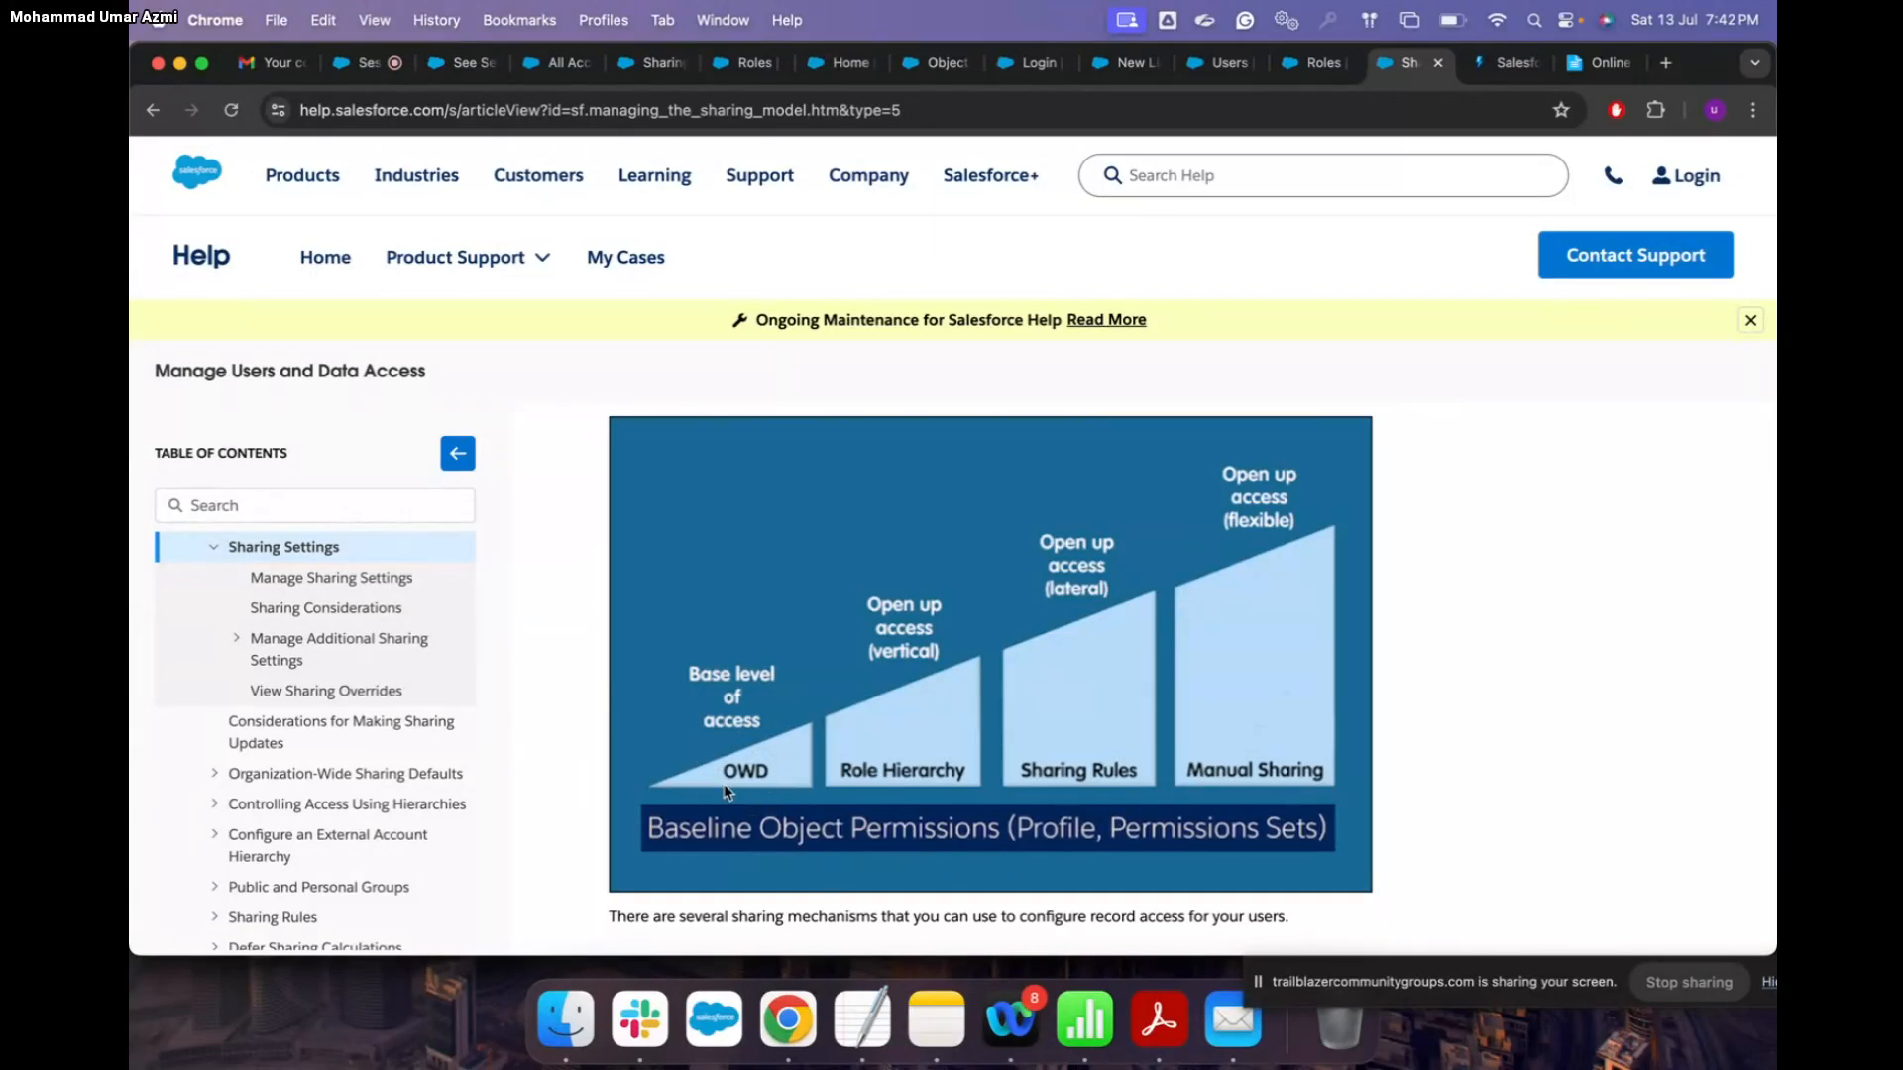
pyautogui.click(558, 63)
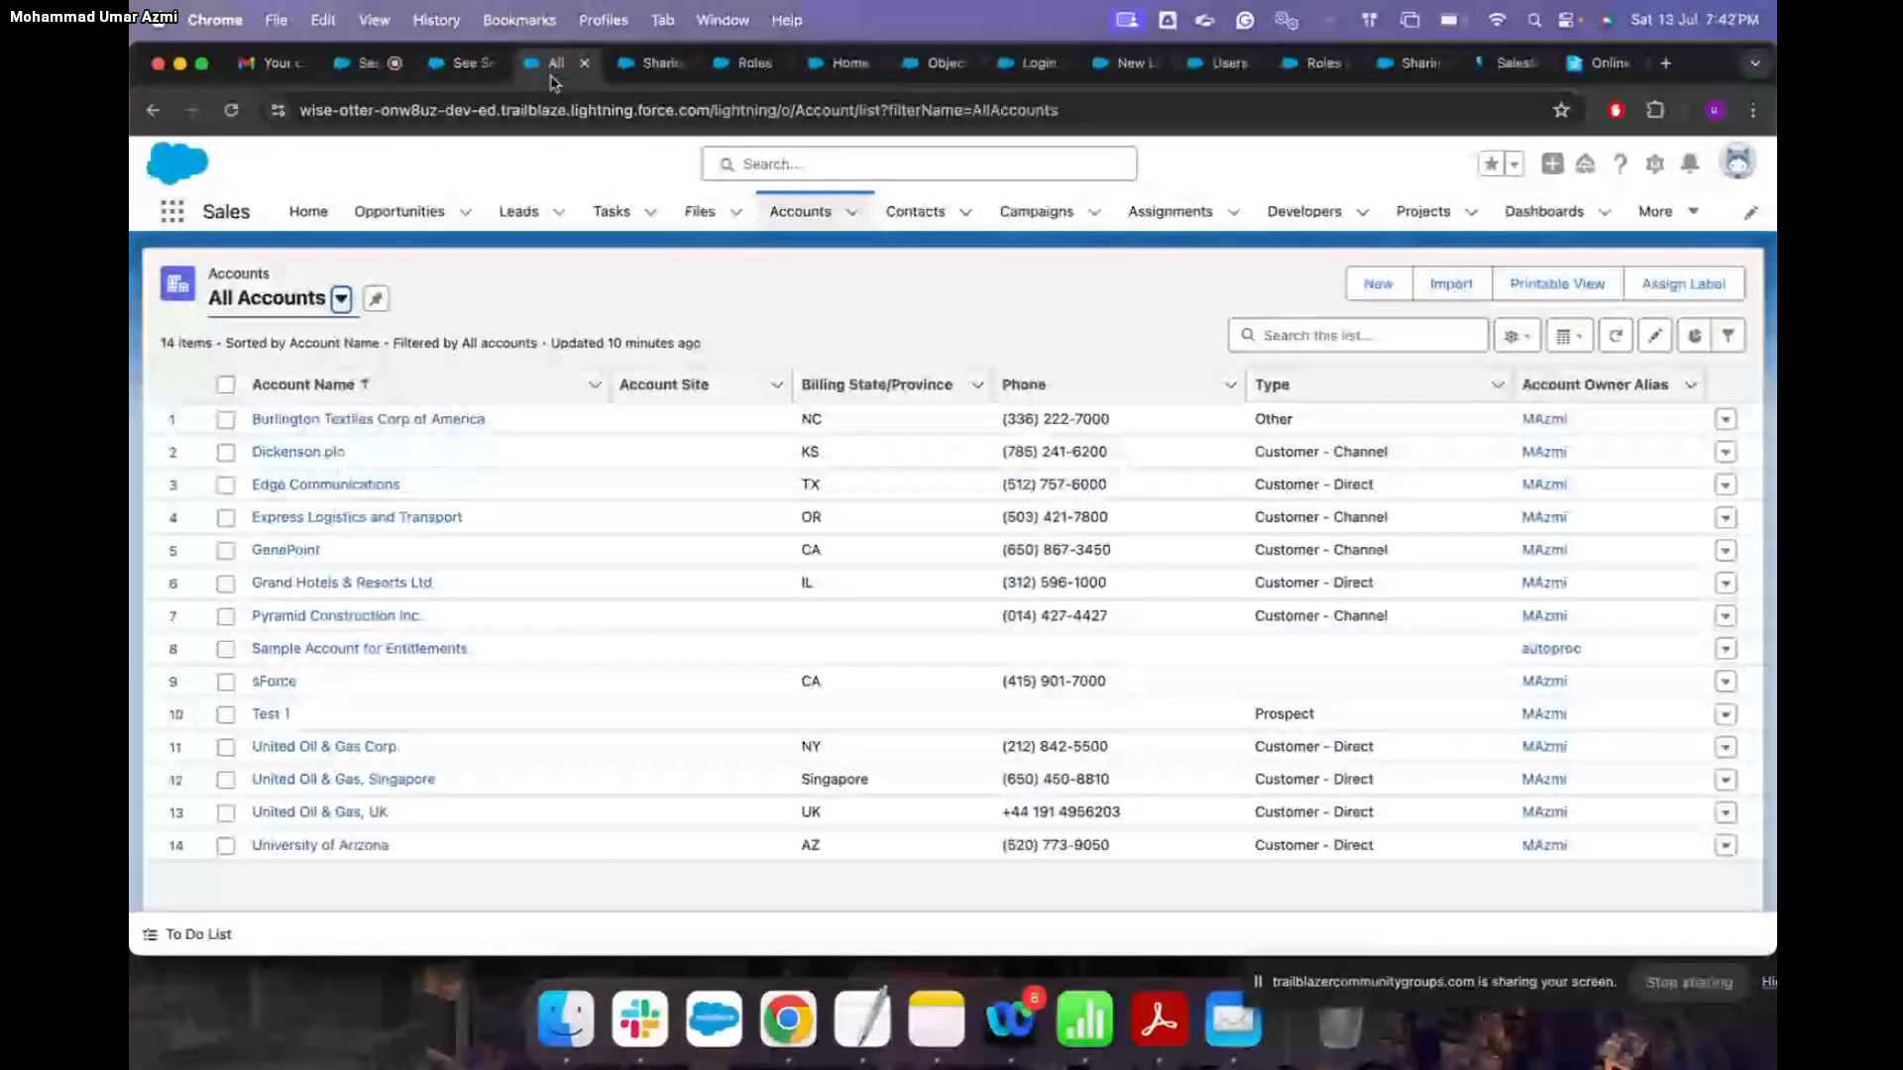
pyautogui.click(650, 62)
pyautogui.scroll(10, 743, 622)
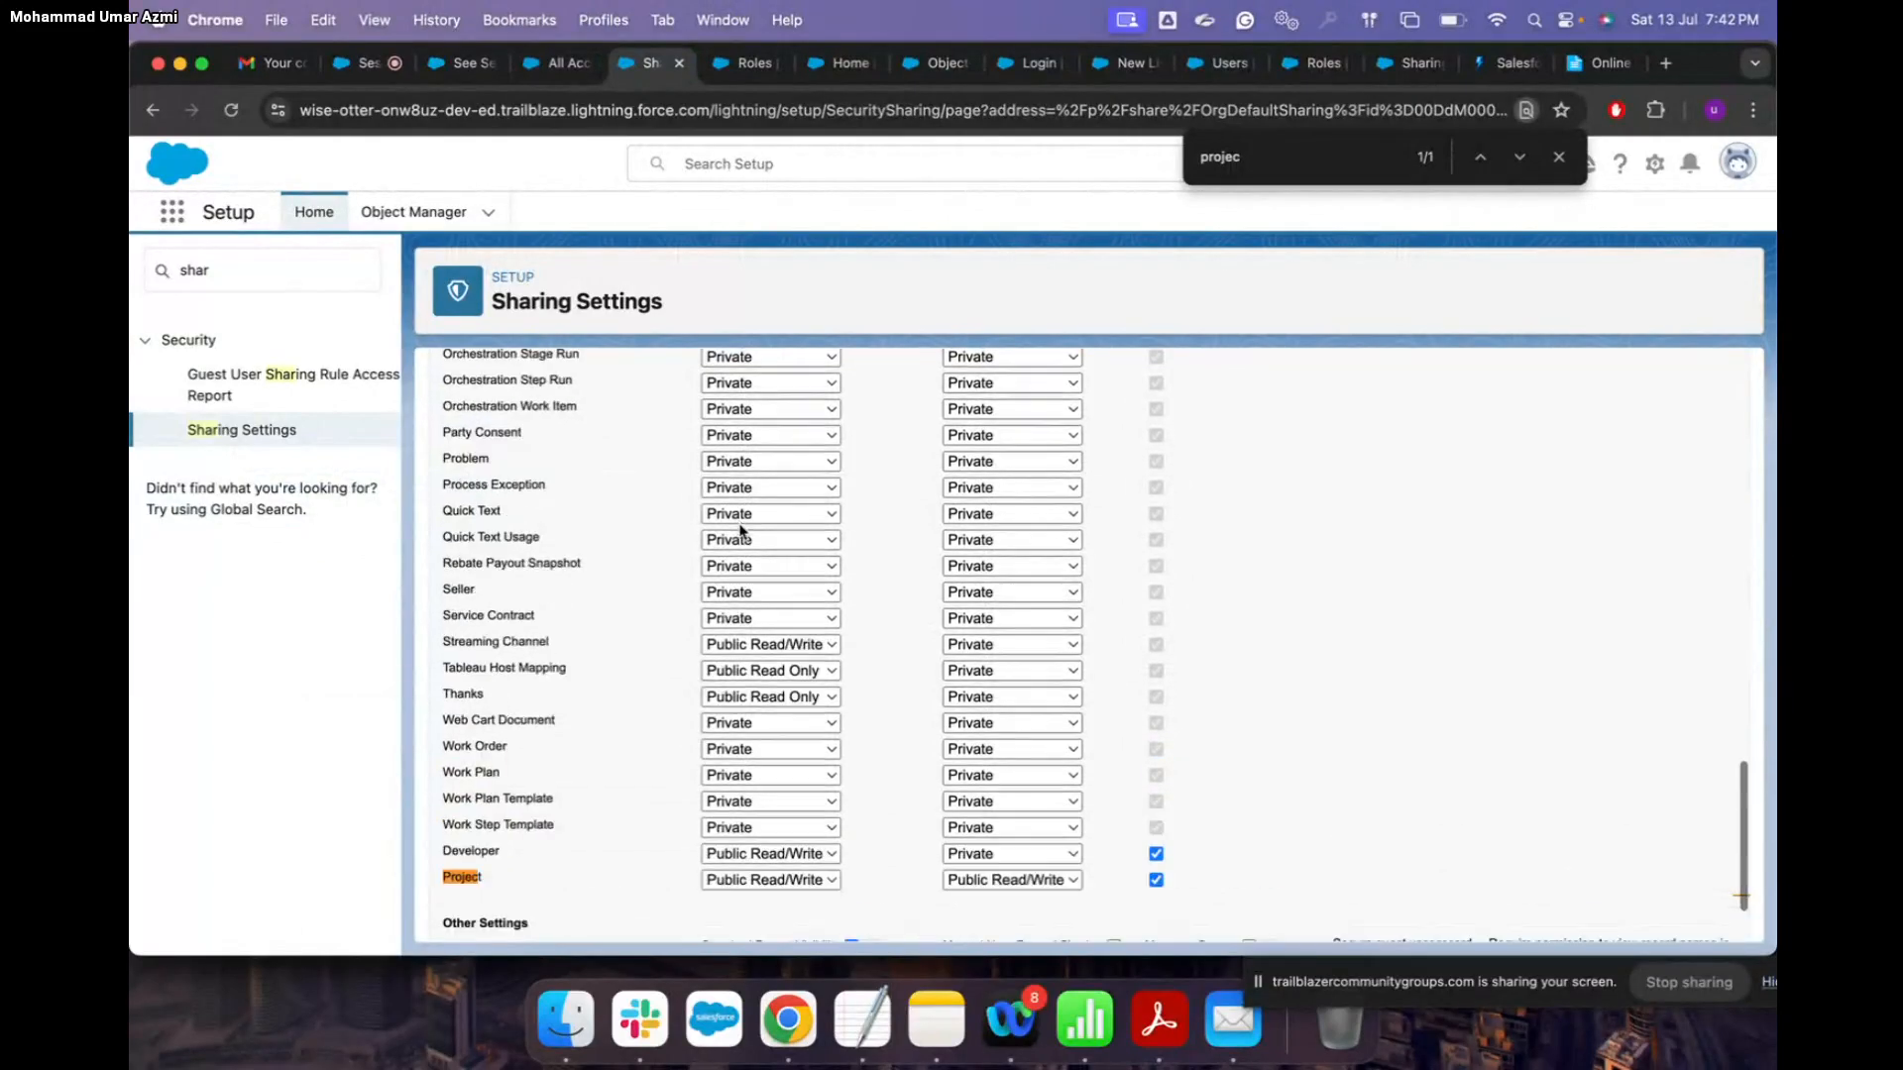
pyautogui.scroll(15, 1056, 532)
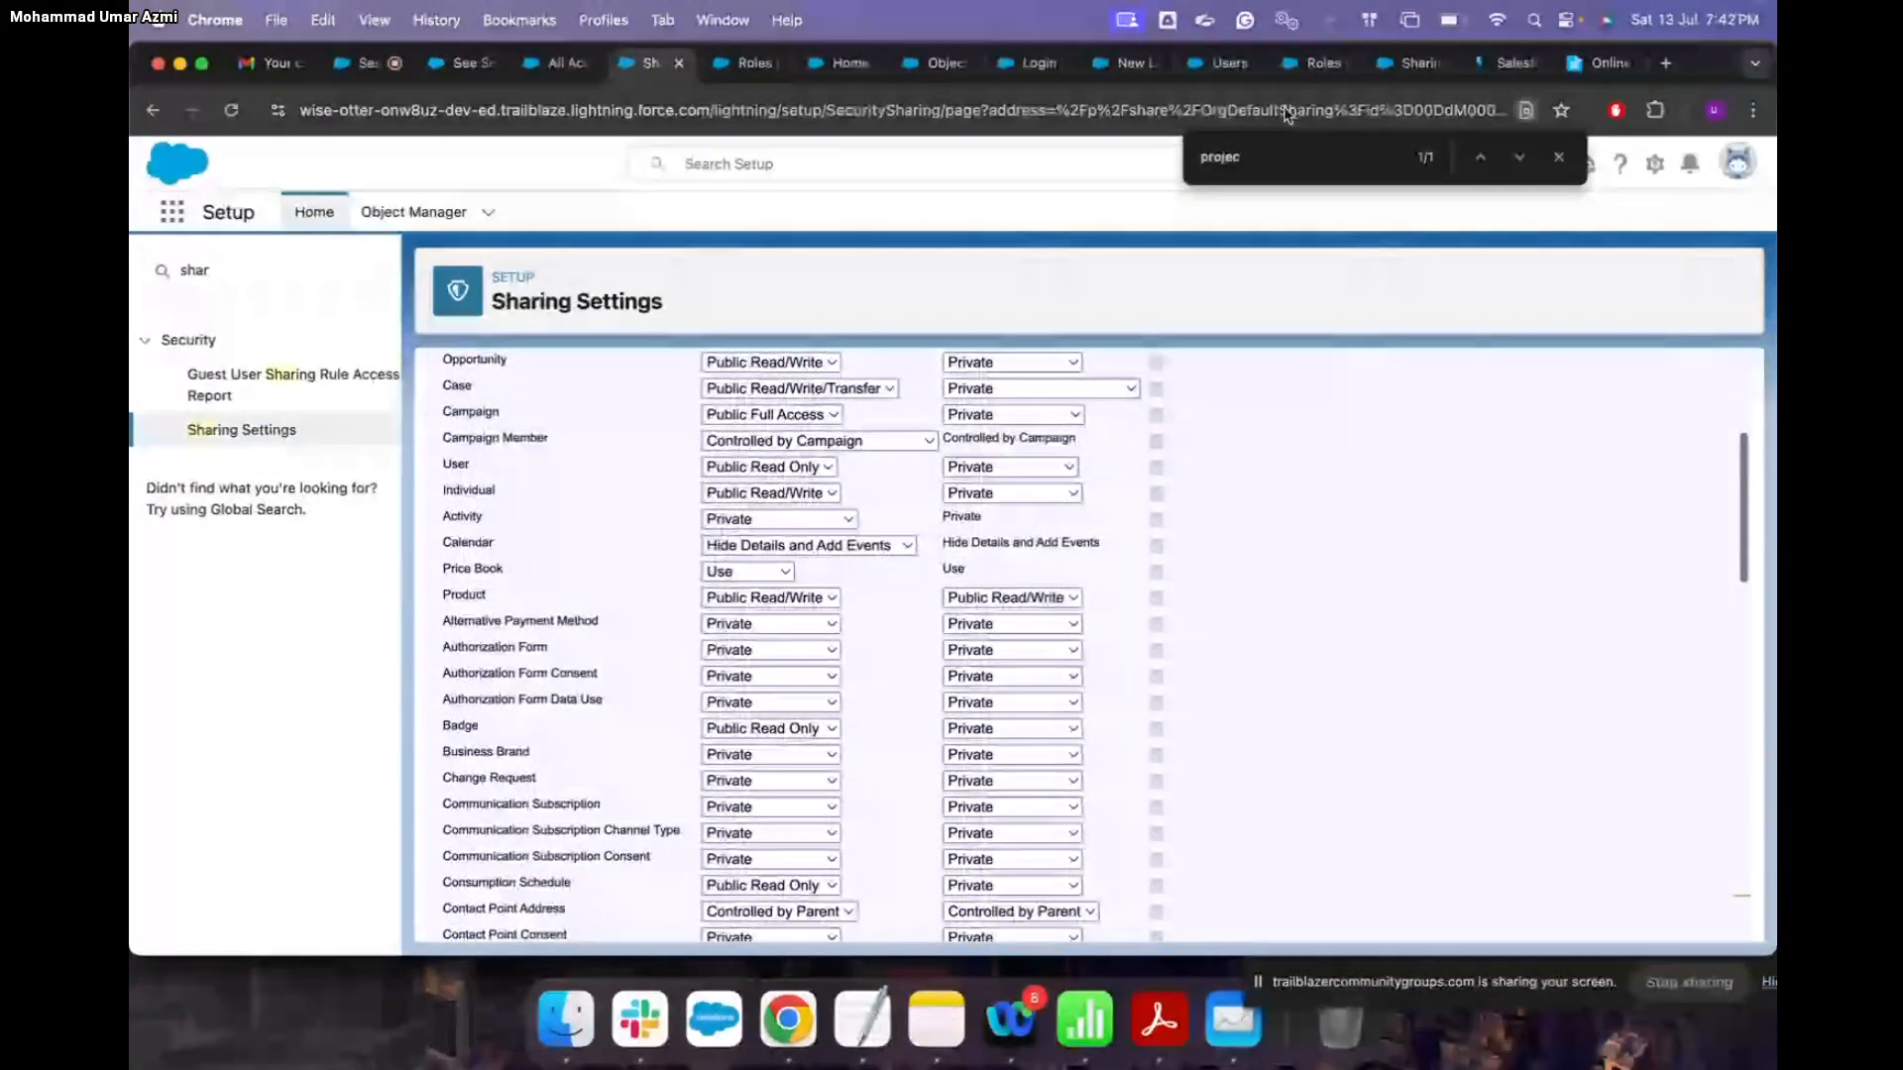
pyautogui.click(1406, 62)
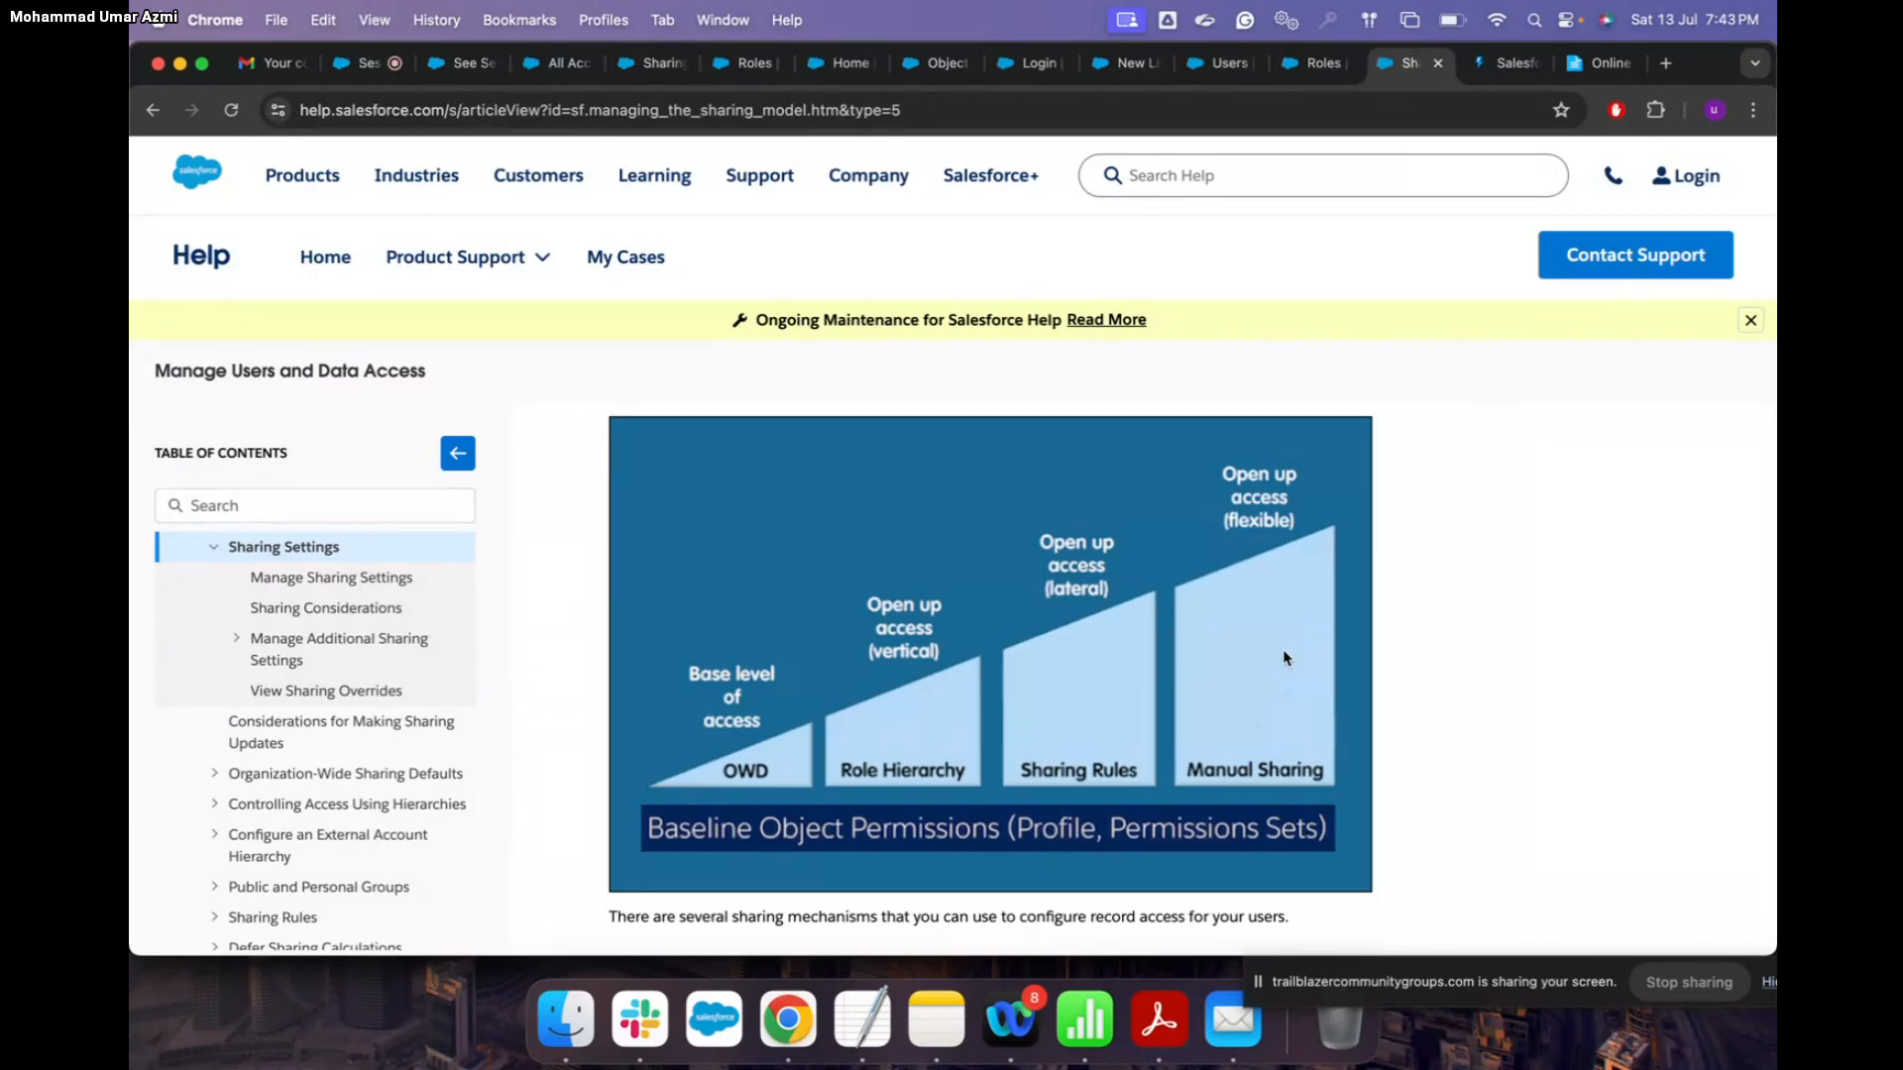
pyautogui.click(464, 63)
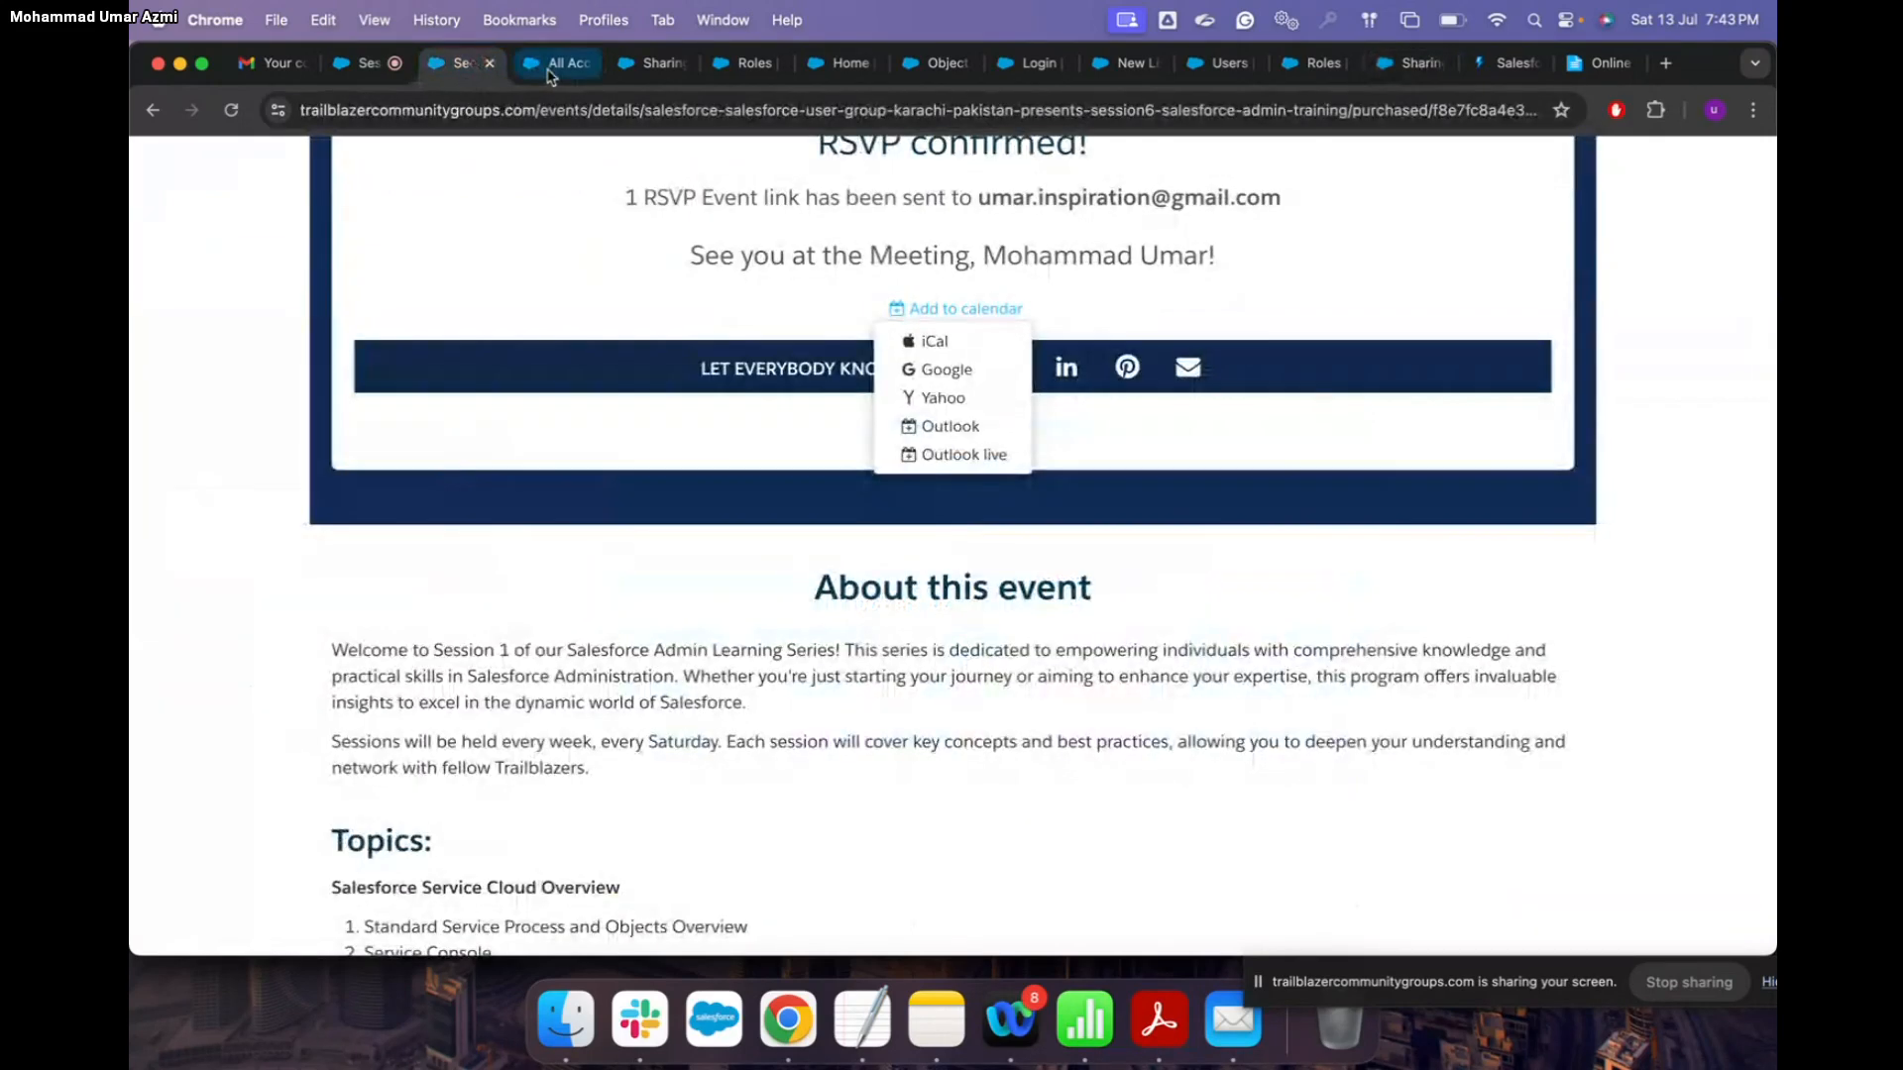
pyautogui.click(552, 65)
pyautogui.click(470, 65)
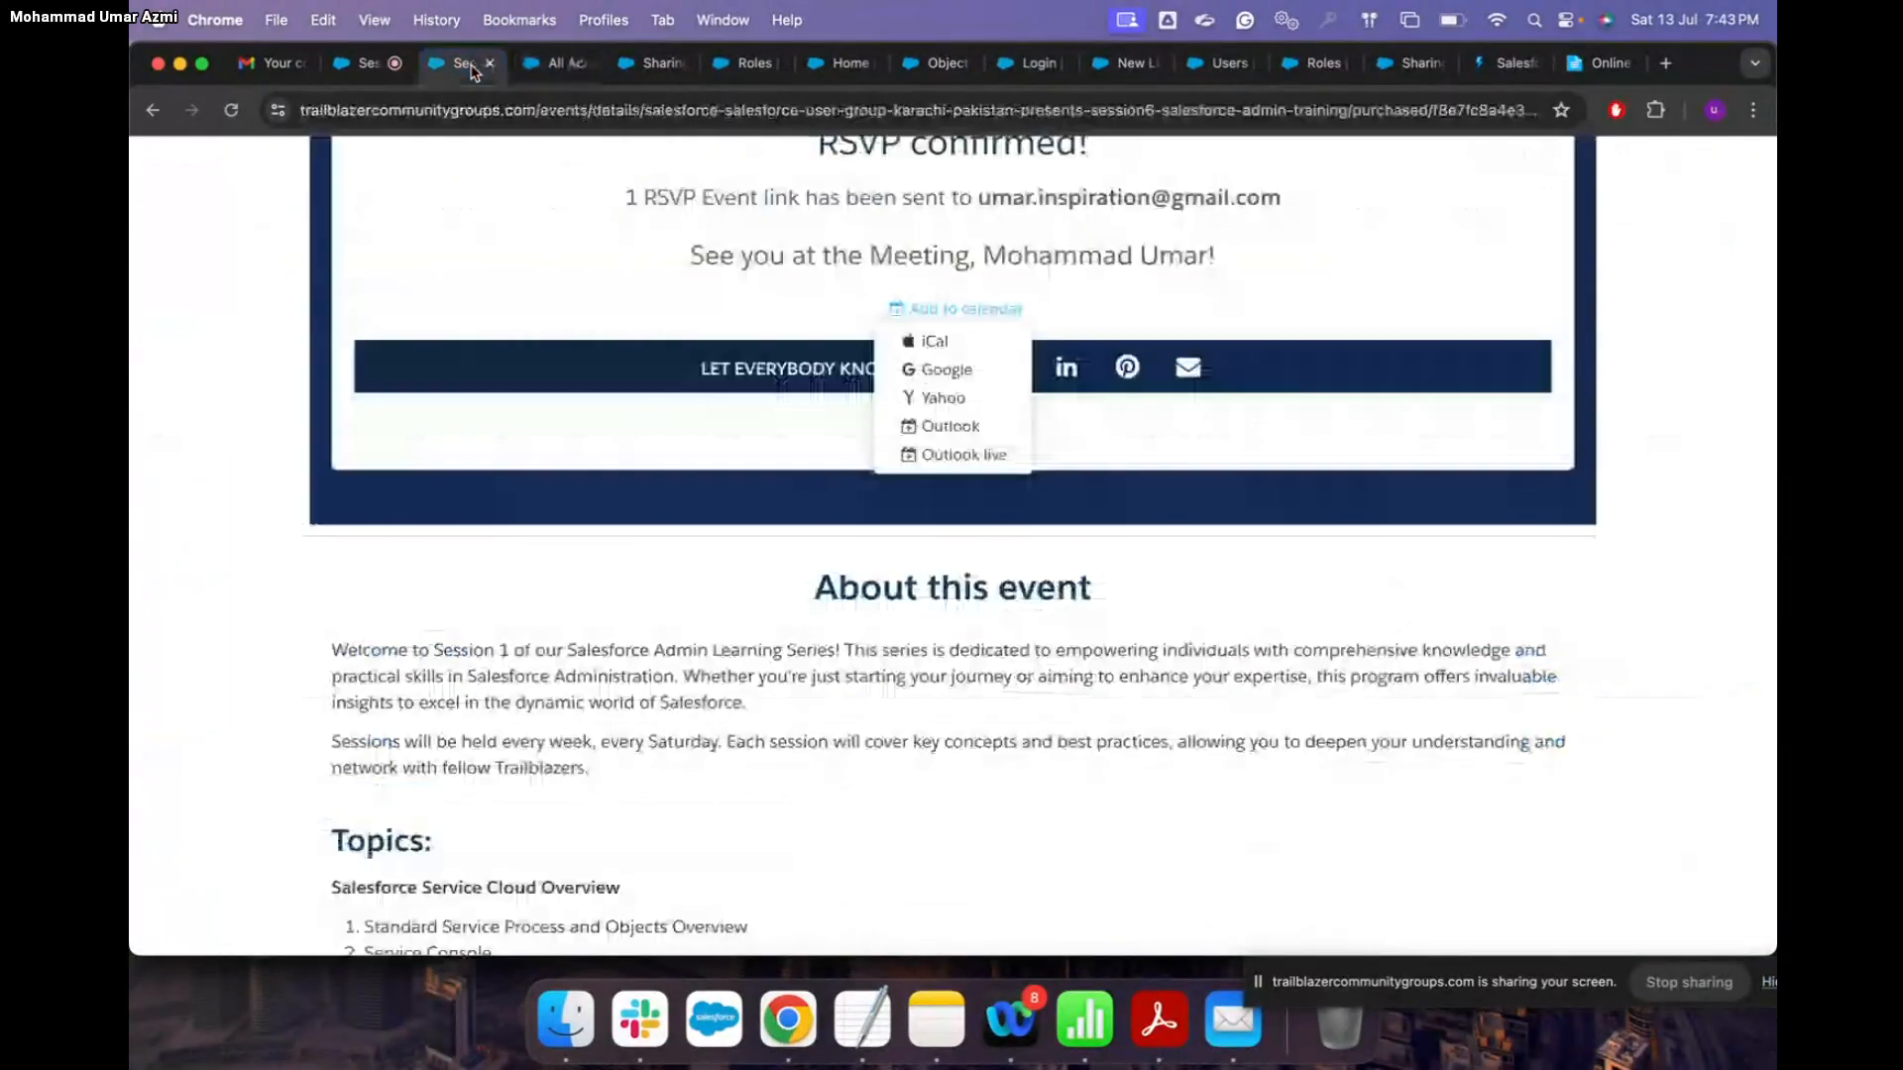
pyautogui.click(644, 64)
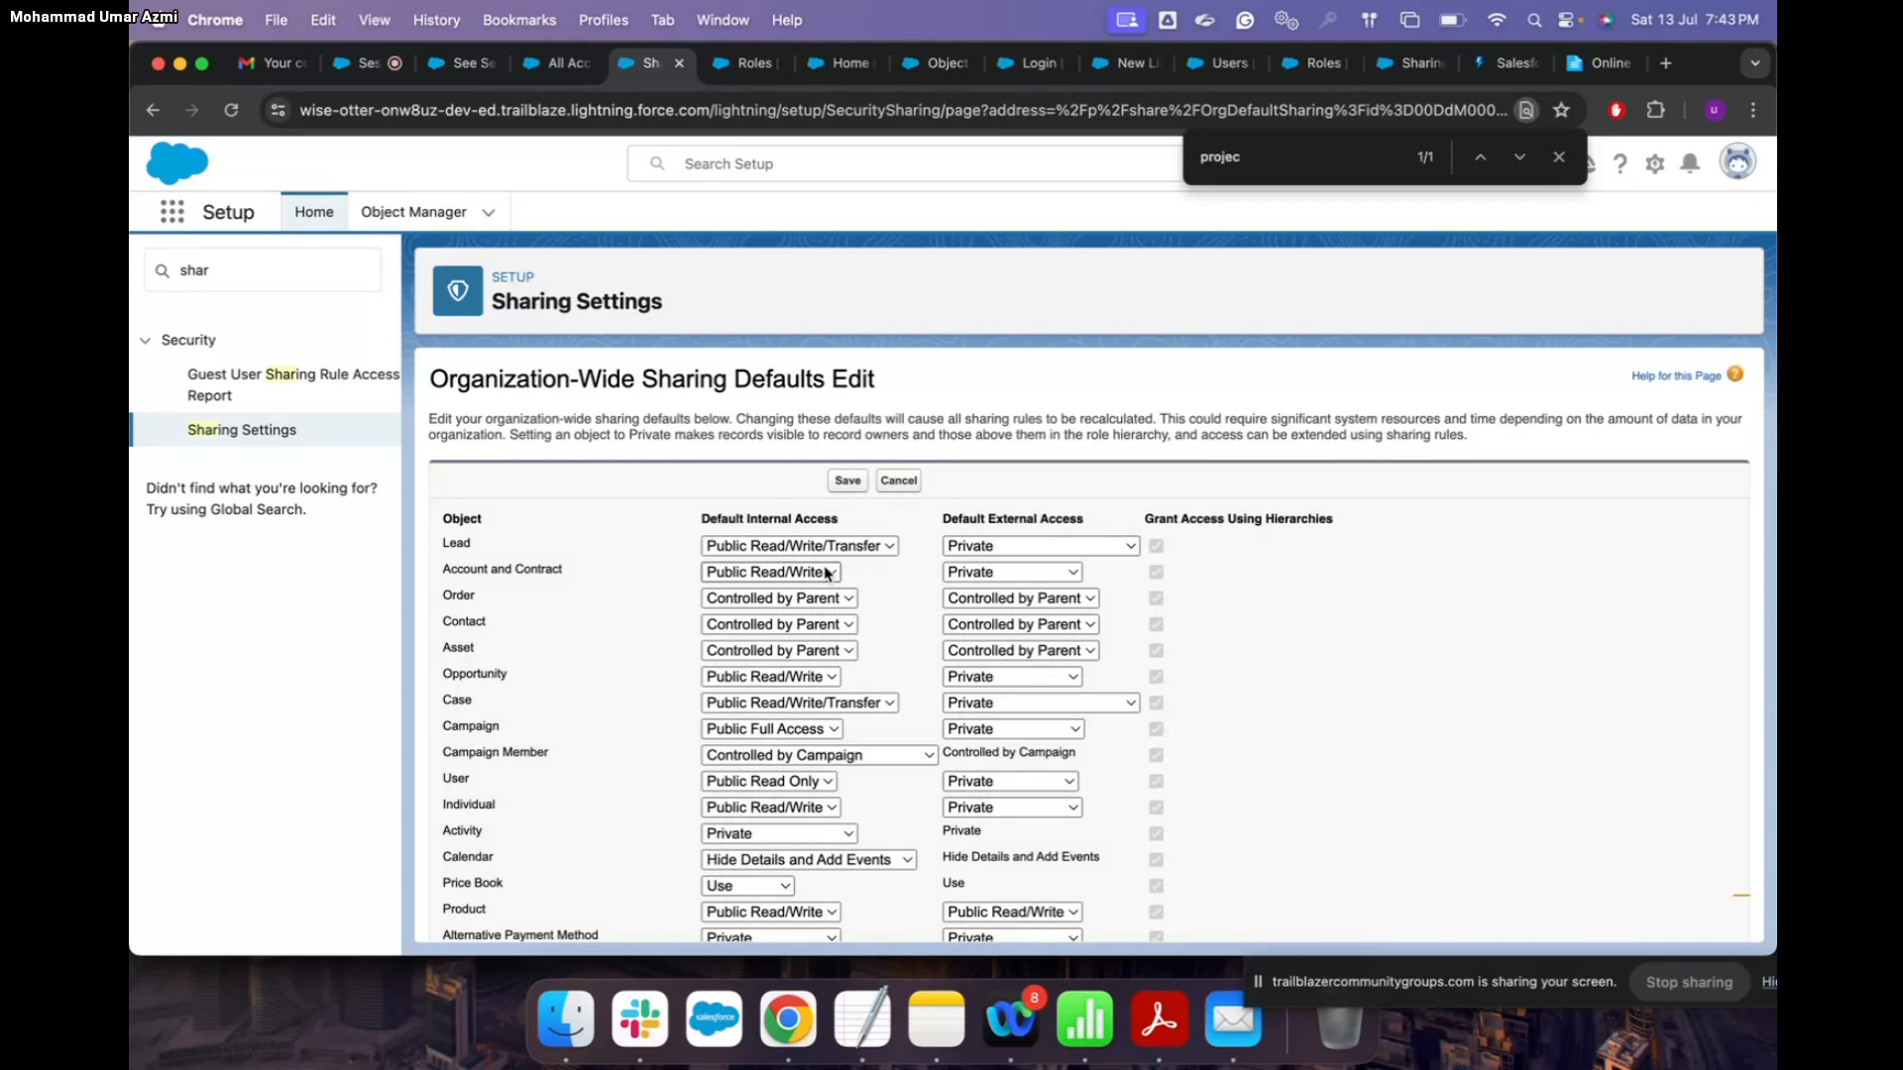
# Step: On the Roles page, replace the old Quick Find search term with 'user'
pyautogui.click(745, 62)
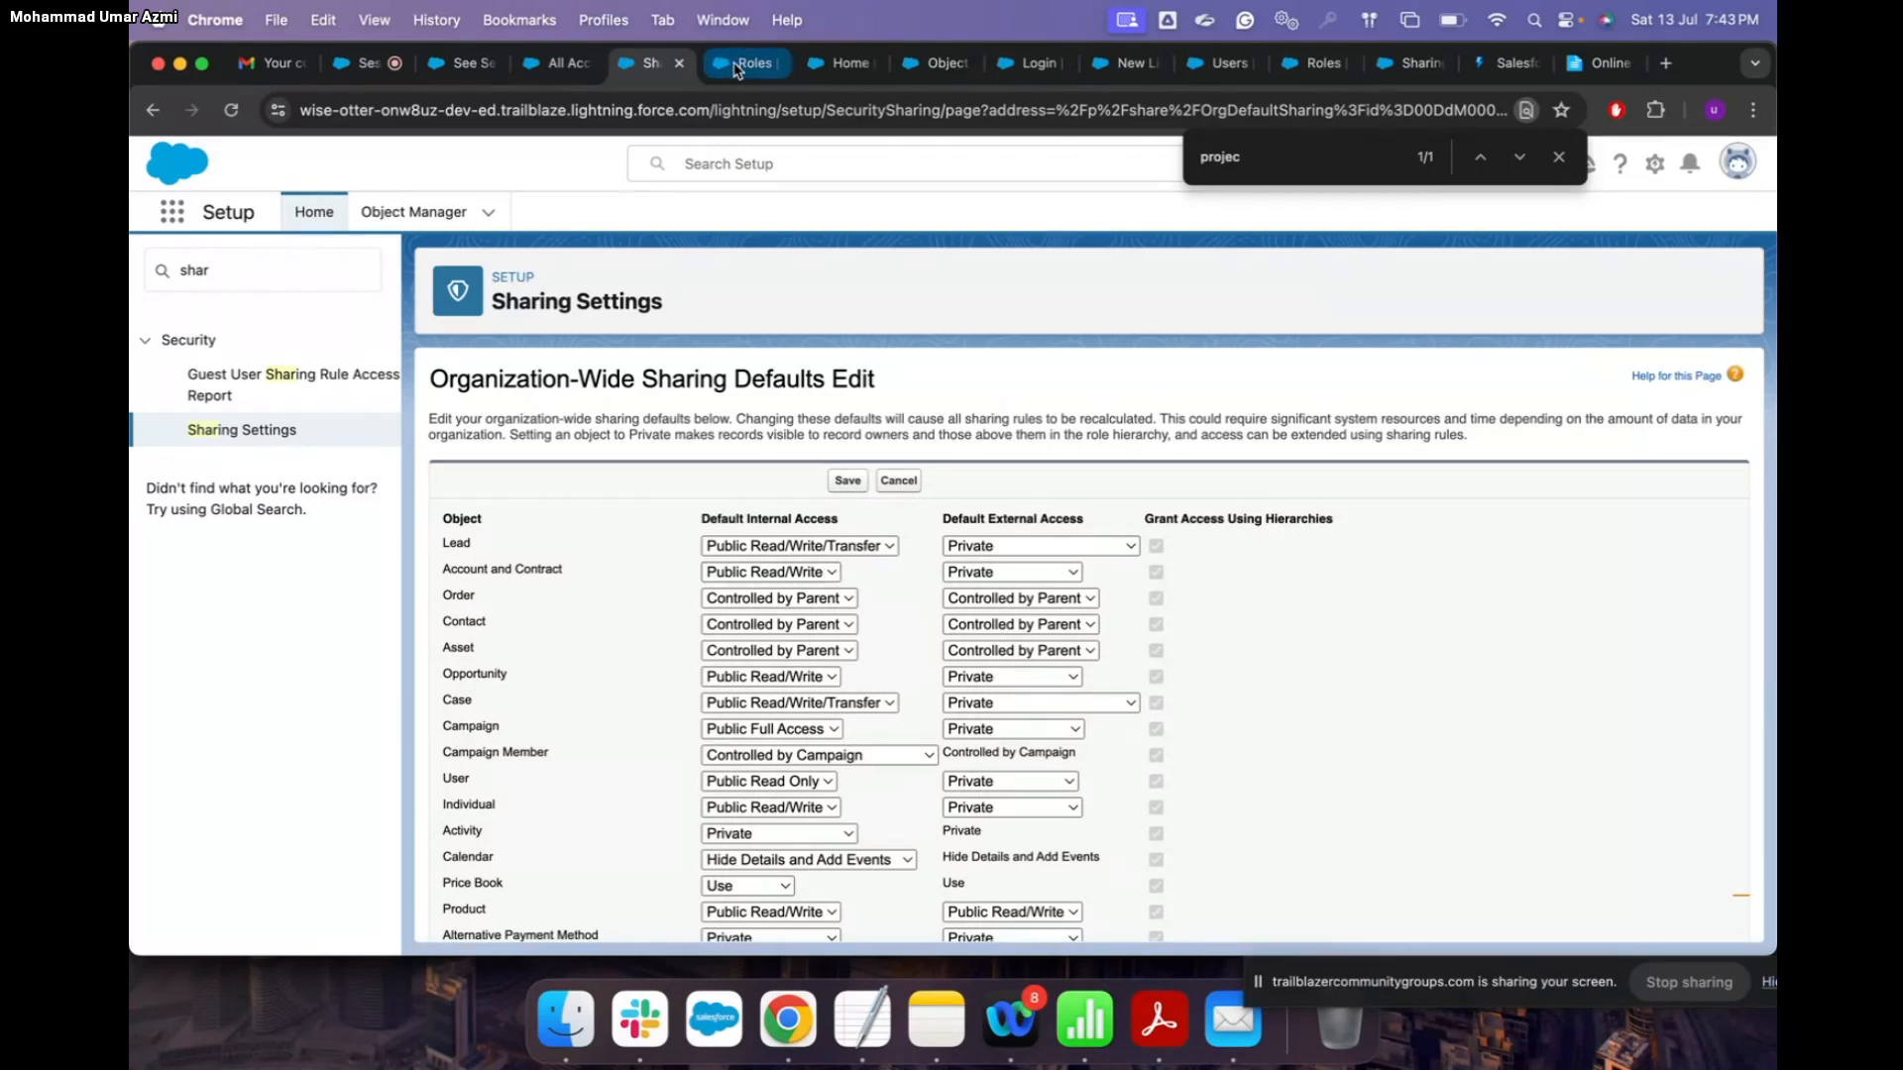
pyautogui.doubleClick(267, 289)
pyautogui.press('BackSpace')
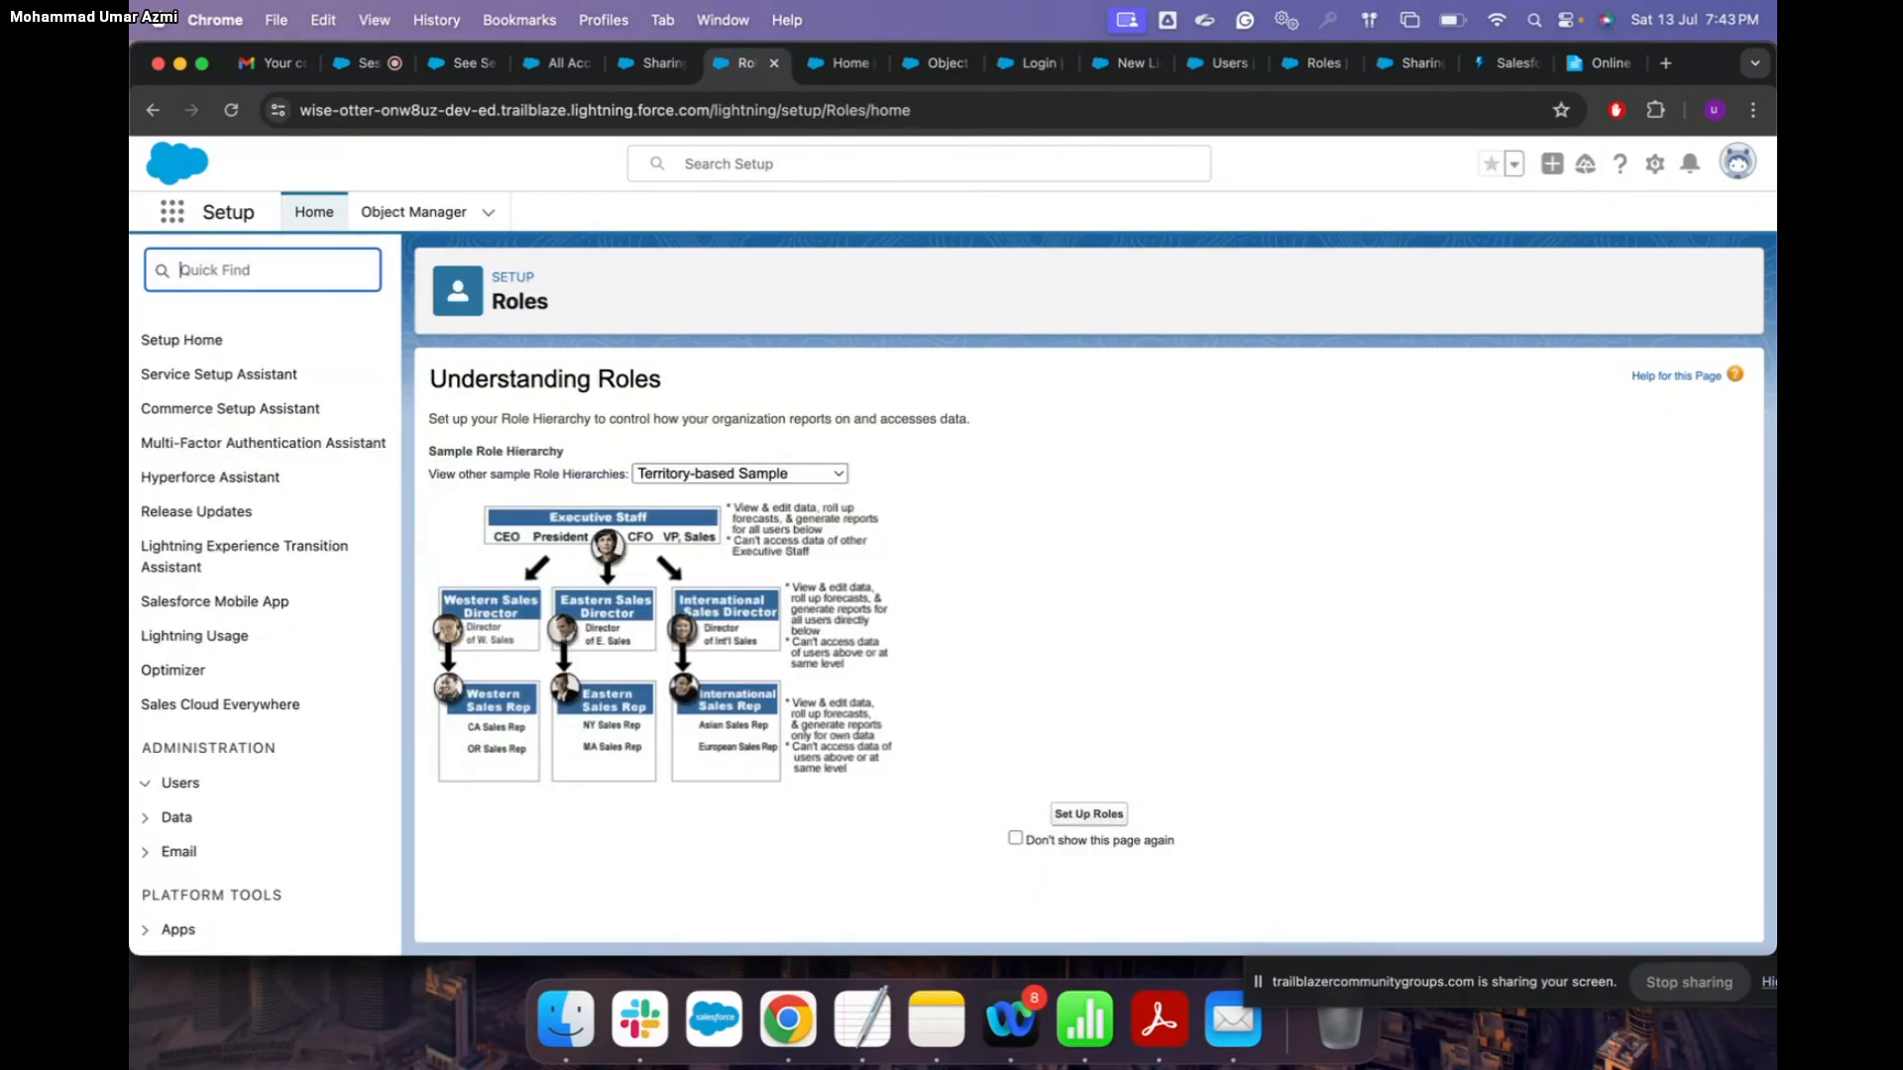
pyautogui.write('user')
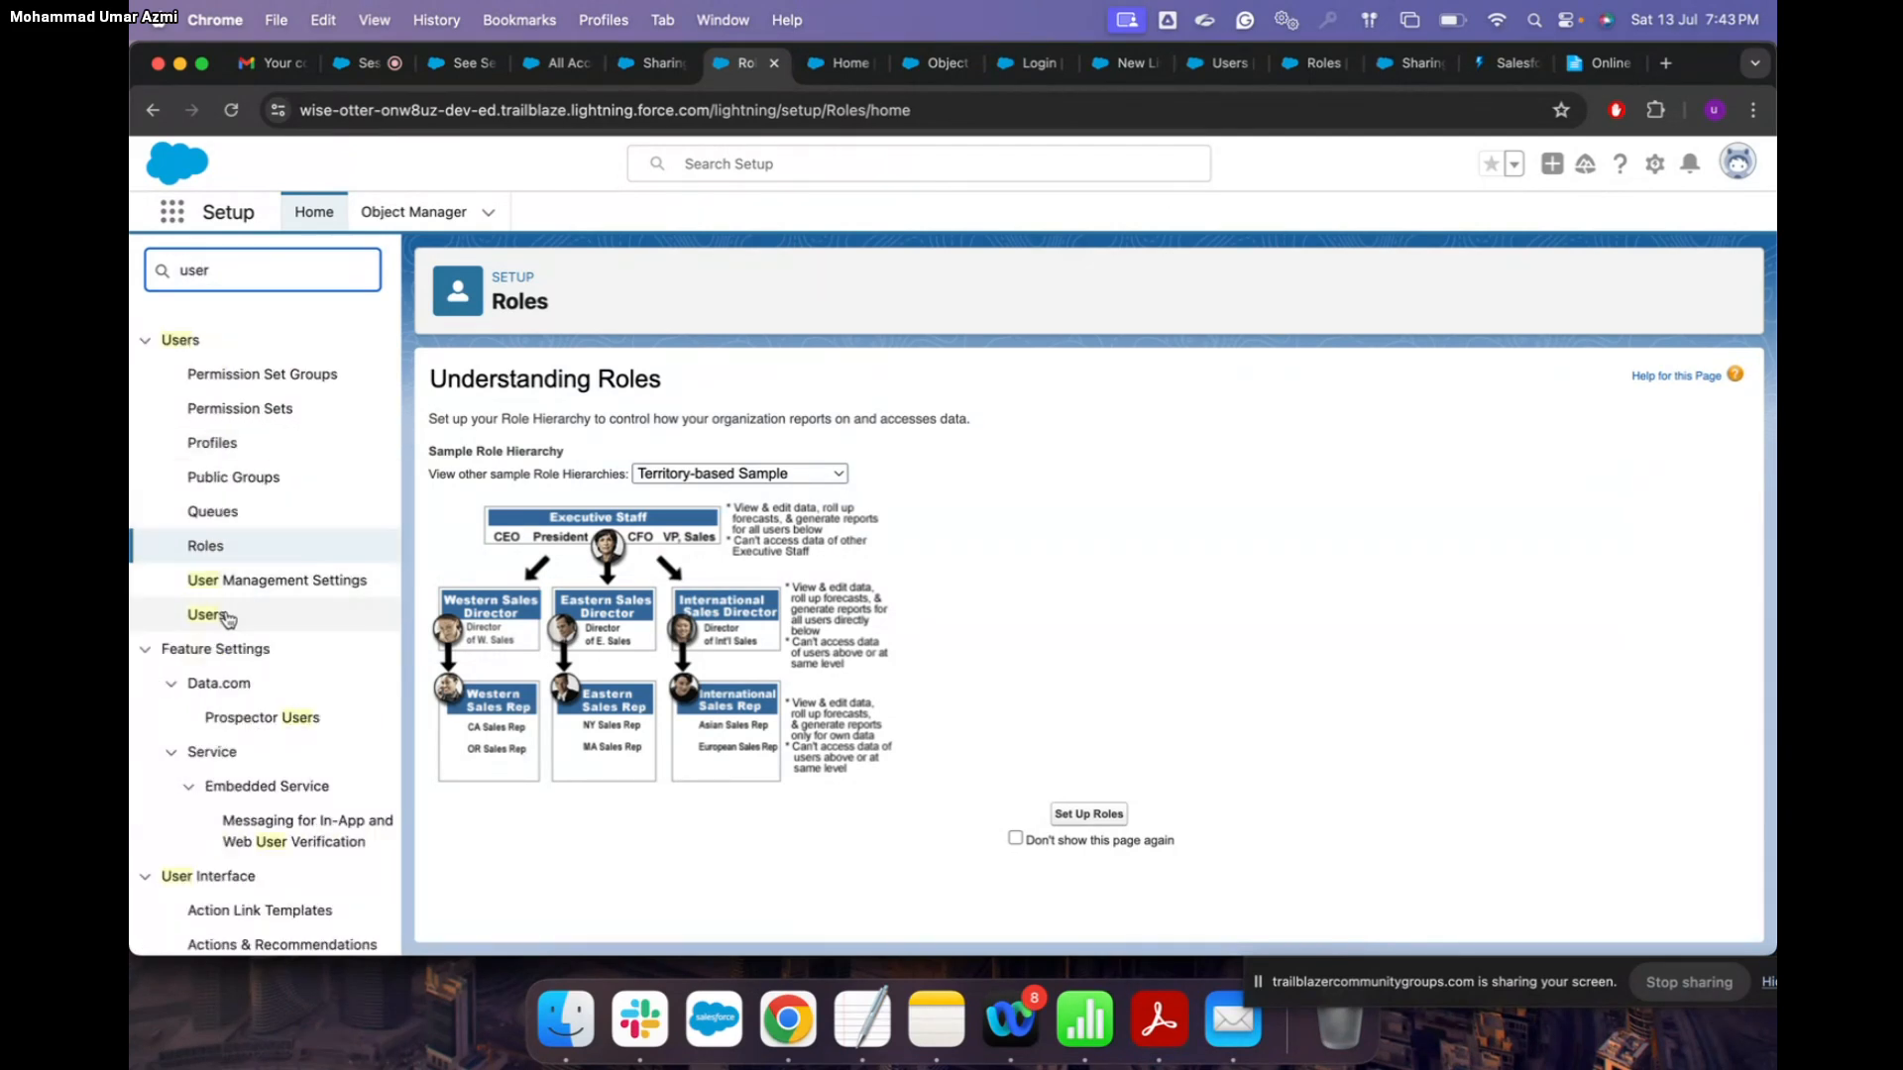
# Step: Open Accounts via the App Launcher ('acc'), switch to the All Accounts view, and start a new account
pyautogui.click(172, 212)
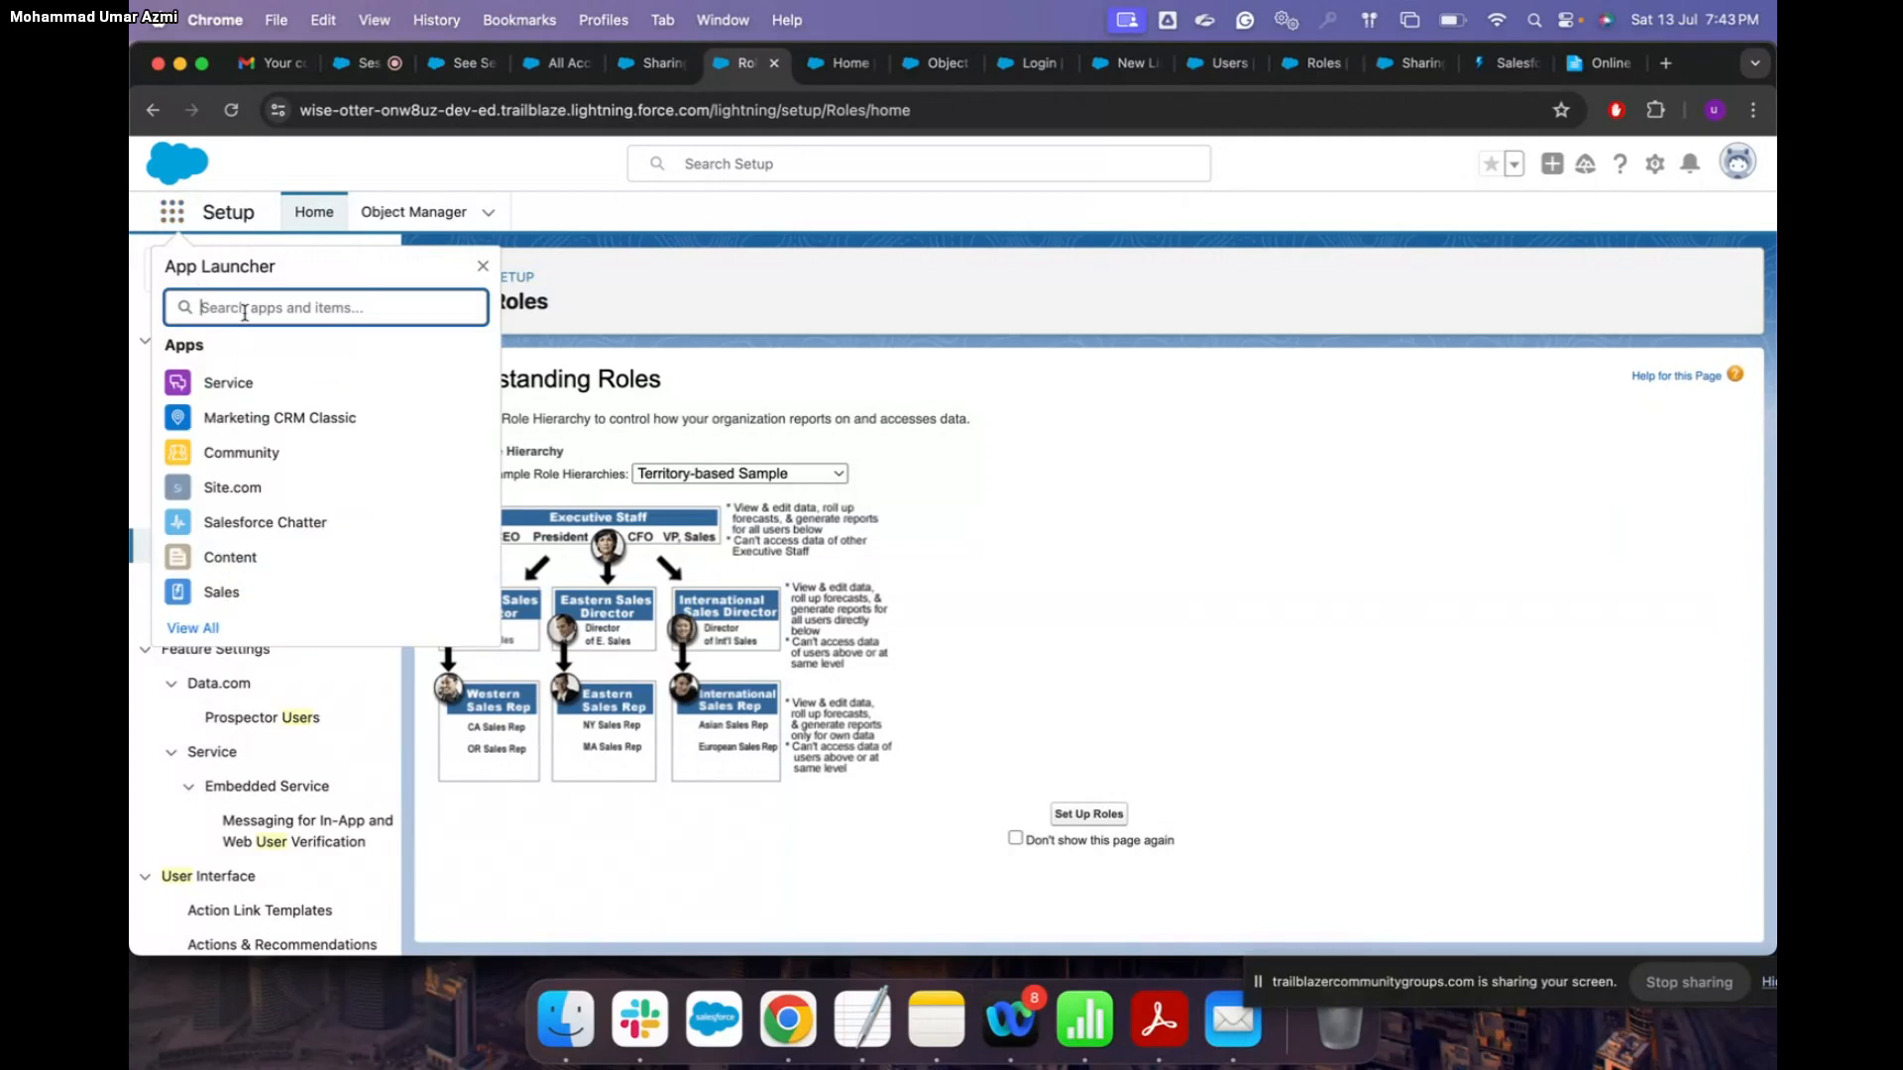
pyautogui.write('acc')
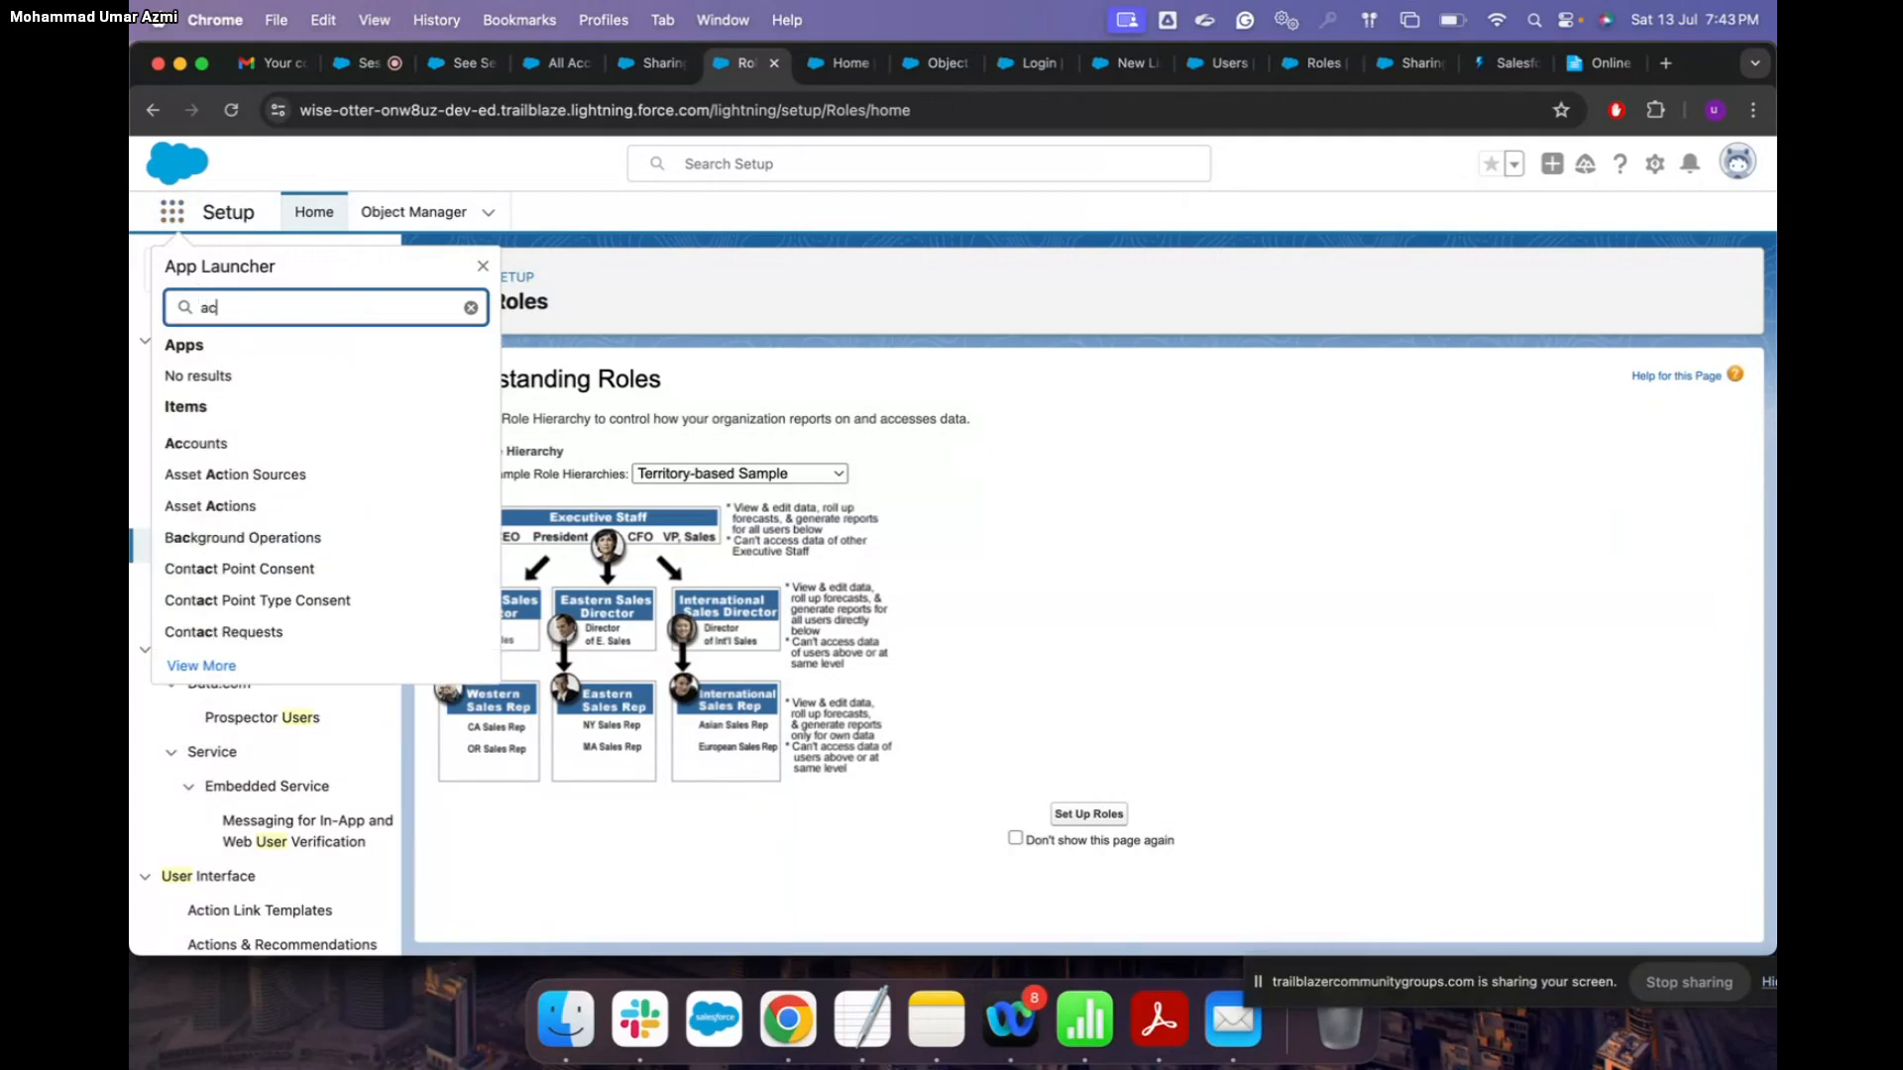
pyautogui.click(231, 457)
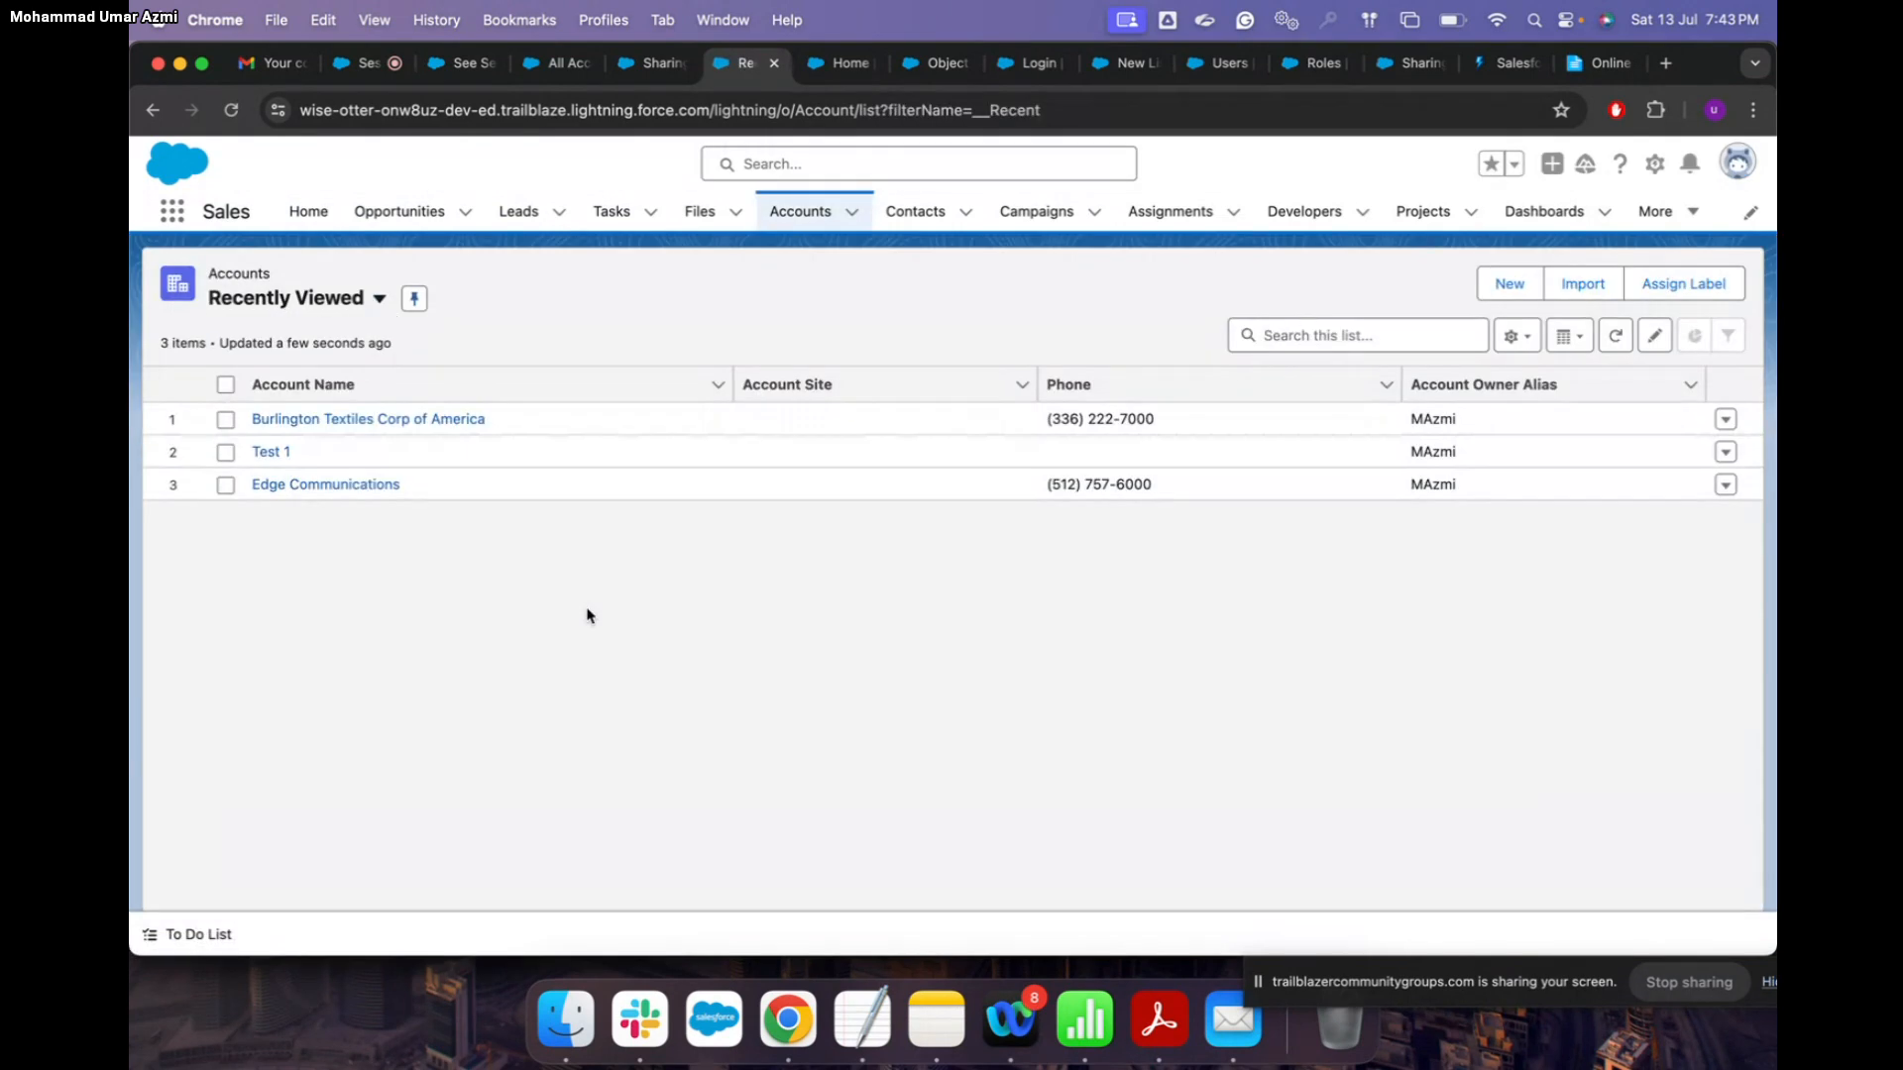
pyautogui.click(382, 297)
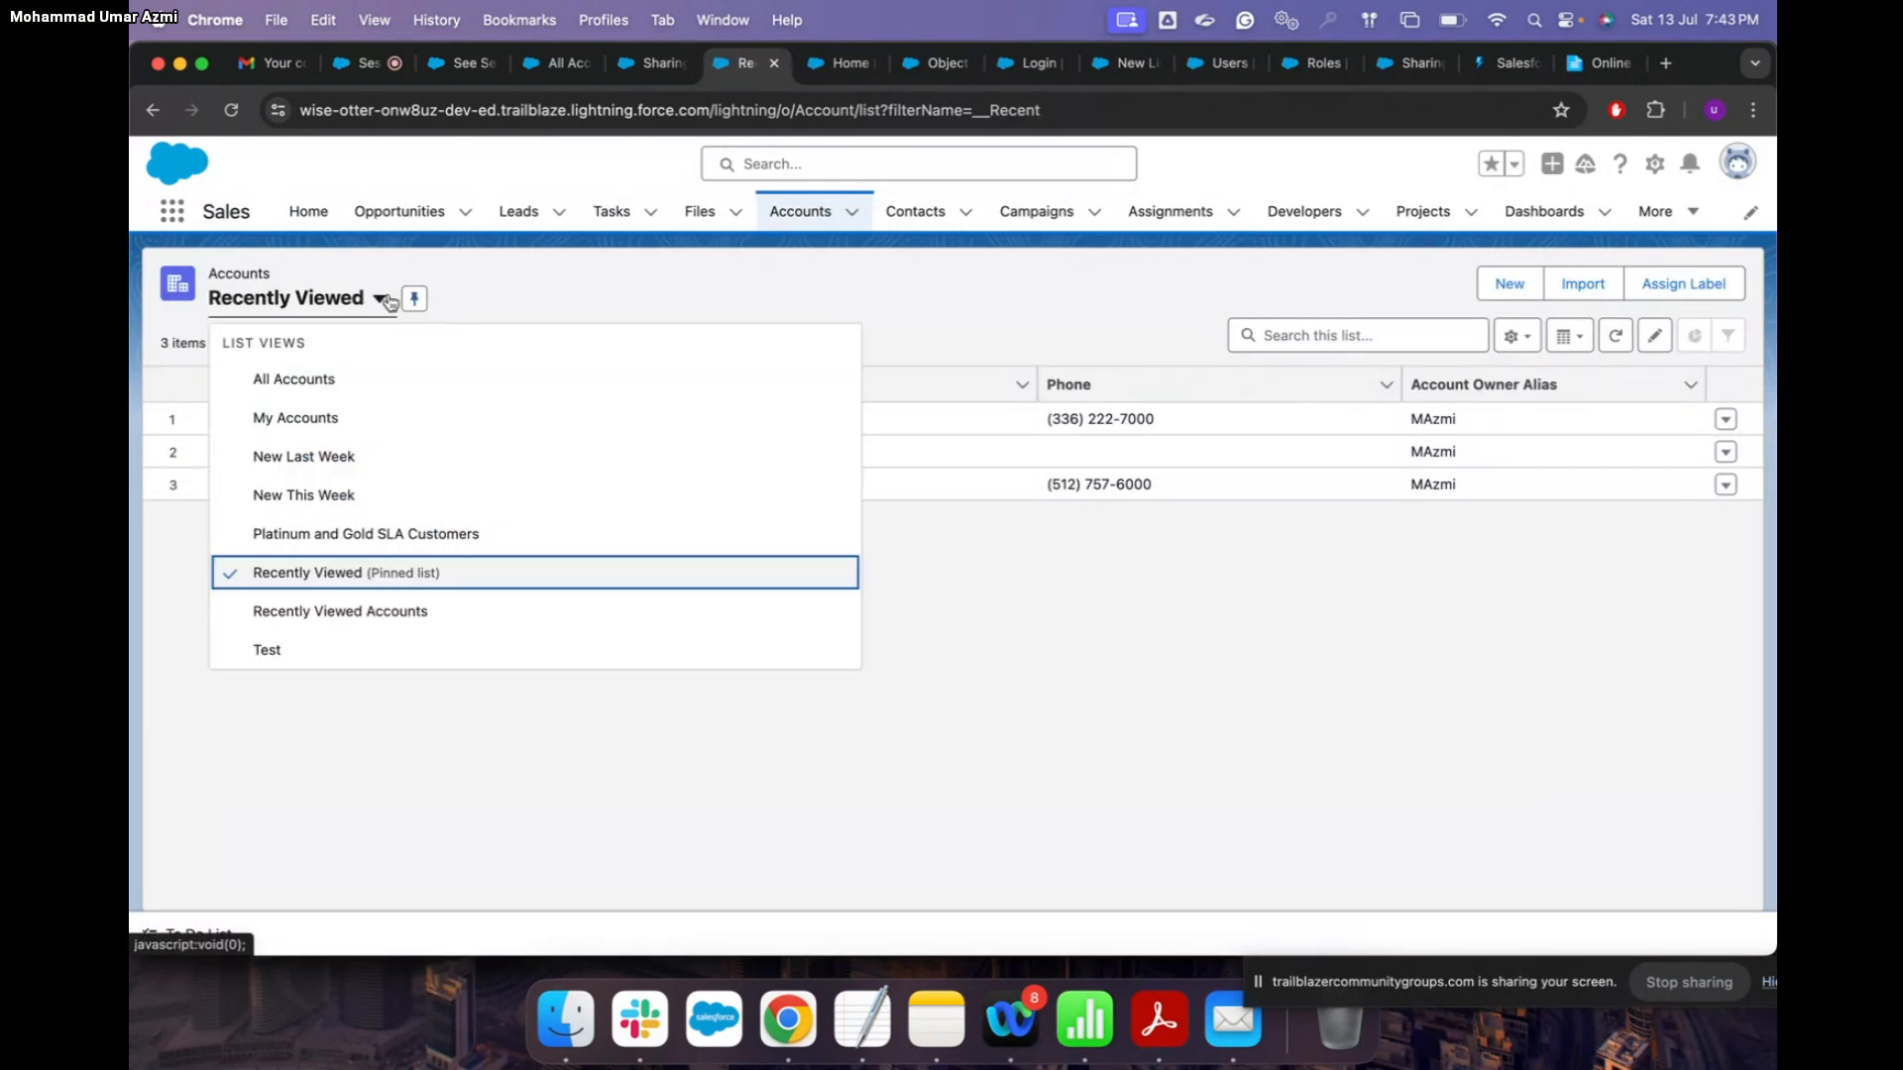
pyautogui.click(357, 381)
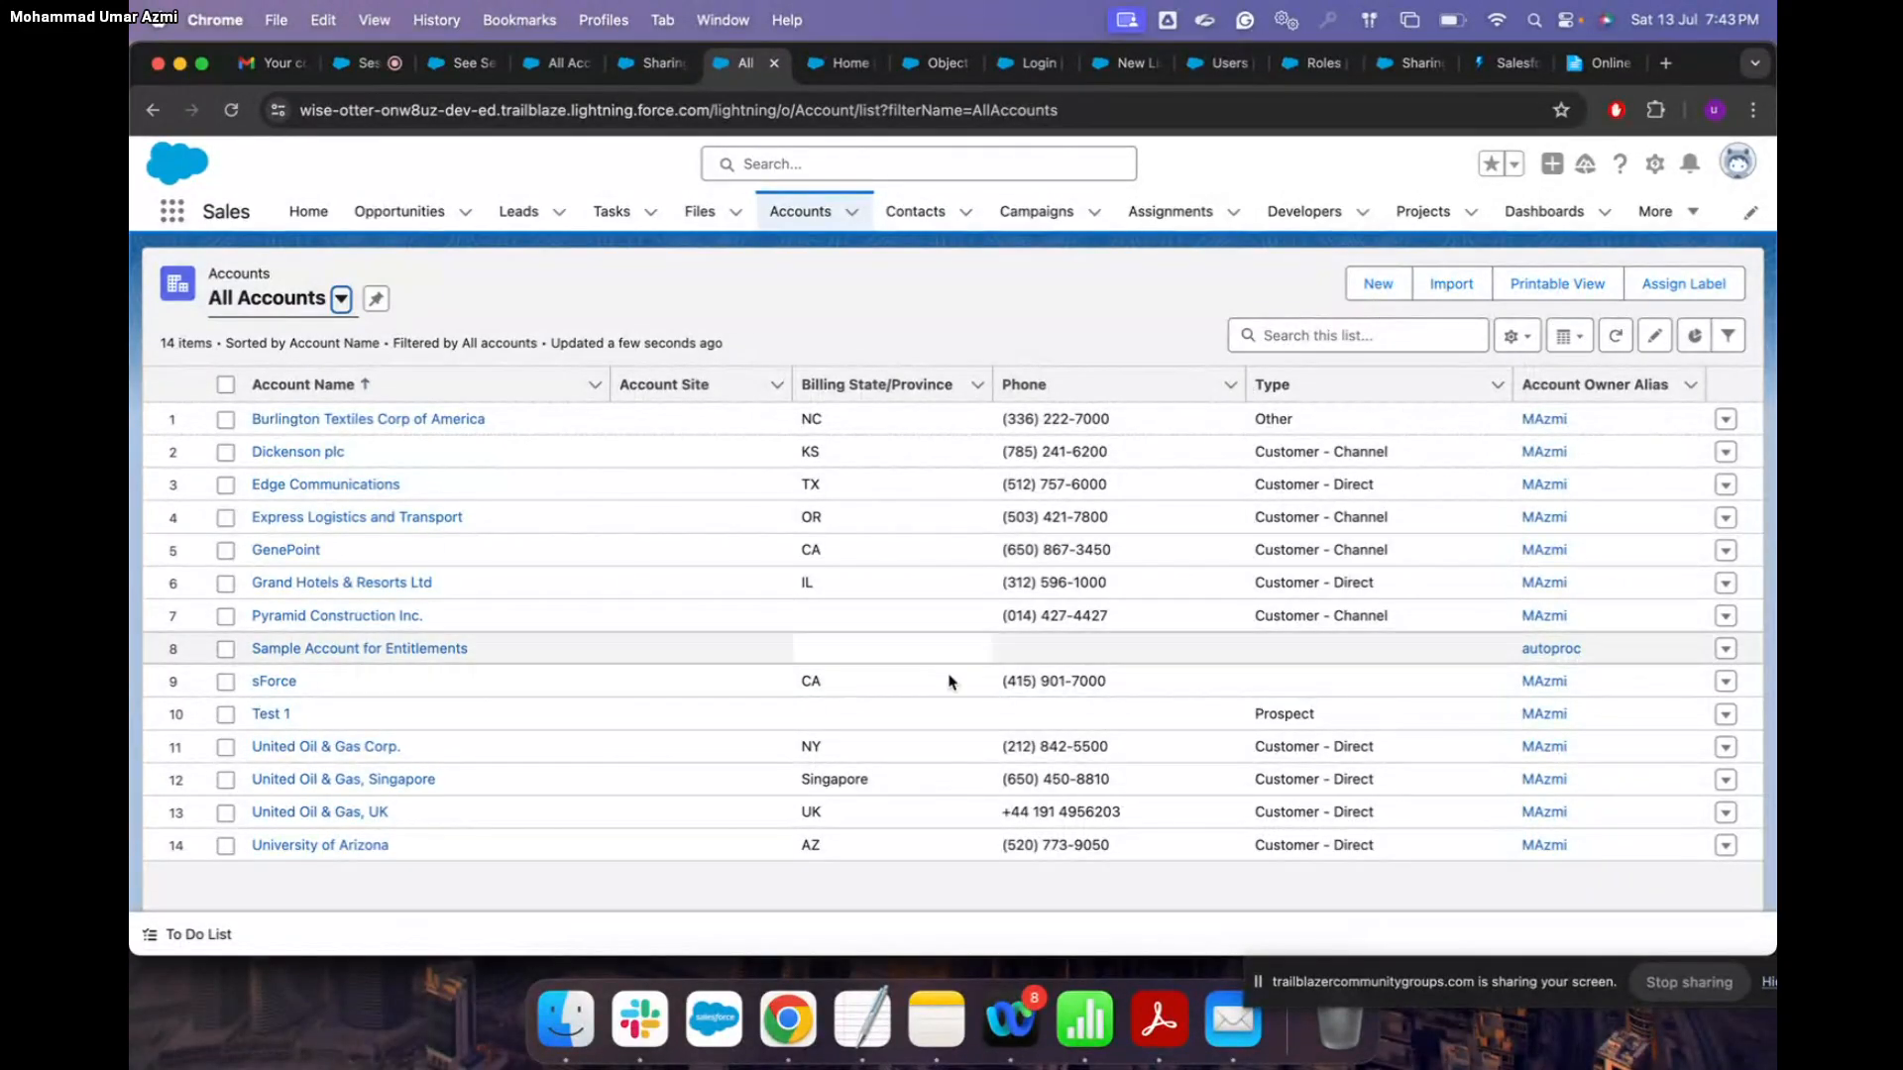
pyautogui.click(1374, 289)
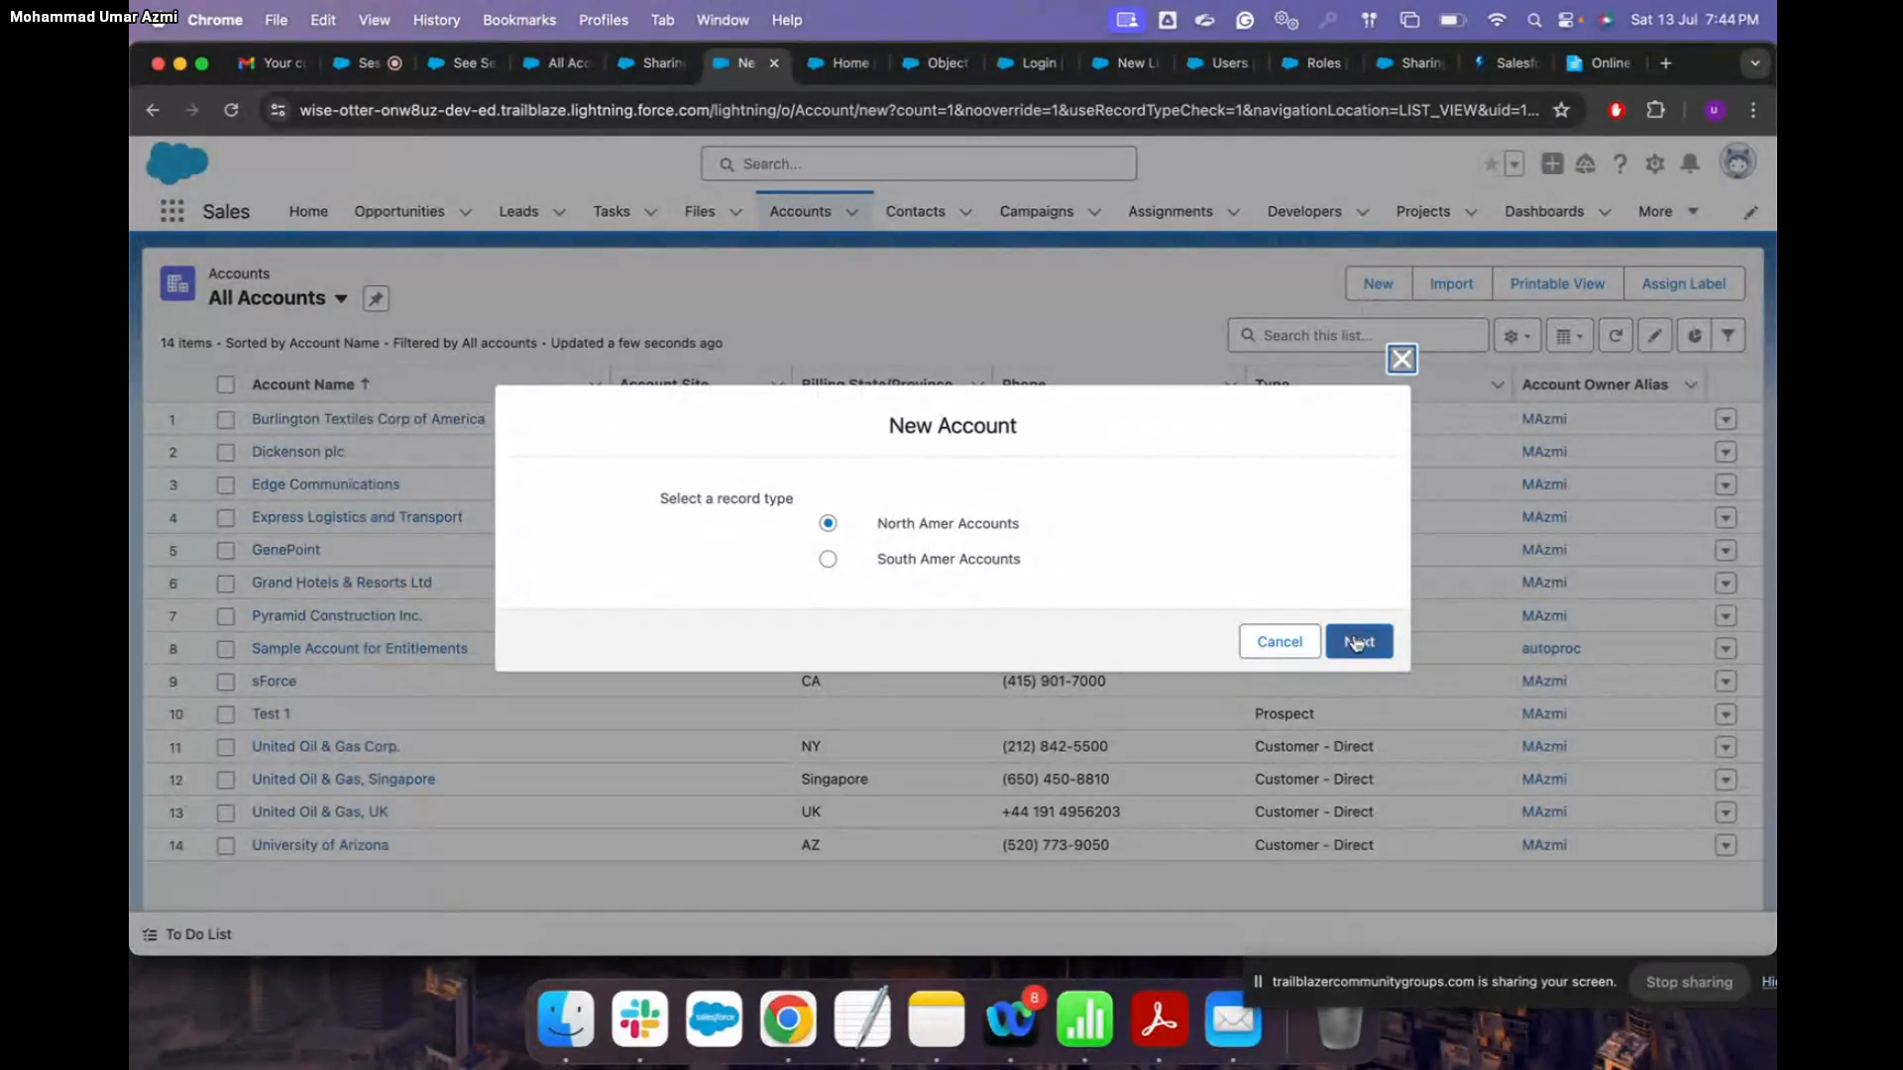
# Step: Choose the North Amer Accounts record type and enter the Account Name 'Test for today'
pyautogui.click(1358, 642)
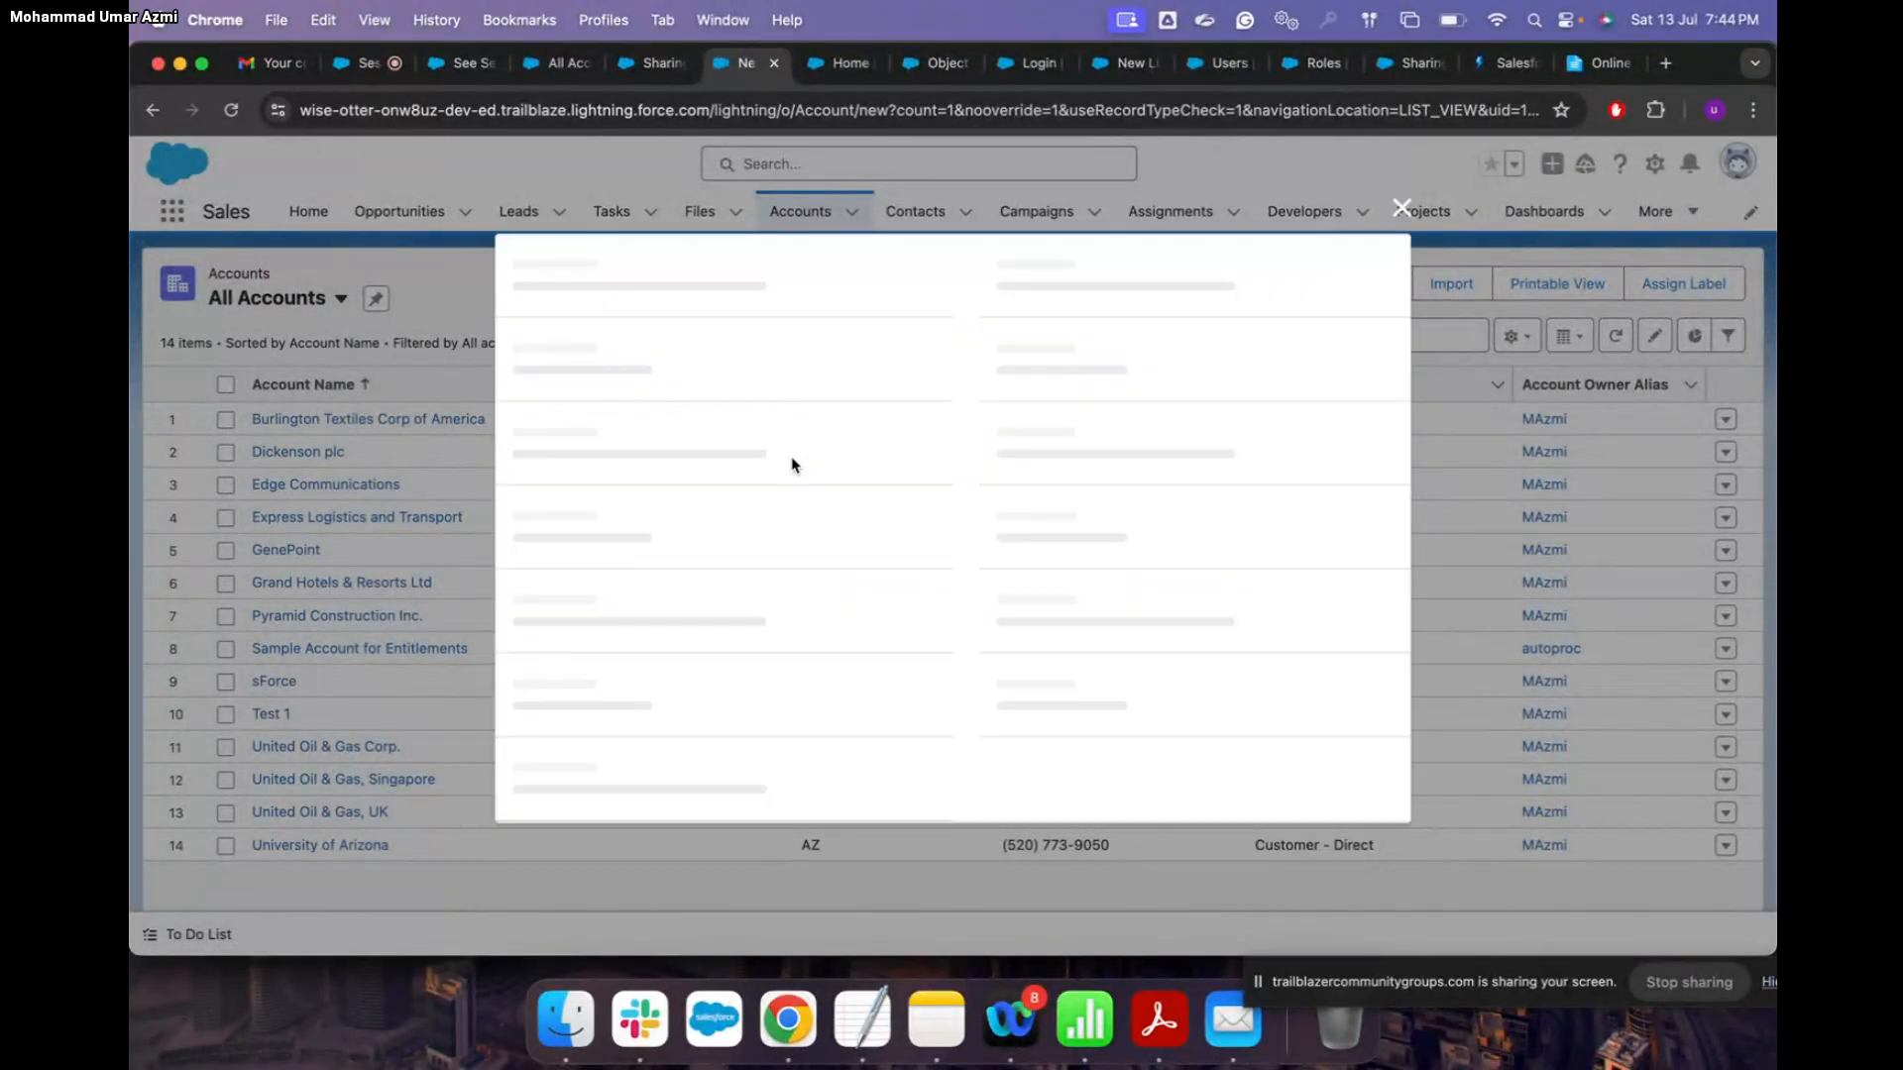
pyautogui.write('test')
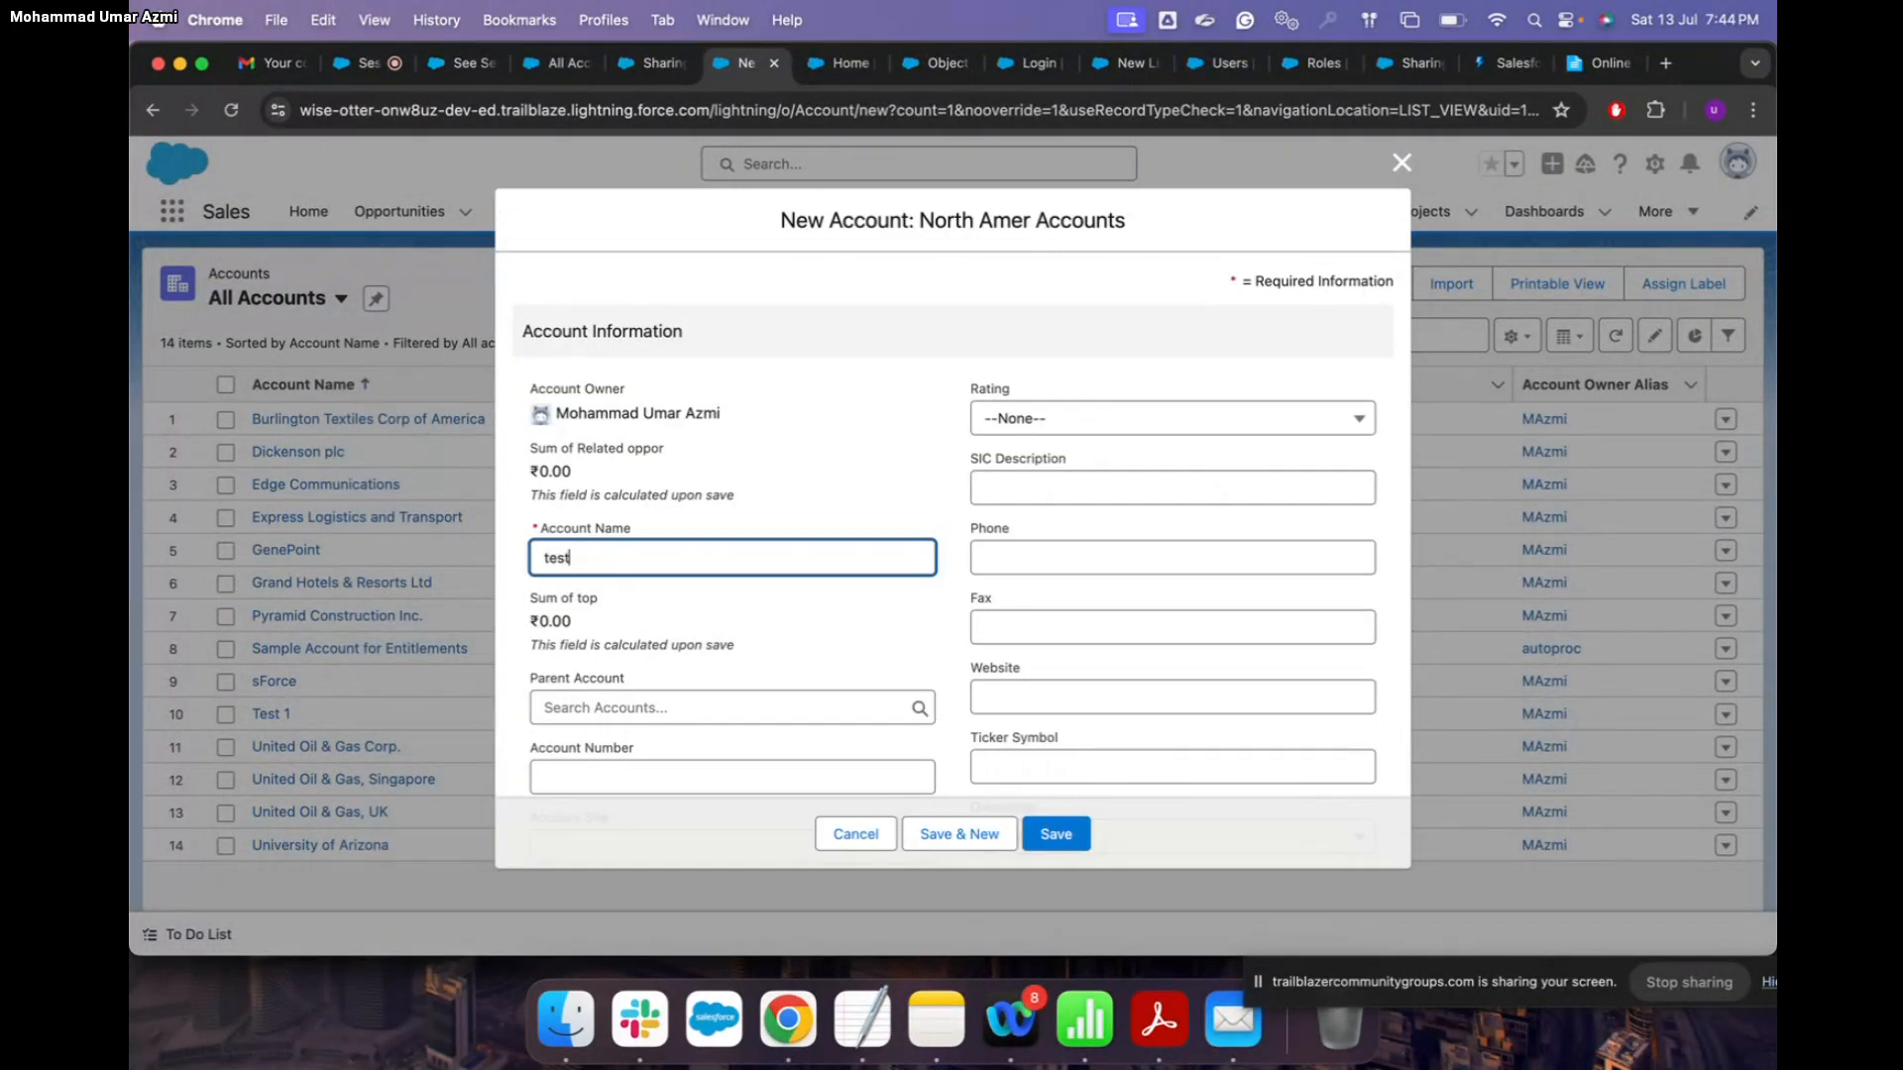
pyautogui.write(' for today')
pyautogui.click(547, 558)
pyautogui.press('BackSpace')
pyautogui.write('T')
# Step: Set Account base location to India, save the account, and return to the meeting room
pyautogui.scroll(-6, 1056, 548)
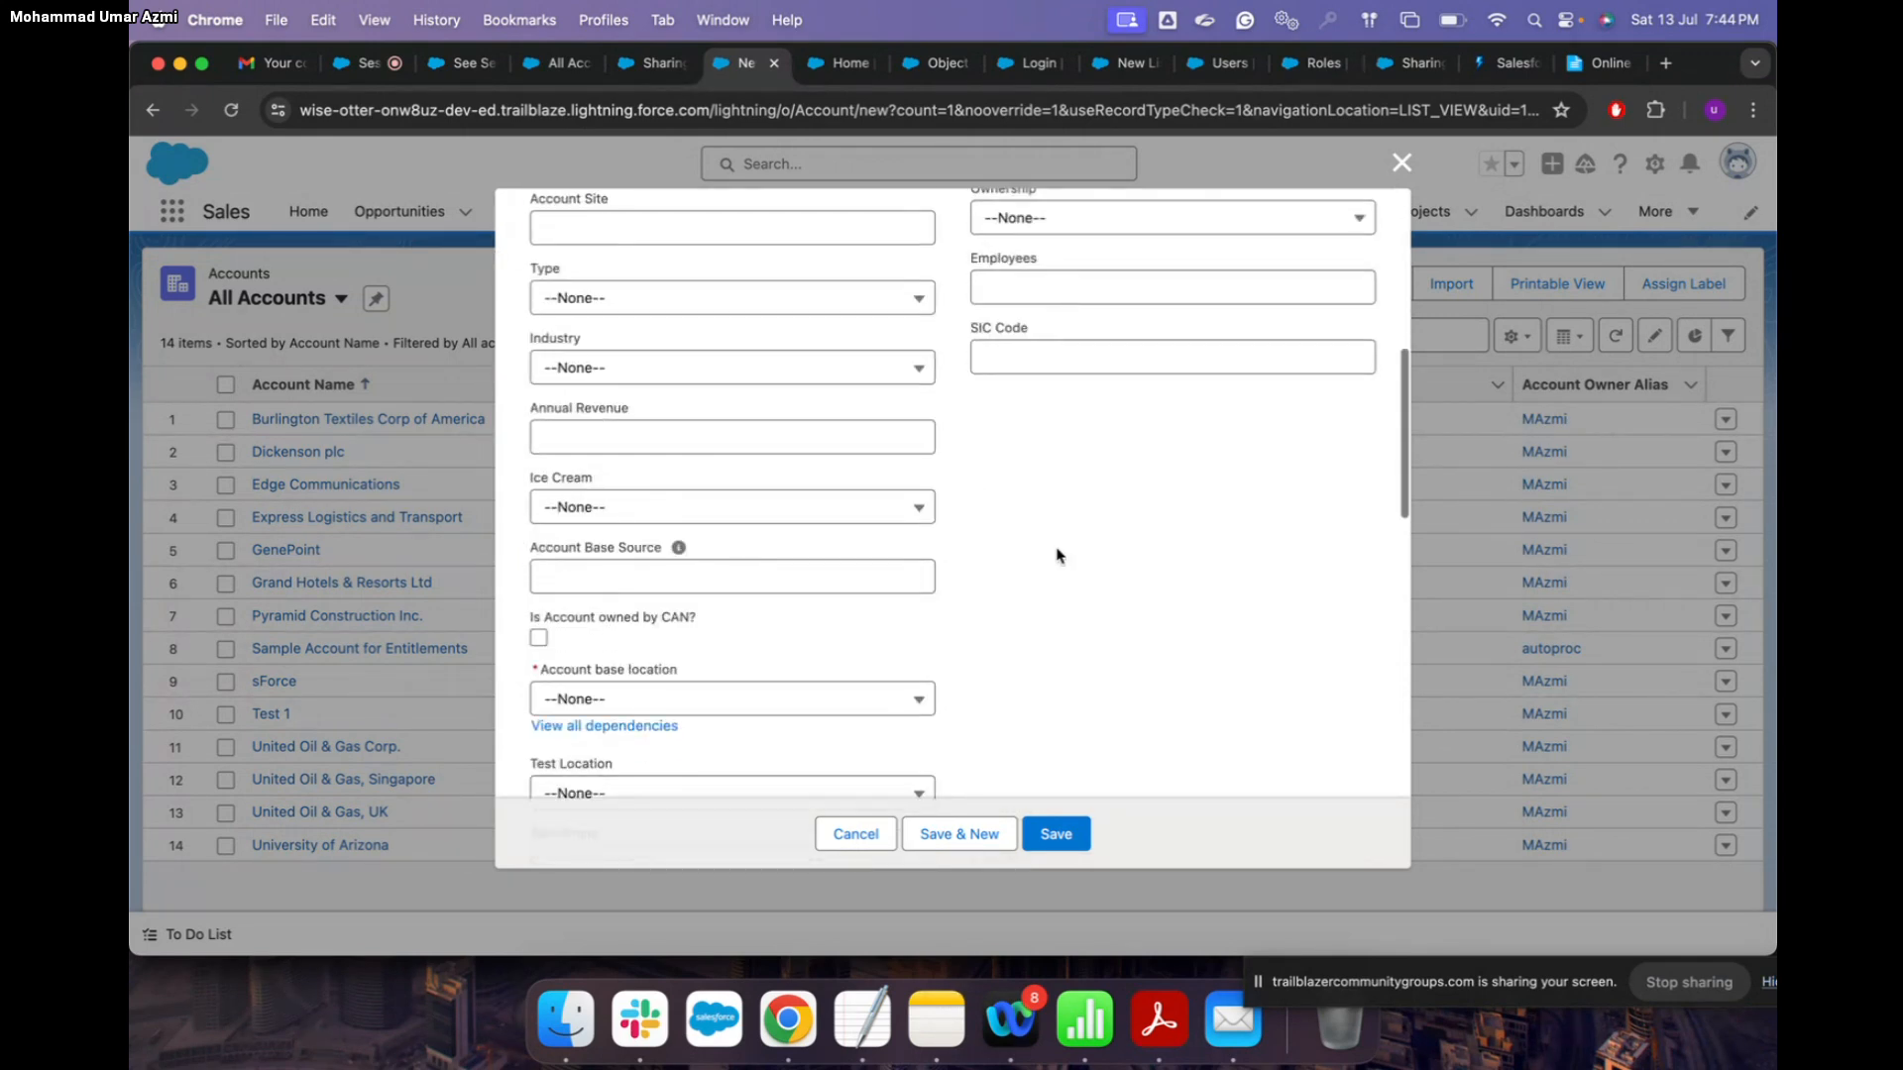
pyautogui.scroll(-2, 1056, 555)
pyautogui.click(774, 545)
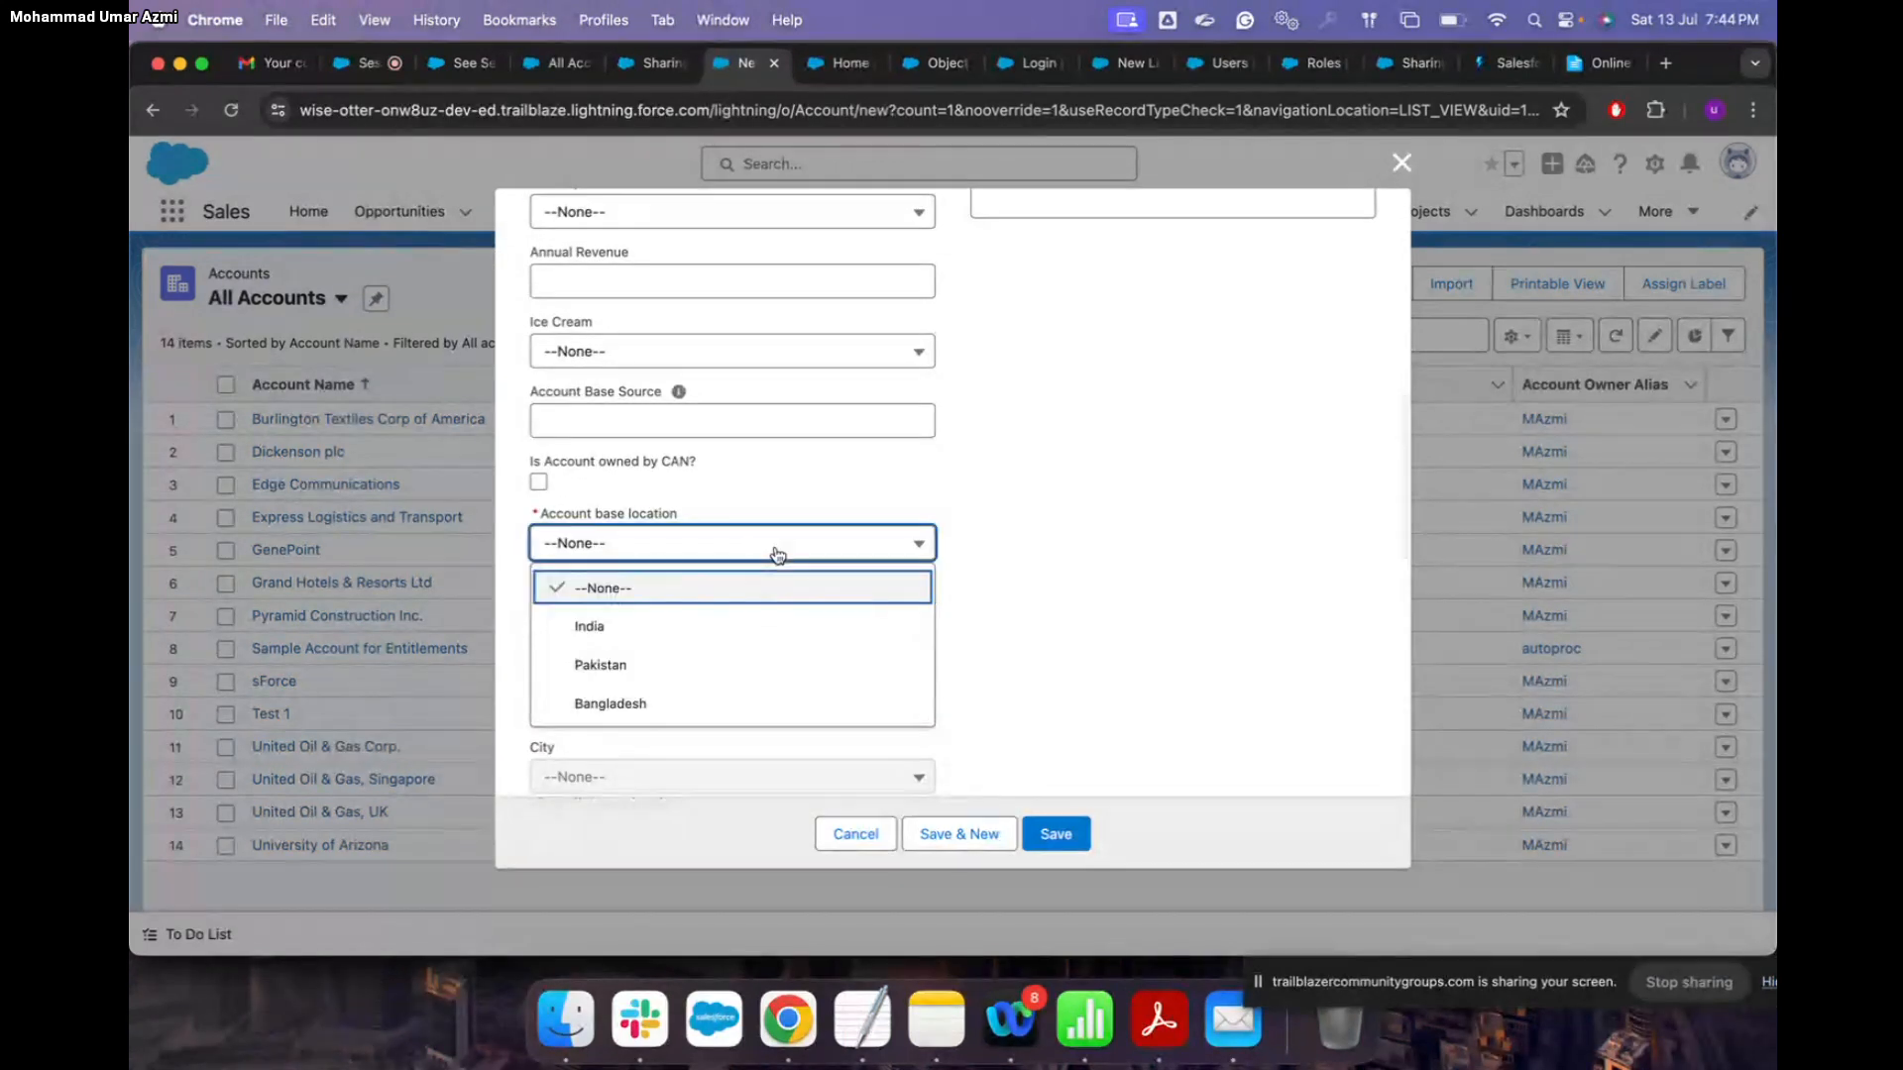
pyautogui.click(702, 641)
pyautogui.scroll(-6, 799, 701)
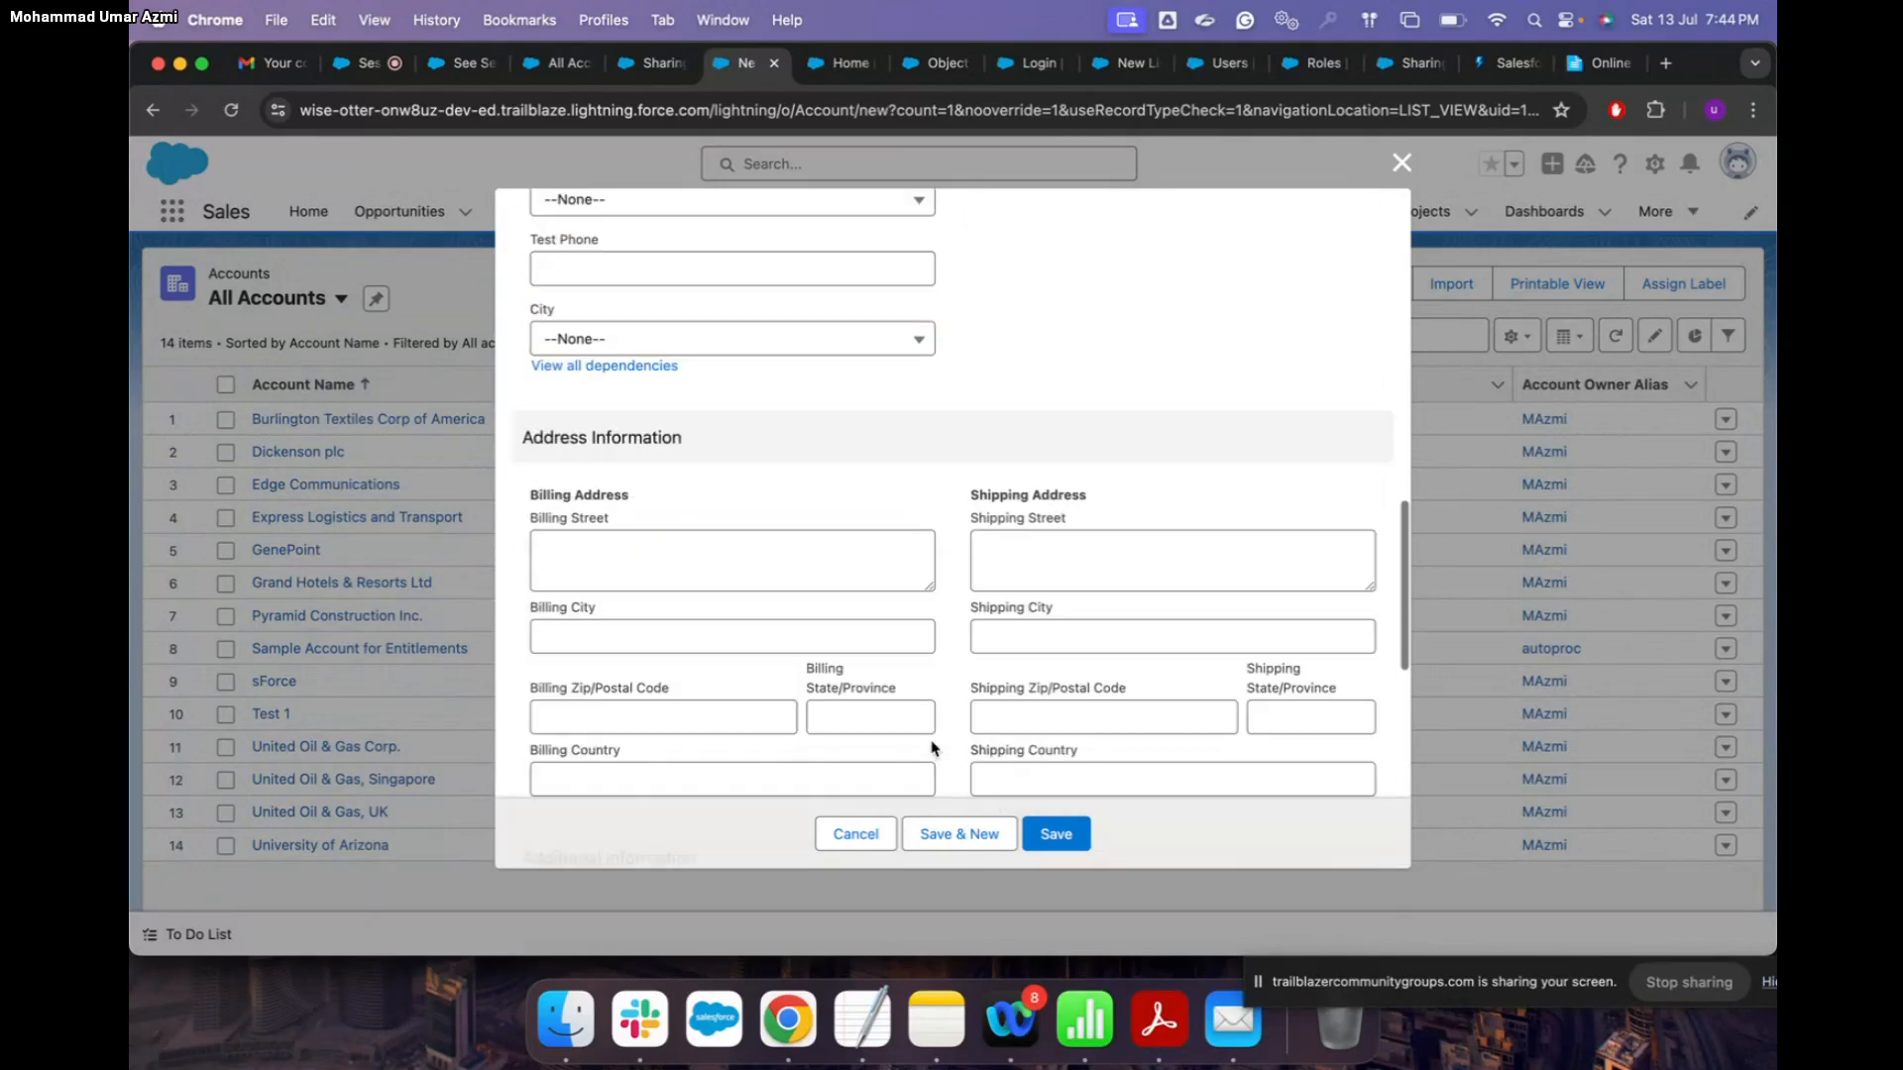
pyautogui.click(1050, 836)
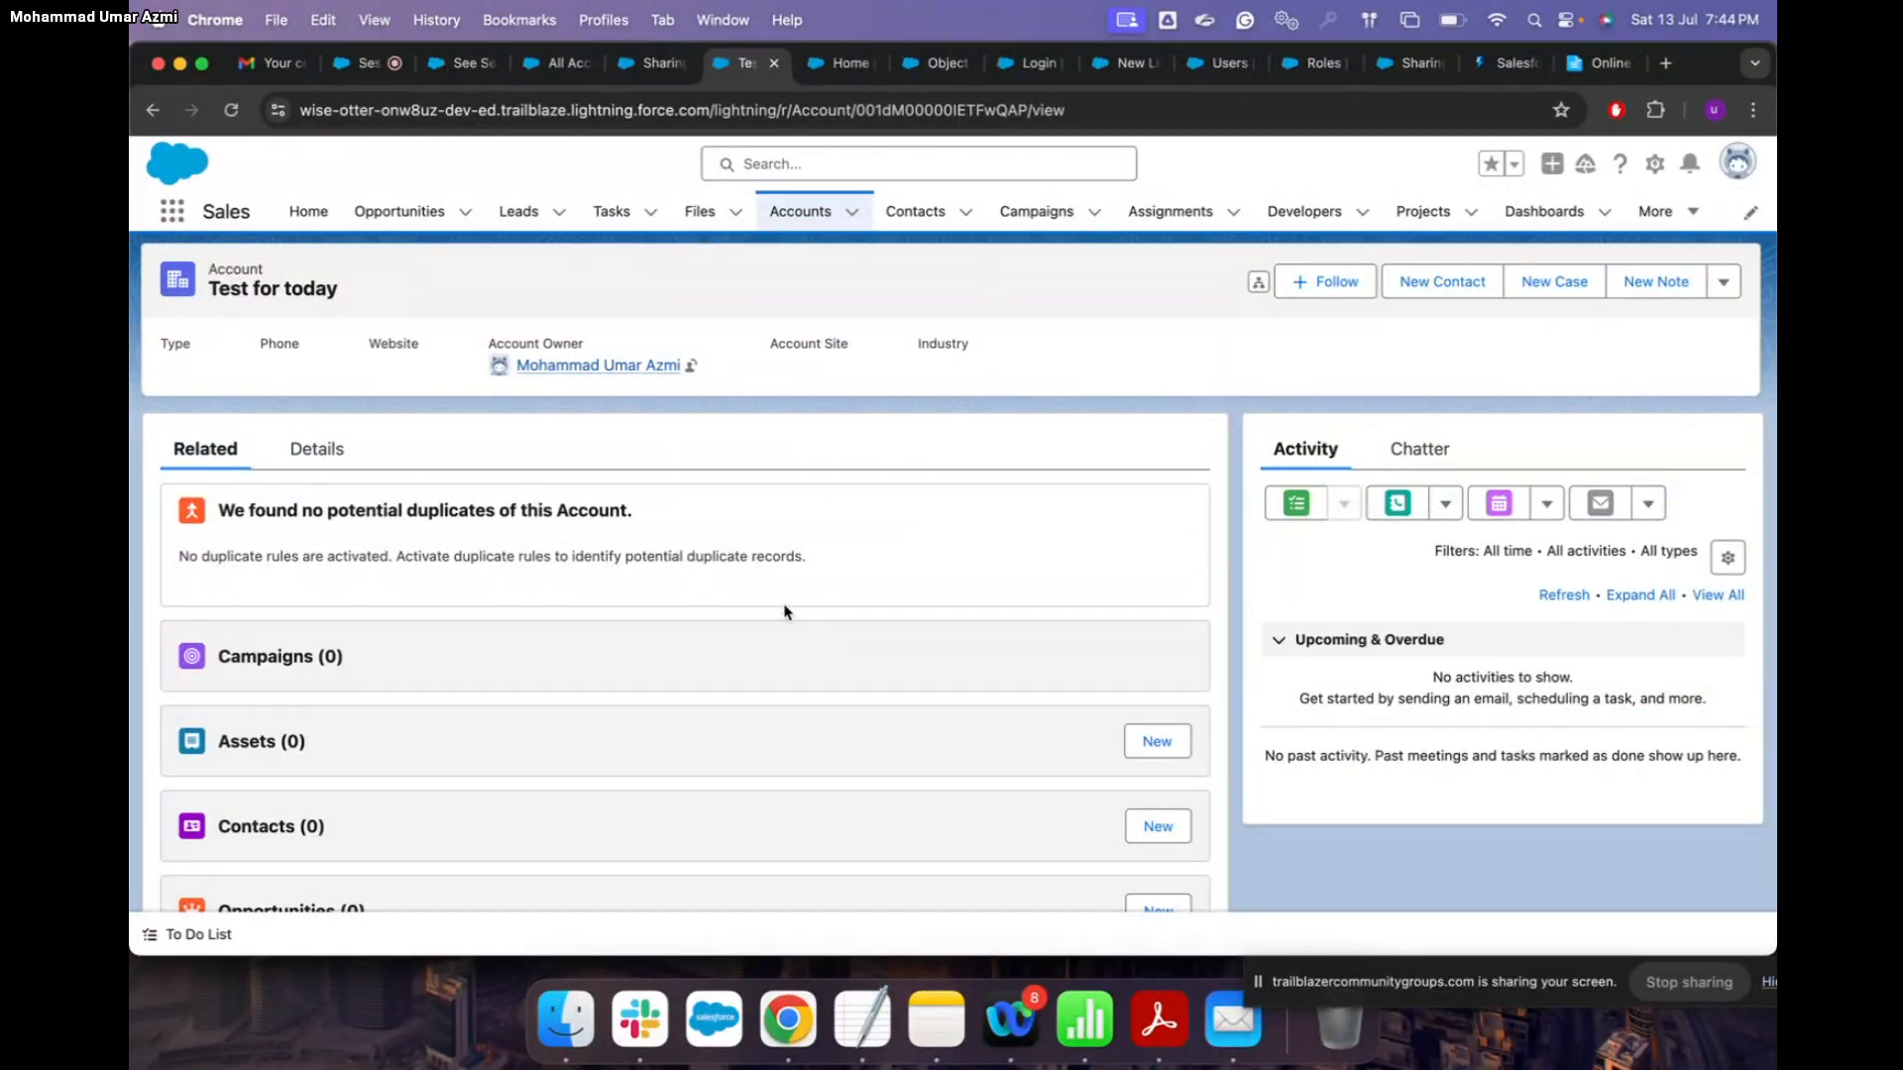
pyautogui.click(914, 110)
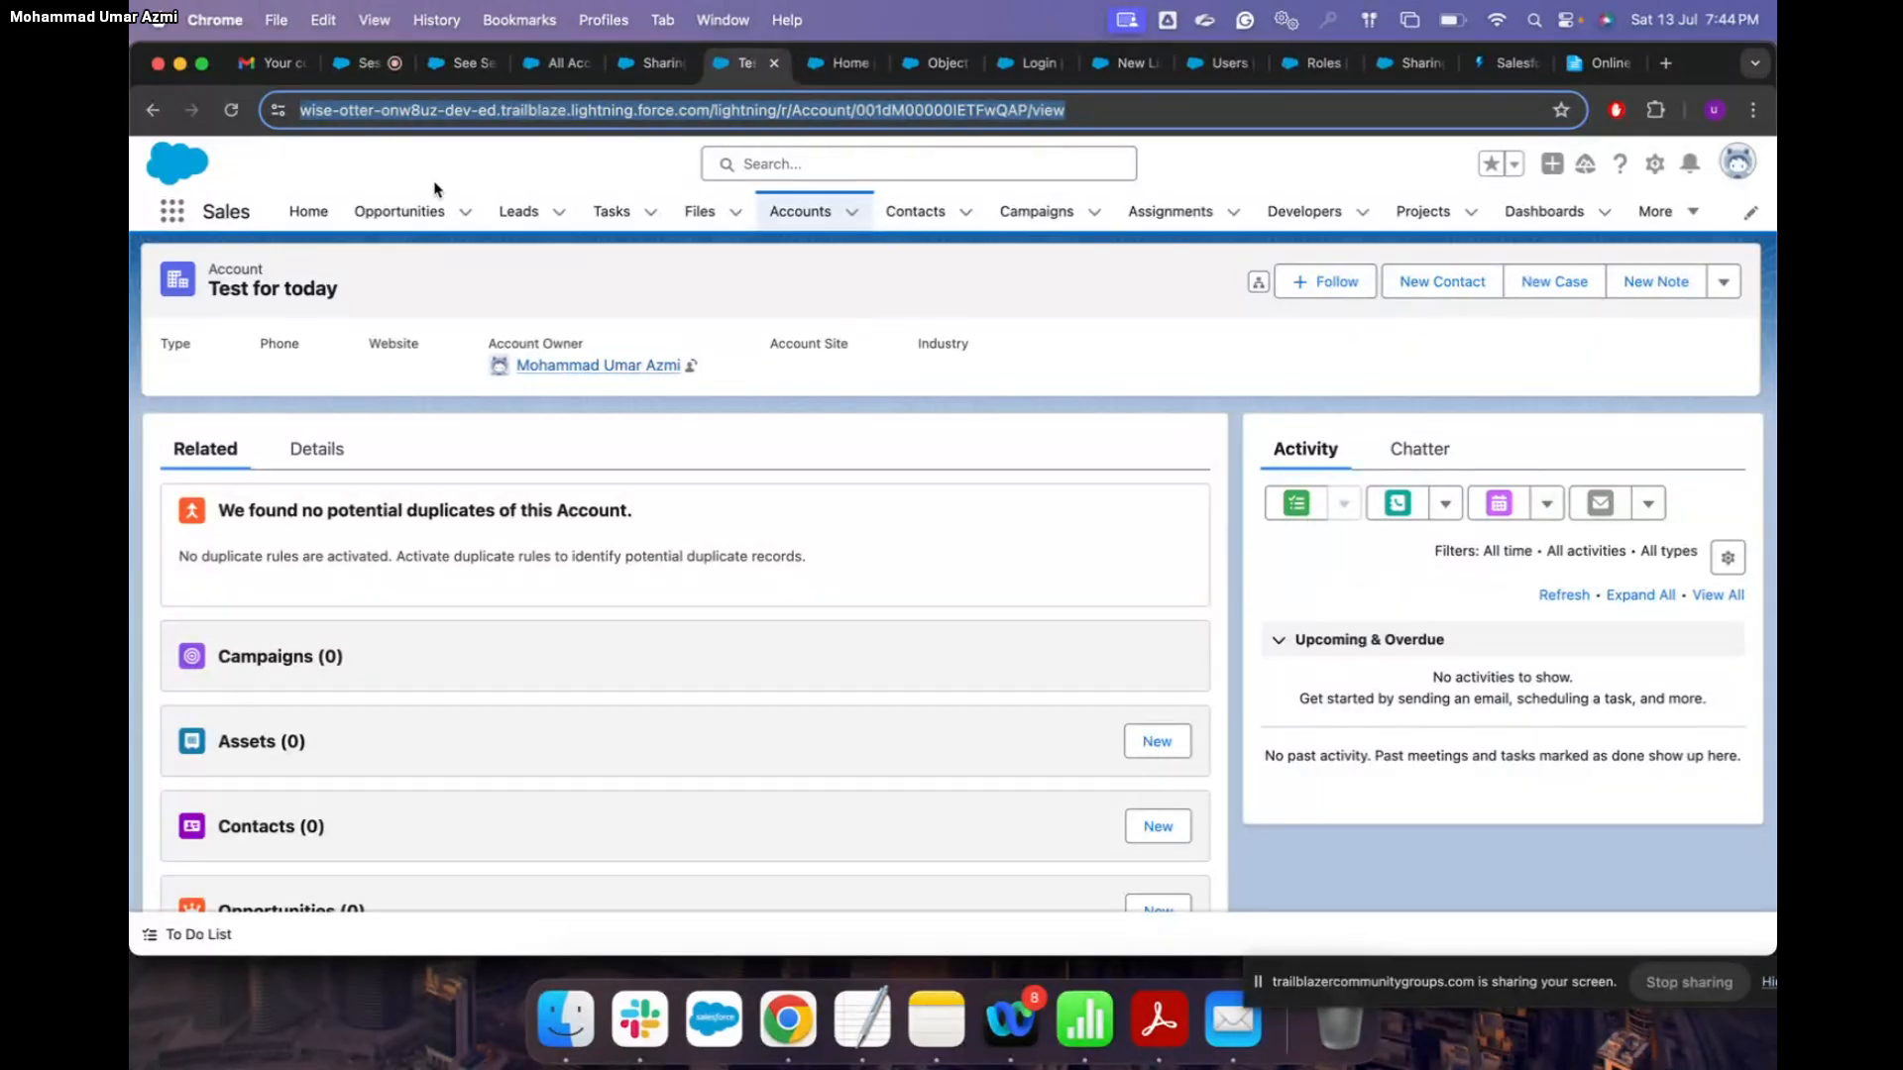
pyautogui.click(362, 70)
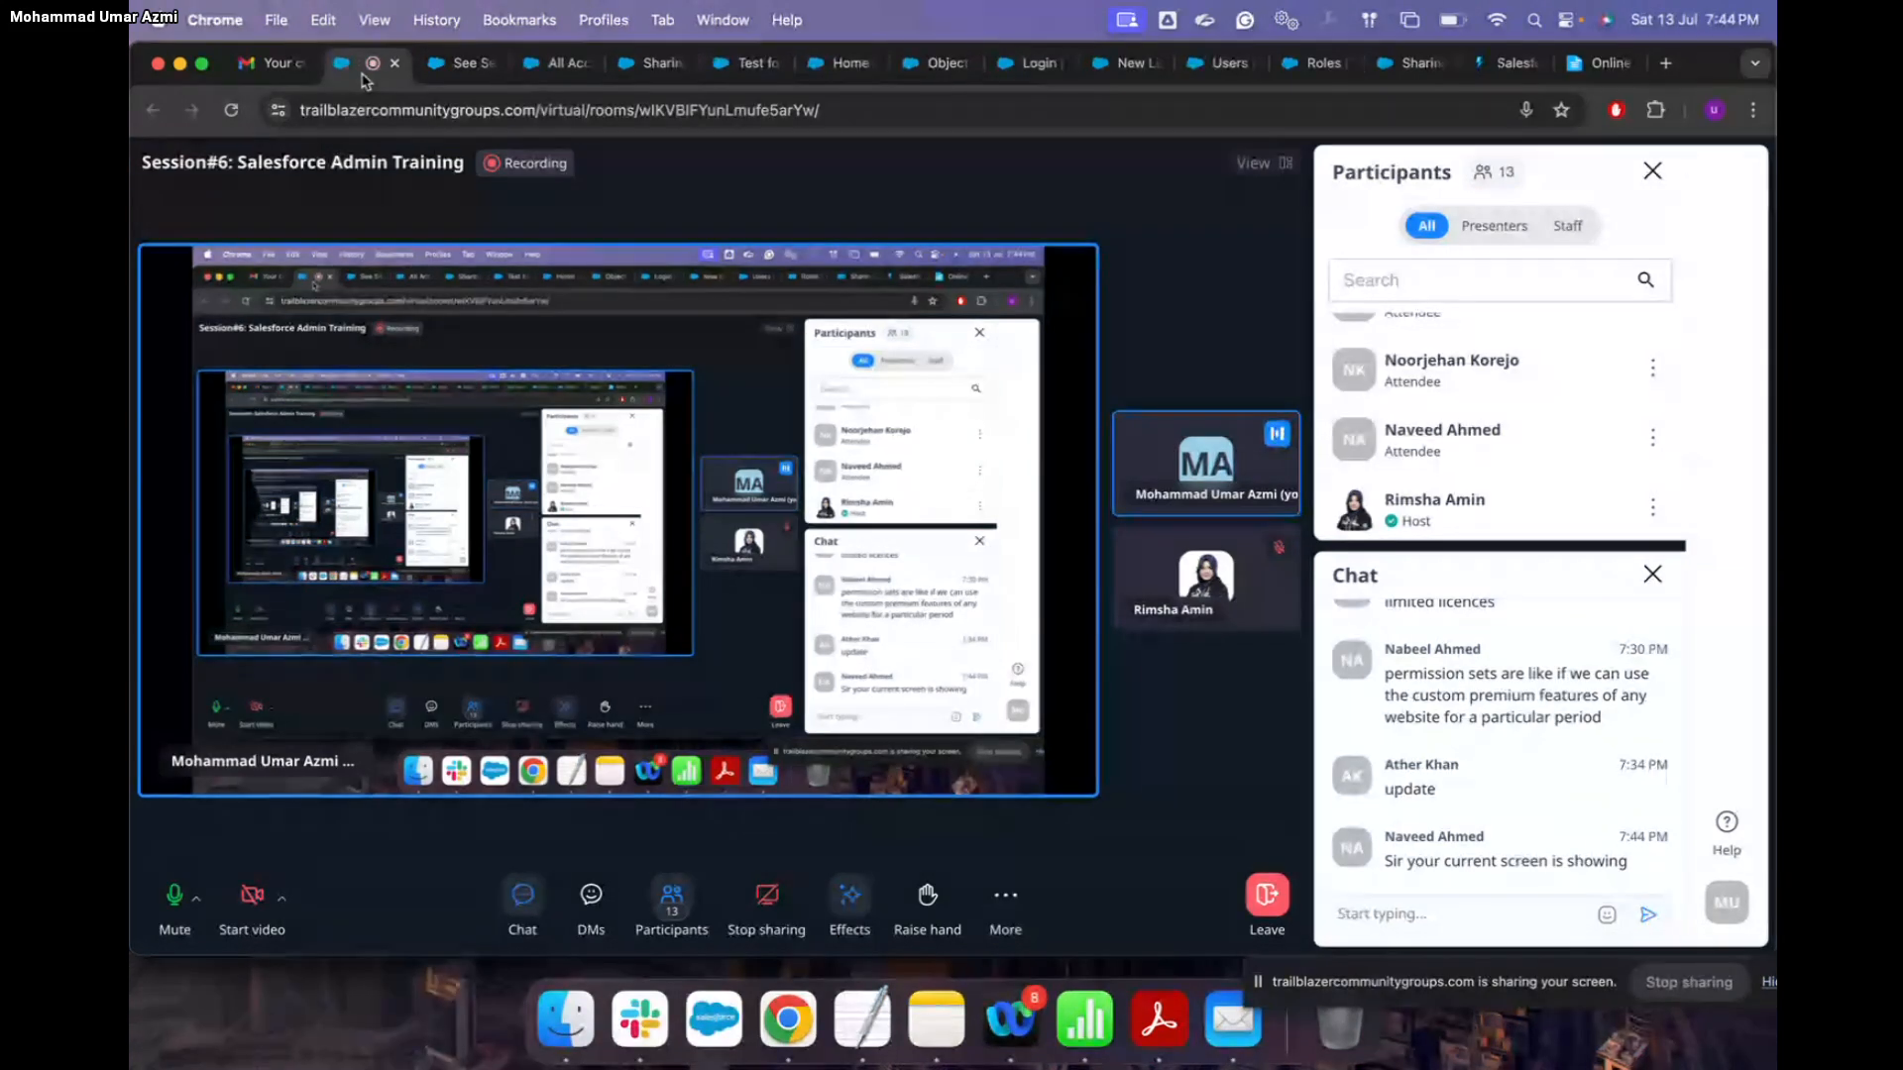
# Step: Show the Object Manager, Setup, 'Test for today' and sharing defaults tabs, then stop screen sharing
pyautogui.press('XF86AudioRaiseVolume')
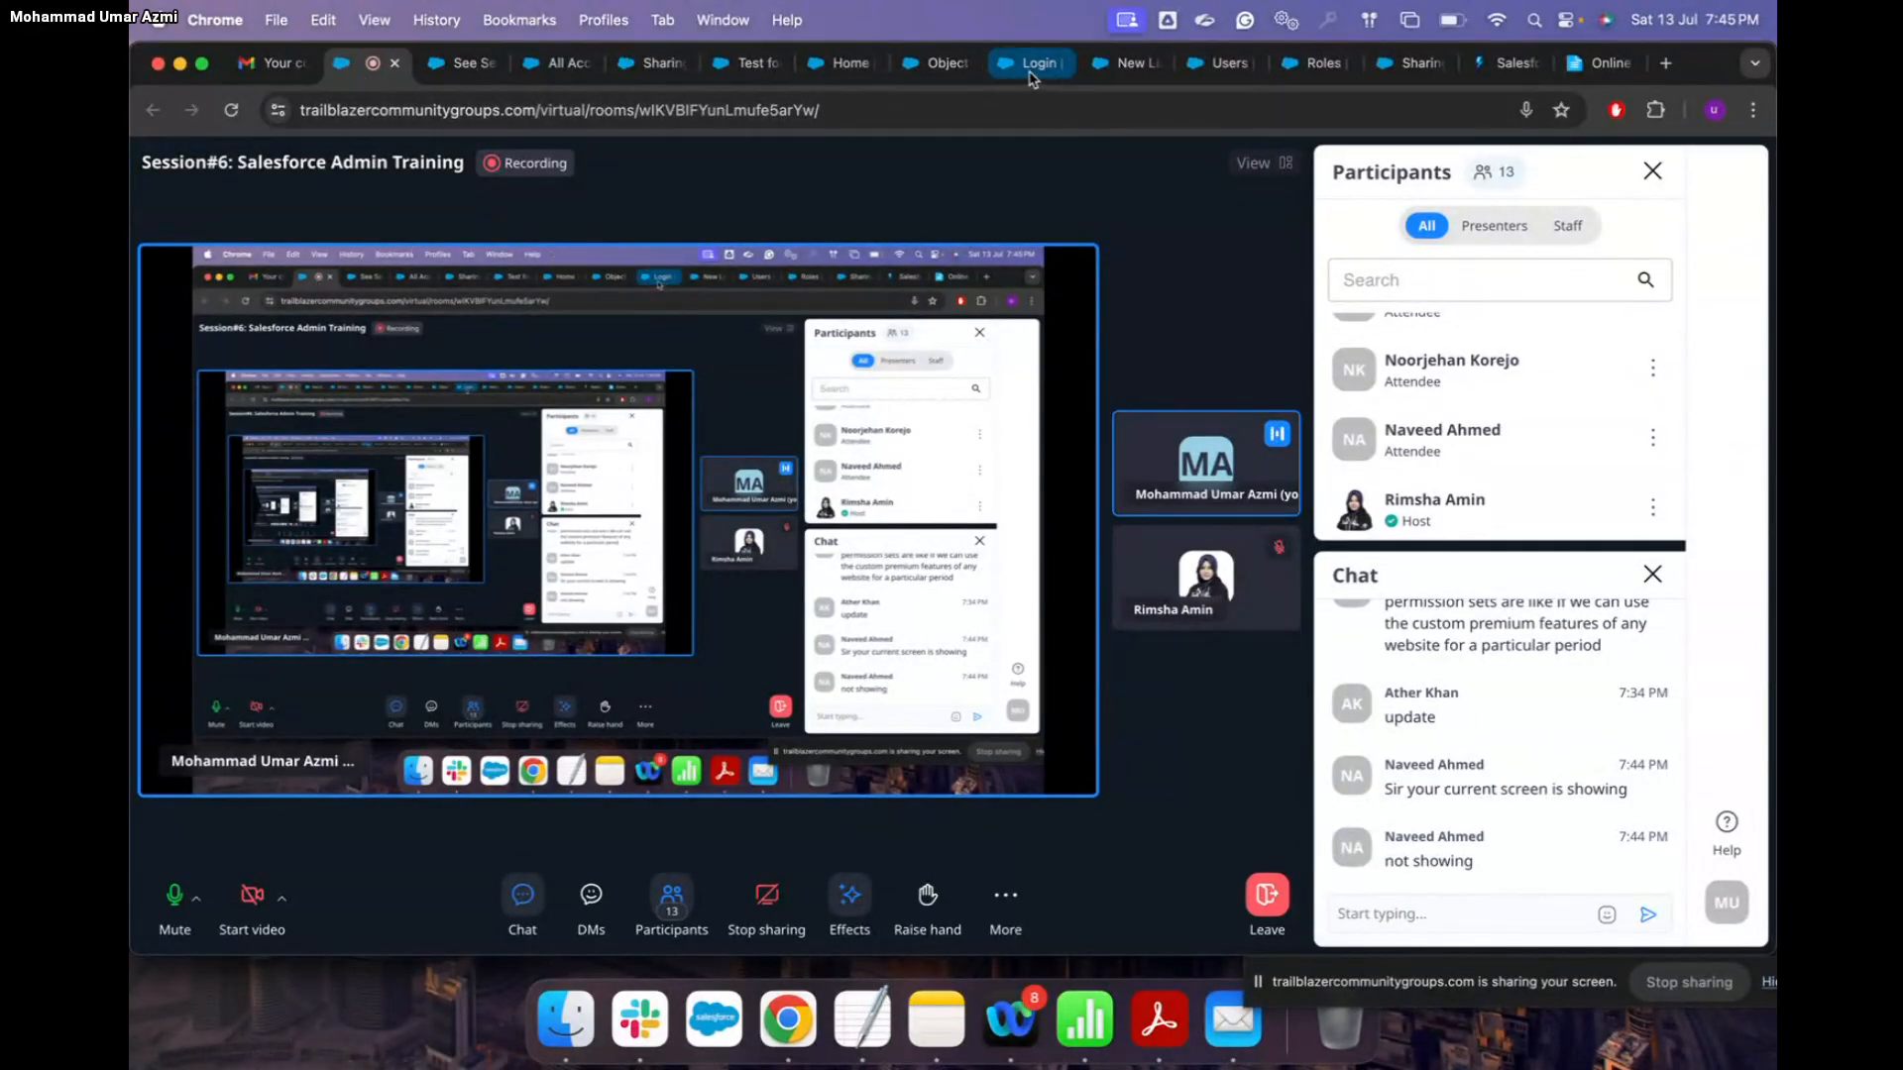
pyautogui.click(931, 68)
pyautogui.click(843, 68)
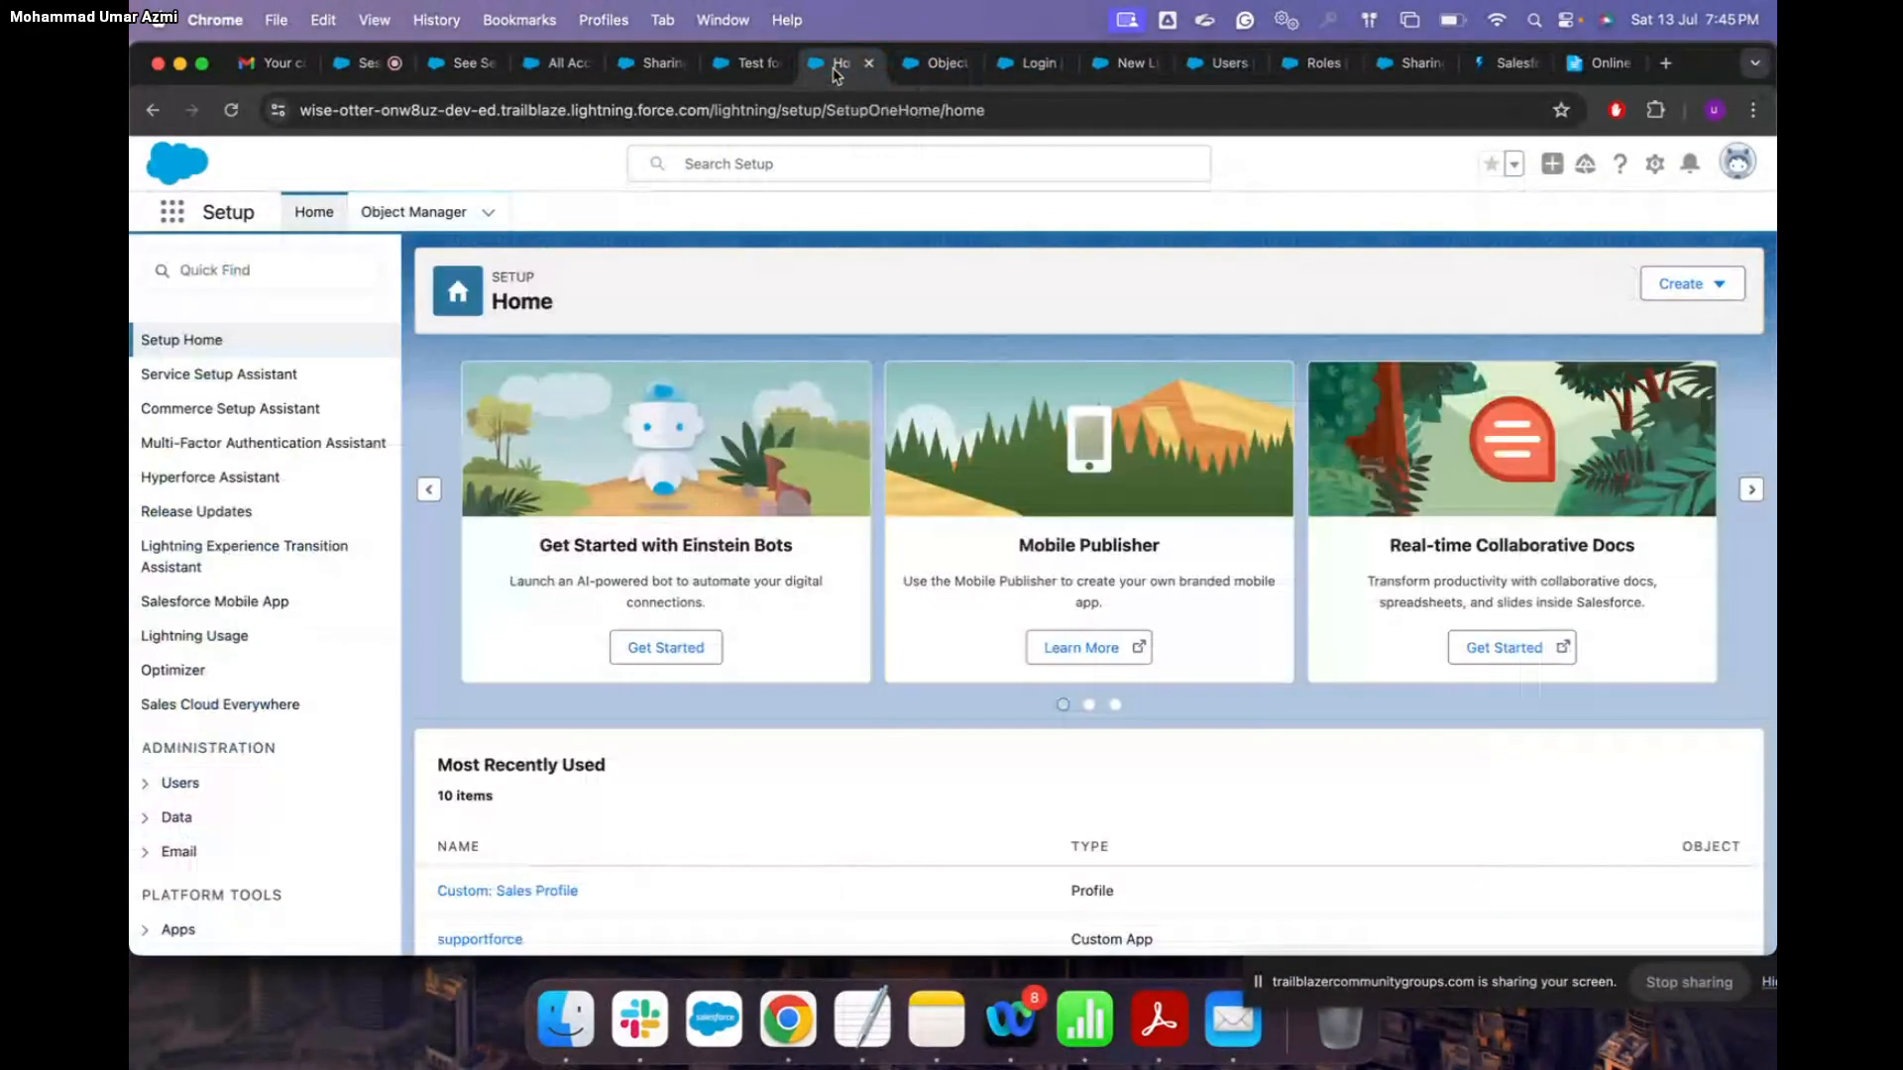
pyautogui.click(745, 69)
pyautogui.click(654, 67)
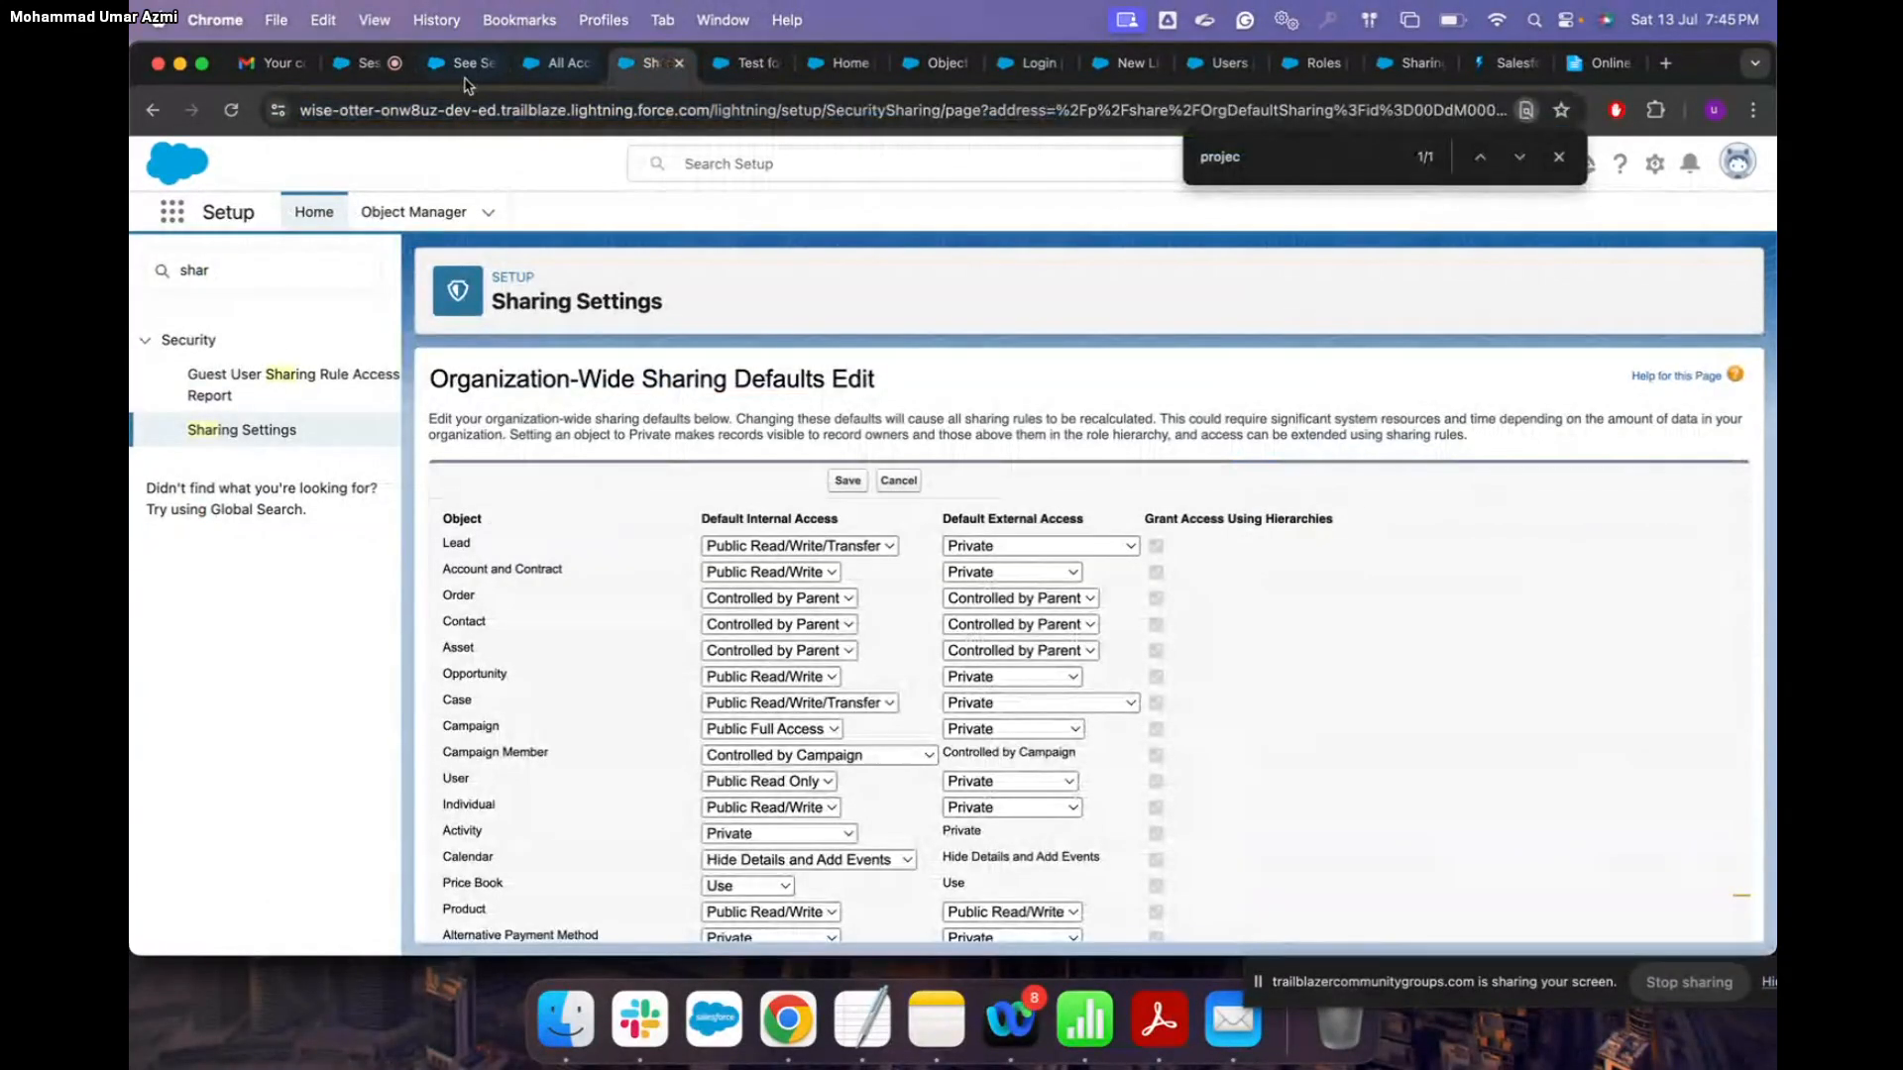
pyautogui.click(371, 74)
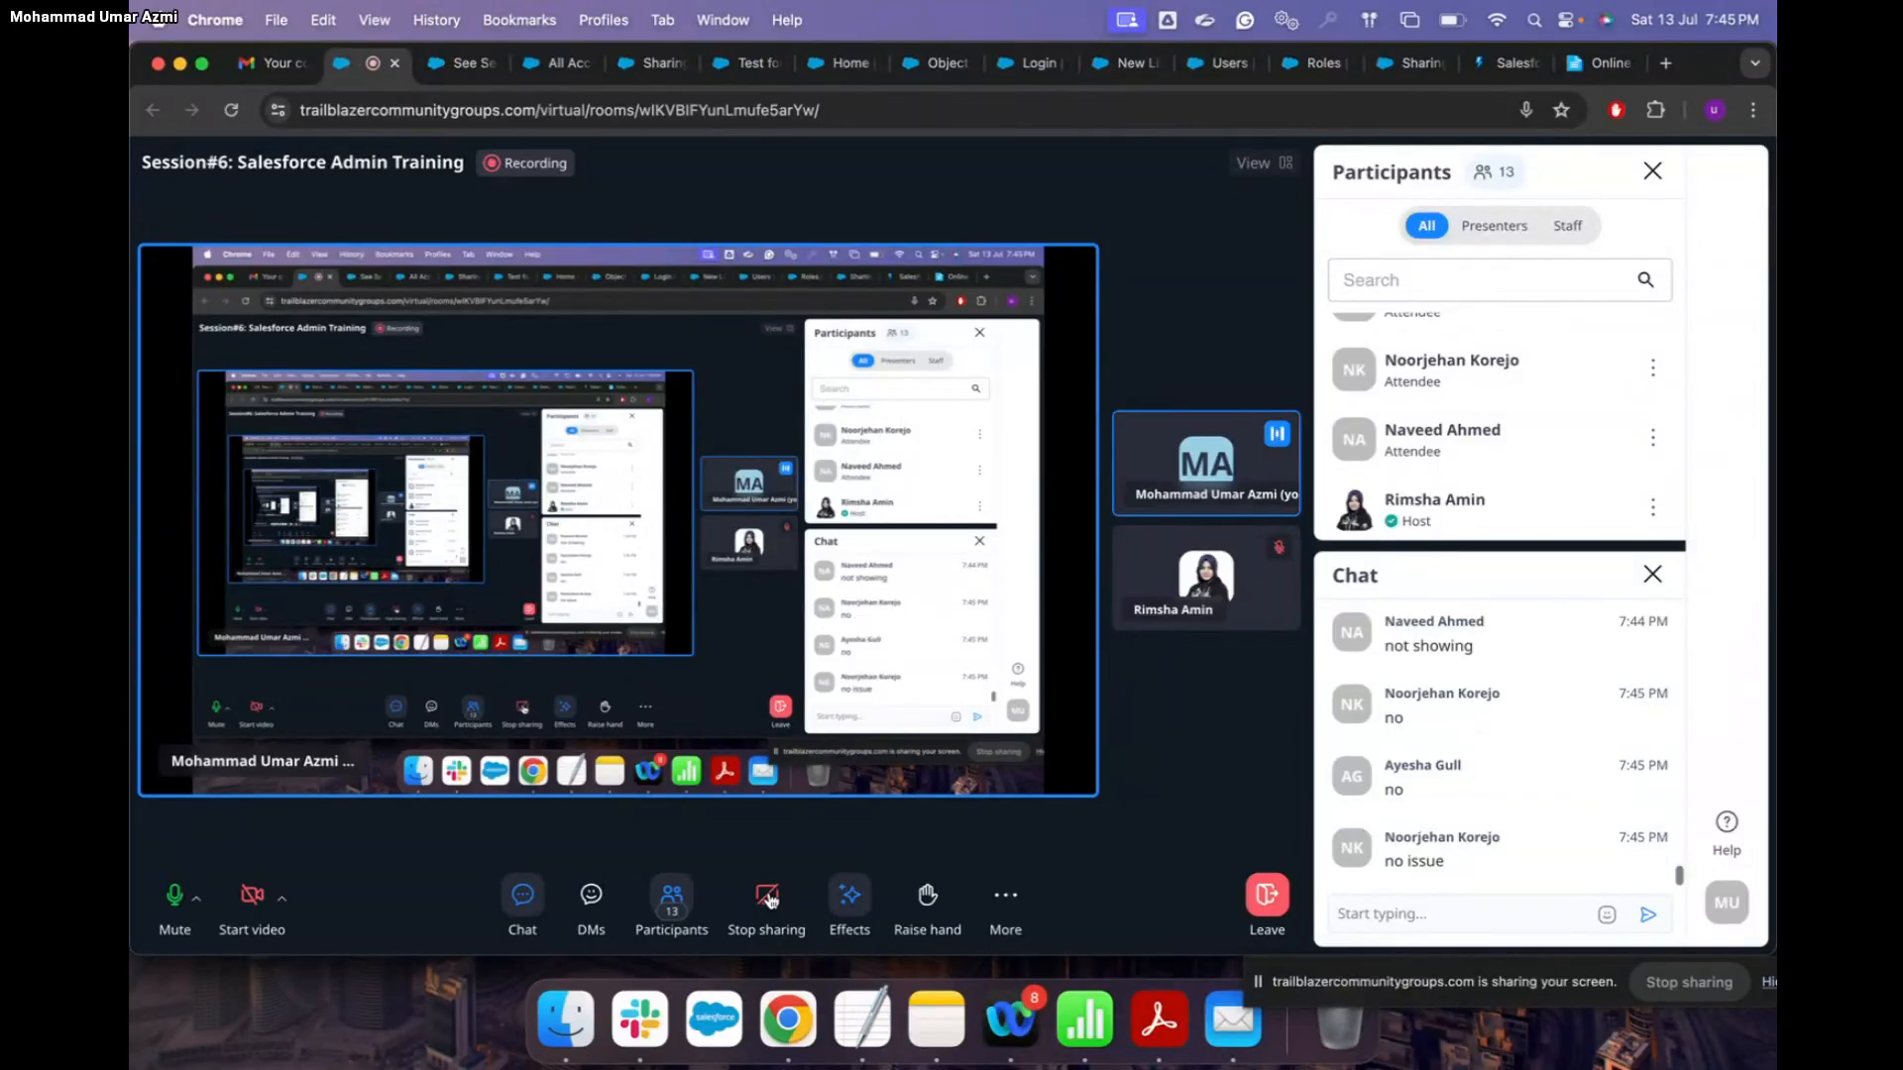
pyautogui.click(770, 899)
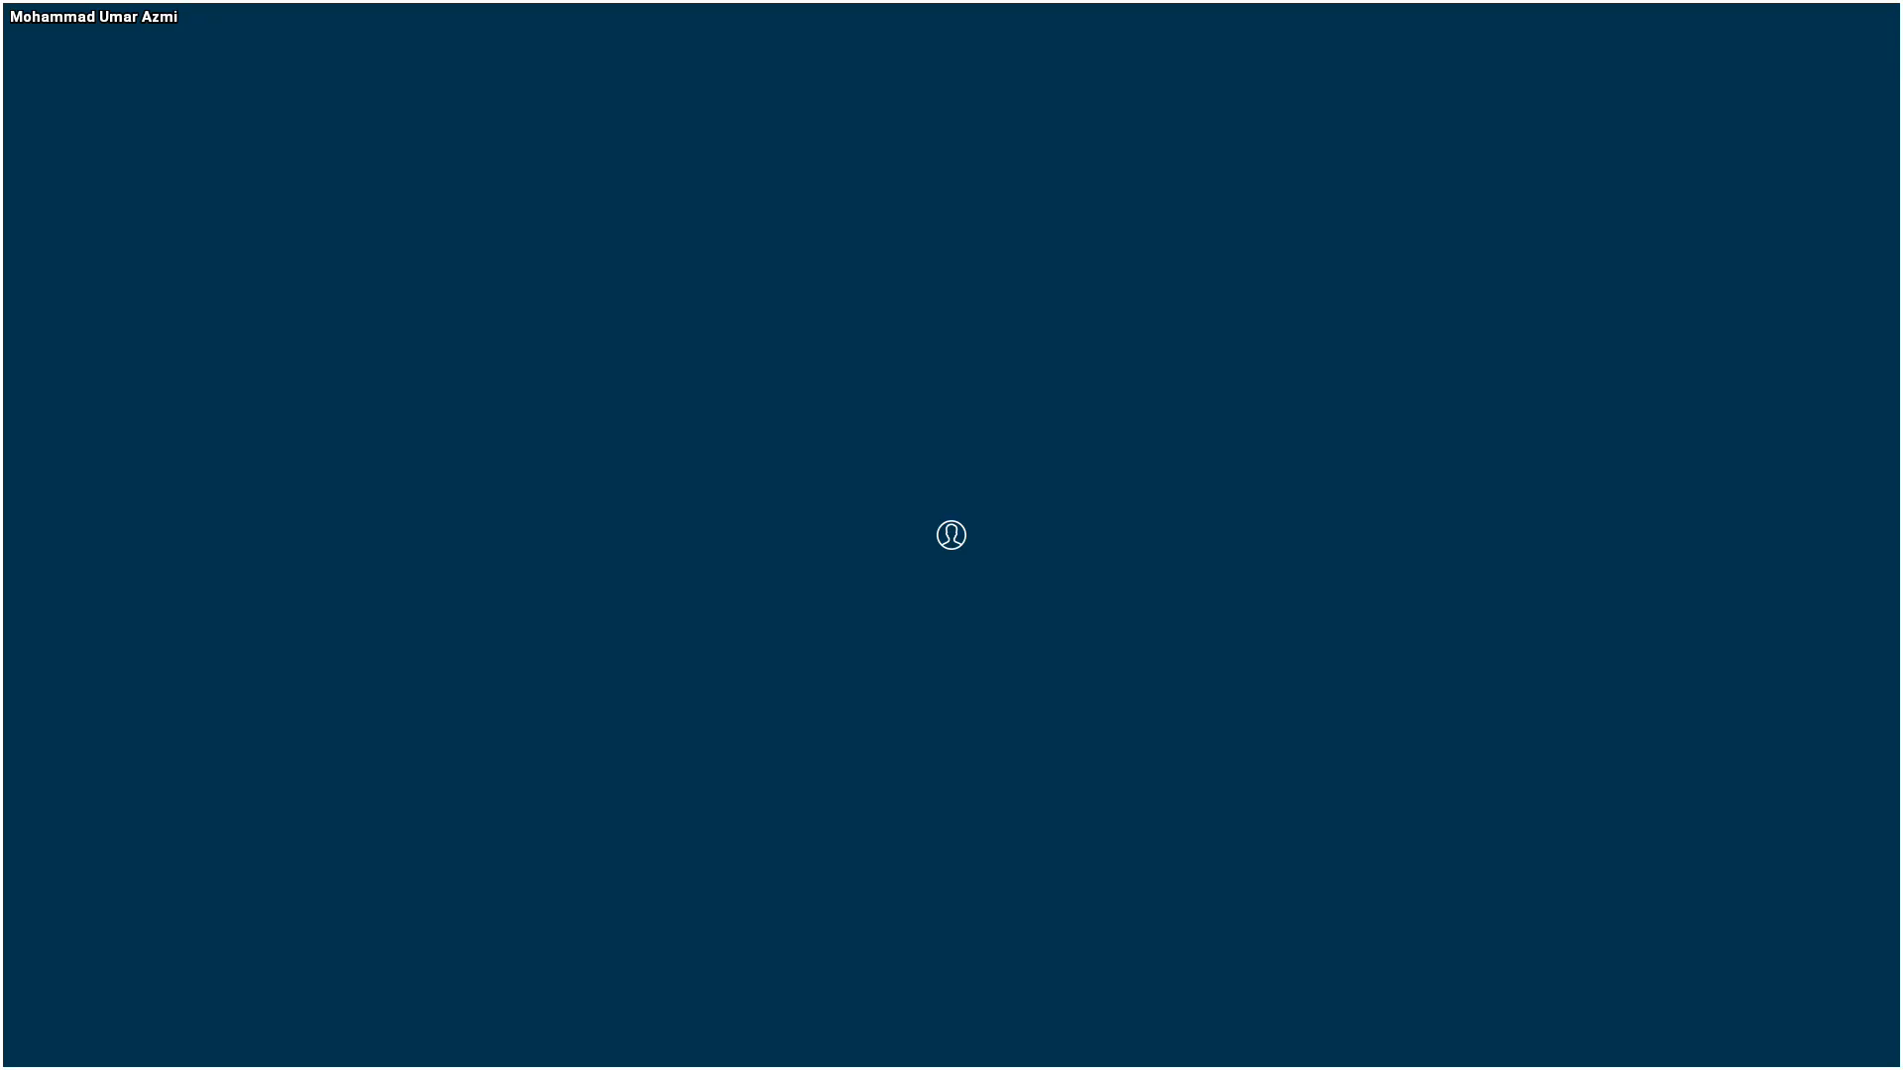